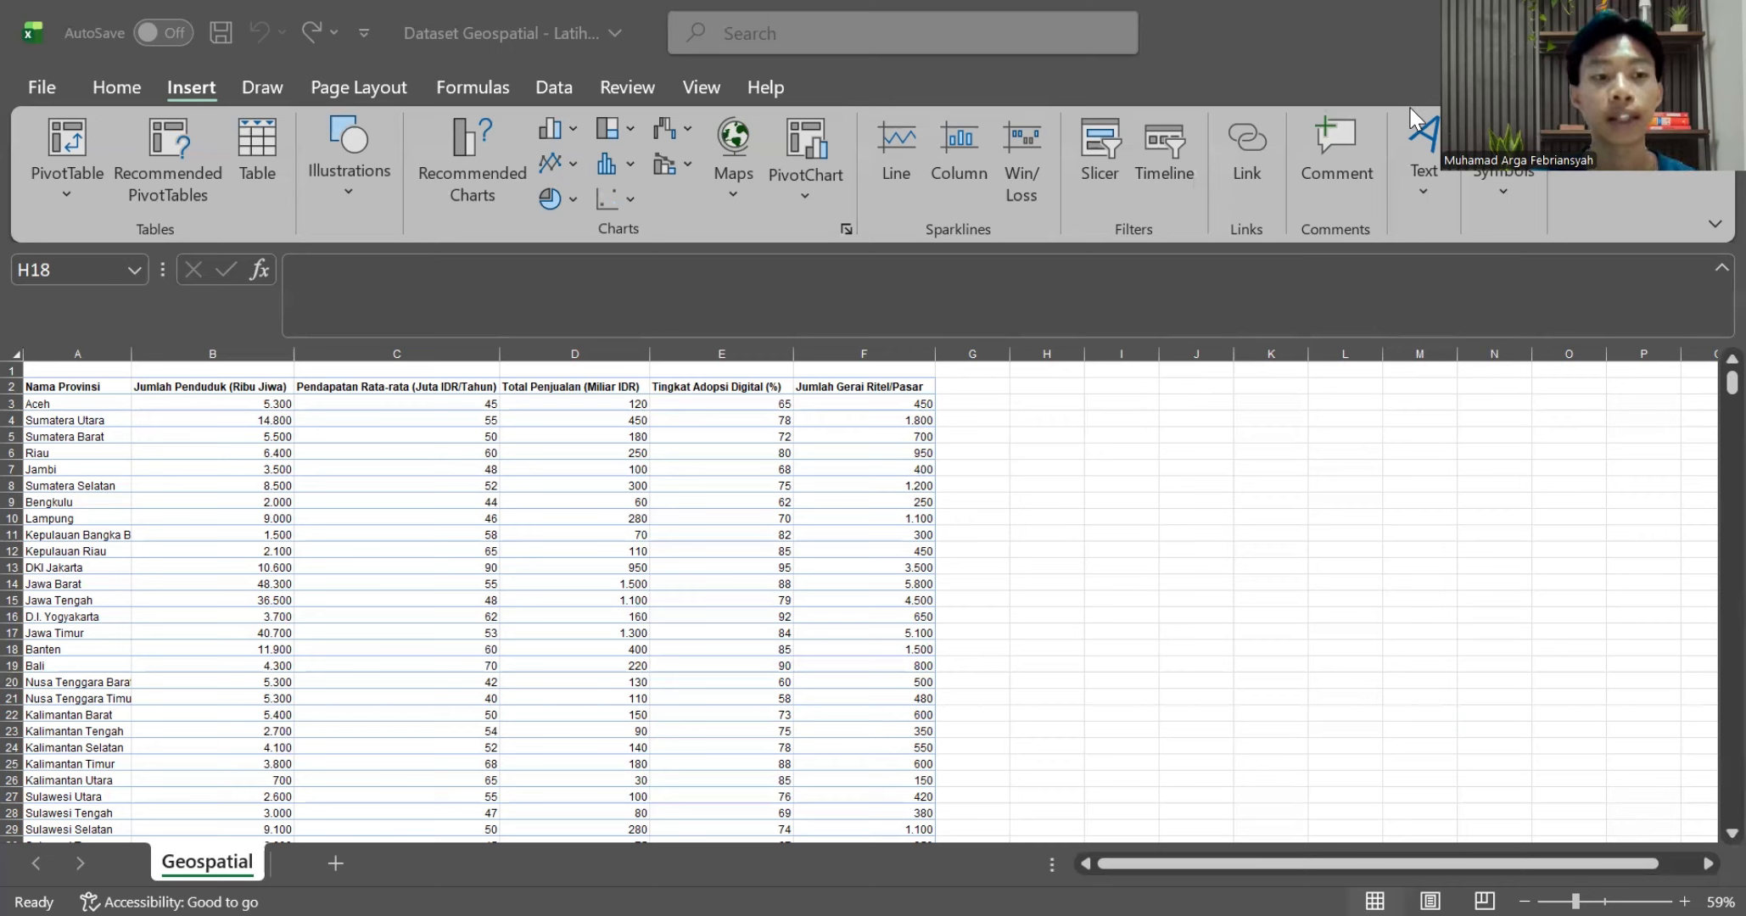
Convert the province dataset in A2:F35 into a table with headers
{"action": "left_click", "coordinate": [1043, 532]}
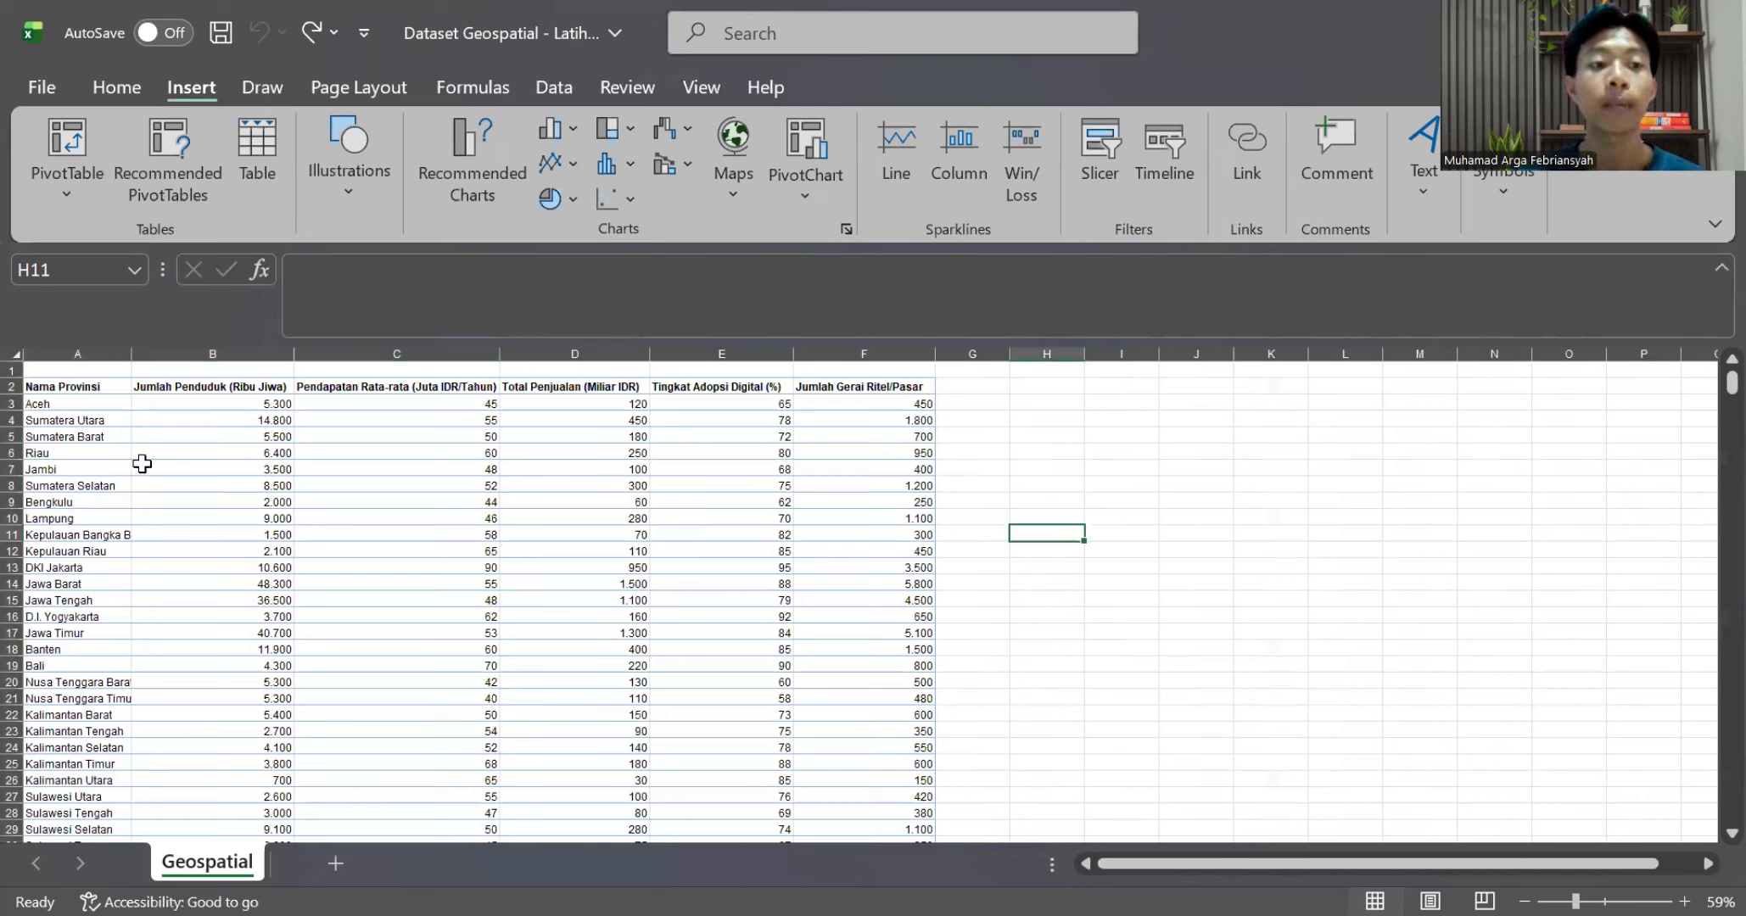
{"action": "left_click", "coordinate": [102, 409]}
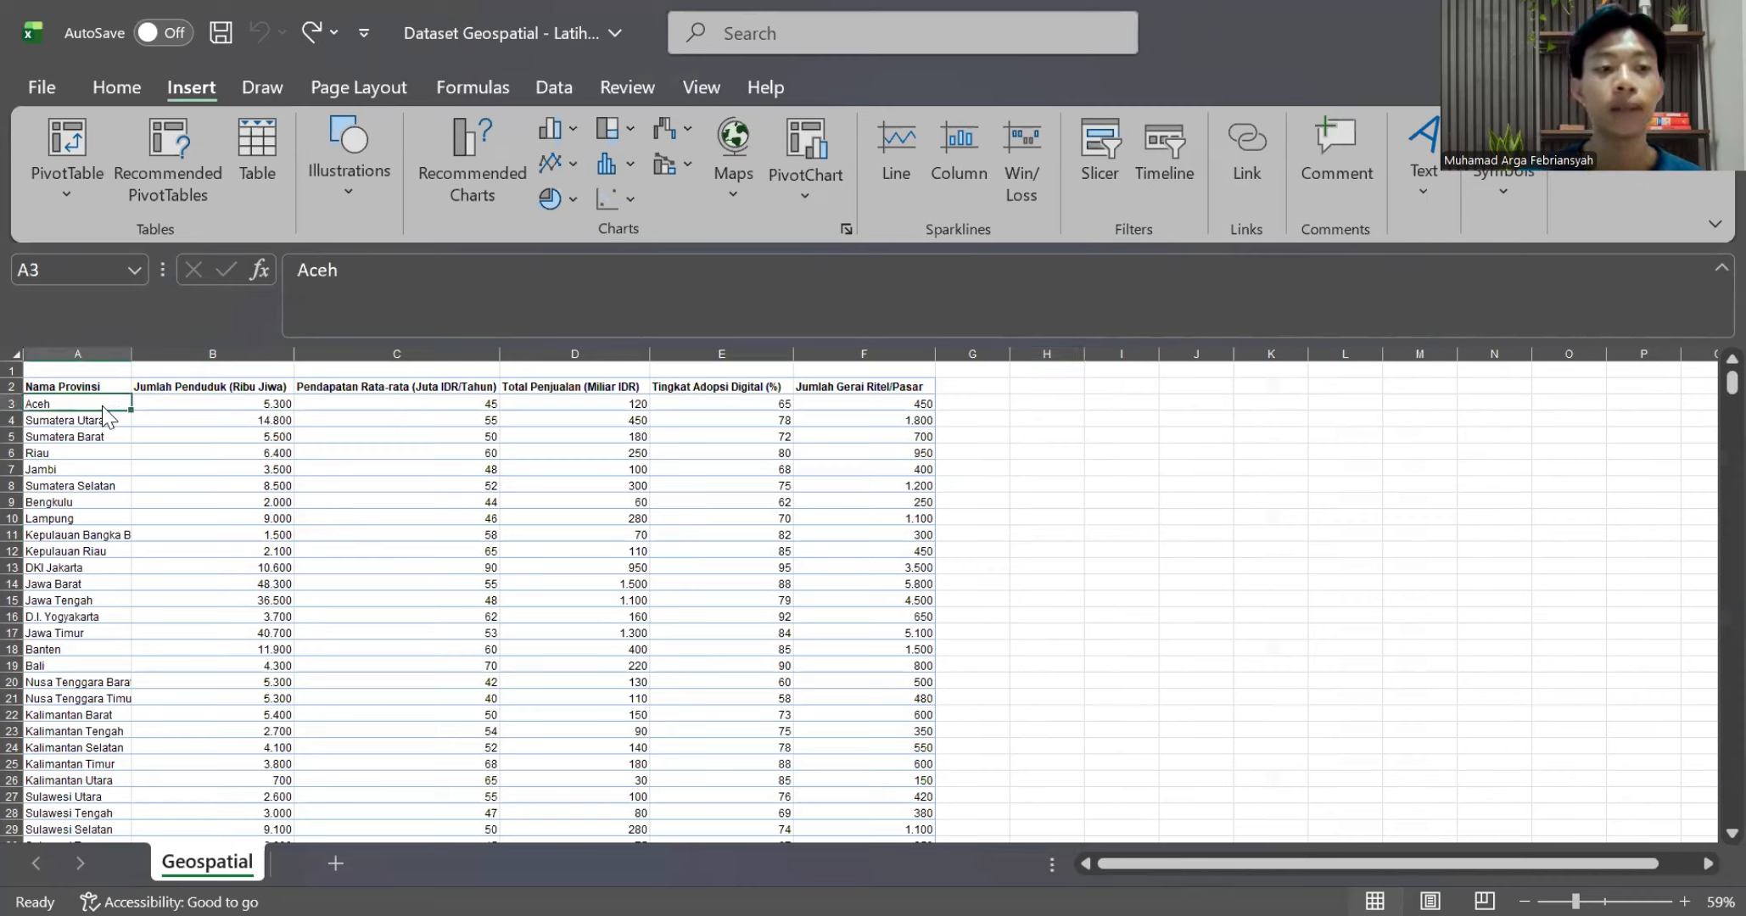
{"action": "key", "text": "ctrl+t"}
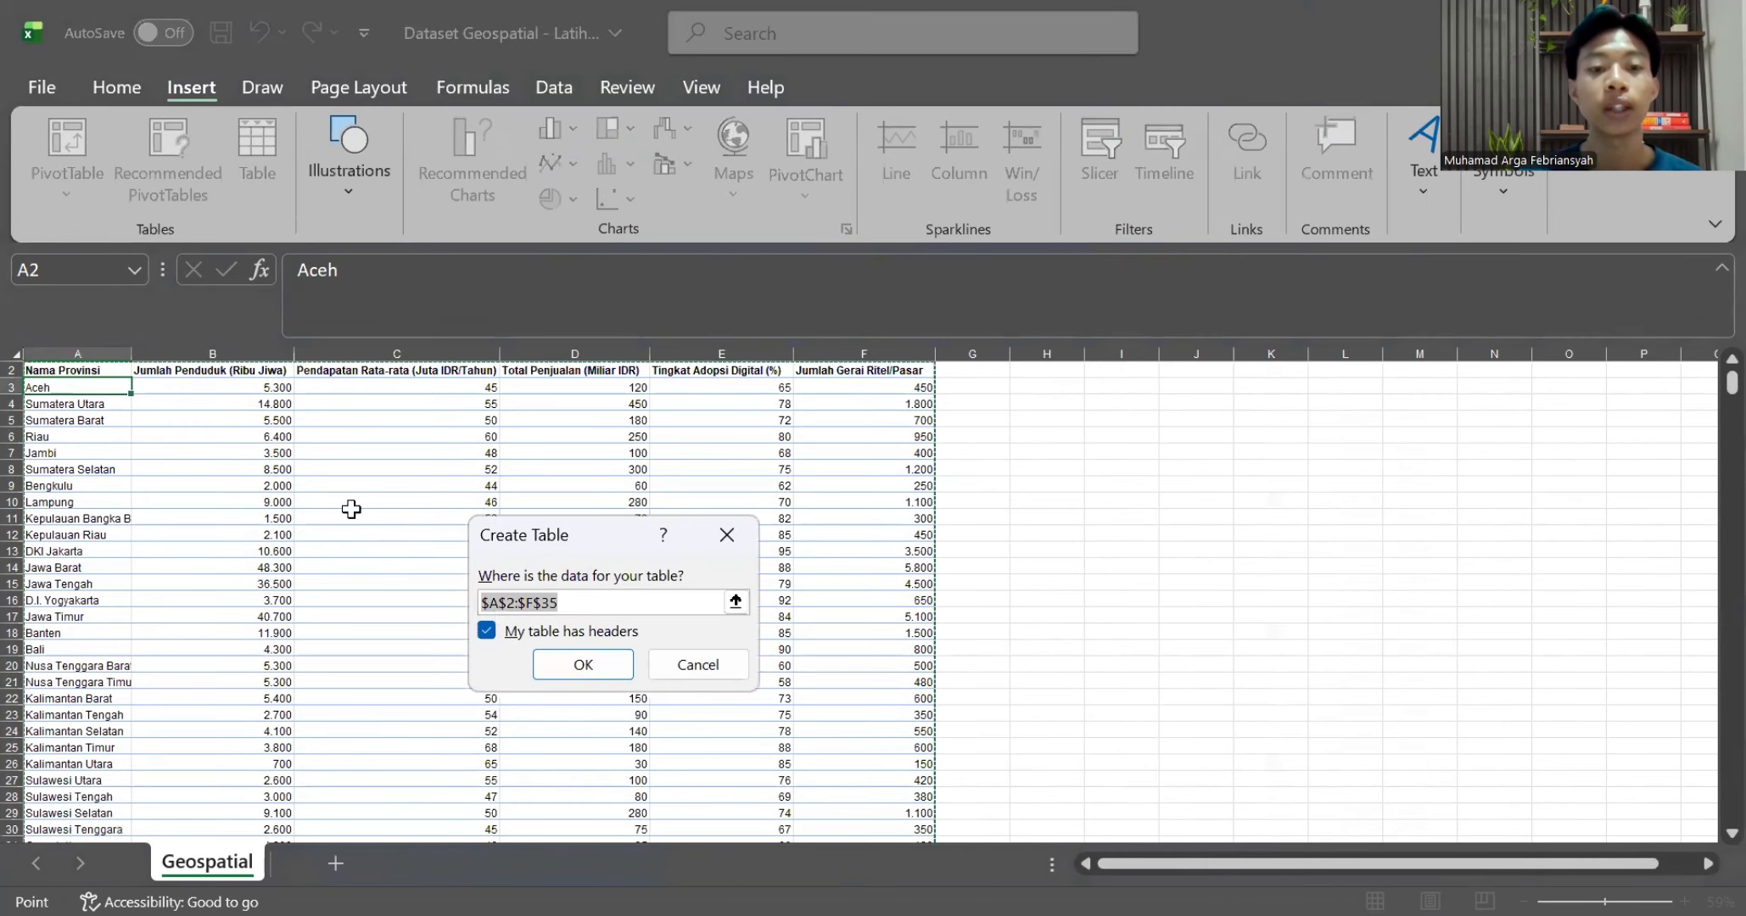
{"action": "left_click", "coordinate": [583, 665]}
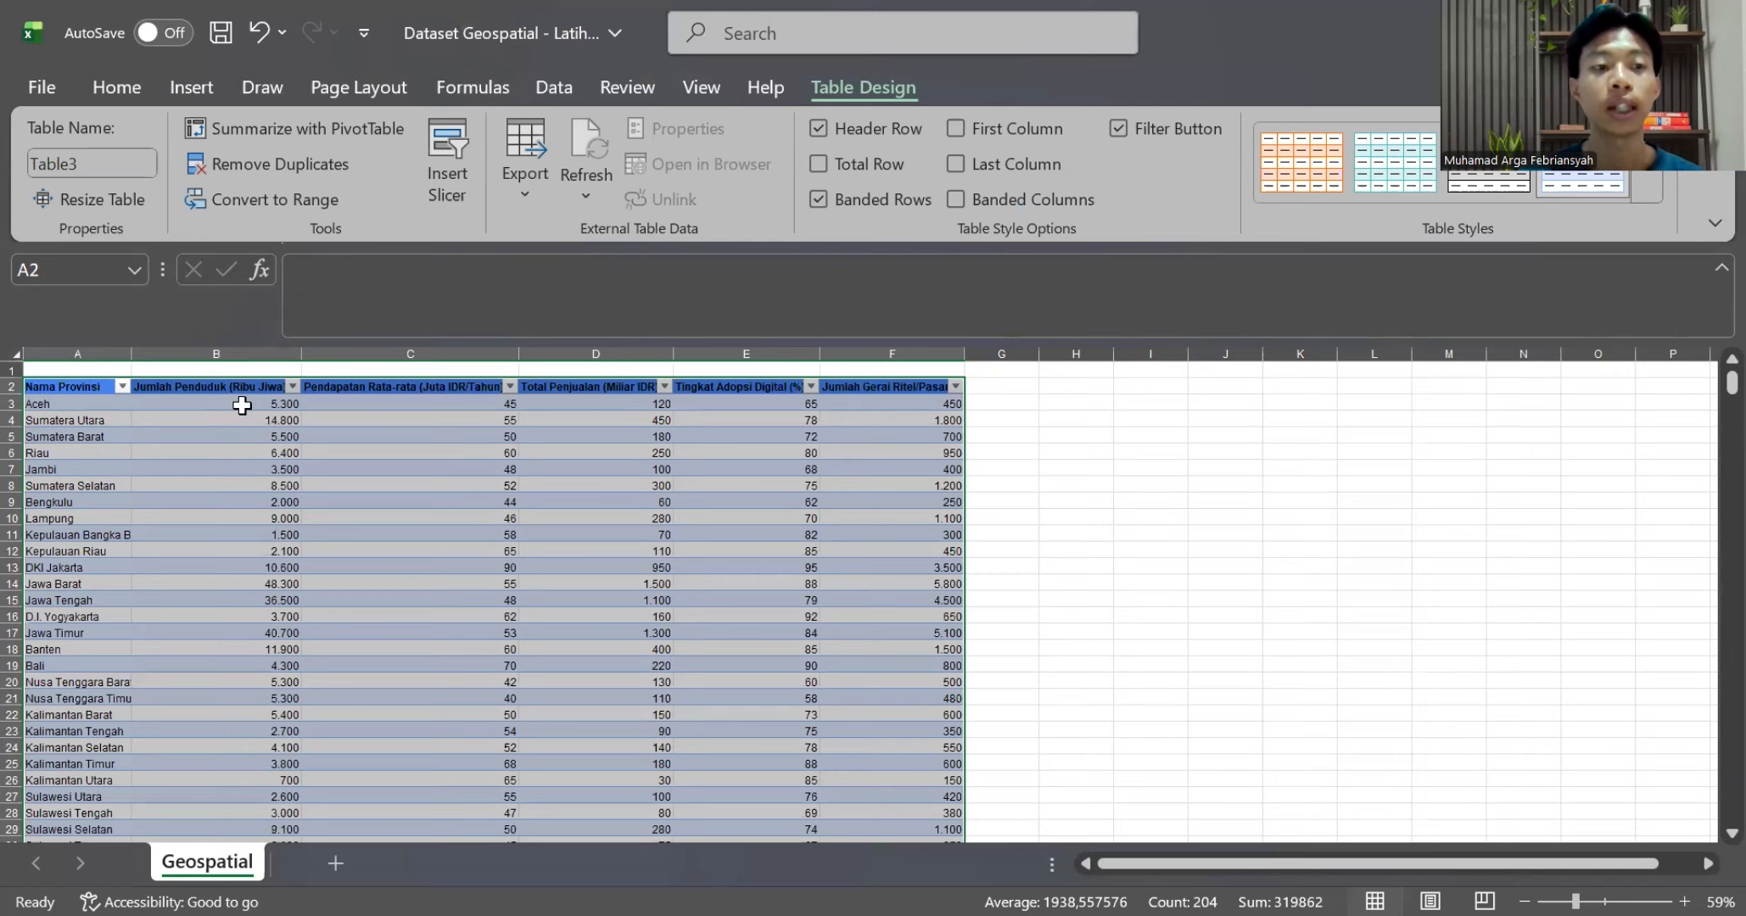
Insert a filled map chart of Total Penjualan by Nama Provinsi and apply the second chart style
{"action": "left_click", "coordinate": [73, 405]}
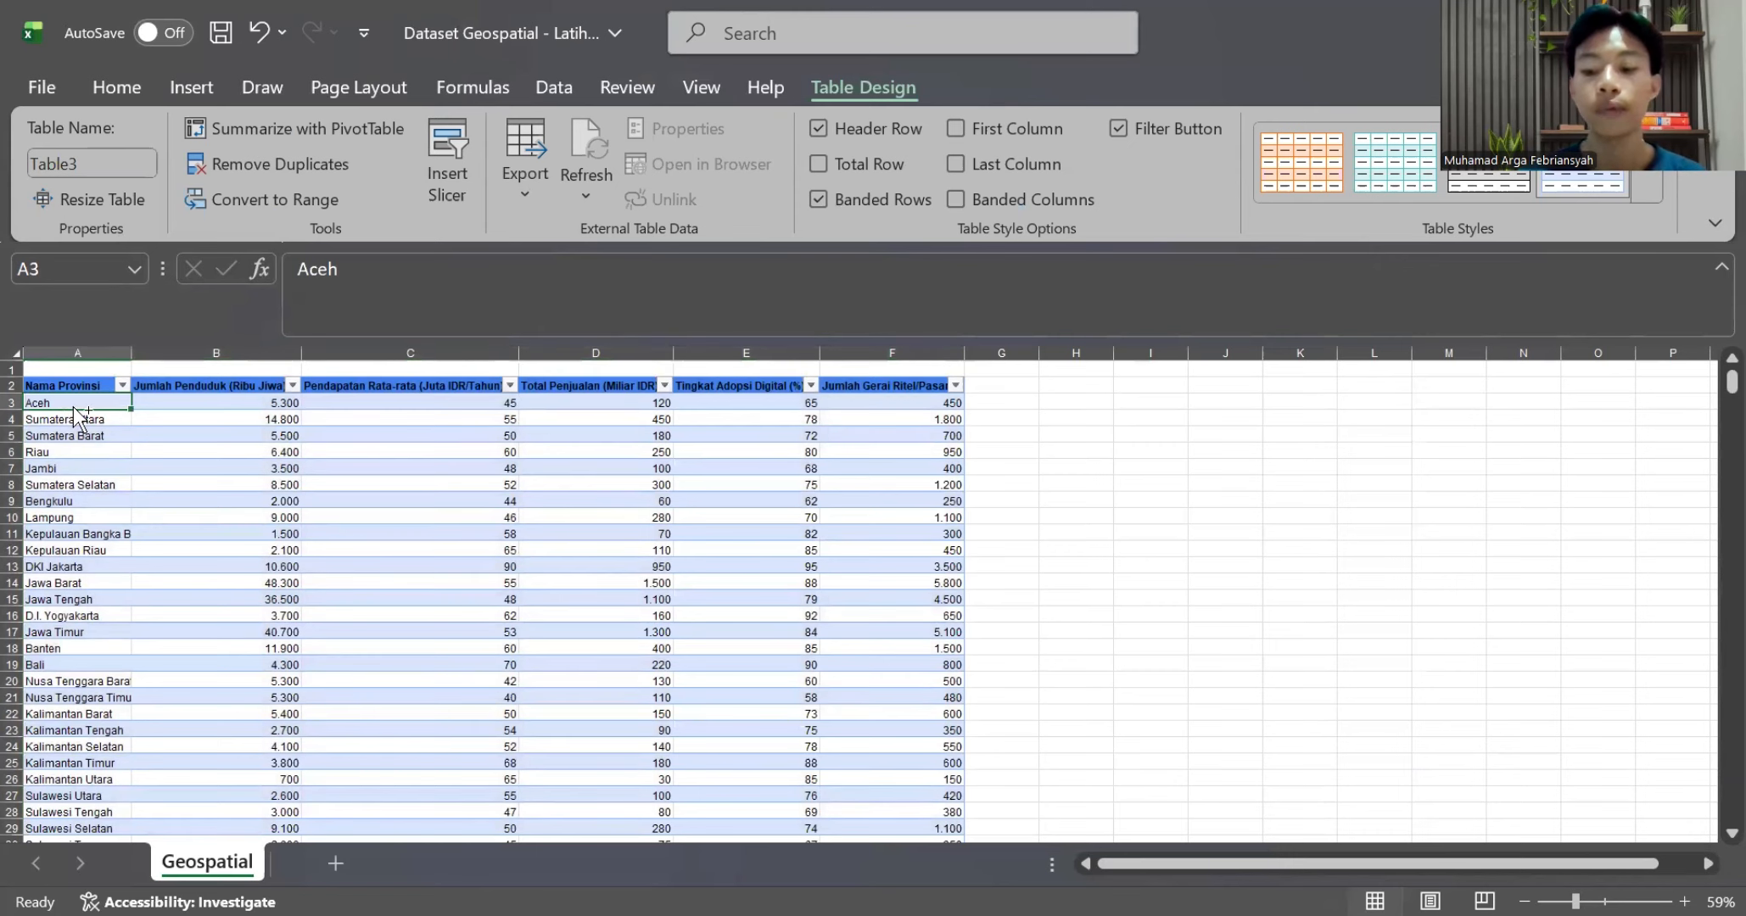
{"action": "key", "text": "ctrl+shift+Down"}
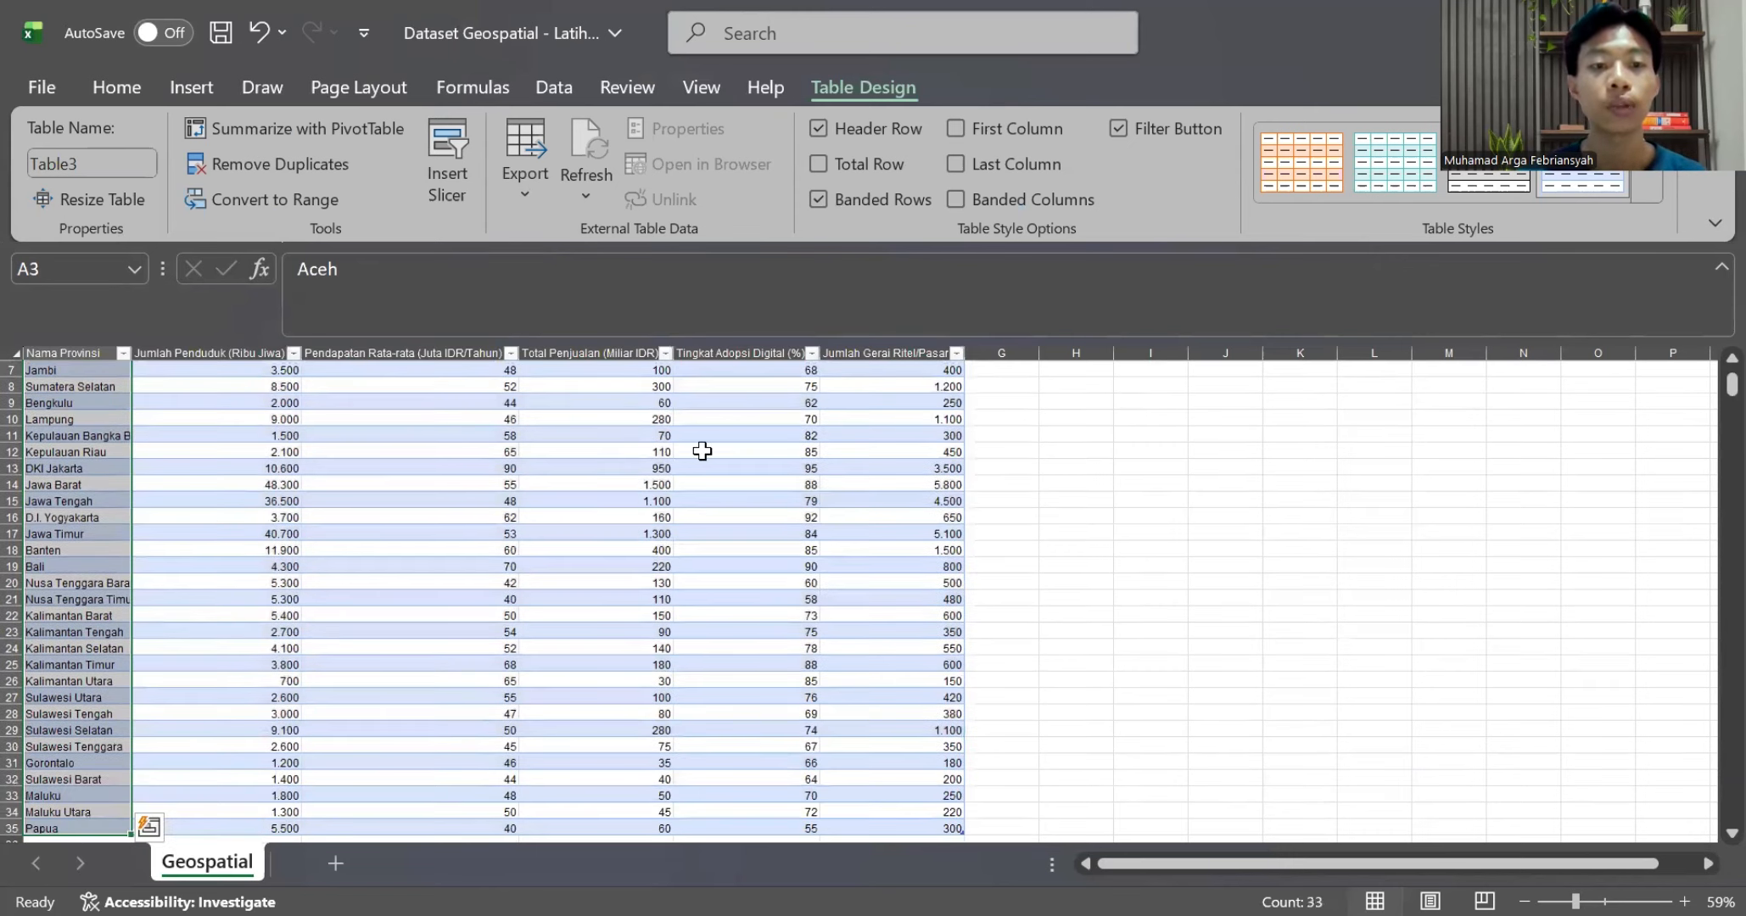
{"action": "scroll", "coordinate": [702, 450], "scroll_direction": "up", "scroll_amount": 2}
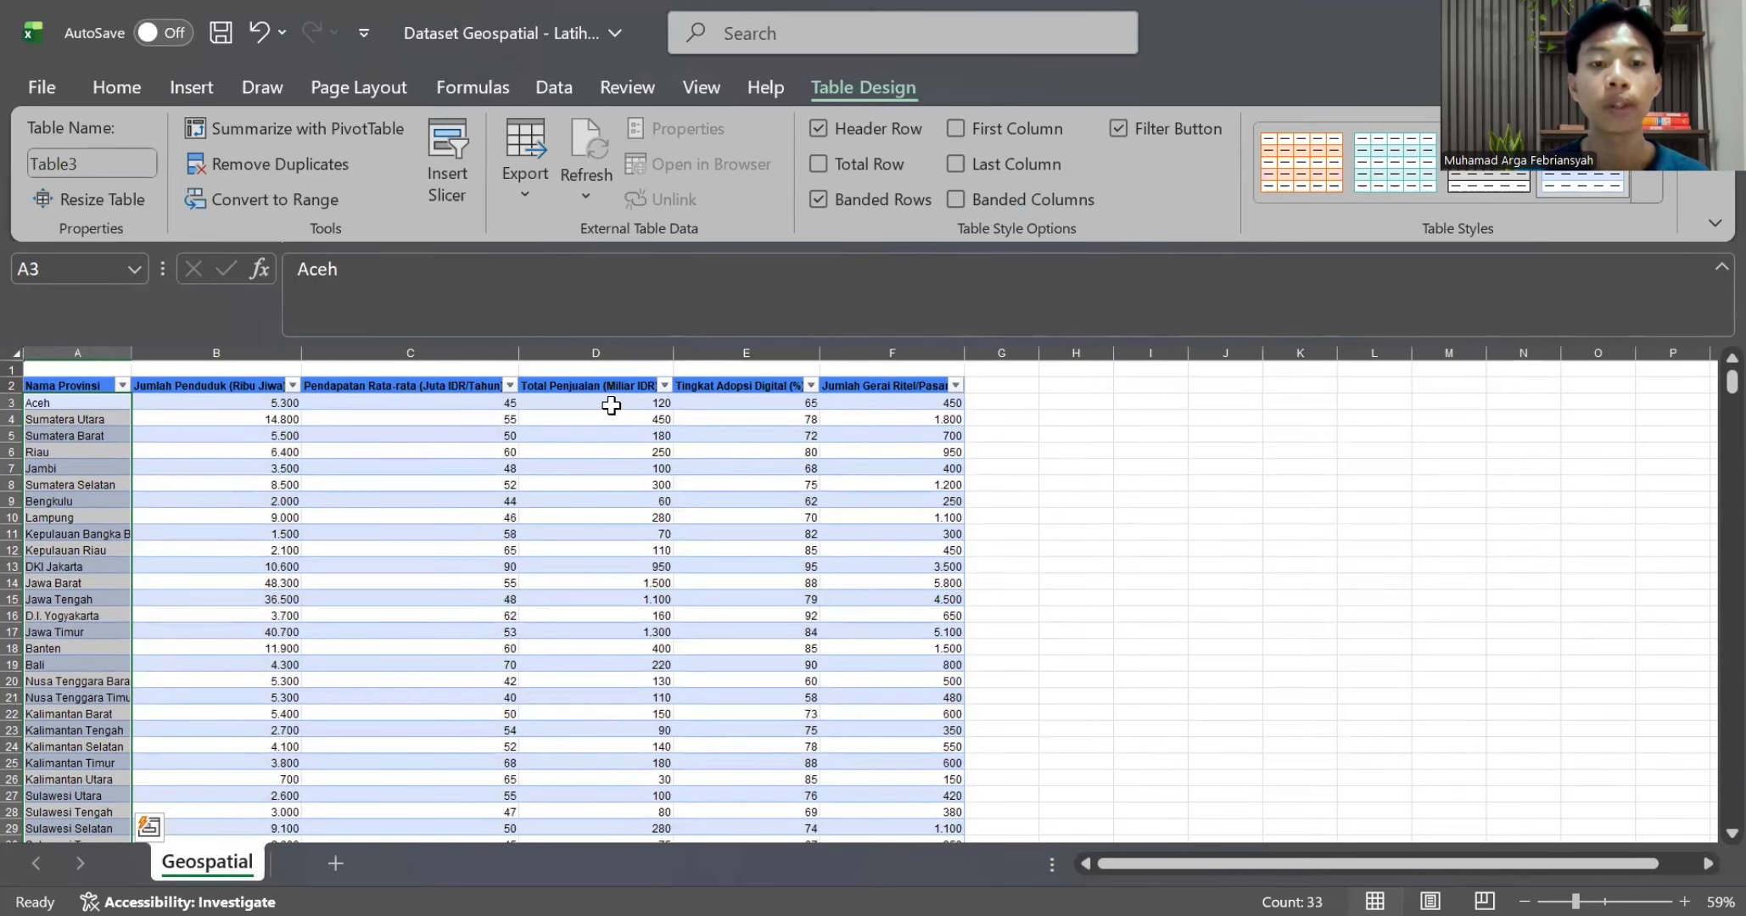
{"action": "left_click", "coordinate": [611, 406]}
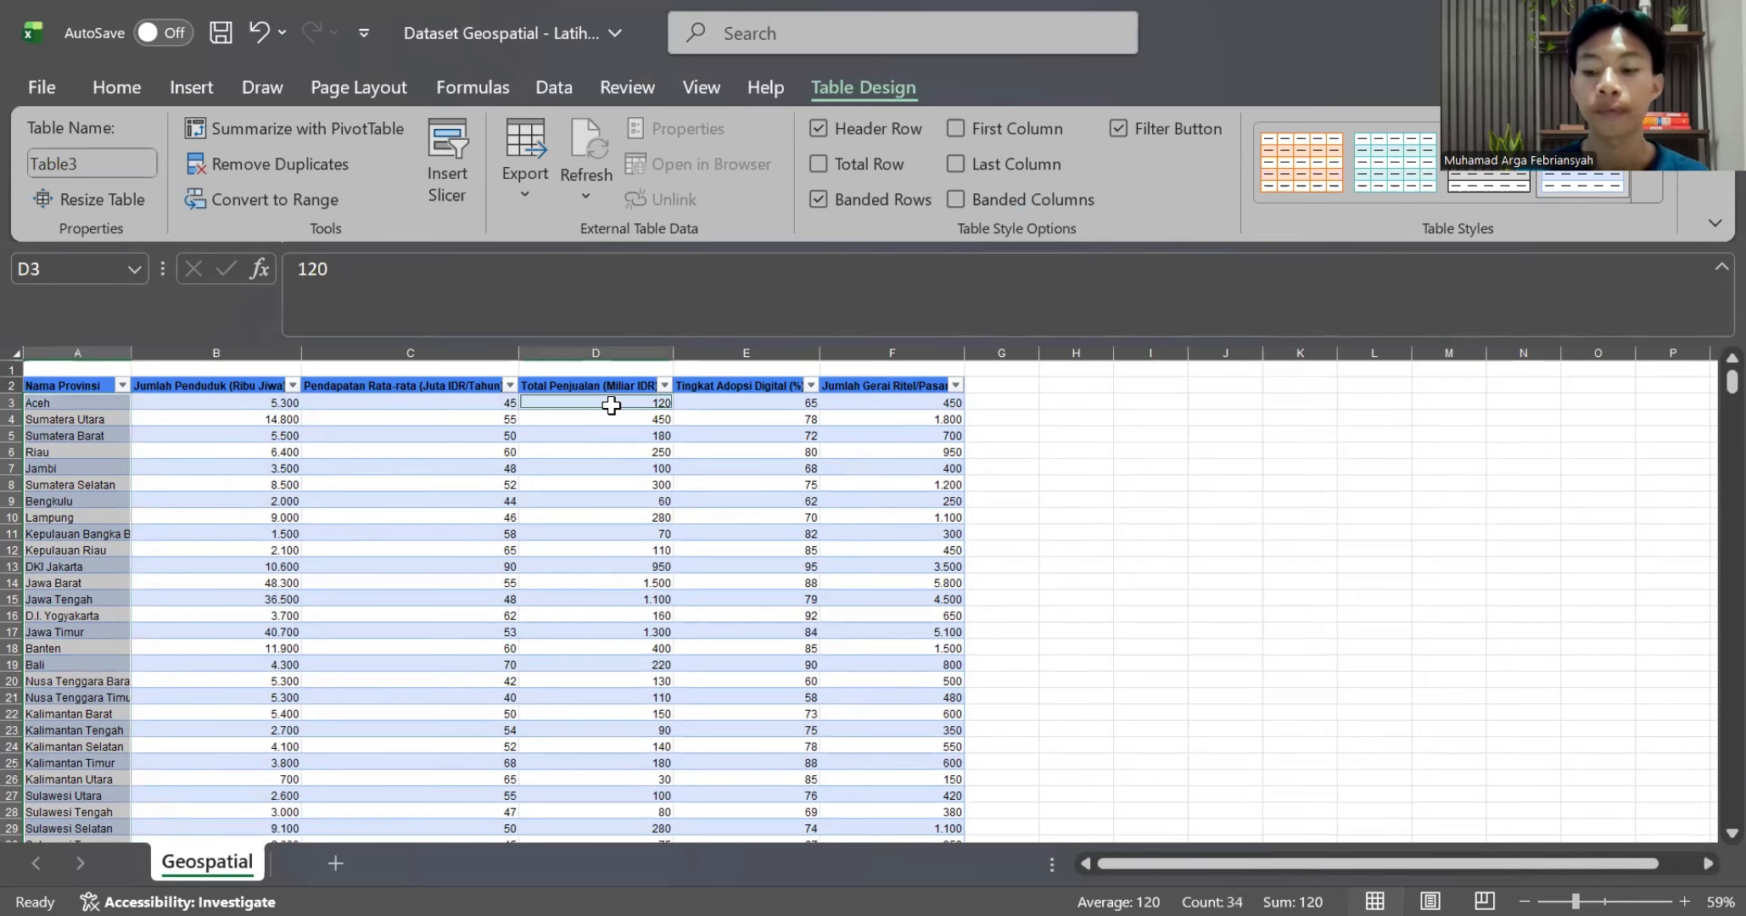
{"action": "key", "text": "ctrl+shift+Down"}
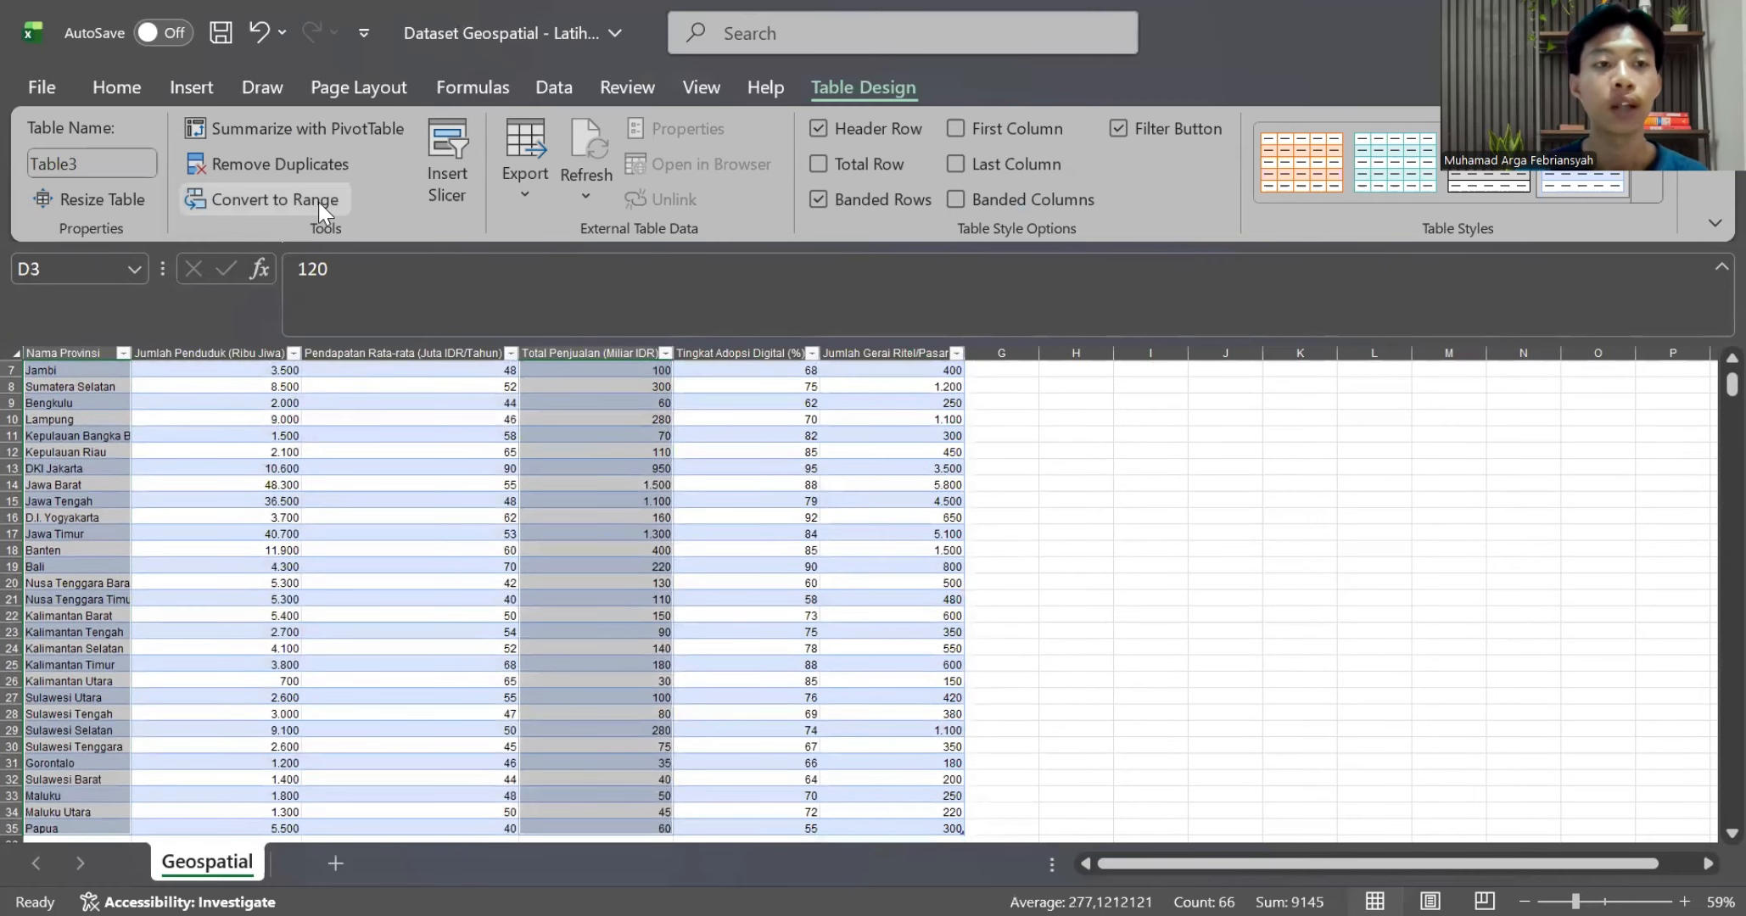
{"action": "left_click", "coordinate": [183, 76]}
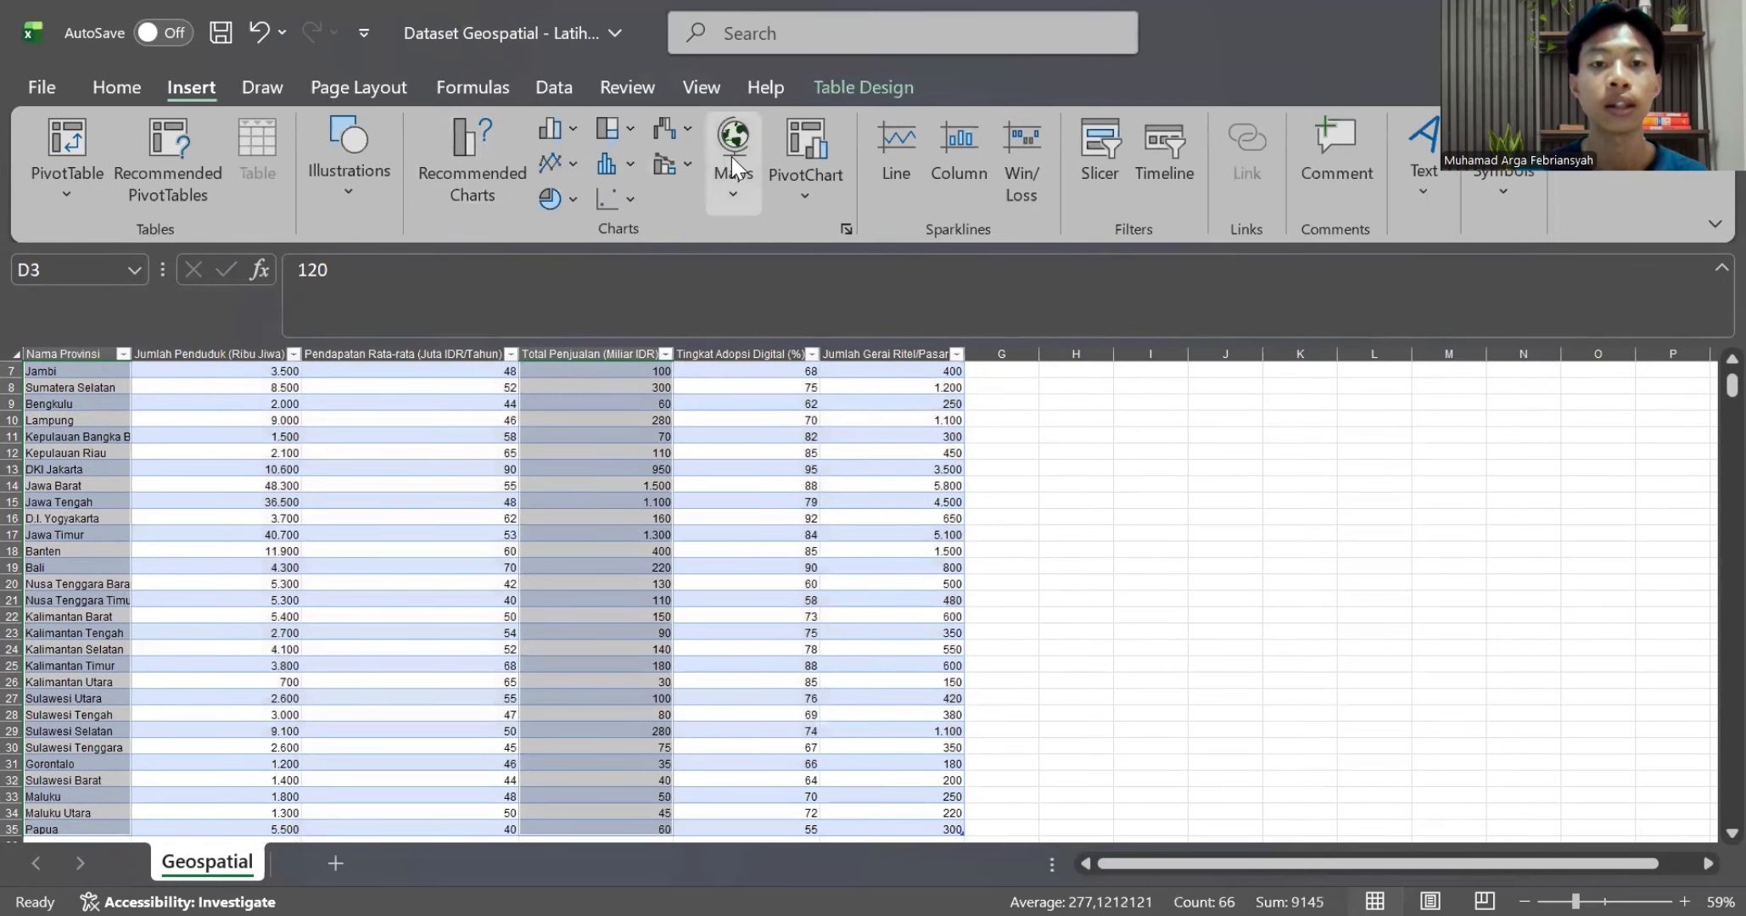
{"action": "left_click", "coordinate": [731, 155]}
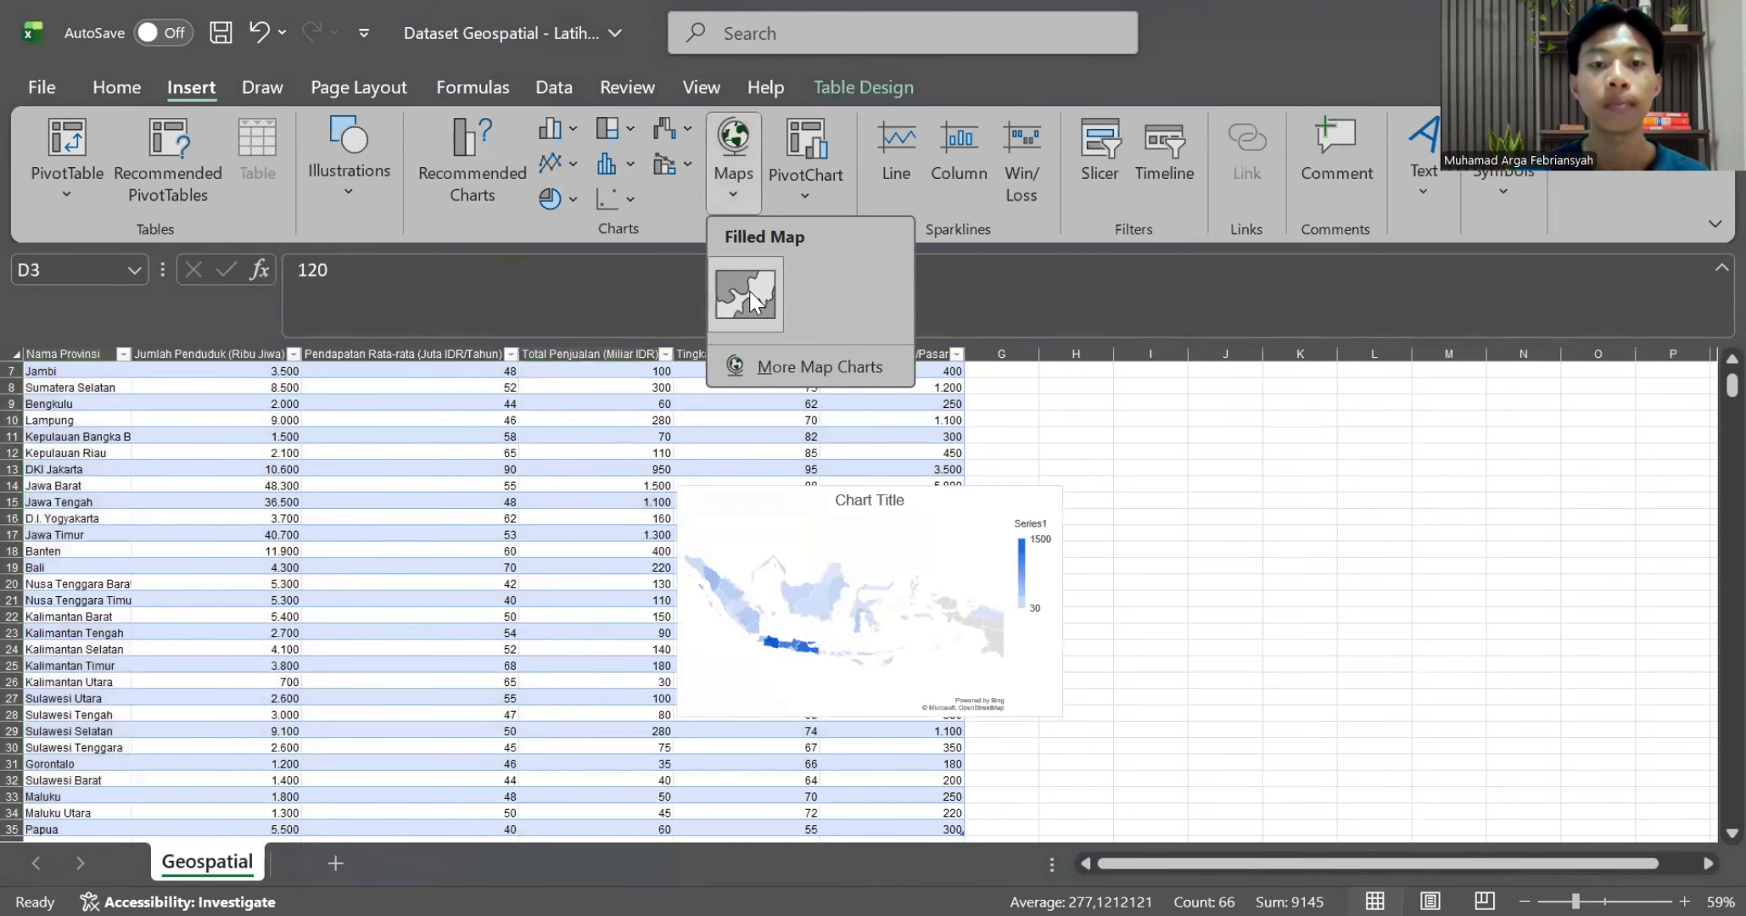
{"action": "left_click", "coordinate": [749, 288]}
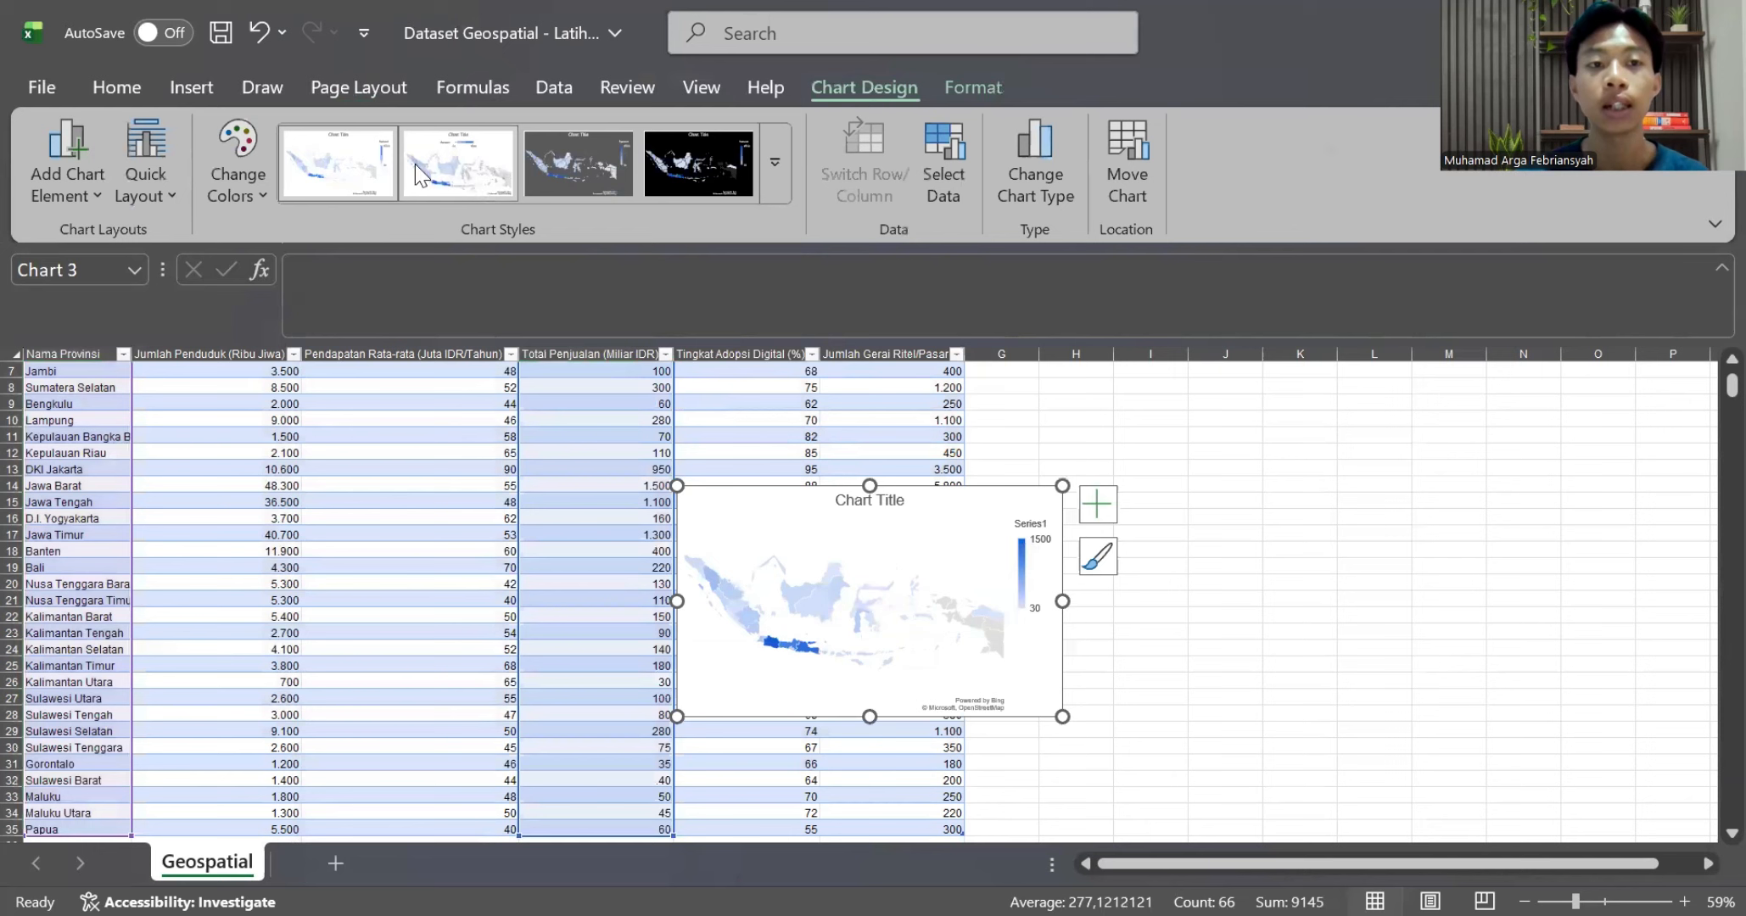
{"action": "left_click", "coordinate": [482, 175]}
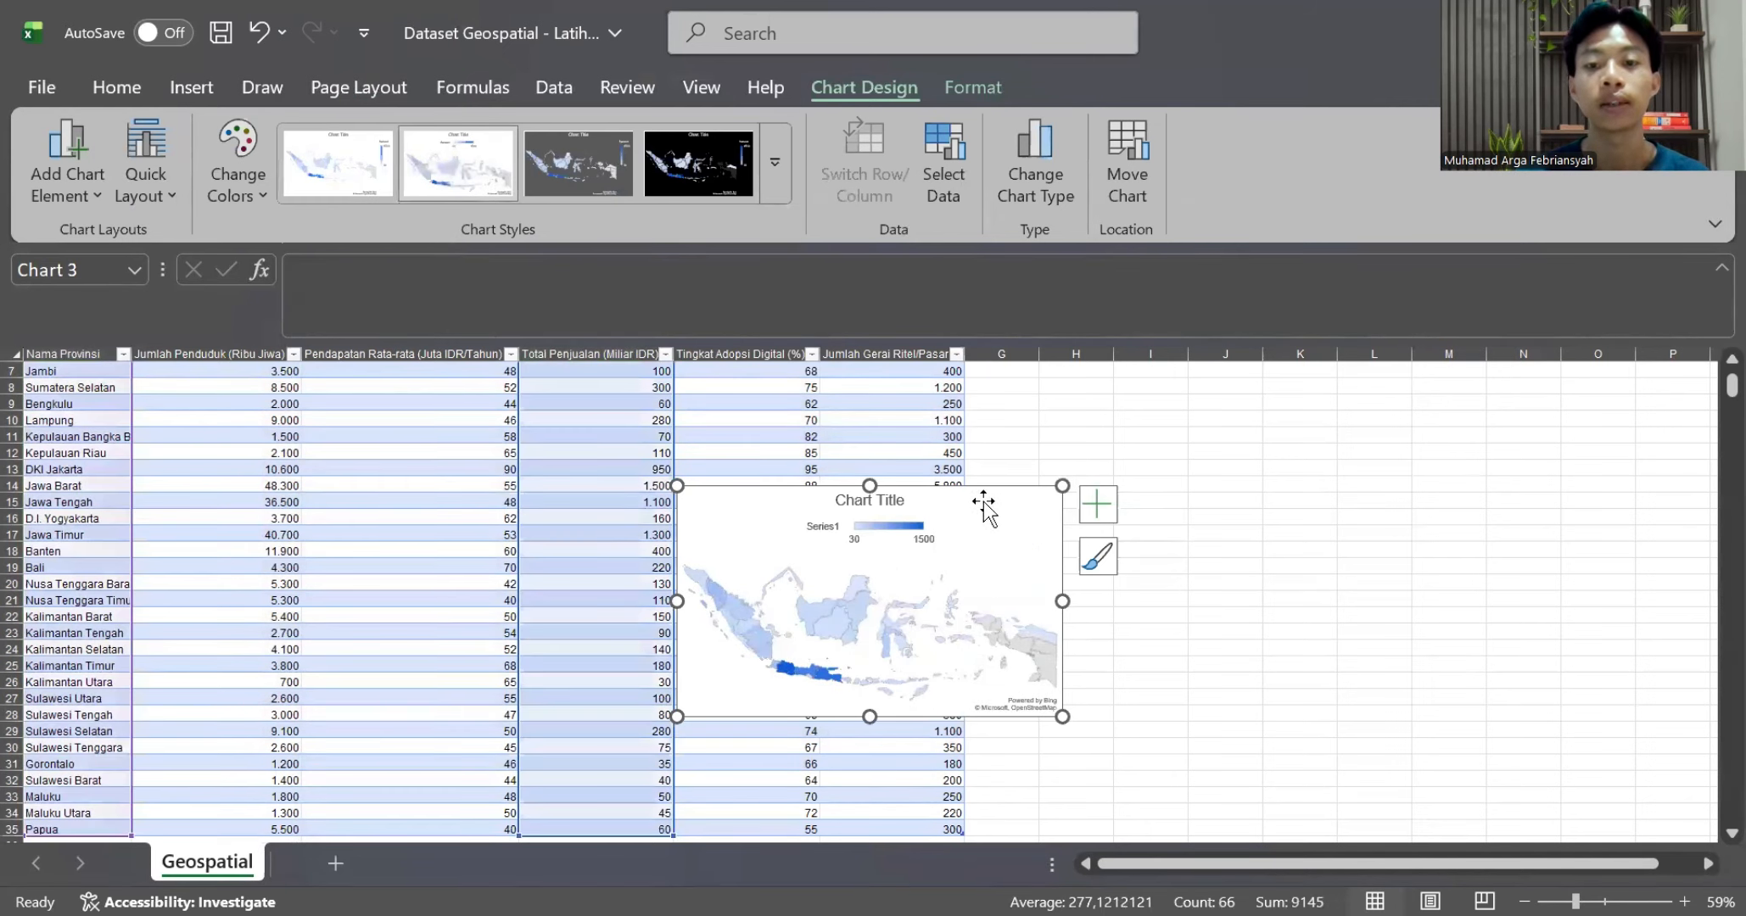
Move the map chart onto the empty cells beside the table and enlarge it to cover about H9:N27
{"action": "left_click_drag", "start_coordinate": [986, 499], "coordinate": [1351, 417]}
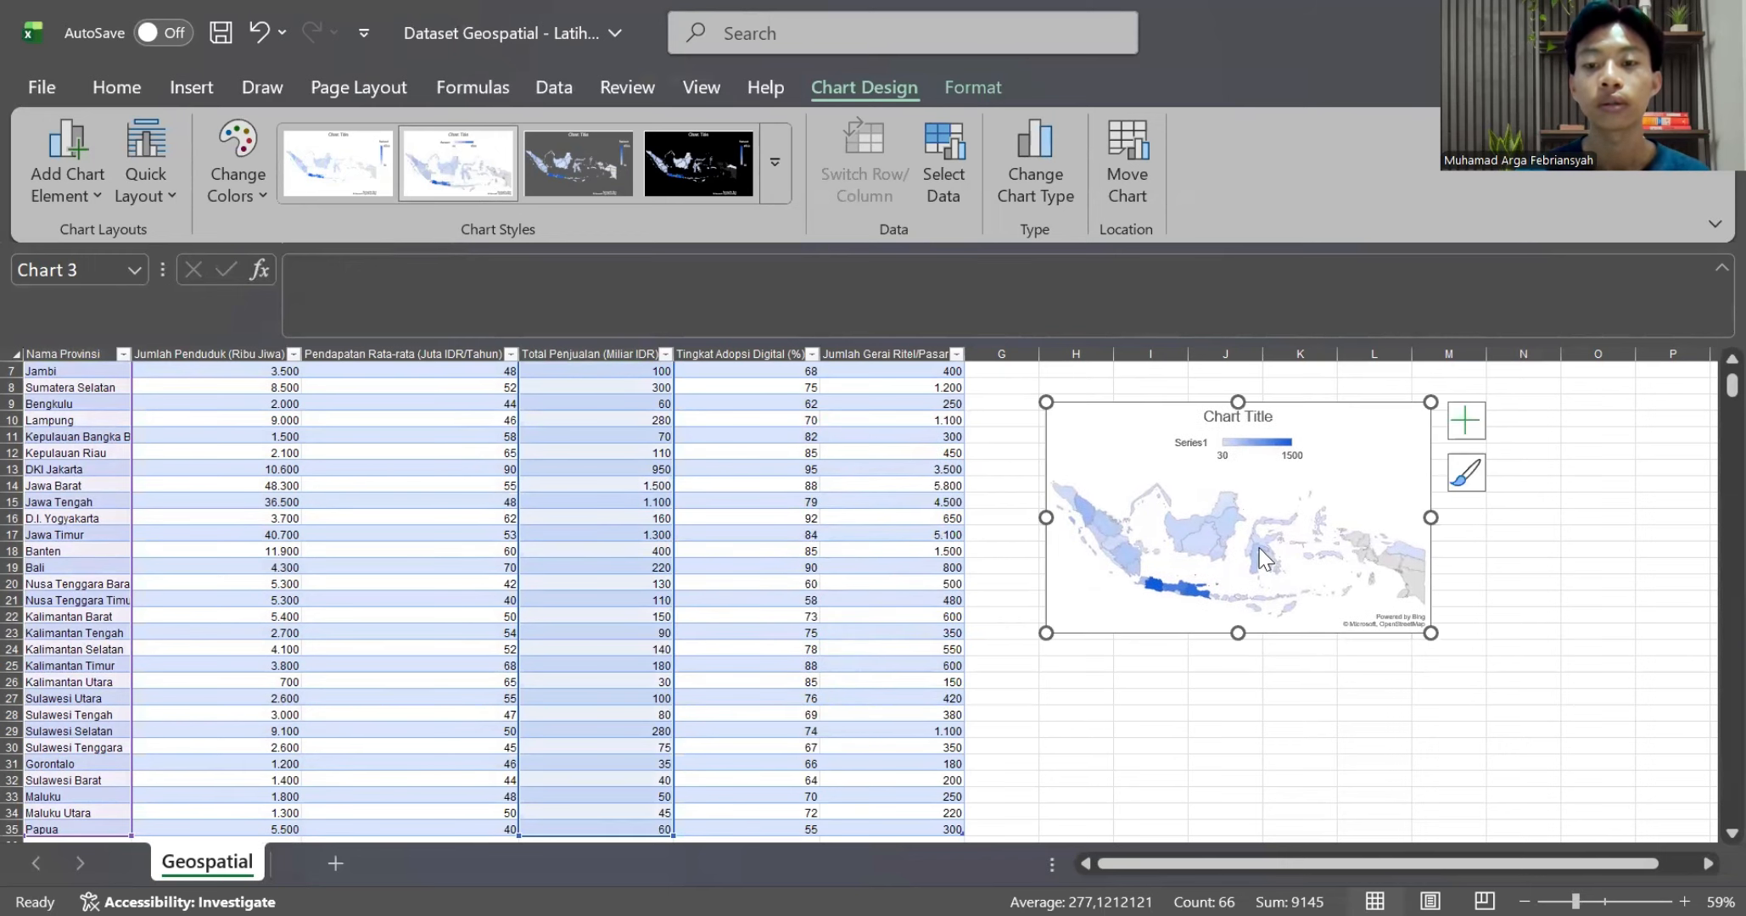
{"action": "scroll", "coordinate": [1259, 548], "scroll_direction": "up", "scroll_amount": 2}
{"action": "scroll", "coordinate": [1259, 548], "scroll_direction": "right", "scroll_amount": 3}
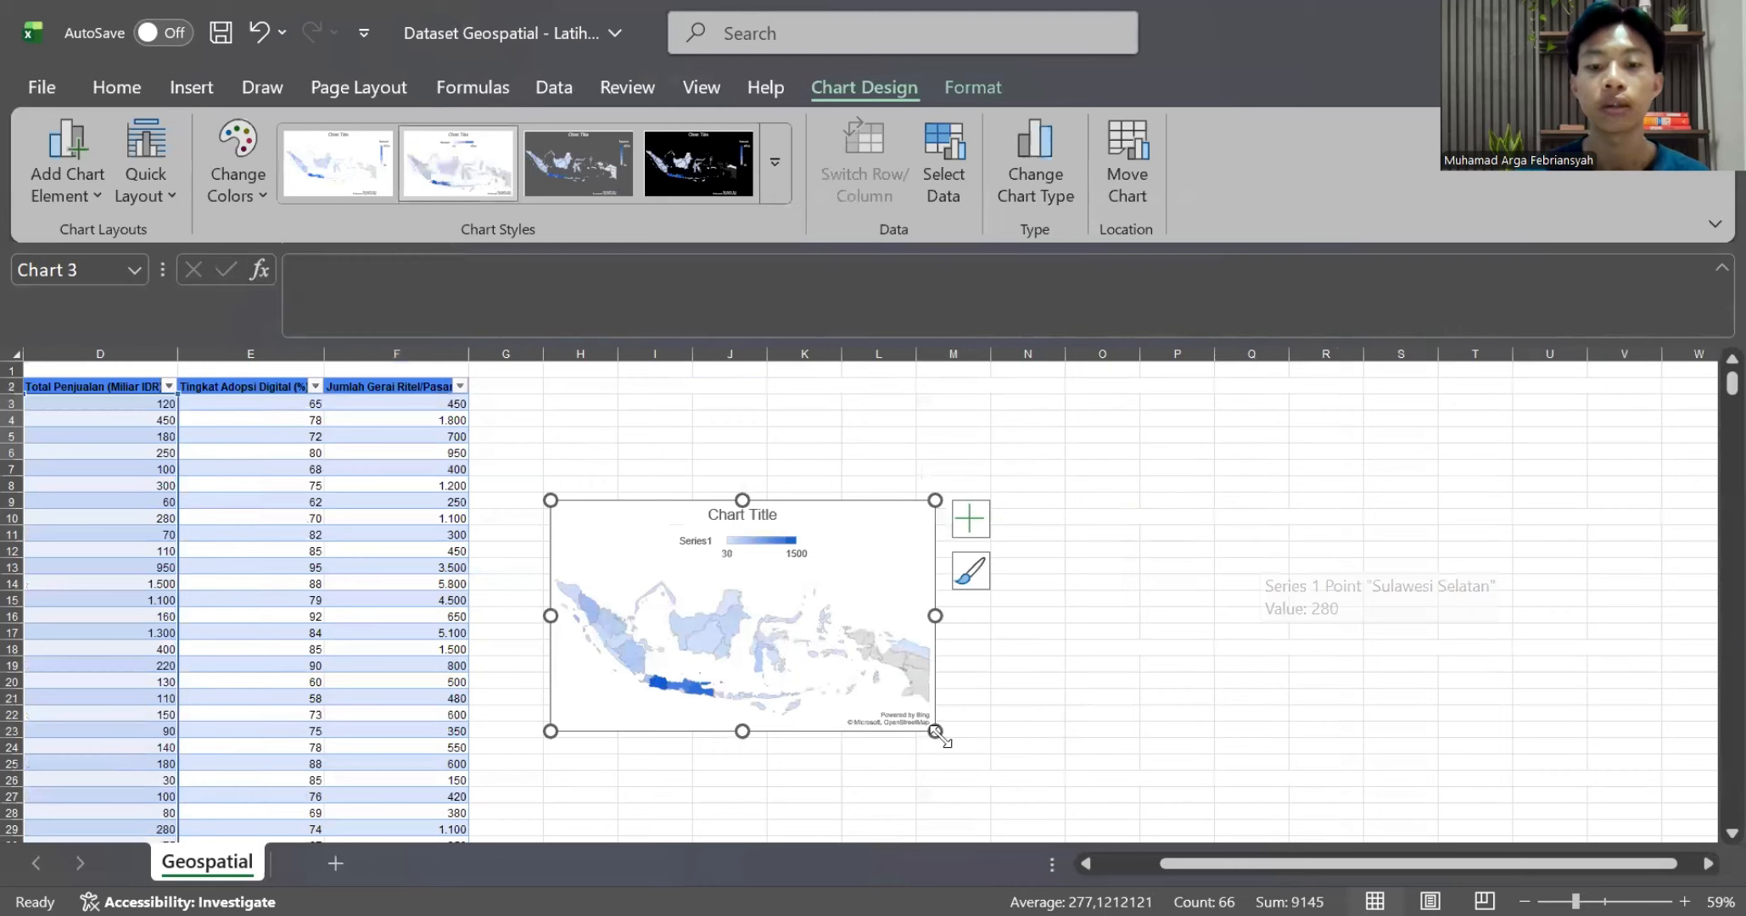
{"action": "left_click_drag", "start_coordinate": [935, 731], "coordinate": [1047, 807]}
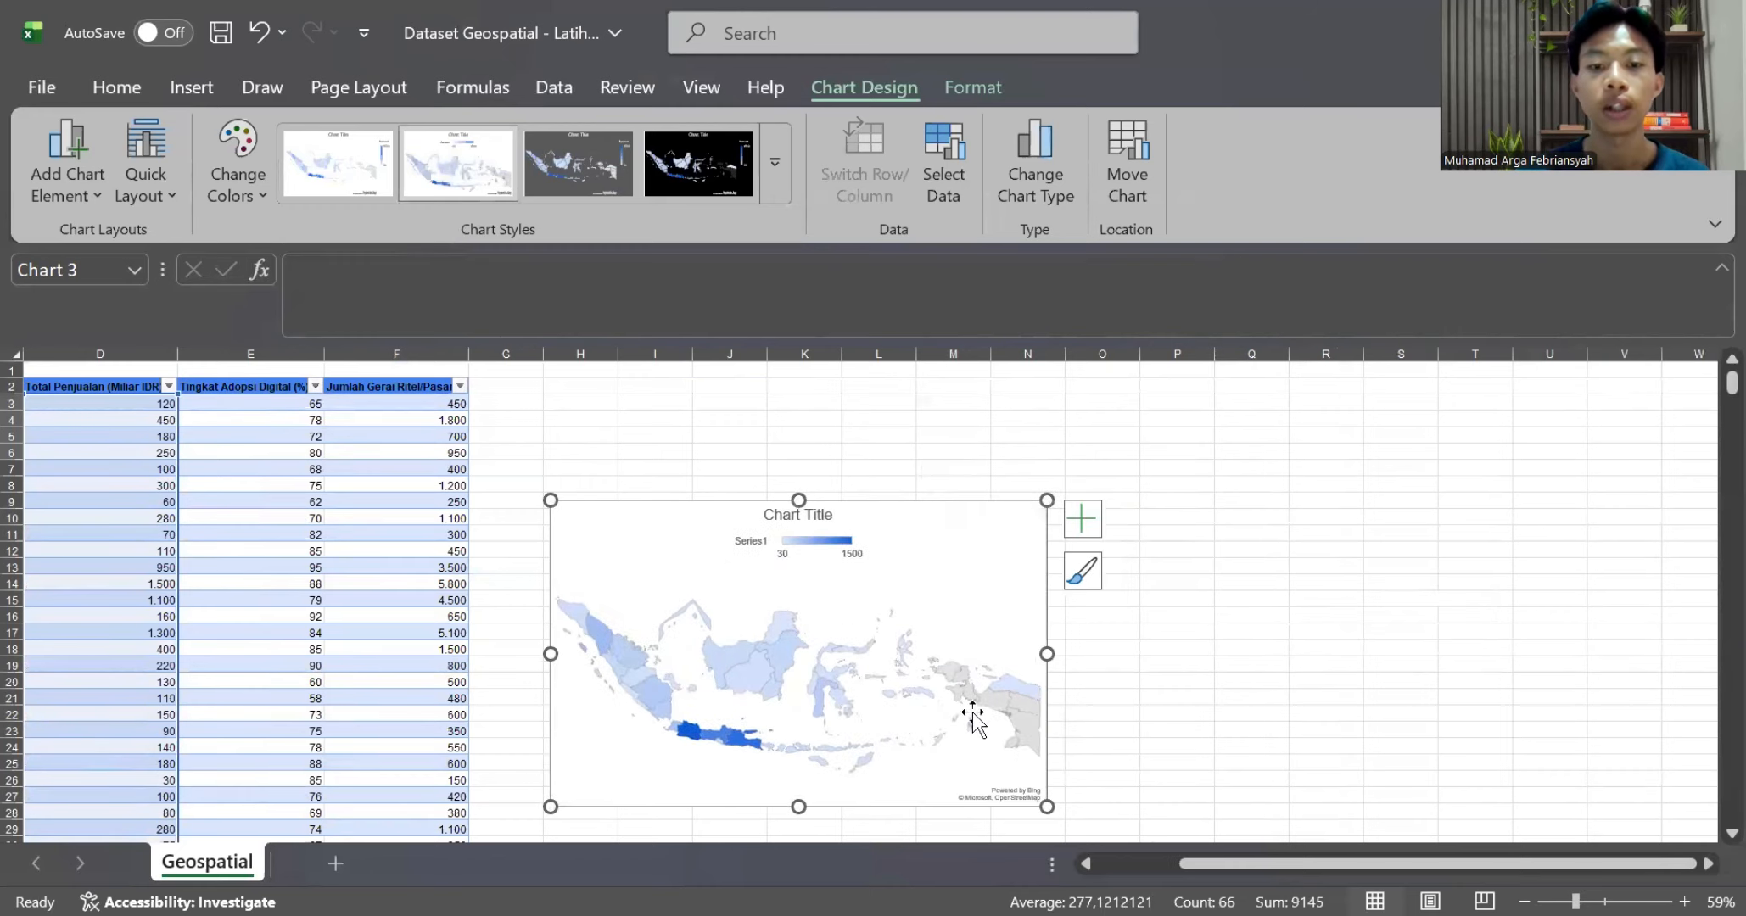
Add data labels to the map's data series and enlarge the chart further, out to column O
{"action": "left_click", "coordinate": [923, 693]}
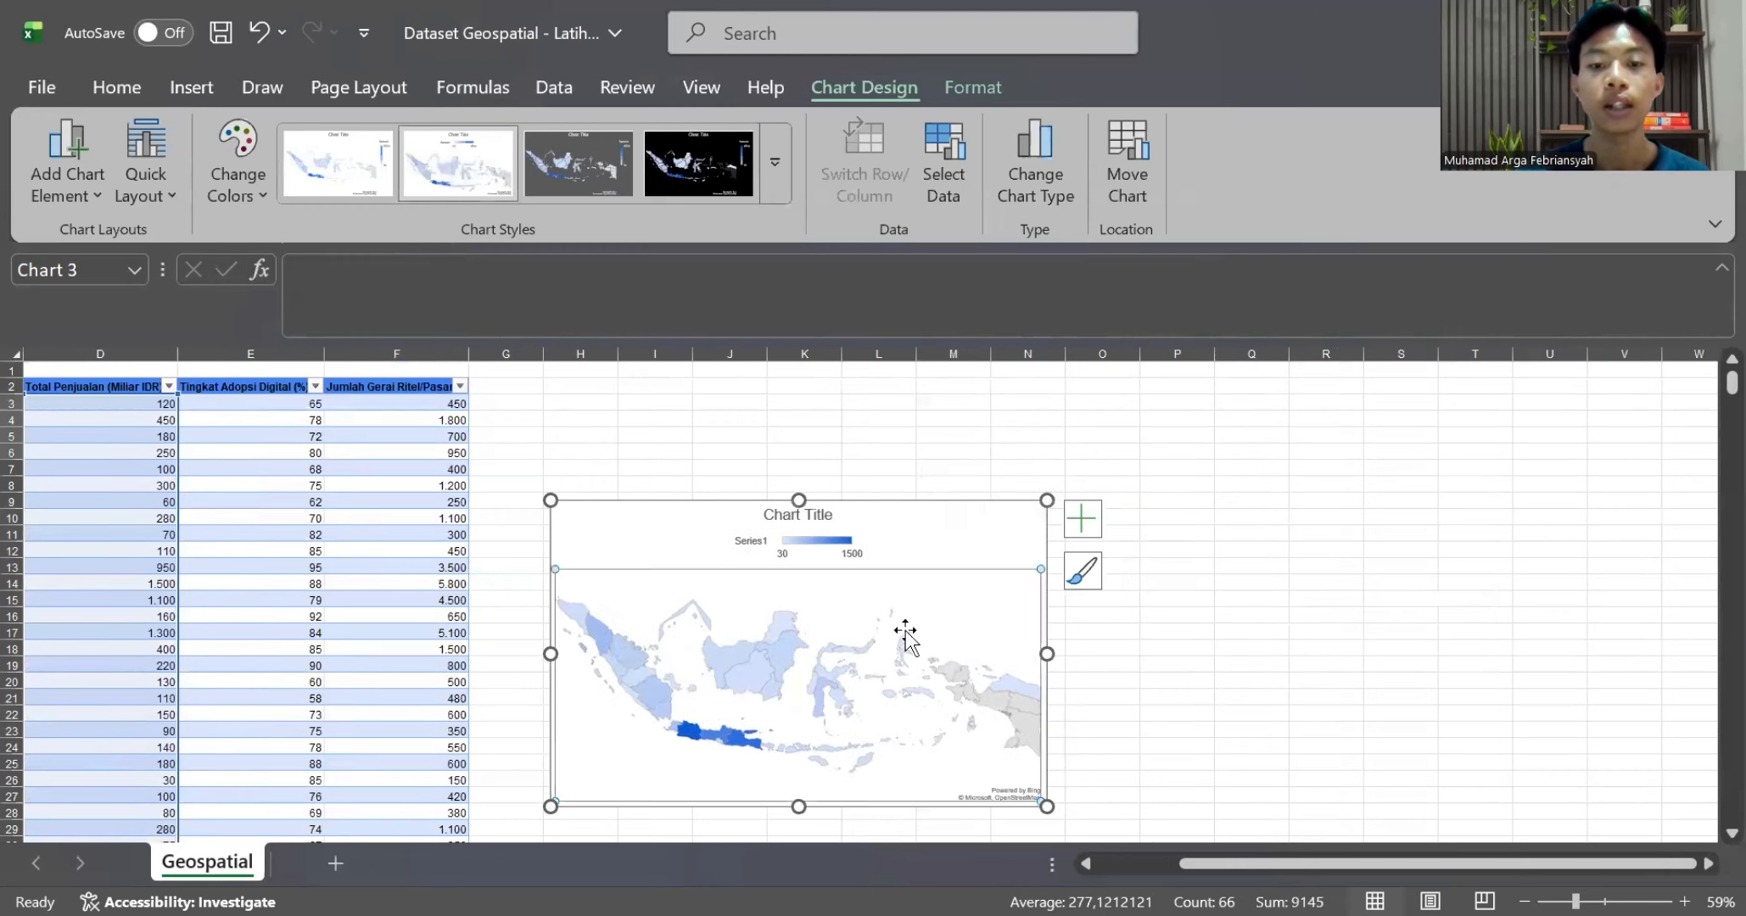
{"action": "left_click", "coordinate": [933, 550]}
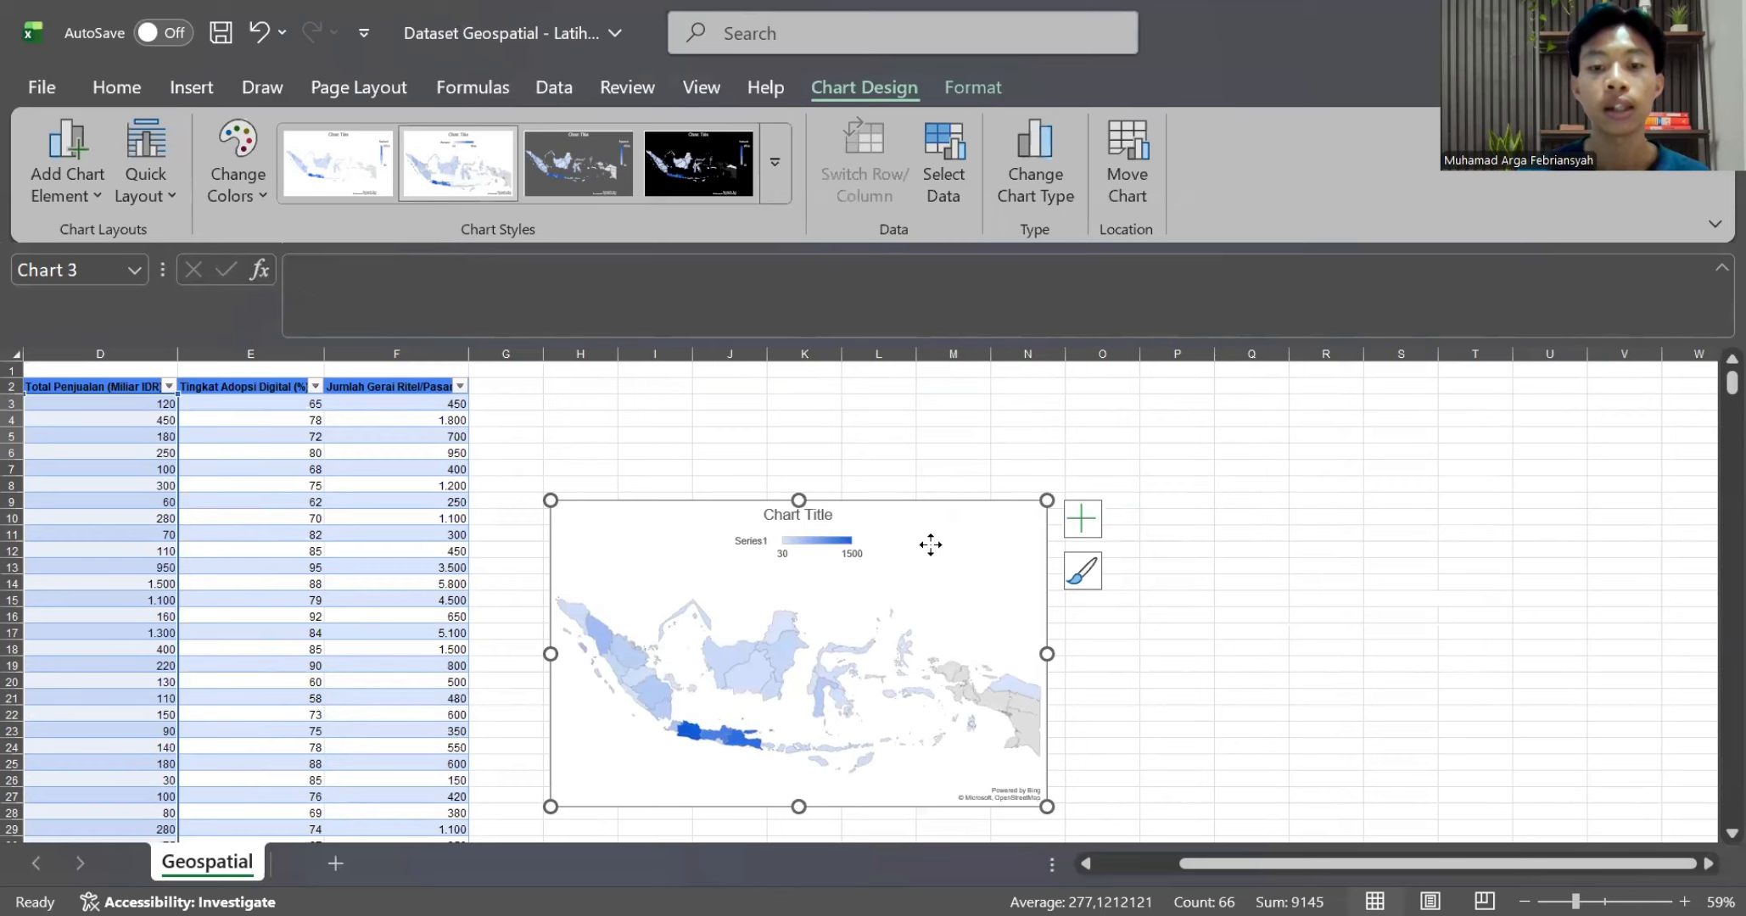
{"action": "right_click", "coordinate": [862, 636]}
{"action": "left_click", "coordinate": [763, 691]}
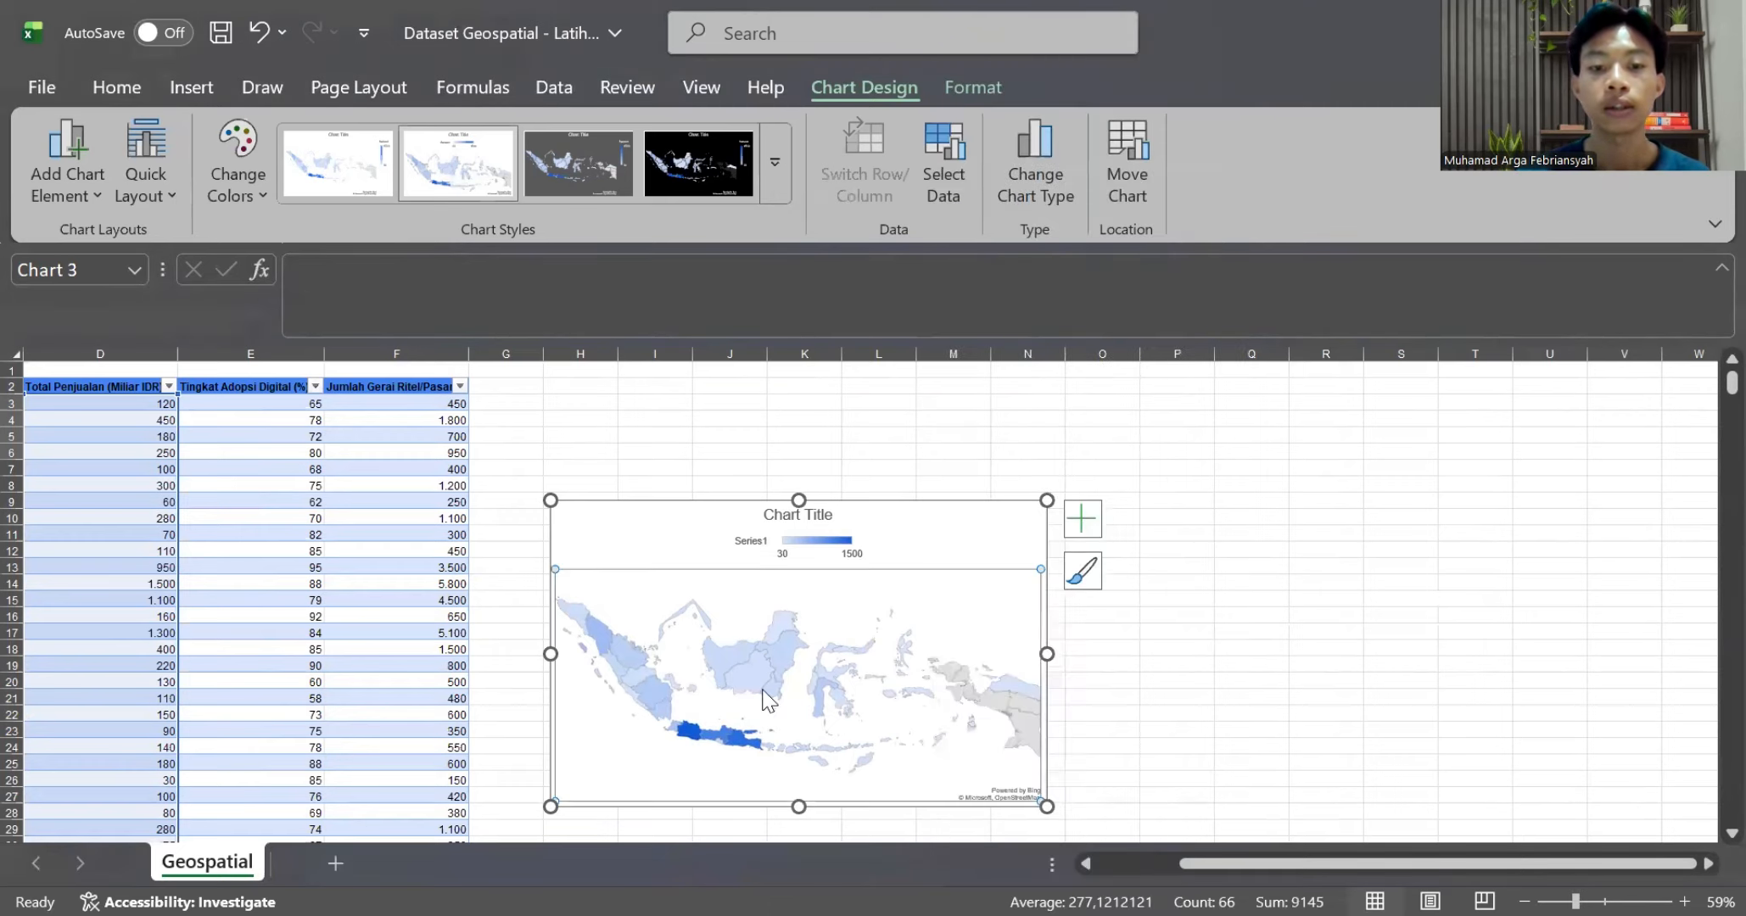
{"action": "right_click", "coordinate": [766, 700]}
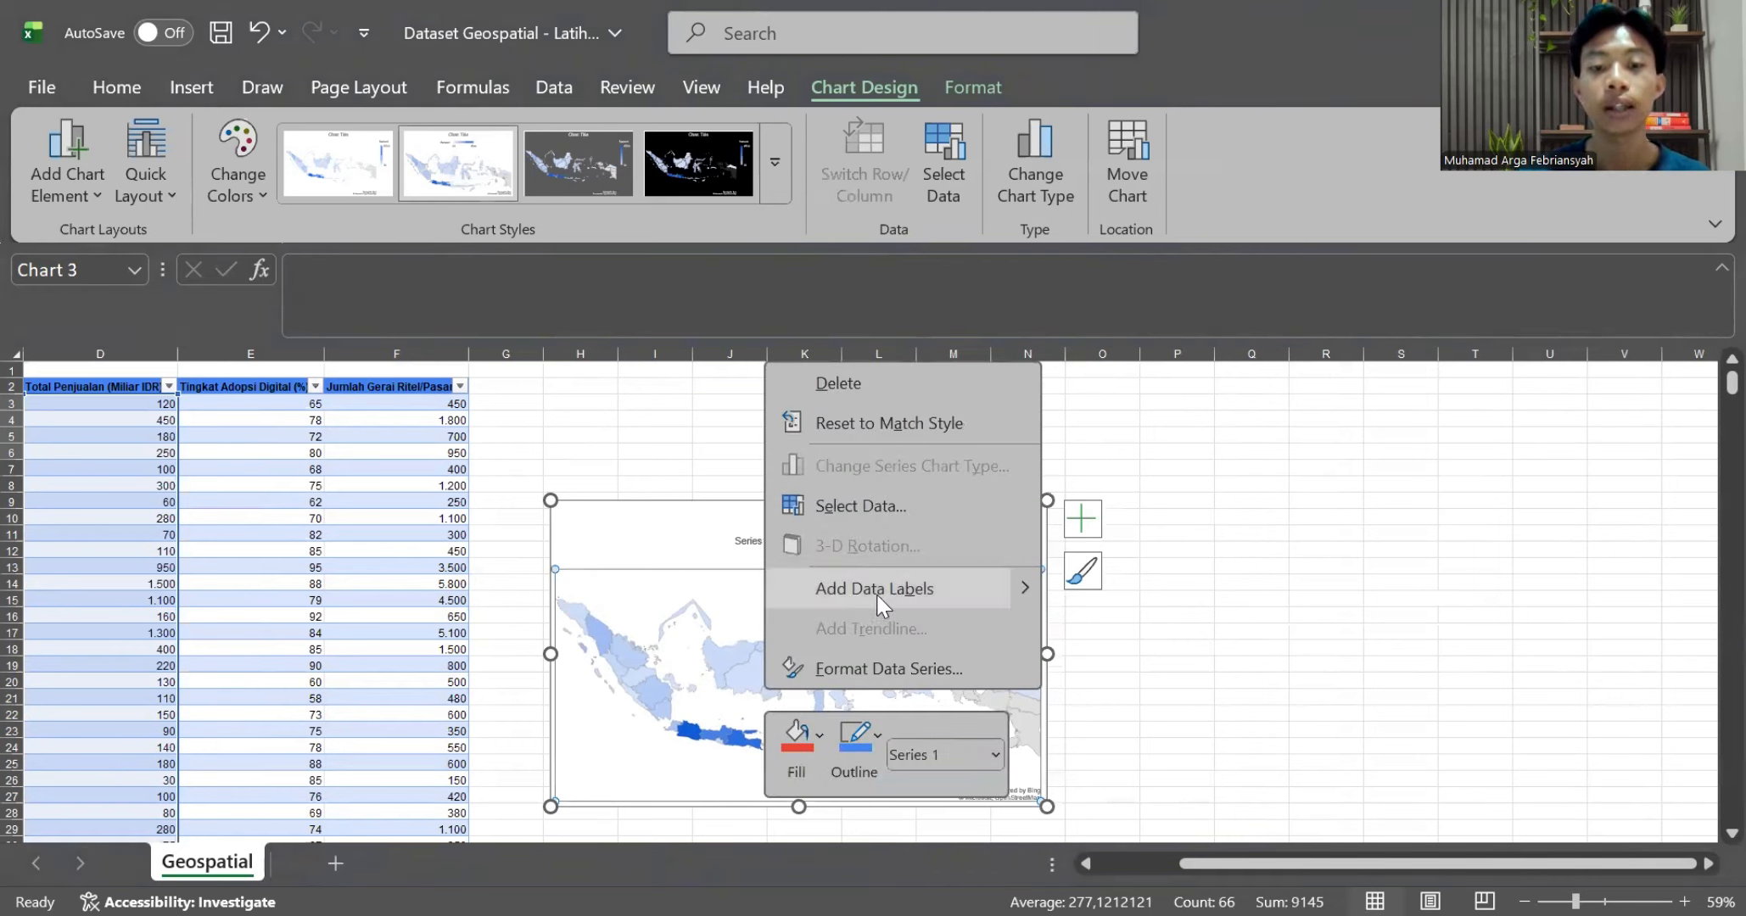
{"action": "left_click", "coordinate": [878, 594]}
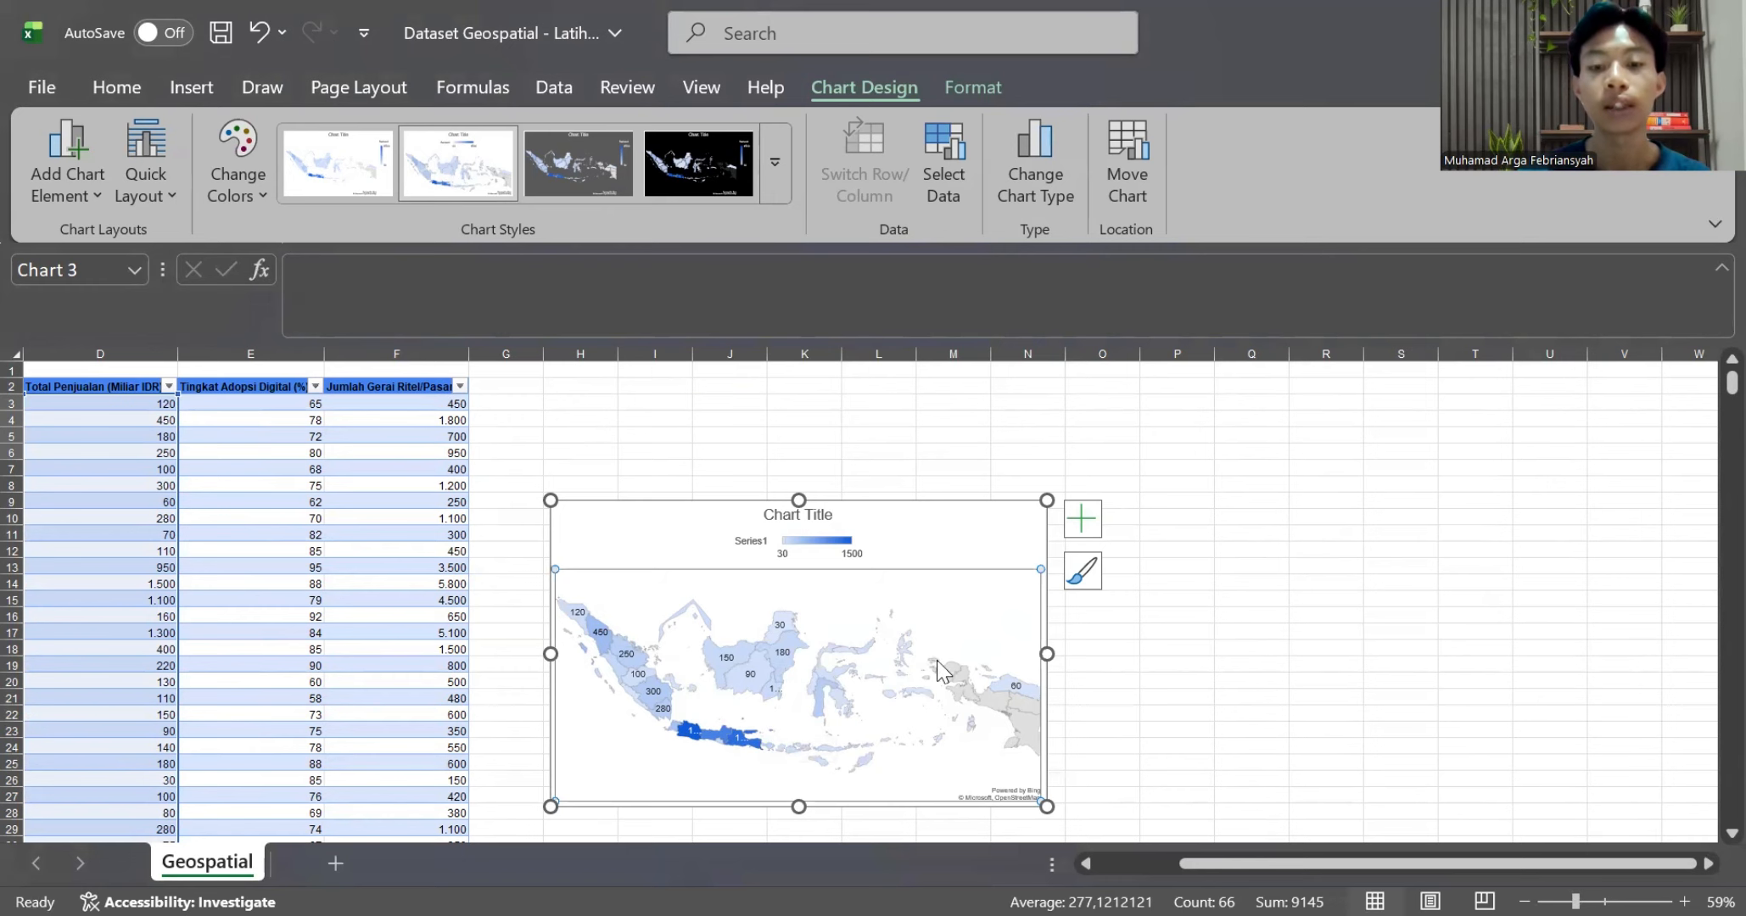
{"action": "scroll", "coordinate": [942, 670], "scroll_direction": "down", "scroll_amount": 3}
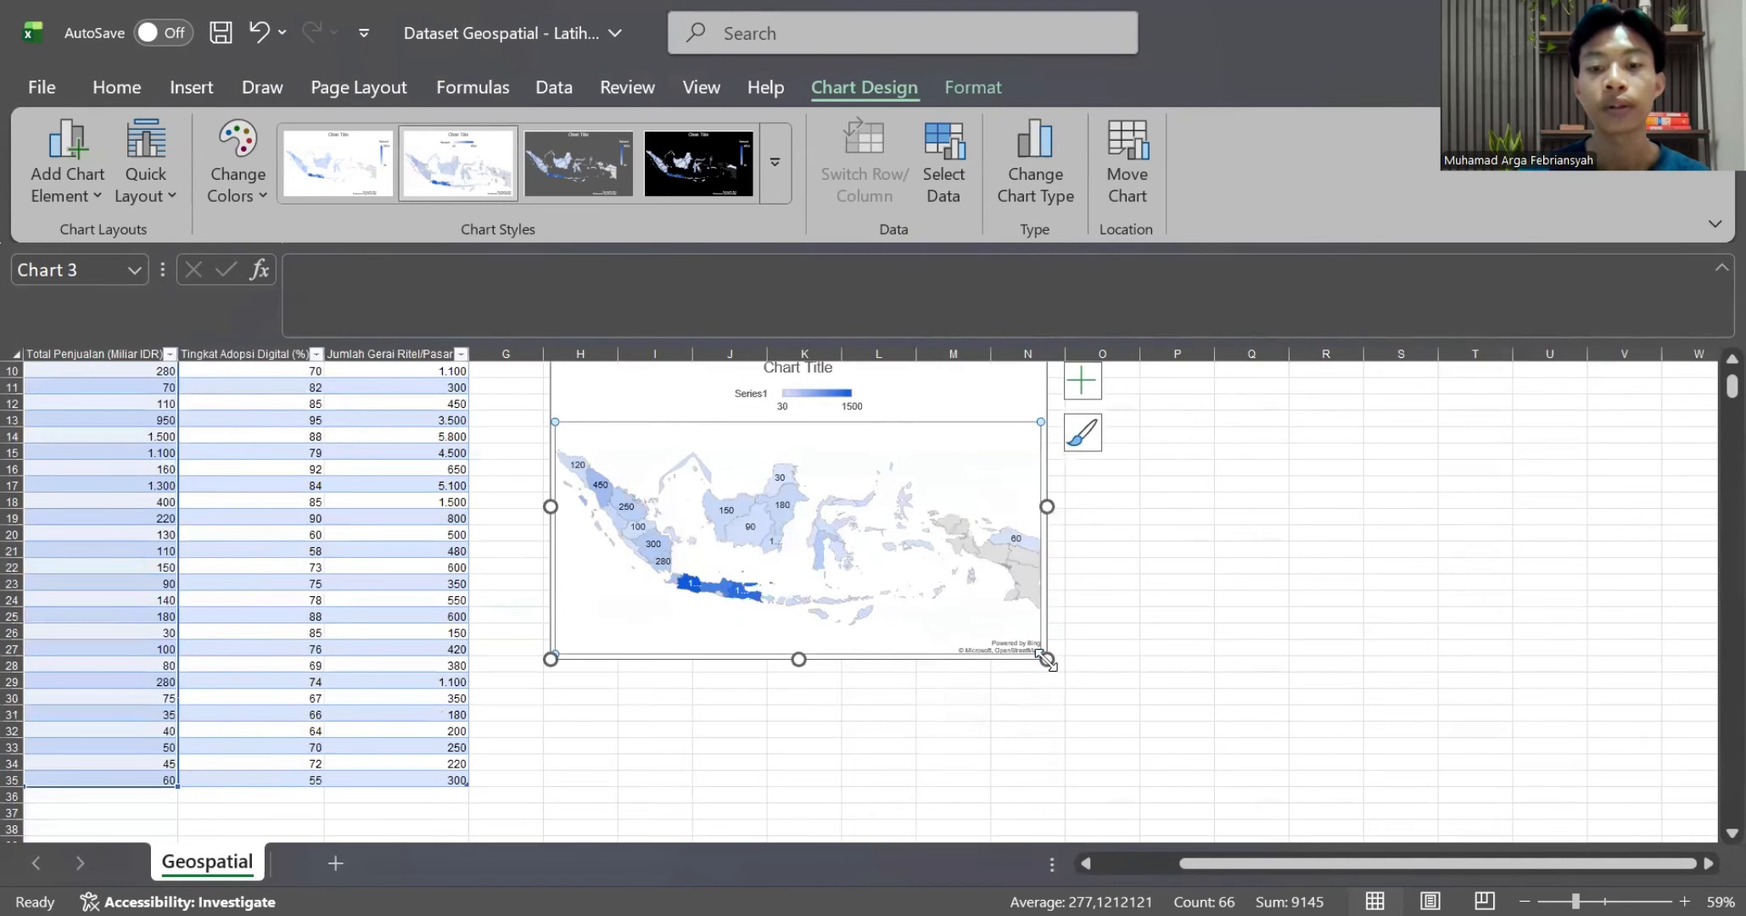
{"action": "left_click_drag", "start_coordinate": [1046, 660], "coordinate": [1127, 742]}
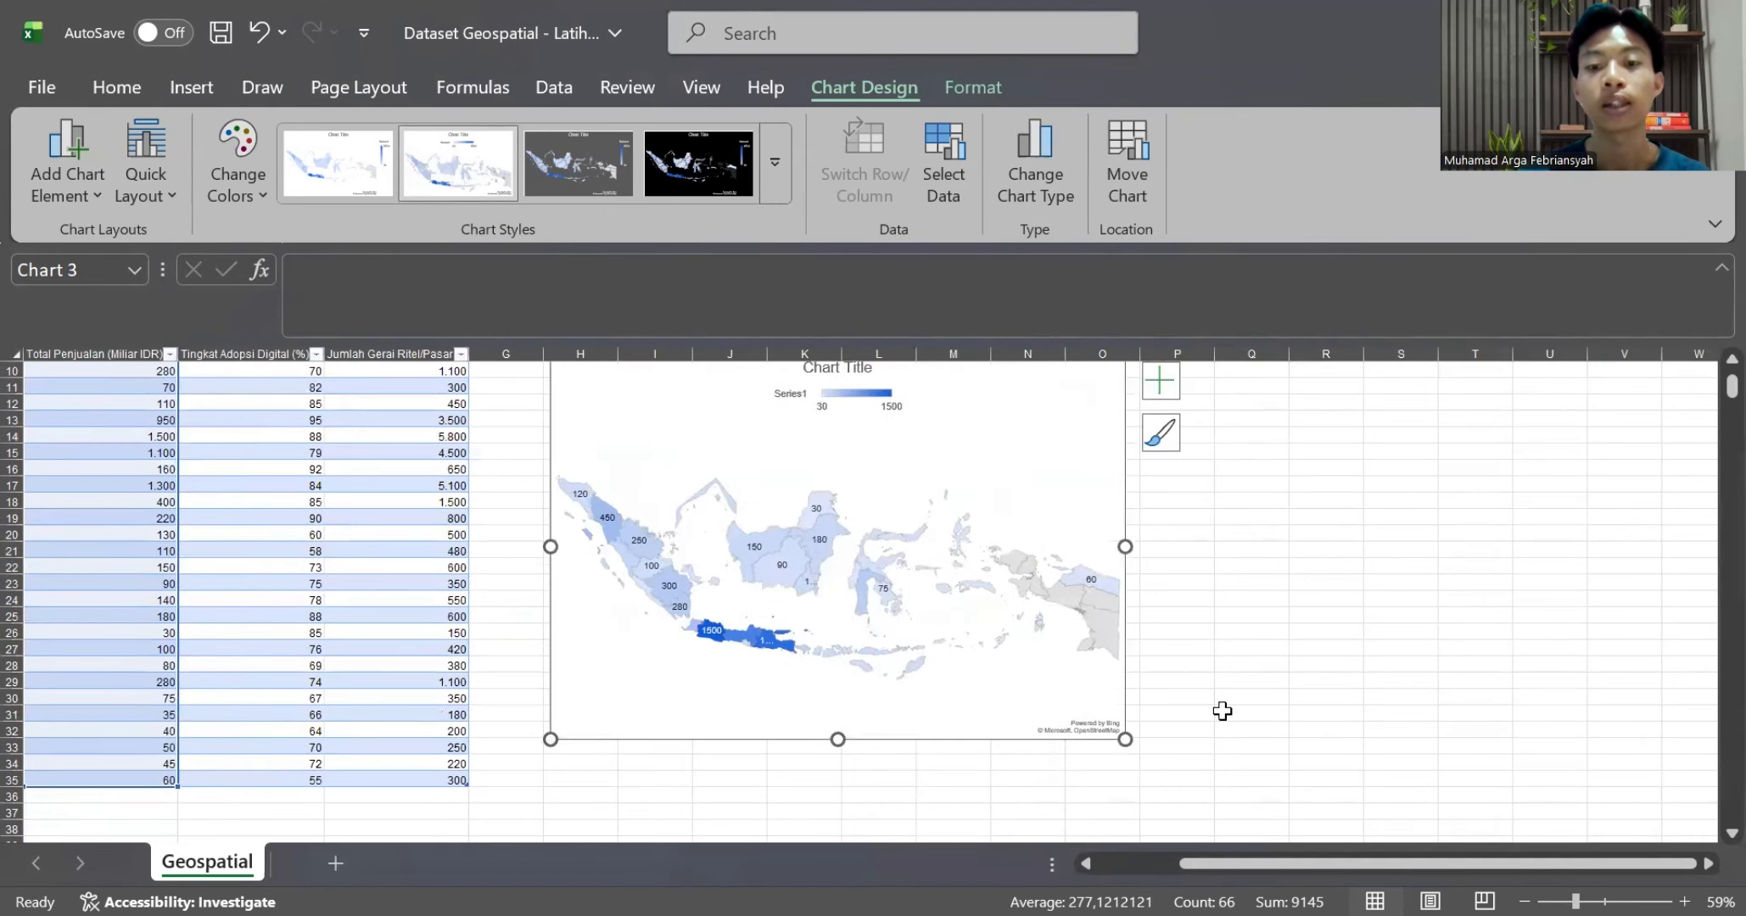
Replace the map chart's title with "Penjualan Berdasarkan Provinsi"
{"action": "scroll", "coordinate": [1222, 711], "scroll_direction": "up", "scroll_amount": 2}
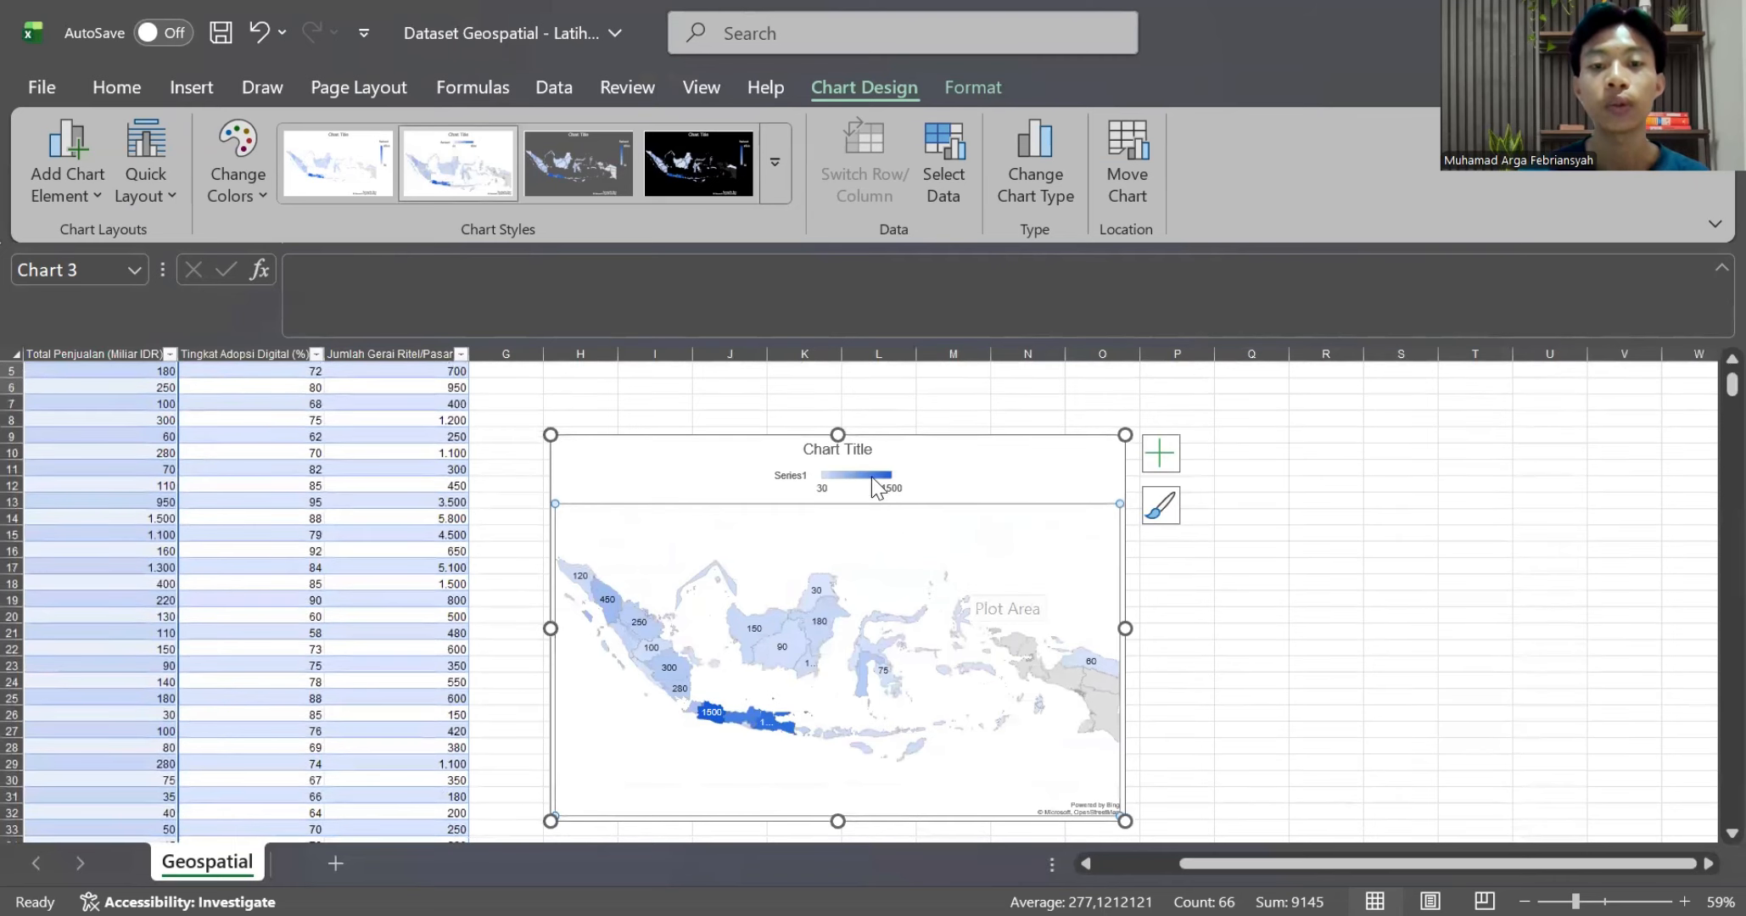
{"action": "left_click", "coordinate": [856, 452]}
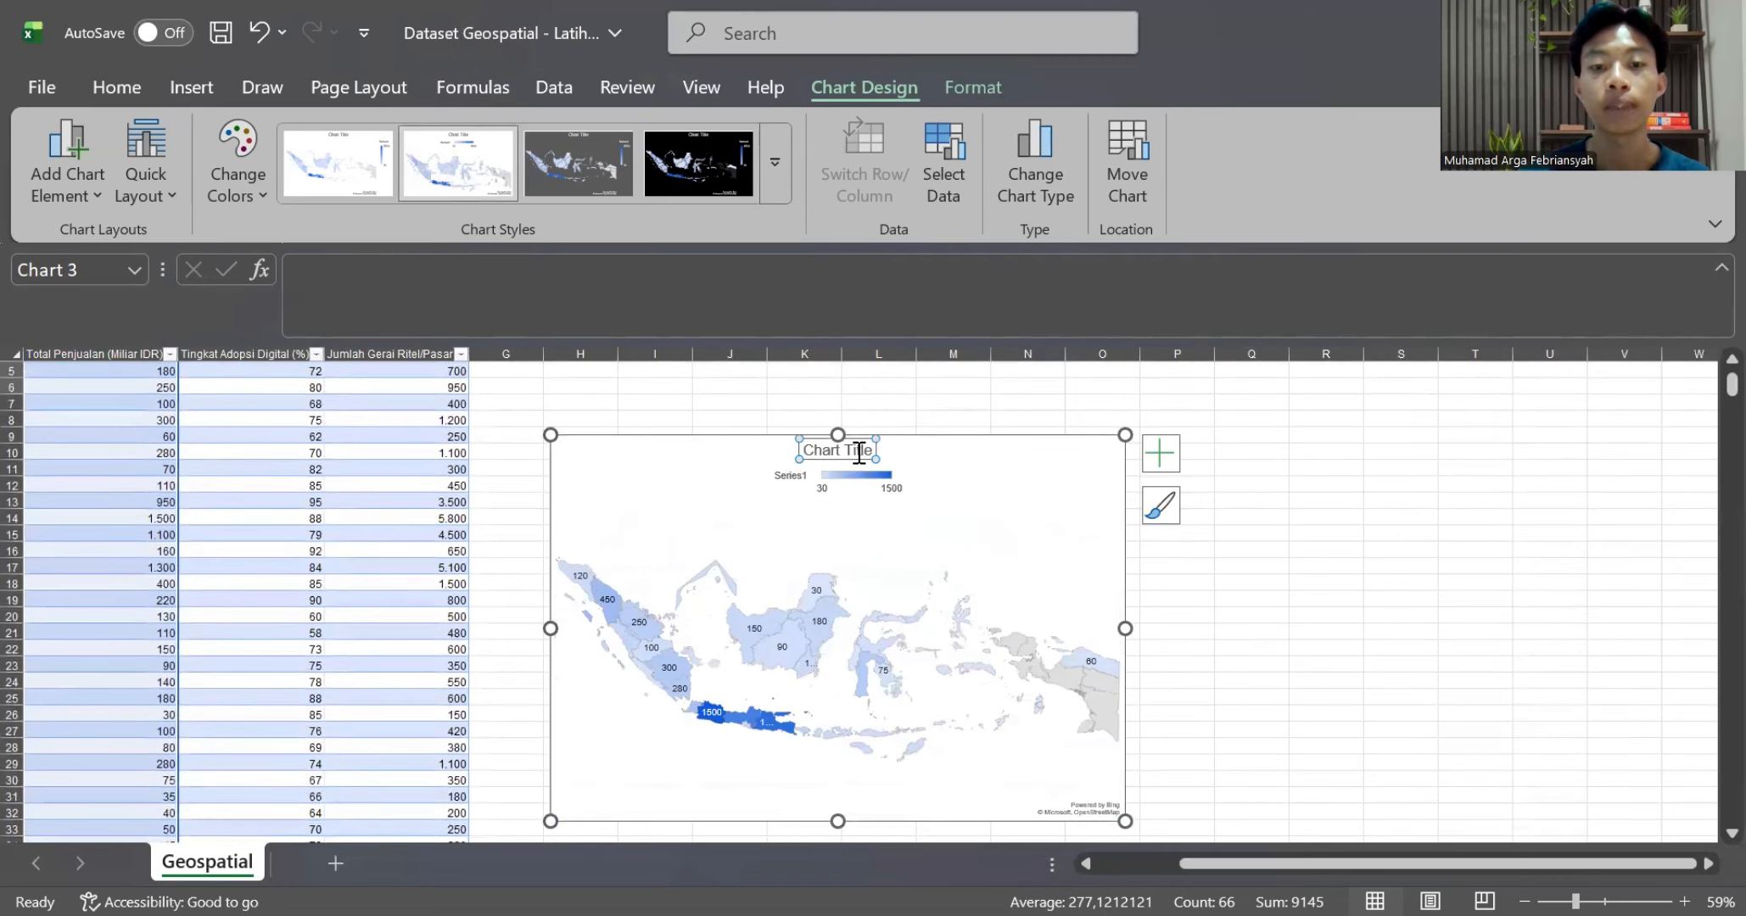
{"action": "double_click", "coordinate": [859, 453]}
{"action": "key", "text": "BackSpace"}
{"action": "key", "text": "BackSpace"}
{"action": "key", "text": "BackSpace"}
{"action": "key", "text": "BackSpace"}
{"action": "key", "text": "BackSpace"}
{"action": "key", "text": "BackSpace"}
{"action": "key", "text": "BackSpace"}
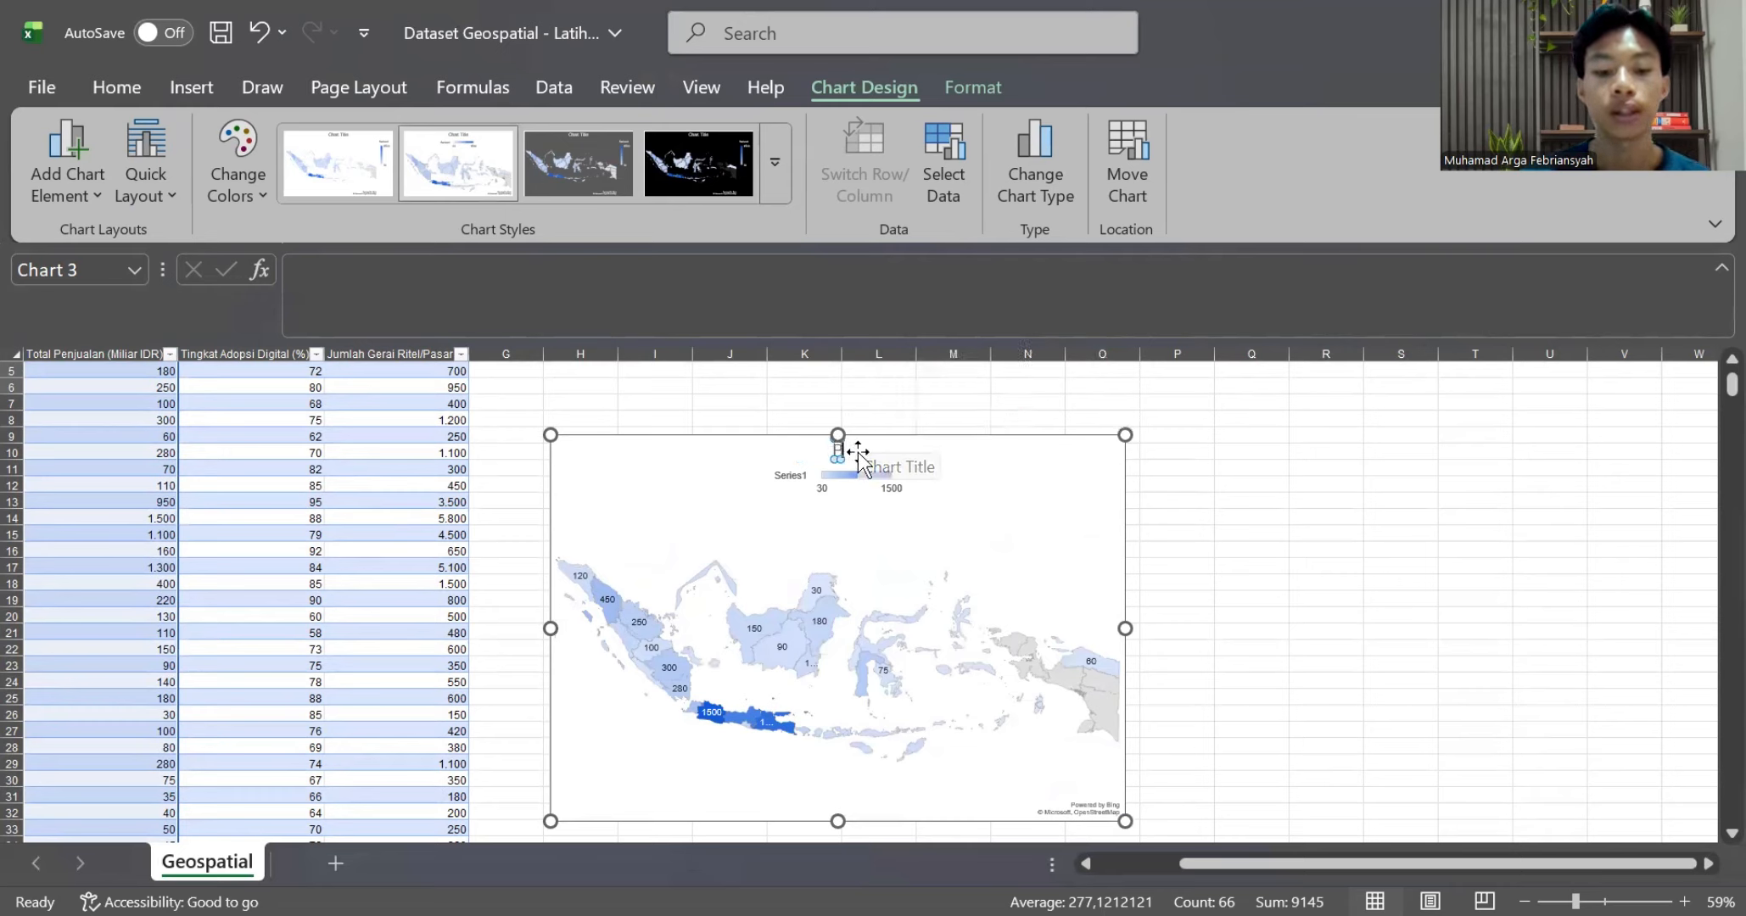
{"action": "type", "text": "Penjualan "}
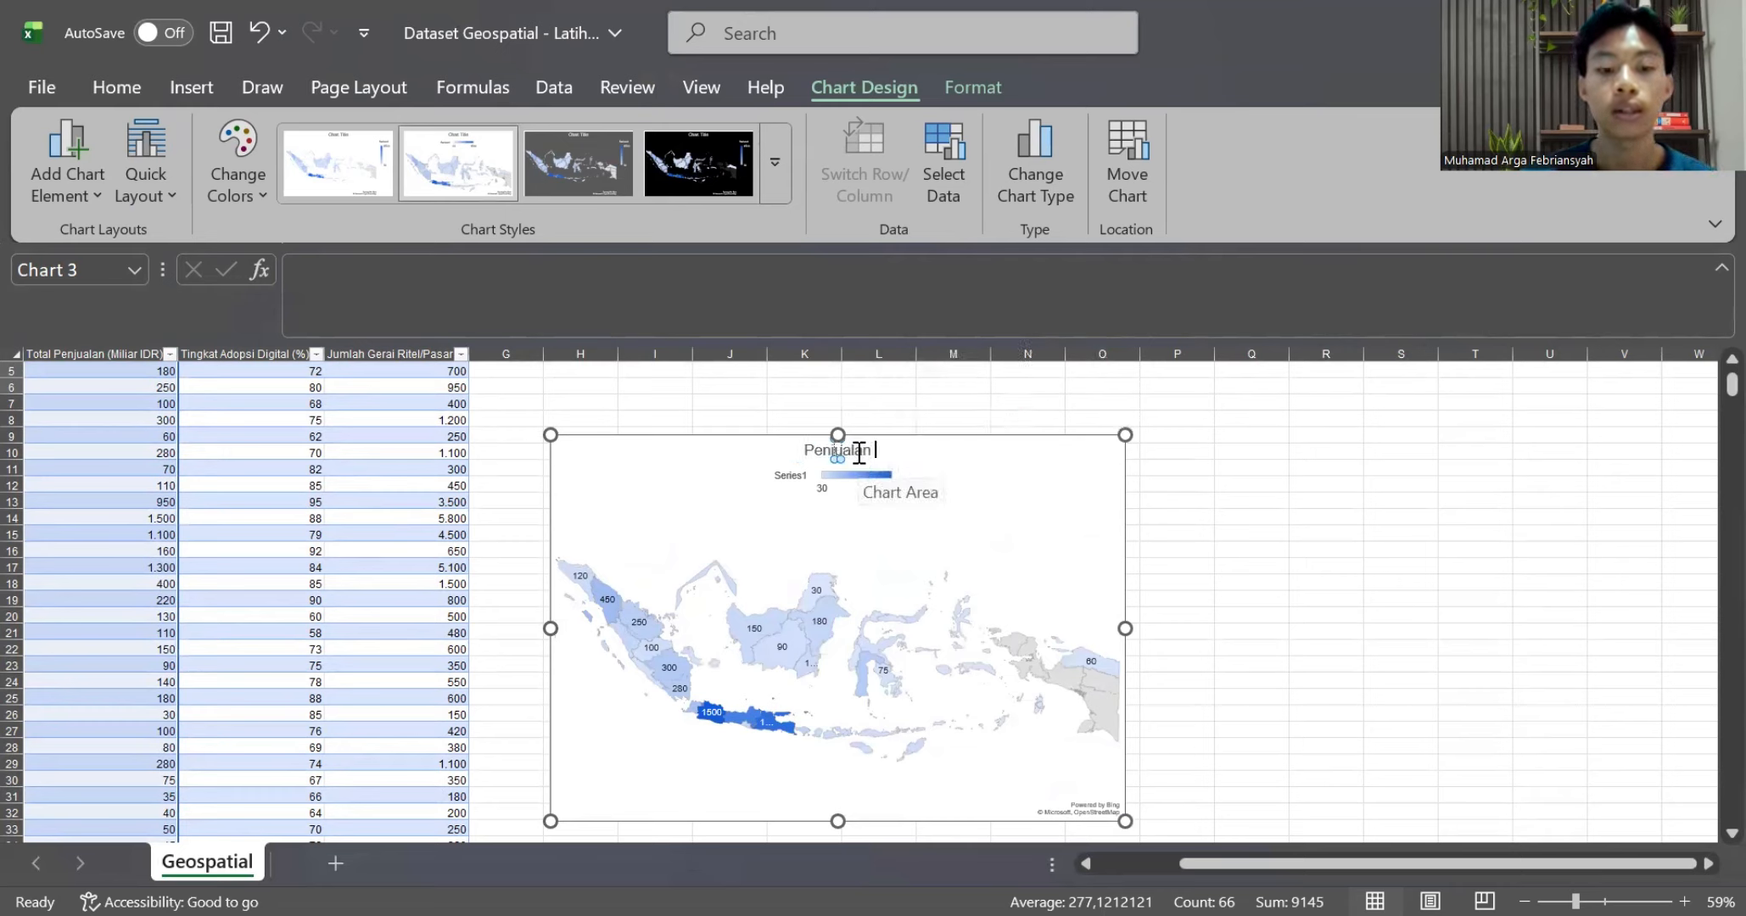
{"action": "type", "text": "Berdasar"}
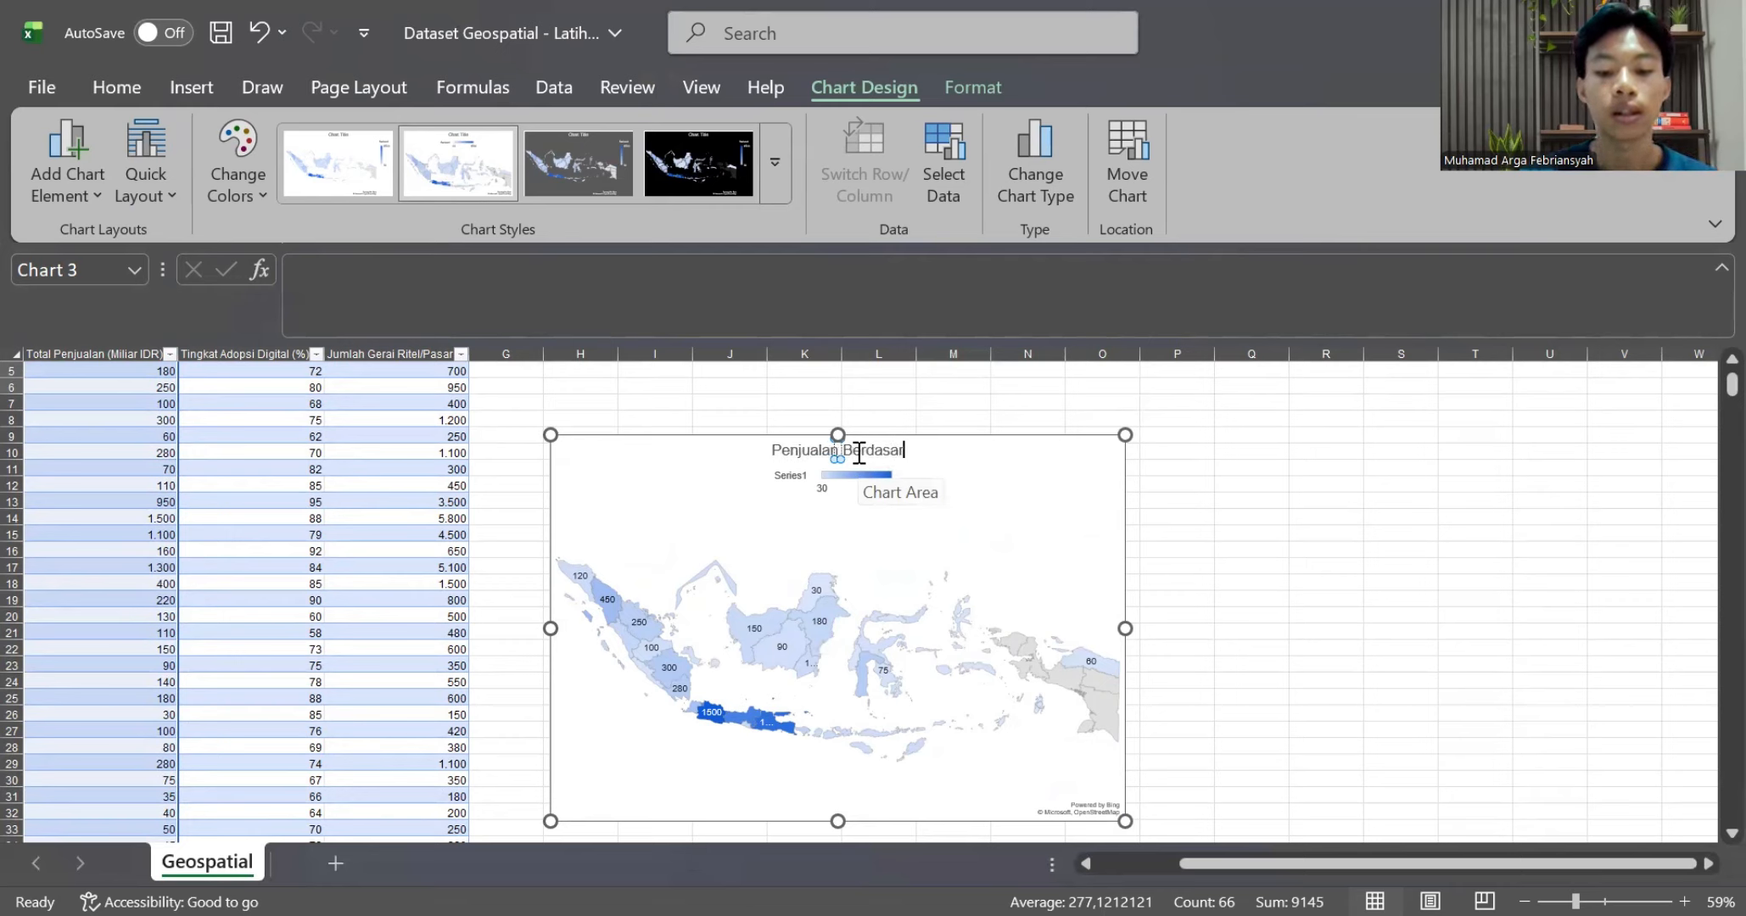
{"action": "type", "text": "kan Provinsi"}
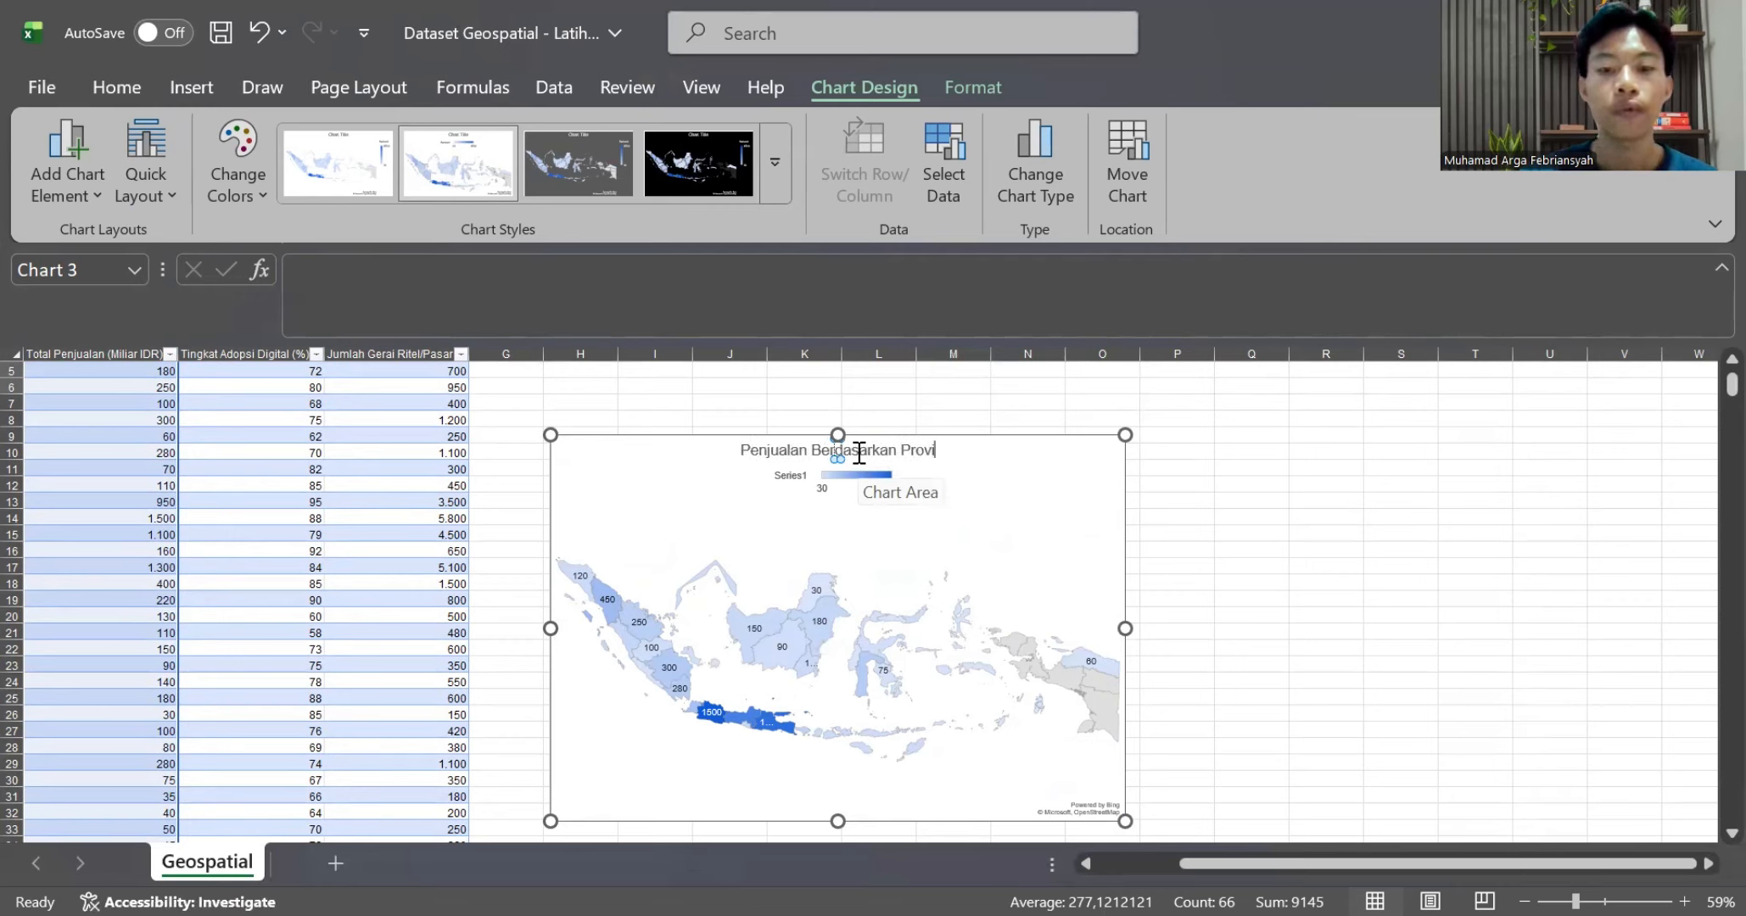
{"action": "key", "text": "Escape"}
{"action": "left_click", "coordinate": [1191, 577]}
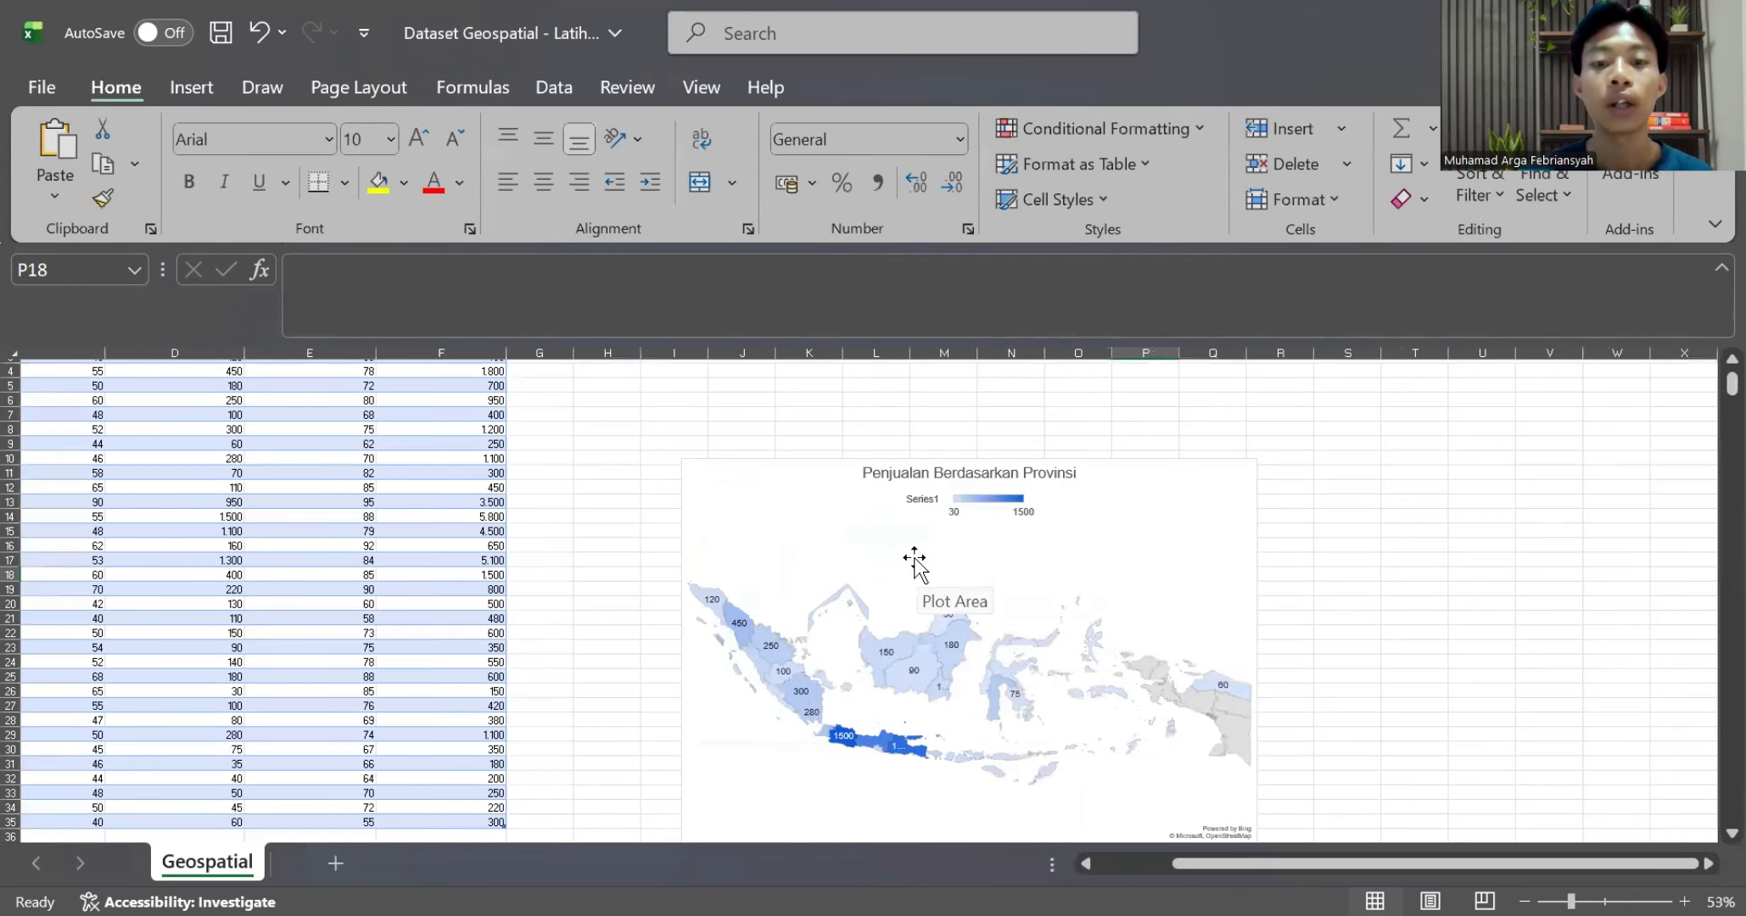
Select the Nama Provinsi and Total Penjualan data, and insert a Nama Provinsi slicer for the table
{"action": "scroll", "coordinate": [849, 538], "scroll_direction": "down", "scroll_amount": 1}
{"action": "scroll", "coordinate": [823, 531], "scroll_direction": "up", "scroll_amount": 1}
{"action": "scroll", "coordinate": [670, 513], "scroll_direction": "left", "scroll_amount": 3}
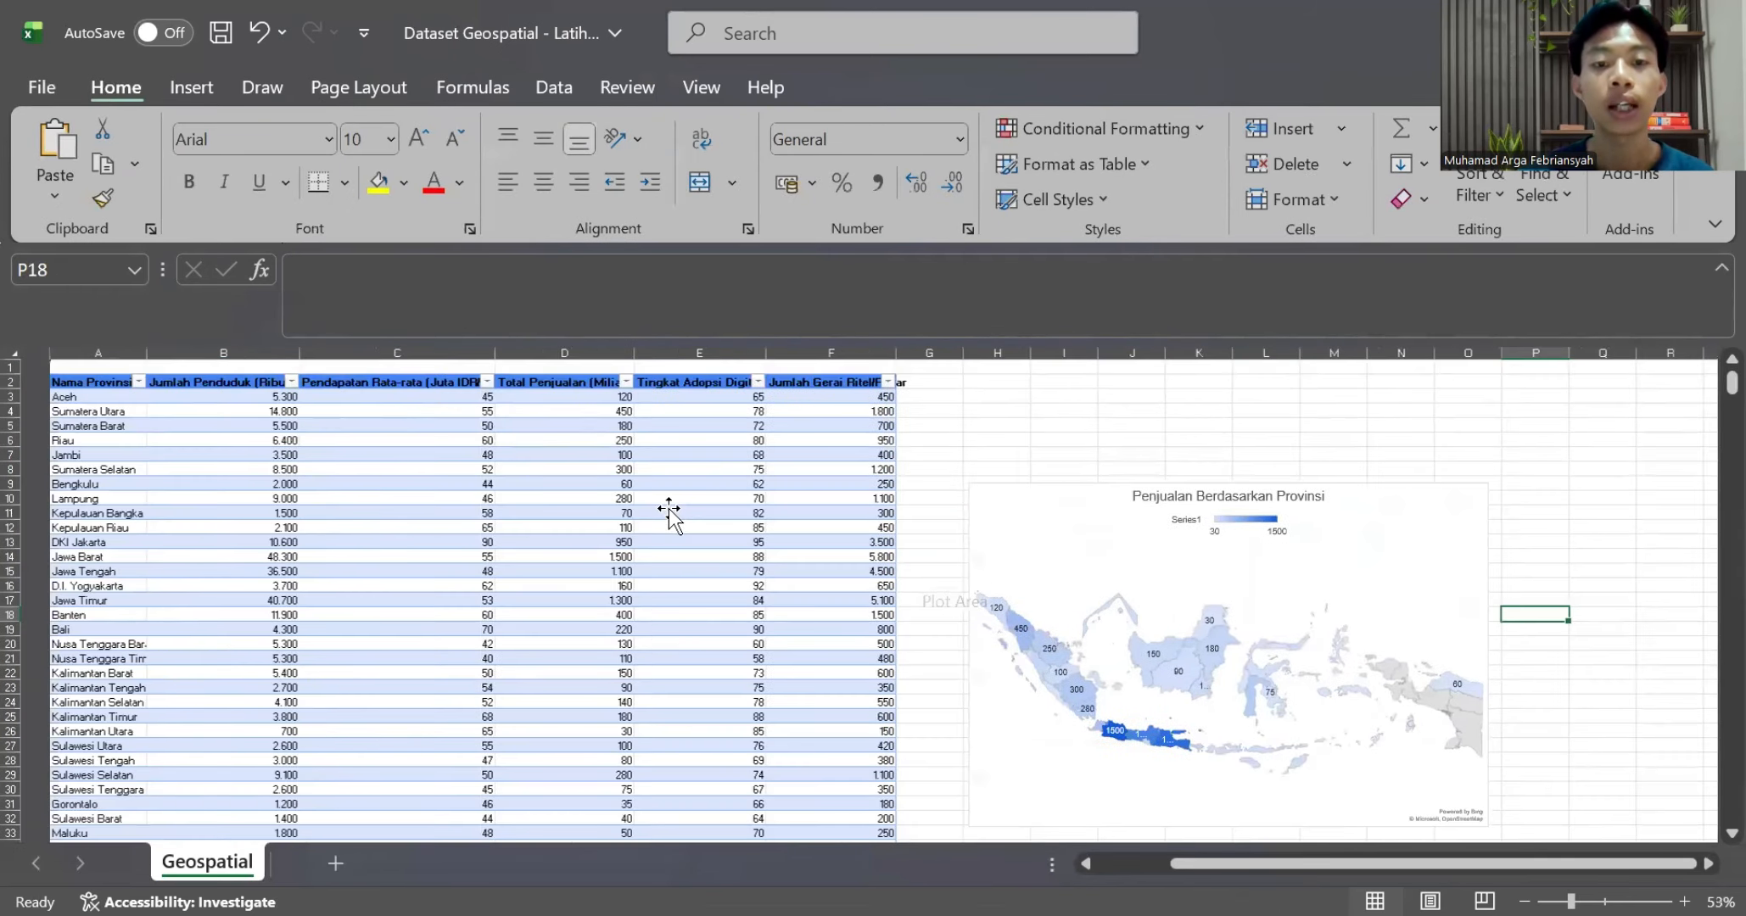
{"action": "left_click", "coordinate": [62, 400]}
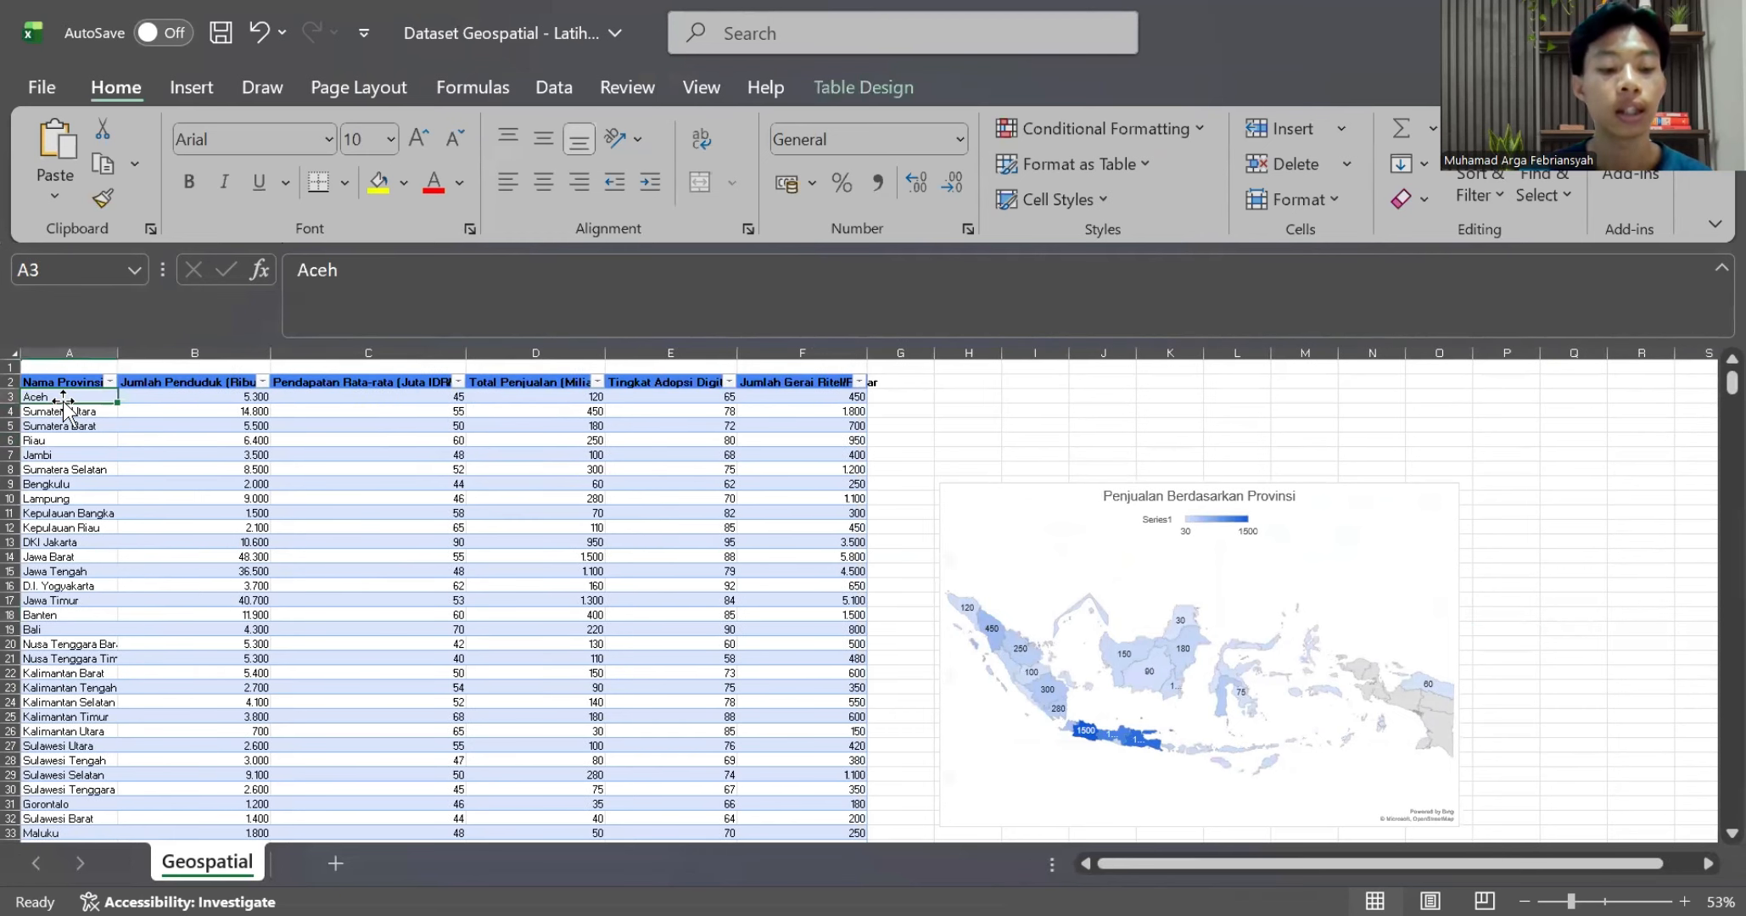
{"action": "key", "text": "ctrl+shift+Down"}
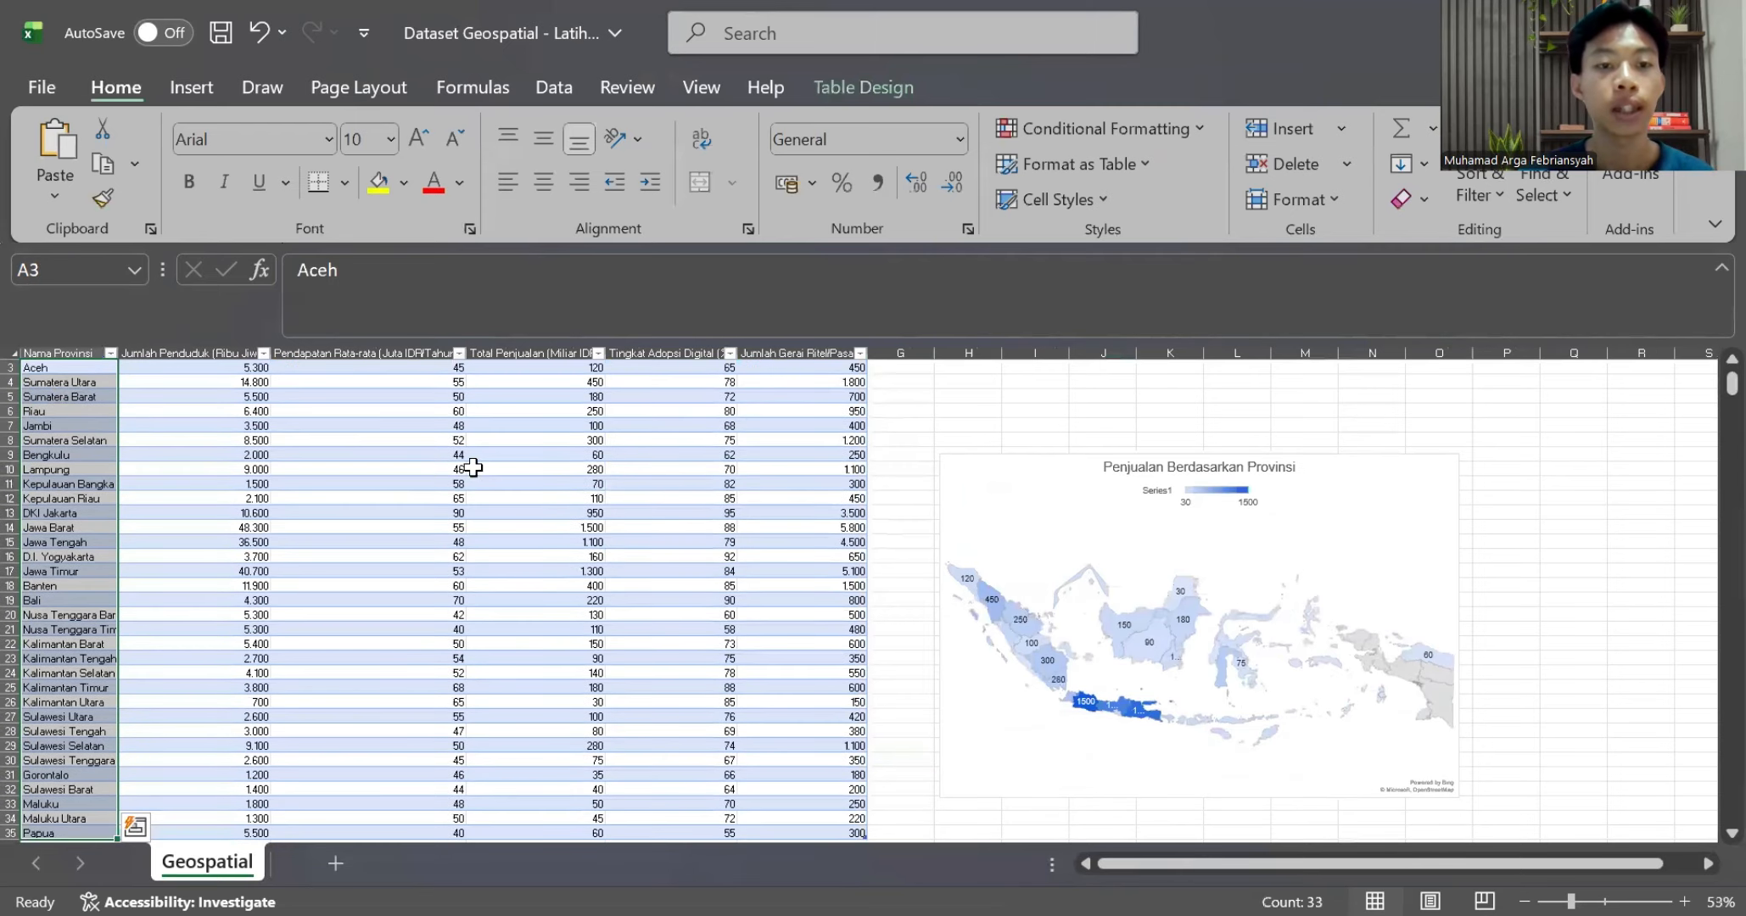
{"action": "scroll", "coordinate": [472, 467], "scroll_direction": "up", "scroll_amount": 3}
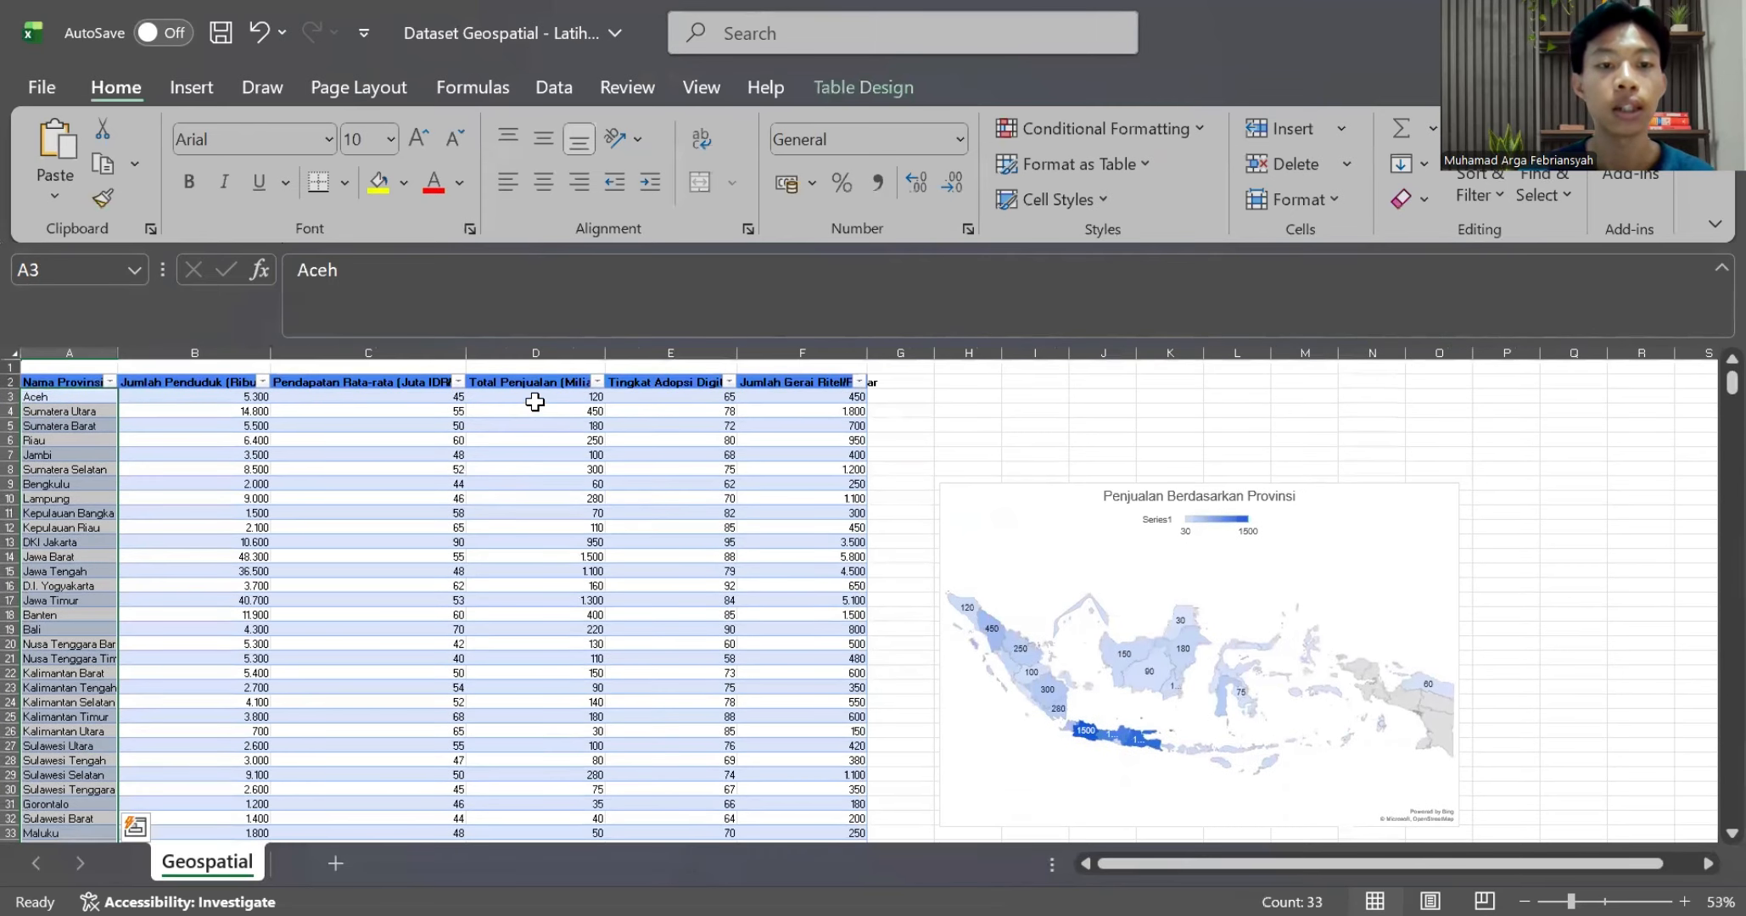
{"action": "left_click", "coordinate": [535, 402]}
{"action": "key", "text": "ctrl+shift+Down"}
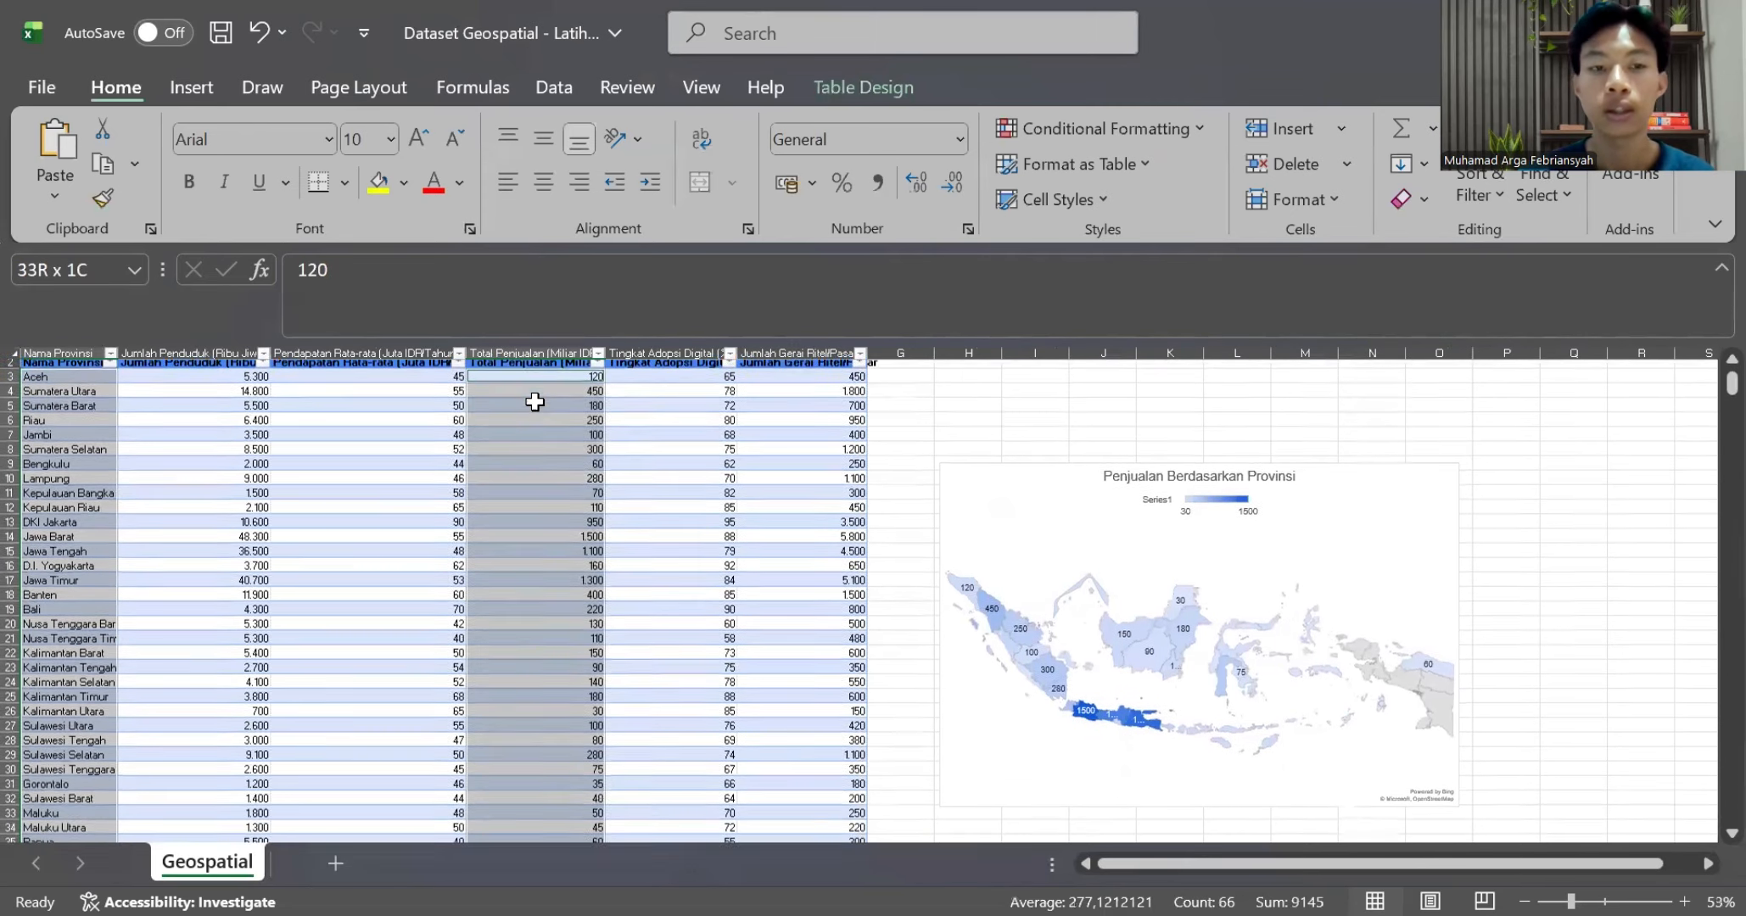
{"action": "left_click", "coordinate": [192, 88]}
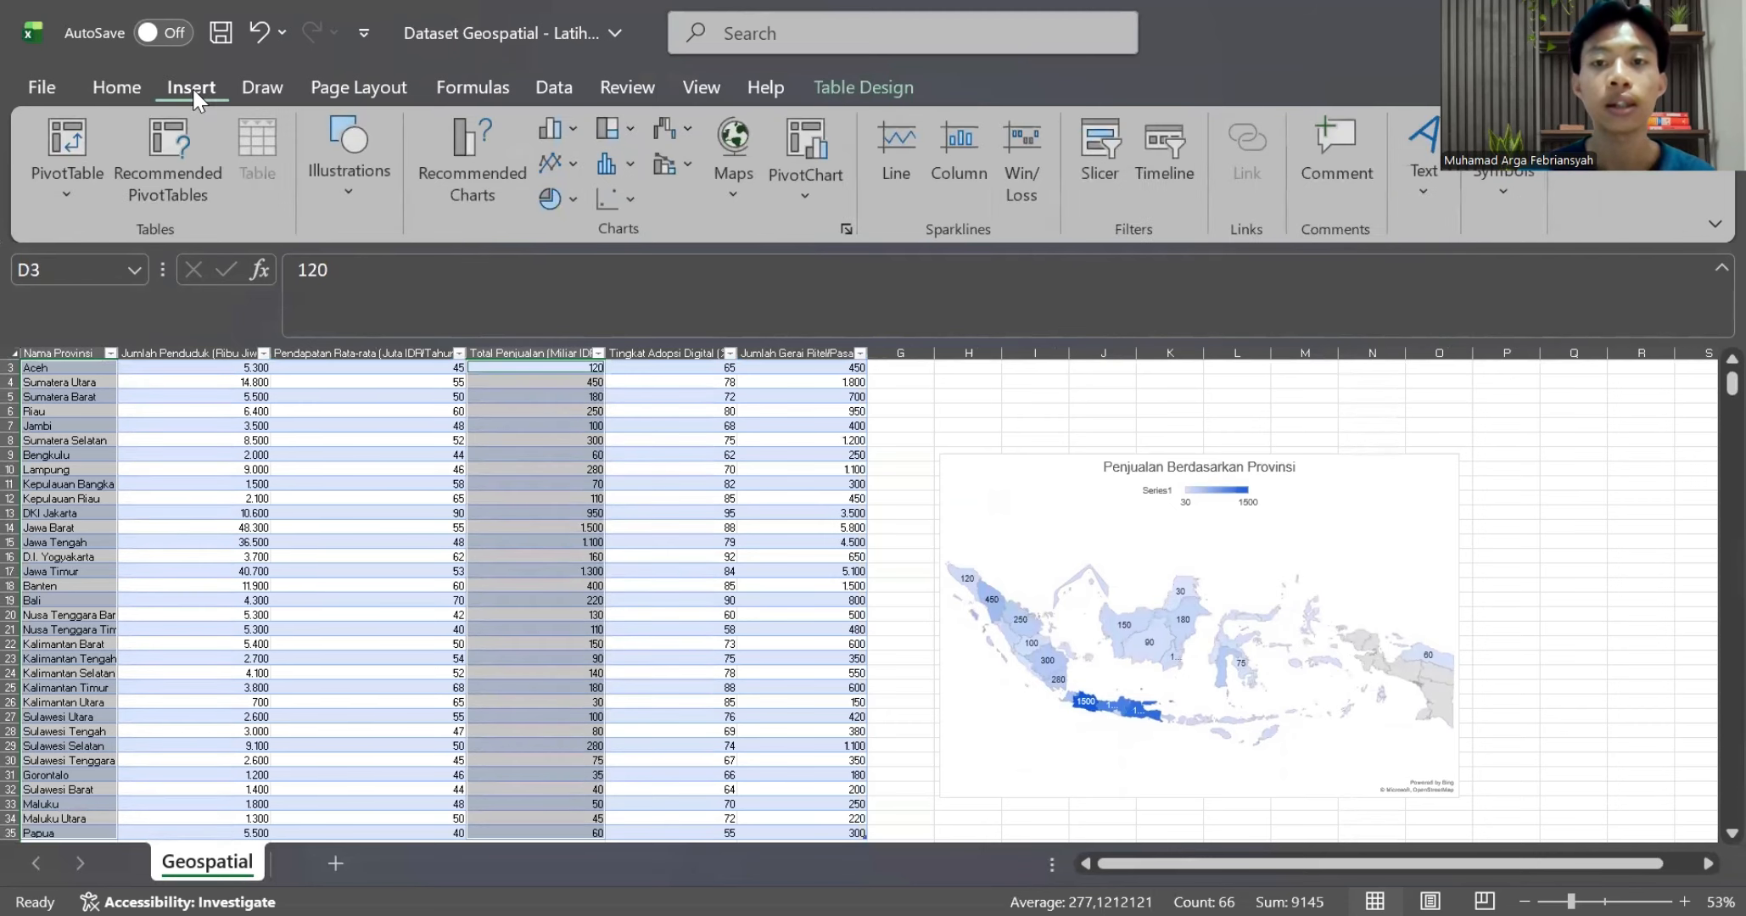
{"action": "left_click", "coordinate": [1090, 168]}
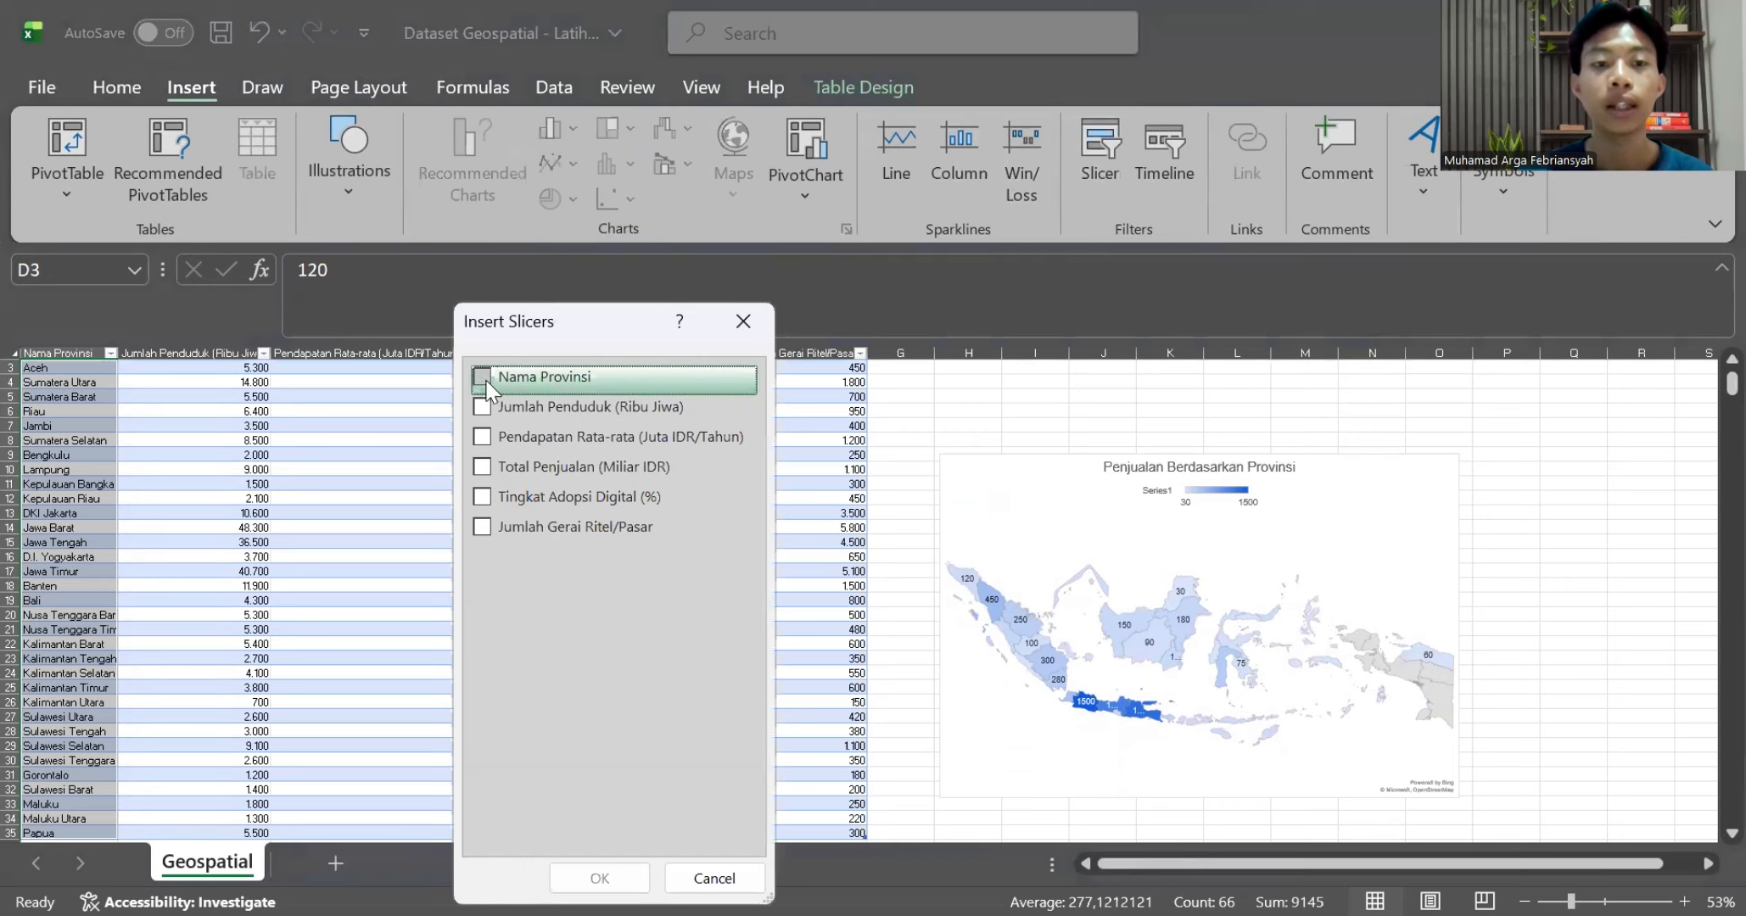
{"action": "left_click", "coordinate": [480, 377]}
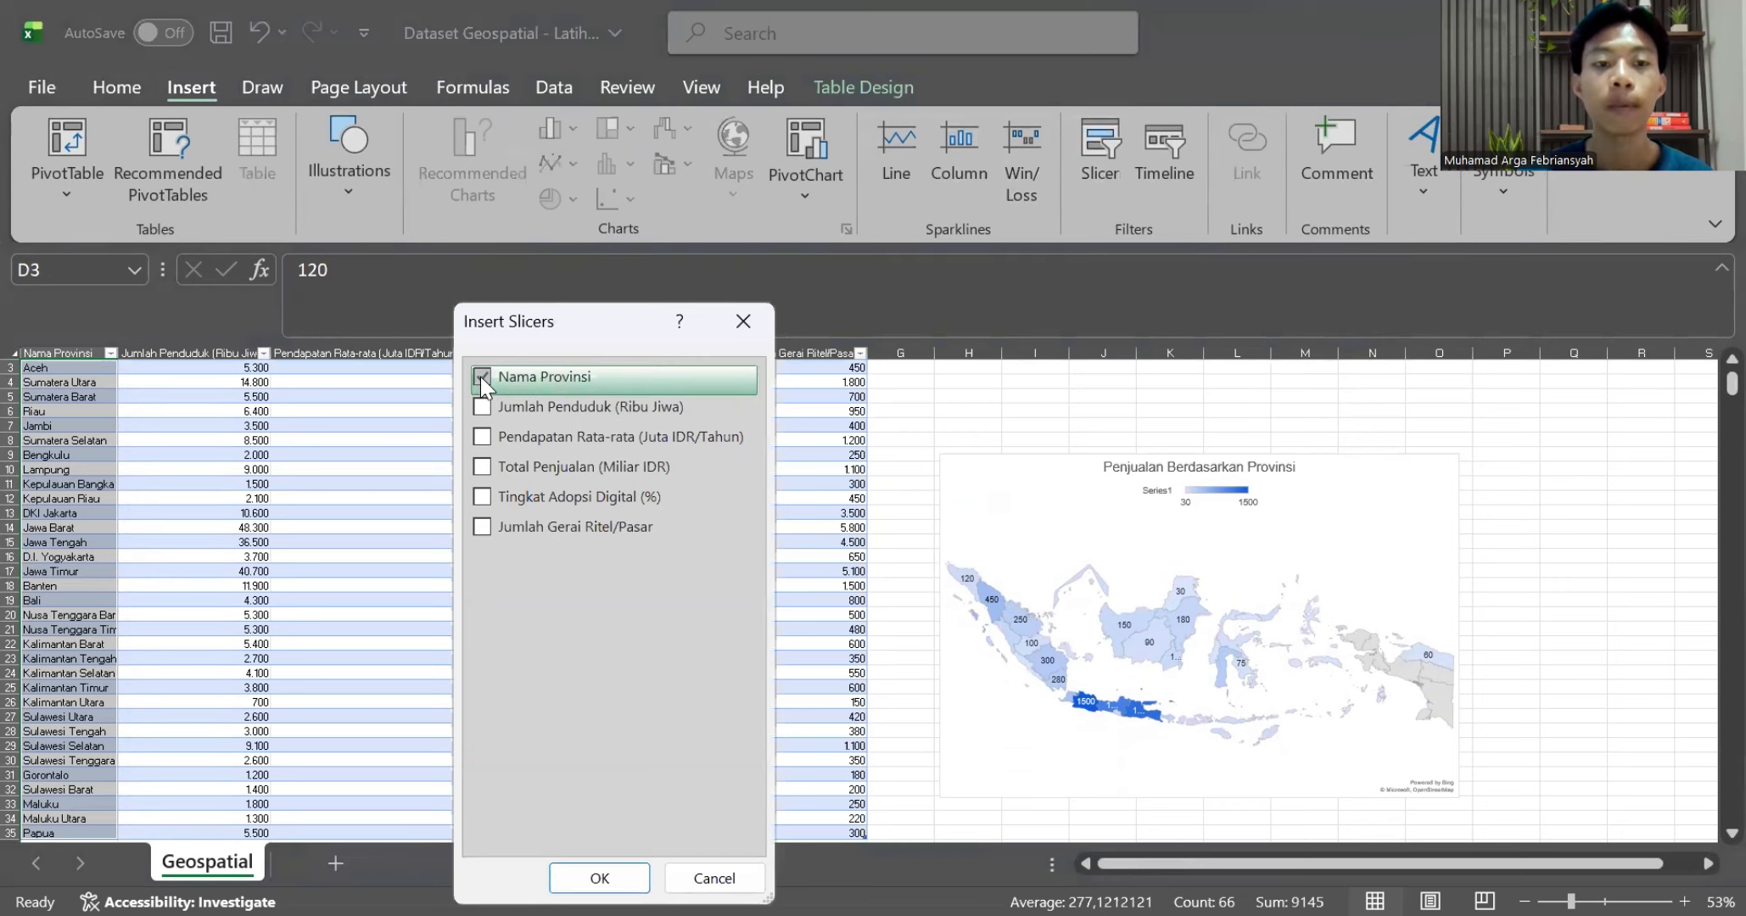
{"action": "left_click", "coordinate": [602, 878]}
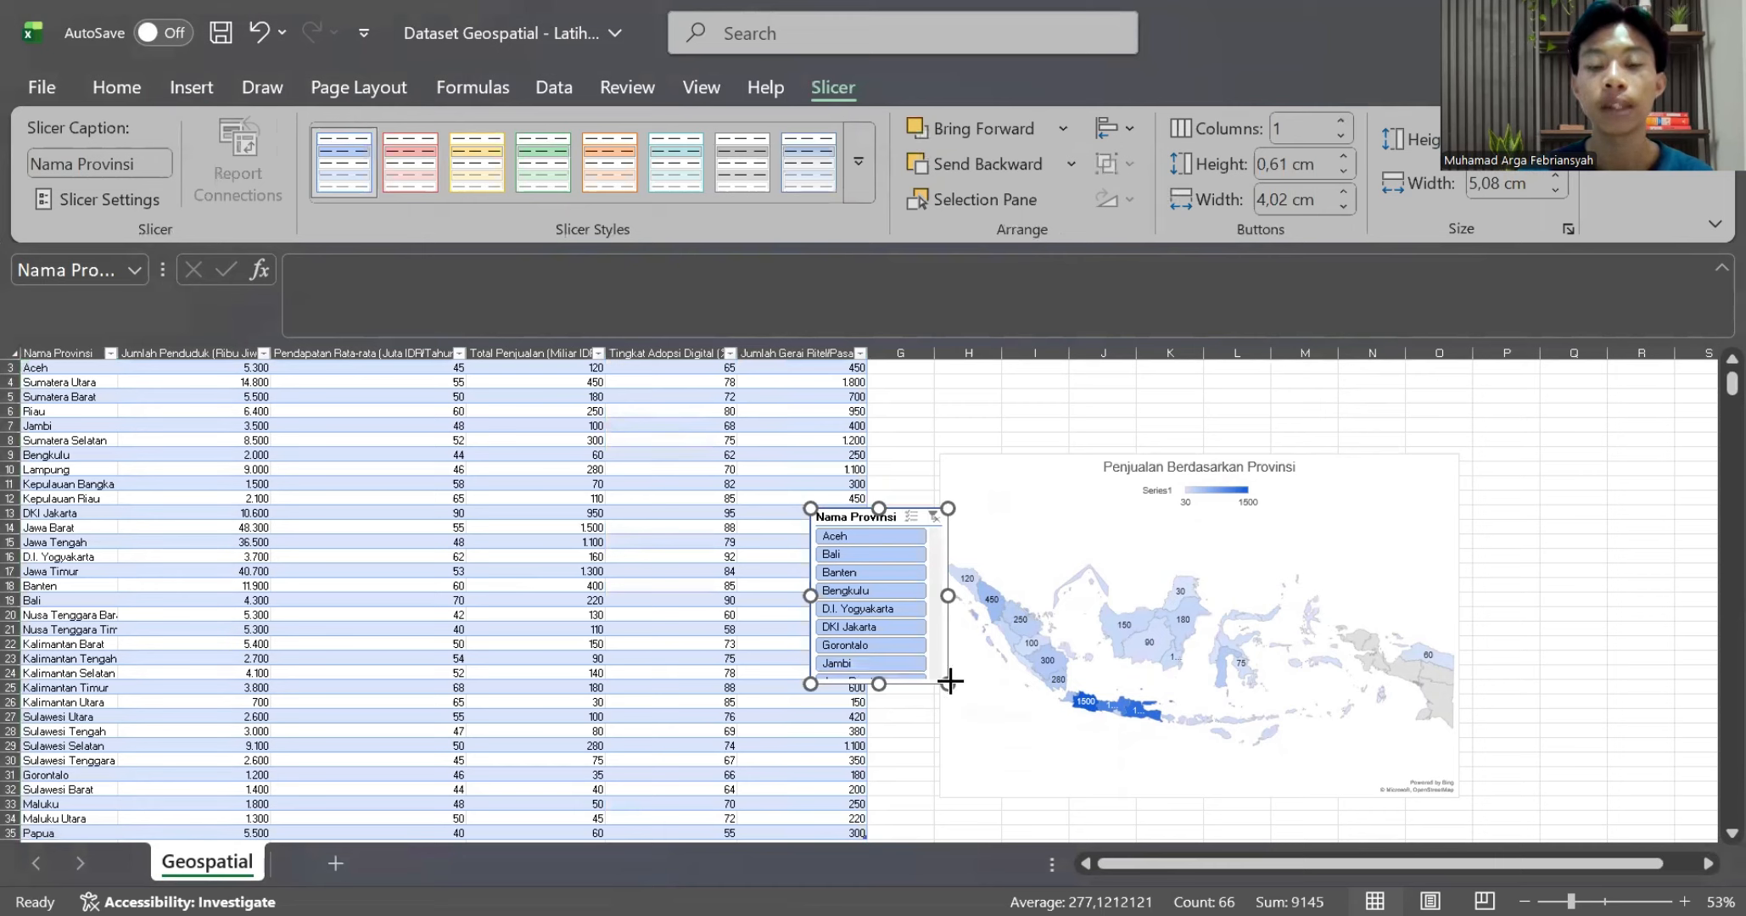
Enlarge the Nama Provinsi slicer to about 8.22 cm wide and move it beside the map chart, onto columns P to S
{"action": "left_click_drag", "start_coordinate": [949, 683], "coordinate": [1033, 768]}
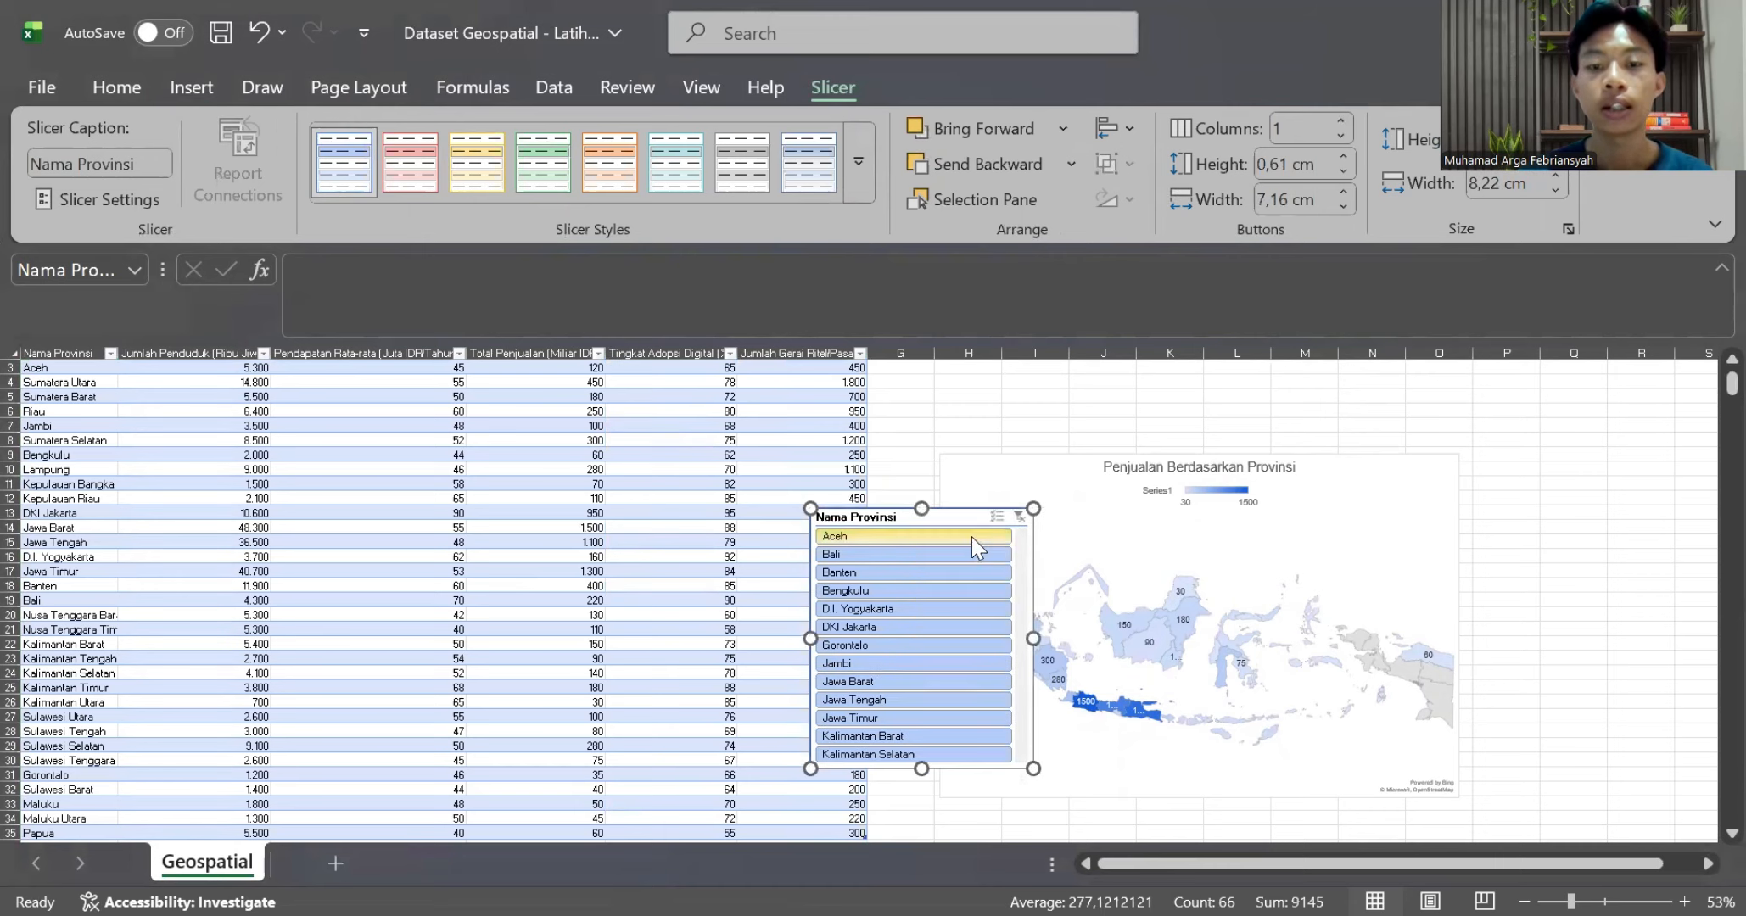
{"action": "left_click_drag", "start_coordinate": [958, 517], "coordinate": [1630, 460]}
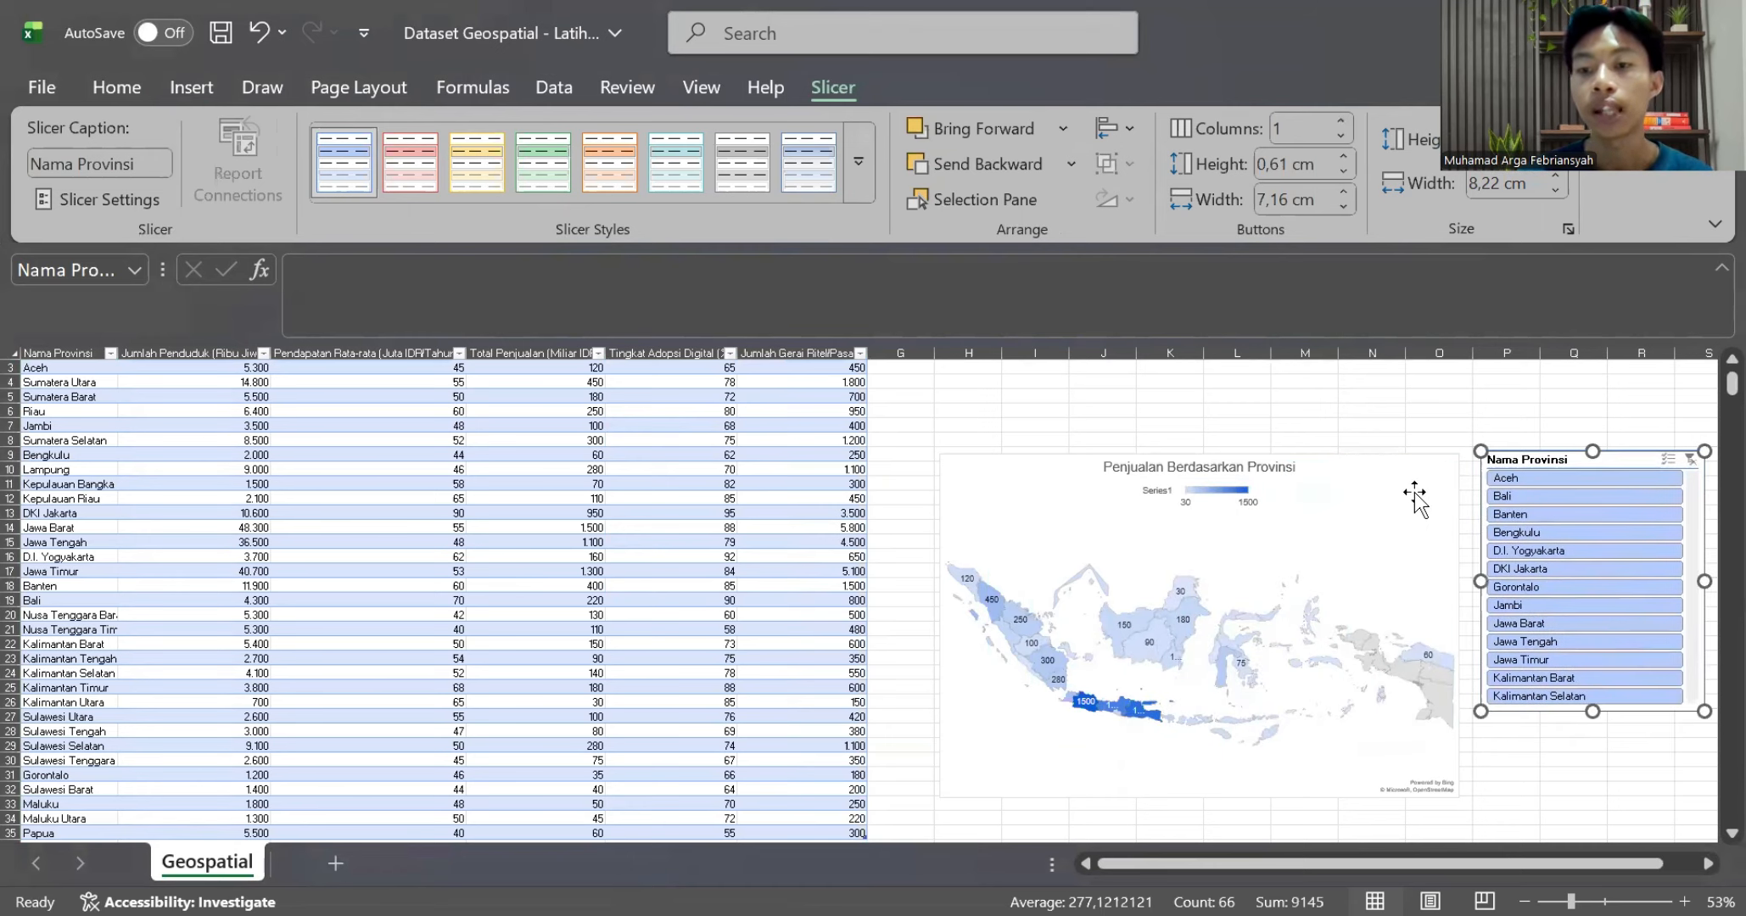
Arrange the slicer's buttons in 3 columns and enlarge the slicer to about 11.14 cm wide
{"action": "scroll", "coordinate": [1414, 497], "scroll_direction": "right", "scroll_amount": 2}
{"action": "scroll", "coordinate": [1110, 592], "scroll_direction": "left", "scroll_amount": 1}
{"action": "scroll", "coordinate": [1111, 593], "scroll_direction": "right", "scroll_amount": 2}
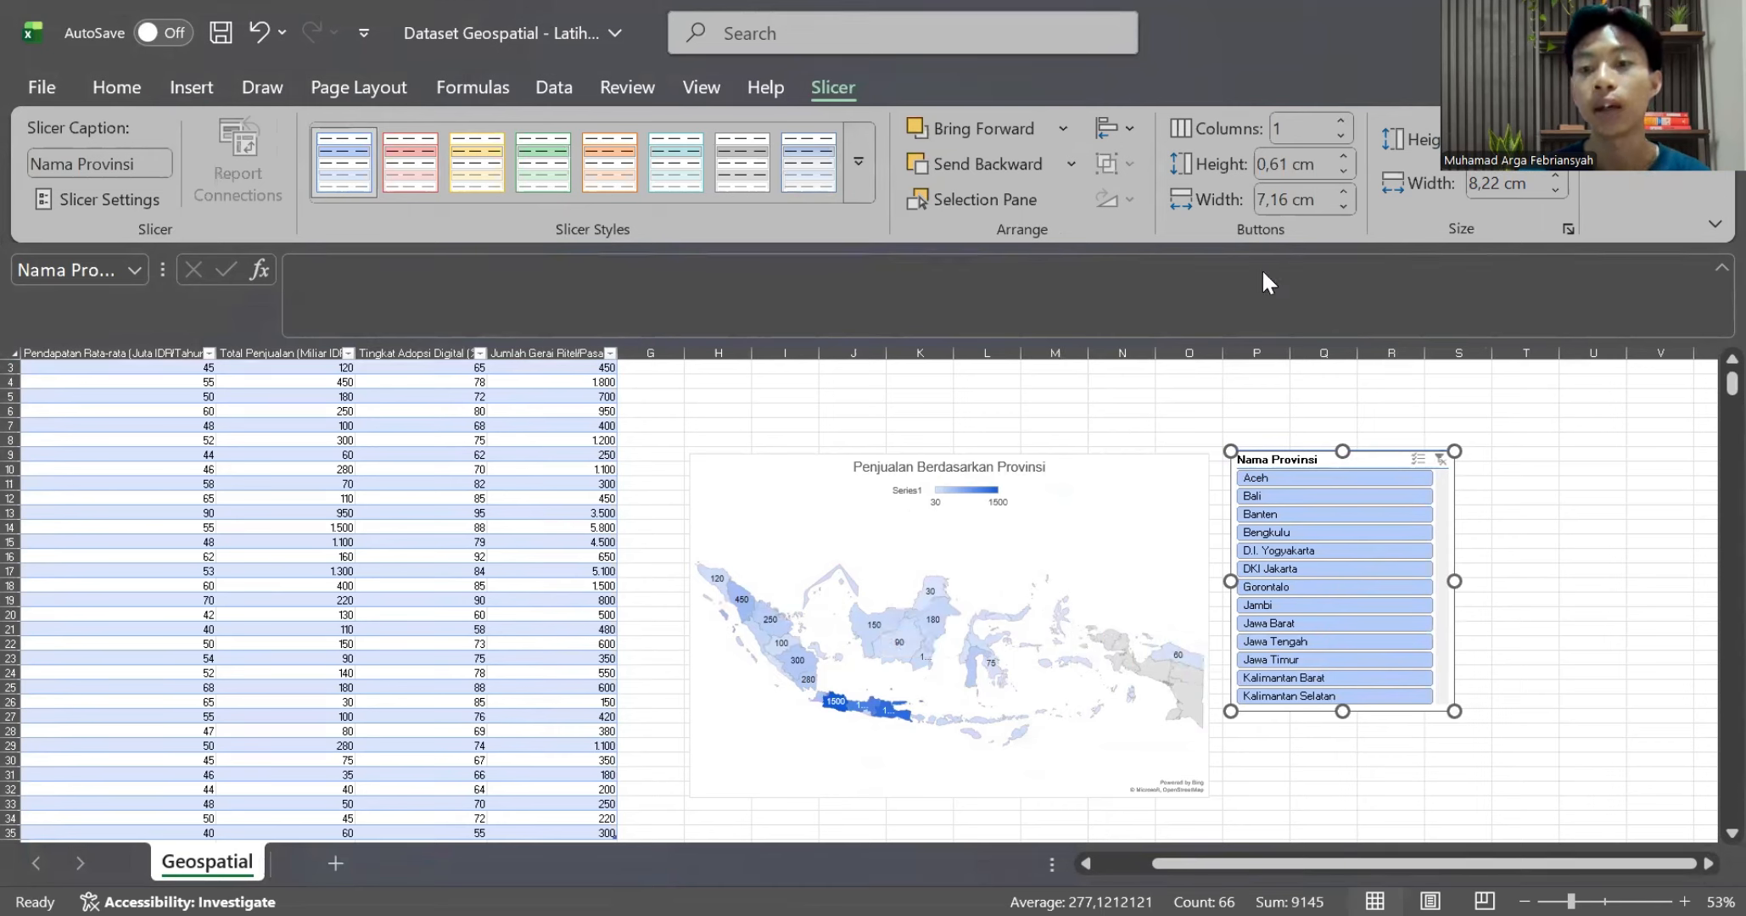
{"action": "left_click", "coordinate": [1290, 127]}
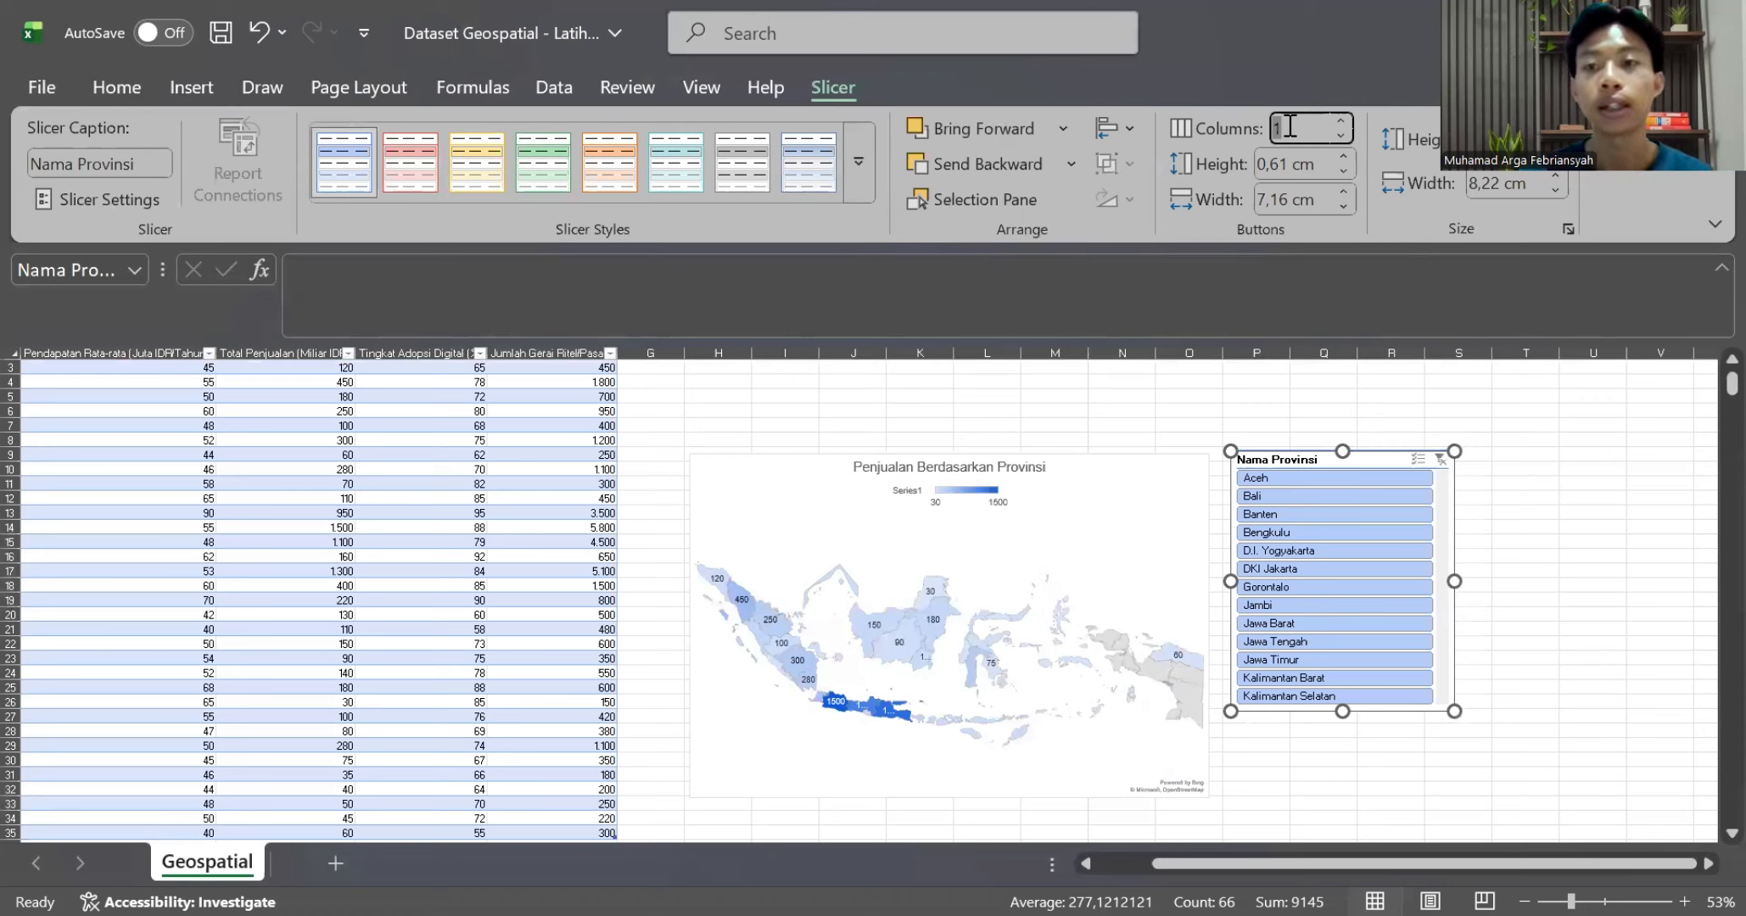
{"action": "type", "text": "3"}
{"action": "left_click", "coordinate": [1528, 526]}
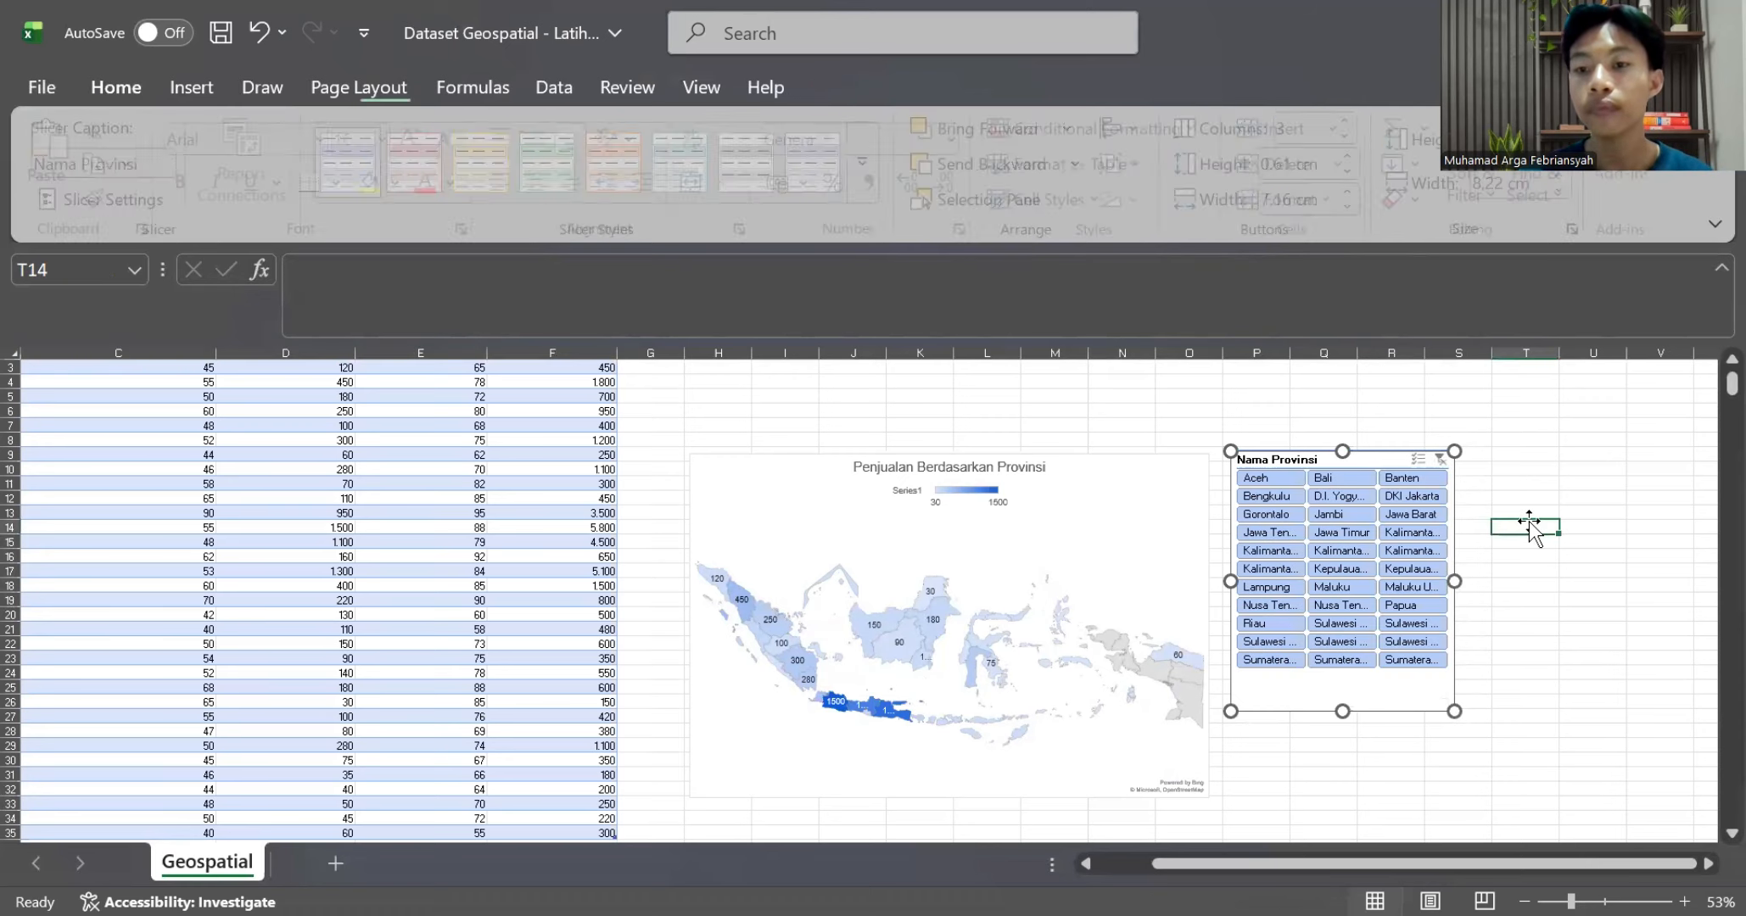
{"action": "left_click", "coordinate": [1446, 711]}
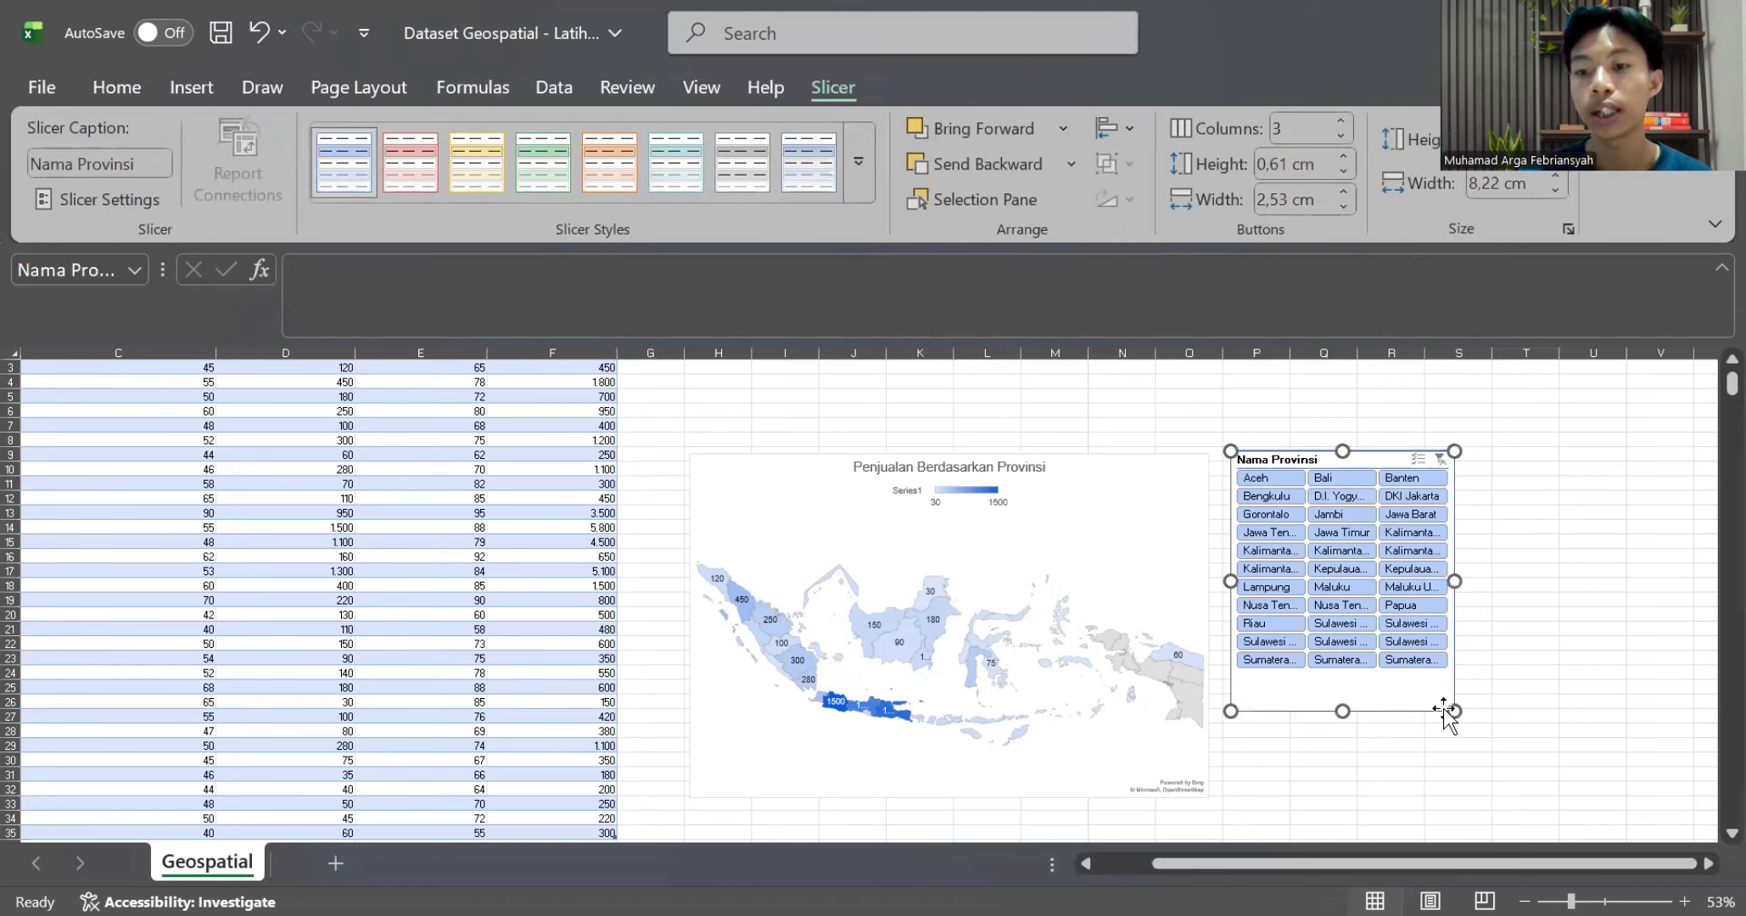
{"action": "left_click_drag", "start_coordinate": [1453, 713], "coordinate": [1534, 779]}
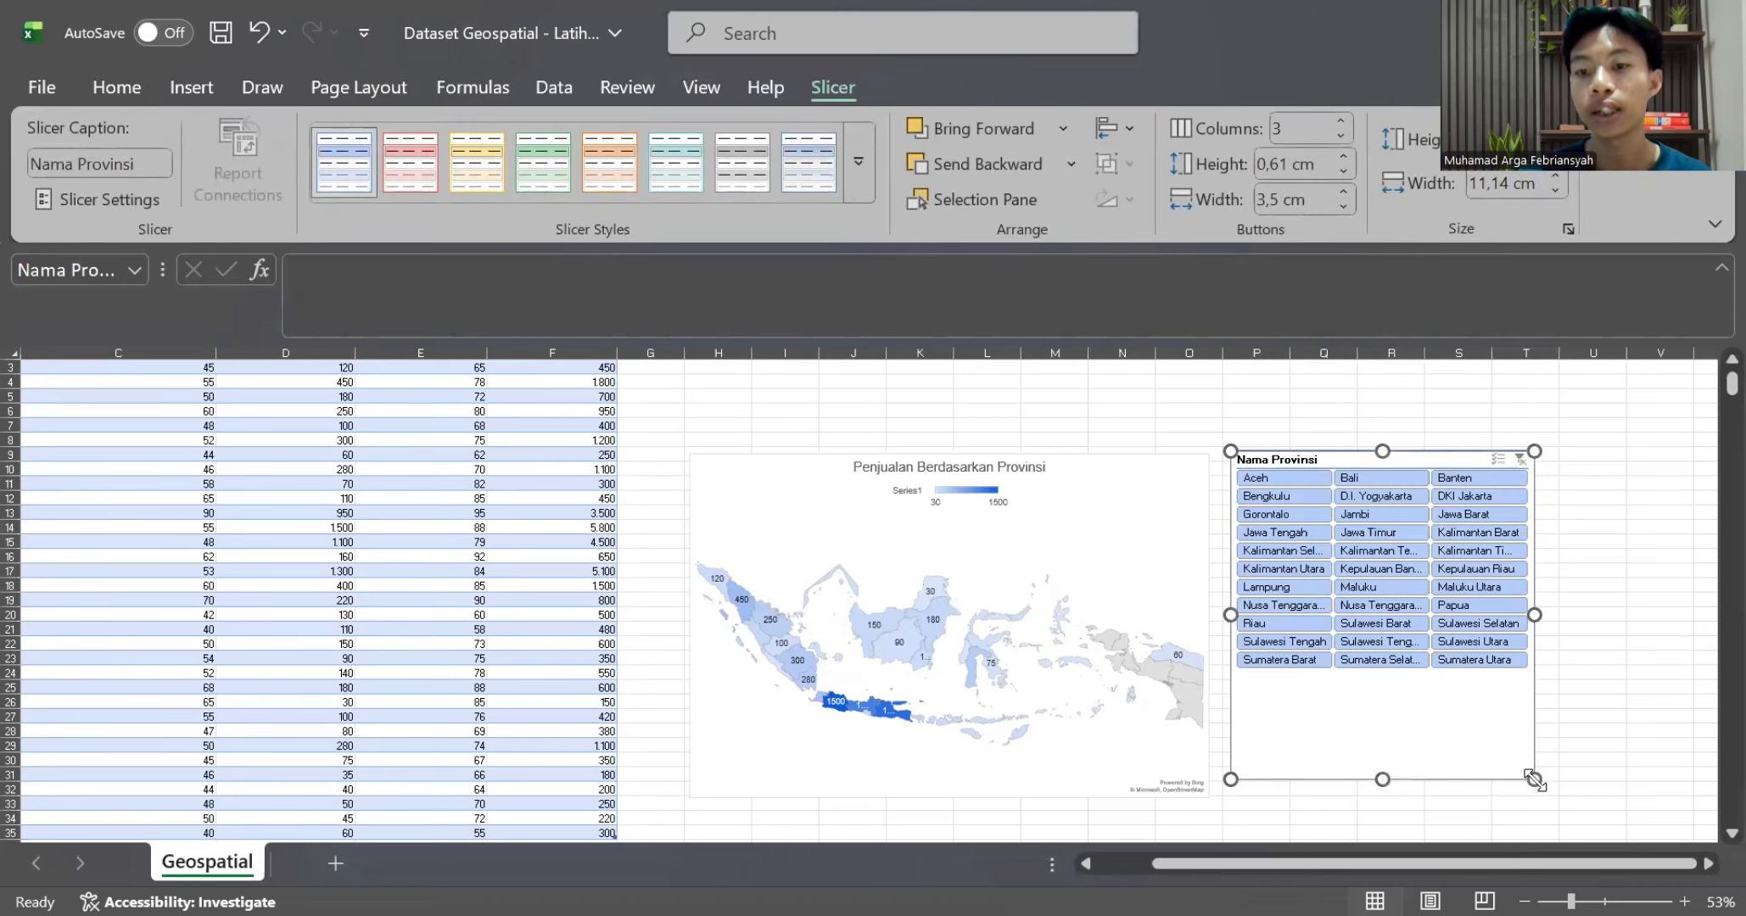
Filter the table with the slicer to Aceh, and switch the filter to Sulawesi Tengah
{"action": "left_click", "coordinate": [1314, 477]}
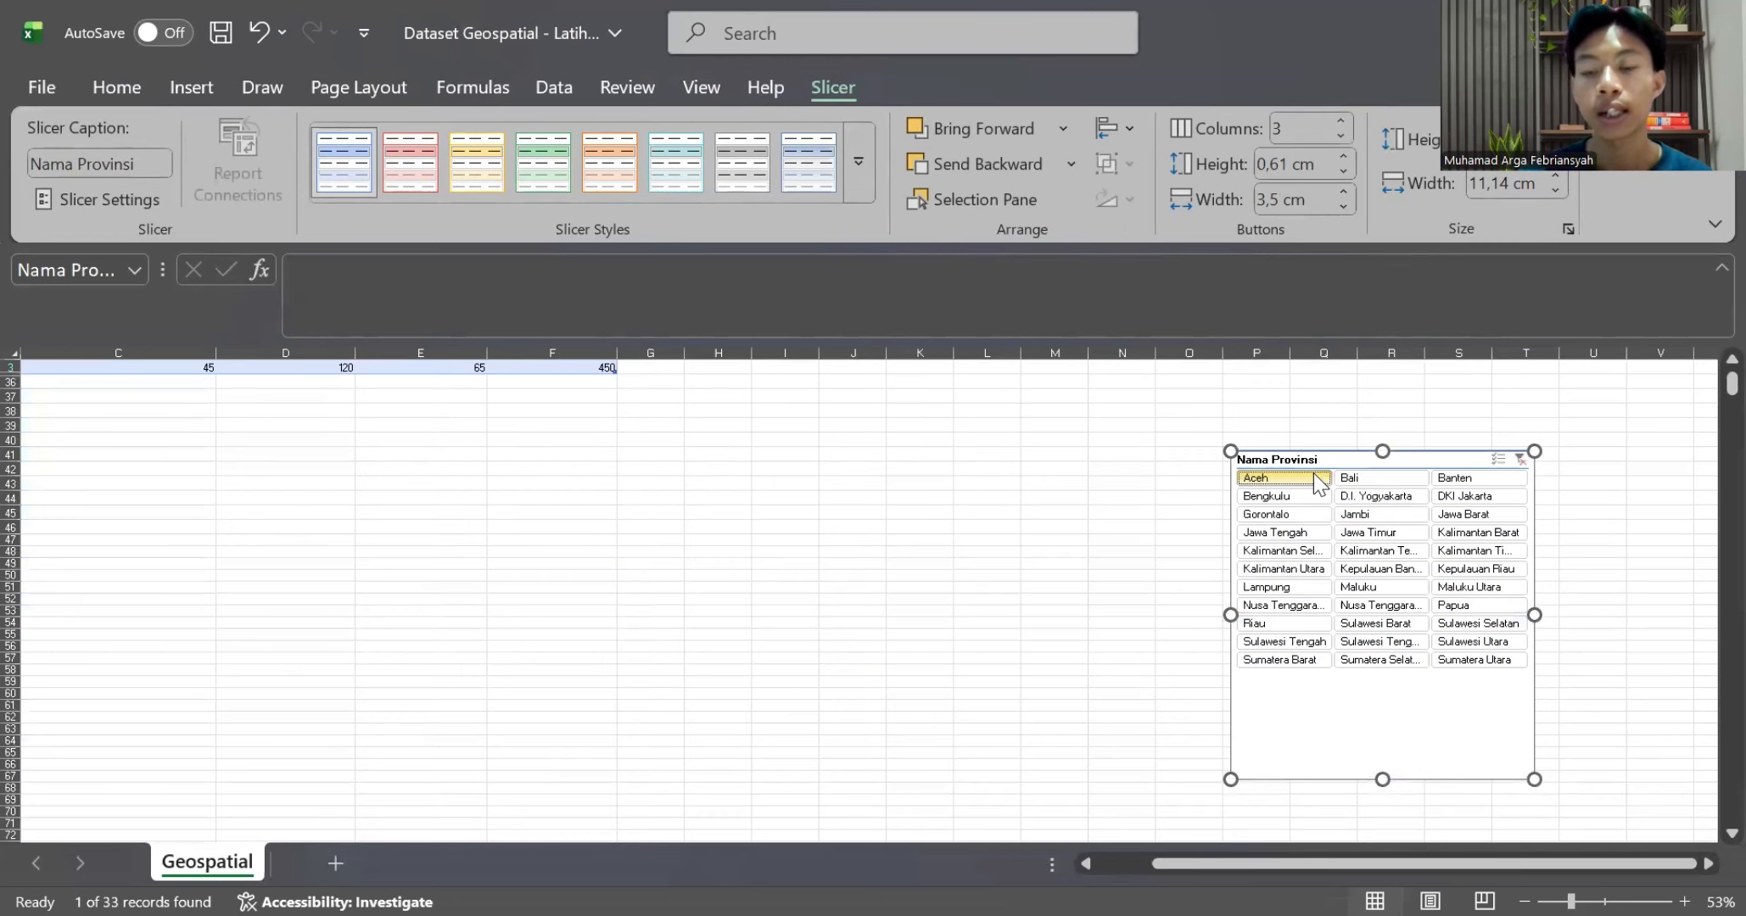
{"action": "scroll", "coordinate": [982, 489], "scroll_direction": "down", "scroll_amount": 4}
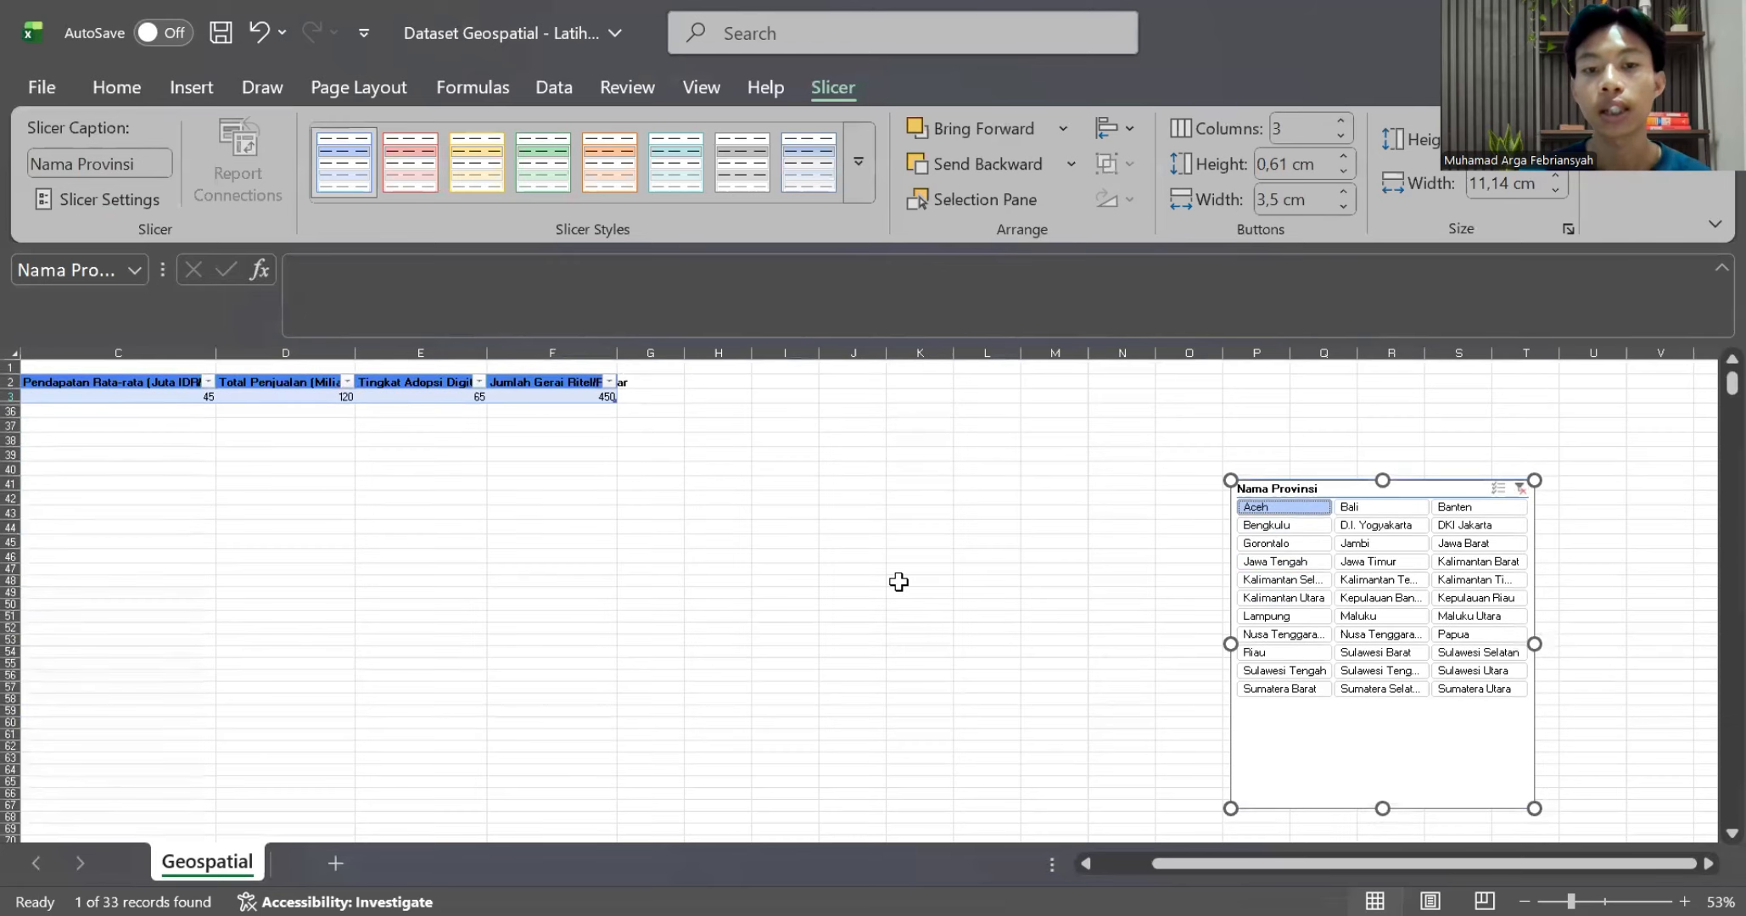
{"action": "scroll", "coordinate": [1076, 644], "scroll_direction": "up", "scroll_amount": 4}
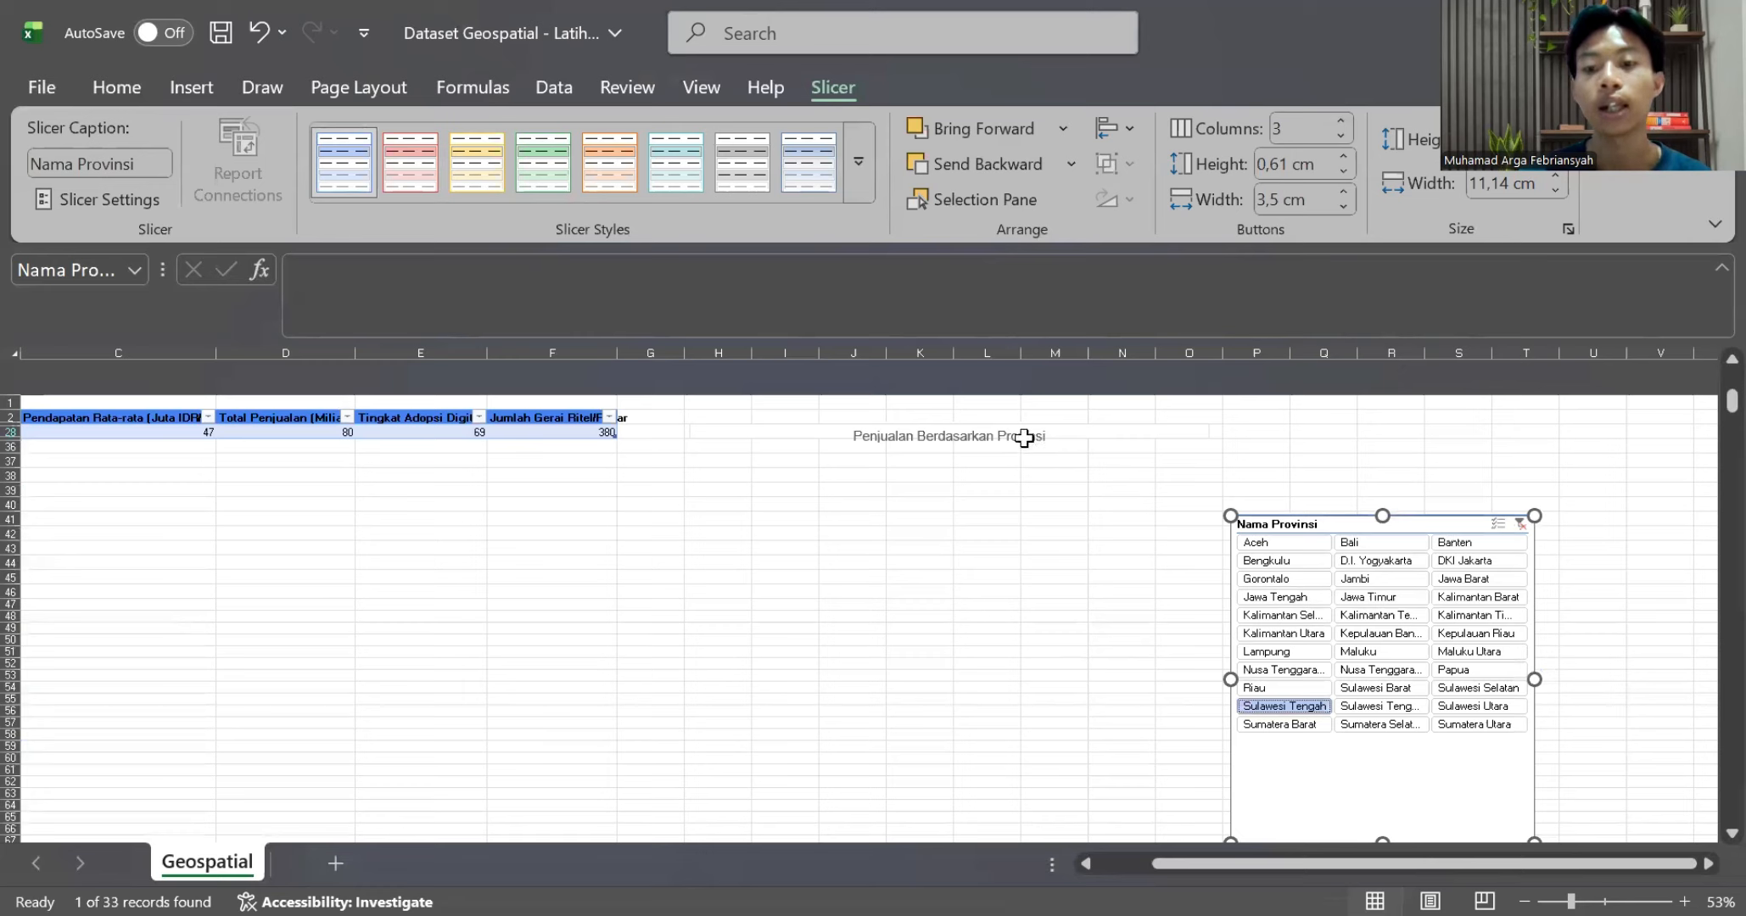
Select the collapsed map chart under the table header row and stretch it down to about row 54
{"action": "left_click", "coordinate": [1028, 591]}
{"action": "left_click", "coordinate": [1012, 592]}
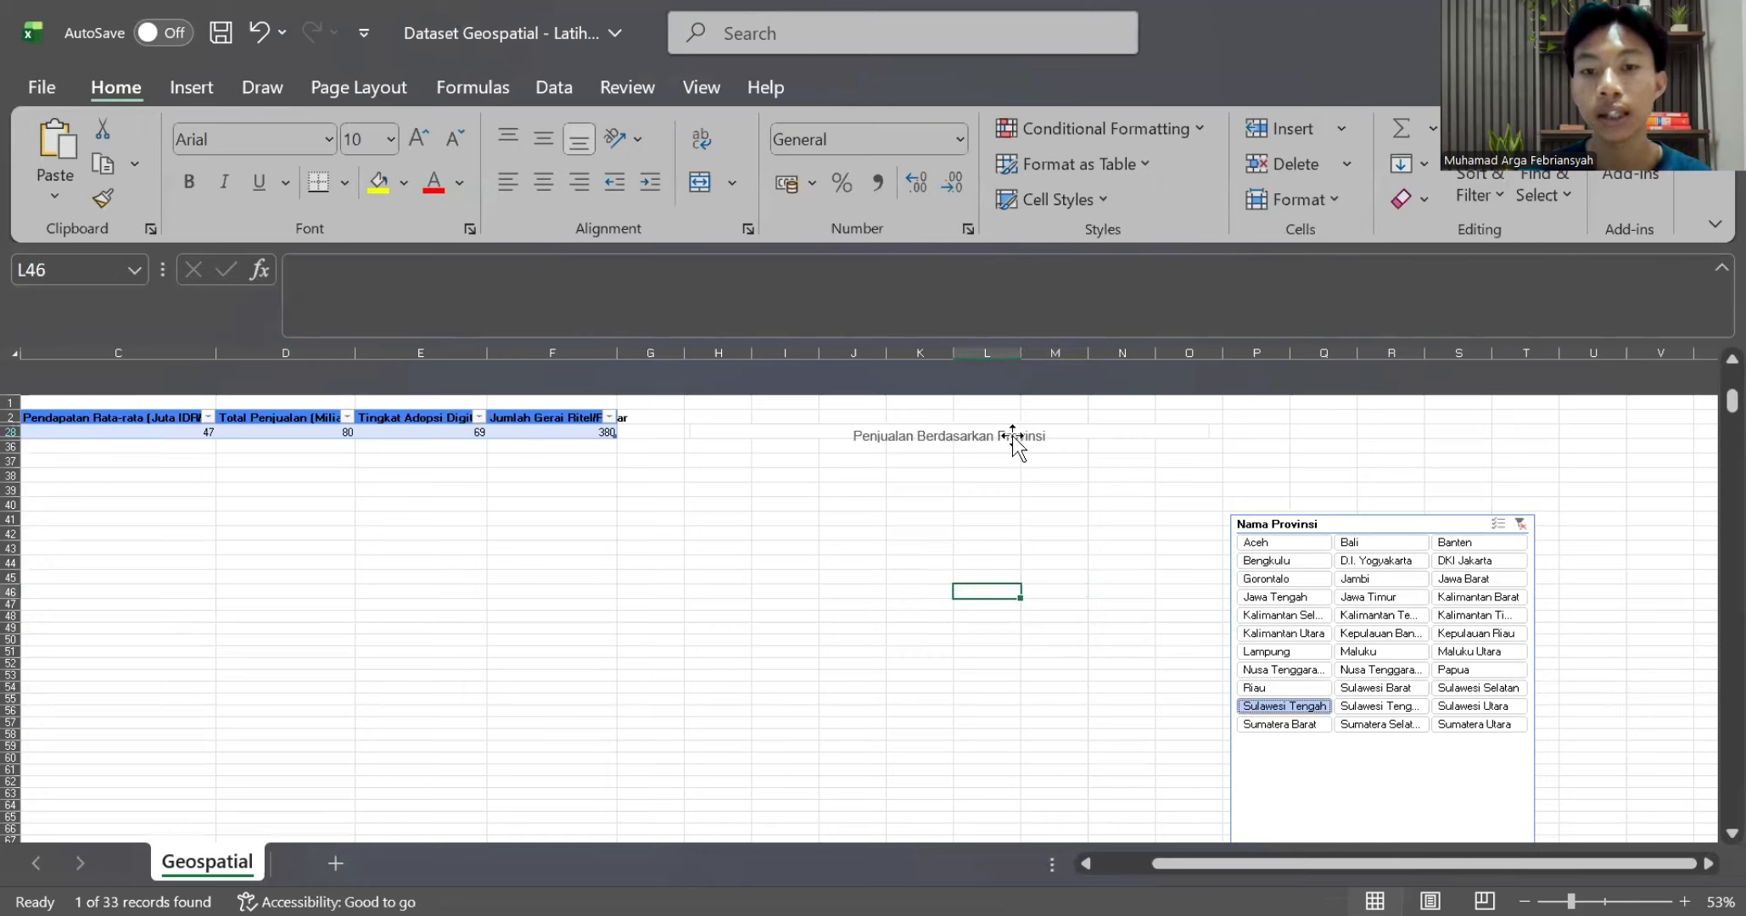
{"action": "scroll", "coordinate": [1012, 437], "scroll_direction": "up", "scroll_amount": 3}
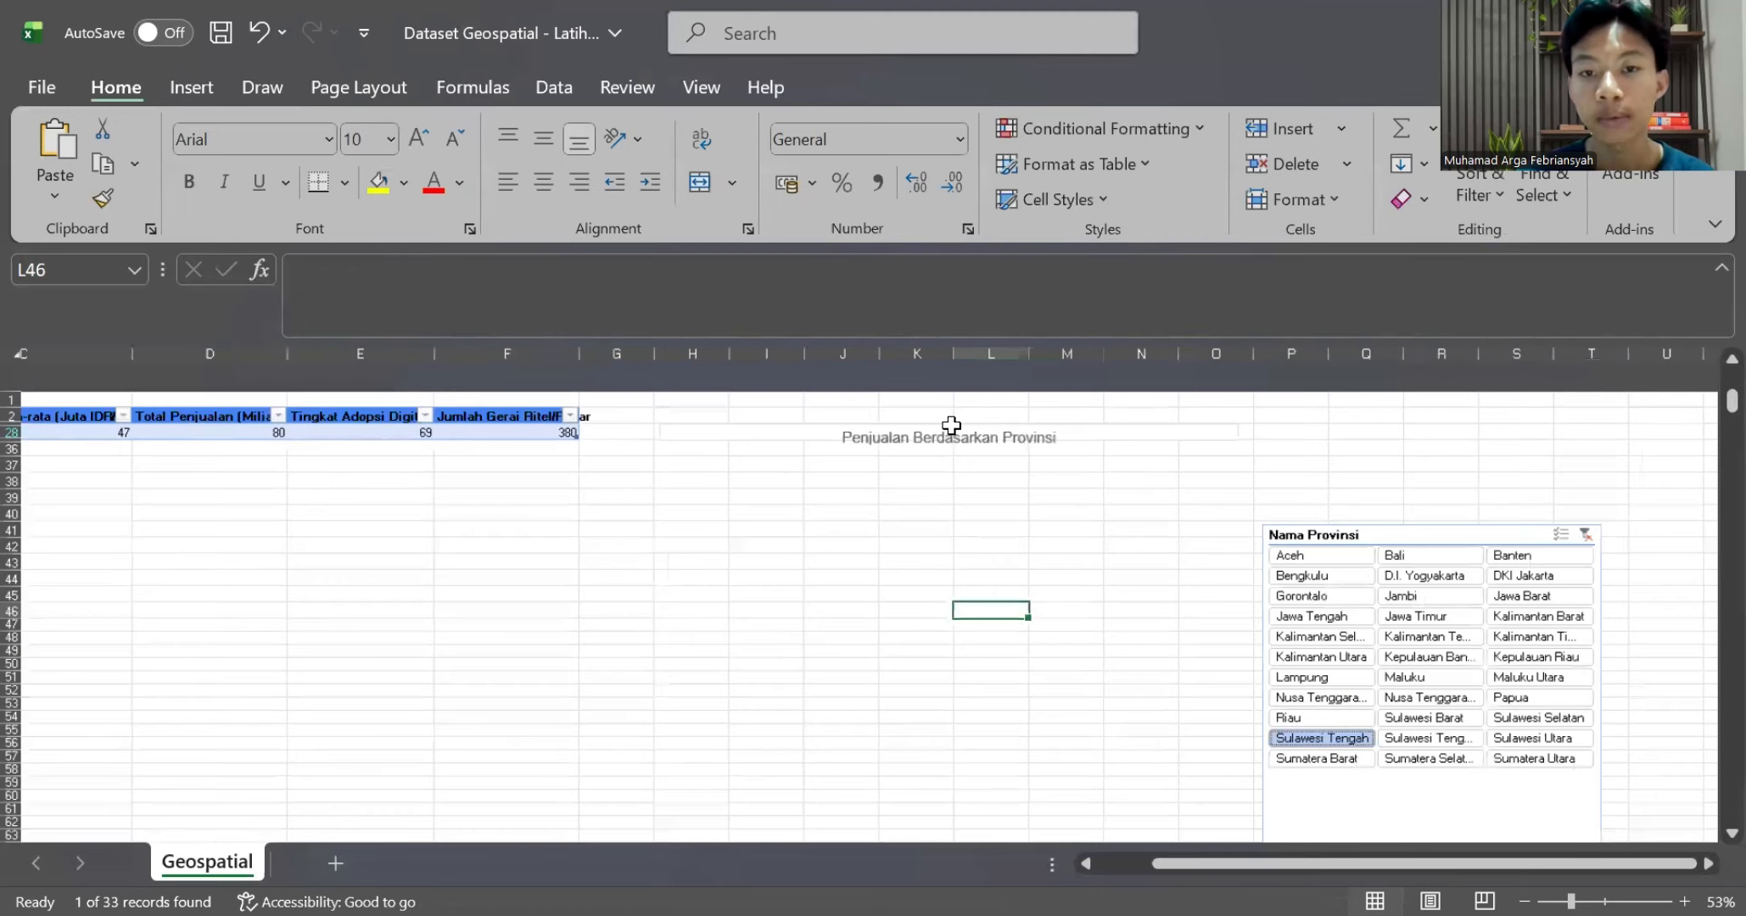
{"action": "left_click", "coordinate": [1011, 444]}
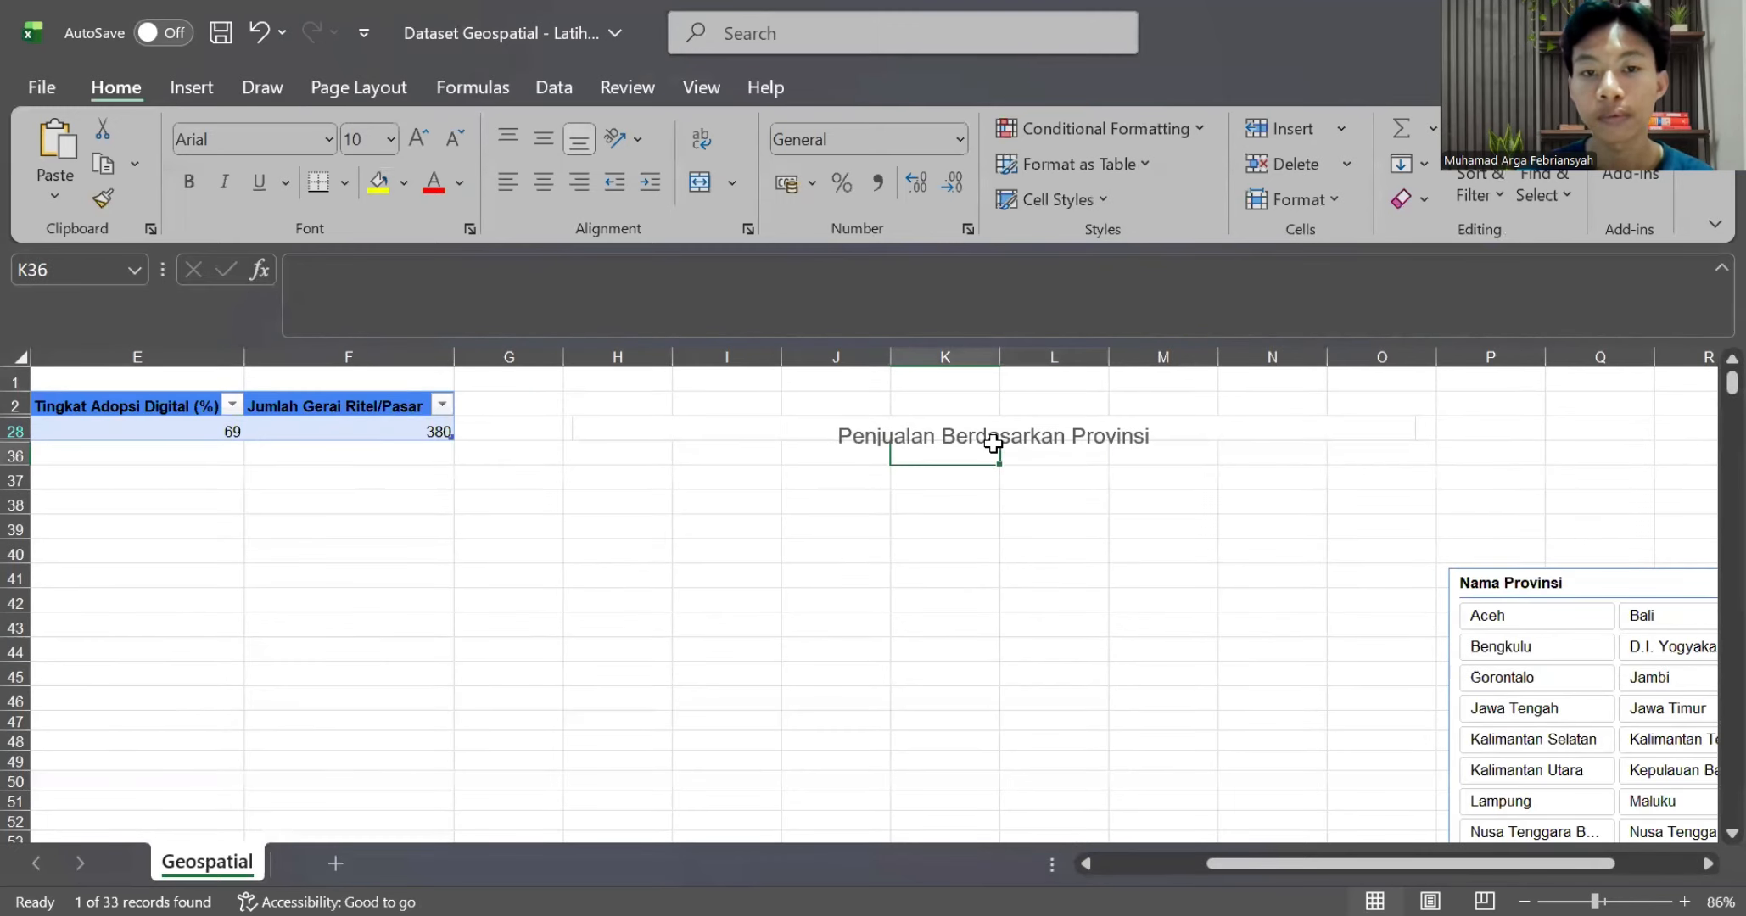
{"action": "left_click", "coordinate": [1144, 440]}
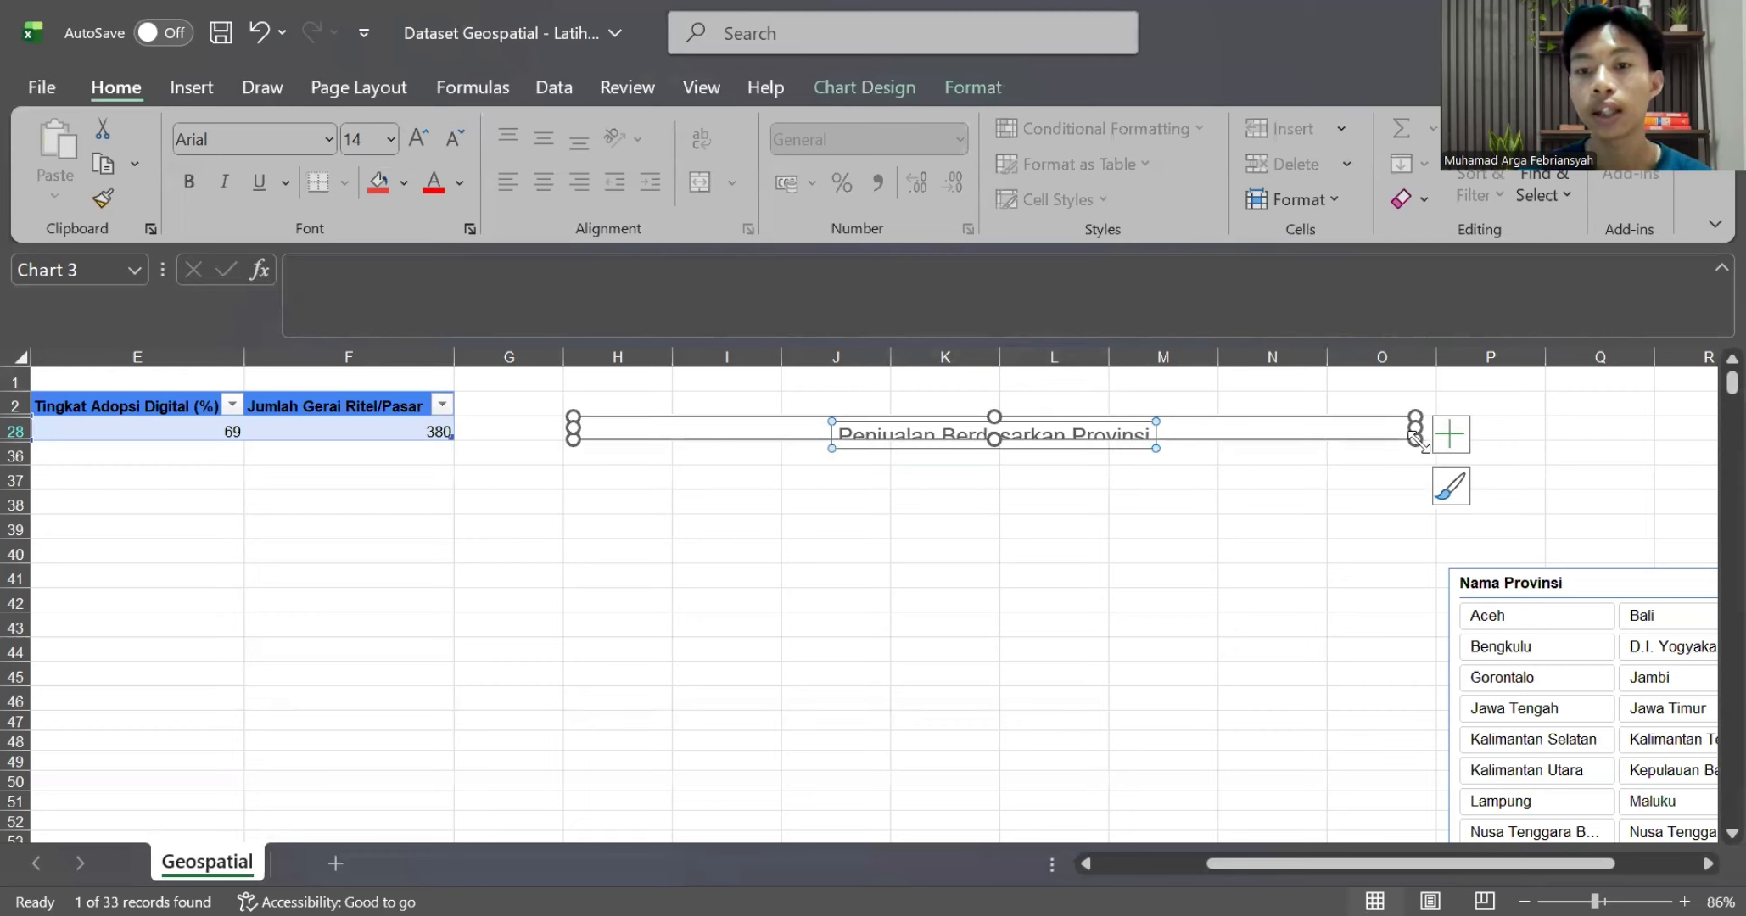
{"action": "left_click_drag", "start_coordinate": [1416, 439], "coordinate": [1427, 824]}
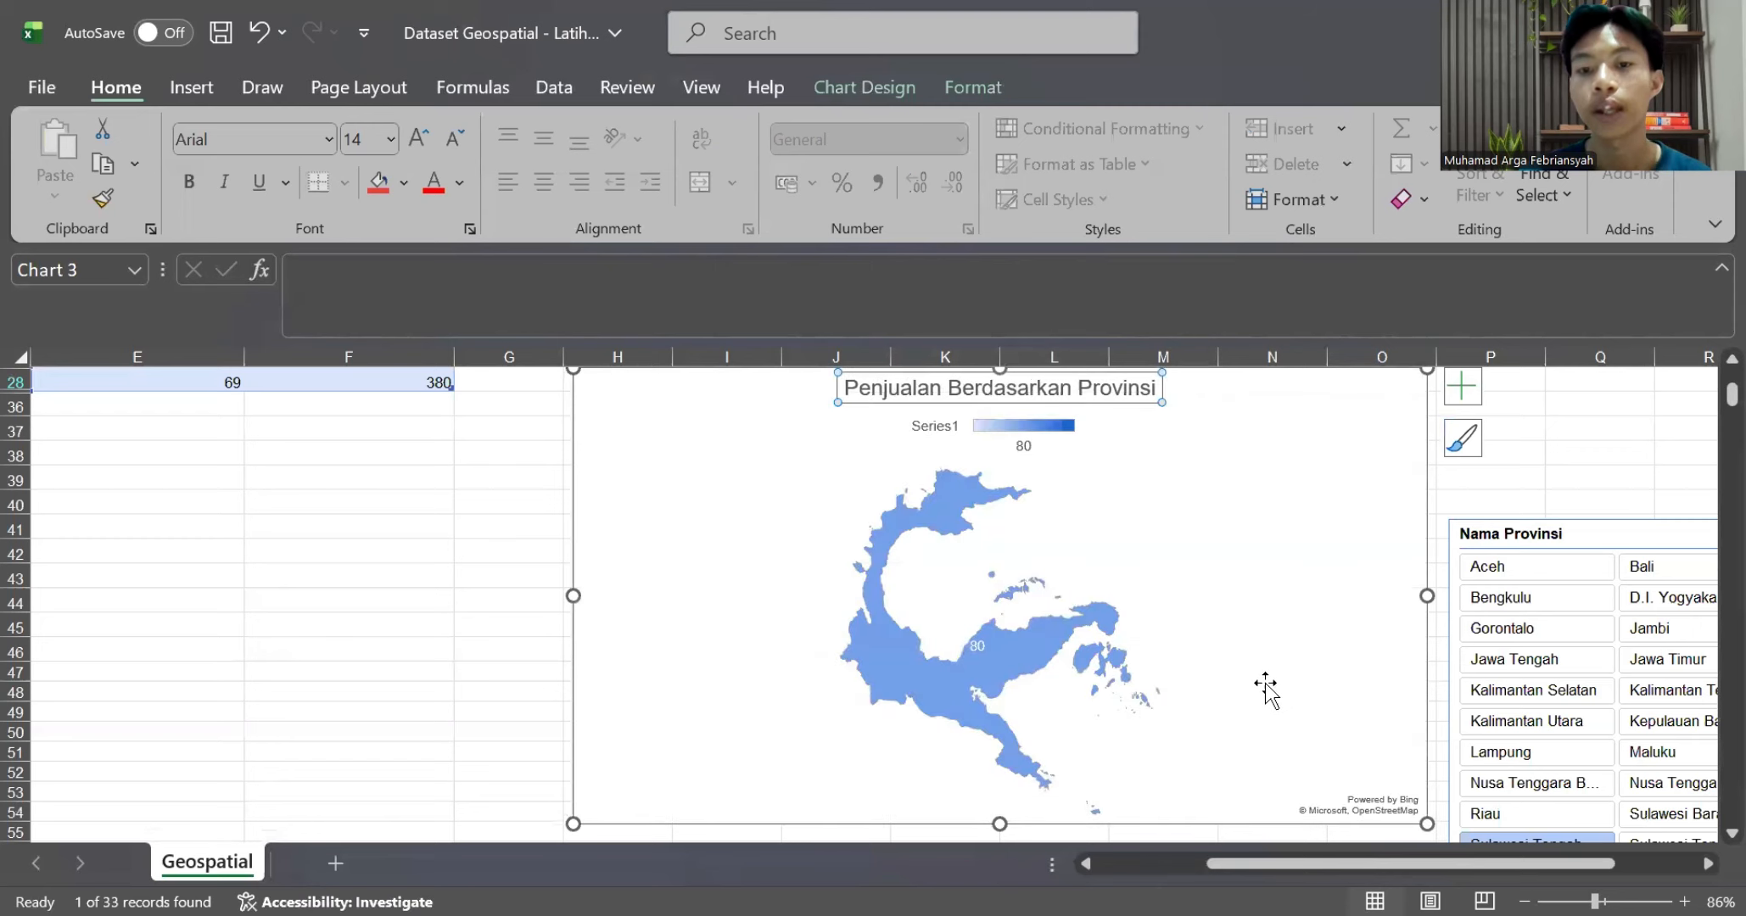
Examine the map chart filtered to Sulawesi Tengah together with the Nama Provinsi slicer's options
{"action": "scroll", "coordinate": [1264, 684], "scroll_direction": "down", "scroll_amount": 2}
{"action": "scroll", "coordinate": [1225, 667], "scroll_direction": "up", "scroll_amount": 2}
{"action": "scroll", "coordinate": [1225, 666], "scroll_direction": "right", "scroll_amount": 2}
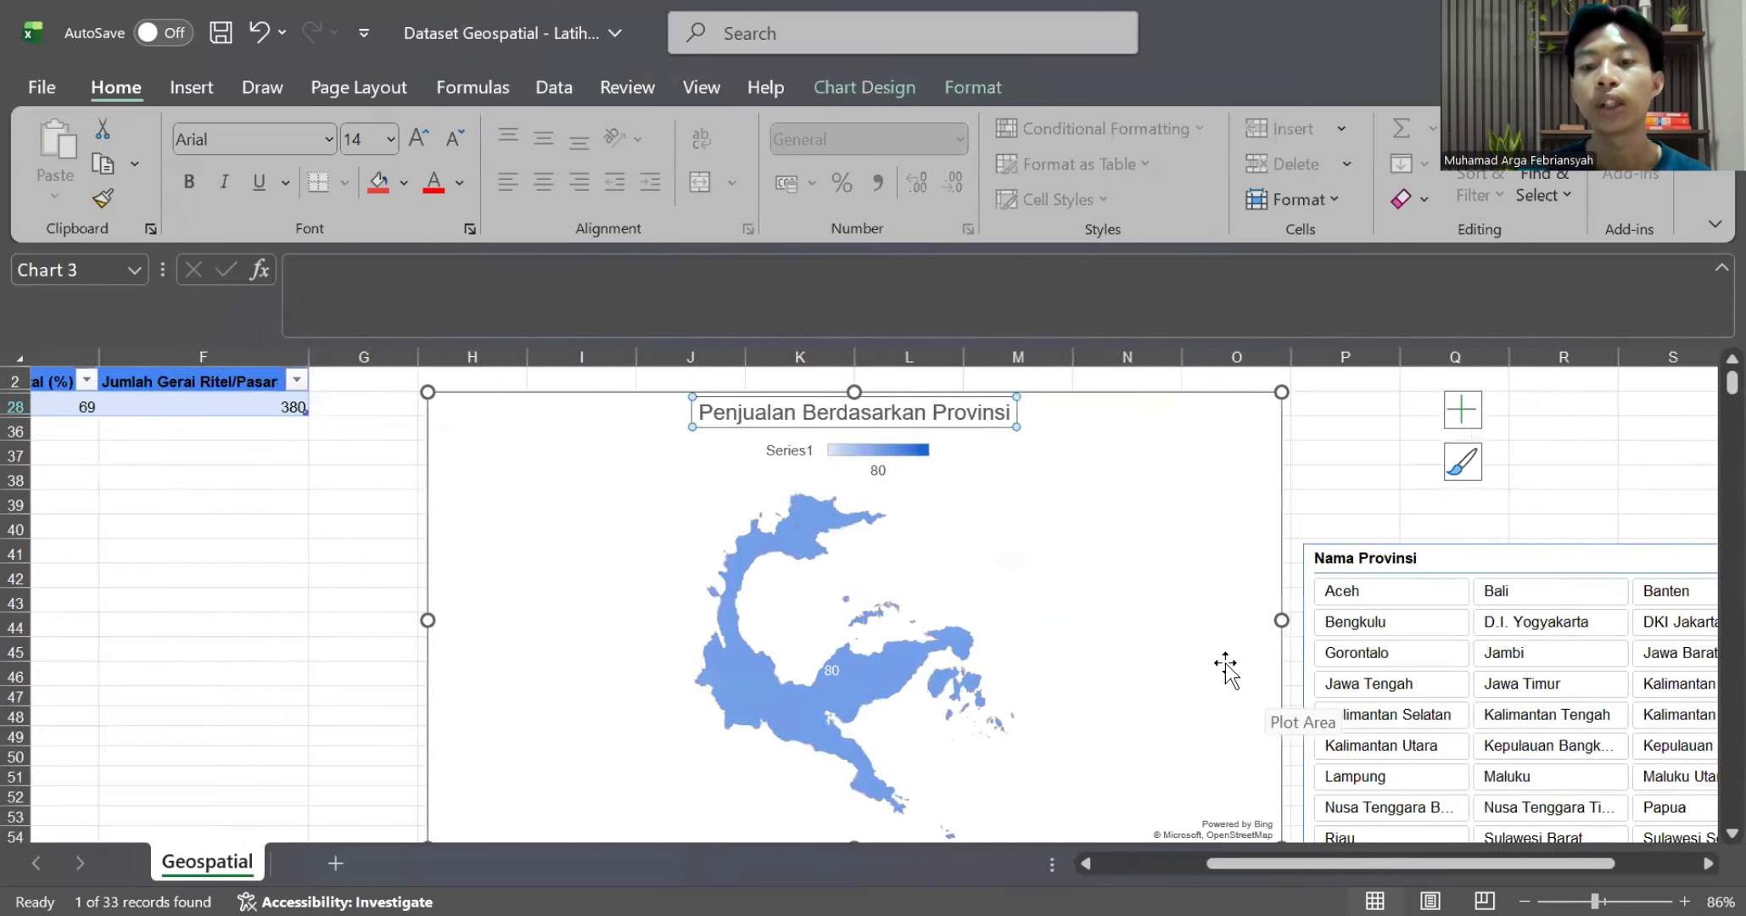
{"action": "scroll", "coordinate": [1225, 664], "scroll_direction": "down", "scroll_amount": 1}
{"action": "scroll", "coordinate": [1225, 664], "scroll_direction": "down", "scroll_amount": 2}
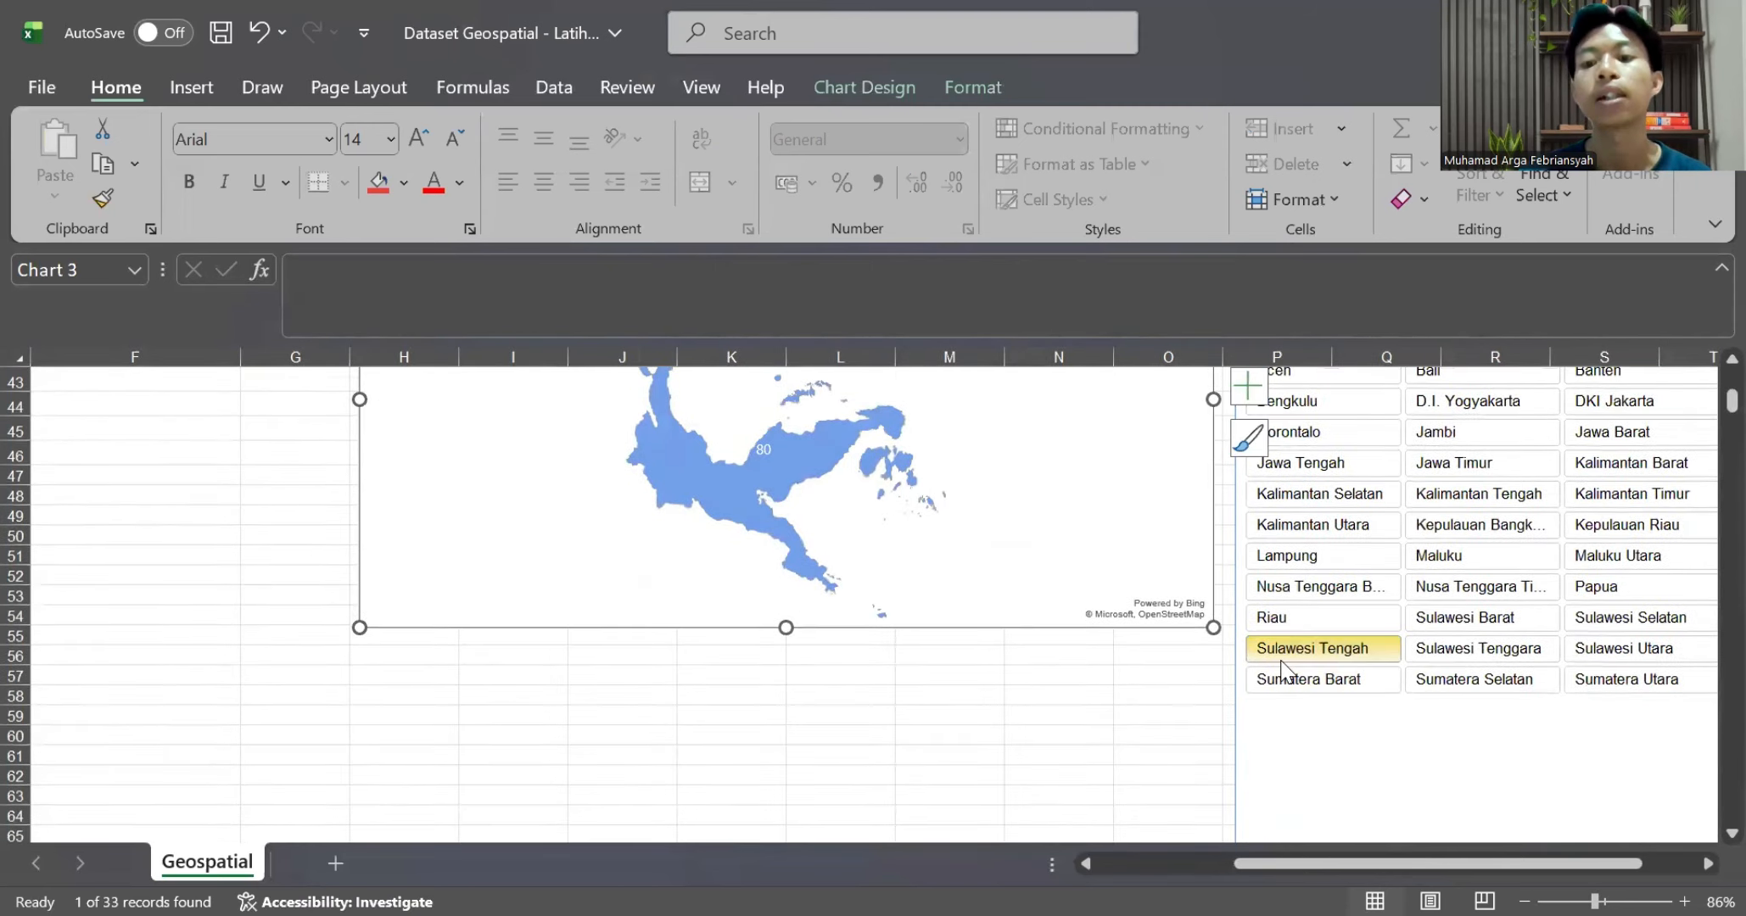
{"action": "scroll", "coordinate": [1260, 656], "scroll_direction": "up", "scroll_amount": 2}
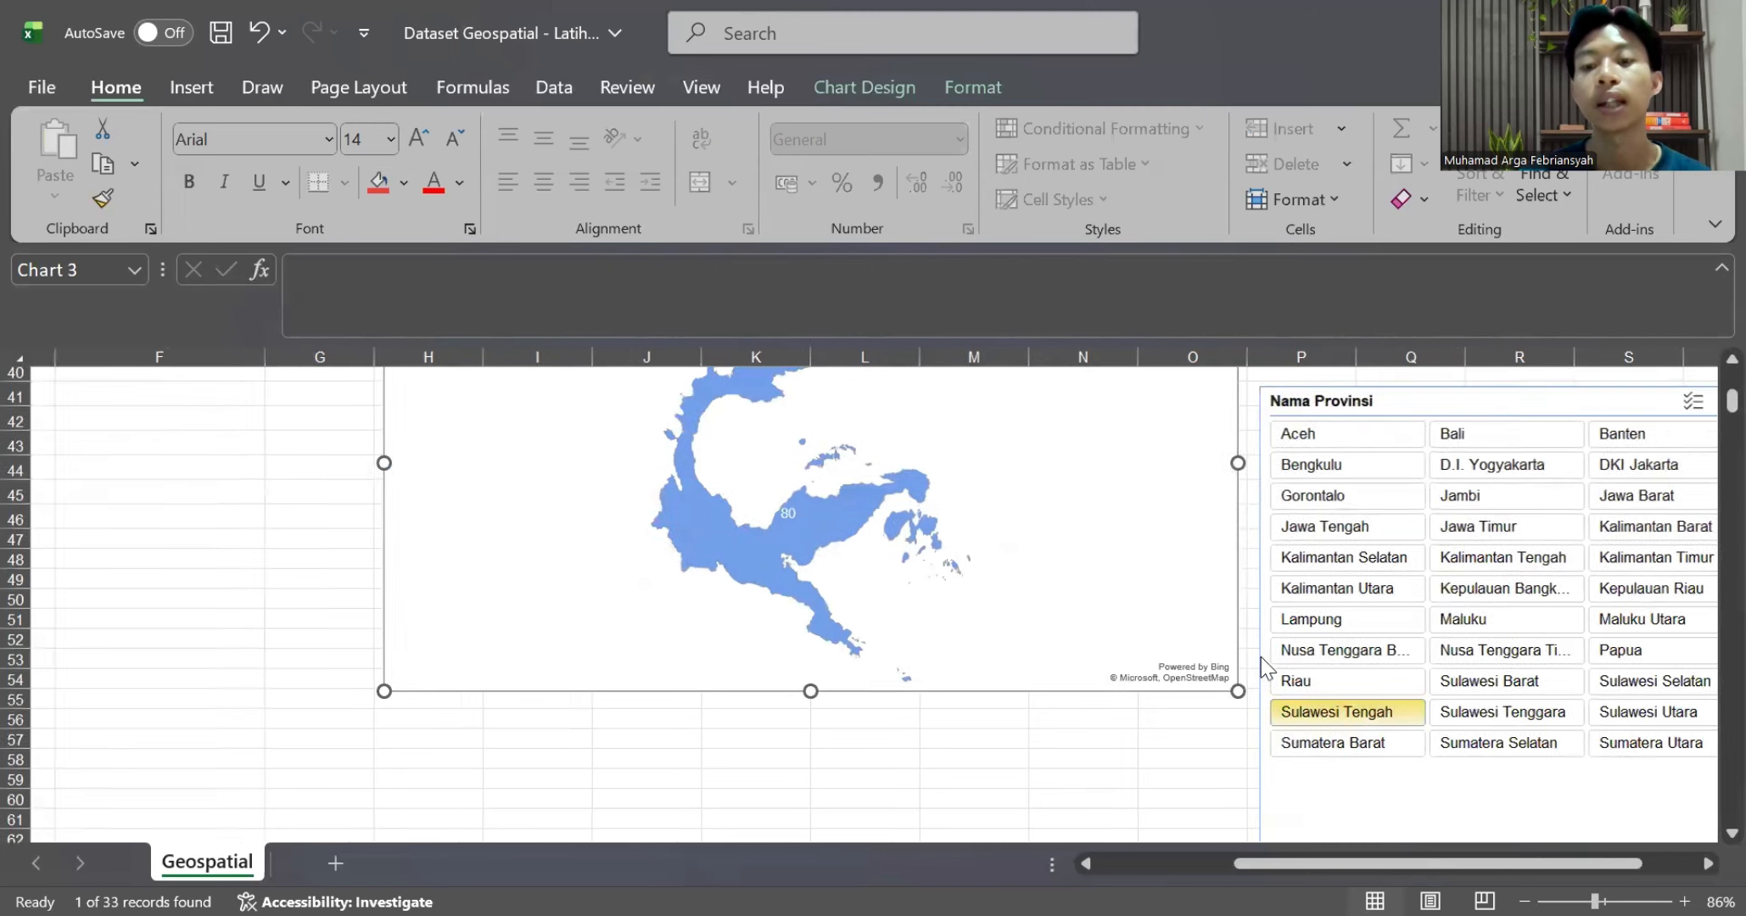
{"action": "scroll", "coordinate": [1261, 656], "scroll_direction": "up", "scroll_amount": 2}
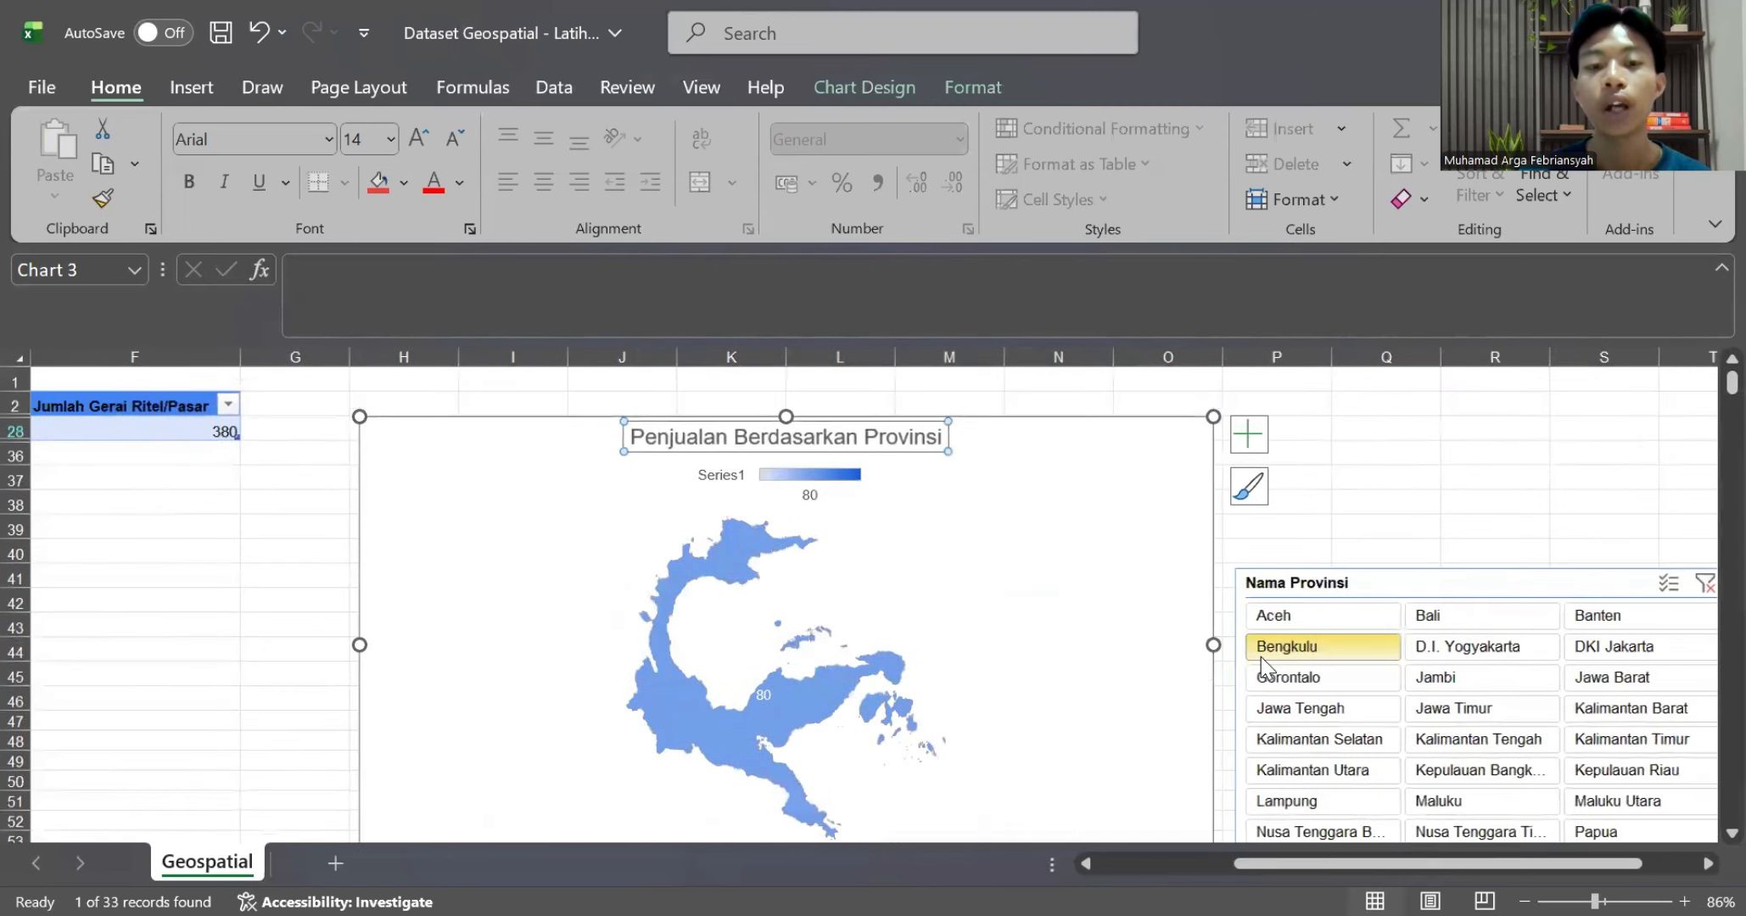
{"action": "scroll", "coordinate": [1406, 649], "scroll_direction": "right", "scroll_amount": 1}
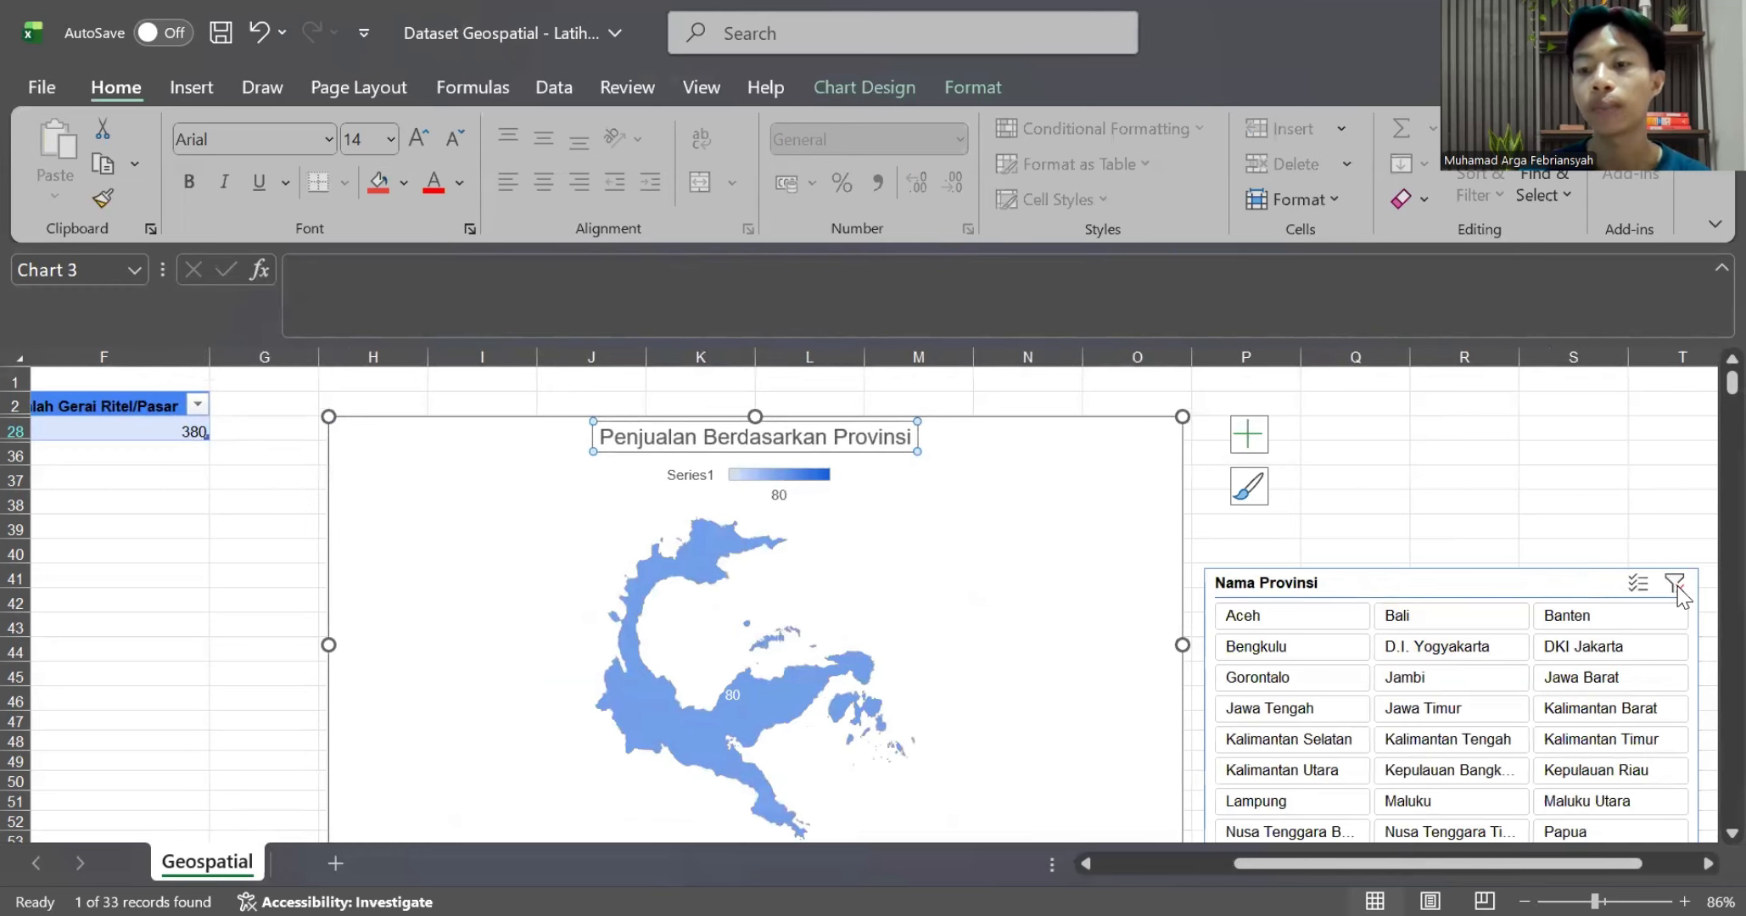
Move the Nama Provinsi slicer up beside the map chart so its top edge sits at about row 38
{"action": "scroll", "coordinate": [1676, 590], "scroll_direction": "down", "scroll_amount": 3, "text": "ctrl"}
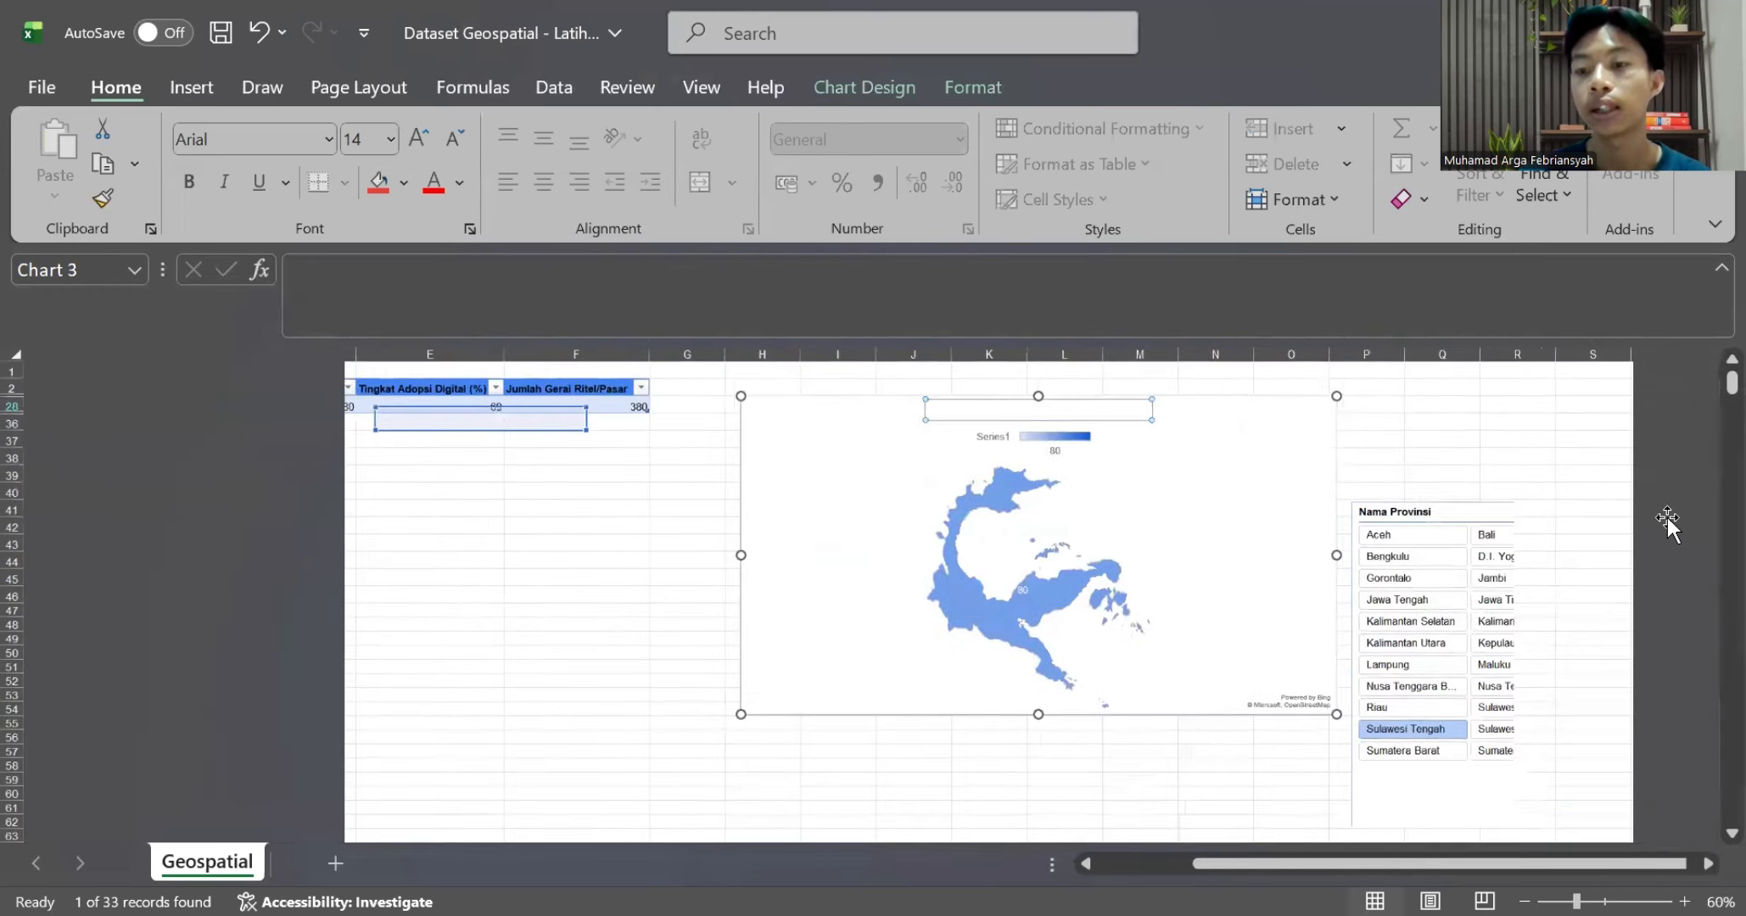
{"action": "left_click", "coordinate": [1667, 517]}
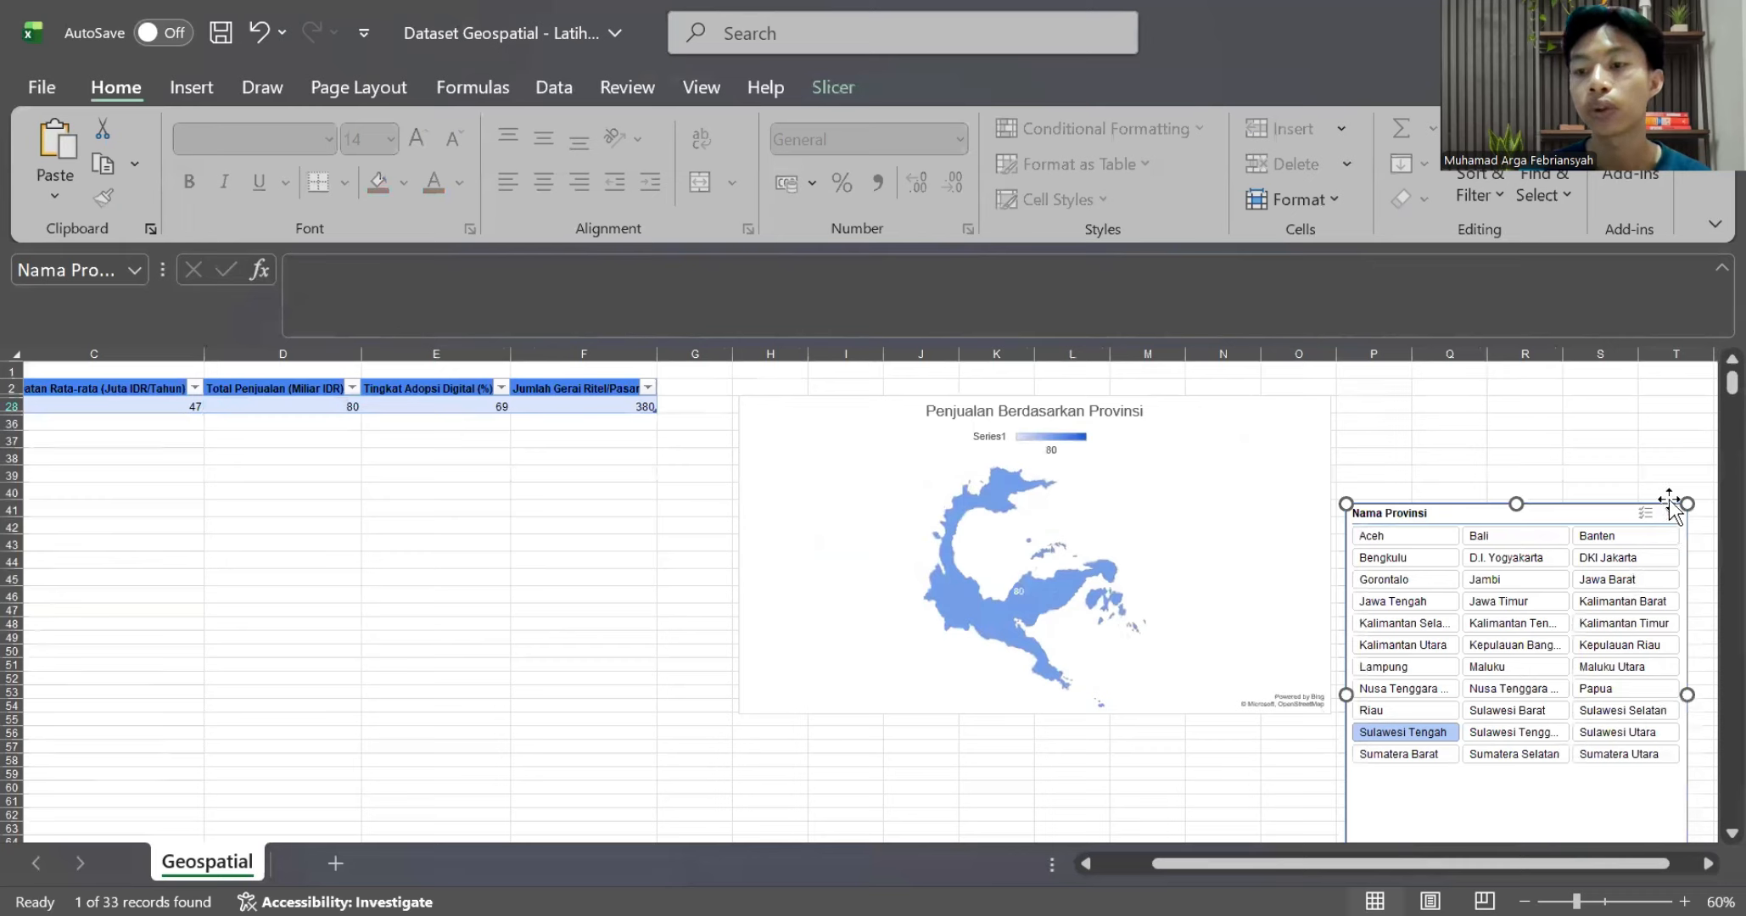
{"action": "key", "text": "alt+s"}
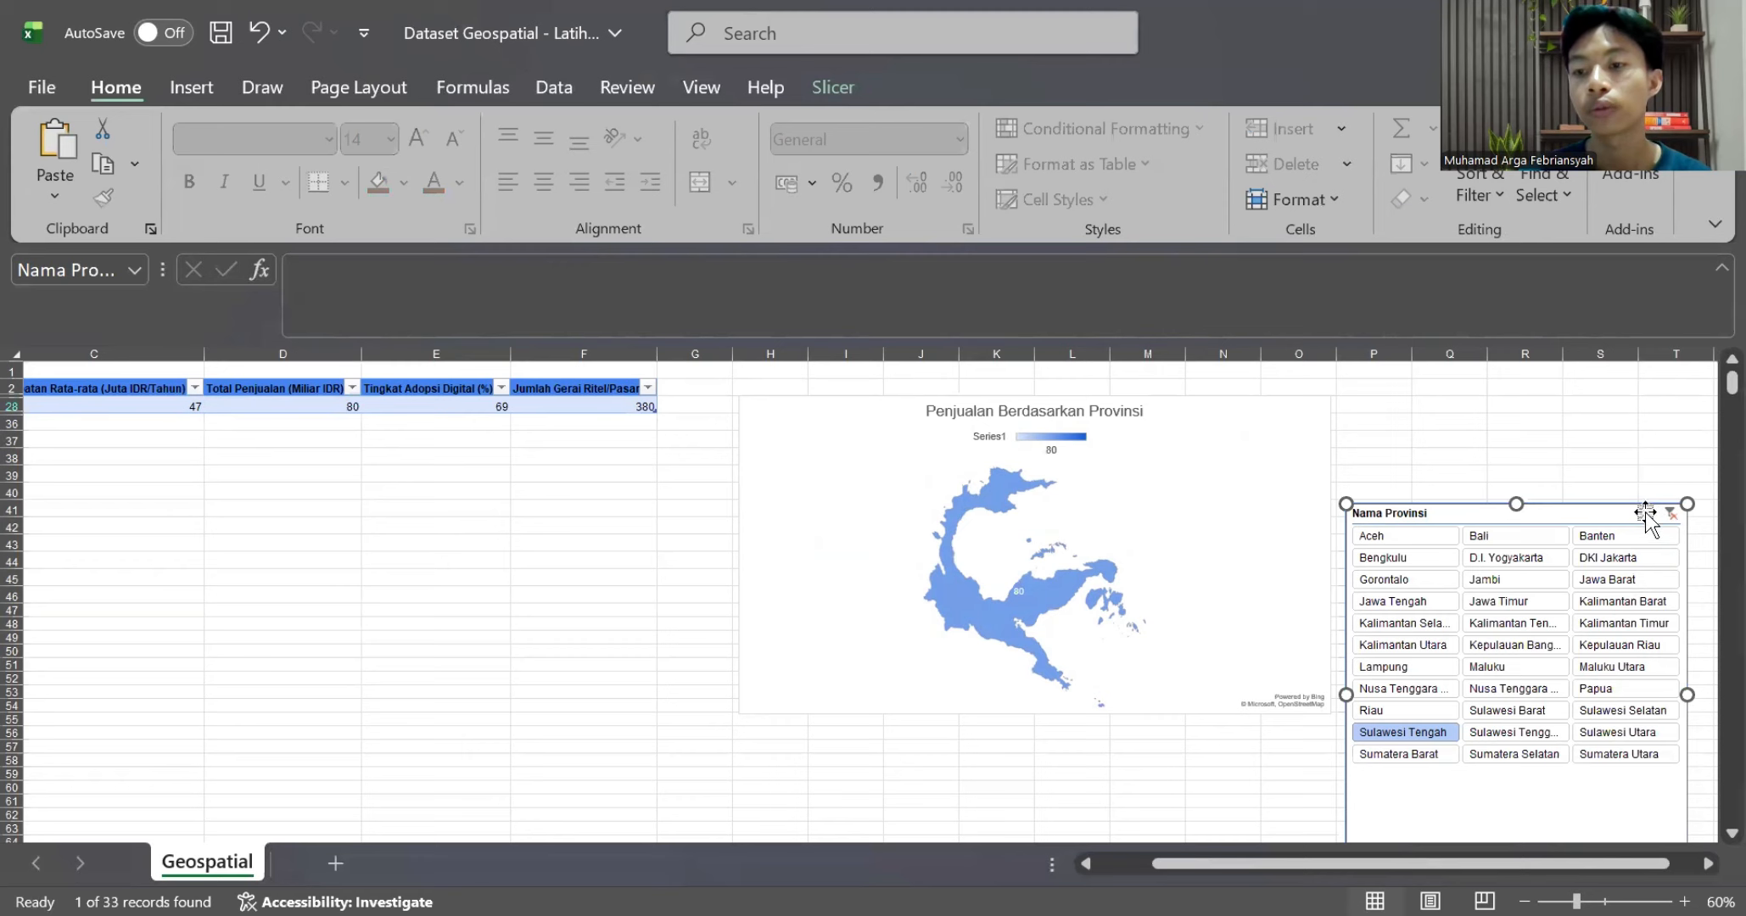
{"action": "left_click_drag", "start_coordinate": [1644, 517], "coordinate": [1641, 472]}
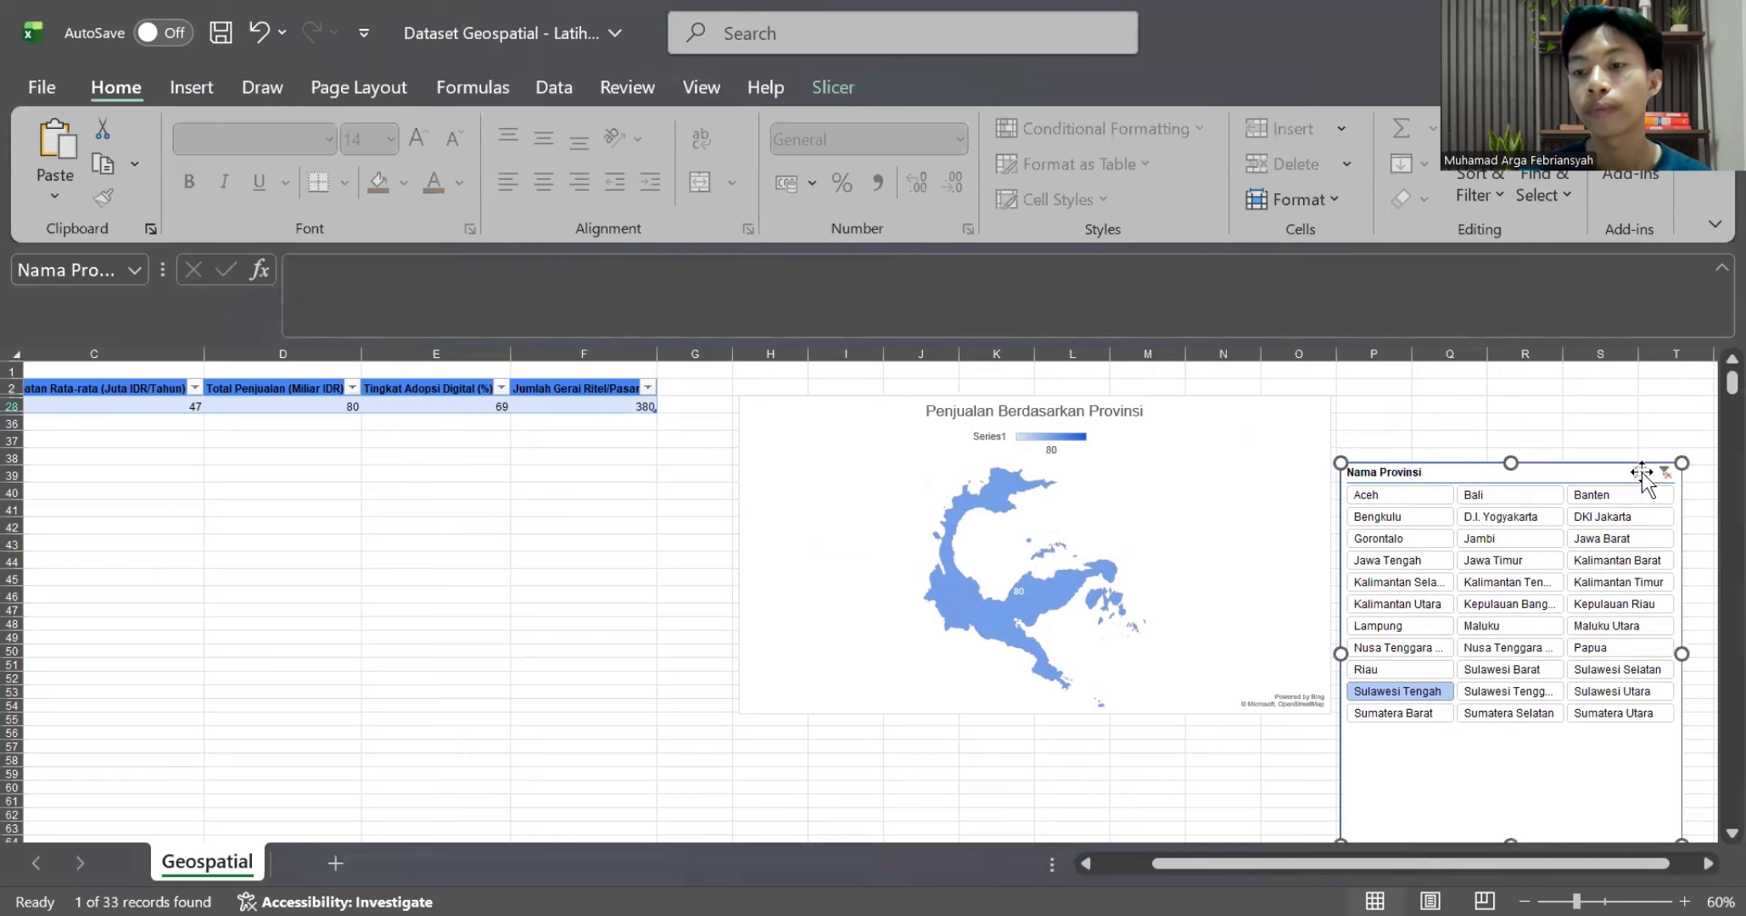
{"action": "scroll", "coordinate": [1707, 553], "scroll_direction": "down", "scroll_amount": 10}
{"action": "scroll", "coordinate": [1484, 553], "scroll_direction": "up", "scroll_amount": 6}
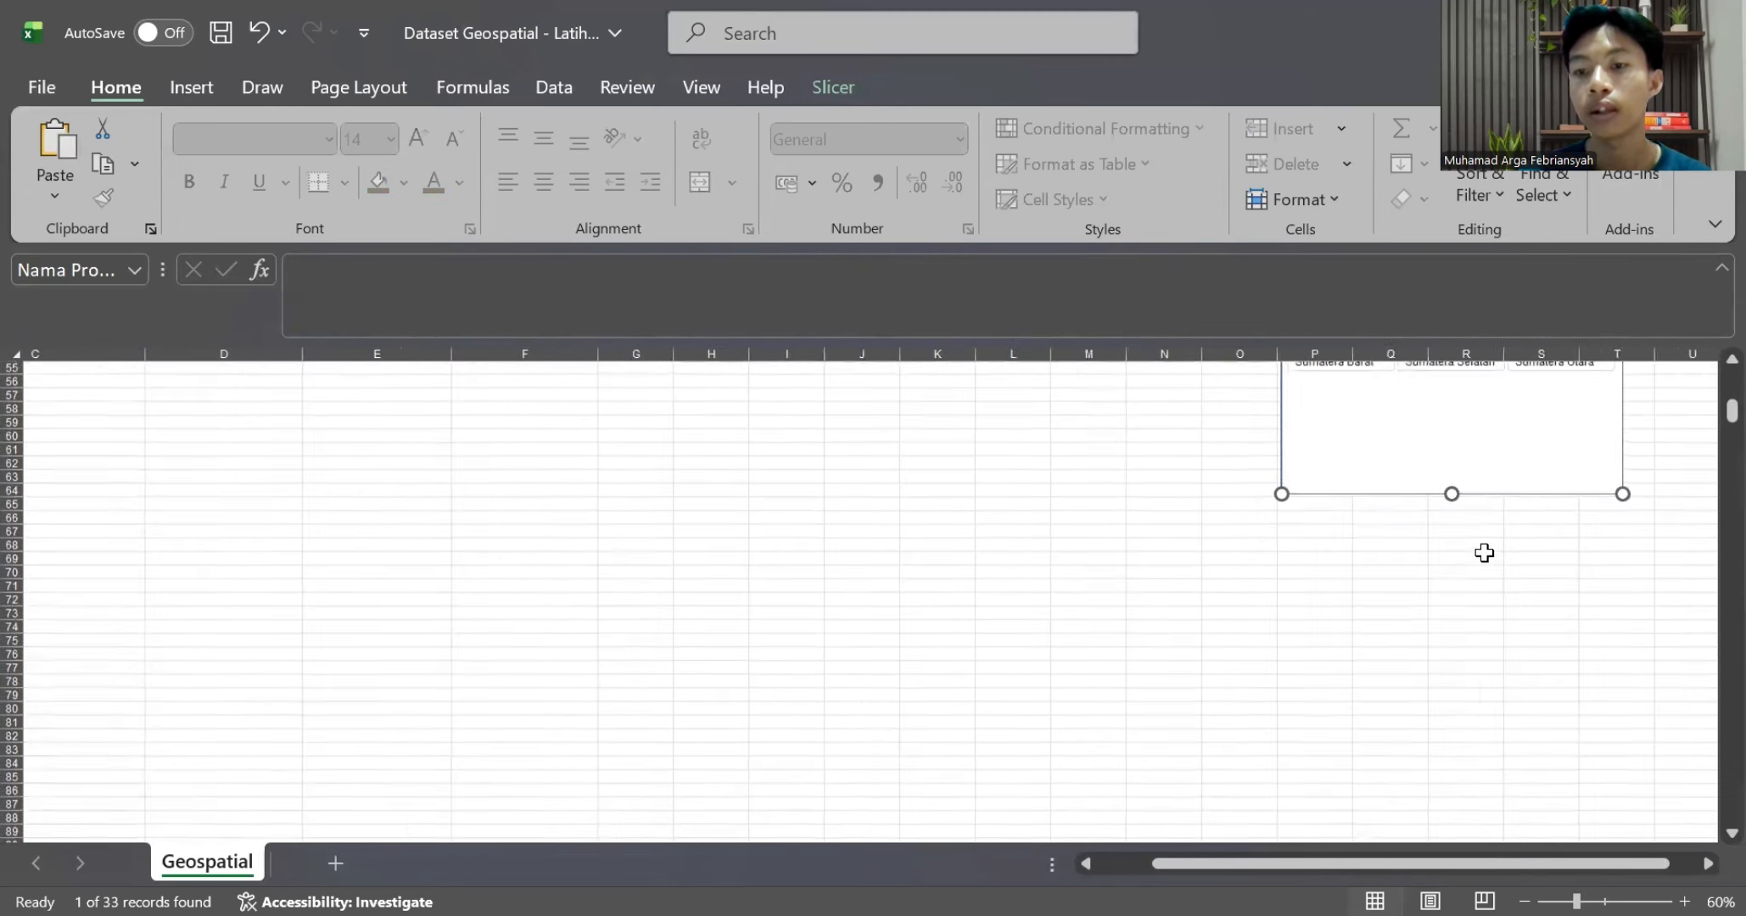
{"action": "scroll", "coordinate": [1484, 553], "scroll_direction": "up", "scroll_amount": 3}
{"action": "scroll", "coordinate": [1460, 509], "scroll_direction": "left", "scroll_amount": 1}
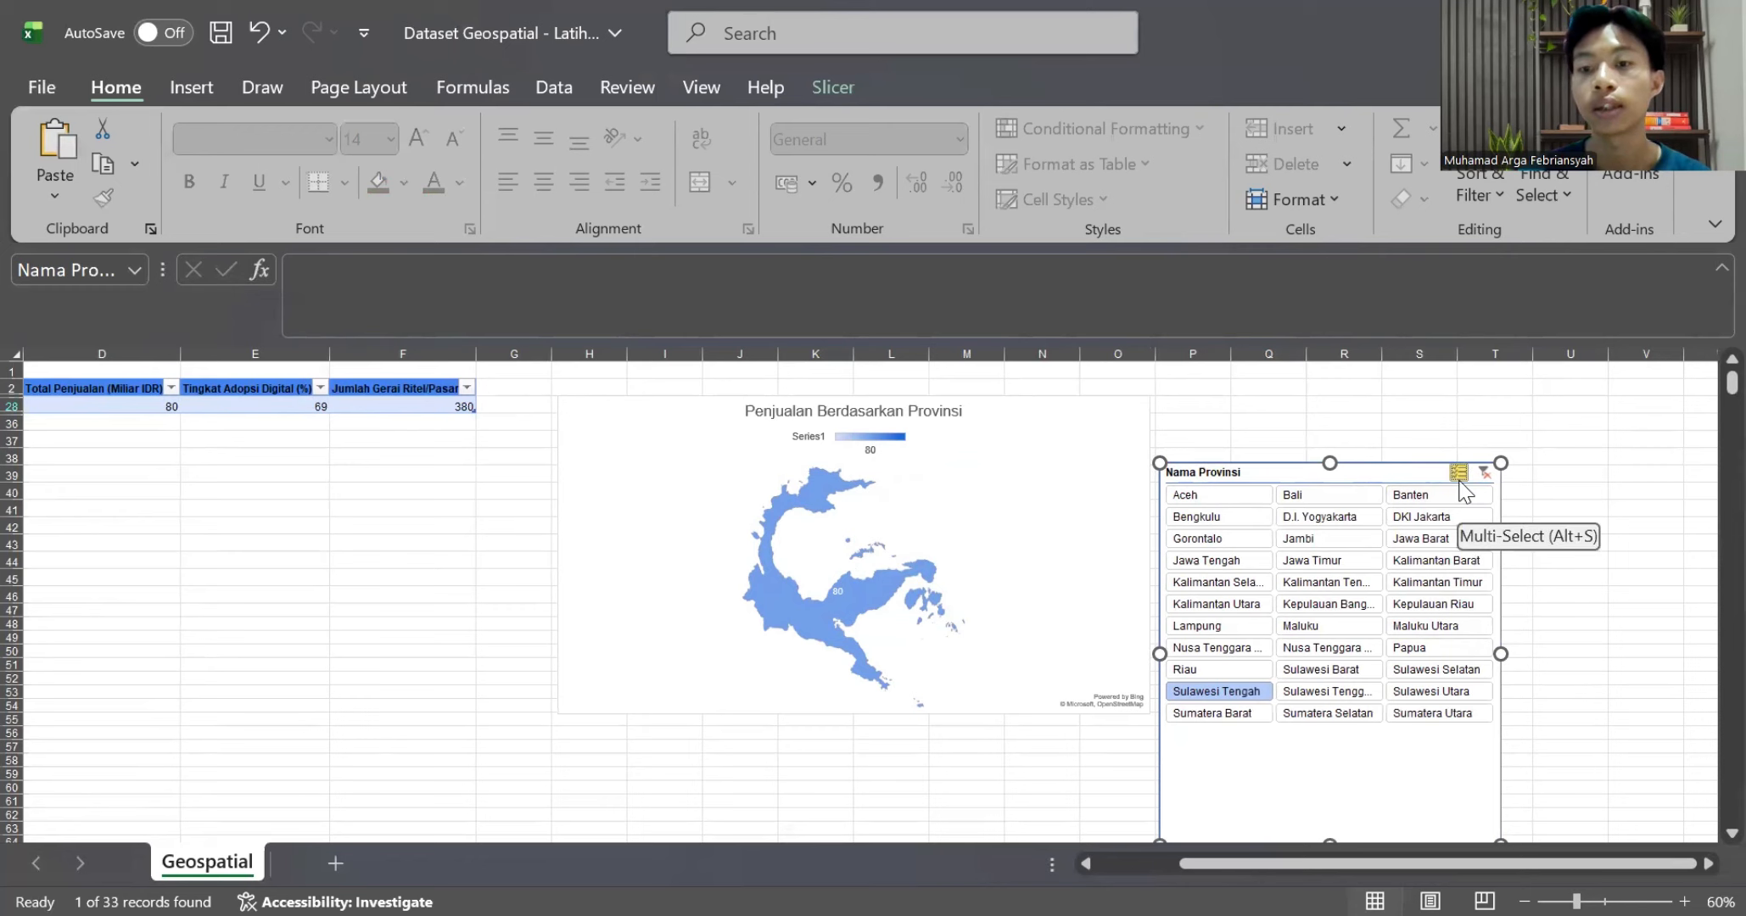
Clear the Nama Provinsi slicer's filter and shrink the map chart so its bottom edge sits at about row 38
{"action": "left_click", "coordinate": [1483, 472]}
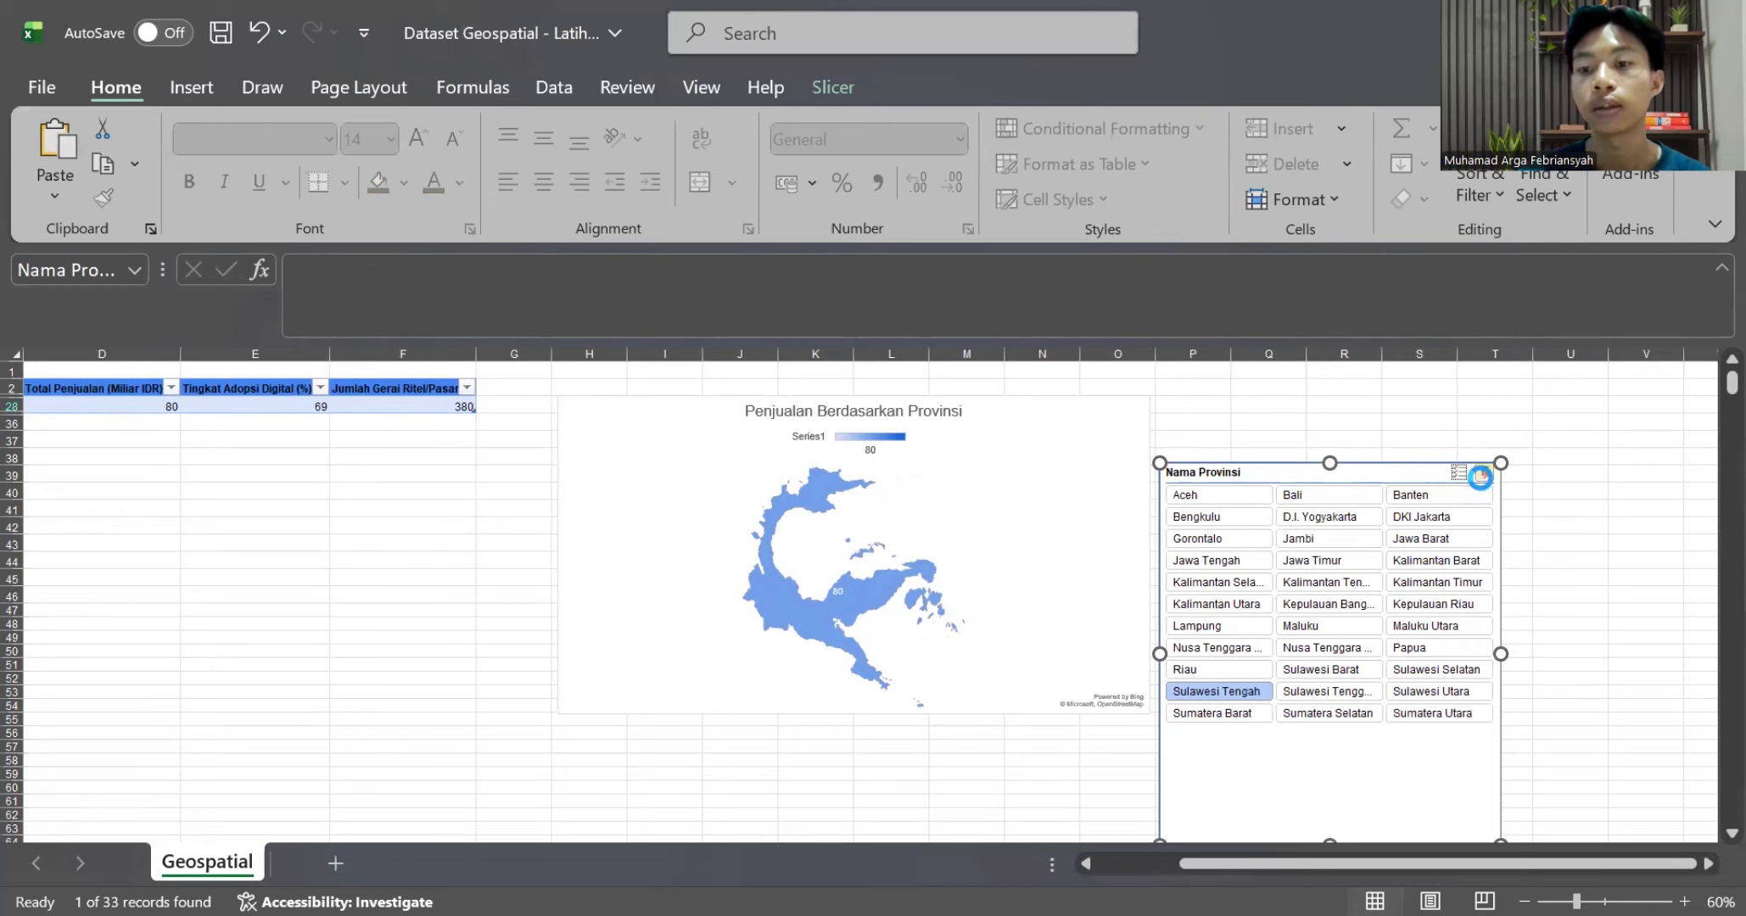
{"action": "scroll", "coordinate": [1019, 594], "scroll_direction": "down", "scroll_amount": 6}
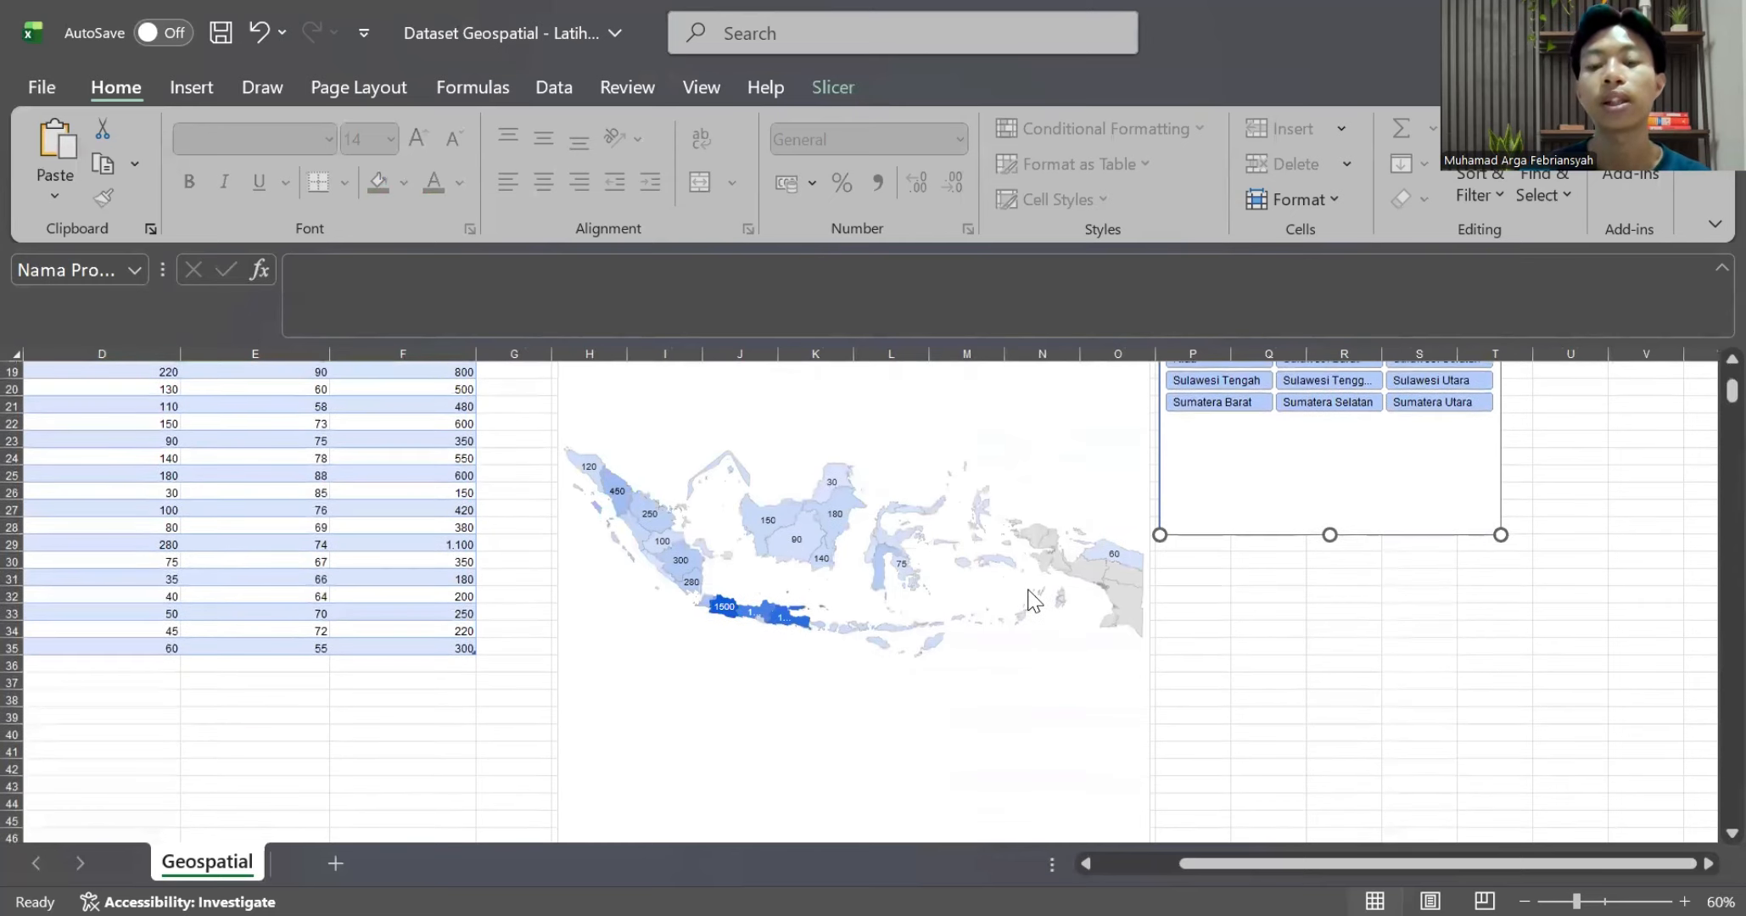
{"action": "left_click", "coordinate": [1013, 713]}
{"action": "scroll", "coordinate": [1052, 755], "scroll_direction": "down", "scroll_amount": 5}
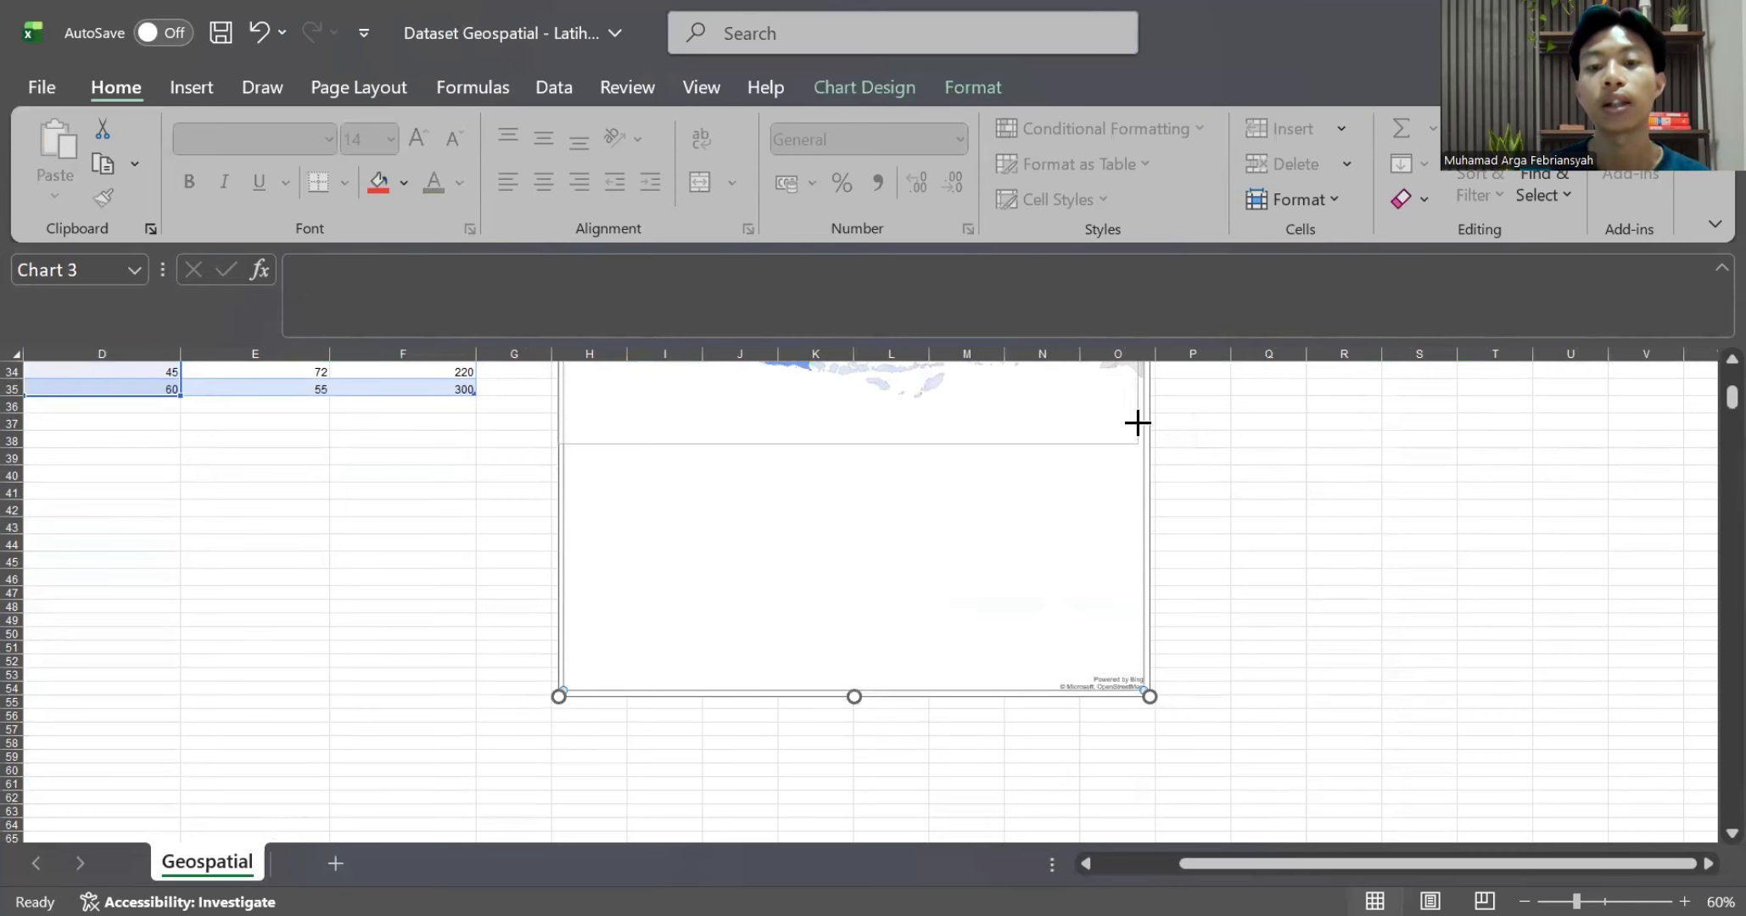
{"action": "scroll", "coordinate": [1137, 475], "scroll_direction": "up", "scroll_amount": 11}
{"action": "scroll", "coordinate": [1137, 393], "scroll_direction": "down", "scroll_amount": 1}
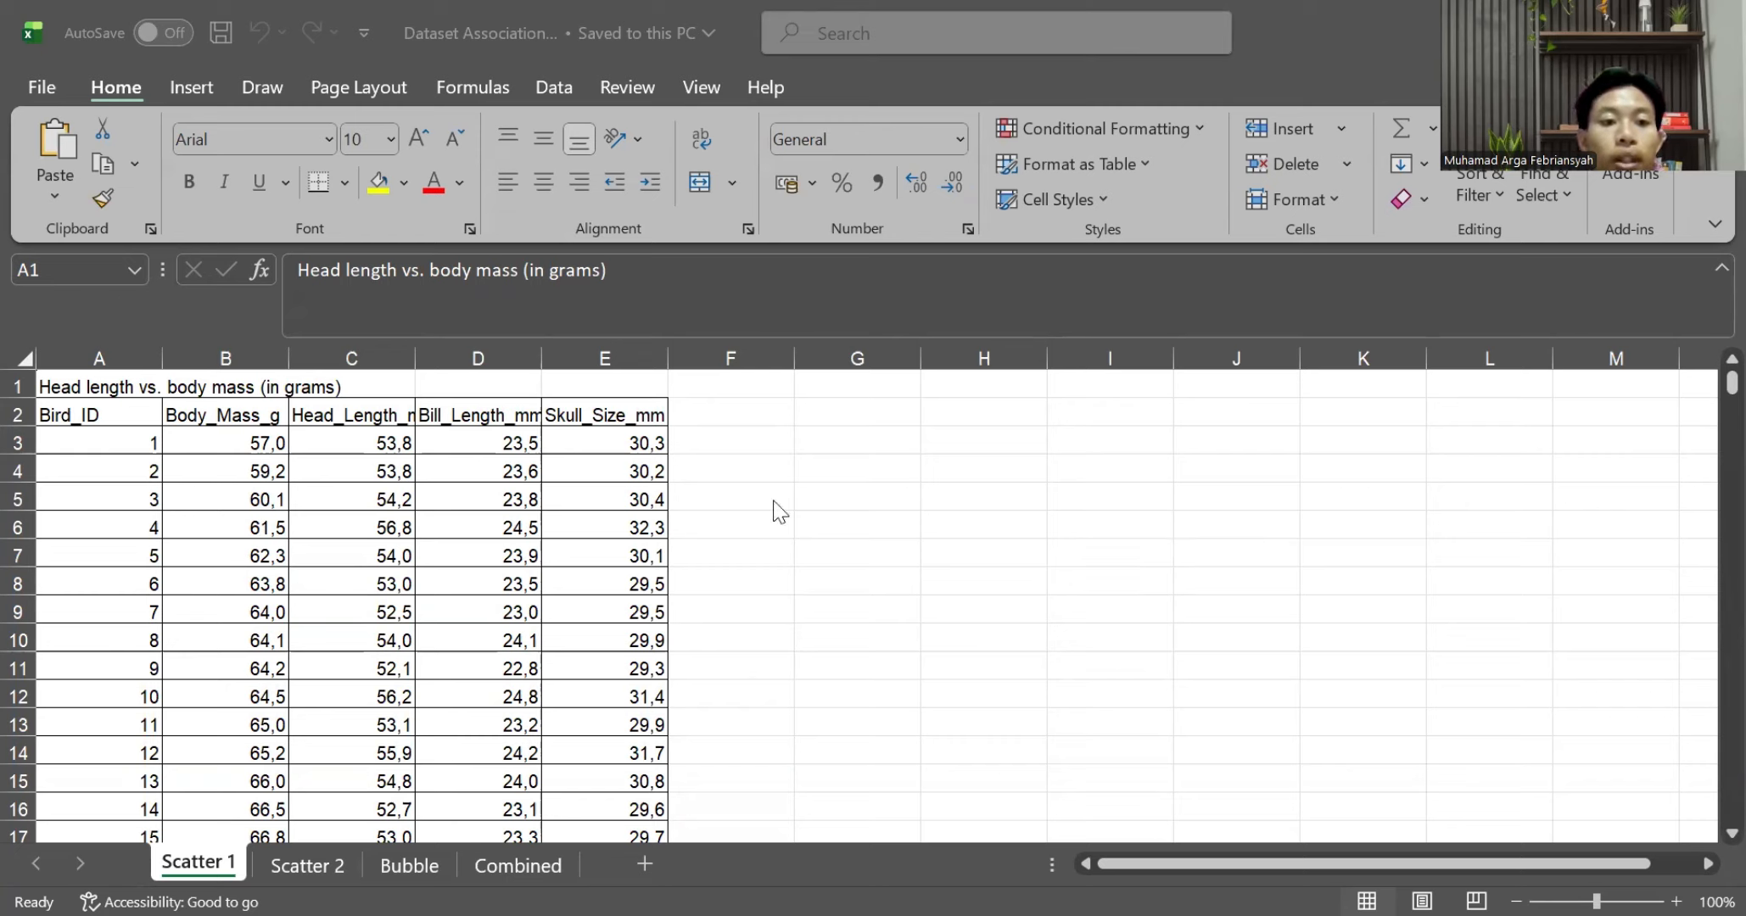
In the Dataset Association workbook, insert a Scatter chart of body mass and head length from B3:C62 on Scatter 1 and move it beside the data
{"action": "left_click", "coordinate": [254, 438]}
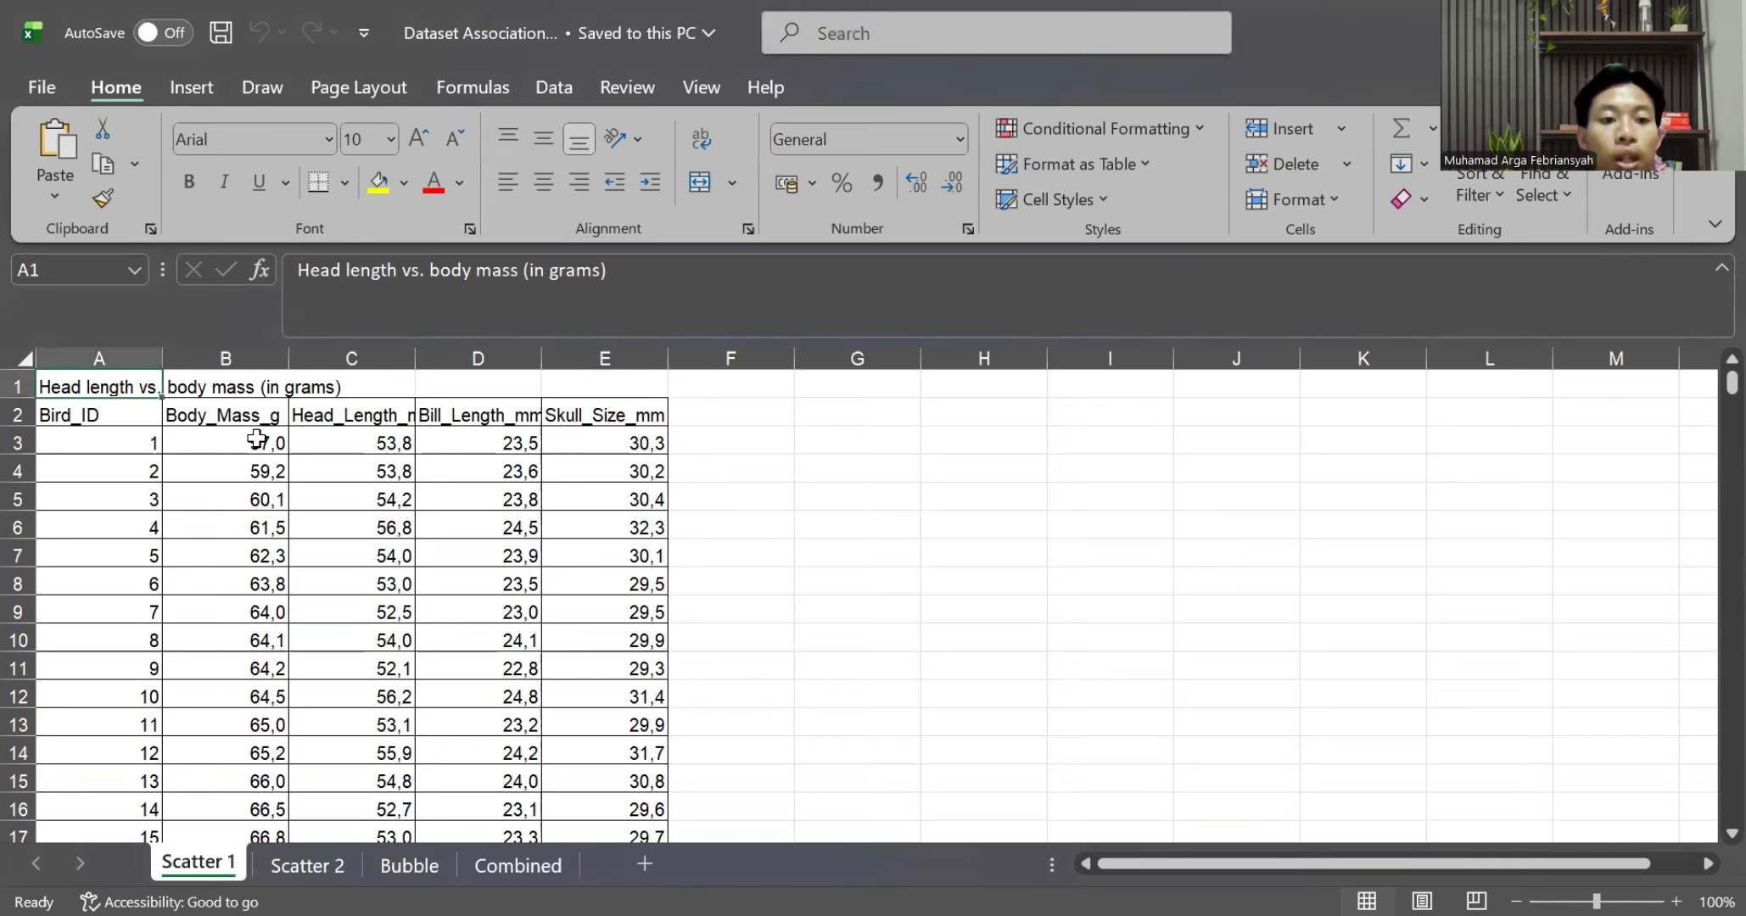
{"action": "left_click_drag", "start_coordinate": [256, 438], "coordinate": [344, 461]}
{"action": "key", "text": "ctrl+shift+Down"}
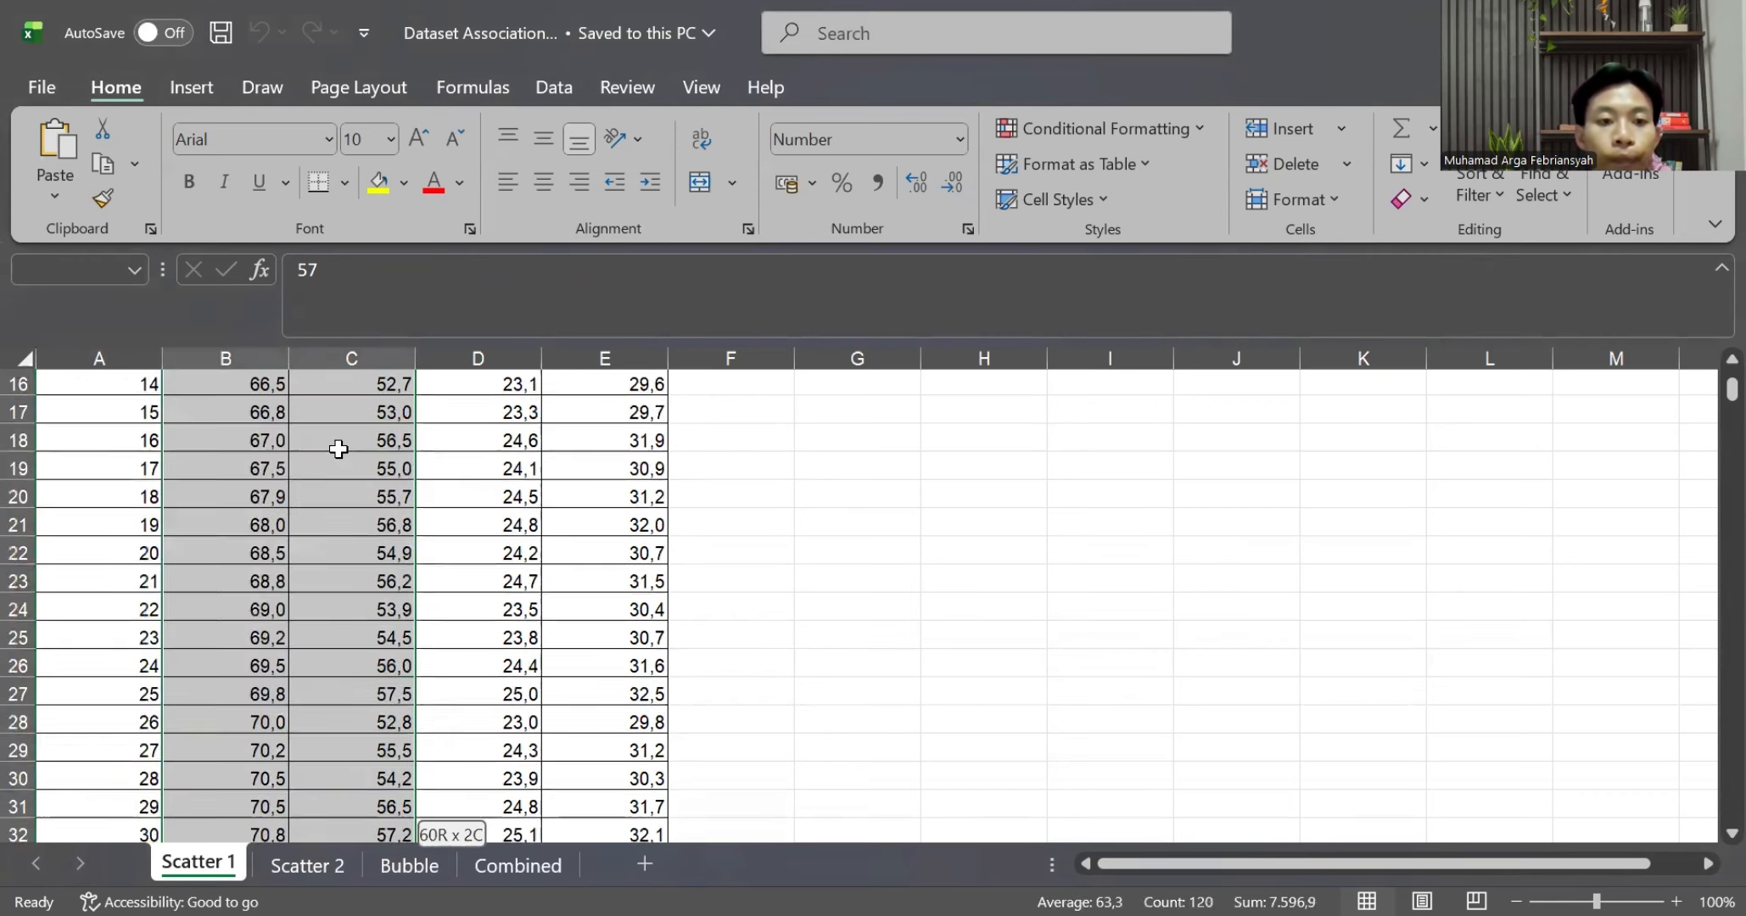
{"action": "scroll", "coordinate": [434, 477], "scroll_direction": "down", "scroll_amount": 2}
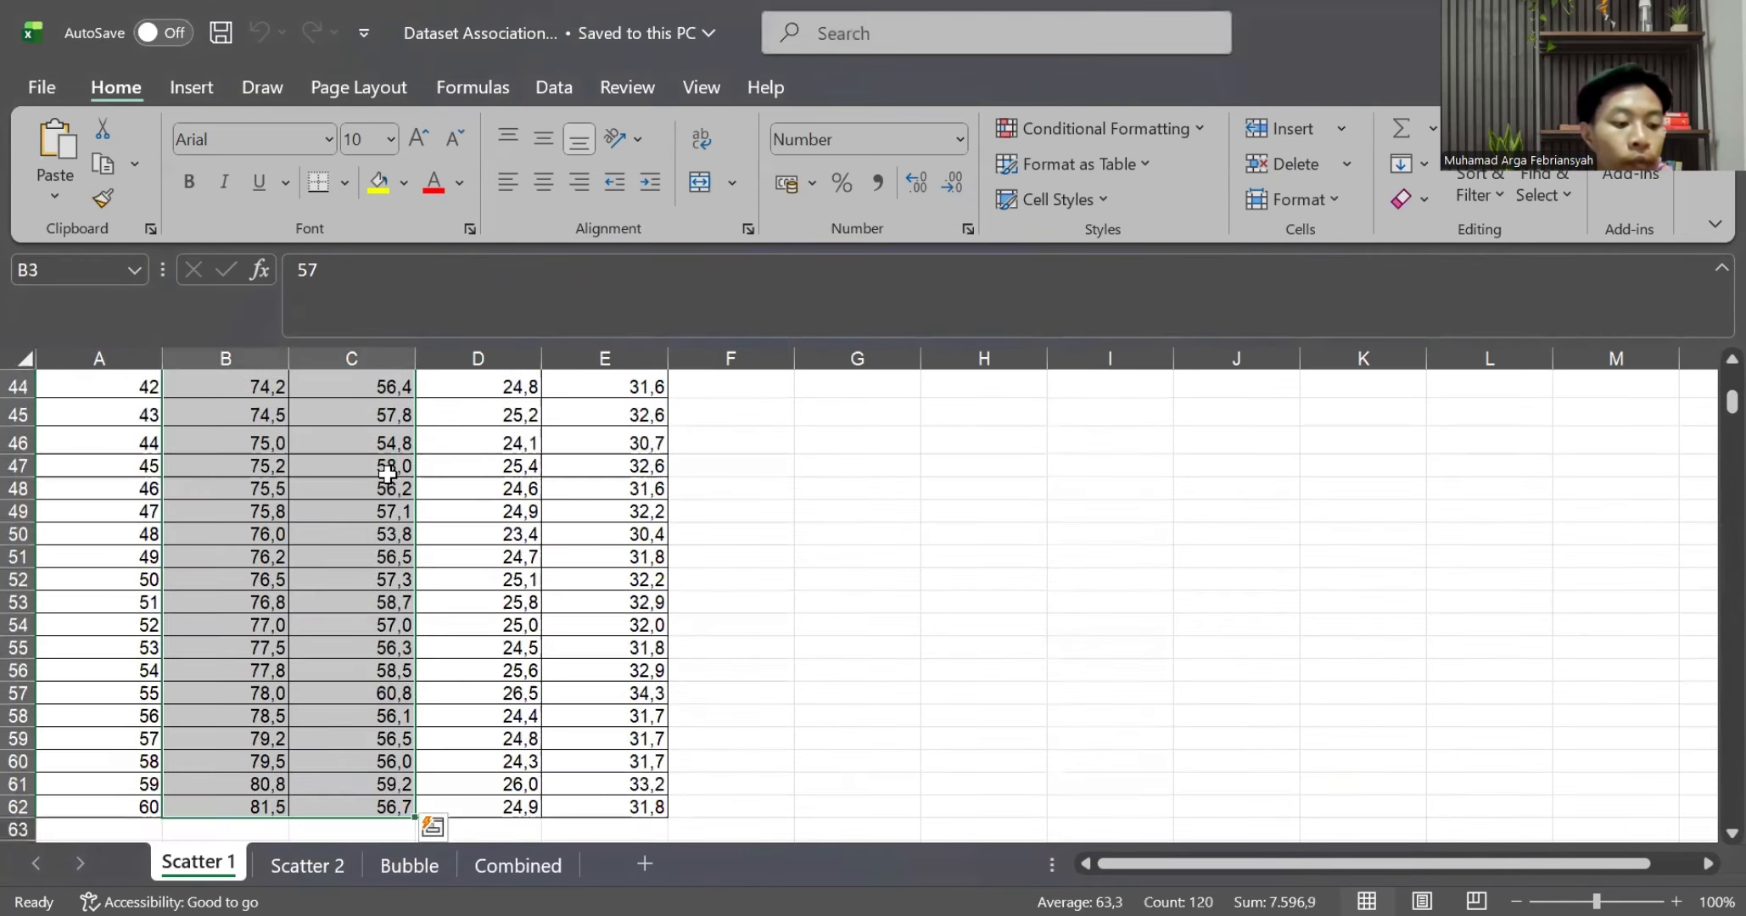
{"action": "scroll", "coordinate": [429, 476], "scroll_direction": "up", "scroll_amount": 5}
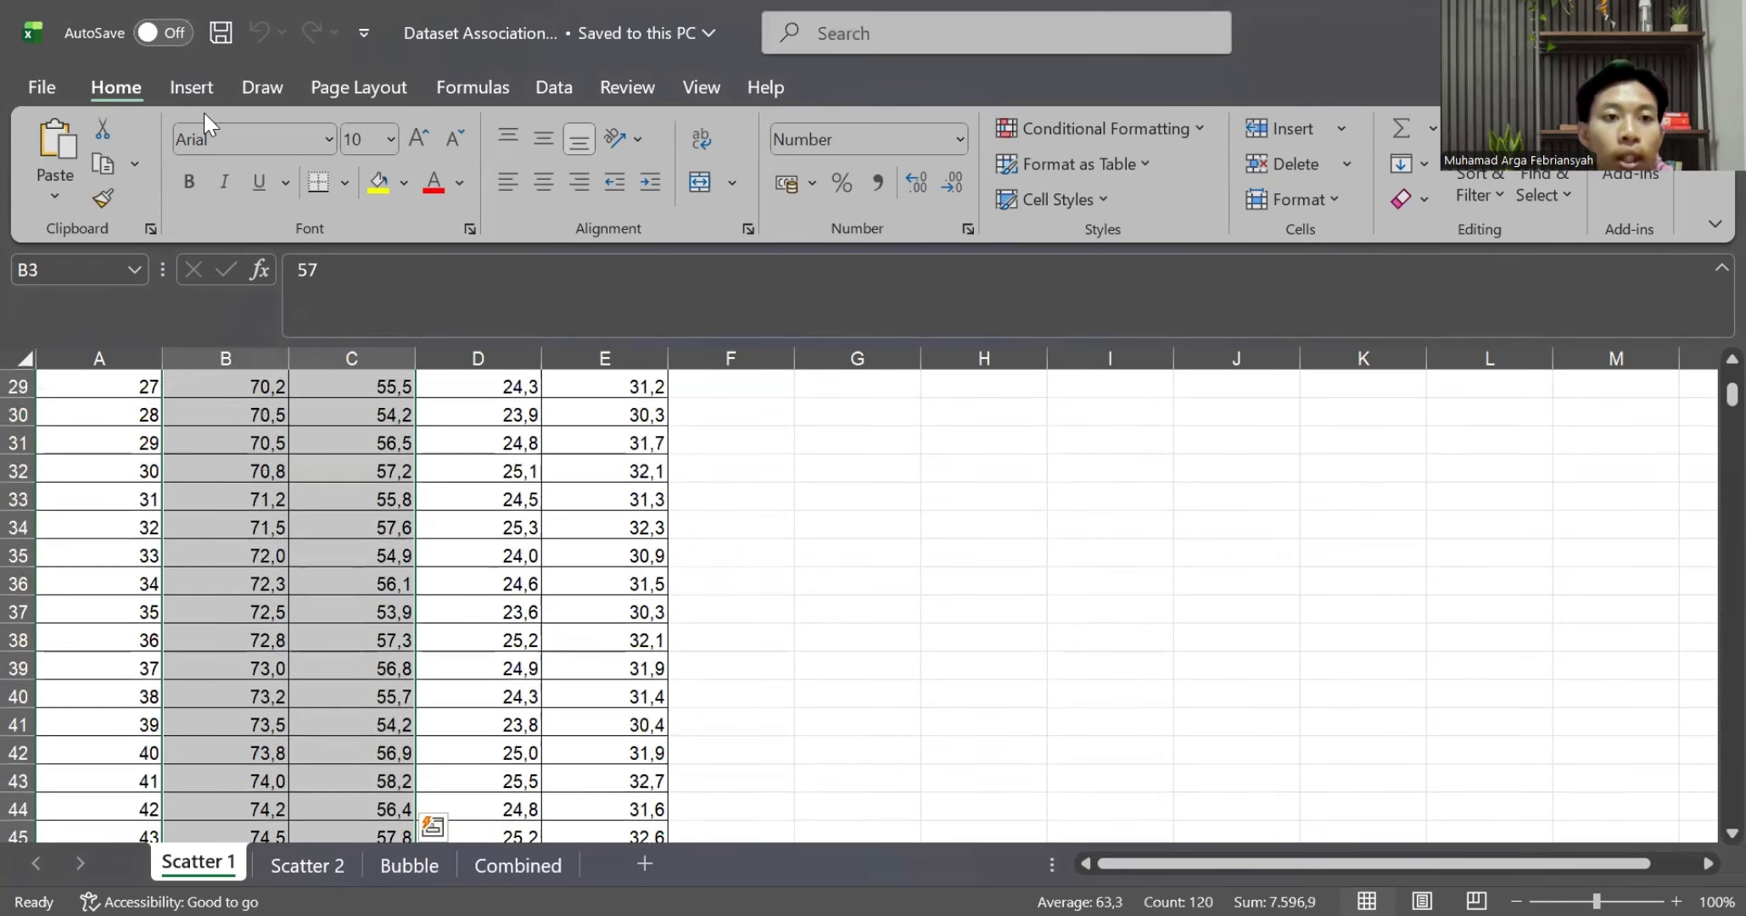
{"action": "left_click", "coordinate": [199, 95]}
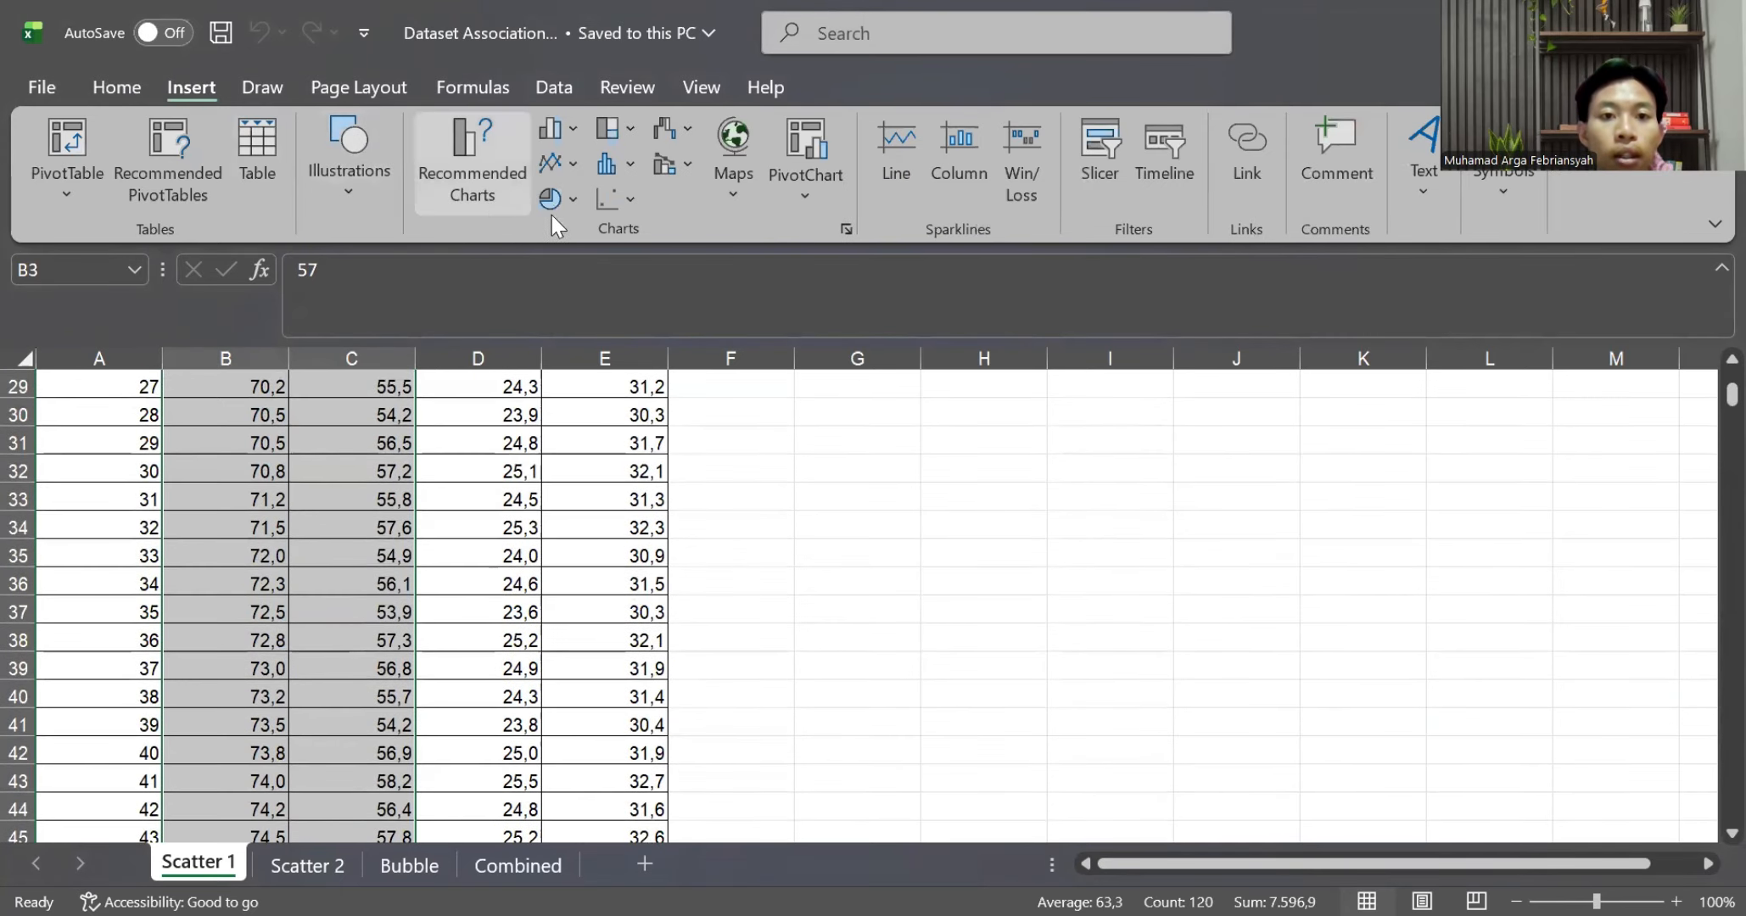
{"action": "left_click", "coordinate": [637, 208]}
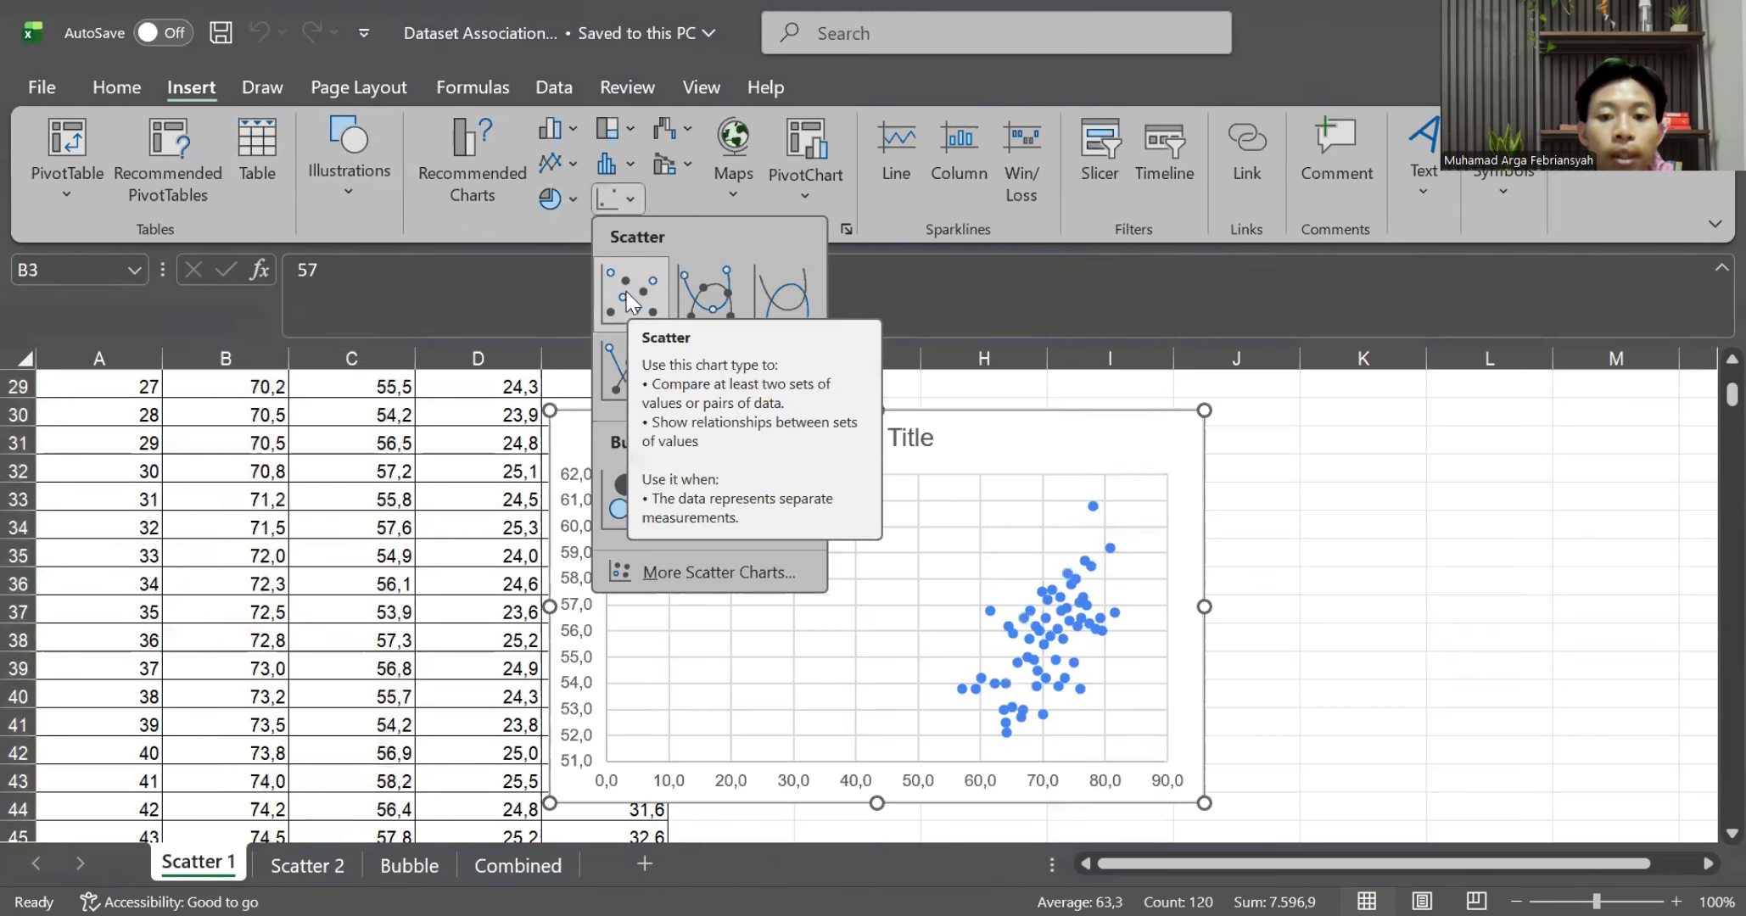
{"action": "left_click", "coordinate": [630, 297]}
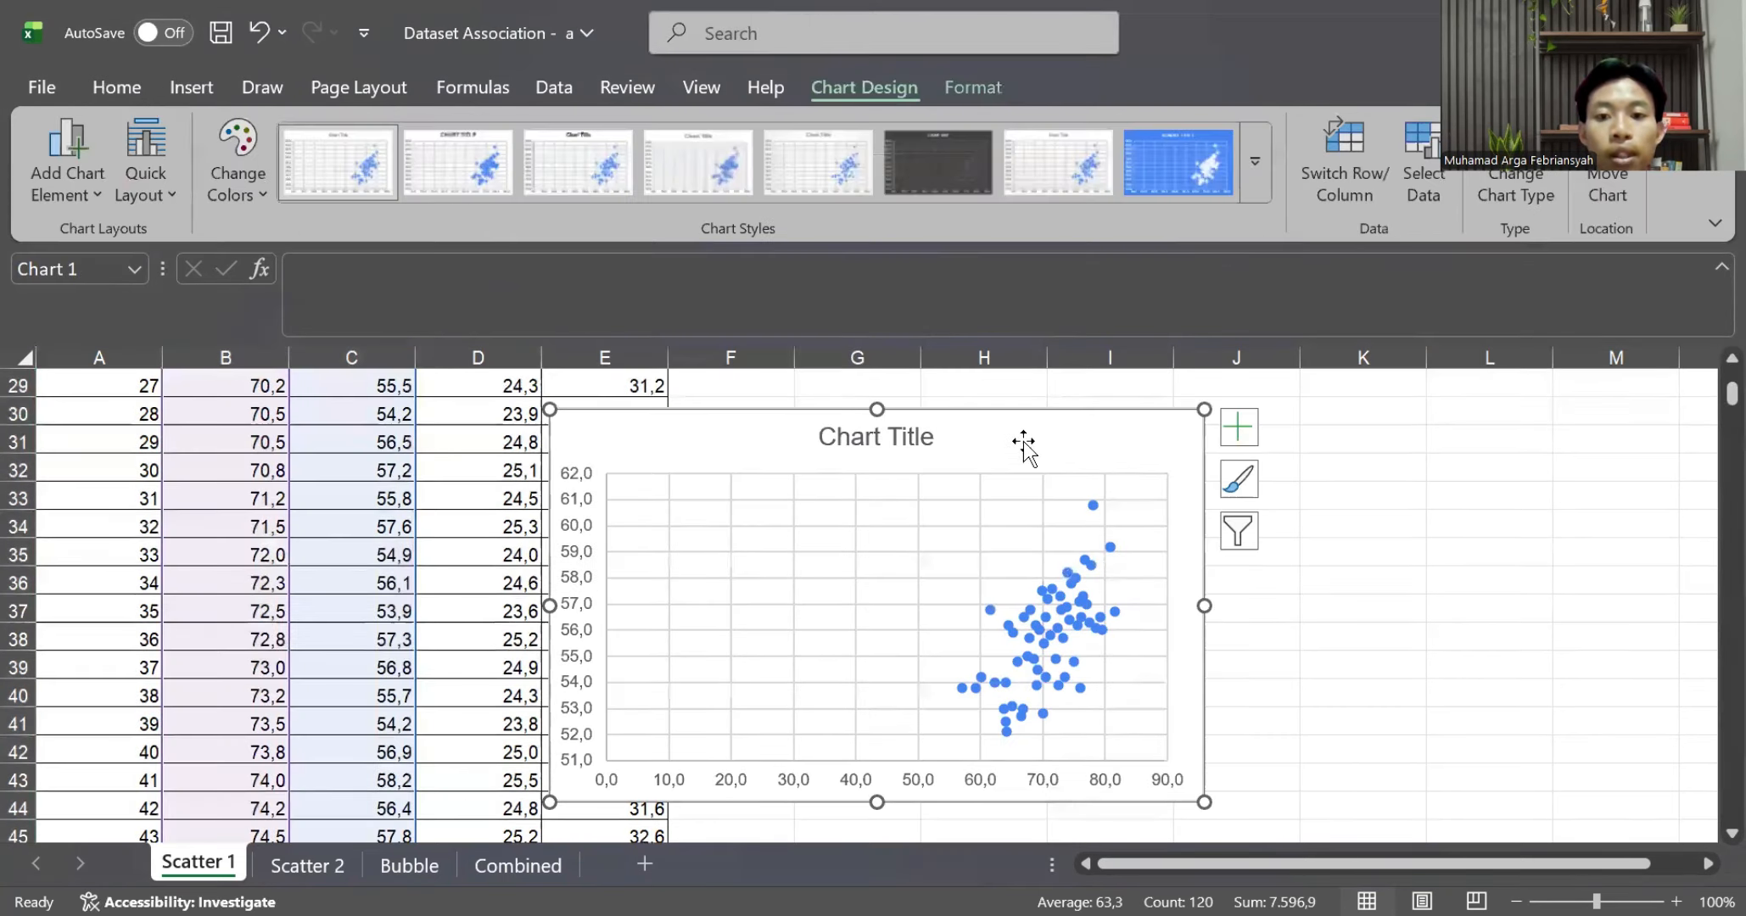
{"action": "left_click_drag", "start_coordinate": [1021, 436], "coordinate": [1208, 424]}
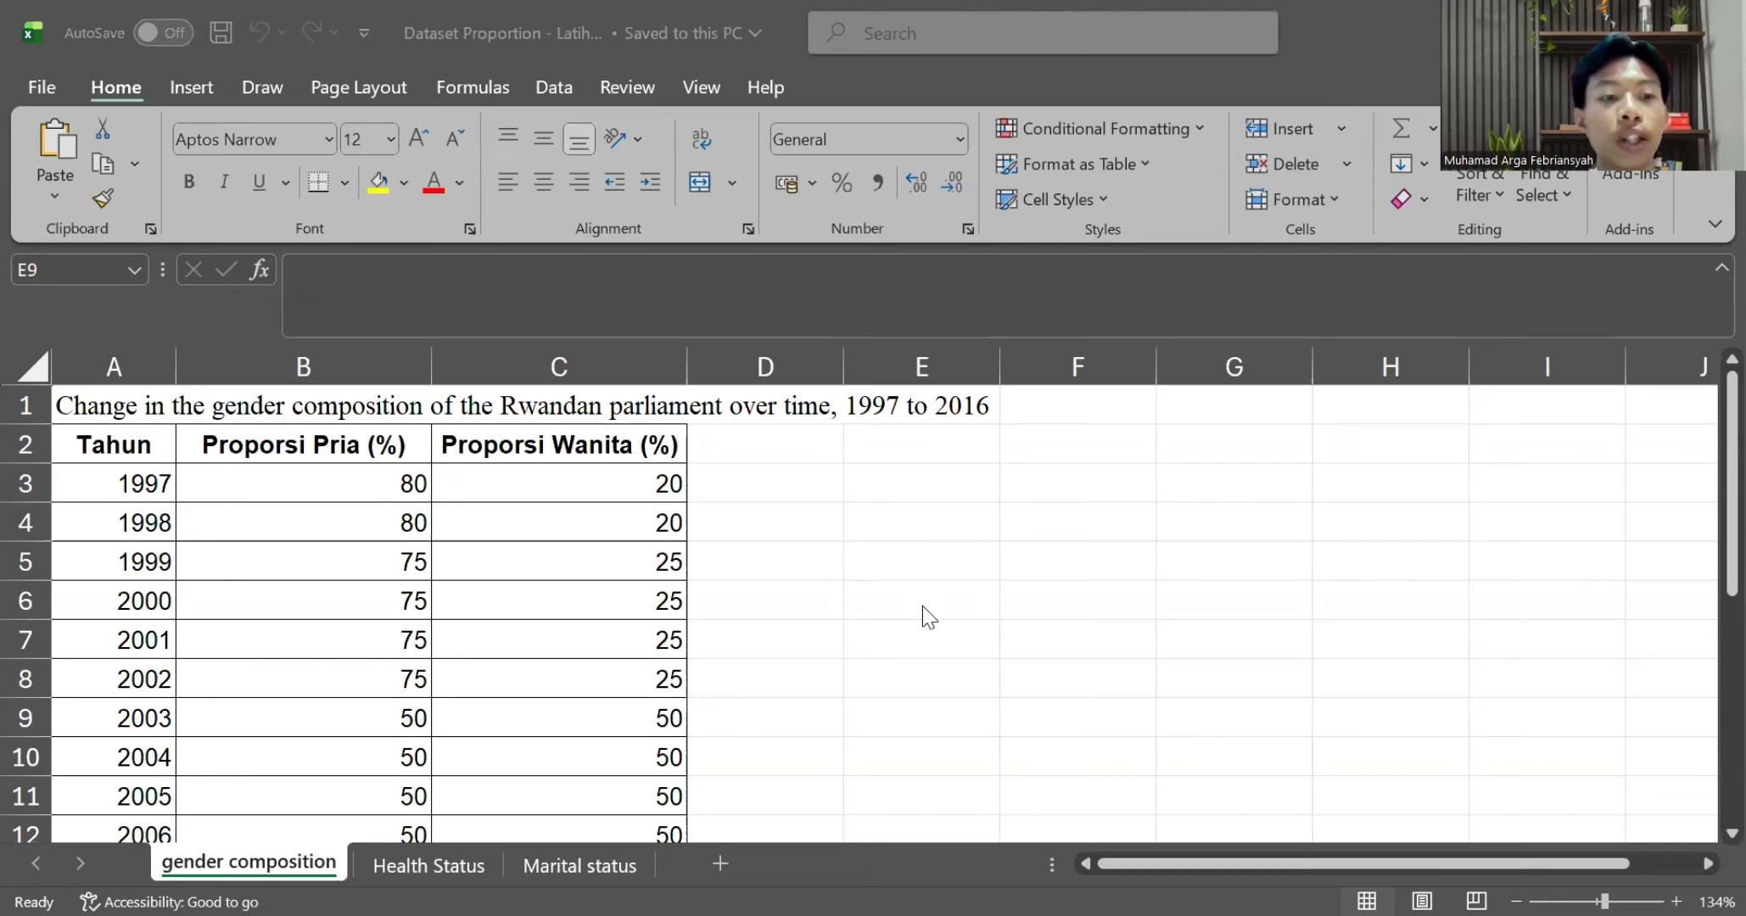
In the Dataset Proportion workbook, insert a 2-D 100% Stacked Column chart from B3:C22 on the gender composition sheet
{"action": "left_click", "coordinate": [359, 482]}
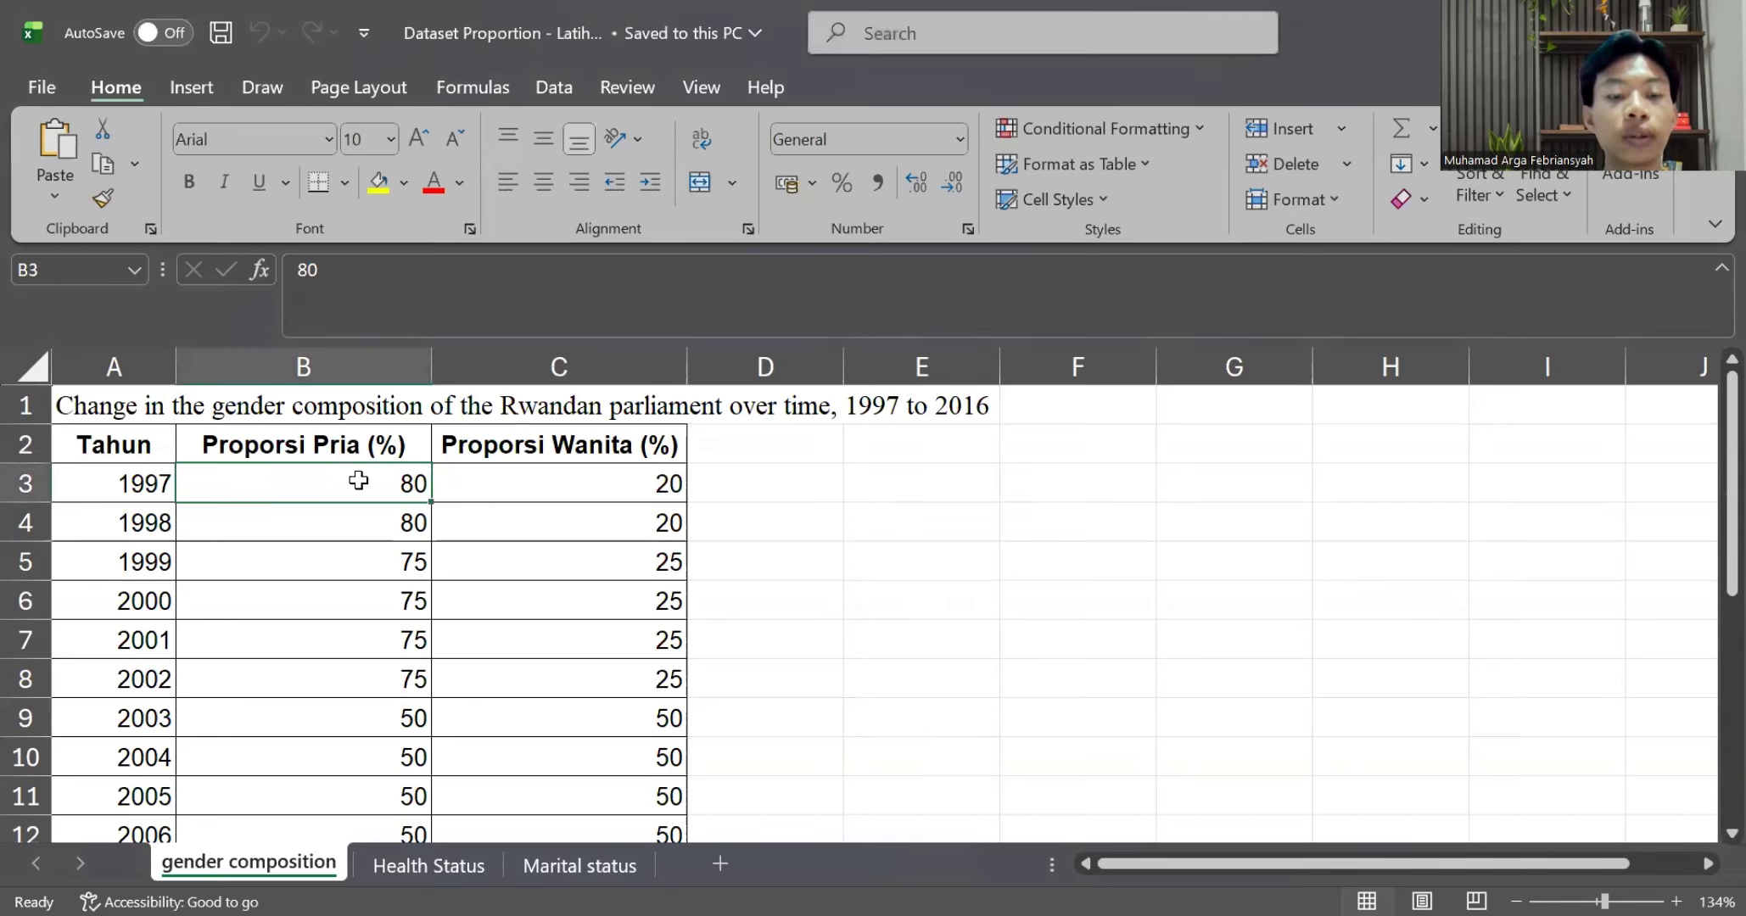
{"action": "left_click_drag", "start_coordinate": [359, 482], "coordinate": [504, 492]}
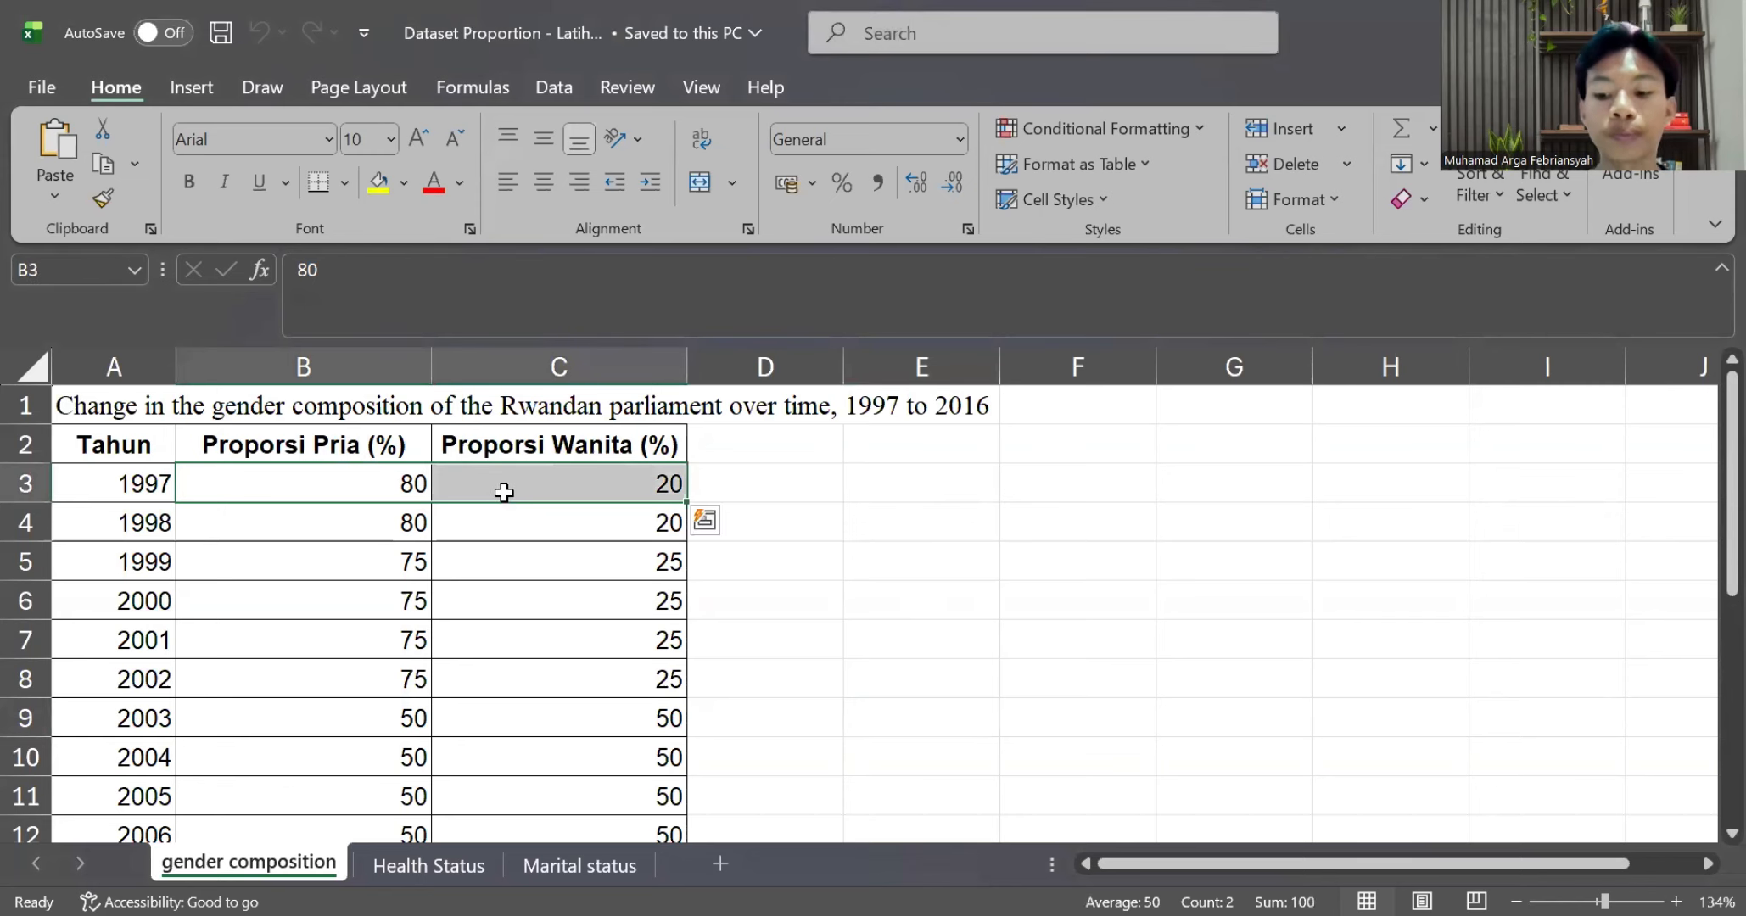
{"action": "key", "text": "ctrl+shift+Down"}
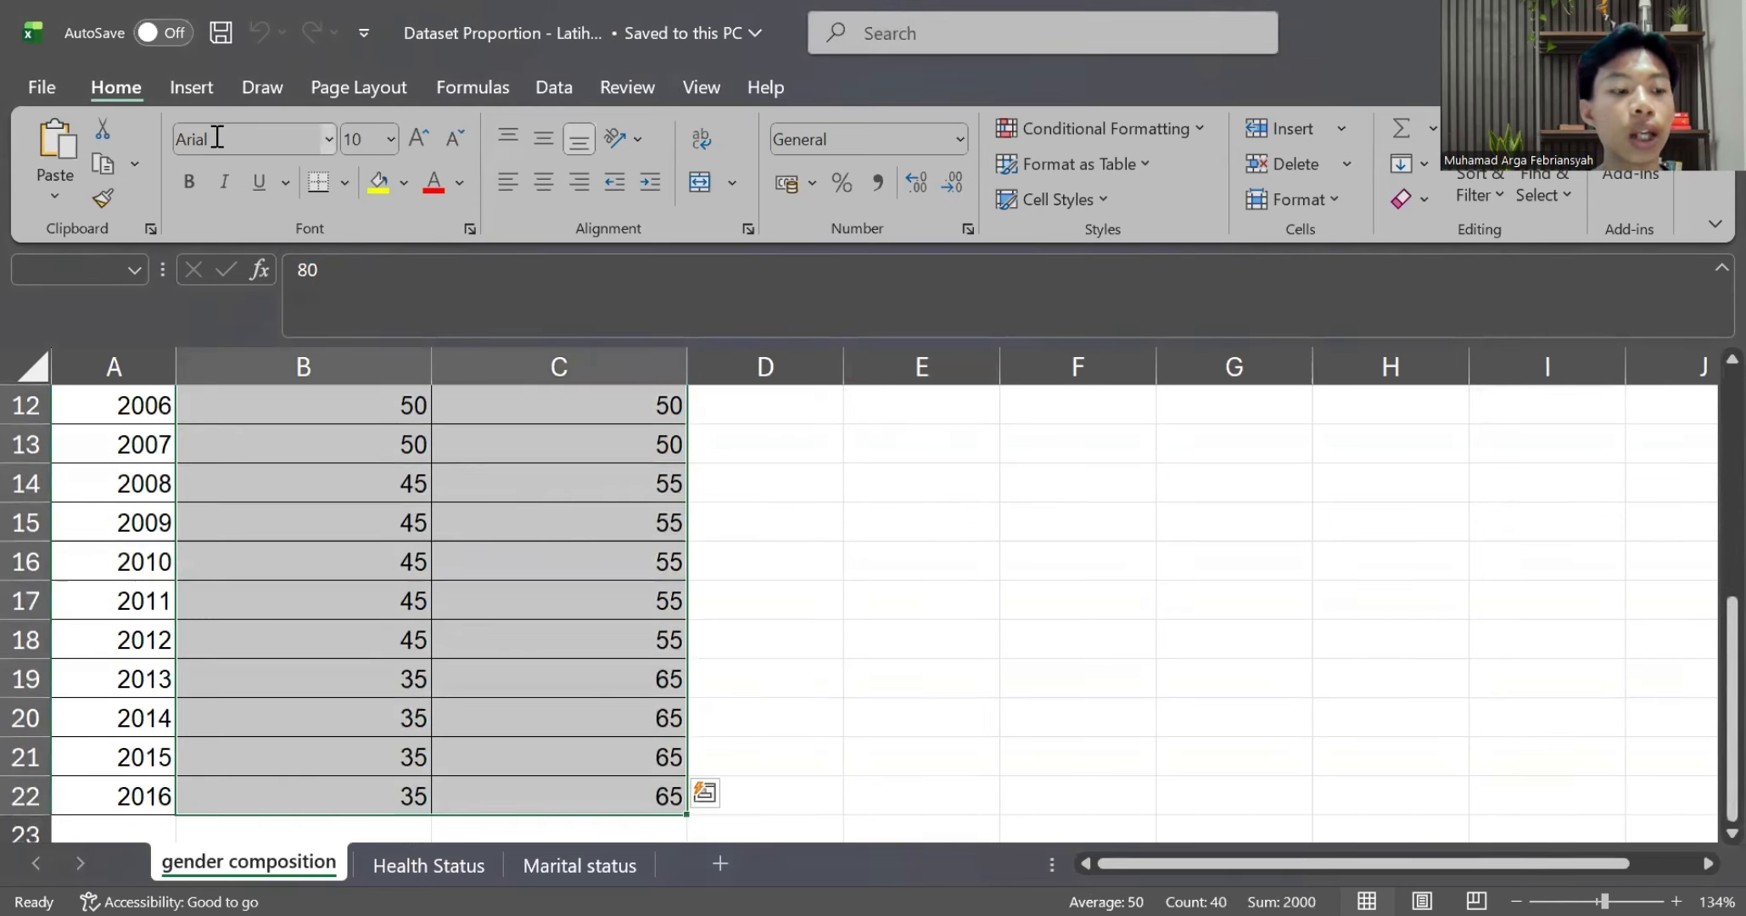
{"action": "left_click", "coordinate": [193, 85]}
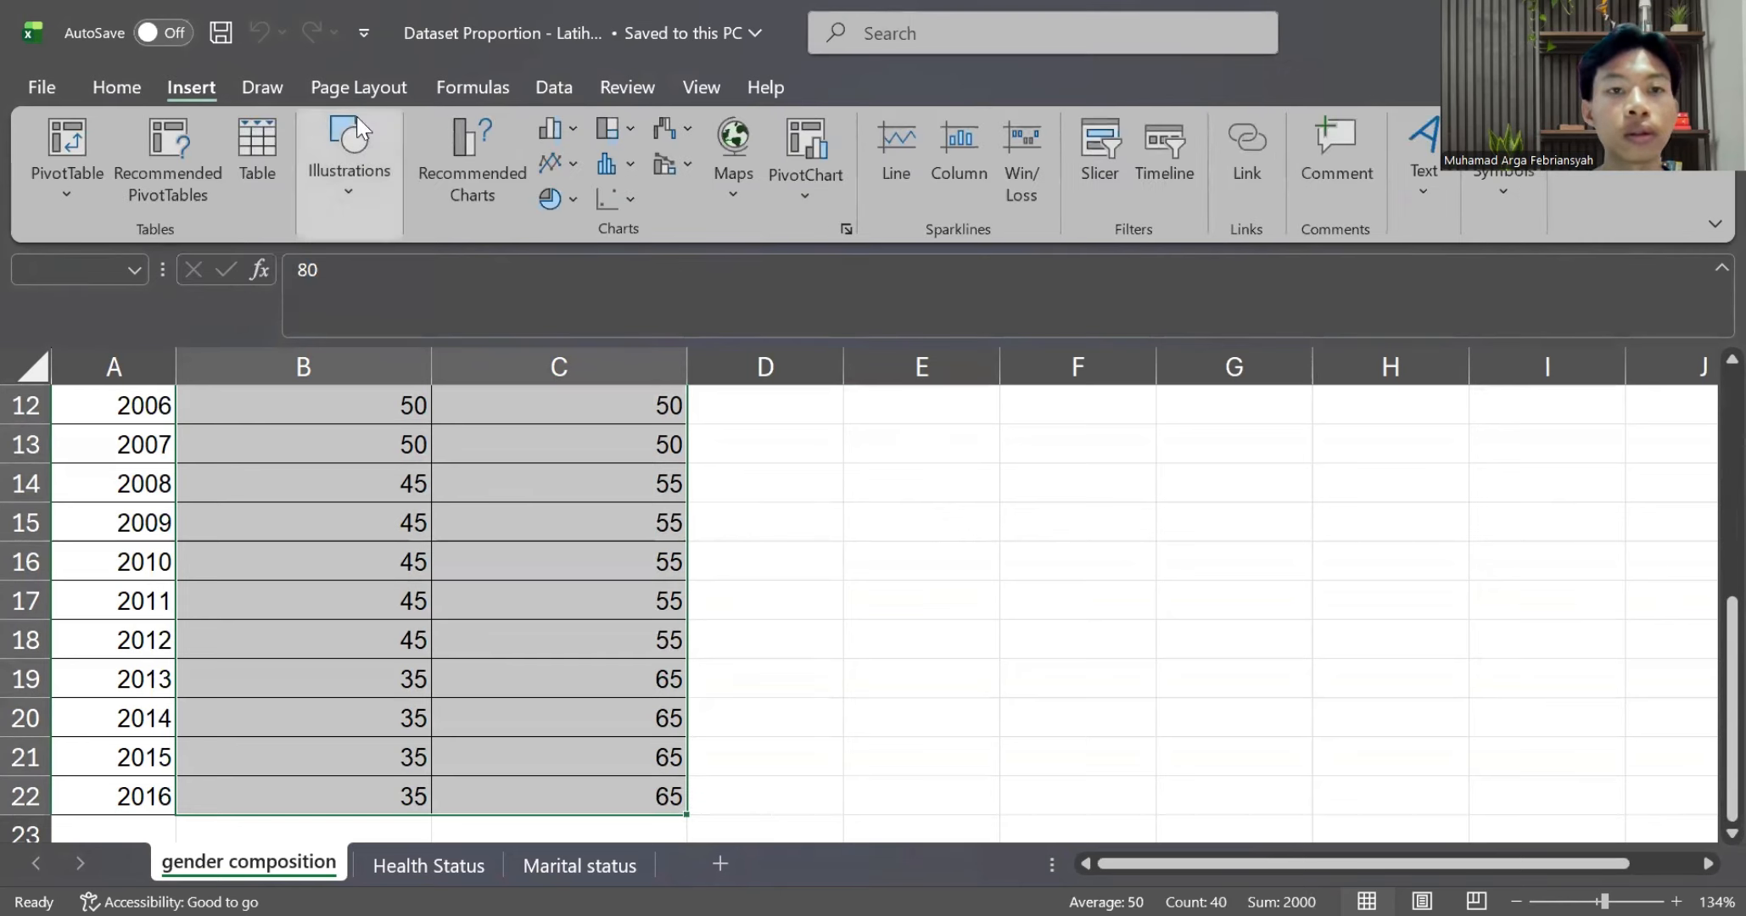
{"action": "left_click", "coordinate": [574, 129]}
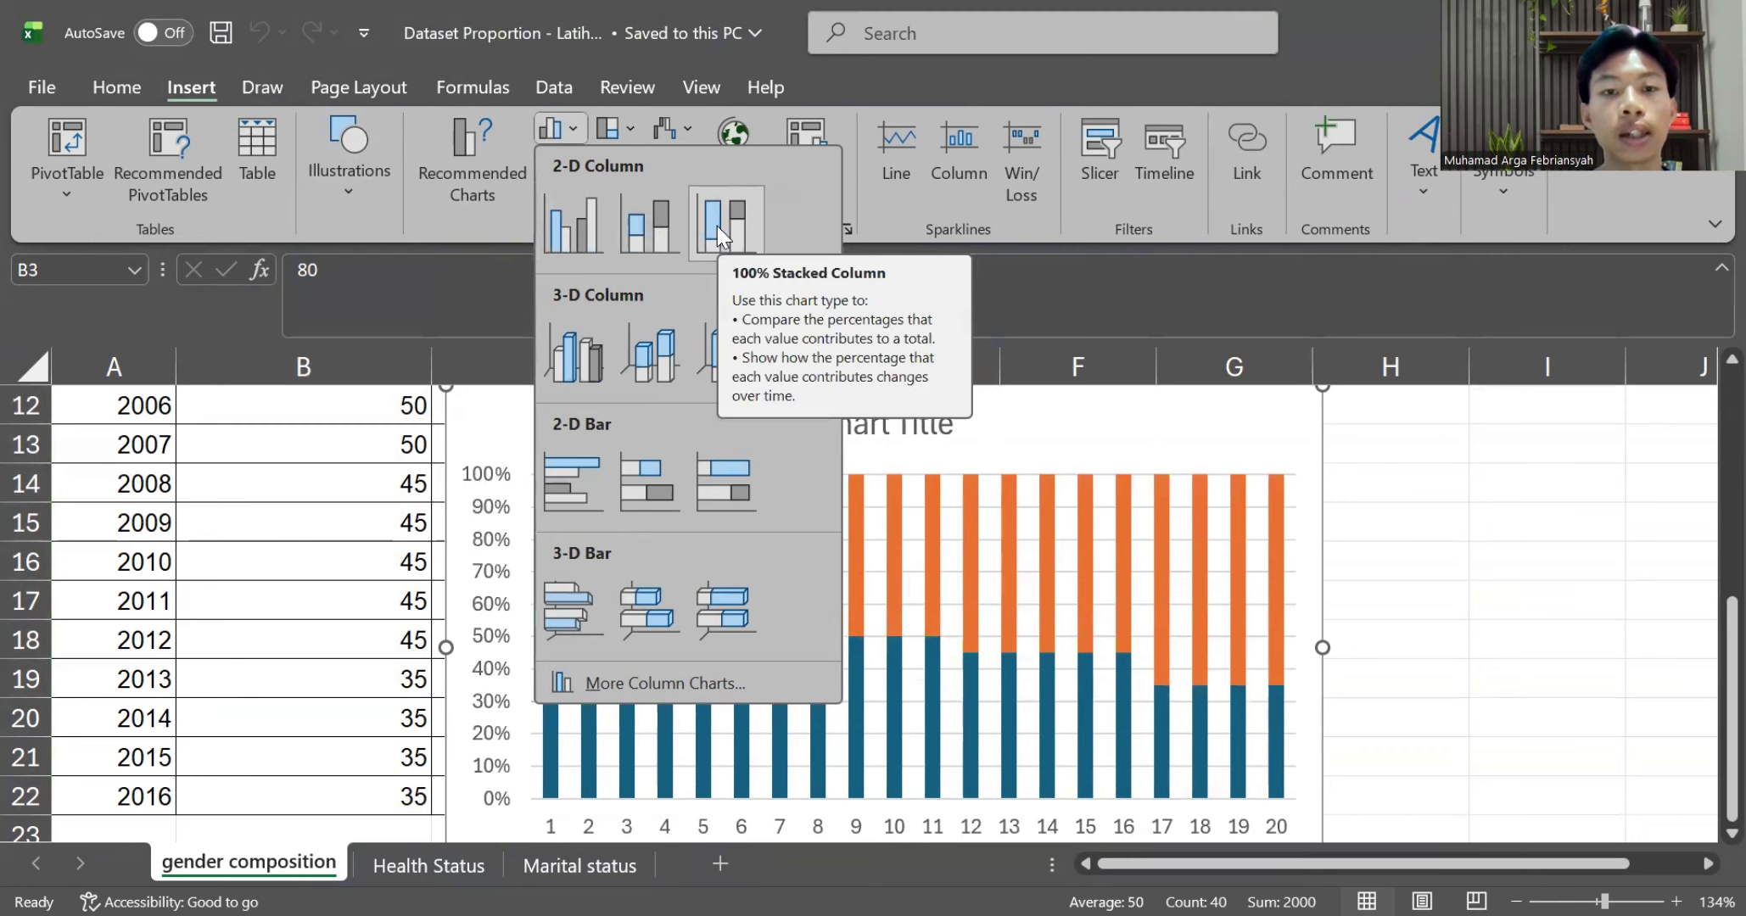
{"action": "left_click", "coordinate": [718, 225]}
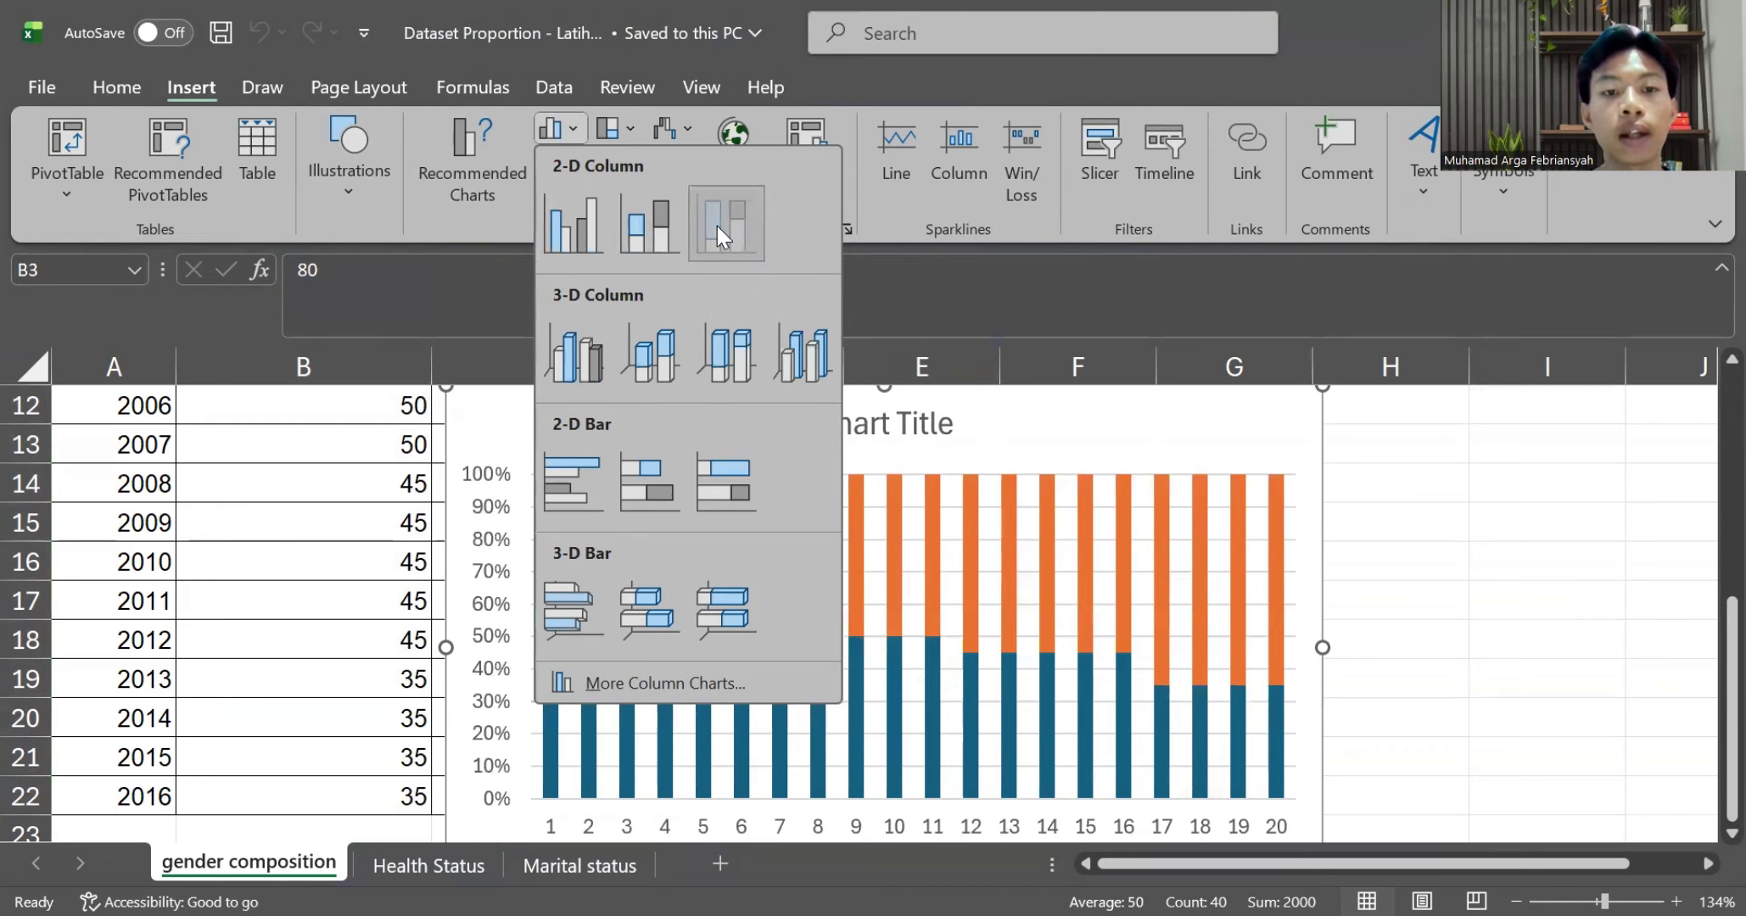
Move the stacked column chart up beside the gender composition table so its top edge sits at about row 2
{"action": "scroll", "coordinate": [801, 475], "scroll_direction": "up", "scroll_amount": 1}
{"action": "scroll", "coordinate": [801, 475], "scroll_direction": "right", "scroll_amount": 1}
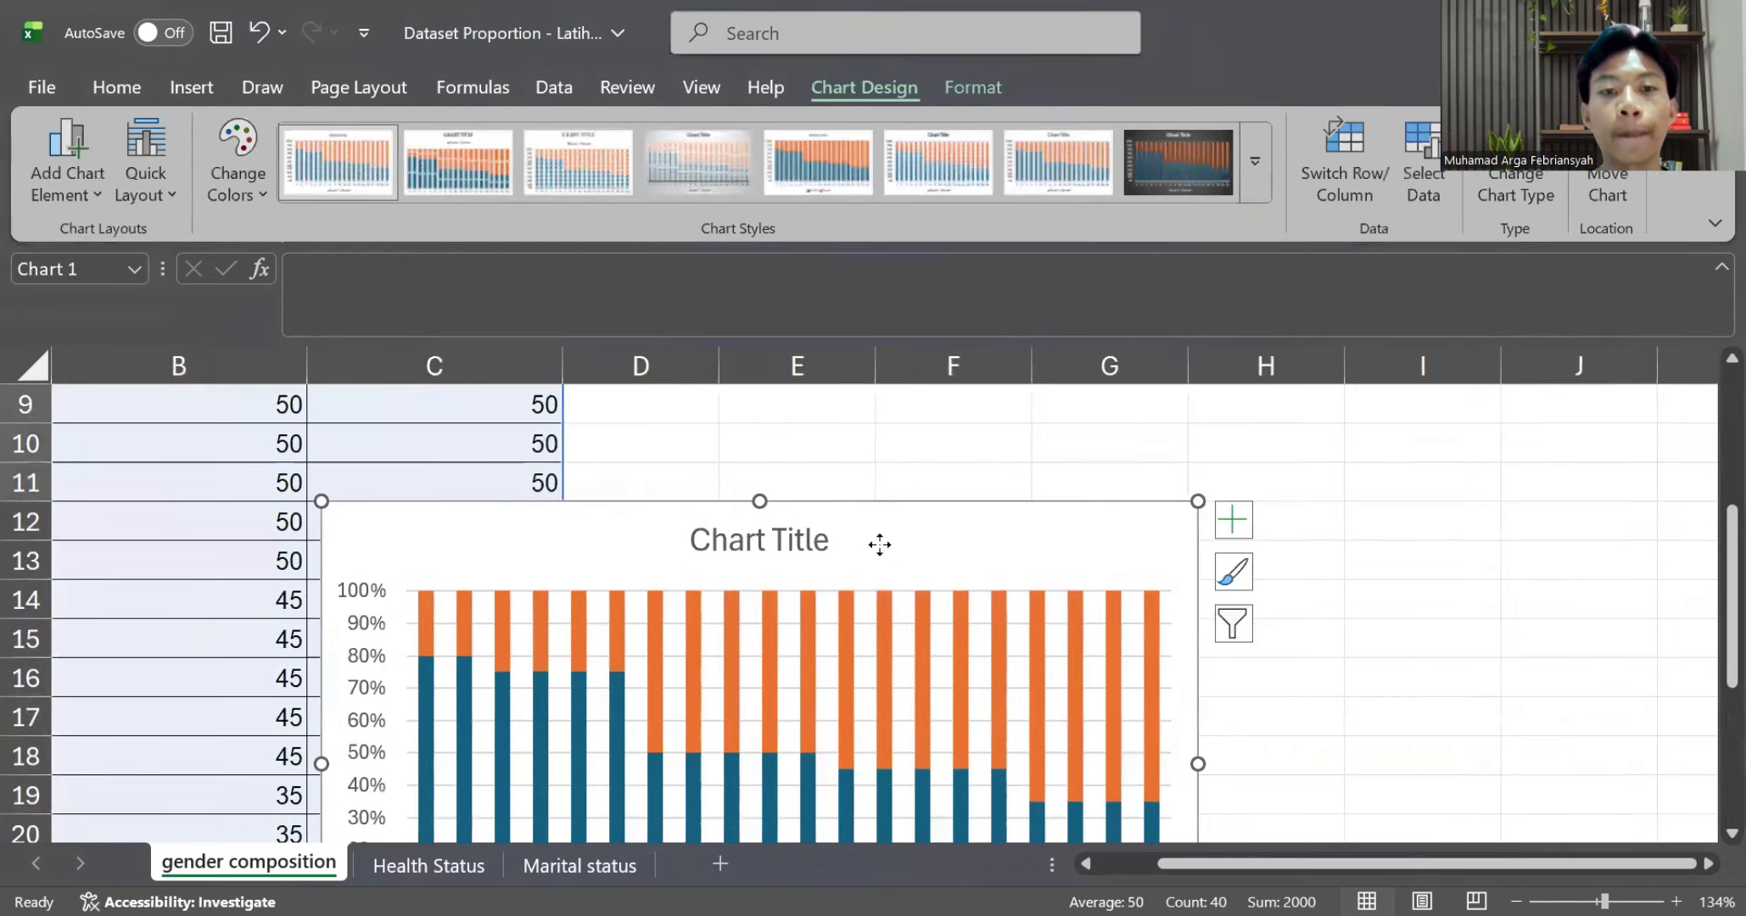
{"action": "left_click_drag", "start_coordinate": [881, 542], "coordinate": [1177, 437]}
{"action": "scroll", "coordinate": [1180, 440], "scroll_direction": "up", "scroll_amount": 2}
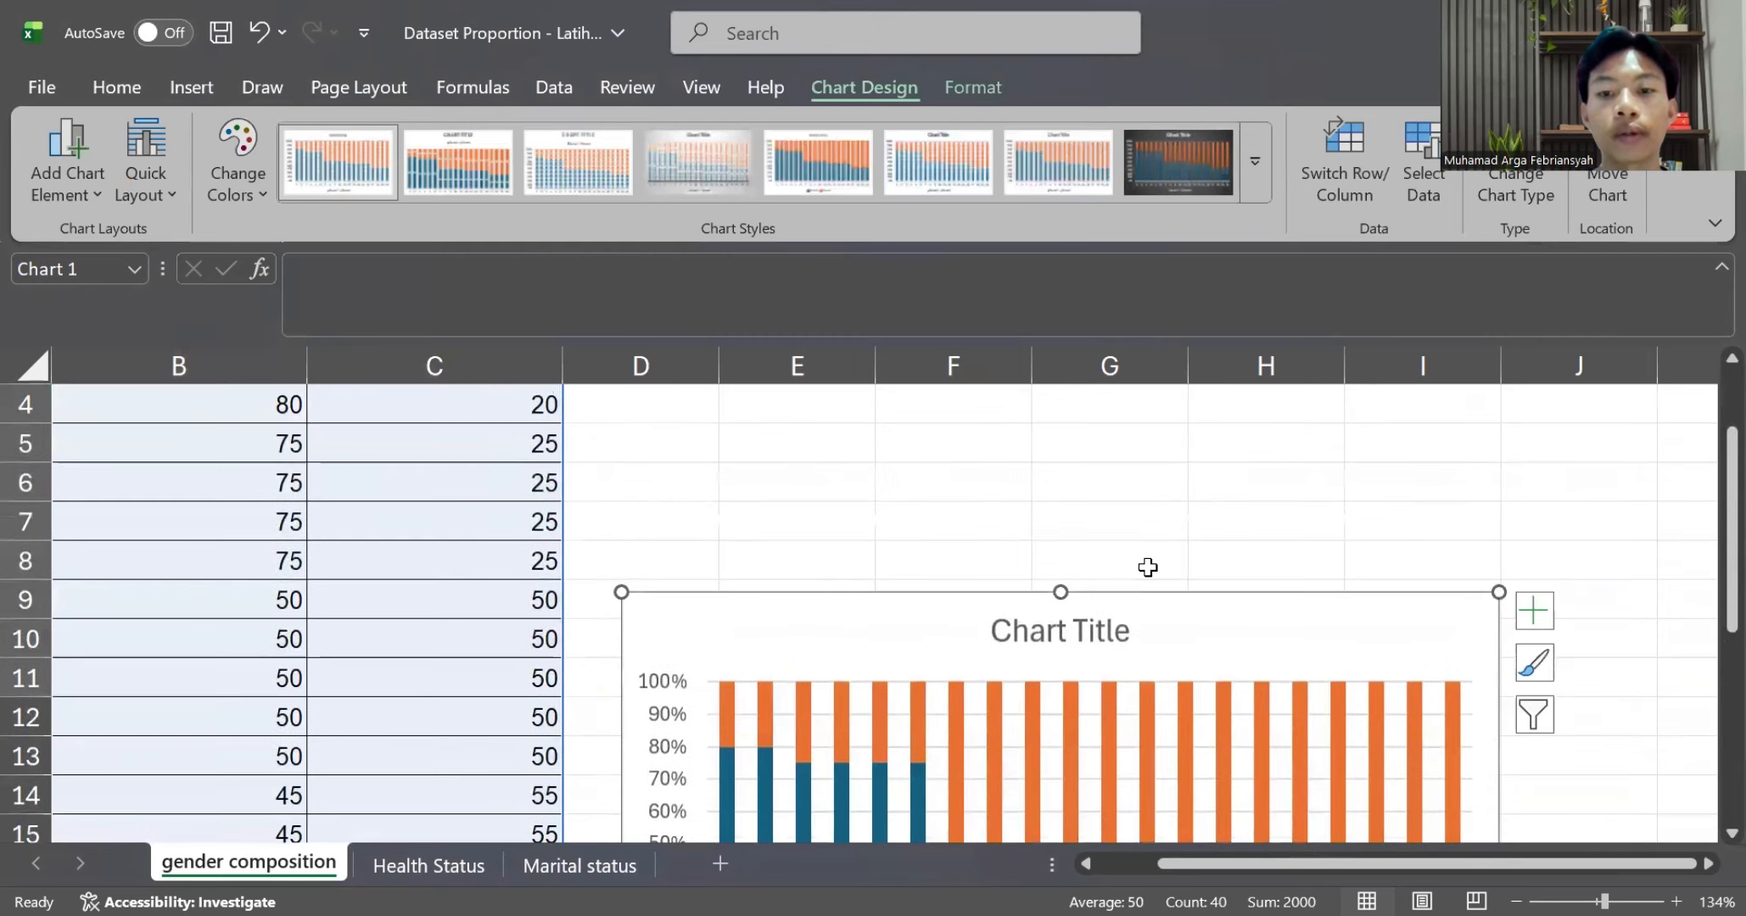
{"action": "scroll", "coordinate": [1174, 694], "scroll_direction": "up", "scroll_amount": 1}
{"action": "left_click_drag", "start_coordinate": [1174, 706], "coordinate": [1220, 452]}
{"action": "scroll", "coordinate": [1052, 586], "scroll_direction": "down", "scroll_amount": 1, "text": "ctrl"}
{"action": "scroll", "coordinate": [1052, 583], "scroll_direction": "down", "scroll_amount": 1, "text": "ctrl"}
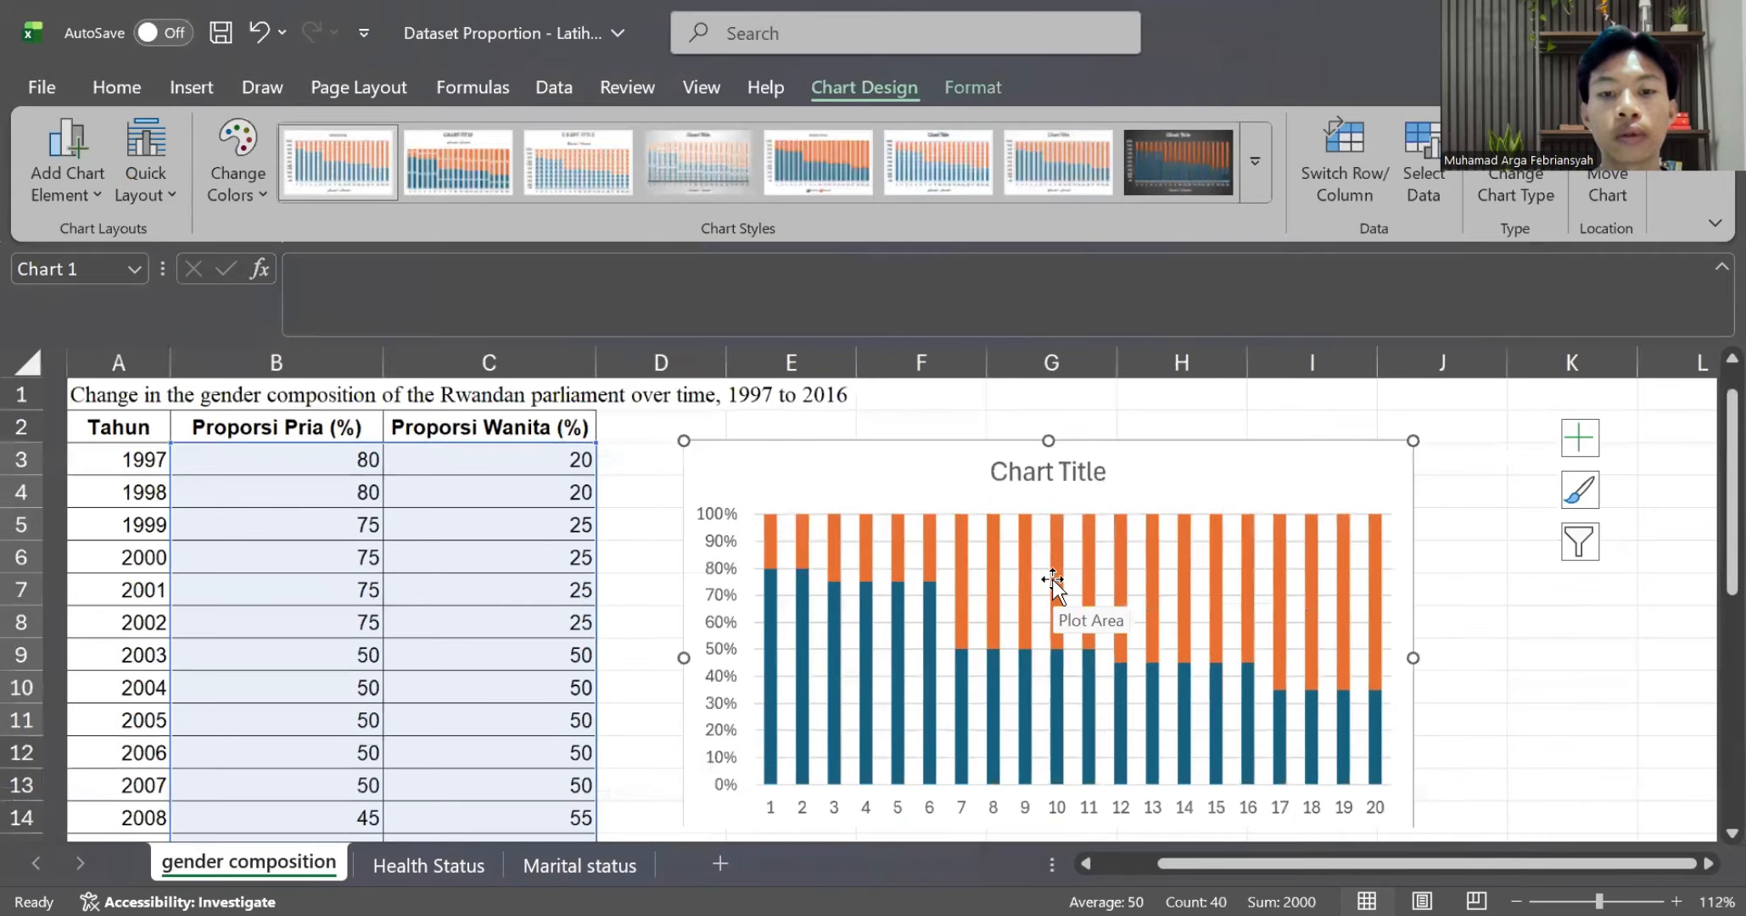
{"action": "scroll", "coordinate": [1053, 584], "scroll_direction": "down", "scroll_amount": 1}
{"action": "scroll", "coordinate": [1052, 584], "scroll_direction": "up", "scroll_amount": 1}
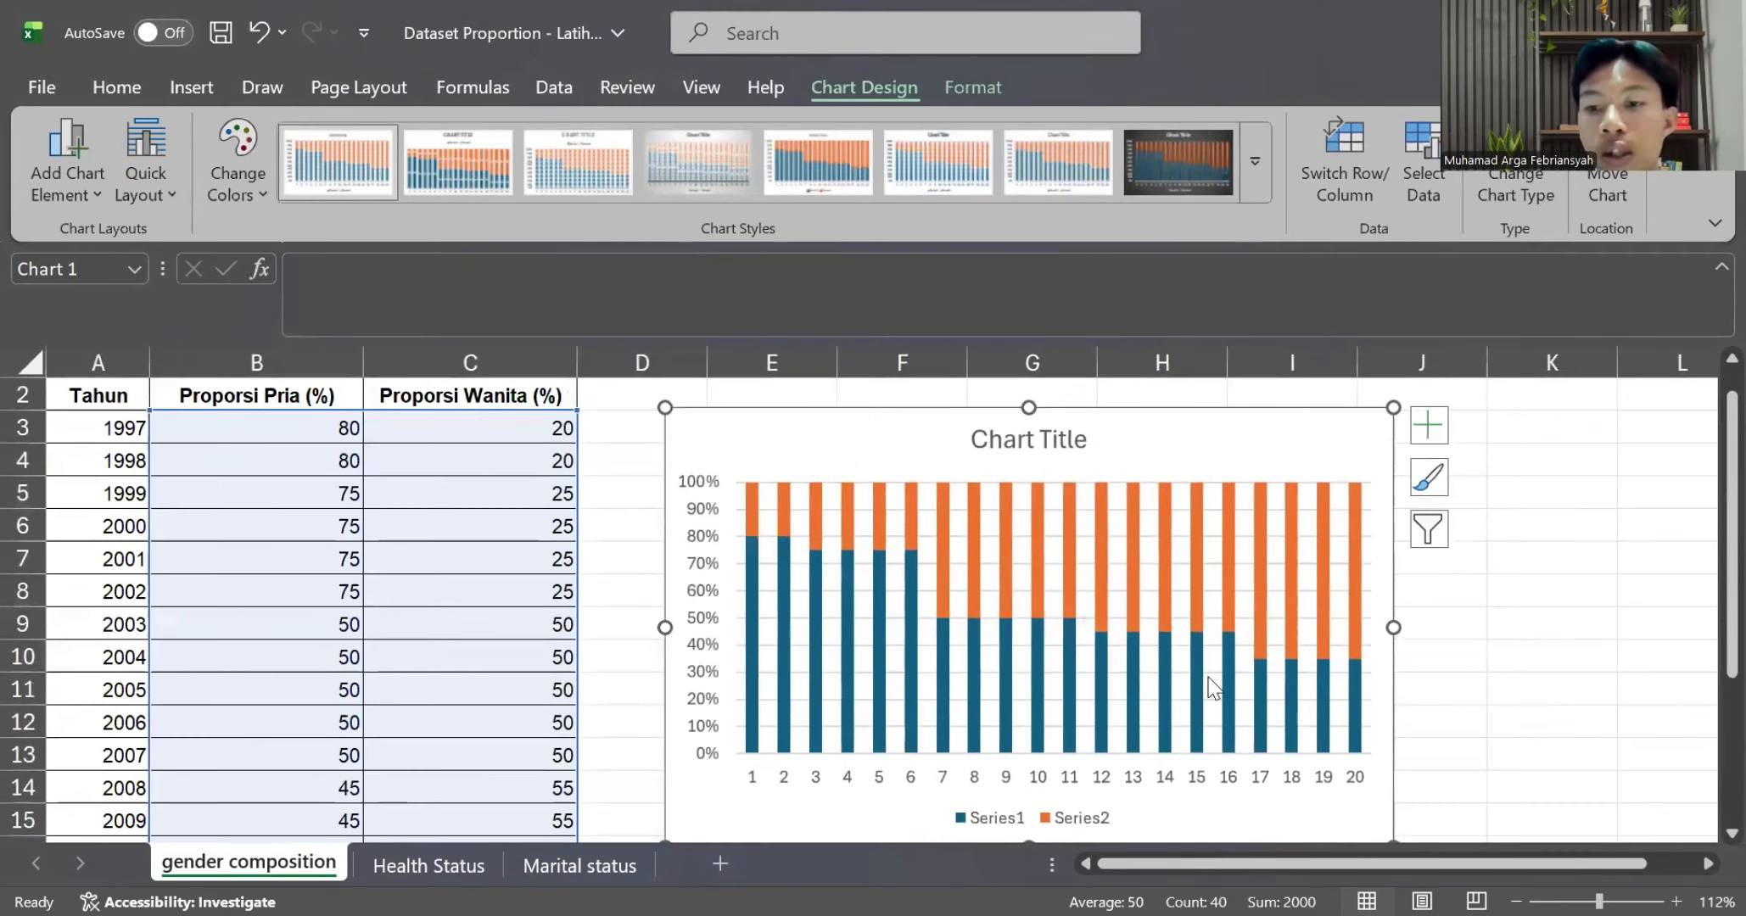
Set the stacked column chart's horizontal axis labels to the Tahun years in A3:A22
{"action": "left_click", "coordinate": [1428, 743]}
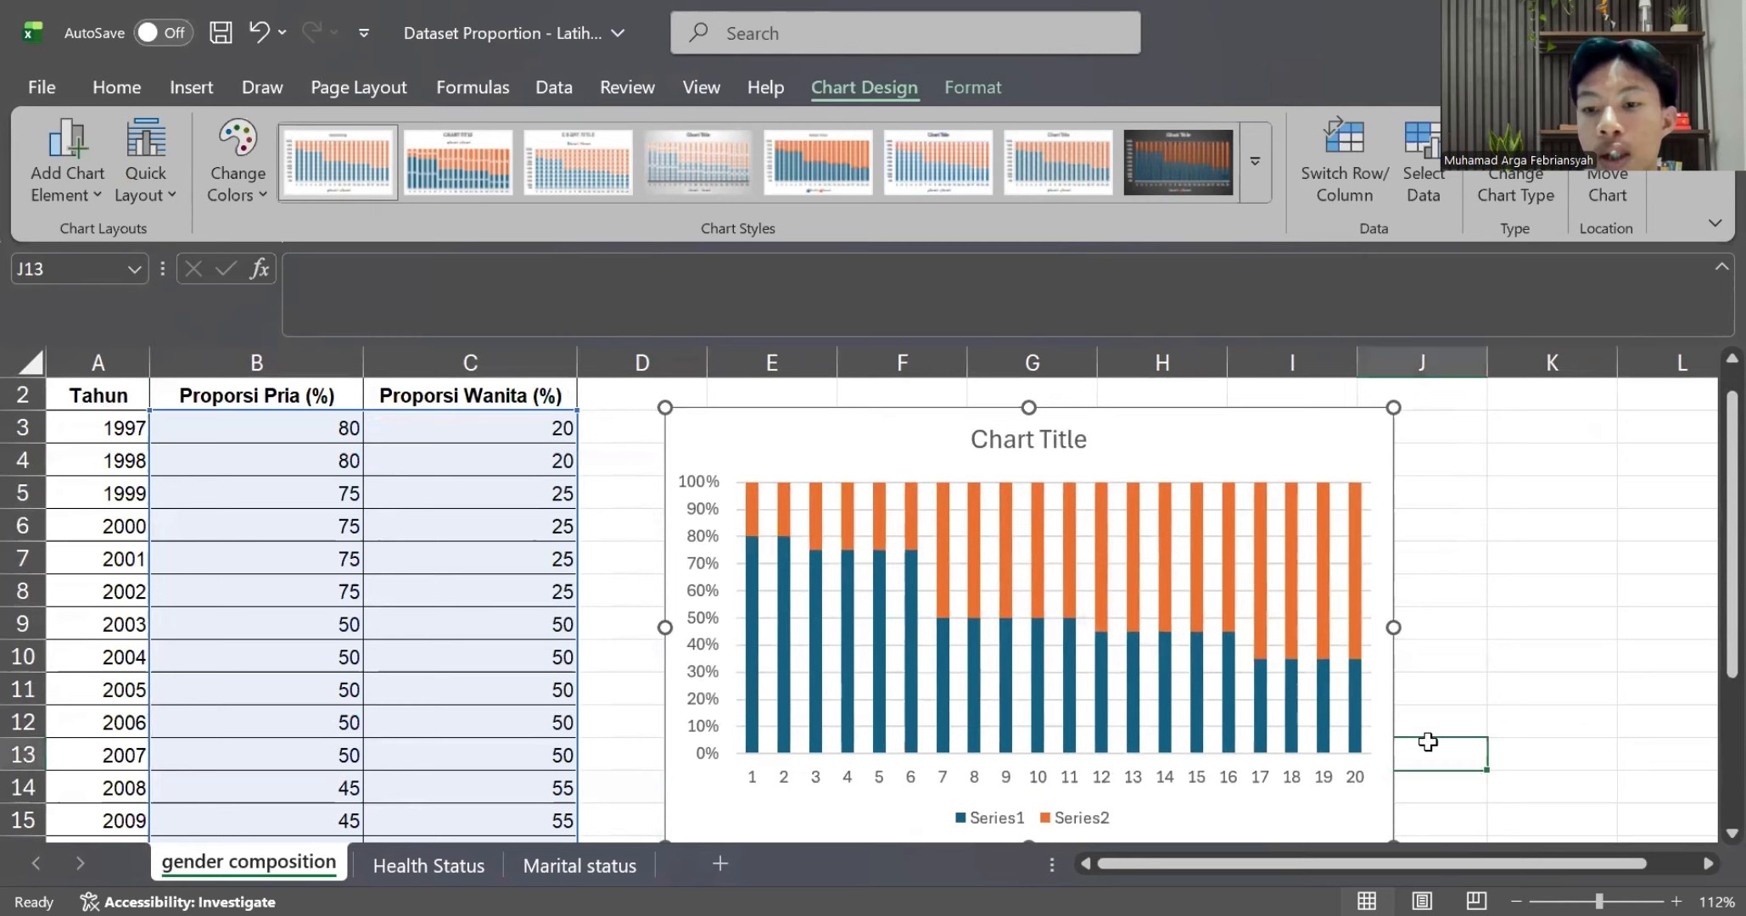
{"action": "left_click", "coordinate": [1333, 785]}
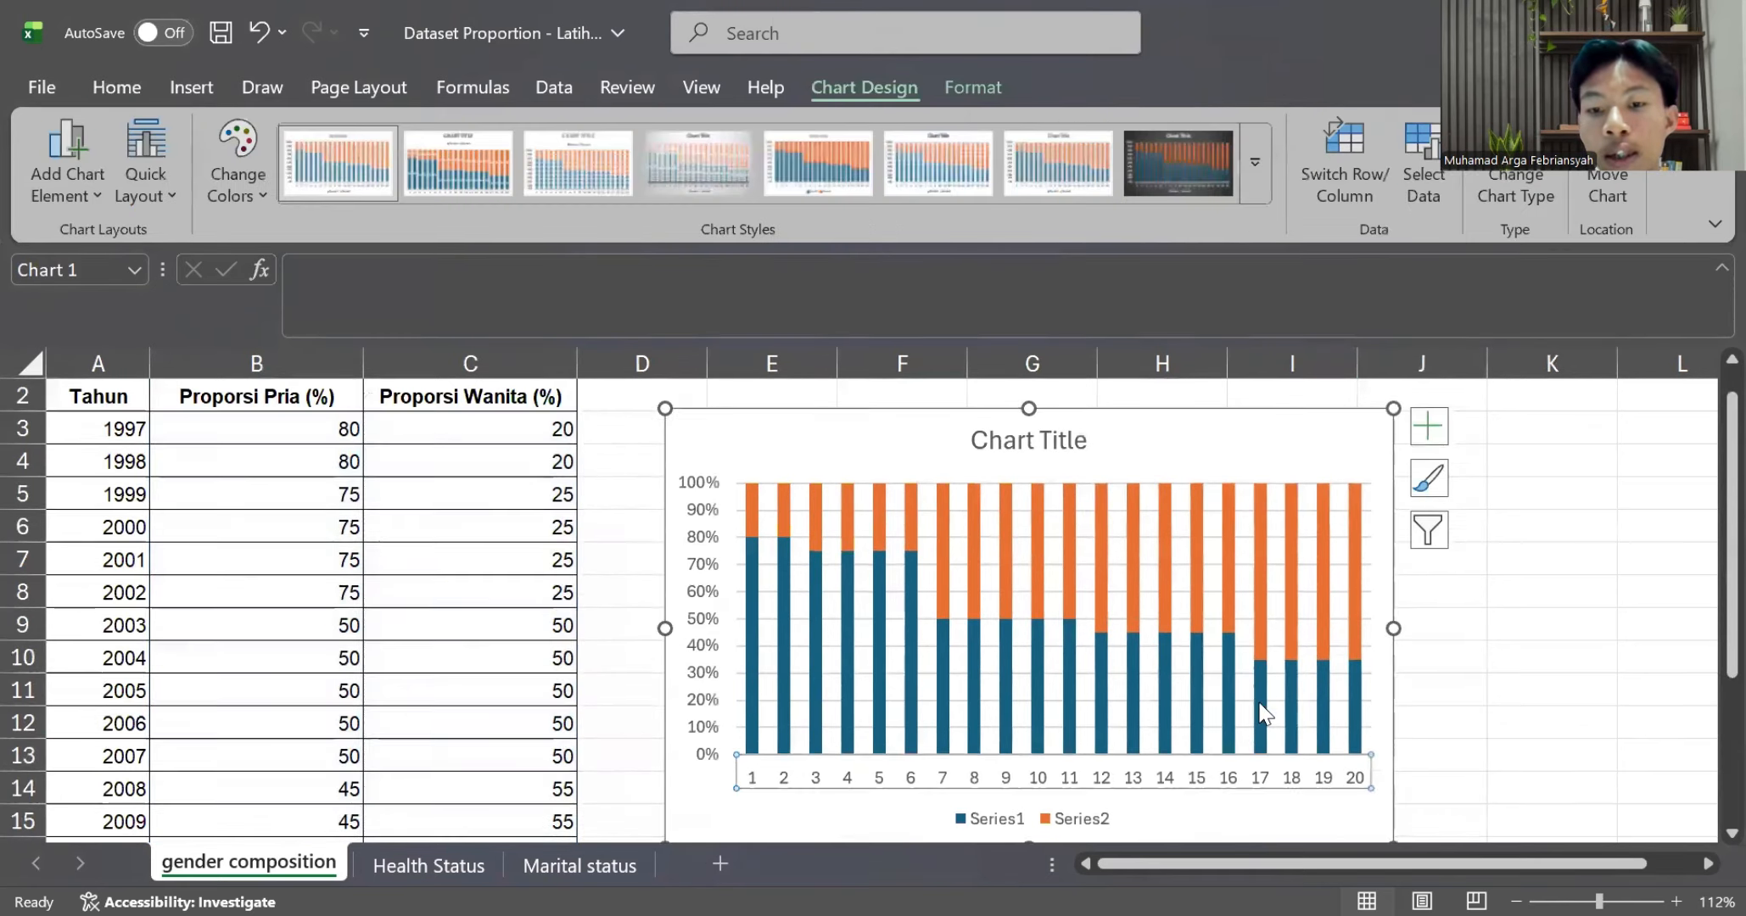
{"action": "scroll", "coordinate": [1247, 690], "scroll_direction": "down", "scroll_amount": 2}
{"action": "left_click", "coordinate": [1228, 652]}
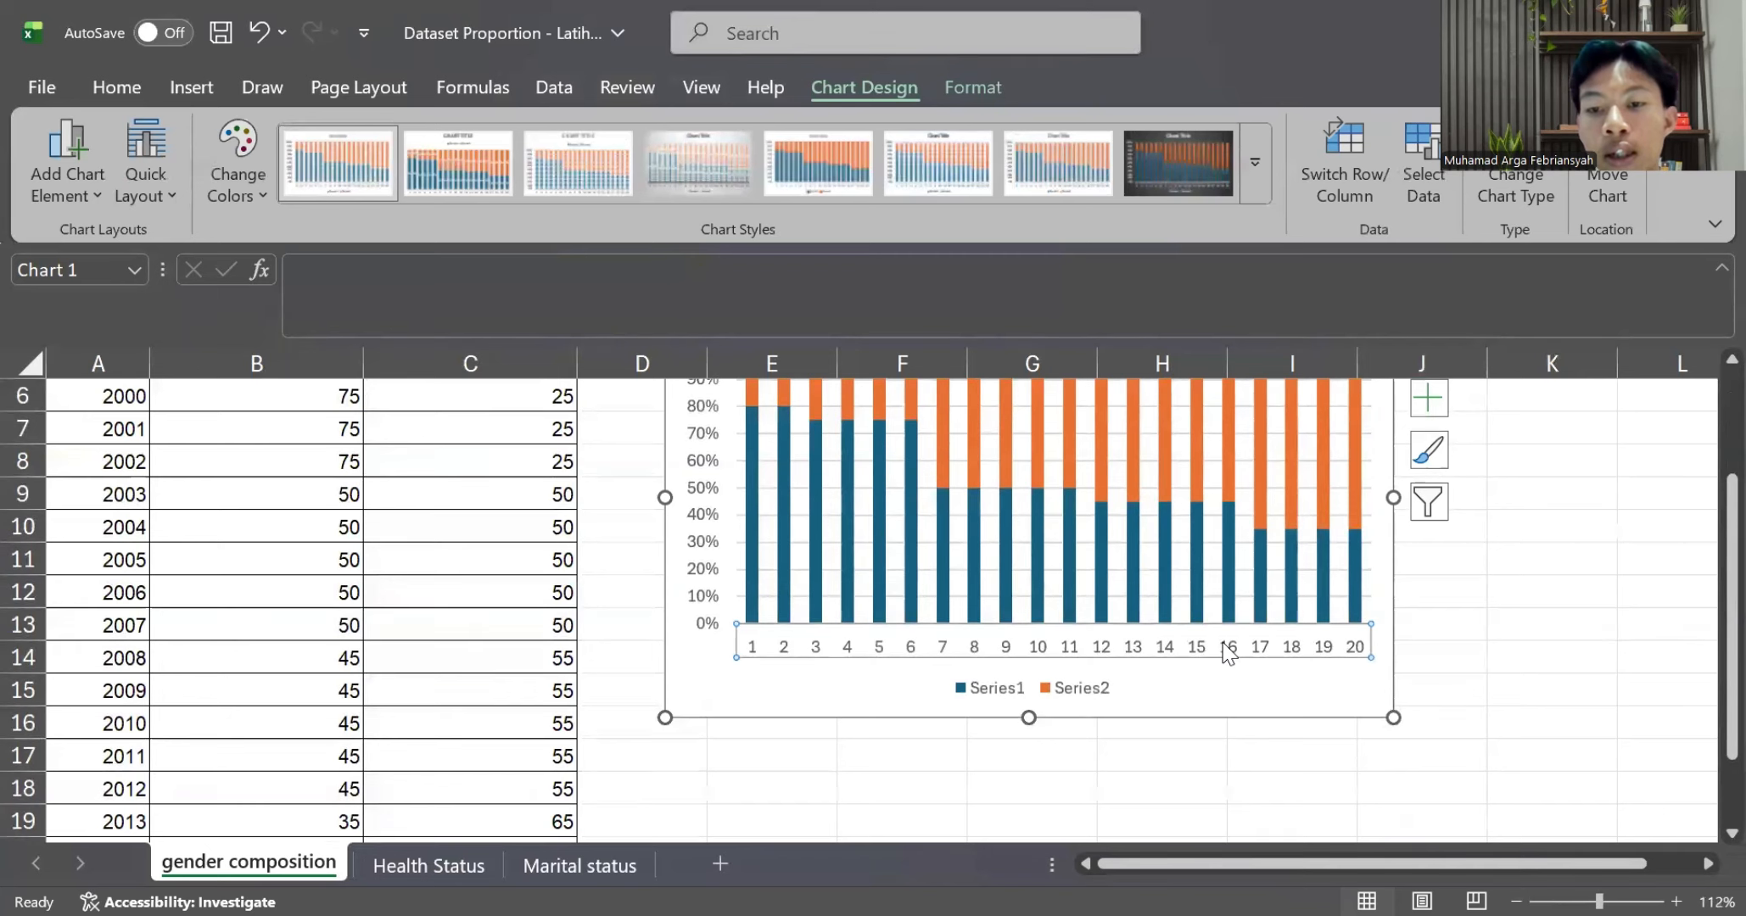
{"action": "right_click", "coordinate": [1227, 651]}
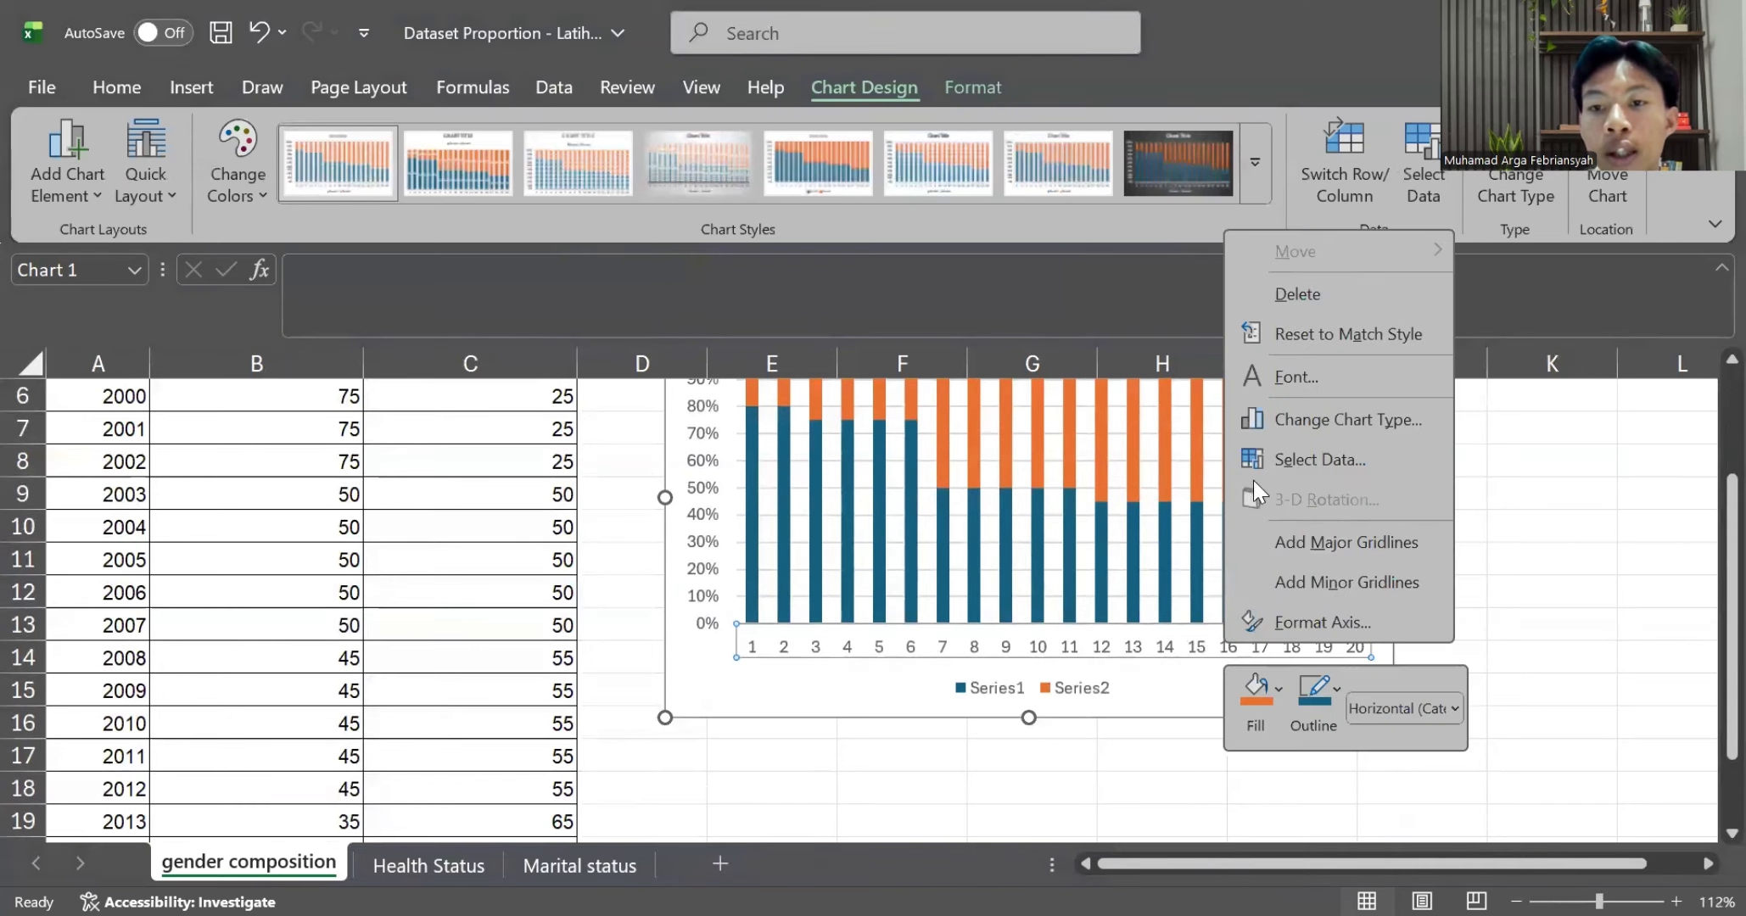
{"action": "left_click", "coordinate": [1292, 449]}
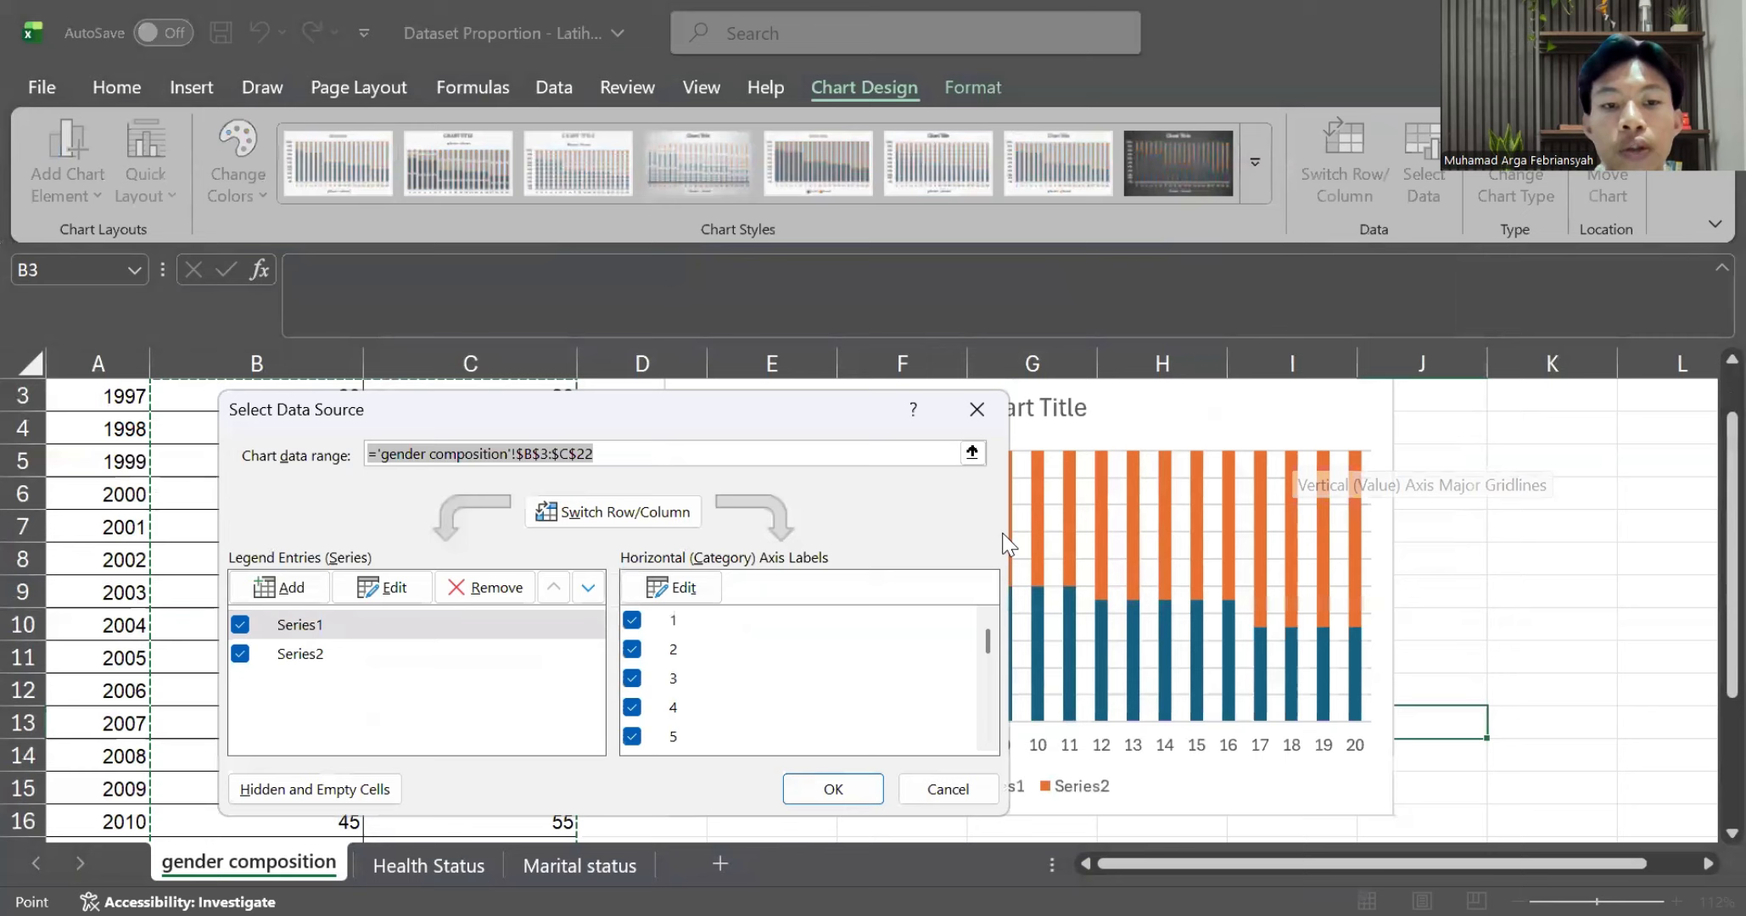
{"action": "left_click", "coordinate": [689, 595]}
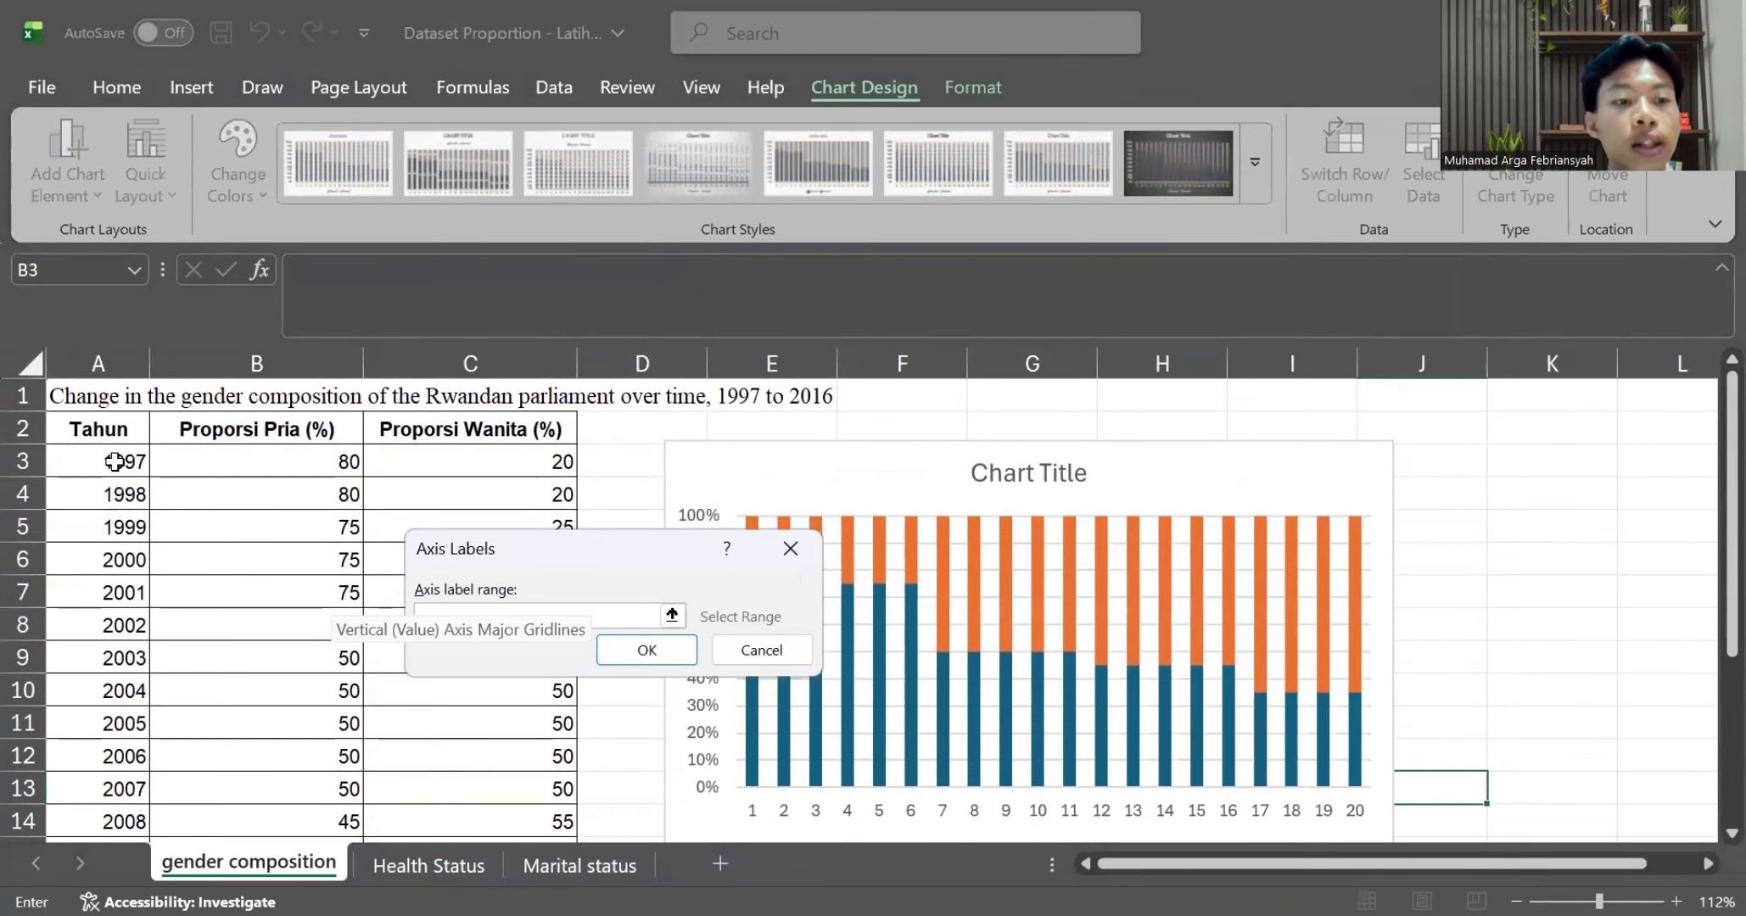
{"action": "left_click", "coordinate": [115, 461]}
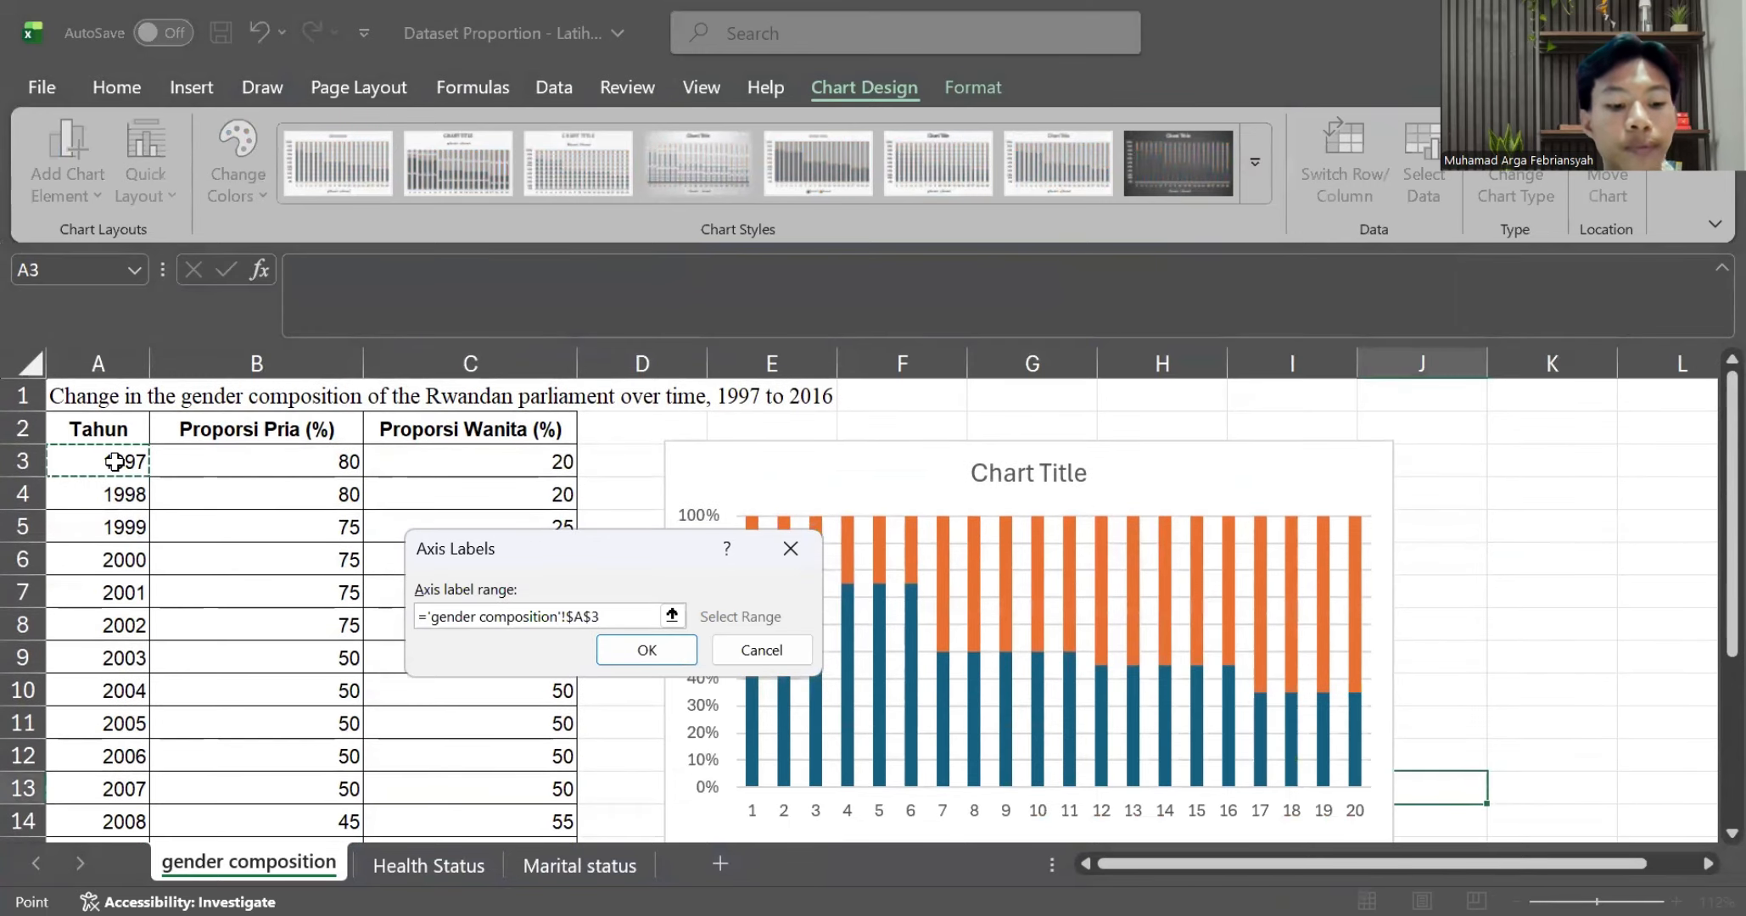
{"action": "left_click_drag", "start_coordinate": [114, 462], "coordinate": [110, 827]}
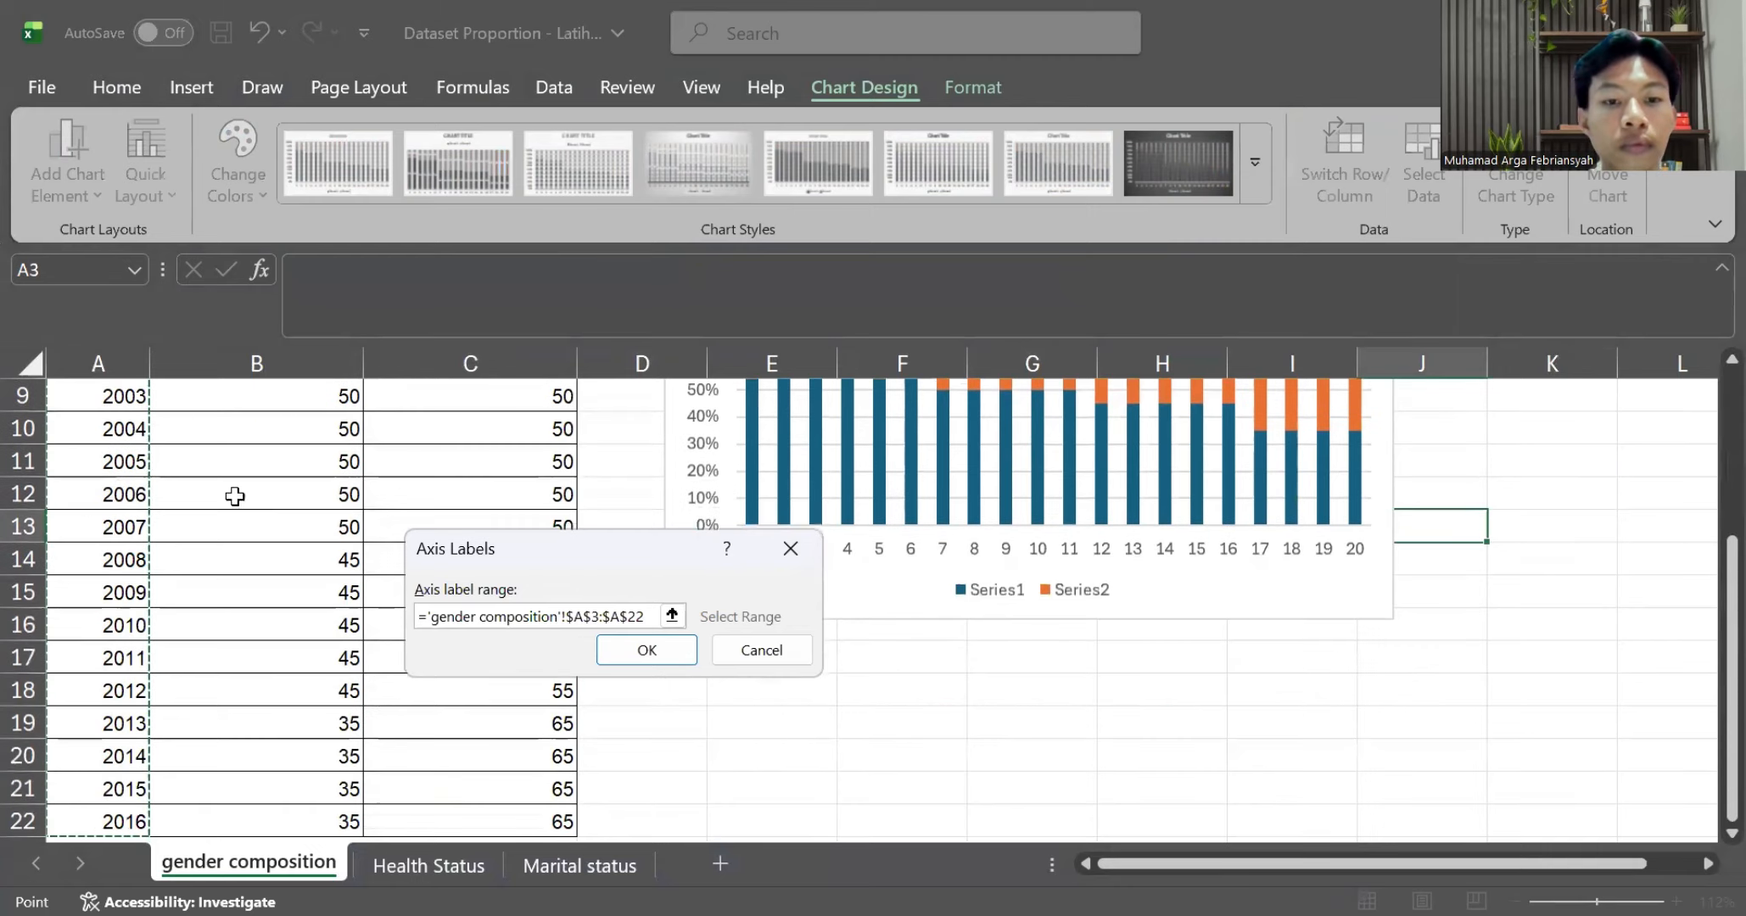
{"action": "left_click", "coordinate": [626, 650]}
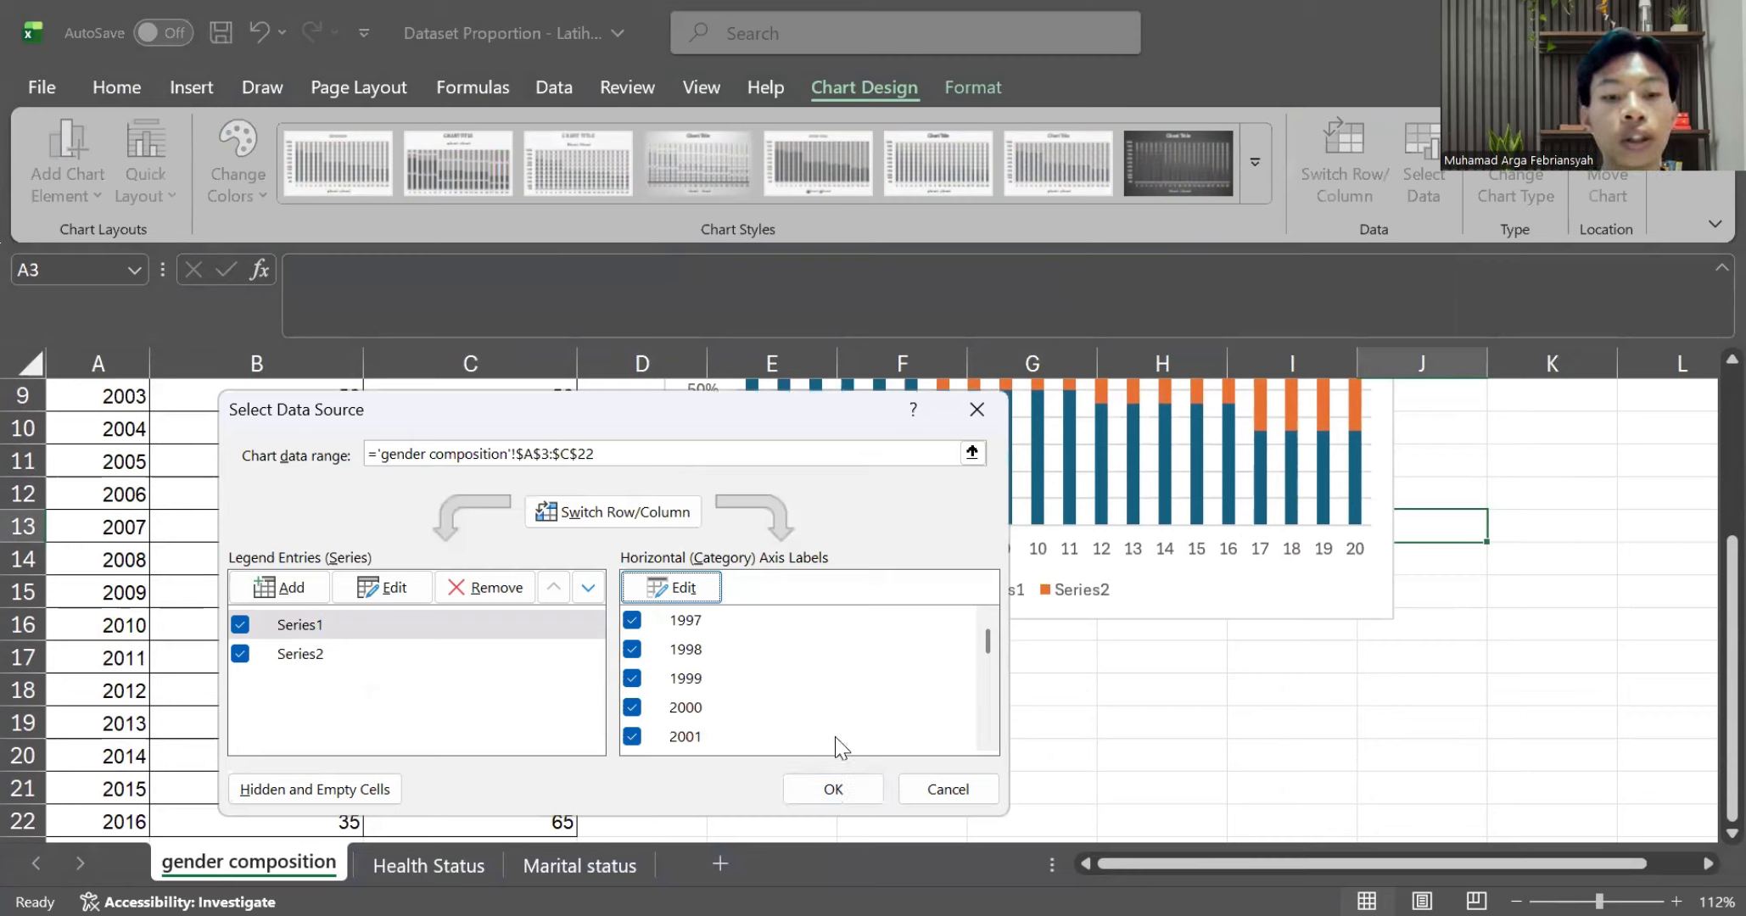
{"action": "left_click", "coordinate": [839, 784]}
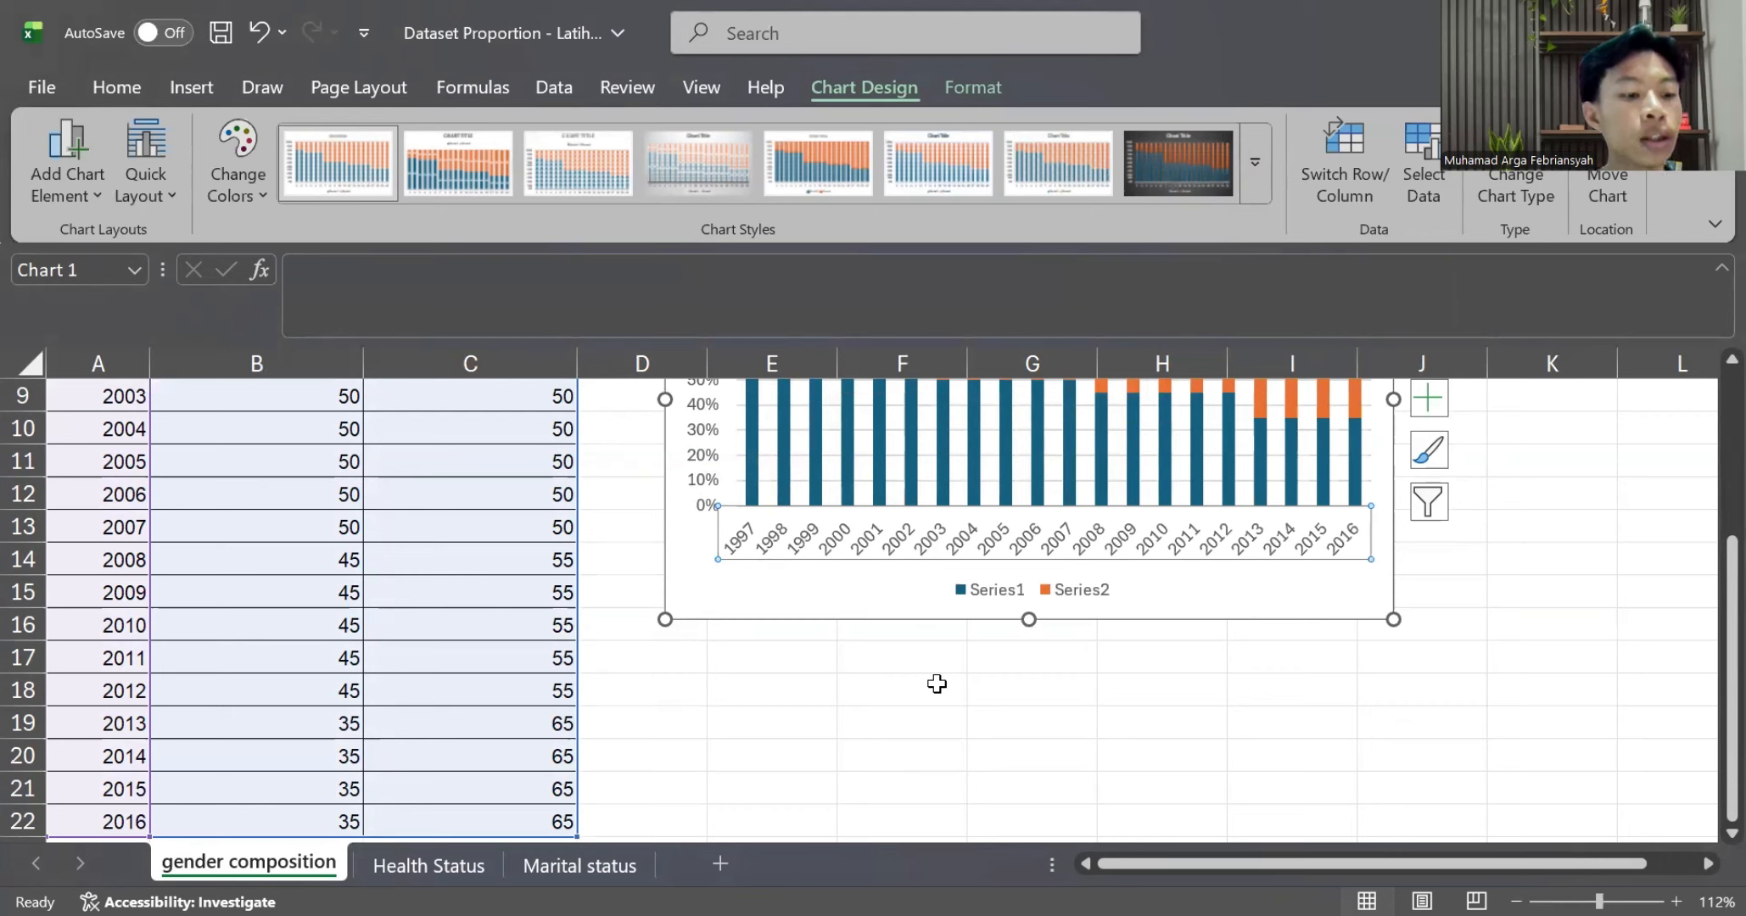
Set the interval between labels on the stacked column chart's horizontal year axis to a specified unit of 4
{"action": "left_click", "coordinate": [1165, 554]}
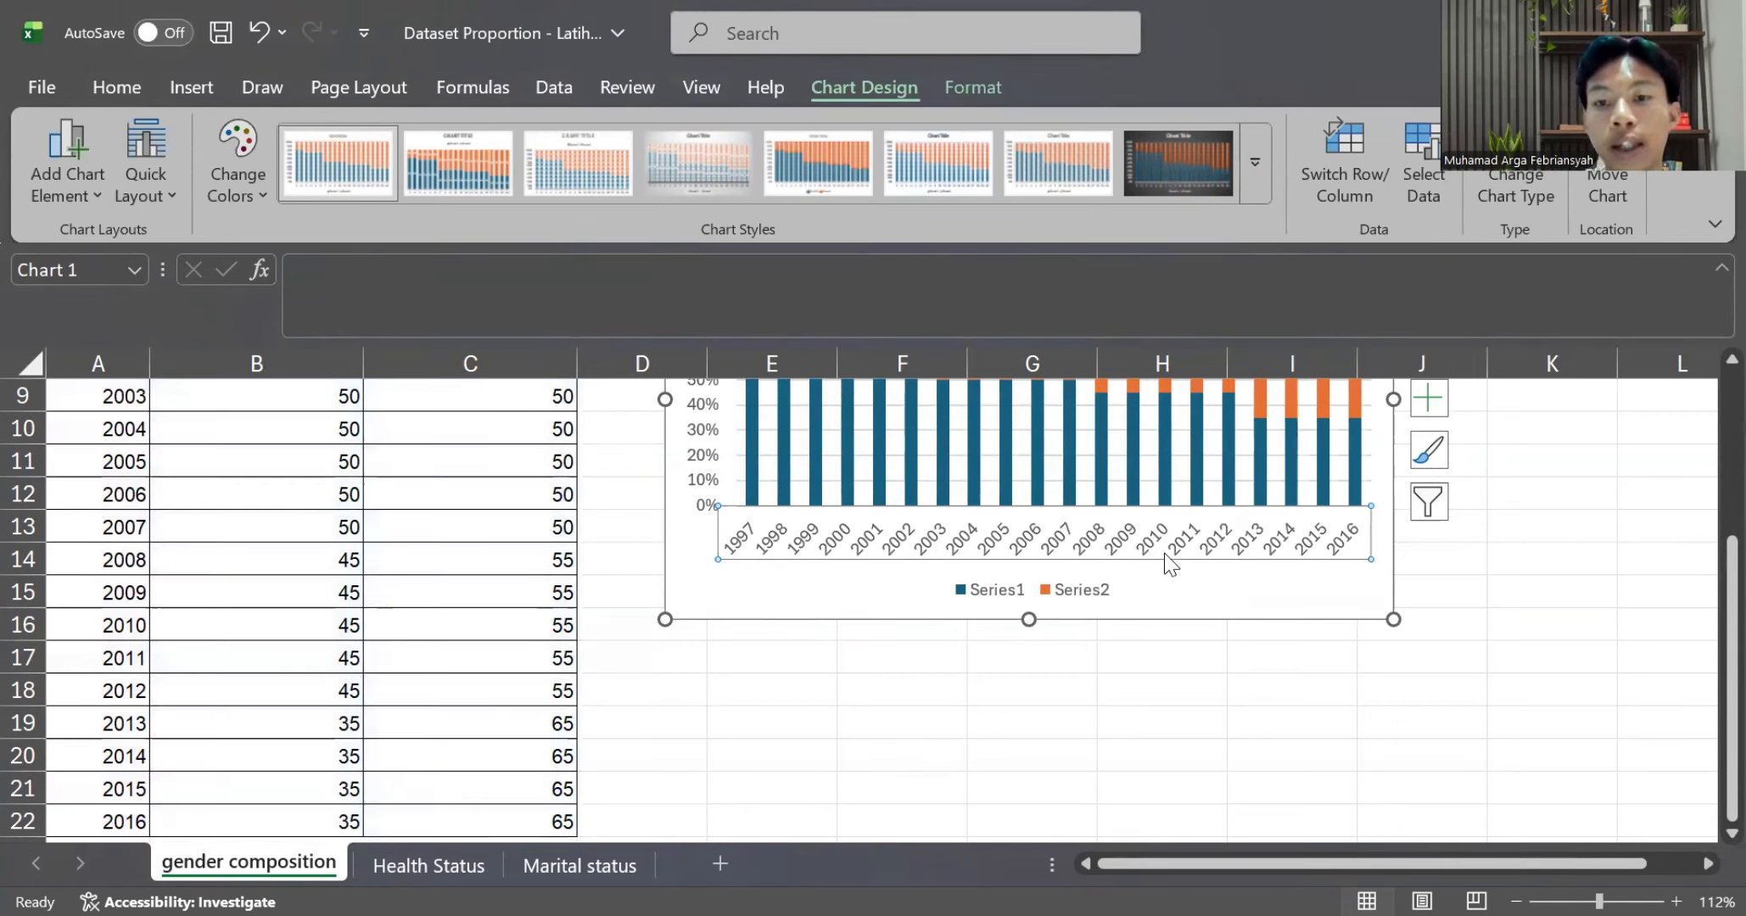
{"action": "right_click", "coordinate": [1170, 562]}
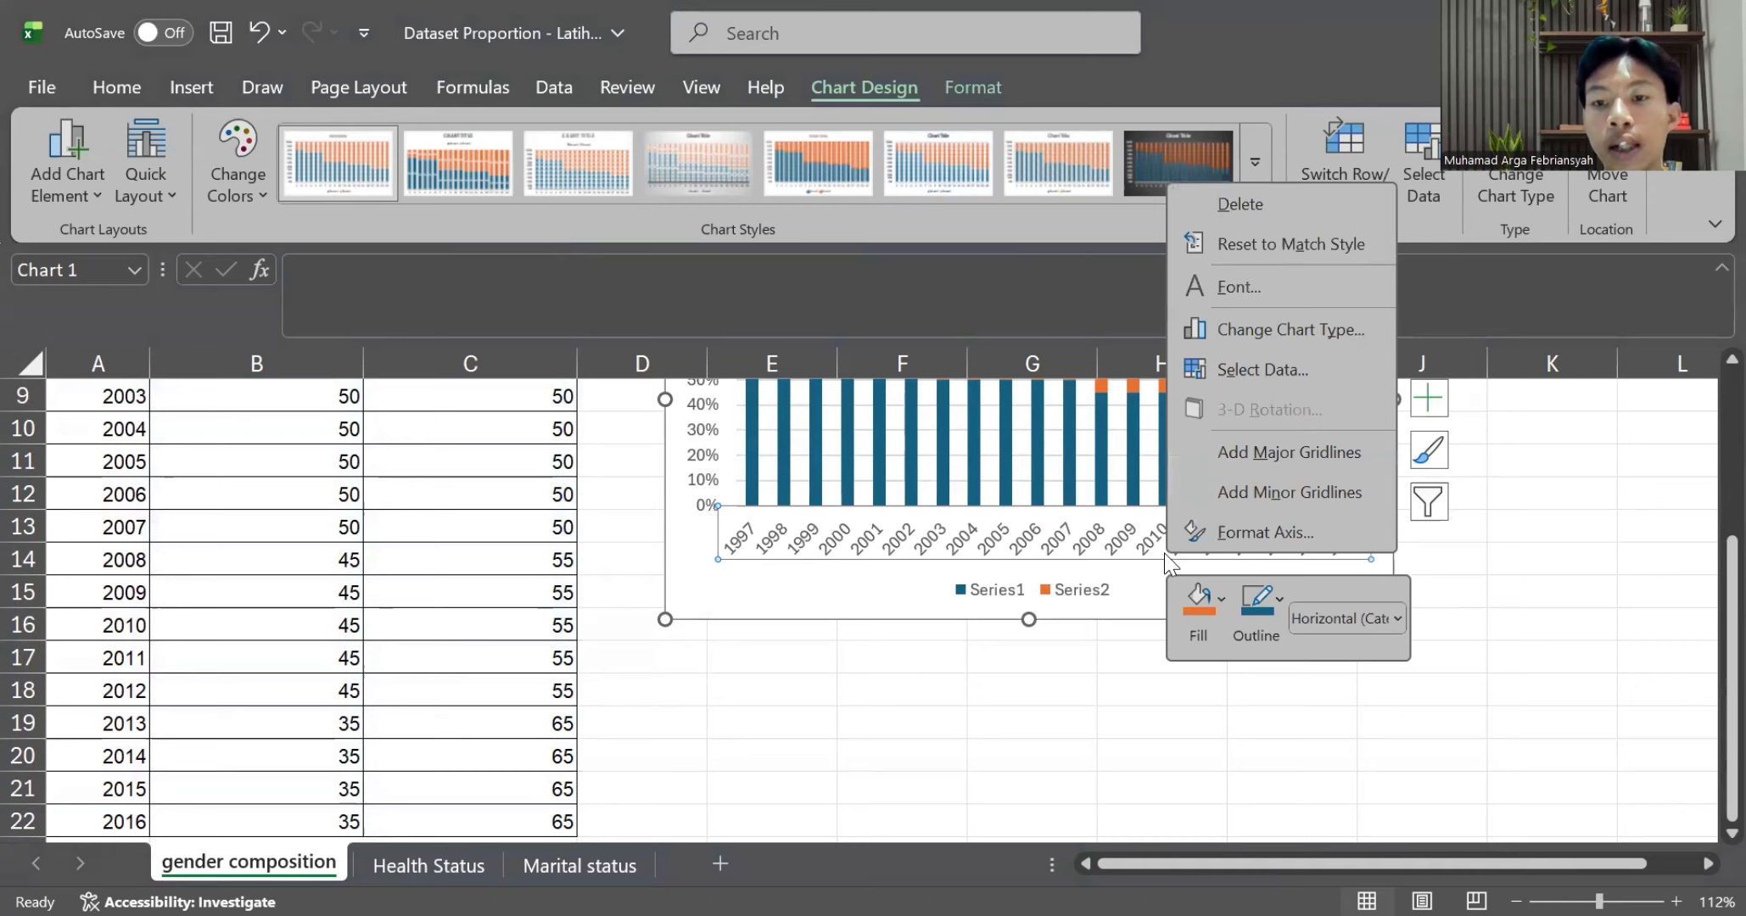
{"action": "left_click", "coordinate": [1239, 535]}
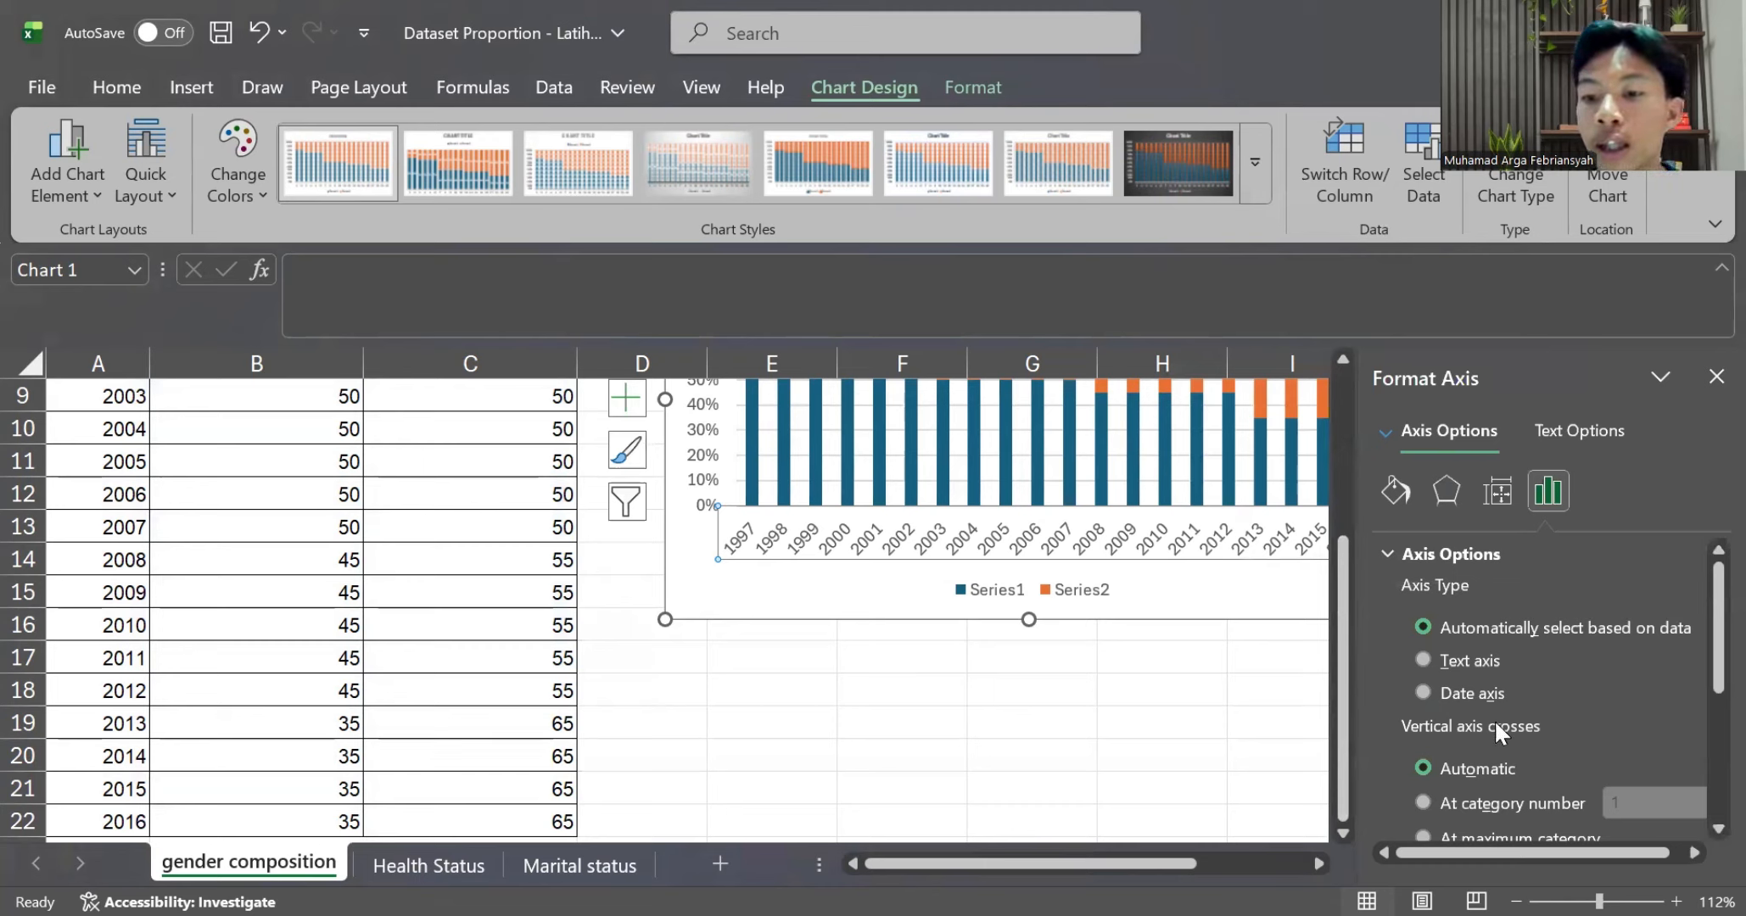
{"action": "scroll", "coordinate": [1502, 727], "scroll_direction": "down", "scroll_amount": 3}
{"action": "scroll", "coordinate": [1502, 727], "scroll_direction": "up", "scroll_amount": 3}
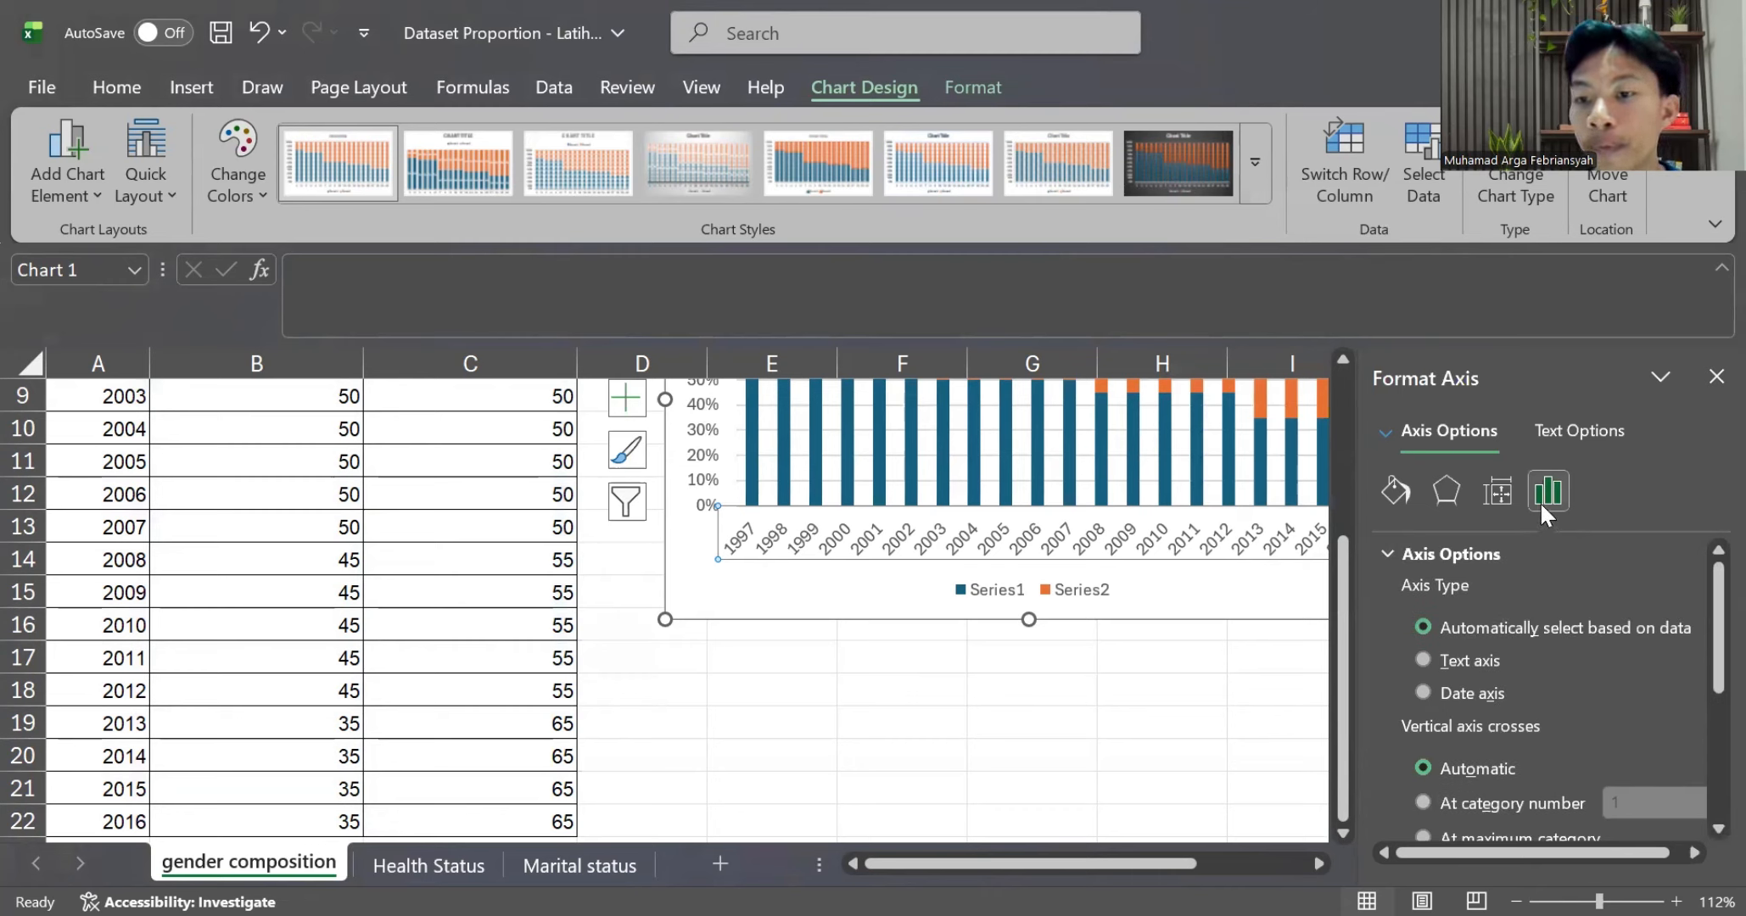
{"action": "scroll", "coordinate": [1520, 750], "scroll_direction": "down", "scroll_amount": 3}
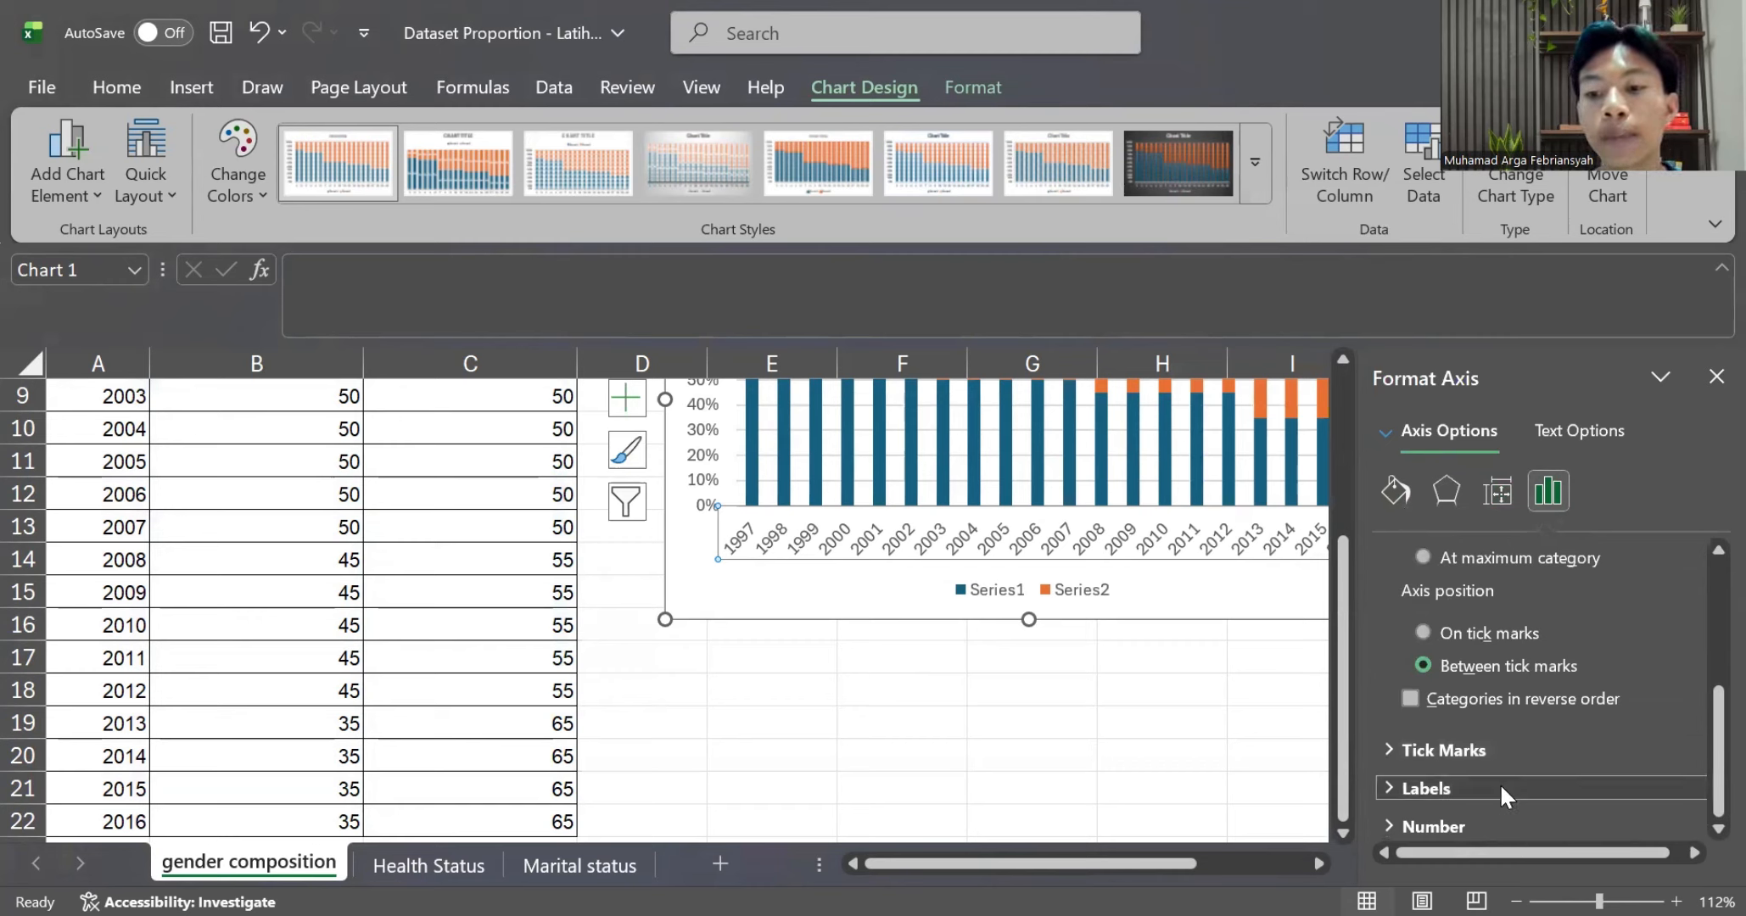
{"action": "left_click", "coordinate": [1501, 783]}
{"action": "scroll", "coordinate": [1552, 739], "scroll_direction": "down", "scroll_amount": 2}
{"action": "scroll", "coordinate": [1553, 739], "scroll_direction": "down", "scroll_amount": 1}
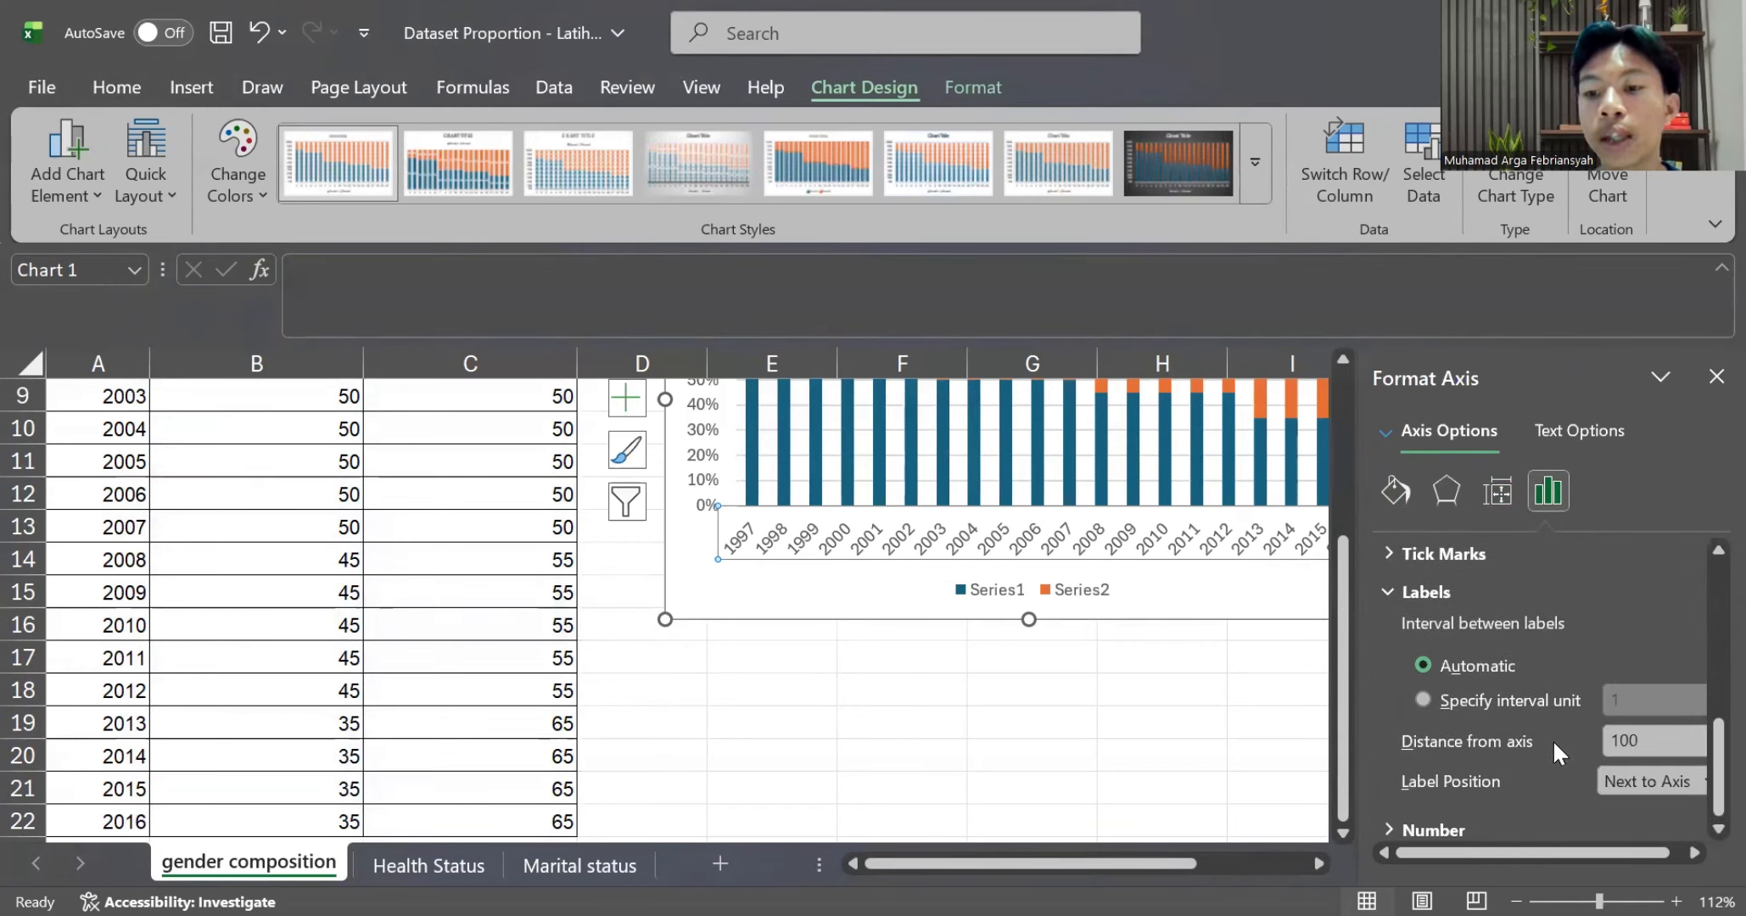
{"action": "left_click", "coordinate": [1423, 700]}
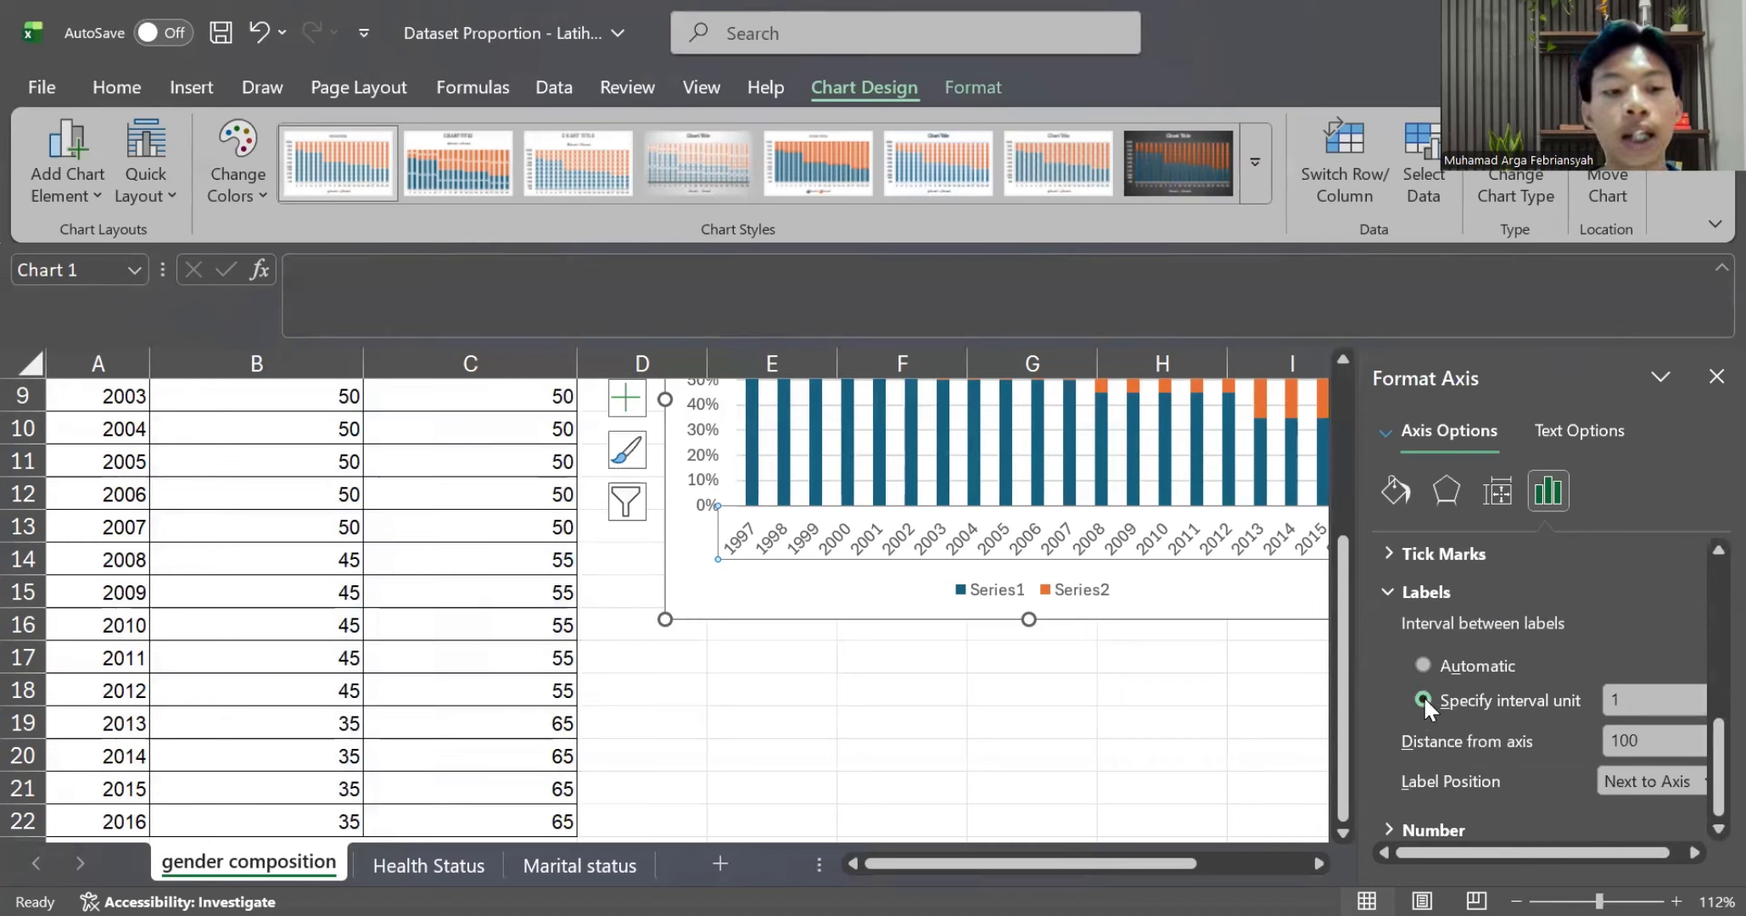
{"action": "left_click", "coordinate": [1629, 701]}
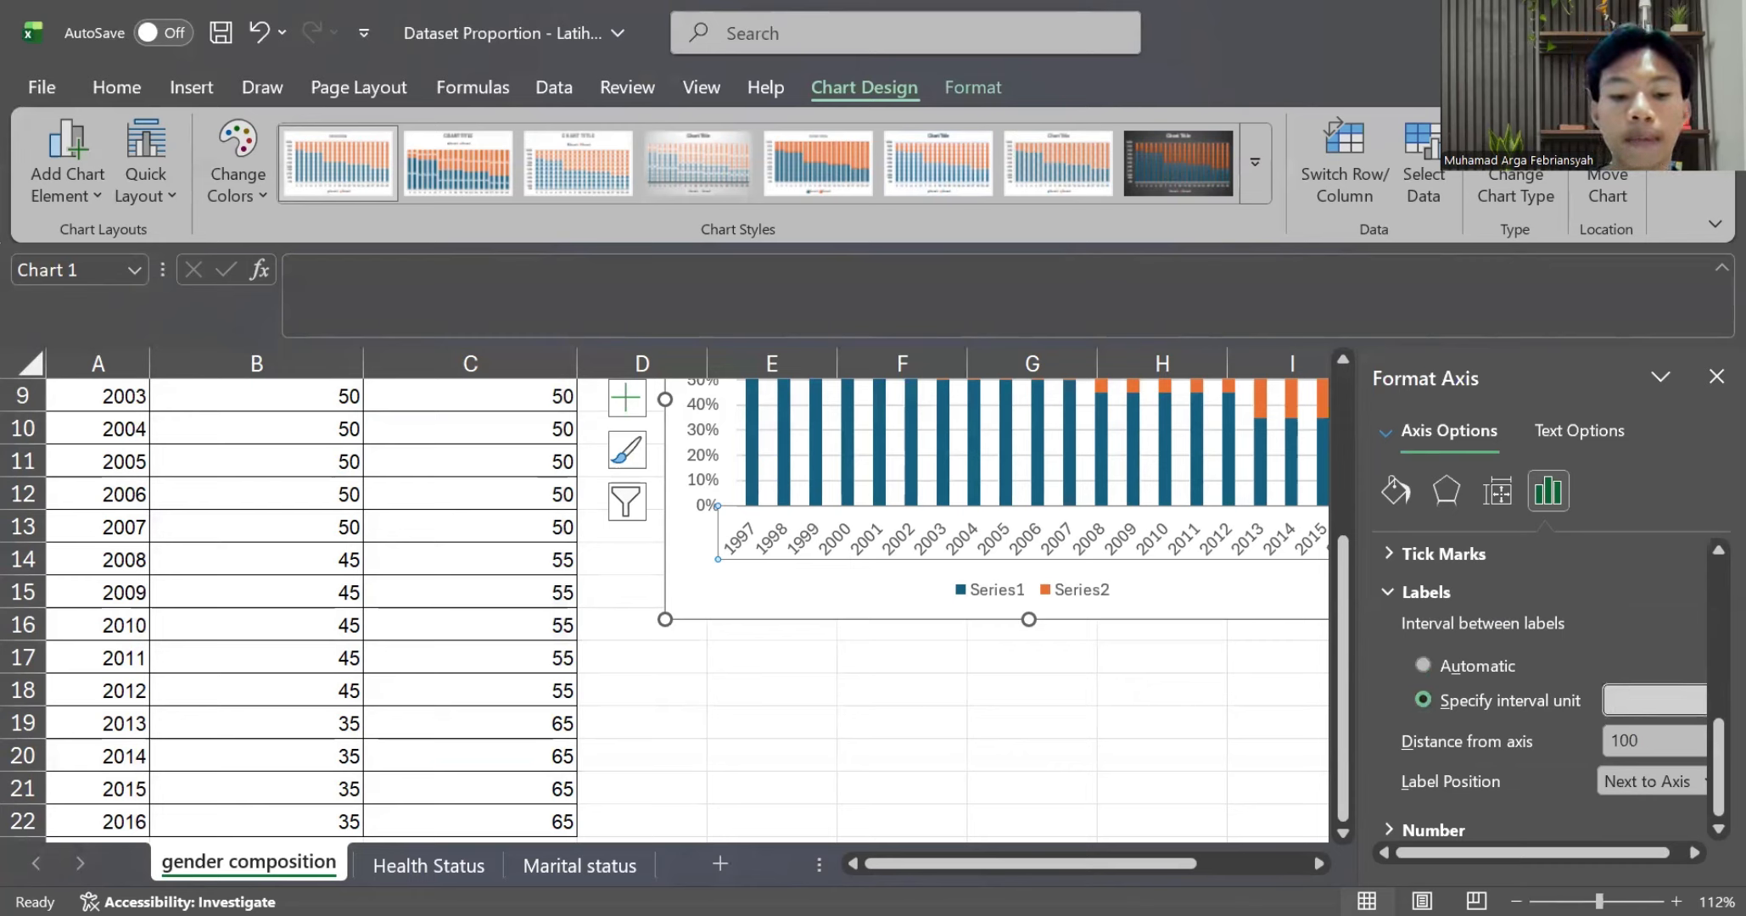
{"action": "type", "text": "4"}
{"action": "key", "text": "Return"}
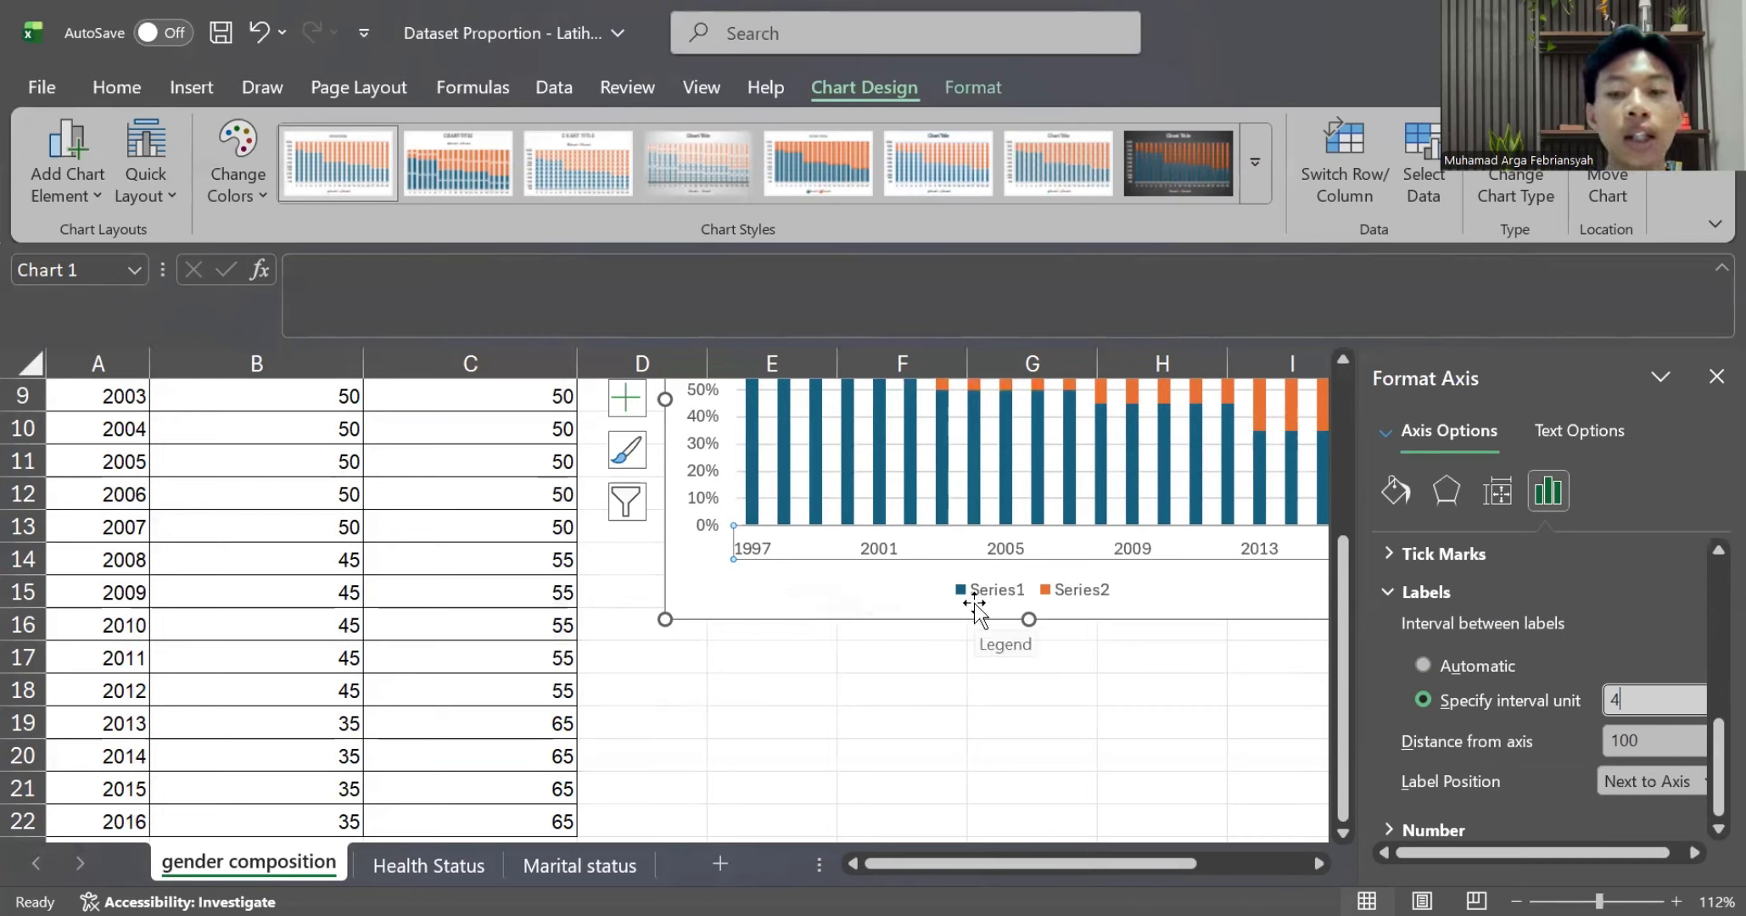
Set the major unit of the chart's vertical percentage axis to 0,25
{"action": "scroll", "coordinate": [889, 567], "scroll_direction": "up", "scroll_amount": 1}
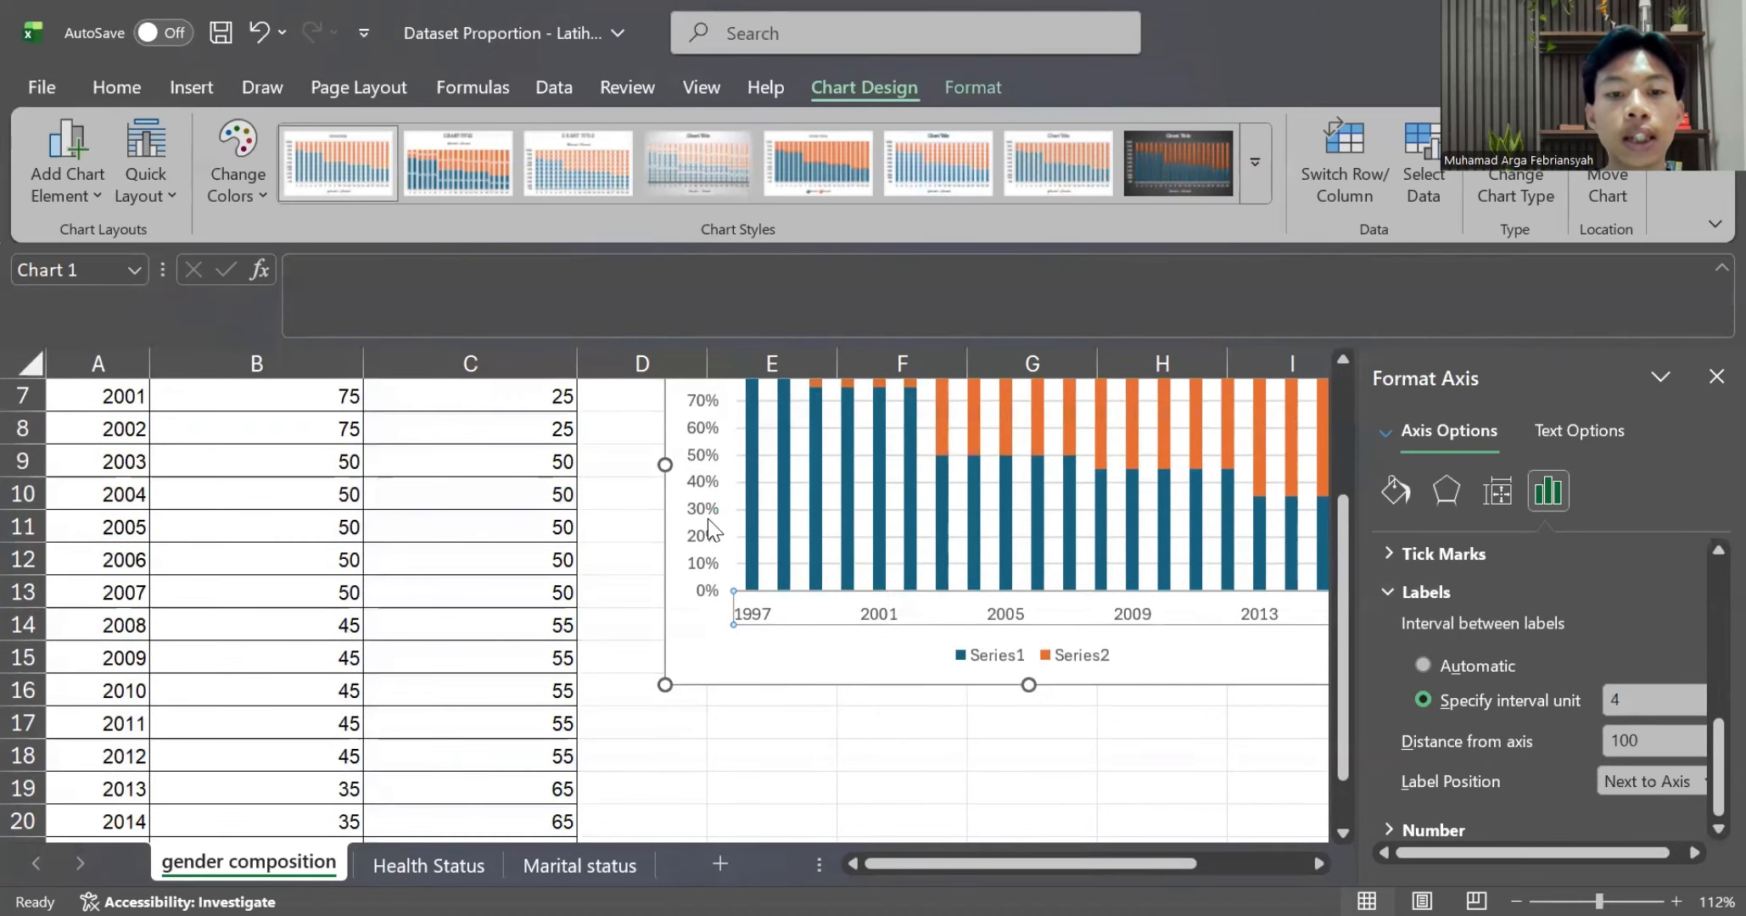
{"action": "left_click", "coordinate": [707, 518]}
{"action": "scroll", "coordinate": [707, 518], "scroll_direction": "up", "scroll_amount": 1}
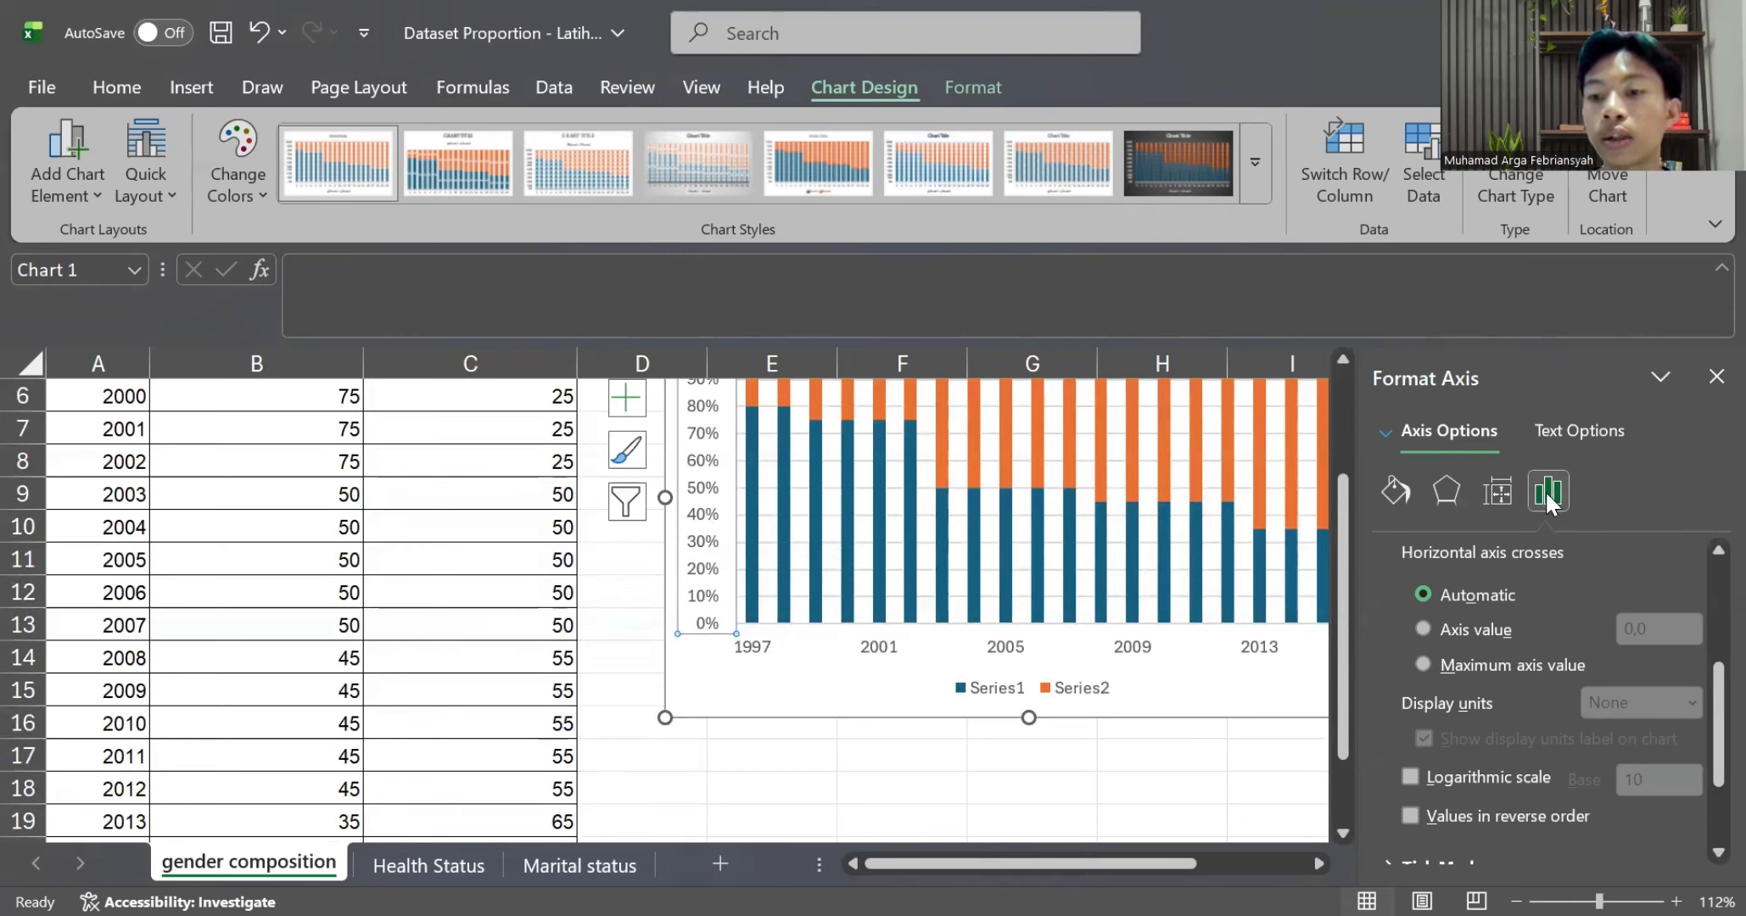
{"action": "scroll", "coordinate": [1538, 623], "scroll_direction": "up", "scroll_amount": 3}
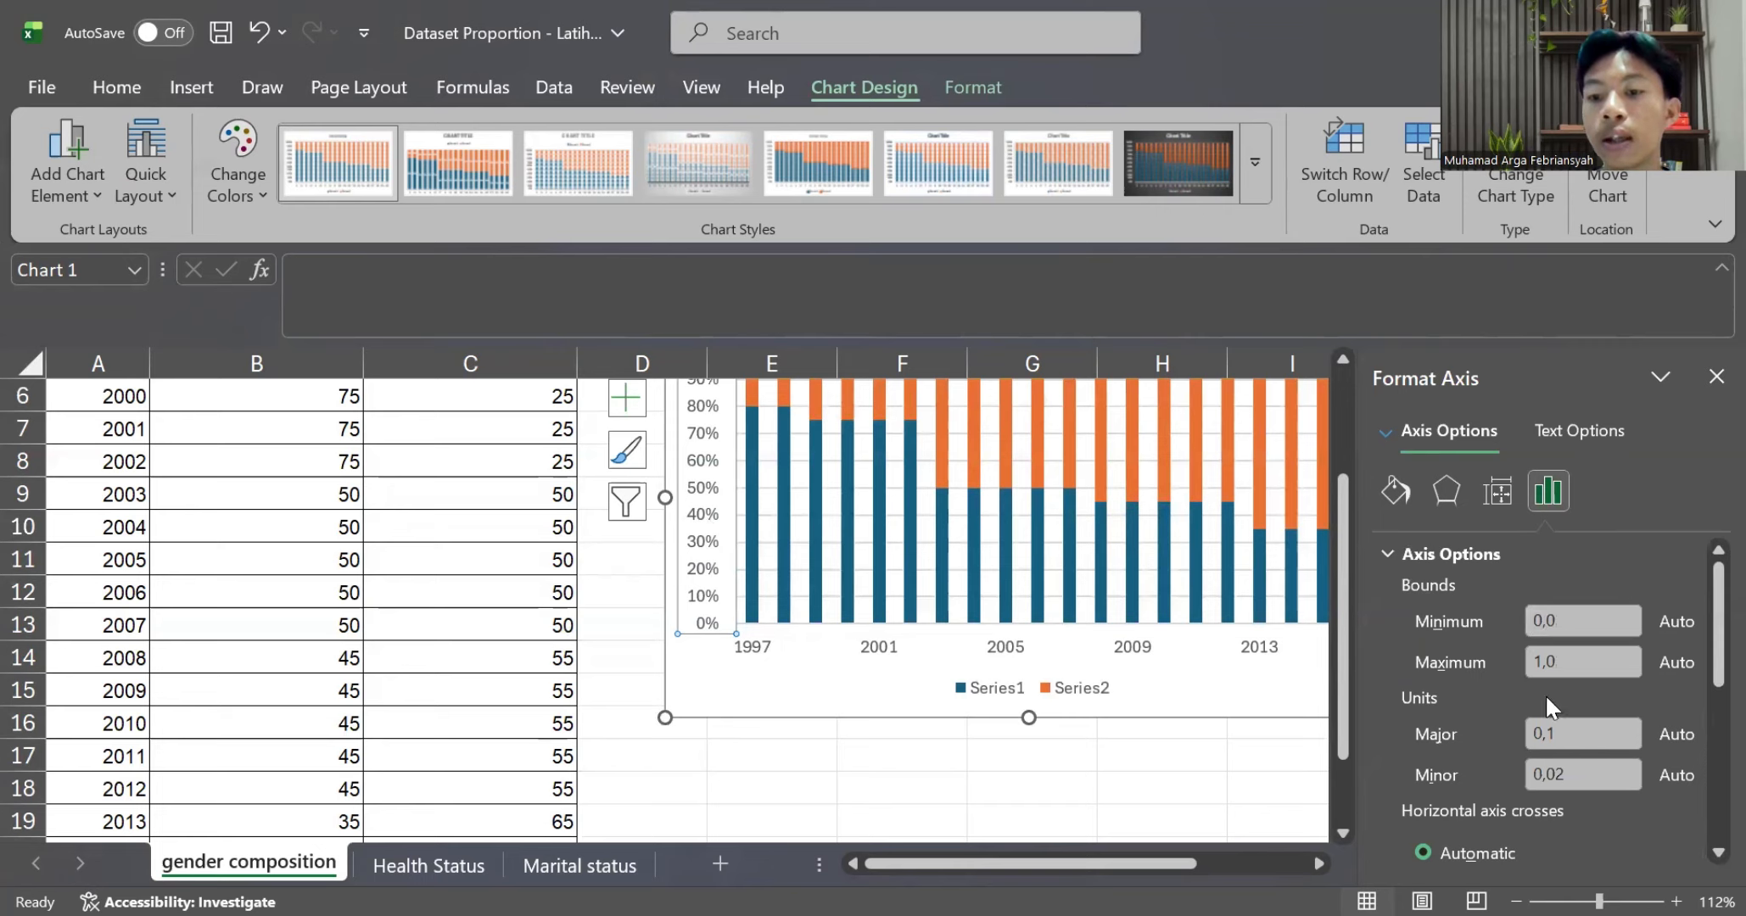
{"action": "double_click", "coordinate": [1553, 734]}
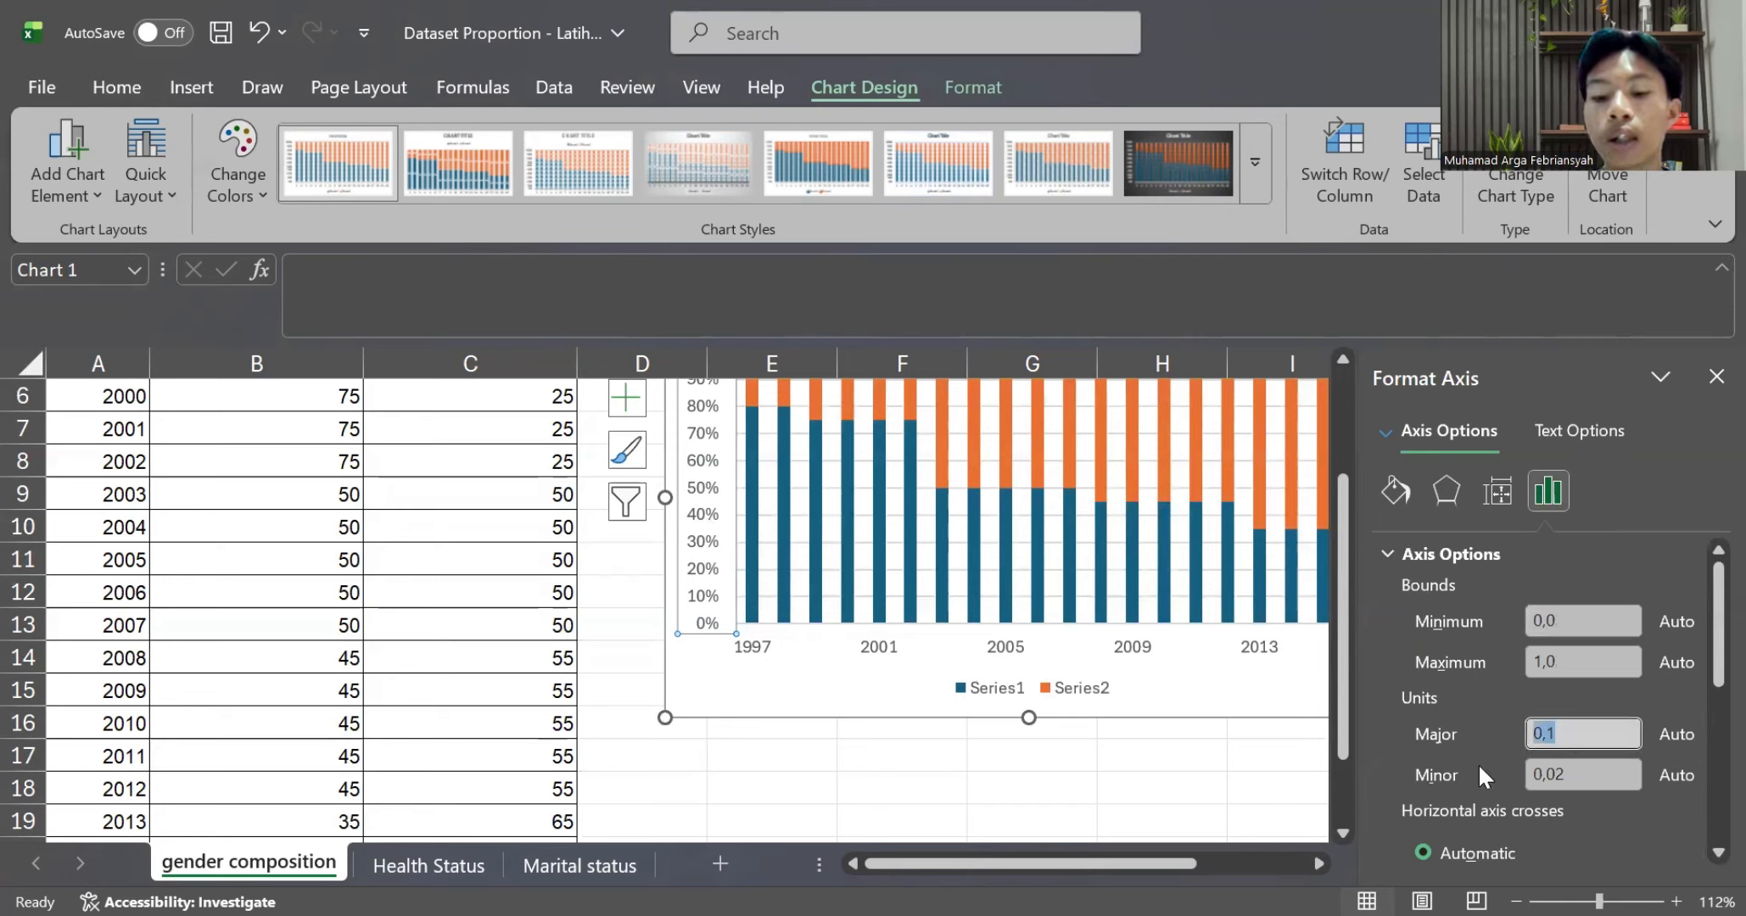
{"action": "type", "text": "0,"}
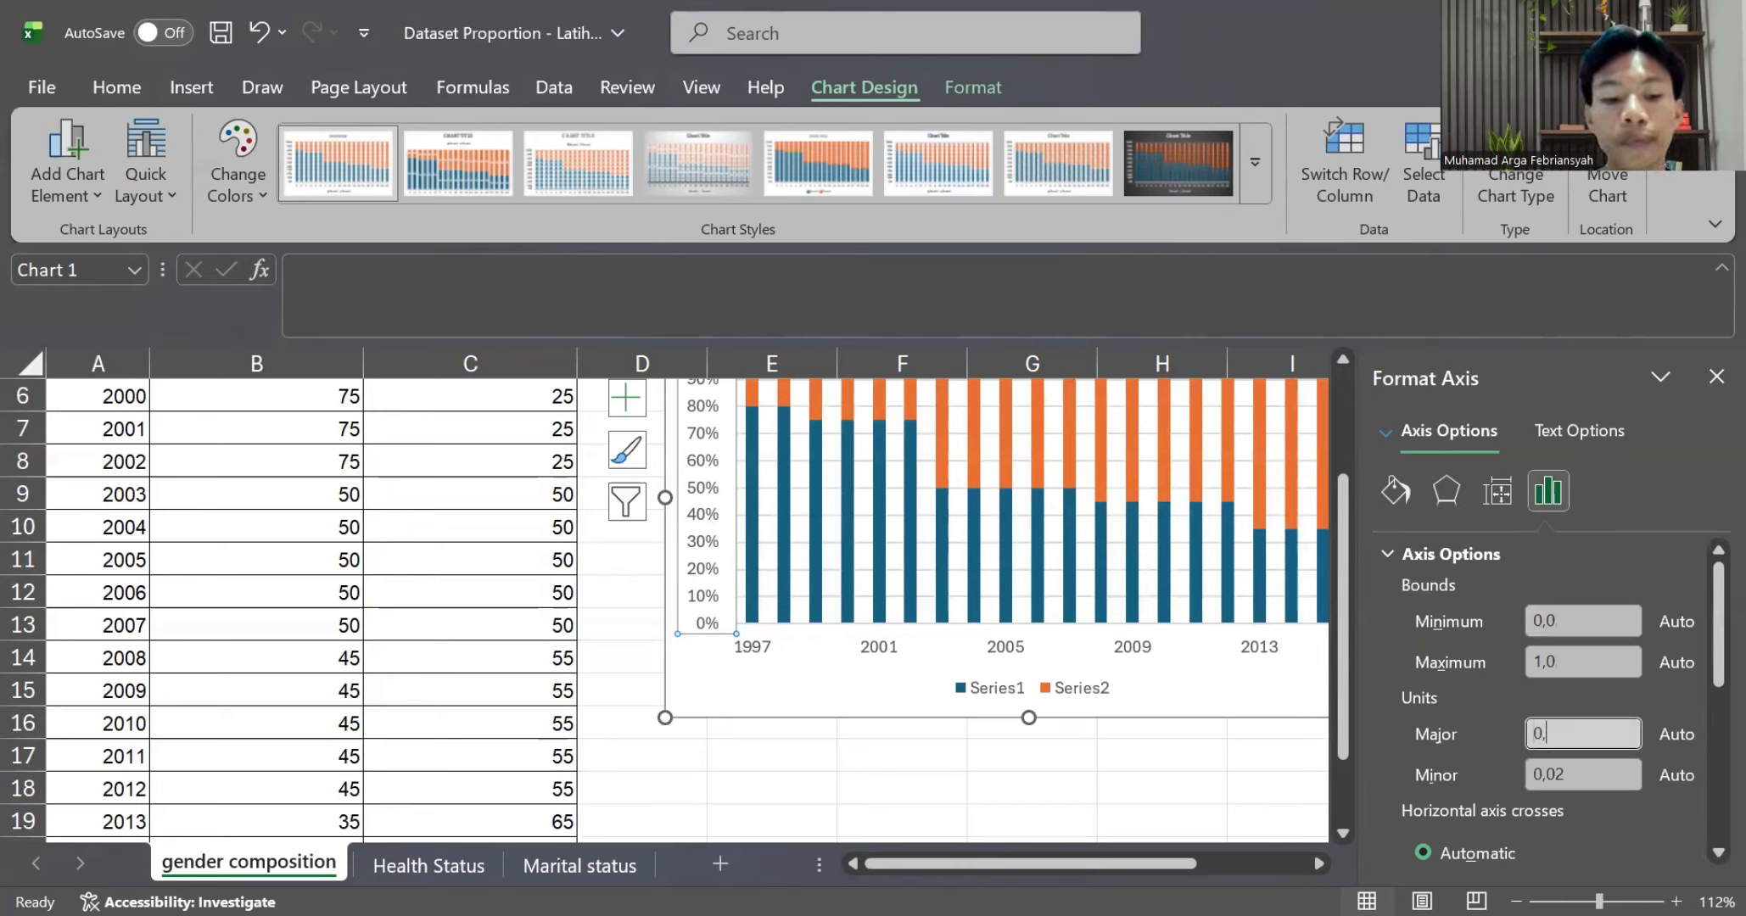
{"action": "type", "text": "25"}
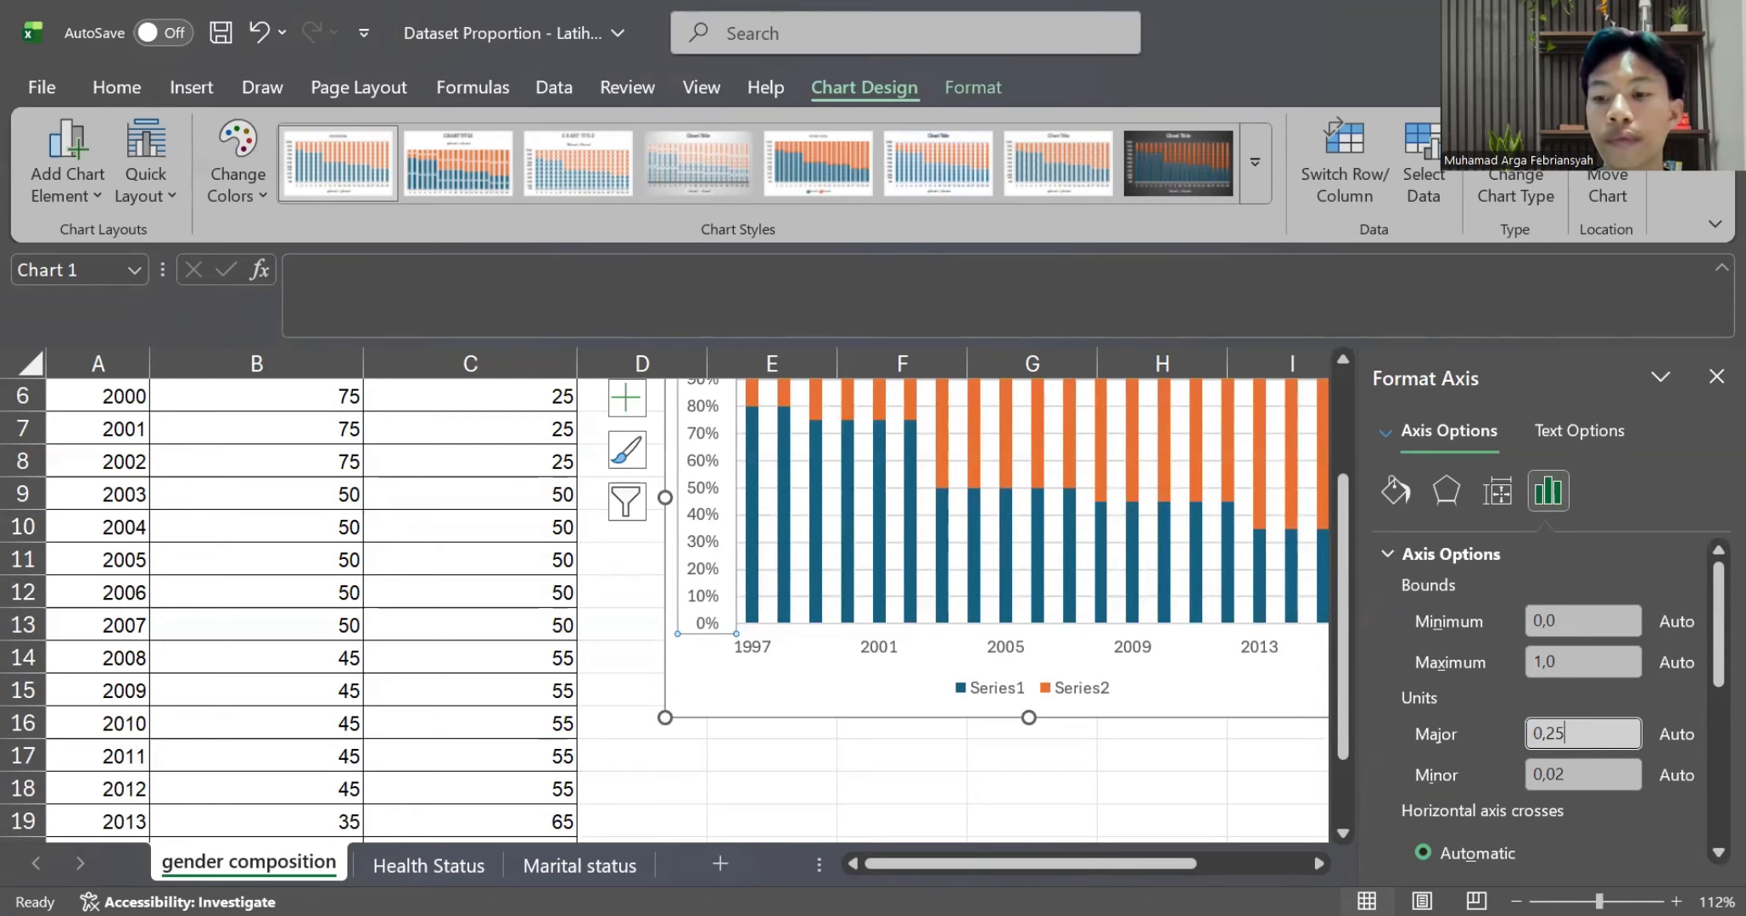
{"action": "key", "text": "Return"}
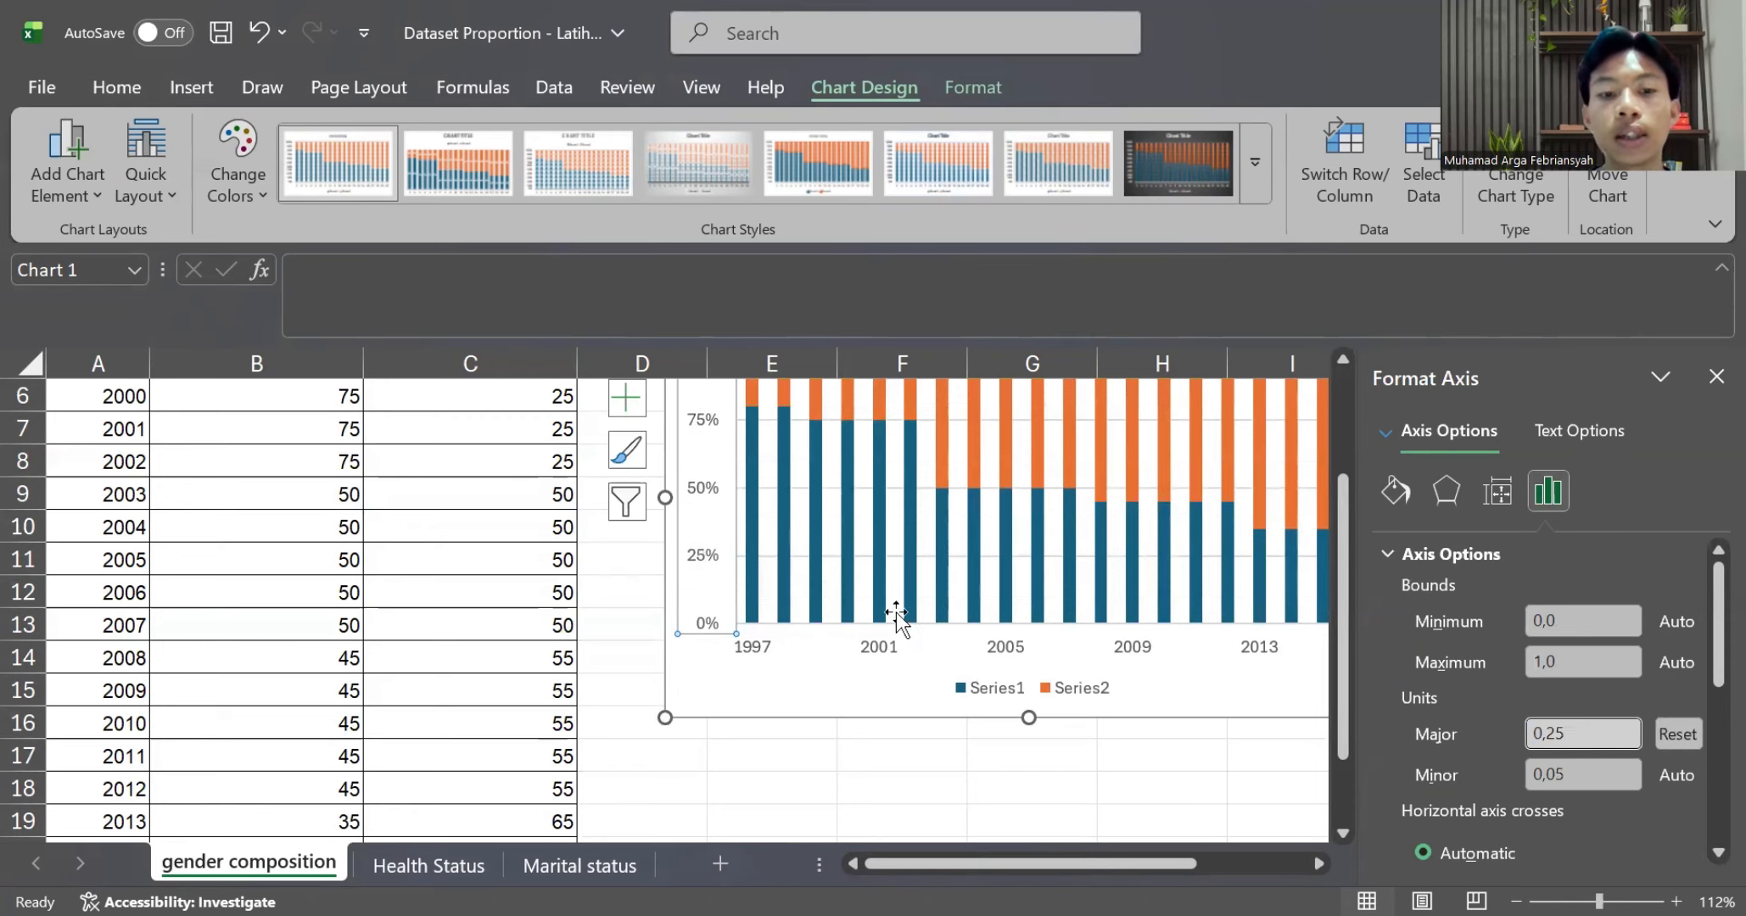
Review the whole chart with its new axis spacing, deselect it and close the axis formatting options
{"action": "scroll", "coordinate": [848, 594], "scroll_direction": "up", "scroll_amount": 2}
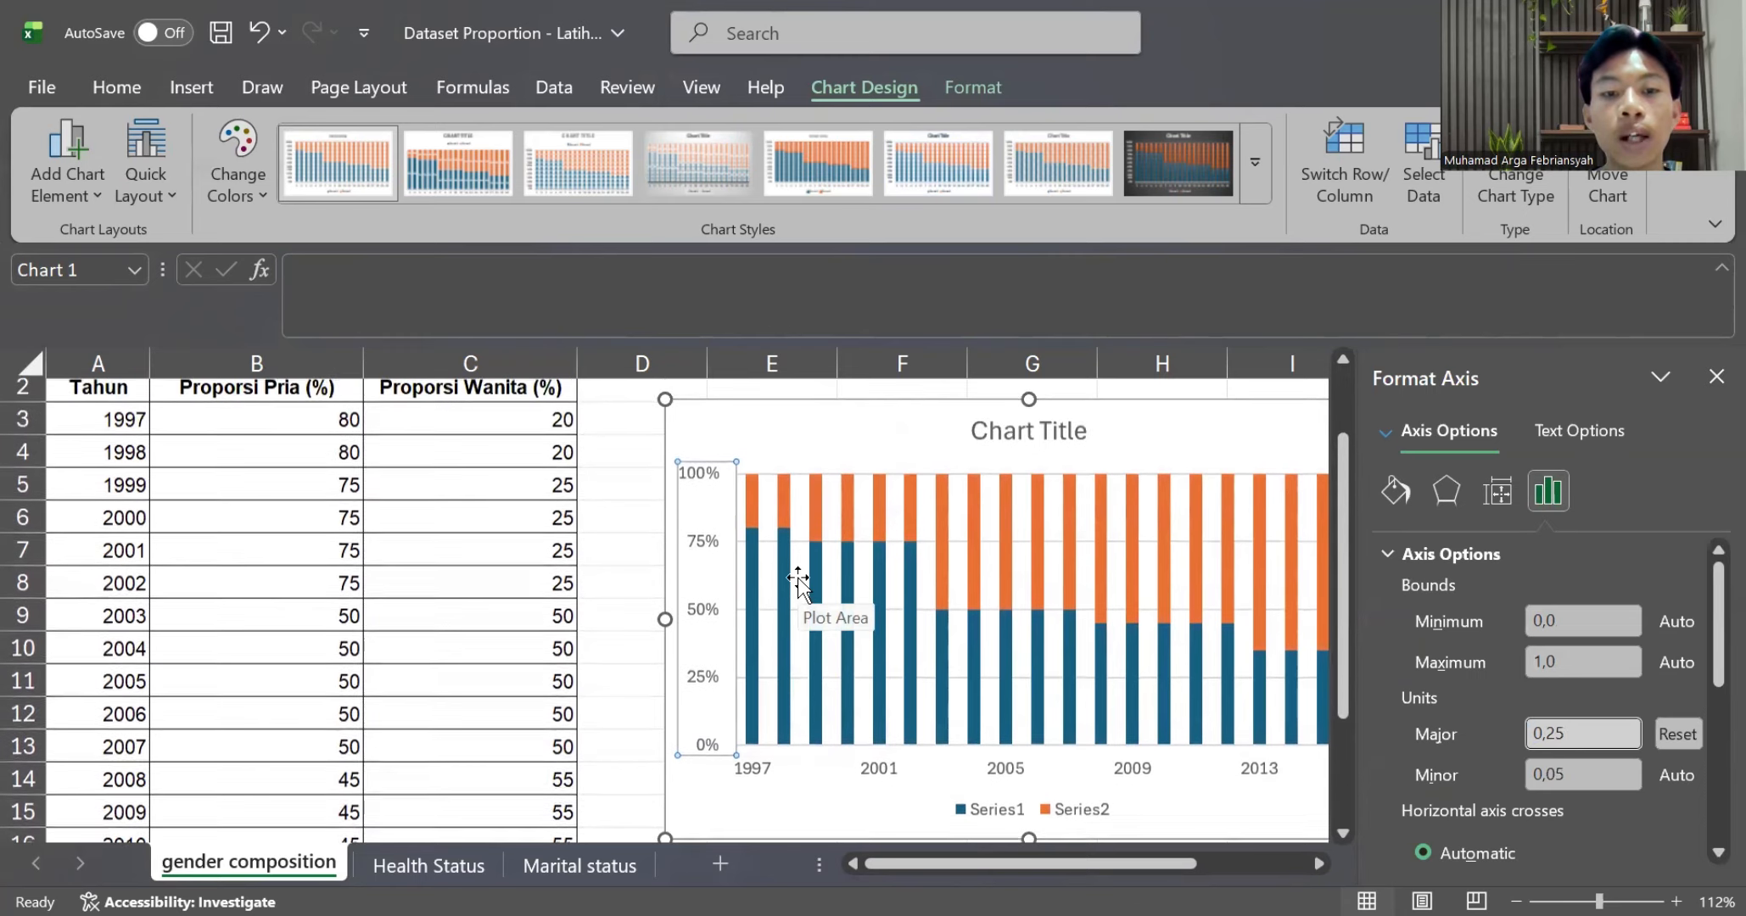
{"action": "scroll", "coordinate": [797, 581], "scroll_direction": "down", "scroll_amount": 1}
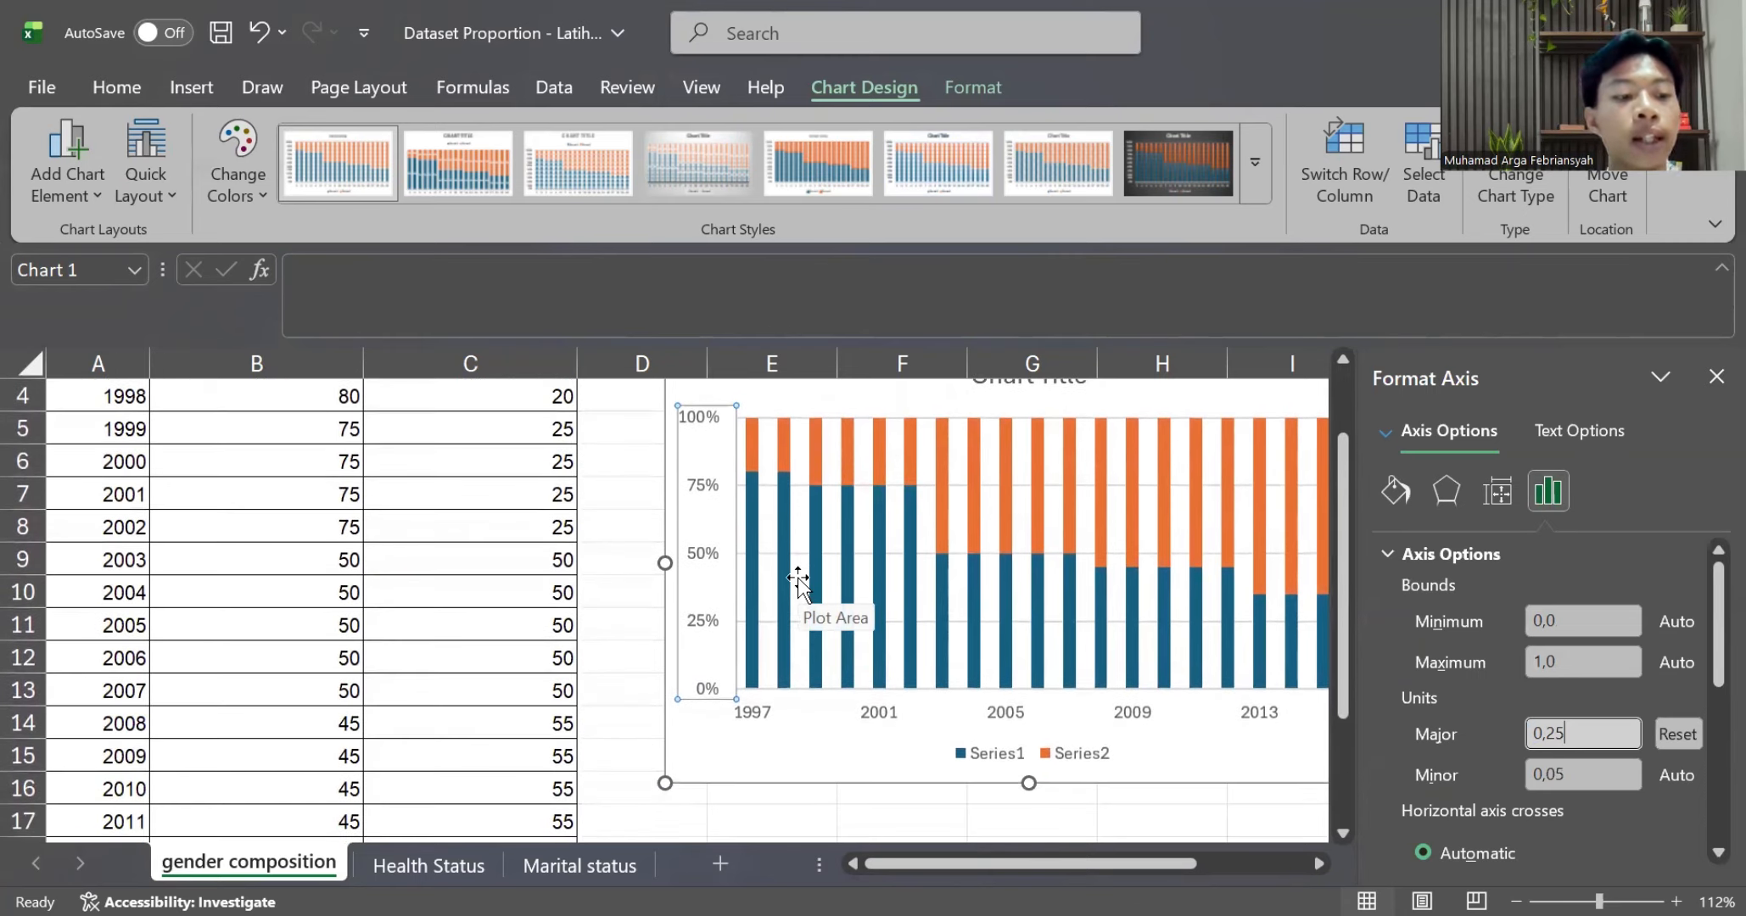
{"action": "scroll", "coordinate": [872, 659], "scroll_direction": "right", "scroll_amount": 3}
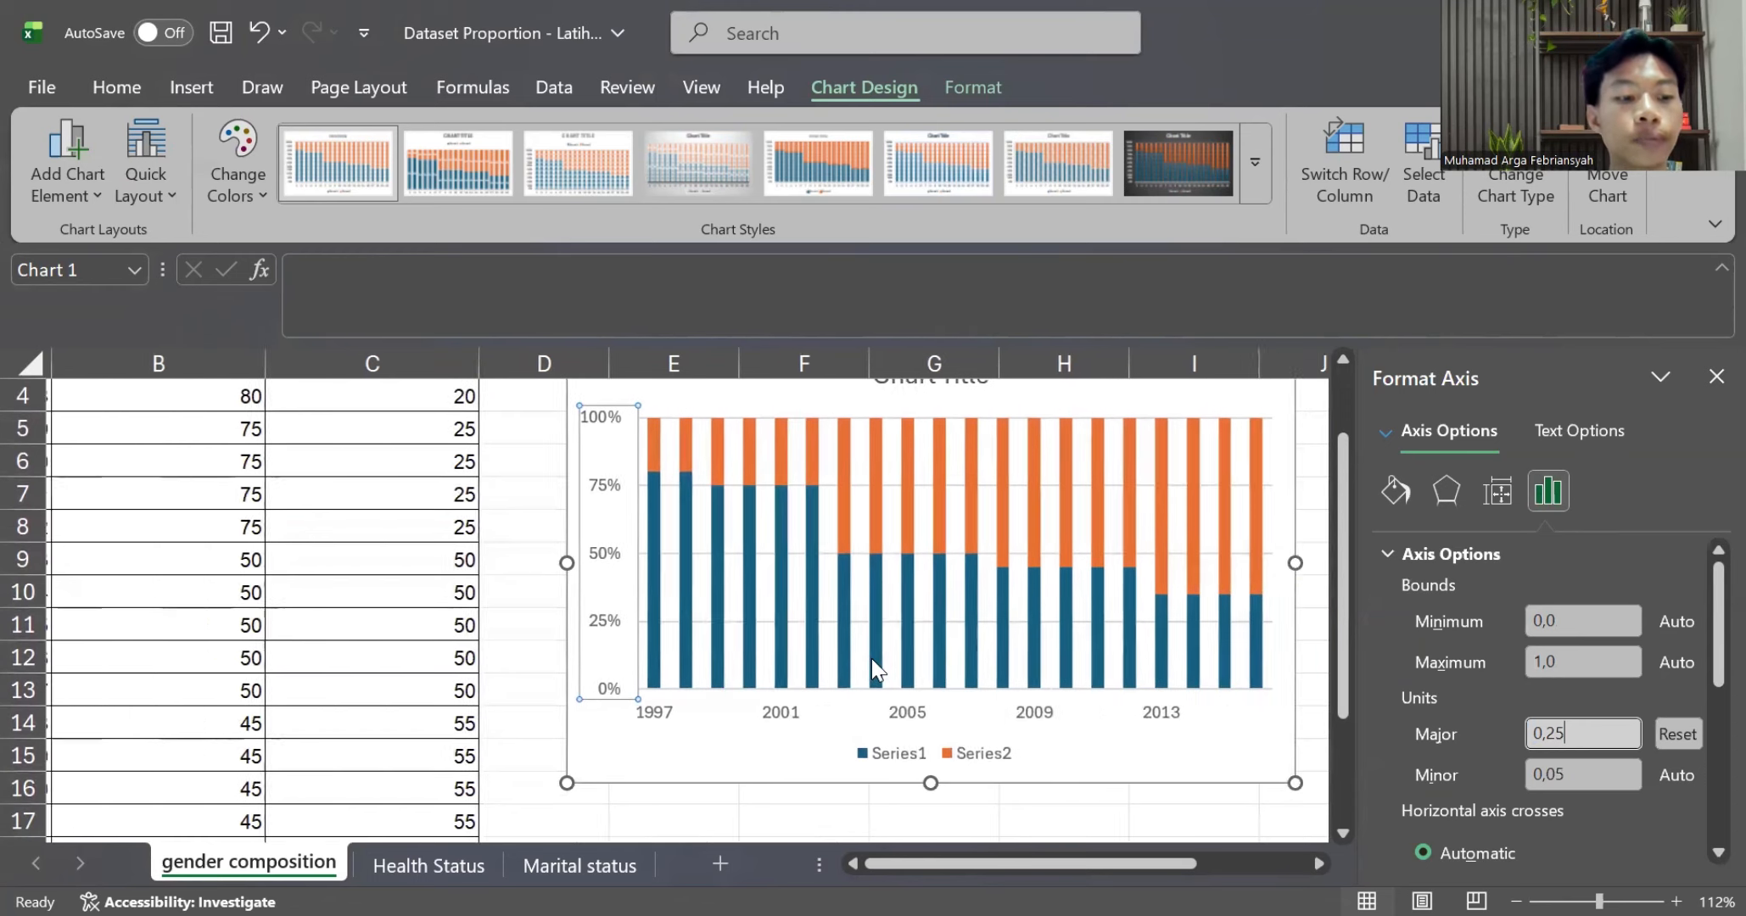
{"action": "scroll", "coordinate": [871, 659], "scroll_direction": "right", "scroll_amount": 1}
{"action": "left_click", "coordinate": [1129, 625]}
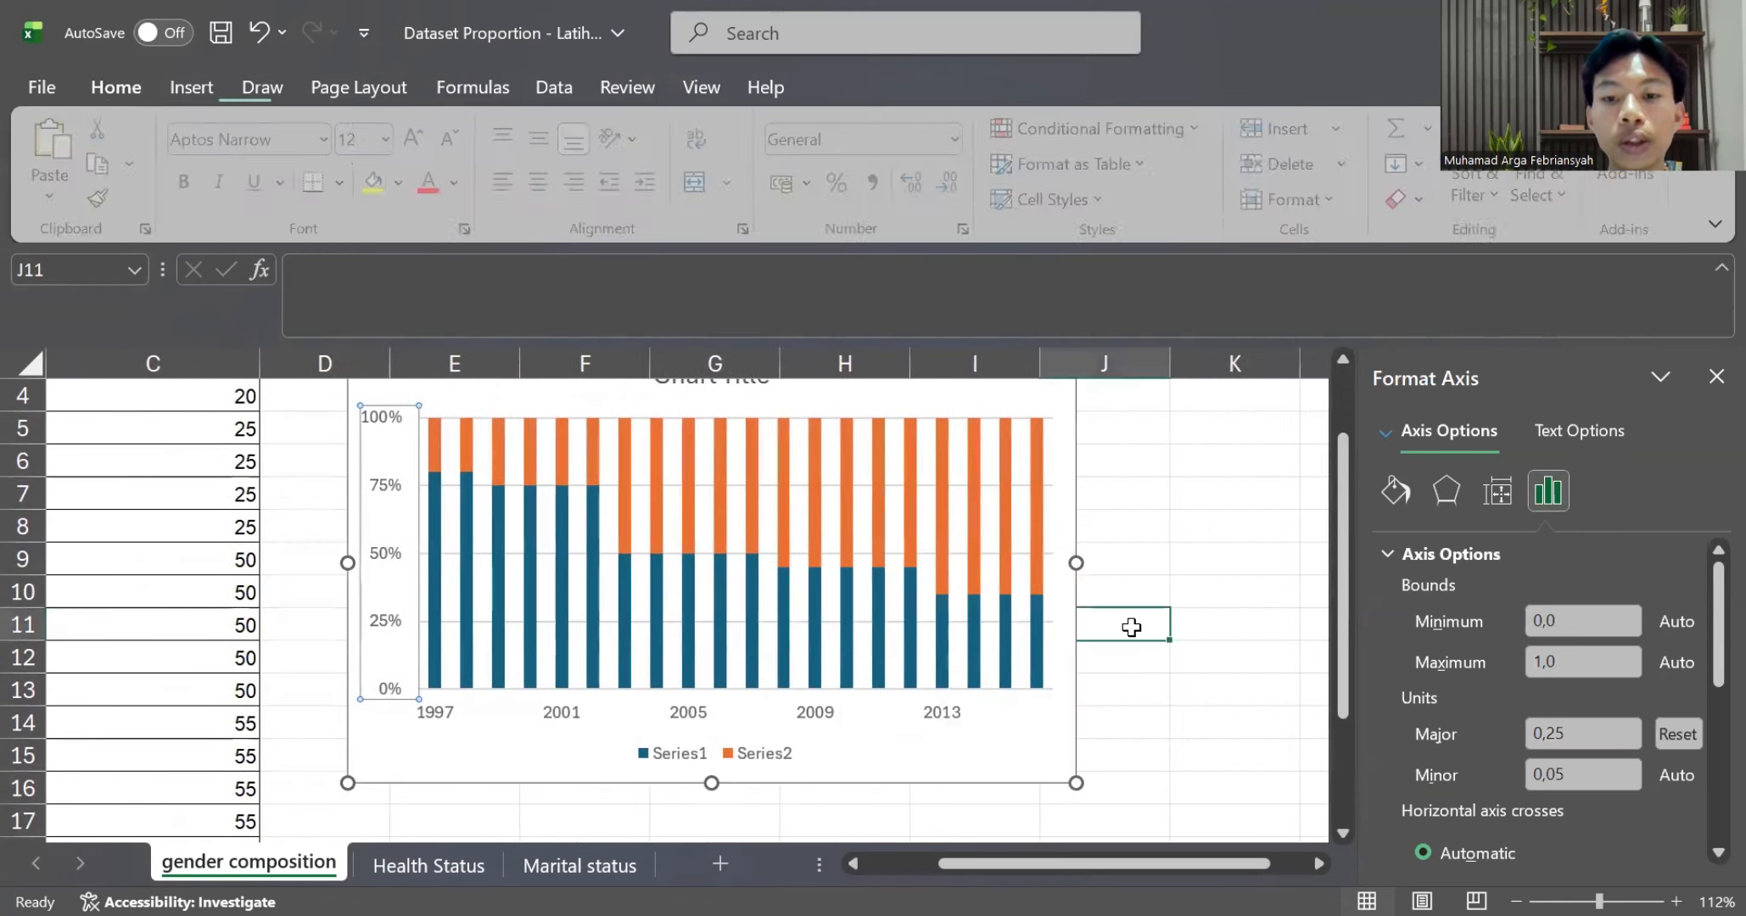
{"action": "left_click", "coordinate": [1710, 386]}
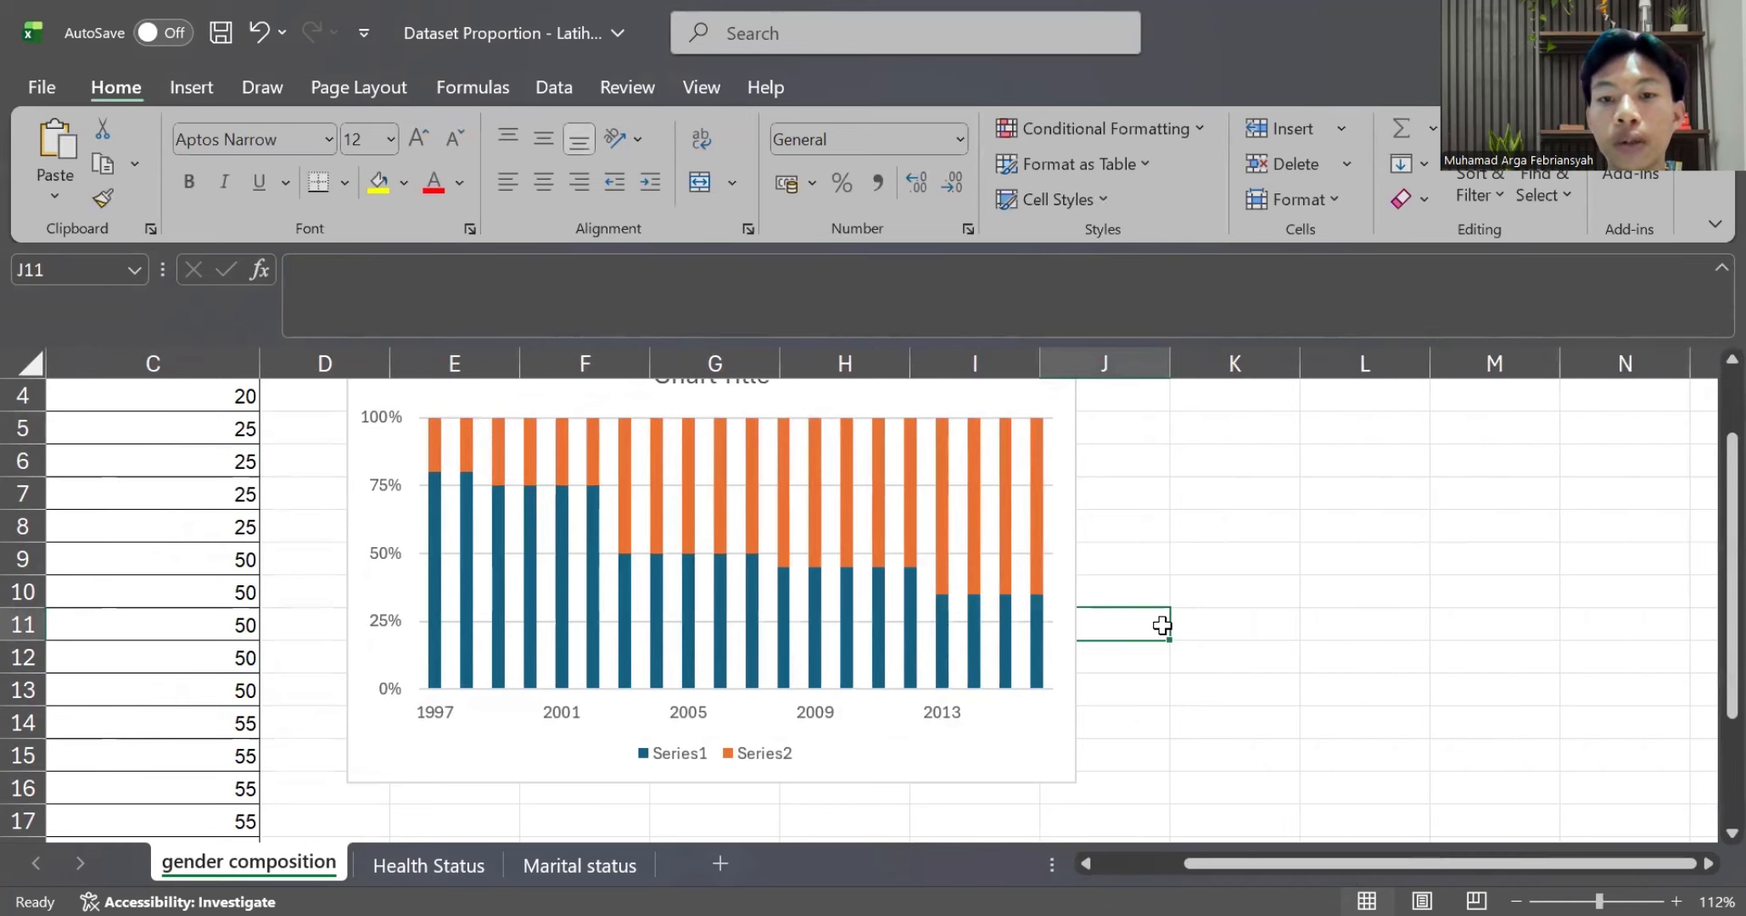
Set the gap width of the chart's columns to 0% through the orange Series 2 formatting options
{"action": "scroll", "coordinate": [1068, 651], "scroll_direction": "up", "scroll_amount": 1}
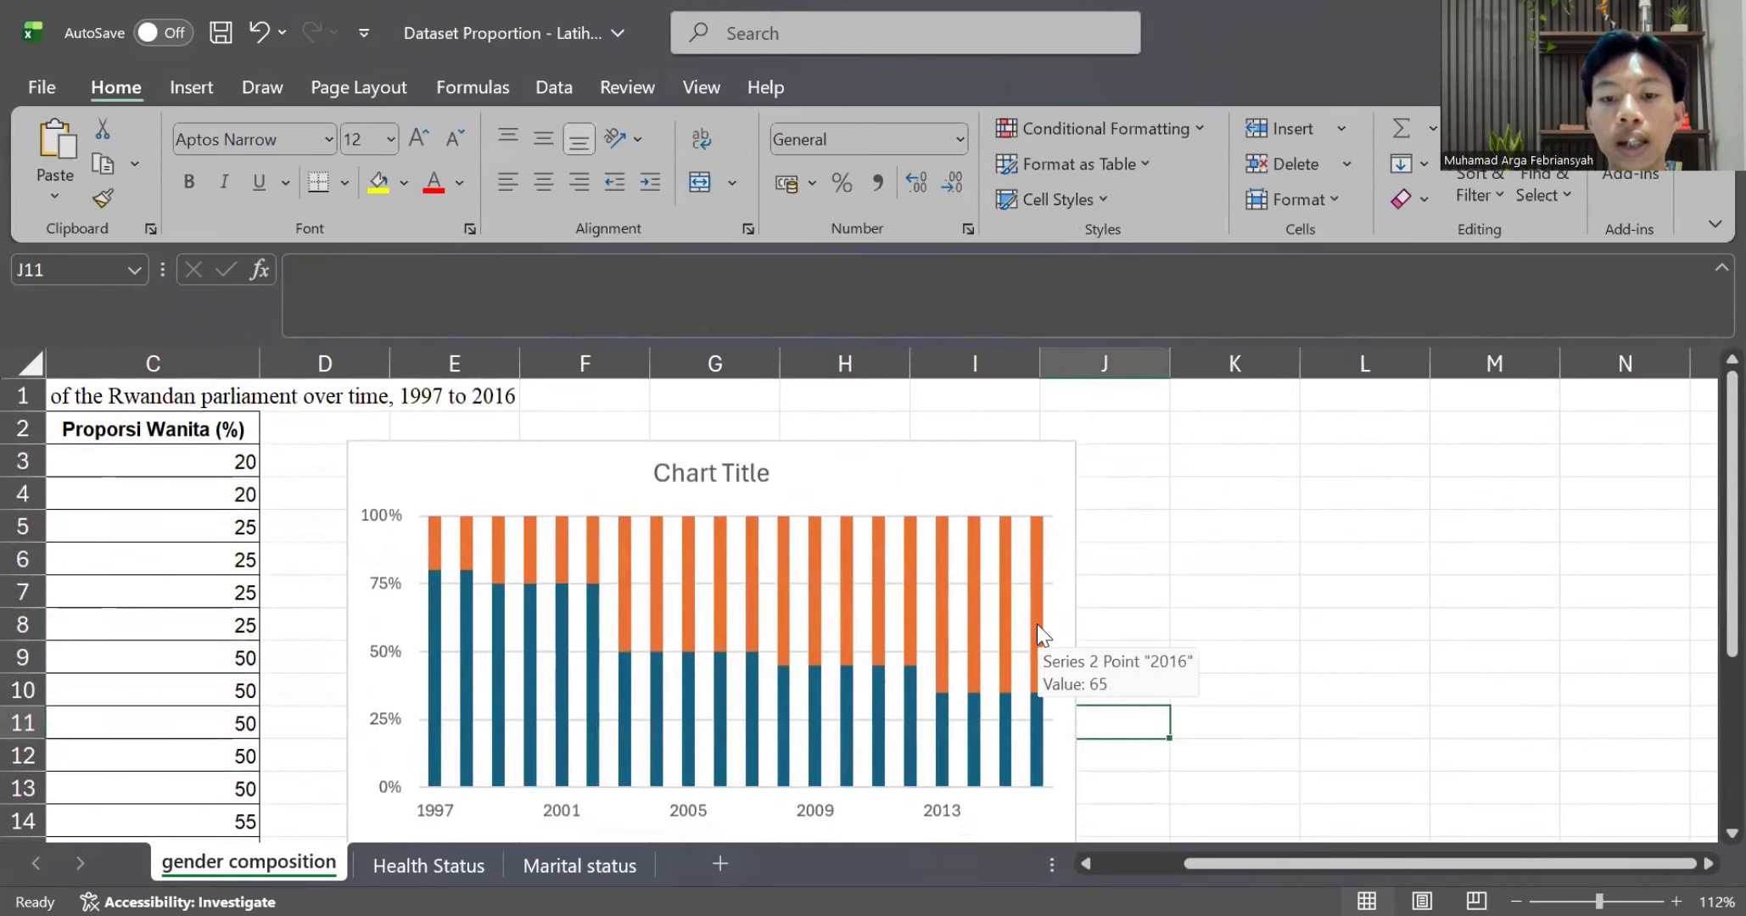
{"action": "left_click", "coordinate": [1037, 624]}
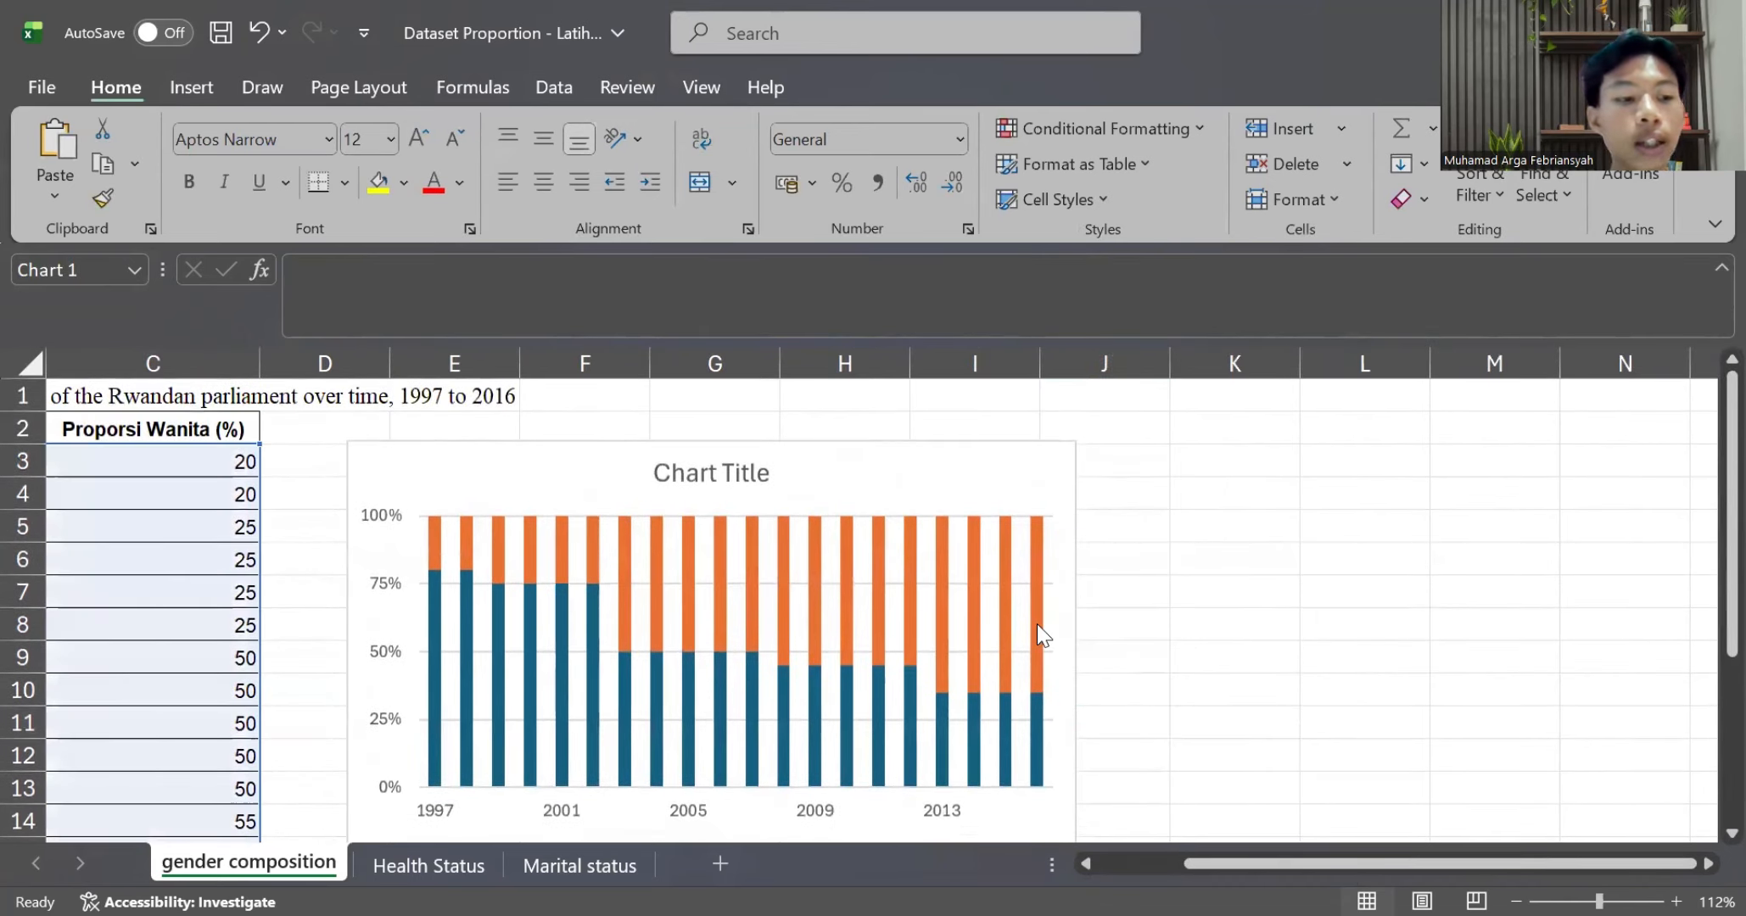
{"action": "left_click", "coordinate": [1037, 624]}
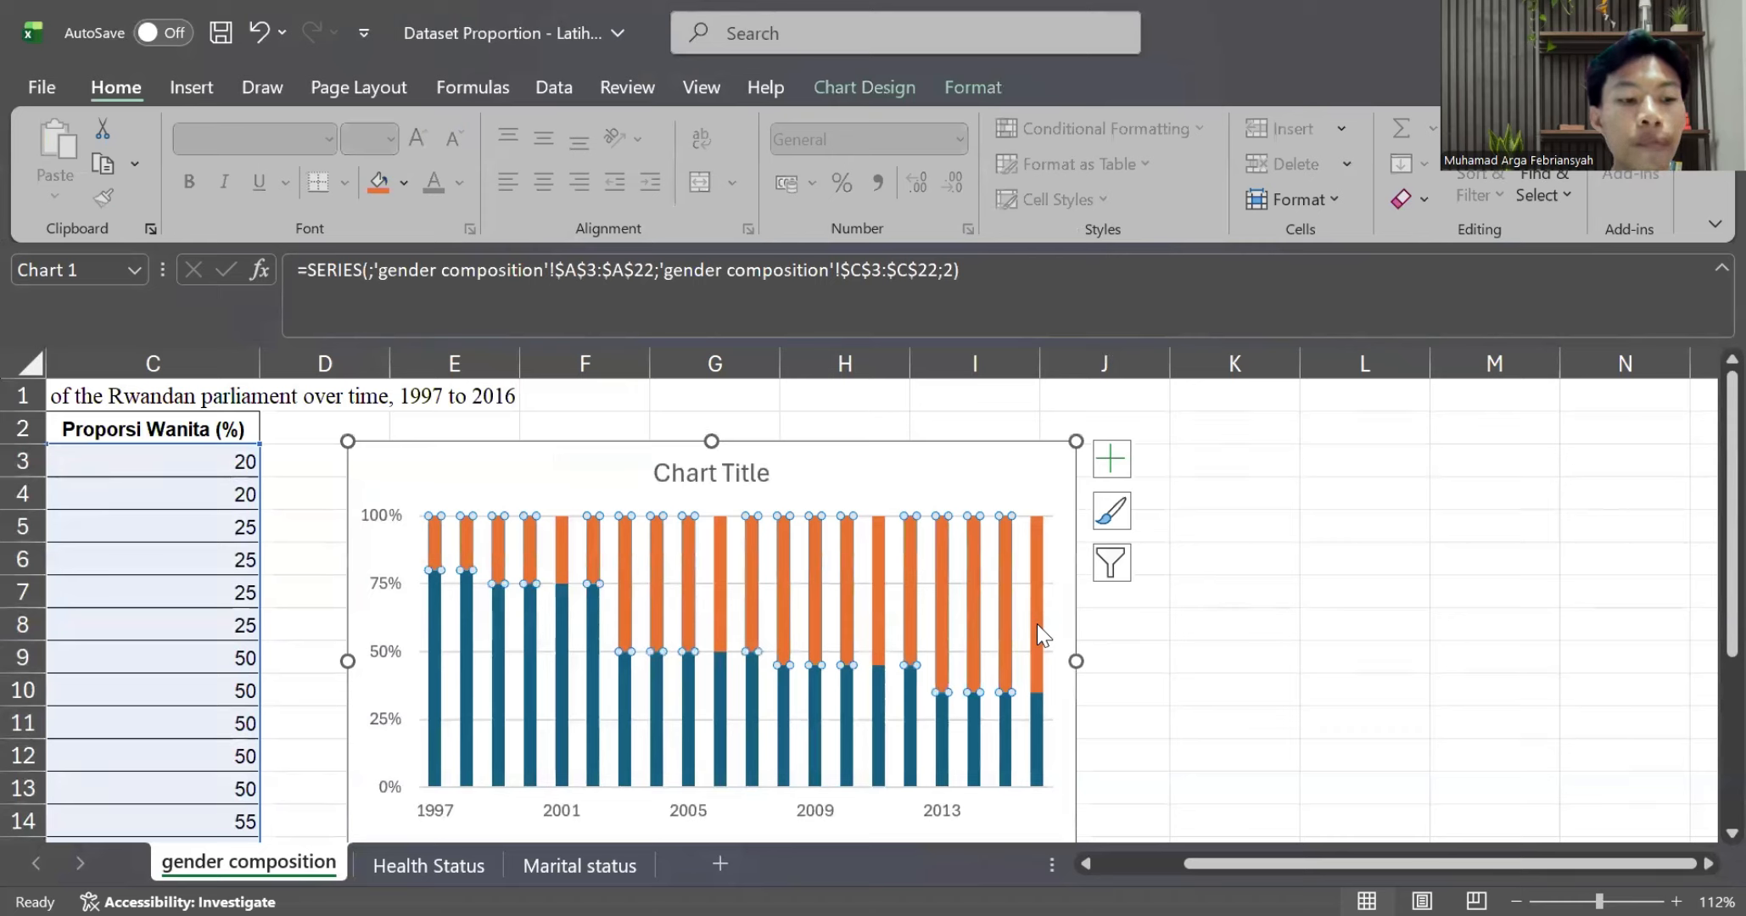
{"action": "right_click", "coordinate": [1037, 624]}
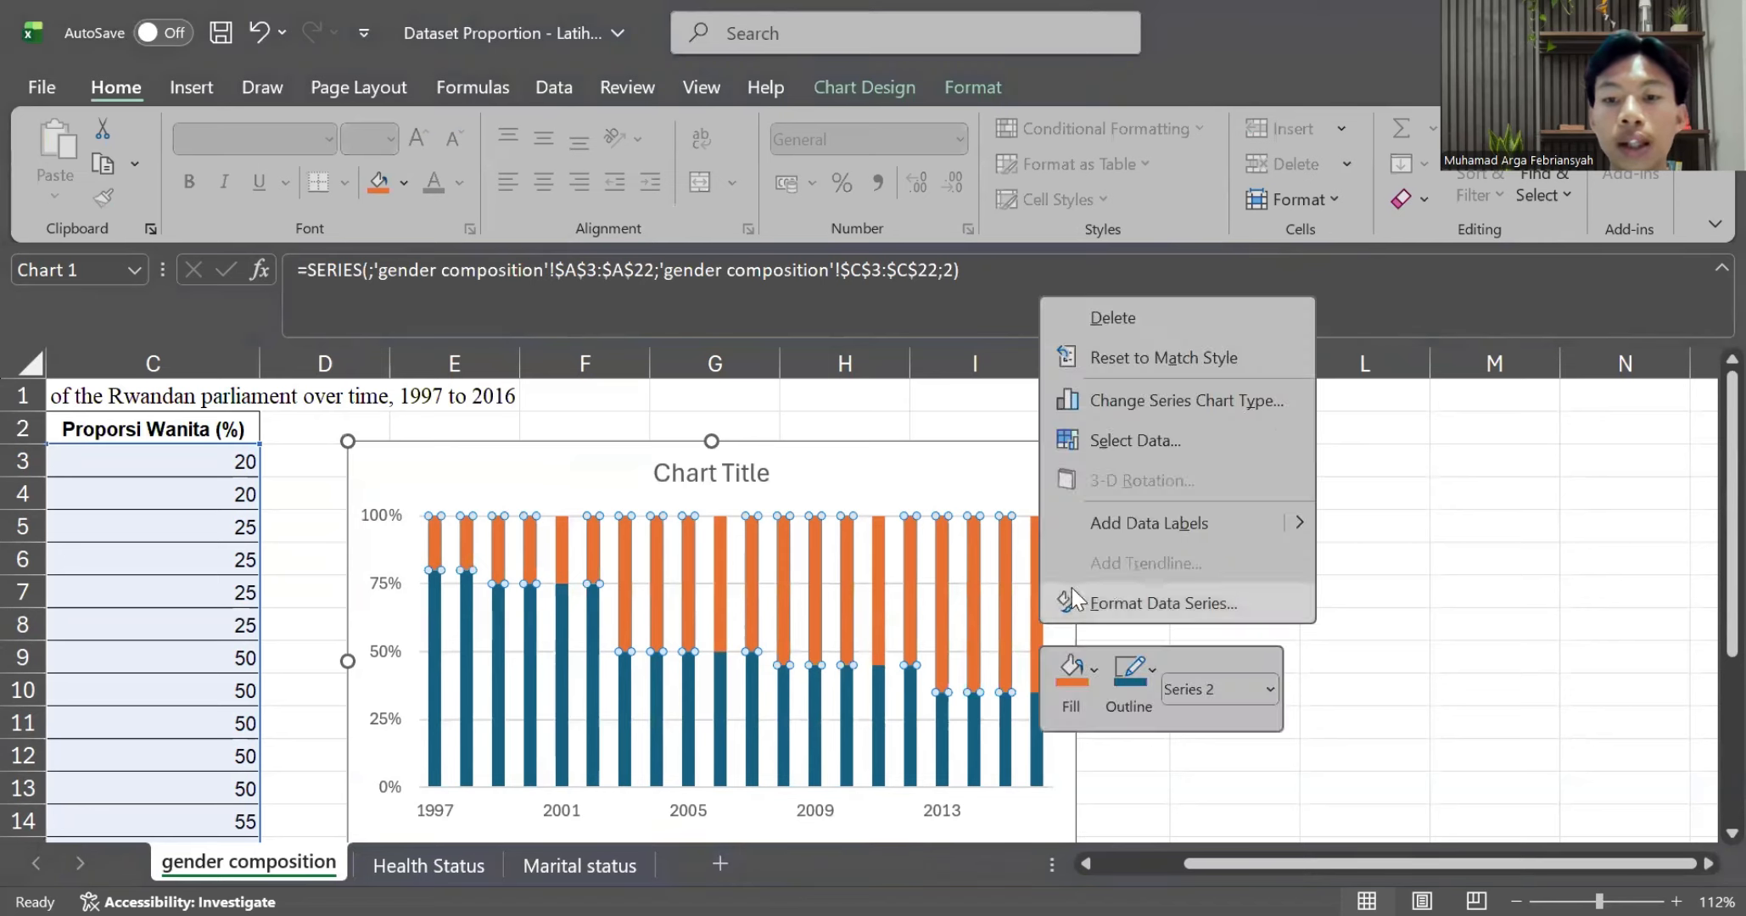
{"action": "left_click", "coordinate": [1125, 600]}
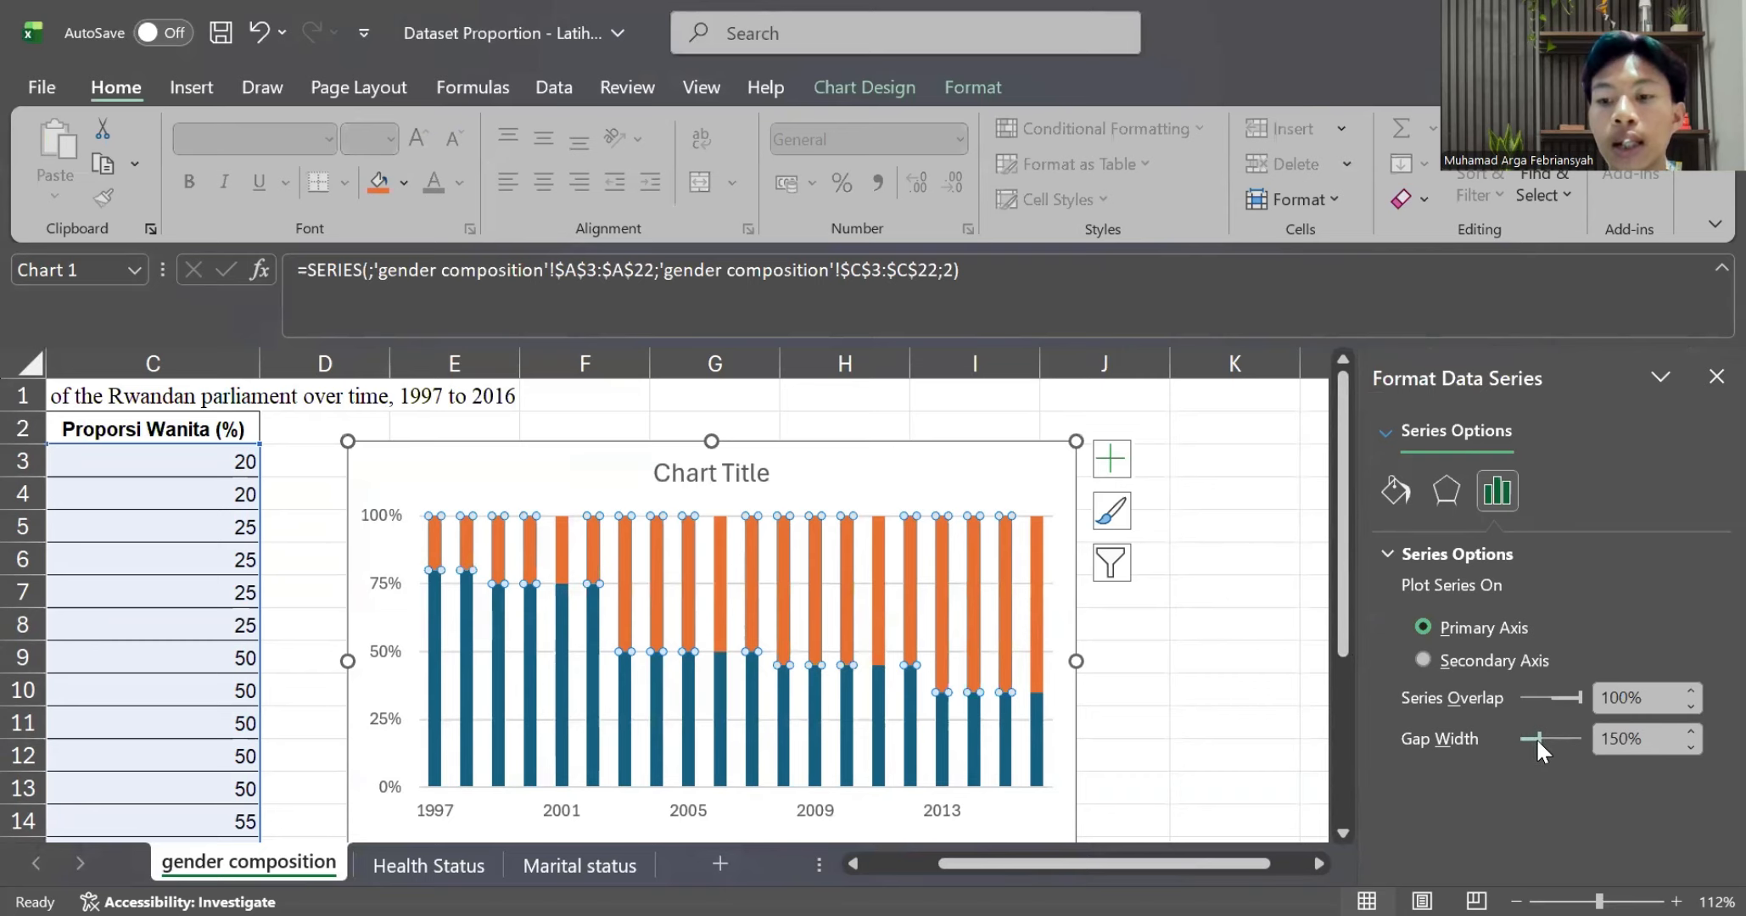
{"action": "left_click_drag", "start_coordinate": [1540, 738], "coordinate": [1487, 750]}
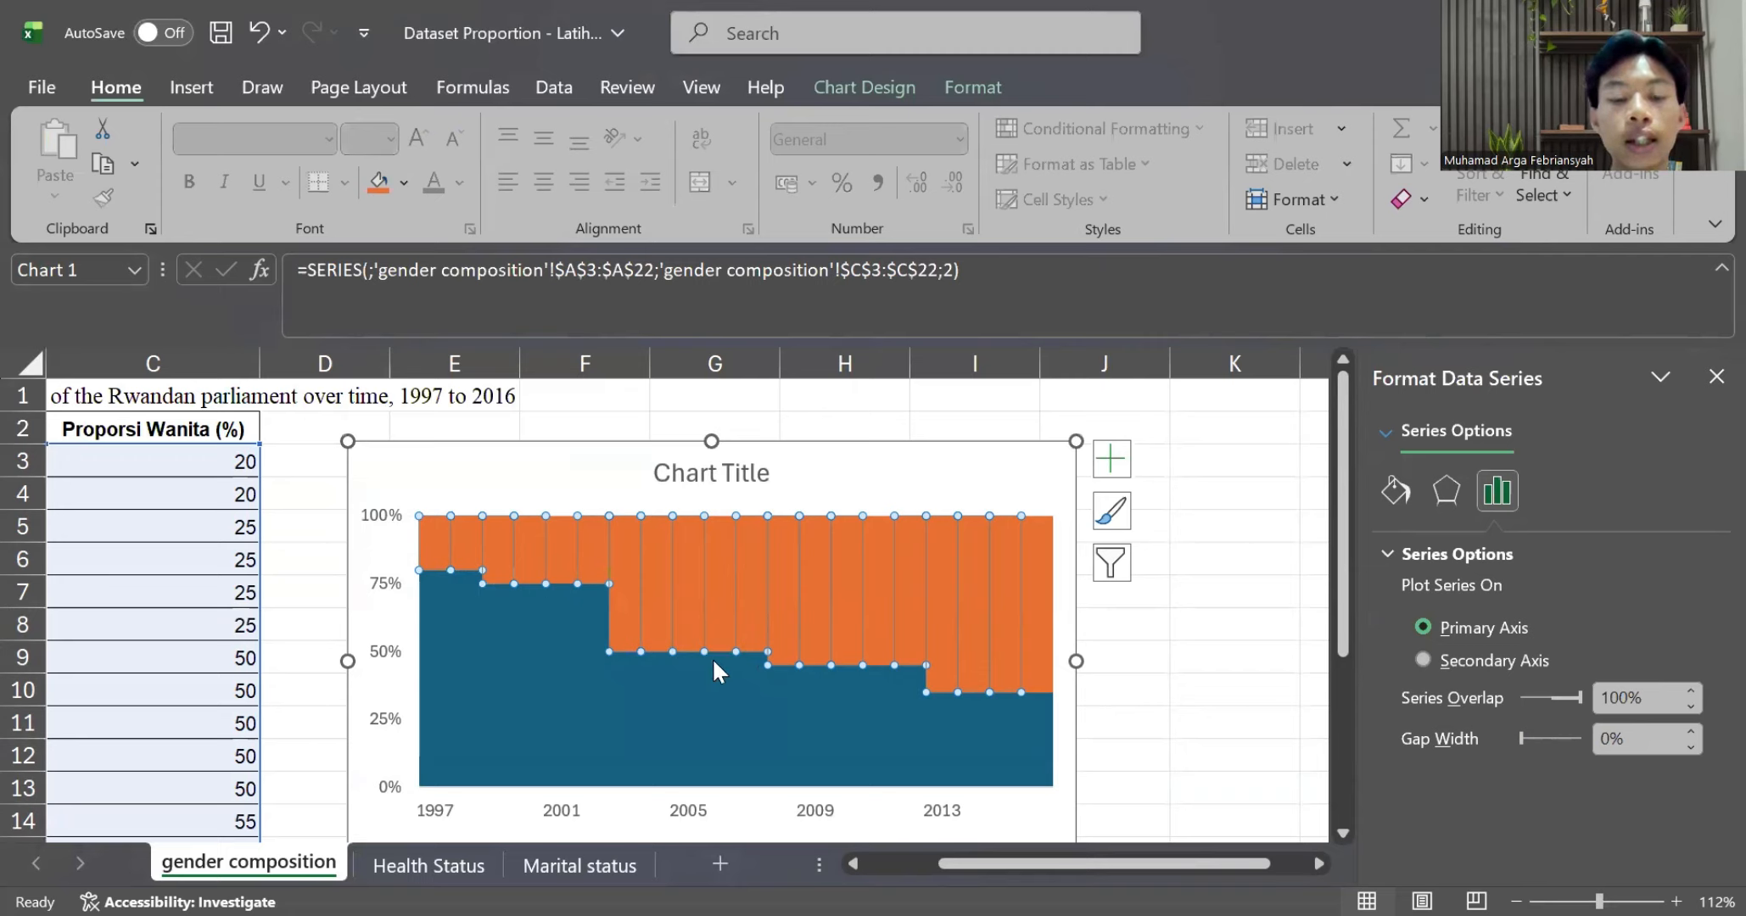
Give the orange Series 2 columns a solid white border line
{"action": "mouse_move", "coordinate": [710, 666]}
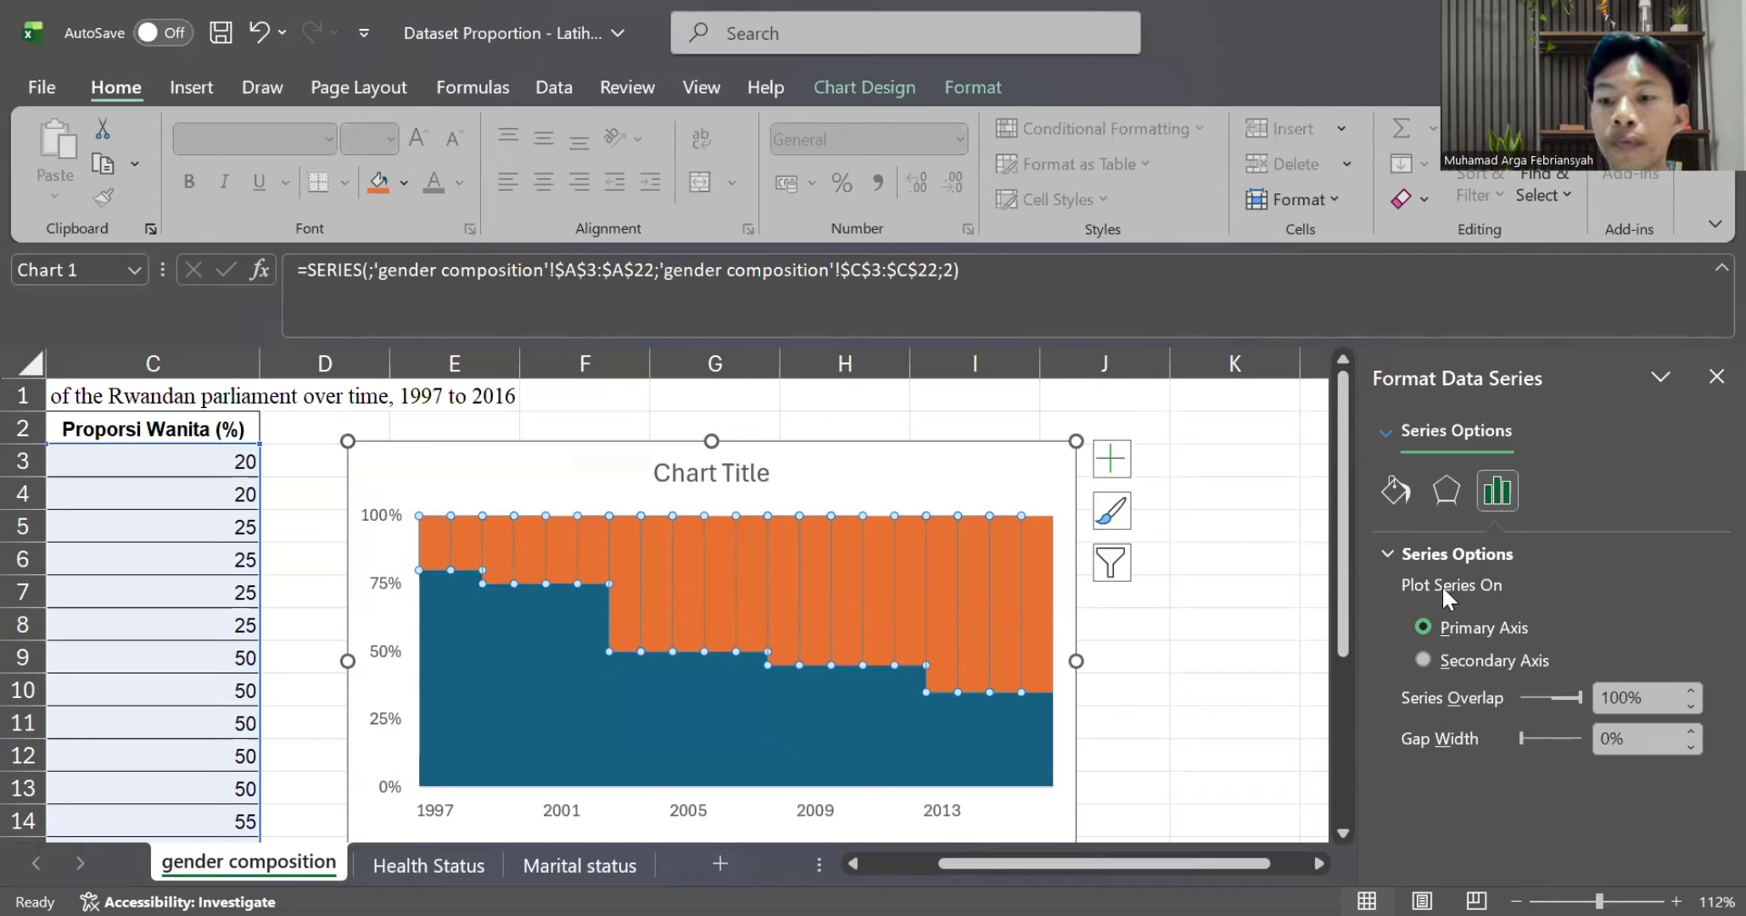
{"action": "left_click", "coordinate": [1396, 492]}
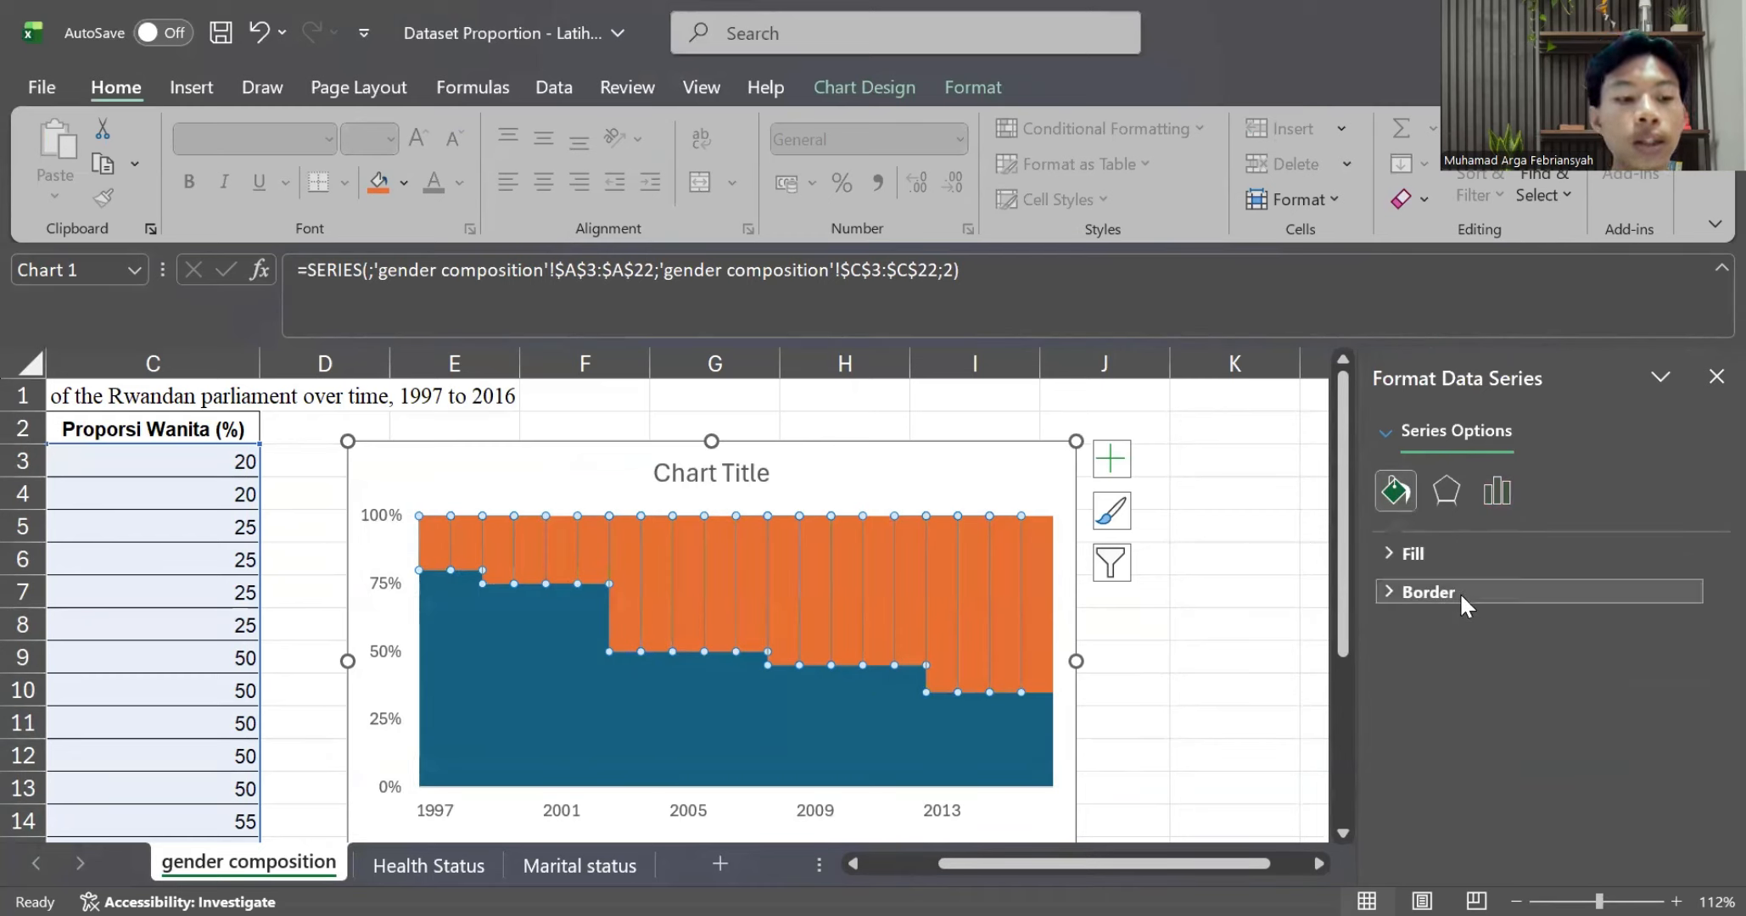
{"action": "left_click", "coordinate": [1460, 592]}
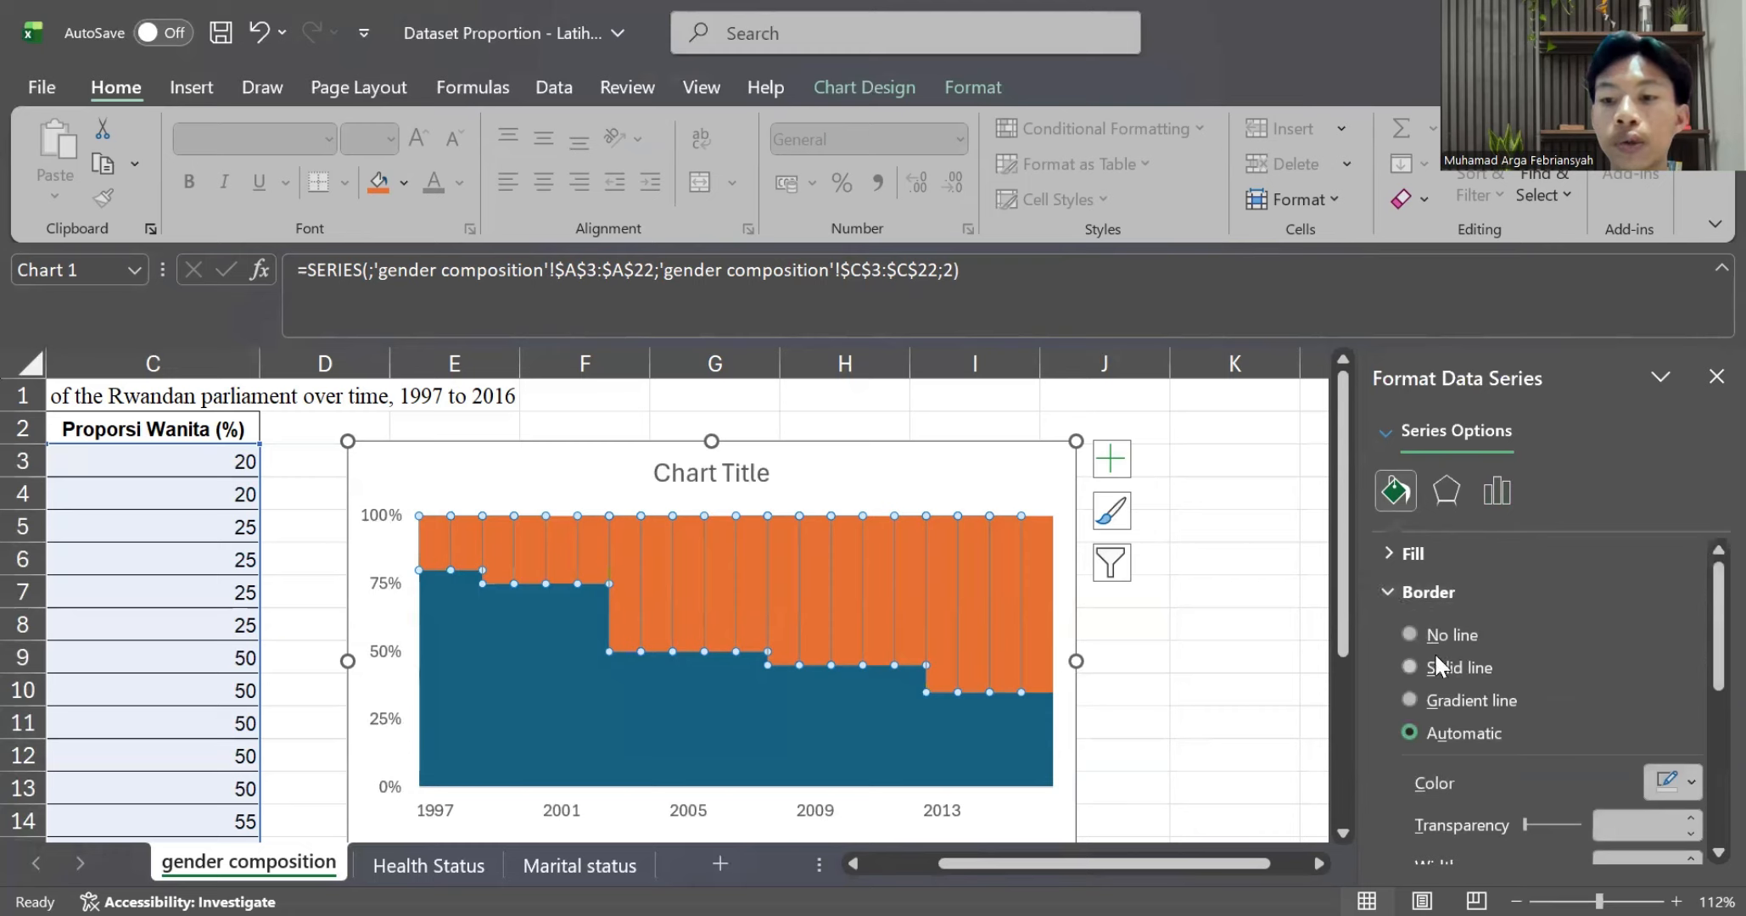
{"action": "left_click", "coordinate": [1405, 662]}
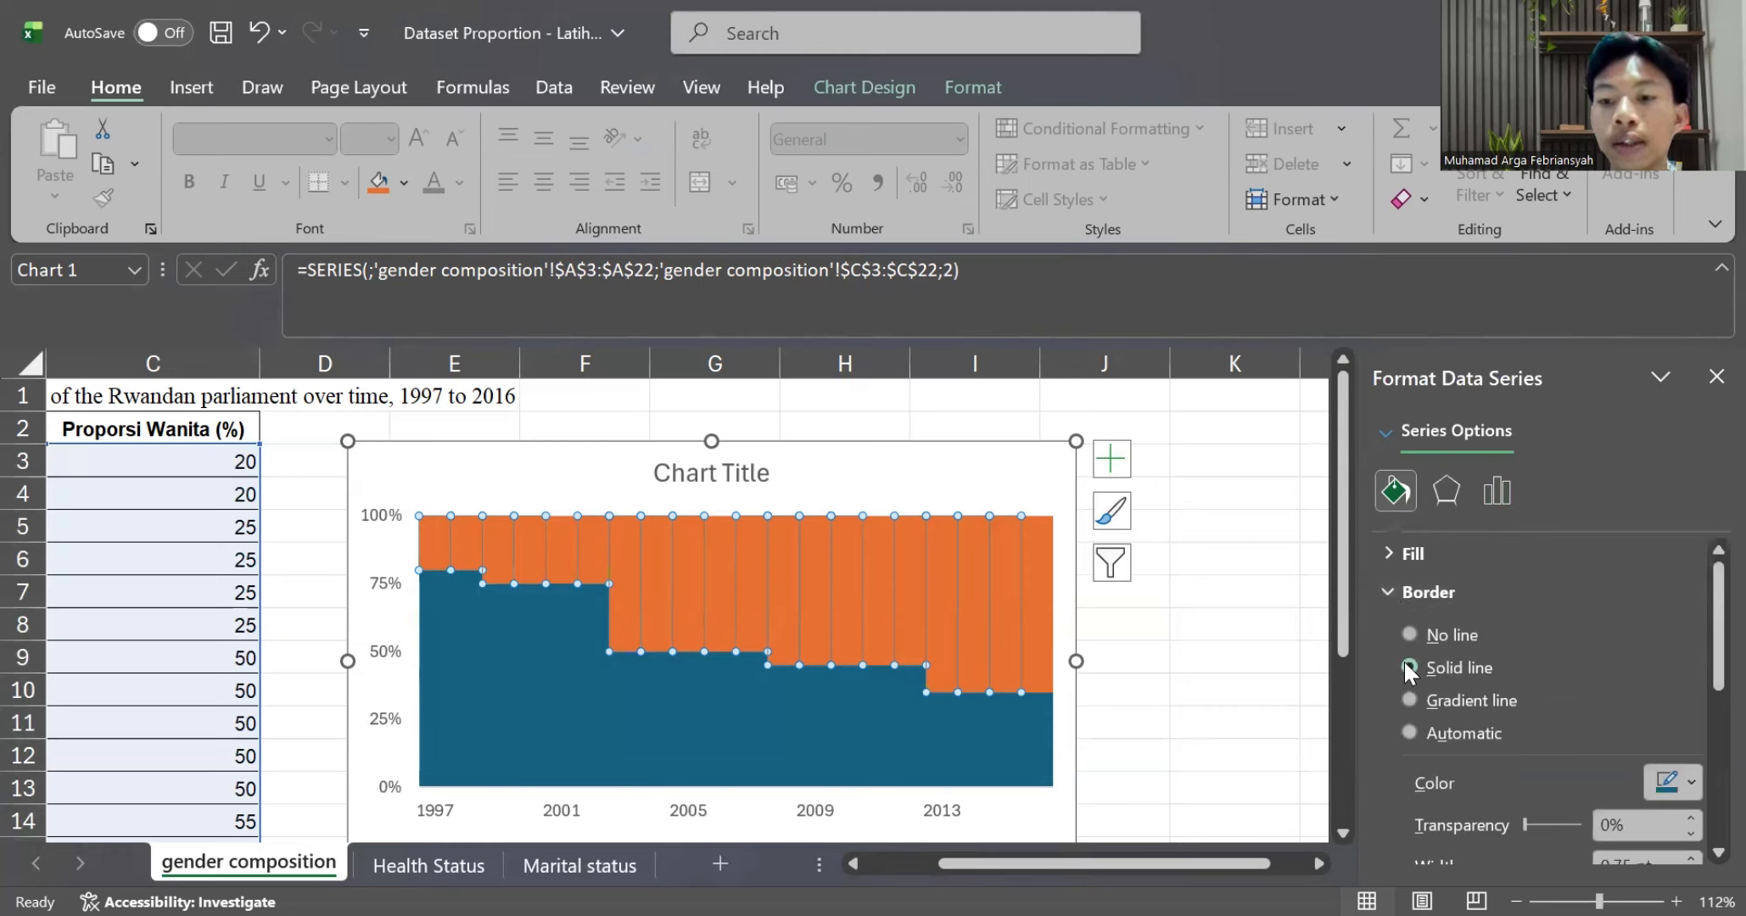
{"action": "left_click", "coordinate": [1676, 782]}
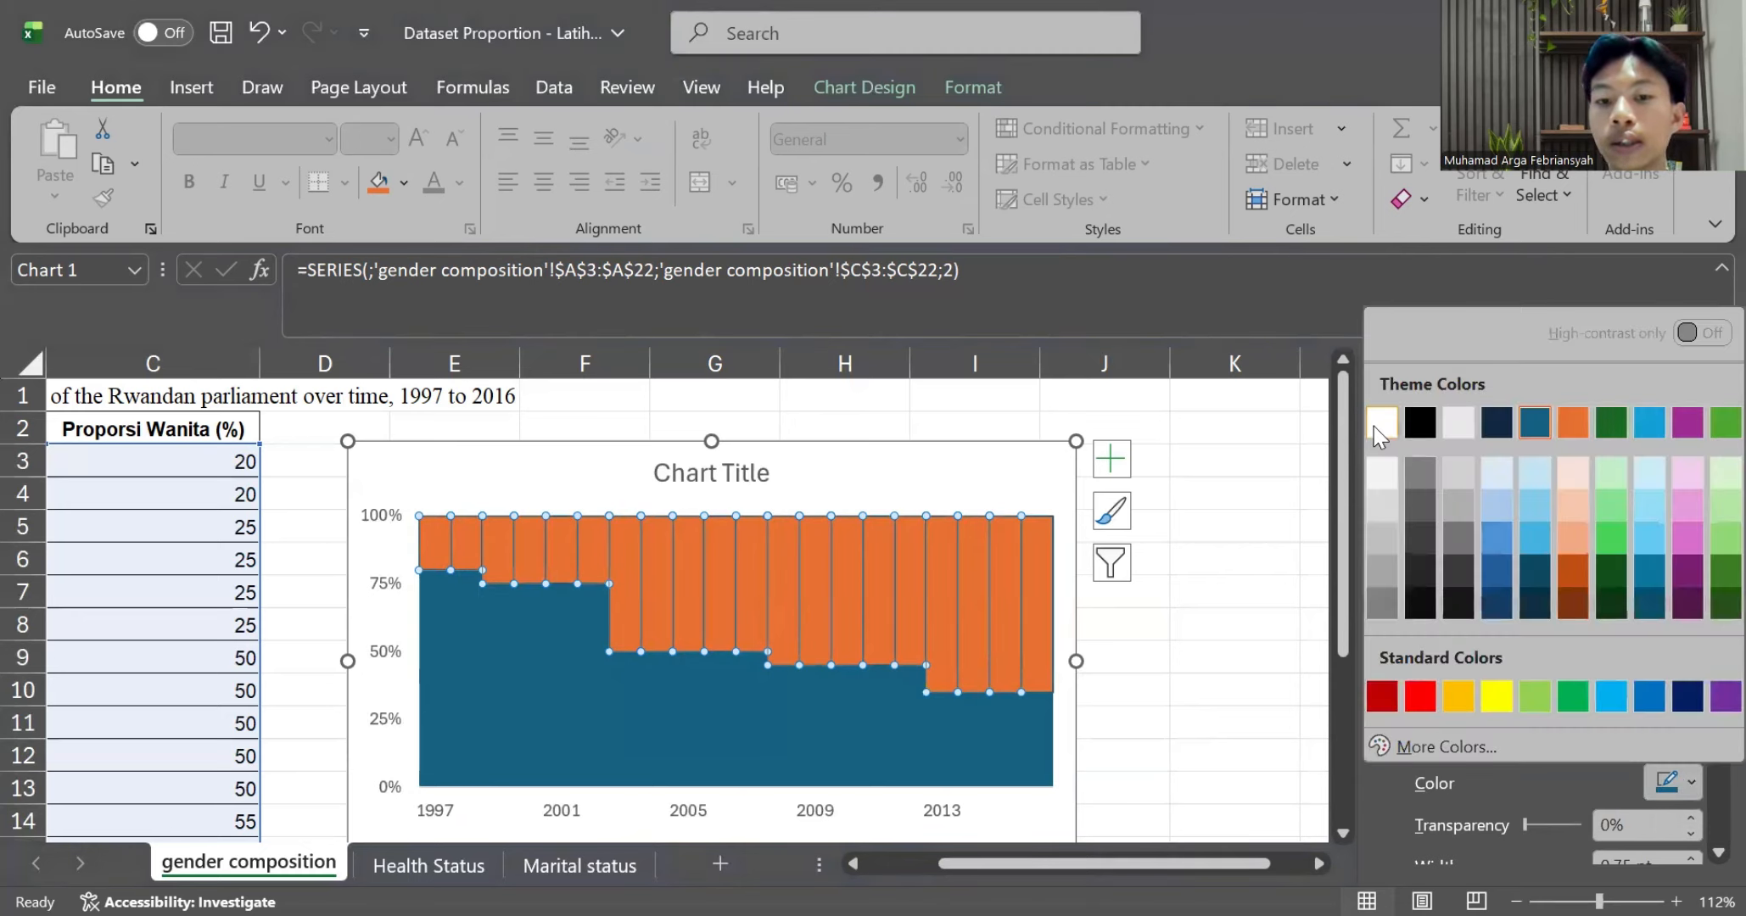
{"action": "left_click", "coordinate": [1374, 426]}
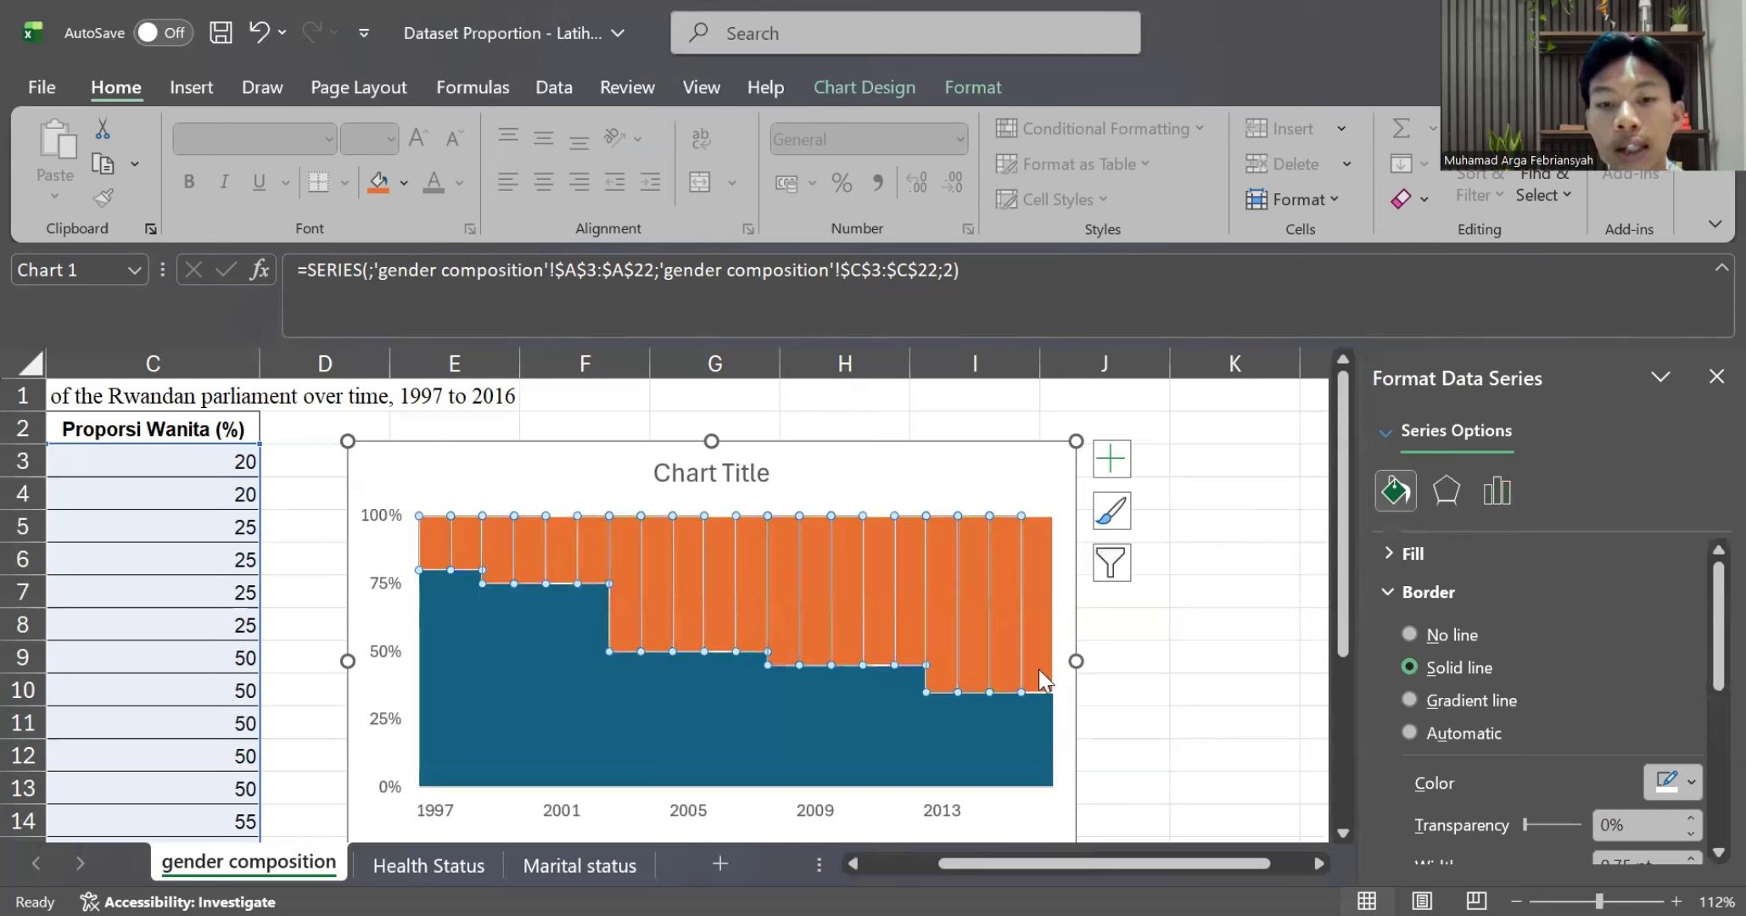
Give the blue Series 1 columns a solid line border and deselect the chart
{"action": "mouse_move", "coordinate": [885, 728]}
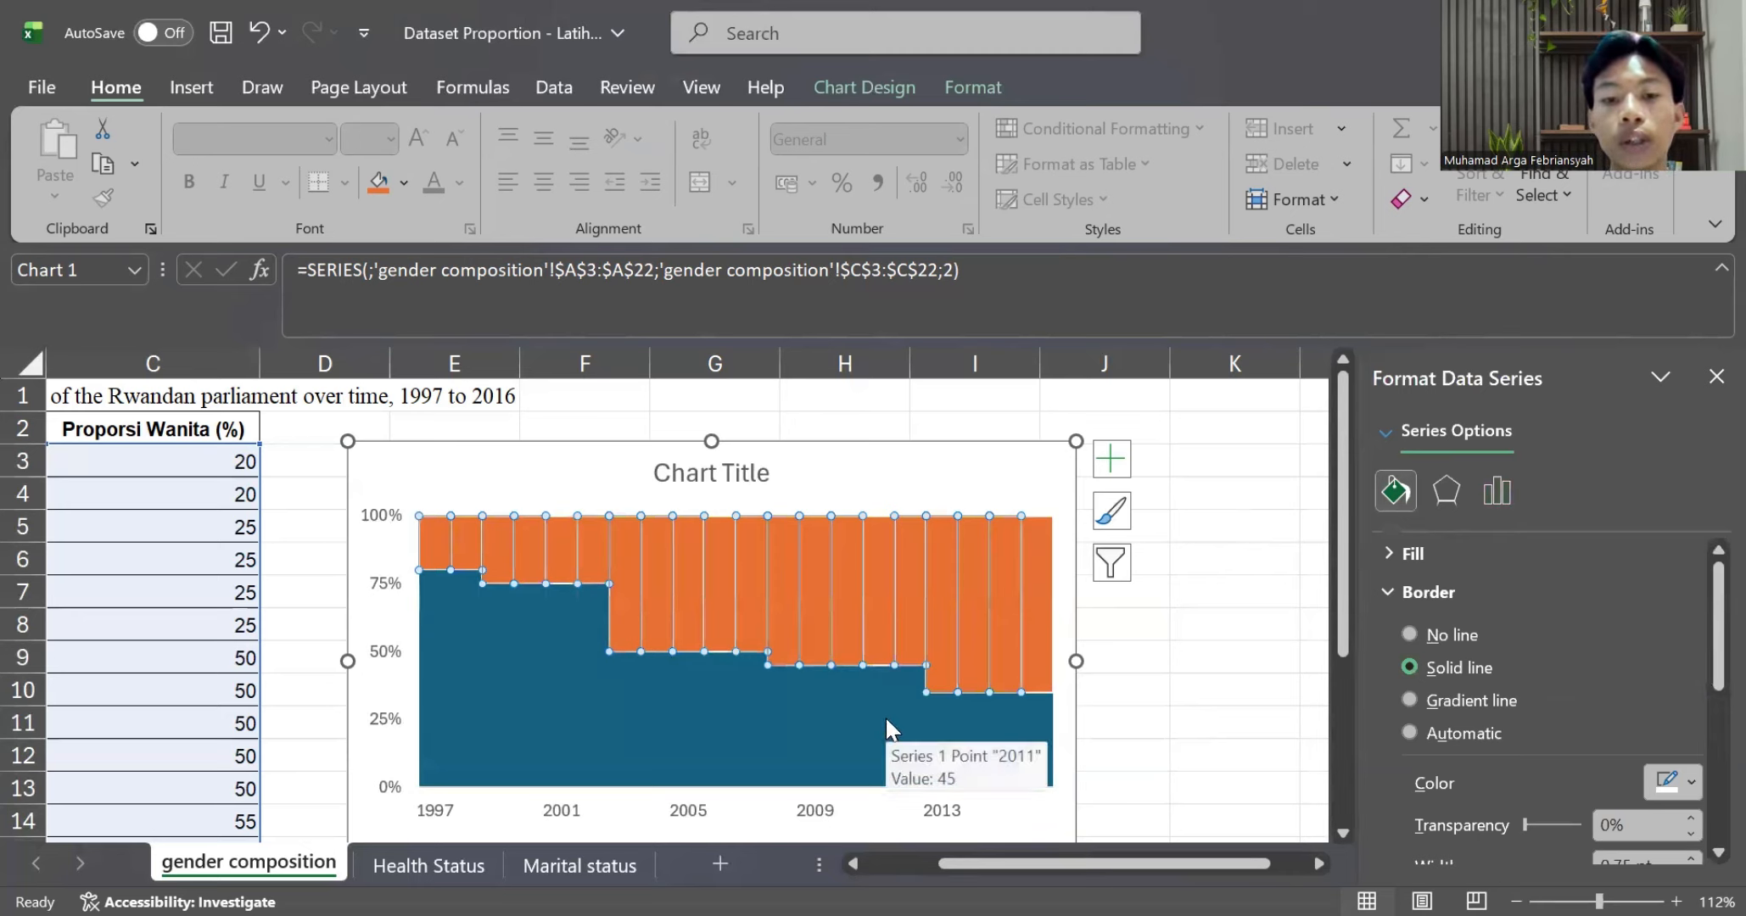
{"action": "left_click", "coordinate": [887, 722]}
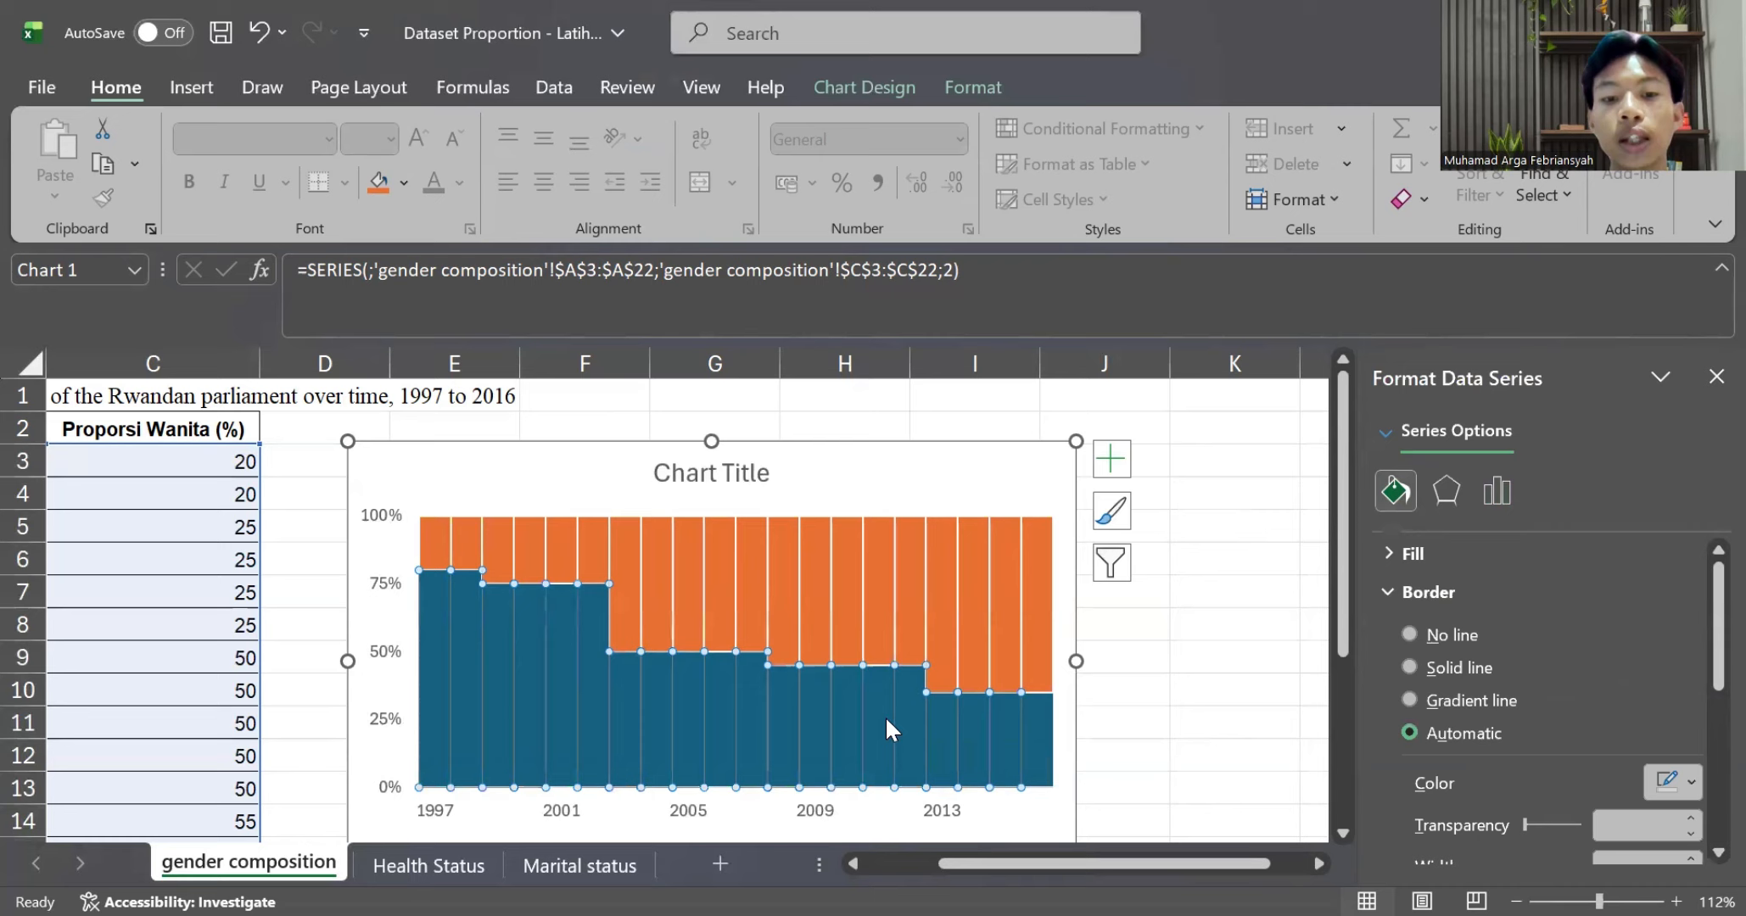
{"action": "left_click", "coordinate": [1409, 667]}
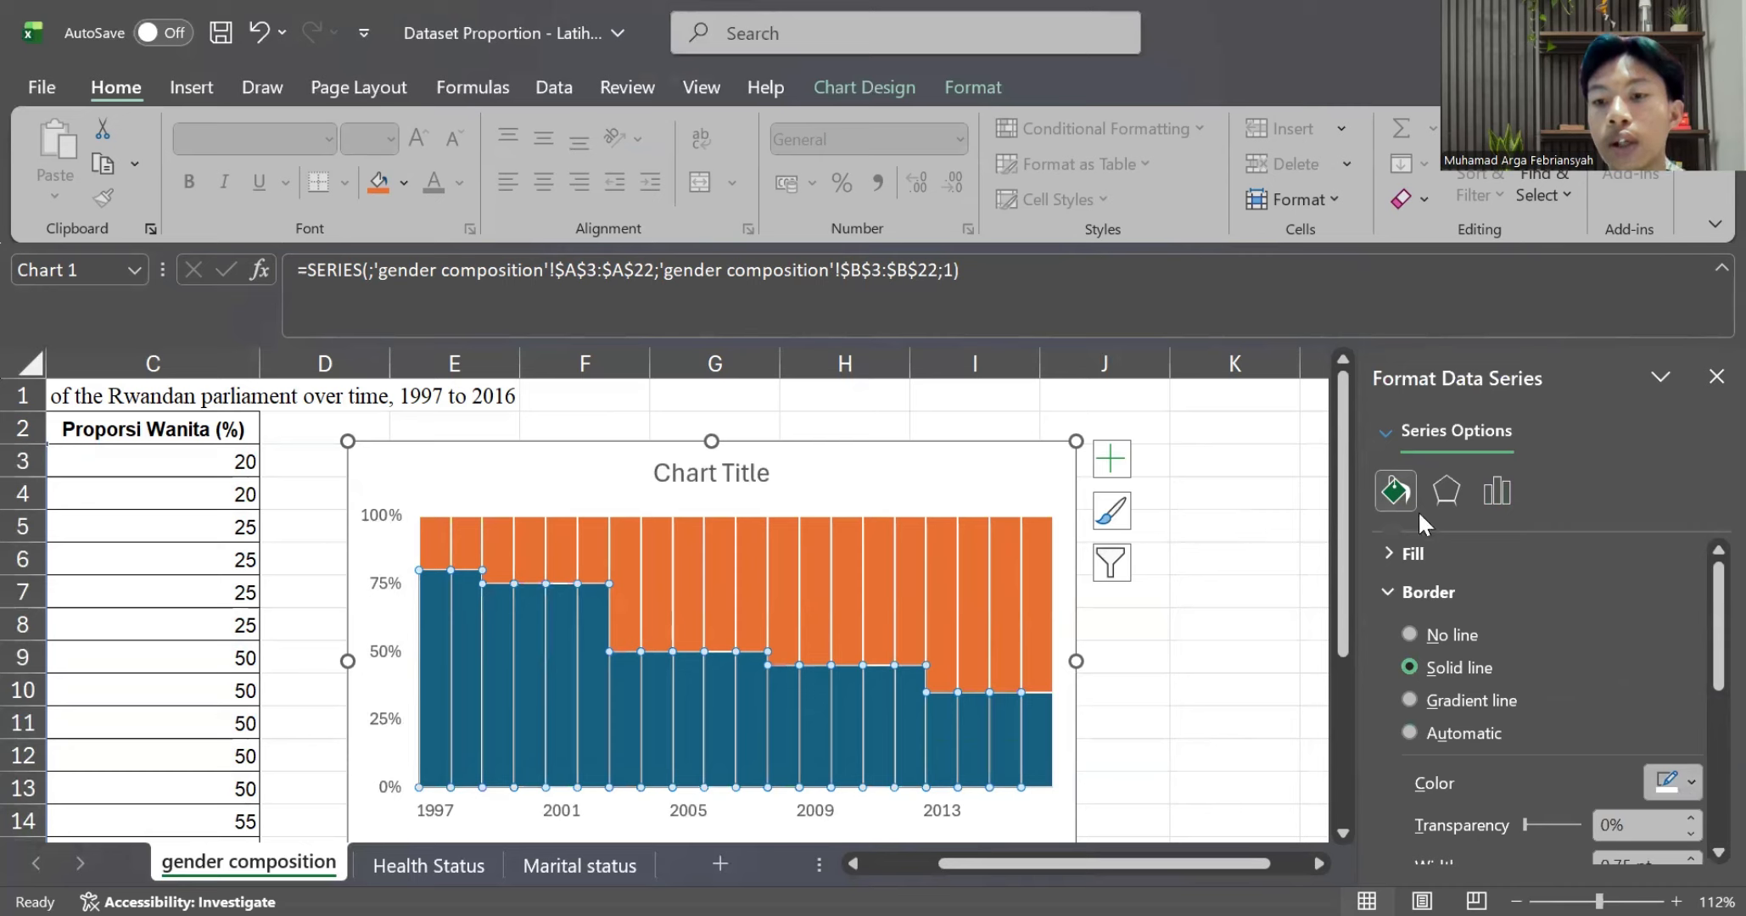
{"action": "left_click", "coordinate": [1378, 422]}
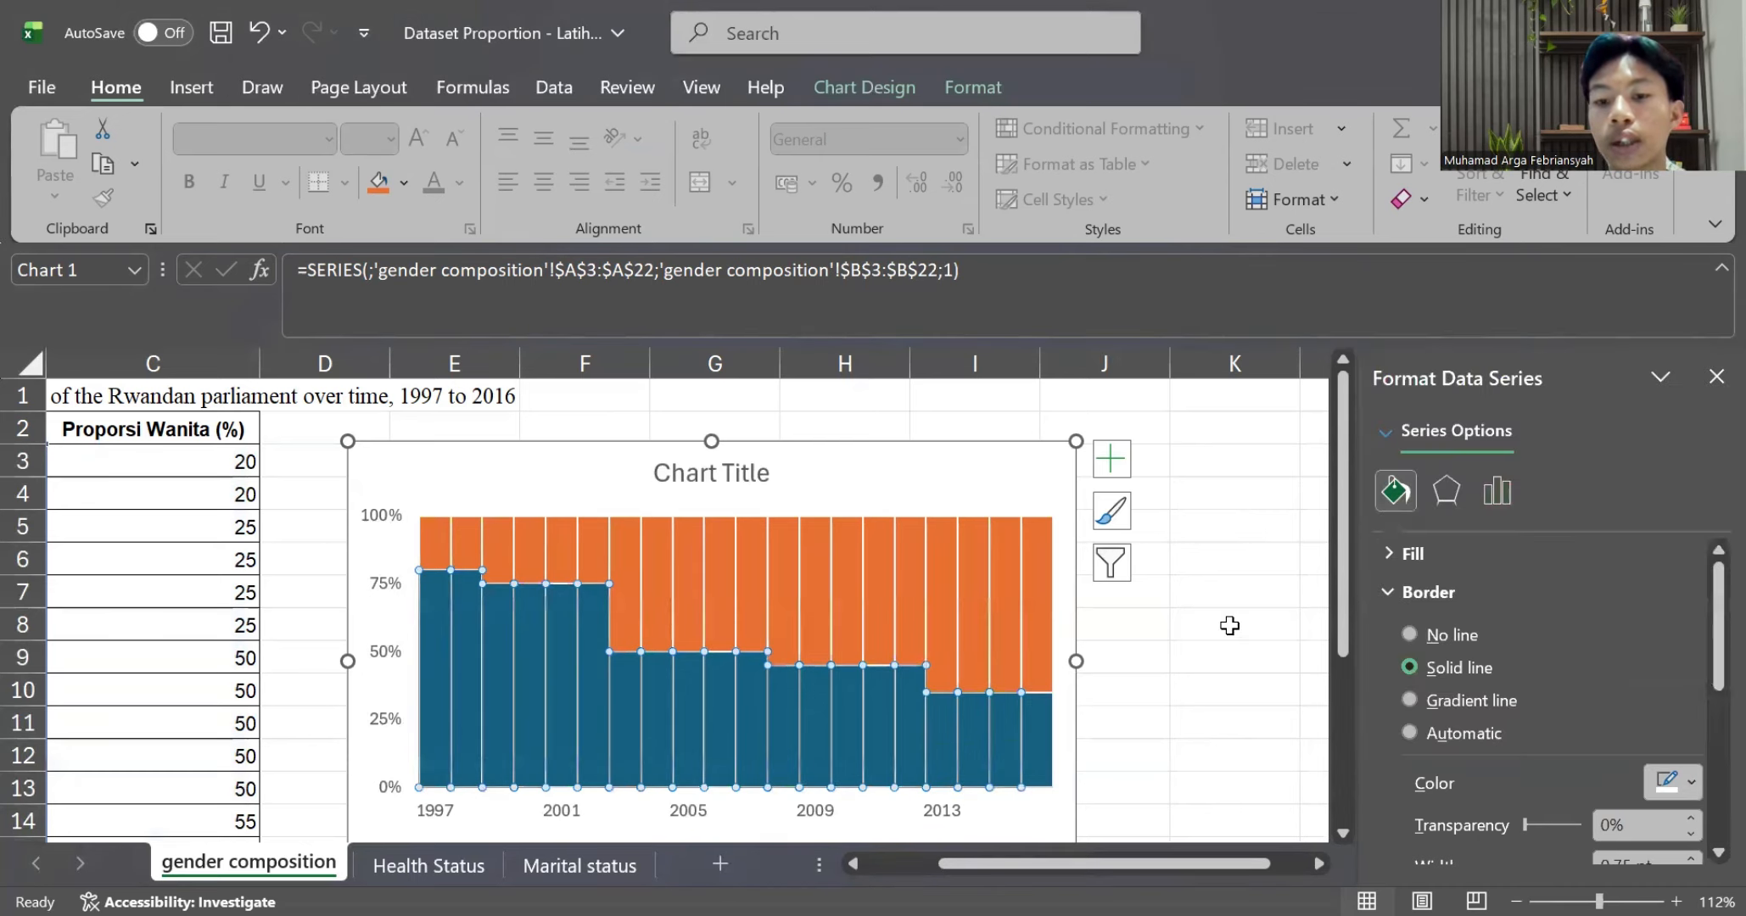
{"action": "left_click", "coordinate": [1230, 625]}
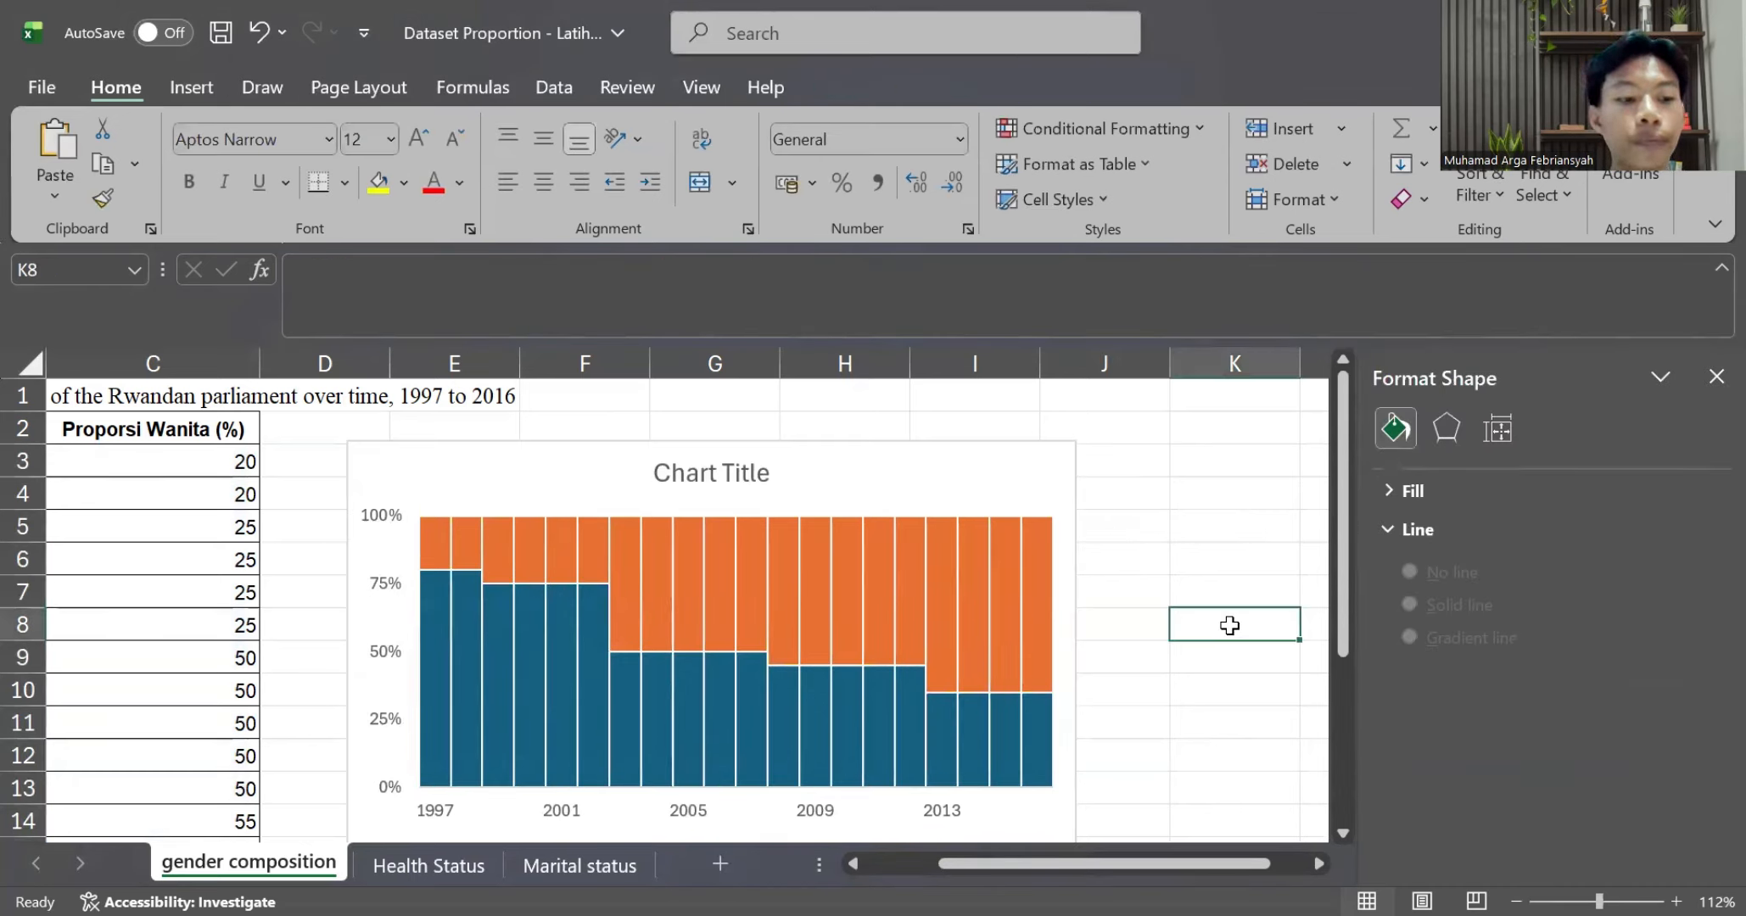
{"action": "left_click", "coordinate": [1215, 661]}
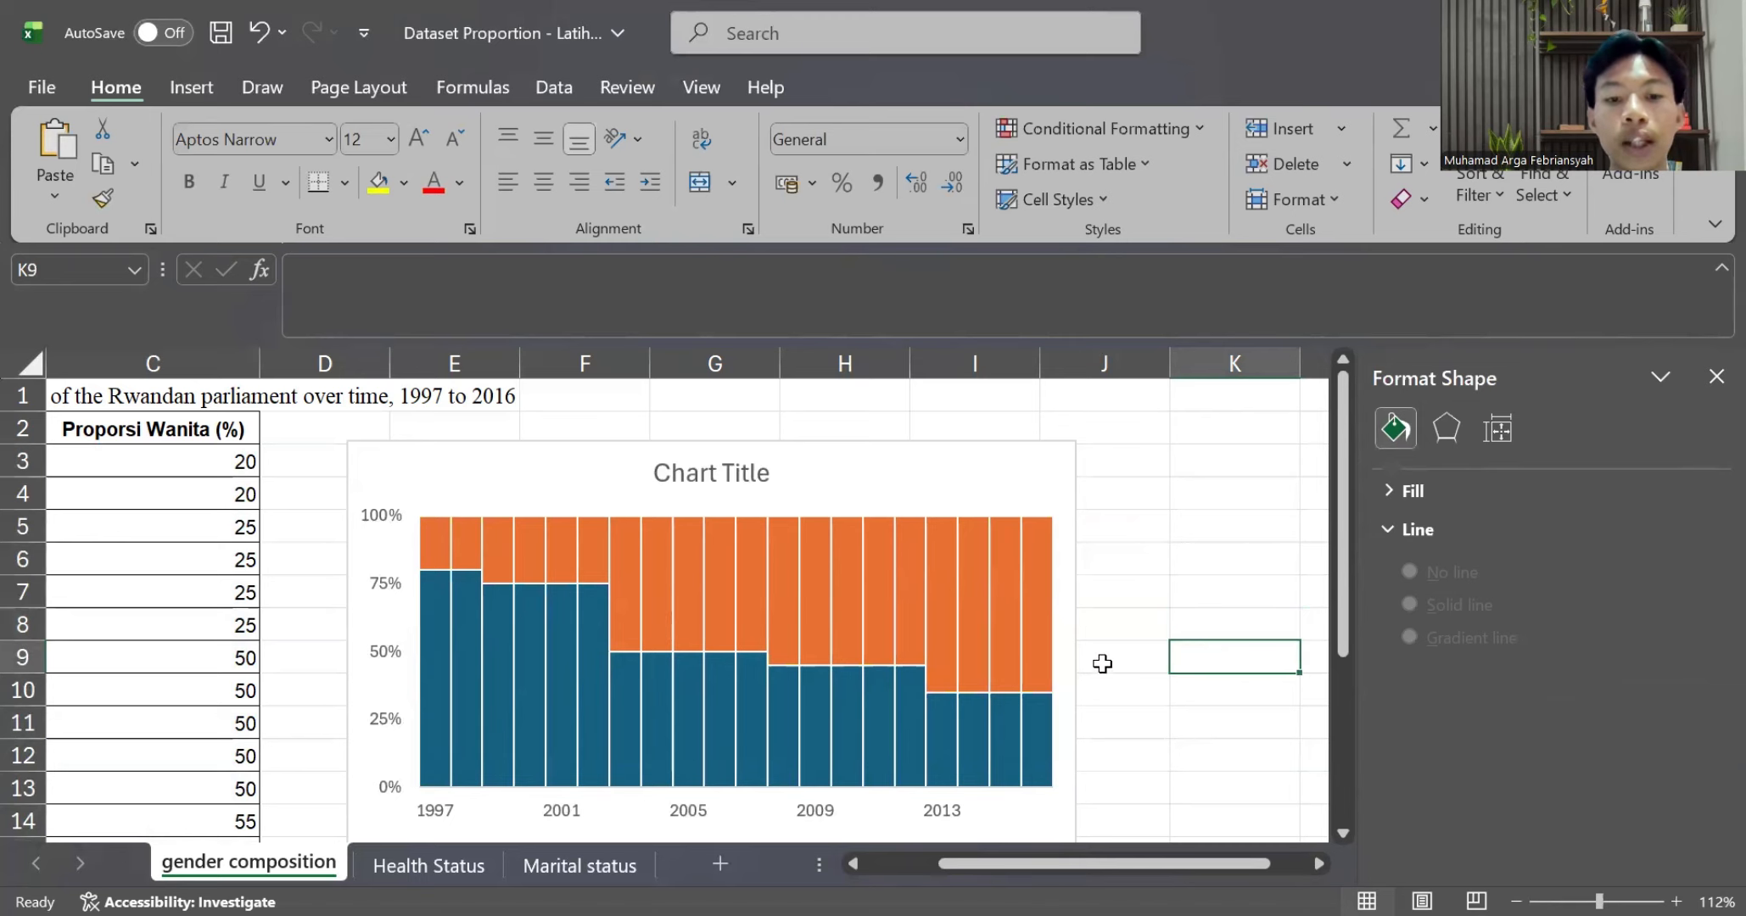
Copy the full heading text of cell A1, "Change in the gender composition of the Rwandan parliament over time, 1997 to 2016"
{"action": "scroll", "coordinate": [1102, 664], "scroll_direction": "down", "scroll_amount": 1, "text": "ctrl"}
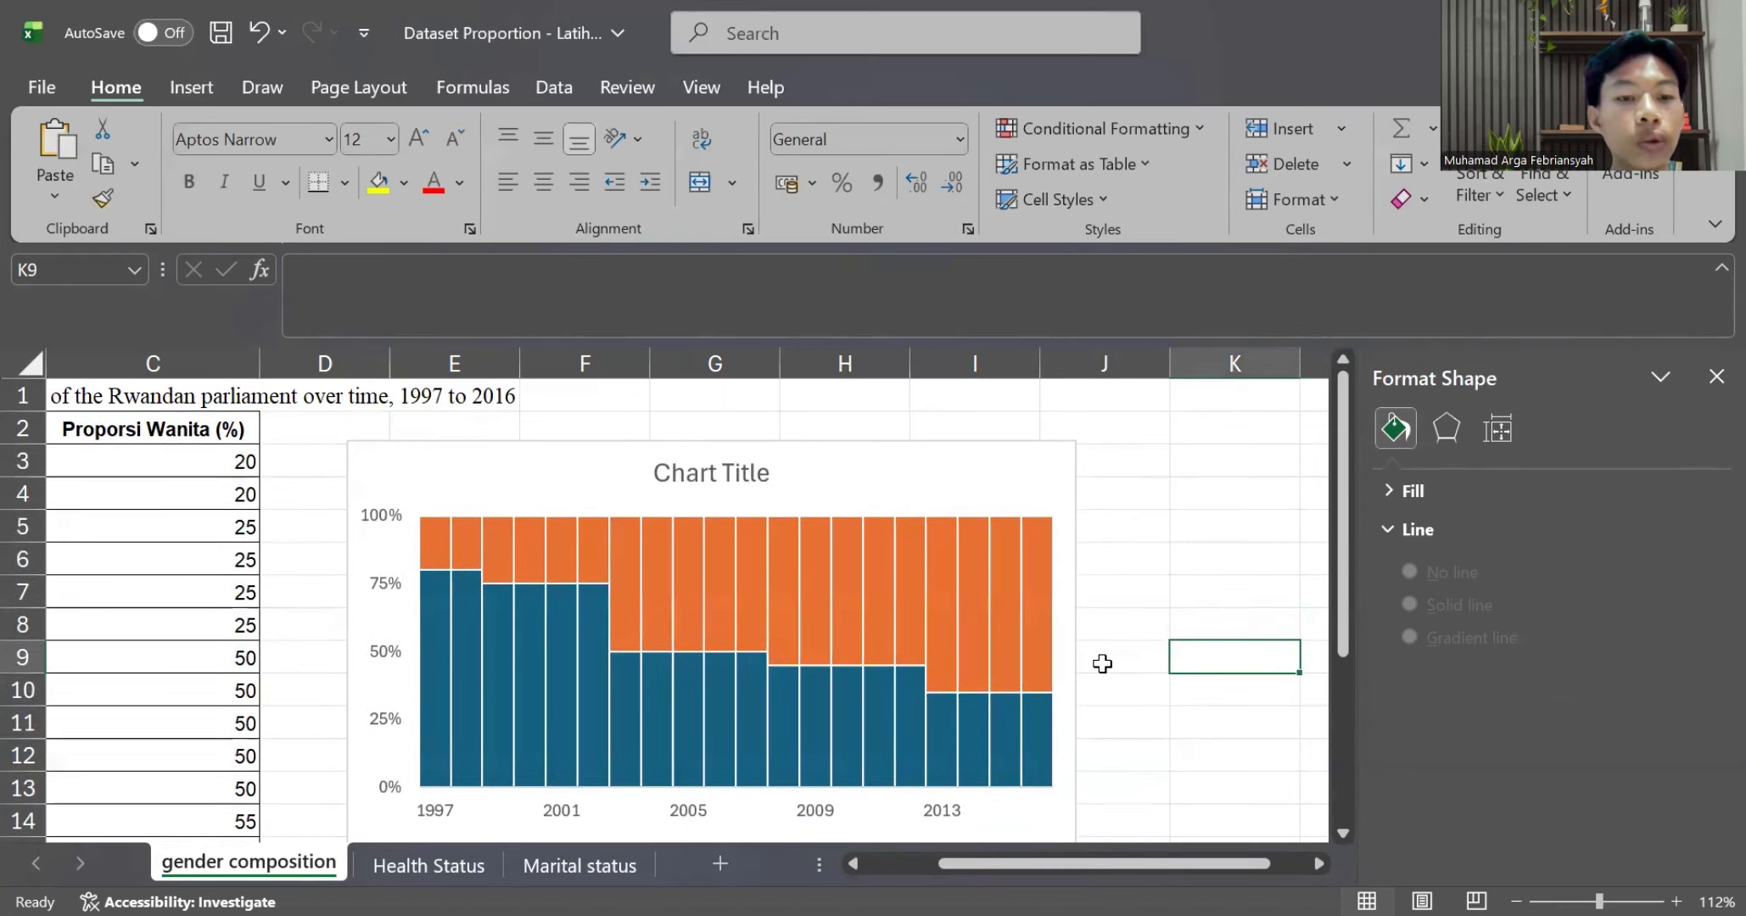
{"action": "scroll", "coordinate": [1103, 663], "scroll_direction": "down", "scroll_amount": 4, "text": "ctrl"}
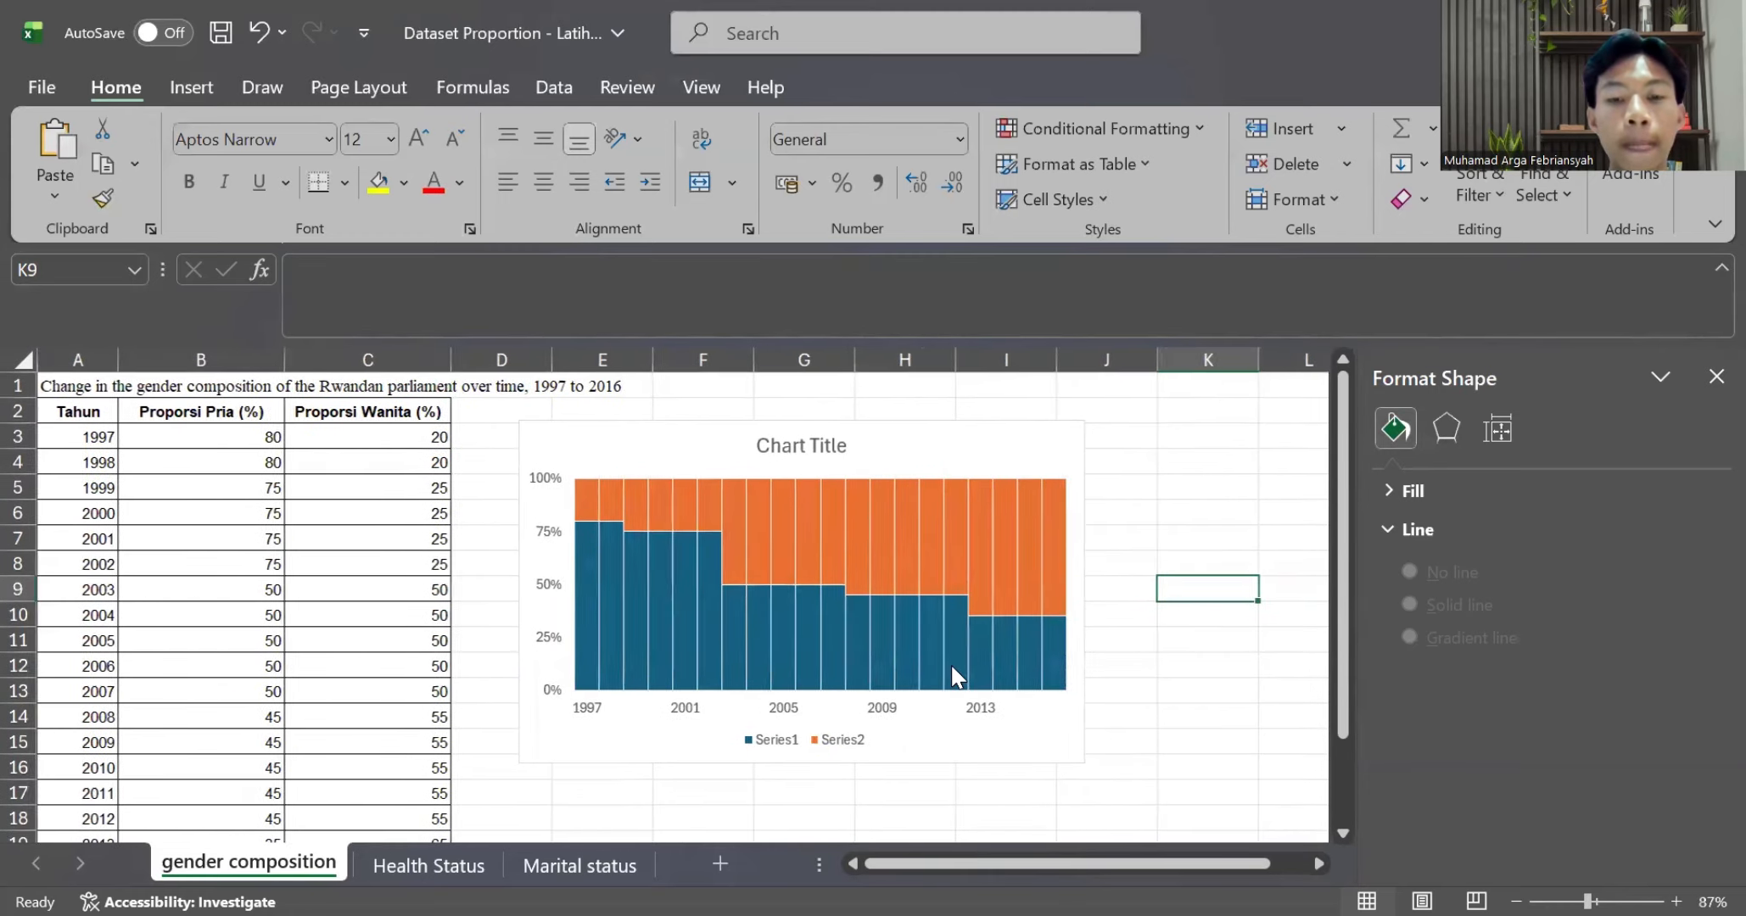
{"action": "left_click", "coordinate": [800, 452]}
{"action": "left_click", "coordinate": [800, 452]}
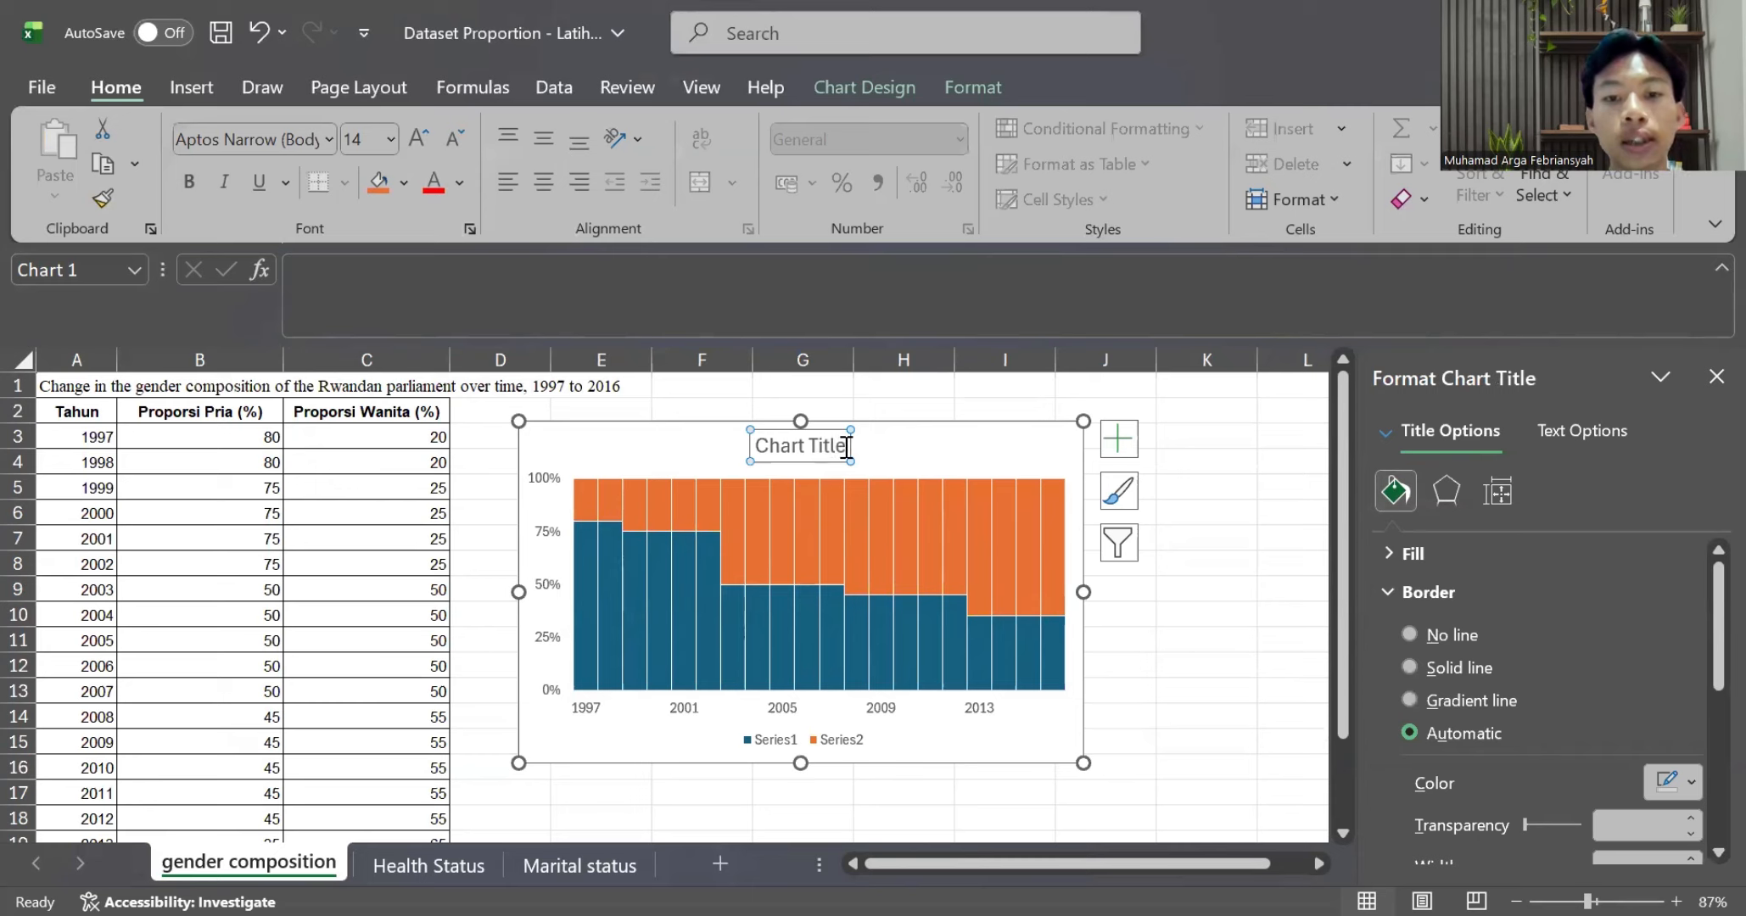
{"action": "left_click", "coordinate": [847, 447]}
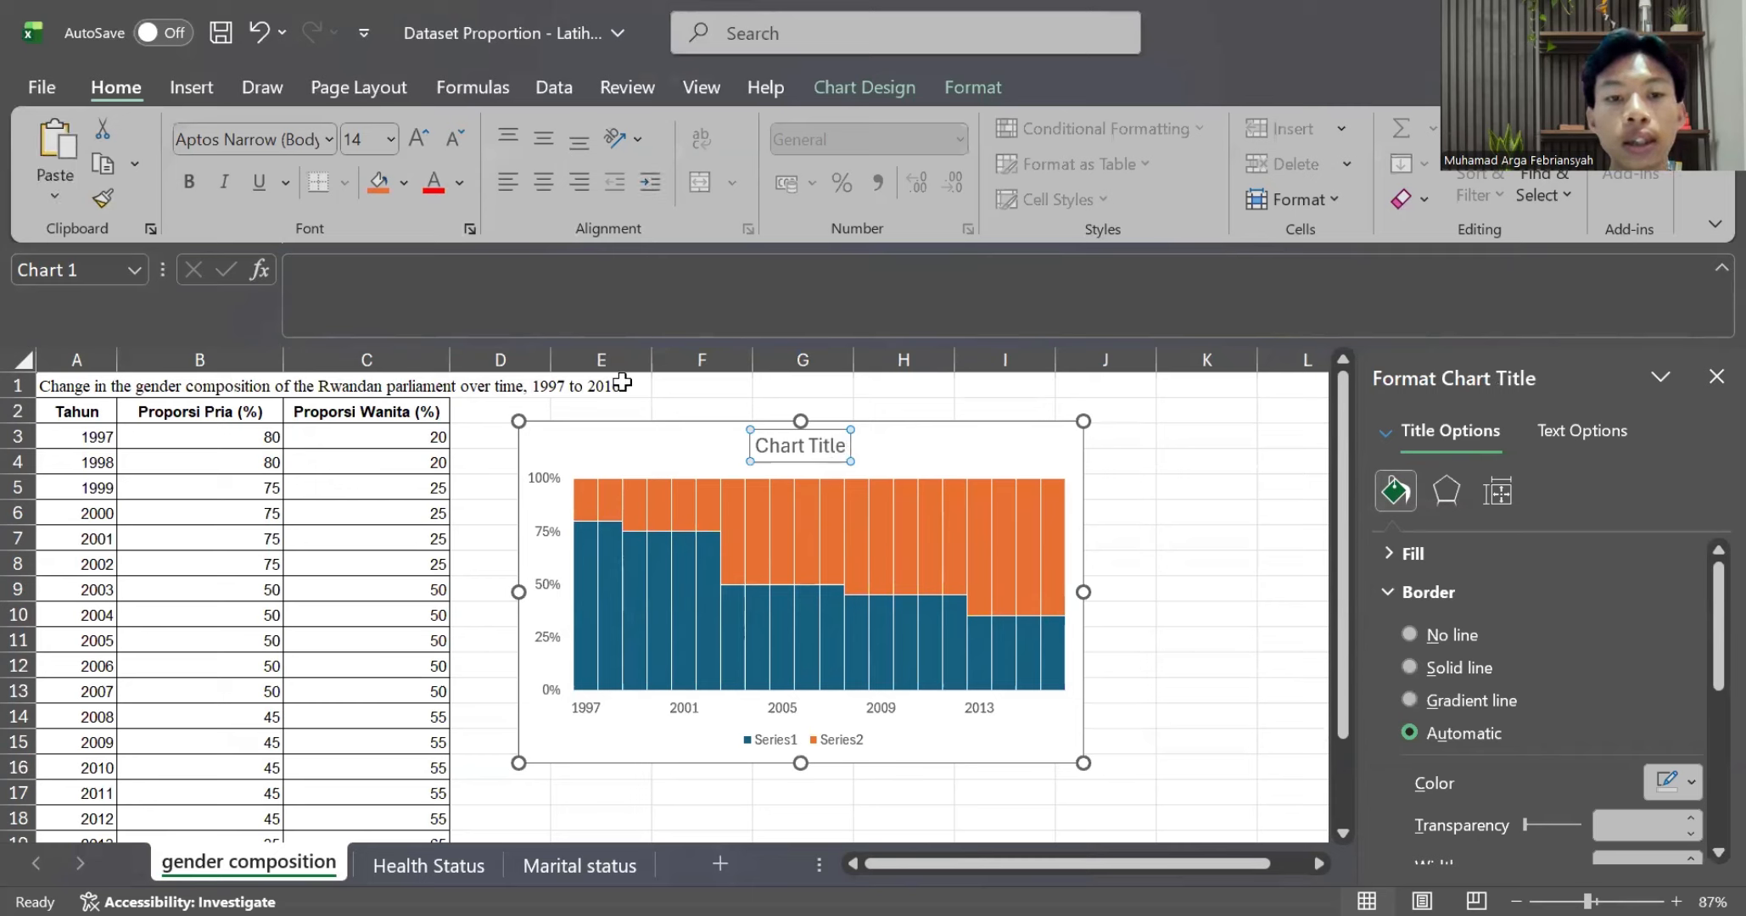
{"action": "left_click", "coordinate": [72, 397]}
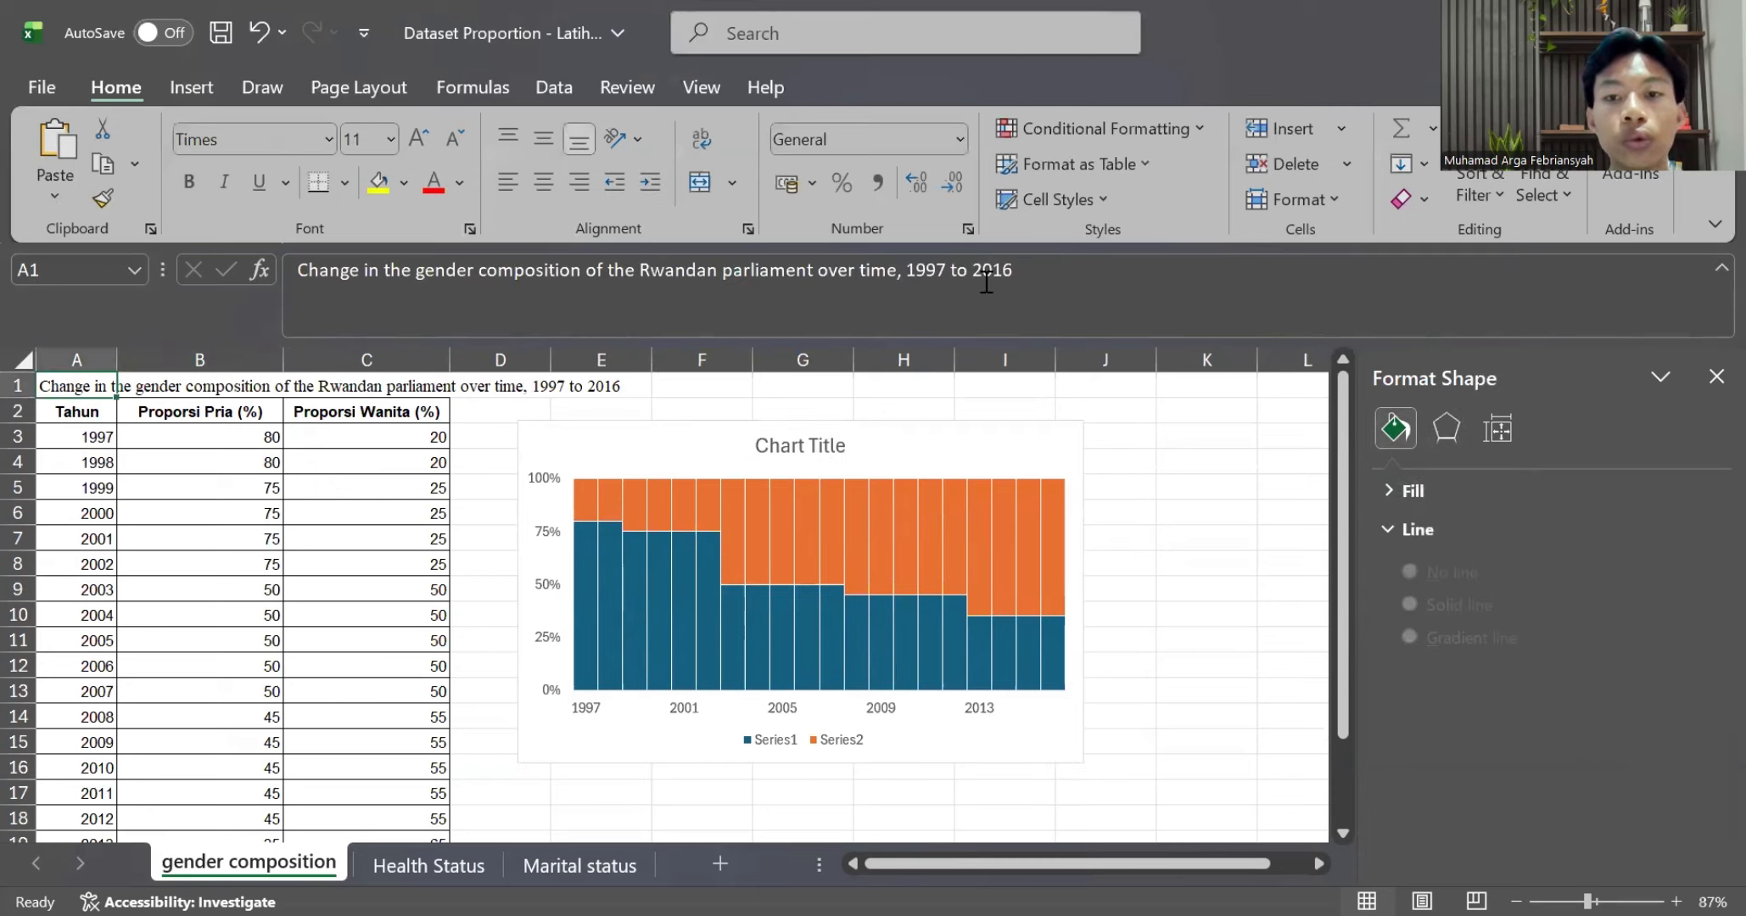
{"action": "left_click_drag", "start_coordinate": [1047, 276], "coordinate": [266, 270]}
{"action": "key", "text": "ctrl+c"}
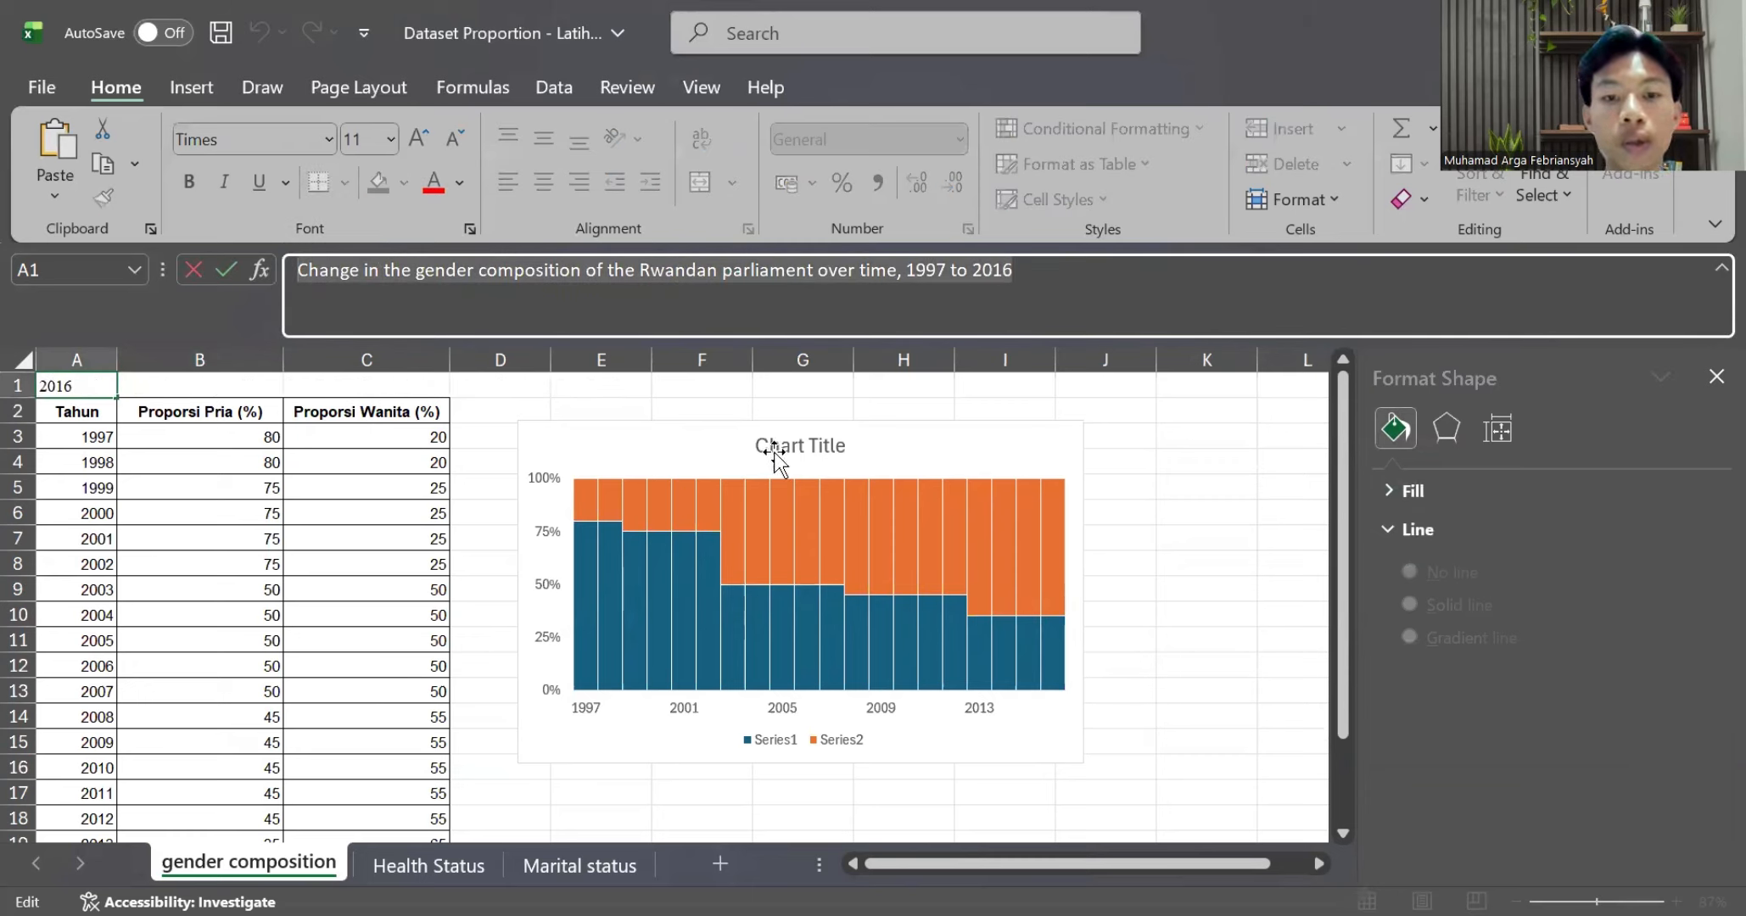
Replace the placeholder chart title with the copied A1 heading and deselect the chart
{"action": "left_click", "coordinate": [800, 445]}
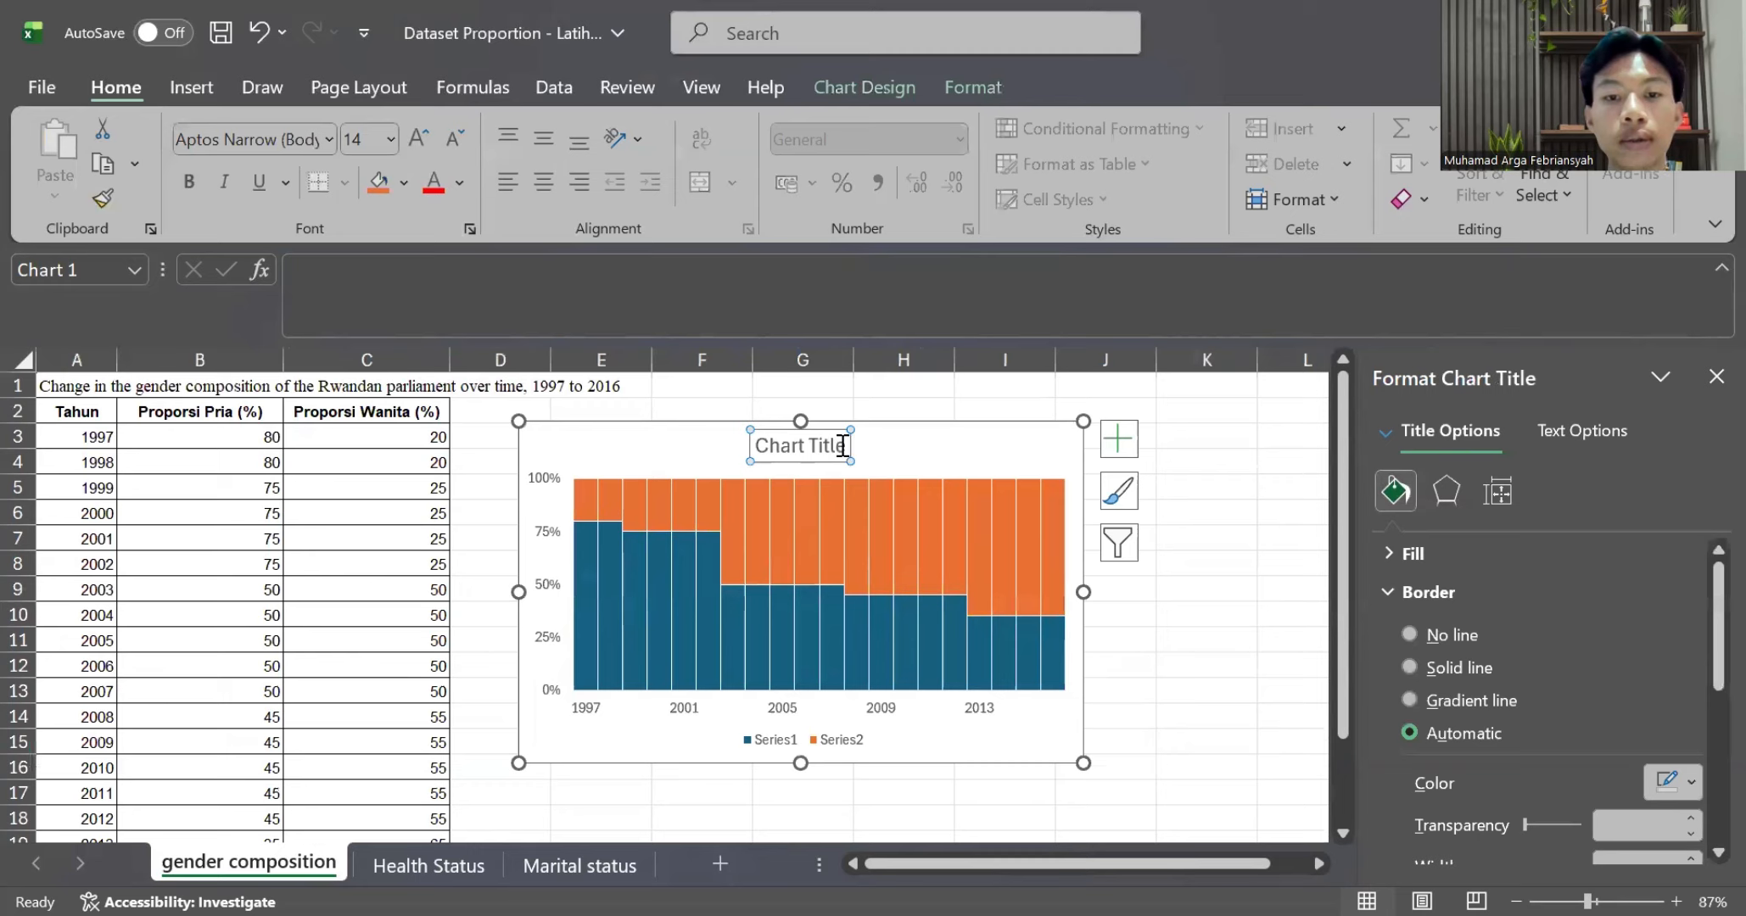
{"action": "left_click", "coordinate": [842, 446]}
{"action": "left_click_drag", "start_coordinate": [842, 446], "coordinate": [758, 446]}
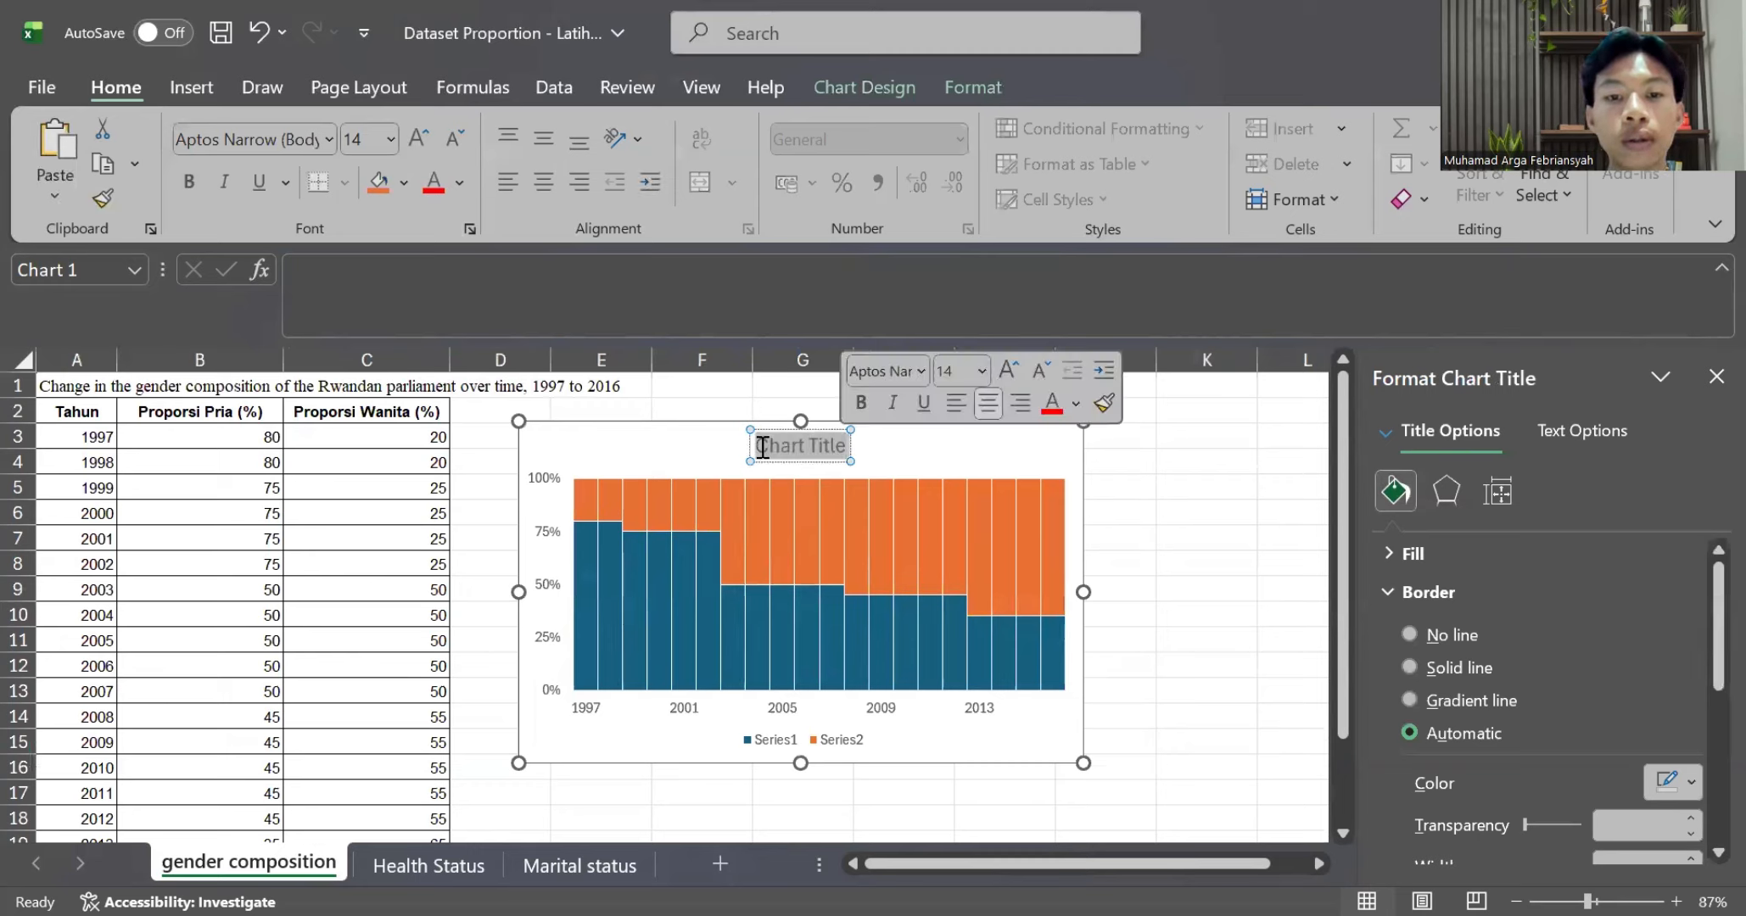
{"action": "key", "text": "ctrl+v"}
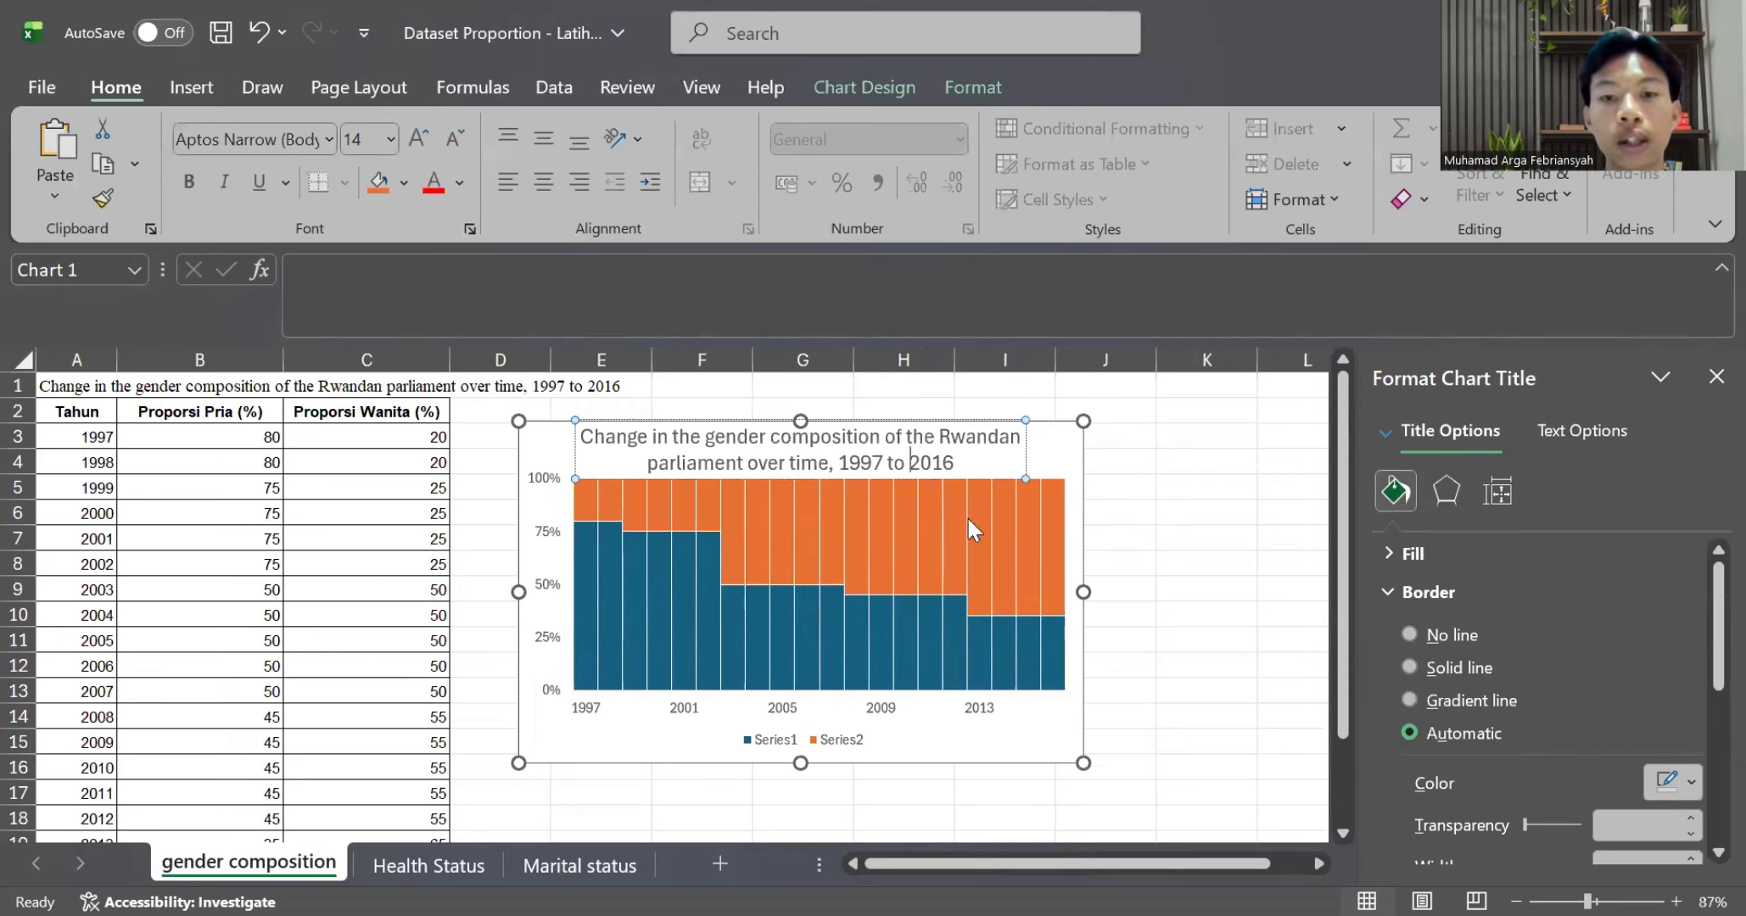
{"action": "left_click", "coordinate": [1148, 570]}
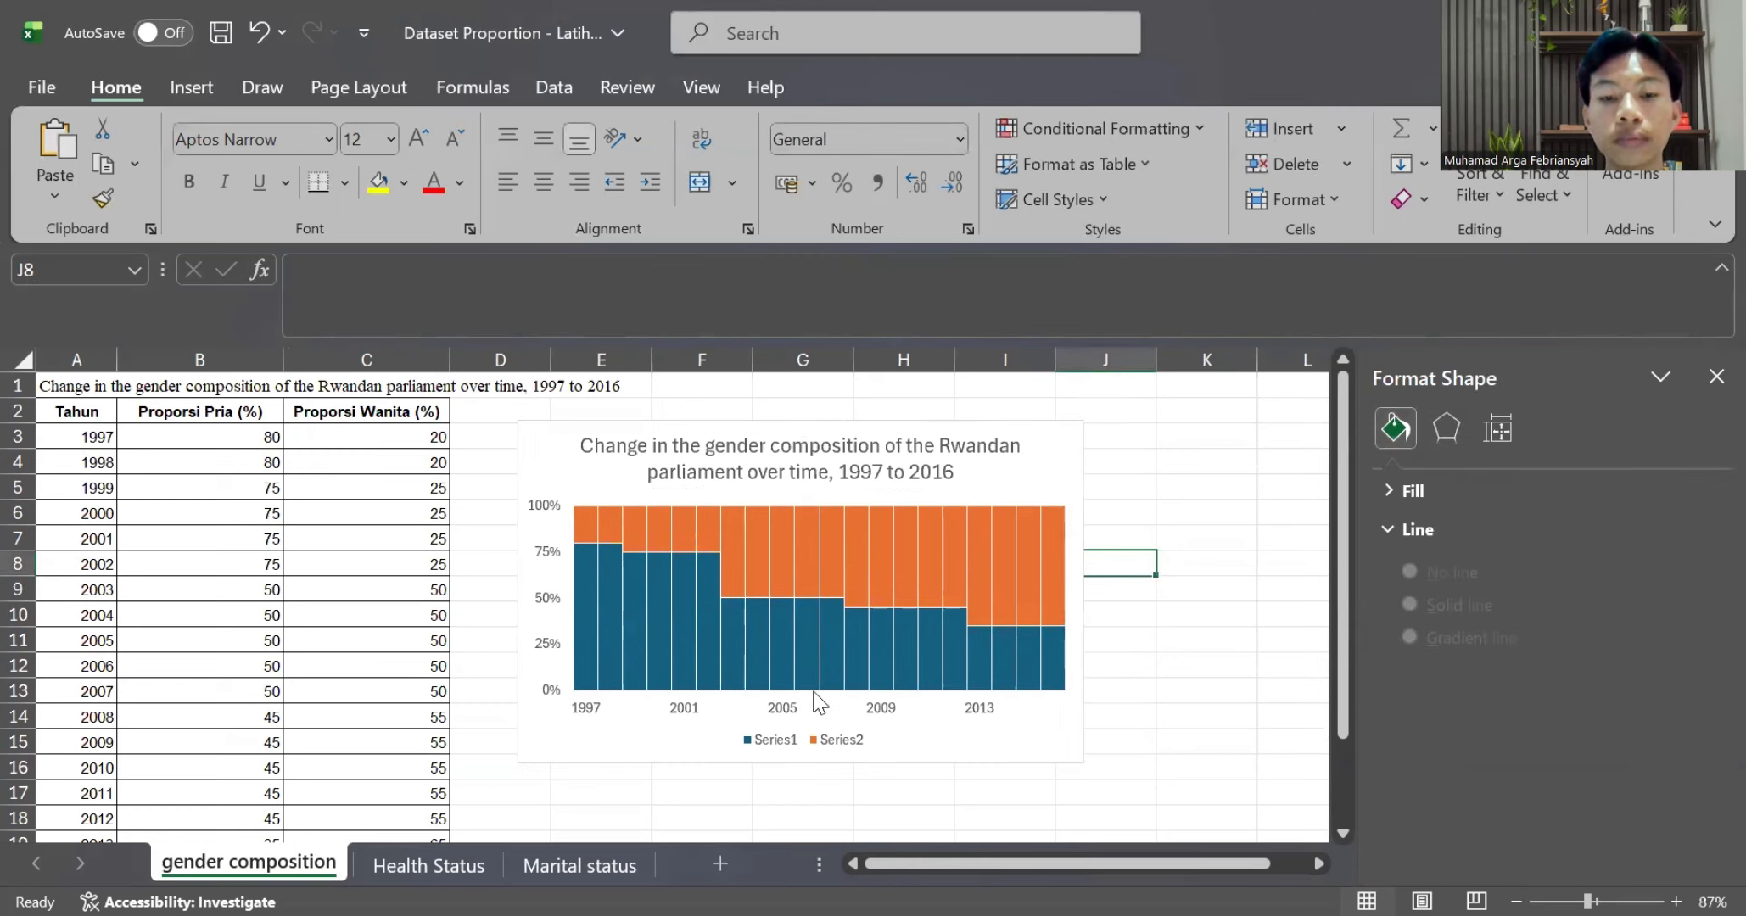
Undo the last action and look over the titled gender composition chart
{"action": "key", "text": "ctrl+z"}
{"action": "left_click", "coordinate": [1126, 680]}
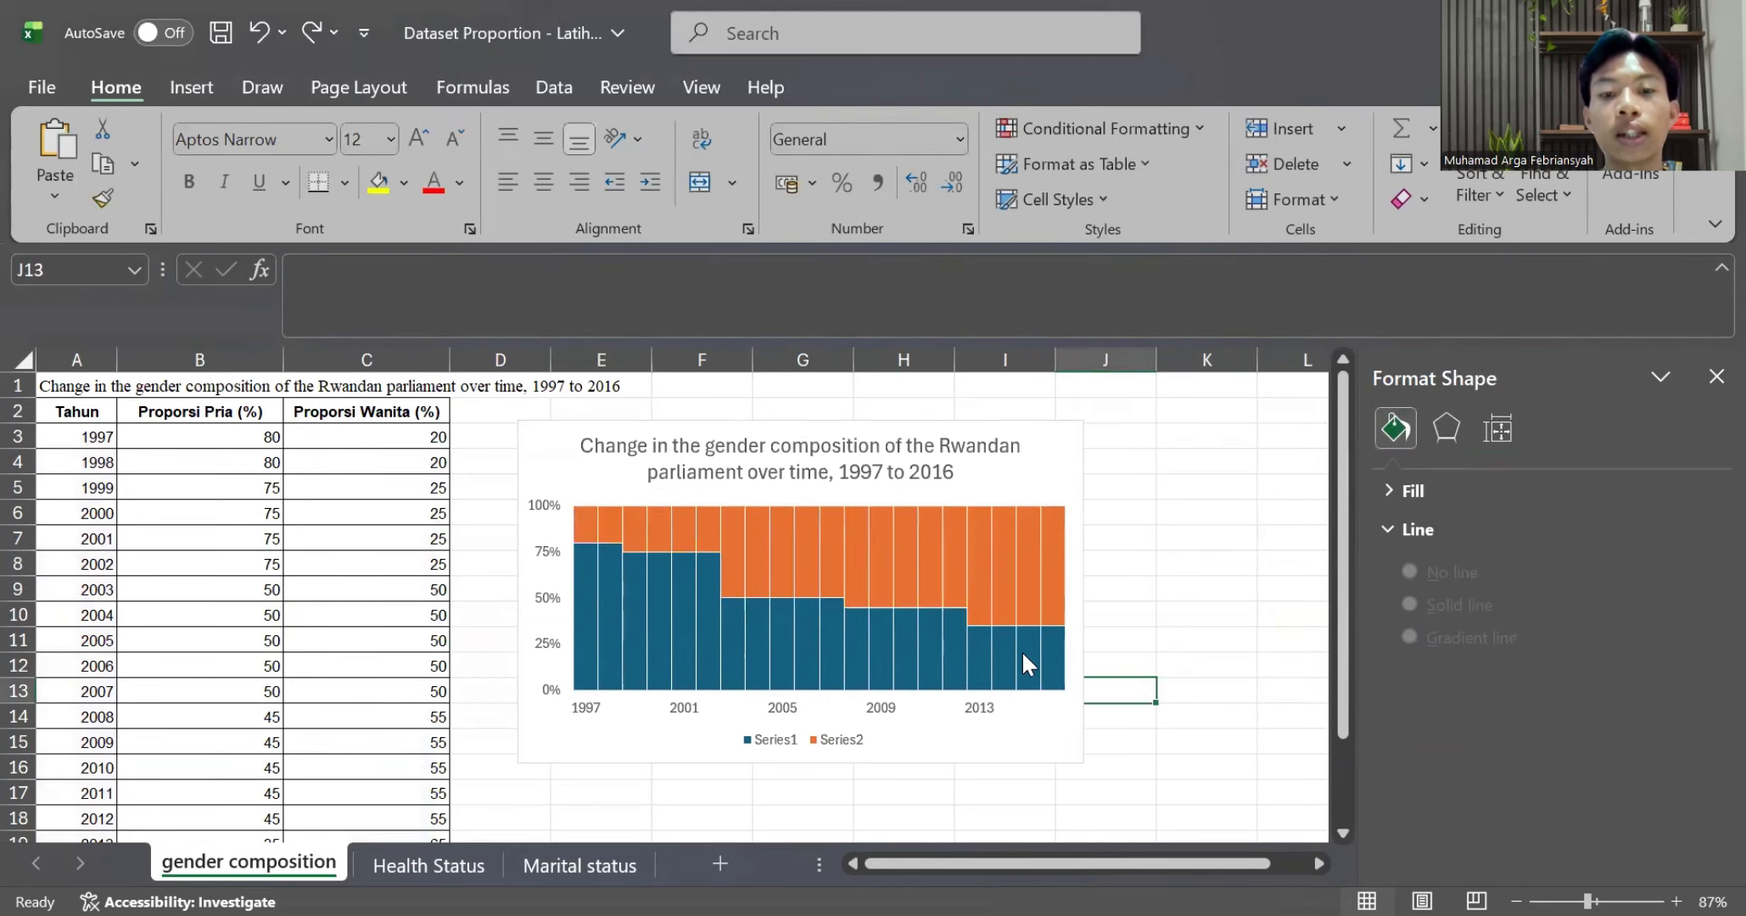
{"action": "scroll", "coordinate": [964, 631], "scroll_direction": "down", "scroll_amount": 2}
{"action": "scroll", "coordinate": [967, 638], "scroll_direction": "up", "scroll_amount": 1}
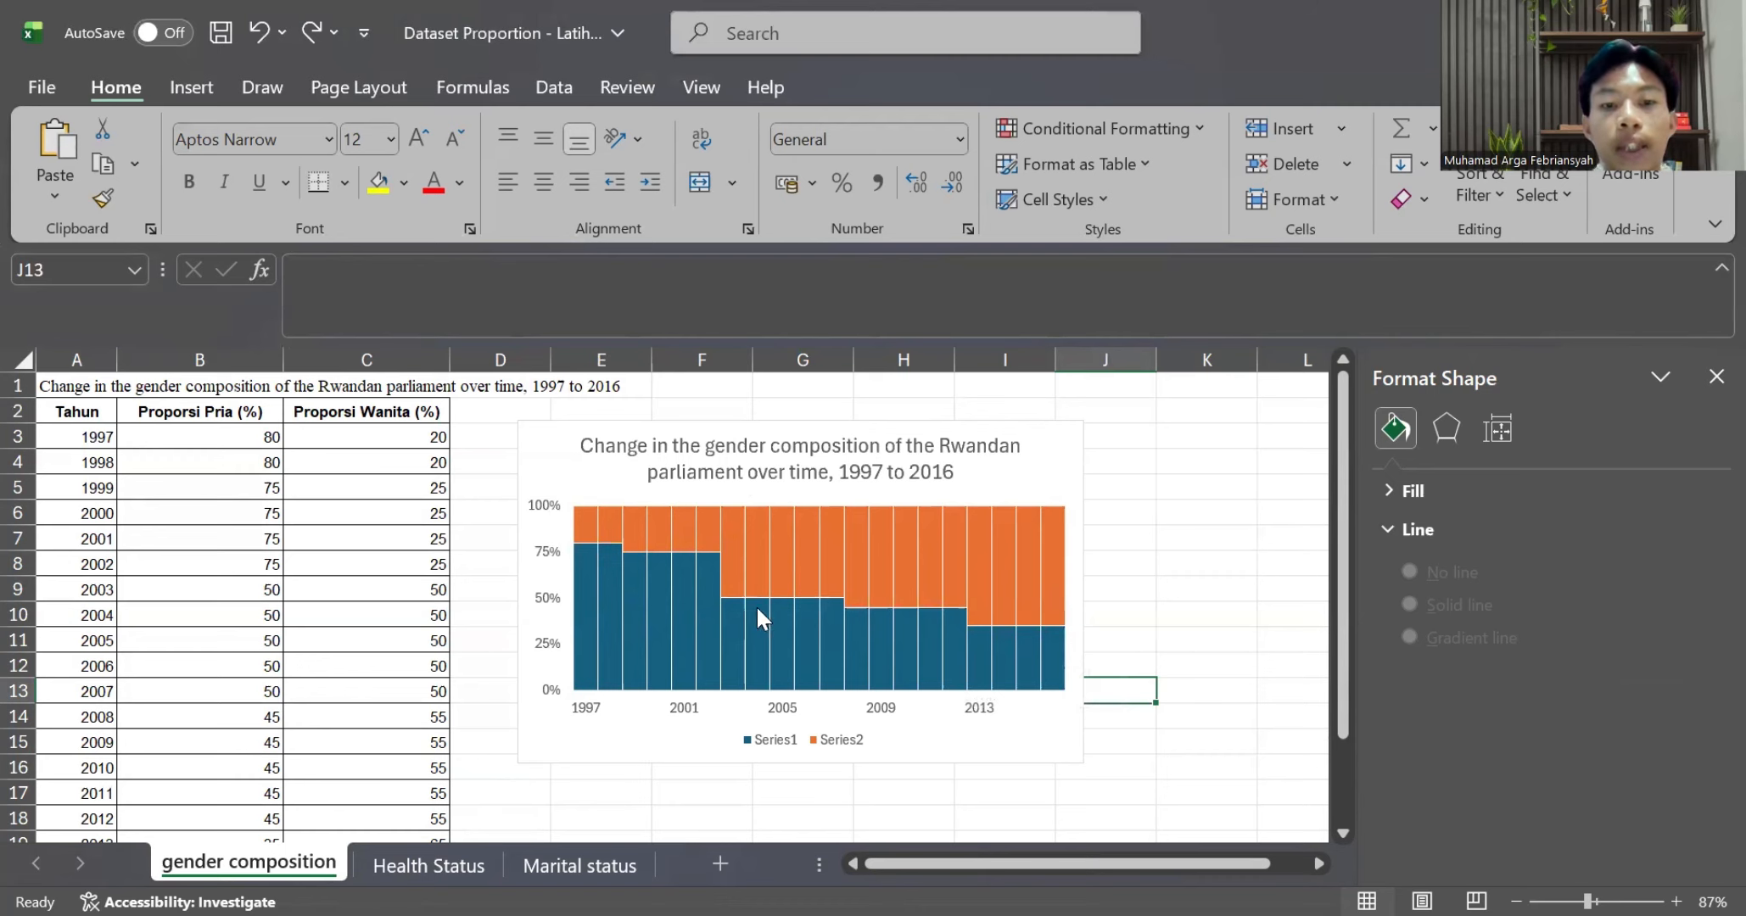
{"action": "scroll", "coordinate": [743, 691], "scroll_direction": "down", "scroll_amount": 2}
{"action": "scroll", "coordinate": [744, 691], "scroll_direction": "up", "scroll_amount": 2}
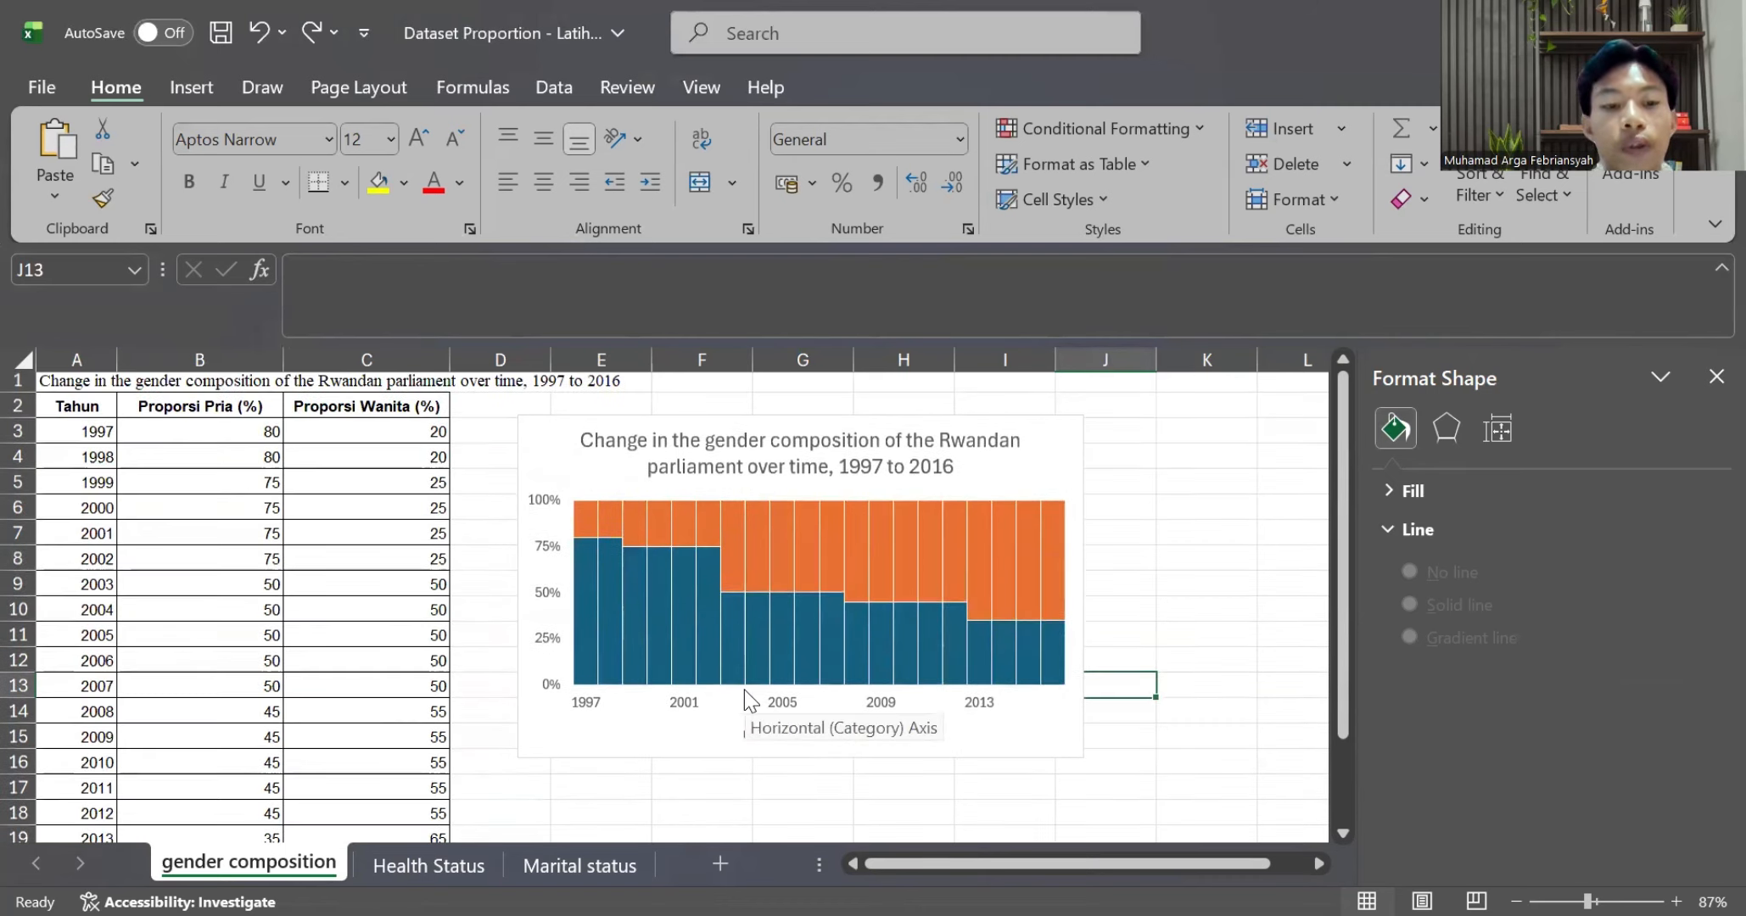
{"action": "scroll", "coordinate": [744, 691], "scroll_direction": "up", "scroll_amount": 1}
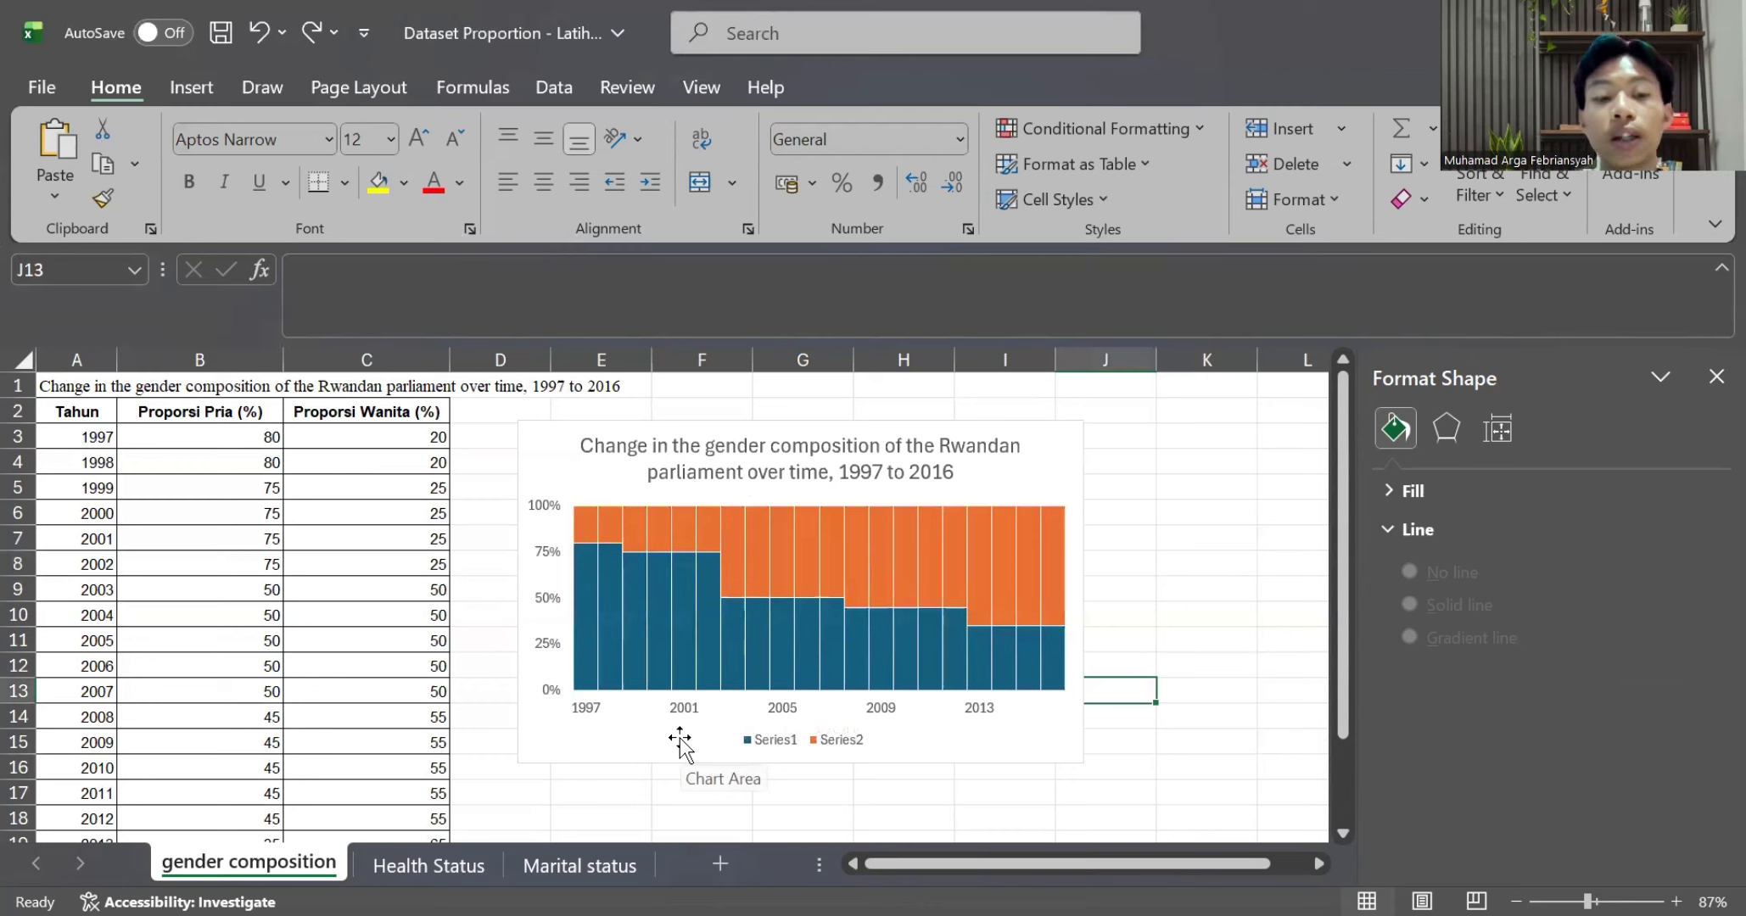
Open the Health Status sheet, close the shape formatting options and select the data range A3:E93
{"action": "left_click", "coordinate": [467, 867]}
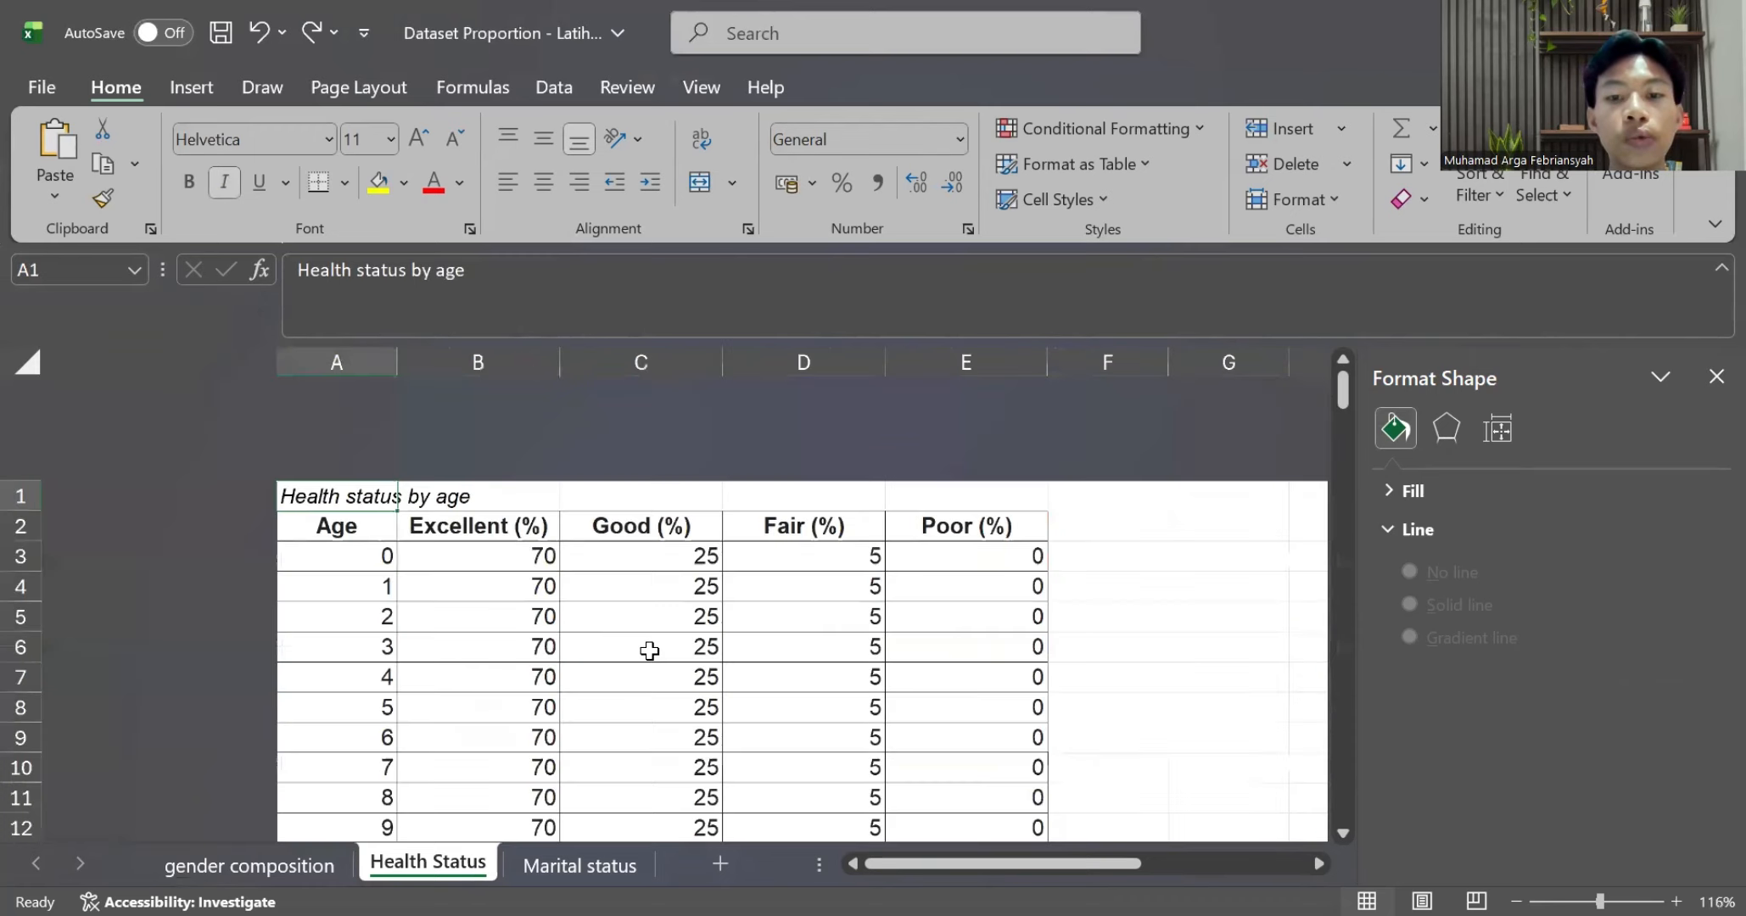
{"action": "left_click", "coordinate": [1713, 379]}
{"action": "scroll", "coordinate": [908, 671], "scroll_direction": "down", "scroll_amount": 6, "text": "ctrl"}
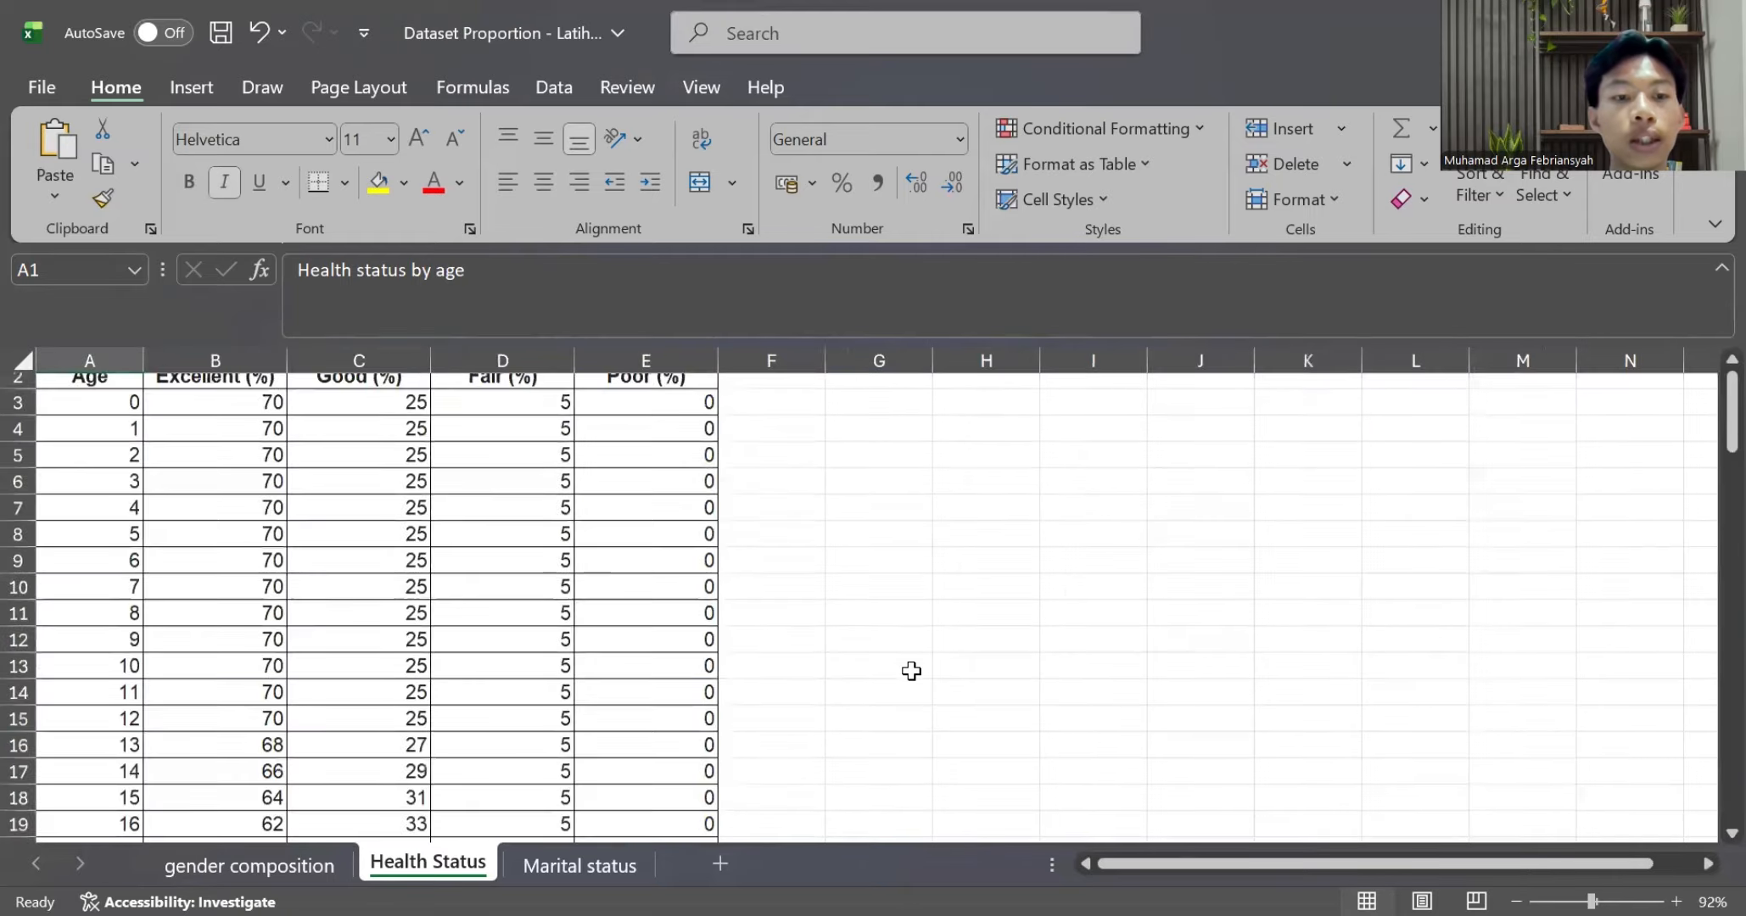
{"action": "scroll", "coordinate": [912, 671], "scroll_direction": "up", "scroll_amount": 2}
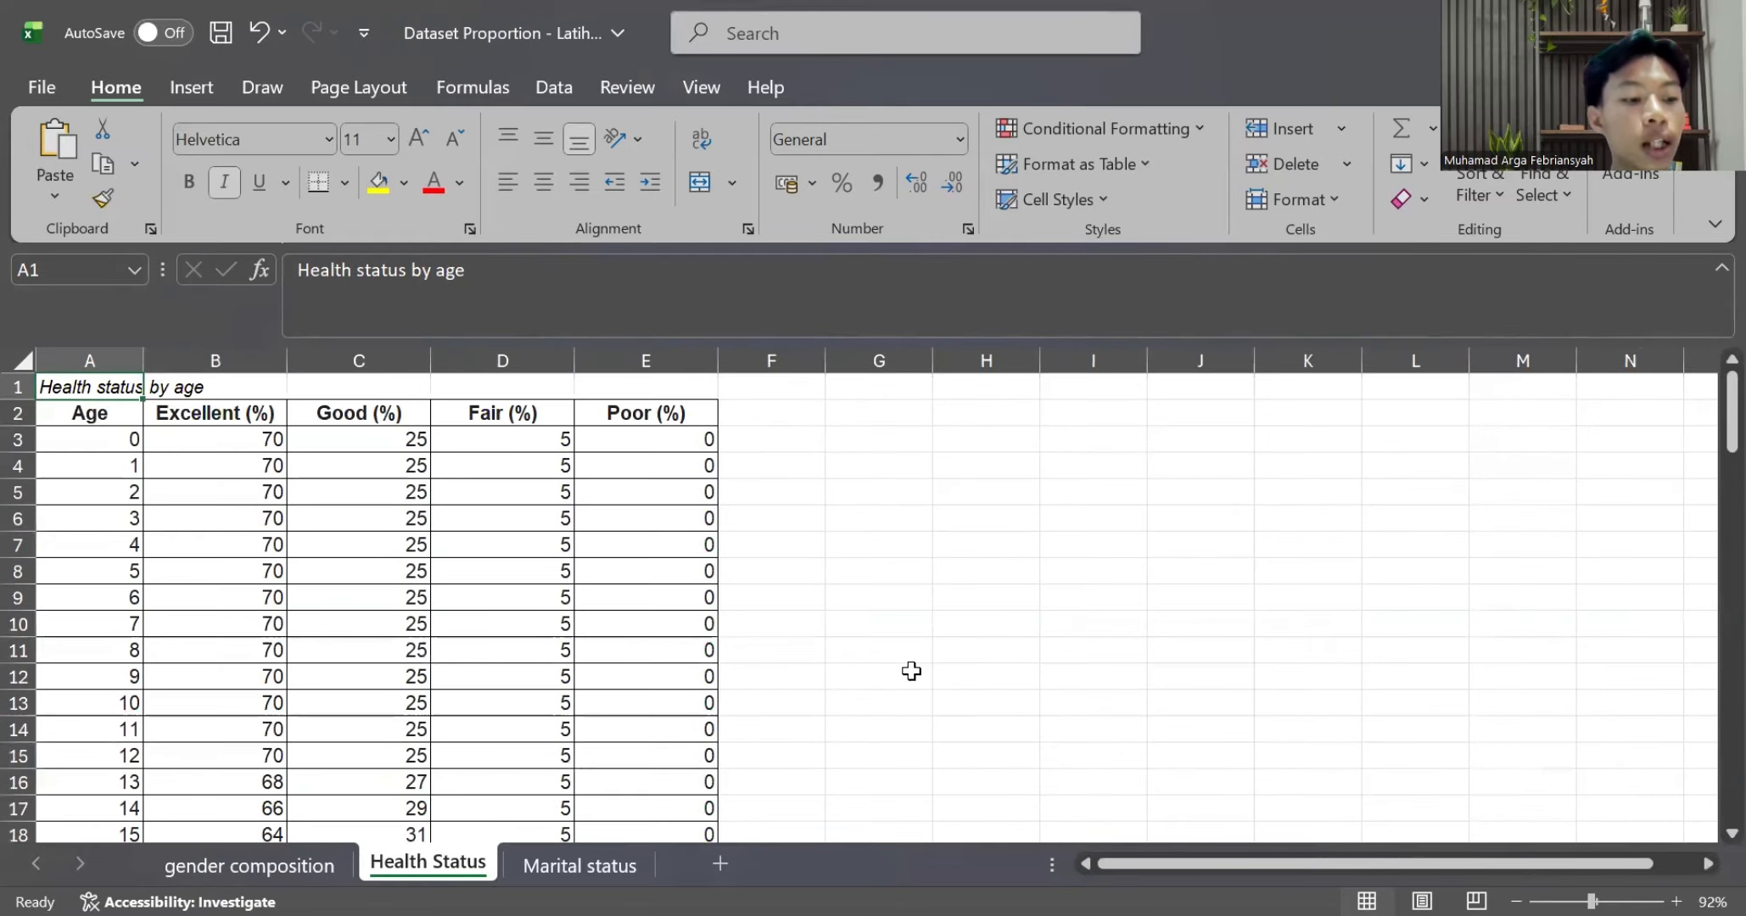
{"action": "left_click_drag", "start_coordinate": [97, 438], "coordinate": [600, 429]}
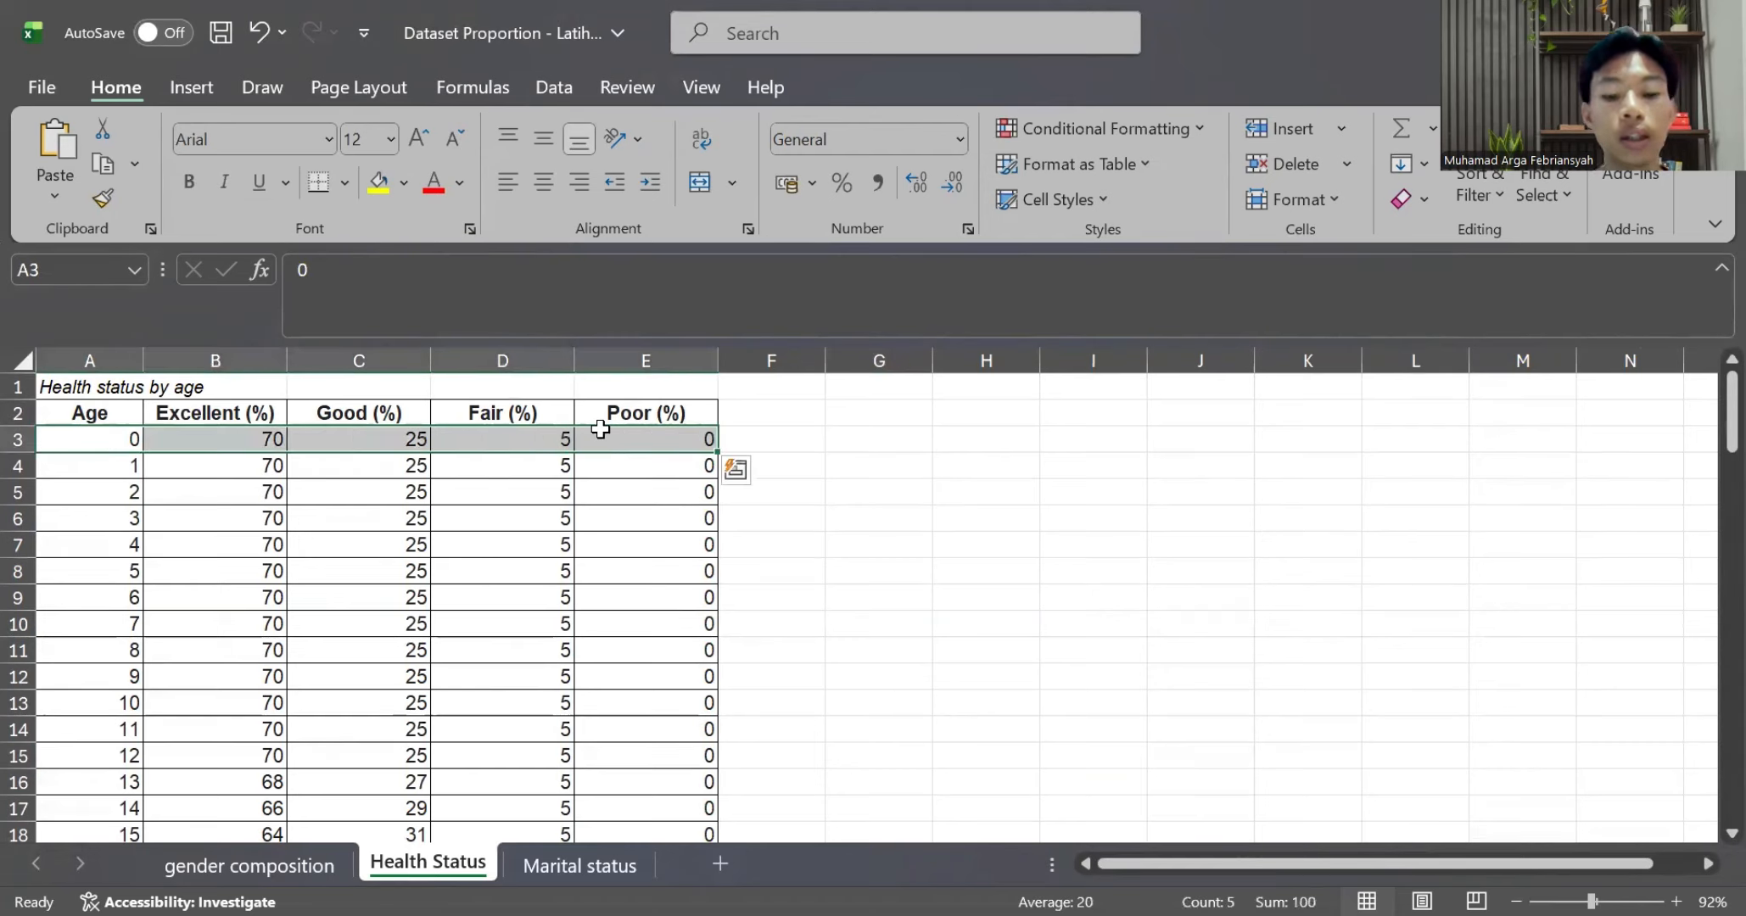
{"action": "left_click_drag", "start_coordinate": [600, 428], "coordinate": [604, 421]}
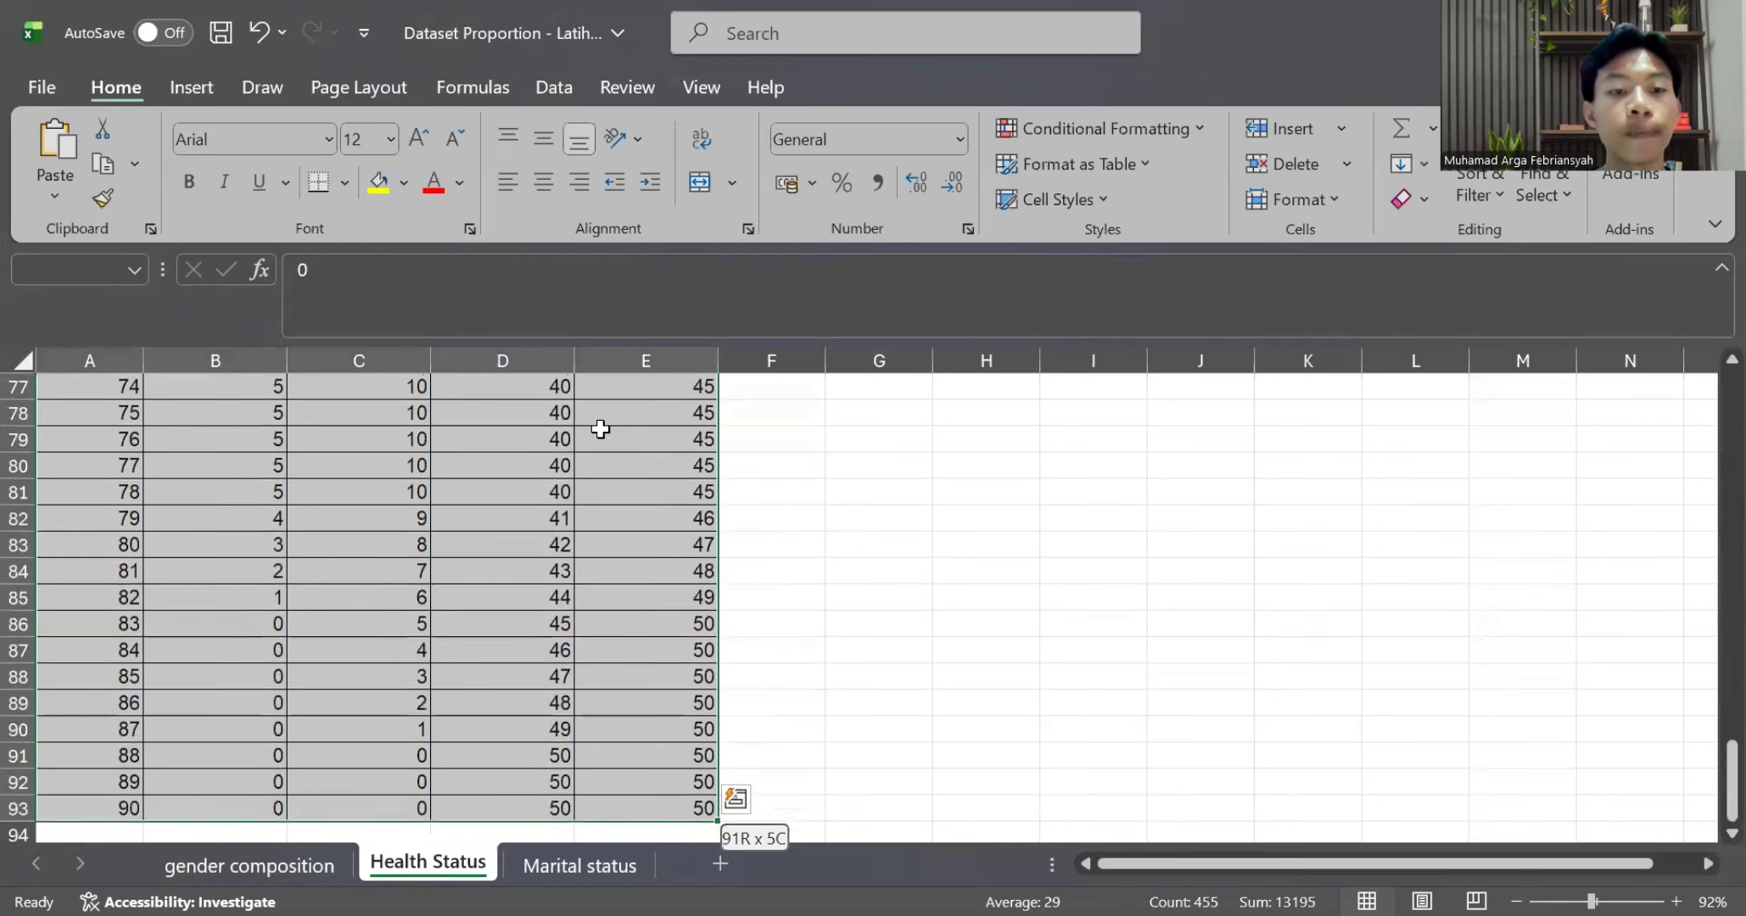
Insert a 2-D 100% Stacked Area chart from the selected health status data
{"action": "left_click", "coordinate": [192, 95]}
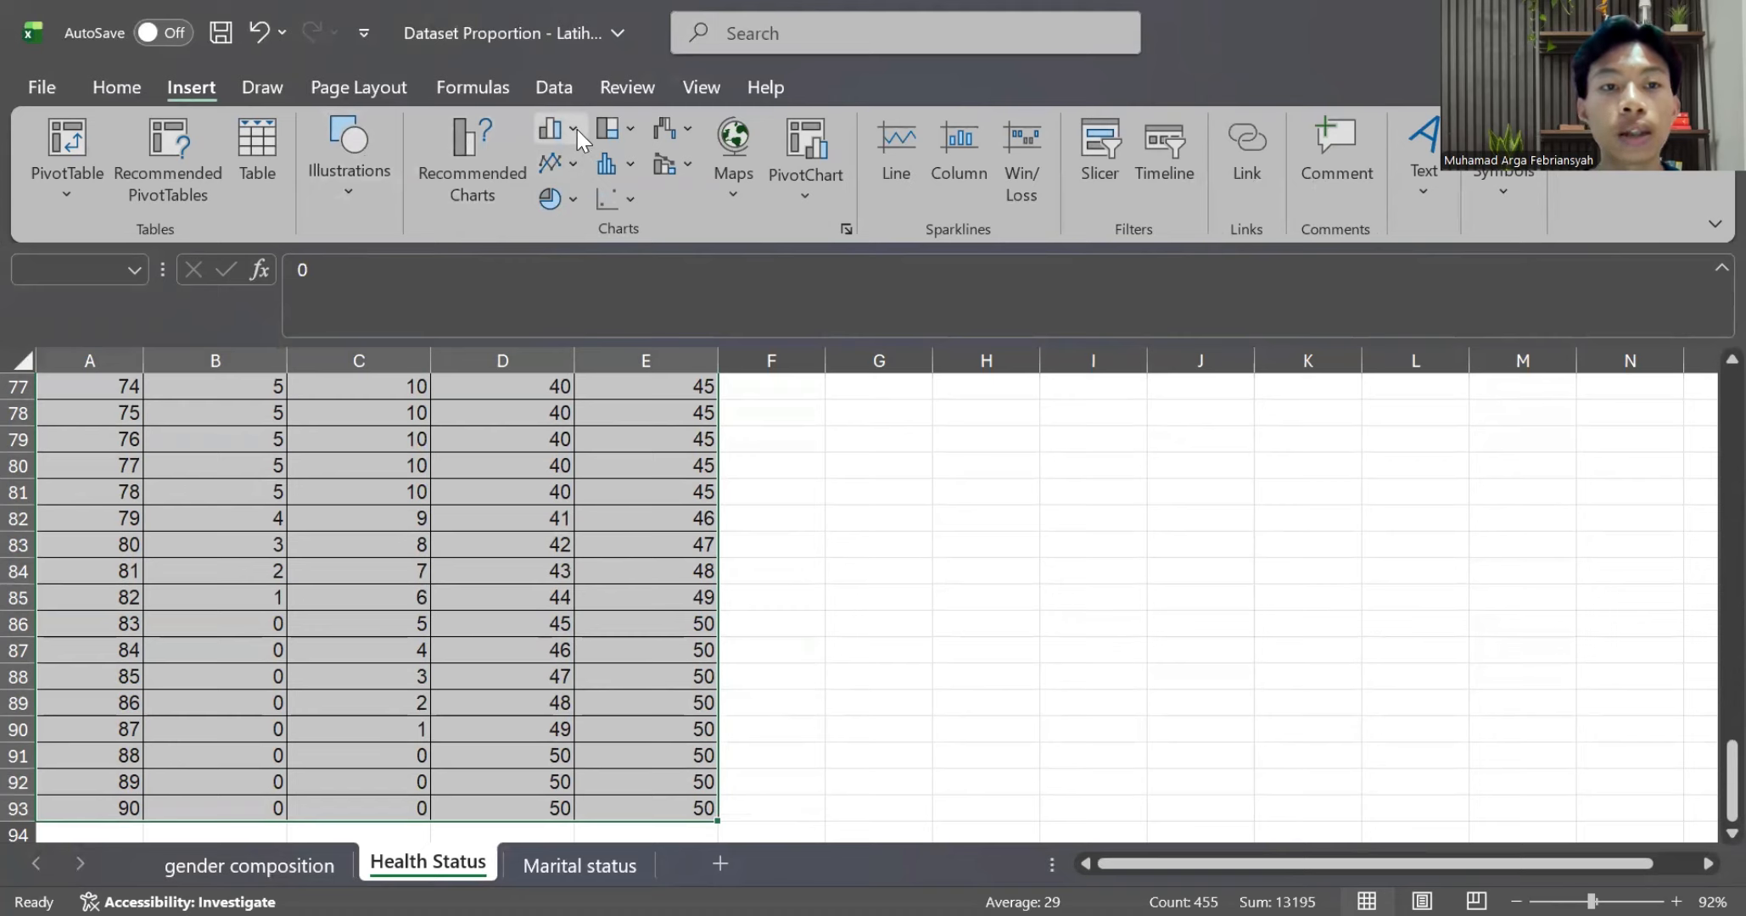
{"action": "left_click", "coordinate": [626, 157]}
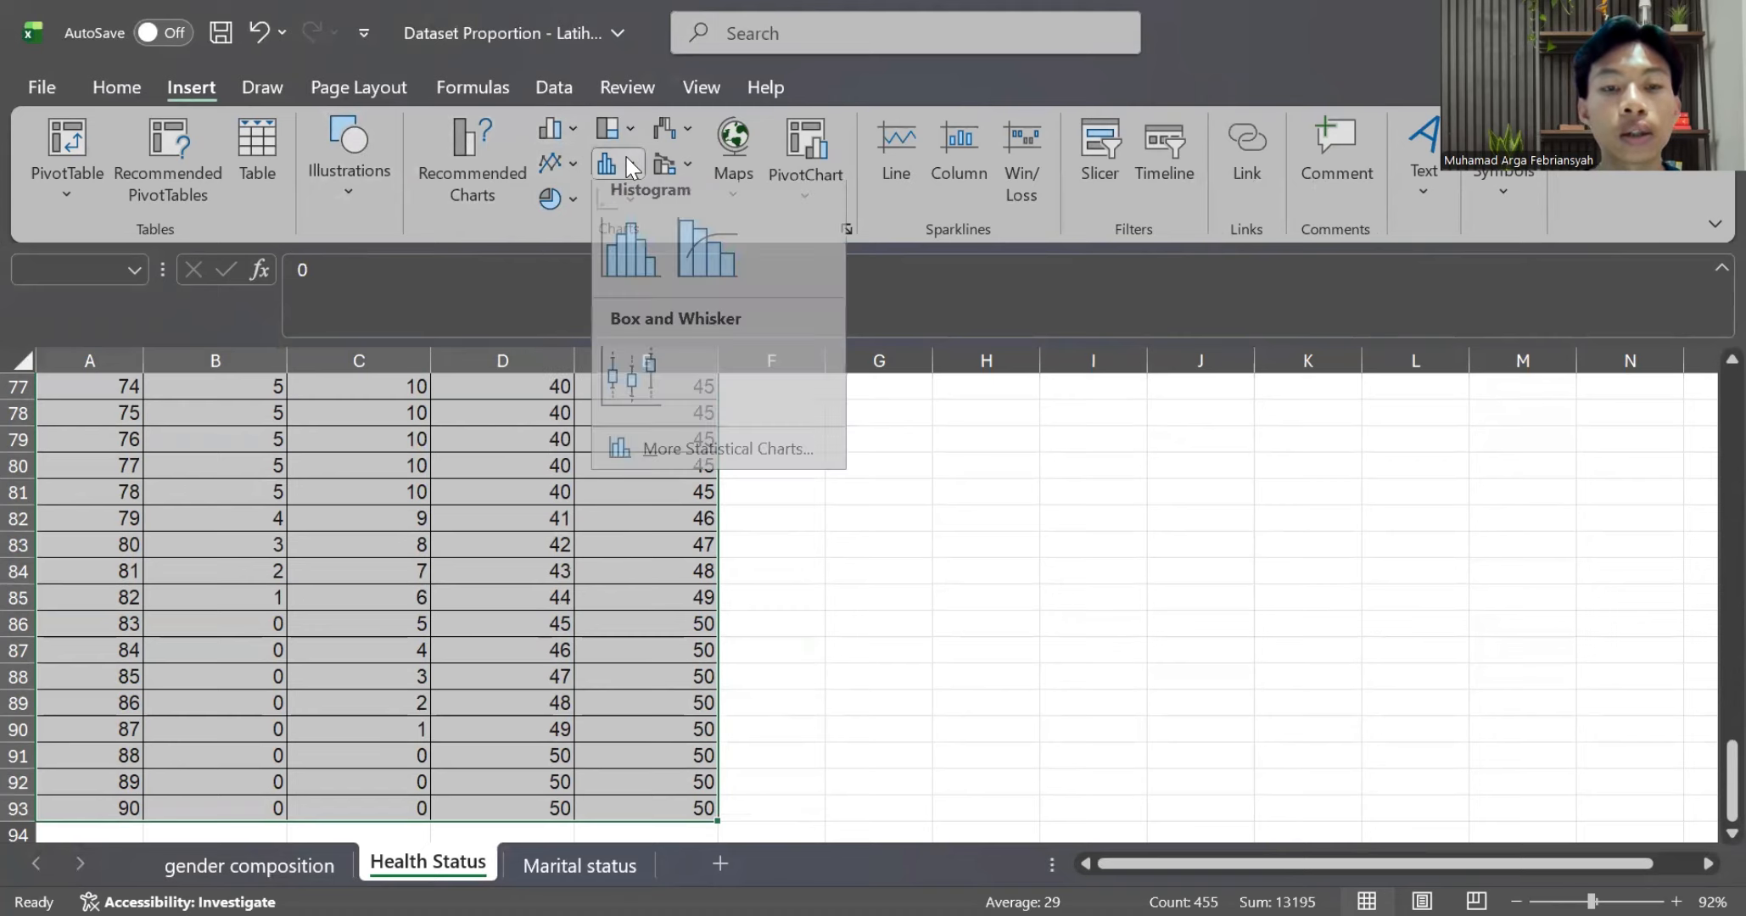
{"action": "left_click", "coordinate": [577, 164]}
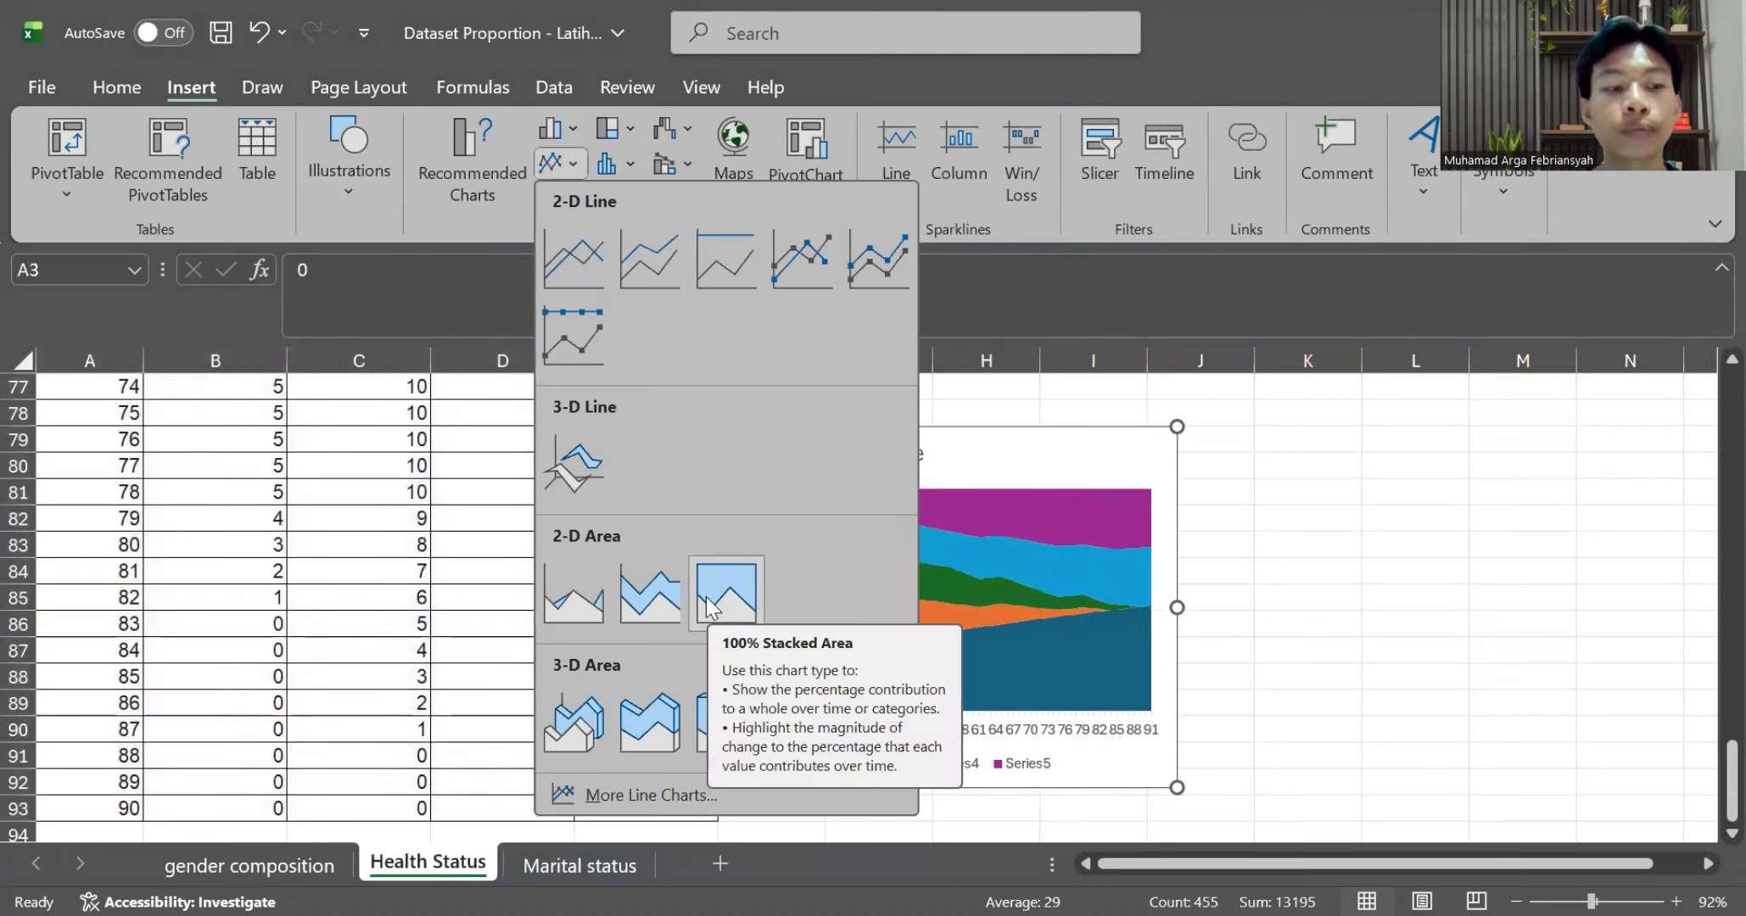
{"action": "left_click", "coordinate": [705, 596]}
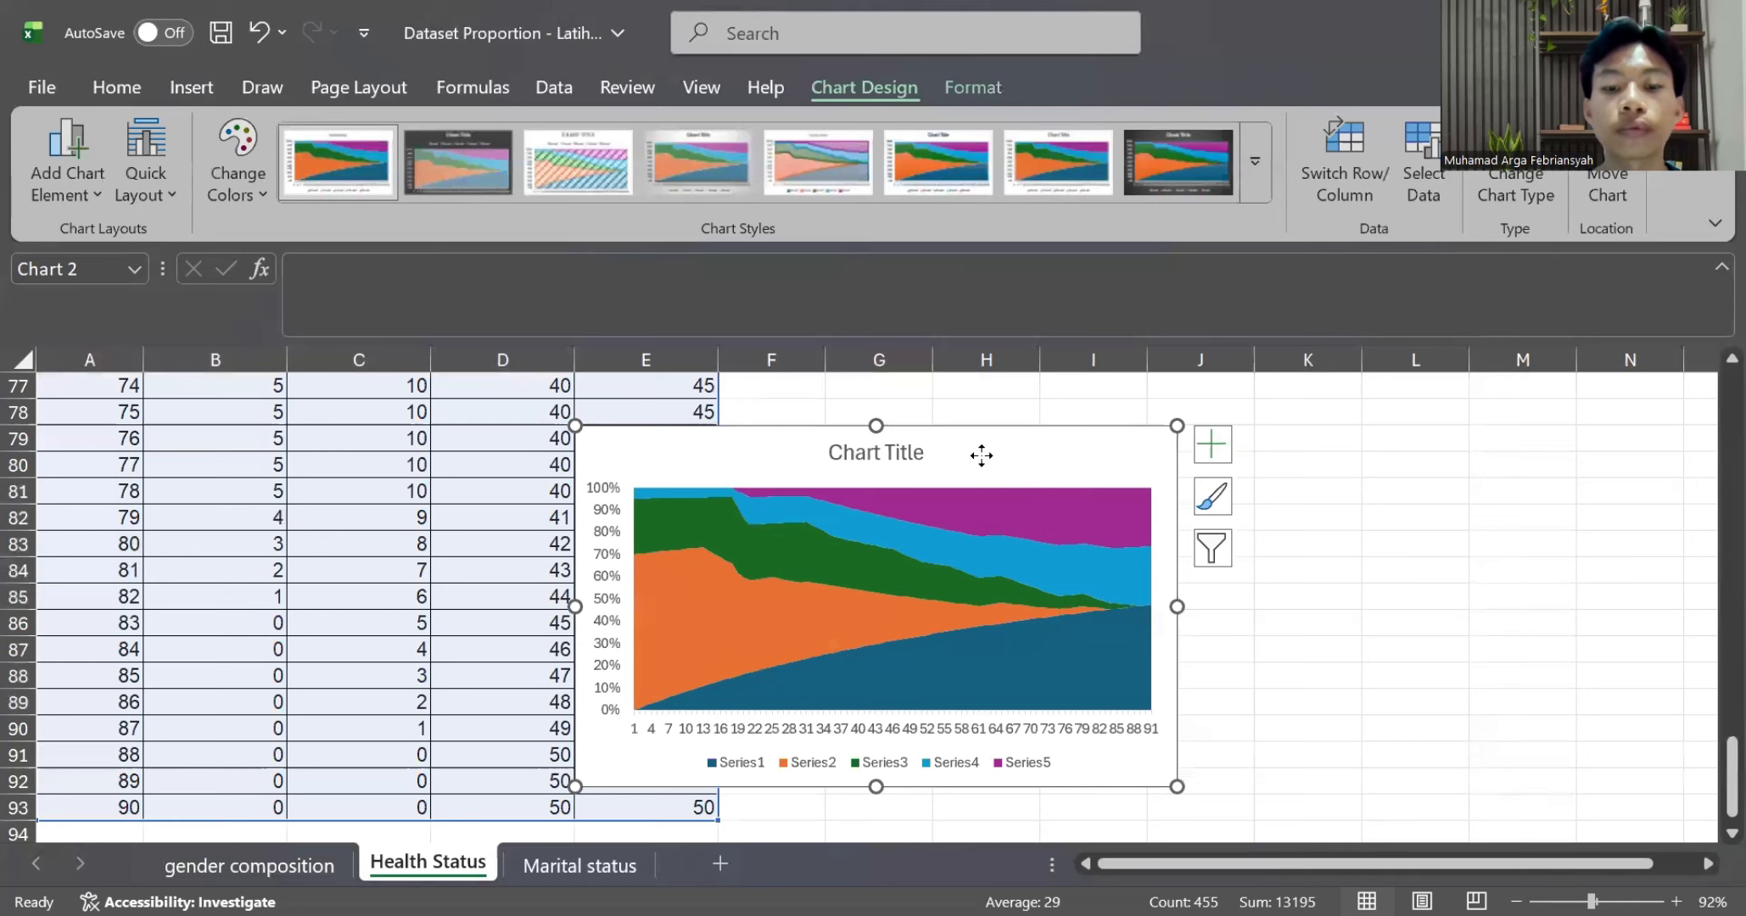
Move the health status area chart up the sheet into the empty columns beside the data, starting near row 51, and enlarge it slightly
{"action": "left_click_drag", "start_coordinate": [981, 456], "coordinate": [1181, 428]}
{"action": "scroll", "coordinate": [1181, 428], "scroll_direction": "up", "scroll_amount": 2}
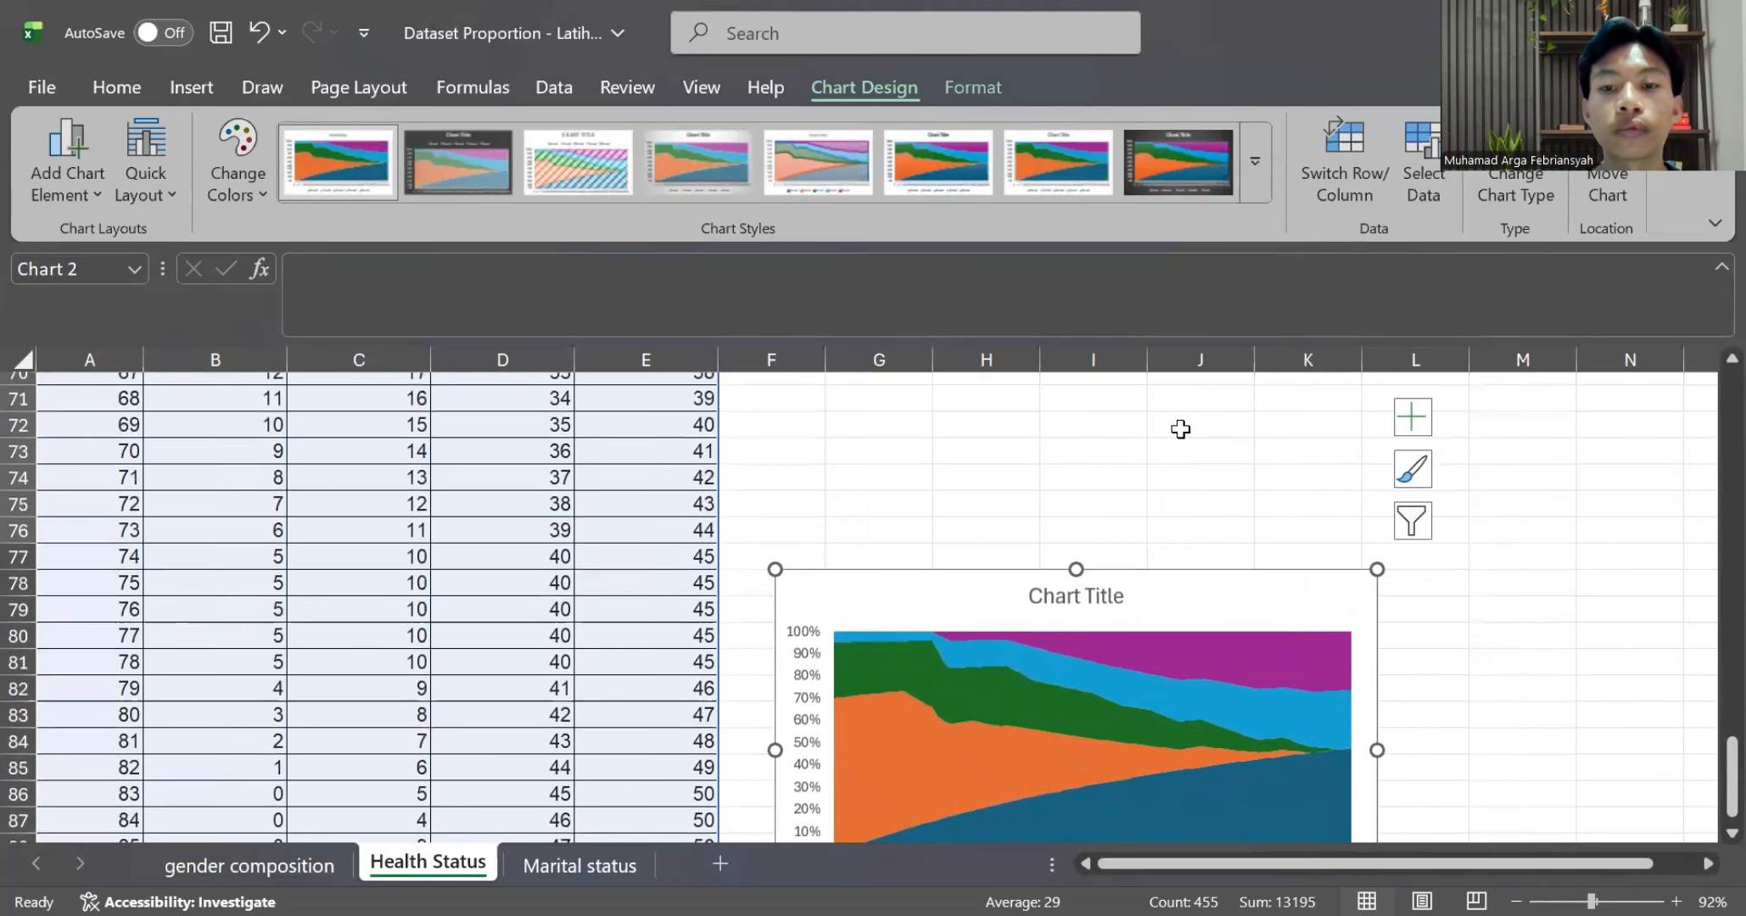
{"action": "left_click_drag", "start_coordinate": [1169, 613], "coordinate": [1184, 441]}
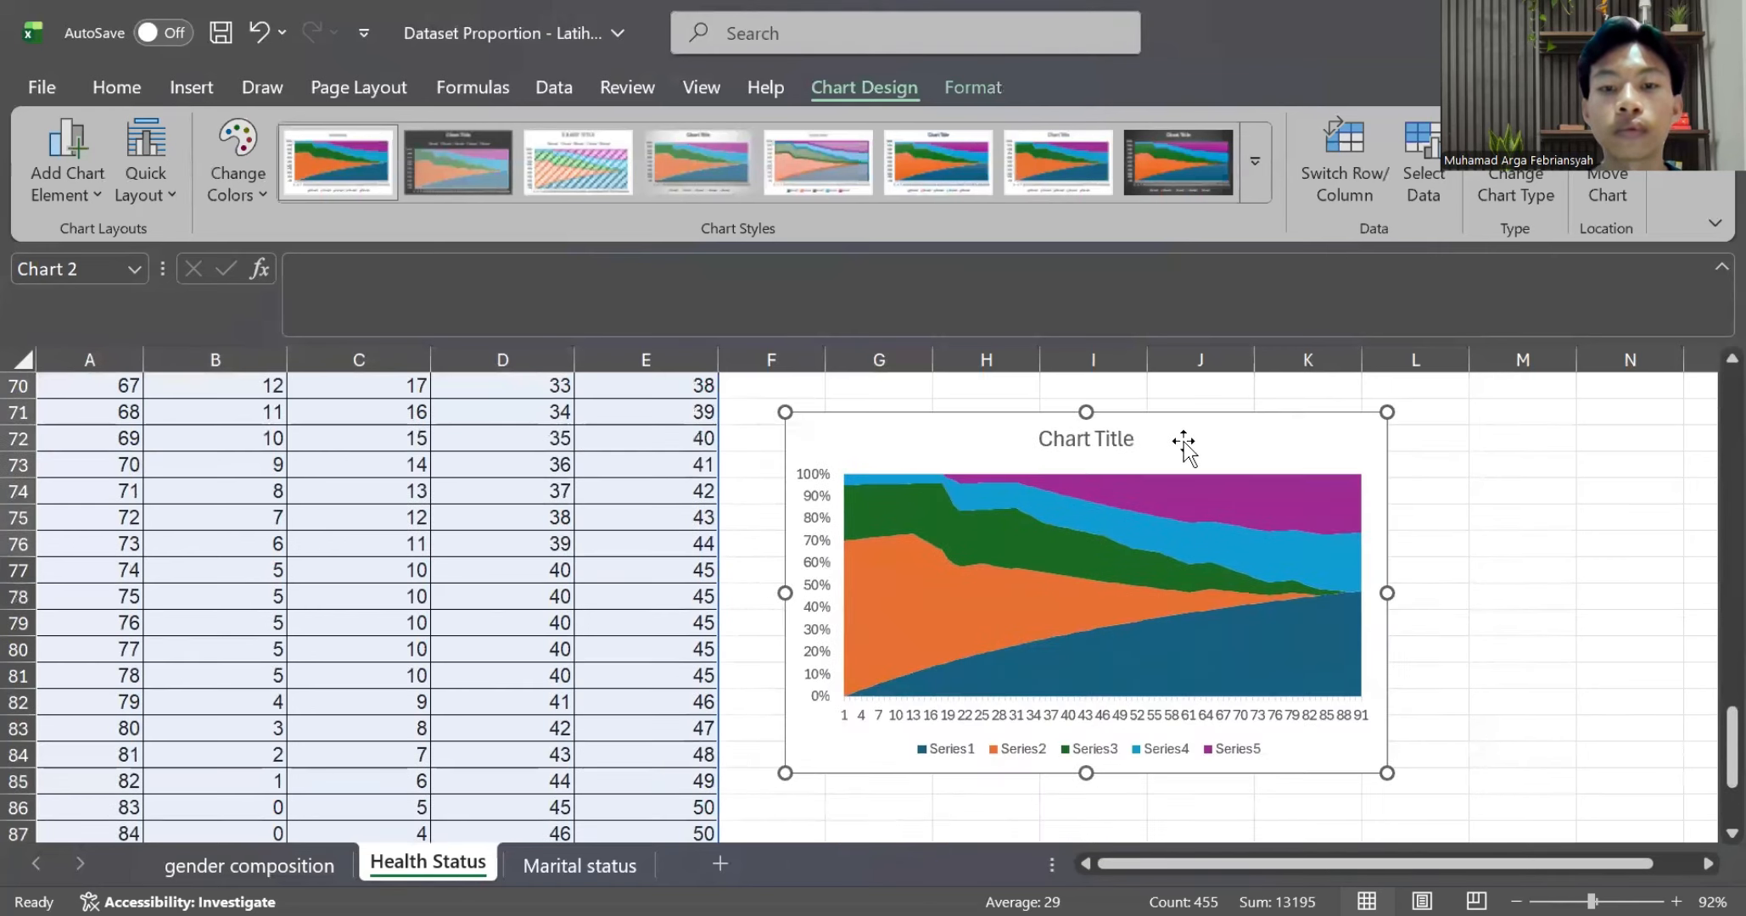
{"action": "scroll", "coordinate": [1182, 442], "scroll_direction": "up", "scroll_amount": 3}
{"action": "left_click_drag", "start_coordinate": [1216, 655], "coordinate": [1247, 415]}
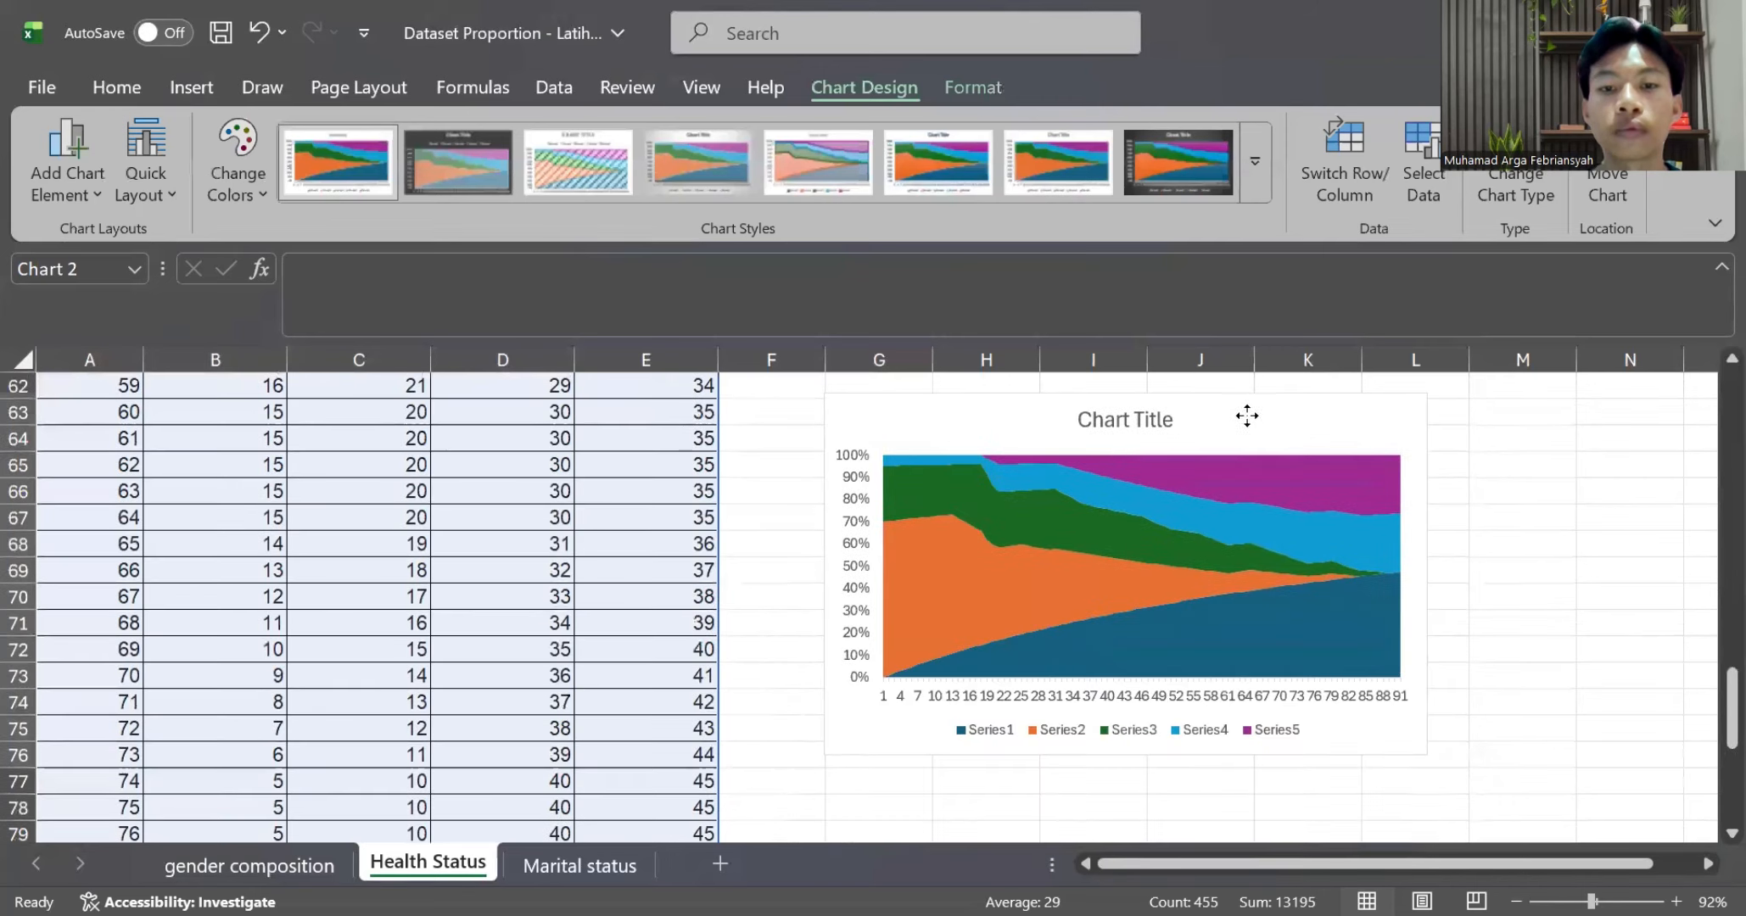
{"action": "scroll", "coordinate": [1142, 522], "scroll_direction": "up", "scroll_amount": 6}
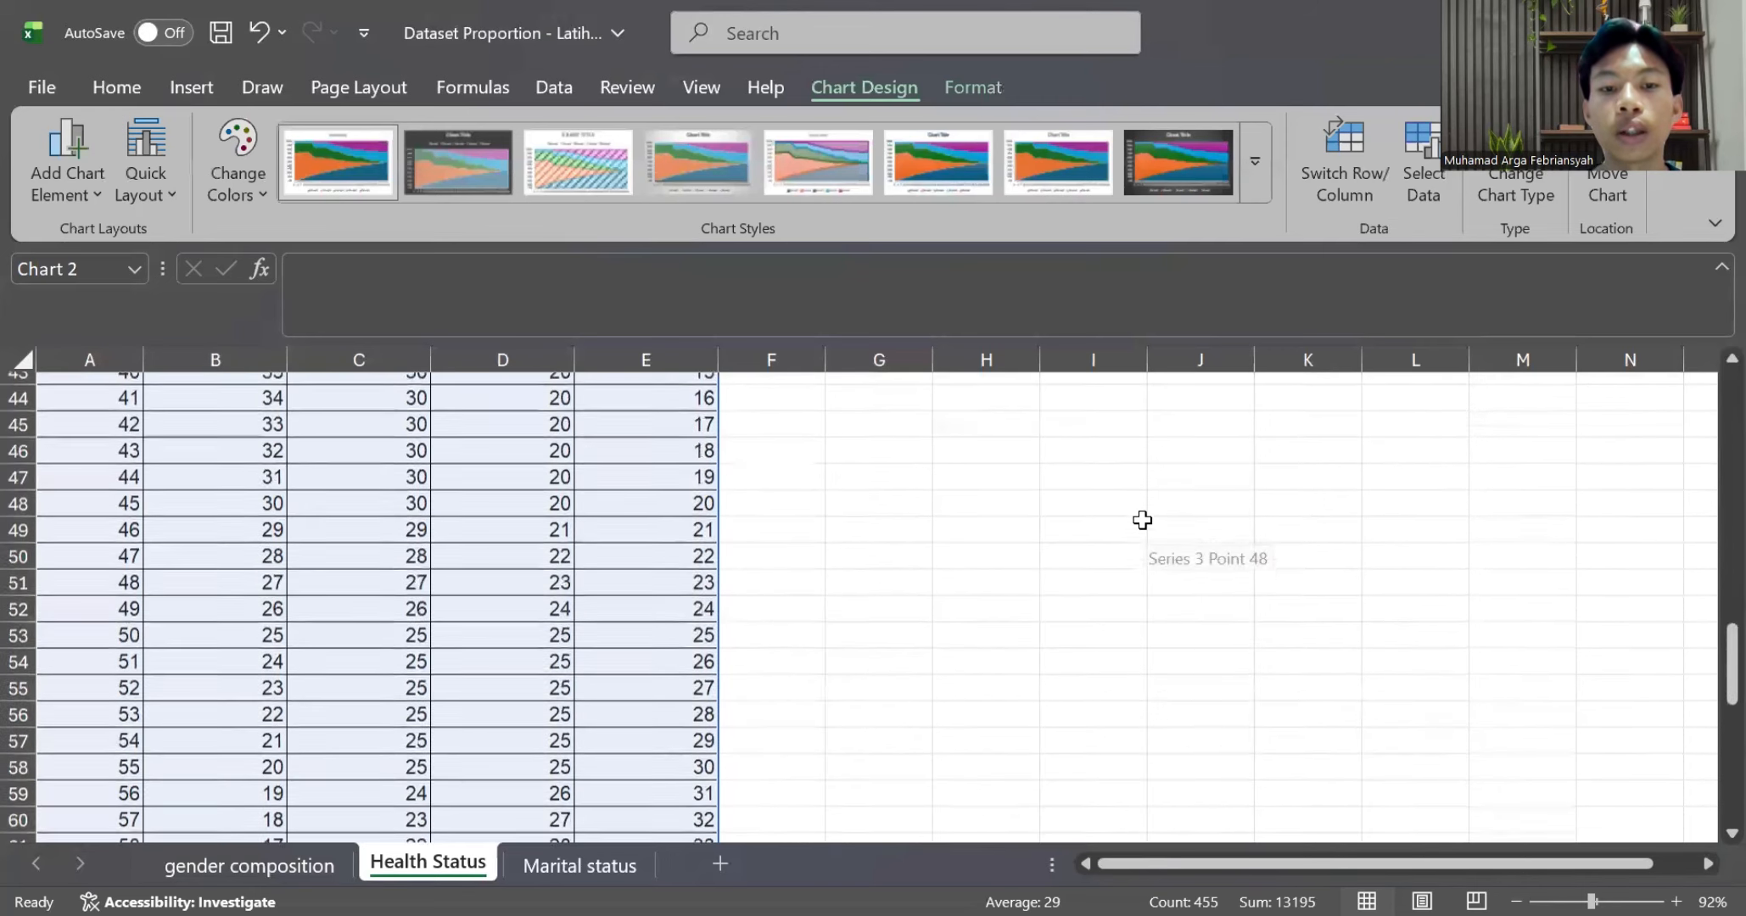
{"action": "scroll", "coordinate": [1143, 520], "scroll_direction": "up", "scroll_amount": 11}
{"action": "scroll", "coordinate": [1142, 520], "scroll_direction": "down", "scroll_amount": 10}
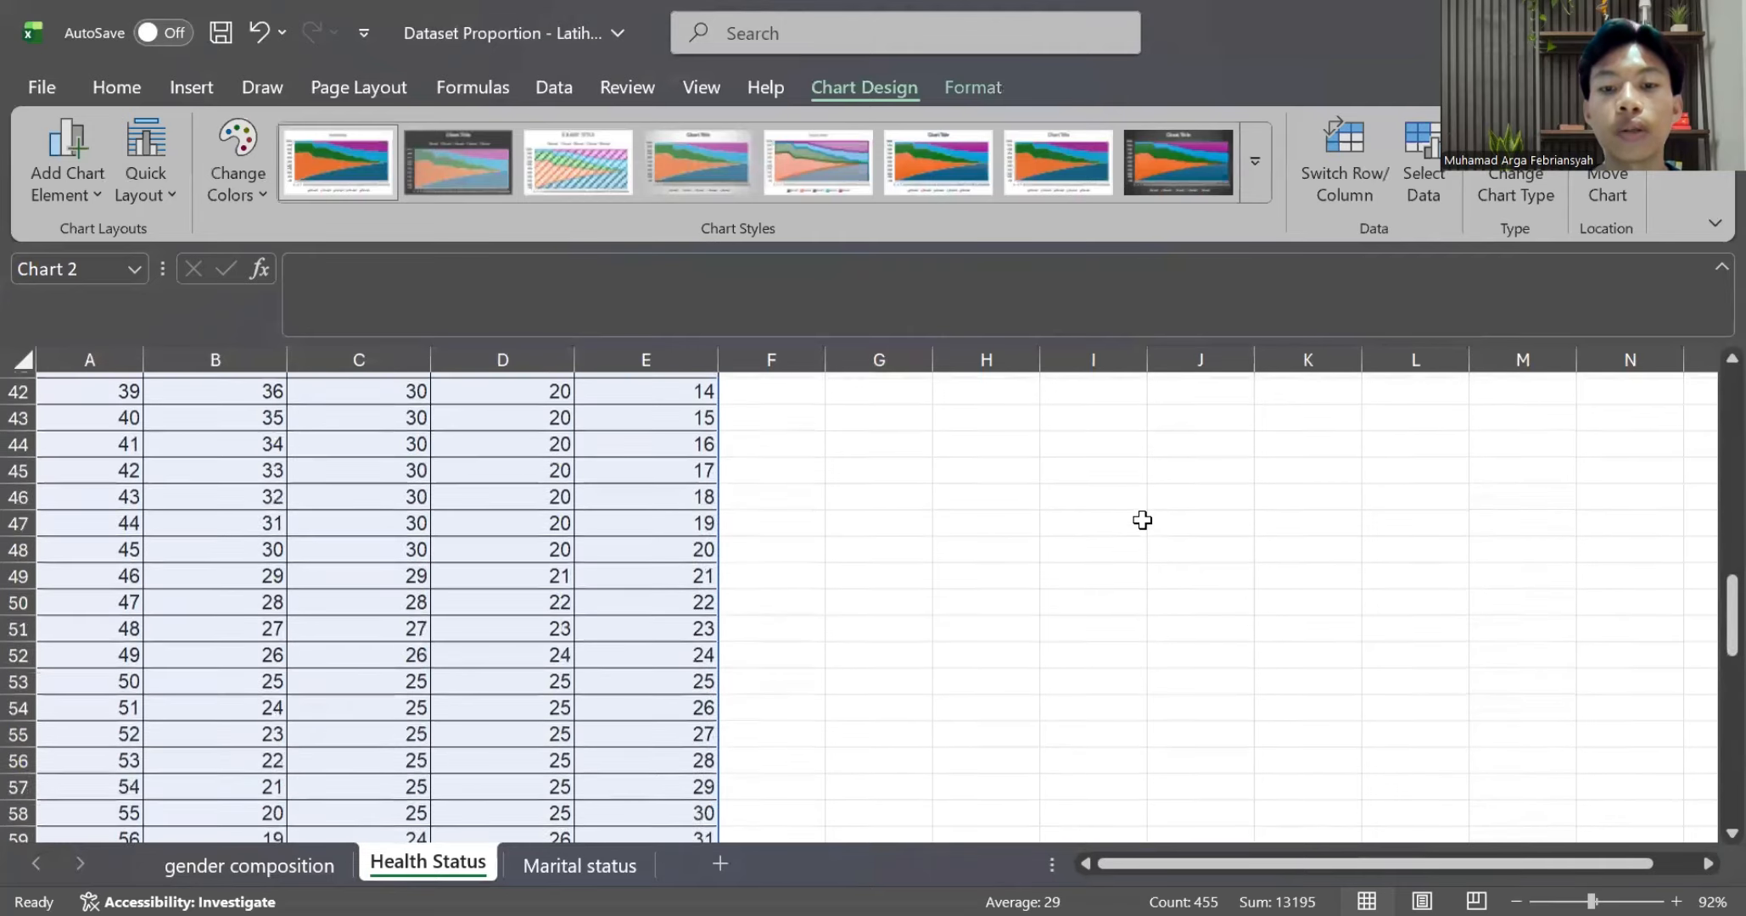
{"action": "scroll", "coordinate": [1143, 521], "scroll_direction": "down", "scroll_amount": 4}
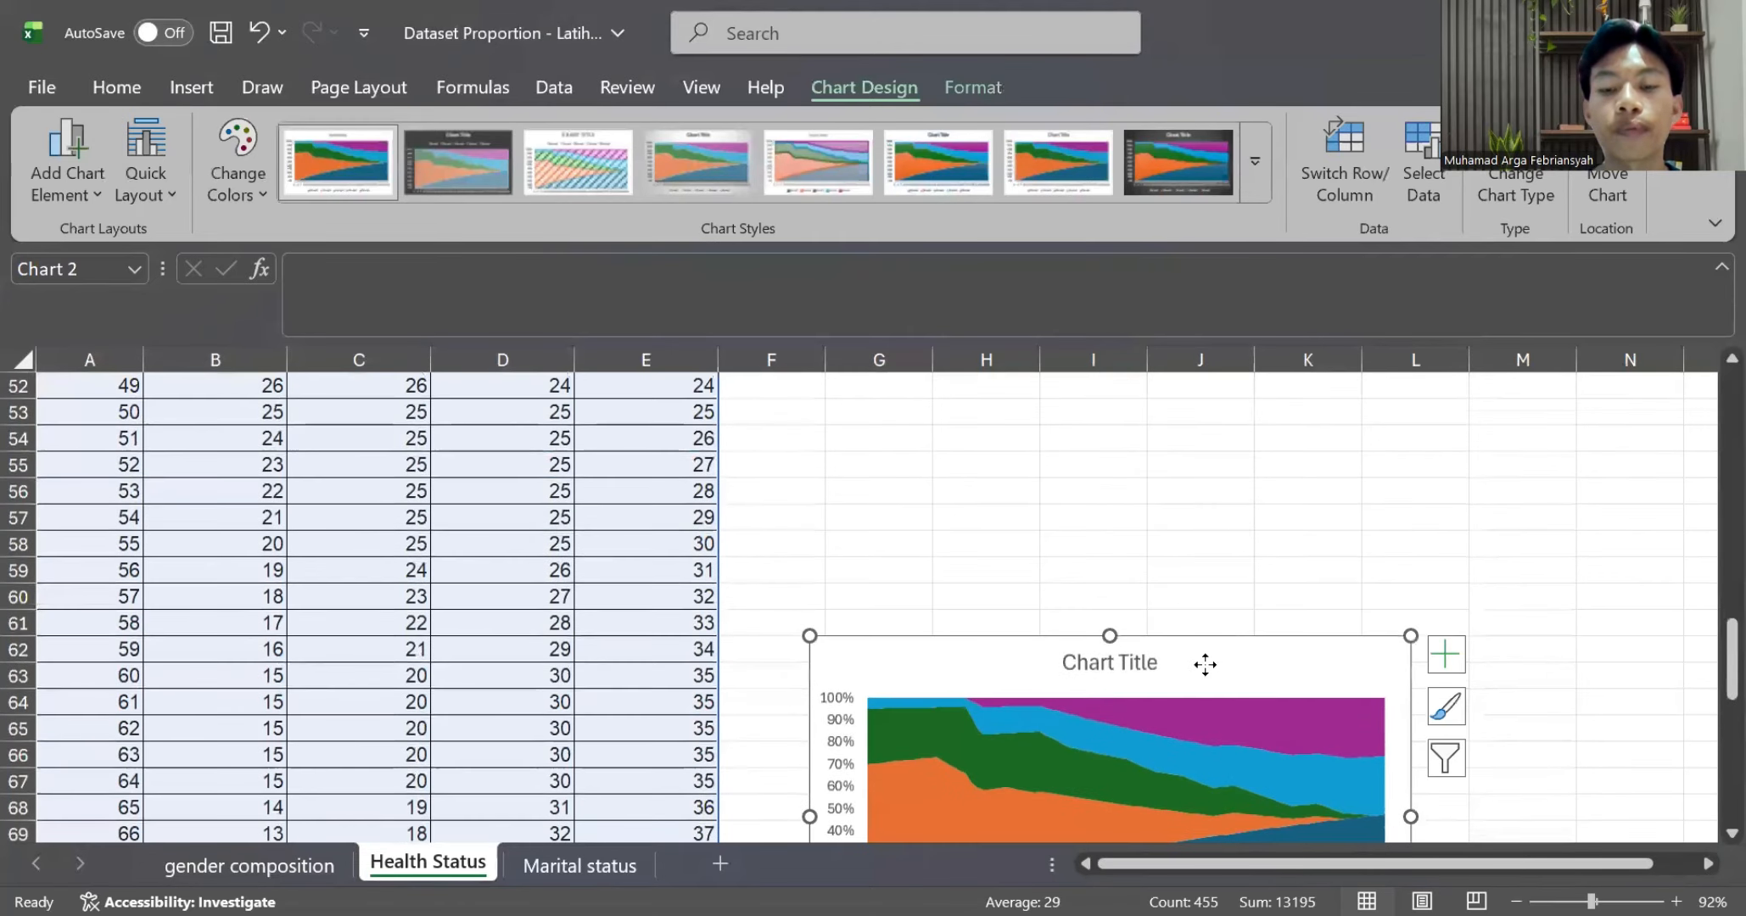
{"action": "left_click_drag", "start_coordinate": [1205, 664], "coordinate": [1214, 400]}
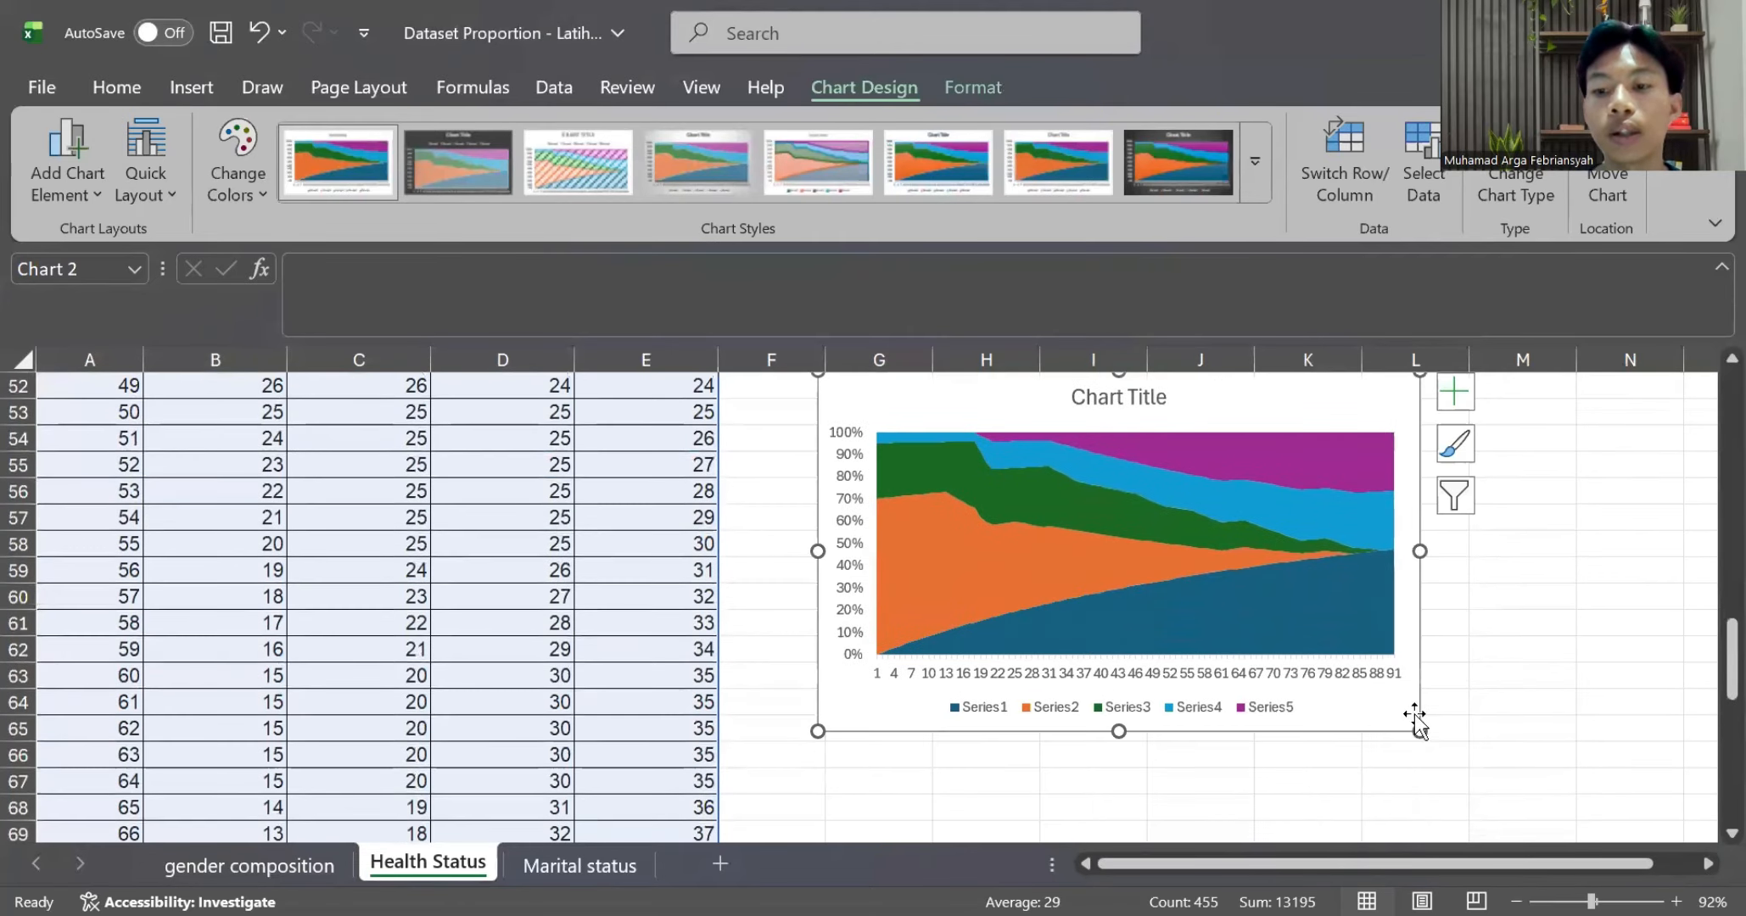
{"action": "left_click_drag", "start_coordinate": [1421, 732], "coordinate": [1484, 788]}
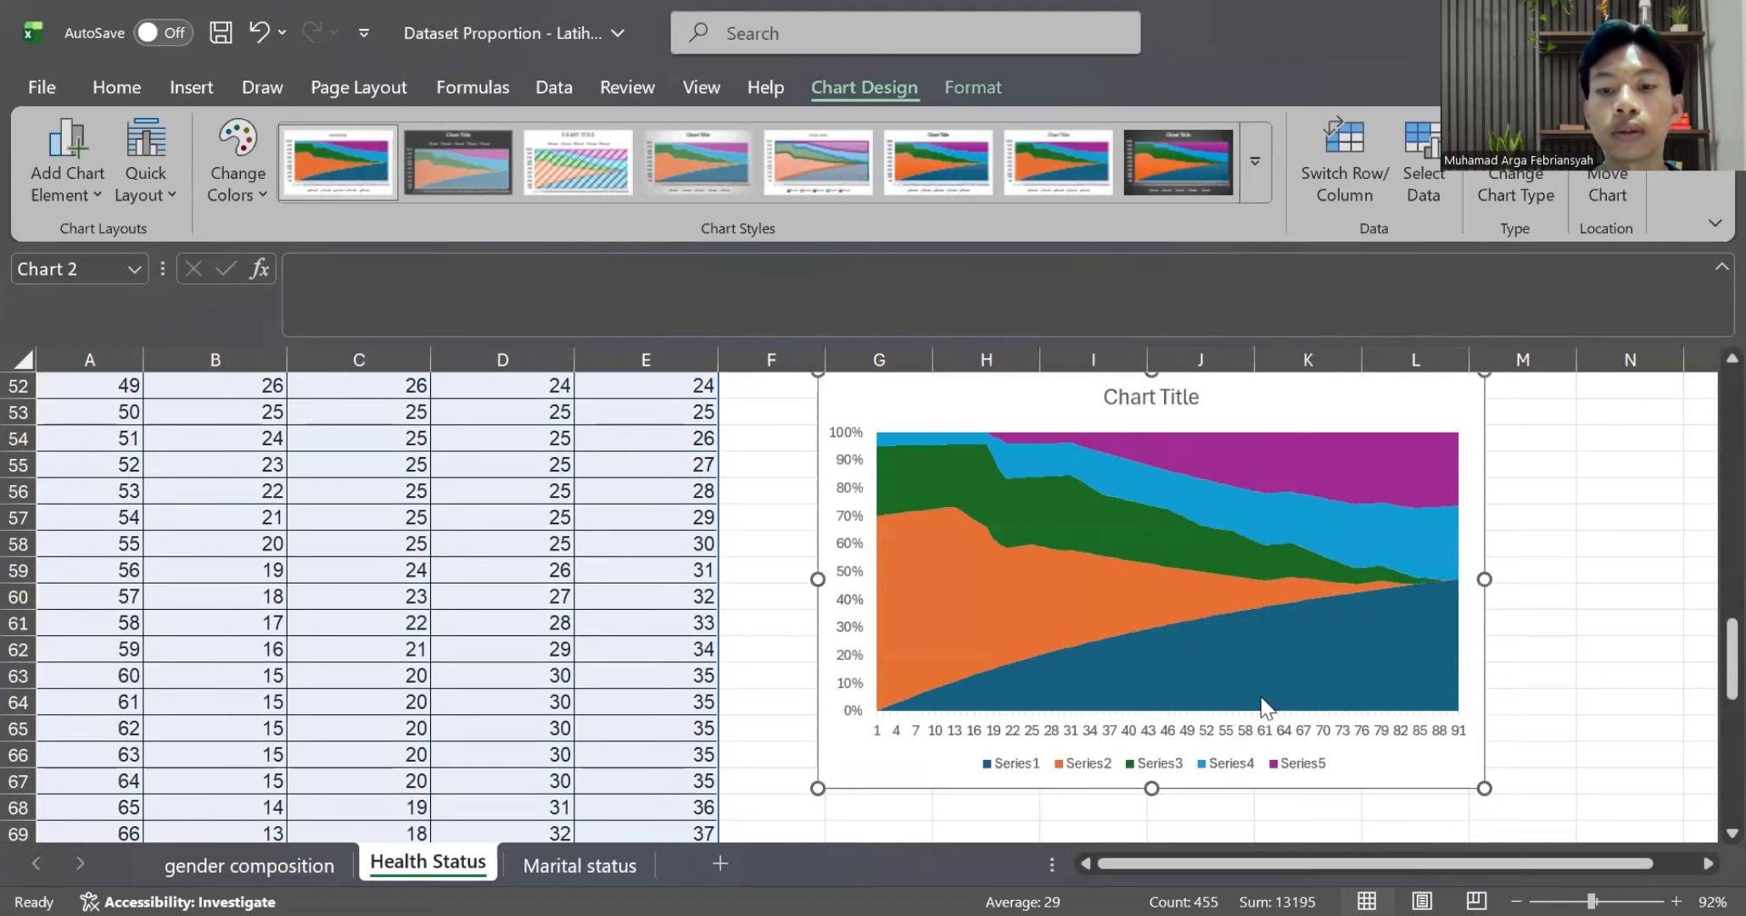
Delete the Series1 area, which plots the age values from A3:A93, from the chart
{"action": "scroll", "coordinate": [1265, 707], "scroll_direction": "down", "scroll_amount": 3}
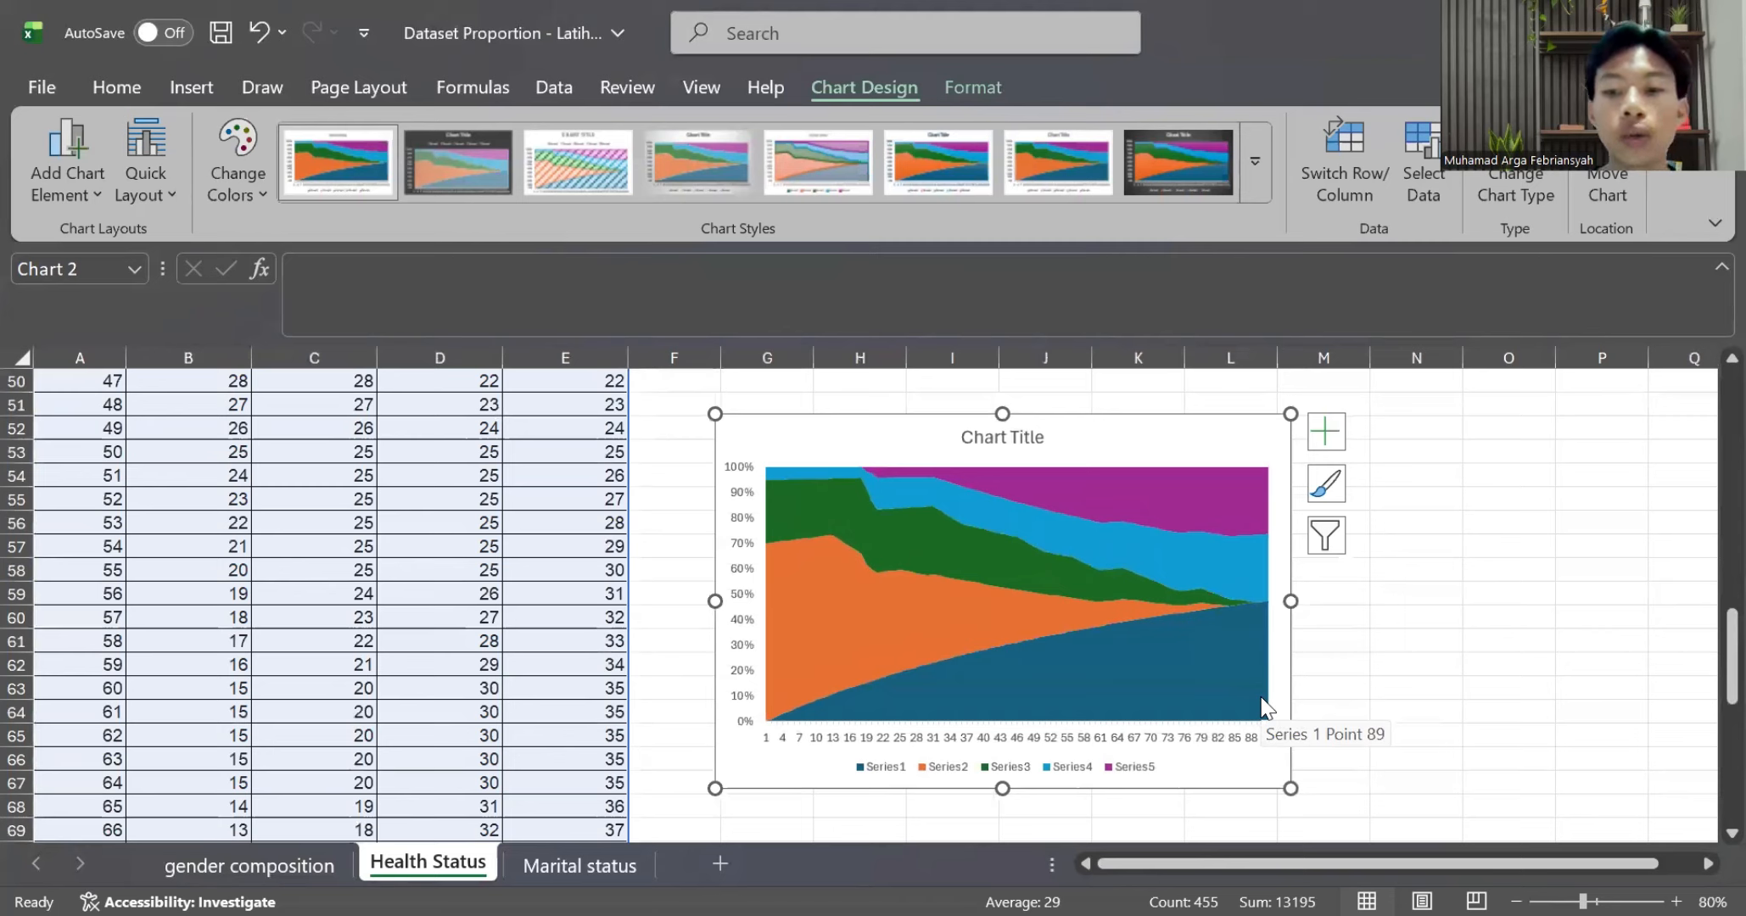
{"action": "left_click", "coordinate": [1200, 697]}
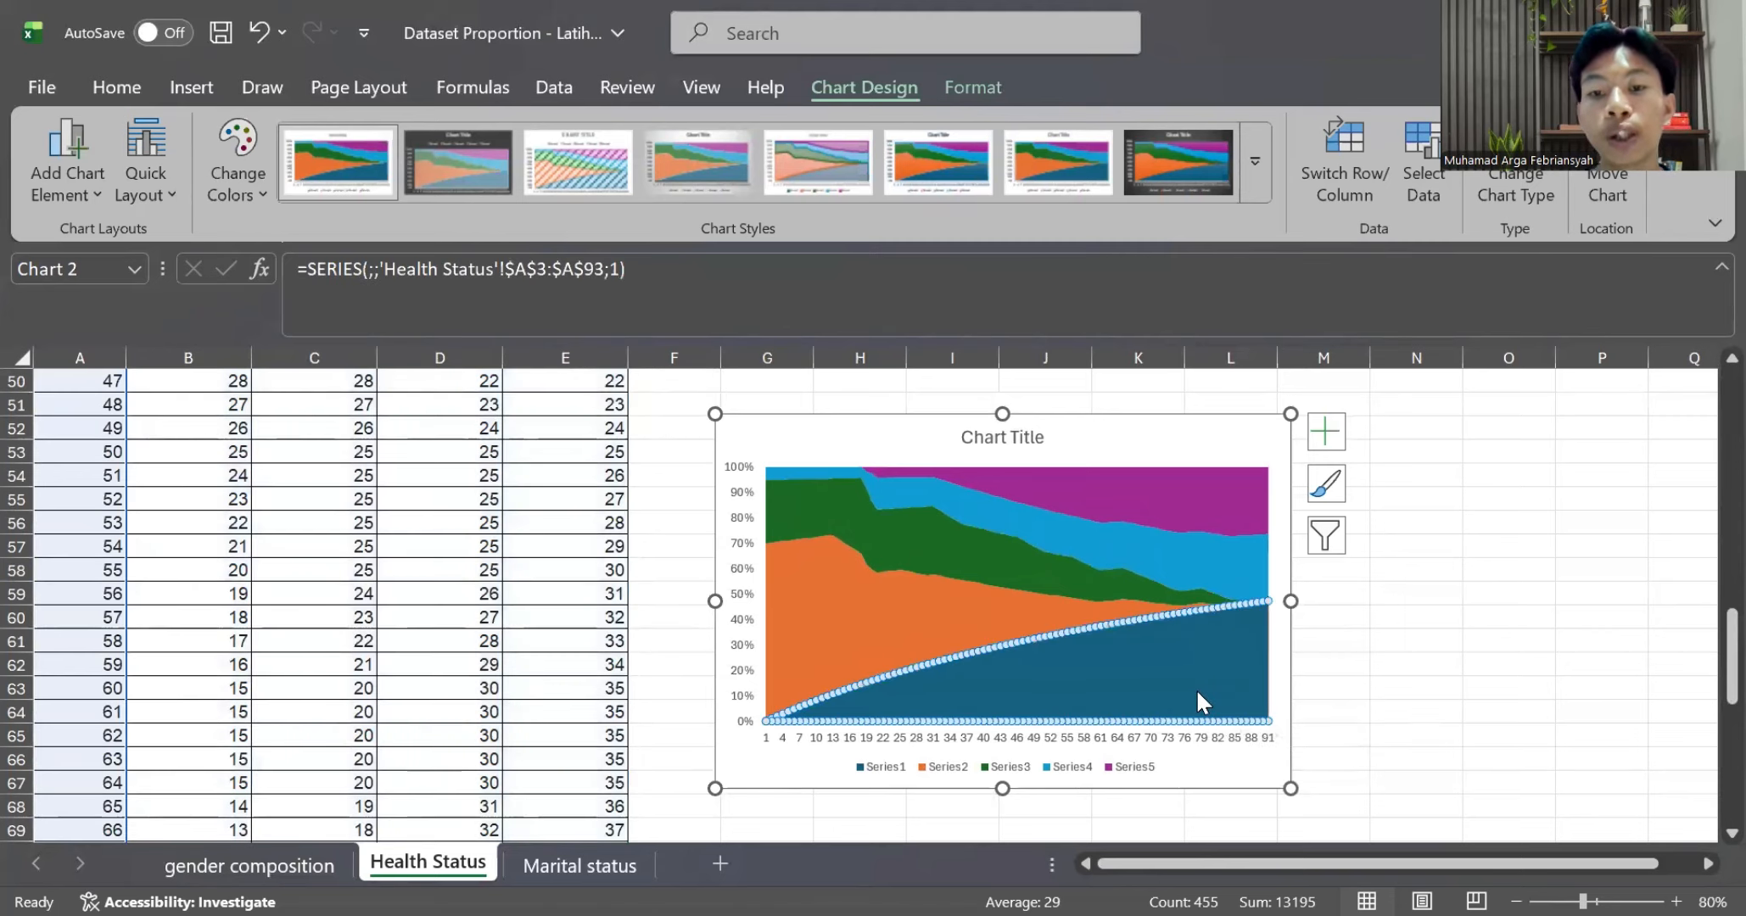
{"action": "key", "text": "Delete"}
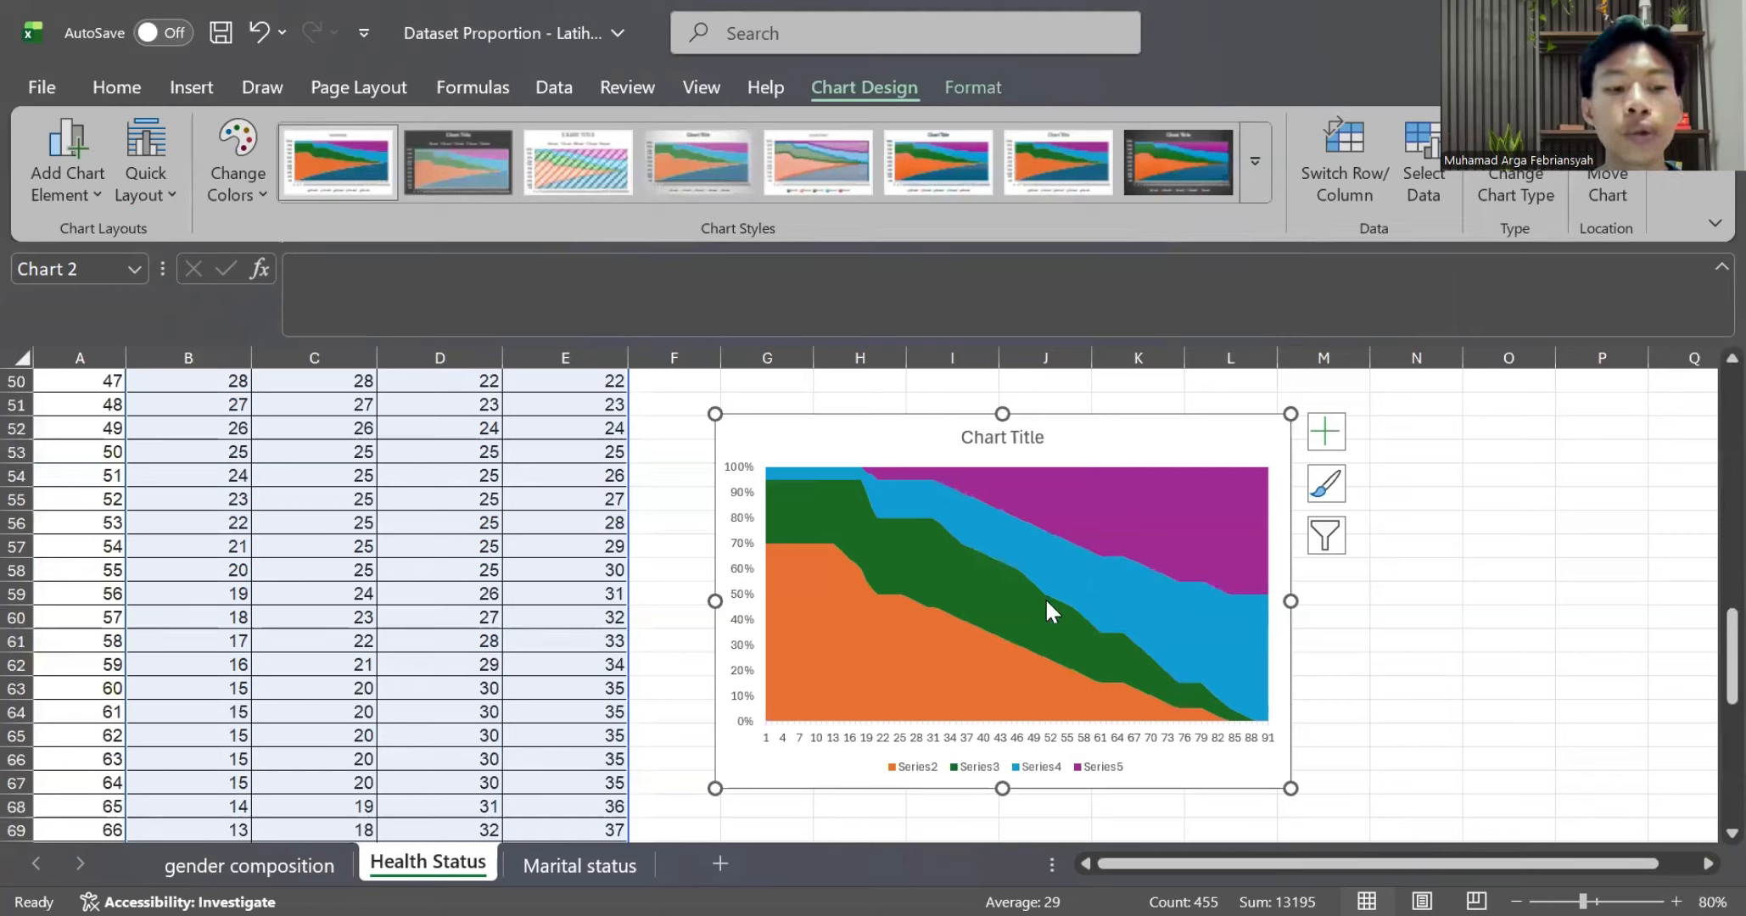
Set the interval between labels on the chart's horizontal axis to 20 and close the axis formatting options
{"action": "left_click", "coordinate": [1002, 742]}
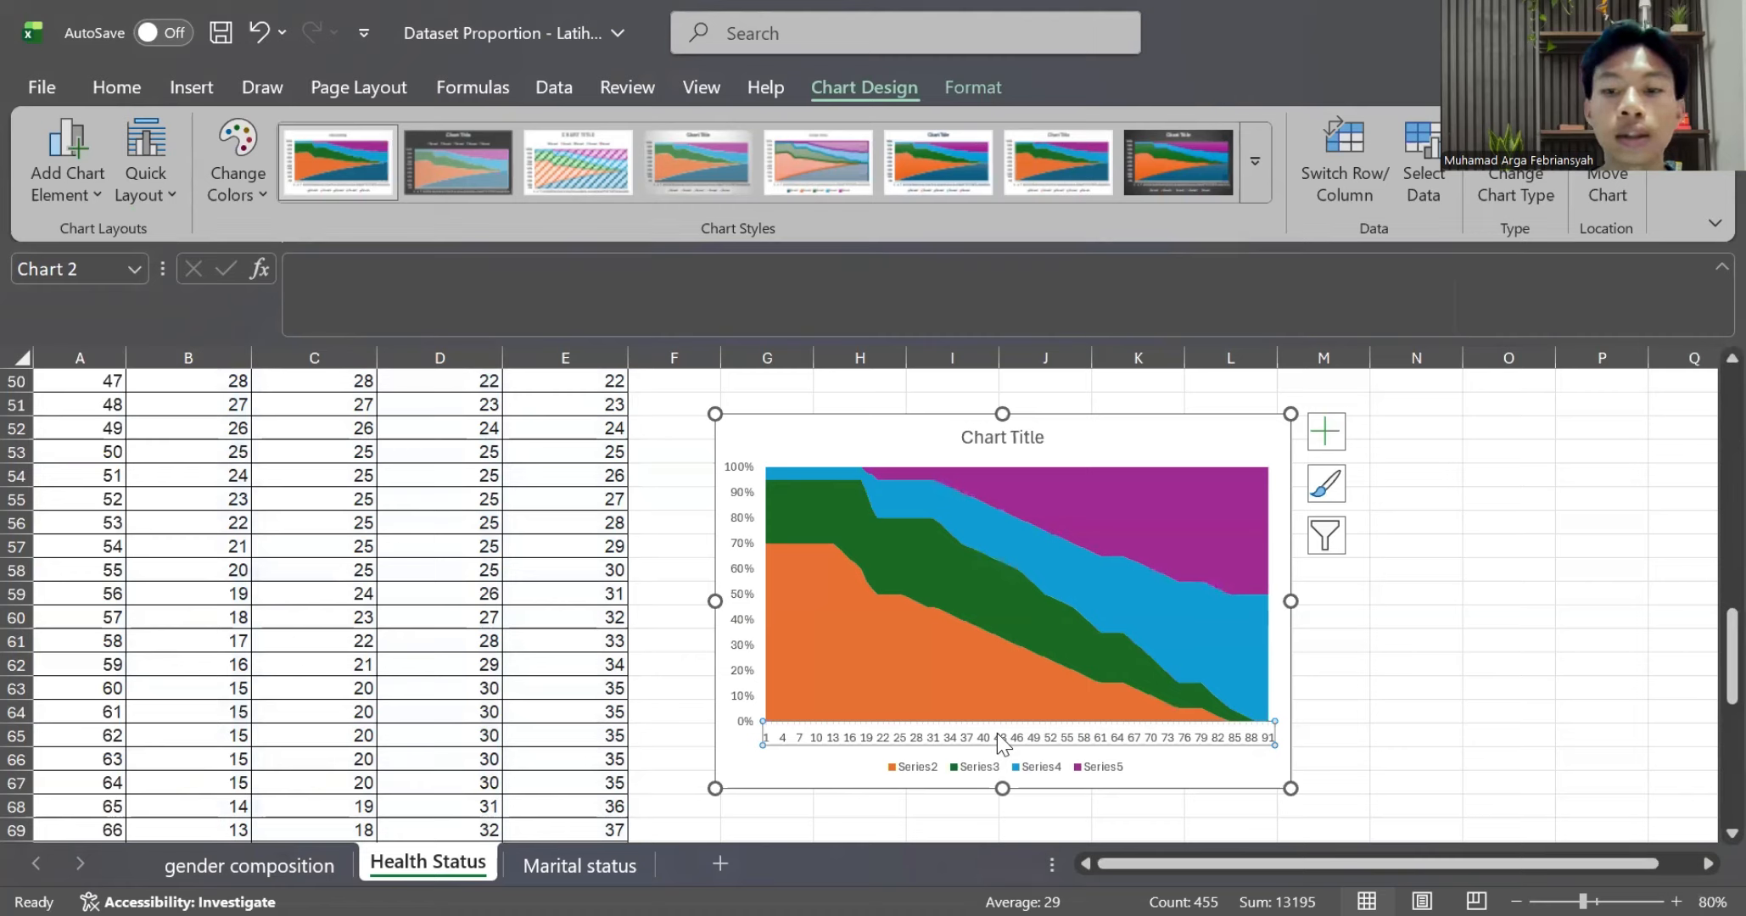
{"action": "right_click", "coordinate": [997, 732]}
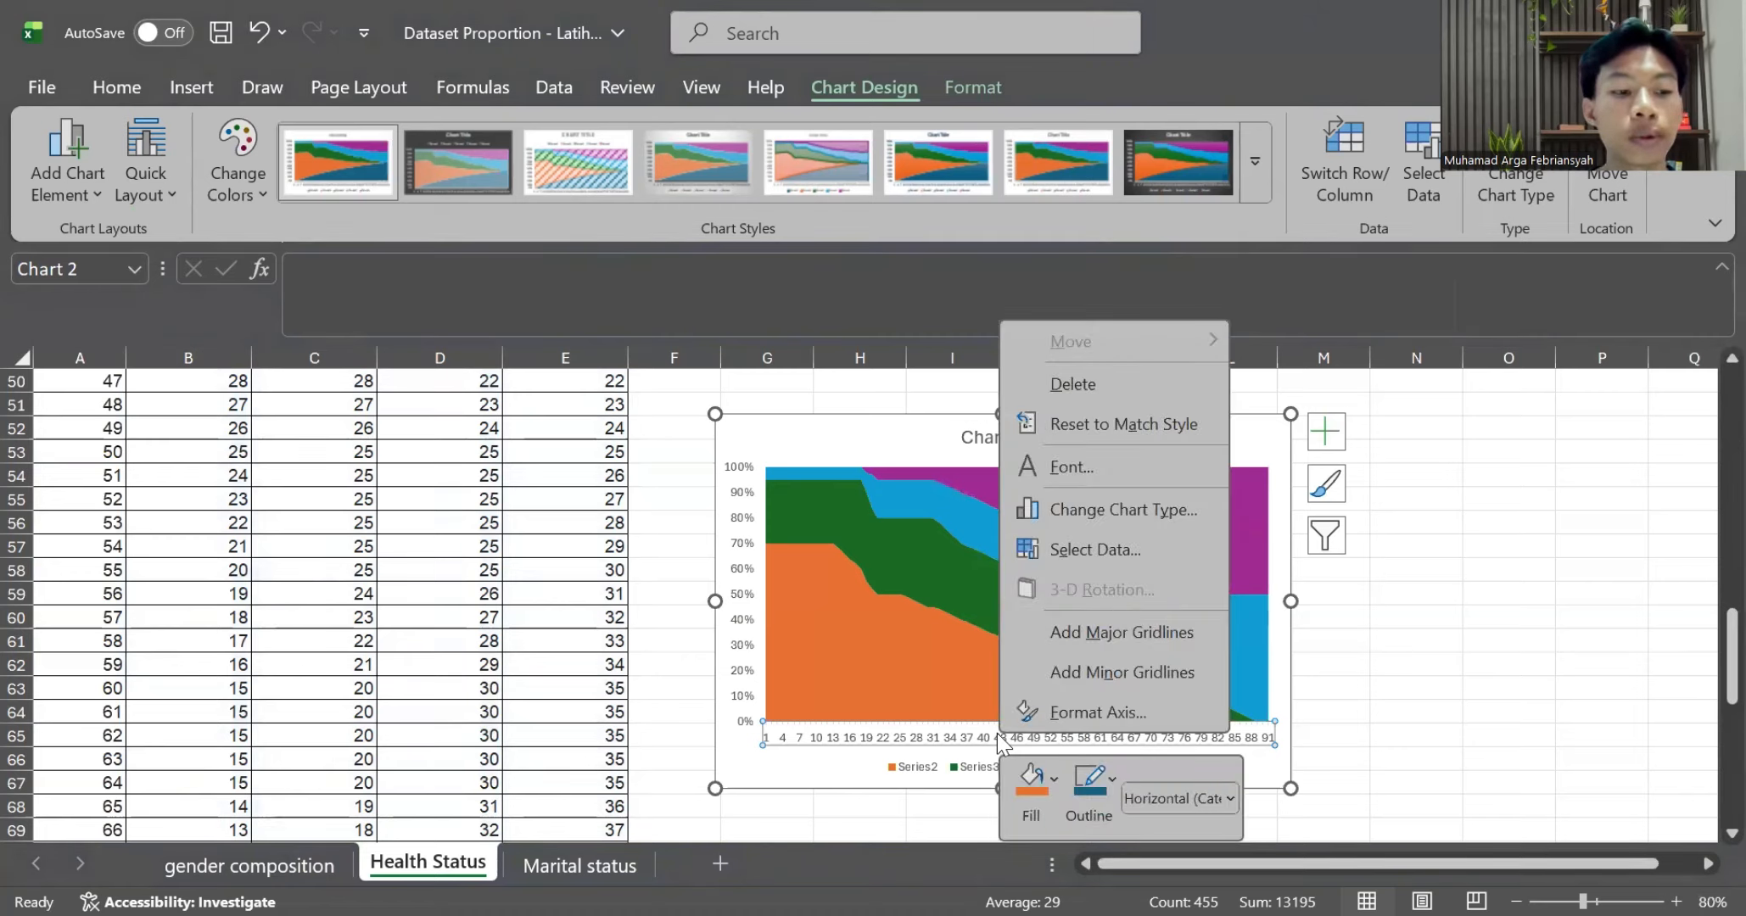
{"action": "left_click", "coordinate": [1076, 717]}
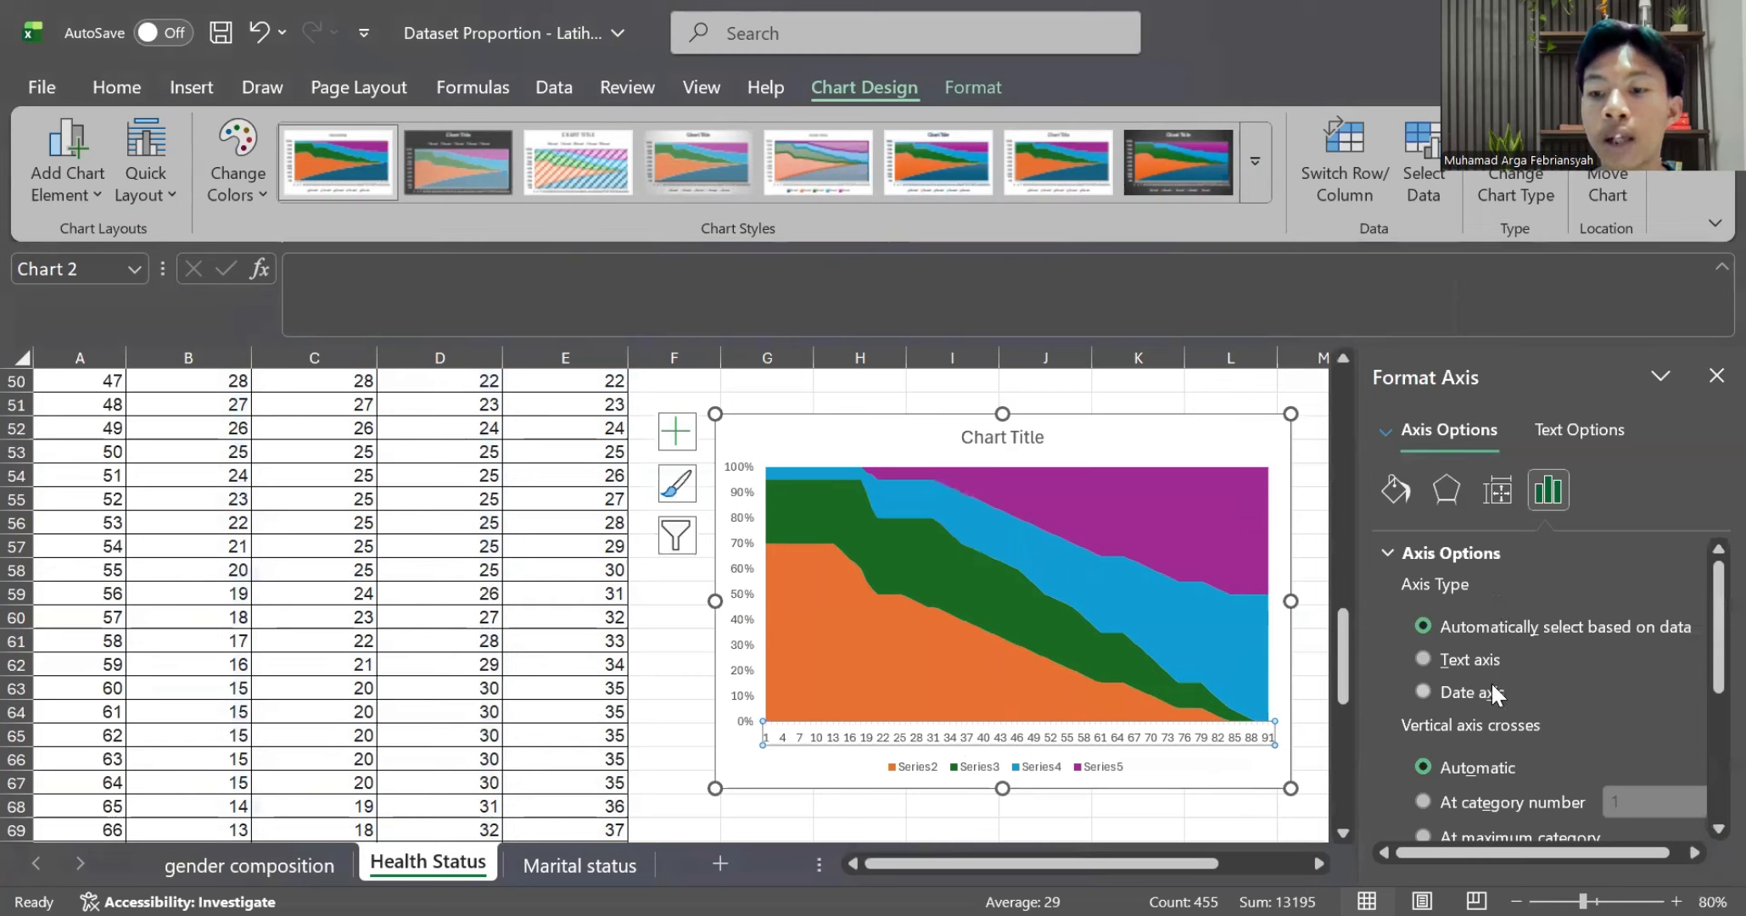
{"action": "scroll", "coordinate": [1491, 680], "scroll_direction": "down", "scroll_amount": 5}
{"action": "scroll", "coordinate": [1479, 763], "scroll_direction": "down", "scroll_amount": 2}
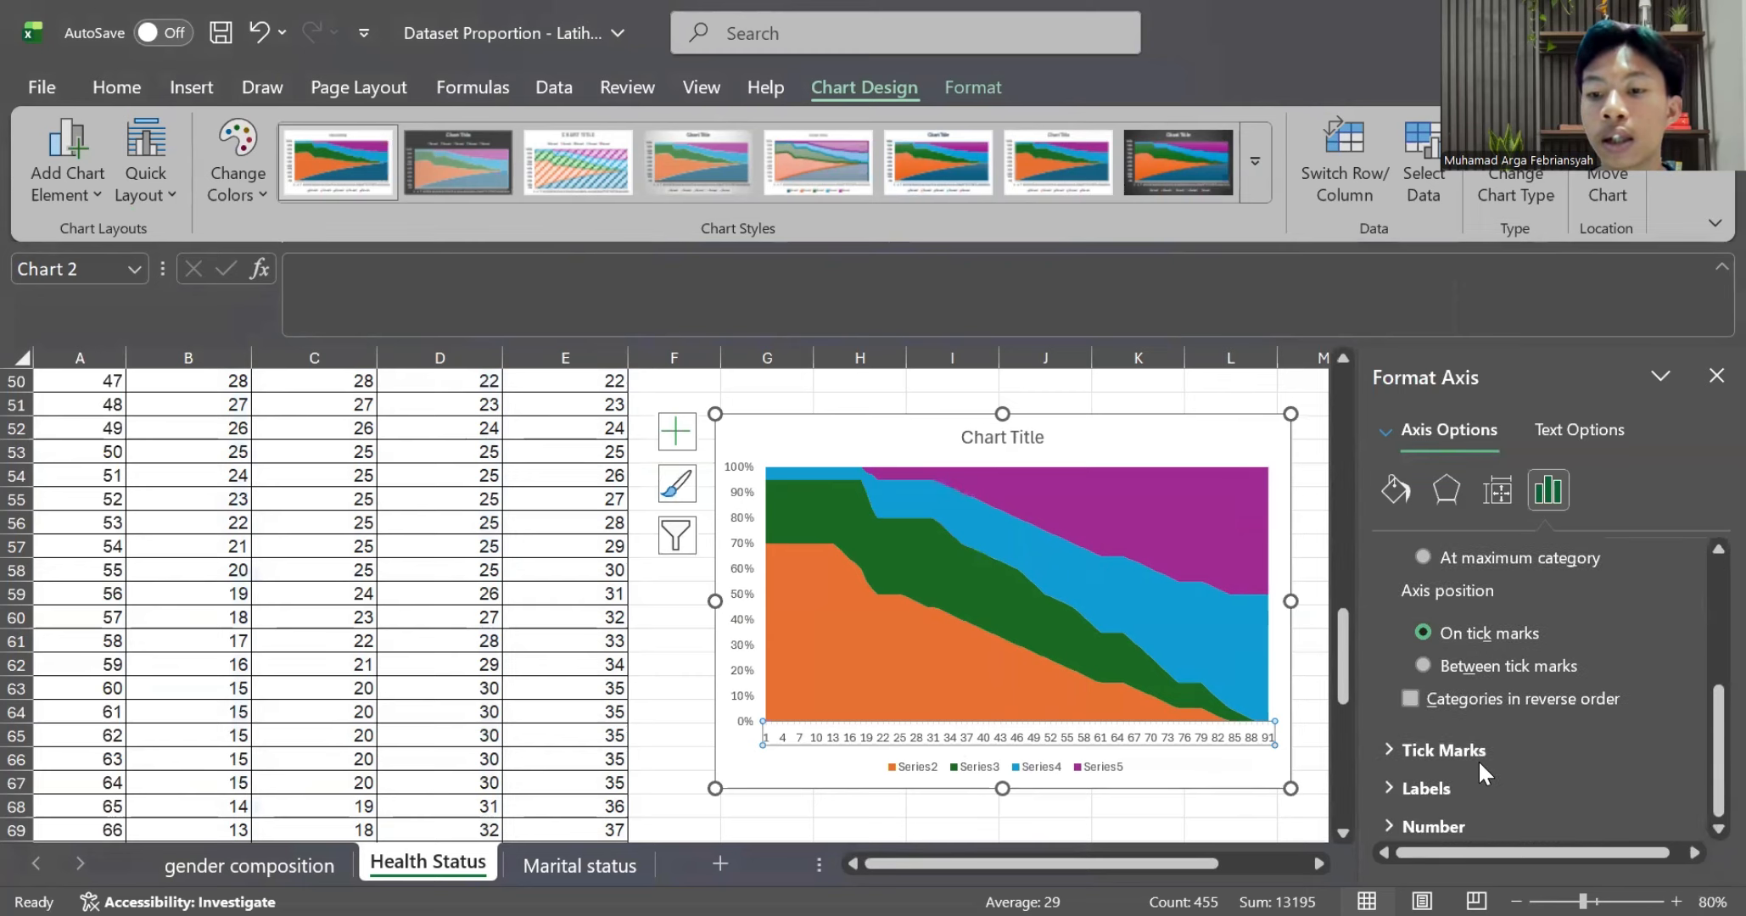
{"action": "left_click", "coordinate": [1434, 790]}
{"action": "scroll", "coordinate": [1541, 770], "scroll_direction": "down", "scroll_amount": 2}
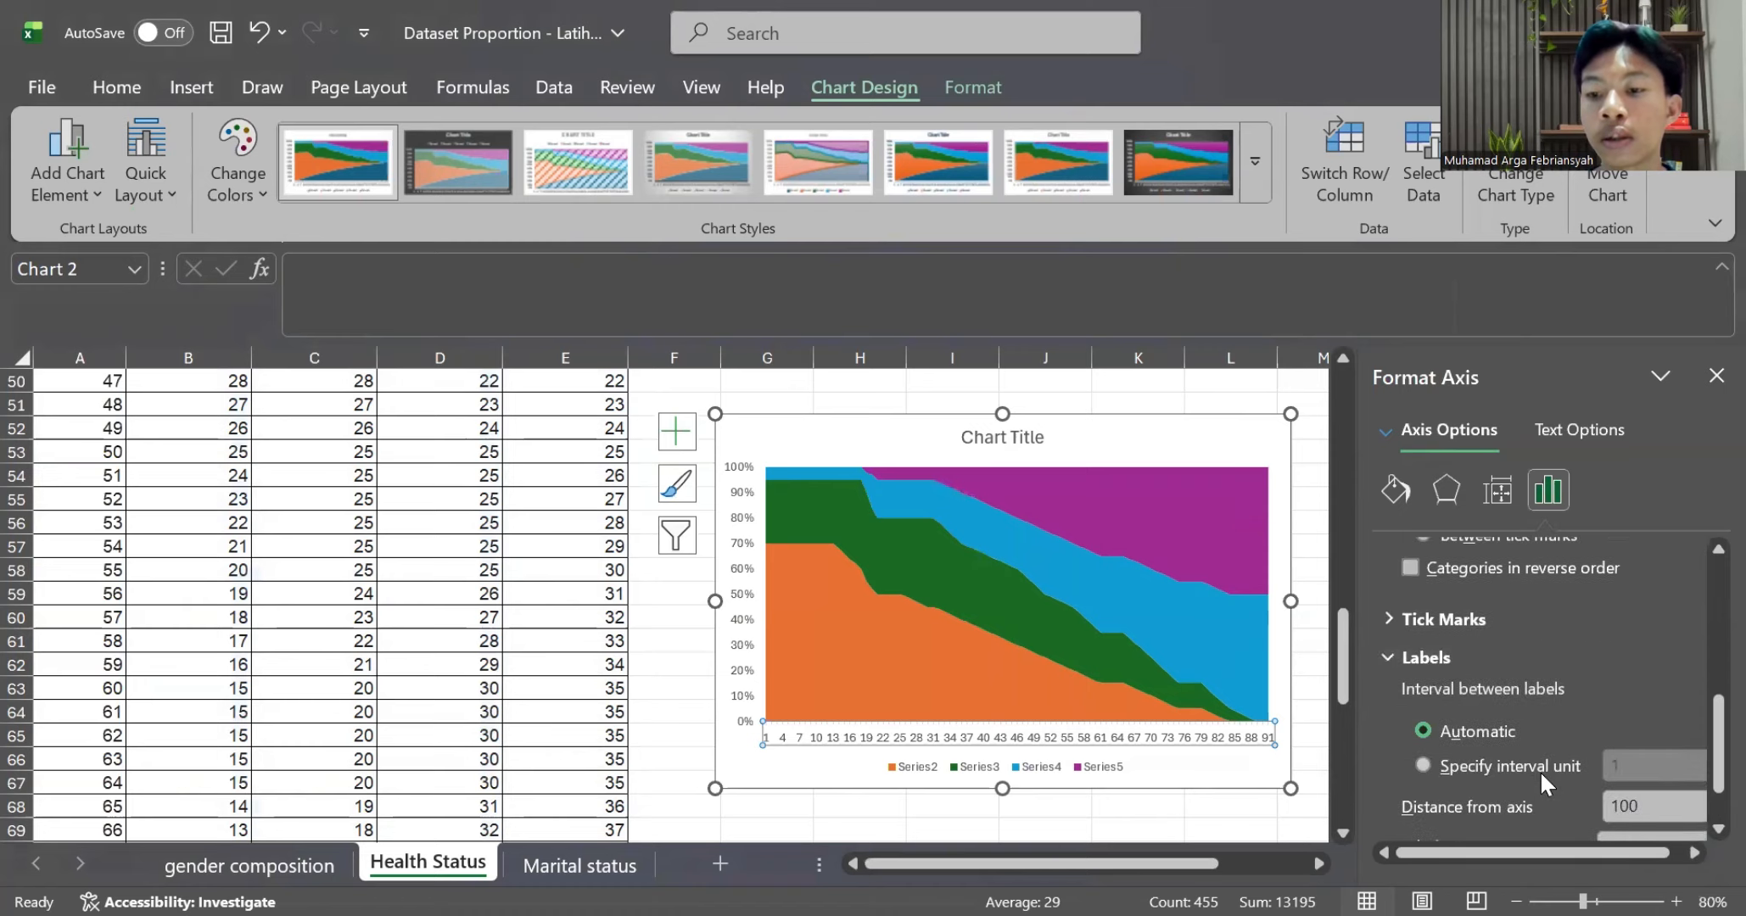
{"action": "left_click", "coordinate": [1425, 764]}
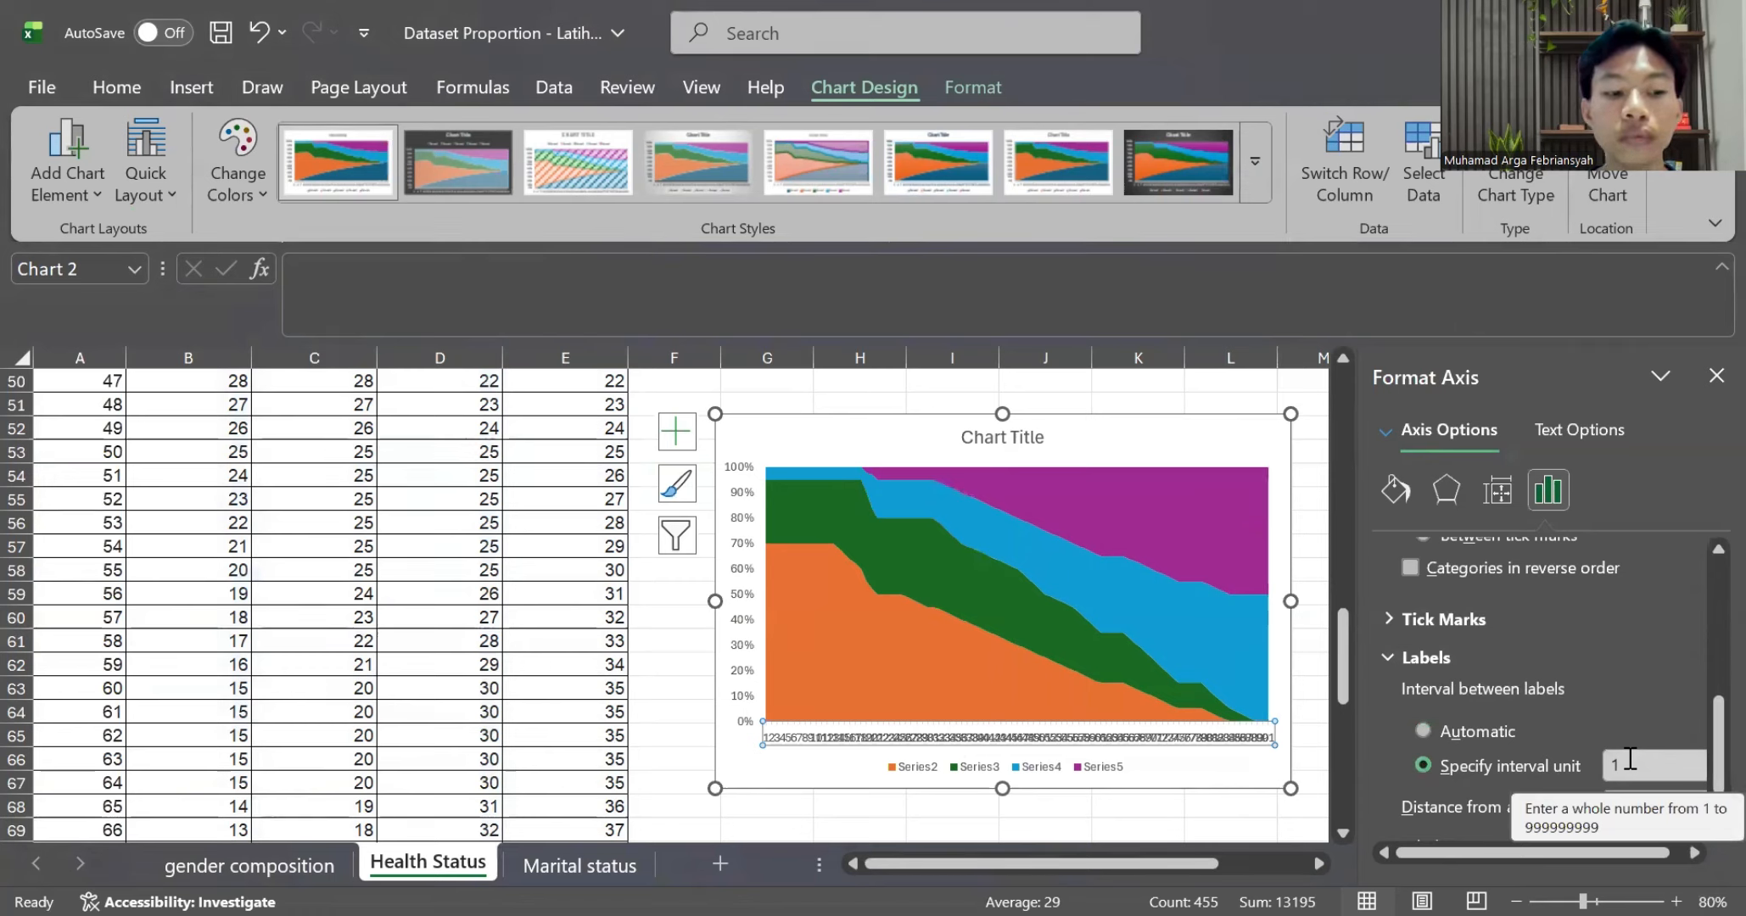
{"action": "left_click_drag", "start_coordinate": [1630, 759], "coordinate": [1592, 768]}
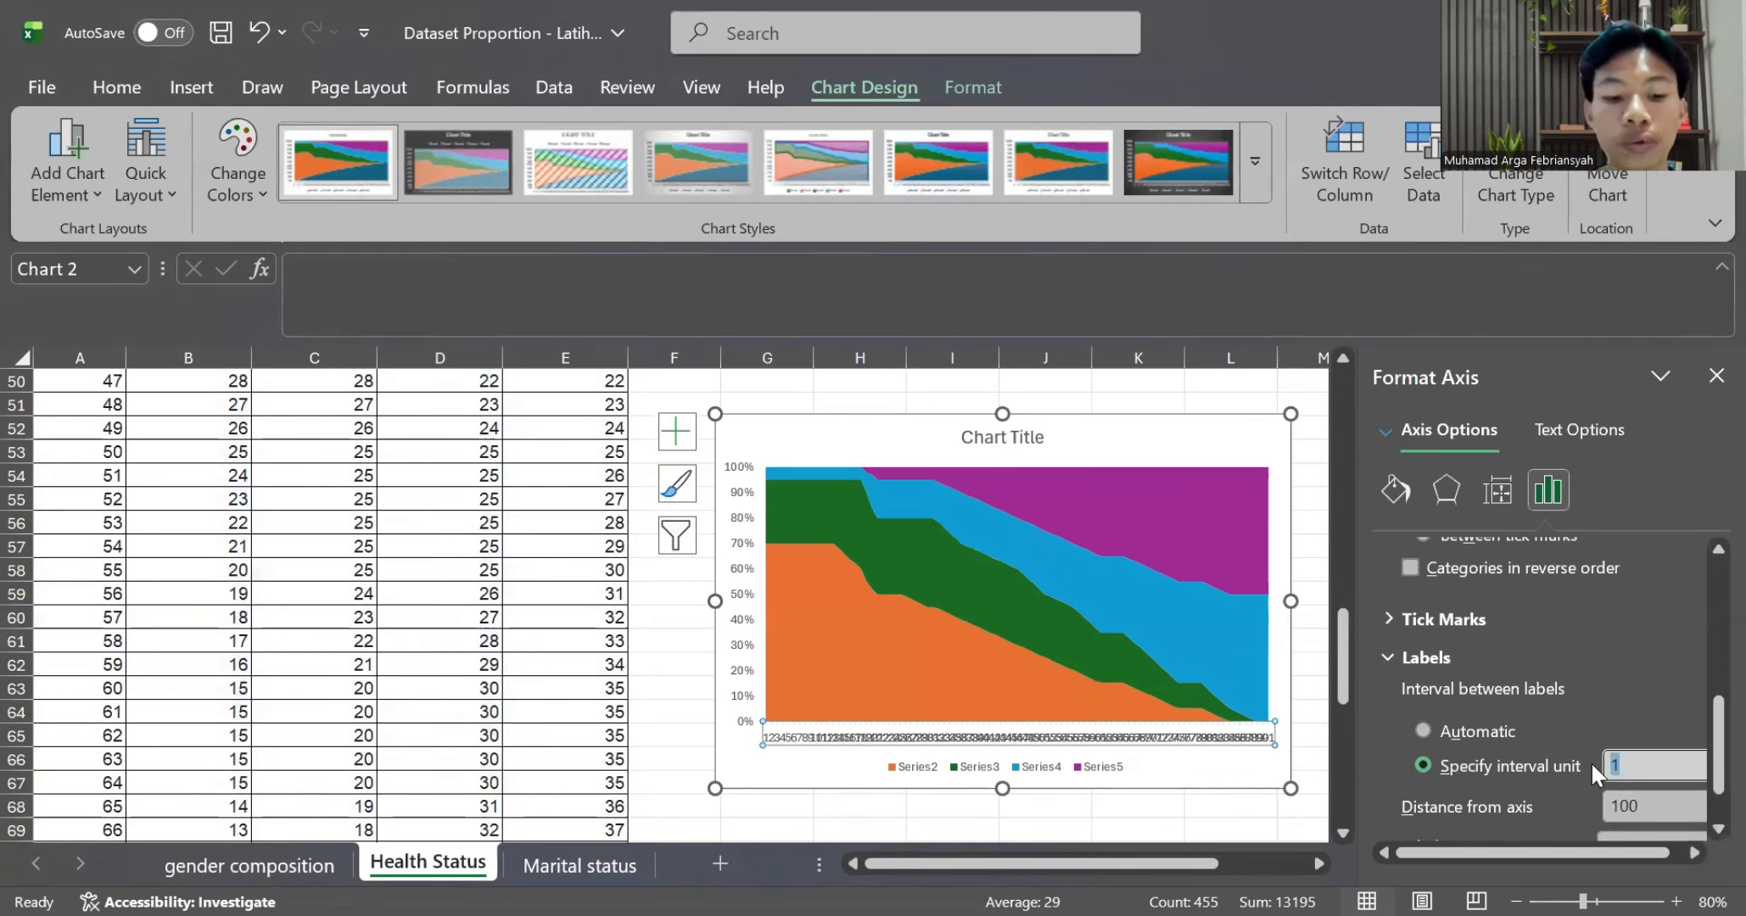
{"action": "type", "text": "20"}
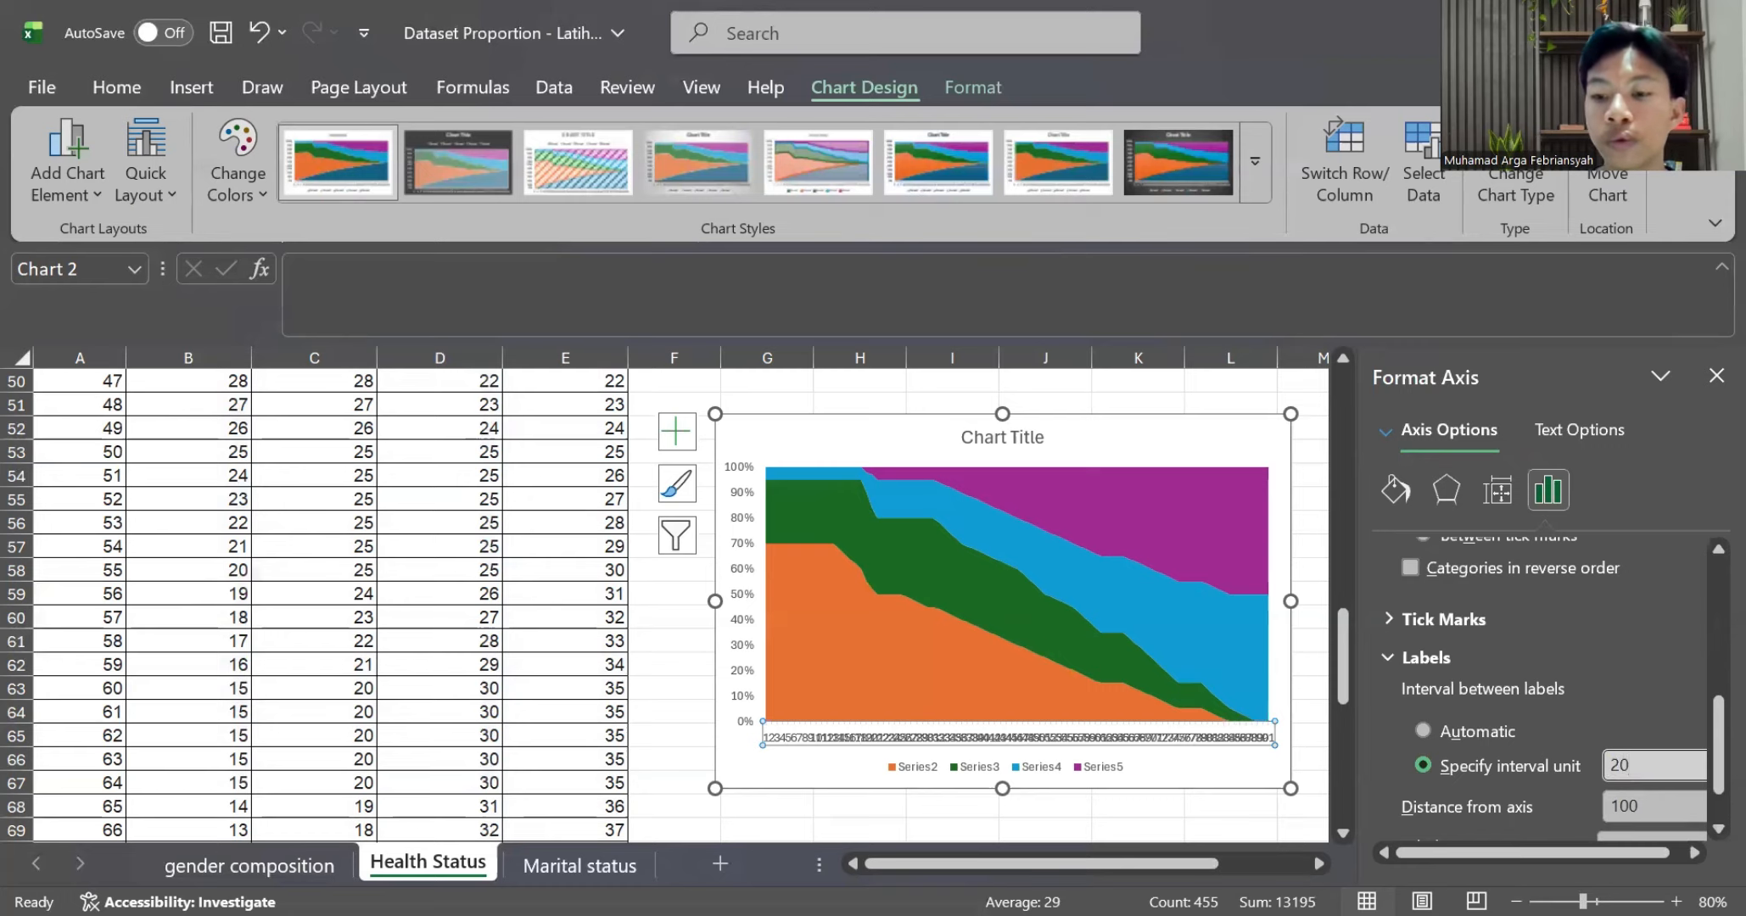
{"action": "key", "text": "Return"}
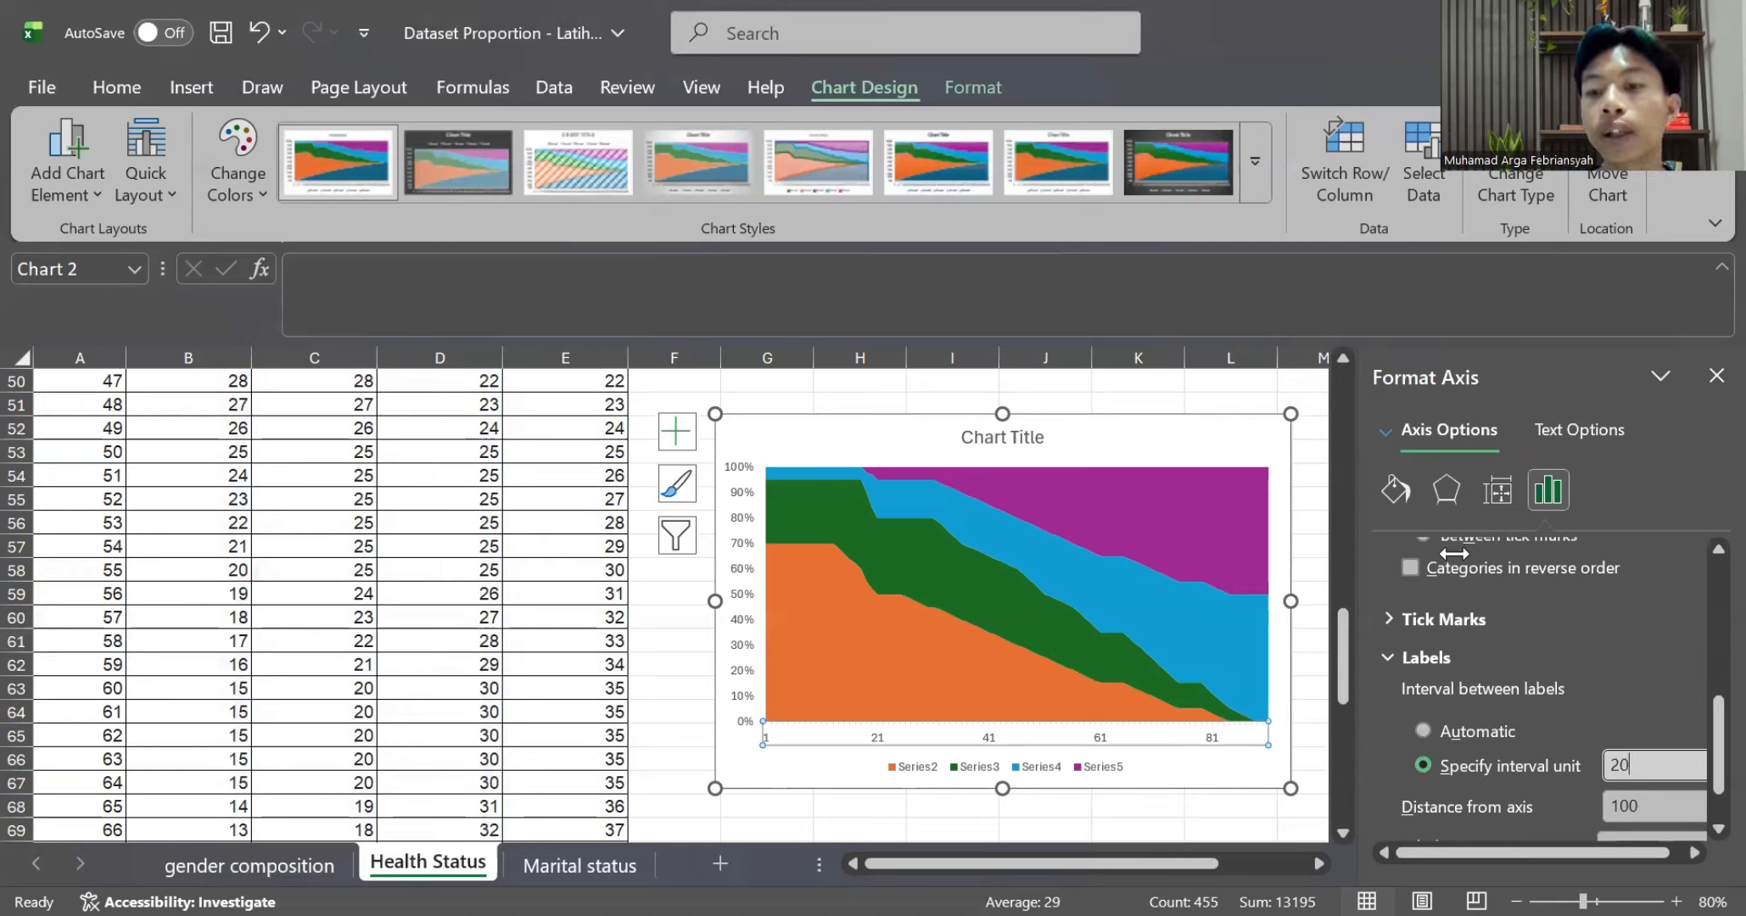
{"action": "left_click", "coordinate": [1717, 378]}
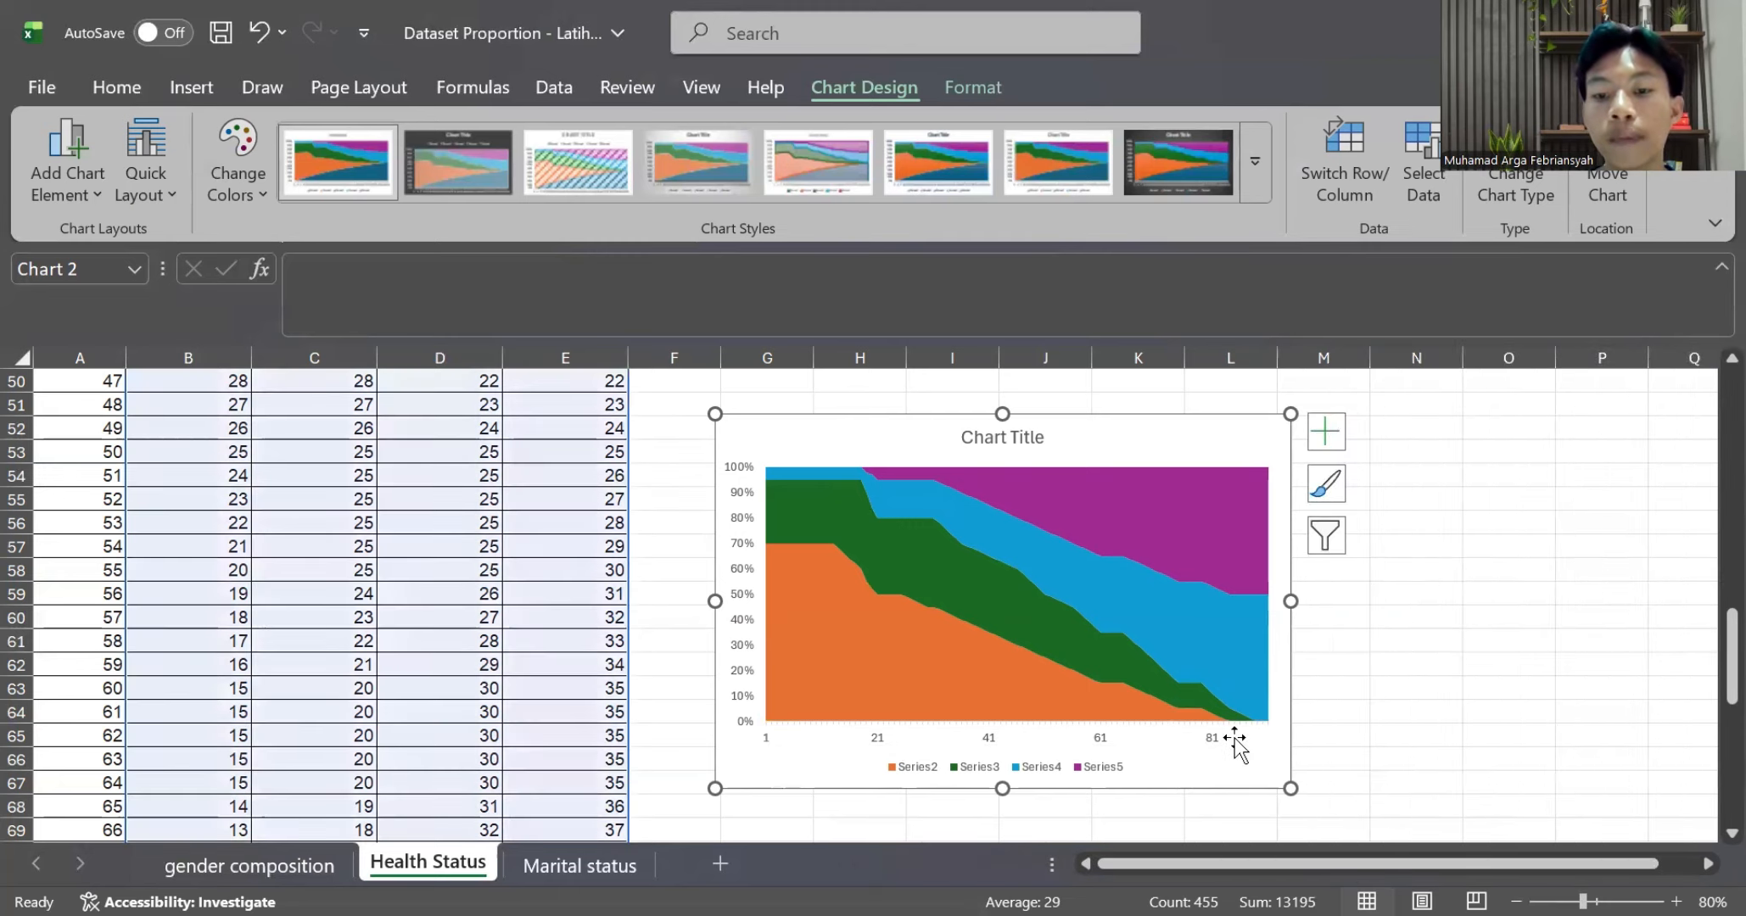
Assign the age values in A3:A93 as the chart's horizontal category axis labels
{"action": "left_click", "coordinate": [1213, 738]}
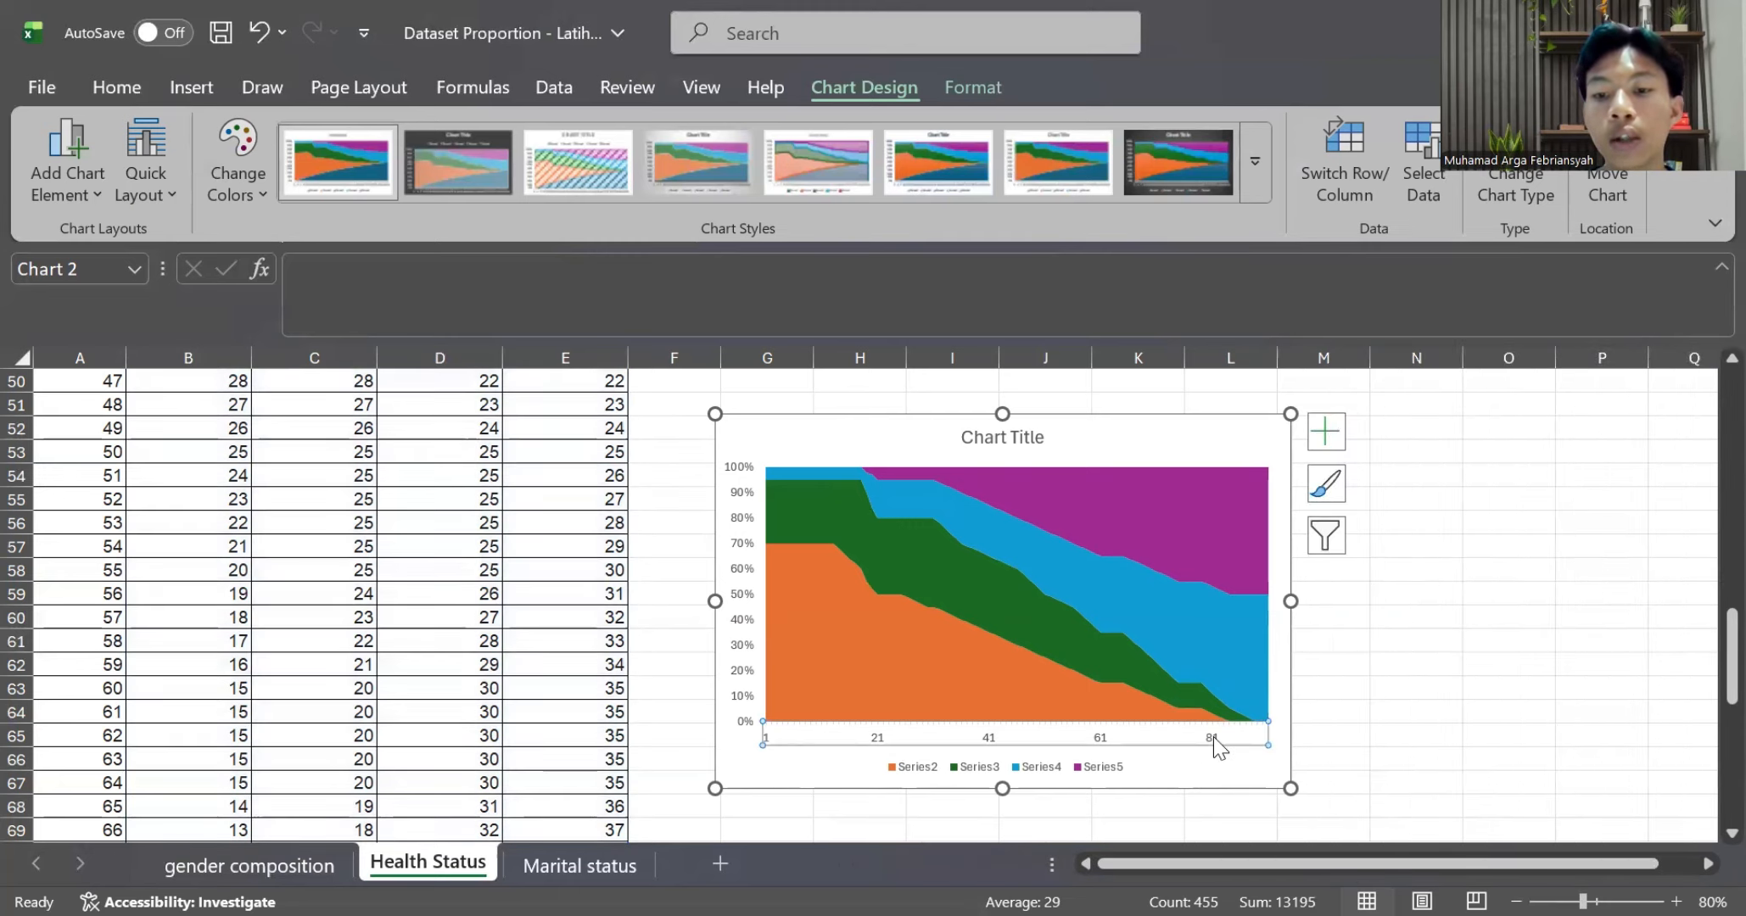
{"action": "right_click", "coordinate": [1213, 737]}
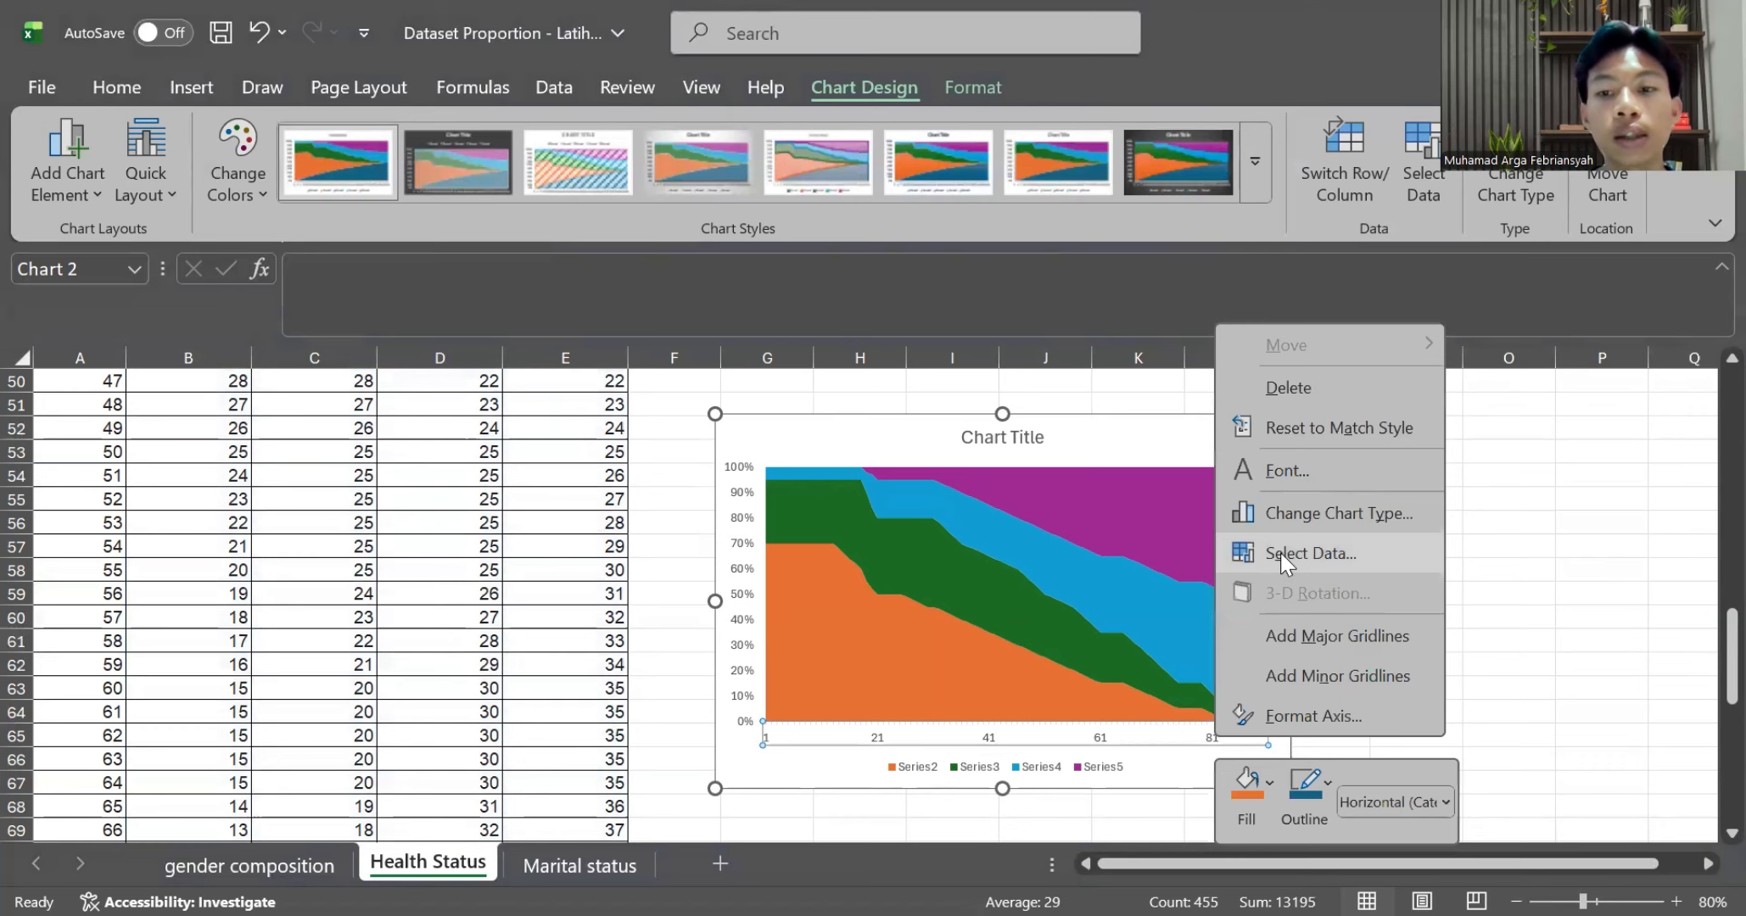
{"action": "left_click", "coordinate": [1283, 556]}
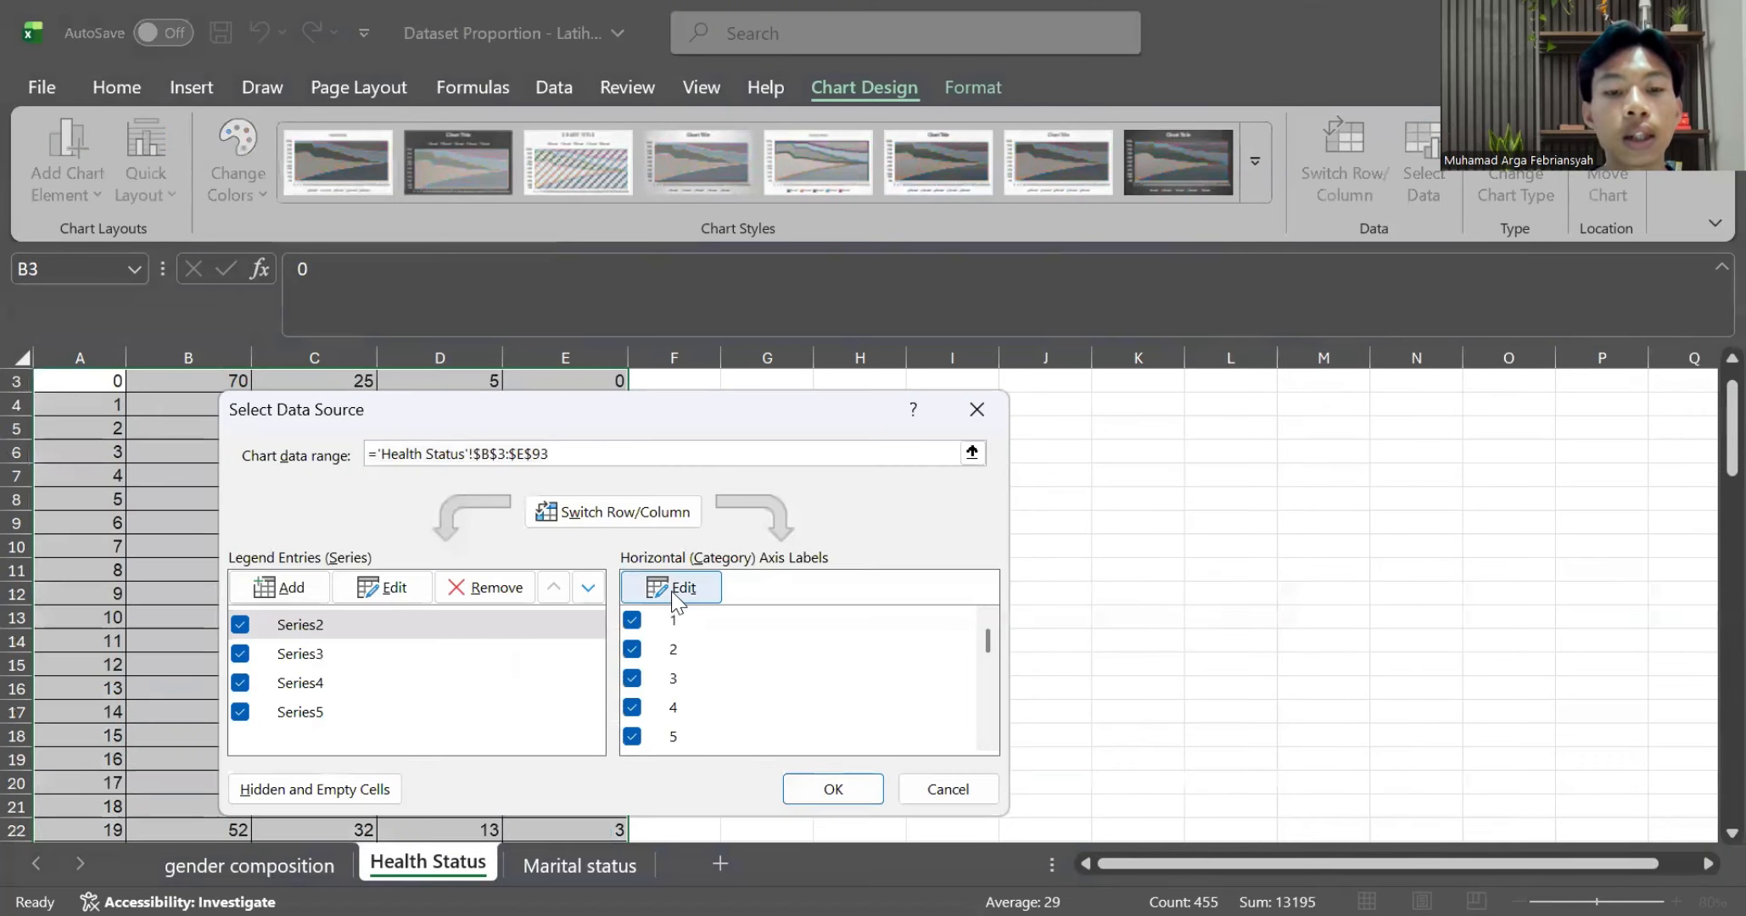
{"action": "left_click", "coordinate": [674, 589]}
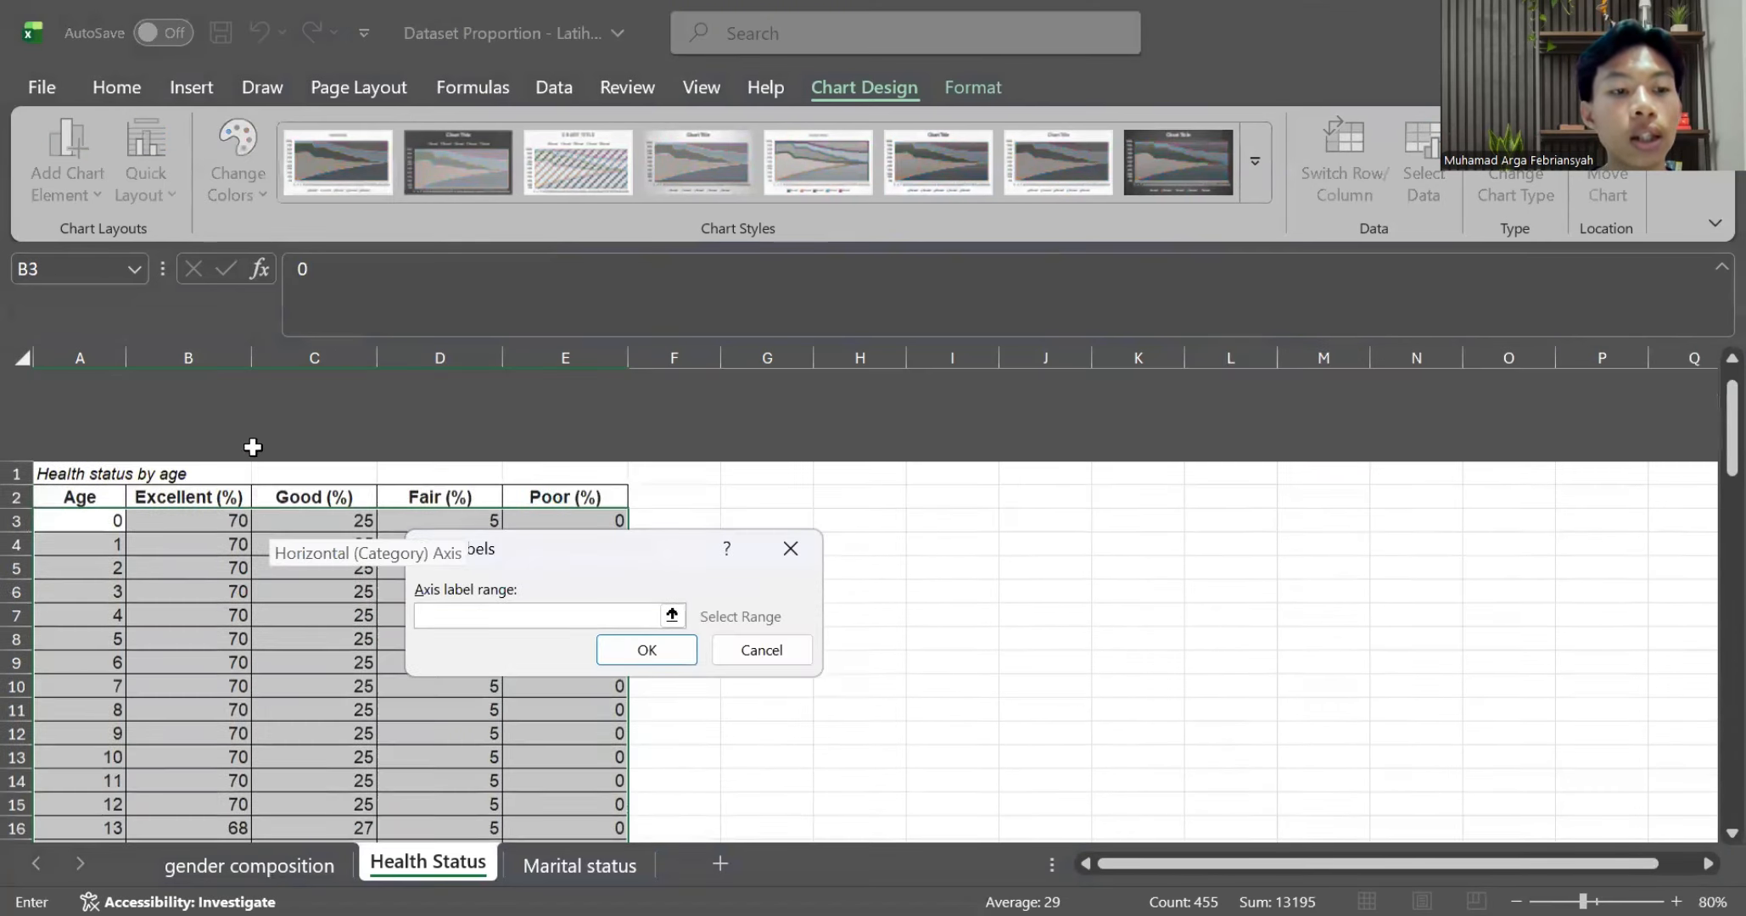
{"action": "left_click", "coordinate": [91, 429]}
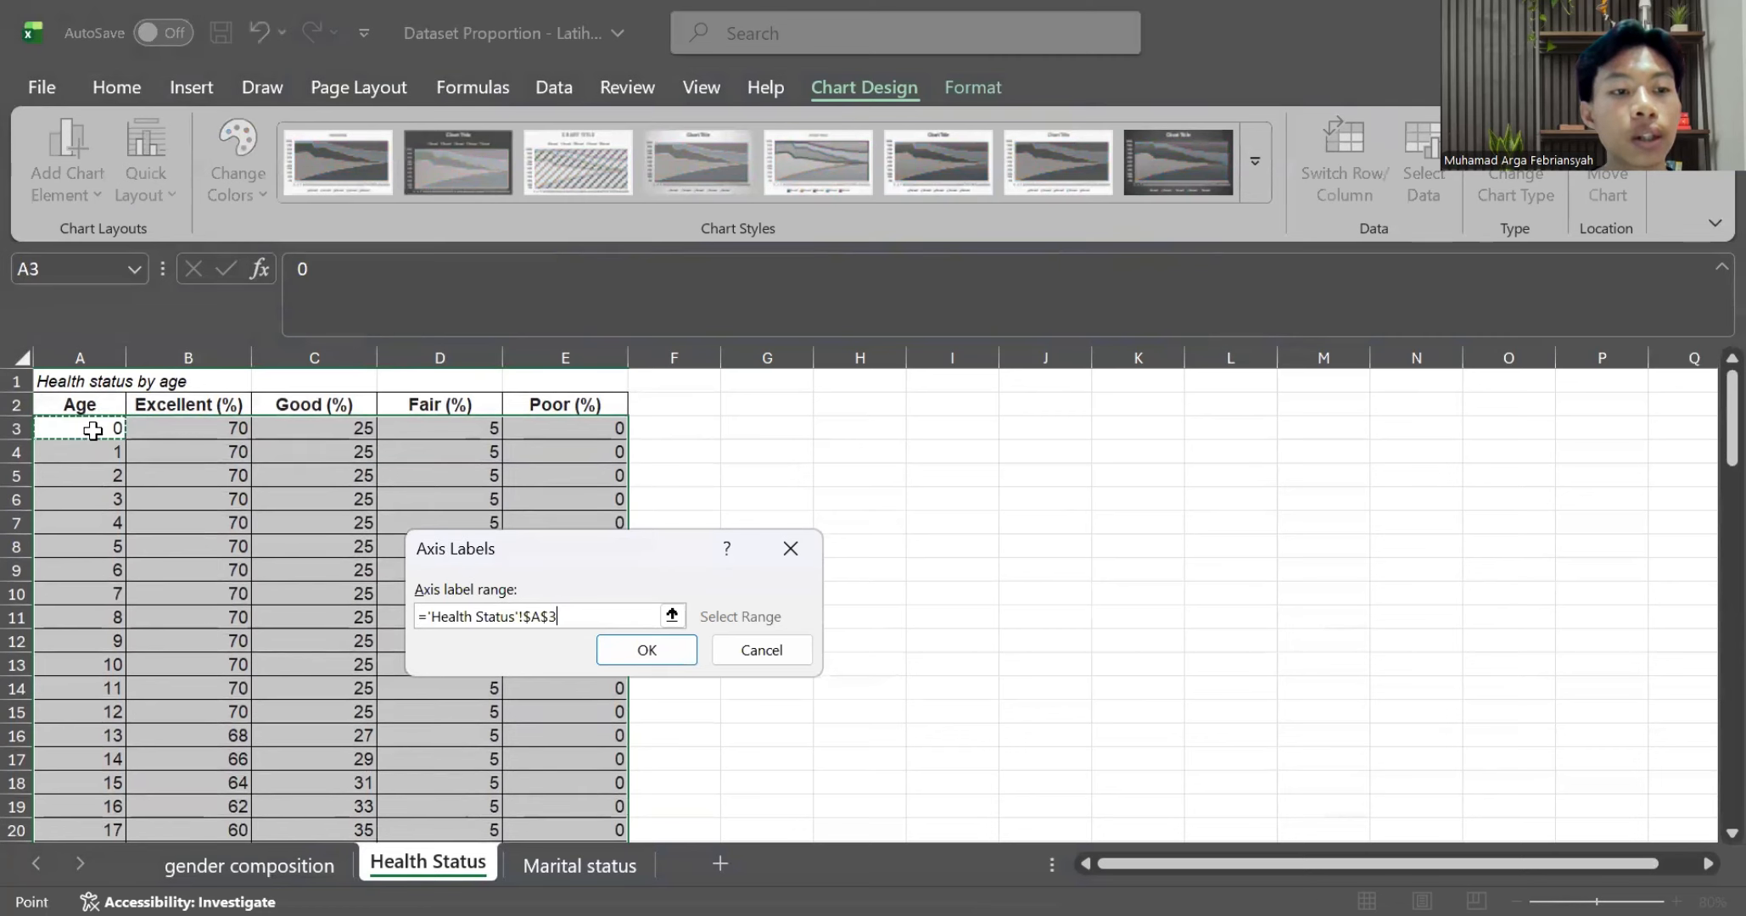
{"action": "key", "text": "ctrl+shift+Down"}
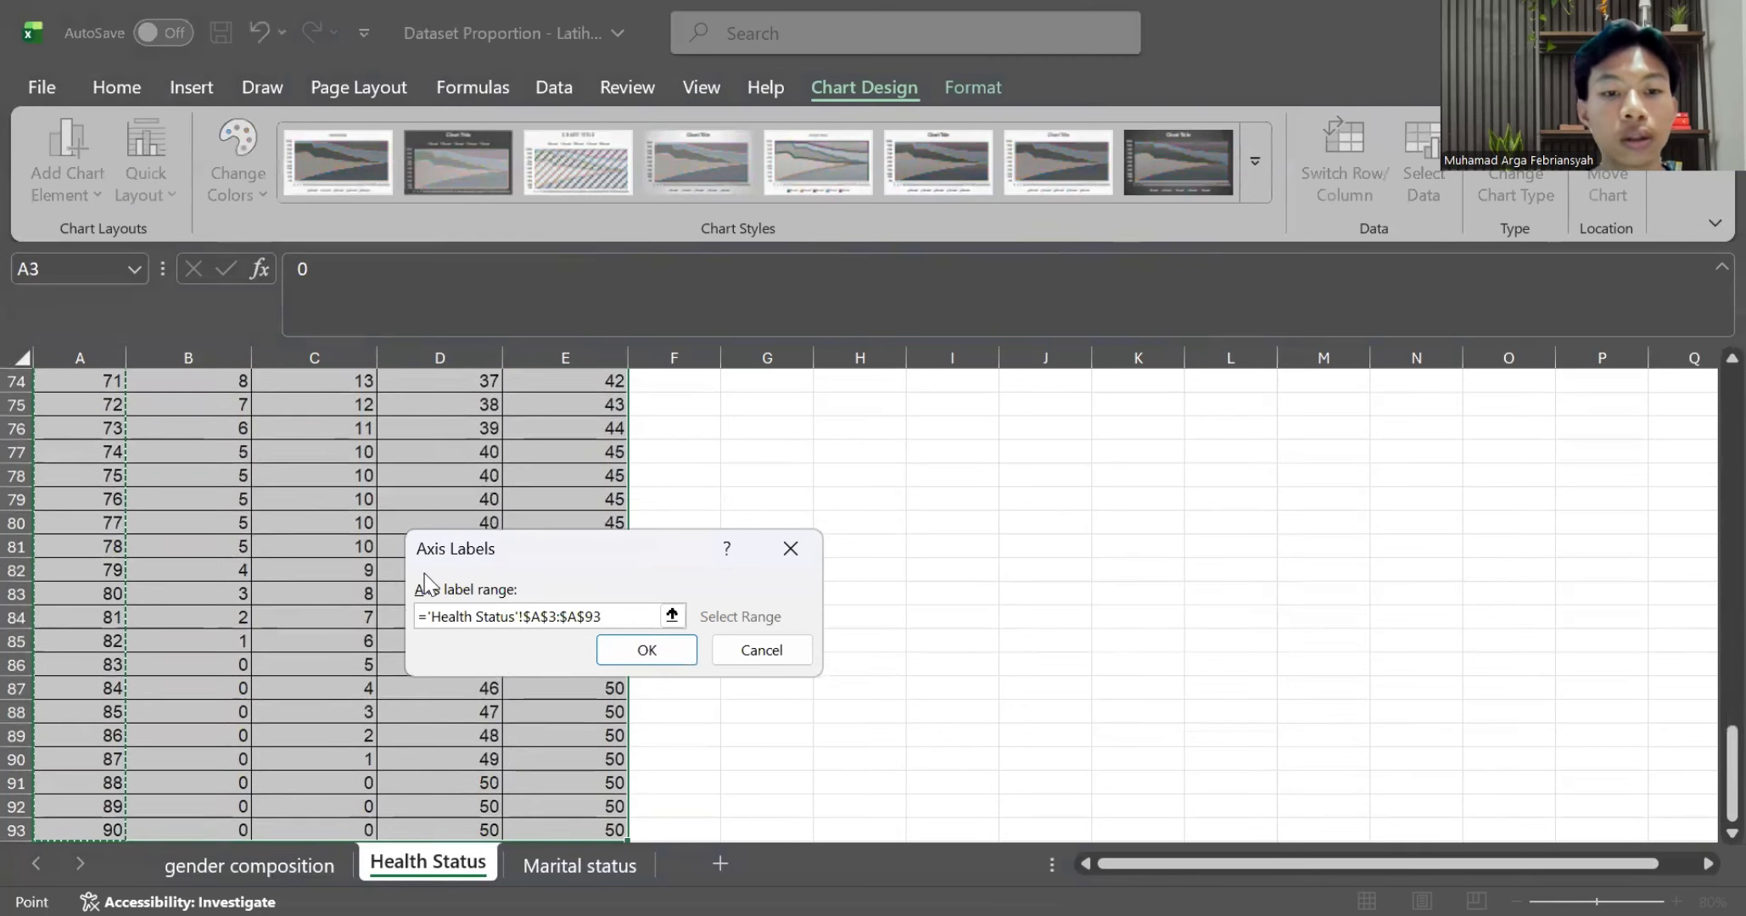
{"action": "left_click", "coordinate": [653, 649]}
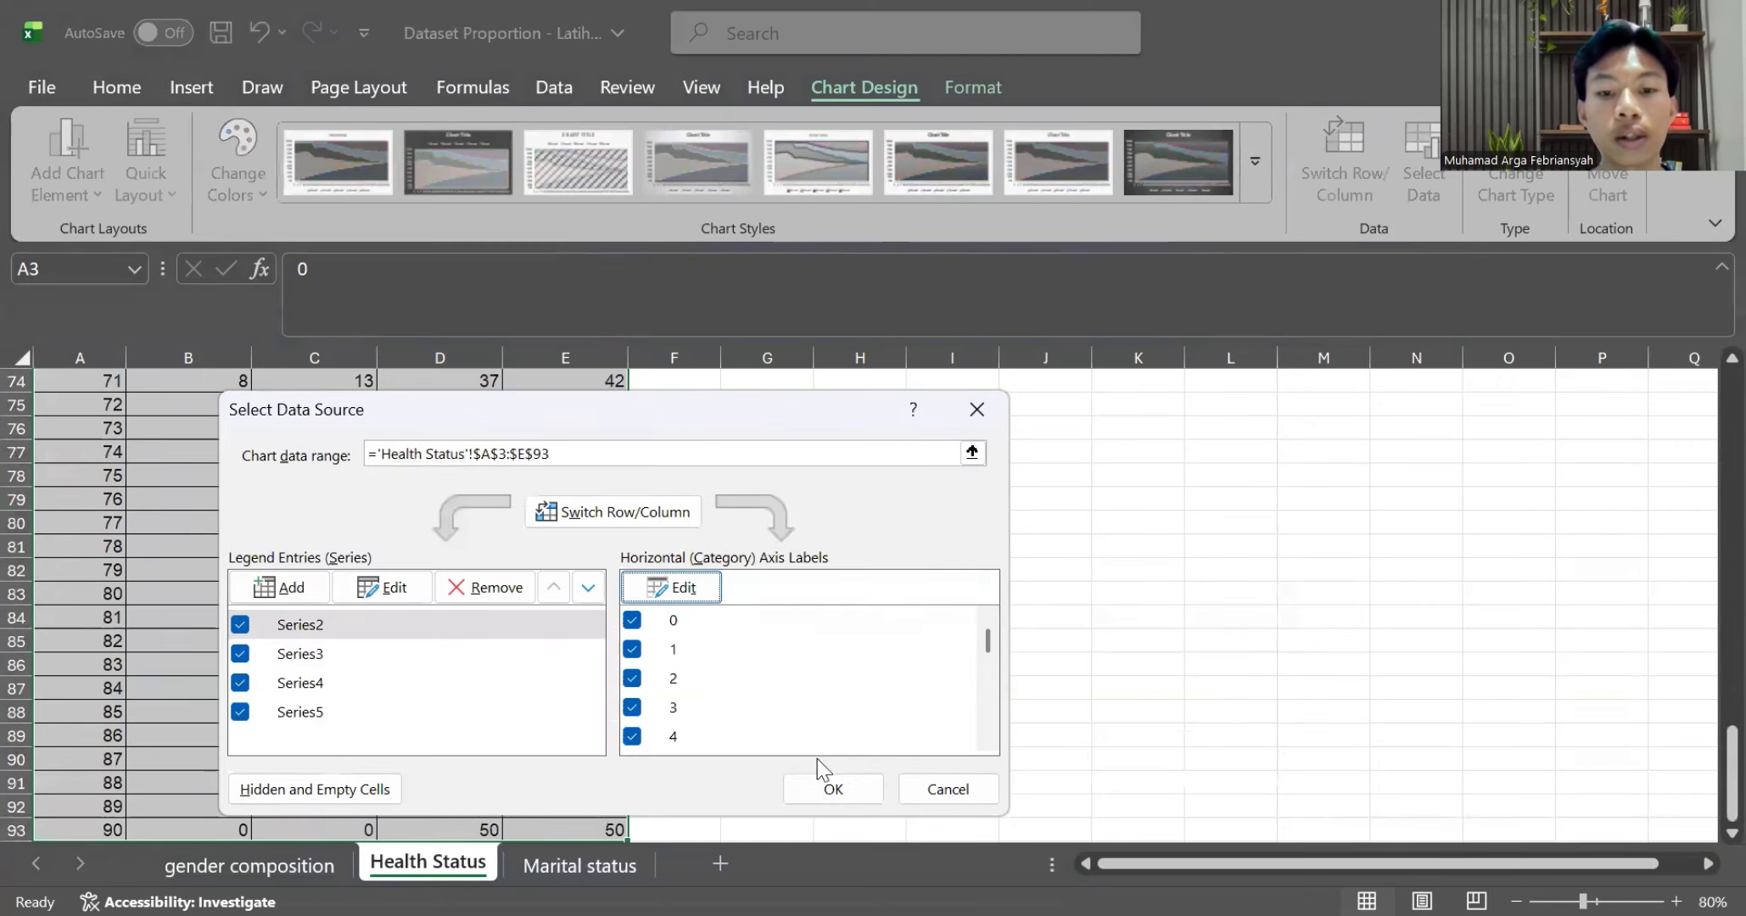
{"action": "left_click", "coordinate": [833, 789]}
{"action": "scroll", "coordinate": [862, 604], "scroll_direction": "up", "scroll_amount": 9}
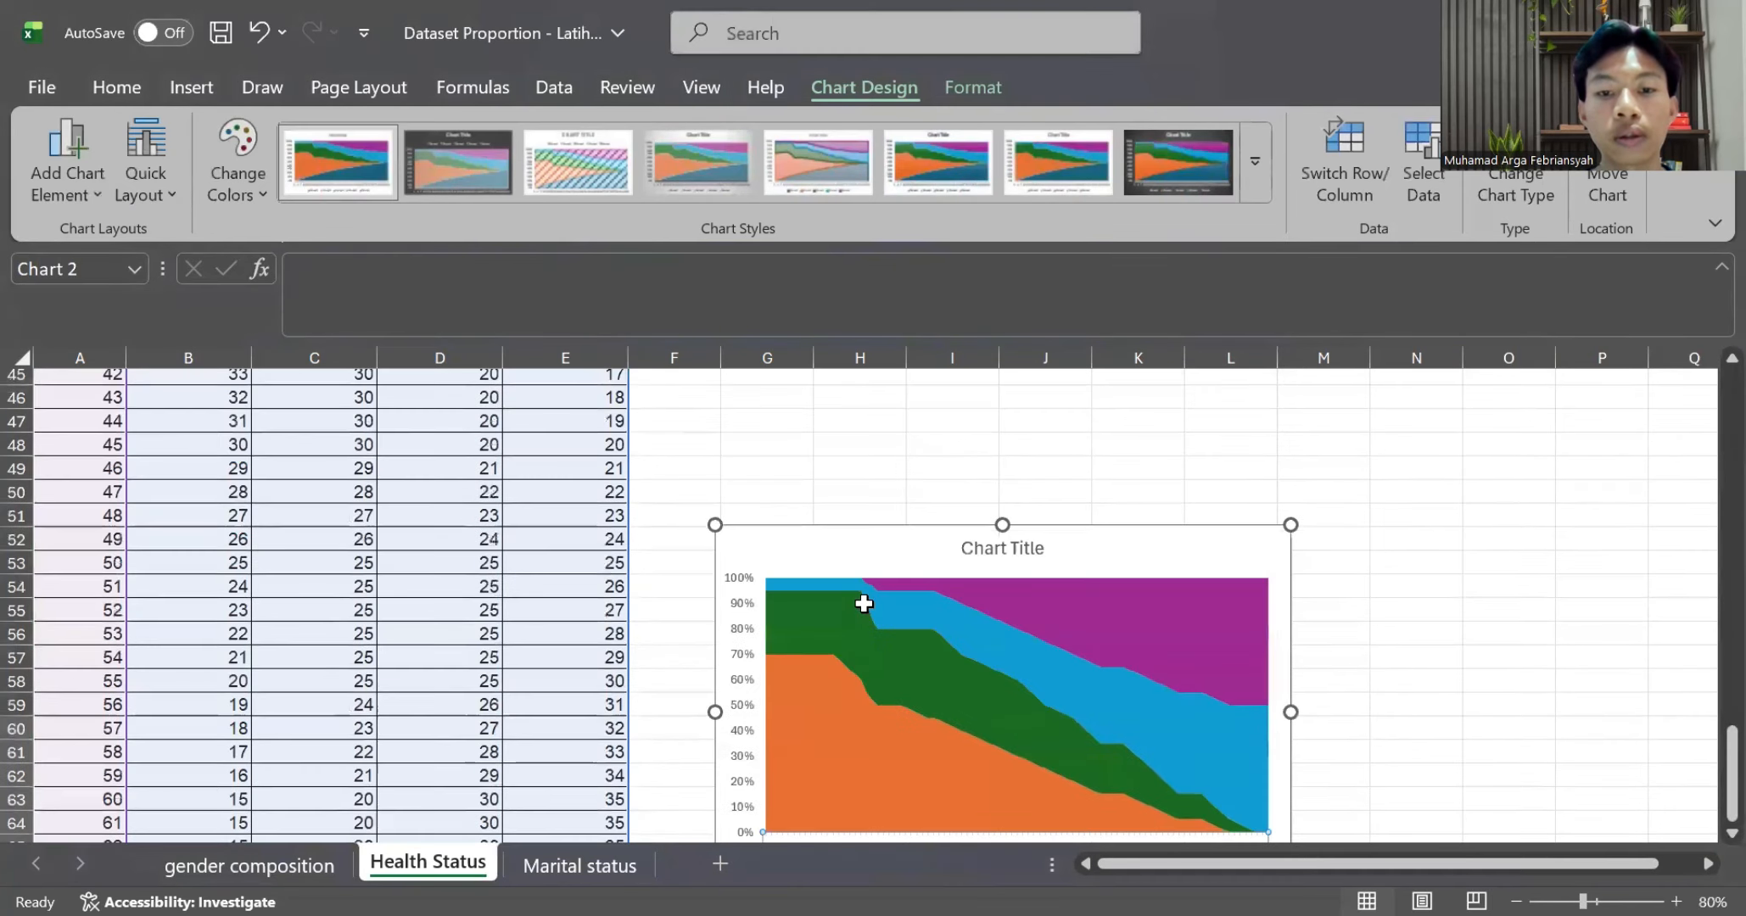
{"action": "scroll", "coordinate": [864, 611], "scroll_direction": "down", "scroll_amount": 2}
{"action": "scroll", "coordinate": [863, 600], "scroll_direction": "right", "scroll_amount": 2}
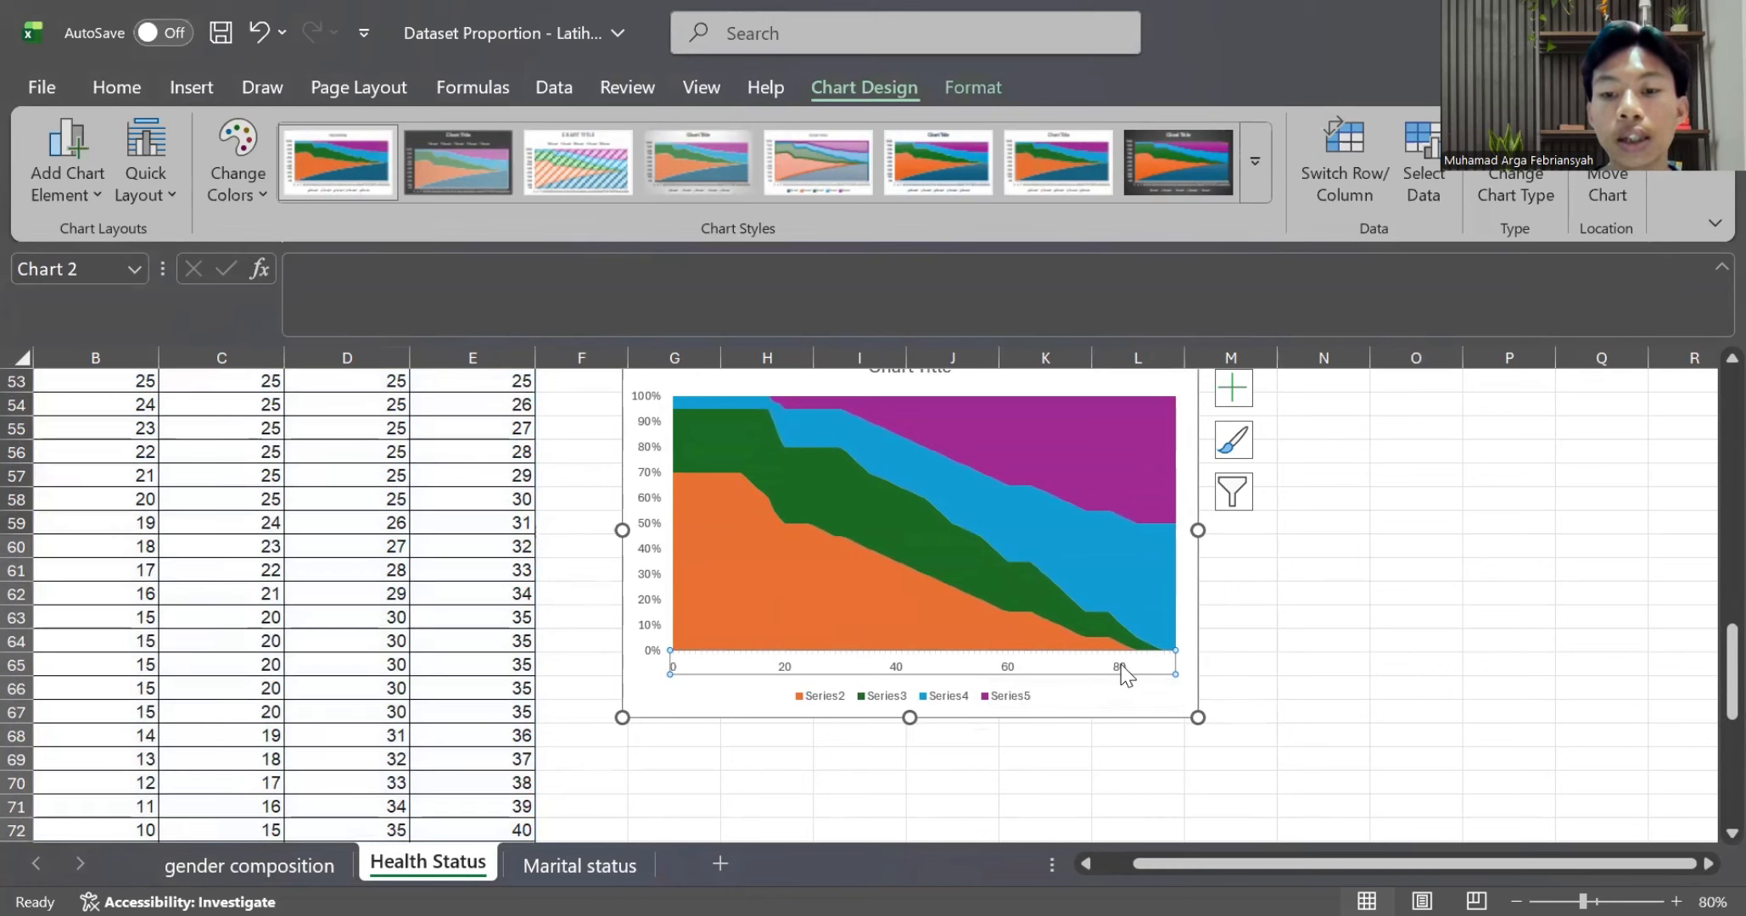
Set the interval between tick marks on the horizontal age axis to 20
{"action": "right_click", "coordinate": [1125, 675]}
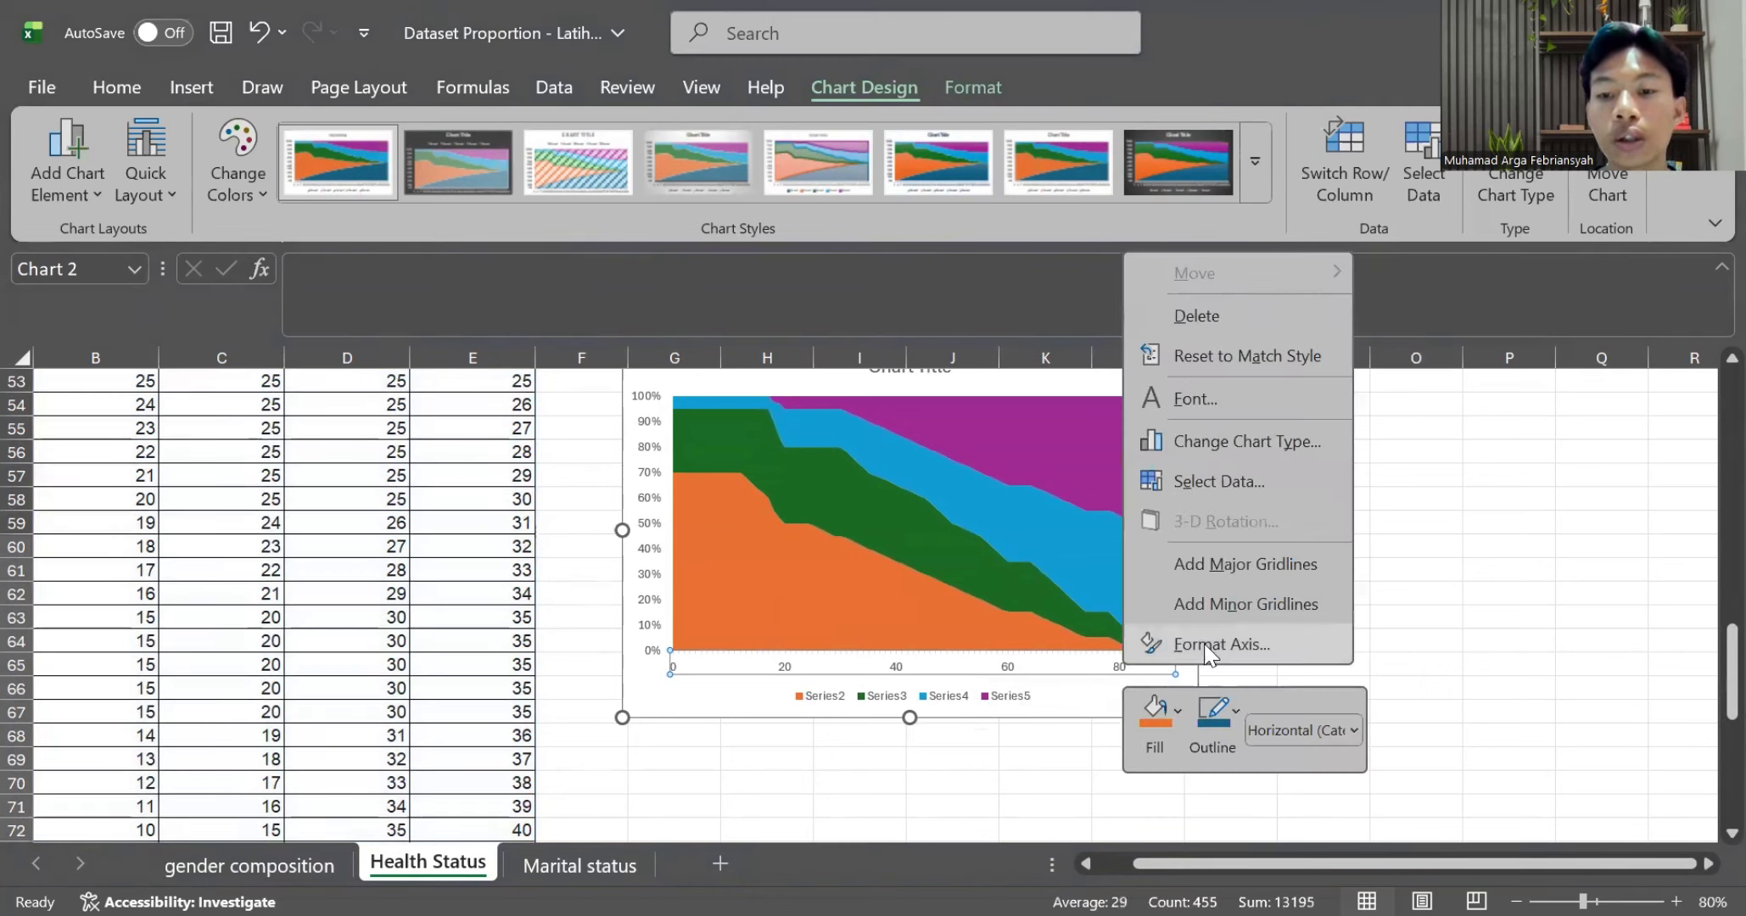
{"action": "left_click", "coordinate": [1209, 646]}
{"action": "scroll", "coordinate": [1484, 681], "scroll_direction": "down", "scroll_amount": 5}
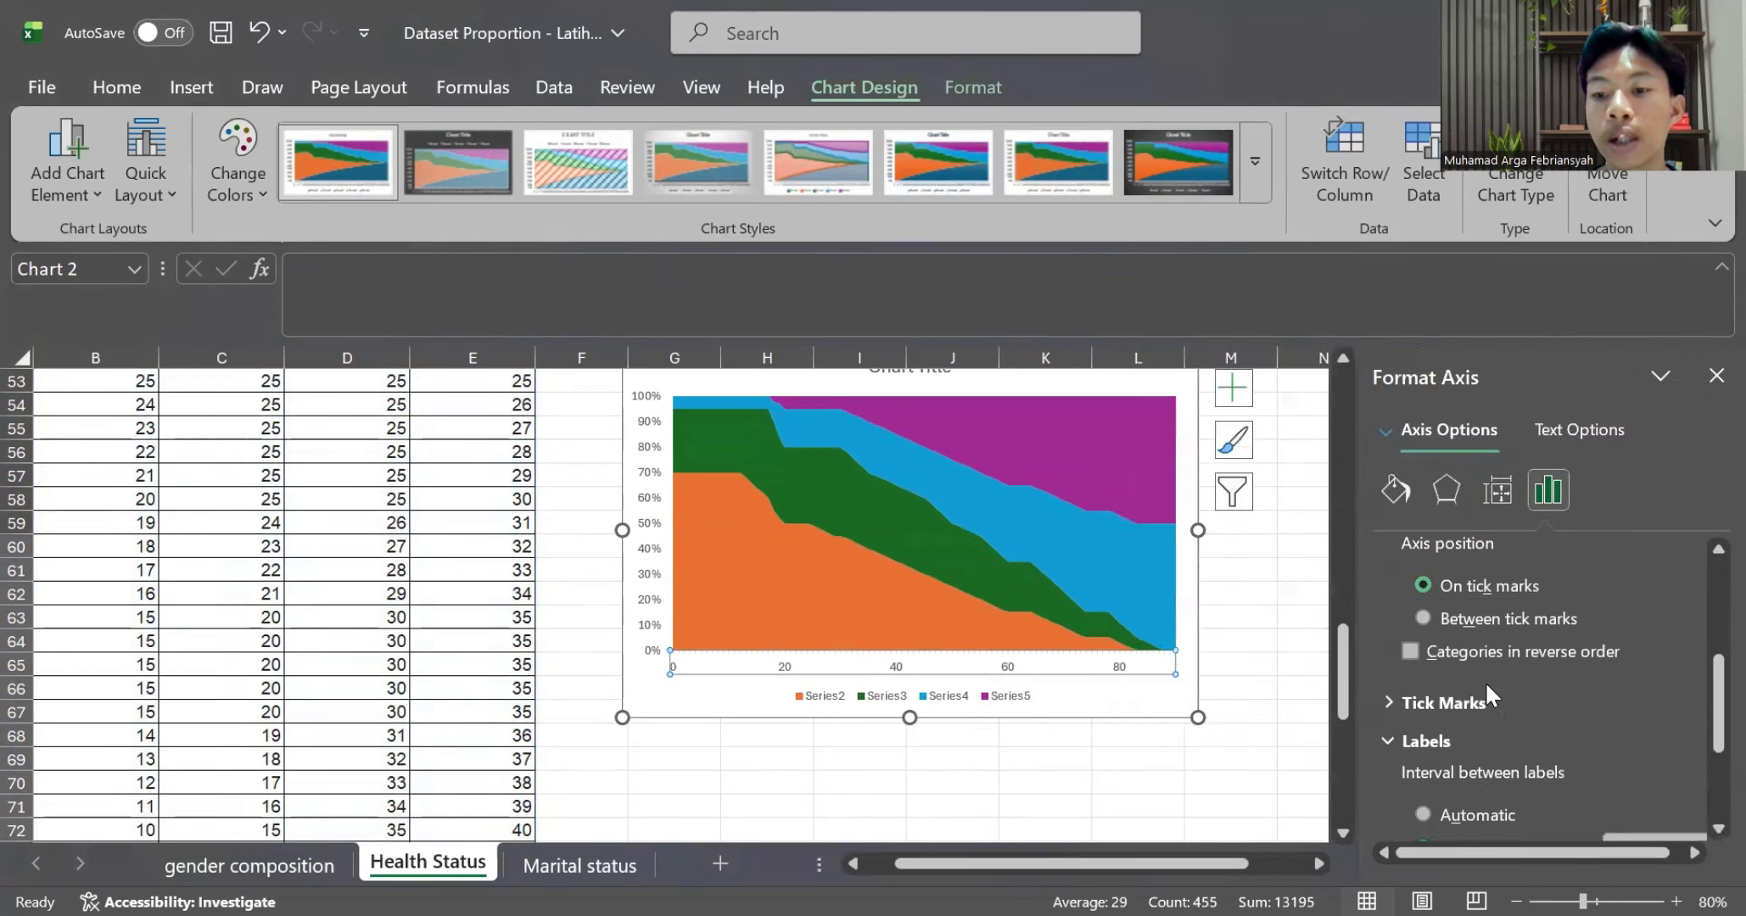
{"action": "left_click", "coordinate": [1459, 636]}
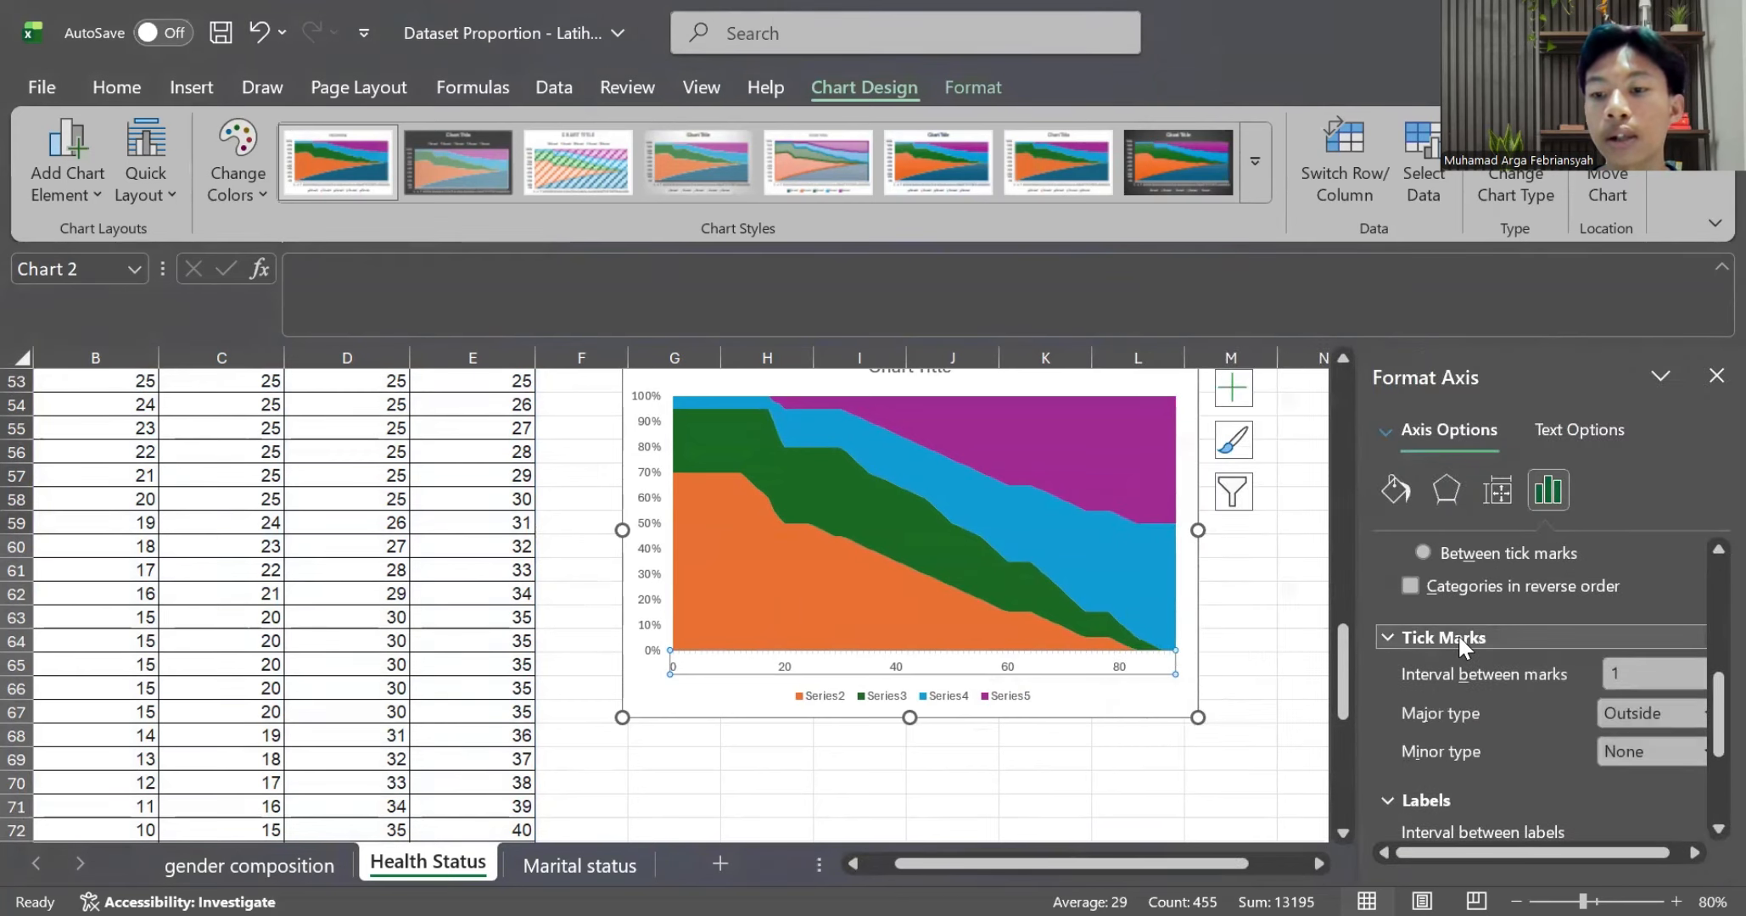
{"action": "left_click", "coordinate": [1630, 672]}
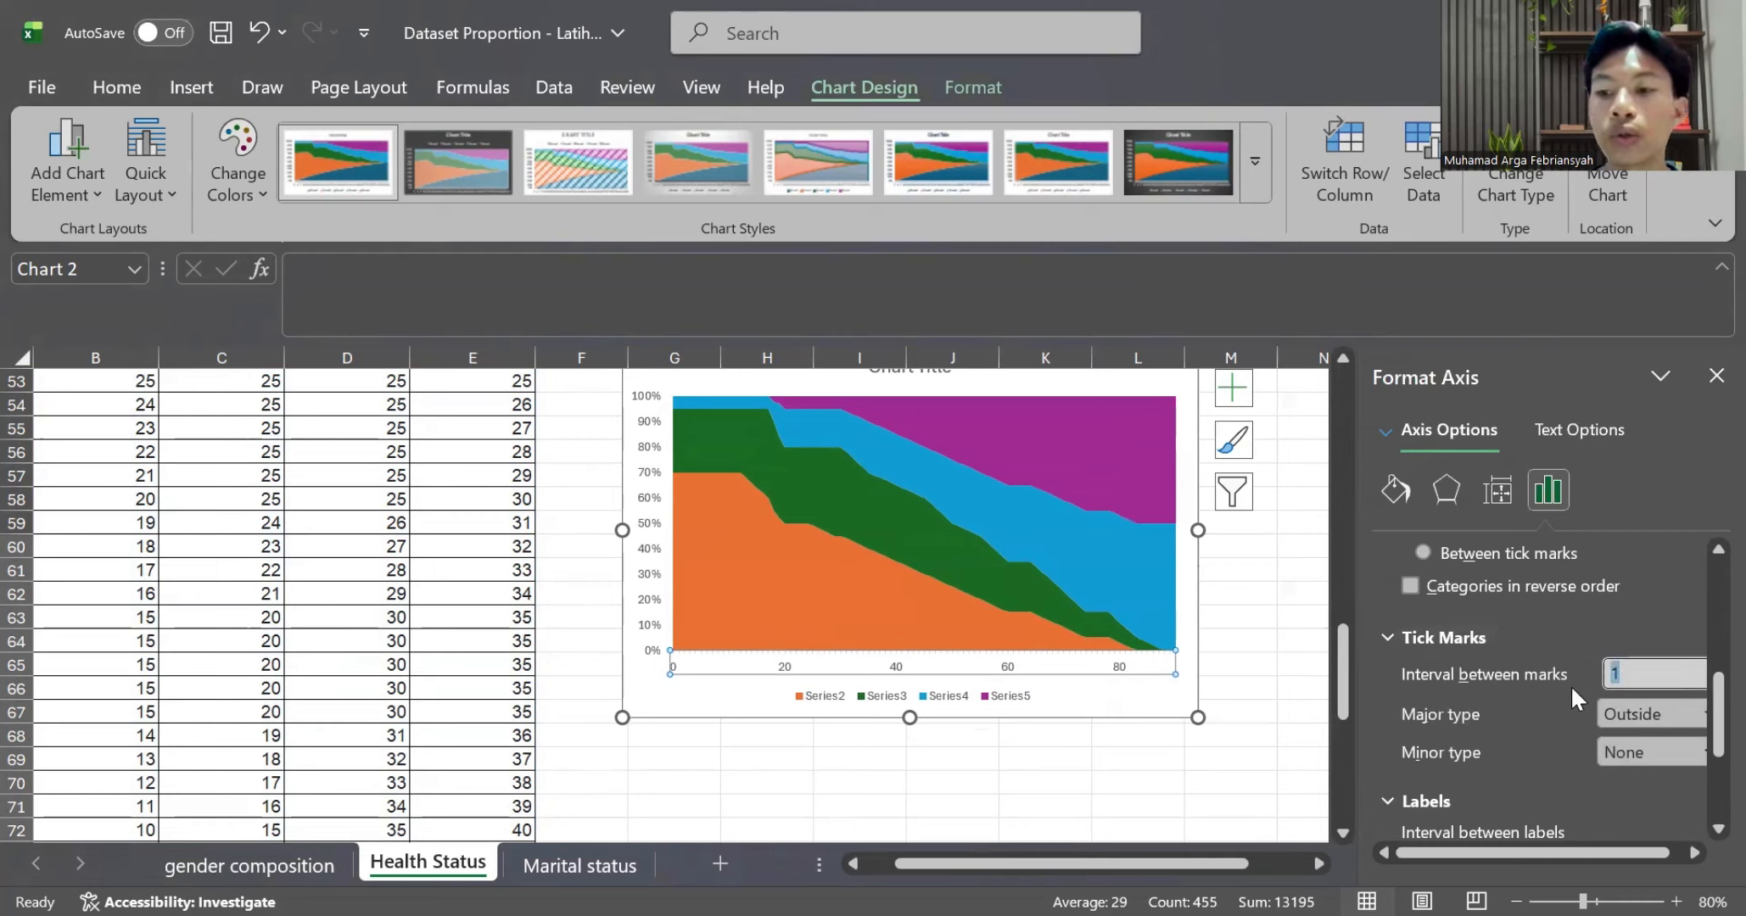
{"action": "type", "text": "20"}
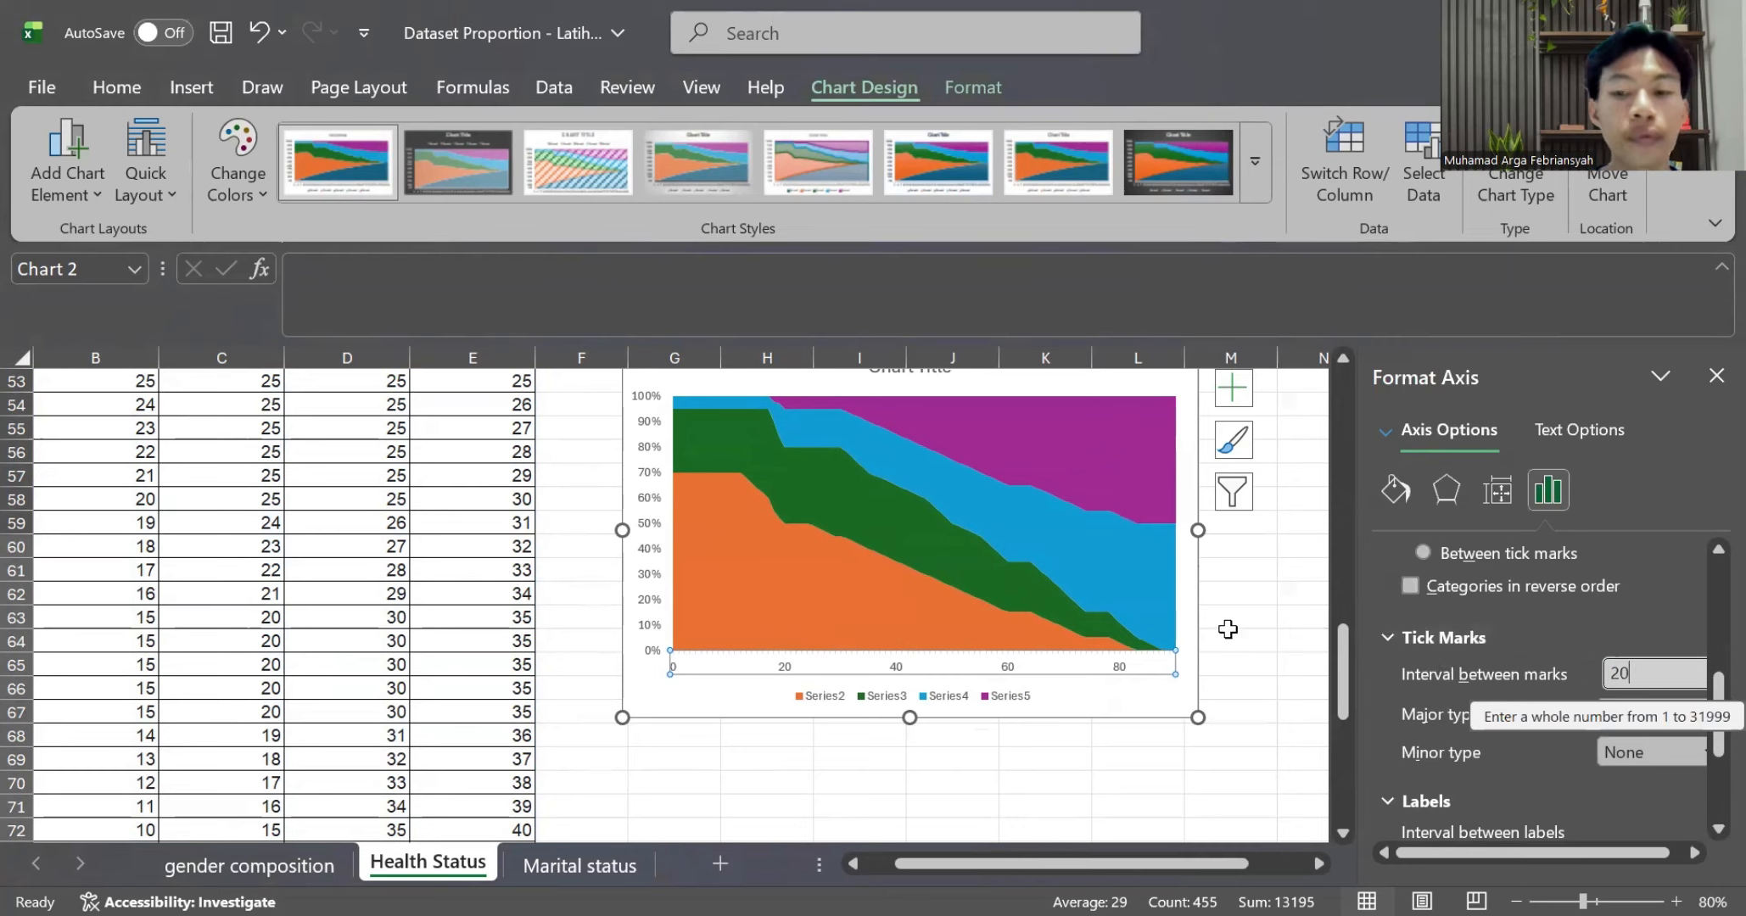
Set the major unit of the chart's vertical percentage axis to 0,25 and close the axis formatting options
{"action": "left_click", "coordinate": [653, 497]}
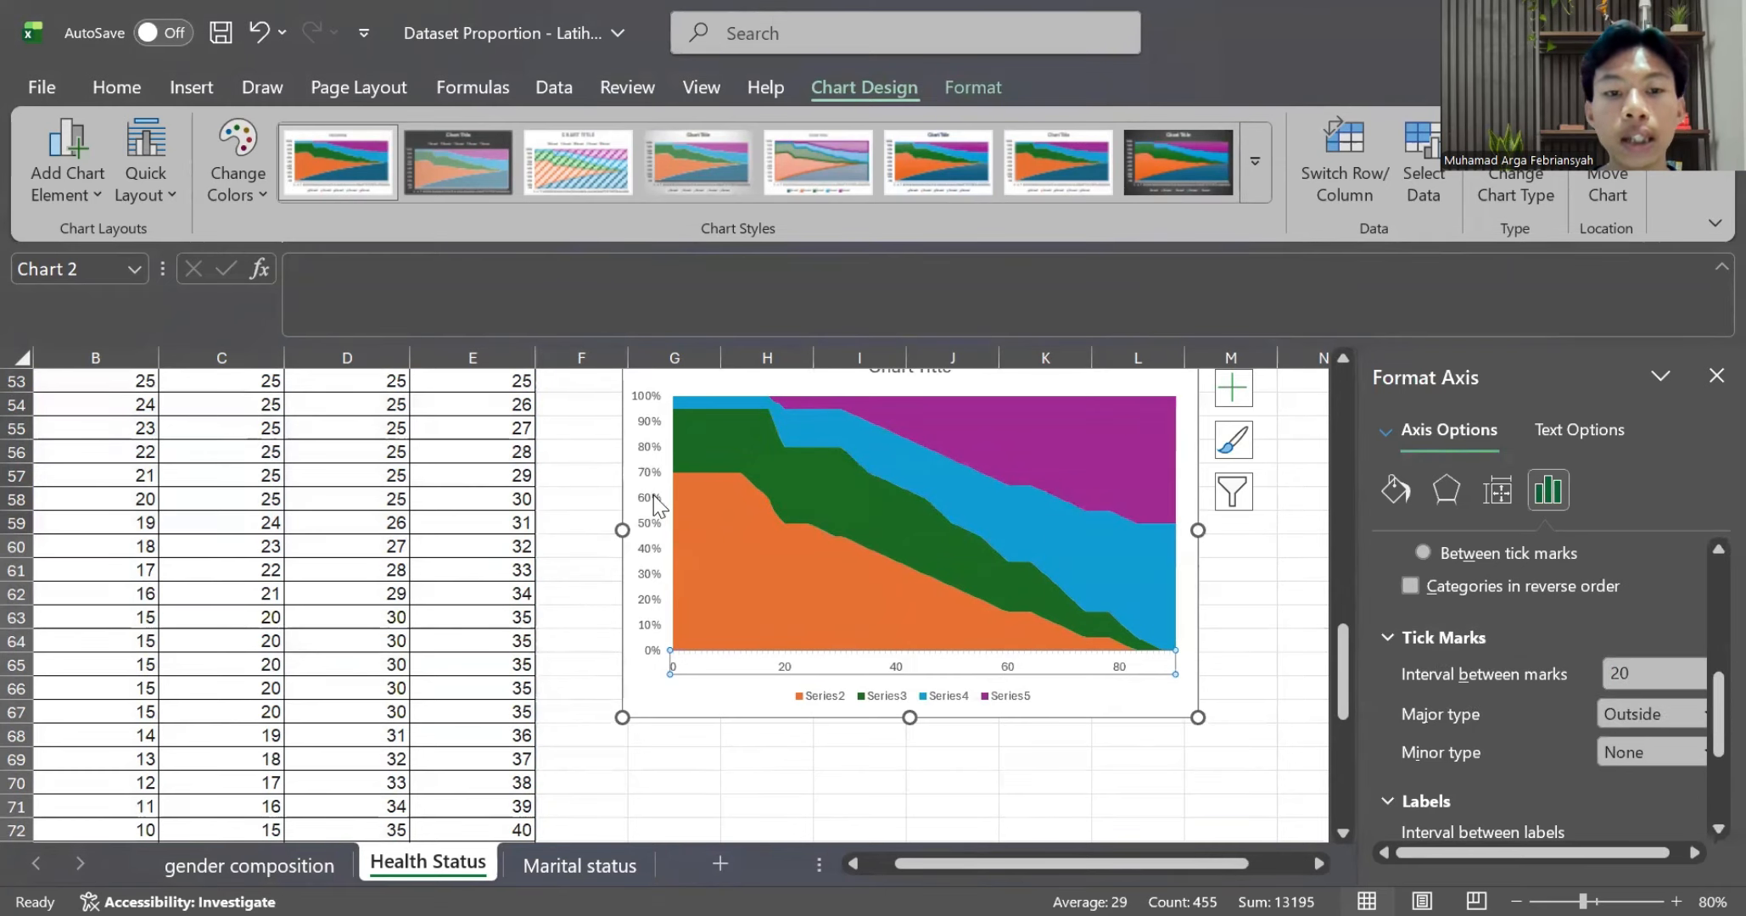
{"action": "left_click", "coordinate": [656, 503]}
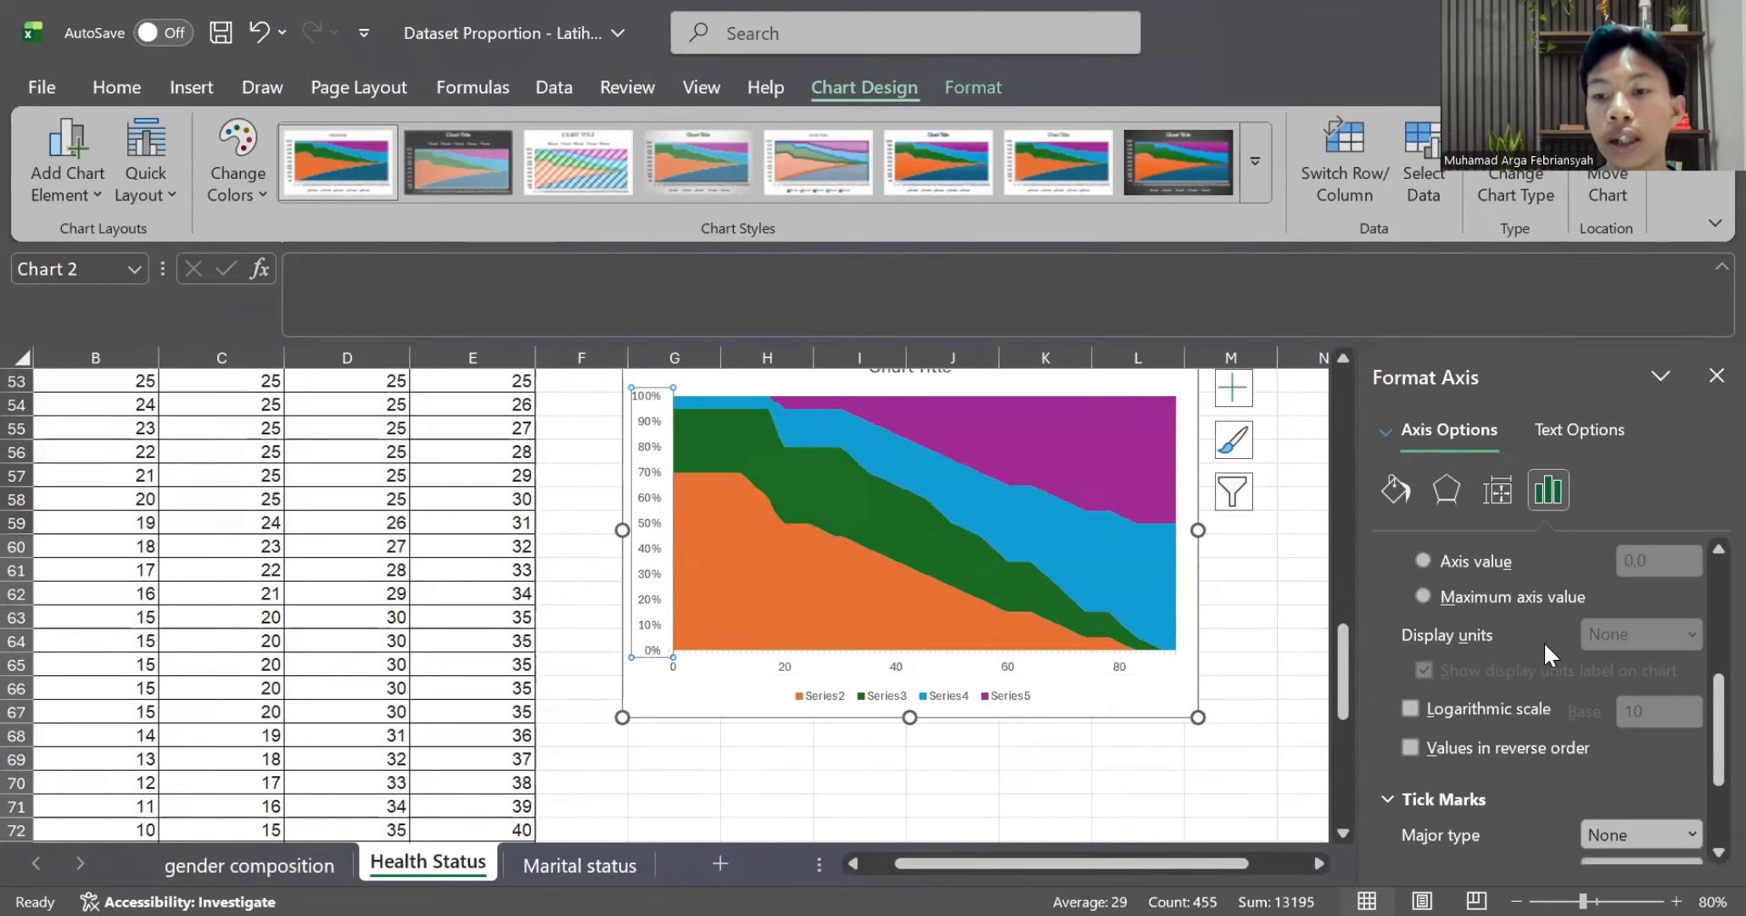
{"action": "scroll", "coordinate": [1542, 642], "scroll_direction": "up", "scroll_amount": 5}
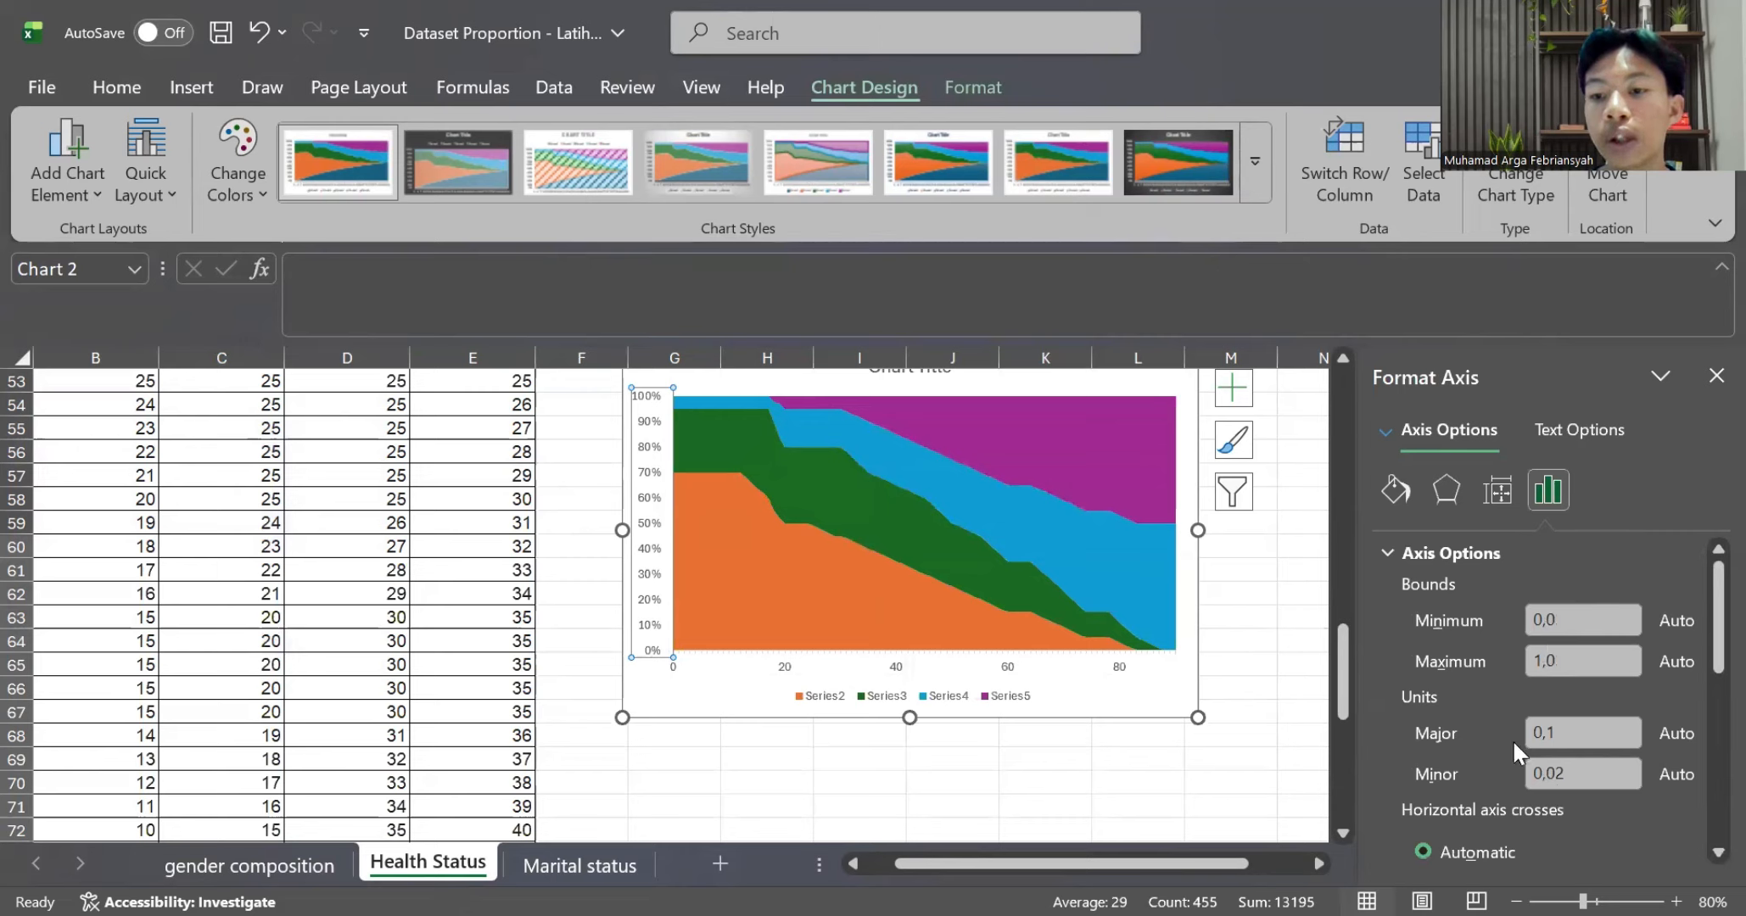
{"action": "double_click", "coordinate": [1571, 732]}
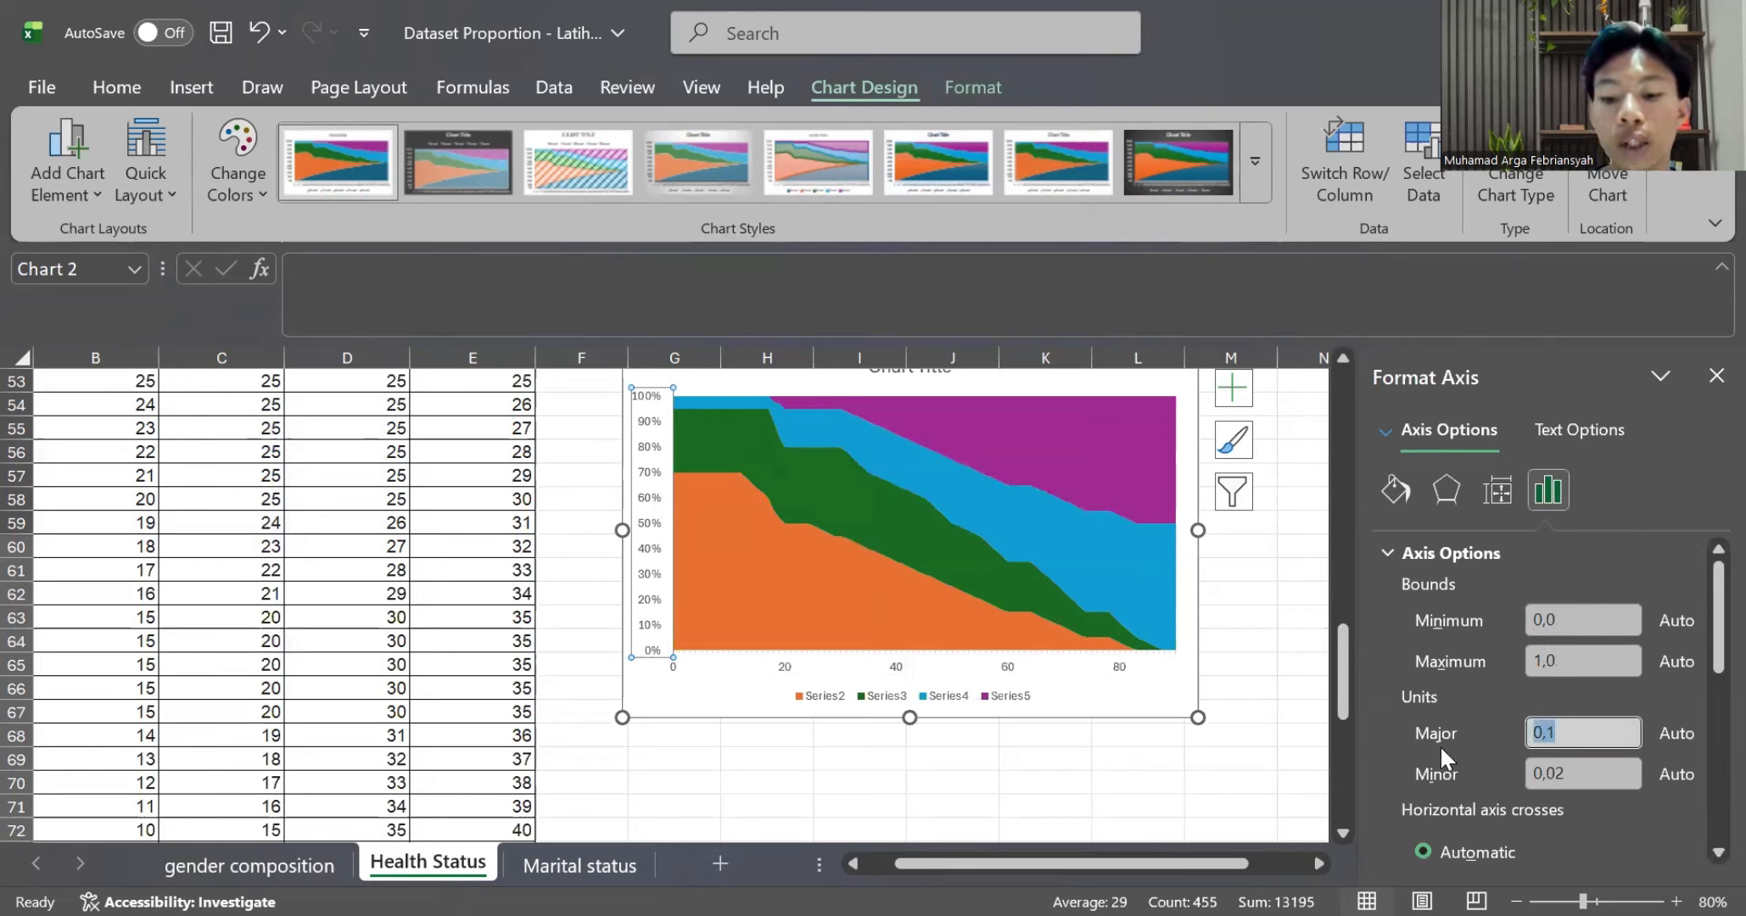
{"action": "type", "text": "0,25"}
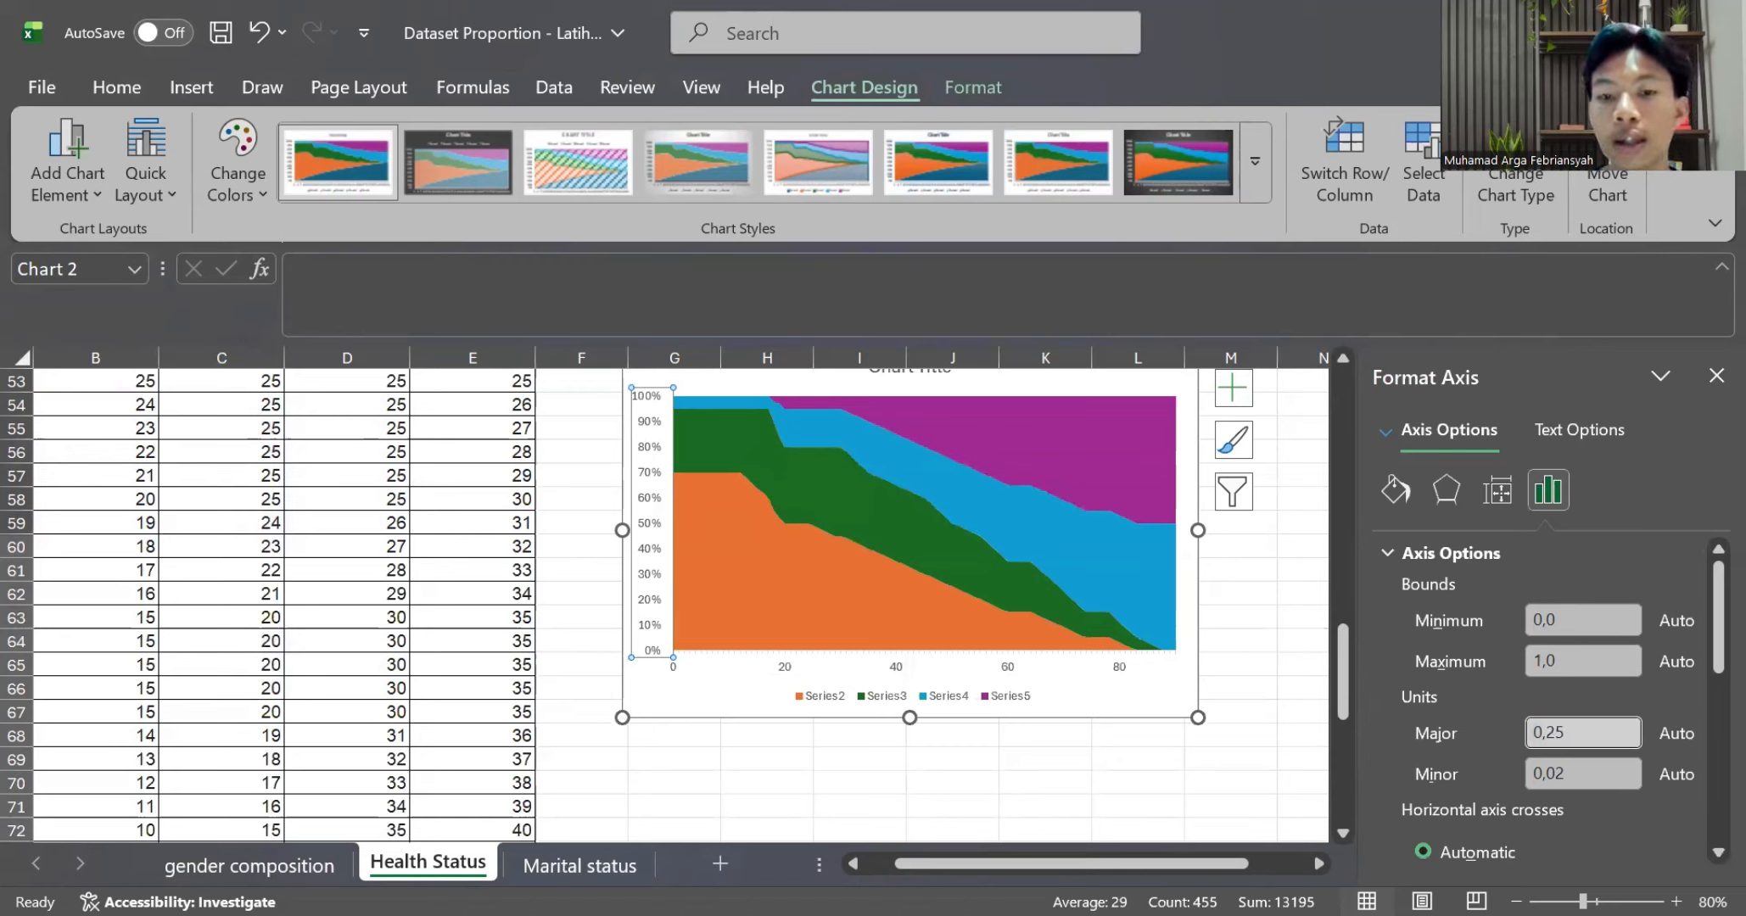
{"action": "key", "text": "Return"}
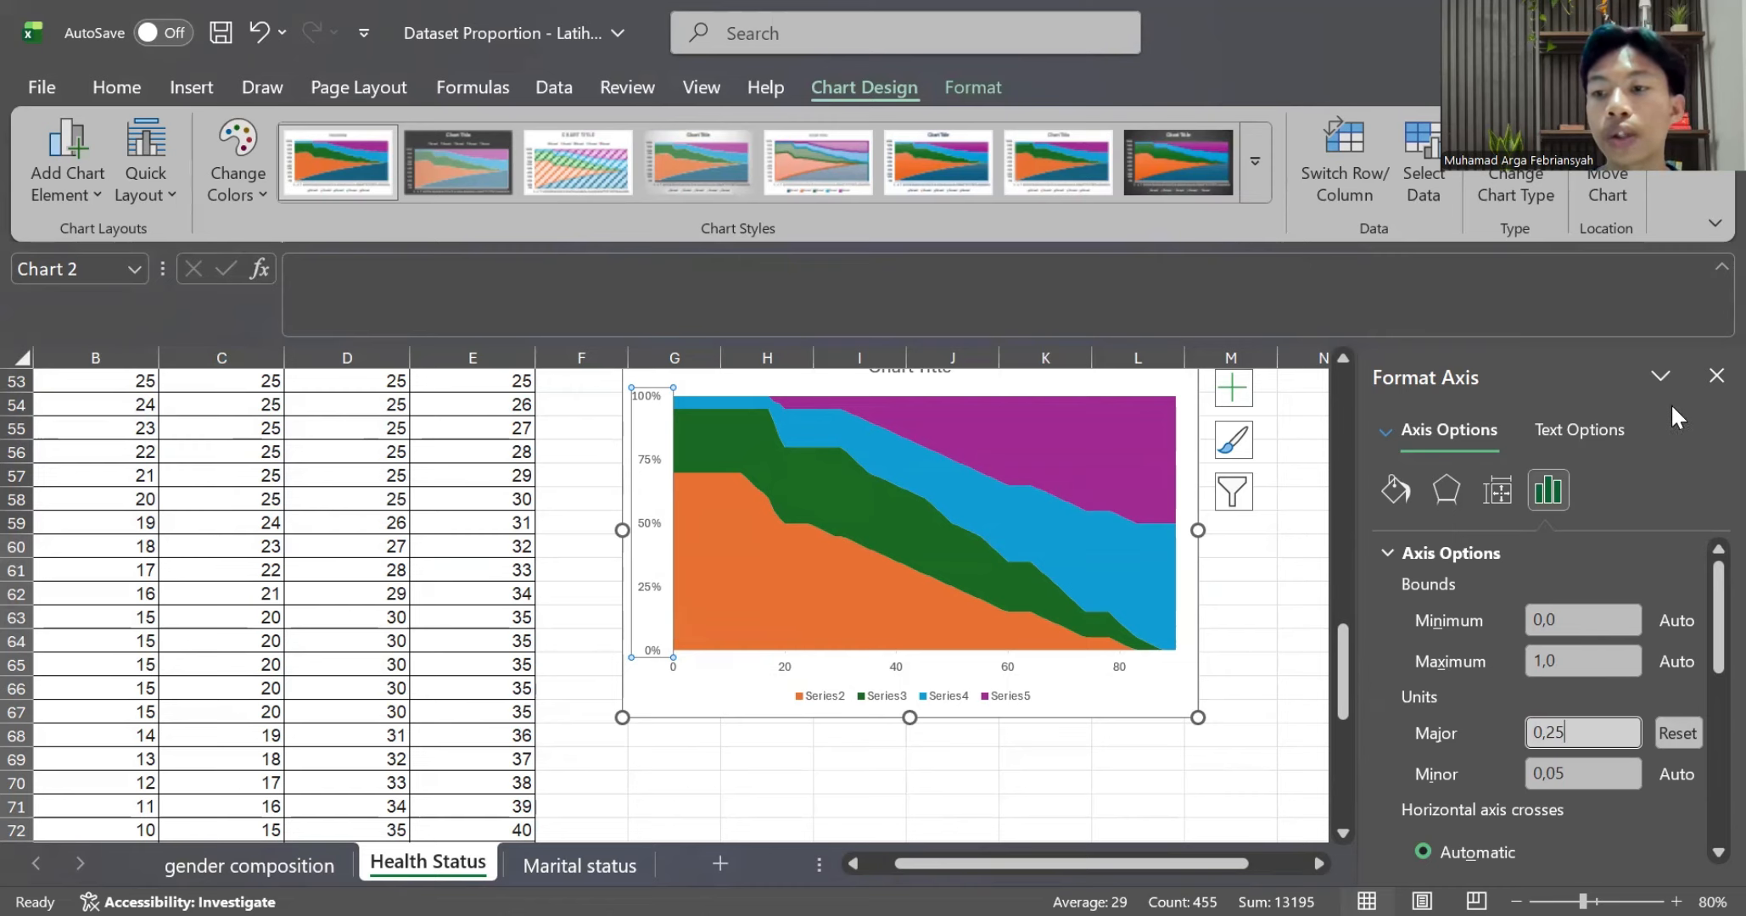
{"action": "left_click", "coordinate": [1716, 377]}
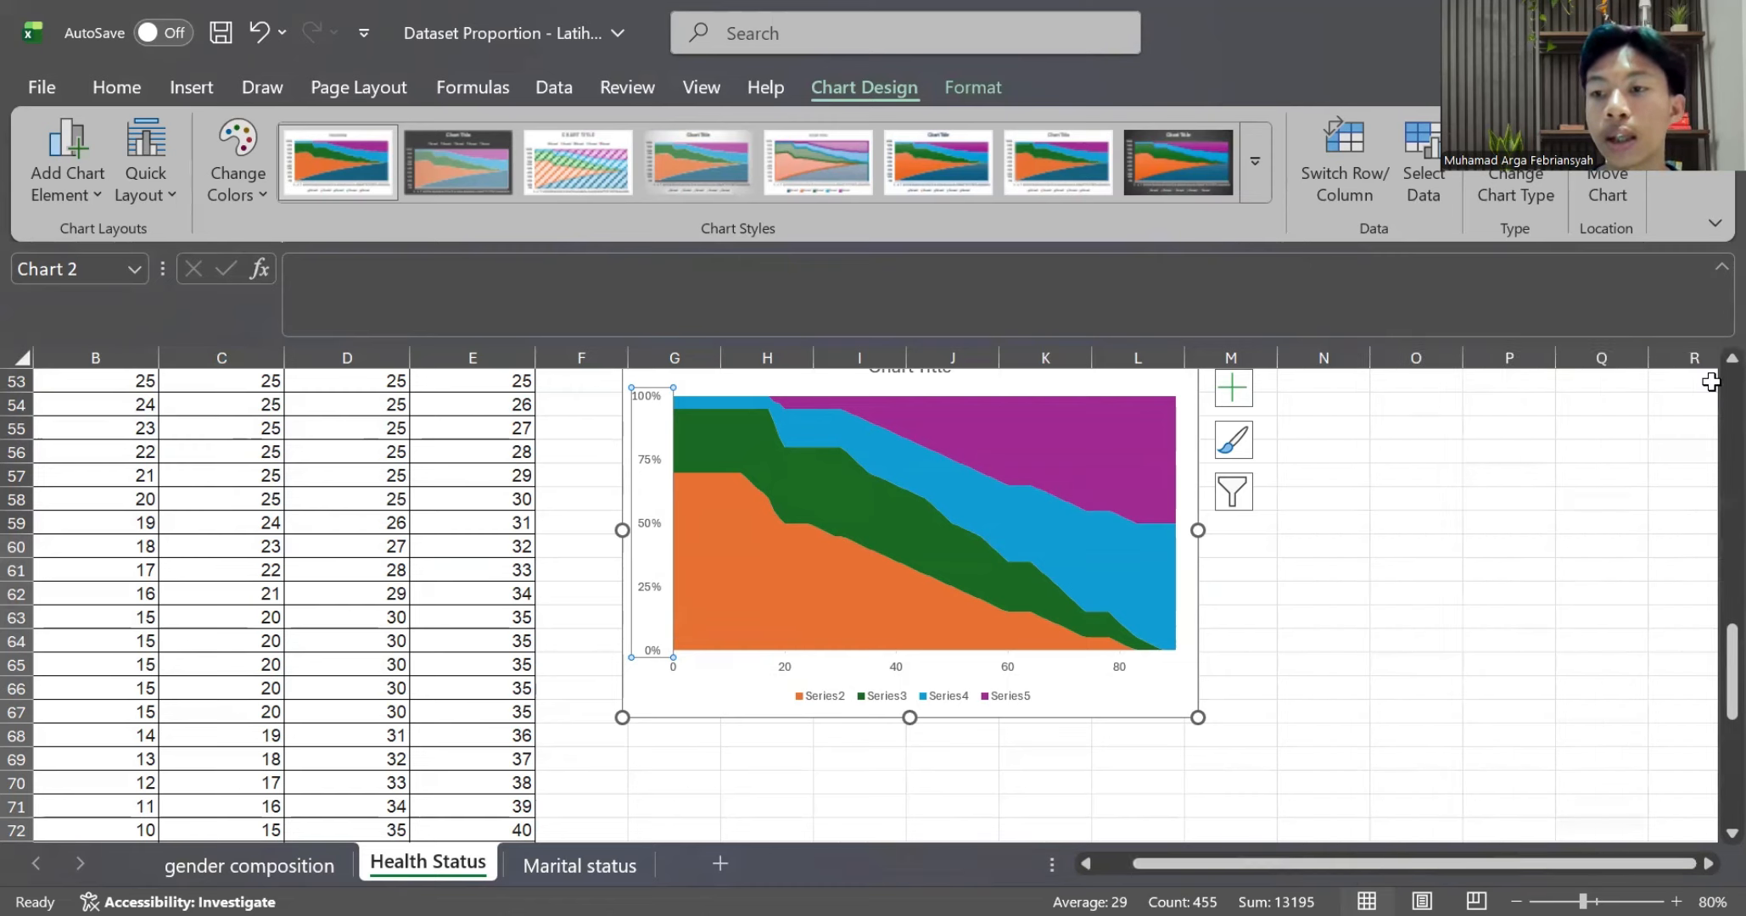
Recolor the health status area chart with the dark-to-light blue Monochromatic palette
{"action": "left_click", "coordinate": [1072, 527]}
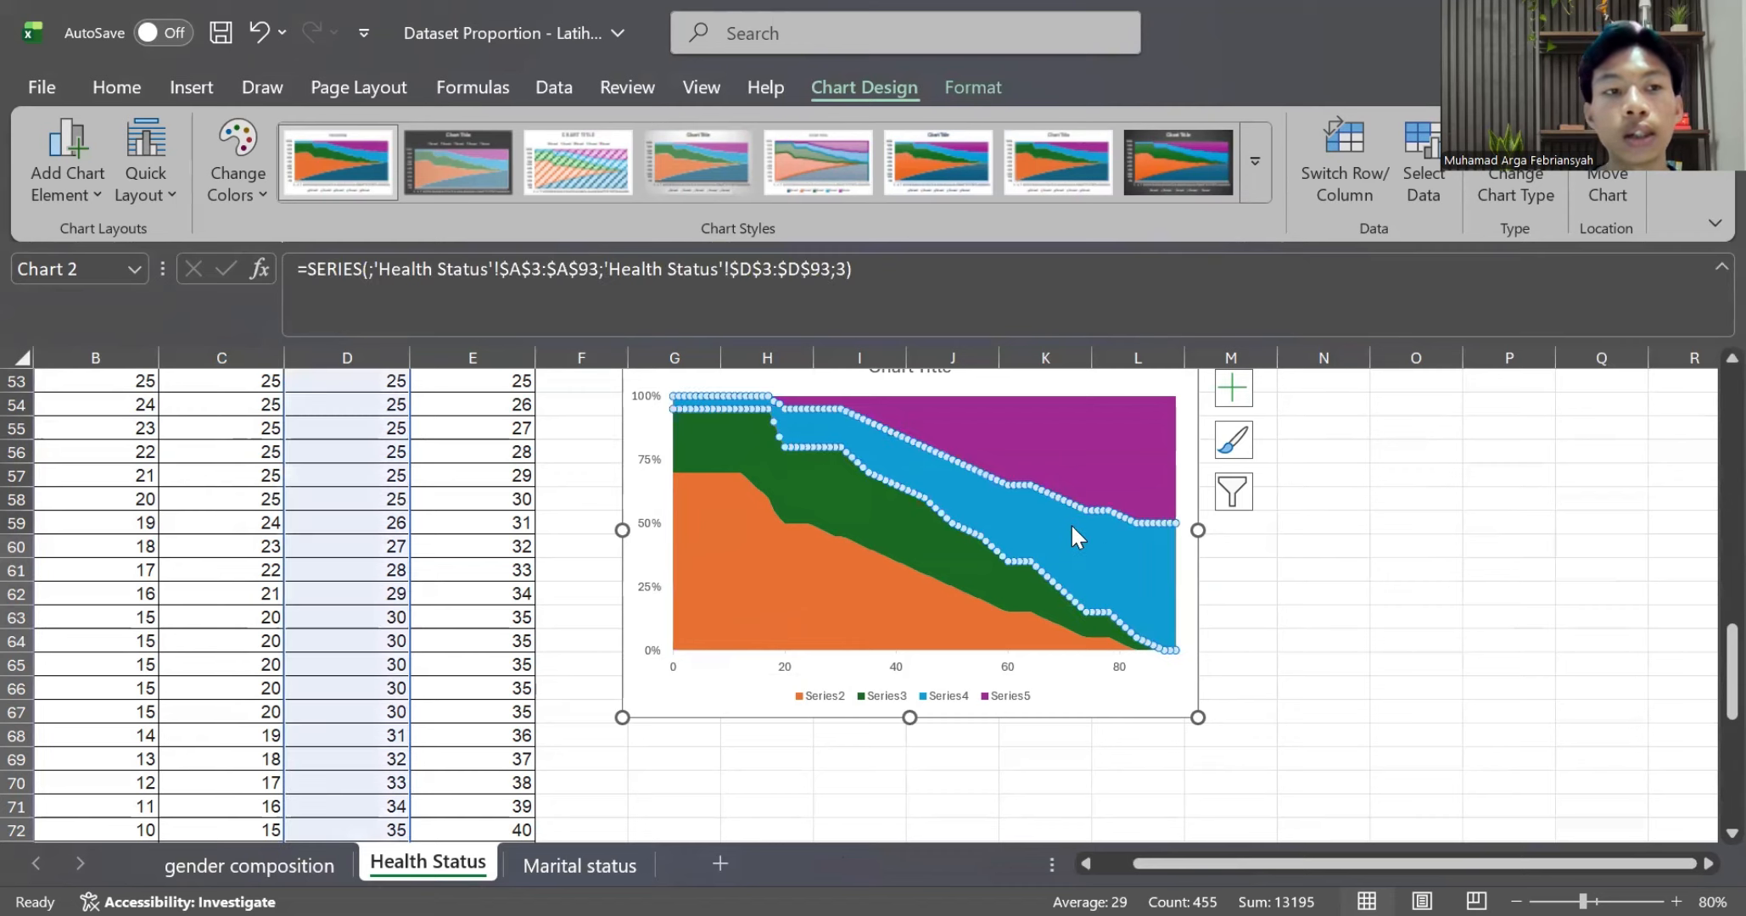
{"action": "left_click", "coordinate": [242, 179]}
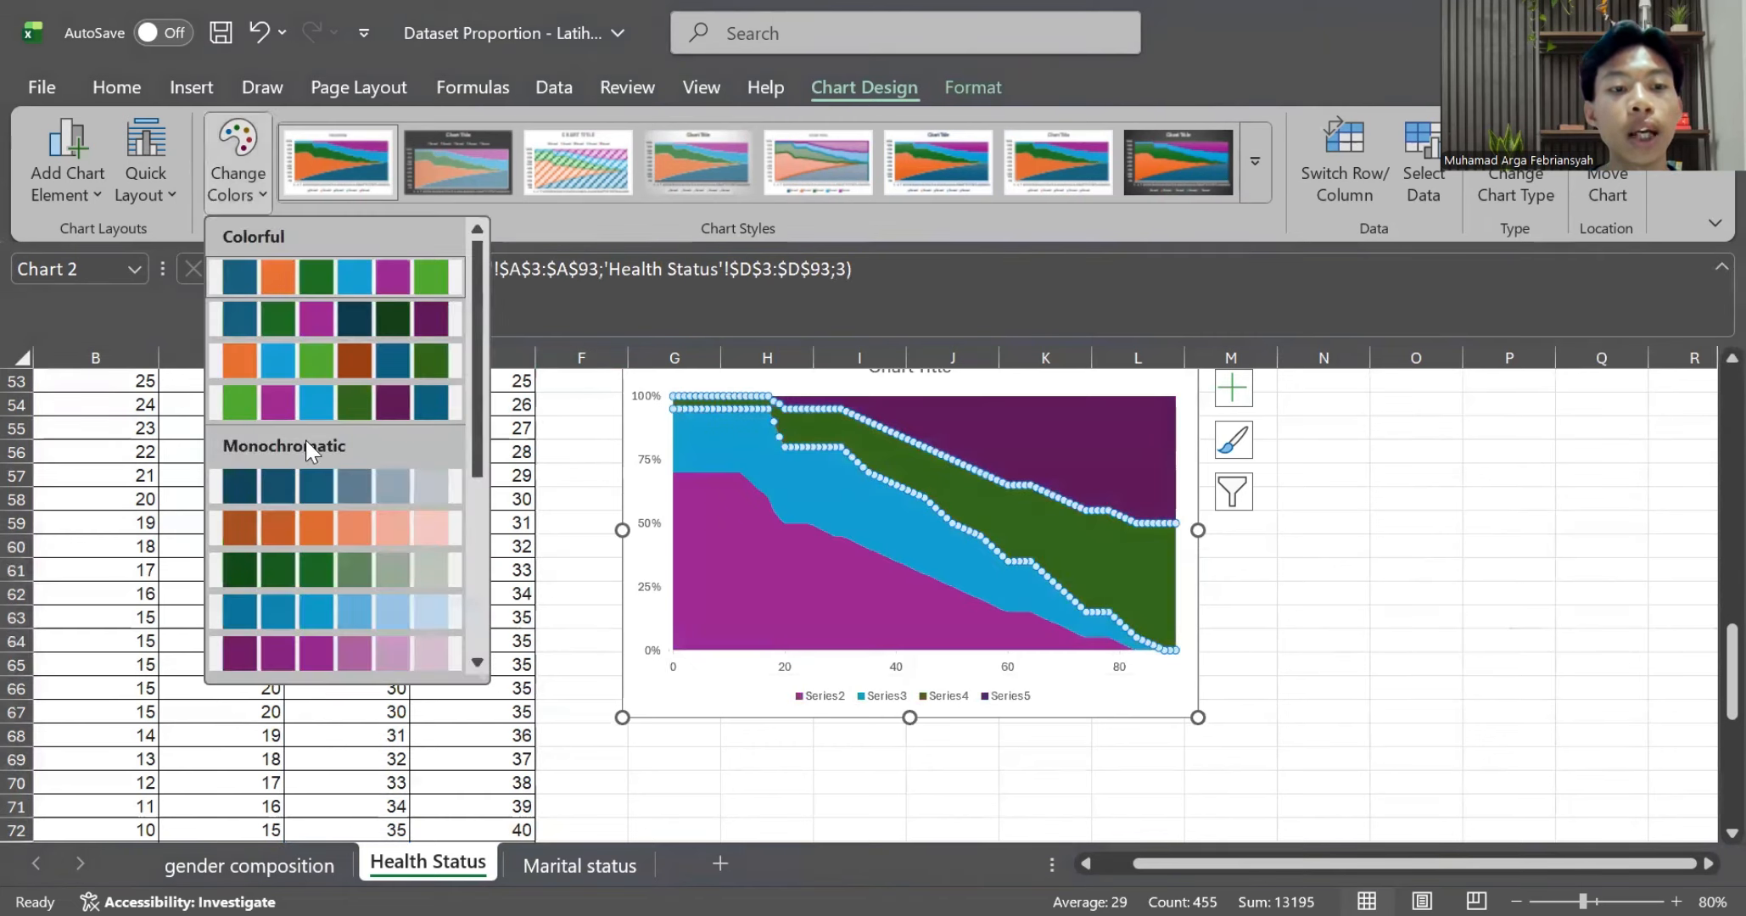
{"action": "left_click", "coordinate": [288, 483]}
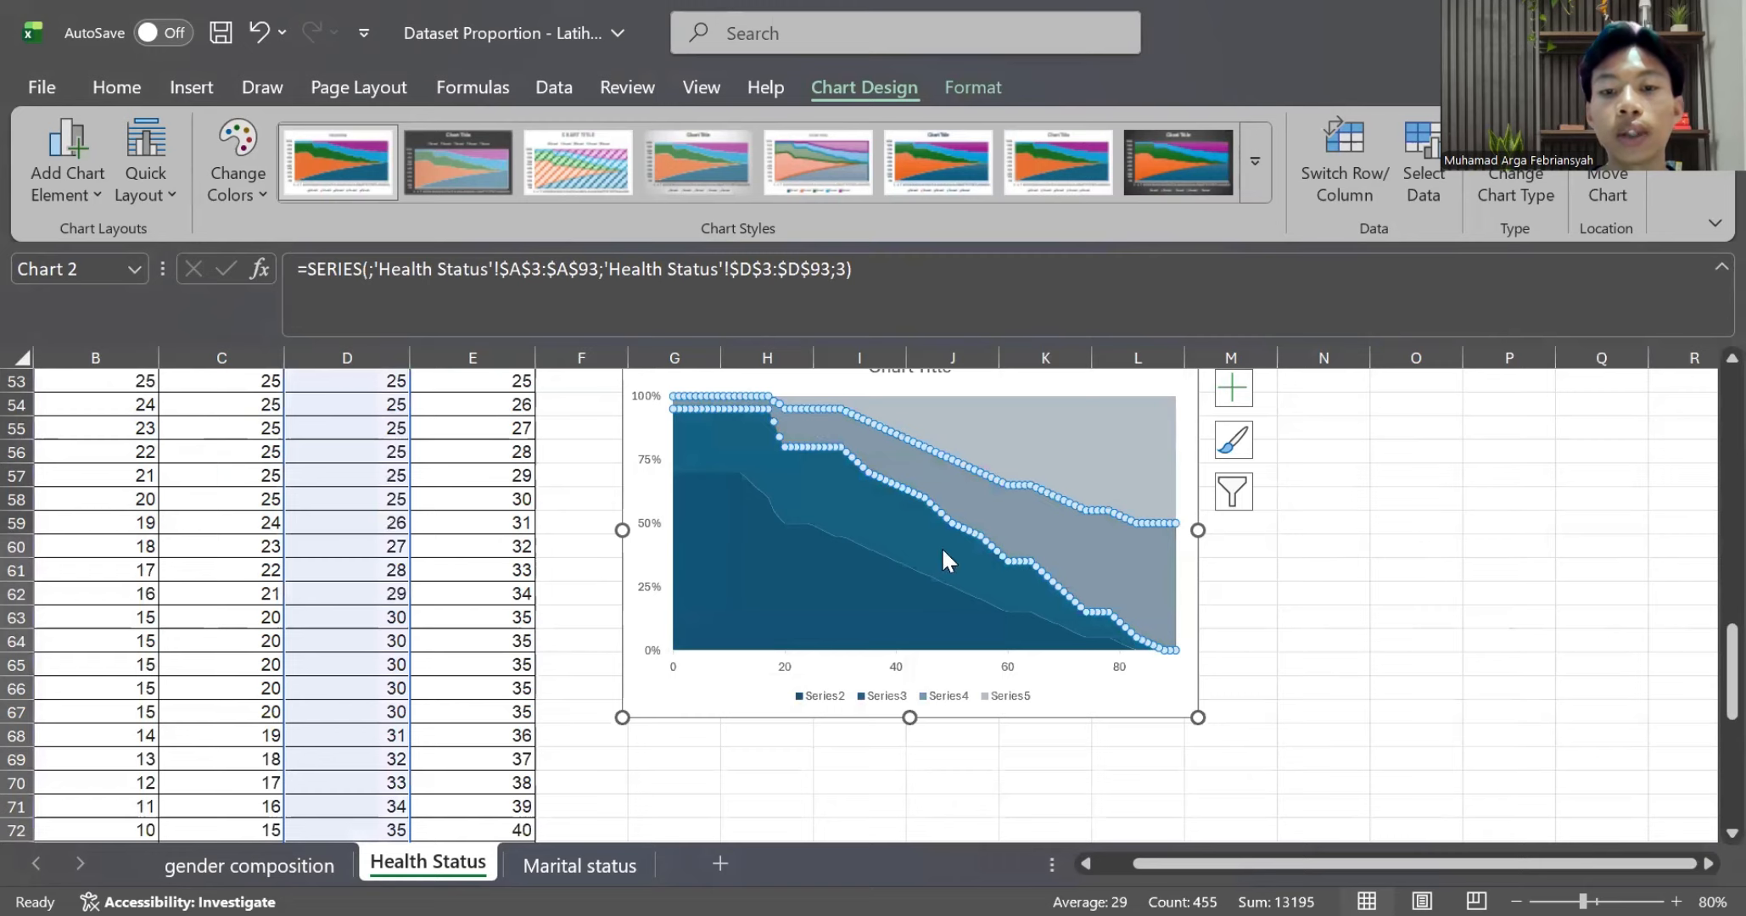
{"action": "scroll", "coordinate": [1014, 573], "scroll_direction": "up", "scroll_amount": 2}
{"action": "left_click", "coordinate": [1285, 671]}
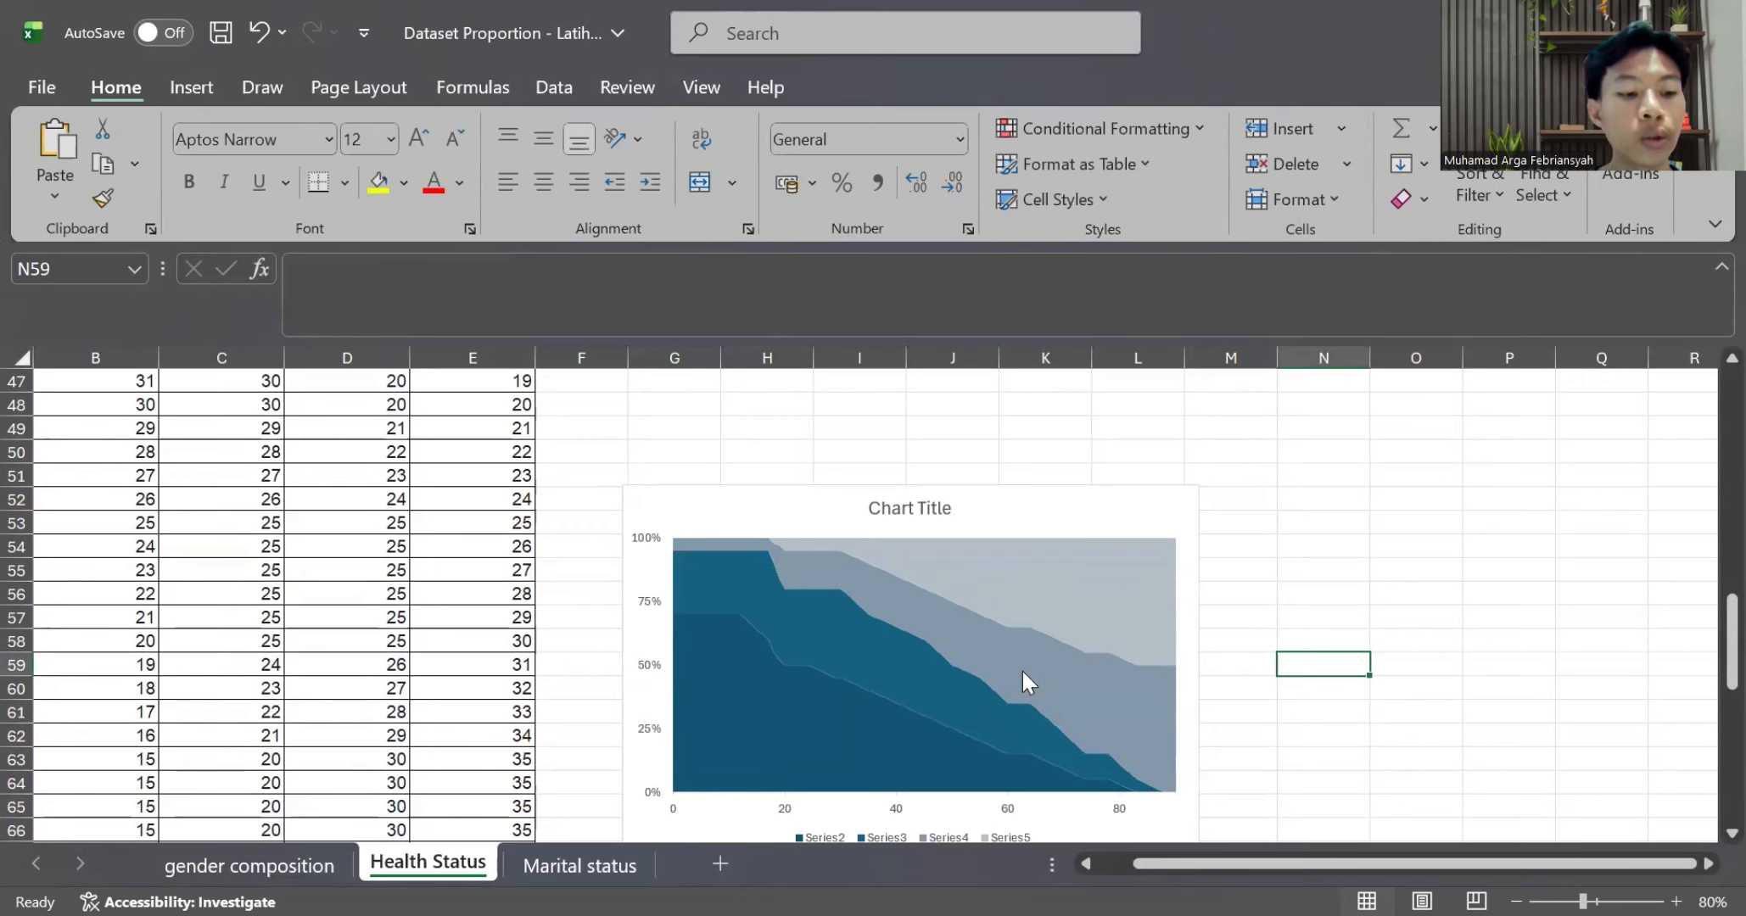
{"action": "scroll", "coordinate": [1021, 668], "scroll_direction": "down", "scroll_amount": 1}
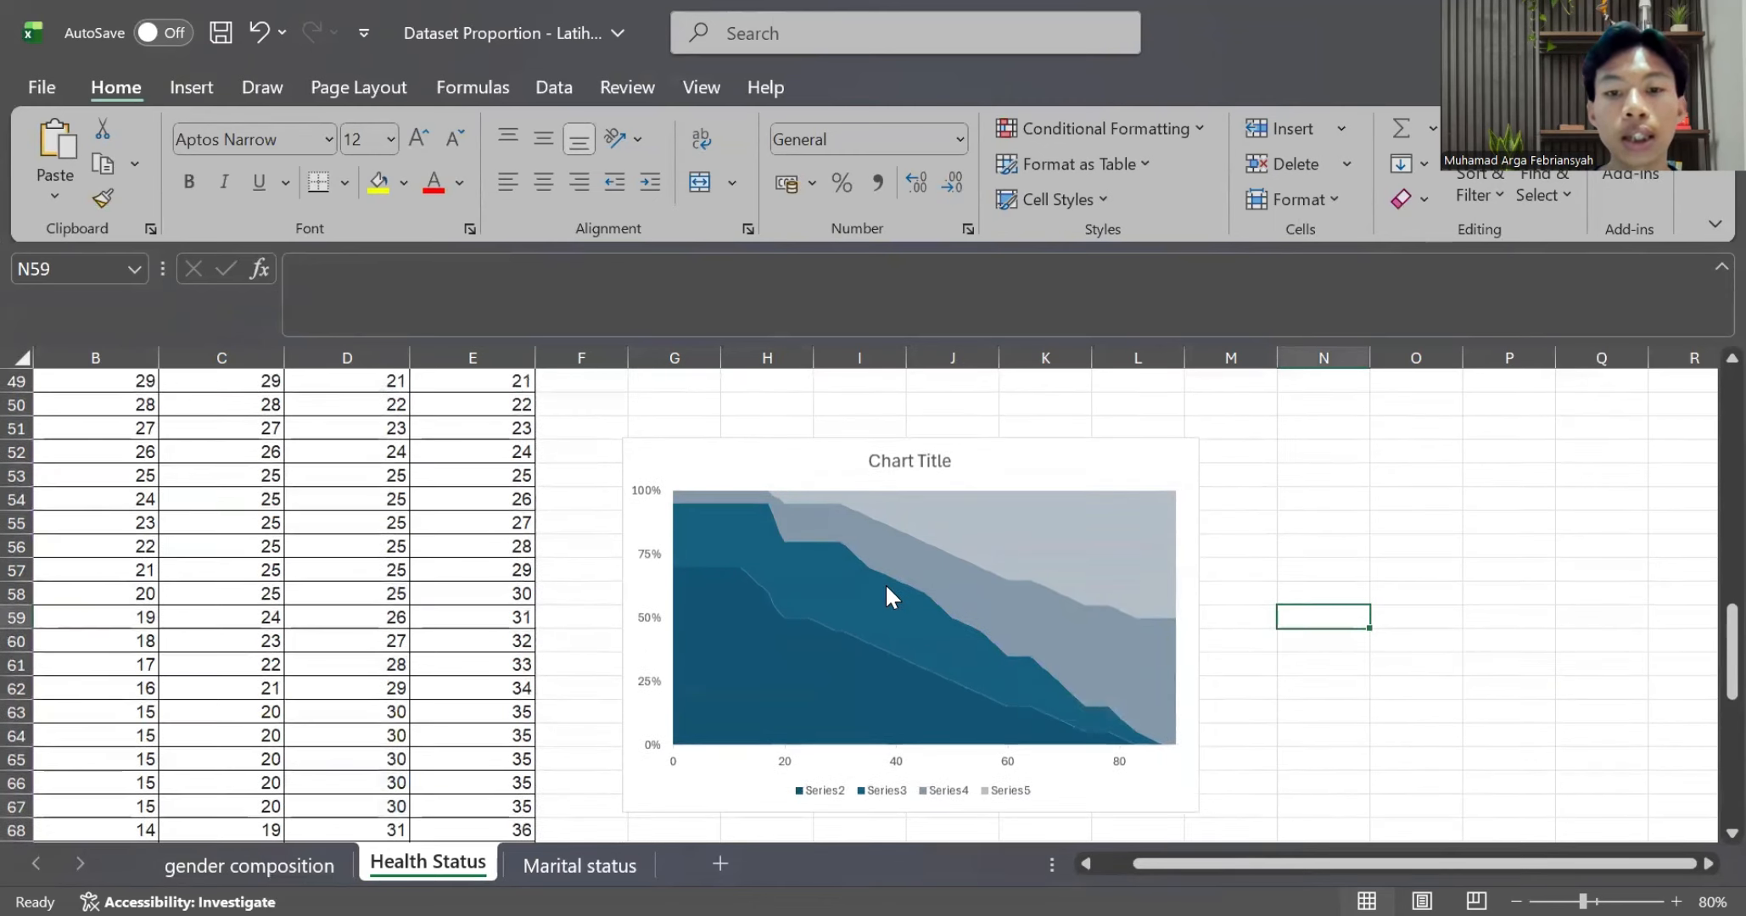
Copy the heading text "Health status by age" from cell A1 of the Health Status sheet
{"action": "left_click", "coordinate": [902, 467]}
{"action": "scroll", "coordinate": [640, 524], "scroll_direction": "up", "scroll_amount": 15}
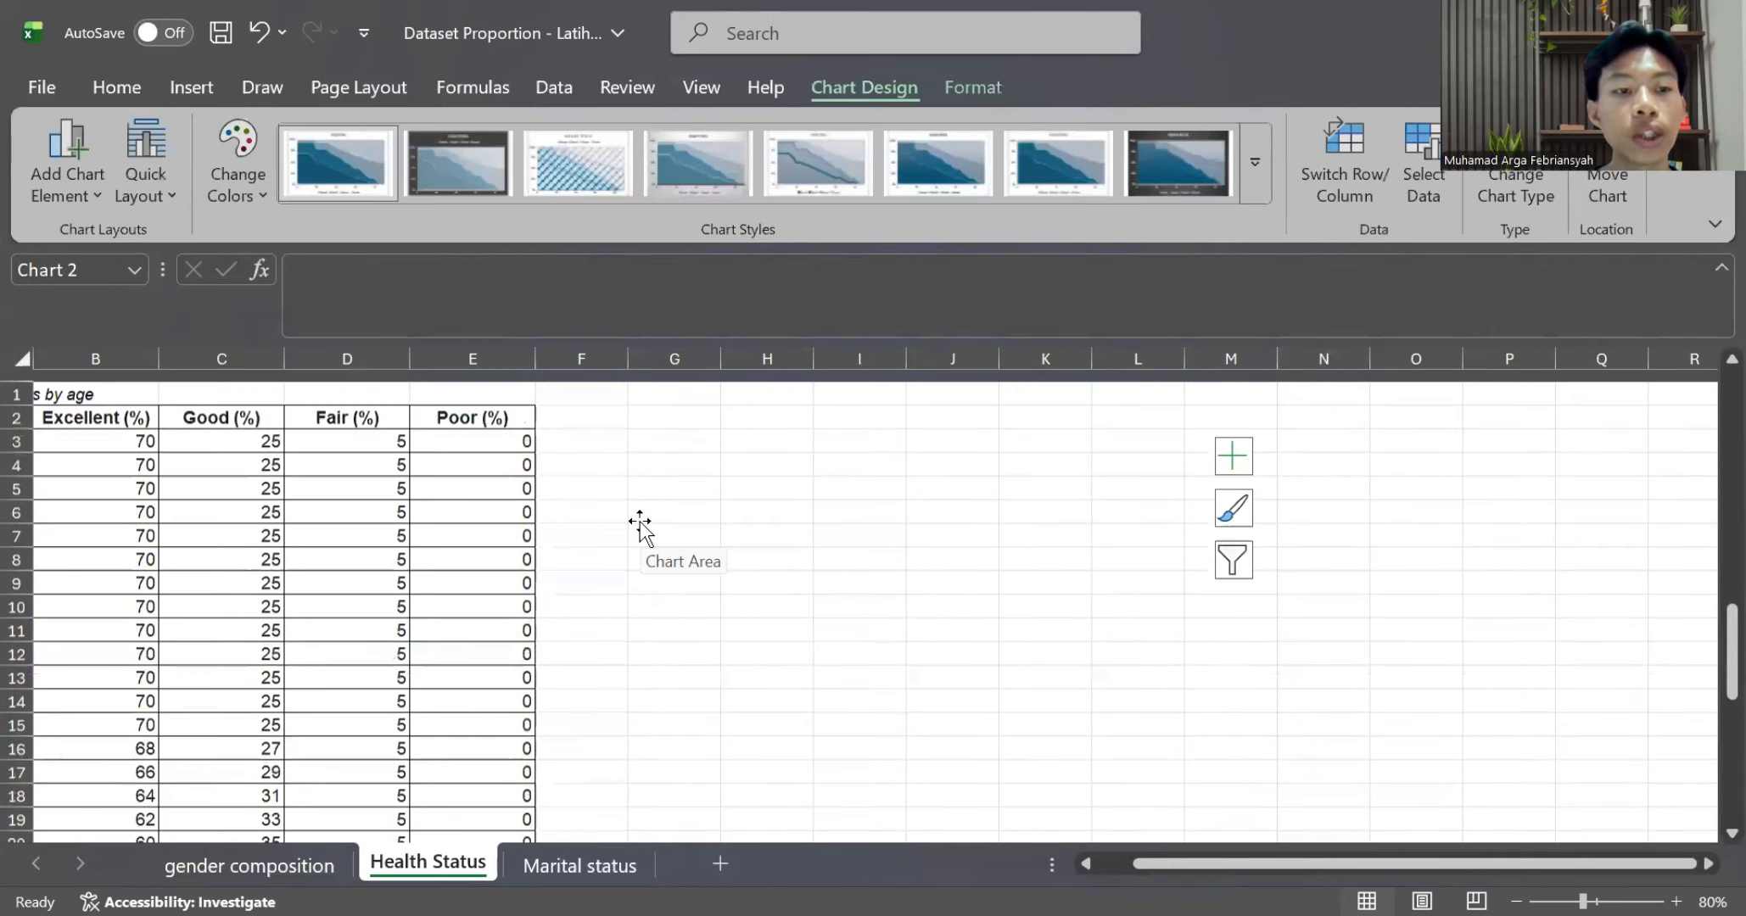
{"action": "left_click", "coordinate": [58, 384]}
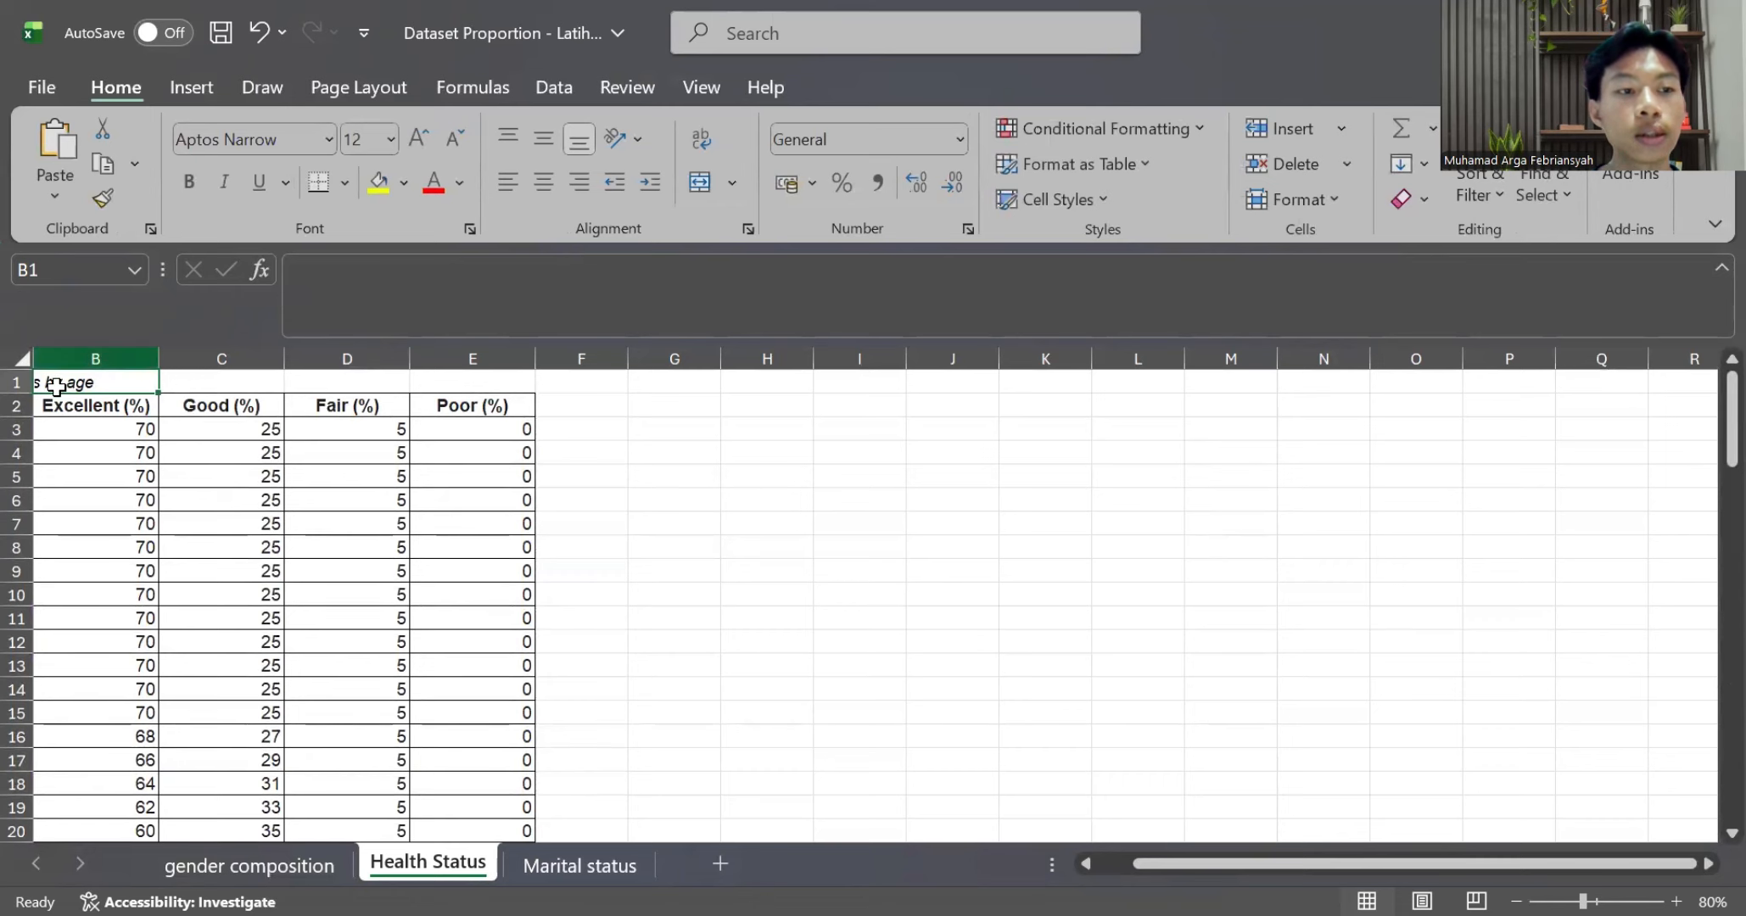
{"action": "scroll", "coordinate": [58, 387], "scroll_direction": "left", "scroll_amount": 2}
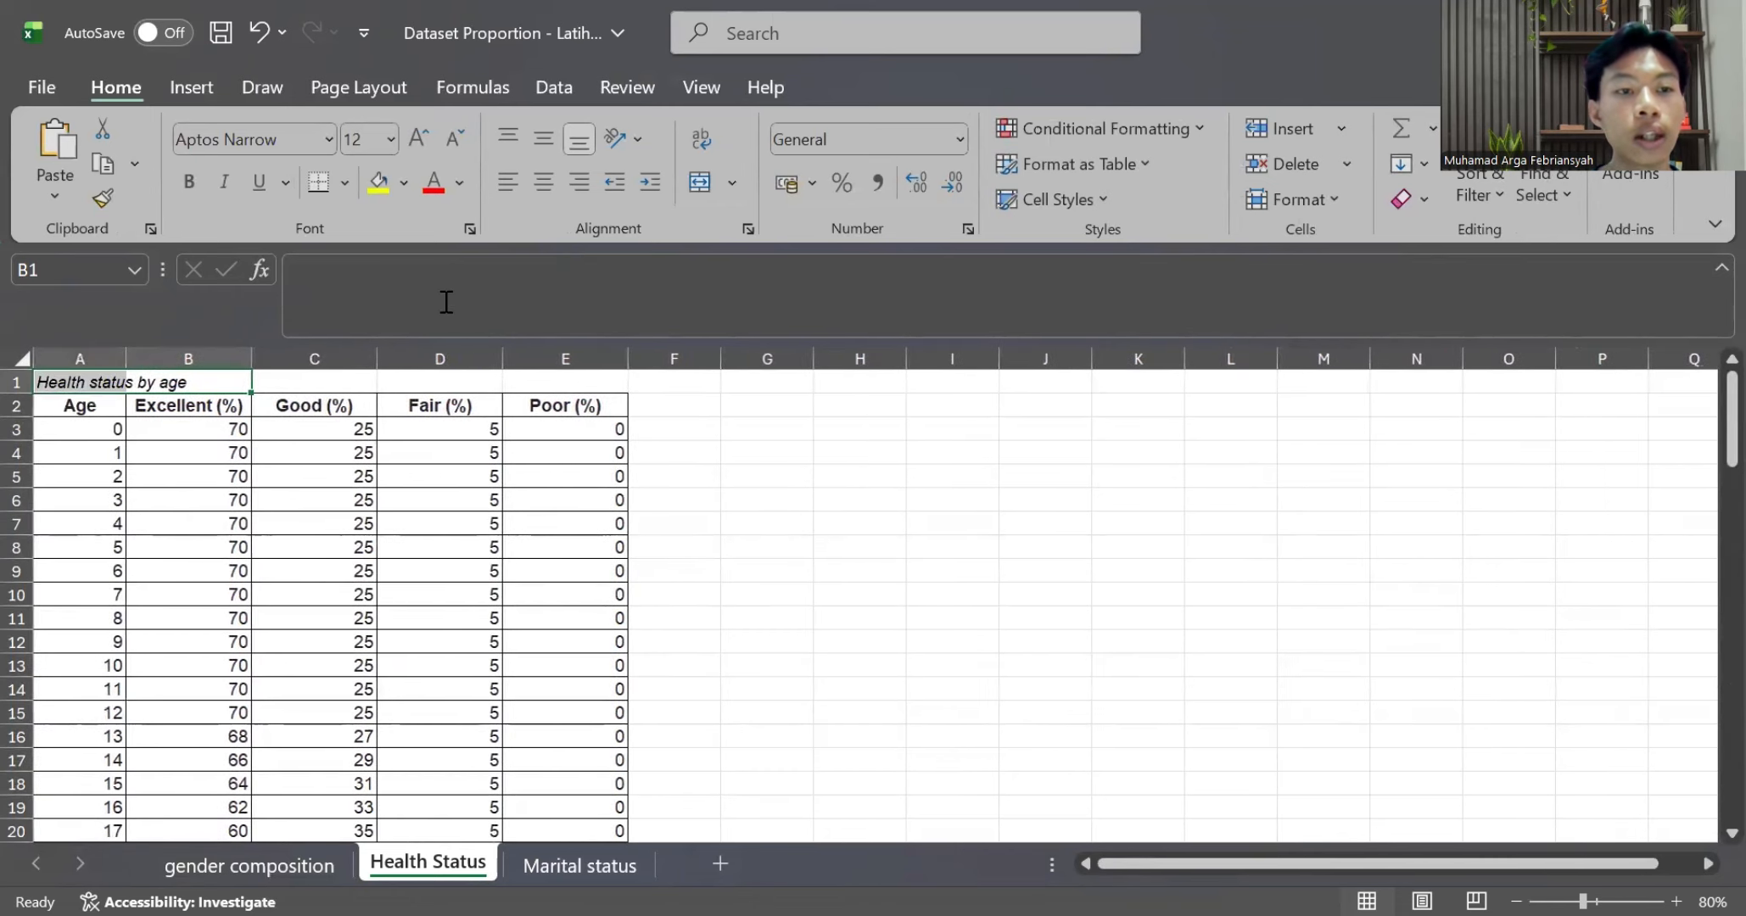
{"action": "left_click", "coordinate": [91, 382]}
{"action": "left_click", "coordinate": [483, 265]}
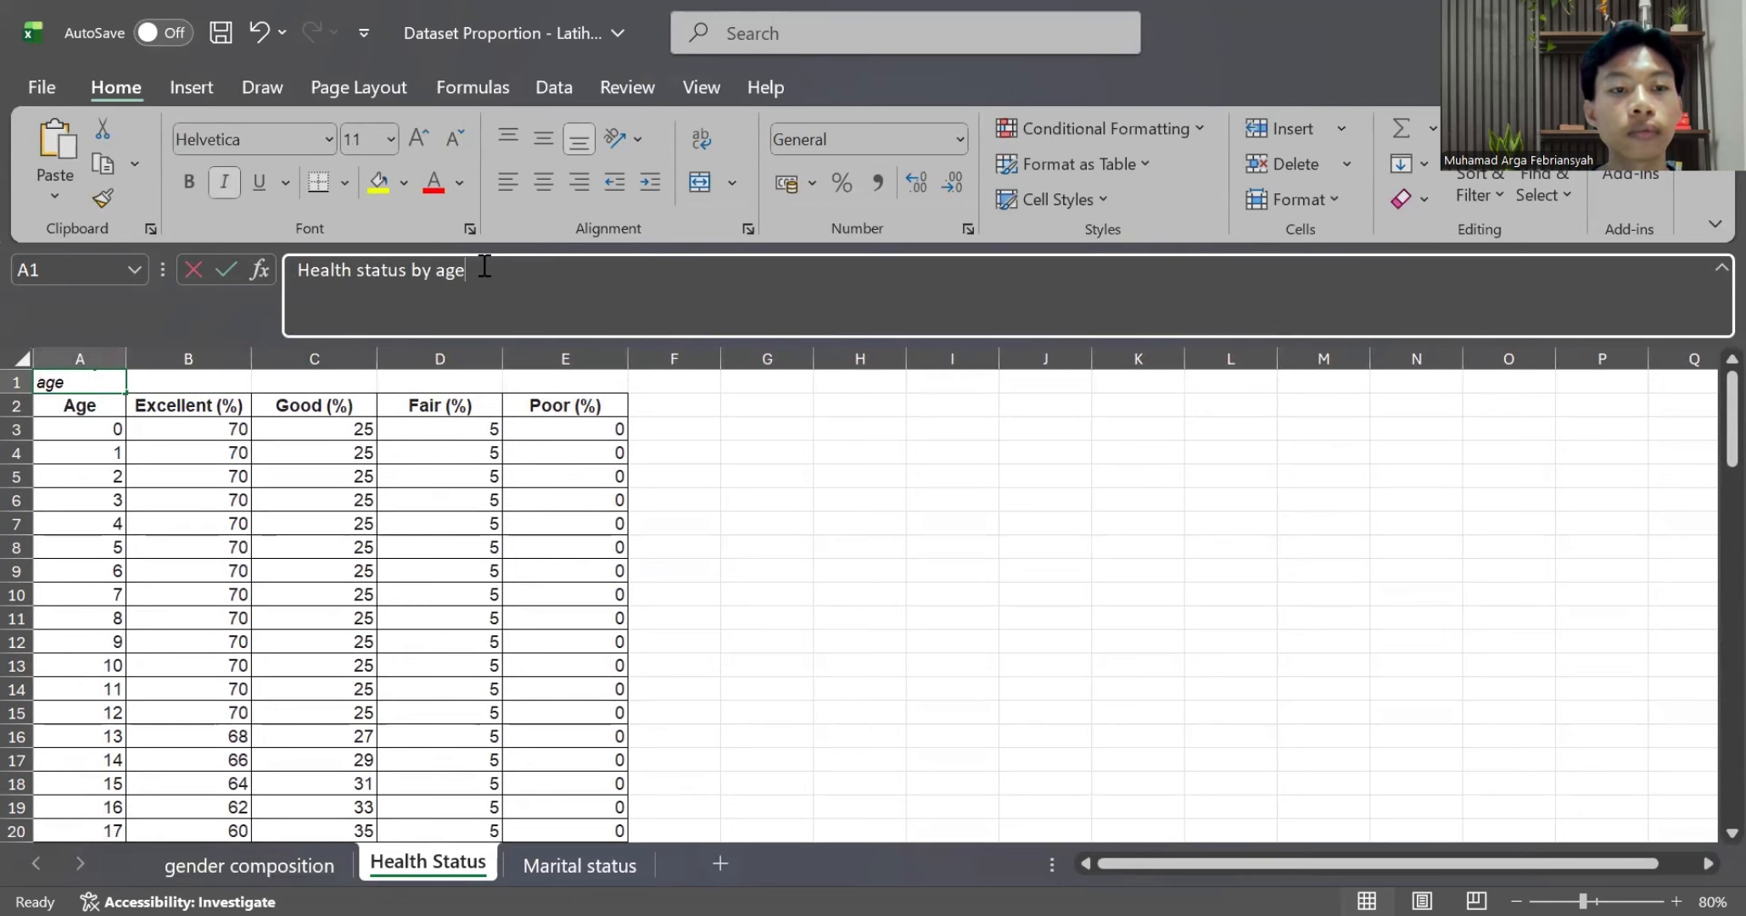
{"action": "left_click_drag", "start_coordinate": [484, 265], "coordinate": [293, 271]}
{"action": "key", "text": "ctrl+c"}
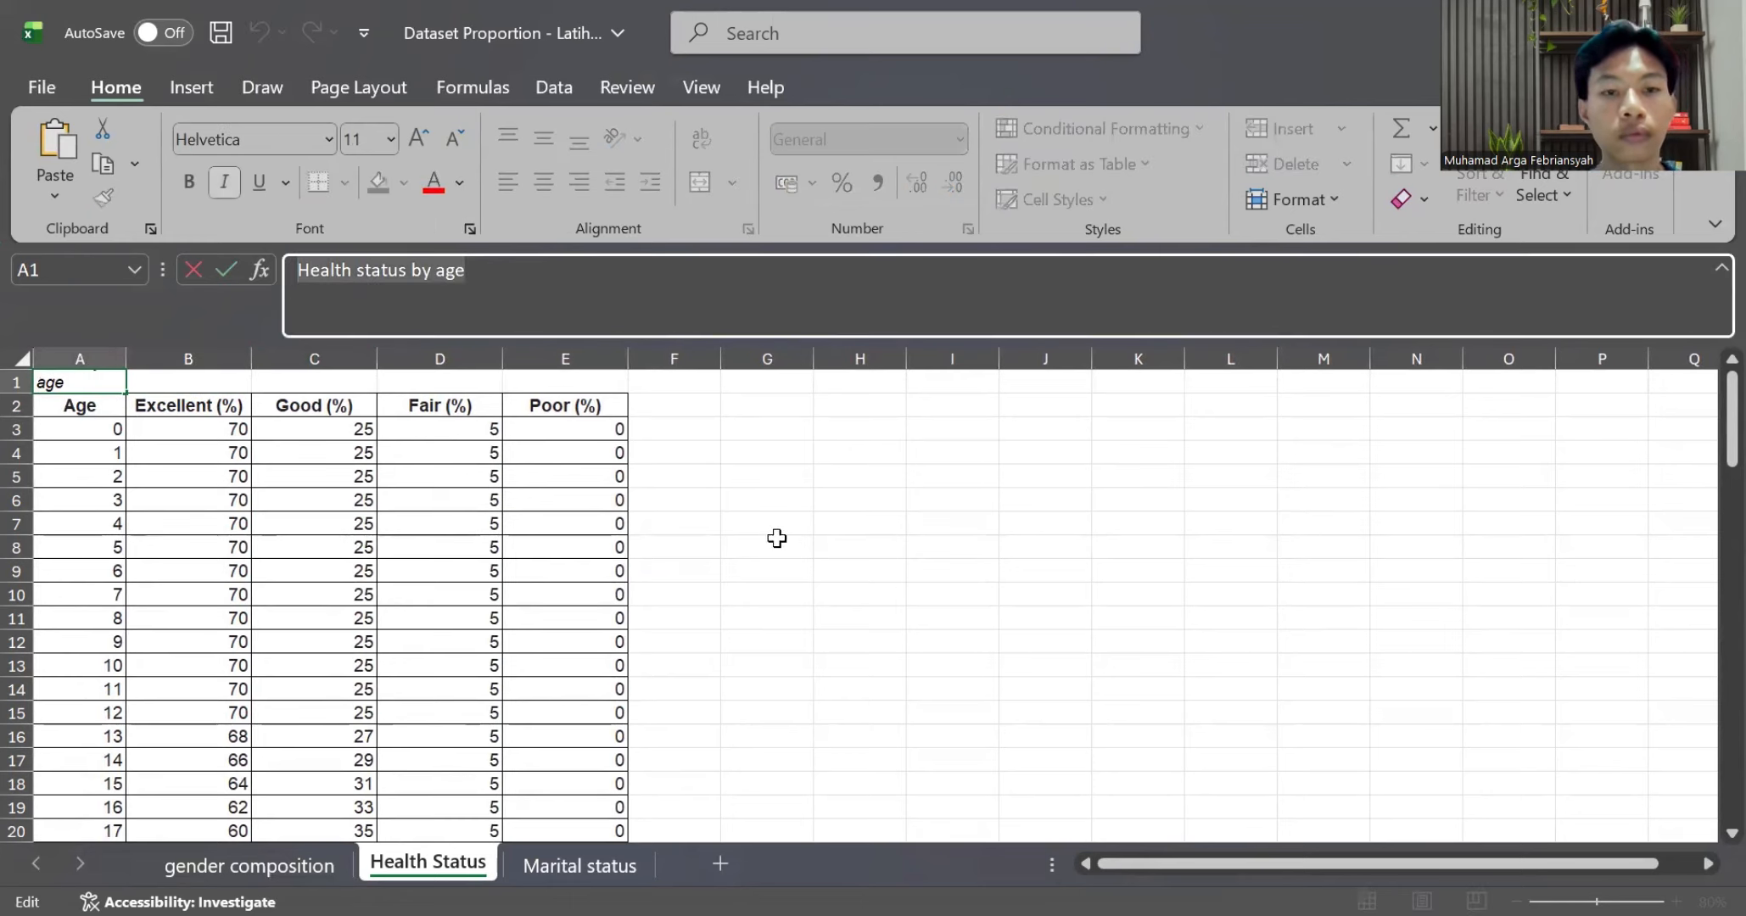
Replace the area chart's placeholder title with the copied text "Health status by age"
{"action": "scroll", "coordinate": [806, 571], "scroll_direction": "down", "scroll_amount": 19}
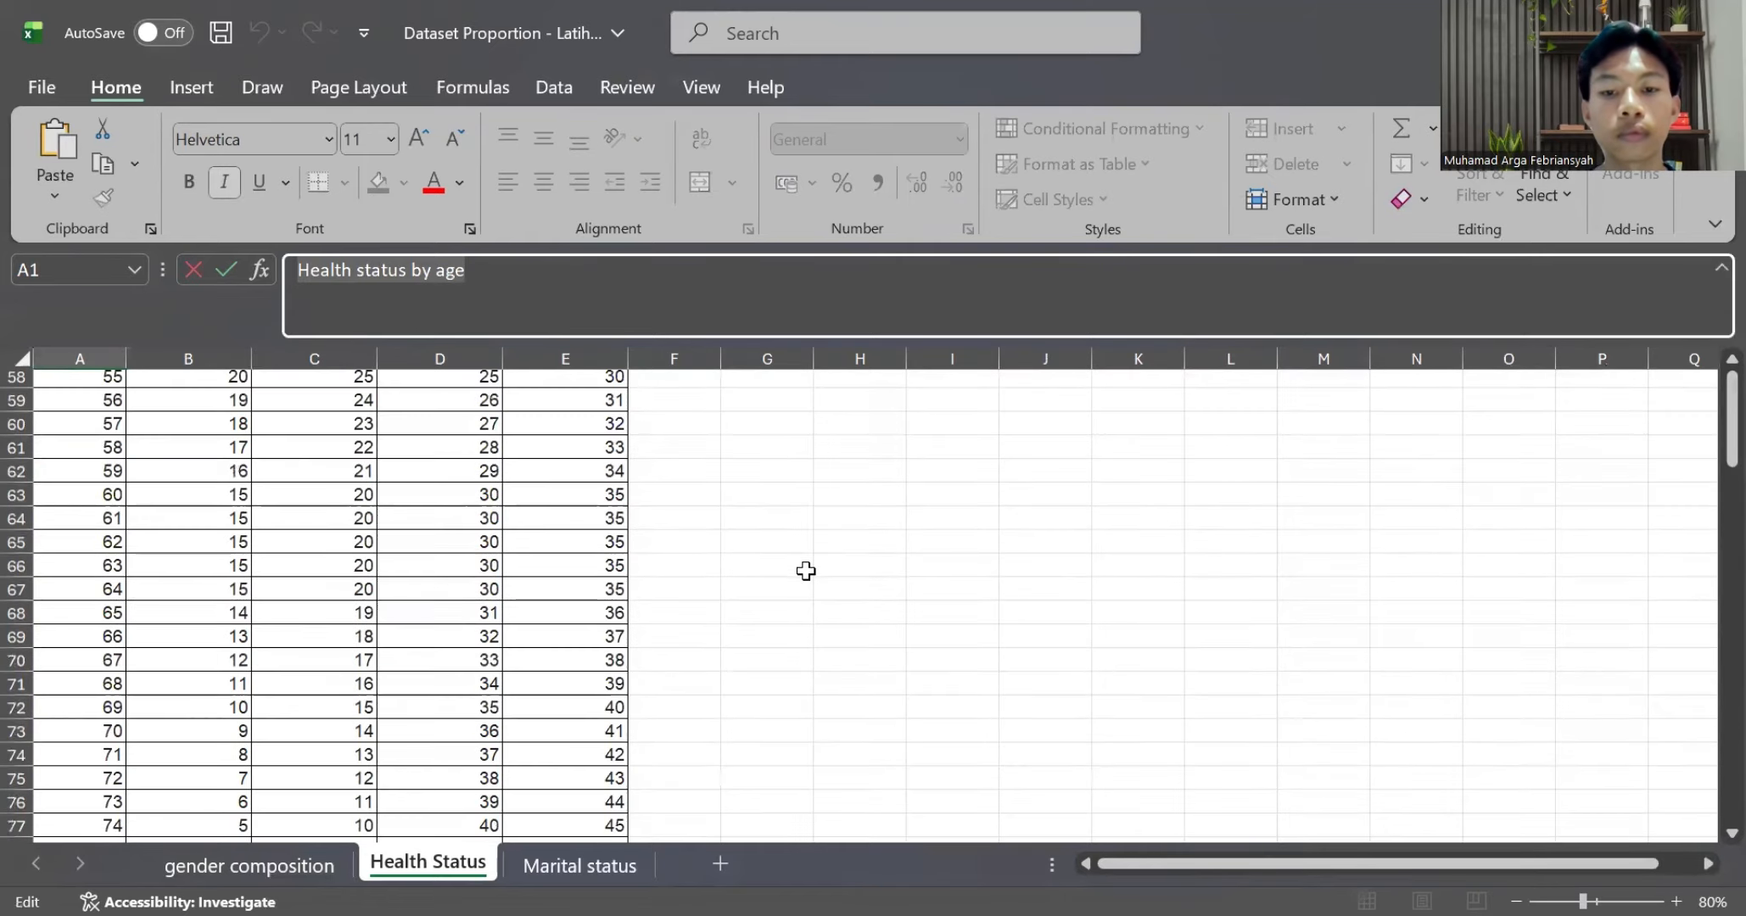
{"action": "scroll", "coordinate": [806, 571], "scroll_direction": "down", "scroll_amount": 12}
{"action": "scroll", "coordinate": [806, 571], "scroll_direction": "up", "scroll_amount": 8}
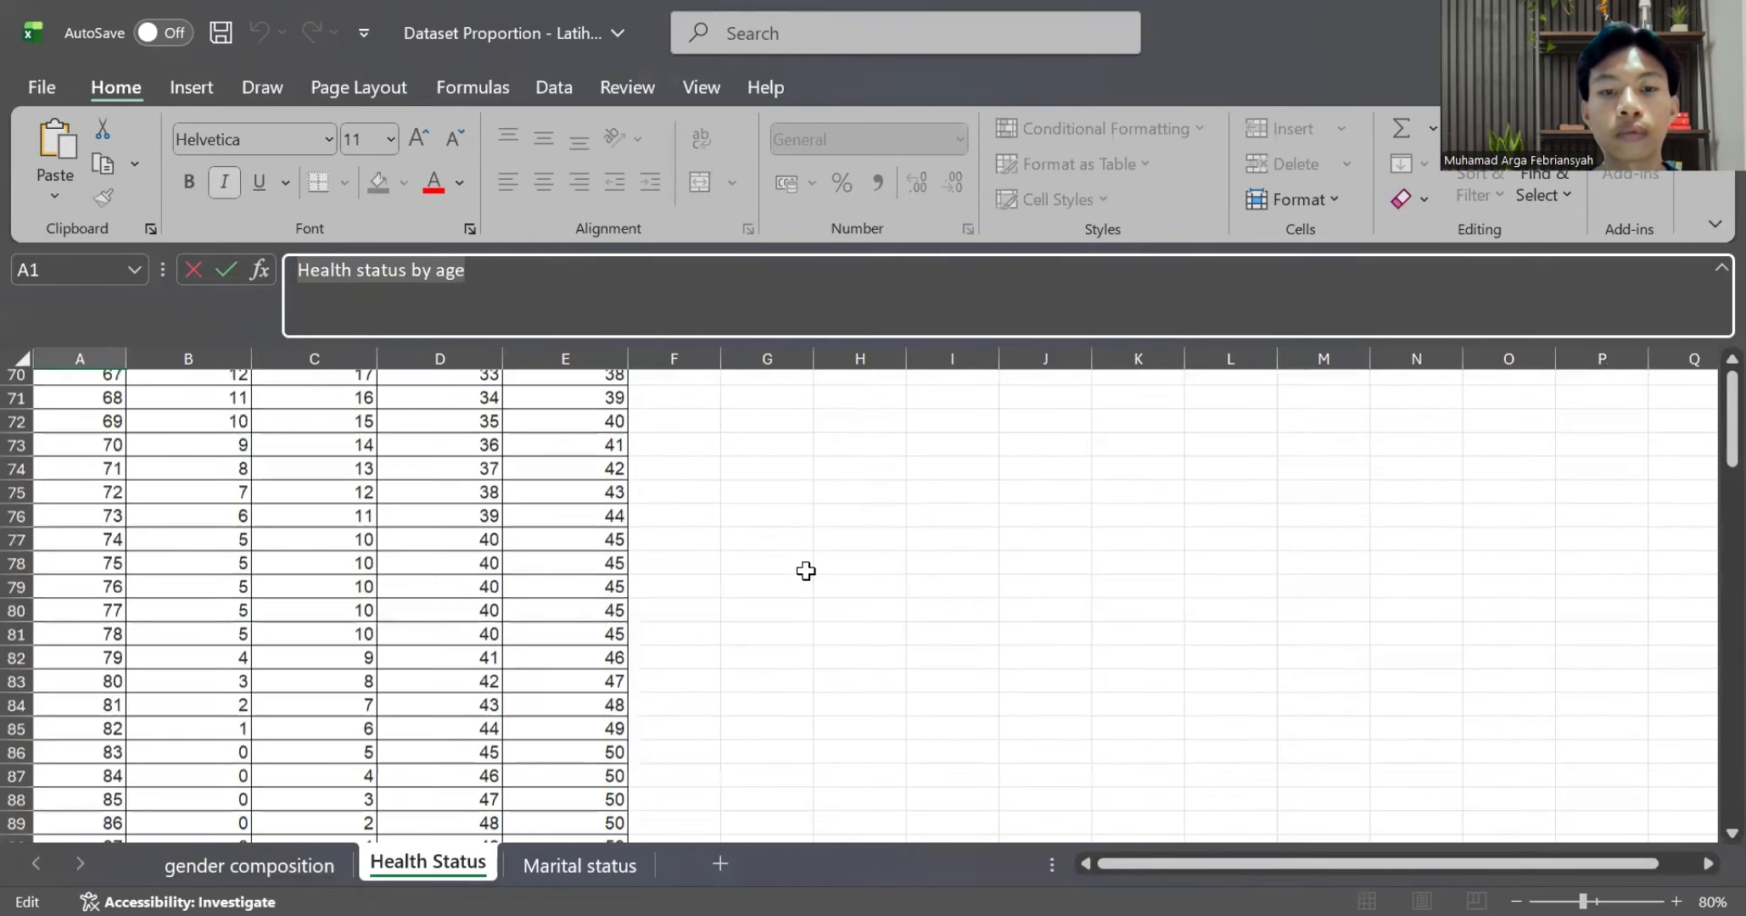
{"action": "scroll", "coordinate": [807, 571], "scroll_direction": "up", "scroll_amount": 4}
{"action": "scroll", "coordinate": [806, 570], "scroll_direction": "up", "scroll_amount": 1}
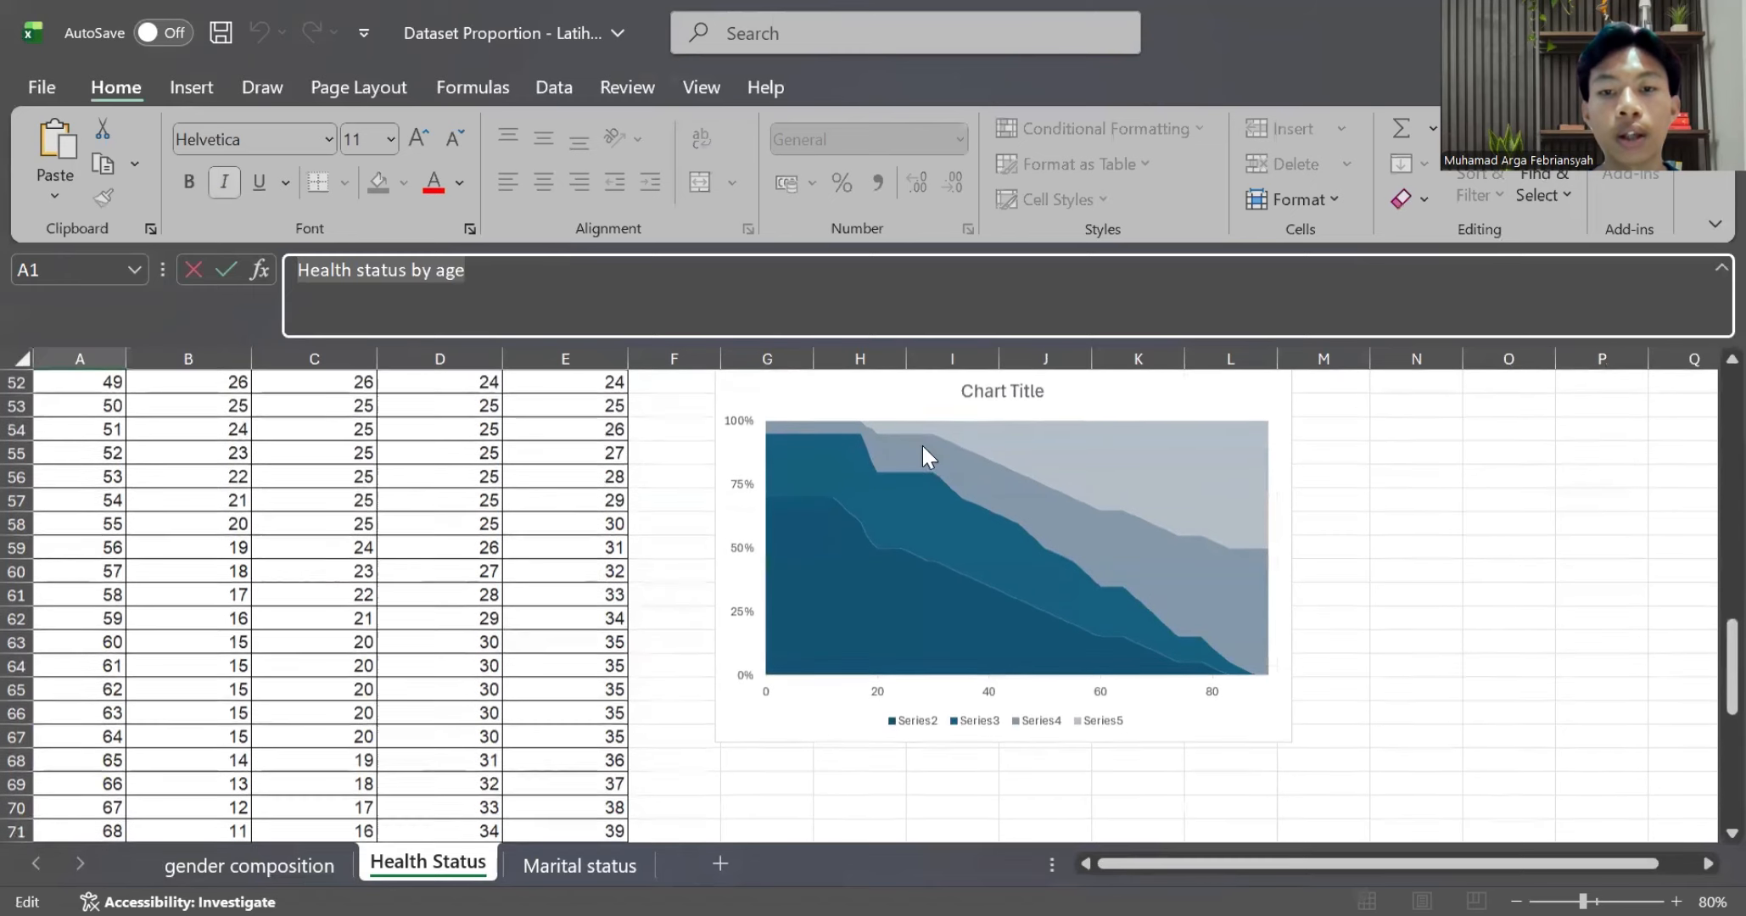
{"action": "left_click", "coordinate": [1008, 392]}
{"action": "left_click", "coordinate": [1031, 392]}
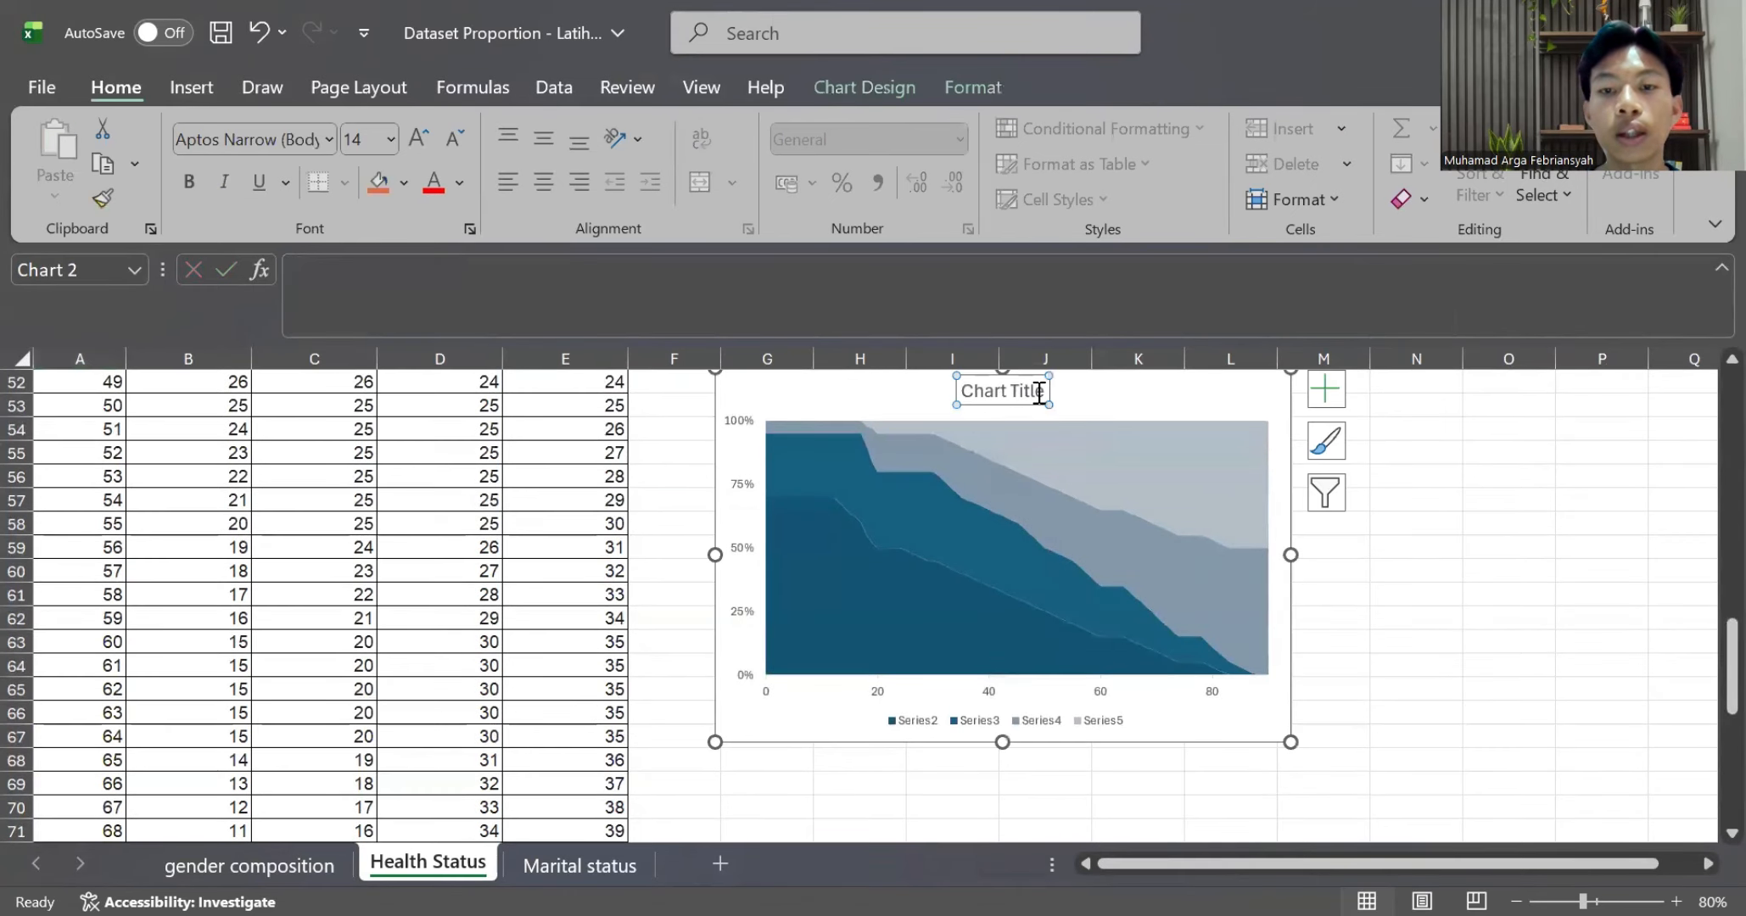
{"action": "key", "text": "BackSpace"}
{"action": "key", "text": "BackSpace"}
{"action": "key", "text": "BackSpace"}
{"action": "key", "text": "BackSpace"}
{"action": "key", "text": "BackSpace"}
{"action": "key", "text": "BackSpace"}
{"action": "key", "text": "BackSpace"}
{"action": "key", "text": "BackSpace"}
{"action": "key", "text": "BackSpace"}
{"action": "key", "text": "BackSpace"}
{"action": "key", "text": "BackSpace"}
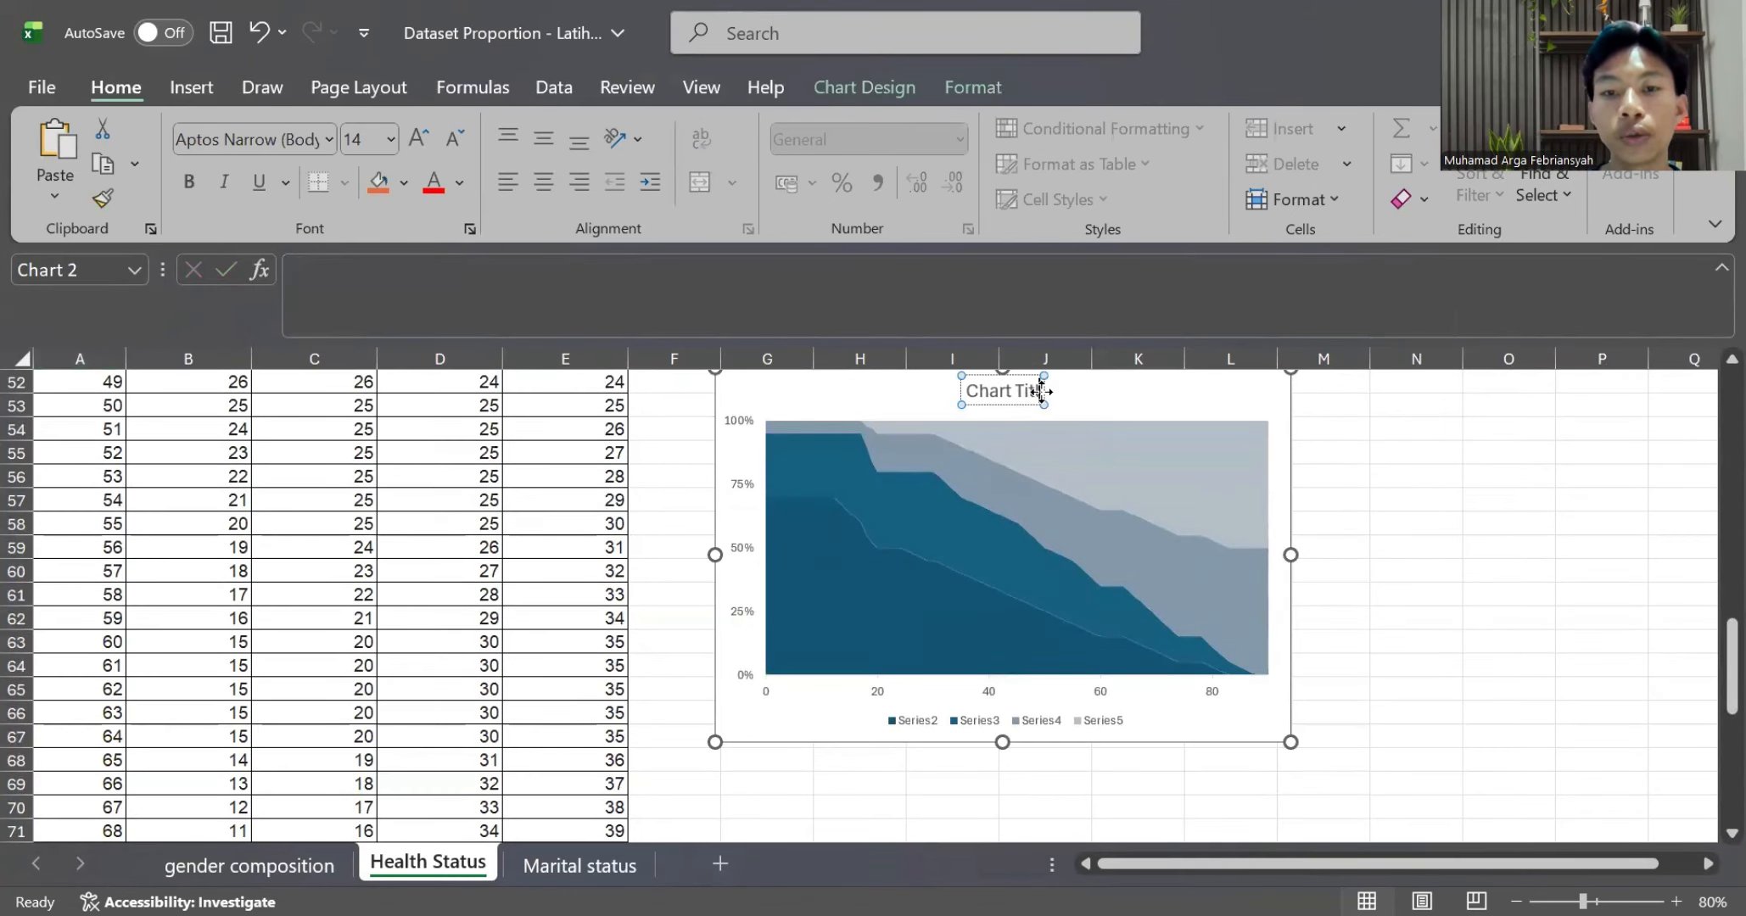
{"action": "key", "text": "ctrl+v"}
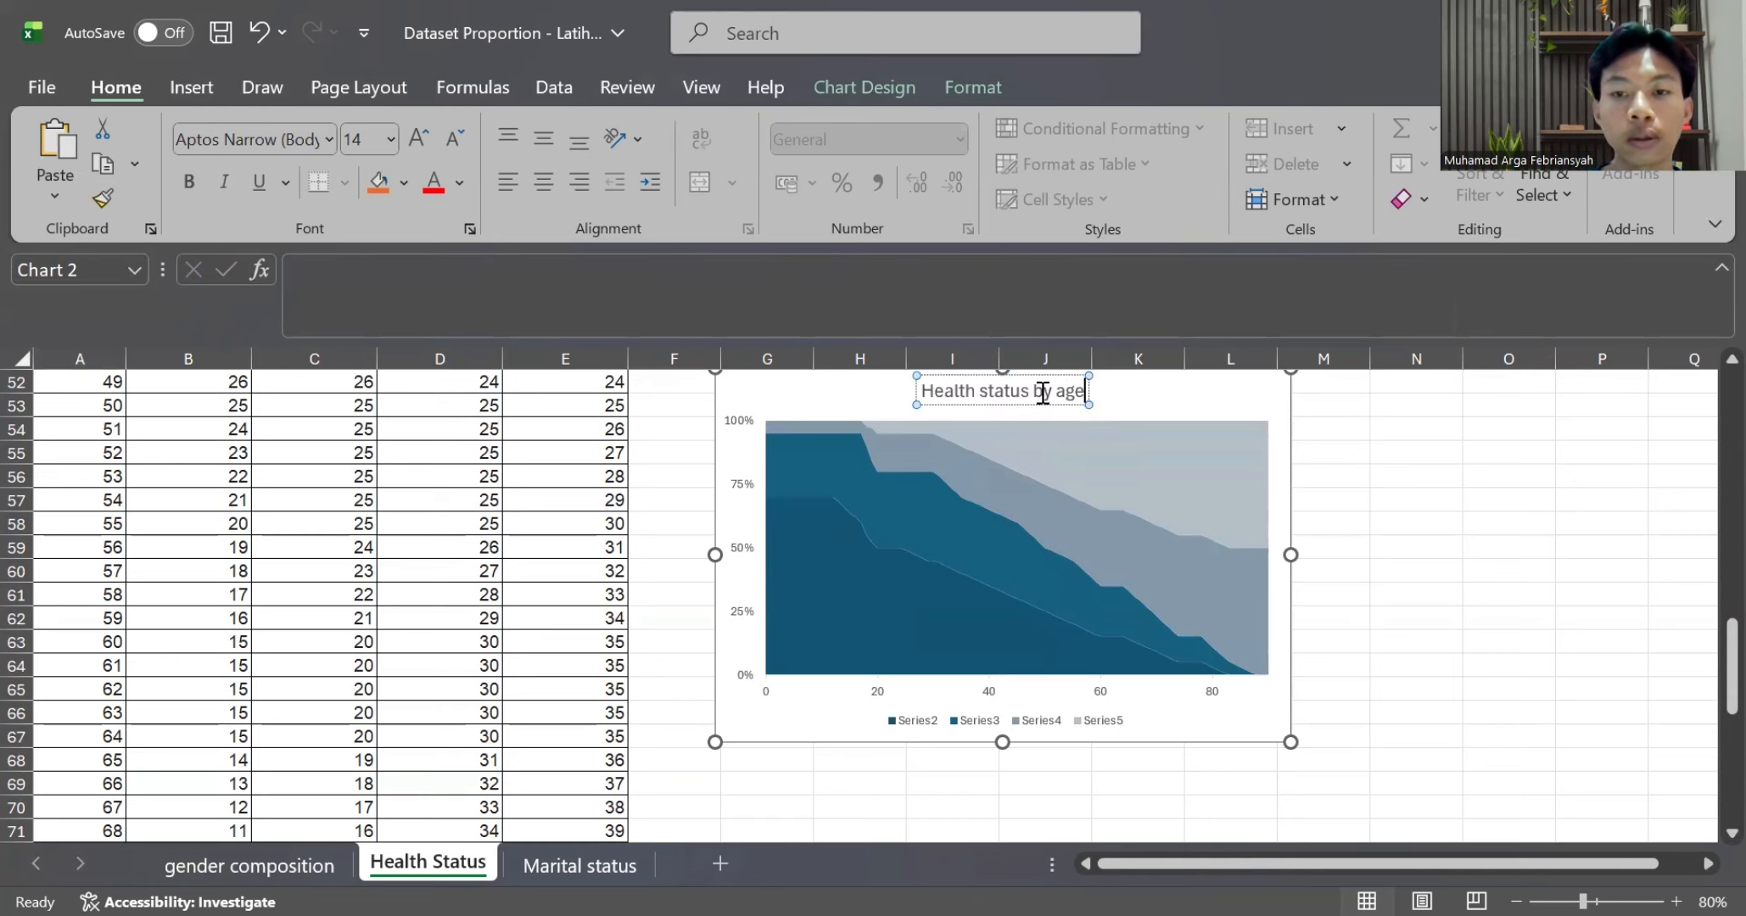
{"action": "left_click", "coordinate": [1372, 569]}
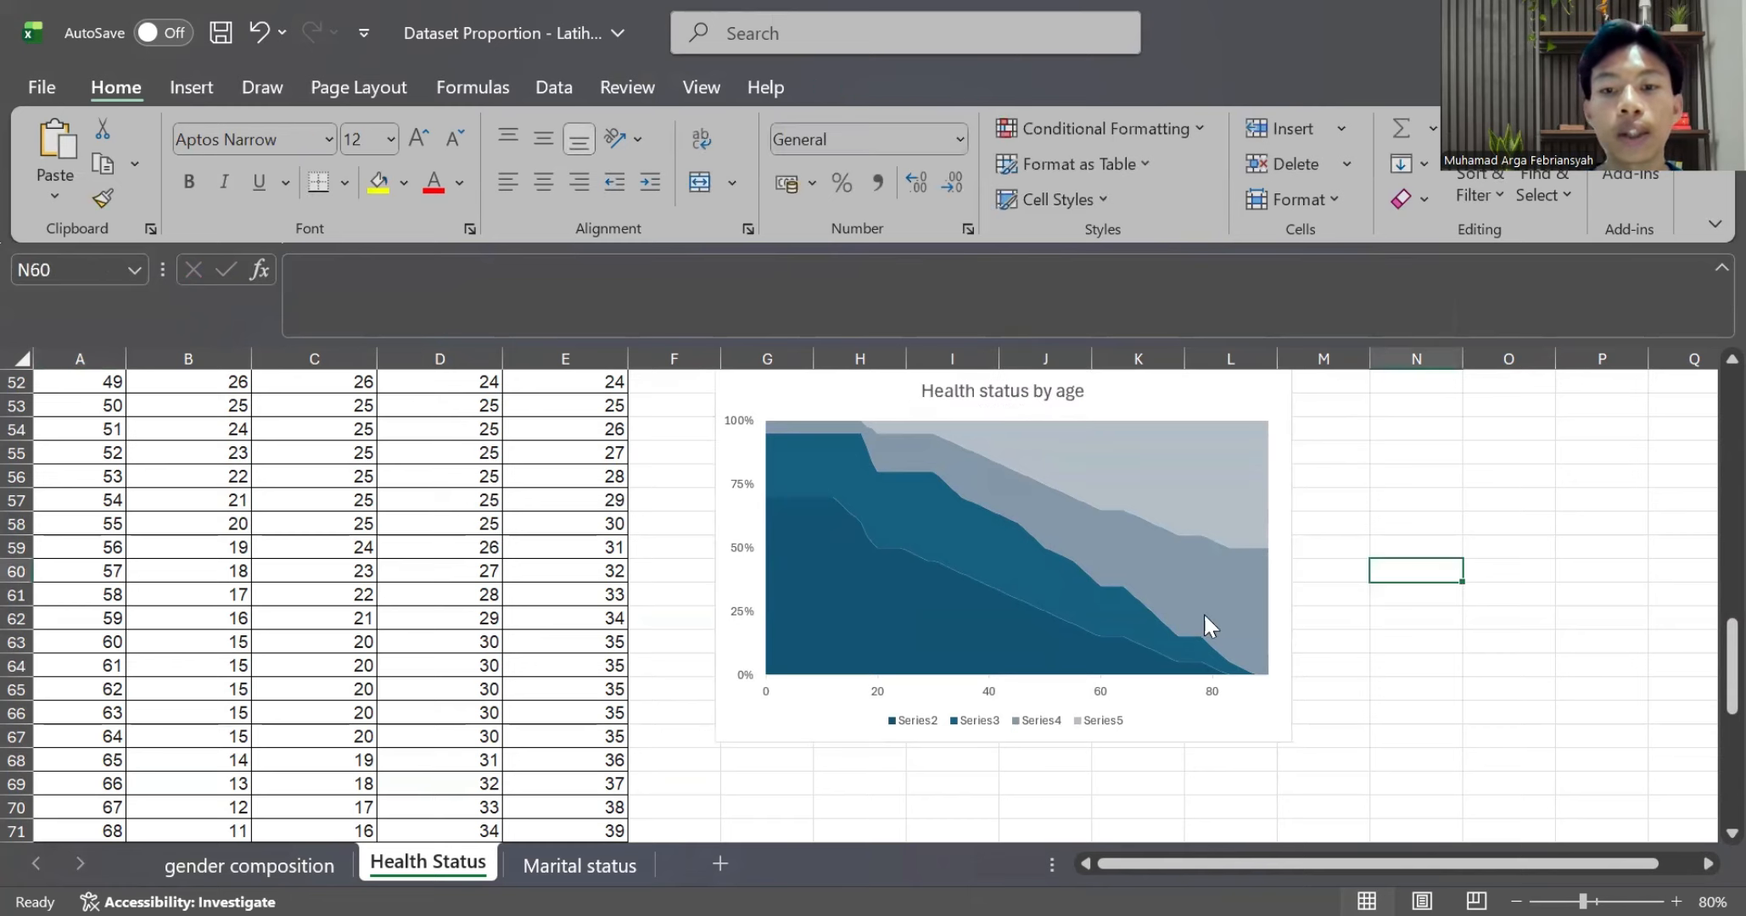
{"action": "scroll", "coordinate": [1203, 611], "scroll_direction": "up", "scroll_amount": 2}
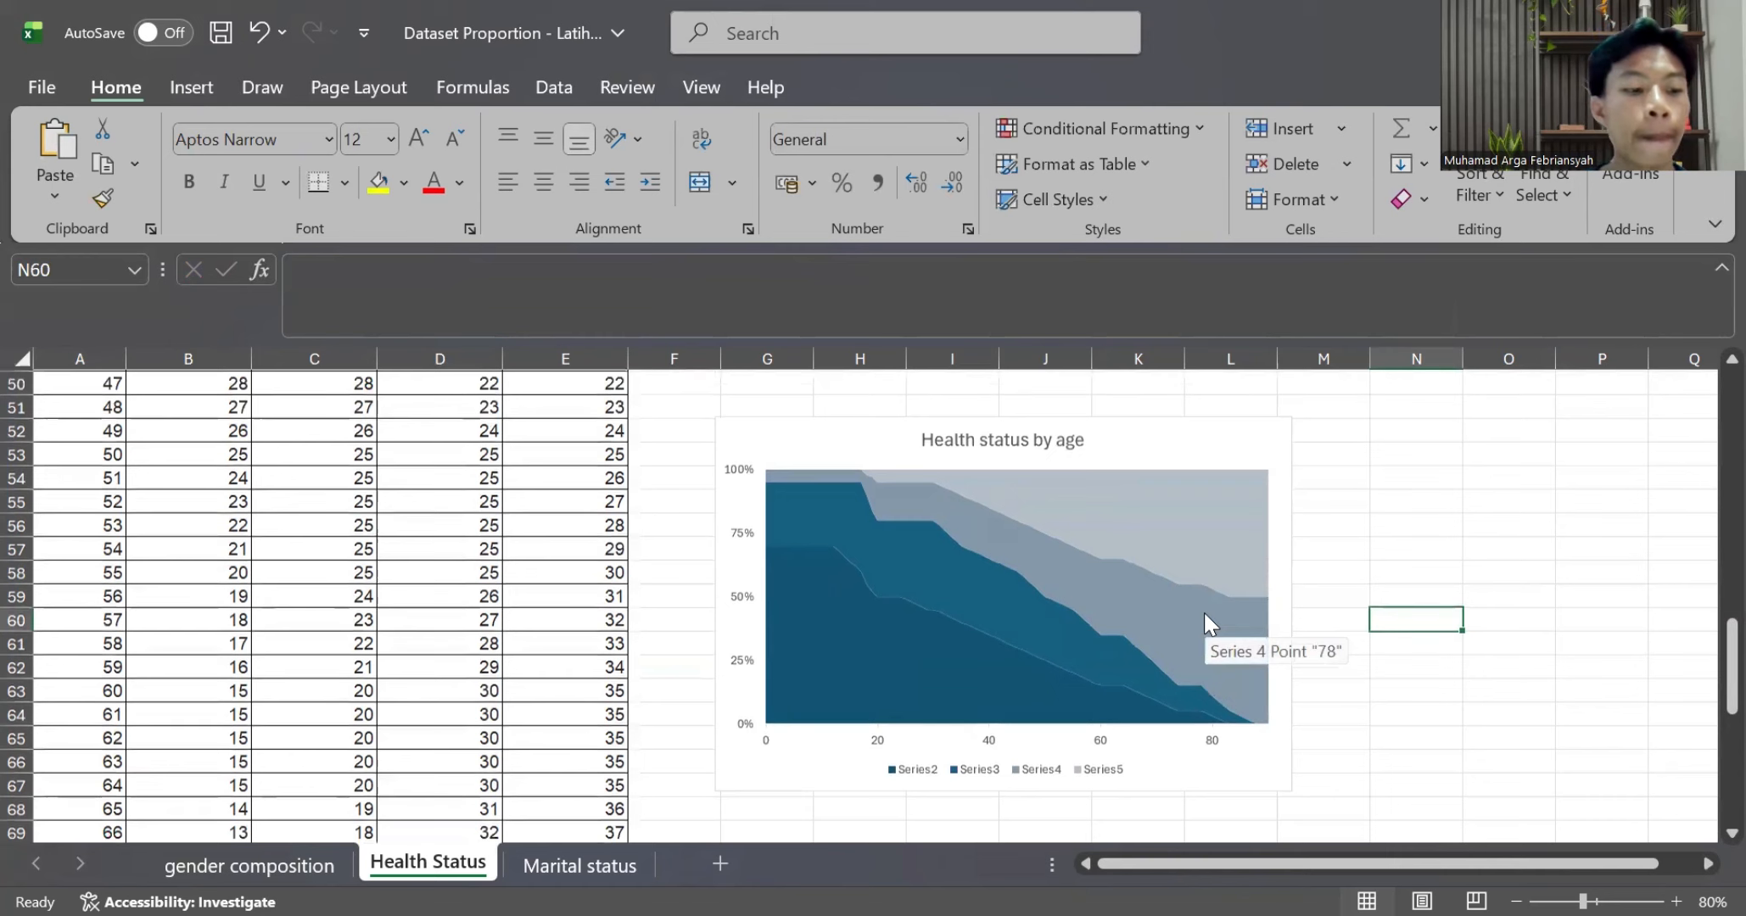
{"action": "scroll", "coordinate": [1205, 612], "scroll_direction": "down", "scroll_amount": 1}
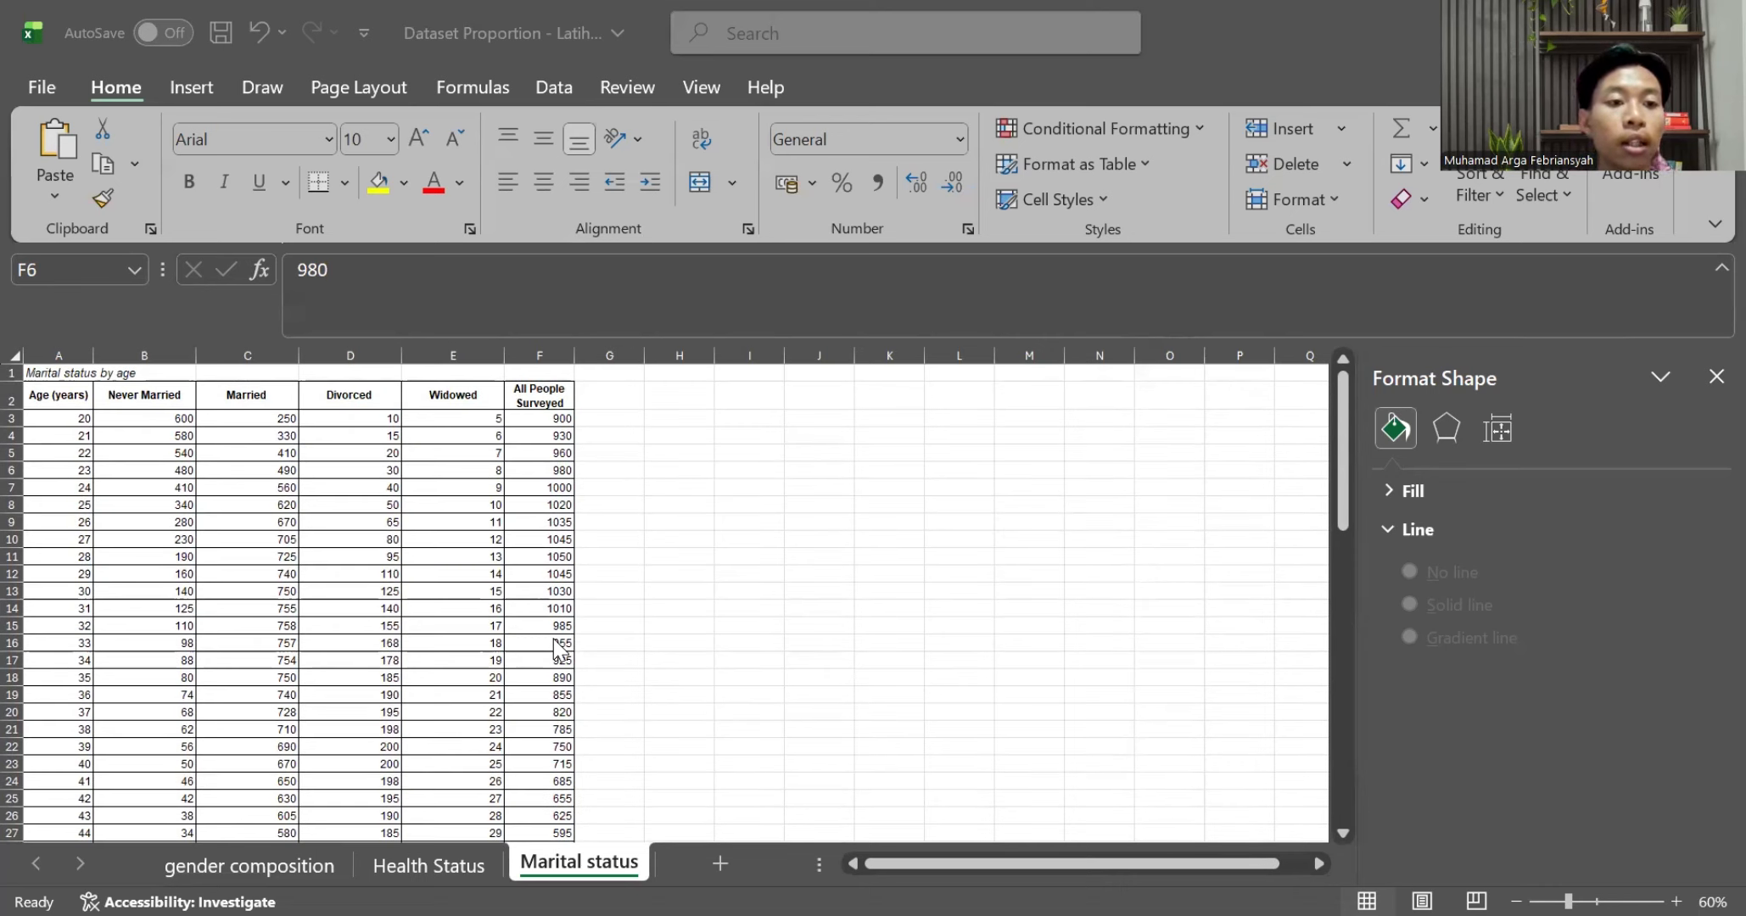
Insert a 2-D area chart from A3:B76 and F3:F73 on the Marital status sheet and place it beside the data table
{"action": "left_click", "coordinate": [67, 418]}
{"action": "left_click_drag", "start_coordinate": [67, 418], "coordinate": [149, 419]}
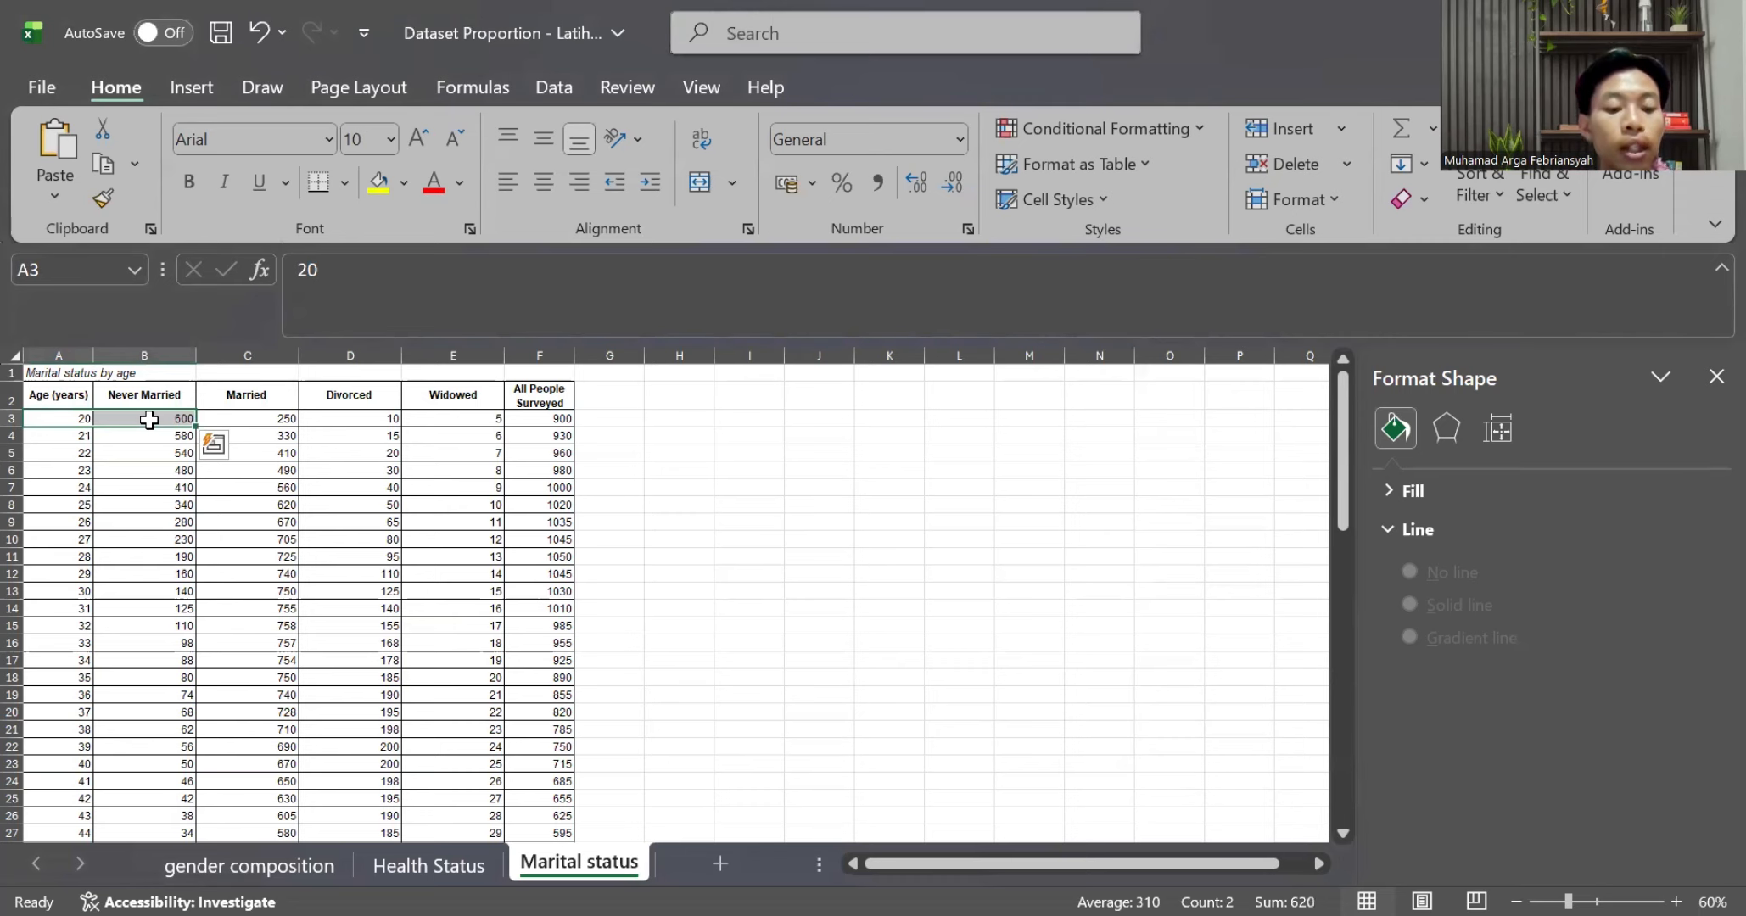
{"action": "key", "text": "ctrl+shift+Down"}
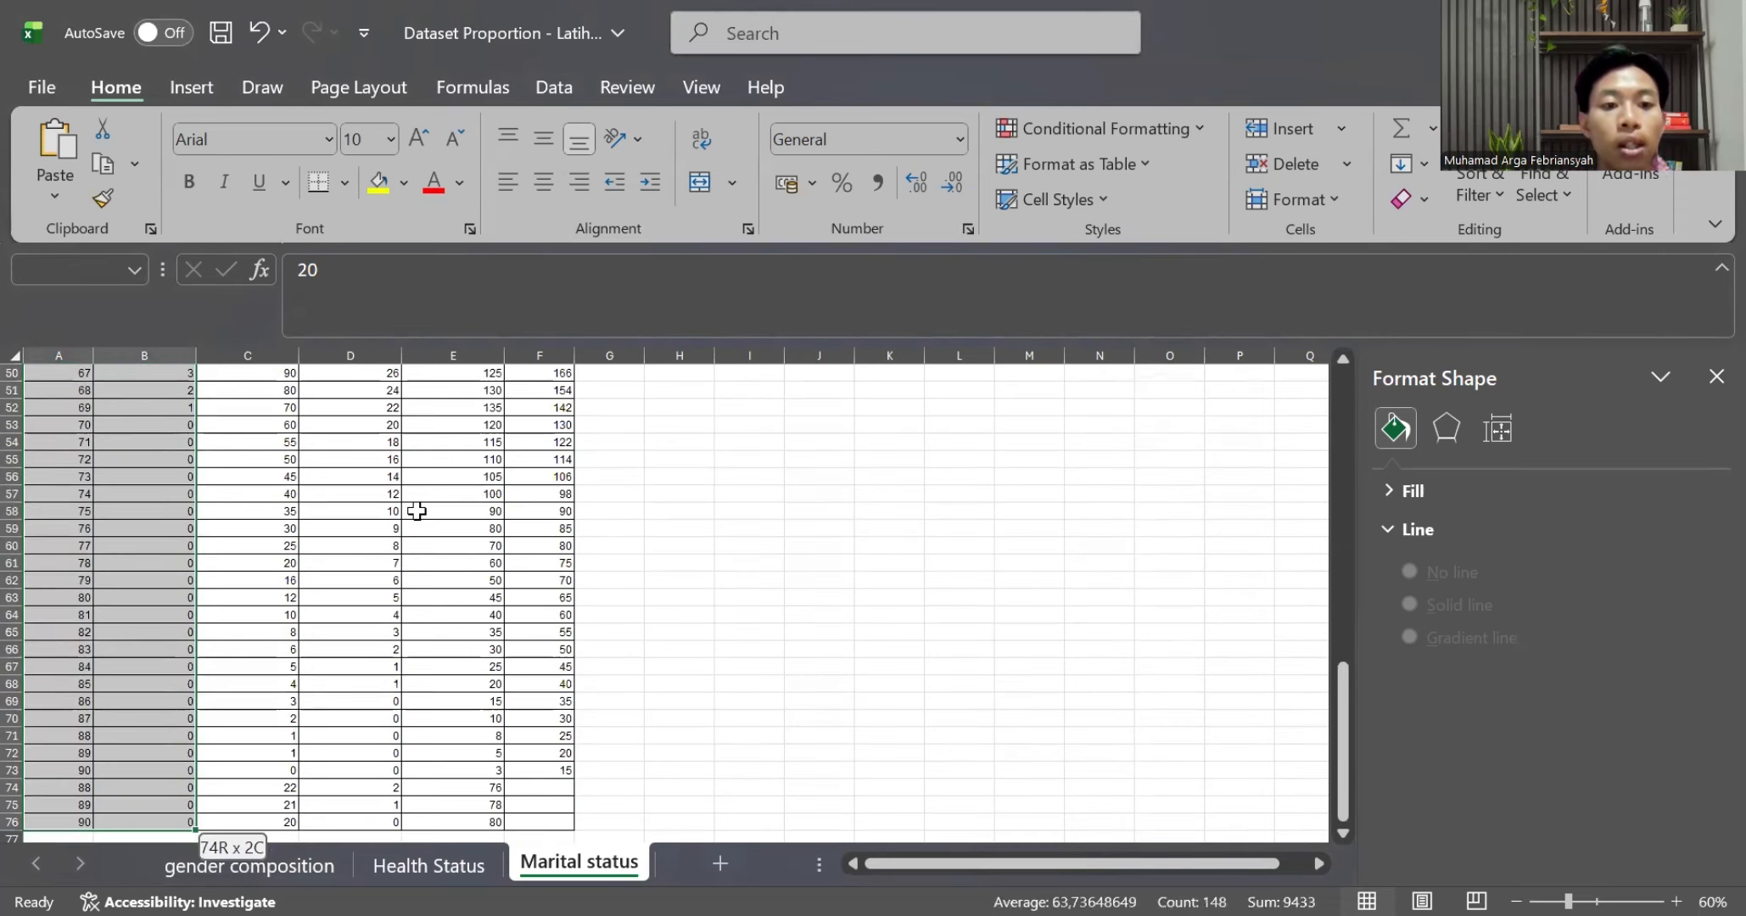
{"action": "scroll", "coordinate": [415, 509], "scroll_direction": "up", "scroll_amount": 15}
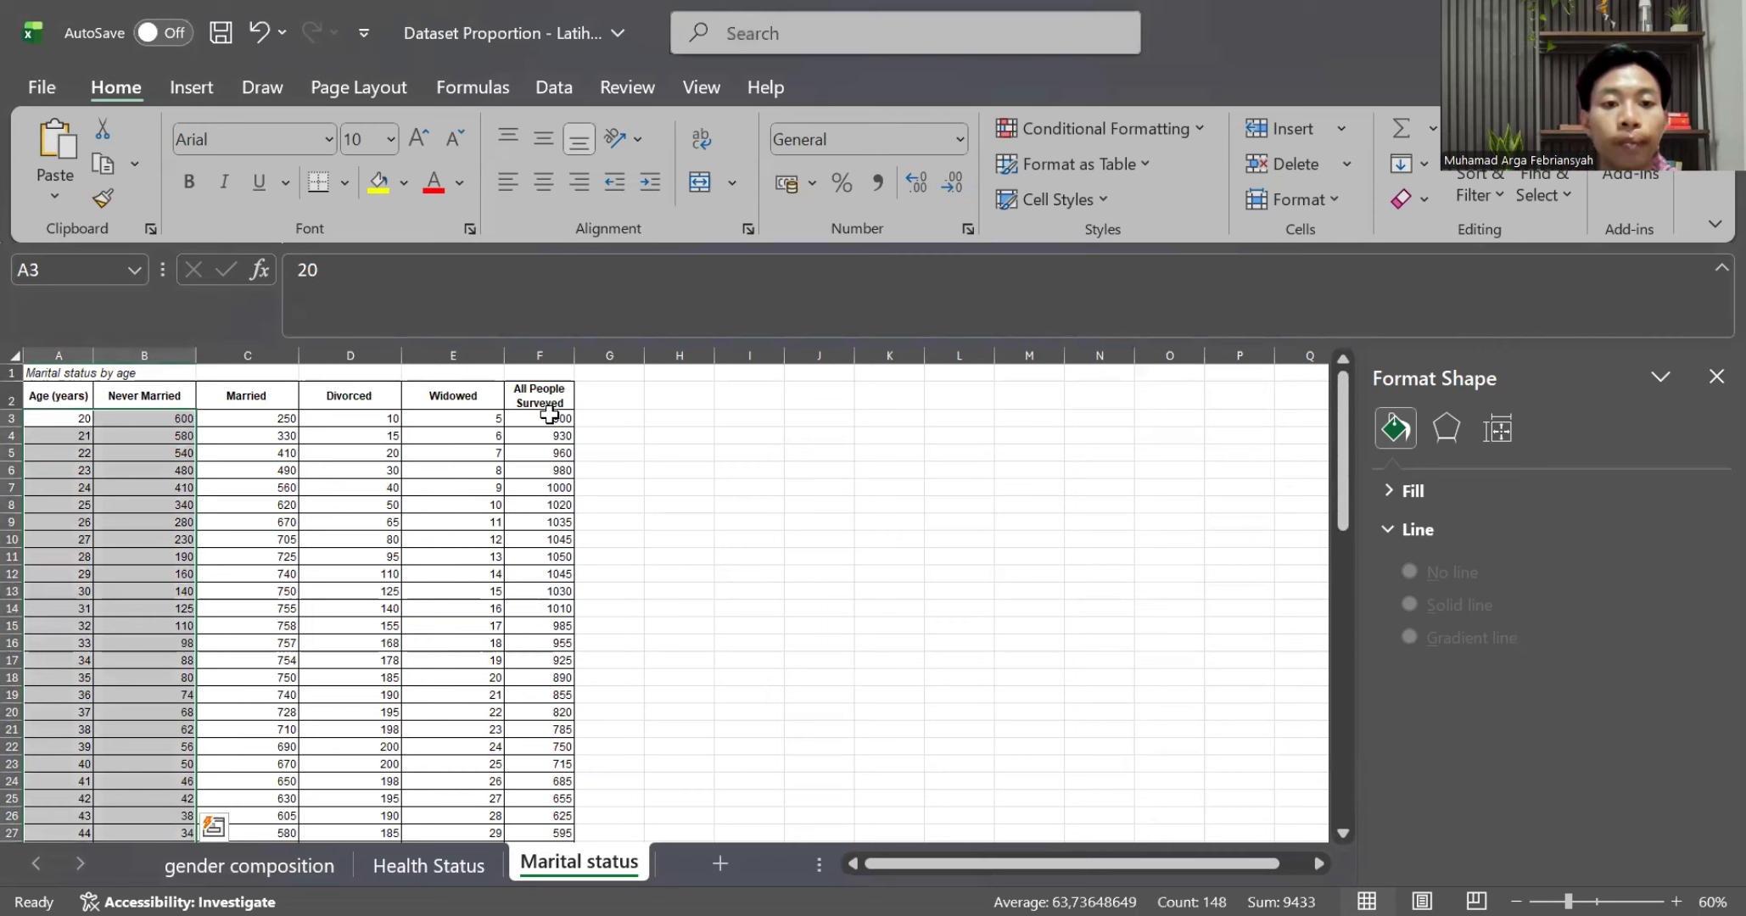
{"action": "left_click", "coordinate": [549, 416], "text": "ctrl"}
{"action": "key", "text": "ctrl+shift+Down"}
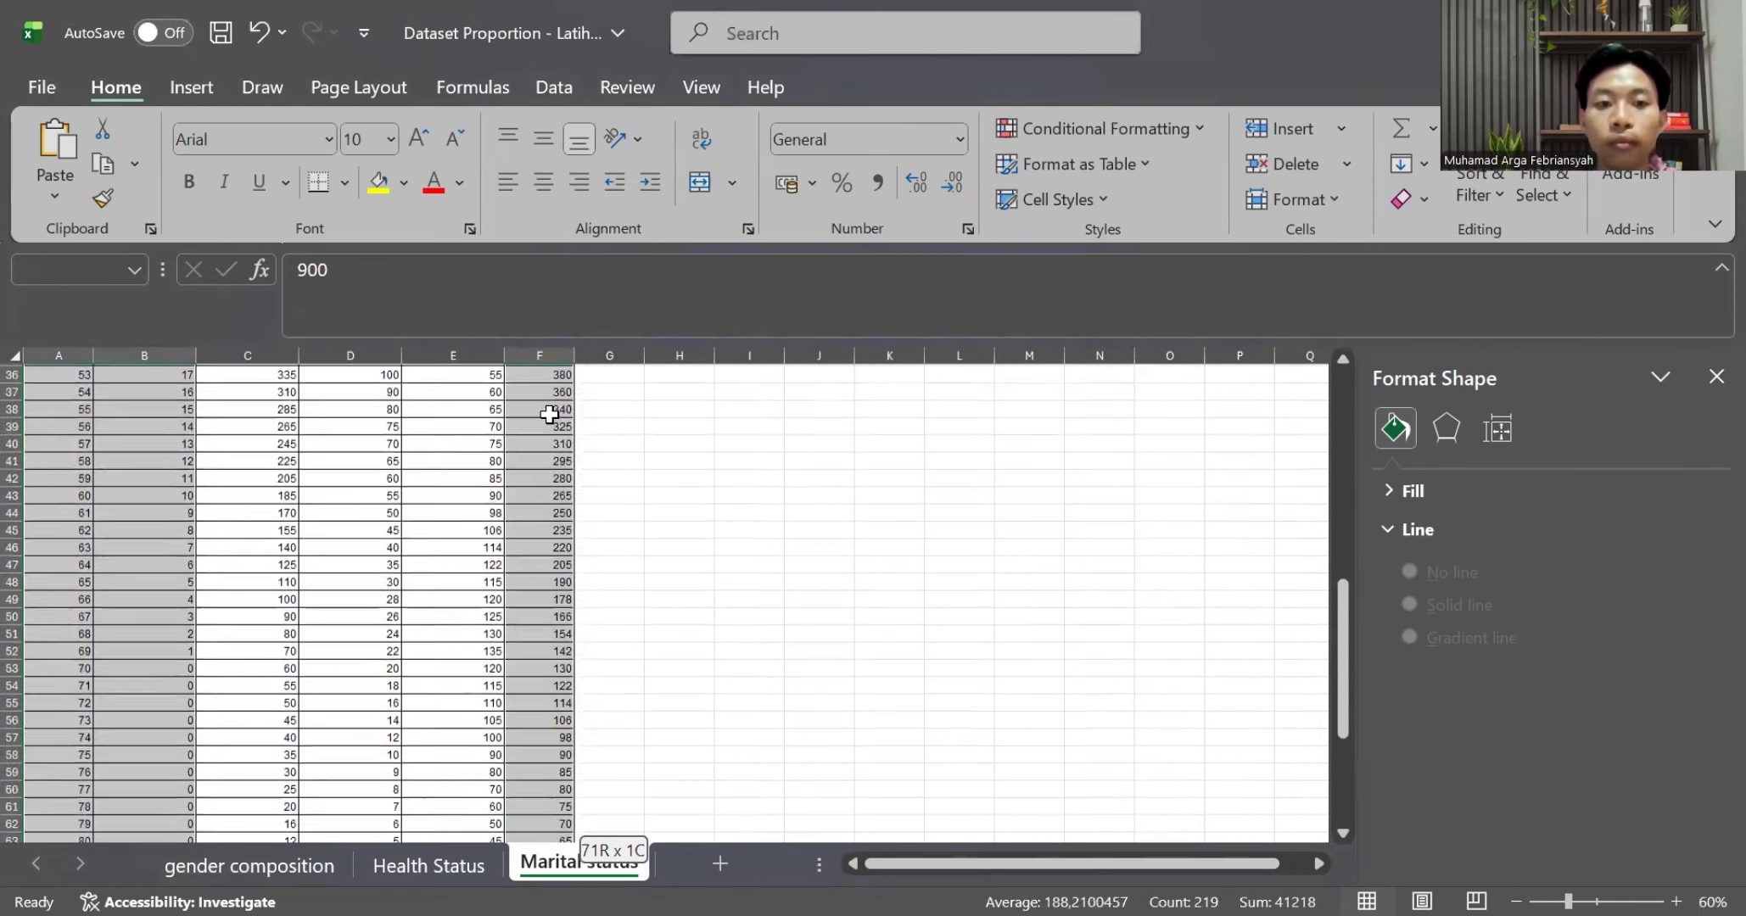
{"action": "scroll", "coordinate": [351, 491], "scroll_direction": "up", "scroll_amount": 15}
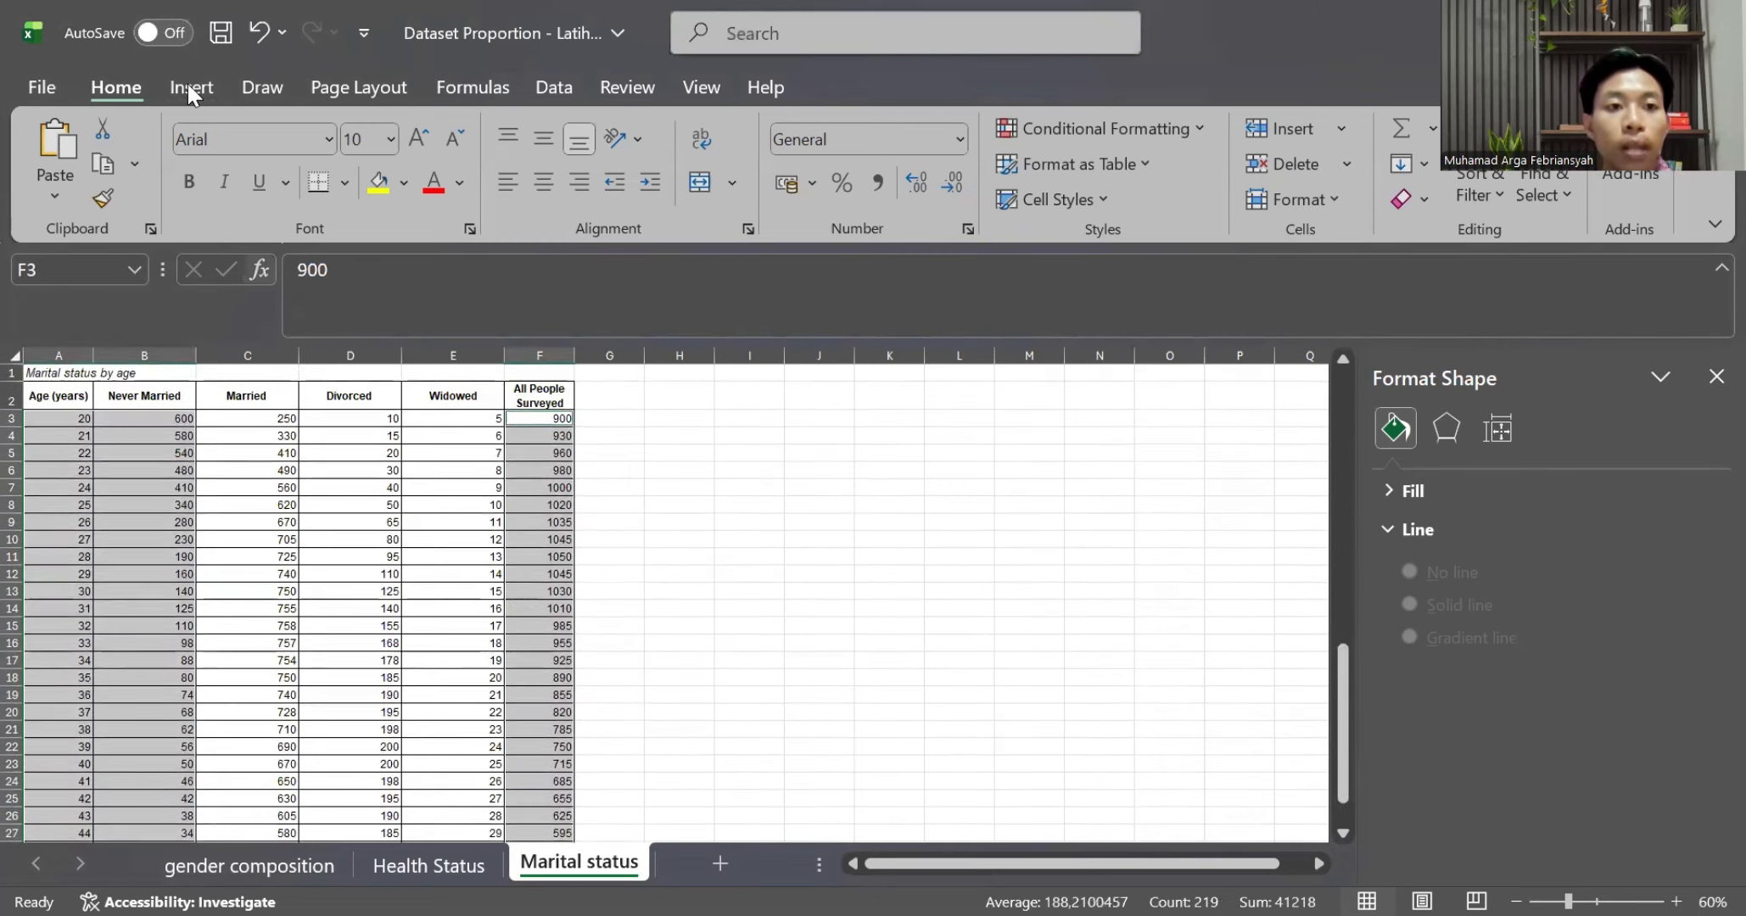
{"action": "left_click", "coordinate": [187, 82]}
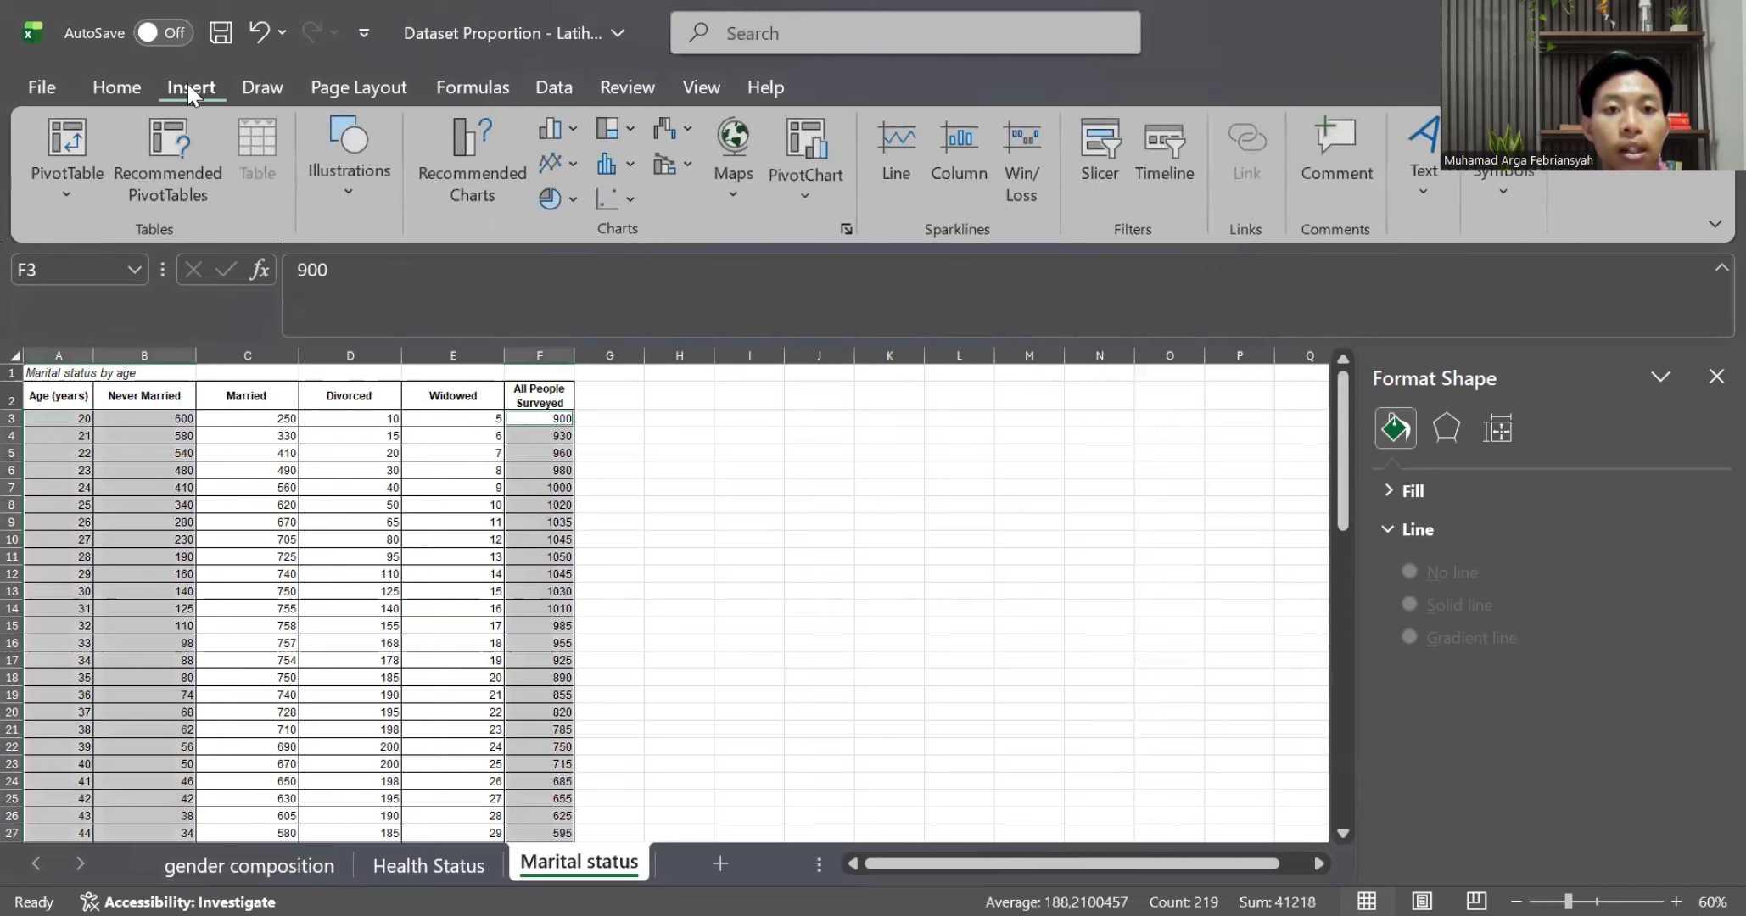
{"action": "left_click", "coordinate": [572, 164]}
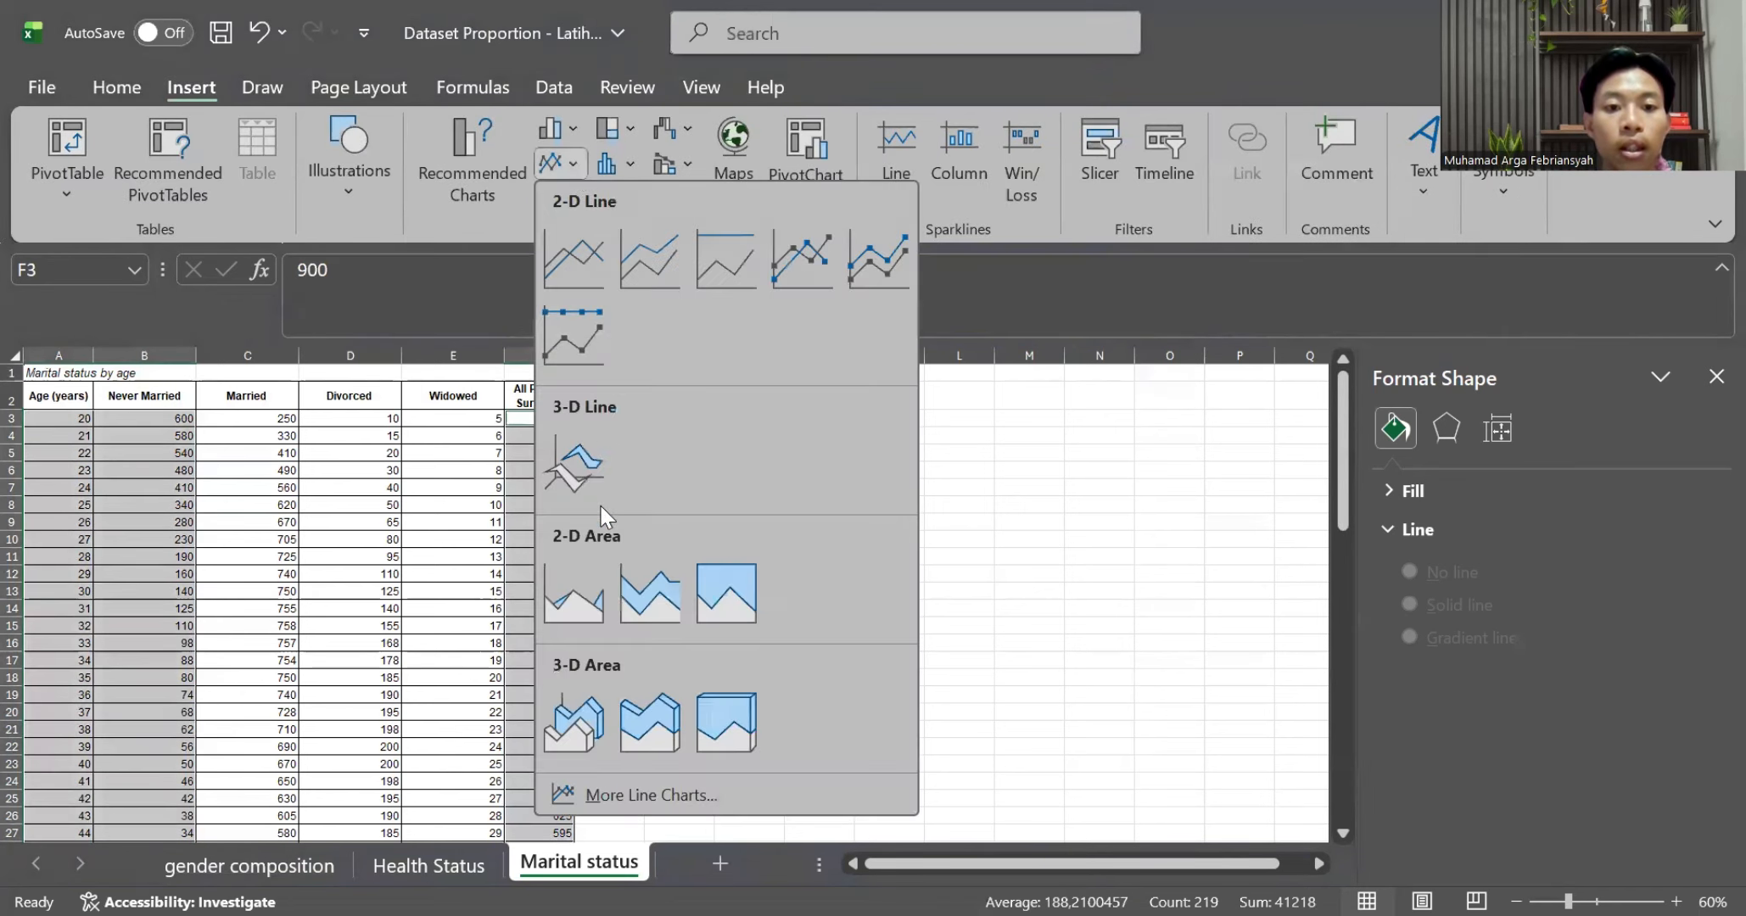
{"action": "left_click", "coordinate": [573, 586]}
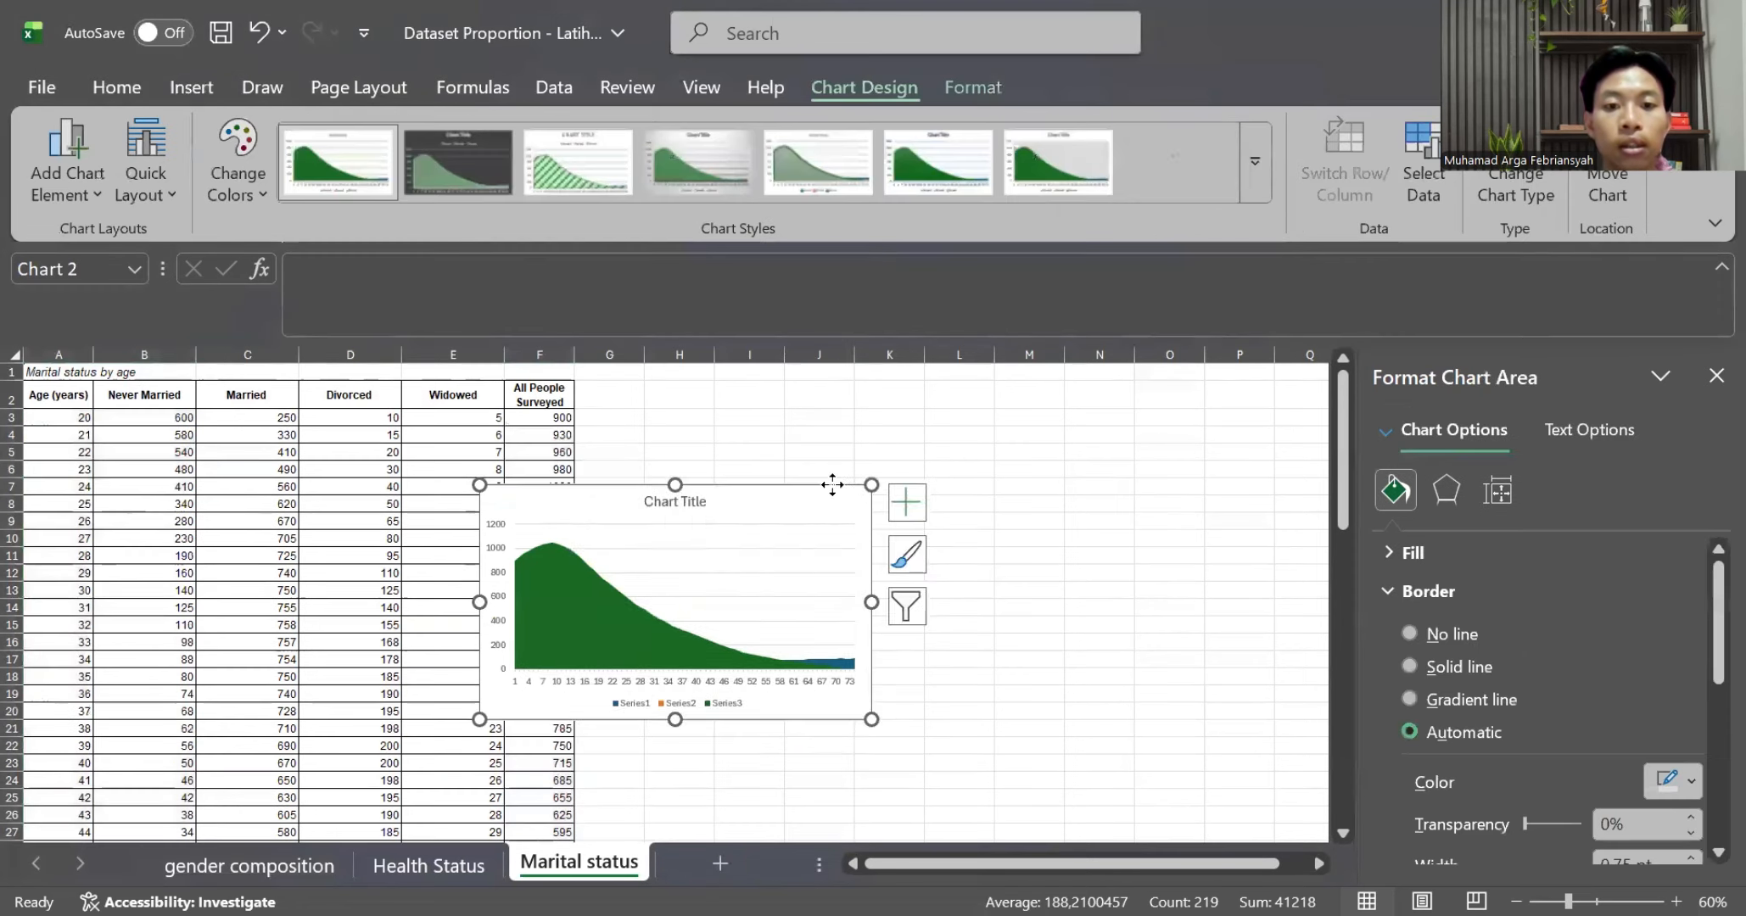
{"action": "left_click", "coordinate": [927, 437]}
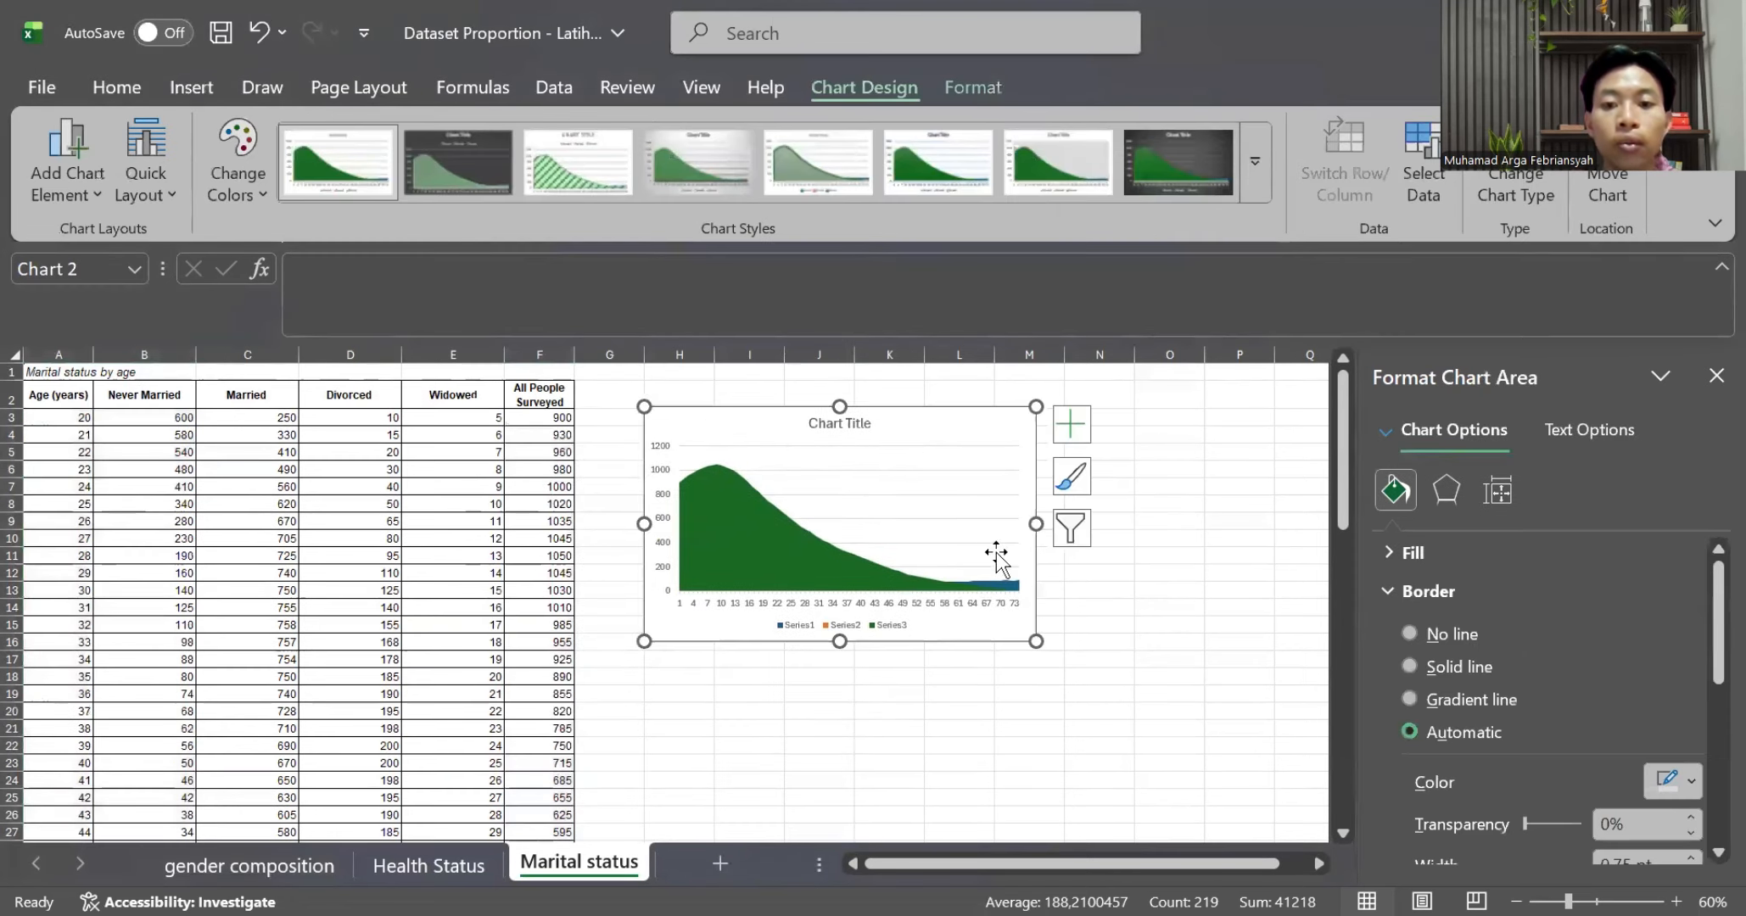
Delete the age series (Series1) from the marital status area chart and move Series2 below Series3 in the series order
{"action": "left_click", "coordinate": [1009, 586]}
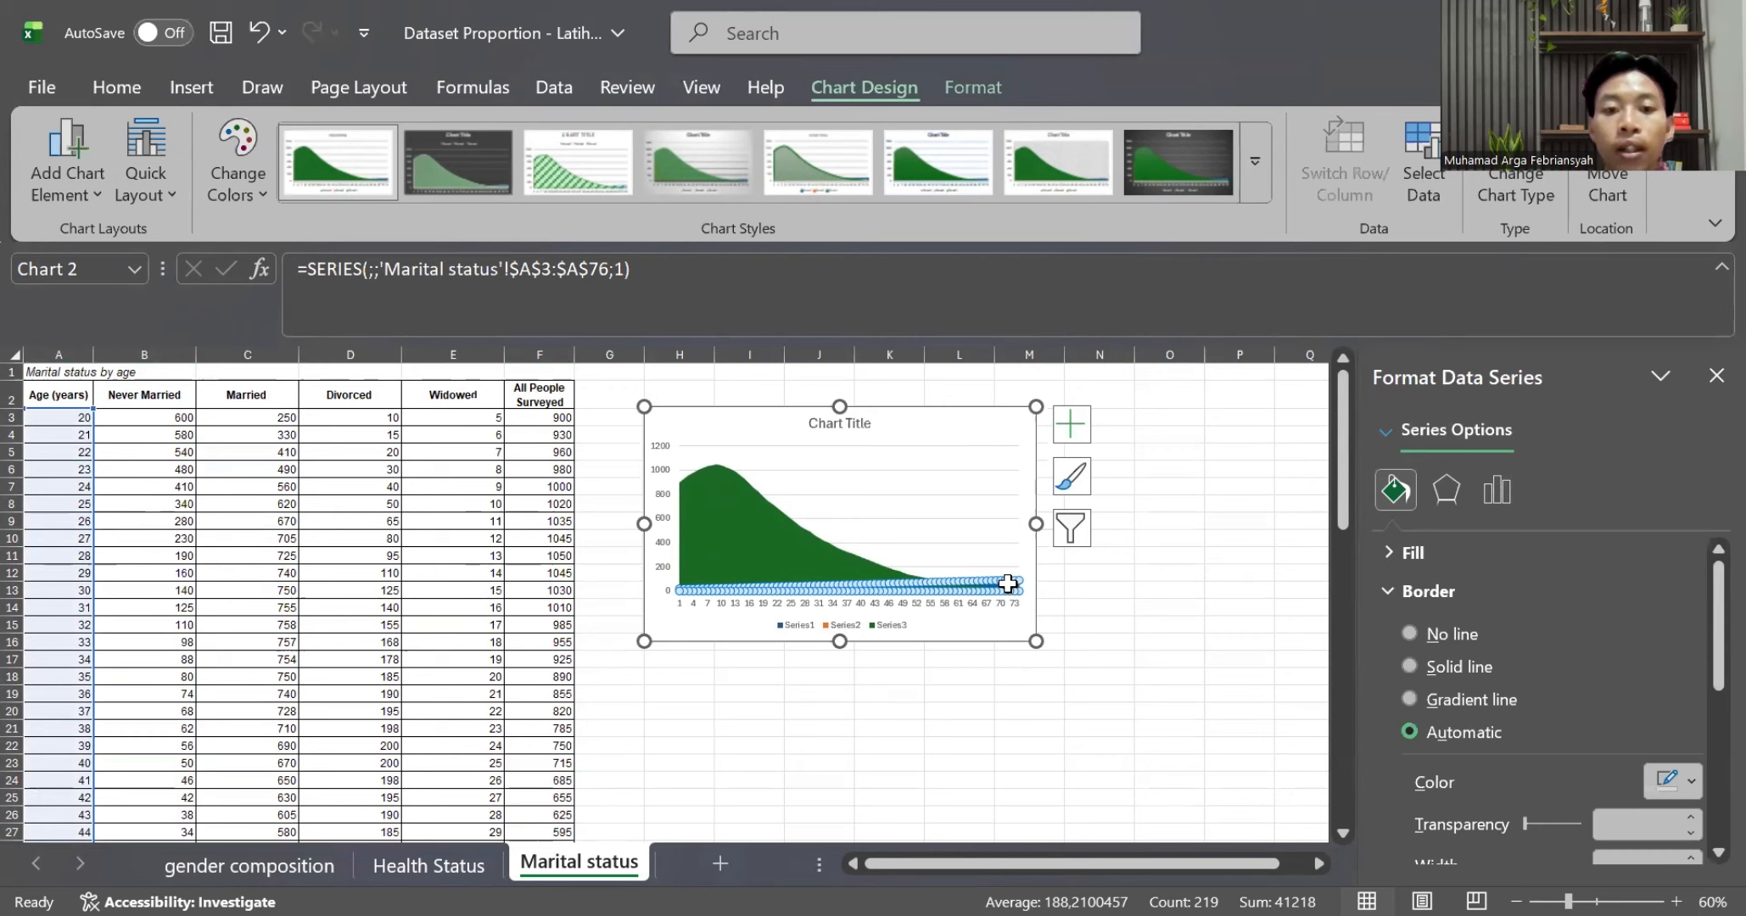
{"action": "key", "text": "Delete"}
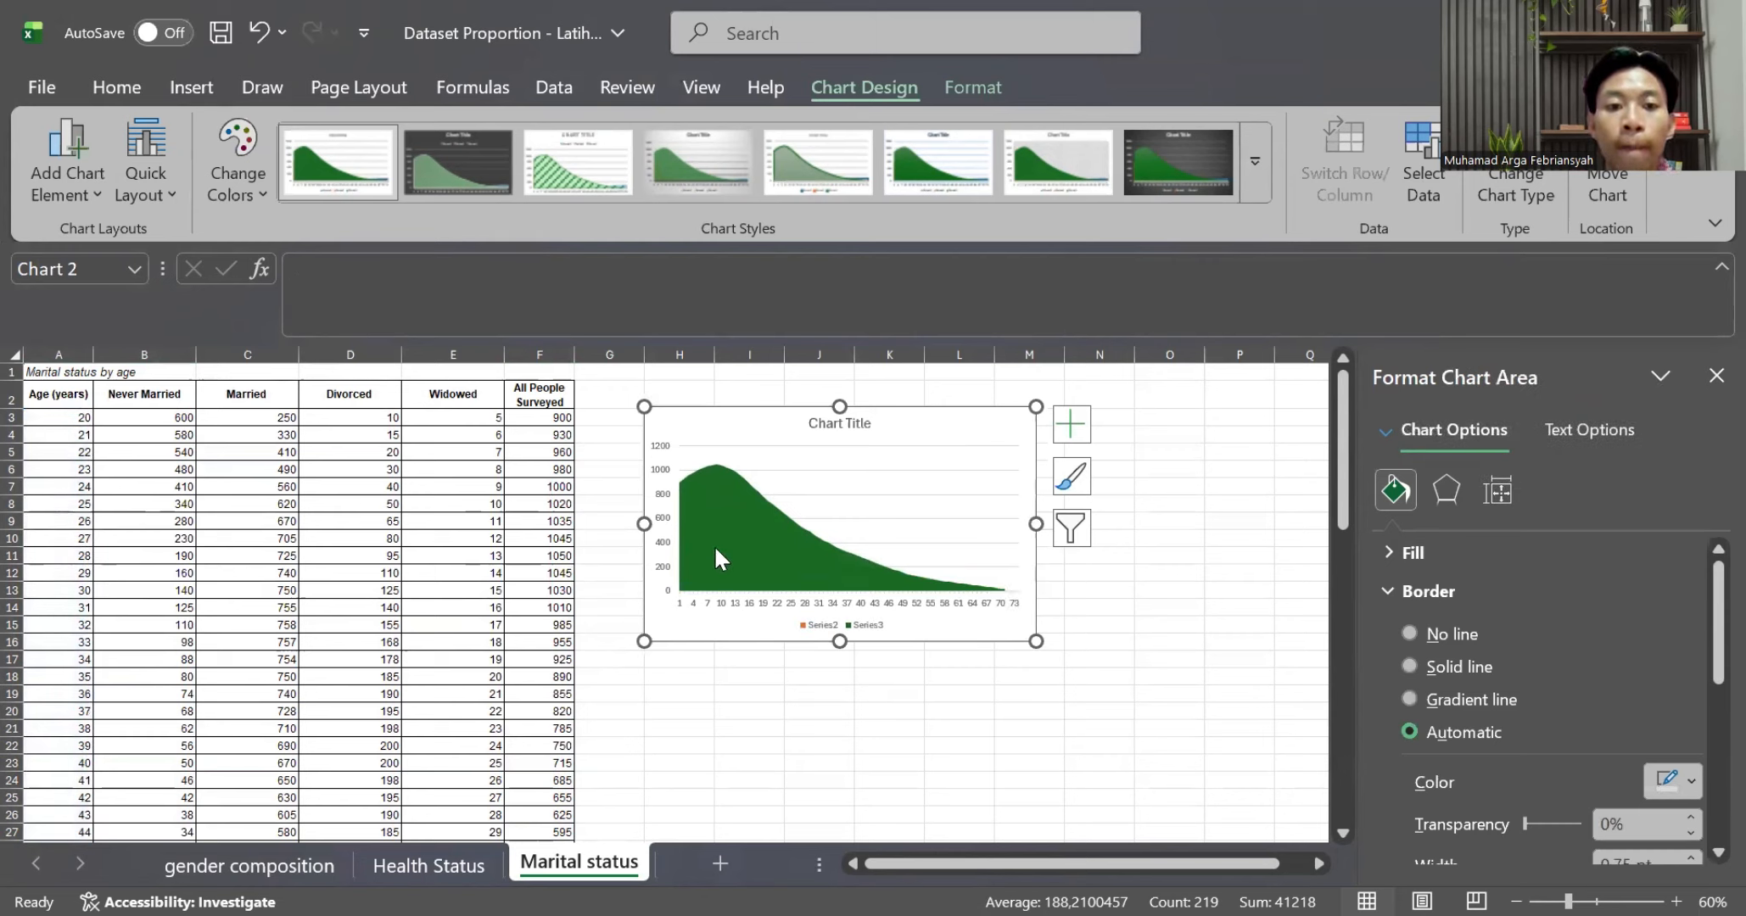
{"action": "left_click", "coordinate": [907, 526]}
{"action": "right_click", "coordinate": [907, 526]}
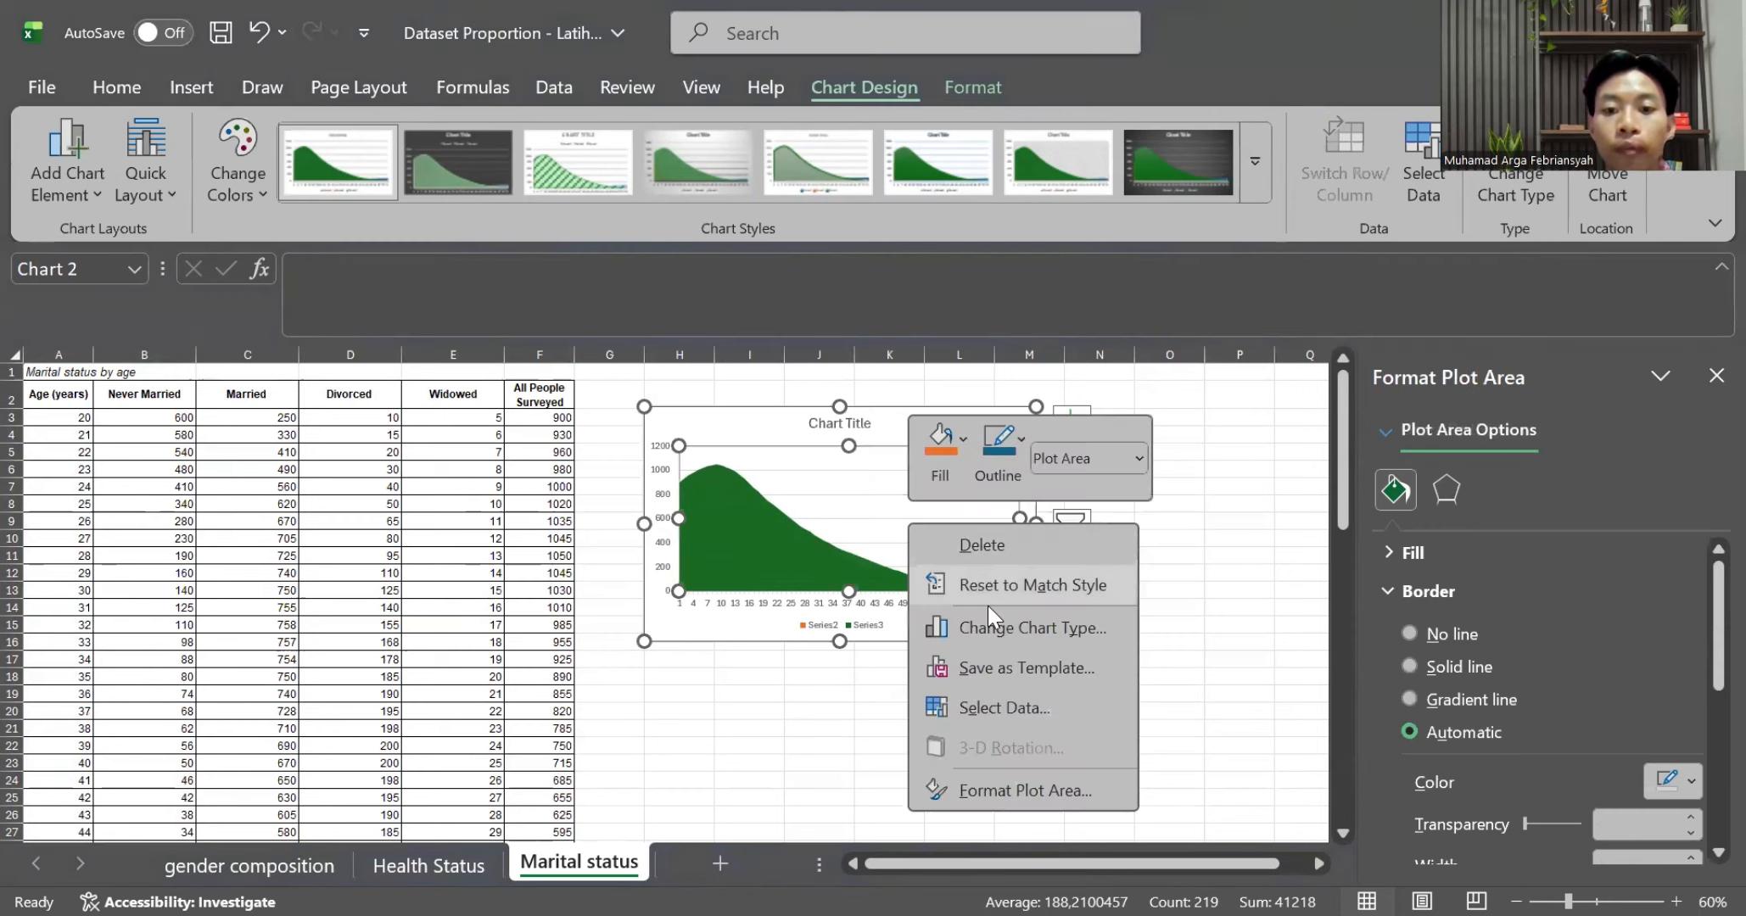
{"action": "left_click", "coordinate": [983, 711]}
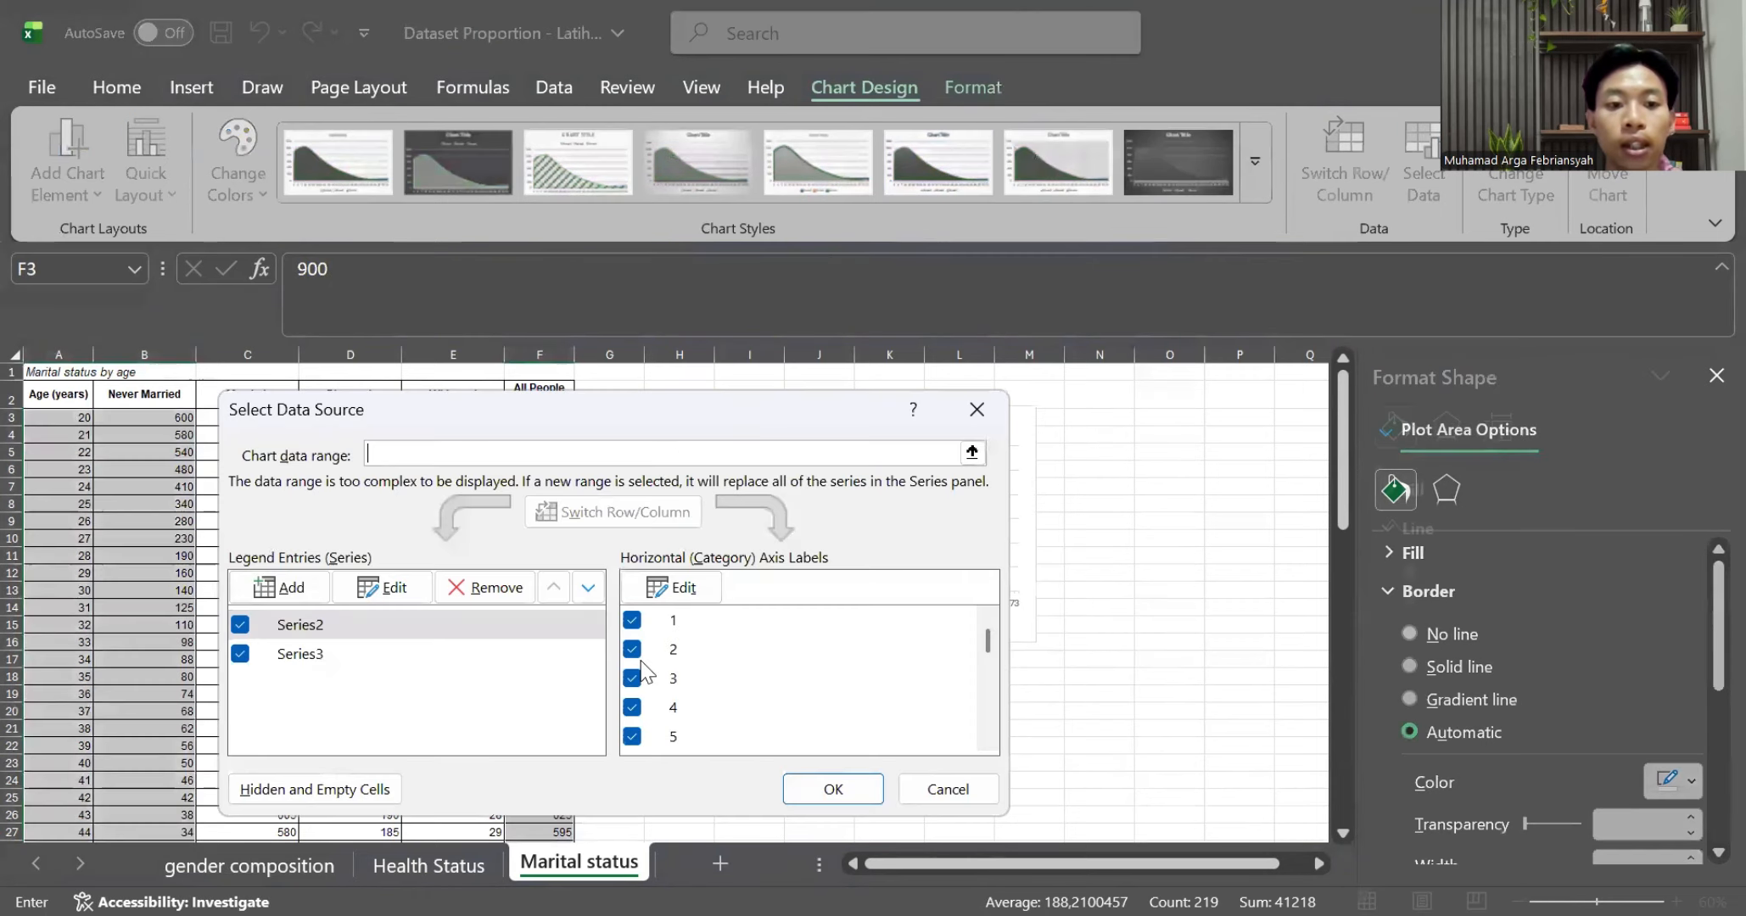
{"action": "left_click", "coordinate": [589, 589]}
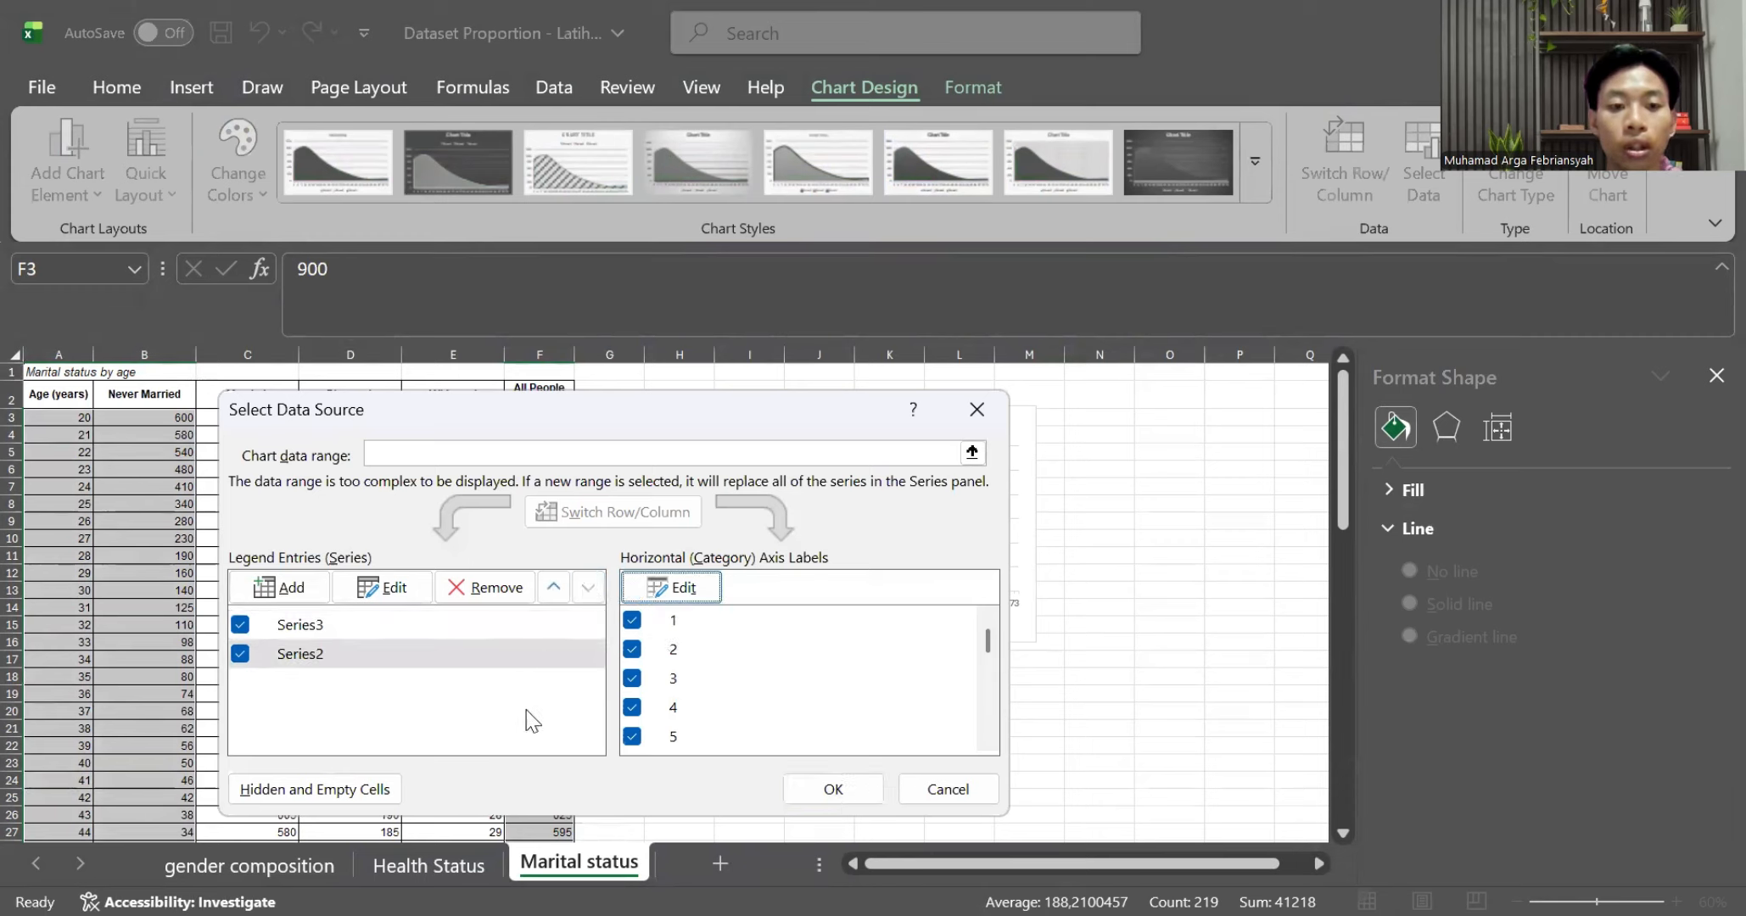
{"action": "left_click", "coordinate": [835, 796]}
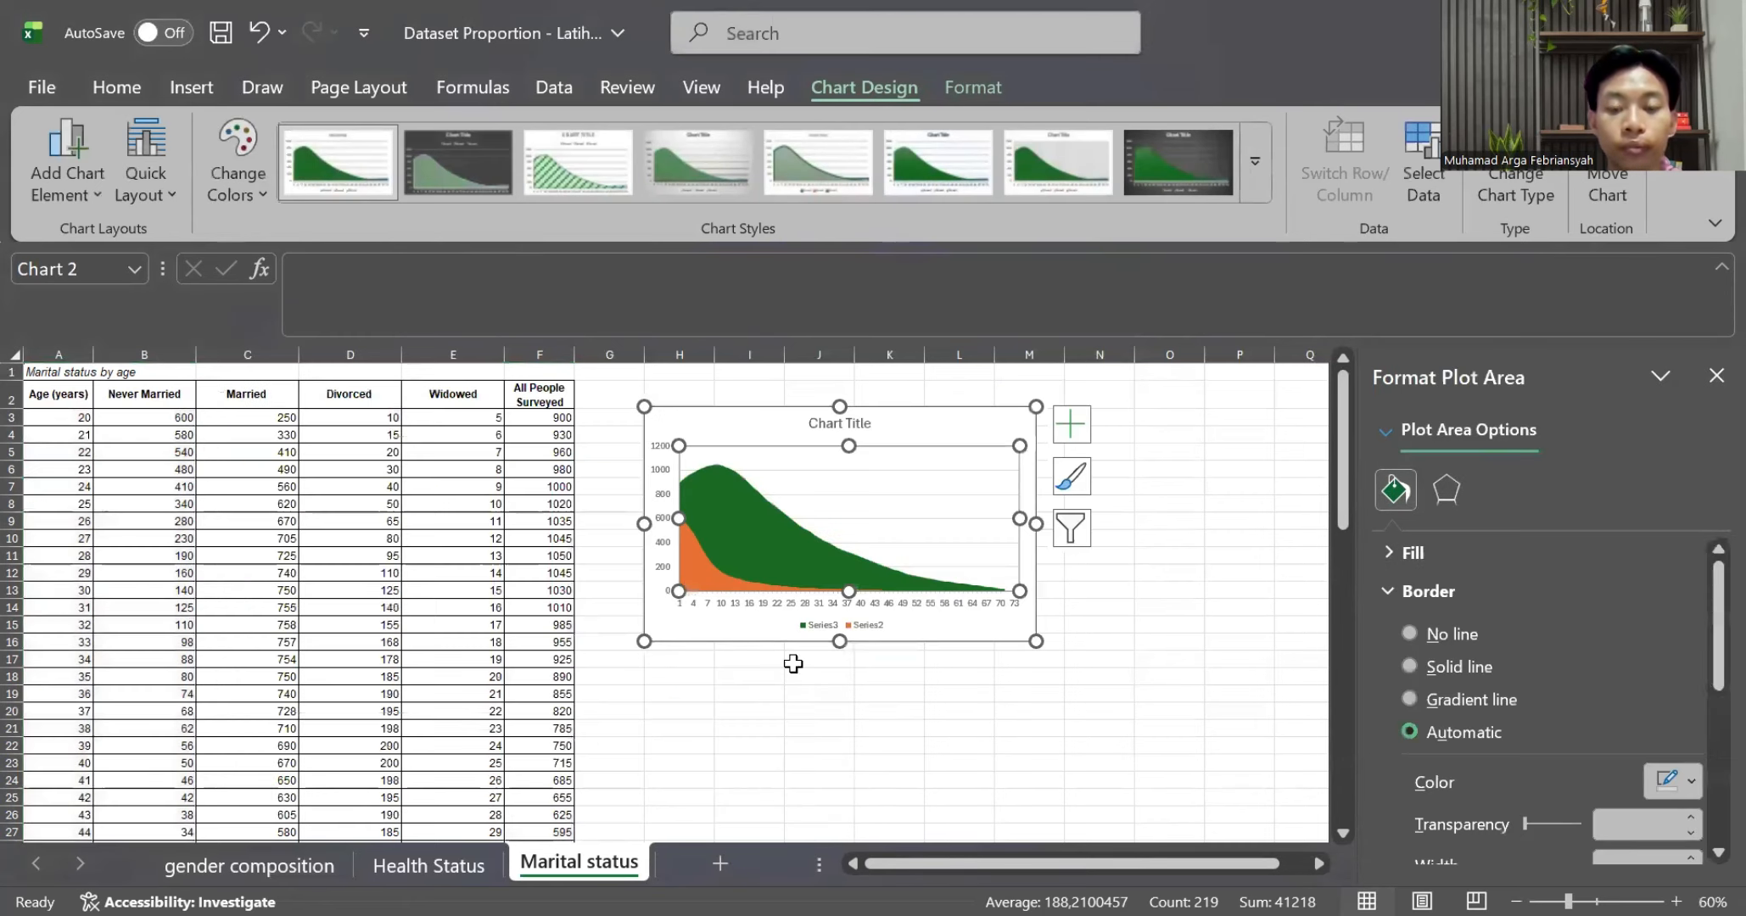
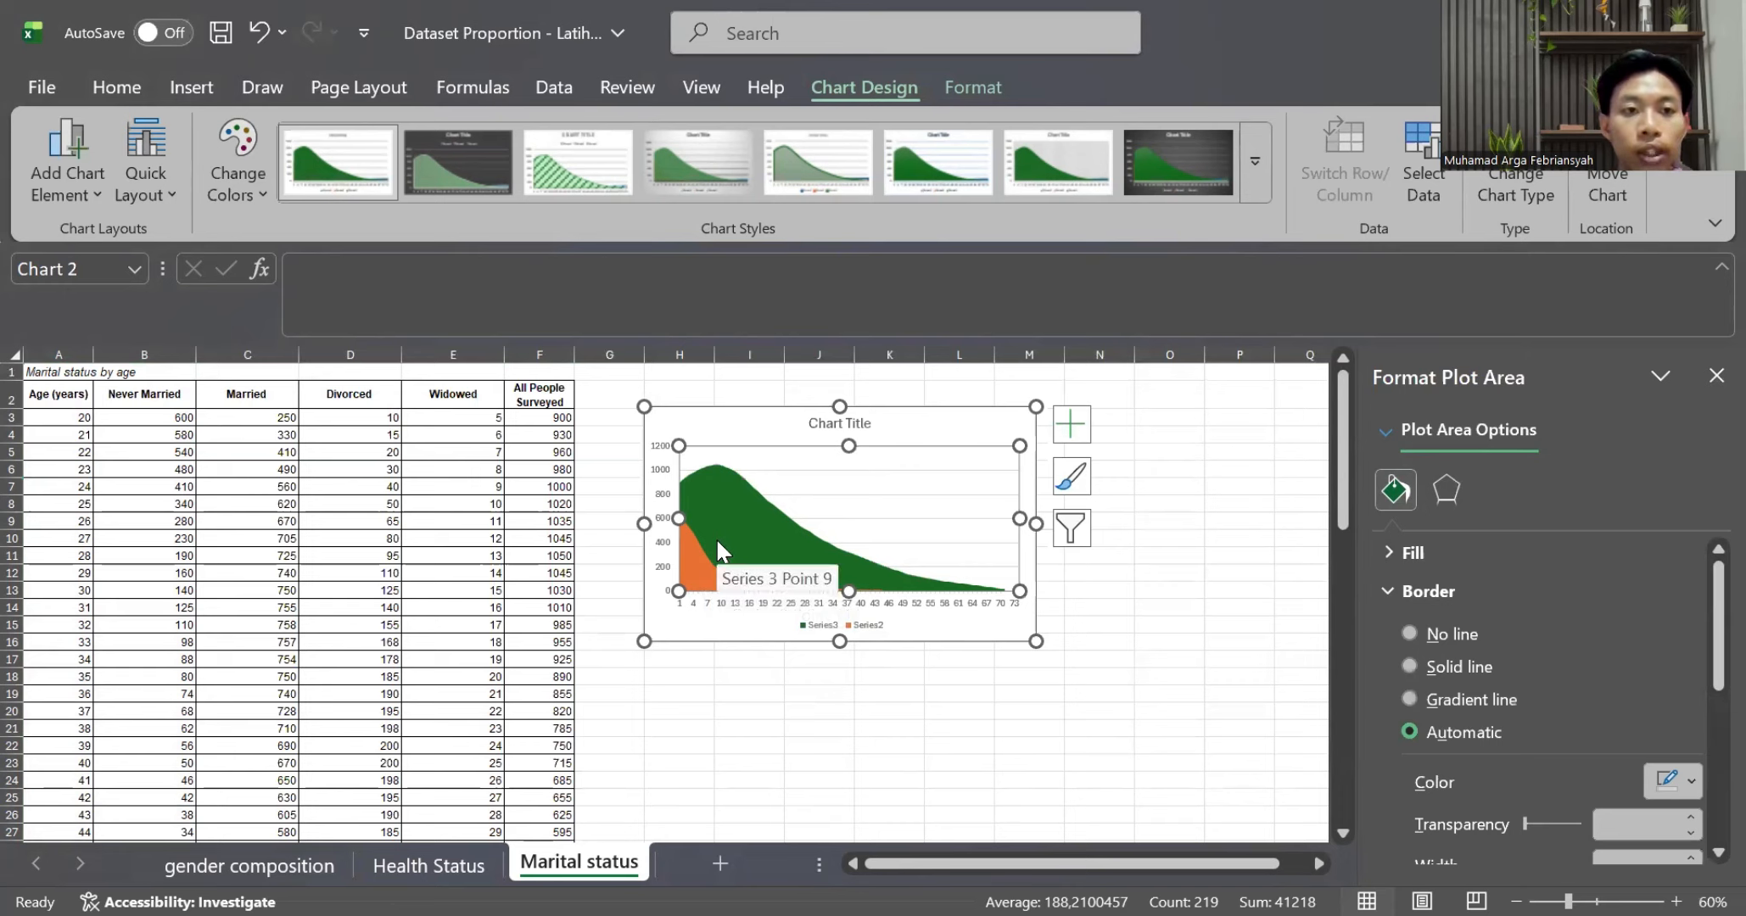
Recolor the marital status area chart with the first Monochromatic palette, in blue-grey shades
{"action": "left_click", "coordinate": [238, 186]}
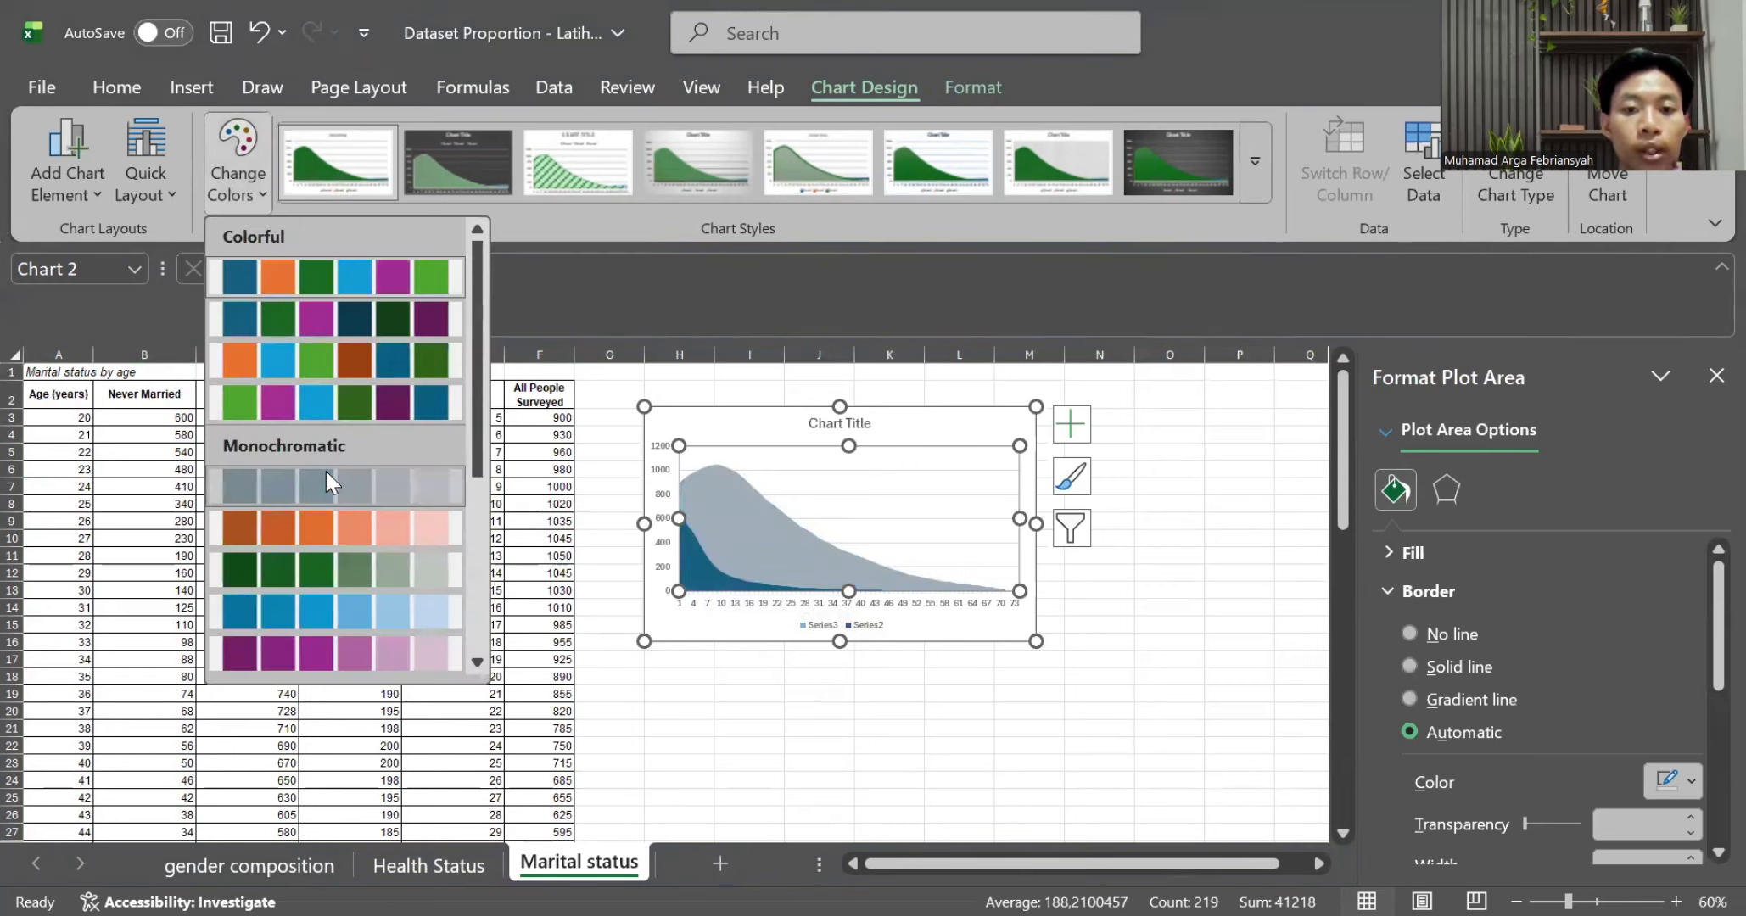
{"action": "left_click", "coordinate": [325, 467]}
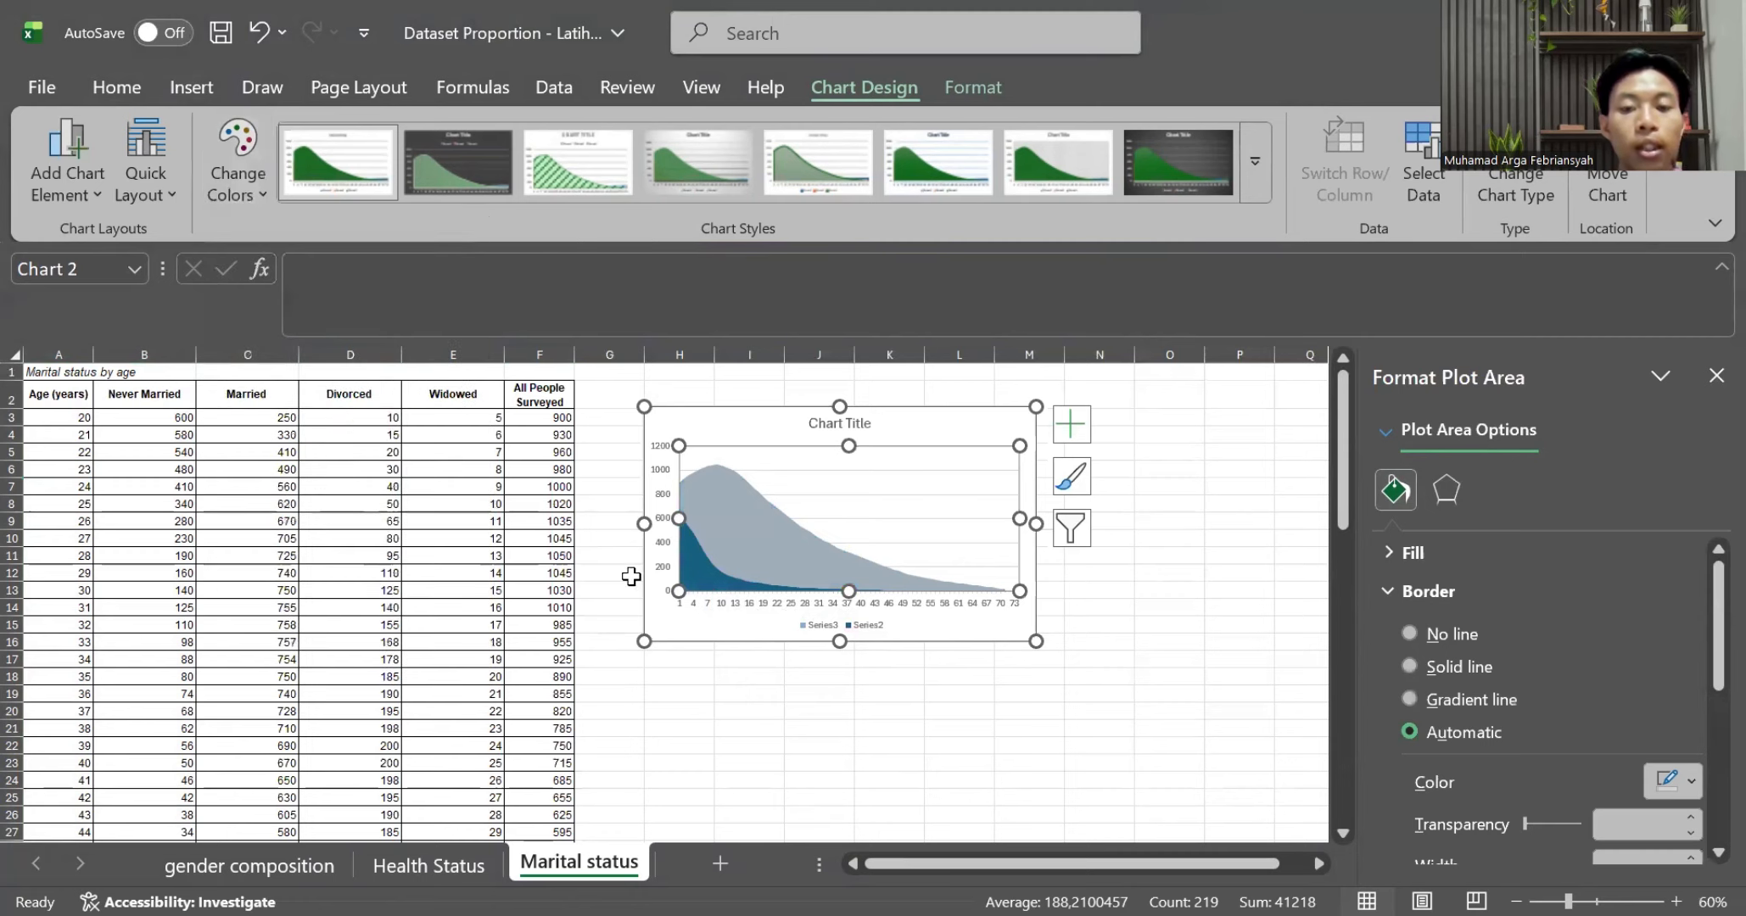
{"action": "left_click", "coordinate": [709, 695]}
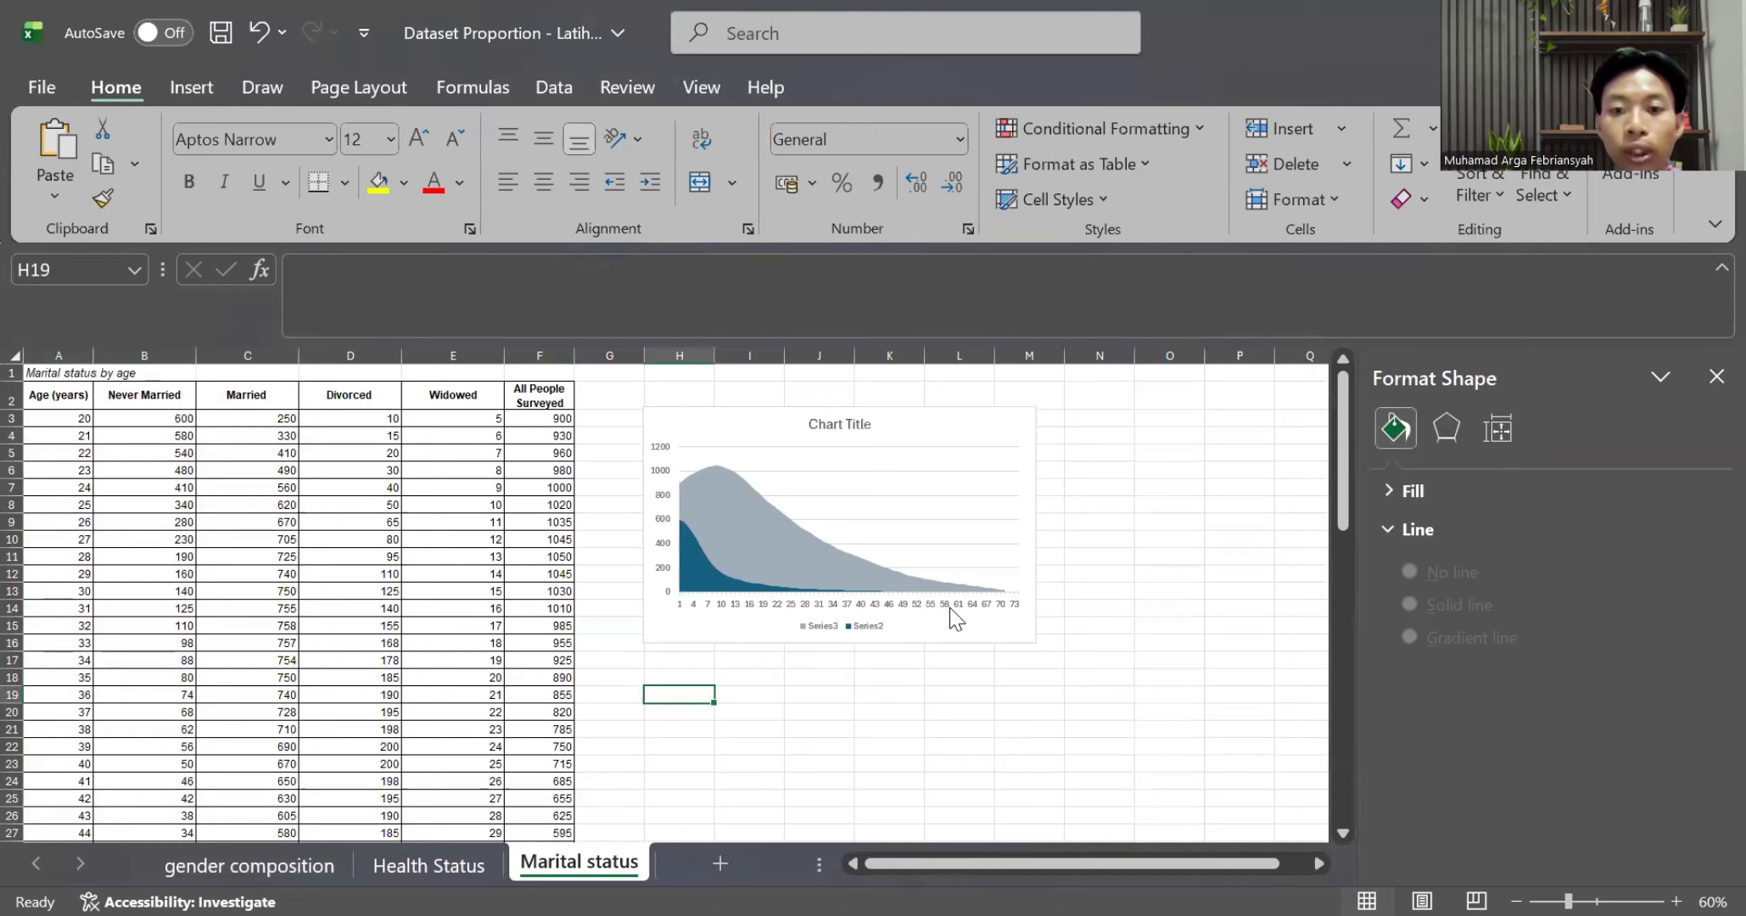
Set the interval between tick marks on the area chart's horizontal axis to 20
{"action": "scroll", "coordinate": [949, 607], "scroll_direction": "up", "scroll_amount": 2}
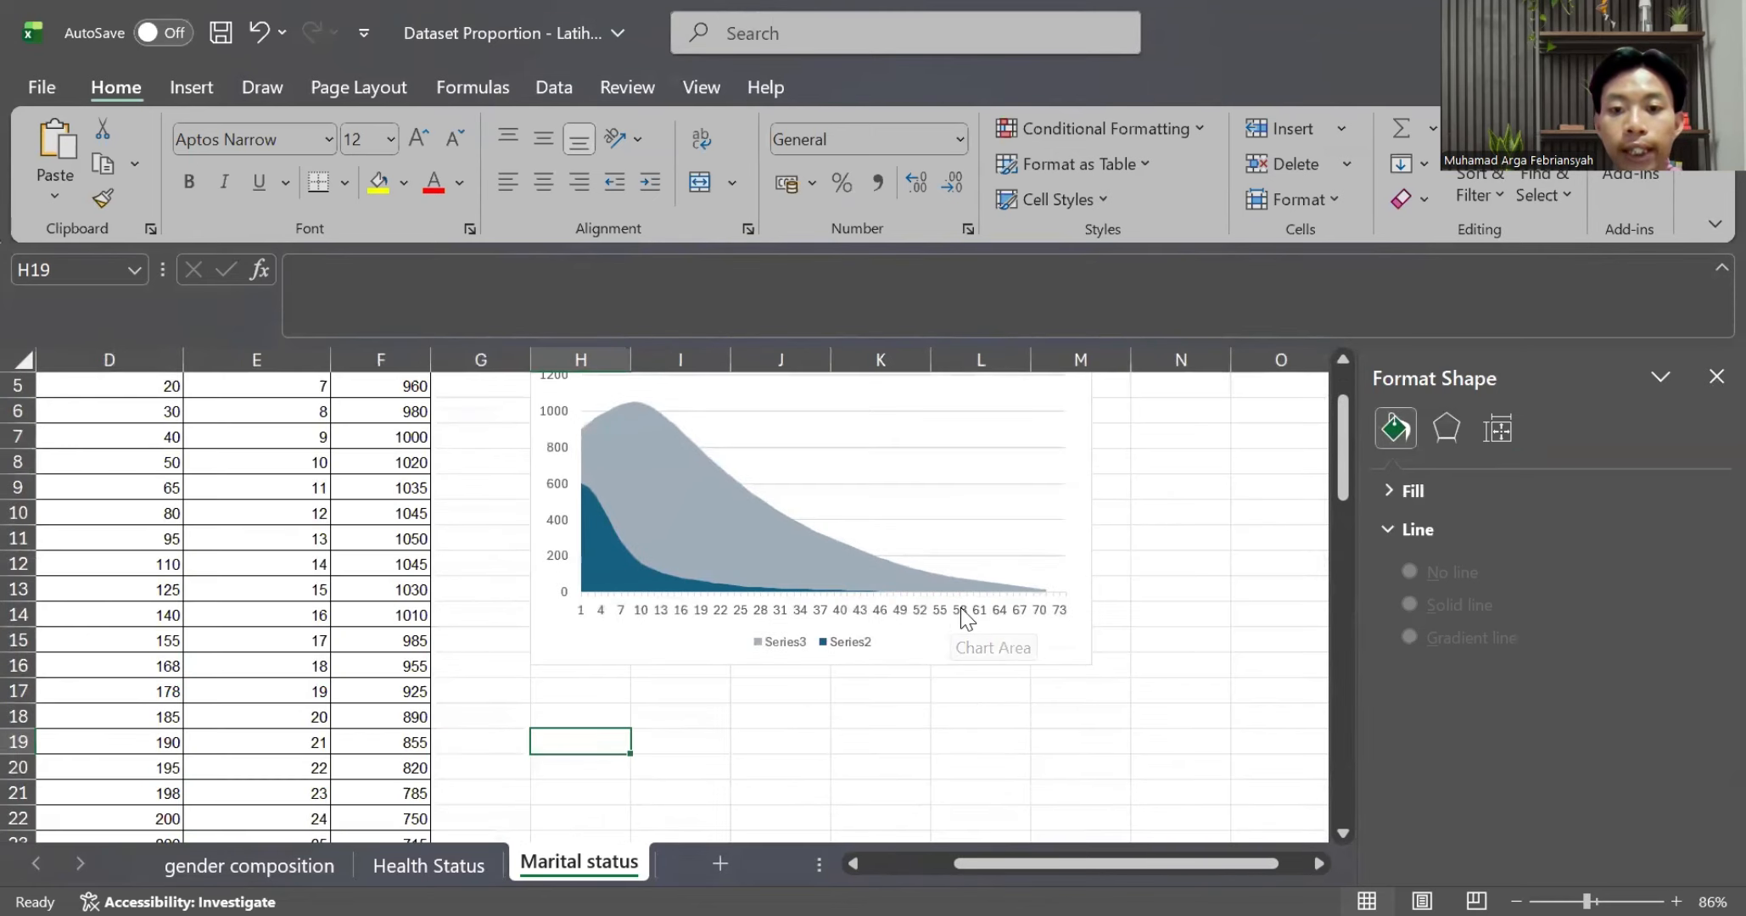
{"action": "left_click", "coordinate": [961, 607]}
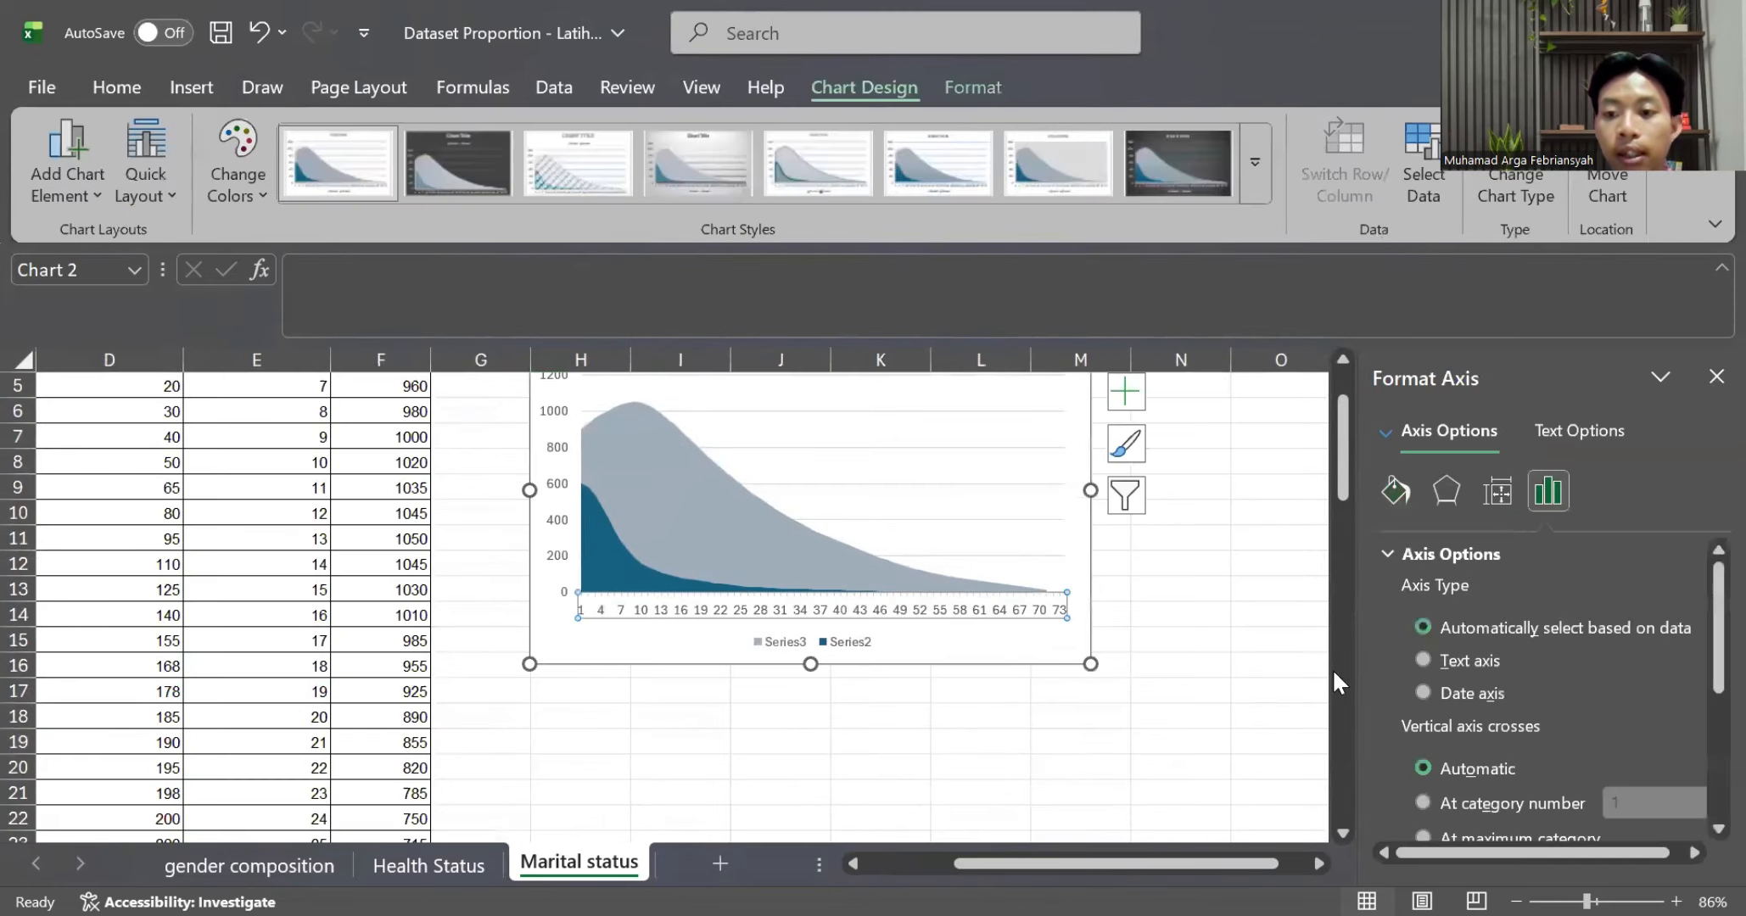
{"action": "scroll", "coordinate": [1476, 707], "scroll_direction": "down", "scroll_amount": 5}
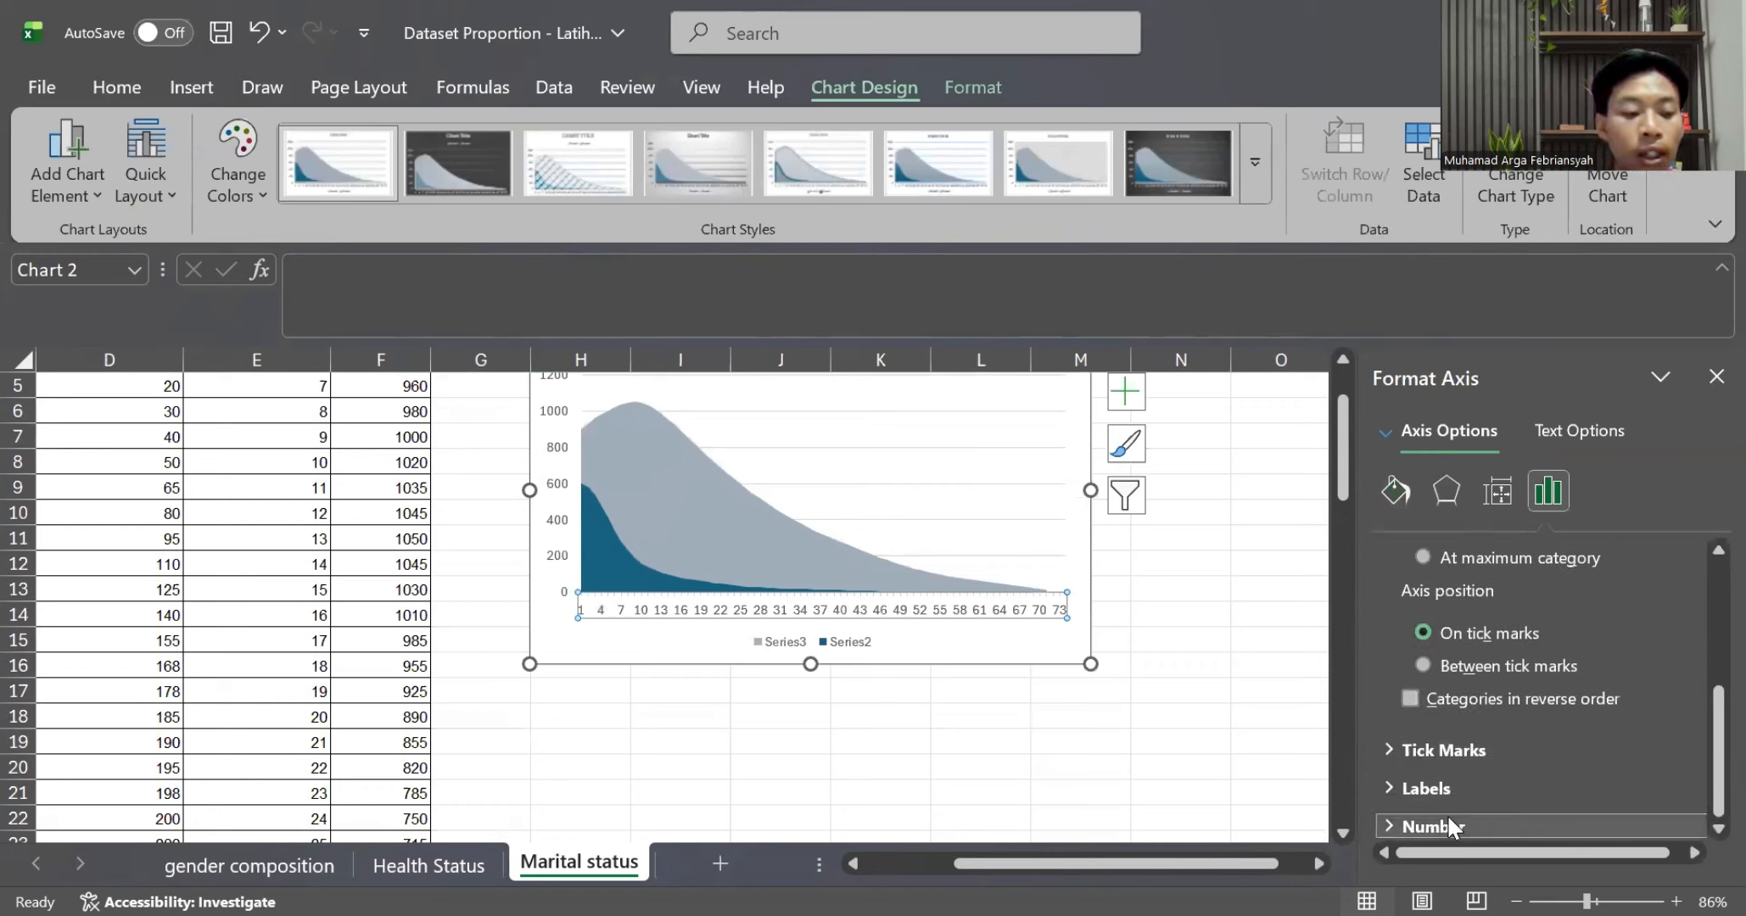
{"action": "left_click", "coordinate": [1463, 752]}
{"action": "left_click", "coordinate": [1624, 785]}
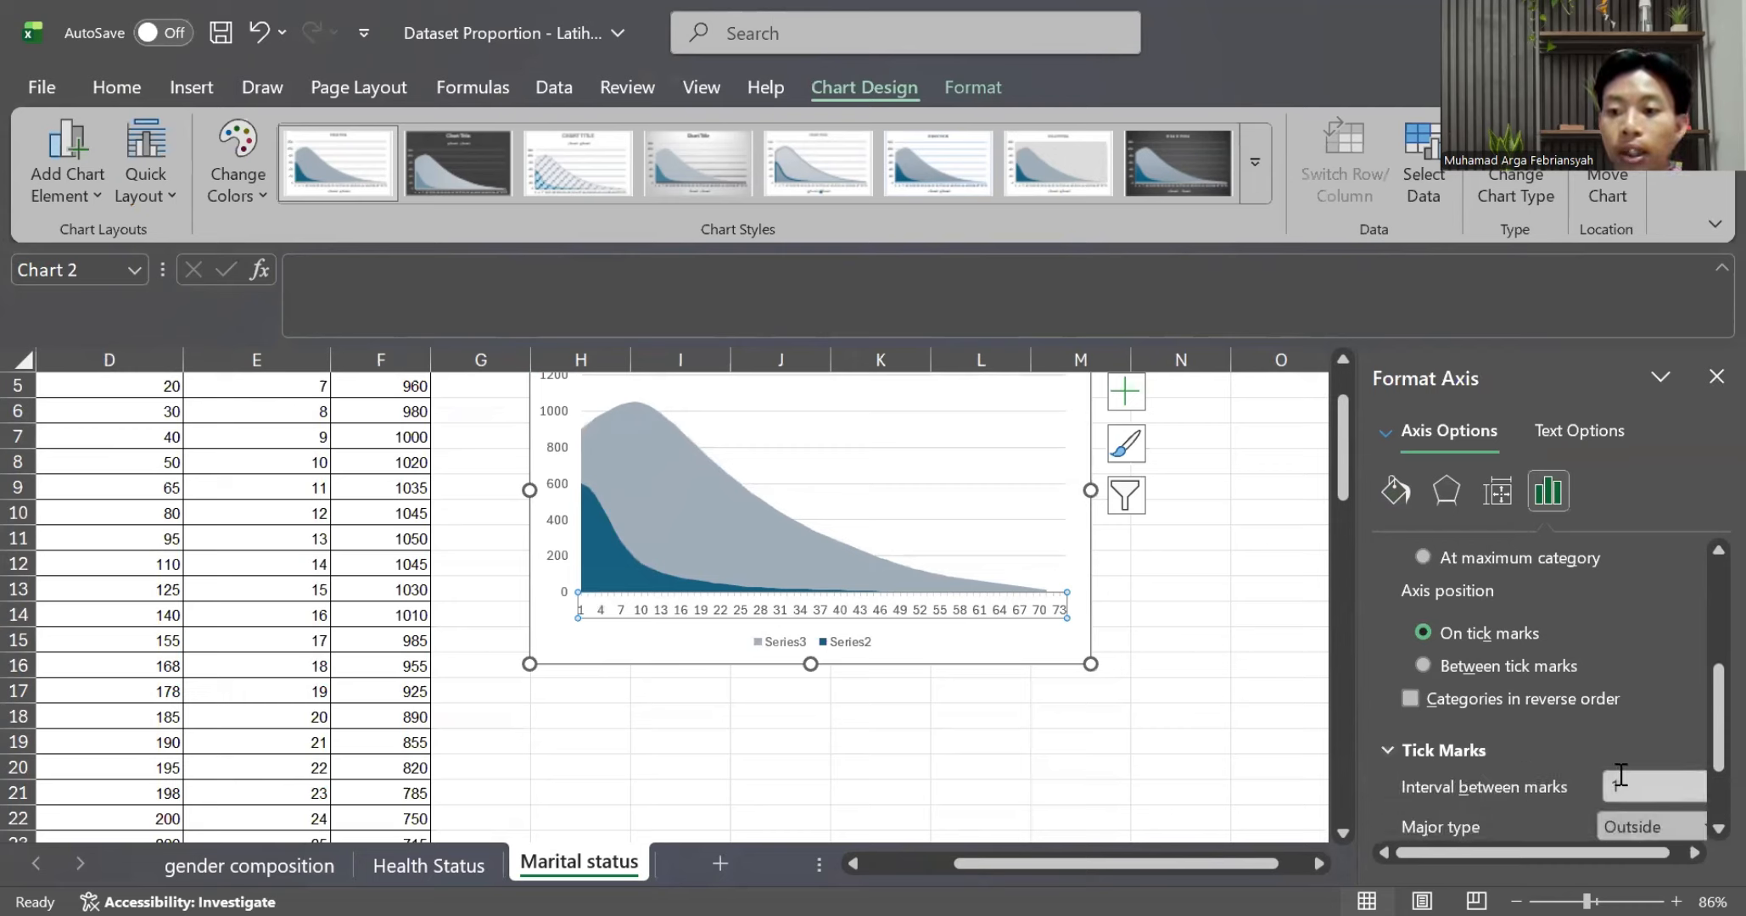
{"action": "type", "text": "20"}
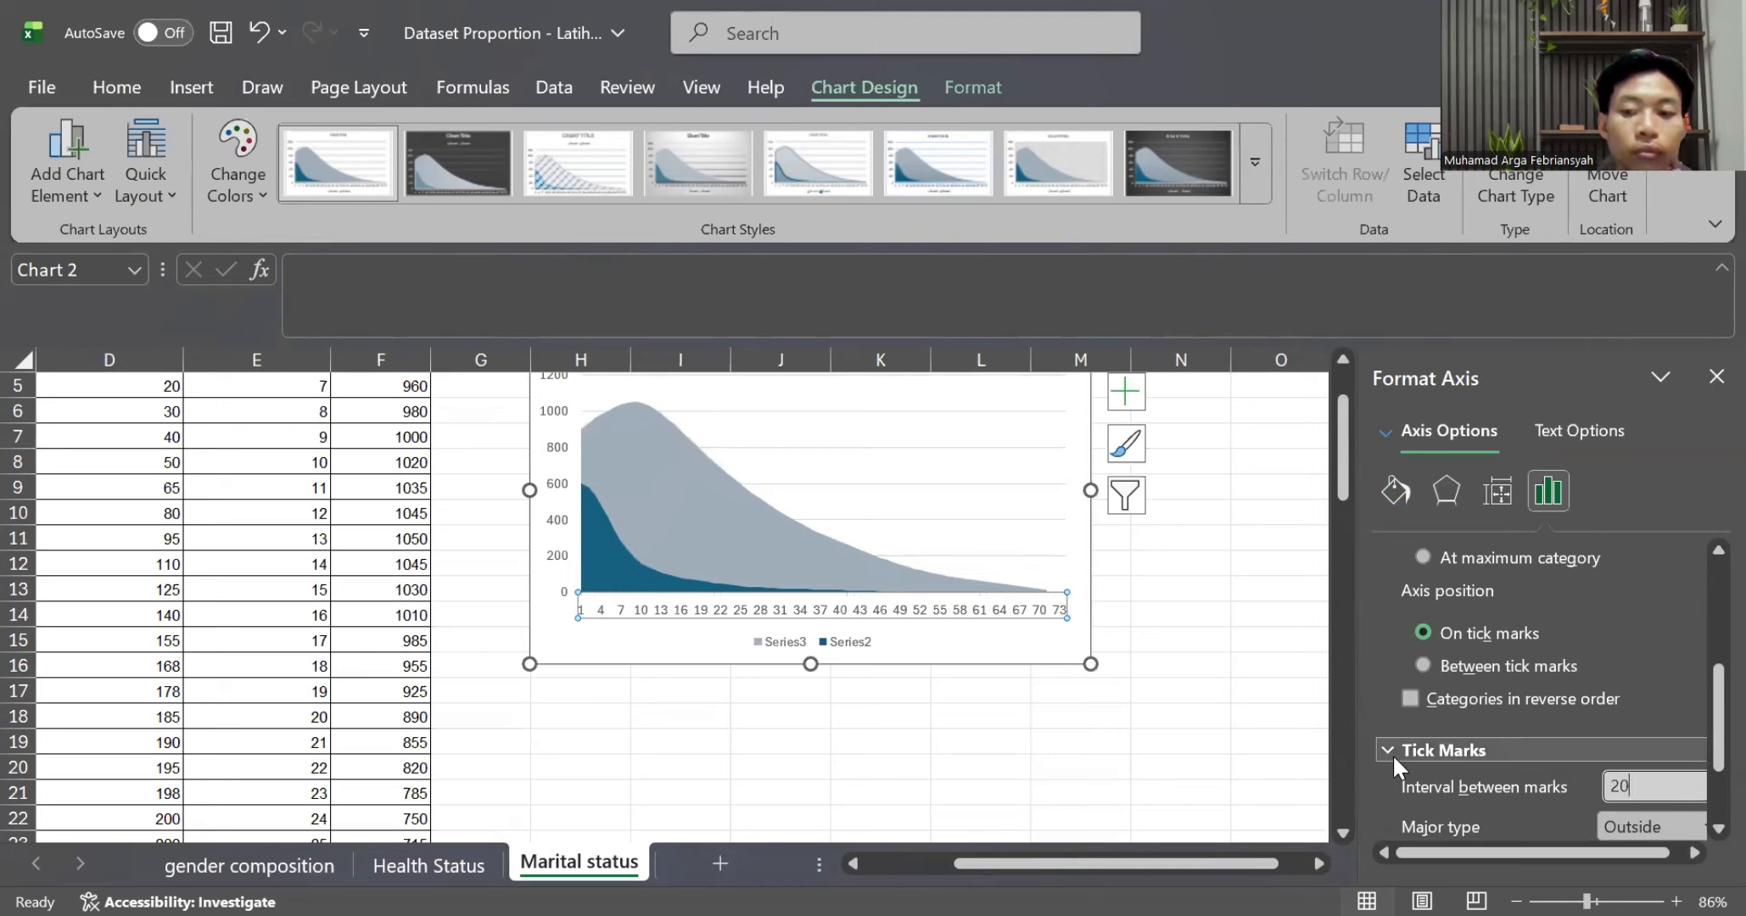
Specify a label interval unit of 20 for the chart's horizontal axis and close the axis formatting options
{"action": "scroll", "coordinate": [1483, 757], "scroll_direction": "down", "scroll_amount": 3}
{"action": "left_click", "coordinate": [1452, 784]}
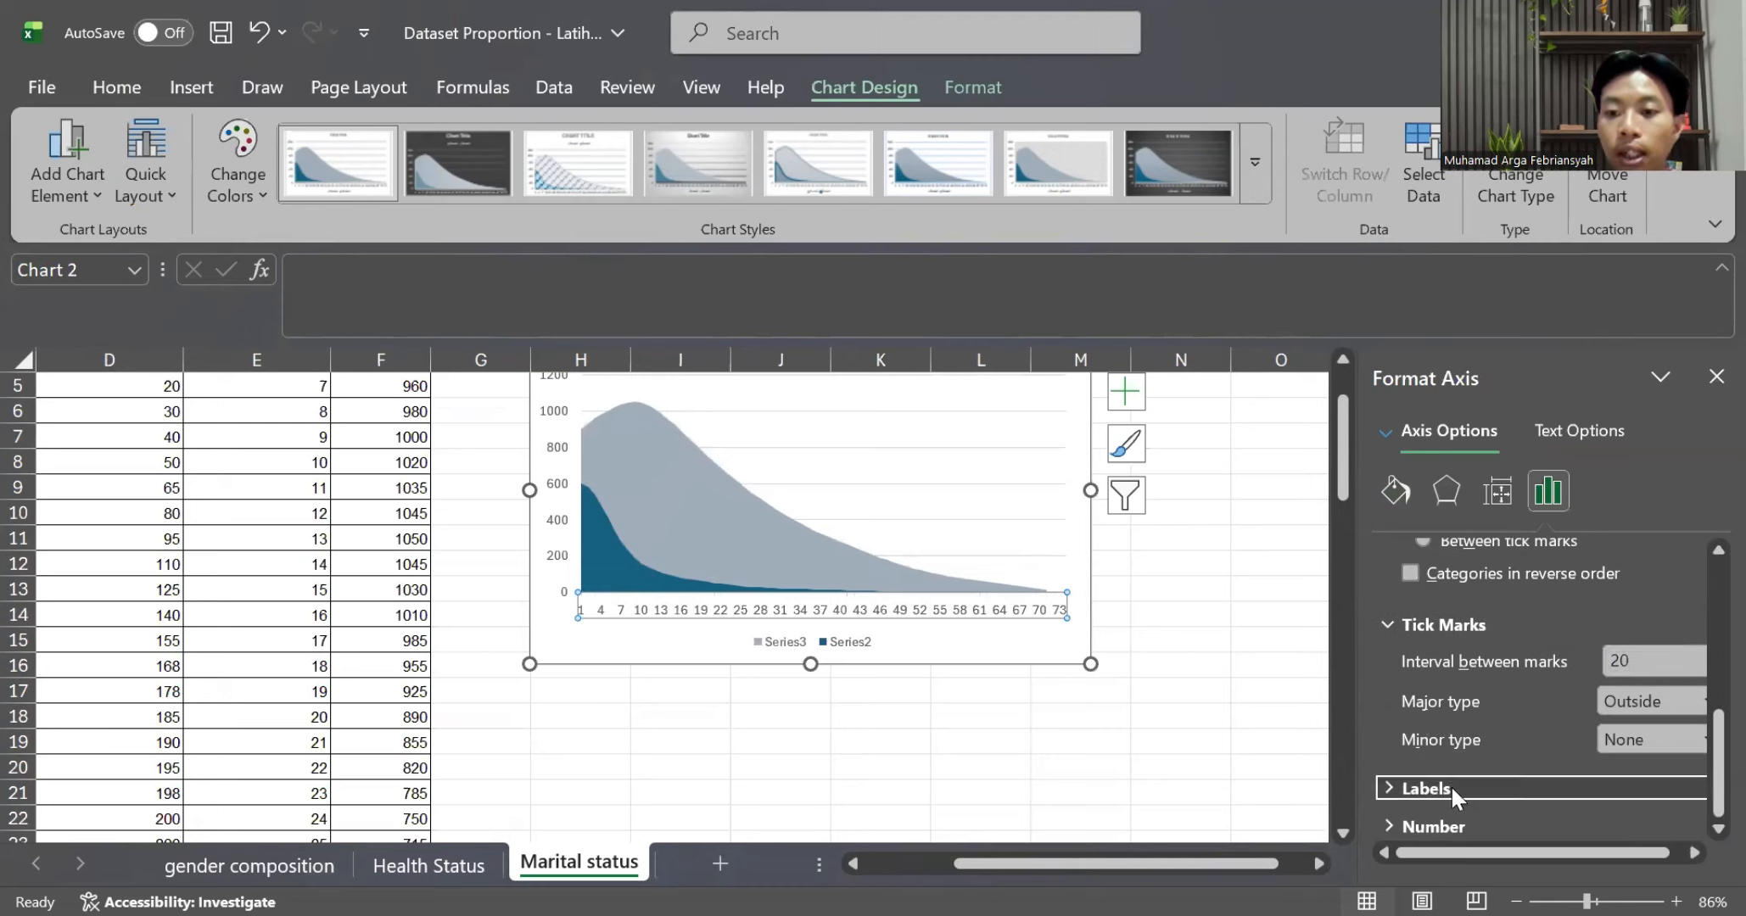
{"action": "scroll", "coordinate": [1540, 761], "scroll_direction": "down", "scroll_amount": 3}
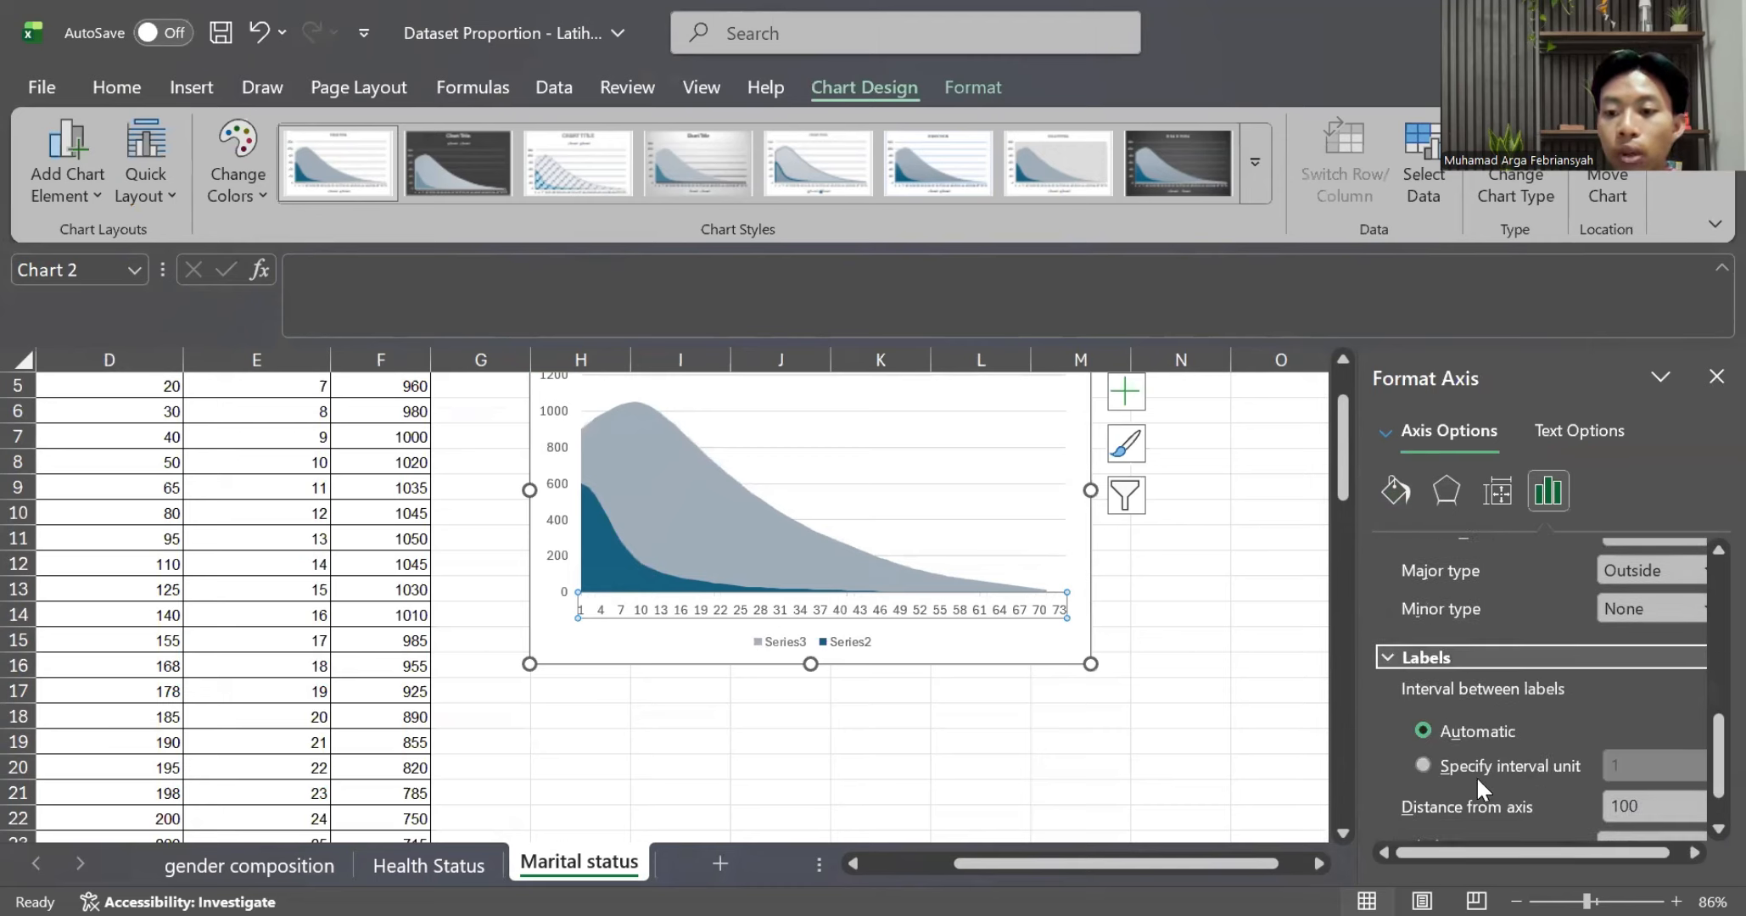
{"action": "left_click", "coordinate": [1423, 765]}
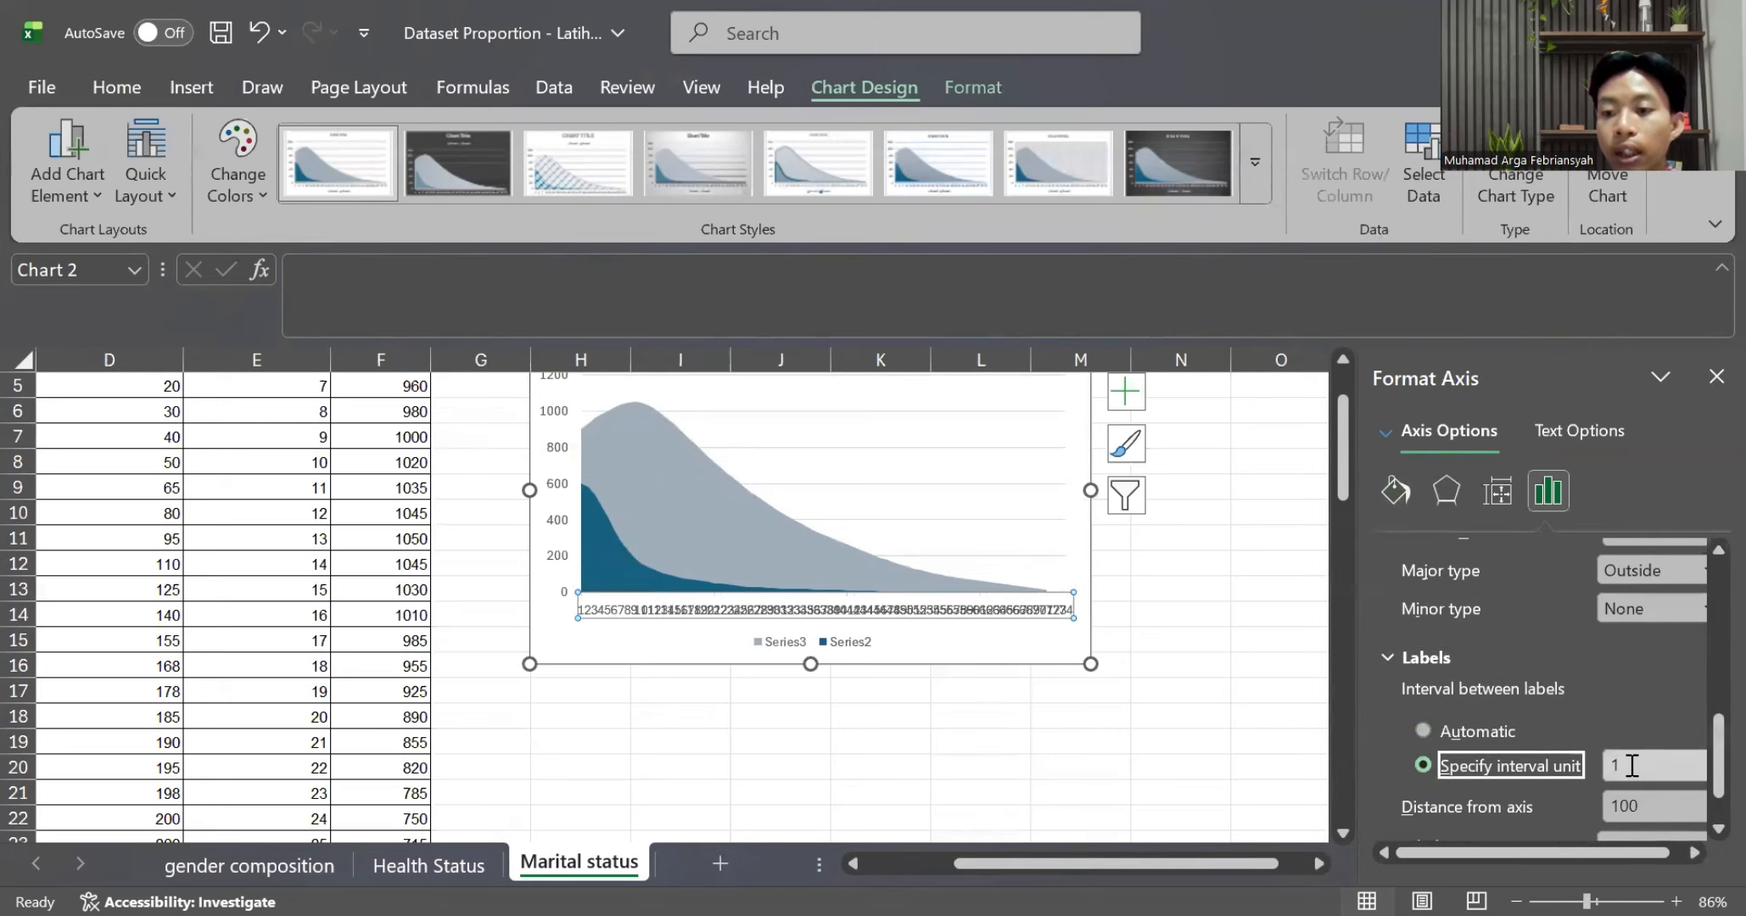
{"action": "left_click", "coordinate": [1633, 765]}
{"action": "left_click_drag", "start_coordinate": [1634, 765], "coordinate": [1572, 777]}
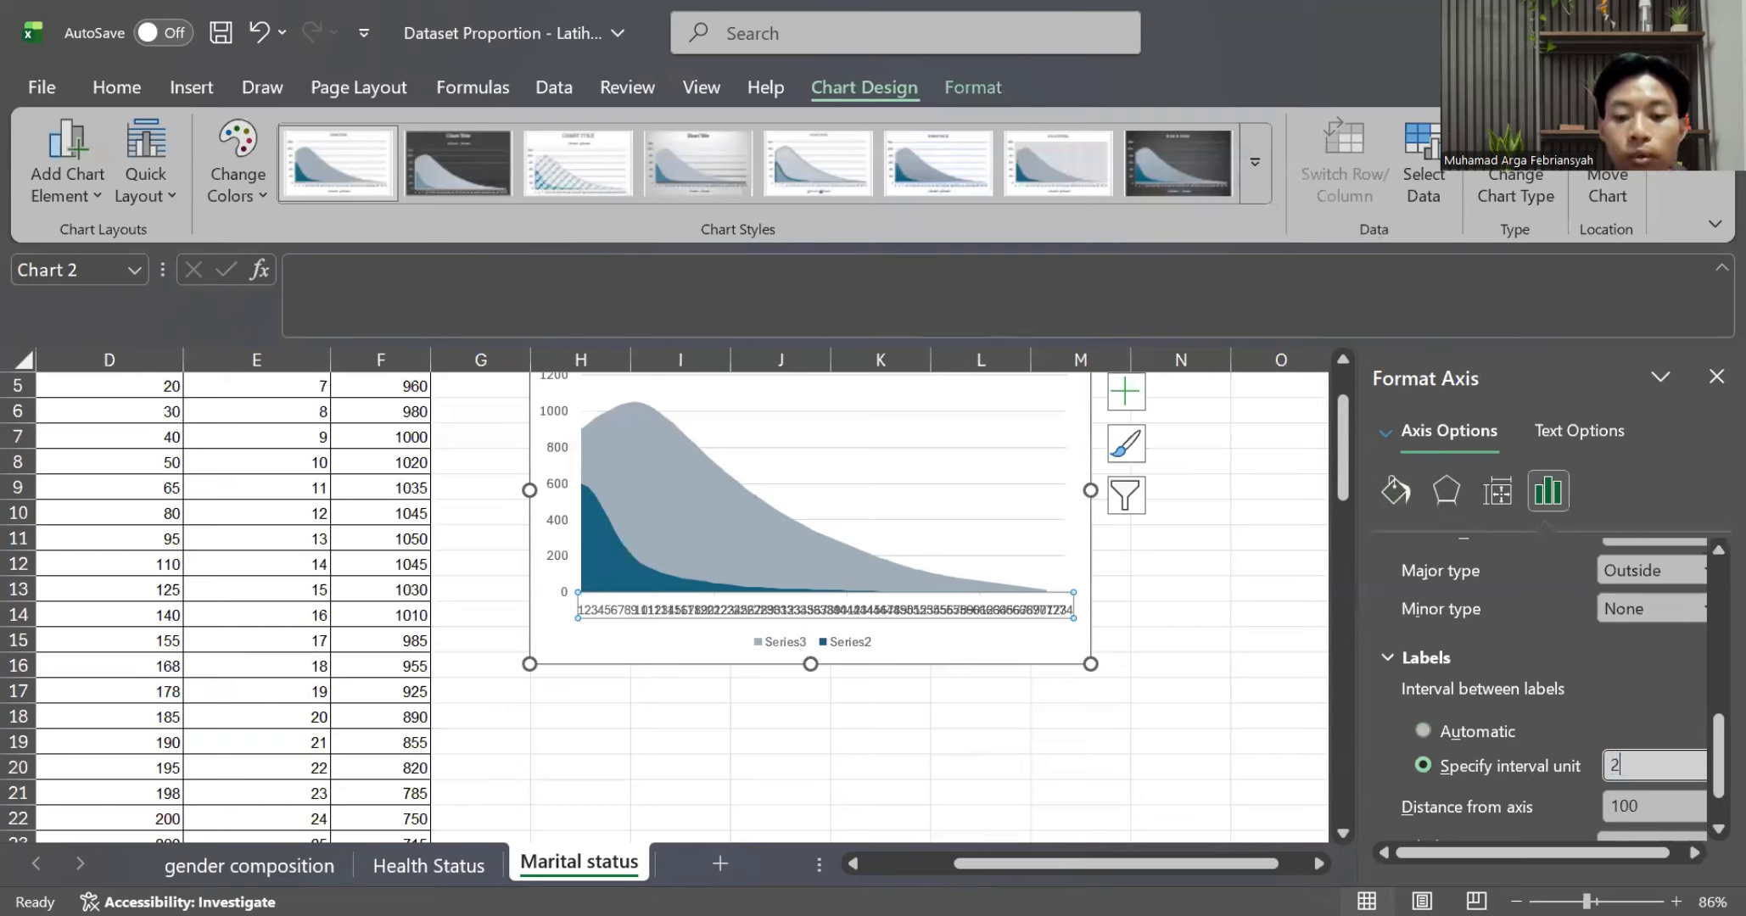
{"action": "type", "text": "20"}
{"action": "key", "text": "Return"}
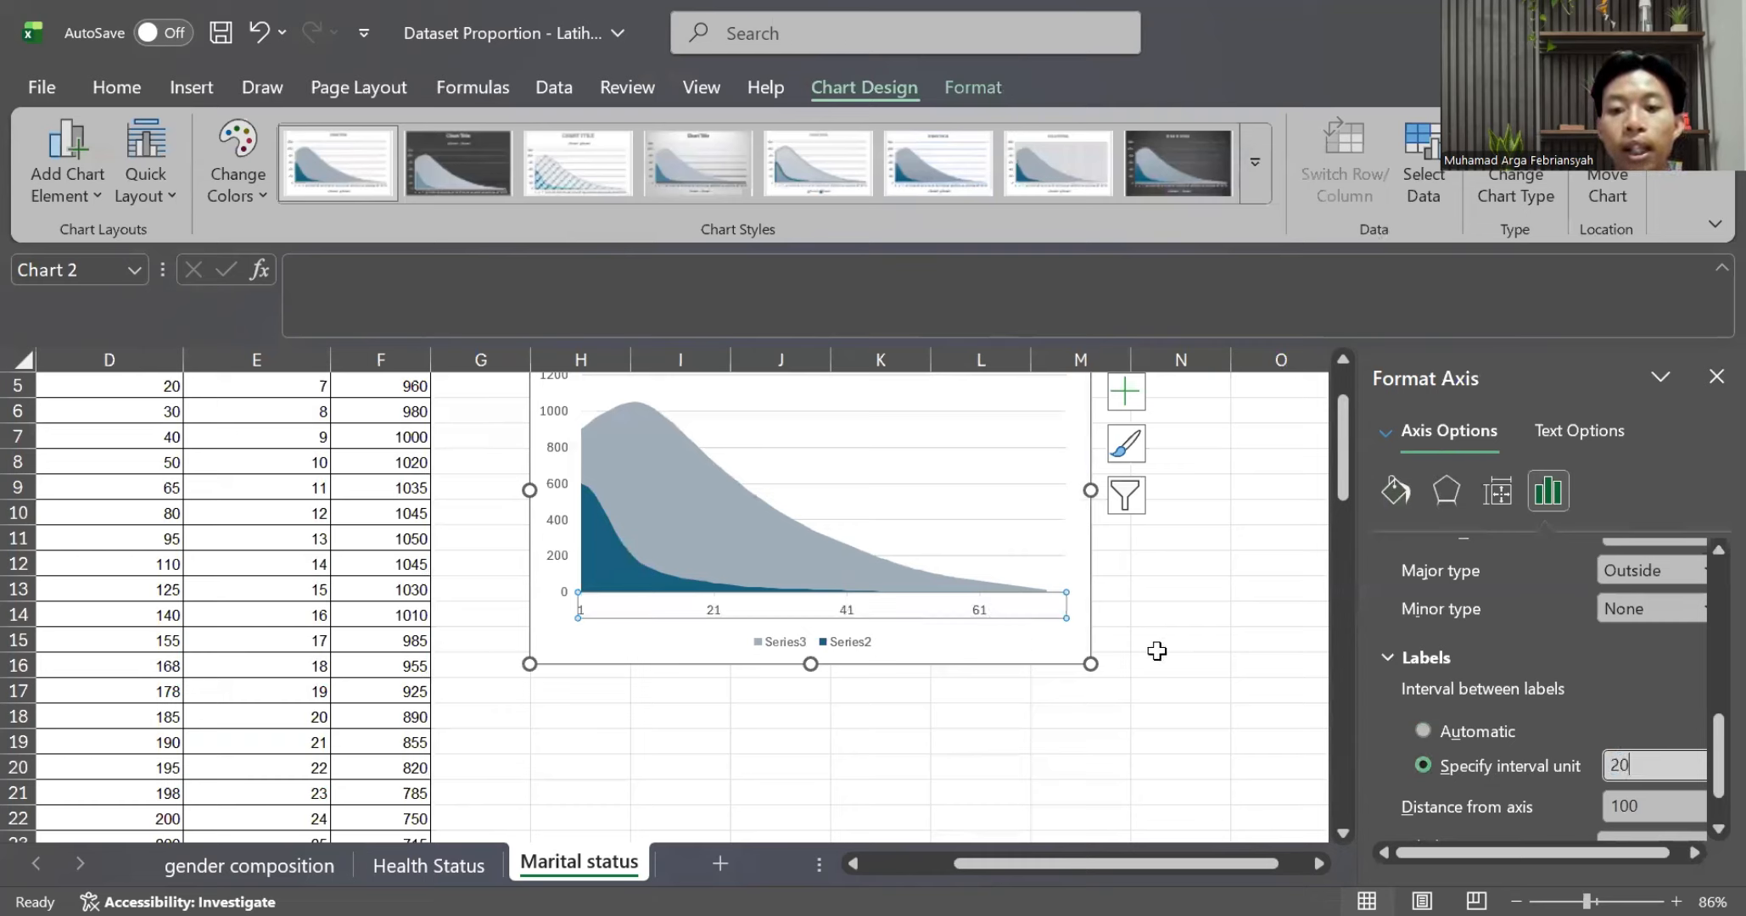
{"action": "left_click", "coordinate": [1716, 376]}
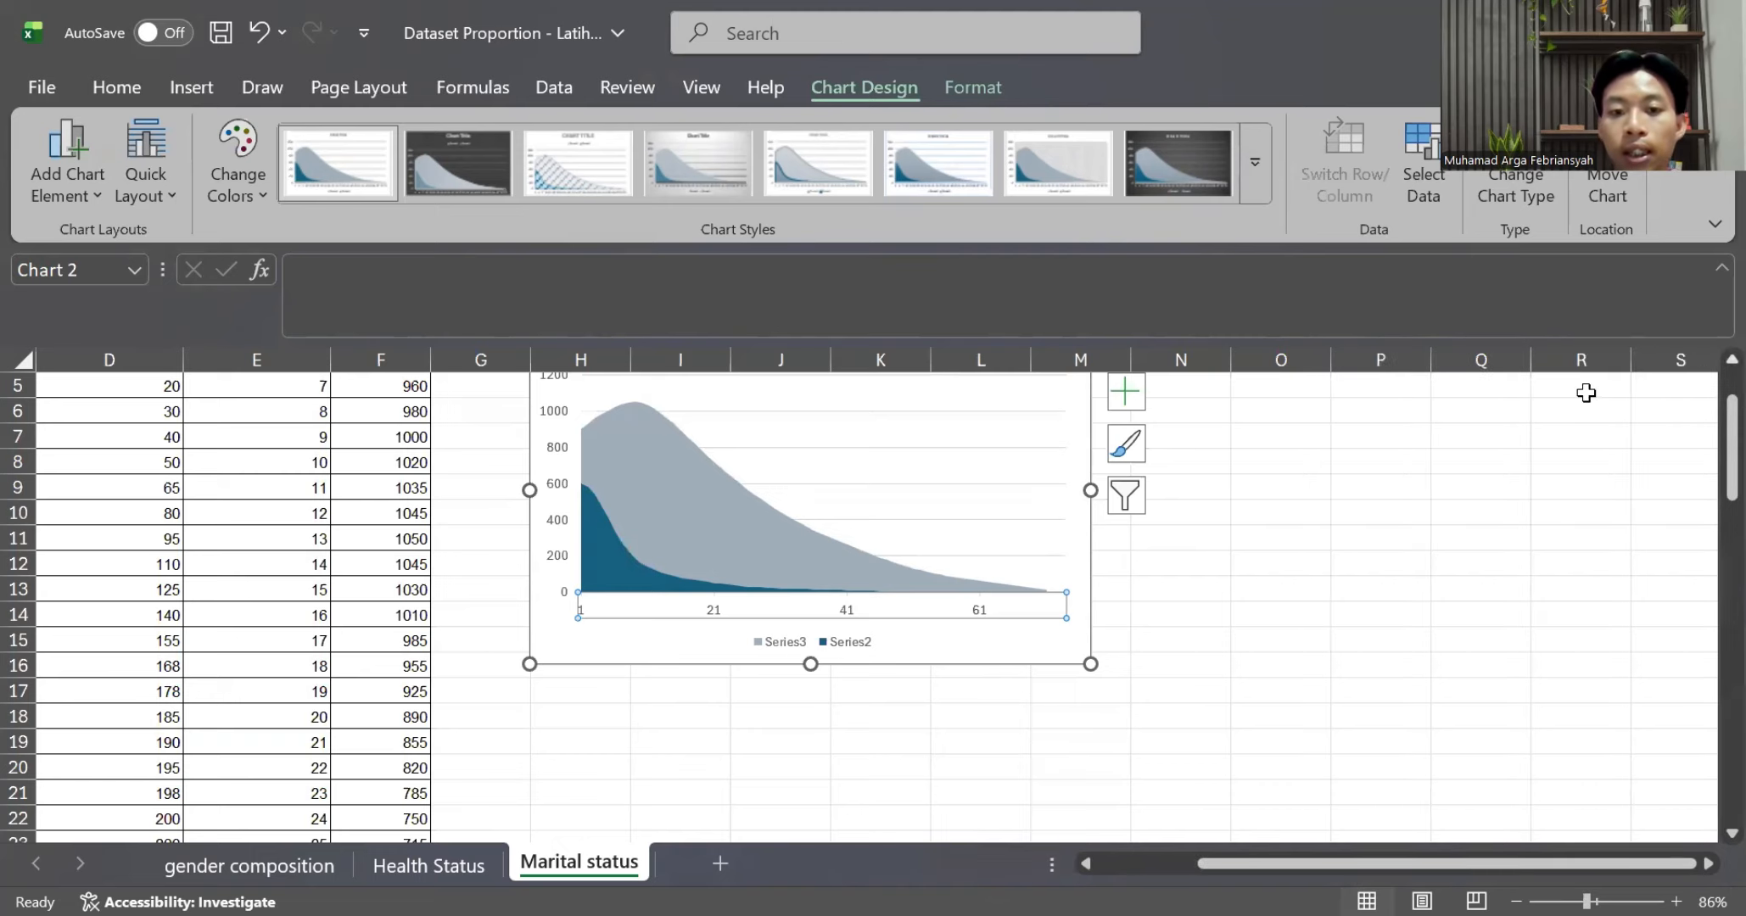
Assign the ages in A3:A76 of the Marital status sheet as the area chart's horizontal axis labels
{"action": "left_click", "coordinate": [920, 616]}
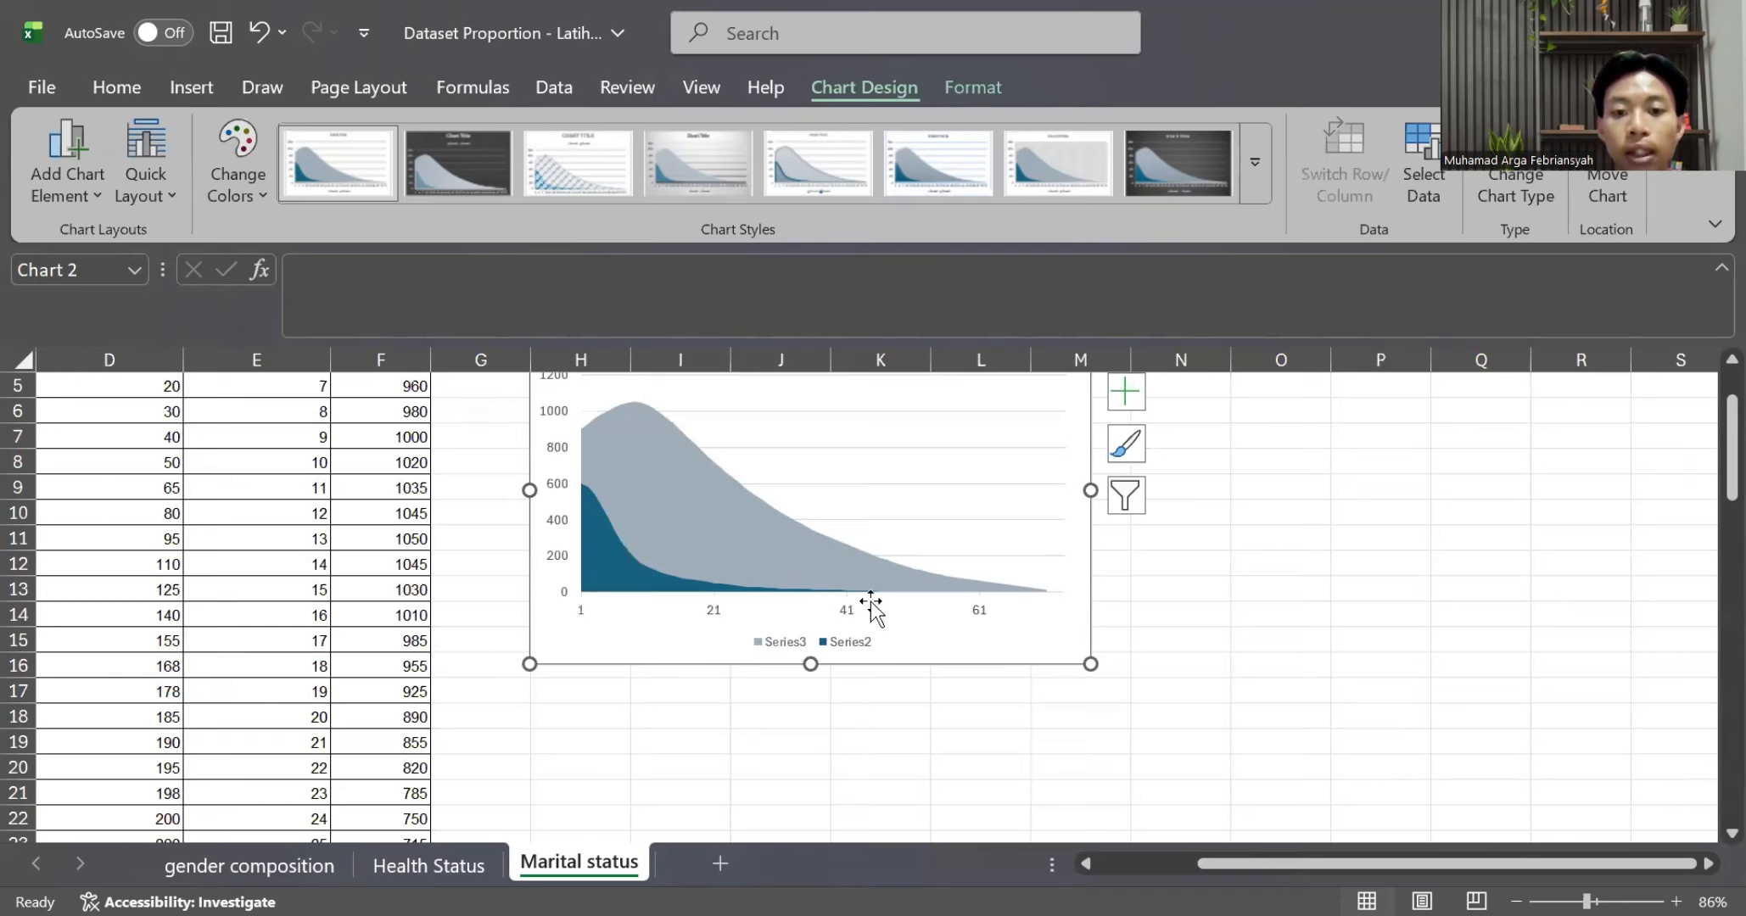
{"action": "left_click", "coordinate": [842, 608]}
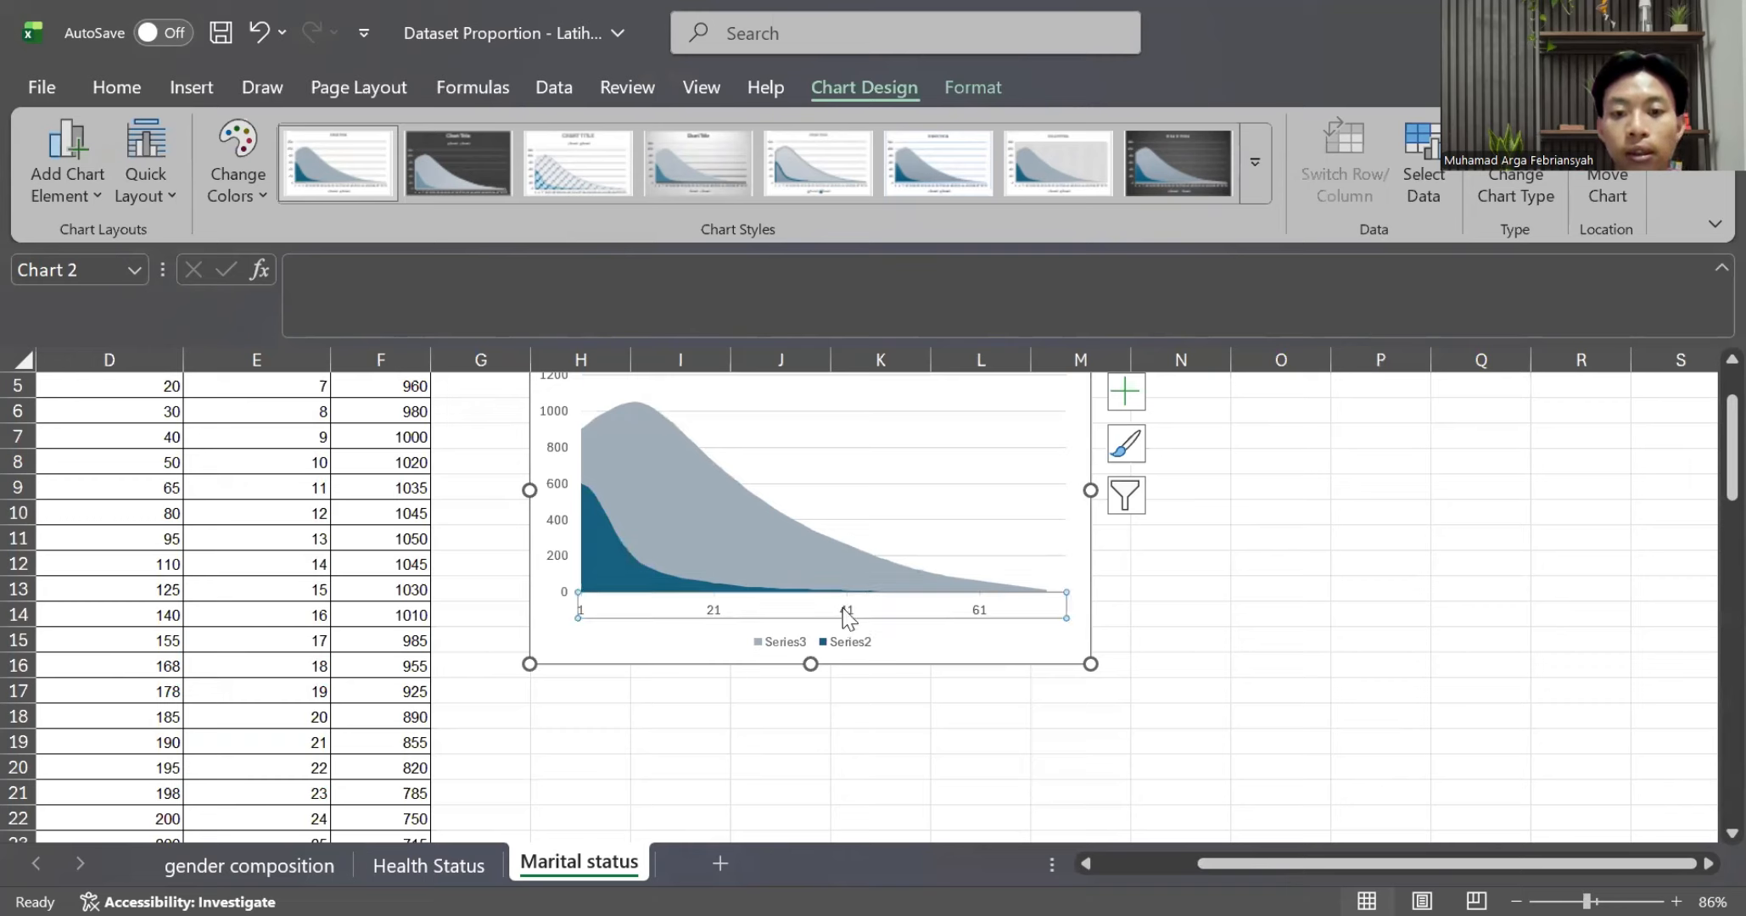
{"action": "right_click", "coordinate": [845, 609]}
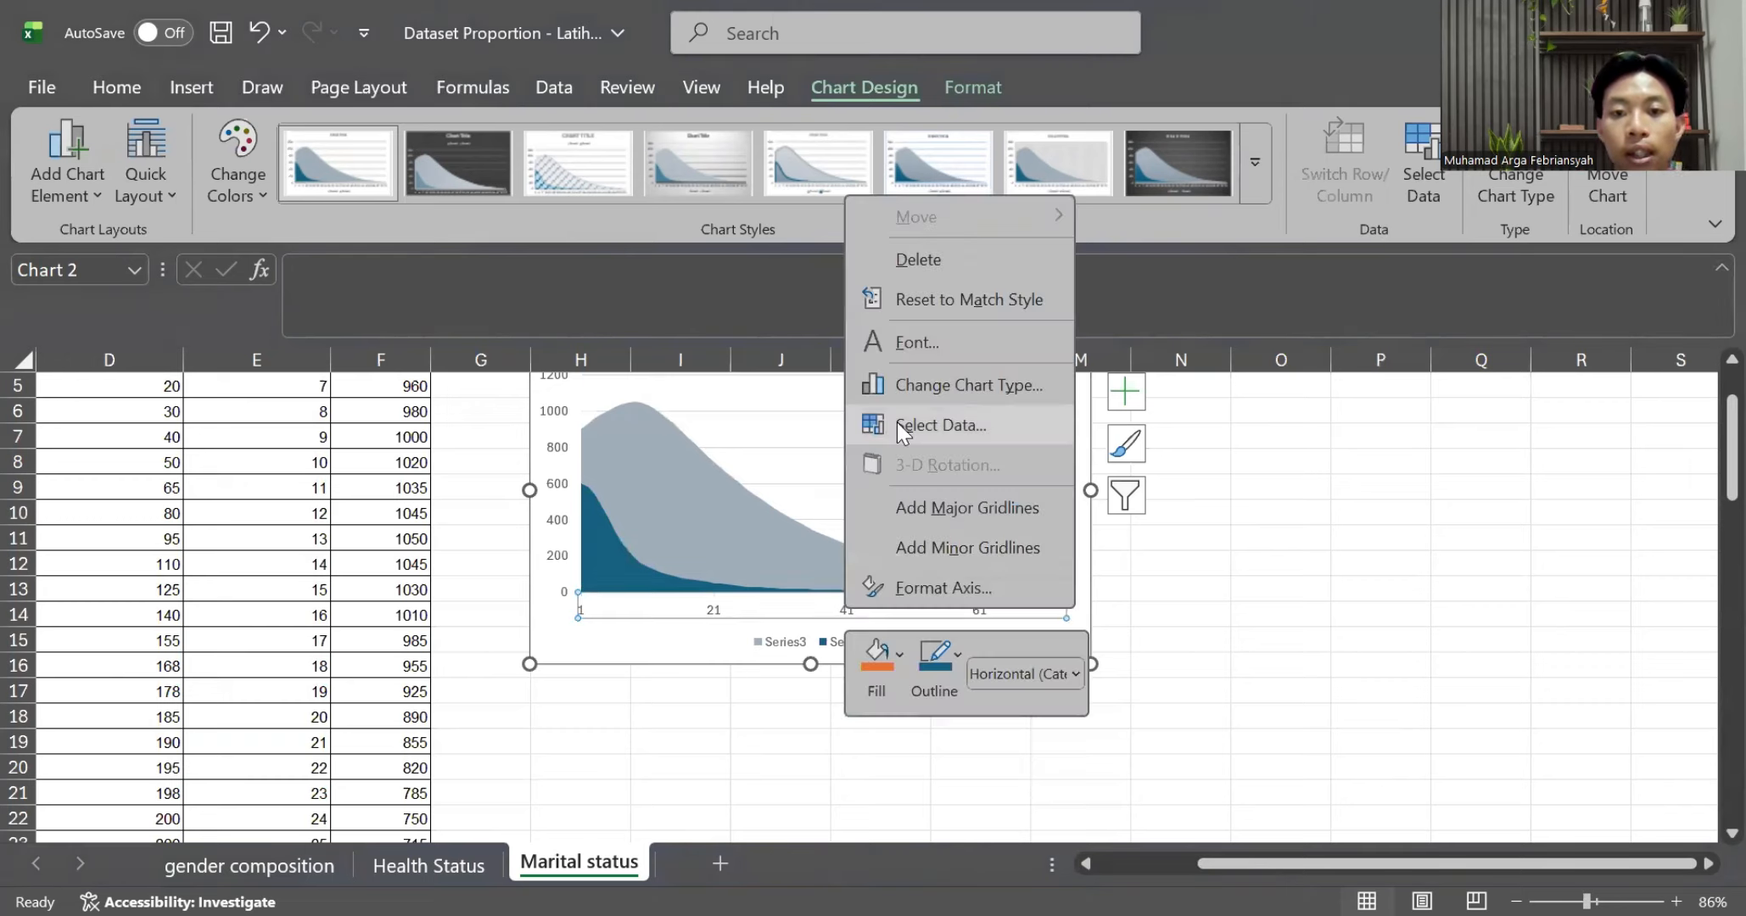
{"action": "left_click", "coordinate": [878, 424]}
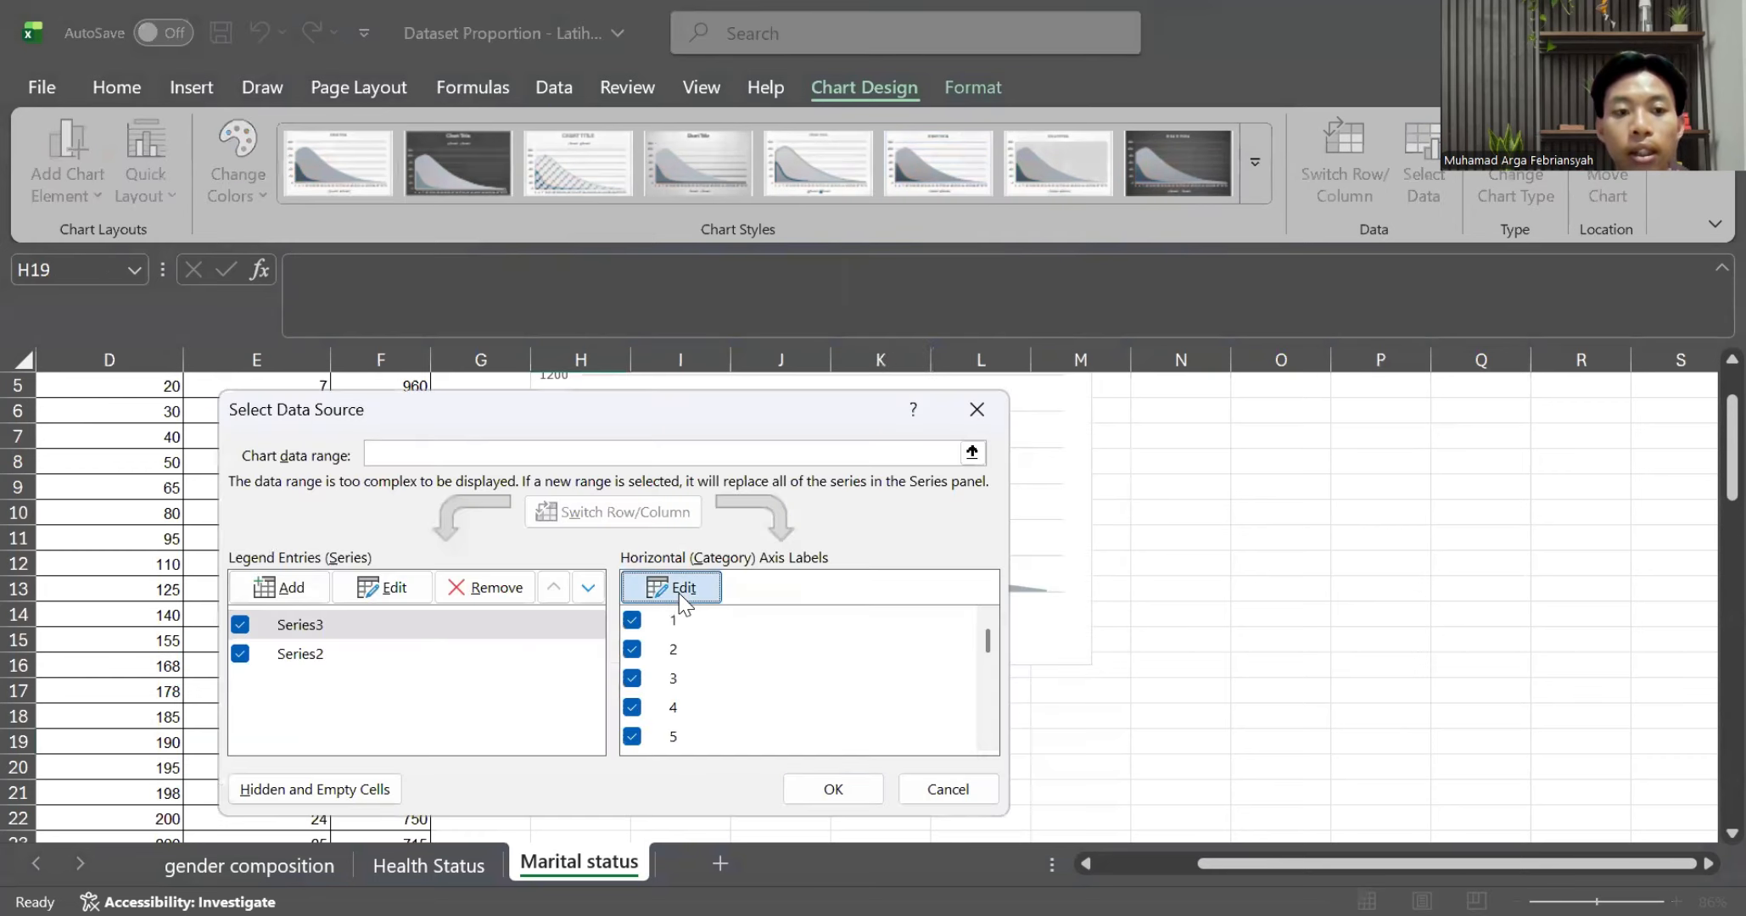
{"action": "left_click", "coordinate": [680, 593]}
{"action": "scroll", "coordinate": [182, 552], "scroll_direction": "up", "scroll_amount": 2}
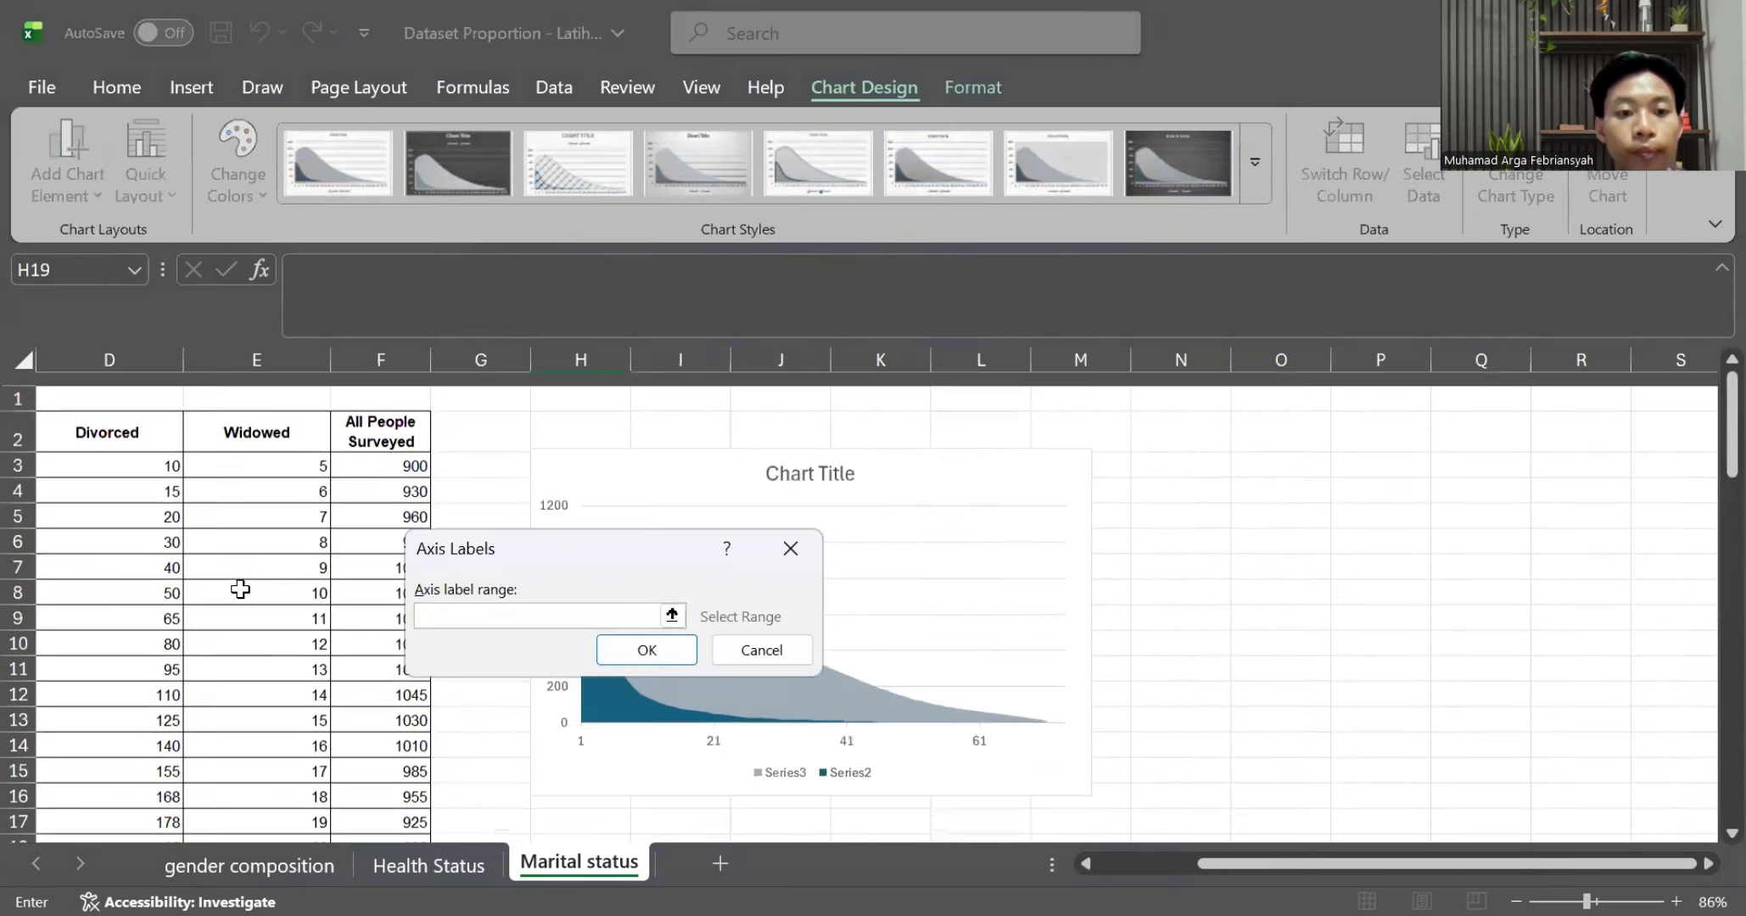
{"action": "scroll", "coordinate": [237, 589], "scroll_direction": "left", "scroll_amount": 1}
{"action": "scroll", "coordinate": [240, 589], "scroll_direction": "left", "scroll_amount": 3}
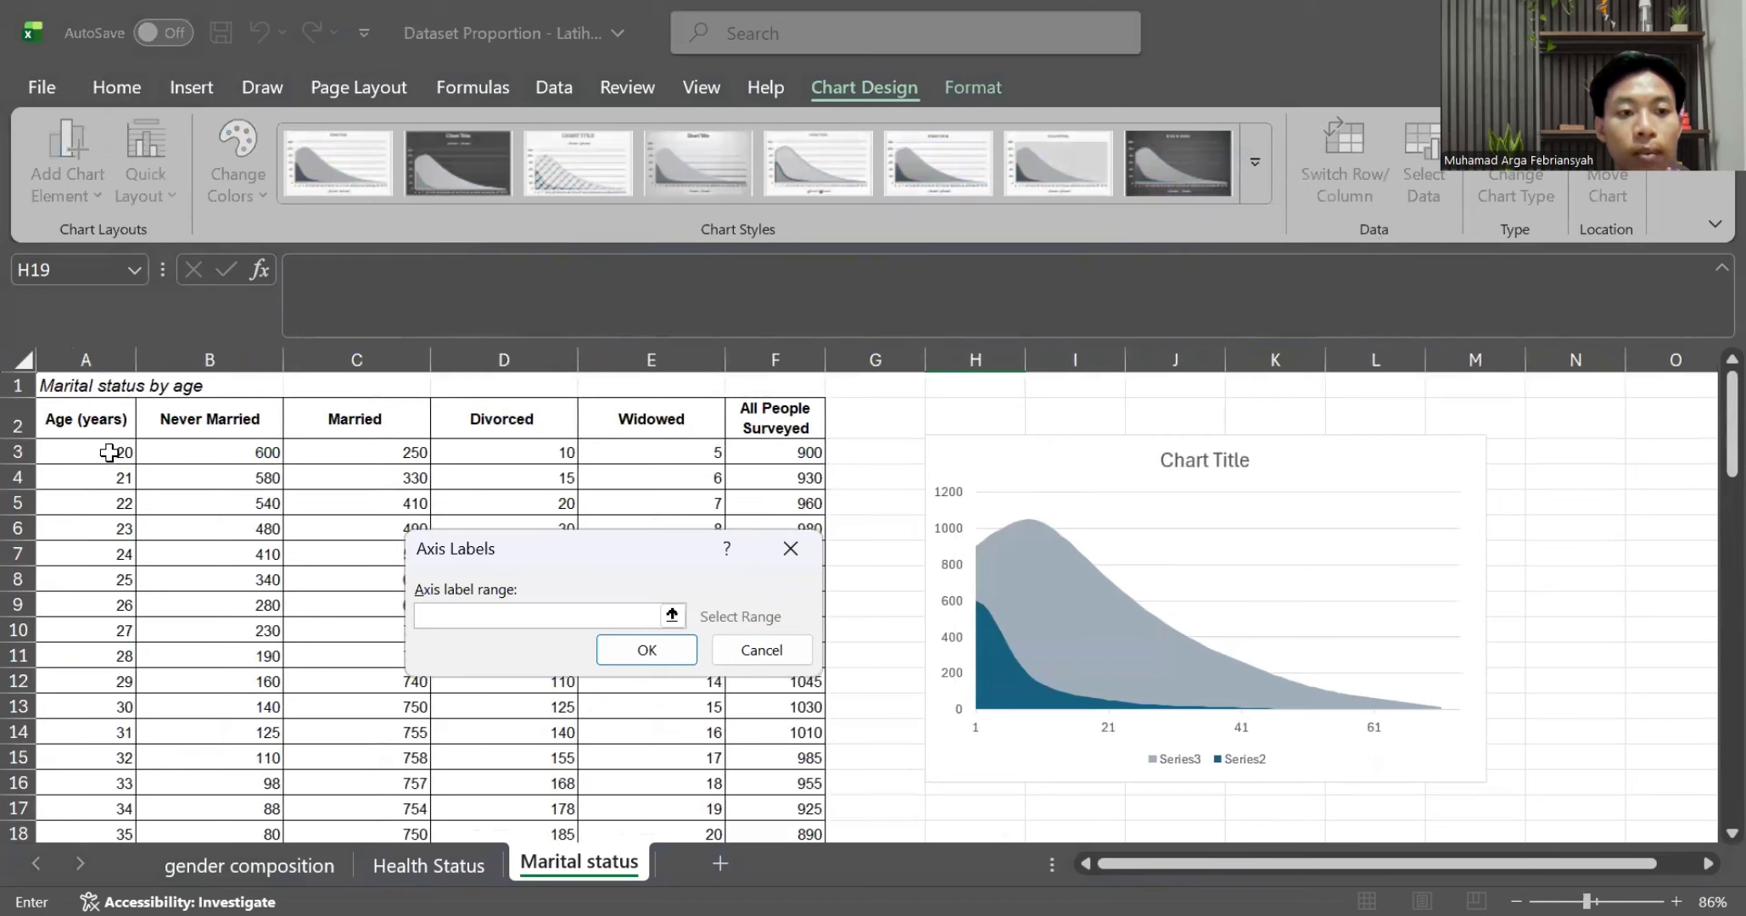
{"action": "left_click", "coordinate": [109, 453]}
{"action": "key", "text": "ctrl+shift+Down"}
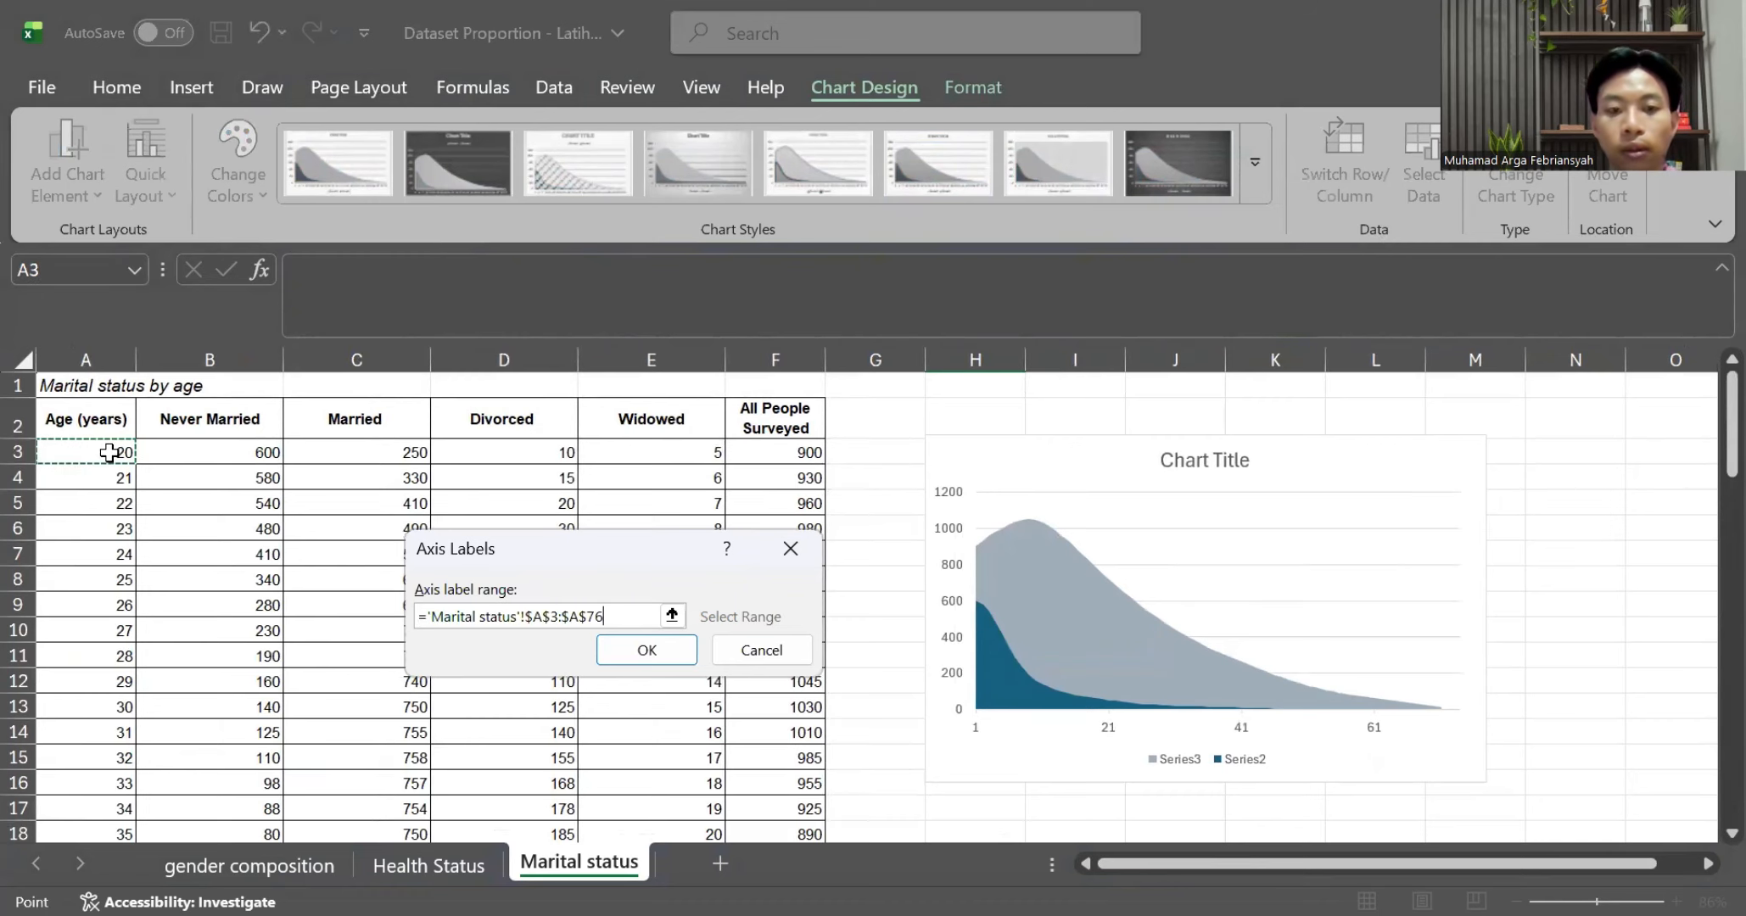
{"action": "left_click", "coordinate": [647, 661]}
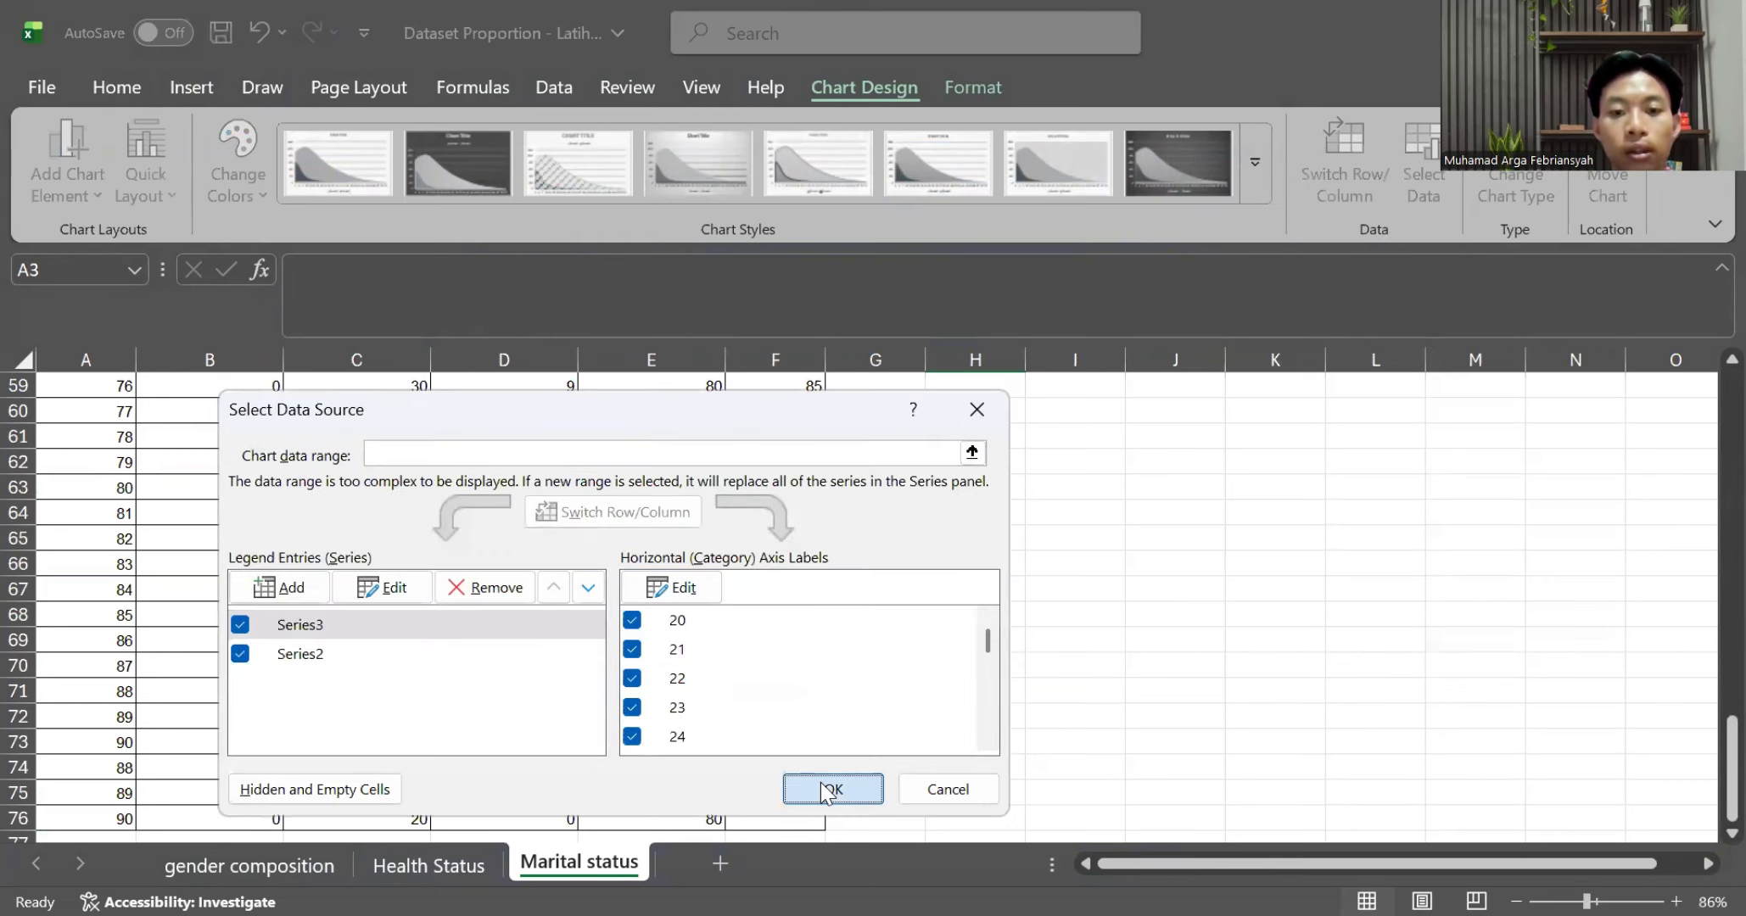
{"action": "left_click", "coordinate": [823, 789]}
{"action": "scroll", "coordinate": [828, 668], "scroll_direction": "up", "scroll_amount": 20}
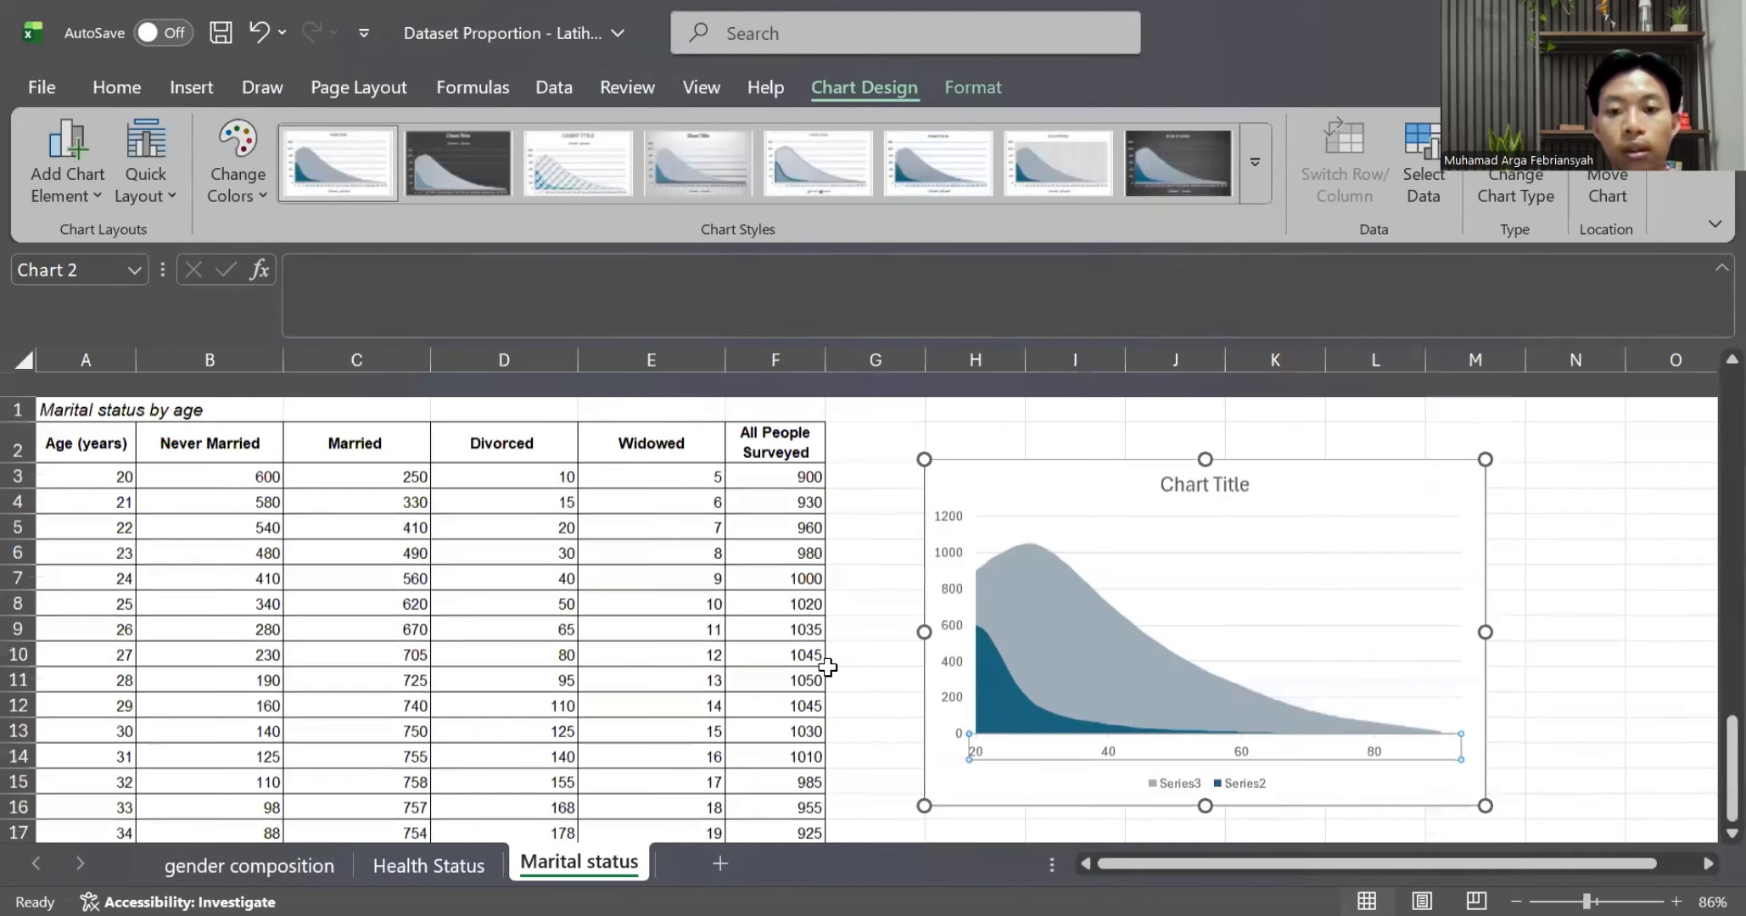
{"action": "scroll", "coordinate": [827, 668], "scroll_direction": "right", "scroll_amount": 3}
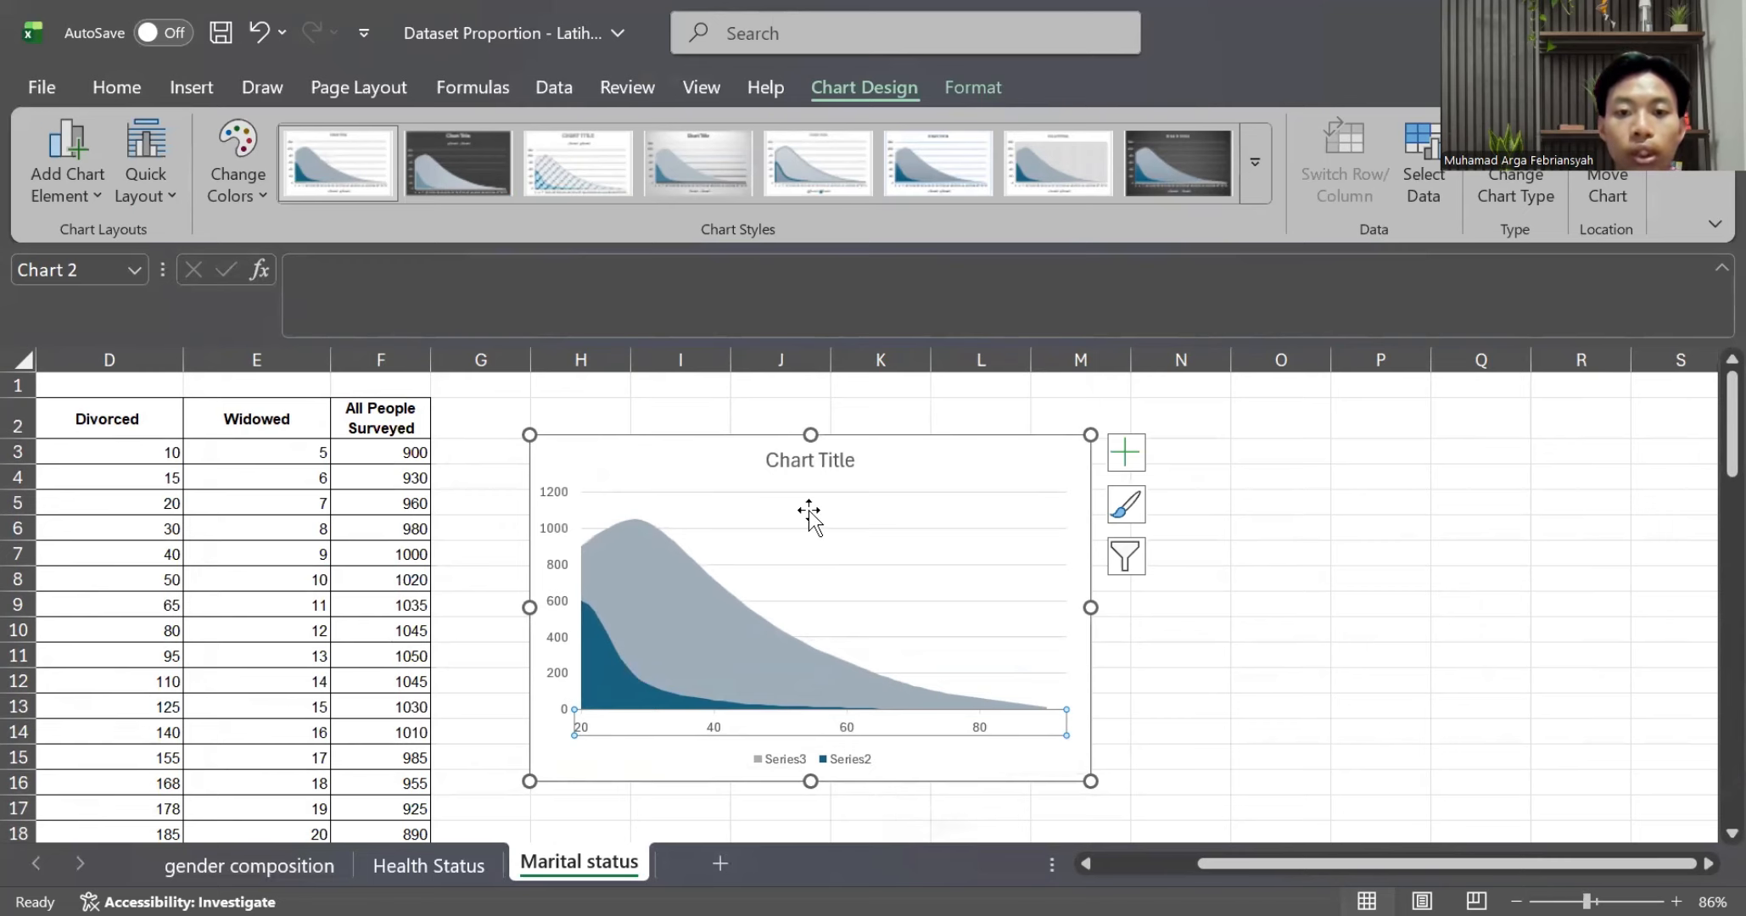
{"action": "scroll", "coordinate": [809, 511], "scroll_direction": "up", "scroll_amount": 1}
{"action": "scroll", "coordinate": [809, 511], "scroll_direction": "left", "scroll_amount": 1}
{"action": "scroll", "coordinate": [809, 511], "scroll_direction": "down", "scroll_amount": 1}
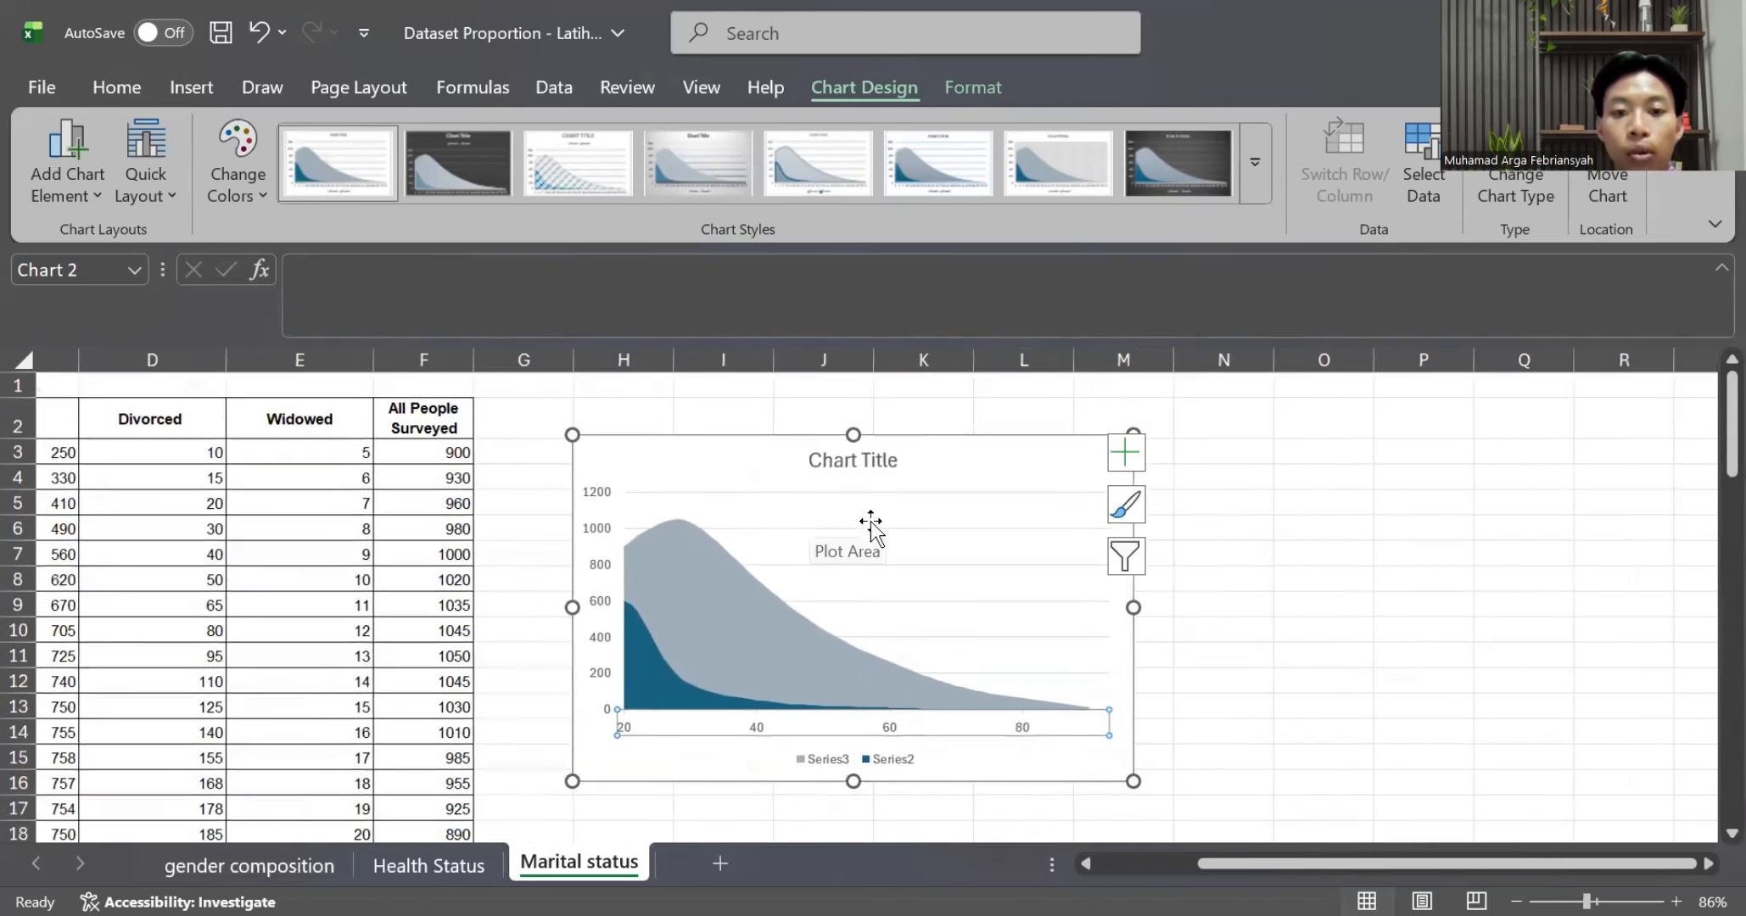
{"action": "scroll", "coordinate": [872, 527], "scroll_direction": "right", "scroll_amount": 1}
{"action": "scroll", "coordinate": [817, 462], "scroll_direction": "left", "scroll_amount": 3}
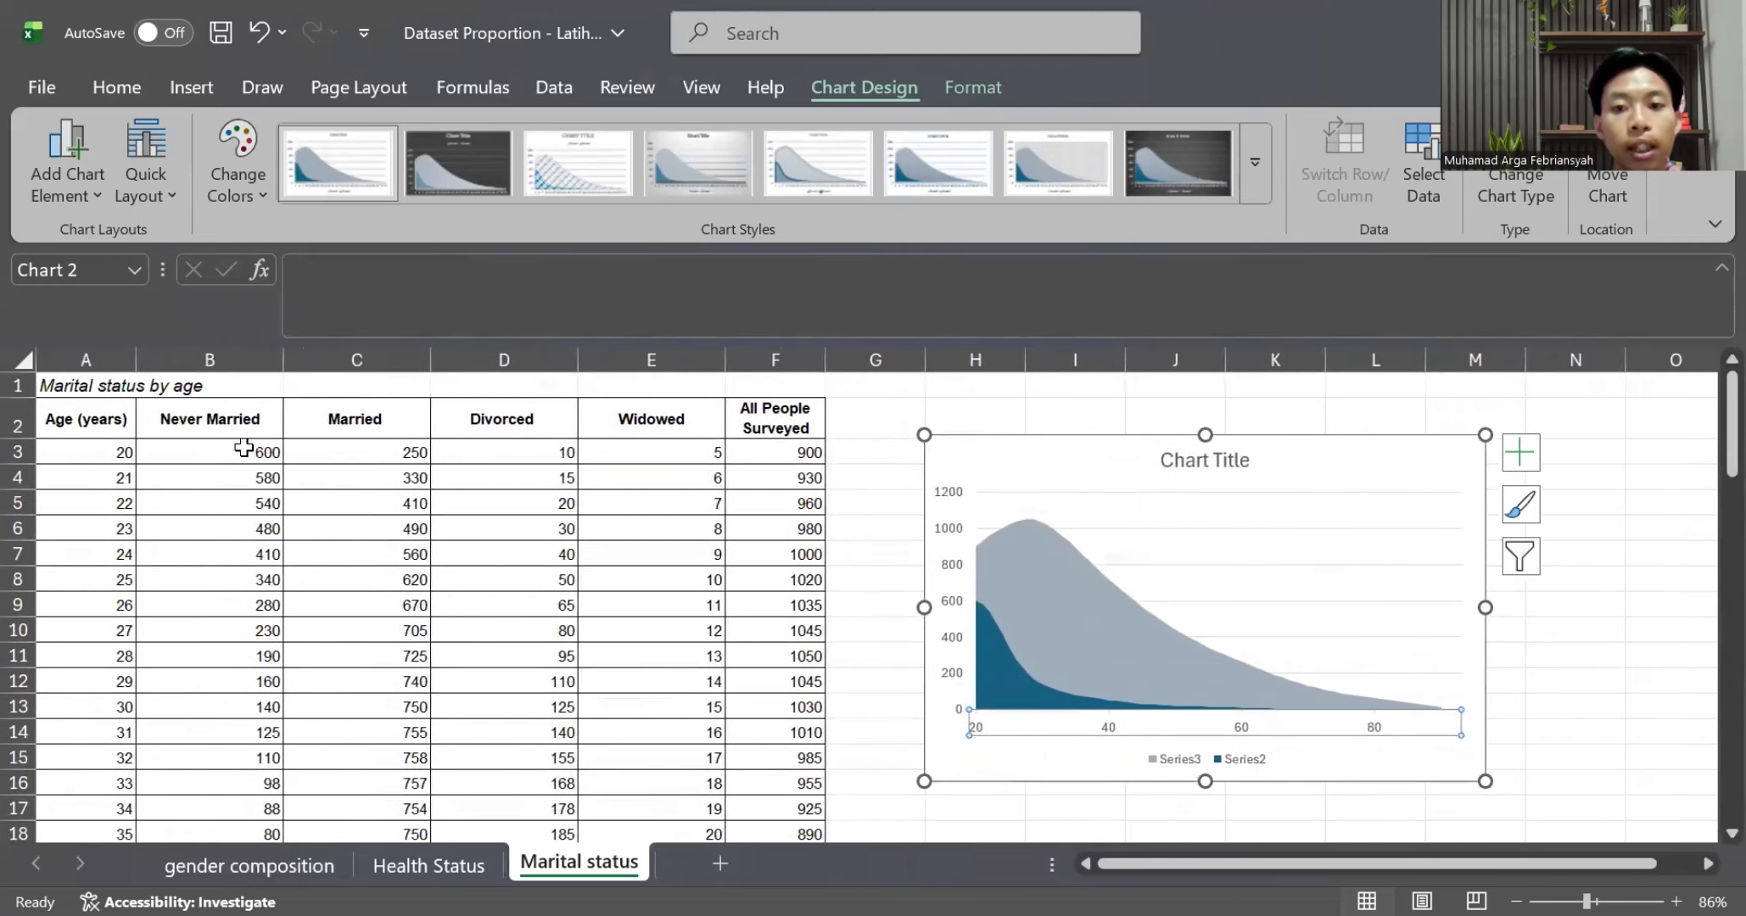
Replace the marital status area chart's placeholder title with "Never Merried"
{"action": "left_click", "coordinate": [1186, 465]}
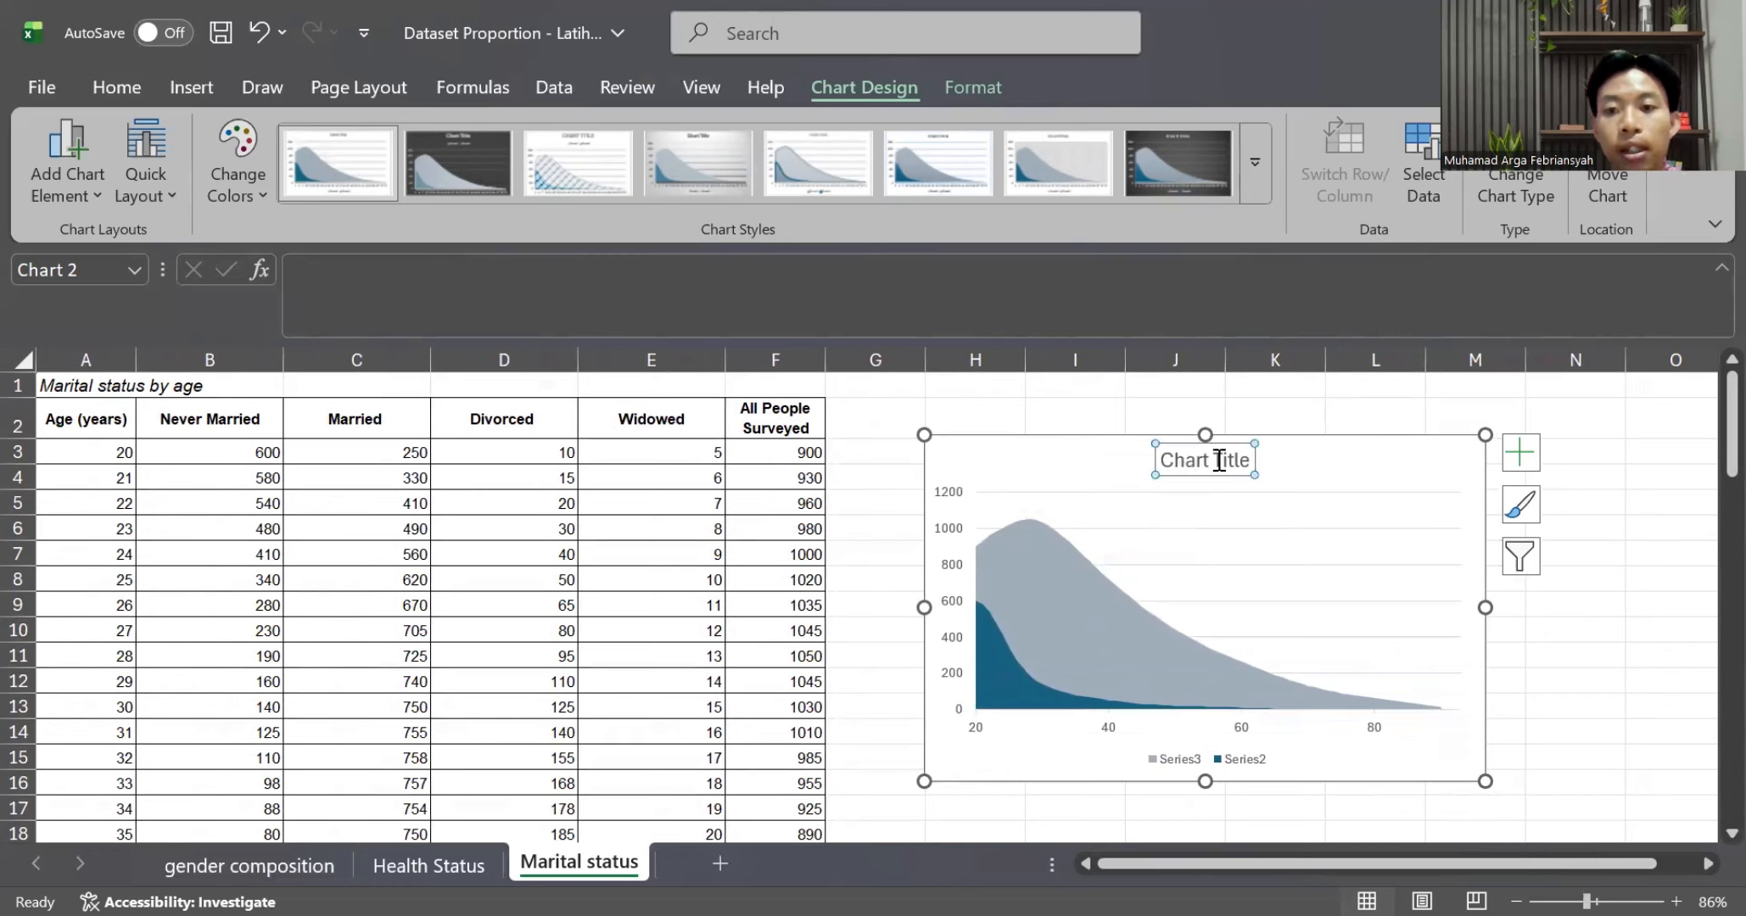
{"action": "left_click", "coordinate": [1252, 459]}
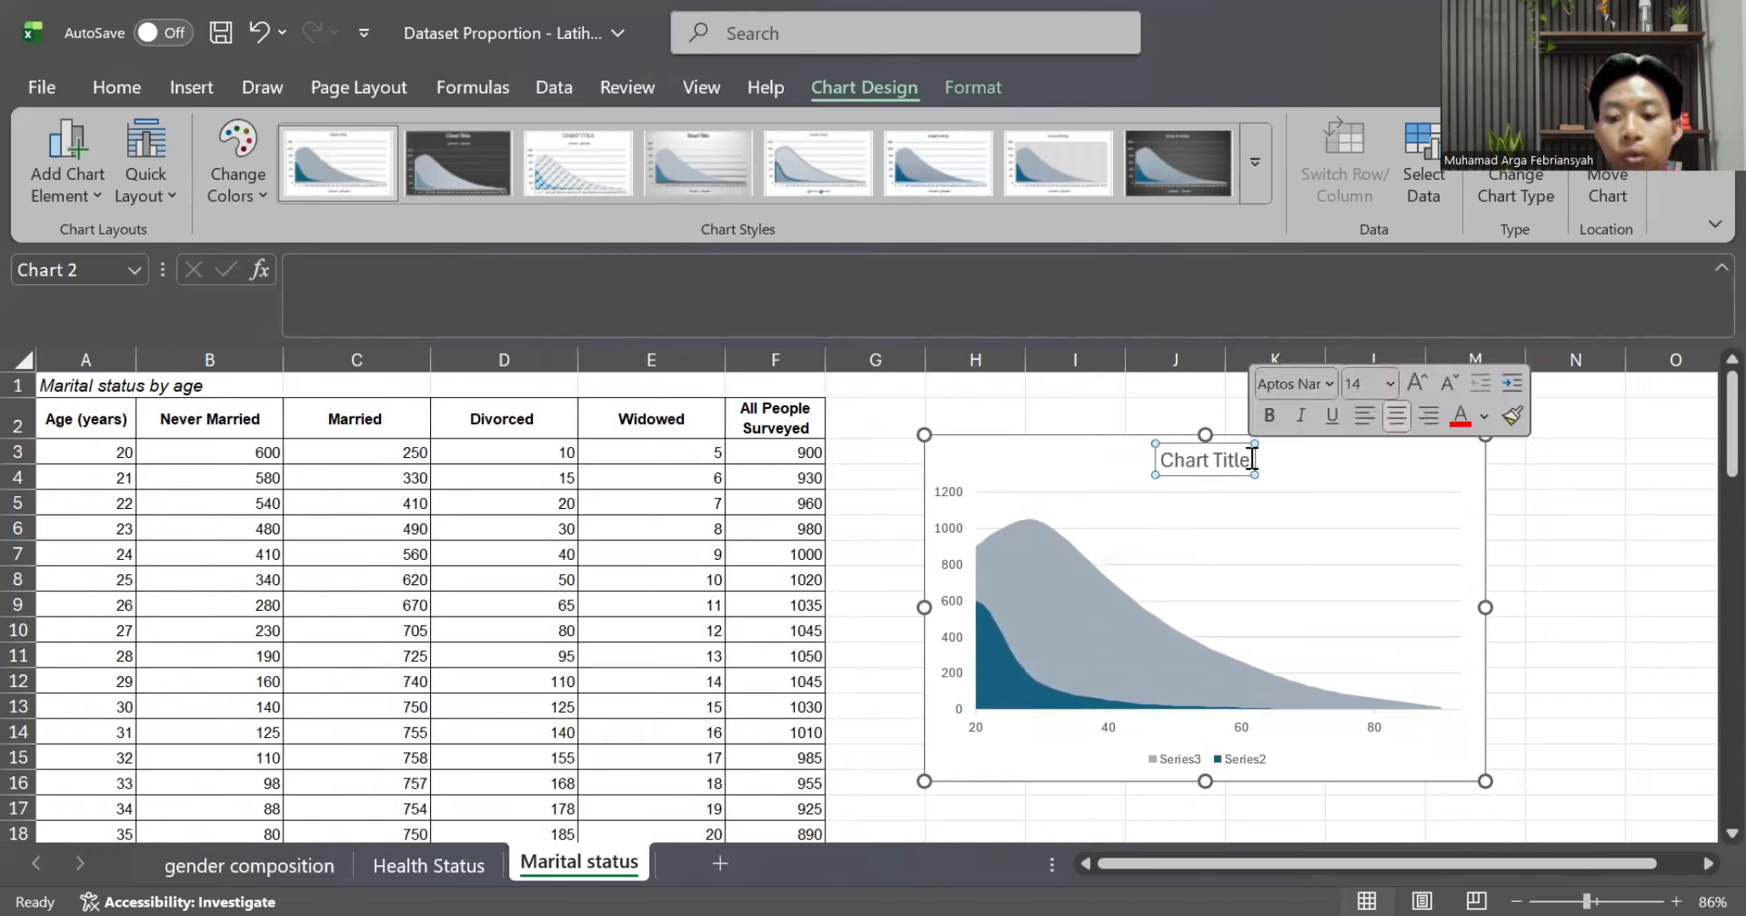
{"action": "key", "text": "BackSpace"}
{"action": "key", "text": "BackSpace"}
{"action": "key", "text": "BackSpace"}
{"action": "key", "text": "BackSpace"}
{"action": "key", "text": "BackSpace"}
{"action": "key", "text": "BackSpace"}
{"action": "key", "text": "BackSpace"}
{"action": "key", "text": "BackSpace"}
{"action": "key", "text": "BackSpace"}
{"action": "key", "text": "BackSpace"}
{"action": "key", "text": "BackSpace"}
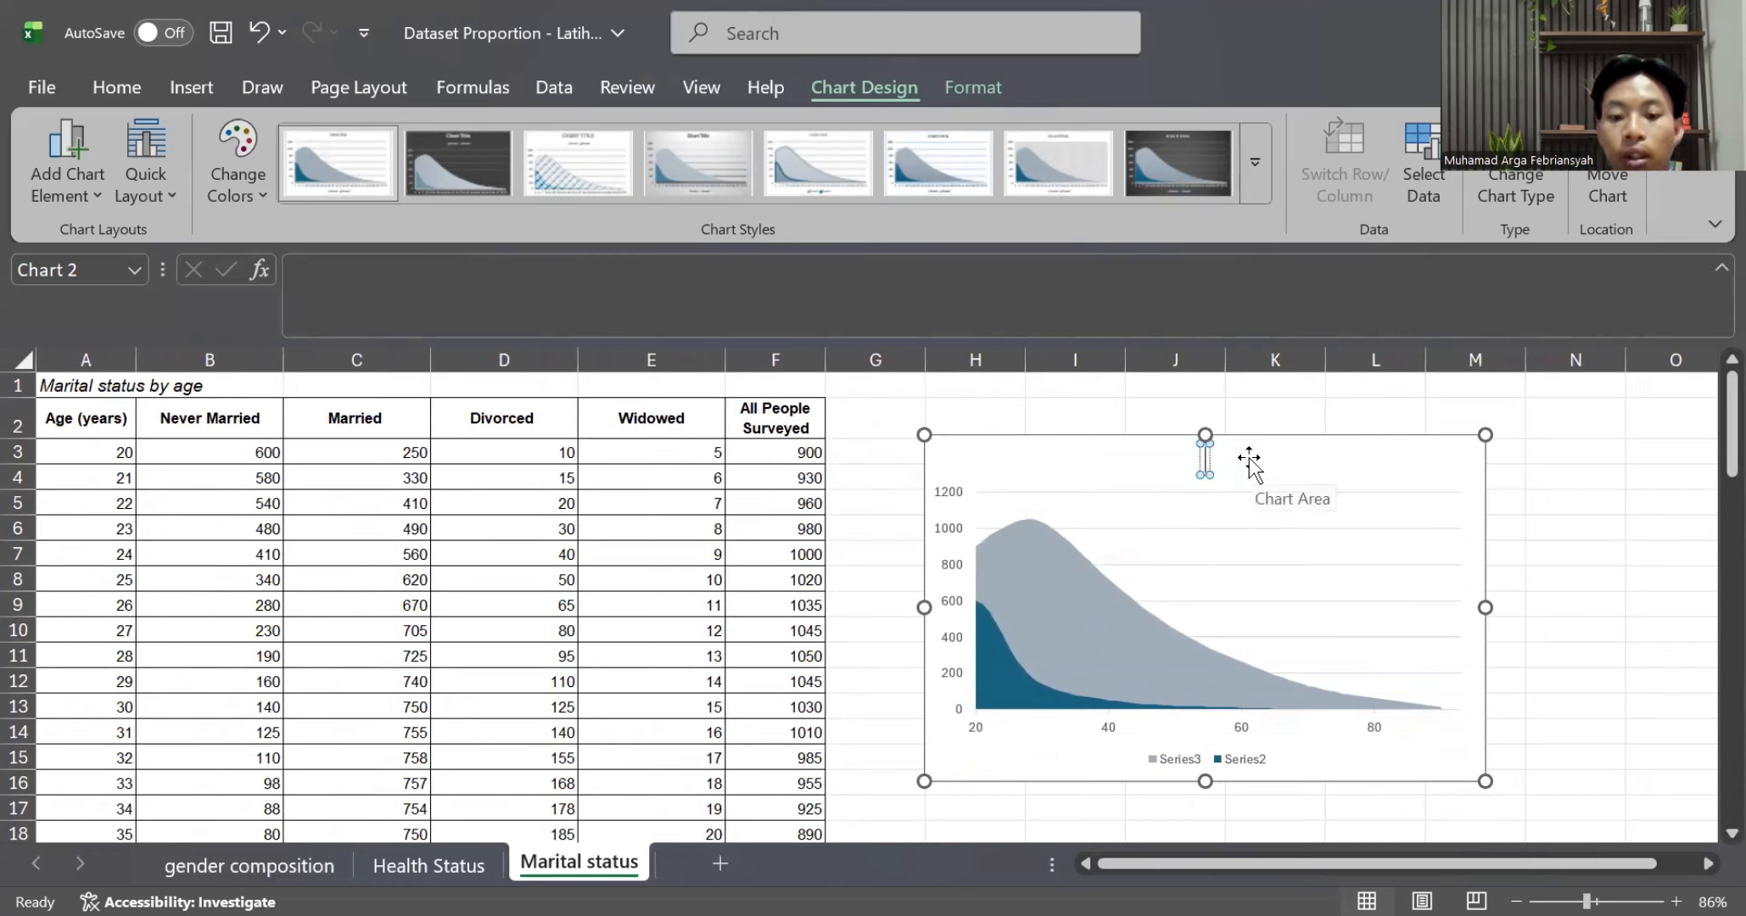
{"action": "type", "text": "Ne"}
{"action": "key", "text": "BackSpace"}
{"action": "type", "text": "e"}
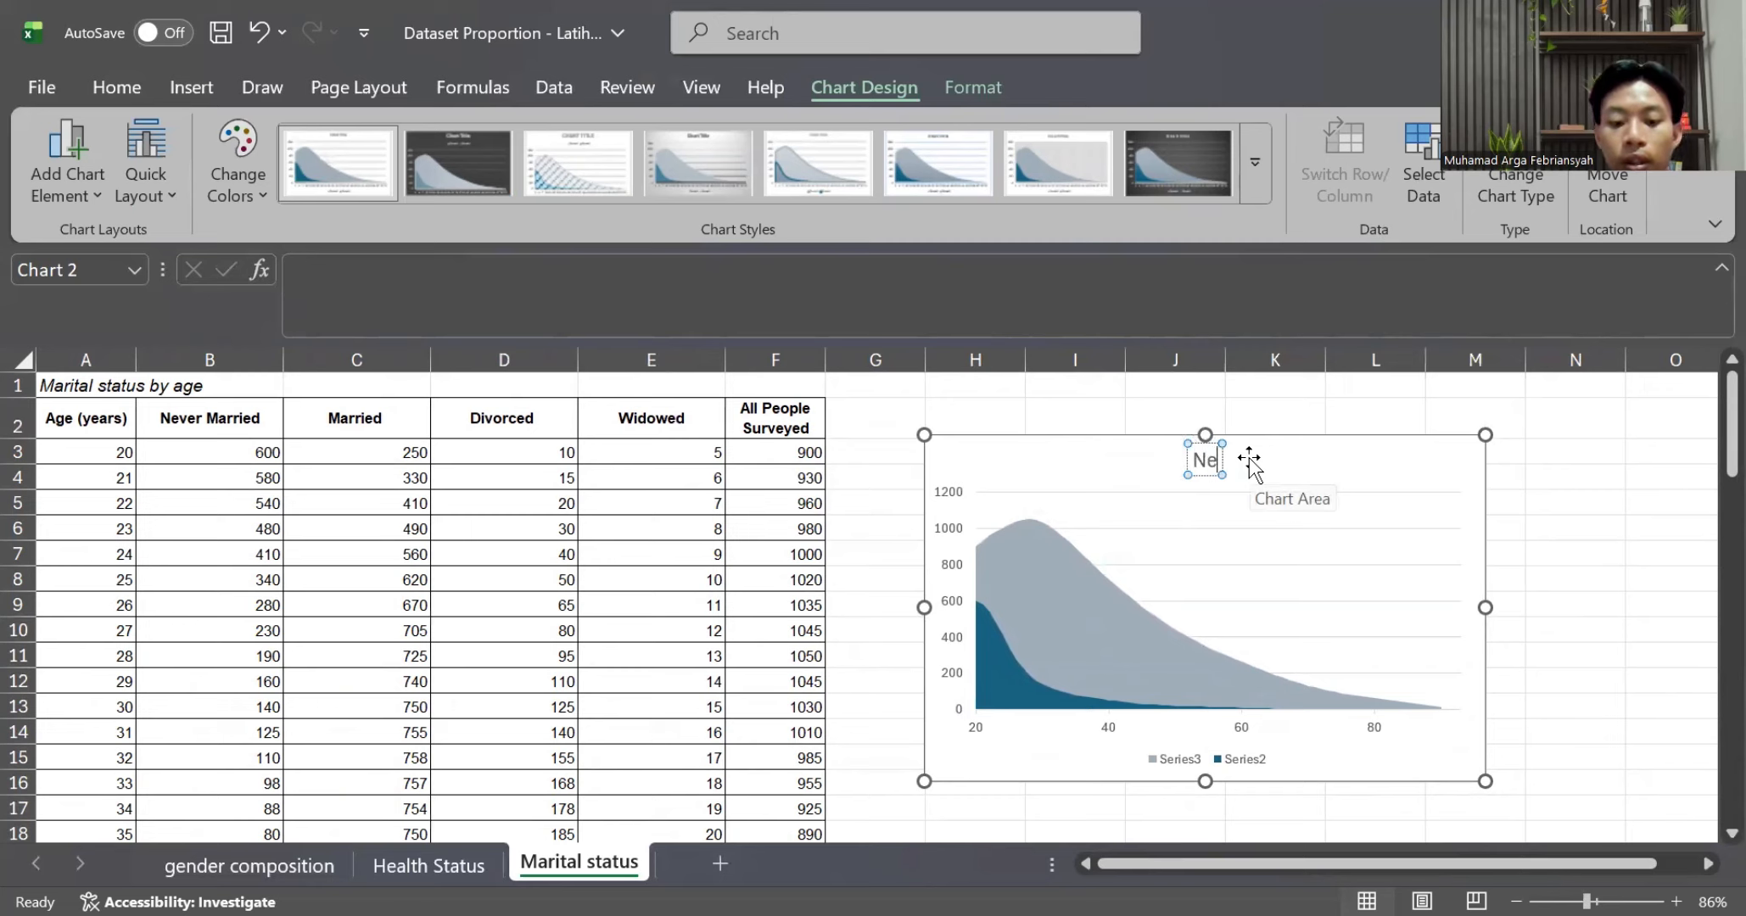
{"action": "type", "text": "ver Merr"}
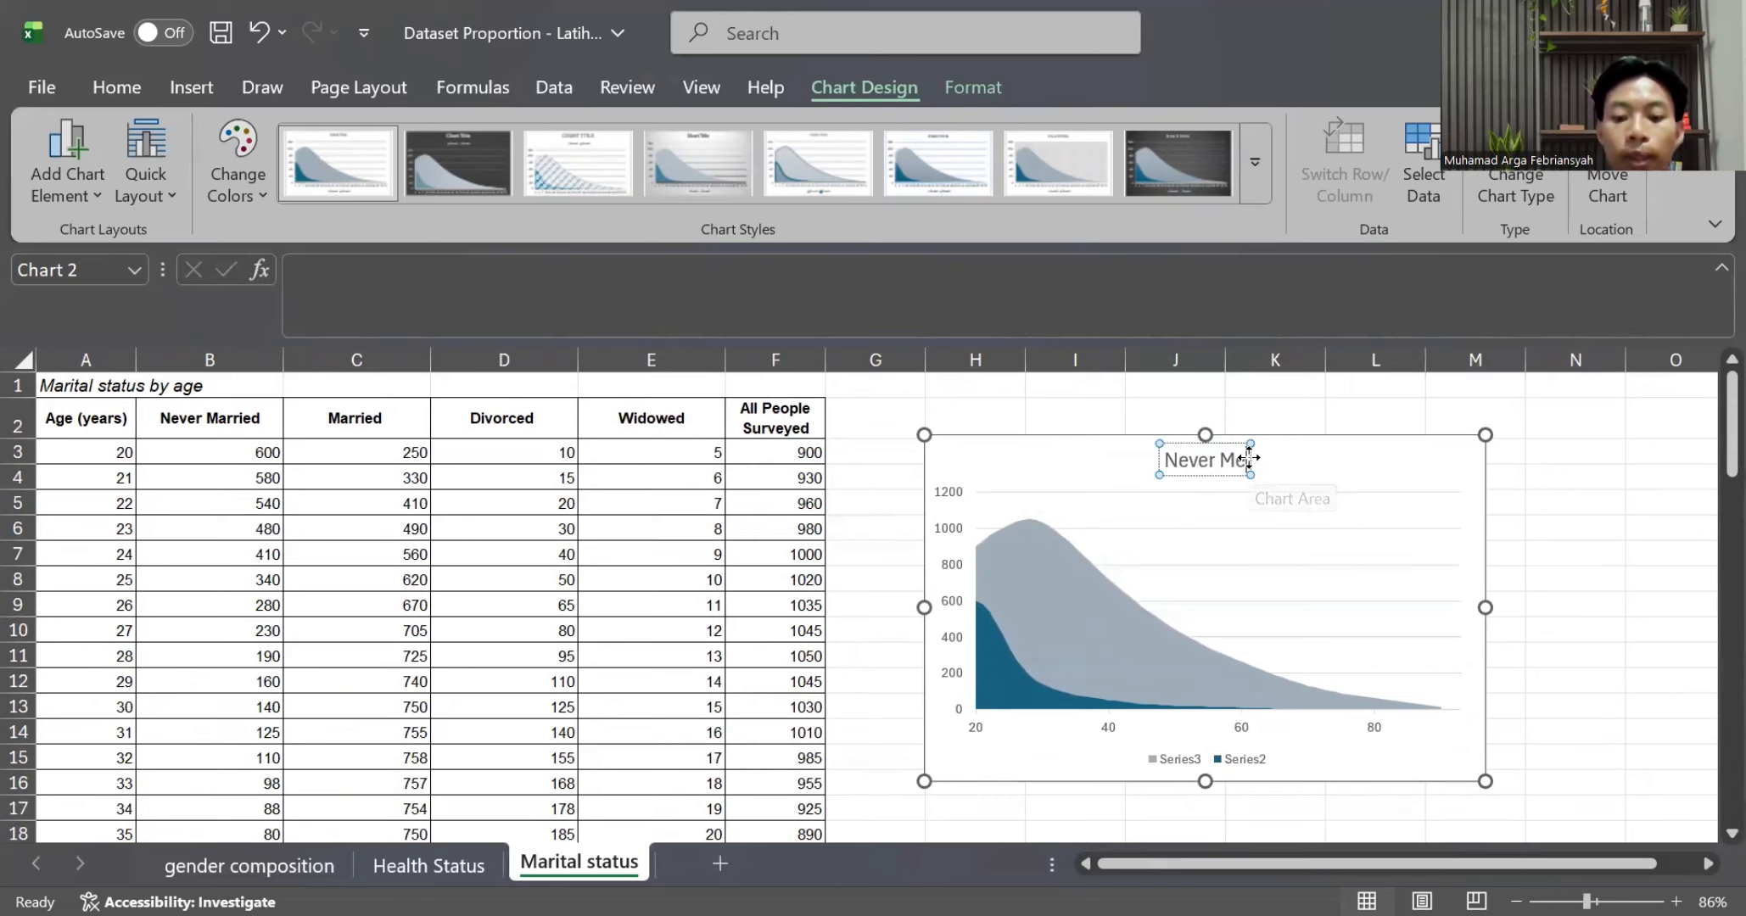
{"action": "type", "text": "ied"}
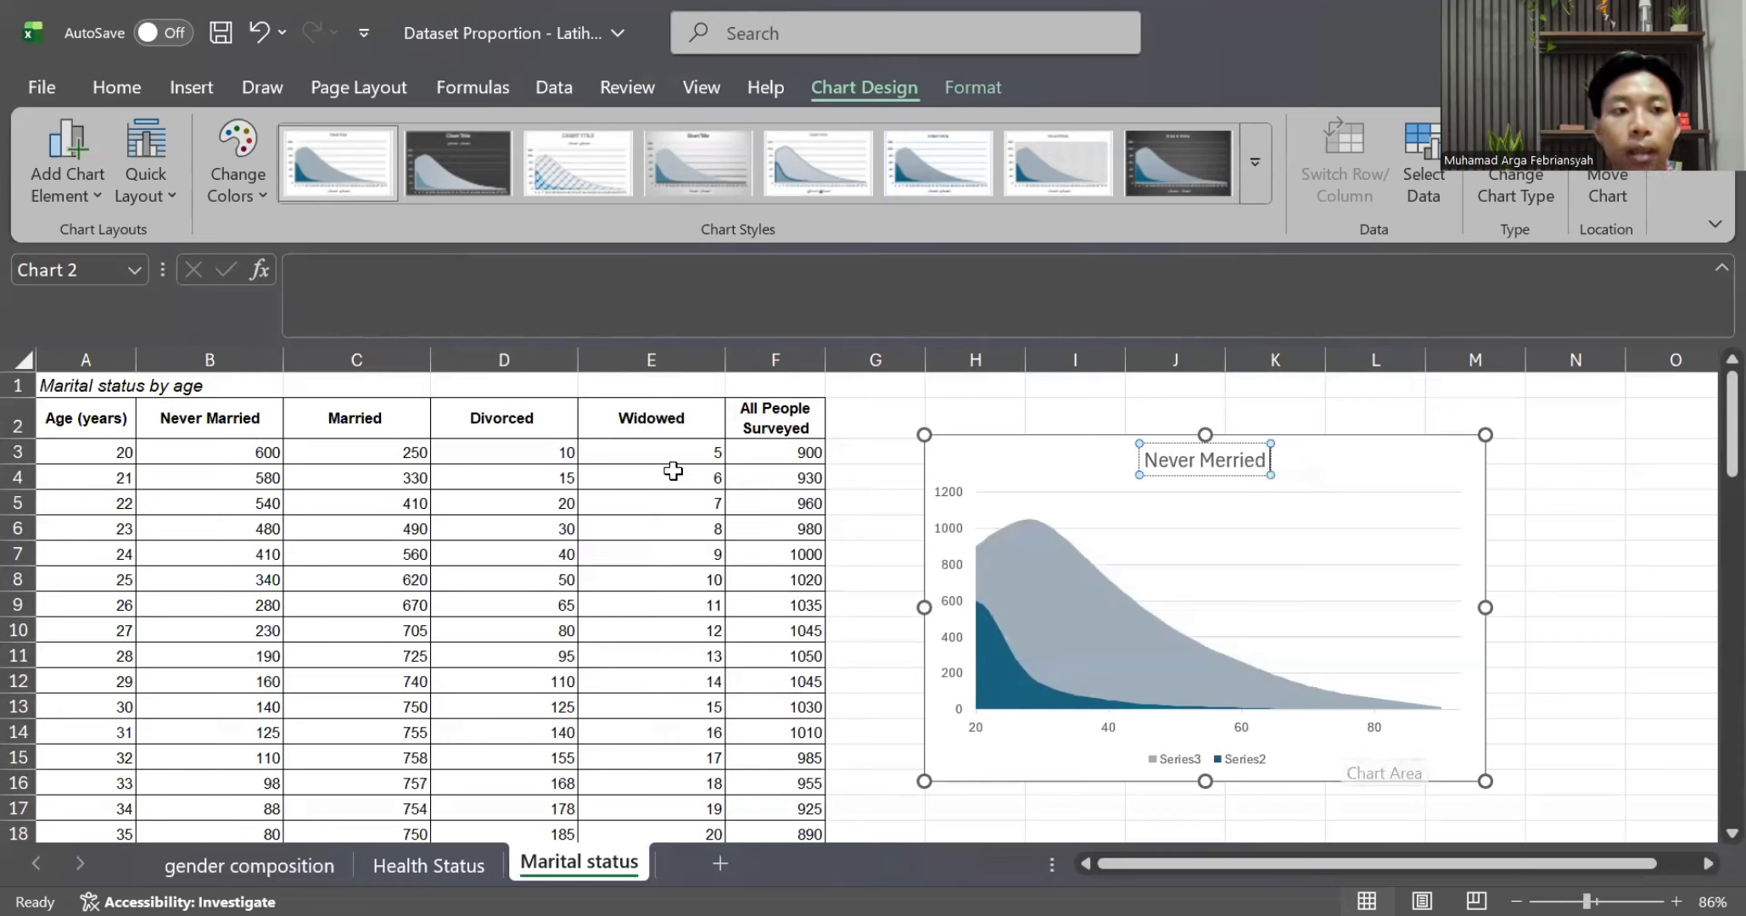
Add primary horizontal and primary vertical axis titles to the marital status area chart
{"action": "left_click", "coordinate": [64, 166]}
{"action": "mouse_move", "coordinate": [115, 276]}
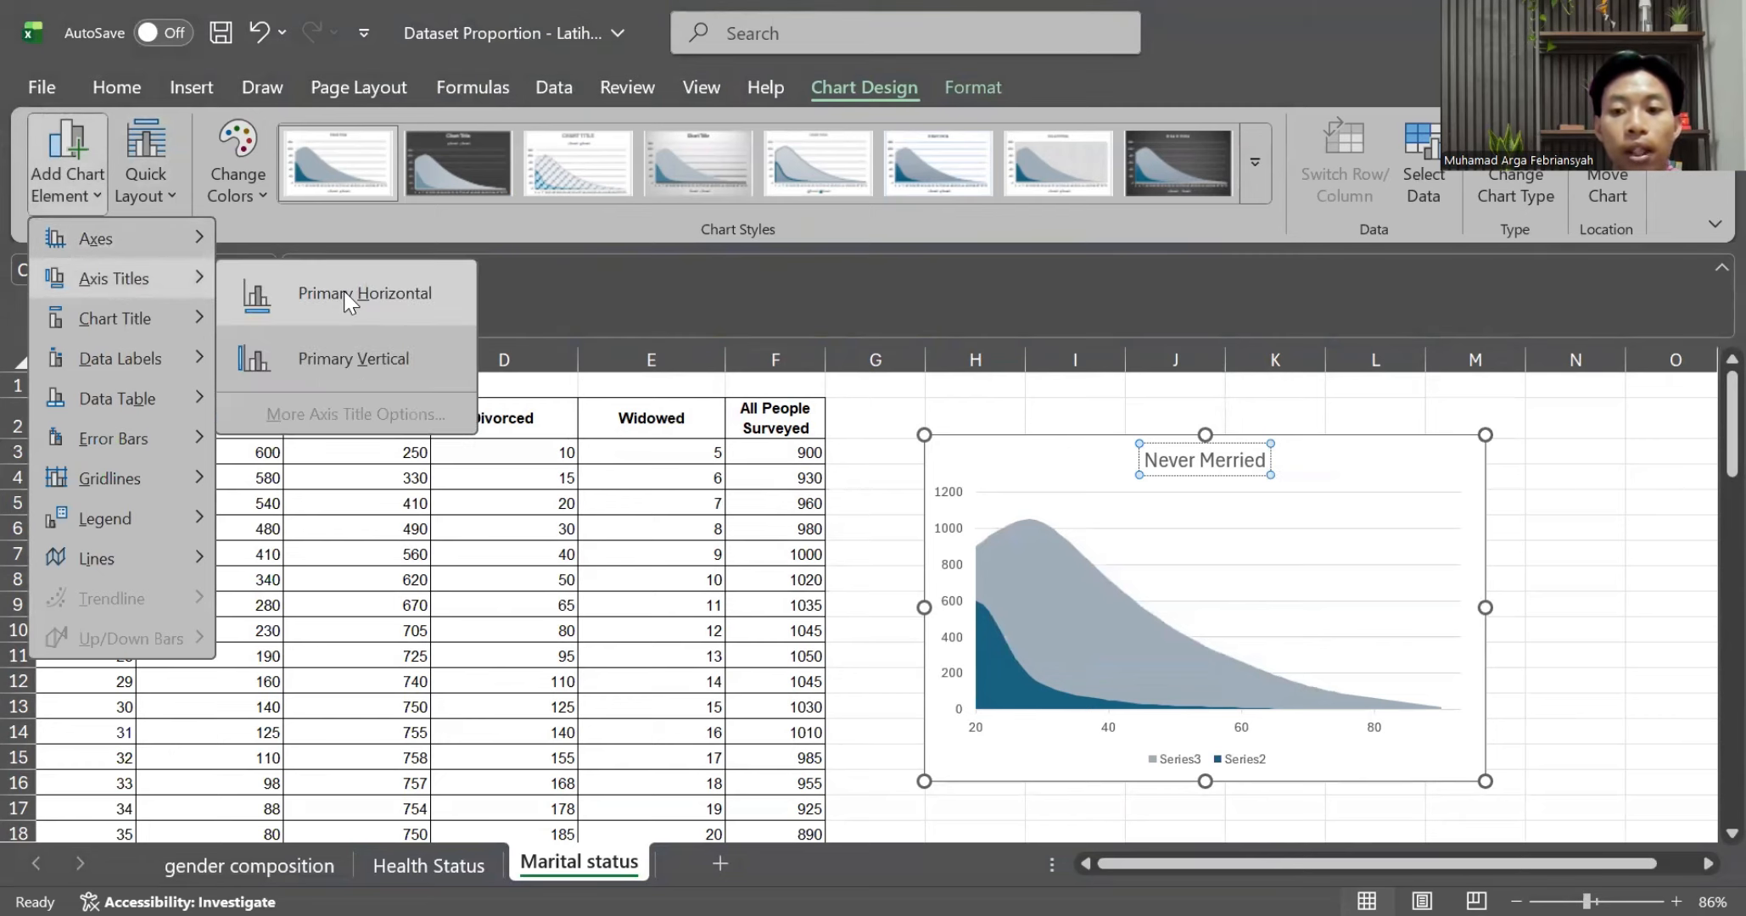
{"action": "left_click", "coordinate": [307, 289]}
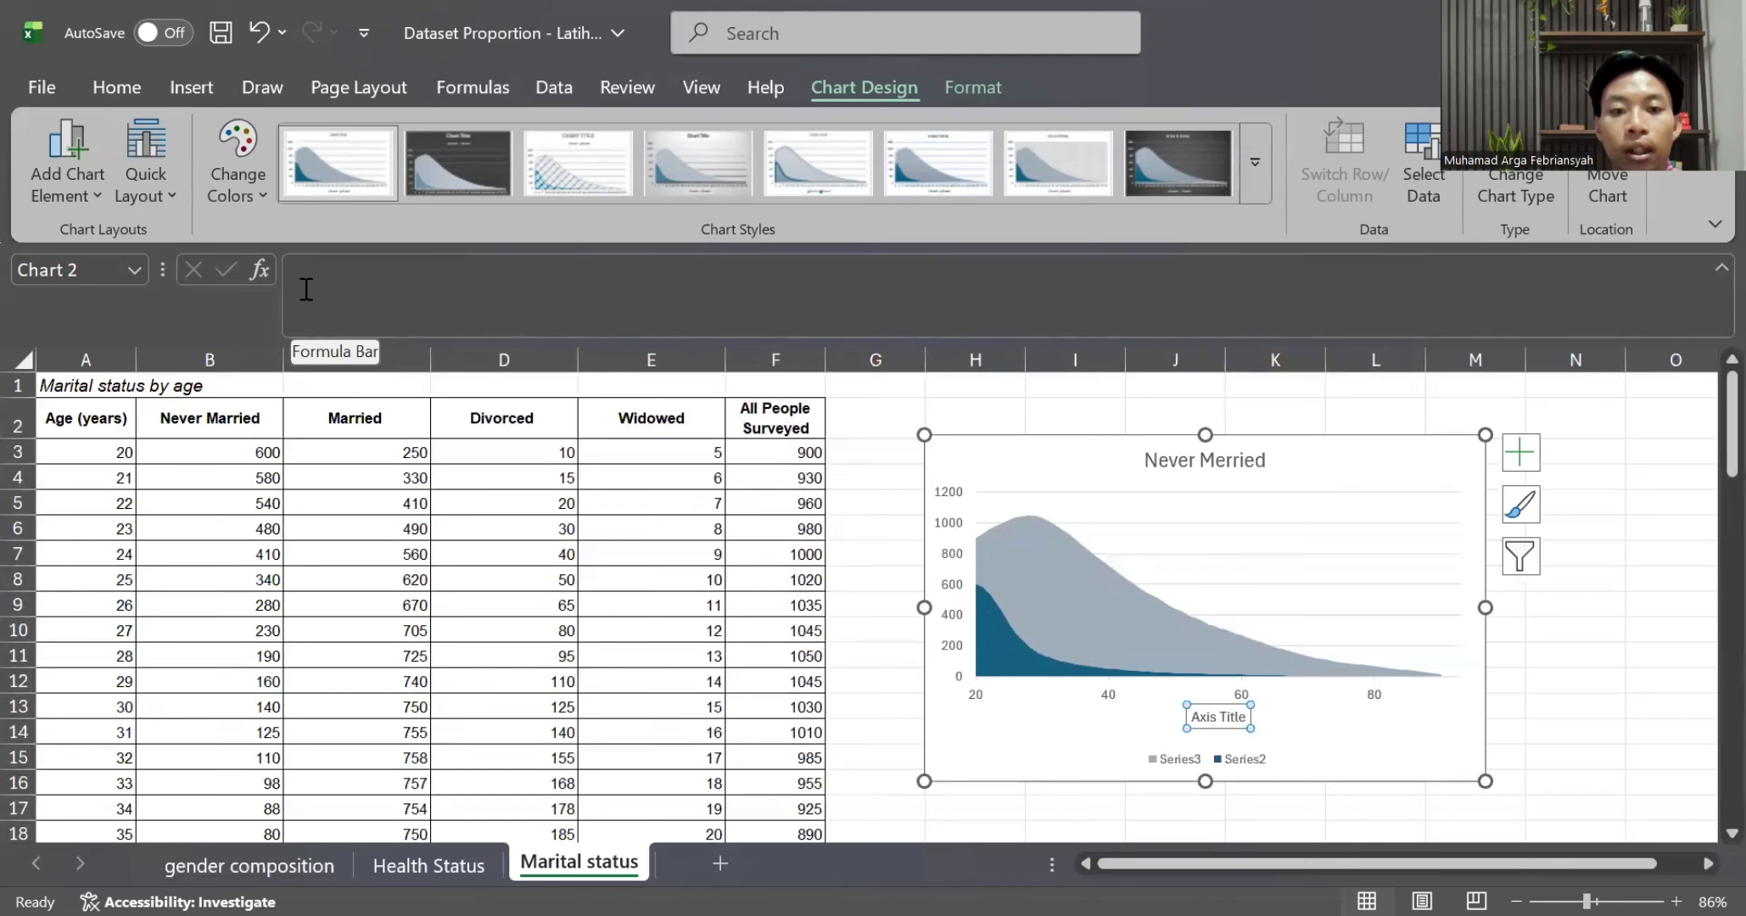
{"action": "left_click", "coordinate": [85, 165]}
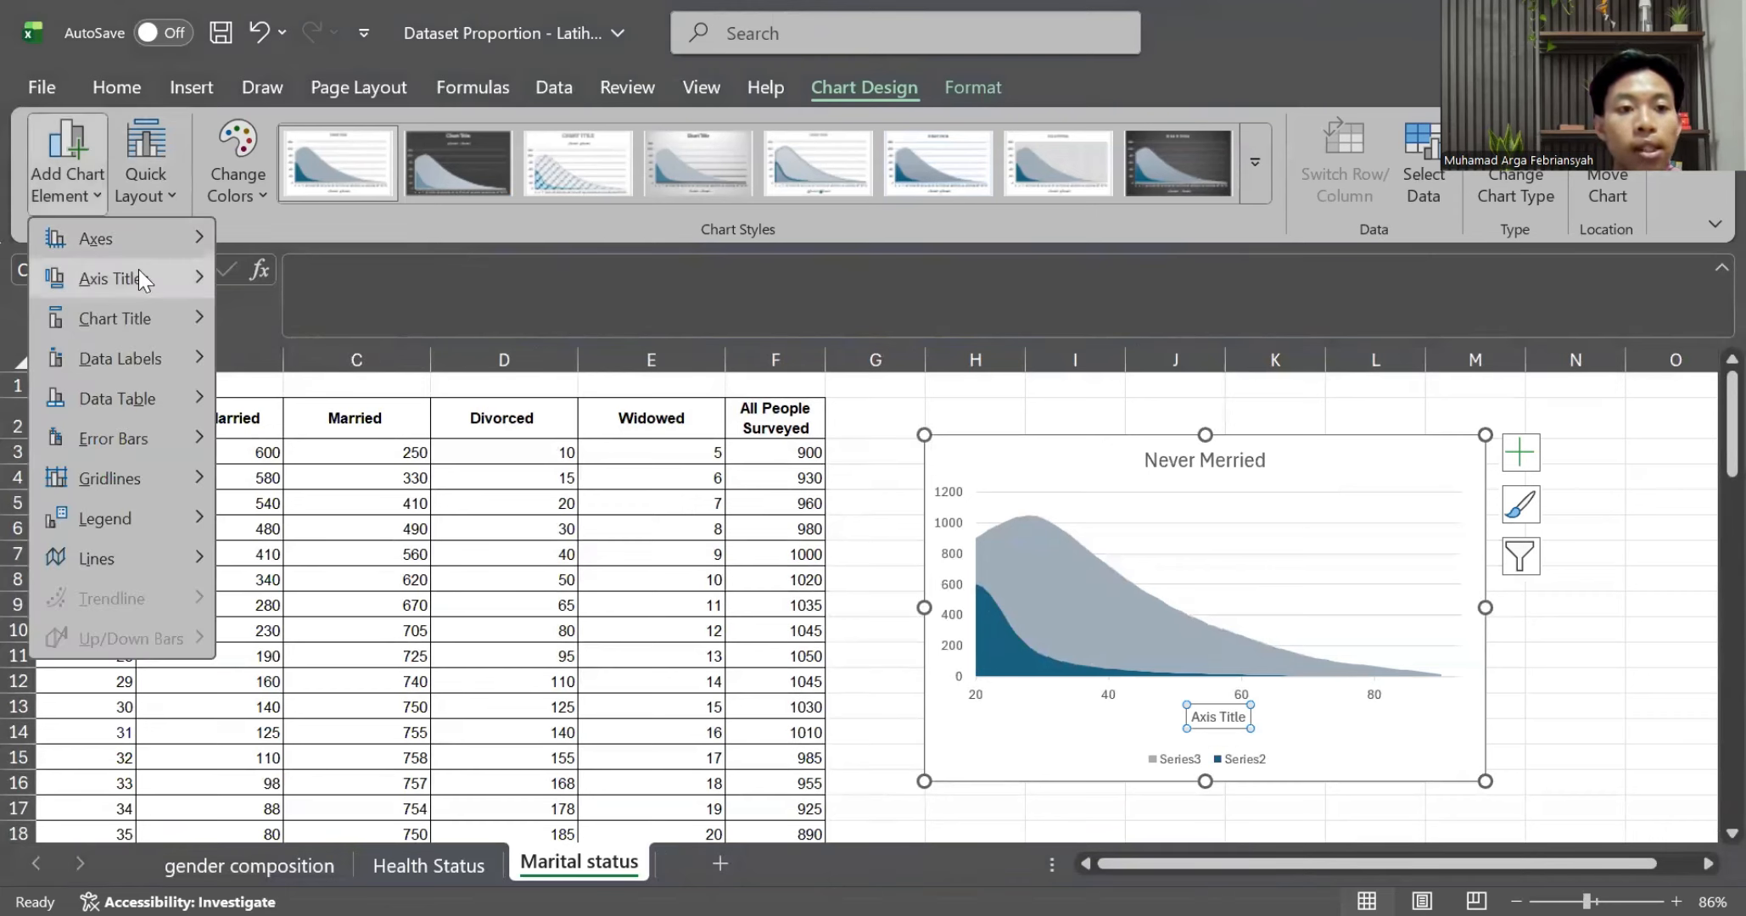
{"action": "mouse_move", "coordinate": [139, 270]}
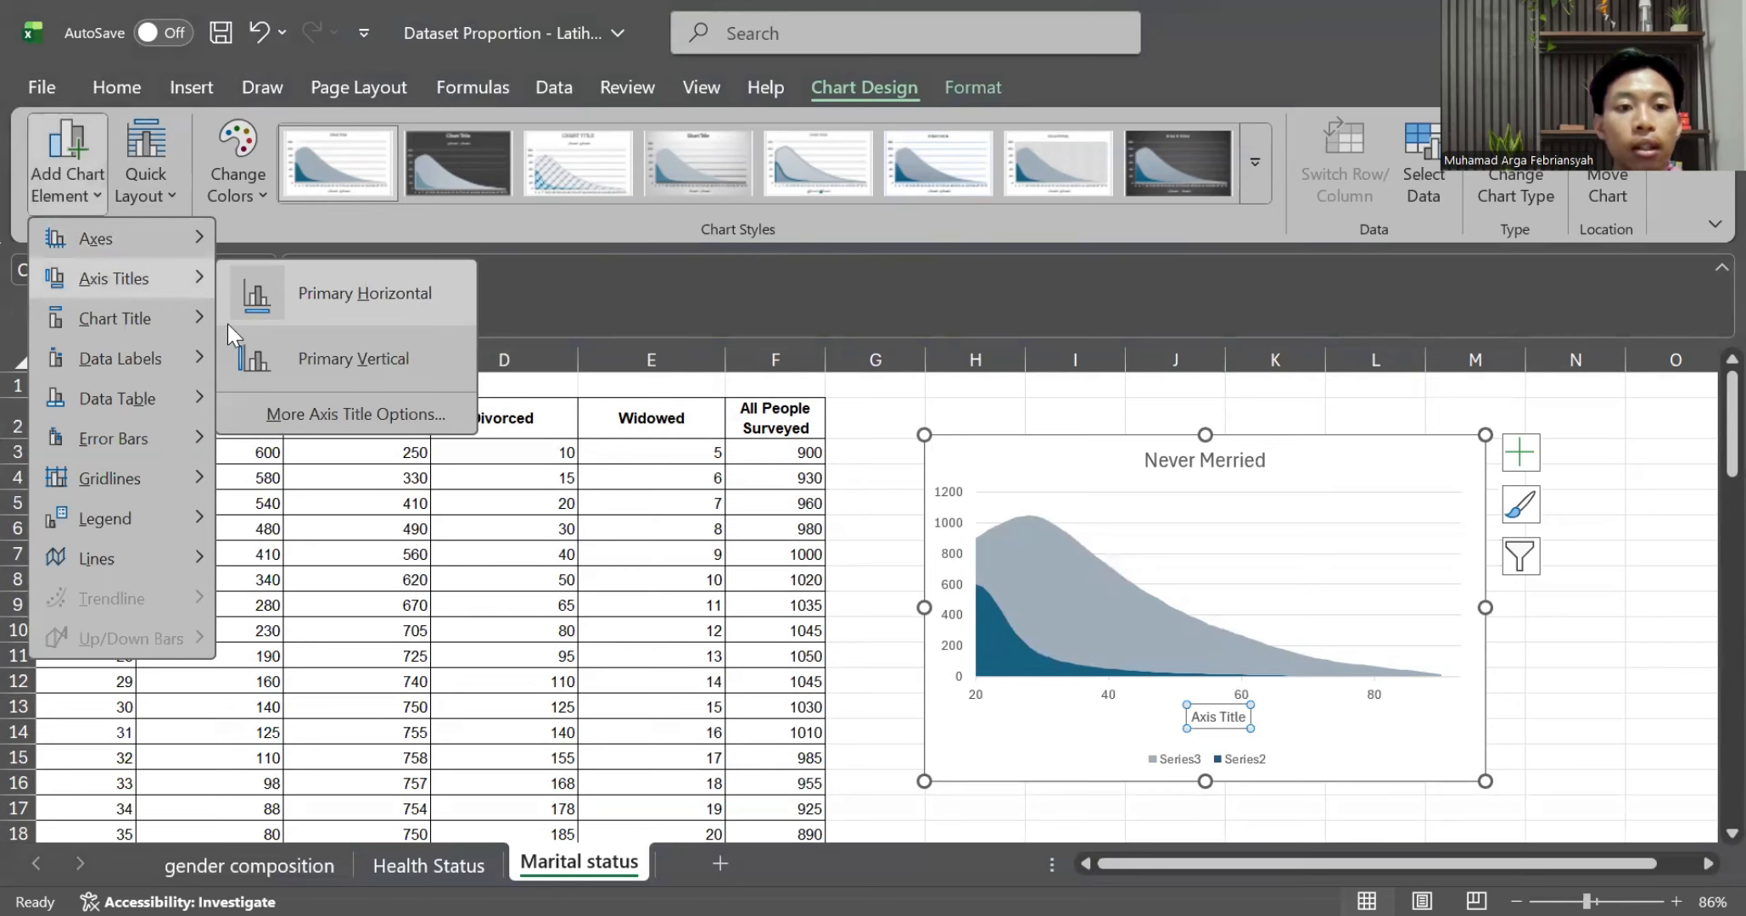
{"action": "left_click", "coordinate": [342, 353]}
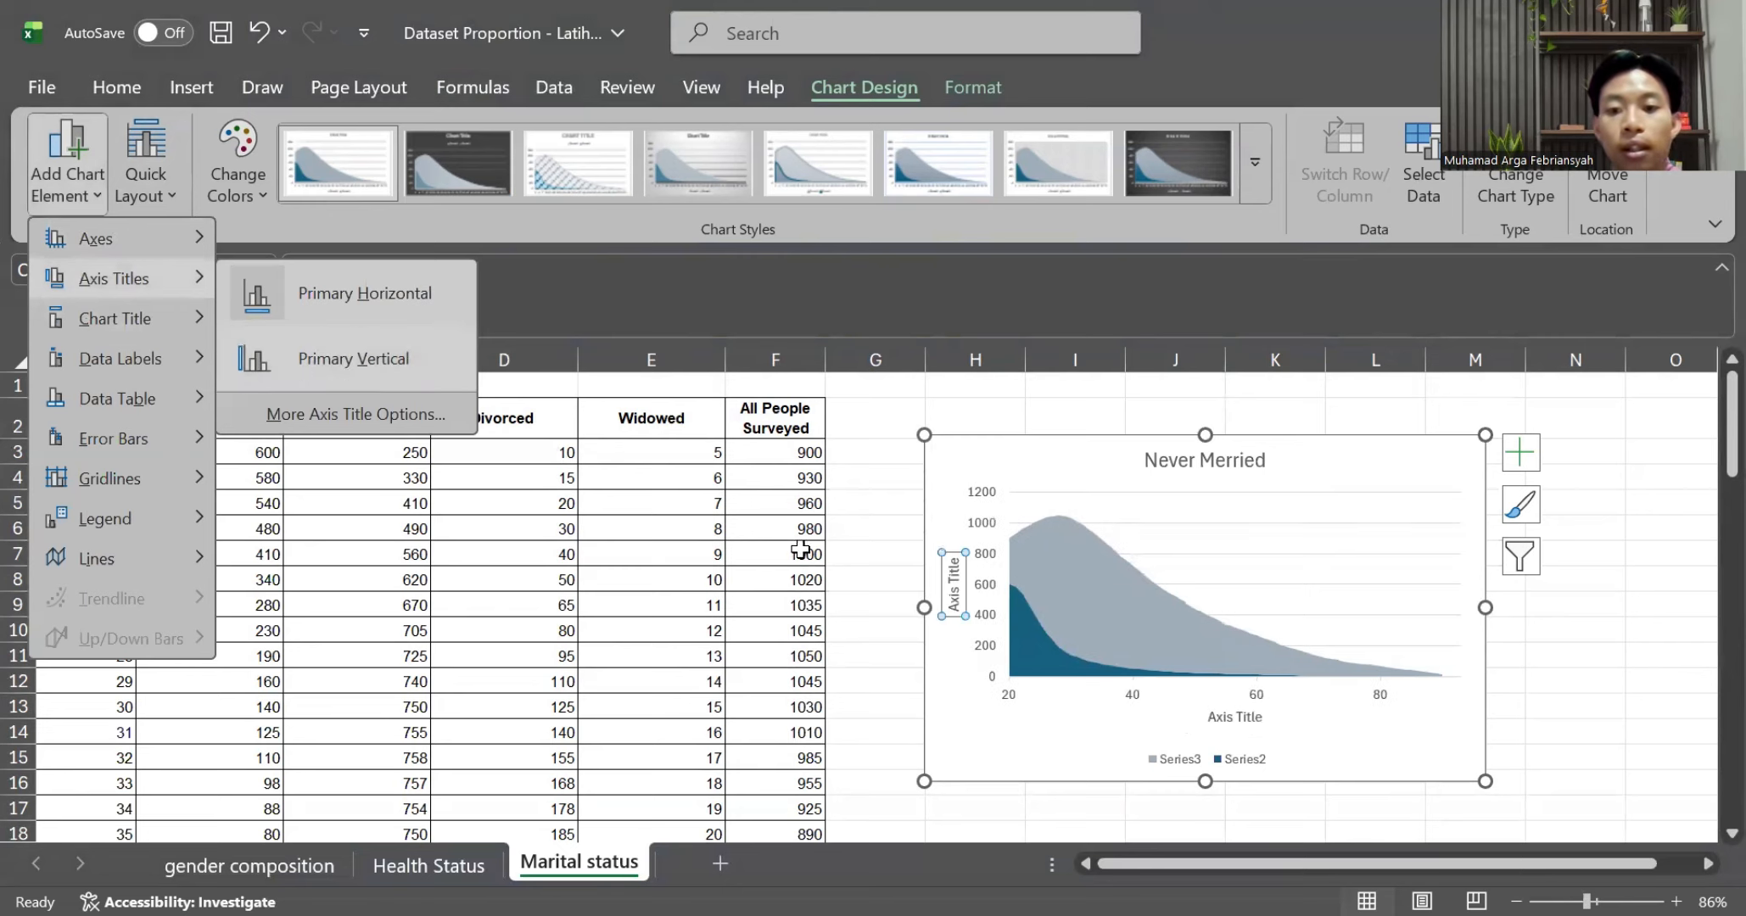
Change the text of the area chart's horizontal axis title to "Age"
{"action": "left_click", "coordinate": [1244, 721]}
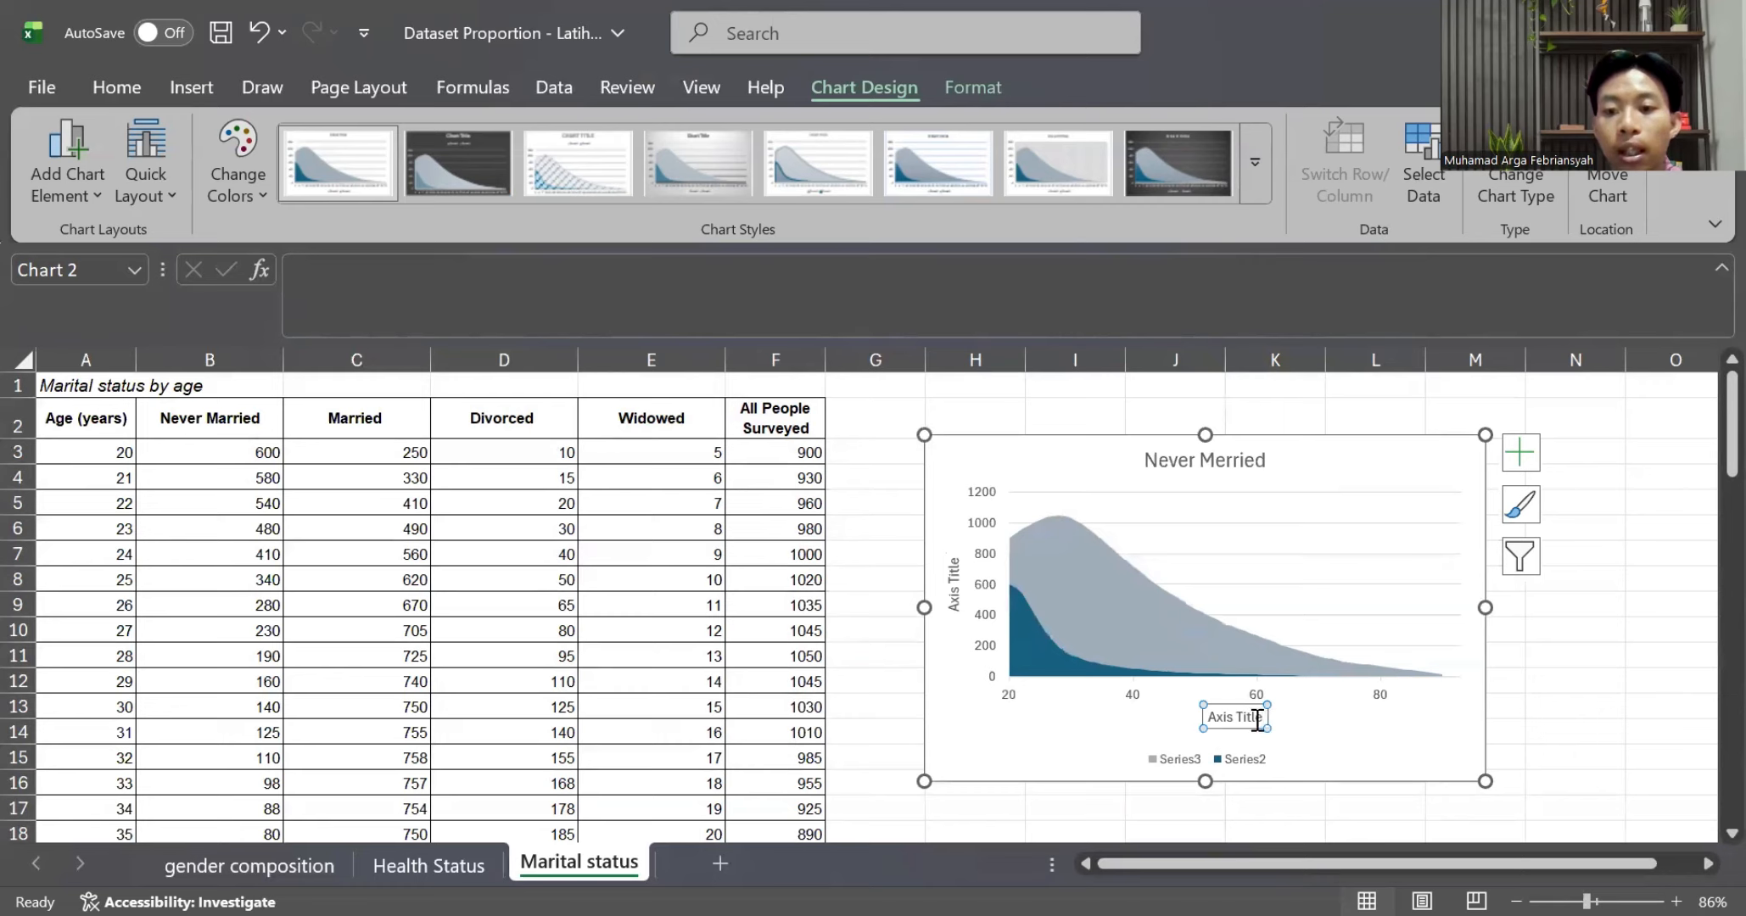
{"action": "left_click", "coordinate": [1258, 720]}
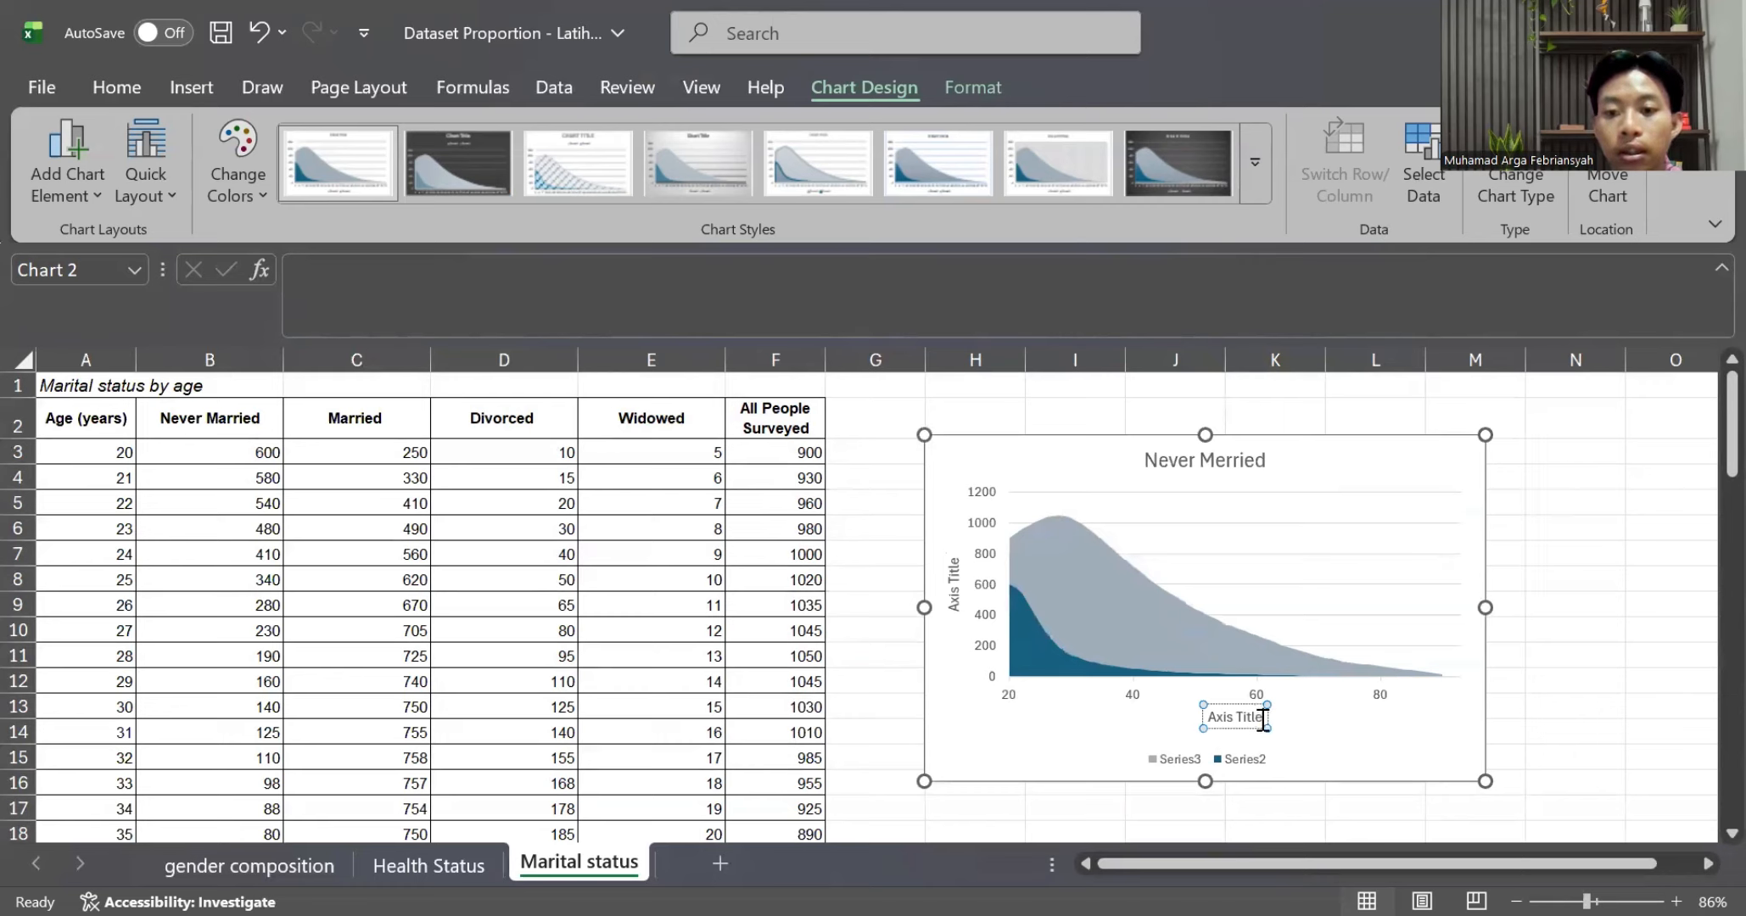
{"action": "key", "text": "BackSpace"}
{"action": "key", "text": "BackSpace"}
{"action": "key", "text": "BackSpace"}
{"action": "key", "text": "BackSpace"}
{"action": "key", "text": "BackSpace"}
{"action": "key", "text": "BackSpace"}
{"action": "key", "text": "BackSpace"}
{"action": "key", "text": "BackSpace"}
{"action": "key", "text": "BackSpace"}
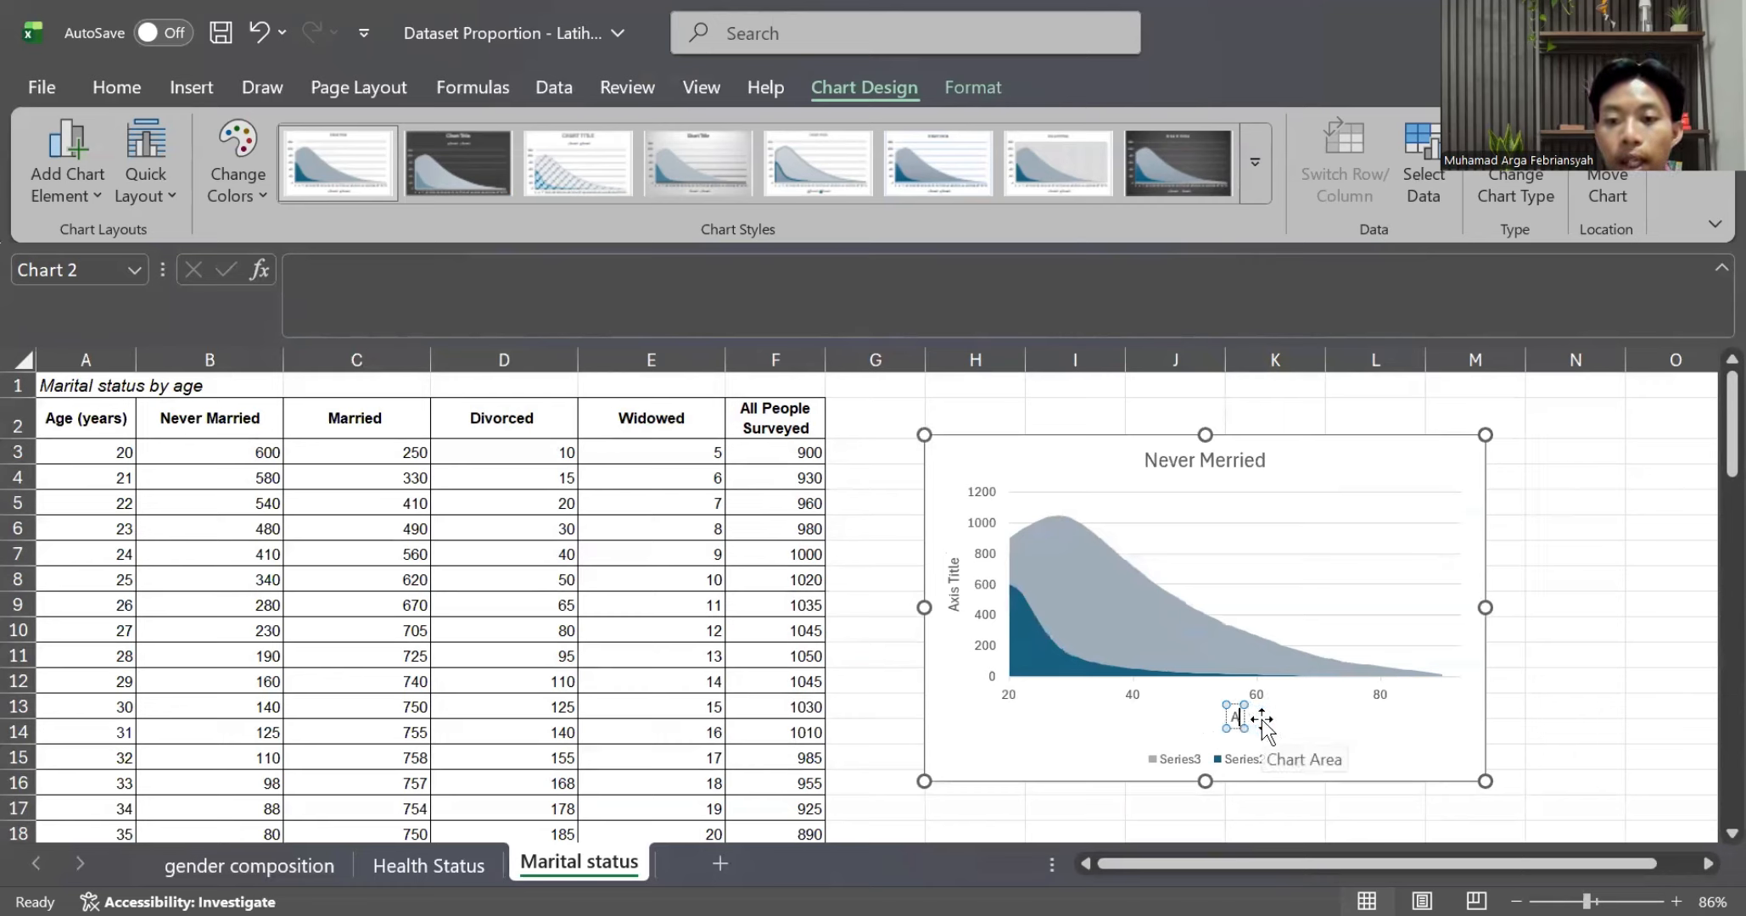
{"action": "type", "text": "ge"}
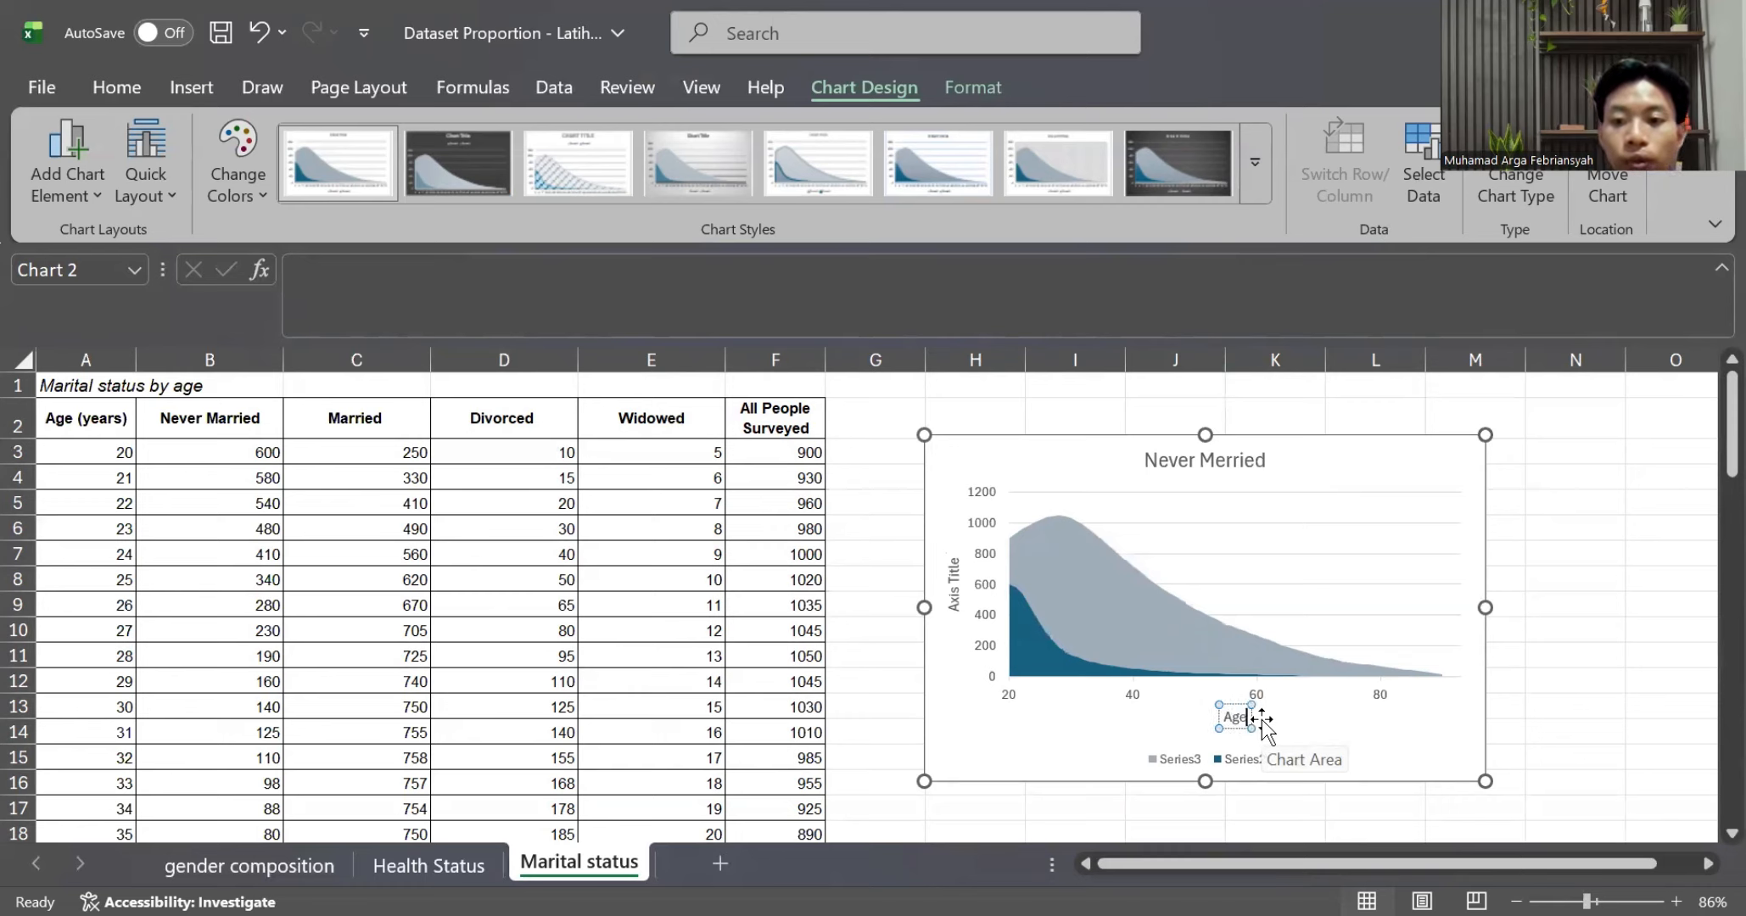
Change the text of the area chart's vertical axis title to "Count" and deselect the chart
{"action": "left_click", "coordinate": [954, 587]}
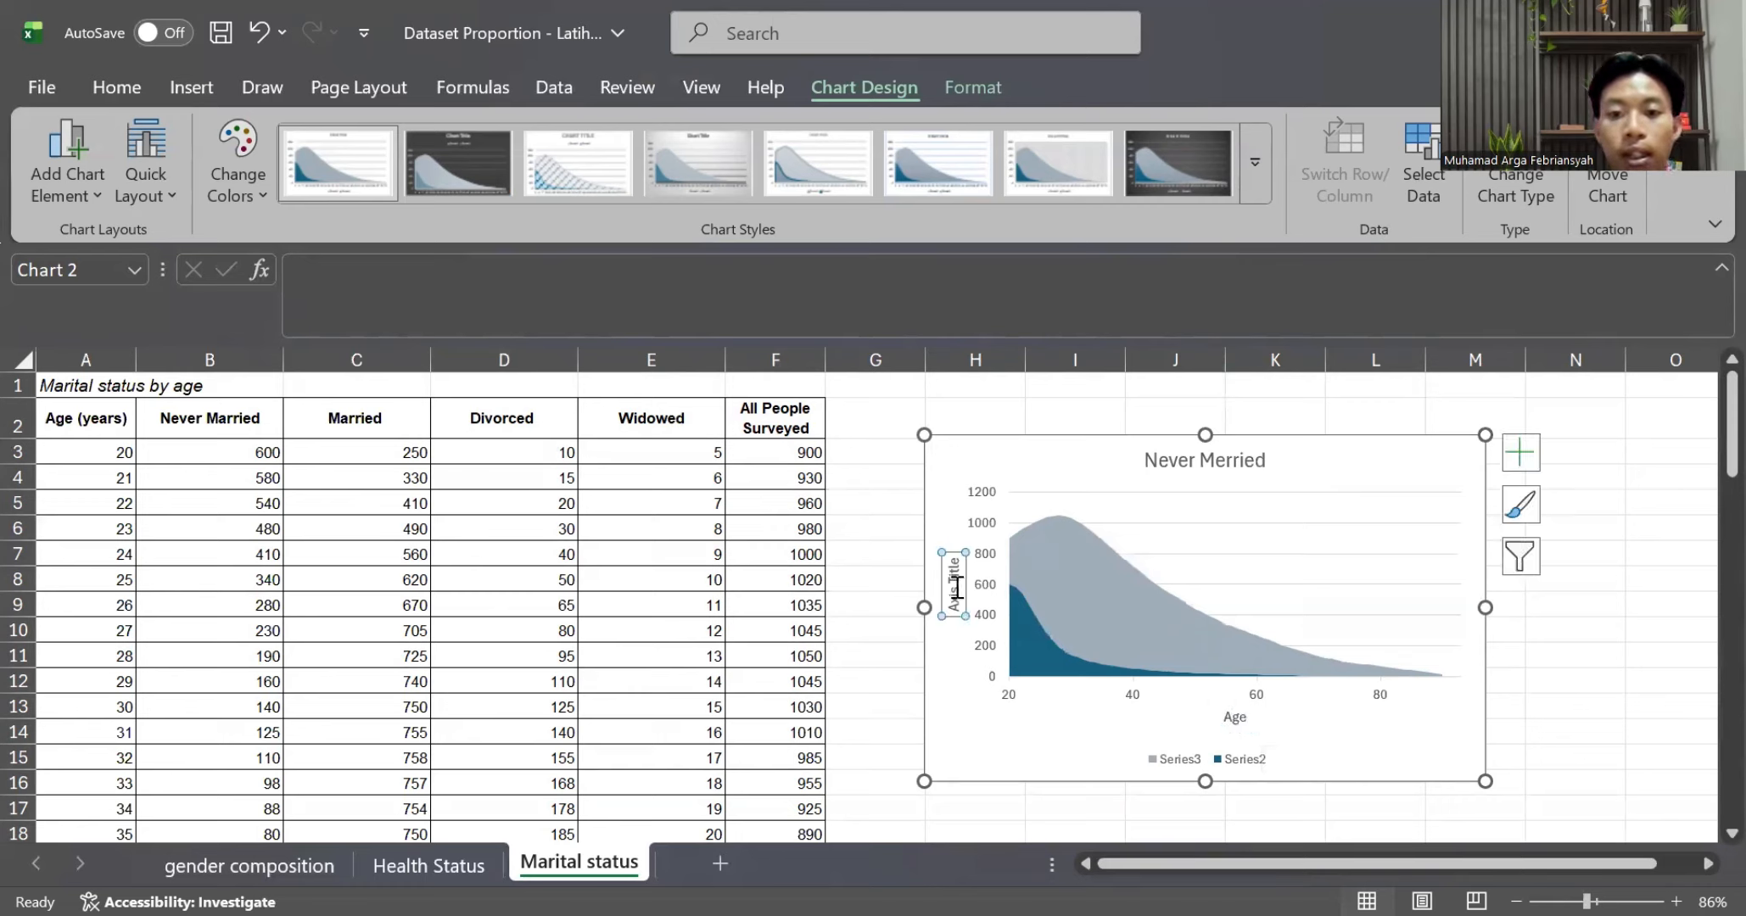
{"action": "double_click", "coordinate": [956, 587]}
{"action": "key", "text": "BackSpace"}
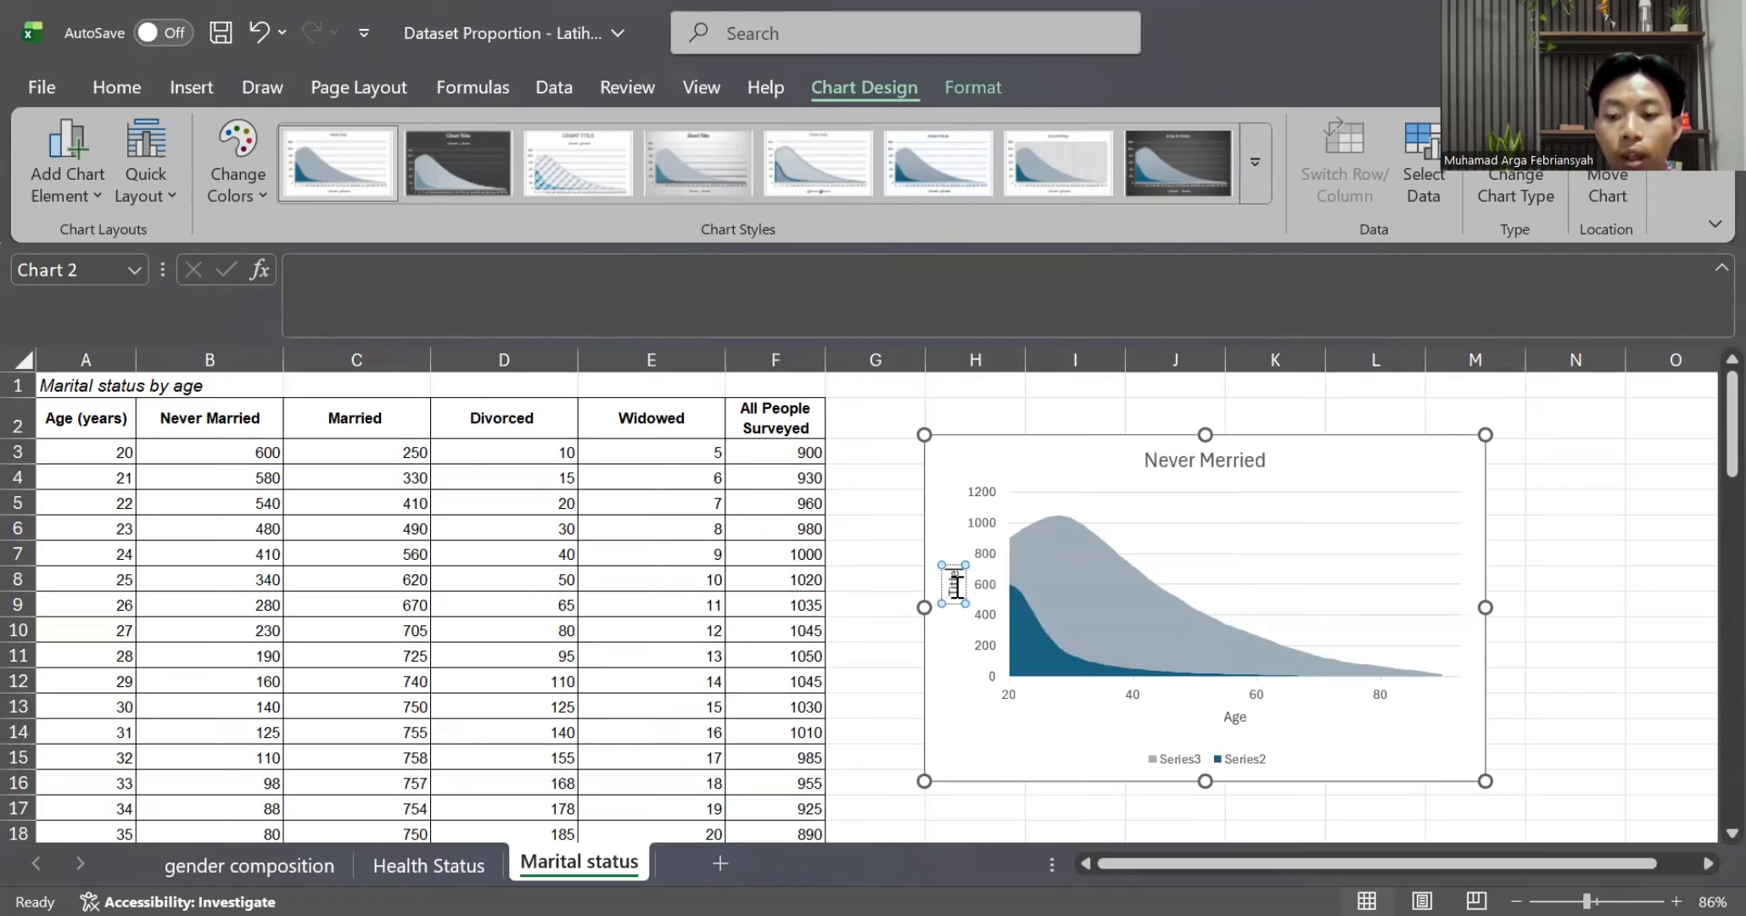
{"action": "key", "text": "BackSpace"}
{"action": "key", "text": "BackSpace"}
{"action": "key", "text": "BackSpace"}
{"action": "key", "text": "BackSpace"}
{"action": "key", "text": "BackSpace"}
{"action": "type", "text": "C"}
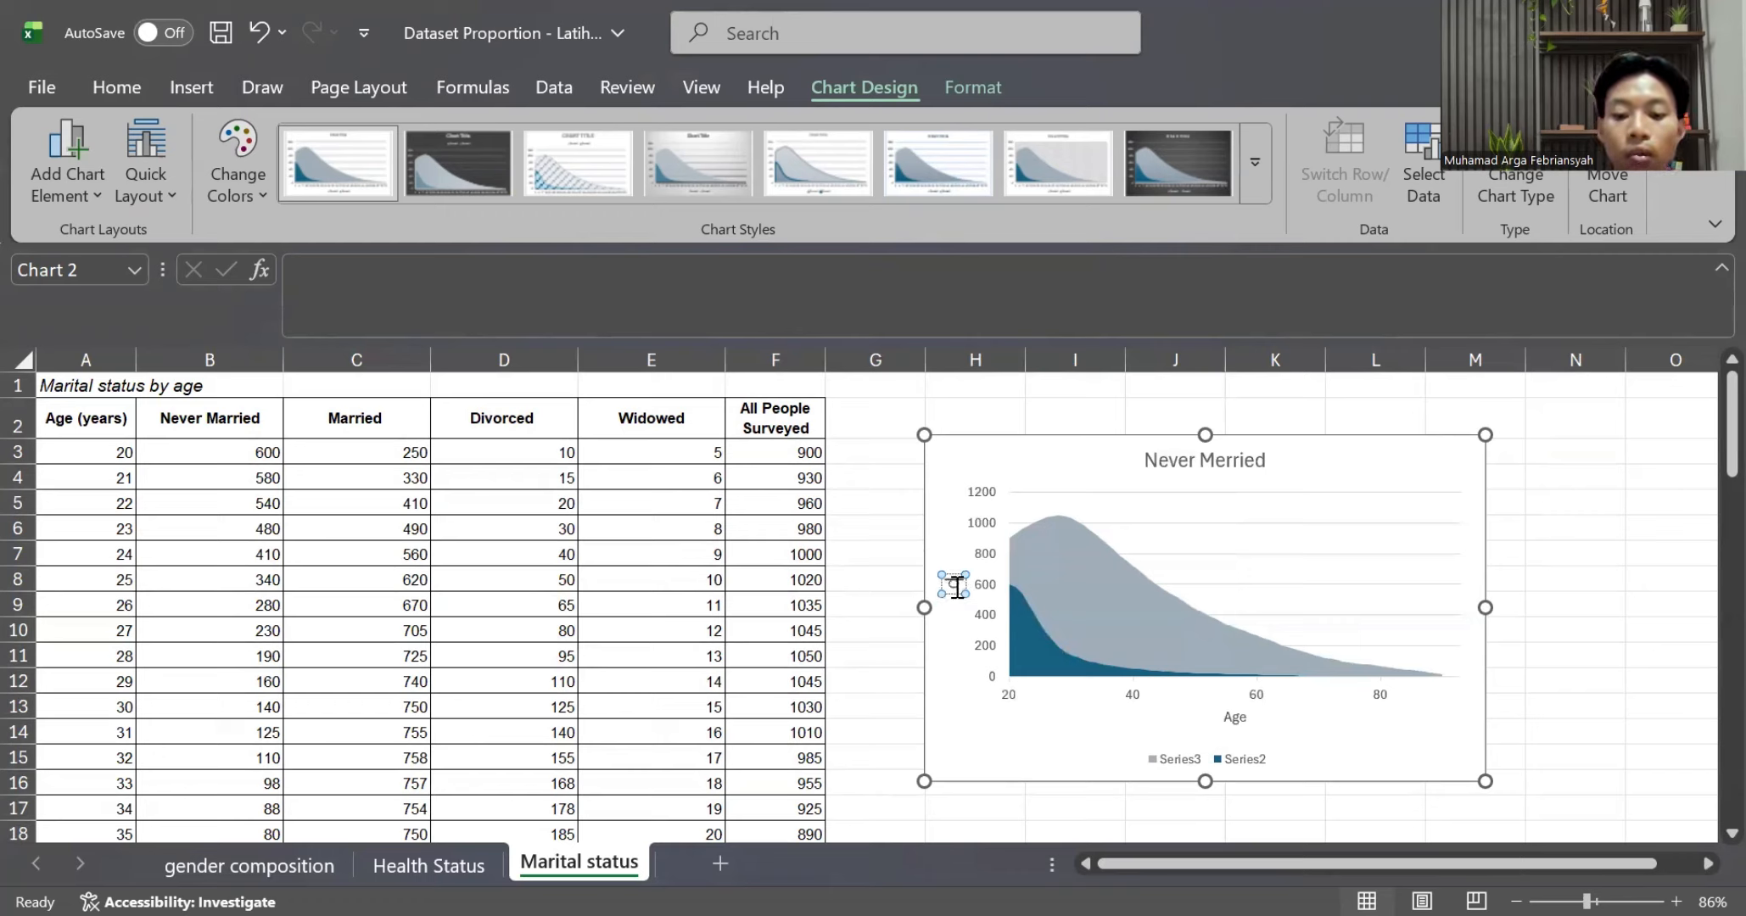
{"action": "type", "text": "ount"}
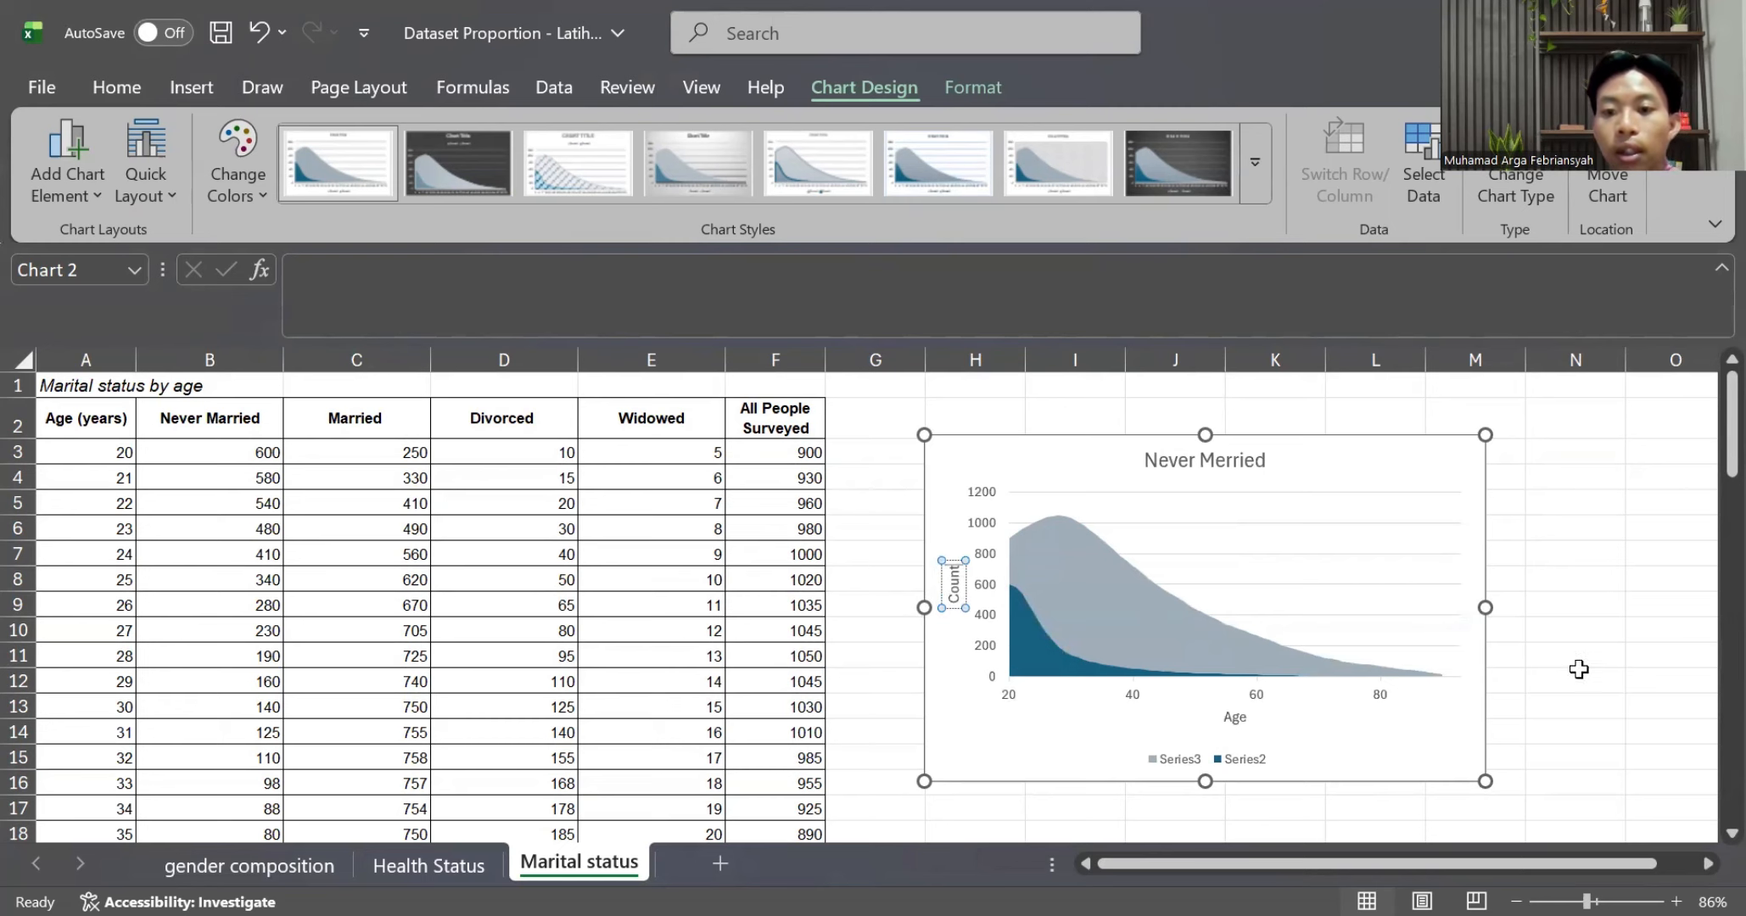
{"action": "left_click", "coordinate": [1585, 671]}
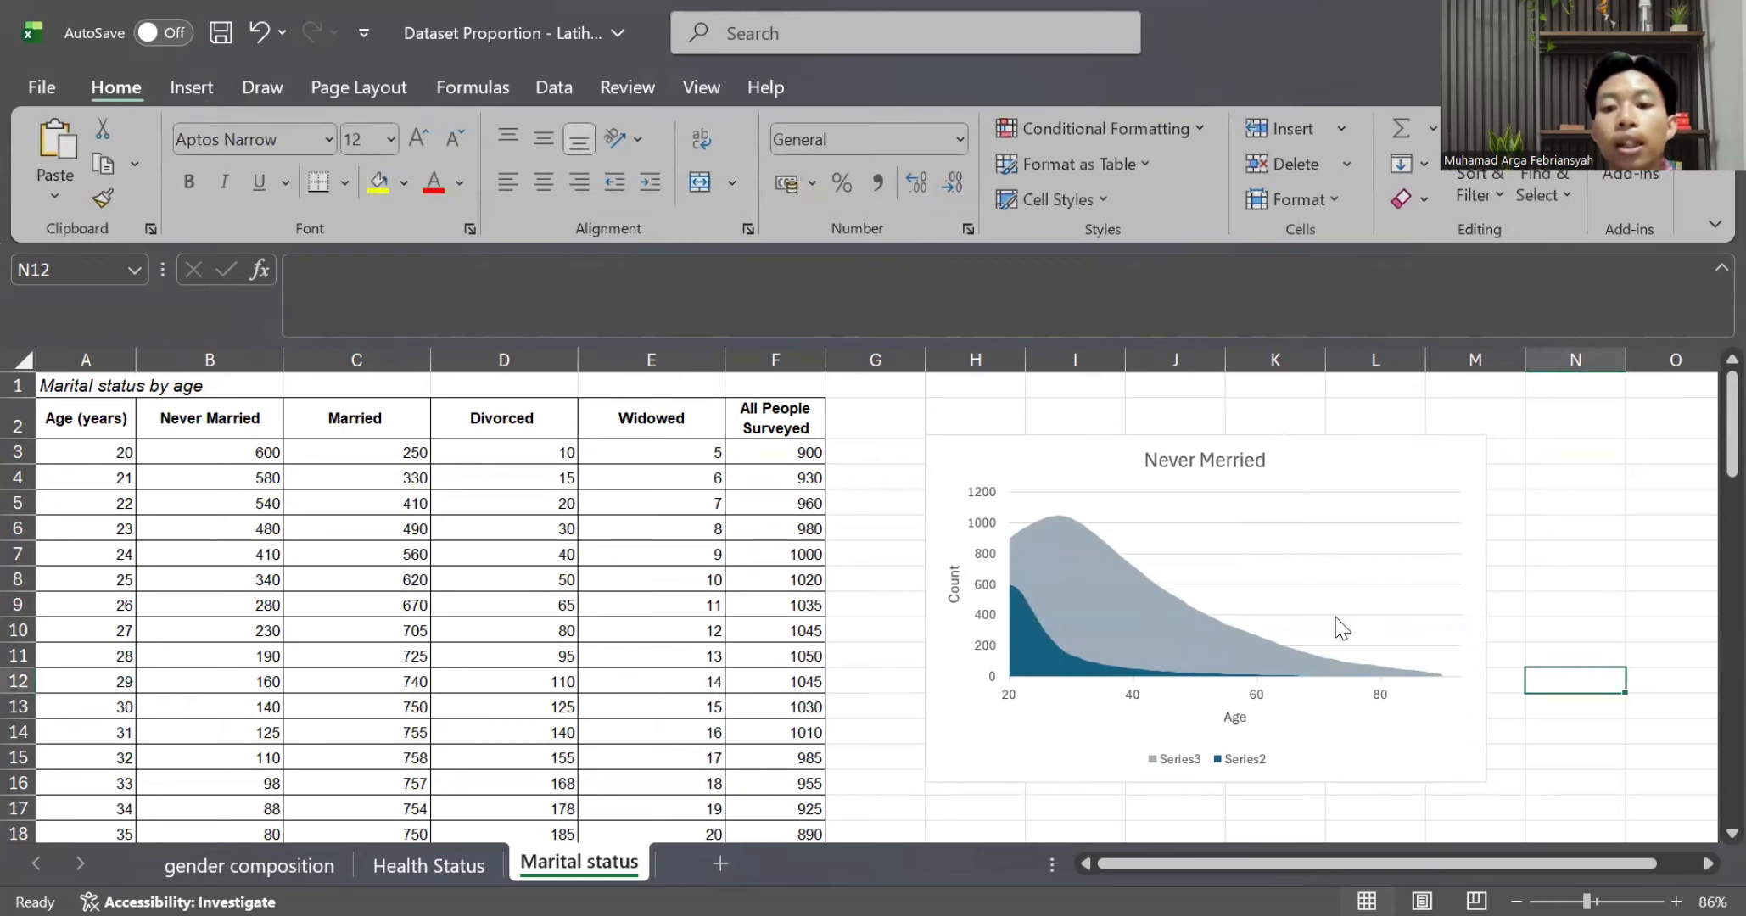
In the area chart's data source, name the grey series Series3 "All People Surveyed"
{"action": "scroll", "coordinate": [1333, 623], "scroll_direction": "down", "scroll_amount": 1}
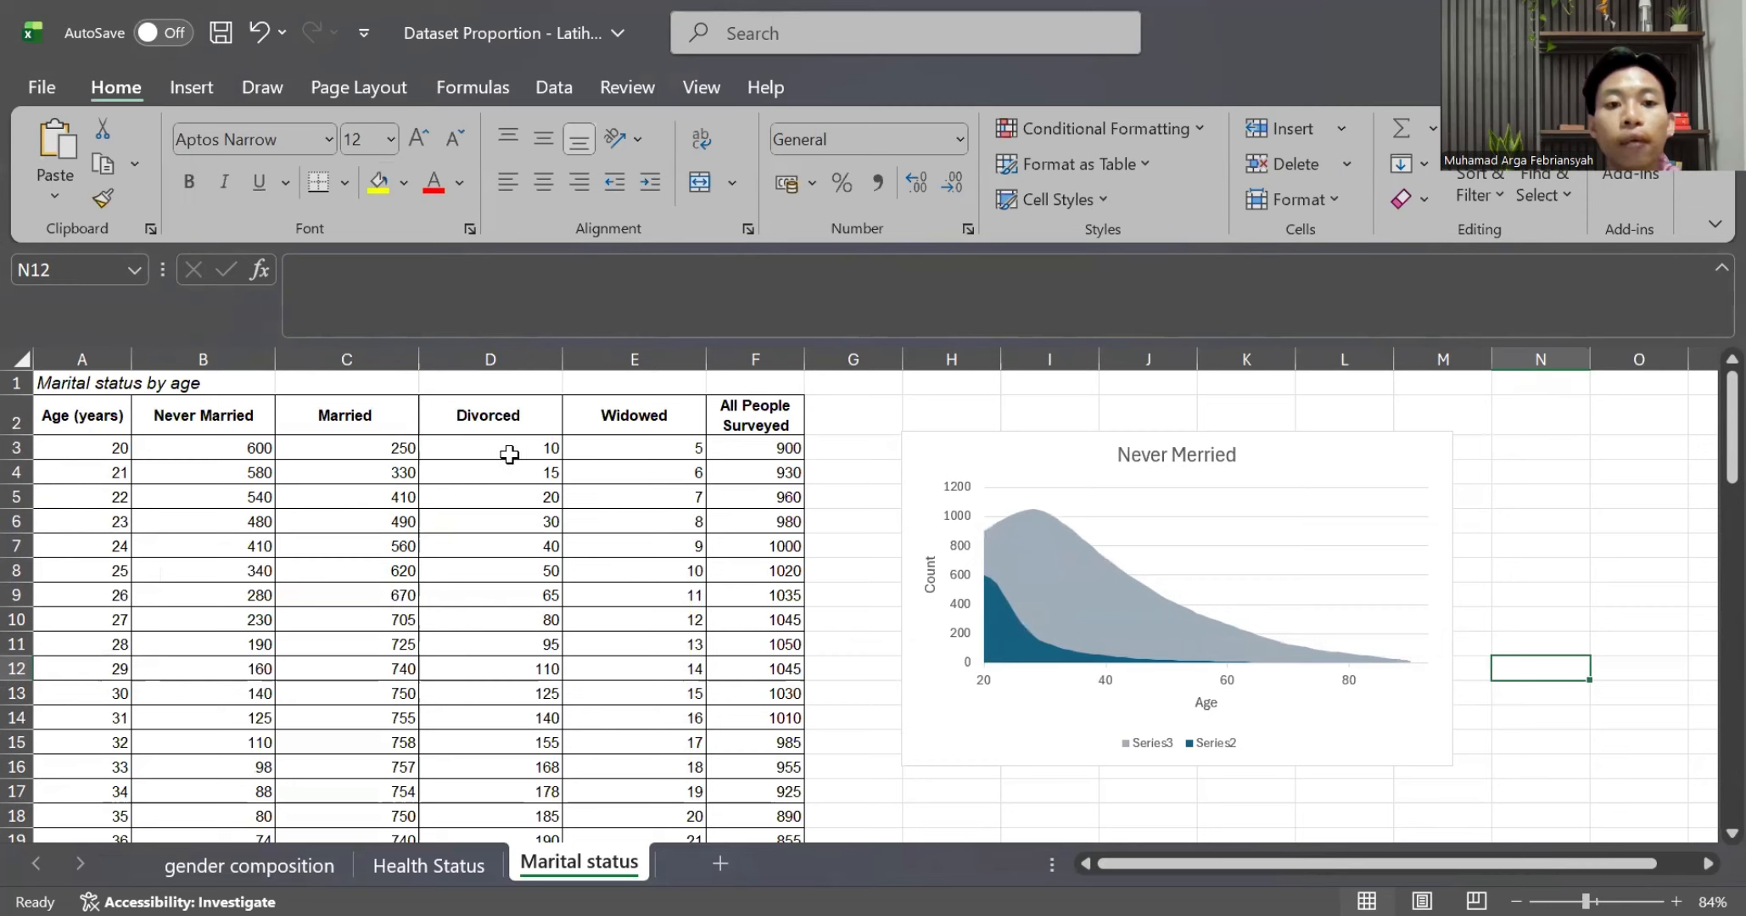
{"action": "scroll", "coordinate": [1185, 696], "scroll_direction": "right", "scroll_amount": 1}
{"action": "left_click", "coordinate": [1186, 695]}
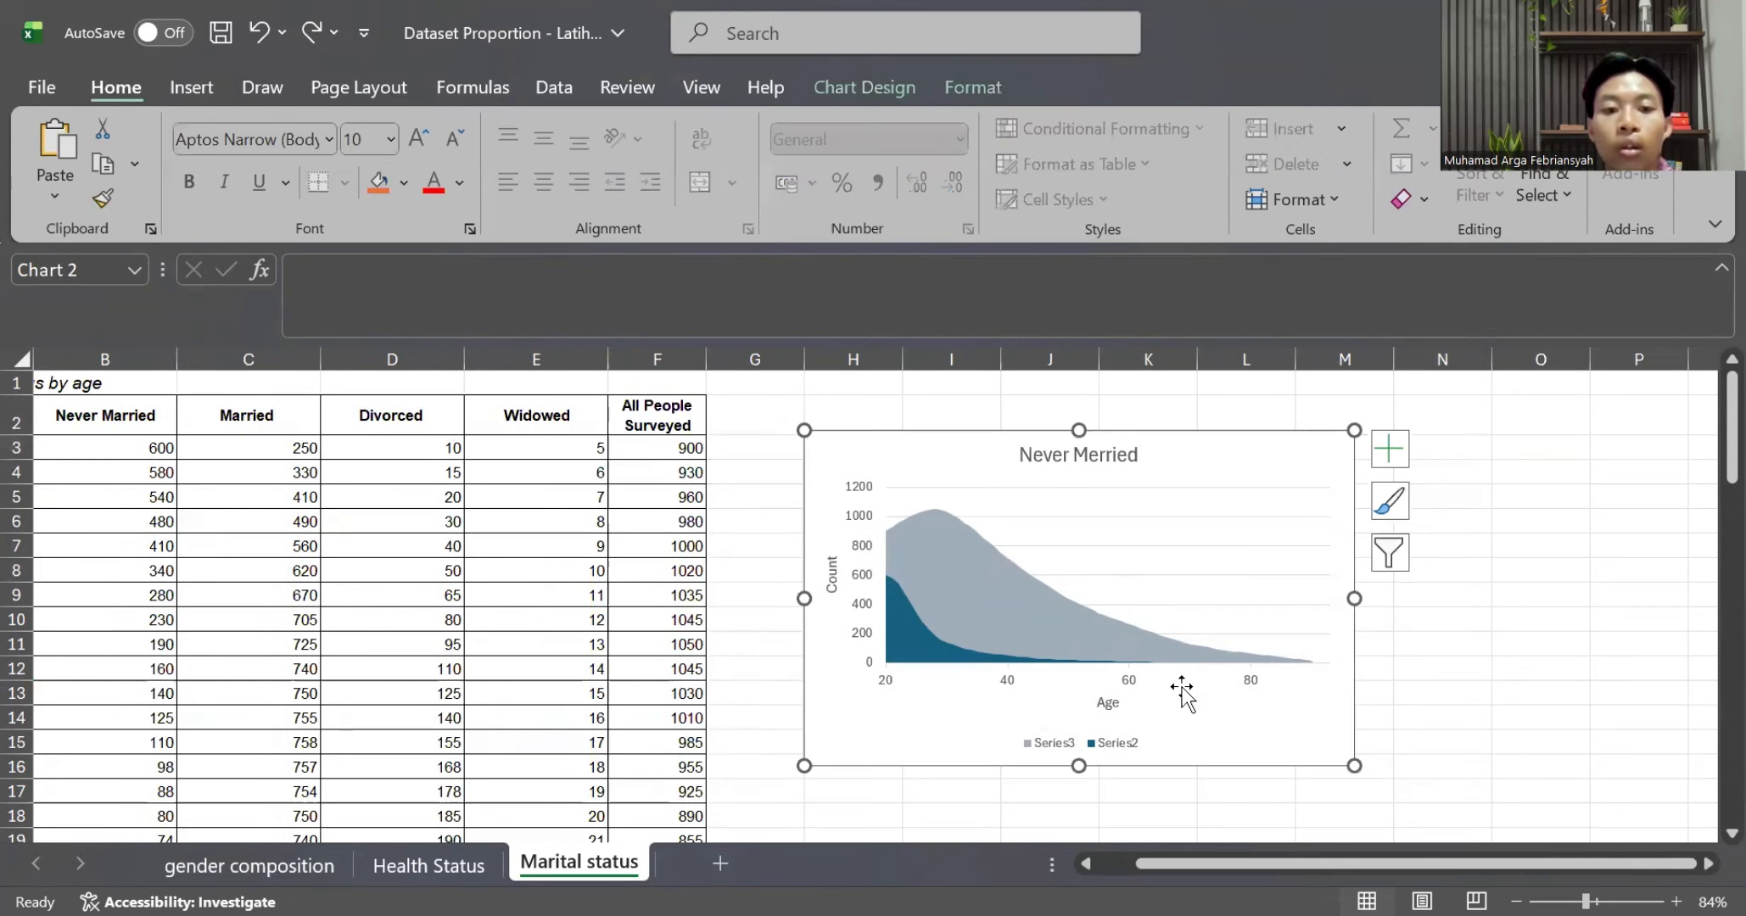
{"action": "right_click", "coordinate": [1122, 584]}
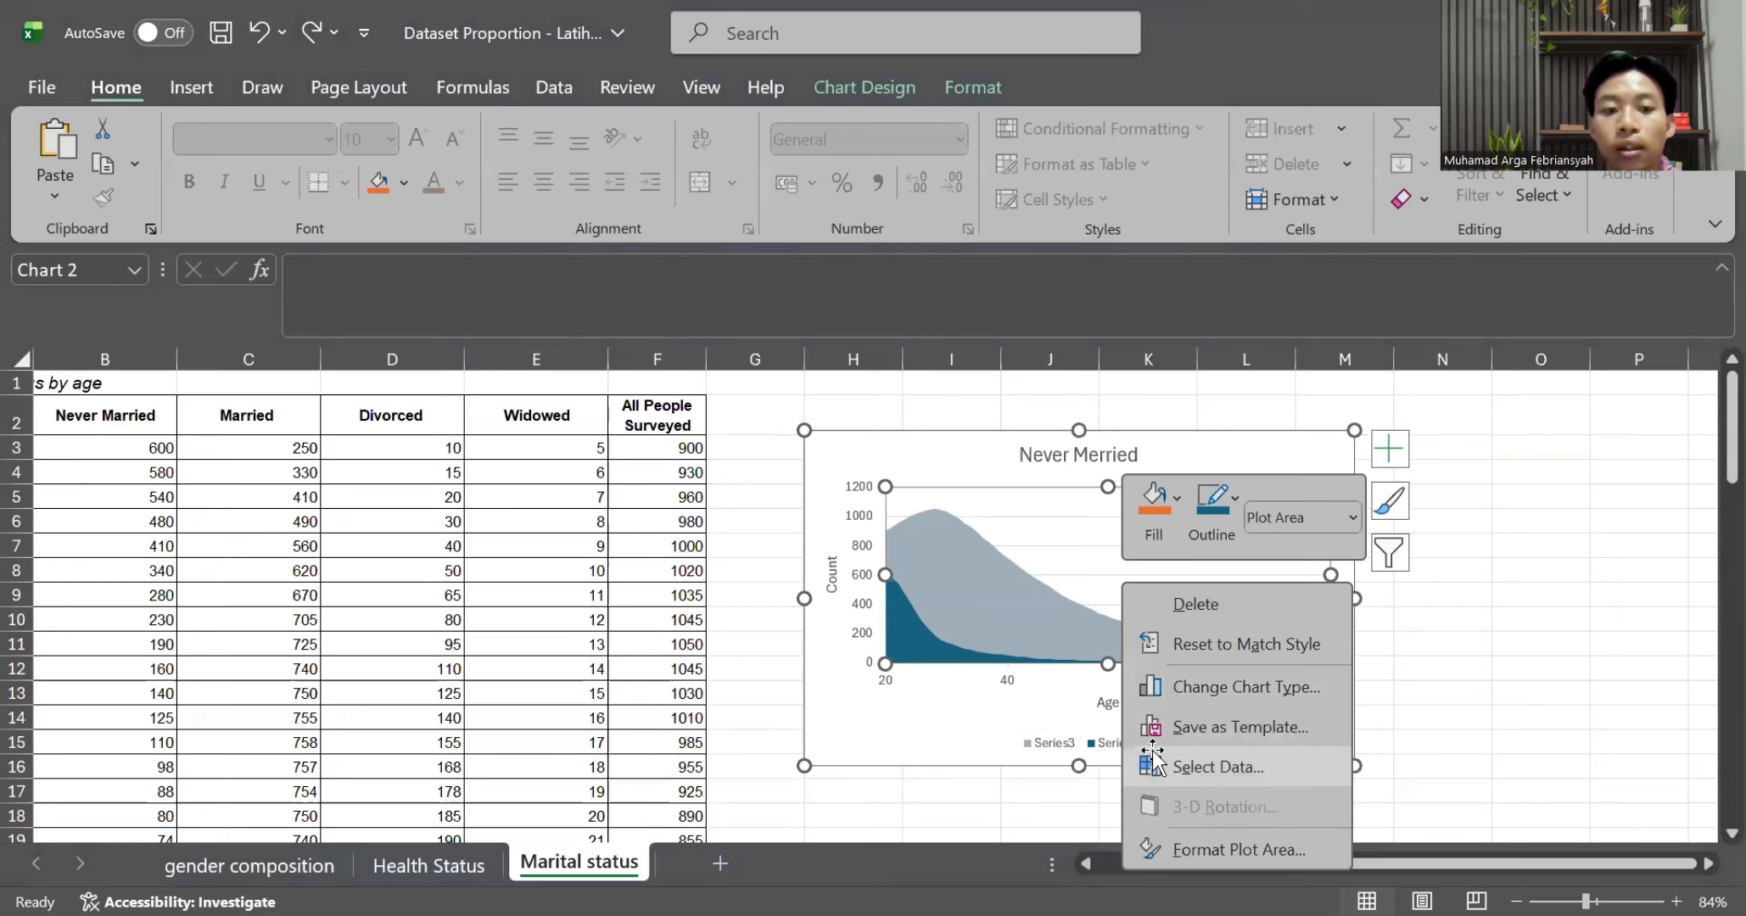
{"action": "left_click", "coordinate": [1213, 767]}
{"action": "left_click", "coordinate": [383, 598]}
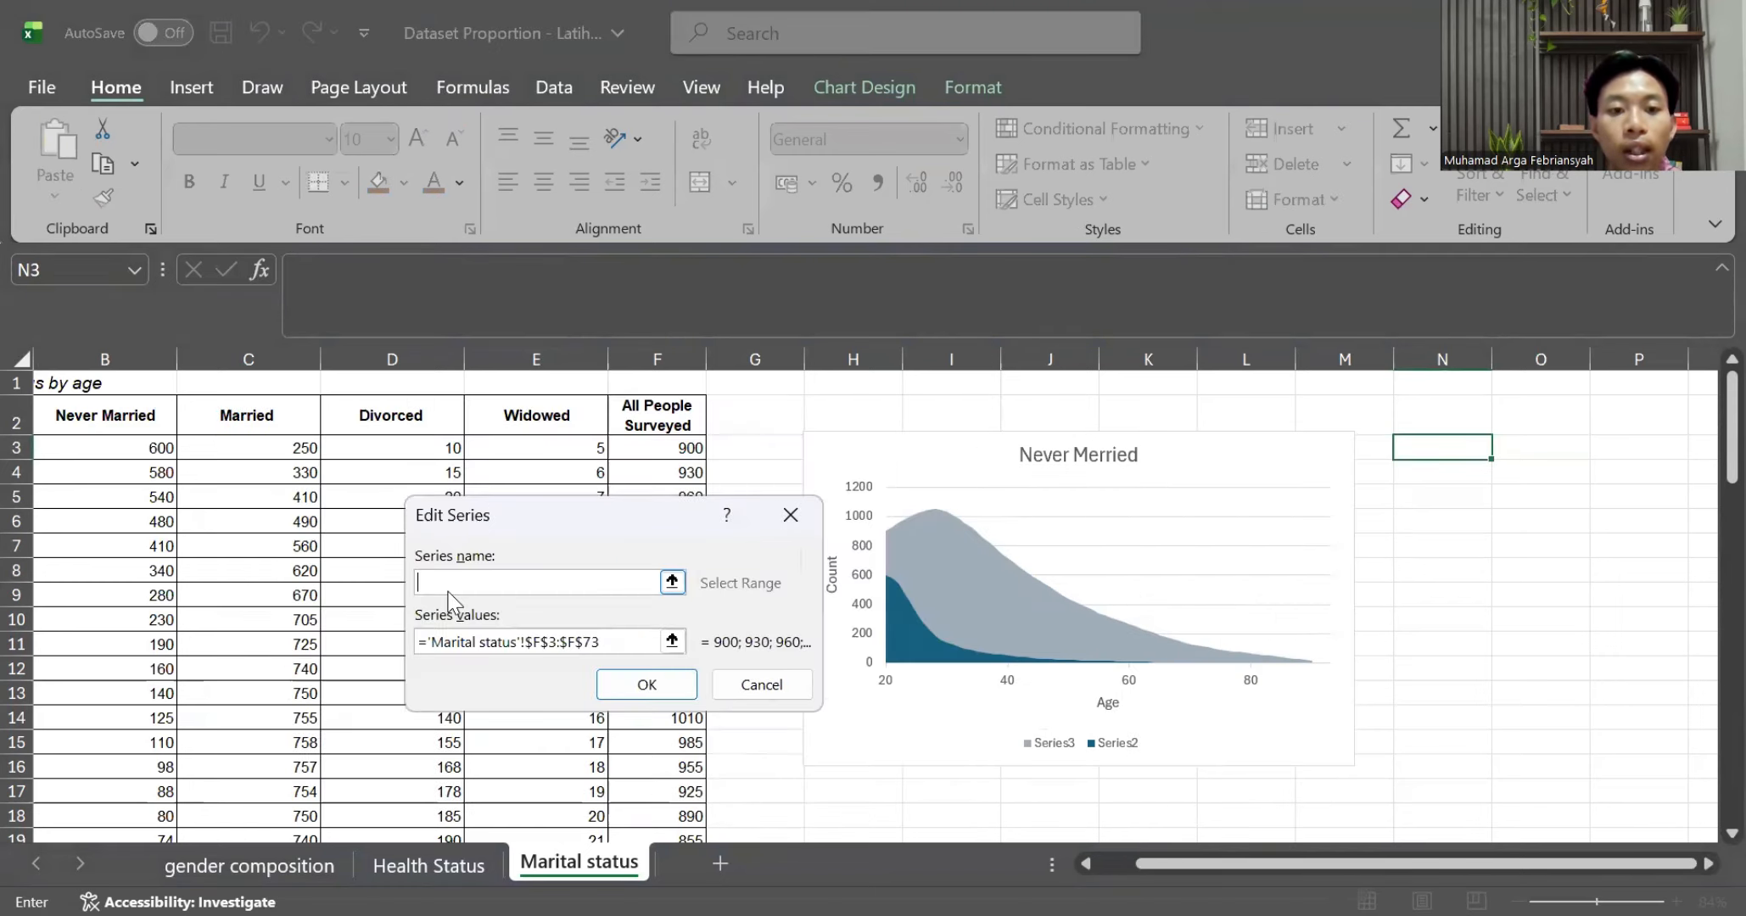
{"action": "type", "text": "All Pe"}
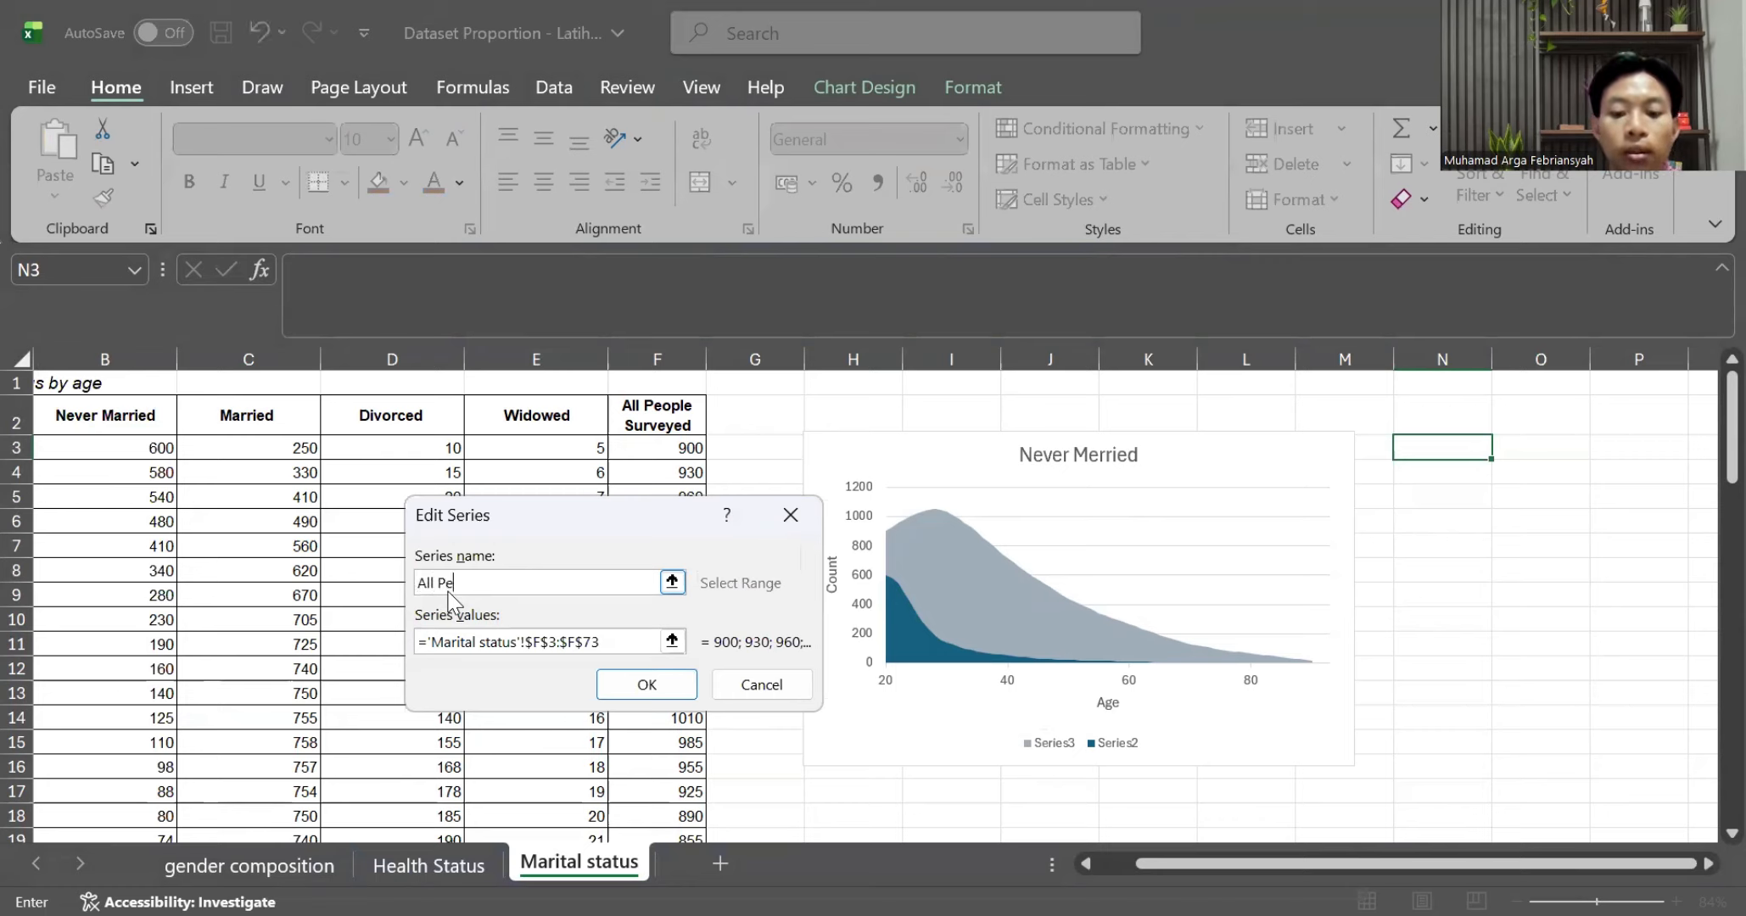
{"action": "type", "text": "ople Surveyed"}
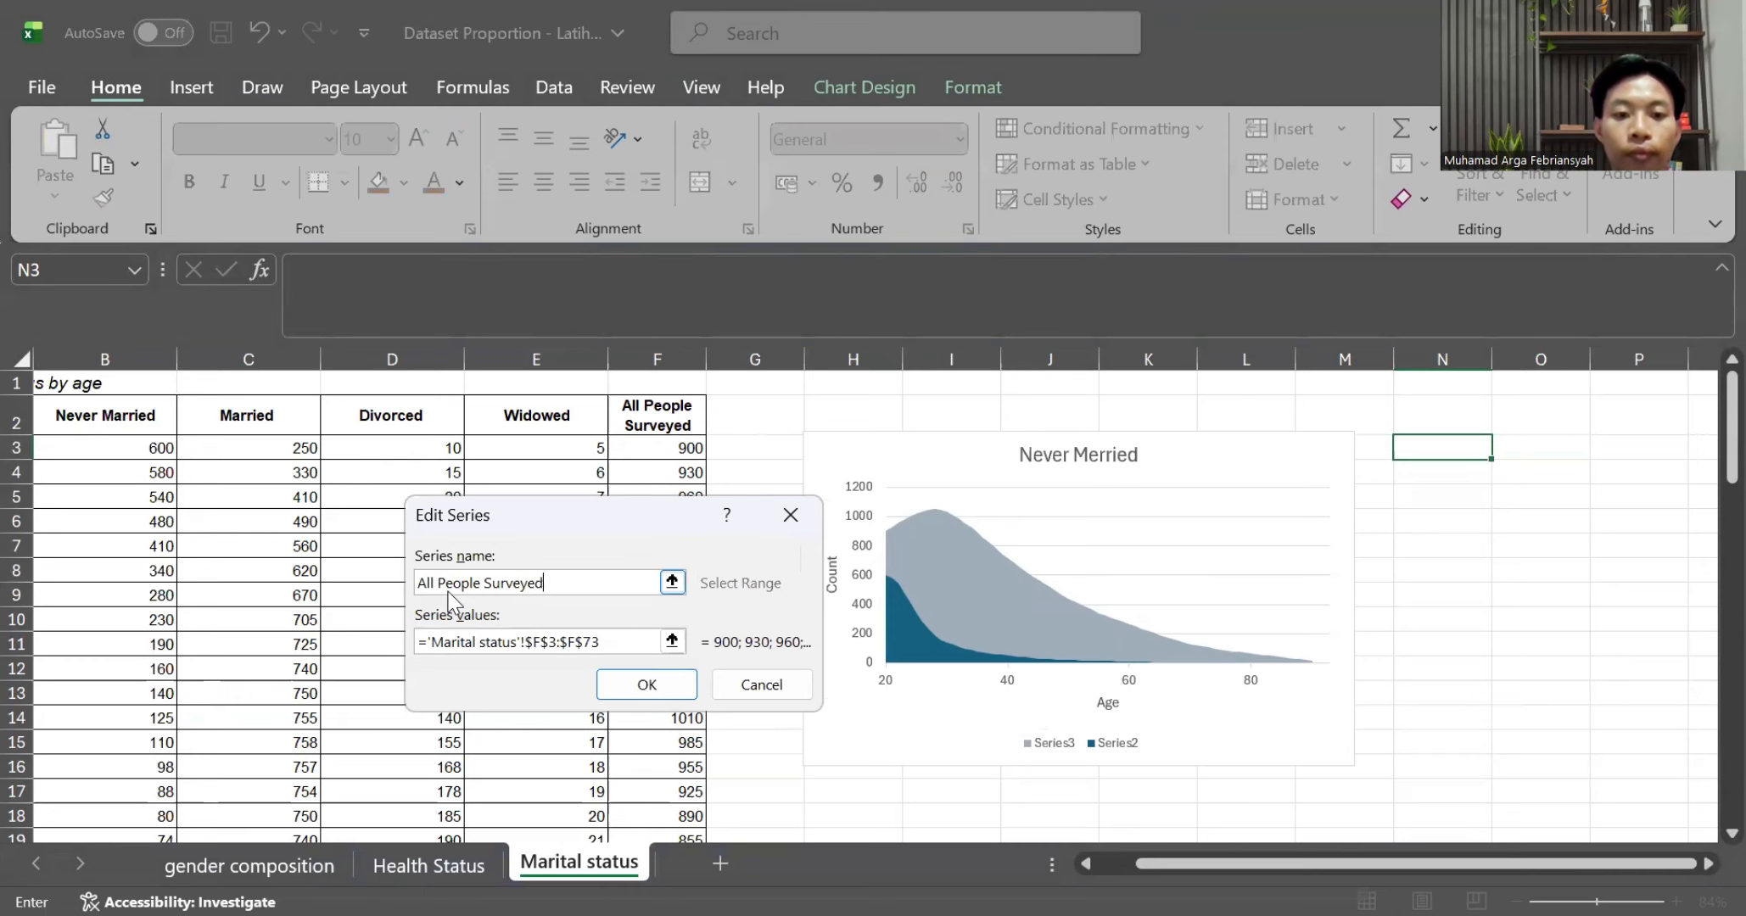
{"action": "left_click", "coordinate": [667, 682]}
Name the dark blue series Series2 "NeverMarried" and apply the data source changes to the chart
{"action": "left_click", "coordinate": [382, 655]}
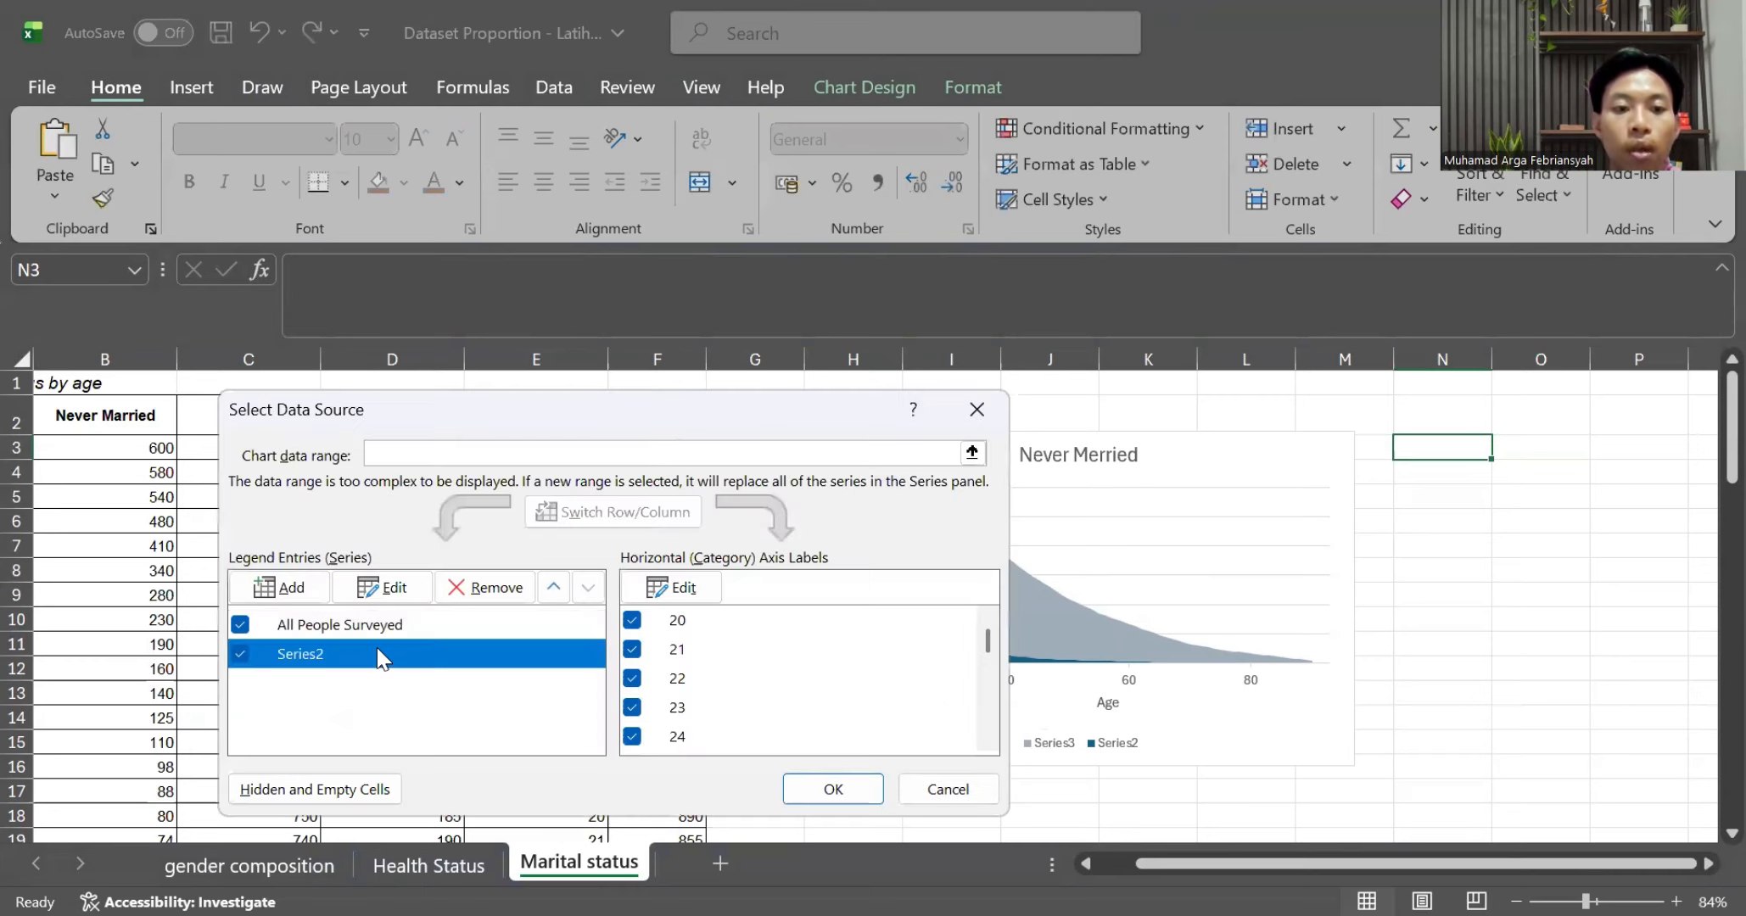
{"action": "left_click", "coordinate": [379, 587]}
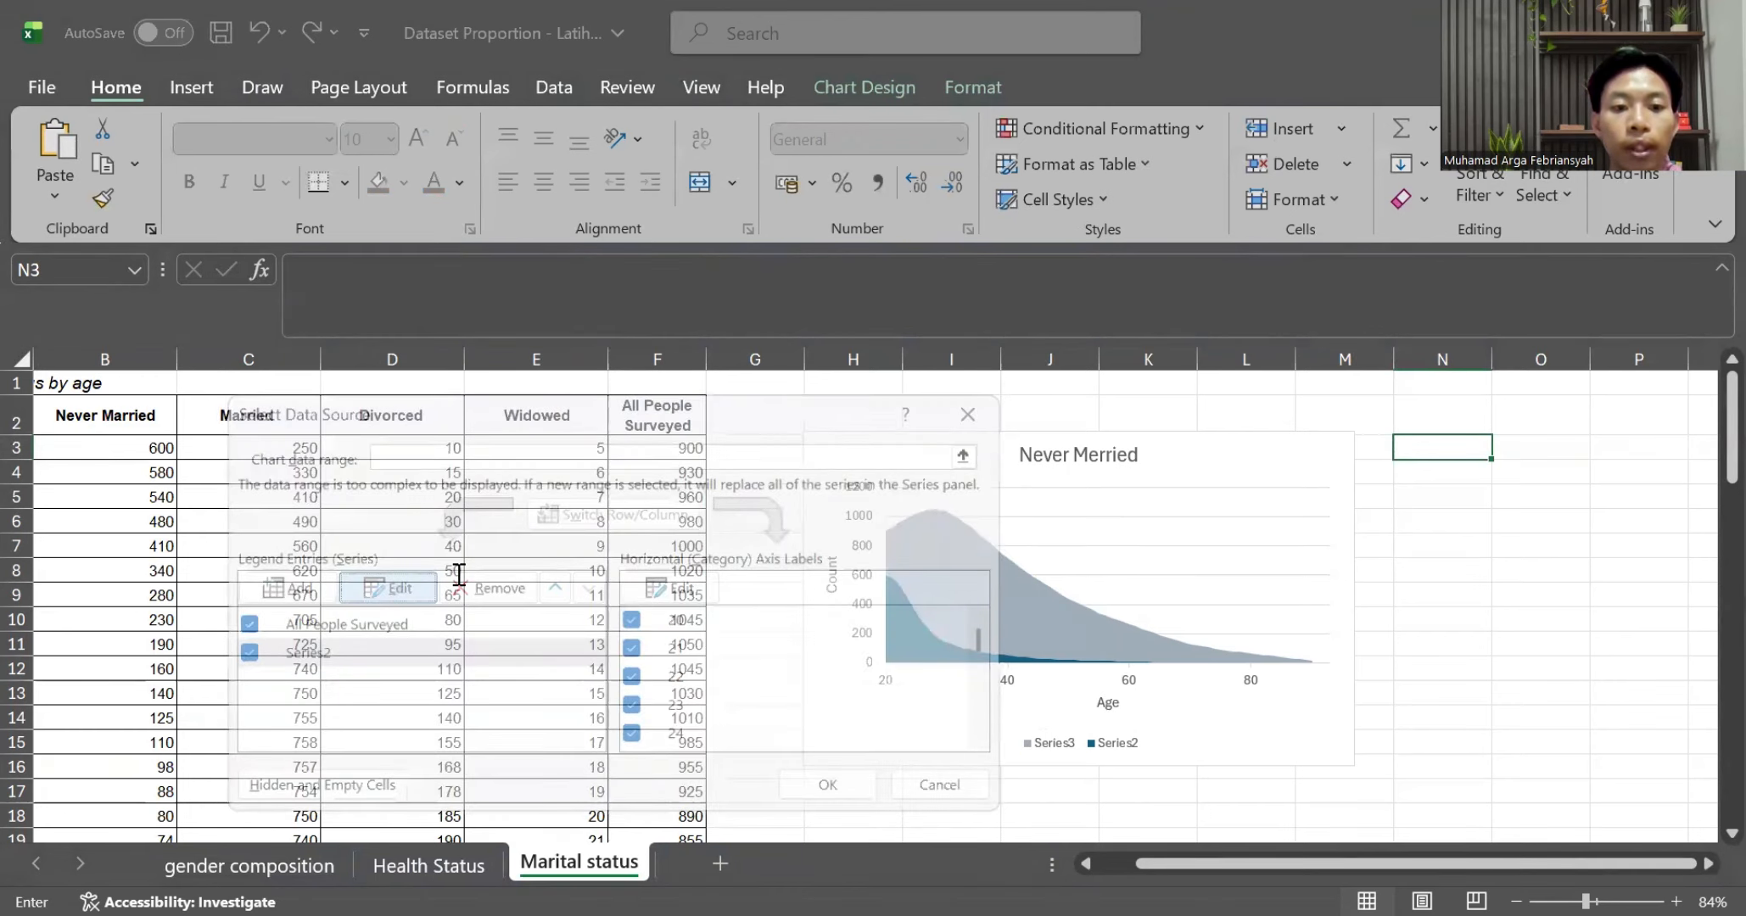
{"action": "type", "text": "Never"}
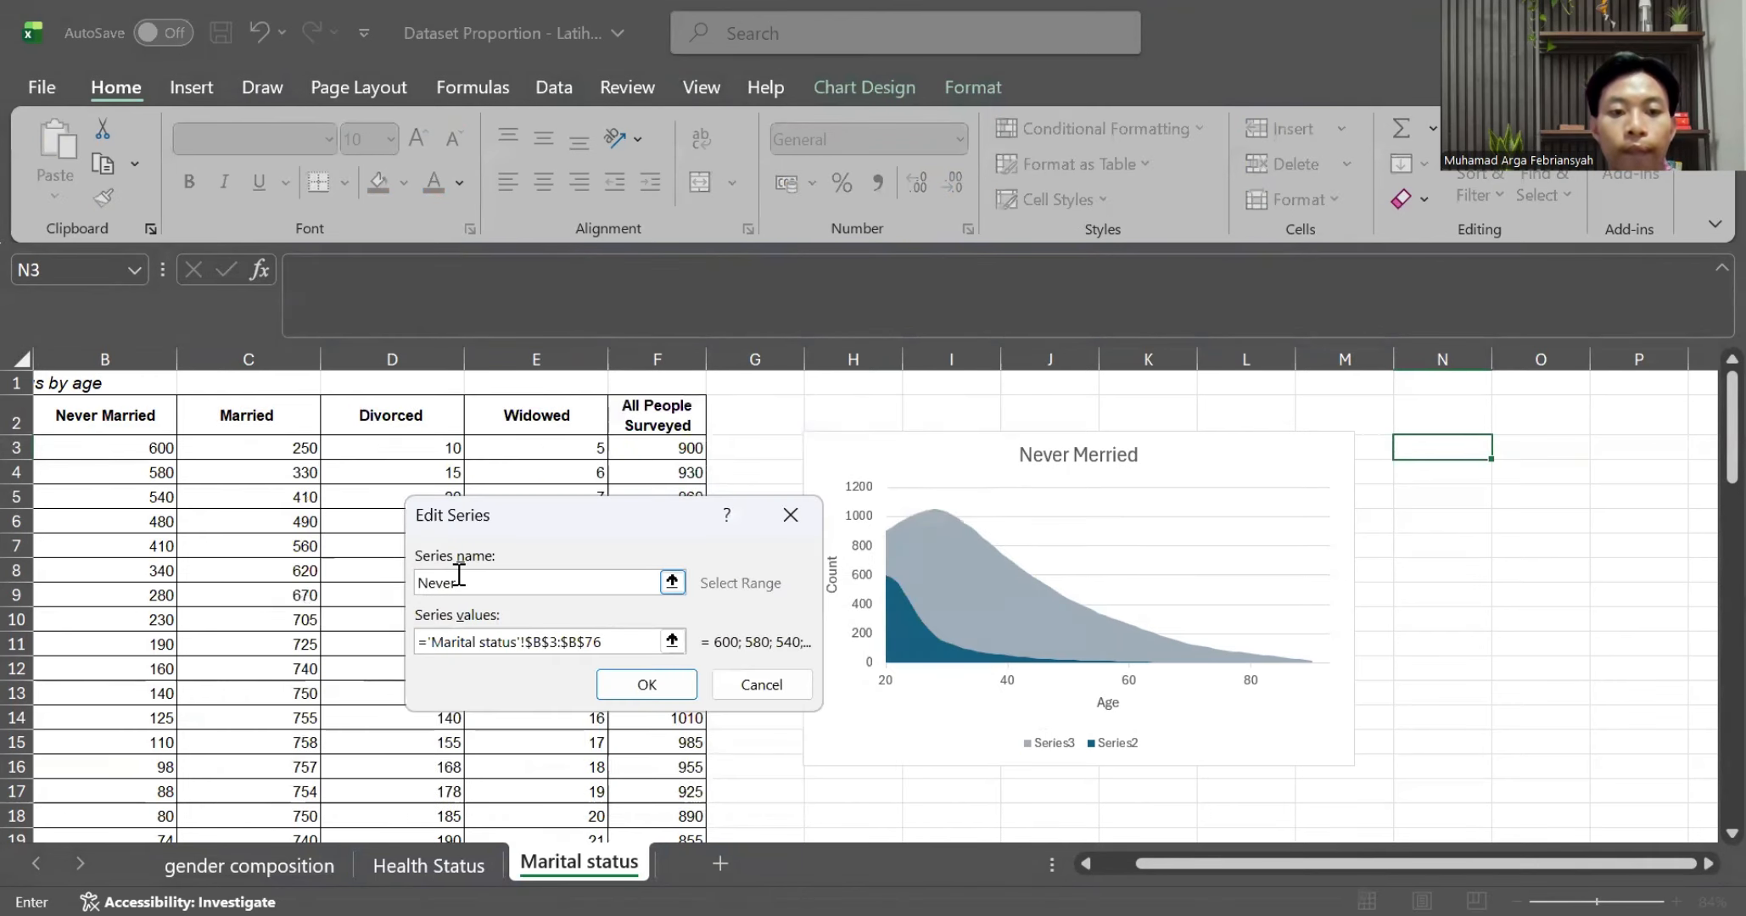
{"action": "type", "text": " Married"}
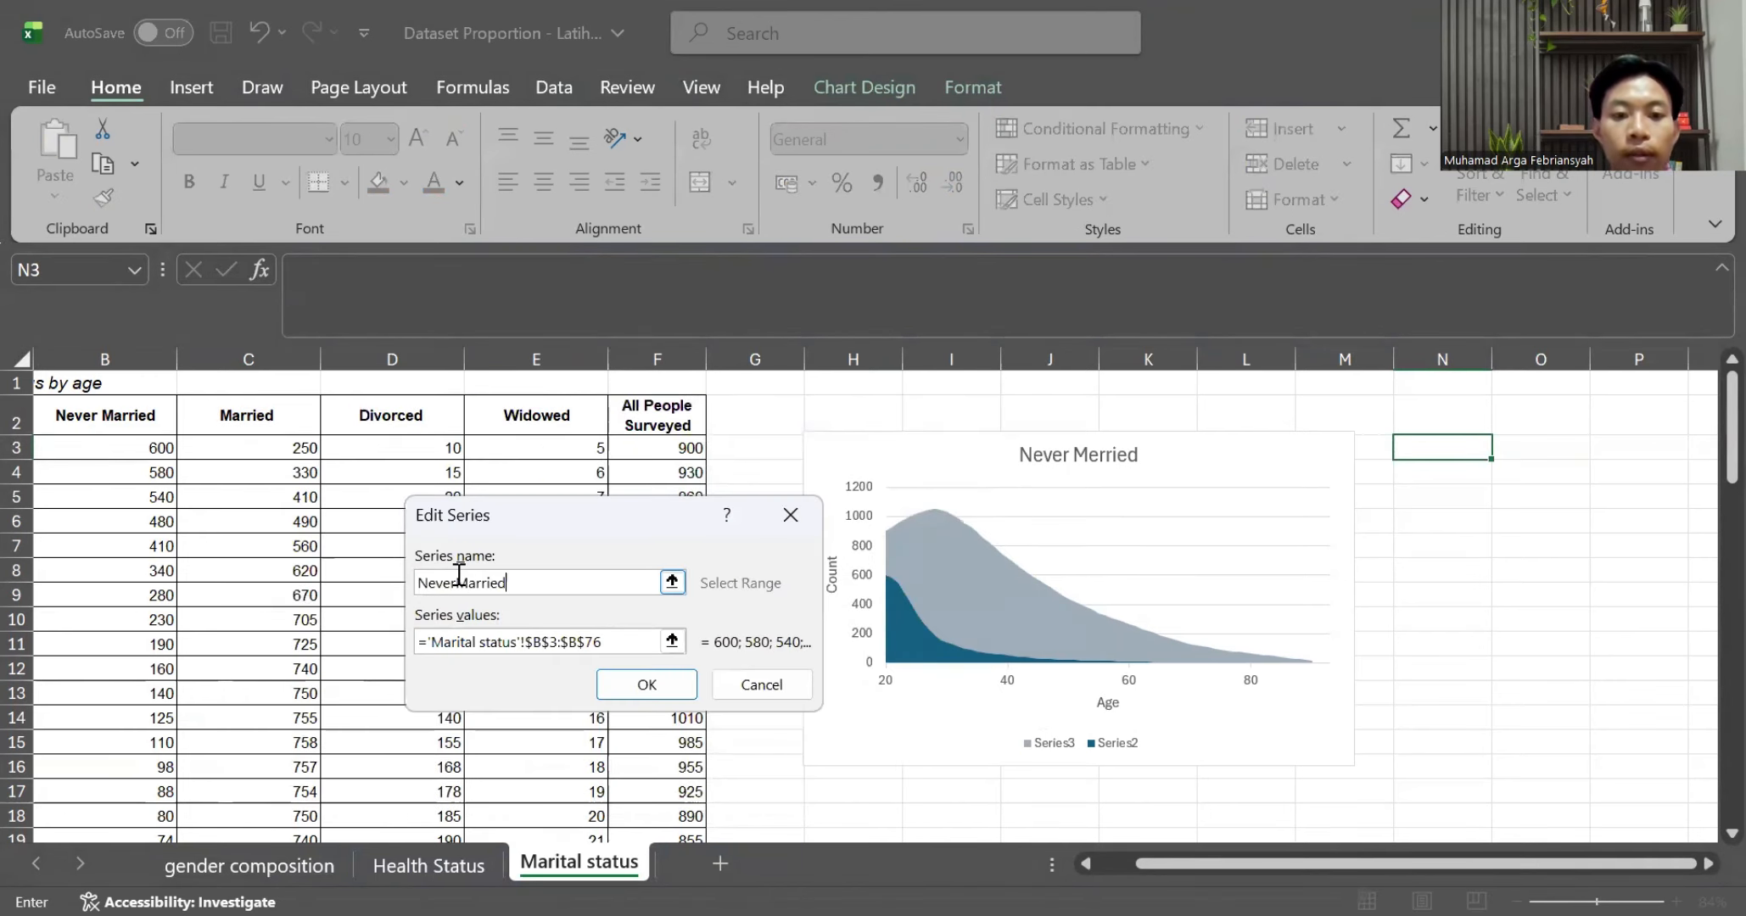
{"action": "left_click", "coordinate": [639, 687]}
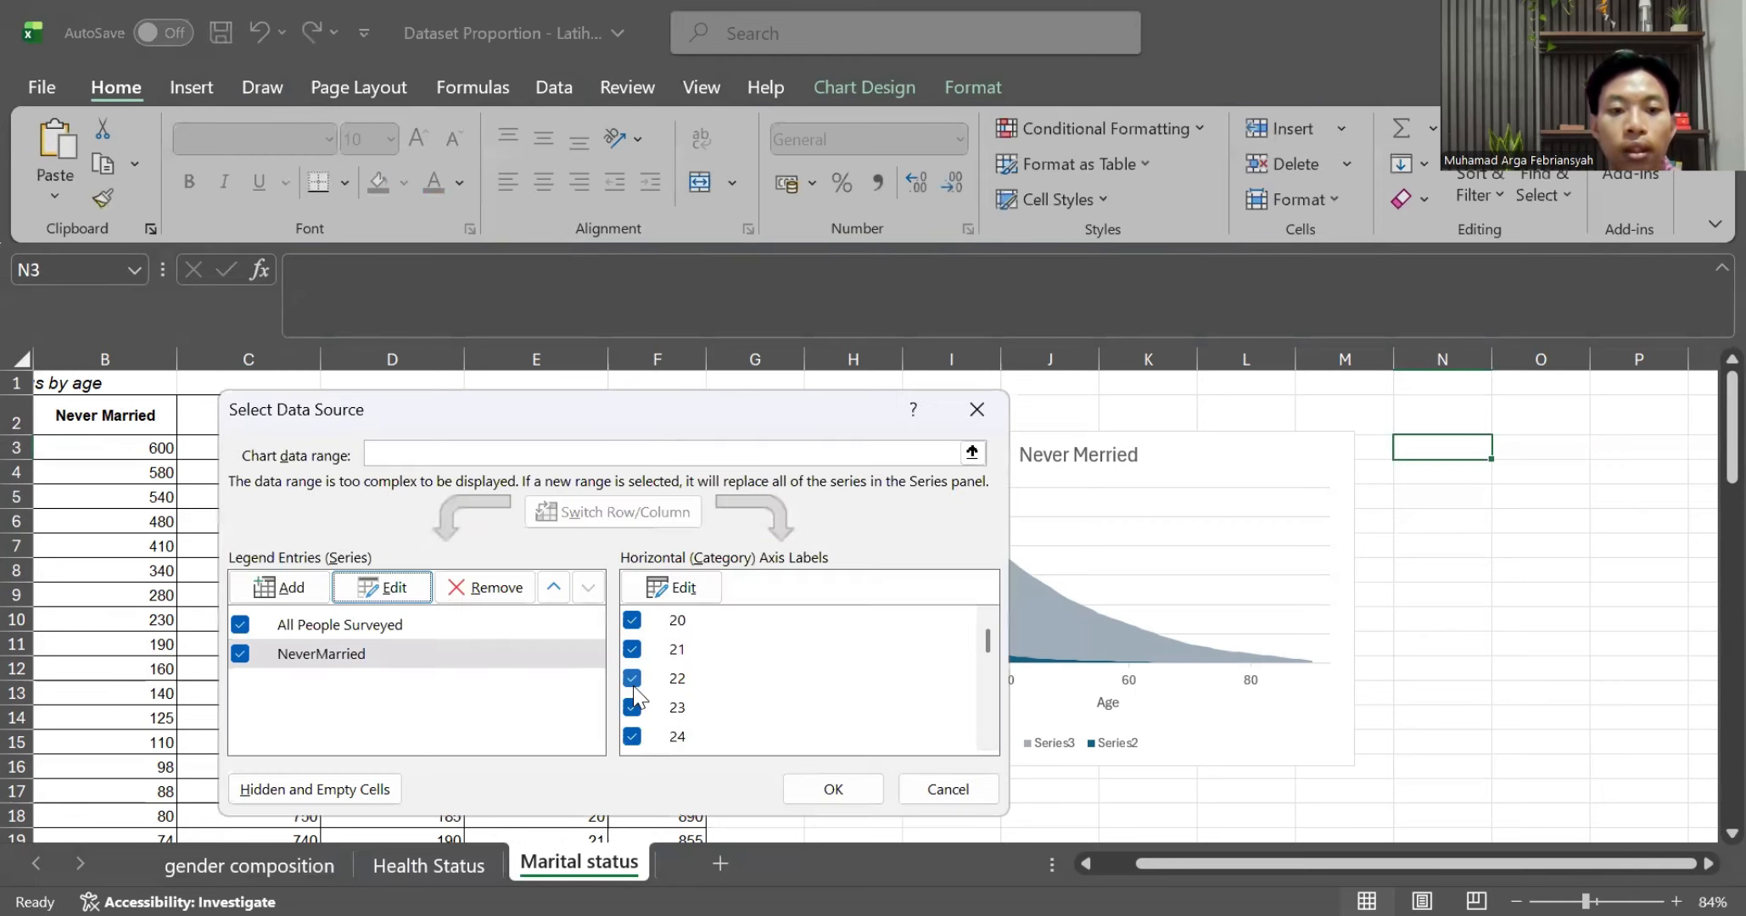
{"action": "left_click", "coordinate": [833, 785]}
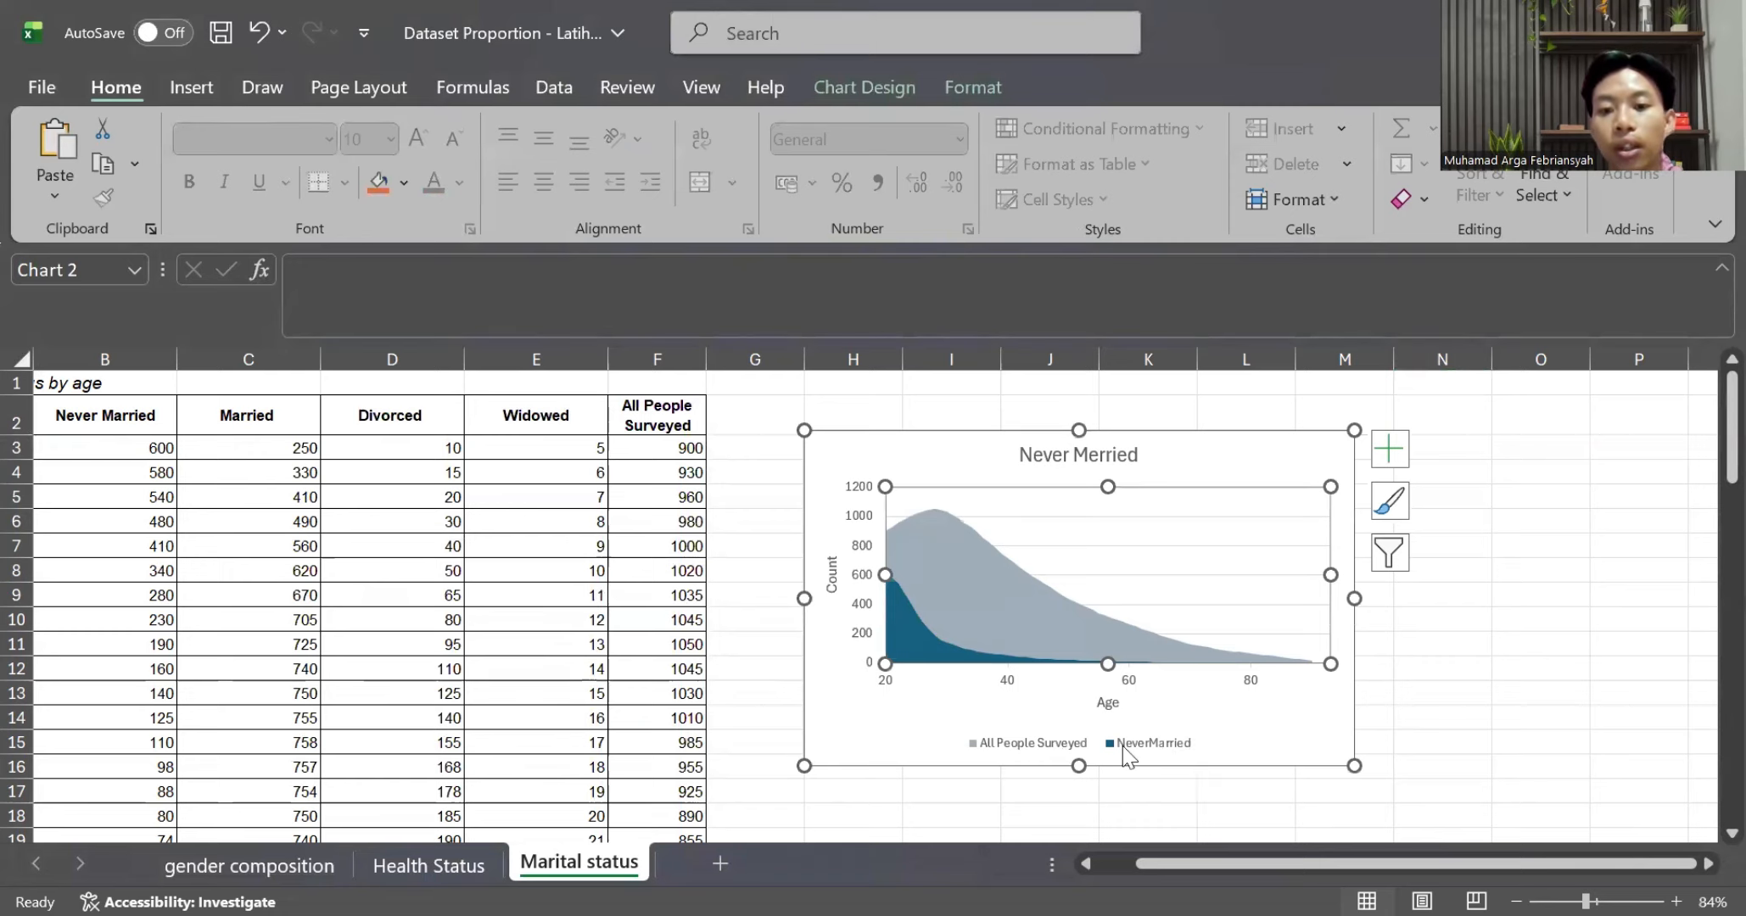
Copy the "Never Merried" area chart and paste the duplicate at cell N3
{"action": "scroll", "coordinate": [1244, 740], "scroll_direction": "right", "scroll_amount": 1}
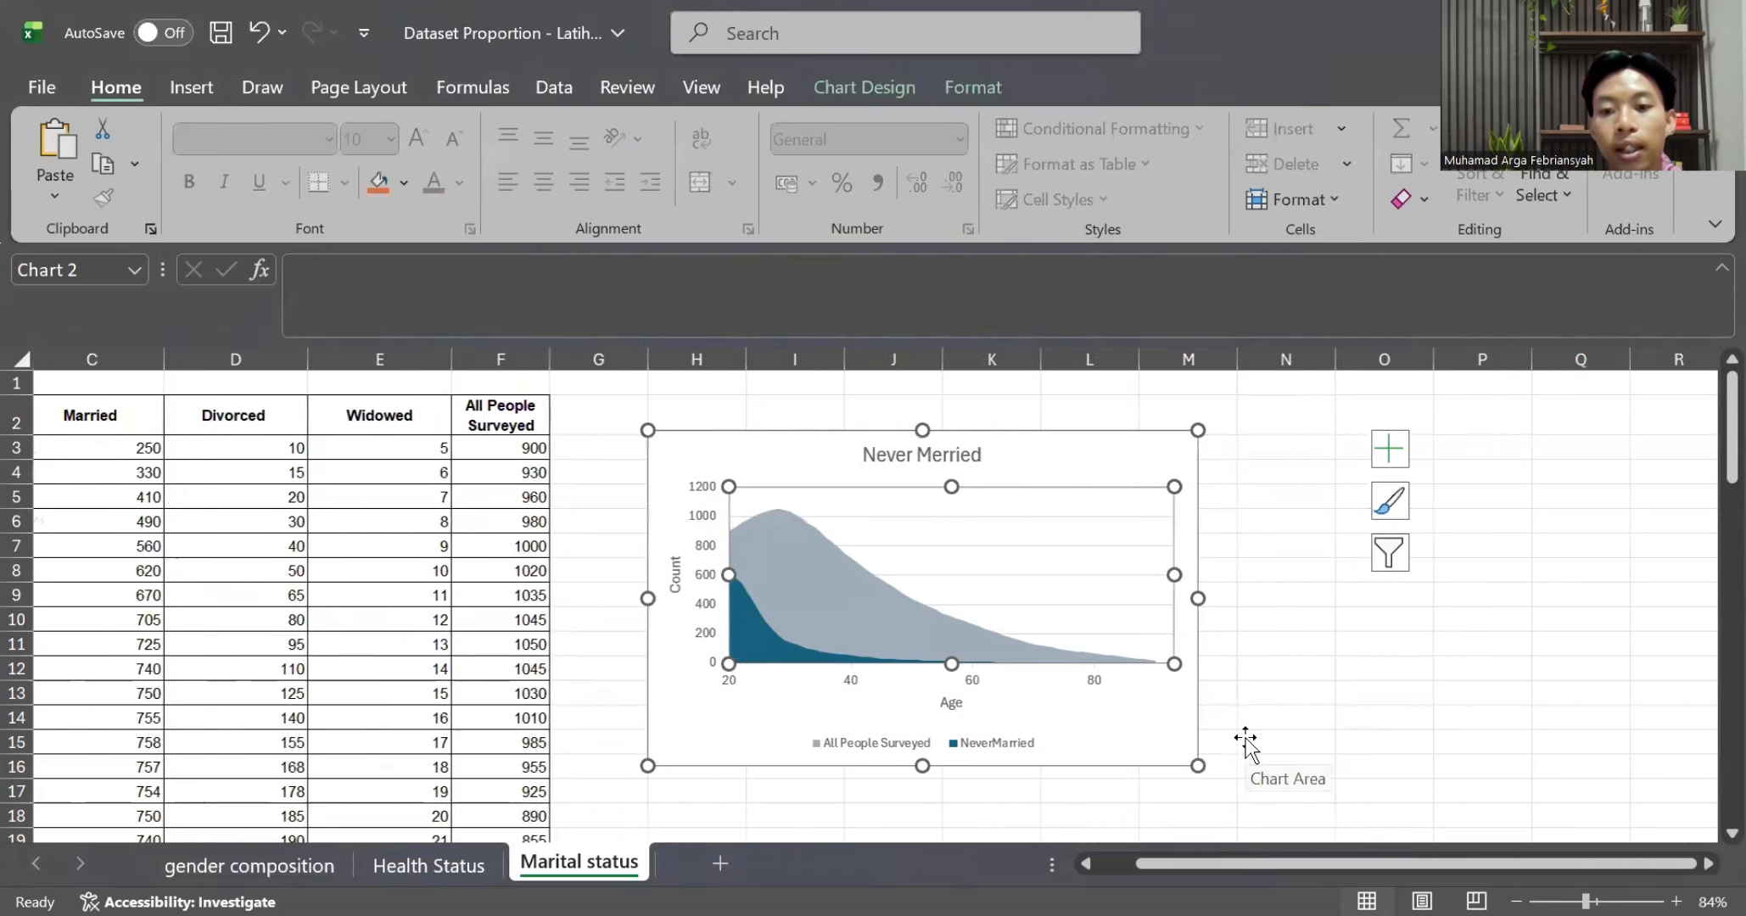
{"action": "scroll", "coordinate": [1244, 739], "scroll_direction": "left", "scroll_amount": 1}
{"action": "scroll", "coordinate": [1267, 733], "scroll_direction": "down", "scroll_amount": 1}
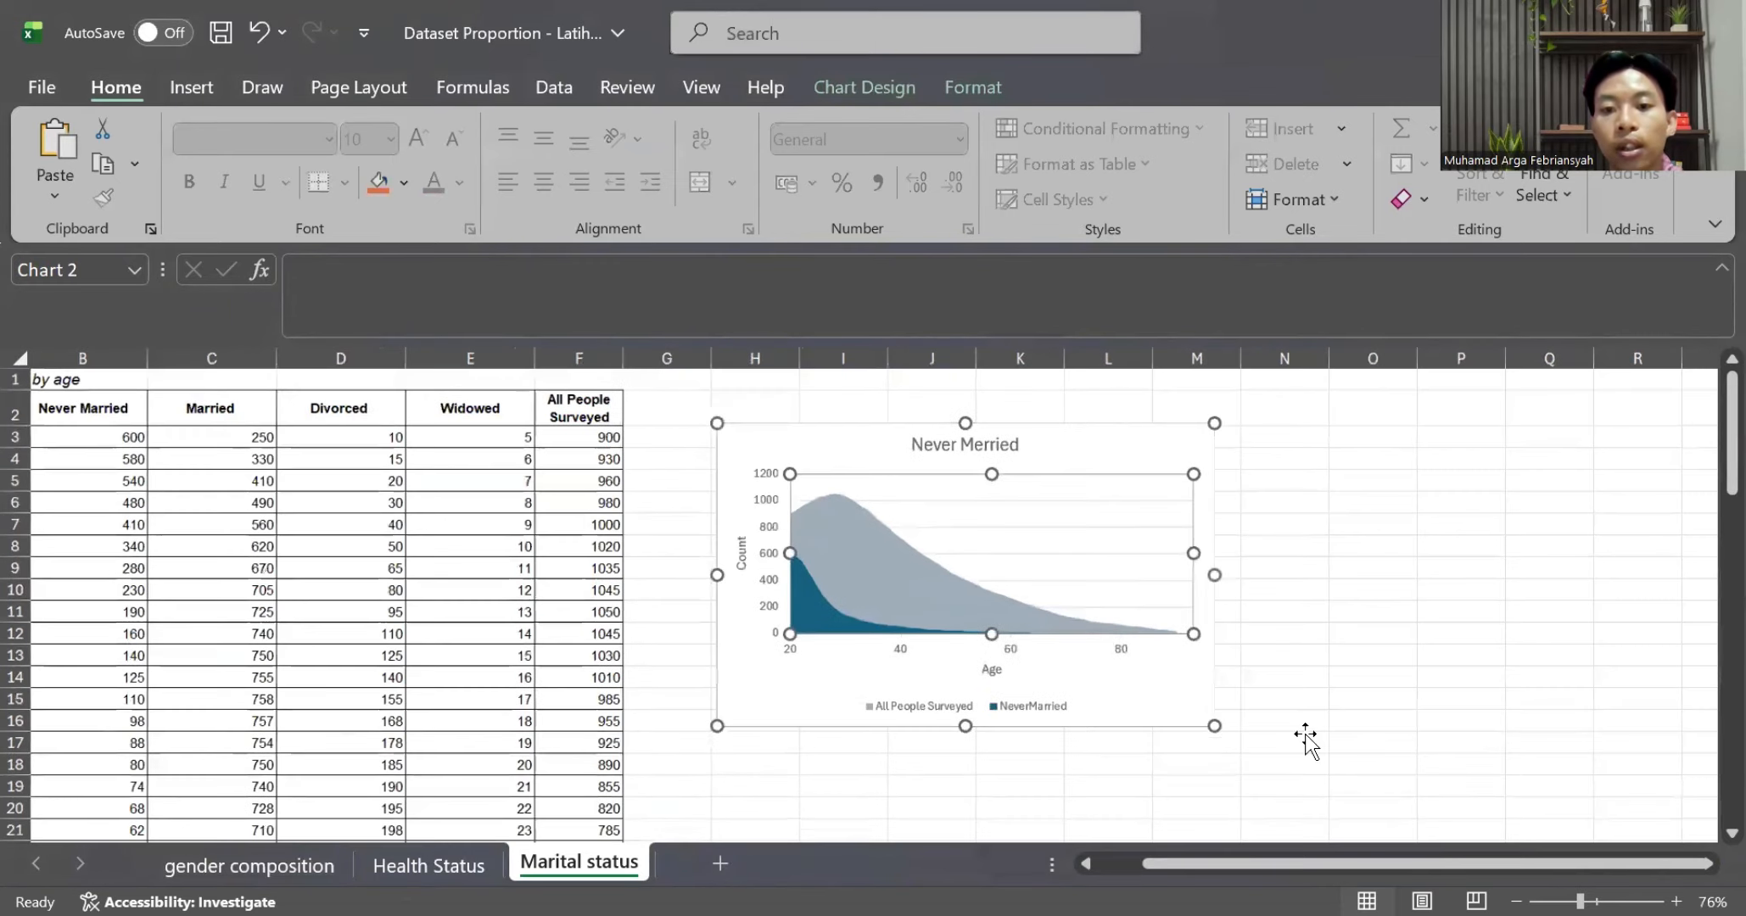
{"action": "left_click", "coordinate": [1287, 735]}
{"action": "scroll", "coordinate": [1222, 704], "scroll_direction": "left", "scroll_amount": 1}
{"action": "left_click", "coordinate": [1184, 691]}
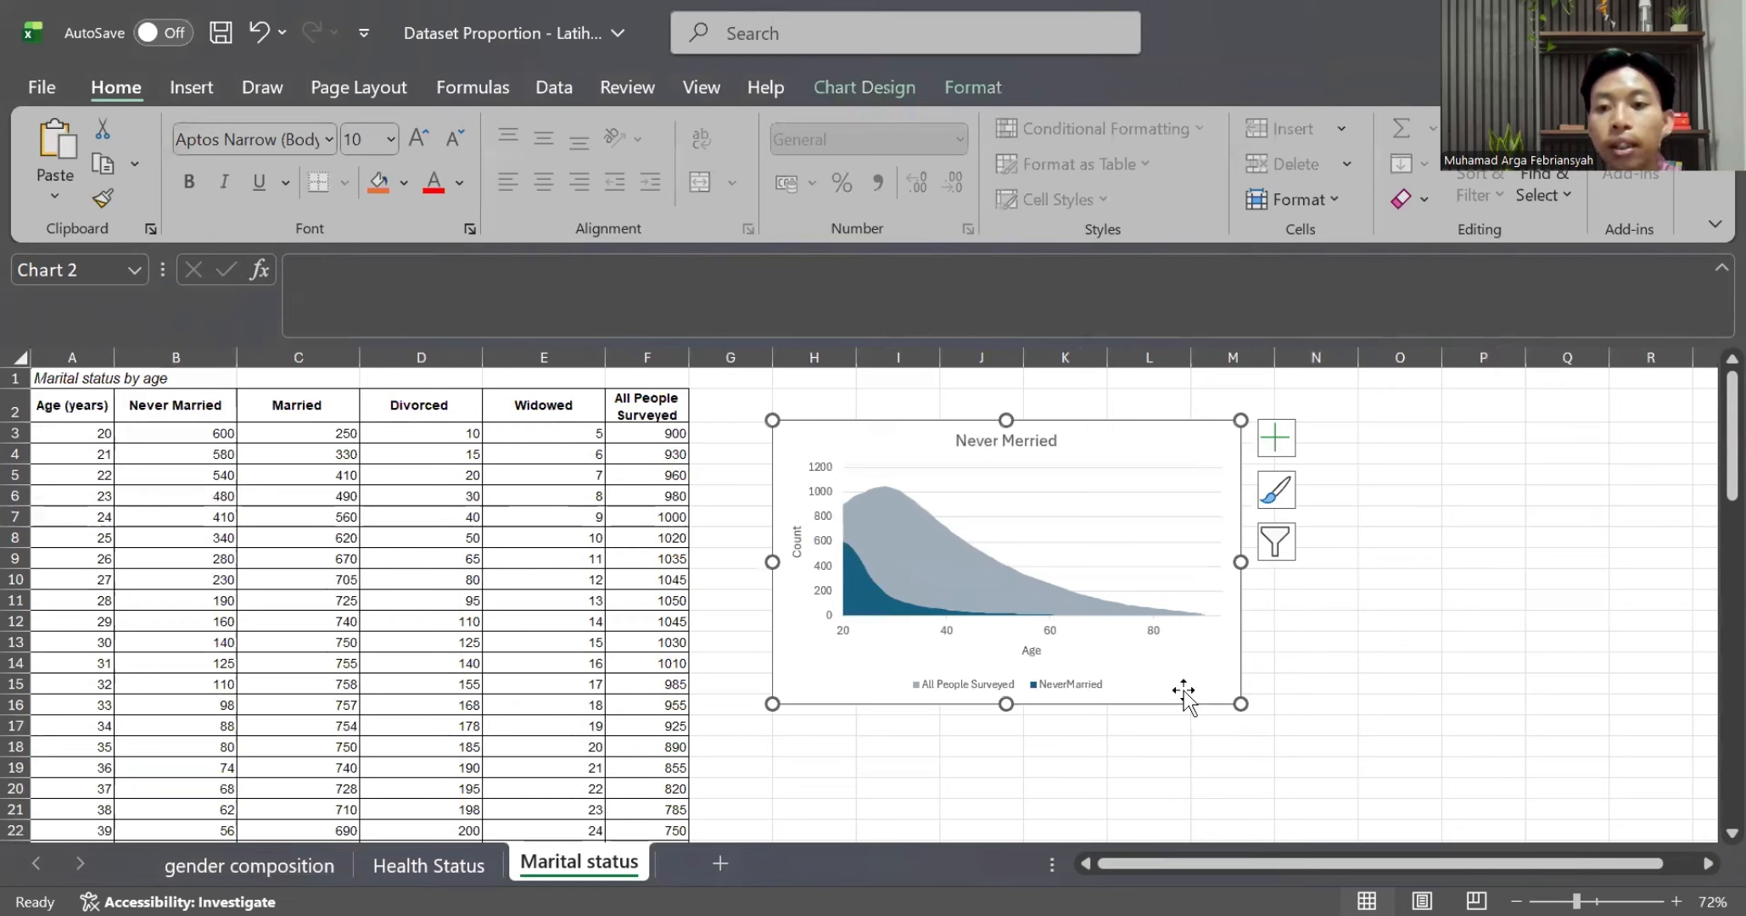
{"action": "left_click", "coordinate": [1326, 431]}
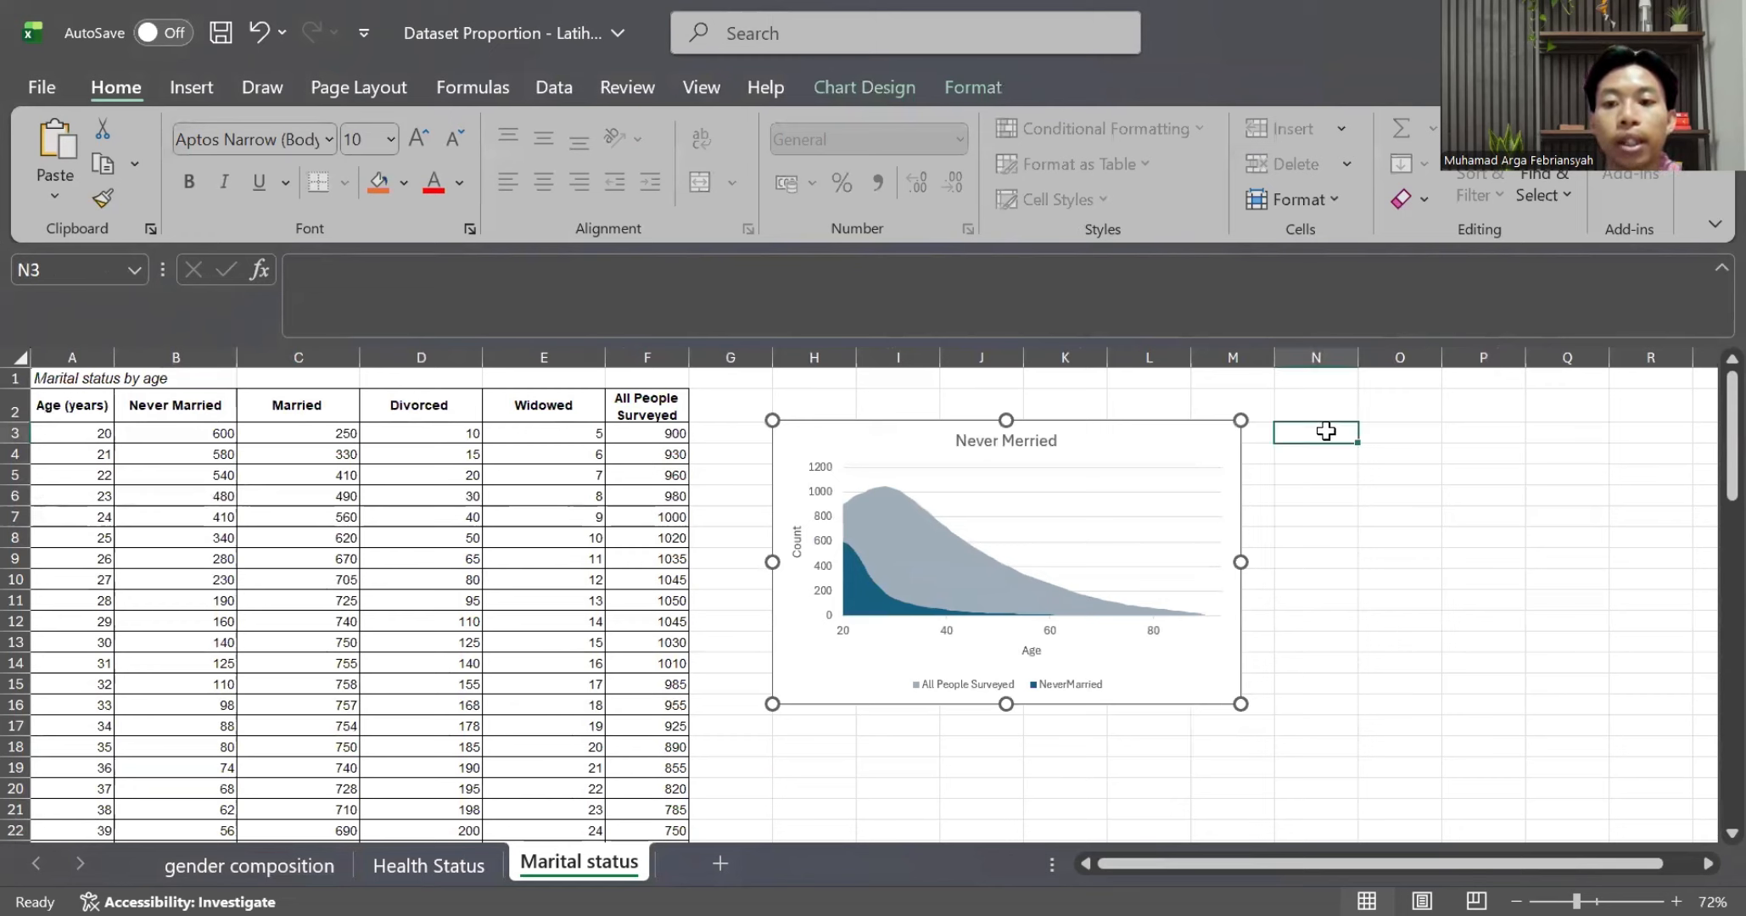
{"action": "key", "text": "ctrl+v"}
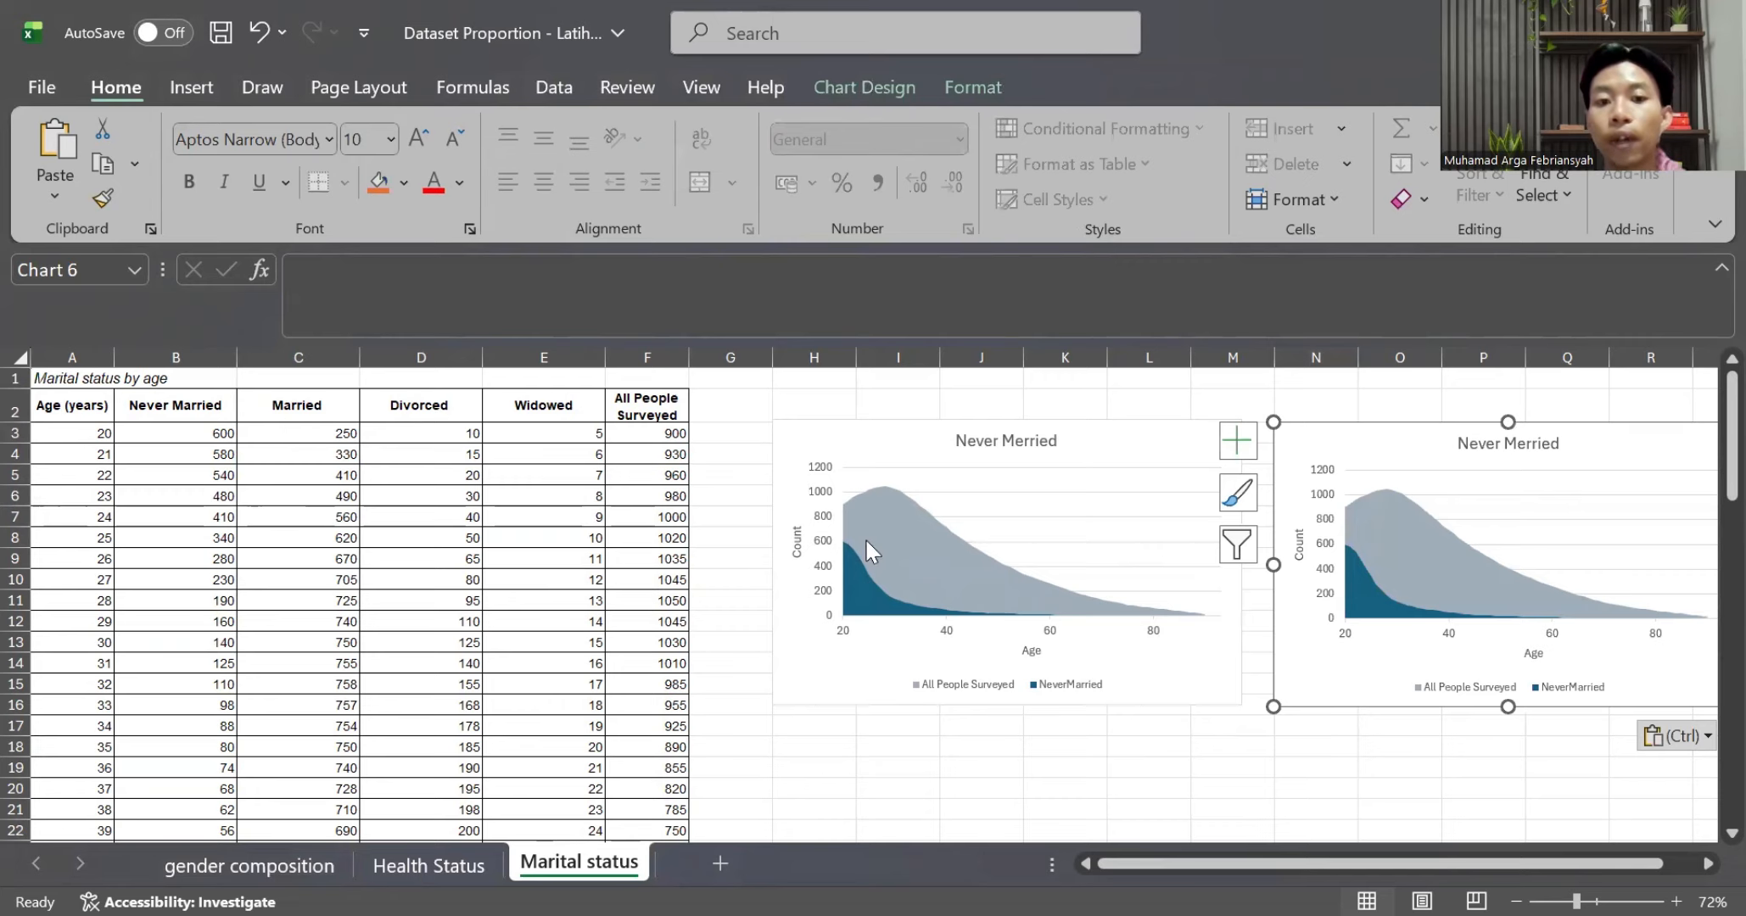
Paste two more copies of the "Never Merried" area chart at cells T3 and Z3
{"action": "scroll", "coordinate": [865, 543], "scroll_direction": "right", "scroll_amount": 5}
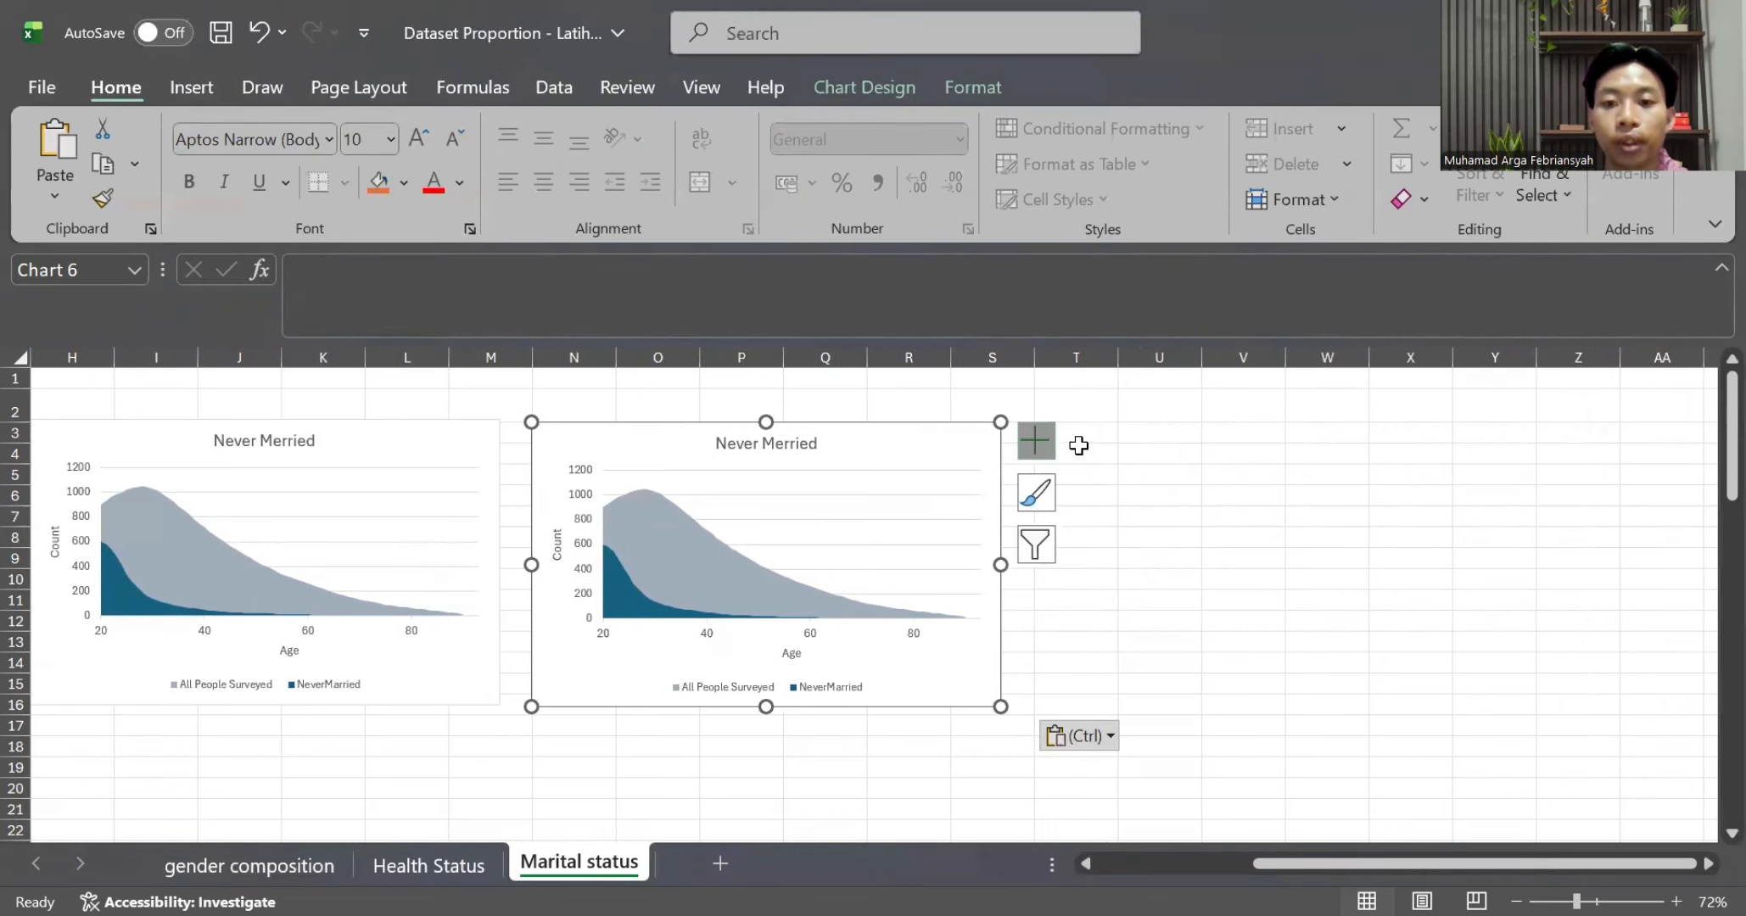
{"action": "left_click", "coordinate": [1081, 439]}
{"action": "key", "text": "ctrl+v"}
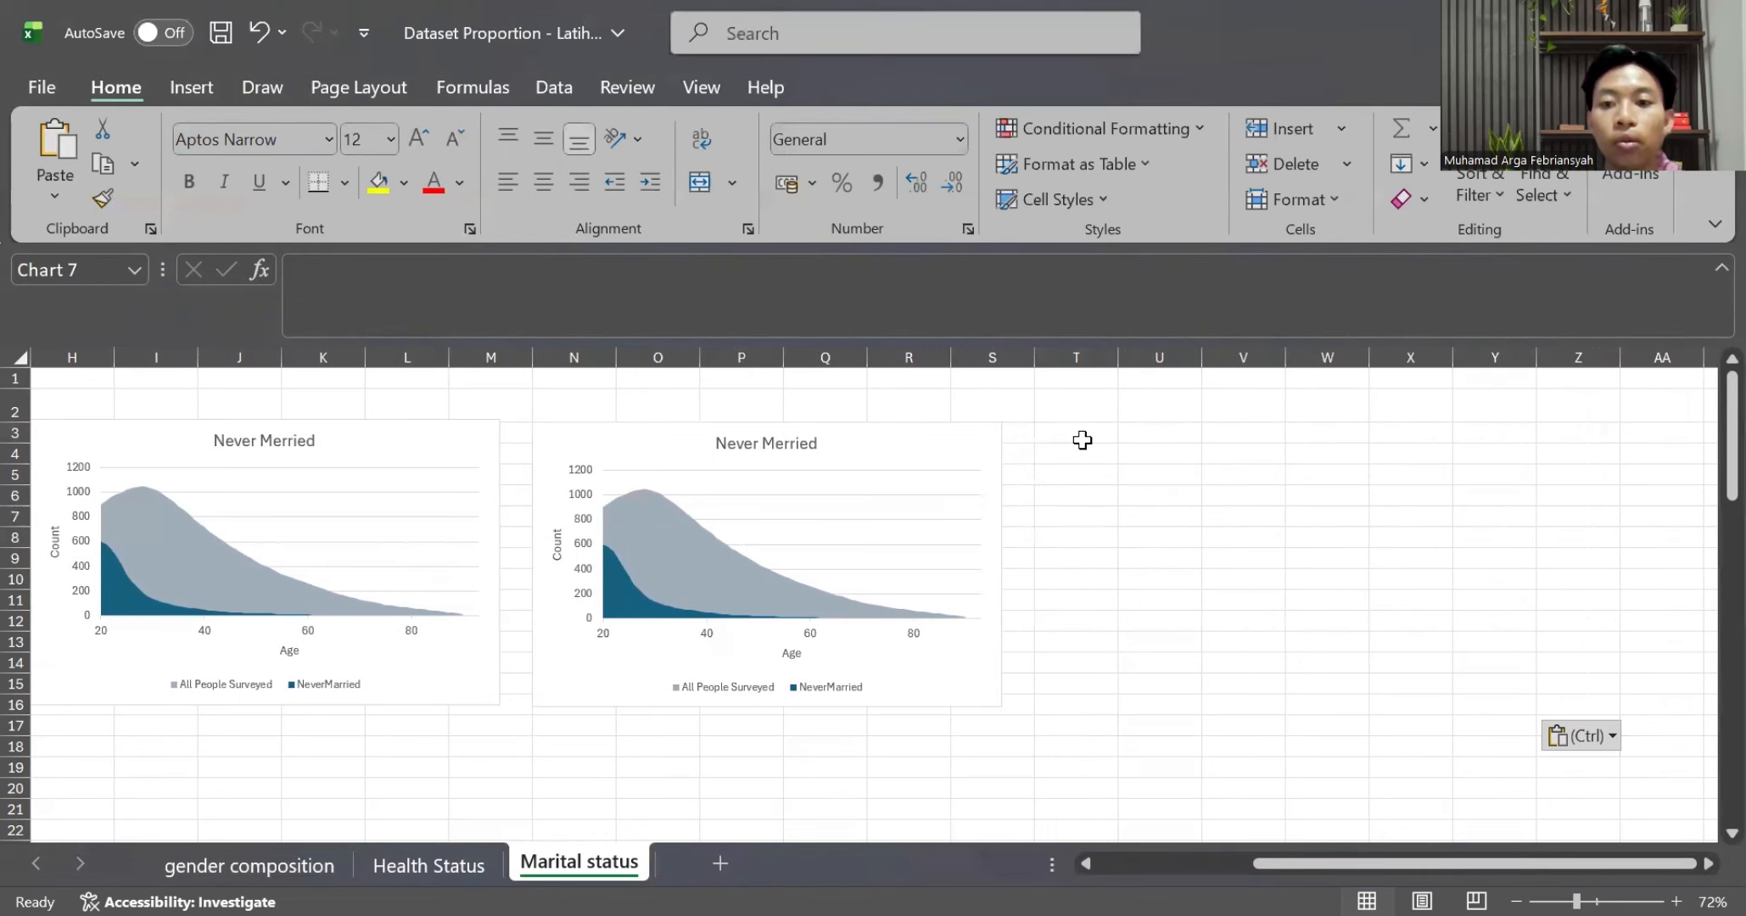
{"action": "left_click", "coordinate": [1080, 437]}
{"action": "key", "text": "ctrl+v"}
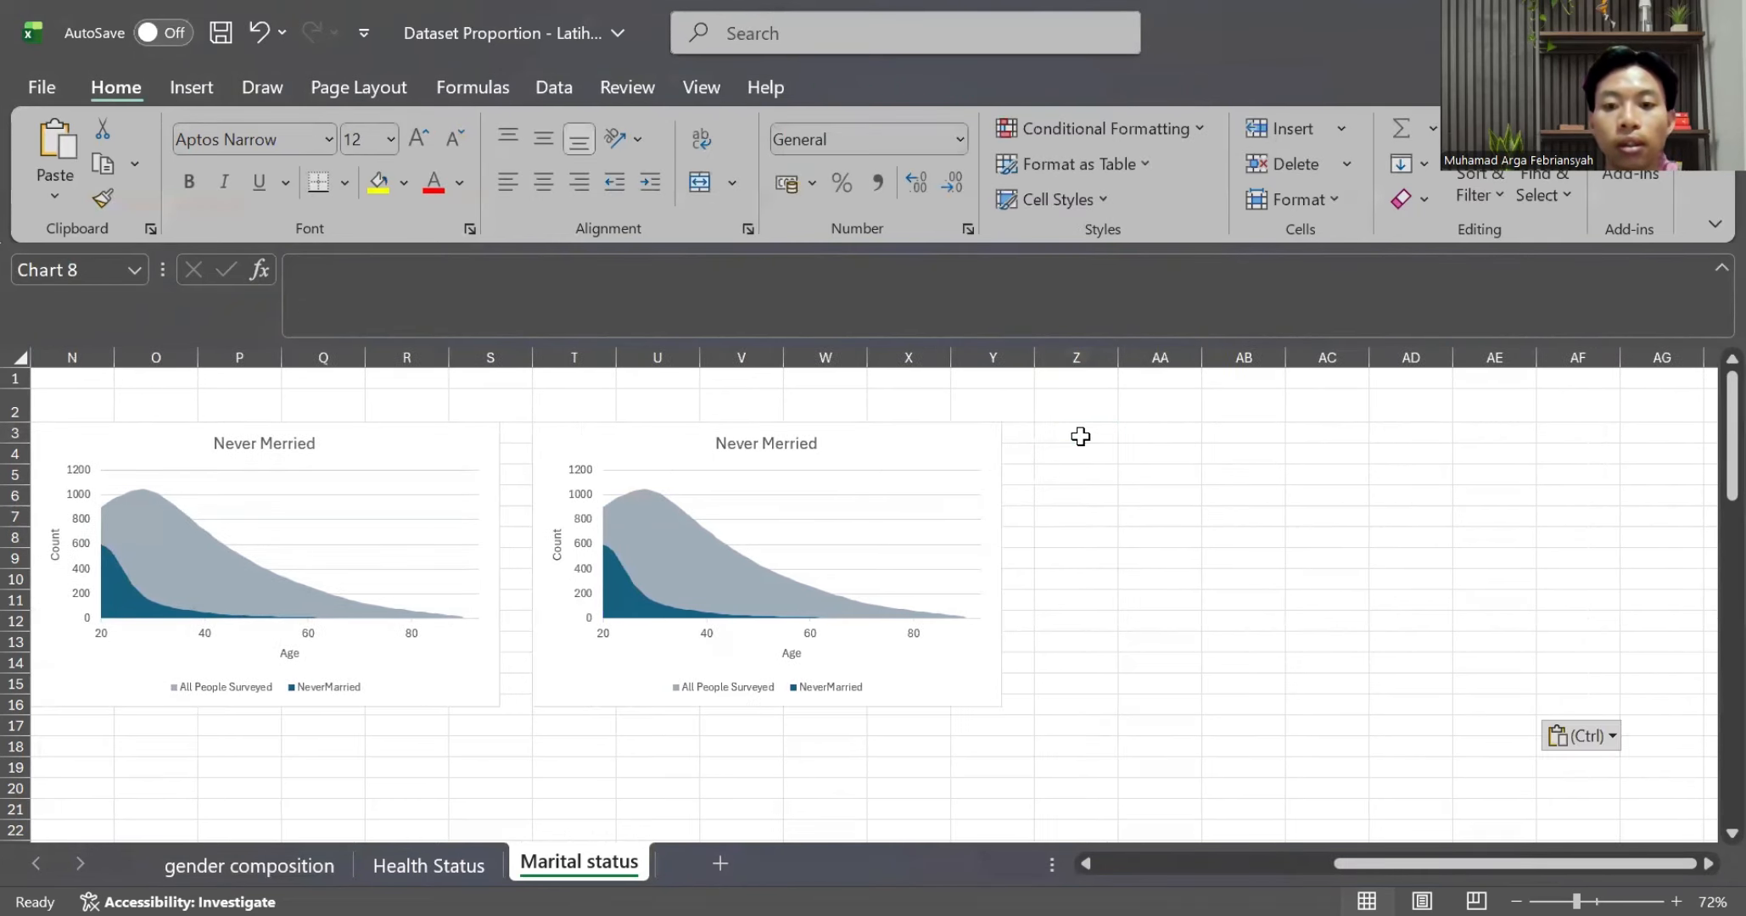
Remove the NeverMarried series from the data source of the chart copy at N3
{"action": "scroll", "coordinate": [712, 599], "scroll_direction": "left", "scroll_amount": 6}
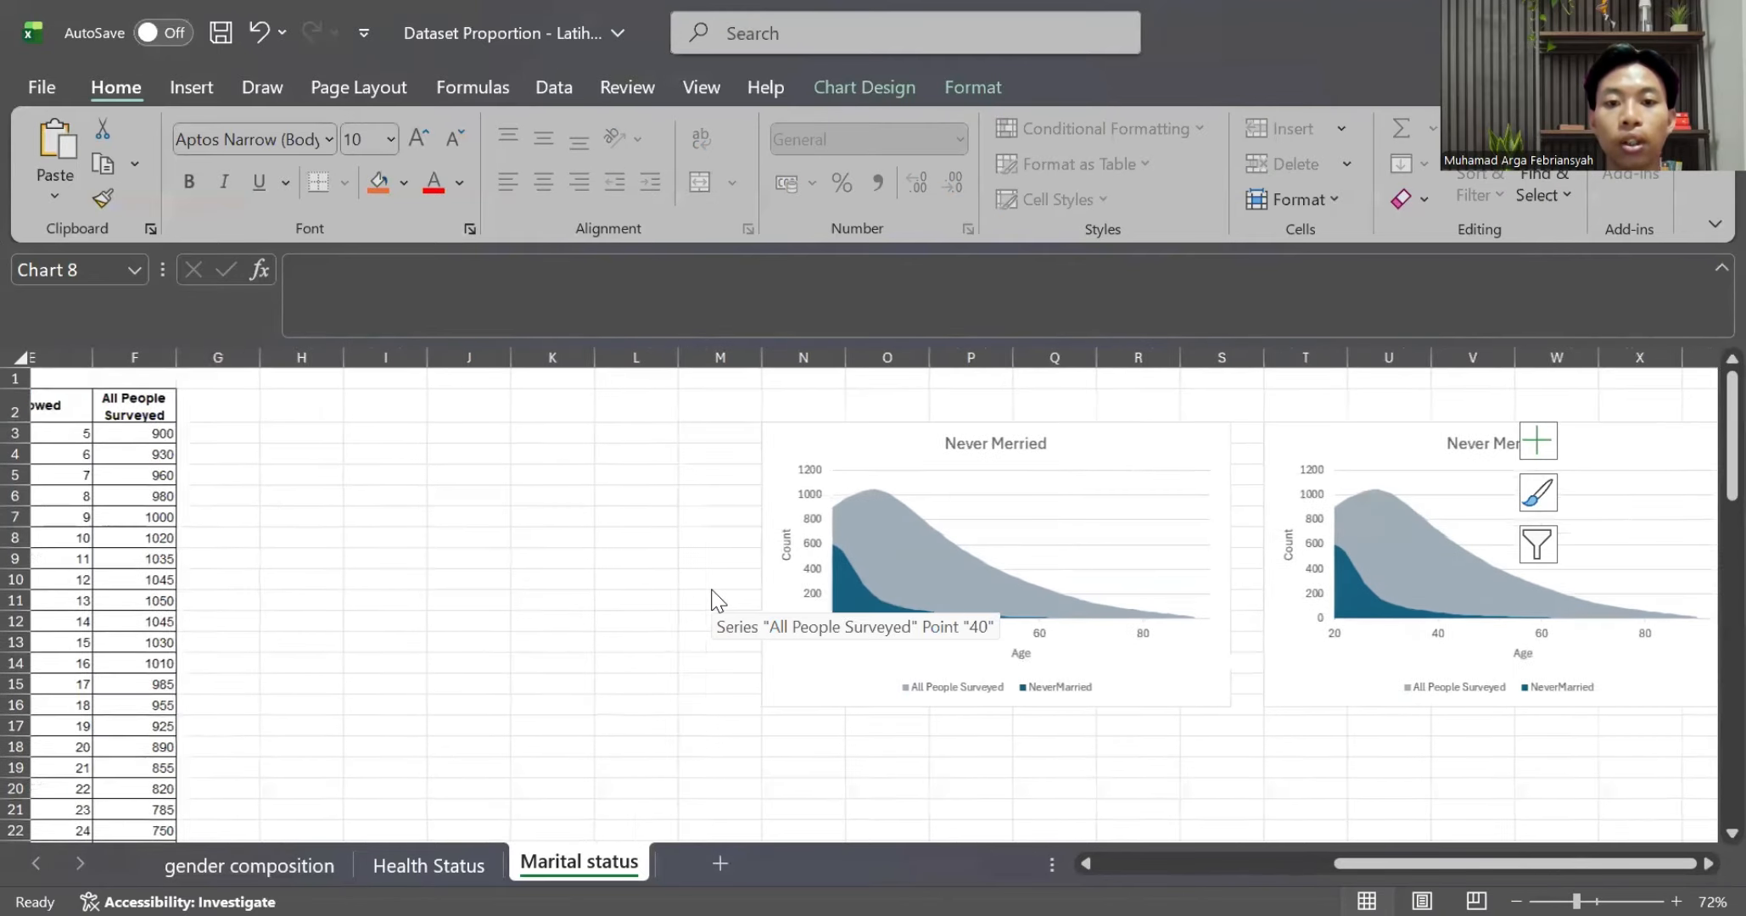
{"action": "scroll", "coordinate": [713, 598], "scroll_direction": "right", "scroll_amount": 1}
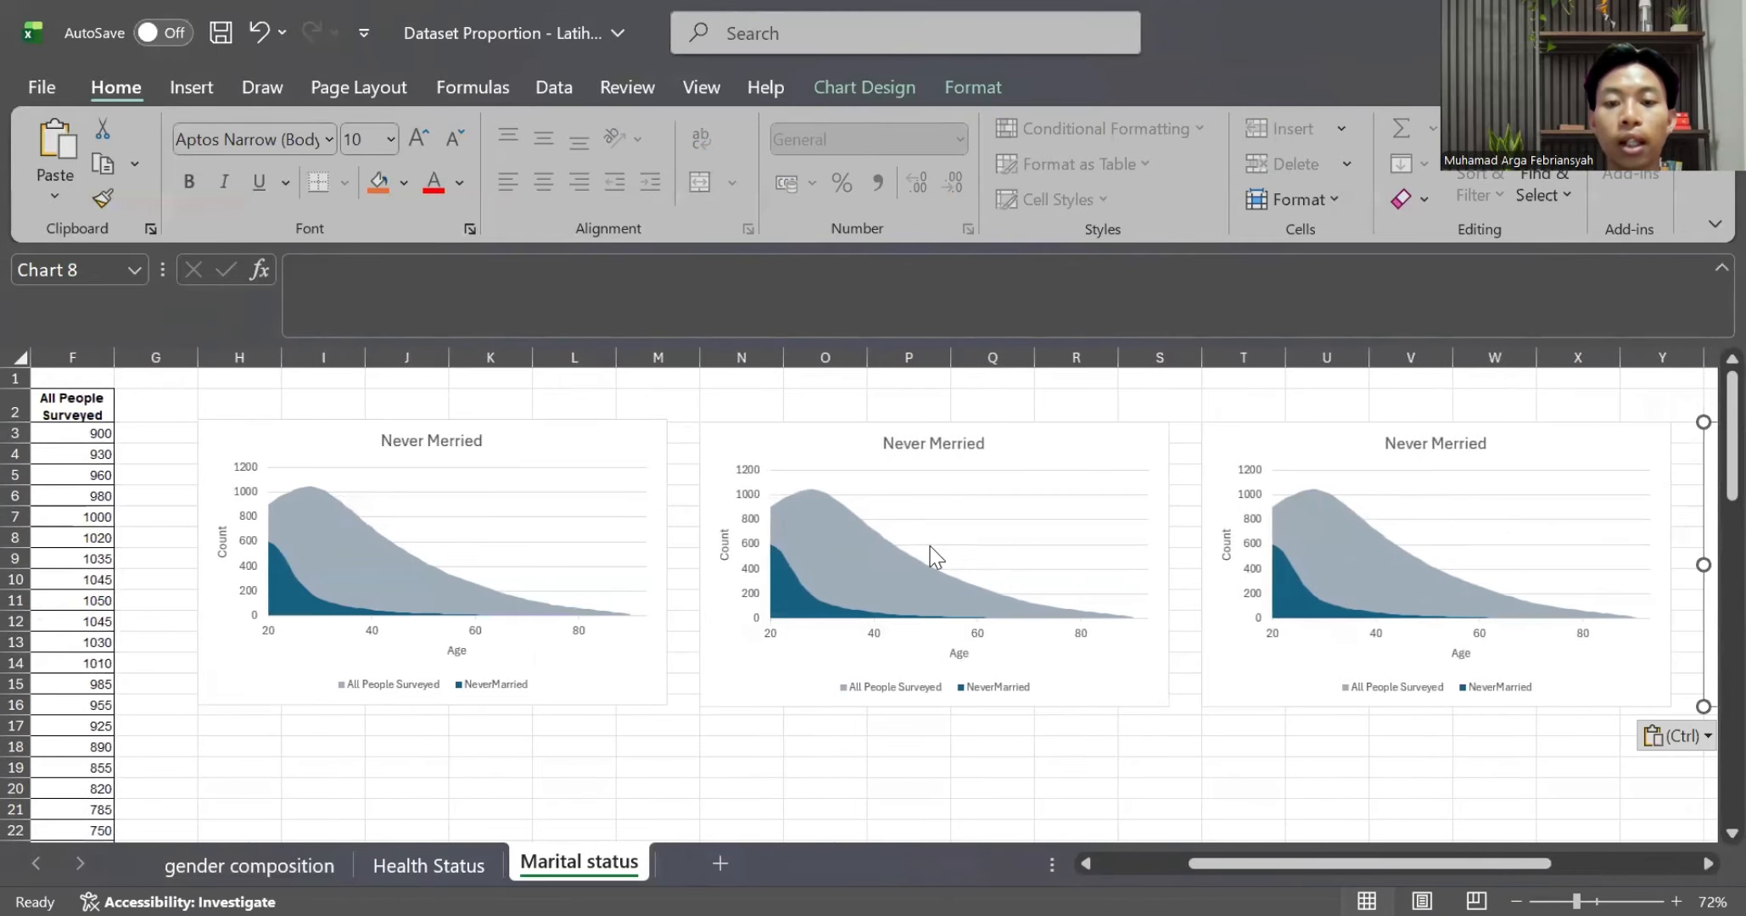
{"action": "scroll", "coordinate": [930, 555], "scroll_direction": "left", "scroll_amount": 4}
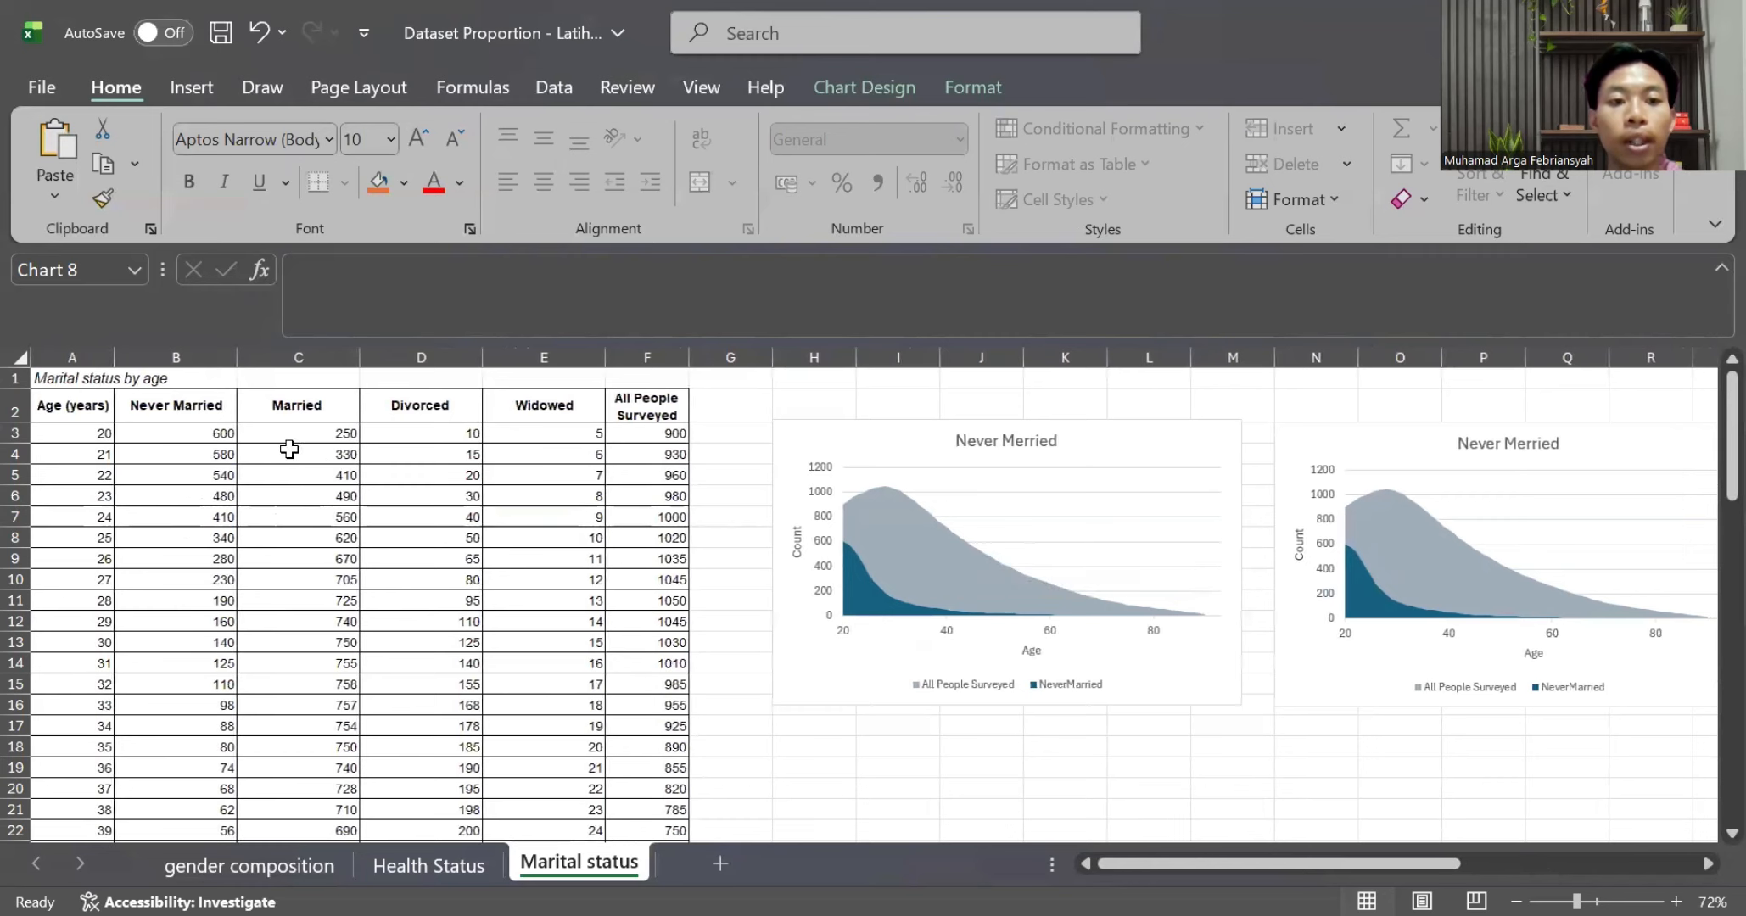
{"action": "scroll", "coordinate": [793, 519], "scroll_direction": "right", "scroll_amount": 6}
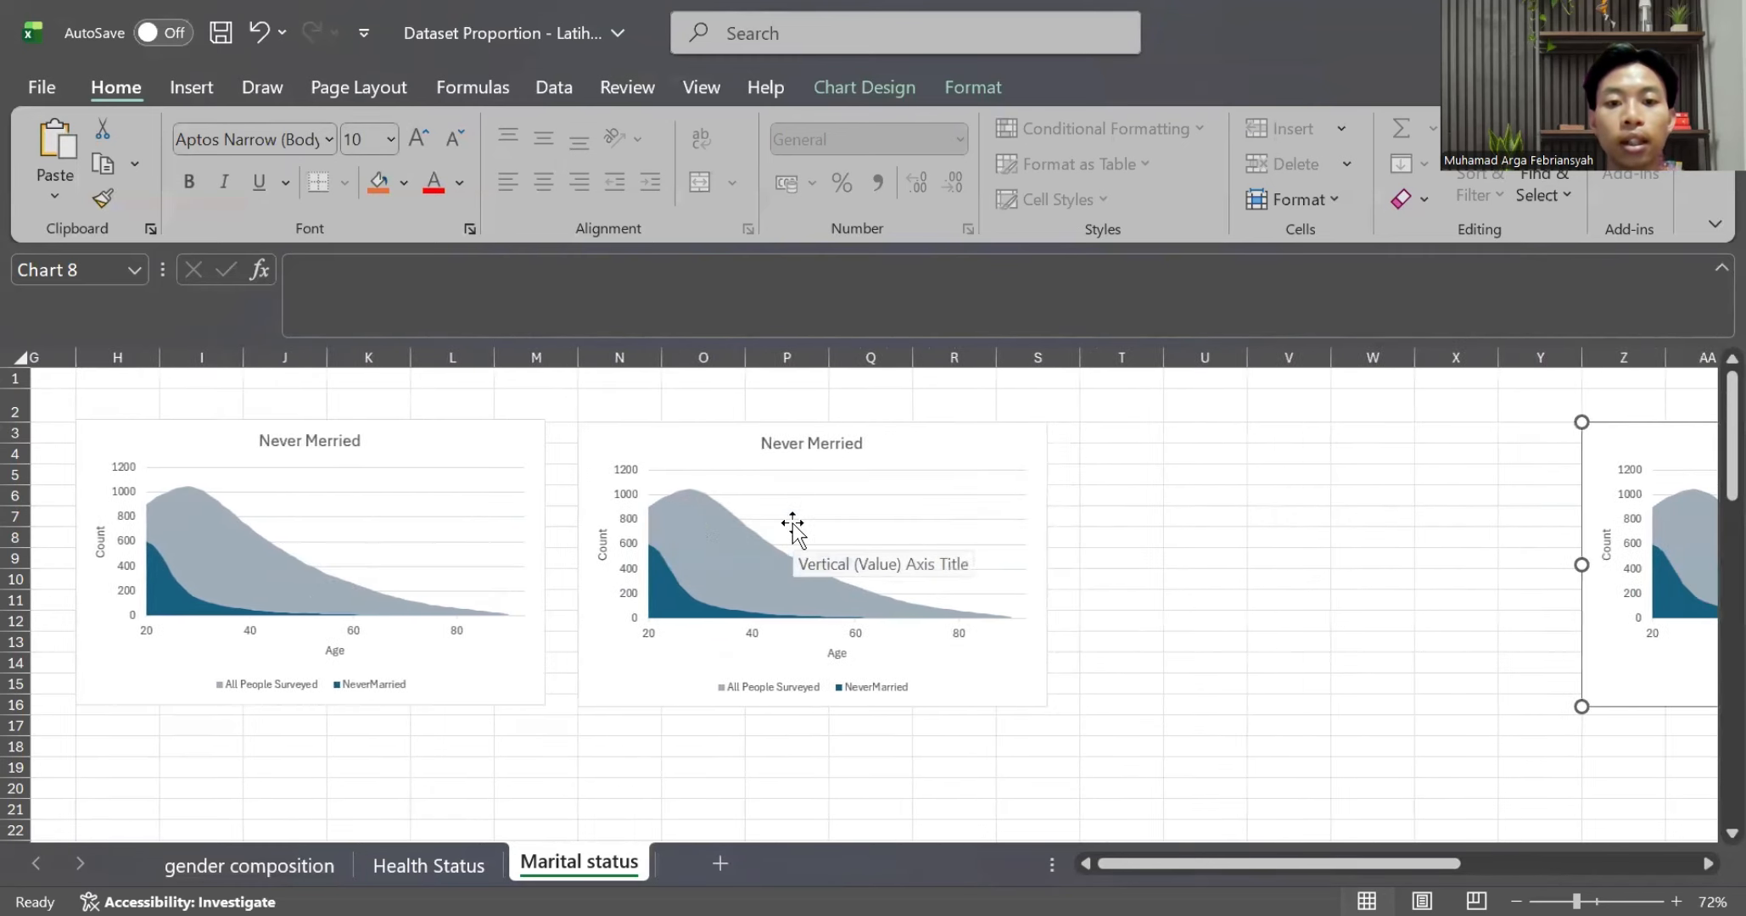
{"action": "left_click", "coordinate": [922, 535]}
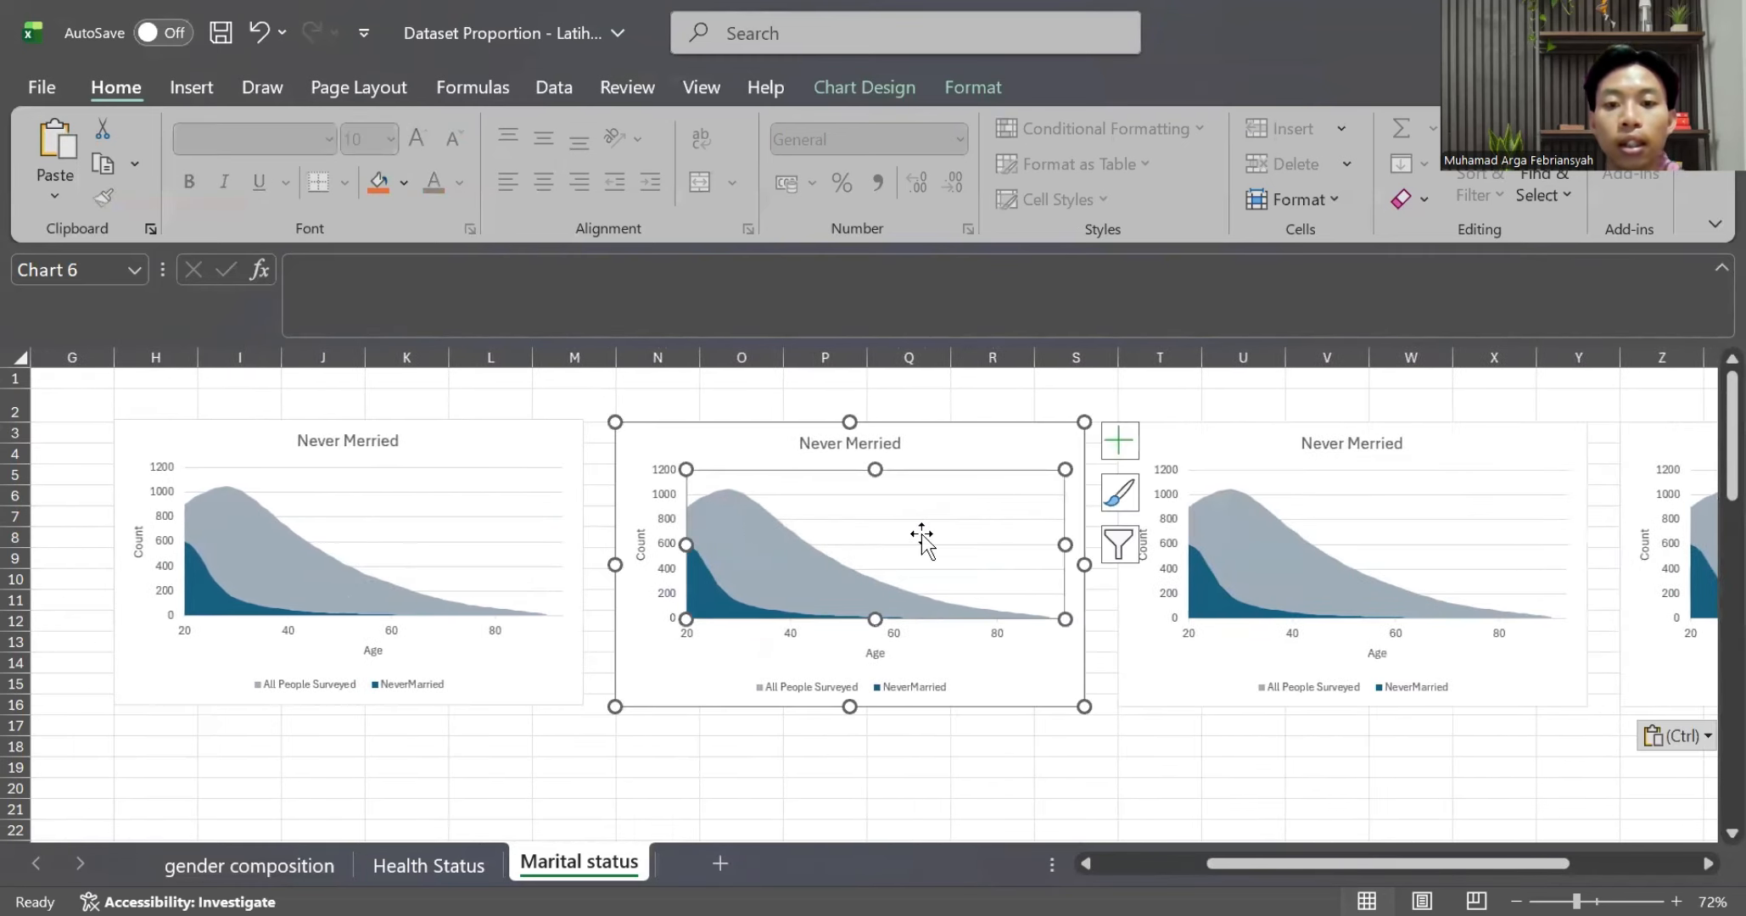
{"action": "right_click", "coordinate": [921, 535]}
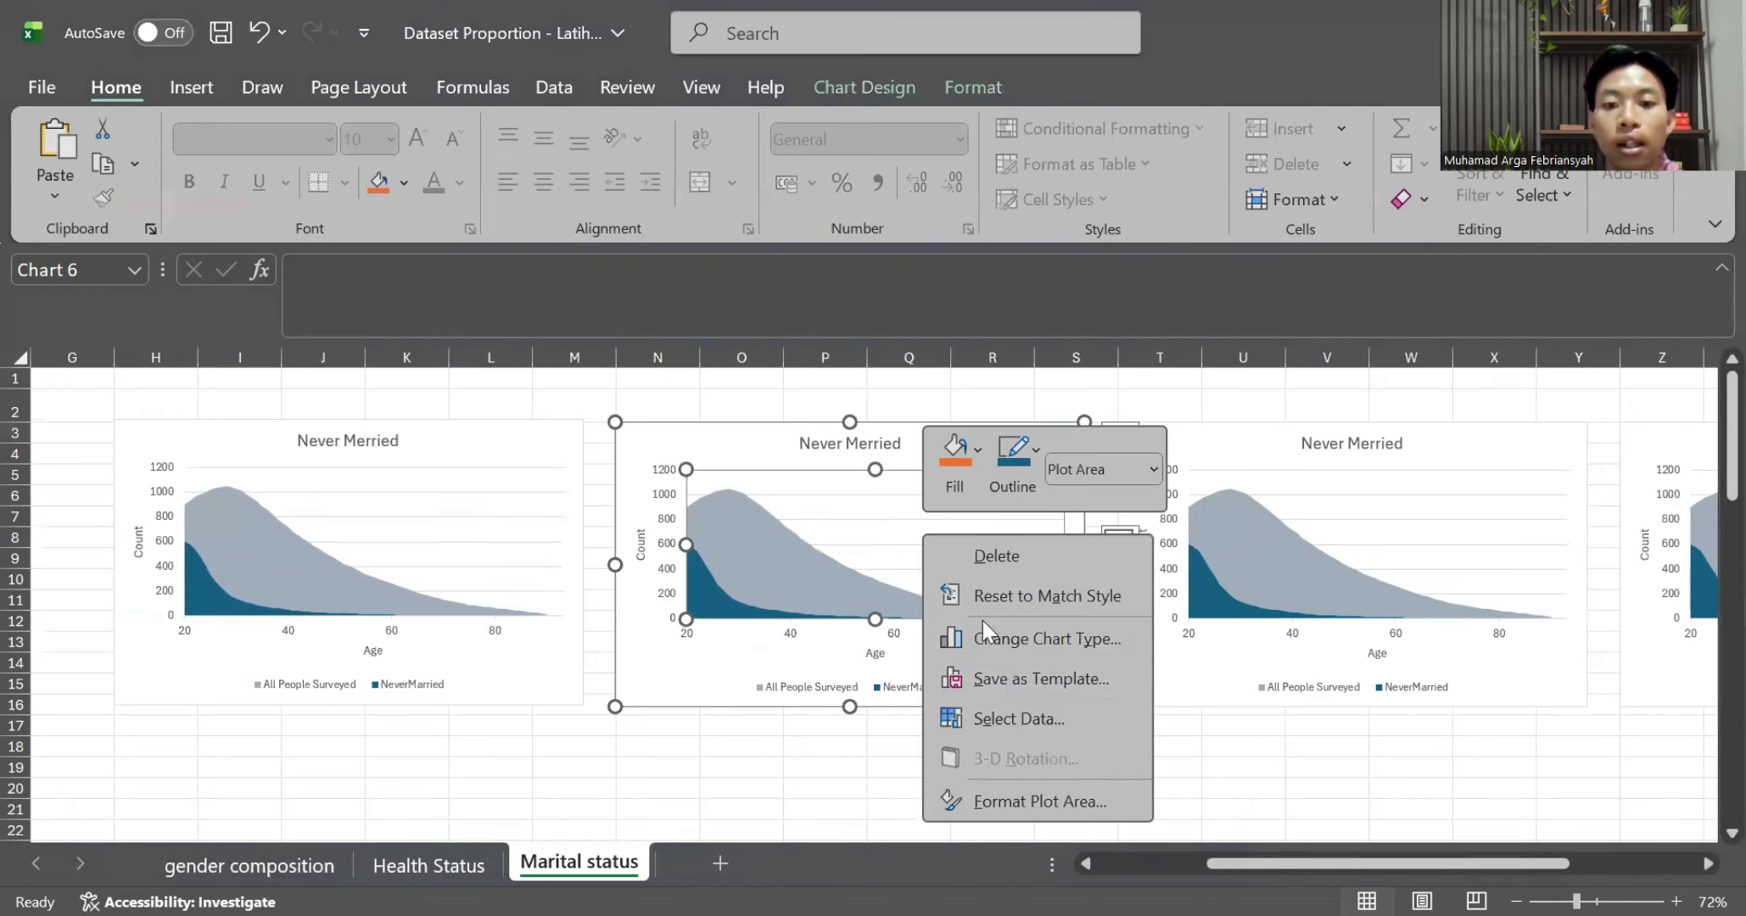
{"action": "left_click", "coordinate": [1010, 726]}
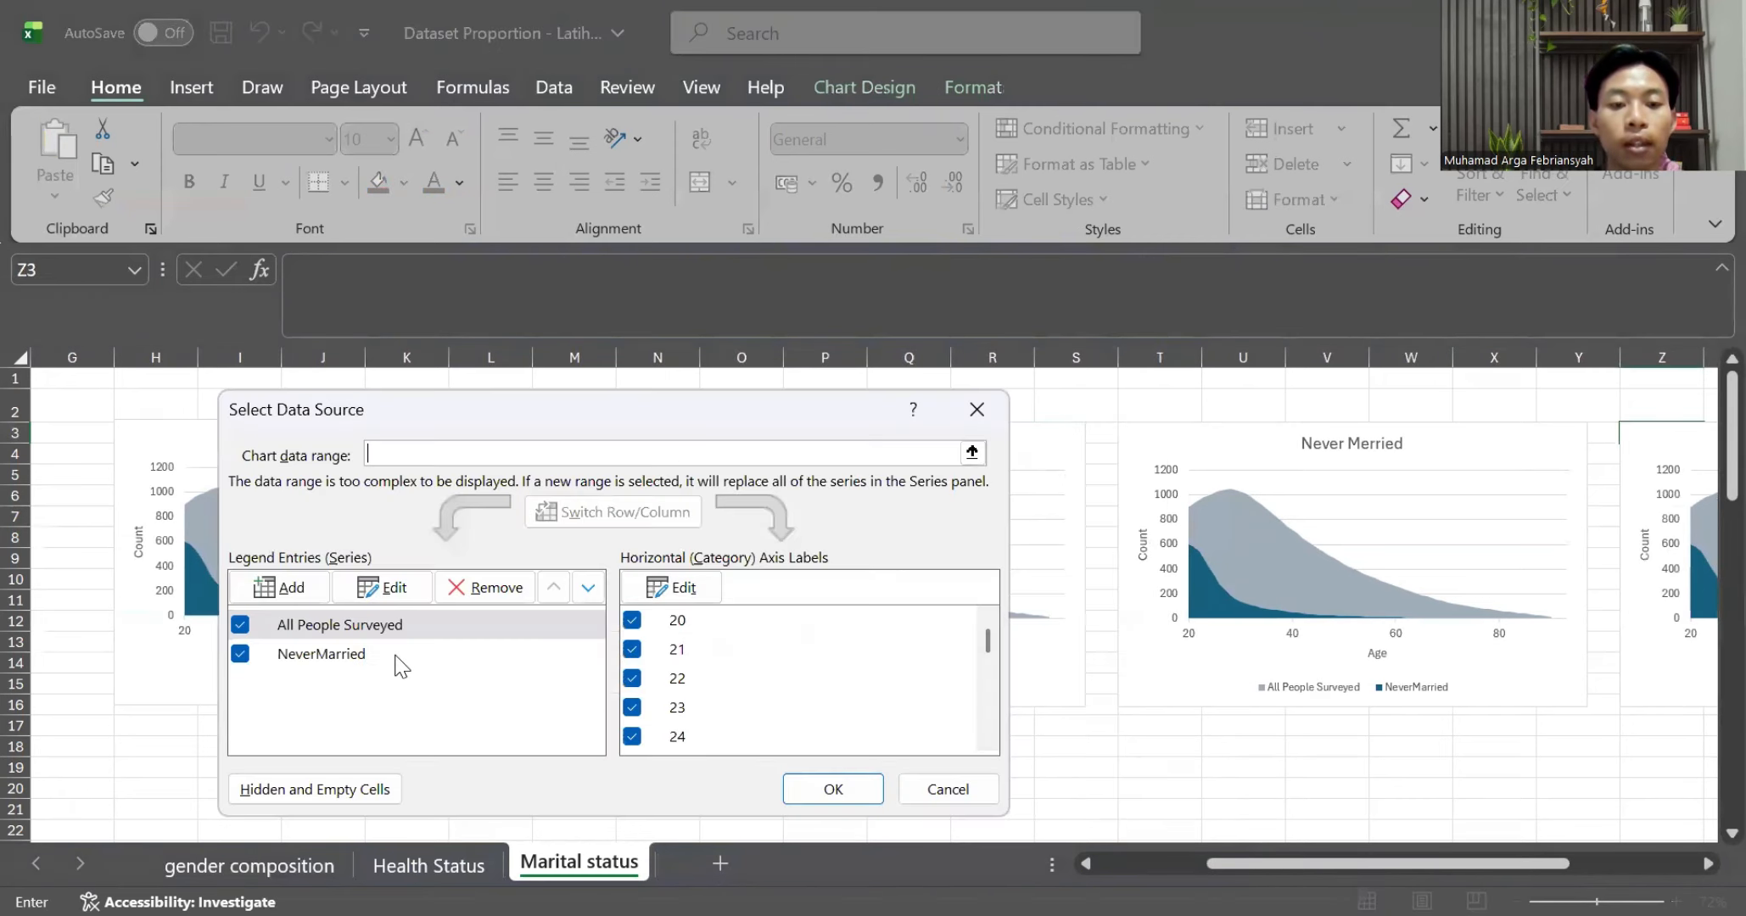
{"action": "left_click", "coordinate": [399, 655]}
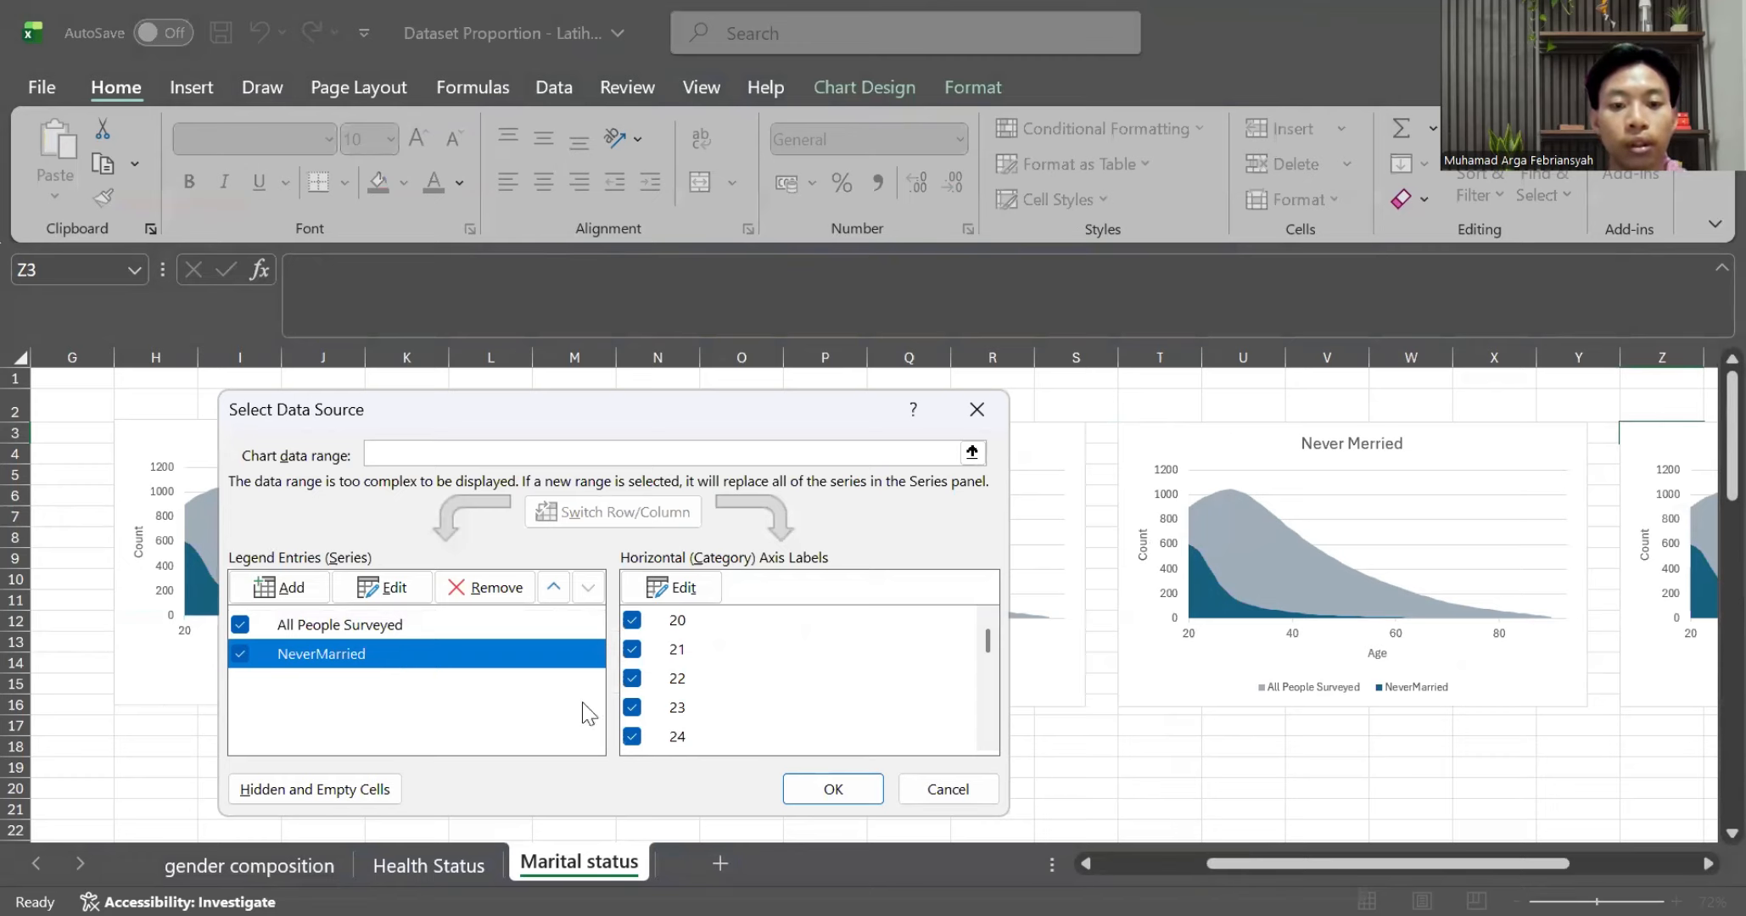
{"action": "left_click", "coordinate": [490, 589]}
{"action": "left_click", "coordinate": [389, 597]}
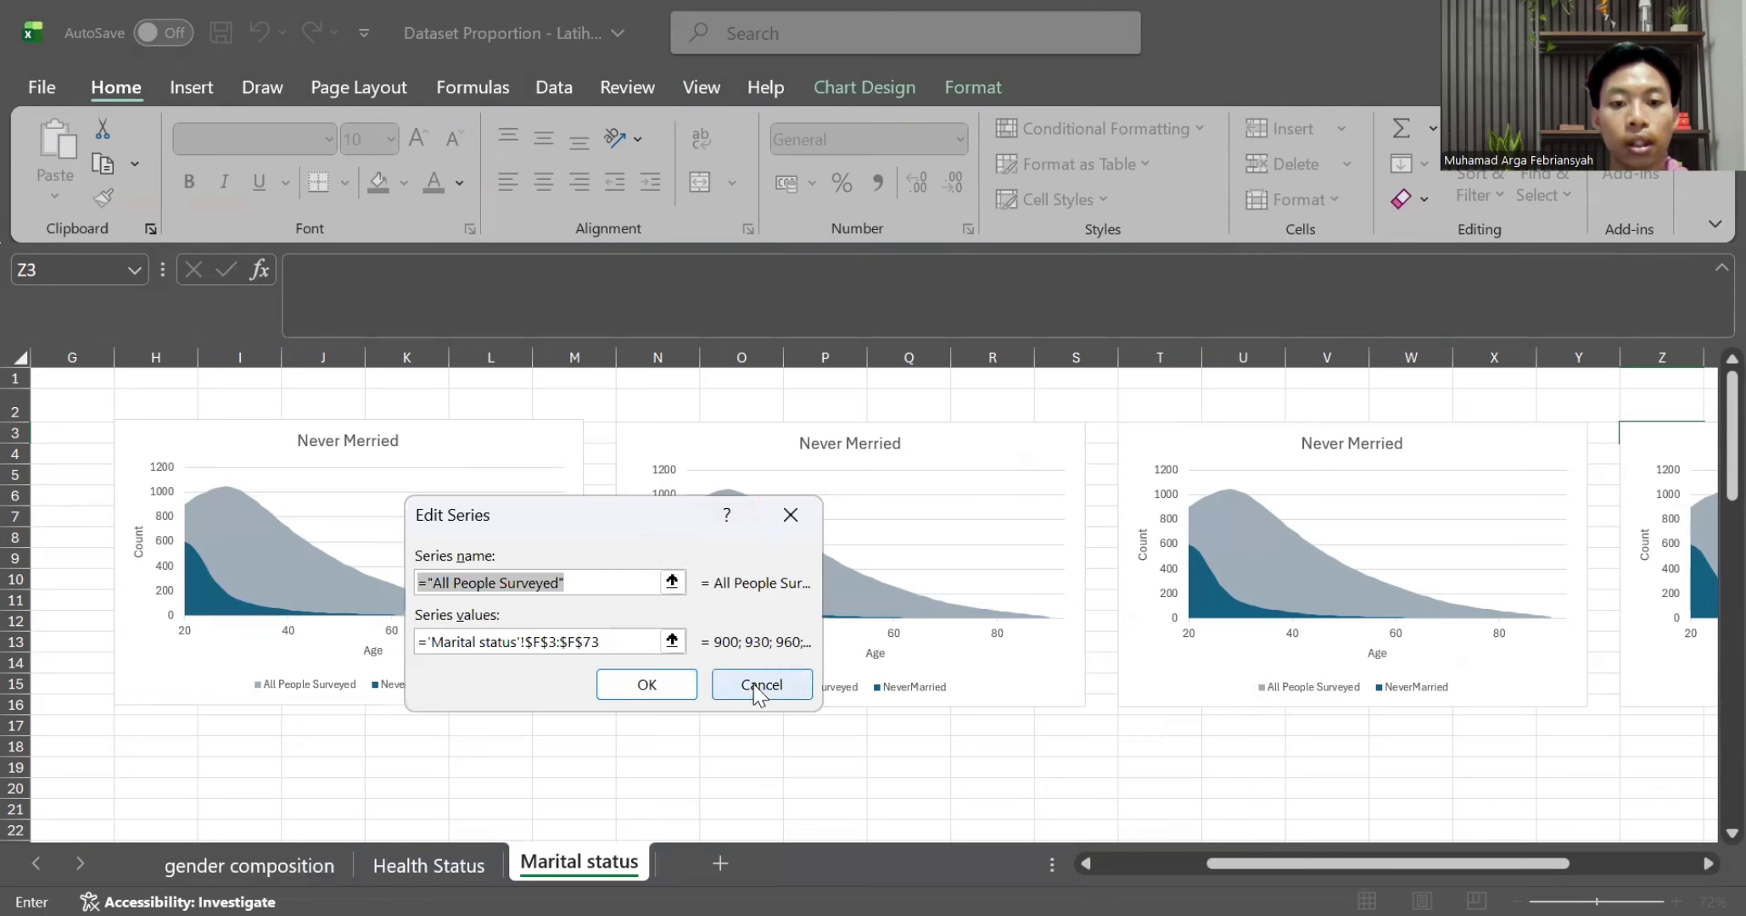
{"action": "left_click", "coordinate": [758, 686]}
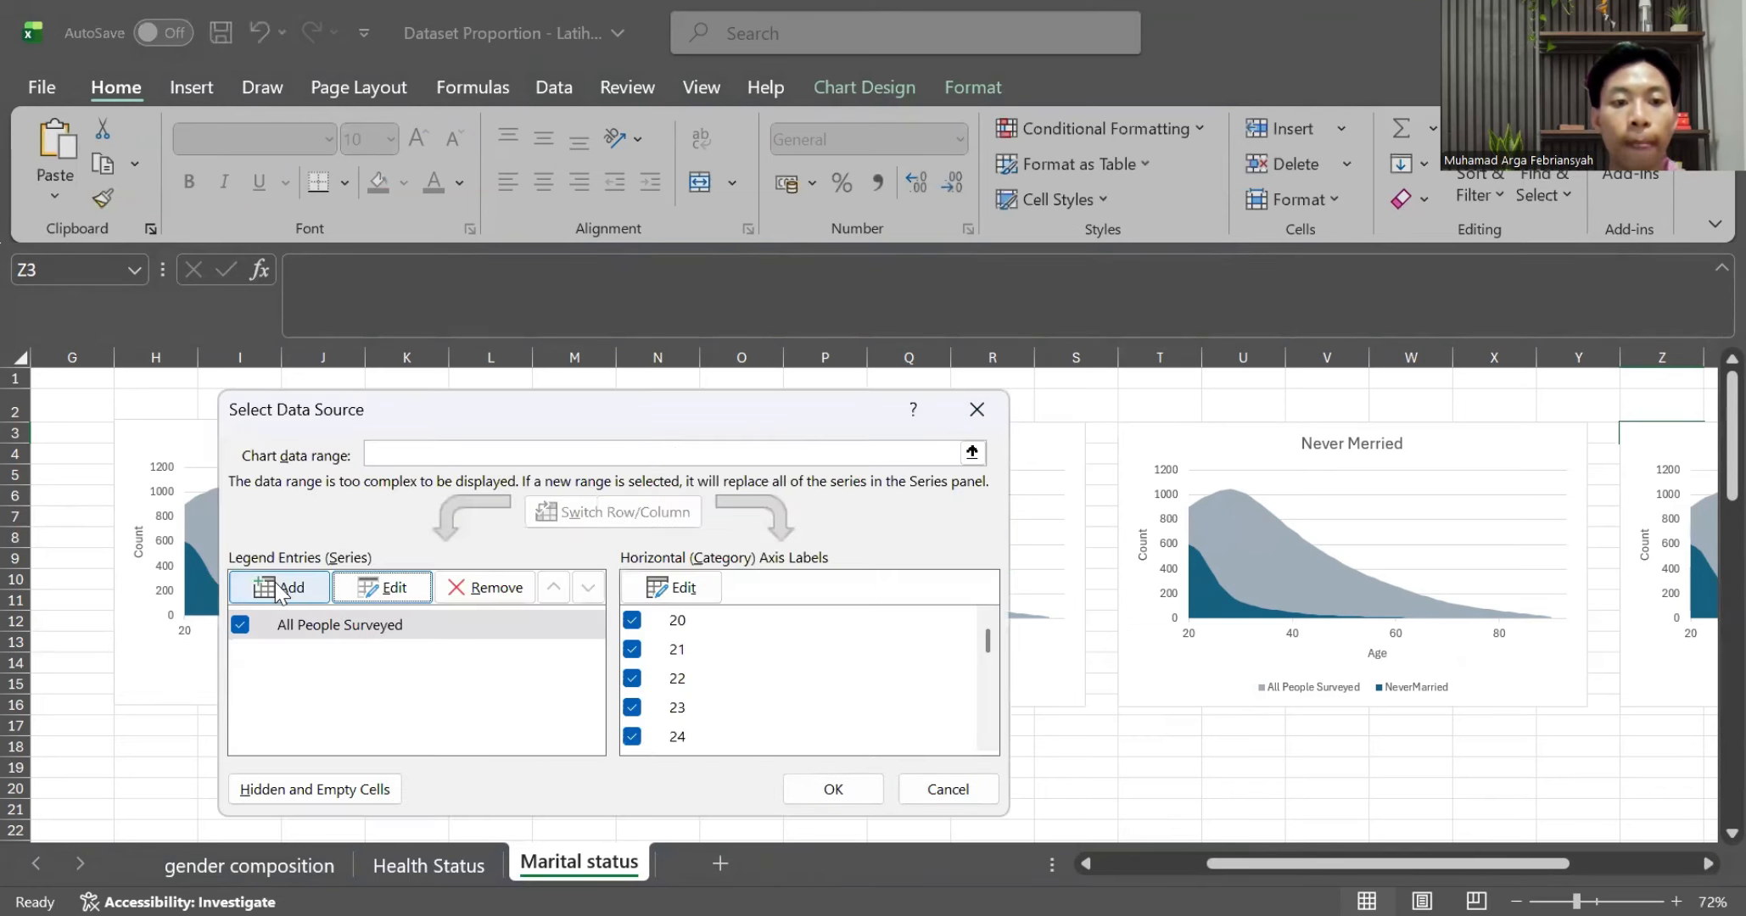
Add a series named "Married" to the chart copy at N3, using the Marital status sheet's cells C3:C76 as its values
{"action": "left_click", "coordinate": [280, 590]}
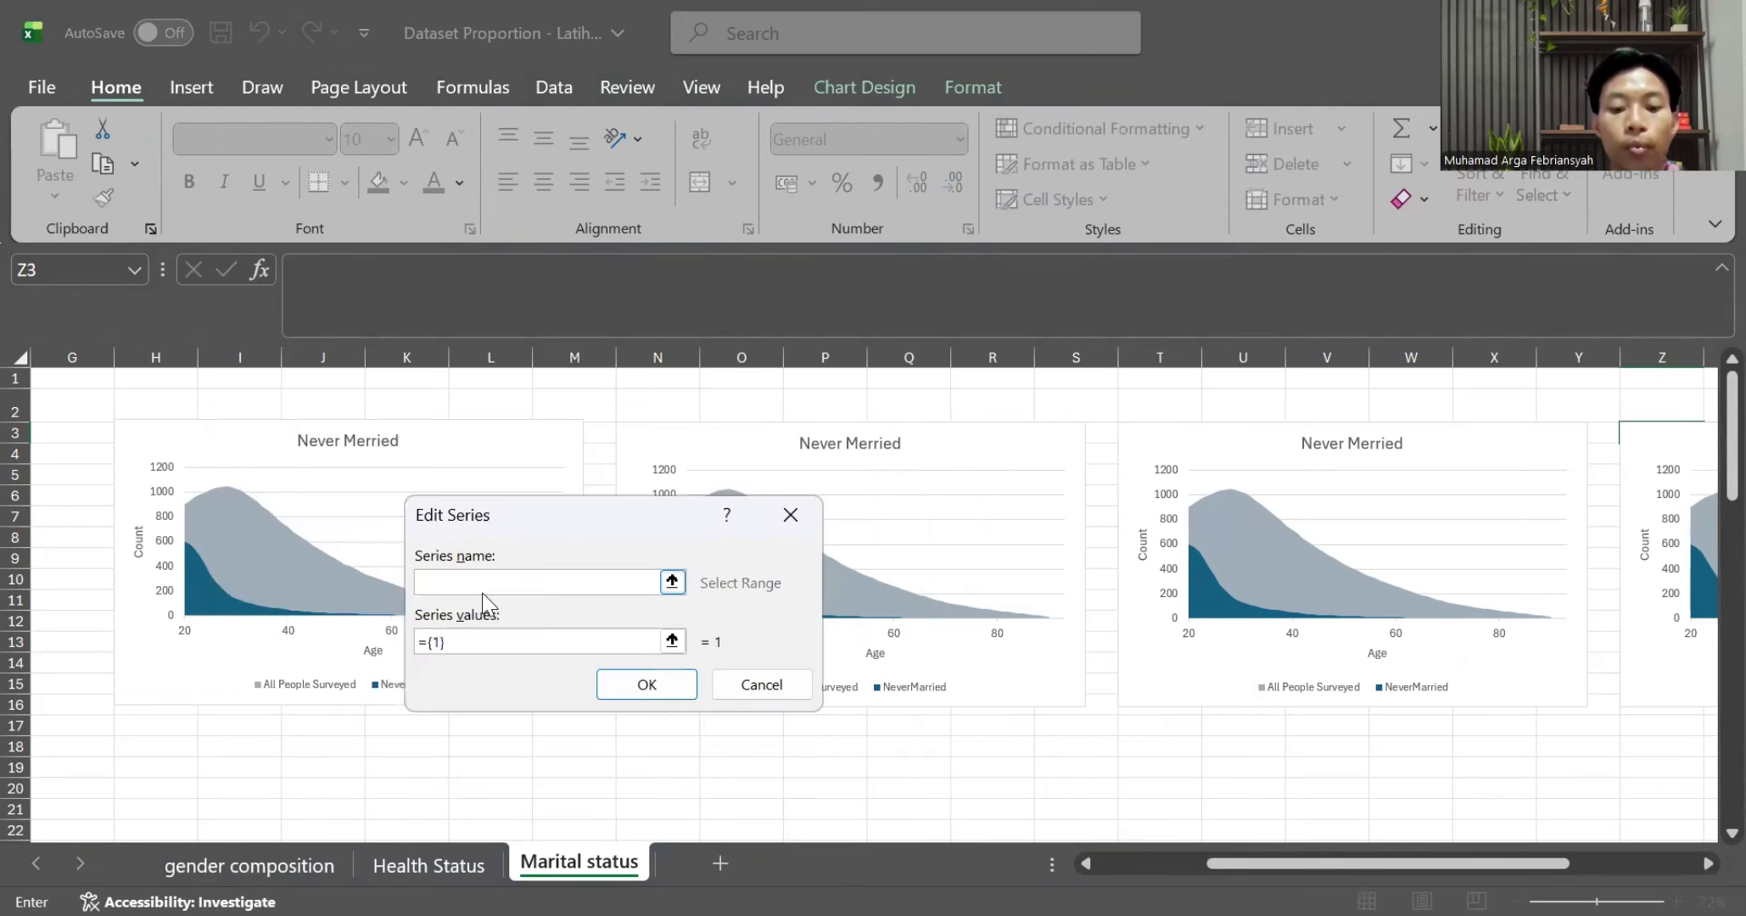
{"action": "type", "text": "Married"}
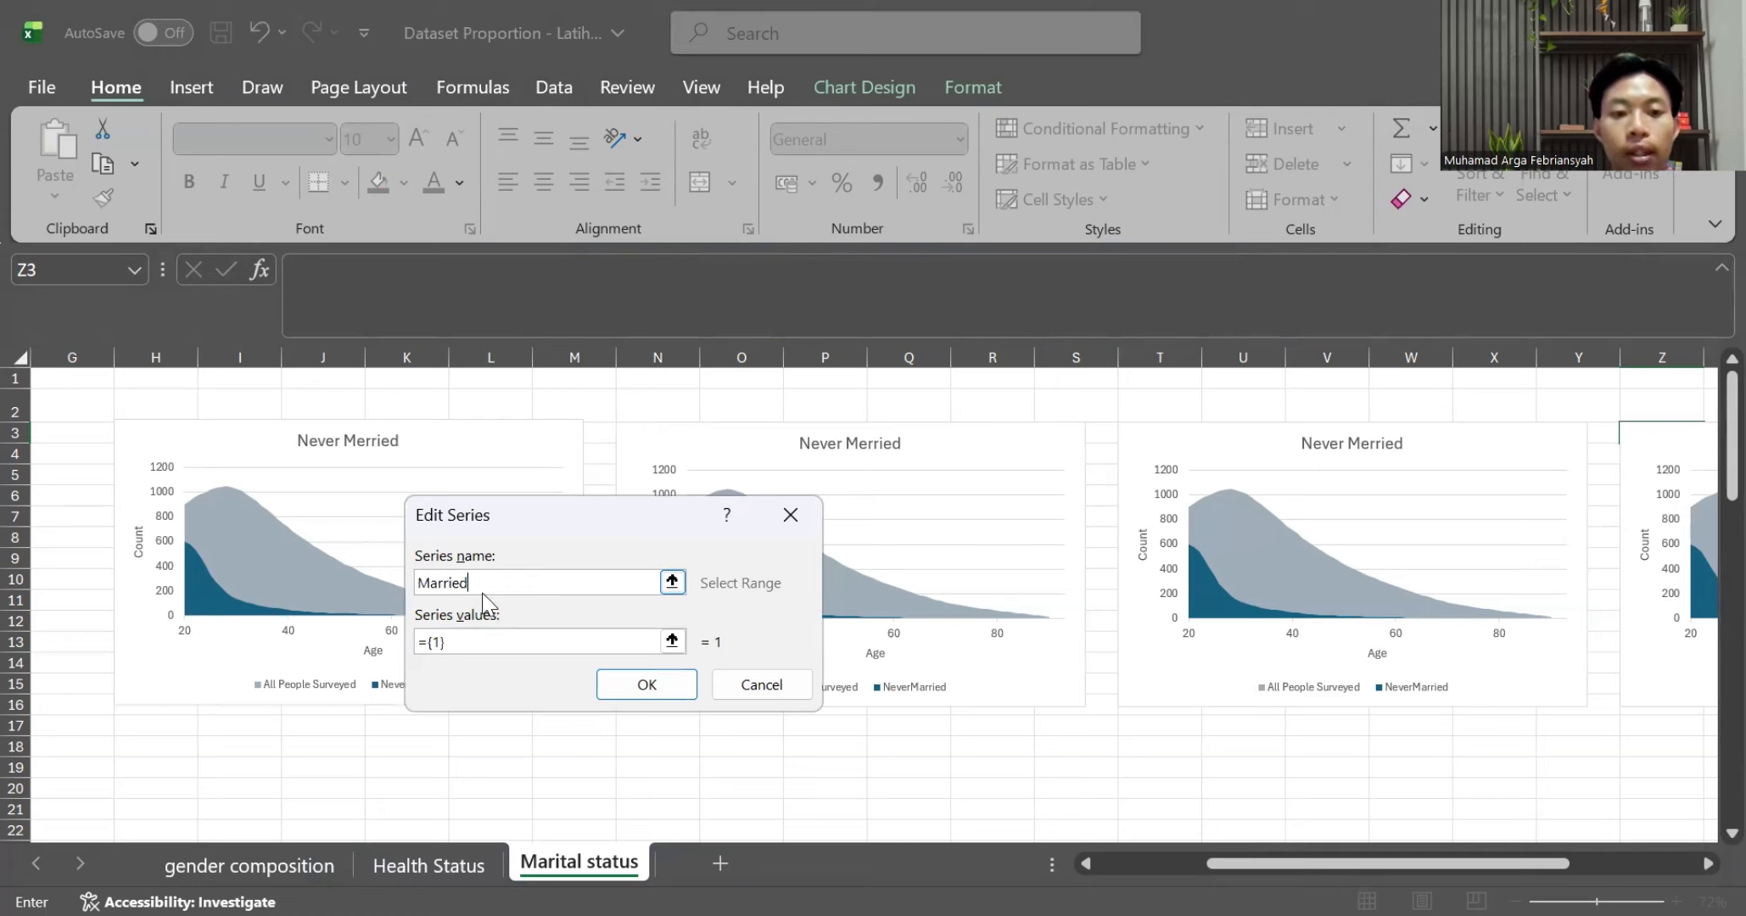
{"action": "left_click", "coordinate": [459, 641]}
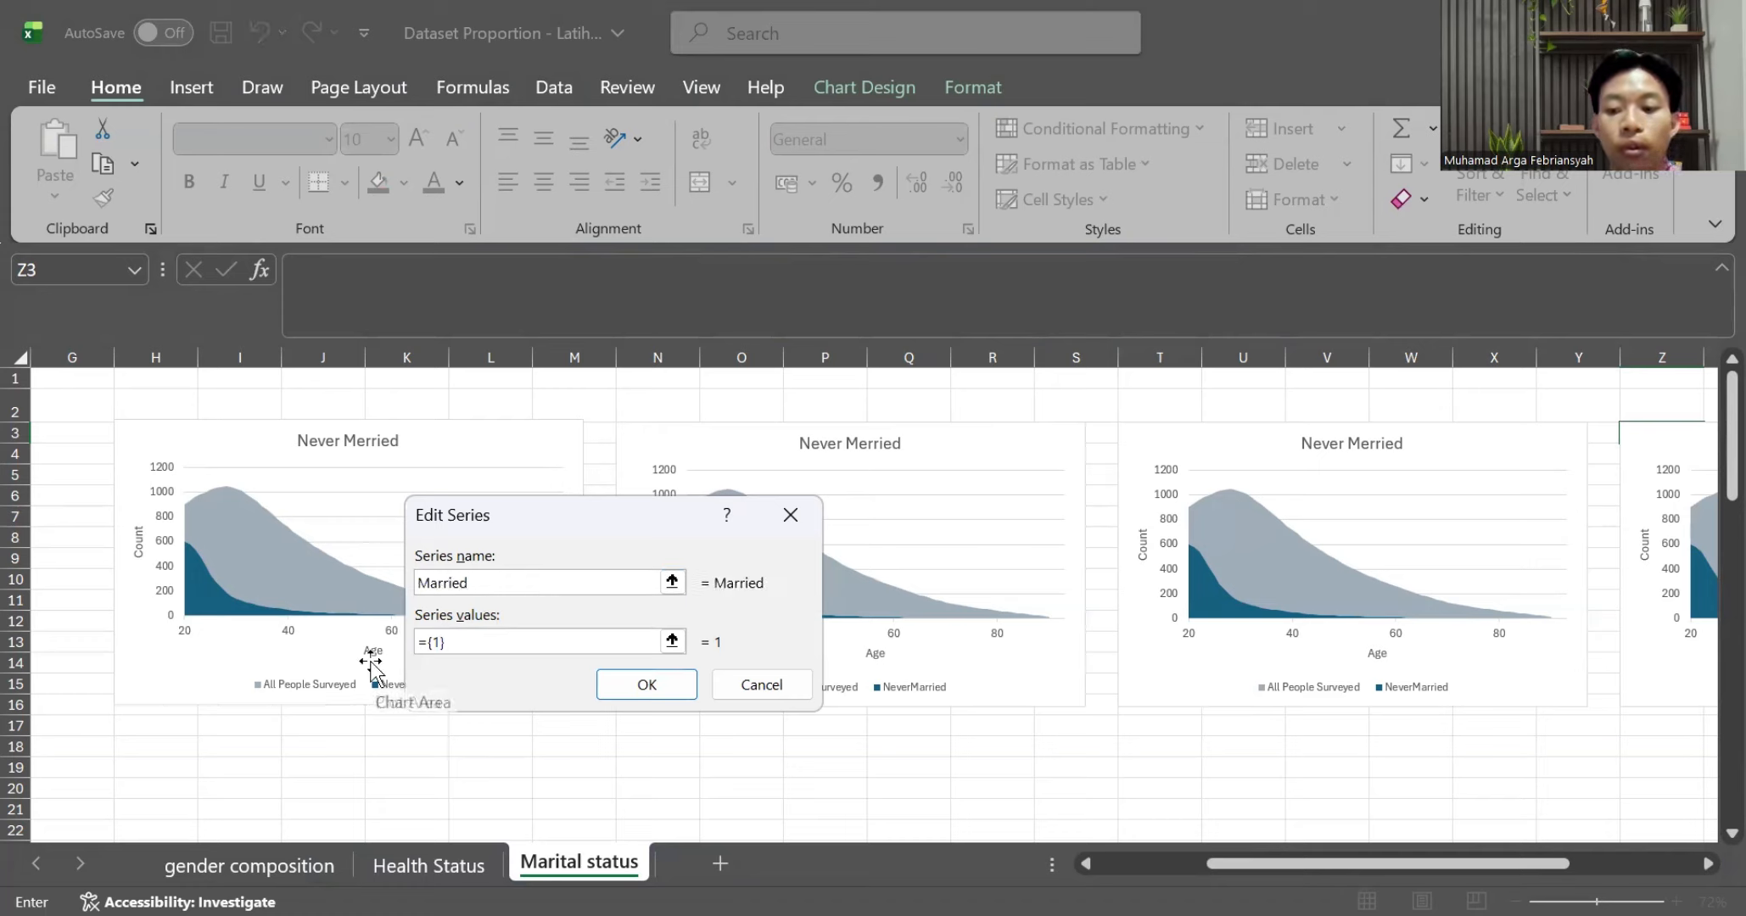
{"action": "key", "text": "BackSpace"}
{"action": "key", "text": "BackSpace"}
{"action": "key", "text": "BackSpace"}
{"action": "key", "text": "BackSpace"}
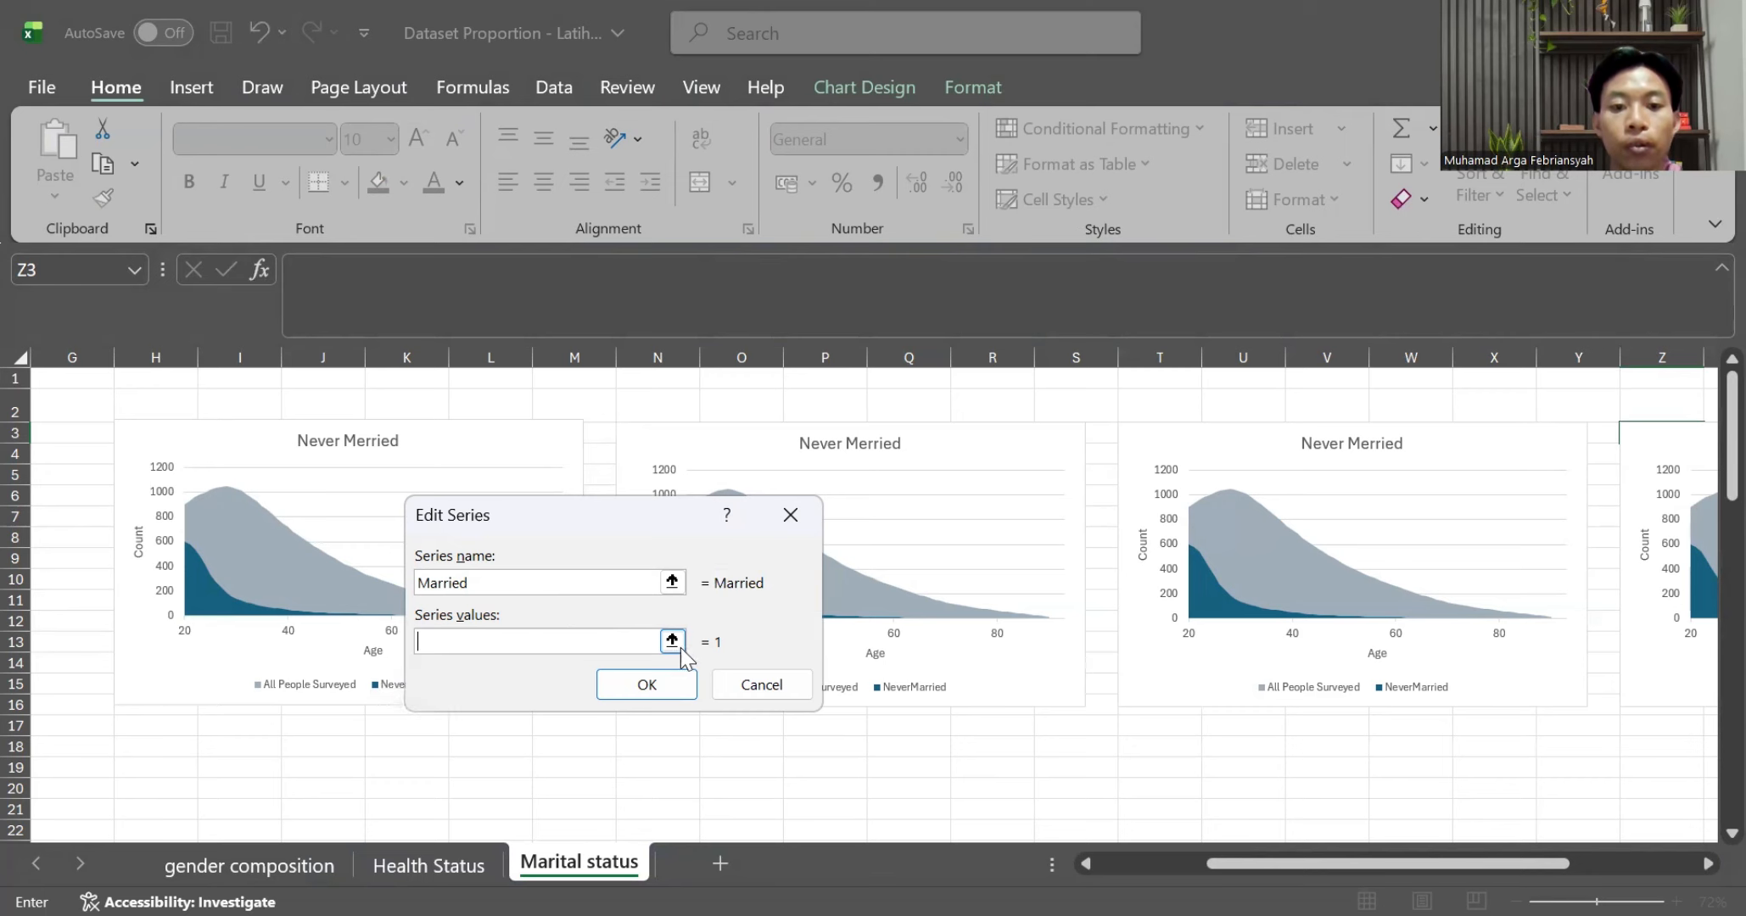
{"action": "left_click", "coordinate": [672, 641]}
{"action": "scroll", "coordinate": [433, 657], "scroll_direction": "left", "scroll_amount": 5}
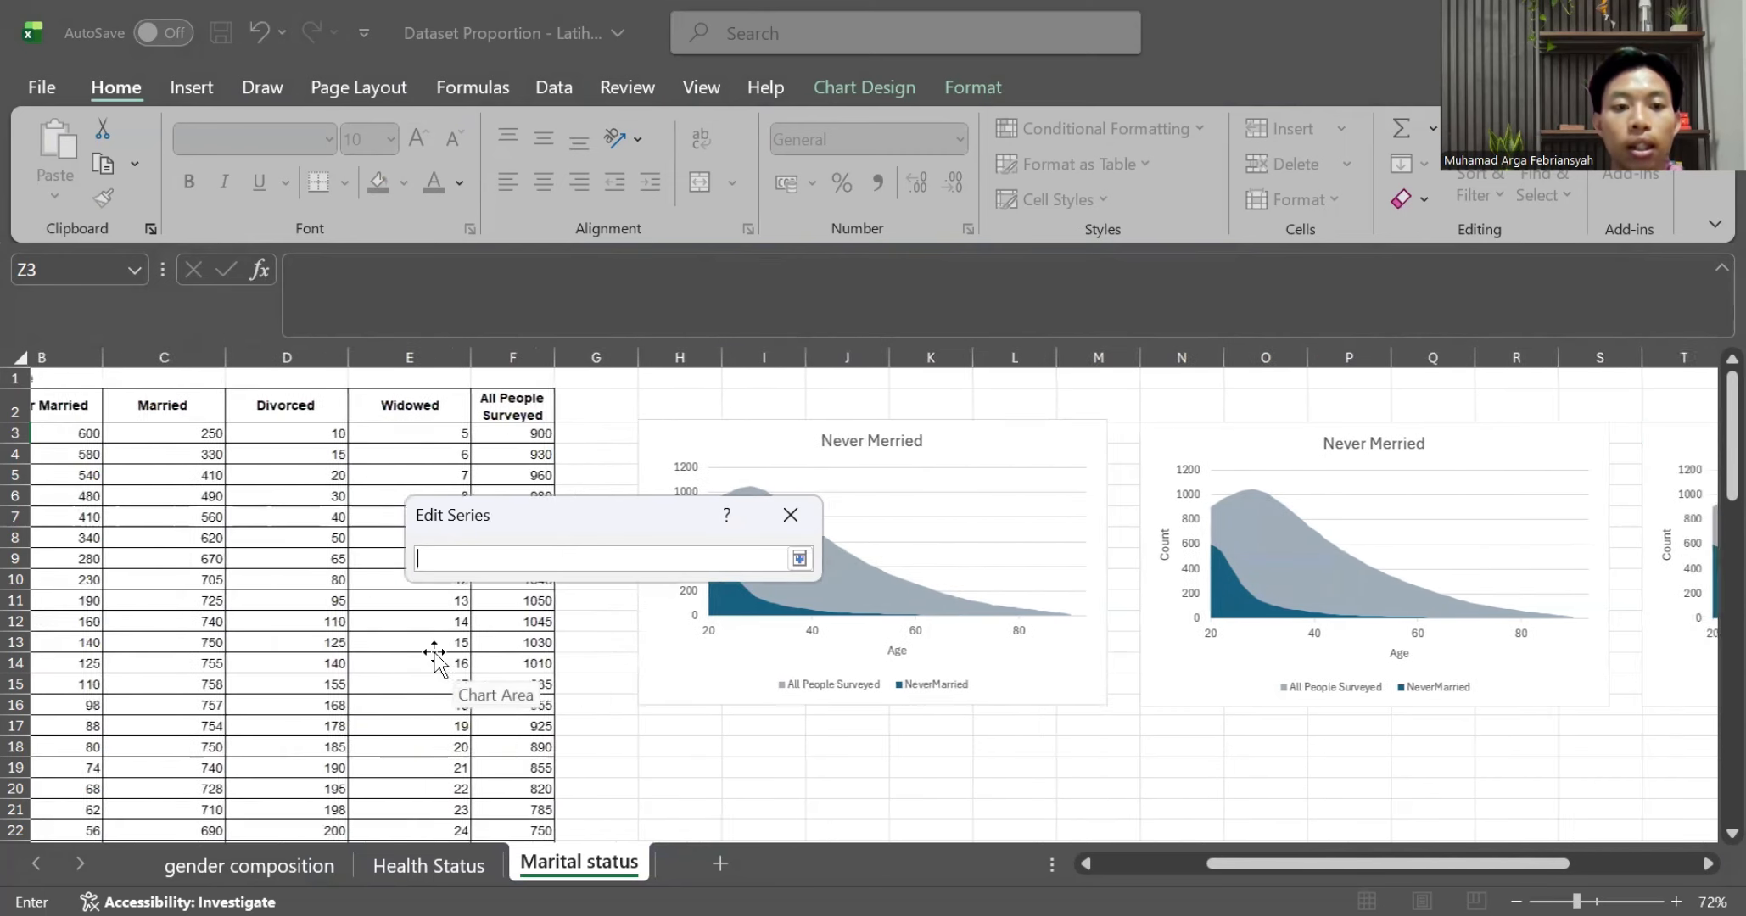
{"action": "left_click", "coordinate": [235, 431]}
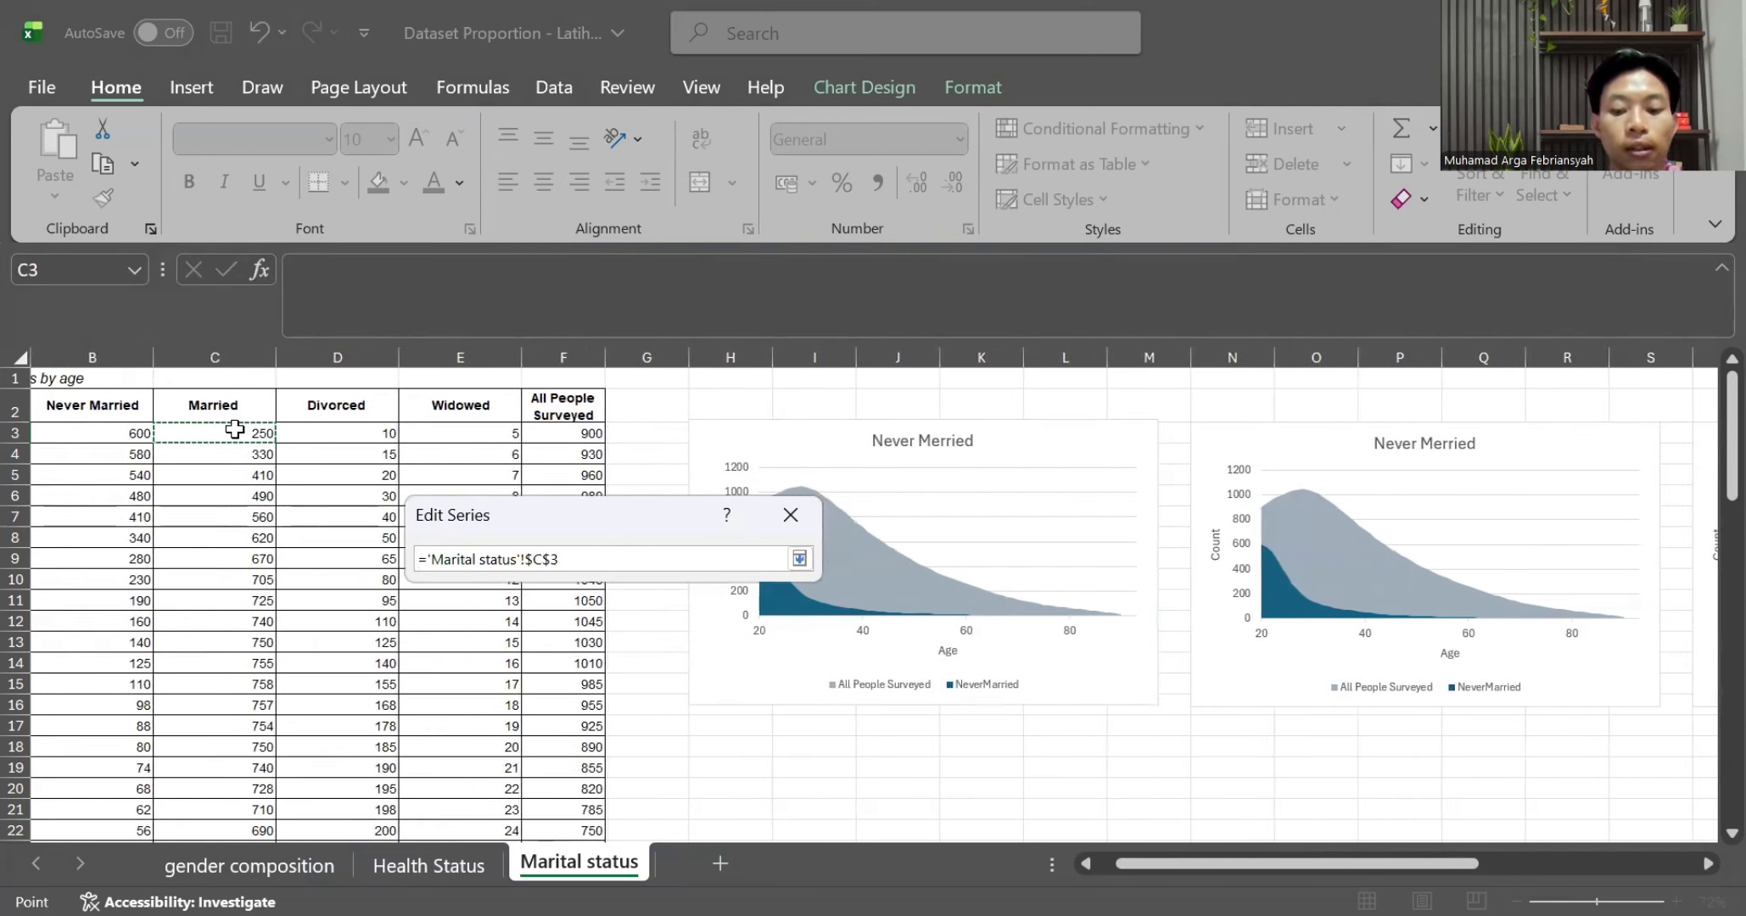
{"action": "key", "text": "ctrl+shift+Down"}
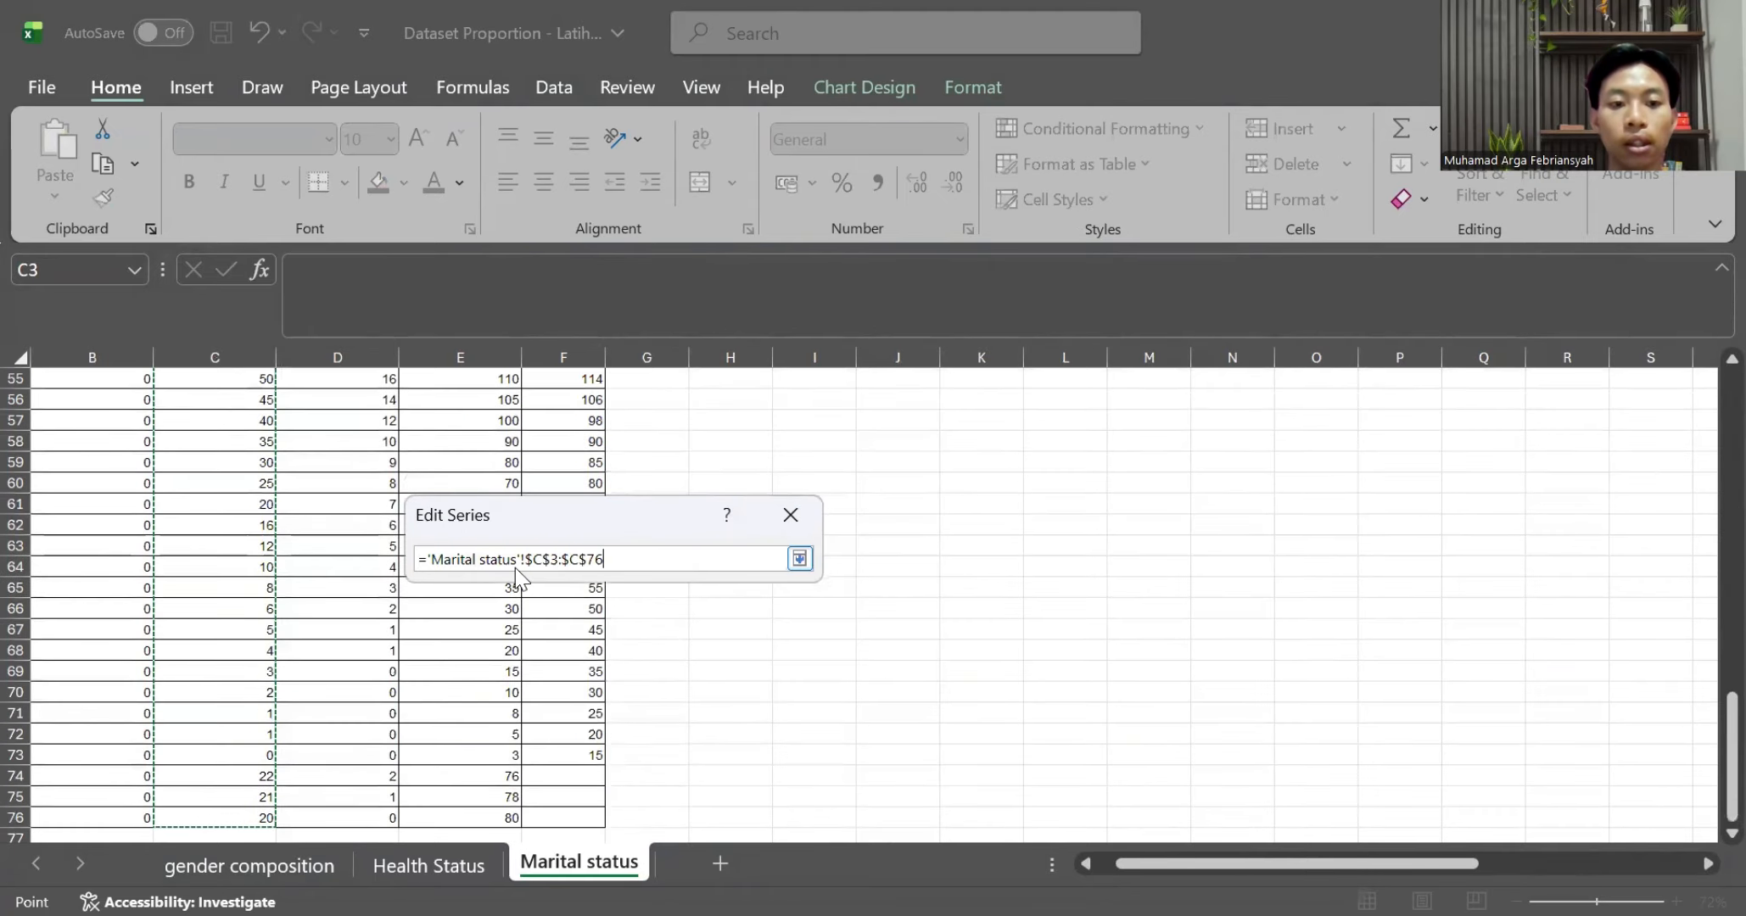
{"action": "key", "text": "Return"}
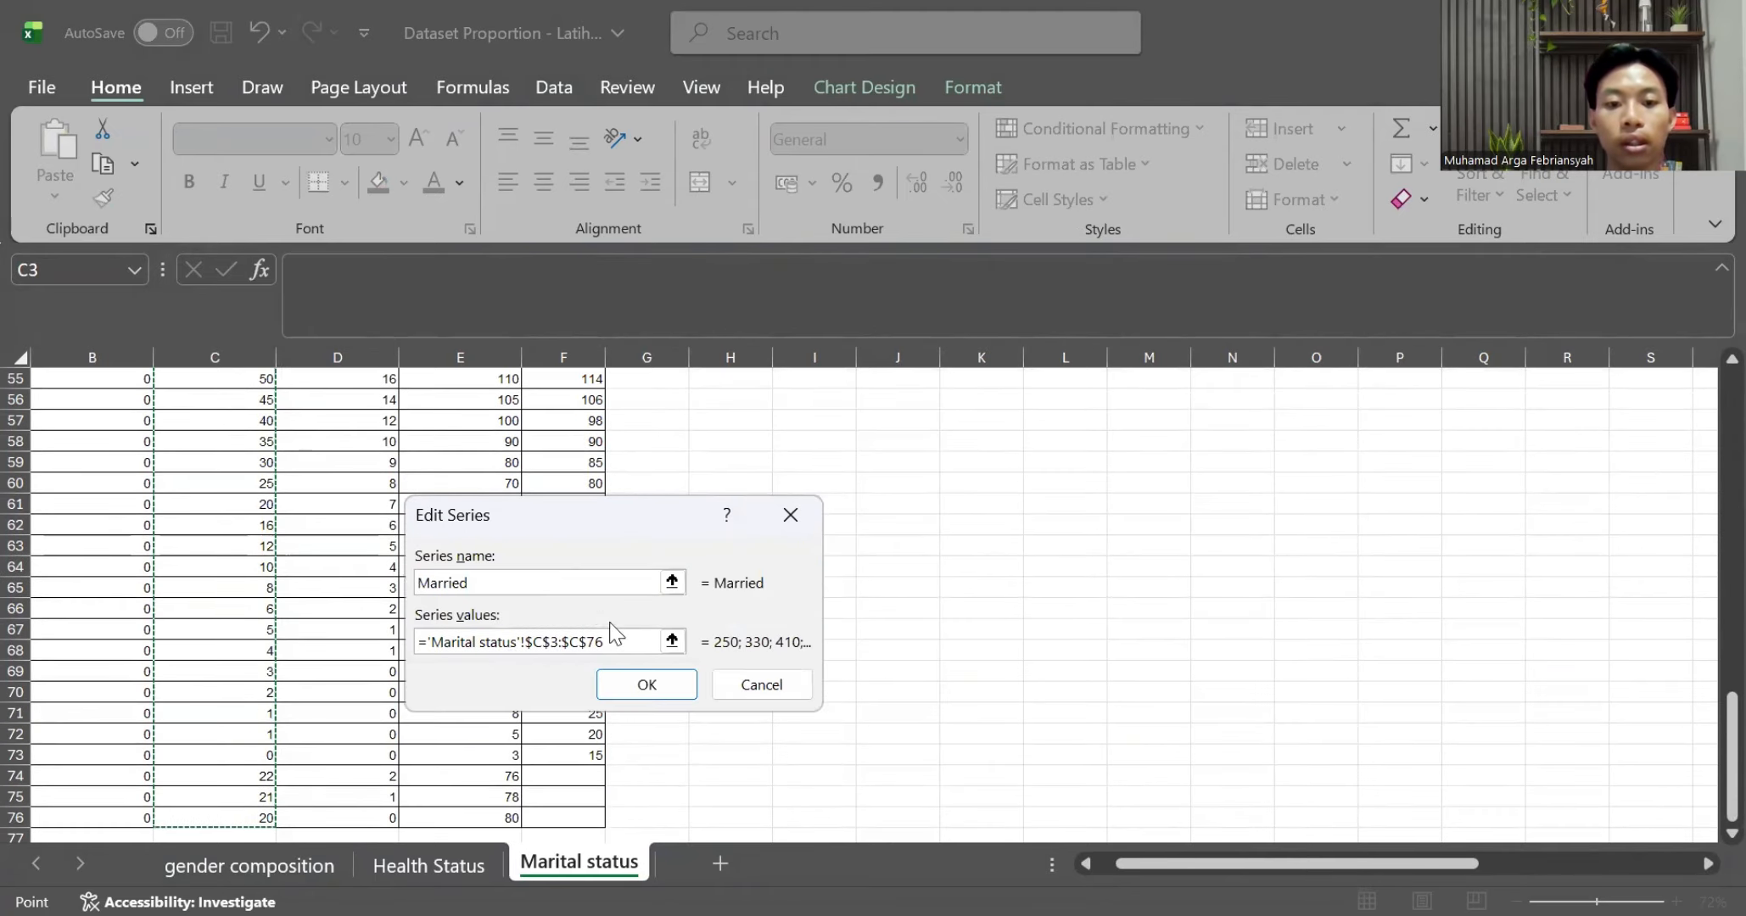
{"action": "left_click", "coordinate": [660, 682]}
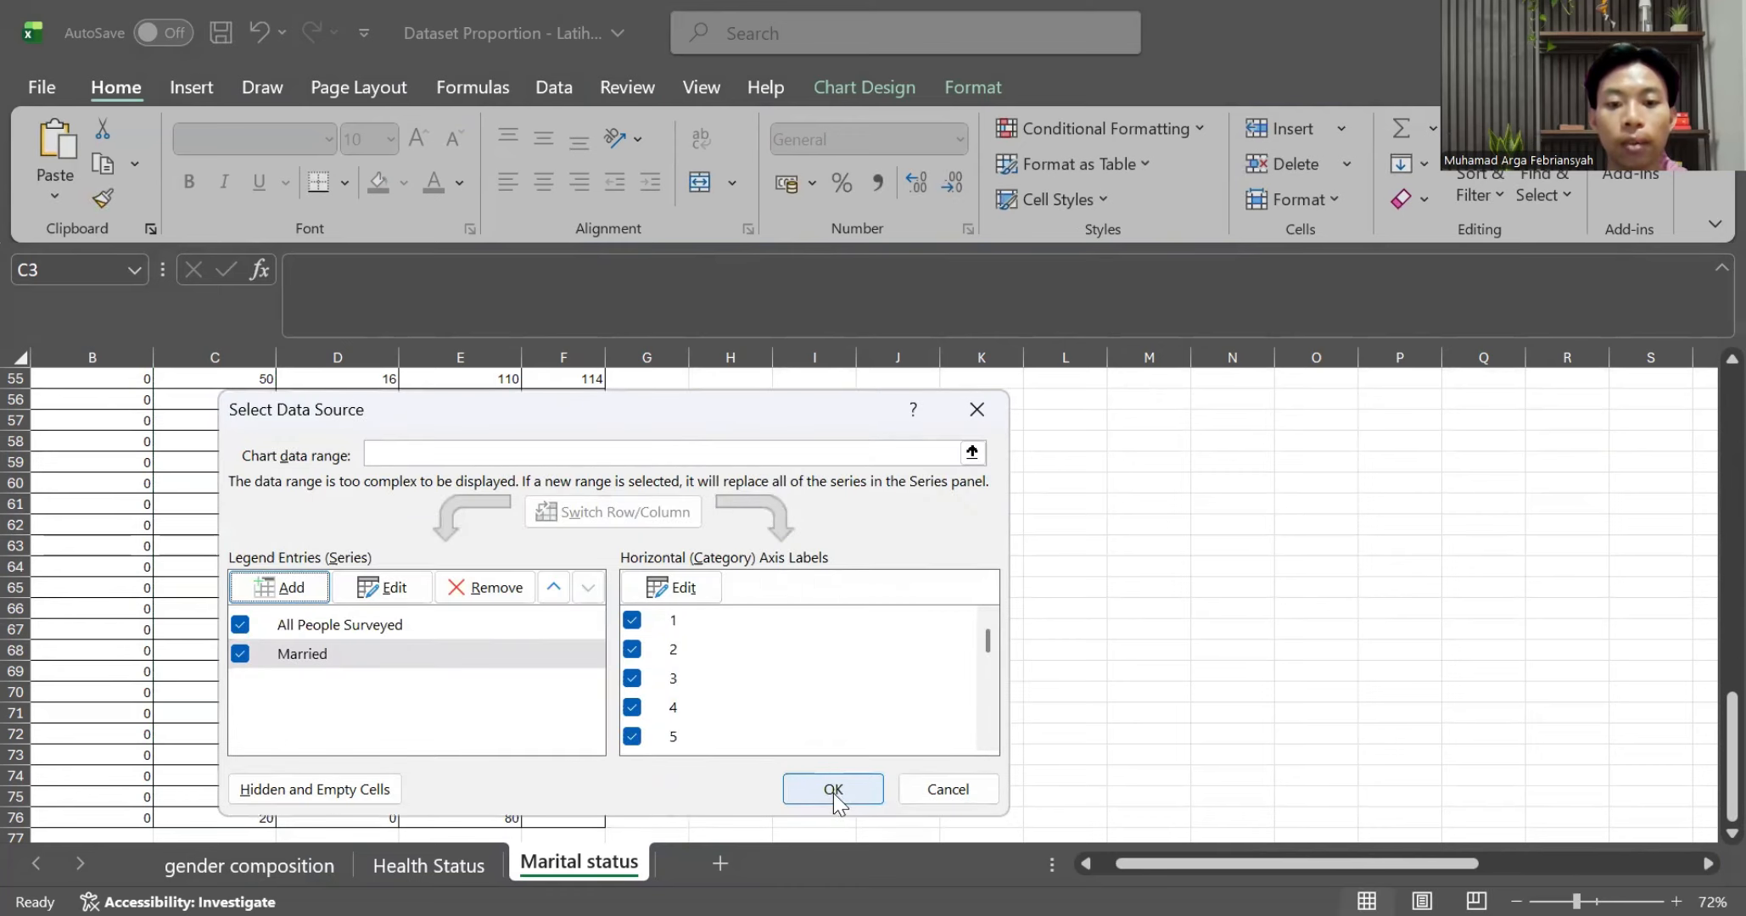
Apply the data source with the All People Surveyed and Married series to the second chart
{"action": "left_click", "coordinate": [832, 790]}
{"action": "scroll", "coordinate": [946, 671], "scroll_direction": "up", "scroll_amount": 15}
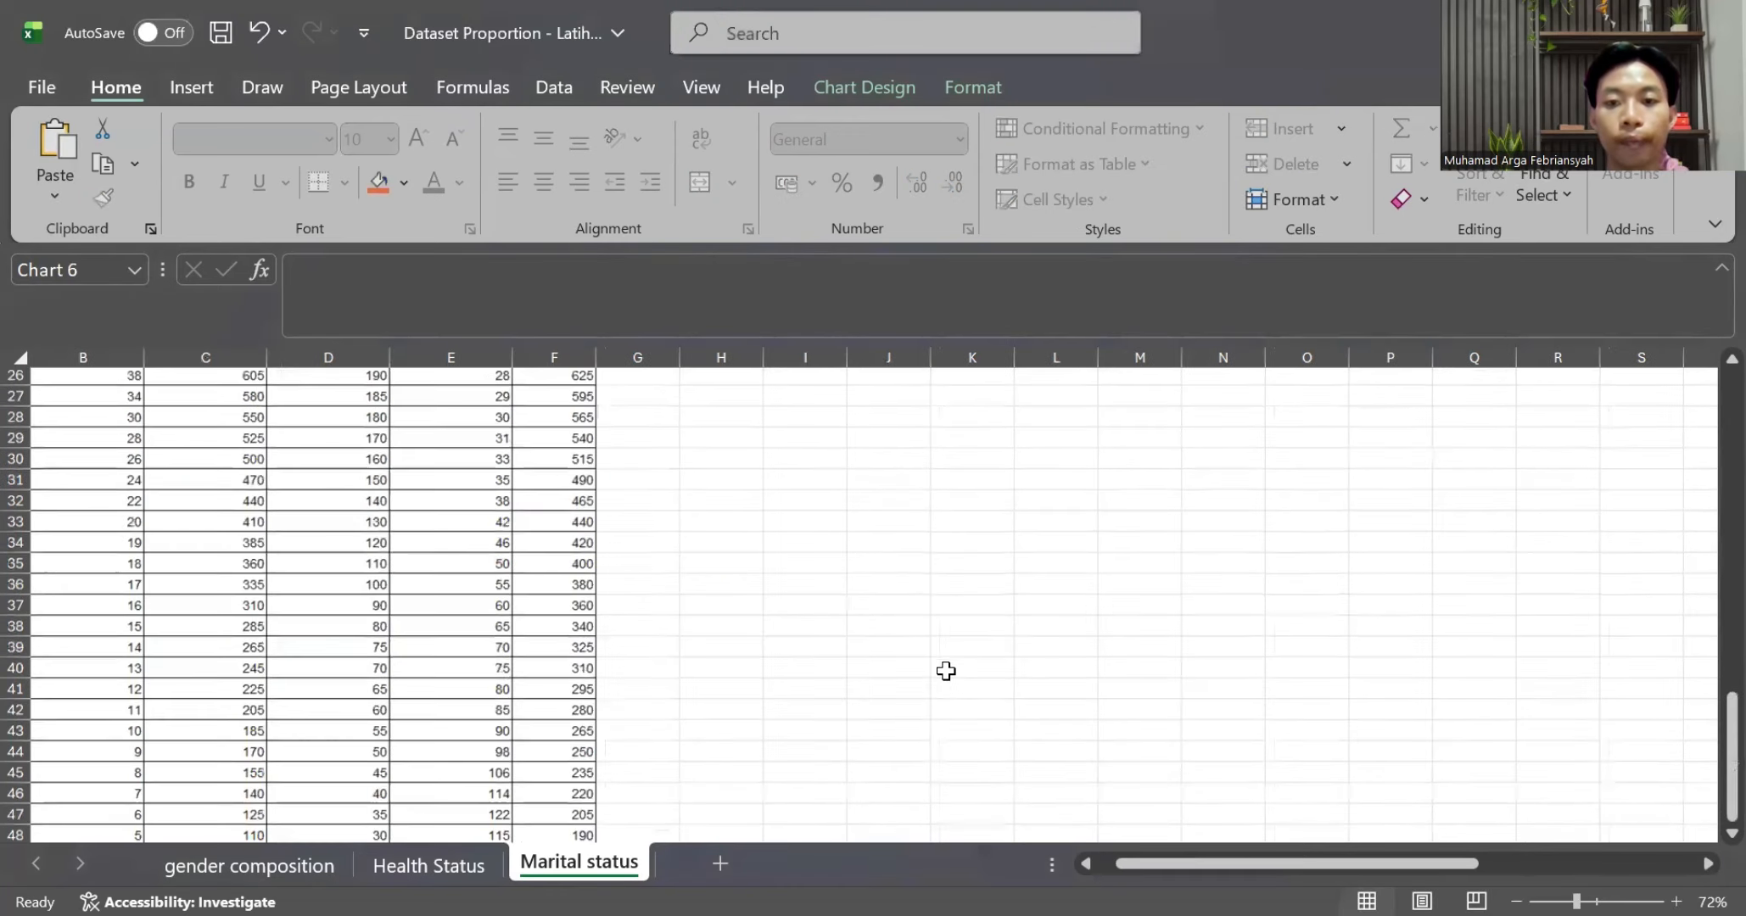
{"action": "scroll", "coordinate": [946, 671], "scroll_direction": "right", "scroll_amount": 6}
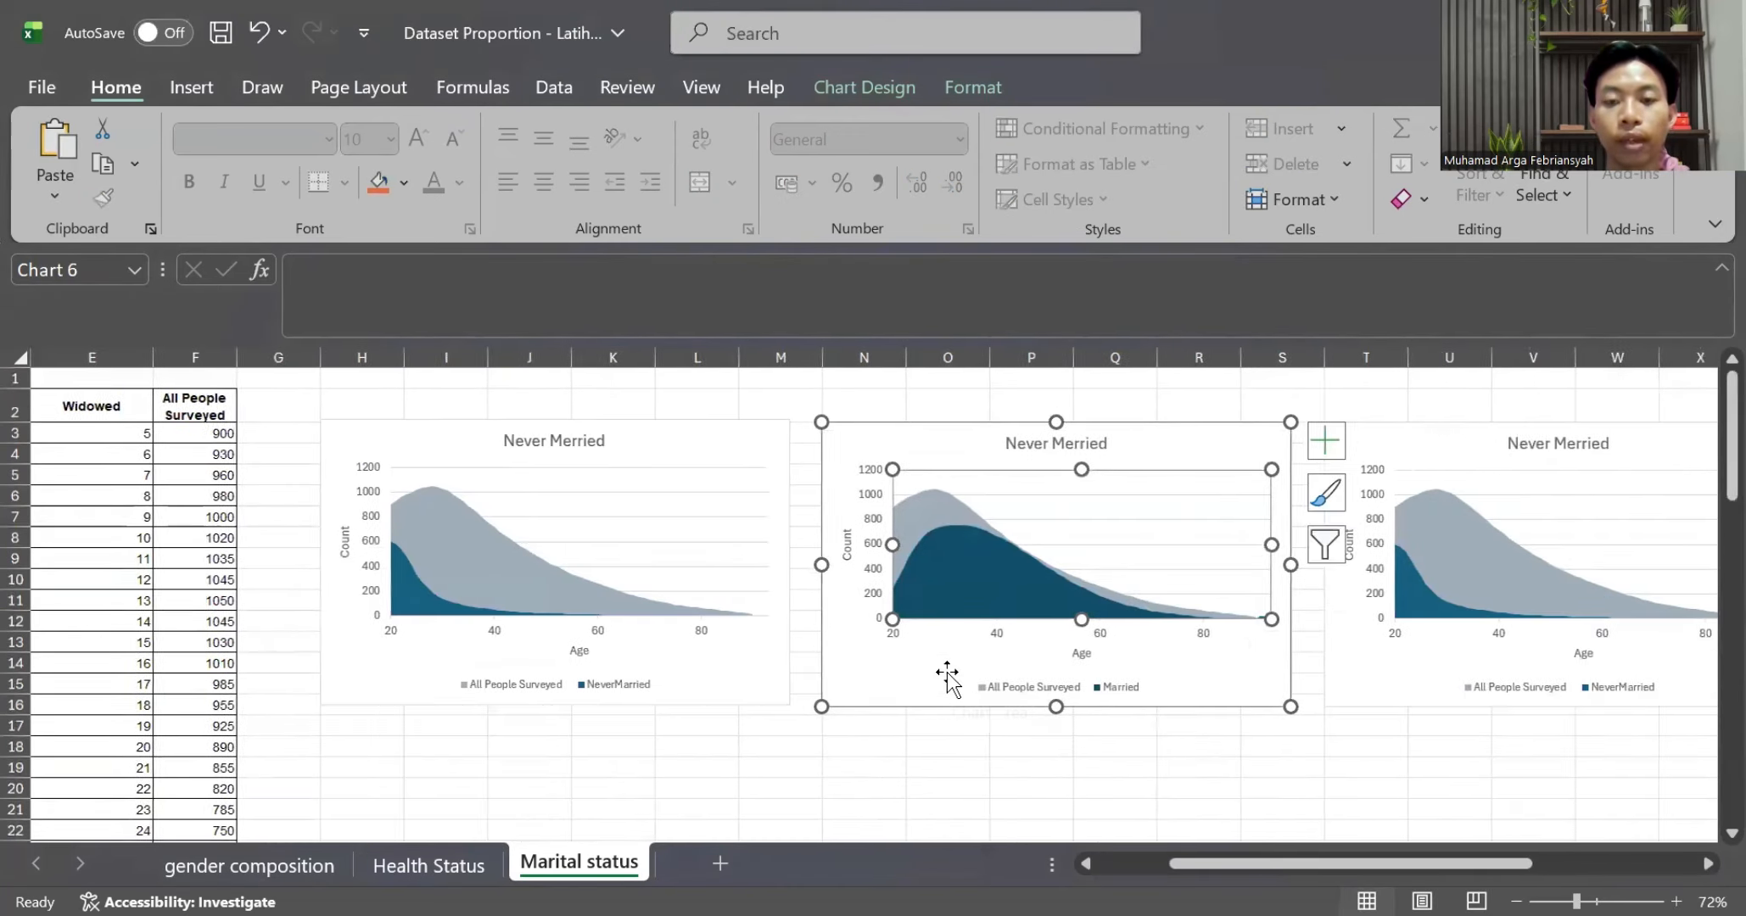
{"action": "scroll", "coordinate": [942, 607], "scroll_direction": "right", "scroll_amount": 1}
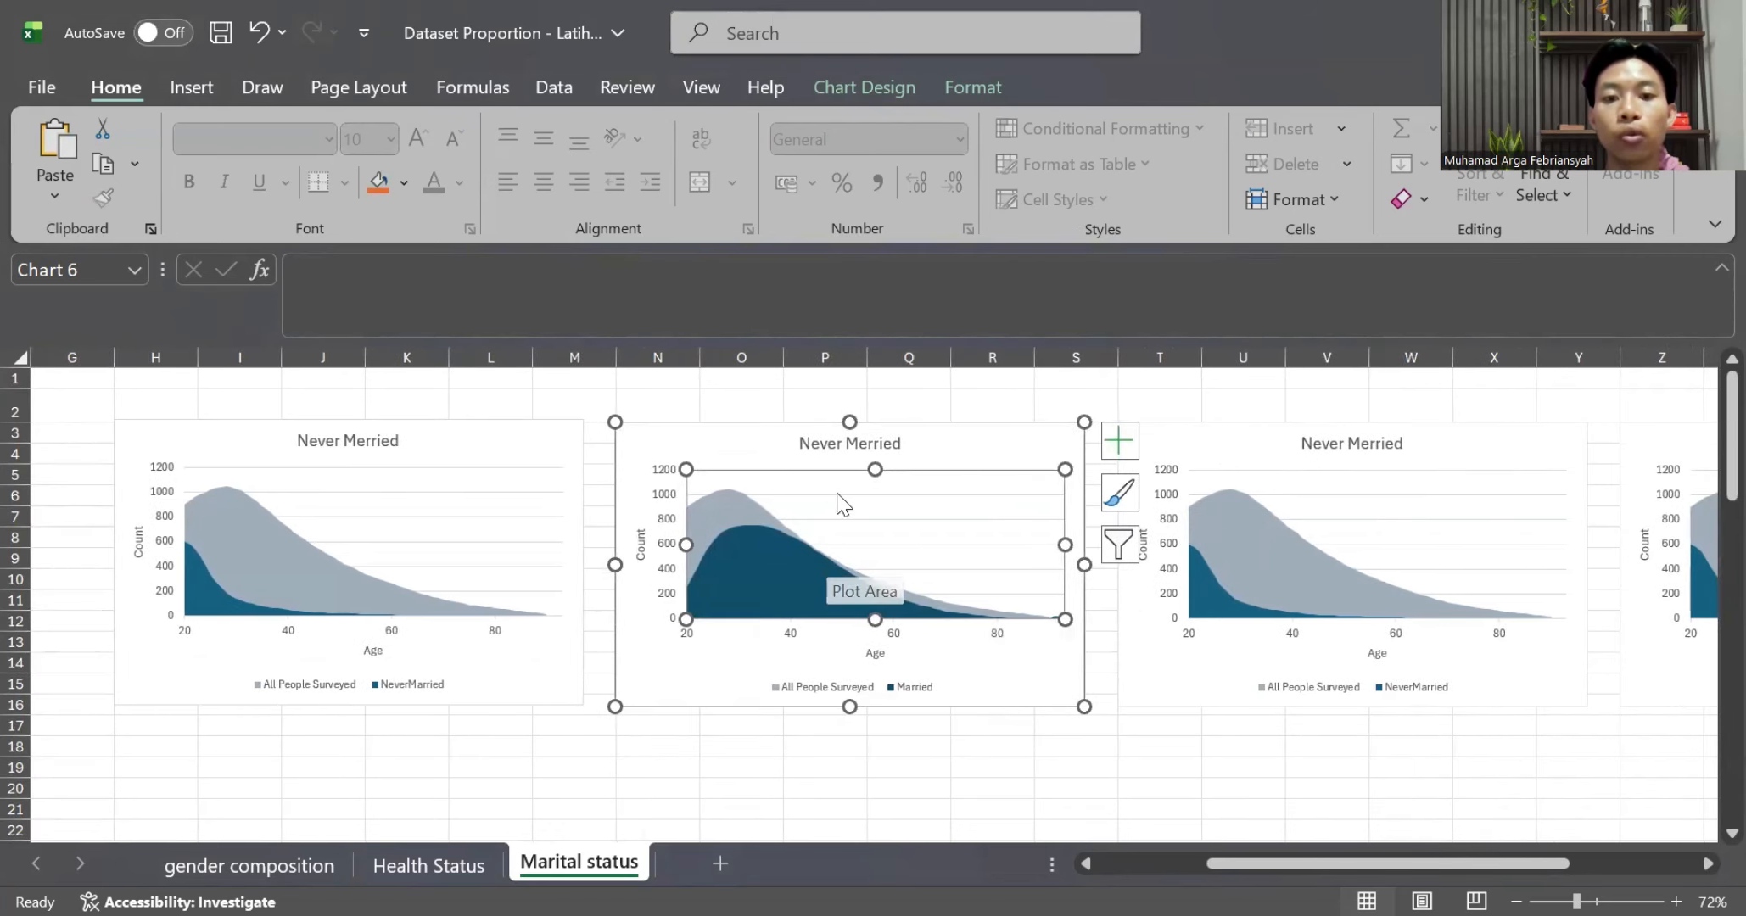
Change the title of the second chart to "Married"
{"action": "left_click", "coordinate": [893, 444]}
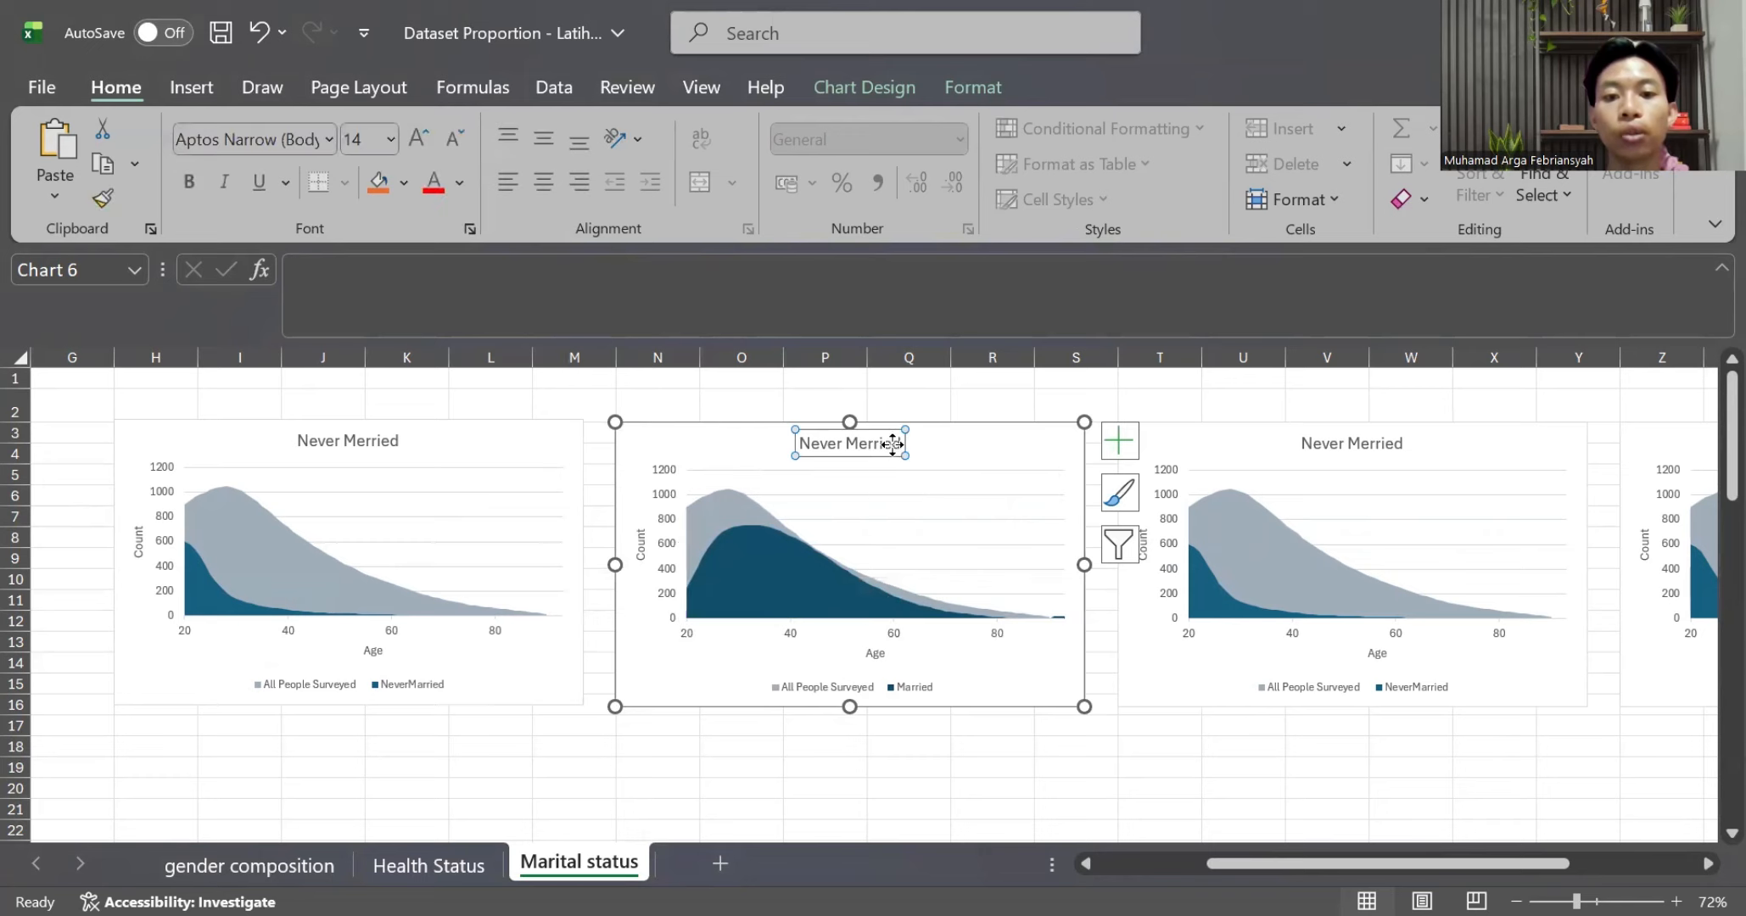
{"action": "left_click", "coordinate": [900, 449]}
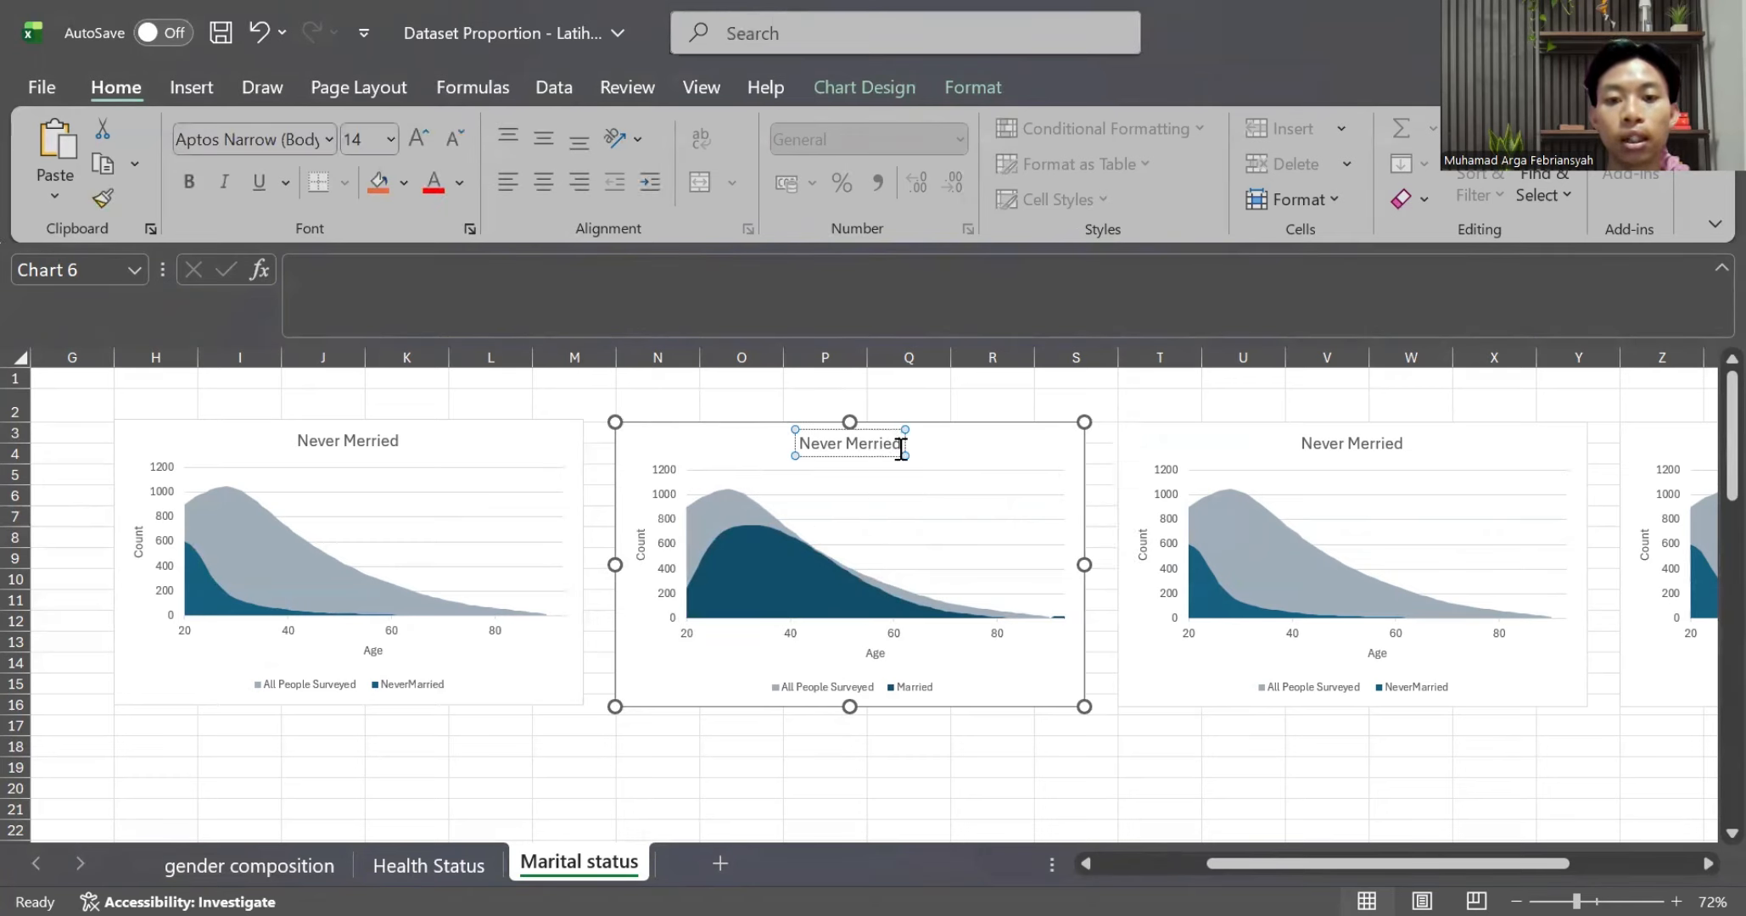
{"action": "key", "text": "BackSpace"}
{"action": "key", "text": "BackSpace"}
{"action": "key", "text": "BackSpace"}
{"action": "key", "text": "BackSpace"}
{"action": "key", "text": "BackSpace"}
{"action": "key", "text": "BackSpace"}
{"action": "key", "text": "BackSpace"}
{"action": "key", "text": "BackSpace"}
{"action": "key", "text": "BackSpace"}
{"action": "key", "text": "BackSpace"}
{"action": "key", "text": "BackSpace"}
{"action": "key", "text": "BackSpace"}
{"action": "key", "text": "BackSpace"}
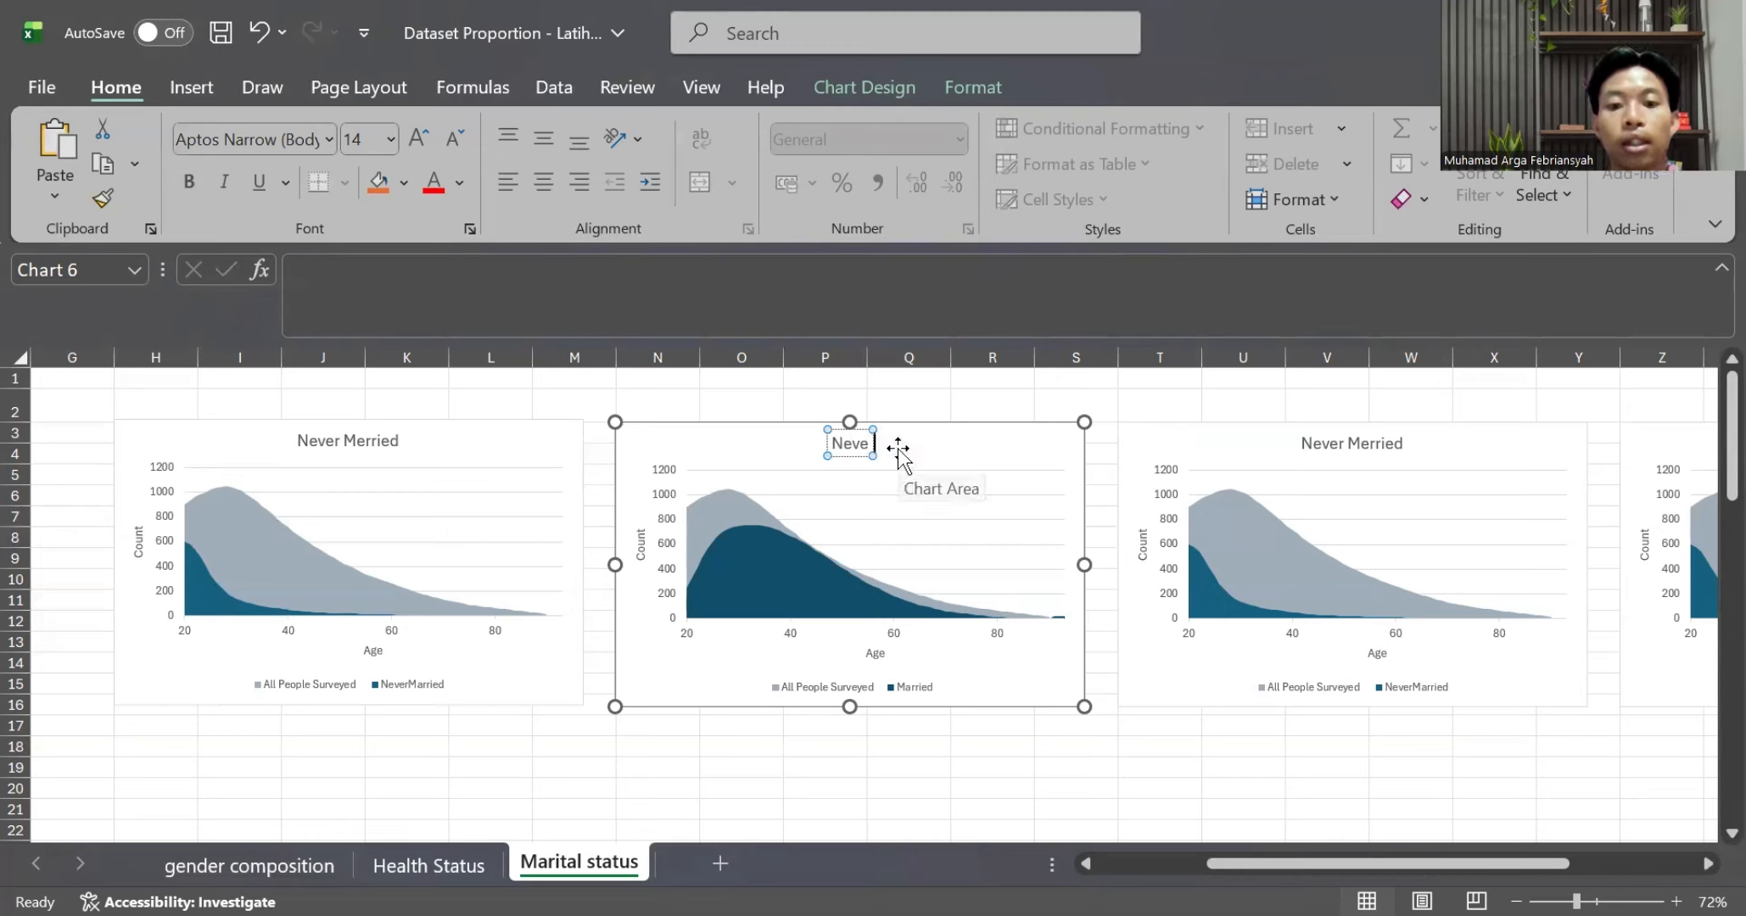
{"action": "type", "text": "Married"}
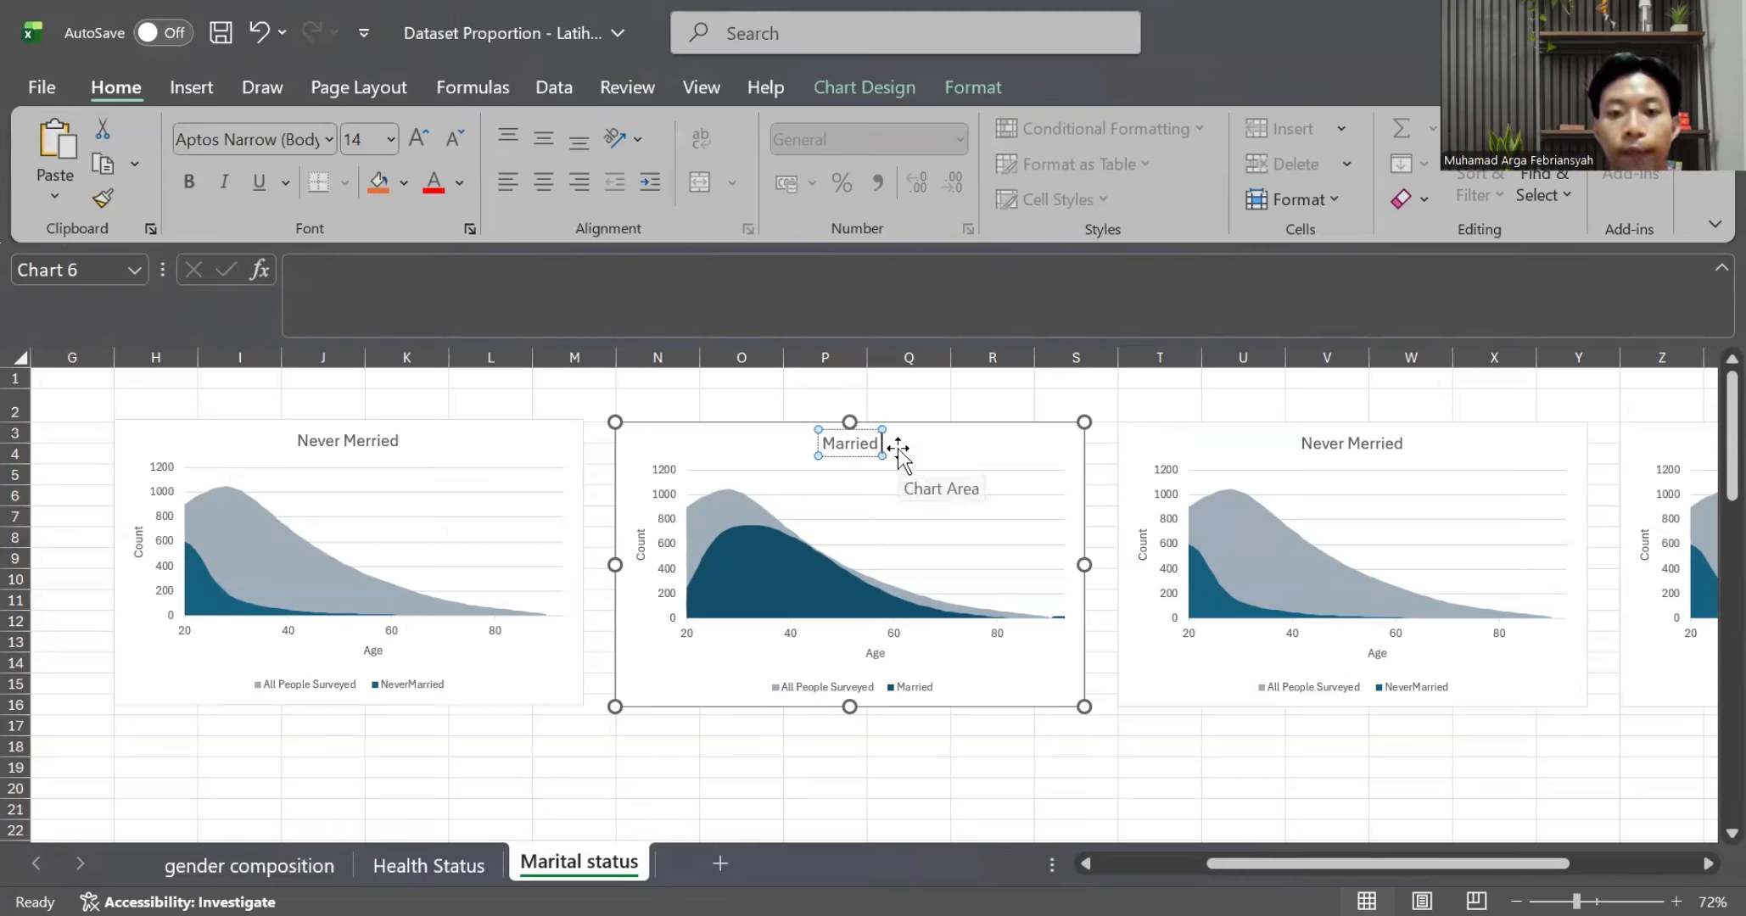
{"action": "left_click", "coordinate": [1128, 403]}
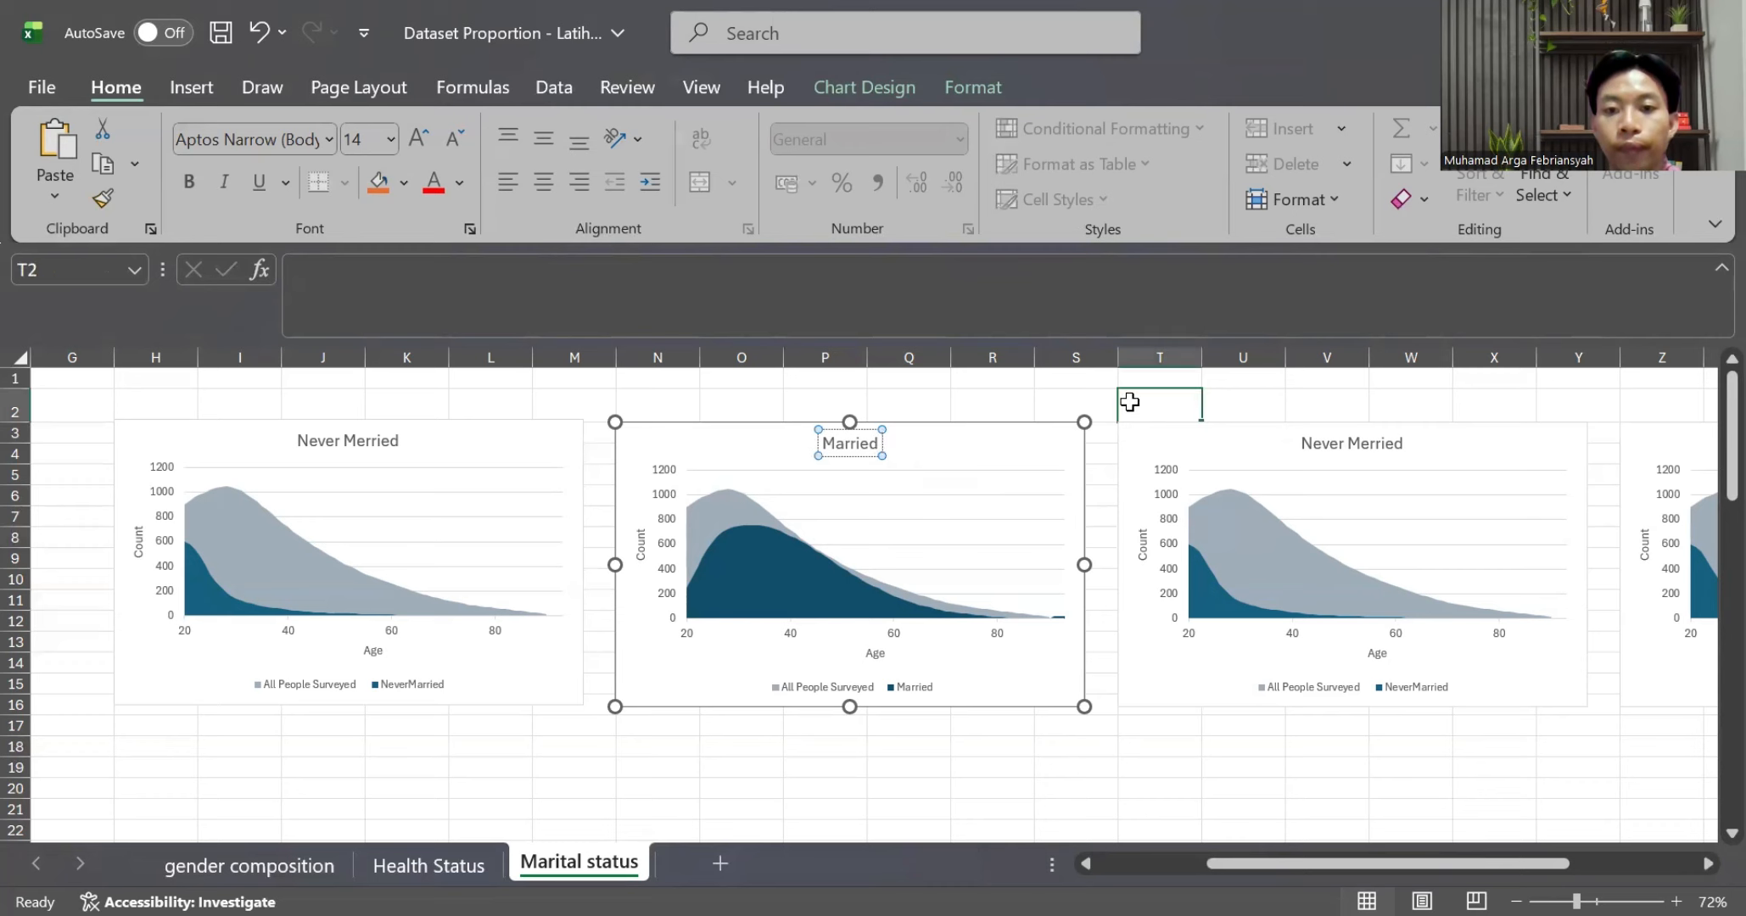
Remove the NeverMarried series from the data source of the third chart
{"action": "scroll", "coordinate": [997, 567], "scroll_direction": "right", "scroll_amount": 1}
{"action": "scroll", "coordinate": [997, 565], "scroll_direction": "right", "scroll_amount": 3}
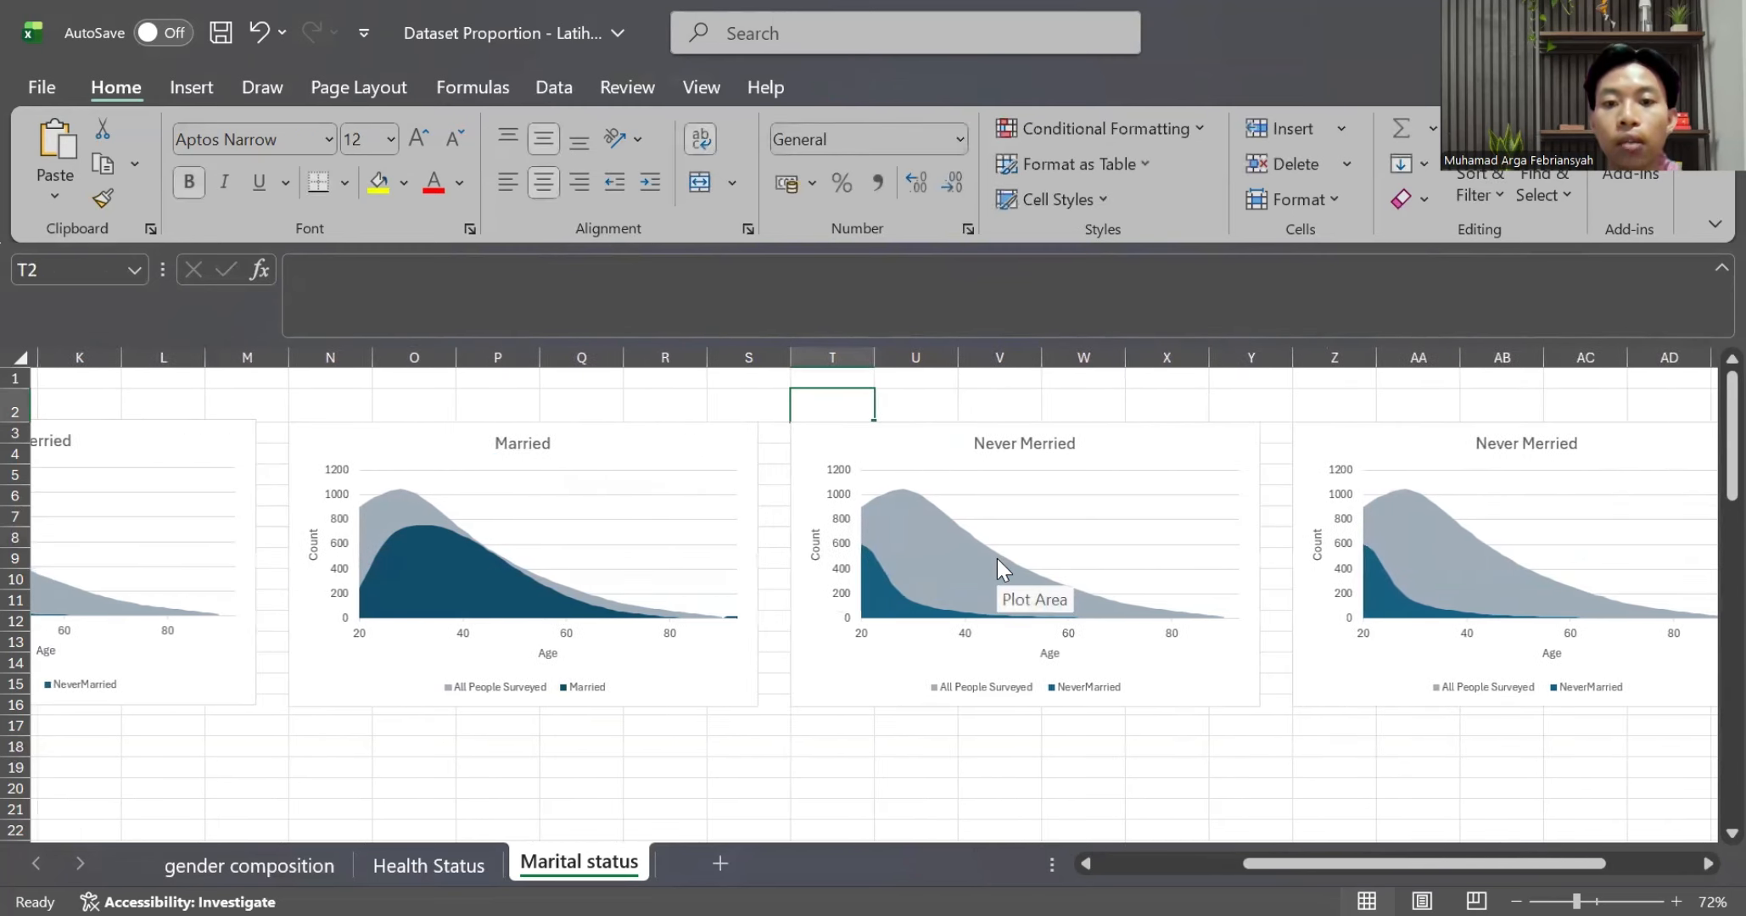
{"action": "scroll", "coordinate": [847, 566], "scroll_direction": "right", "scroll_amount": 1}
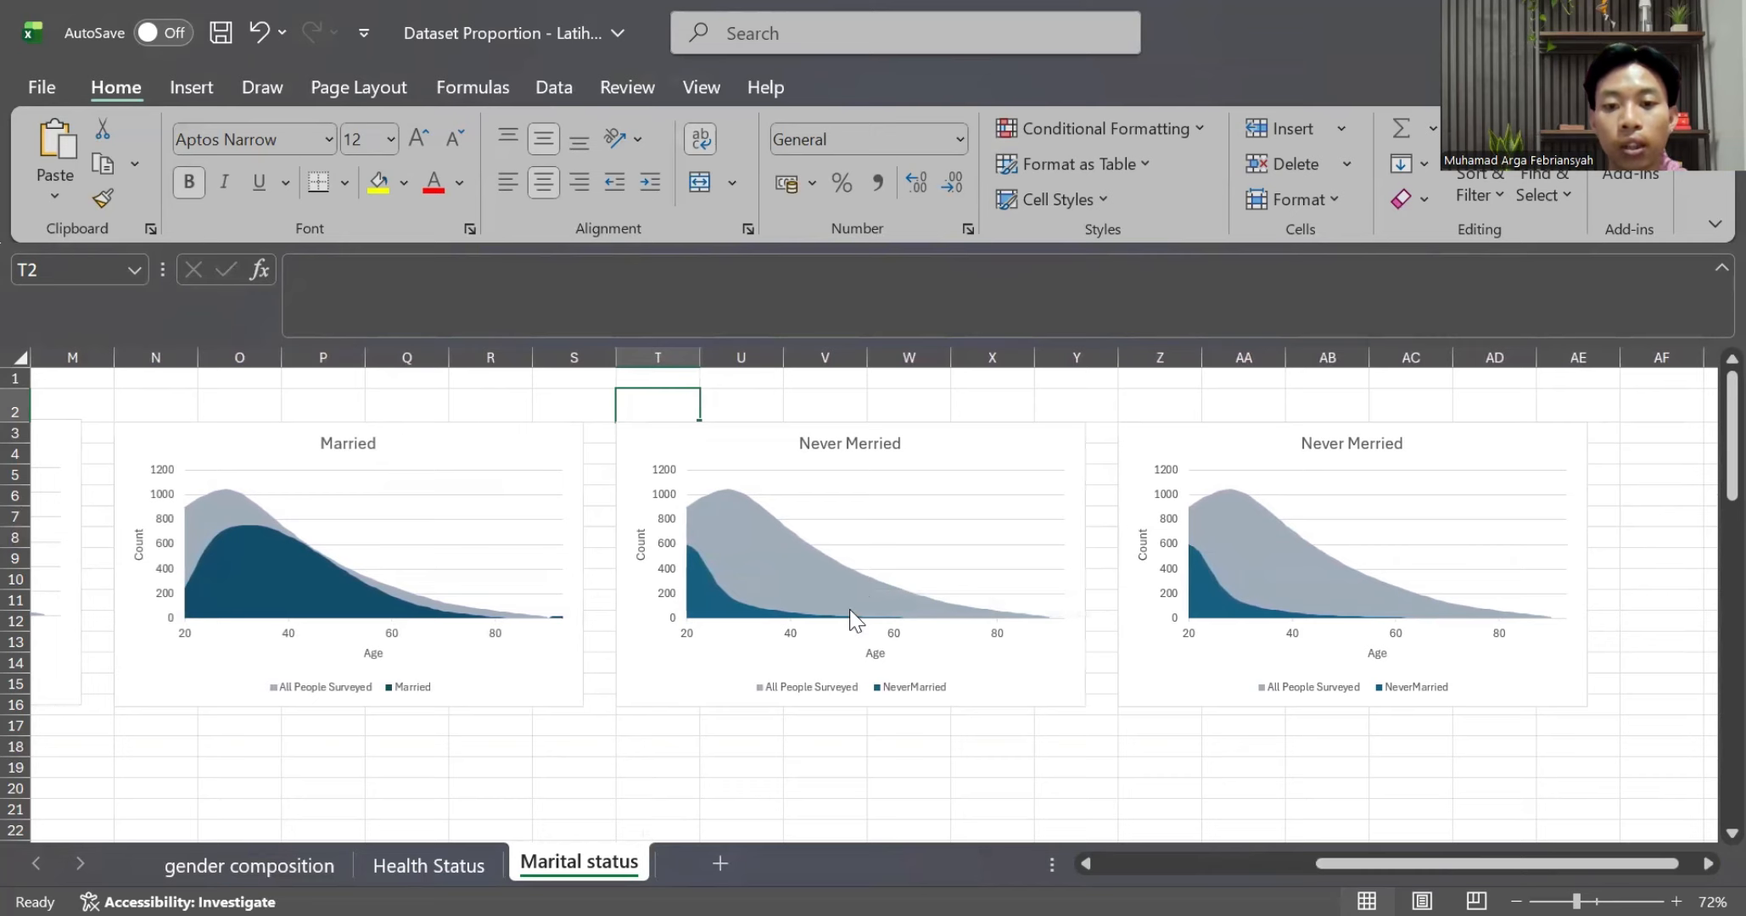
{"action": "left_click", "coordinate": [895, 610]}
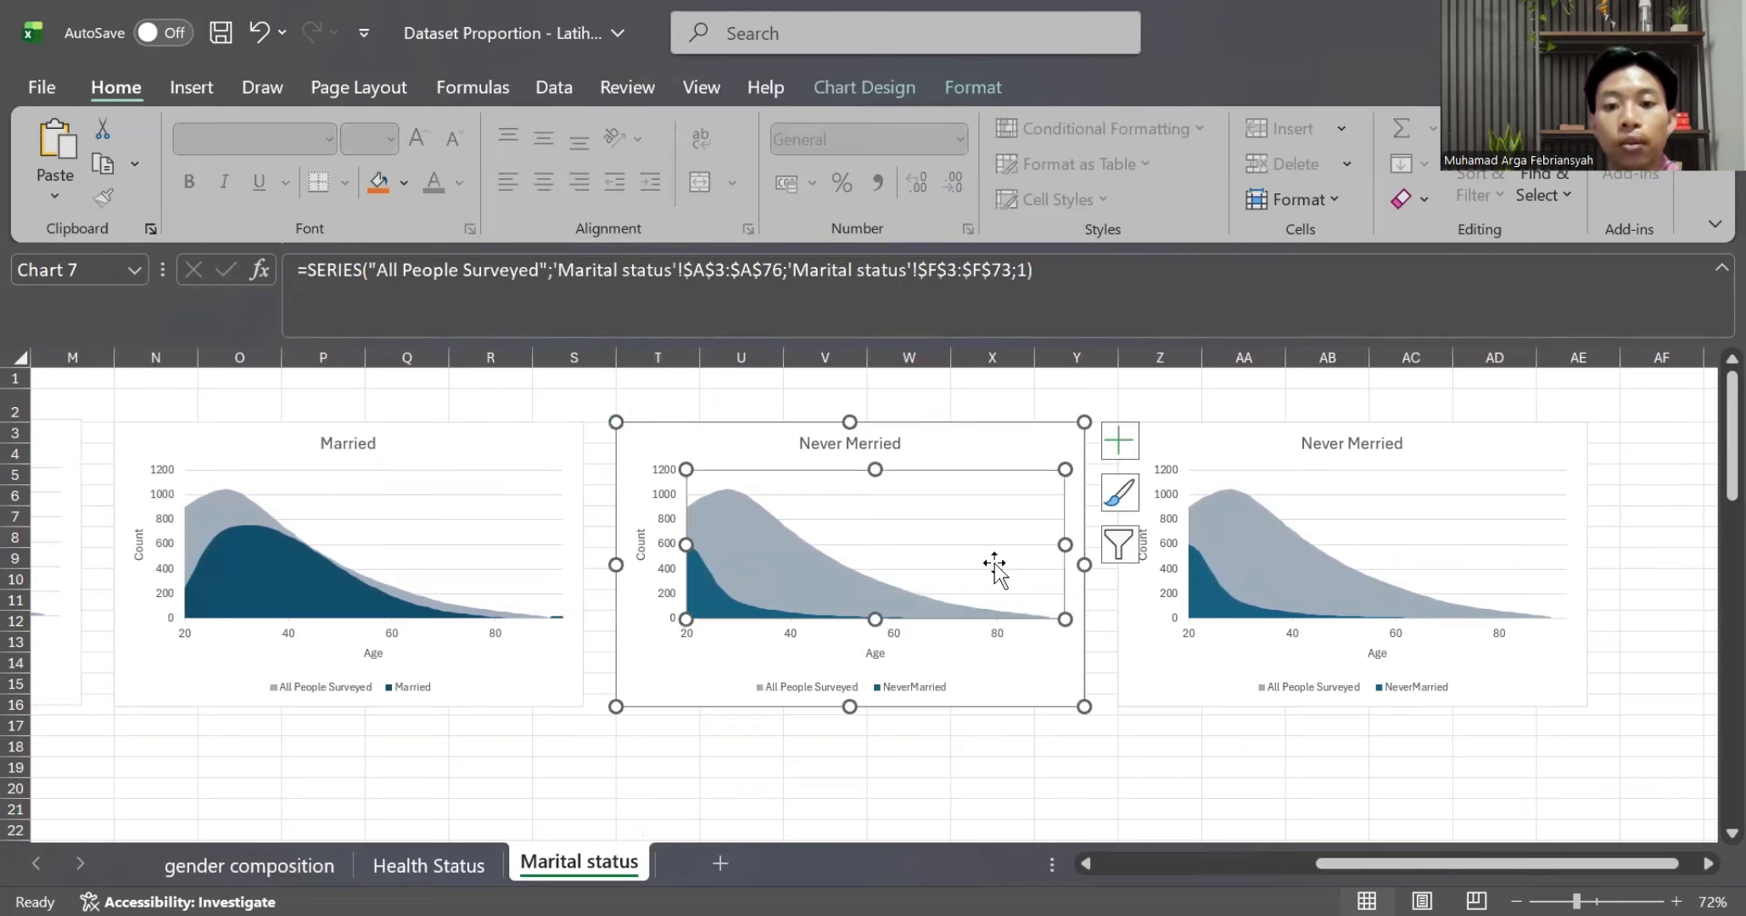
{"action": "left_click", "coordinate": [994, 567]}
{"action": "right_click", "coordinate": [994, 566]}
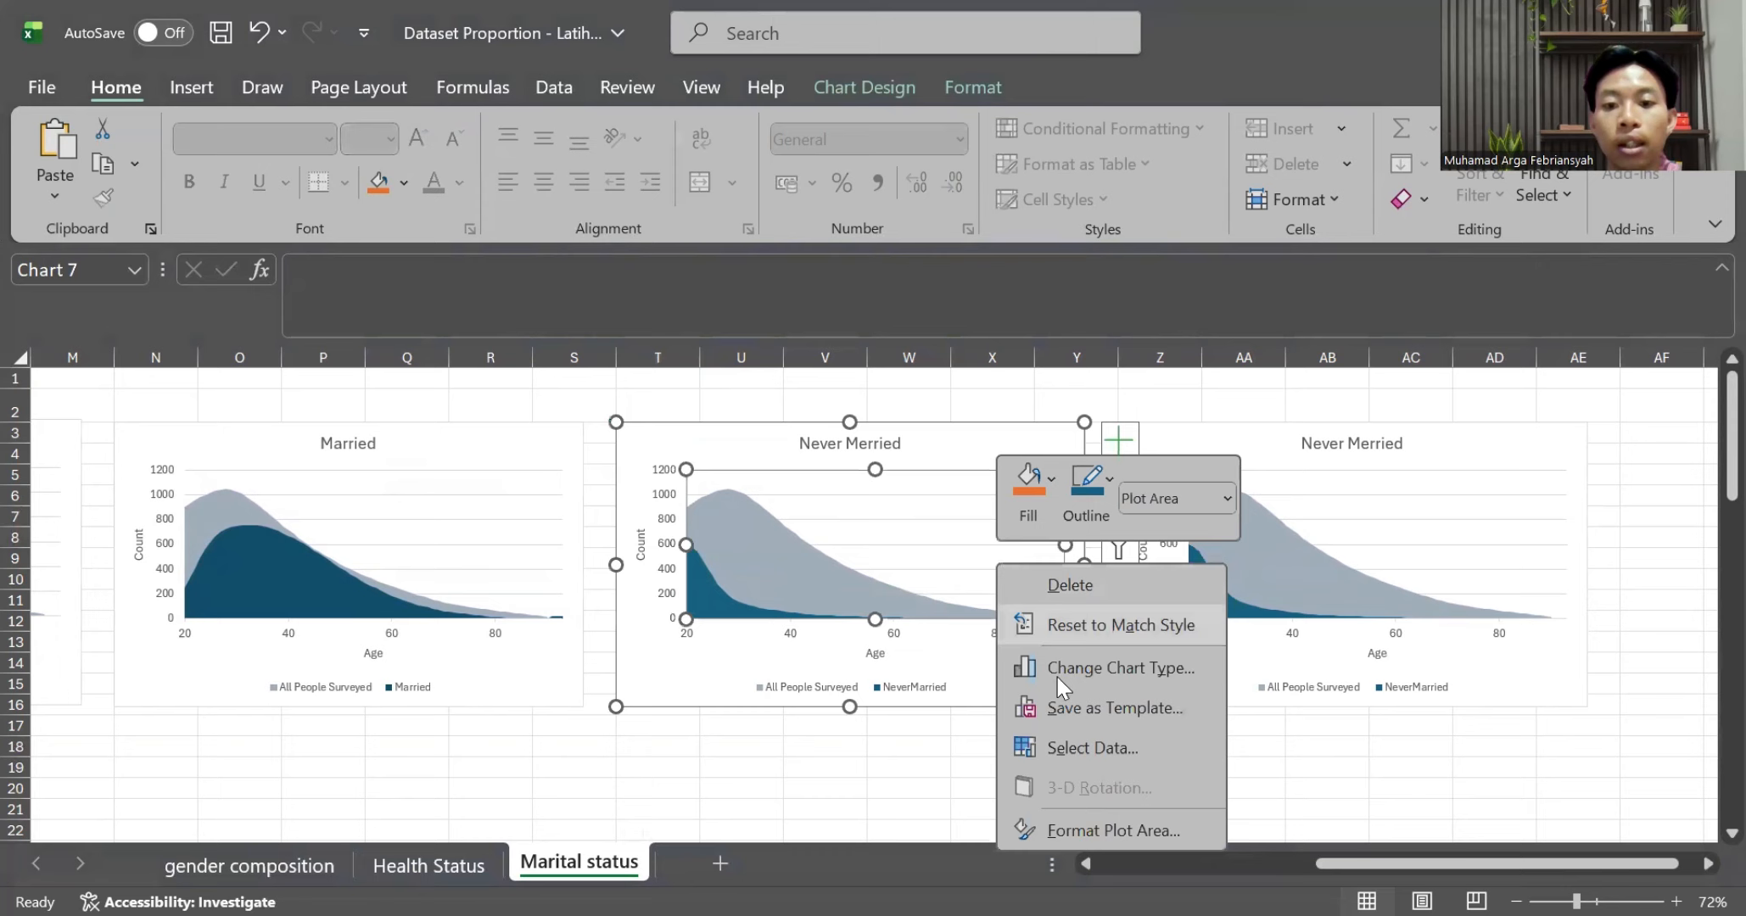
{"action": "left_click", "coordinate": [1084, 748]}
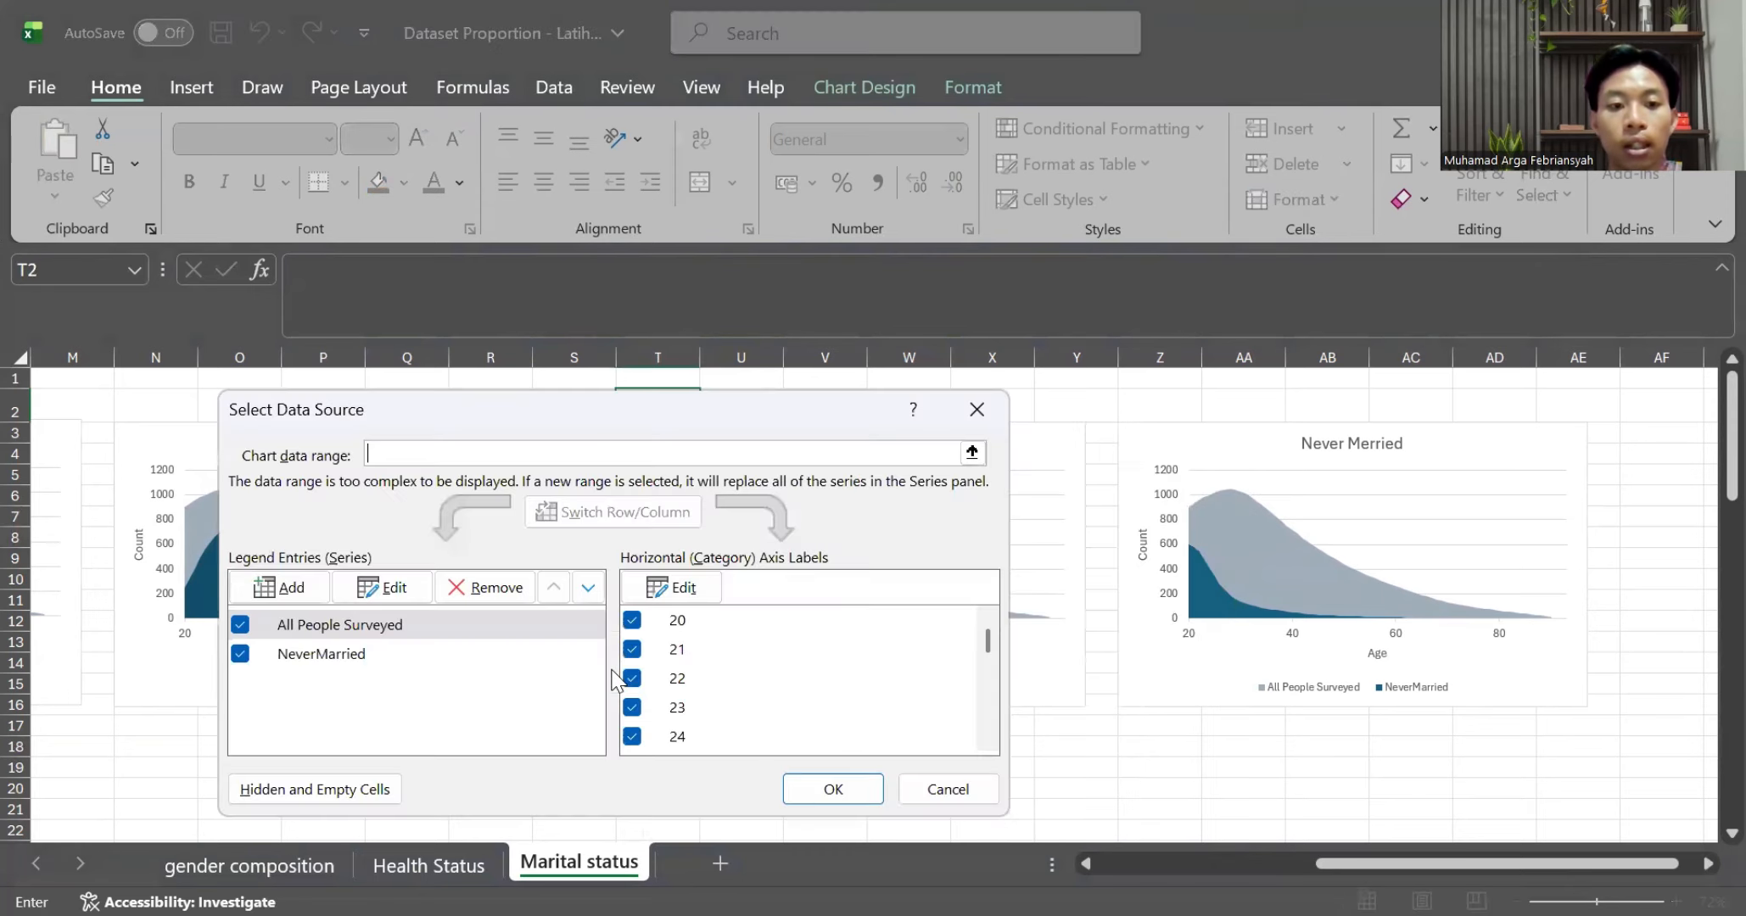
{"action": "left_click", "coordinate": [403, 653]}
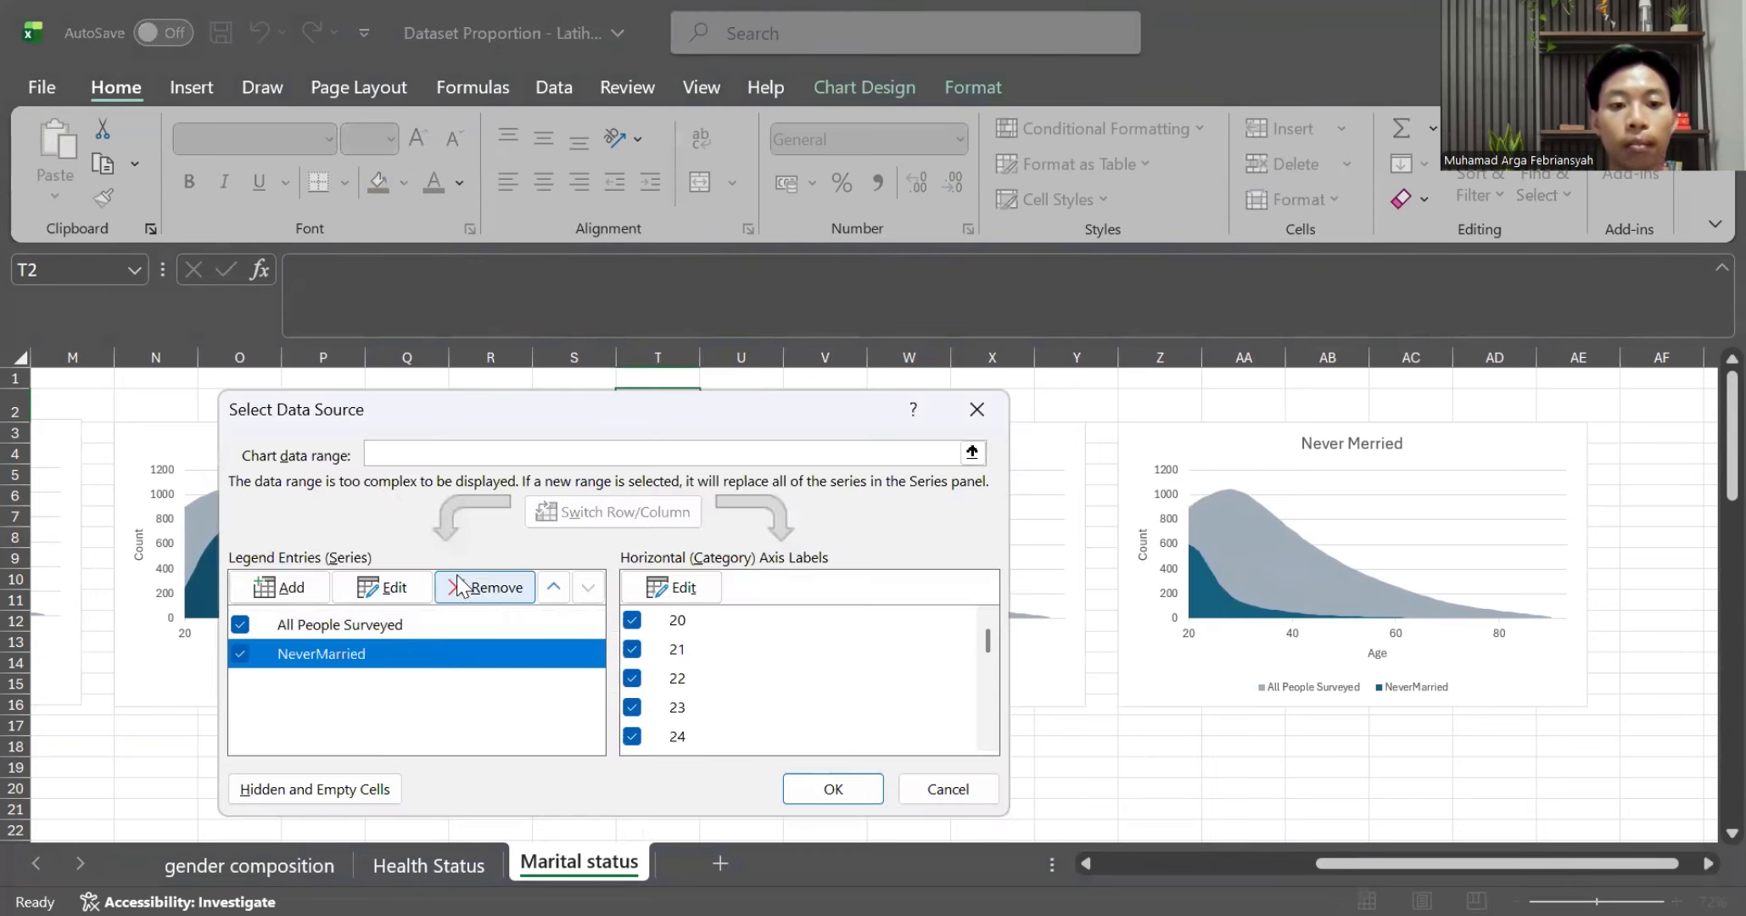
{"action": "left_click", "coordinate": [488, 589]}
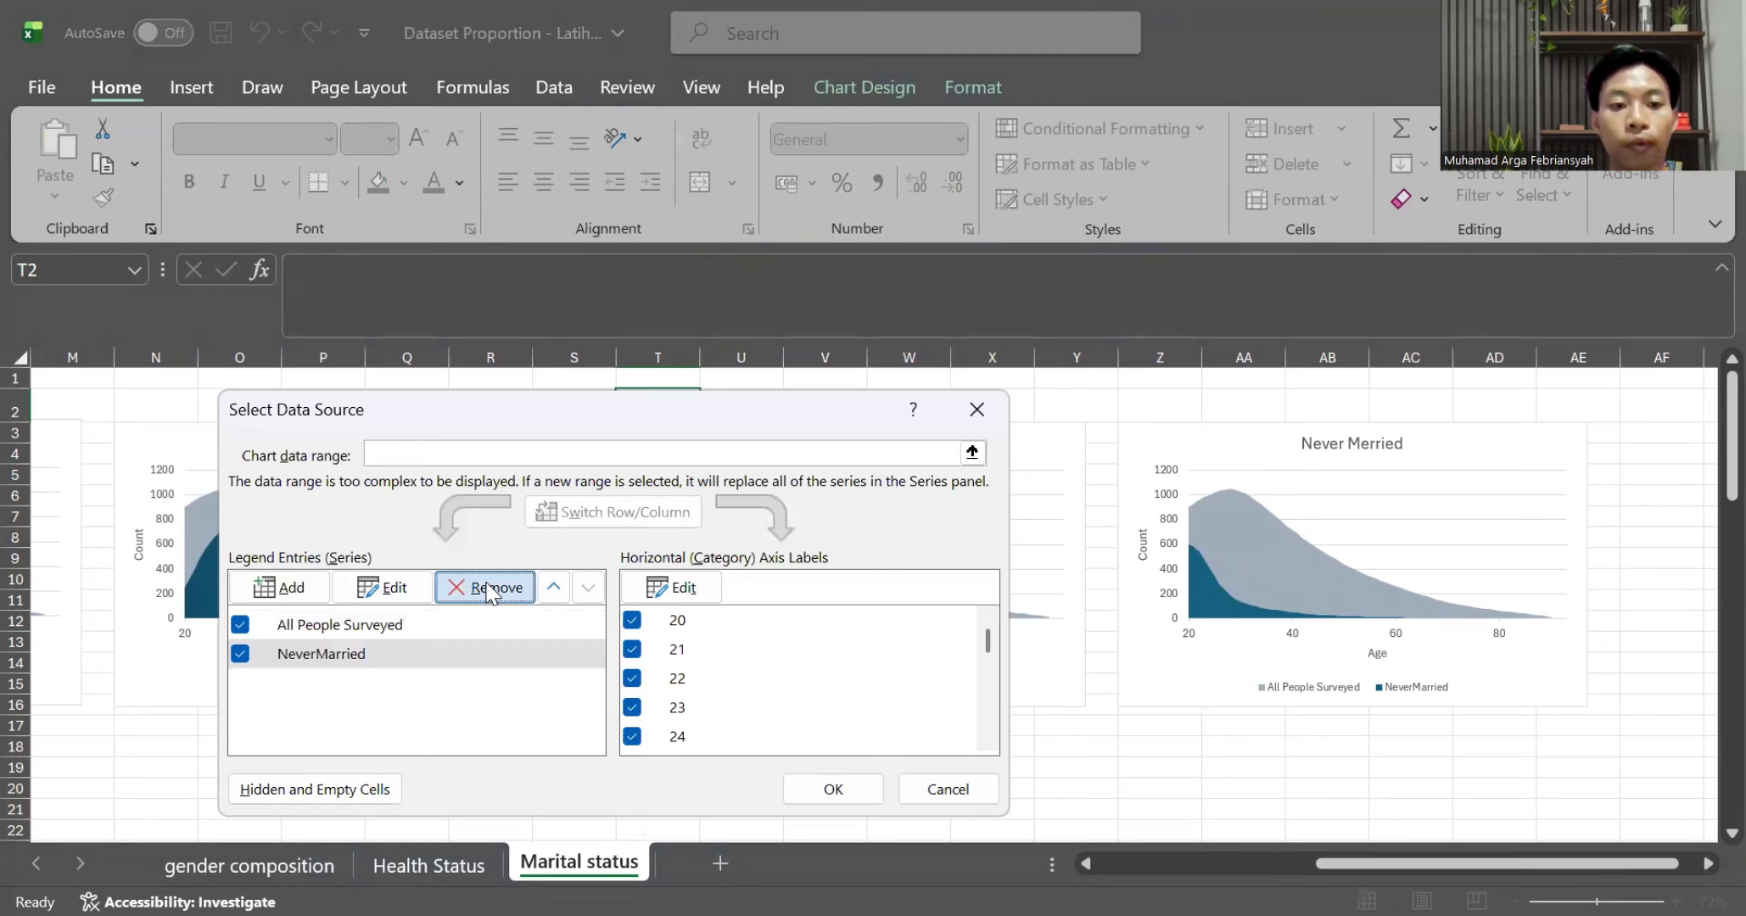
Add a series named Divorced to the third chart with values from D3:D76 of the Marital status sheet
{"action": "left_click", "coordinate": [265, 589]}
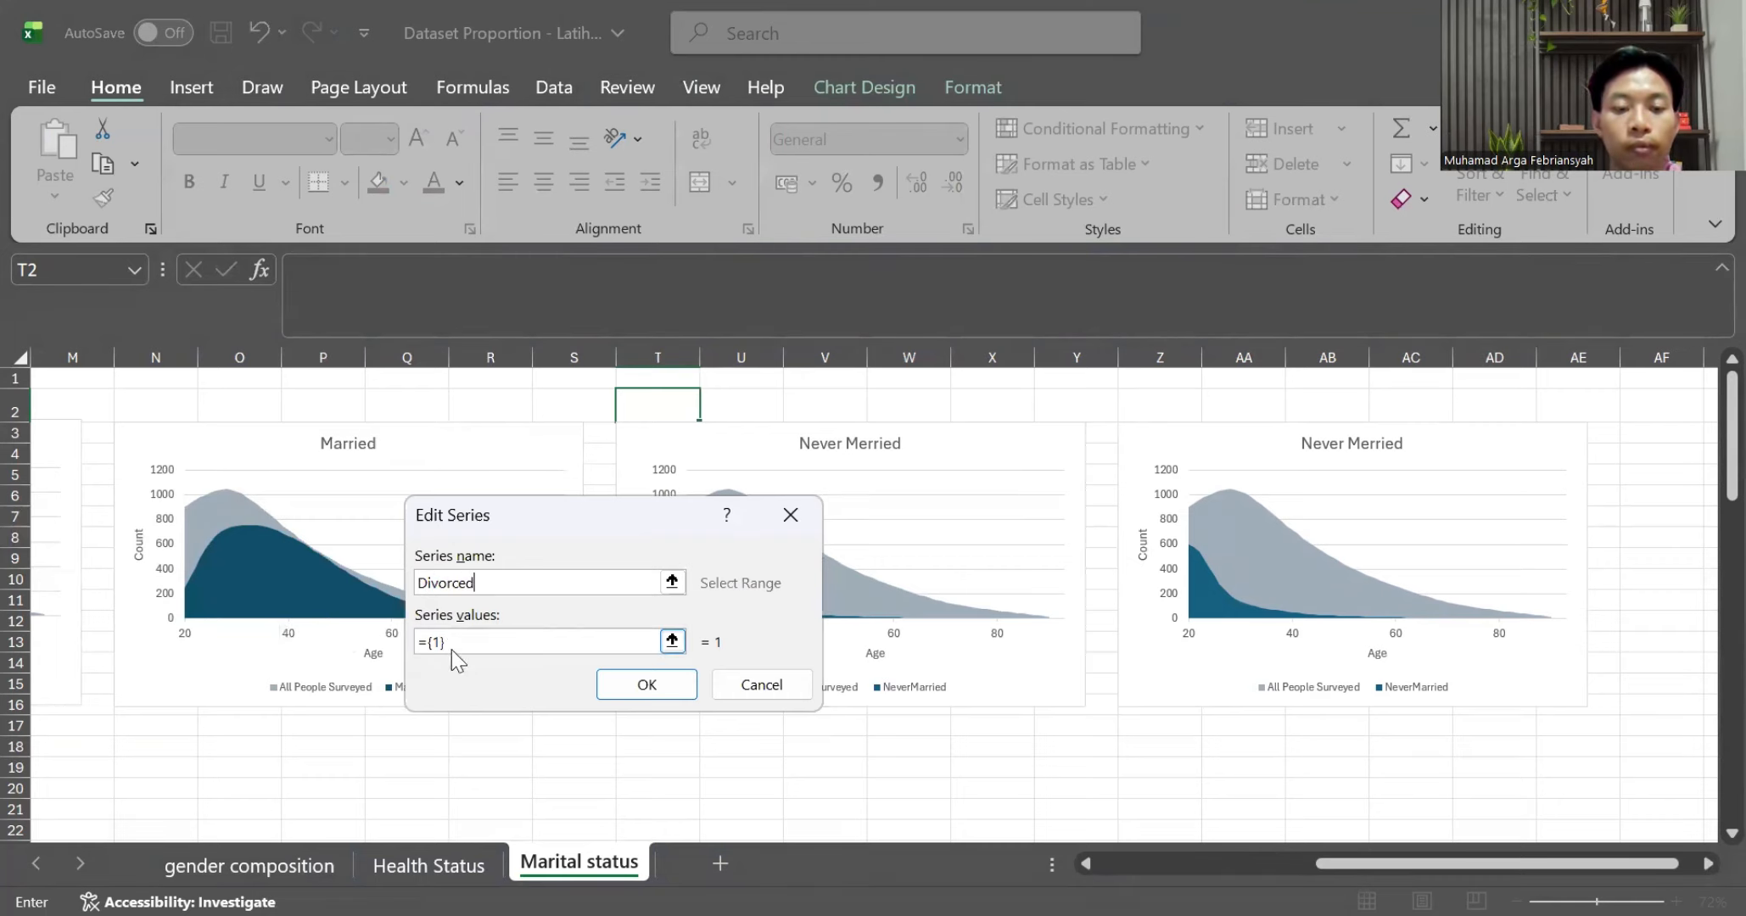
{"action": "left_click_drag", "start_coordinate": [452, 648], "coordinate": [388, 655]}
{"action": "key", "text": "BackSpace"}
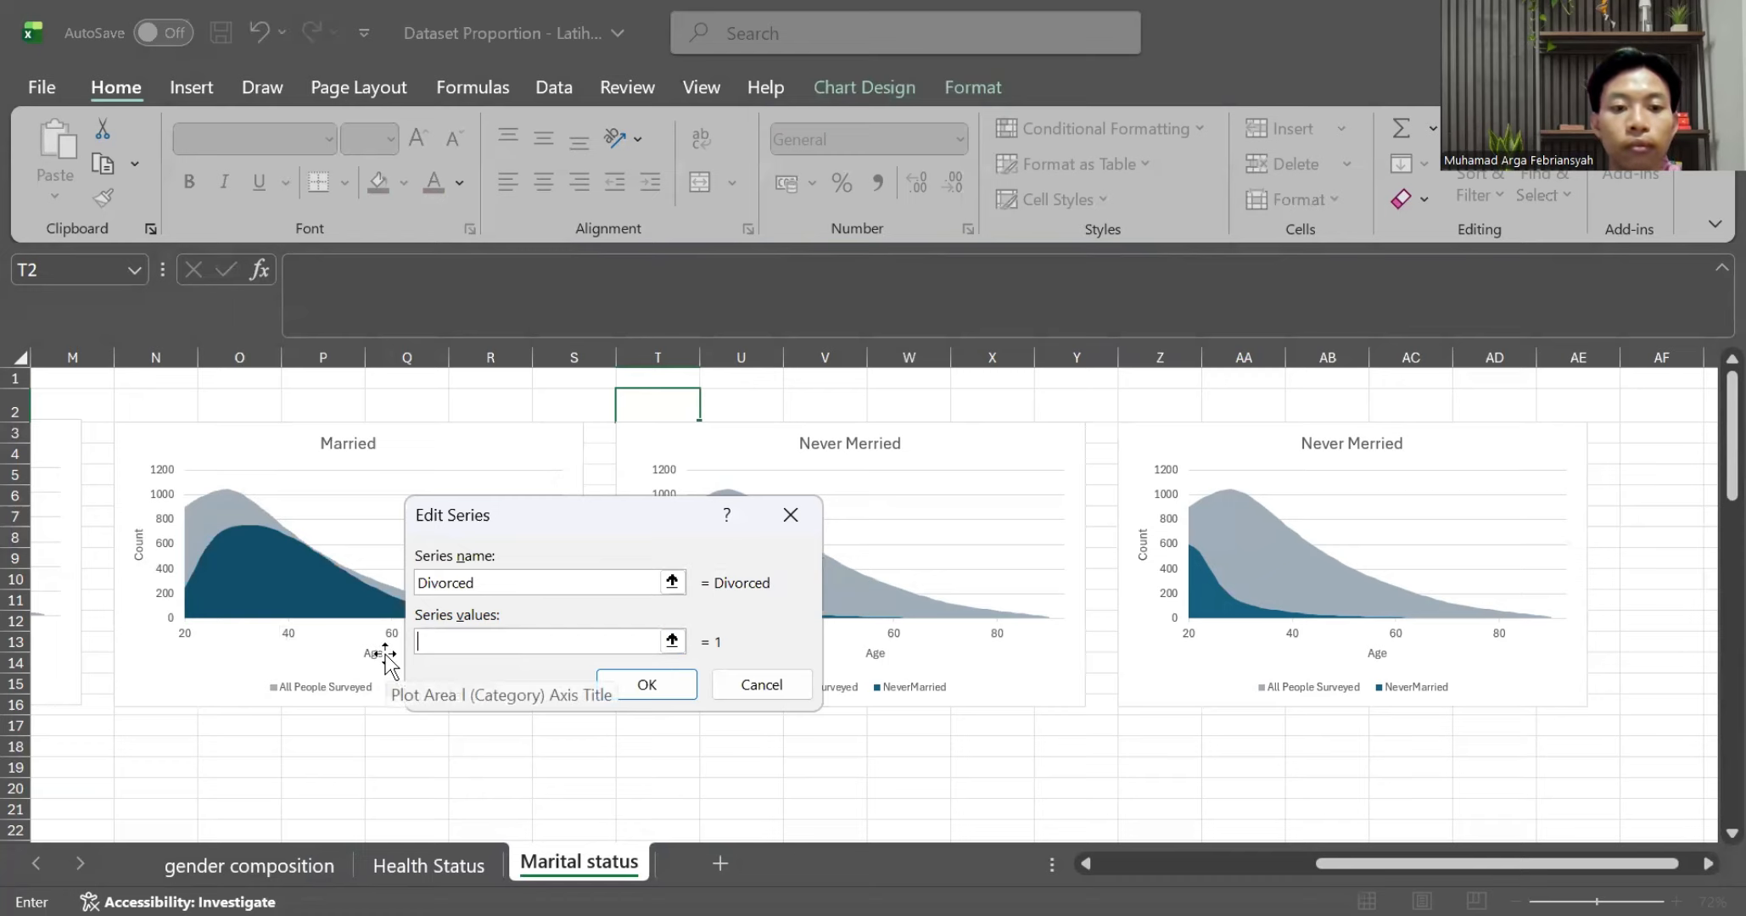
{"action": "left_click", "coordinate": [672, 643]}
{"action": "scroll", "coordinate": [421, 631], "scroll_direction": "left", "scroll_amount": 10}
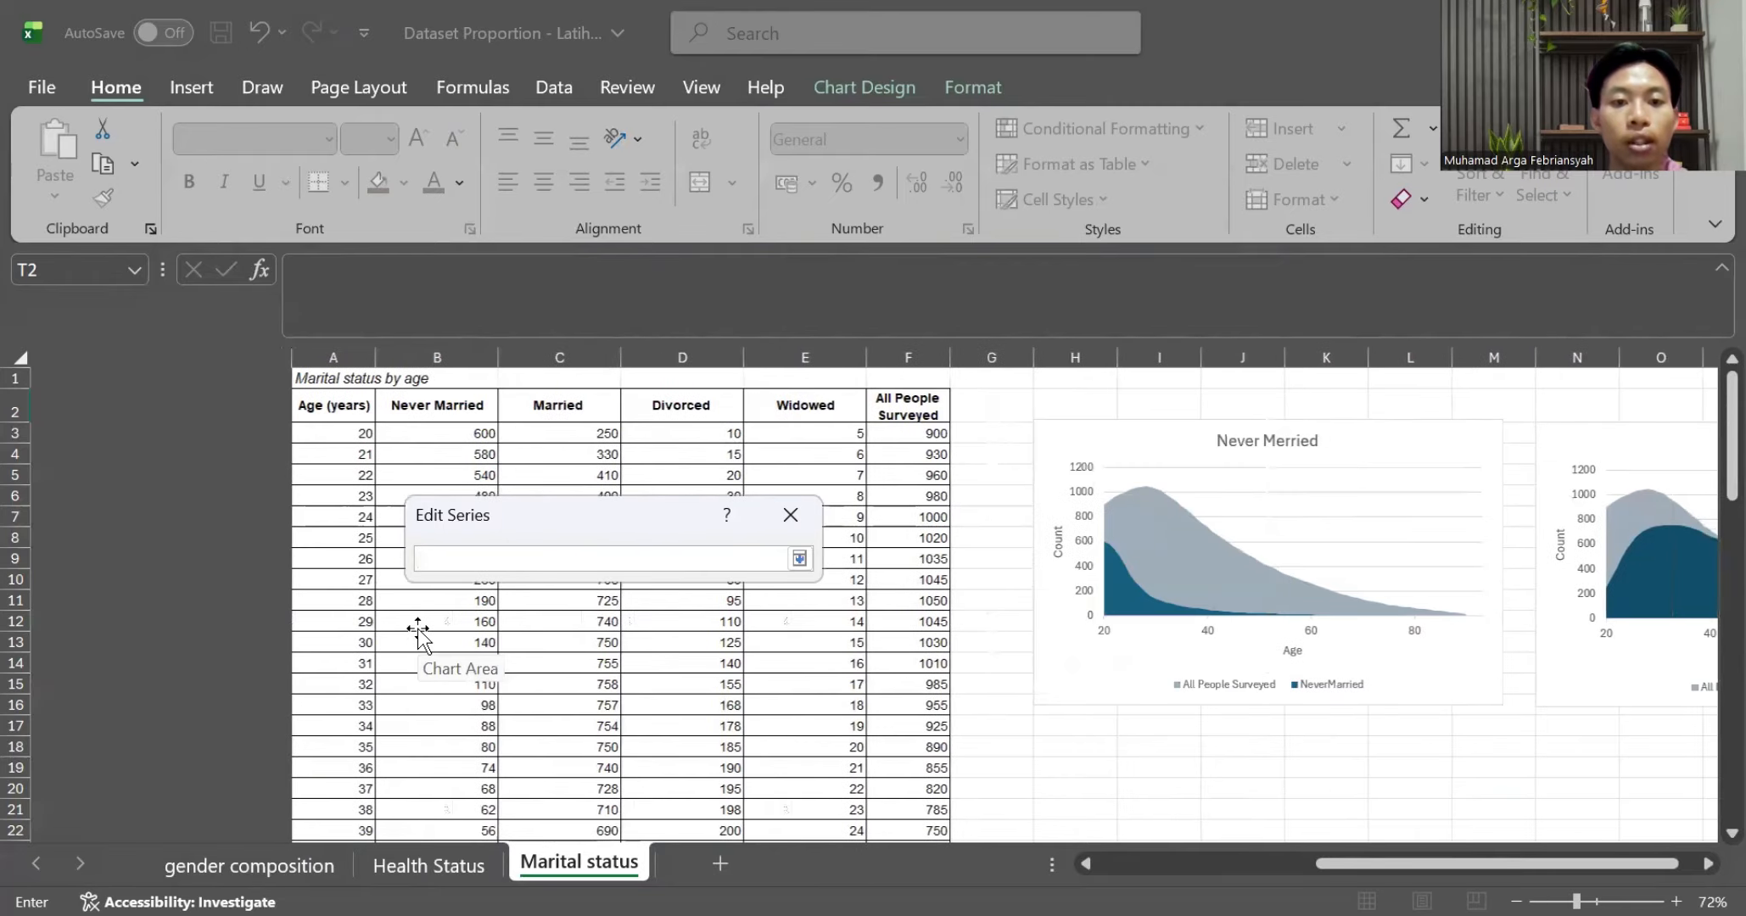
{"action": "scroll", "coordinate": [420, 632], "scroll_direction": "right", "scroll_amount": 5}
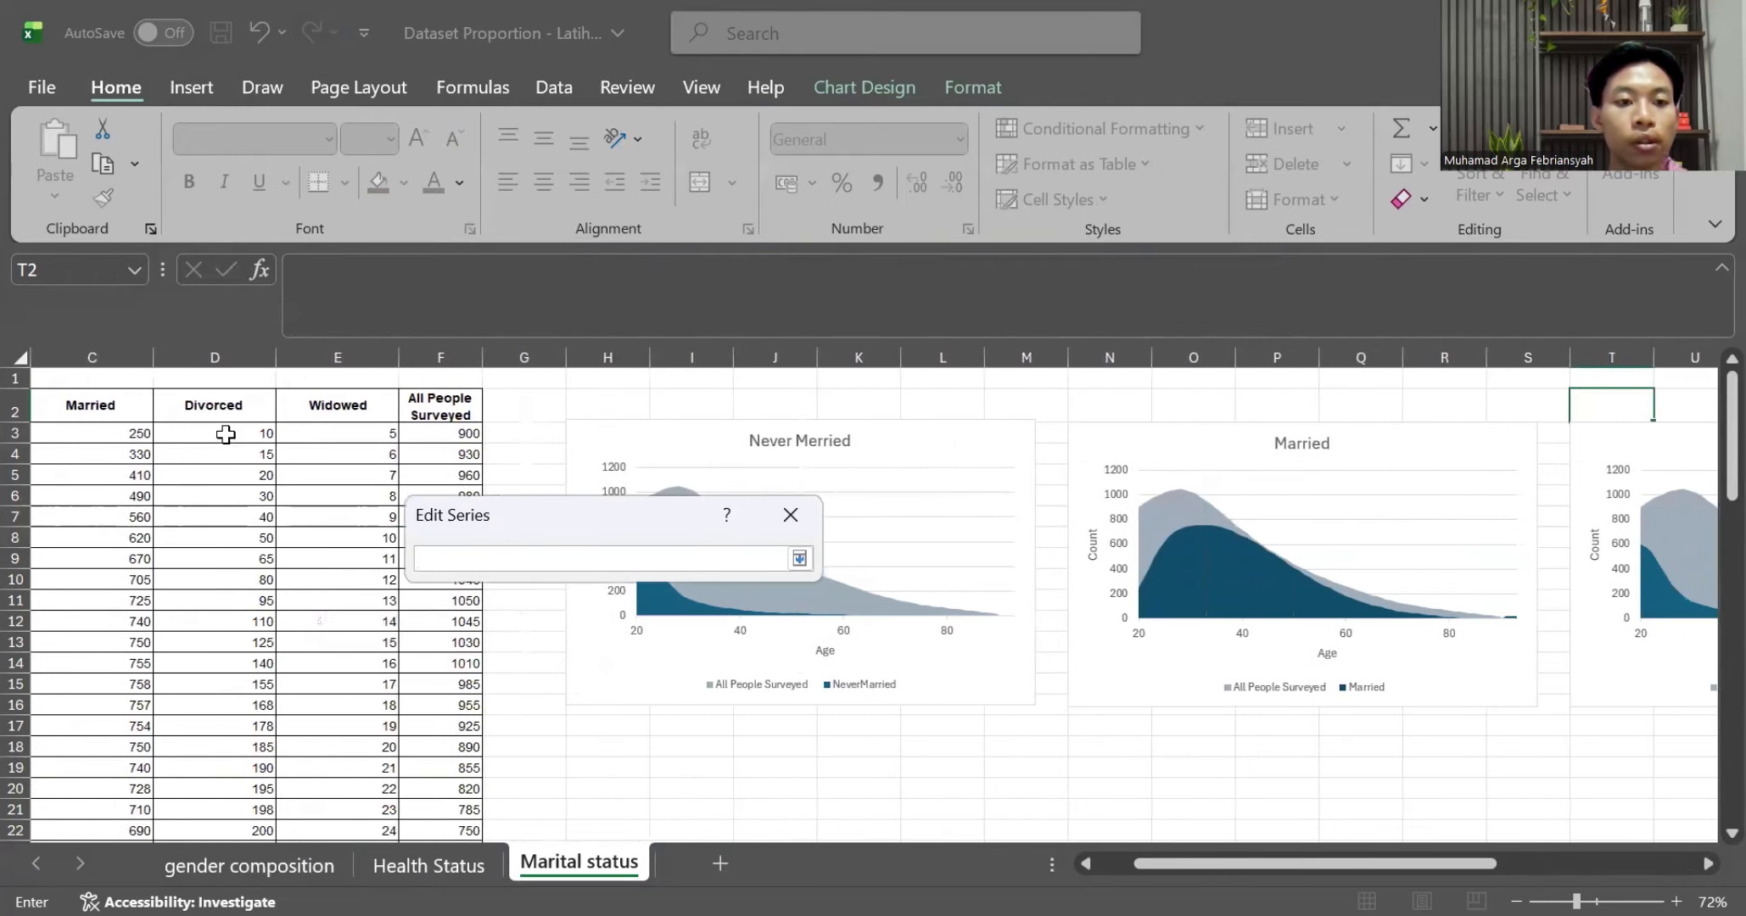
{"action": "left_click", "coordinate": [226, 435]}
{"action": "key", "text": "ctrl+shift+Down"}
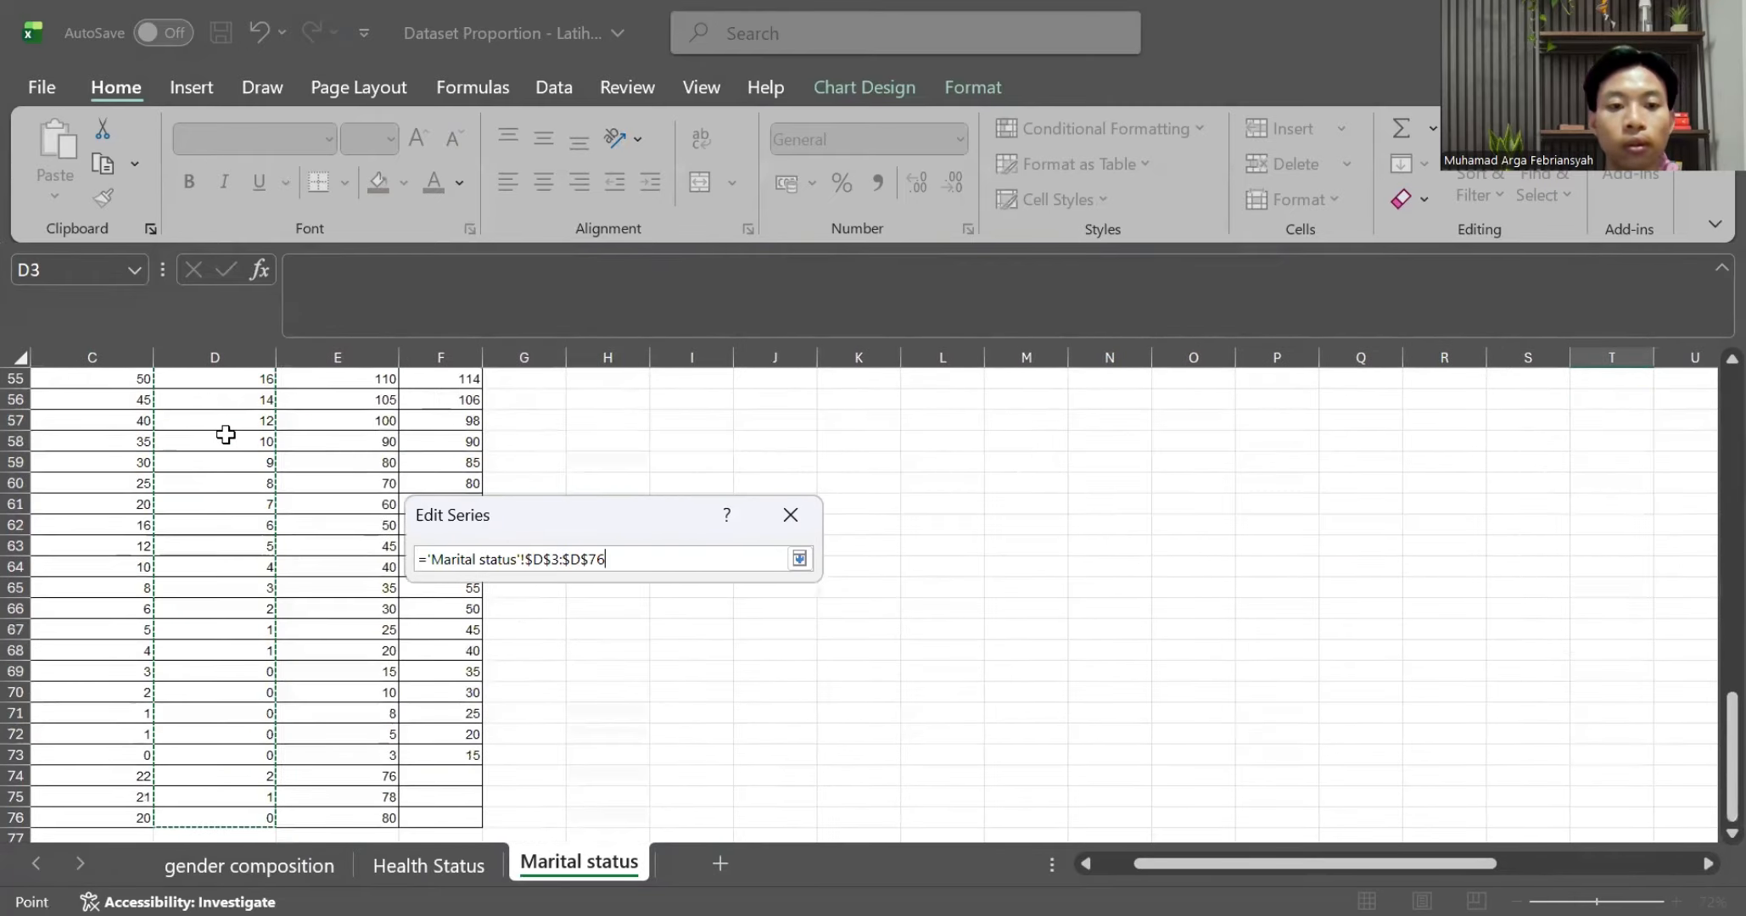
{"action": "key", "text": "Return"}
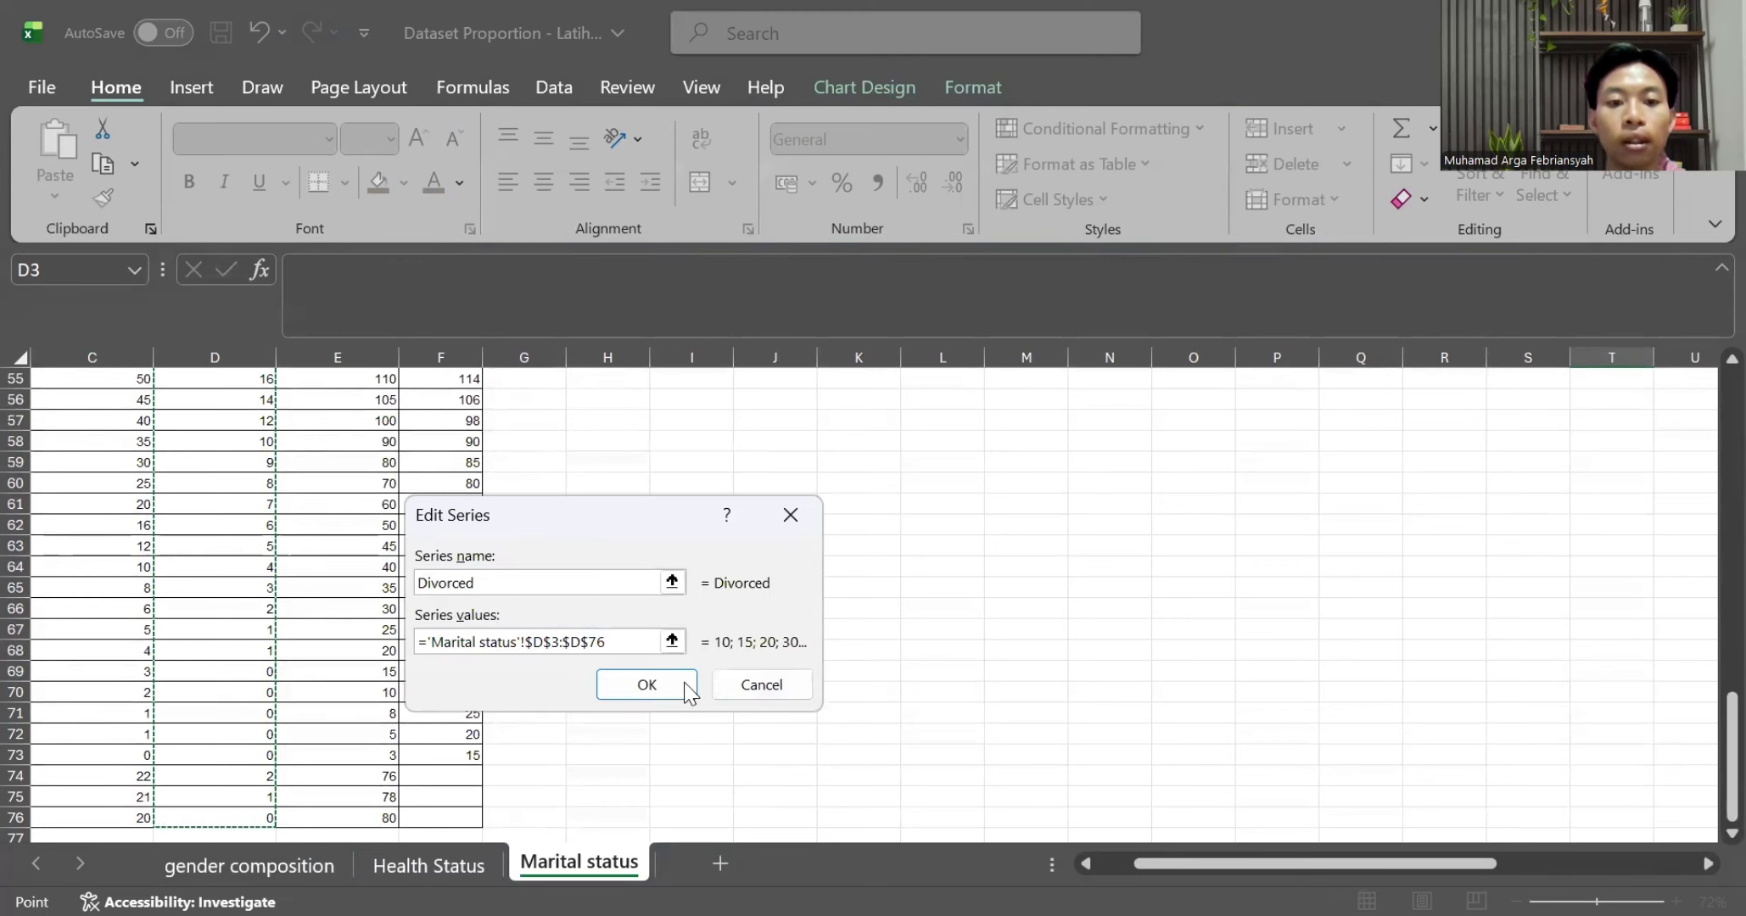
{"action": "left_click", "coordinate": [655, 676]}
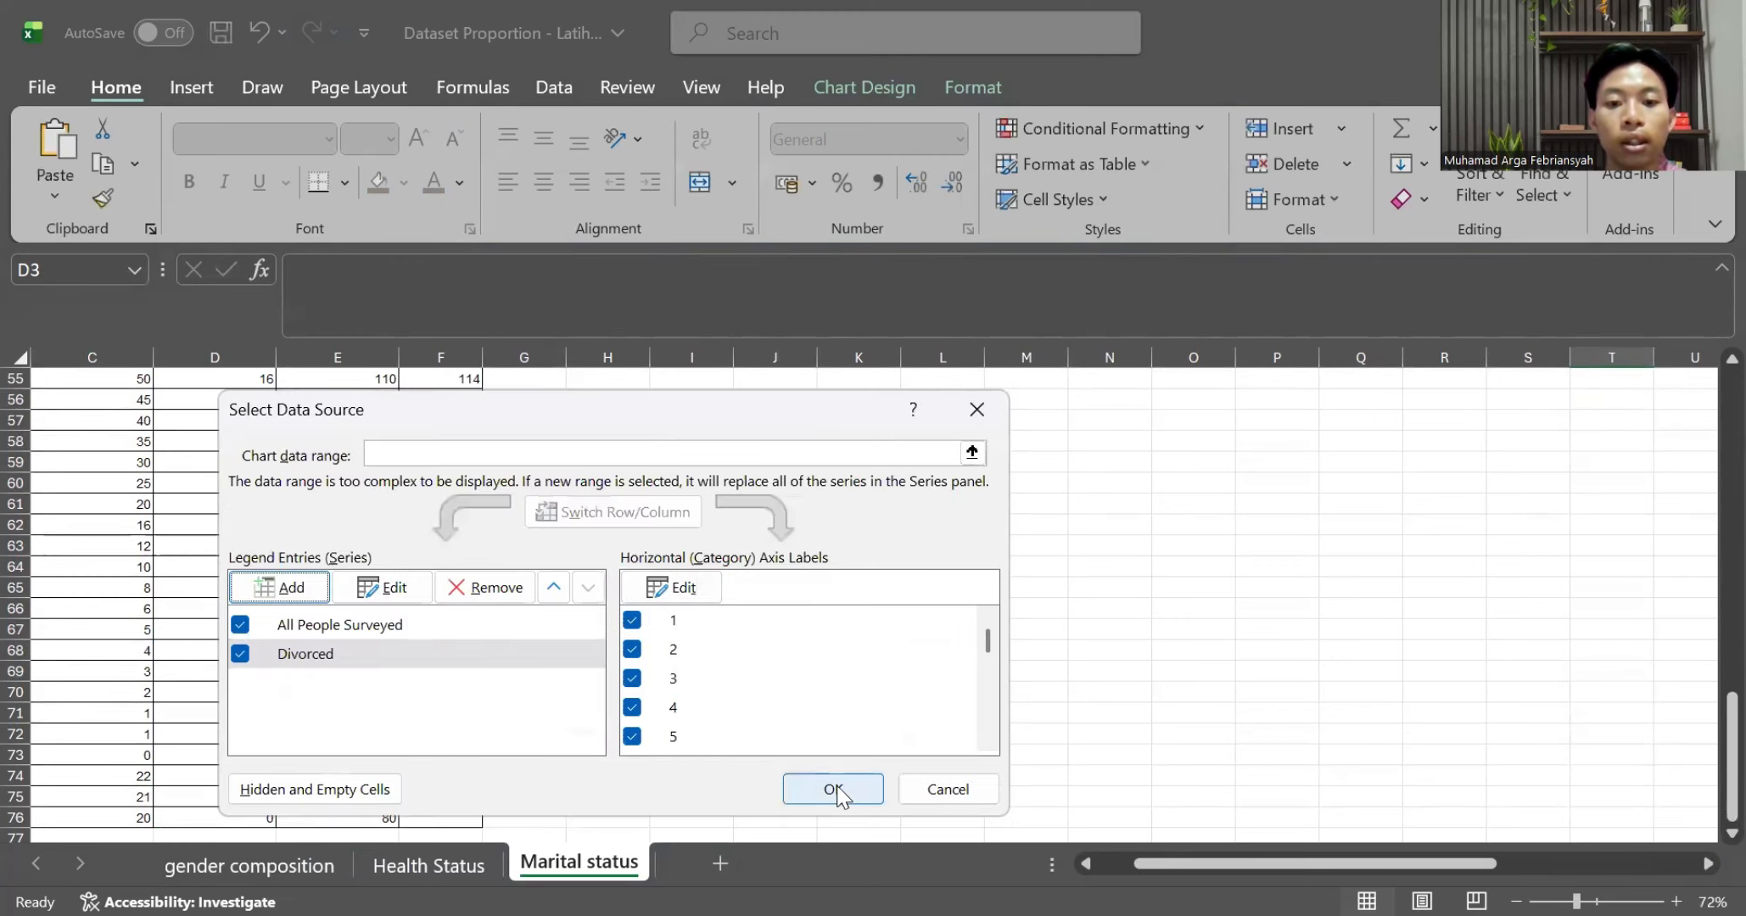
{"action": "left_click", "coordinate": [830, 789]}
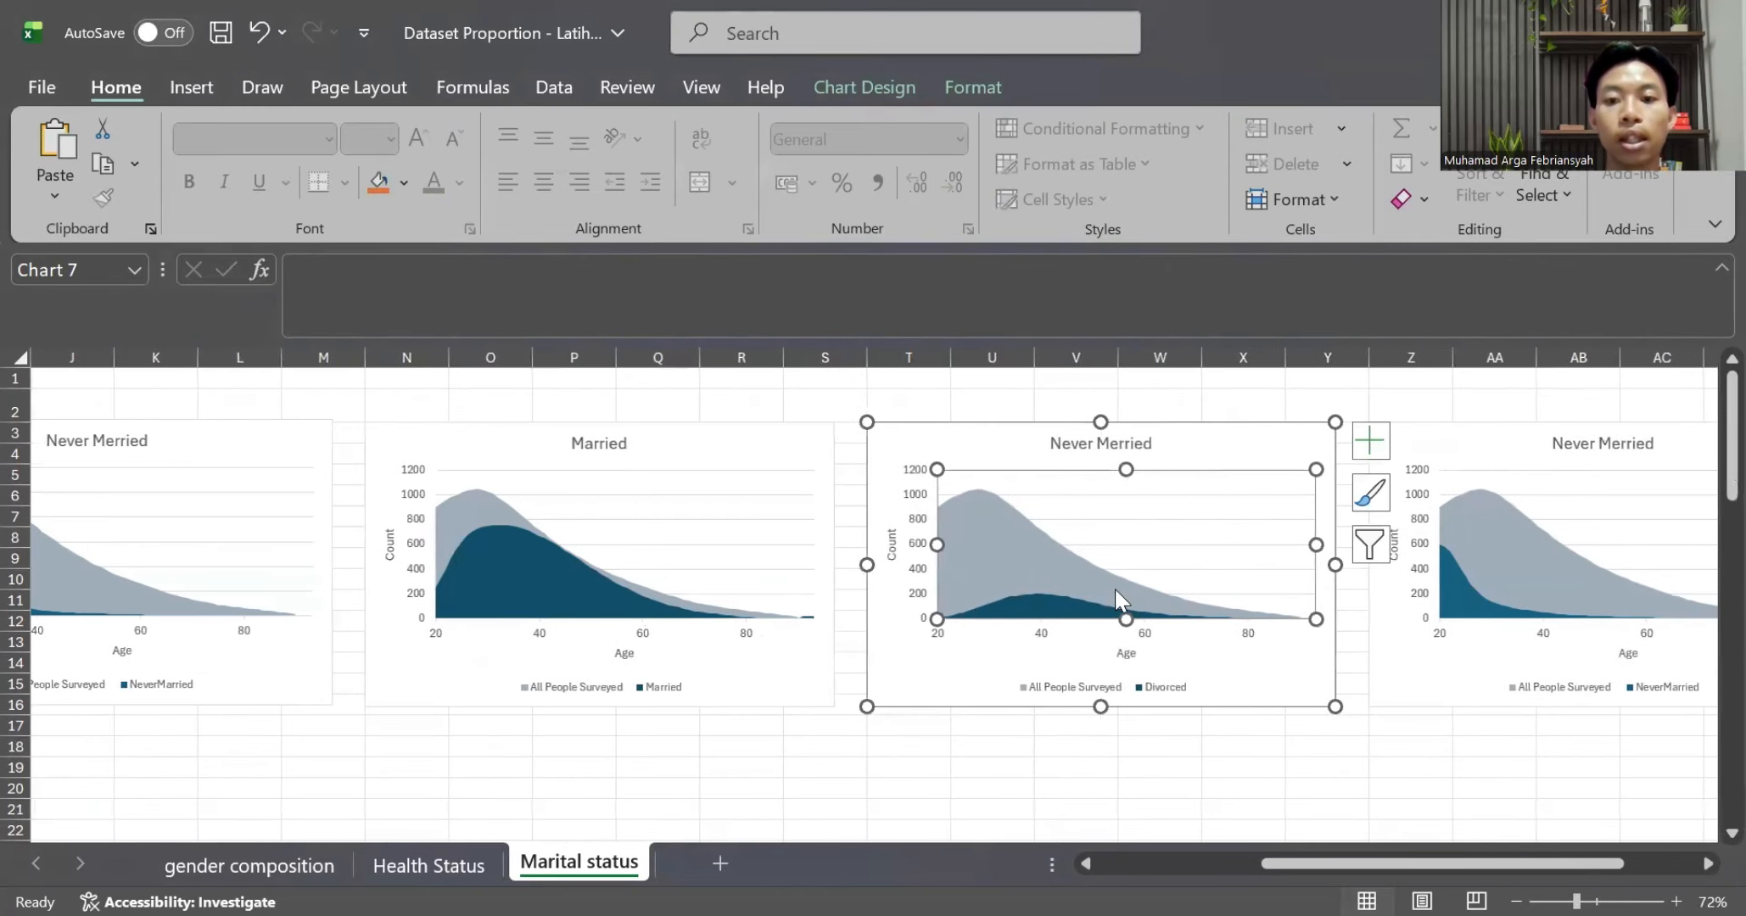
Change the title of the third chart to "Divorced"
{"action": "left_click", "coordinate": [1126, 443]}
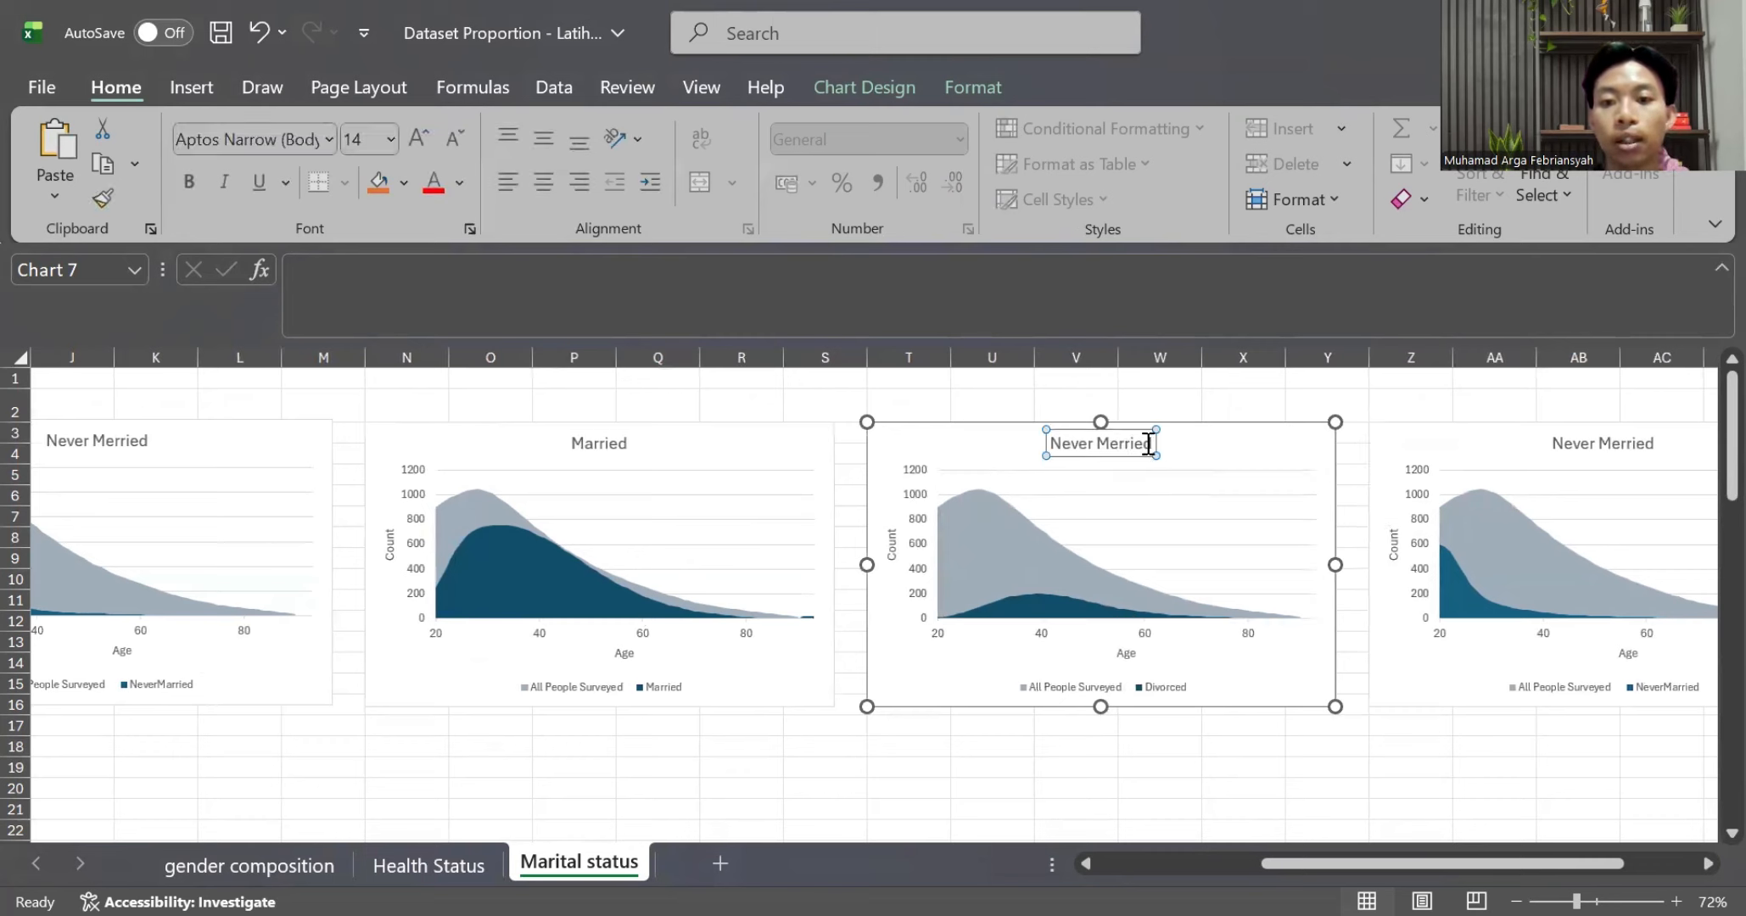
{"action": "key", "text": "BackSpace"}
{"action": "key", "text": "BackSpace"}
{"action": "key", "text": "BackSpace"}
{"action": "key", "text": "BackSpace"}
{"action": "key", "text": "BackSpace"}
{"action": "key", "text": "BackSpace"}
{"action": "key", "text": "BackSpace"}
{"action": "key", "text": "BackSpace"}
{"action": "key", "text": "BackSpace"}
{"action": "key", "text": "BackSpace"}
{"action": "key", "text": "BackSpace"}
{"action": "key", "text": "BackSpace"}
{"action": "key", "text": "BackSpace"}
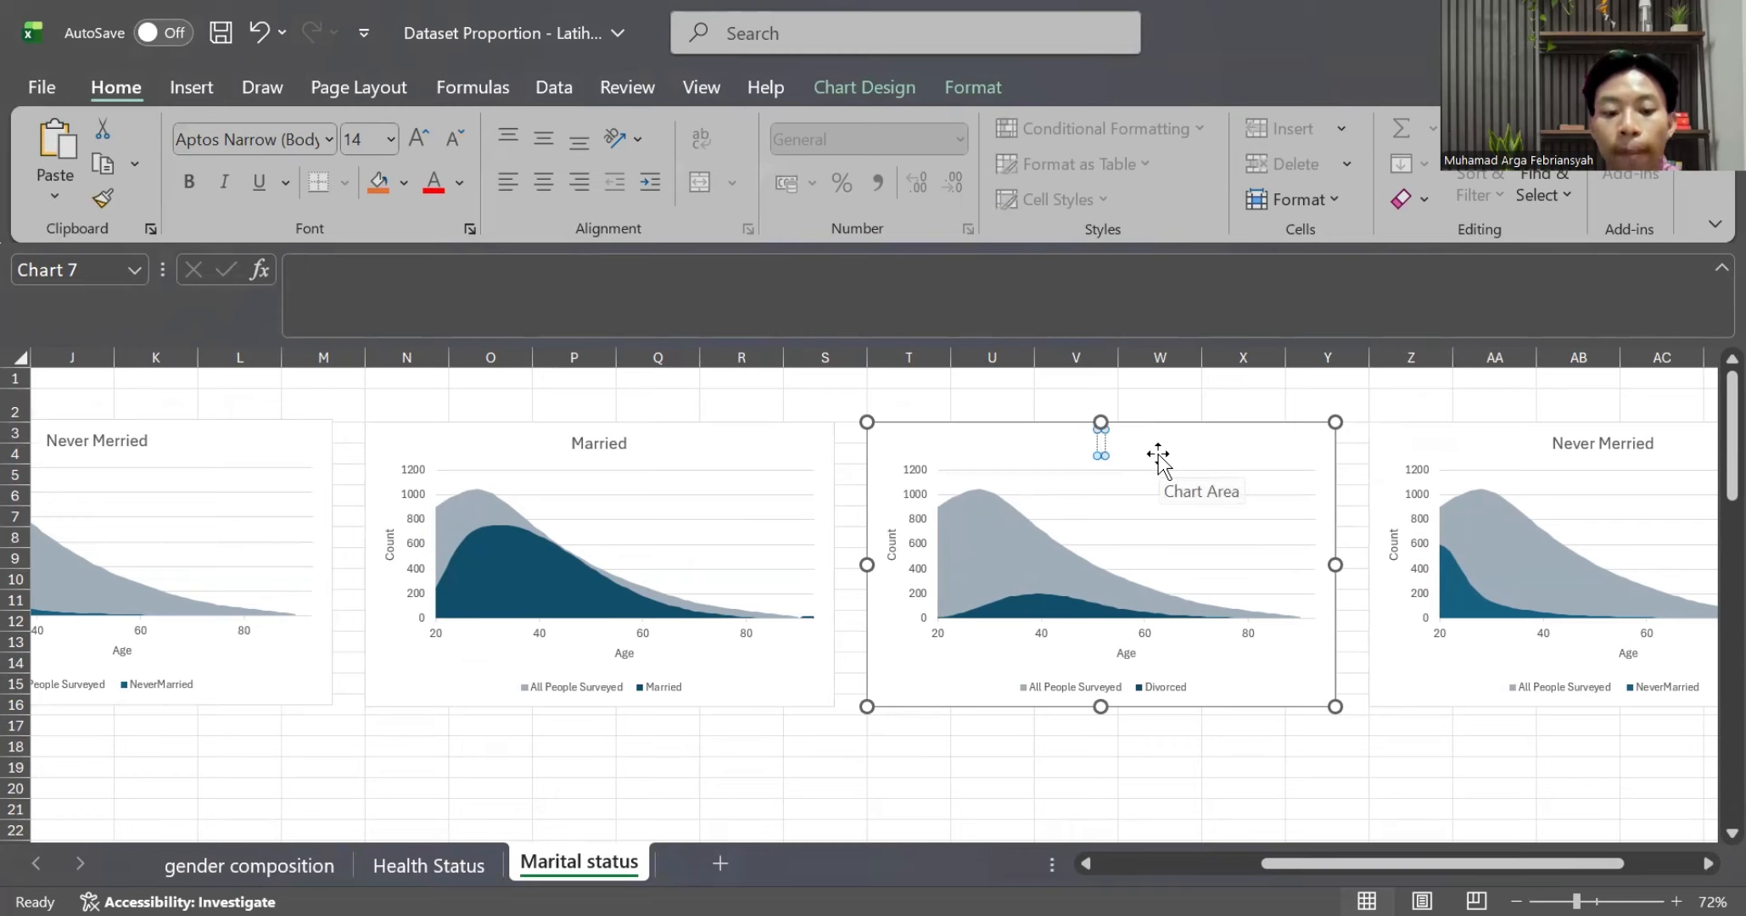
{"action": "type", "text": "Divor"}
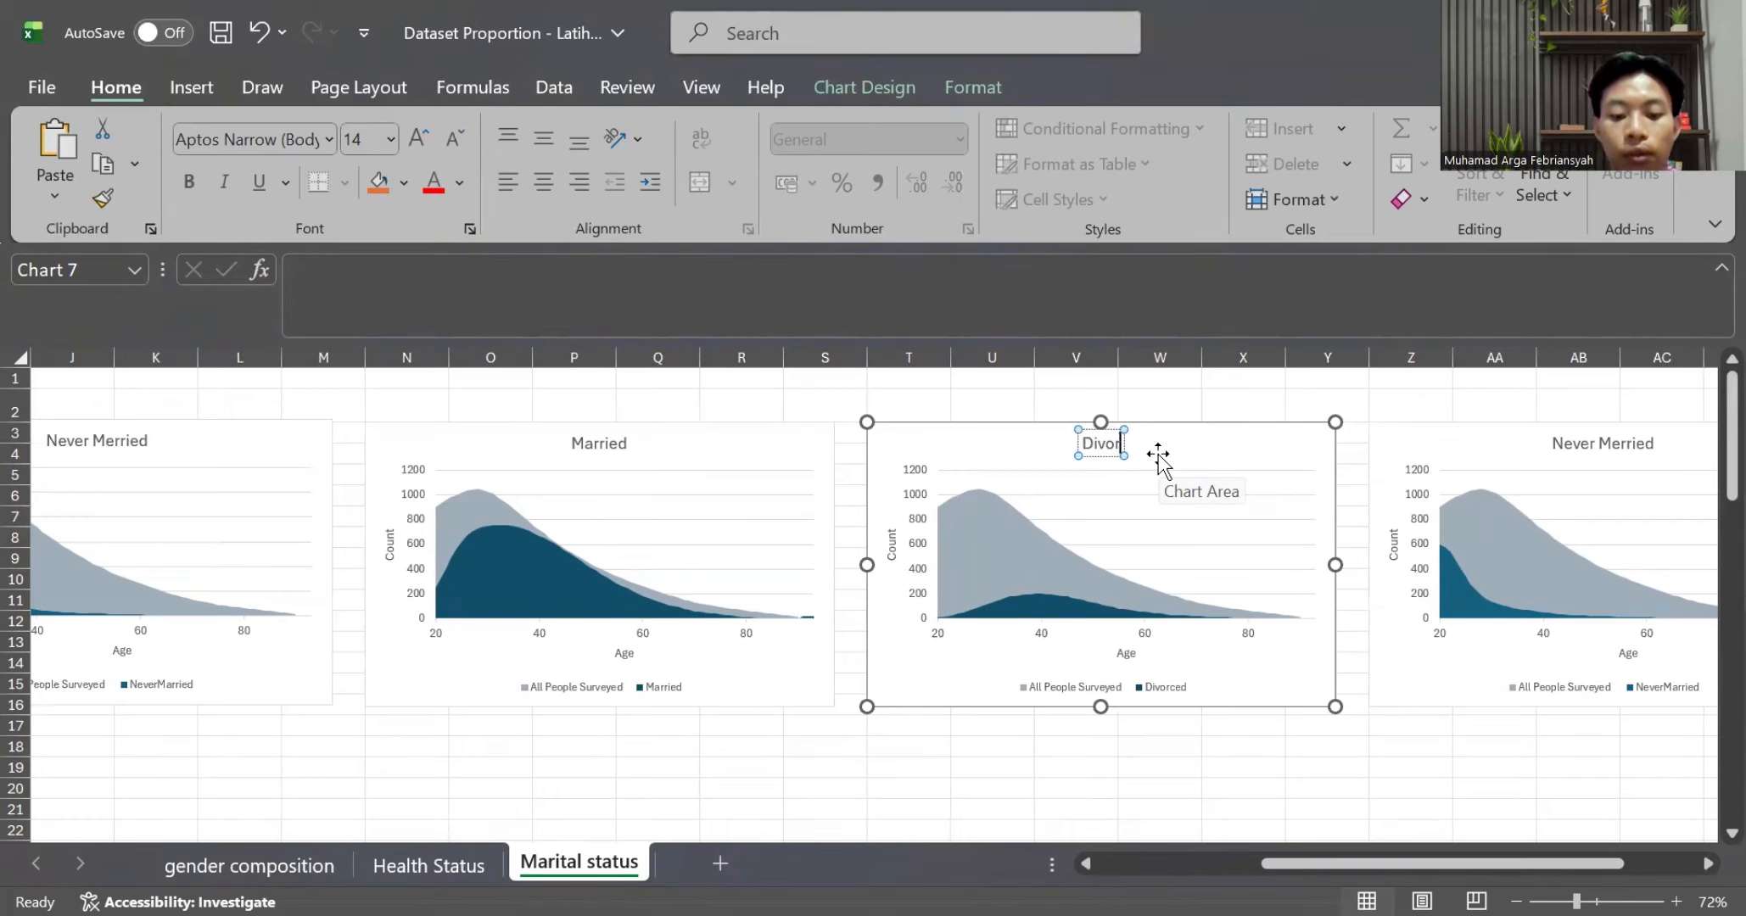
{"action": "type", "text": "ced"}
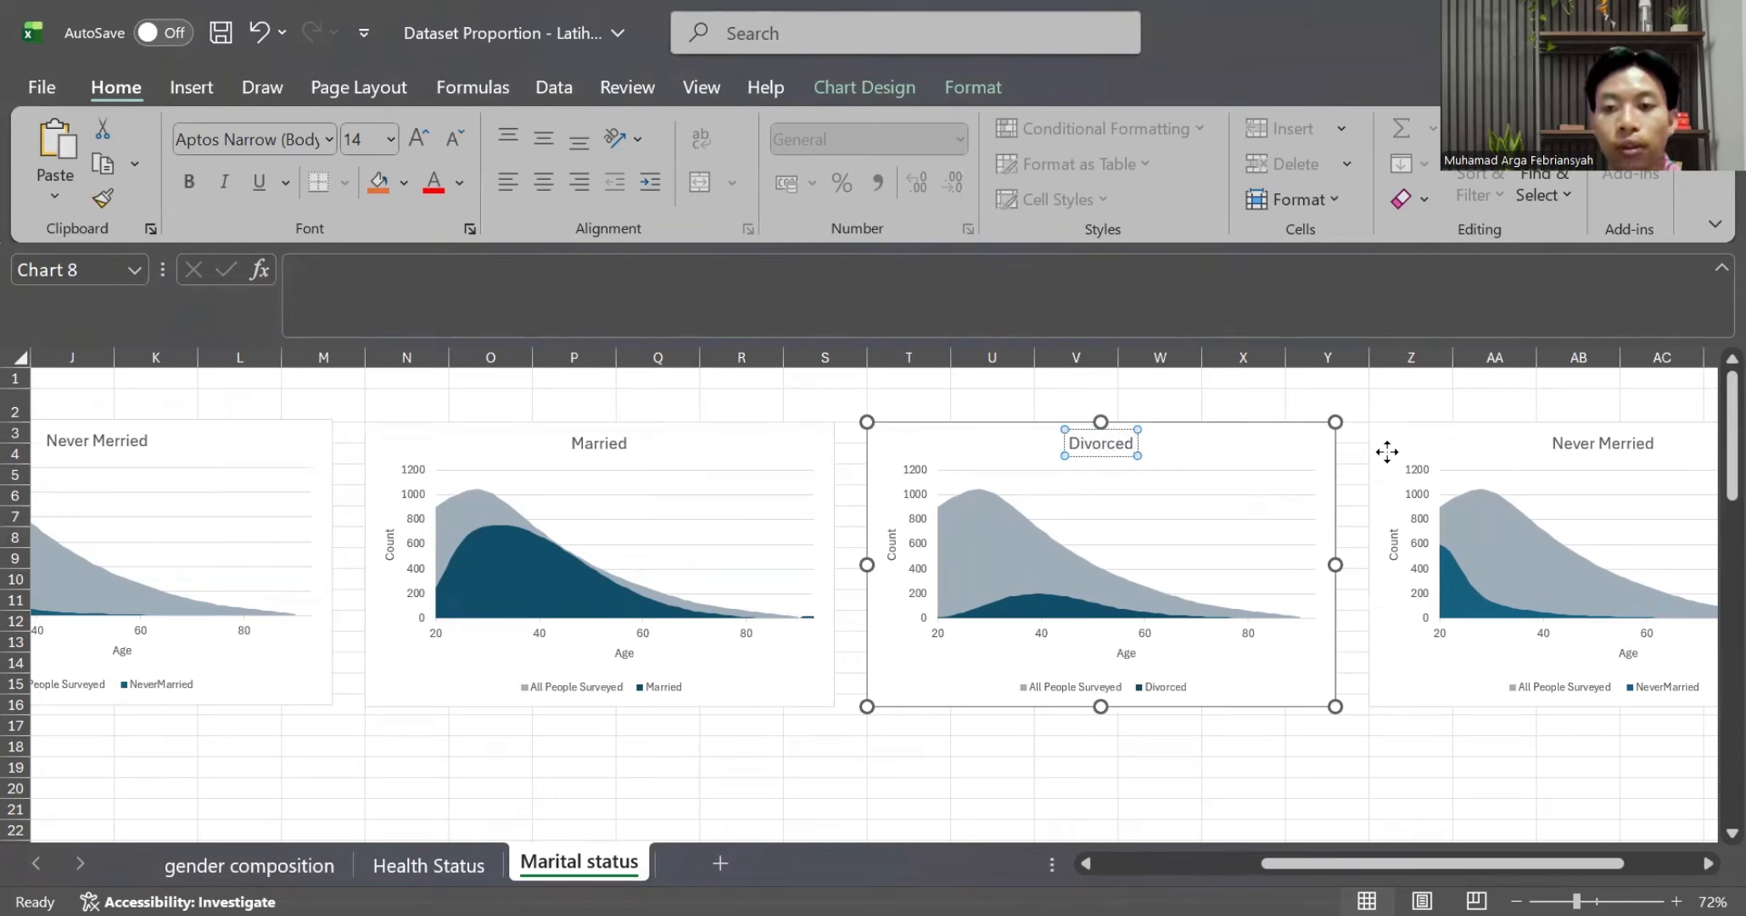
Remove the NeverMarried series from the data source of the fourth chart
{"action": "left_click", "coordinate": [1388, 452]}
{"action": "scroll", "coordinate": [1084, 611], "scroll_direction": "right", "scroll_amount": 5}
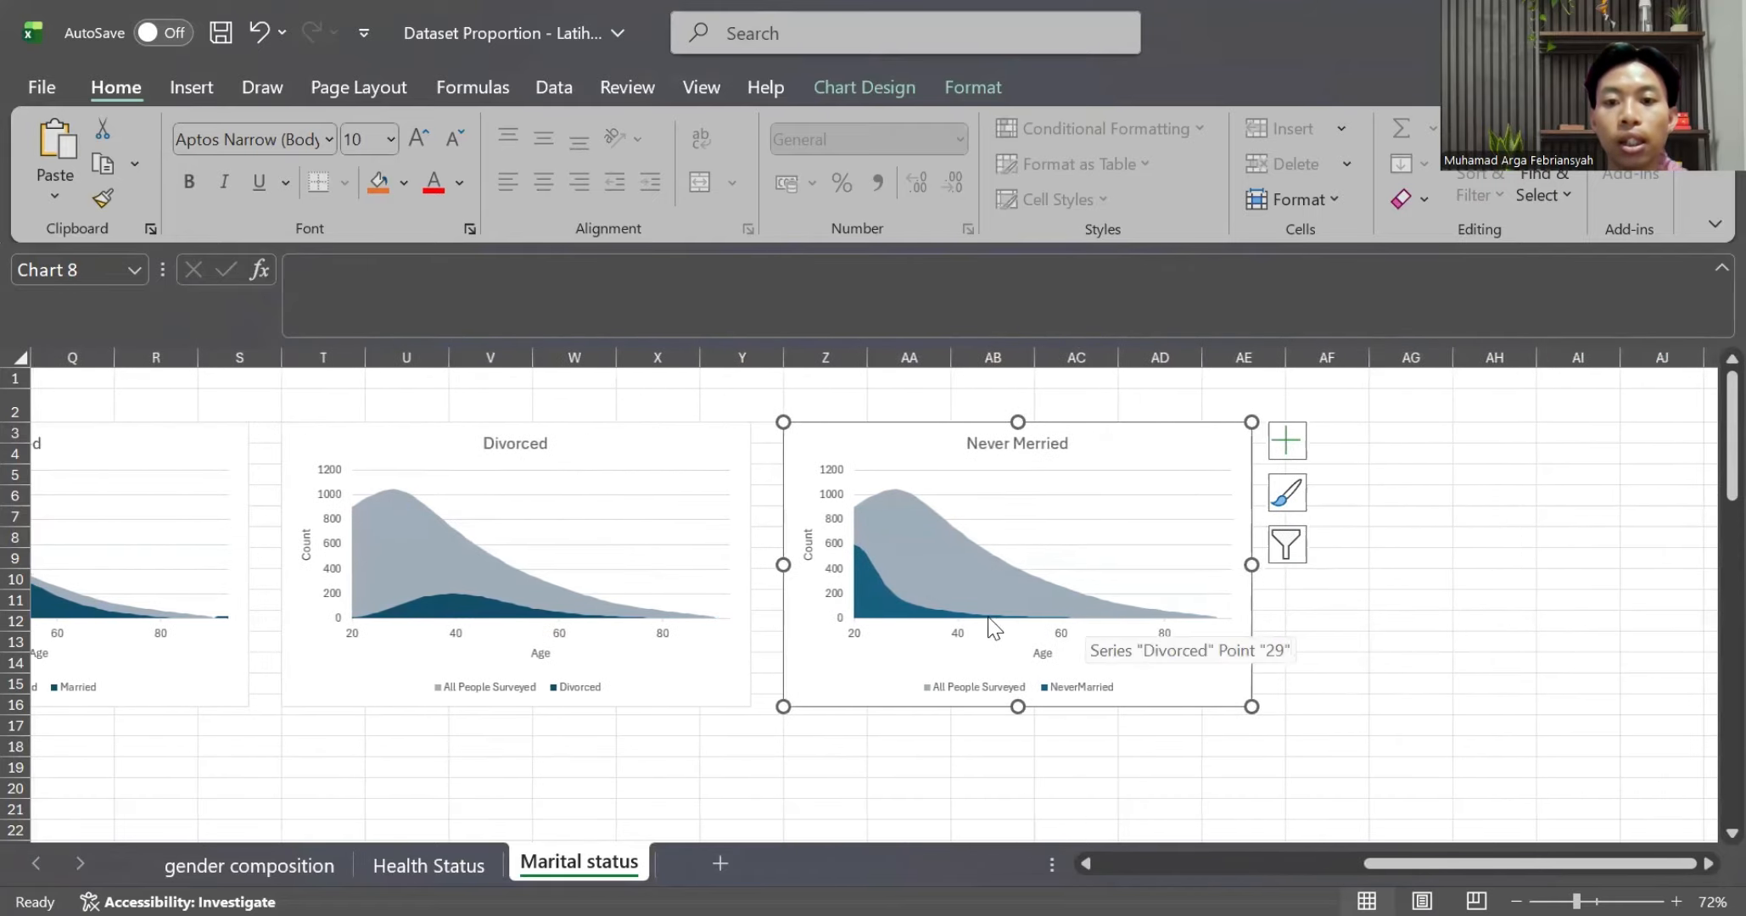
{"action": "left_click", "coordinate": [1068, 584]}
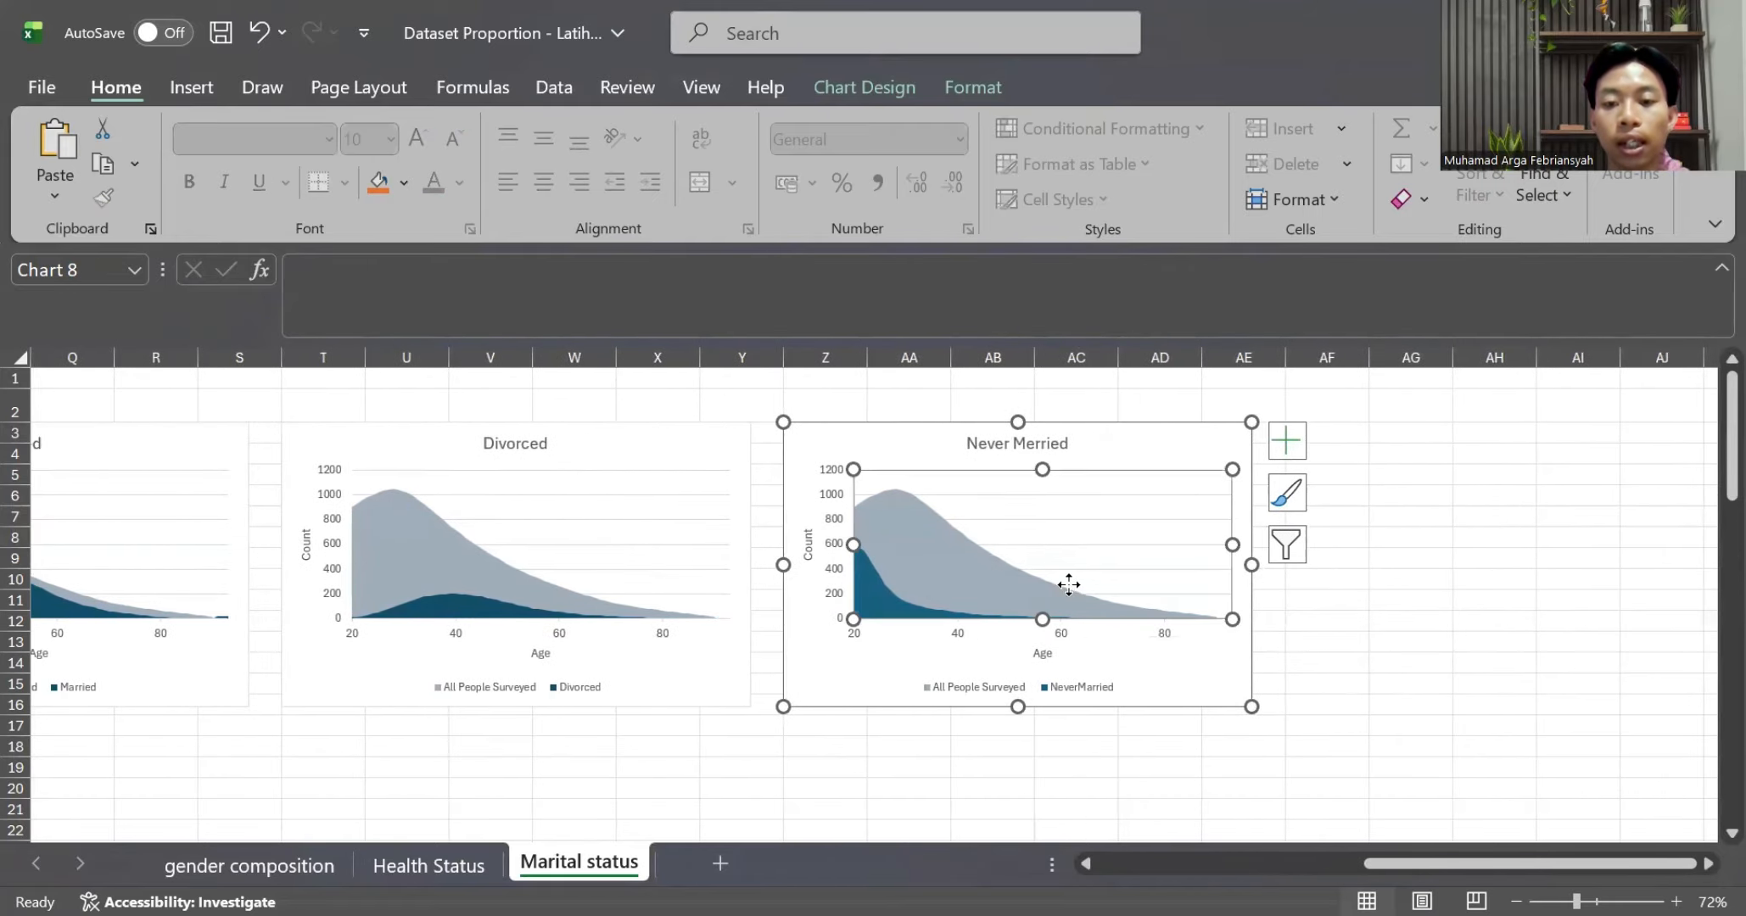
{"action": "right_click", "coordinate": [1132, 575]}
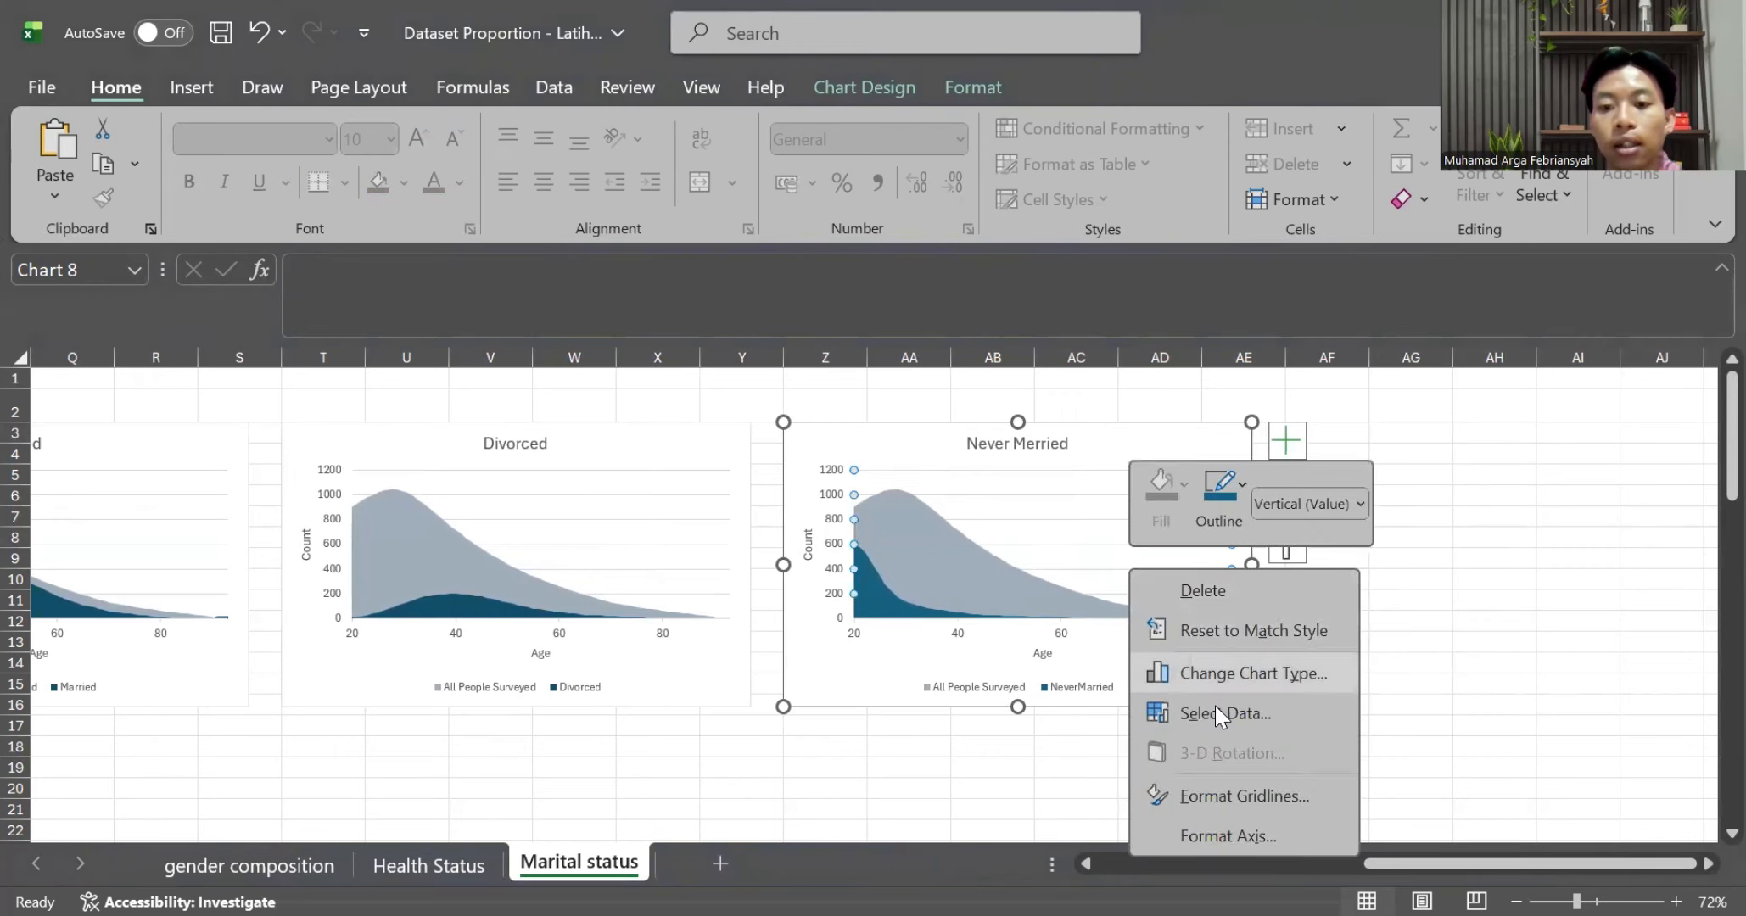
{"action": "key", "text": "Return"}
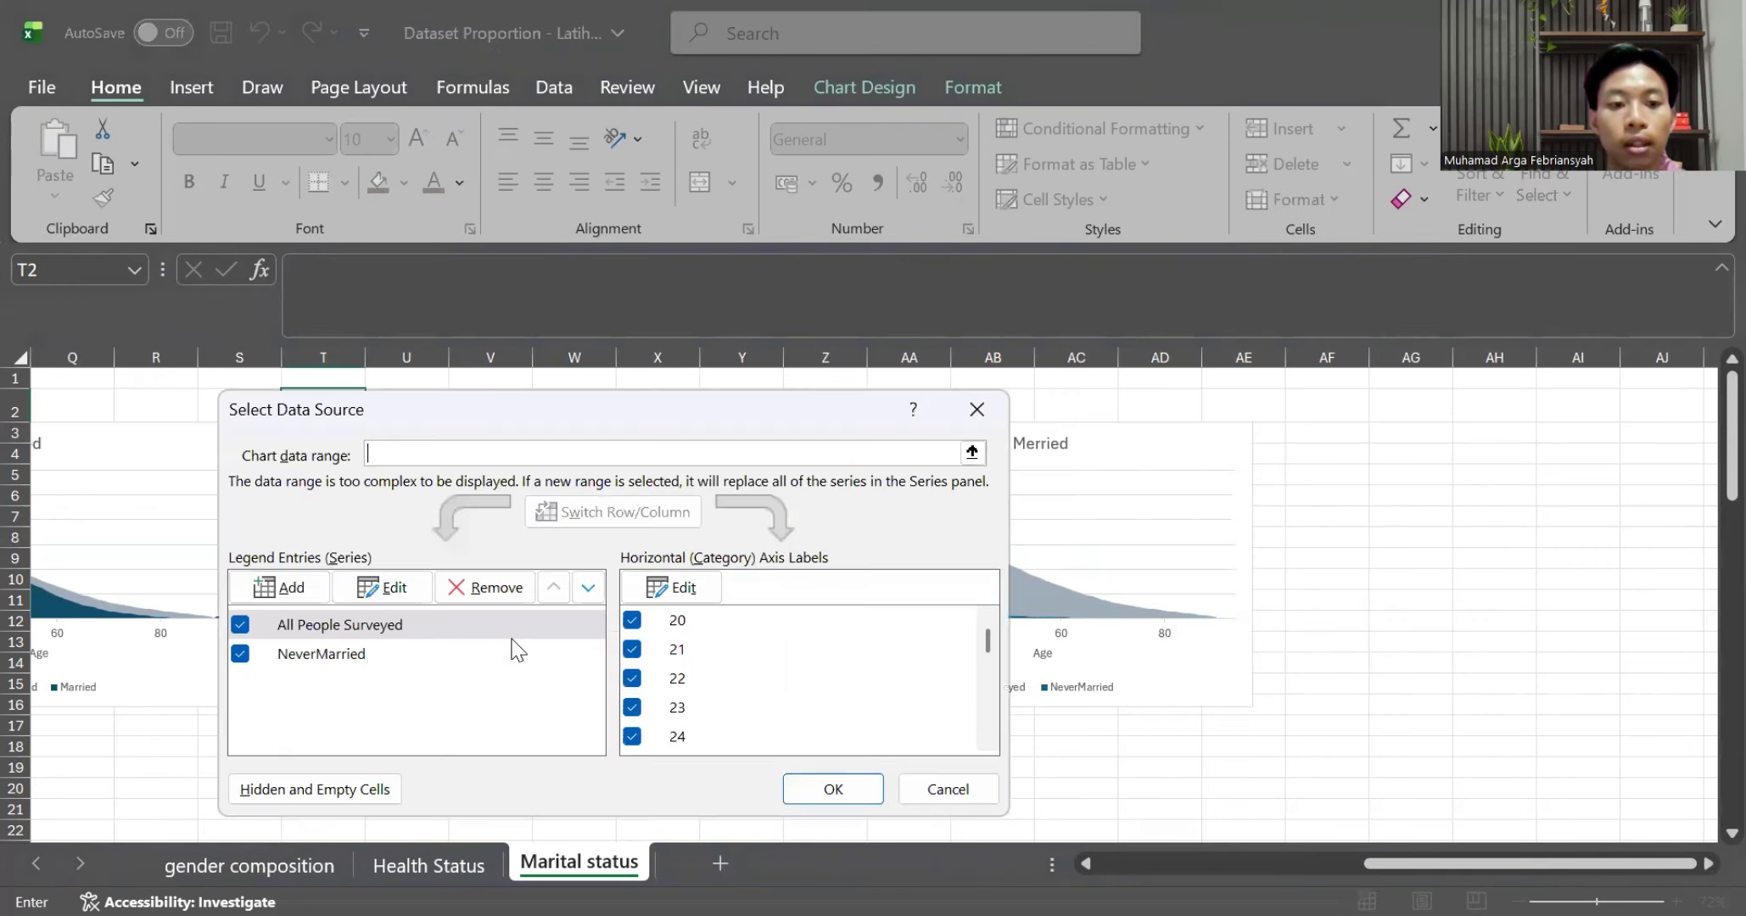
{"action": "left_click", "coordinate": [488, 656]}
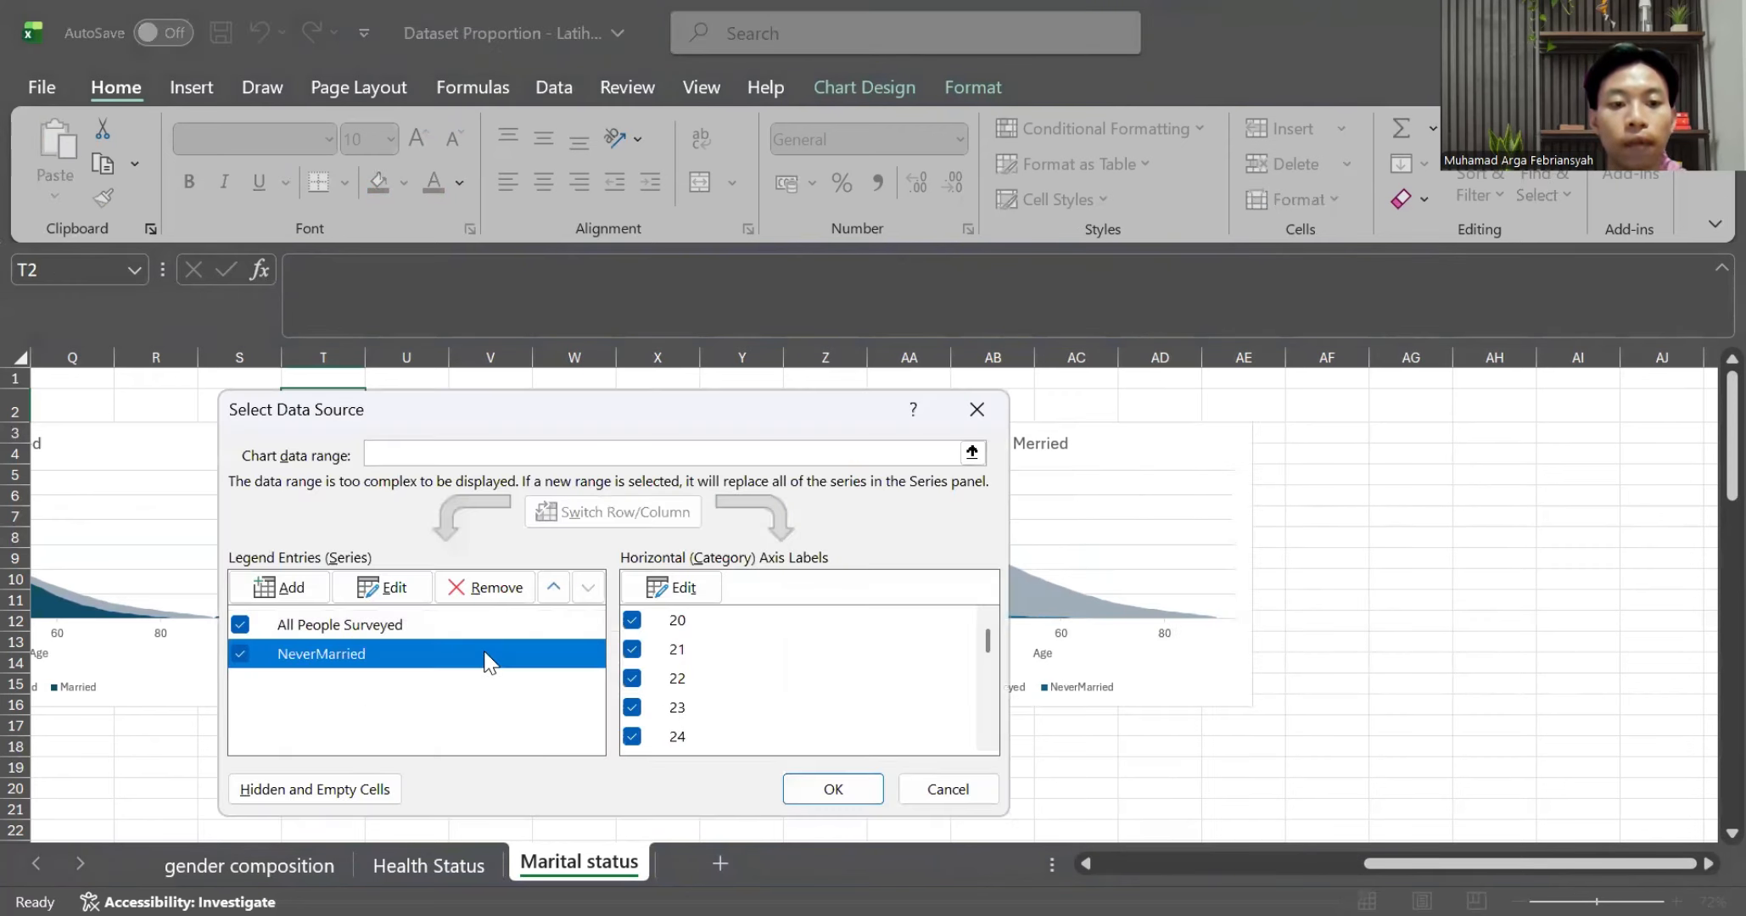
{"action": "left_click", "coordinate": [488, 588]}
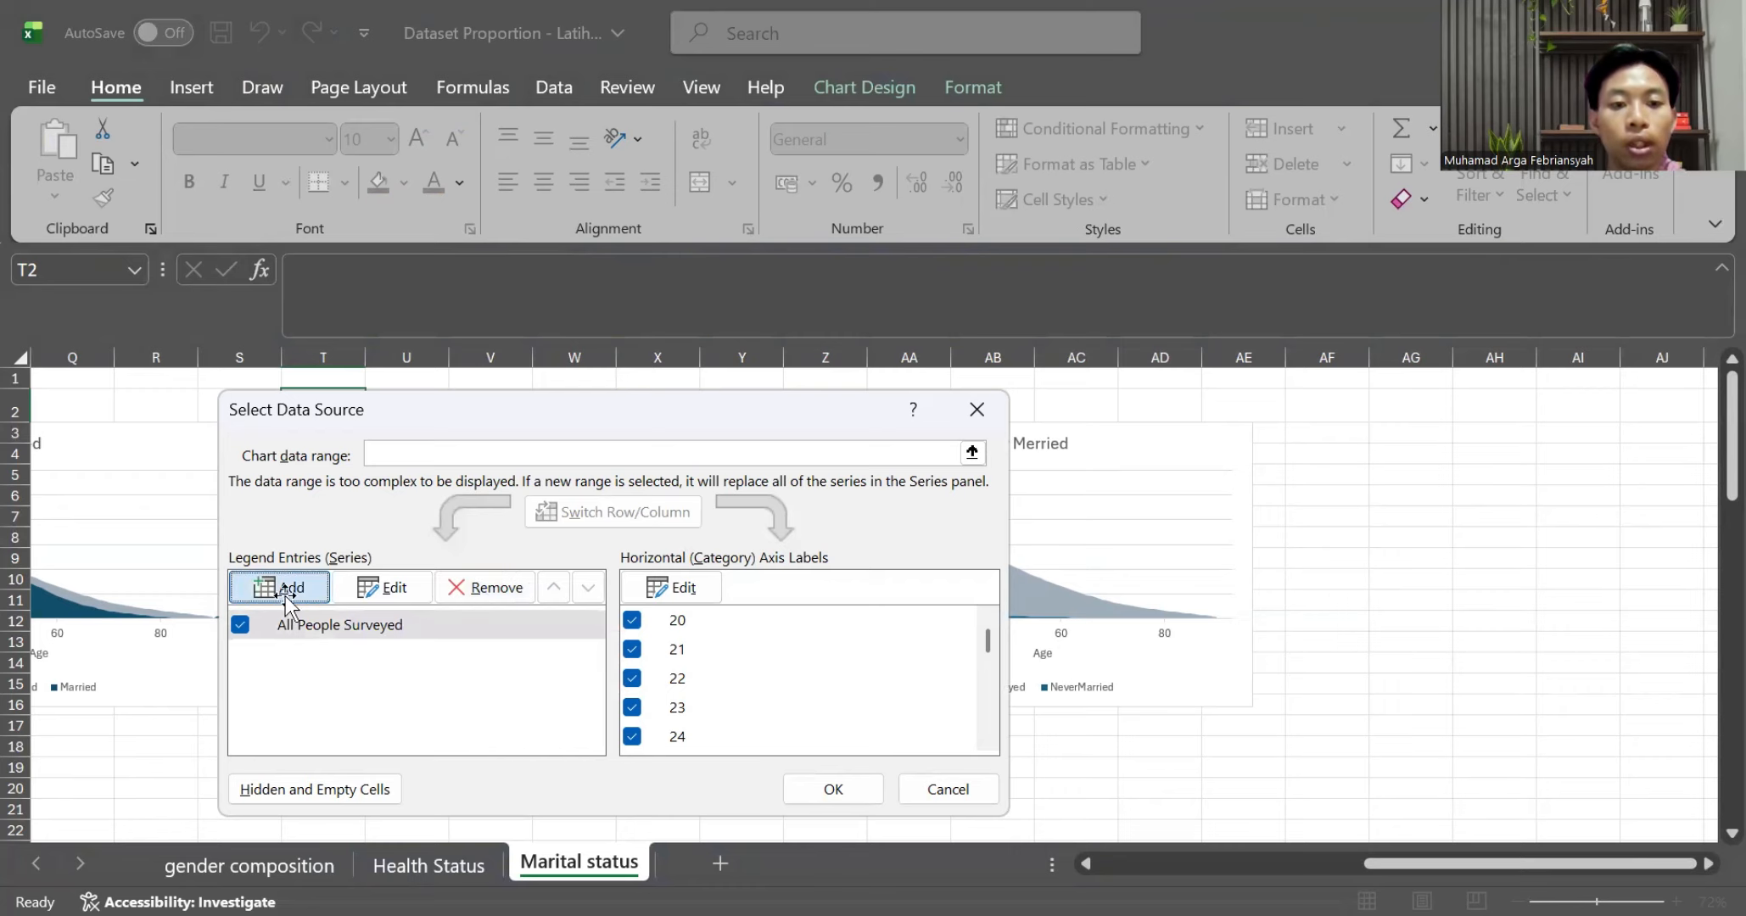
Add a series named Widowed to the fourth chart with values from E3:E76 of the Marital status sheet
{"action": "left_click", "coordinate": [285, 597]}
{"action": "type", "text": "Widowed"}
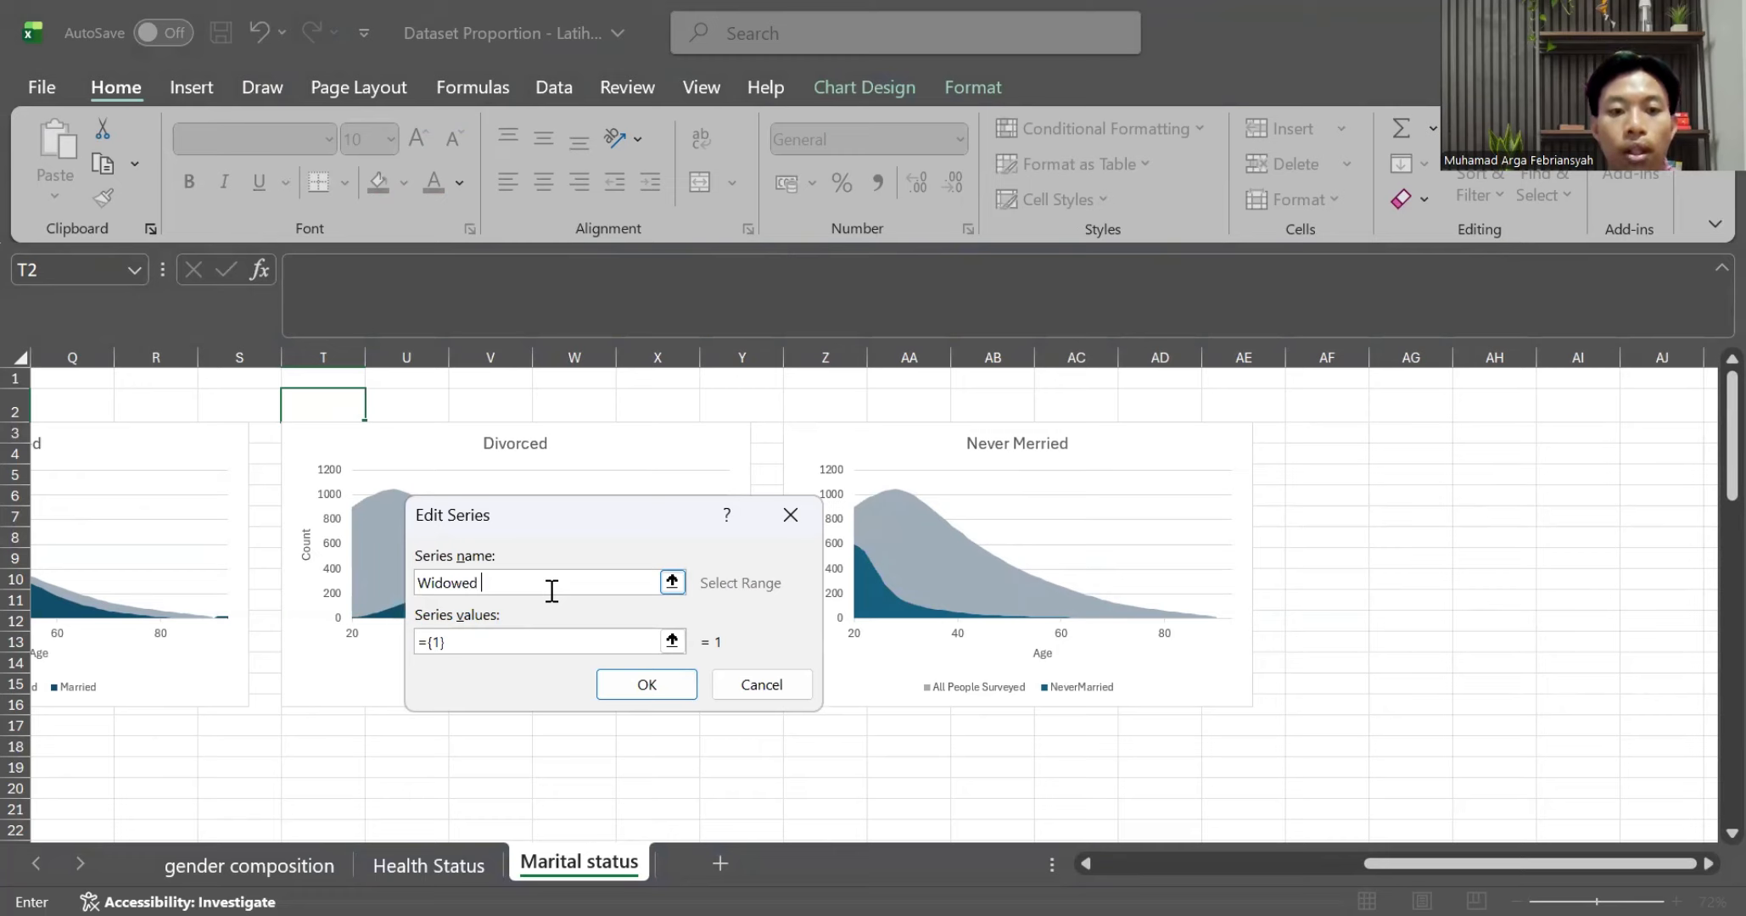
{"action": "left_click", "coordinate": [481, 639]}
{"action": "key", "text": "BackSpace"}
{"action": "key", "text": "BackSpace"}
{"action": "key", "text": "BackSpace"}
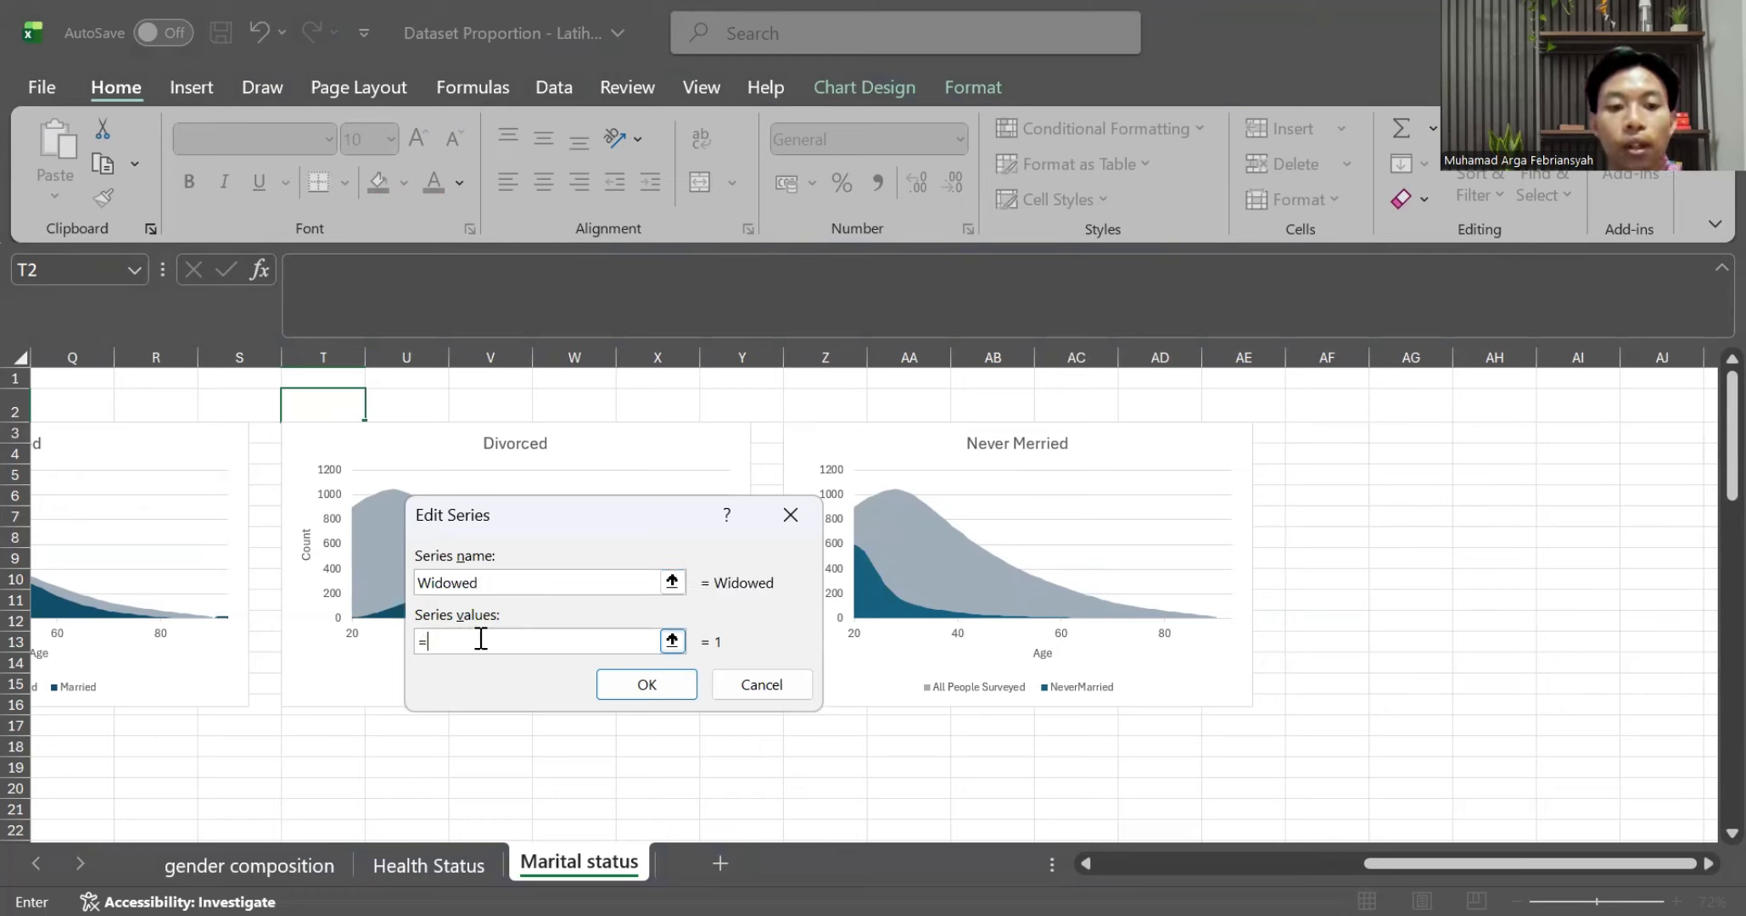
{"action": "left_click", "coordinate": [672, 640]}
{"action": "scroll", "coordinate": [450, 661], "scroll_direction": "left", "scroll_amount": 10}
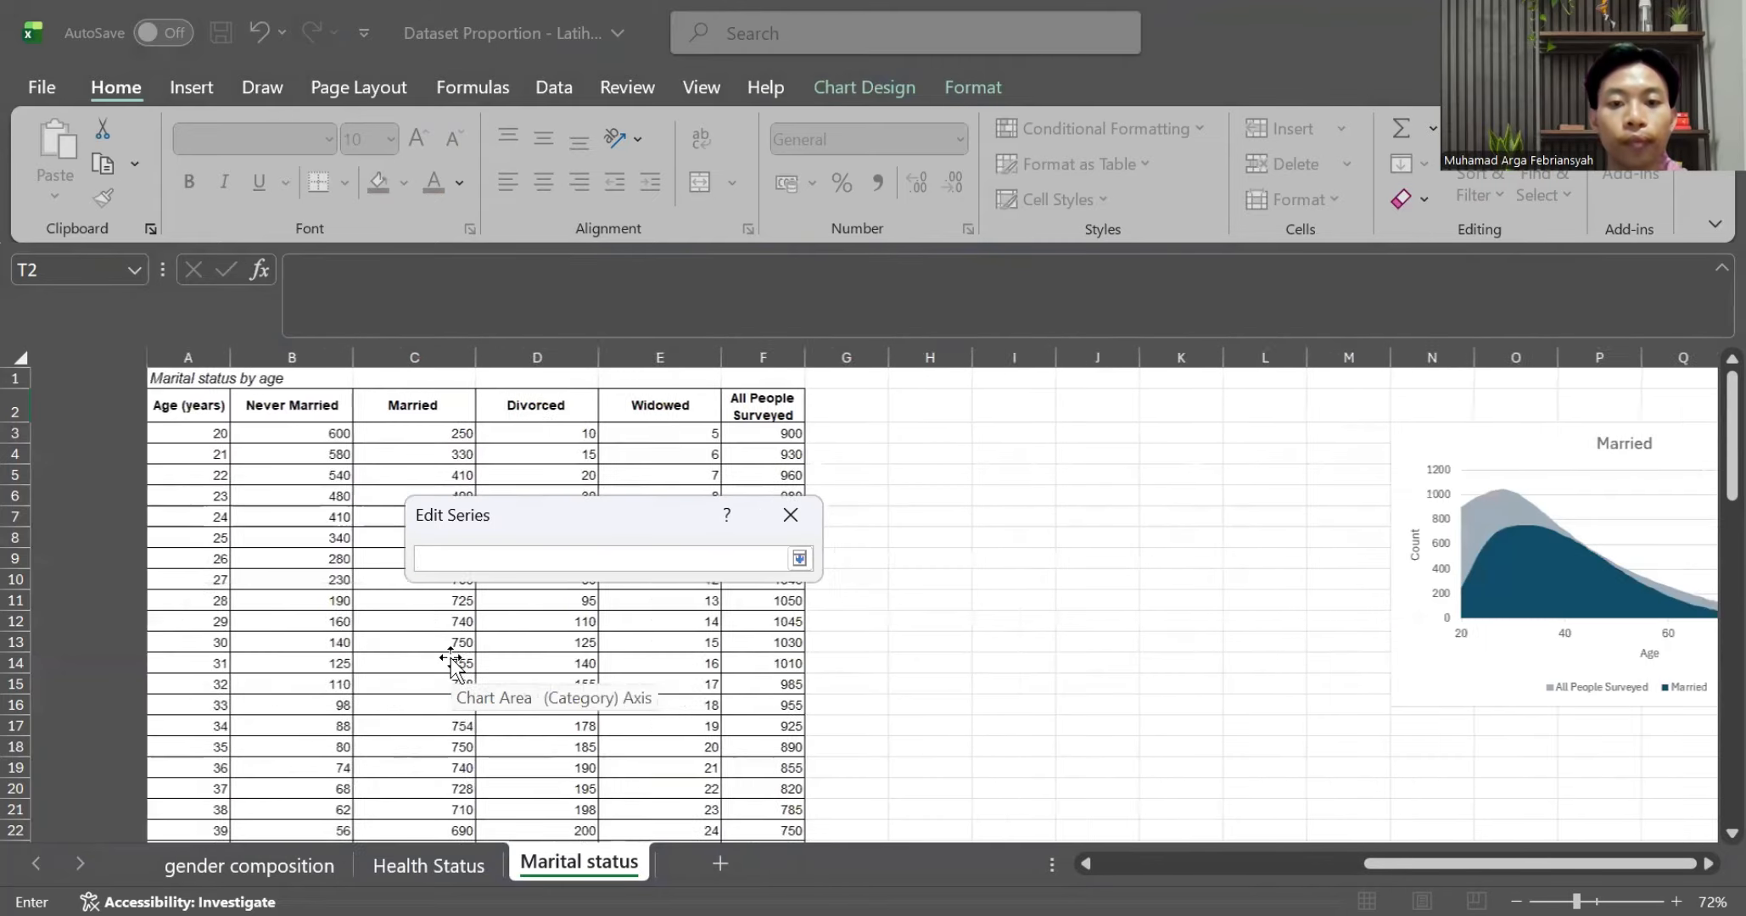
{"action": "scroll", "coordinate": [451, 662], "scroll_direction": "right", "scroll_amount": 2}
{"action": "left_click", "coordinate": [362, 434]}
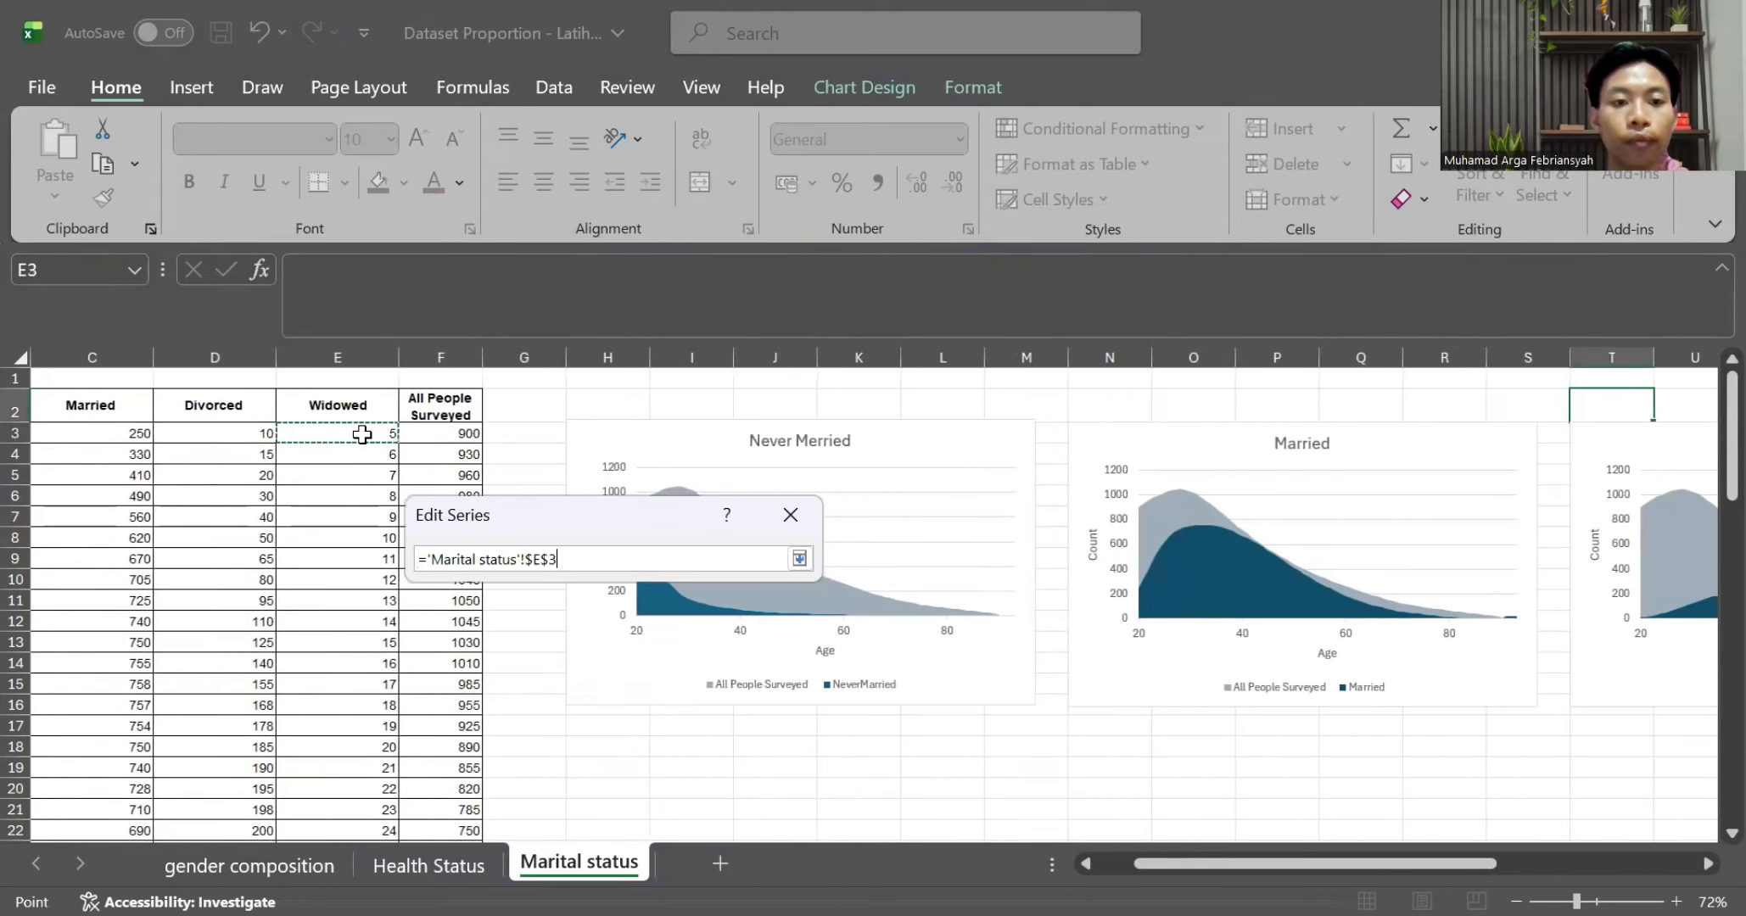
{"action": "key", "text": "ctrl+shift+Down"}
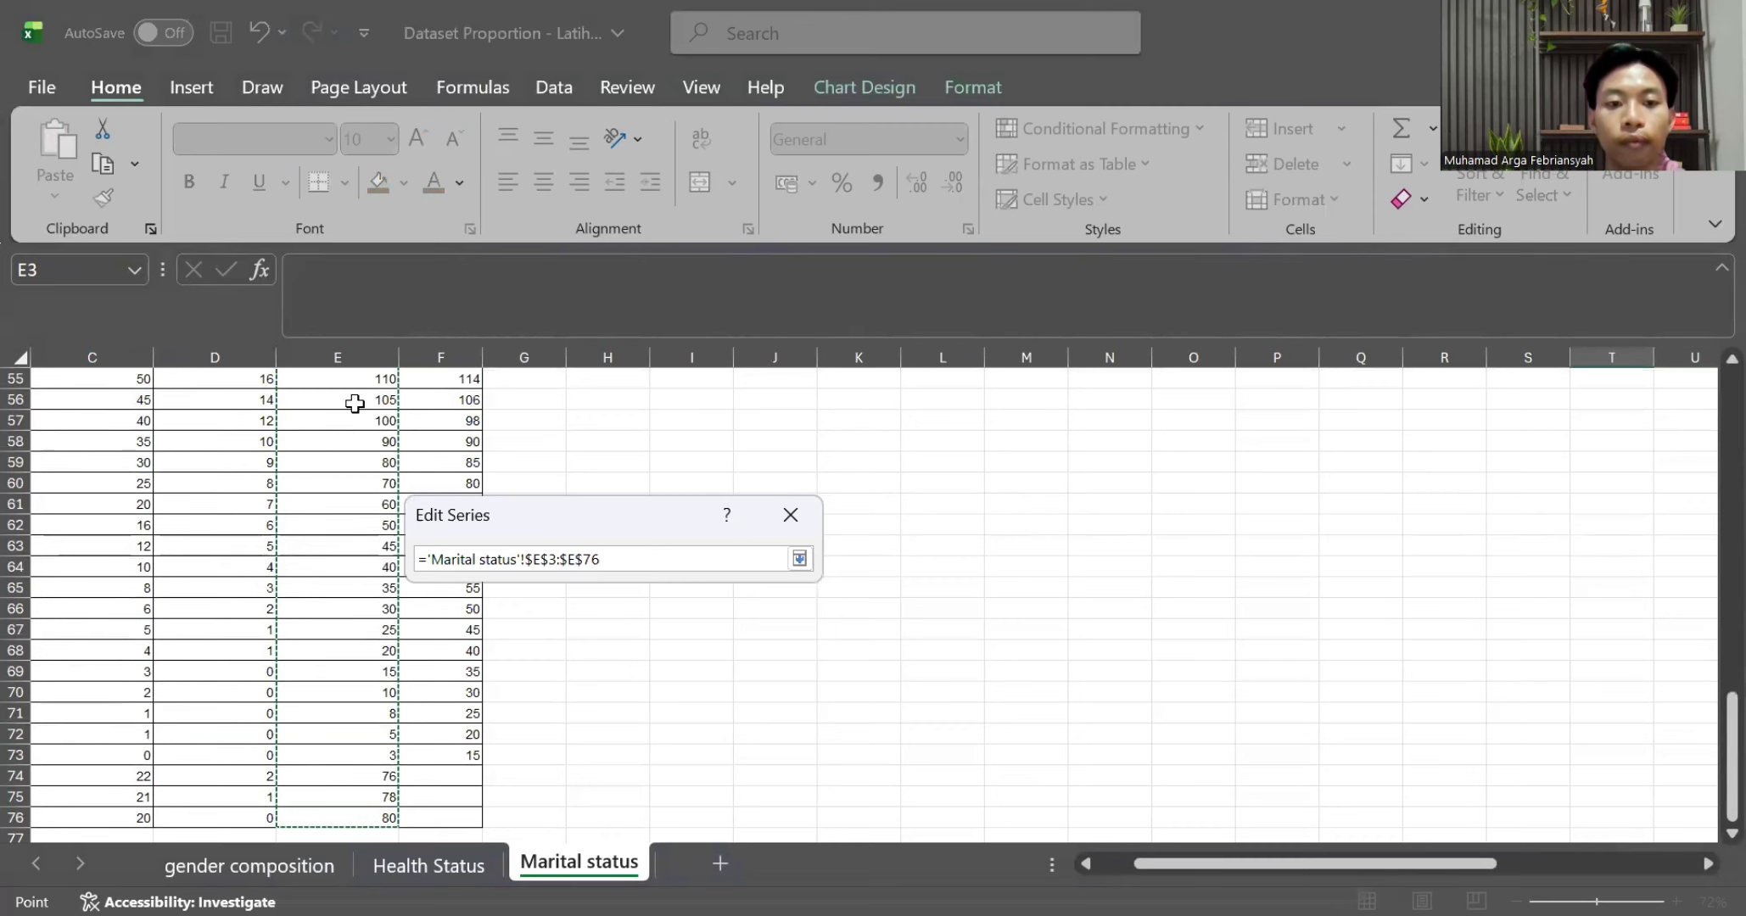
{"action": "scroll", "coordinate": [354, 404], "scroll_direction": "up", "scroll_amount": 18}
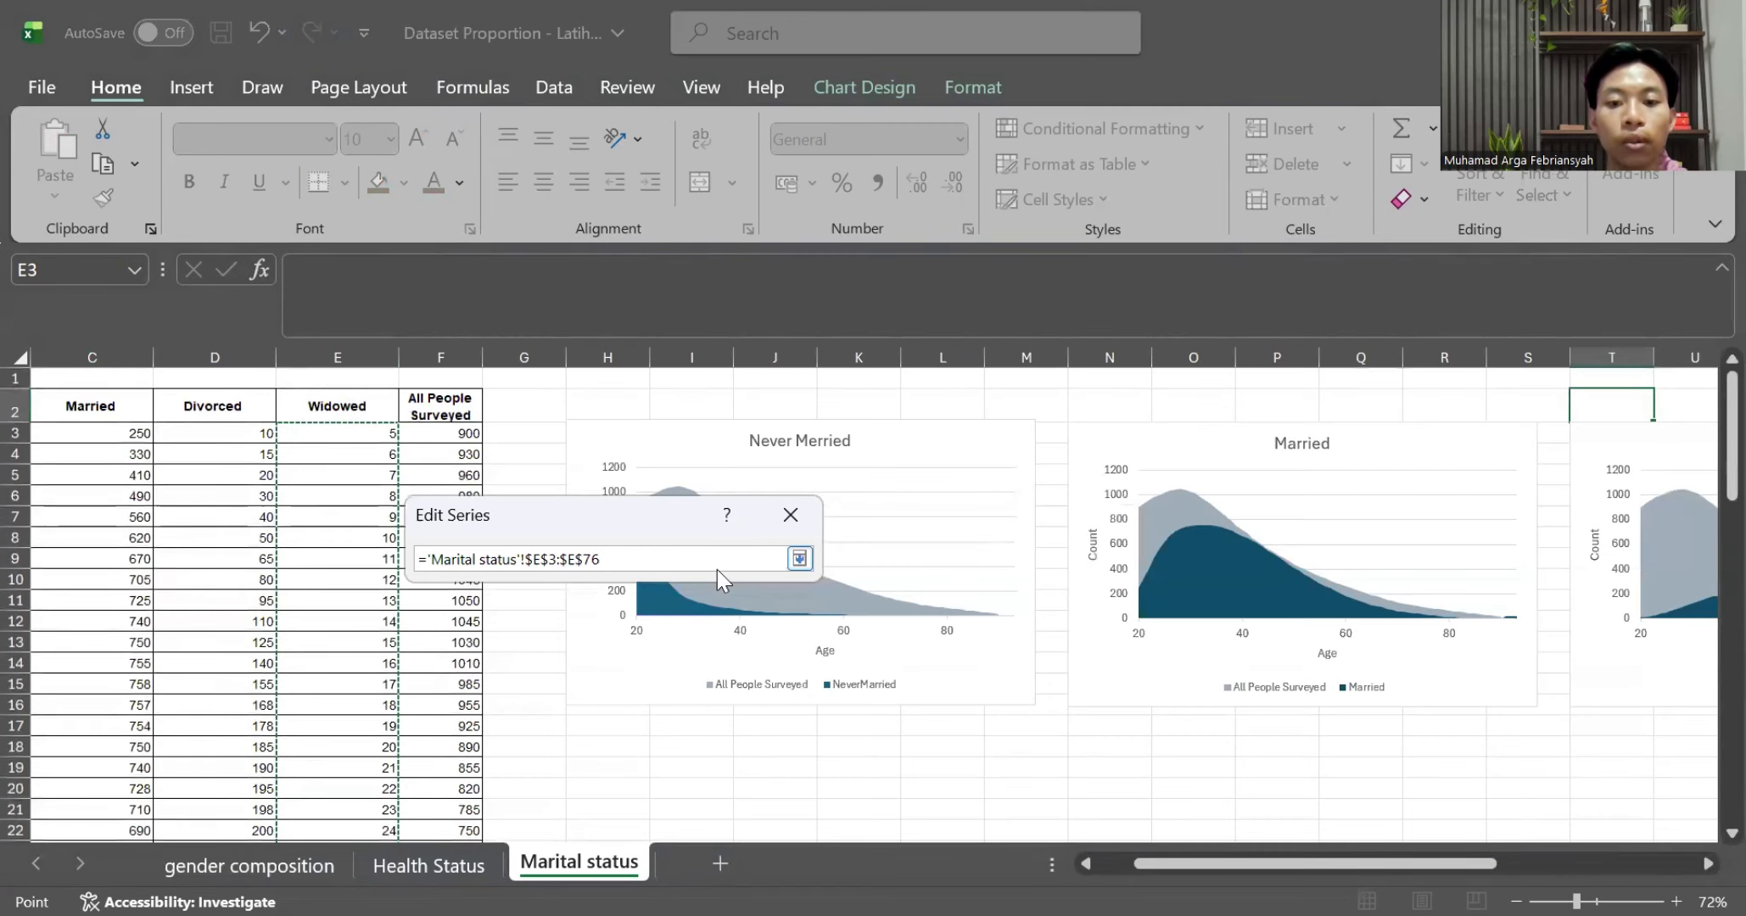
{"action": "key", "text": "Return"}
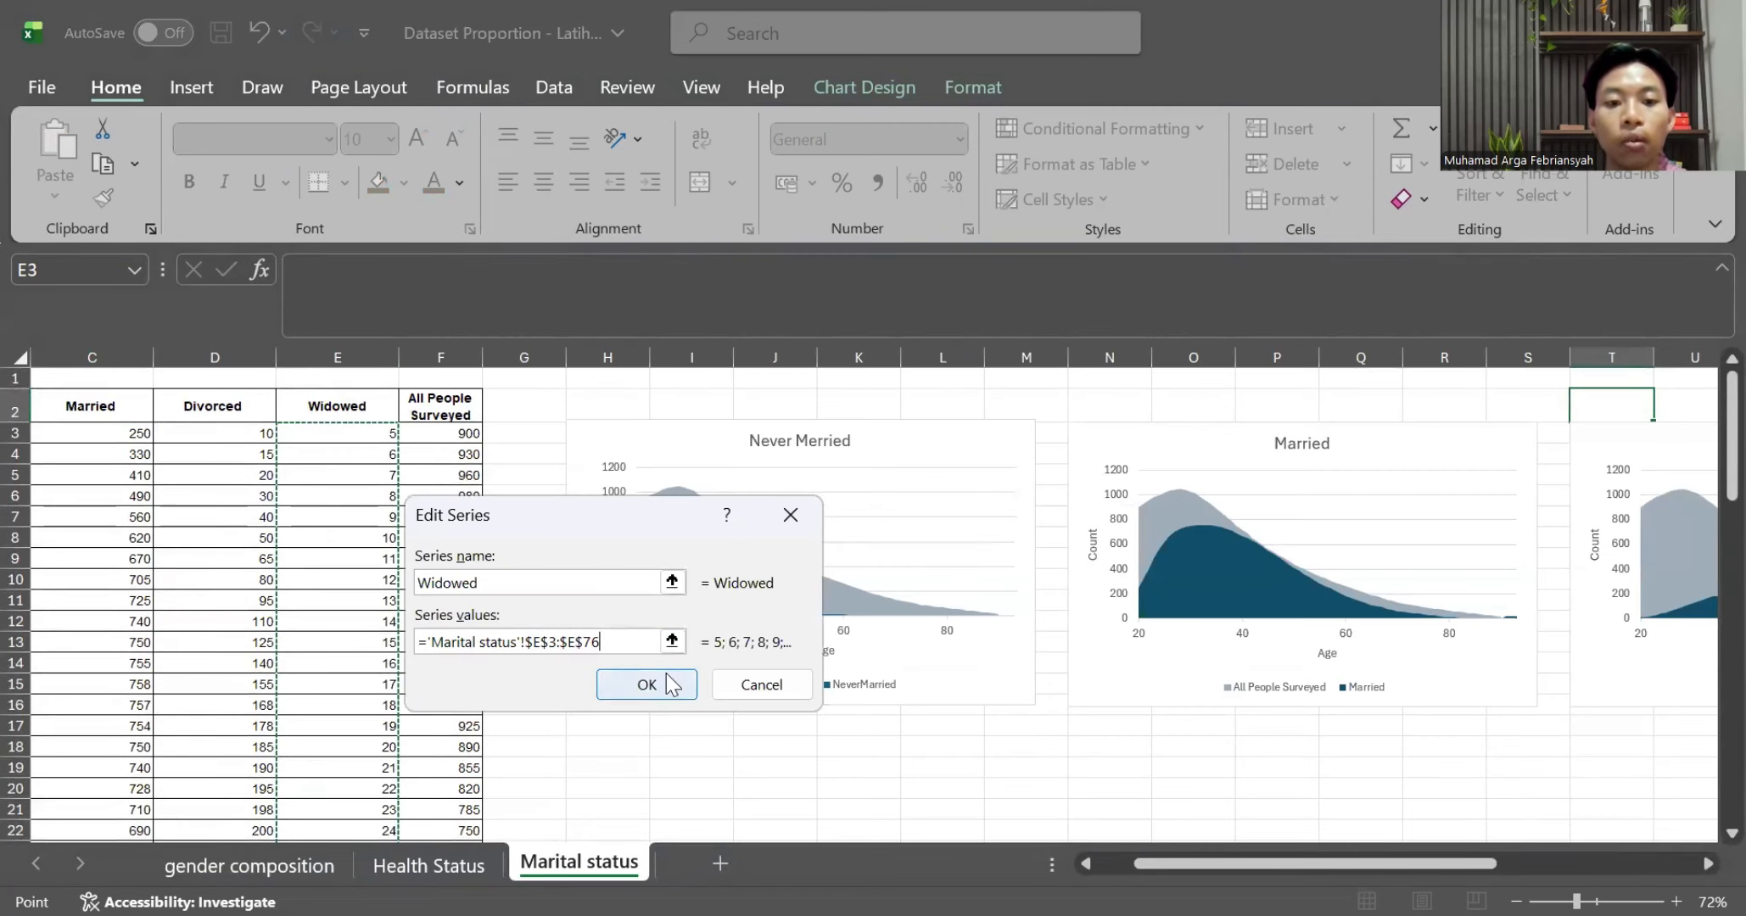
{"action": "left_click", "coordinate": [669, 681]}
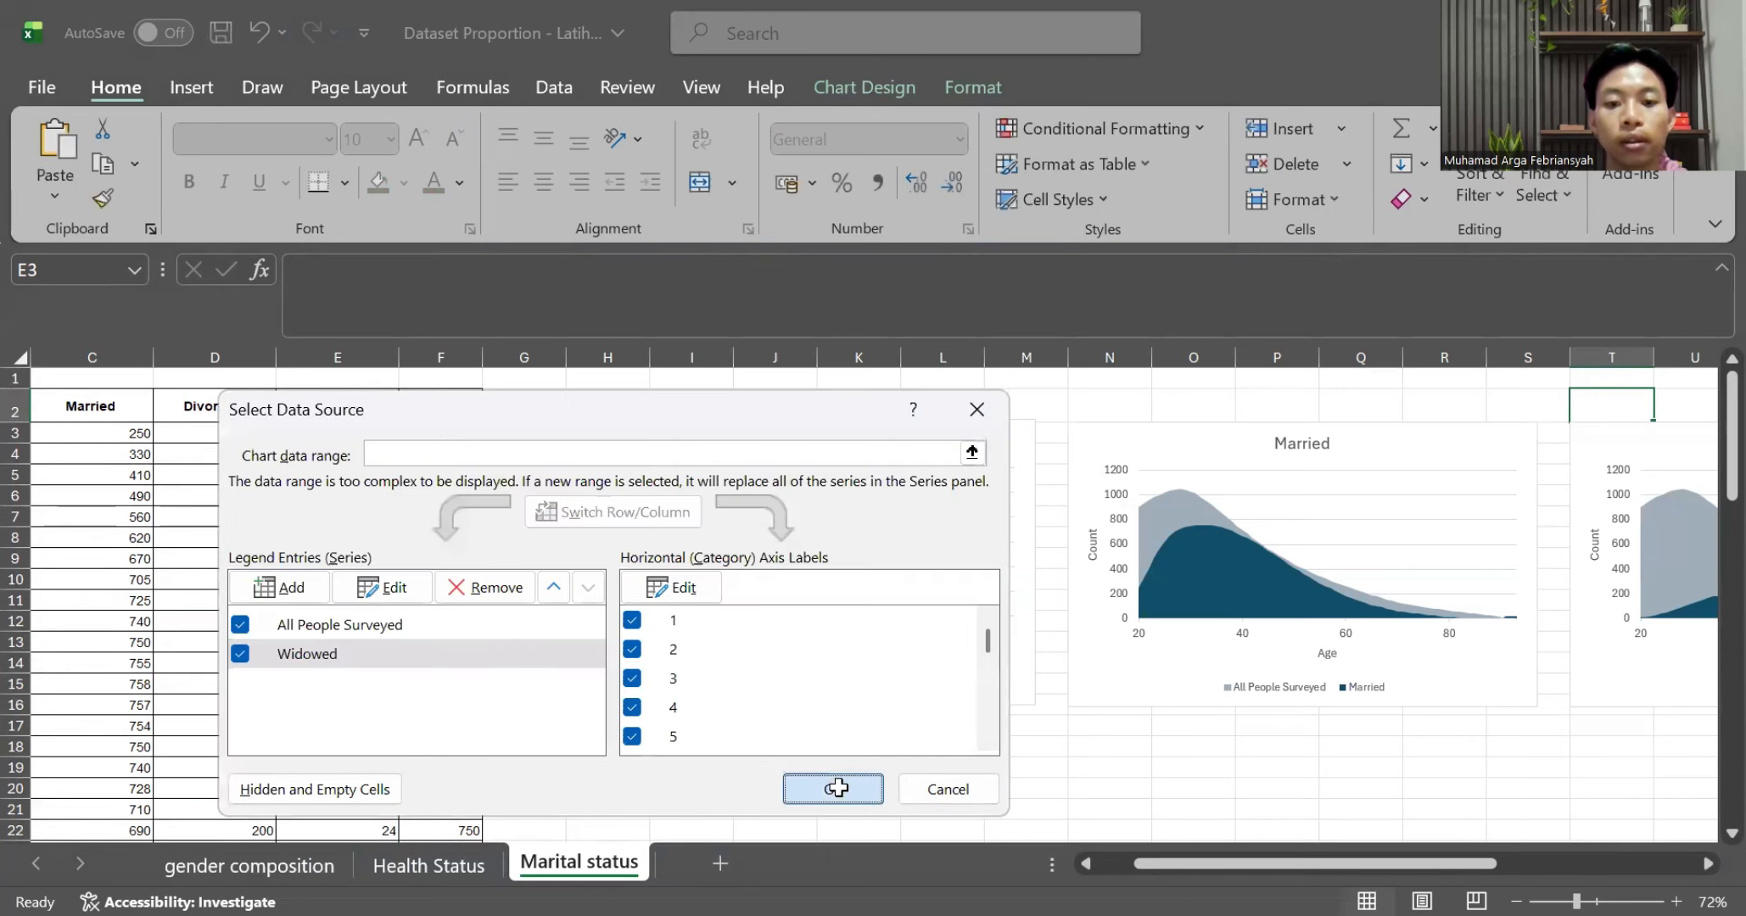
{"action": "left_click", "coordinate": [838, 788]}
Compare the four marital status area charts with one another and with the age data table
{"action": "scroll", "coordinate": [1118, 671], "scroll_direction": "right", "scroll_amount": 6}
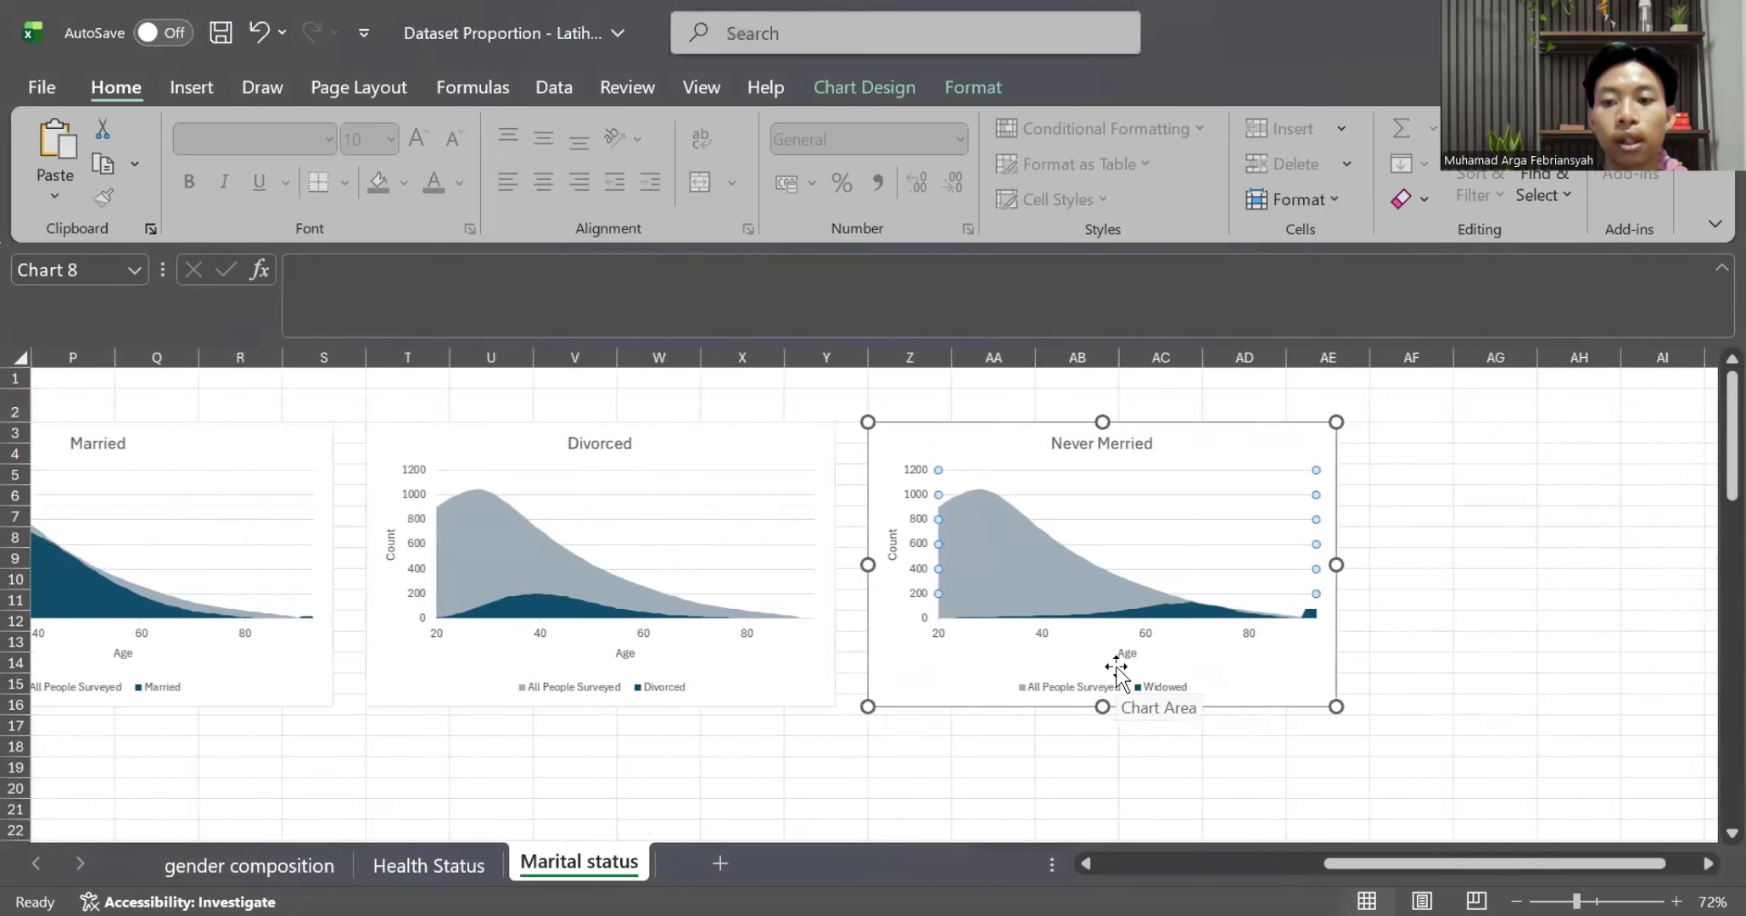
{"action": "scroll", "coordinate": [1118, 670], "scroll_direction": "right", "scroll_amount": 1}
{"action": "scroll", "coordinate": [1118, 671], "scroll_direction": "left", "scroll_amount": 1}
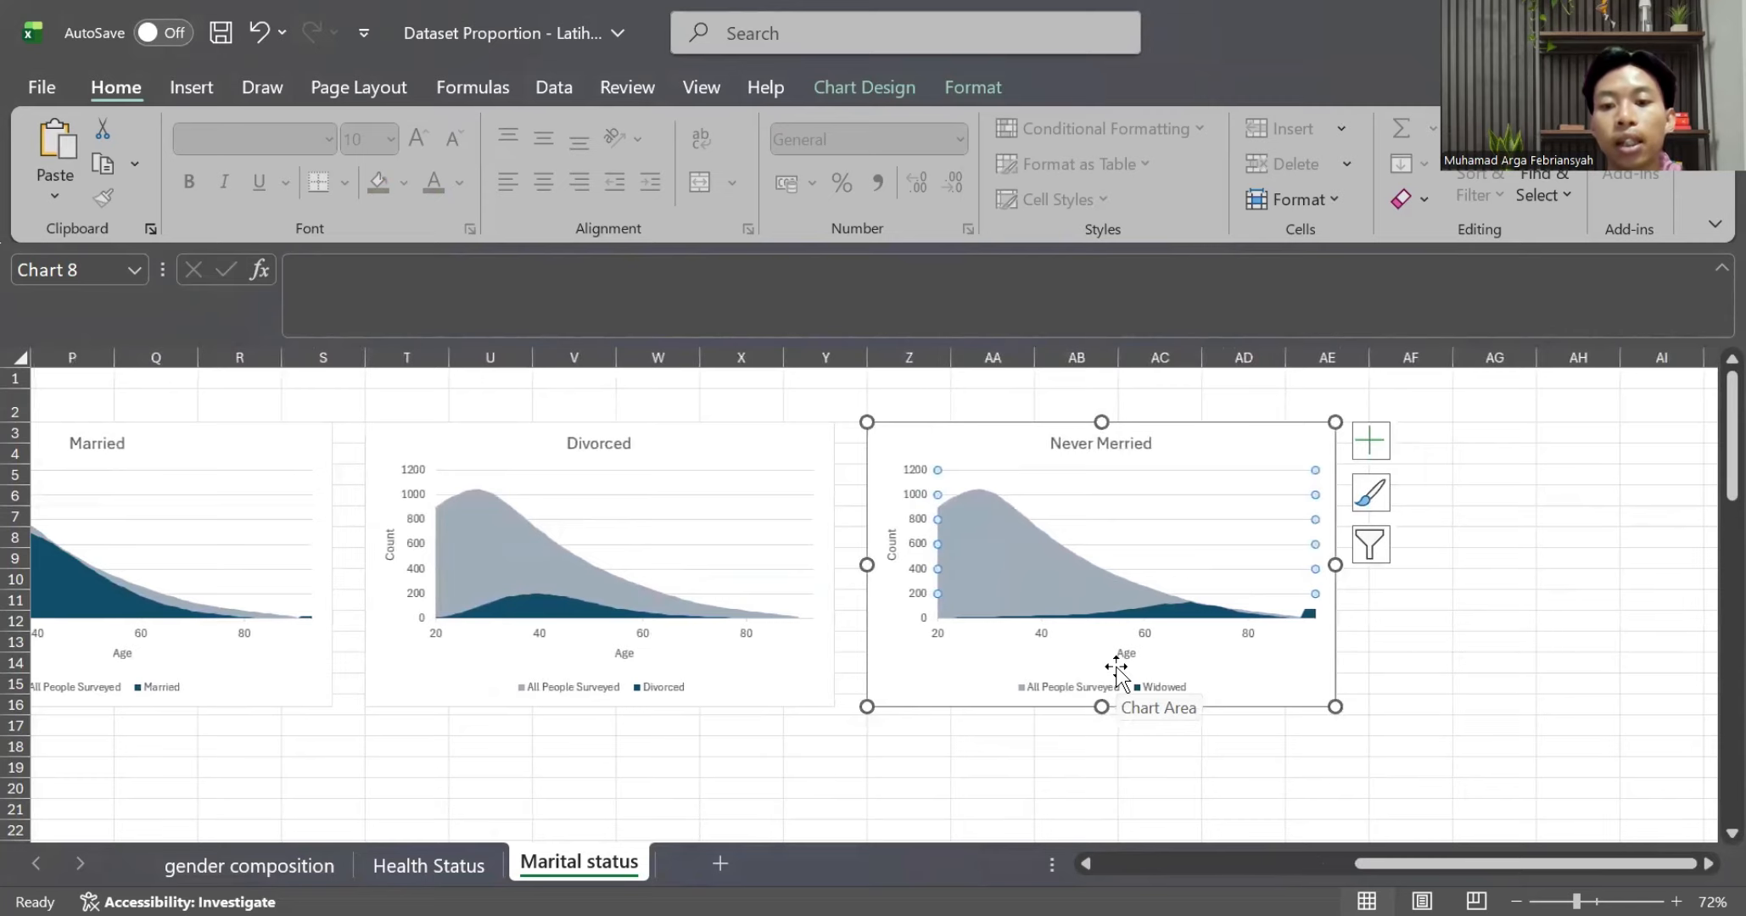
{"action": "scroll", "coordinate": [1117, 670], "scroll_direction": "left", "scroll_amount": 5}
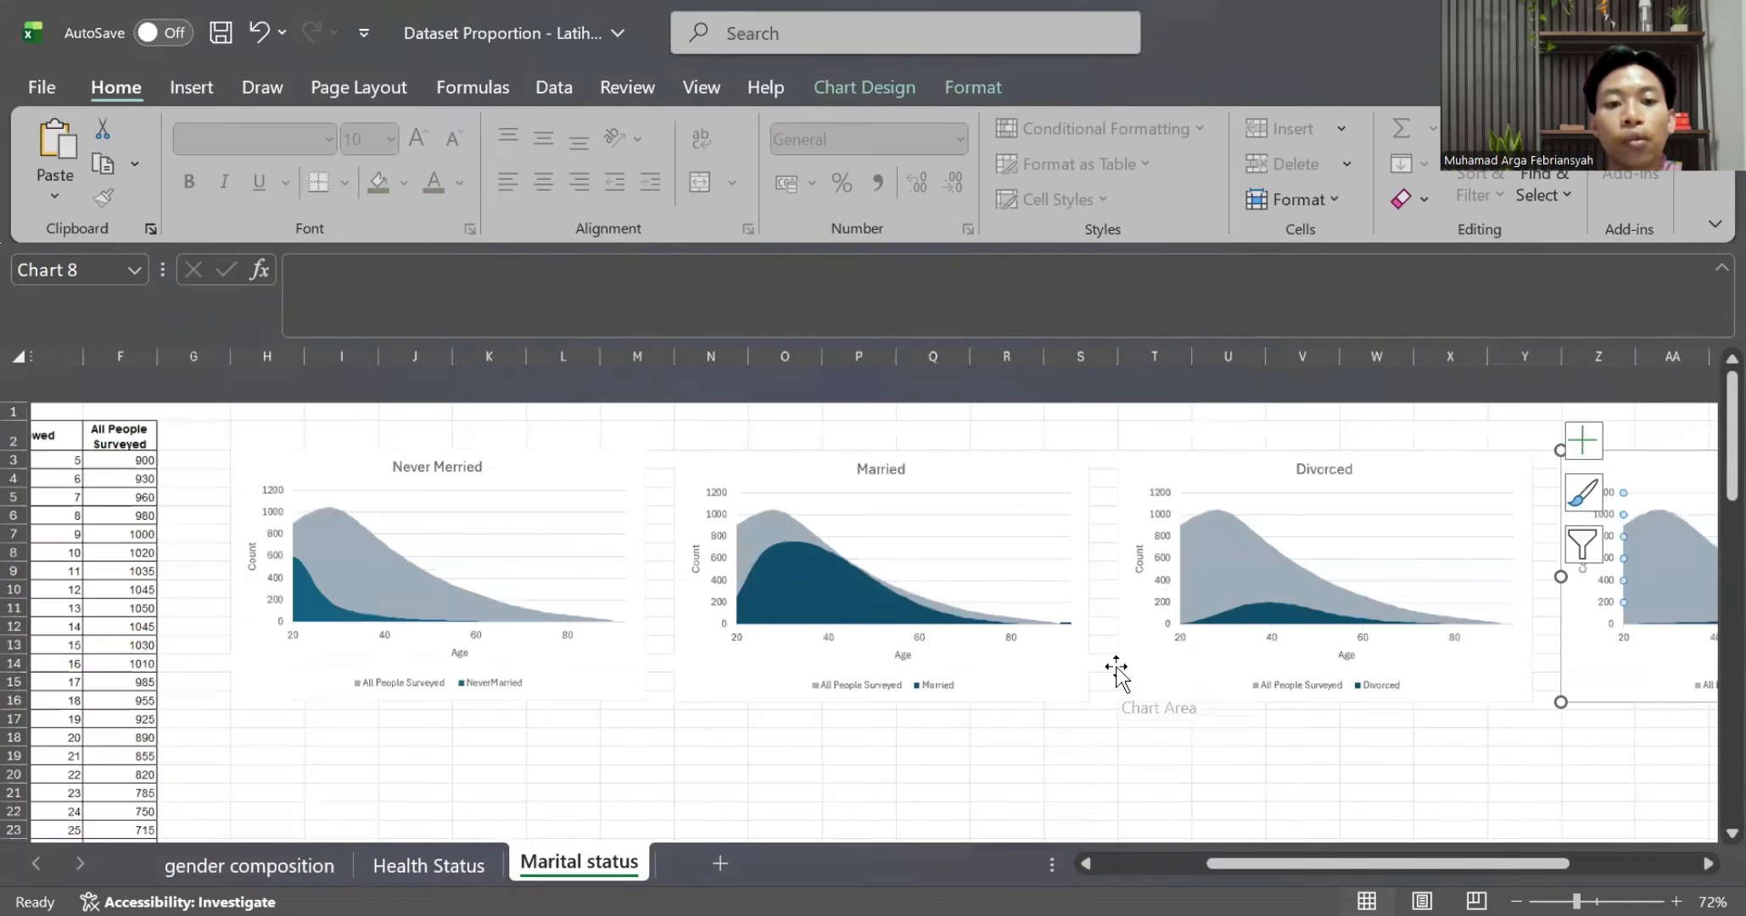
{"action": "scroll", "coordinate": [1117, 670], "scroll_direction": "down", "scroll_amount": 3}
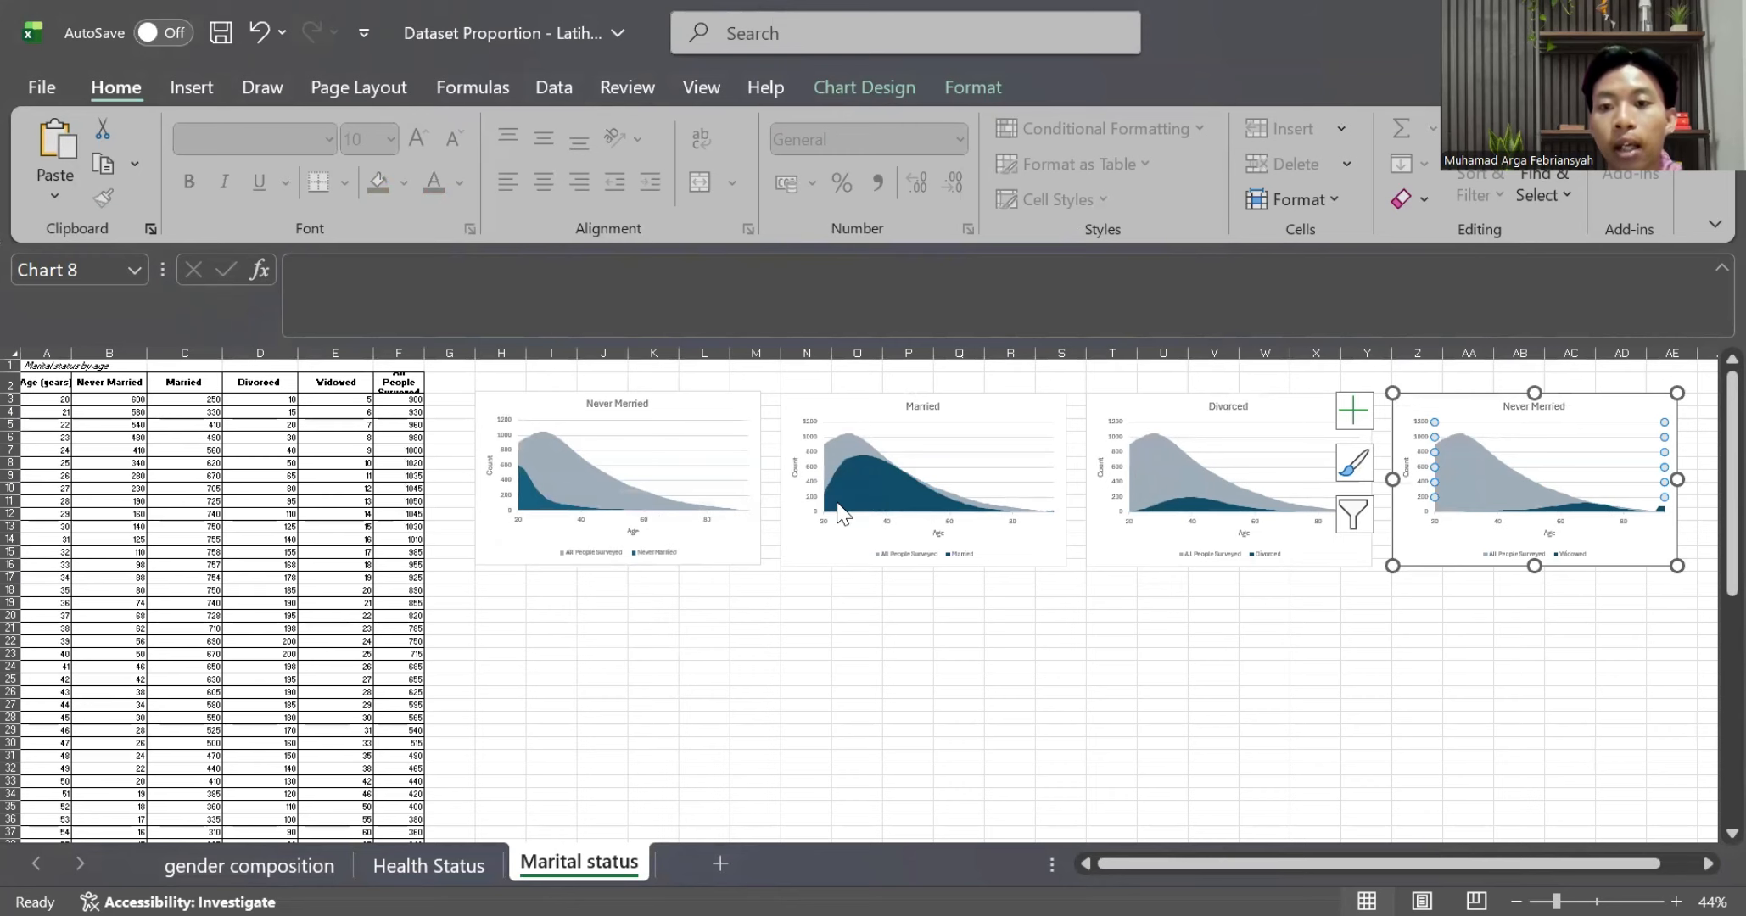
{"action": "scroll", "coordinate": [1021, 476], "scroll_direction": "right", "scroll_amount": 3}
{"action": "scroll", "coordinate": [1020, 477], "scroll_direction": "left", "scroll_amount": 1}
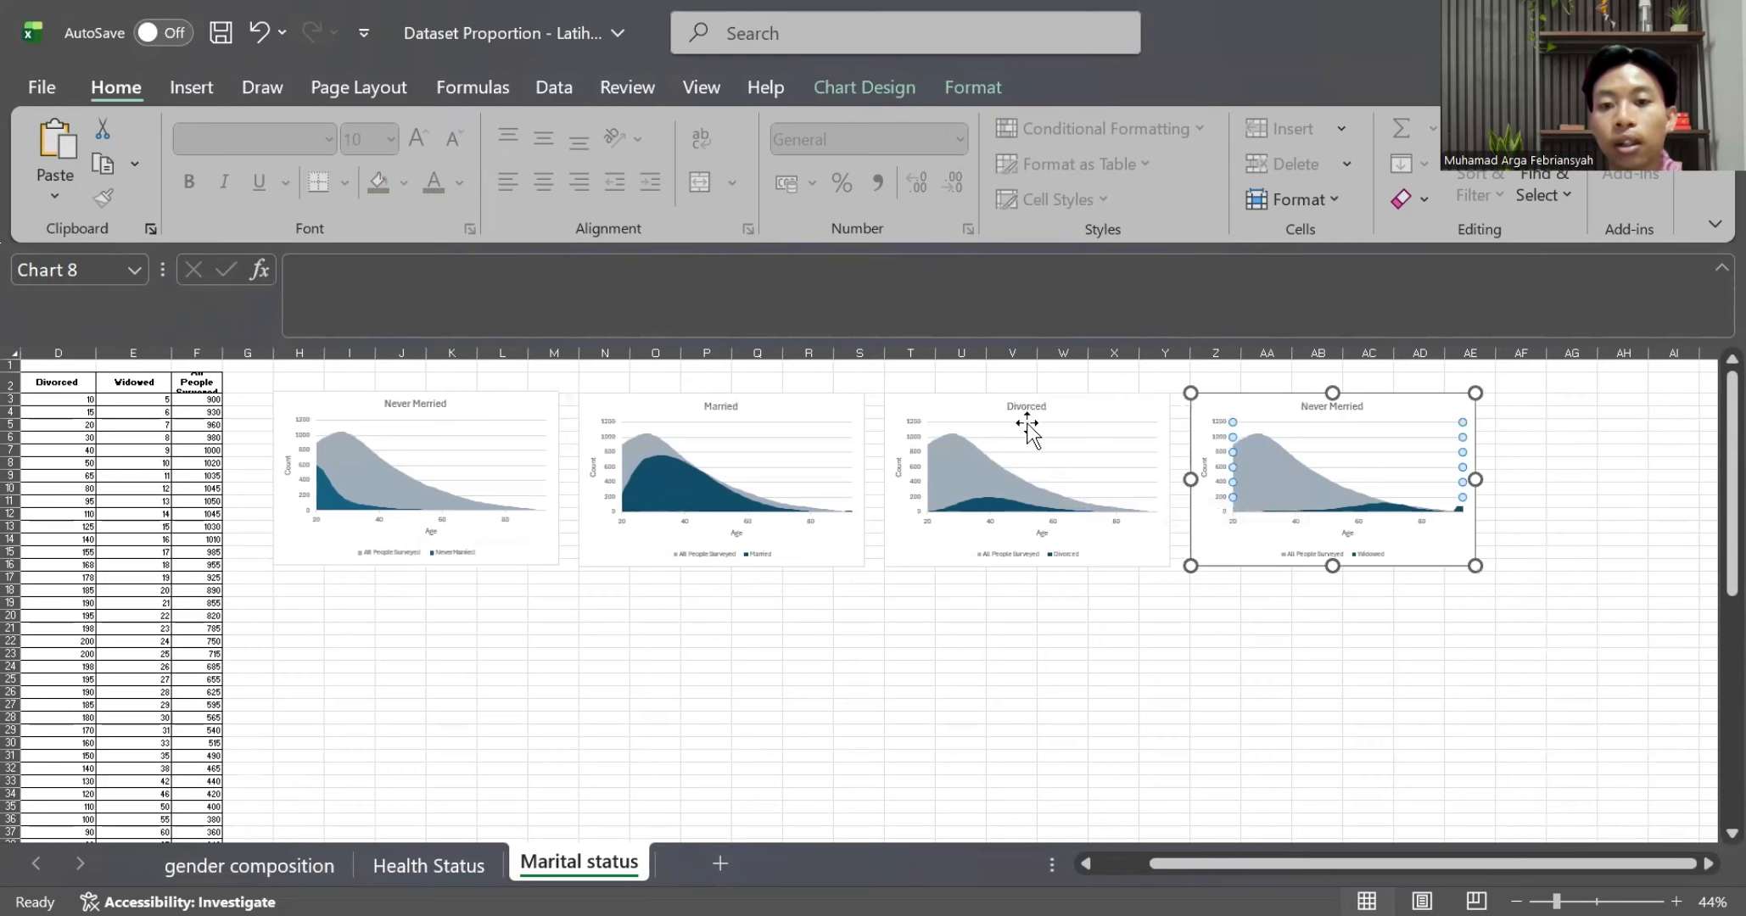
{"action": "scroll", "coordinate": [1163, 501], "scroll_direction": "up", "scroll_amount": 2}
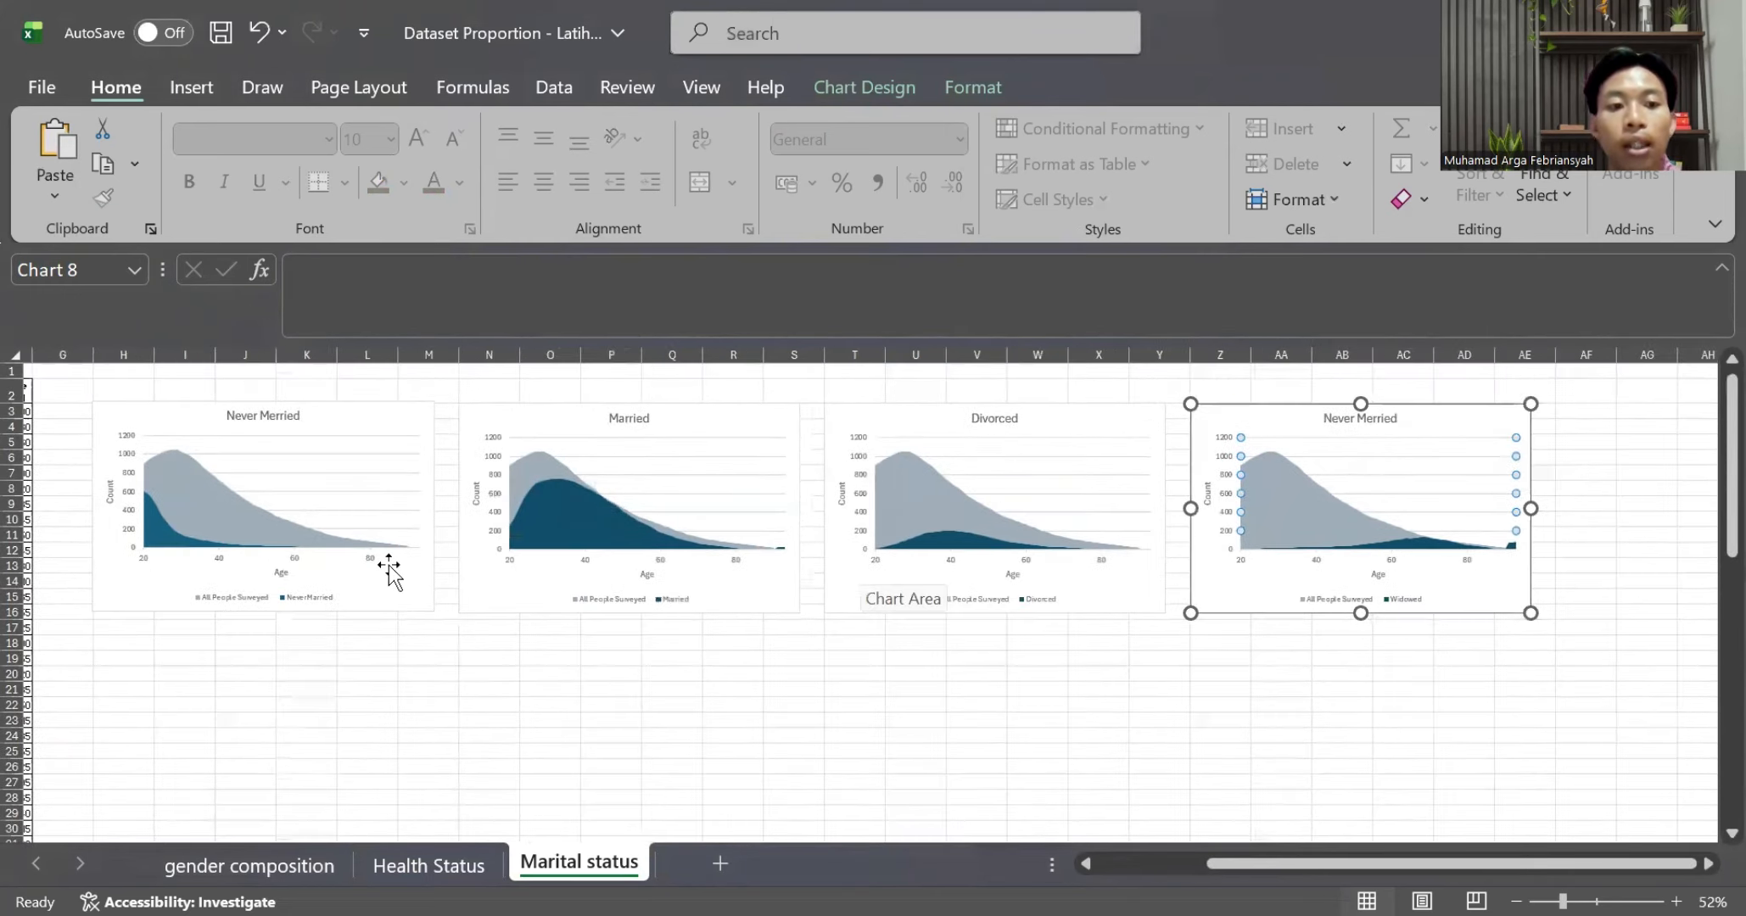
{"action": "scroll", "coordinate": [356, 561], "scroll_direction": "right", "scroll_amount": 1}
{"action": "scroll", "coordinate": [168, 492], "scroll_direction": "up", "scroll_amount": 2}
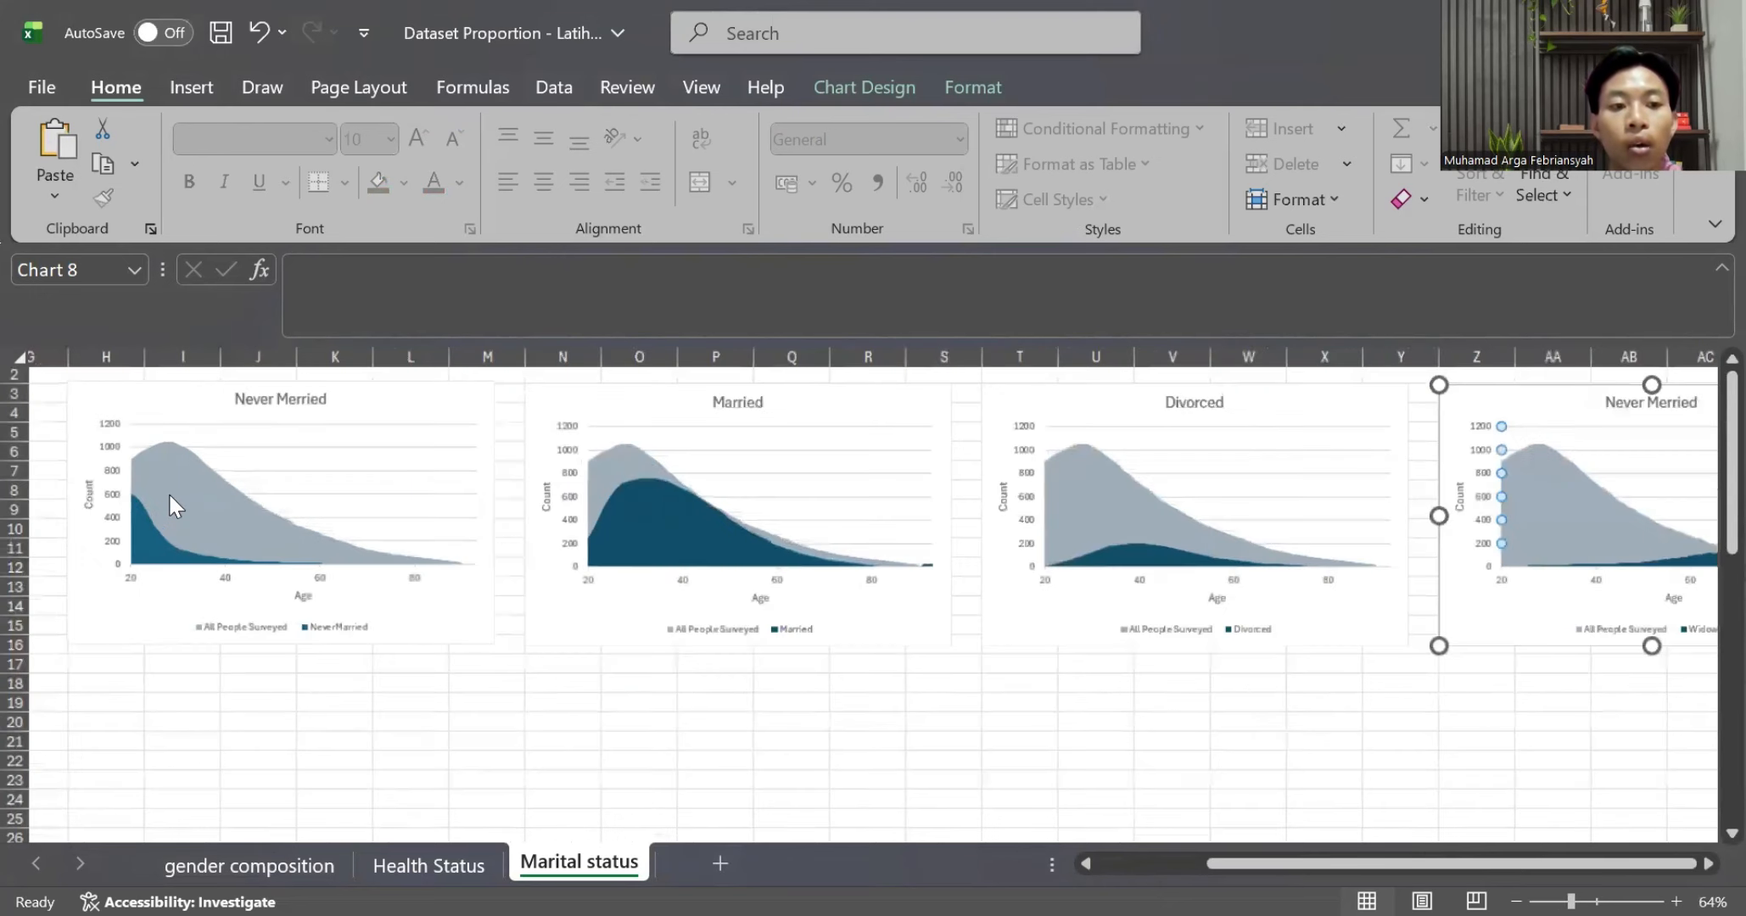
{"action": "scroll", "coordinate": [225, 501], "scroll_direction": "left", "scroll_amount": 2}
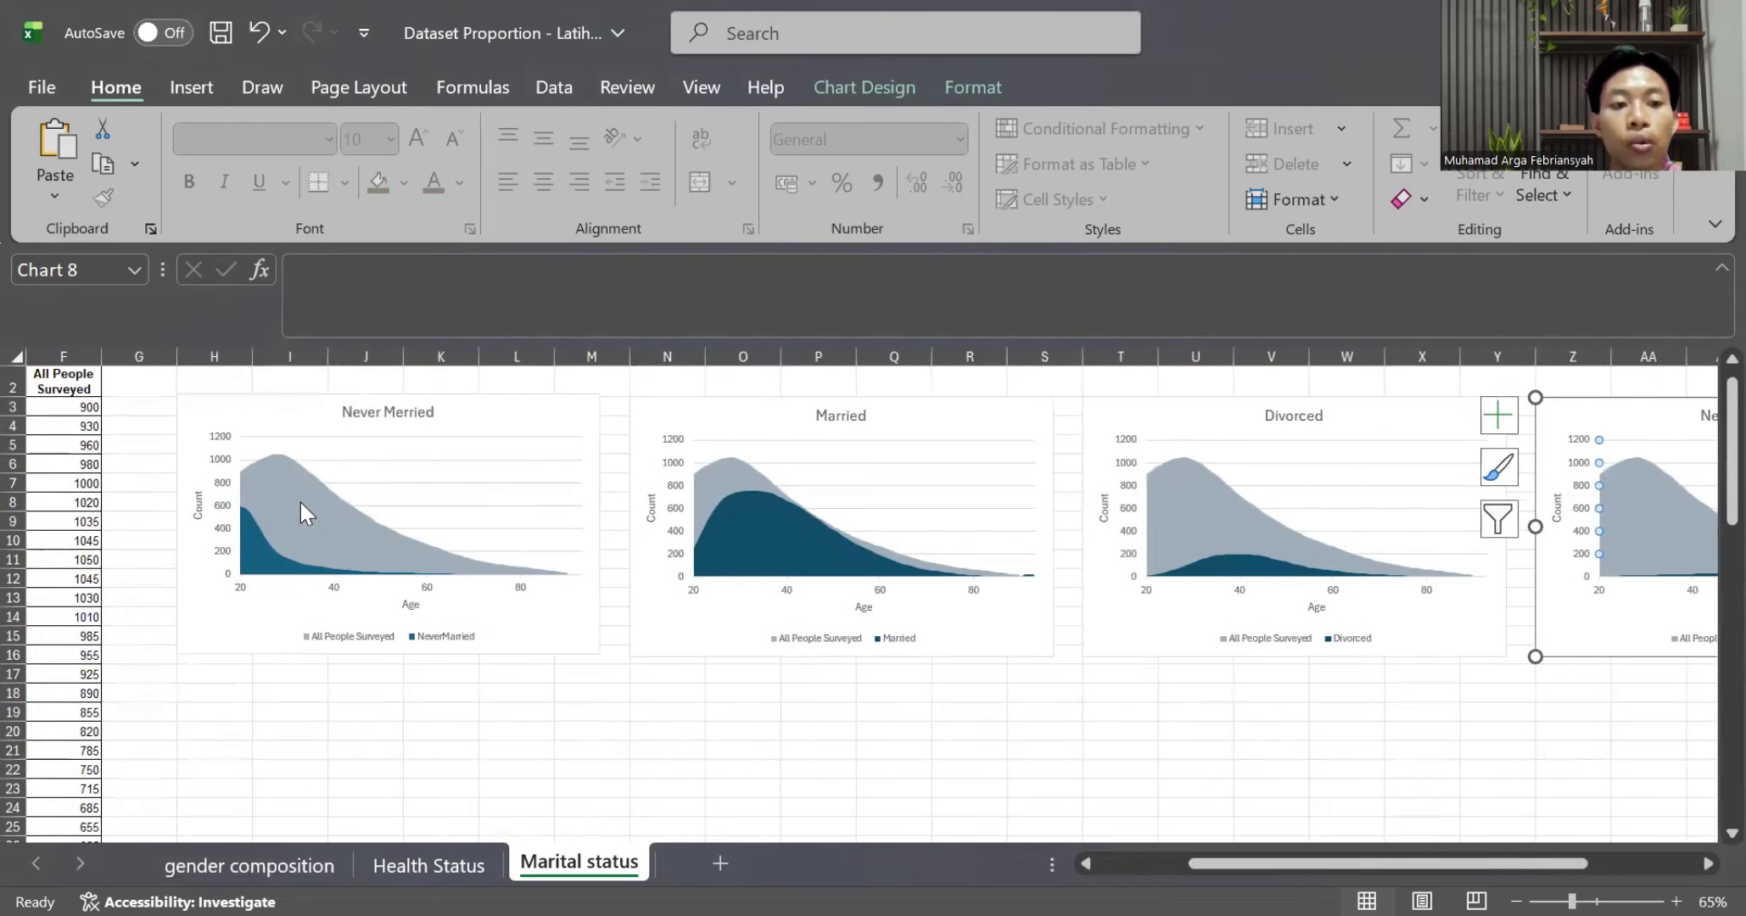
{"action": "scroll", "coordinate": [301, 502], "scroll_direction": "right", "scroll_amount": 1}
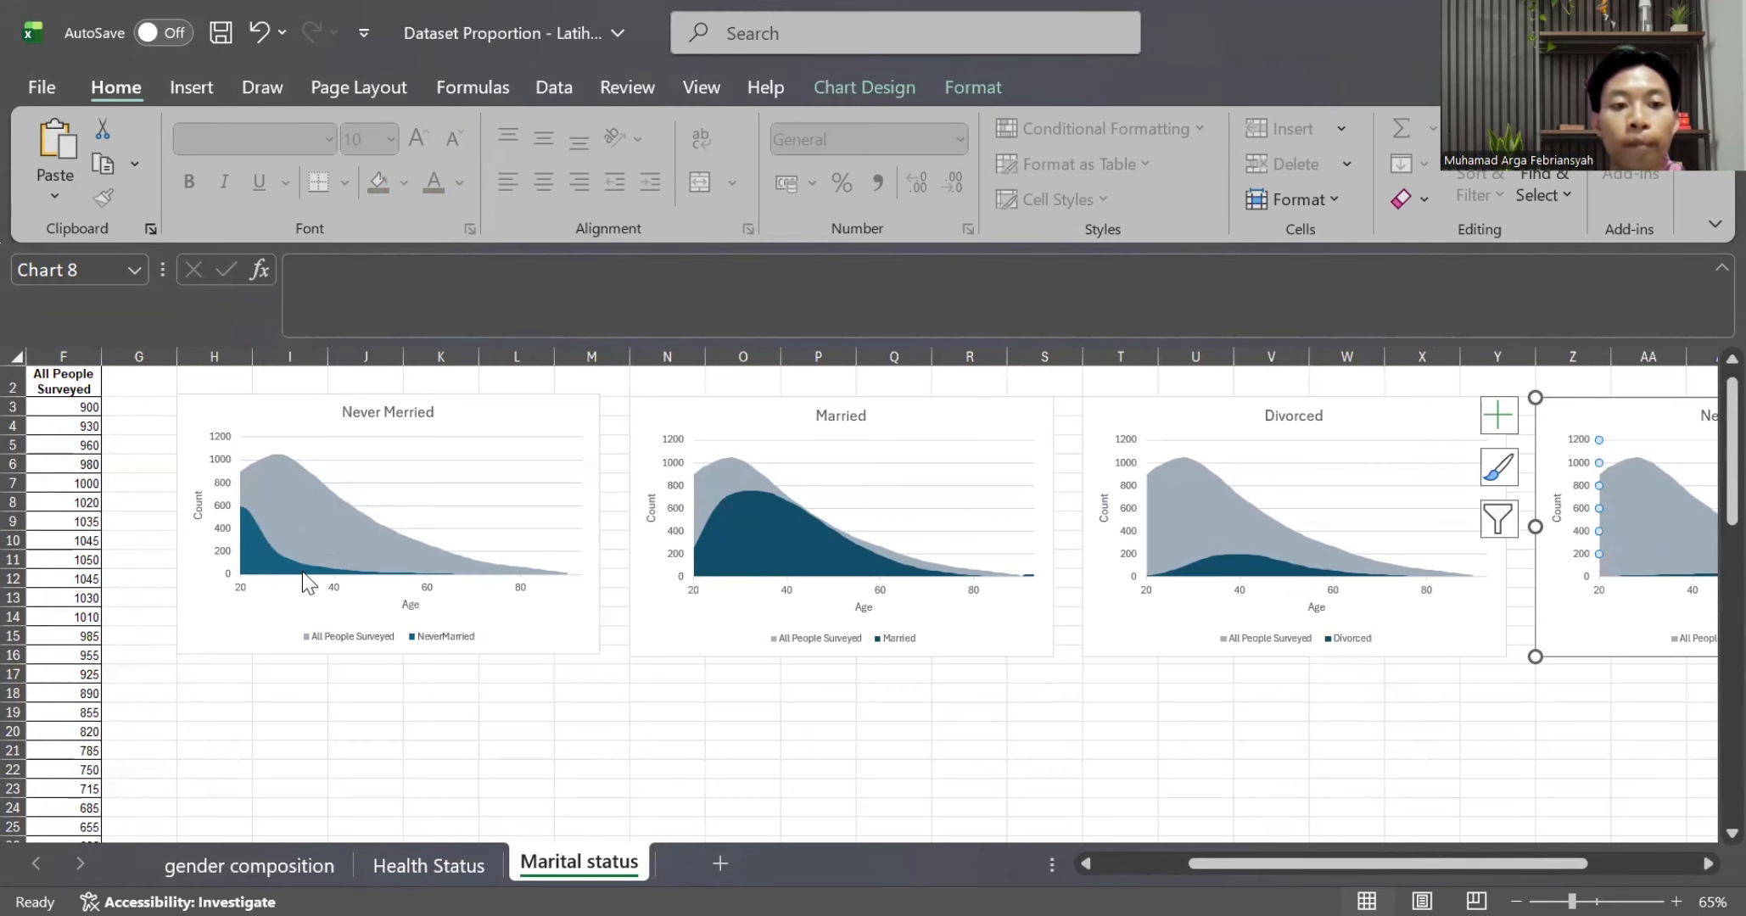
{"action": "scroll", "coordinate": [301, 577], "scroll_direction": "left", "scroll_amount": 4}
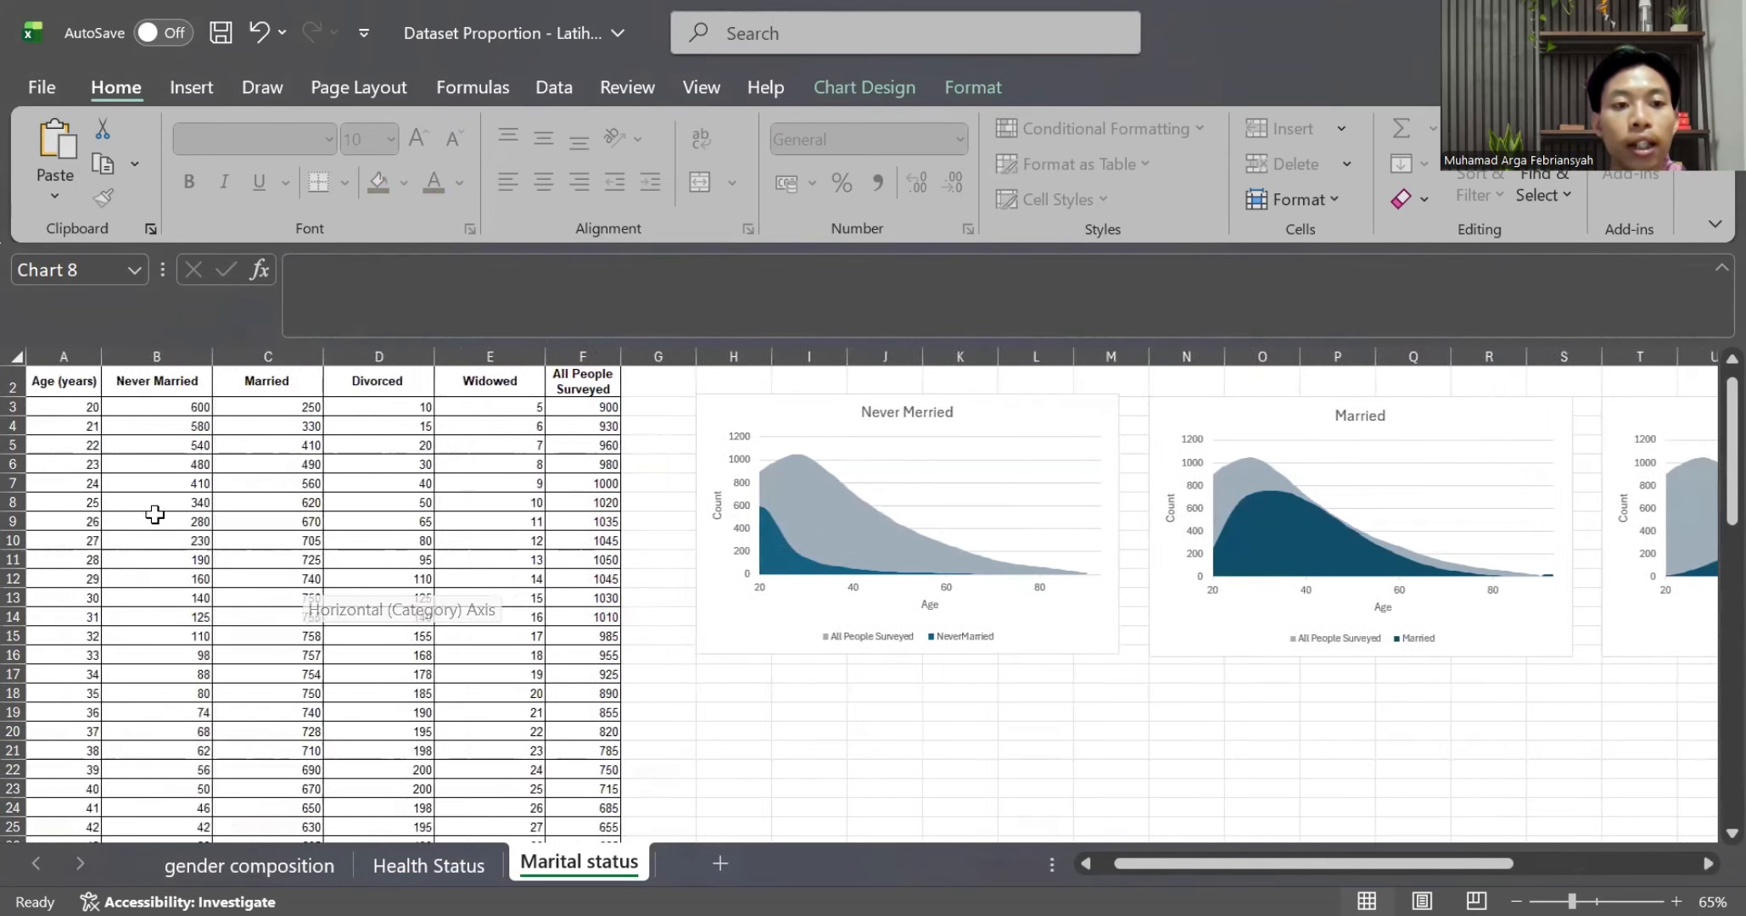
{"action": "scroll", "coordinate": [899, 577], "scroll_direction": "right", "scroll_amount": 5}
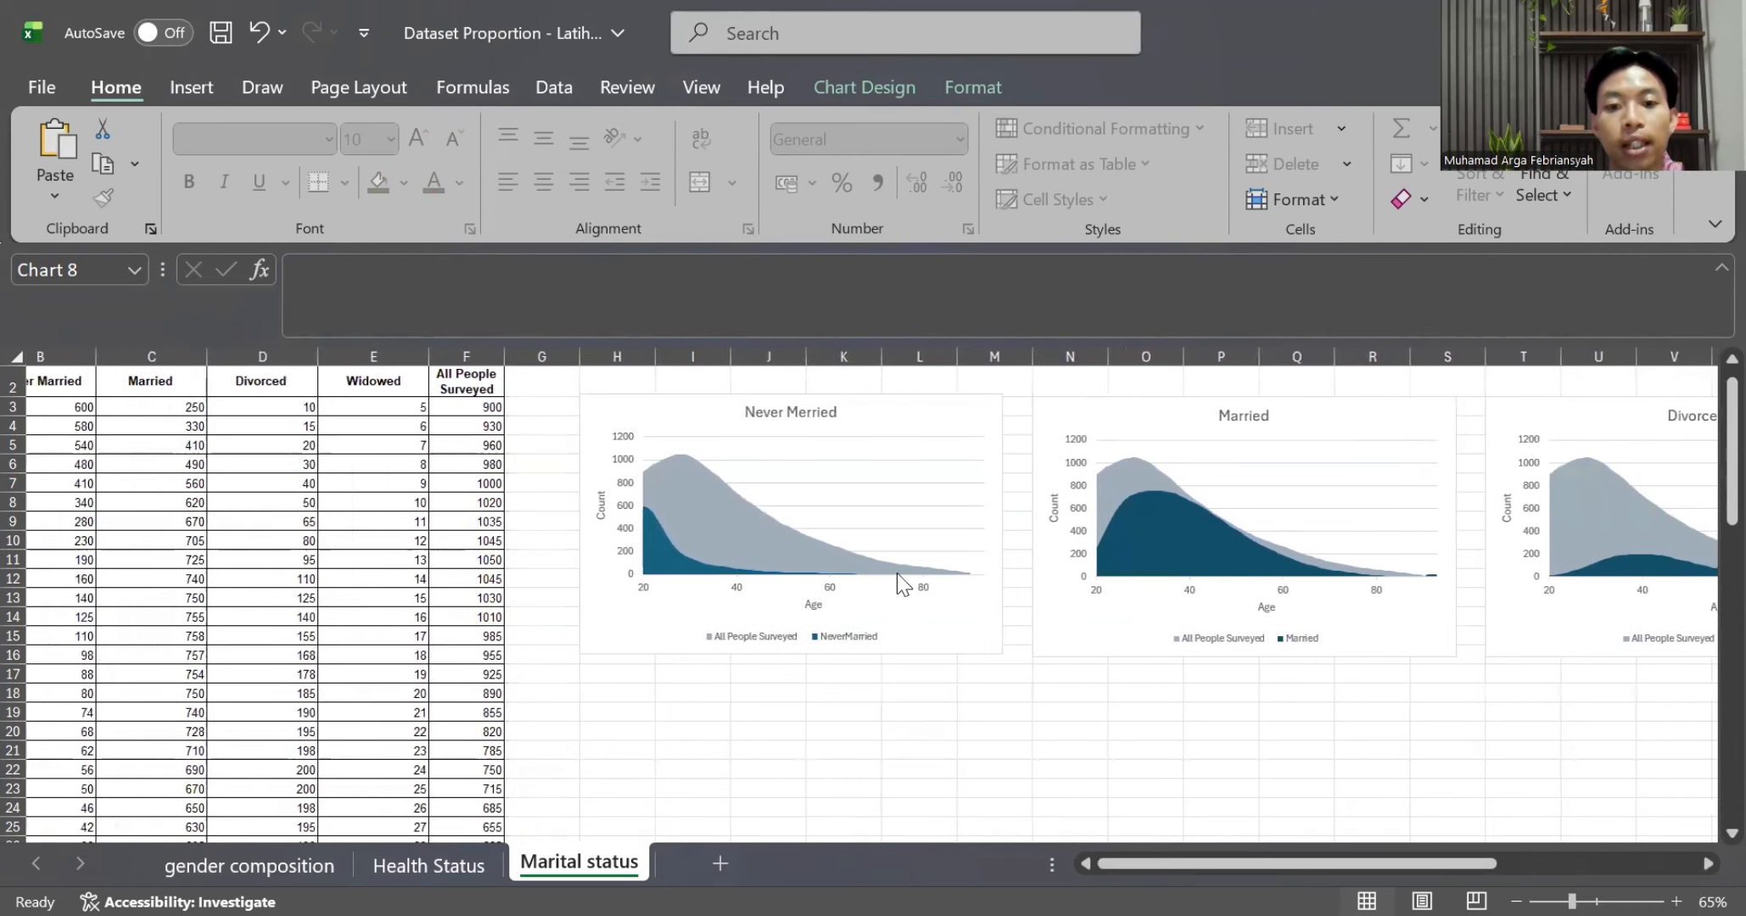
{"action": "scroll", "coordinate": [896, 572], "scroll_direction": "down", "scroll_amount": 2}
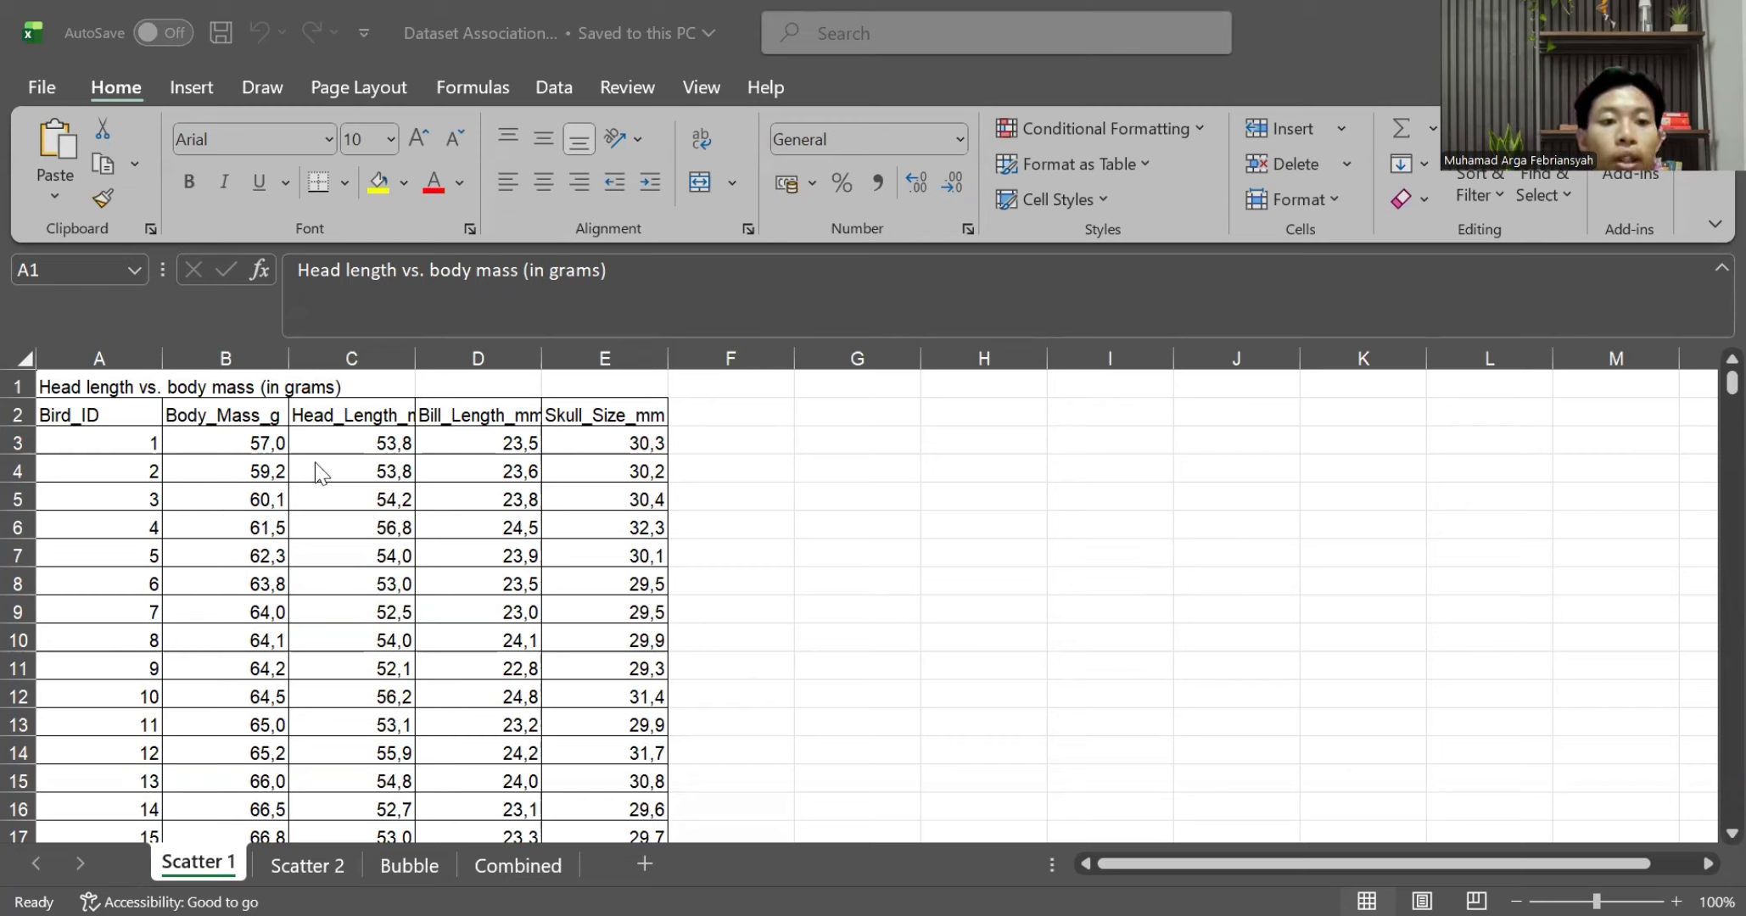
Insert a markers-only scatter chart from the body mass and head length values in B3:C62 of the Scatter 1 sheet in the Dataset Association workbook
{"action": "left_click", "coordinate": [255, 438]}
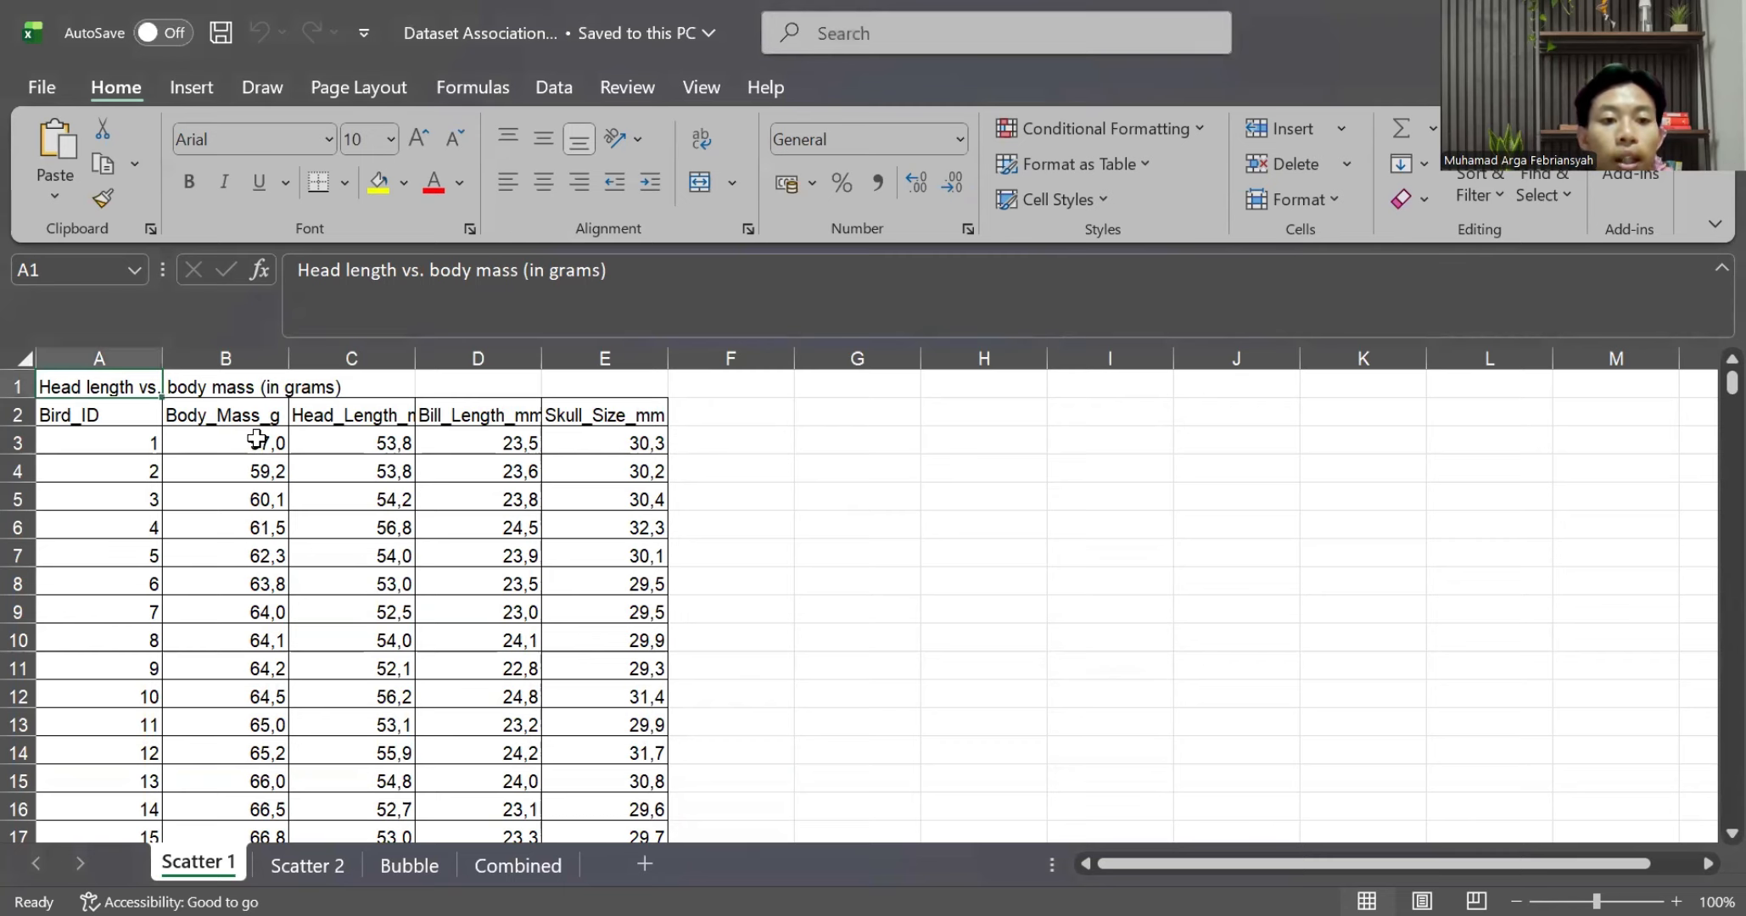
{"action": "left_click_drag", "start_coordinate": [255, 438], "coordinate": [338, 449]}
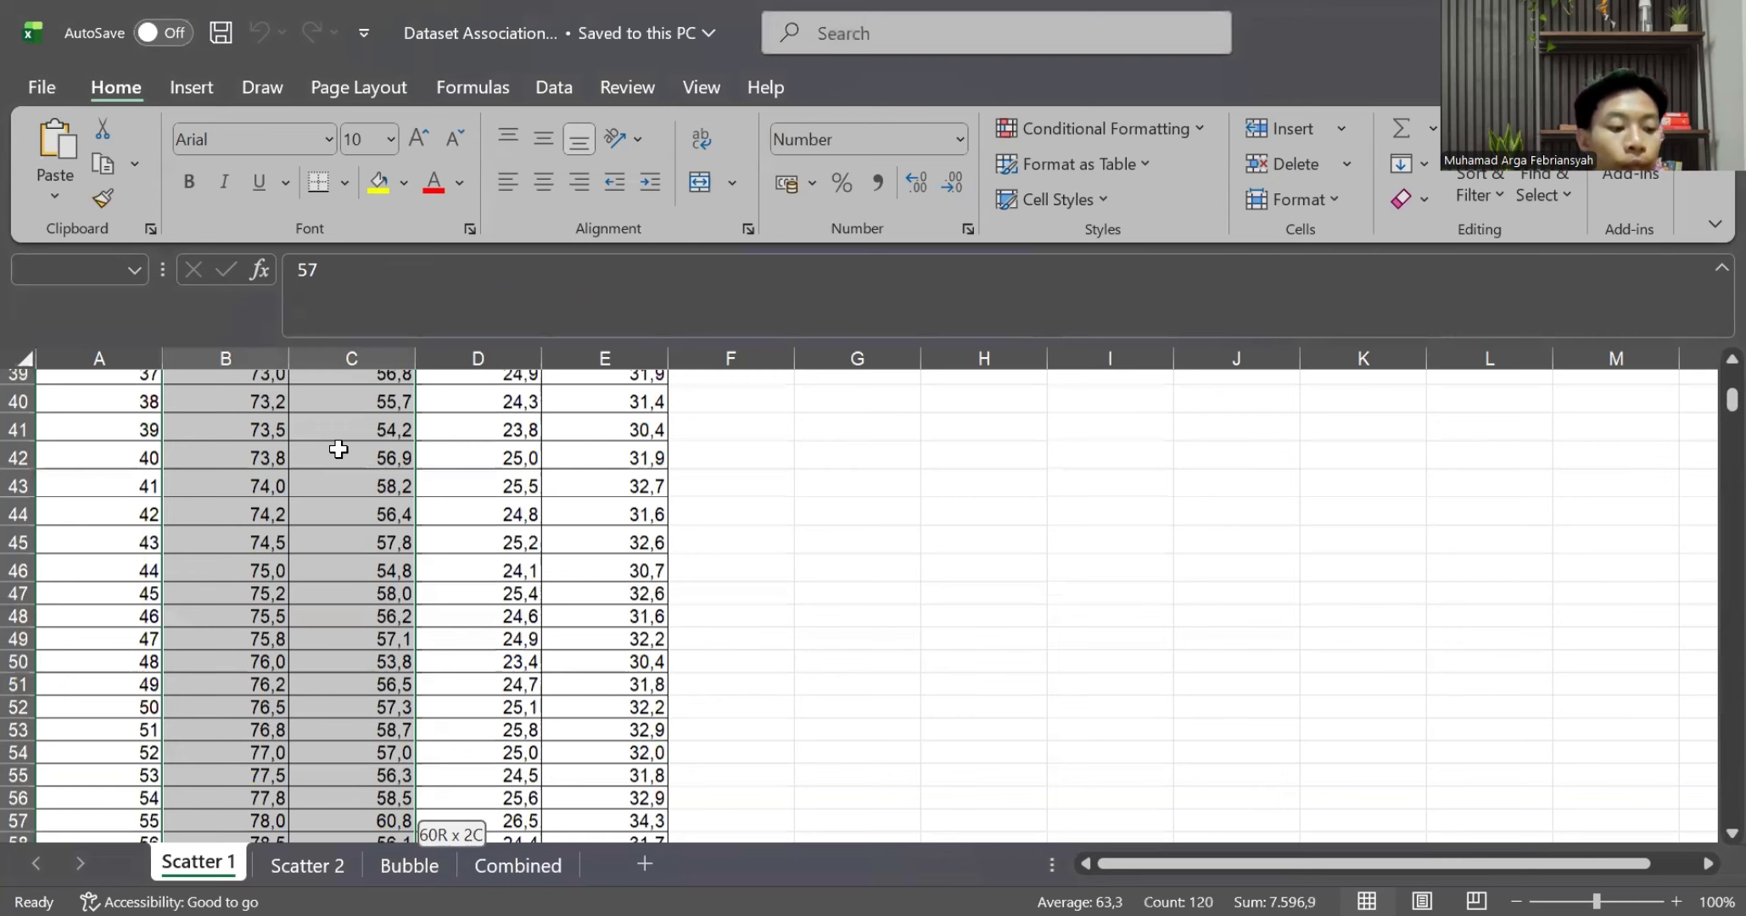
{"action": "scroll", "coordinate": [388, 476], "scroll_direction": "up", "scroll_amount": 2}
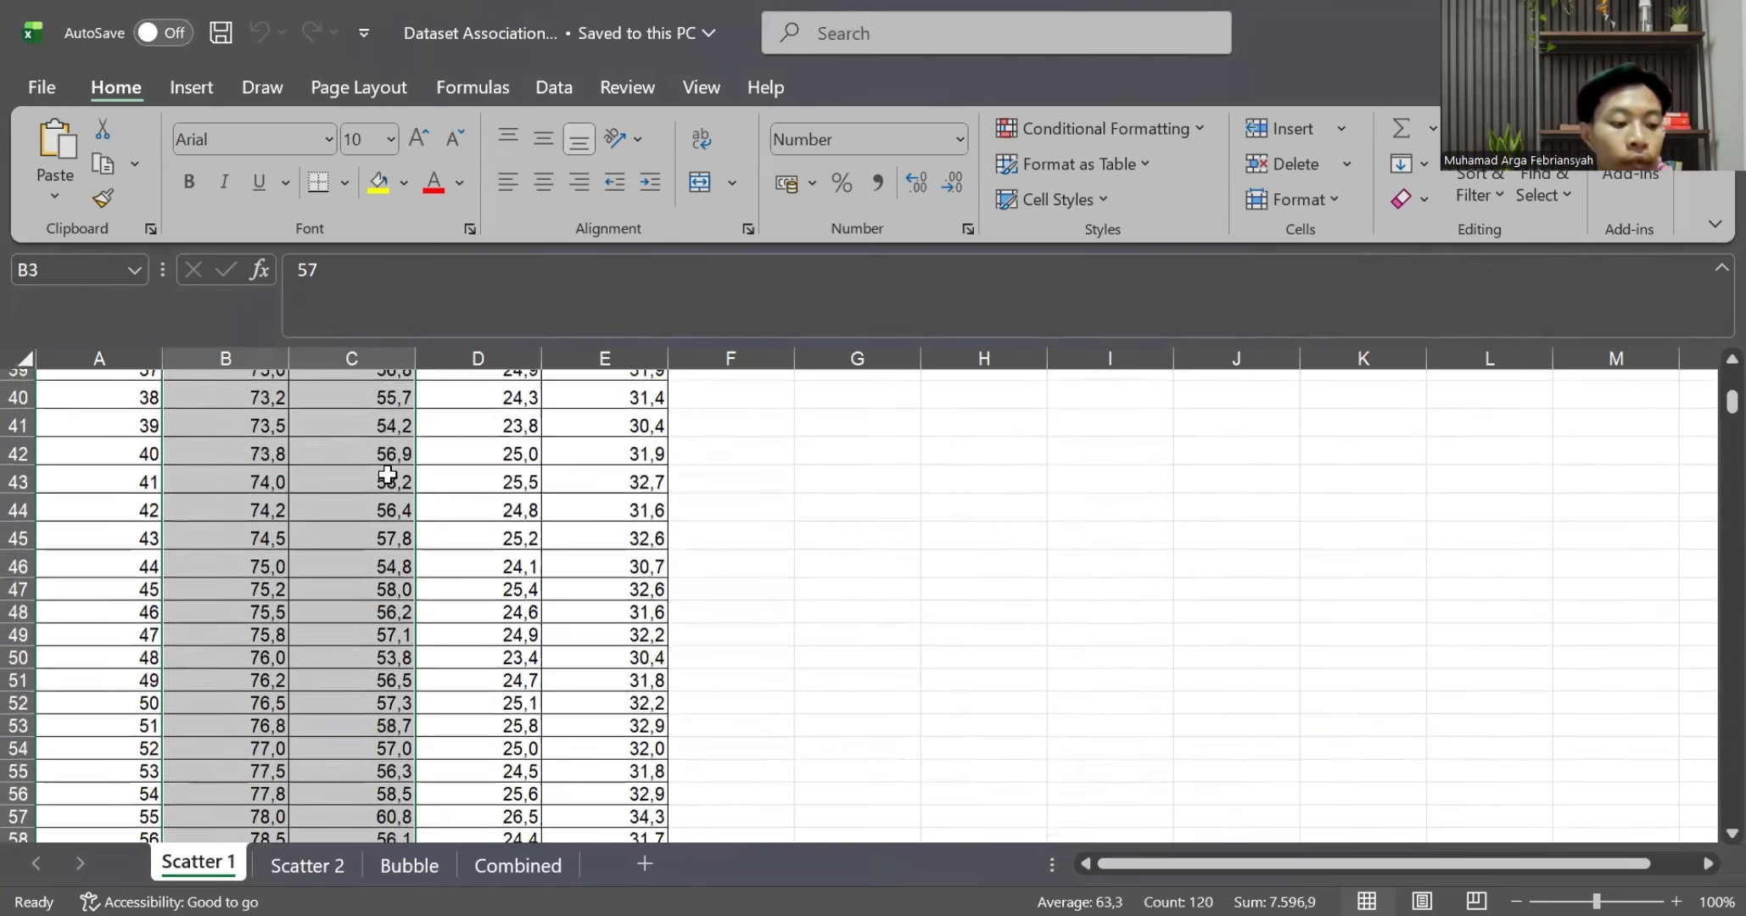
{"action": "scroll", "coordinate": [387, 476], "scroll_direction": "up", "scroll_amount": 3}
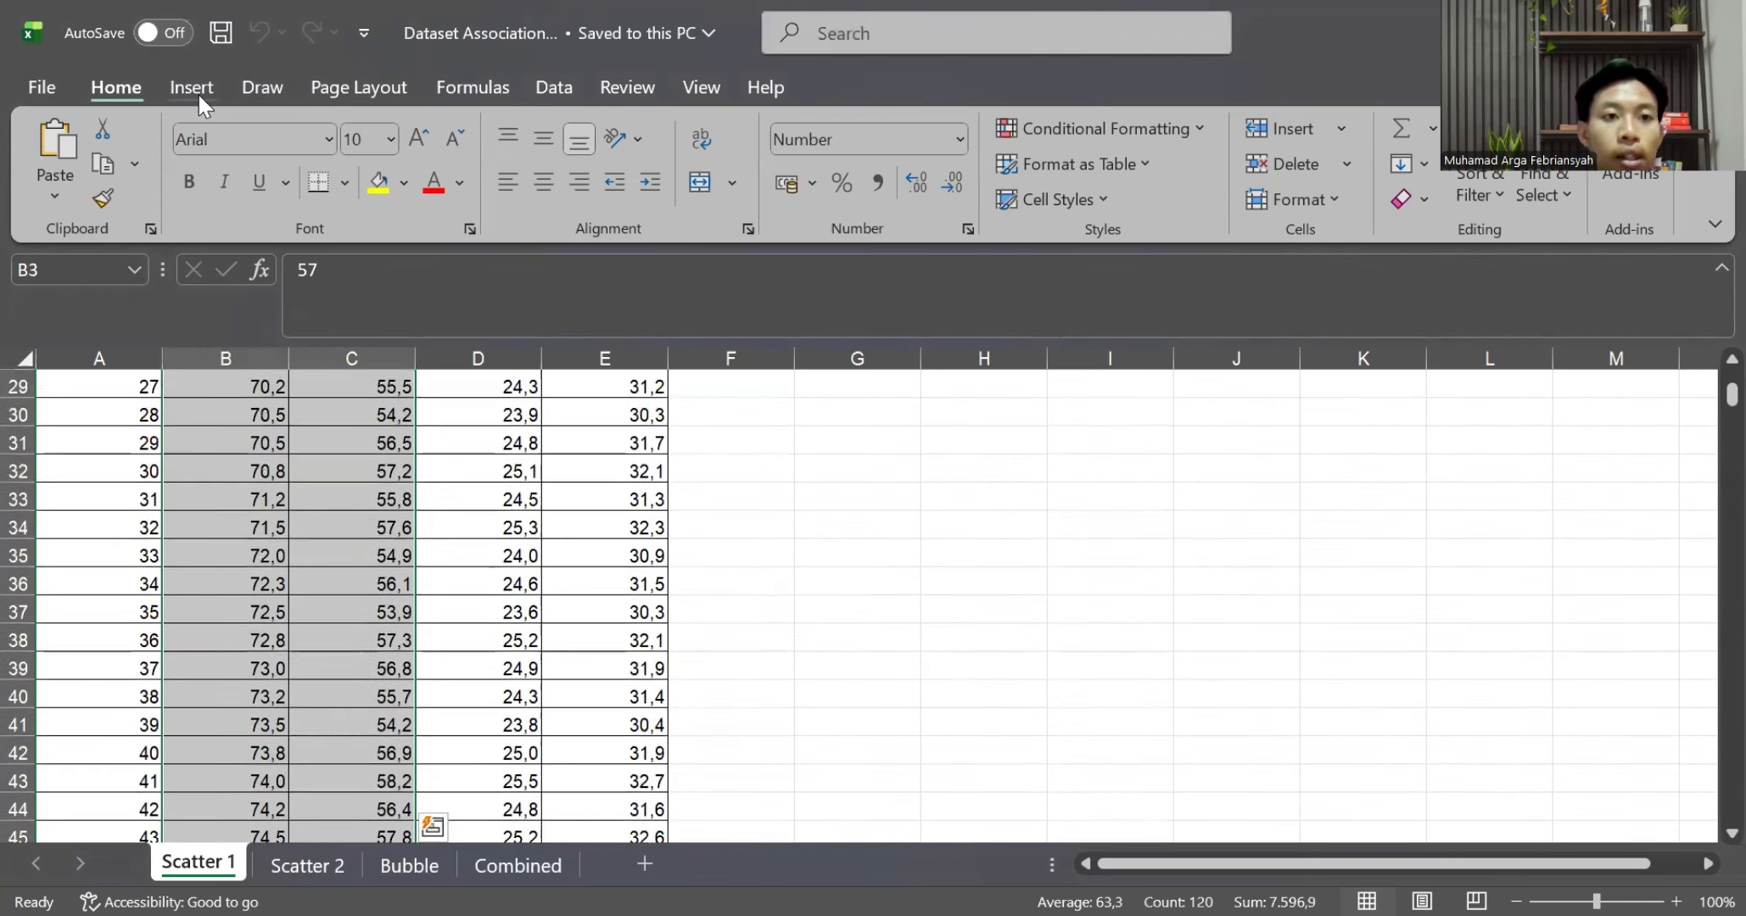
{"action": "left_click", "coordinate": [191, 88]}
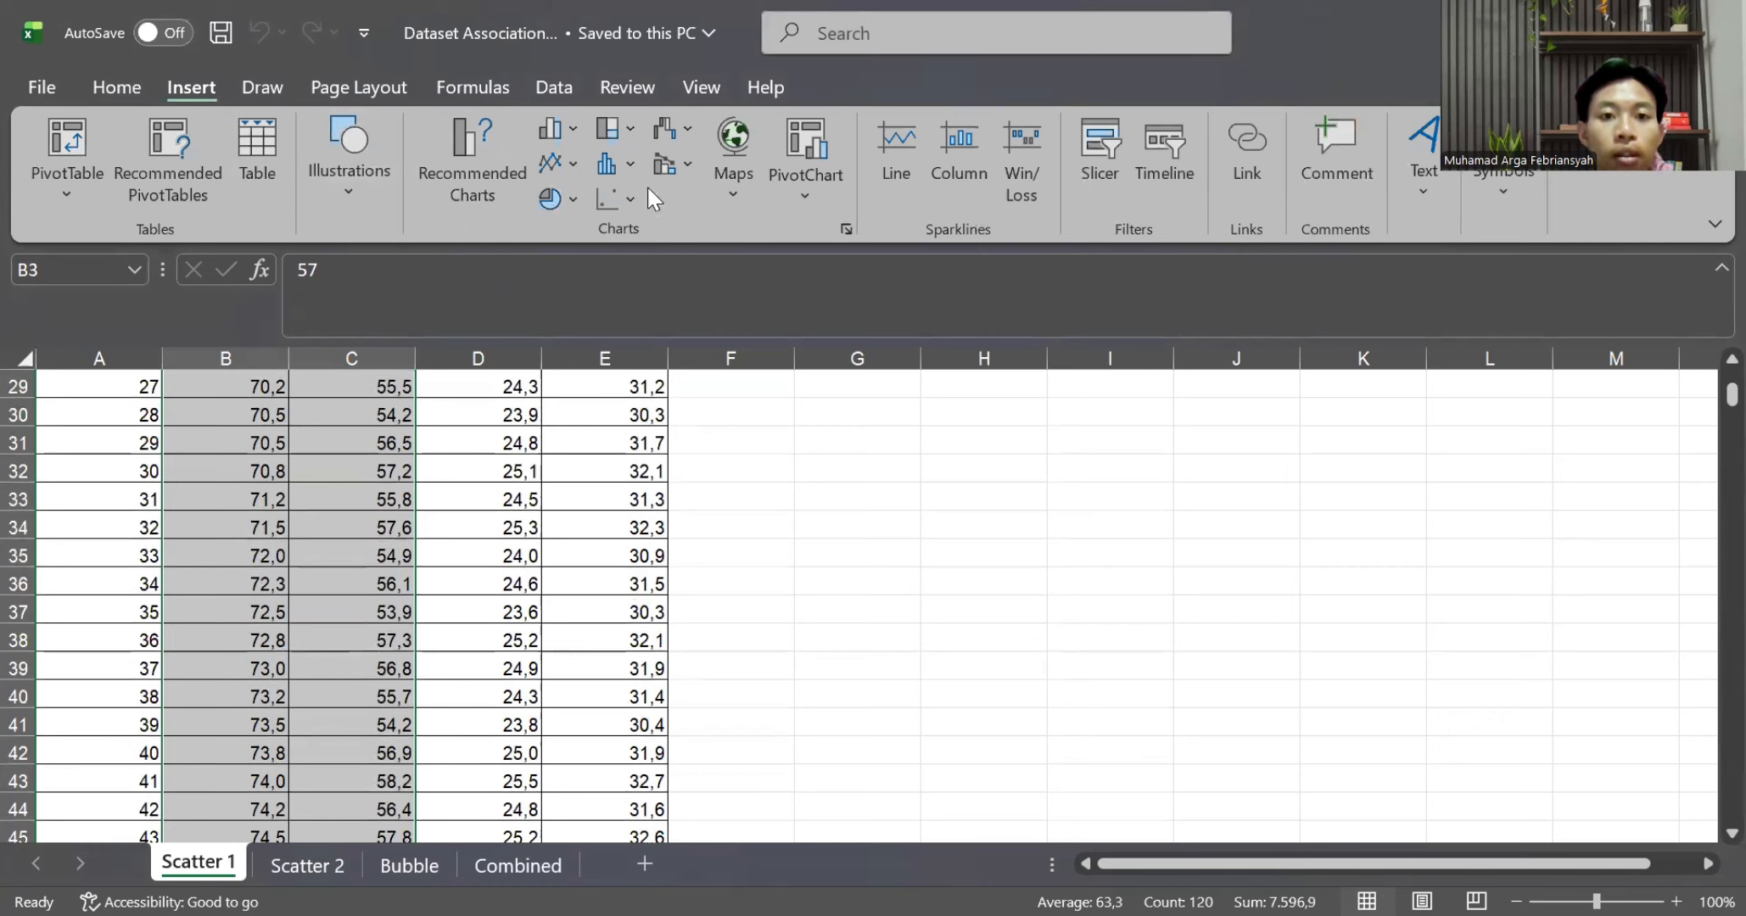
{"action": "left_click", "coordinate": [630, 199]}
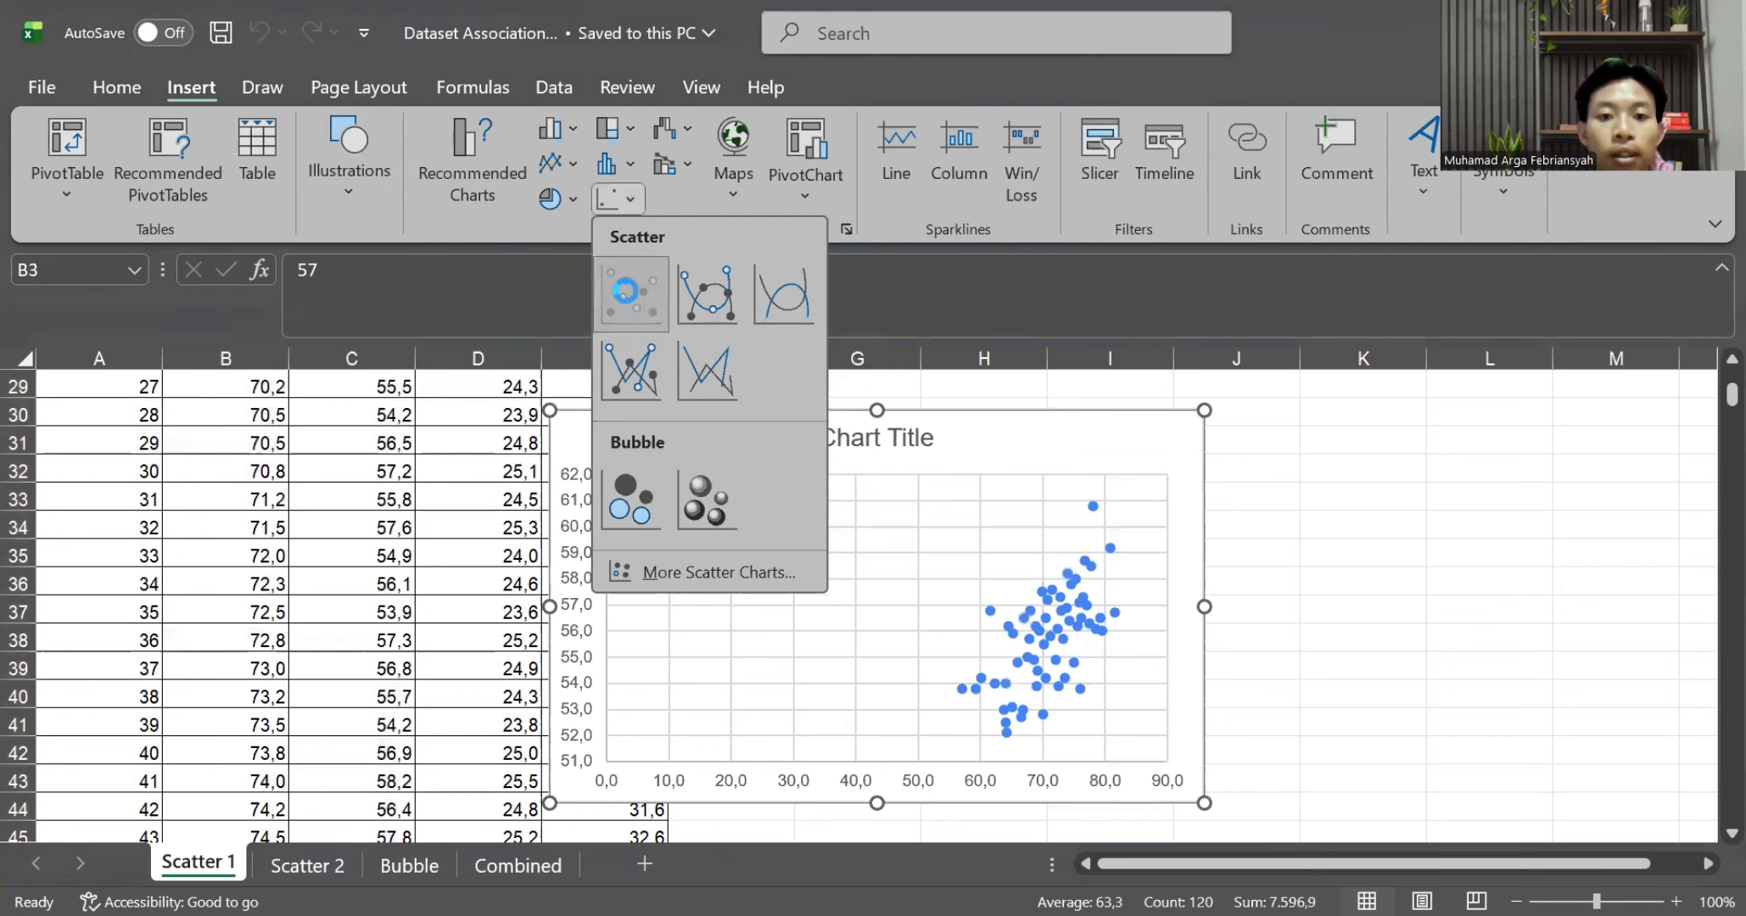
{"action": "left_click", "coordinate": [630, 297]}
Move the scatter chart up beside the start of the bird data table, with its upper edge at about row 3
{"action": "left_click_drag", "start_coordinate": [1023, 441], "coordinate": [1213, 425]}
{"action": "scroll", "coordinate": [1211, 427], "scroll_direction": "up", "scroll_amount": 2}
{"action": "scroll", "coordinate": [1209, 426], "scroll_direction": "up", "scroll_amount": 4}
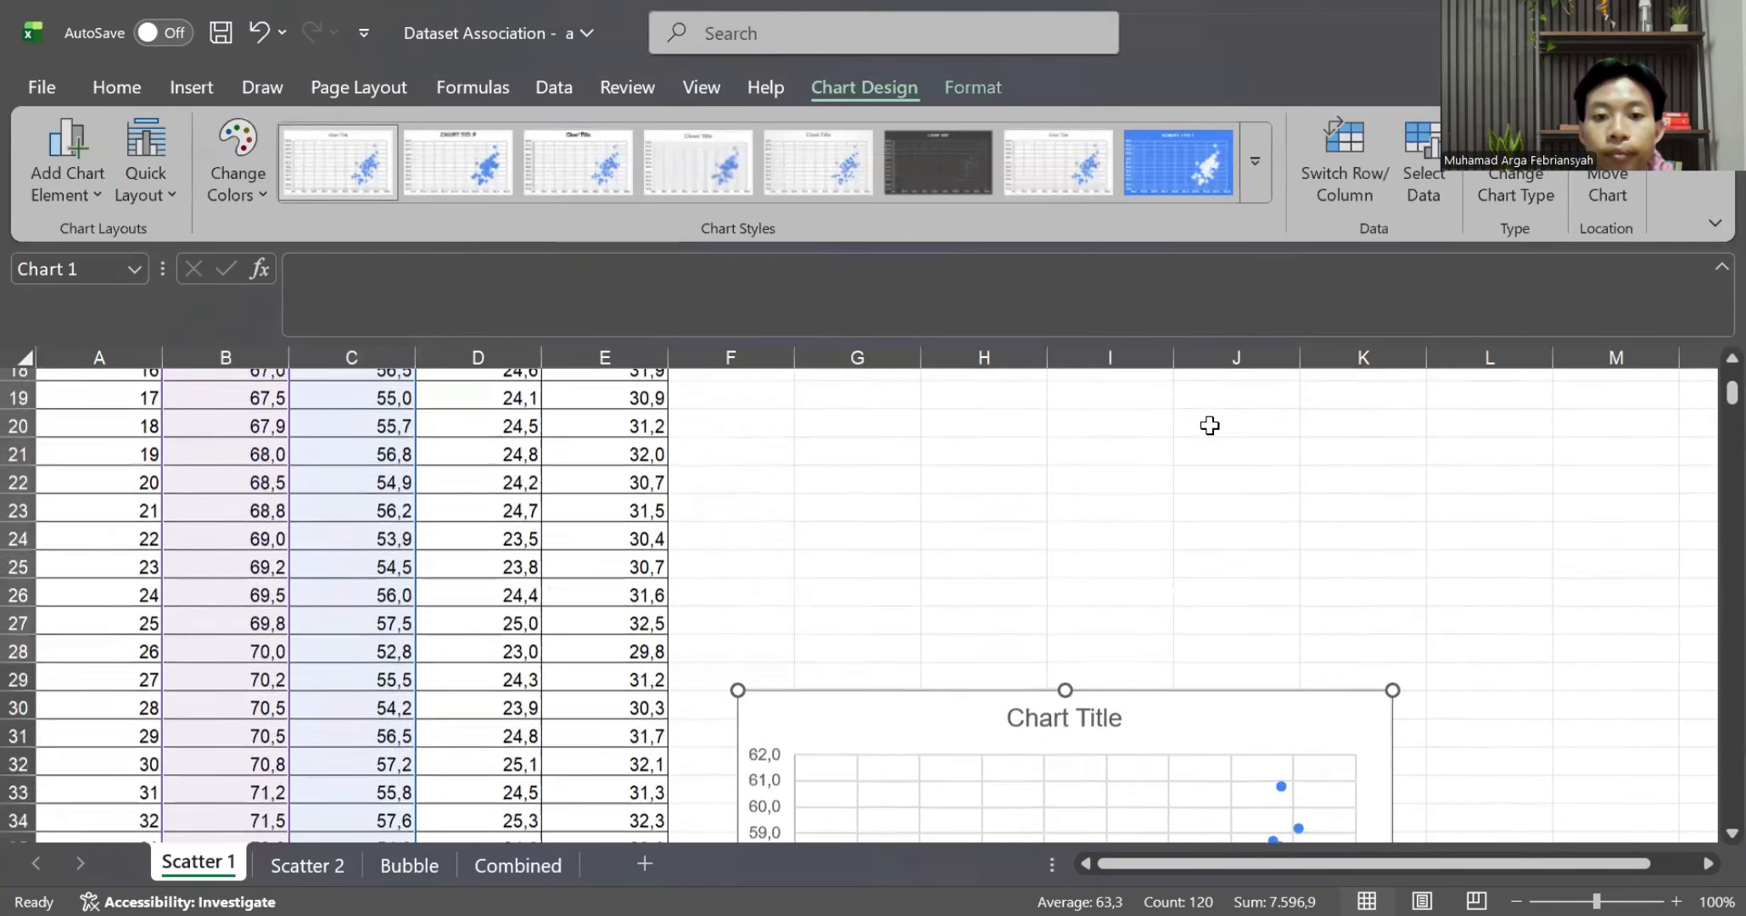
{"action": "scroll", "coordinate": [1215, 509], "scroll_direction": "down", "scroll_amount": 3}
{"action": "left_click_drag", "start_coordinate": [1205, 653], "coordinate": [1247, 417]}
{"action": "scroll", "coordinate": [1247, 417], "scroll_direction": "up", "scroll_amount": 6}
{"action": "scroll", "coordinate": [1247, 418], "scroll_direction": "down", "scroll_amount": 3}
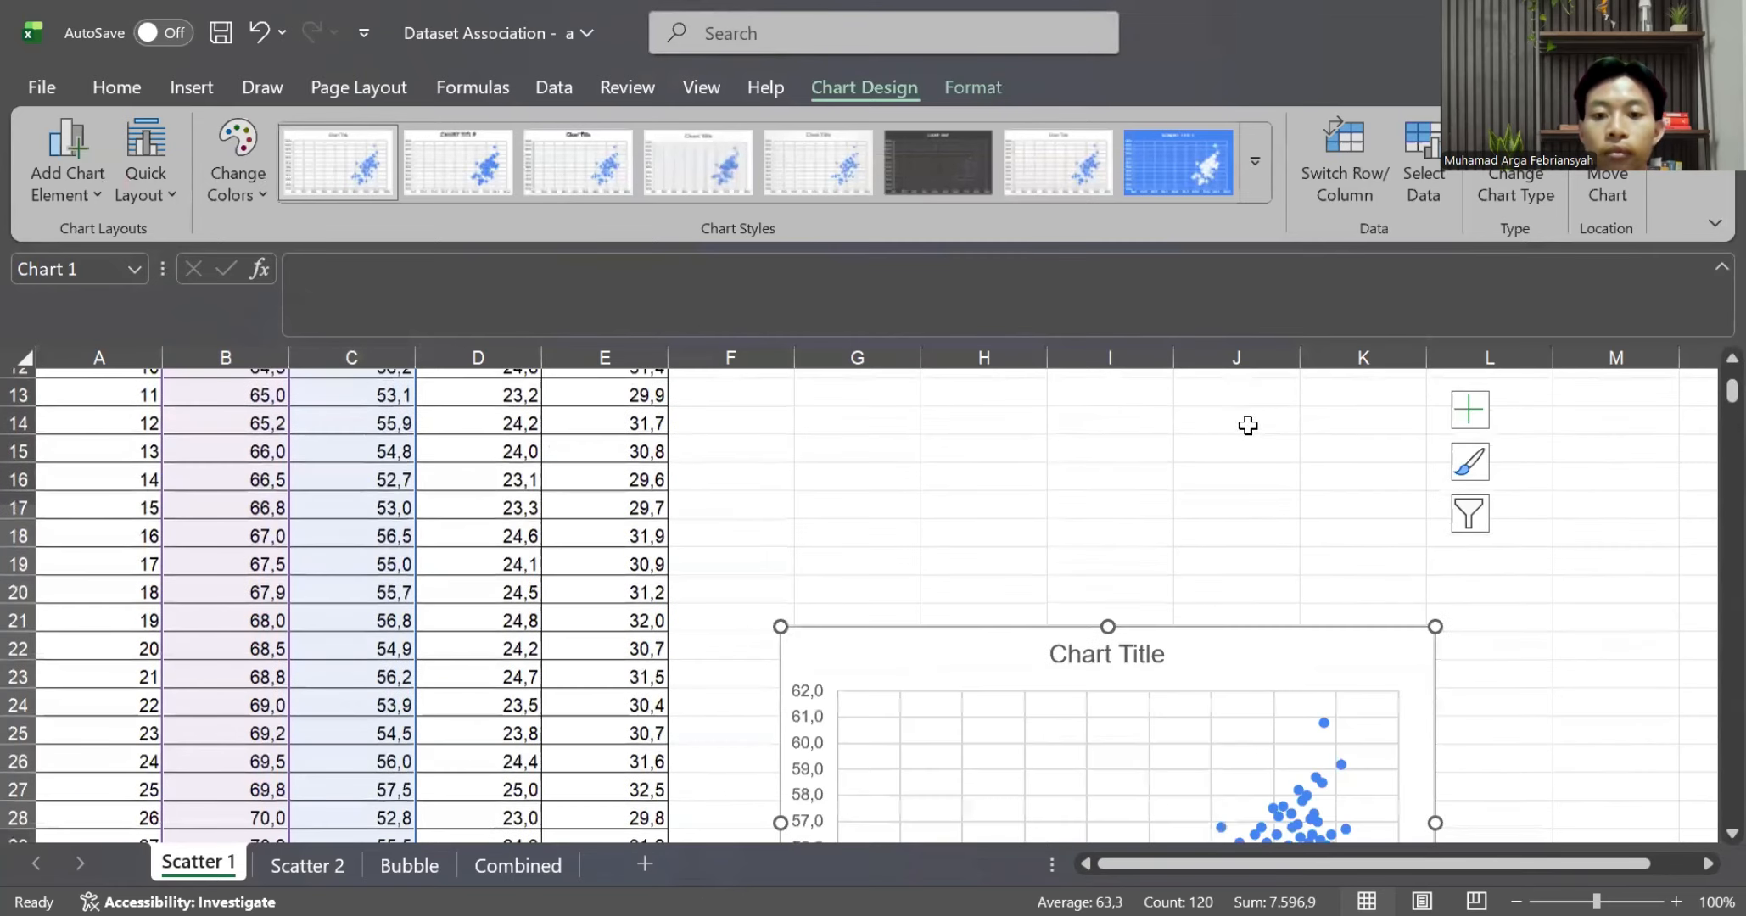
{"action": "left_click_drag", "start_coordinate": [1233, 597], "coordinate": [1235, 342]}
{"action": "left_click_drag", "start_coordinate": [1212, 647], "coordinate": [1246, 345]}
{"action": "scroll", "coordinate": [1201, 548], "scroll_direction": "up", "scroll_amount": 4}
{"action": "scroll", "coordinate": [1200, 549], "scroll_direction": "down", "scroll_amount": 3}
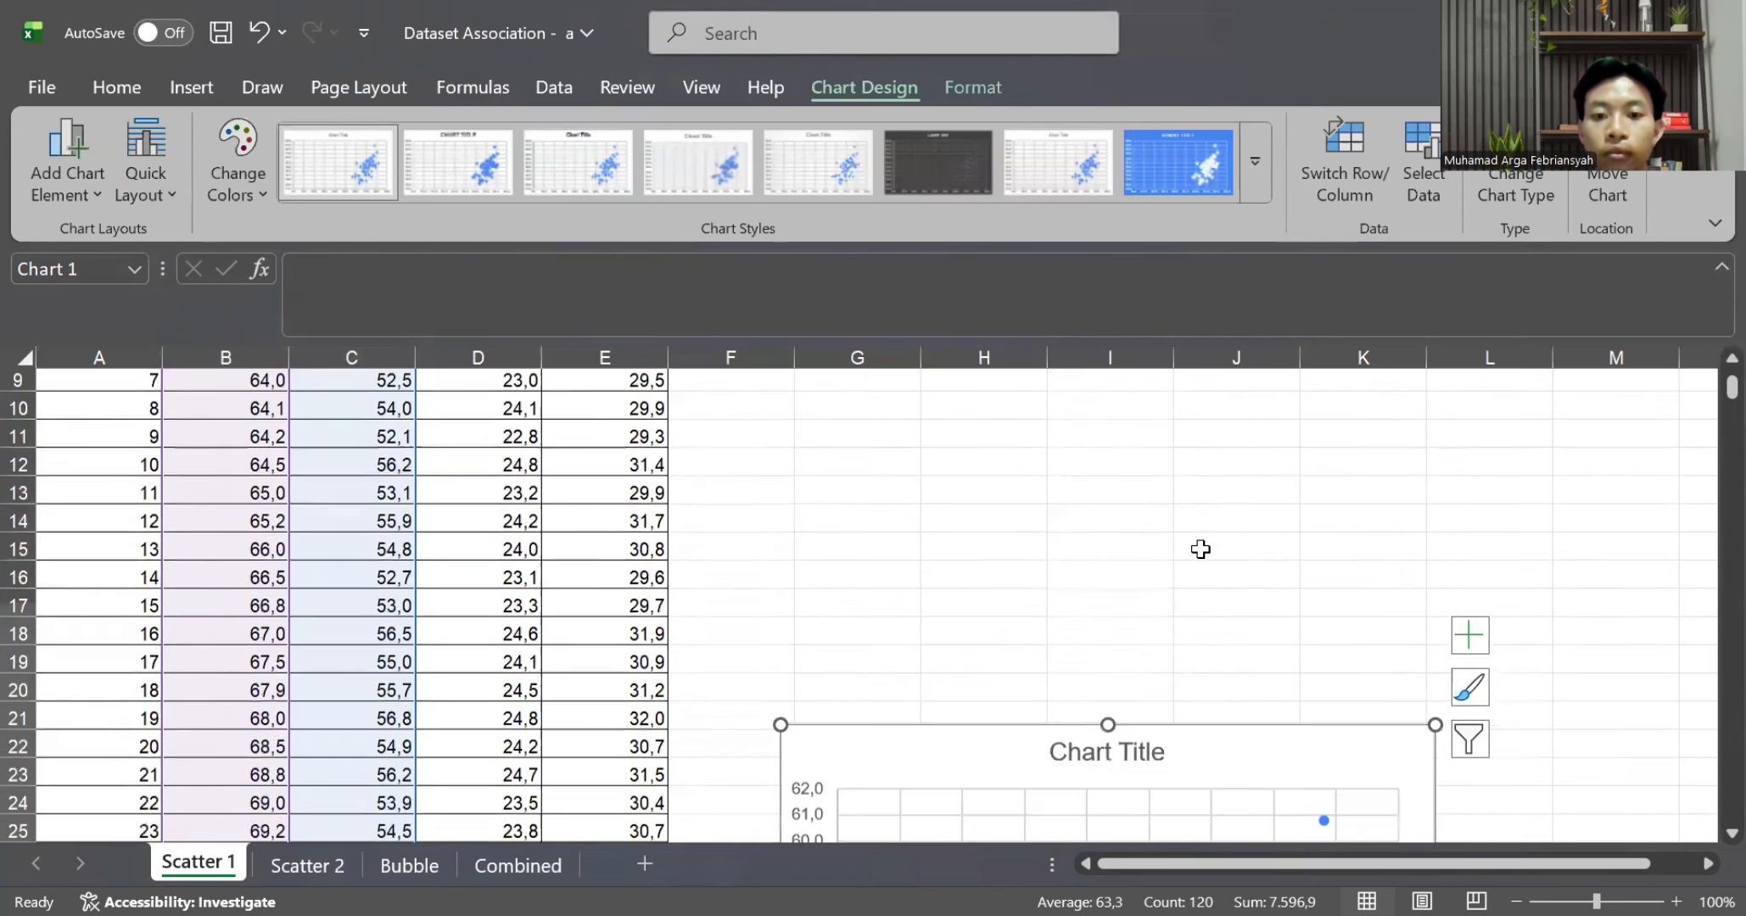
{"action": "left_click_drag", "start_coordinate": [1216, 761], "coordinate": [1247, 440]}
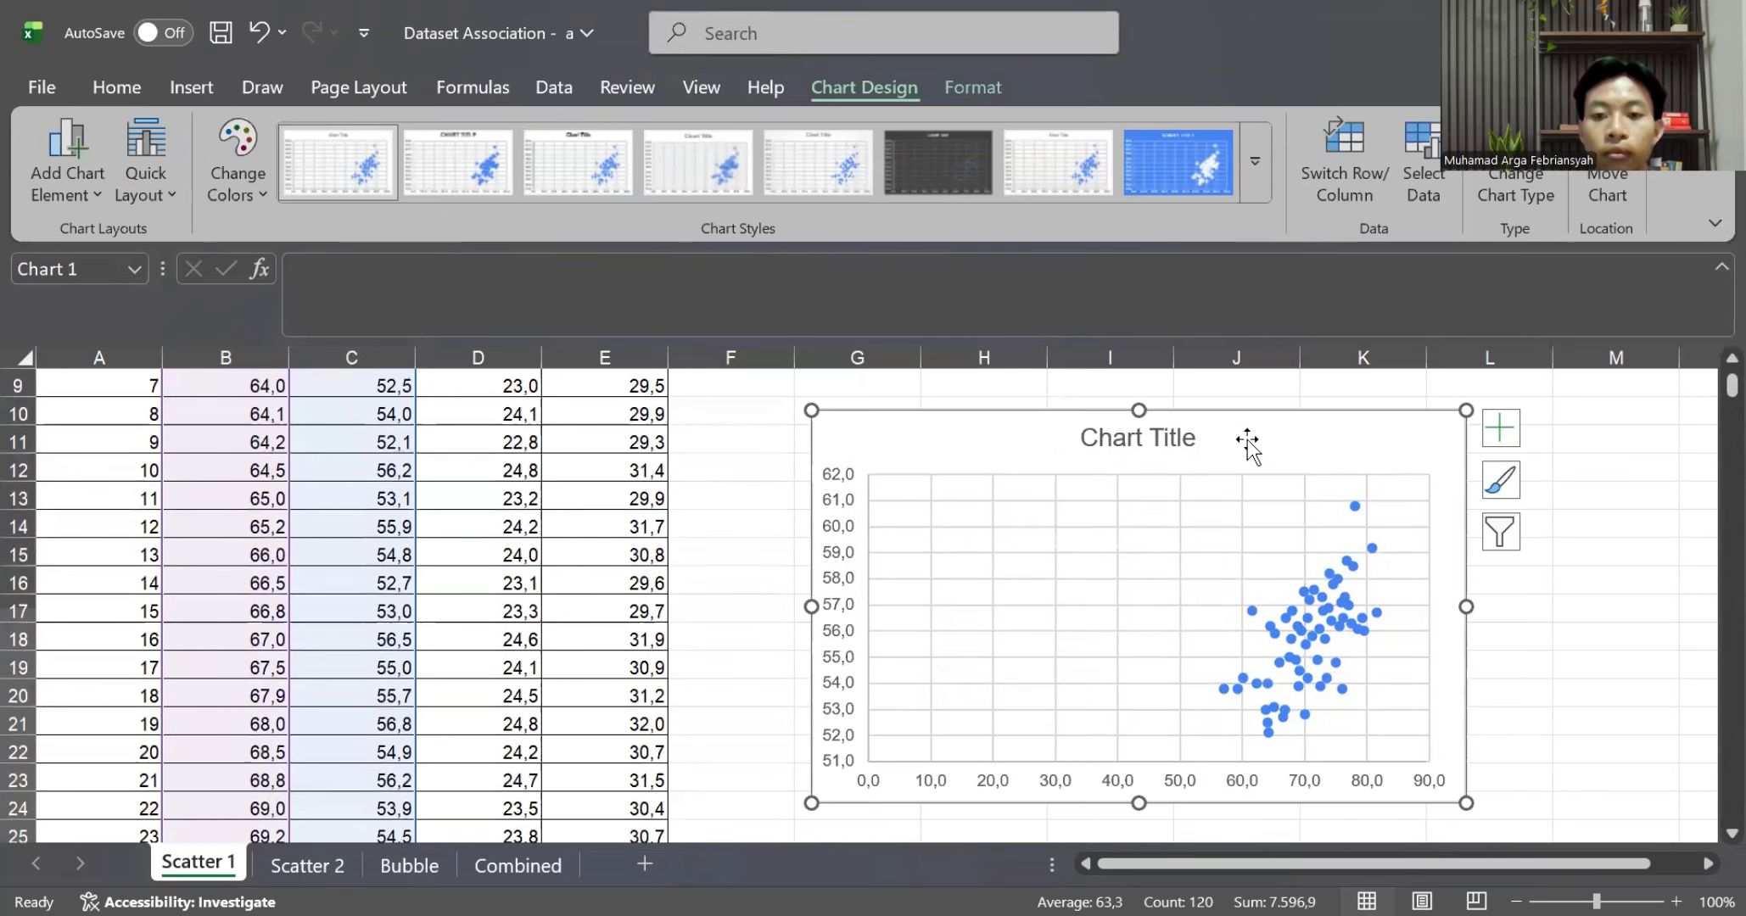
{"action": "scroll", "coordinate": [1251, 577], "scroll_direction": "up", "scroll_amount": 2}
{"action": "left_click_drag", "start_coordinate": [1251, 596], "coordinate": [1255, 444]}
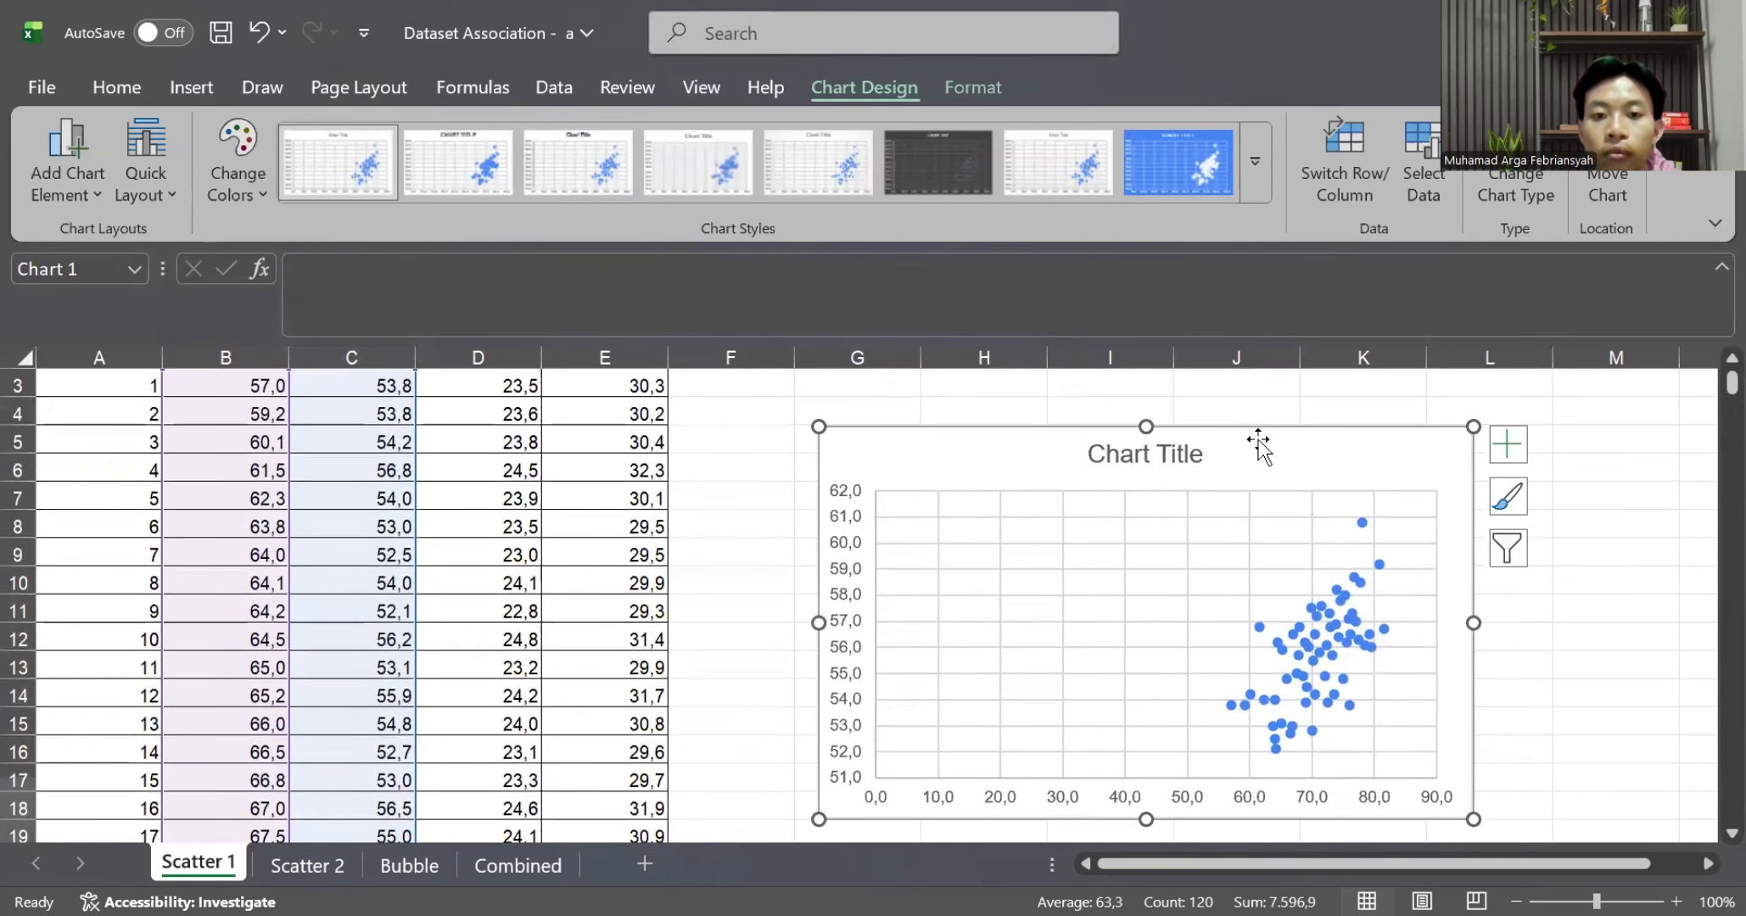
{"action": "scroll", "coordinate": [1252, 446], "scroll_direction": "up", "scroll_amount": 1}
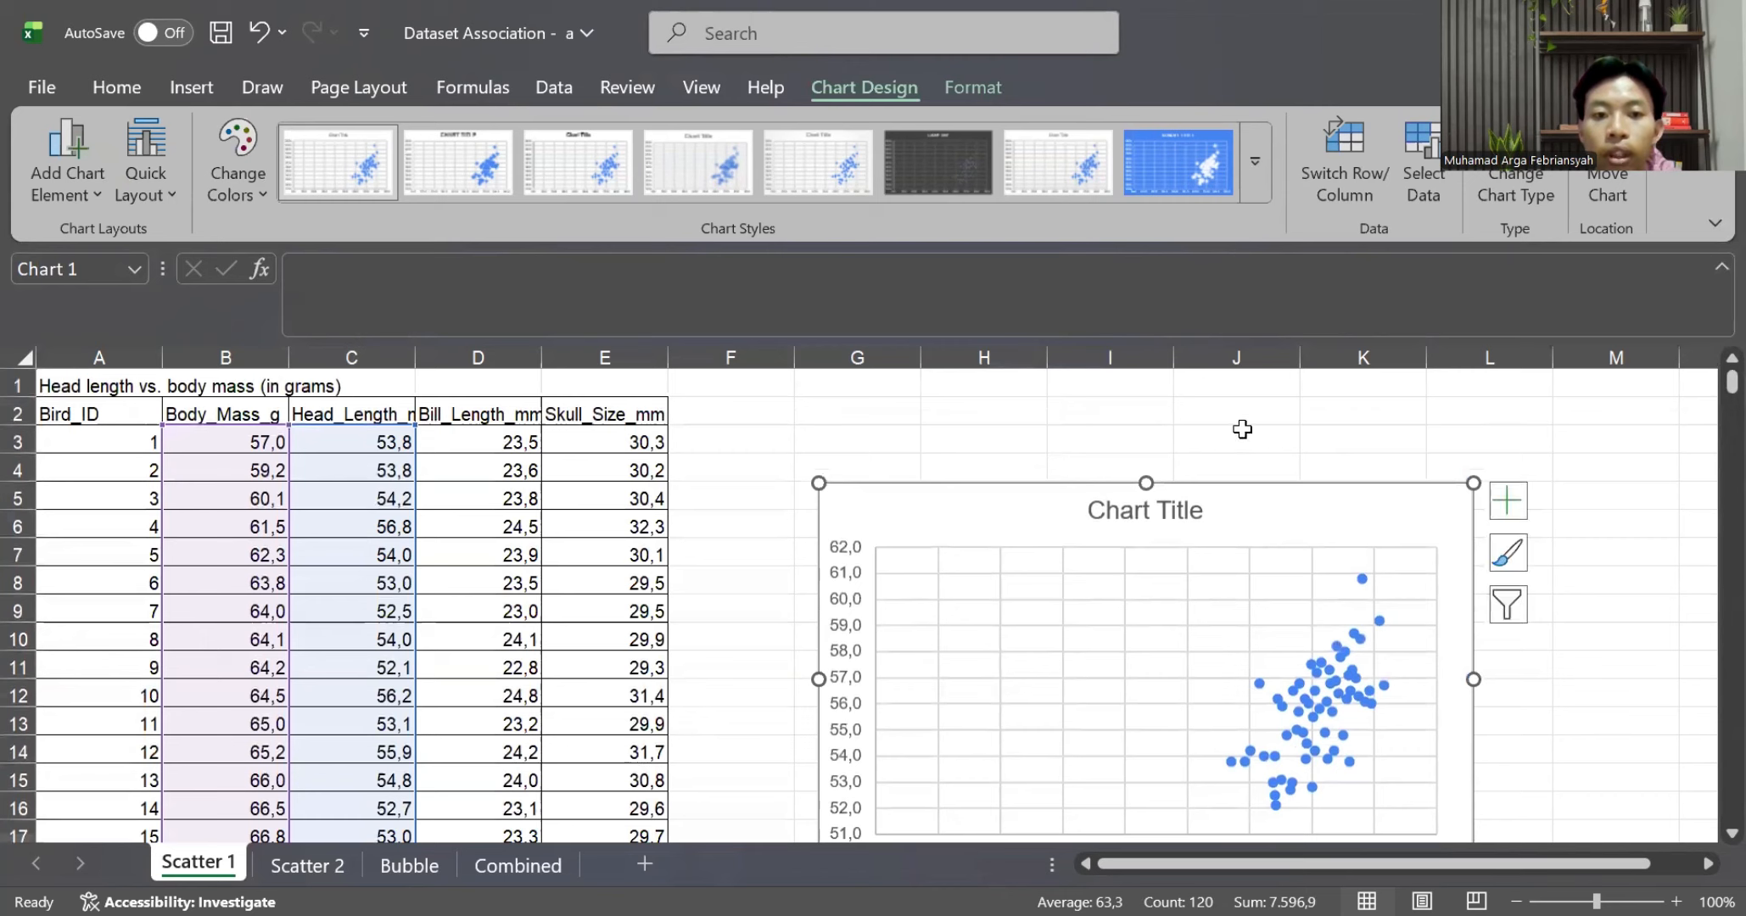
{"action": "left_click_drag", "start_coordinate": [1286, 519], "coordinate": [1267, 460]}
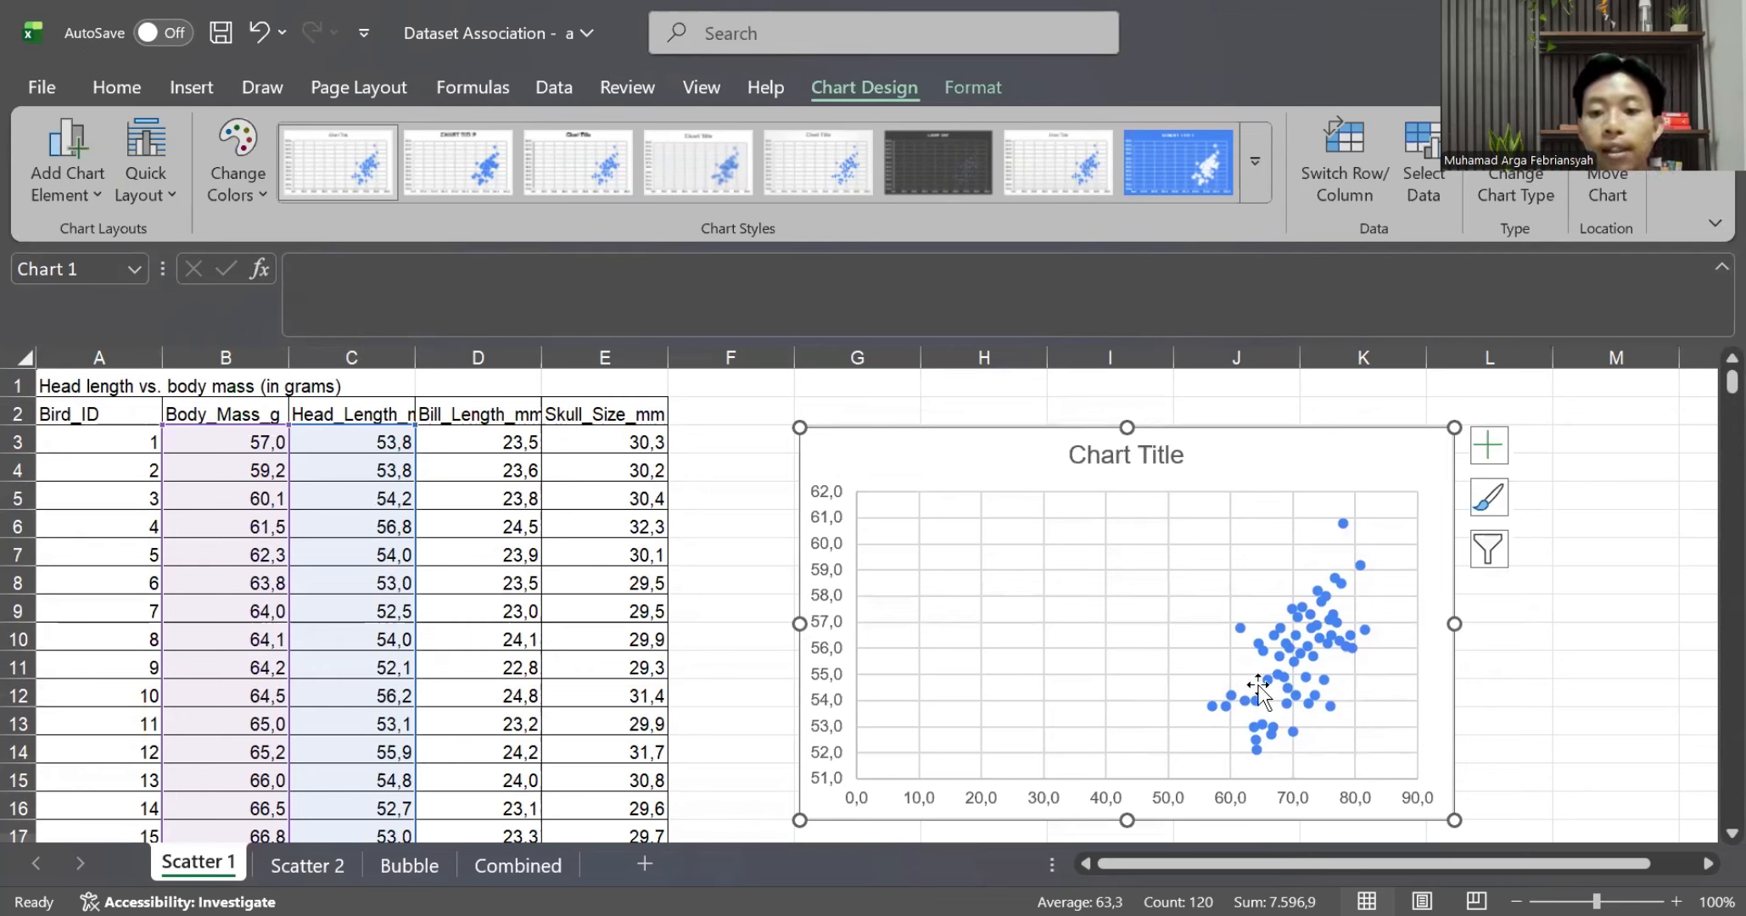
Set the minimum bound of the scatter chart's vertical axis to 55
{"action": "left_click", "coordinate": [1346, 755]}
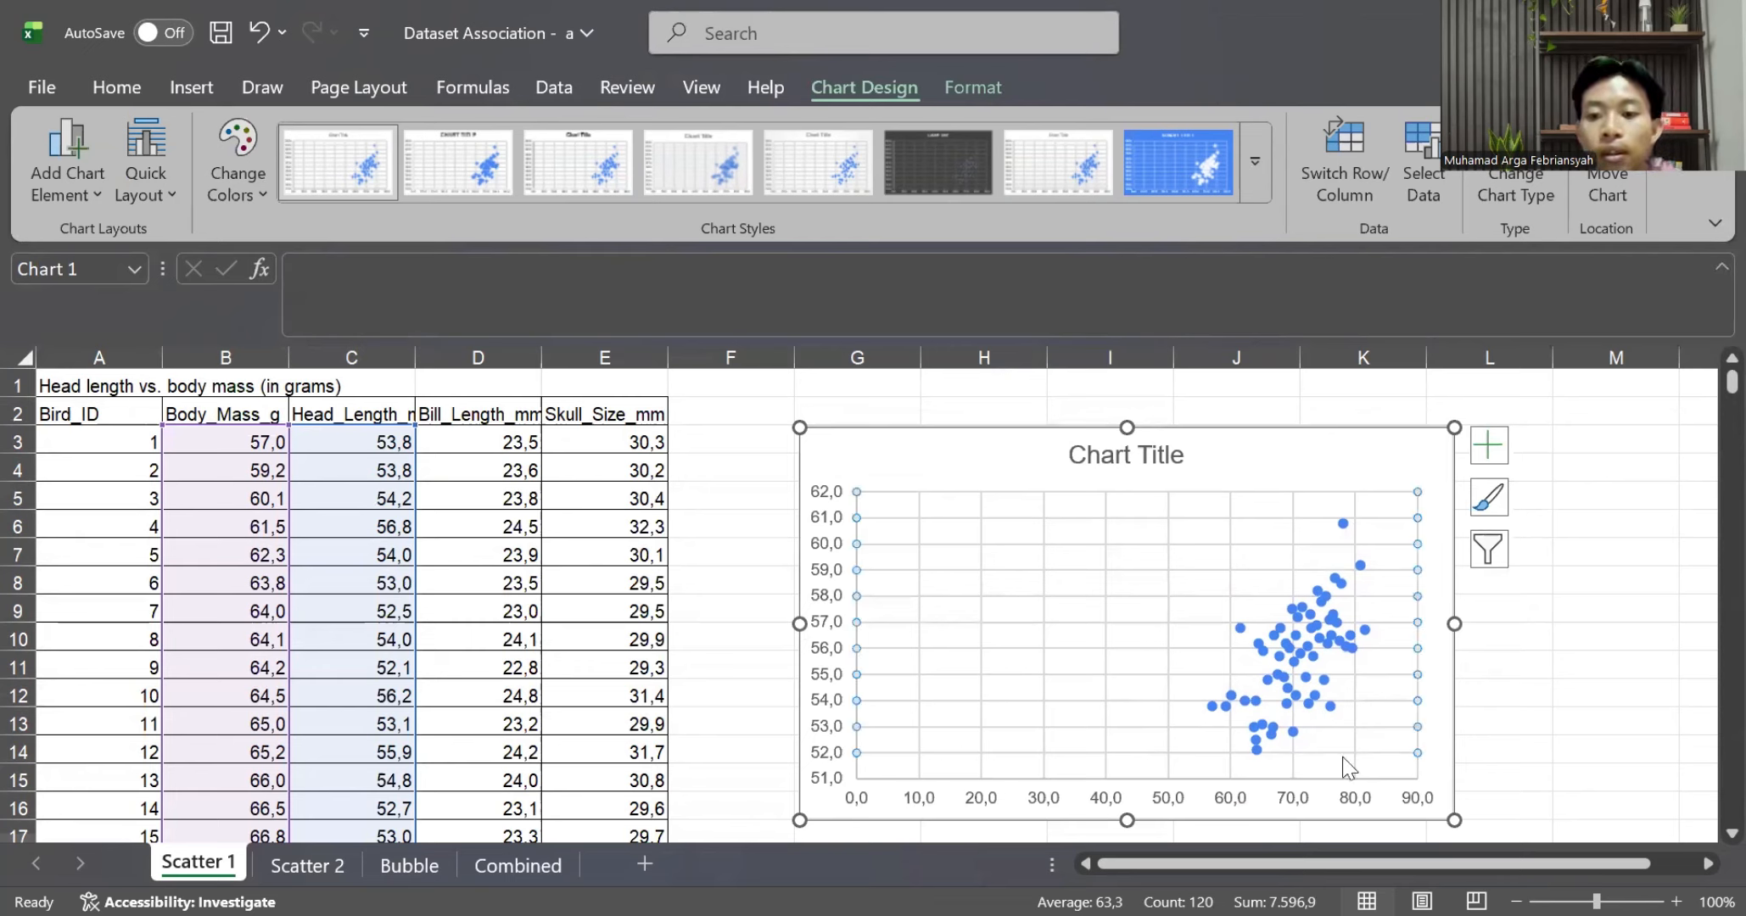
{"action": "right_click", "coordinate": [1343, 757]}
{"action": "left_click", "coordinate": [1413, 737]}
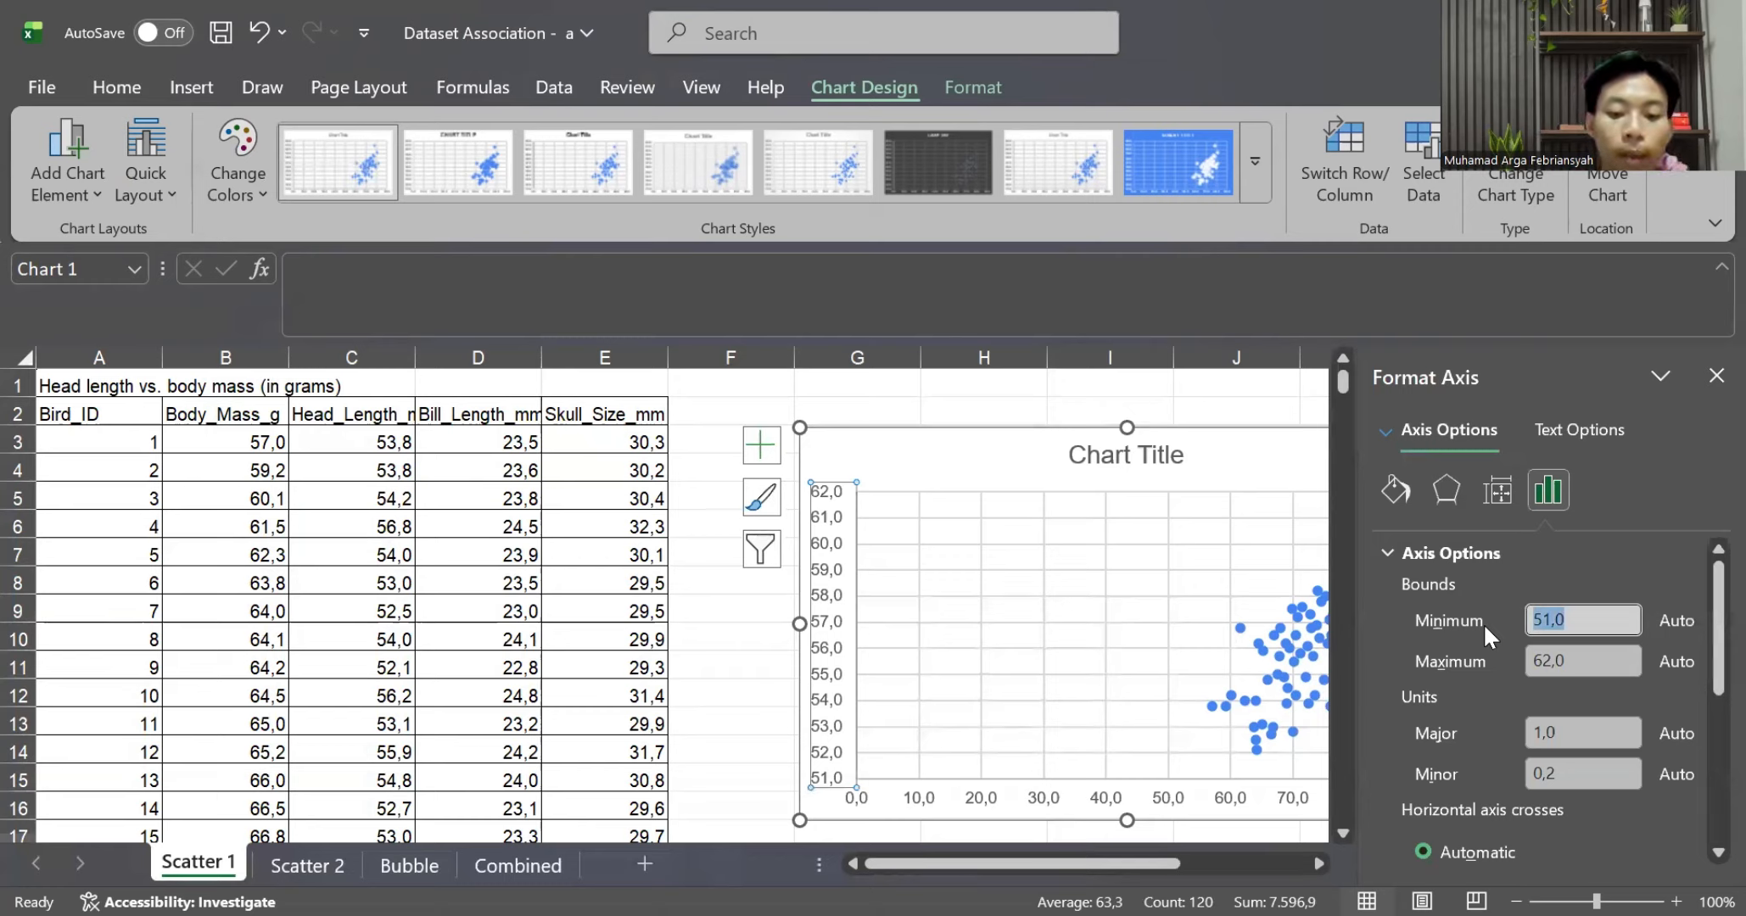
{"action": "type", "text": "55"}
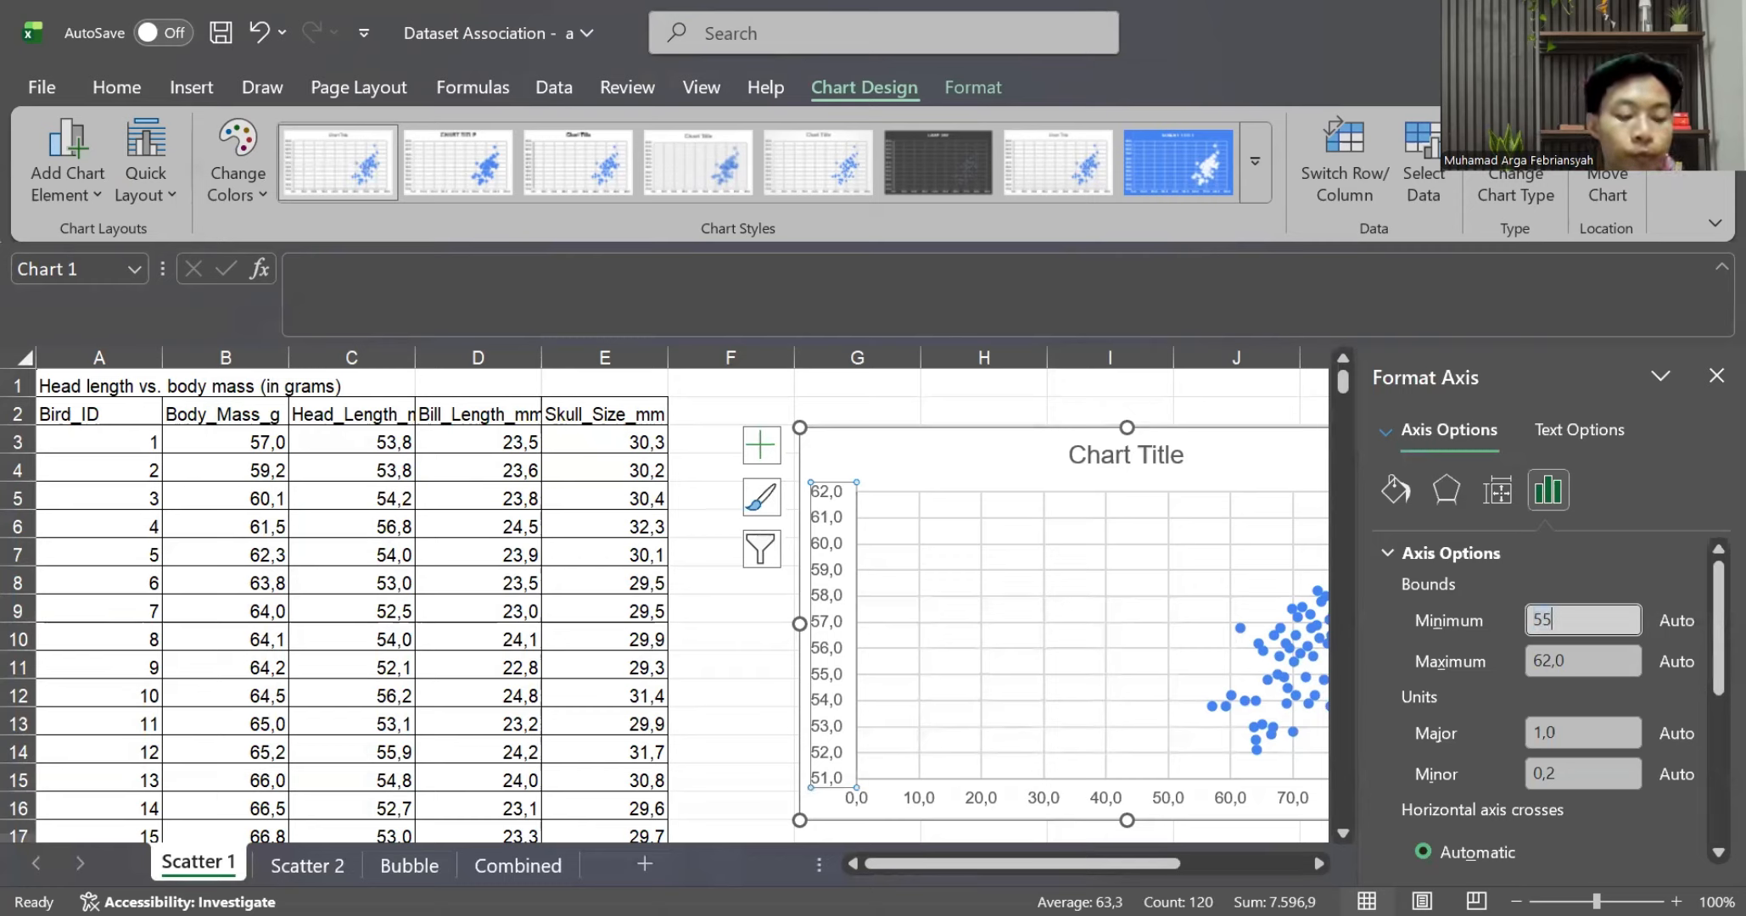
Format the vertical axis numbers with 0 decimal places and no 1000 separator
{"action": "scroll", "coordinate": [1477, 783], "scroll_direction": "down", "scroll_amount": 4}
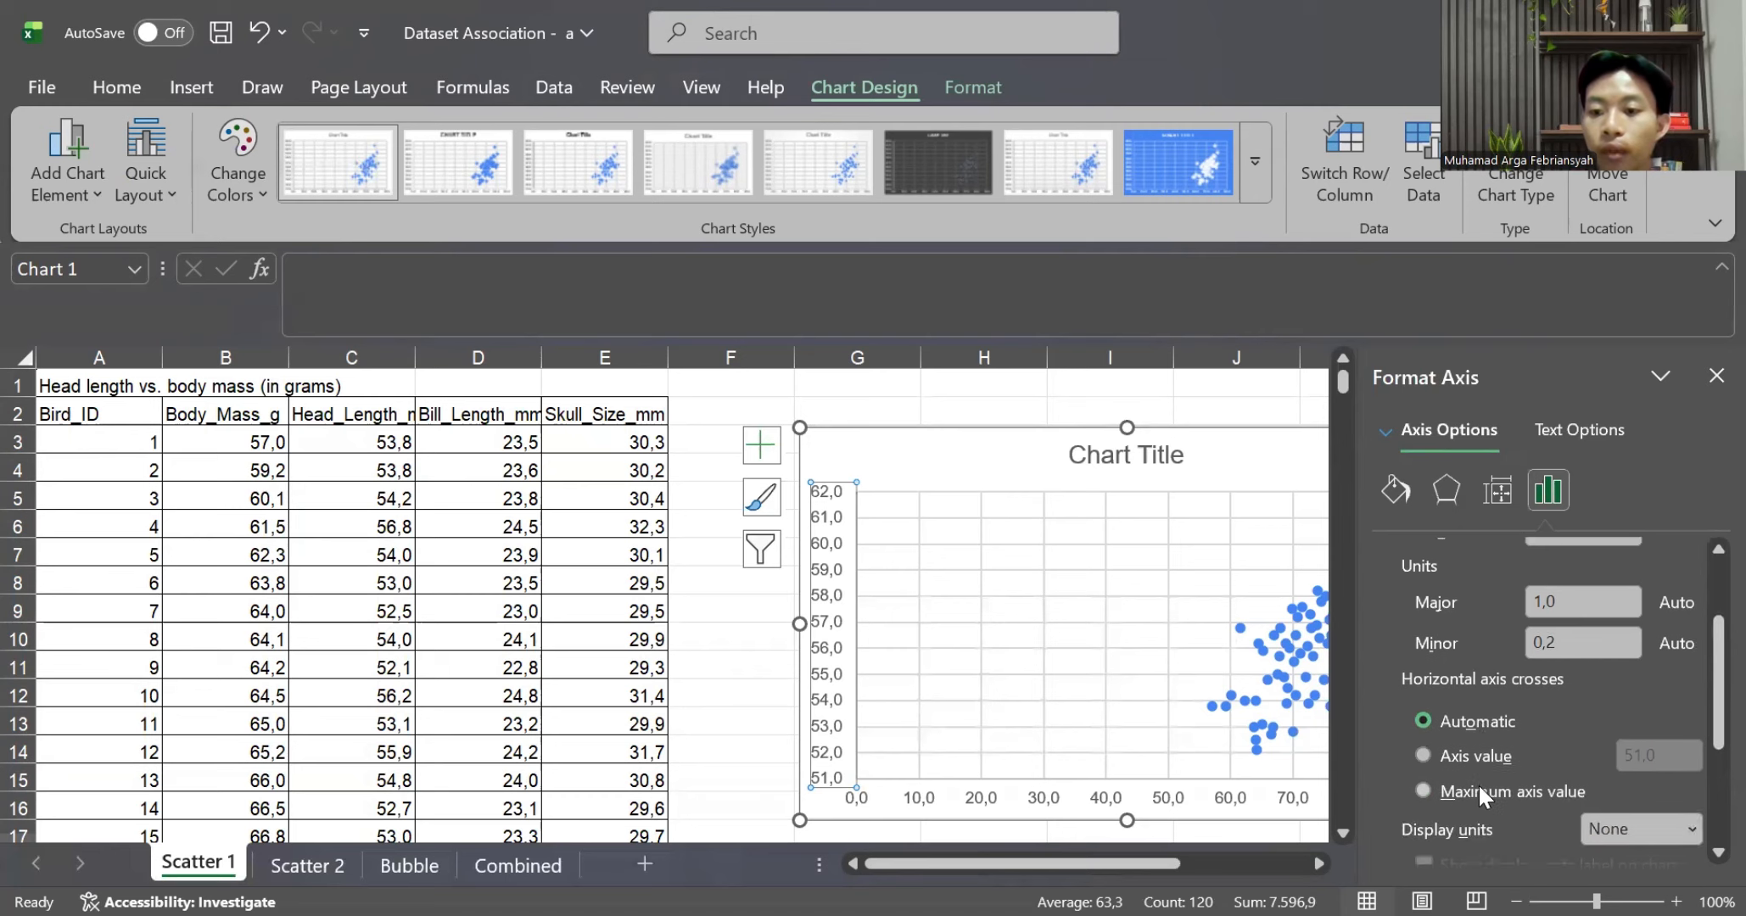
{"action": "scroll", "coordinate": [1477, 783], "scroll_direction": "down", "scroll_amount": 2}
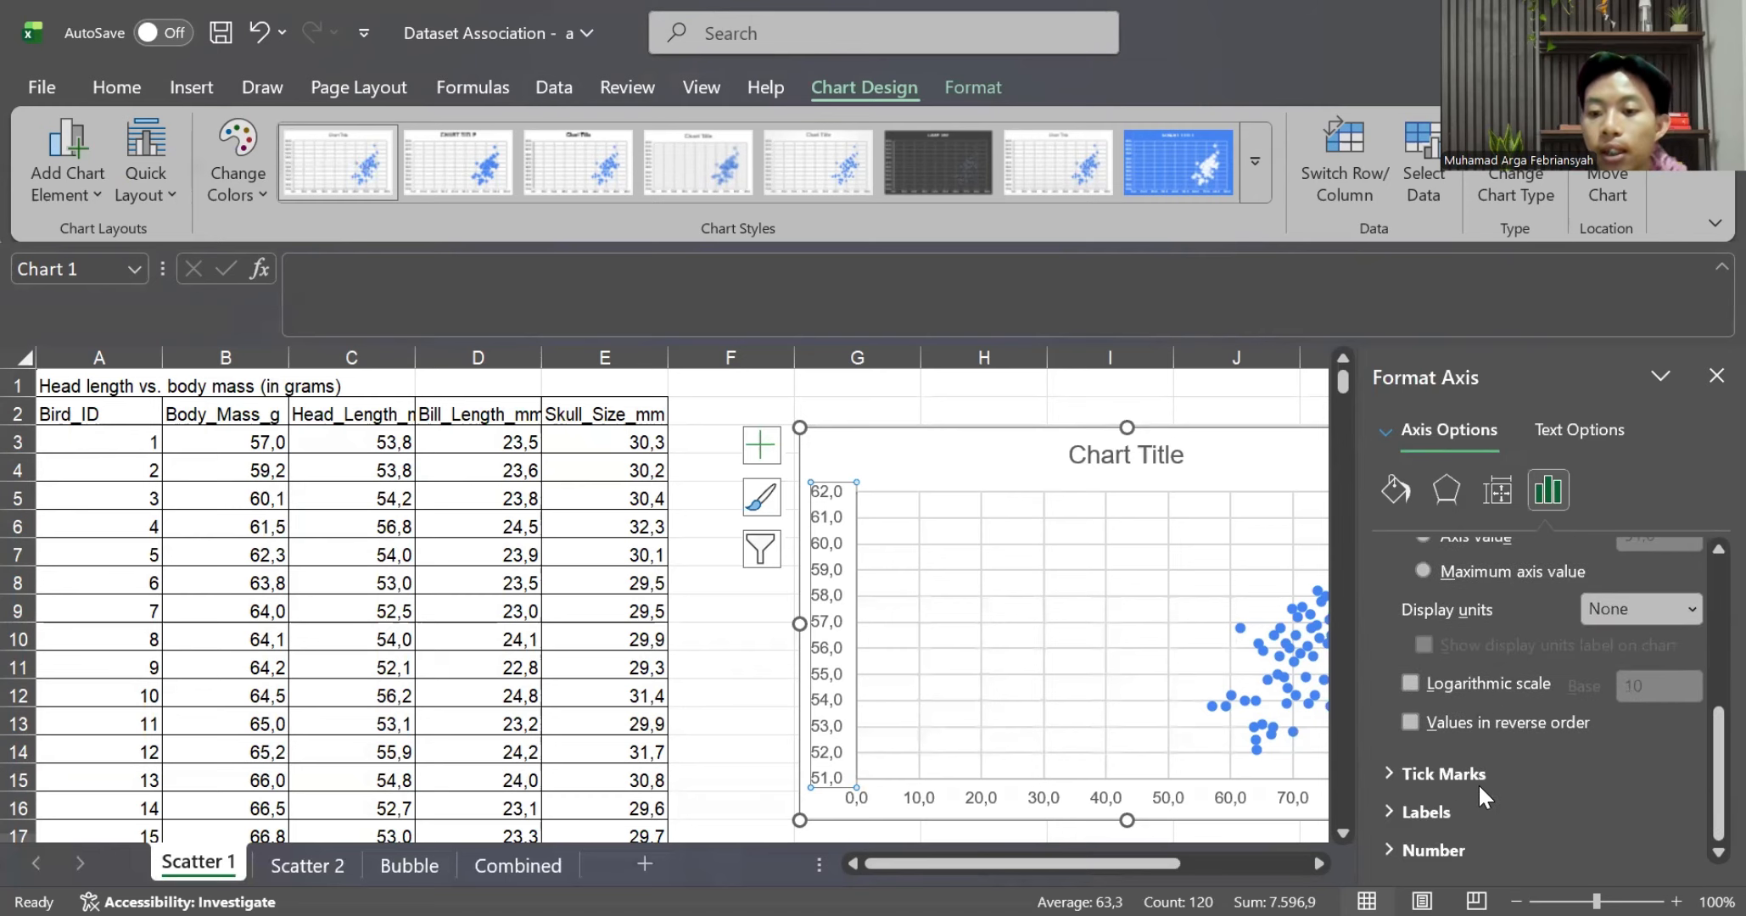
{"action": "left_click", "coordinate": [1435, 850]}
{"action": "scroll", "coordinate": [1490, 820], "scroll_direction": "down", "scroll_amount": 2}
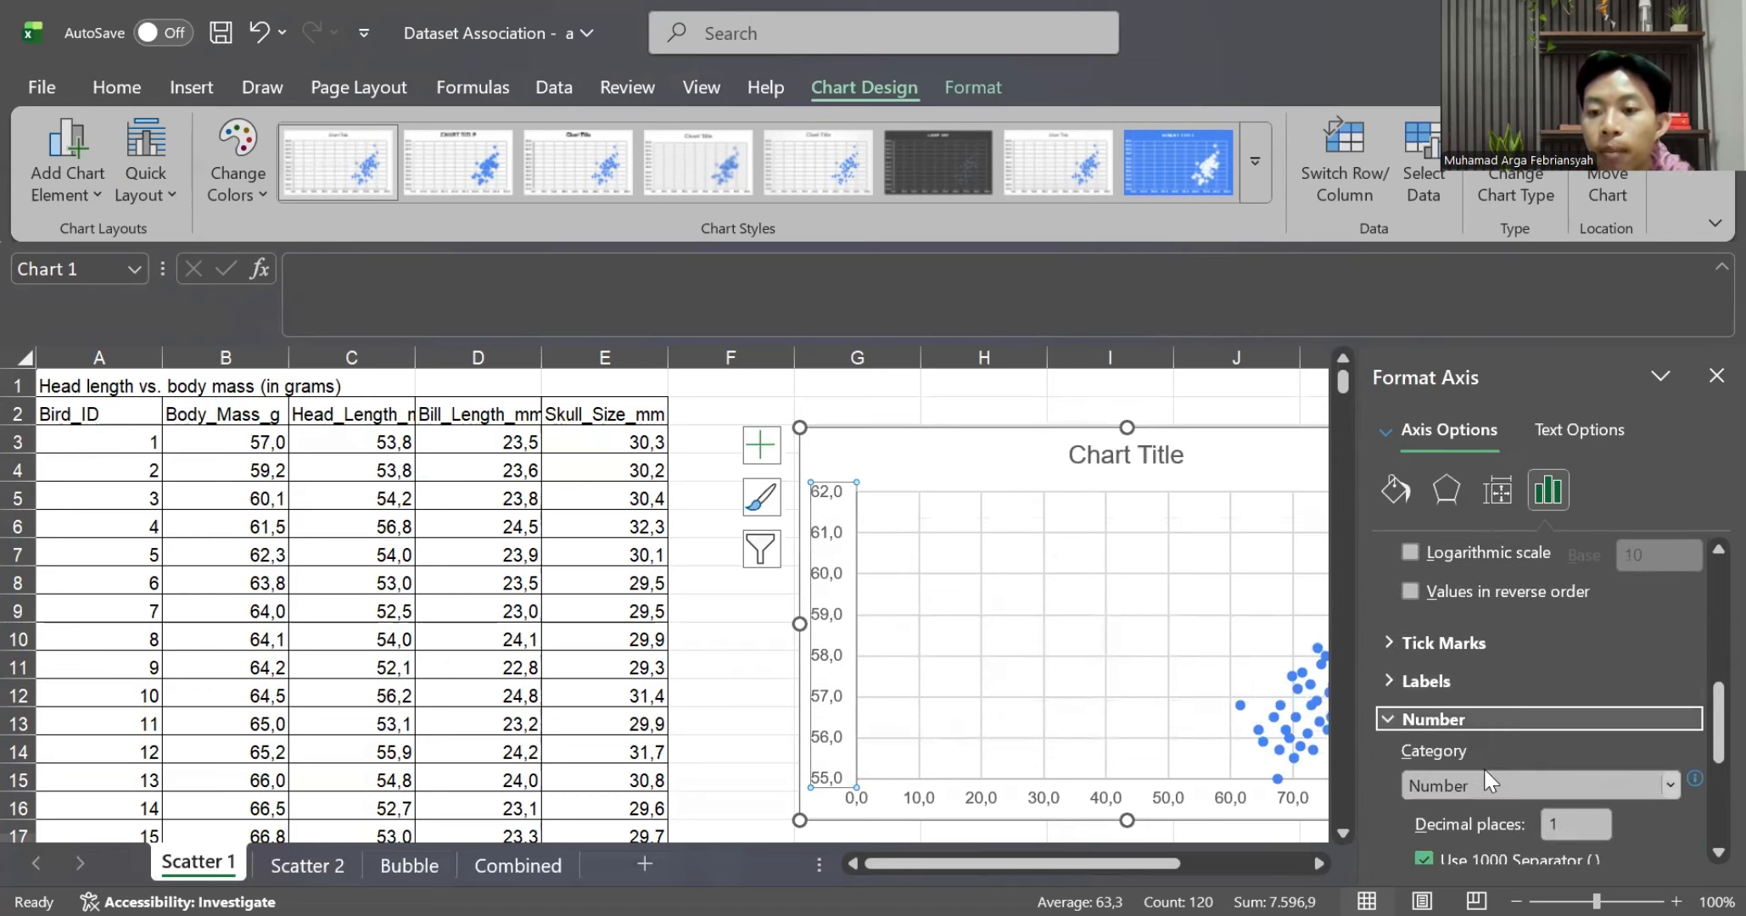
{"action": "scroll", "coordinate": [1484, 767], "scroll_direction": "down", "scroll_amount": 2}
{"action": "scroll", "coordinate": [1484, 776], "scroll_direction": "down", "scroll_amount": 1}
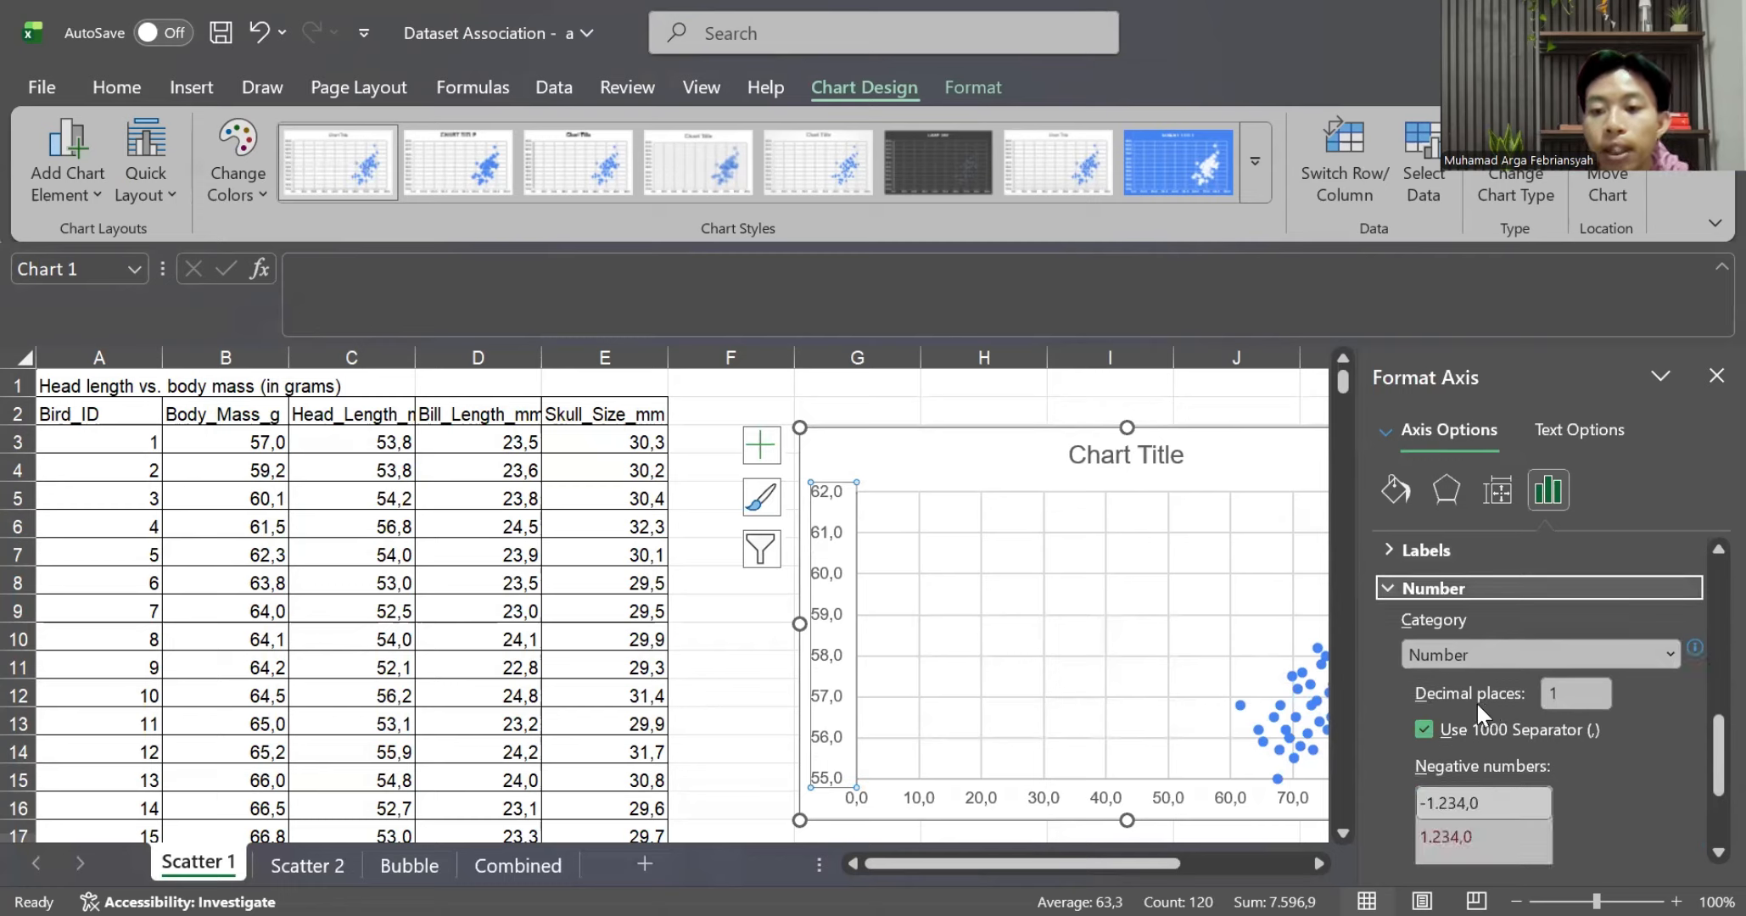
{"action": "left_click", "coordinate": [1524, 705]}
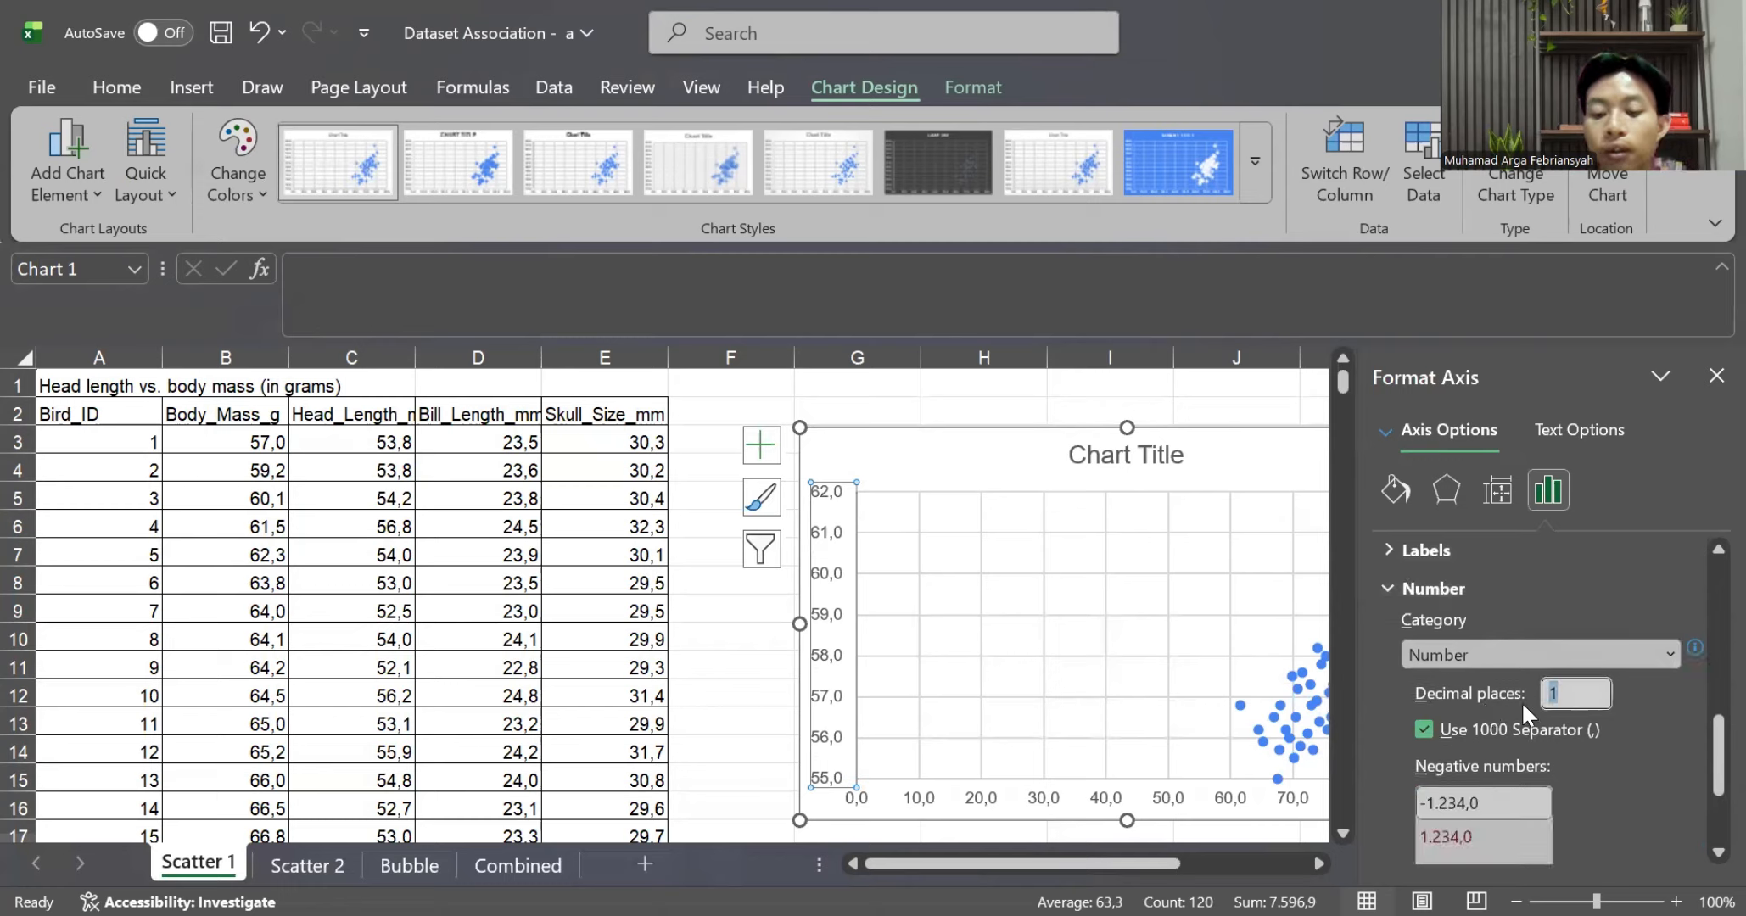
{"action": "key", "text": "Return"}
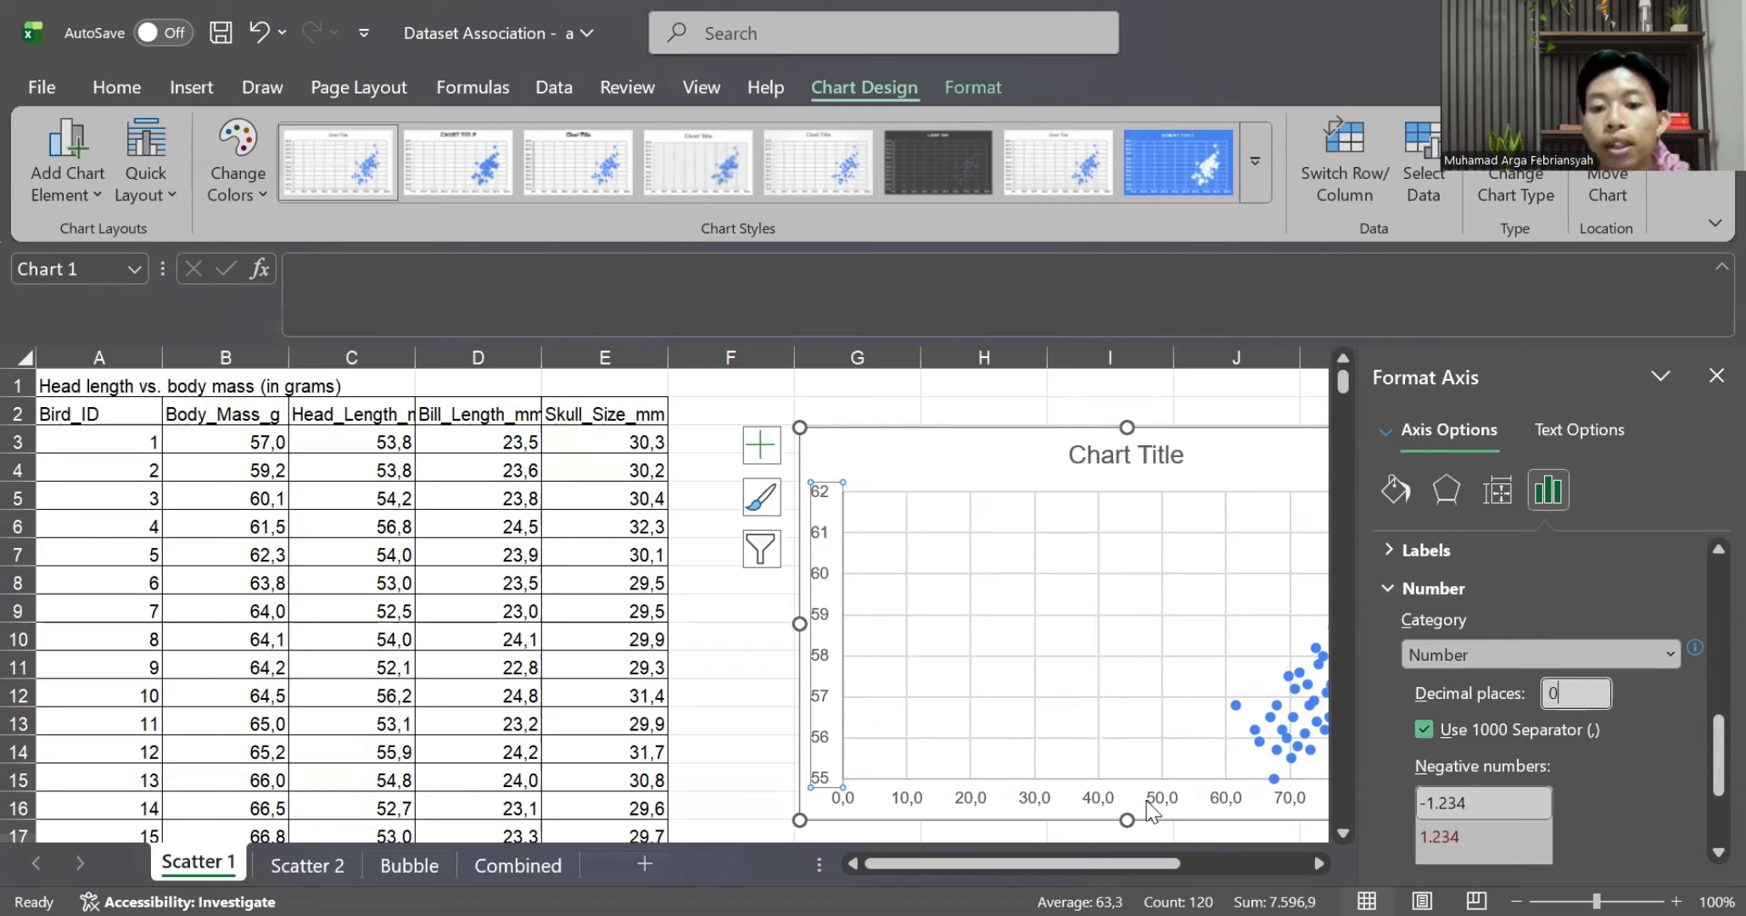
{"action": "left_click", "coordinate": [1427, 727]}
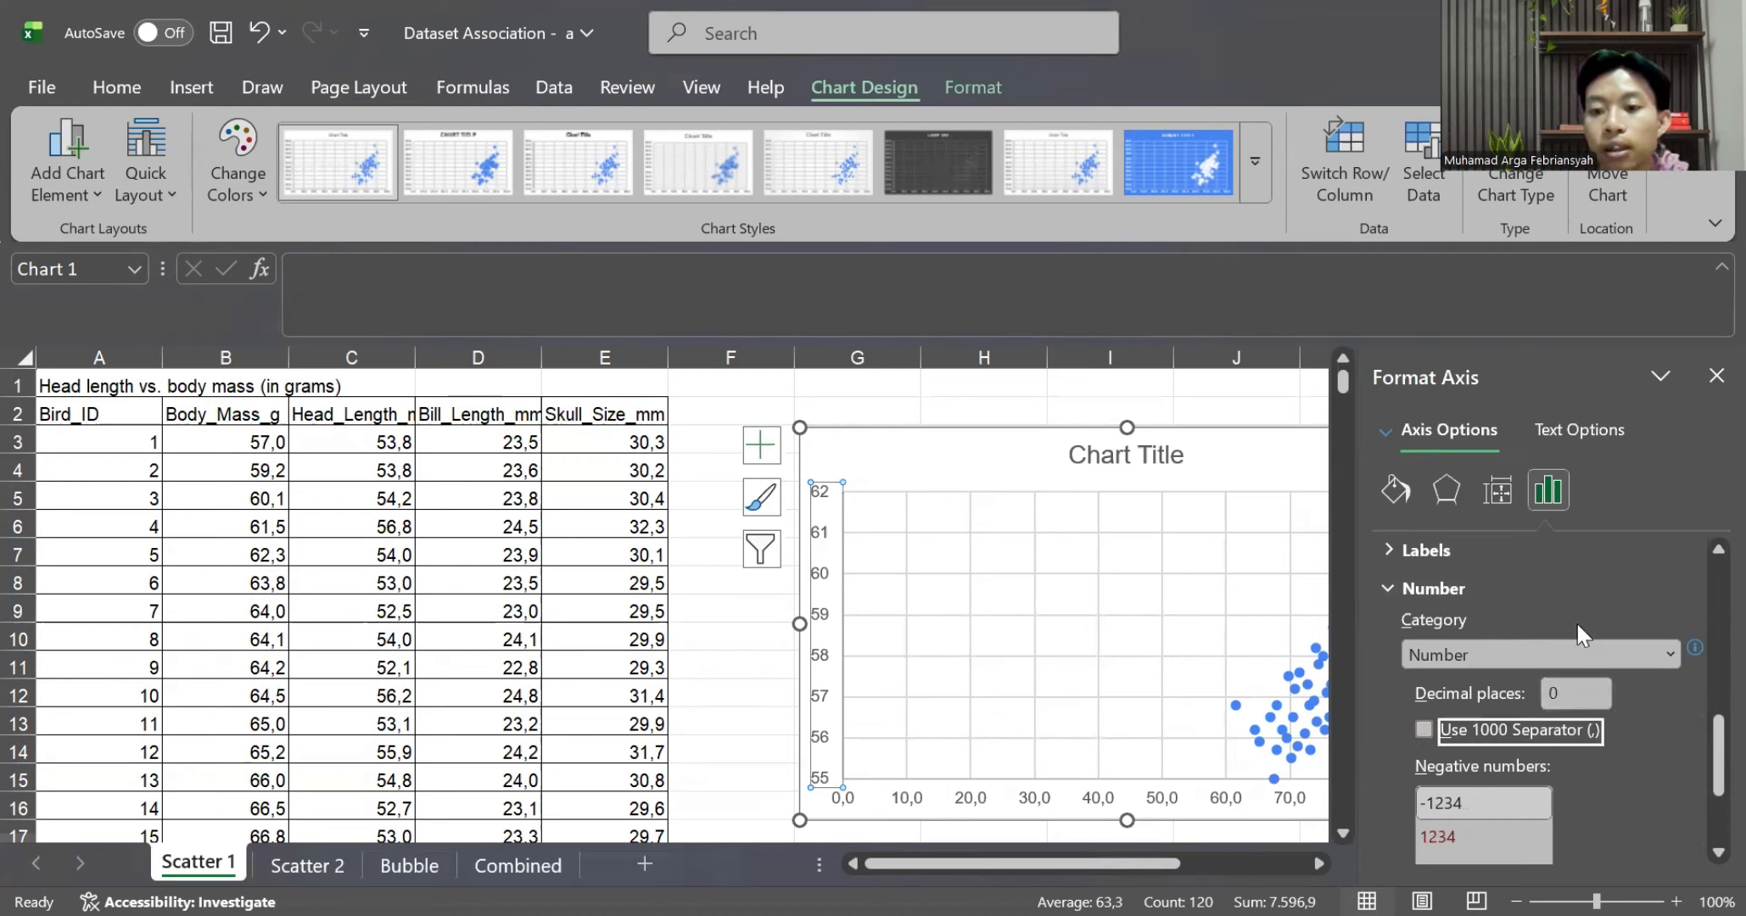
{"action": "left_click", "coordinate": [1579, 662]}
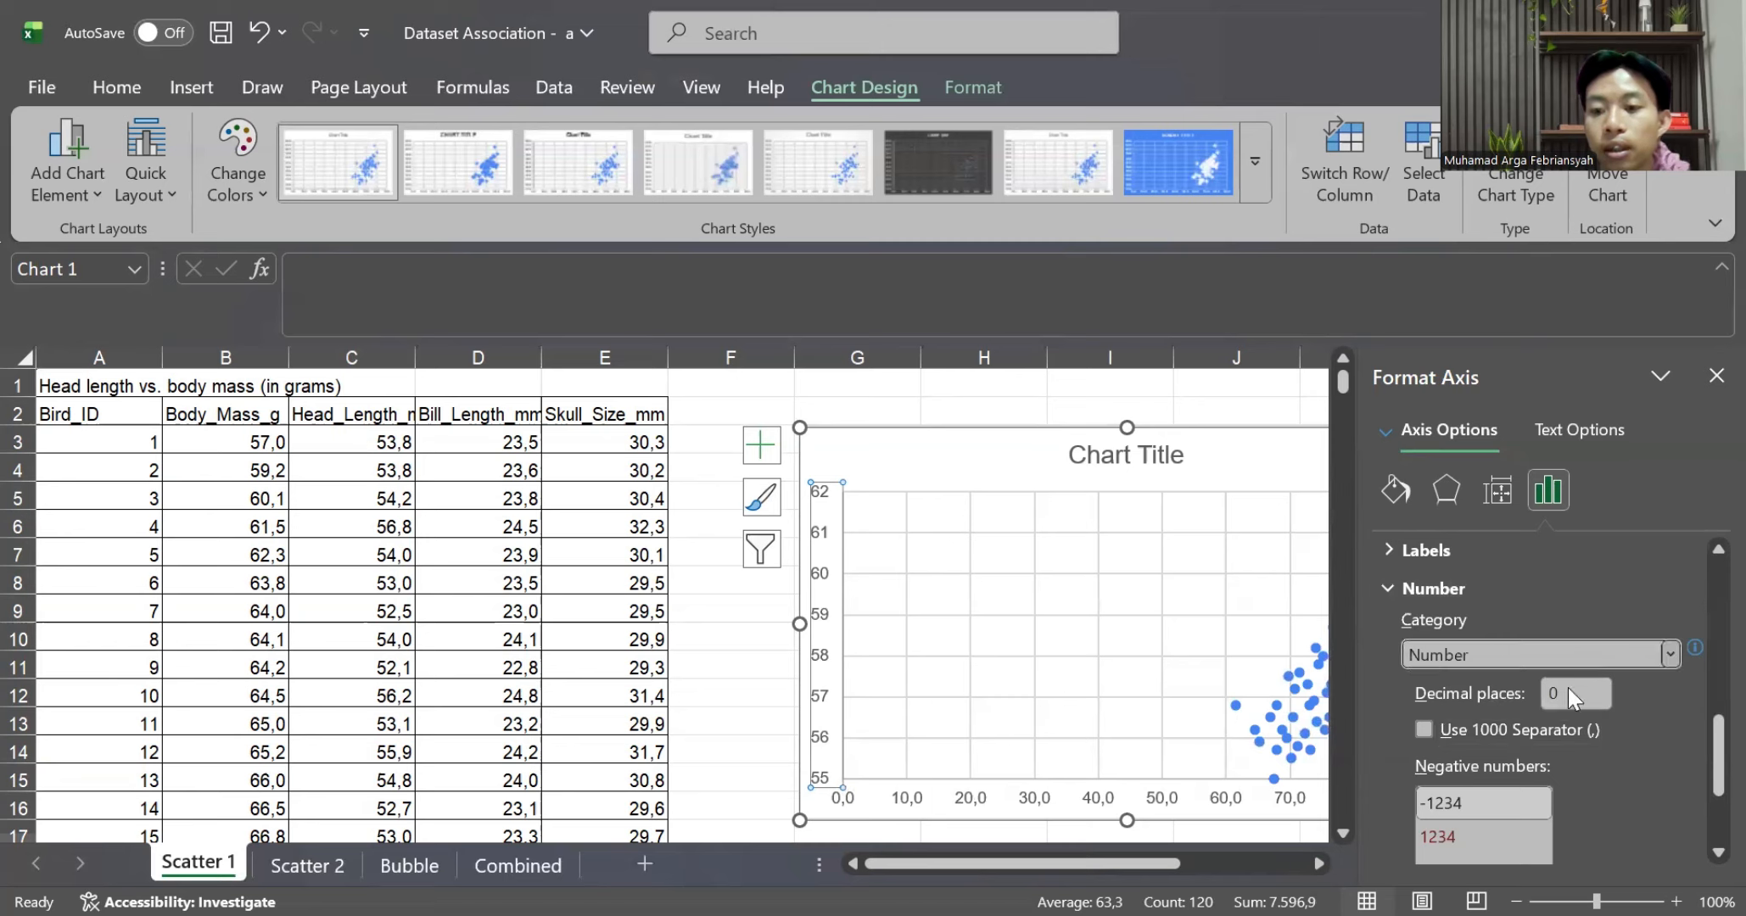
{"action": "left_click", "coordinate": [1572, 693]}
{"action": "key", "text": "BackSpace"}
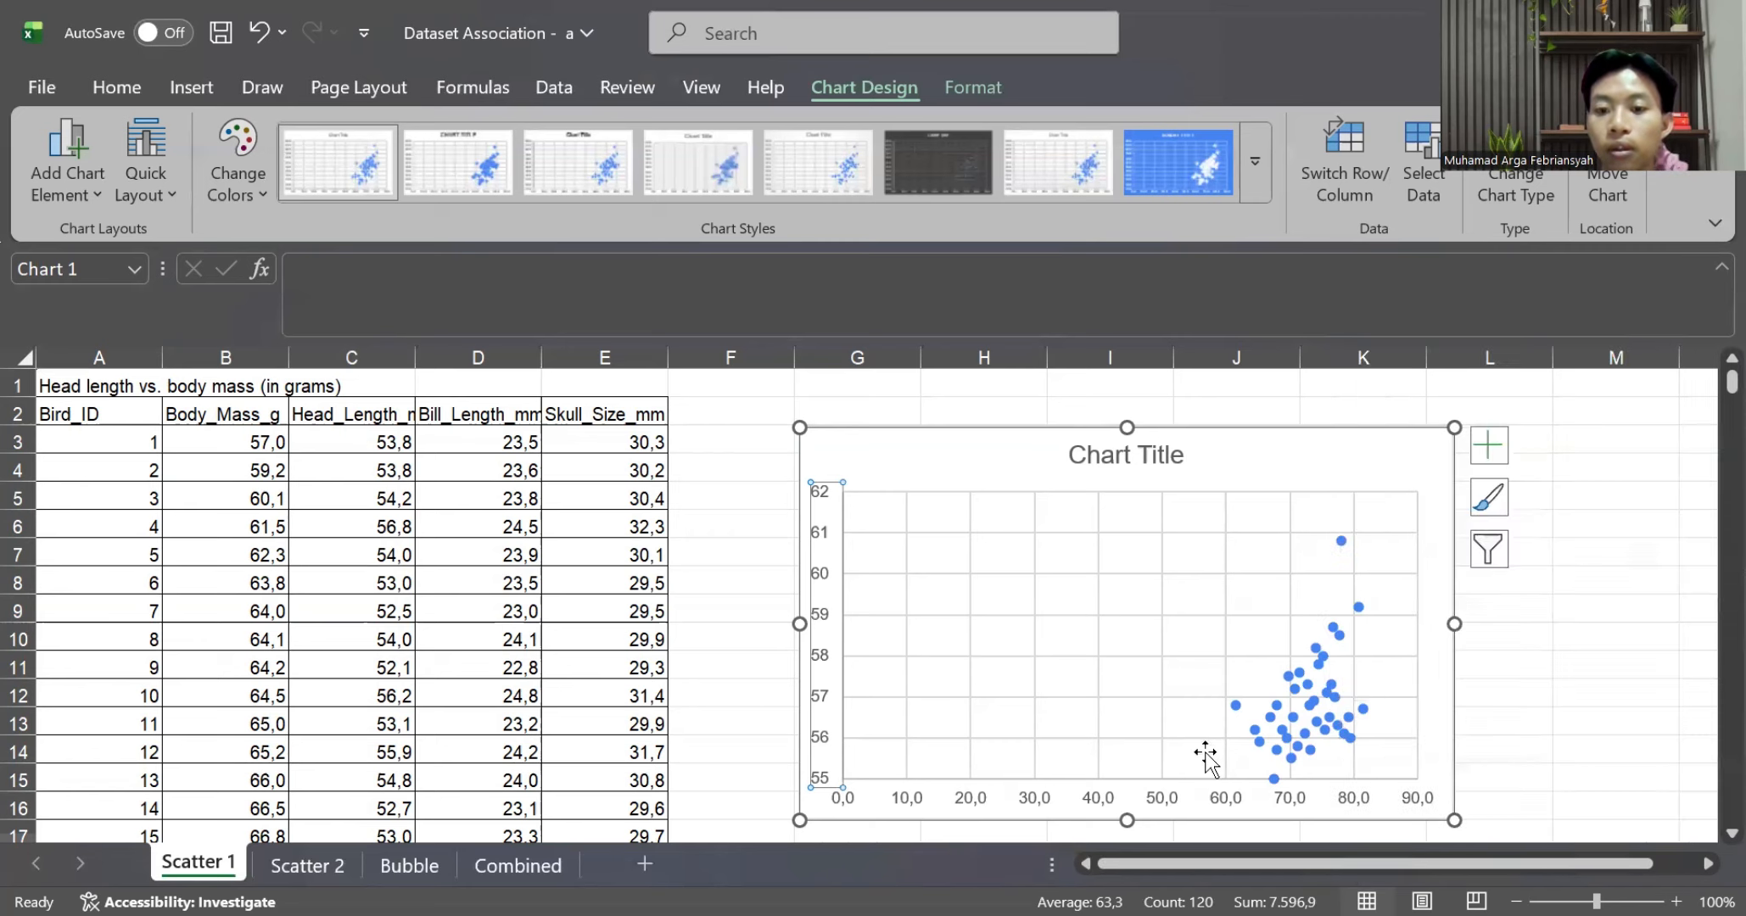
Start the horizontal axis at 55 and format its numbers with 0 decimal places and no 1000 separator
{"action": "left_click", "coordinate": [1174, 799]}
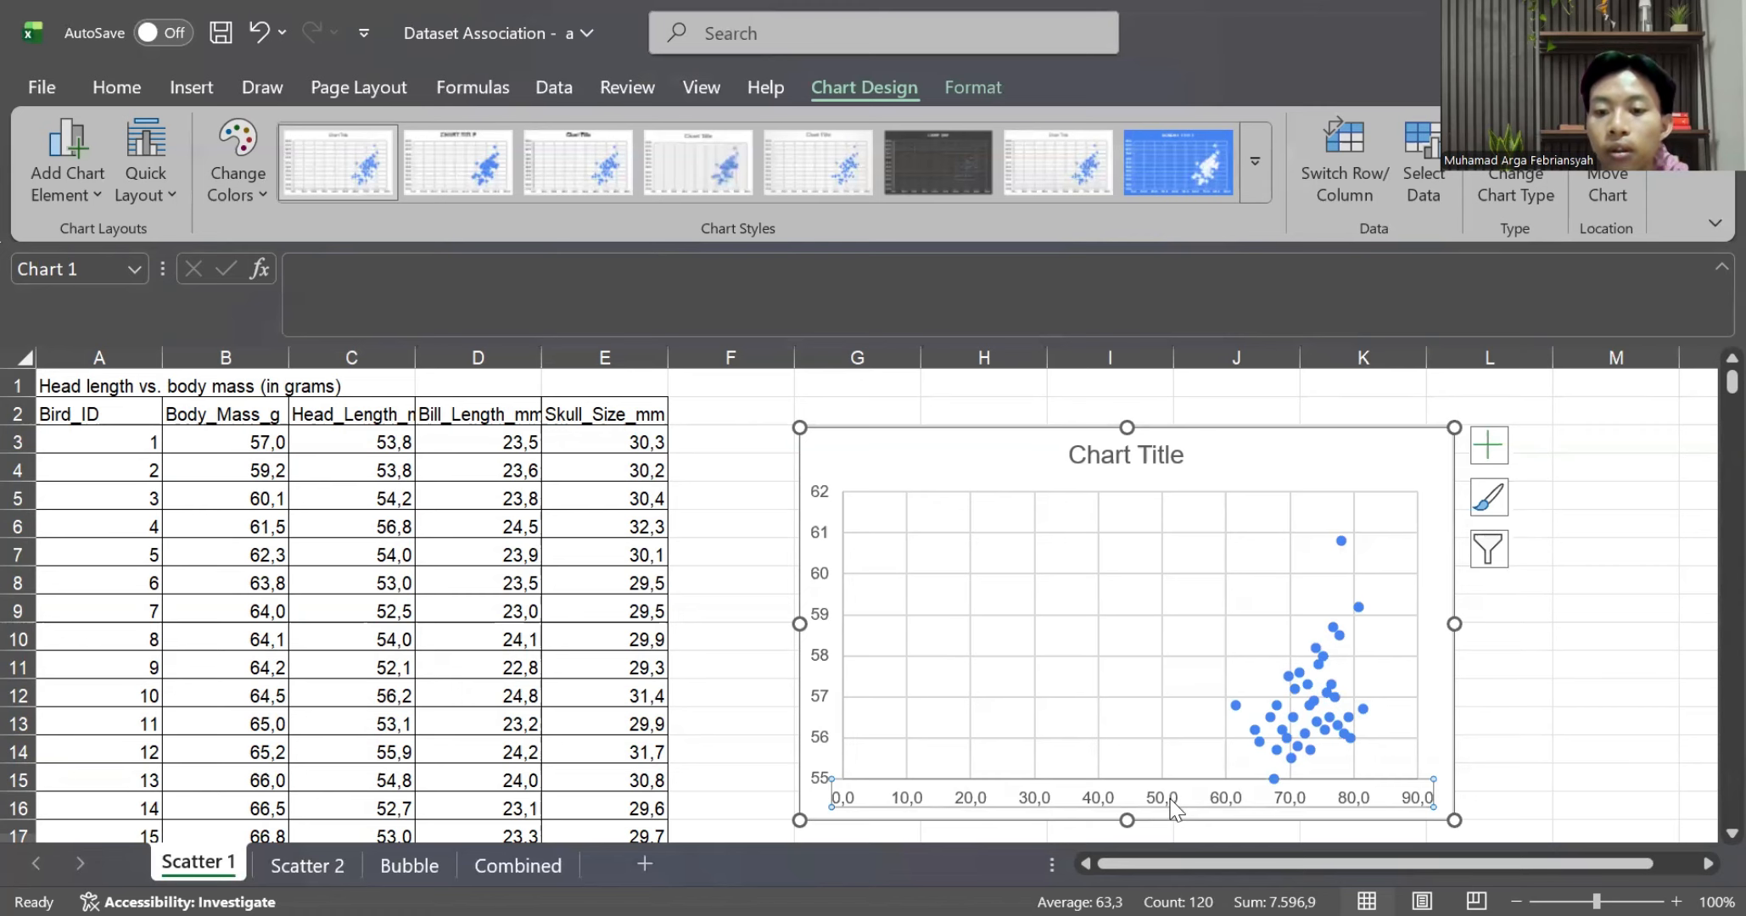
{"action": "double_click", "coordinate": [1174, 800]}
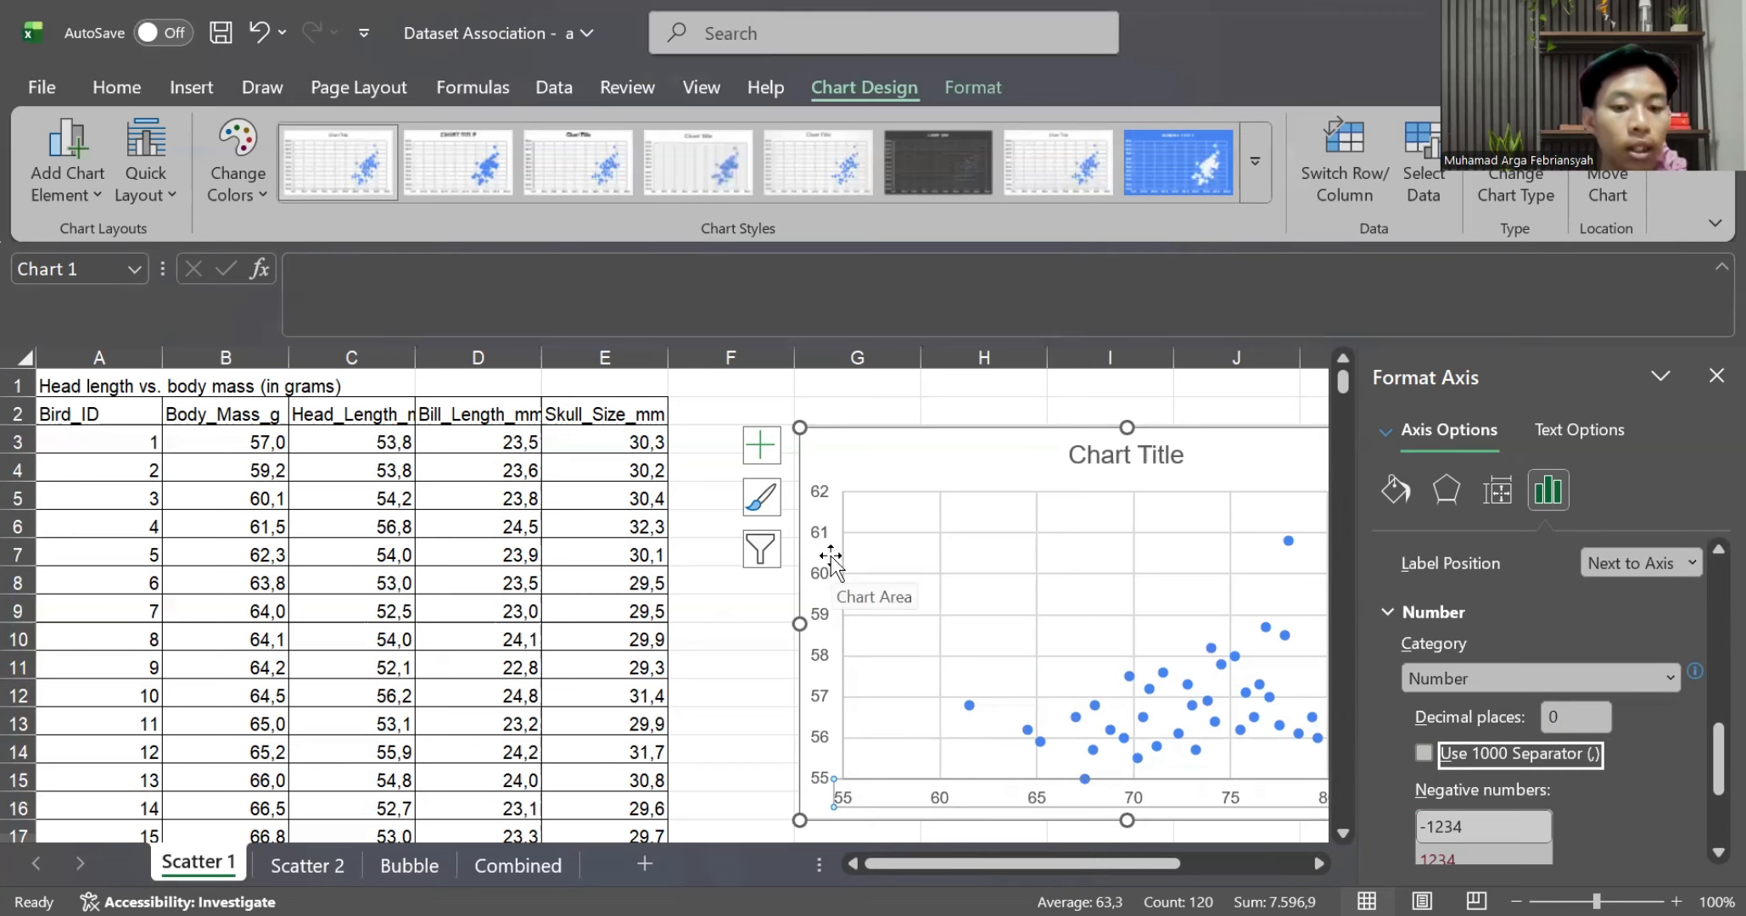
{"action": "scroll", "coordinate": [1039, 701], "scroll_direction": "down", "scroll_amount": 1}
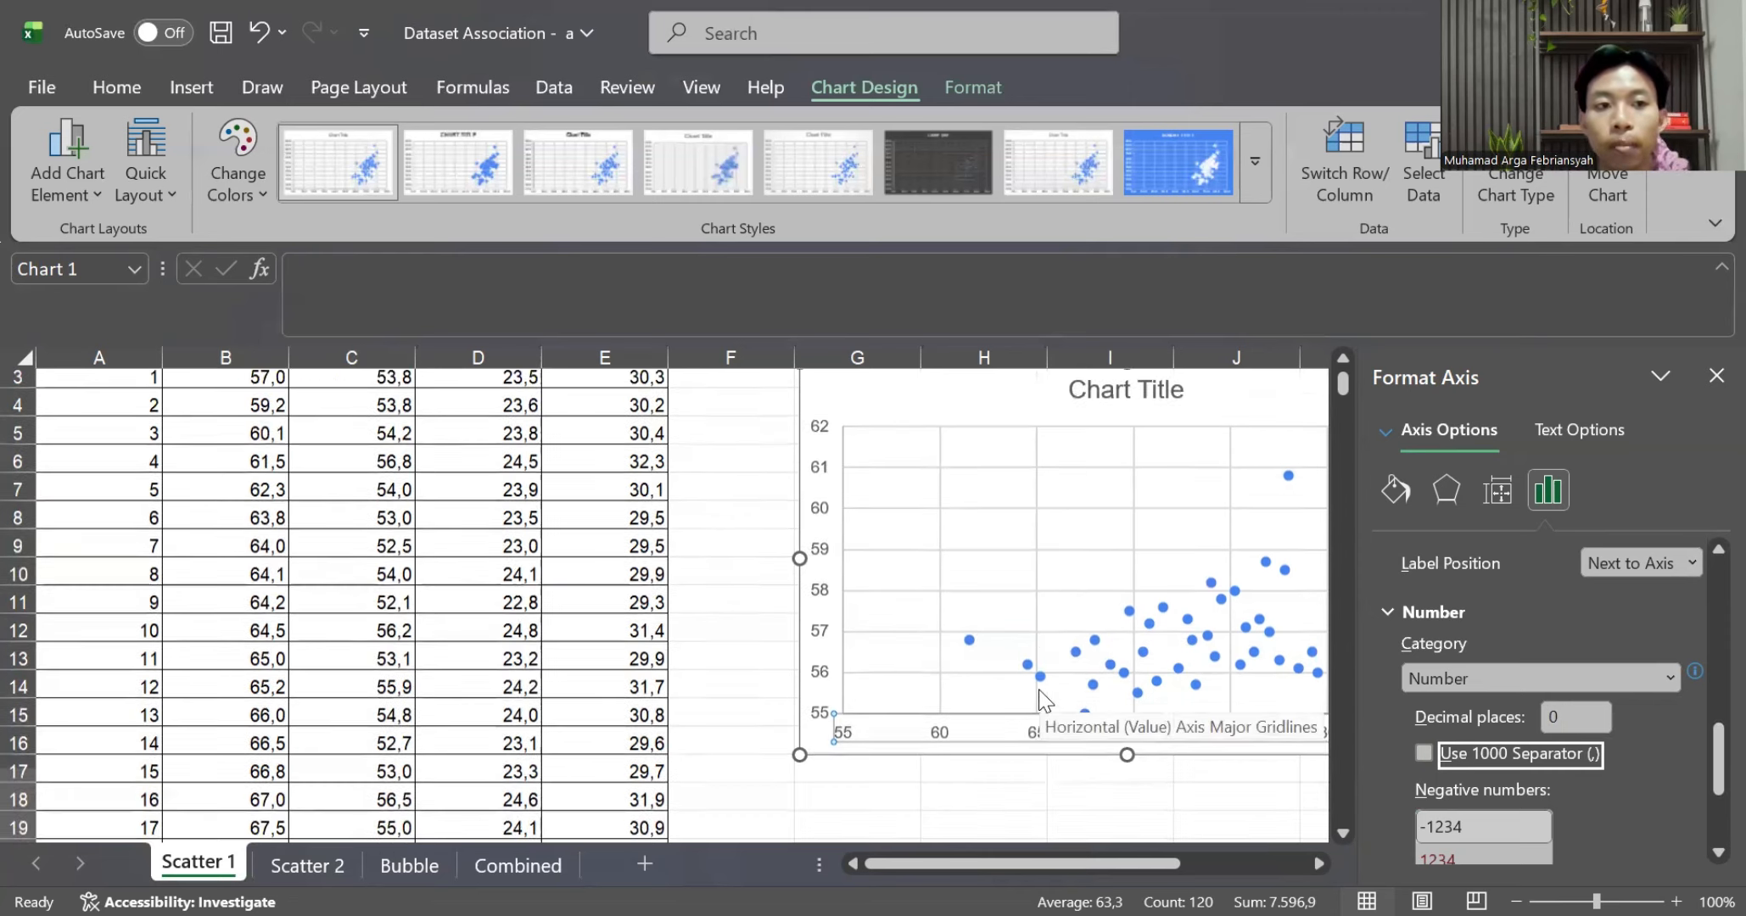
{"action": "scroll", "coordinate": [1040, 705], "scroll_direction": "up", "scroll_amount": 1}
{"action": "scroll", "coordinate": [1044, 717], "scroll_direction": "down", "scroll_amount": 1}
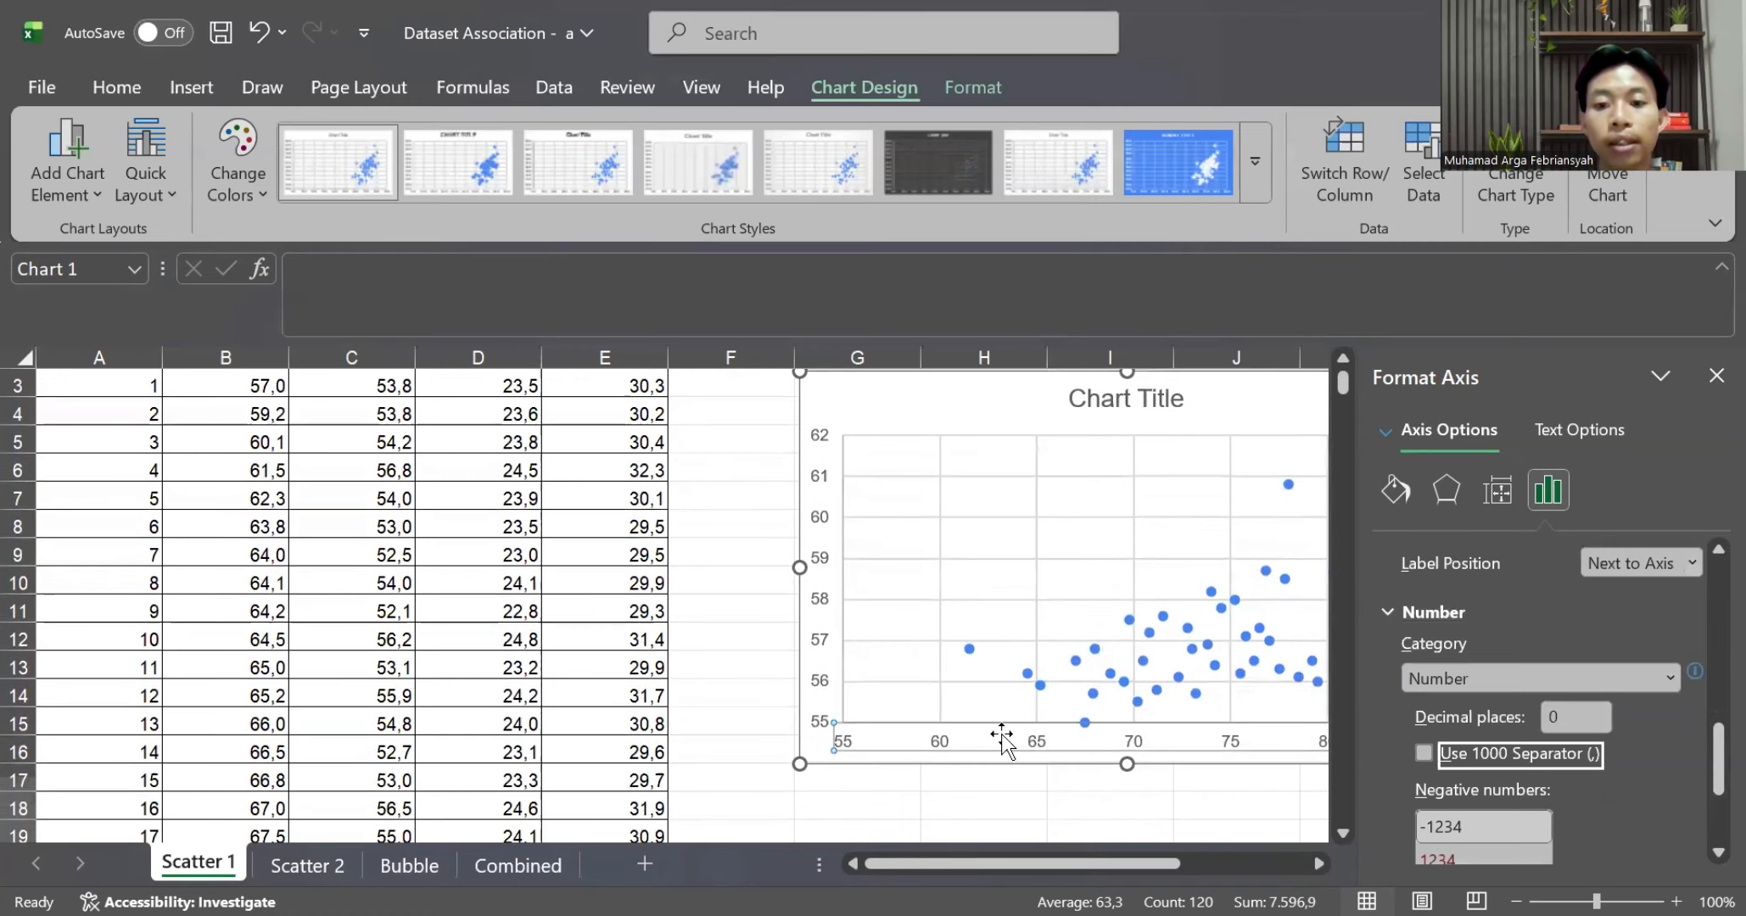
Add primary horizontal and primary vertical axis titles to the scatter chart
{"action": "left_click", "coordinate": [70, 165]}
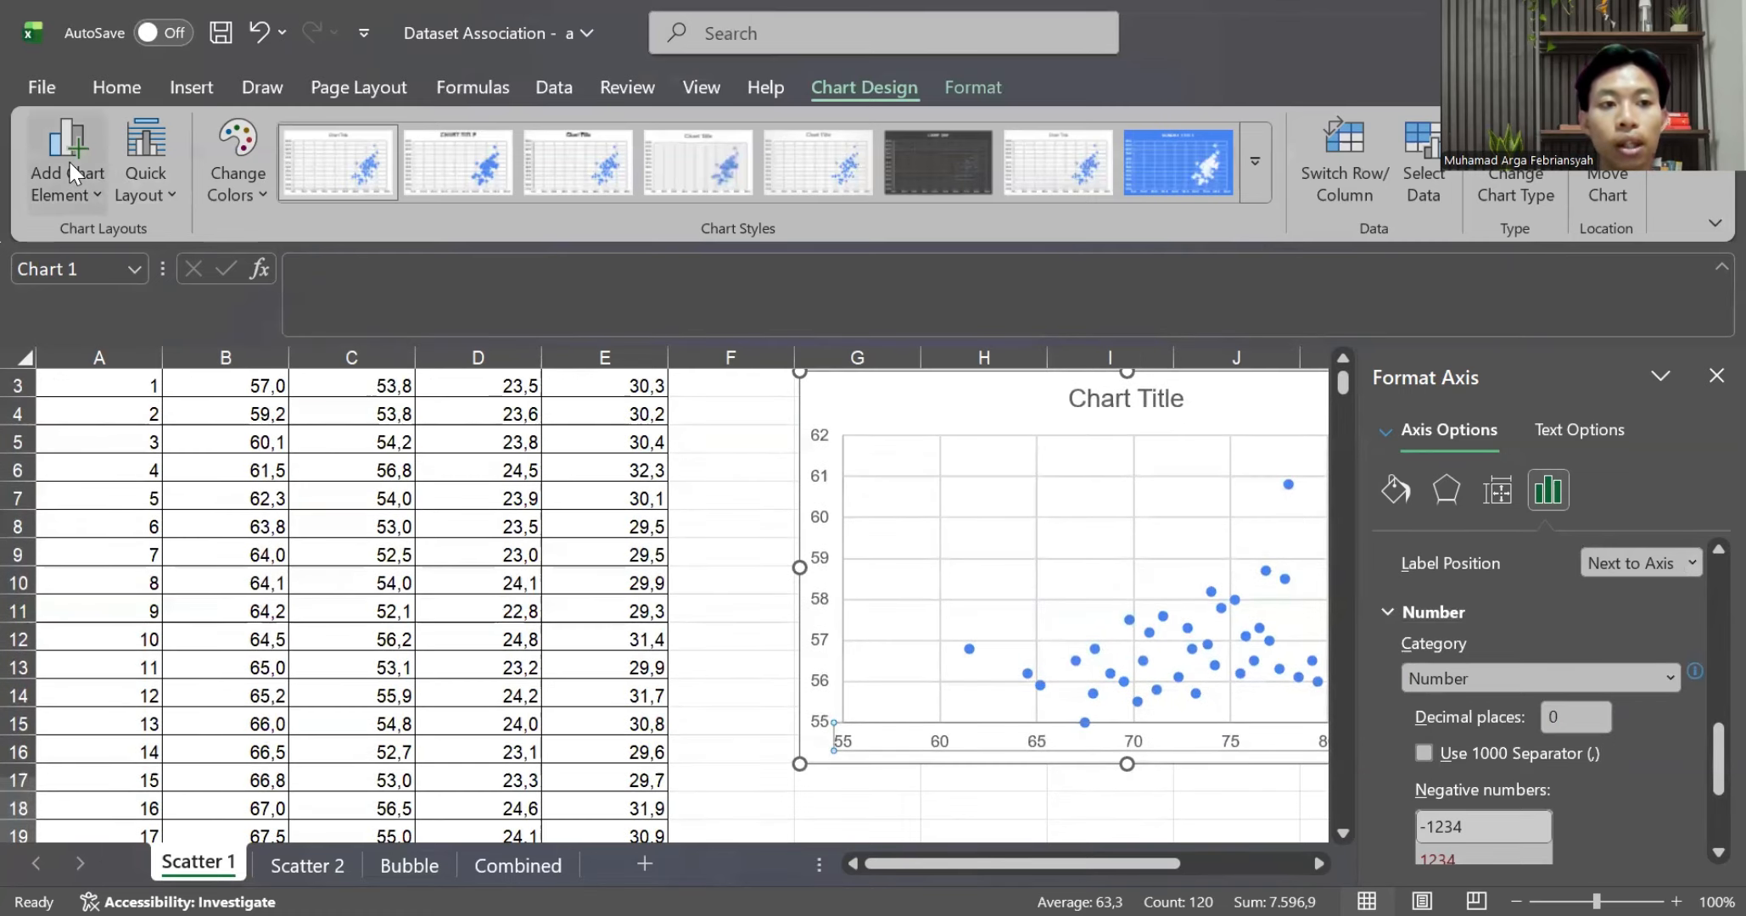
{"action": "mouse_move", "coordinate": [112, 273]}
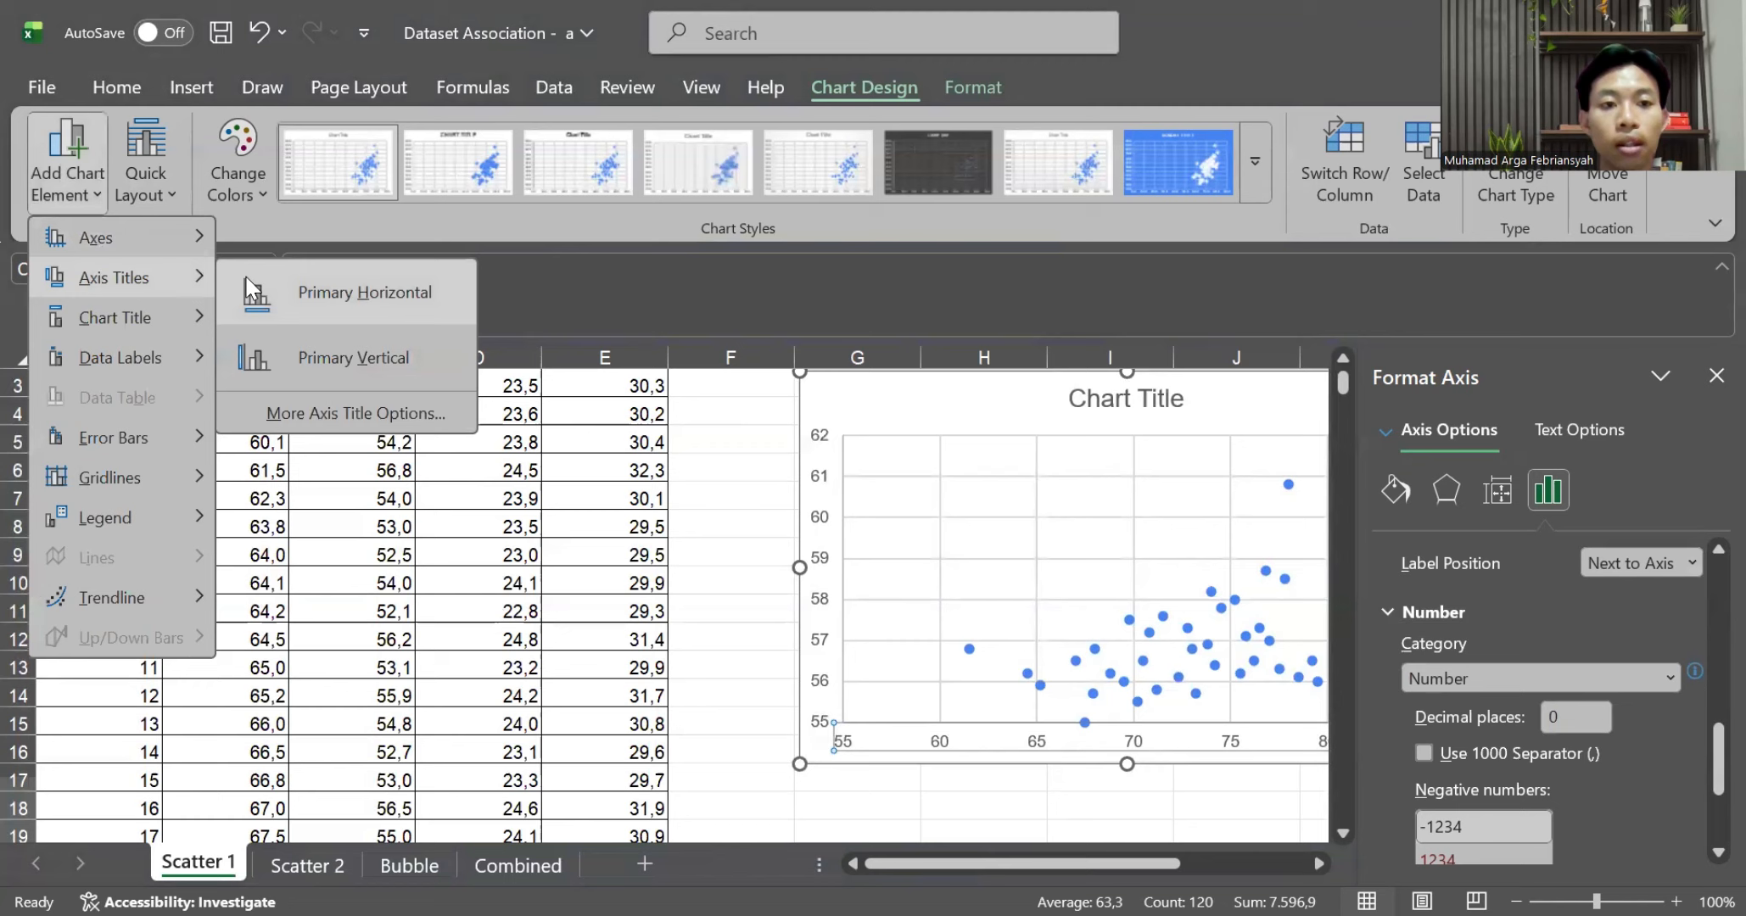
{"action": "left_click", "coordinate": [307, 297]}
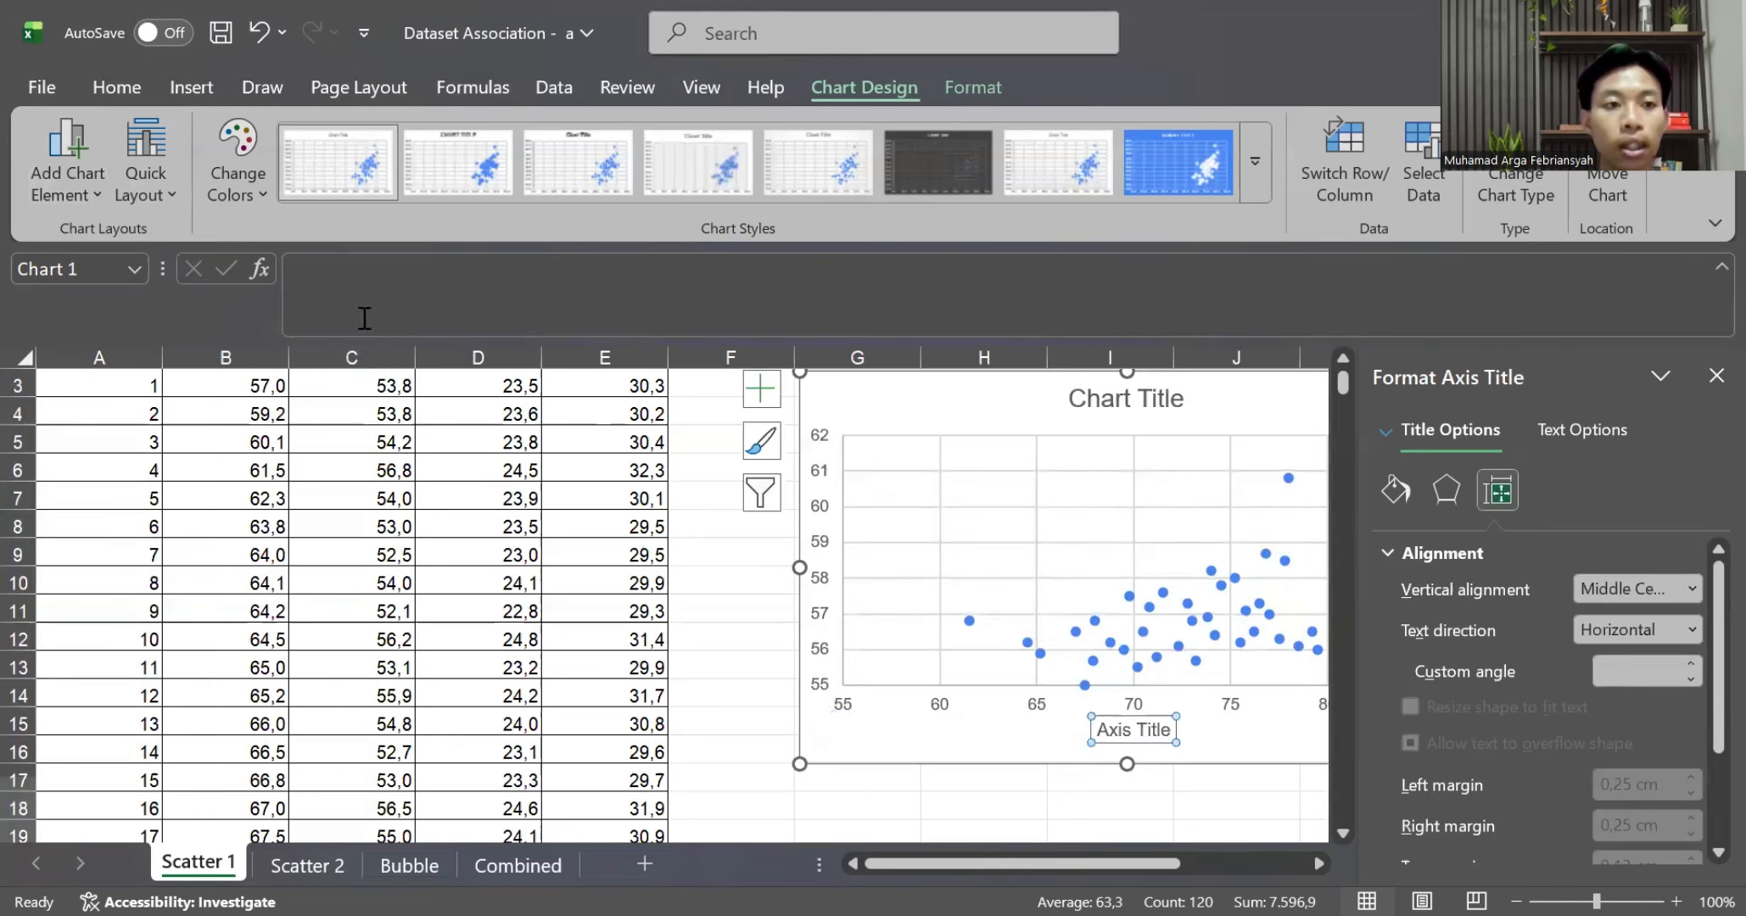
{"action": "left_click", "coordinate": [75, 168]}
{"action": "mouse_move", "coordinate": [102, 278]}
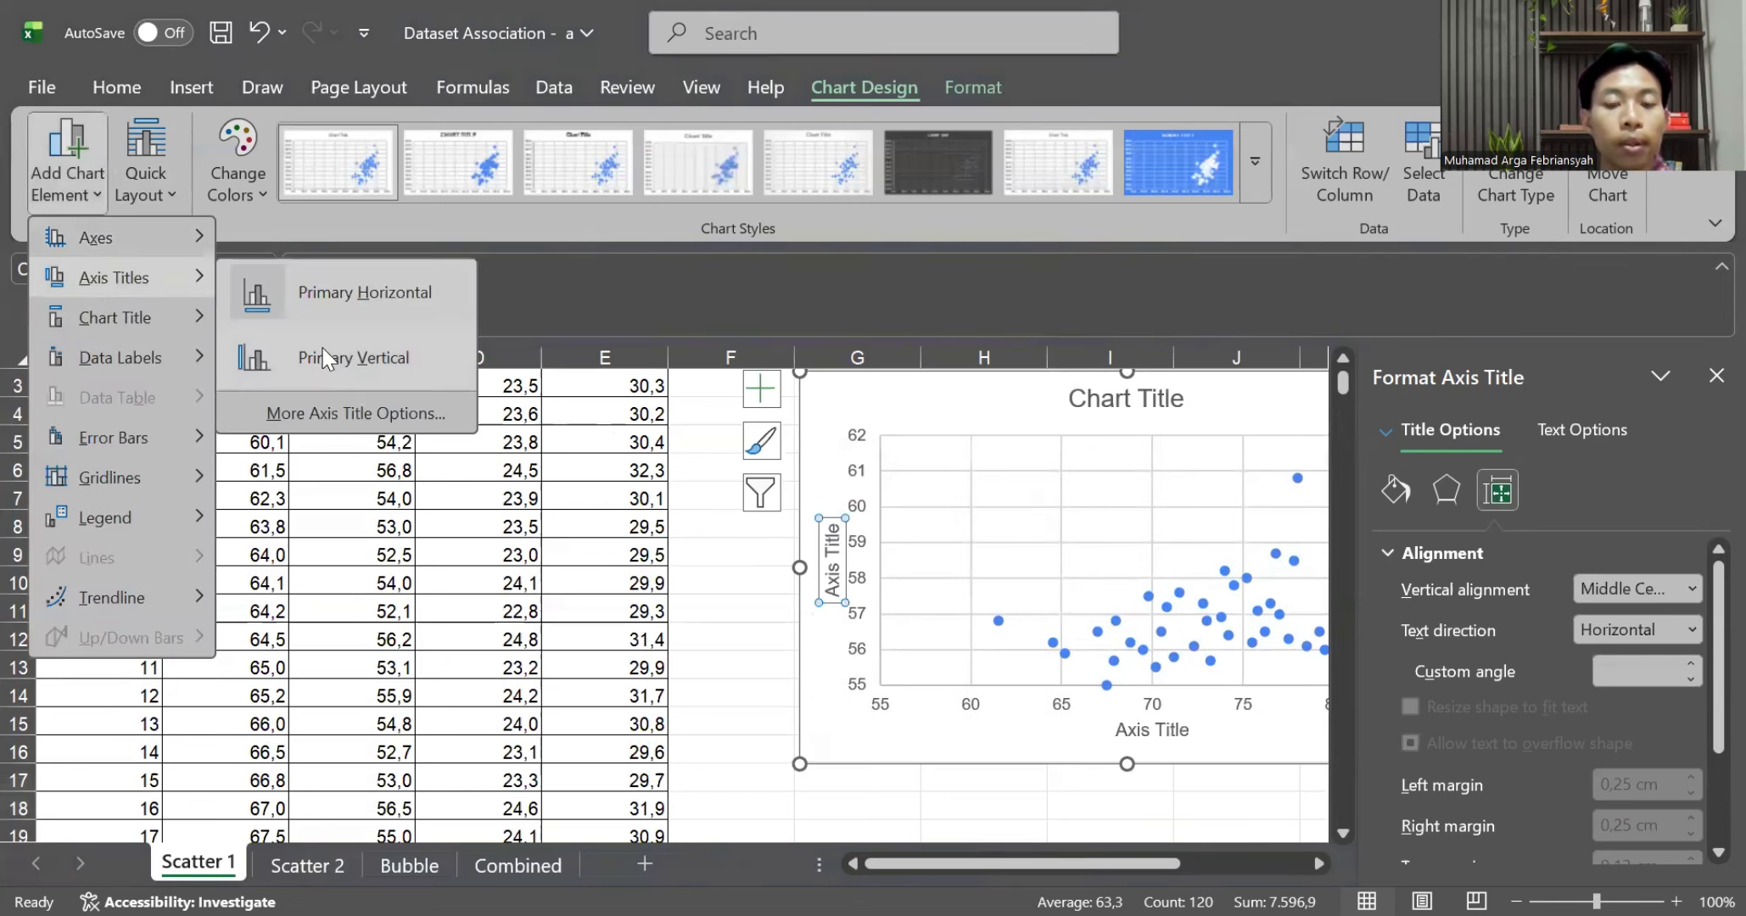
{"action": "left_click", "coordinate": [948, 721]}
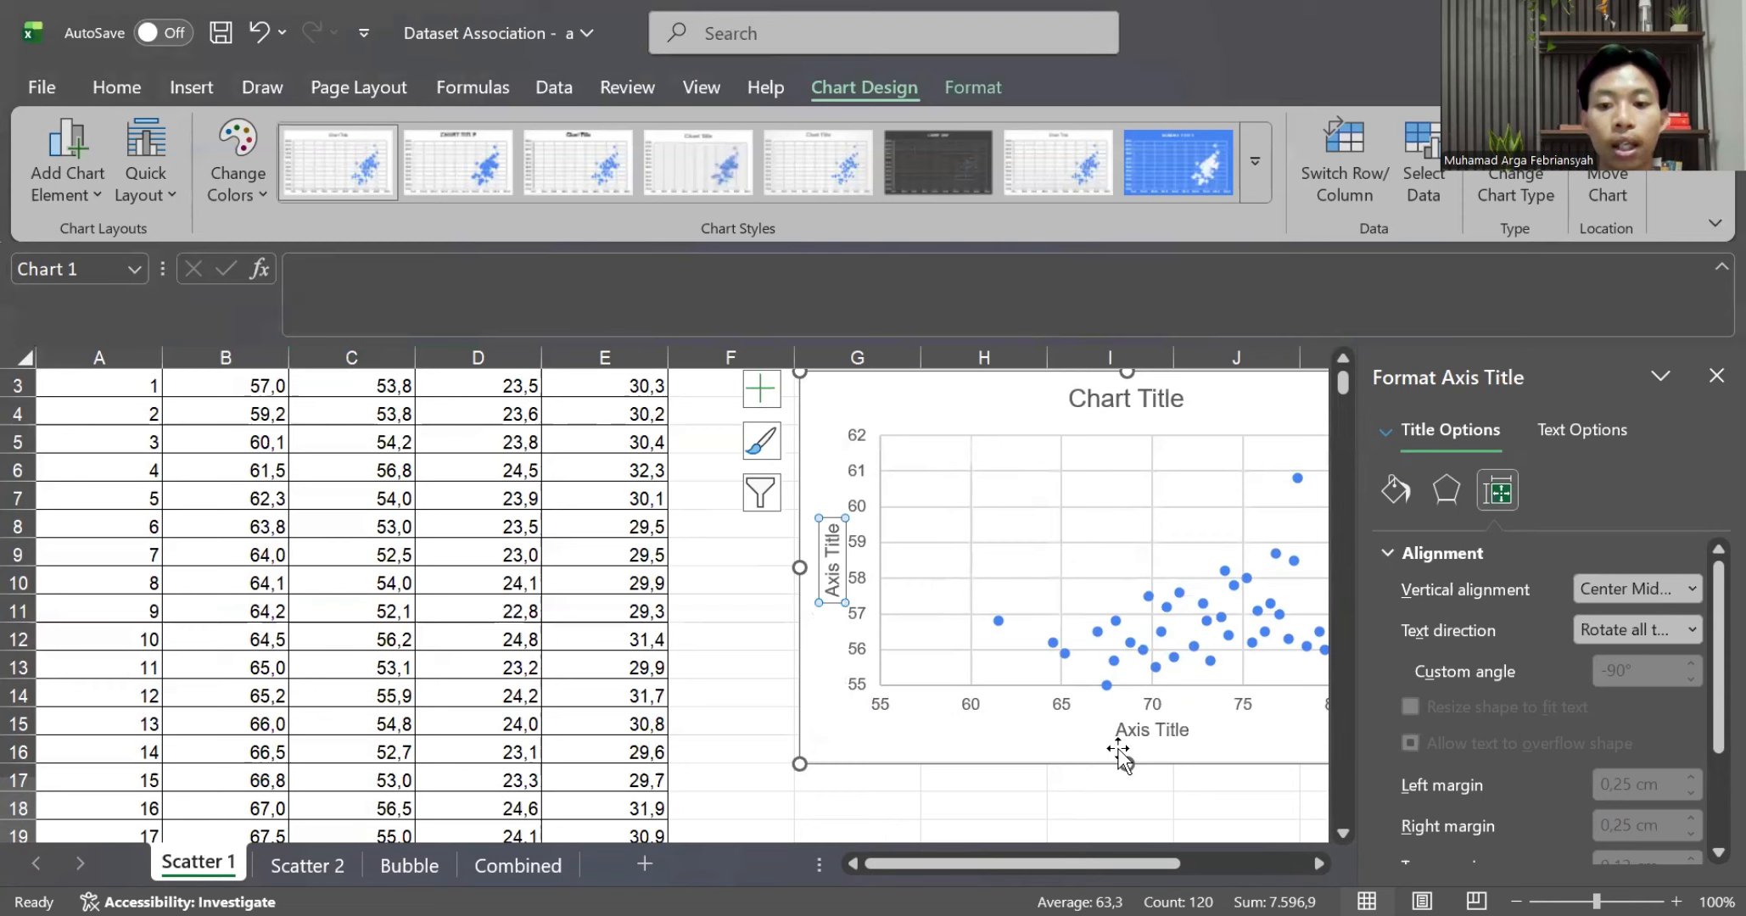
Replace the horizontal axis title's placeholder text with Body Mass
{"action": "left_click", "coordinate": [1177, 738]}
{"action": "left_click", "coordinate": [1178, 737]}
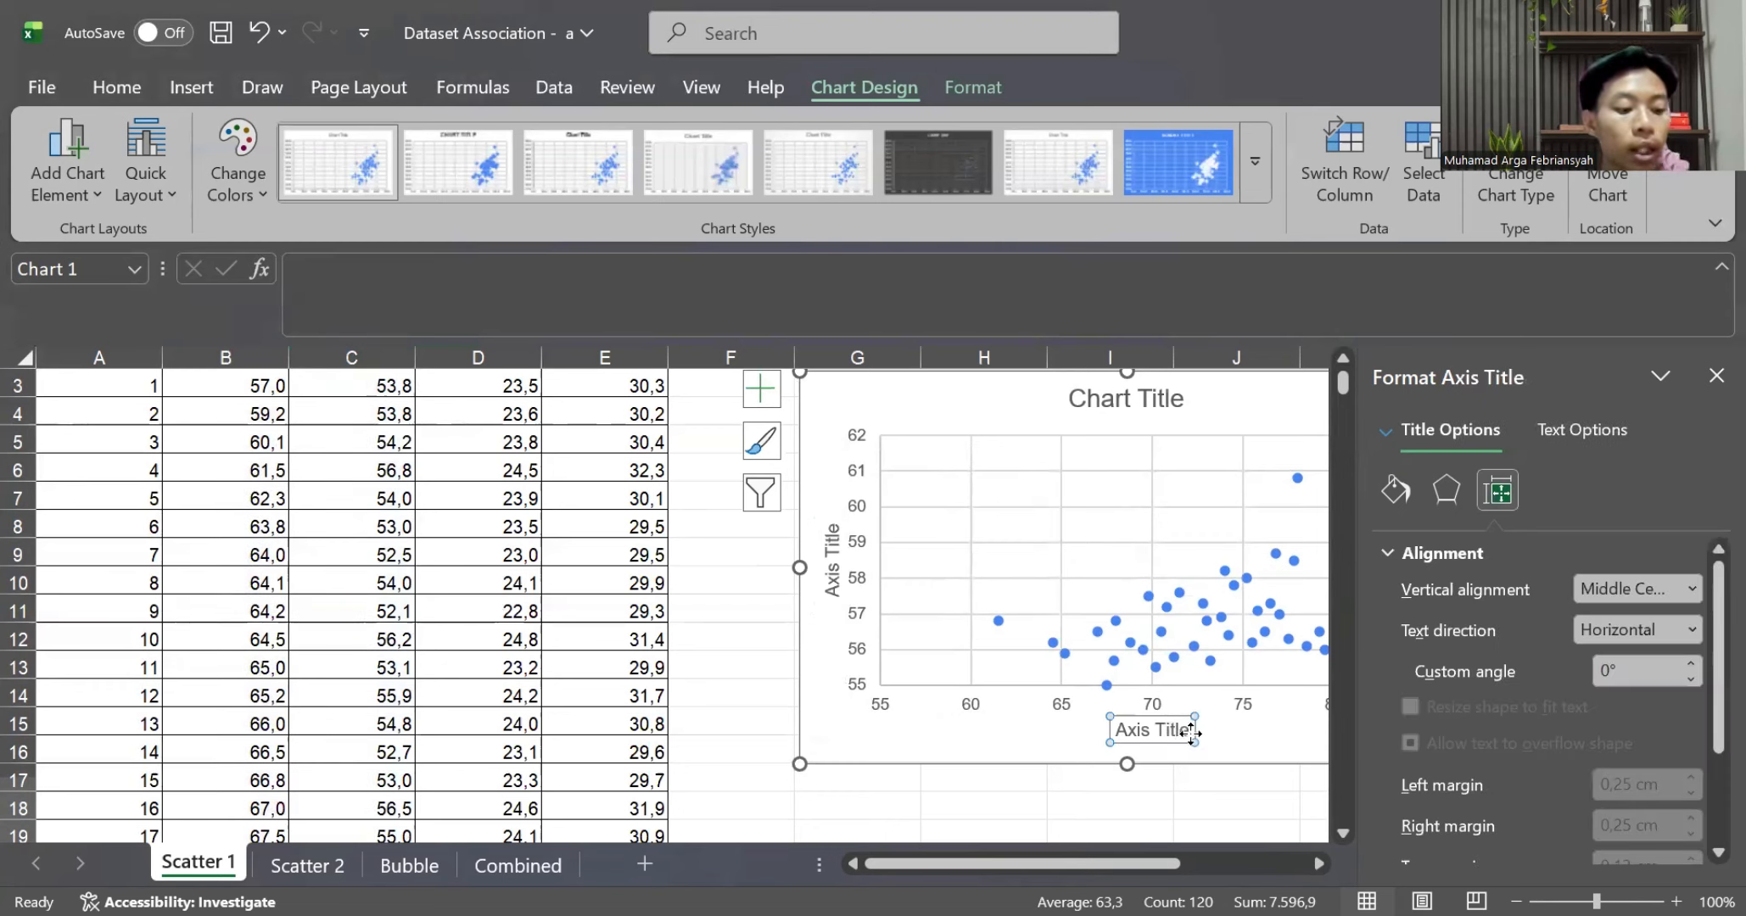
{"action": "left_click", "coordinate": [1186, 735]}
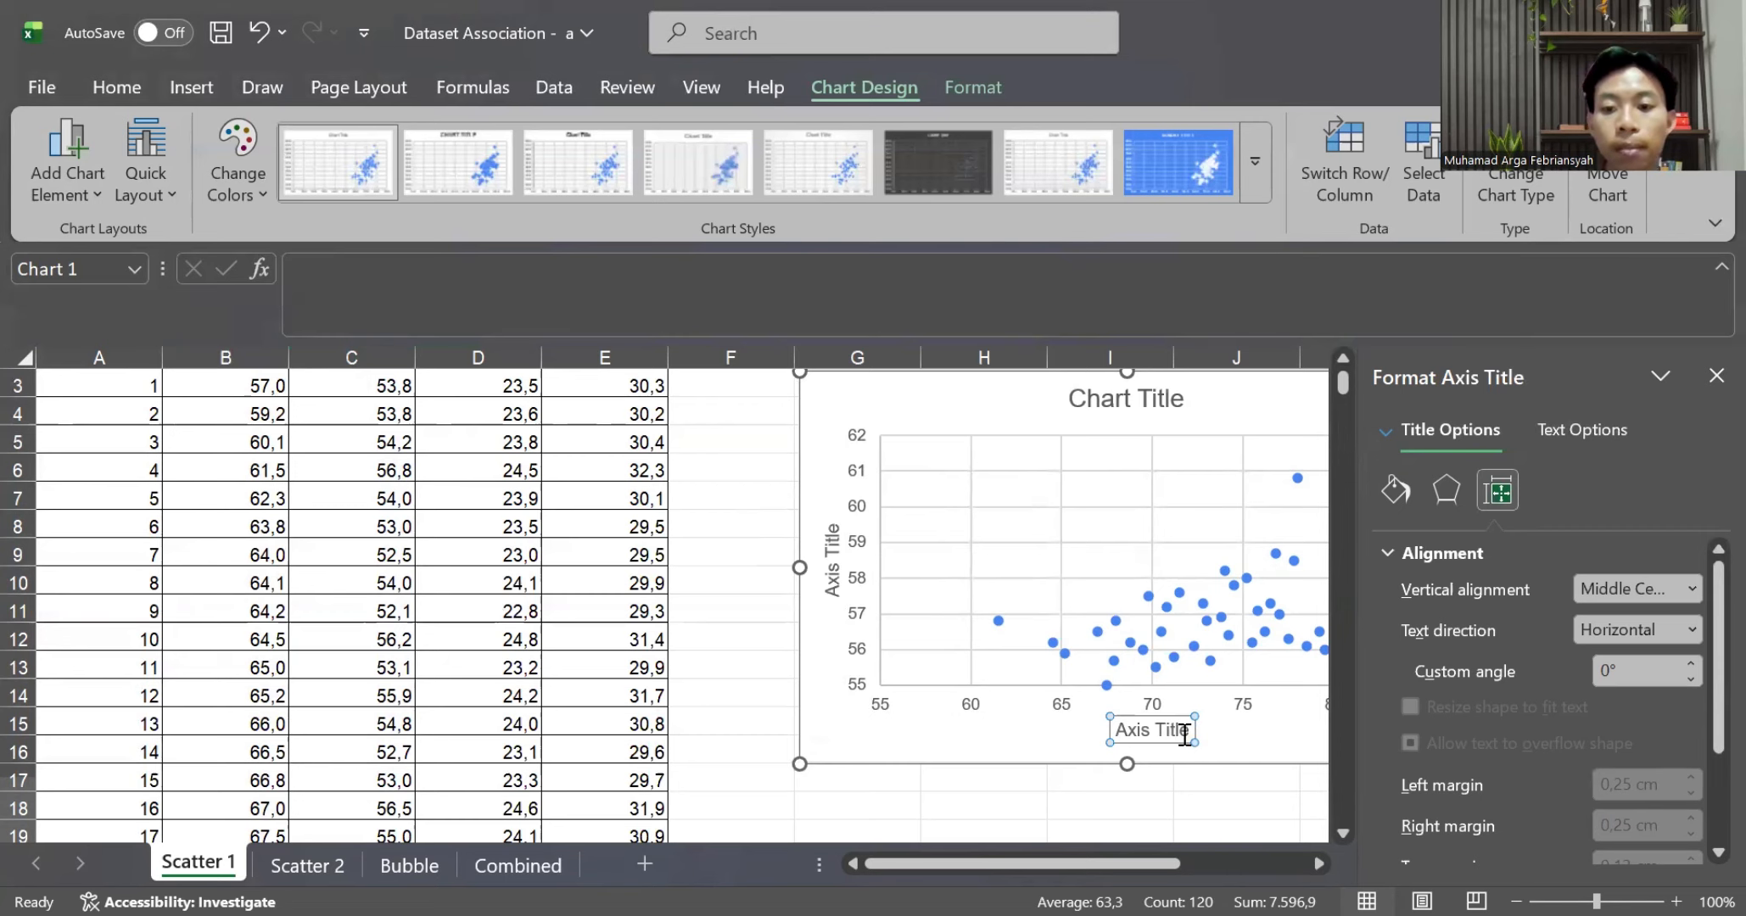
{"action": "scroll", "coordinate": [1186, 735], "scroll_direction": "up", "scroll_amount": 1}
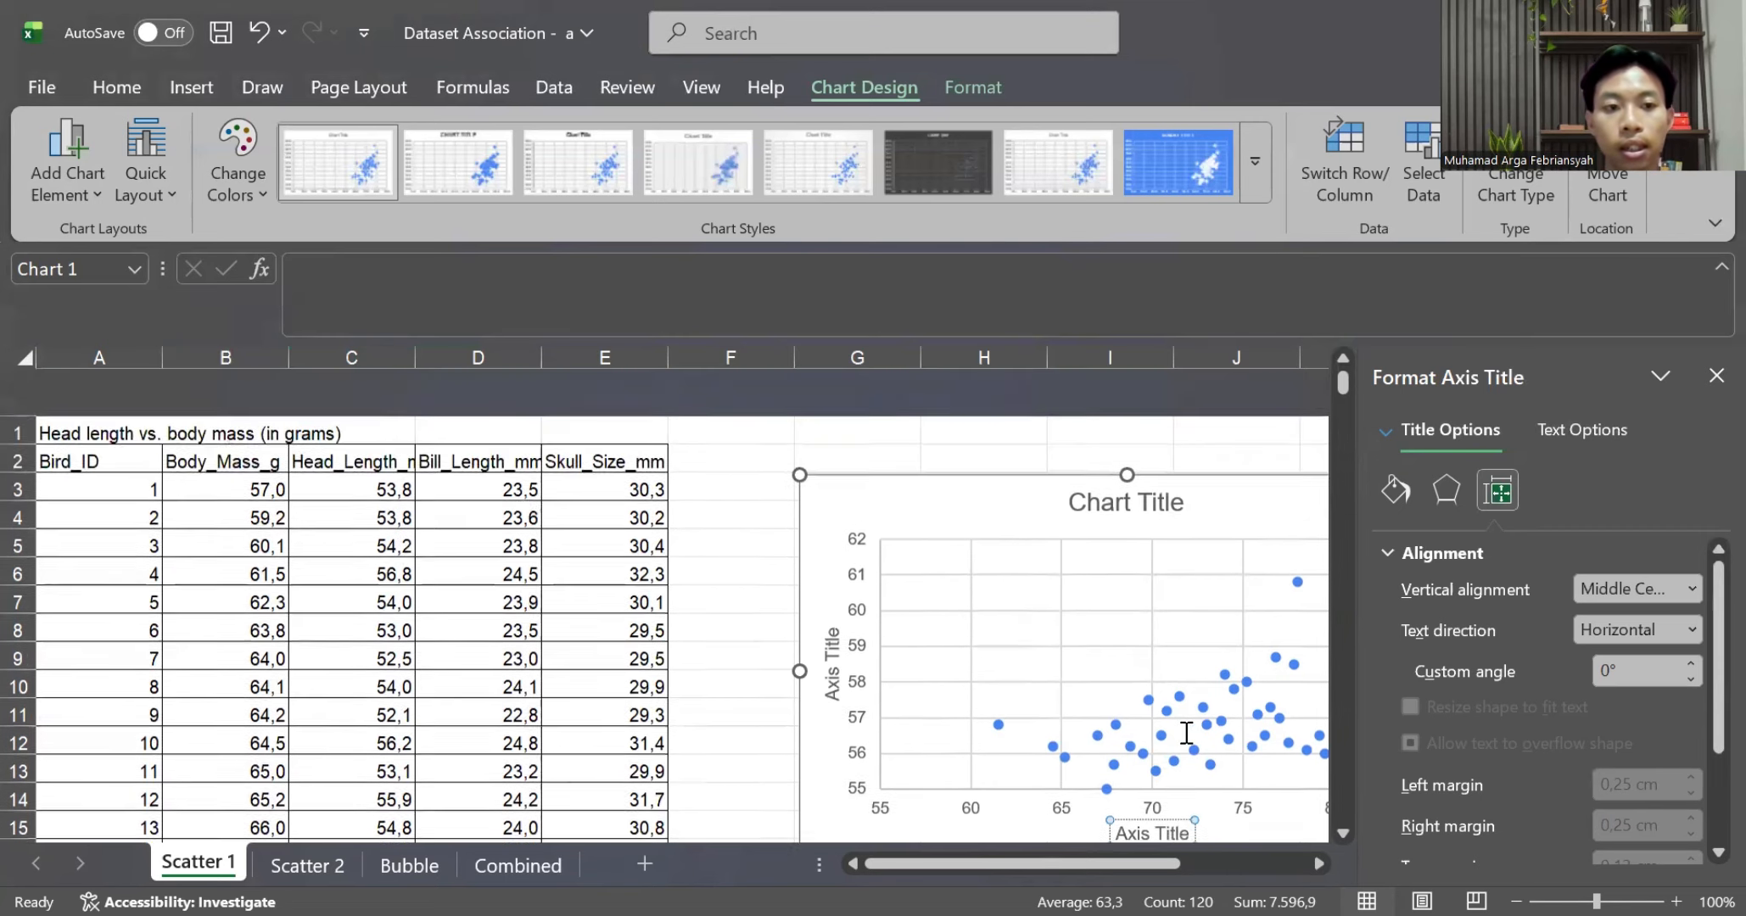
{"action": "key", "text": "BackSpace"}
{"action": "key", "text": "BackSpace"}
{"action": "key", "text": "BackSpace"}
{"action": "key", "text": "BackSpace"}
{"action": "key", "text": "BackSpace"}
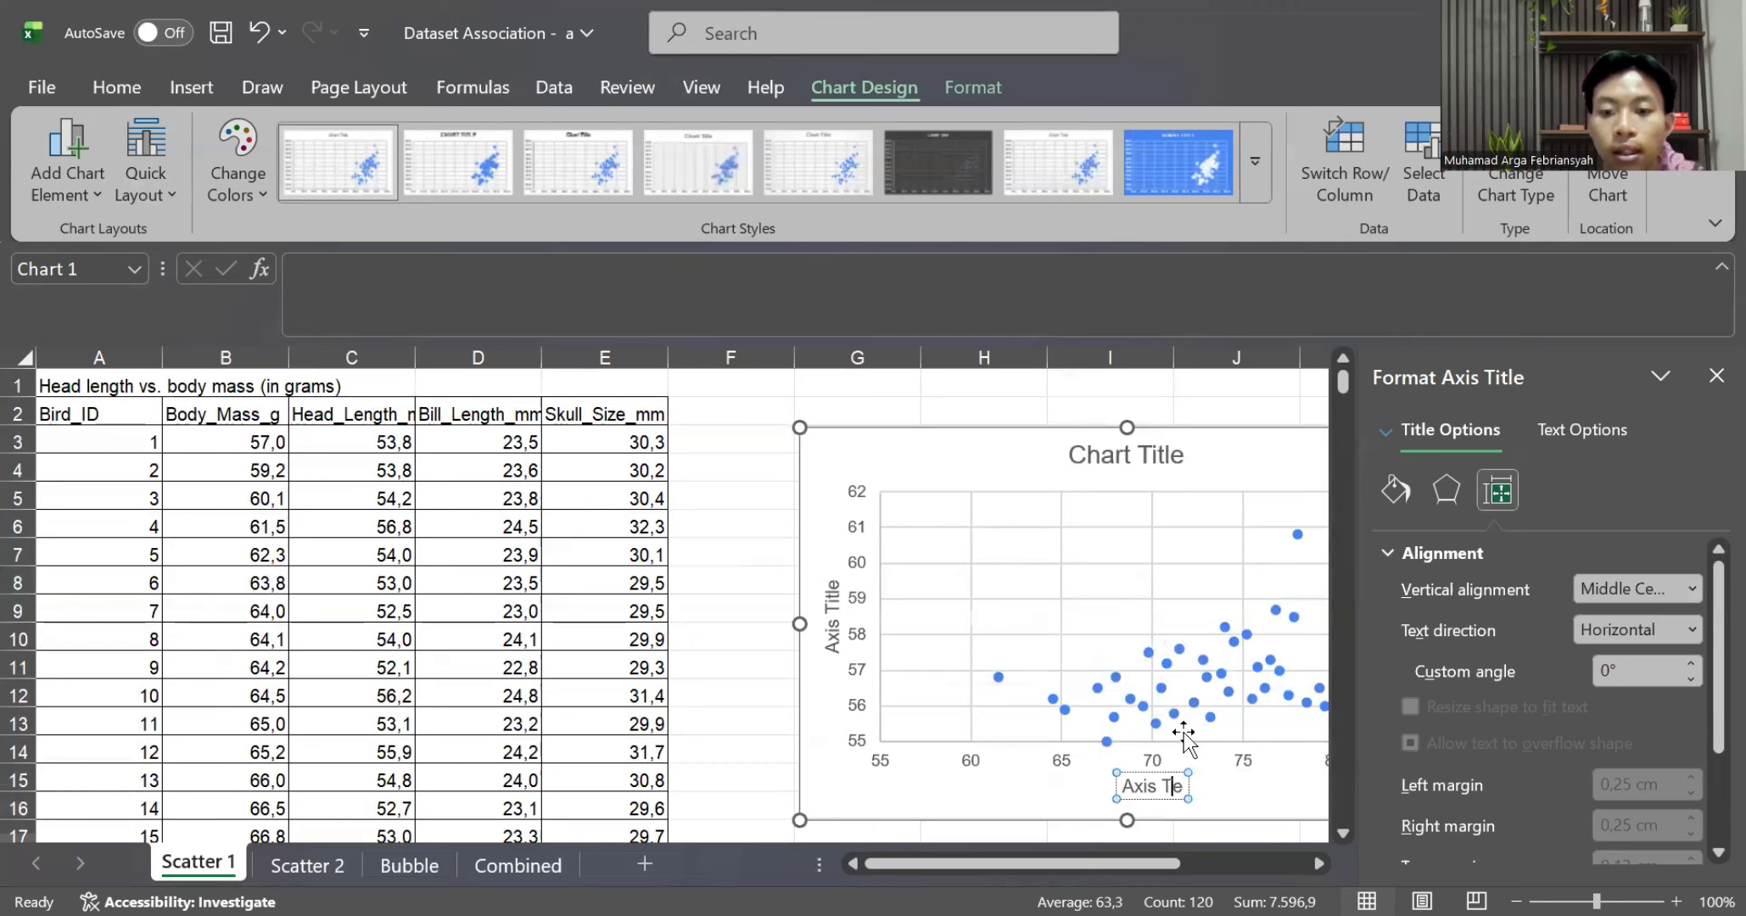
{"action": "key", "text": "BackSpace"}
{"action": "key", "text": "BackSpace"}
{"action": "key", "text": "BackSpace"}
{"action": "key", "text": "BackSpace"}
{"action": "key", "text": "BackSpace"}
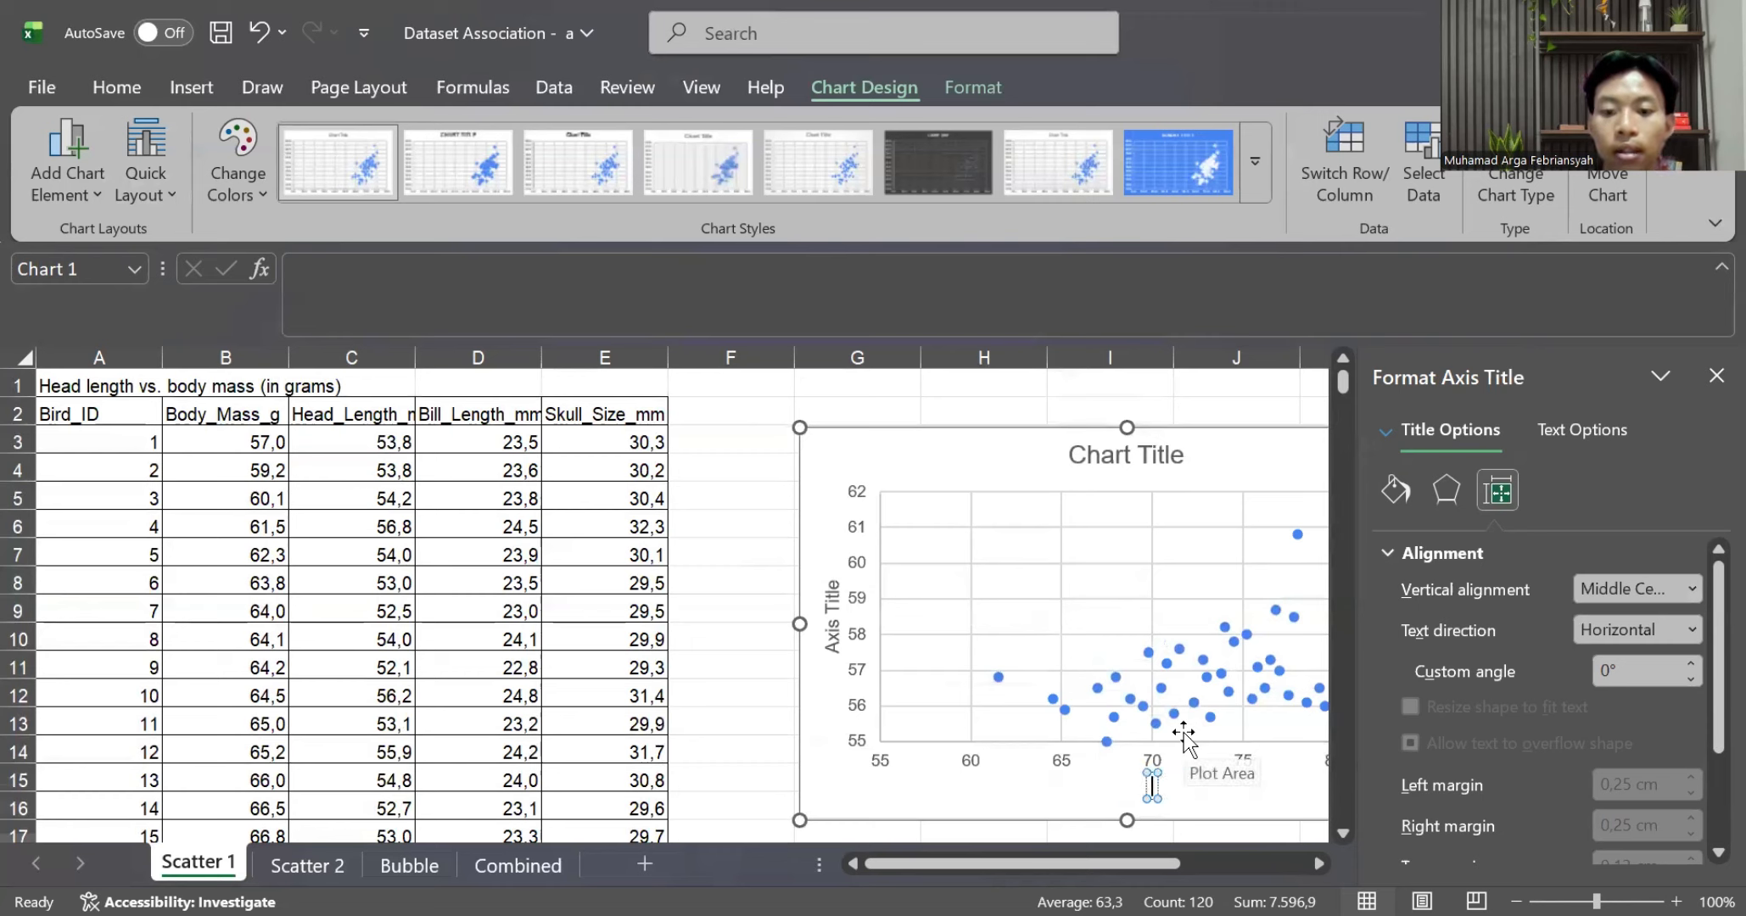
{"action": "type", "text": "B"}
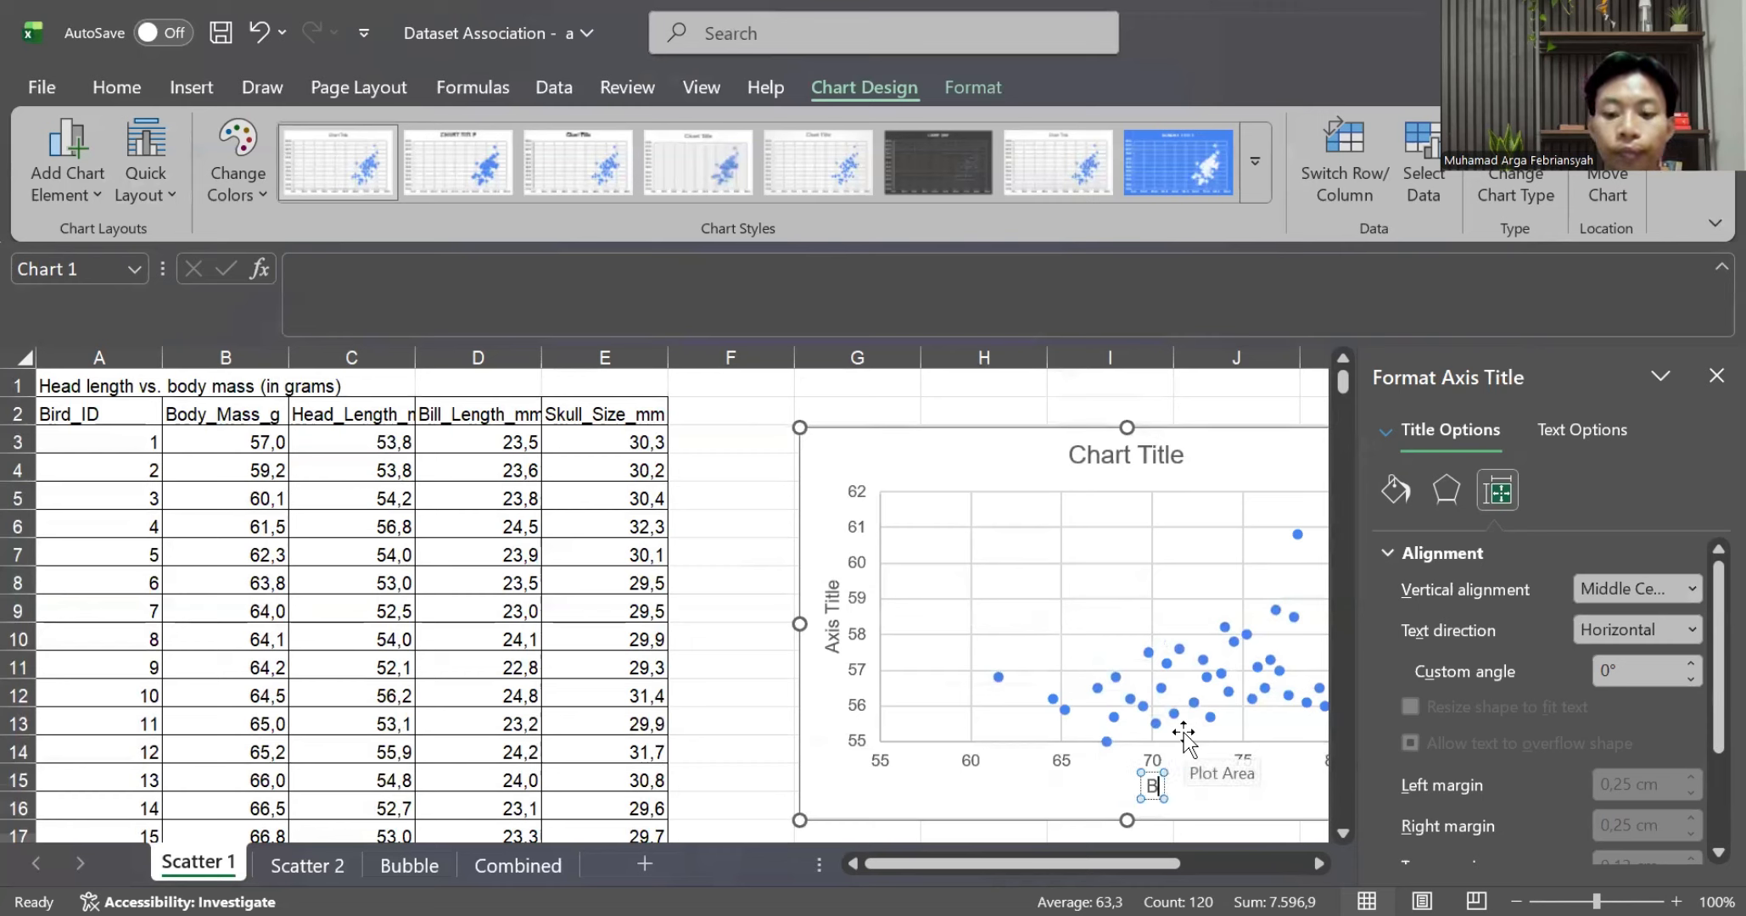
{"action": "type", "text": "ody Mass"}
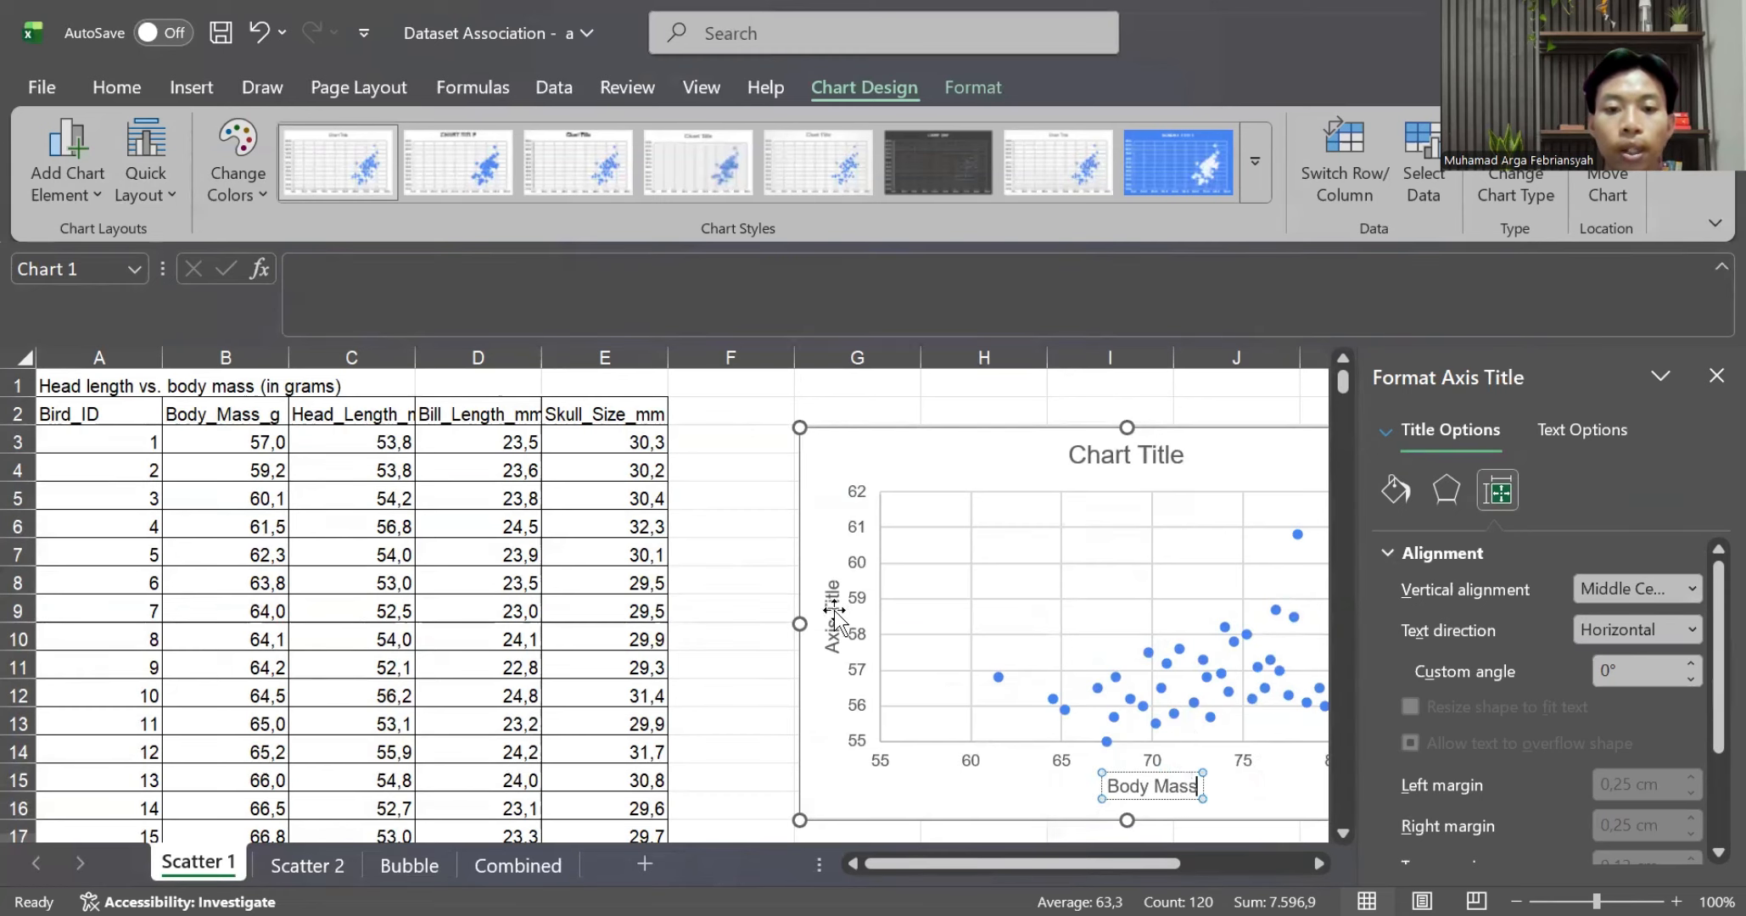
Replace the vertical axis title's placeholder text with Head Length and deselect the chart
{"action": "left_click", "coordinate": [835, 585]}
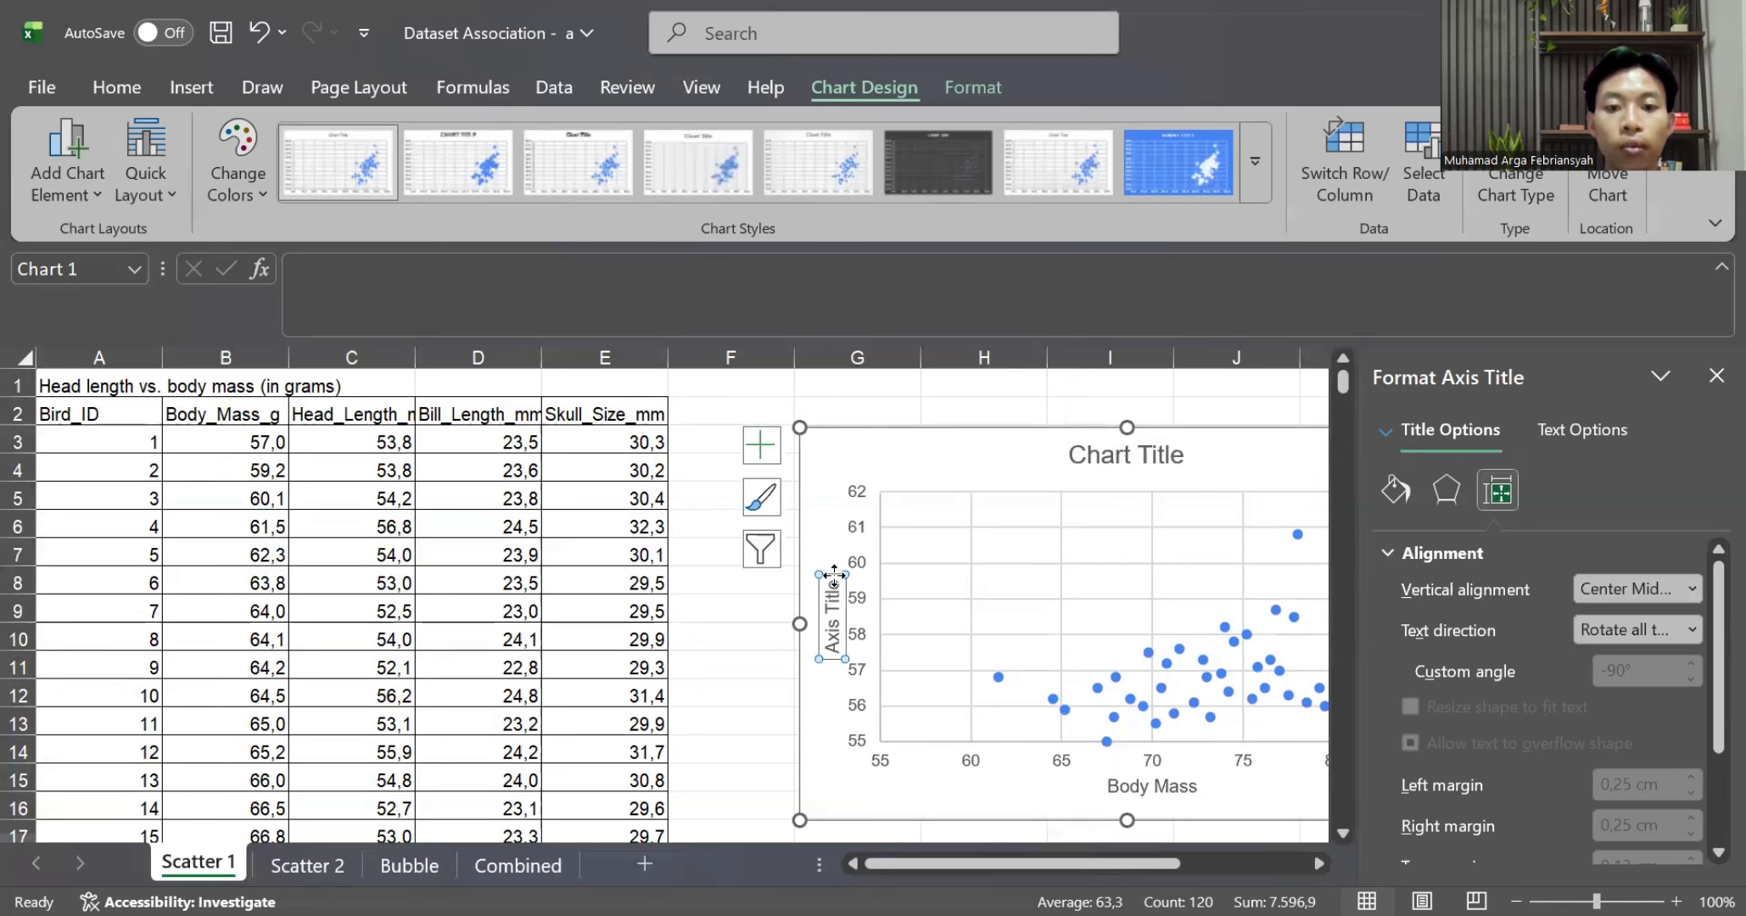
{"action": "left_click_drag", "start_coordinate": [834, 577], "coordinate": [834, 585]}
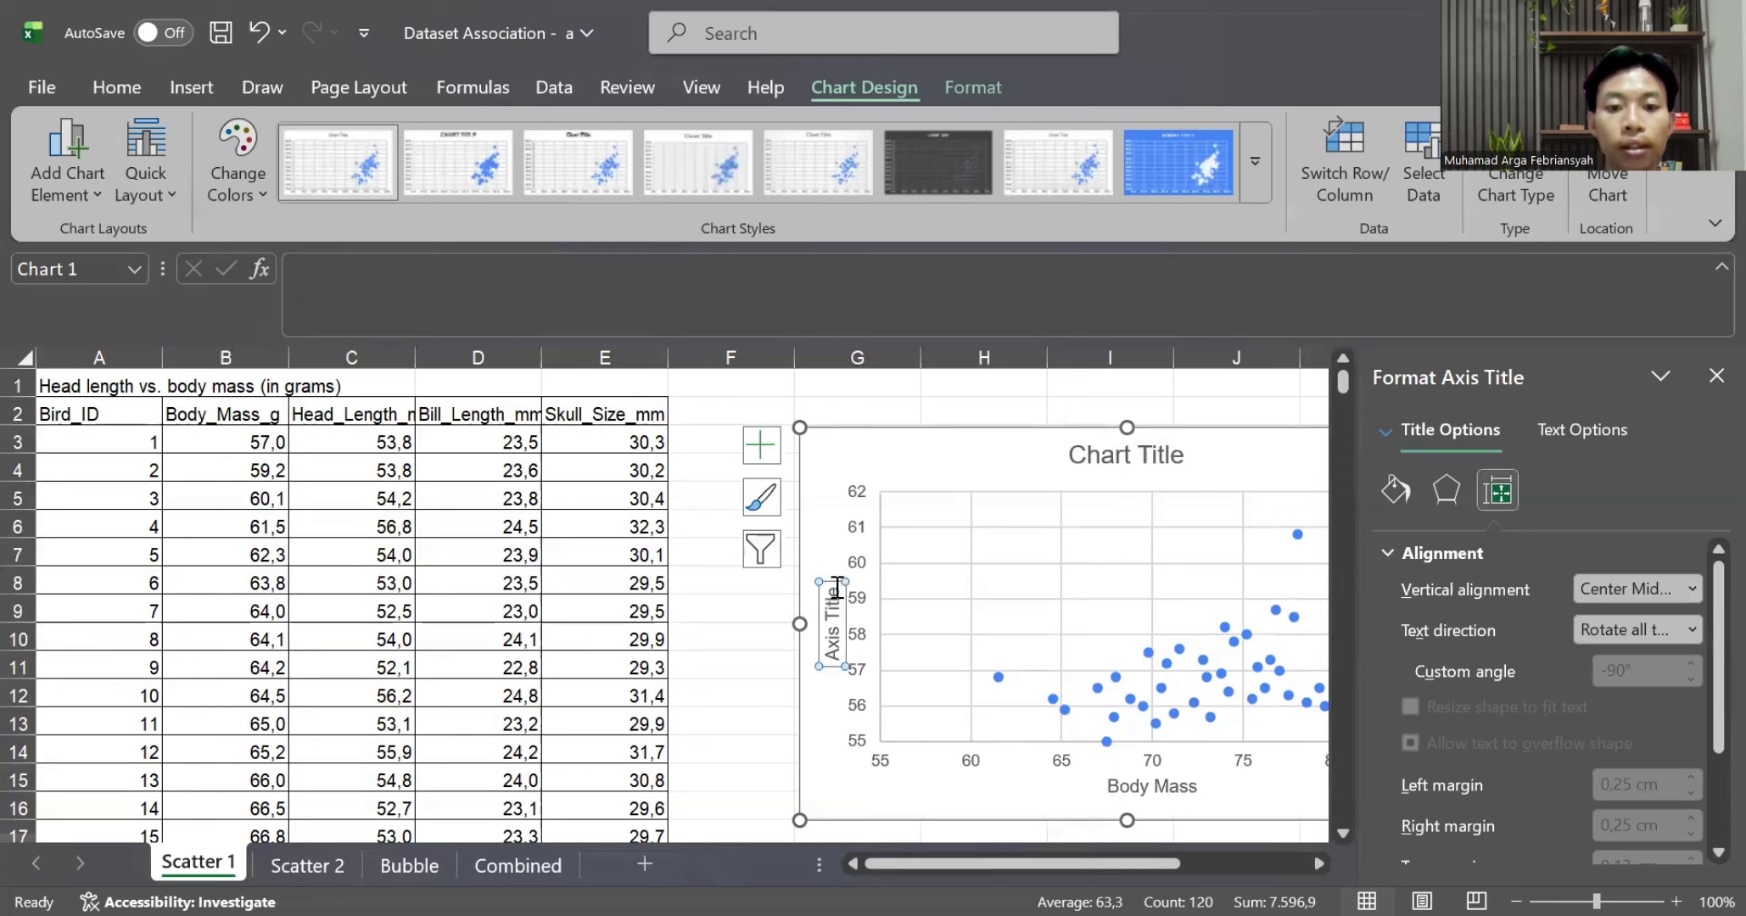
{"action": "left_click", "coordinate": [836, 591]}
{"action": "key", "text": "BackSpace"}
{"action": "key", "text": "BackSpace"}
{"action": "key", "text": "BackSpace"}
{"action": "key", "text": "BackSpace"}
{"action": "key", "text": "BackSpace"}
{"action": "key", "text": "BackSpace"}
{"action": "key", "text": "BackSpace"}
{"action": "key", "text": "BackSpace"}
{"action": "key", "text": "BackSpace"}
{"action": "key", "text": "BackSpace"}
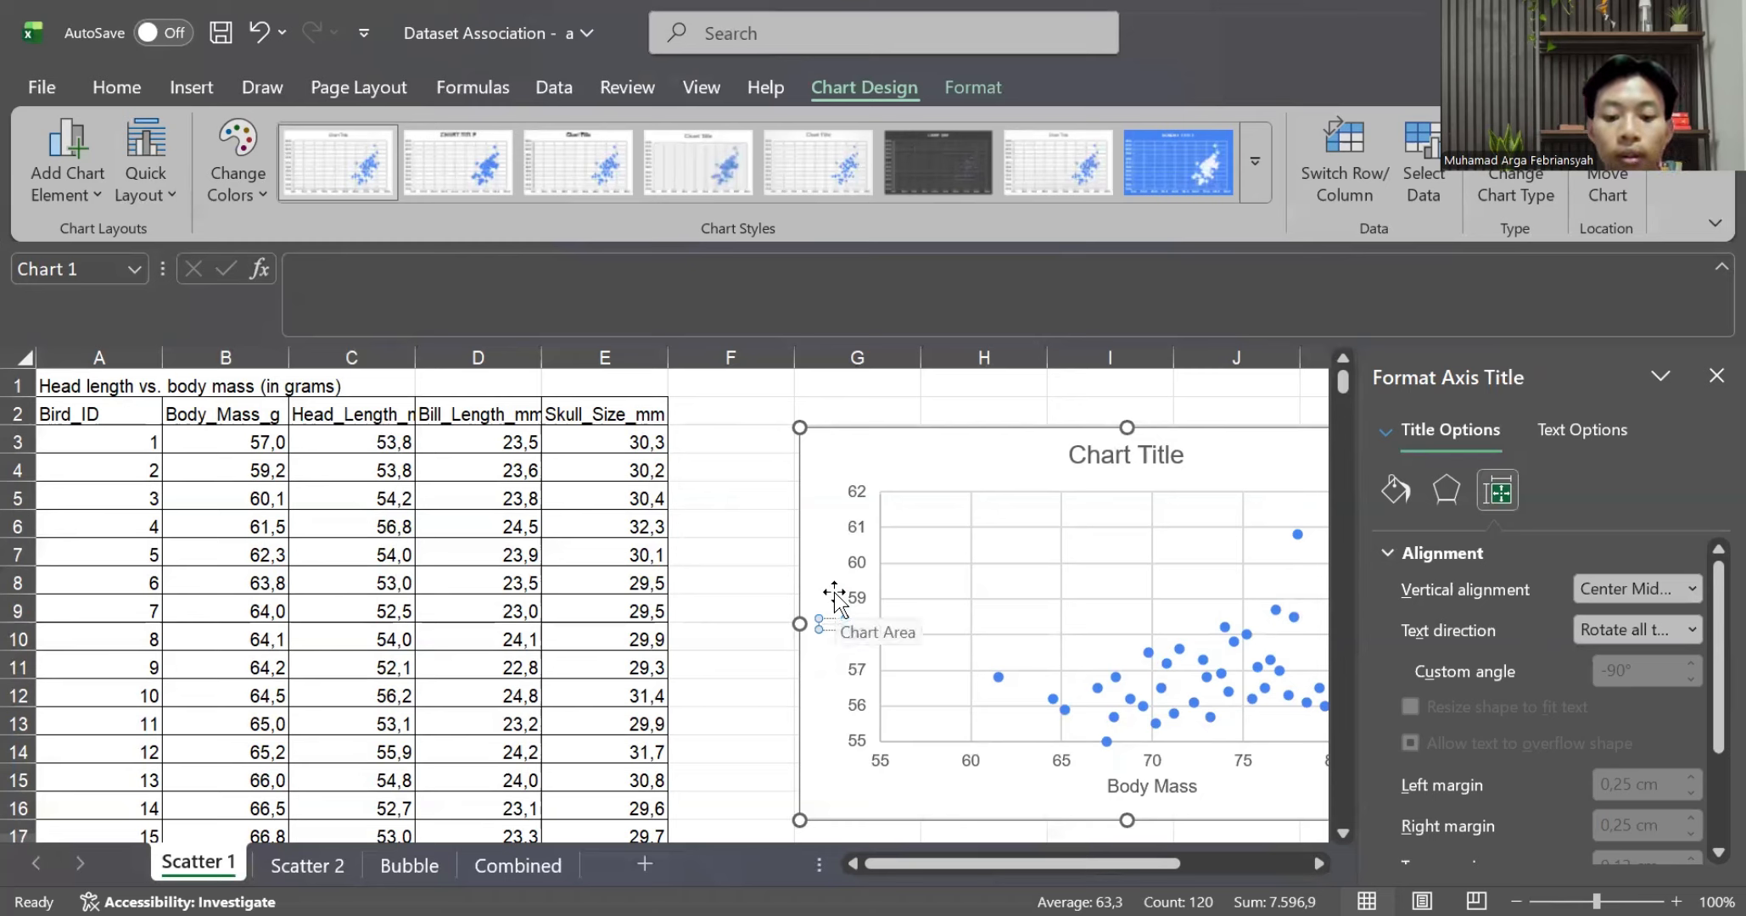
{"action": "type", "text": "Head"}
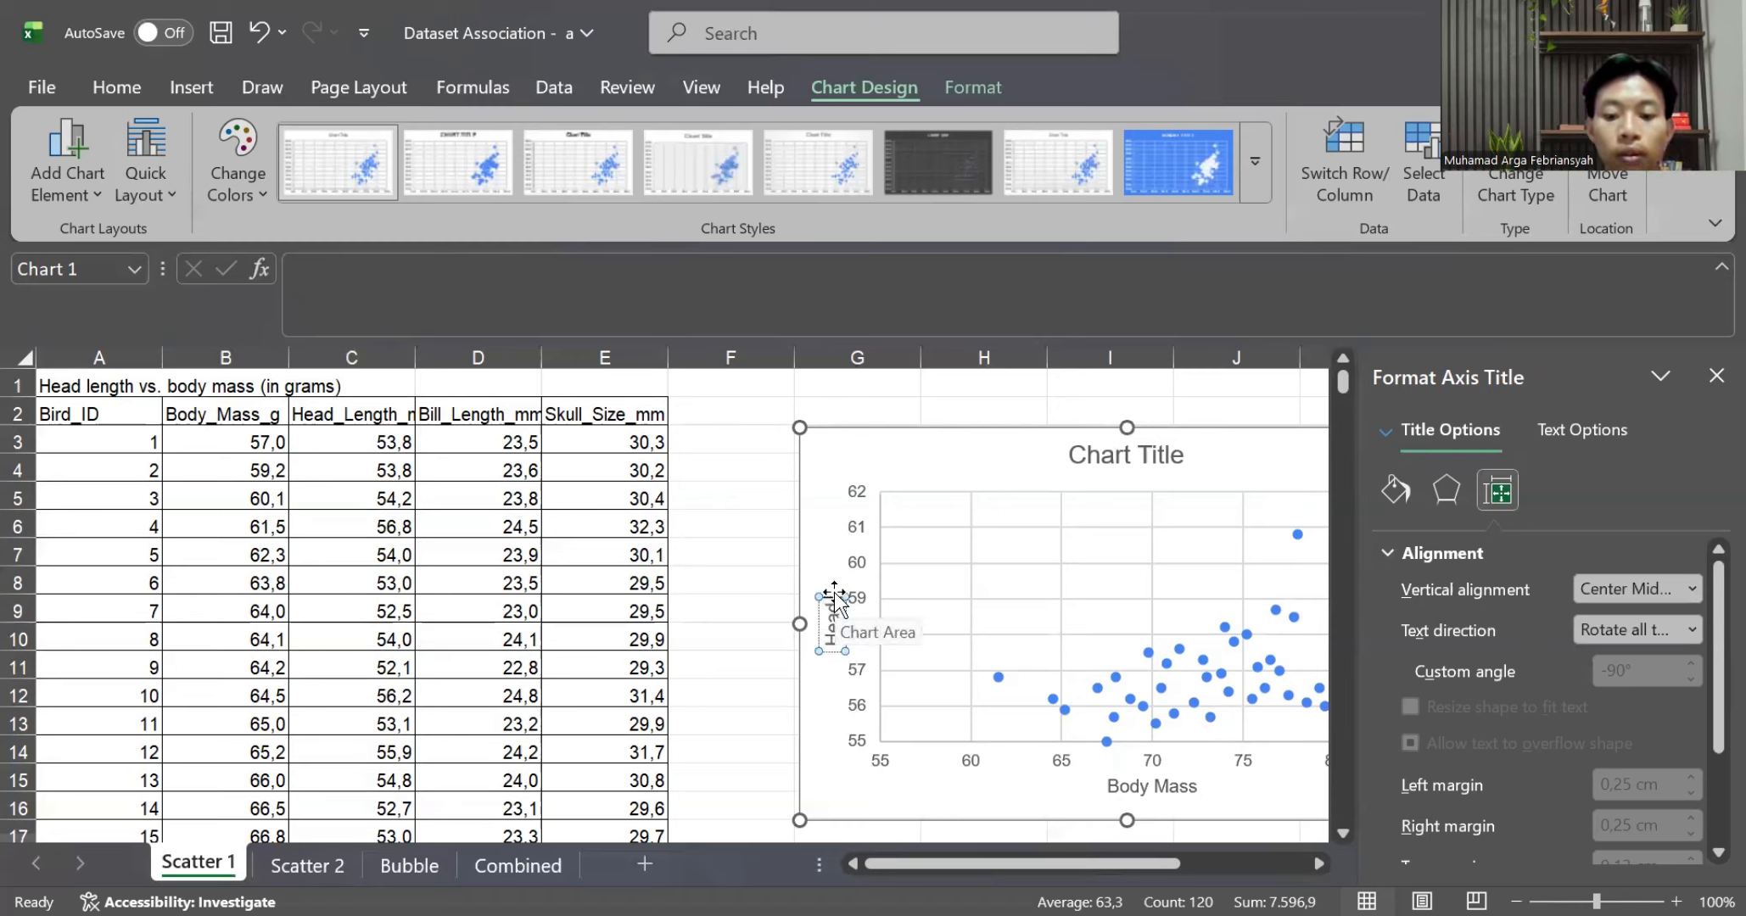
{"action": "type", "text": " Length"}
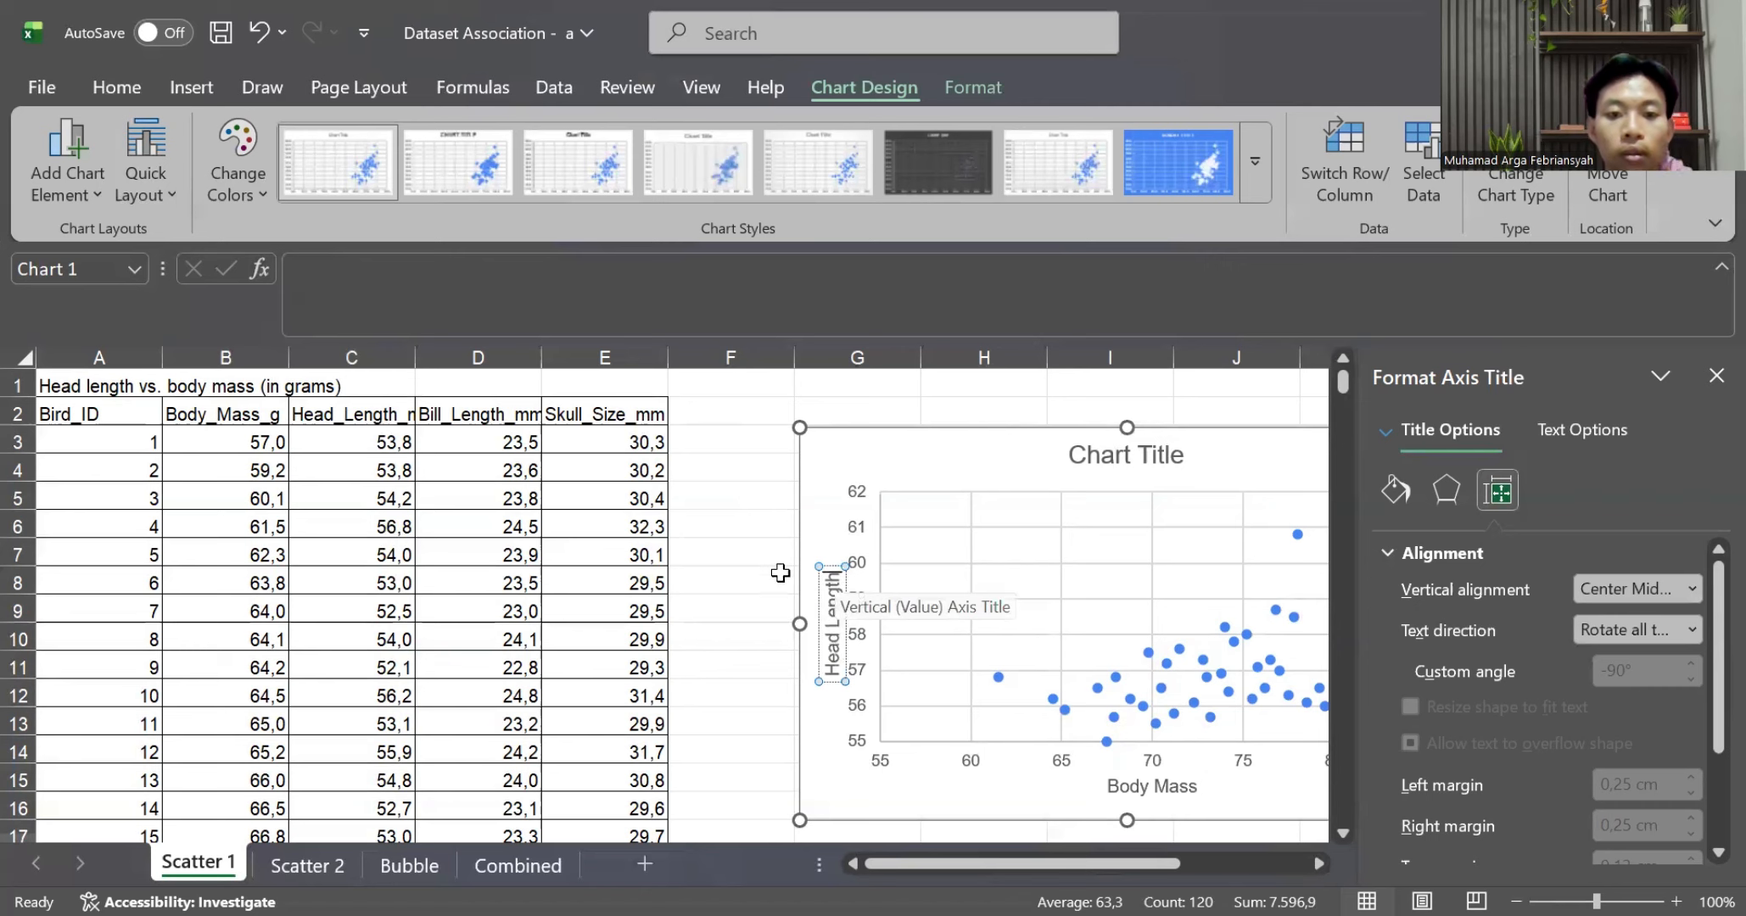
{"action": "left_click", "coordinate": [764, 561]}
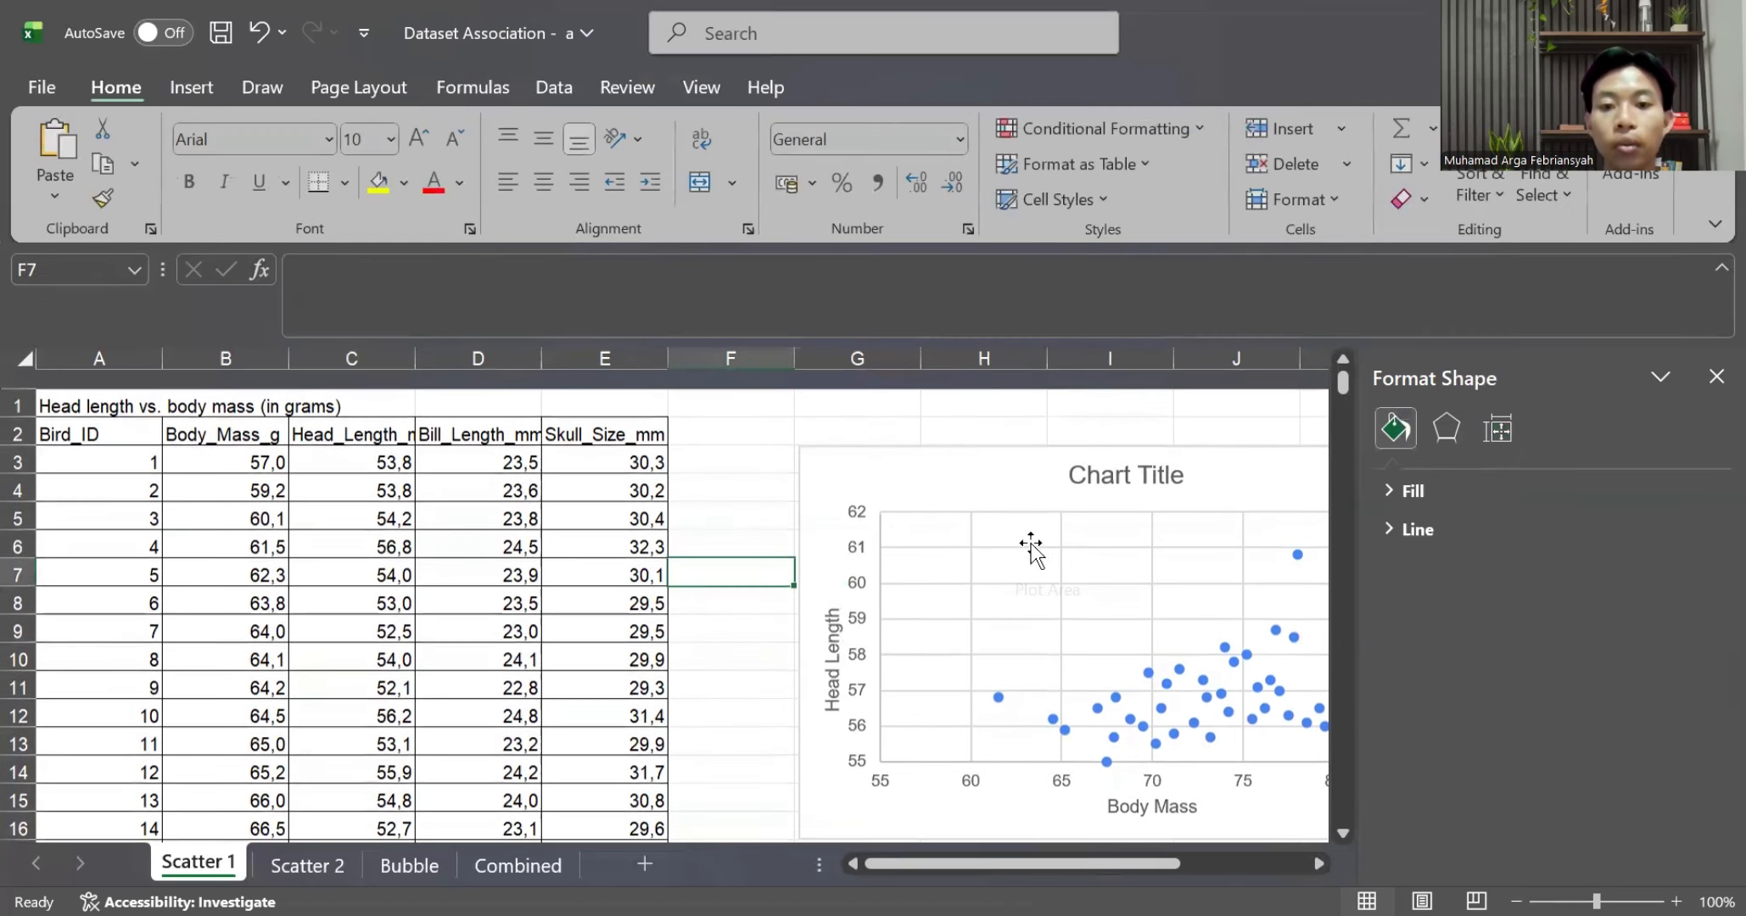
Replace the chart title's placeholder with "Head length vs. body mass", copied from the heading in cell A1
{"action": "scroll", "coordinate": [1031, 550], "scroll_direction": "down", "scroll_amount": 1}
{"action": "left_click", "coordinate": [1161, 445]}
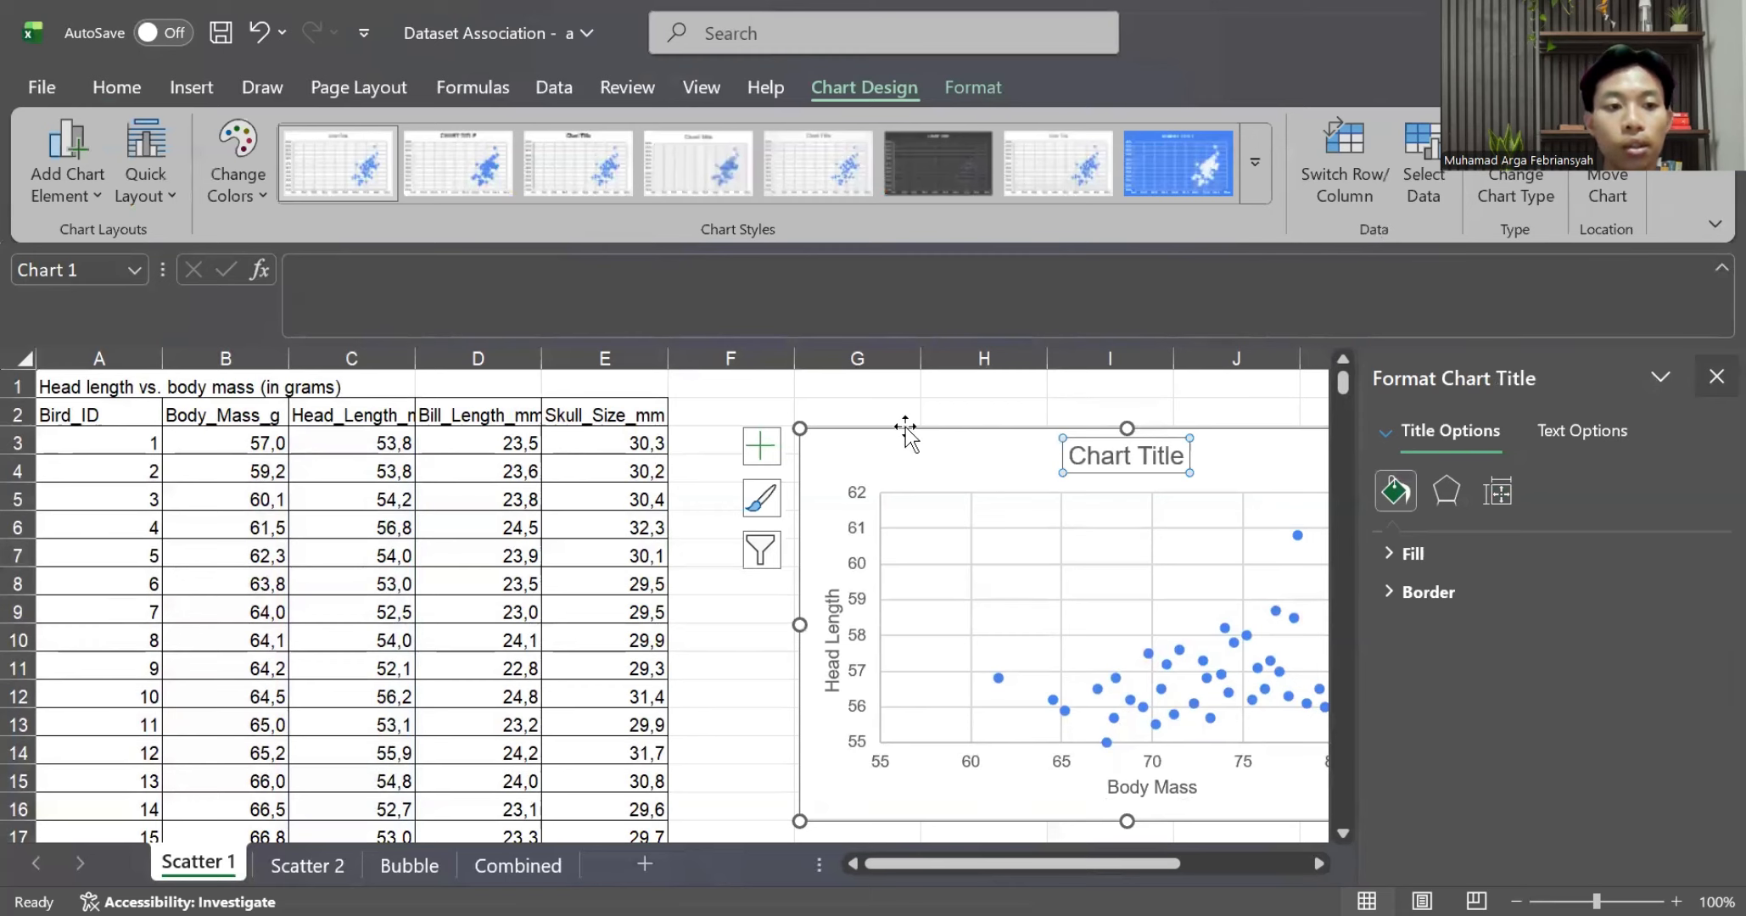
{"action": "left_click", "coordinate": [76, 386]}
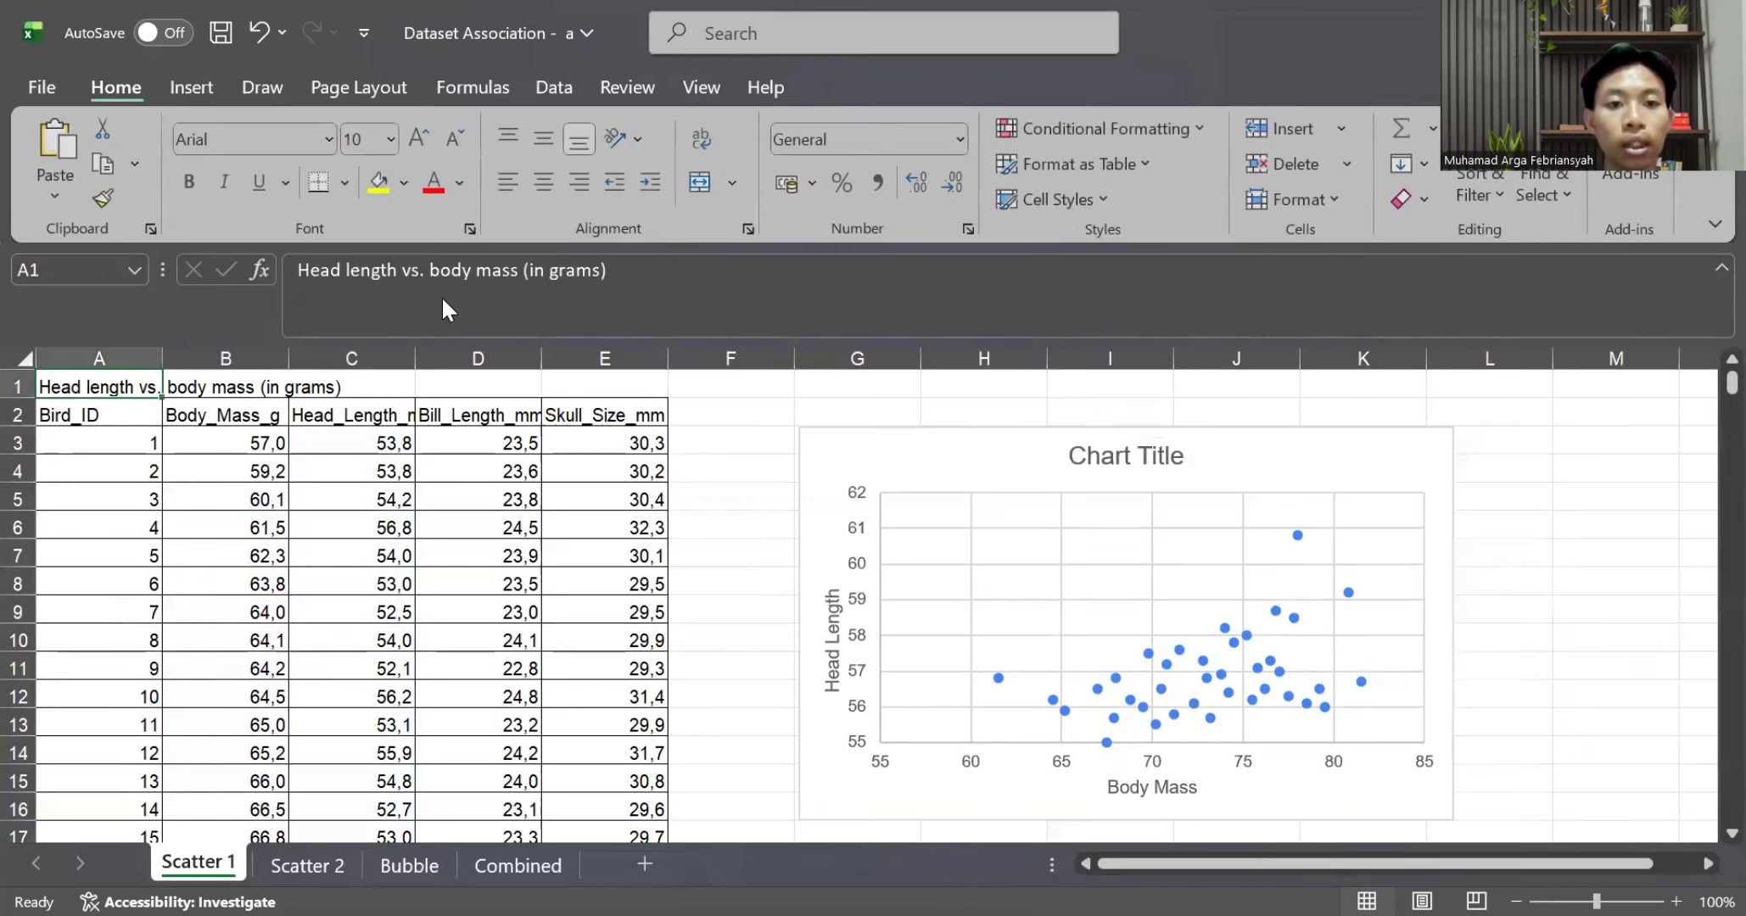
{"action": "left_click_drag", "start_coordinate": [520, 273], "coordinate": [276, 287]}
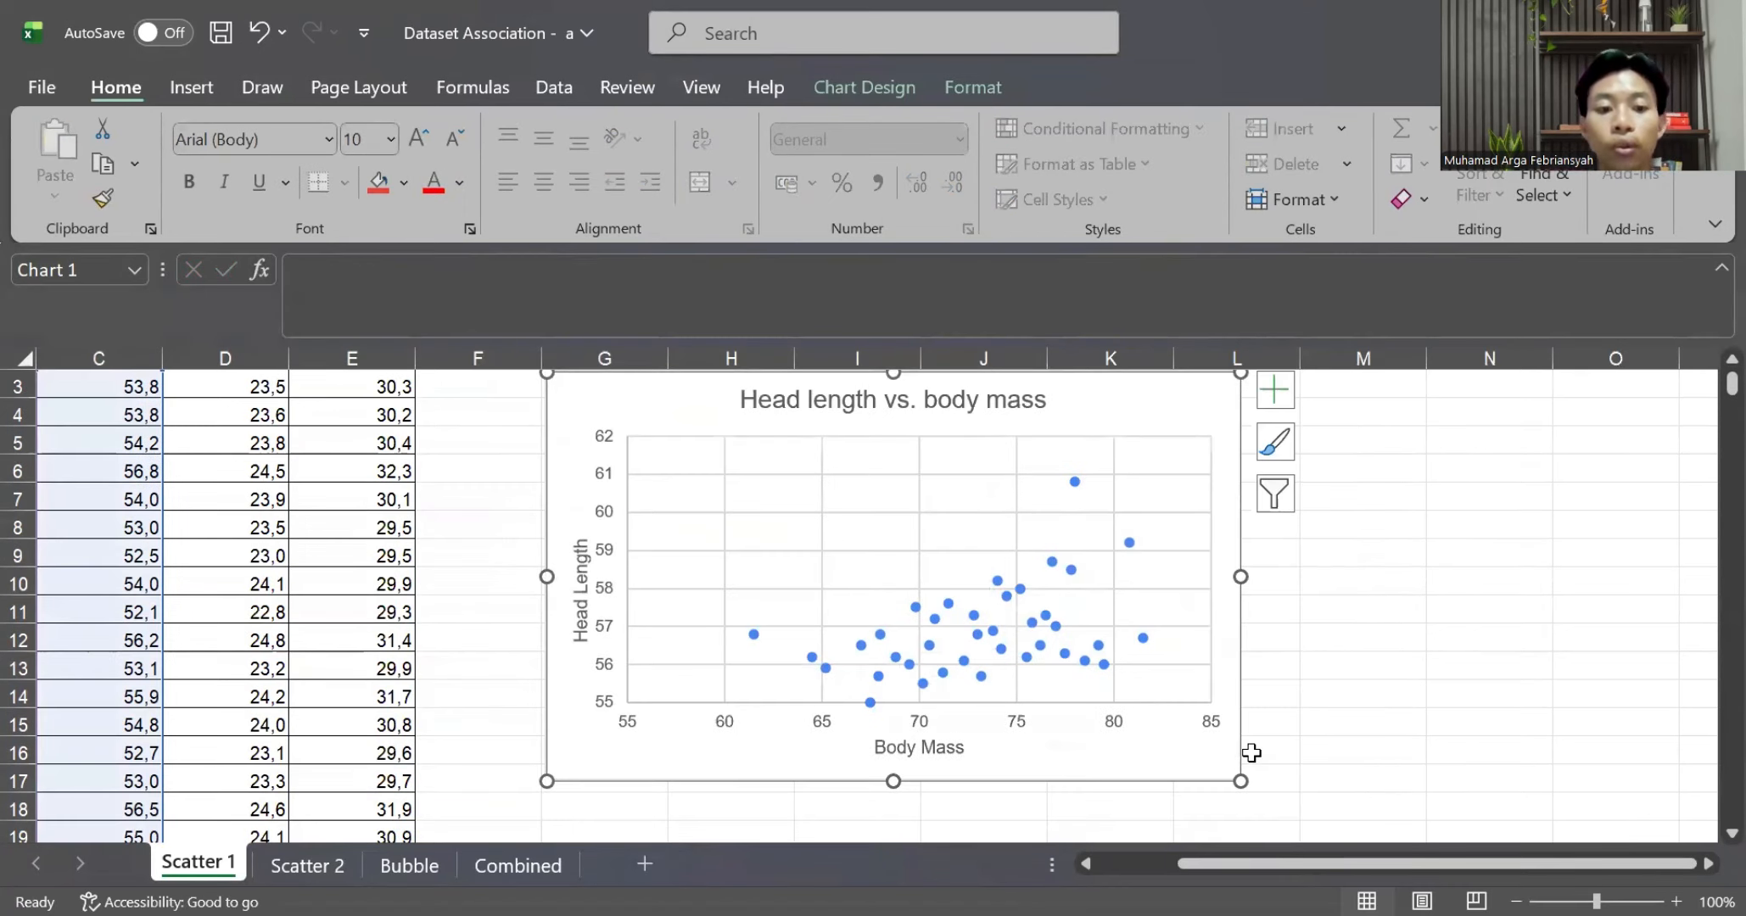
{"action": "scroll", "coordinate": [954, 618], "scroll_direction": "up", "scroll_amount": 1}
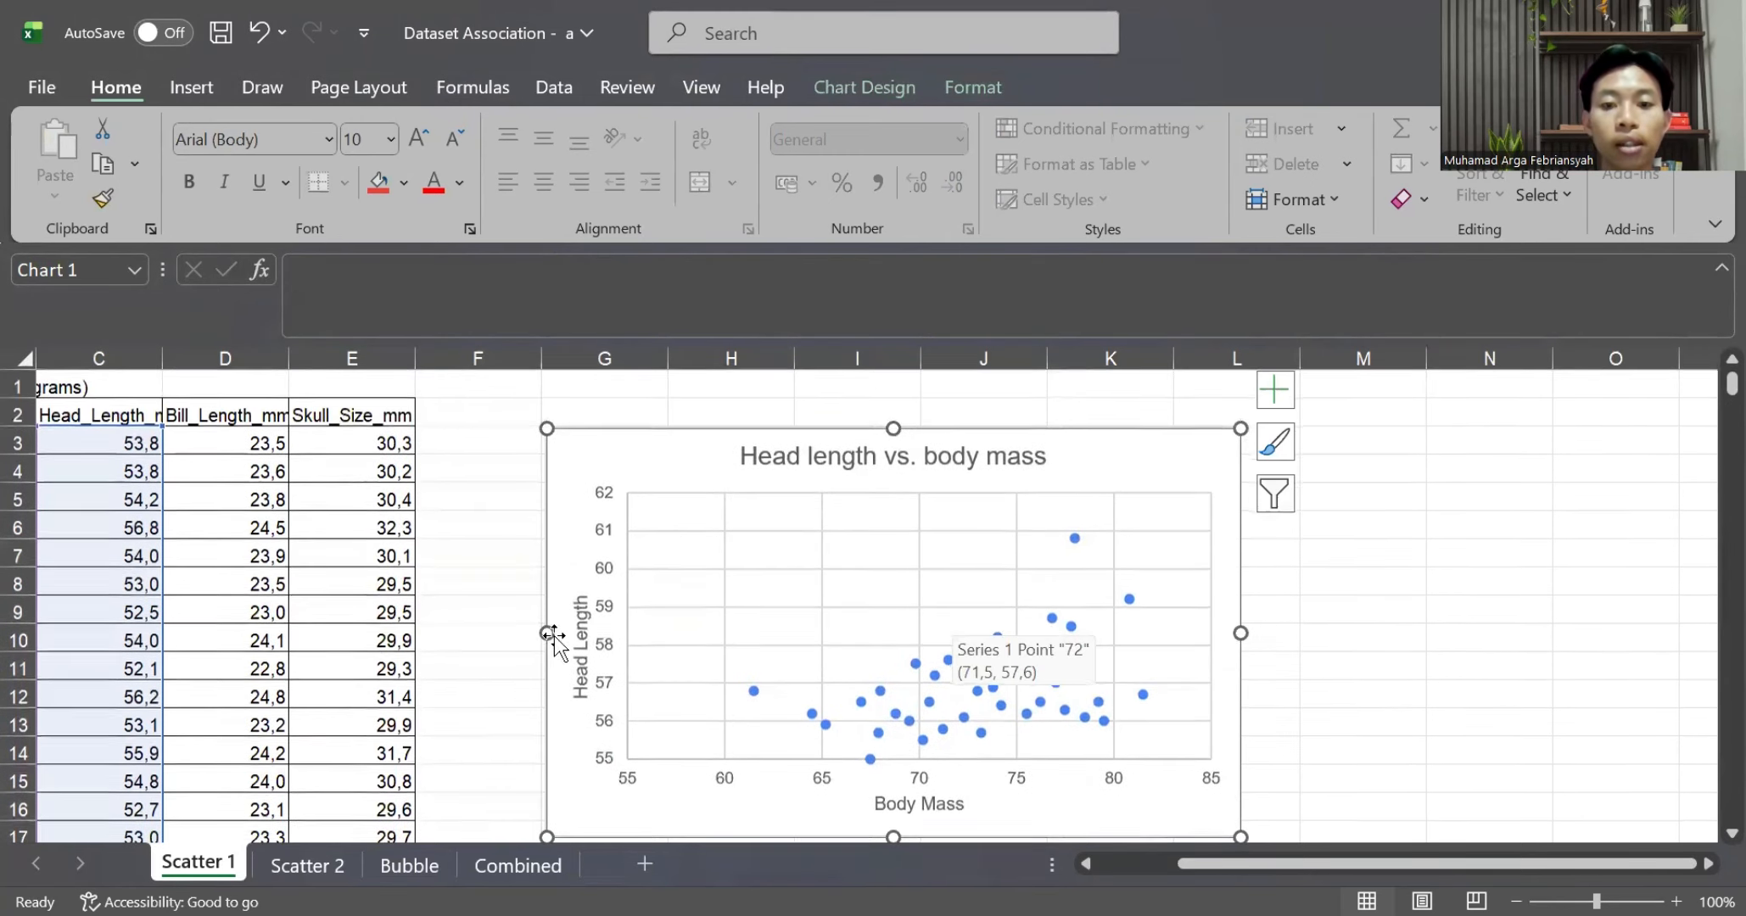
{"action": "scroll", "coordinate": [669, 682], "scroll_direction": "down", "scroll_amount": 1}
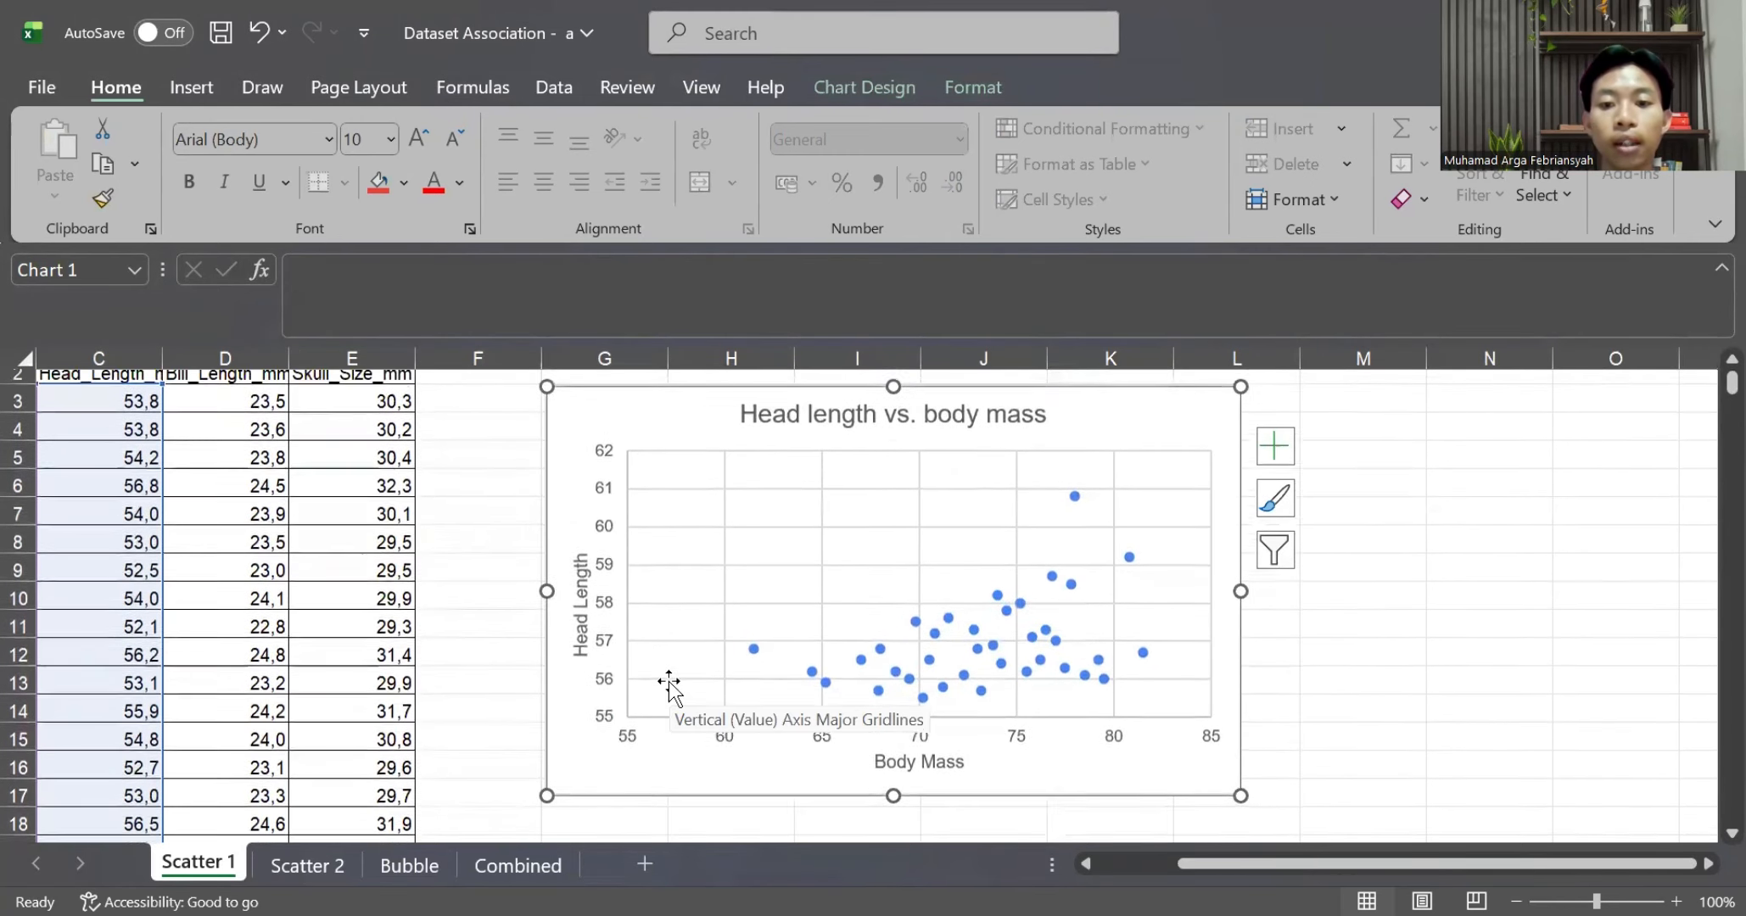
{"action": "scroll", "coordinate": [669, 680], "scroll_direction": "up", "scroll_amount": 1}
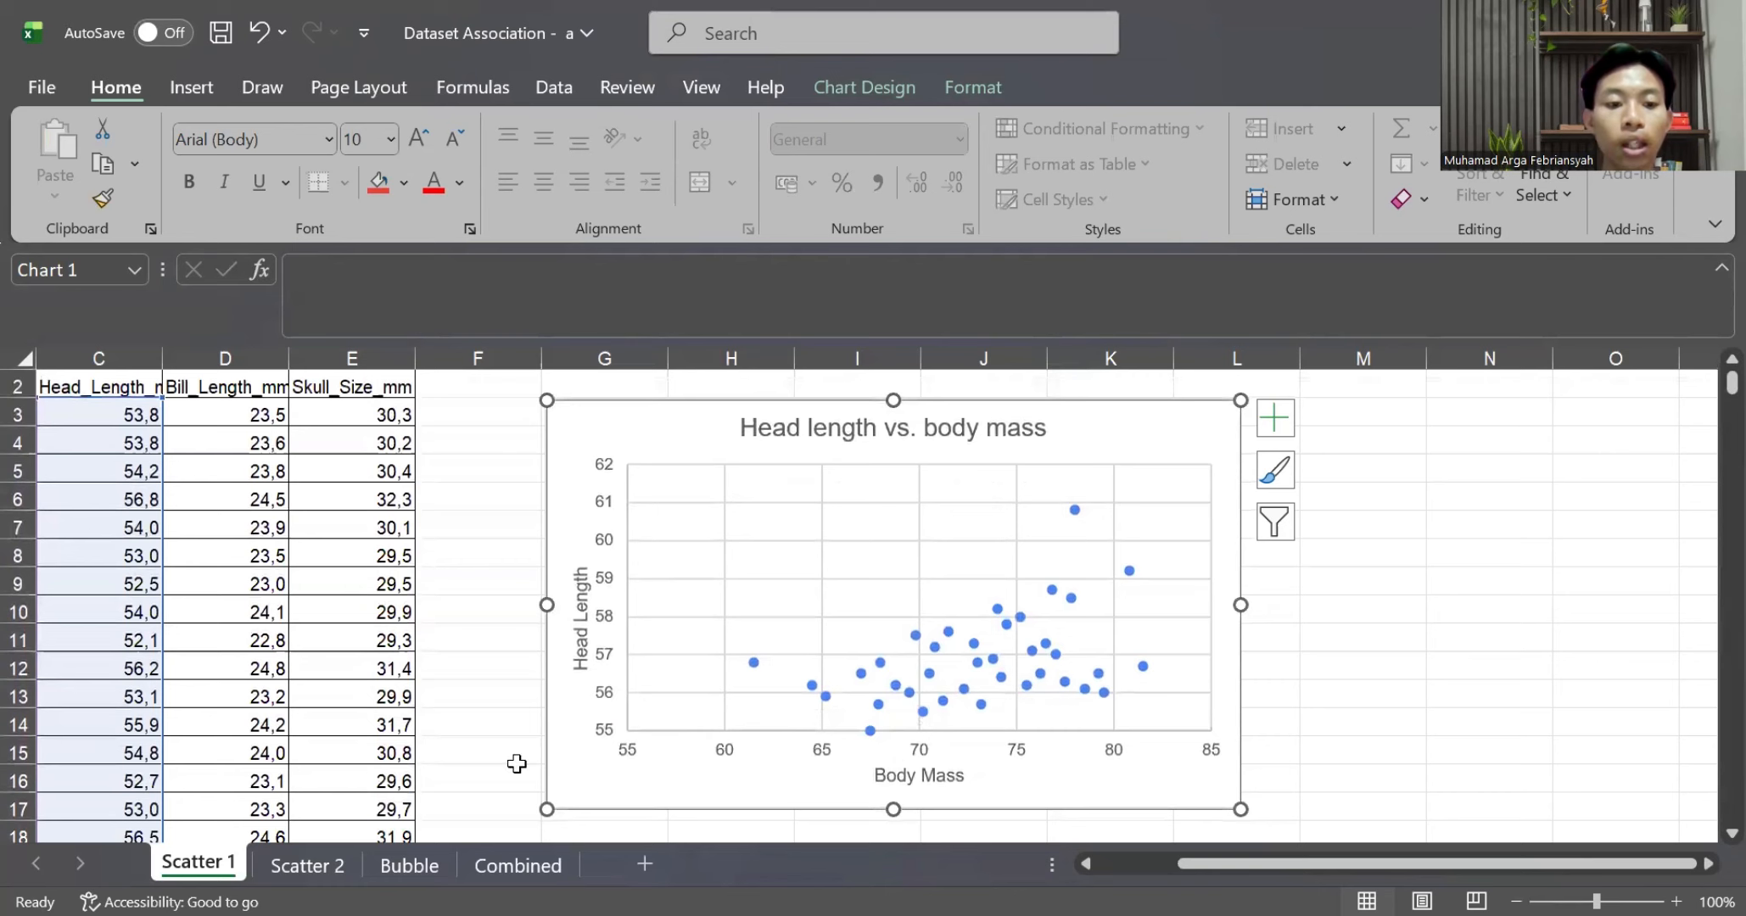
Switch to the Scatter 2 sheet and convert the bird data range, starting at row 1, into a table
{"action": "left_click", "coordinate": [315, 864]}
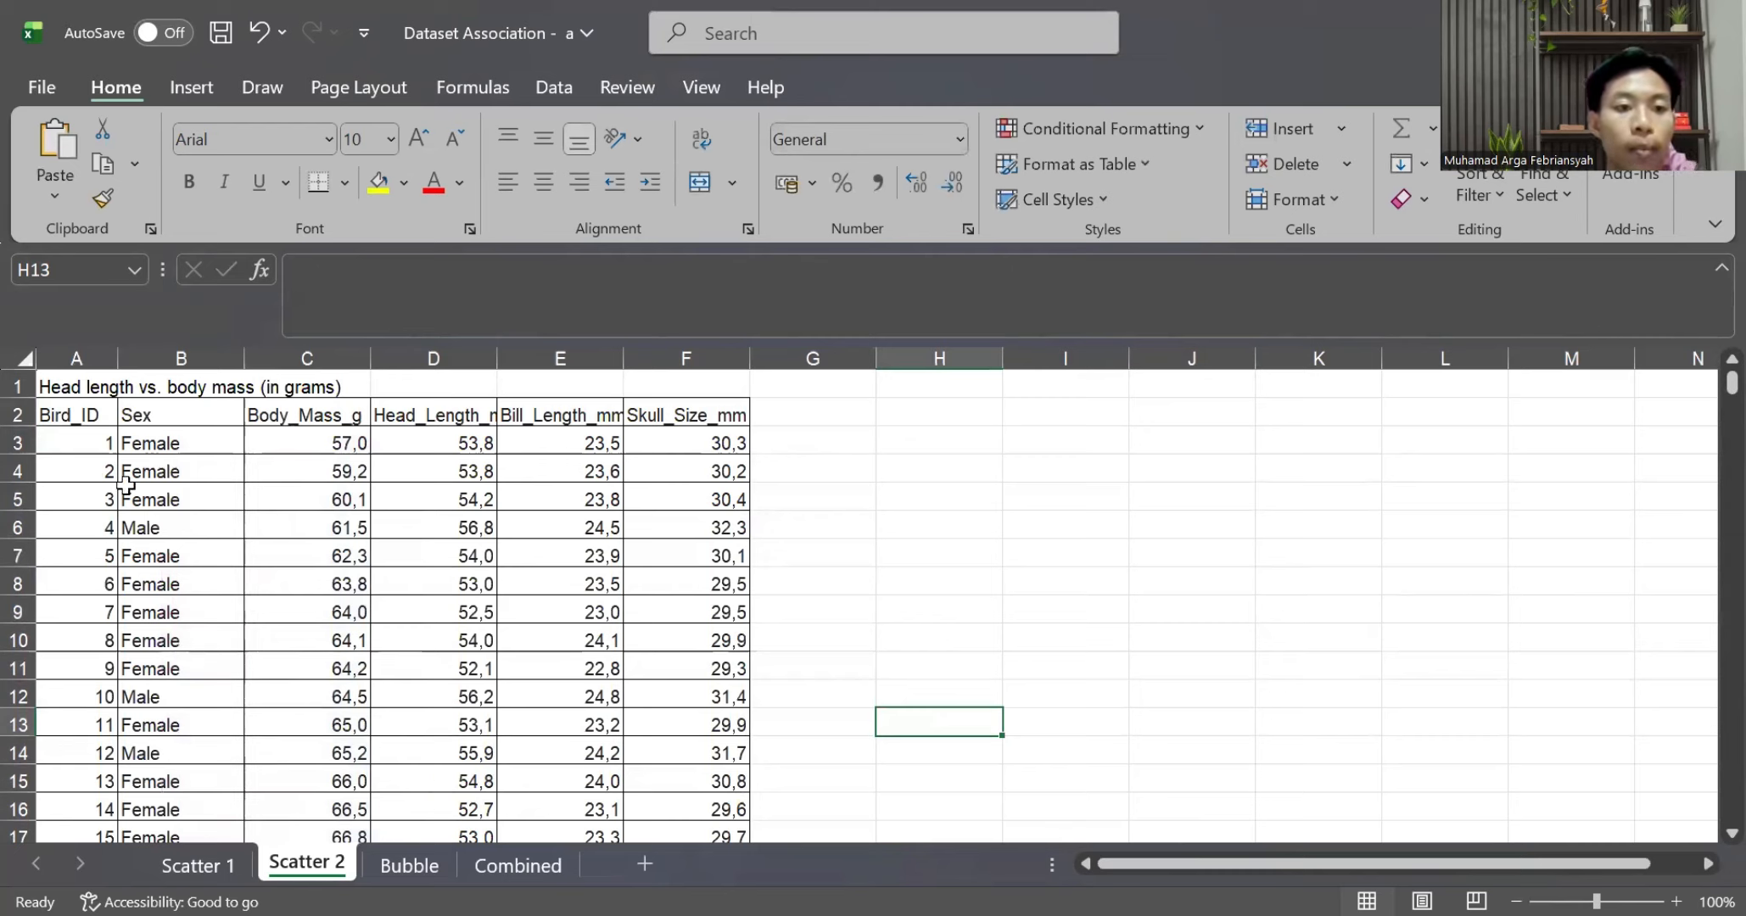
{"action": "left_click", "coordinate": [90, 442]}
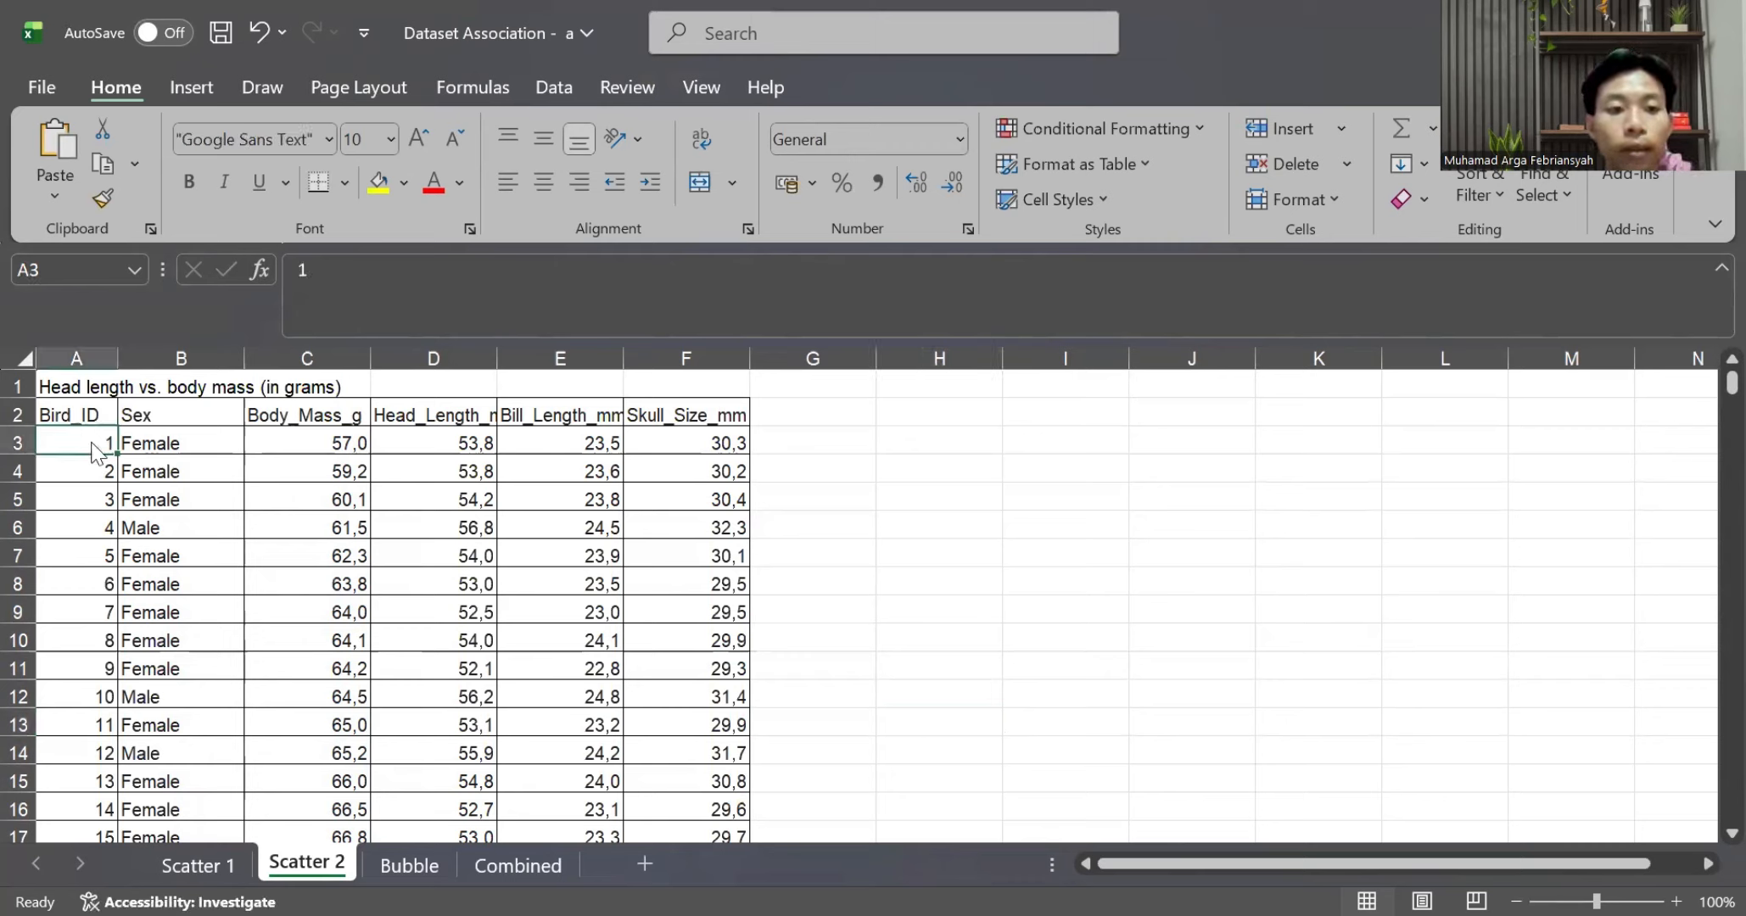
{"action": "key", "text": "ctrl+t"}
{"action": "left_click", "coordinate": [556, 670]}
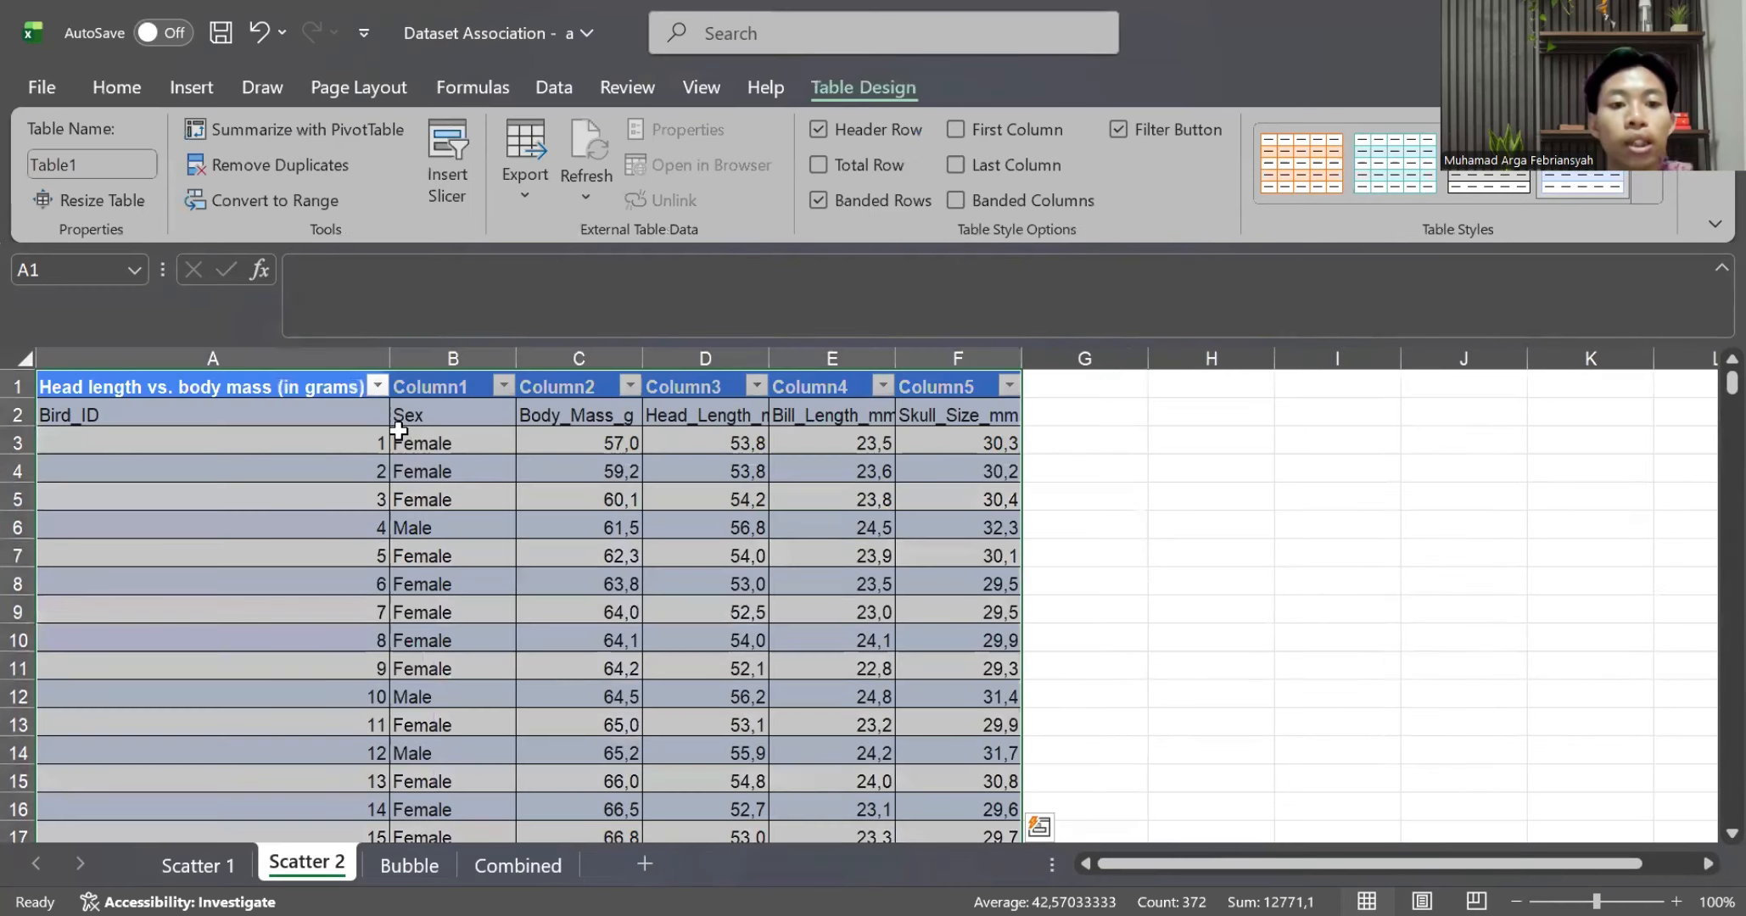
Sort the table by its first column from smallest to largest, and by Column1 from Z to A
{"action": "left_click", "coordinate": [377, 388]}
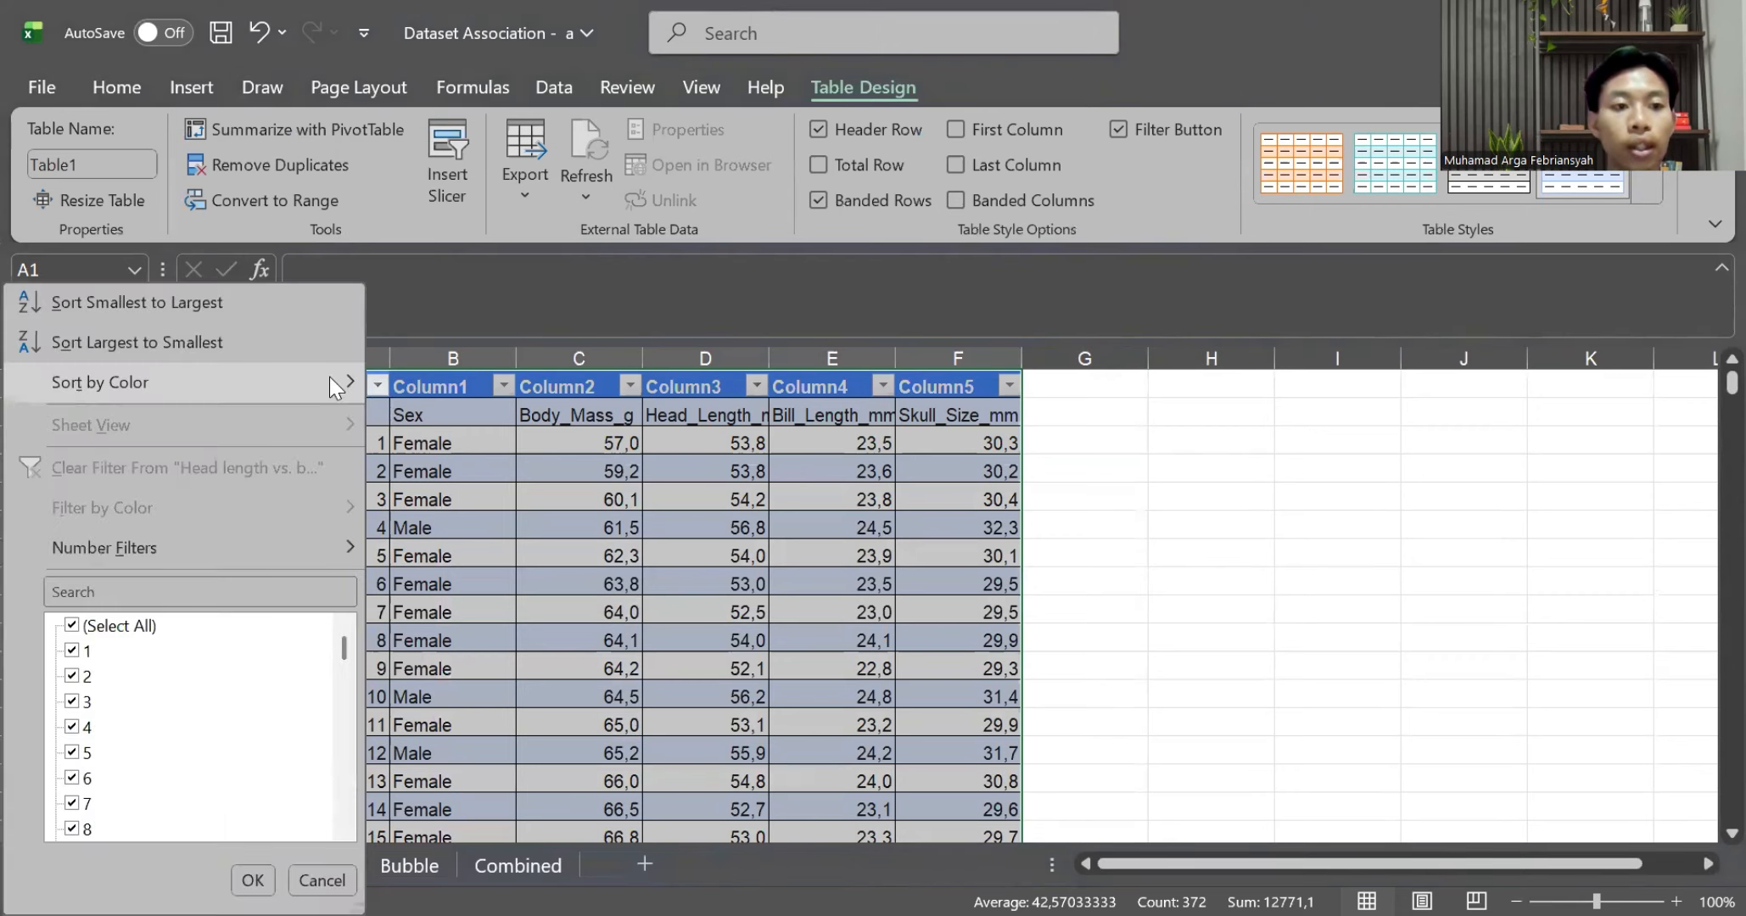
{"action": "left_click", "coordinate": [245, 308]}
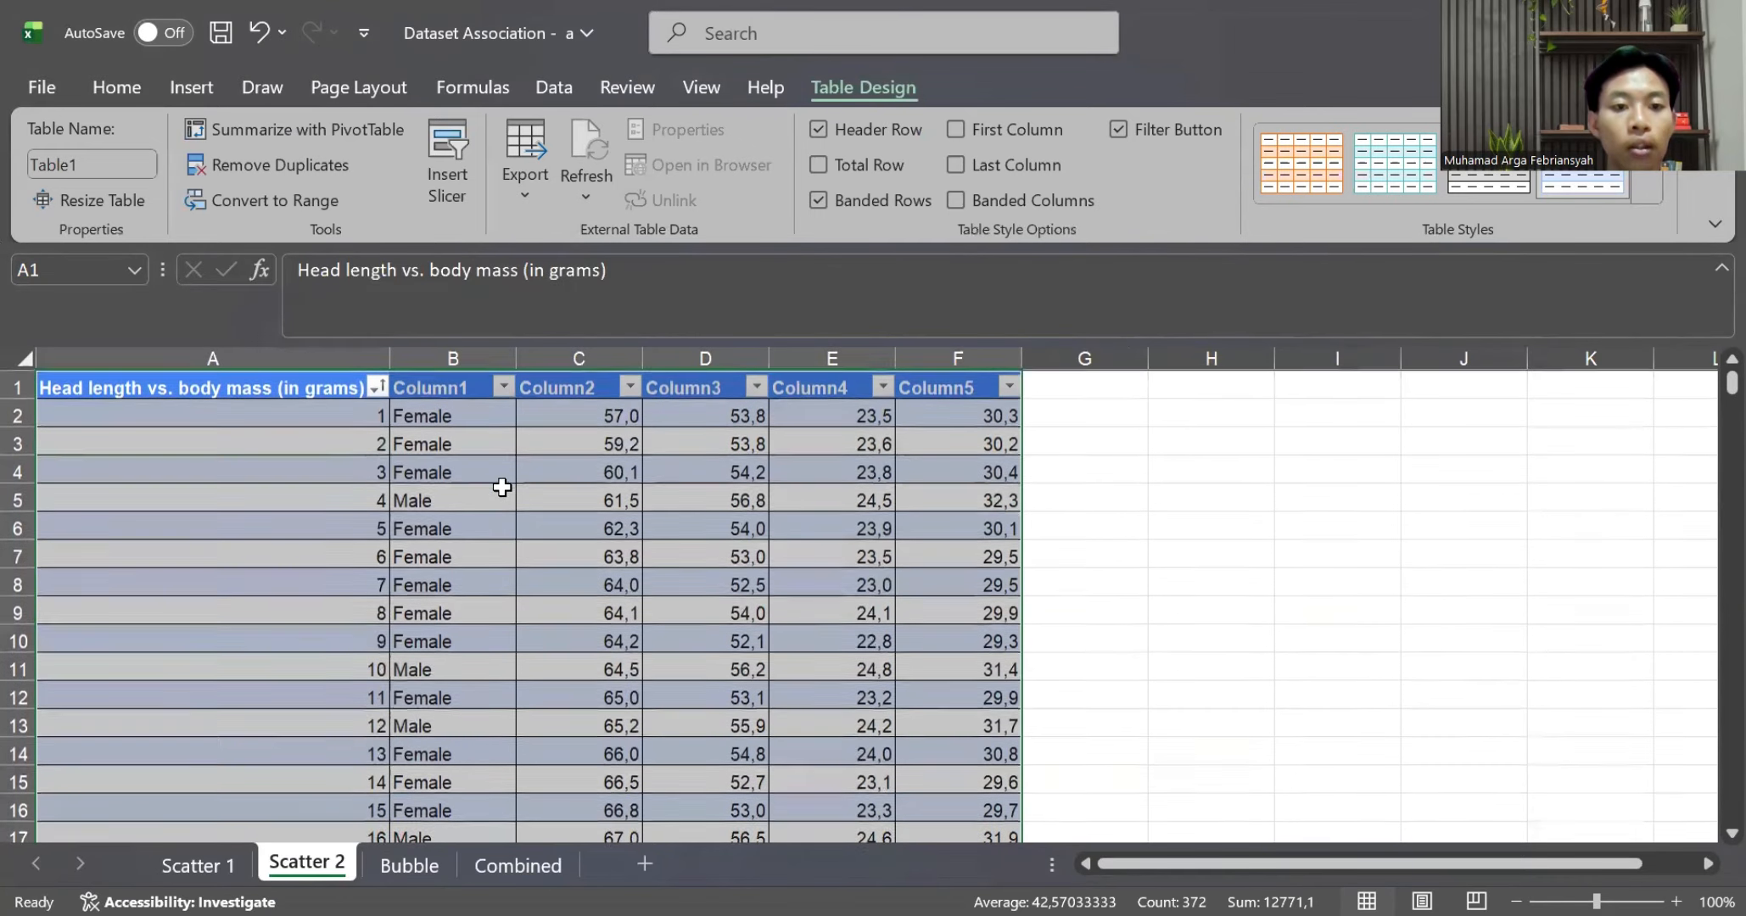
{"action": "left_click", "coordinate": [339, 341]}
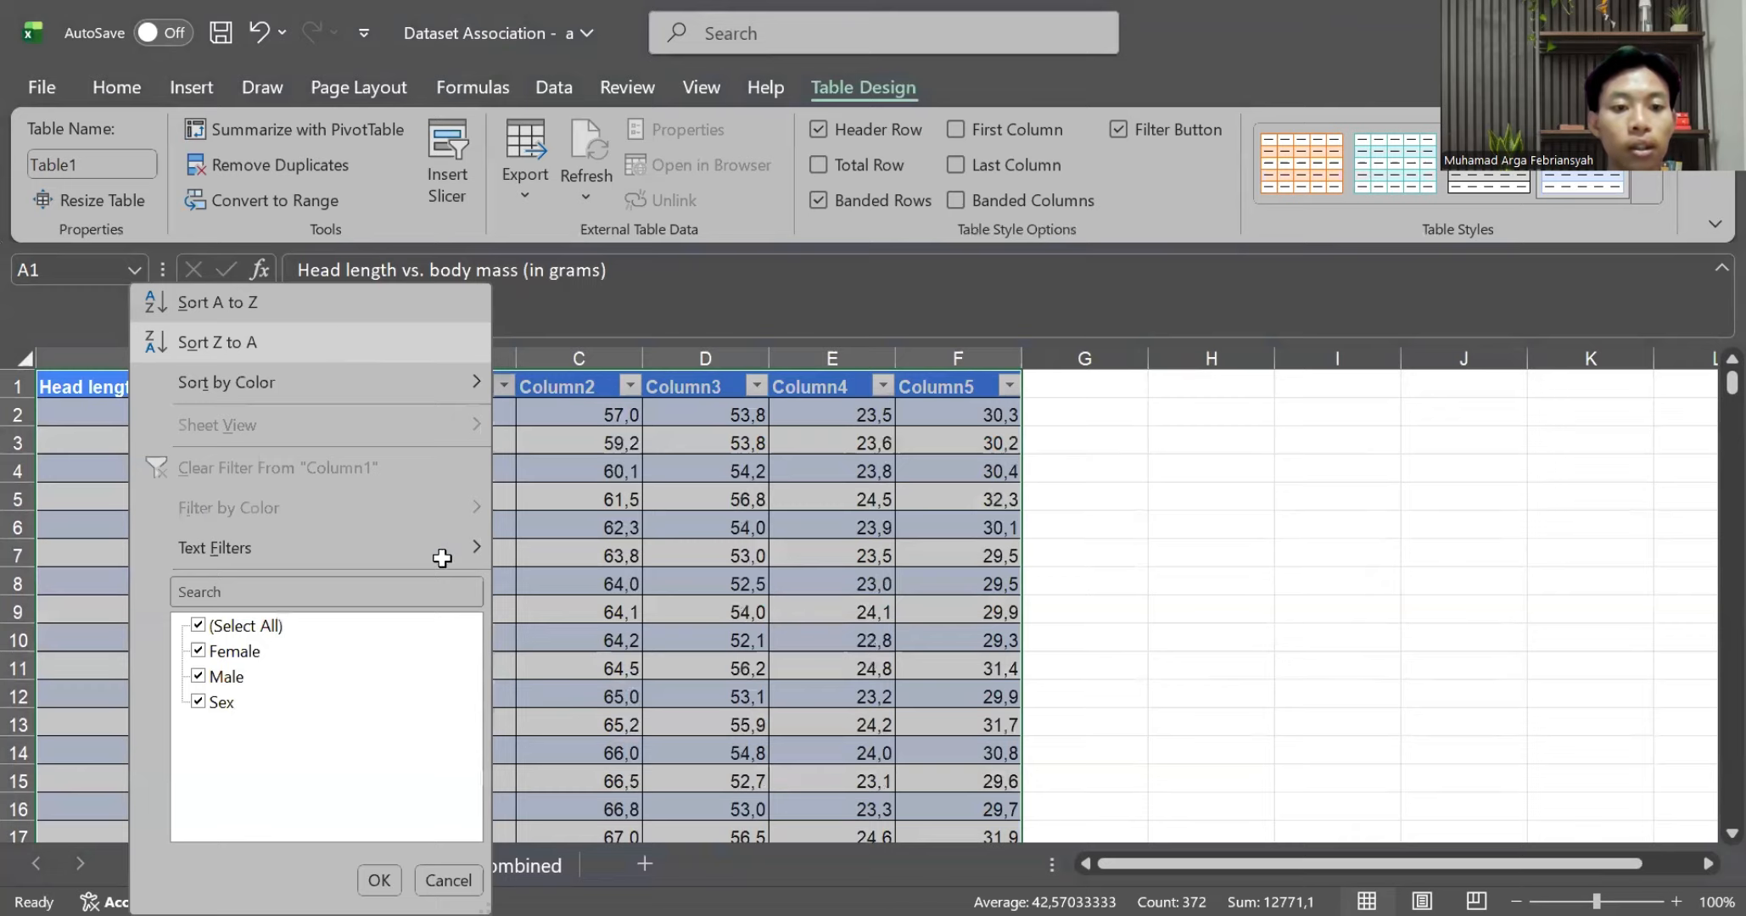
{"action": "scroll", "coordinate": [442, 558], "scroll_direction": "down", "scroll_amount": 3}
{"action": "scroll", "coordinate": [442, 558], "scroll_direction": "up", "scroll_amount": 3}
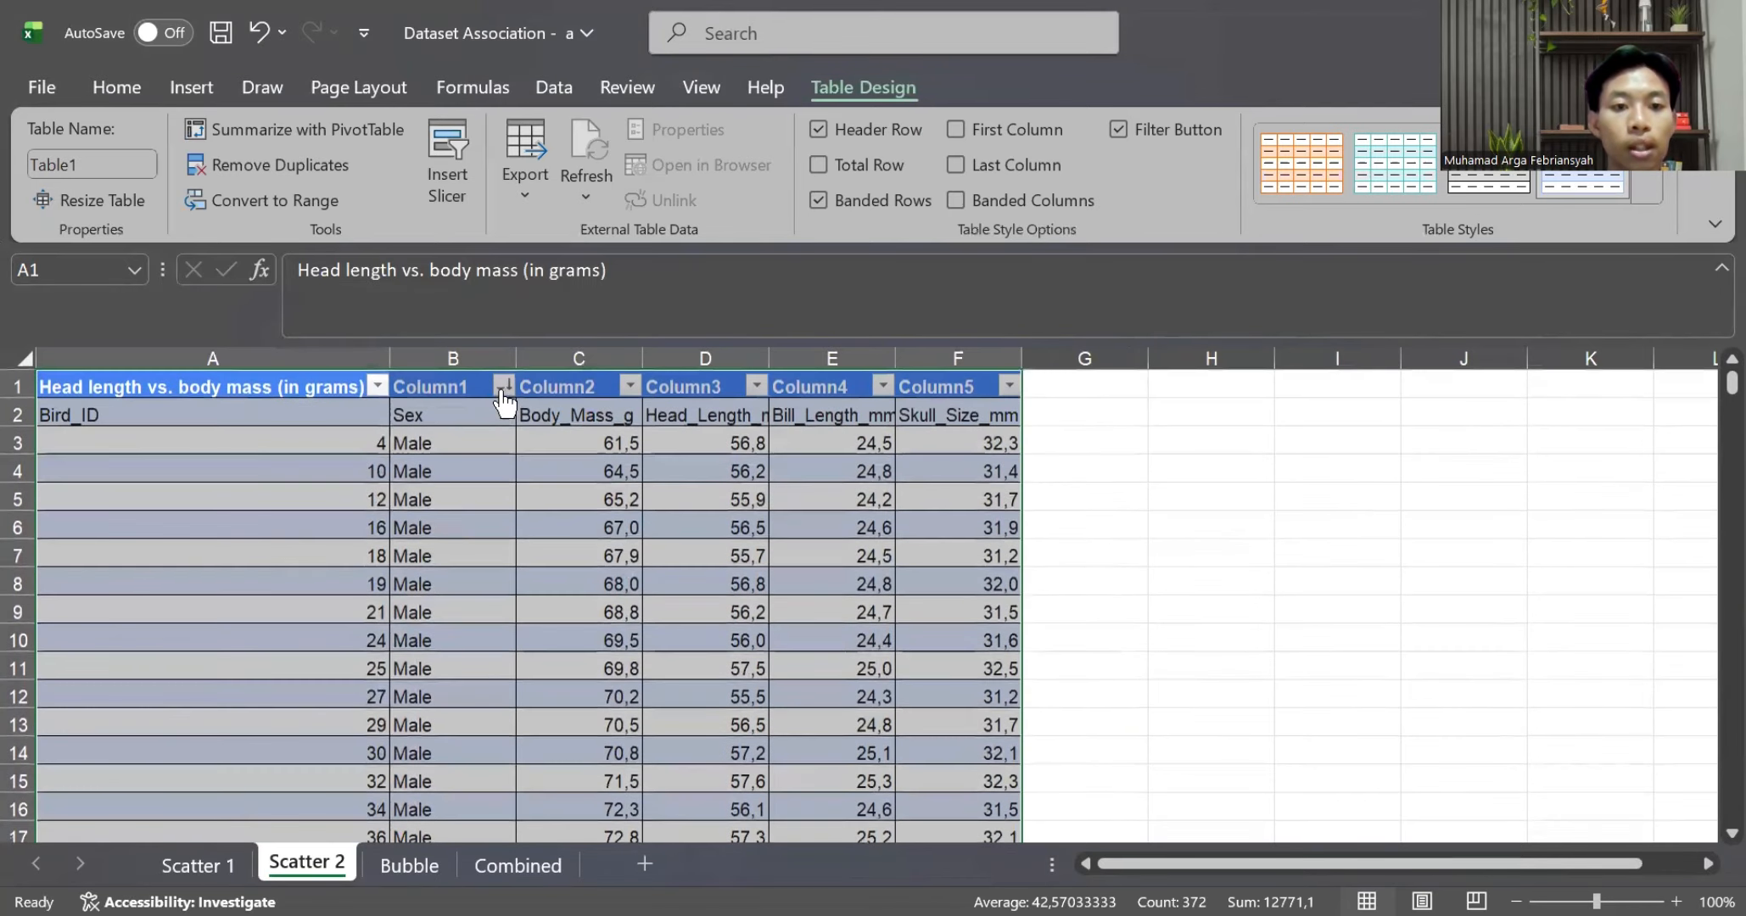
Sort the table by Column1 from A to Z to group the female birds ahead of the males
{"action": "left_click", "coordinate": [500, 387]}
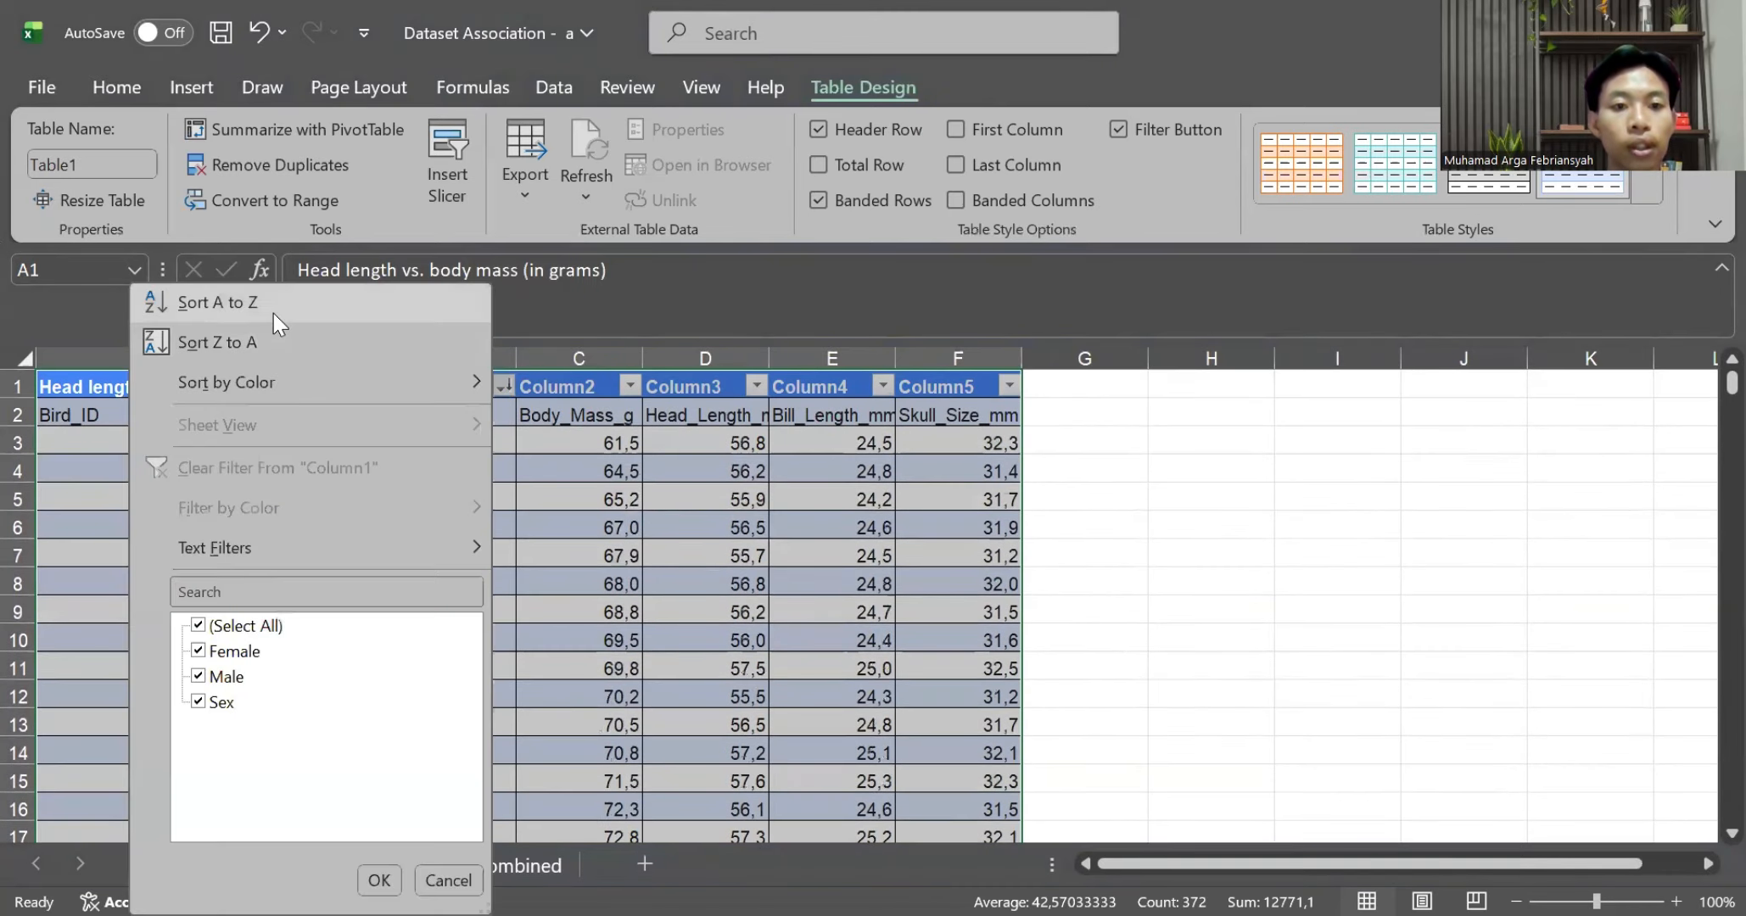
{"action": "left_click", "coordinate": [273, 314]}
{"action": "scroll", "coordinate": [479, 618], "scroll_direction": "down", "scroll_amount": 5}
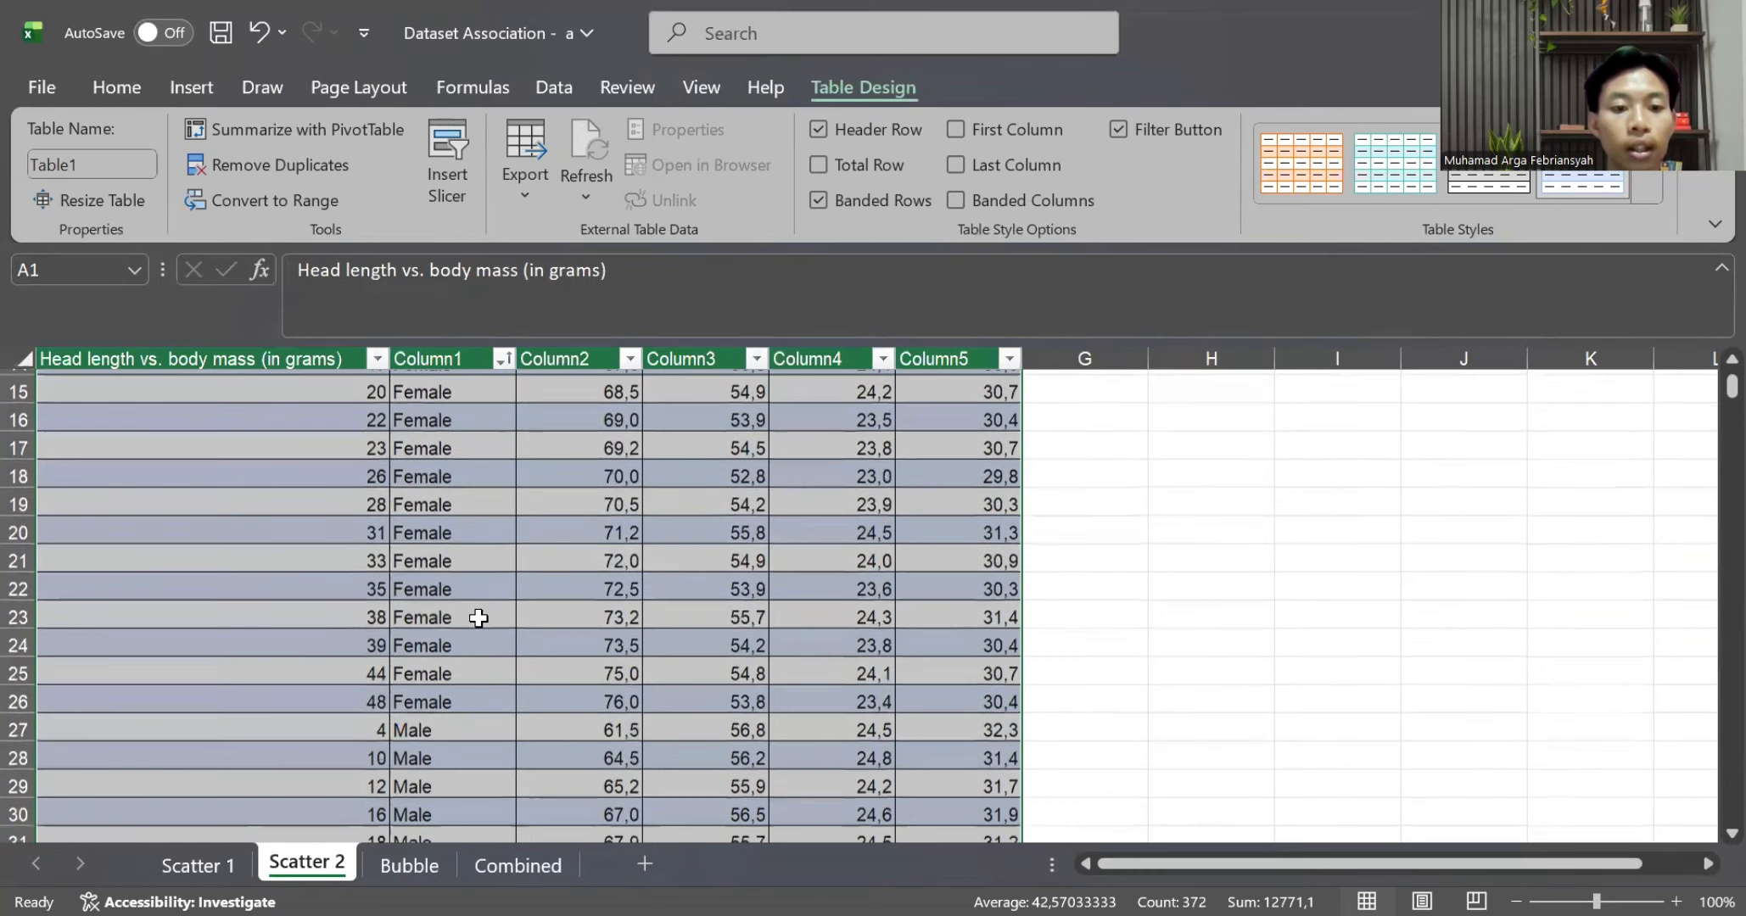
{"action": "scroll", "coordinate": [479, 617], "scroll_direction": "up", "scroll_amount": 3}
{"action": "scroll", "coordinate": [478, 618], "scroll_direction": "down", "scroll_amount": 3}
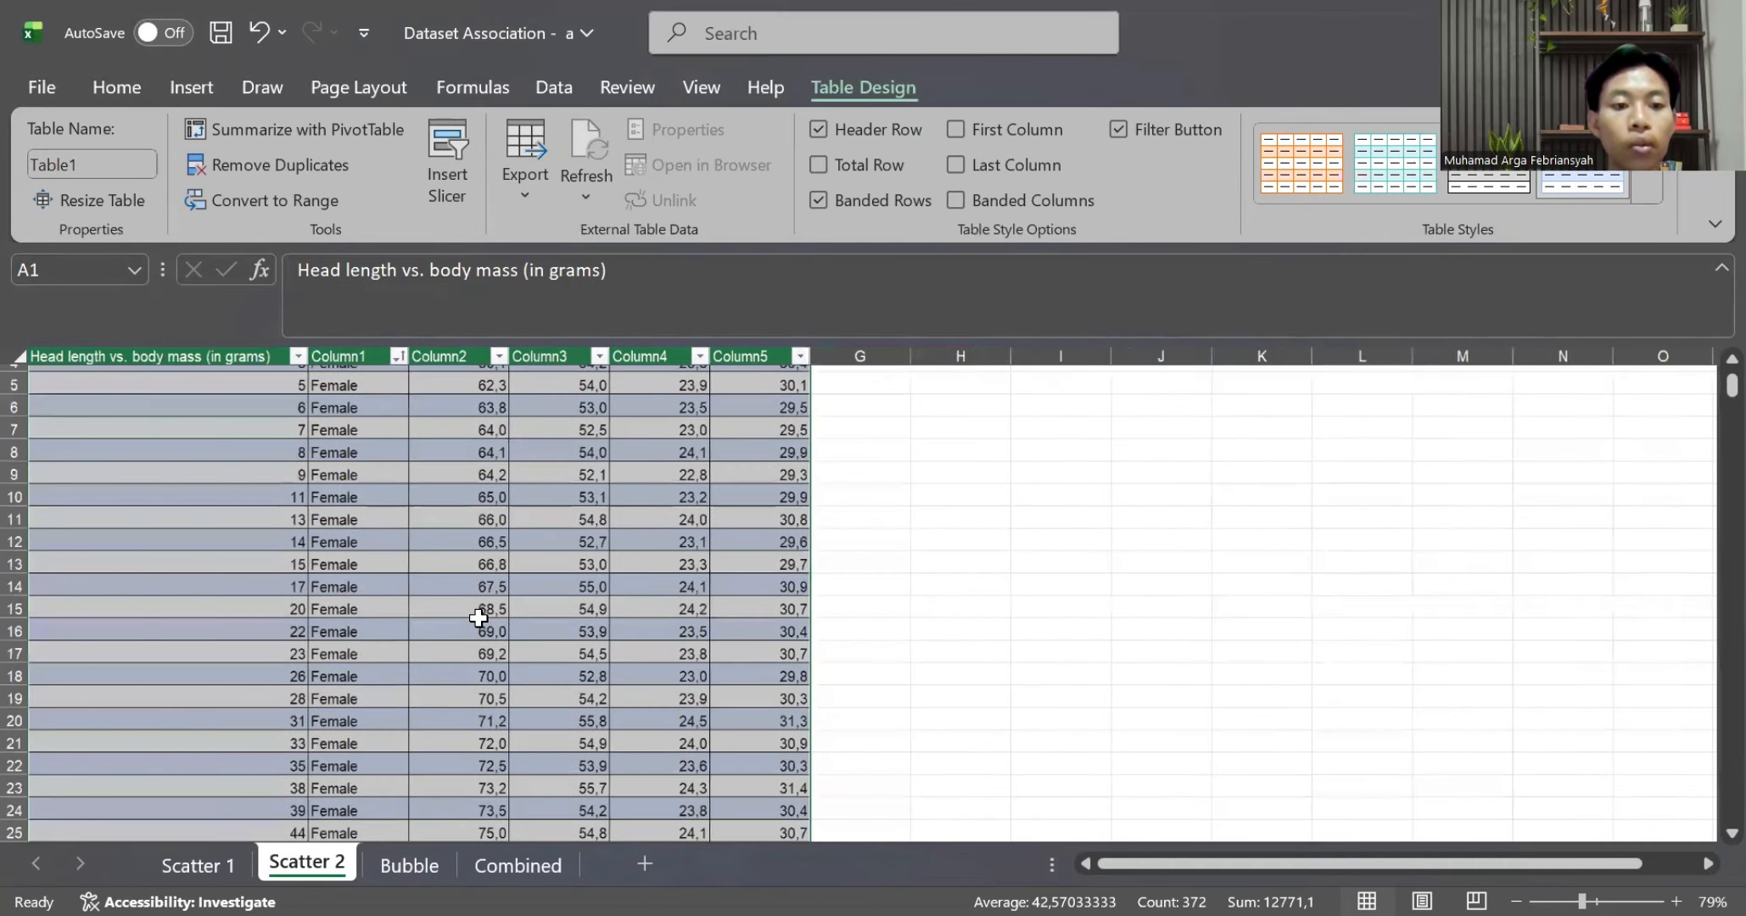
{"action": "scroll", "coordinate": [479, 617], "scroll_direction": "down", "scroll_amount": 2}
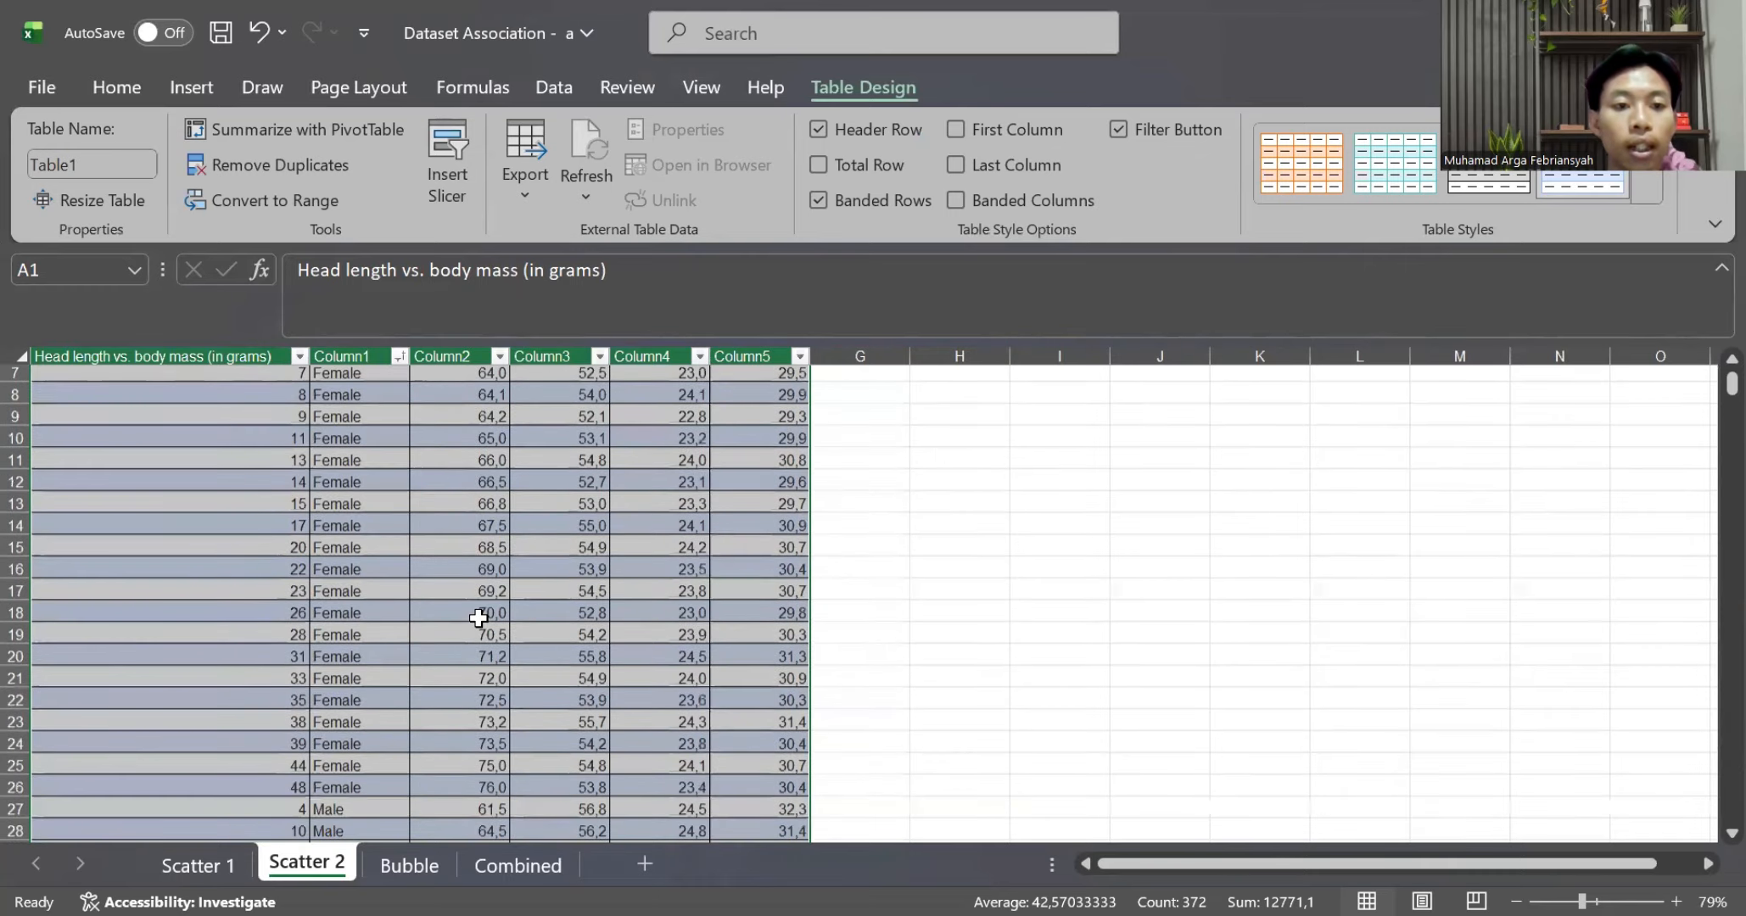
{"action": "scroll", "coordinate": [479, 617], "scroll_direction": "up", "scroll_amount": 4}
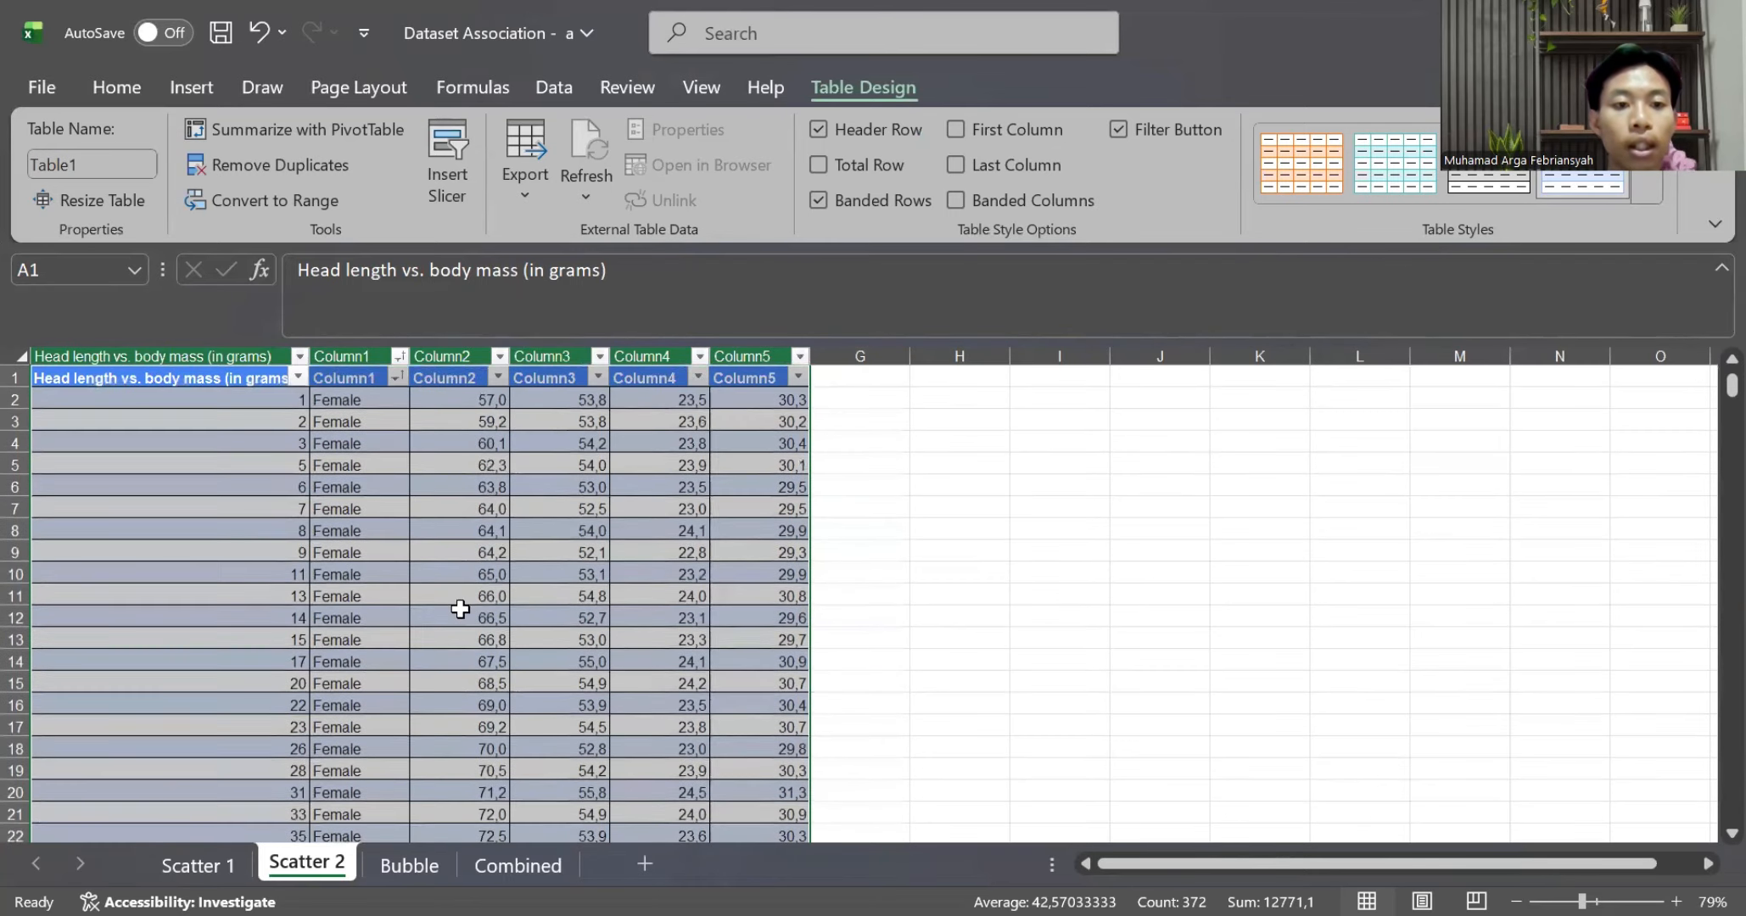
Fill all the female bird rows, cells A2:F26, with yellow and deselect them
{"action": "left_click", "coordinate": [160, 399]}
{"action": "left_click_drag", "start_coordinate": [161, 399], "coordinate": [726, 869]}
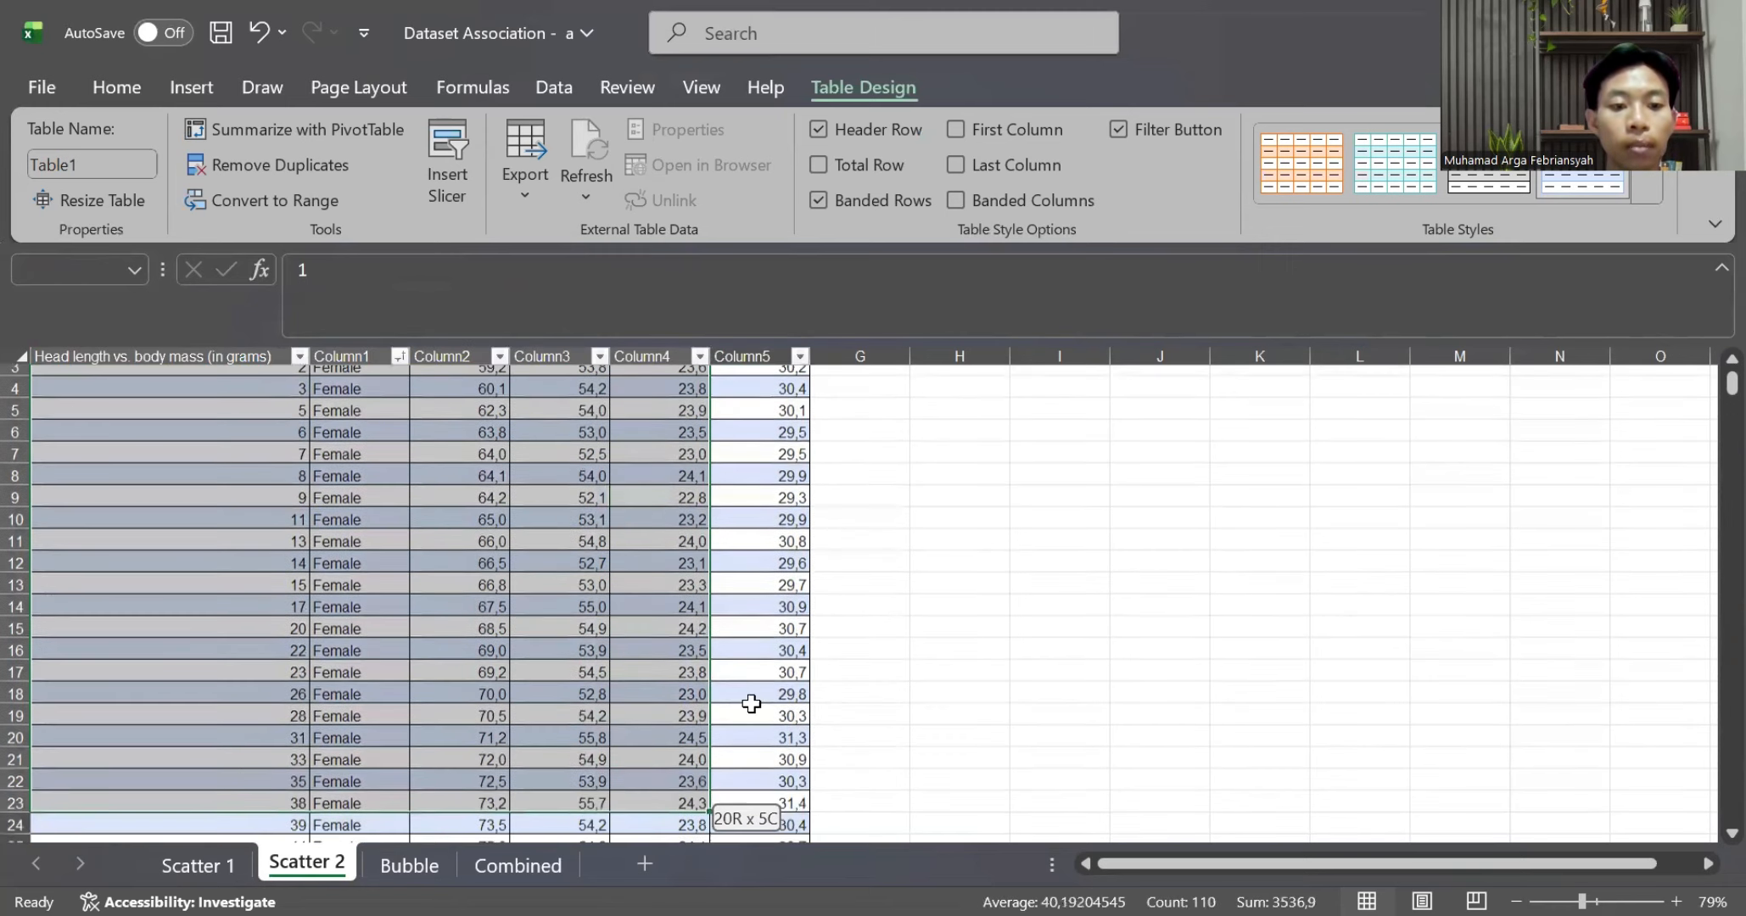
{"action": "left_click_drag", "start_coordinate": [752, 703], "coordinate": [757, 725]}
{"action": "scroll", "coordinate": [755, 723], "scroll_direction": "down", "scroll_amount": 3}
{"action": "left_click", "coordinate": [116, 87]}
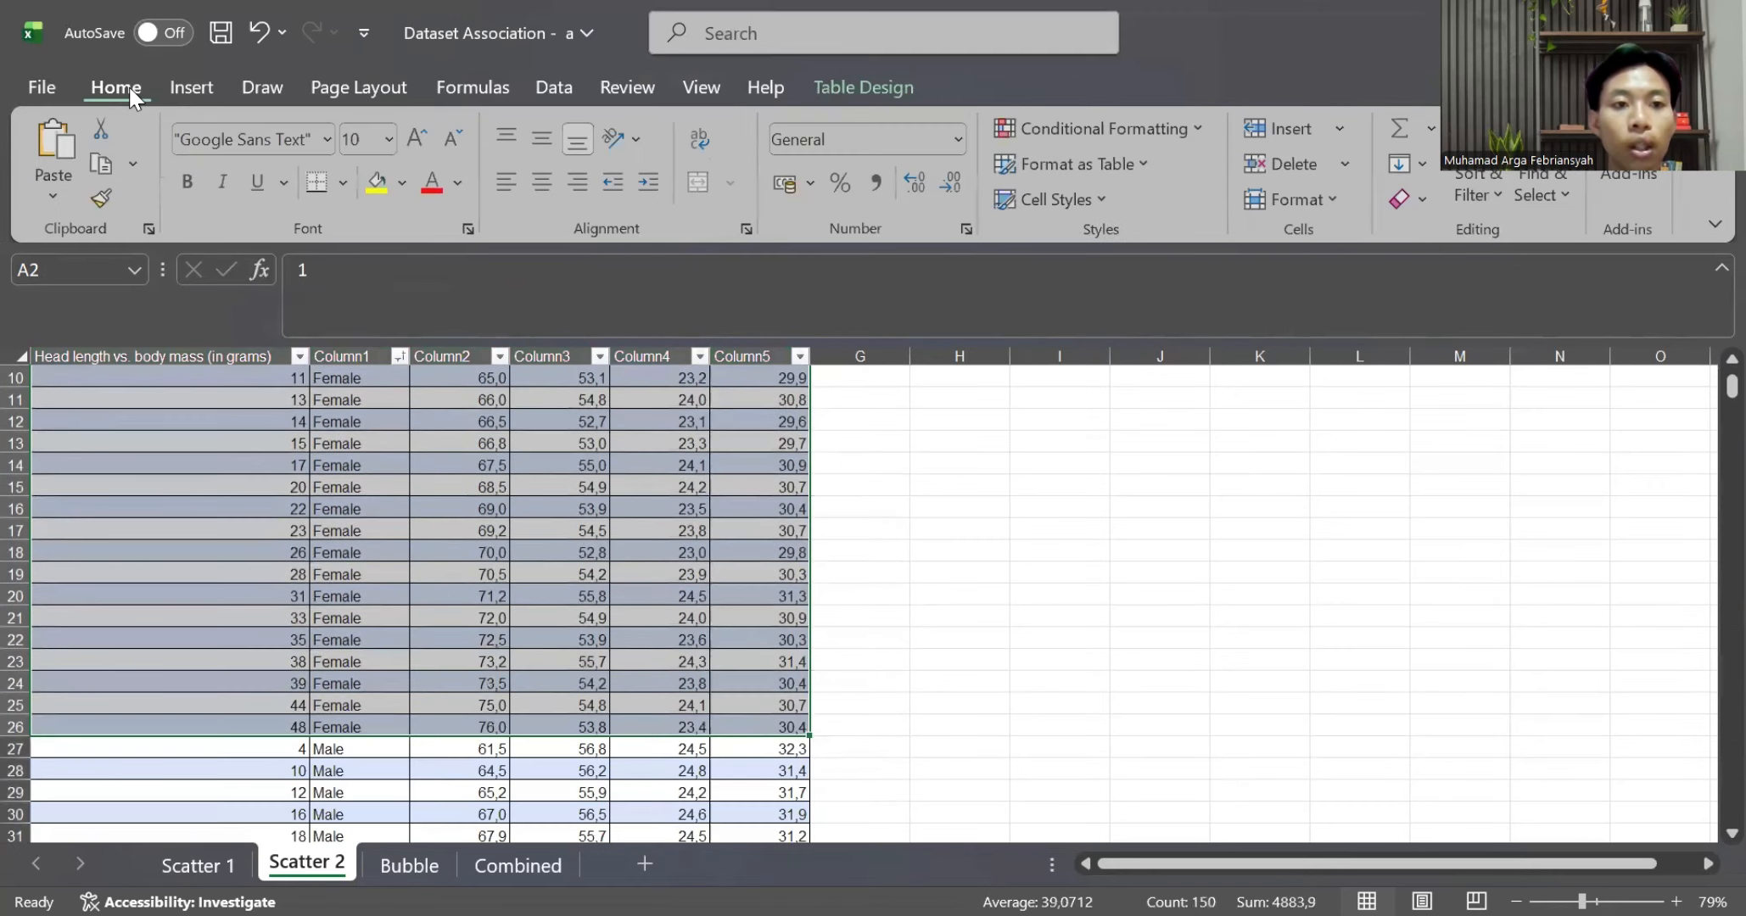
{"action": "left_click", "coordinate": [379, 184]}
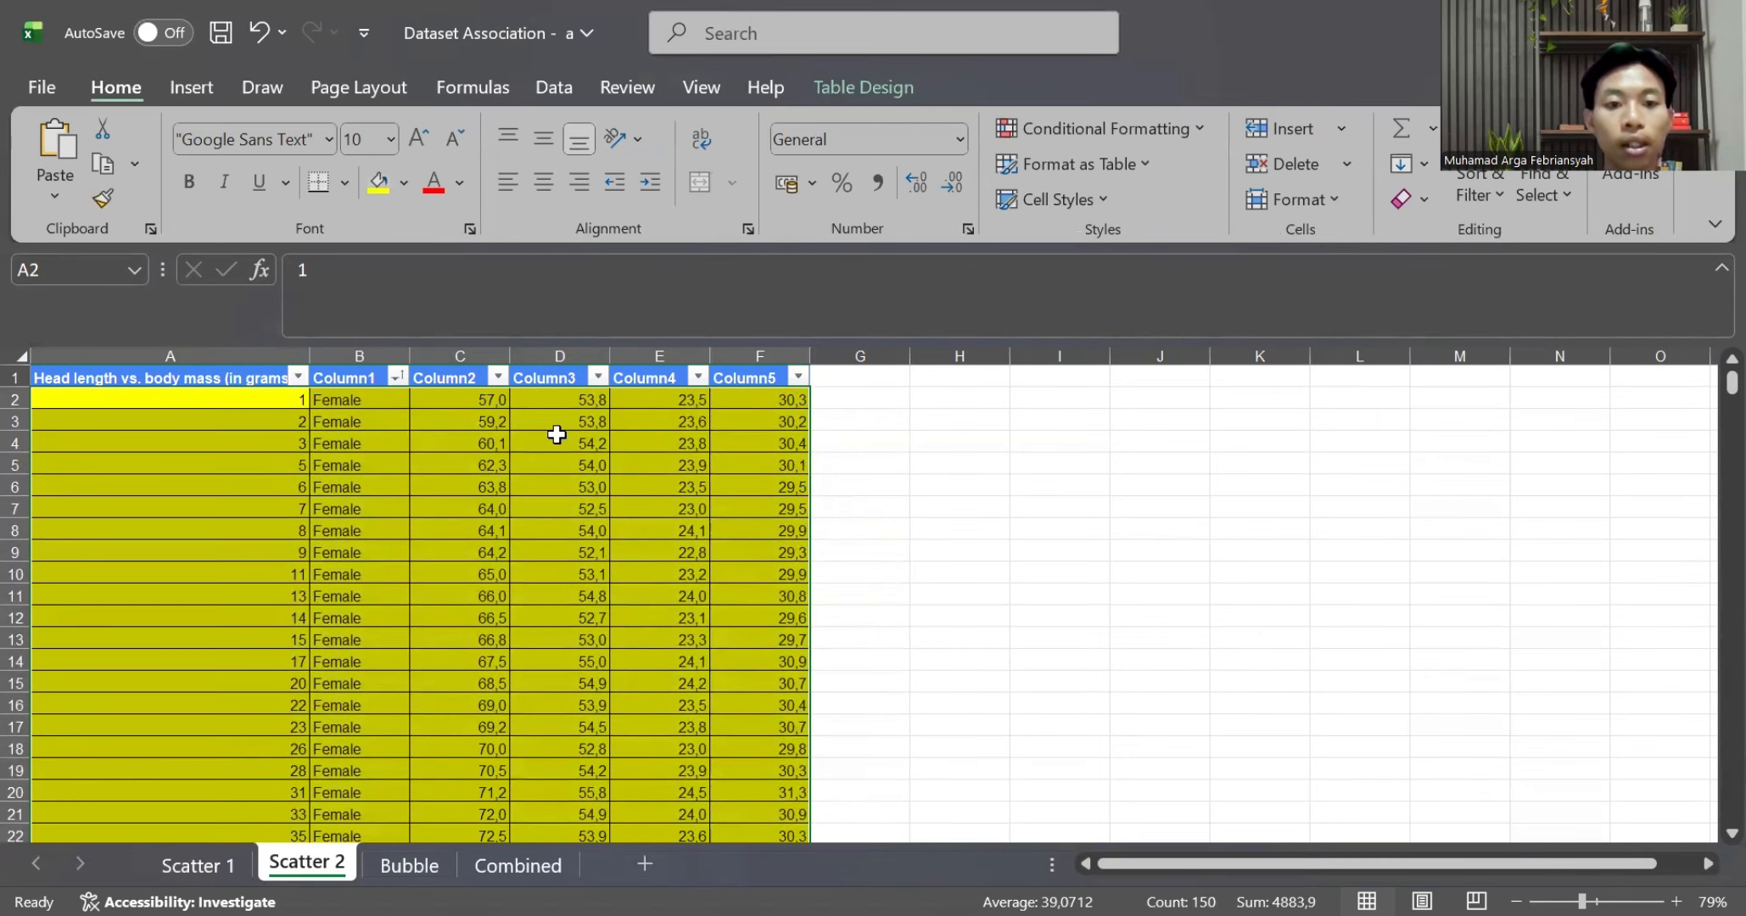
{"action": "scroll", "coordinate": [651, 574], "scroll_direction": "down", "scroll_amount": 1}
{"action": "scroll", "coordinate": [651, 573], "scroll_direction": "up", "scroll_amount": 1}
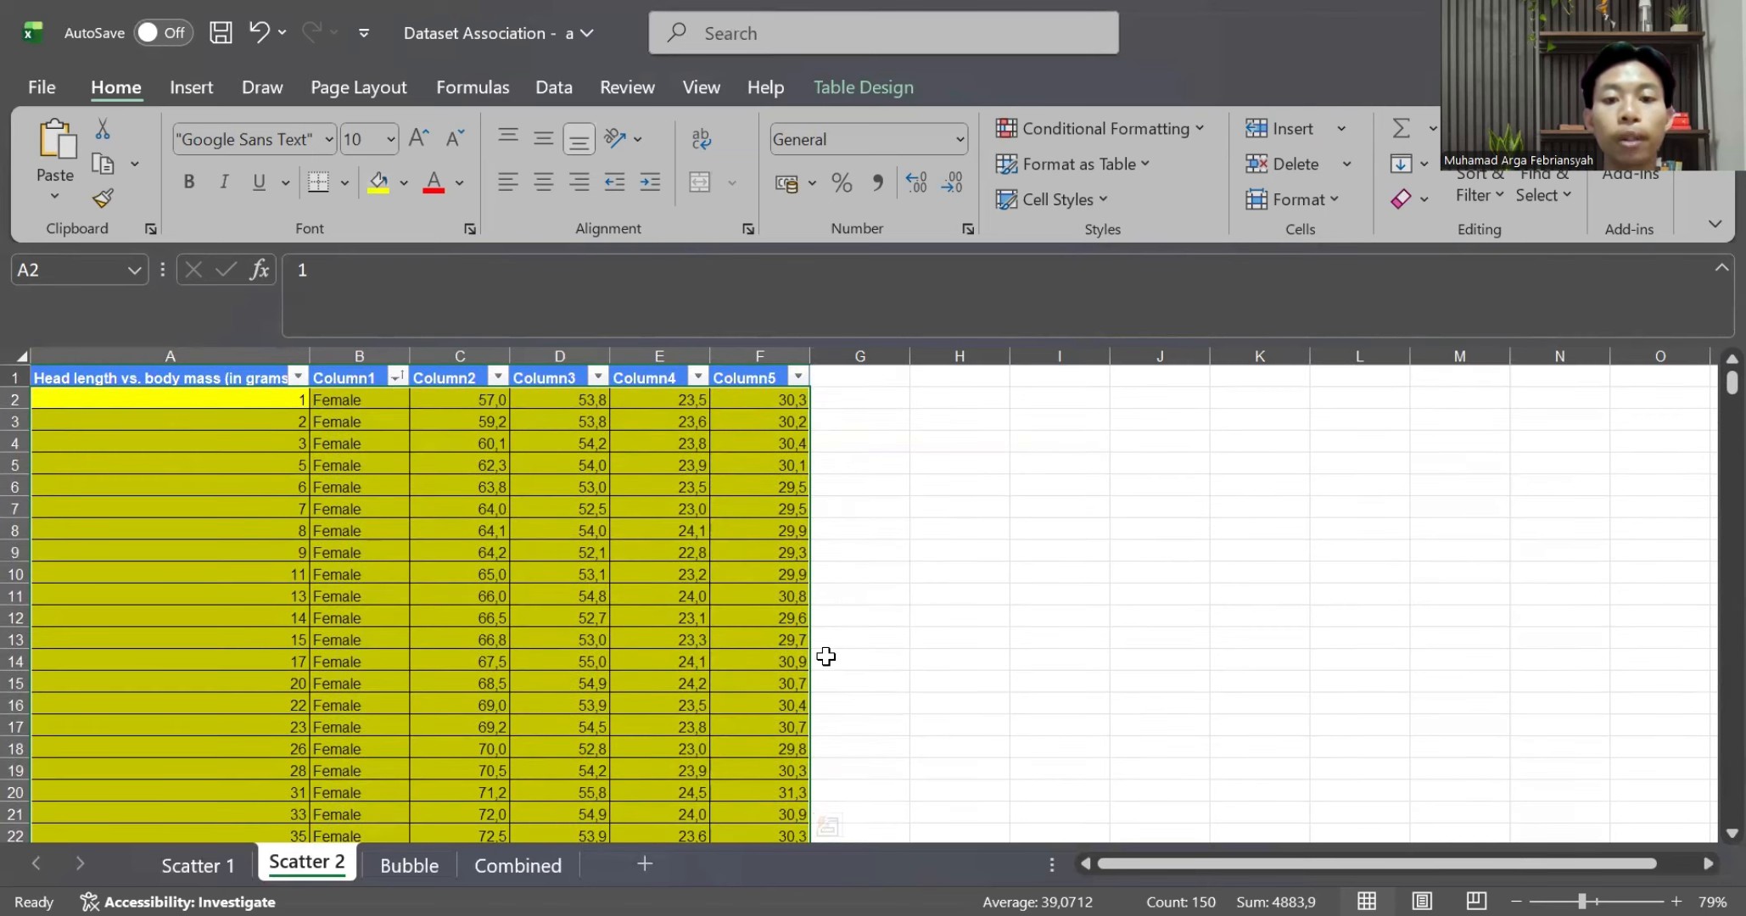
{"action": "left_click", "coordinate": [848, 661]}
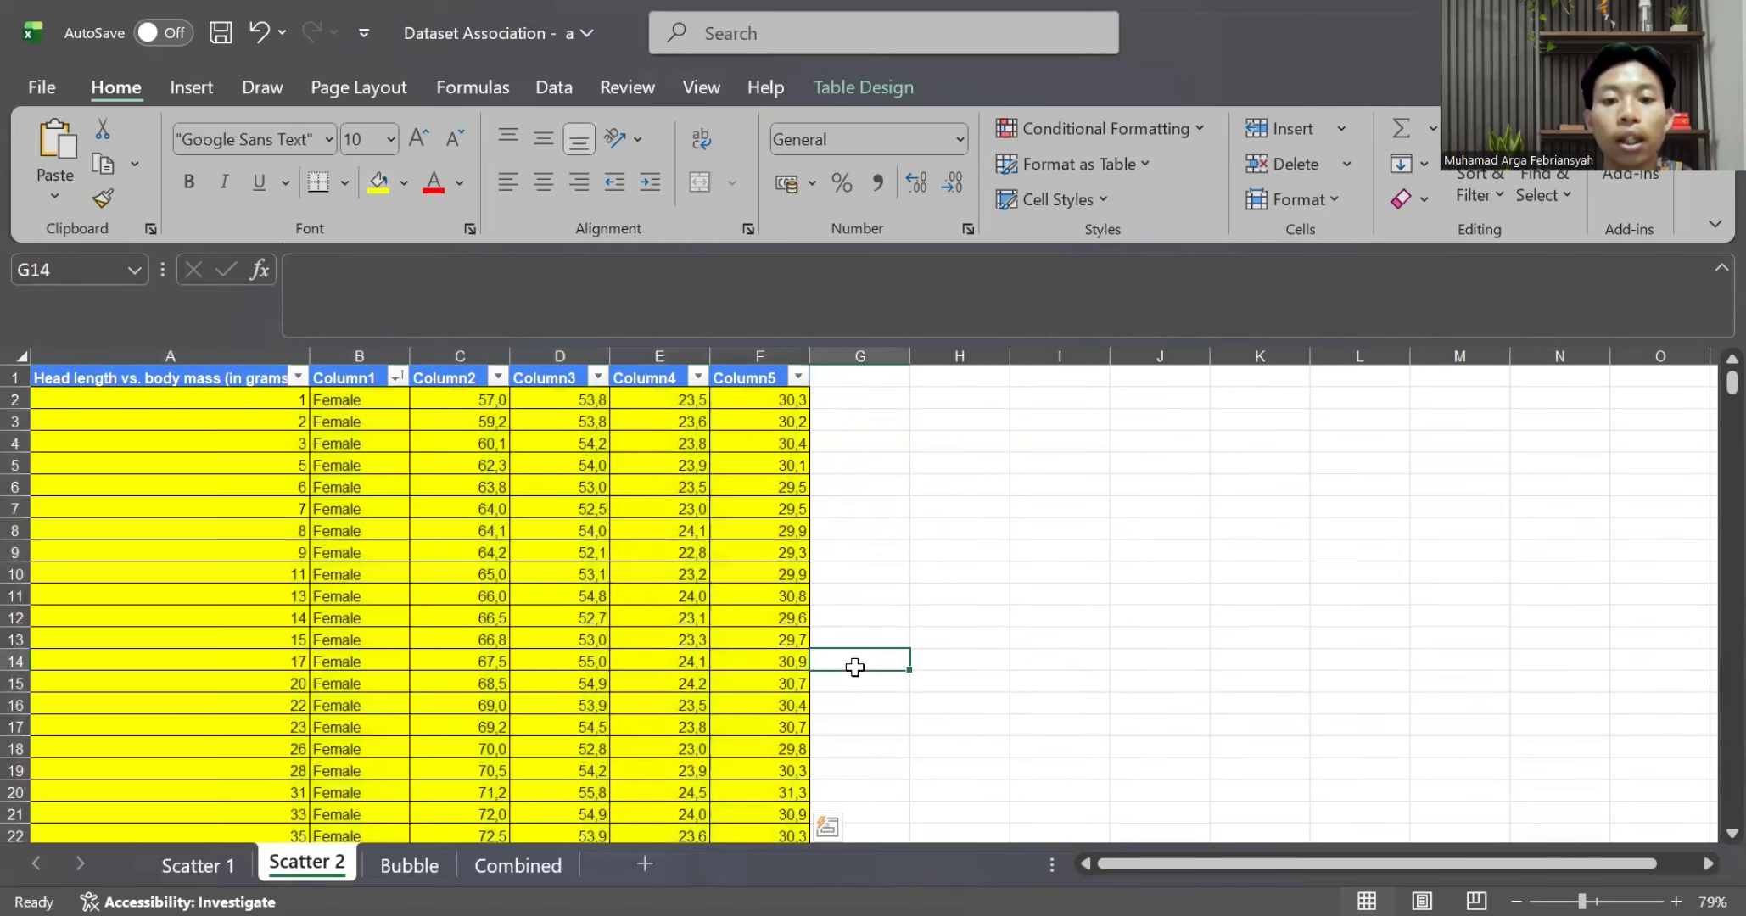
Insert an empty markers-only scatter chart from blank cell H6 and move it beside the table, over columns H to L
{"action": "left_click", "coordinate": [968, 480]}
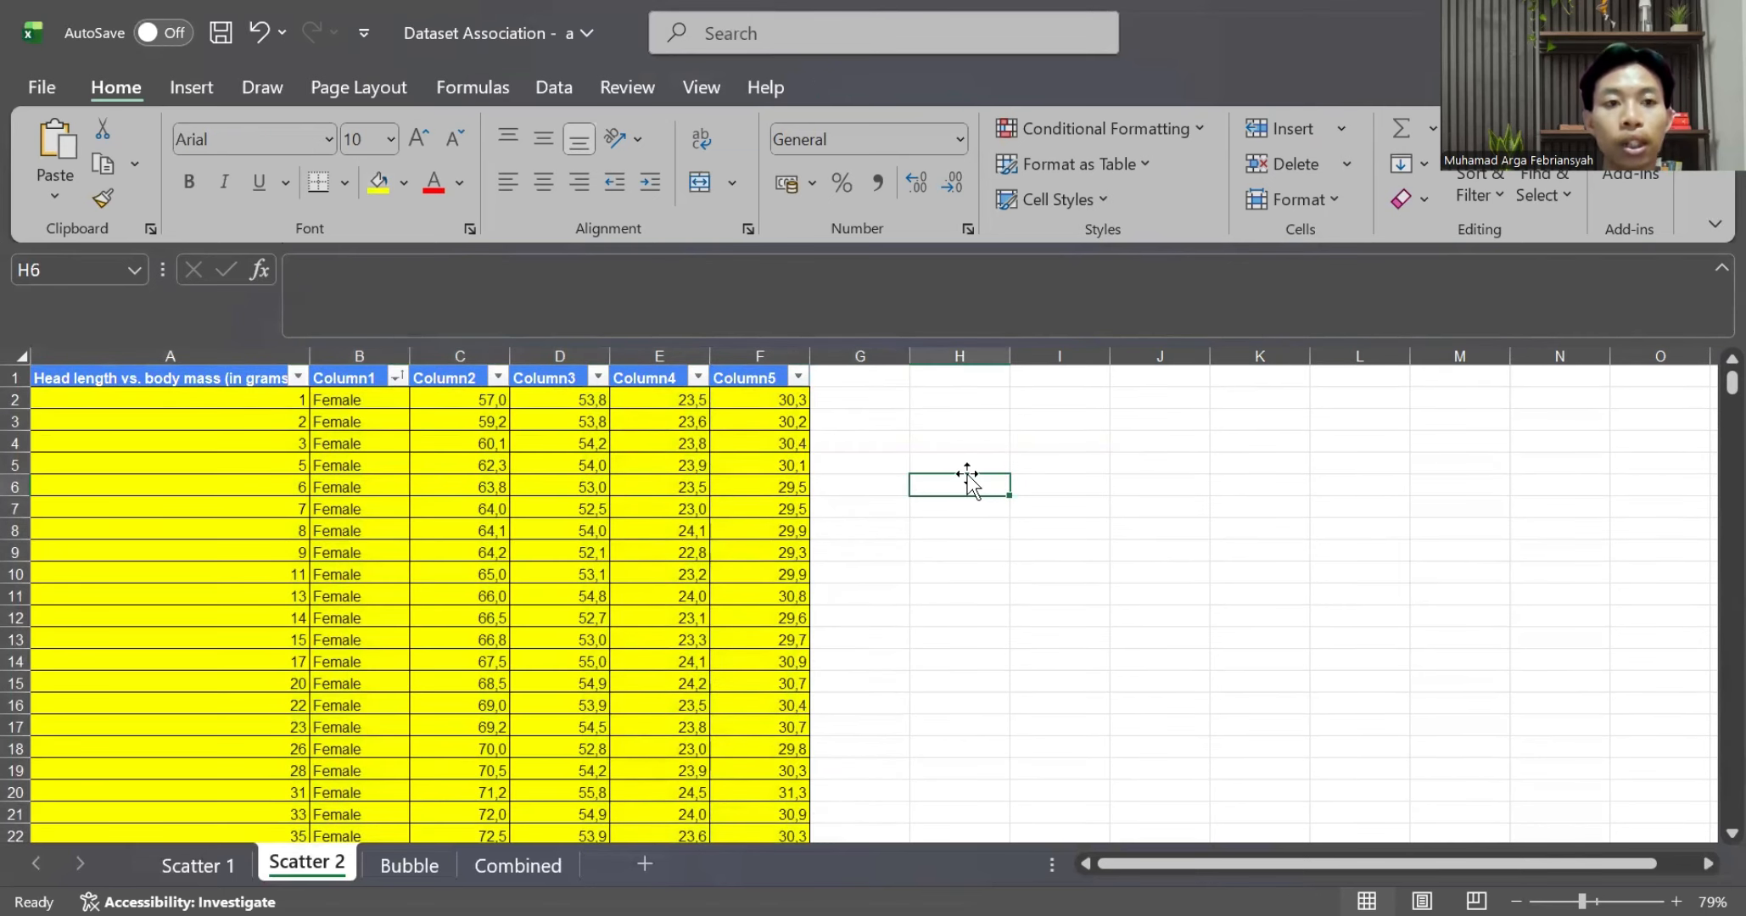
{"action": "left_click", "coordinate": [204, 92]}
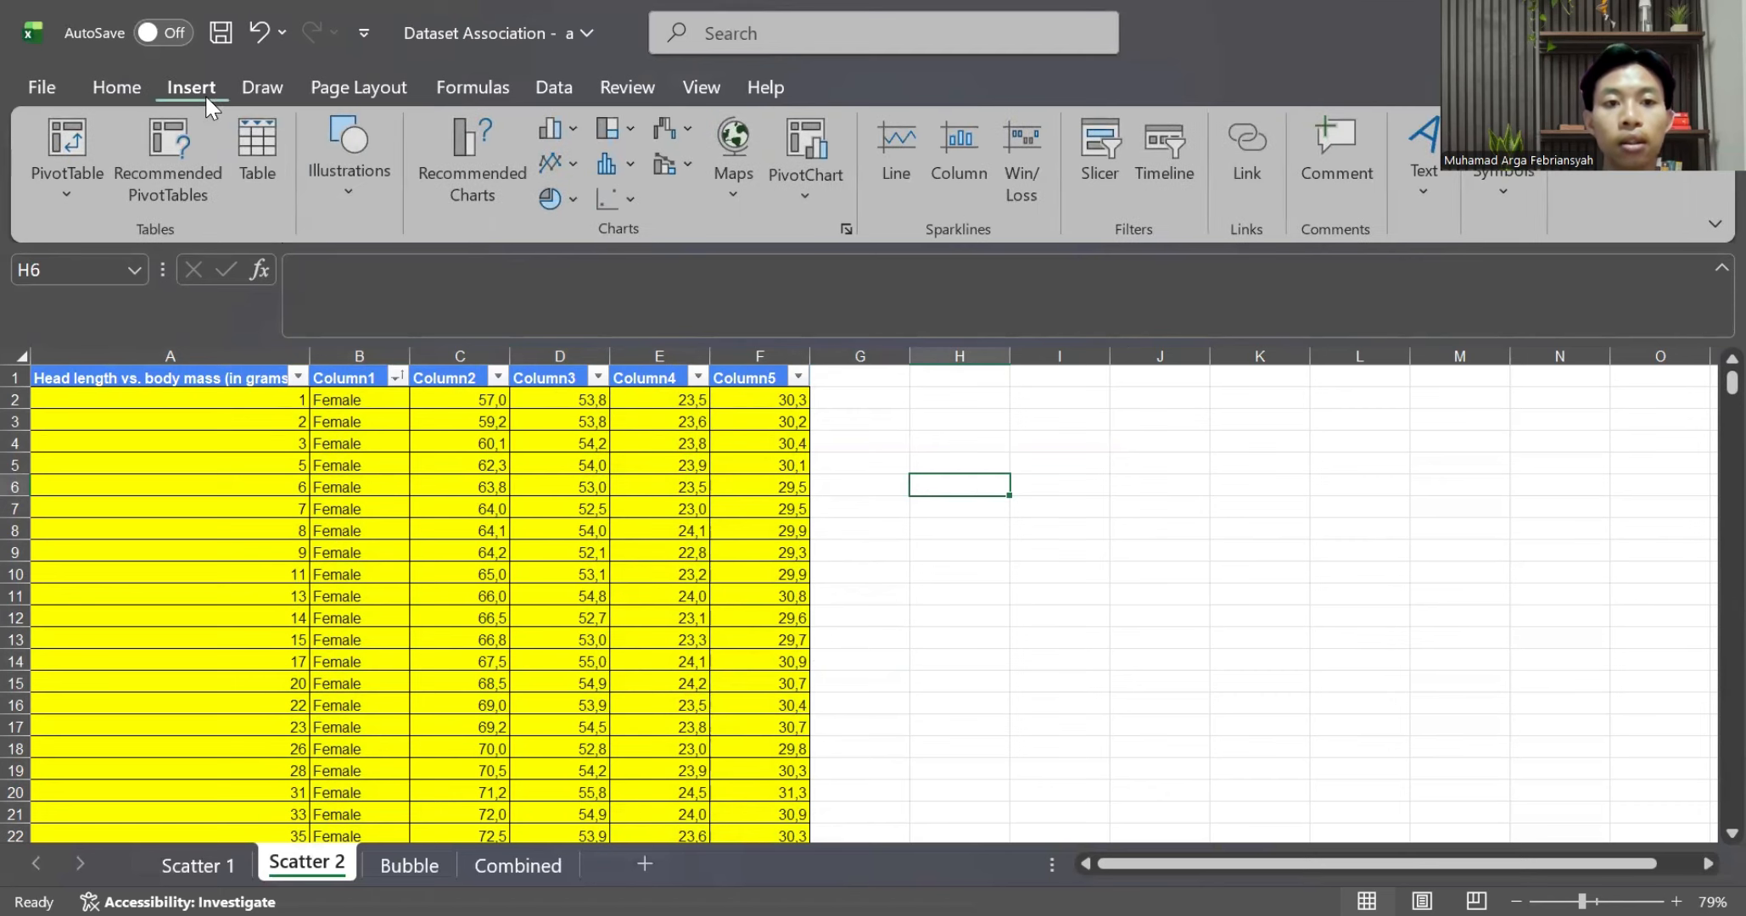
{"action": "left_click", "coordinate": [632, 201]}
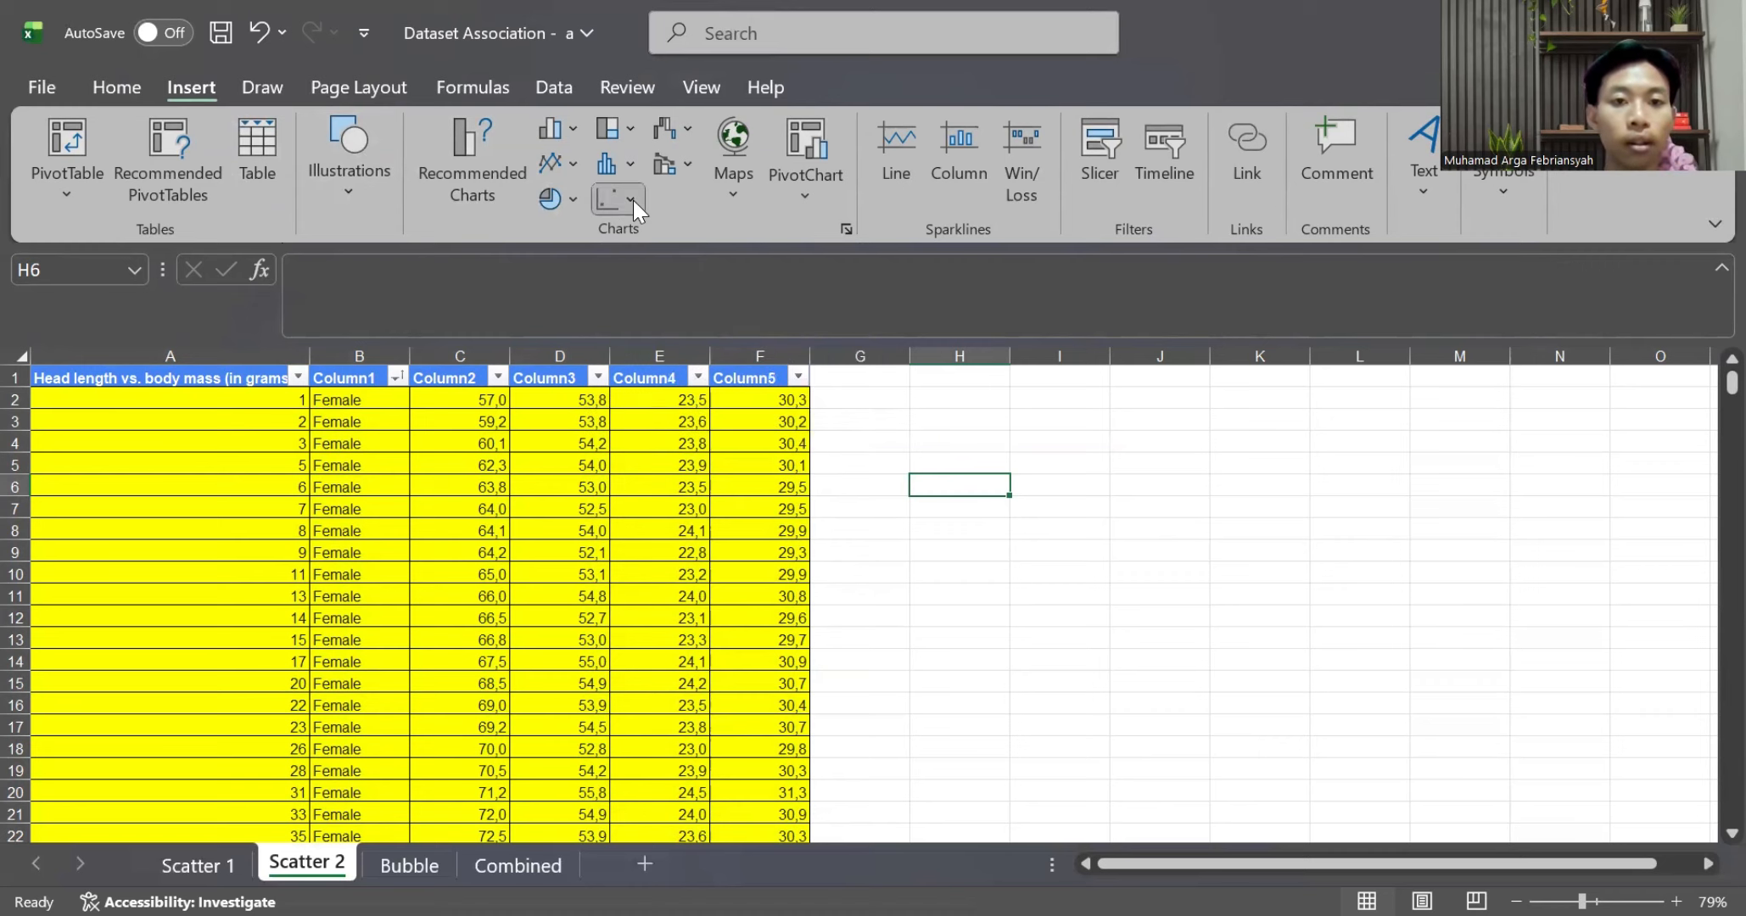
{"action": "left_click", "coordinate": [631, 286]}
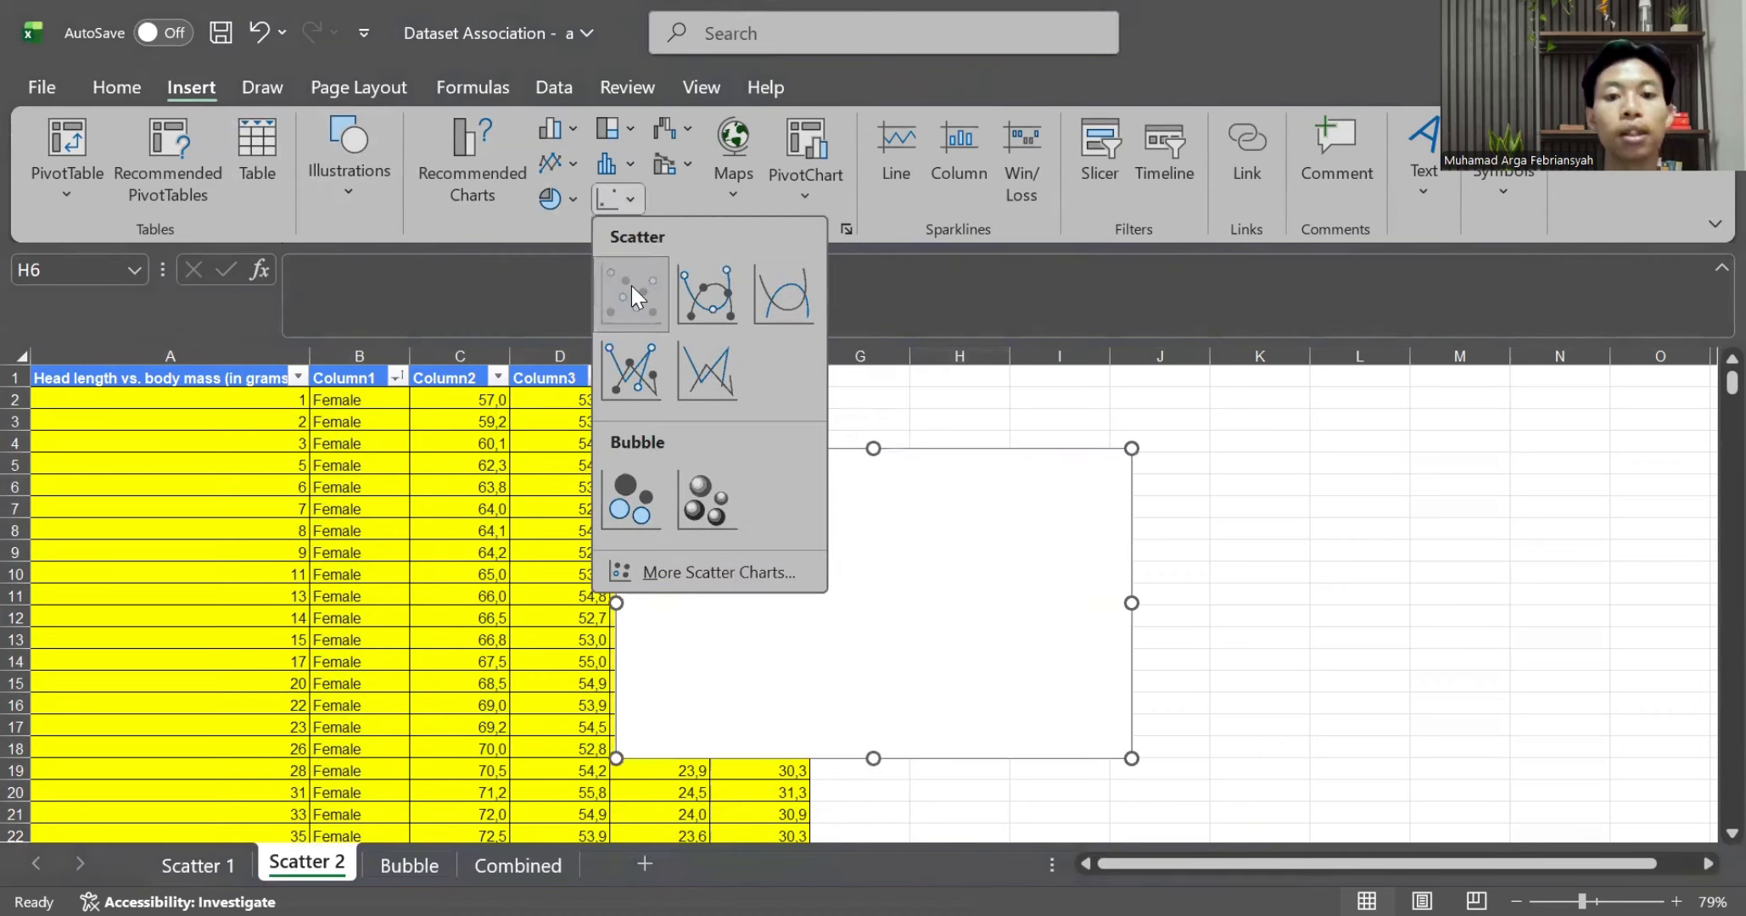
{"action": "left_click_drag", "start_coordinate": [796, 501], "coordinate": [1090, 433]}
{"action": "scroll", "coordinate": [1091, 432], "scroll_direction": "right", "scroll_amount": 3}
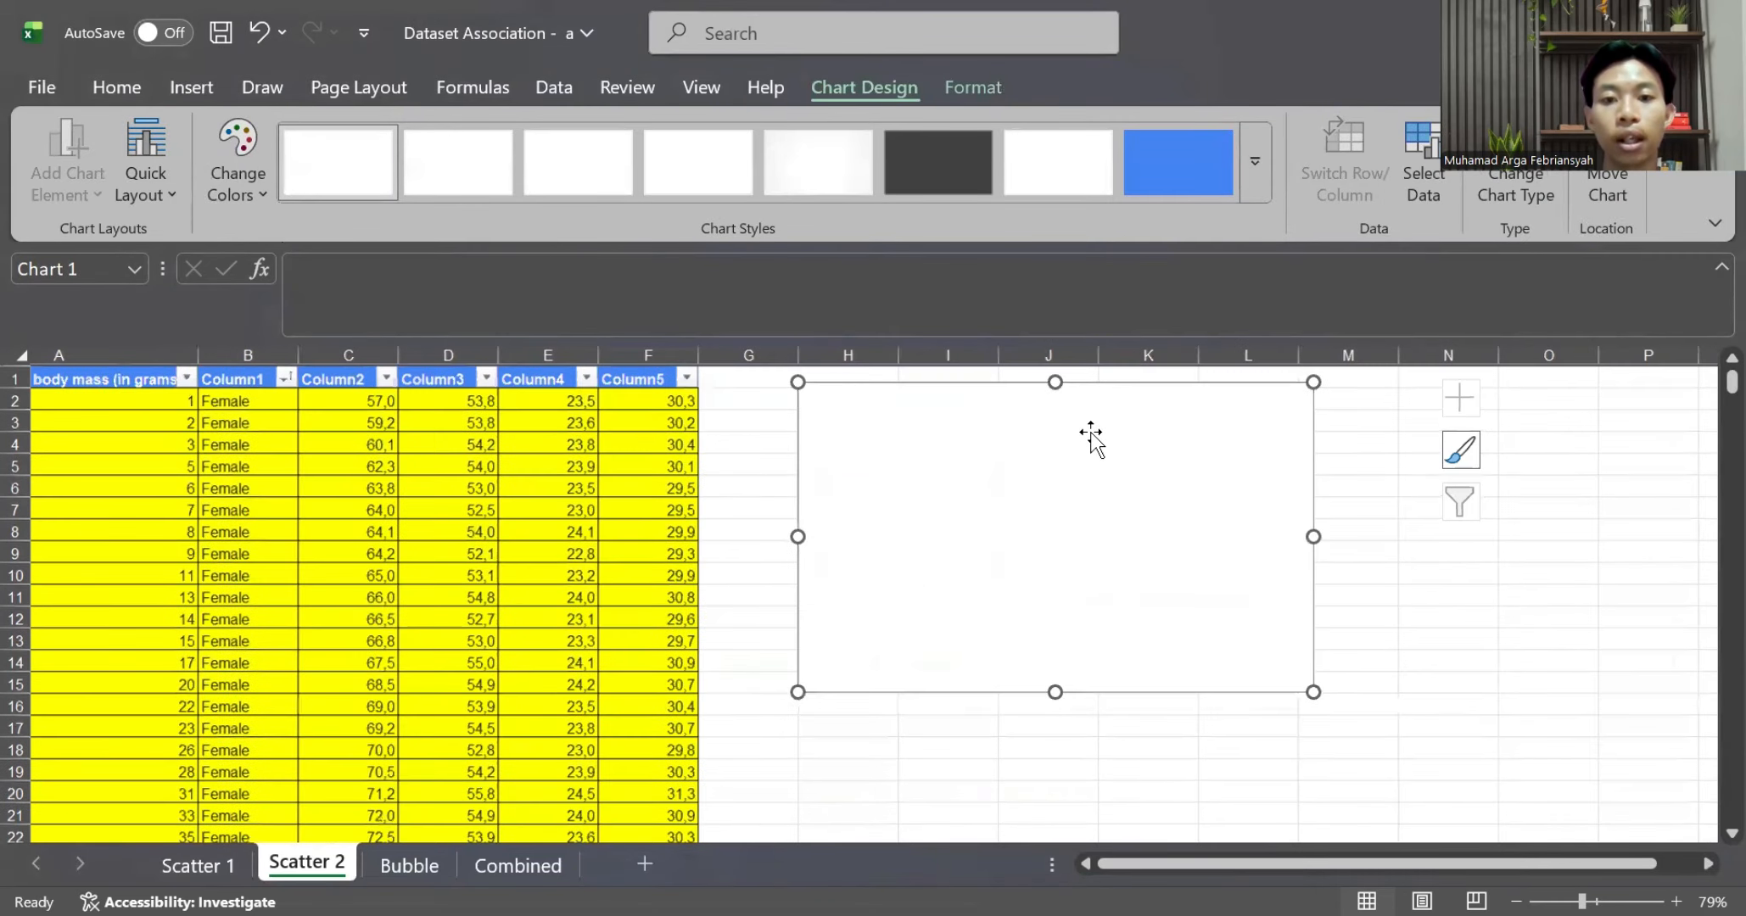
{"action": "scroll", "coordinate": [1044, 517], "scroll_direction": "left", "scroll_amount": 3}
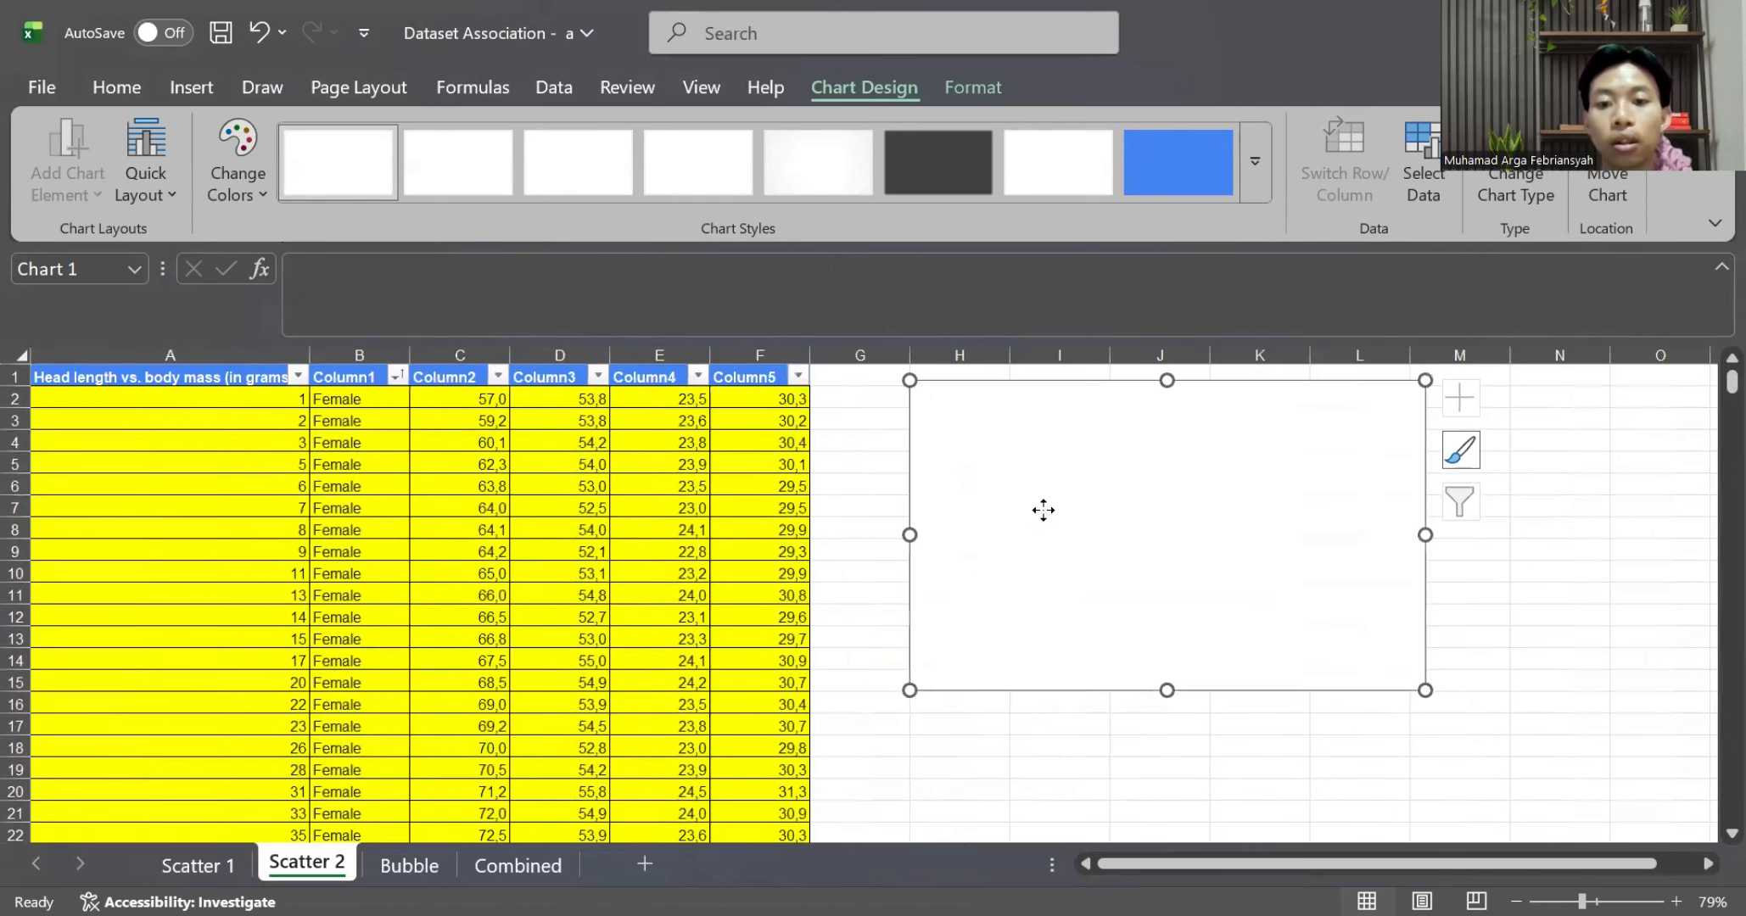
{"action": "left_click_drag", "start_coordinate": [1044, 507], "coordinate": [1044, 545]}
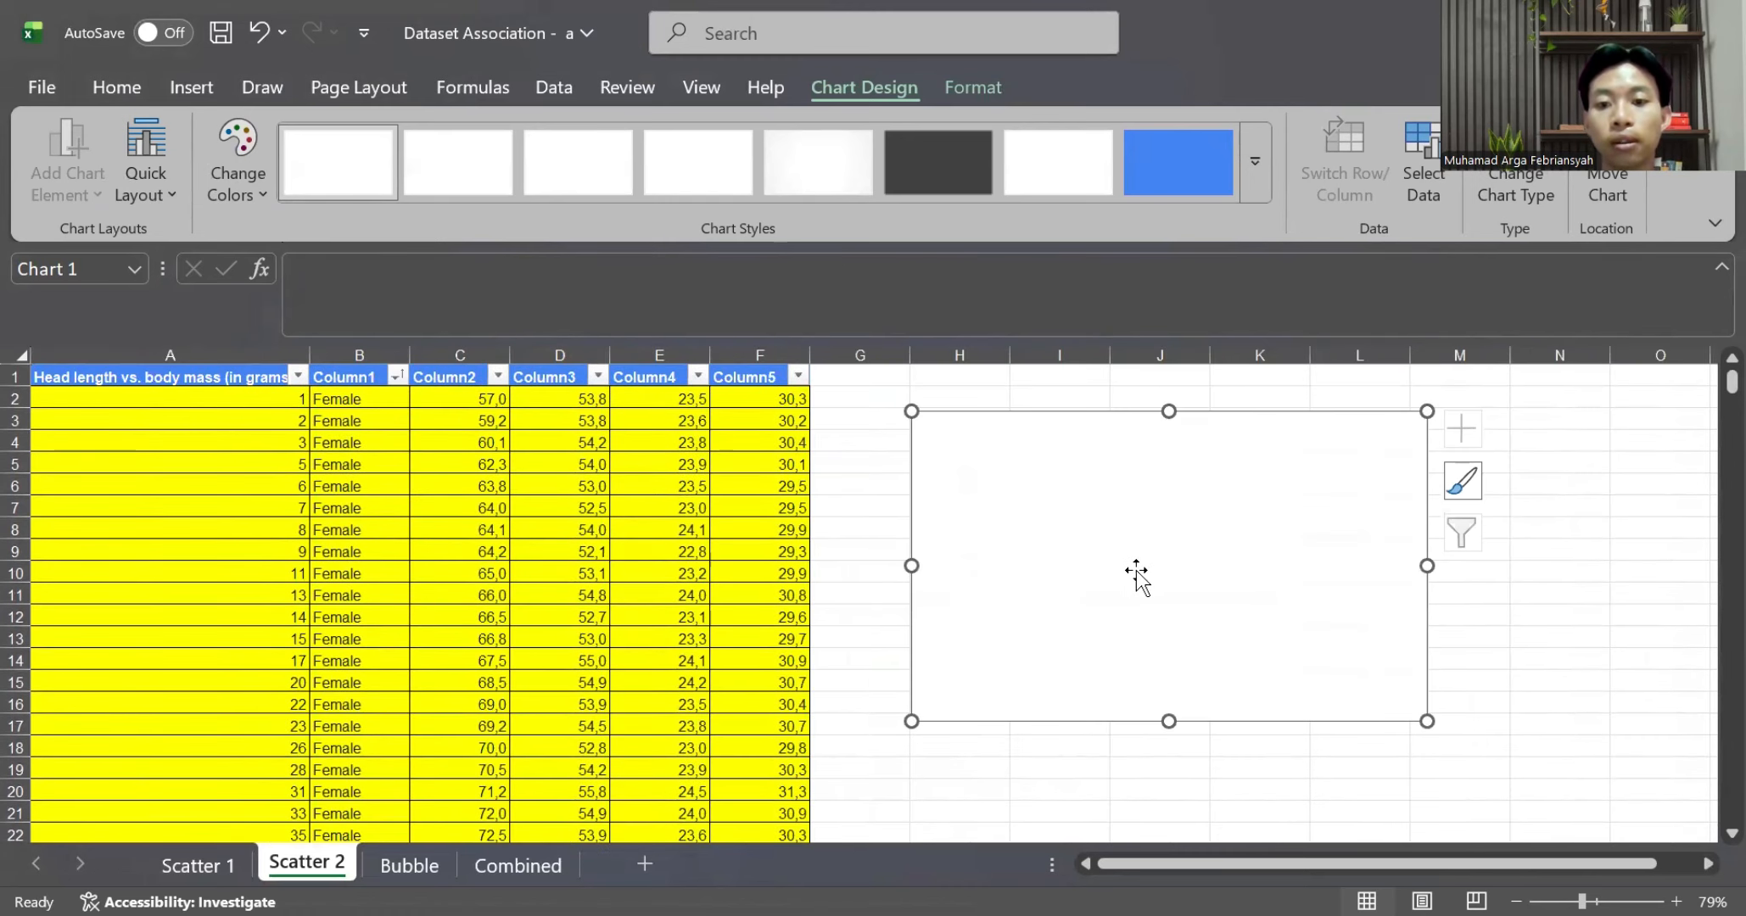
Add a data series named Female Bird to the empty chart and open its X values for cell selection
{"action": "right_click", "coordinate": [1187, 566]}
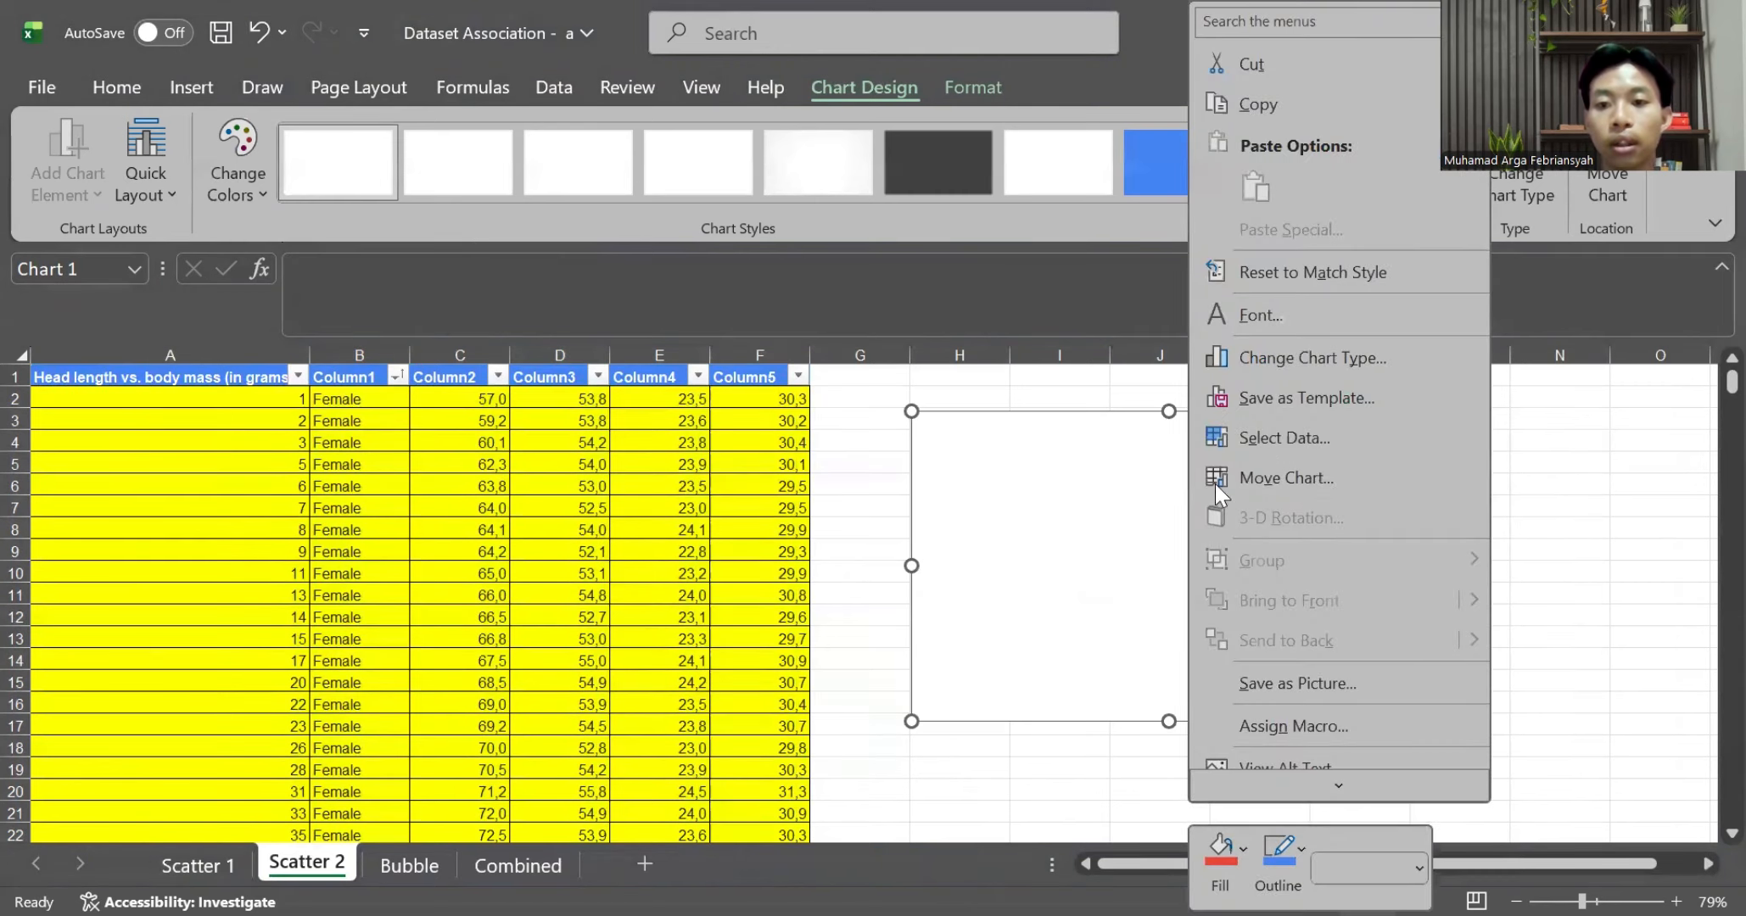
{"action": "left_click", "coordinate": [1250, 450]}
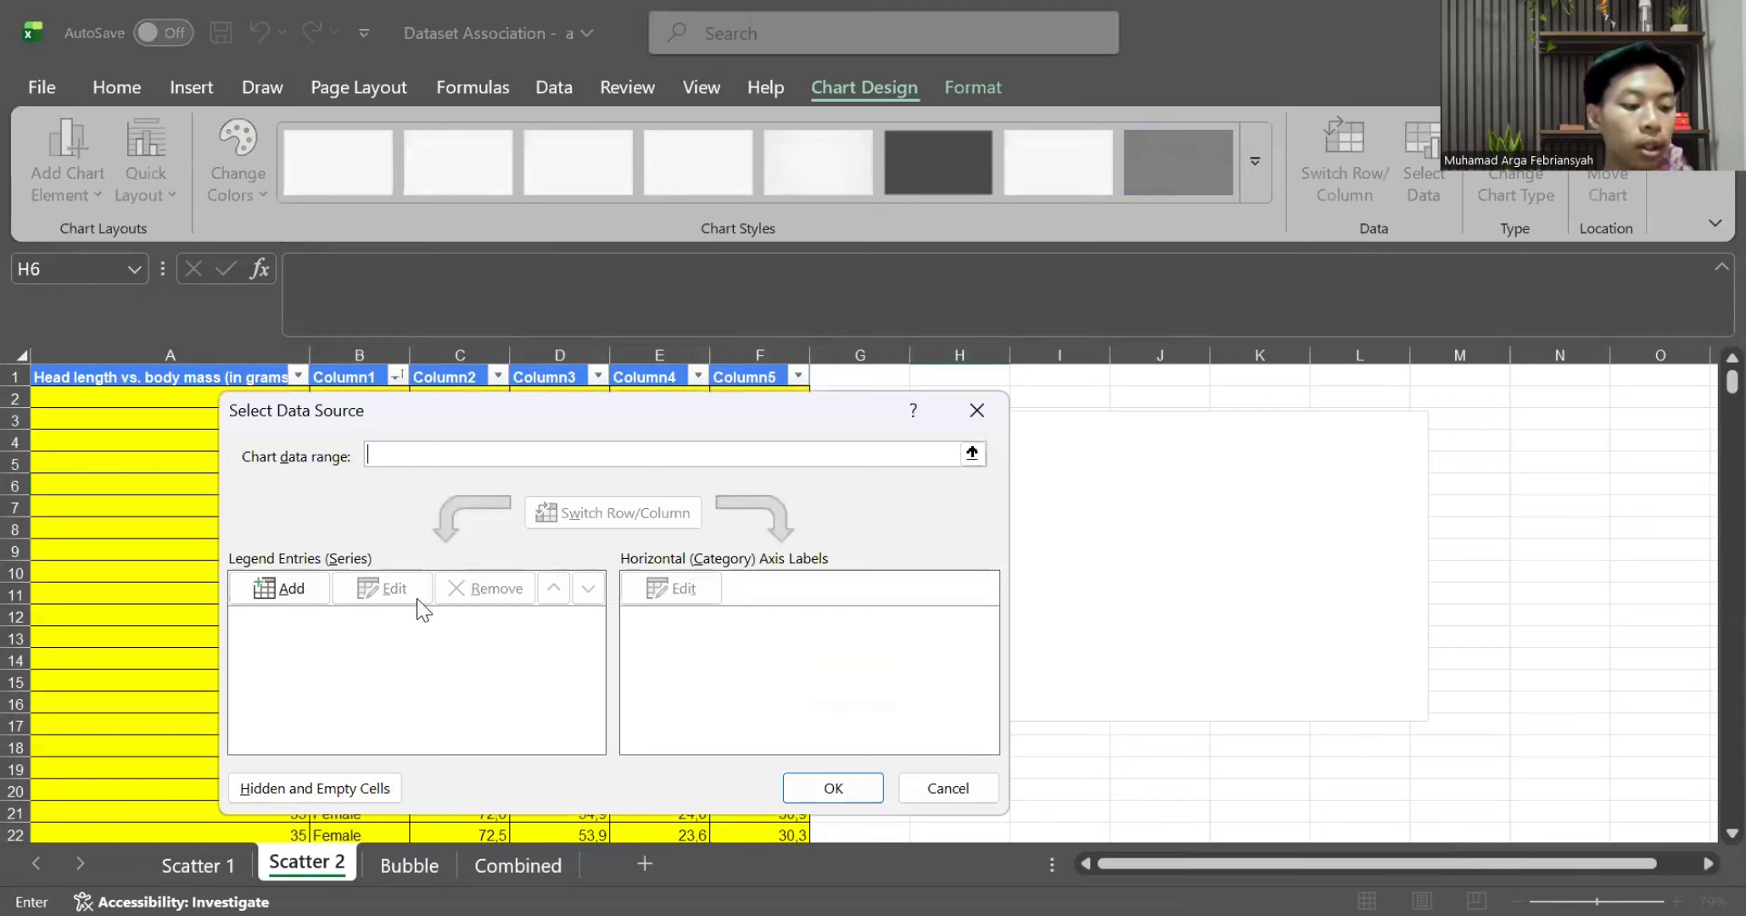
{"action": "left_click", "coordinate": [289, 585]}
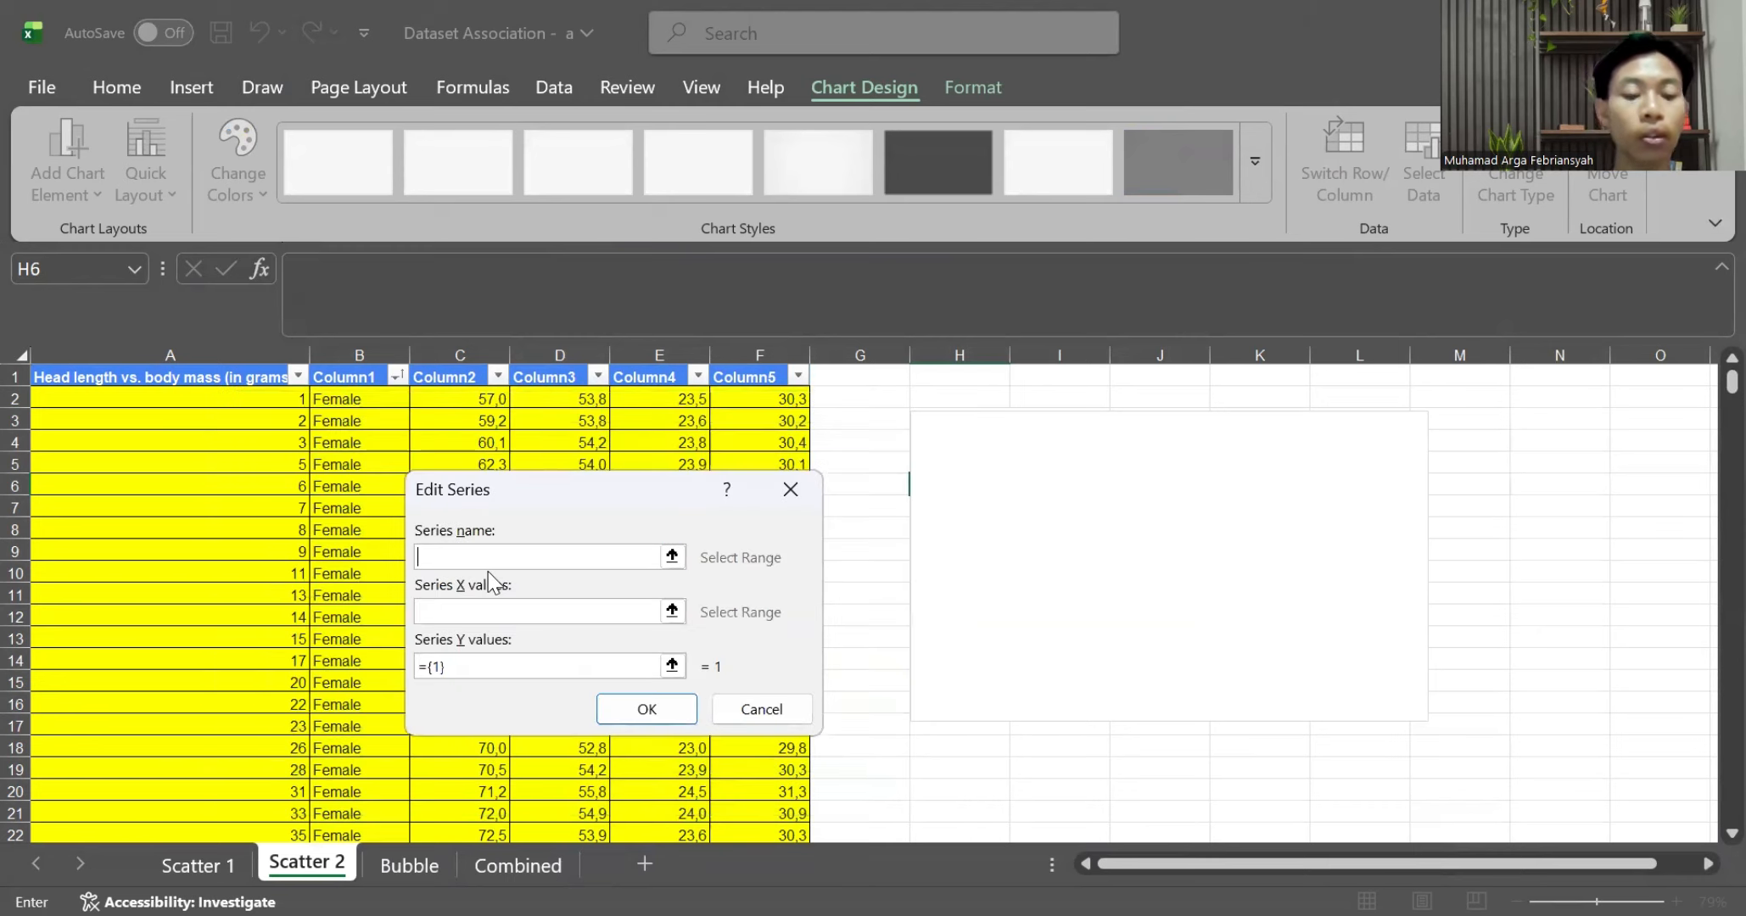
{"action": "type", "text": "Femal"}
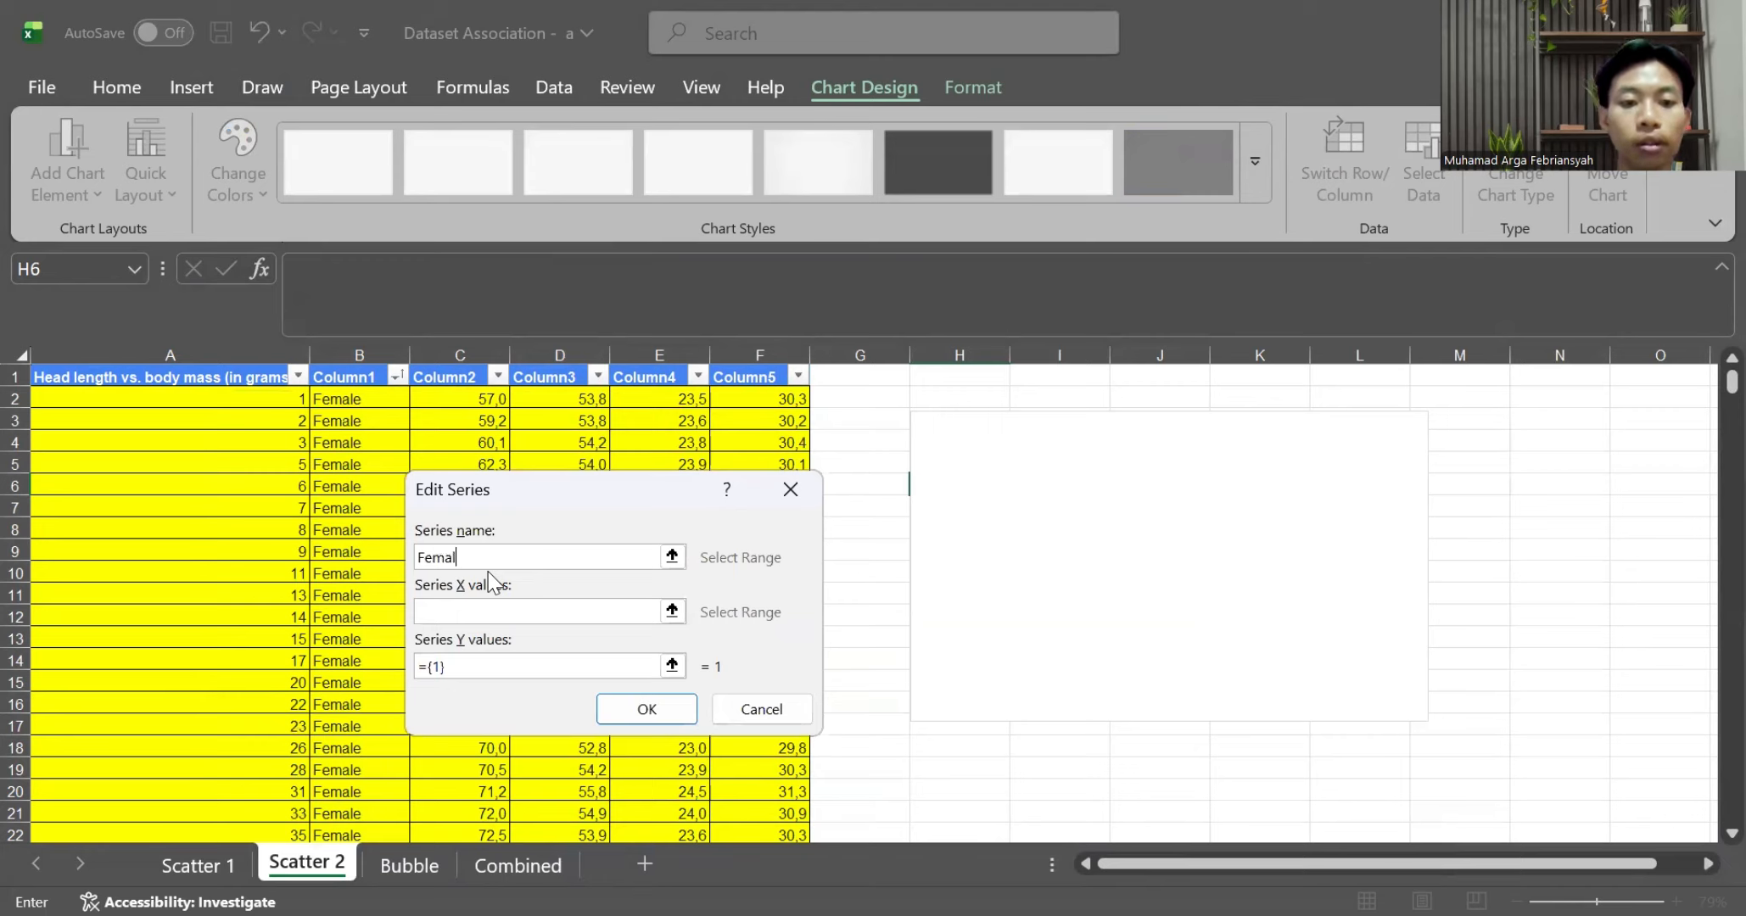
{"action": "type", "text": "e Bird"}
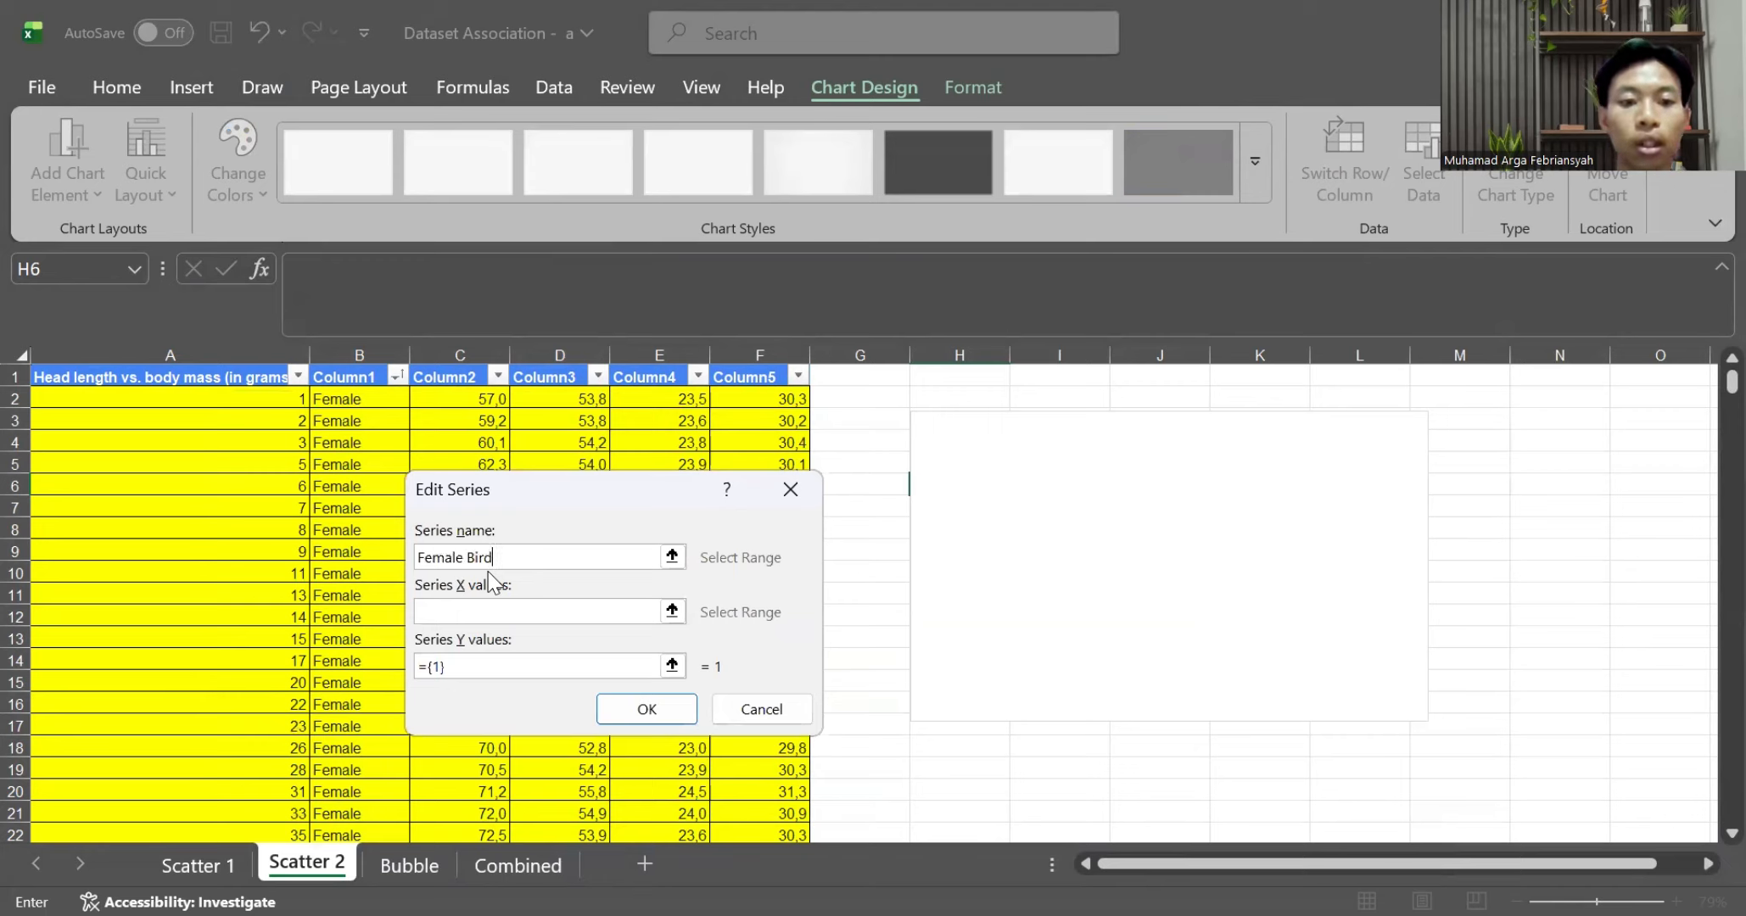
{"action": "left_click", "coordinate": [504, 612]}
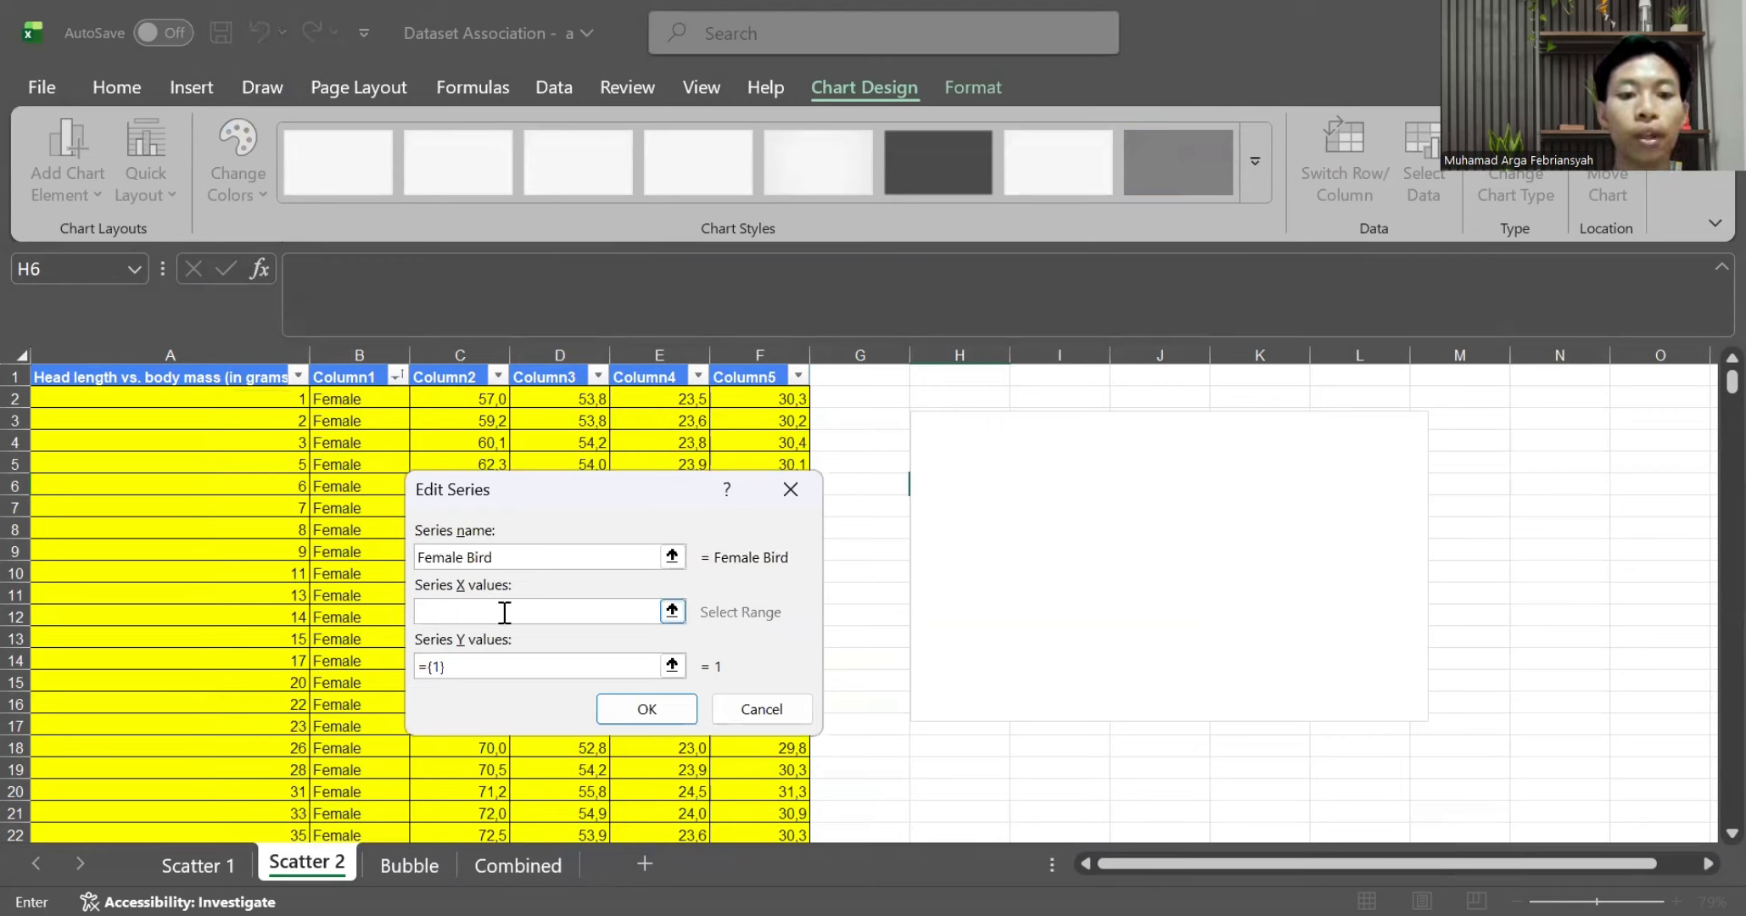
{"action": "left_click", "coordinate": [671, 610]}
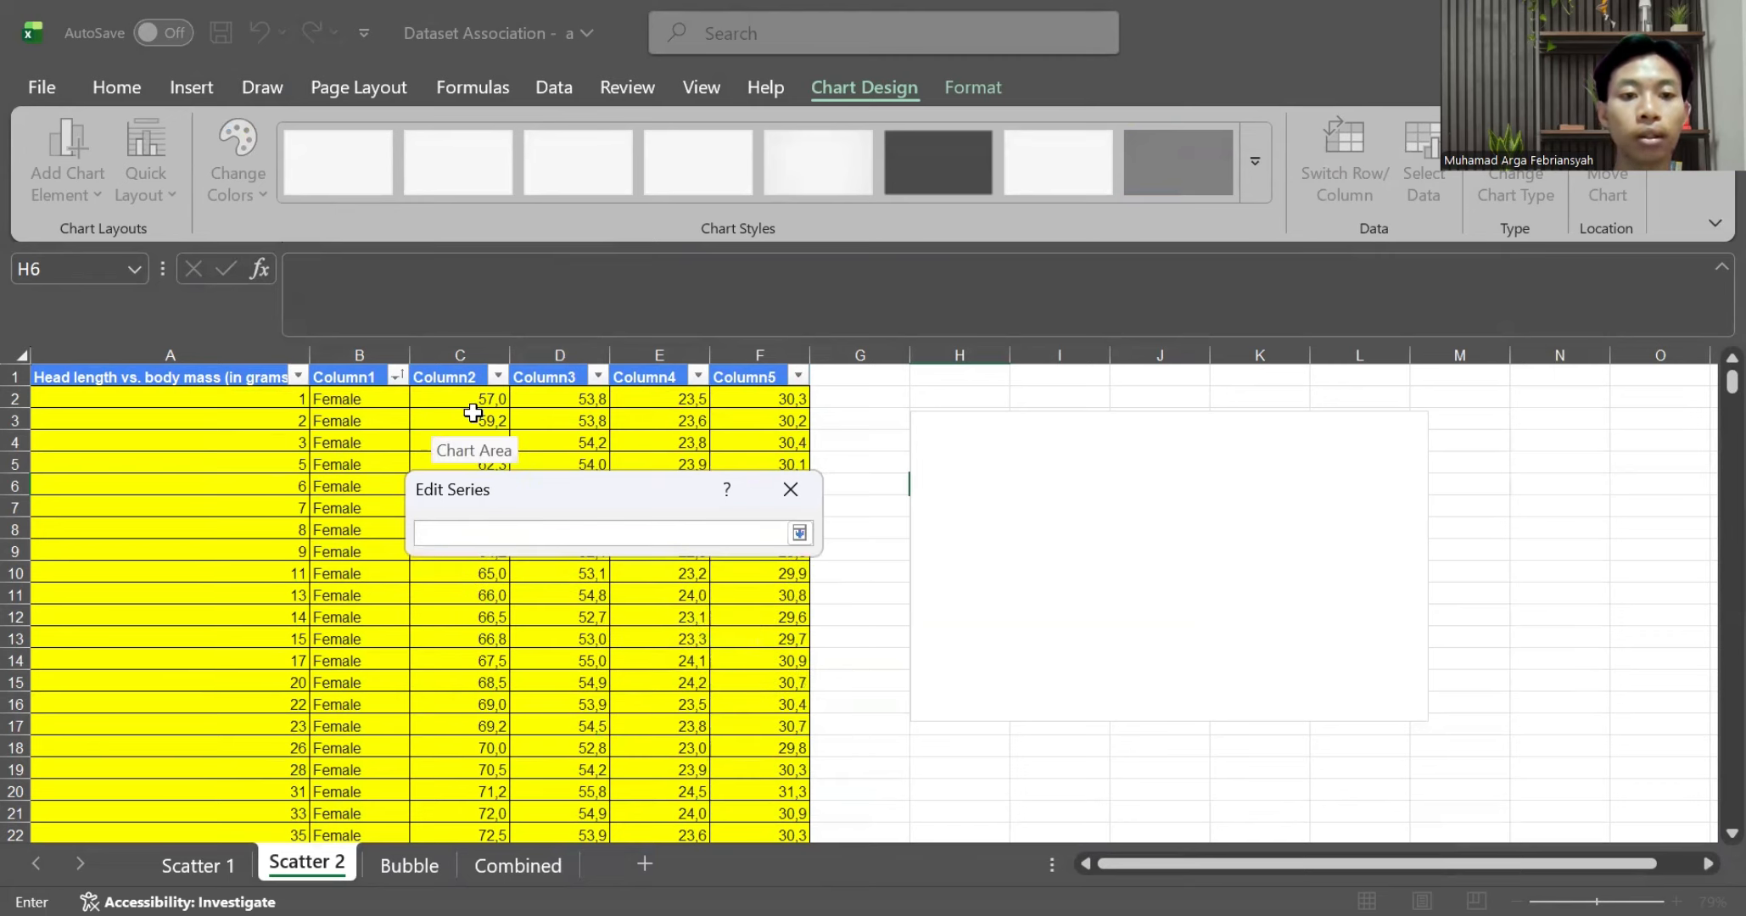
{"action": "scroll", "coordinate": [485, 417], "scroll_direction": "right", "scroll_amount": 1}
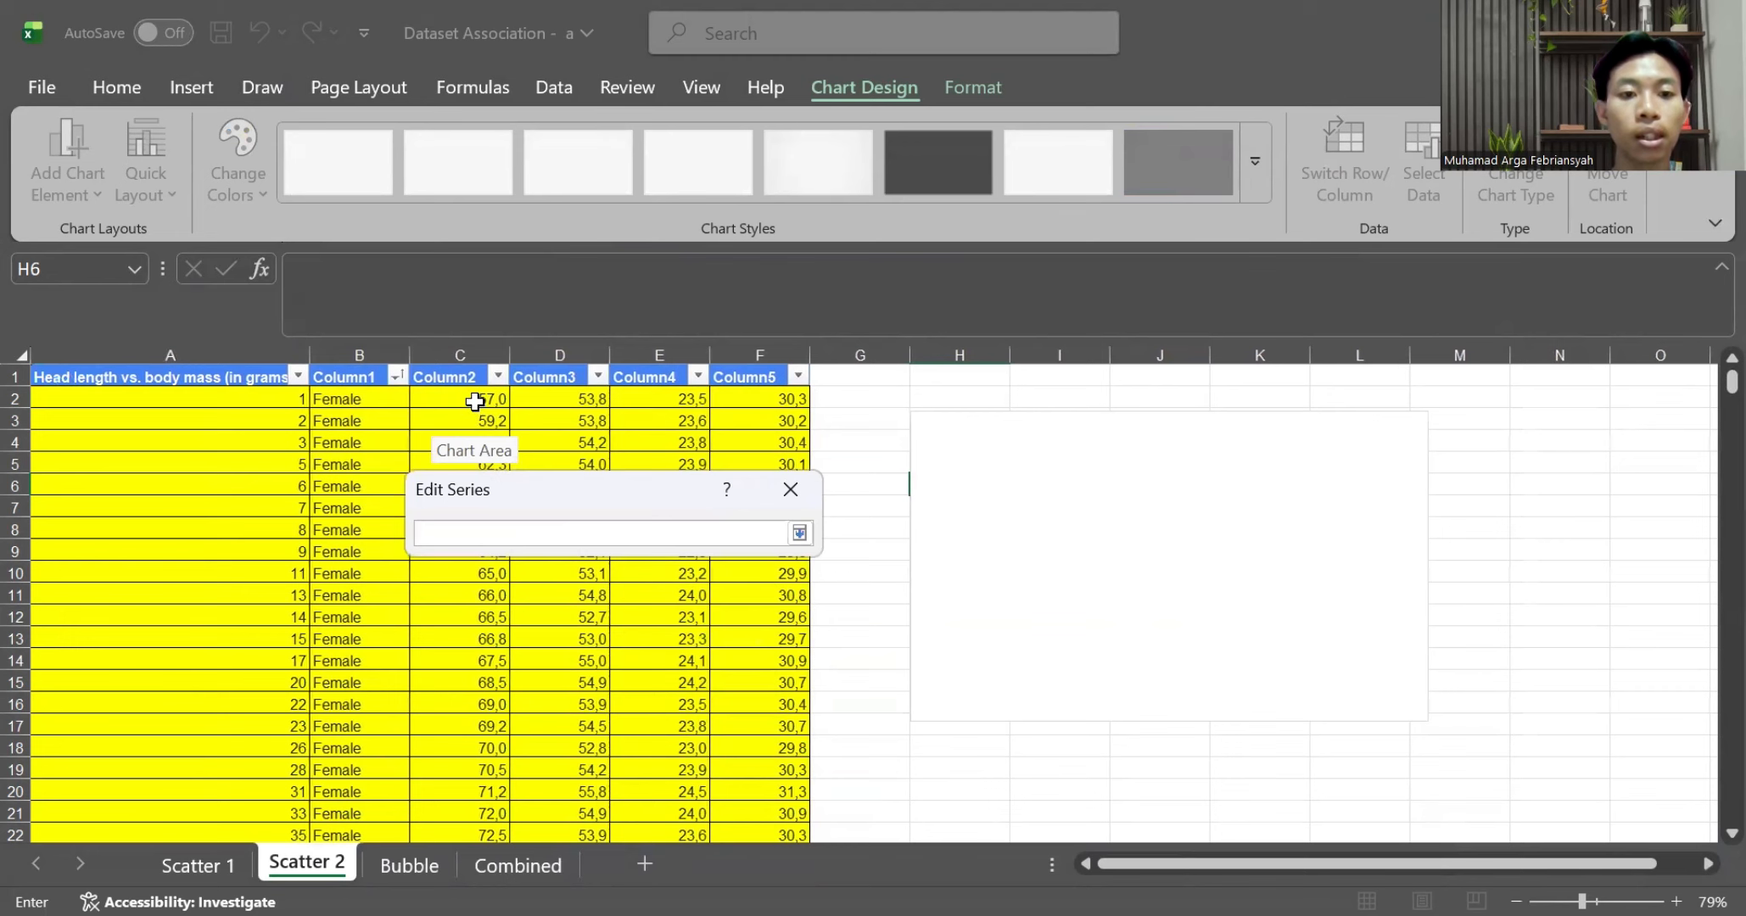
{"action": "left_click", "coordinate": [475, 400]}
{"action": "key", "text": "ctrl+shift+Down"}
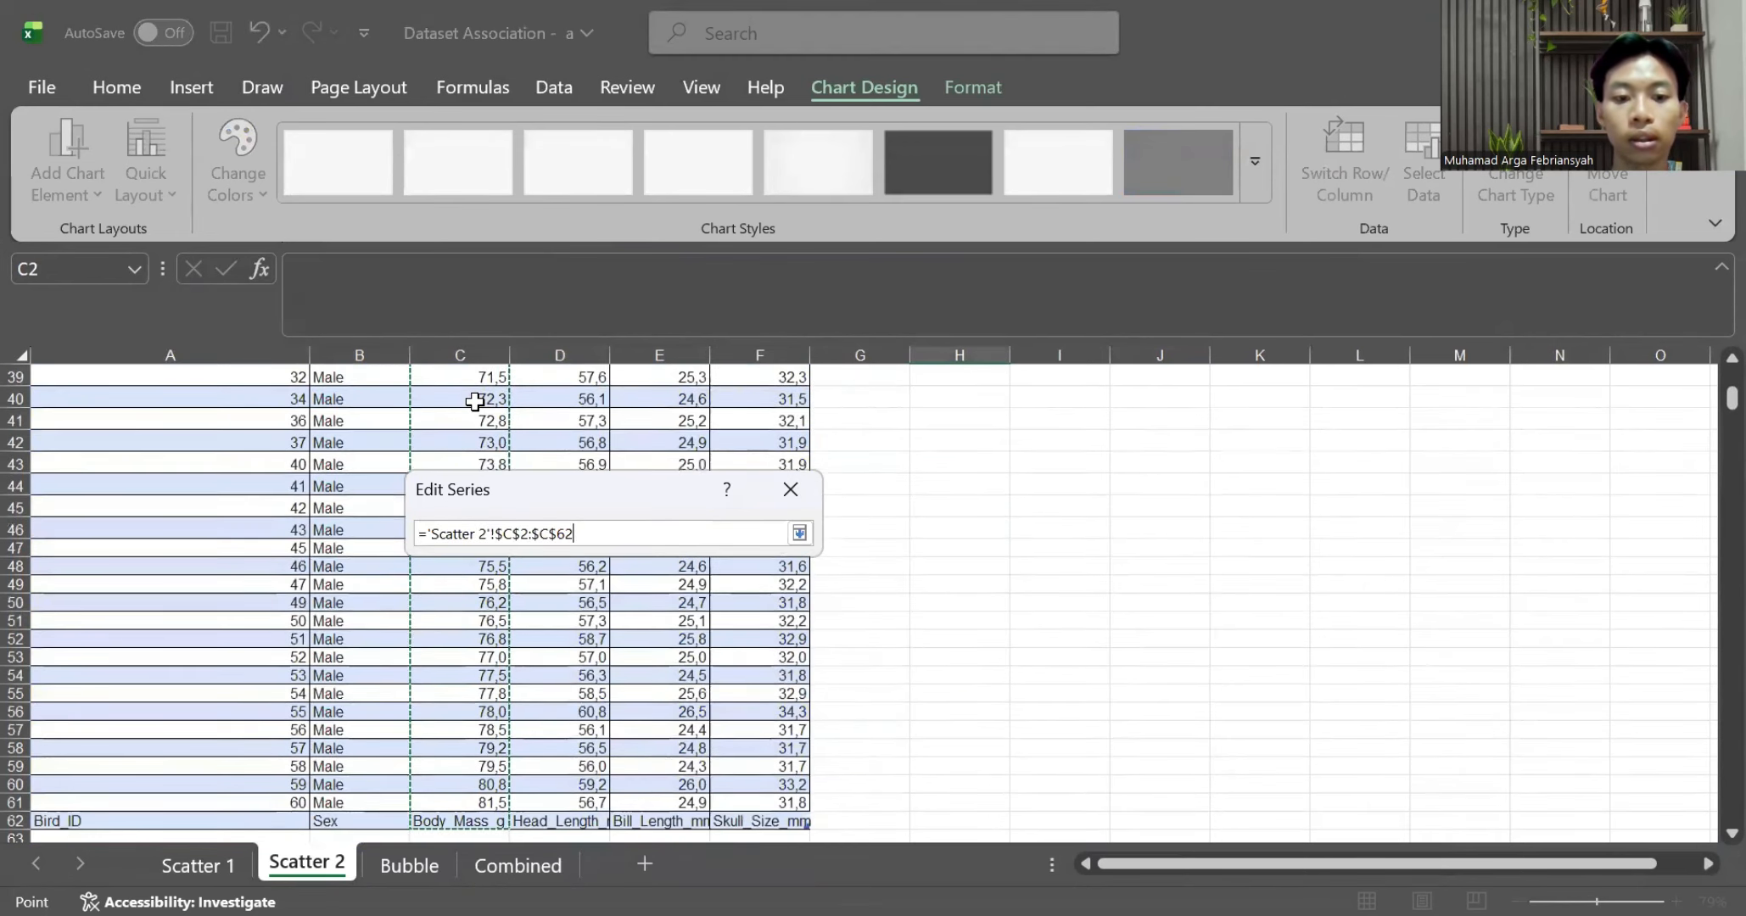
{"action": "scroll", "coordinate": [476, 400], "scroll_direction": "down", "scroll_amount": 2}
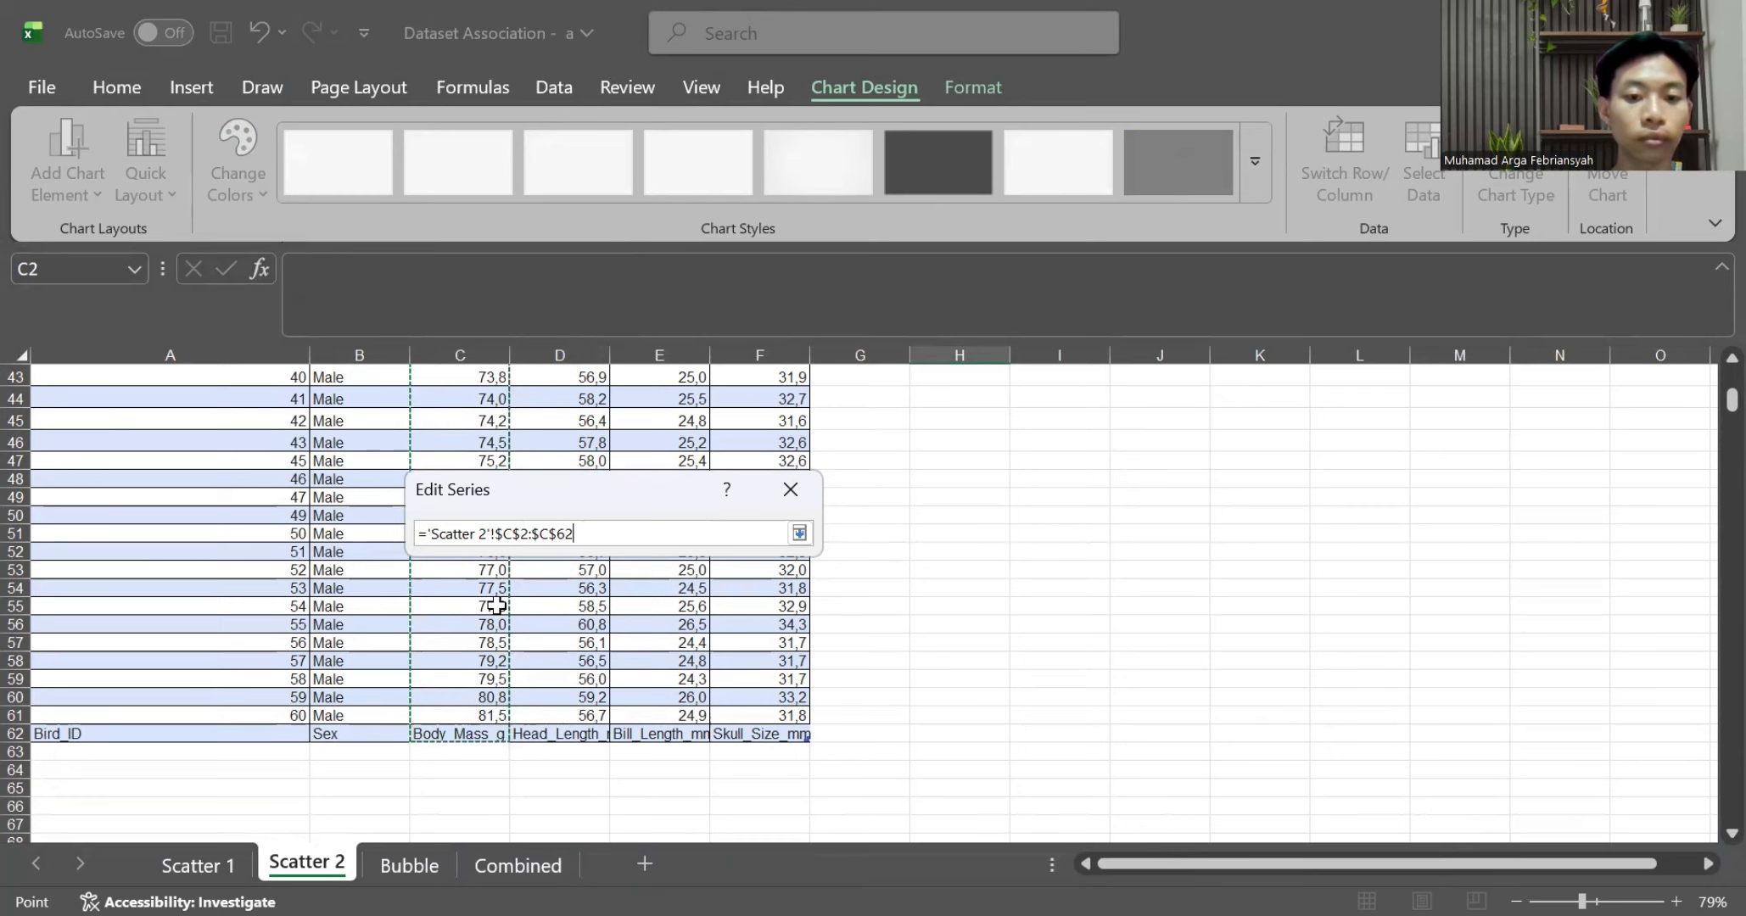
{"action": "scroll", "coordinate": [544, 685], "scroll_direction": "up", "scroll_amount": 9}
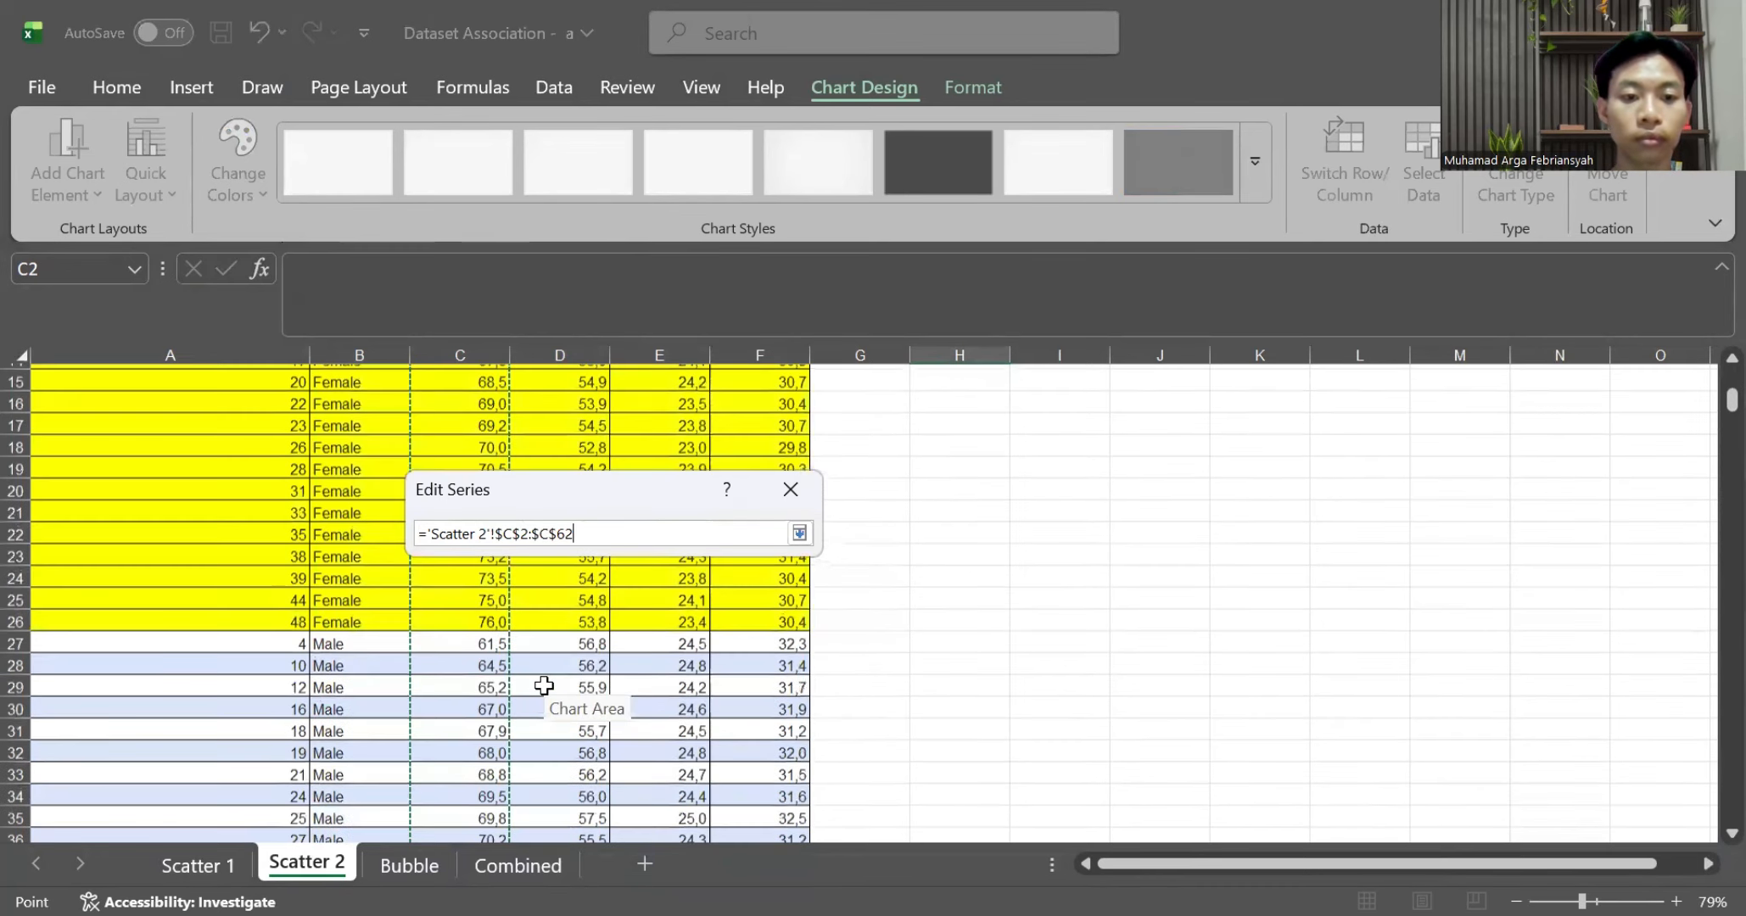
{"action": "scroll", "coordinate": [544, 686], "scroll_direction": "up", "scroll_amount": 5}
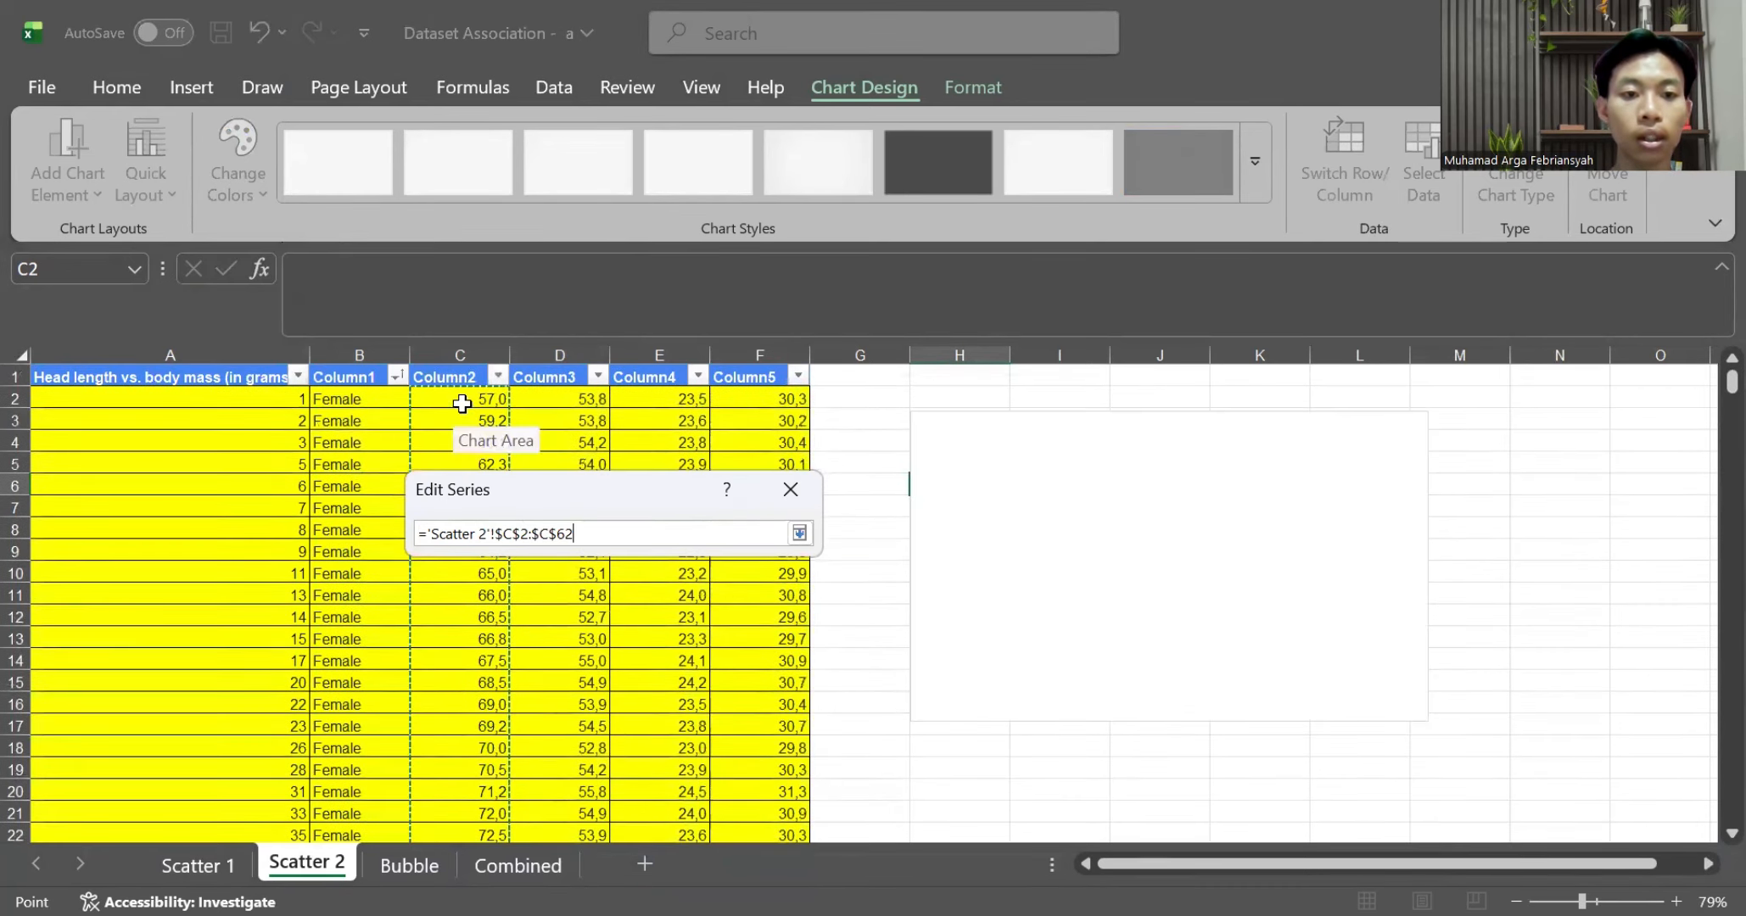
Set the Female Bird series' X values to the female body masses in cells C2:C26
{"action": "left_click", "coordinate": [462, 404]}
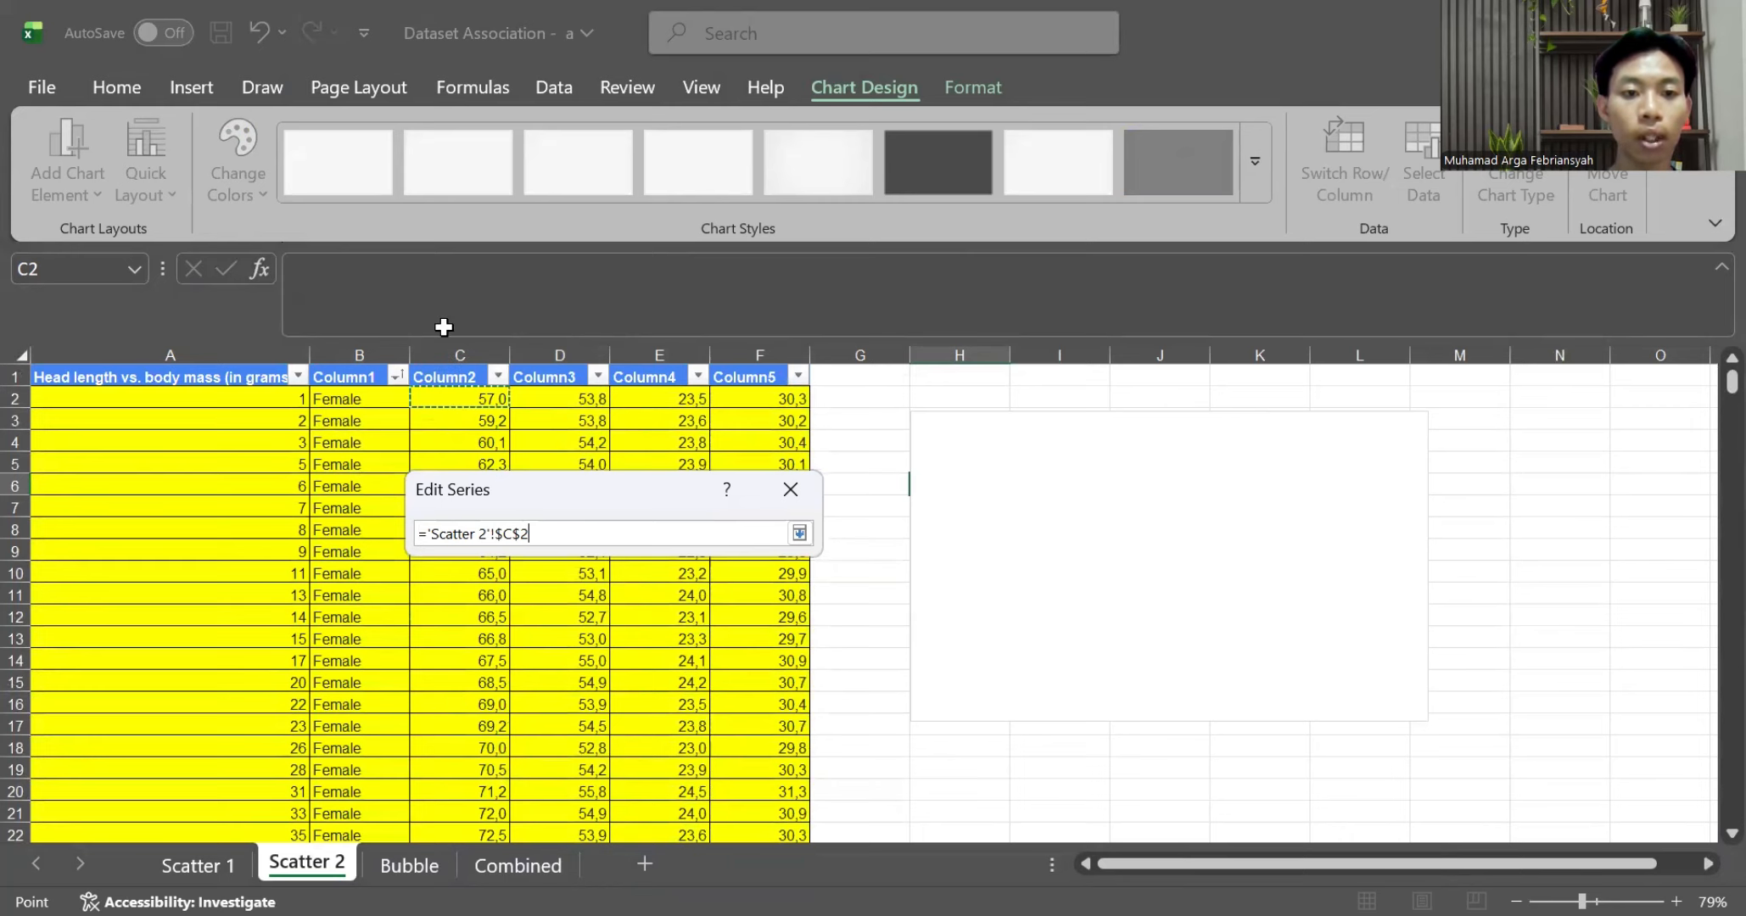
{"action": "scroll", "coordinate": [480, 459], "scroll_direction": "down", "scroll_amount": 7}
{"action": "left_click", "coordinate": [480, 459], "text": "shift"}
{"action": "scroll", "coordinate": [481, 459], "scroll_direction": "down", "scroll_amount": 1}
{"action": "scroll", "coordinate": [480, 459], "scroll_direction": "up", "scroll_amount": 1}
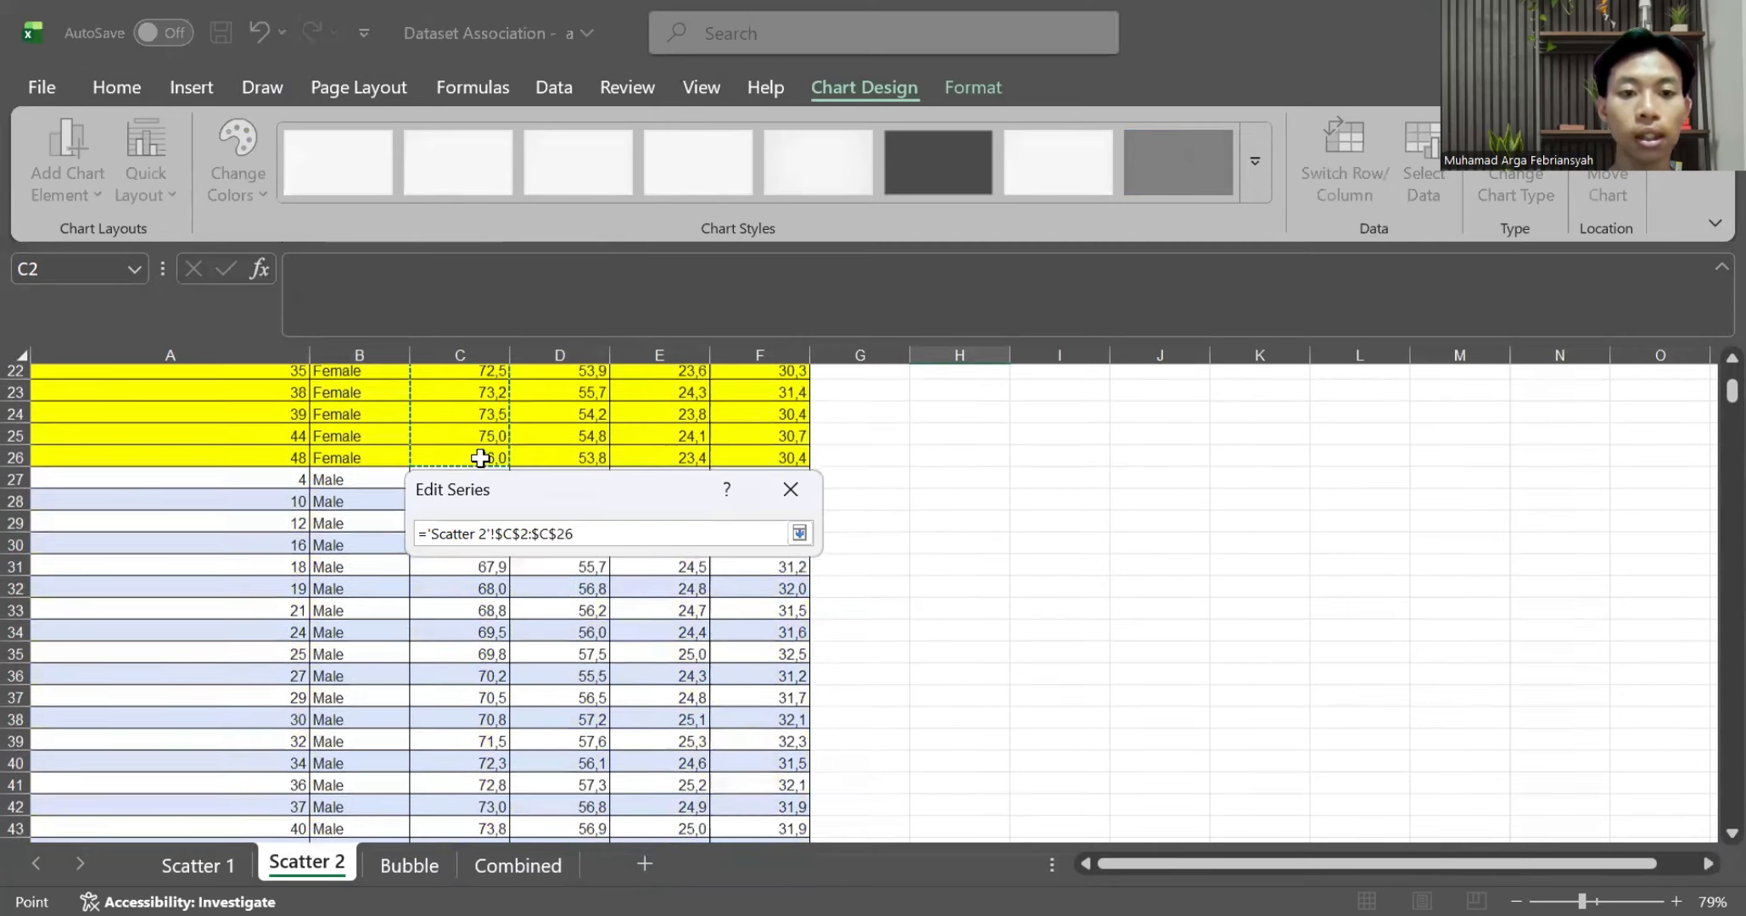
{"action": "key", "text": "Return"}
Replace the Female Bird series' Y values with cells F2:F26 and accept the series and data source
{"action": "key", "text": "Tab"}
{"action": "key", "text": "Tab"}
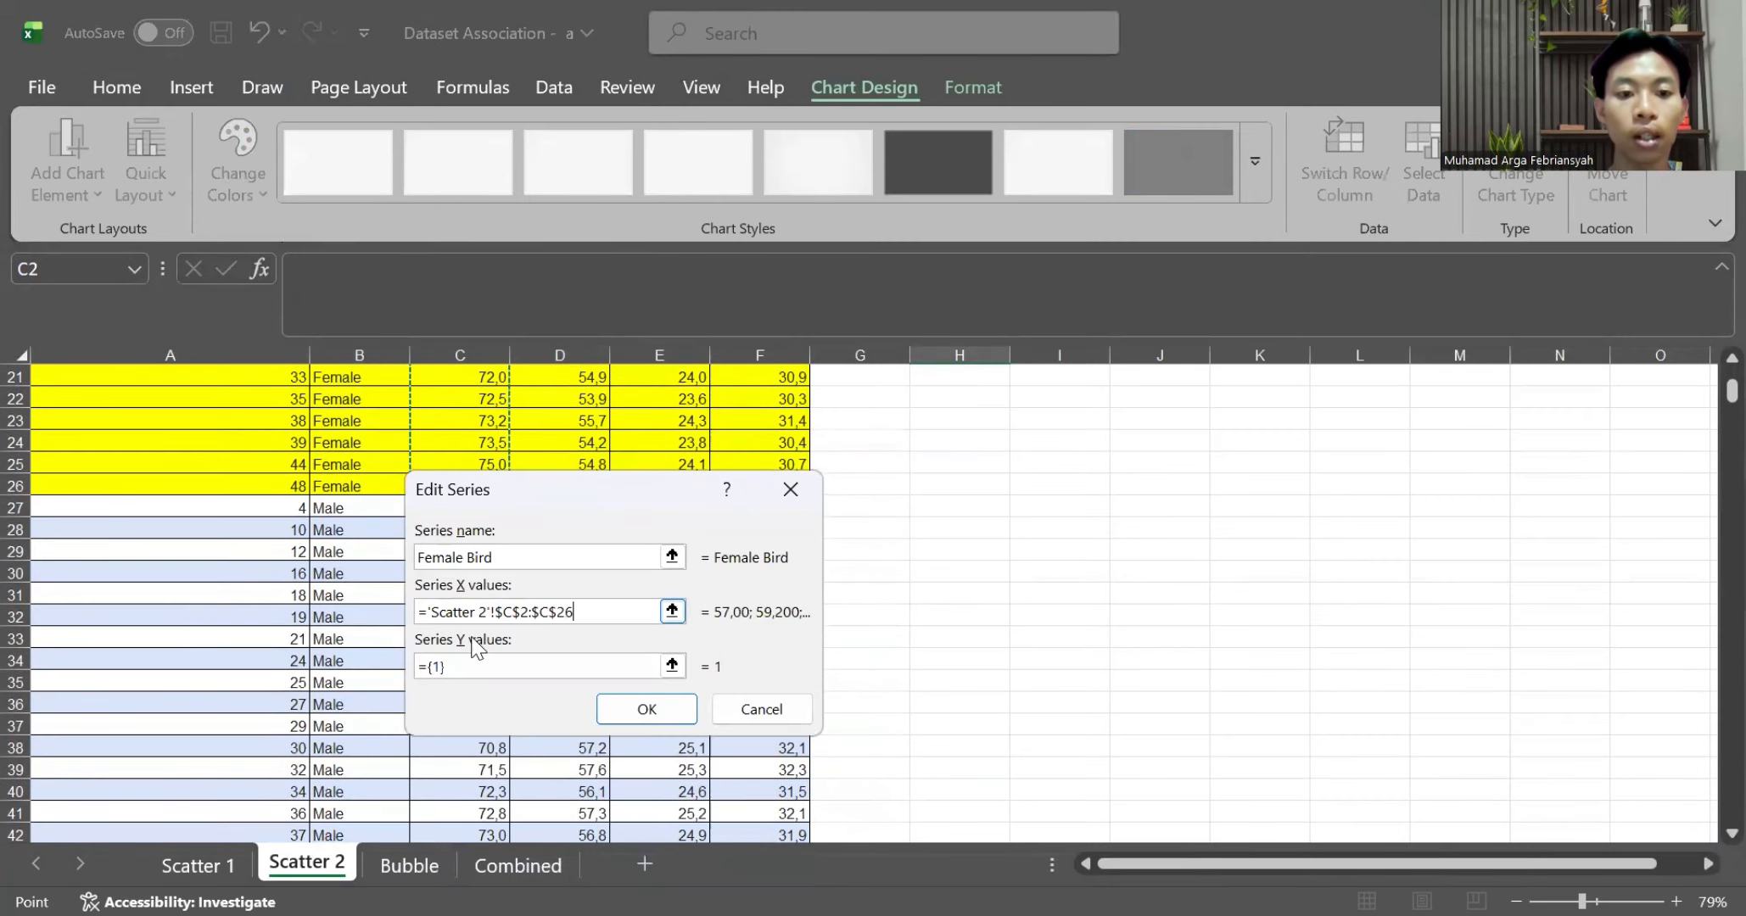
{"action": "key", "text": "BackSpace"}
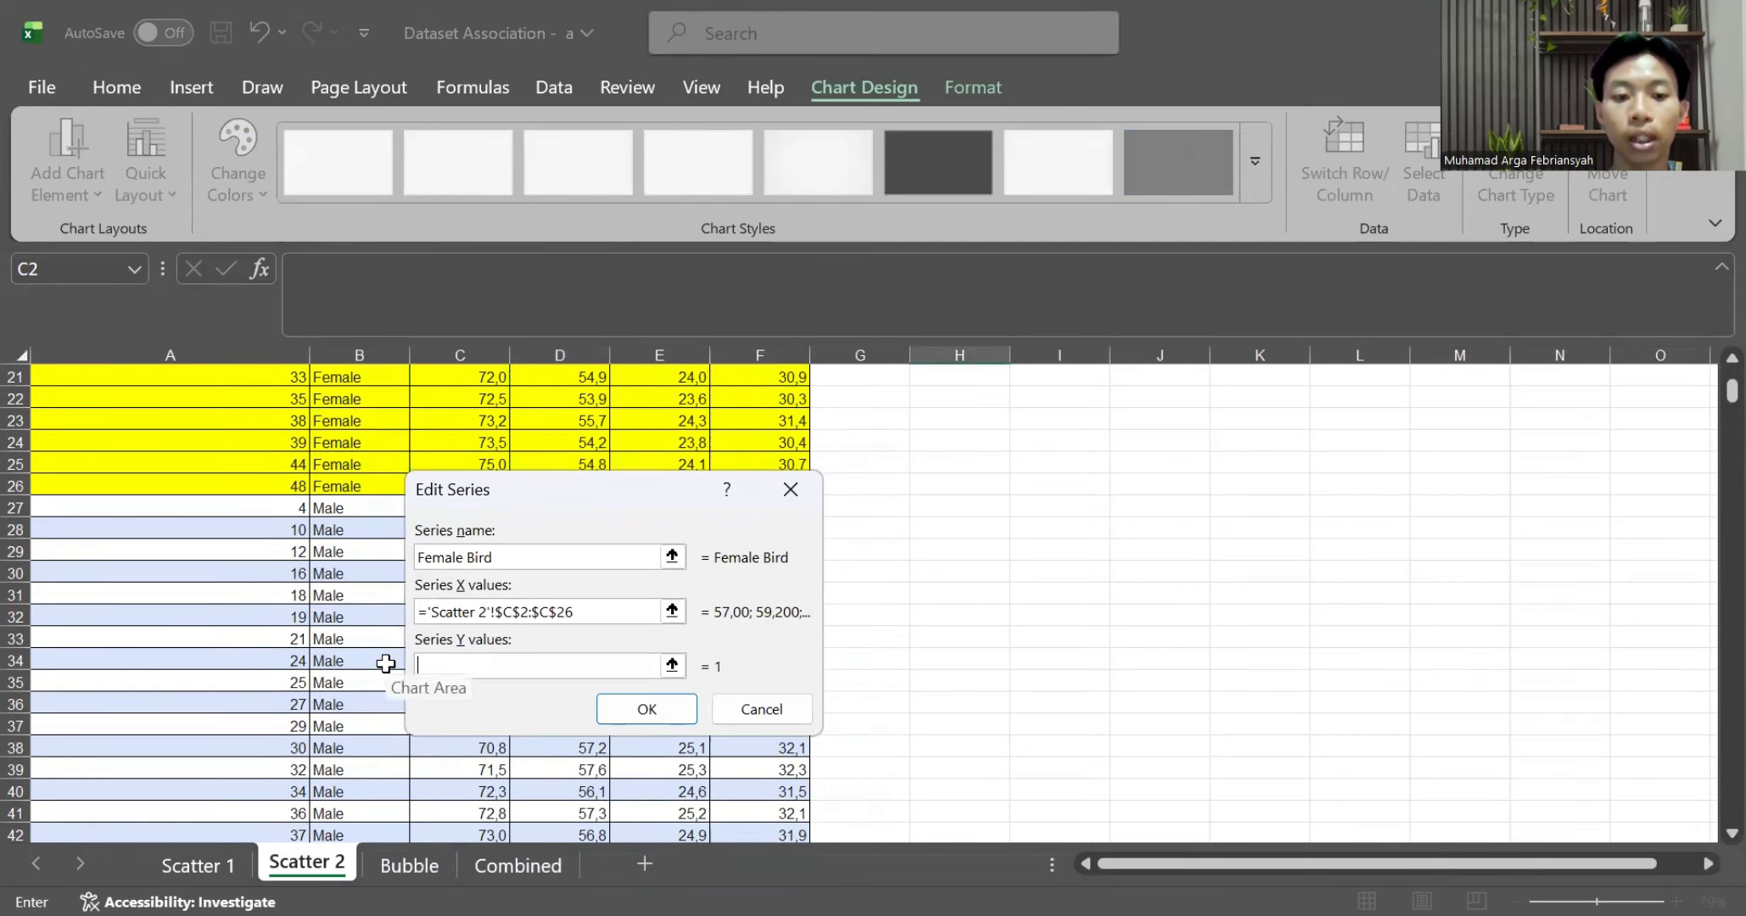
{"action": "left_click", "coordinate": [673, 667]}
{"action": "scroll", "coordinate": [750, 642], "scroll_direction": "down", "scroll_amount": 17}
{"action": "scroll", "coordinate": [750, 642], "scroll_direction": "up", "scroll_amount": 20}
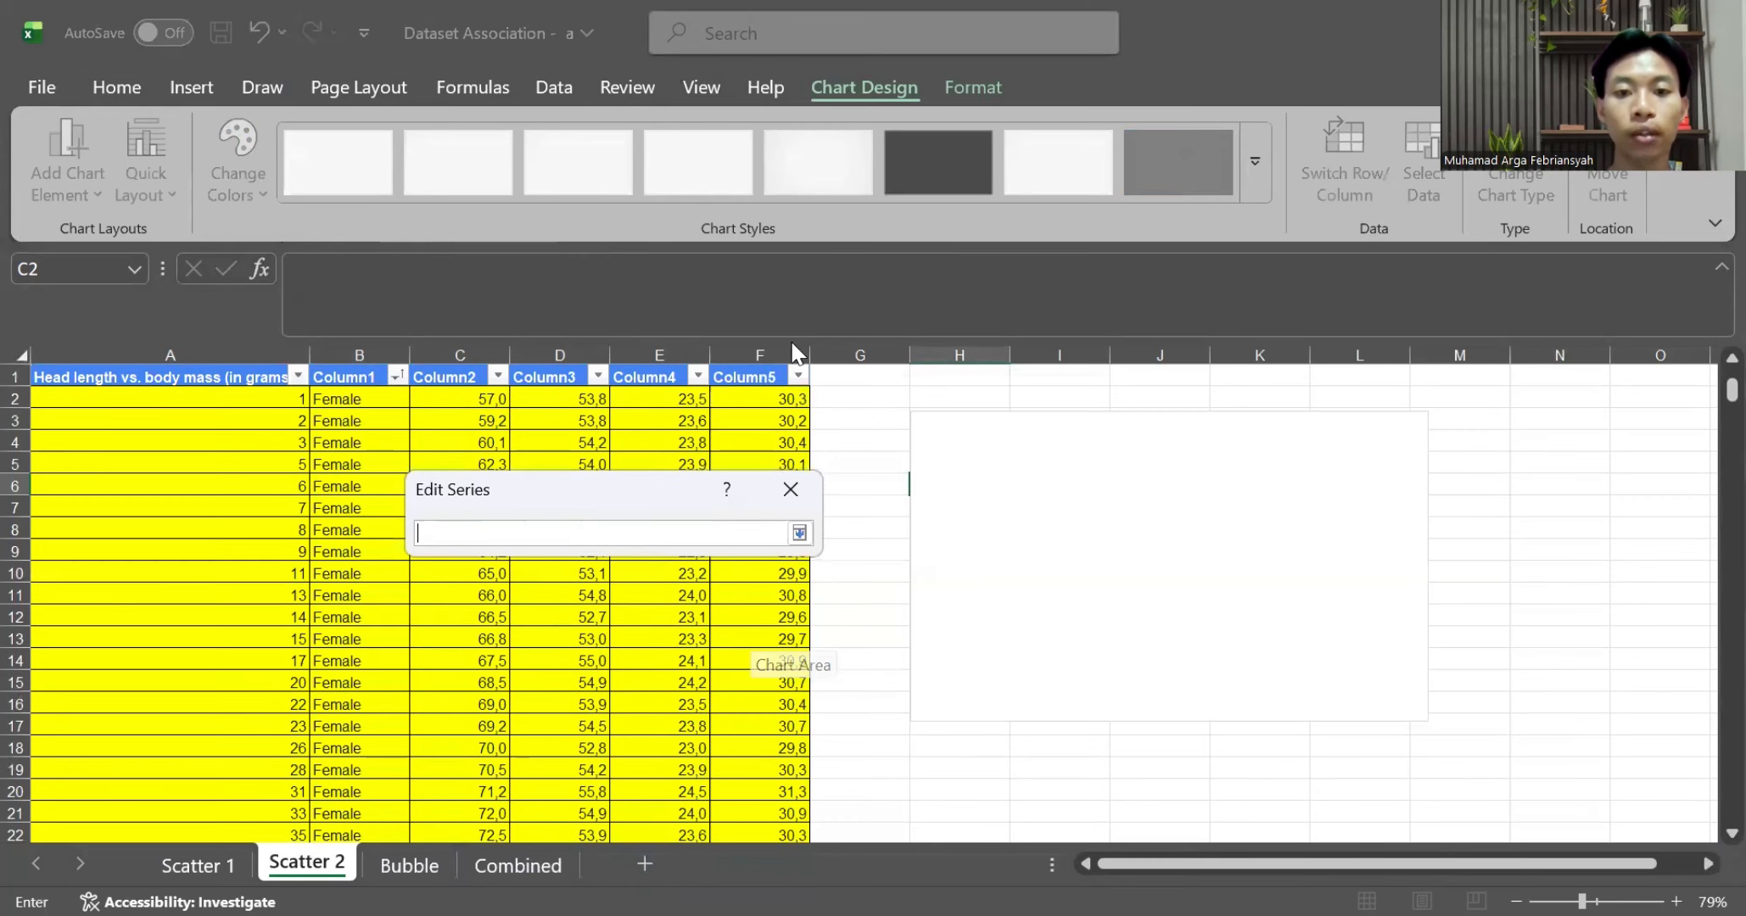
{"action": "left_click_drag", "start_coordinate": [755, 399], "coordinate": [790, 657]}
{"action": "scroll", "coordinate": [787, 650], "scroll_direction": "down", "scroll_amount": 4}
{"action": "left_click", "coordinate": [678, 711]}
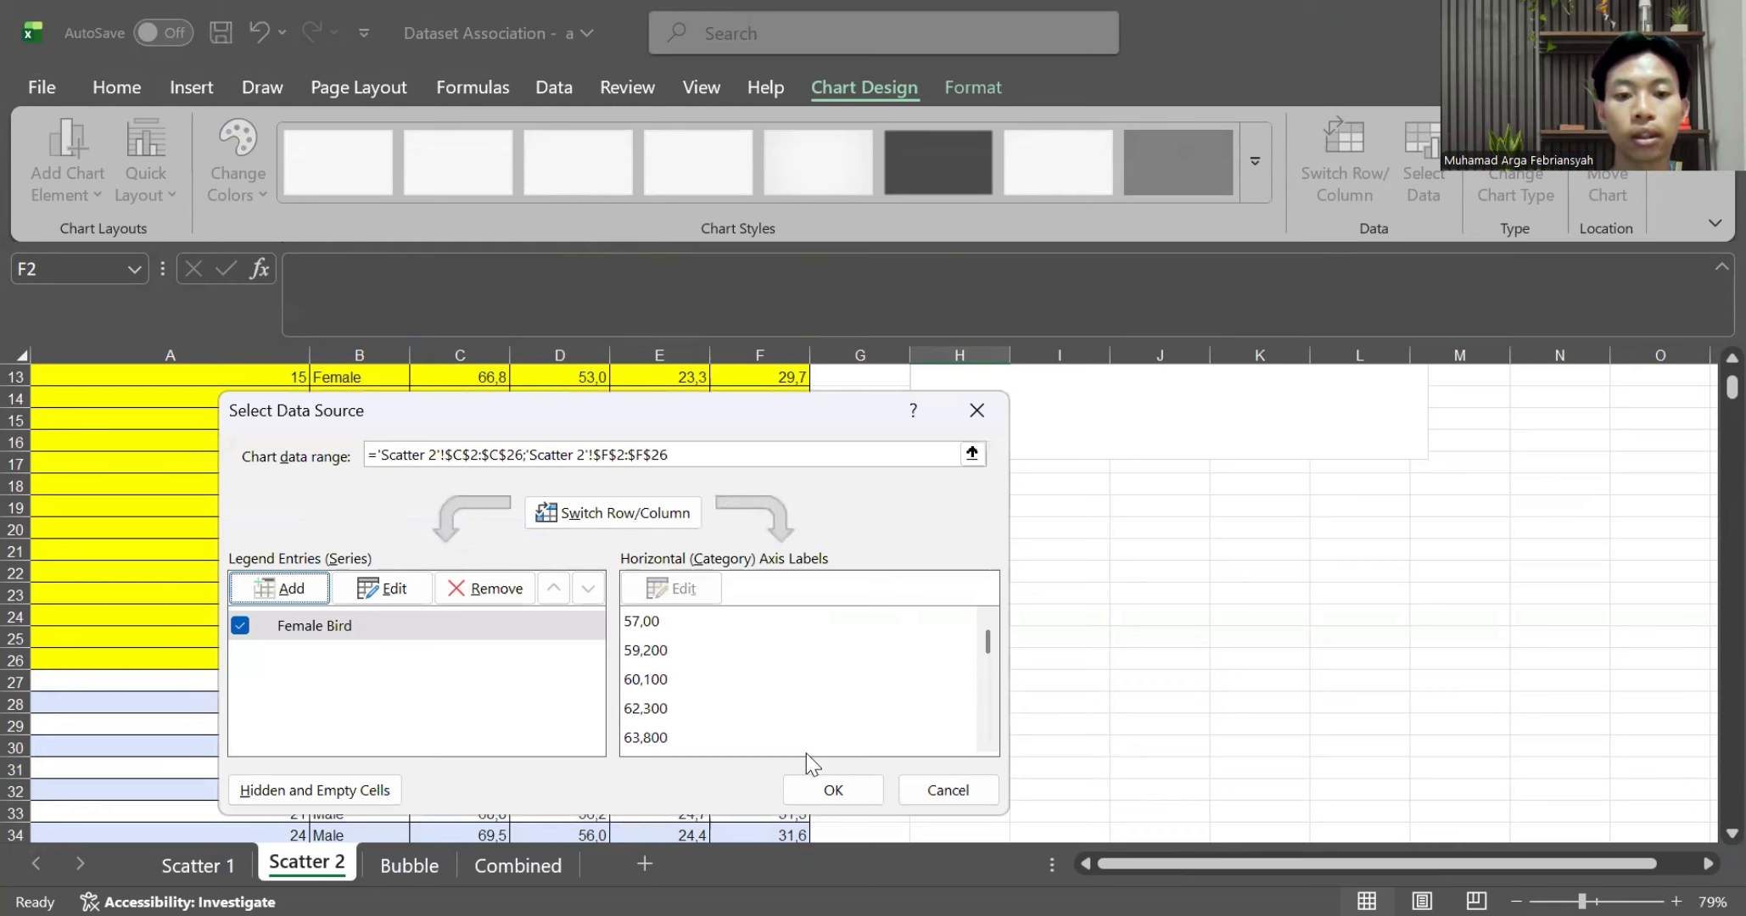
{"action": "left_click", "coordinate": [832, 790]}
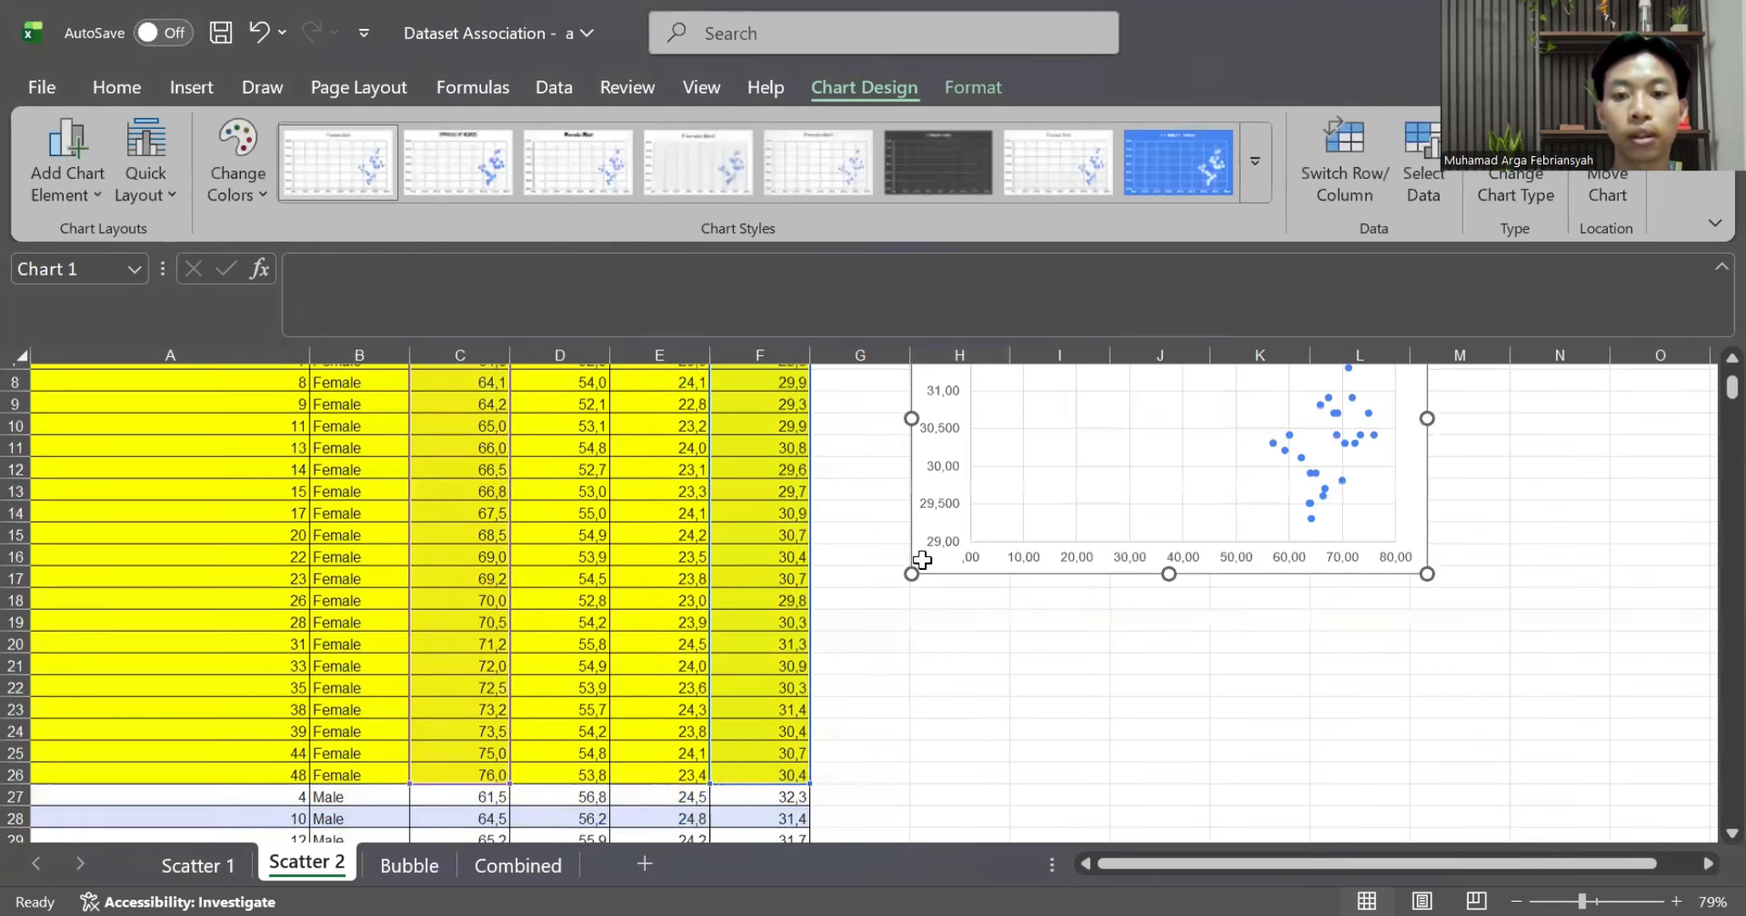
Set the minimum bound of the Female Bird chart's horizontal axis to 55
{"action": "scroll", "coordinate": [921, 559], "scroll_direction": "up", "scroll_amount": 2}
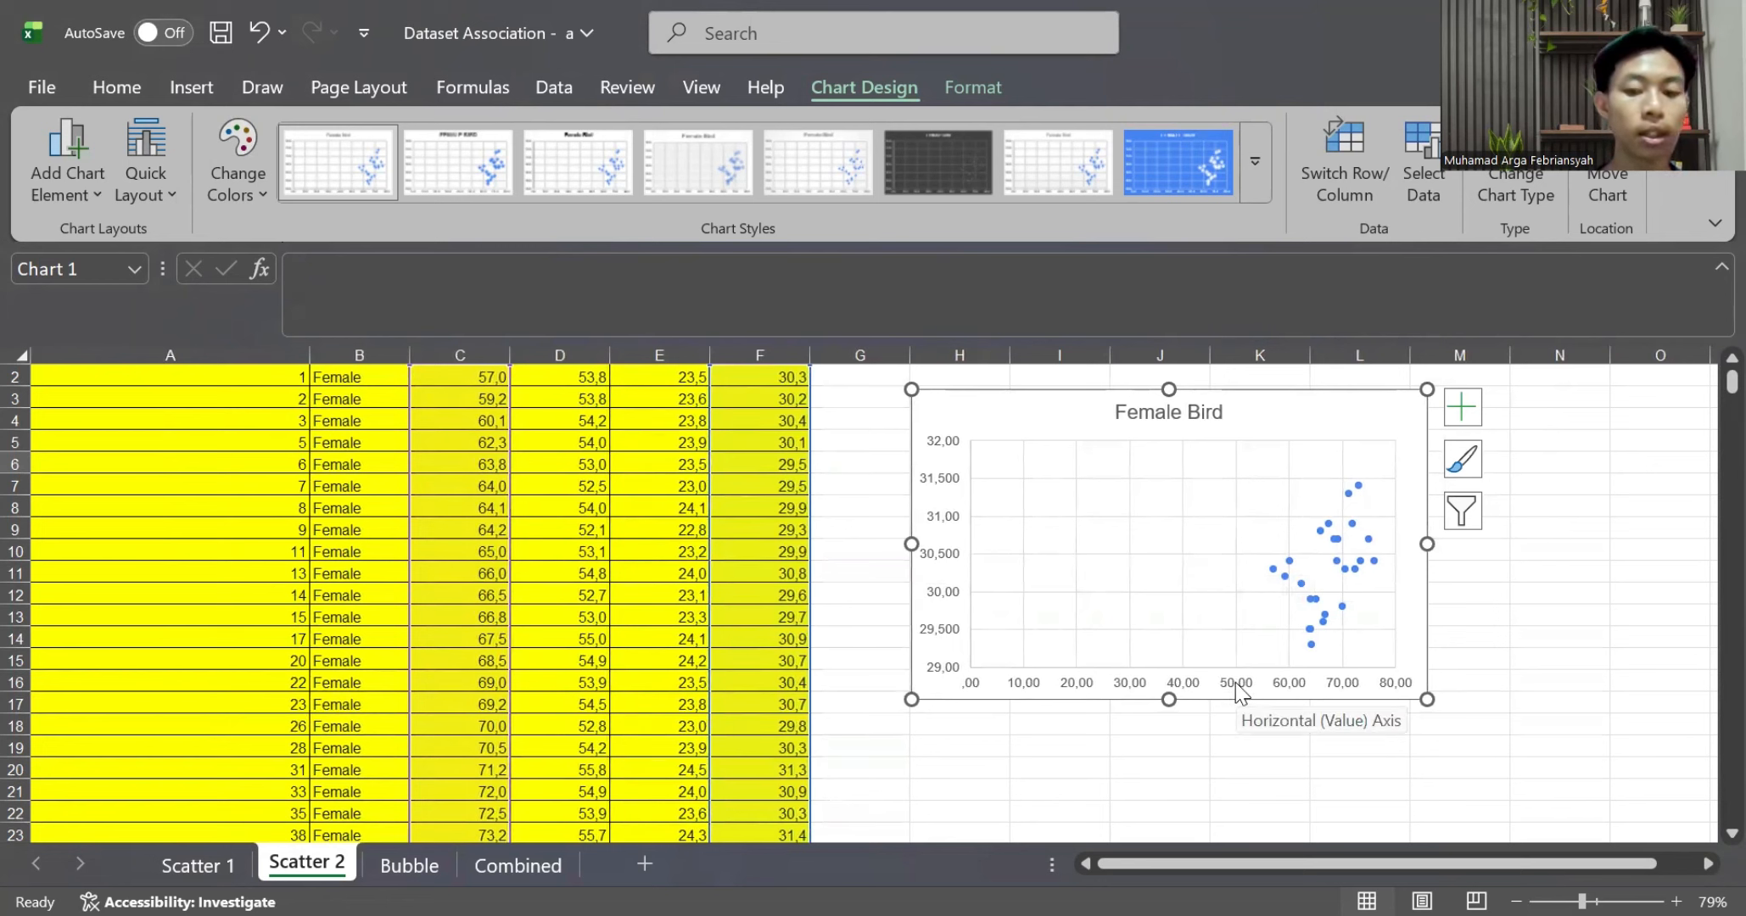
{"action": "left_click", "coordinate": [1237, 688]}
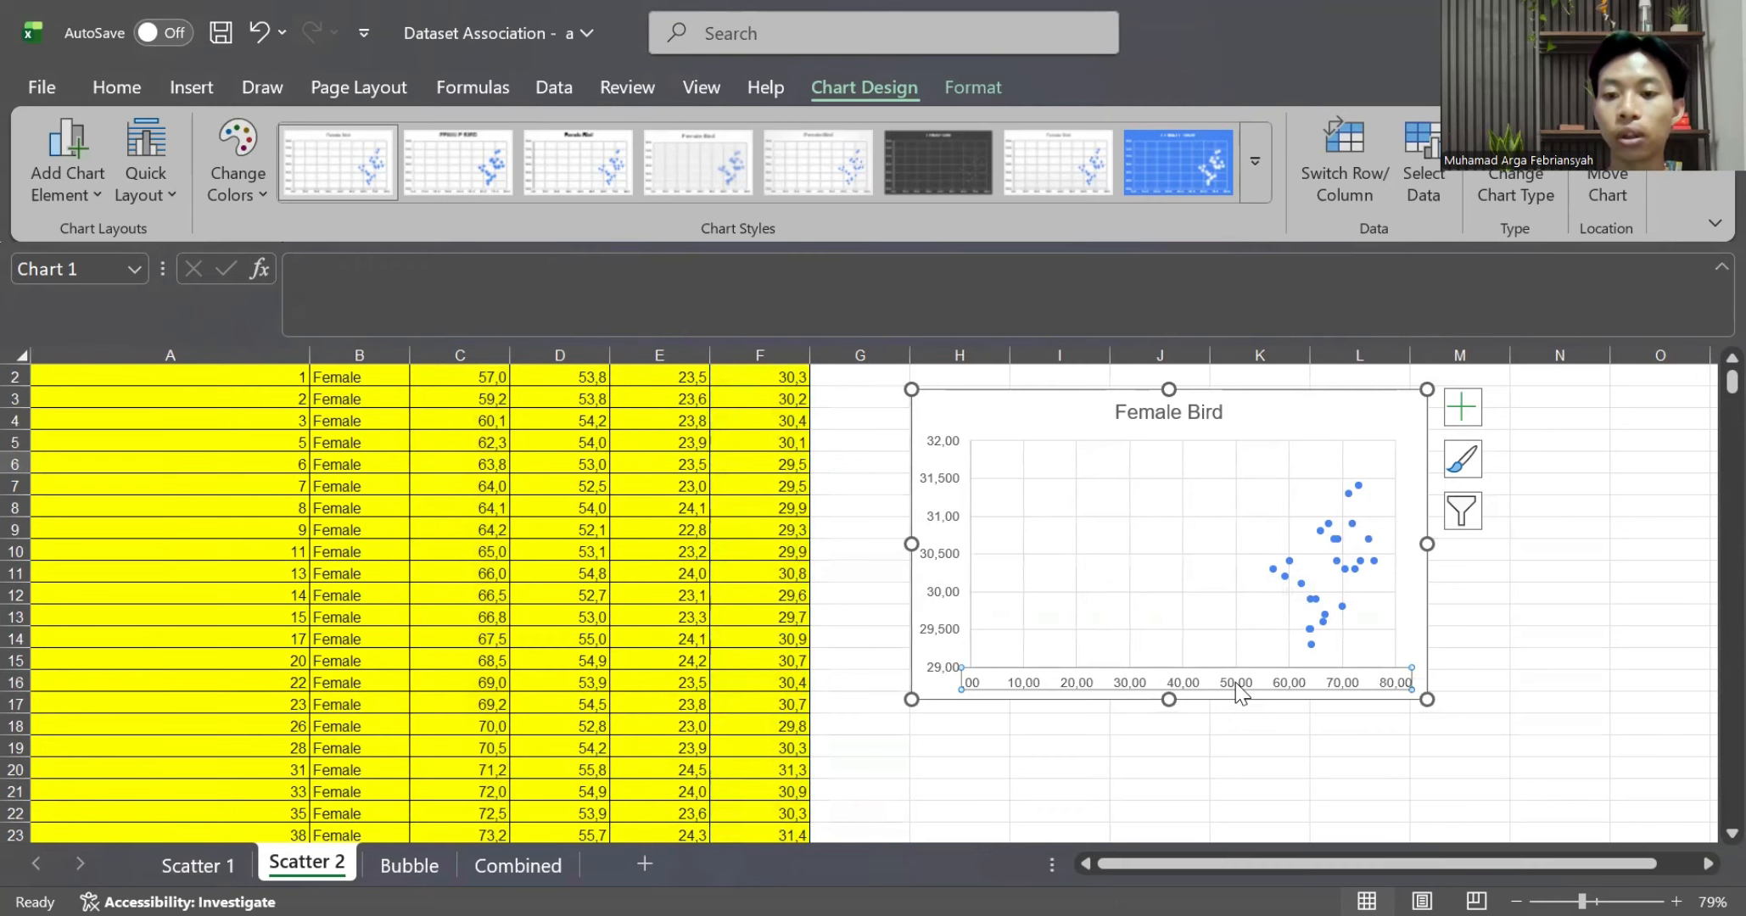
{"action": "right_click", "coordinate": [1237, 686]}
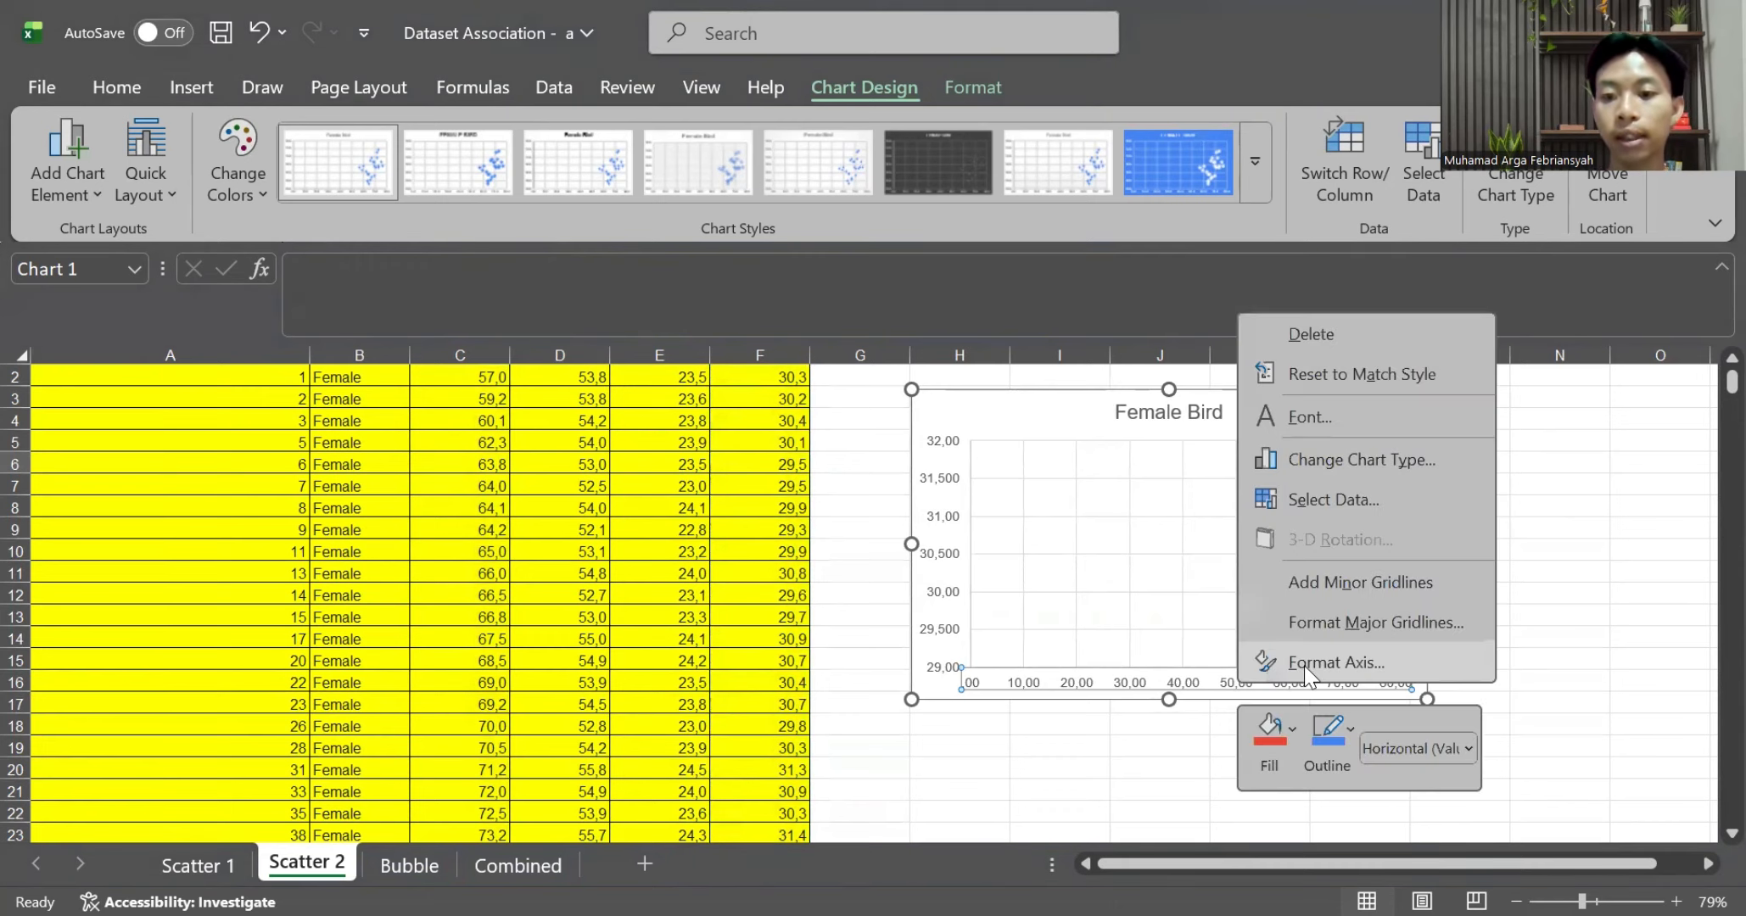
{"action": "left_click", "coordinate": [1304, 666]}
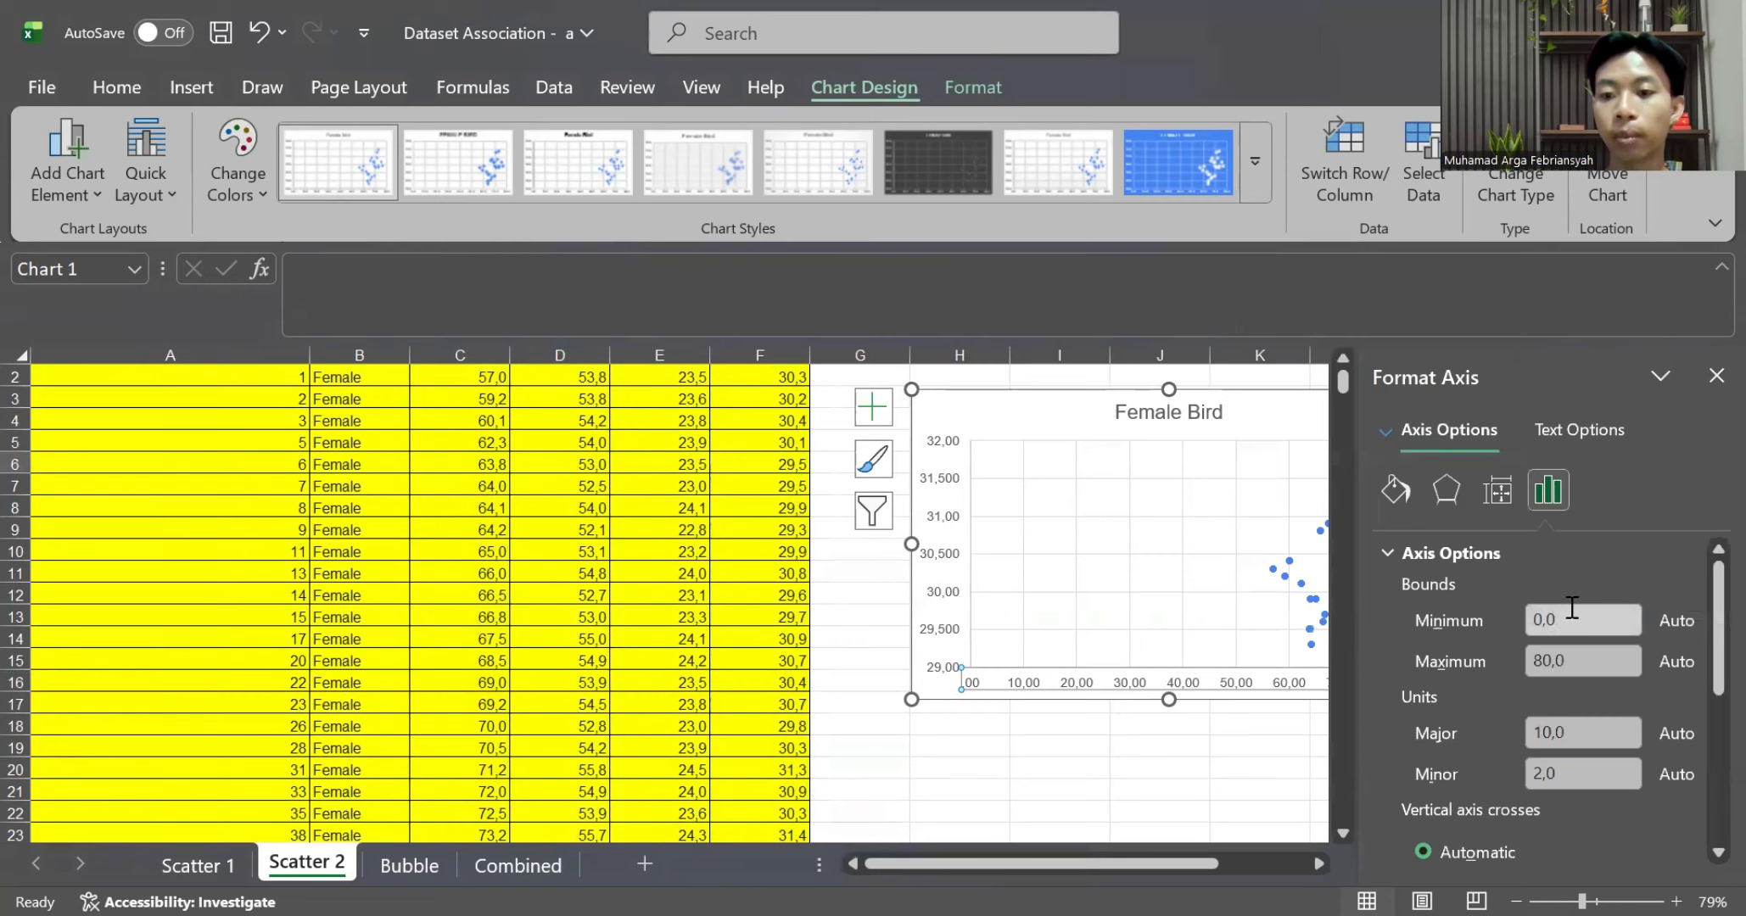
{"action": "type", "text": "55"}
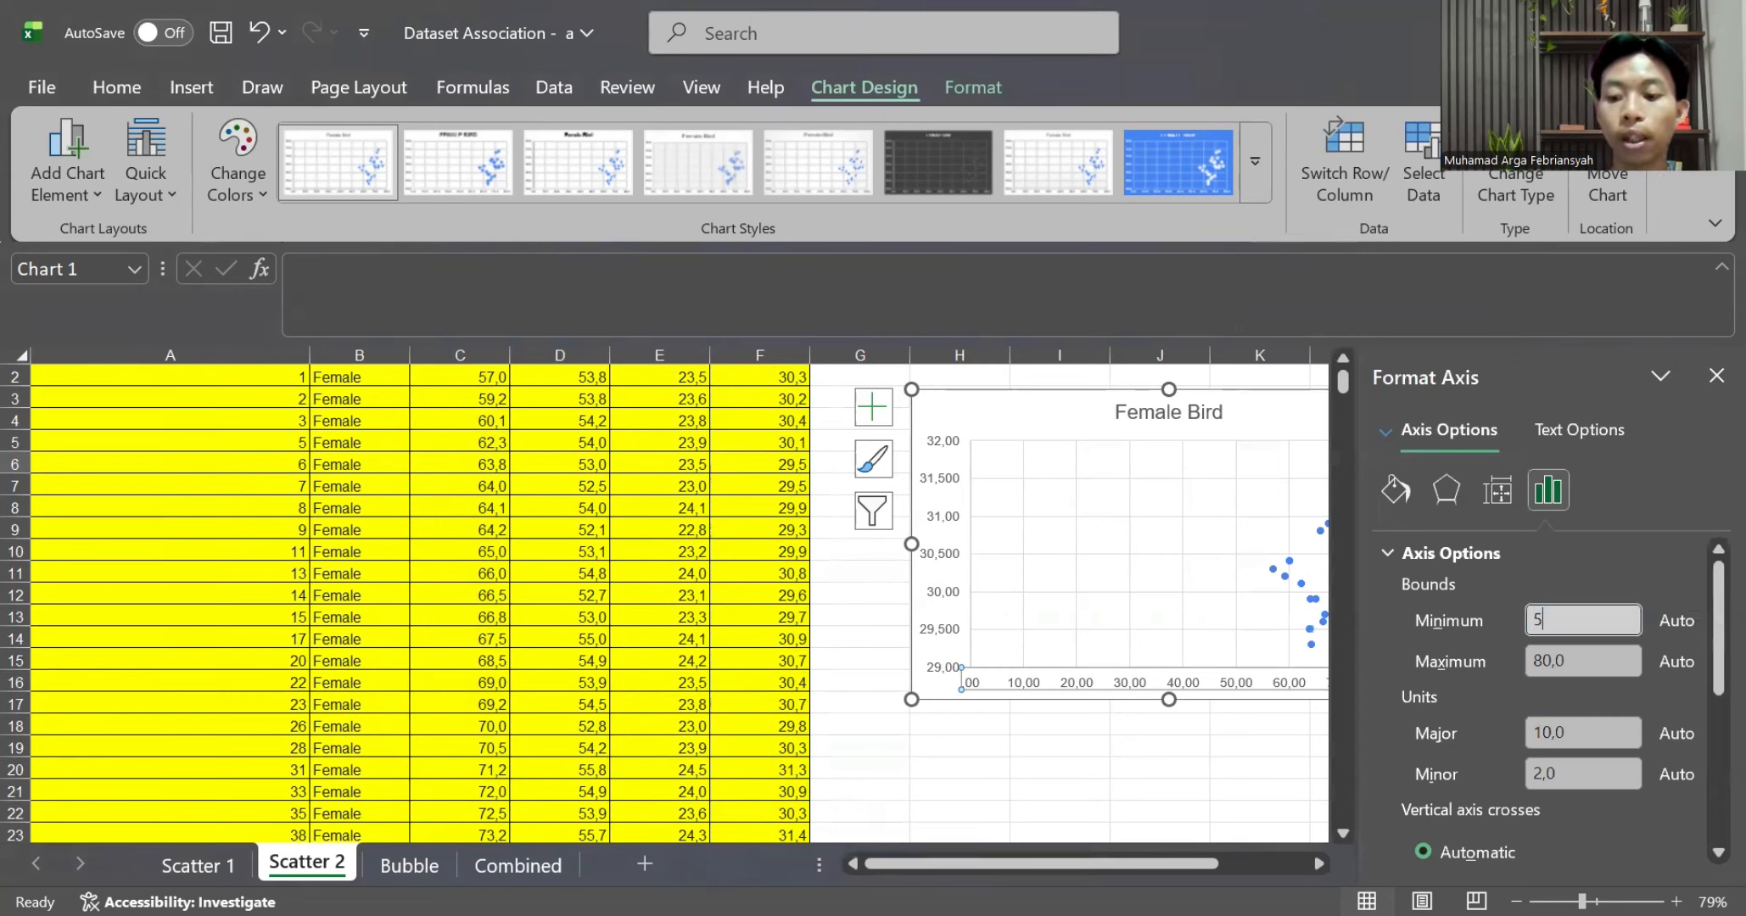
{"action": "key", "text": "Return"}
Format the horizontal axis labels as Number with 0 decimal places and no thousands separator
{"action": "scroll", "coordinate": [1476, 704], "scroll_direction": "down", "scroll_amount": 5}
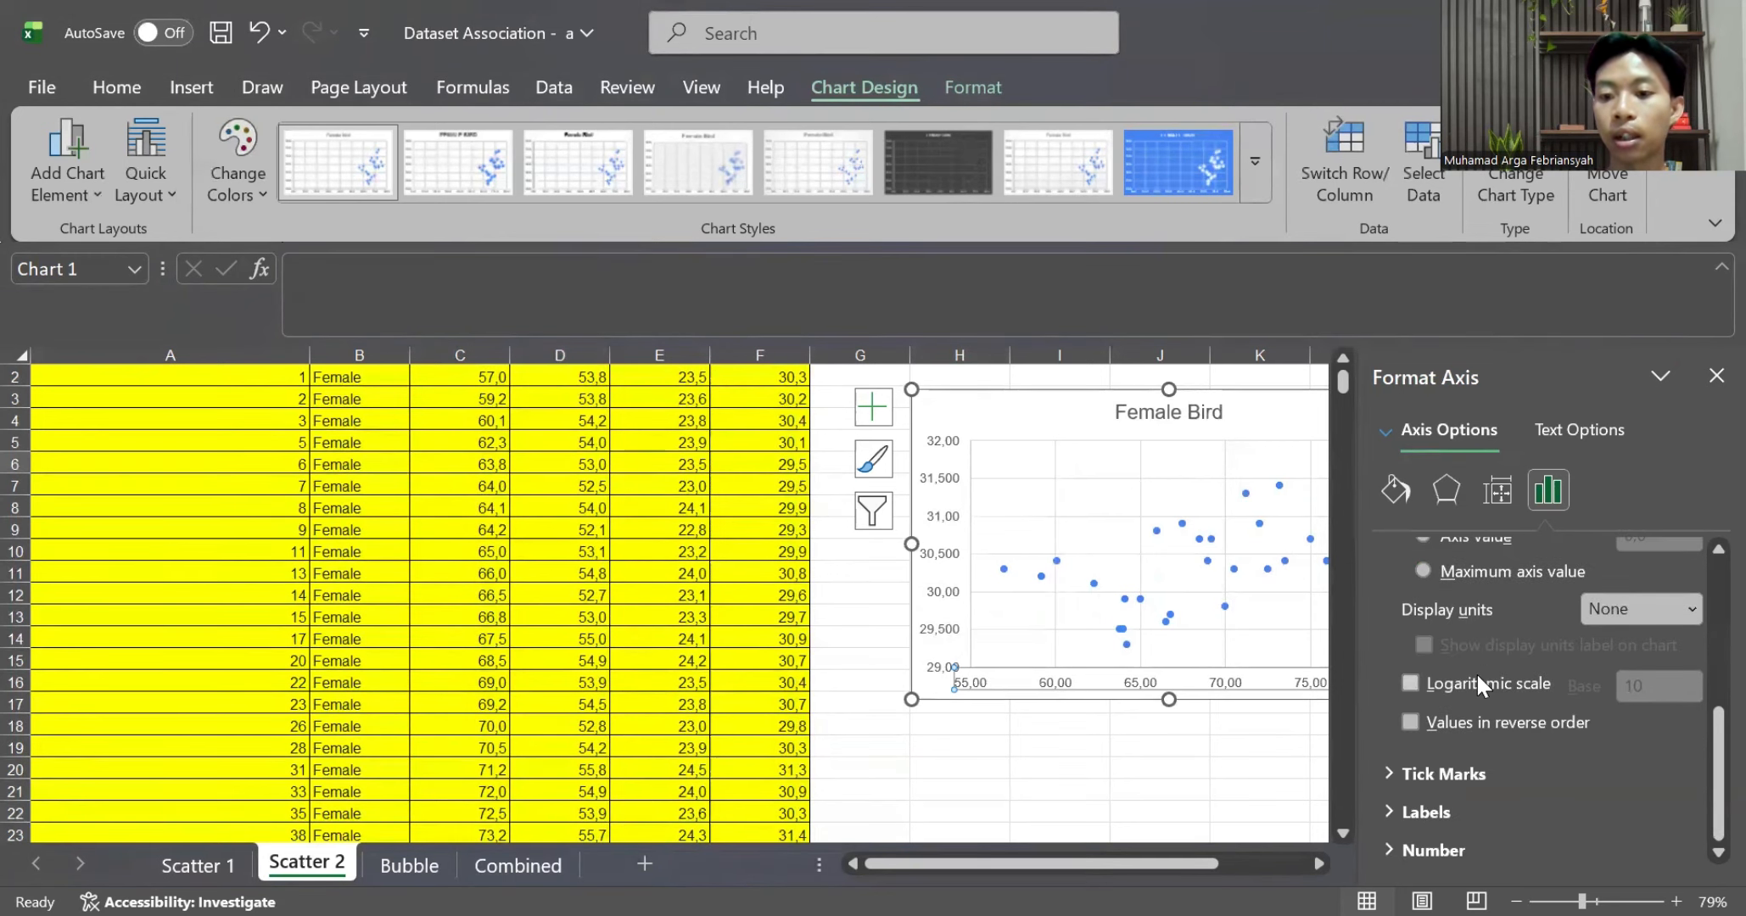
{"action": "left_click", "coordinate": [1450, 847]}
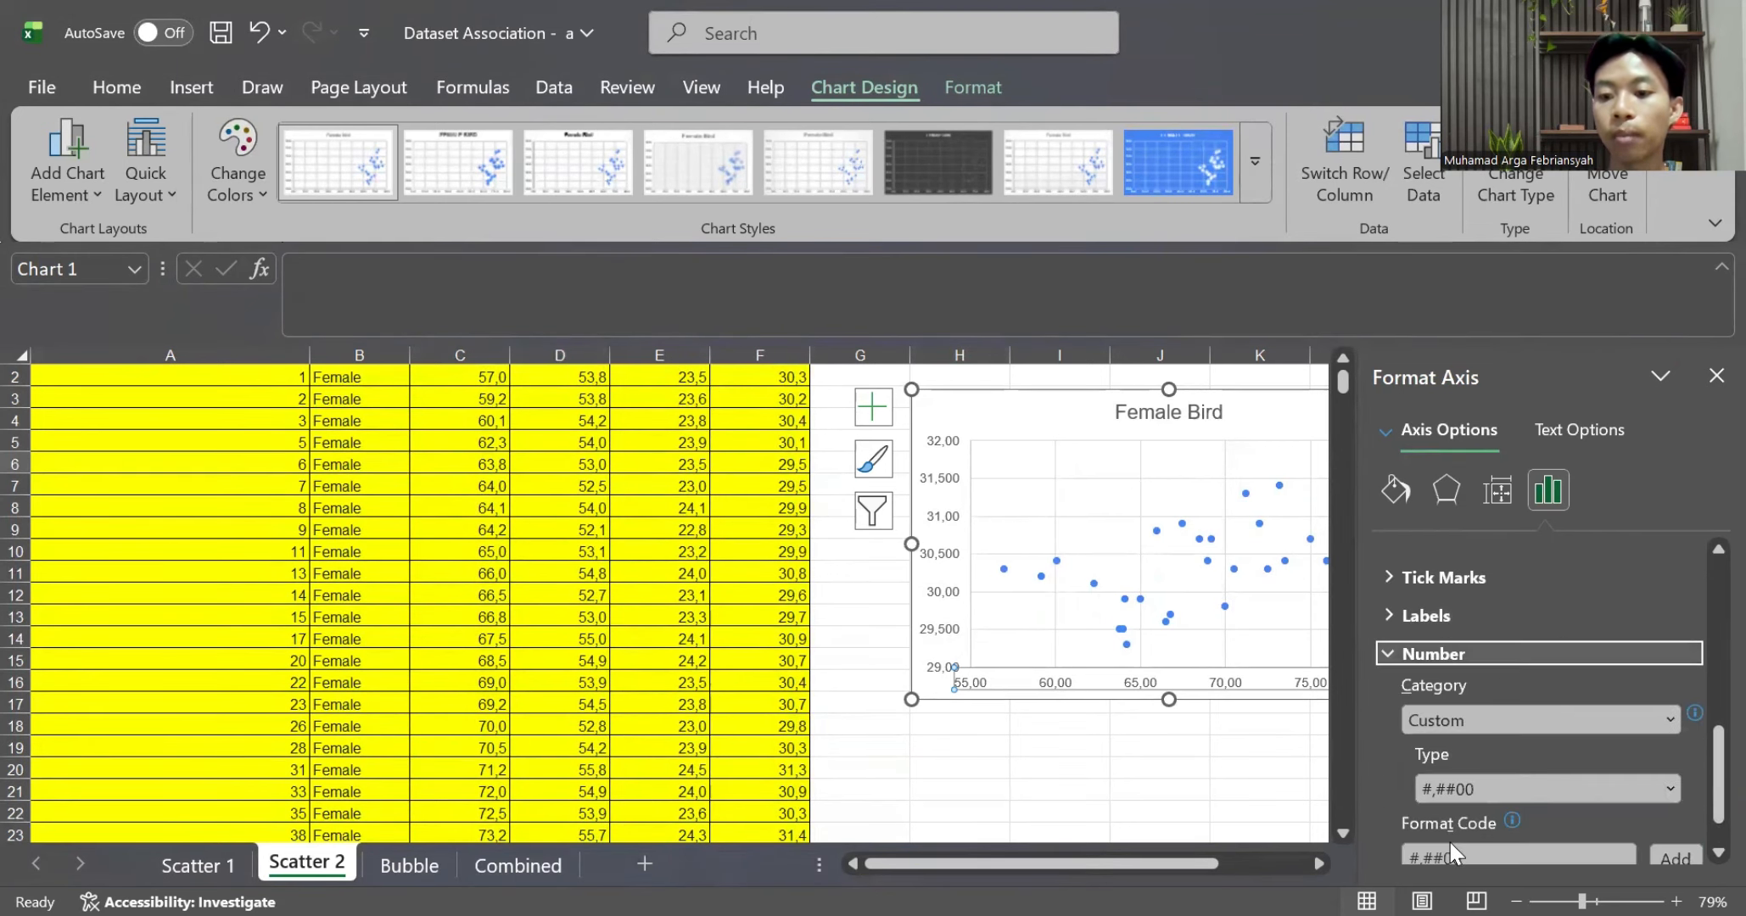
{"action": "scroll", "coordinate": [1442, 804], "scroll_direction": "down", "scroll_amount": 3}
{"action": "left_click", "coordinate": [1480, 662]}
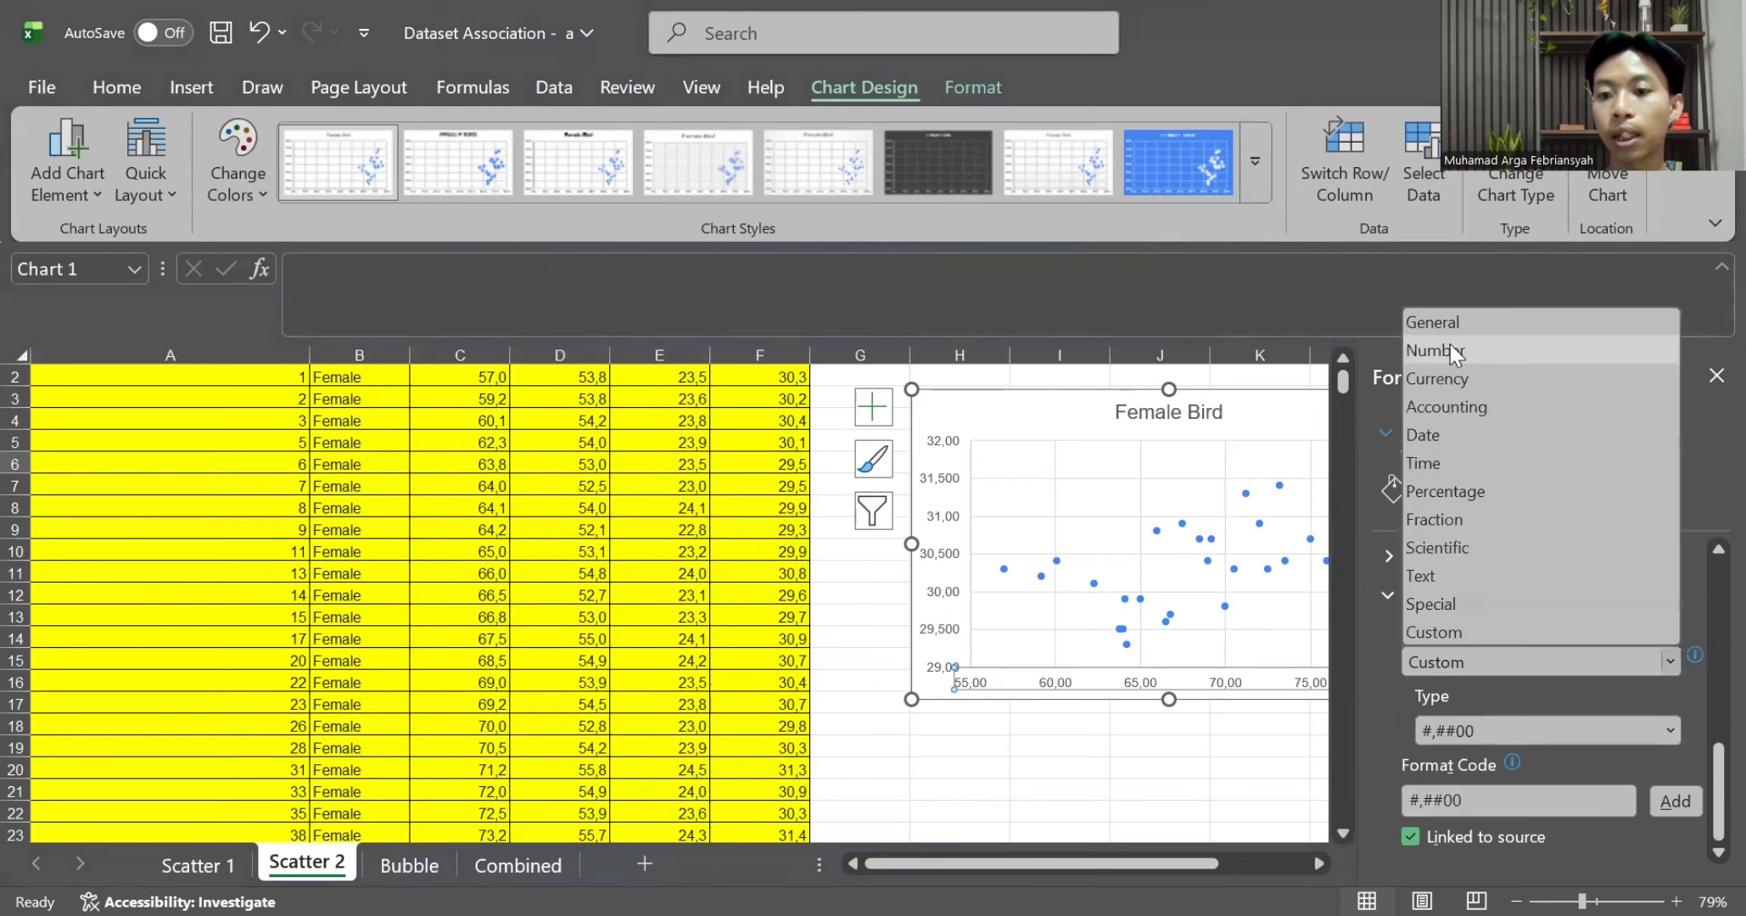
{"action": "left_click", "coordinate": [1451, 347]}
{"action": "left_click_drag", "start_coordinate": [1565, 702], "coordinate": [1498, 705]}
{"action": "type", "text": "0"}
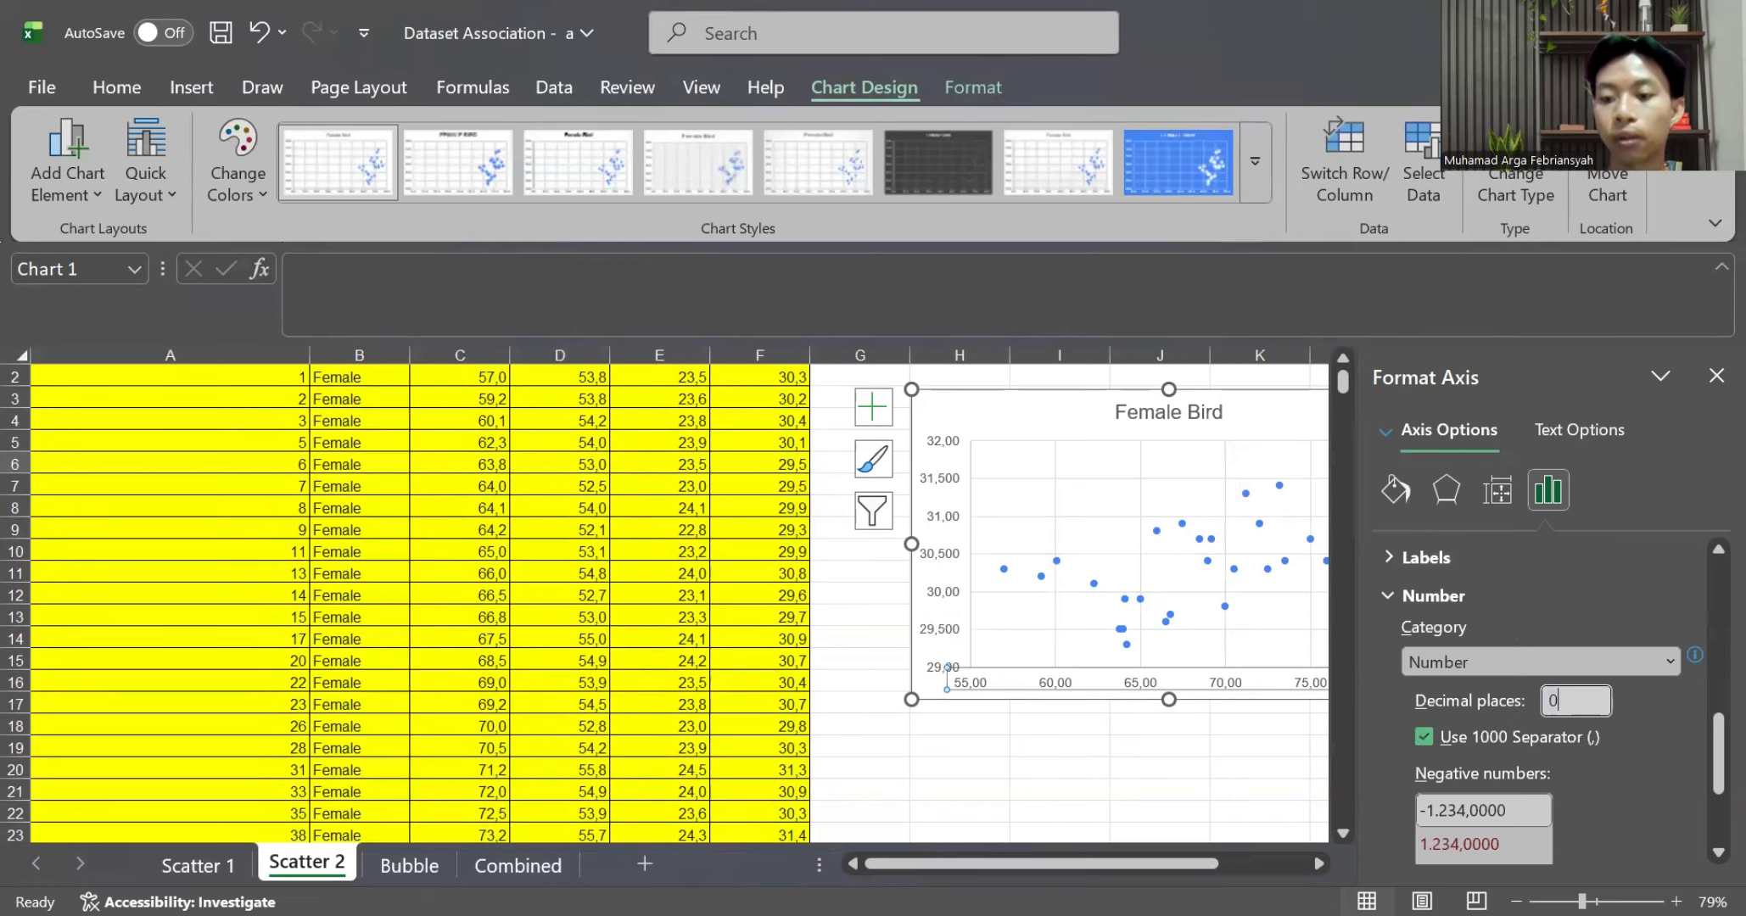
{"action": "left_click", "coordinate": [1423, 734]}
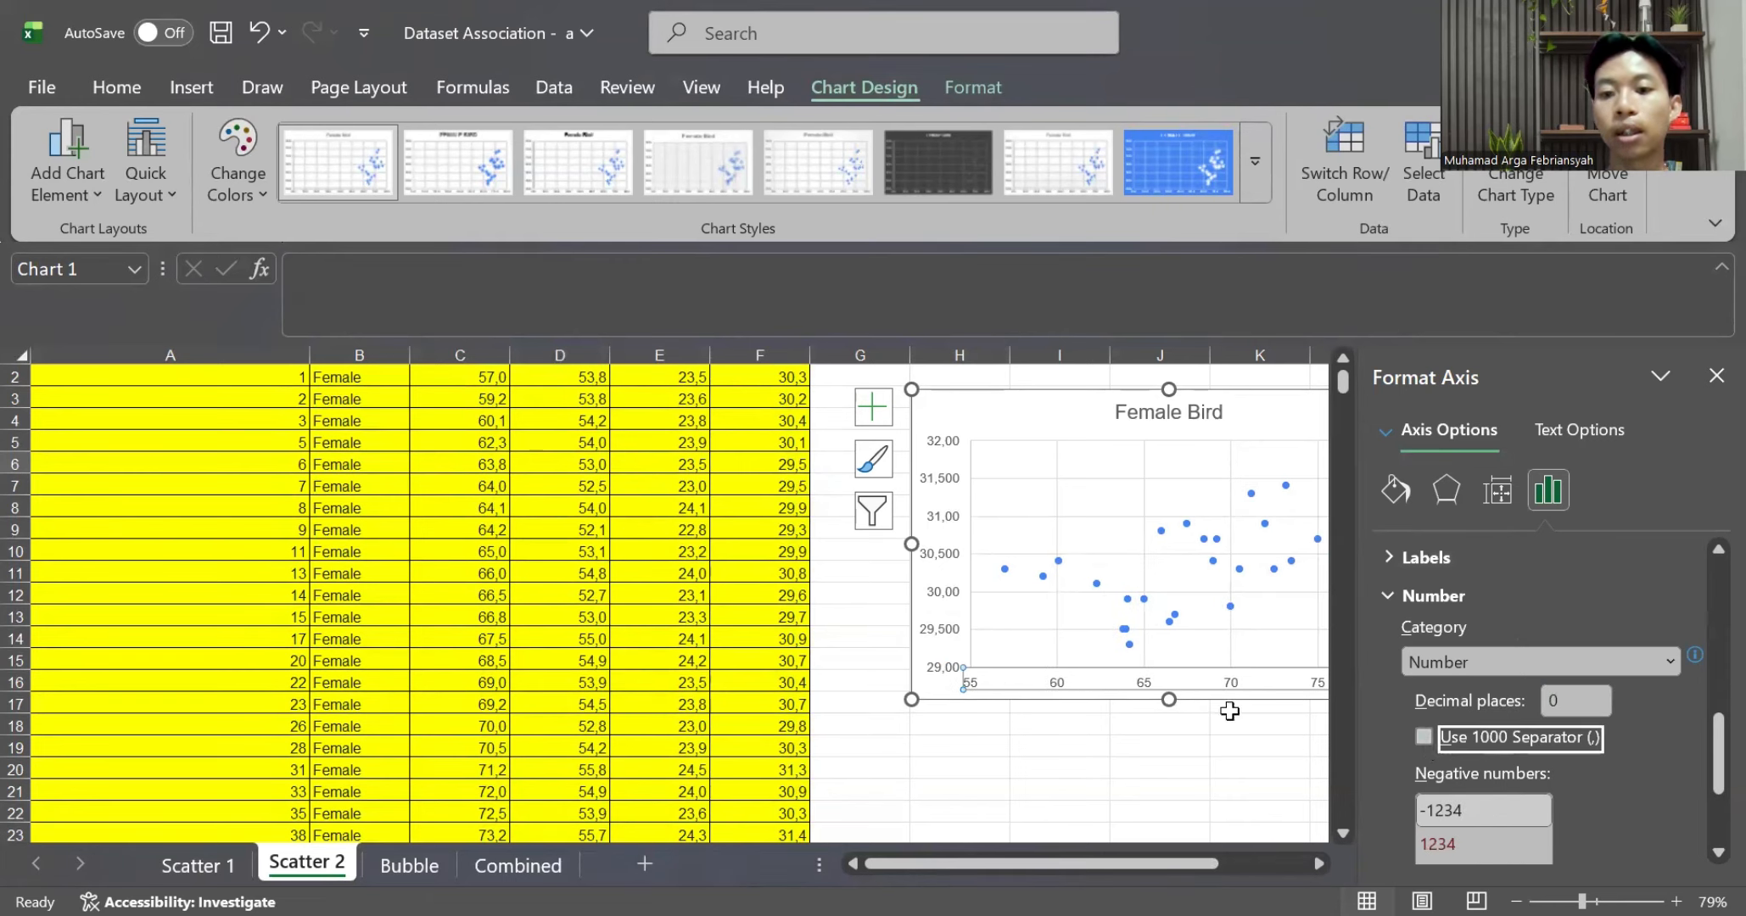
Format the vertical axis labels as Number with 0 decimal places and no thousands separator
{"action": "left_click", "coordinate": [953, 563]}
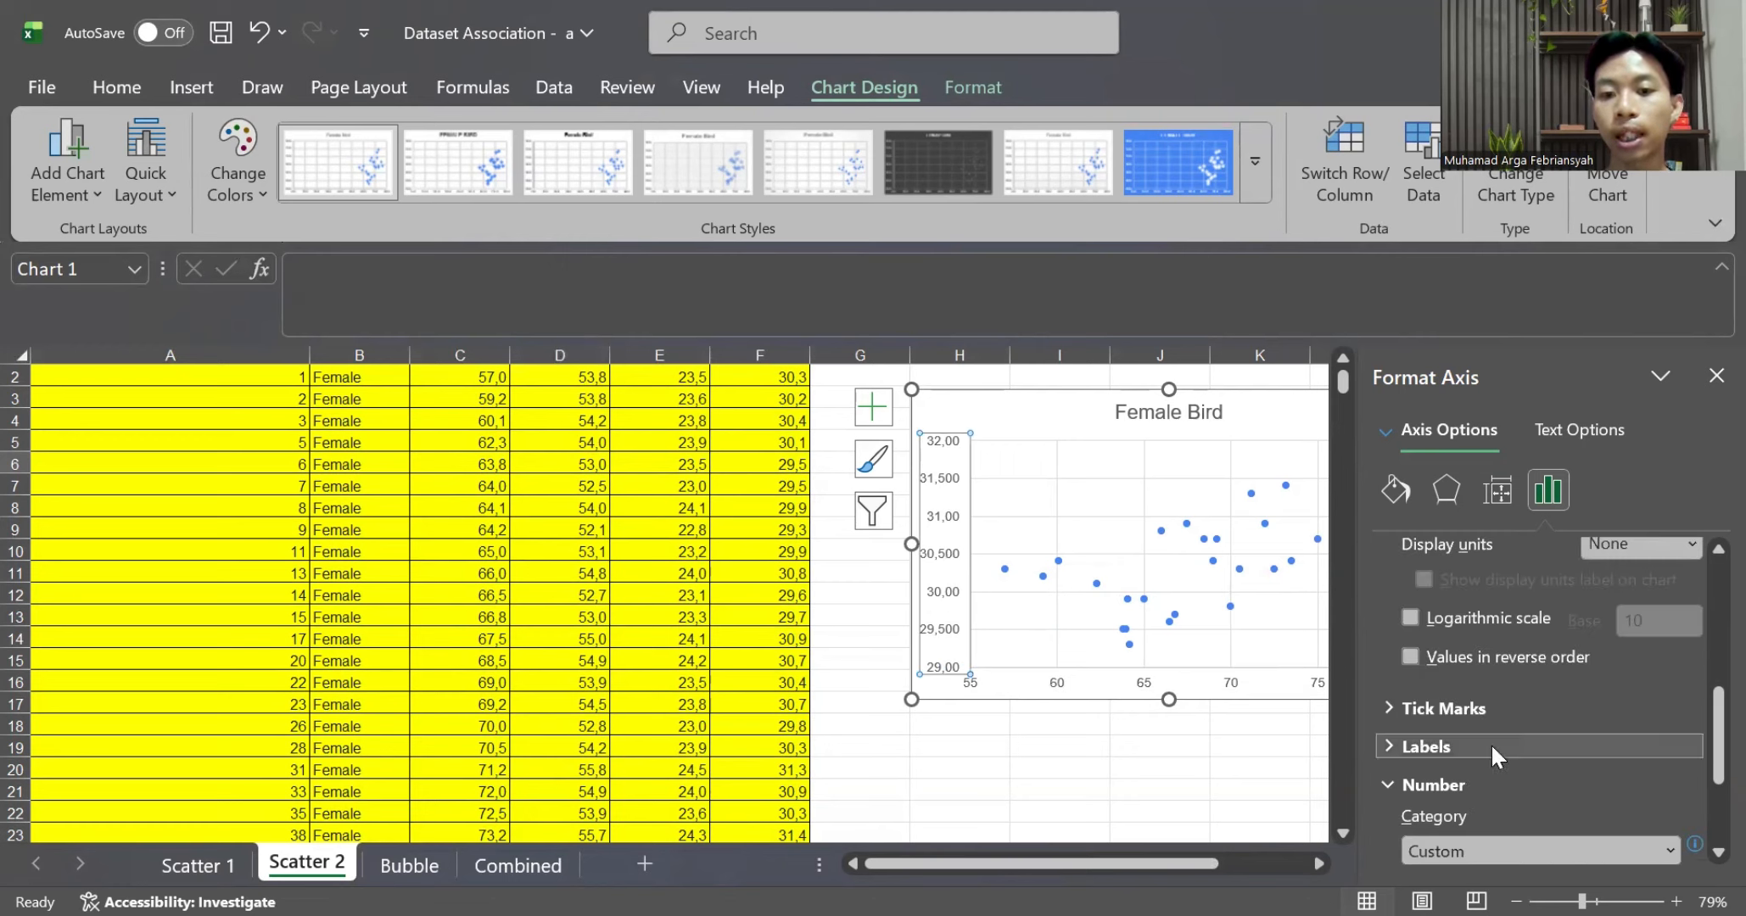
{"action": "scroll", "coordinate": [1520, 746], "scroll_direction": "down", "scroll_amount": 2}
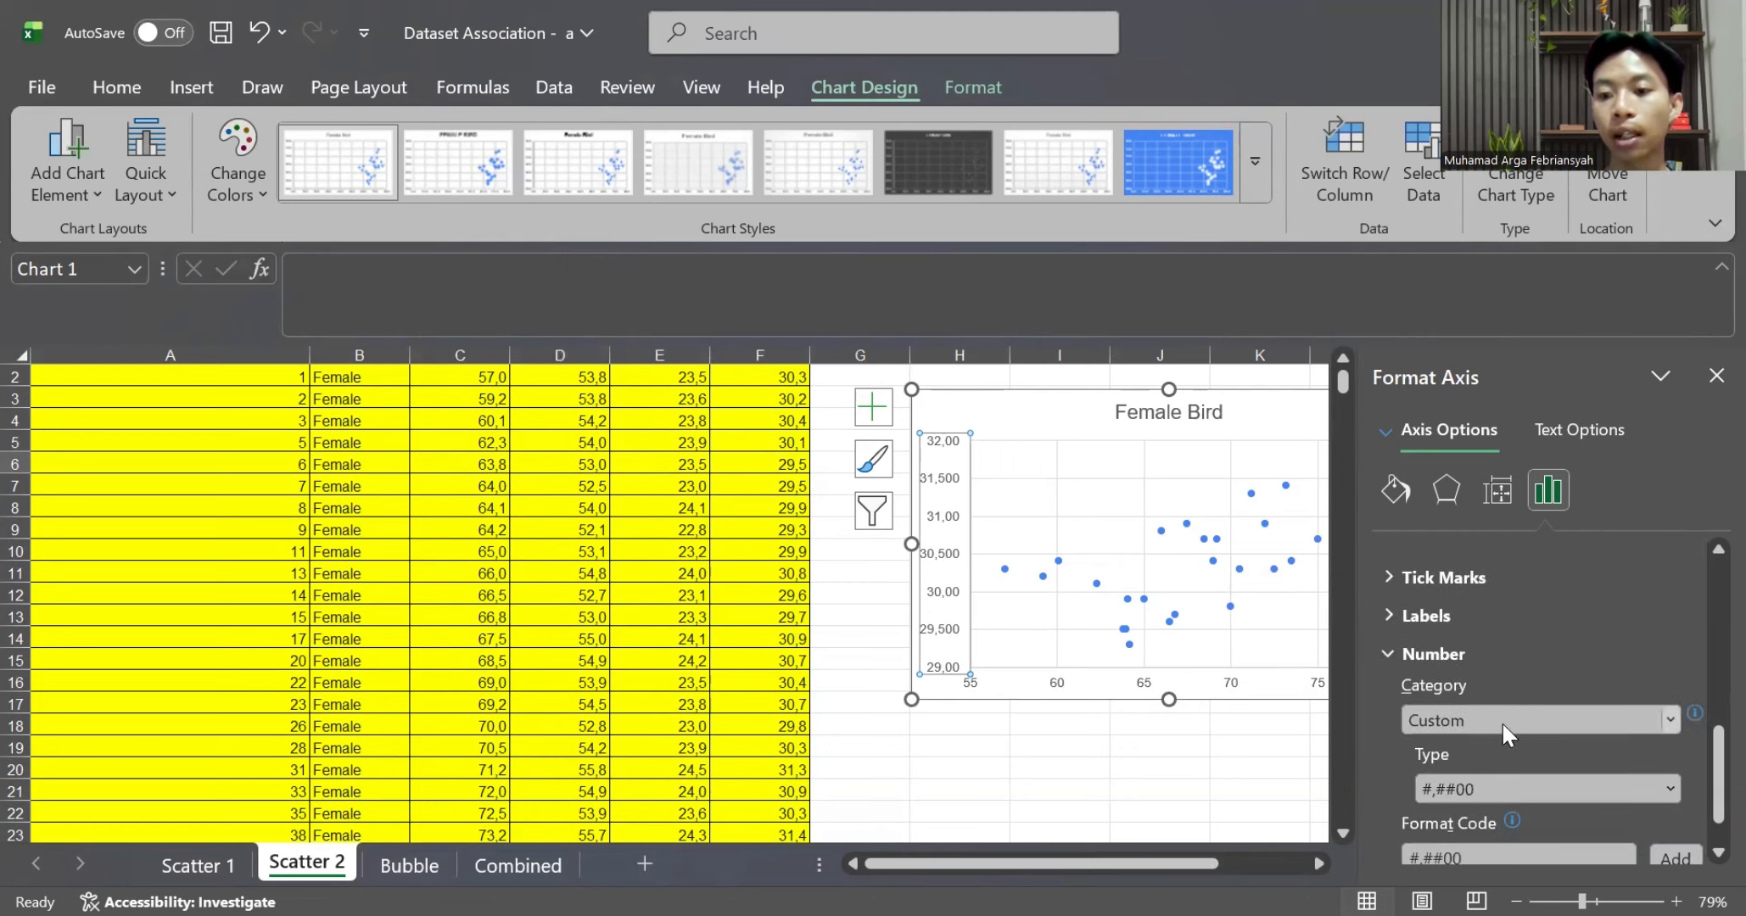
{"action": "left_click", "coordinate": [1503, 725]}
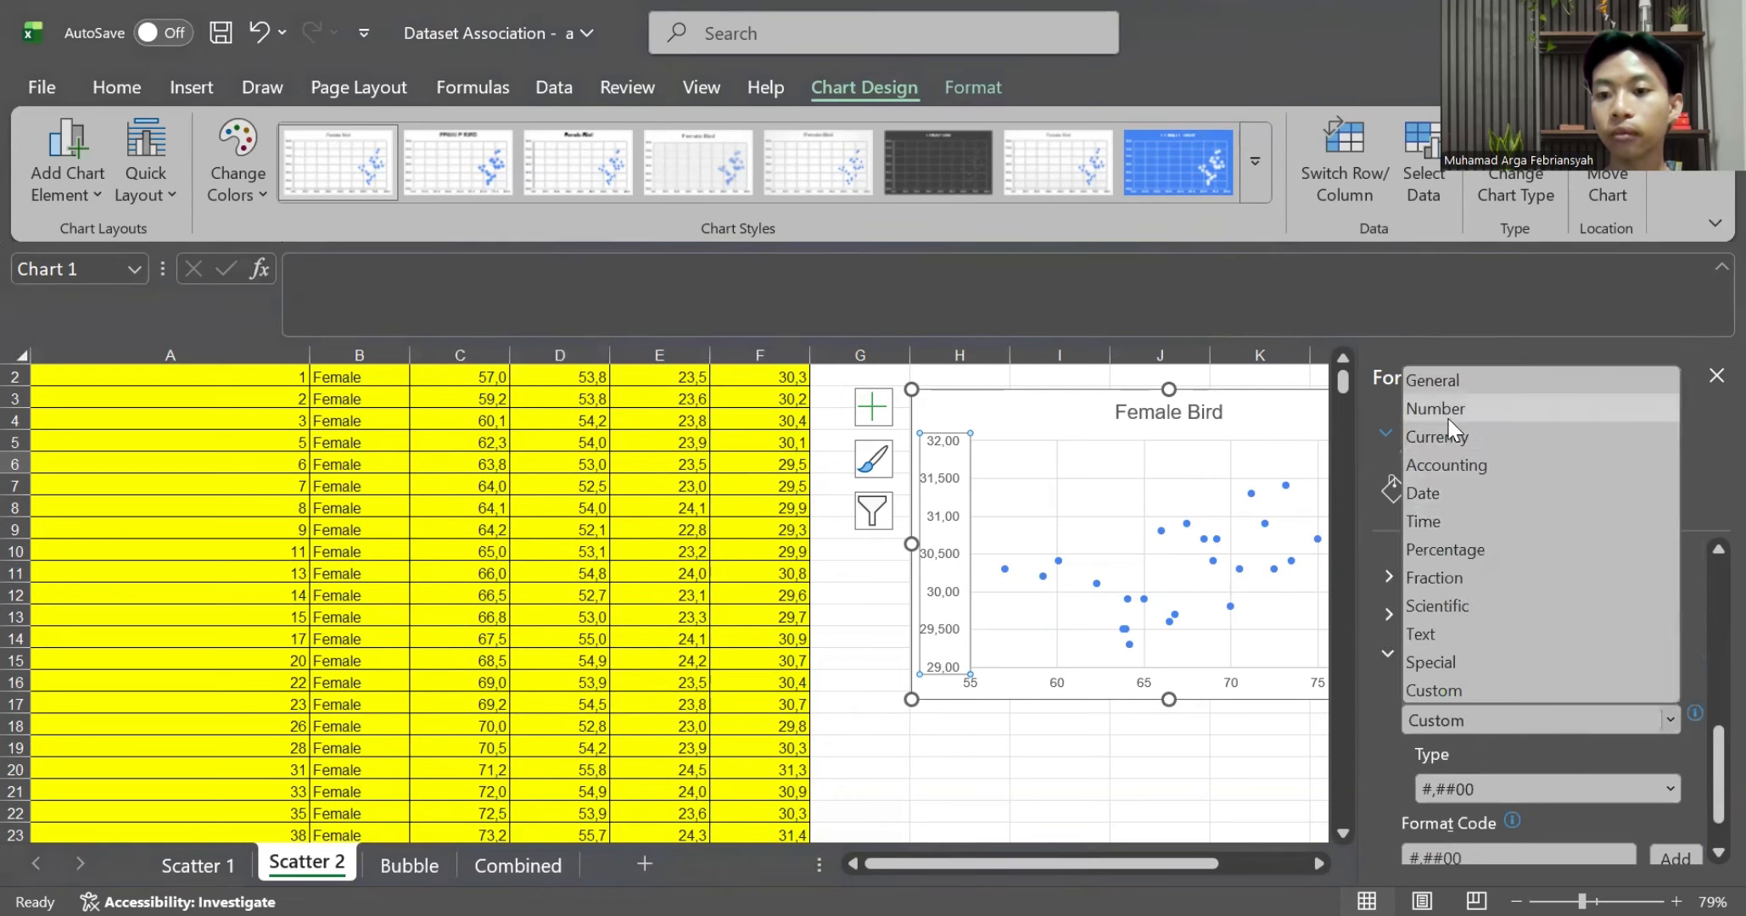
{"action": "left_click", "coordinate": [1449, 417]}
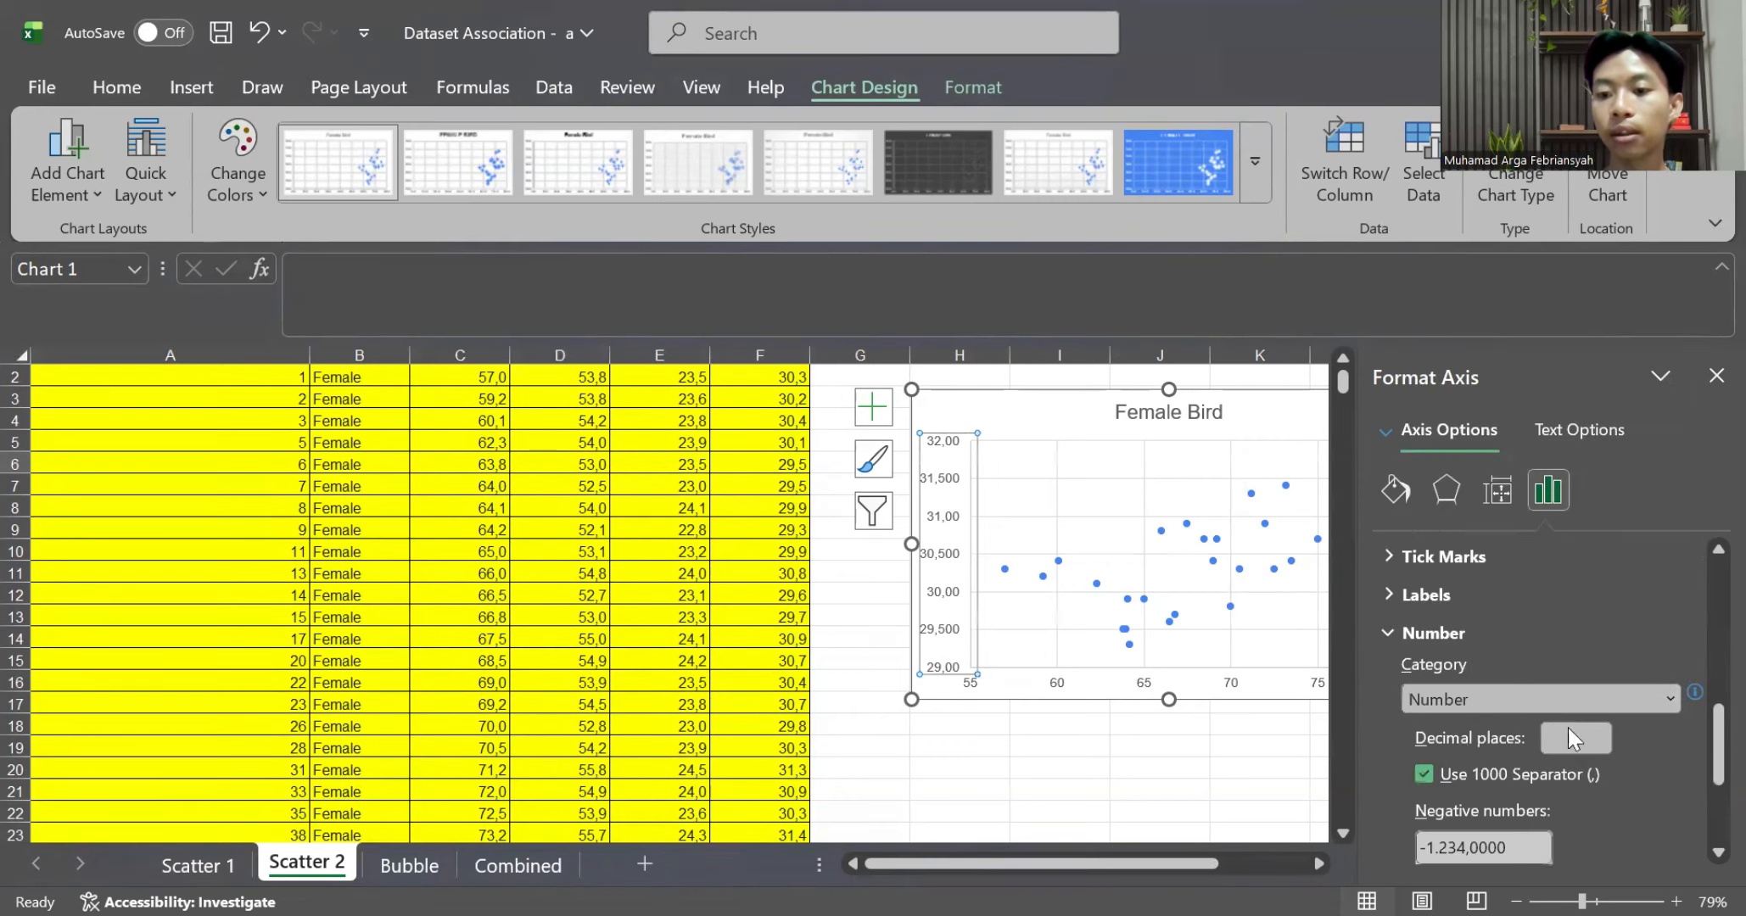
{"action": "left_click", "coordinate": [1424, 774]}
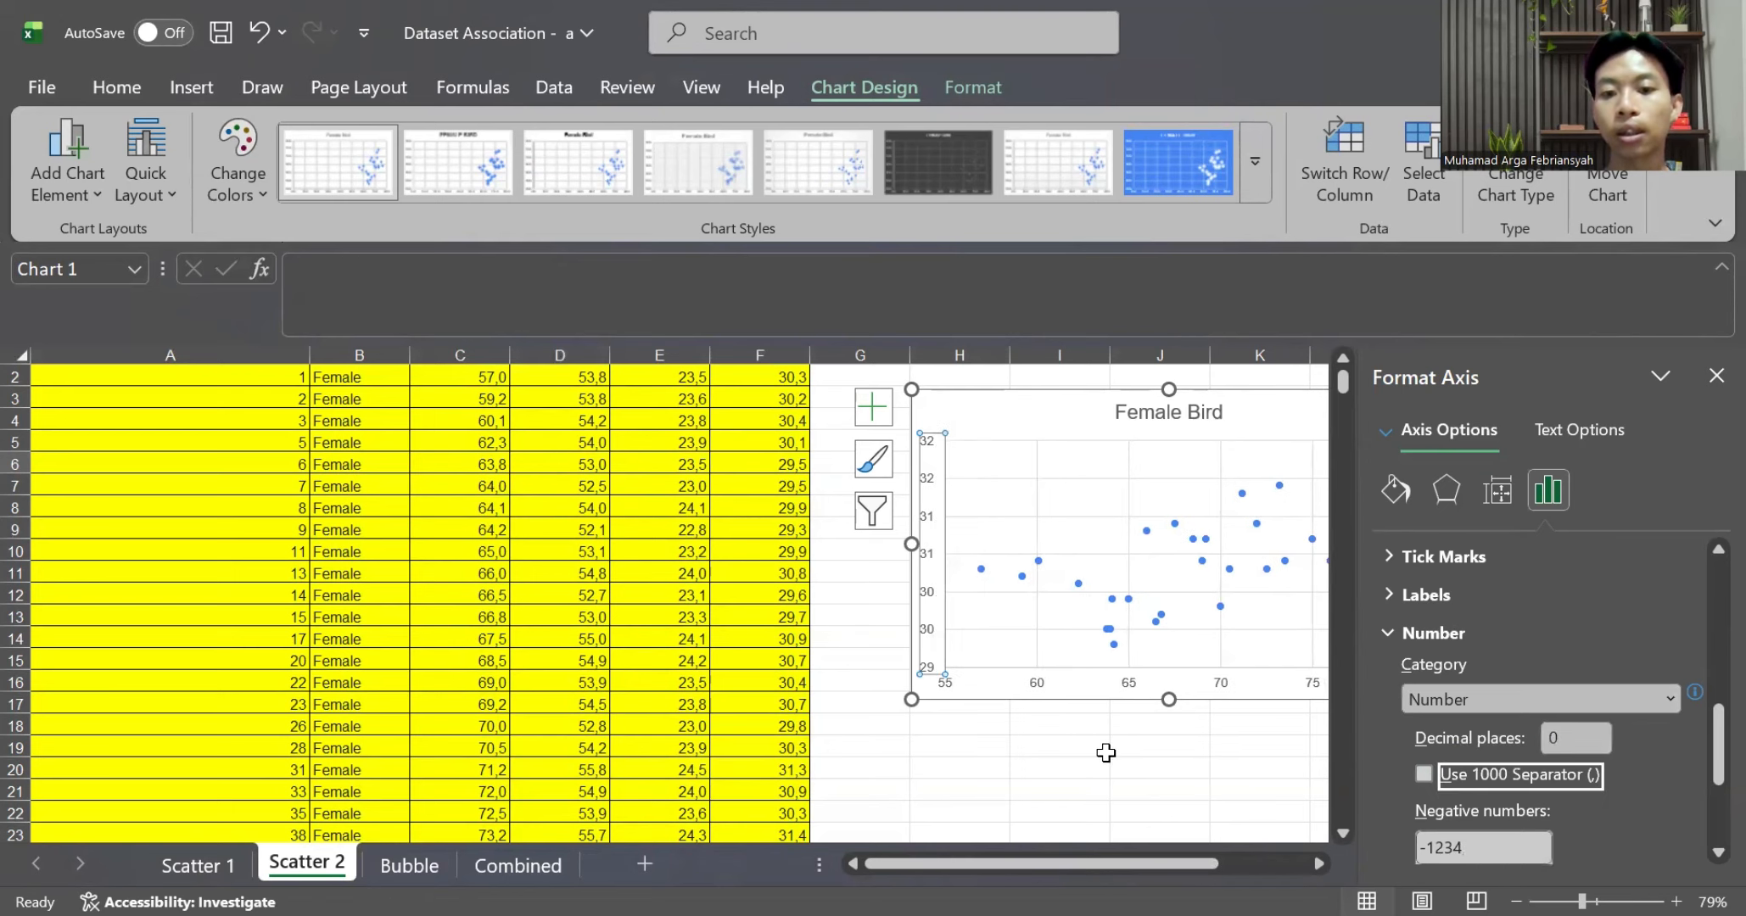
{"action": "scroll", "coordinate": [1106, 753], "scroll_direction": "right", "scroll_amount": 1}
{"action": "scroll", "coordinate": [1105, 752], "scroll_direction": "left", "scroll_amount": 1}
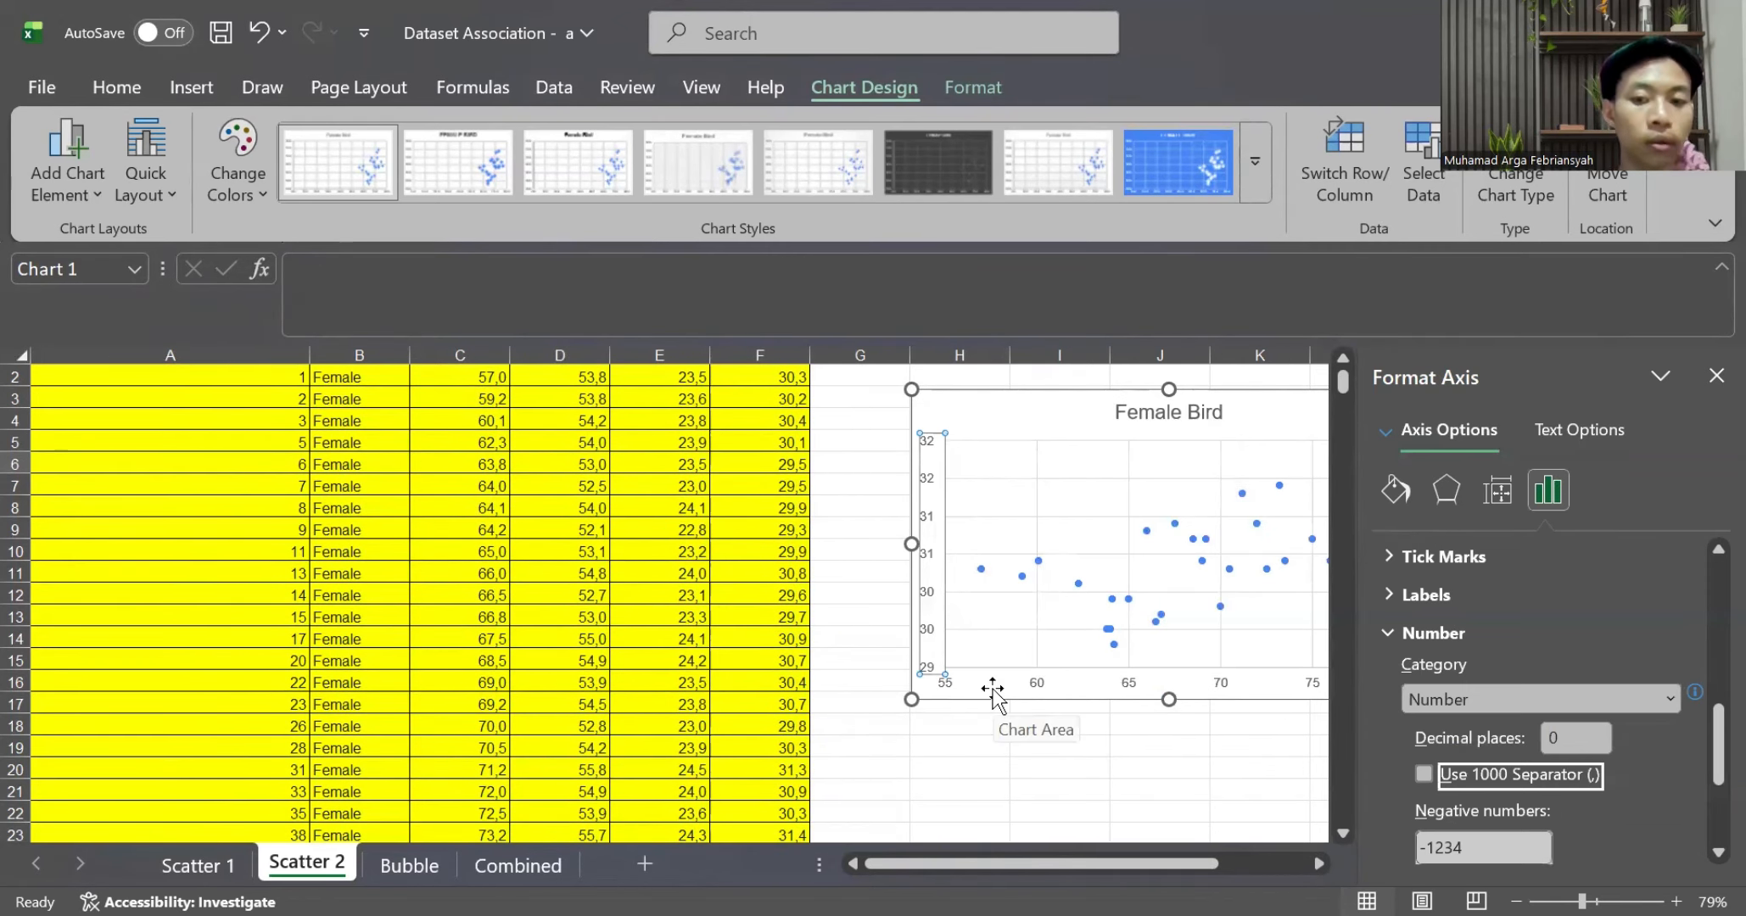
Add primary horizontal and primary vertical axis titles to the Female Bird chart
{"action": "scroll", "coordinate": [993, 696], "scroll_direction": "right", "scroll_amount": 1}
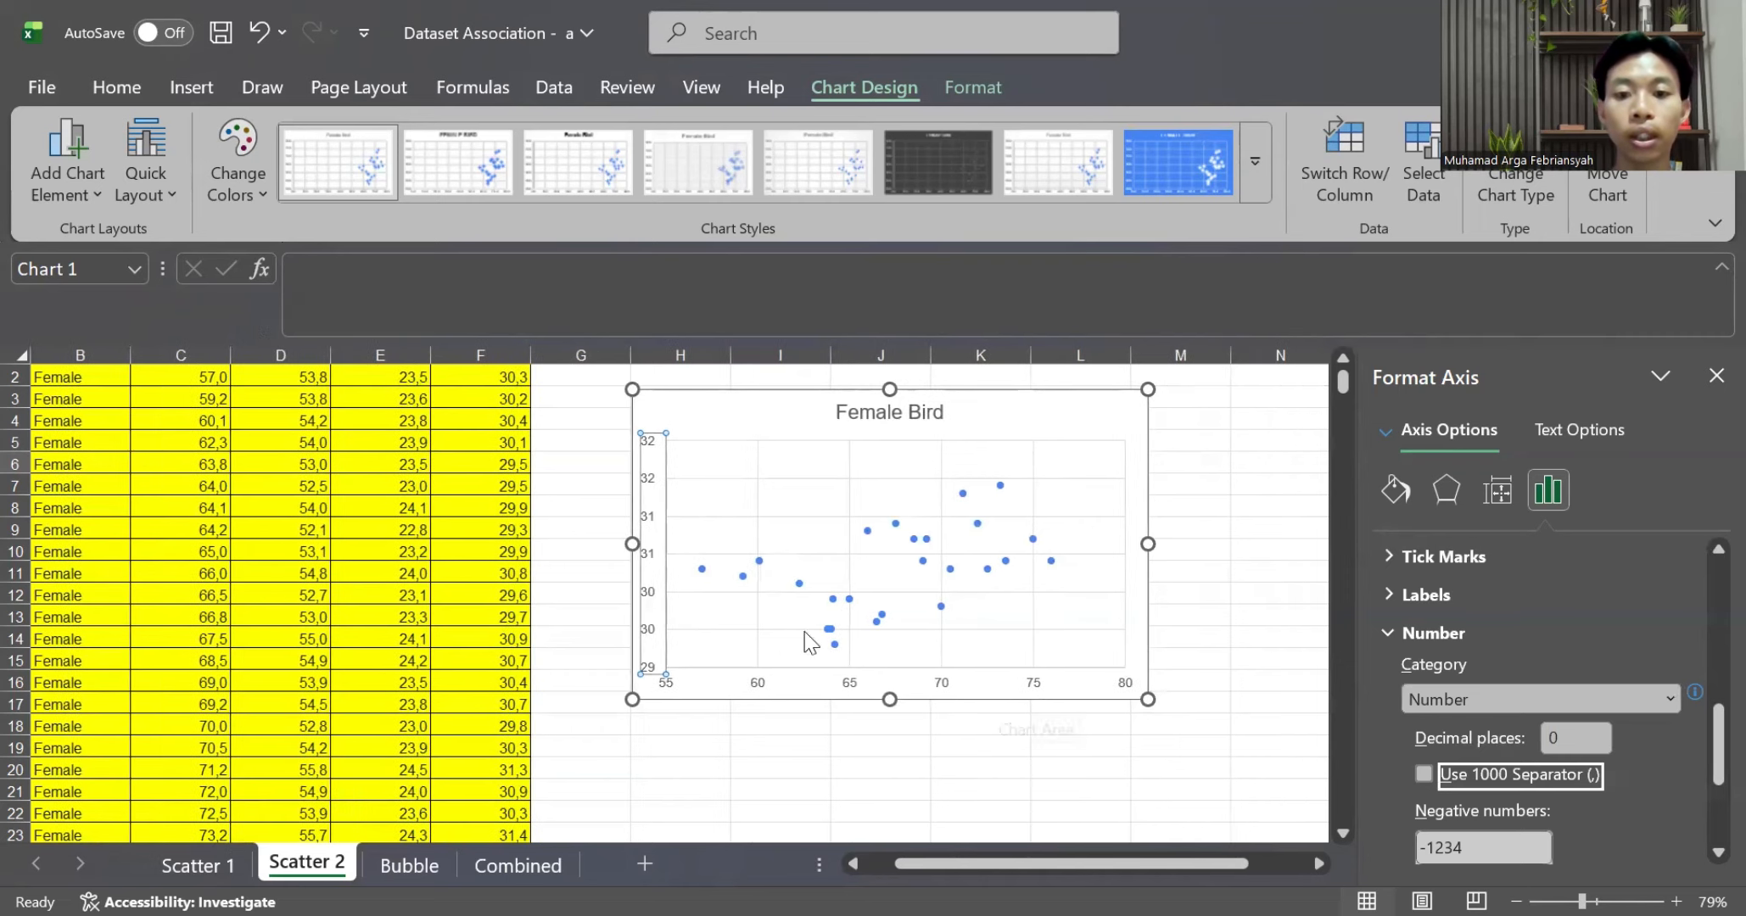
{"action": "left_click", "coordinate": [68, 180]}
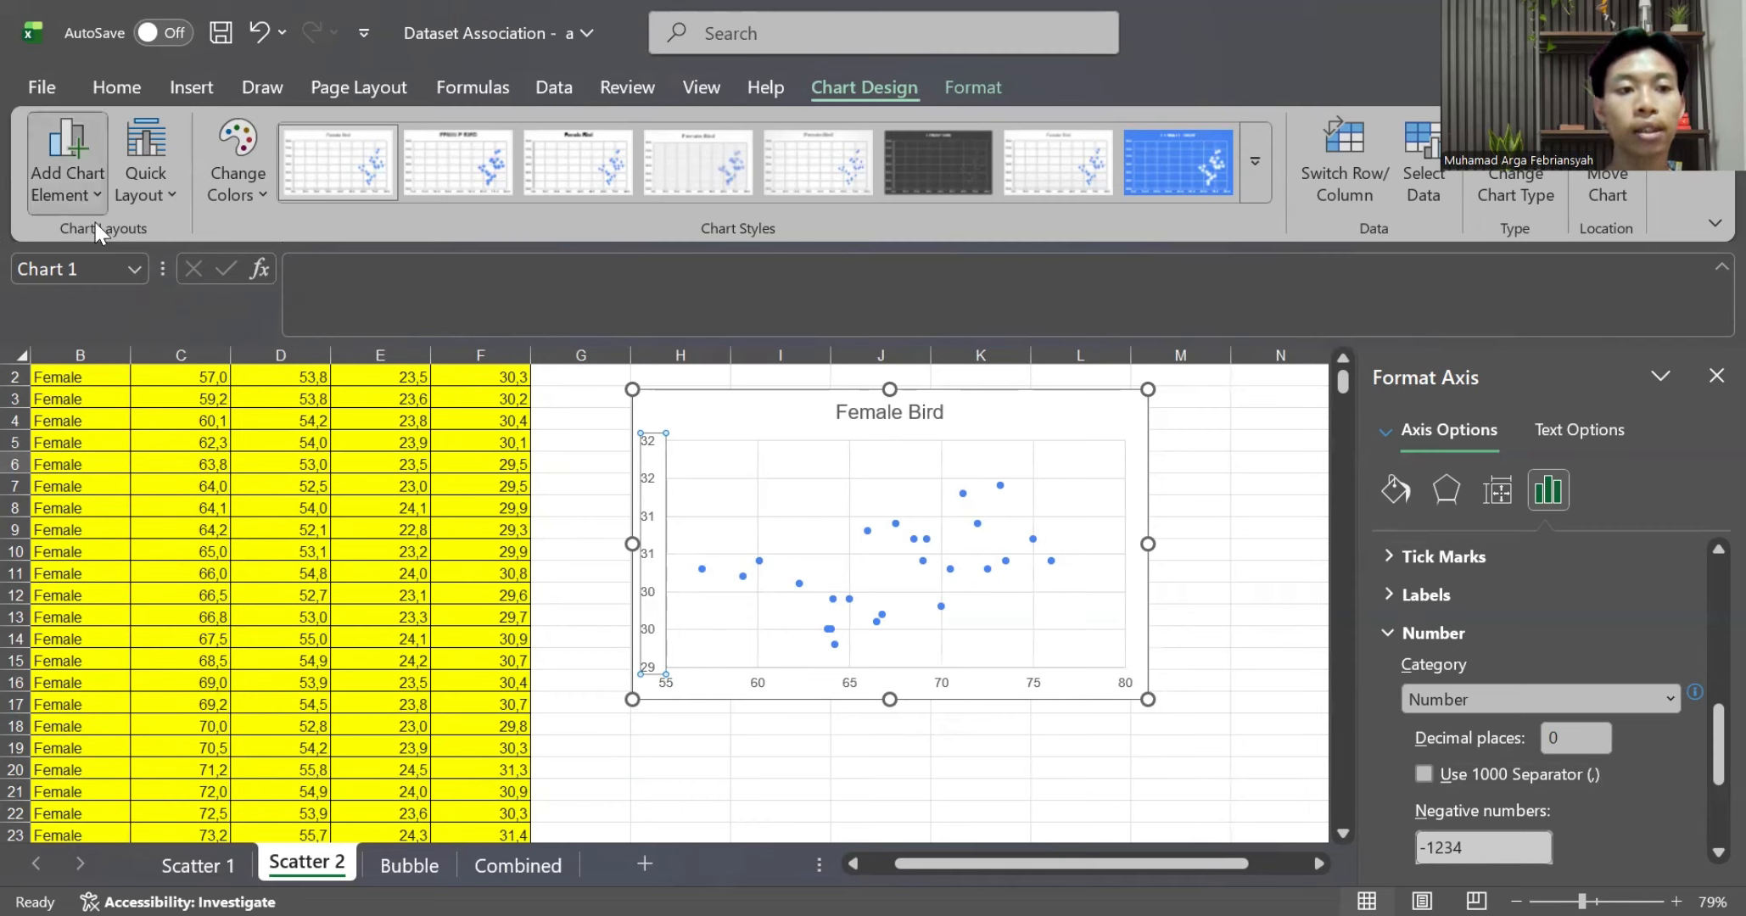
{"action": "mouse_move", "coordinate": [121, 264]}
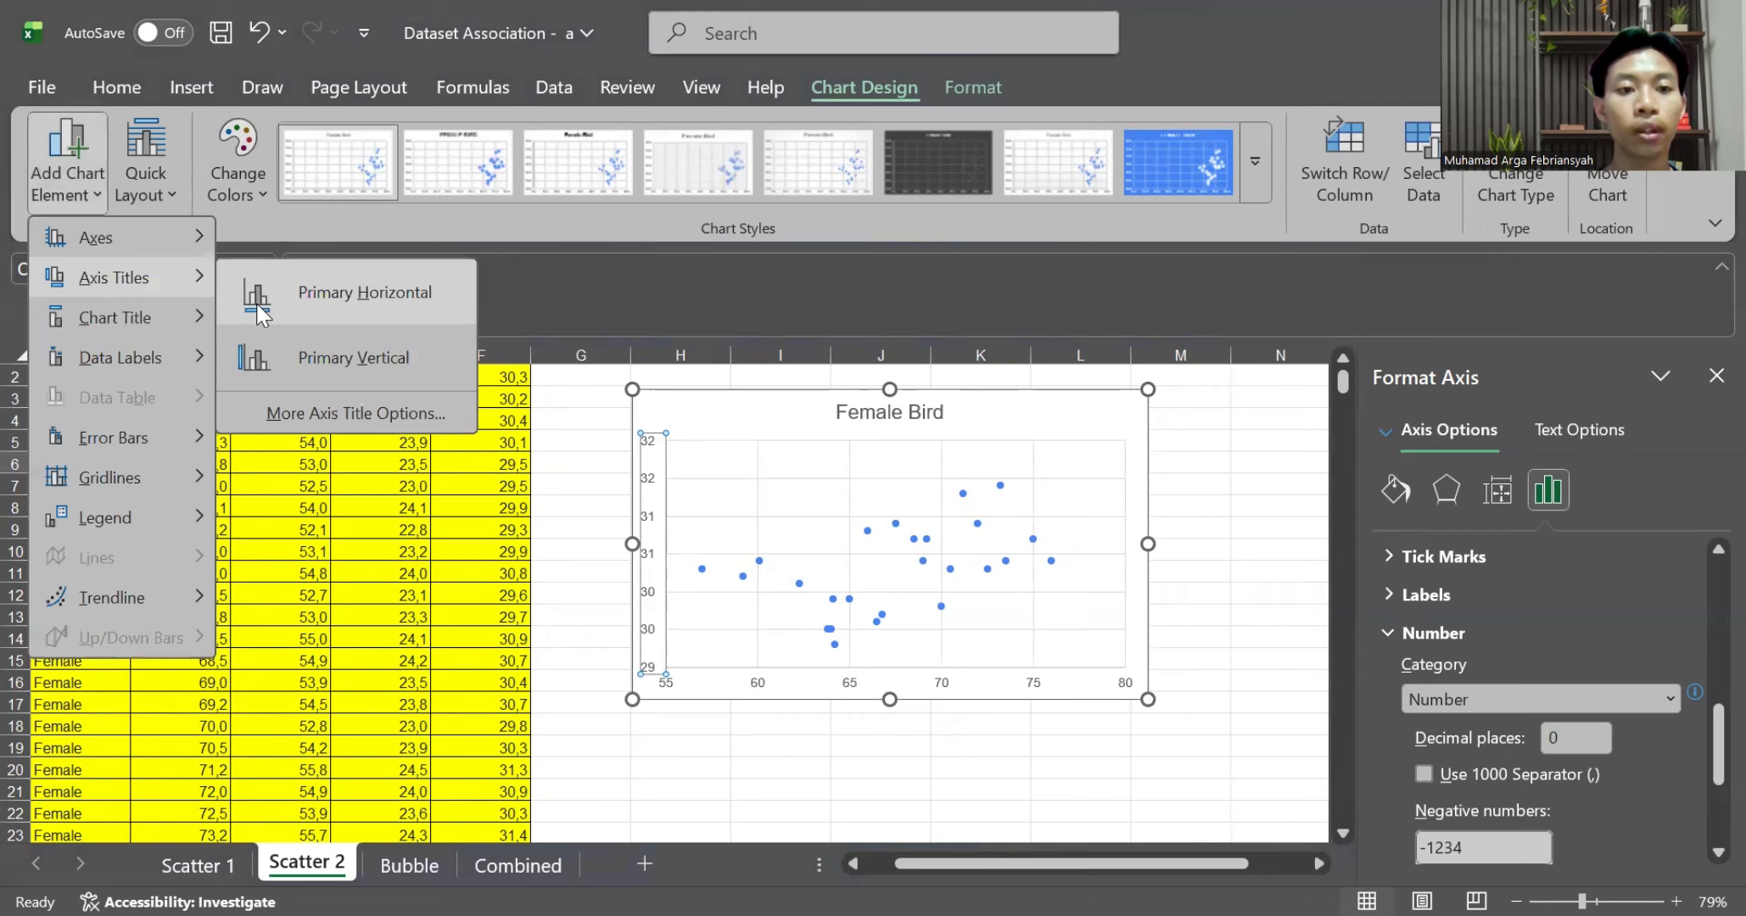
{"action": "left_click", "coordinate": [322, 313]}
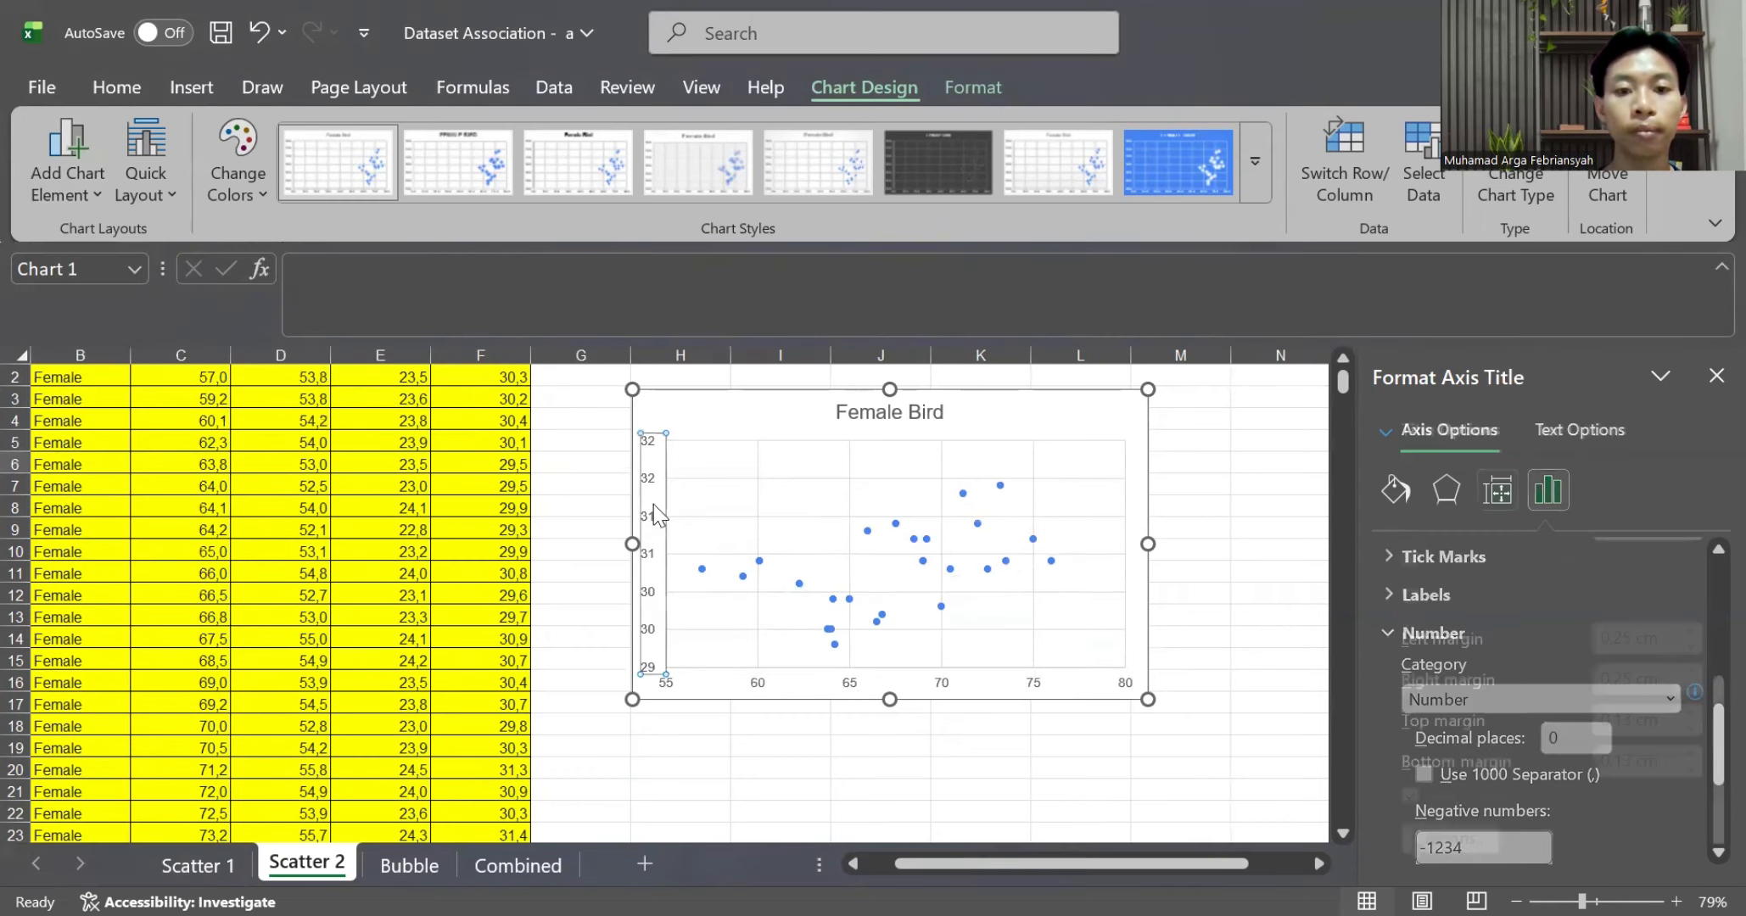
{"action": "left_click", "coordinate": [72, 174]}
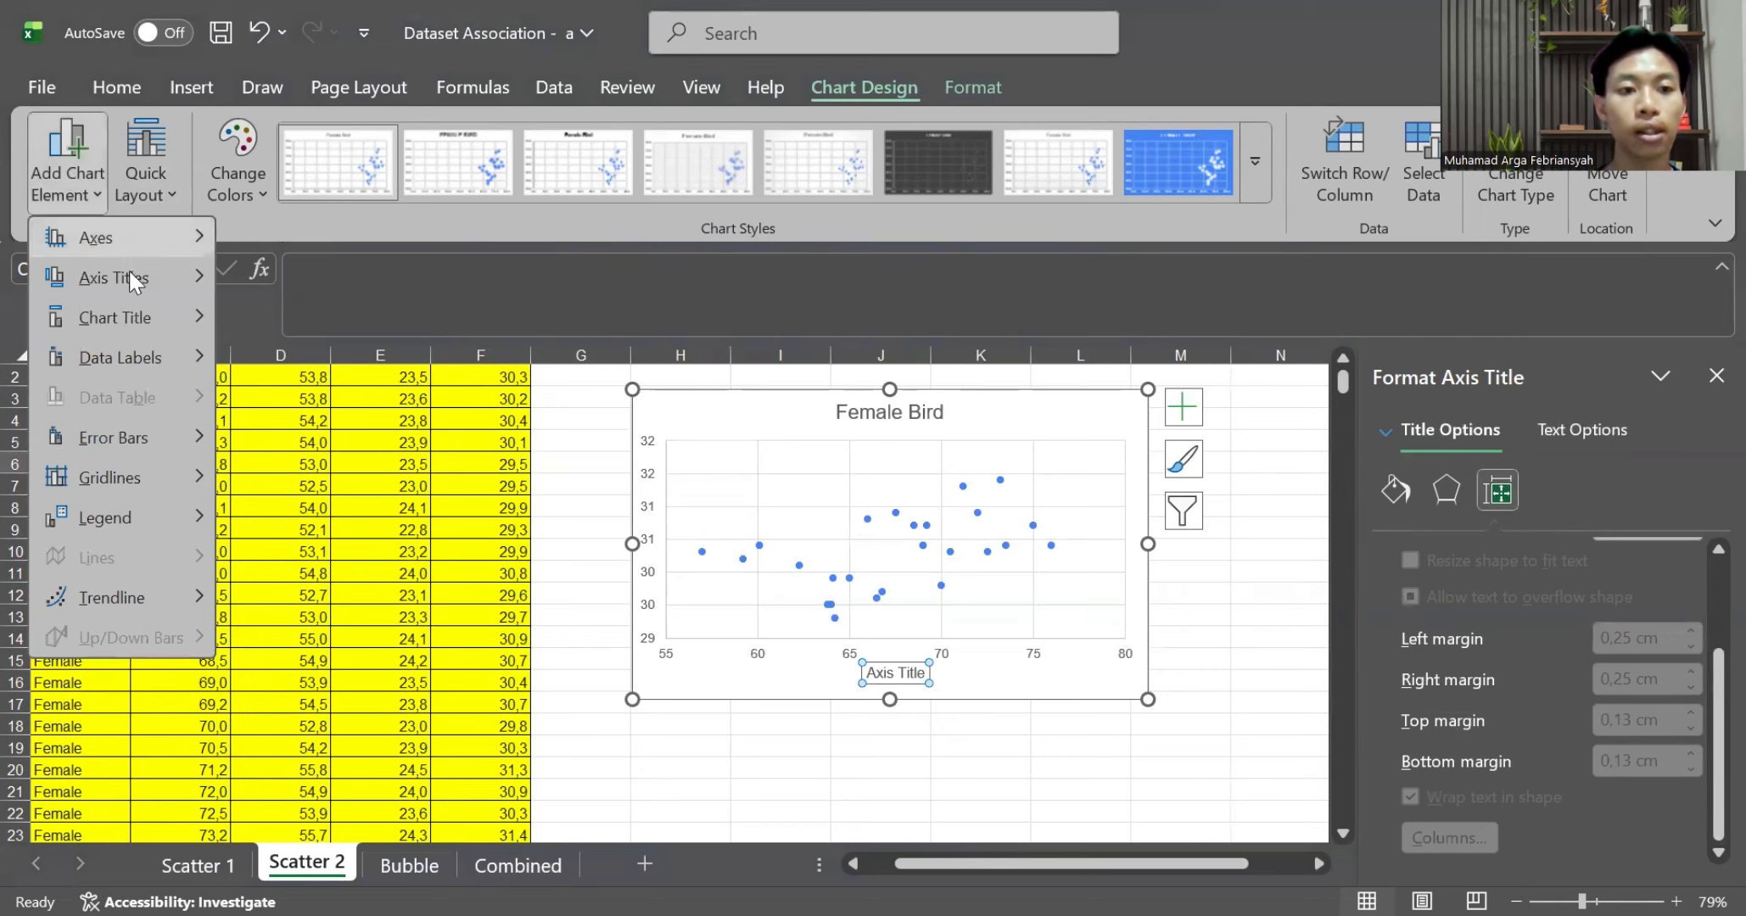
{"action": "mouse_move", "coordinate": [130, 270]}
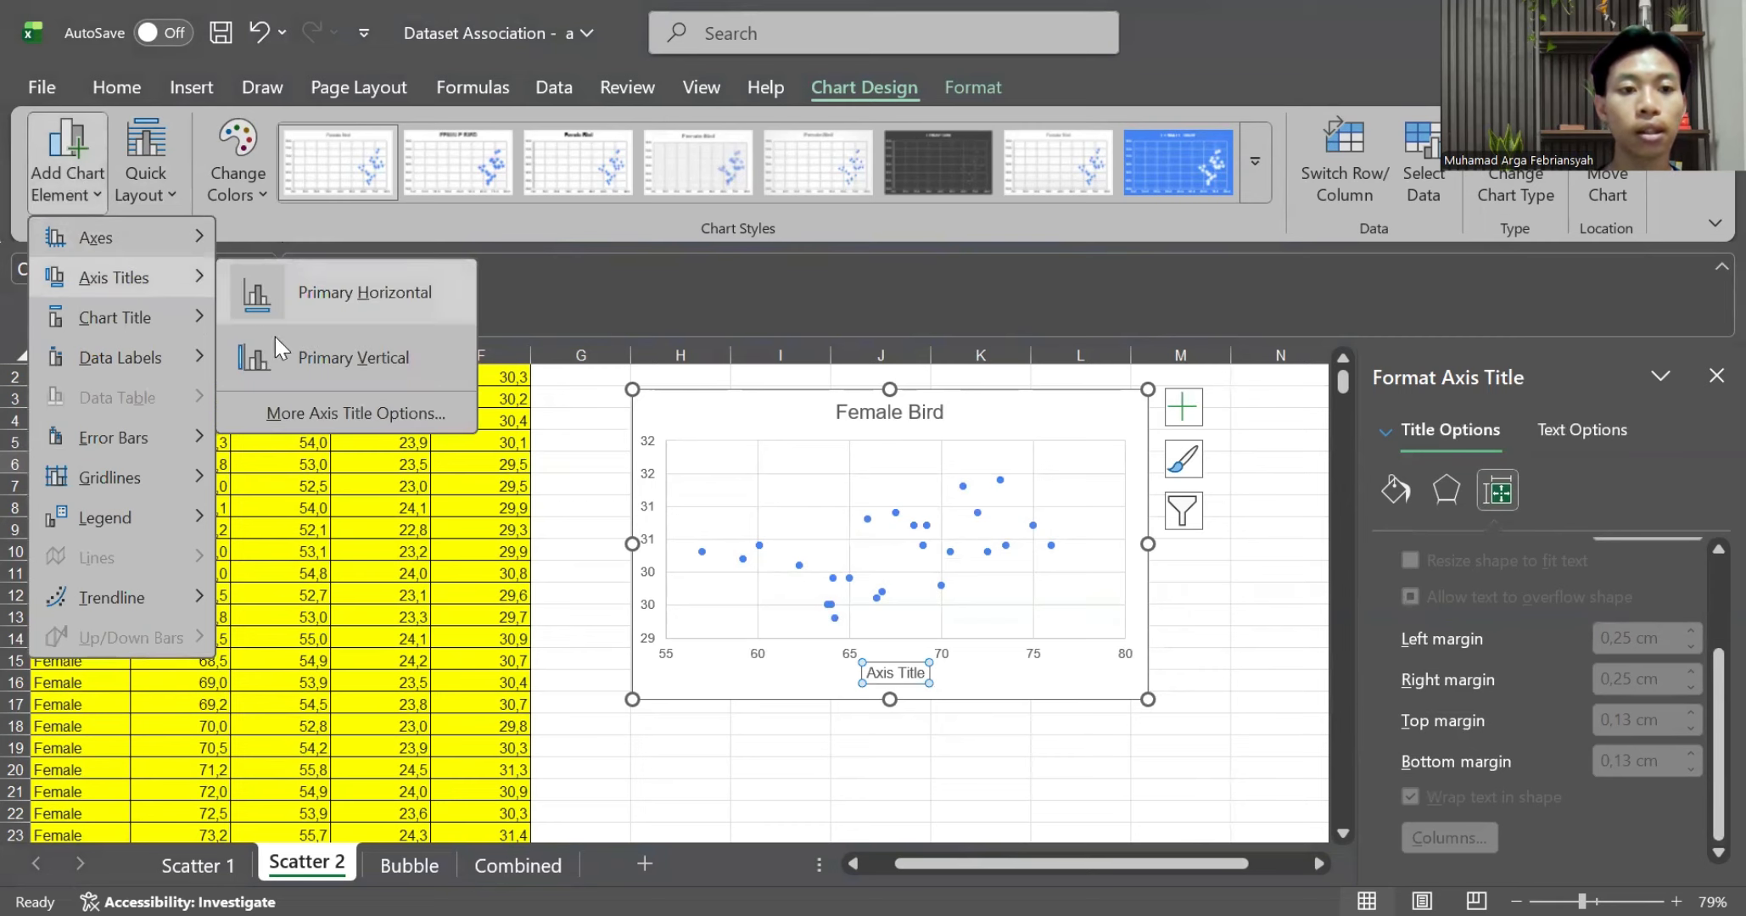
{"action": "left_click", "coordinate": [331, 357]}
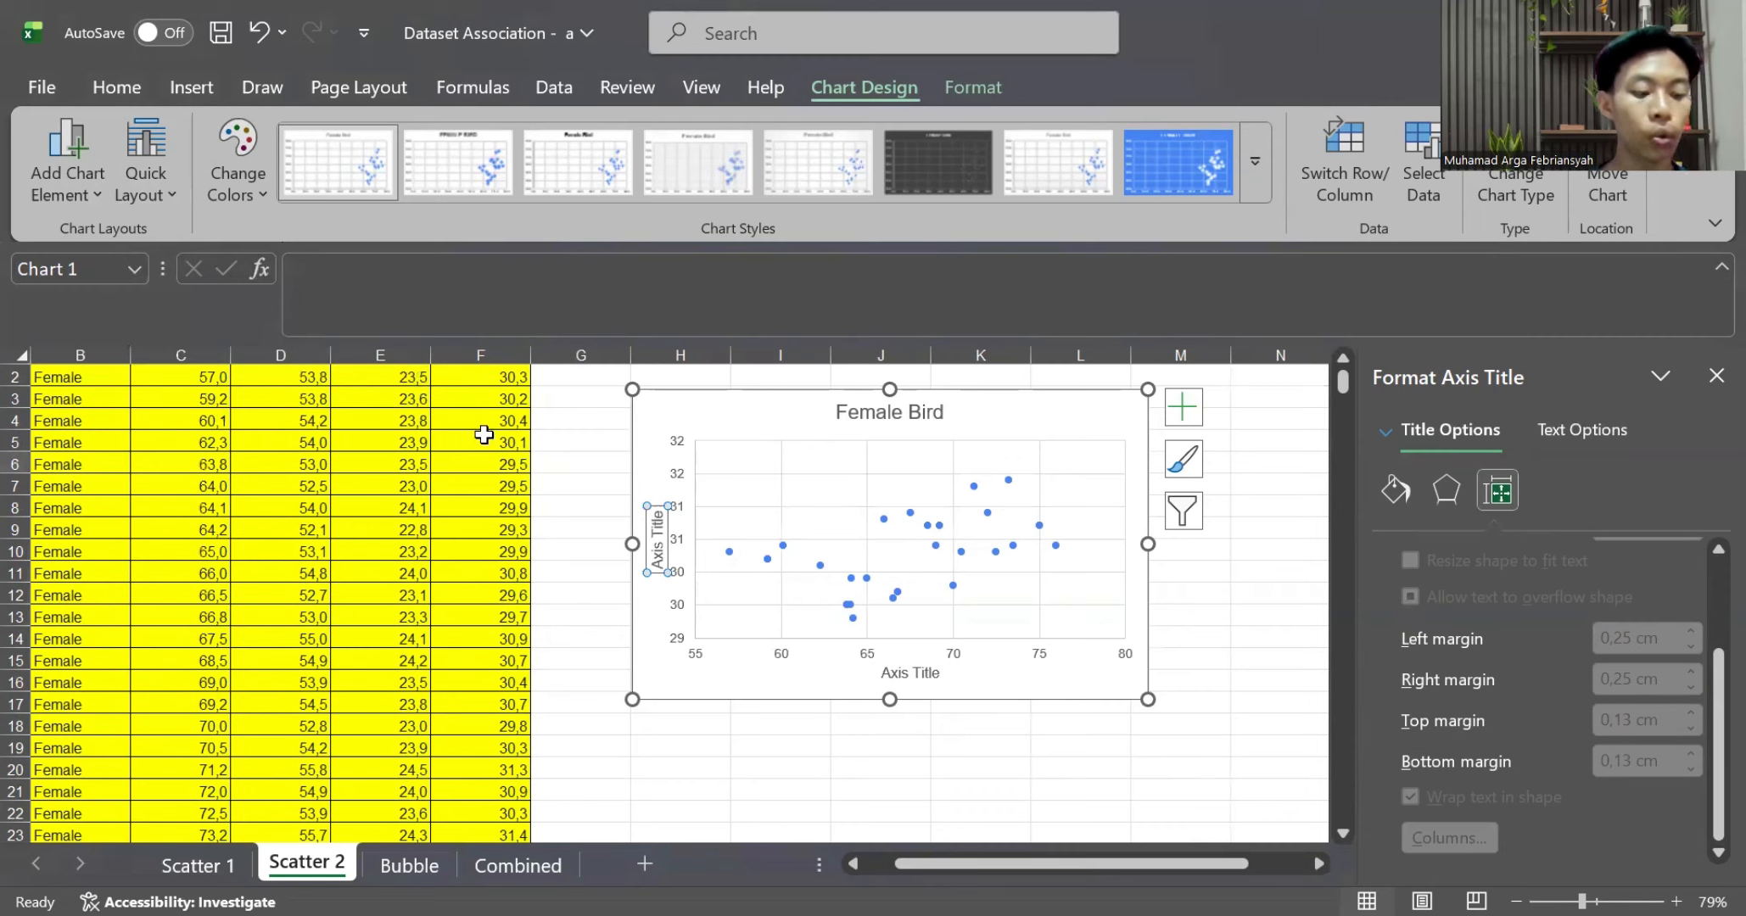
Replace the Female Bird chart's horizontal axis title text with "Body Mass"
{"action": "left_click", "coordinate": [921, 672]}
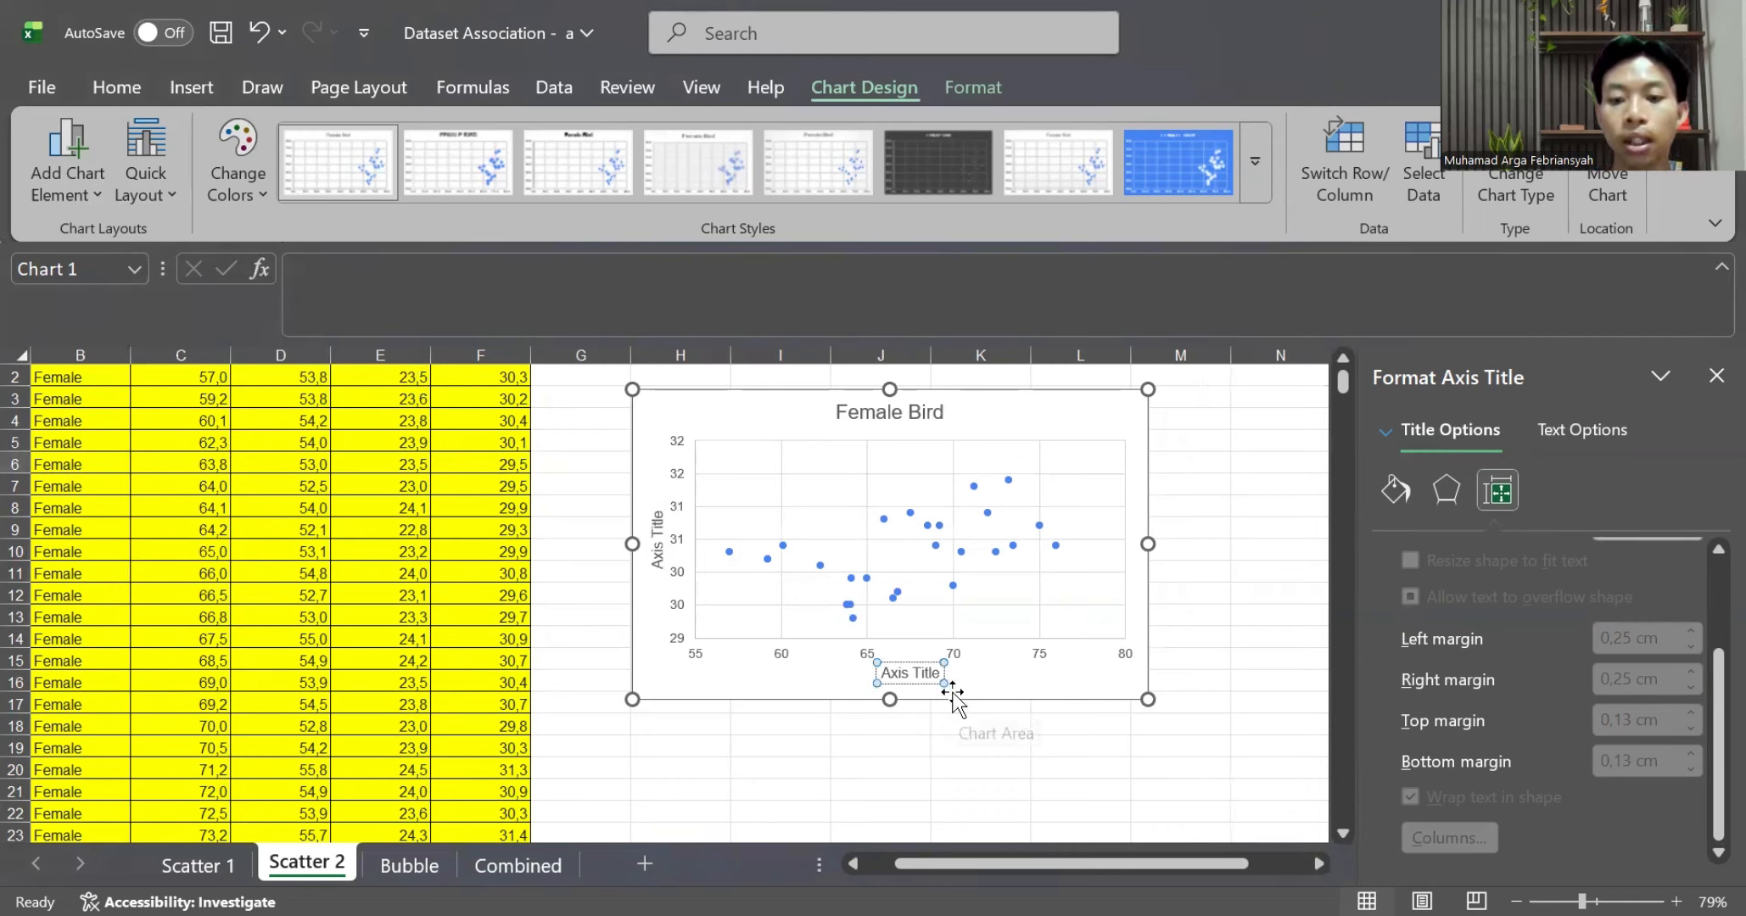
{"action": "key", "text": "BackSpace"}
{"action": "key", "text": "BackSpace"}
{"action": "key", "text": "BackSpace"}
{"action": "key", "text": "BackSpace"}
{"action": "key", "text": "BackSpace"}
{"action": "key", "text": "BackSpace"}
{"action": "key", "text": "BackSpace"}
{"action": "key", "text": "BackSpace"}
{"action": "key", "text": "BackSpace"}
{"action": "key", "text": "BackSpace"}
{"action": "type", "text": "B"}
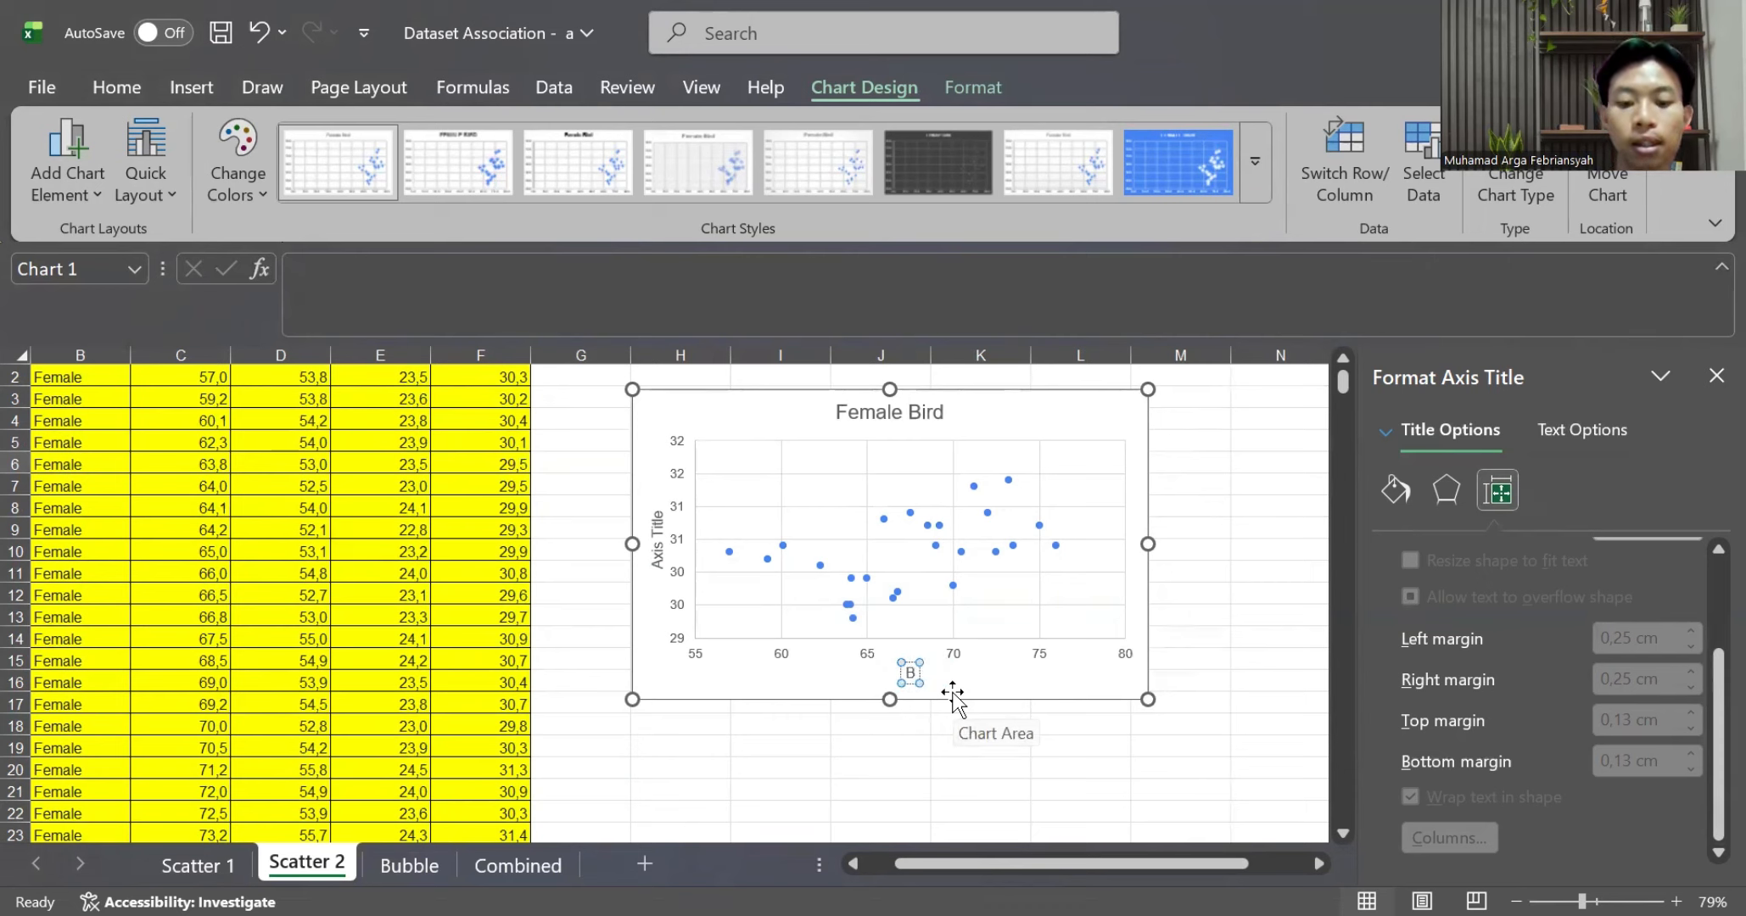
{"action": "type", "text": "ody Mass"}
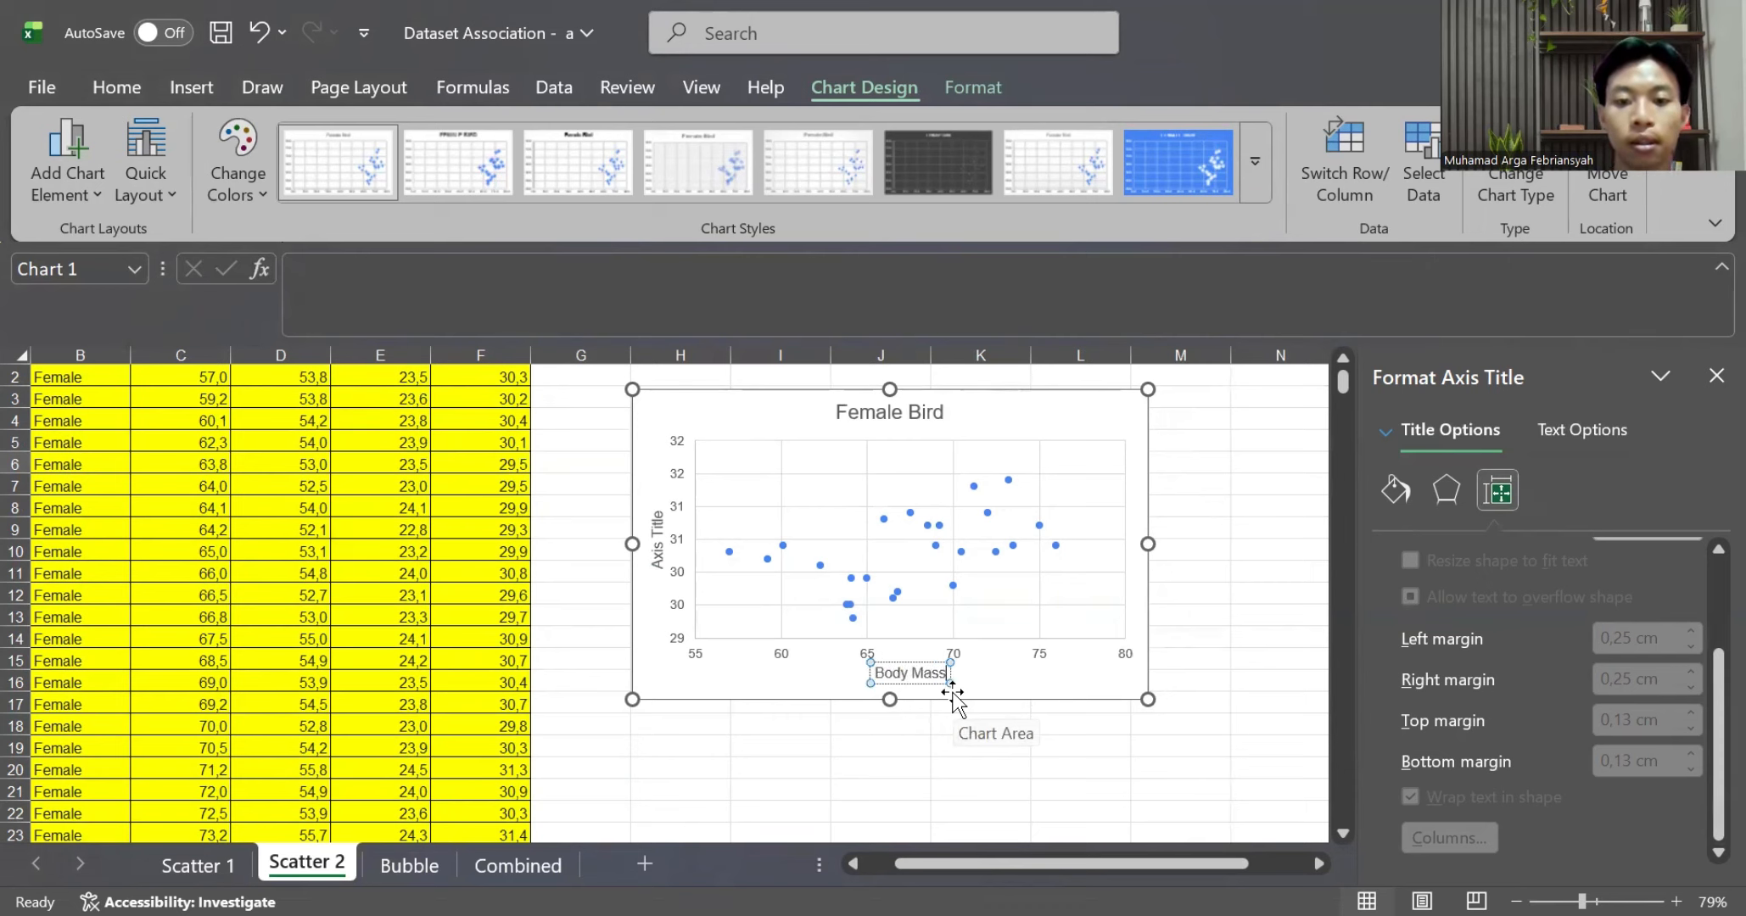
Replace the Female Bird chart's vertical axis title text with "Head Length" and deselect the chart
{"action": "left_click", "coordinate": [658, 539]}
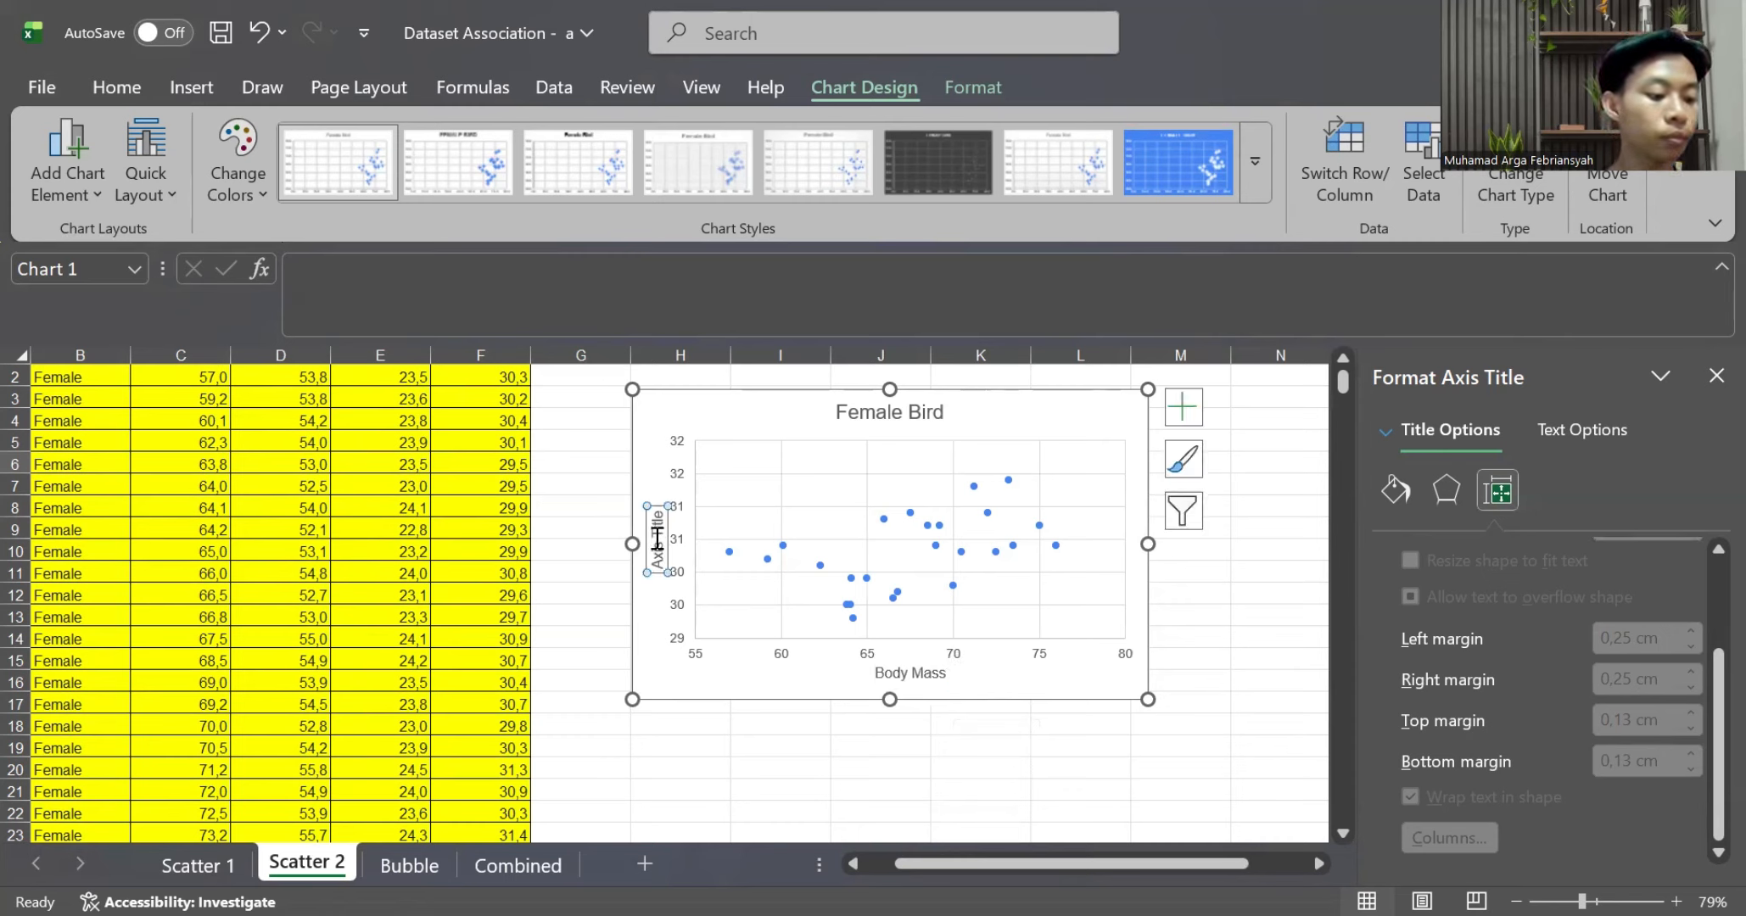
{"action": "double_click", "coordinate": [657, 538]}
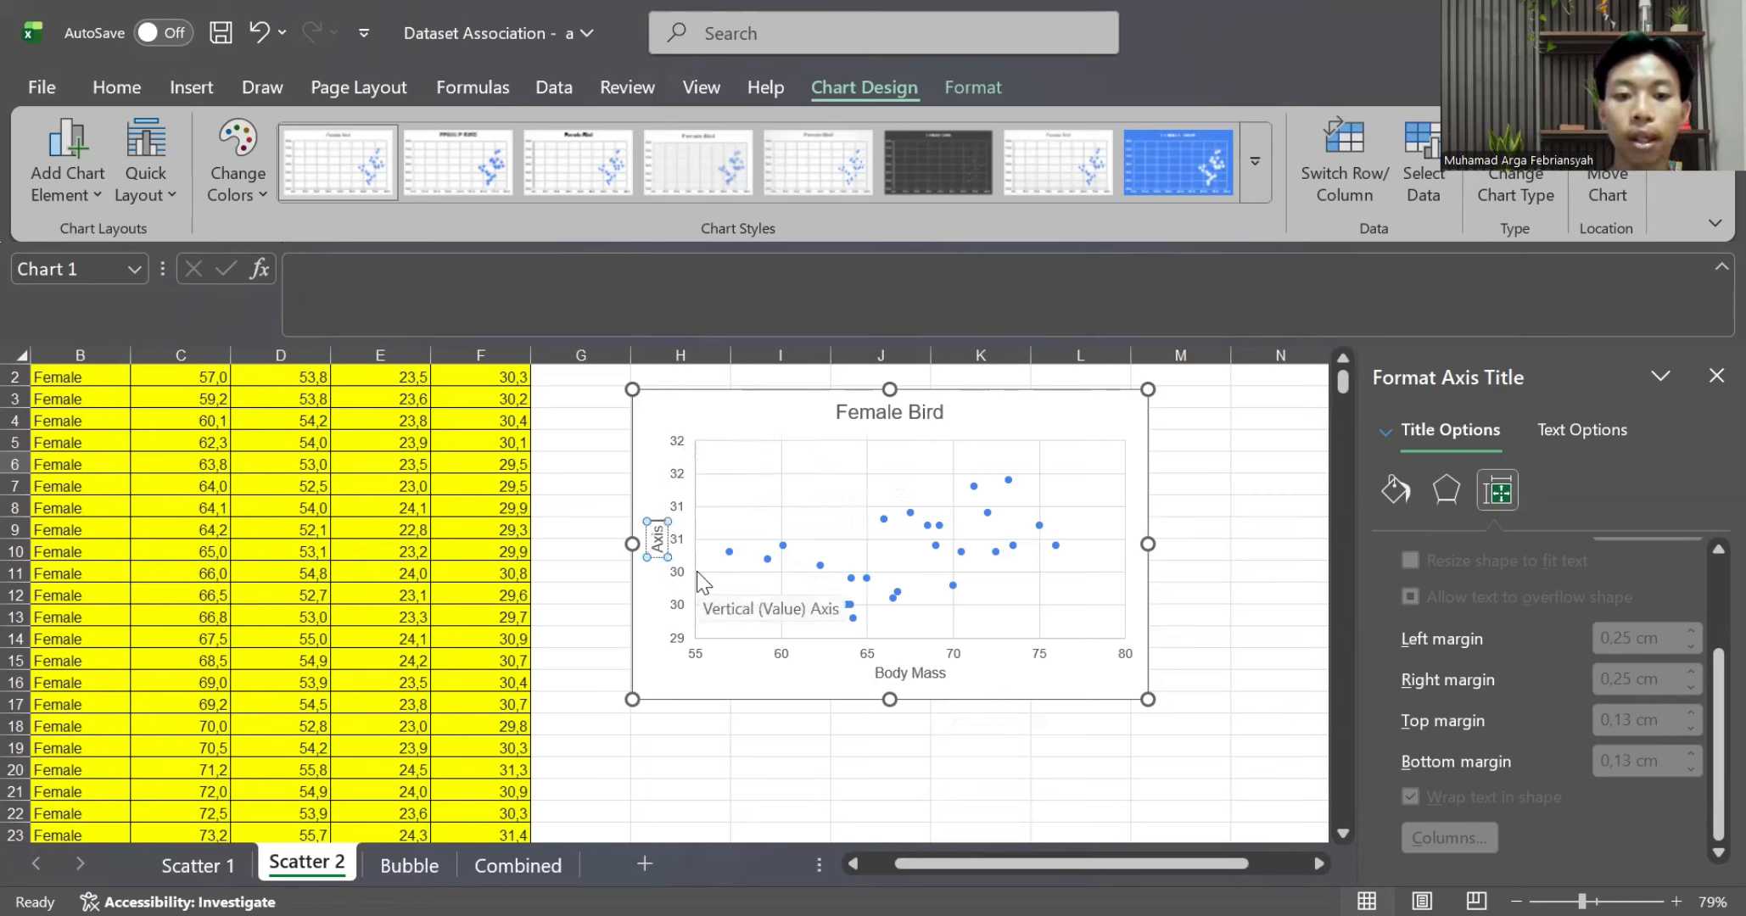
{"action": "key", "text": "BackSpace"}
{"action": "key", "text": "BackSpace"}
{"action": "key", "text": "BackSpace"}
{"action": "key", "text": "BackSpace"}
{"action": "key", "text": "BackSpace"}
{"action": "key", "text": "BackSpace"}
{"action": "type", "text": "He"}
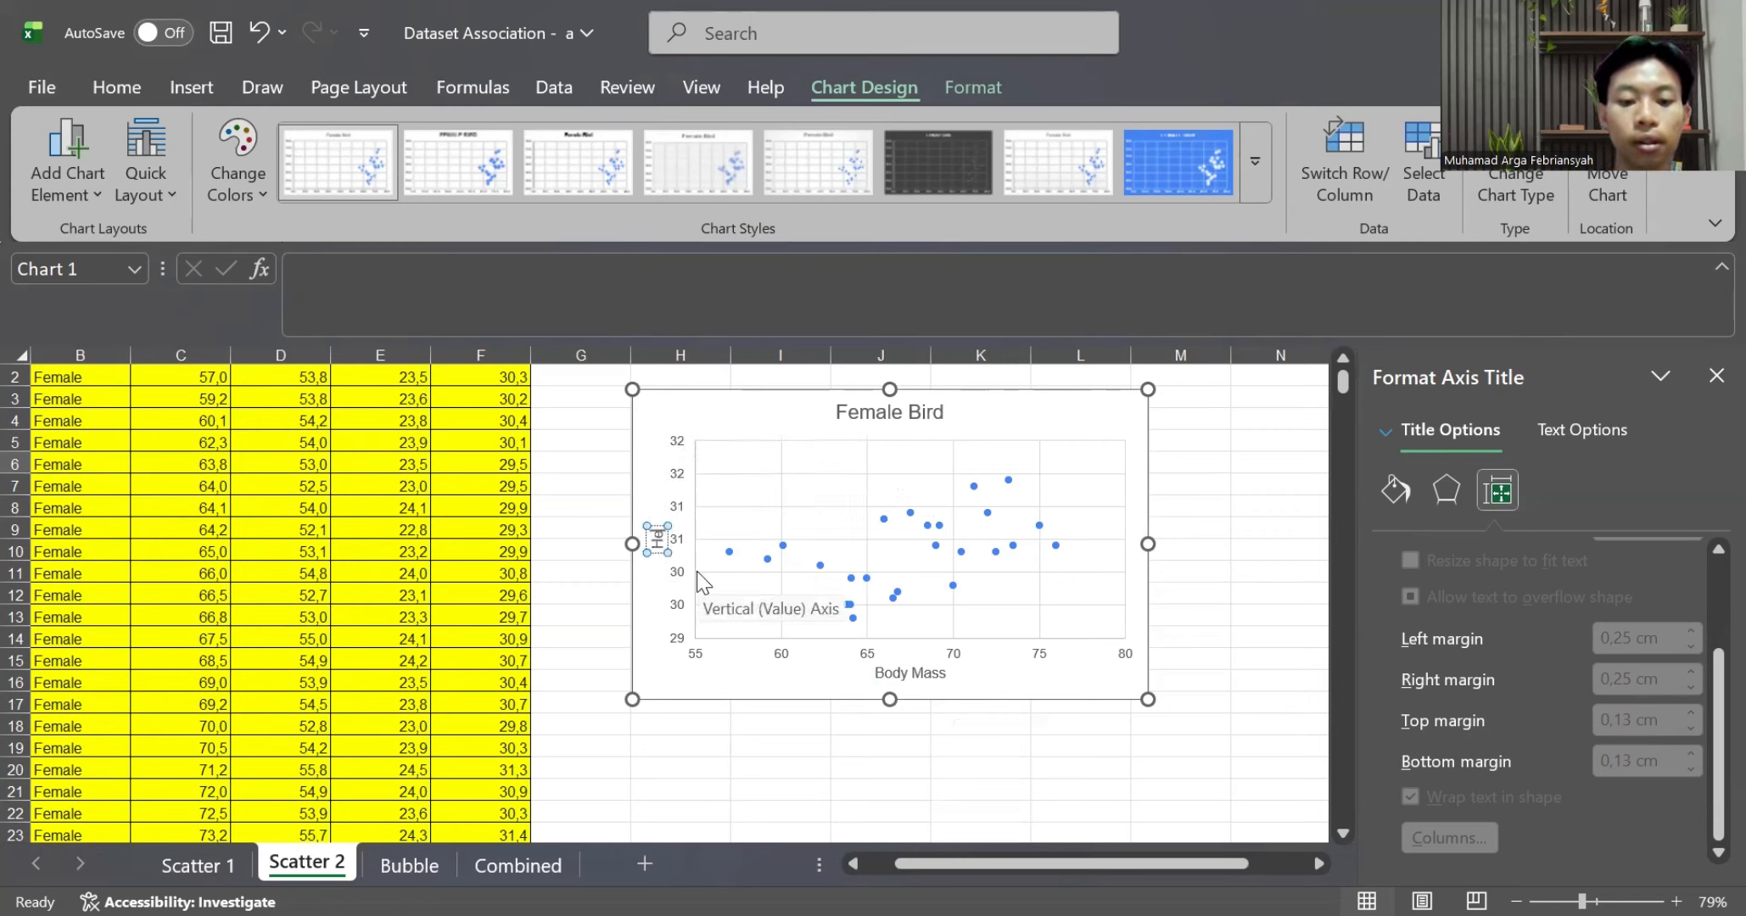
{"action": "type", "text": "ad Lent"}
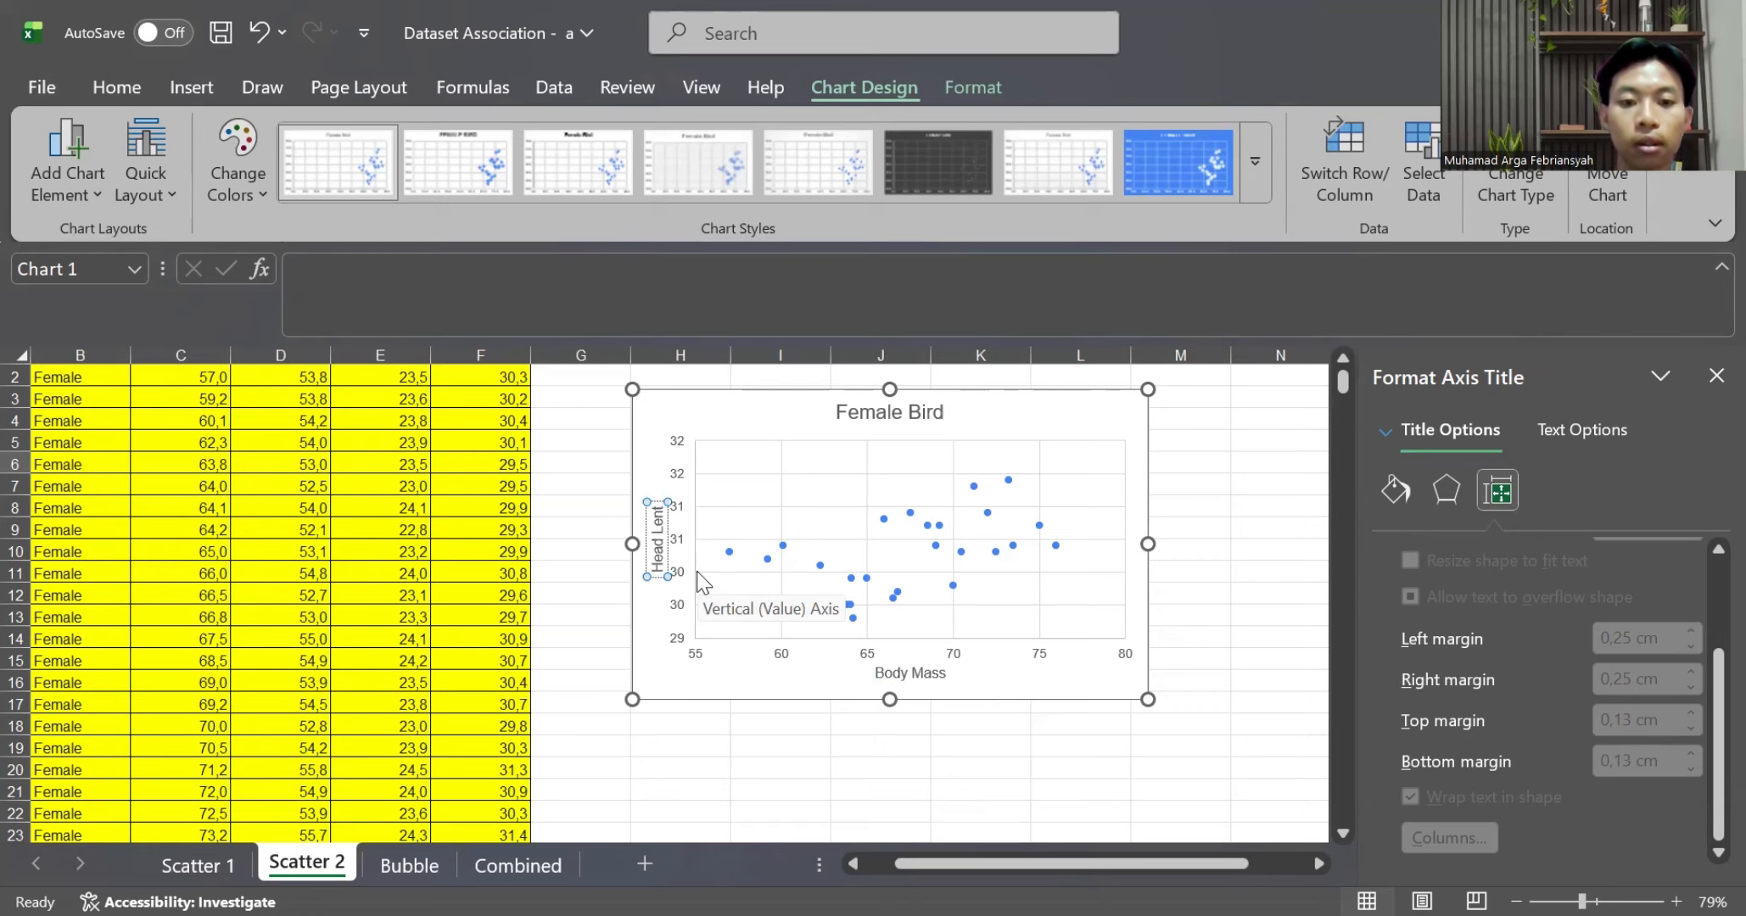
{"action": "type", "text": "th"}
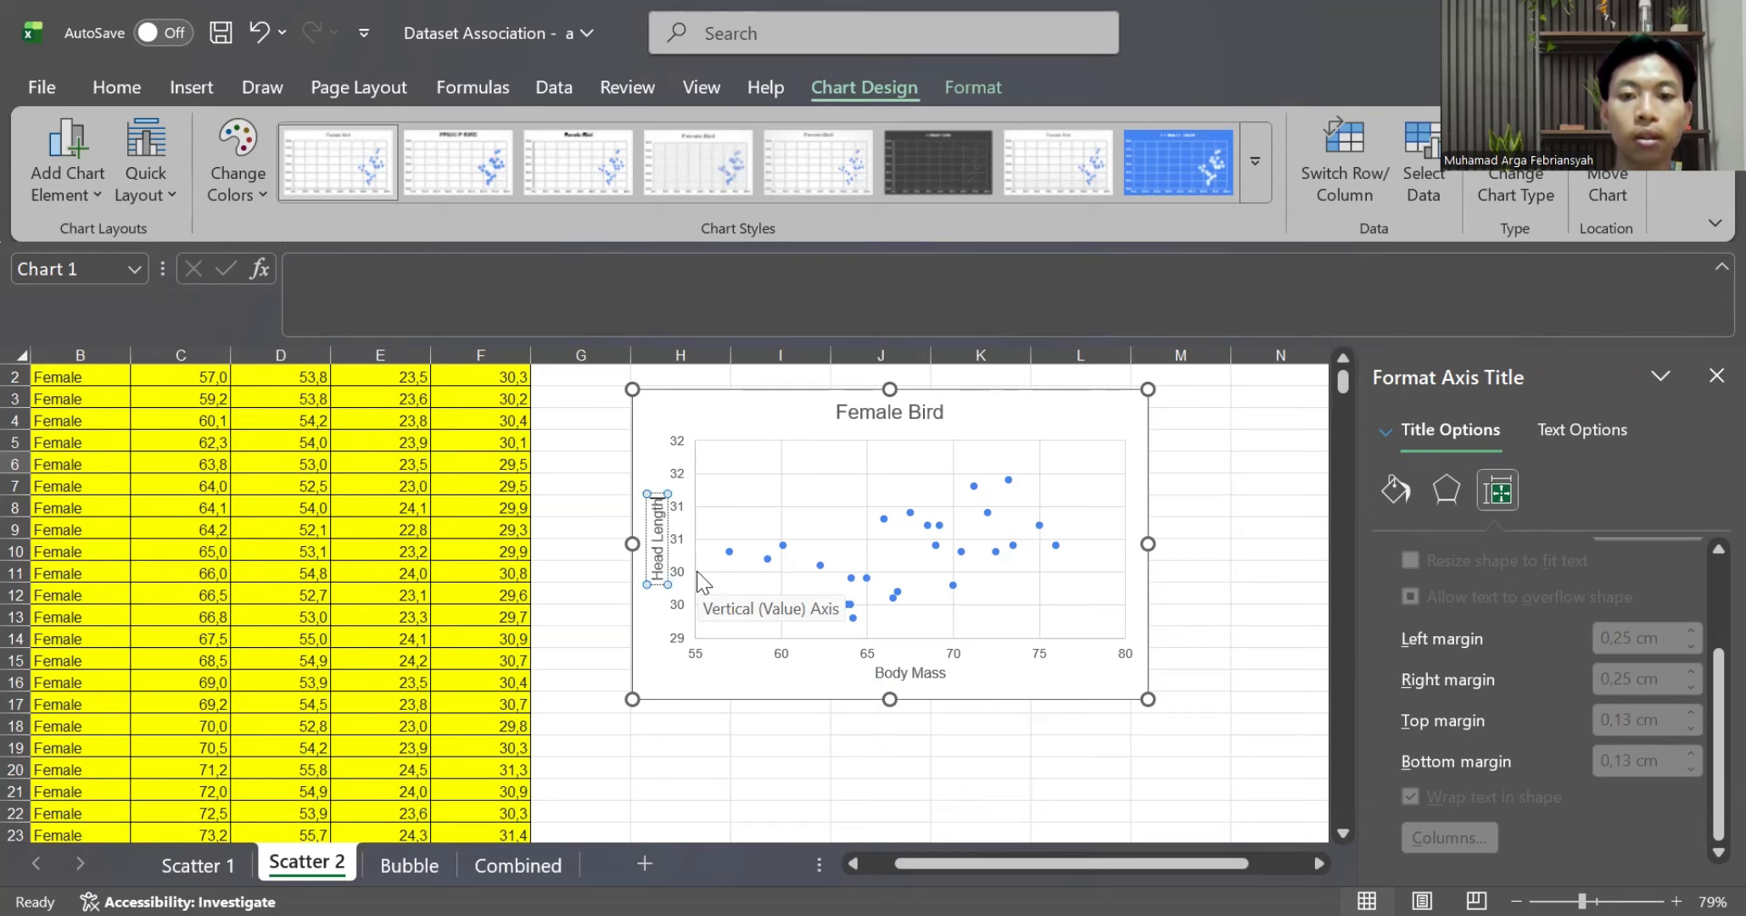
{"action": "left_click", "coordinate": [1188, 594]}
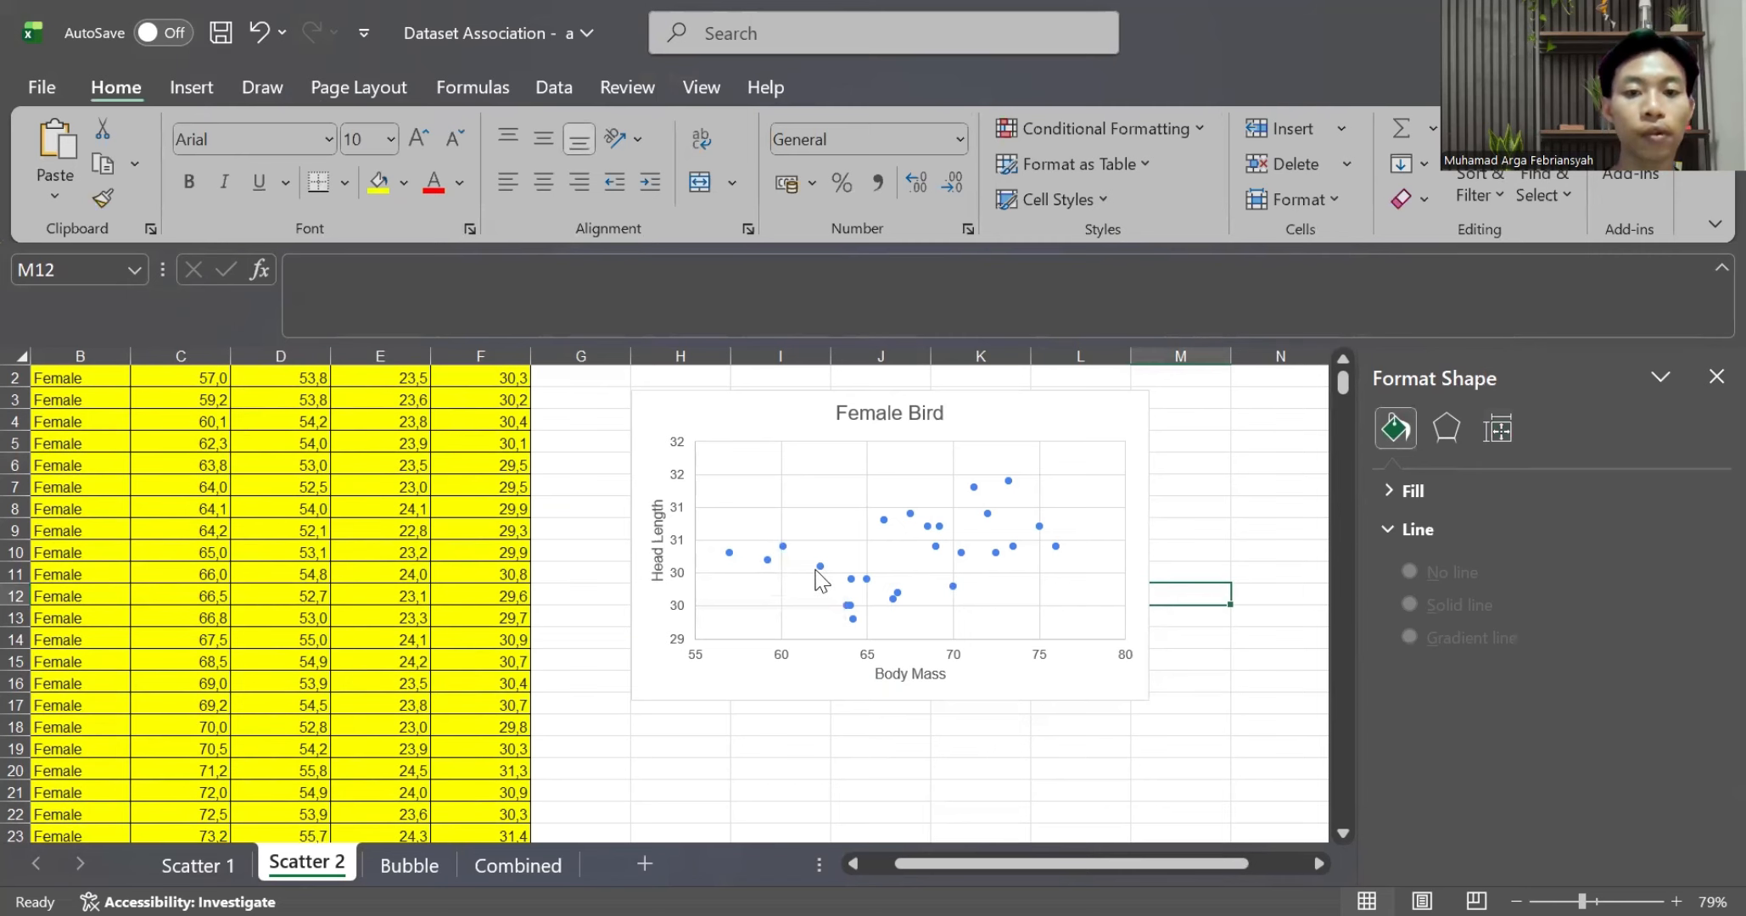
Copy the whole Female Bird chart and paste the duplicate beside it at cell N3
{"action": "scroll", "coordinate": [820, 581], "scroll_direction": "up", "scroll_amount": 1}
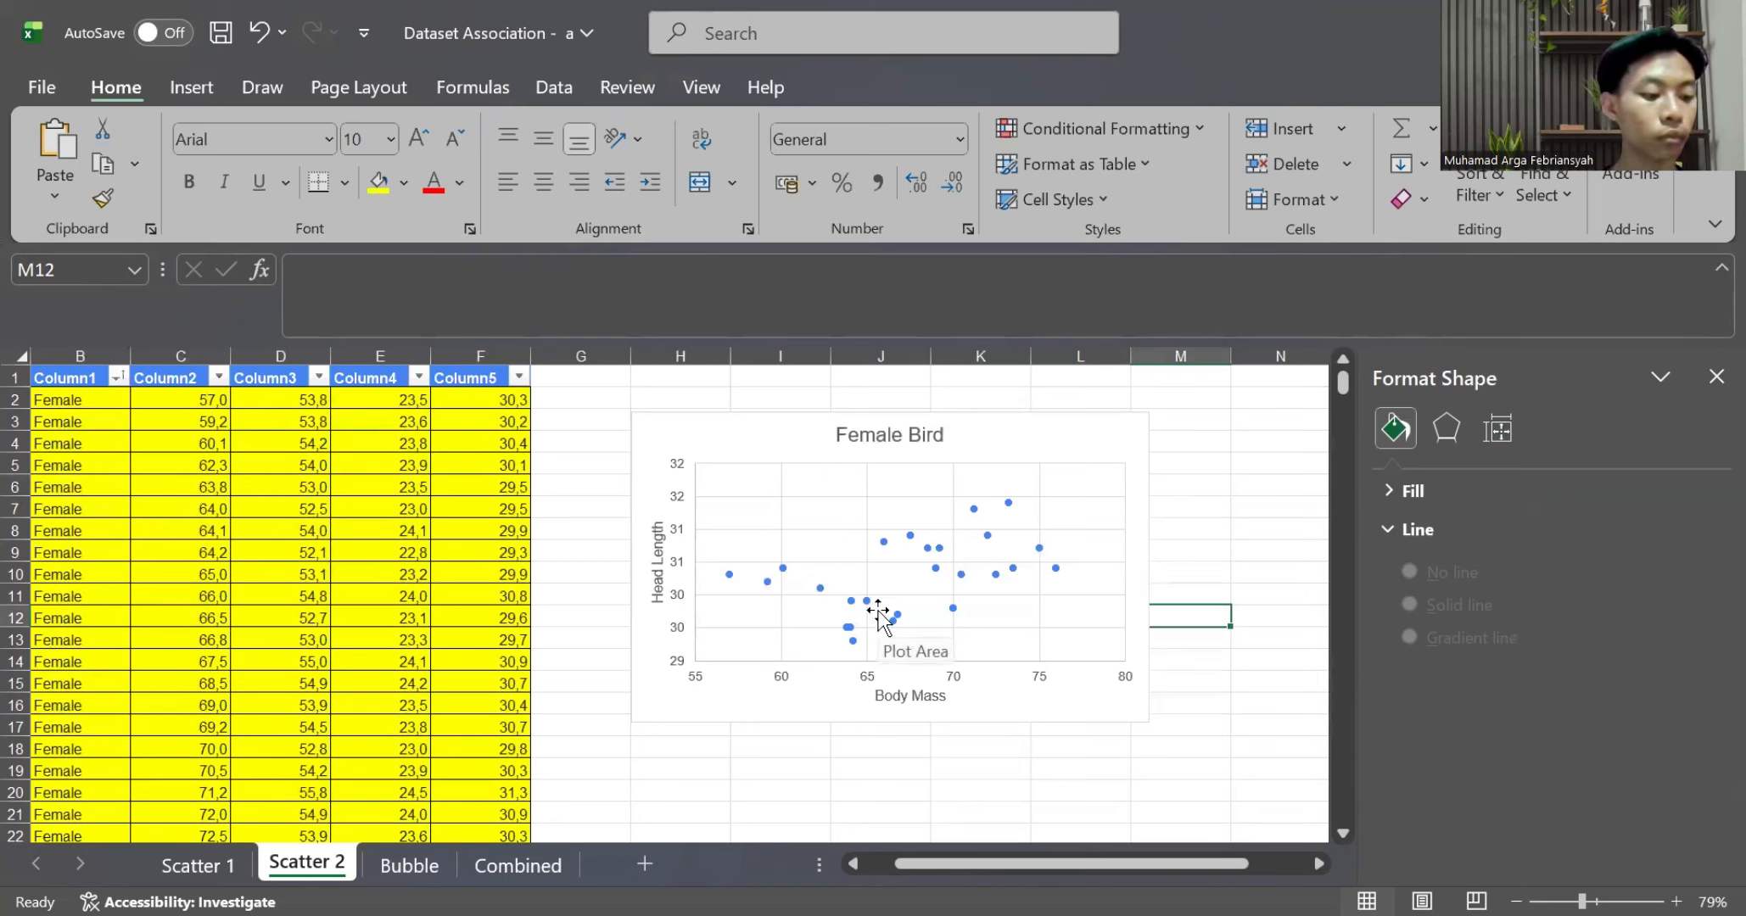
{"action": "scroll", "coordinate": [1022, 604], "scroll_direction": "right", "scroll_amount": 2}
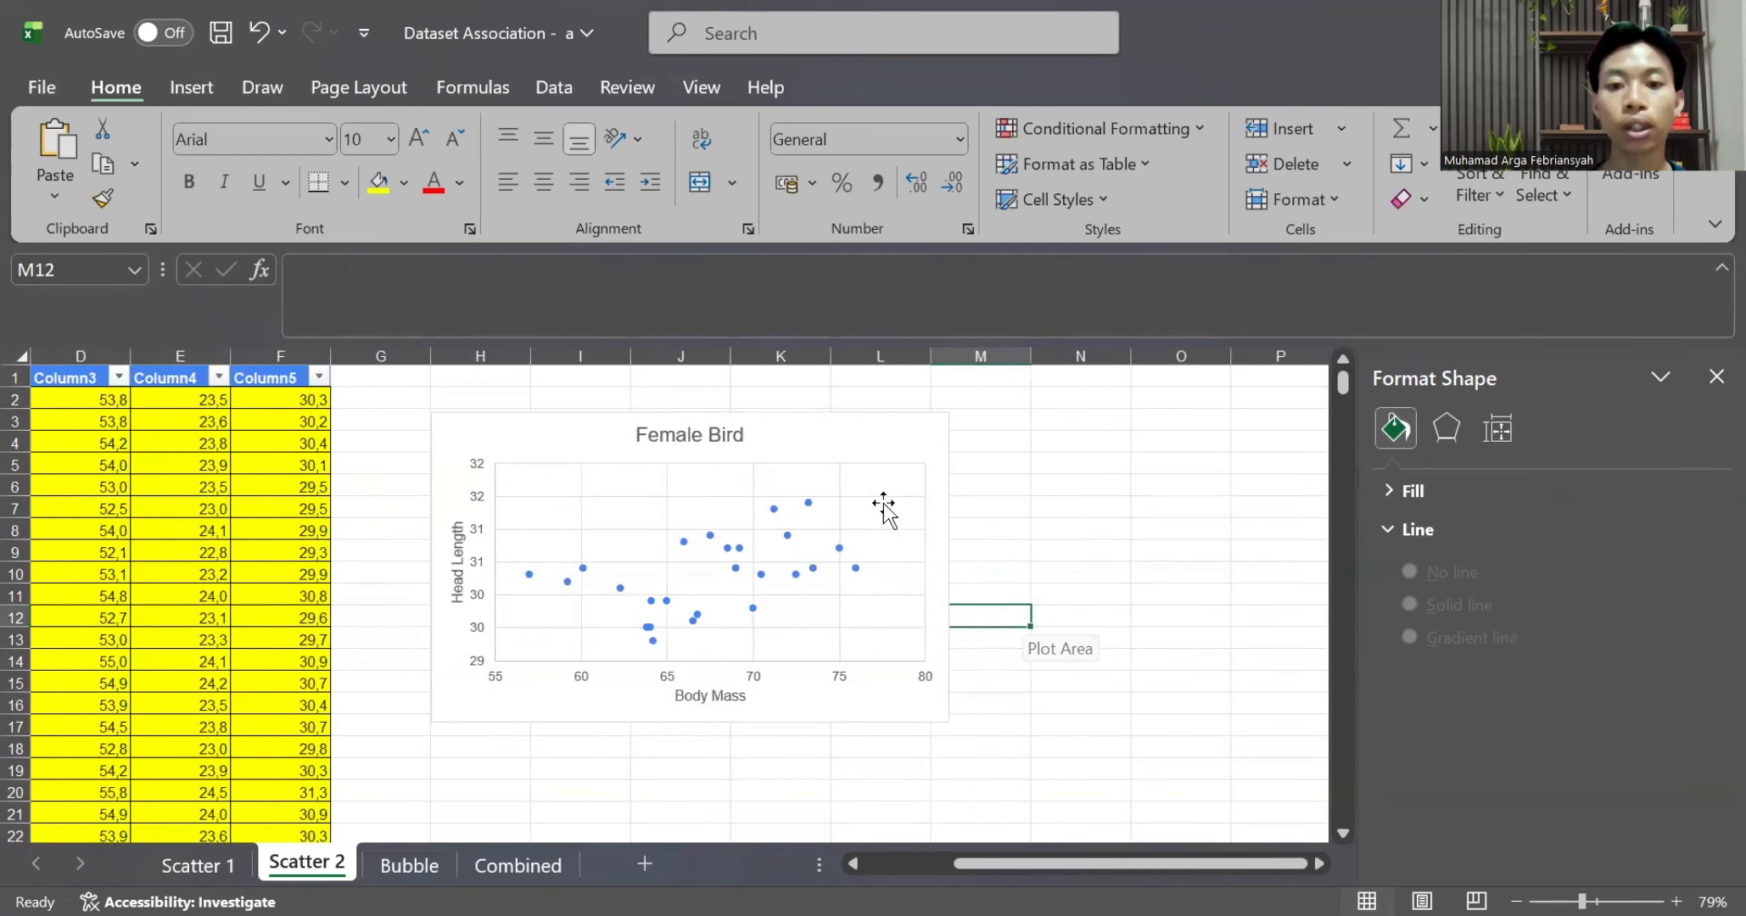
{"action": "left_click", "coordinate": [856, 437]}
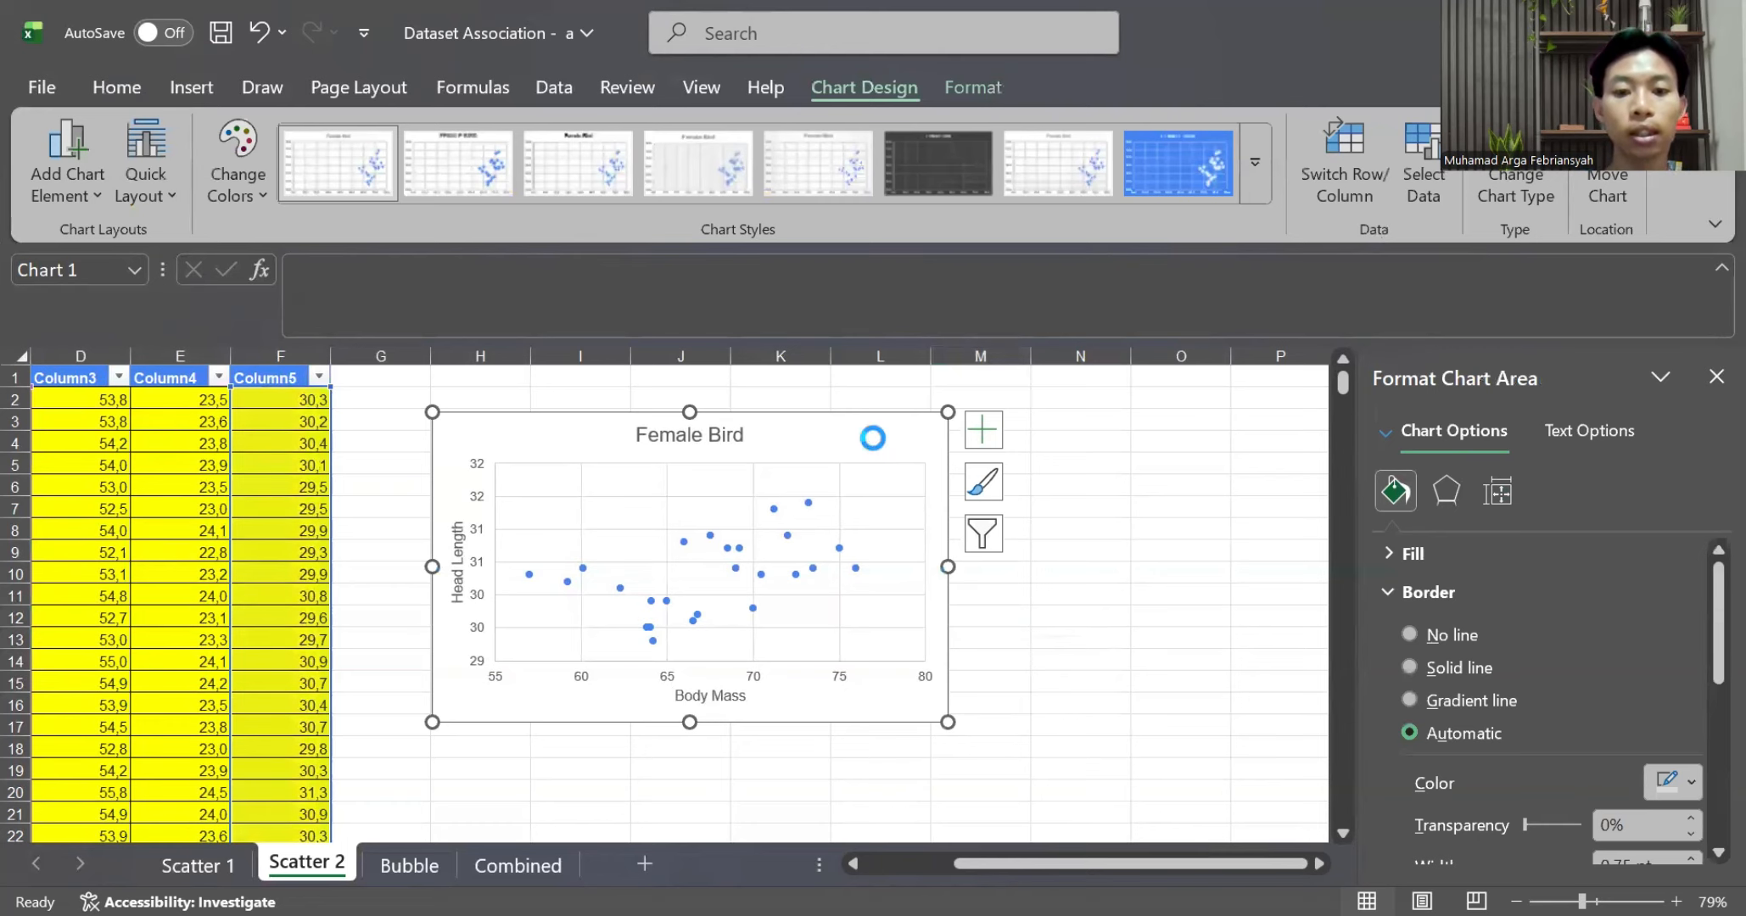
{"action": "key", "text": "ctrl+c"}
{"action": "left_click", "coordinate": [1062, 425]}
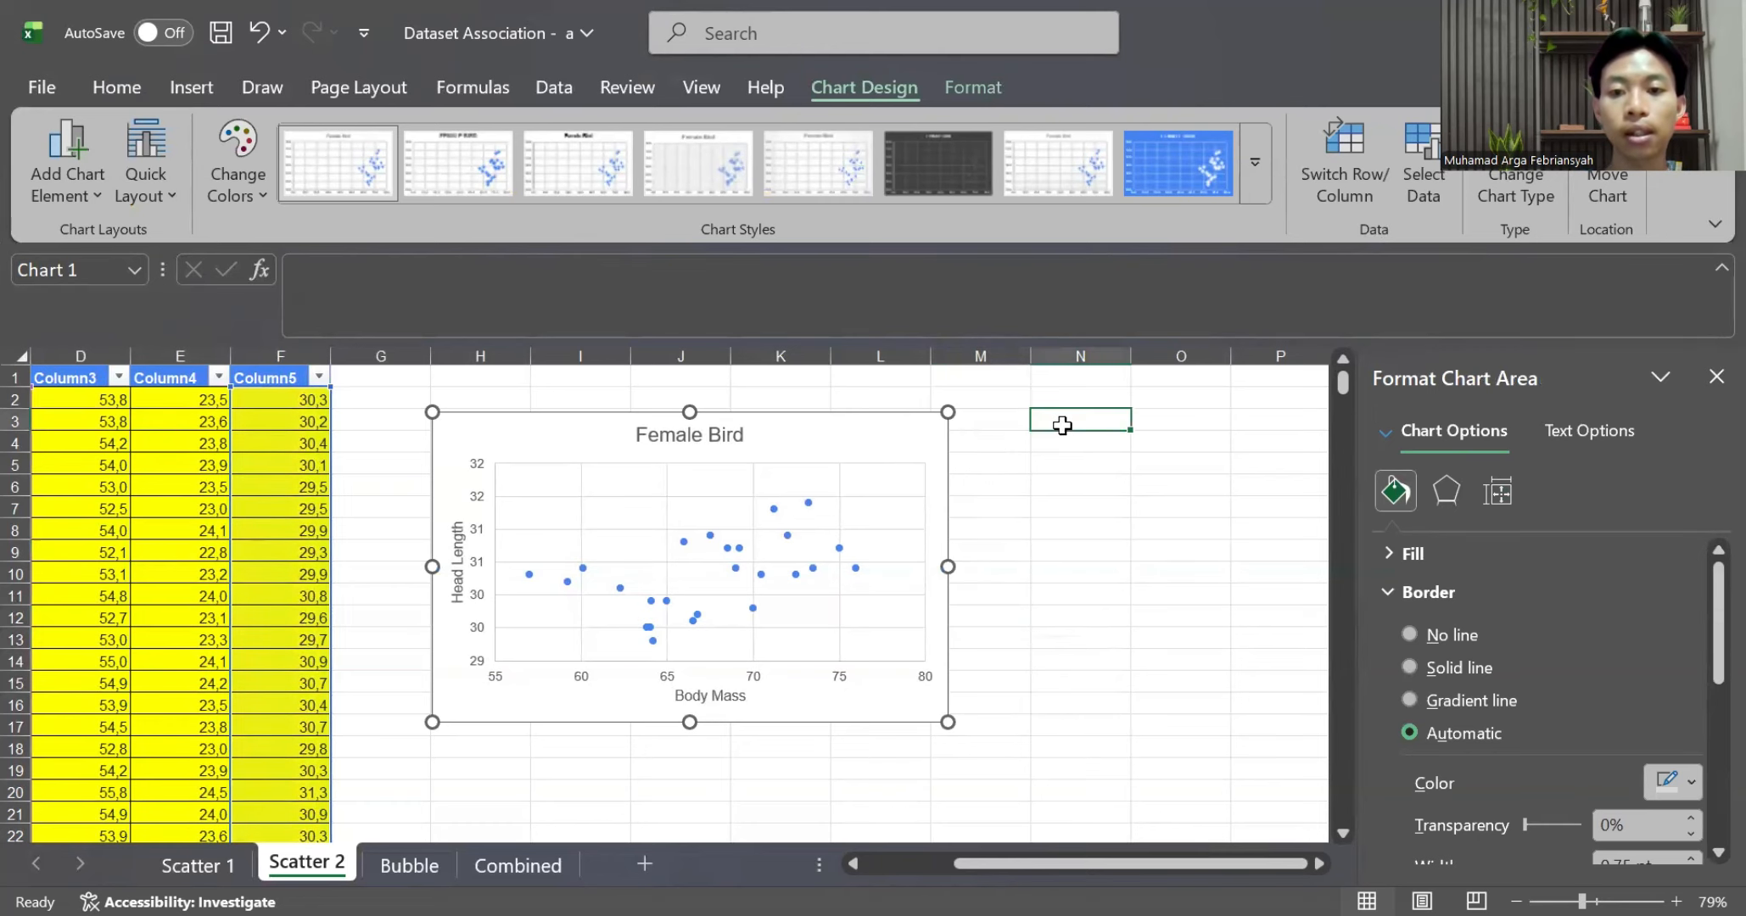
{"action": "key", "text": "ctrl+v"}
{"action": "scroll", "coordinate": [1062, 425], "scroll_direction": "right", "scroll_amount": 5}
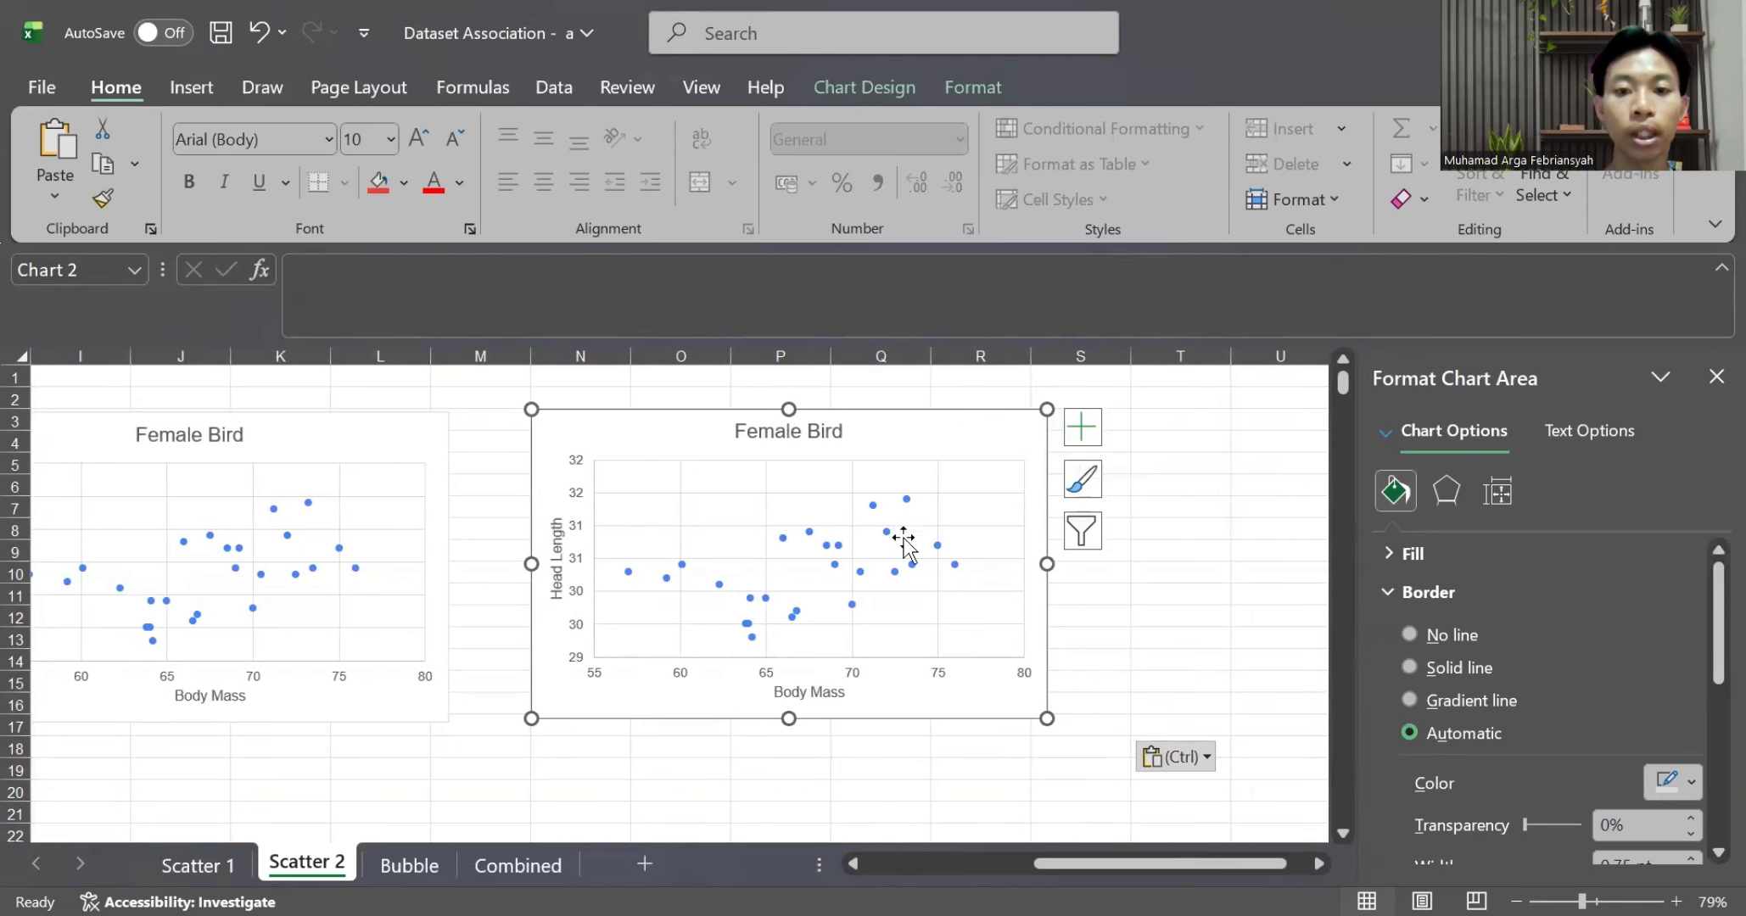
Remove the Female Bird series from the duplicated chart's data source
{"action": "left_click", "coordinate": [922, 601]}
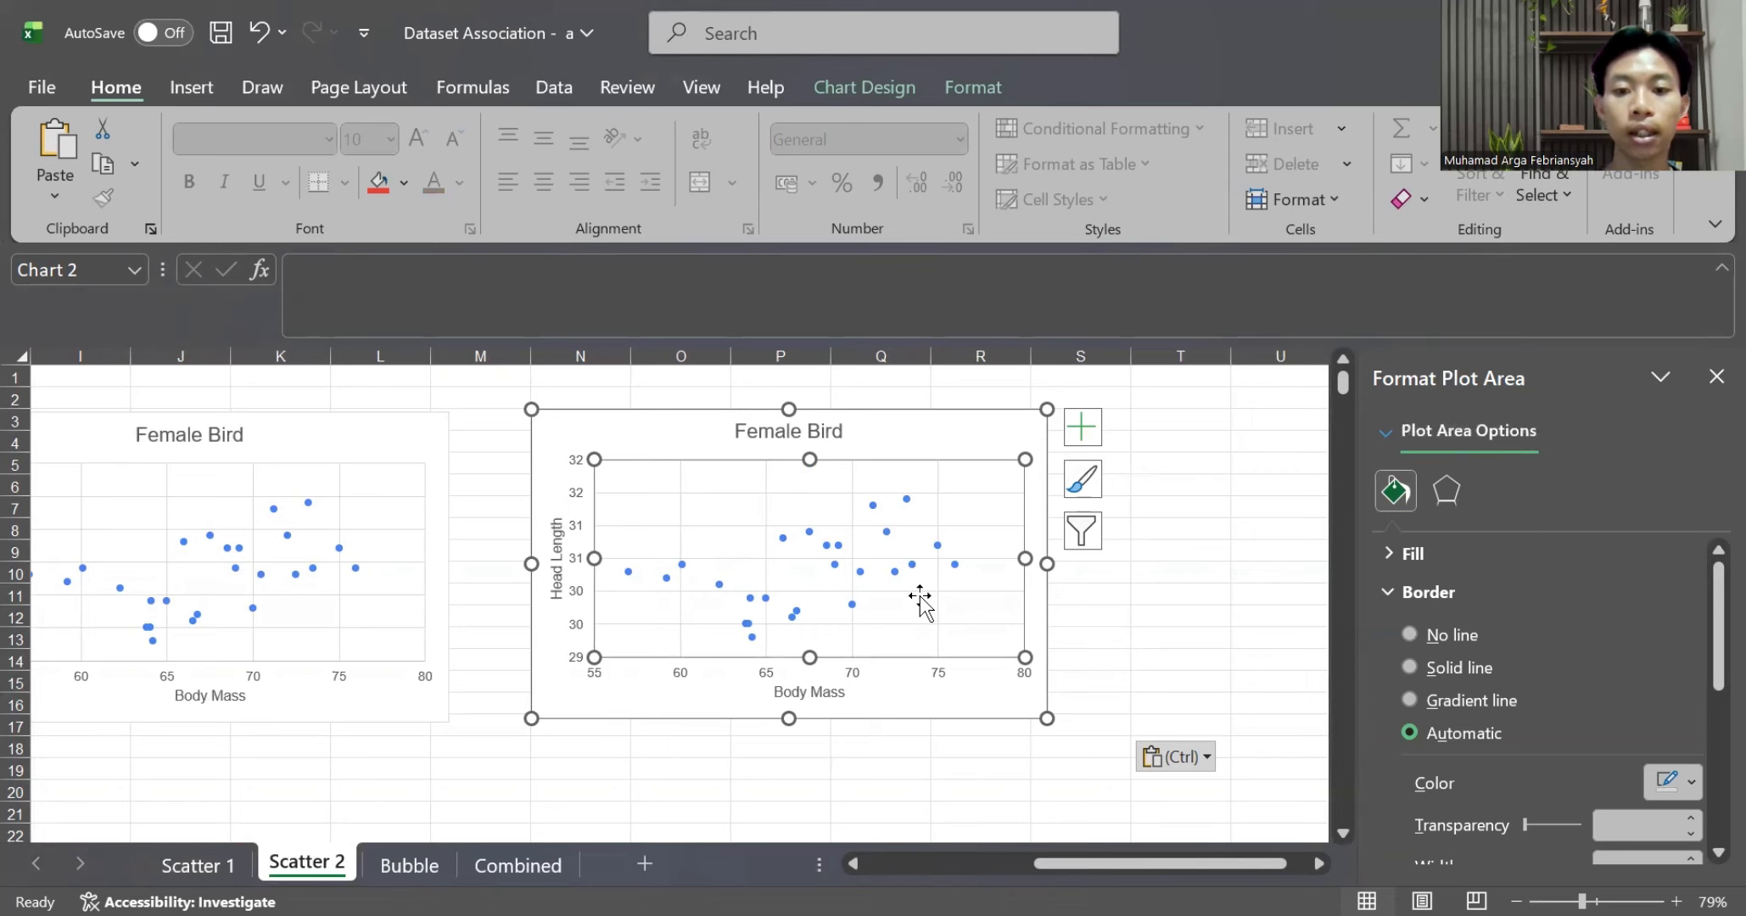
{"action": "right_click", "coordinate": [921, 597]}
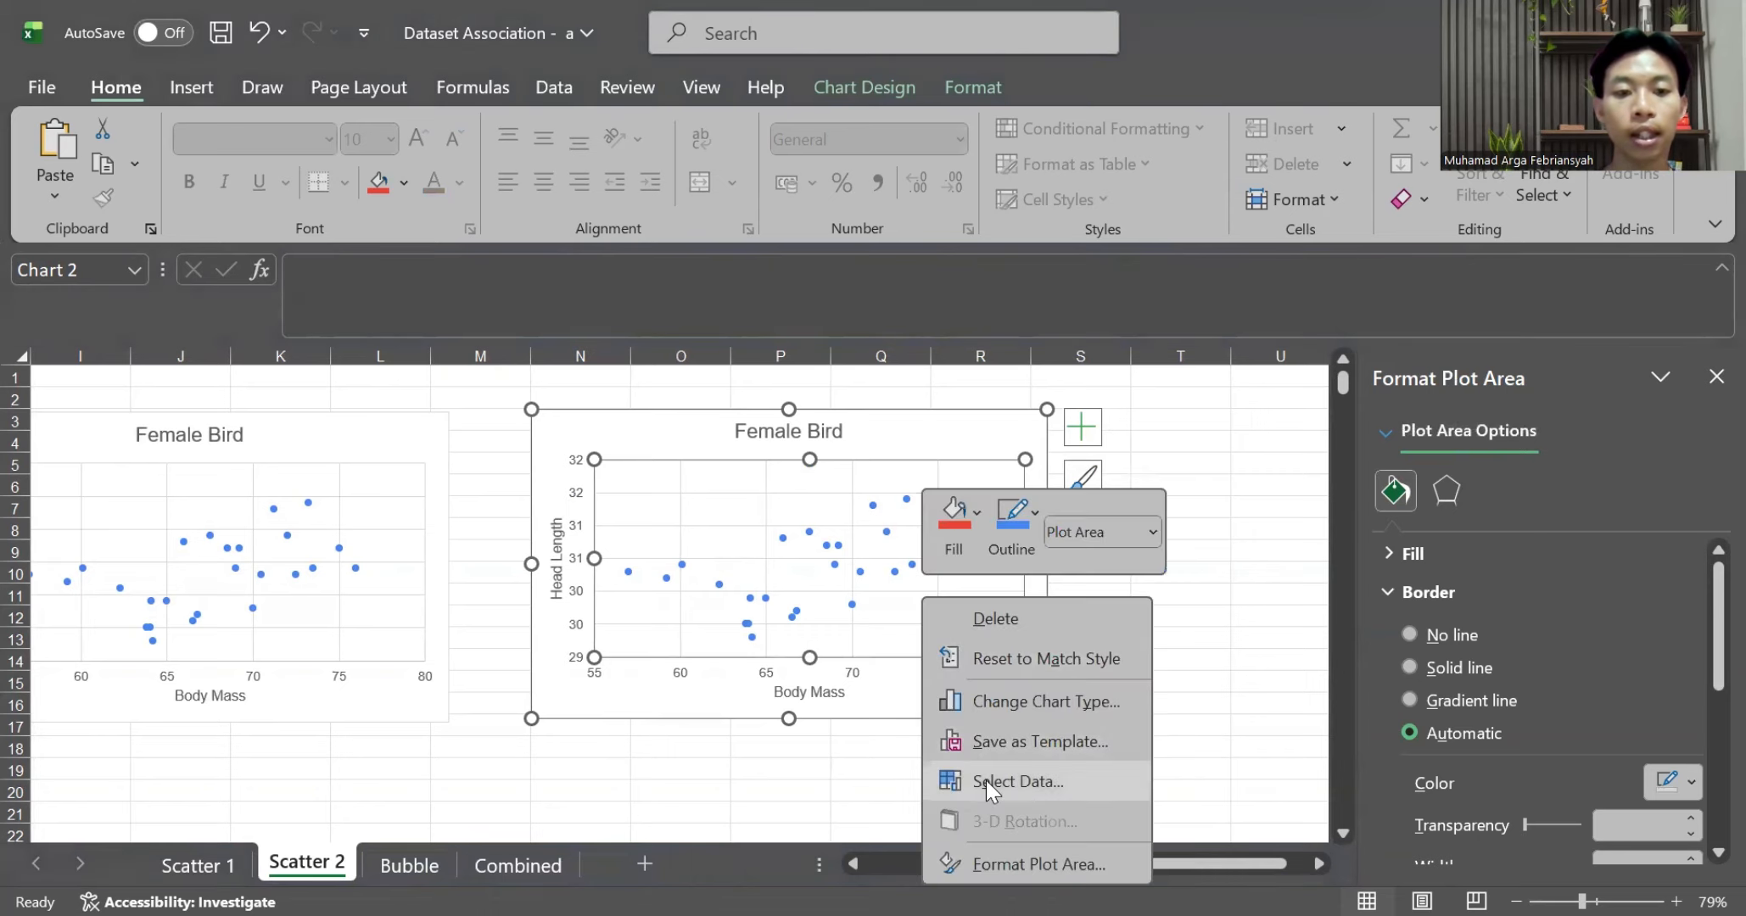
{"action": "left_click", "coordinate": [986, 781]}
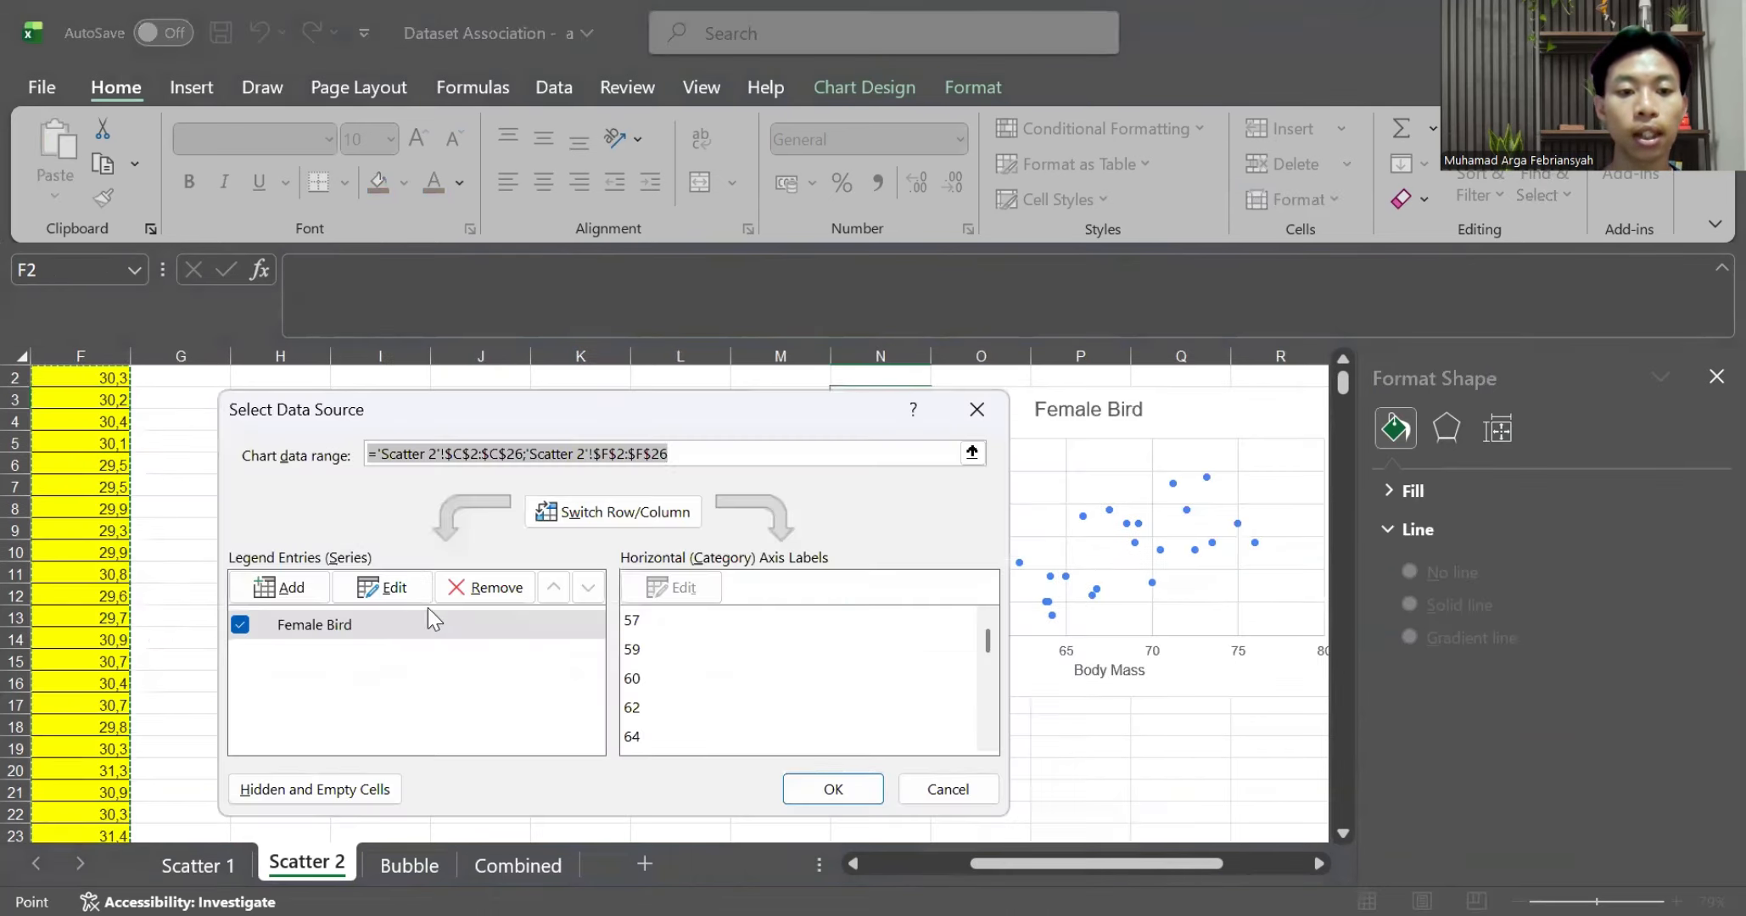
{"action": "left_click", "coordinate": [480, 587]}
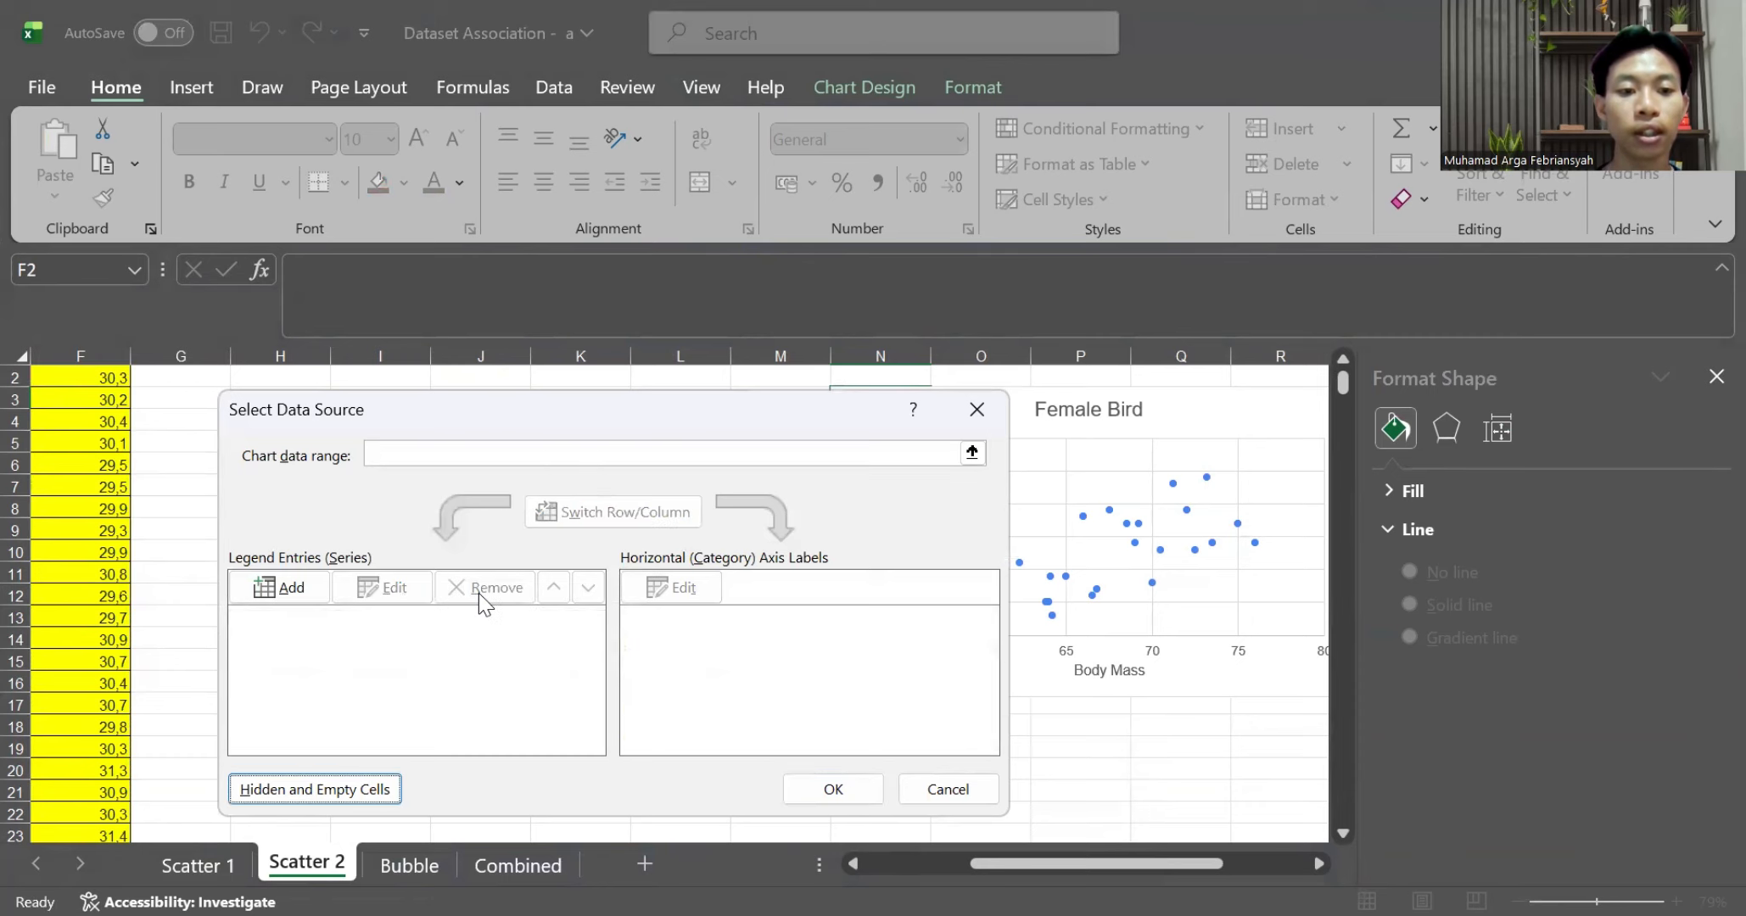
Add a new series named "Male Bird" to the duplicated chart's data source
{"action": "left_click", "coordinate": [315, 597]}
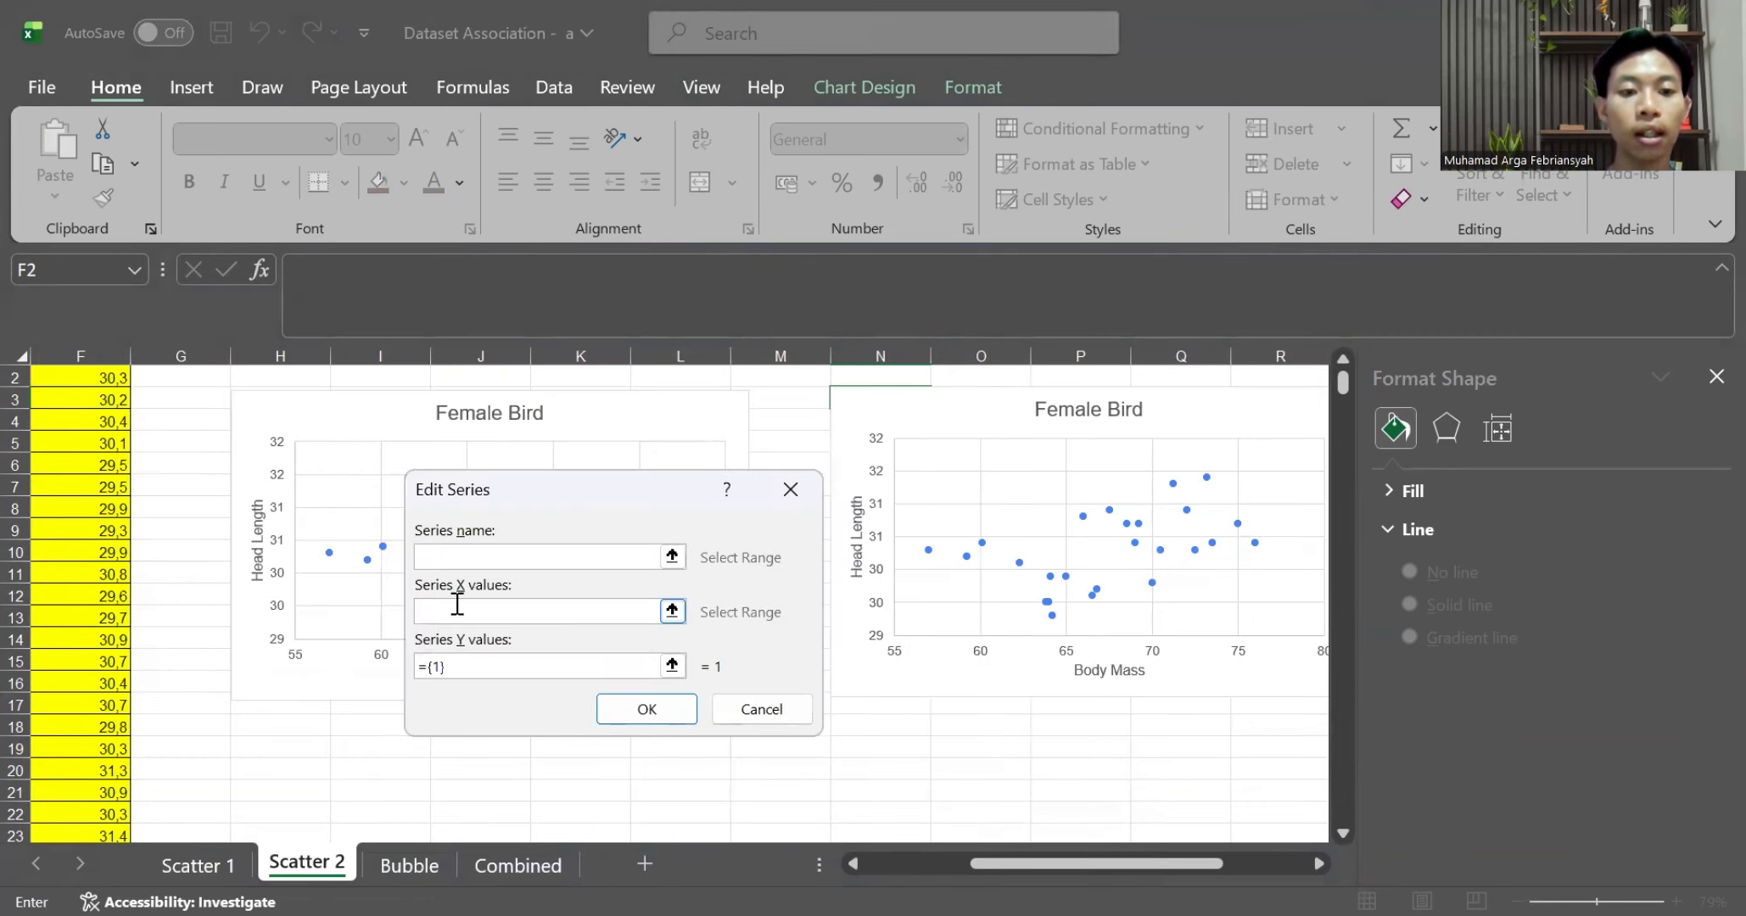
{"action": "type", "text": "Male"}
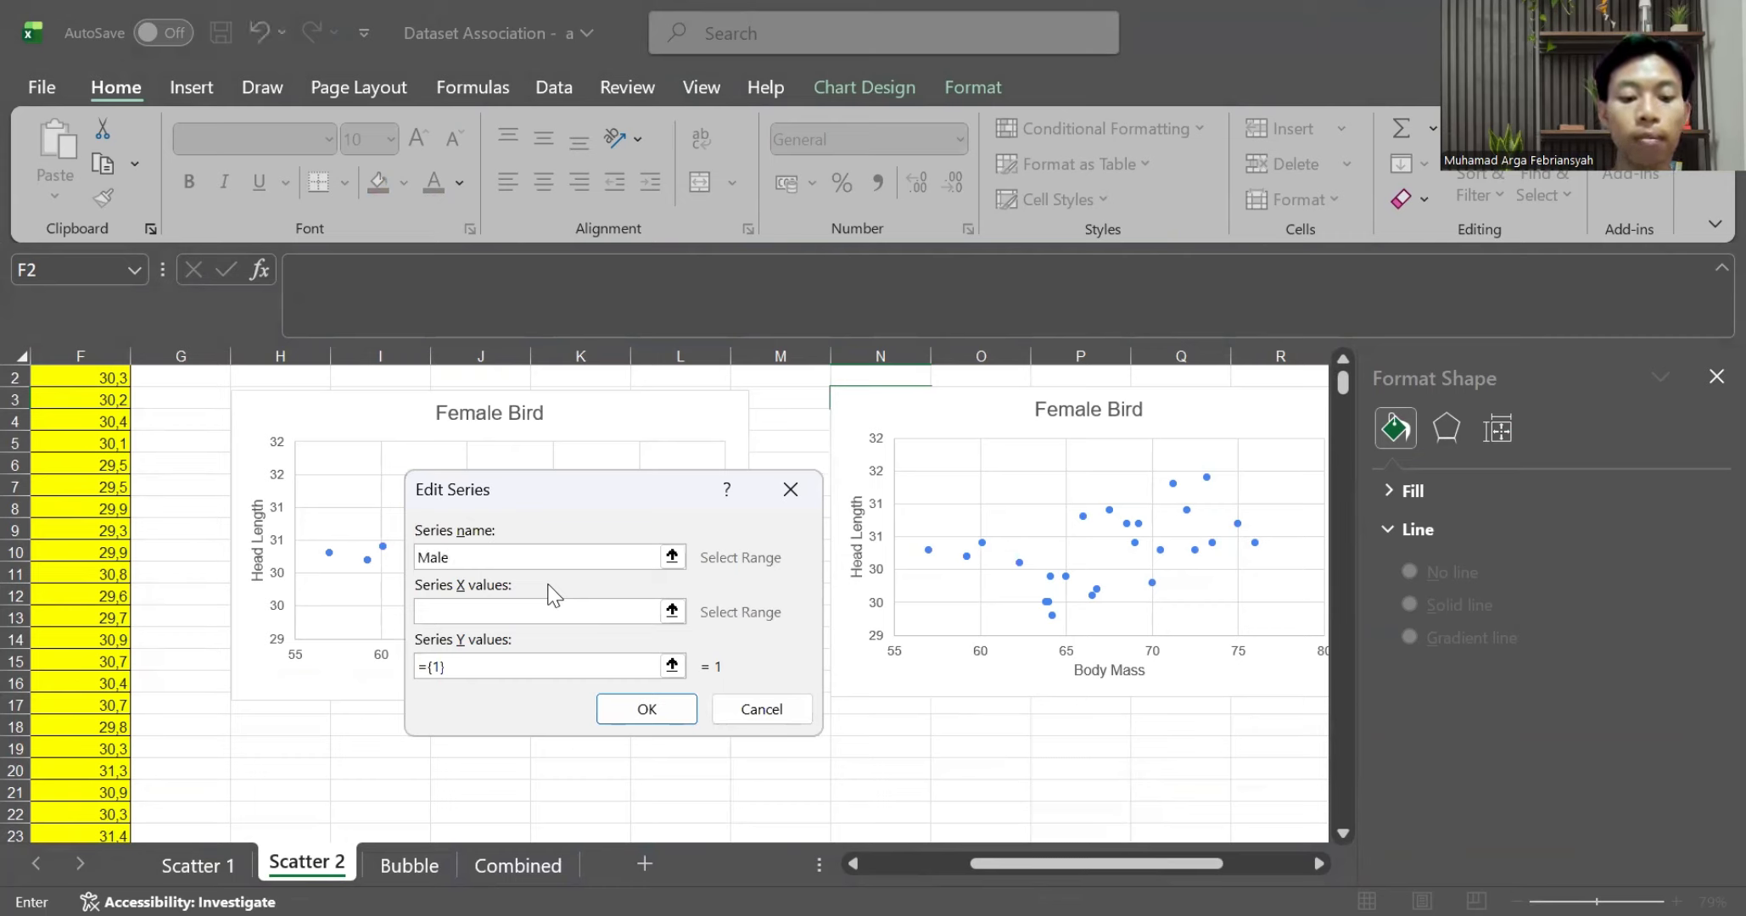
{"action": "type", "text": " Bird"}
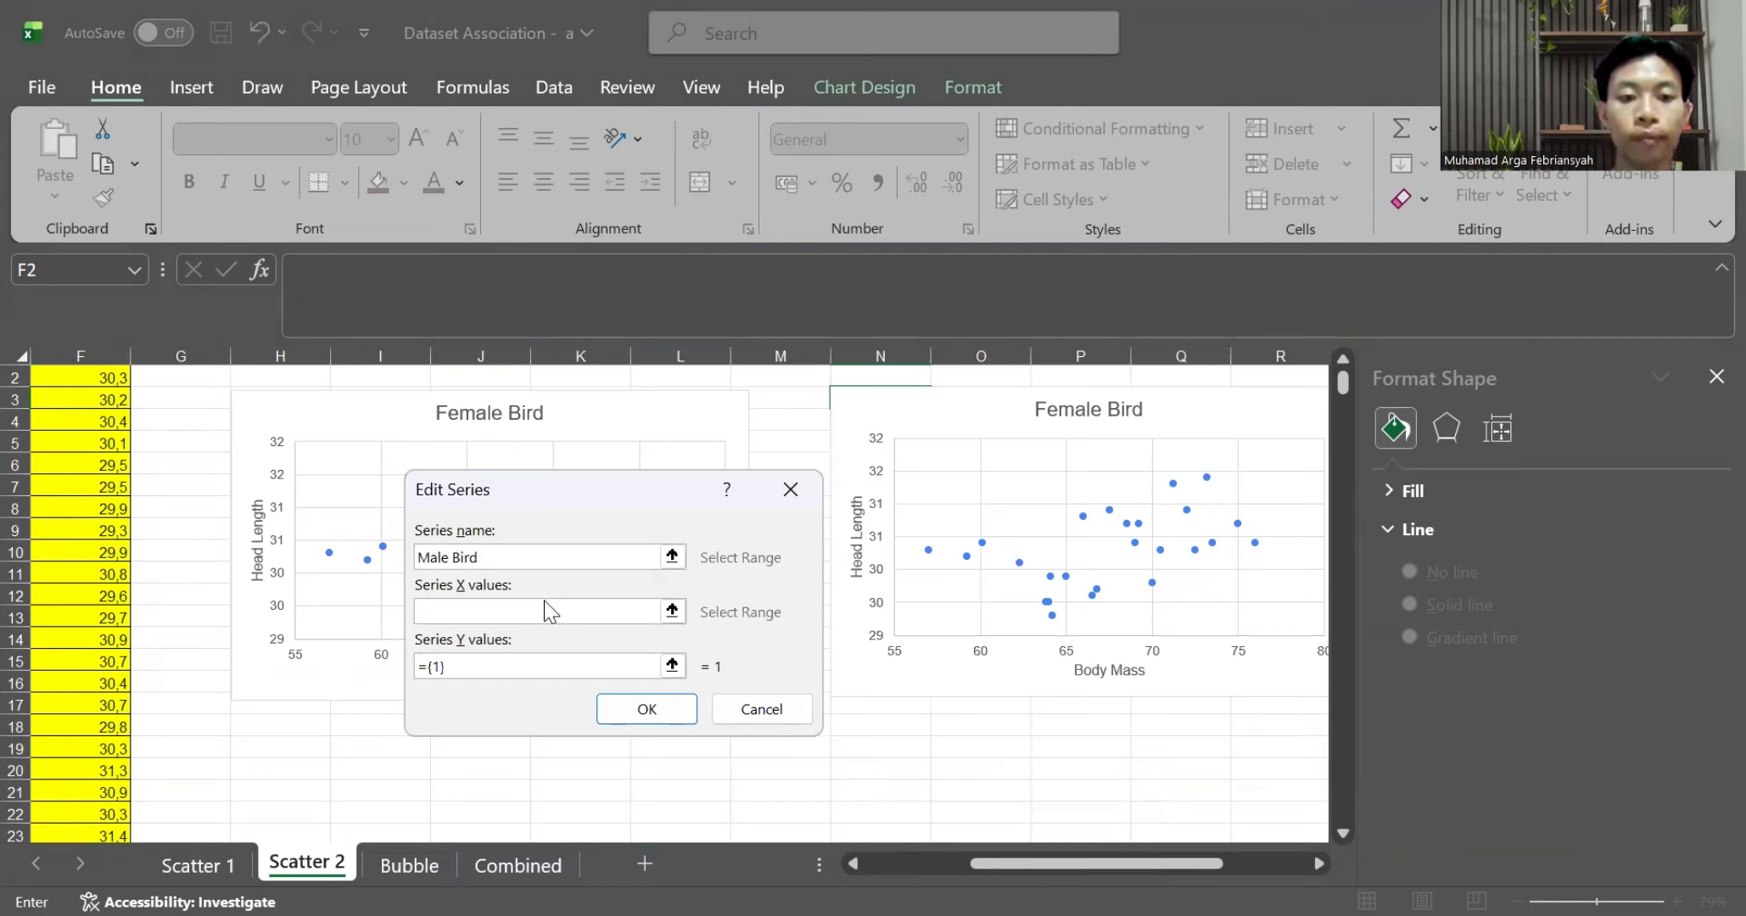
Set the Male Bird series' X values to the male body masses in C27:C61 of the Scatter 2 sheet
{"action": "left_click", "coordinate": [543, 610]}
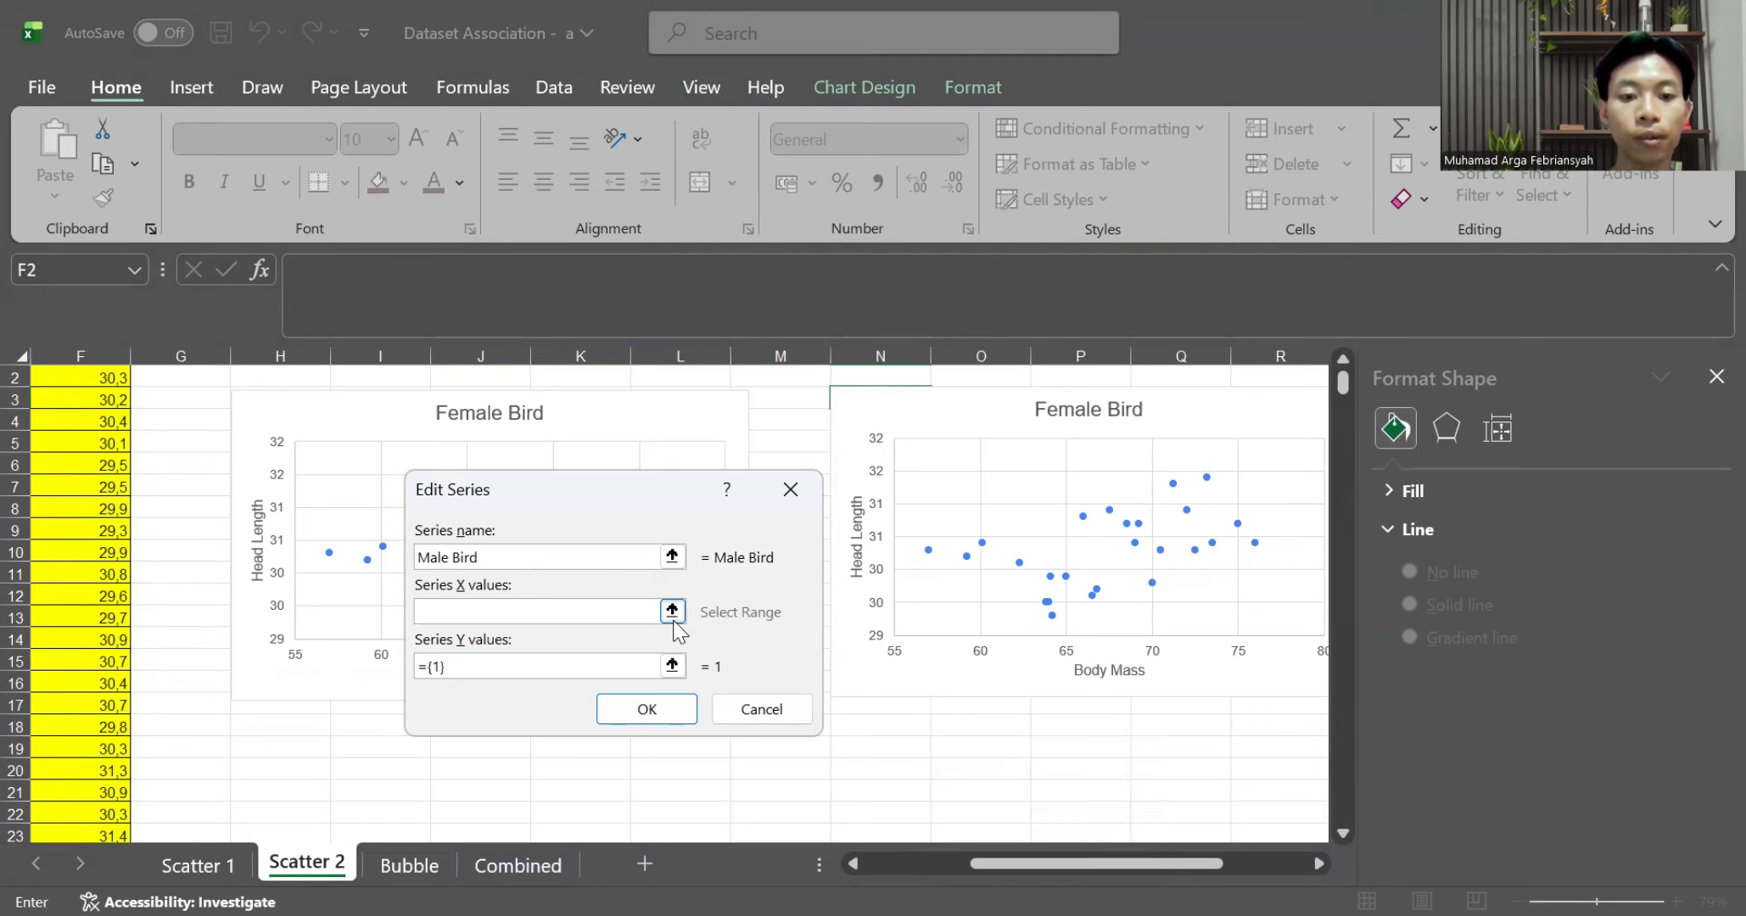
{"action": "left_click", "coordinate": [672, 611]}
{"action": "scroll", "coordinate": [394, 670], "scroll_direction": "left", "scroll_amount": 5}
{"action": "scroll", "coordinate": [397, 676], "scroll_direction": "down", "scroll_amount": 3}
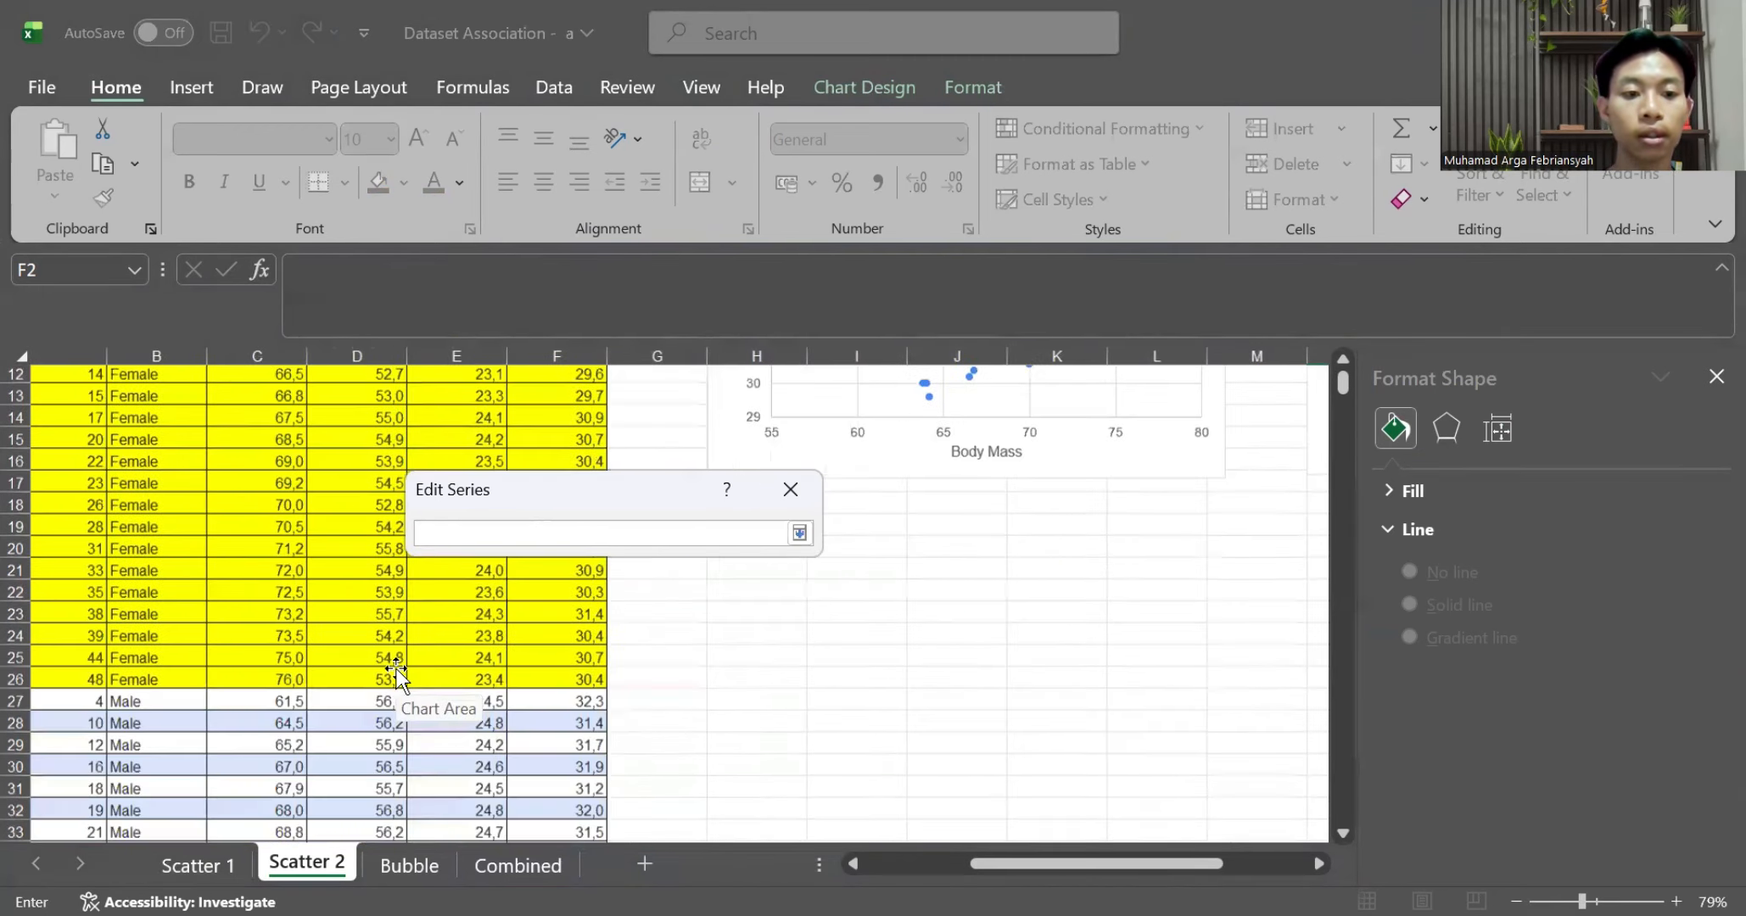
{"action": "scroll", "coordinate": [396, 675], "scroll_direction": "down", "scroll_amount": 2}
{"action": "scroll", "coordinate": [395, 670], "scroll_direction": "left", "scroll_amount": 3}
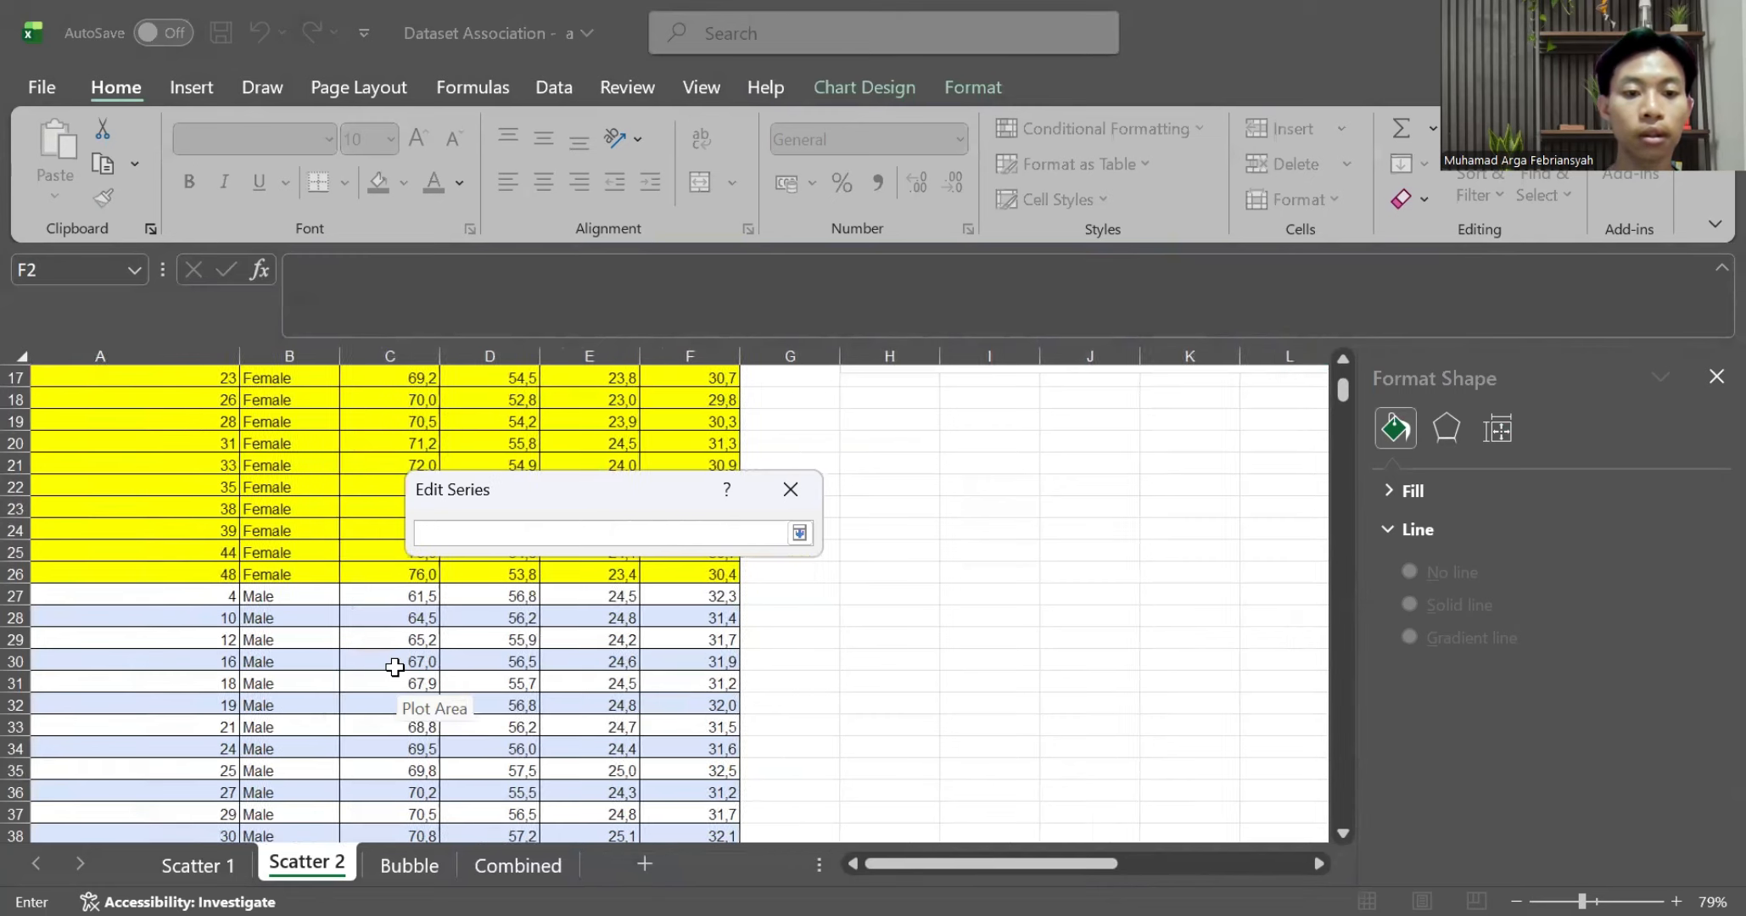
{"action": "scroll", "coordinate": [395, 668], "scroll_direction": "left", "scroll_amount": 1}
{"action": "left_click", "coordinate": [491, 596]}
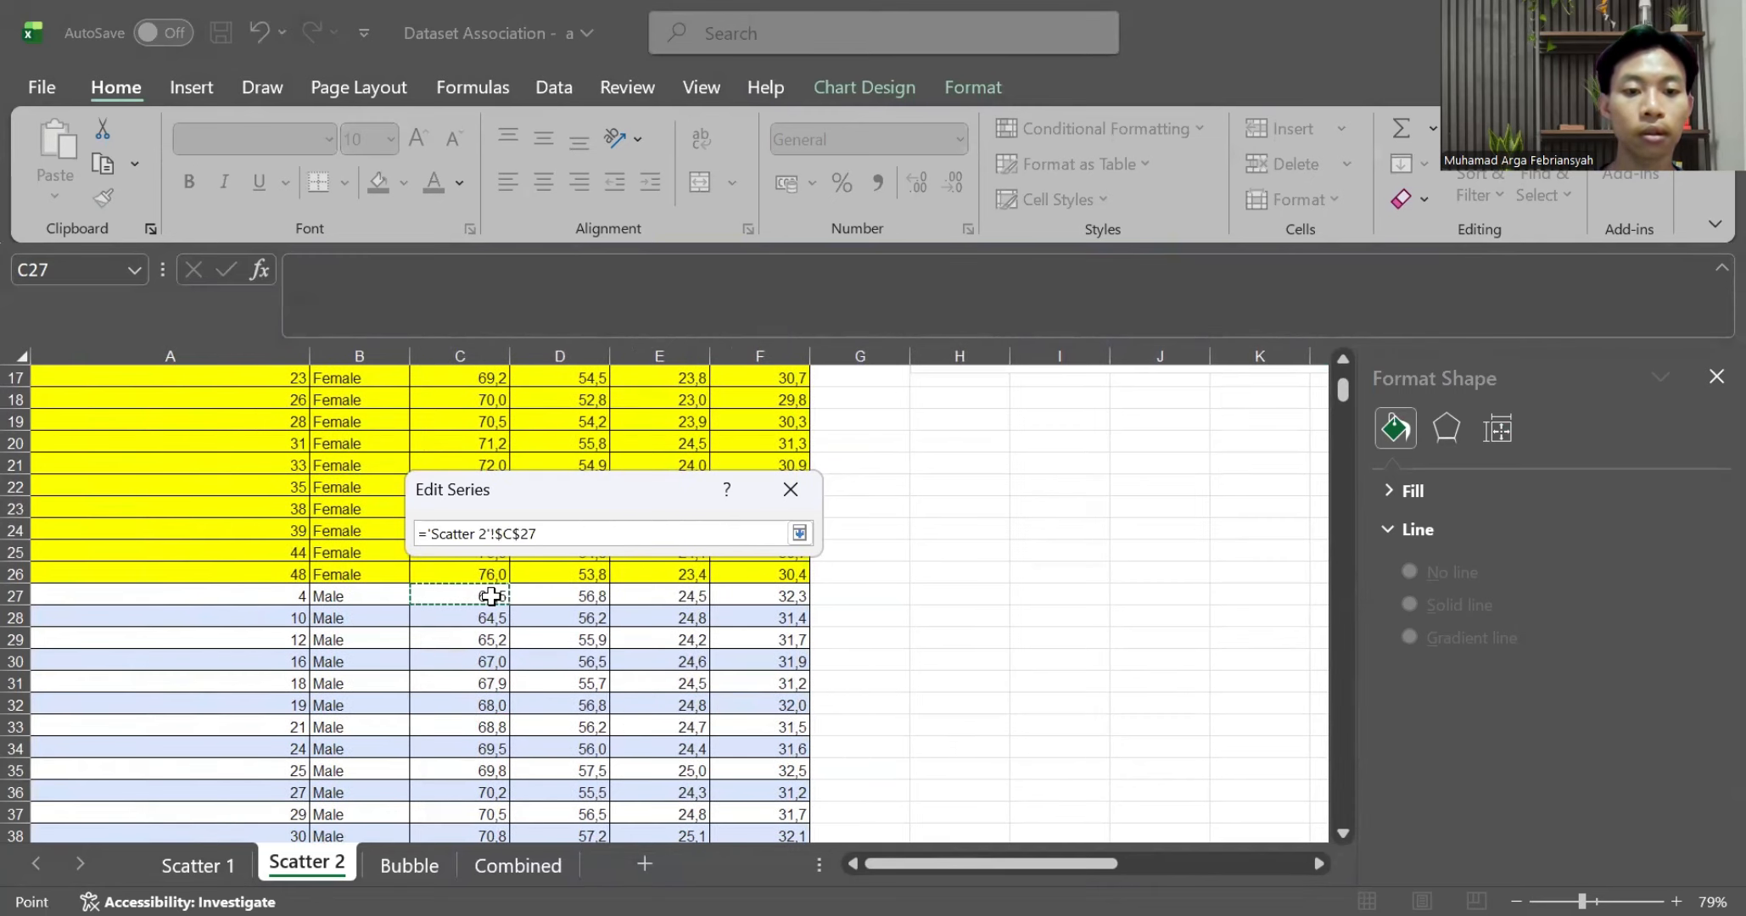
{"action": "key", "text": "ctrl+shift+Down"}
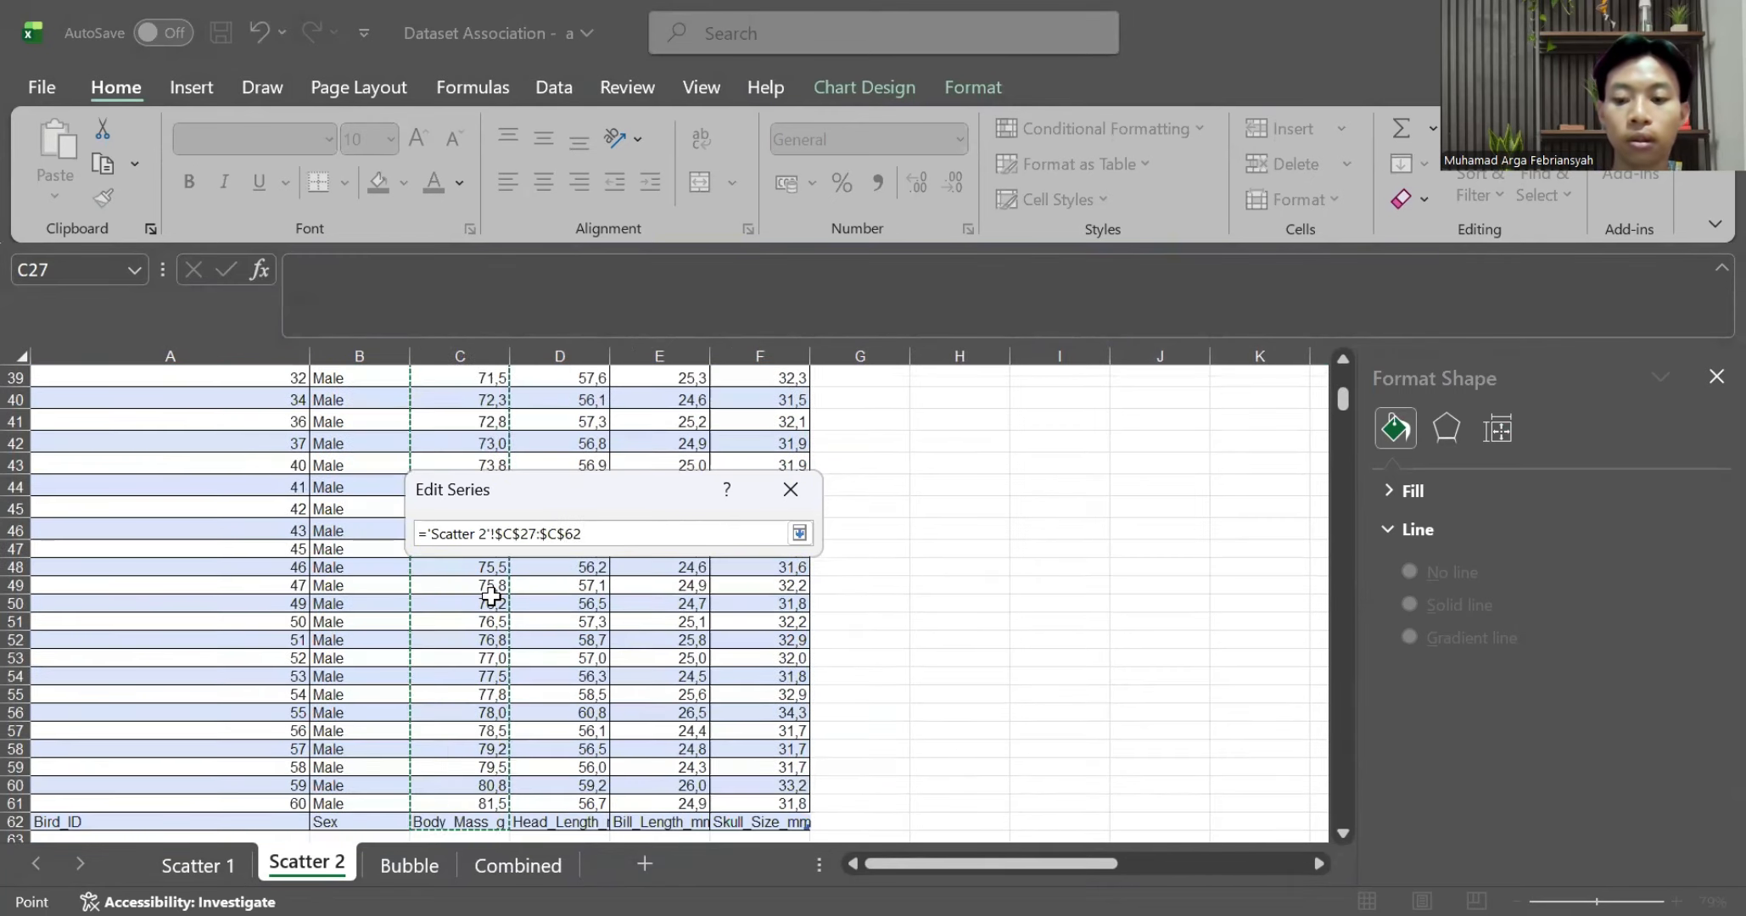
{"action": "scroll", "coordinate": [475, 684], "scroll_direction": "up", "scroll_amount": 10}
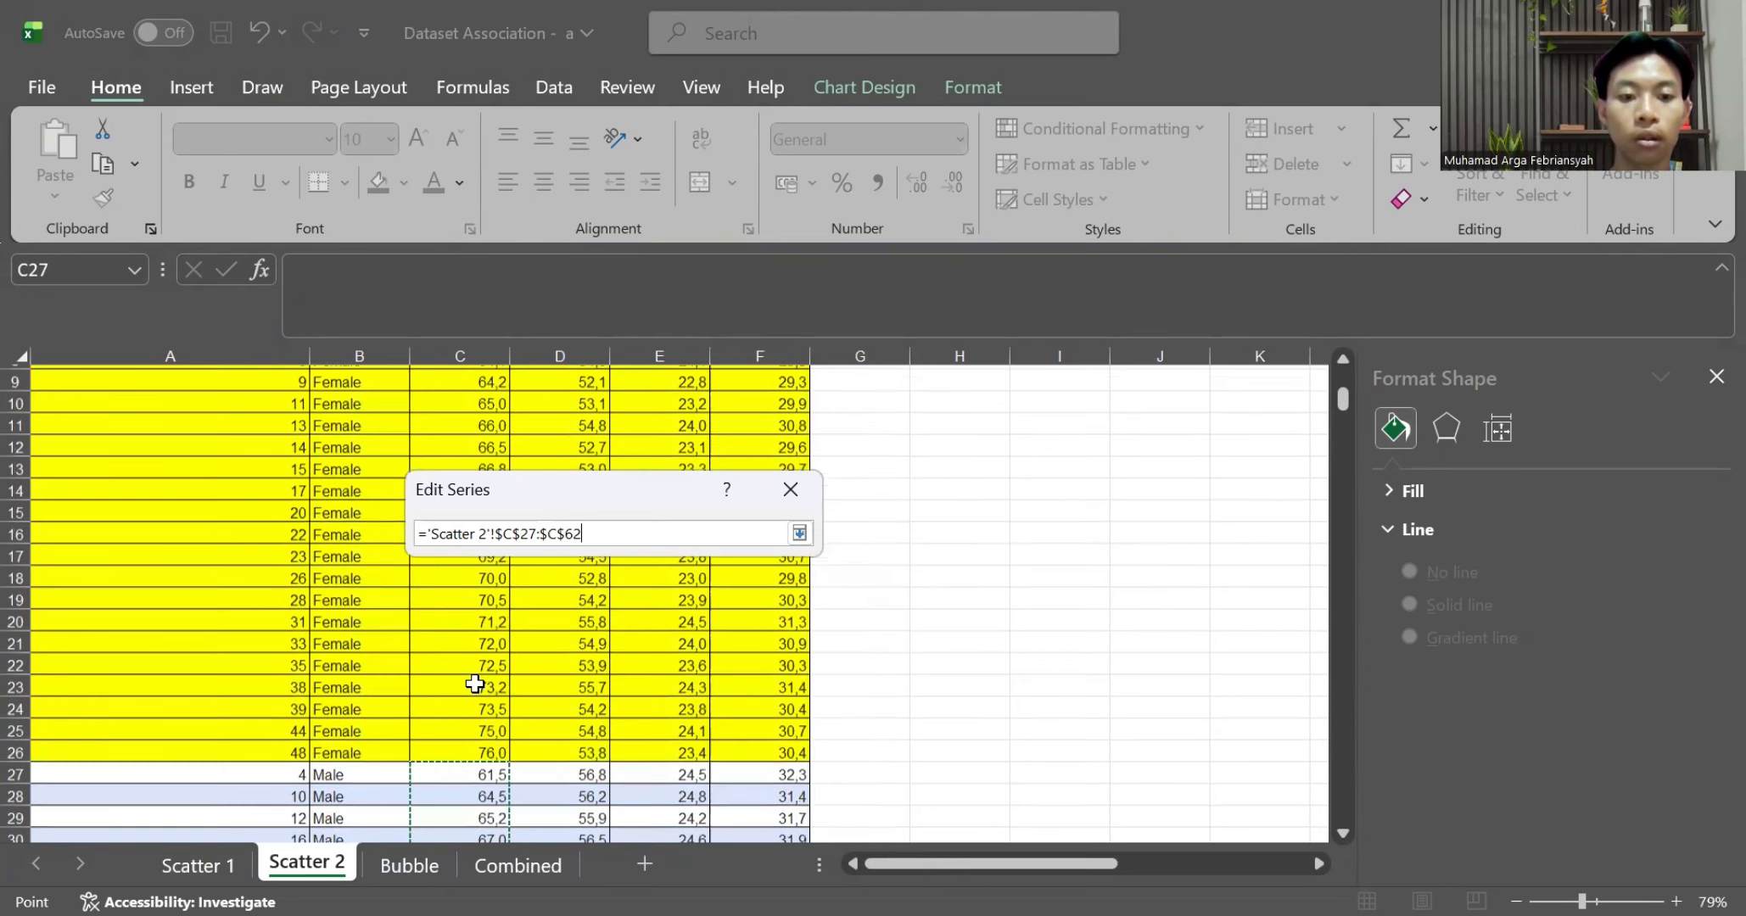
{"action": "scroll", "coordinate": [475, 684], "scroll_direction": "down", "scroll_amount": 2}
{"action": "left_click", "coordinate": [474, 666]}
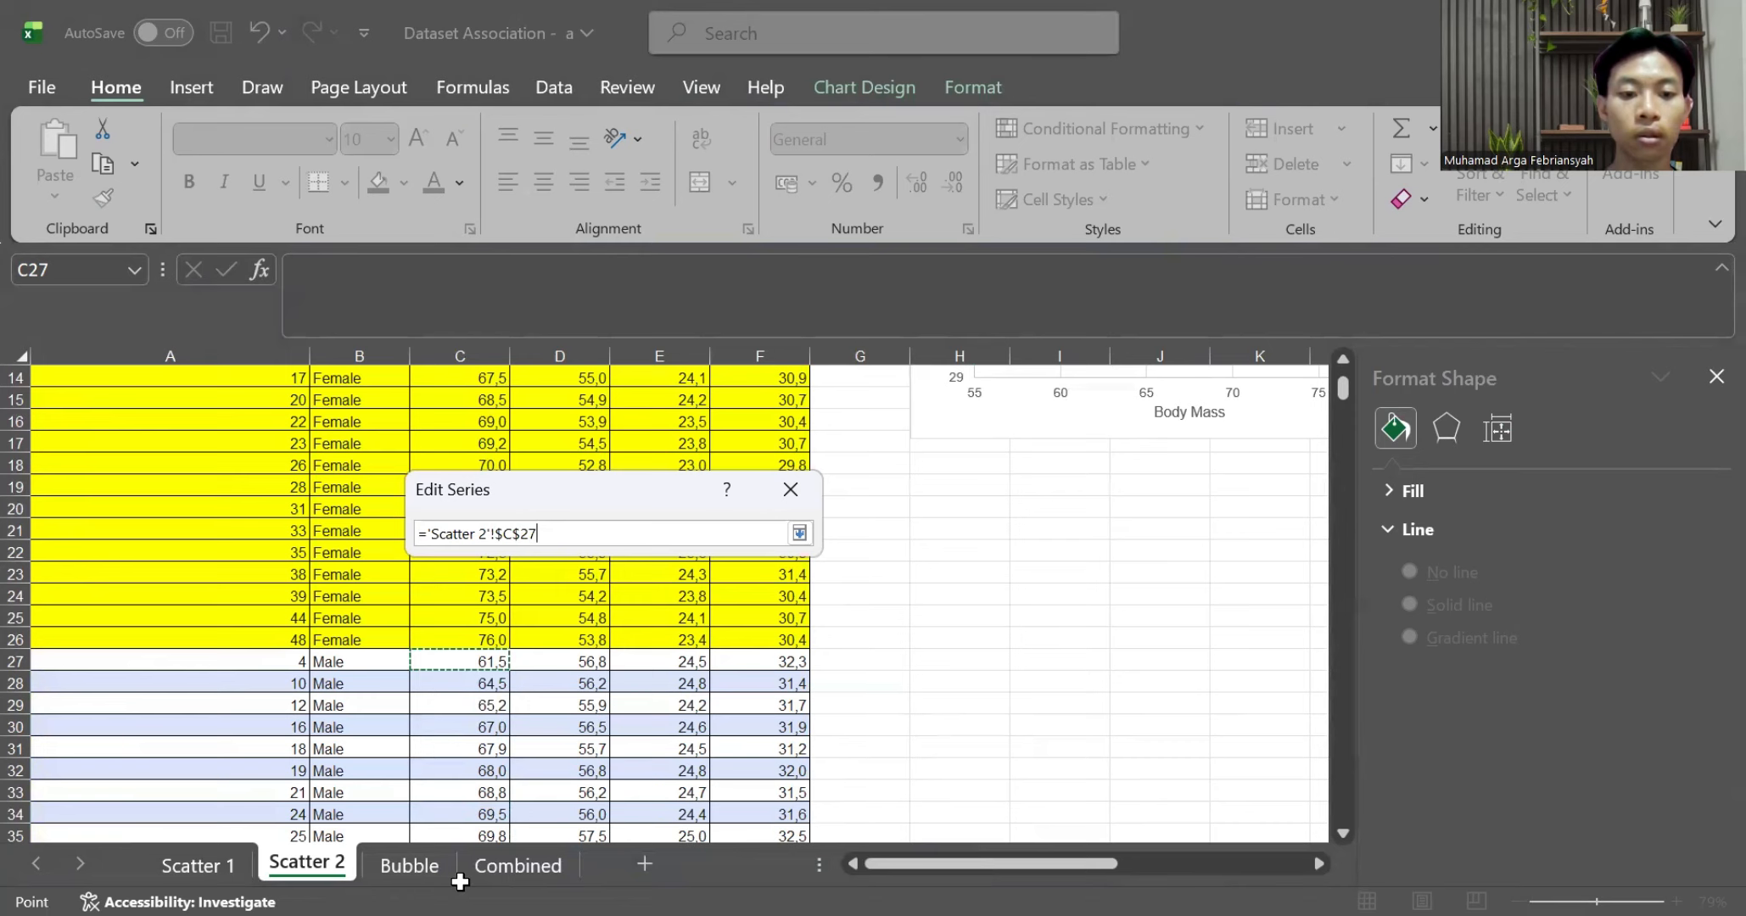
{"action": "scroll", "coordinate": [475, 784], "scroll_direction": "down", "scroll_amount": 9}
{"action": "left_click", "coordinate": [477, 781], "text": "shift"}
{"action": "key", "text": "Return"}
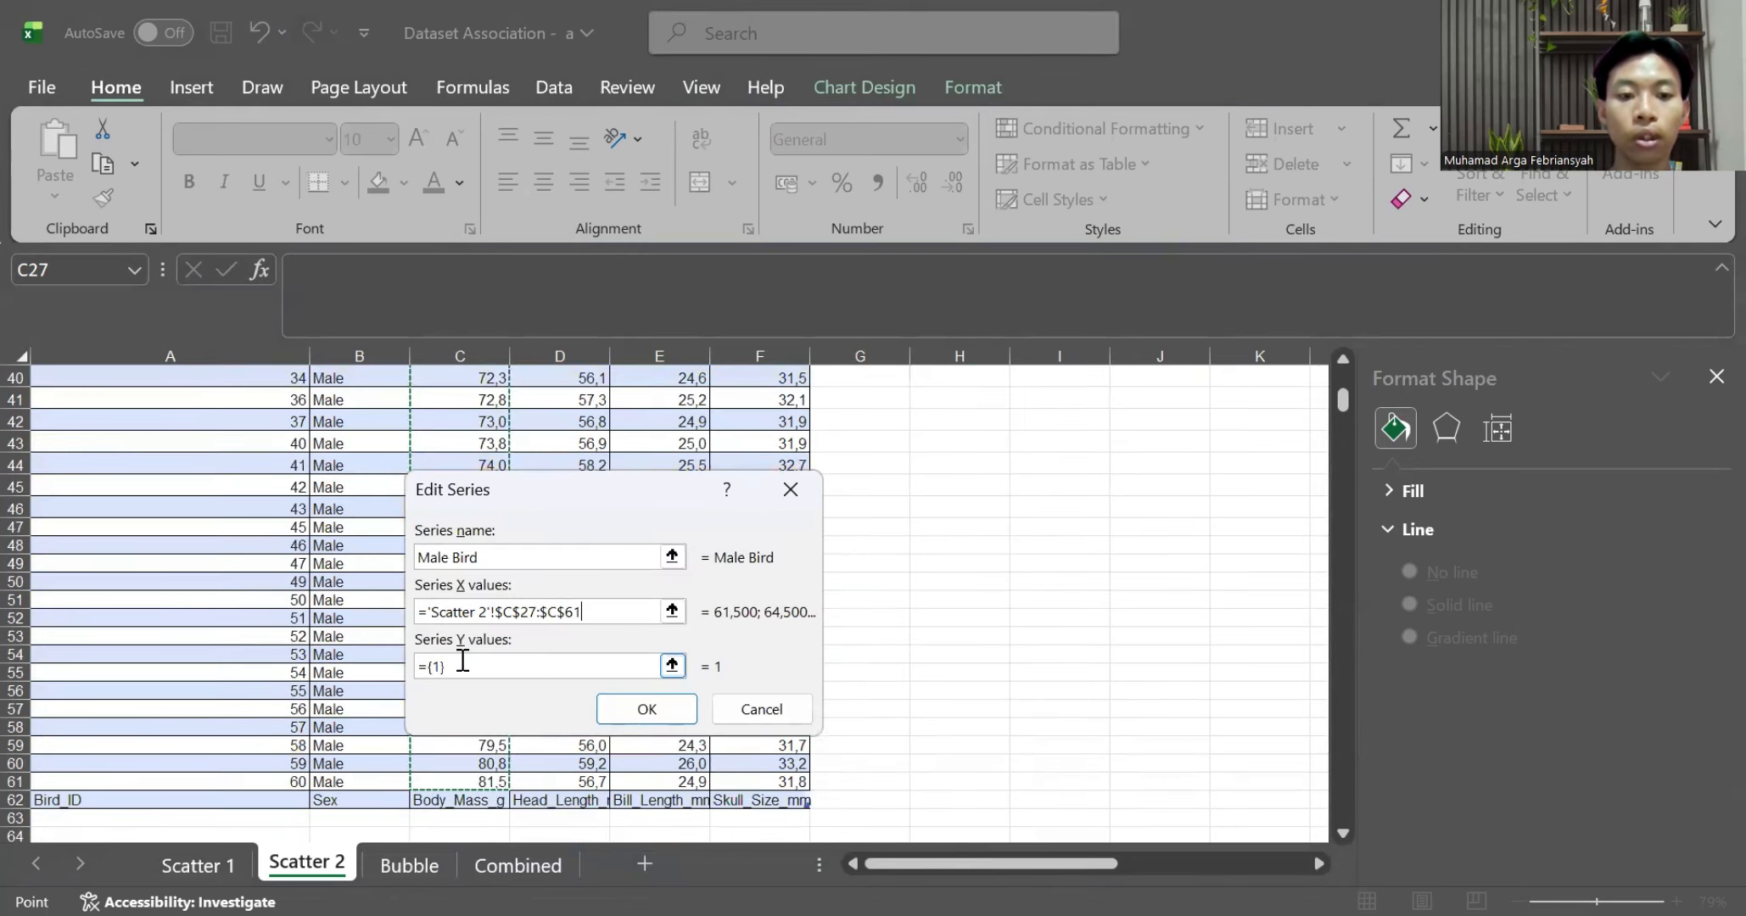
Set the Male Bird series' Y values to F27:F61 of the Scatter 2 sheet and apply the chart's new data source
{"action": "left_click_drag", "start_coordinate": [460, 662], "coordinate": [399, 679]}
{"action": "key", "text": "BackSpace"}
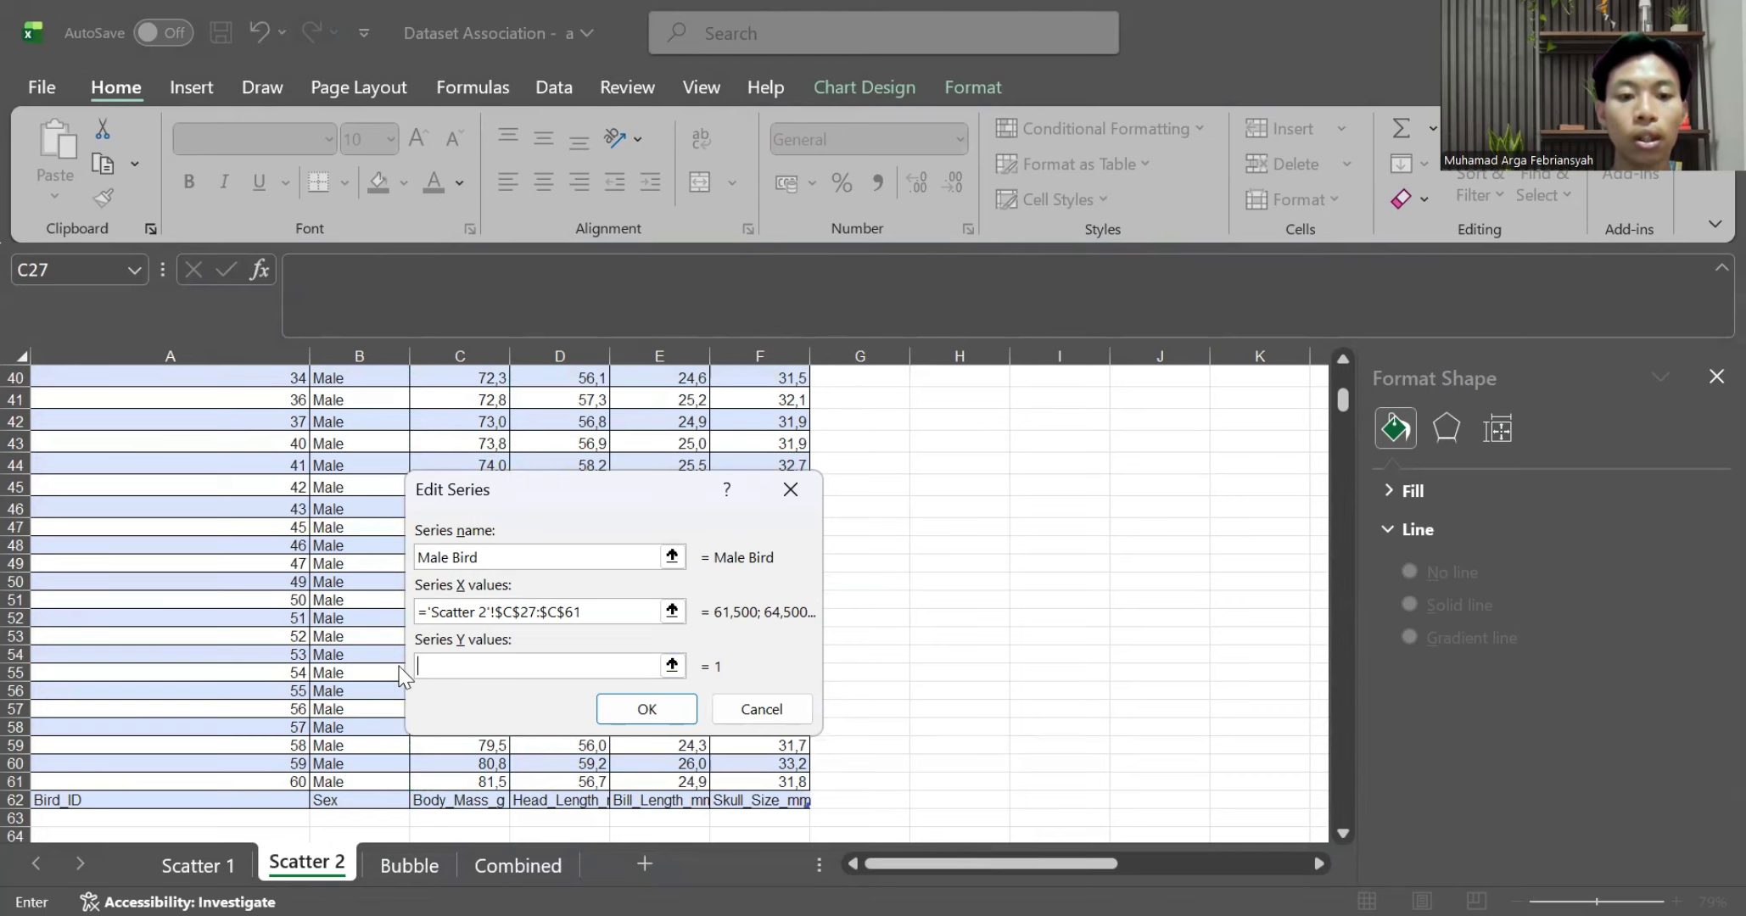
{"action": "left_click", "coordinate": [673, 666]}
{"action": "scroll", "coordinate": [643, 636], "scroll_direction": "up", "scroll_amount": 8}
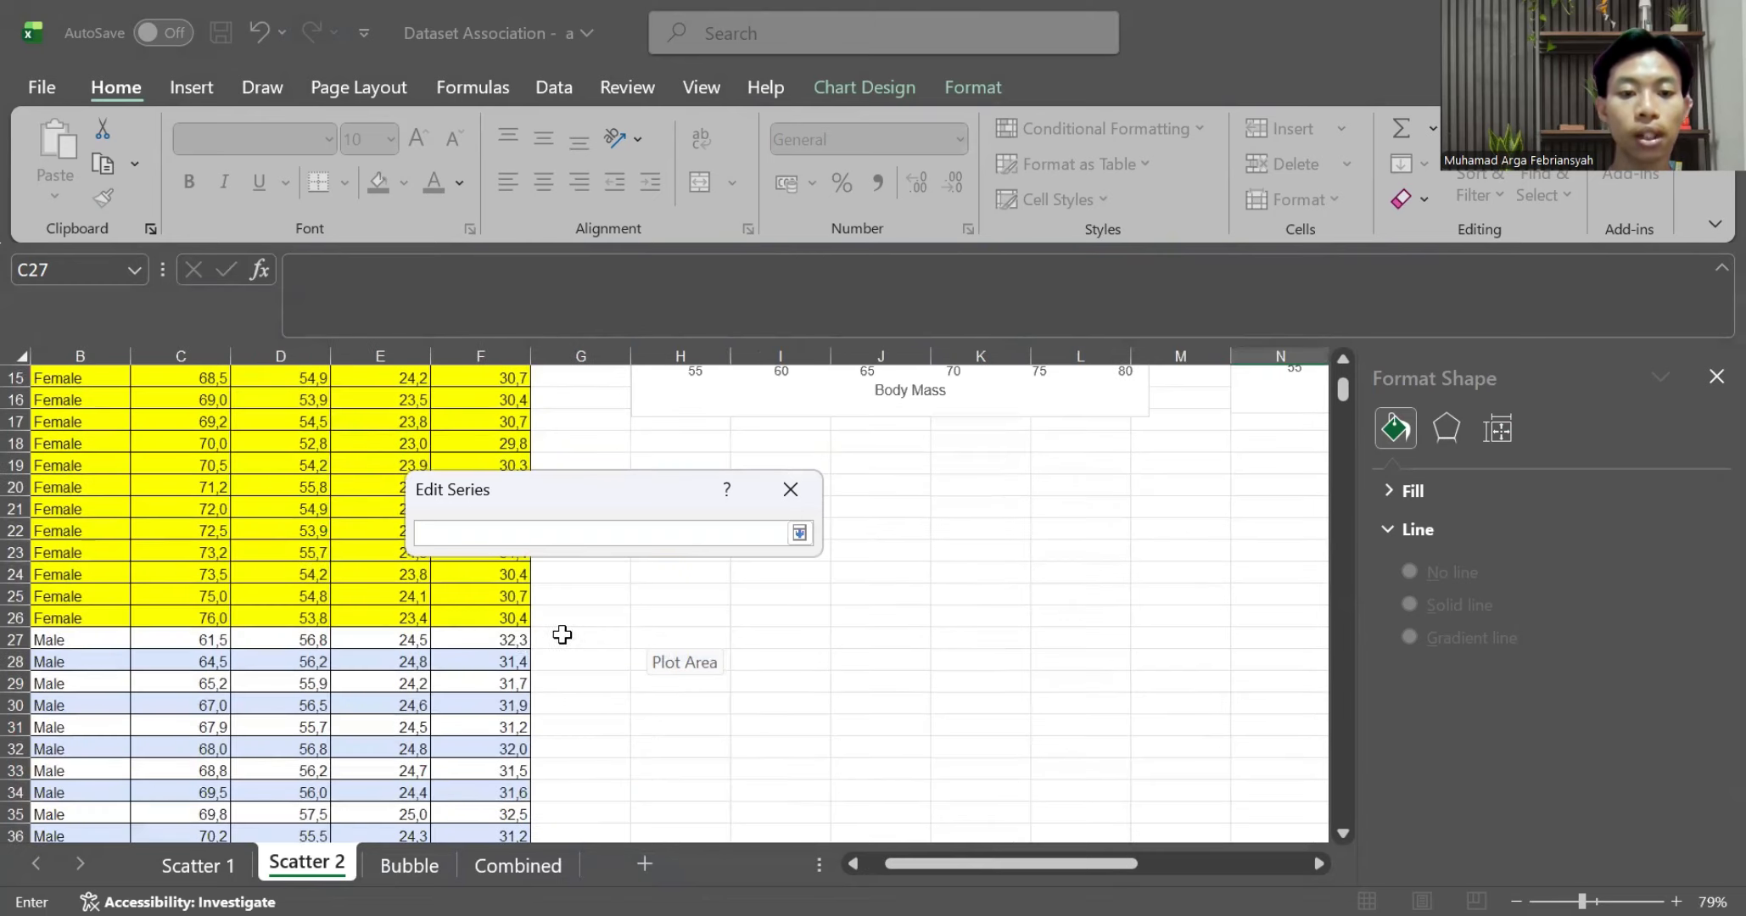
{"action": "left_click_drag", "start_coordinate": [494, 644], "coordinate": [512, 882]}
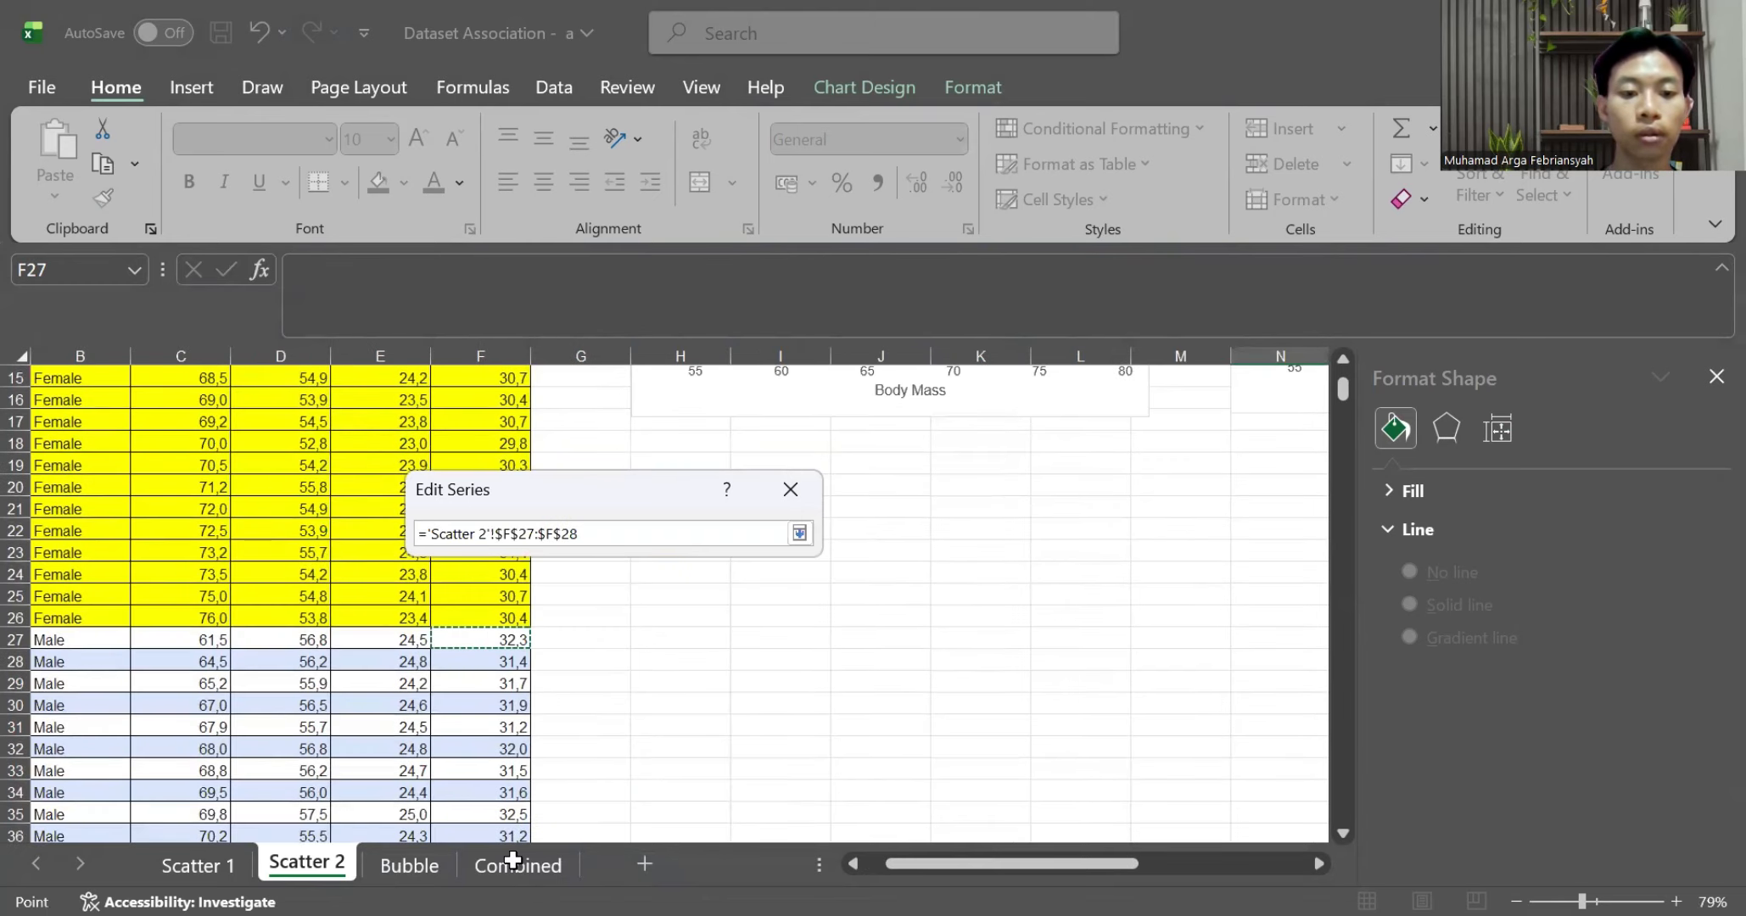
{"action": "left_click_drag", "start_coordinate": [522, 811], "coordinate": [520, 781]}
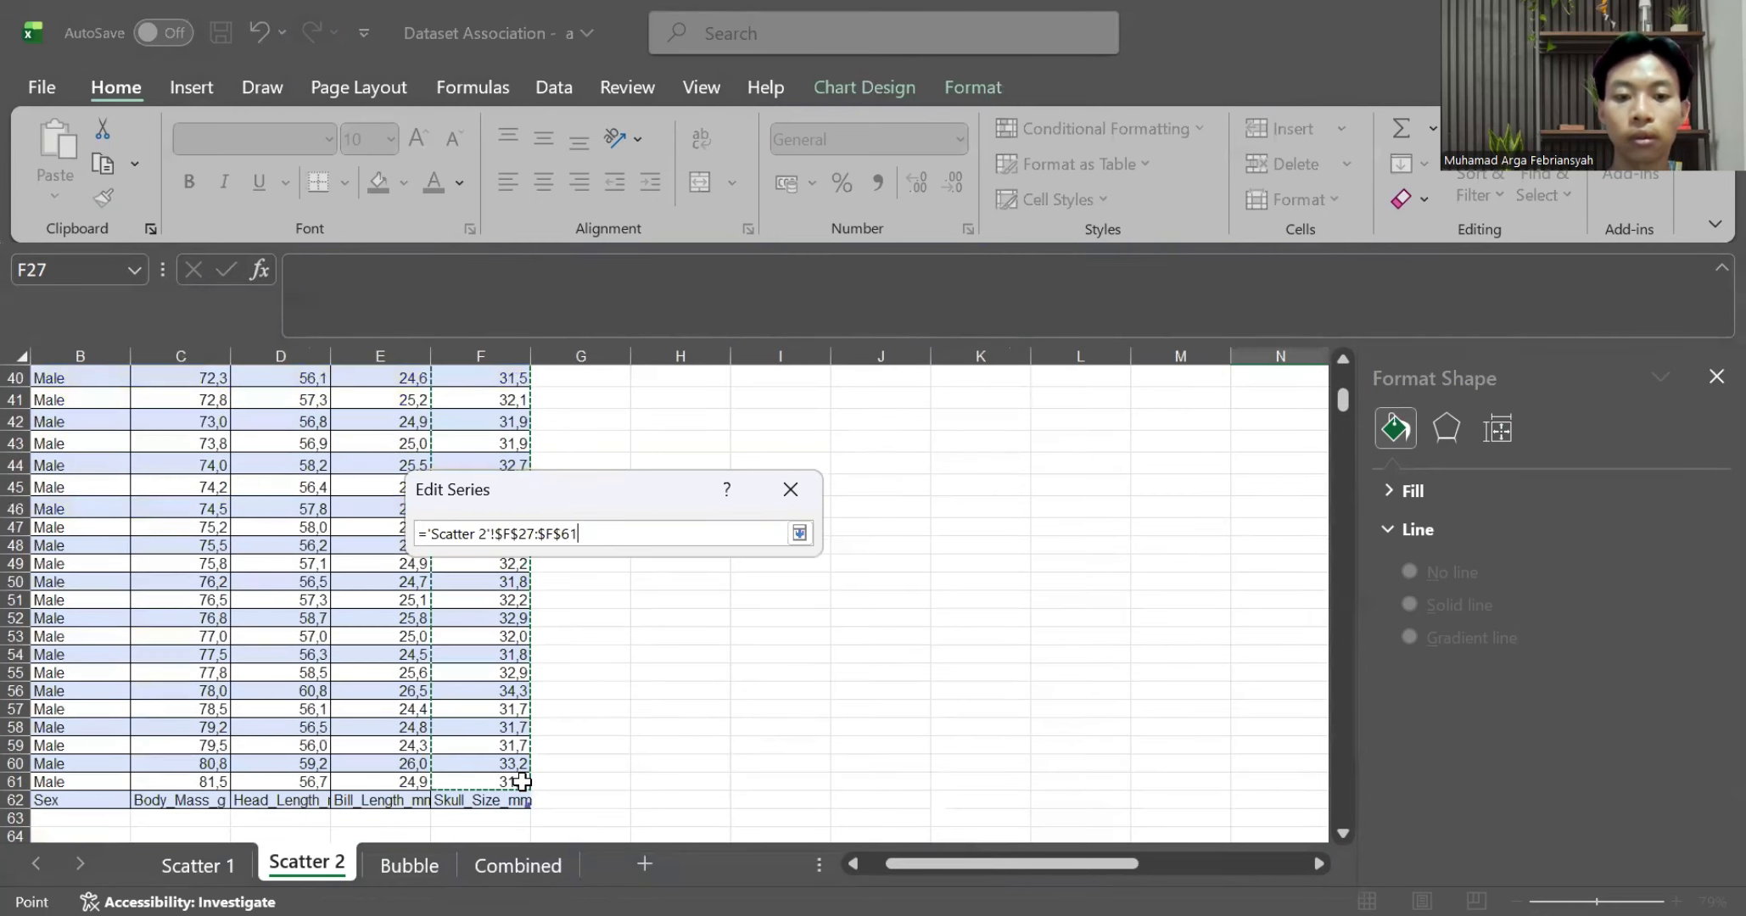
{"action": "key", "text": "Return"}
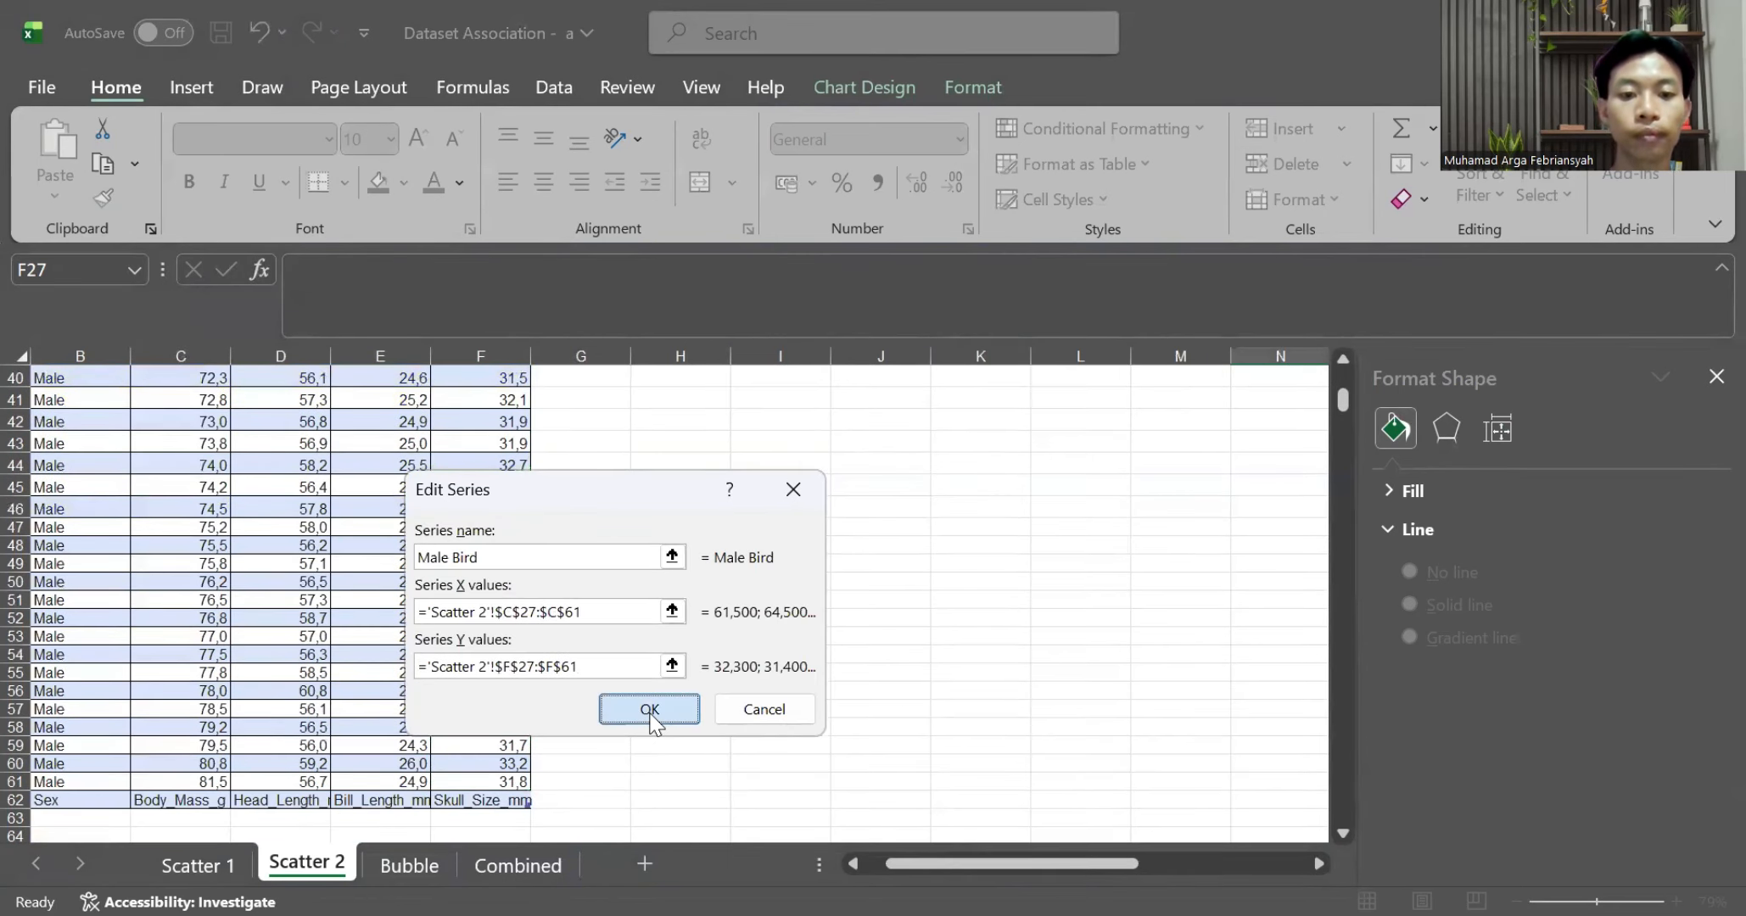
{"action": "left_click", "coordinate": [650, 712]}
{"action": "left_click", "coordinate": [863, 789]}
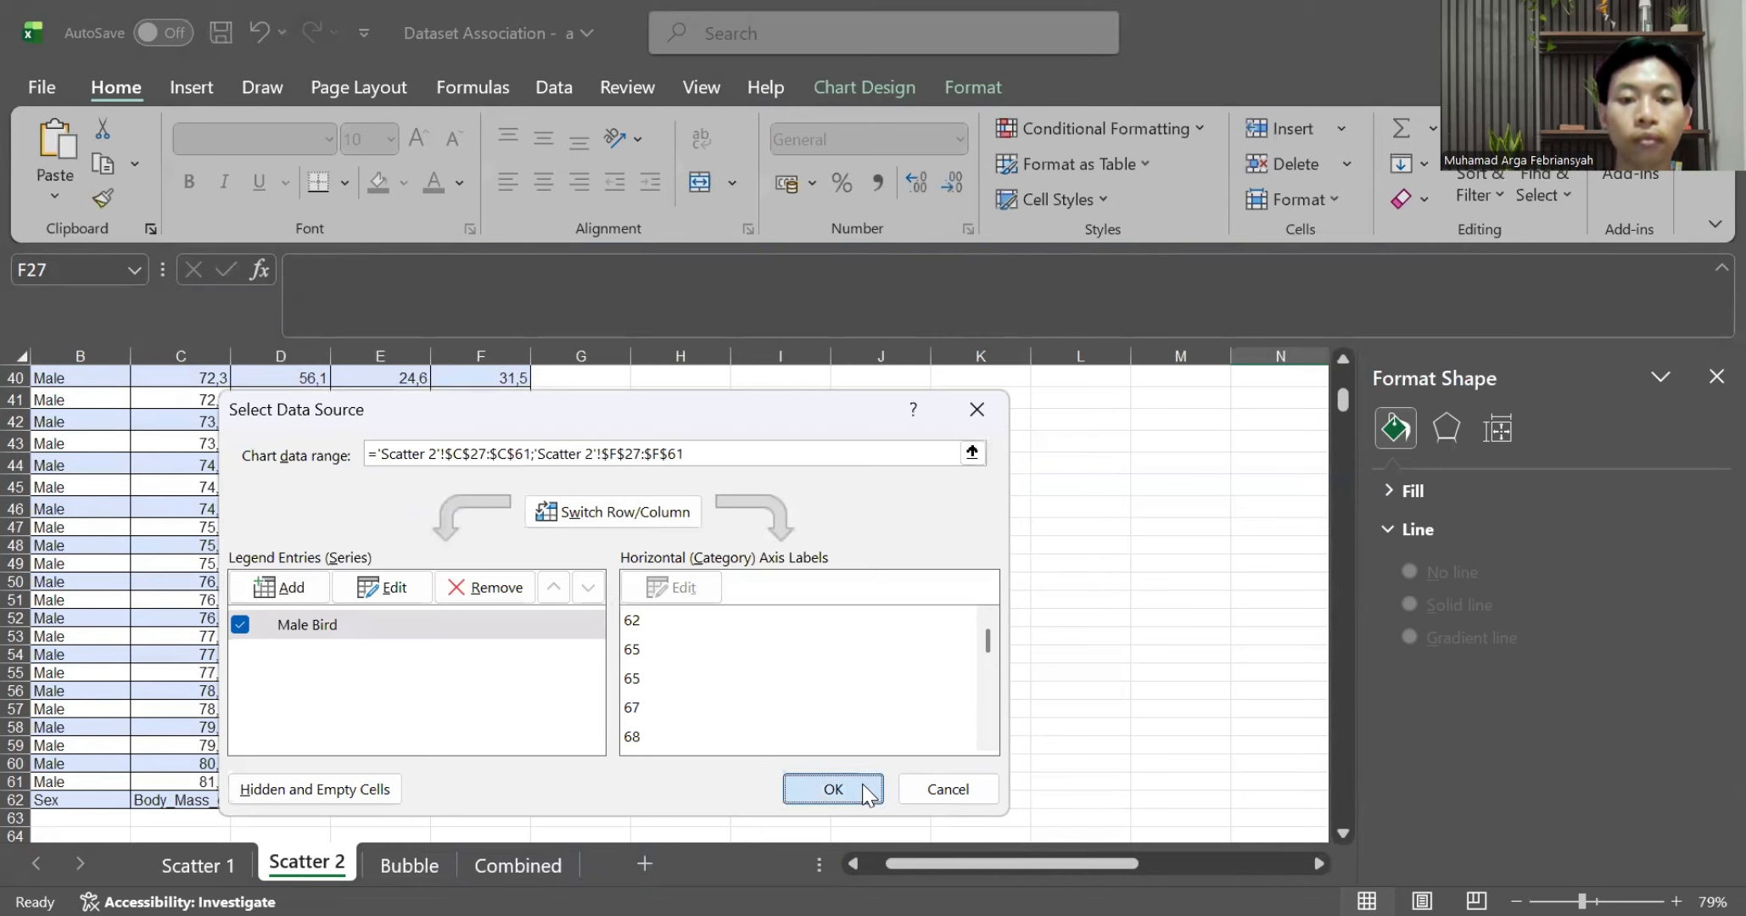
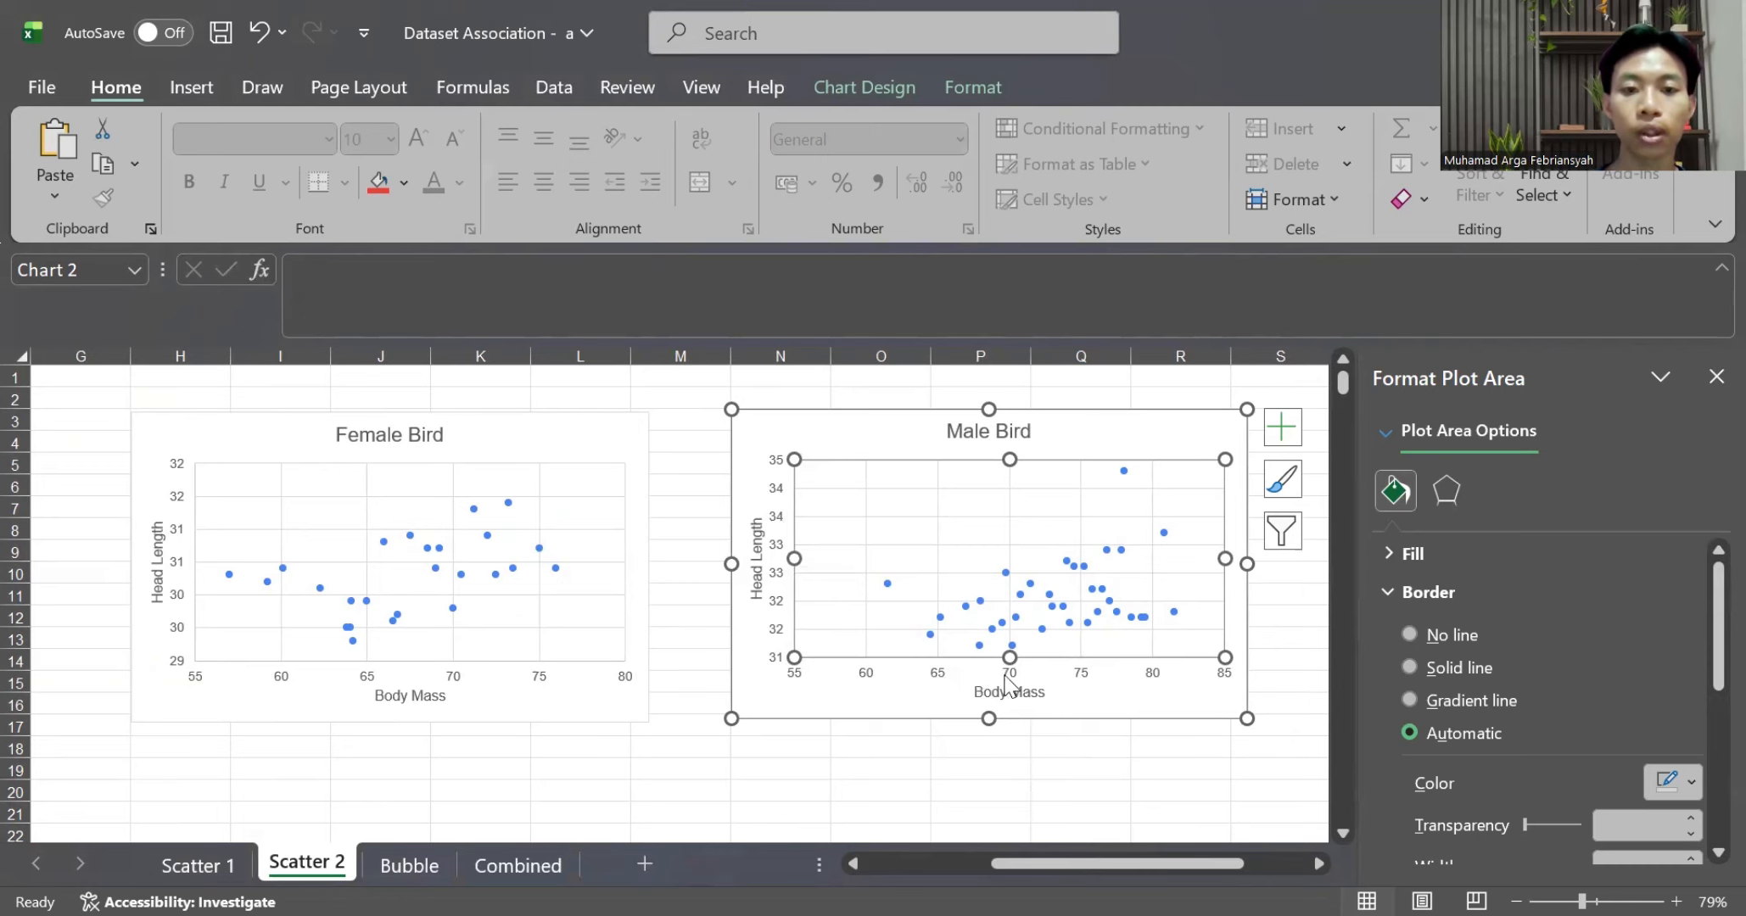
Recolor the Male Bird chart's data markers to standard orange without the blue outline, and deselect the chart
{"action": "scroll", "coordinate": [480, 640], "scroll_direction": "down", "scroll_amount": 1}
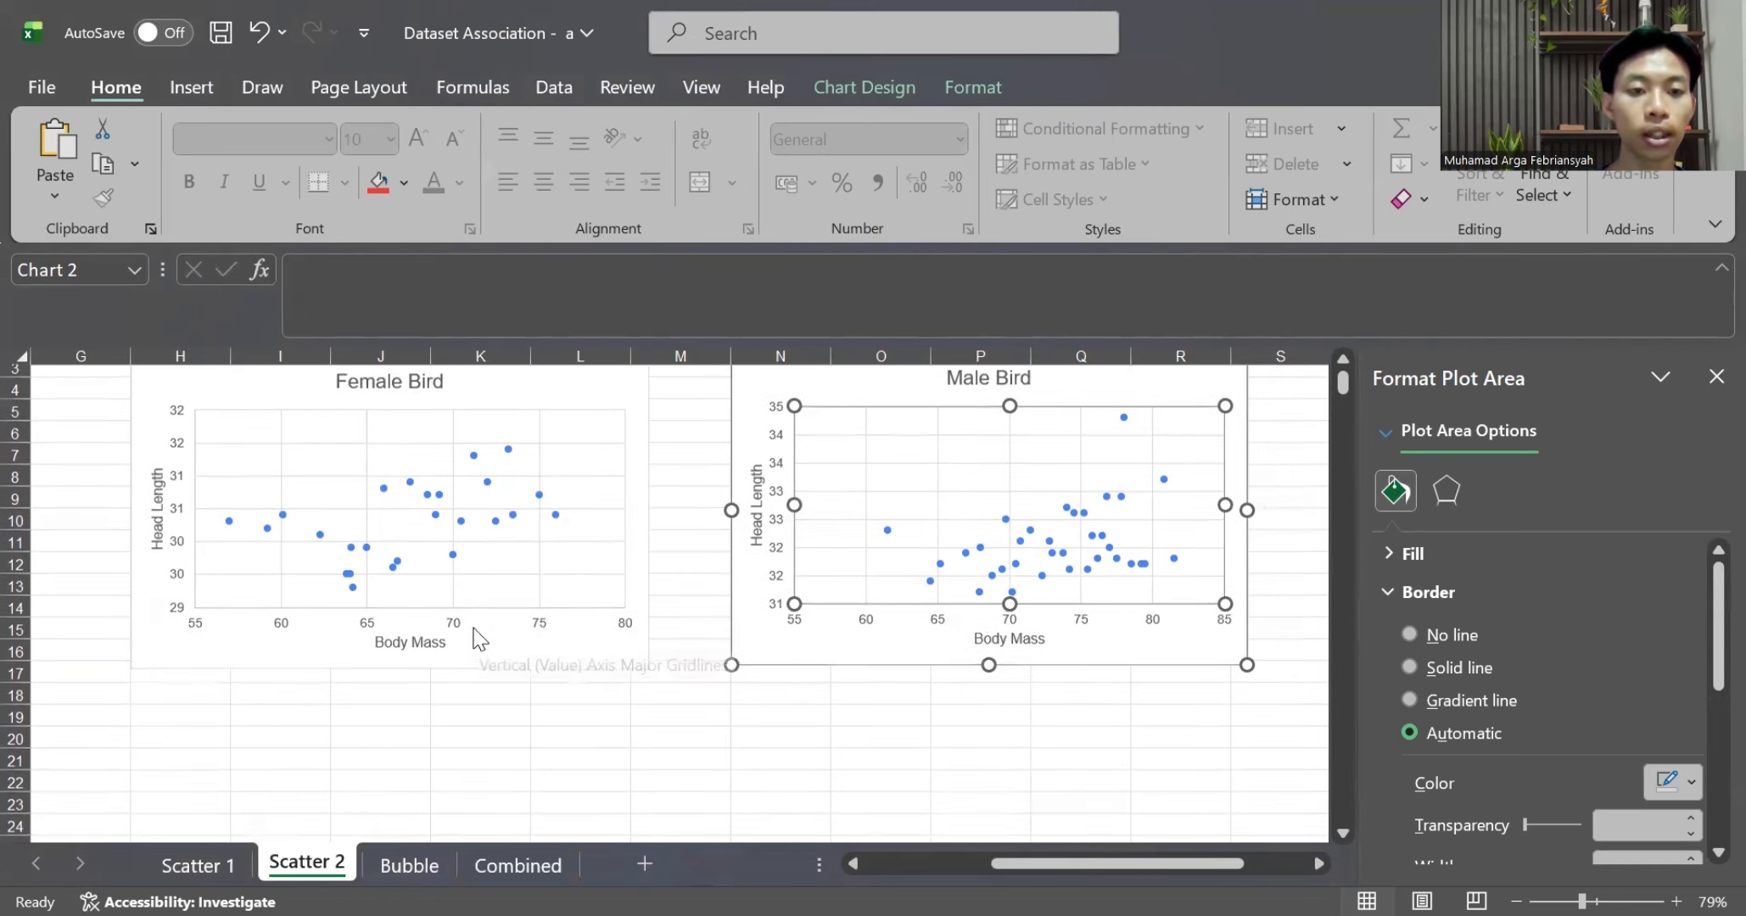
{"action": "scroll", "coordinate": [480, 641], "scroll_direction": "up", "scroll_amount": 1}
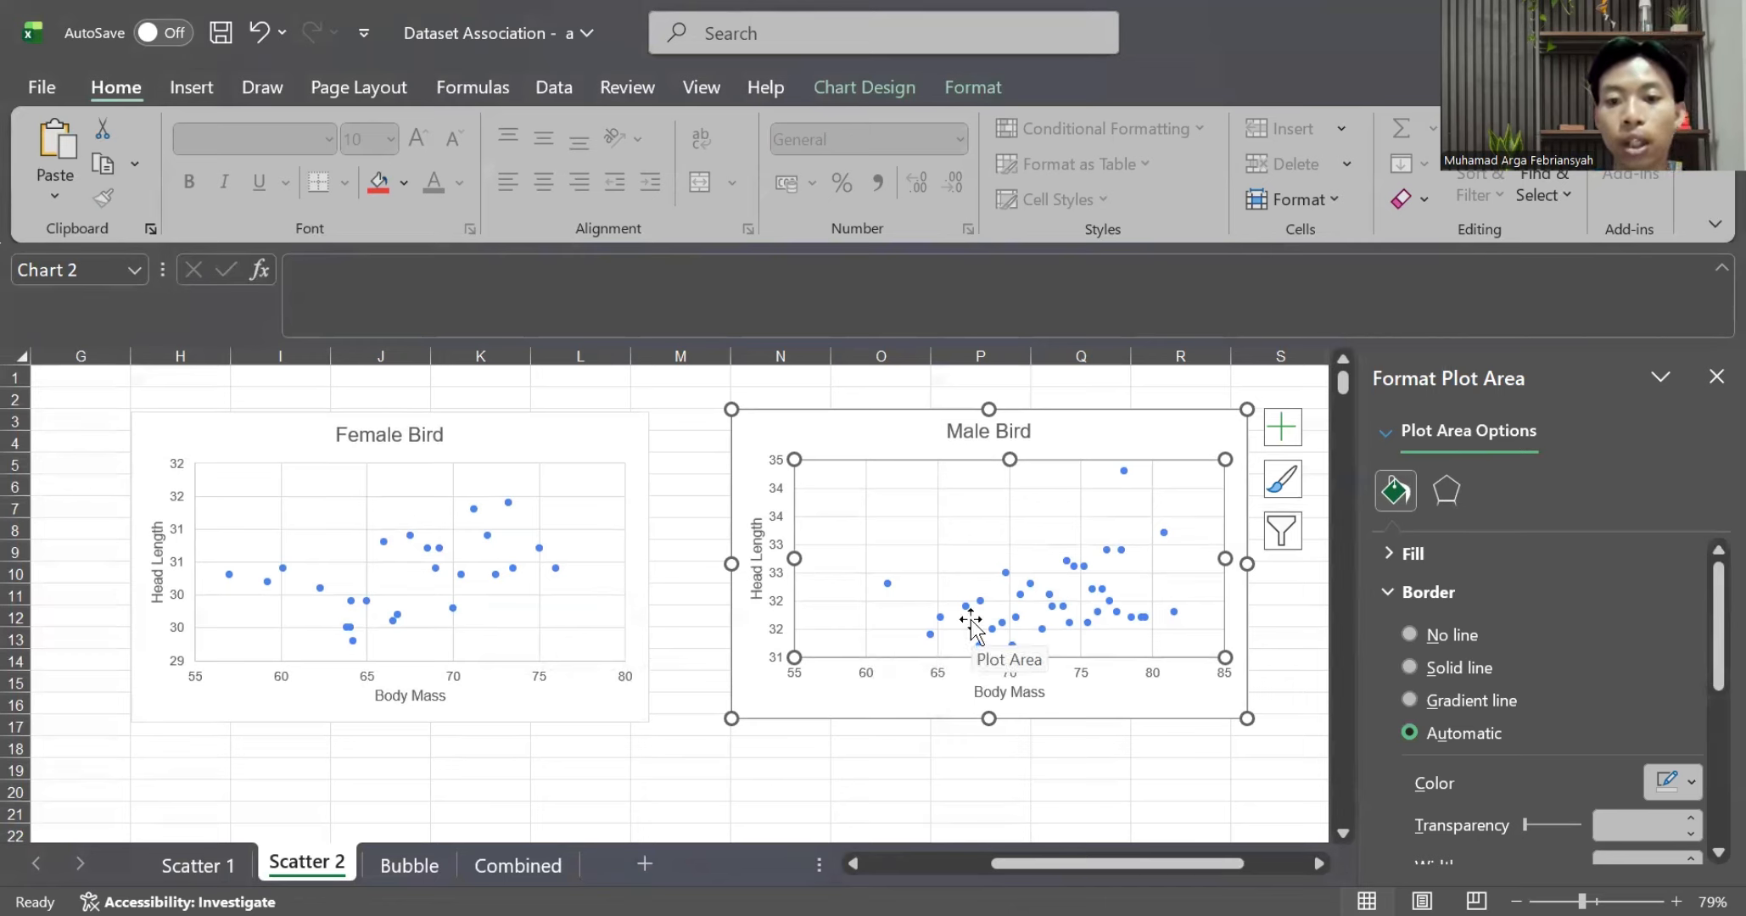
{"action": "left_click", "coordinate": [1084, 568]}
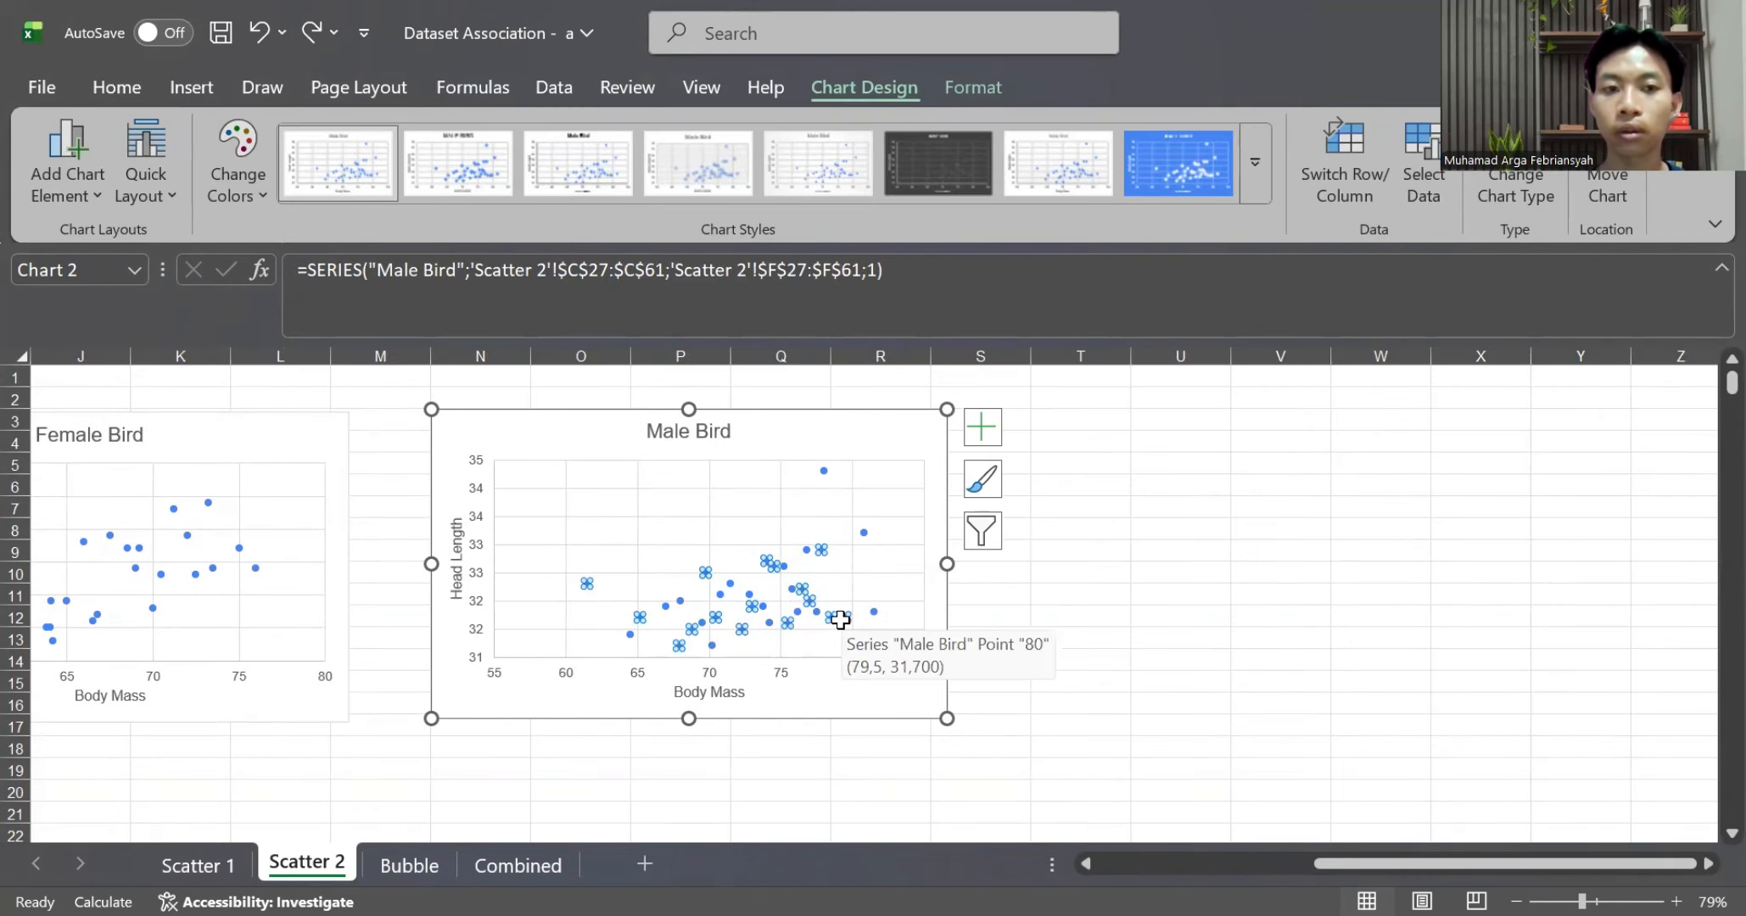
{"action": "right_click", "coordinate": [840, 619]}
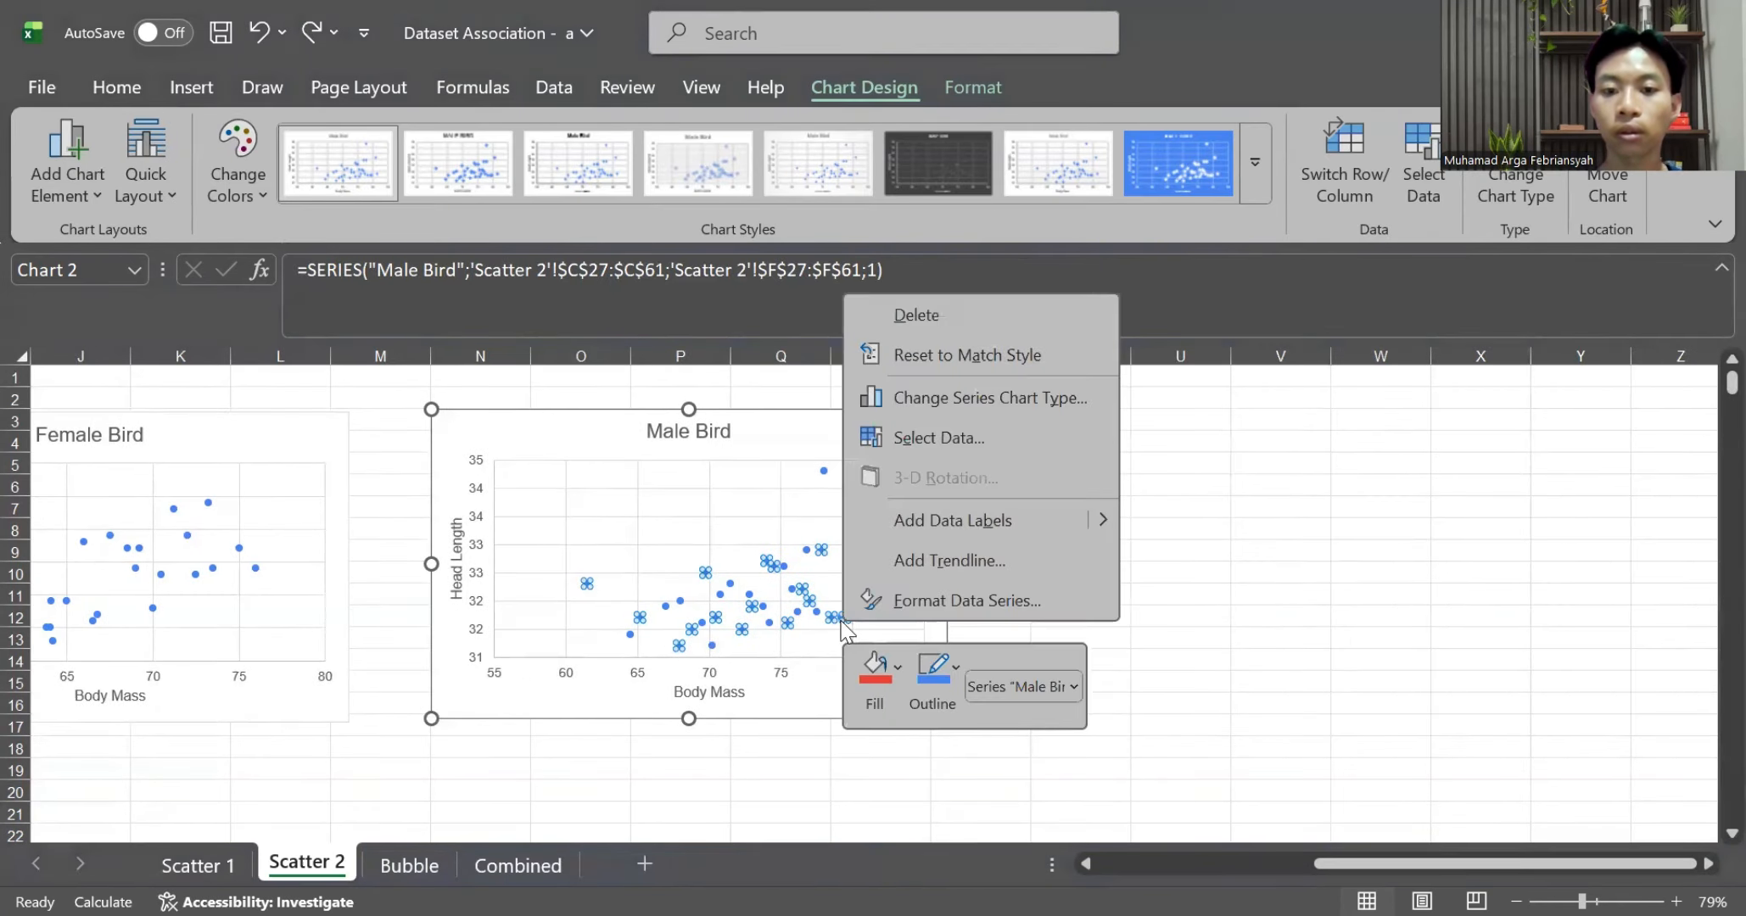
{"action": "left_click", "coordinate": [893, 665]}
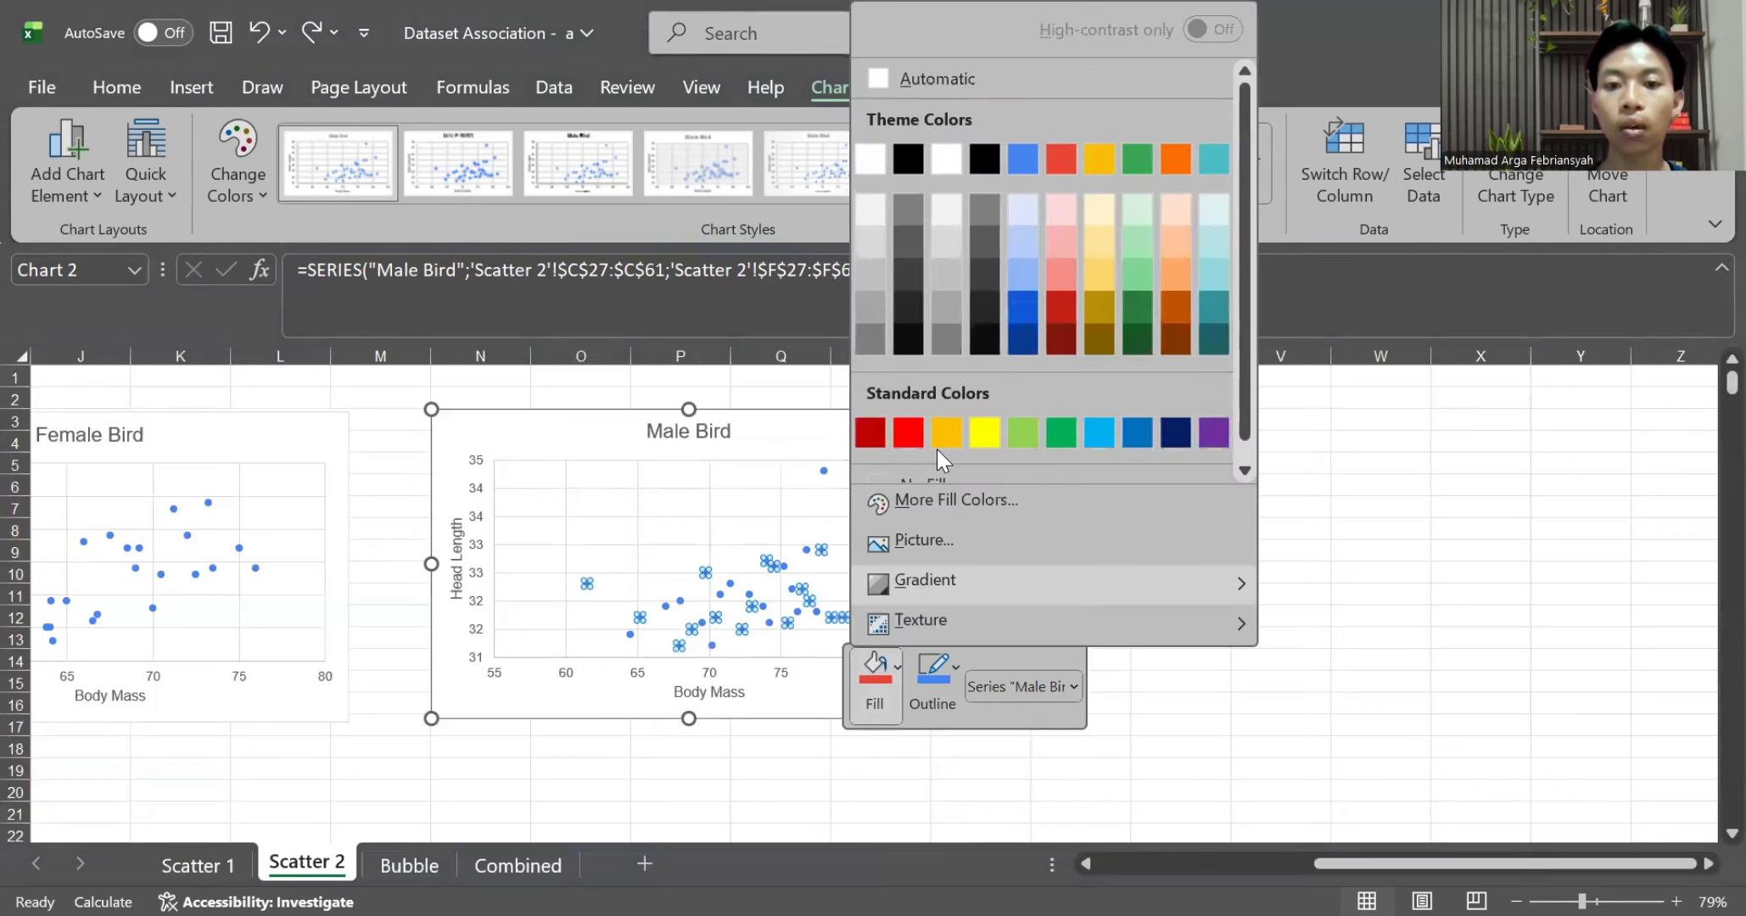
{"action": "left_click", "coordinate": [944, 433]}
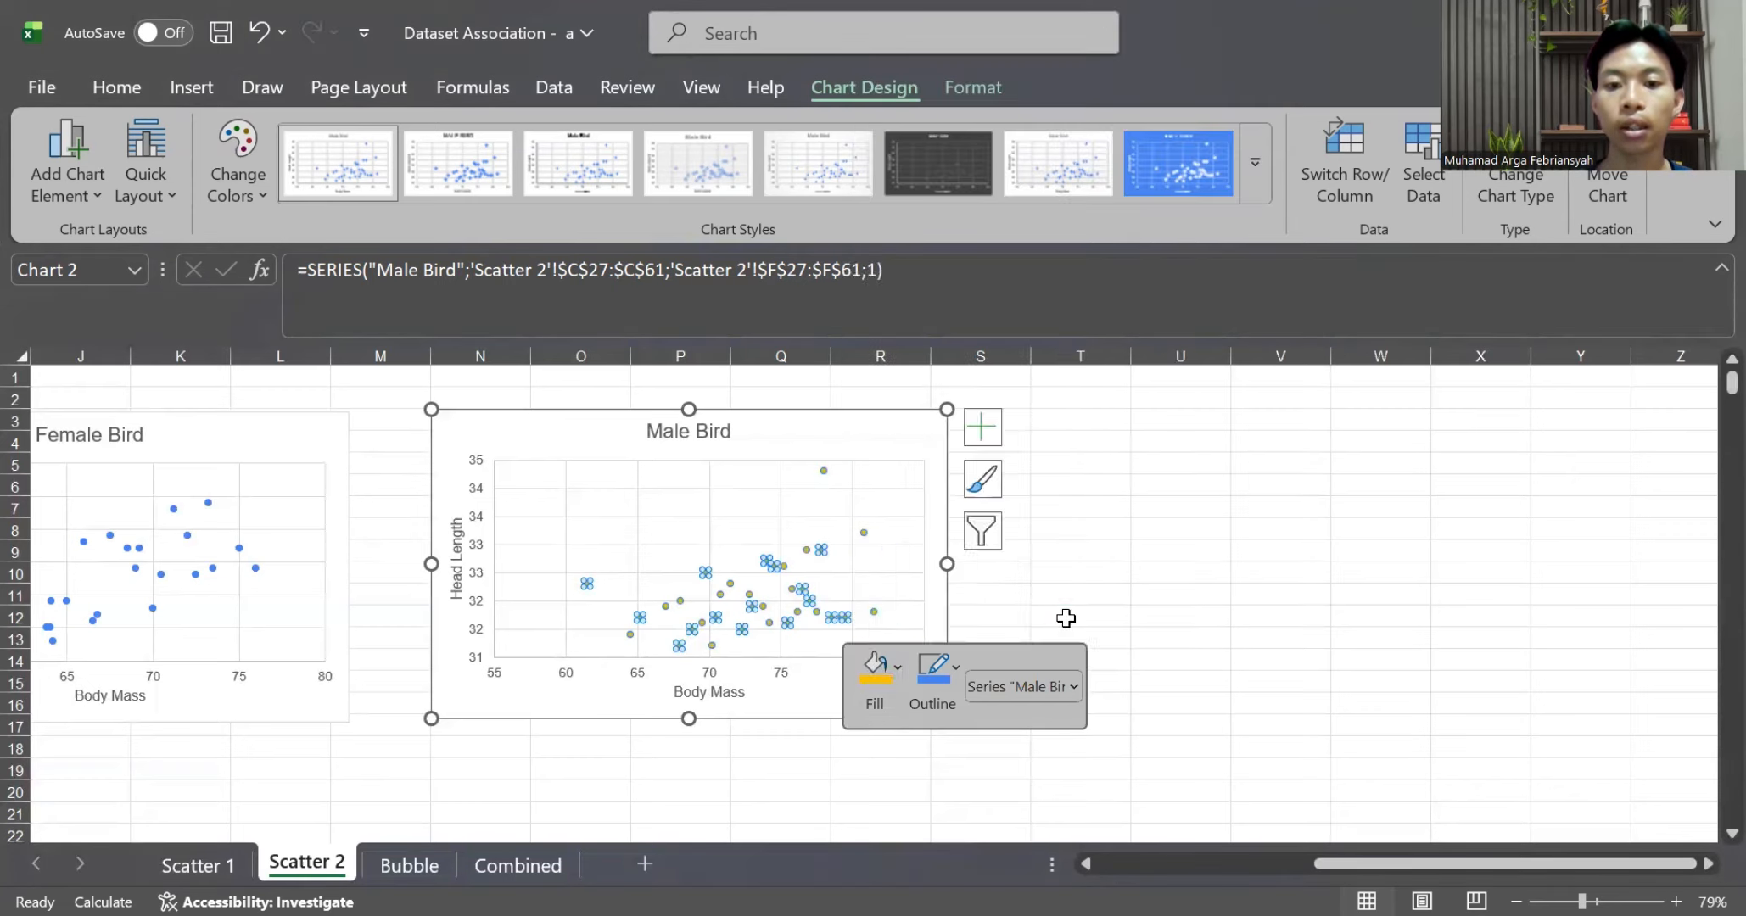
{"action": "left_click", "coordinate": [1064, 616]}
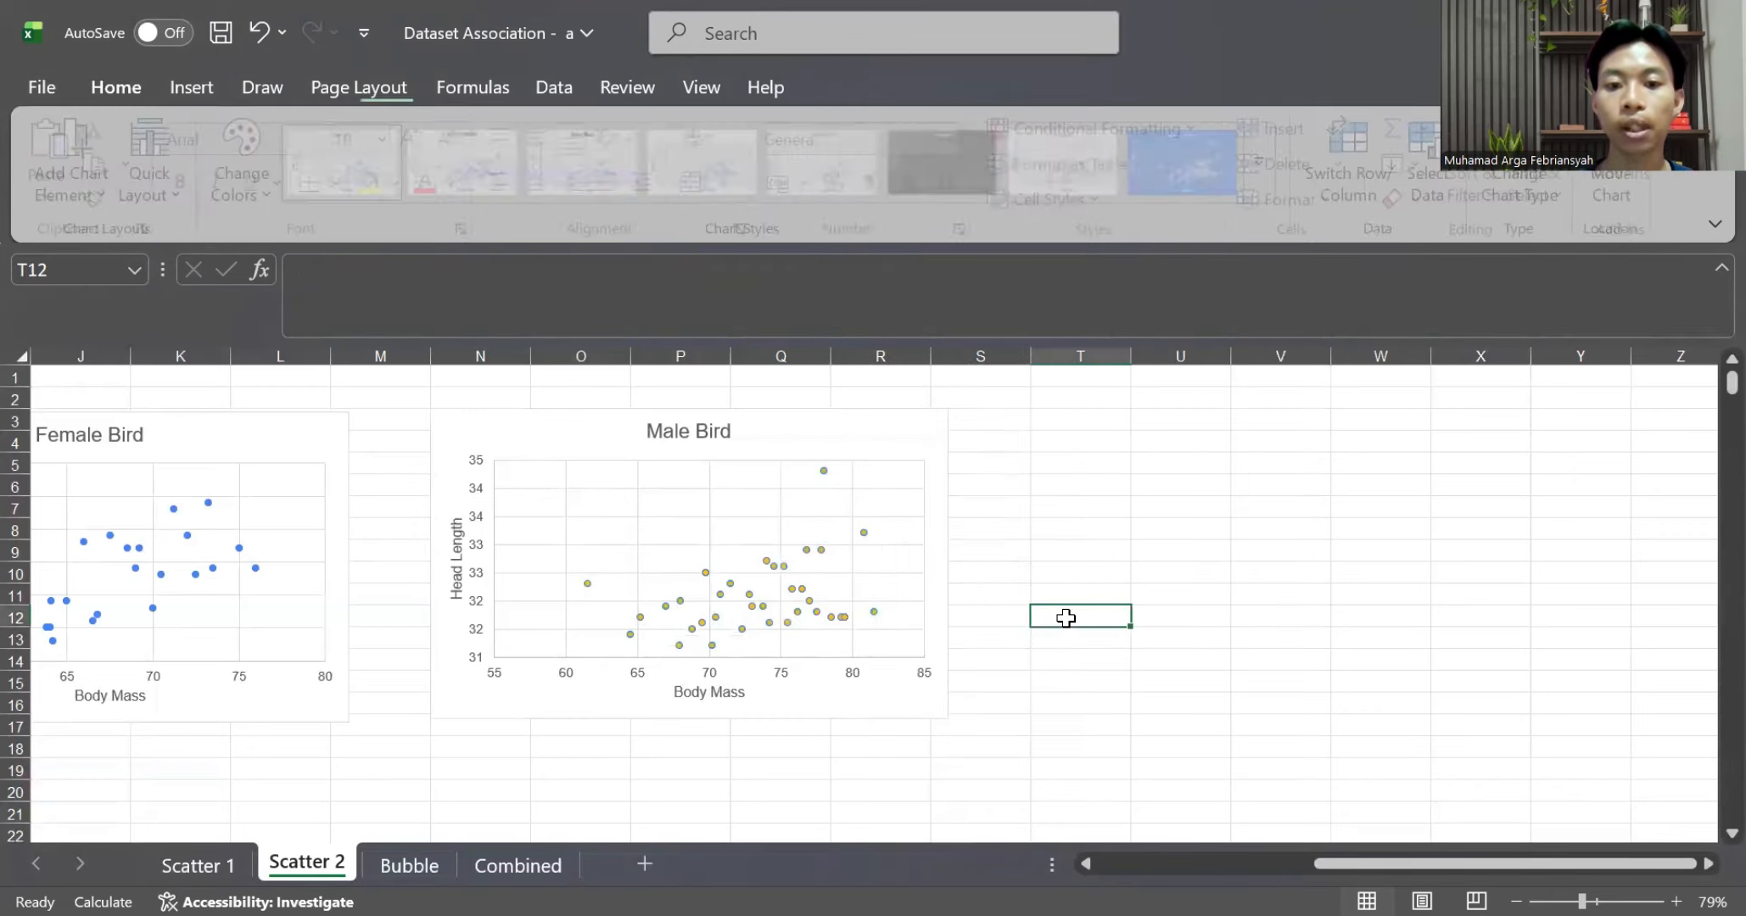
{"action": "left_click", "coordinate": [821, 619]}
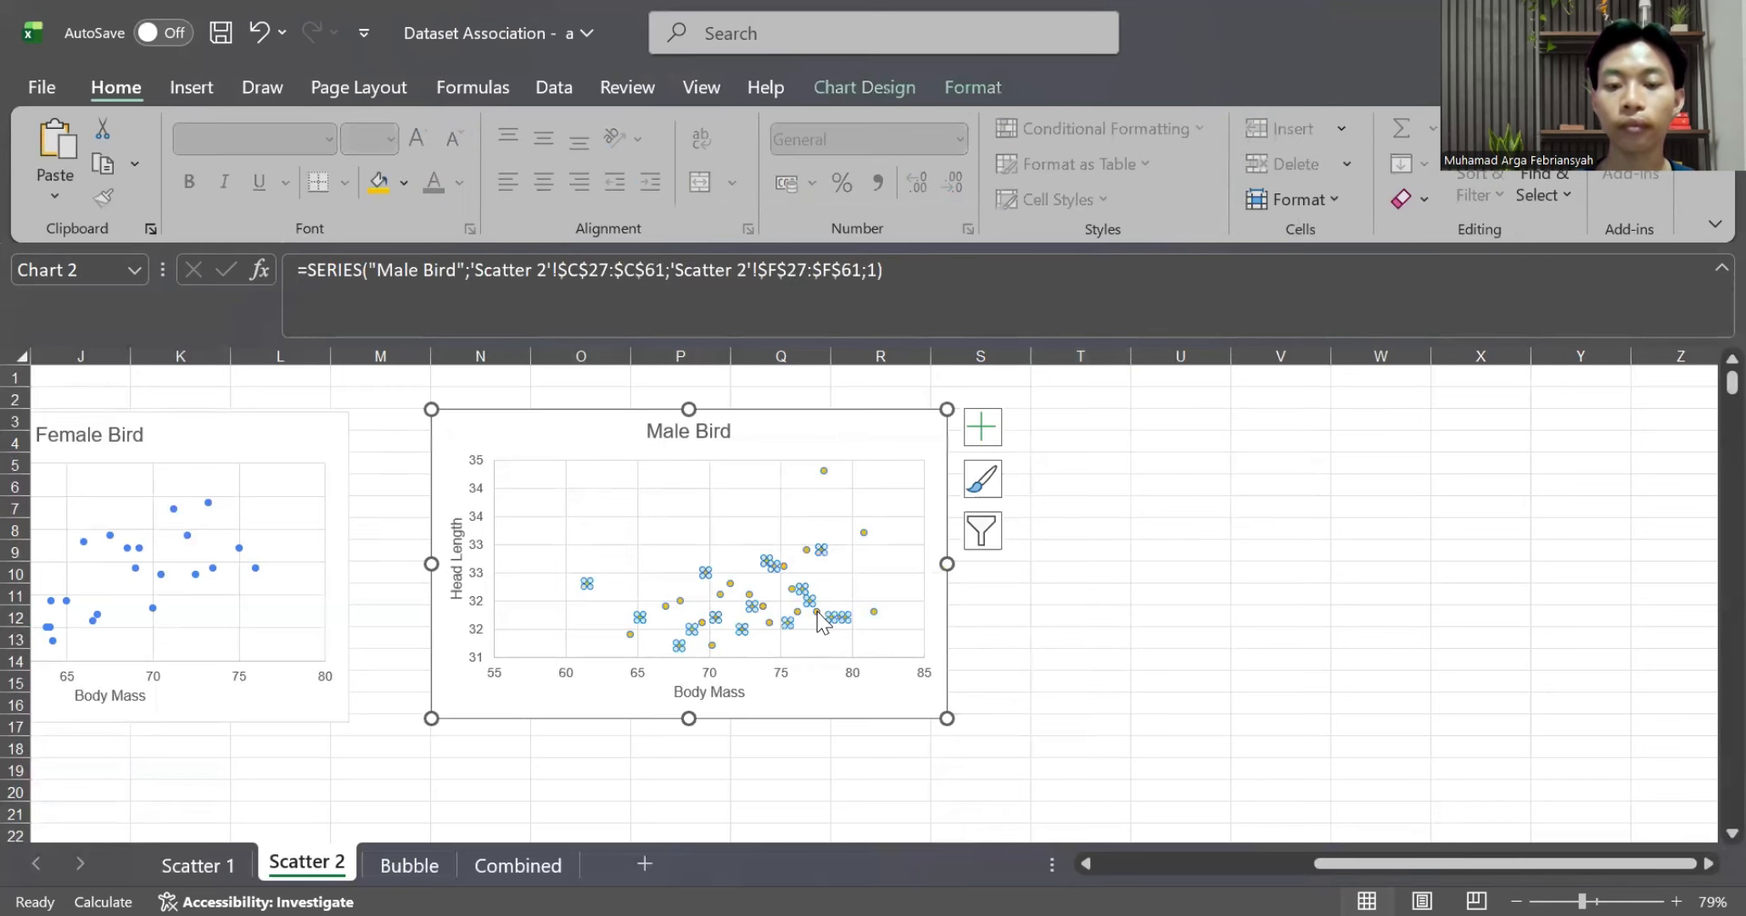
{"action": "left_click", "coordinate": [1081, 705]}
{"action": "scroll", "coordinate": [933, 700], "scroll_direction": "left", "scroll_amount": 5}
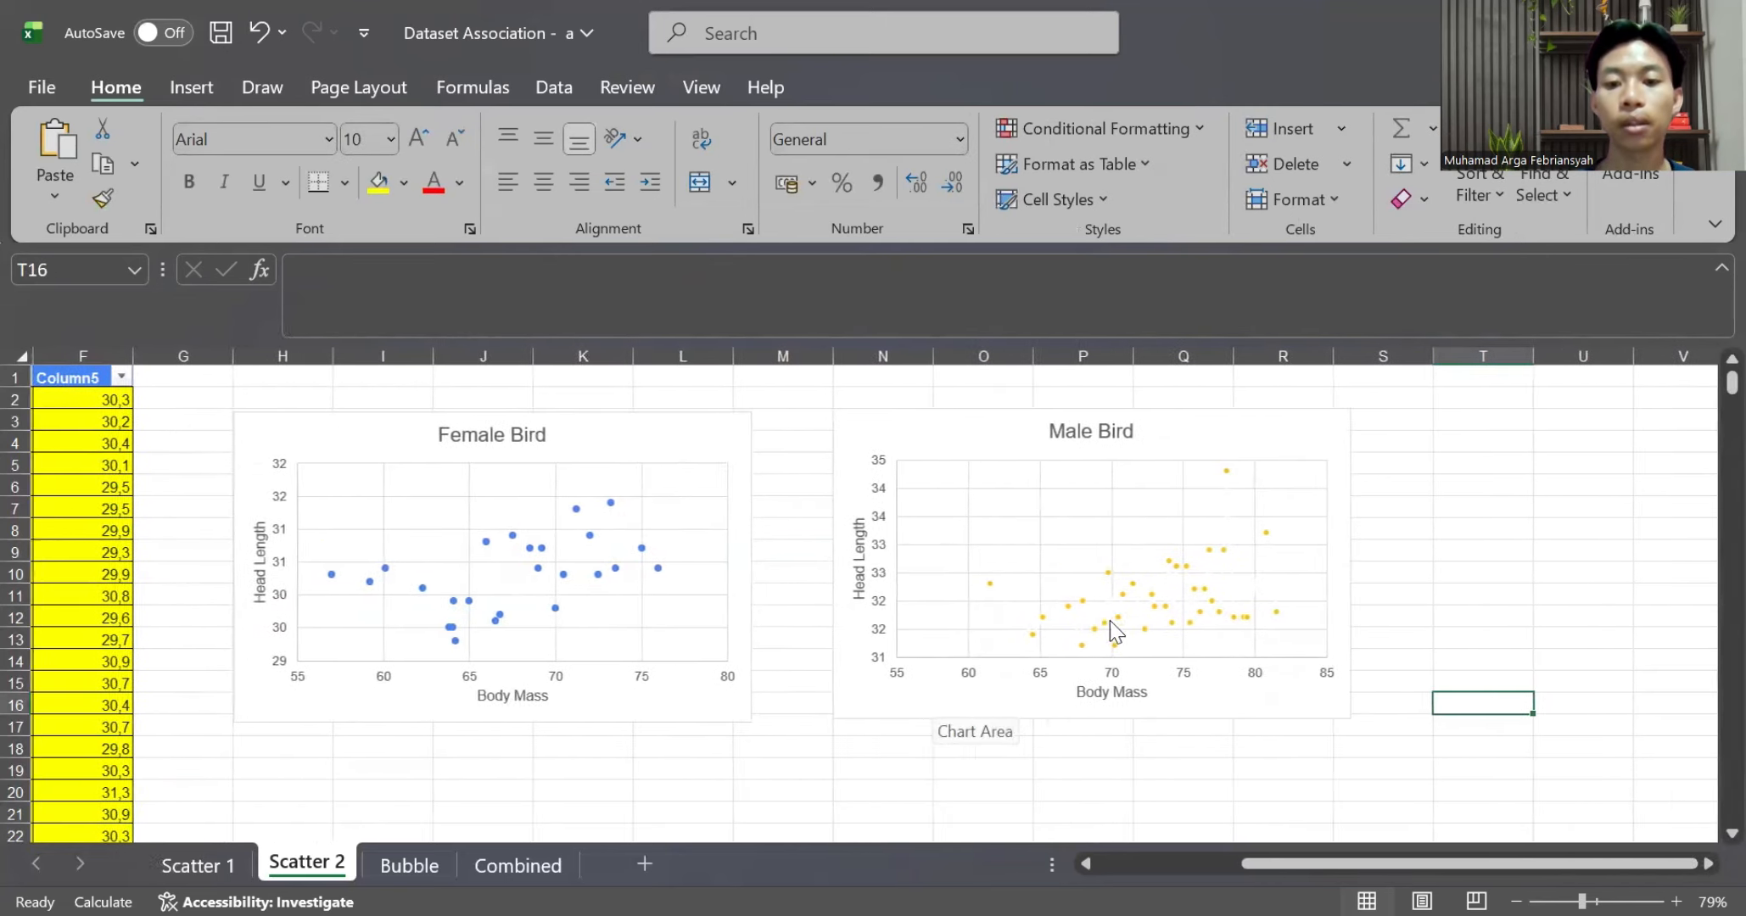
{"action": "scroll", "coordinate": [1112, 621], "scroll_direction": "up", "scroll_amount": 3, "text": "ctrl"}
{"action": "scroll", "coordinate": [1112, 621], "scroll_direction": "up", "scroll_amount": 2, "text": "ctrl"}
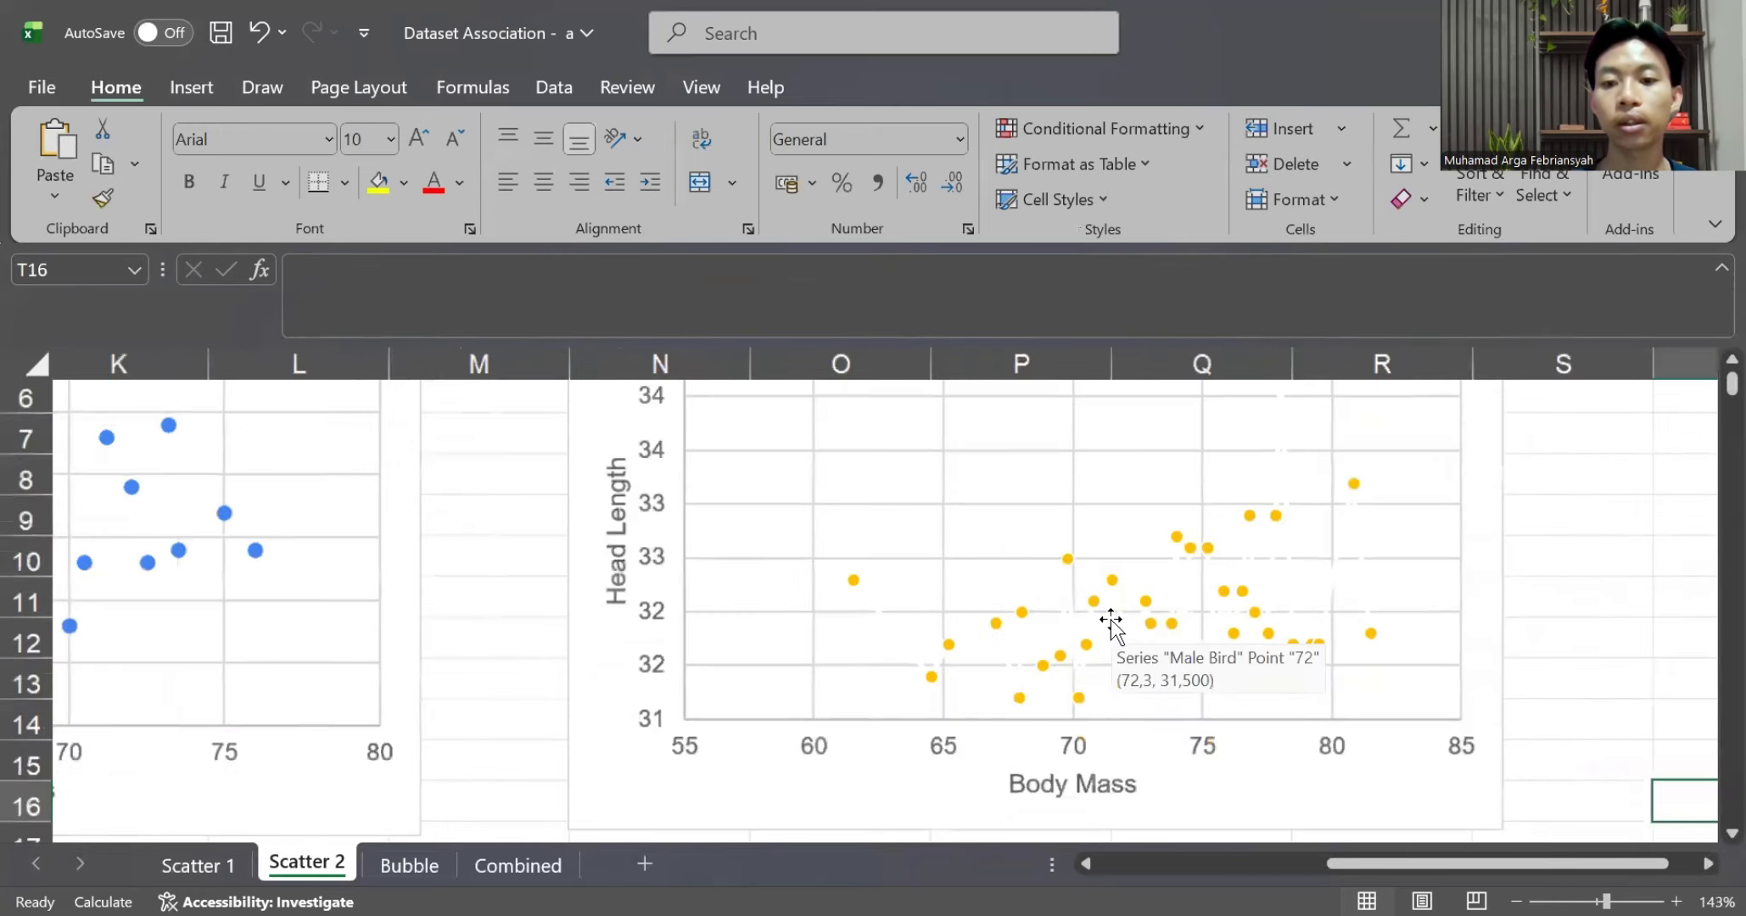
{"action": "scroll", "coordinate": [1111, 621], "scroll_direction": "down", "scroll_amount": 5, "text": "ctrl"}
{"action": "scroll", "coordinate": [1112, 621], "scroll_direction": "up", "scroll_amount": 2, "text": "ctrl"}
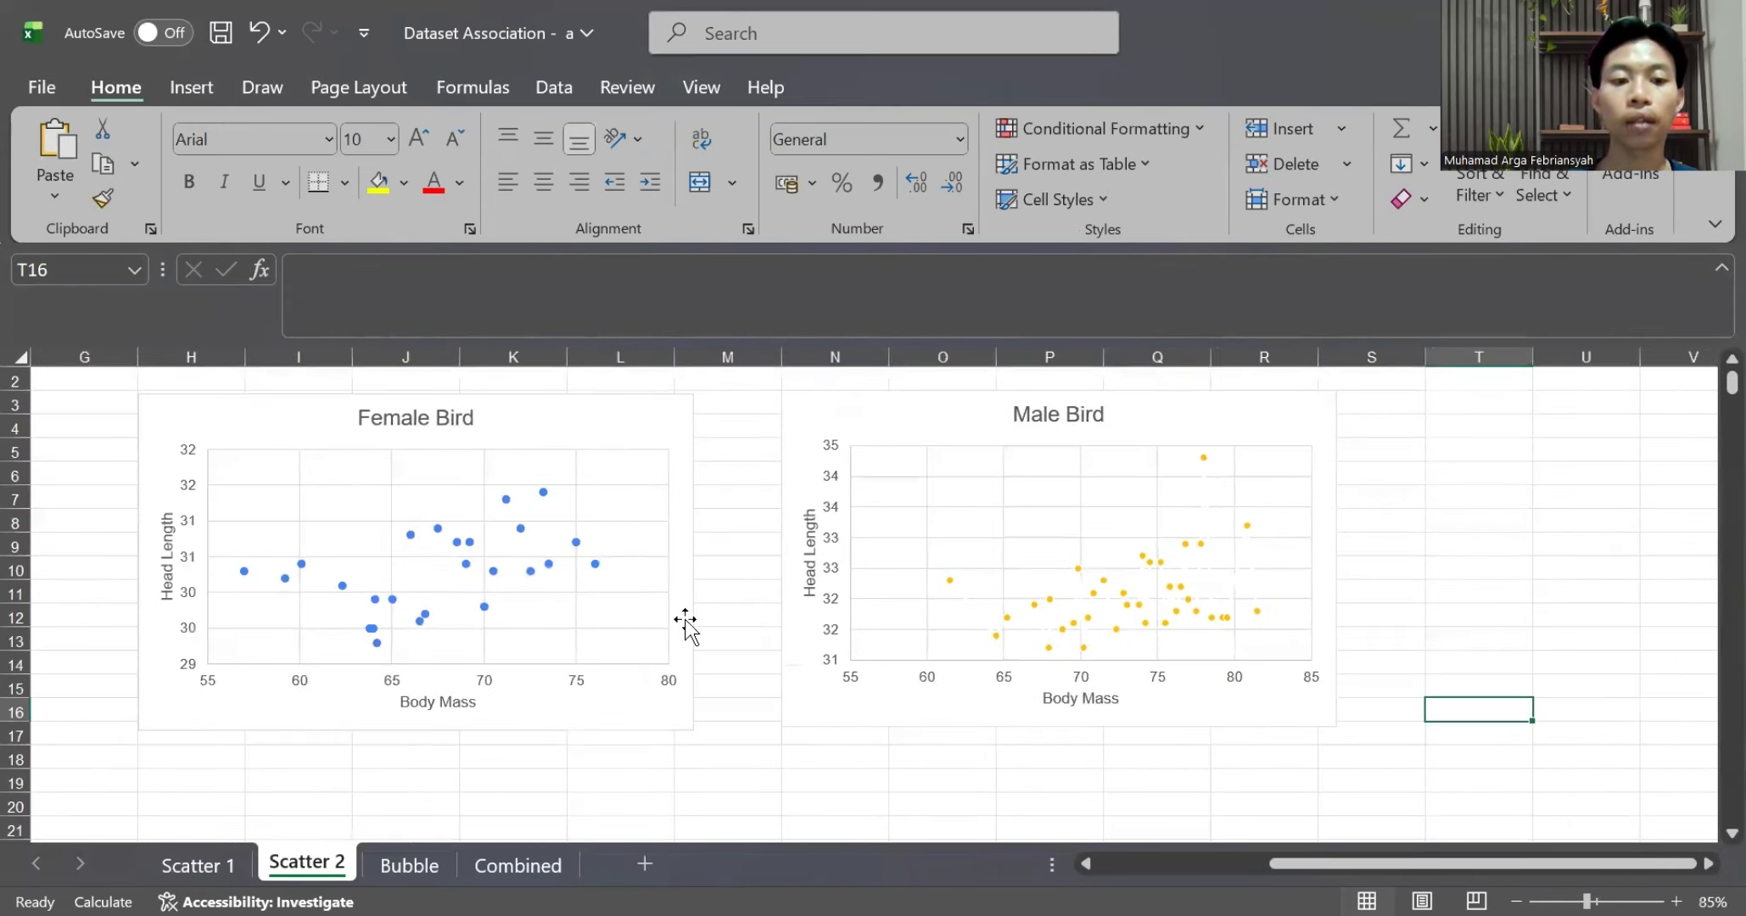
{"action": "scroll", "coordinate": [681, 623], "scroll_direction": "down", "scroll_amount": 3, "text": "ctrl"}
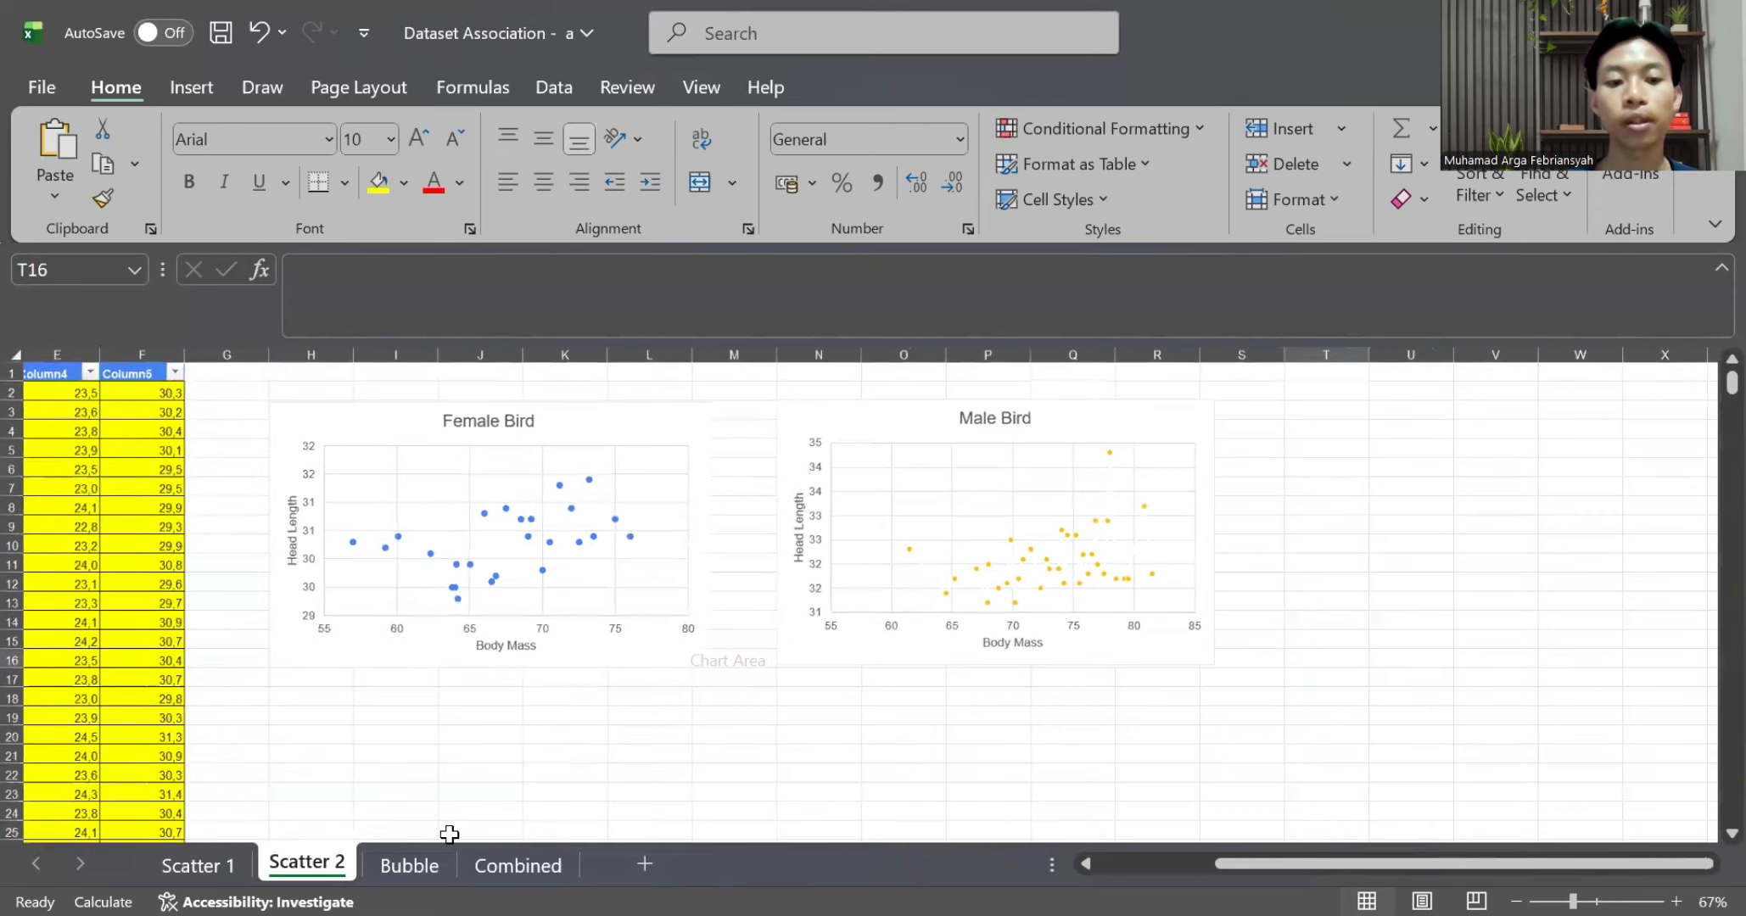
On the Bubble sheet, convert the bird data in A1:E62 to a table with headers
{"action": "left_click", "coordinate": [410, 865]}
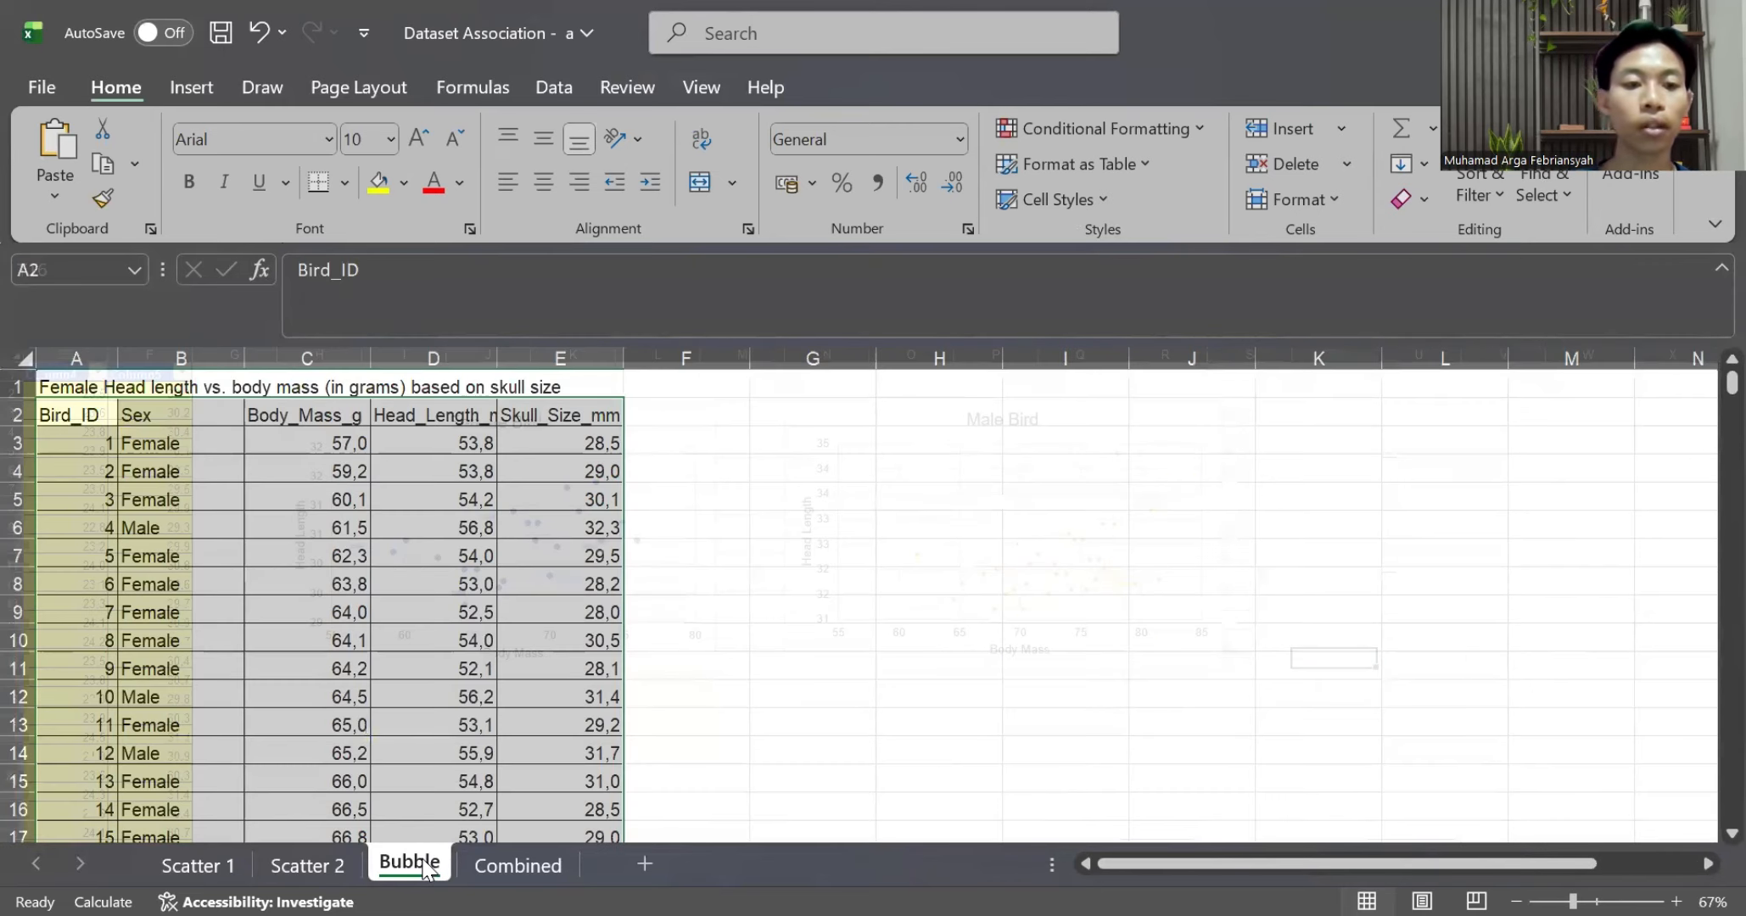
{"action": "left_click", "coordinate": [661, 414]}
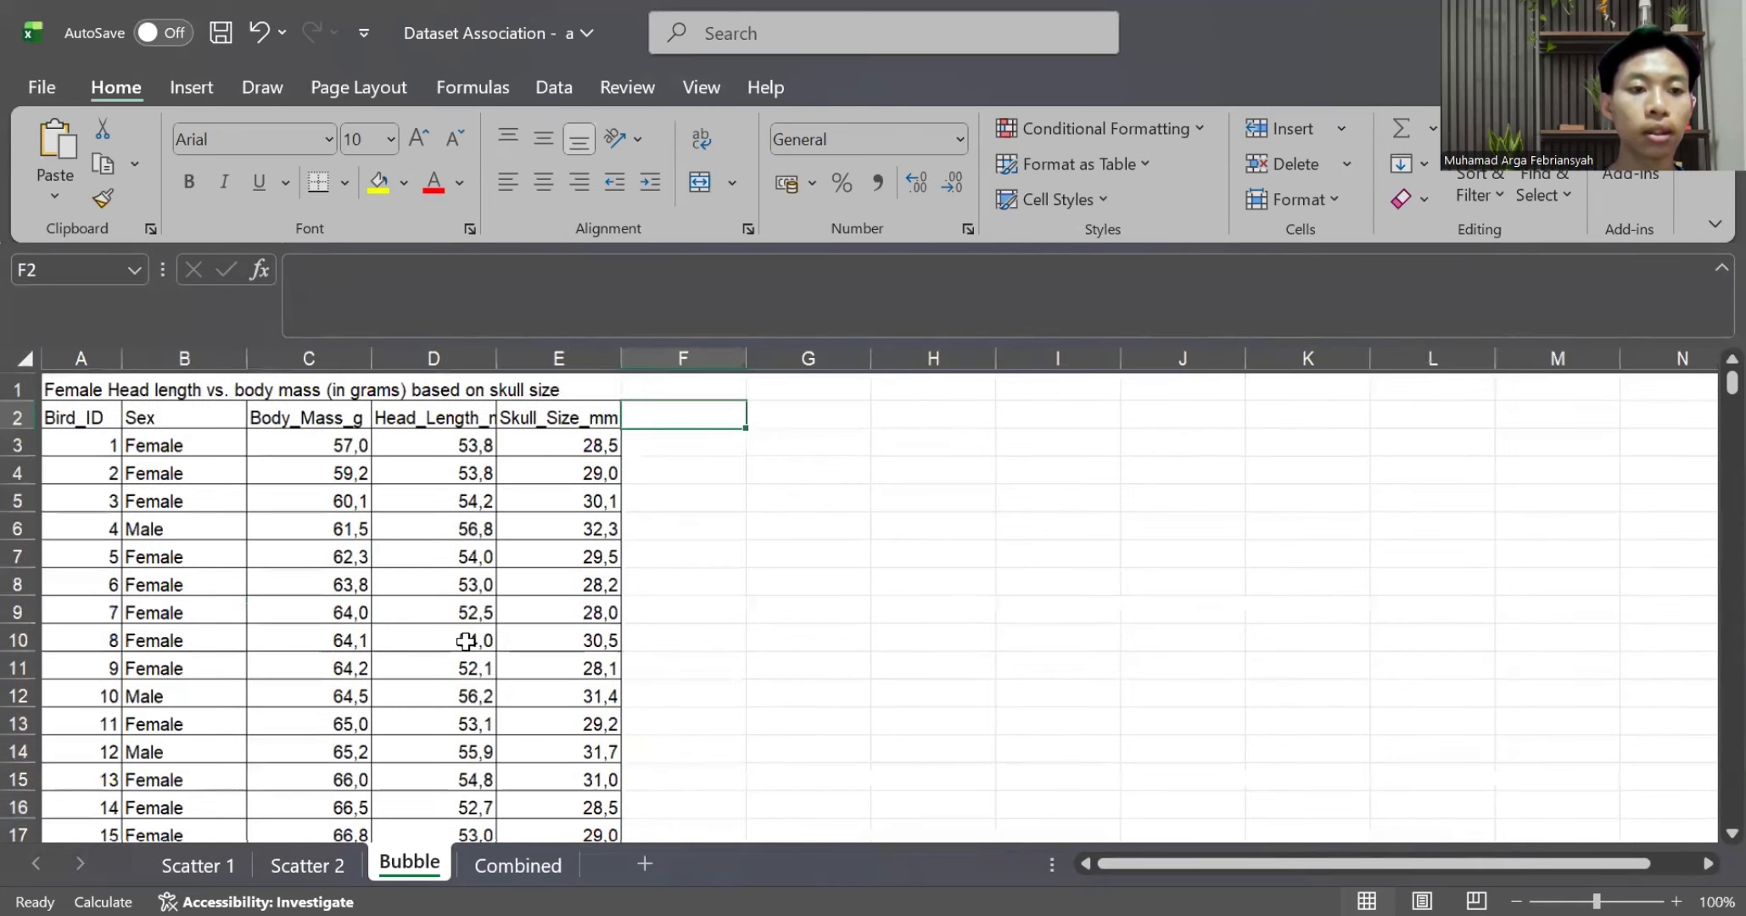
{"action": "scroll", "coordinate": [416, 629], "scroll_direction": "down", "scroll_amount": 1, "text": "ctrl"}
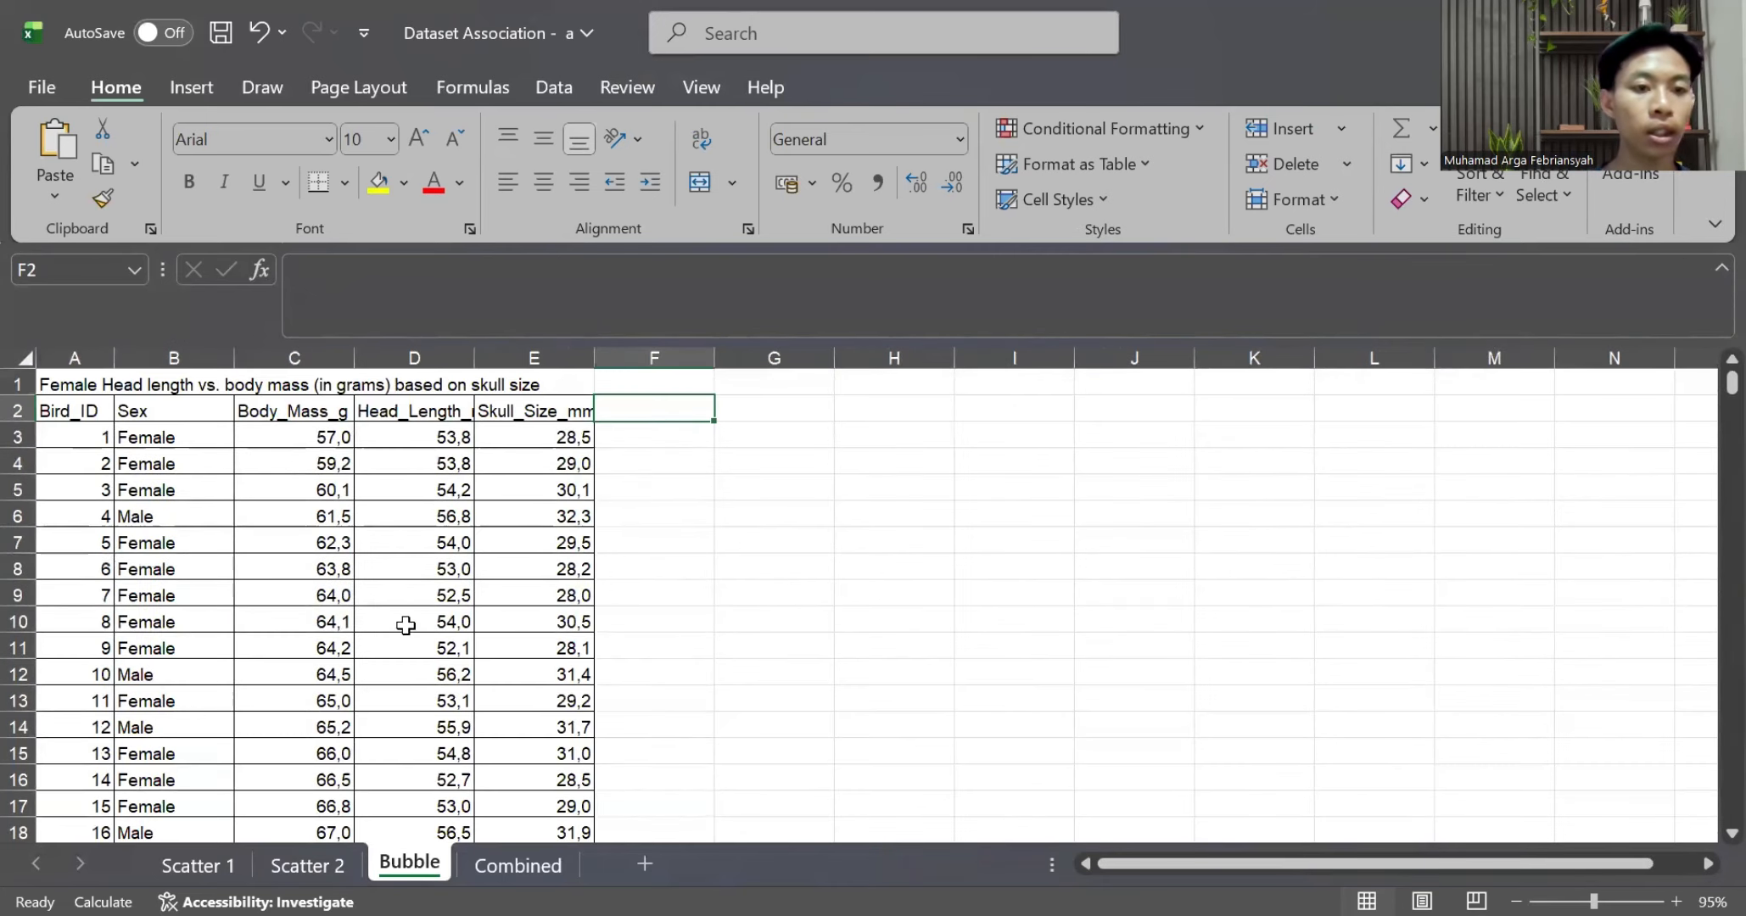
{"action": "left_click", "coordinate": [123, 442]}
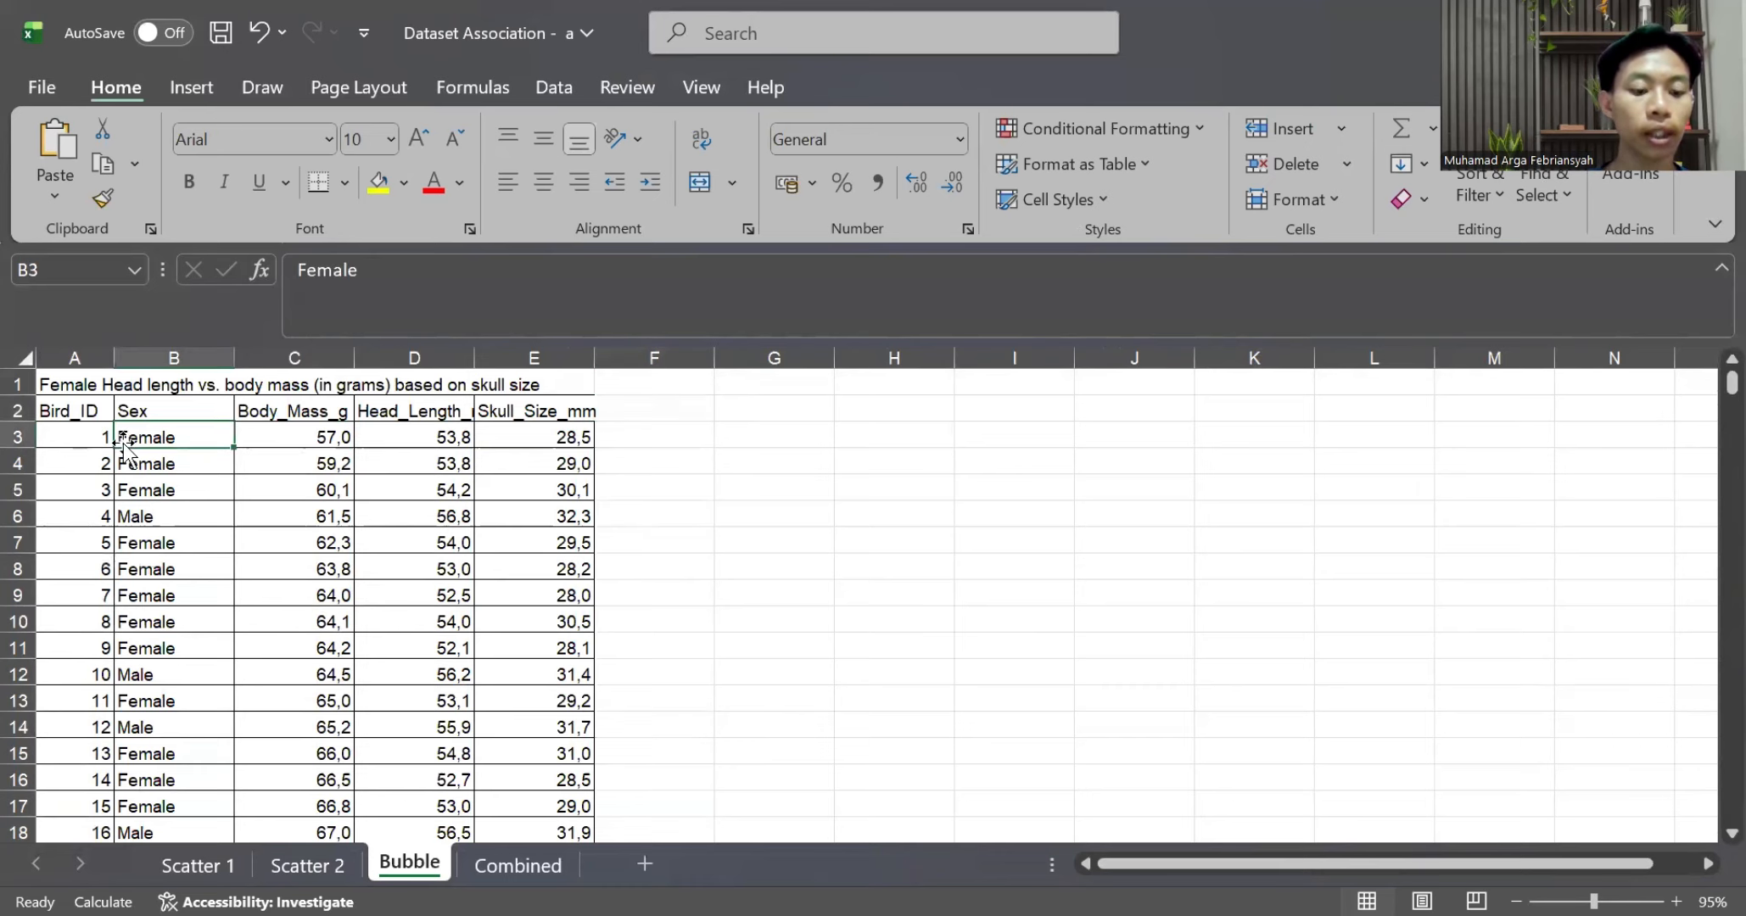
{"action": "key", "text": "ctrl+t"}
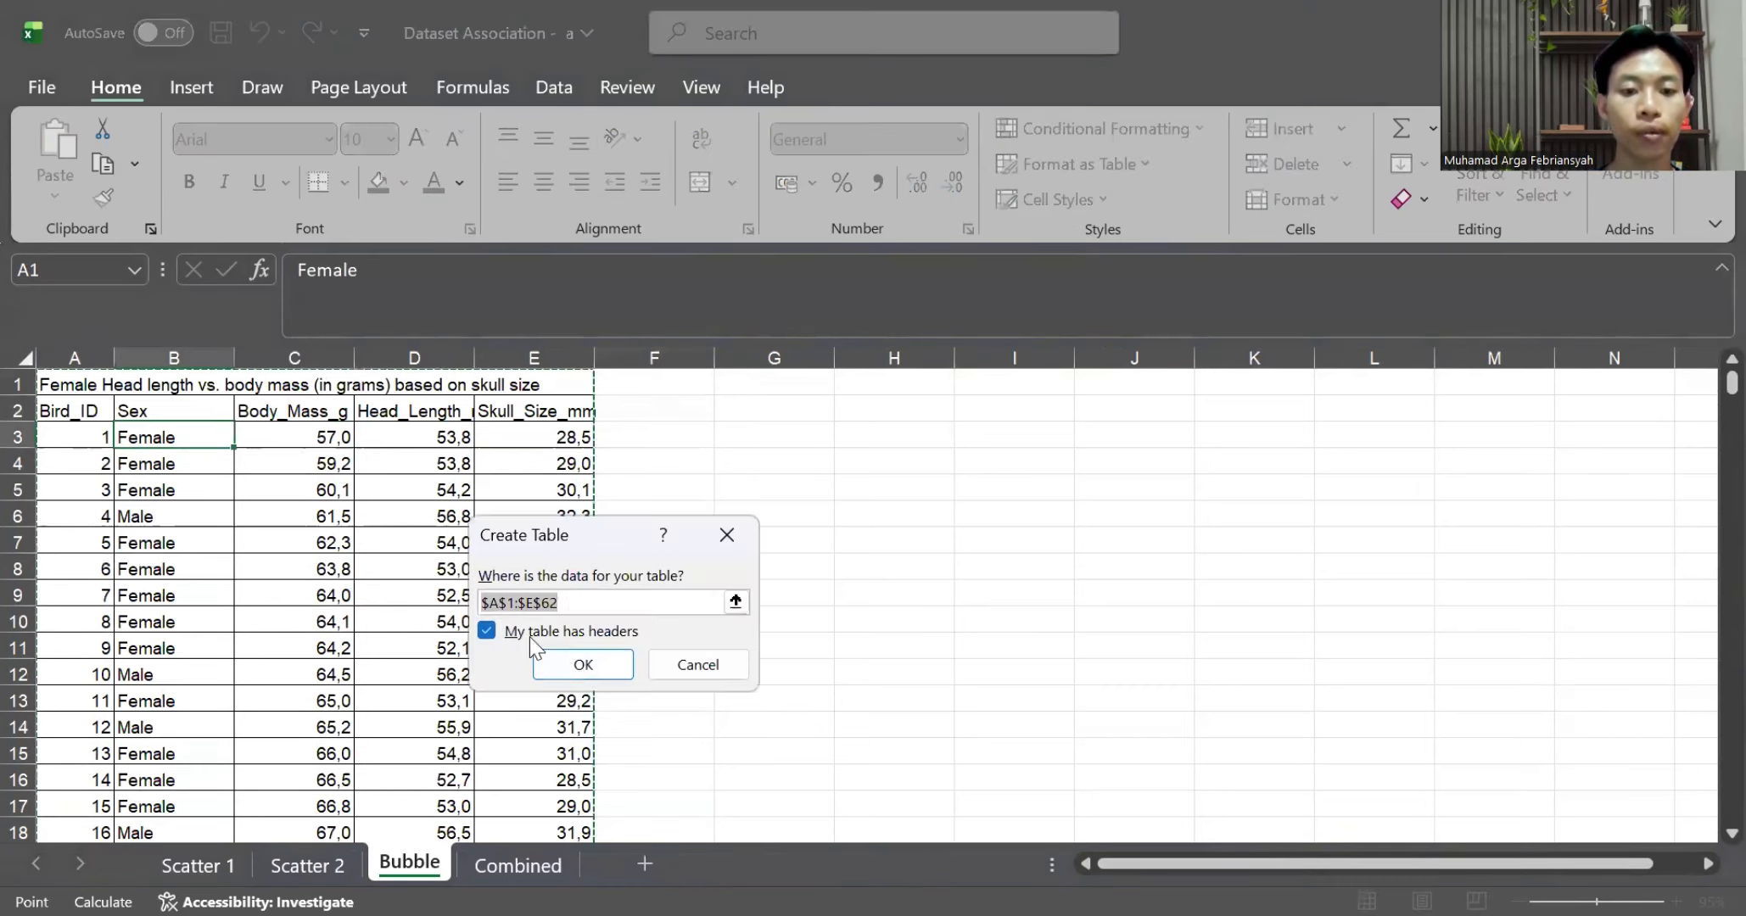
{"action": "left_click", "coordinate": [578, 664]}
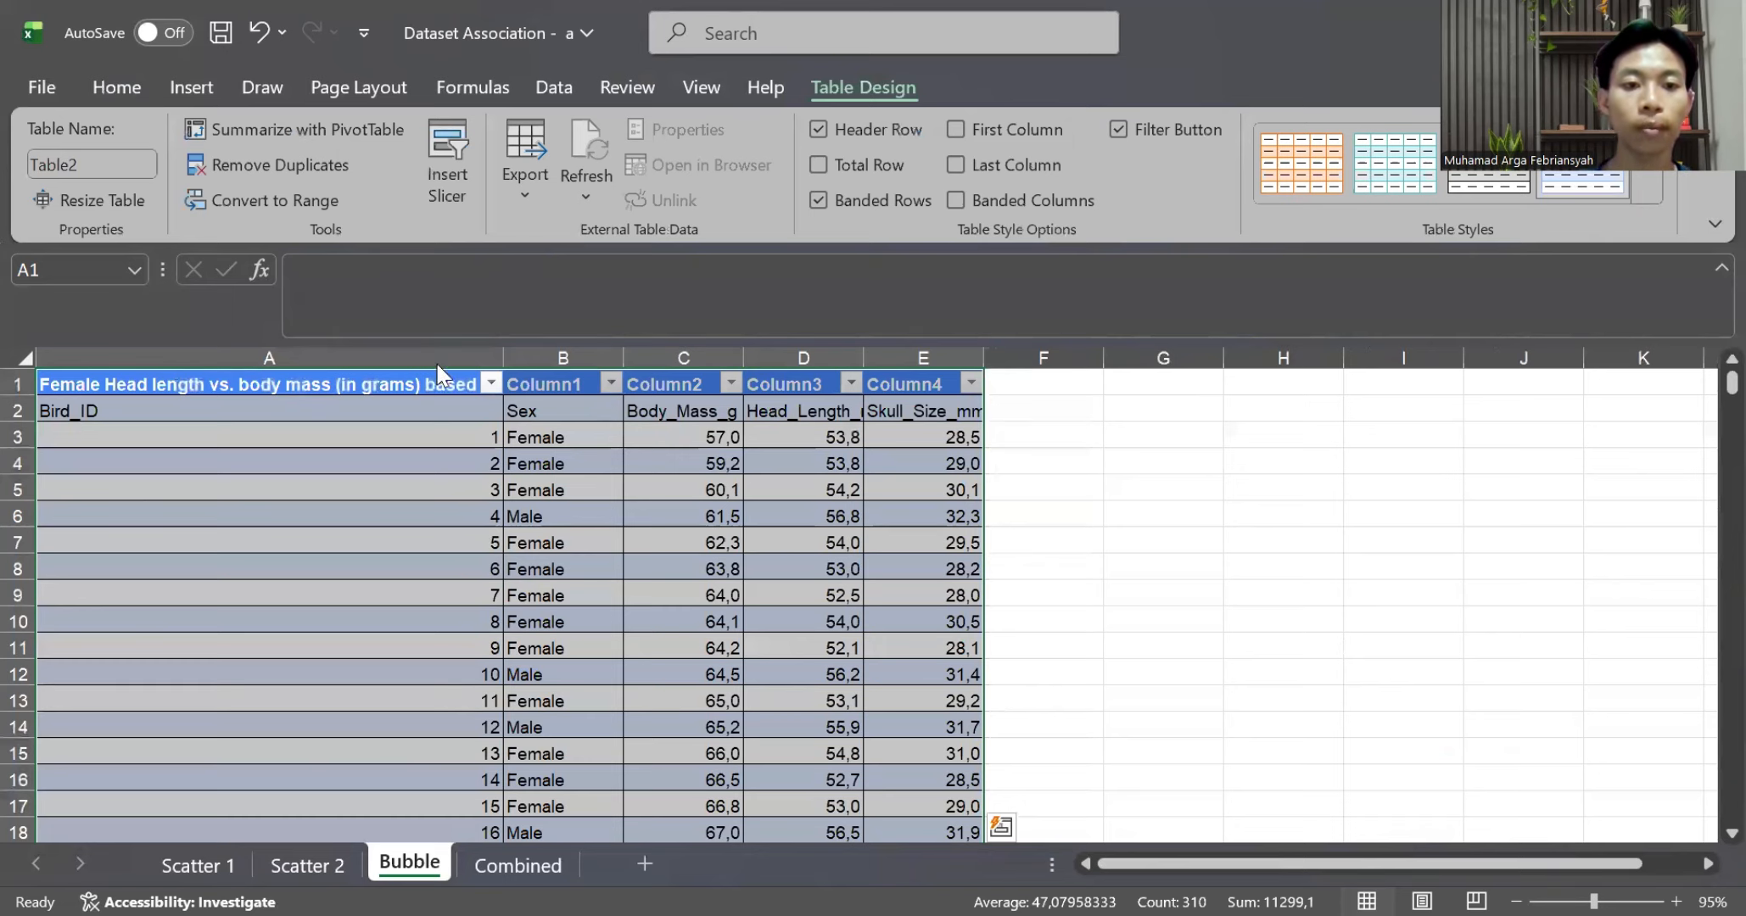
Sort the Bubble sheet's table by the sex column in ascending order, placing female birds before males
{"action": "left_click", "coordinate": [608, 386]}
{"action": "left_click", "coordinate": [398, 302]}
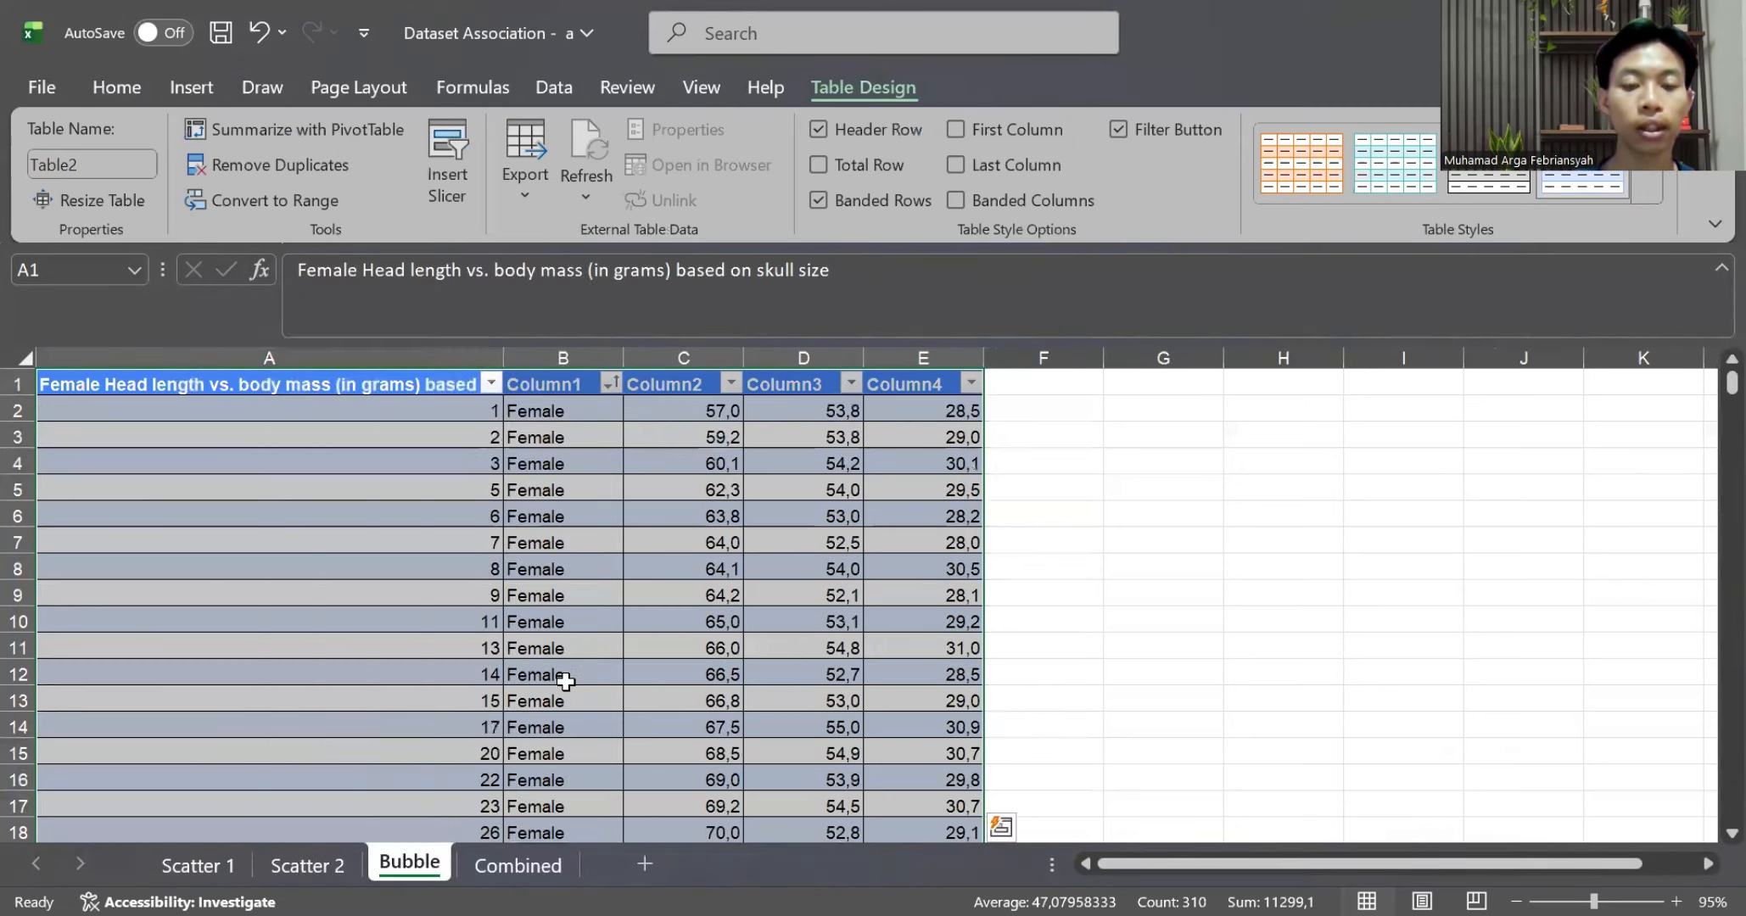
{"action": "scroll", "coordinate": [566, 681], "scroll_direction": "down", "scroll_amount": 3}
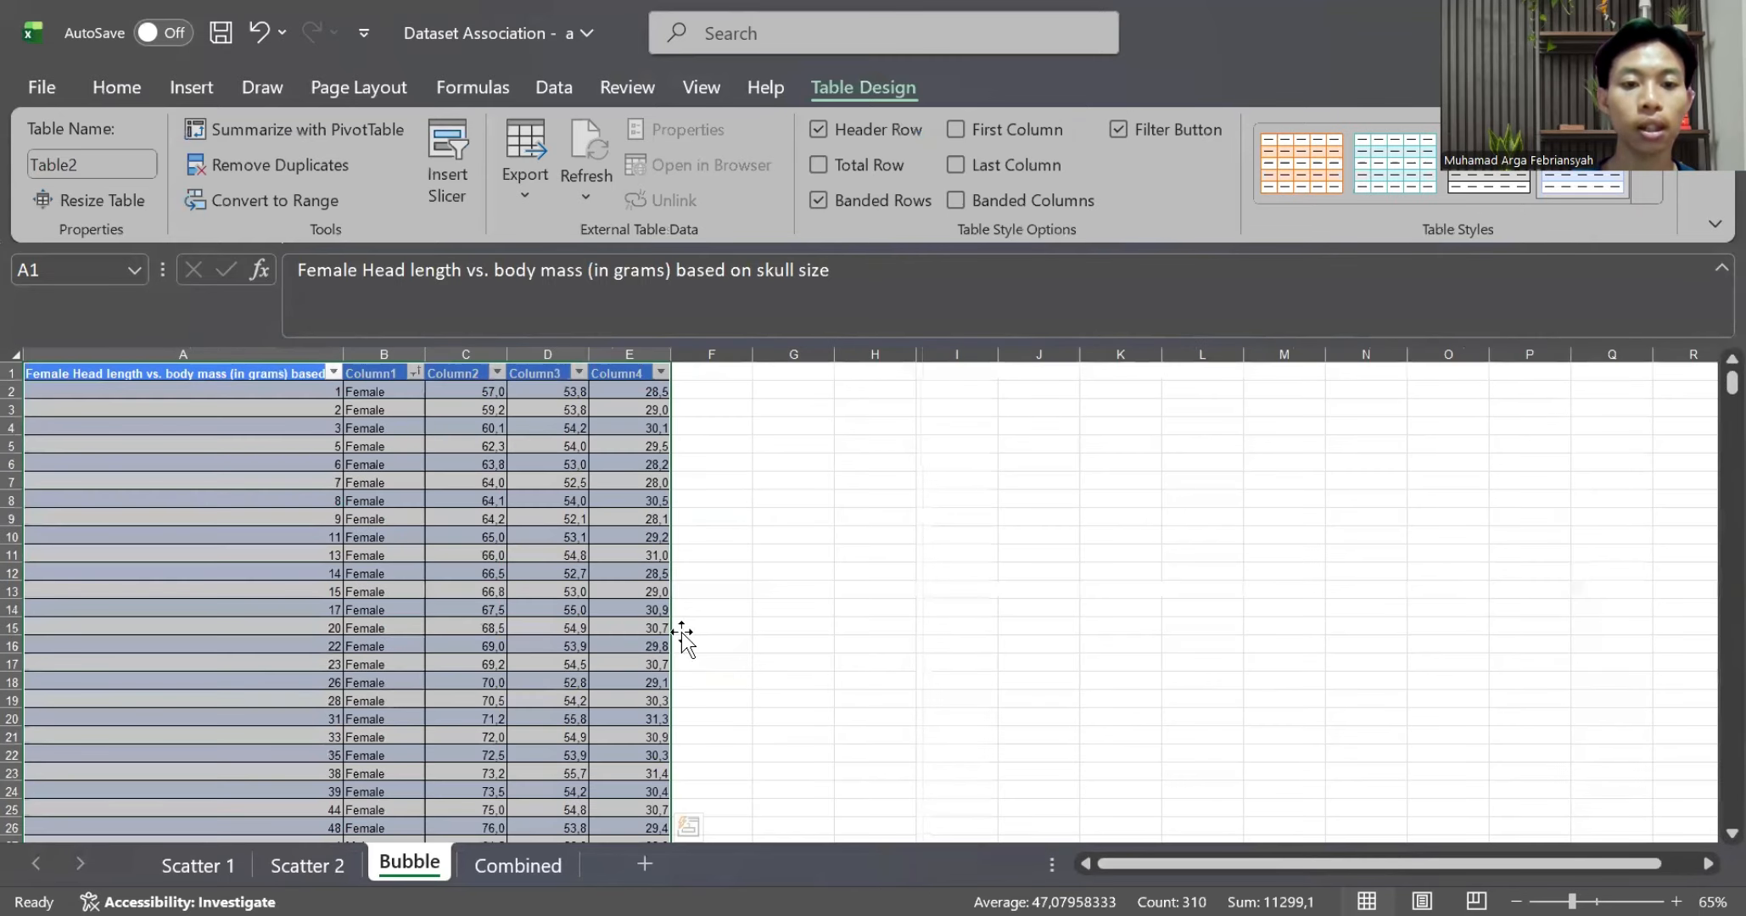
Highlight the female bird rows A2:E26 of the Bubble sheet's table with a yellow fill
{"action": "left_click", "coordinate": [683, 630]}
{"action": "scroll", "coordinate": [507, 625], "scroll_direction": "down", "scroll_amount": 1}
{"action": "scroll", "coordinate": [504, 628], "scroll_direction": "up", "scroll_amount": 1}
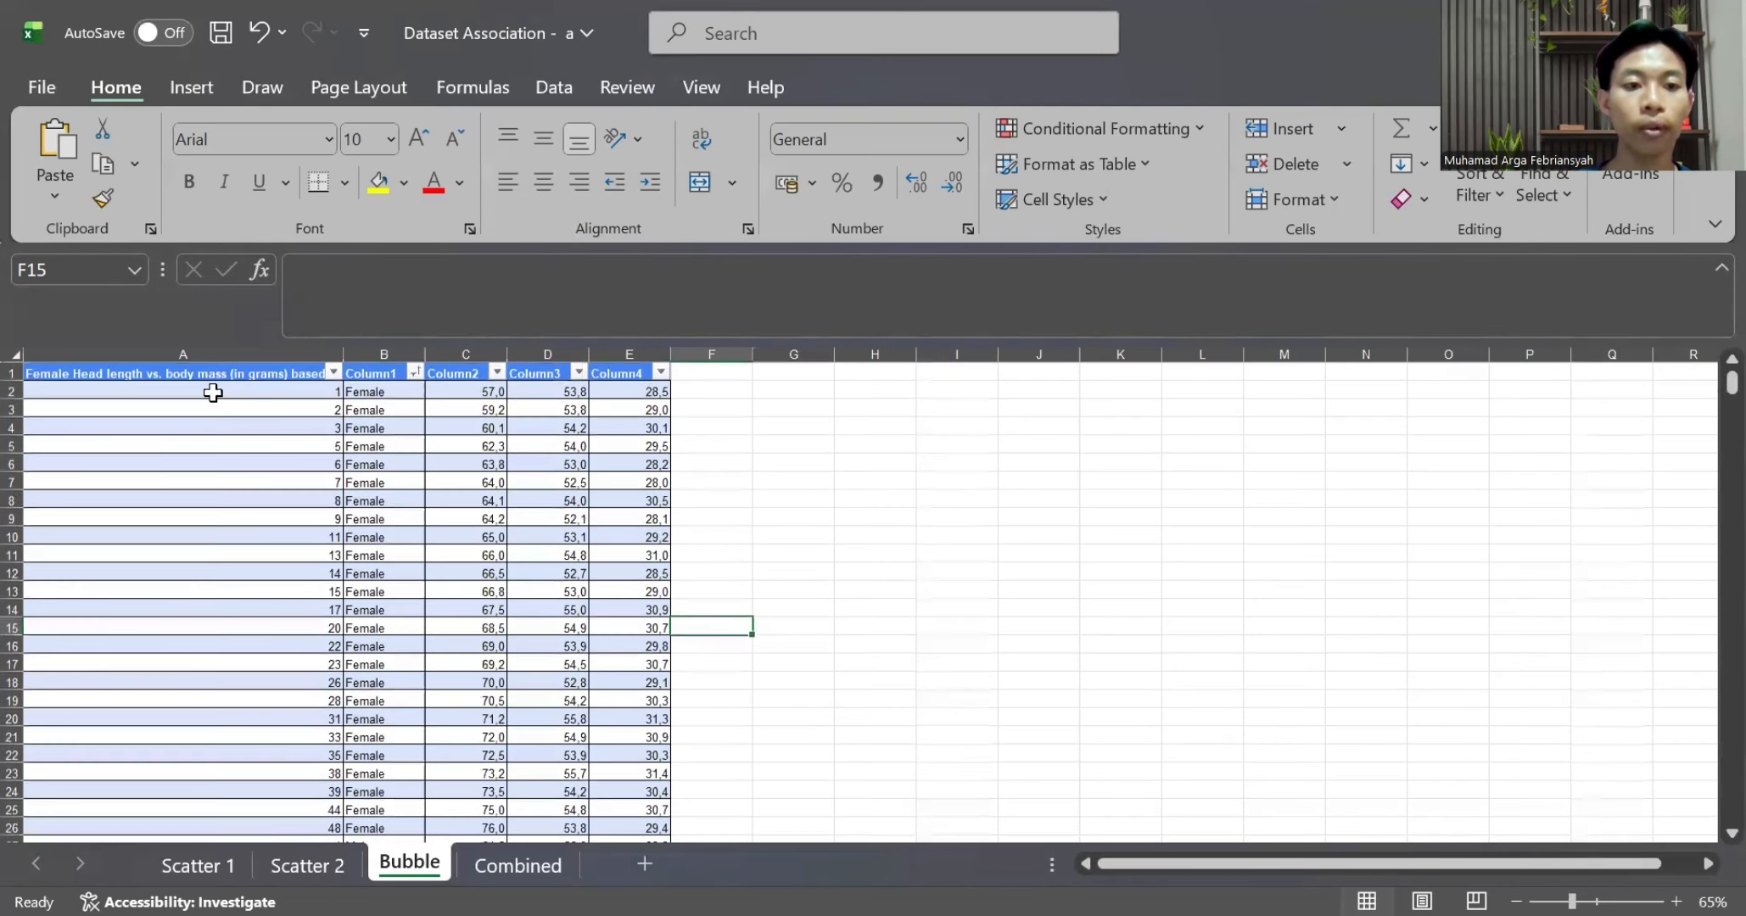
{"action": "left_click_drag", "start_coordinate": [213, 392], "coordinate": [594, 755]}
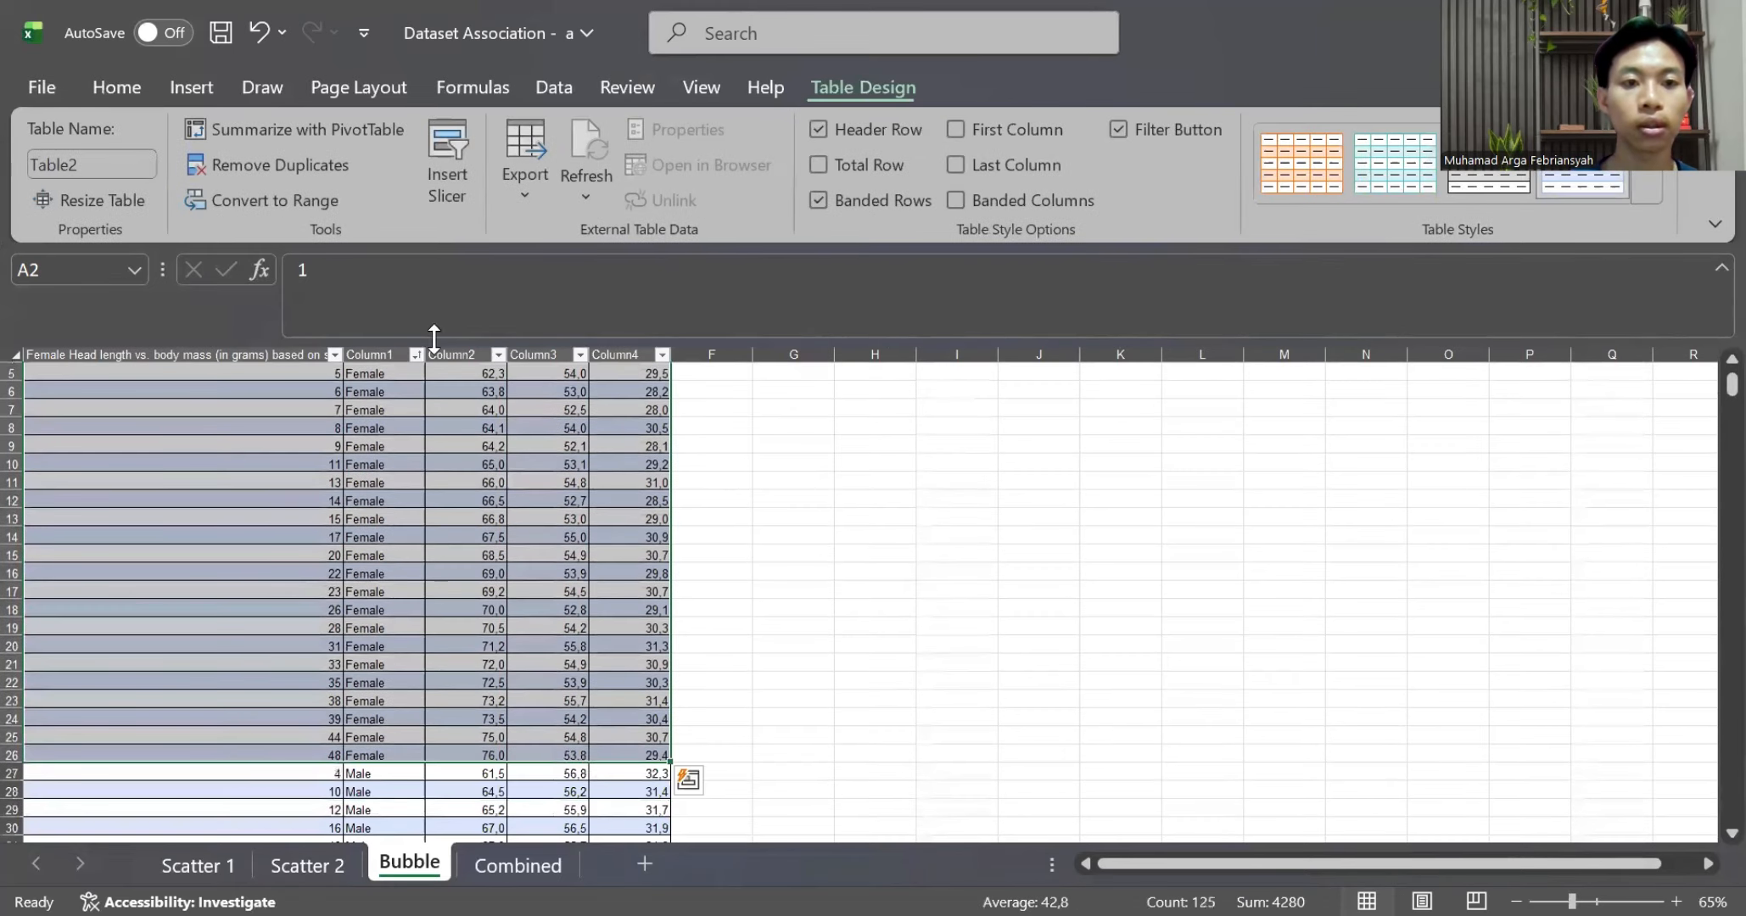
{"action": "left_click", "coordinate": [107, 75]}
{"action": "left_click", "coordinate": [382, 192]}
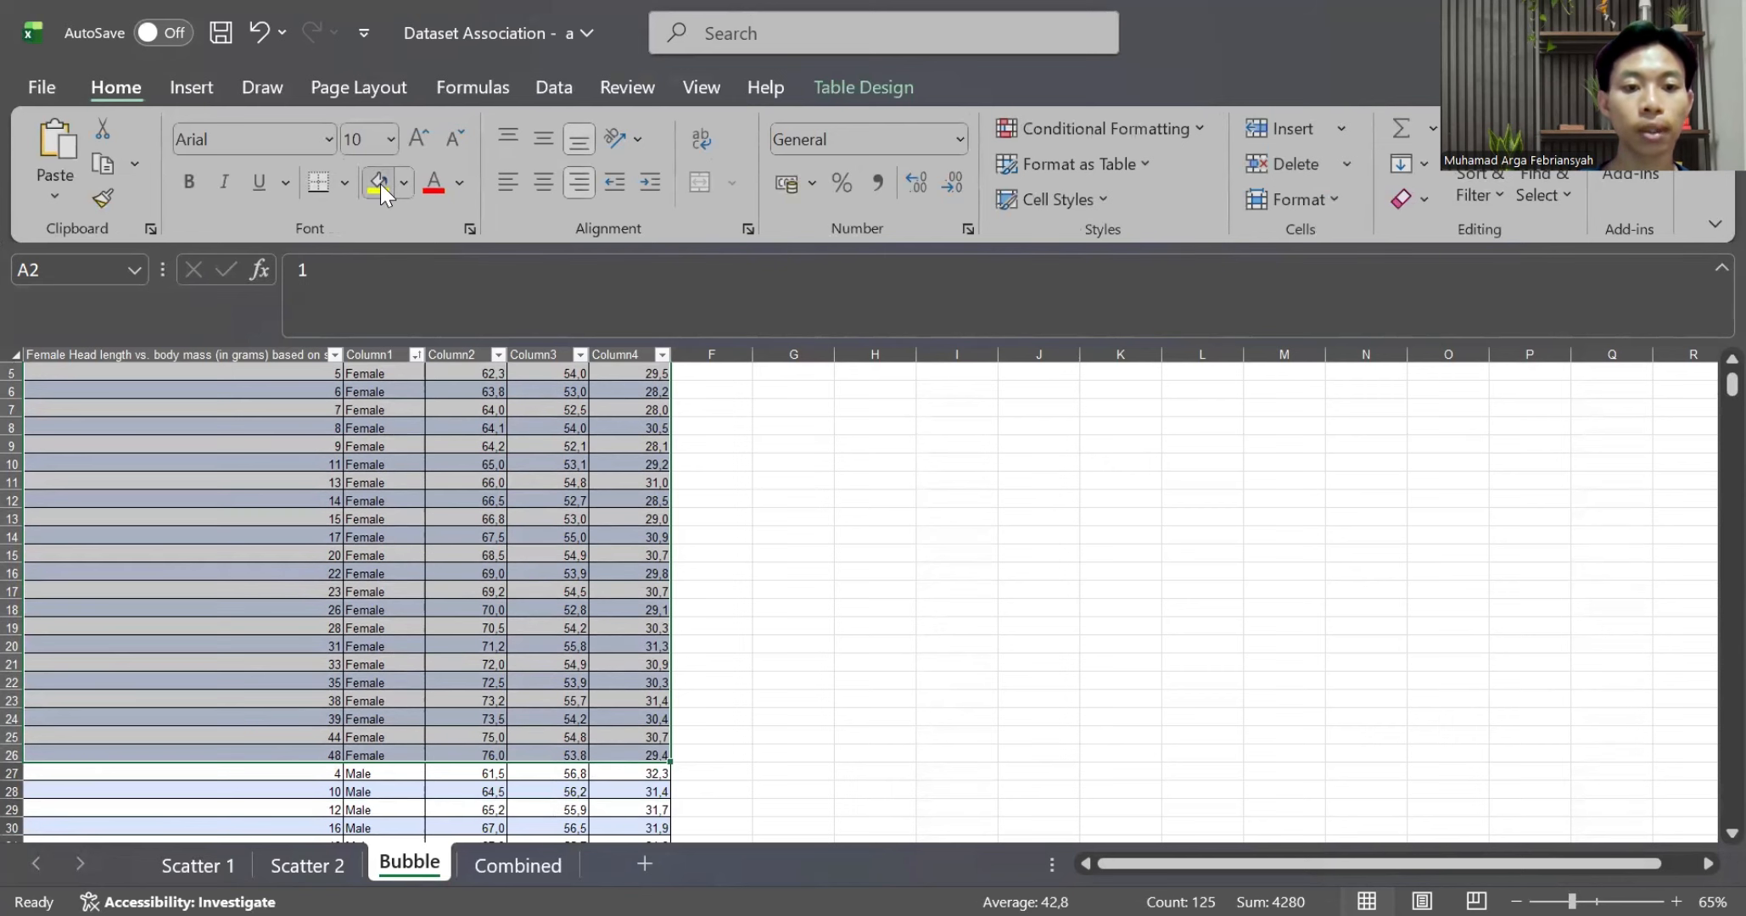
{"action": "scroll", "coordinate": [635, 431], "scroll_direction": "up", "scroll_amount": 2}
{"action": "left_click", "coordinate": [810, 586]}
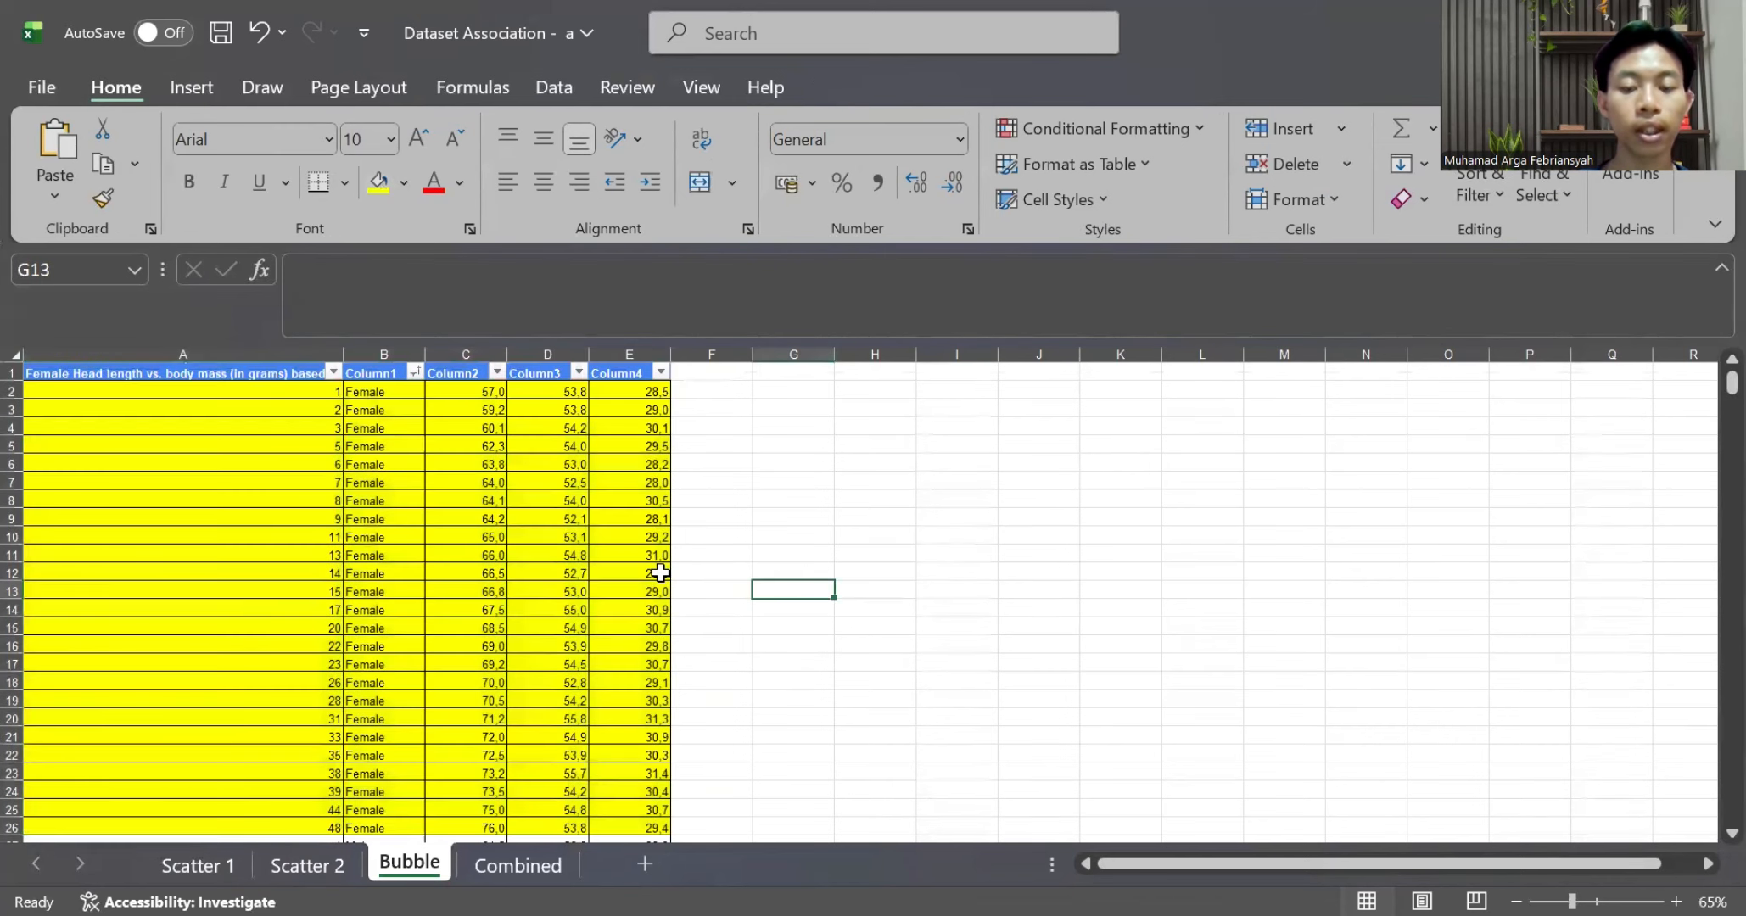
Insert an empty bubble chart on the Bubble sheet and position it beside the table, with its upper corner at about G2
{"action": "scroll", "coordinate": [663, 574], "scroll_direction": "right", "scroll_amount": 2}
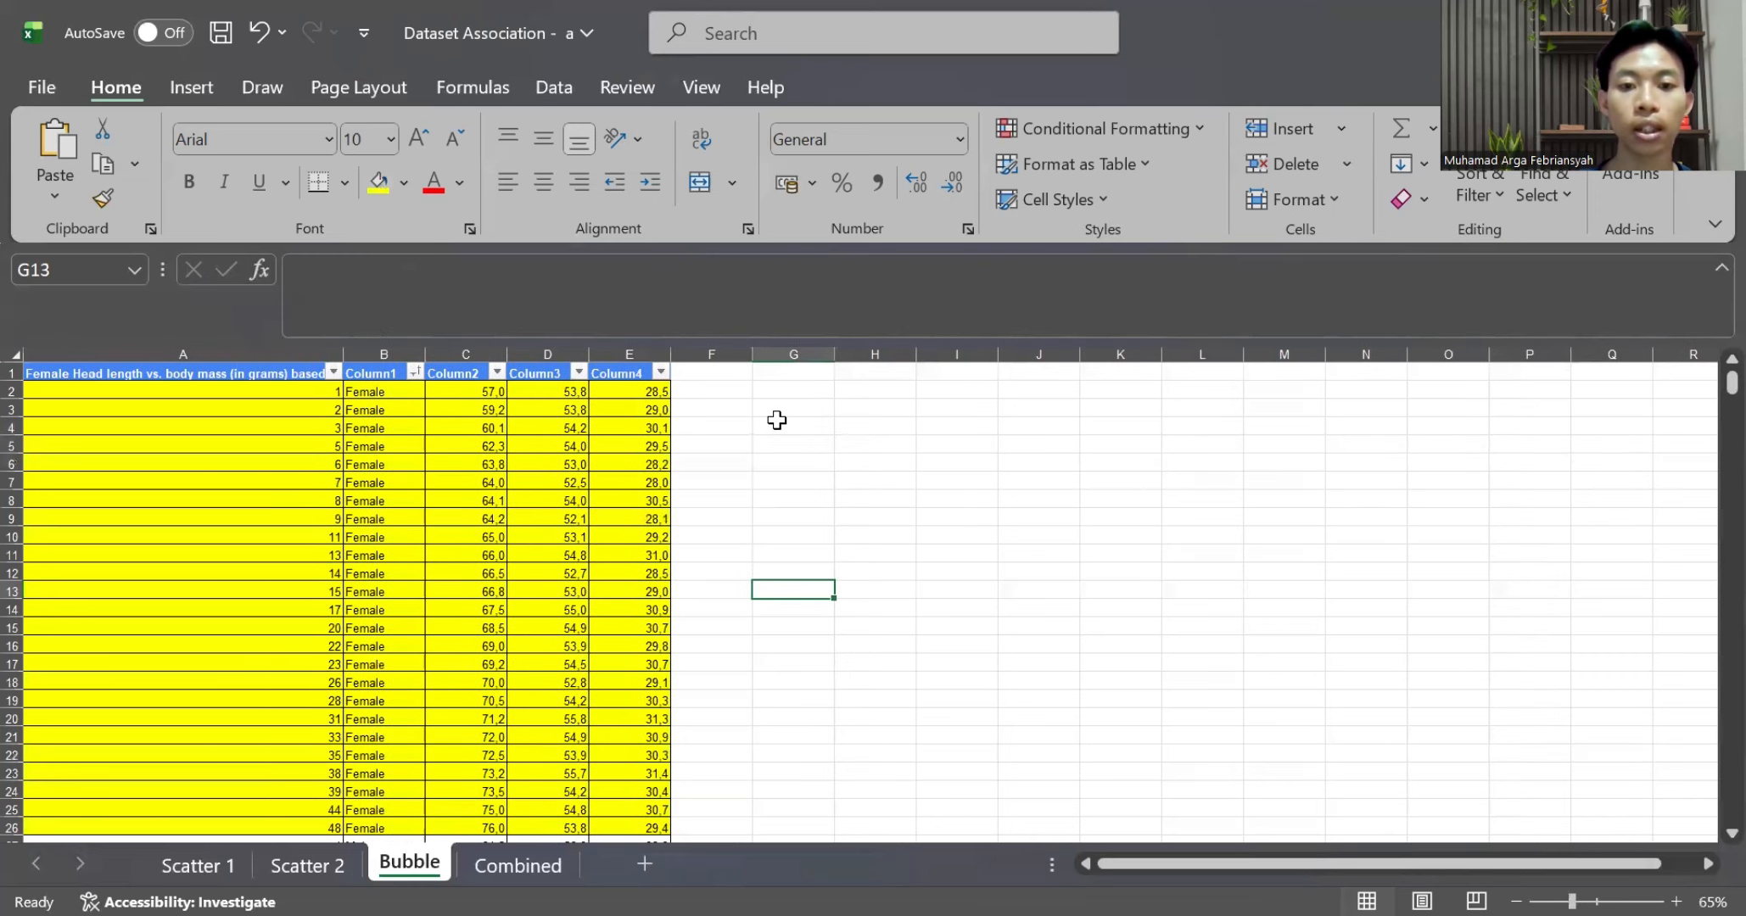
{"action": "scroll", "coordinate": [764, 417], "scroll_direction": "left", "scroll_amount": 2}
{"action": "left_click", "coordinate": [781, 426]}
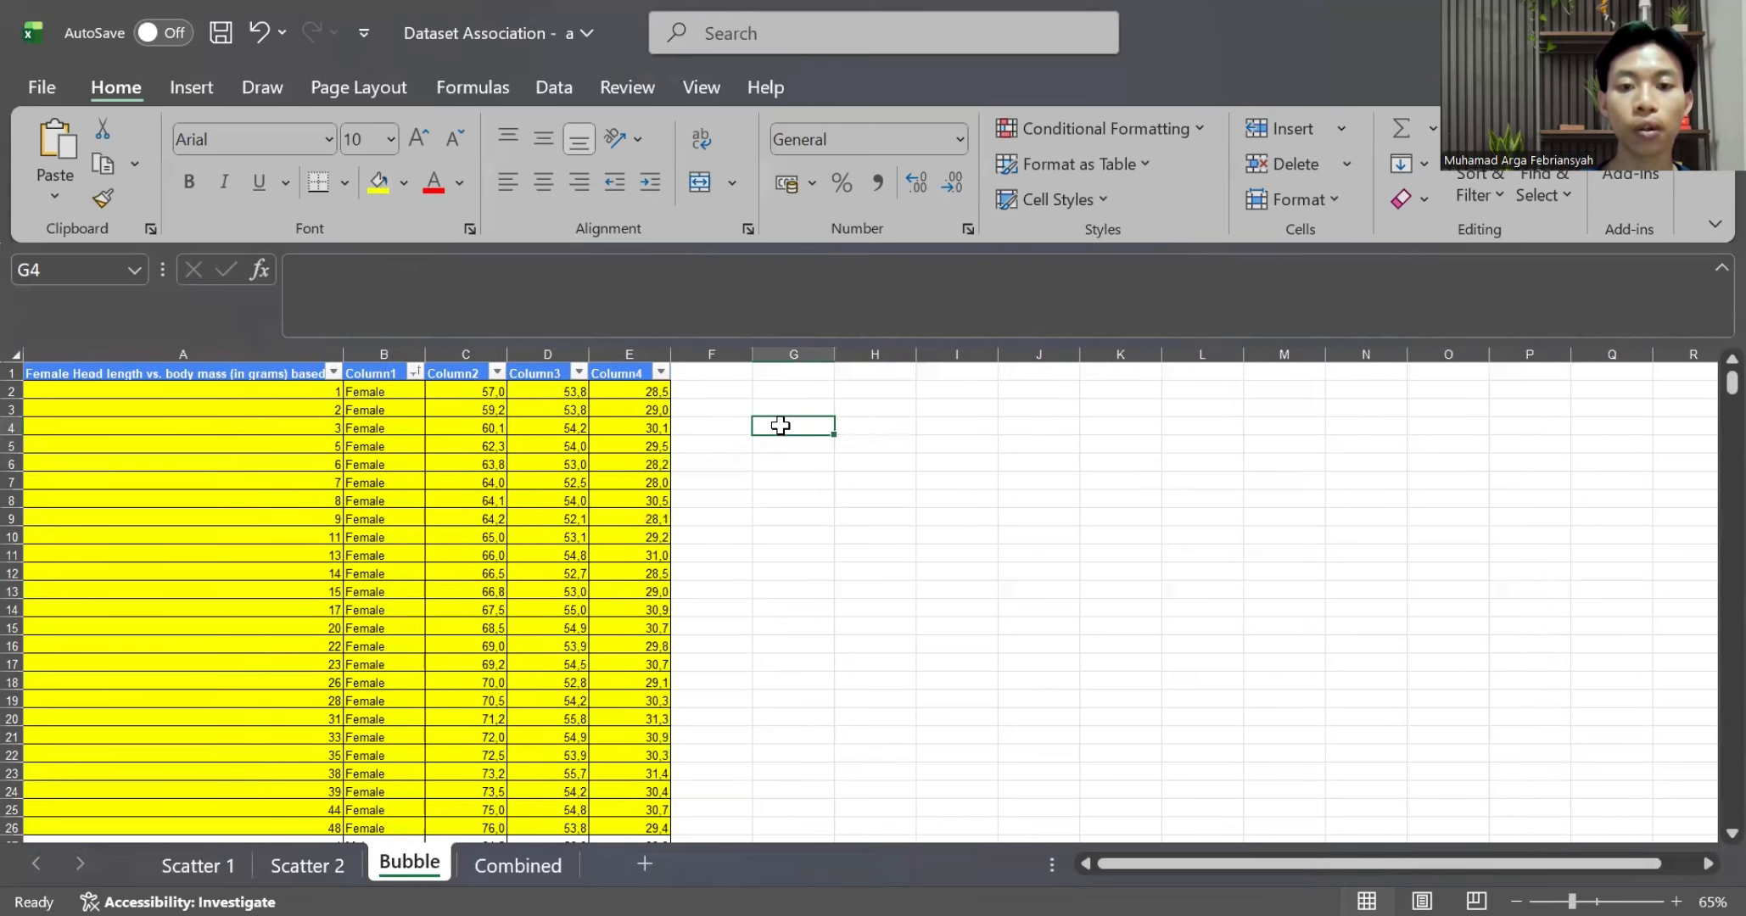
{"action": "left_click", "coordinate": [189, 87]}
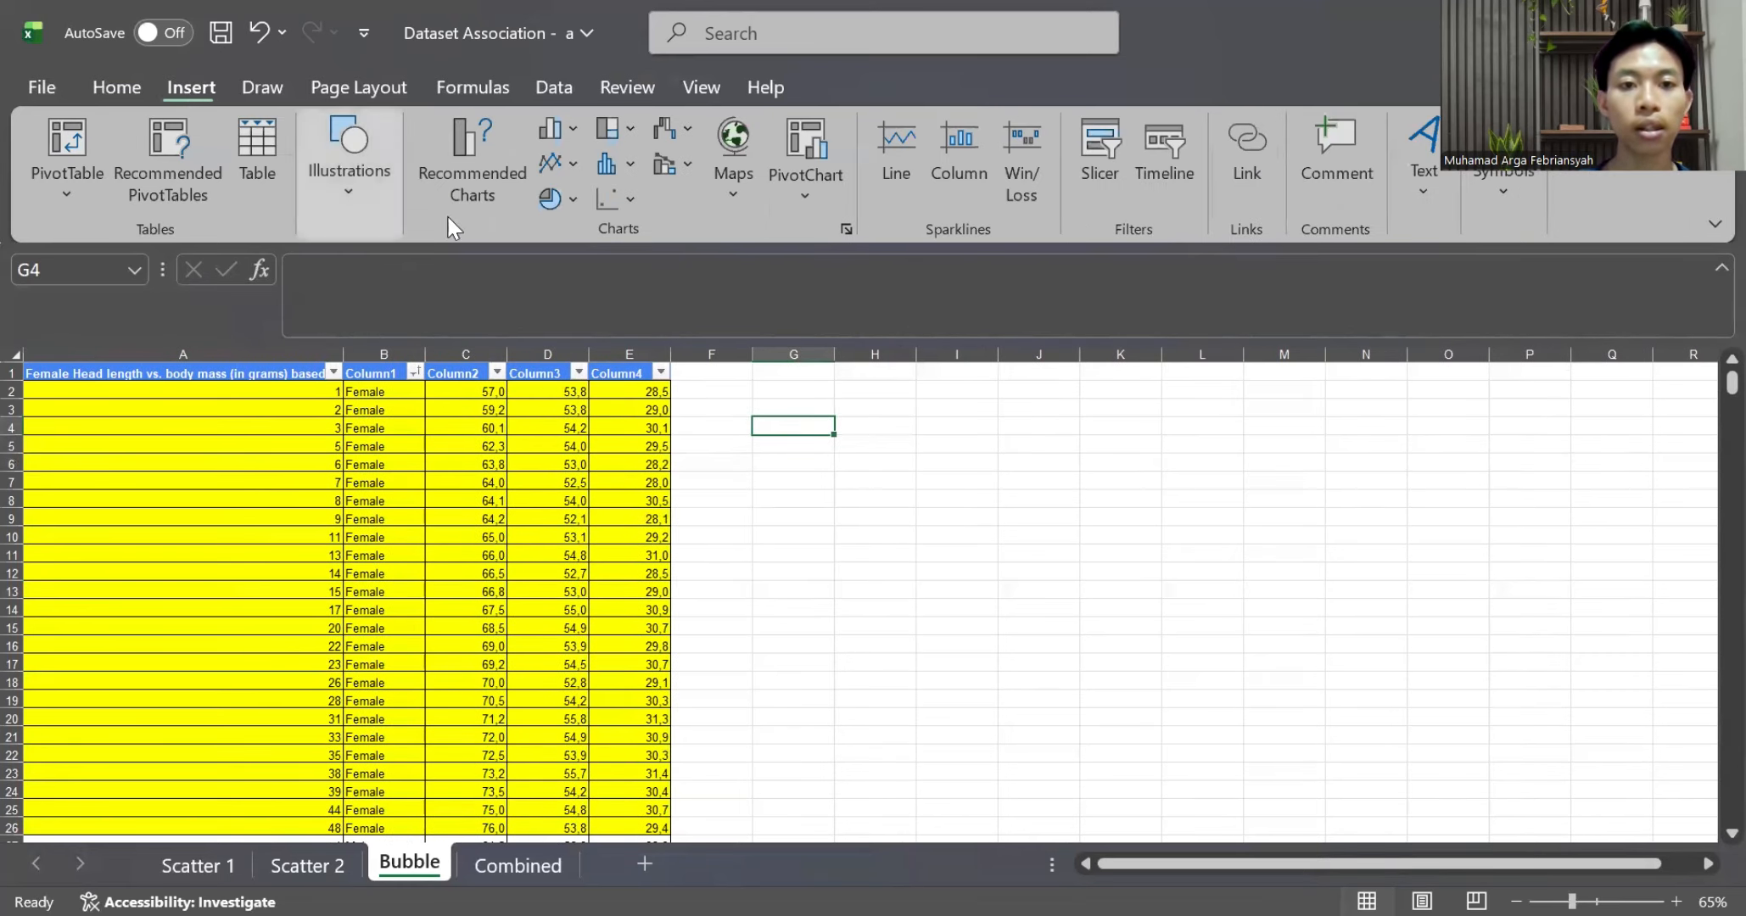
{"action": "left_click", "coordinate": [630, 198]}
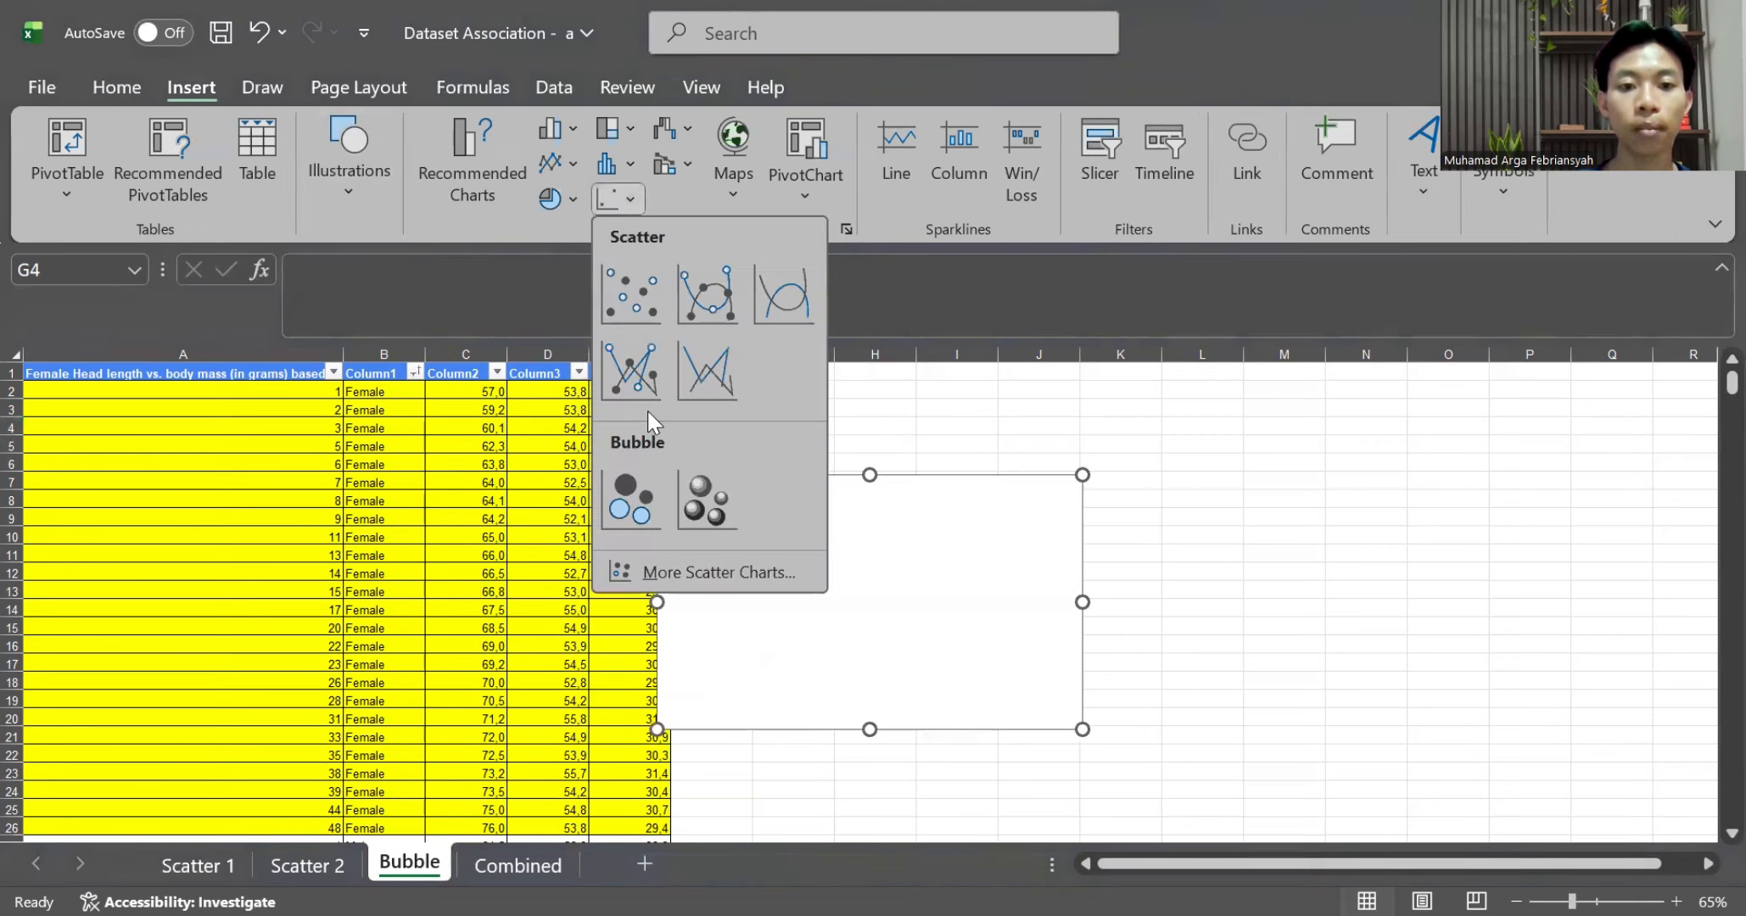
{"action": "left_click", "coordinate": [632, 501]}
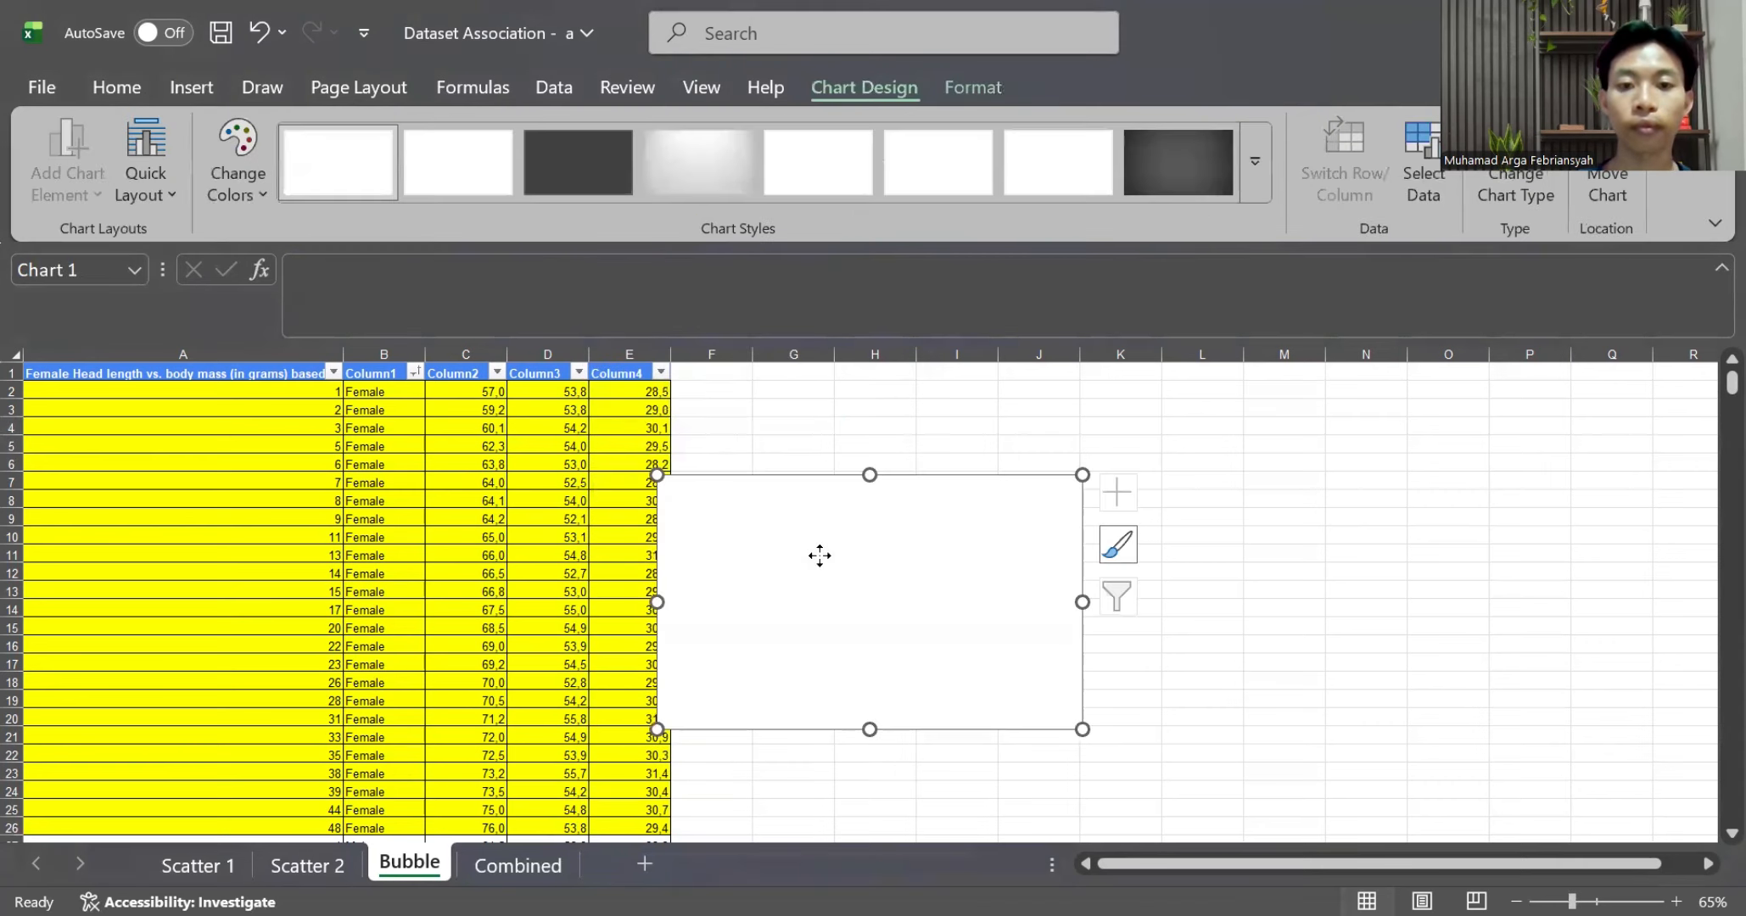
{"action": "left_click_drag", "start_coordinate": [820, 556], "coordinate": [914, 477]}
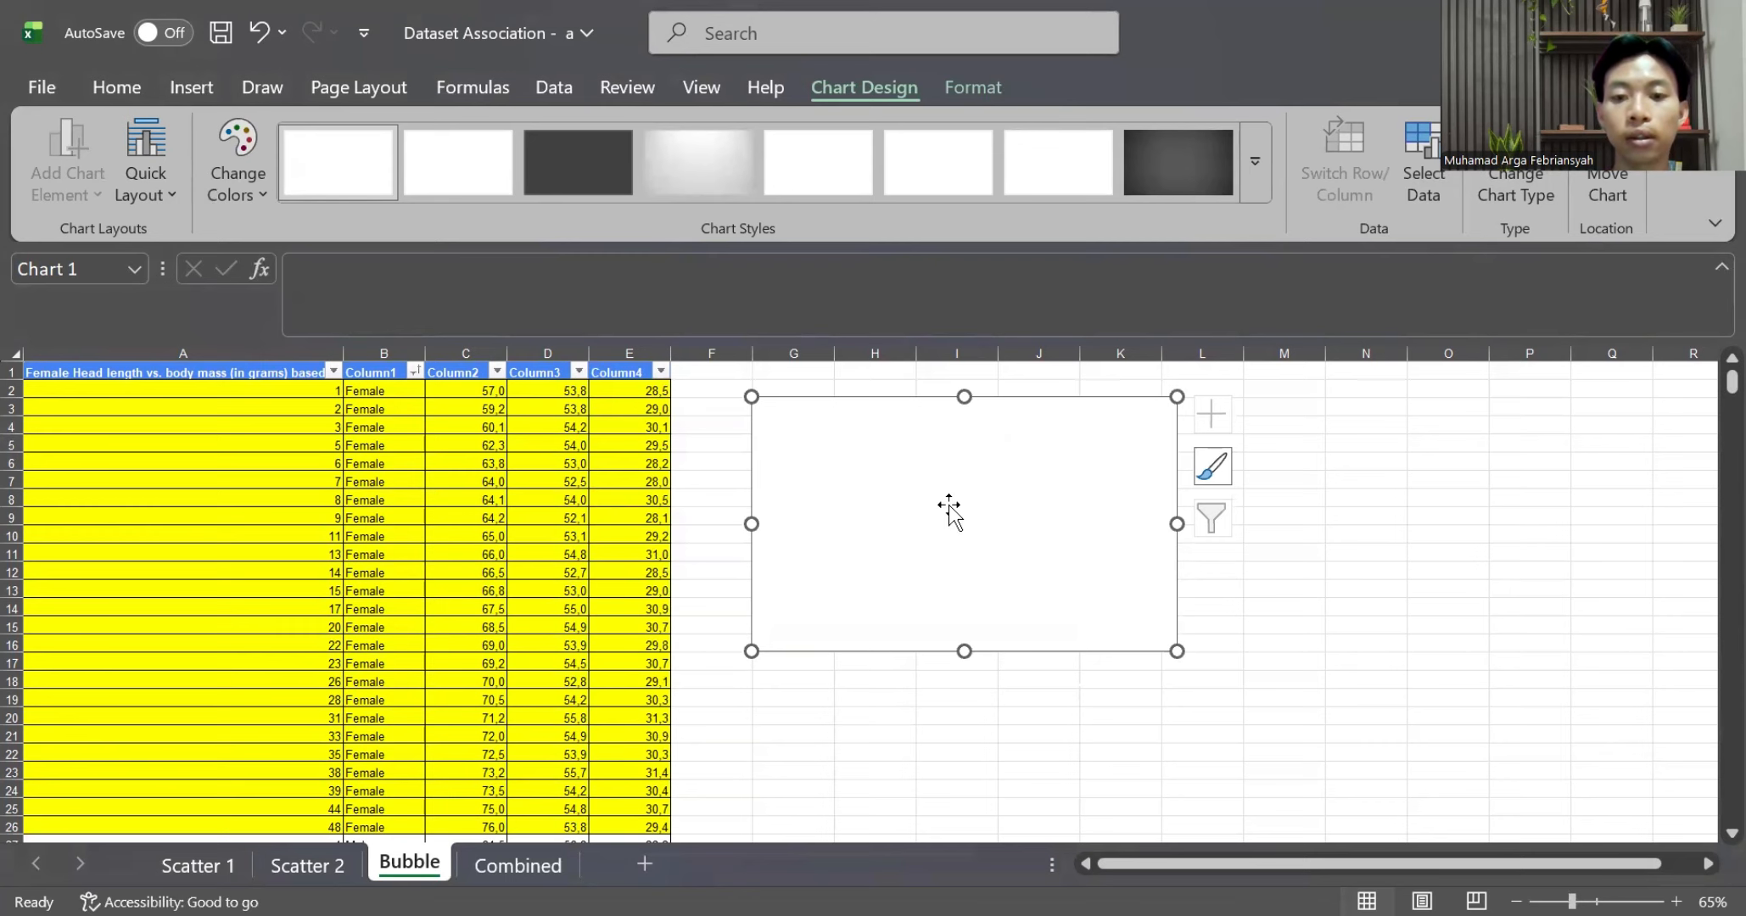
Start a new data series in the empty bubble chart and name it Female Bird
{"action": "right_click", "coordinate": [948, 507]}
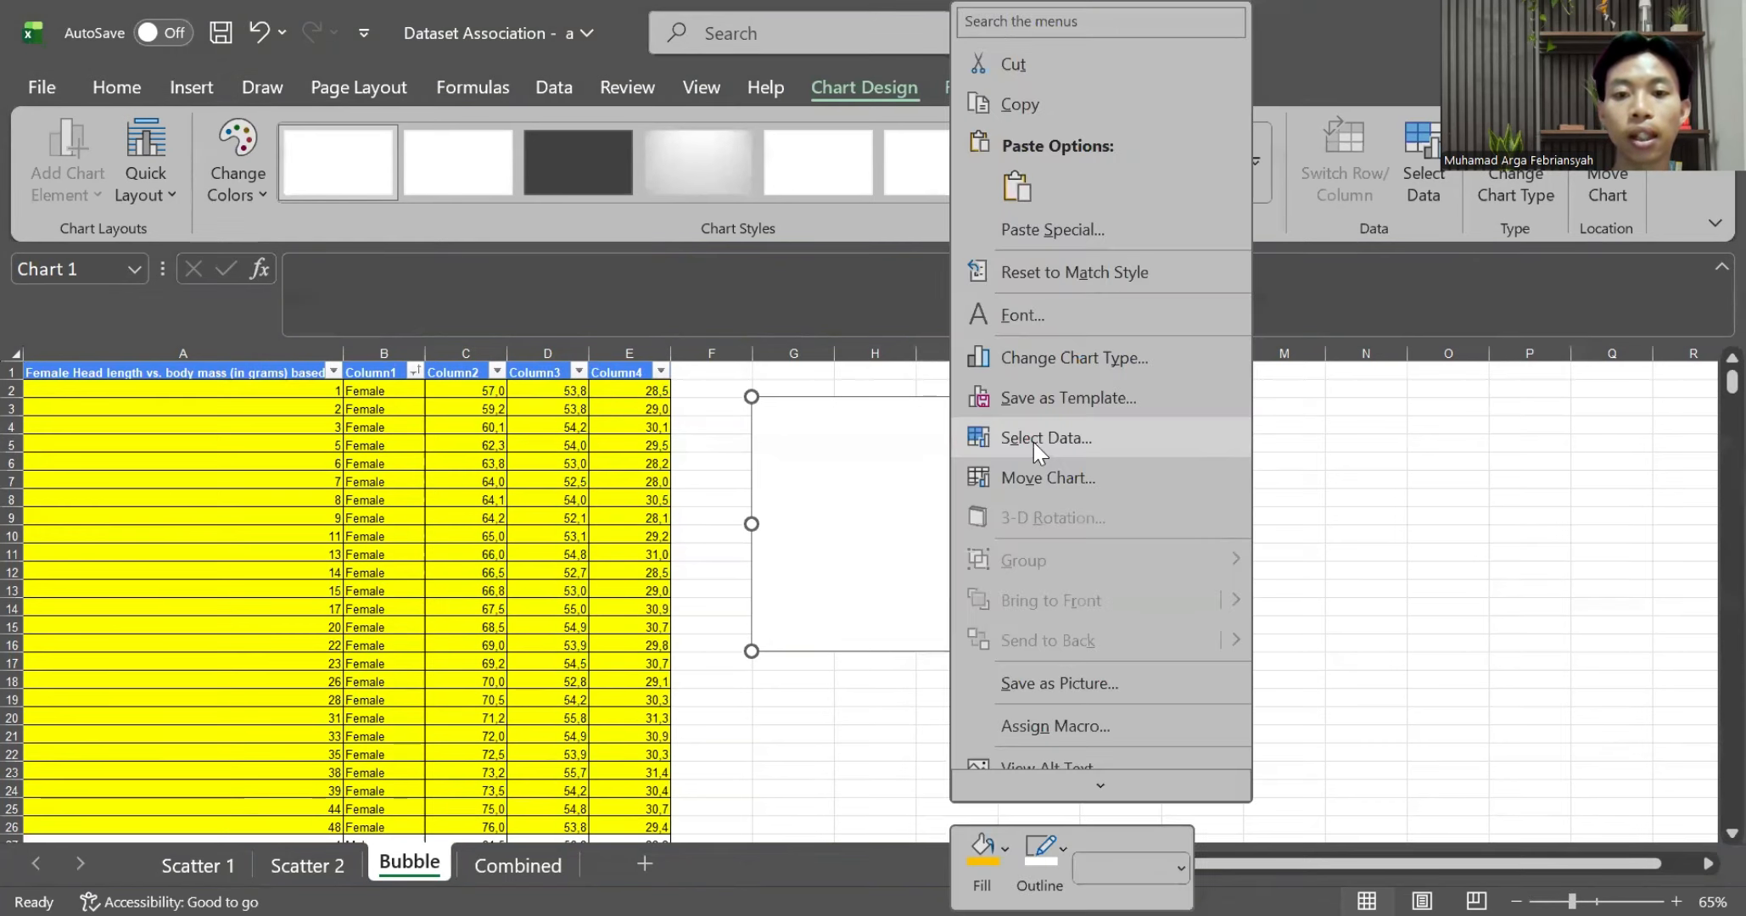
{"action": "left_click", "coordinate": [1018, 438]}
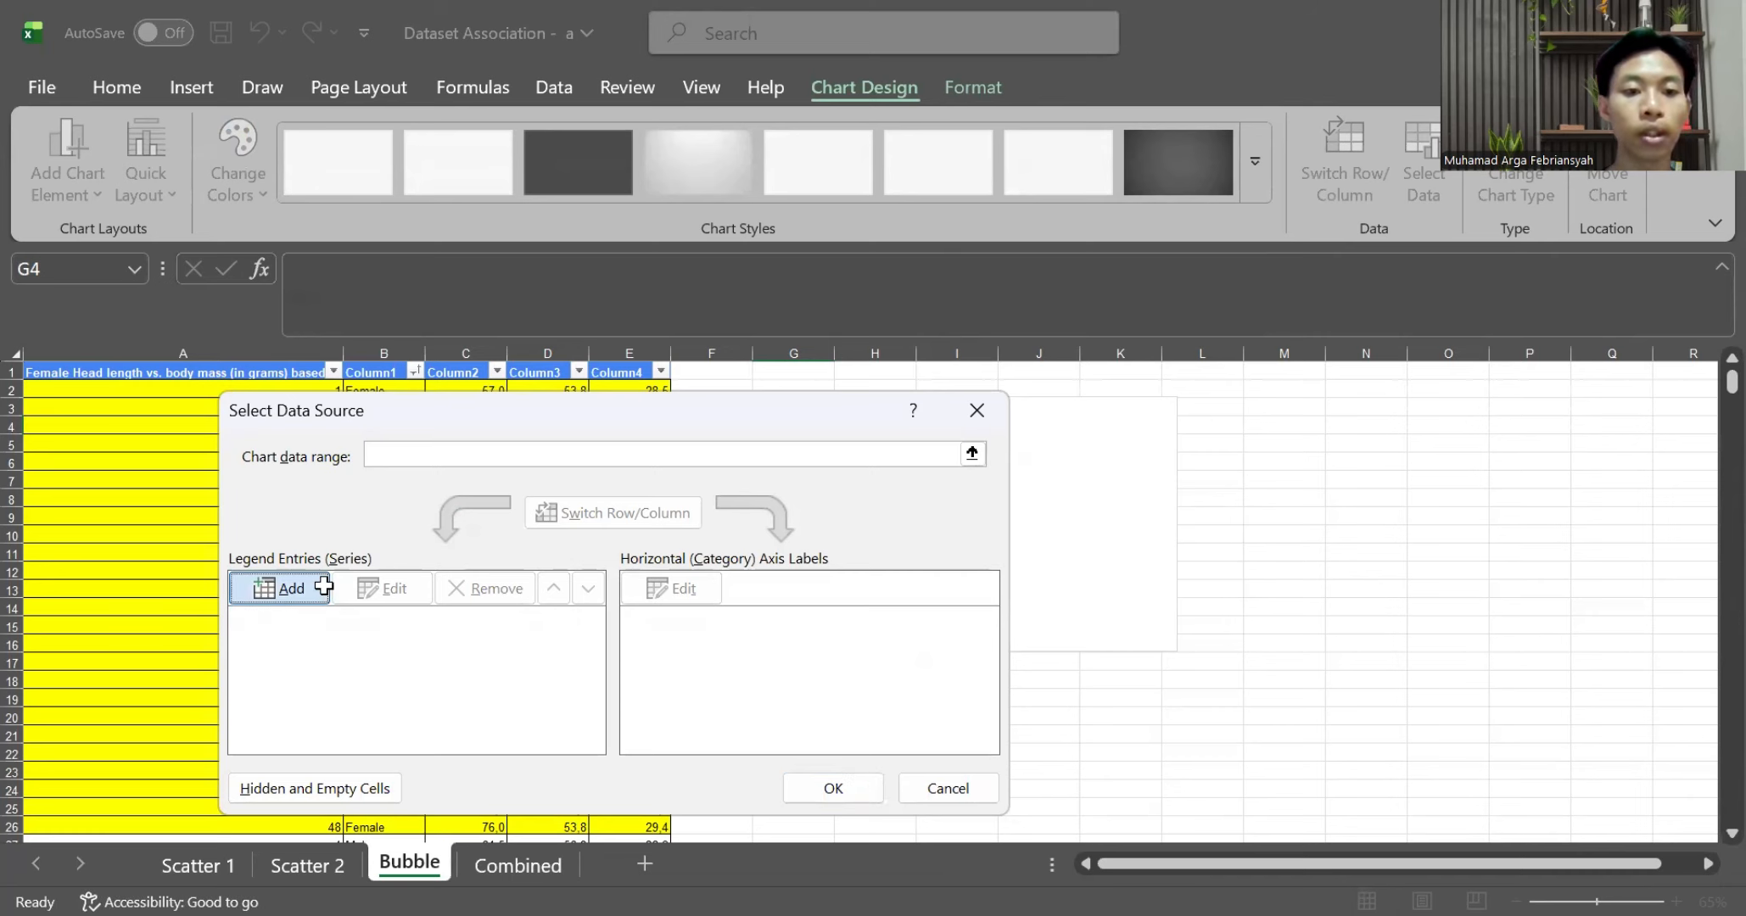
{"action": "left_click", "coordinate": [314, 590]}
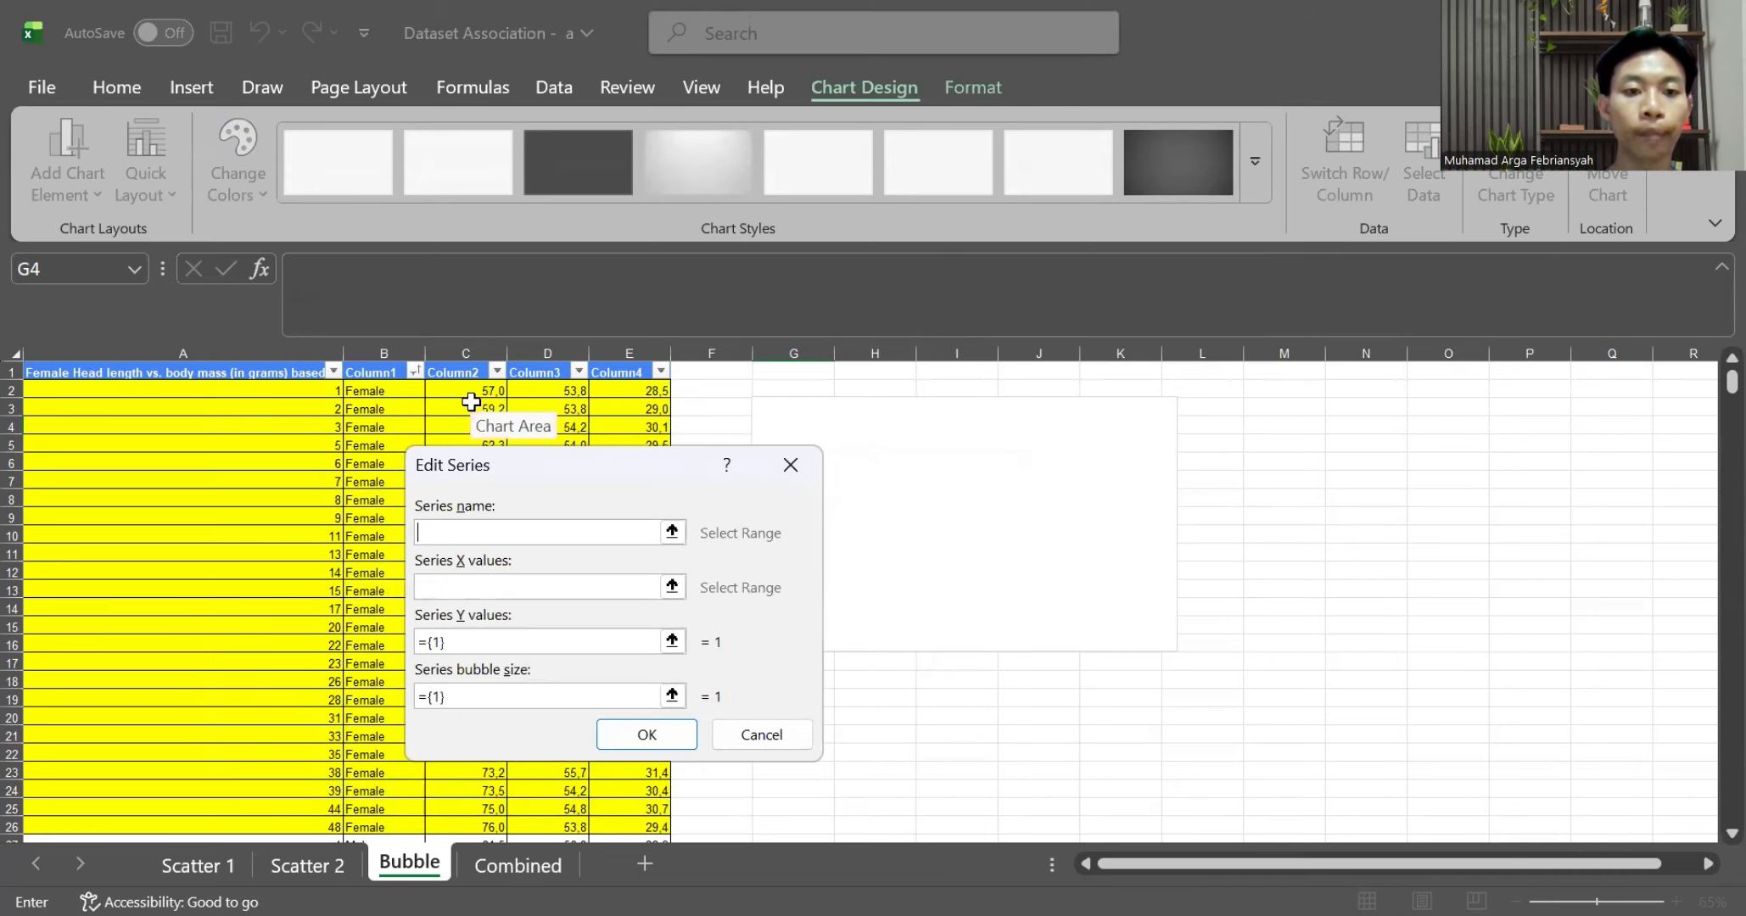
{"action": "type", "text": "F"}
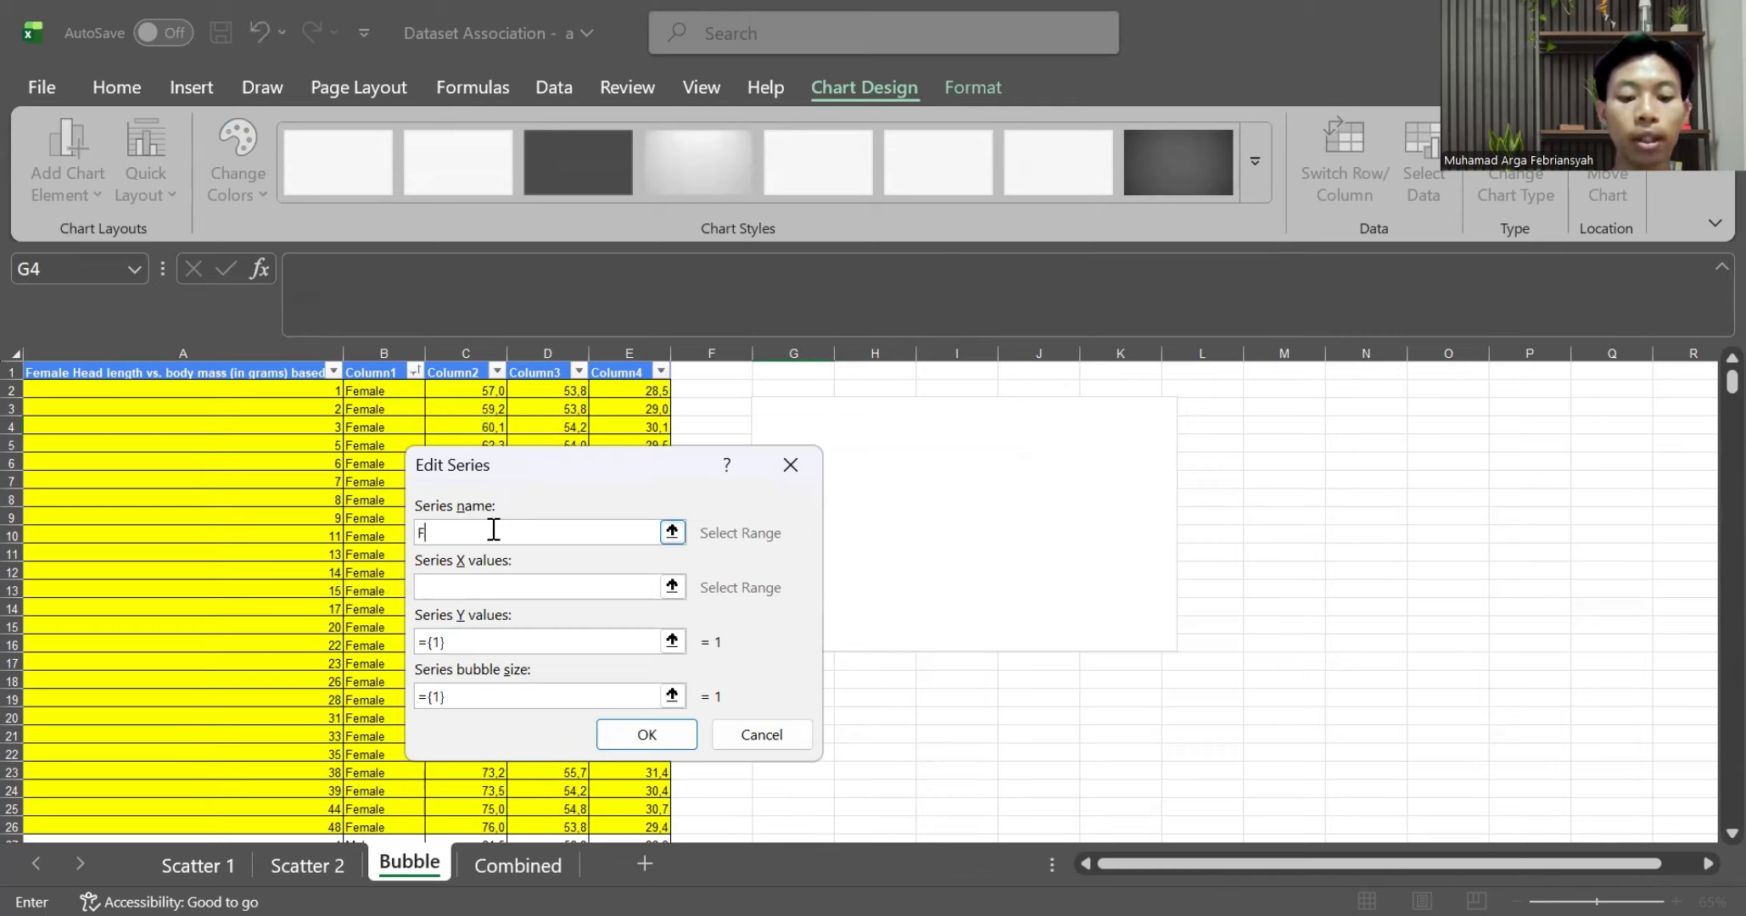
{"action": "type", "text": "emale Bird"}
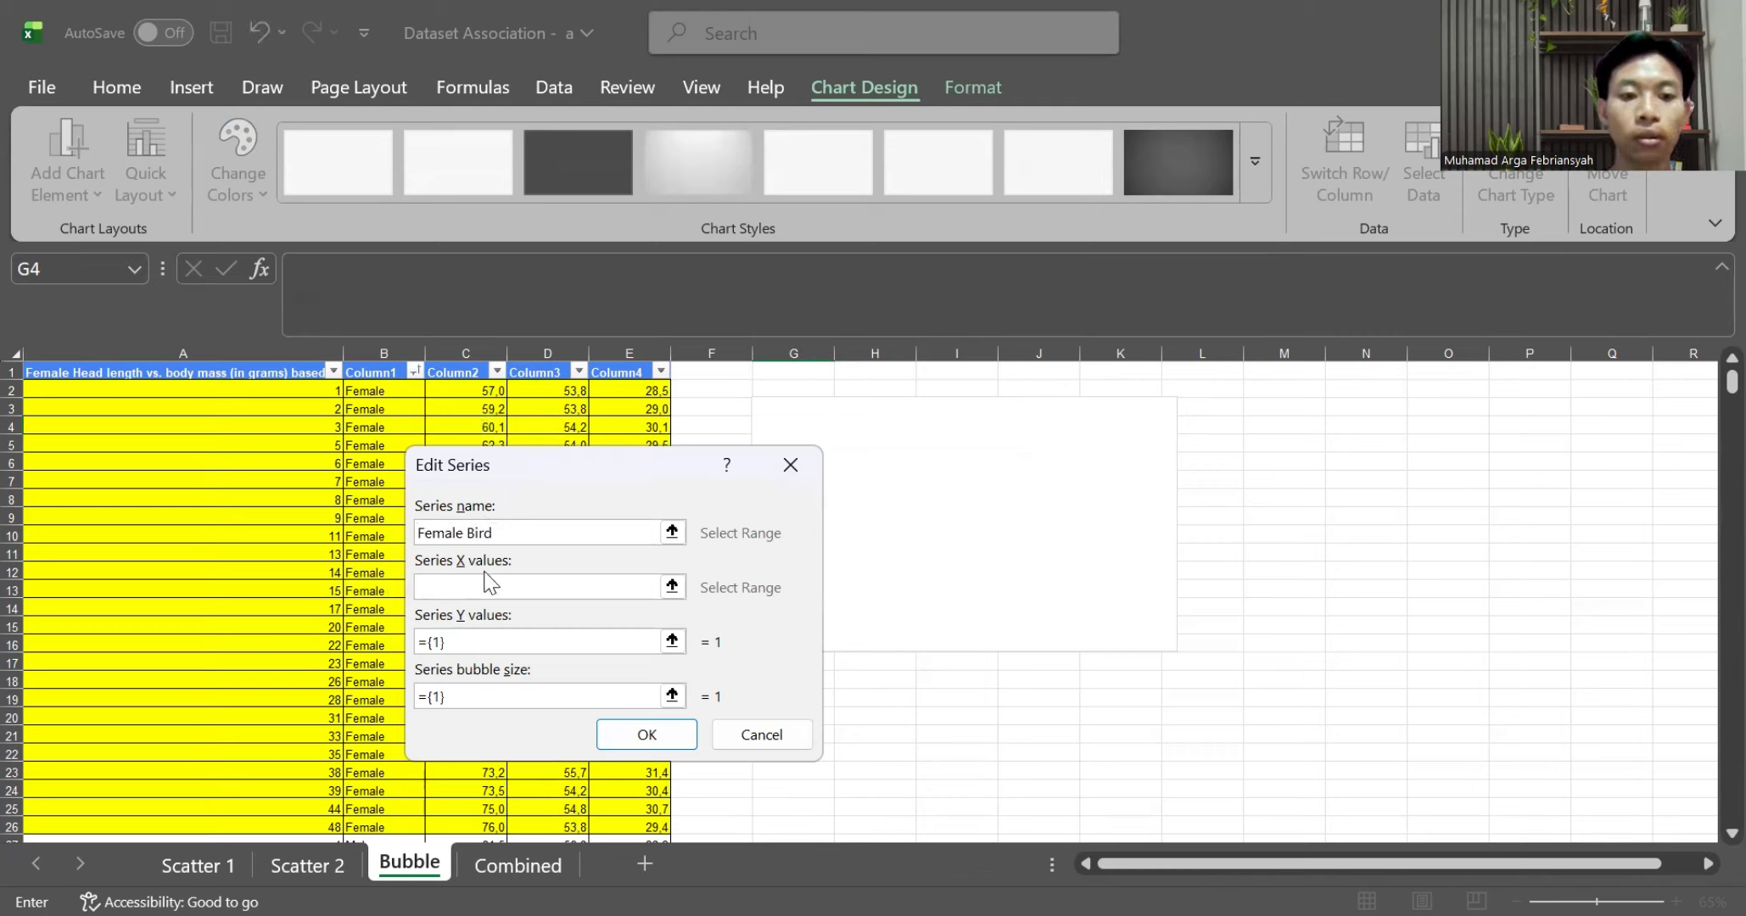
Set the Female Bird series' X values to C2:C26 of the Bubble sheet and add the series
{"action": "left_click", "coordinate": [488, 585]}
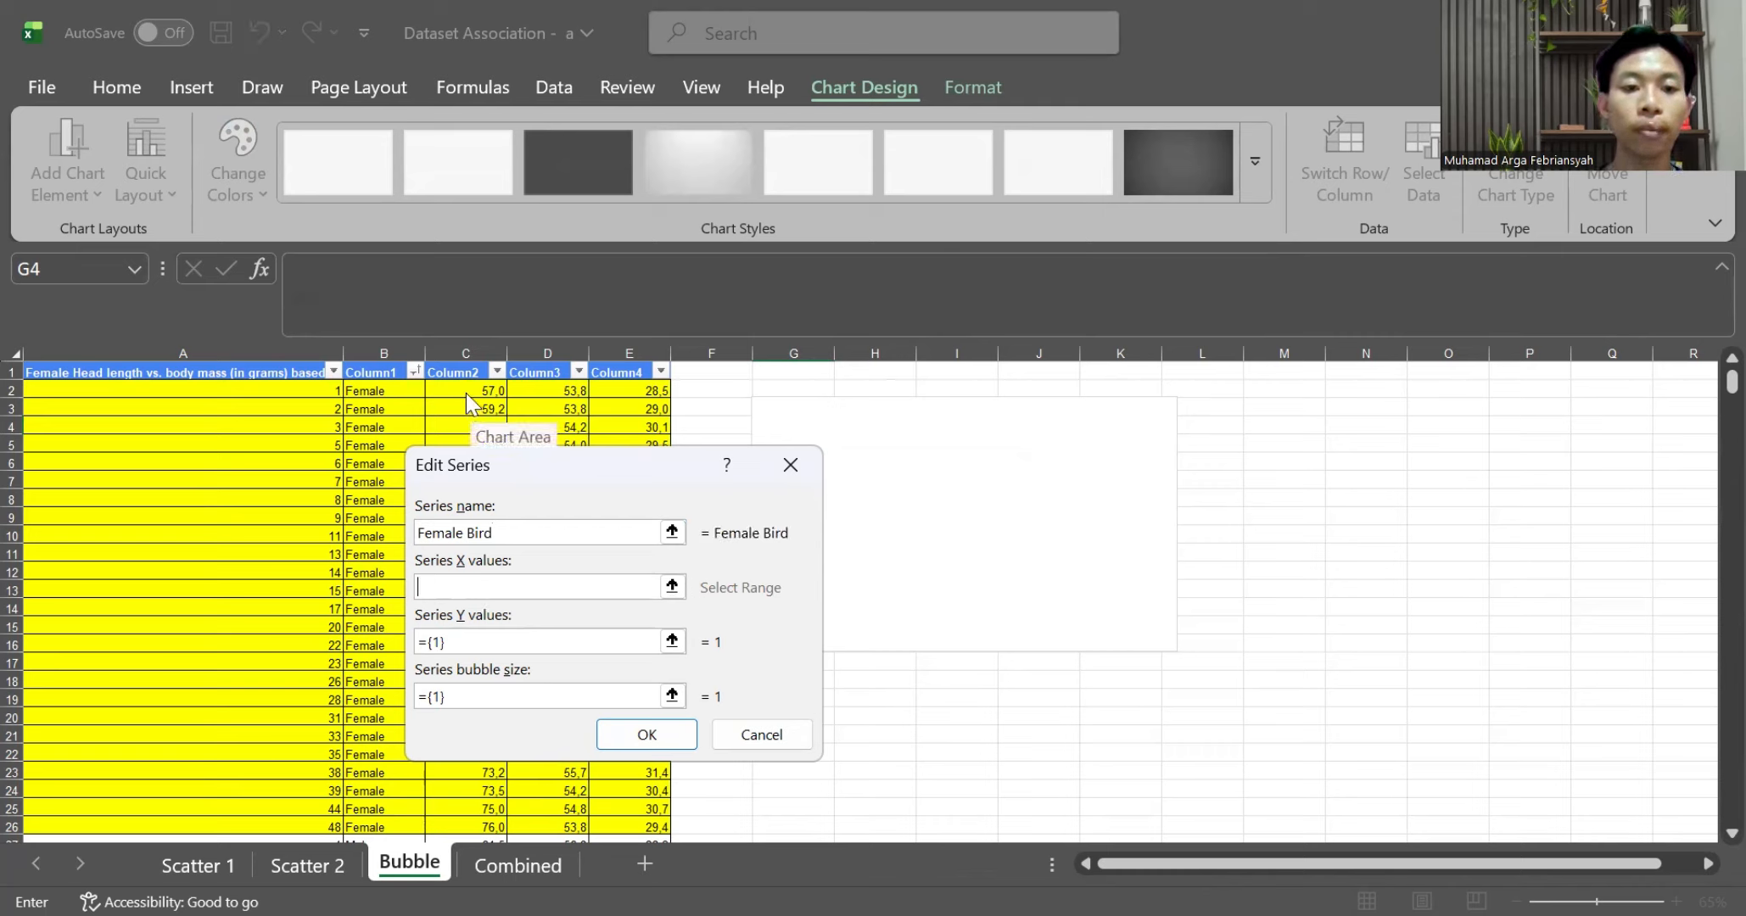
{"action": "left_click", "coordinate": [465, 393]}
{"action": "key", "text": "Tab"}
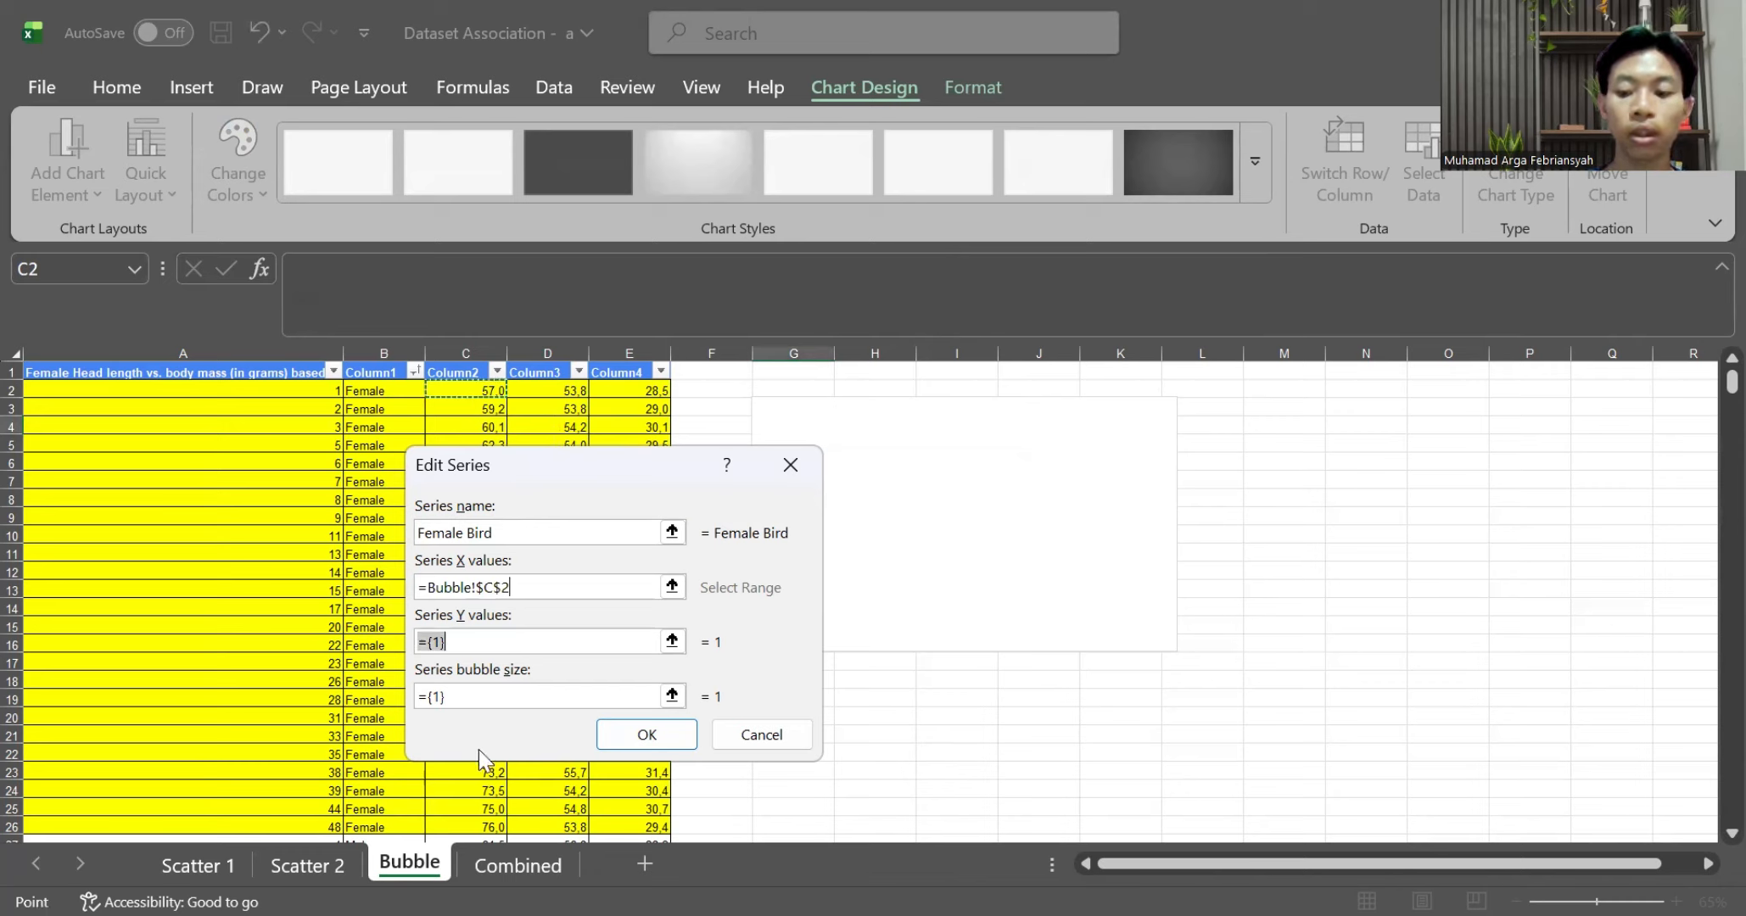
{"action": "key", "text": "ctrl+shift+Down"}
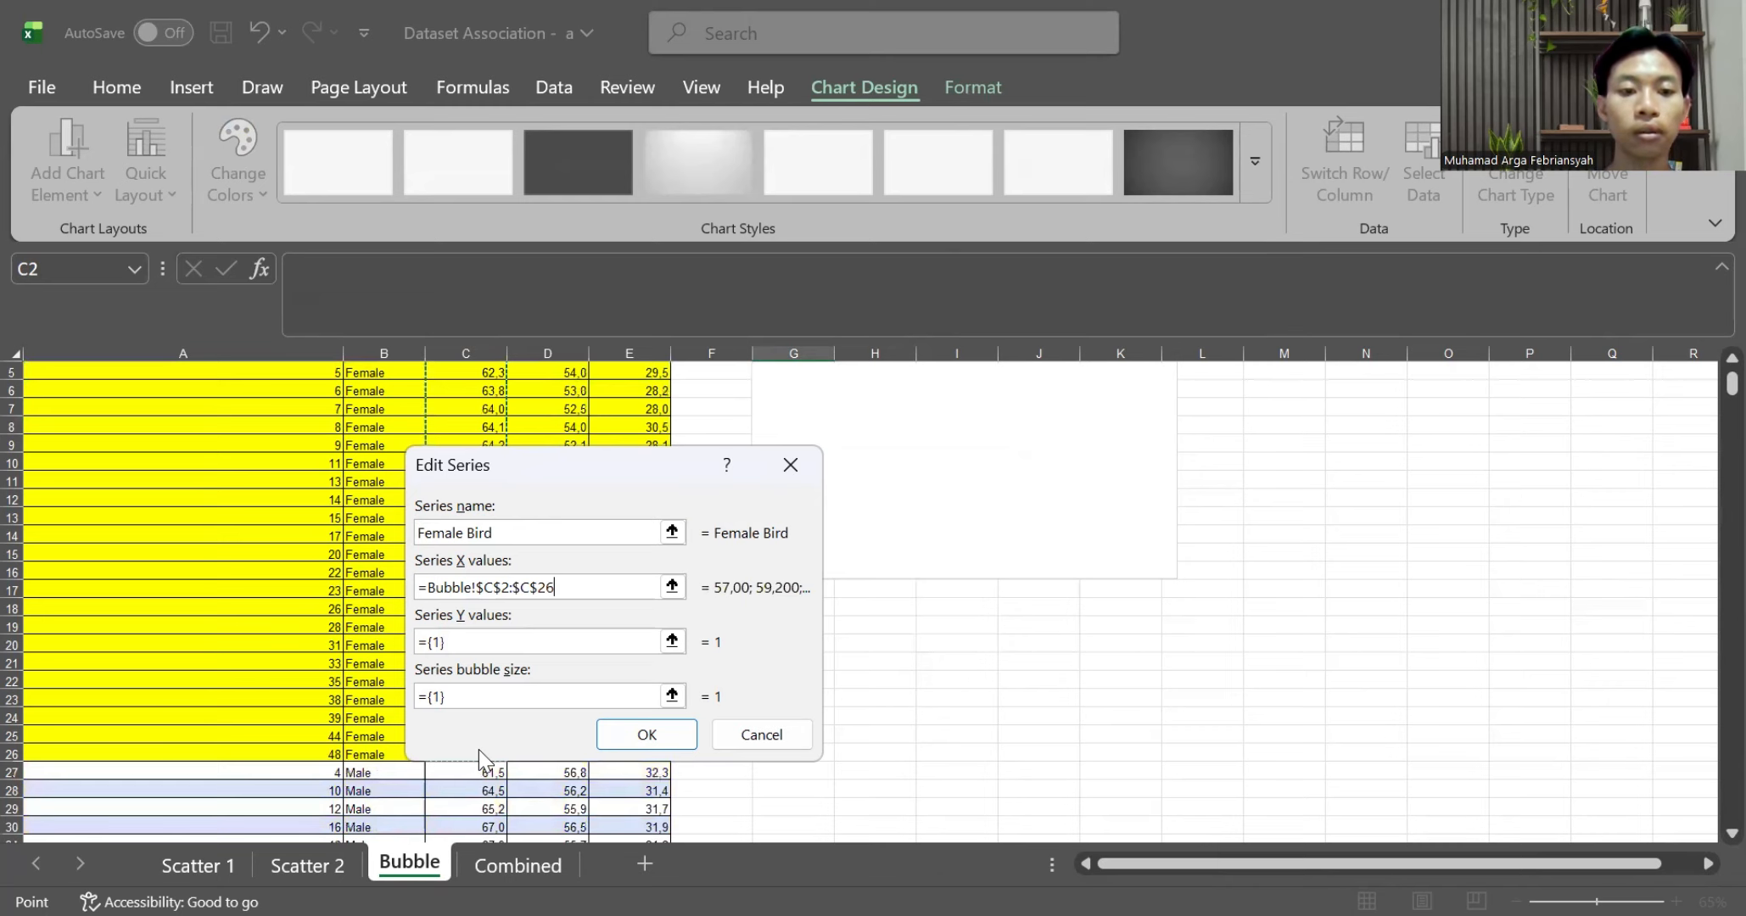
{"action": "key", "text": "Return"}
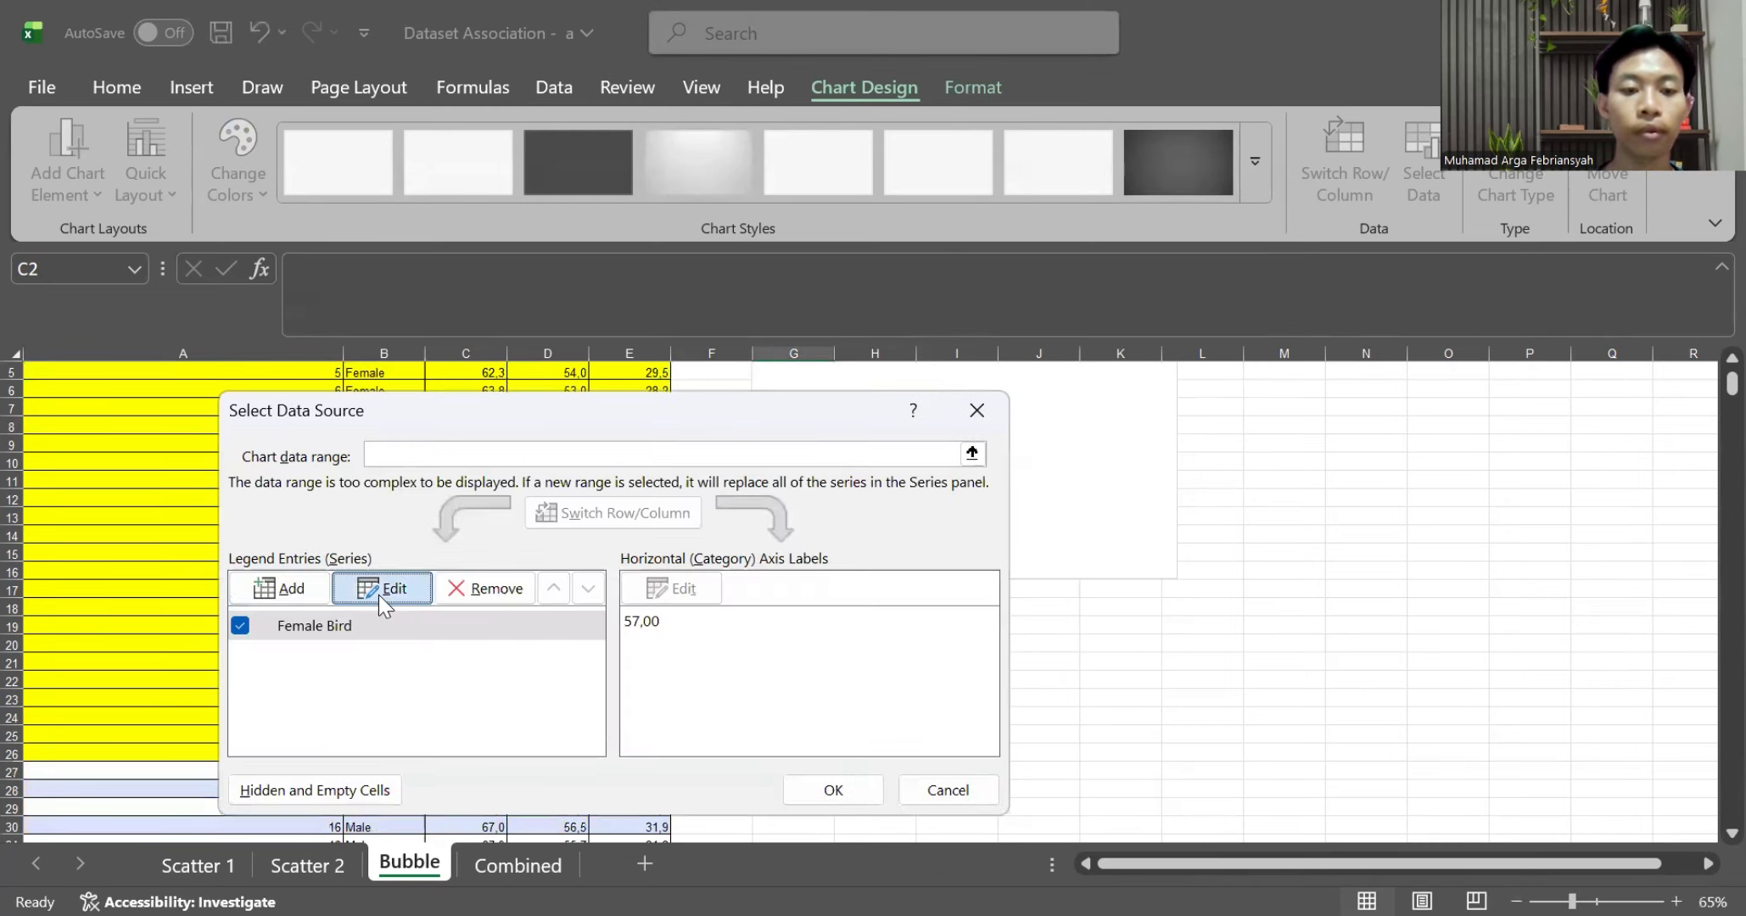
Edit the Female Bird series and replace its Y values with D2:D26 of the Bubble sheet
{"action": "left_click", "coordinate": [378, 590]}
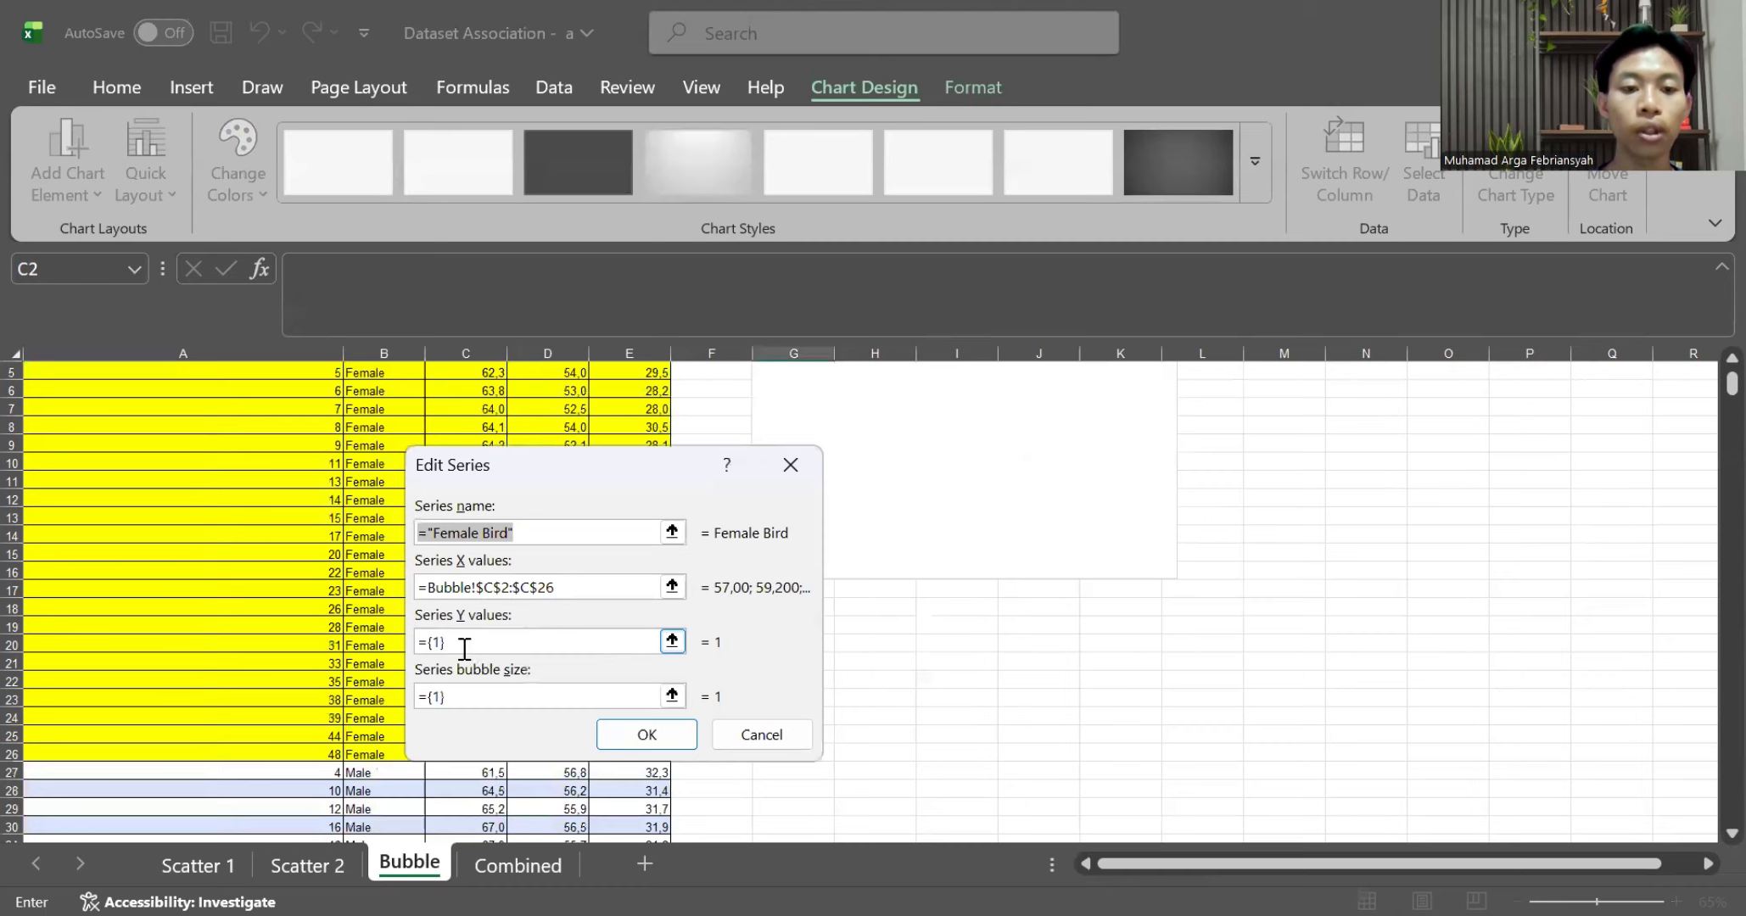
{"action": "left_click", "coordinate": [464, 649]}
{"action": "key", "text": "BackSpace"}
{"action": "key", "text": "BackSpace"}
{"action": "key", "text": "BackSpace"}
{"action": "key", "text": "BackSpace"}
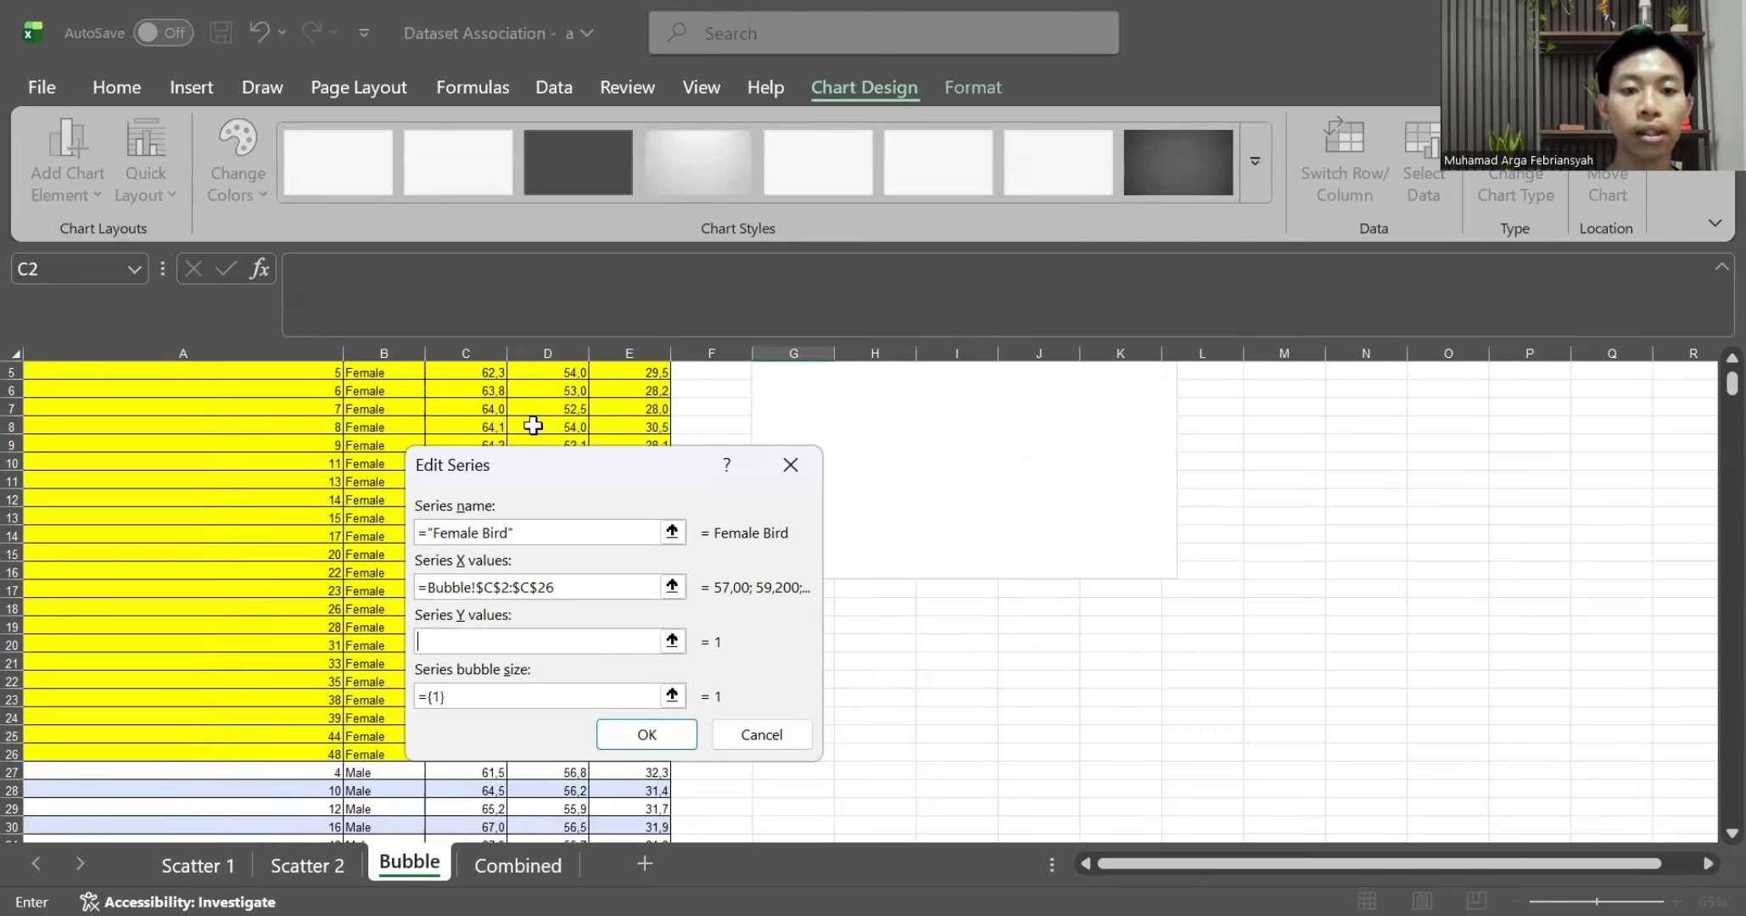
{"action": "scroll", "coordinate": [536, 421], "scroll_direction": "up", "scroll_amount": 2}
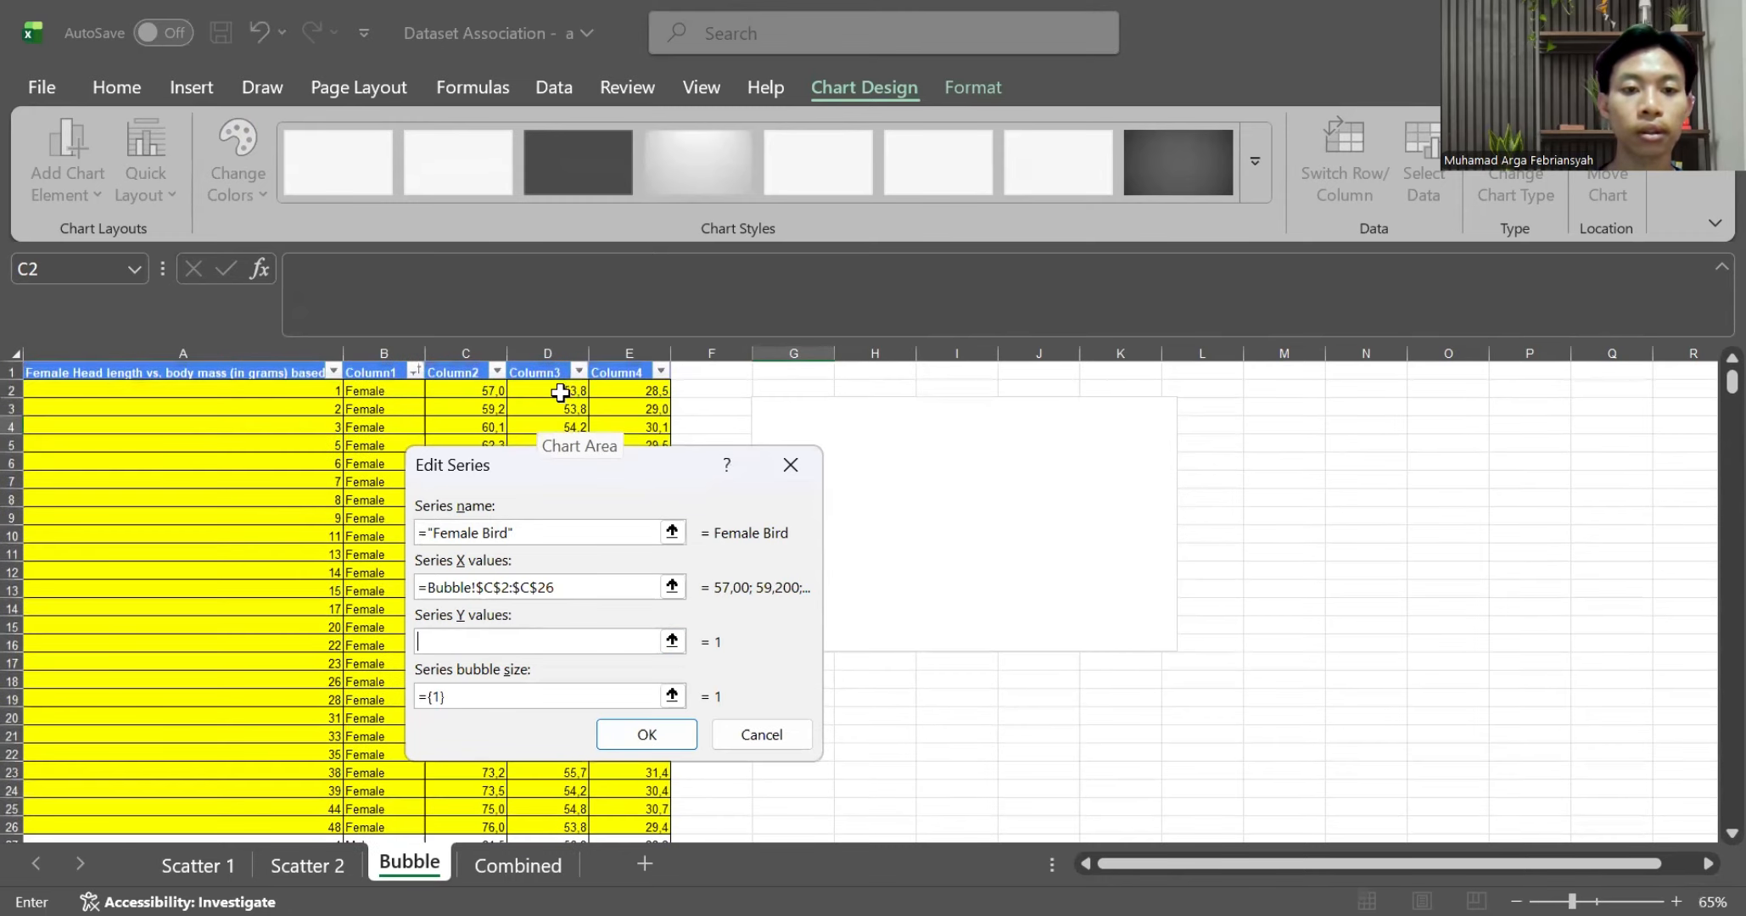
{"action": "left_click", "coordinate": [561, 393]}
{"action": "key", "text": "Tab"}
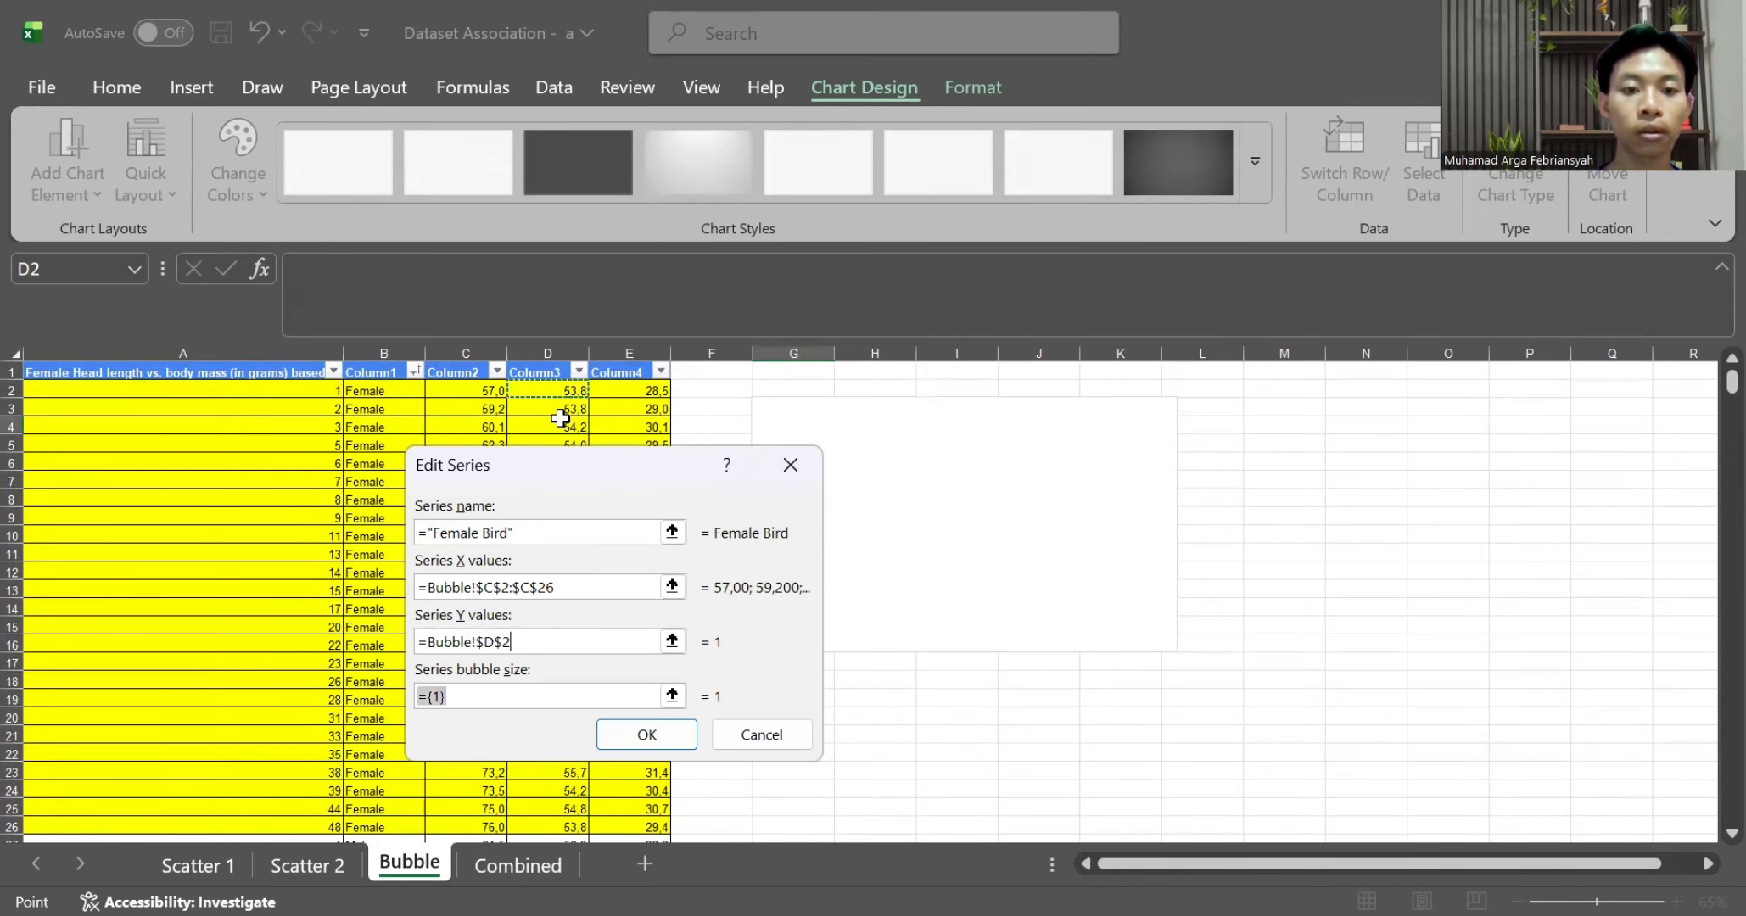
{"action": "scroll", "coordinate": [552, 776], "scroll_direction": "down", "scroll_amount": 1}
{"action": "left_click", "coordinate": [552, 777], "text": "shift"}
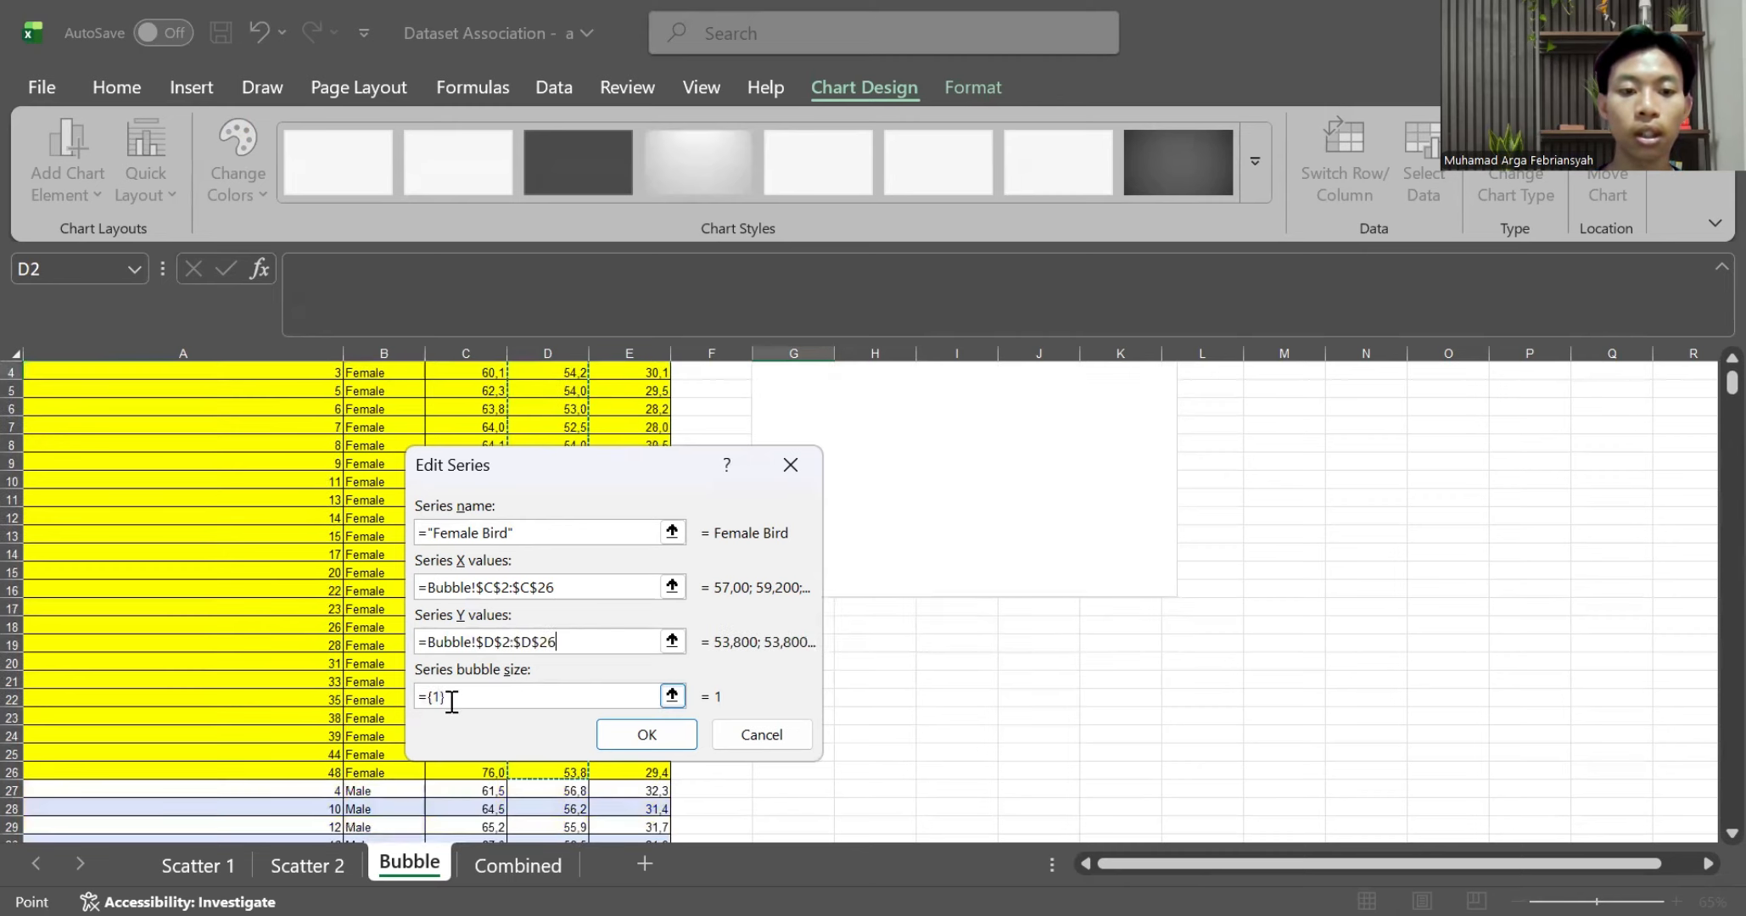
Set the Female Bird series' bubble size to E2:E26 of the Bubble sheet and apply the chart's data source
{"action": "key", "text": "BackSpace"}
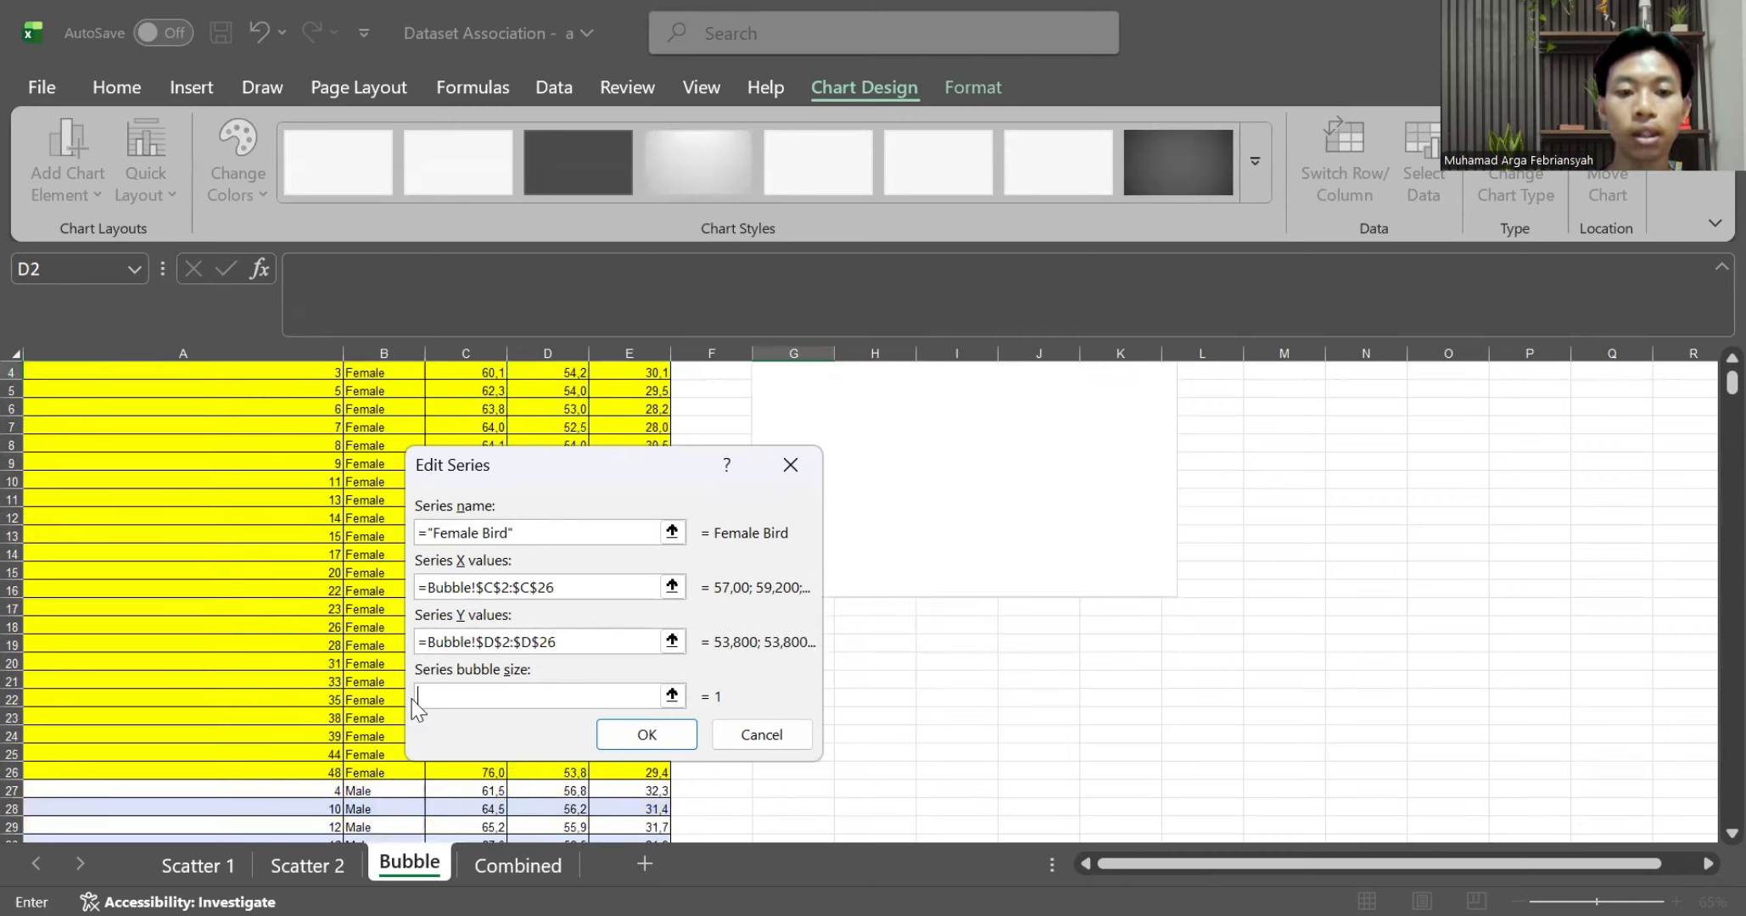
{"action": "scroll", "coordinate": [404, 439], "scroll_direction": "up", "scroll_amount": 1}
{"action": "scroll", "coordinate": [403, 438], "scroll_direction": "right", "scroll_amount": 2}
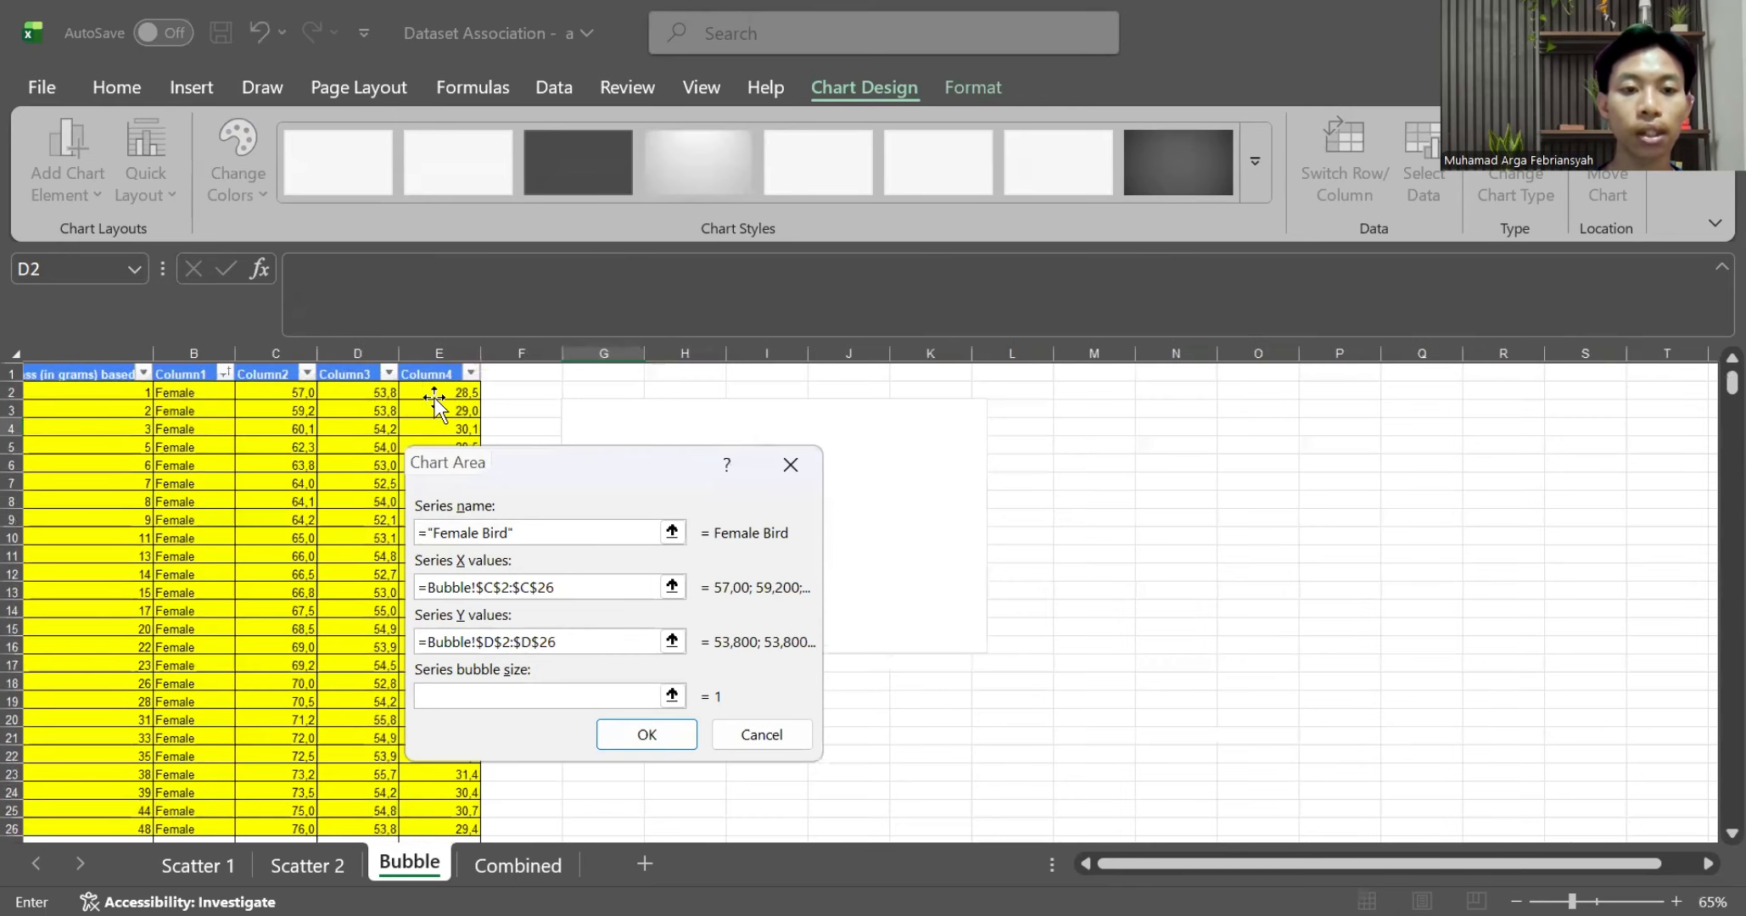
{"action": "scroll", "coordinate": [438, 403], "scroll_direction": "right", "scroll_amount": 1}
{"action": "left_click", "coordinate": [329, 392]}
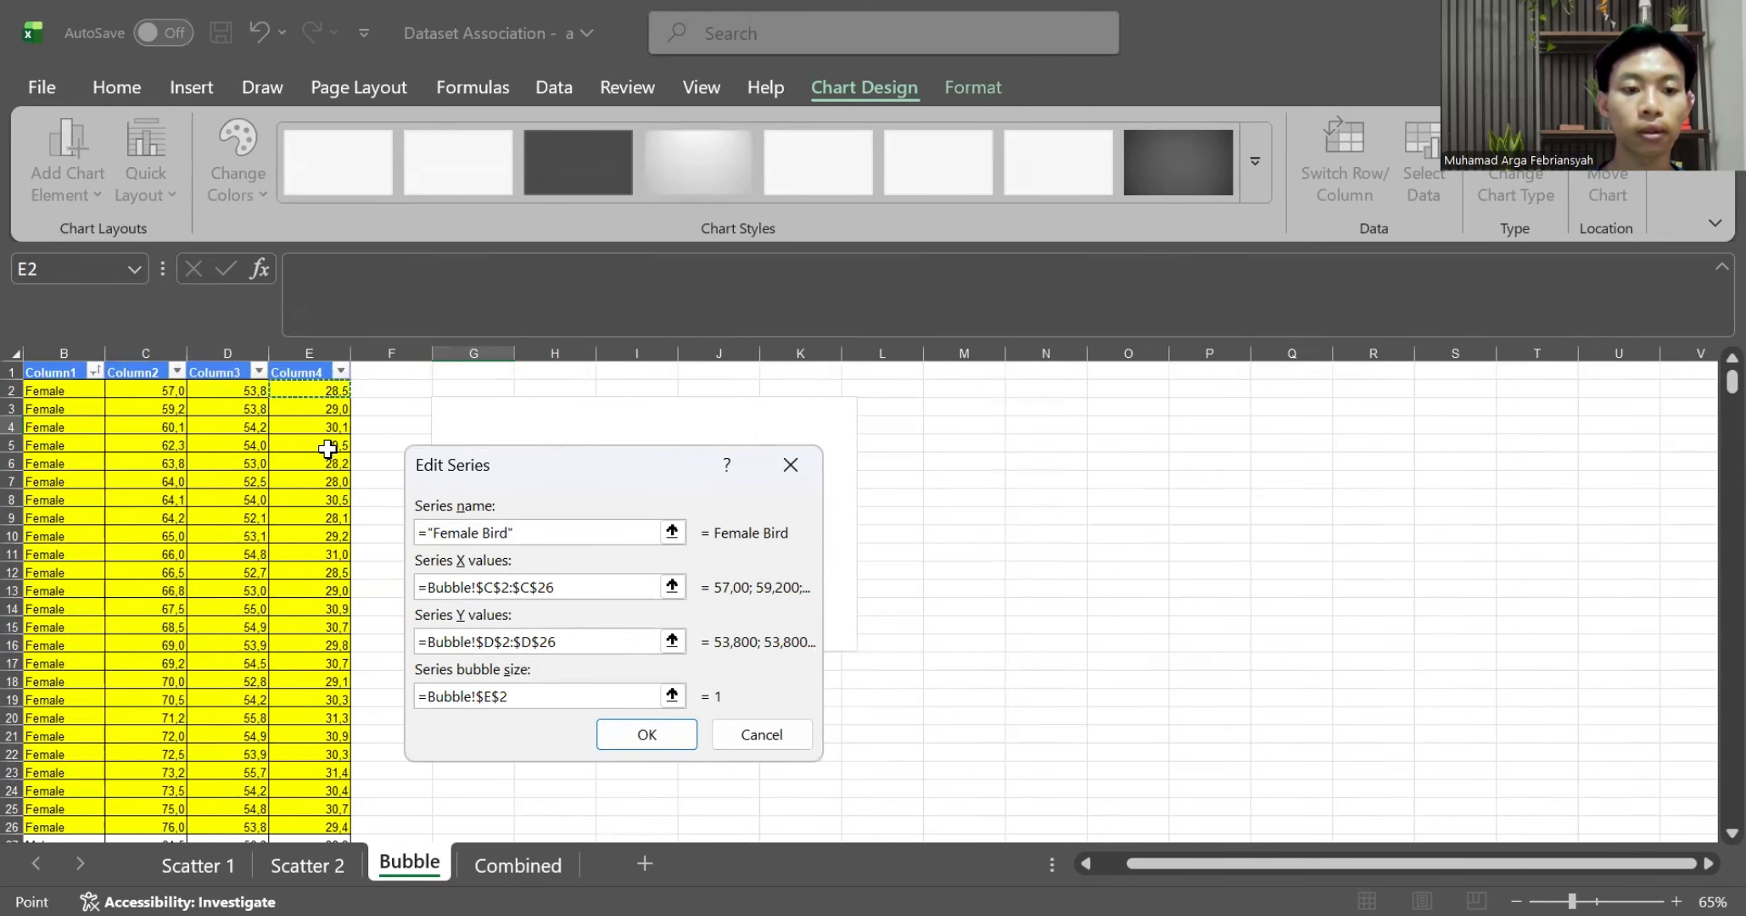
{"action": "left_click_drag", "start_coordinate": [327, 449], "coordinate": [337, 770]}
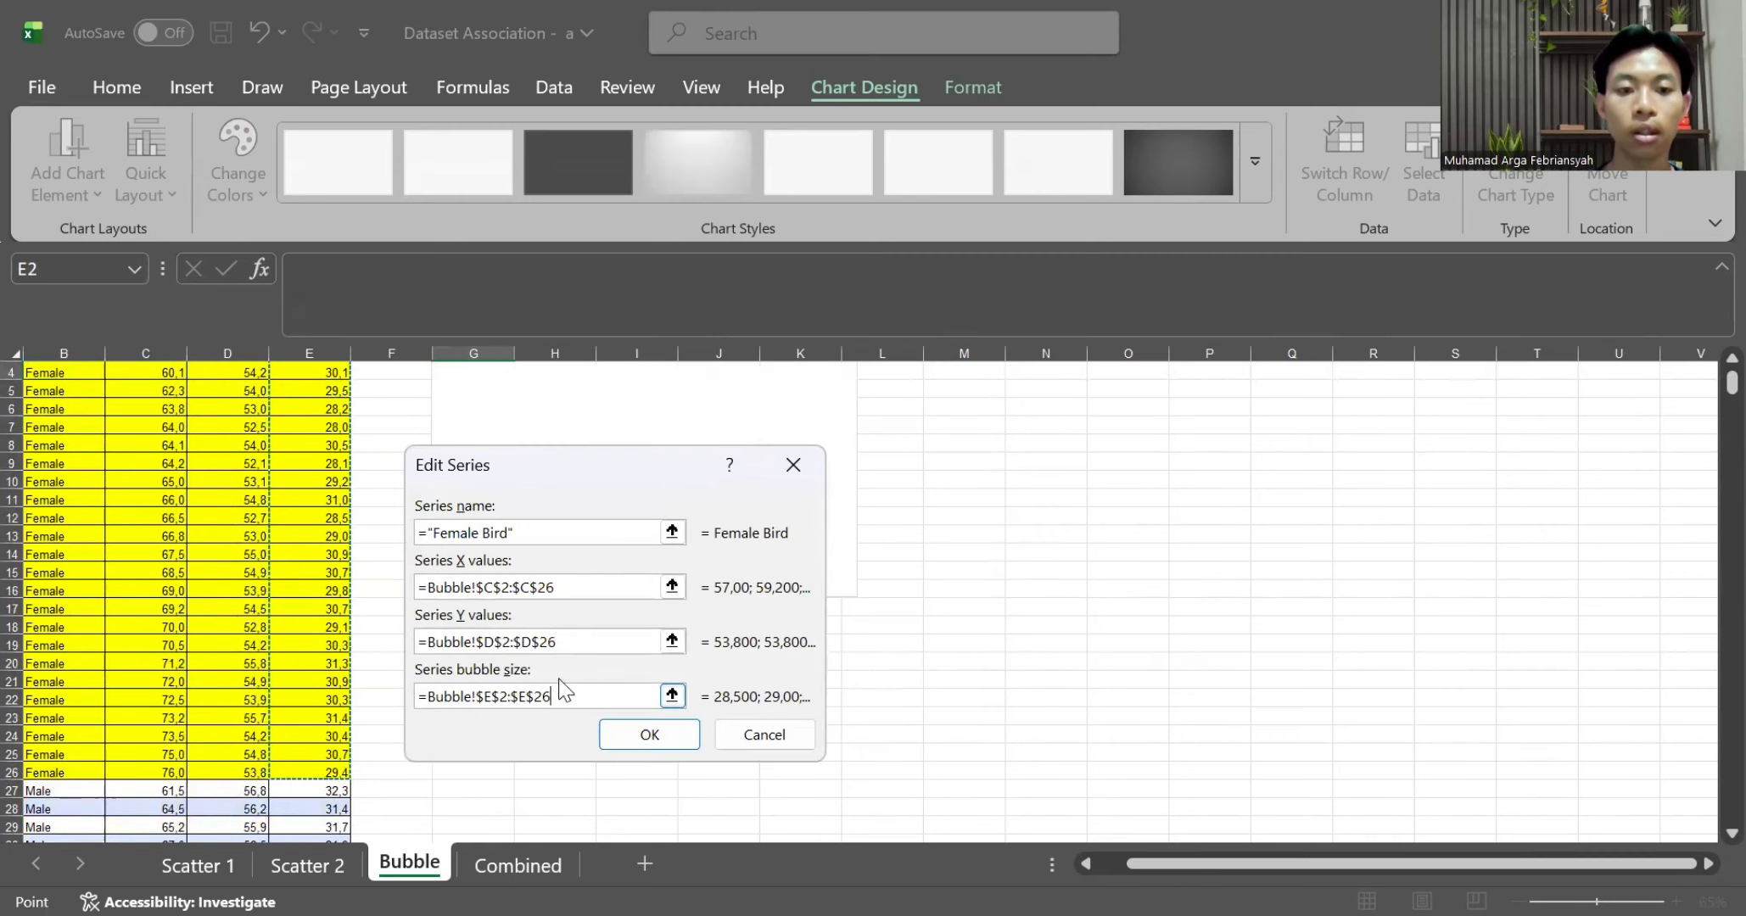
{"action": "left_click", "coordinate": [632, 734]}
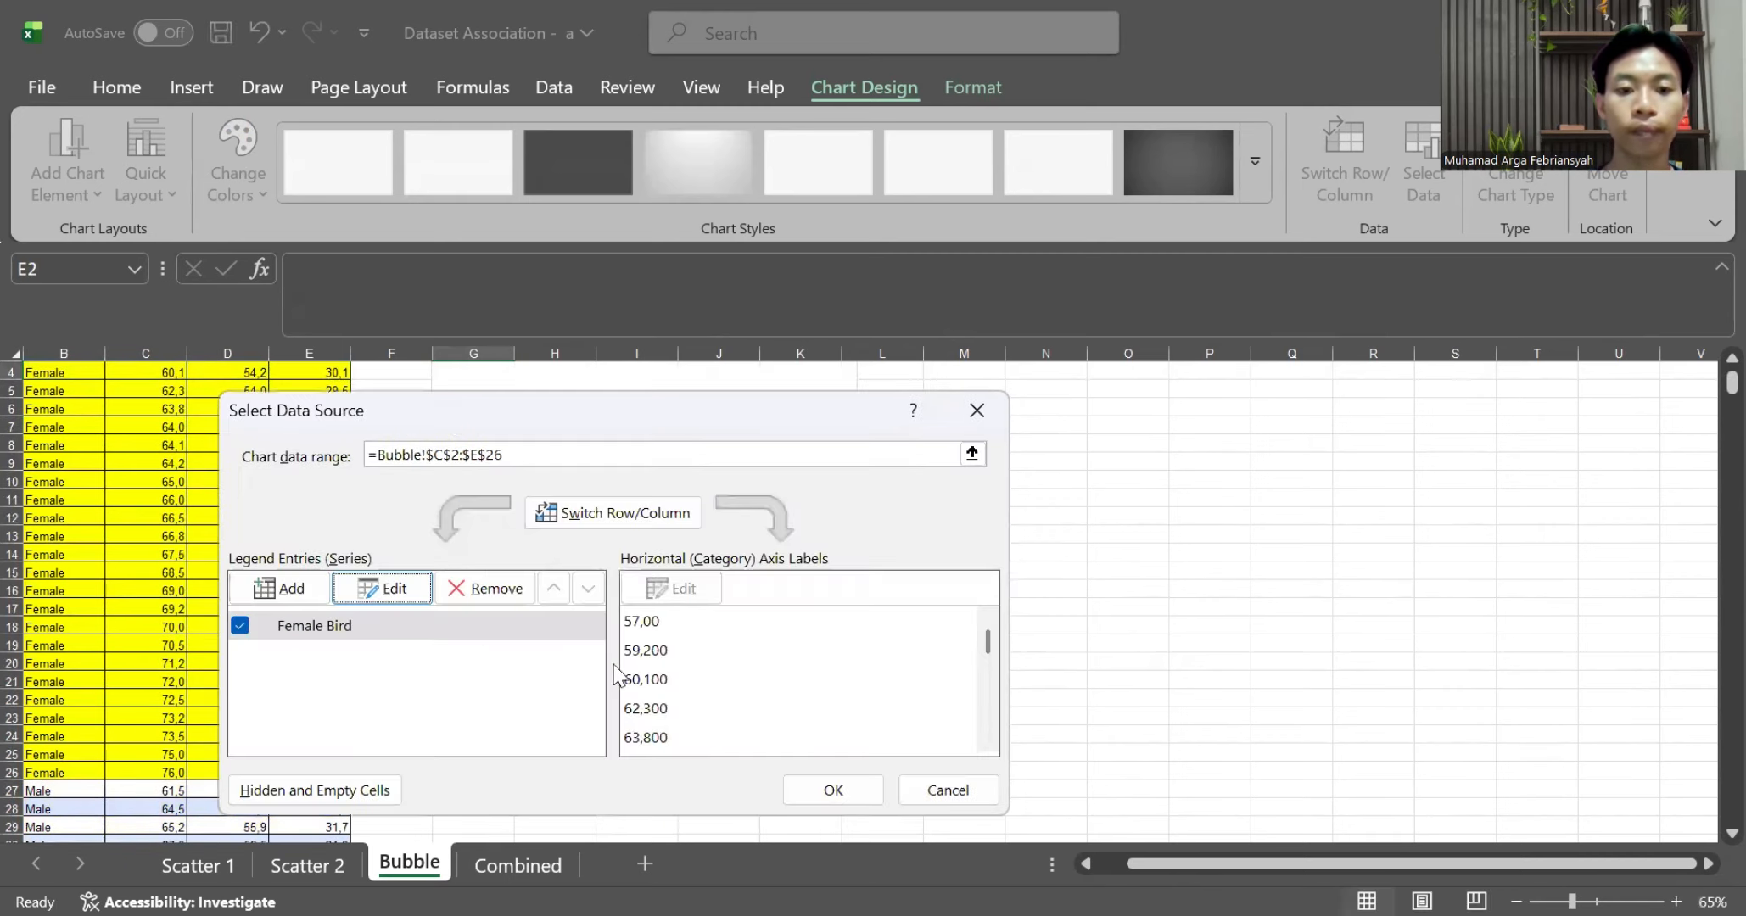
{"action": "left_click", "coordinate": [832, 790]}
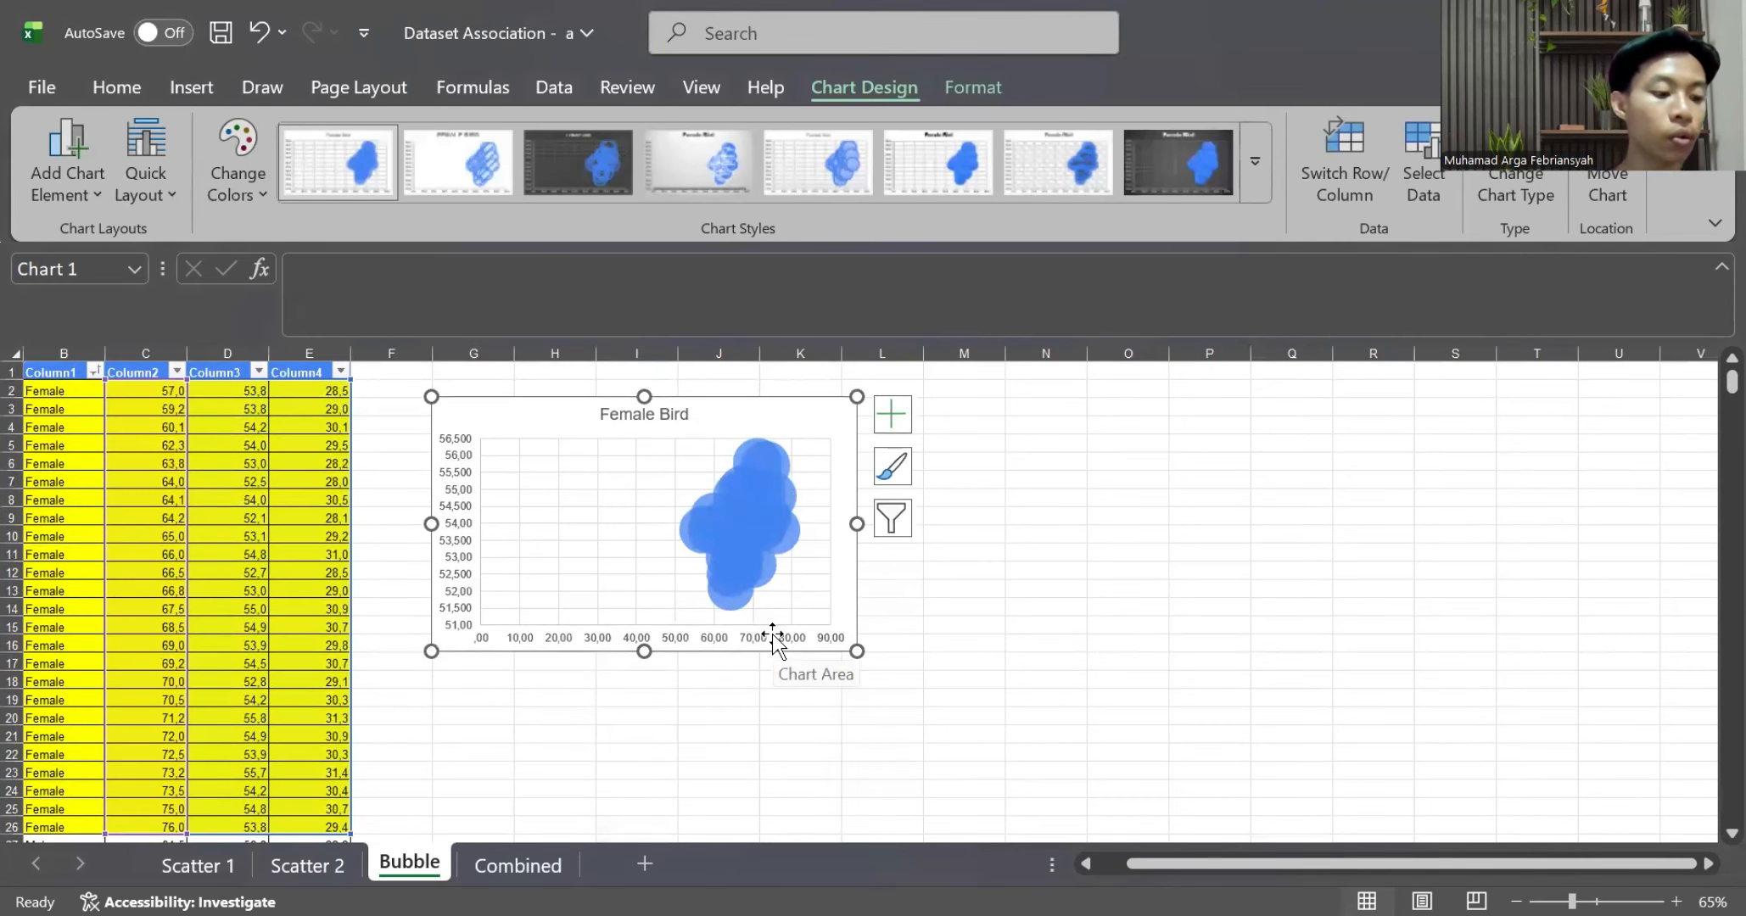
Set the minimum bound of the Female Bird bubble chart's horizontal axis to 55
{"action": "left_click", "coordinate": [703, 641]}
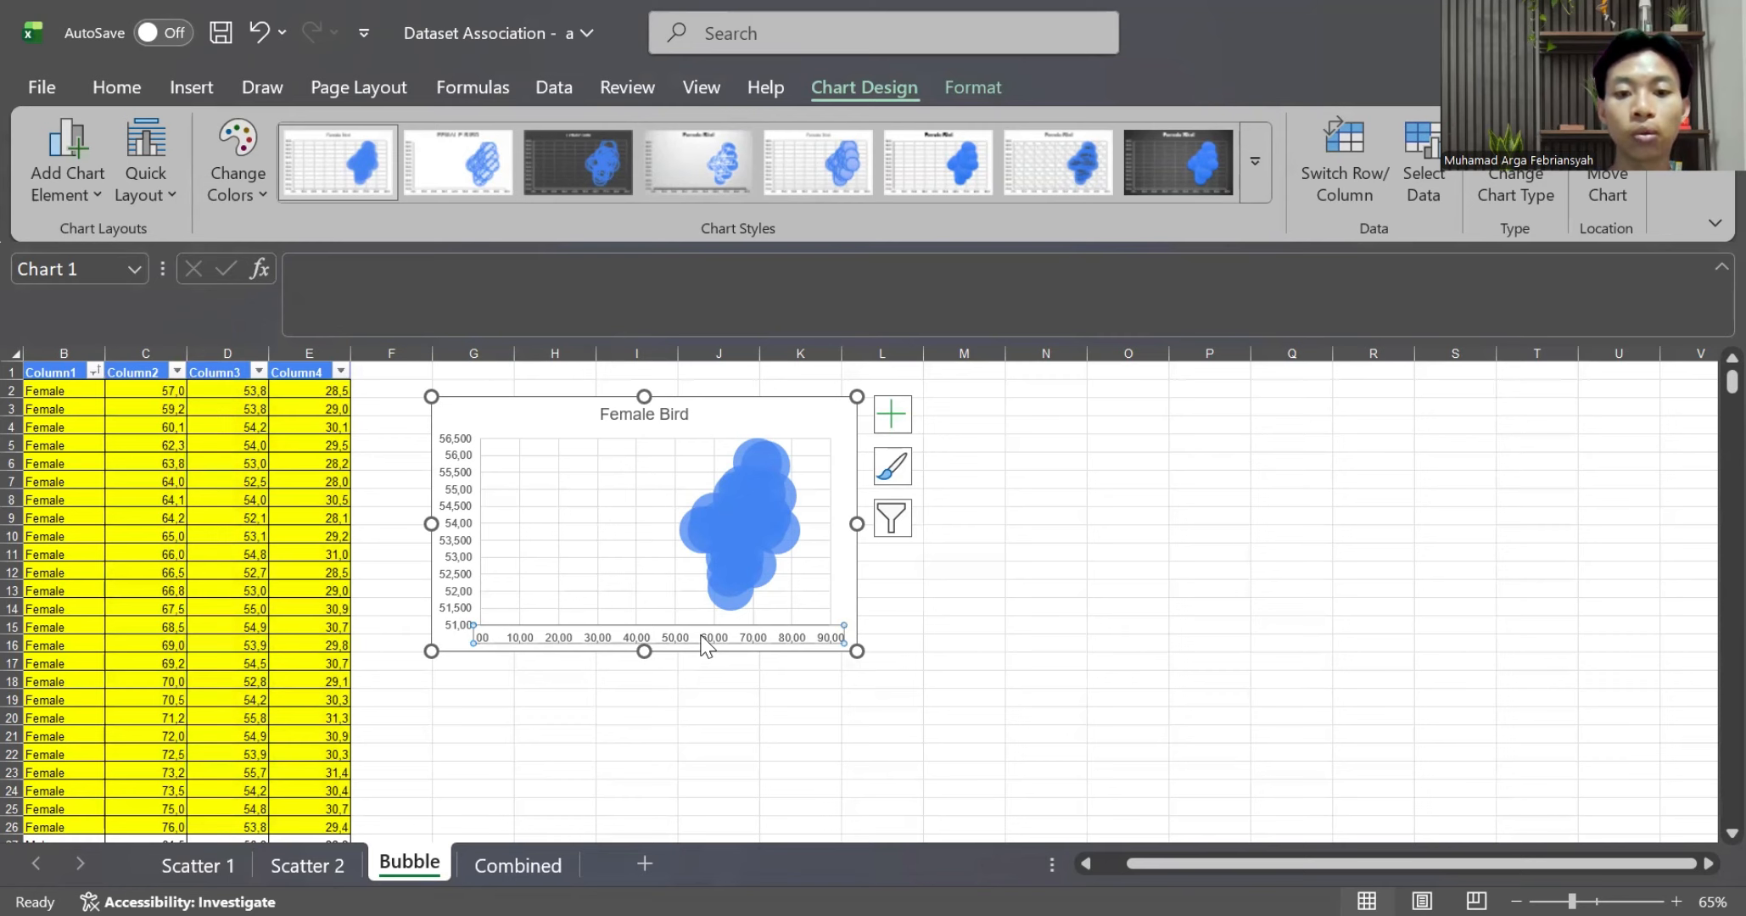
{"action": "right_click", "coordinate": [704, 643]}
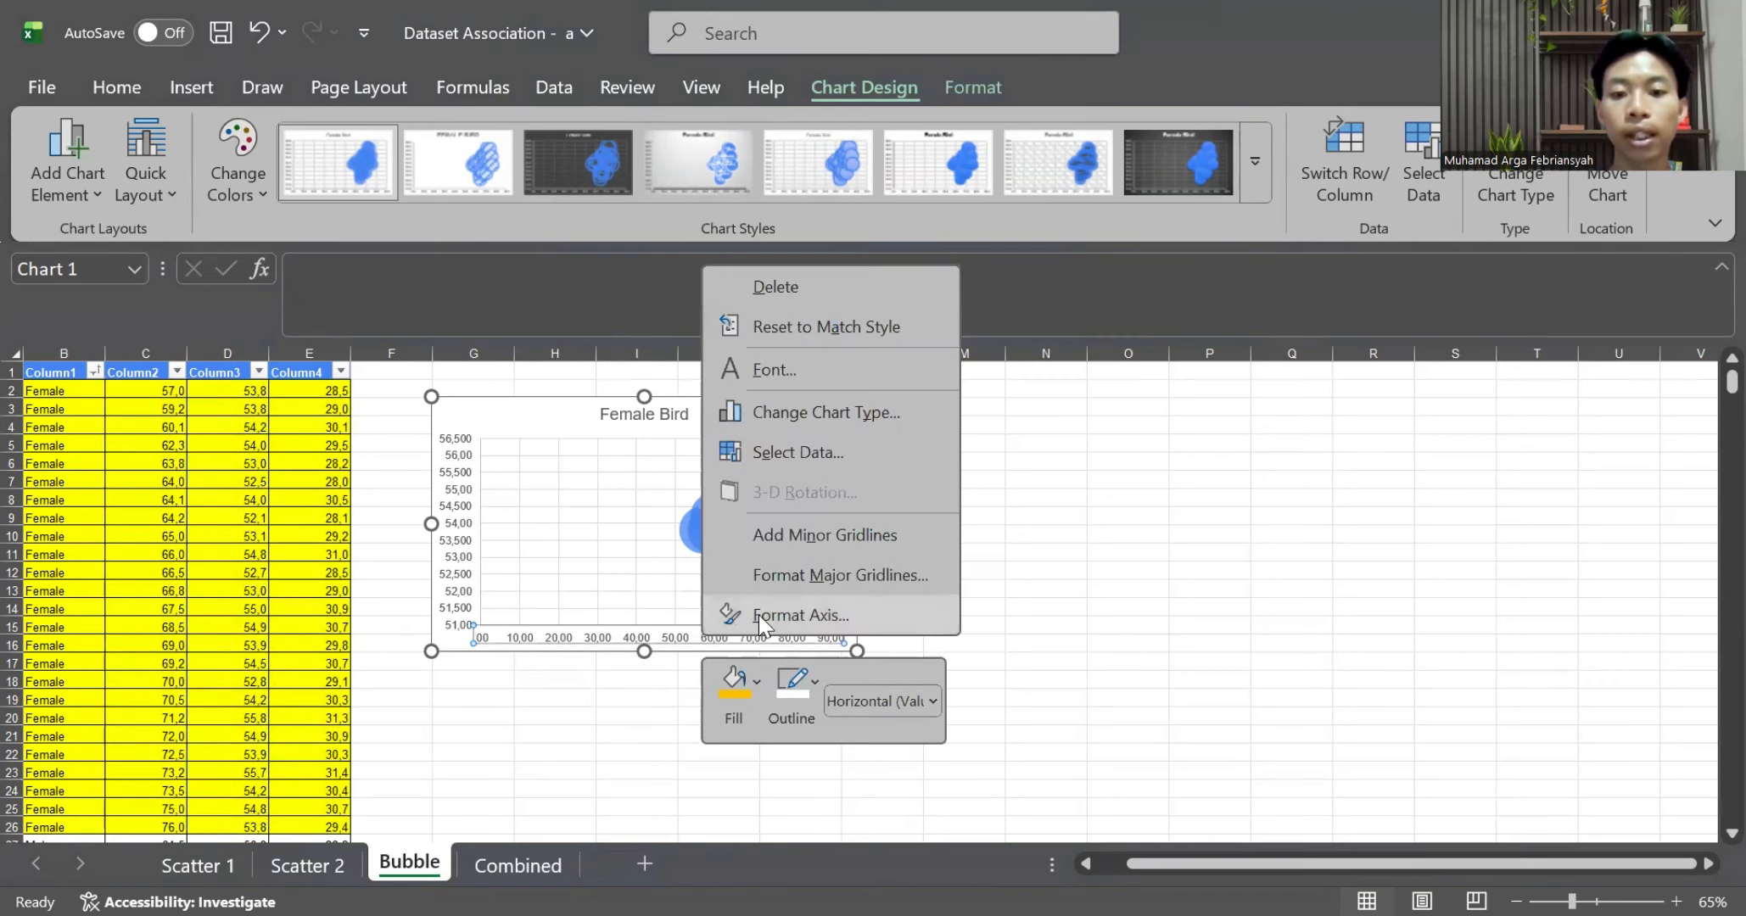
{"action": "left_click", "coordinate": [761, 620]}
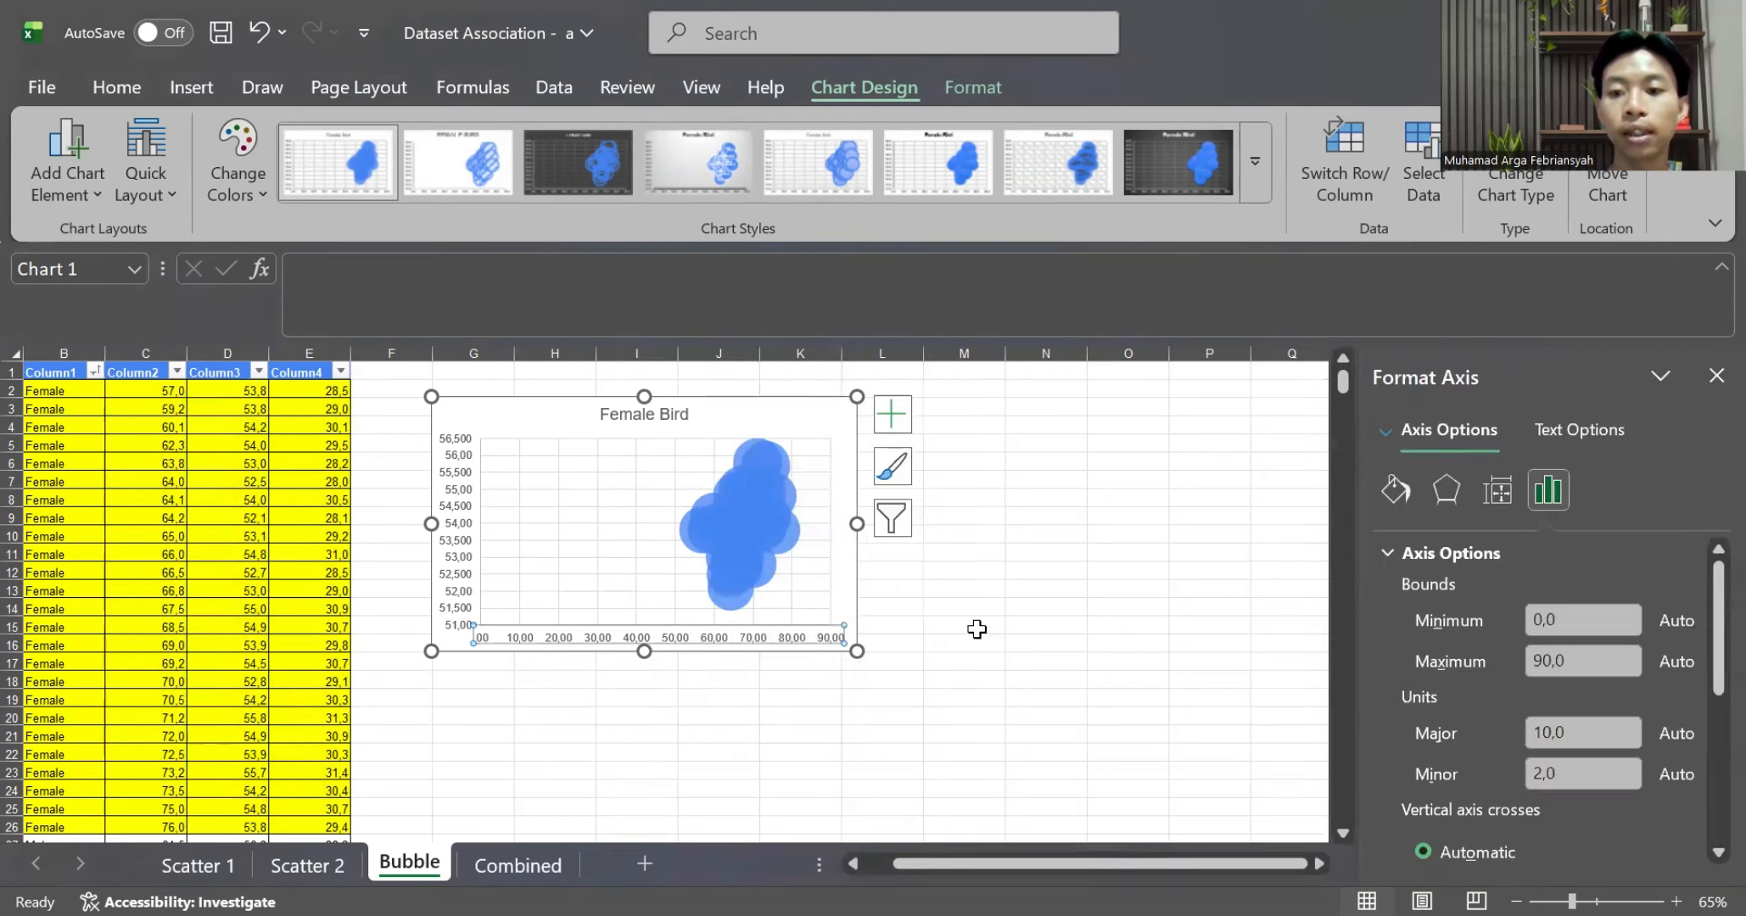
{"action": "left_click", "coordinate": [1574, 620]}
{"action": "type", "text": "55"}
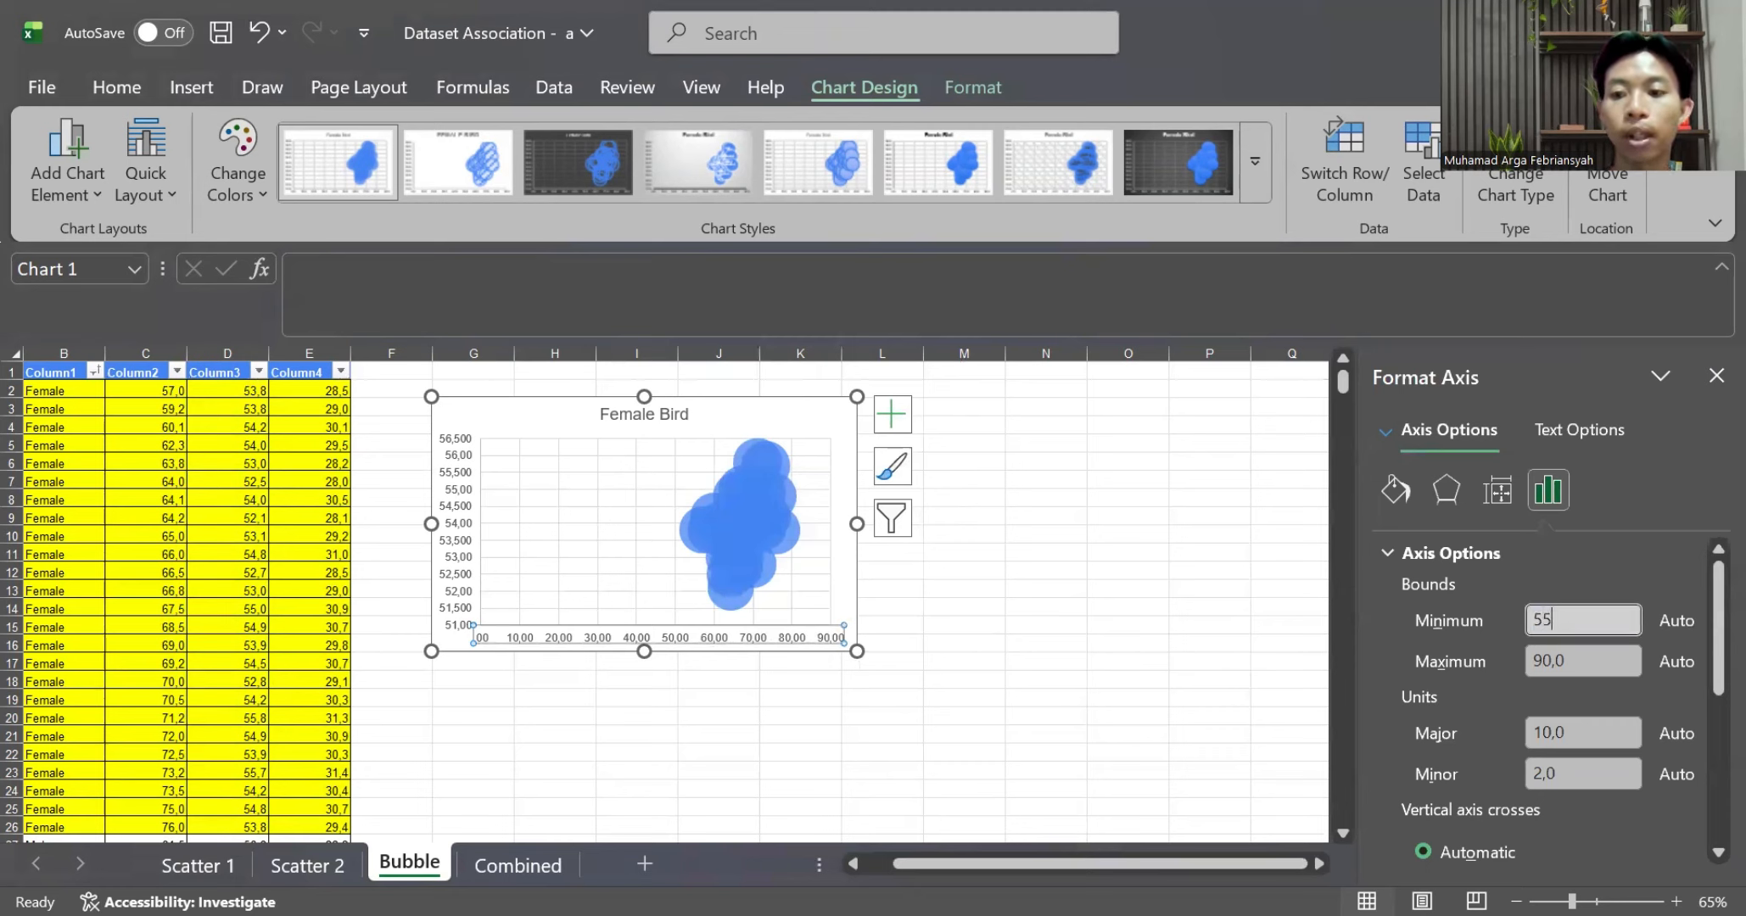
{"action": "key", "text": "Return"}
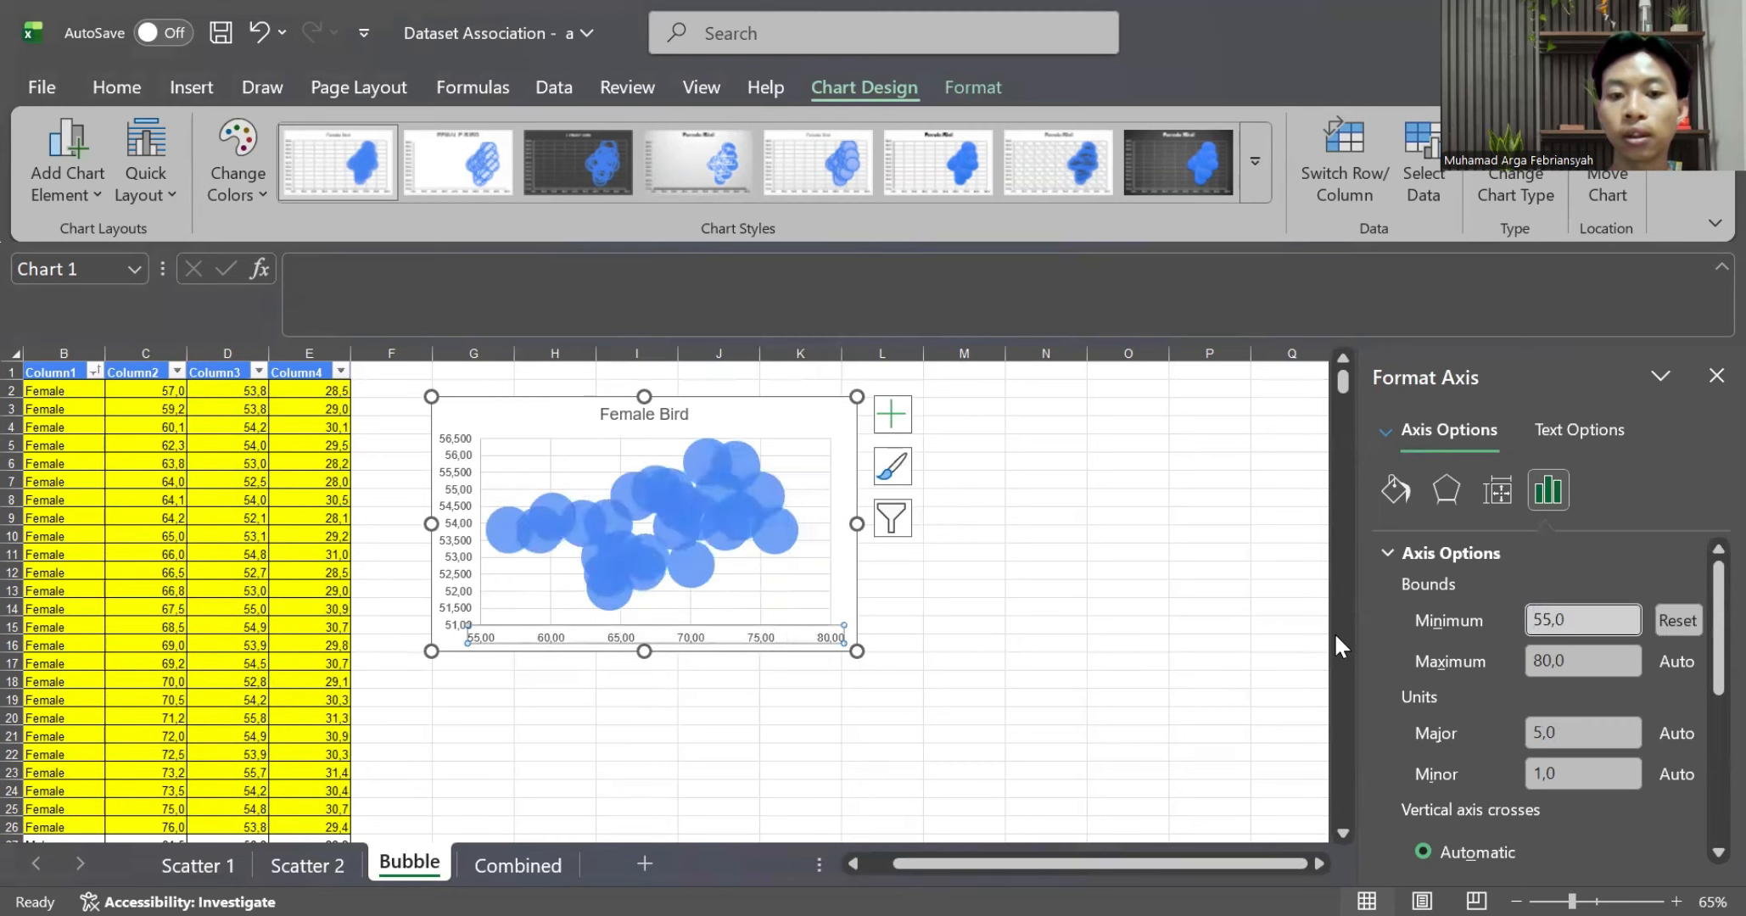
Format the horizontal axis labels as Number with 0 decimal places and no thousands separator
{"action": "scroll", "coordinate": [1473, 669], "scroll_direction": "down", "scroll_amount": 5}
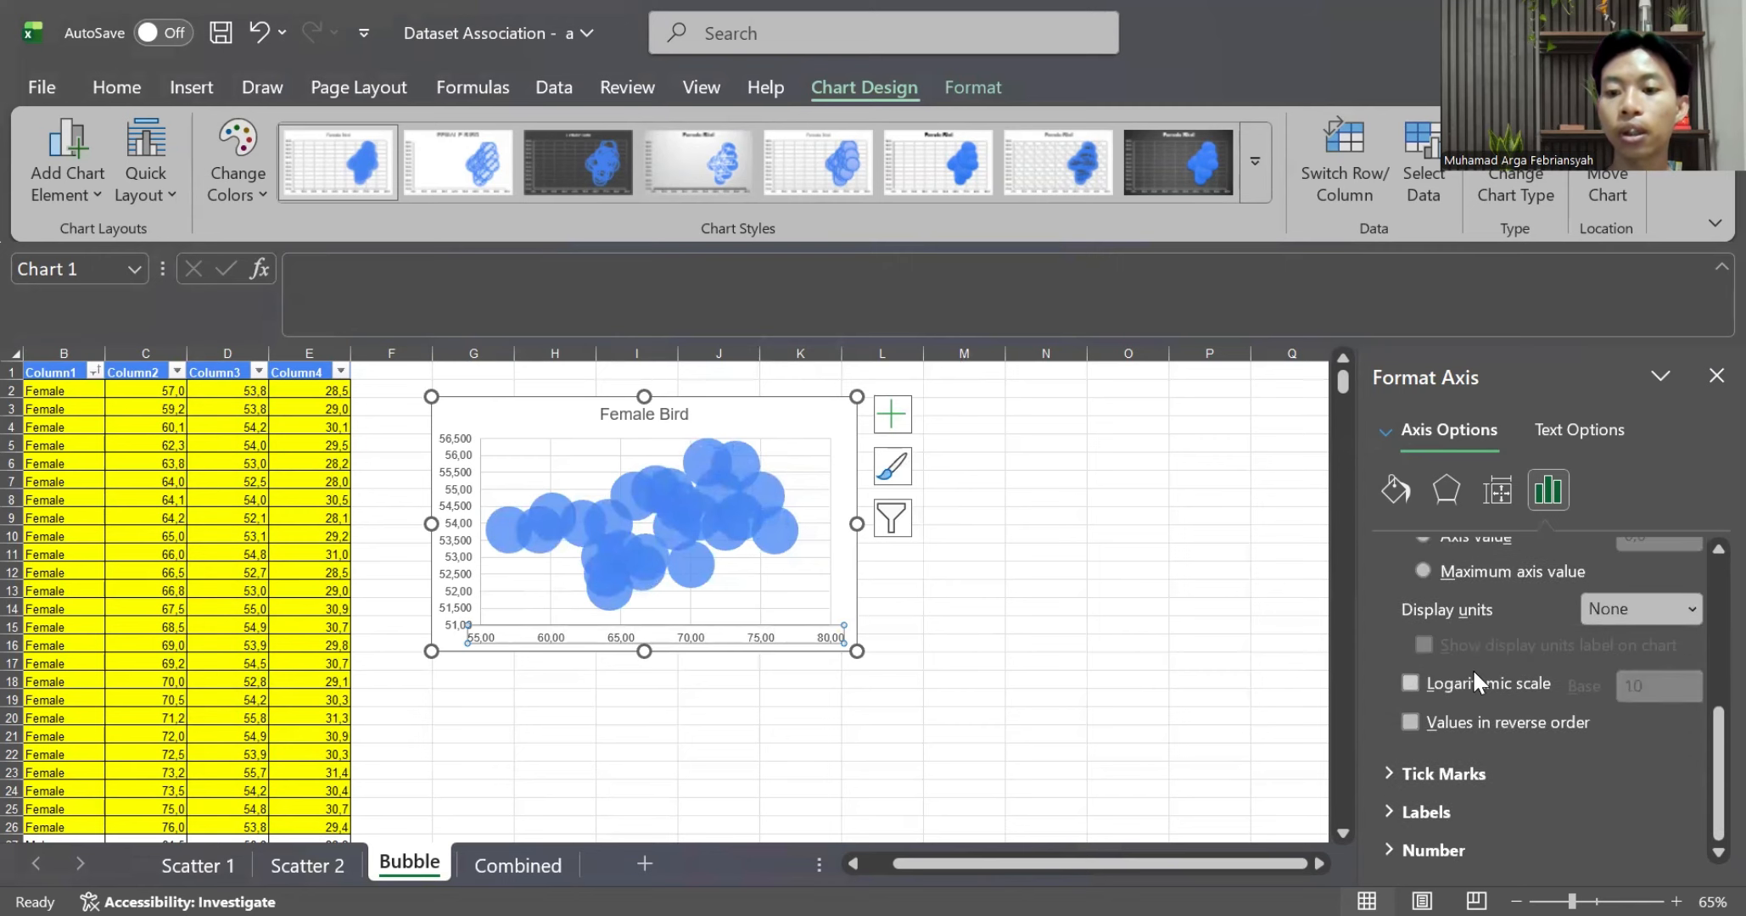
{"action": "left_click", "coordinate": [1456, 838]}
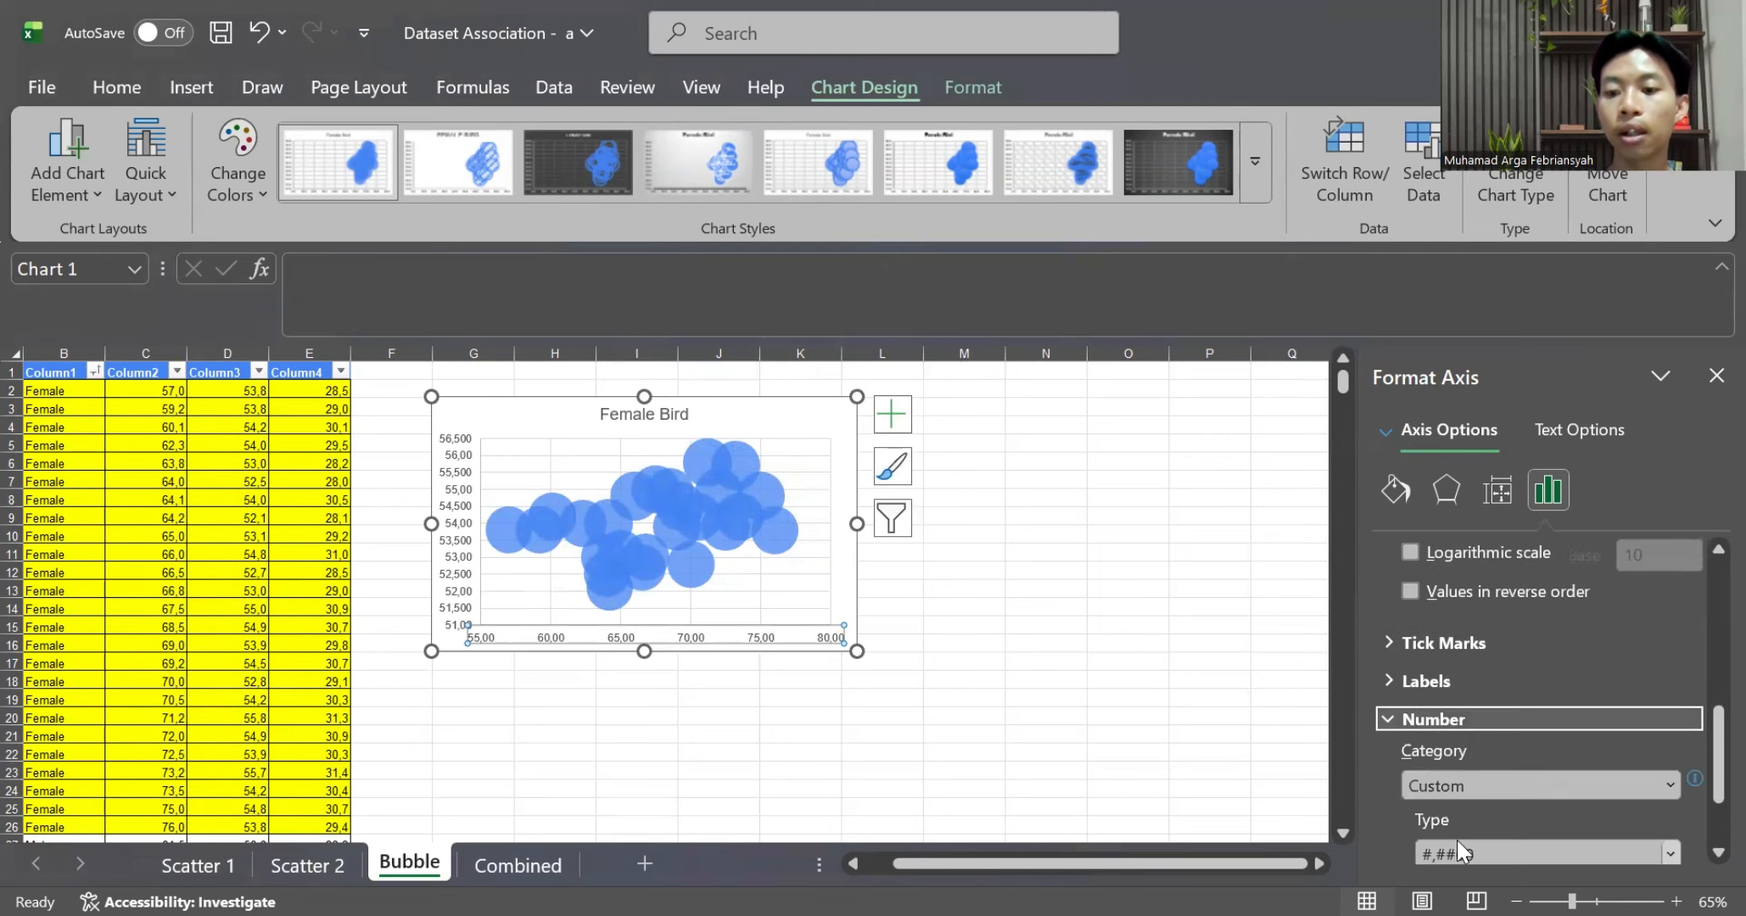
{"action": "left_click", "coordinate": [1453, 784]}
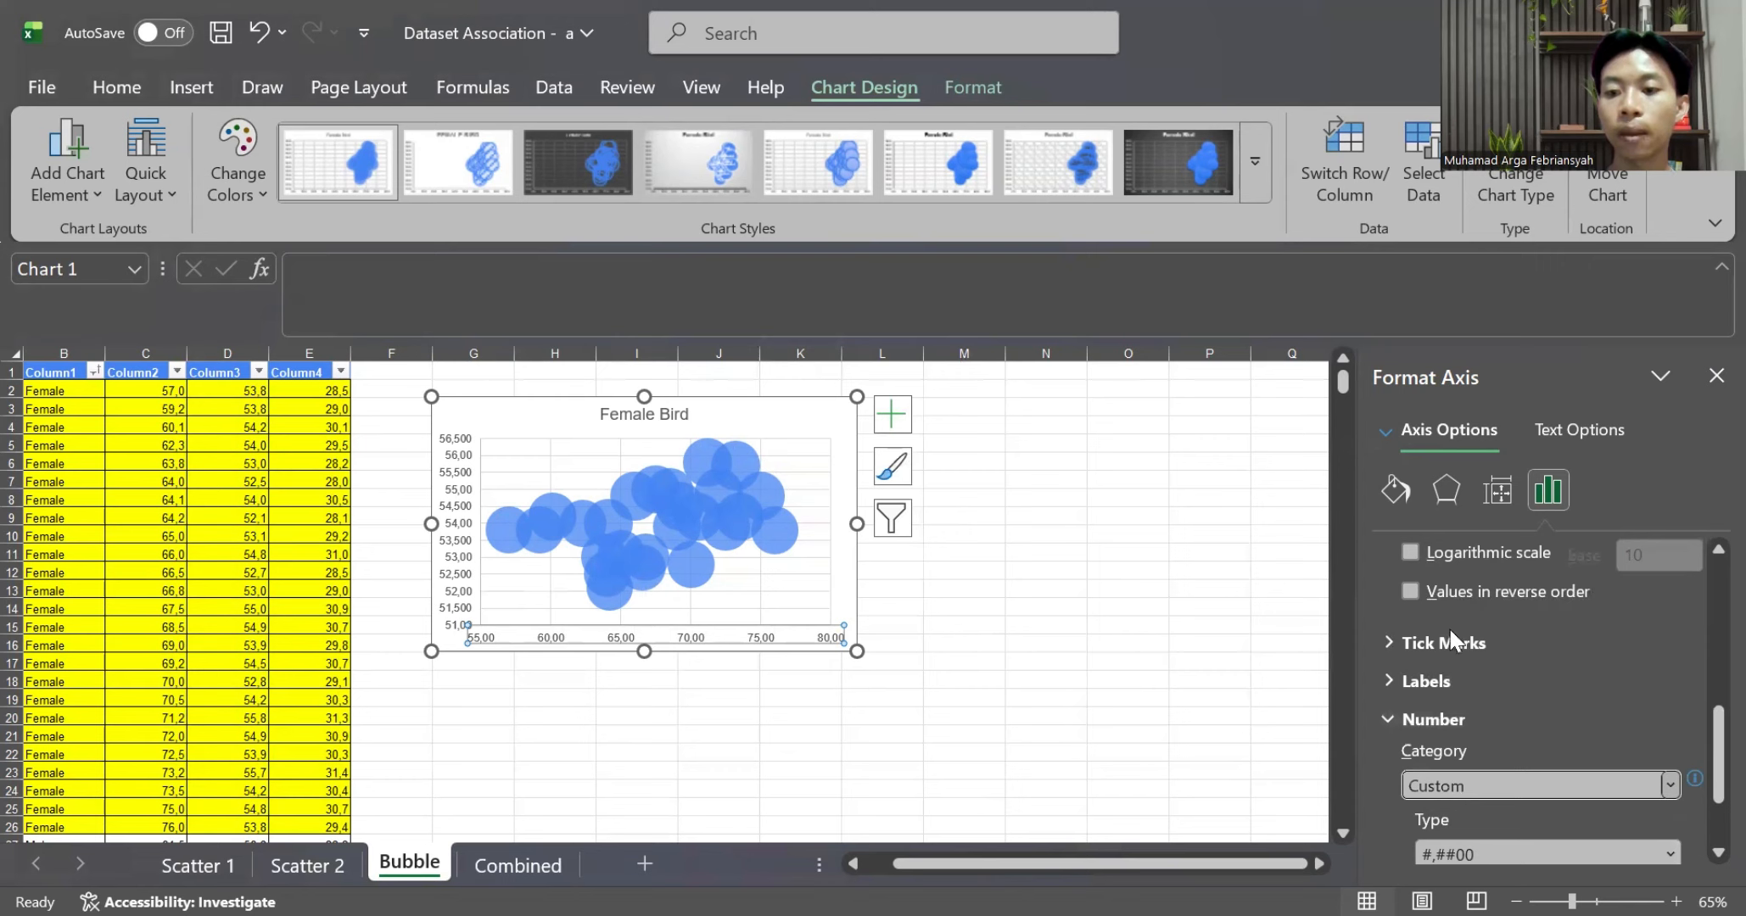
{"action": "left_click", "coordinate": [1452, 475]}
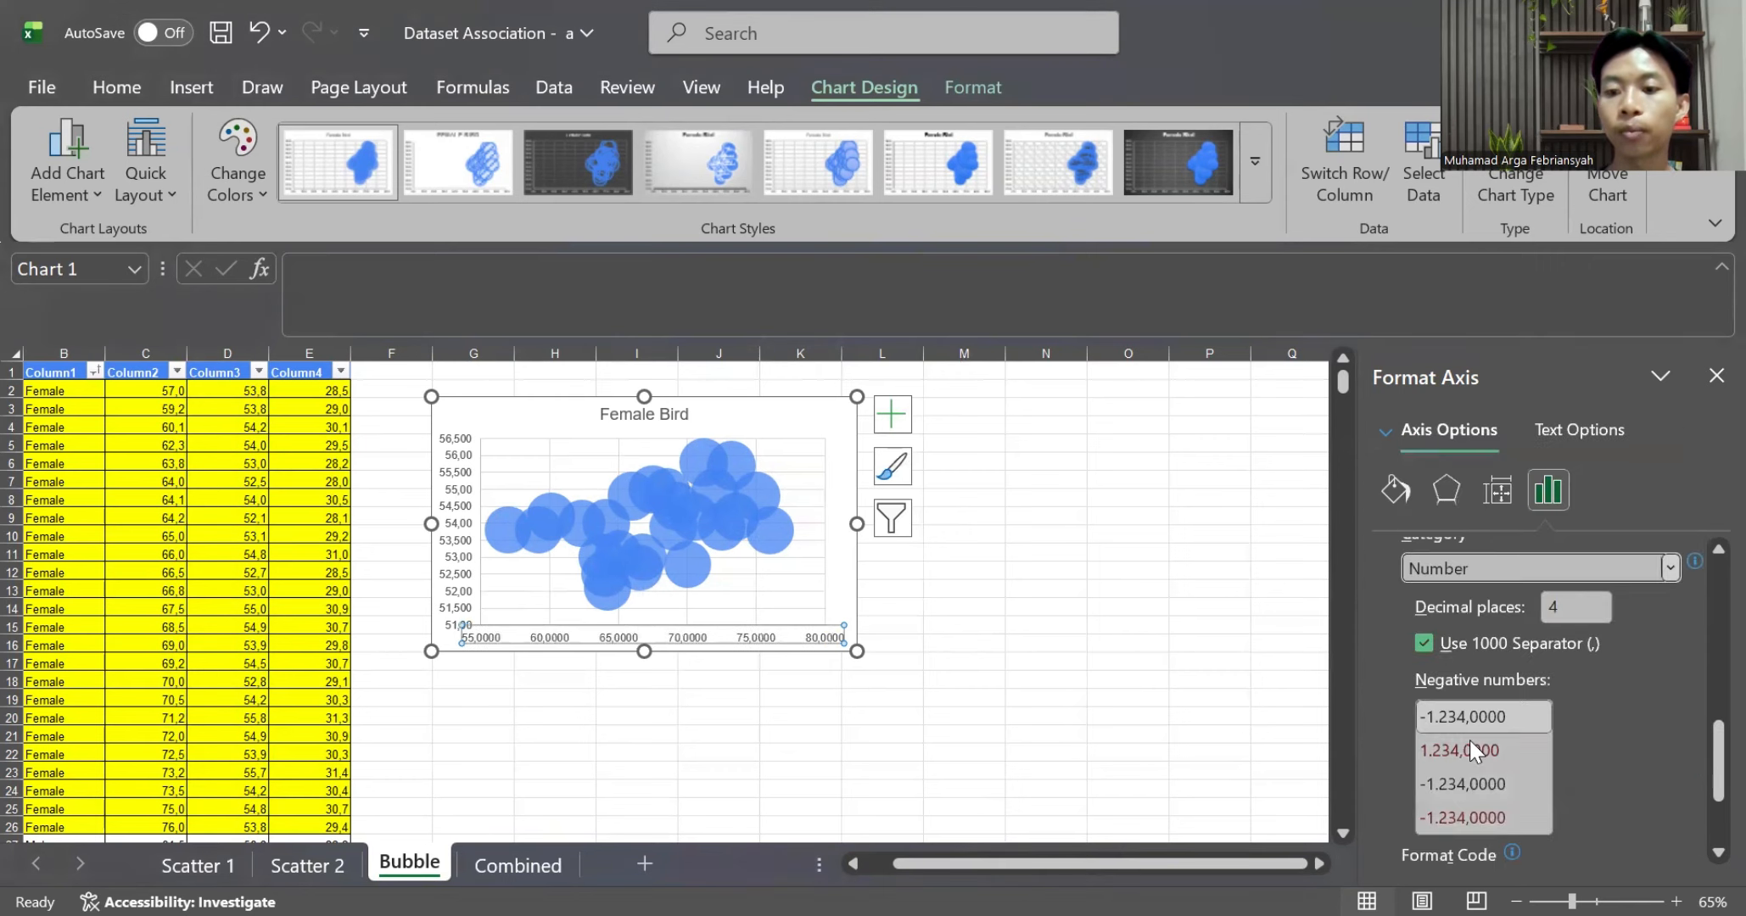
{"action": "left_click", "coordinate": [1570, 608]}
{"action": "type", "text": "4"}
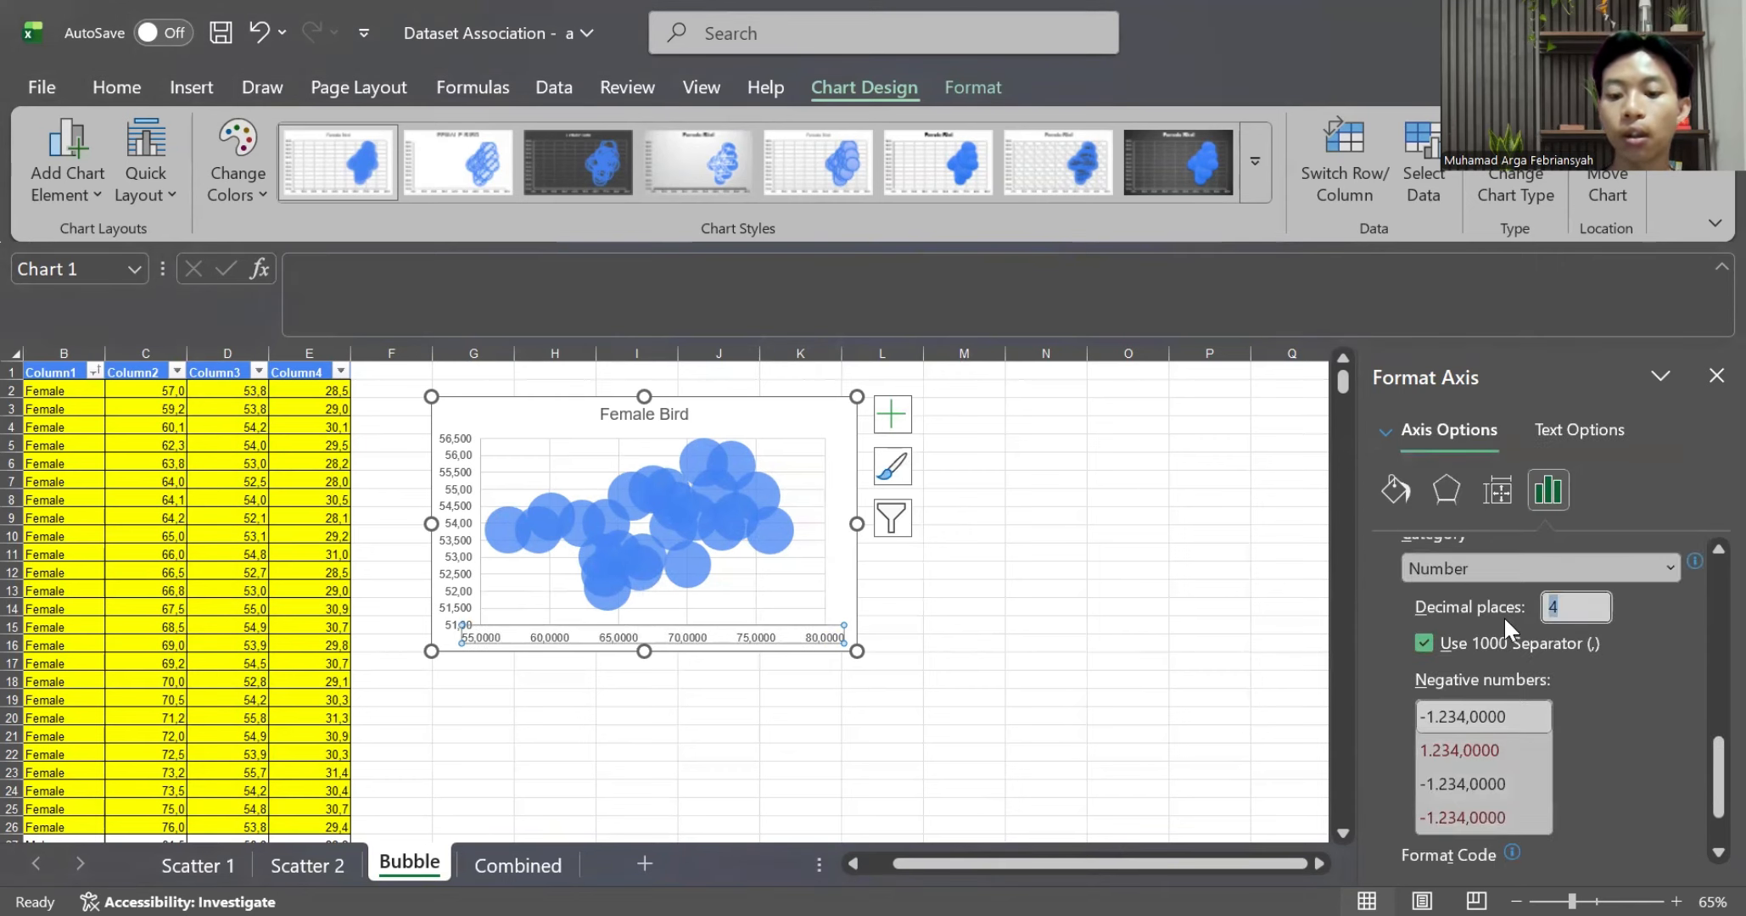
{"action": "left_click", "coordinate": [1424, 643]}
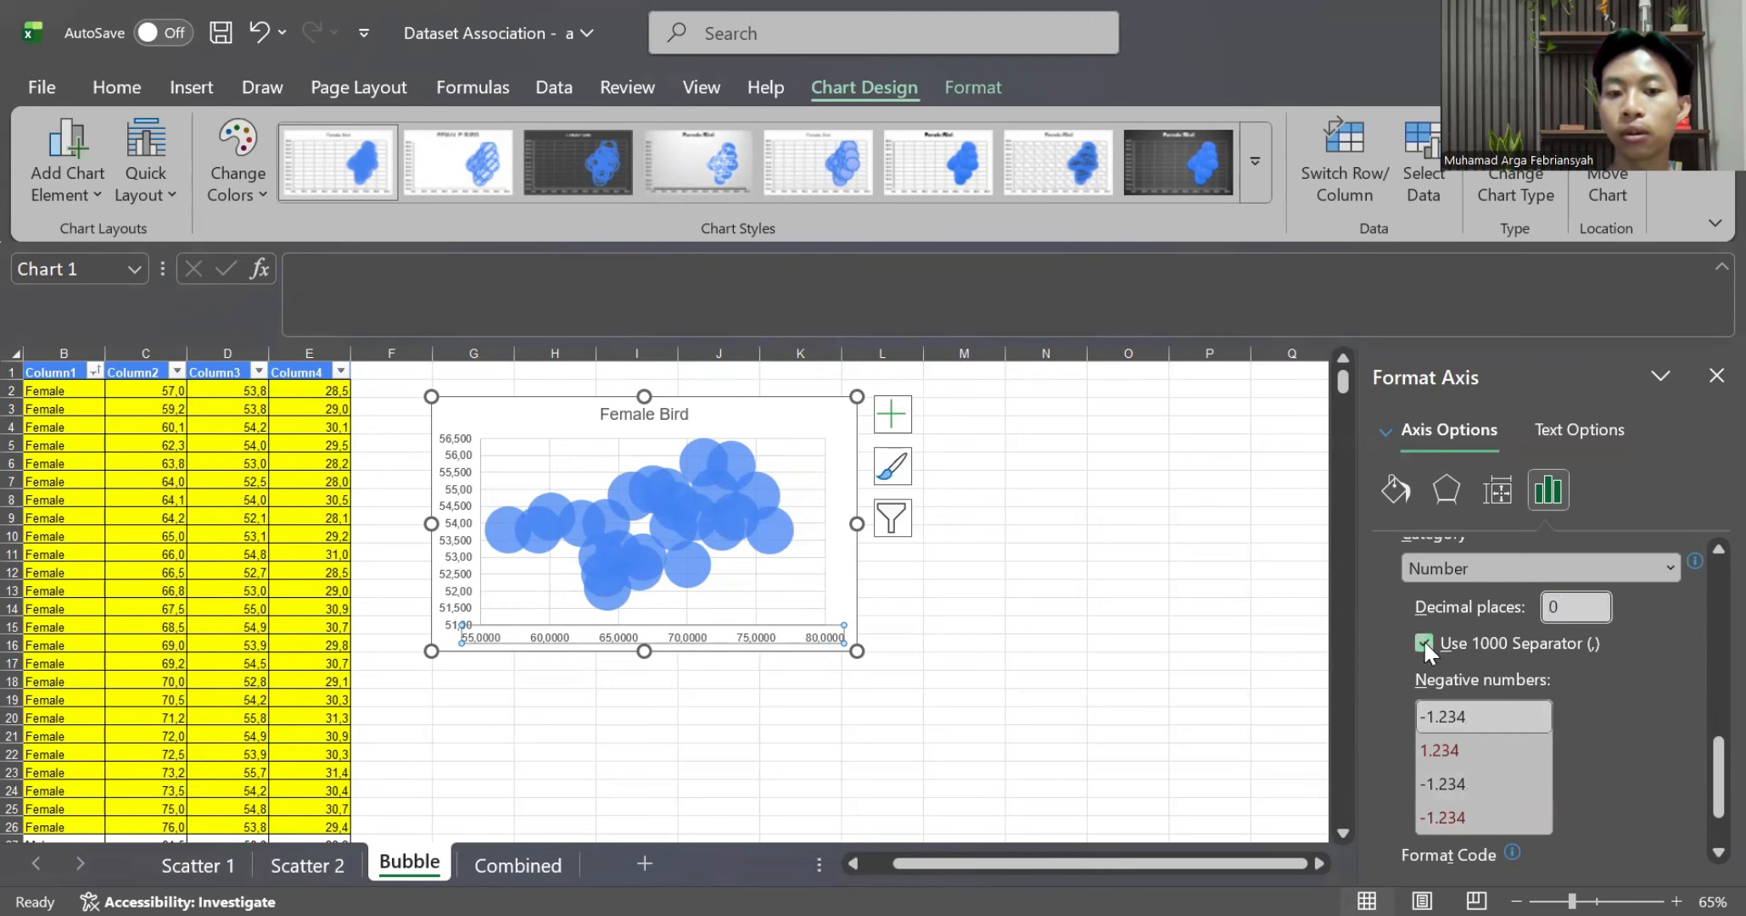
Format the vertical axis labels as Number with 0 decimal places and no thousands separator
{"action": "left_click", "coordinate": [458, 485]}
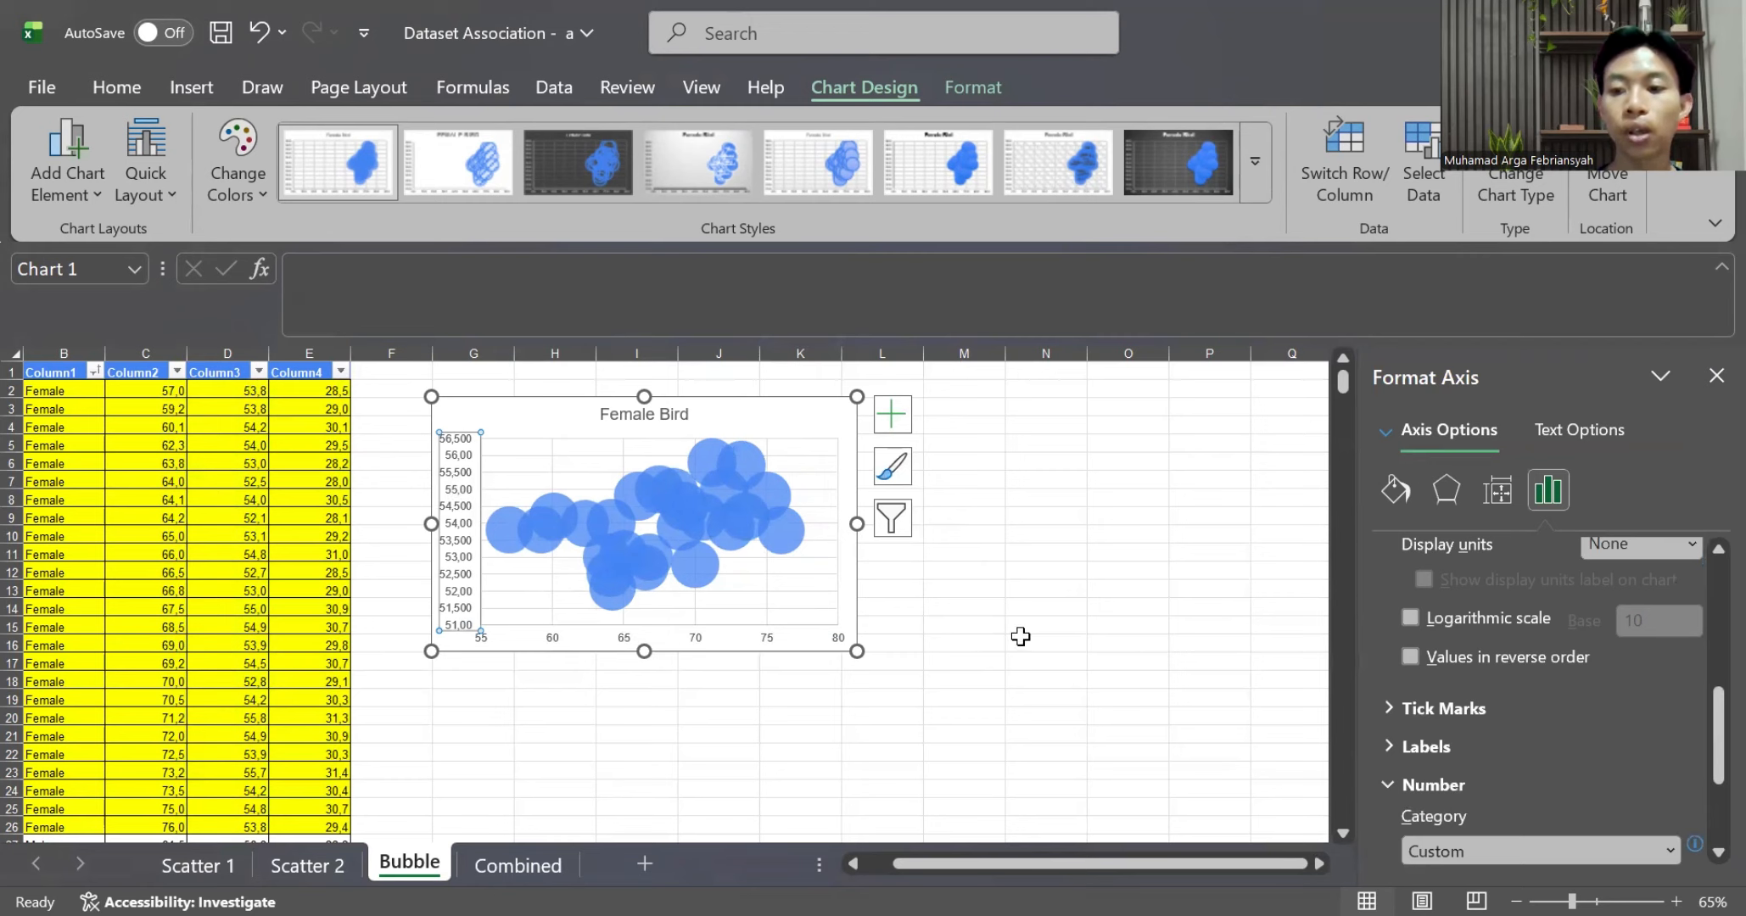
{"action": "scroll", "coordinate": [1516, 810], "scroll_direction": "down", "scroll_amount": 3}
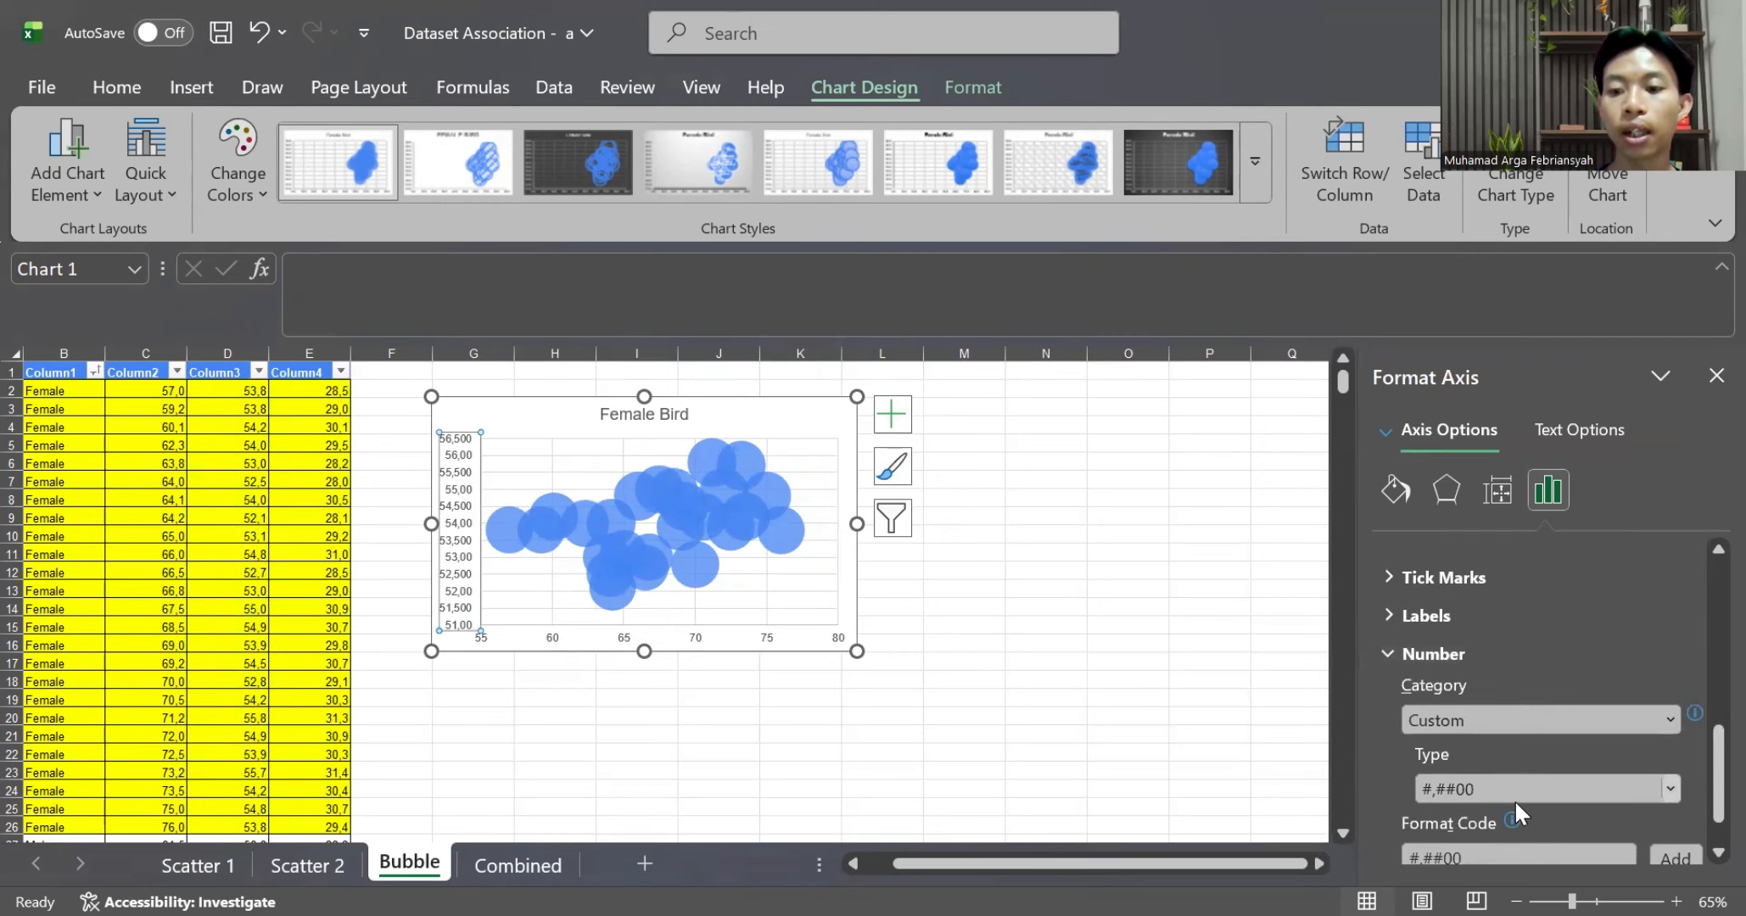
{"action": "left_click", "coordinate": [1485, 732]}
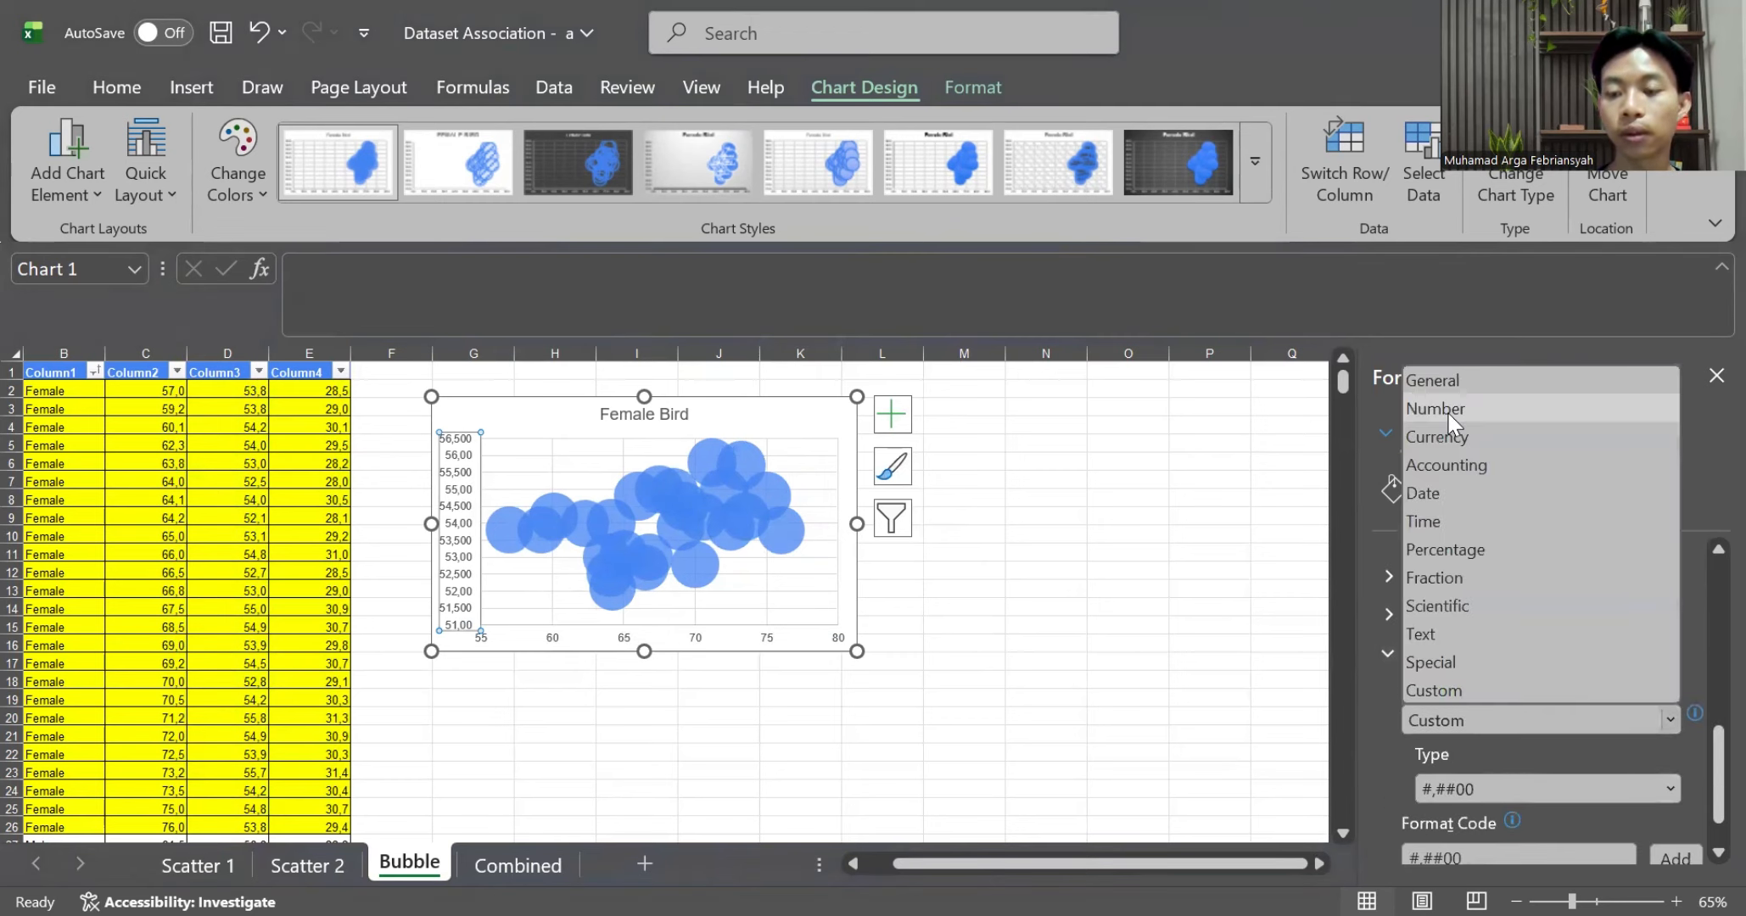
{"action": "left_click", "coordinate": [1452, 412]}
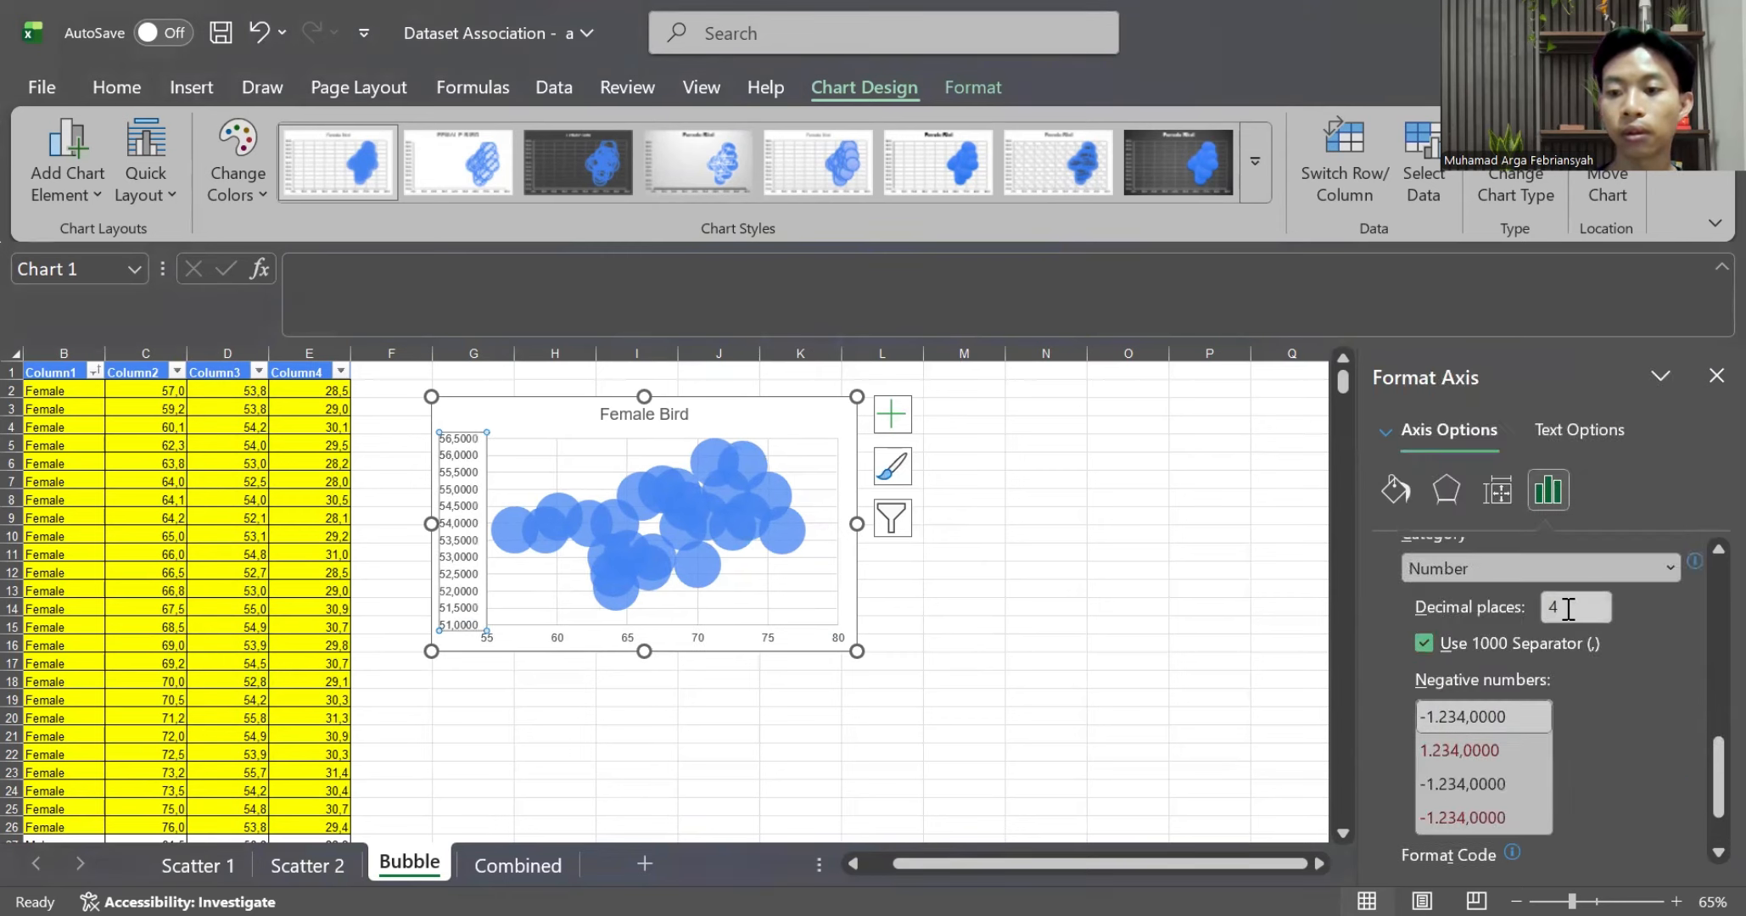
{"action": "left_click", "coordinate": [1549, 613]}
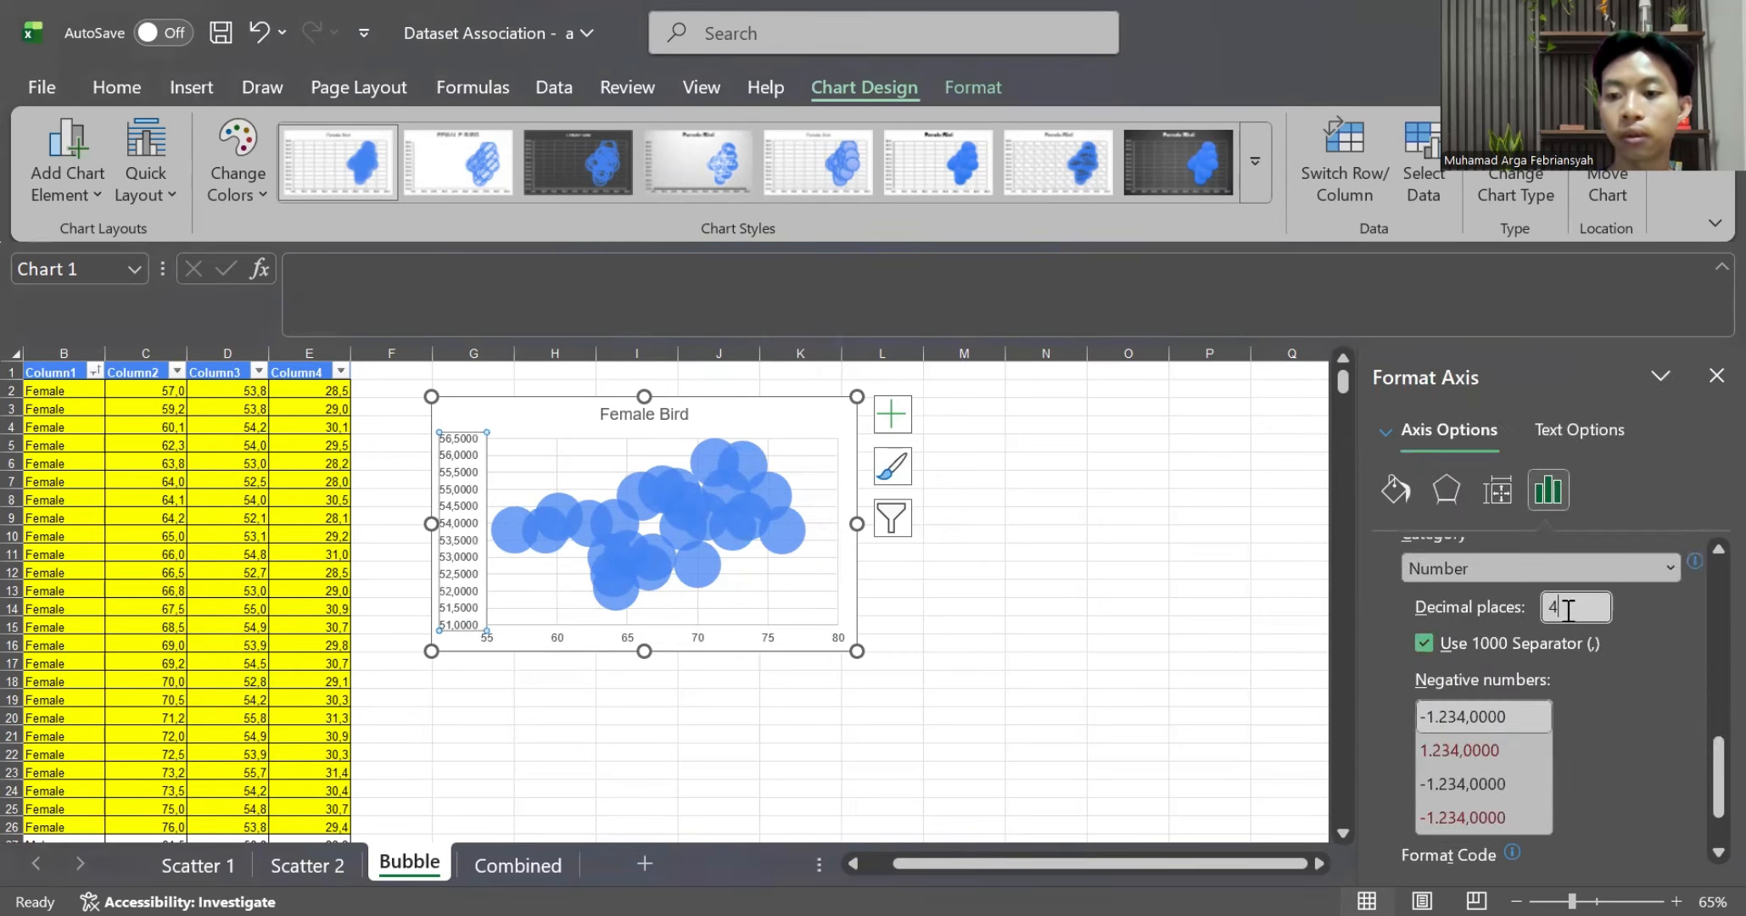
{"action": "key", "text": "BackSpace"}
{"action": "type", "text": "0"}
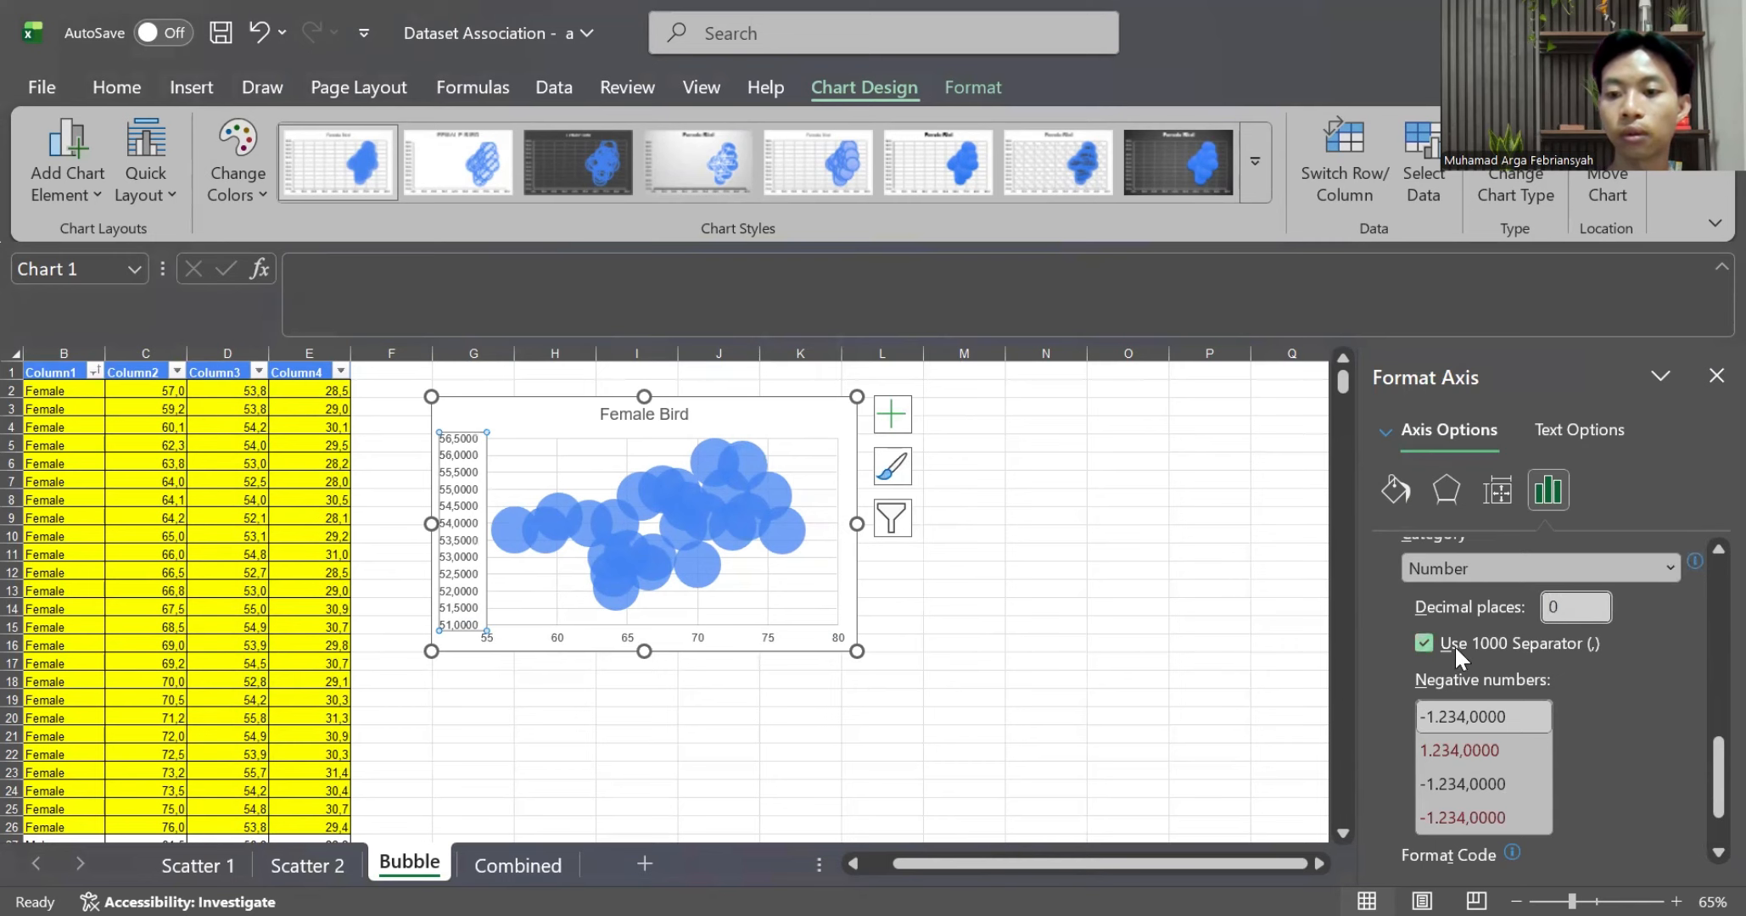
{"action": "left_click", "coordinate": [1424, 643]}
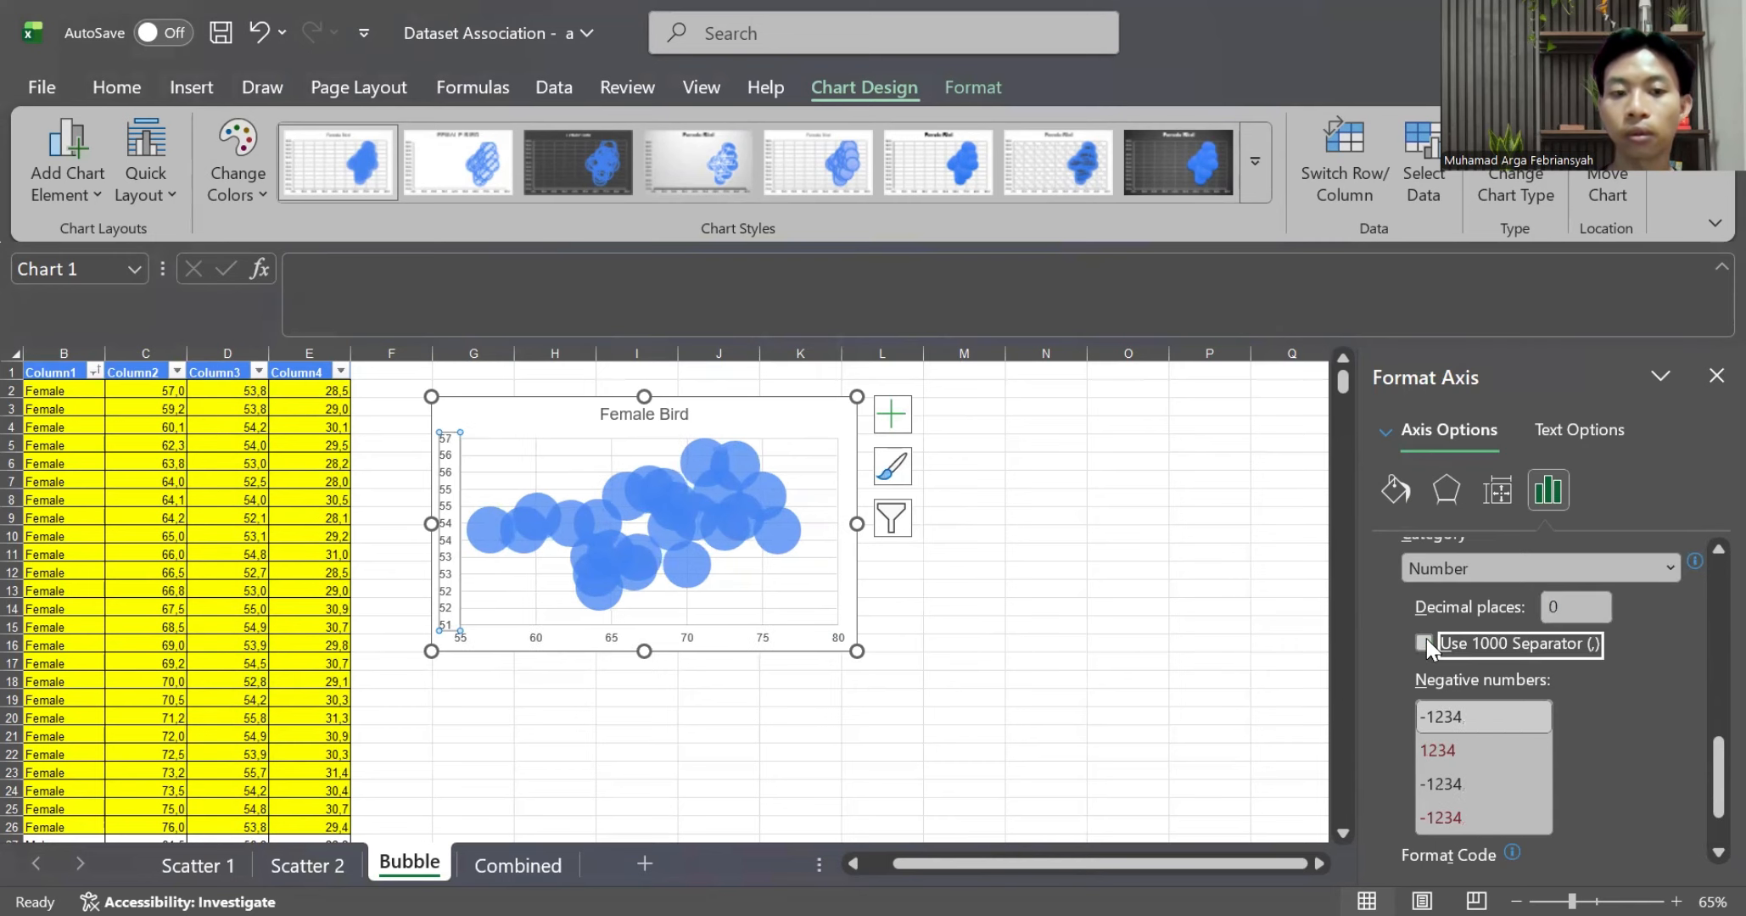
{"action": "left_click", "coordinate": [1093, 683]}
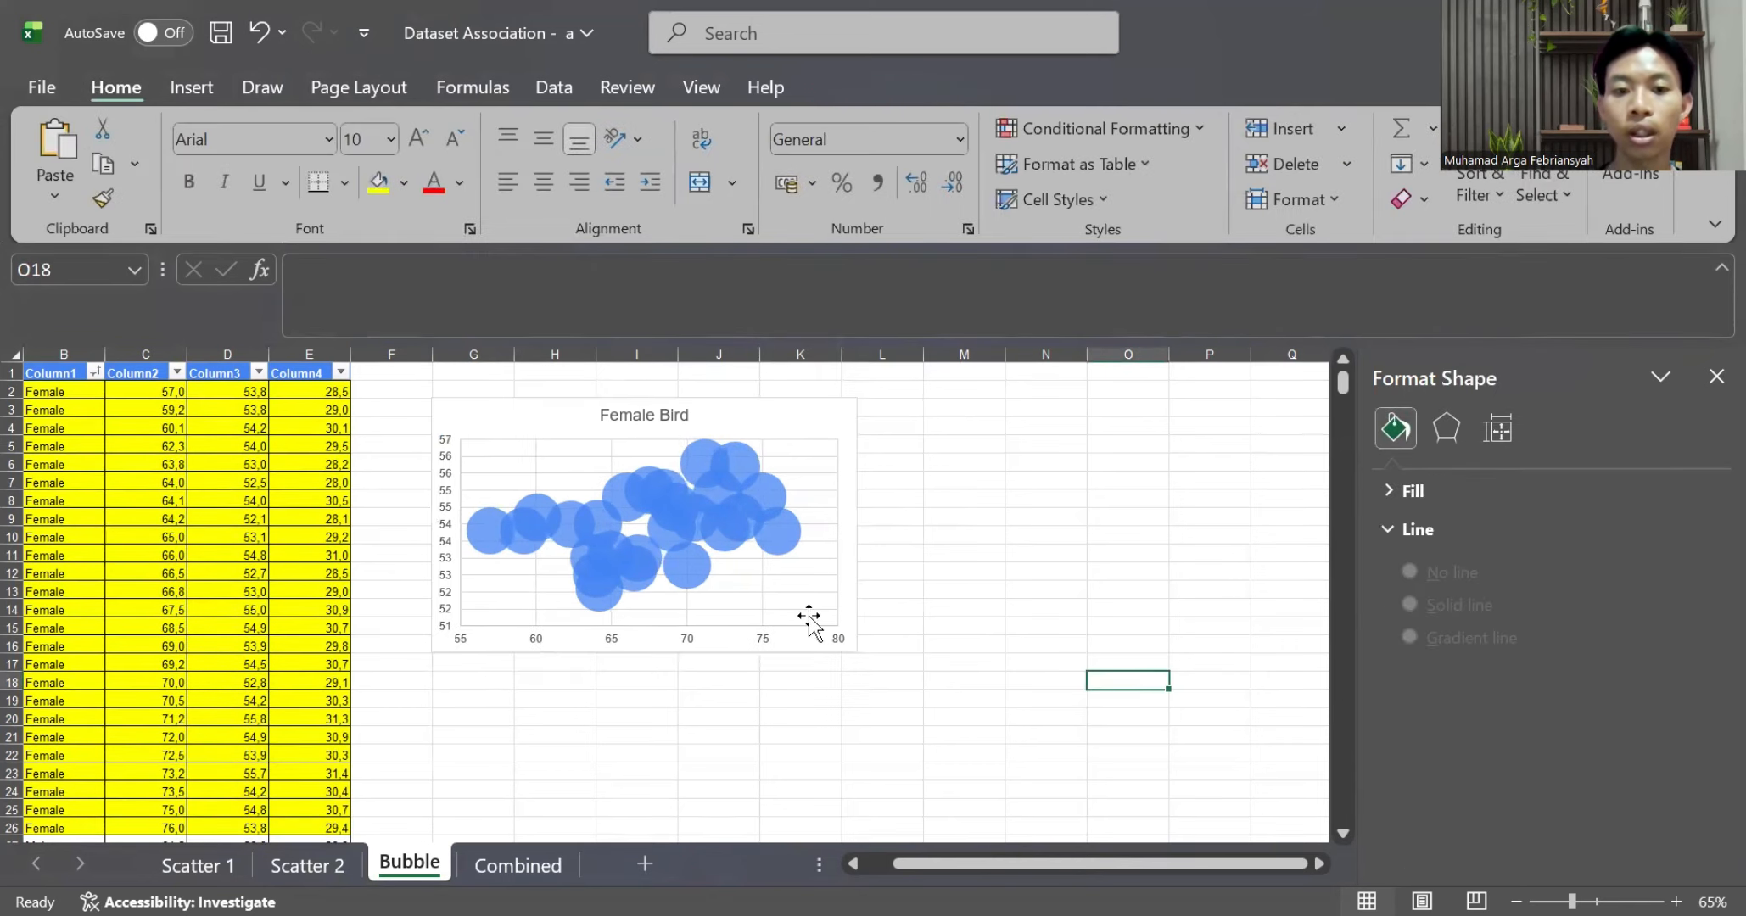
Add primary horizontal and primary vertical axis titles to the Female Bird bubble chart
{"action": "left_click", "coordinate": [753, 619]}
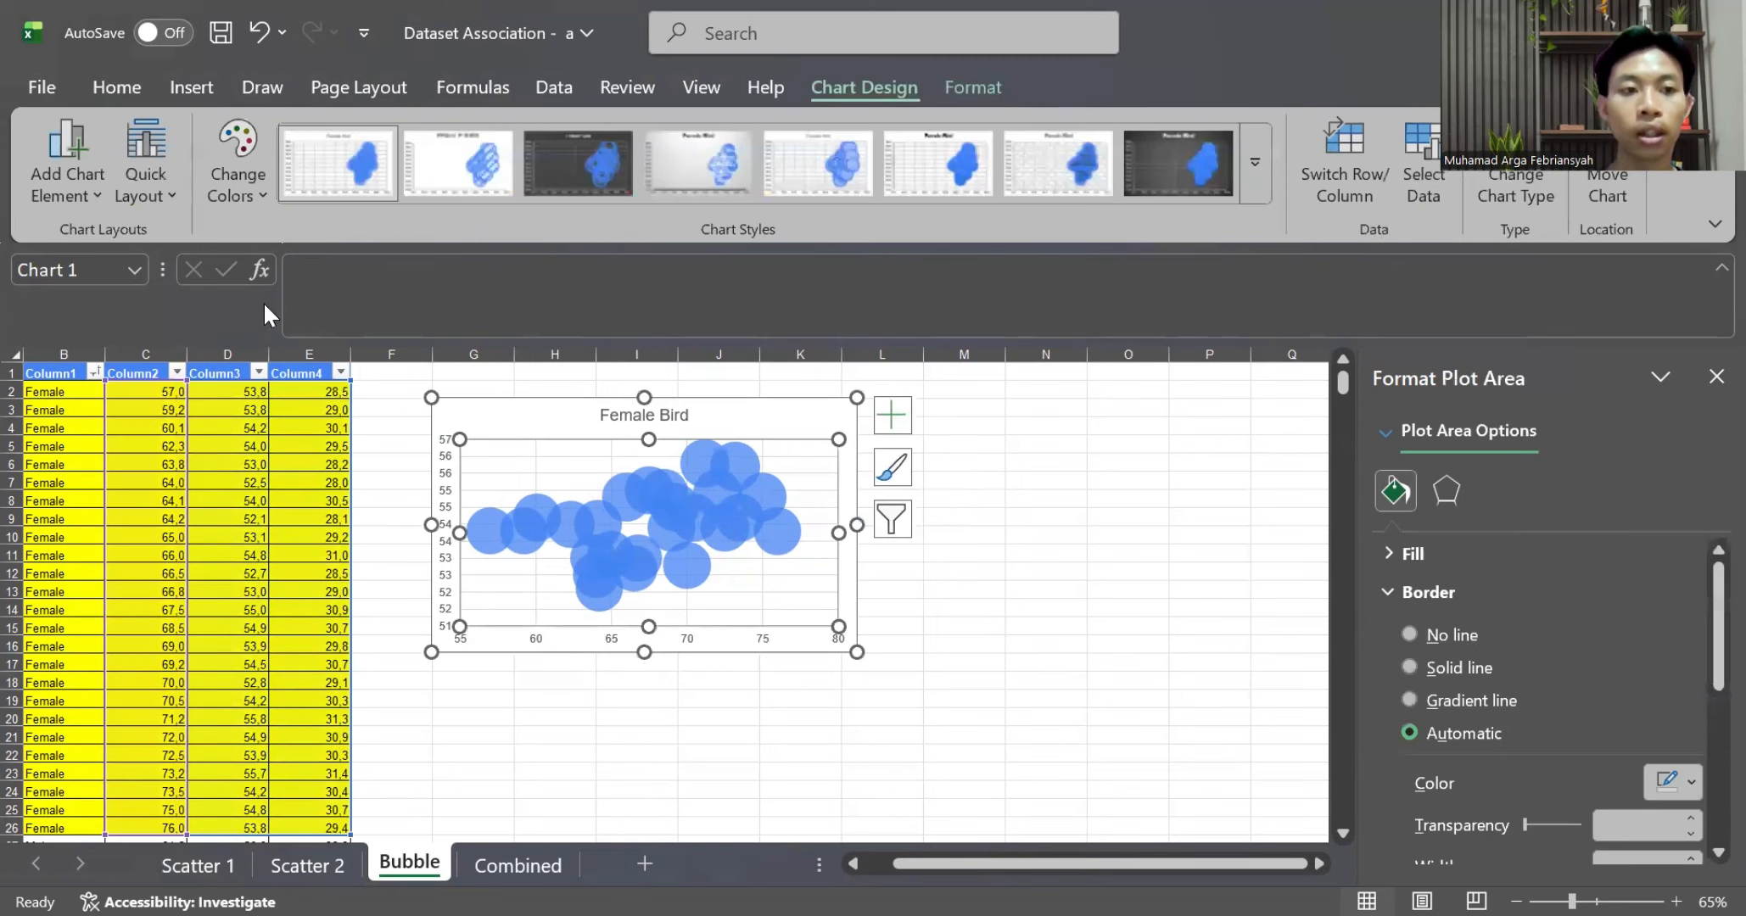
{"action": "left_click", "coordinate": [76, 159]}
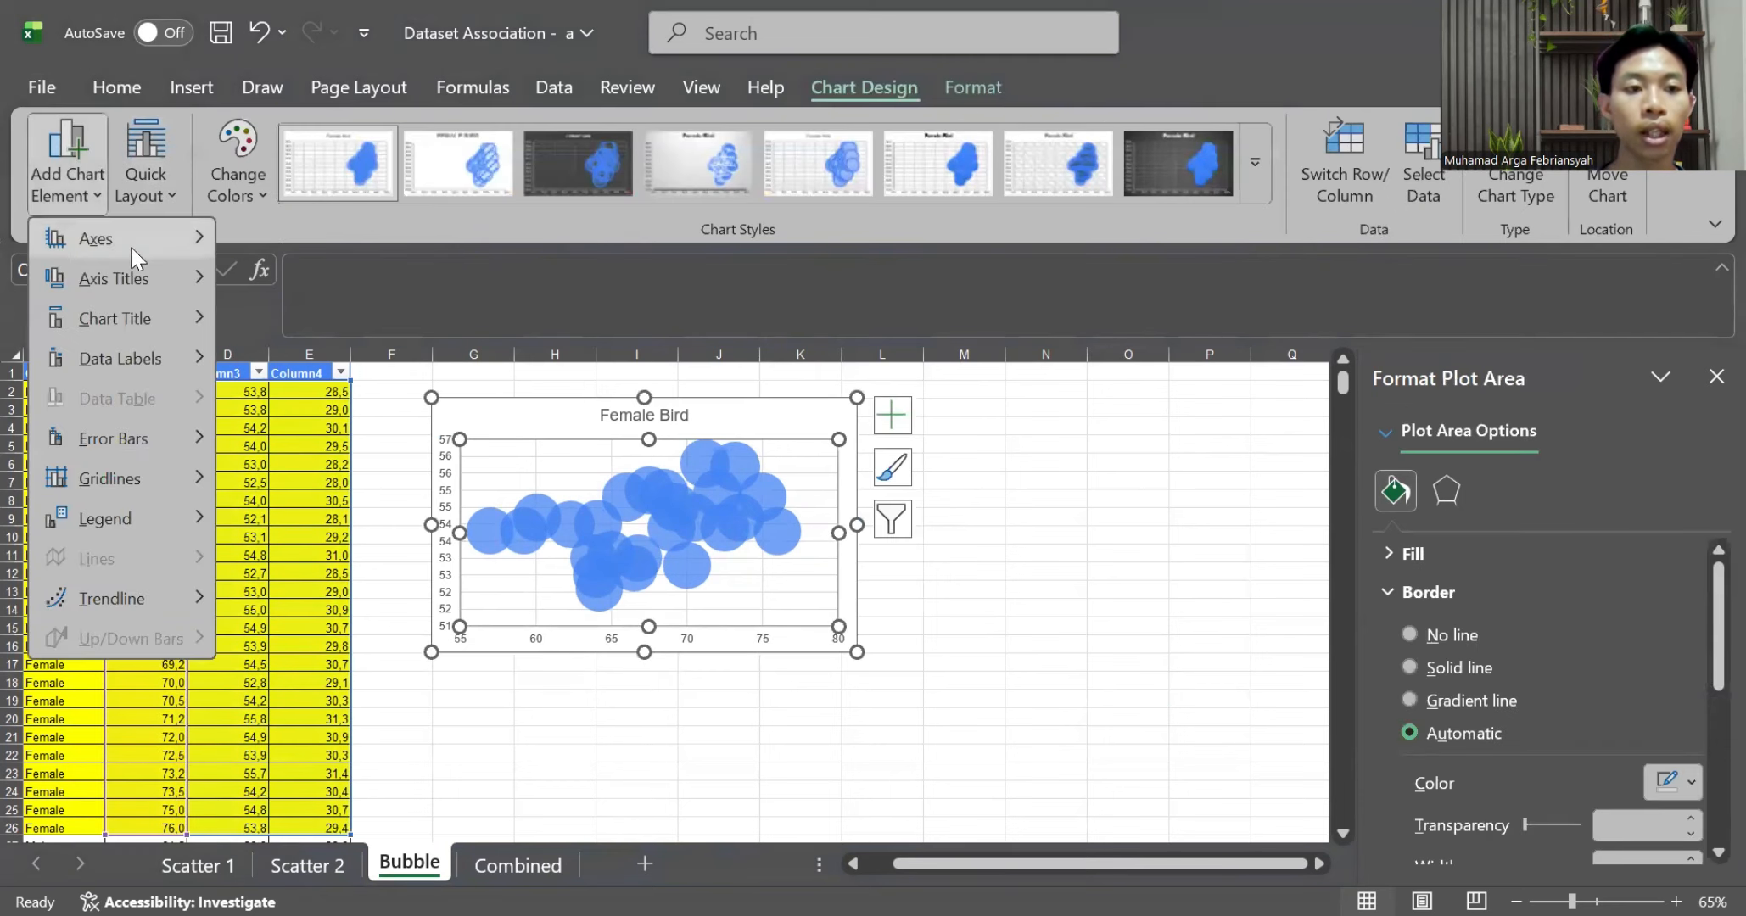
{"action": "mouse_move", "coordinate": [141, 276]}
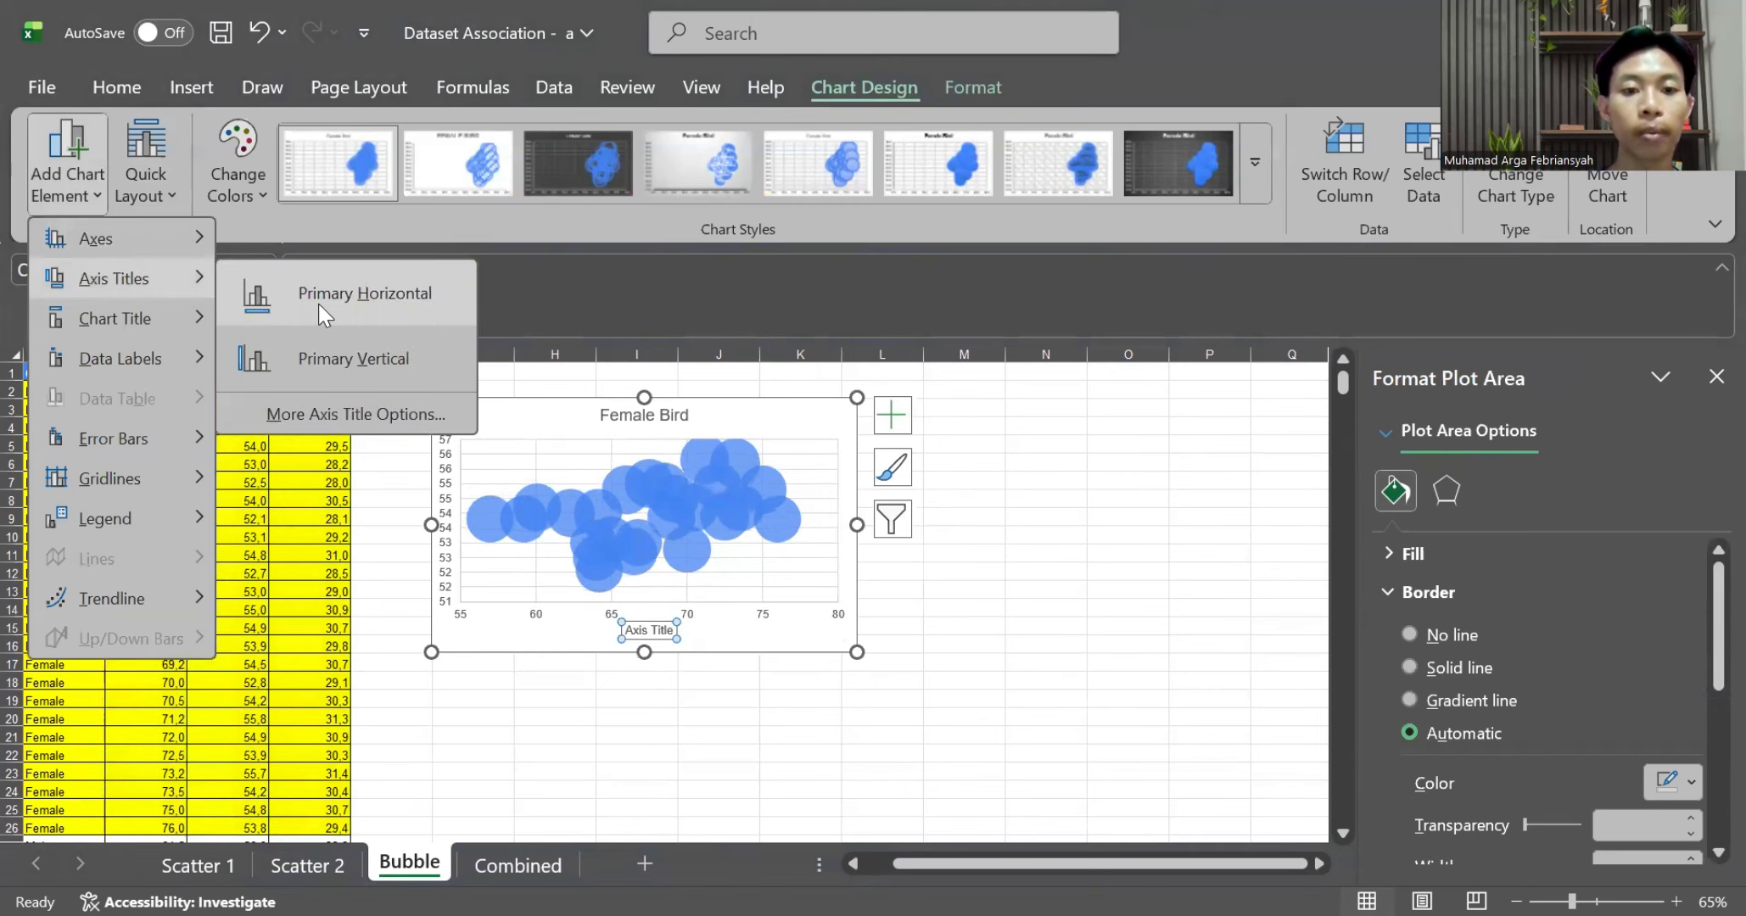
{"action": "left_click", "coordinate": [321, 298]}
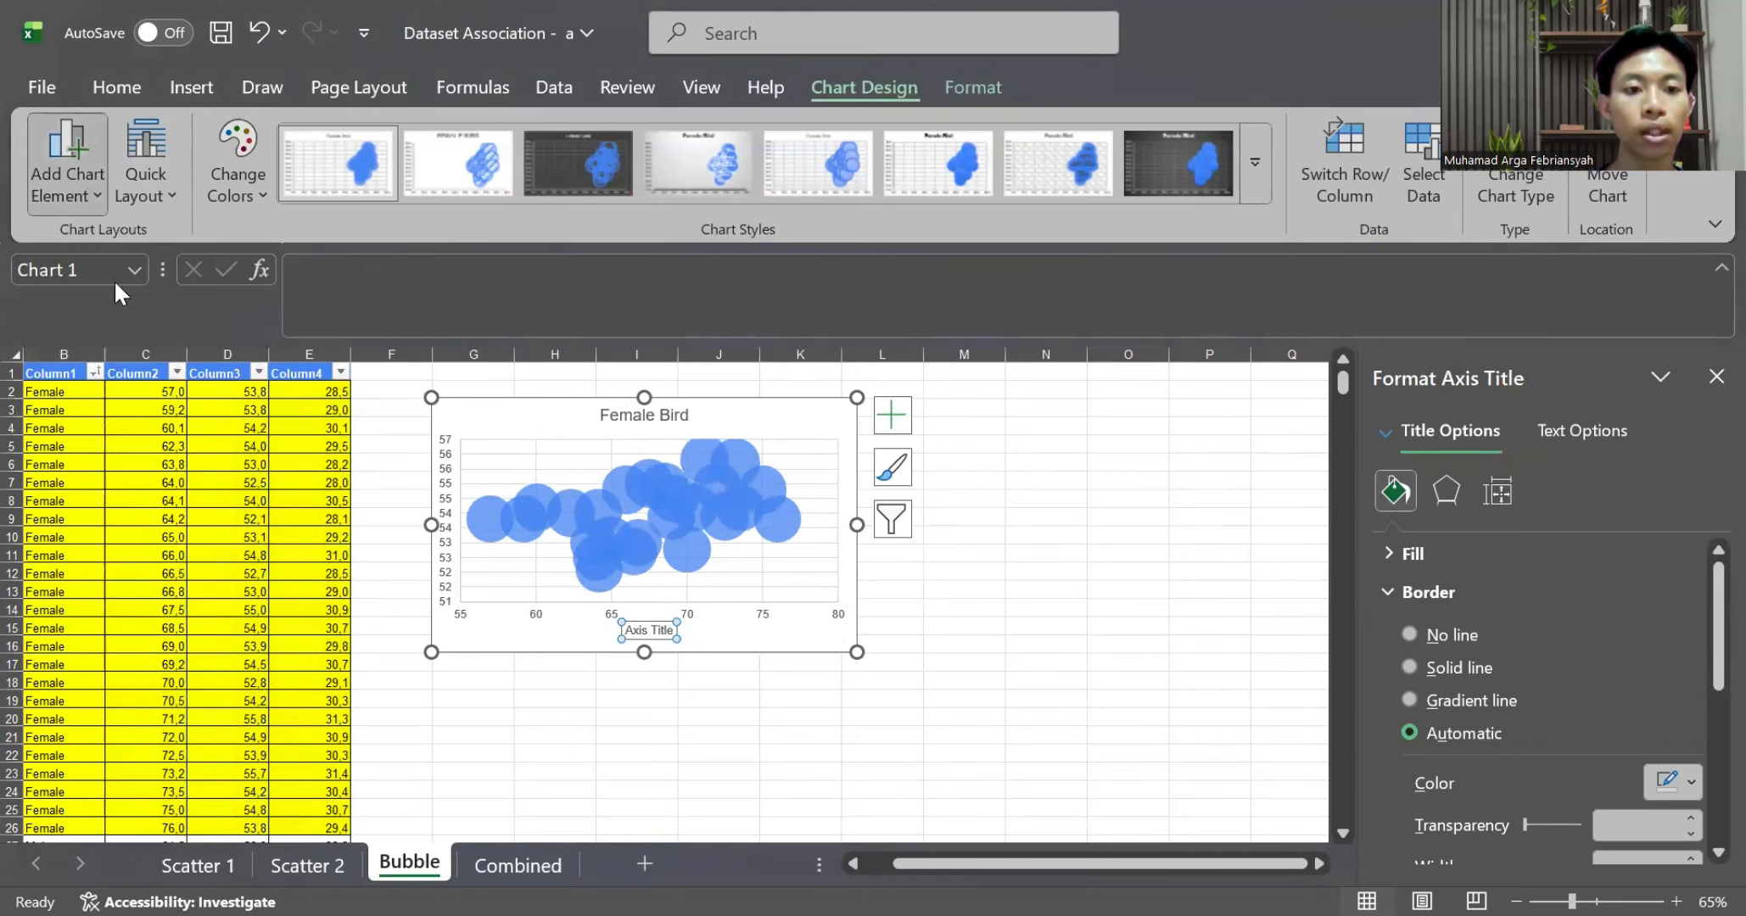
{"action": "left_click", "coordinate": [72, 161]}
{"action": "mouse_move", "coordinate": [127, 281]}
{"action": "left_click", "coordinate": [310, 343]}
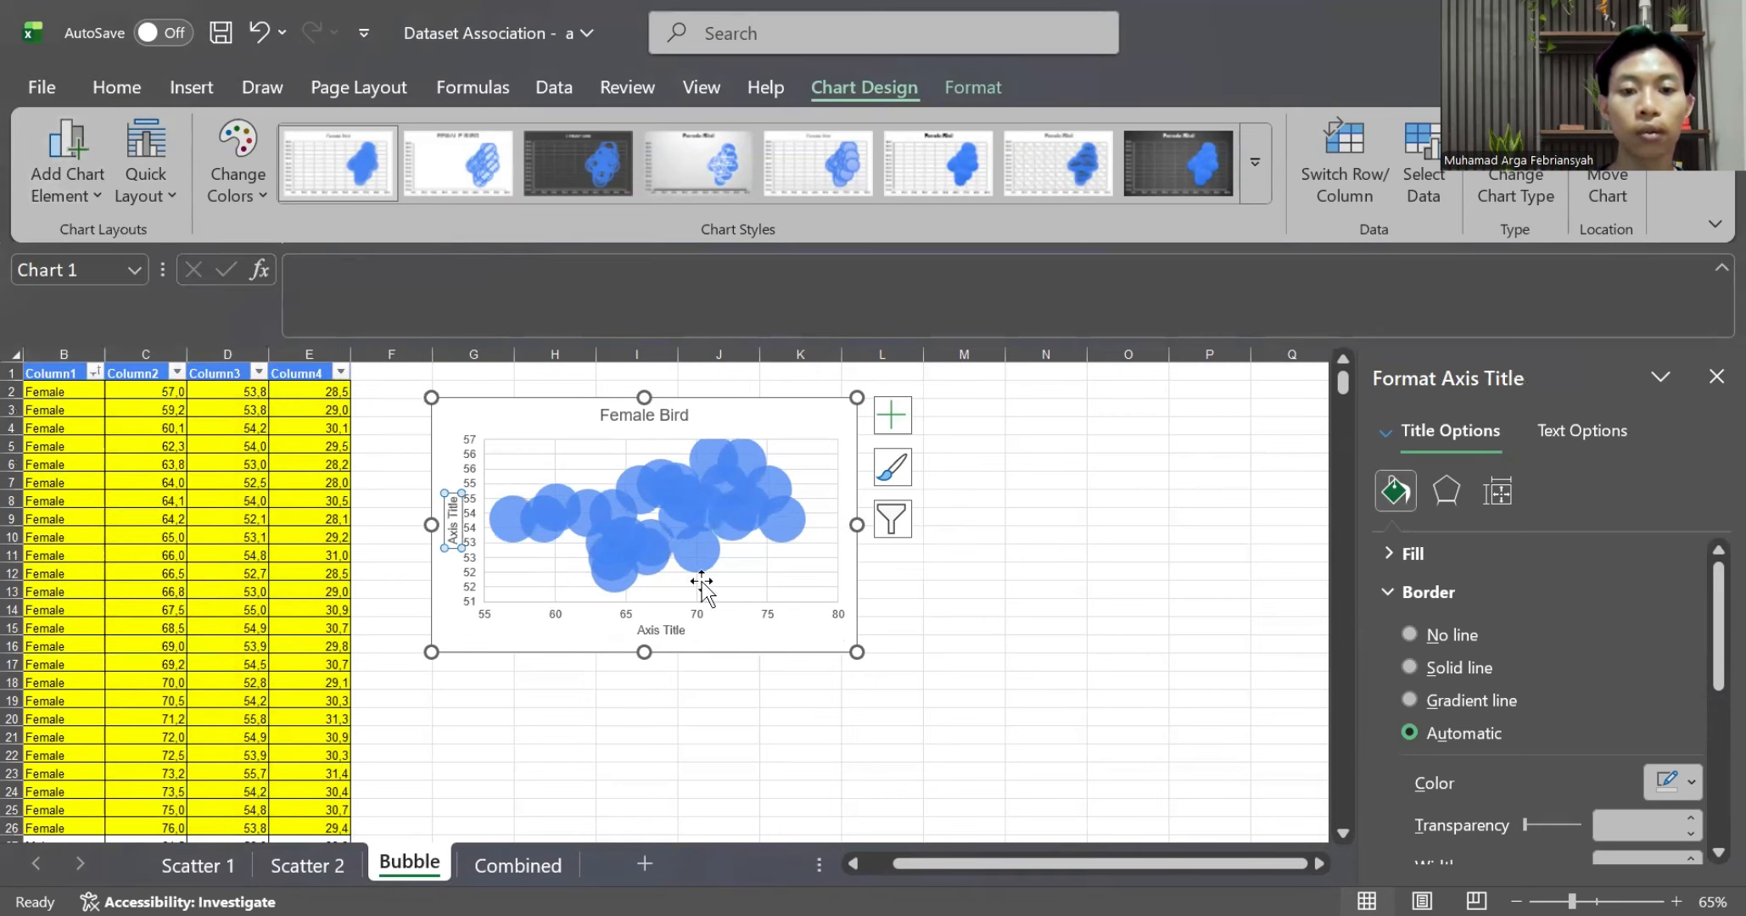
Replace the horizontal axis title text of the Female Bird chart with "Body Mass"
{"action": "left_click", "coordinate": [680, 629]}
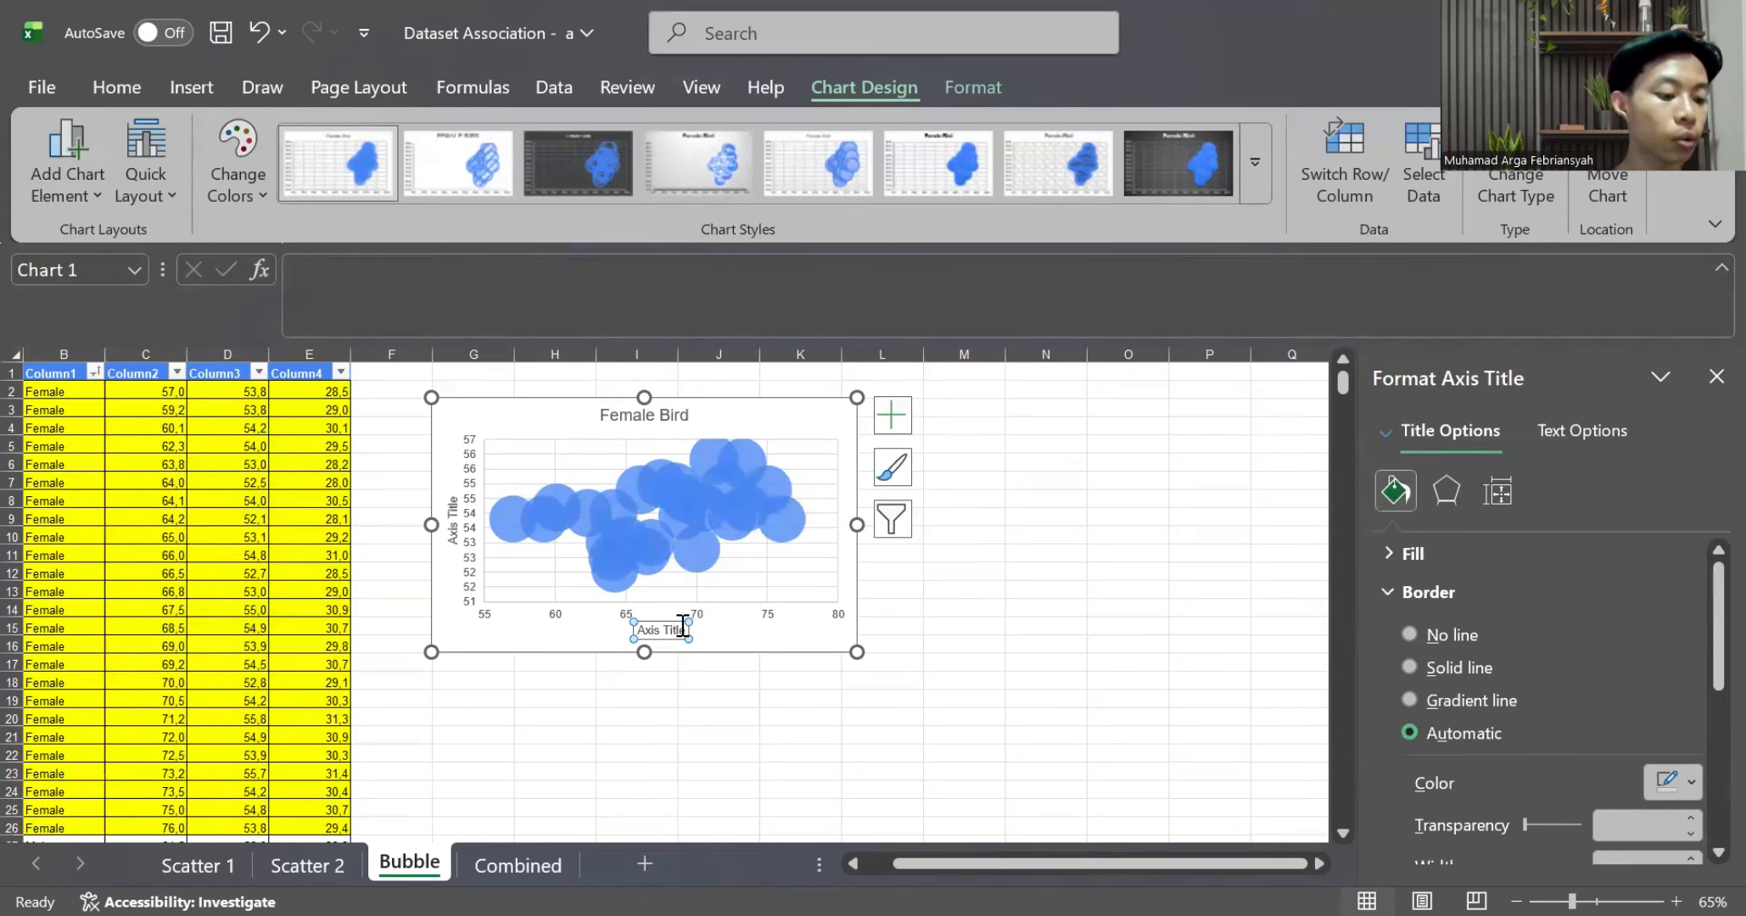
{"action": "double_click", "coordinate": [683, 628]}
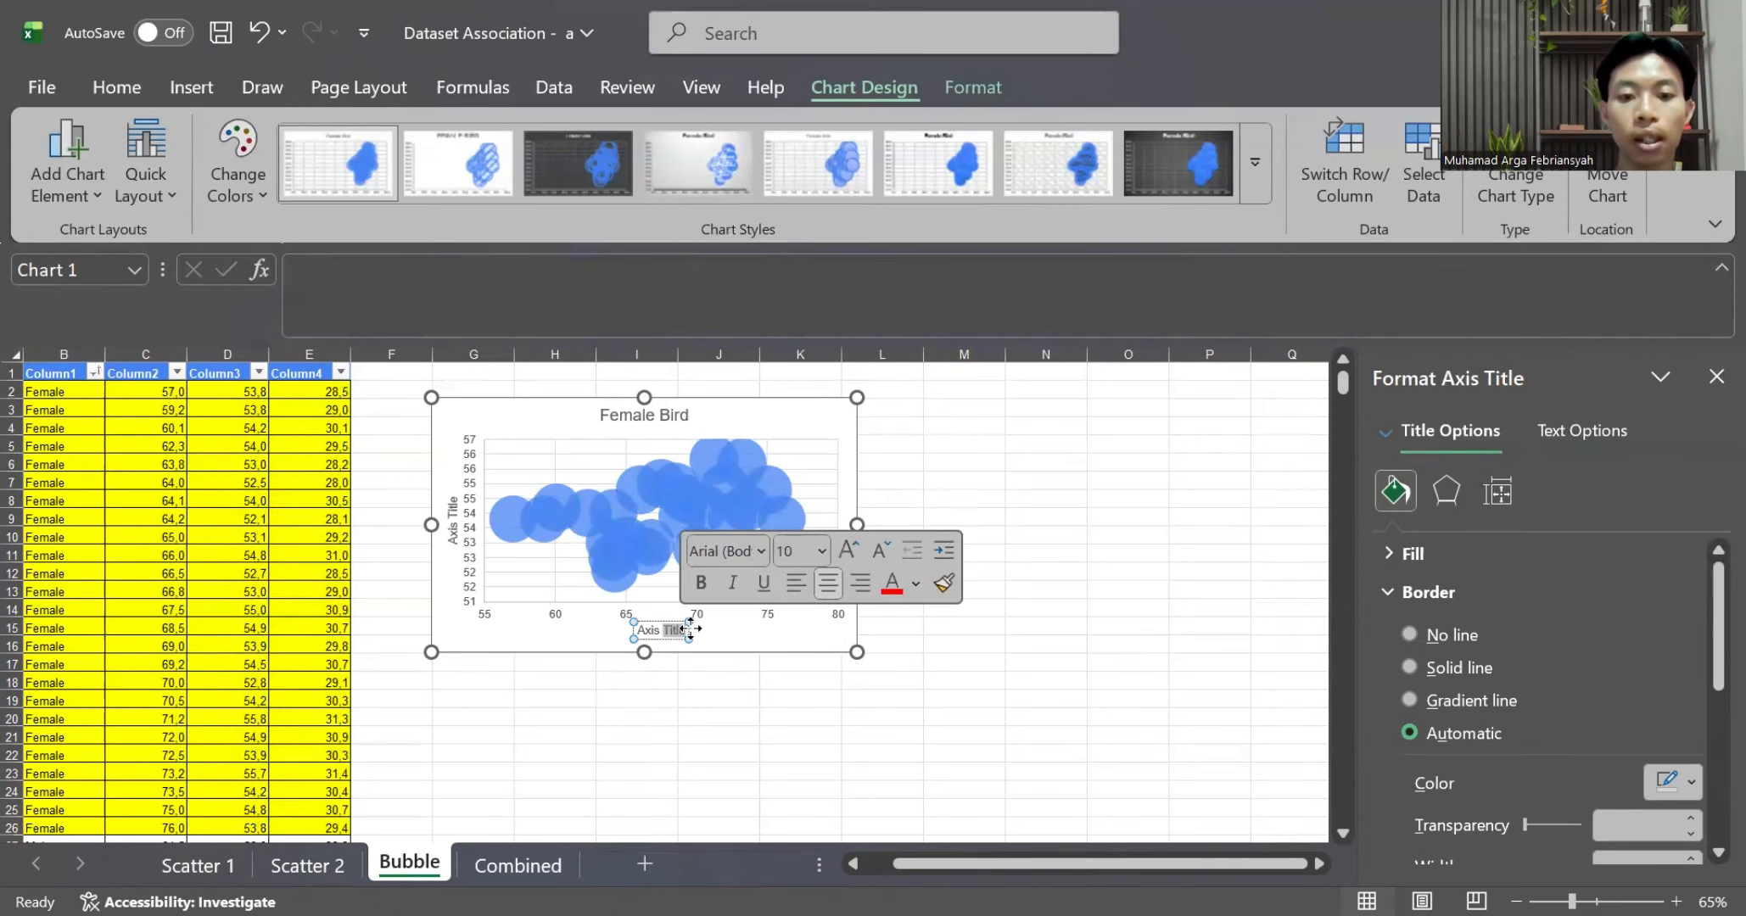
{"action": "key", "text": "BackSpace"}
{"action": "key", "text": "BackSpace"}
{"action": "key", "text": "BackSpace"}
{"action": "key", "text": "BackSpace"}
{"action": "key", "text": "BackSpace"}
{"action": "key", "text": "BackSpace"}
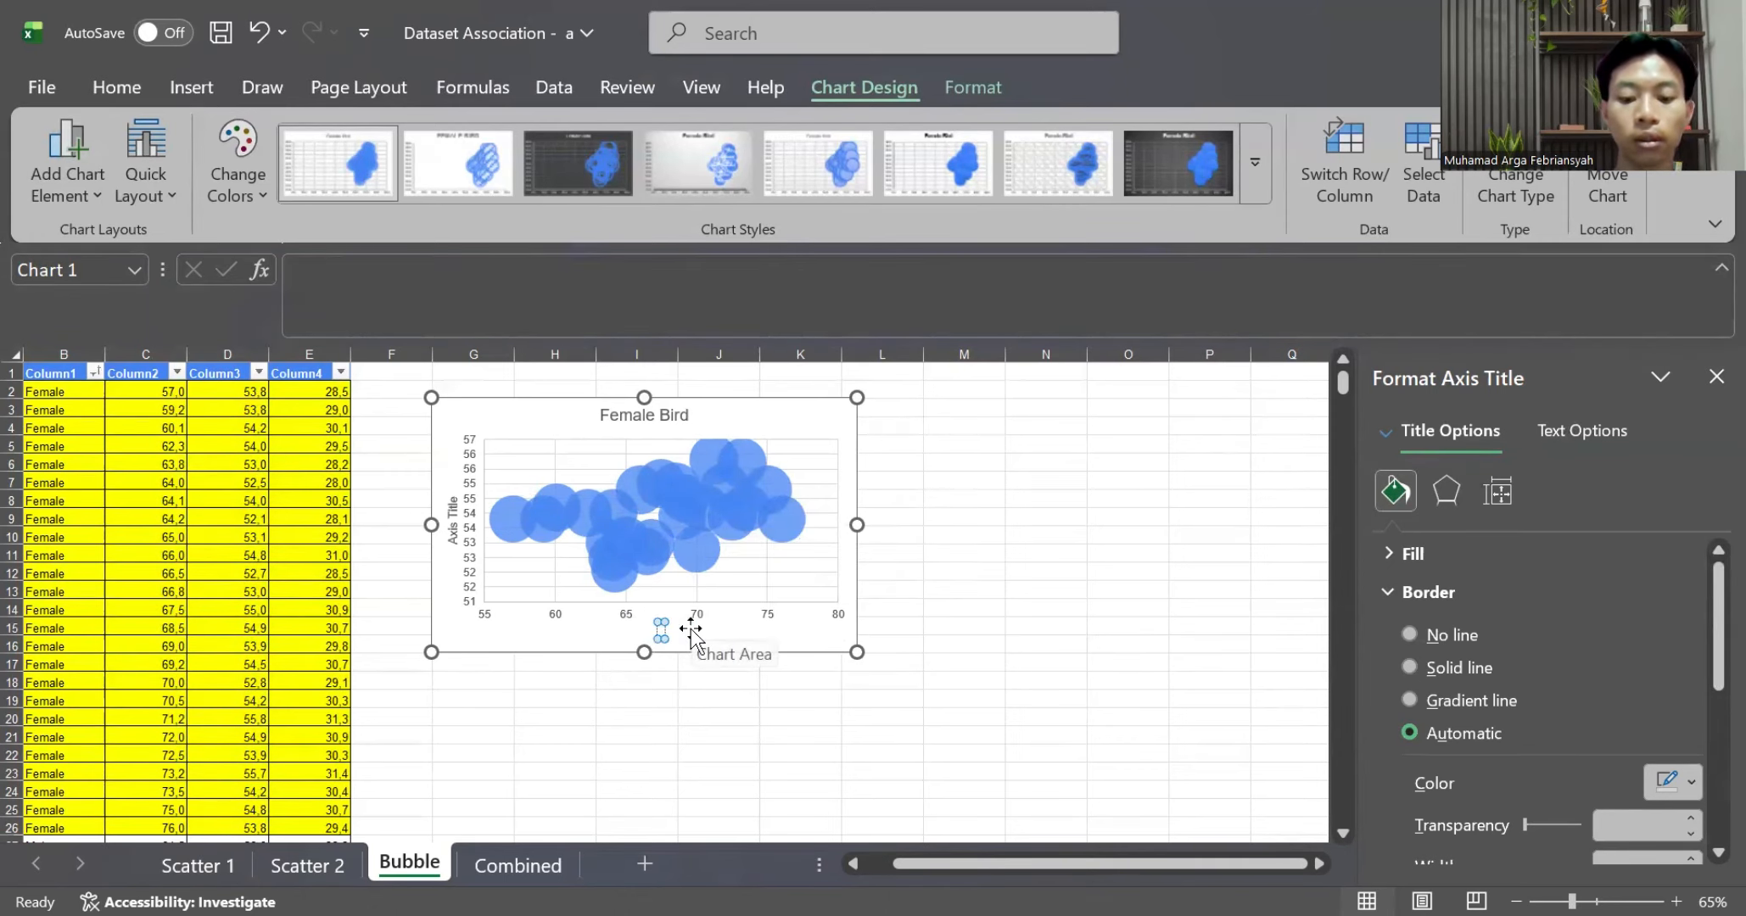
{"action": "type", "text": "Body"}
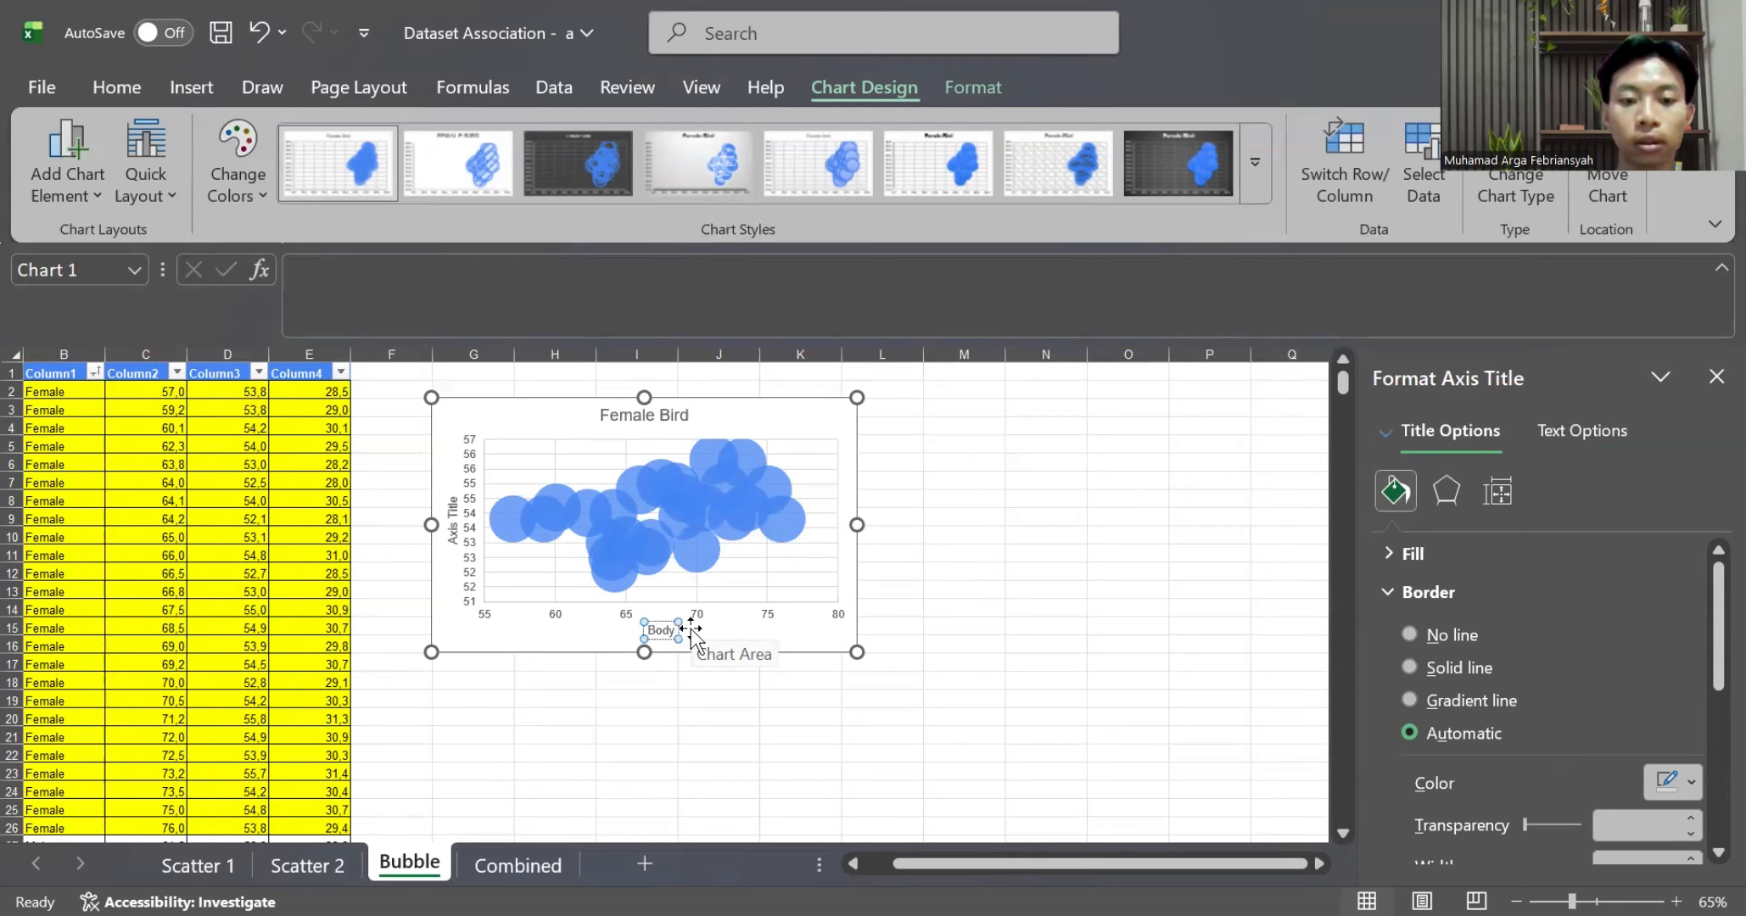
{"action": "type", "text": " Mass"}
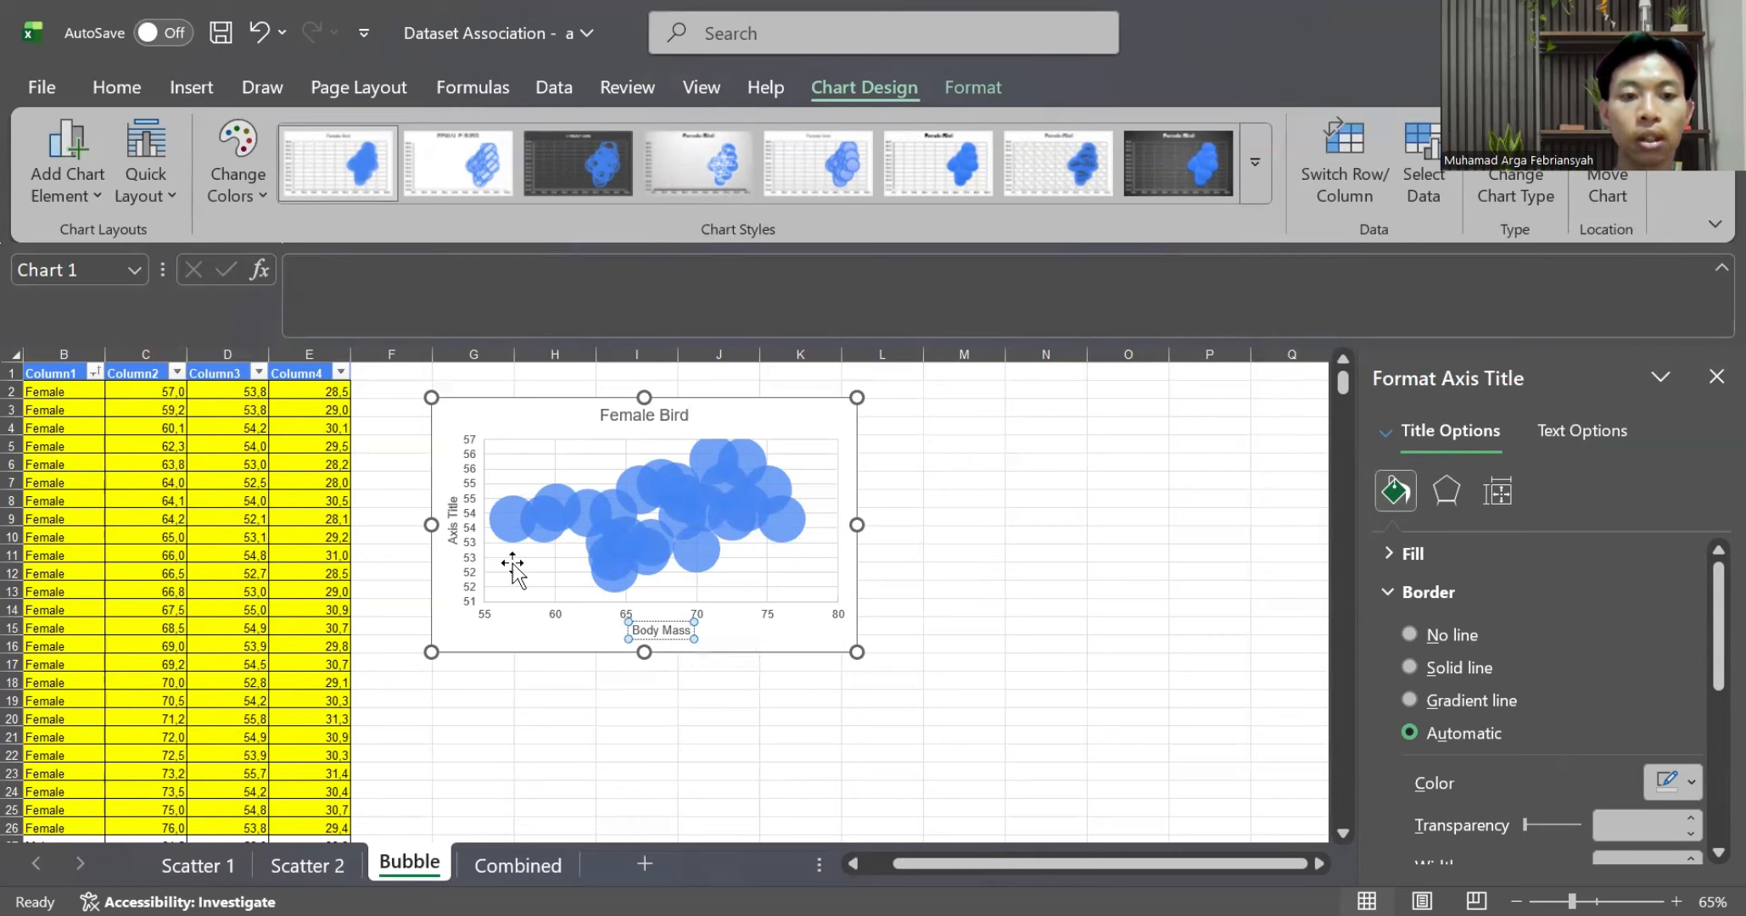
Replace the vertical axis title text of the Female Bird chart with "Head Length"
{"action": "left_click", "coordinate": [456, 516]}
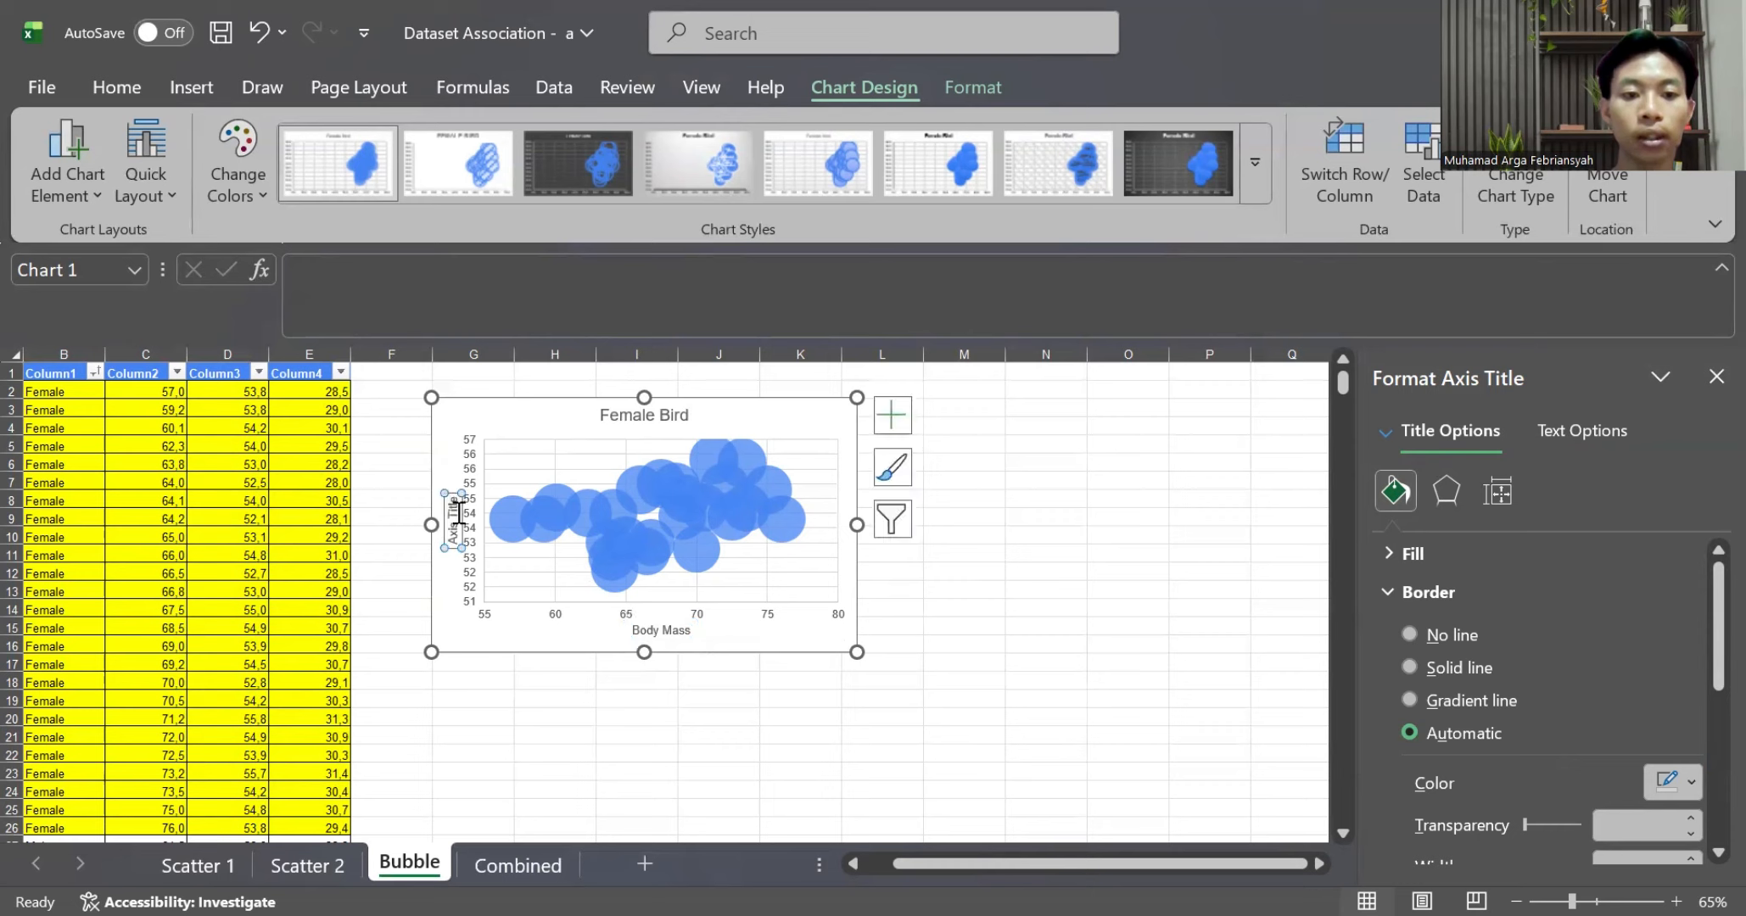
{"action": "double_click", "coordinate": [457, 511]}
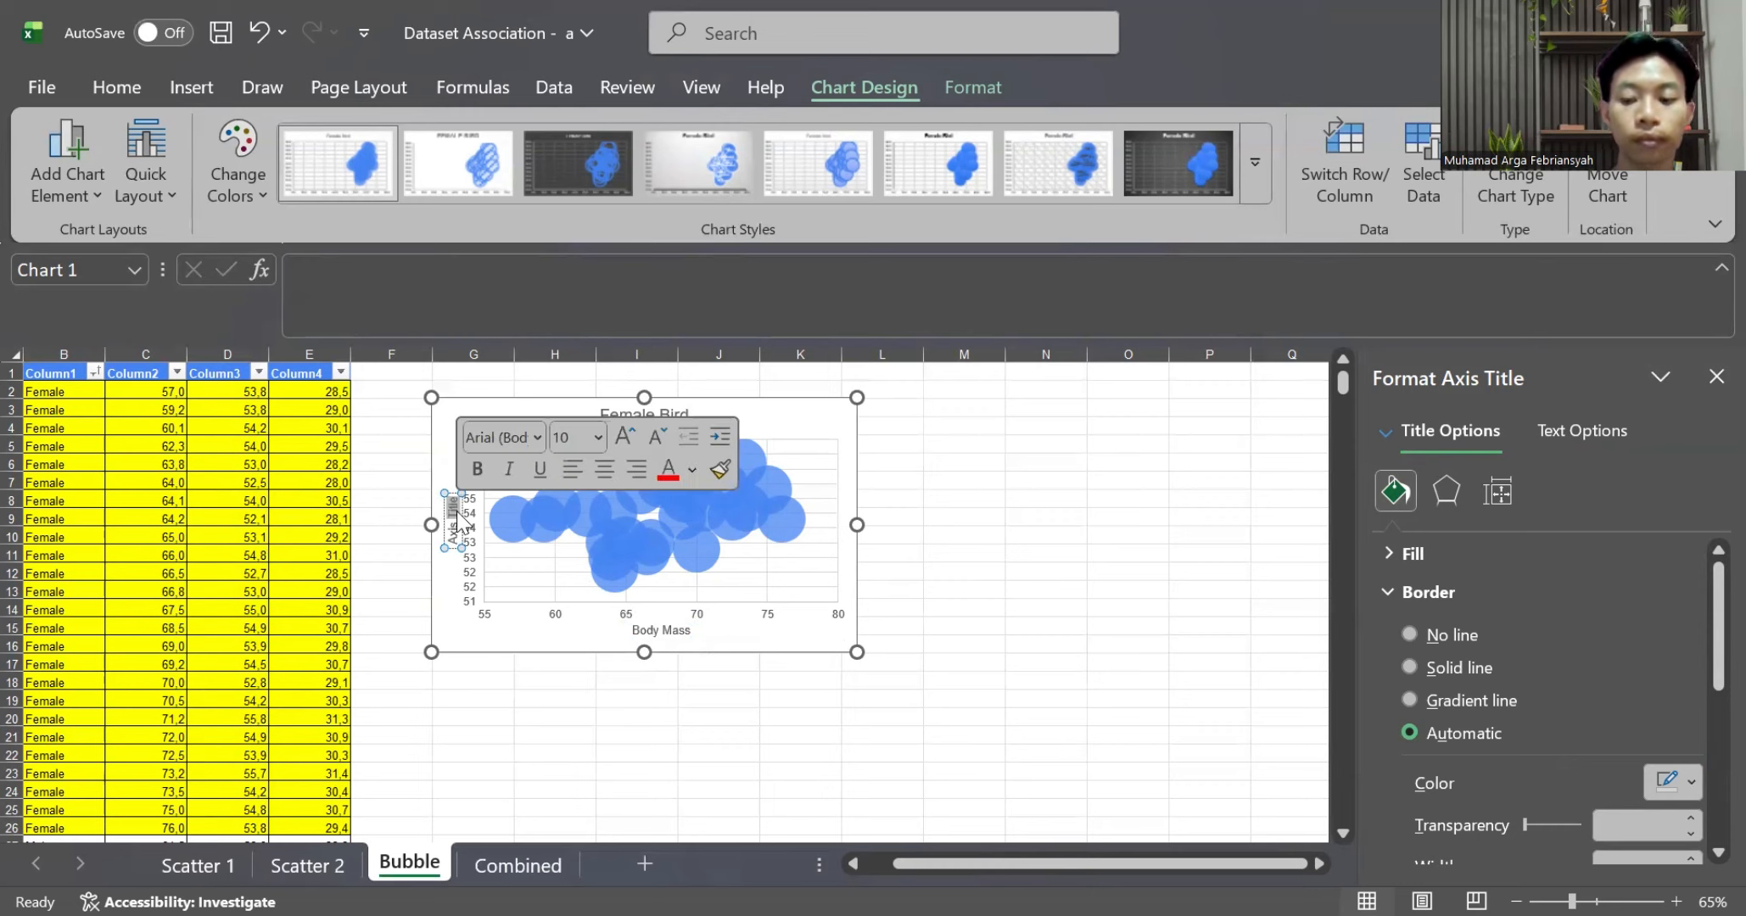
{"action": "key", "text": "BackSpace"}
{"action": "key", "text": "BackSpace"}
{"action": "key", "text": "BackSpace"}
{"action": "key", "text": "BackSpace"}
{"action": "key", "text": "BackSpace"}
{"action": "key", "text": "BackSpace"}
{"action": "type", "text": "He"}
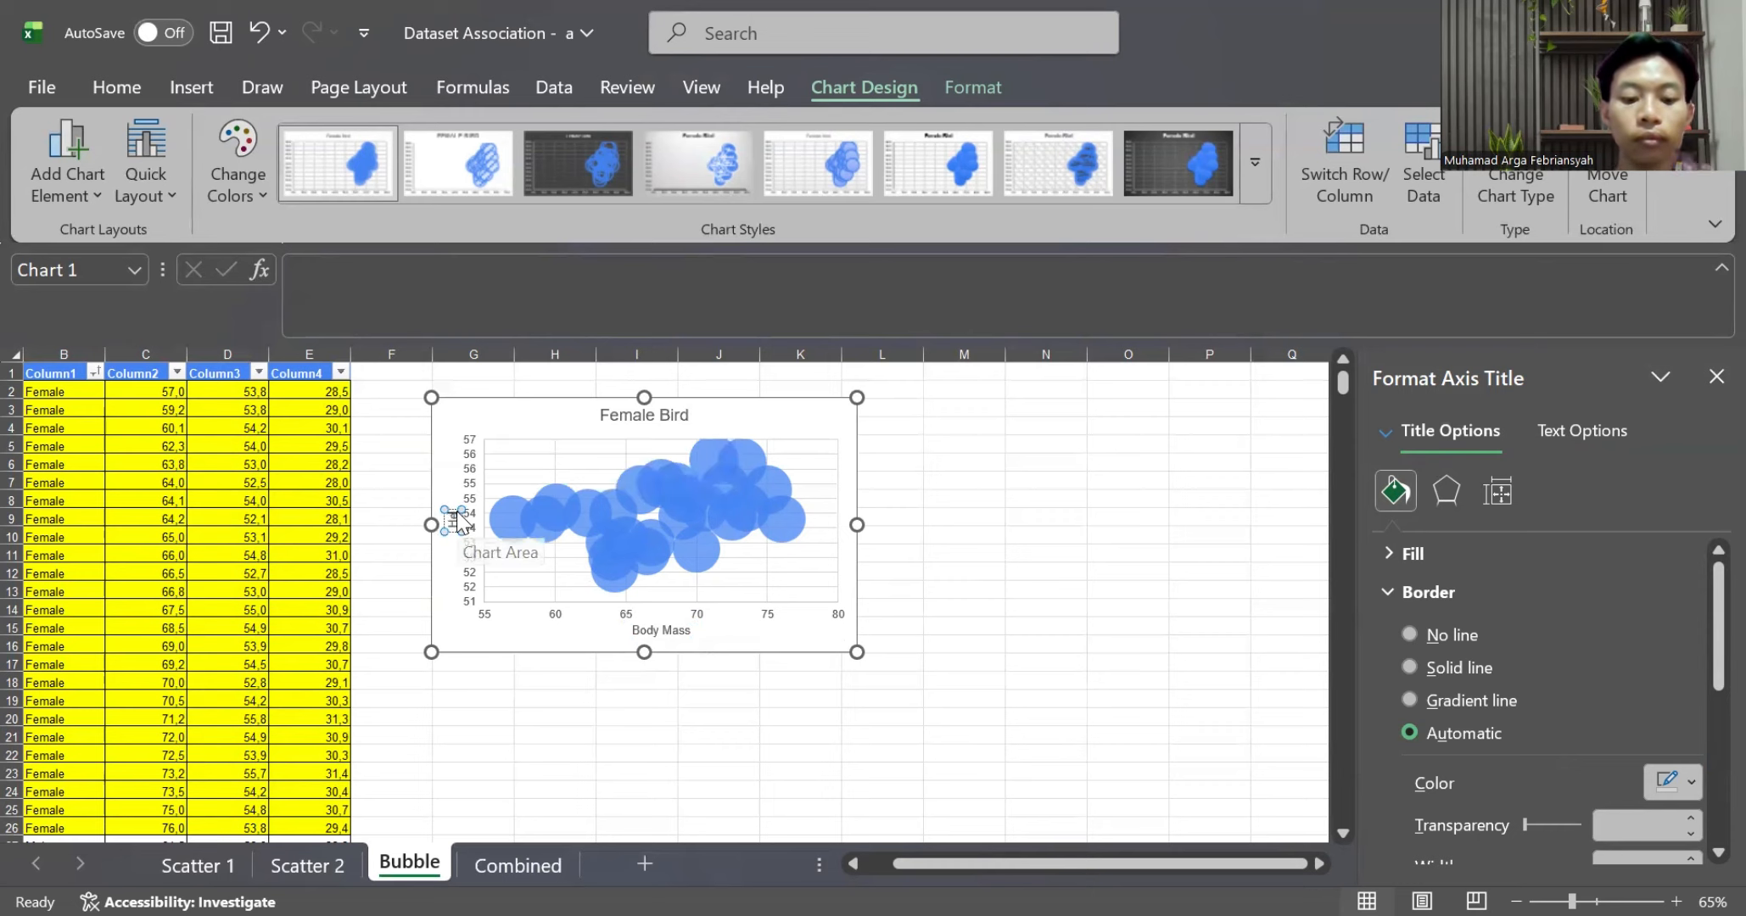
{"action": "type", "text": "ad Length"}
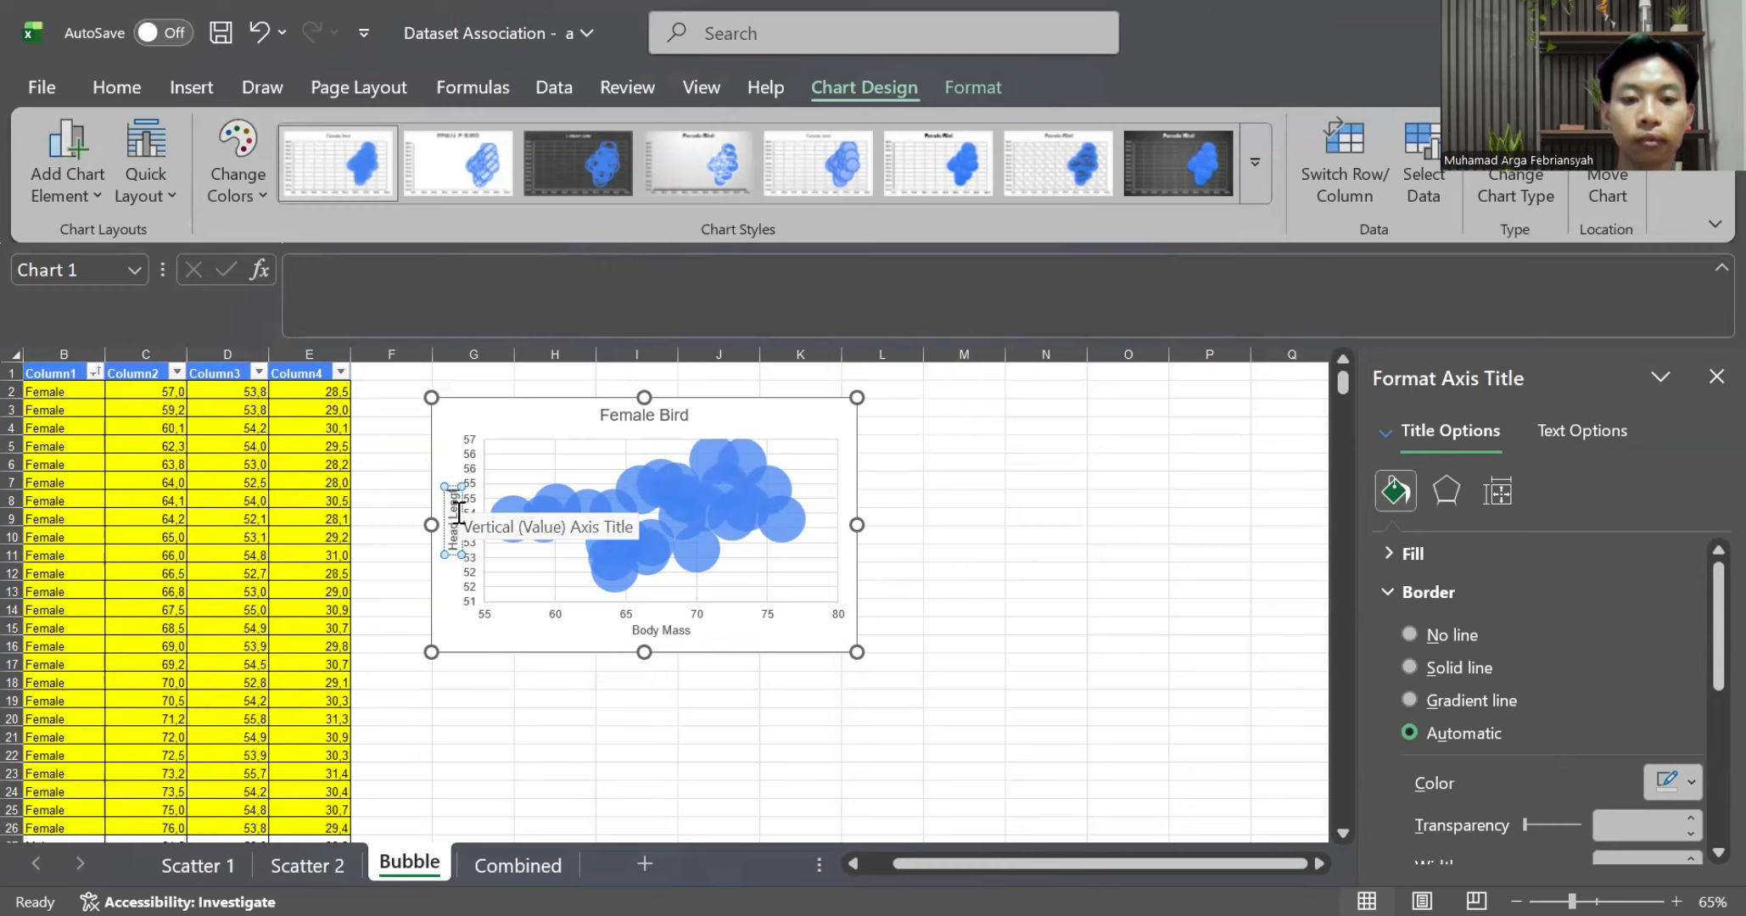
{"action": "left_click", "coordinate": [944, 568]}
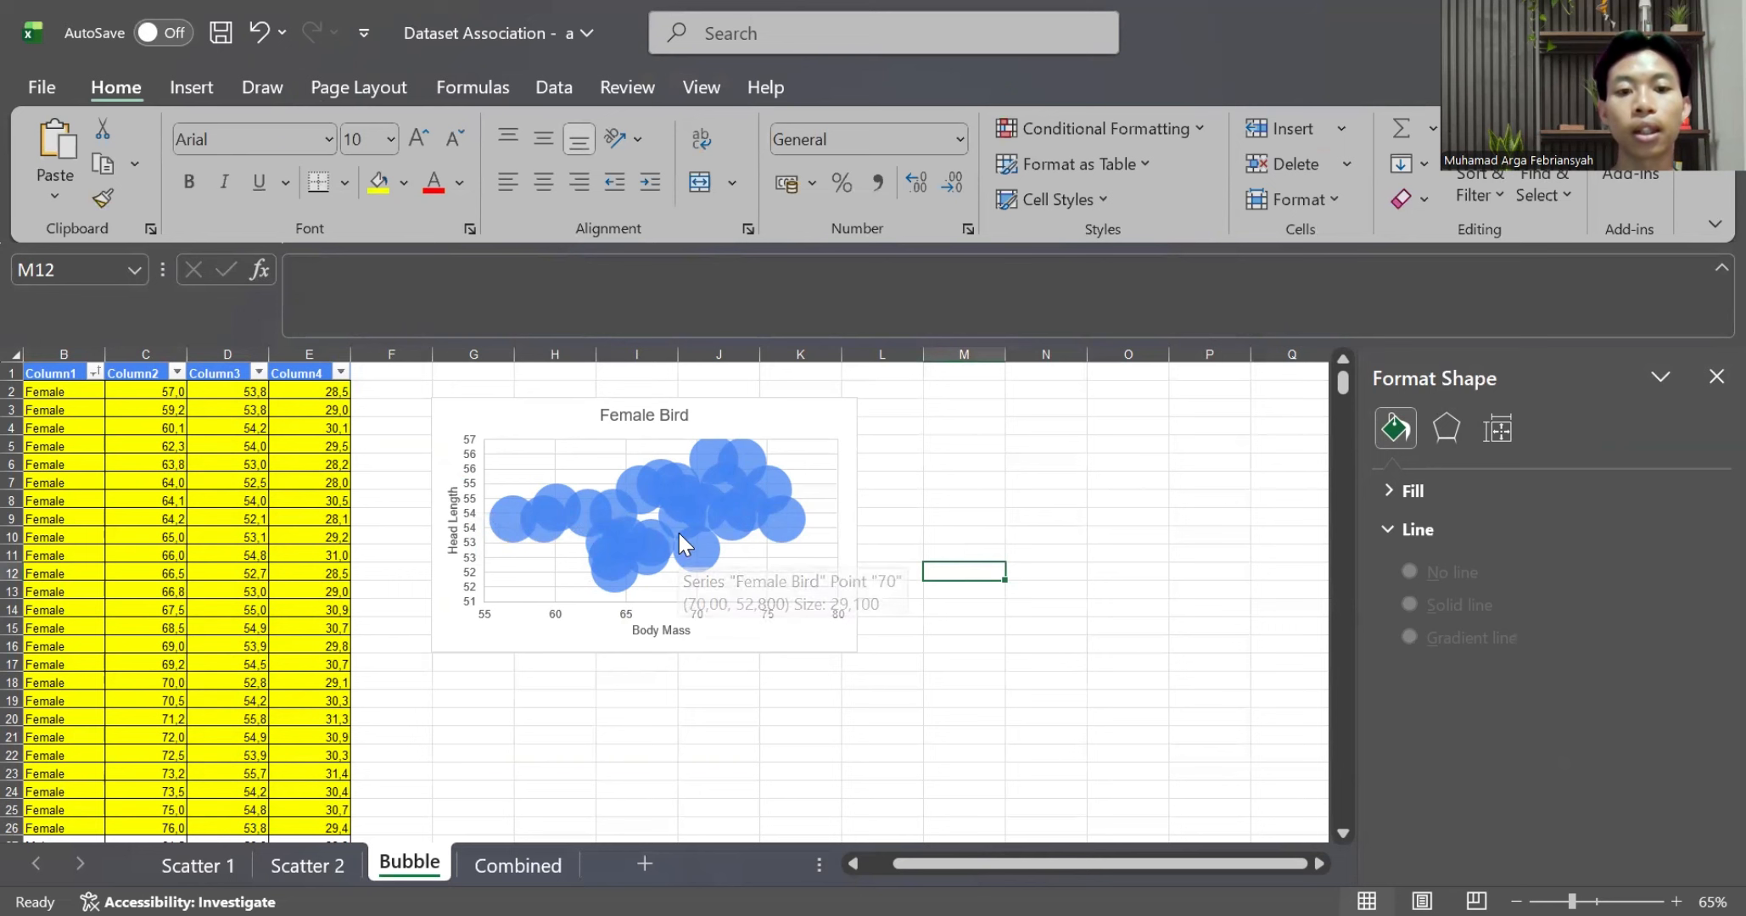
Give the Female Bird series' bubbles a solid white border with 1% transparency
{"action": "left_click", "coordinate": [678, 530]}
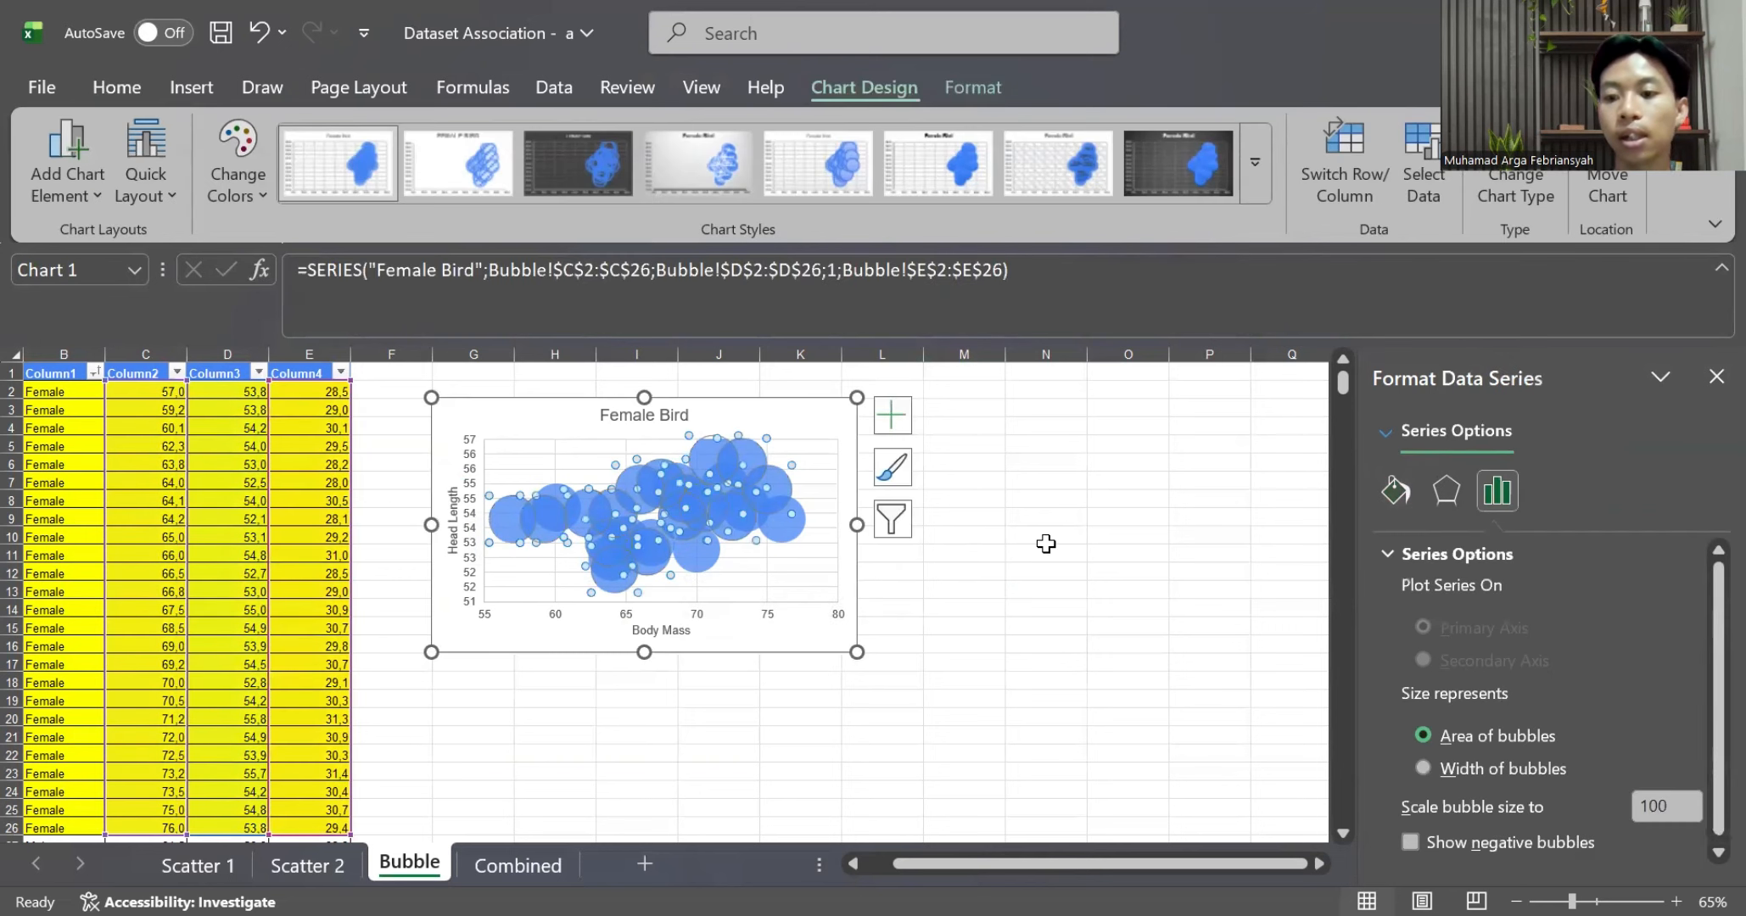
{"action": "left_click", "coordinate": [1392, 496]}
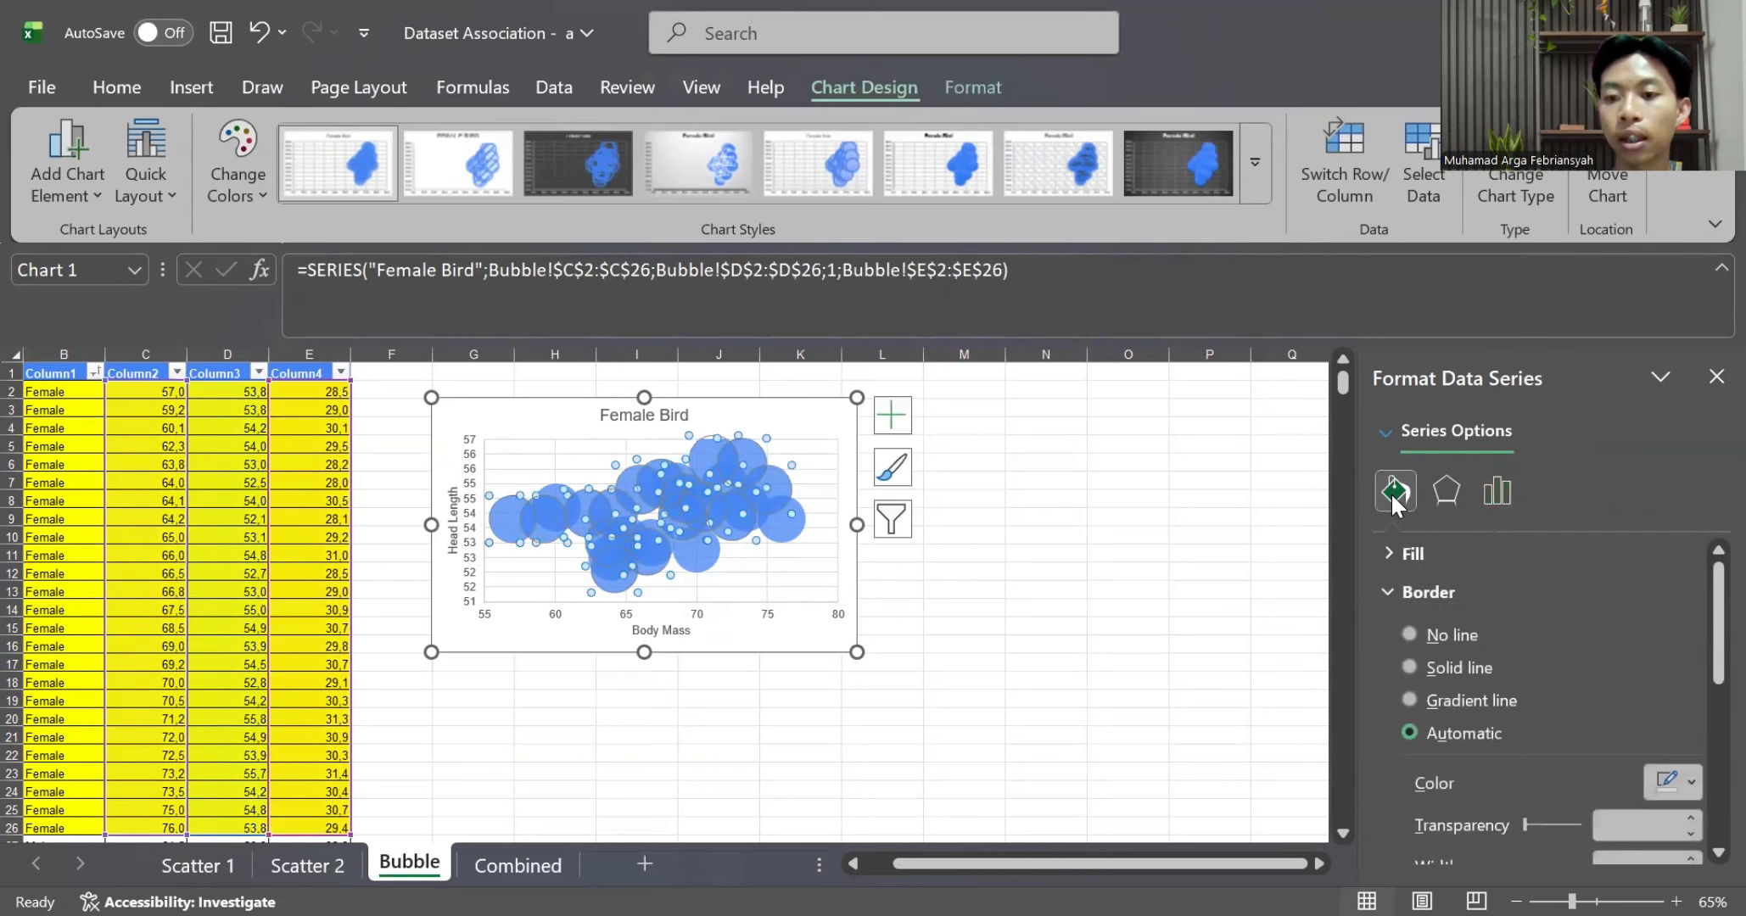
{"action": "left_click", "coordinate": [1410, 667]}
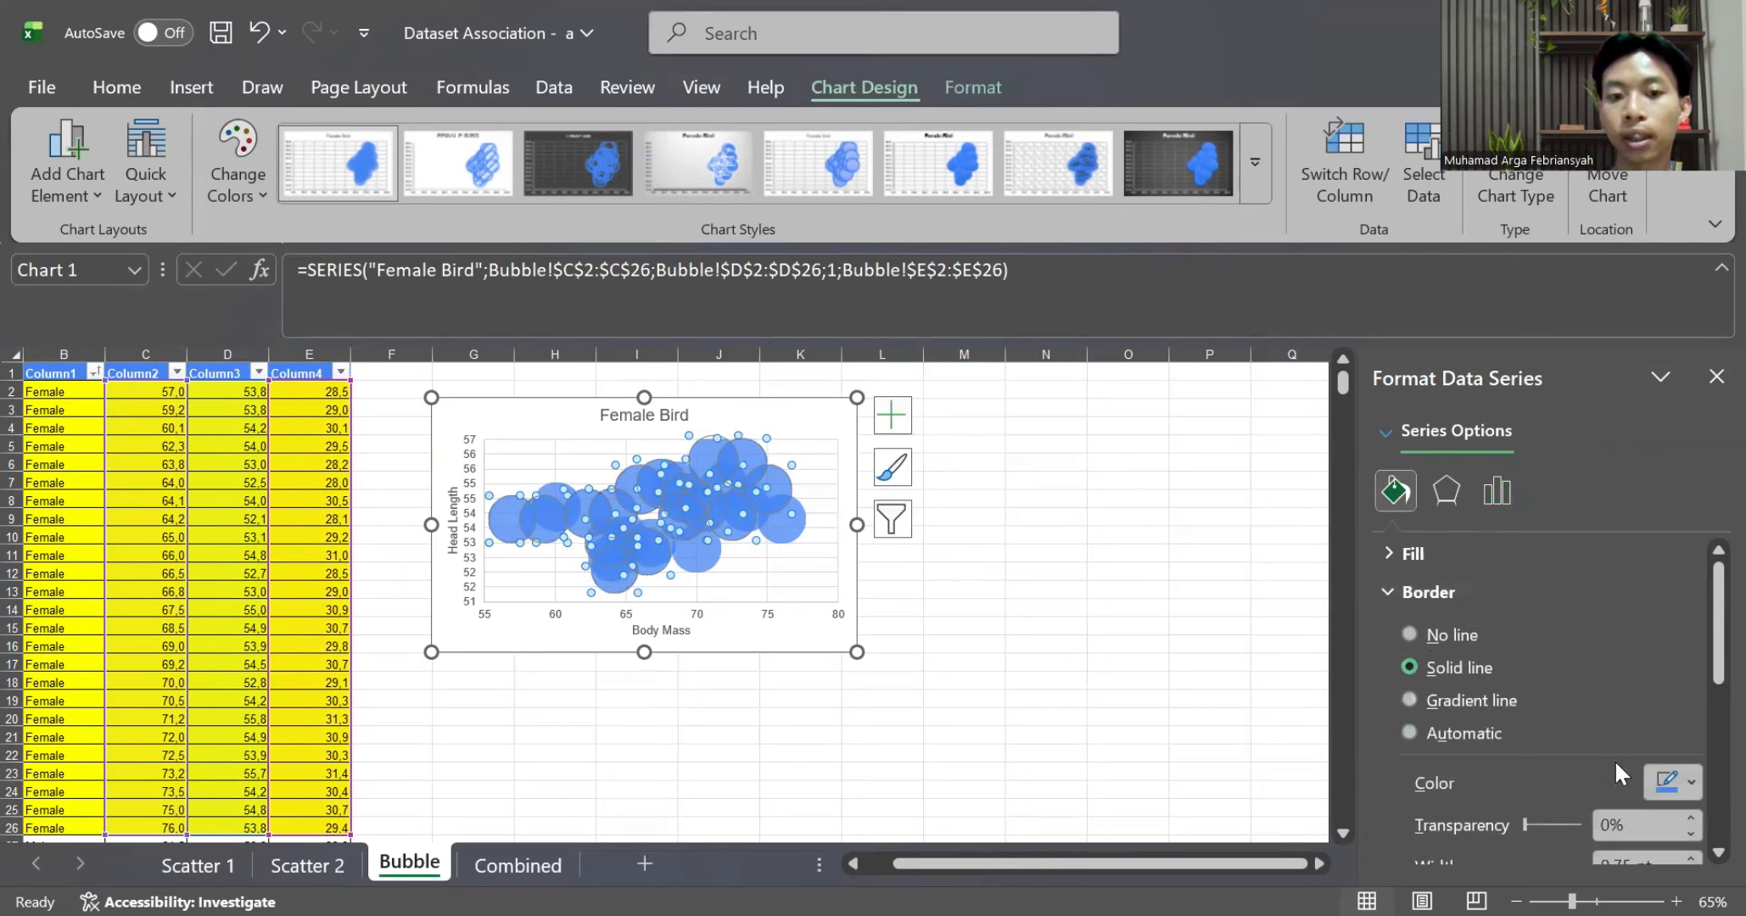
{"action": "left_click", "coordinate": [1667, 789]}
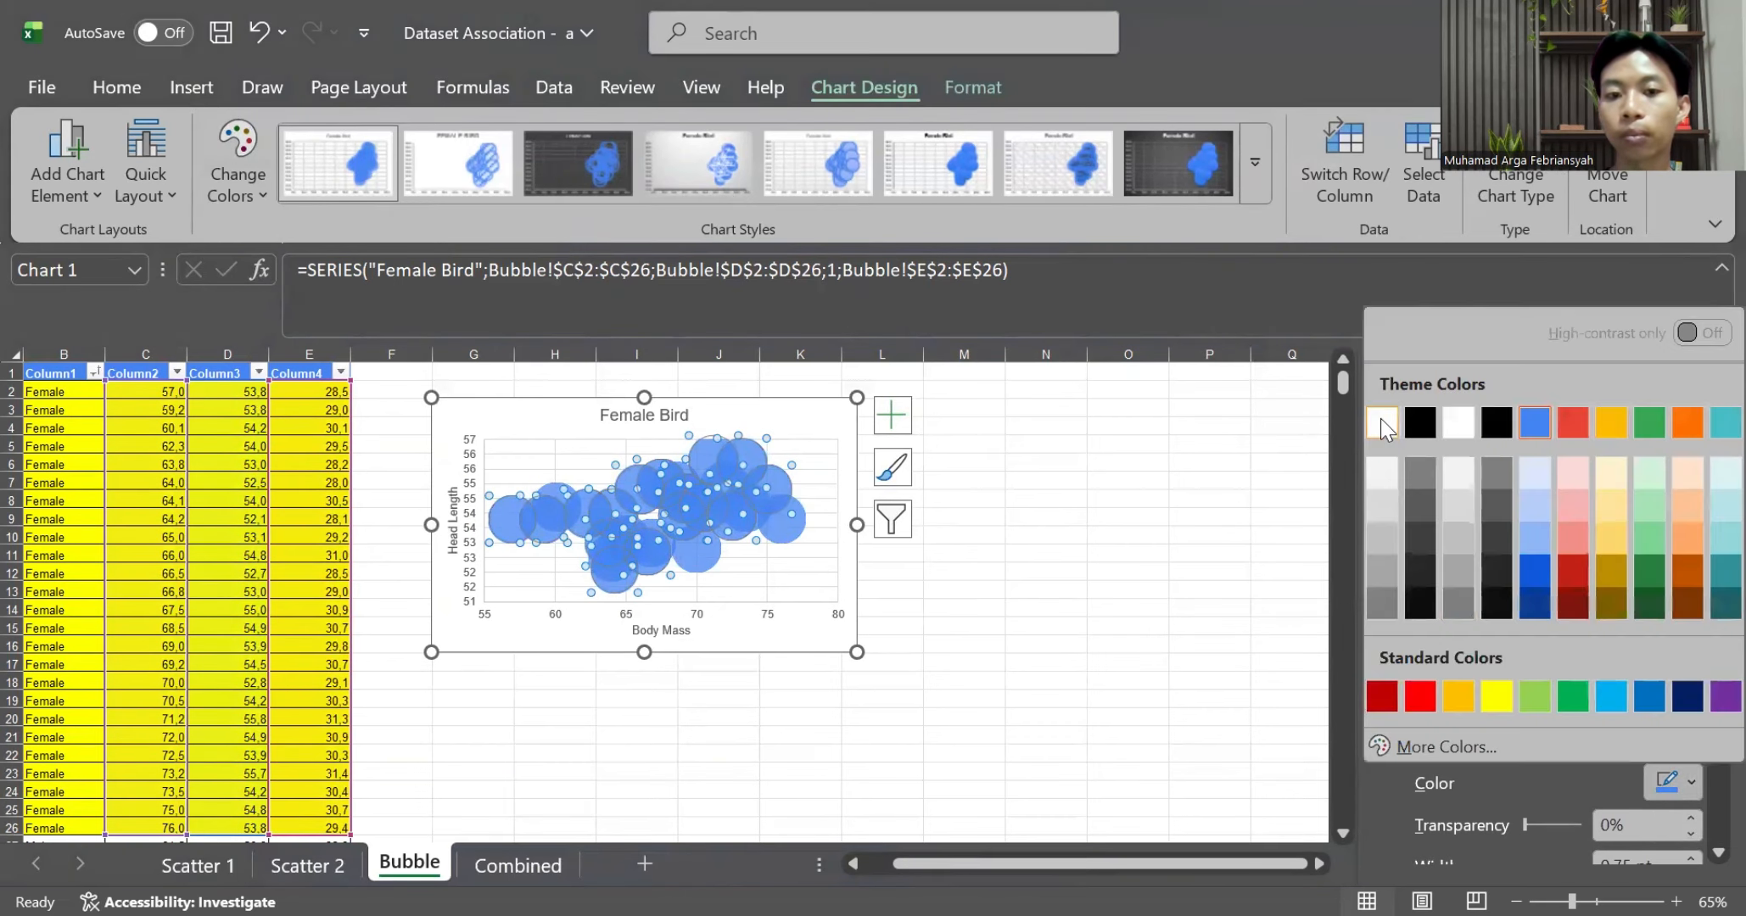
{"action": "left_click", "coordinate": [1381, 425]}
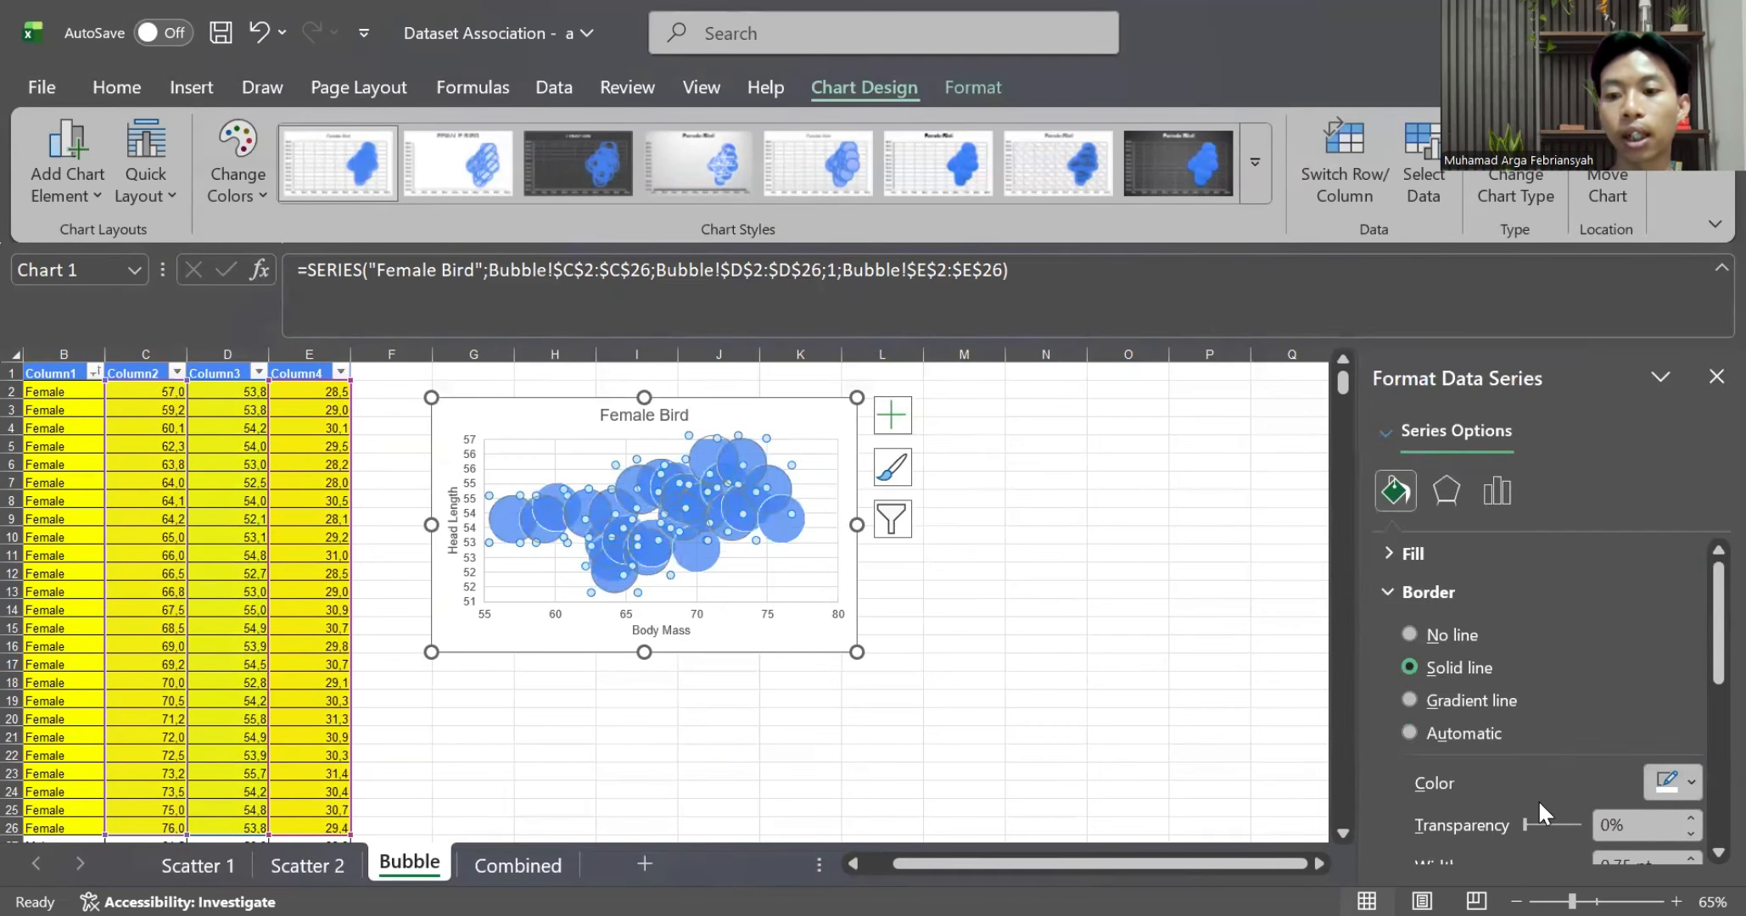
{"action": "scroll", "coordinate": [1515, 760], "scroll_direction": "down", "scroll_amount": 1}
{"action": "left_click", "coordinate": [1519, 760]}
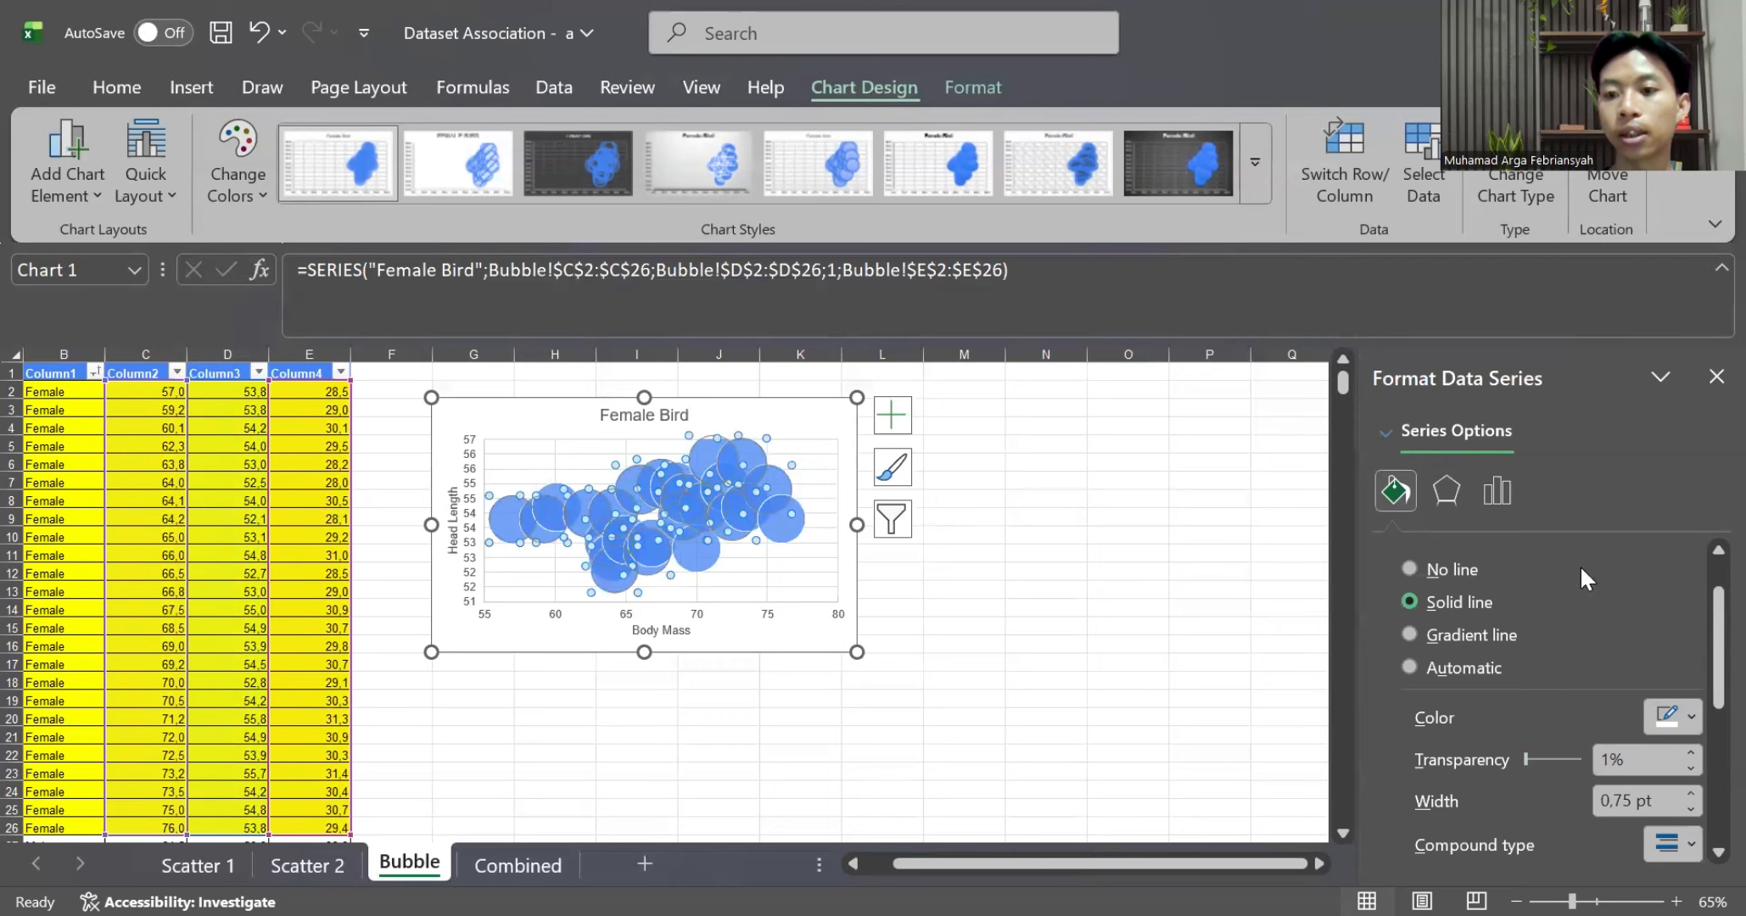
Close the series formatting and place a copy of the Female Bird bubble chart at cell M3
{"action": "left_click", "coordinate": [1714, 378]}
{"action": "left_click", "coordinate": [1178, 671]}
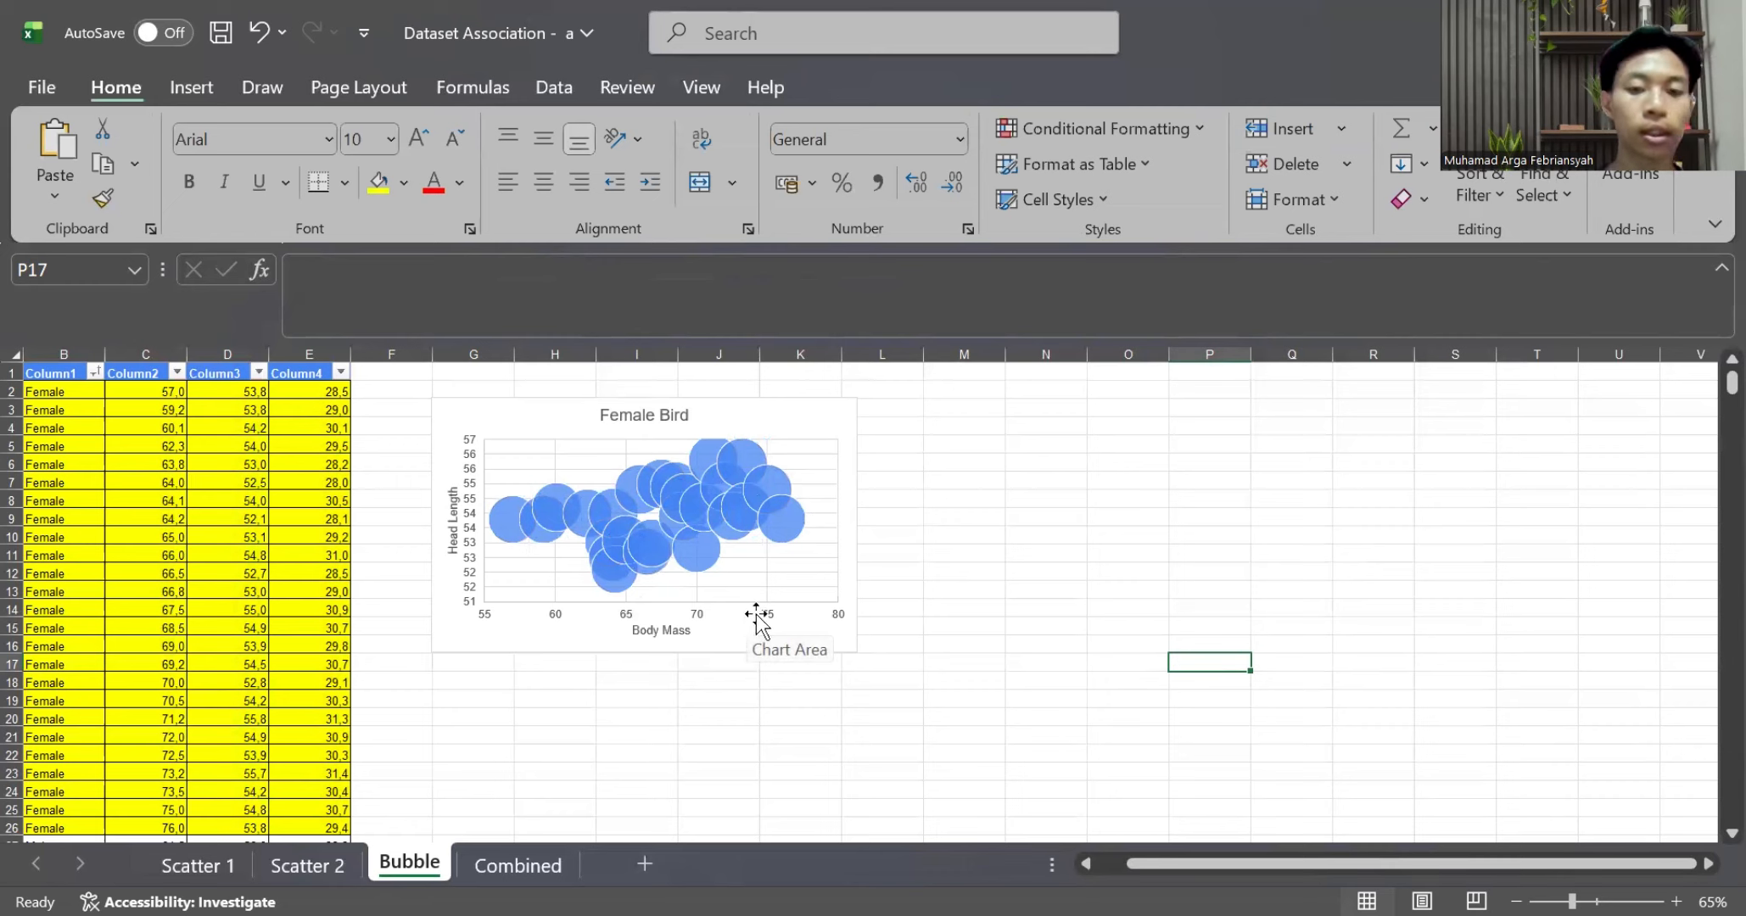
{"action": "scroll", "coordinate": [827, 611], "scroll_direction": "right", "scroll_amount": 1}
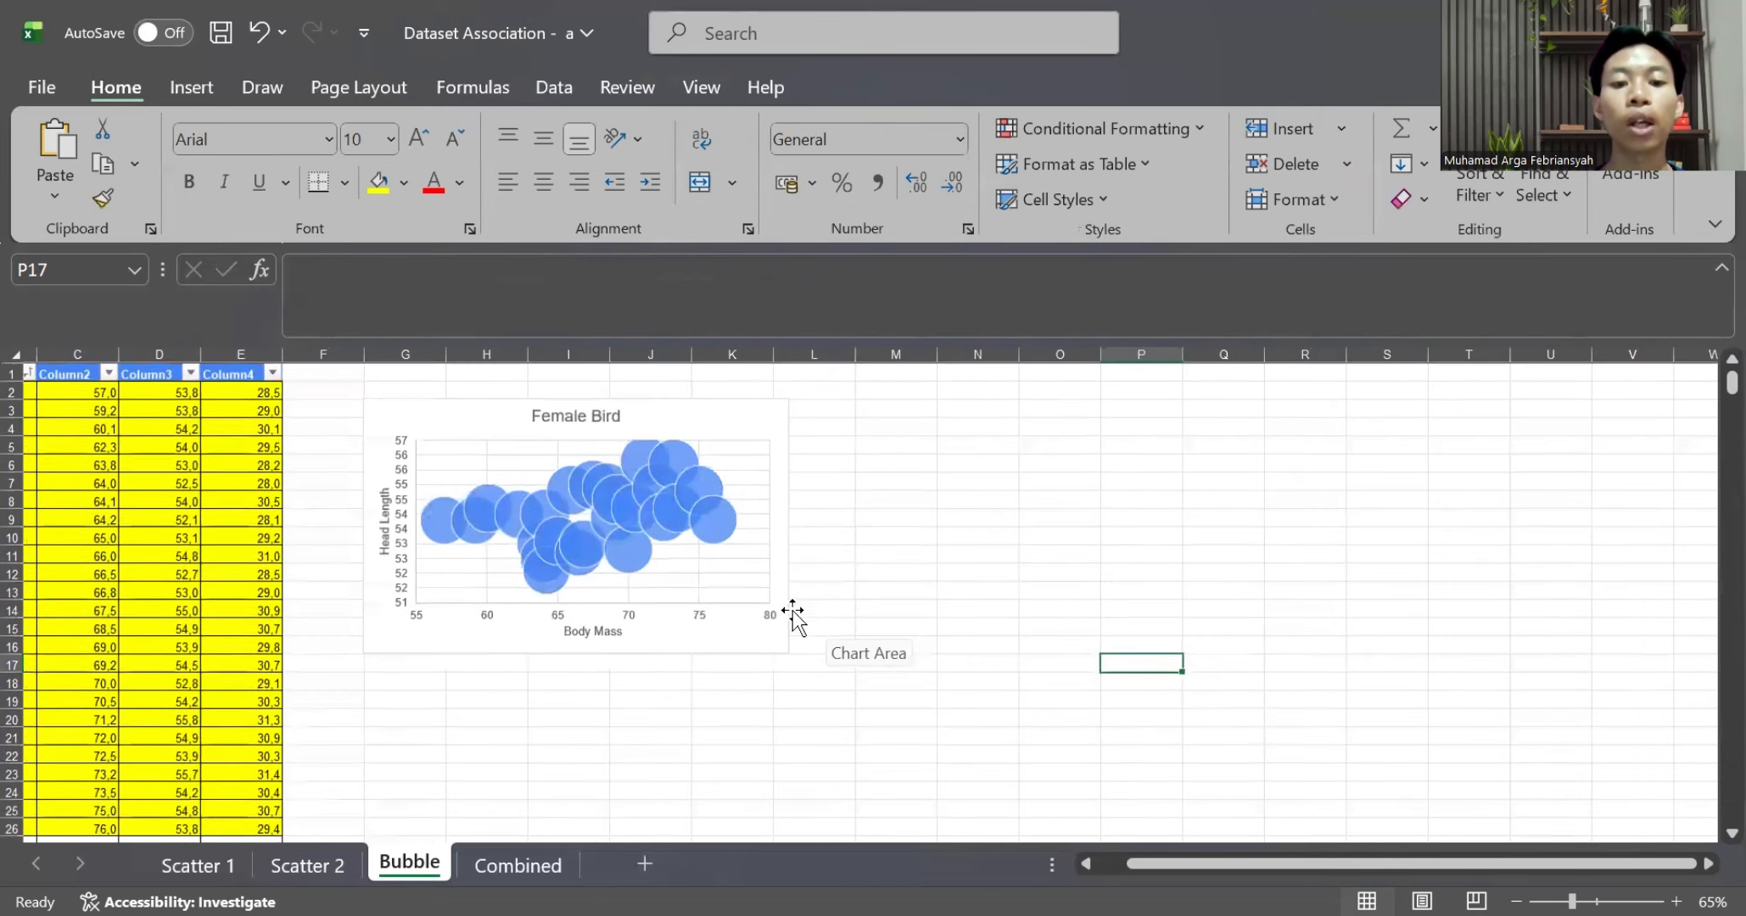
{"action": "scroll", "coordinate": [700, 513], "scroll_direction": "right", "scroll_amount": 1}
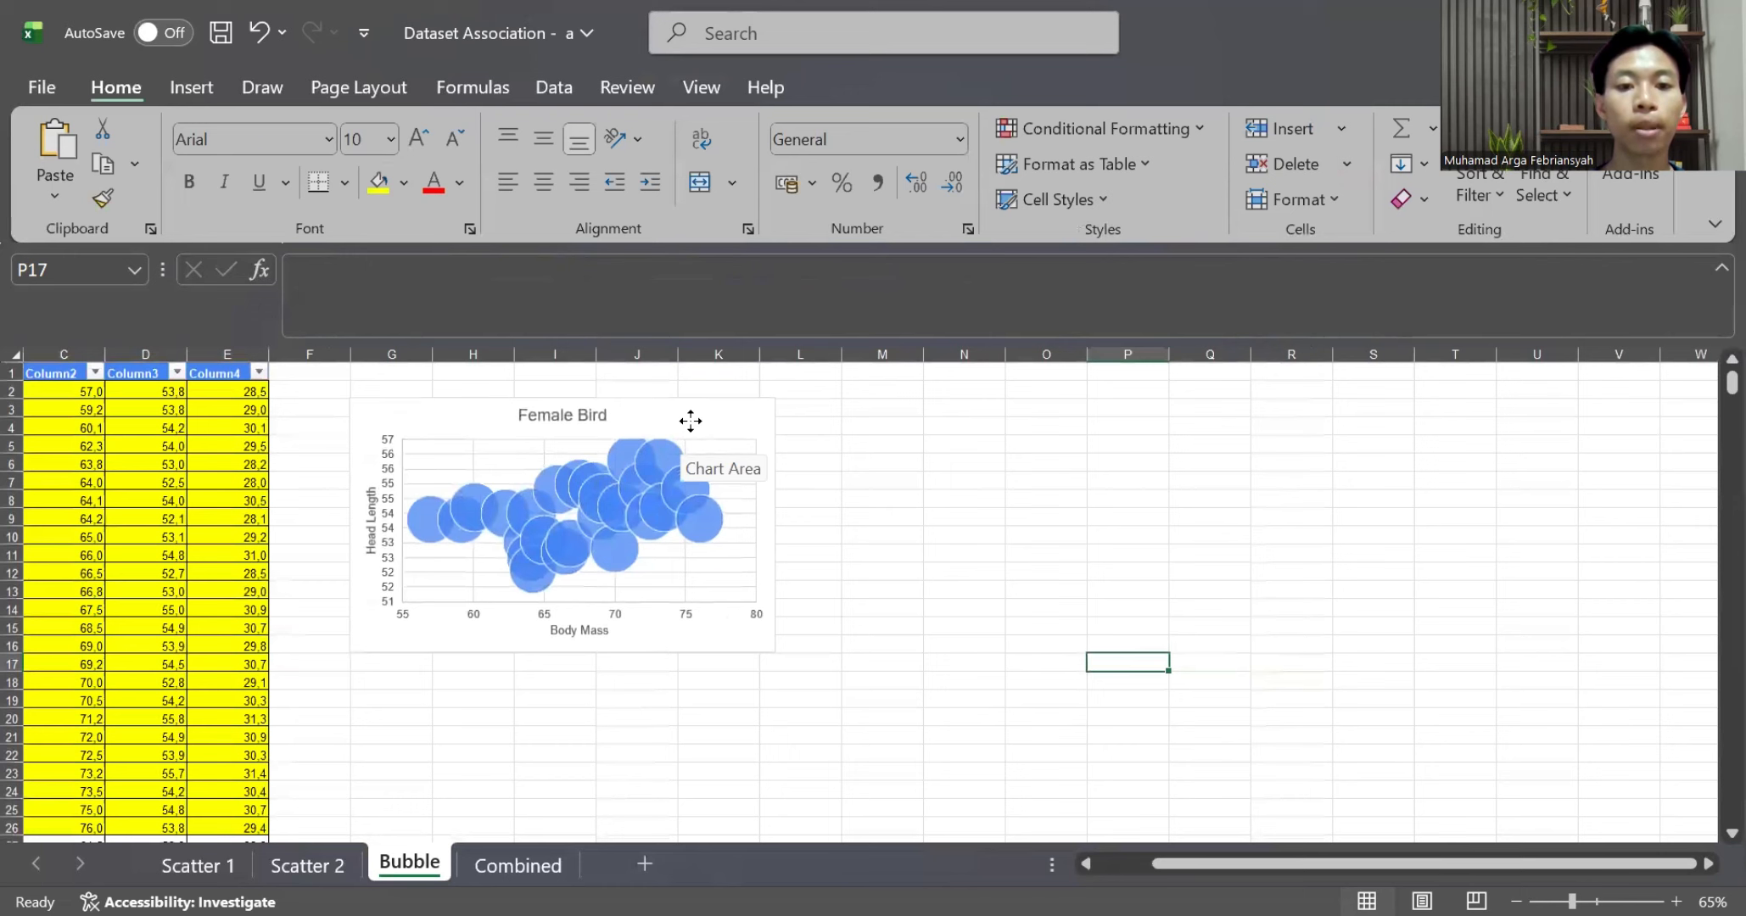
{"action": "left_click", "coordinate": [689, 422]}
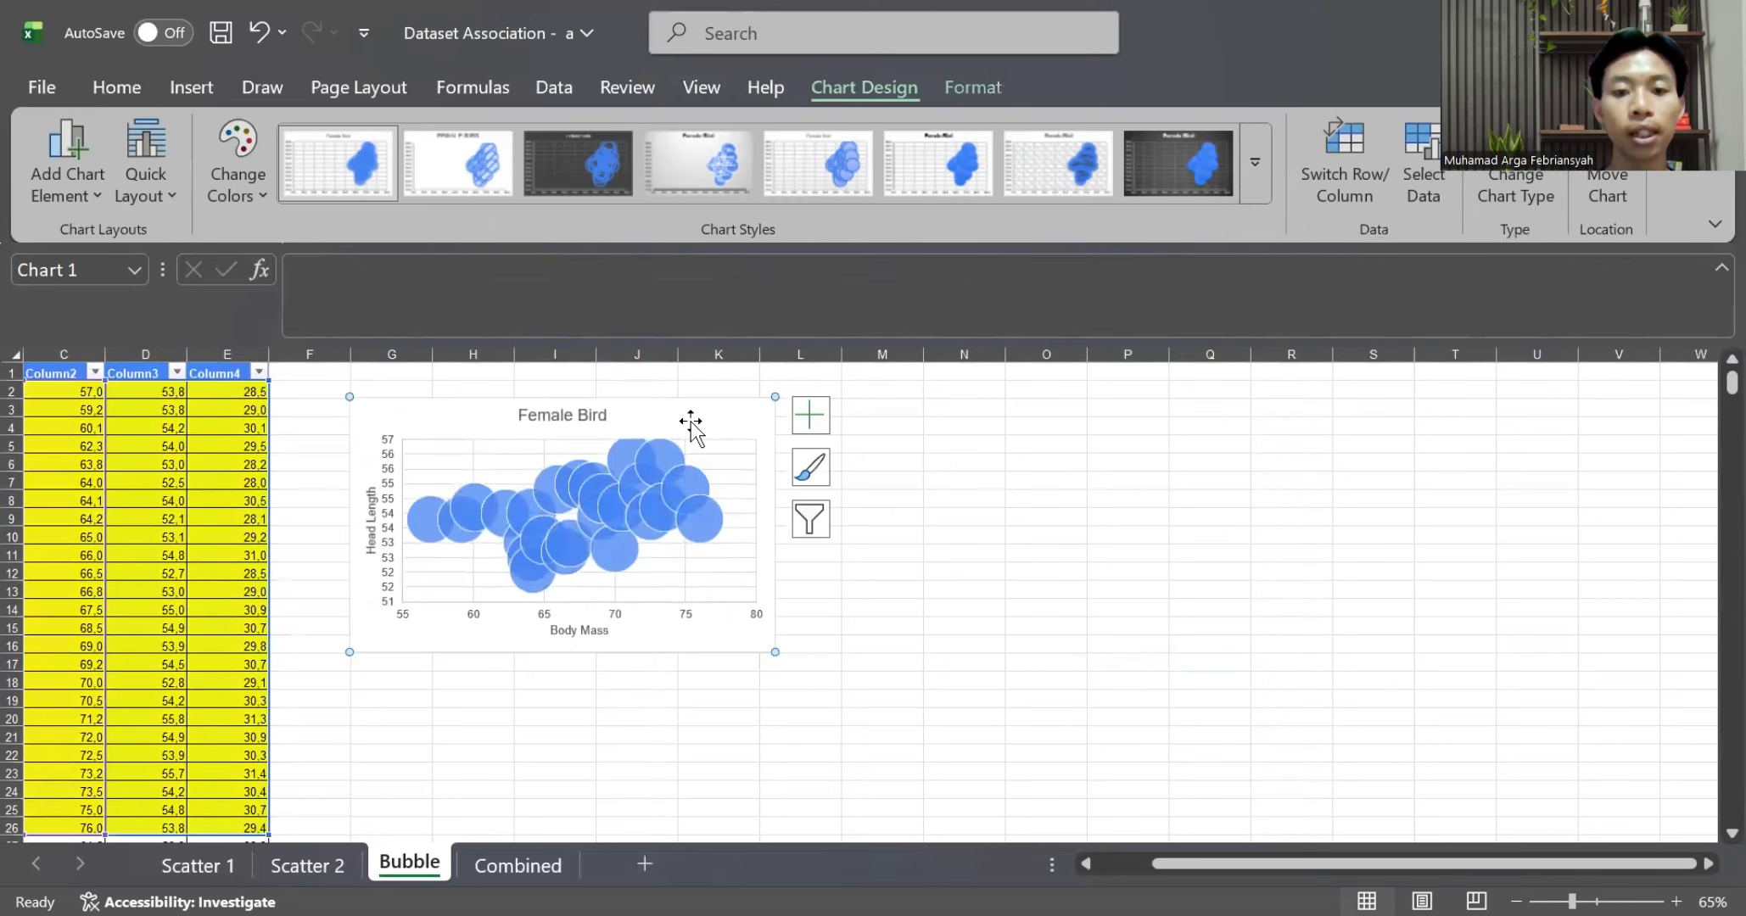
{"action": "left_click", "coordinate": [877, 406]}
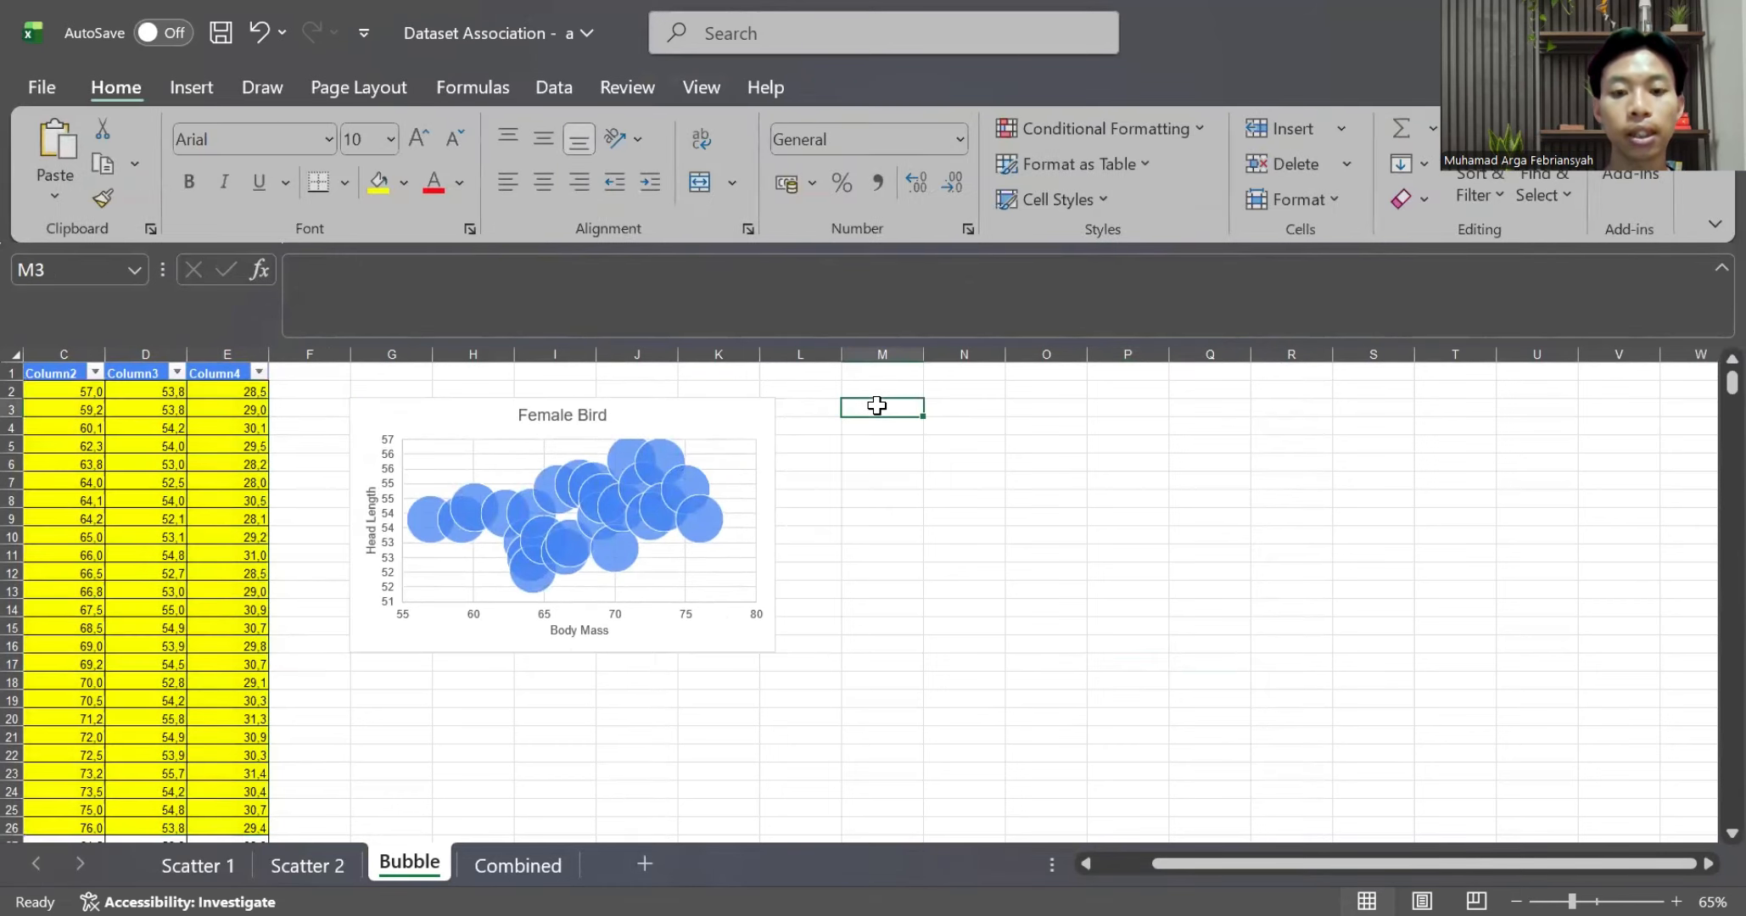
{"action": "key", "text": "ctrl+v"}
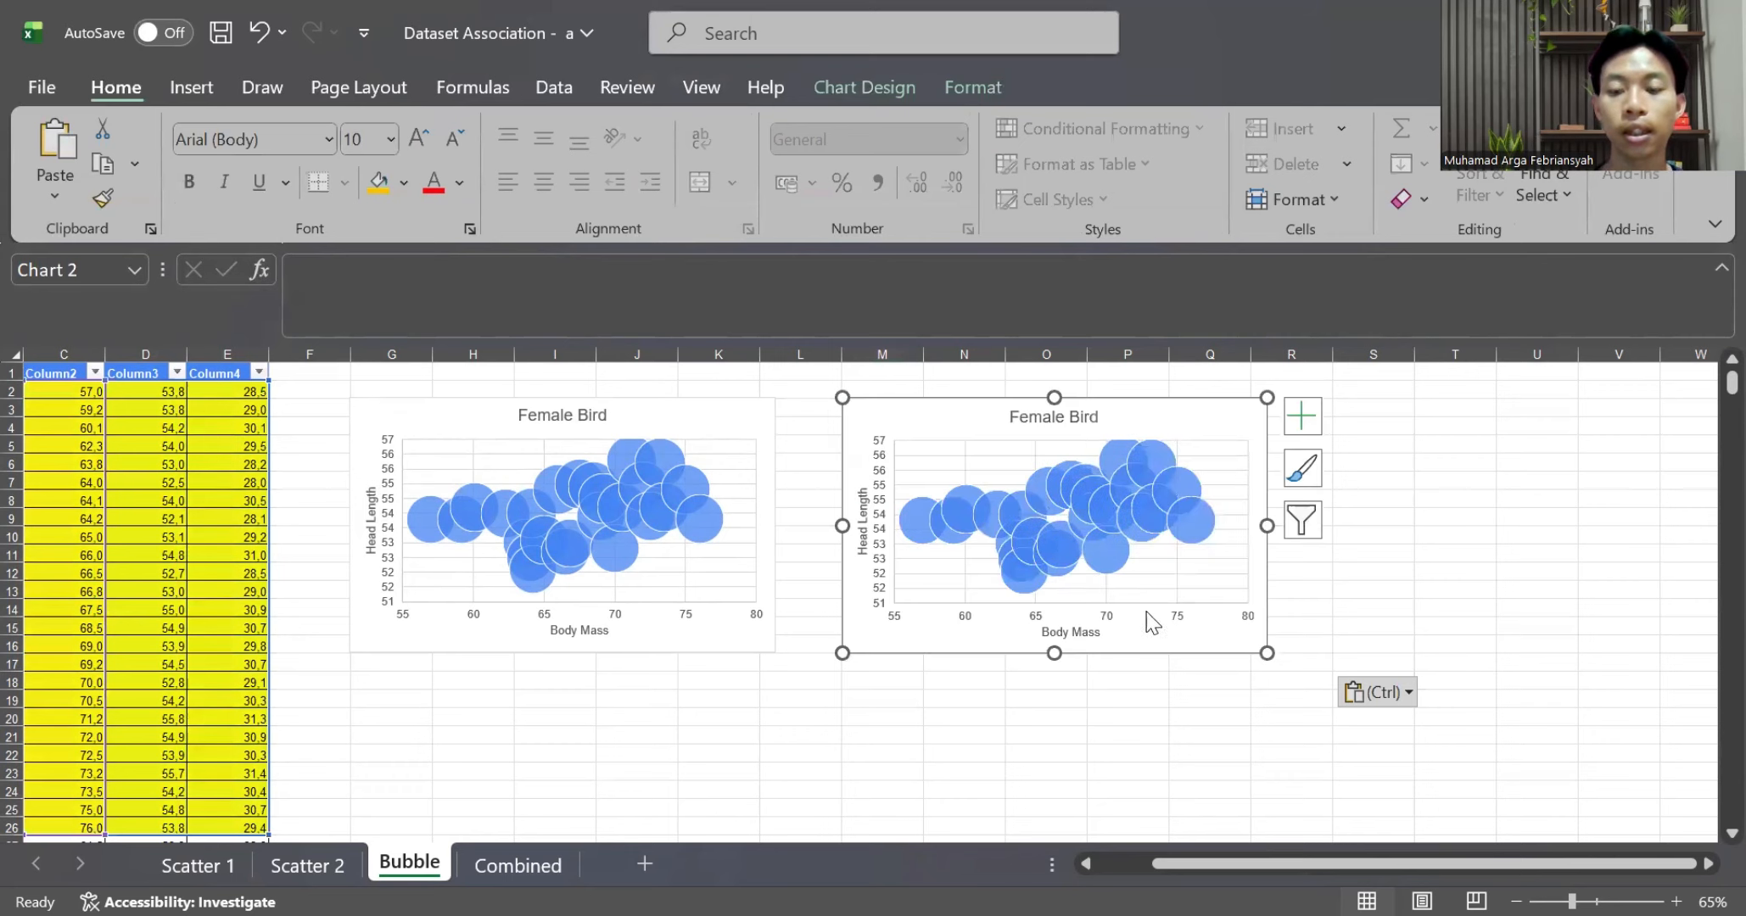
Remove the Female Bird series from the data source of the copied bubble chart
{"action": "left_click", "coordinate": [1160, 570]}
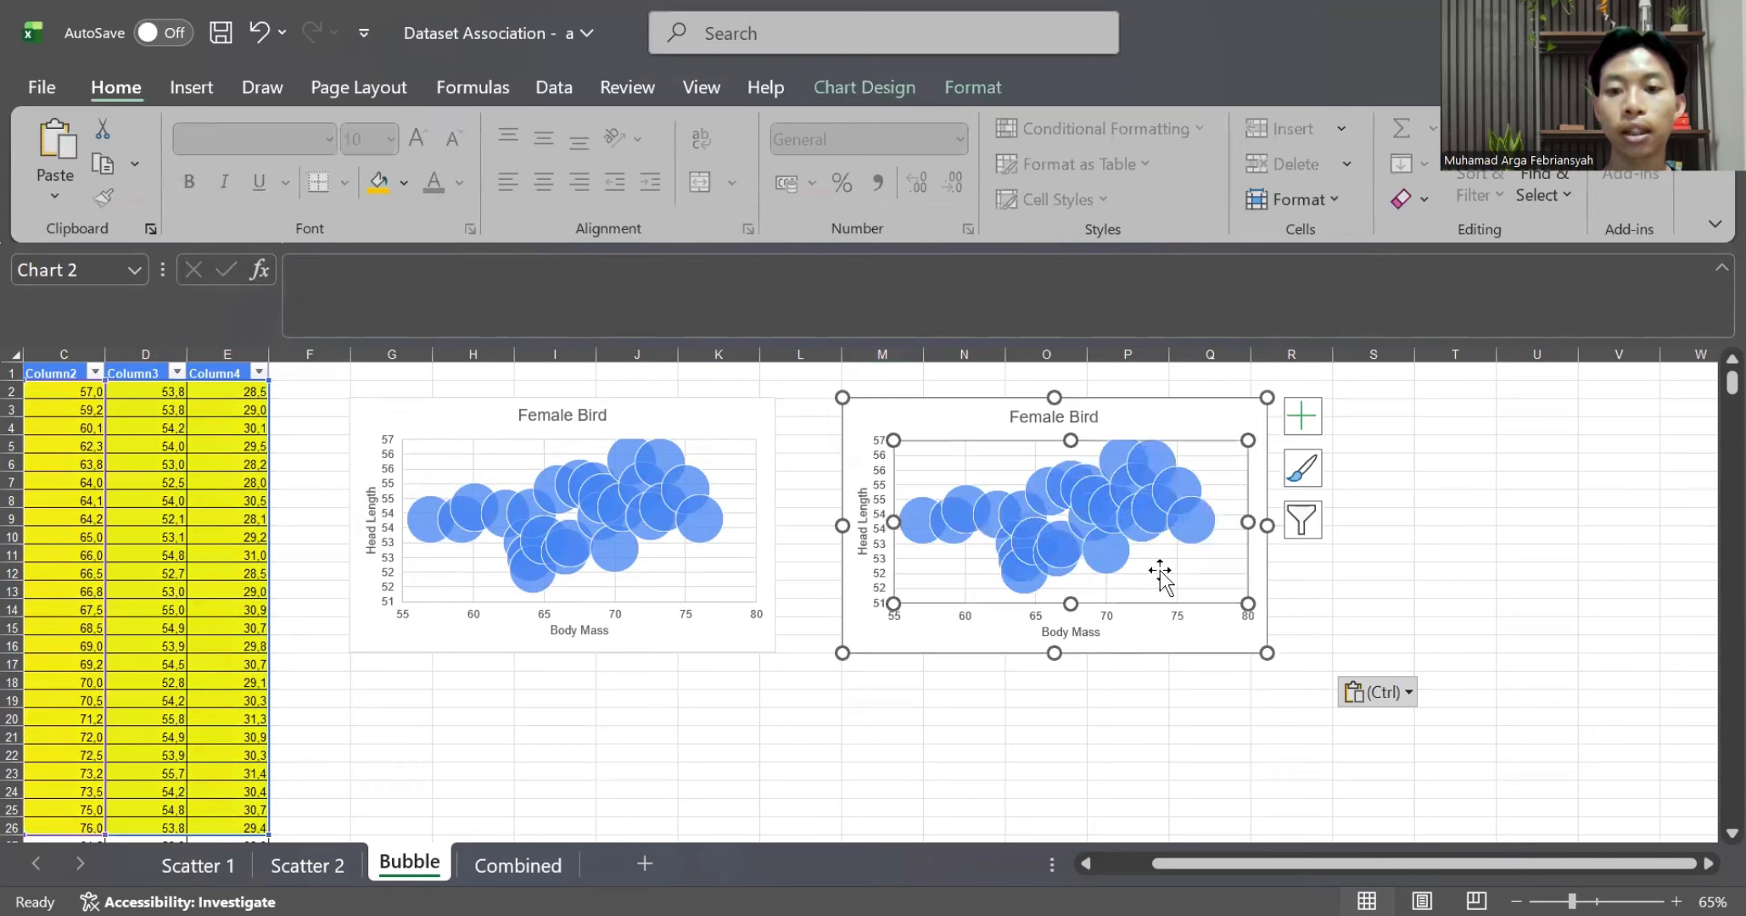
{"action": "right_click", "coordinate": [1161, 571]}
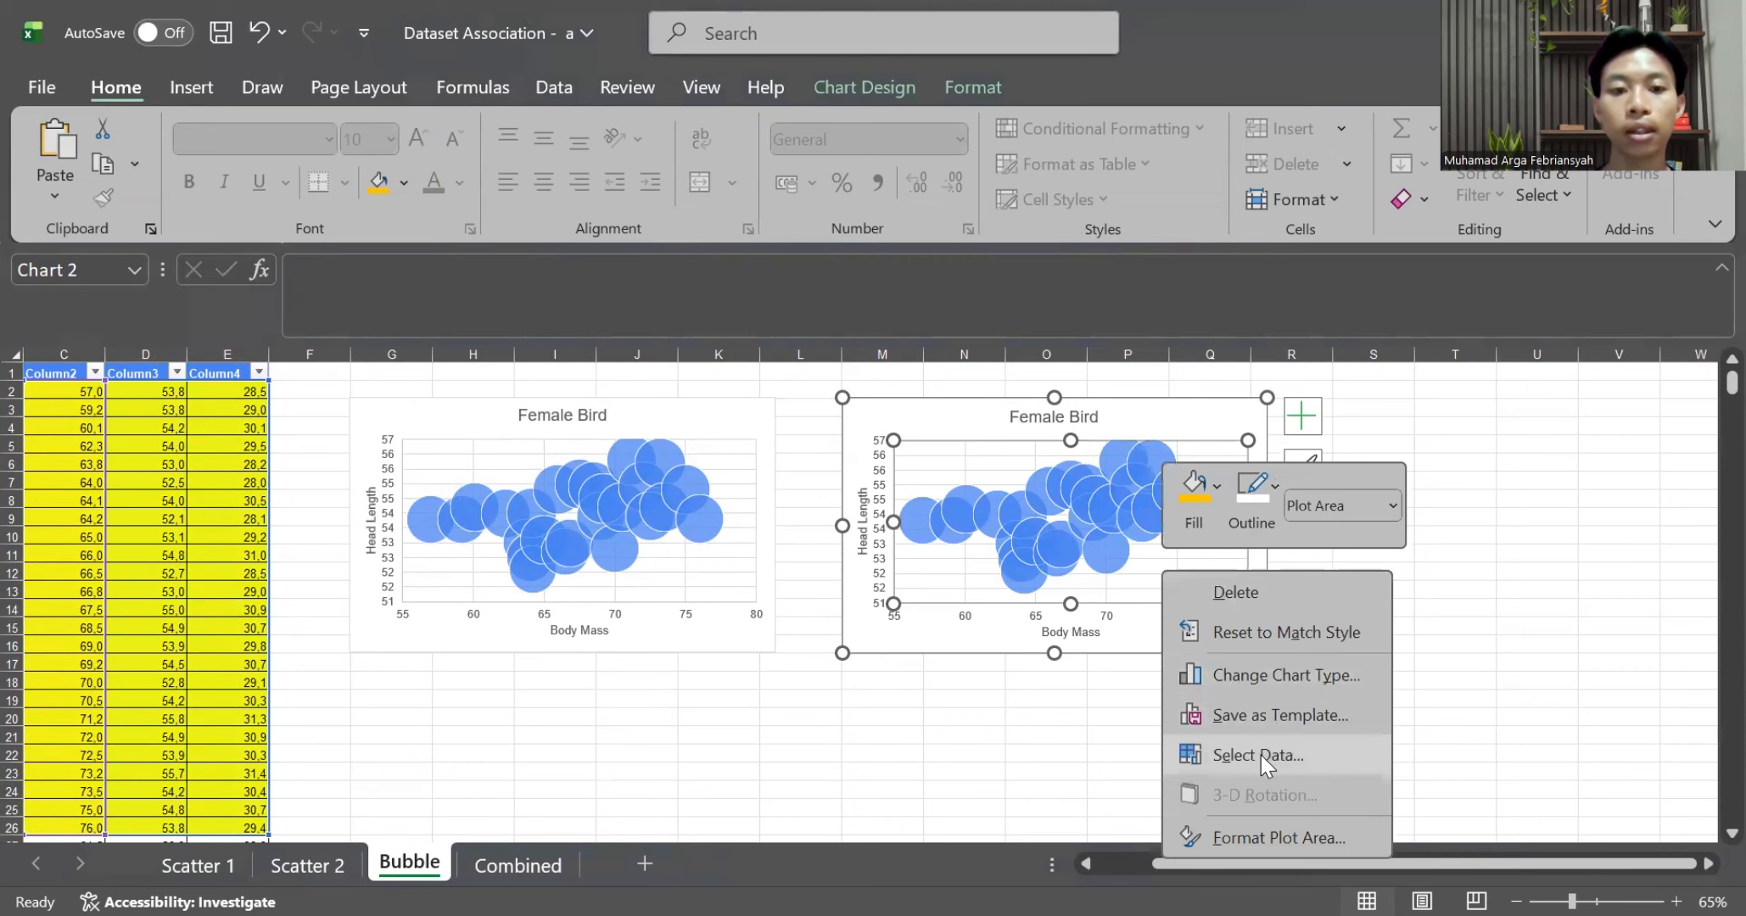
{"action": "left_click", "coordinate": [1261, 756]}
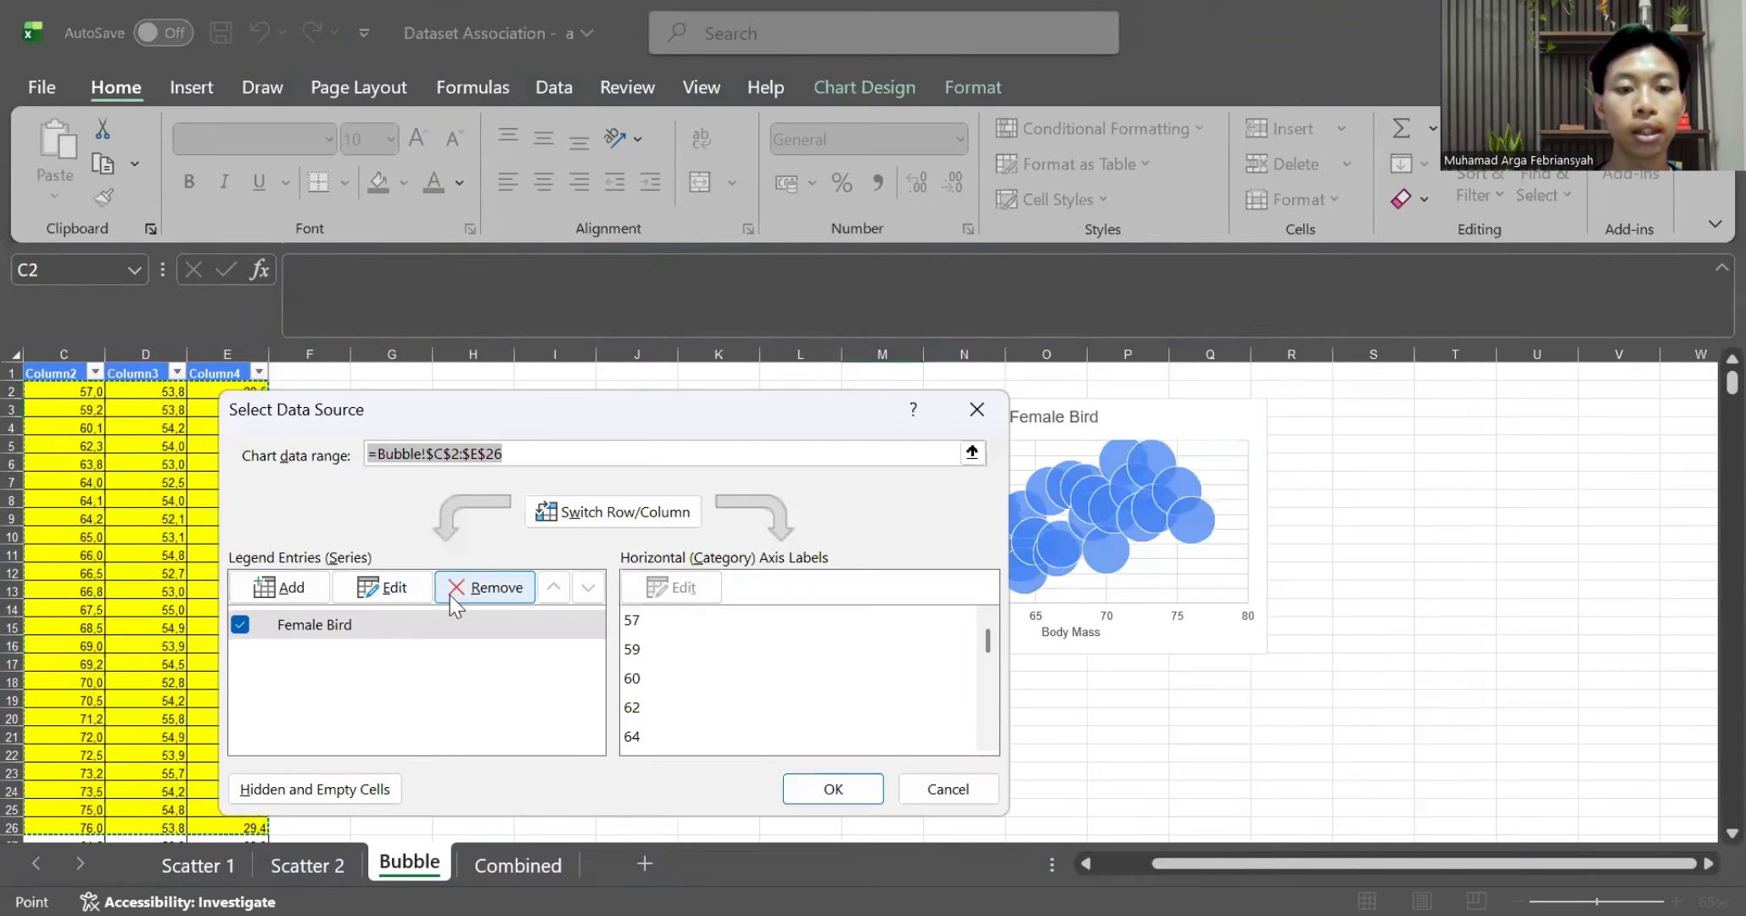
{"action": "left_click", "coordinate": [456, 594]}
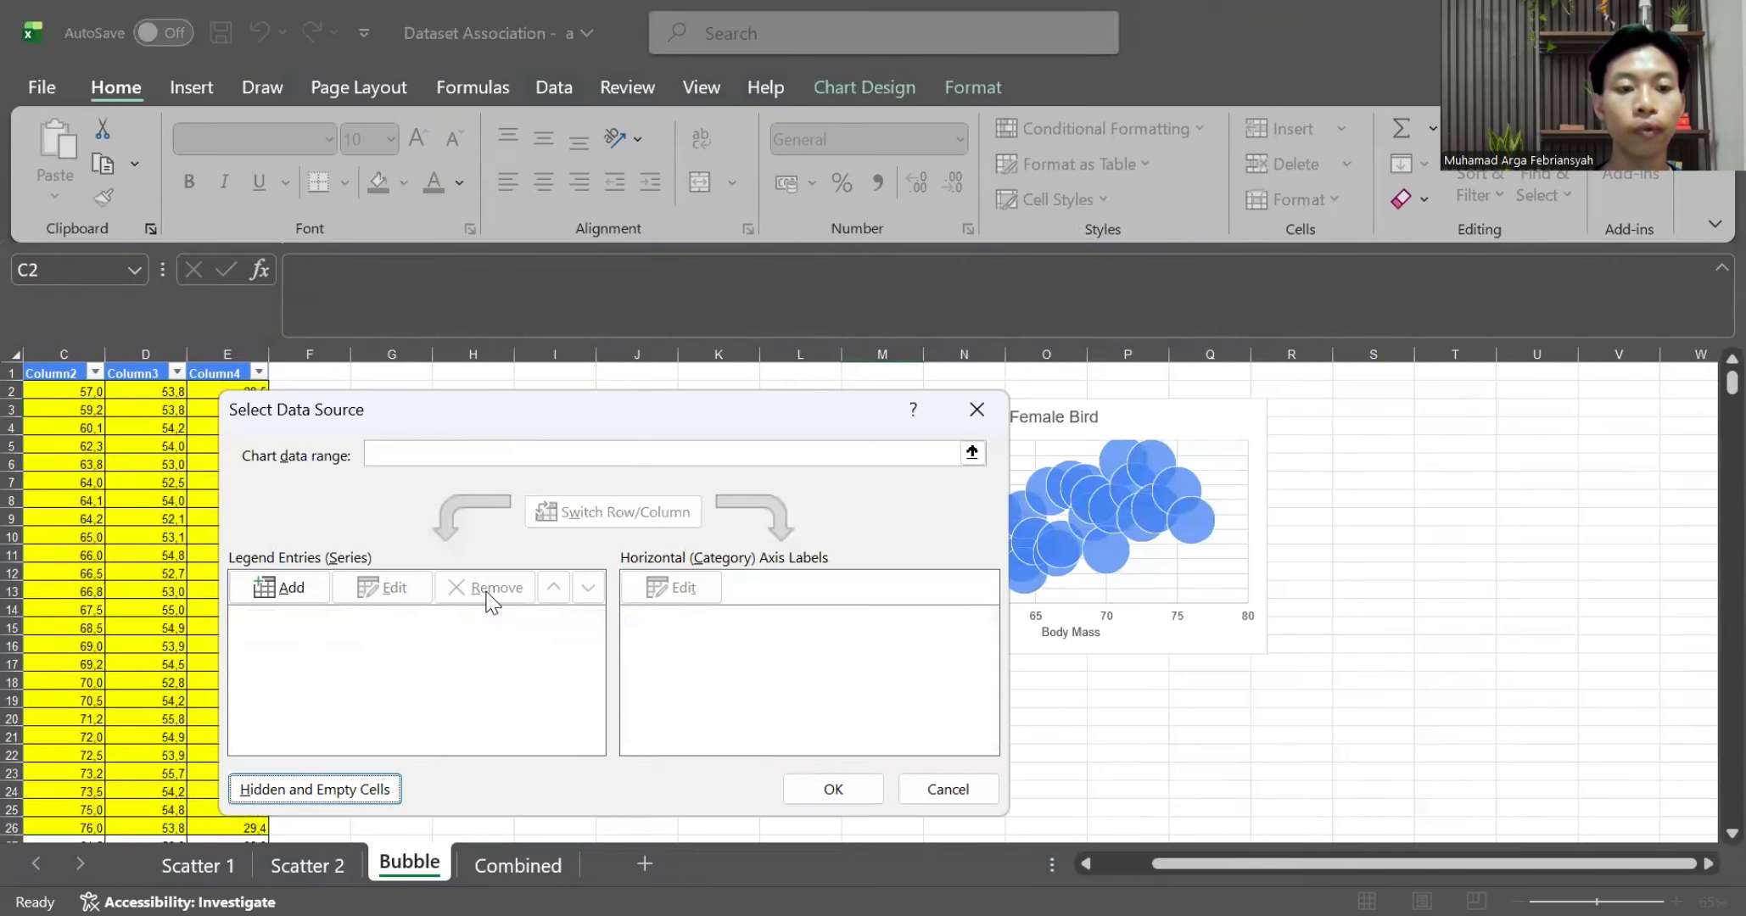
Add a new data series named "Male Bird" to the copied bubble chart
{"action": "left_click", "coordinate": [291, 590]}
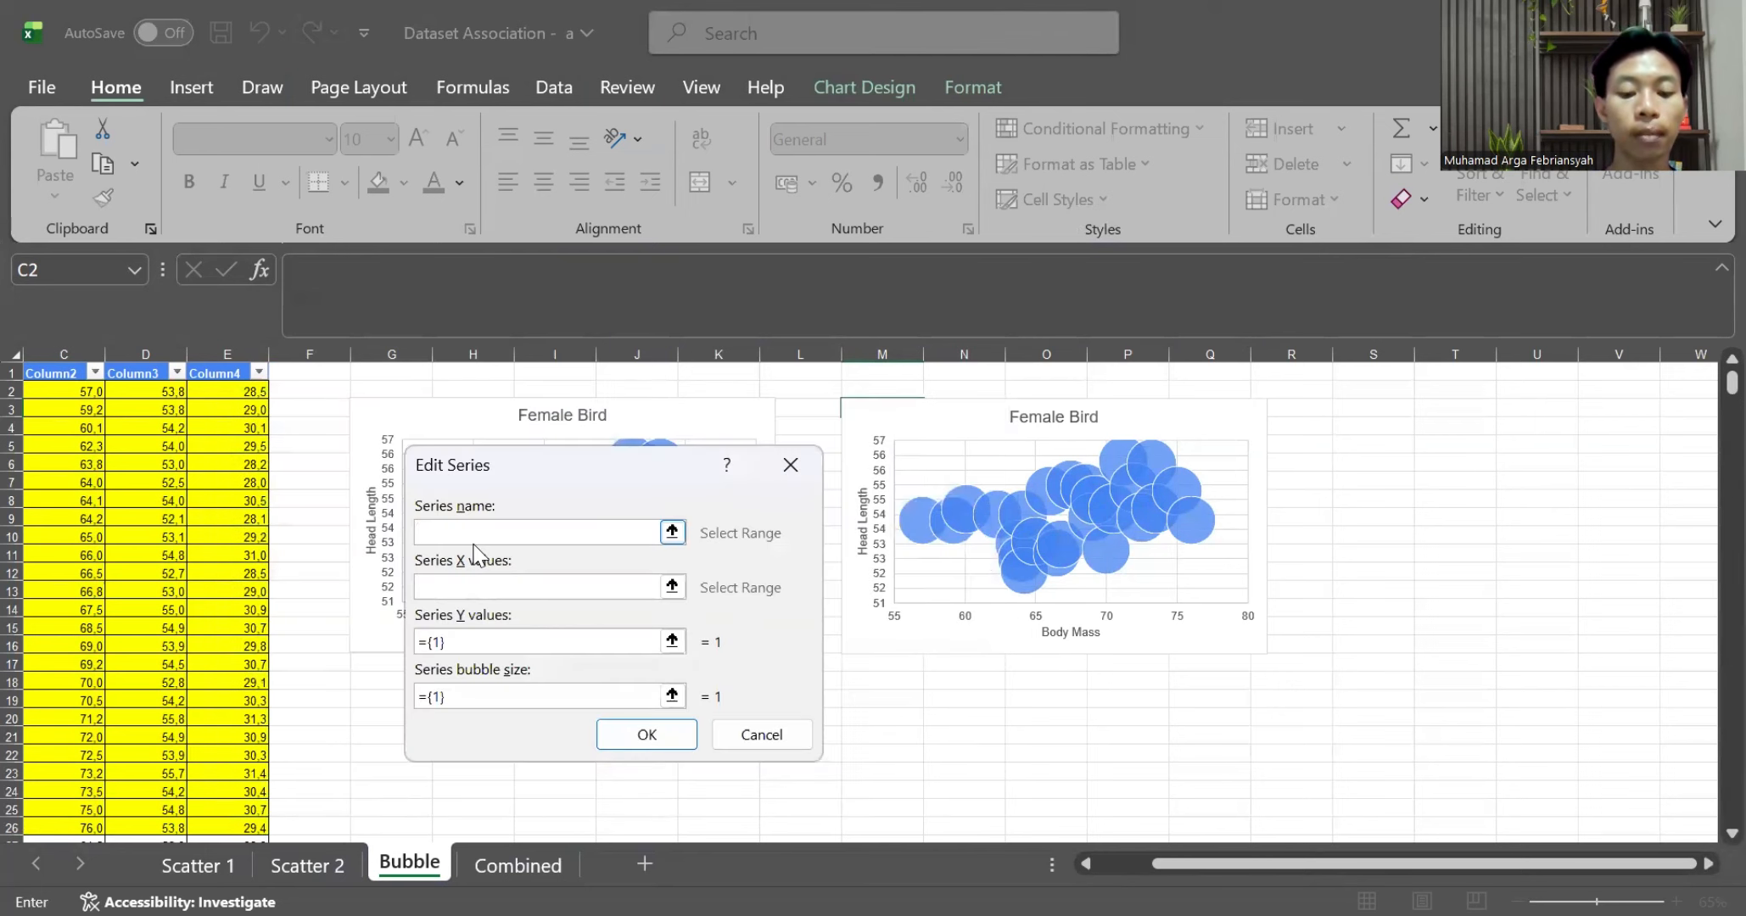
{"action": "type", "text": "Male"}
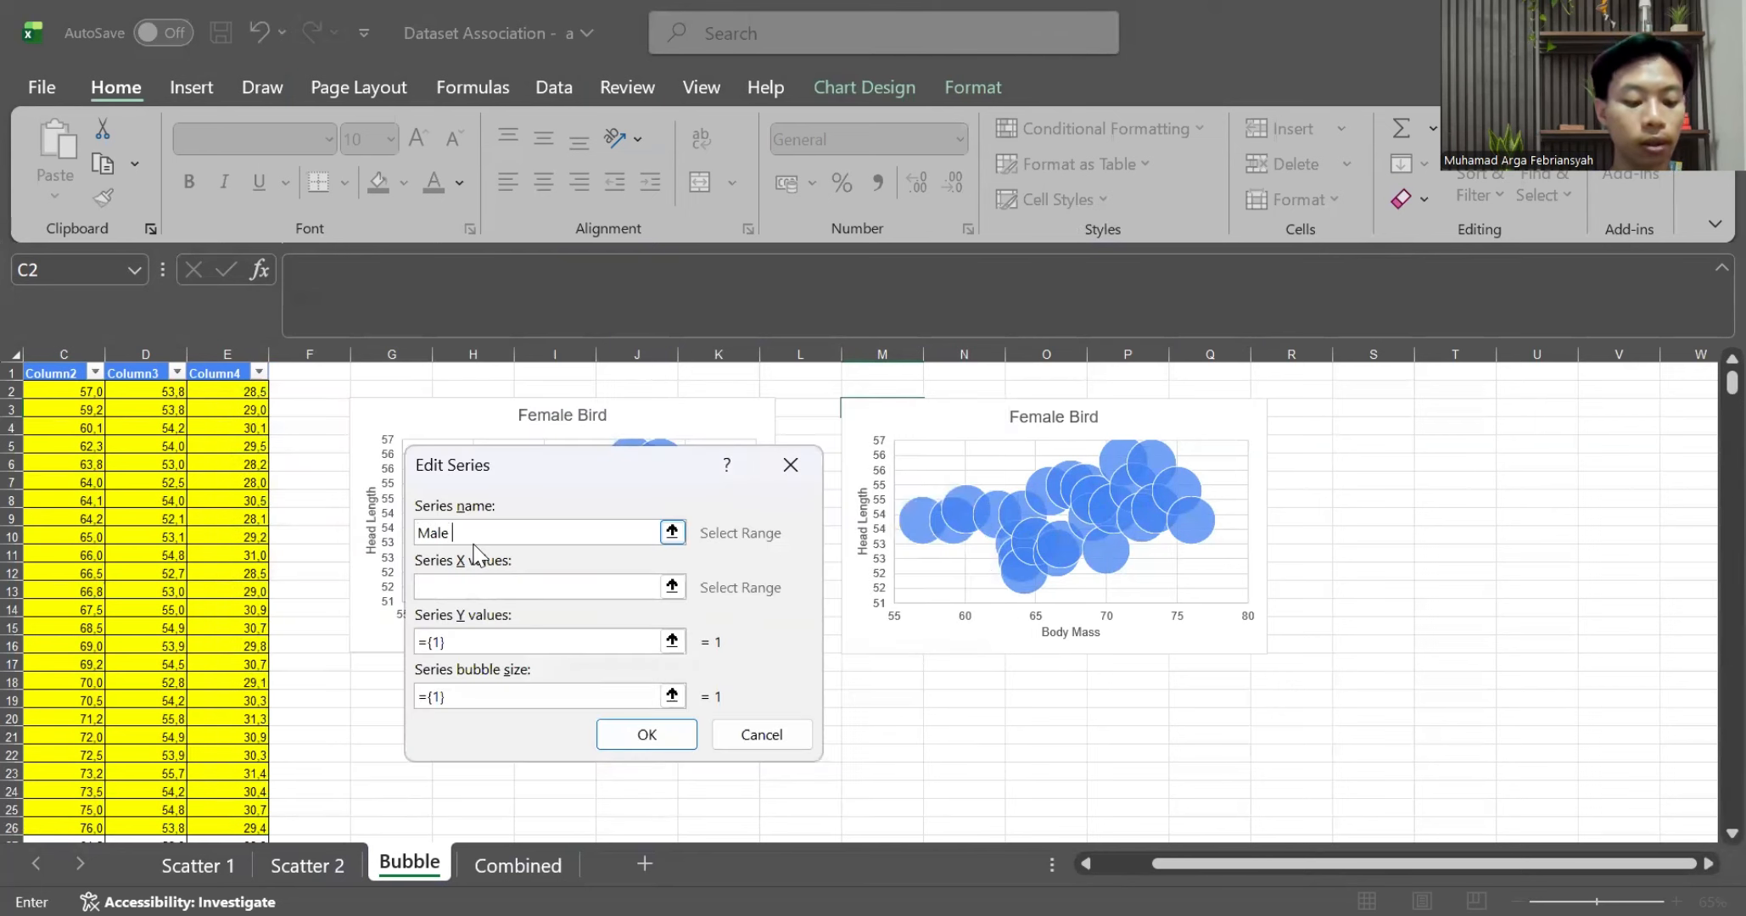
{"action": "type", "text": " Bird"}
Set the Male Bird series' X values to the male body mass range C27:C61 on the Bubble sheet
{"action": "left_click", "coordinate": [469, 588]}
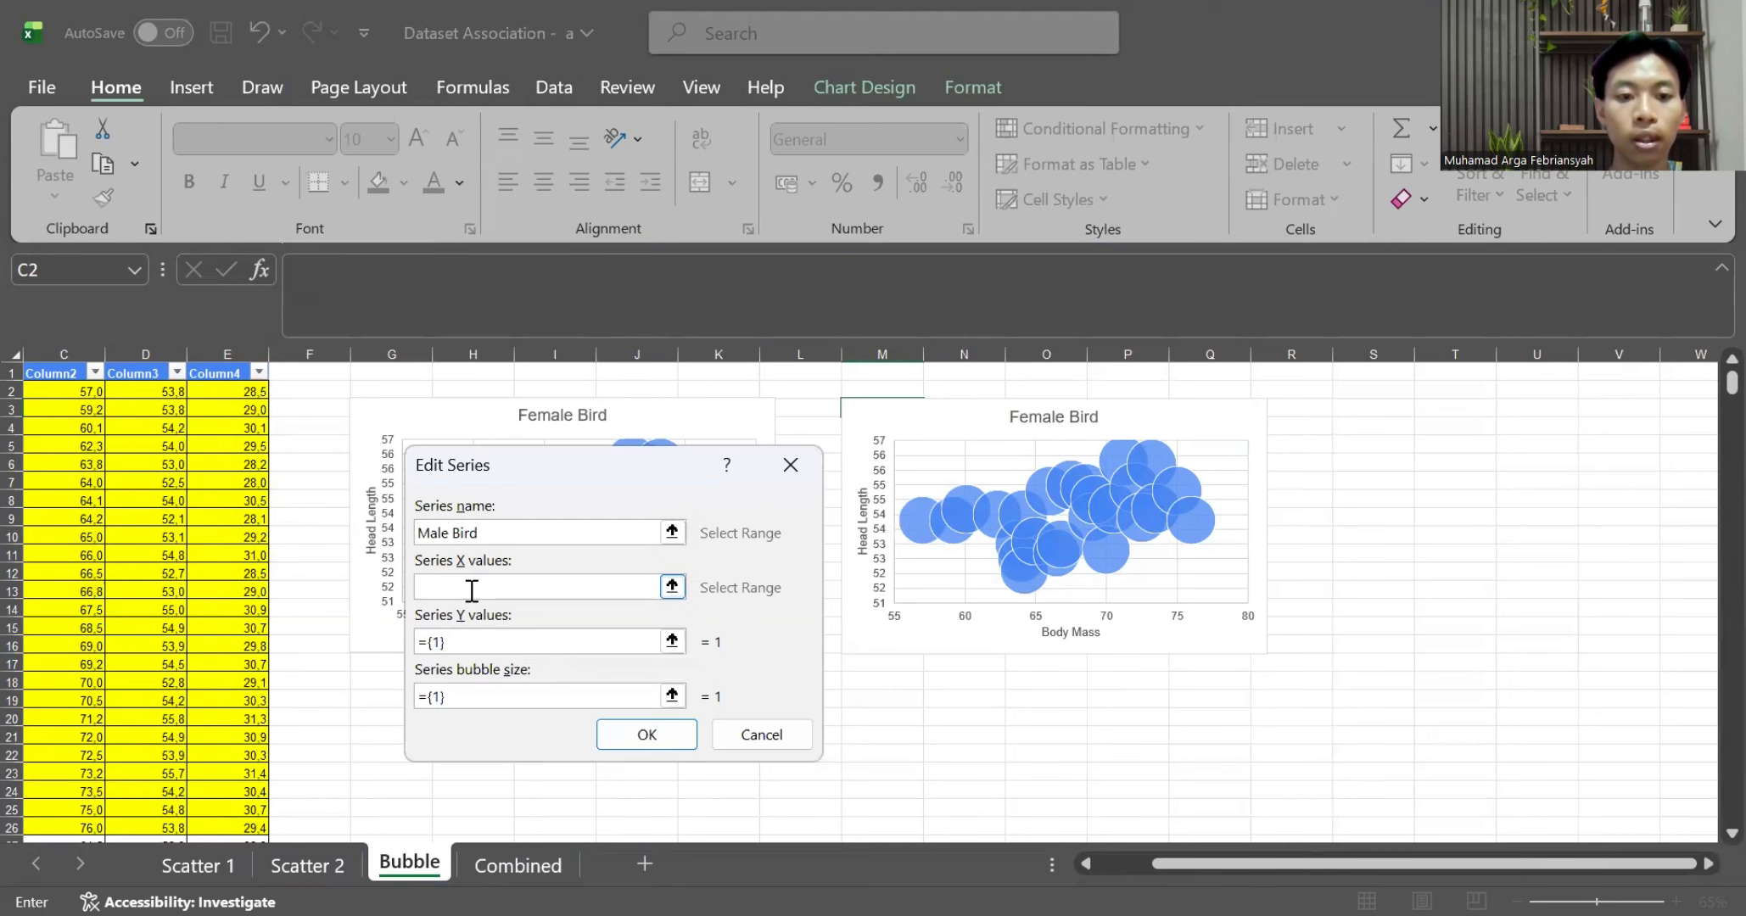
{"action": "scroll", "coordinate": [237, 643], "scroll_direction": "down", "scroll_amount": 4}
{"action": "scroll", "coordinate": [234, 643], "scroll_direction": "left", "scroll_amount": 2}
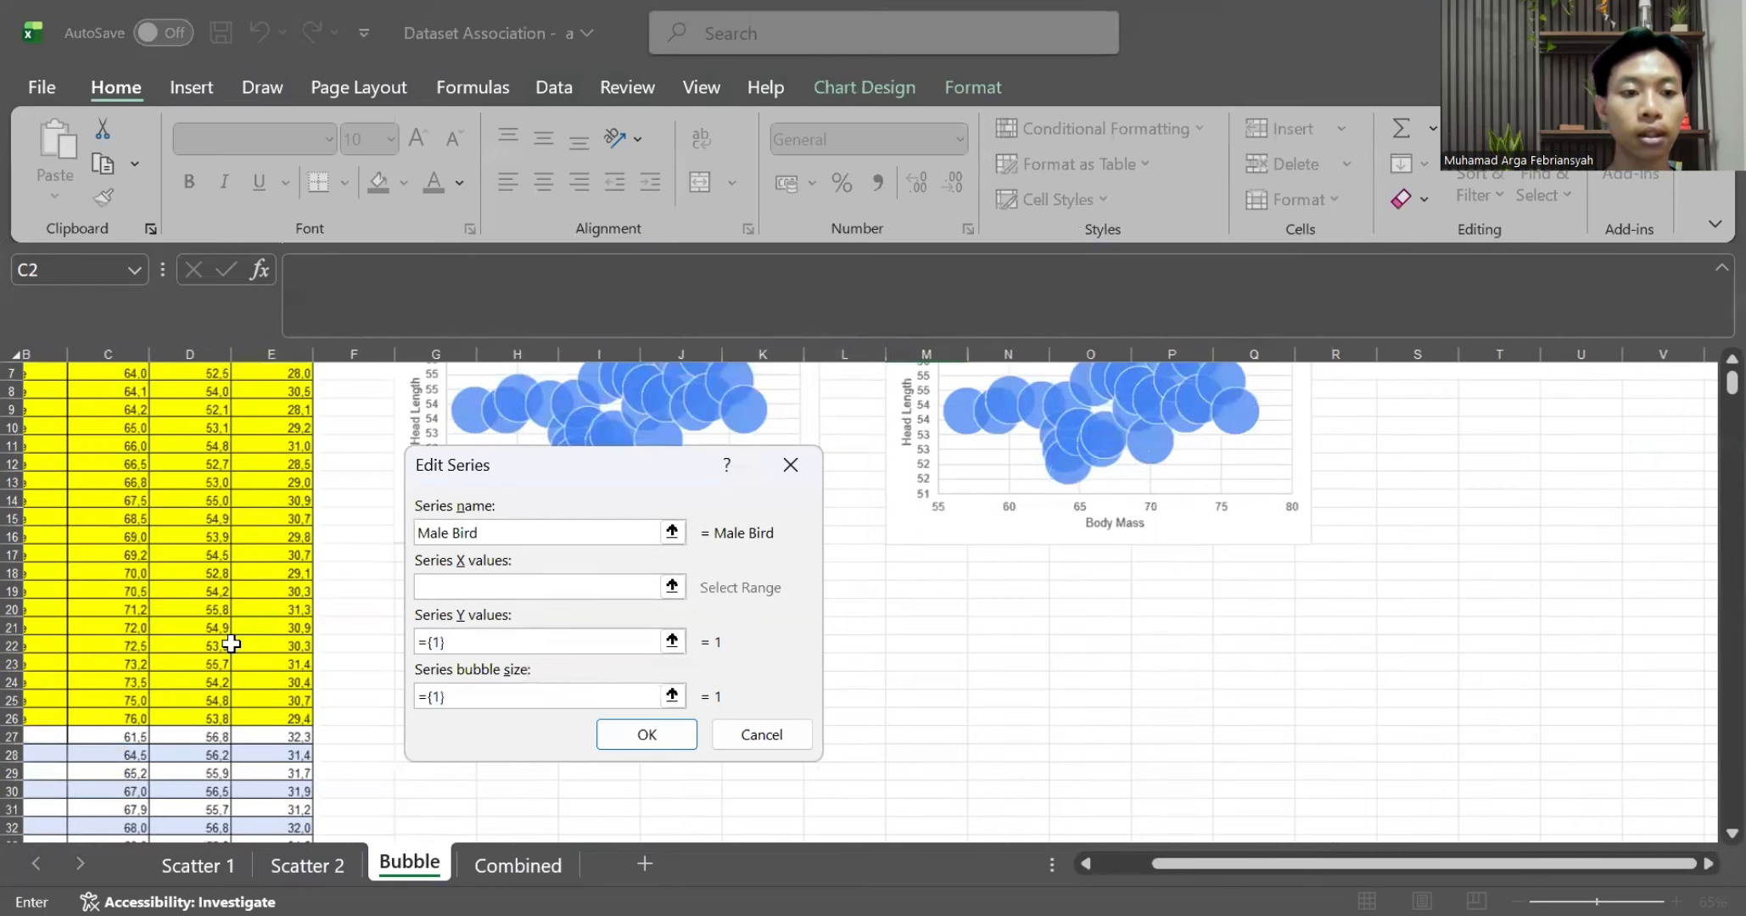
{"action": "scroll", "coordinate": [232, 643], "scroll_direction": "down", "scroll_amount": 2}
{"action": "scroll", "coordinate": [232, 643], "scroll_direction": "right", "scroll_amount": 1}
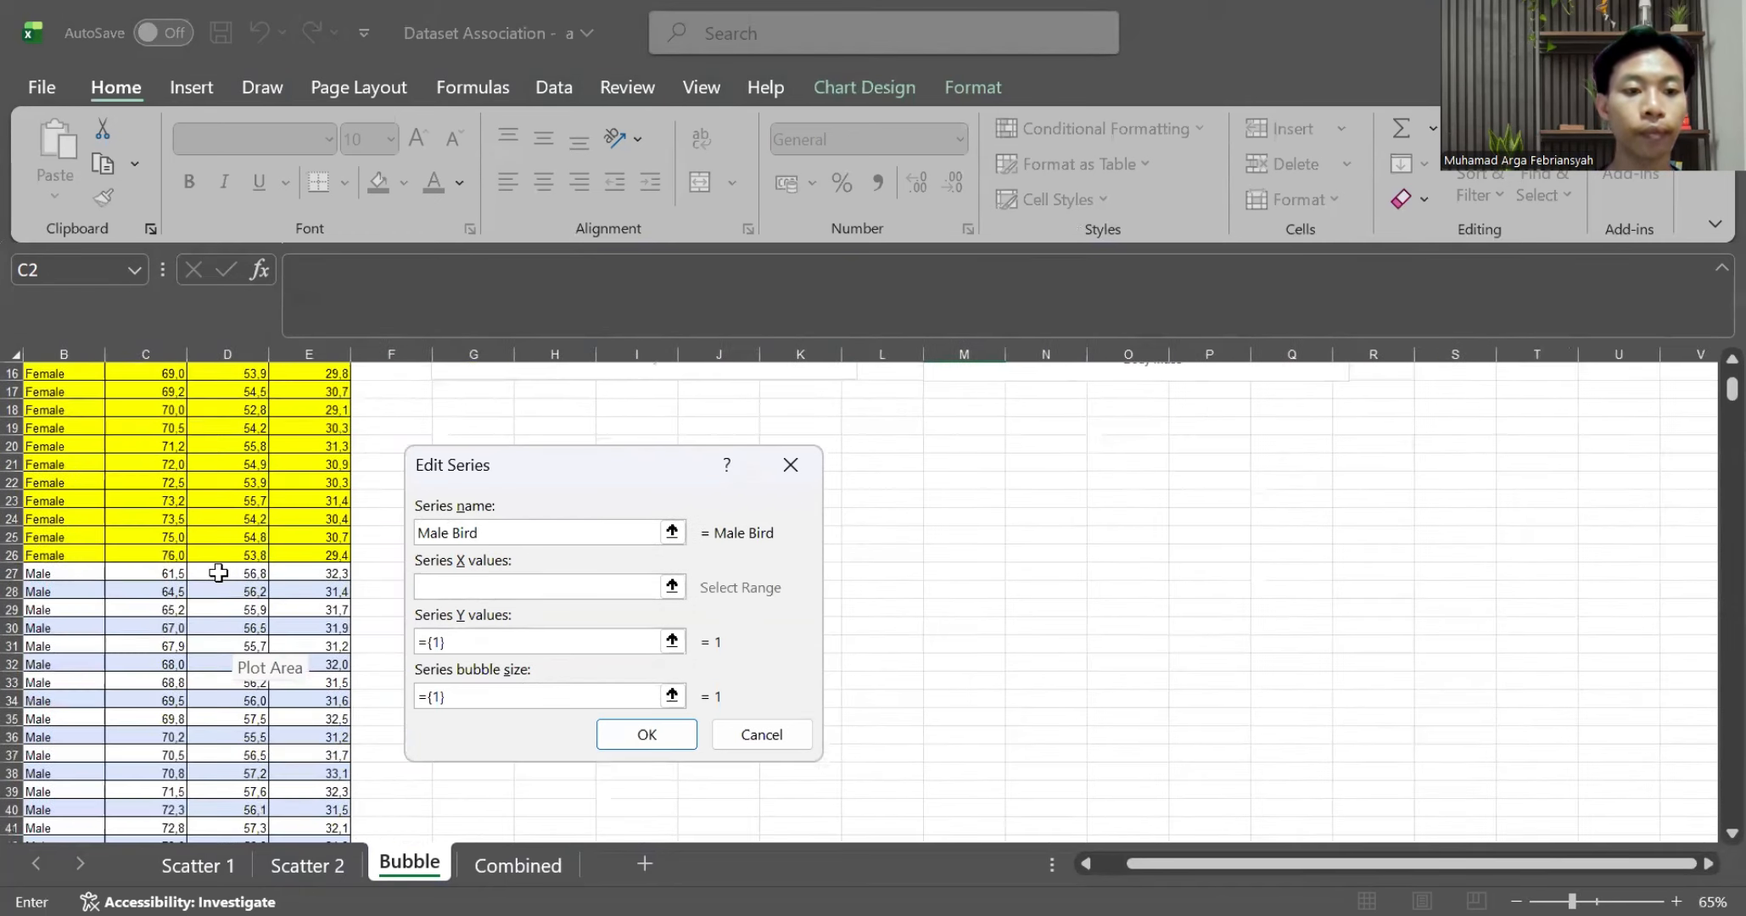
{"action": "left_click", "coordinate": [165, 577]}
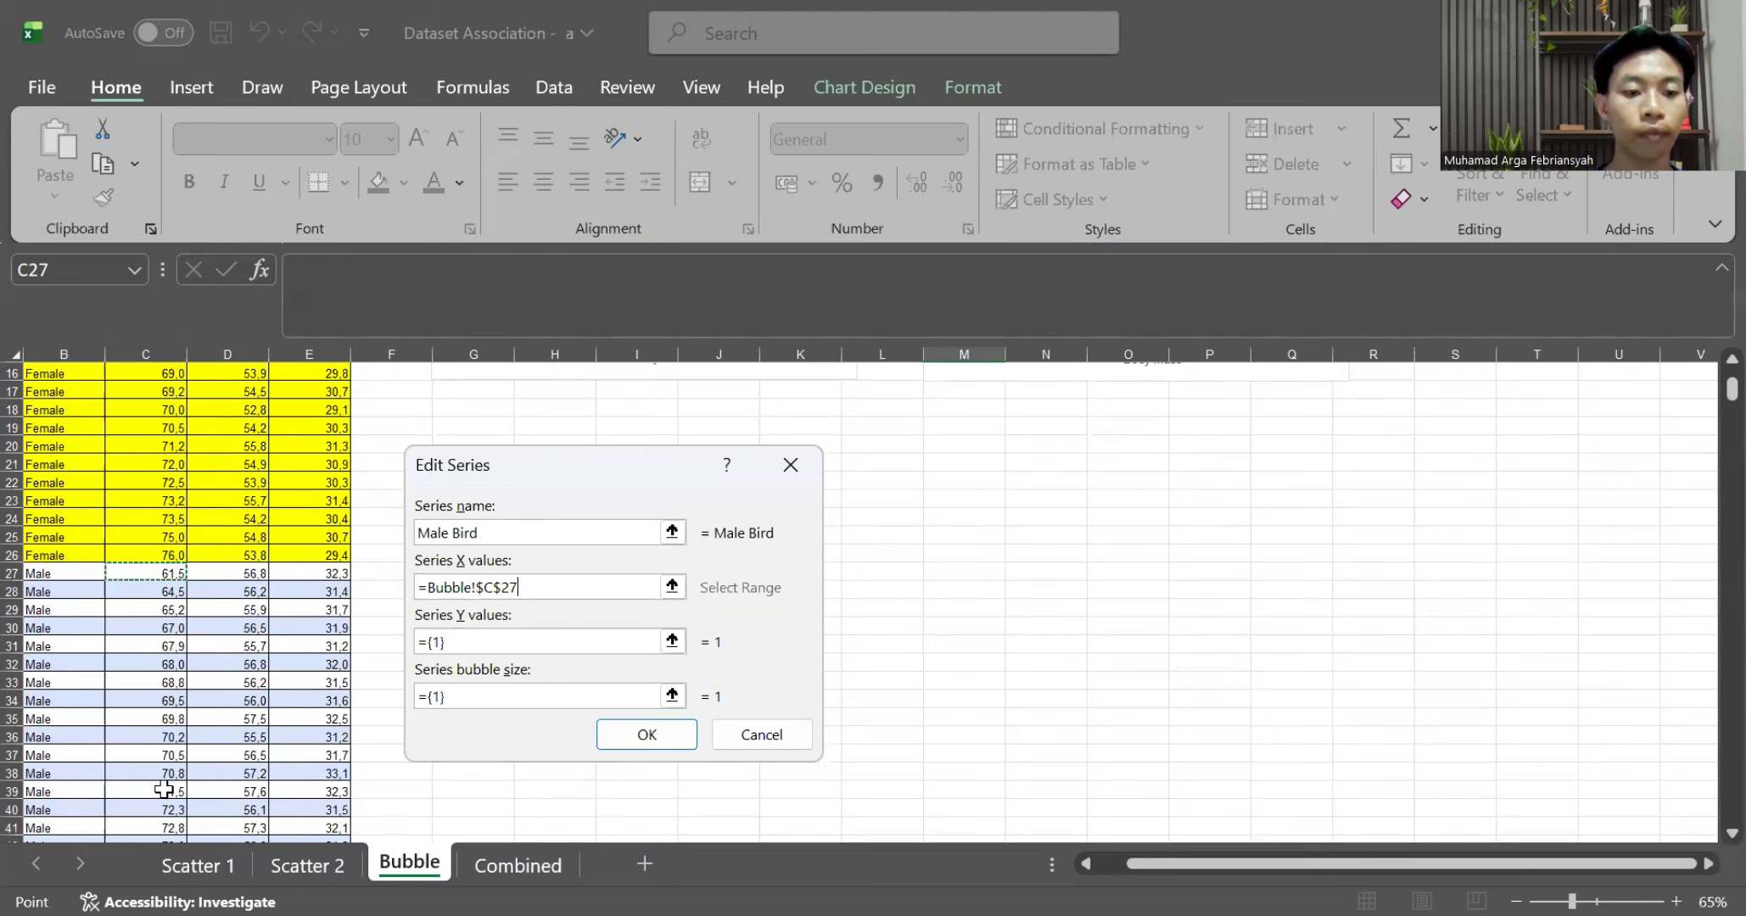
{"action": "left_click_drag", "start_coordinate": [161, 574], "coordinate": [163, 790]}
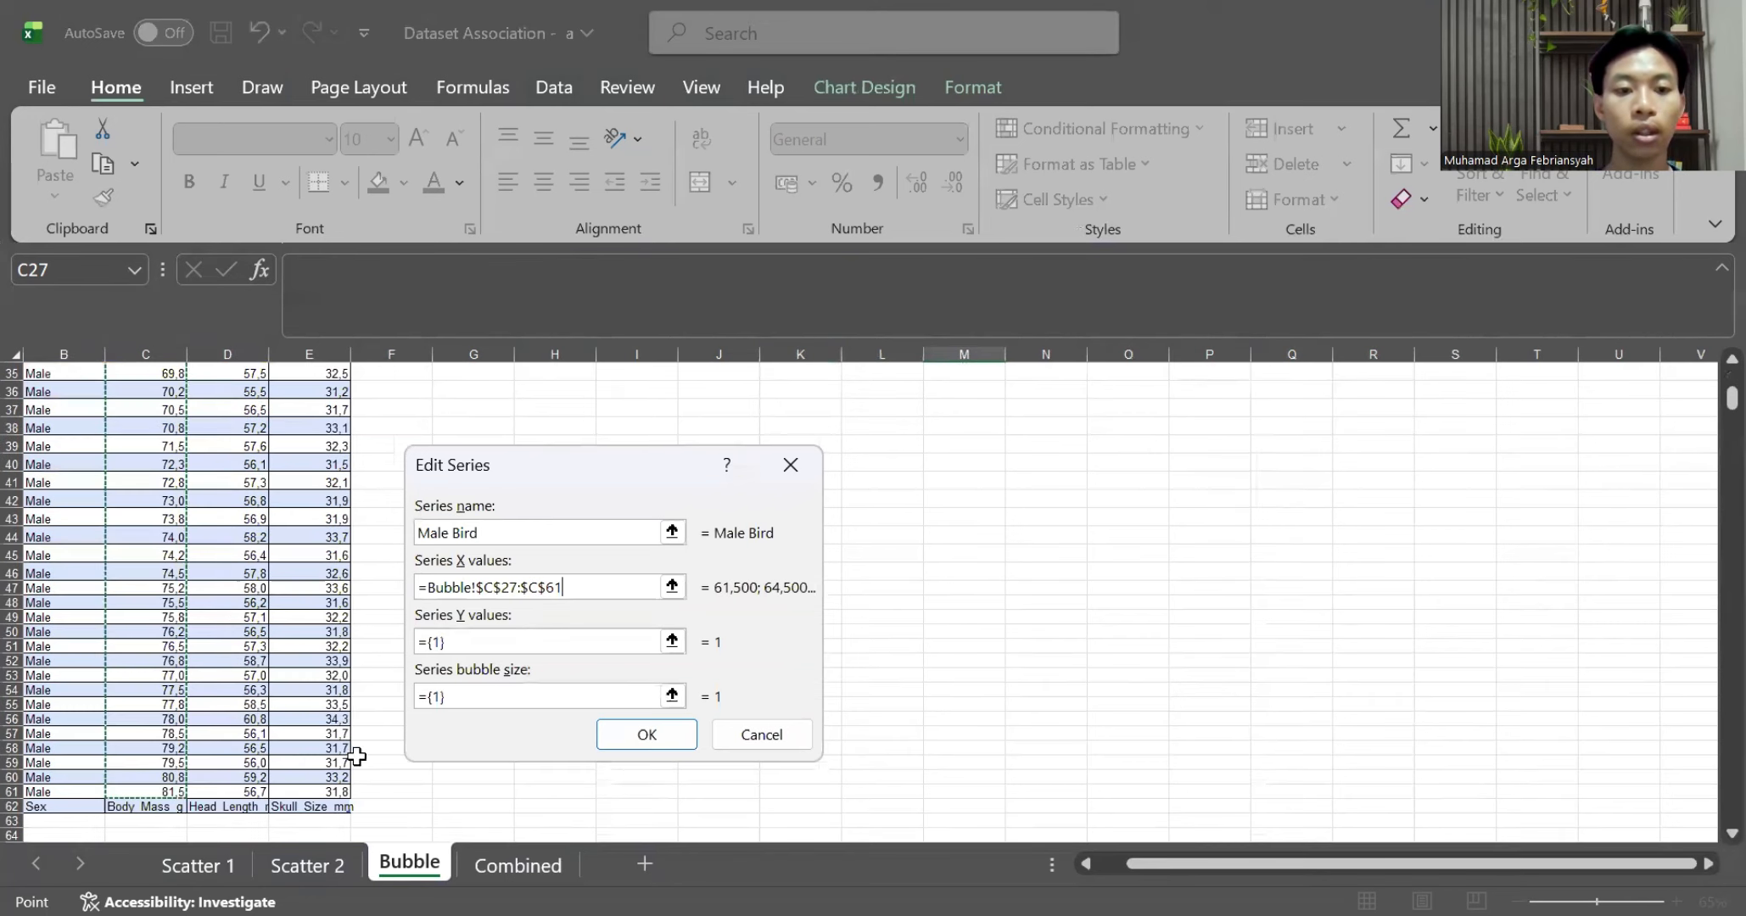
Set the Male Bird series' Y values to the male head length range D27:D61 on the Bubble sheet
{"action": "left_click", "coordinate": [455, 645]}
{"action": "key", "text": "BackSpace"}
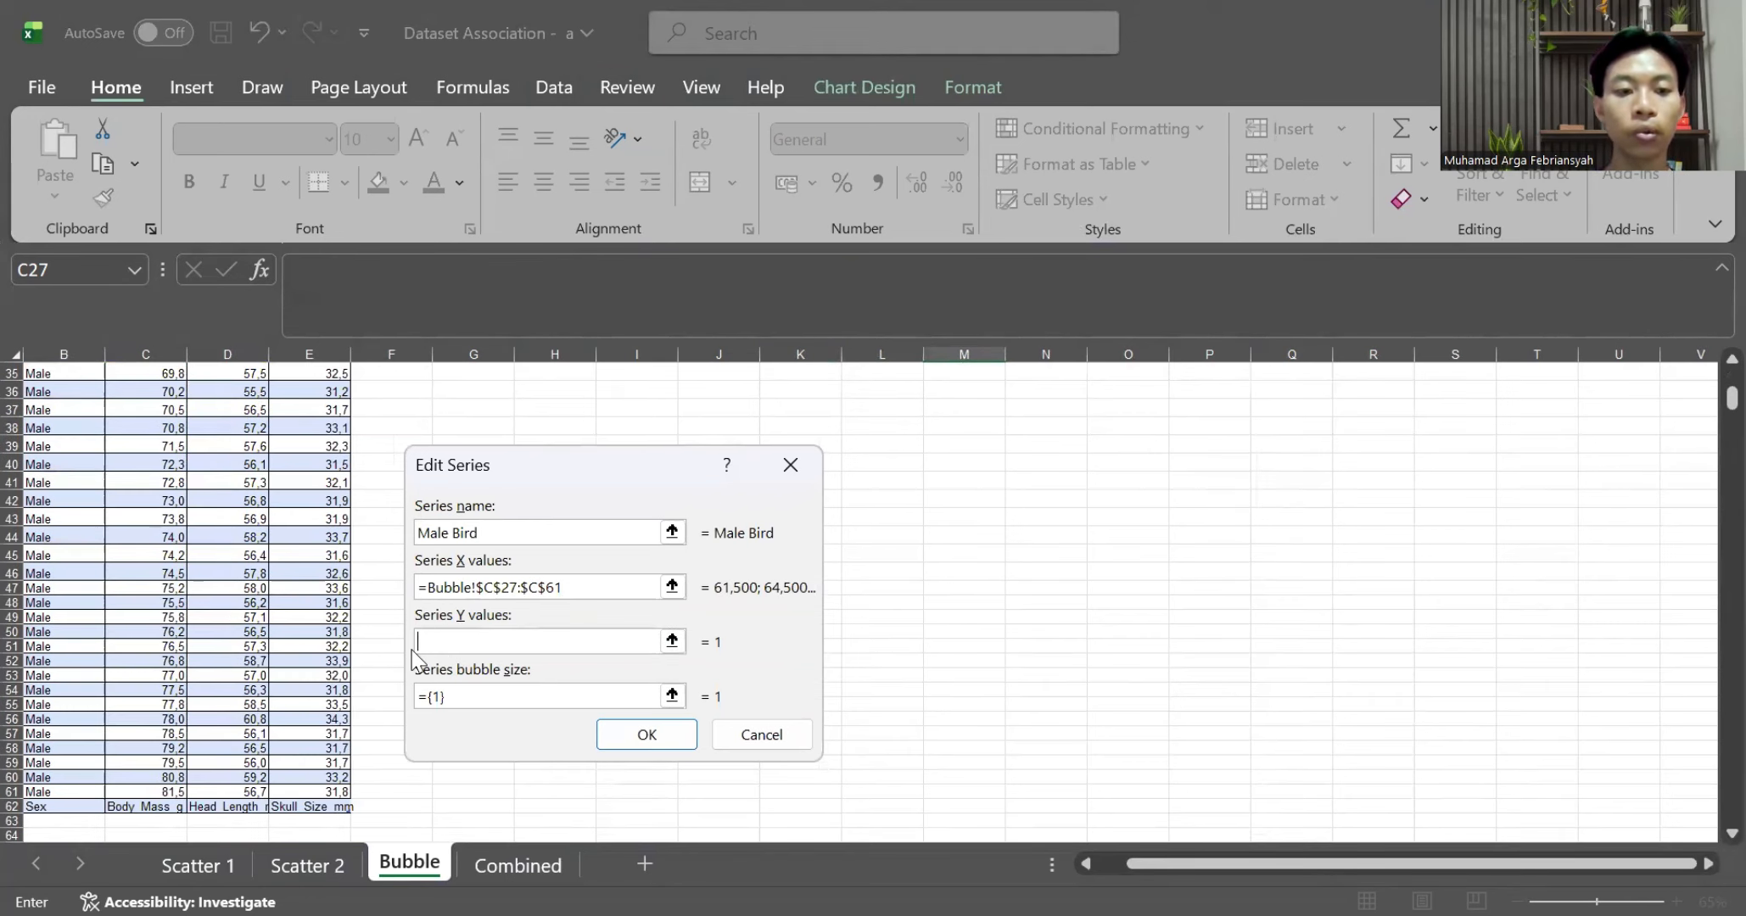
{"action": "scroll", "coordinate": [251, 587], "scroll_direction": "up", "scroll_amount": 7}
{"action": "scroll", "coordinate": [252, 587], "scroll_direction": "down", "scroll_amount": 2}
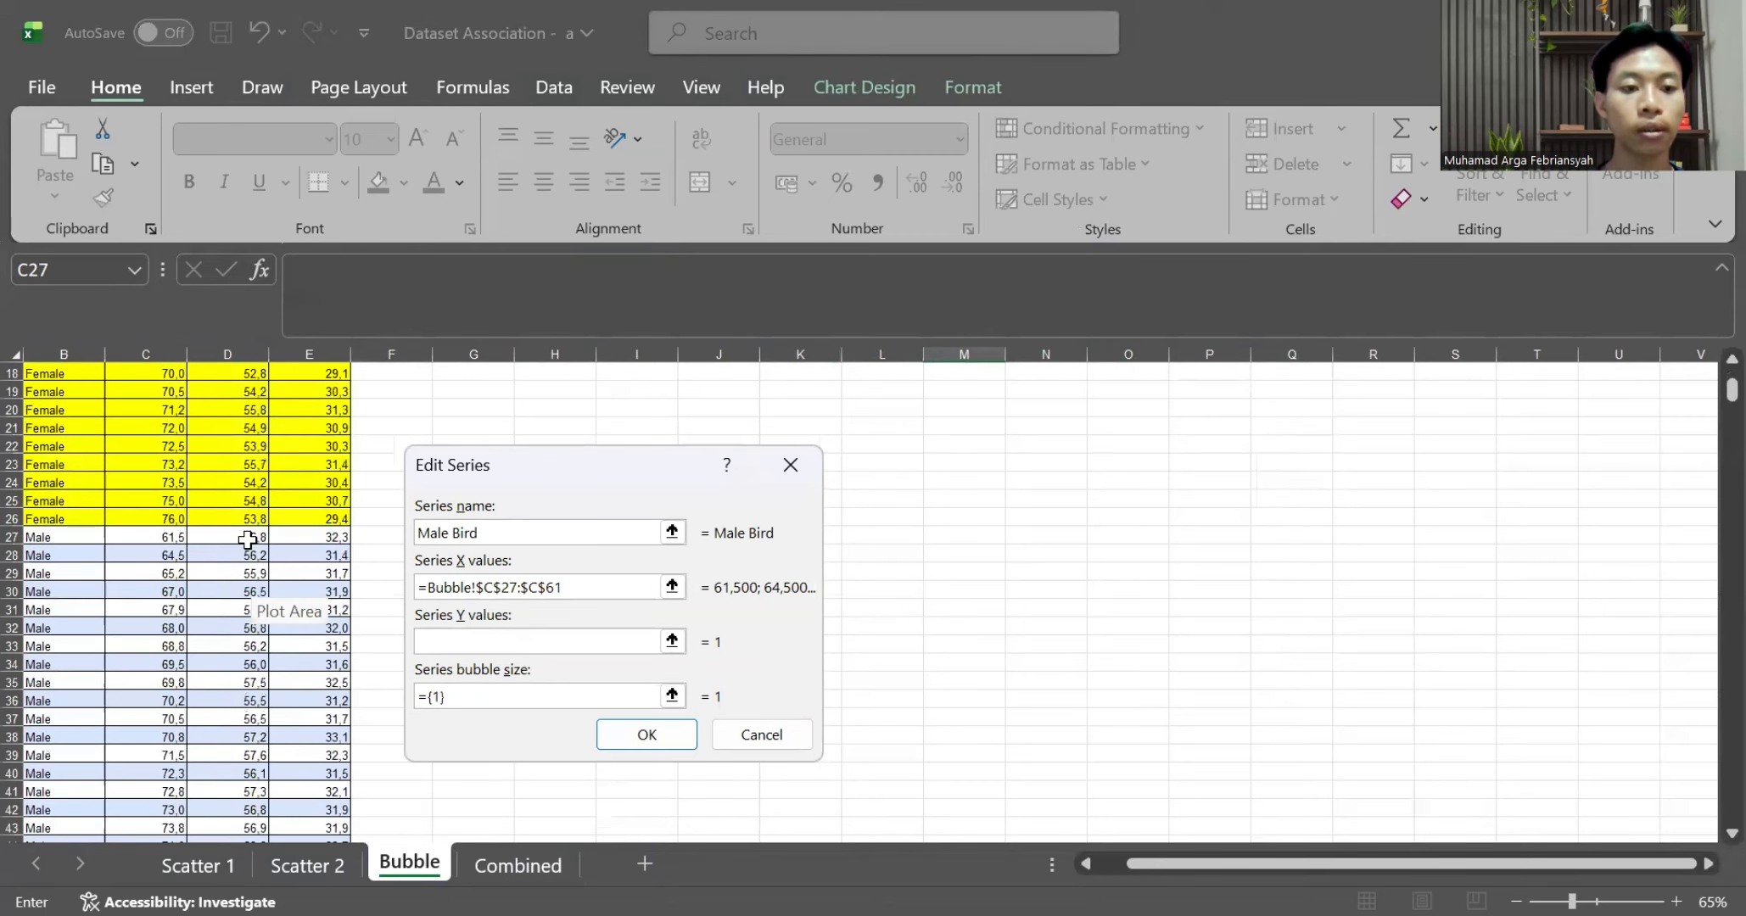
{"action": "left_click", "coordinate": [245, 544]}
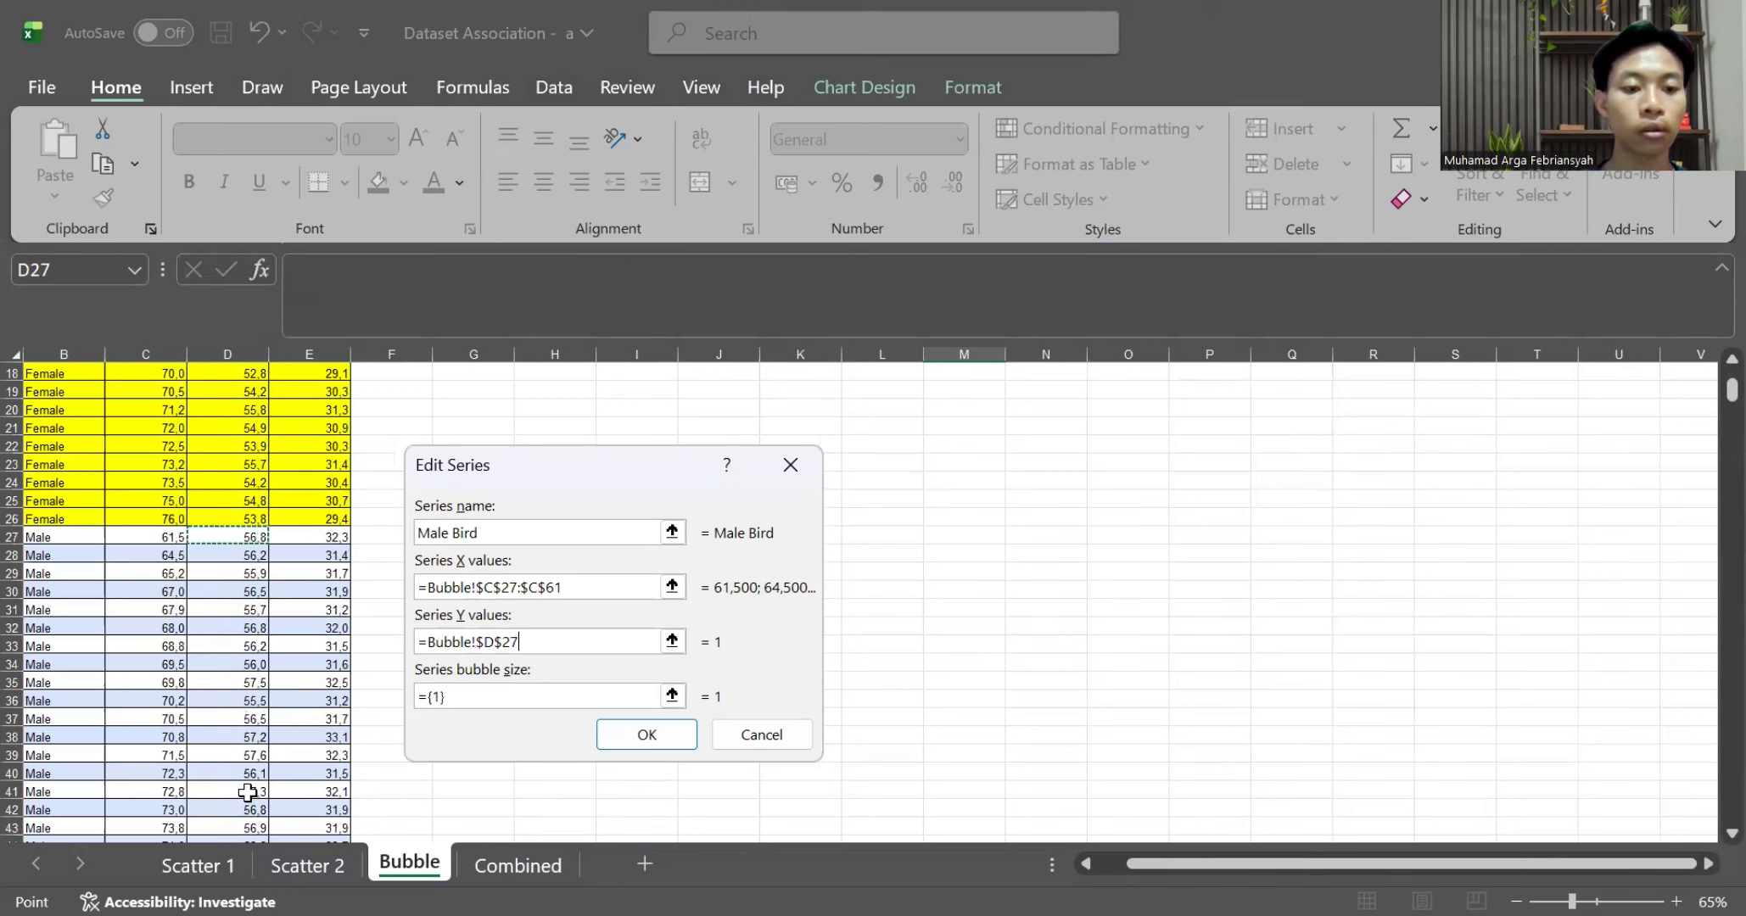
{"action": "key", "text": "ctrl+shift+Down"}
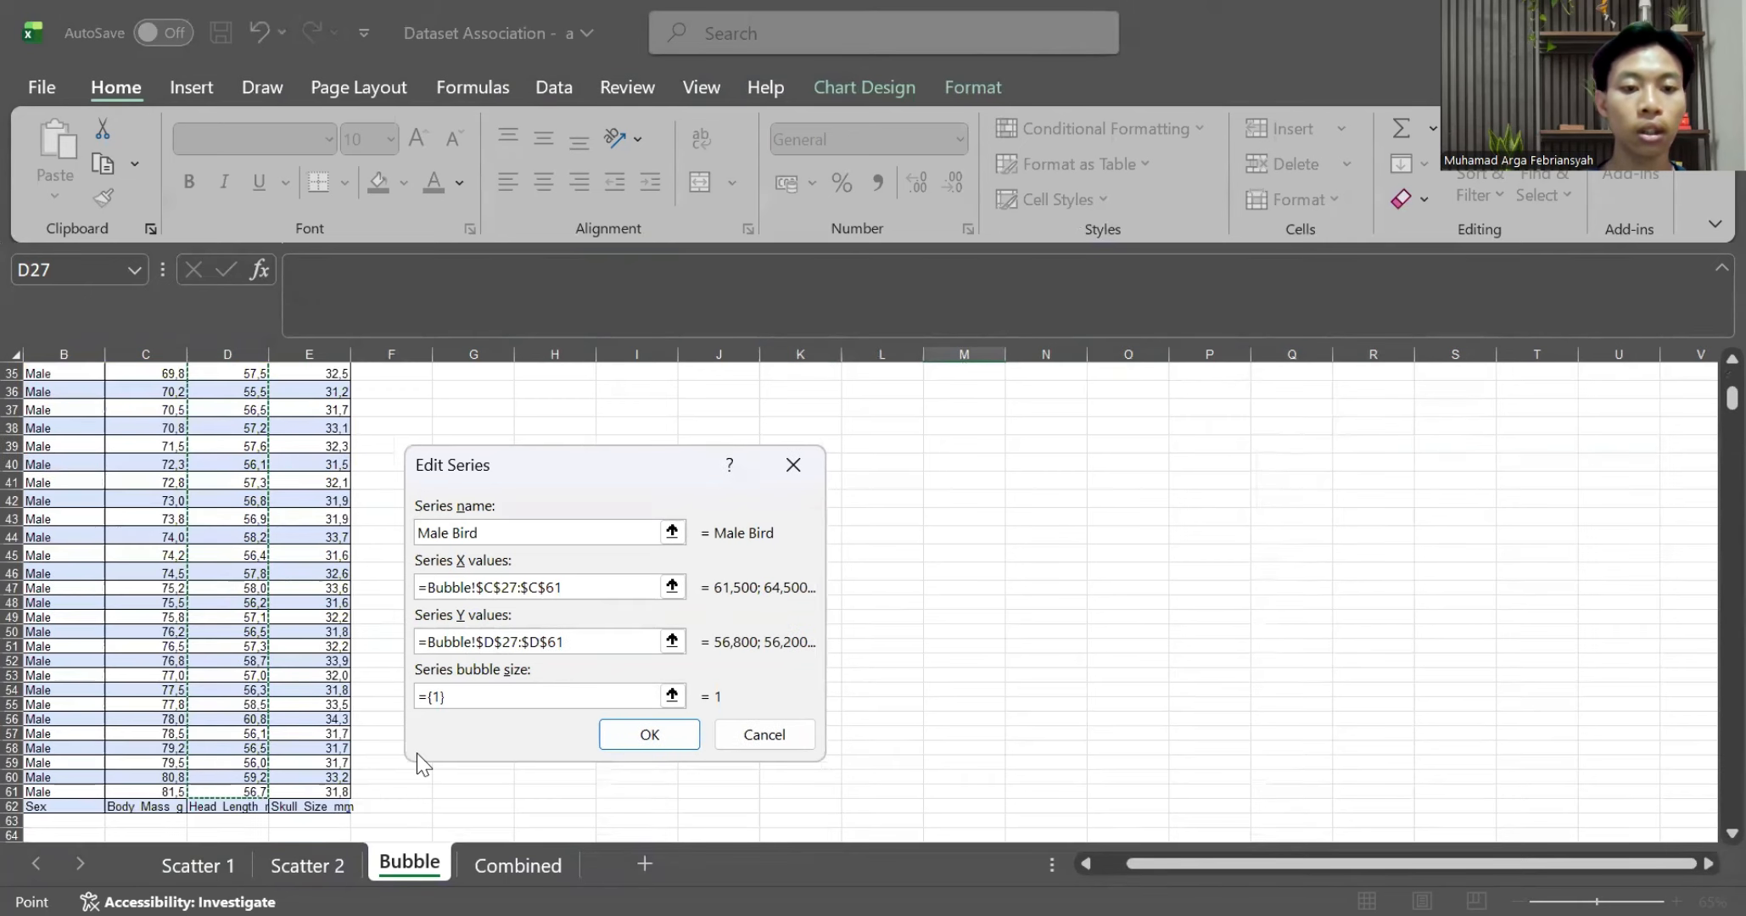
Clear the default bubble size entry of the Male Bird series
{"action": "left_click", "coordinate": [459, 698]}
{"action": "key", "text": "BackSpace"}
{"action": "key", "text": "BackSpace"}
{"action": "key", "text": "BackSpace"}
{"action": "key", "text": "BackSpace"}
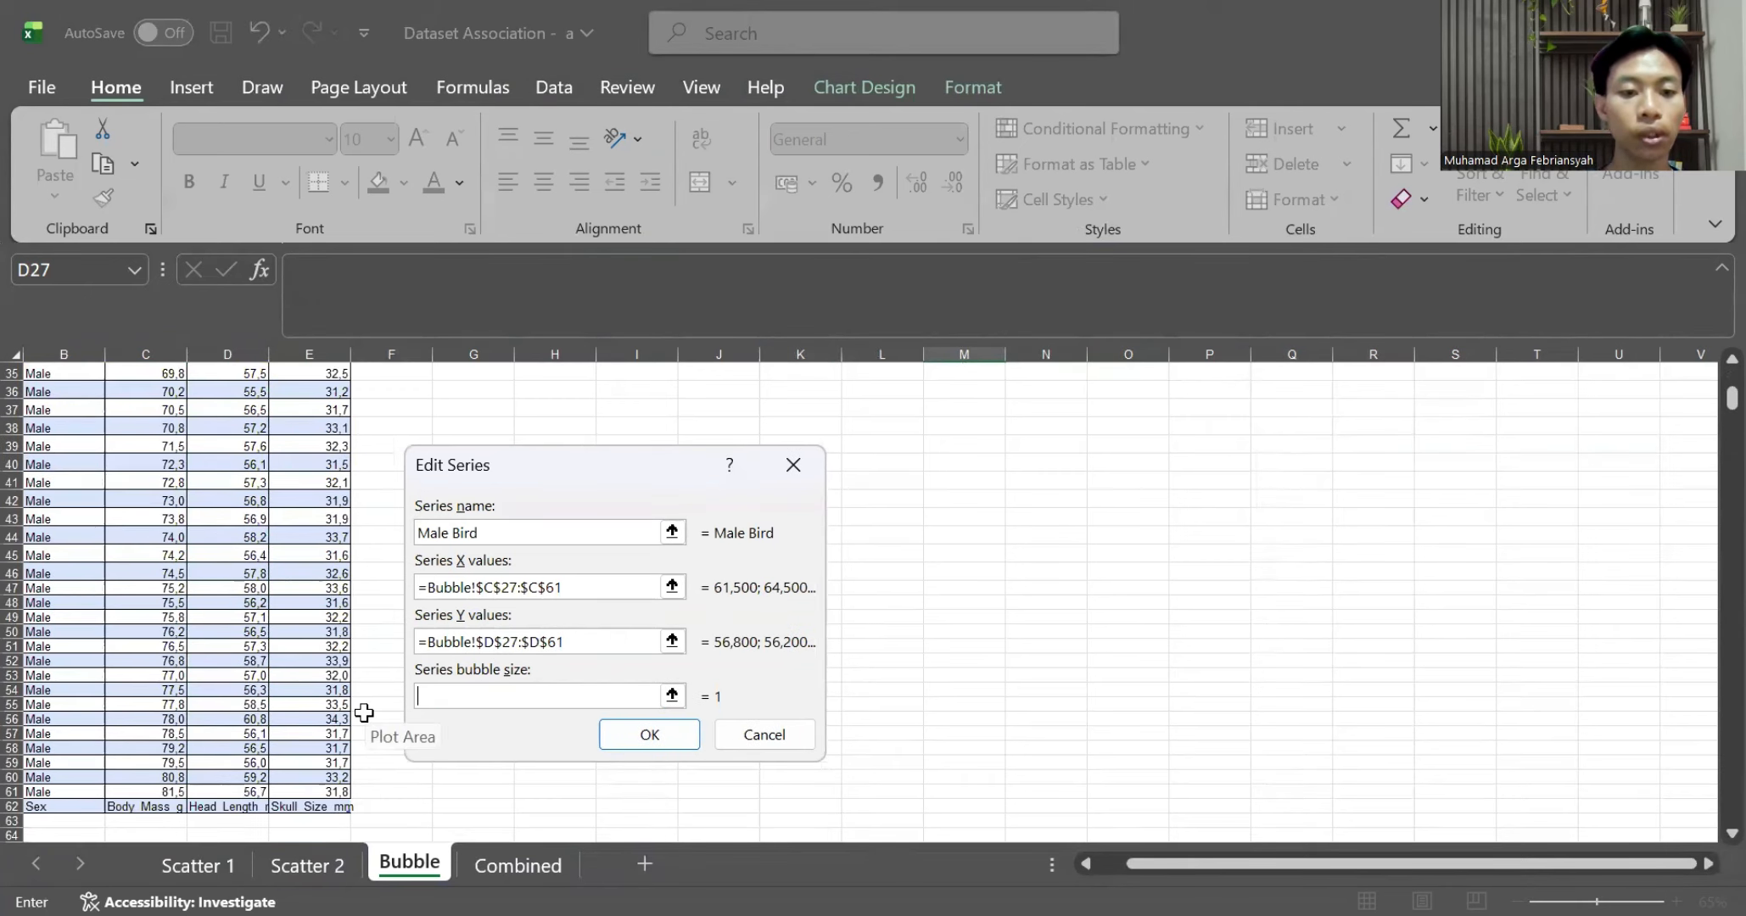
{"action": "scroll", "coordinate": [295, 592], "scroll_direction": "up", "scroll_amount": 5}
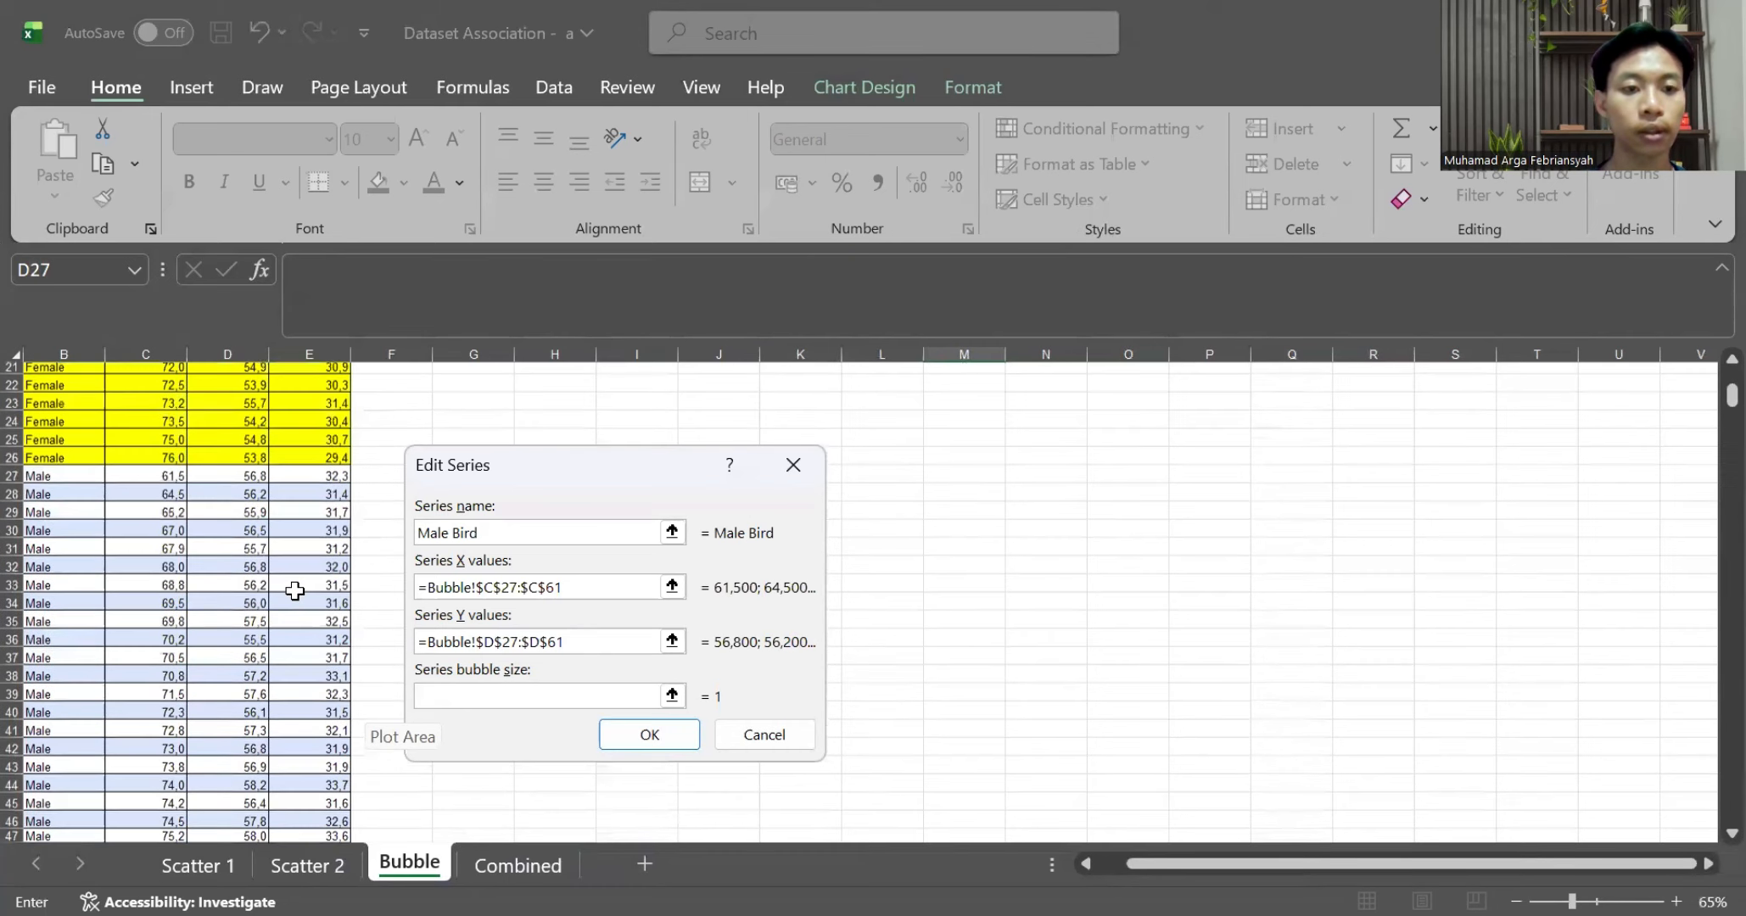
Set the Male Bird series' bubble size to cells E27:E61 and apply the chart's data source
{"action": "left_click", "coordinate": [328, 482]}
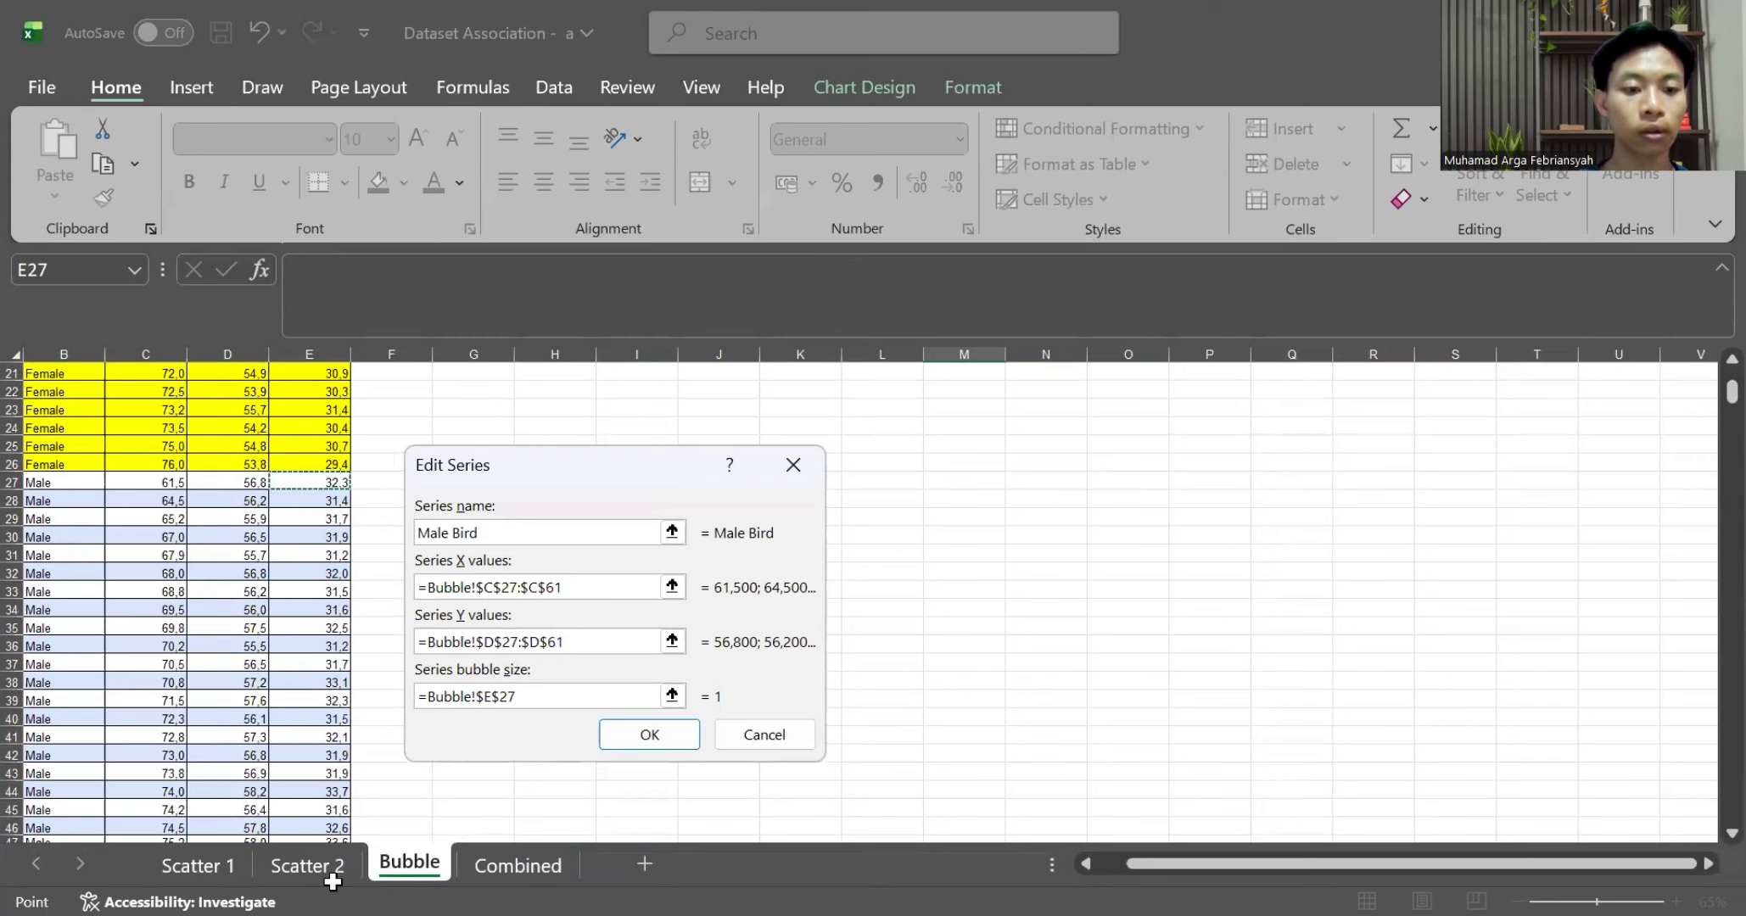
{"action": "scroll", "coordinate": [336, 792], "scroll_direction": "down", "scroll_amount": 5}
{"action": "left_click", "coordinate": [335, 792], "text": "shift"}
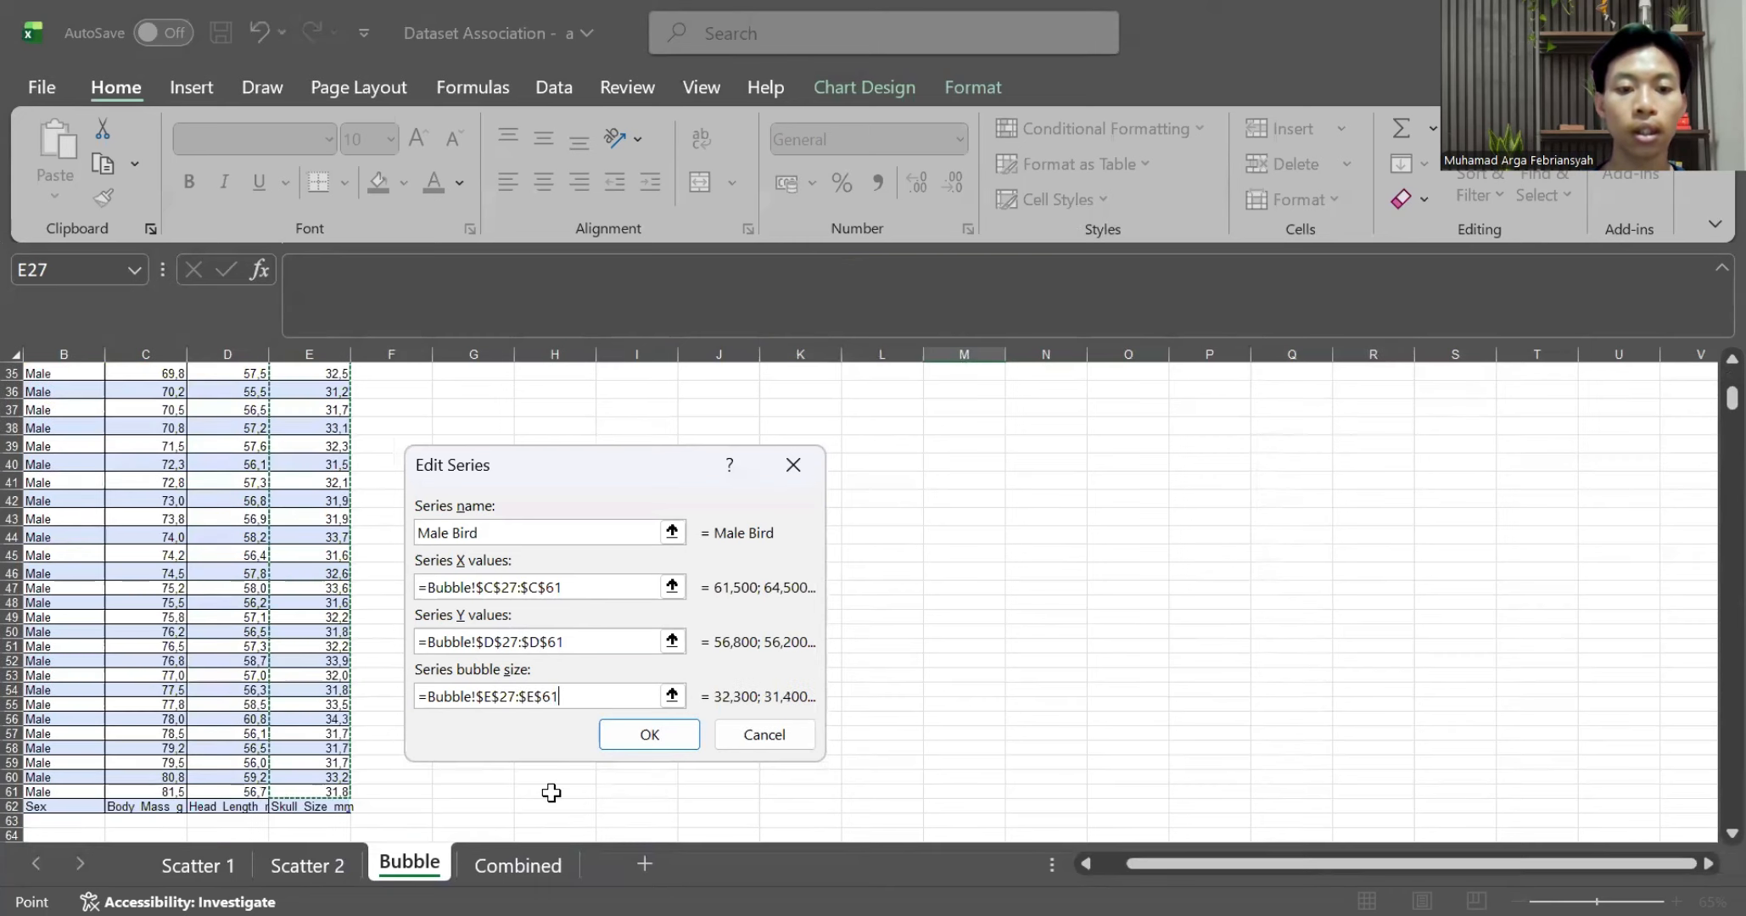
{"action": "left_click", "coordinate": [650, 735]}
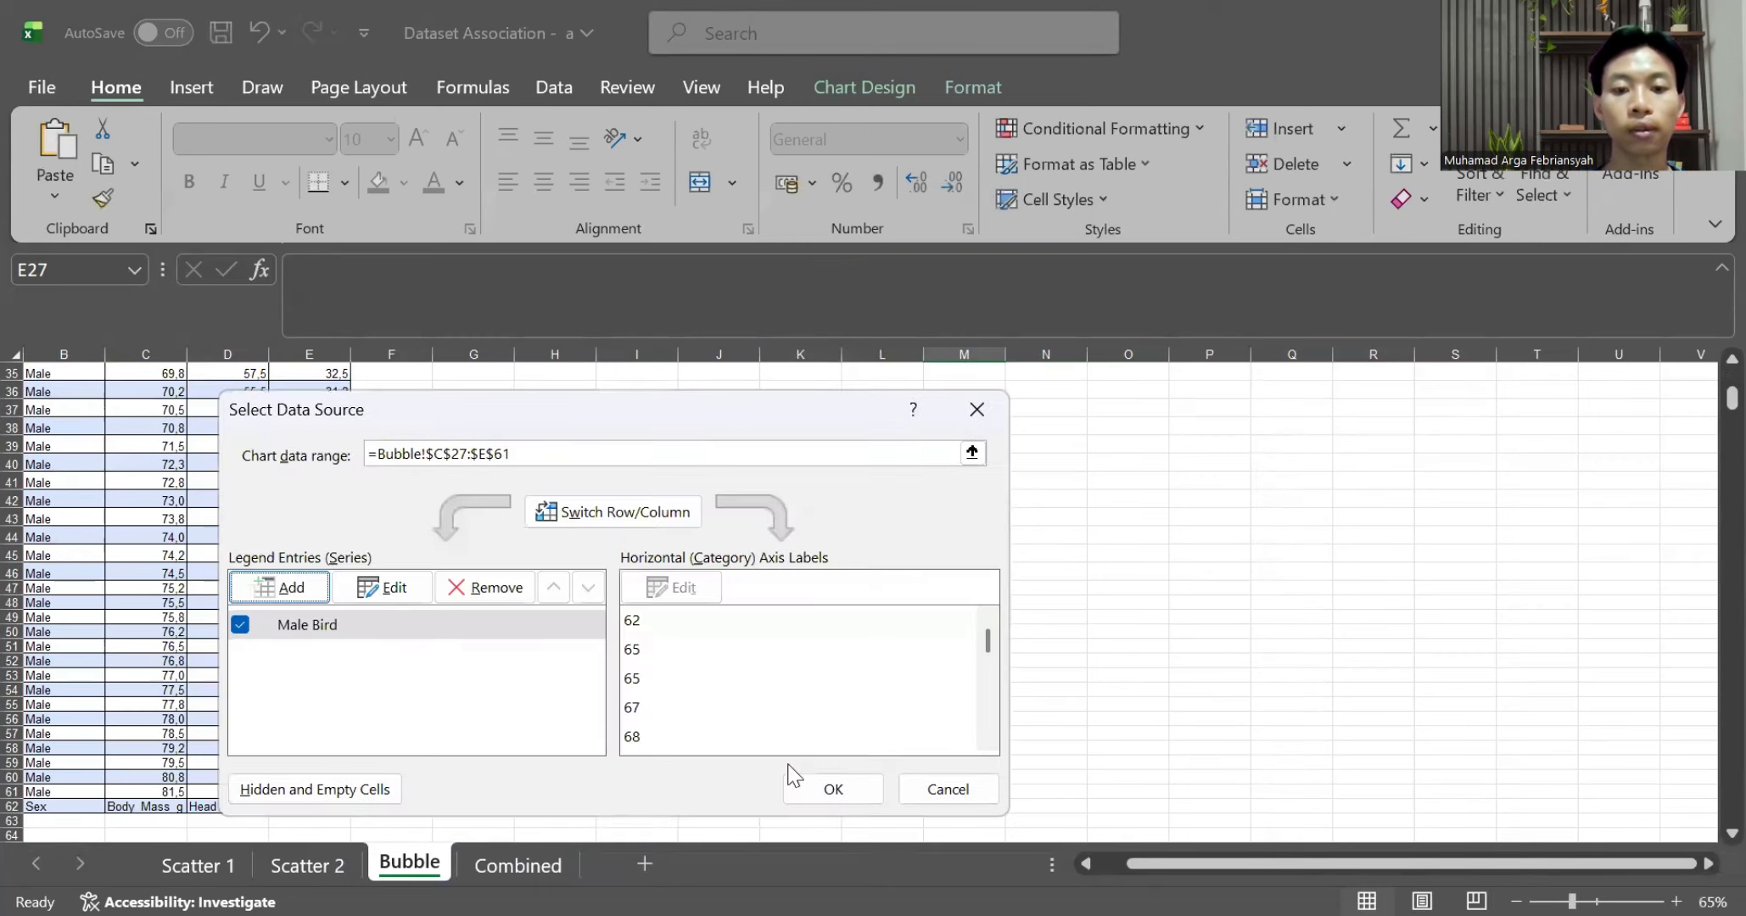
{"action": "left_click", "coordinate": [829, 789]}
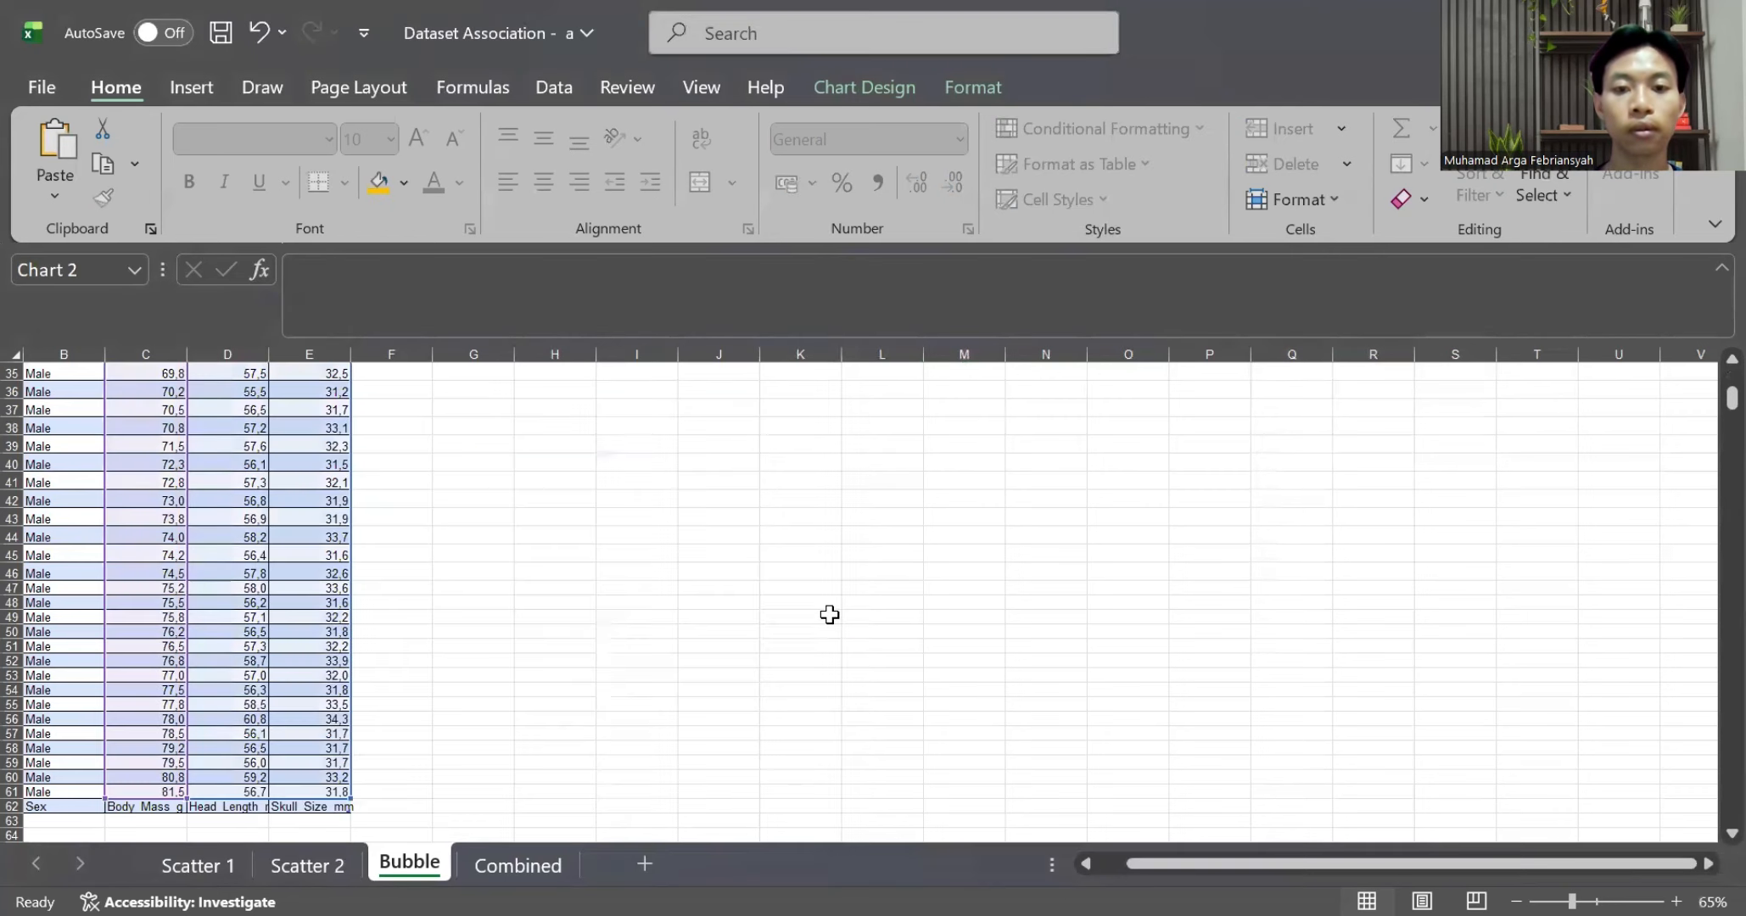
{"action": "scroll", "coordinate": [830, 613], "scroll_direction": "up", "scroll_amount": 10}
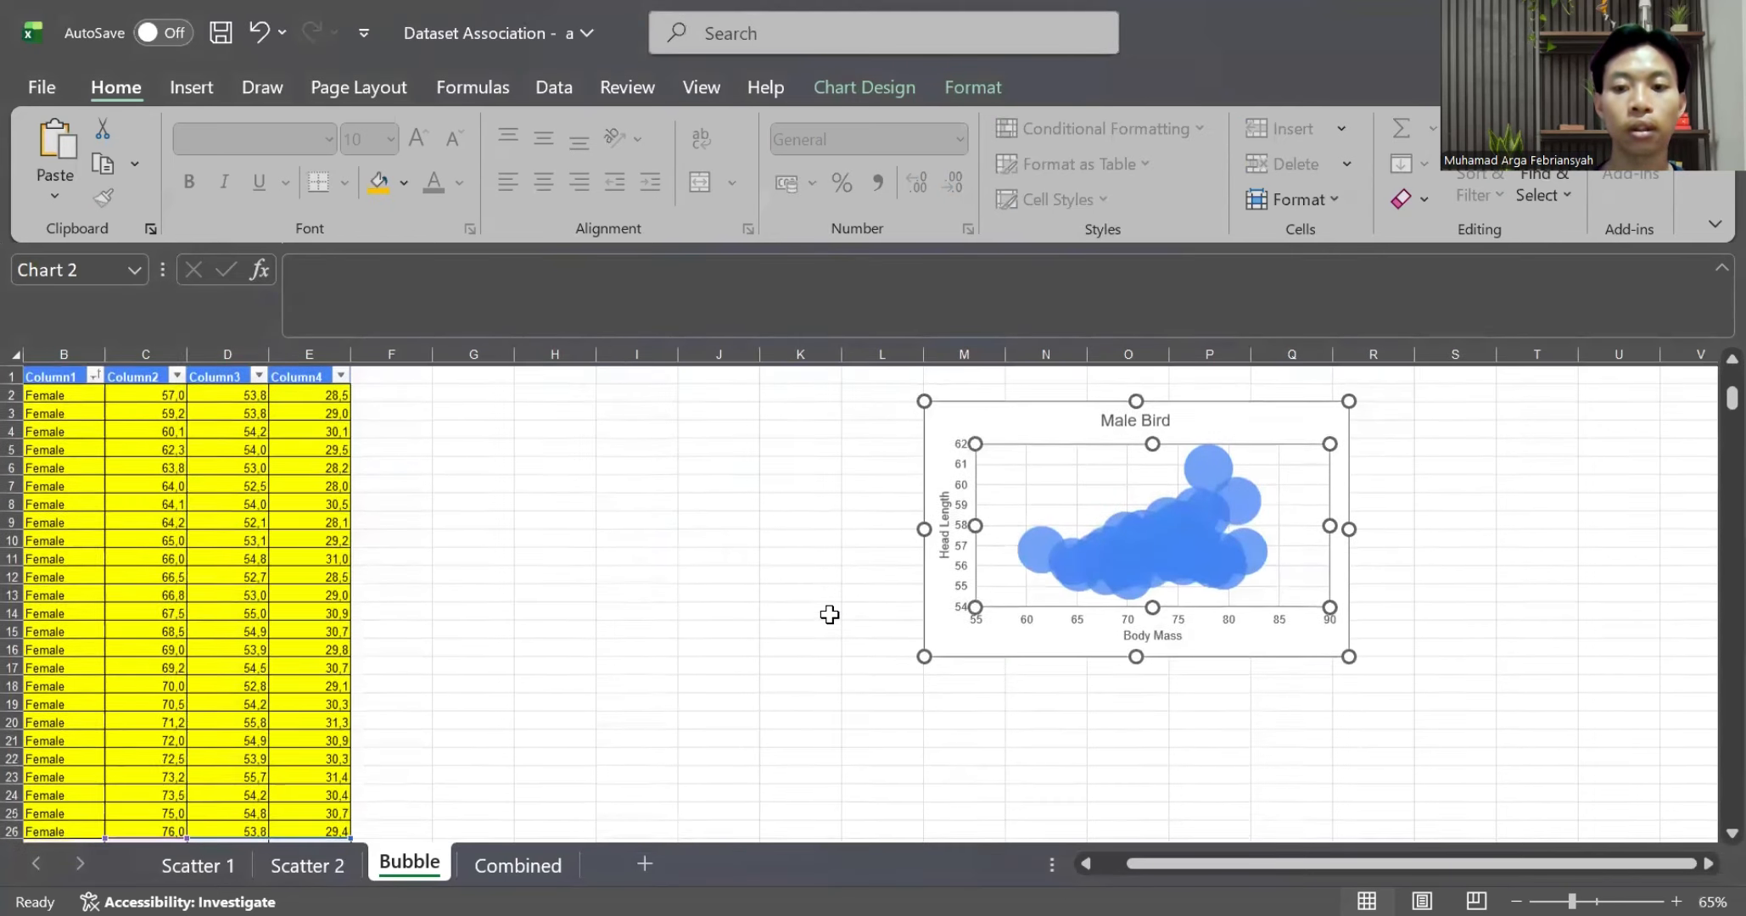
{"action": "scroll", "coordinate": [908, 625], "scroll_direction": "right", "scroll_amount": 2}
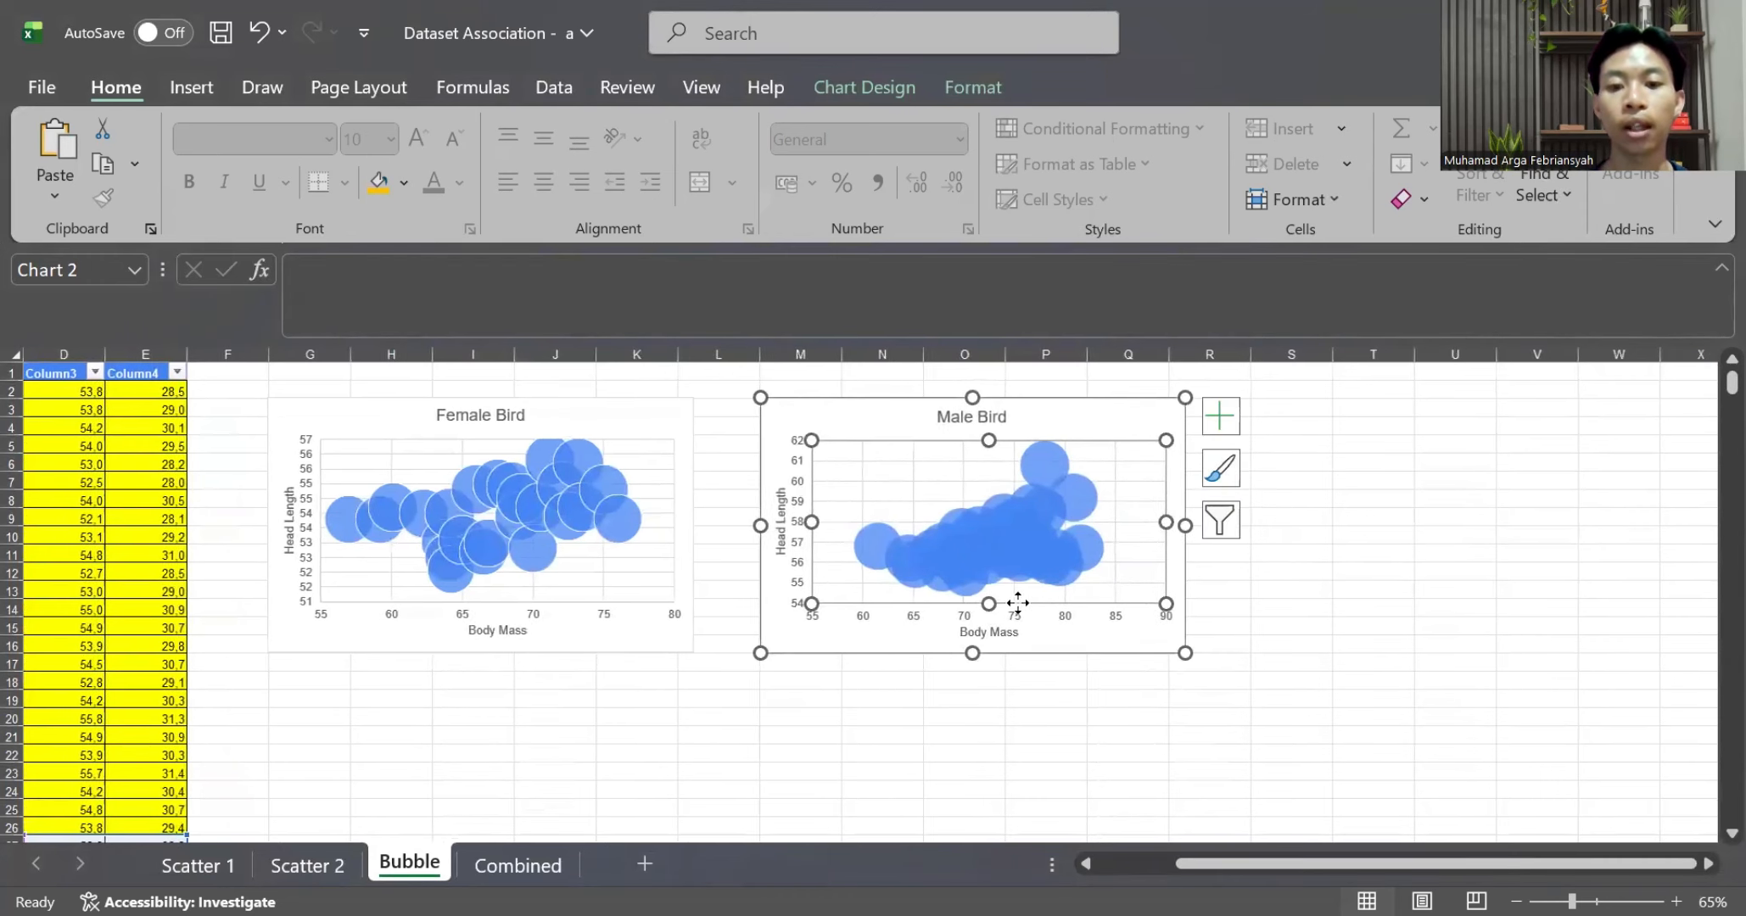
Fill all bubbles of the Male Bird chart with the golden-yellow theme color
{"action": "left_click", "coordinate": [1001, 548]}
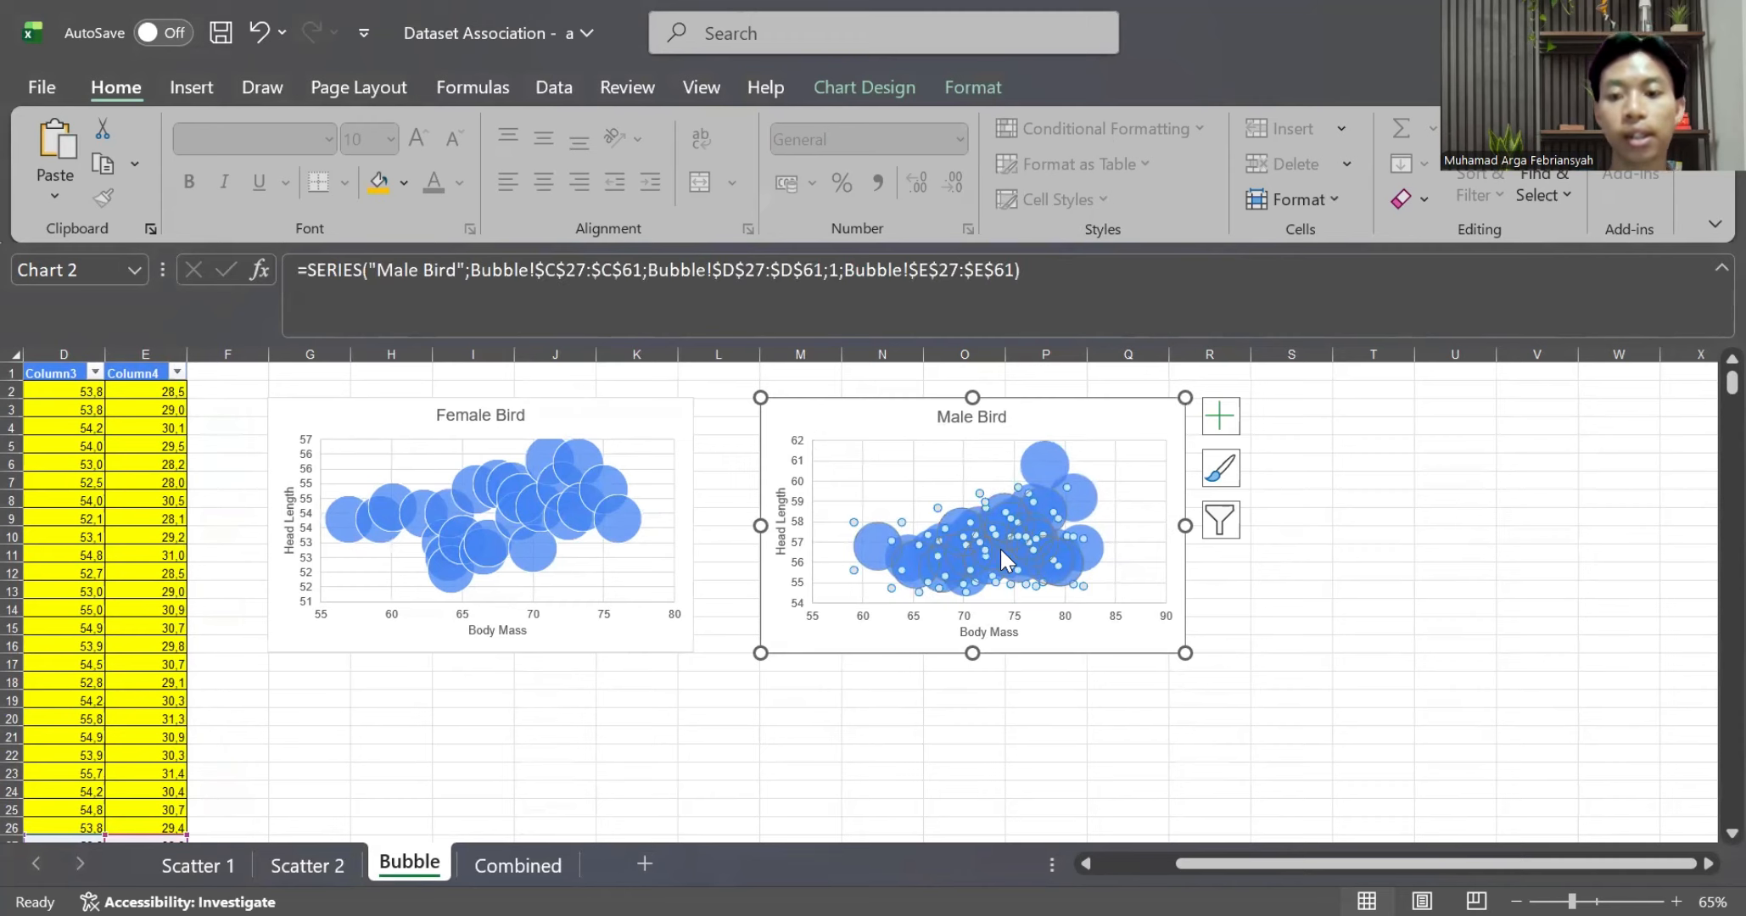
{"action": "left_click", "coordinate": [1000, 547]}
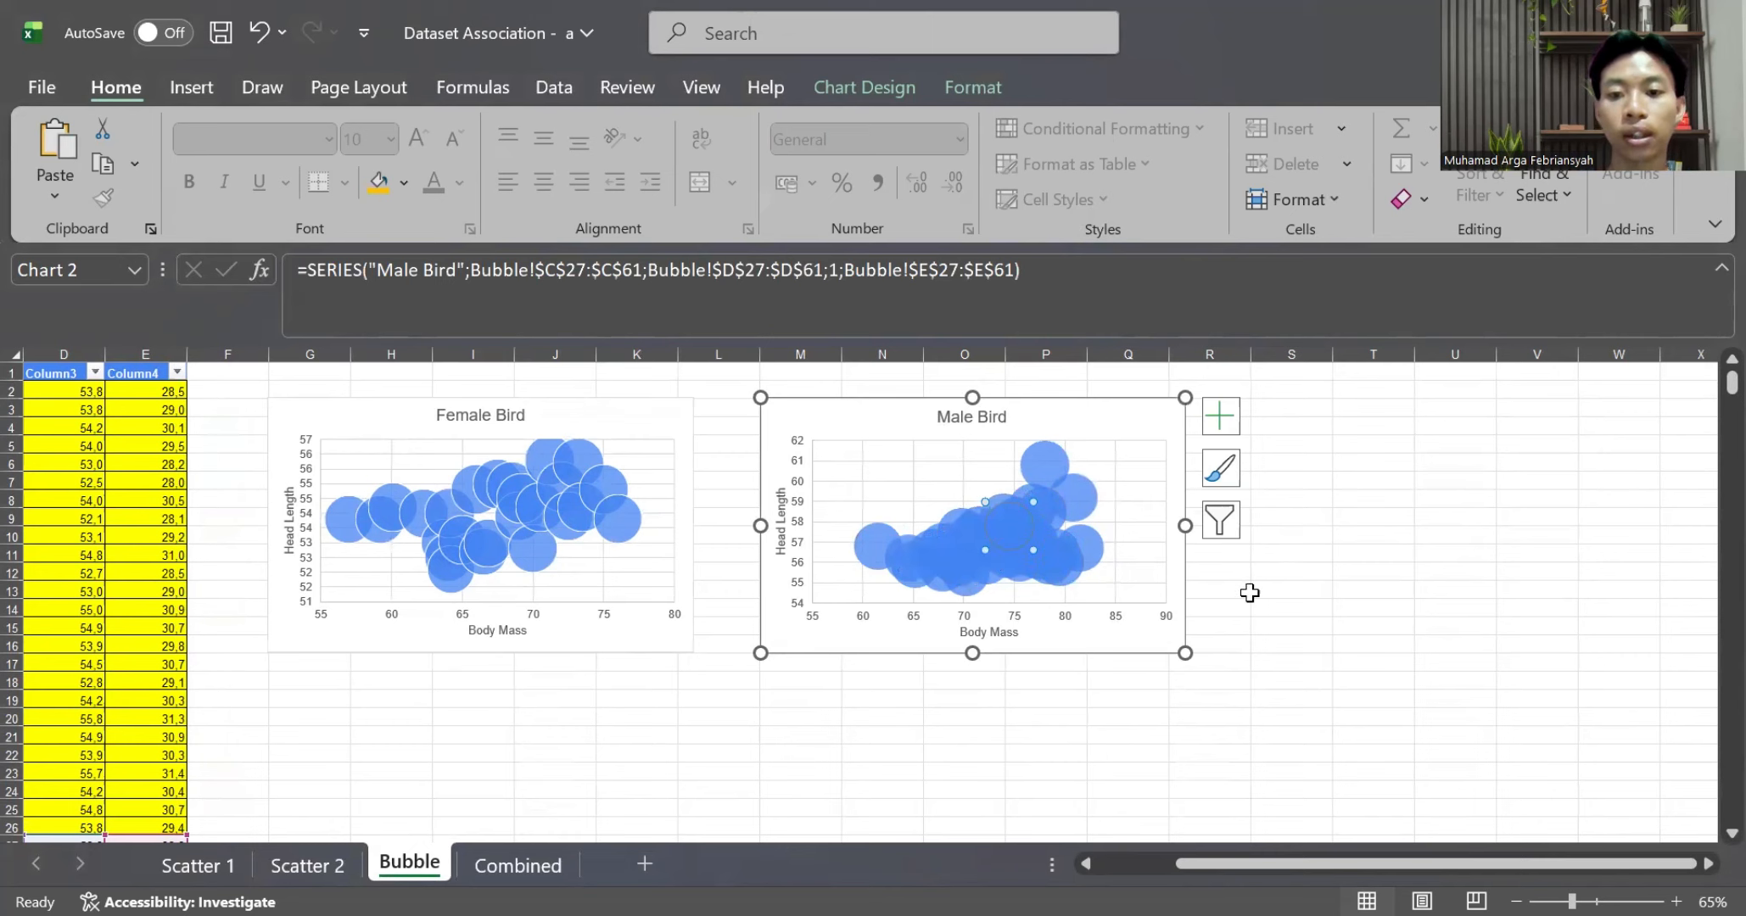
{"action": "left_click", "coordinate": [1256, 619]}
{"action": "left_click", "coordinate": [1016, 507]}
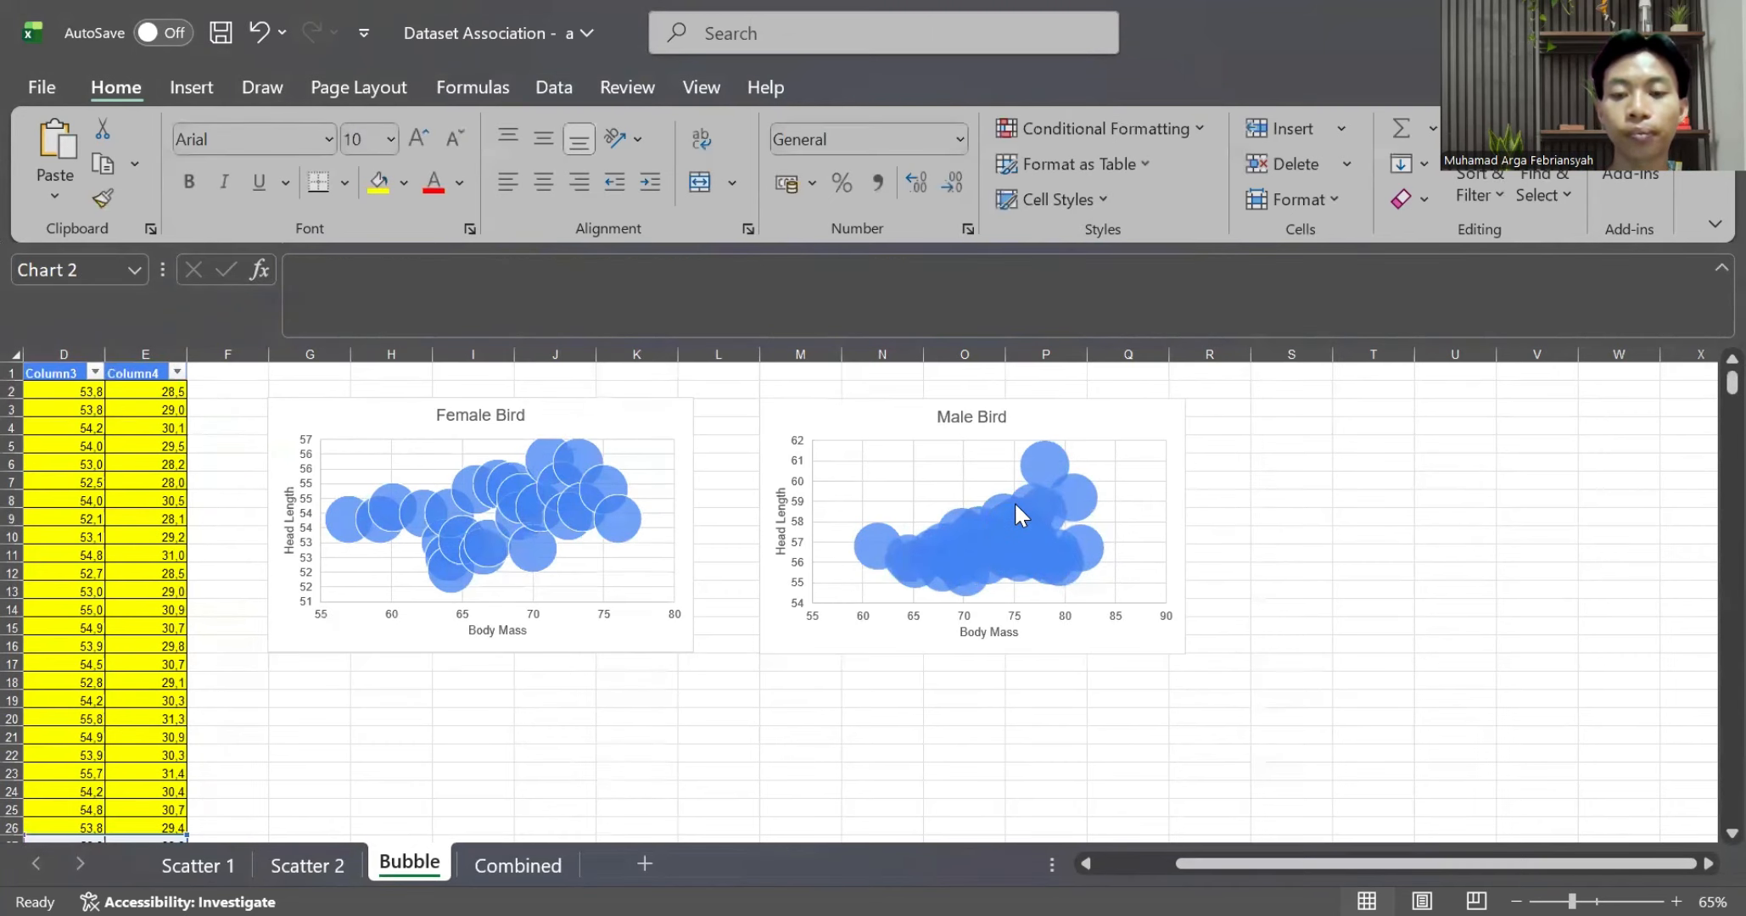
{"action": "right_click", "coordinate": [1020, 490]}
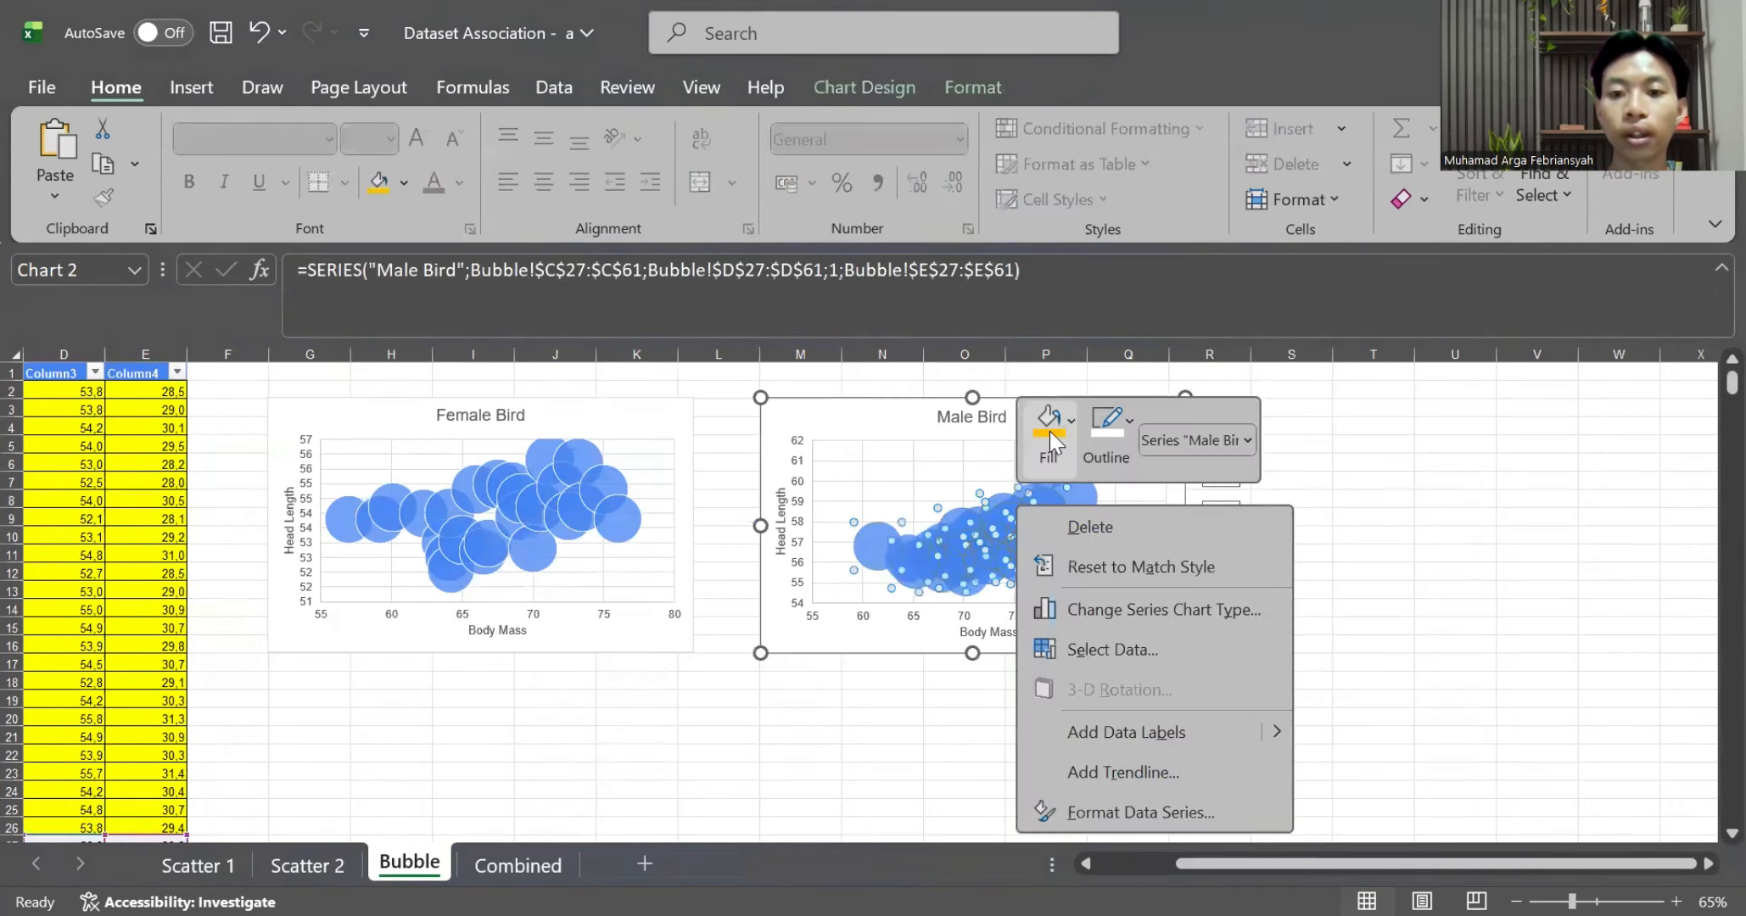
{"action": "left_click", "coordinate": [1052, 441]}
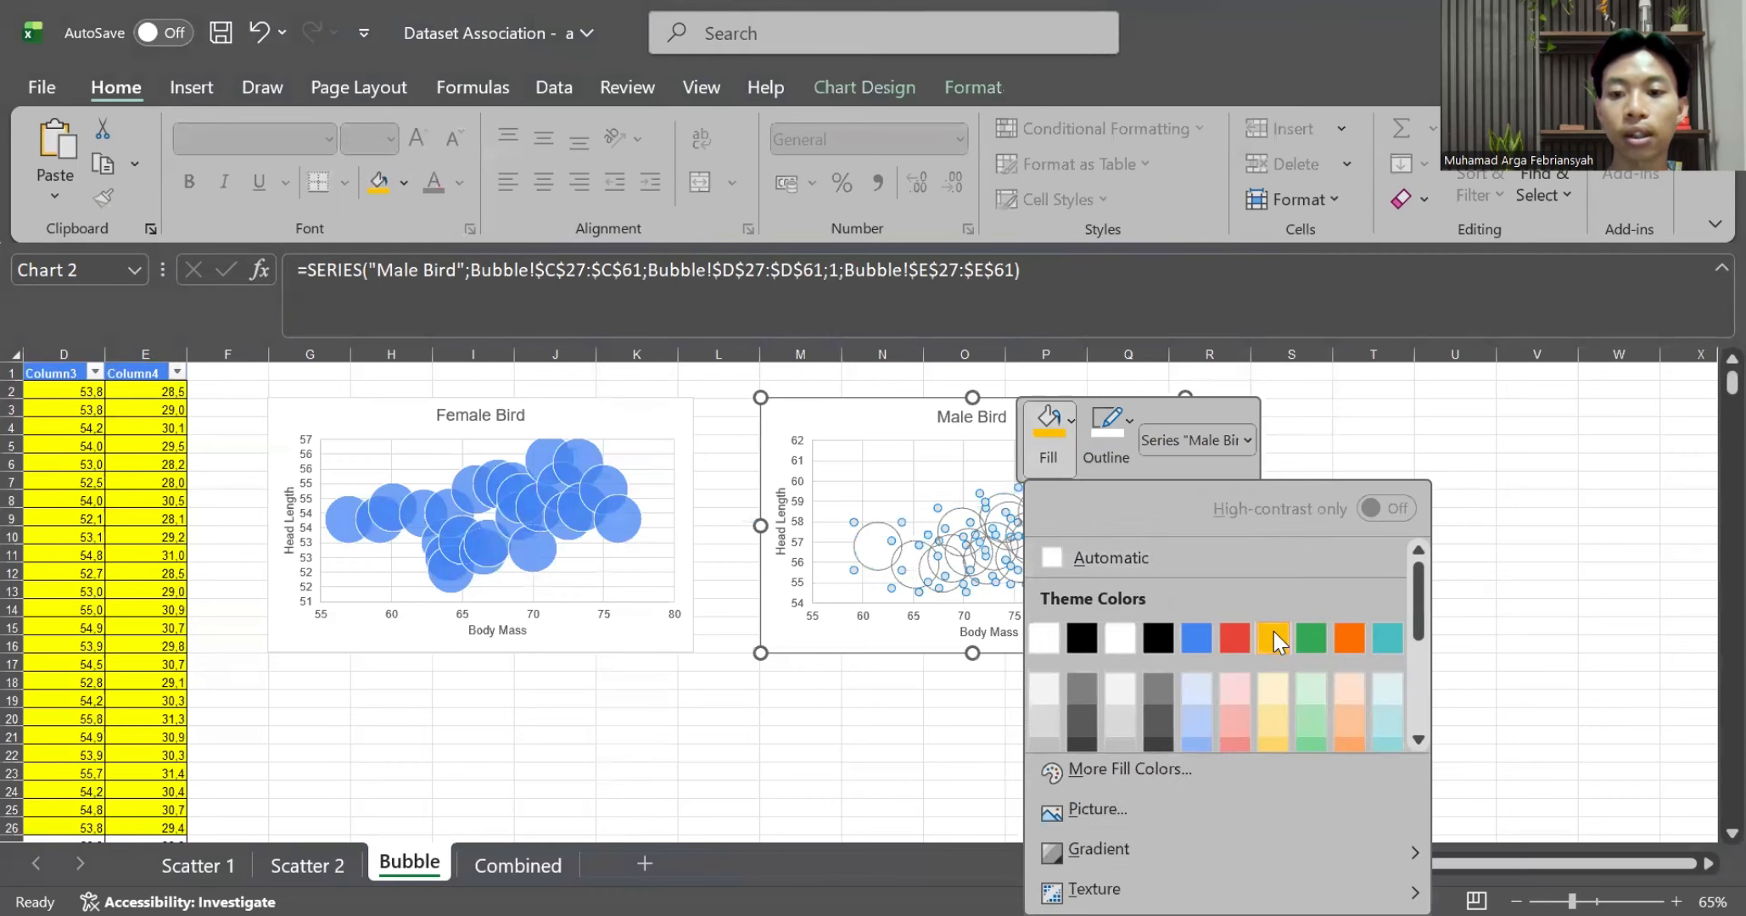
{"action": "left_click", "coordinate": [1274, 638]}
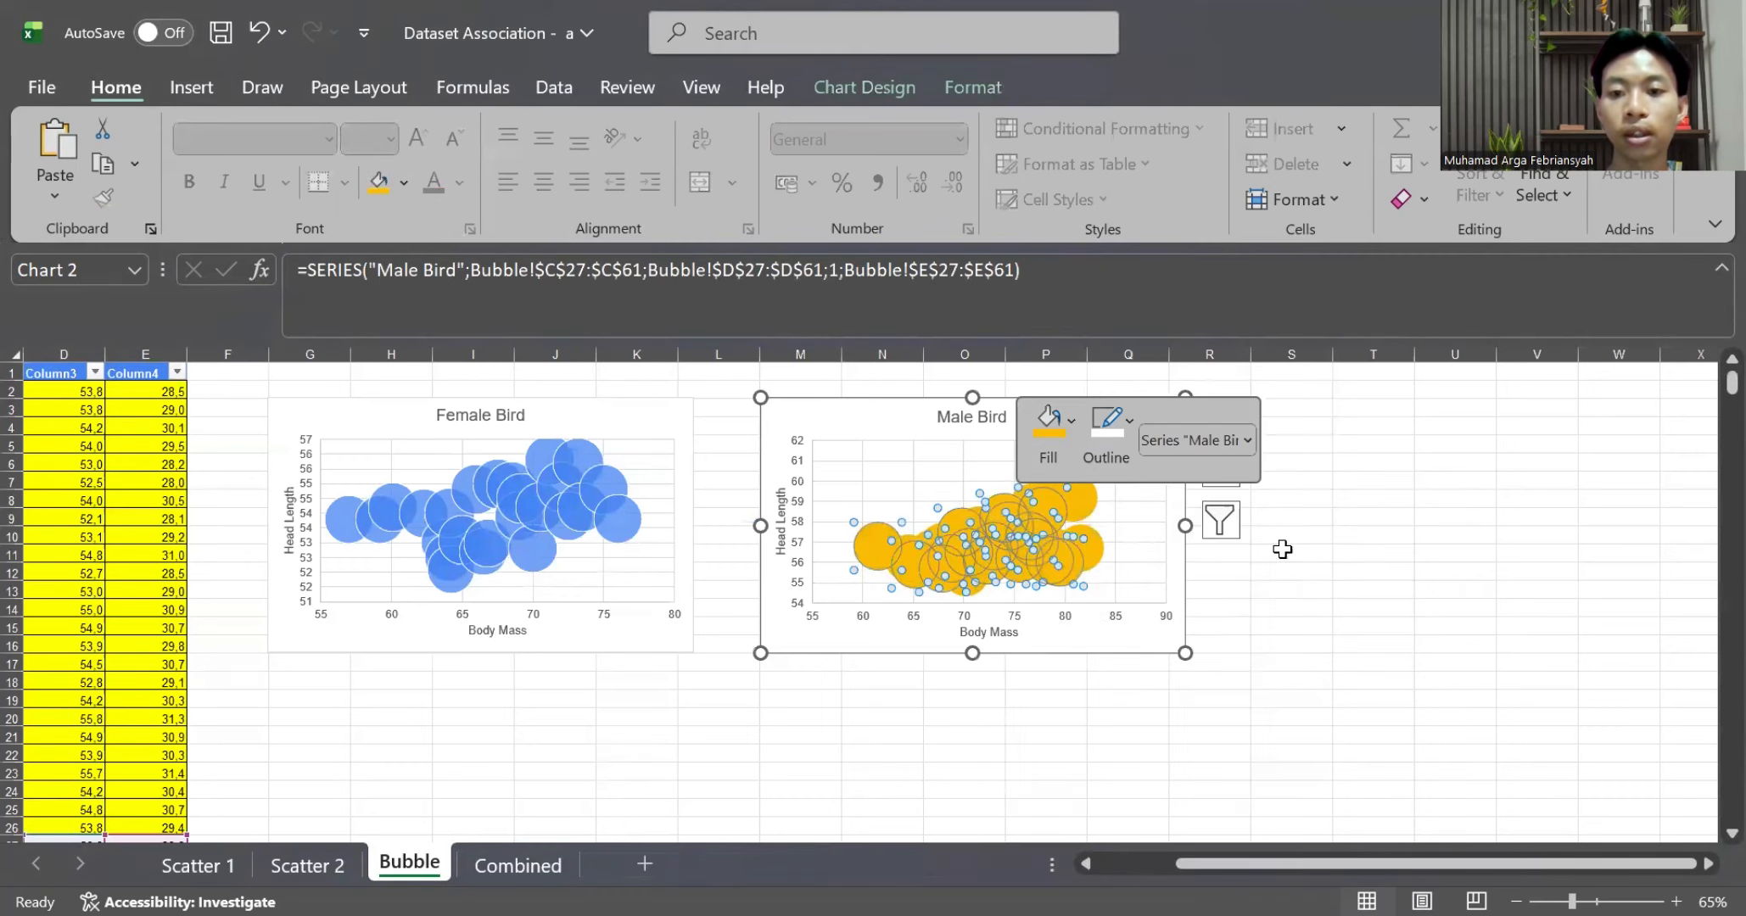
{"action": "left_click", "coordinate": [1310, 569]}
{"action": "left_click", "coordinate": [1057, 524]}
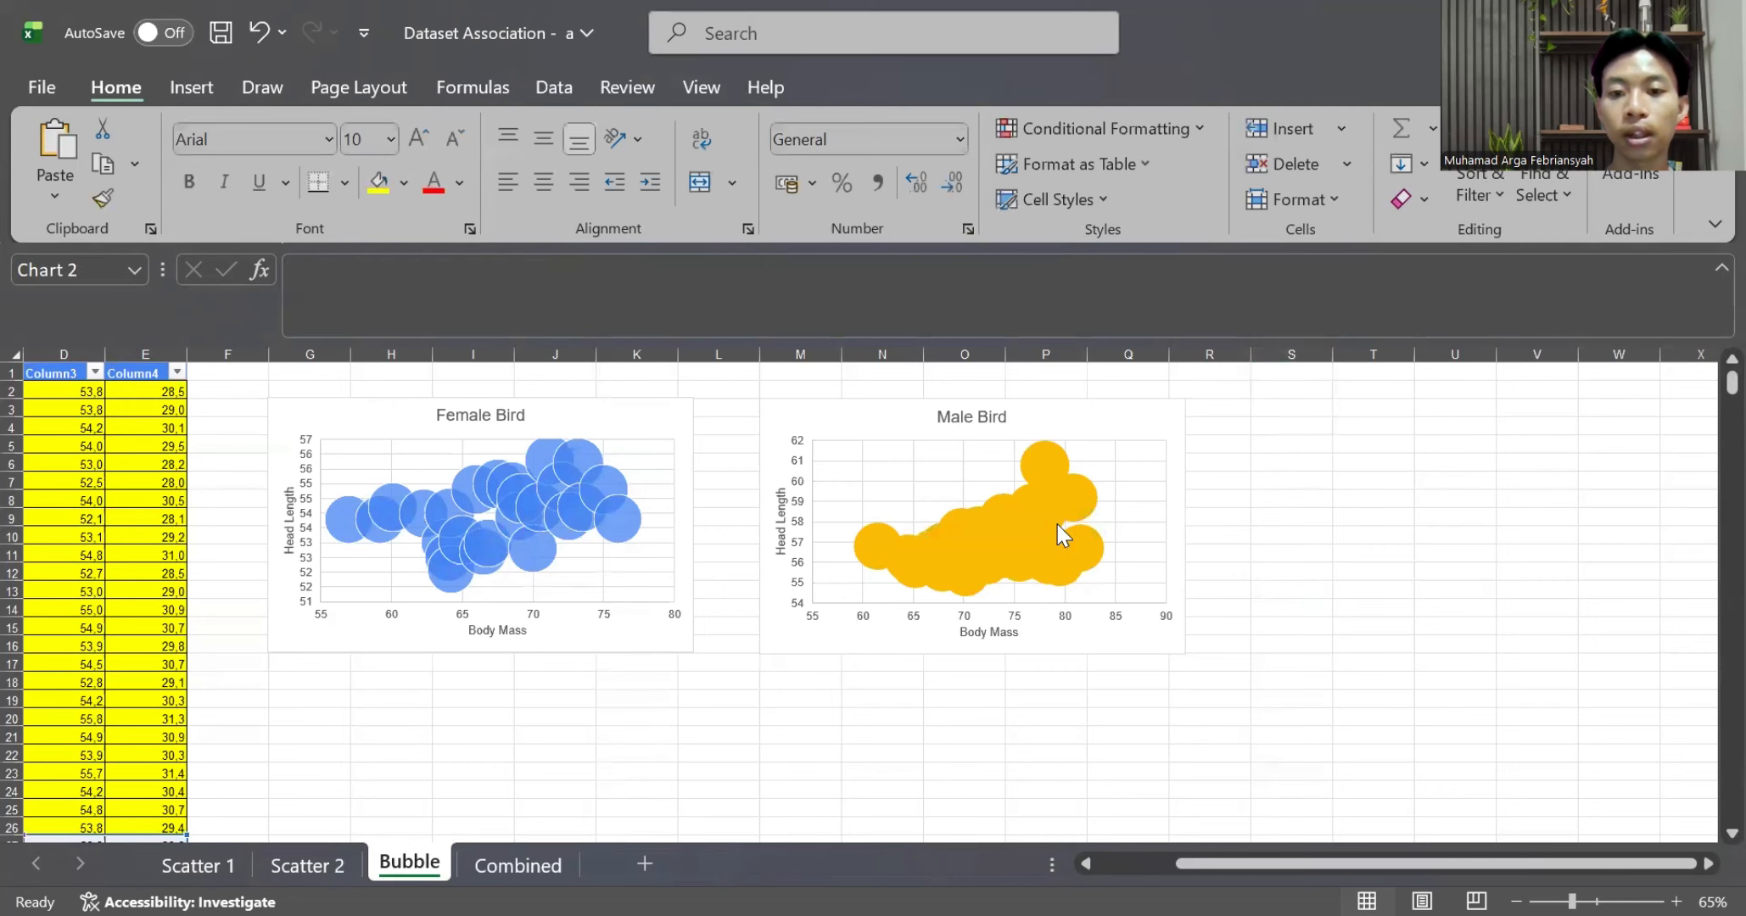
{"action": "right_click", "coordinate": [1057, 523]}
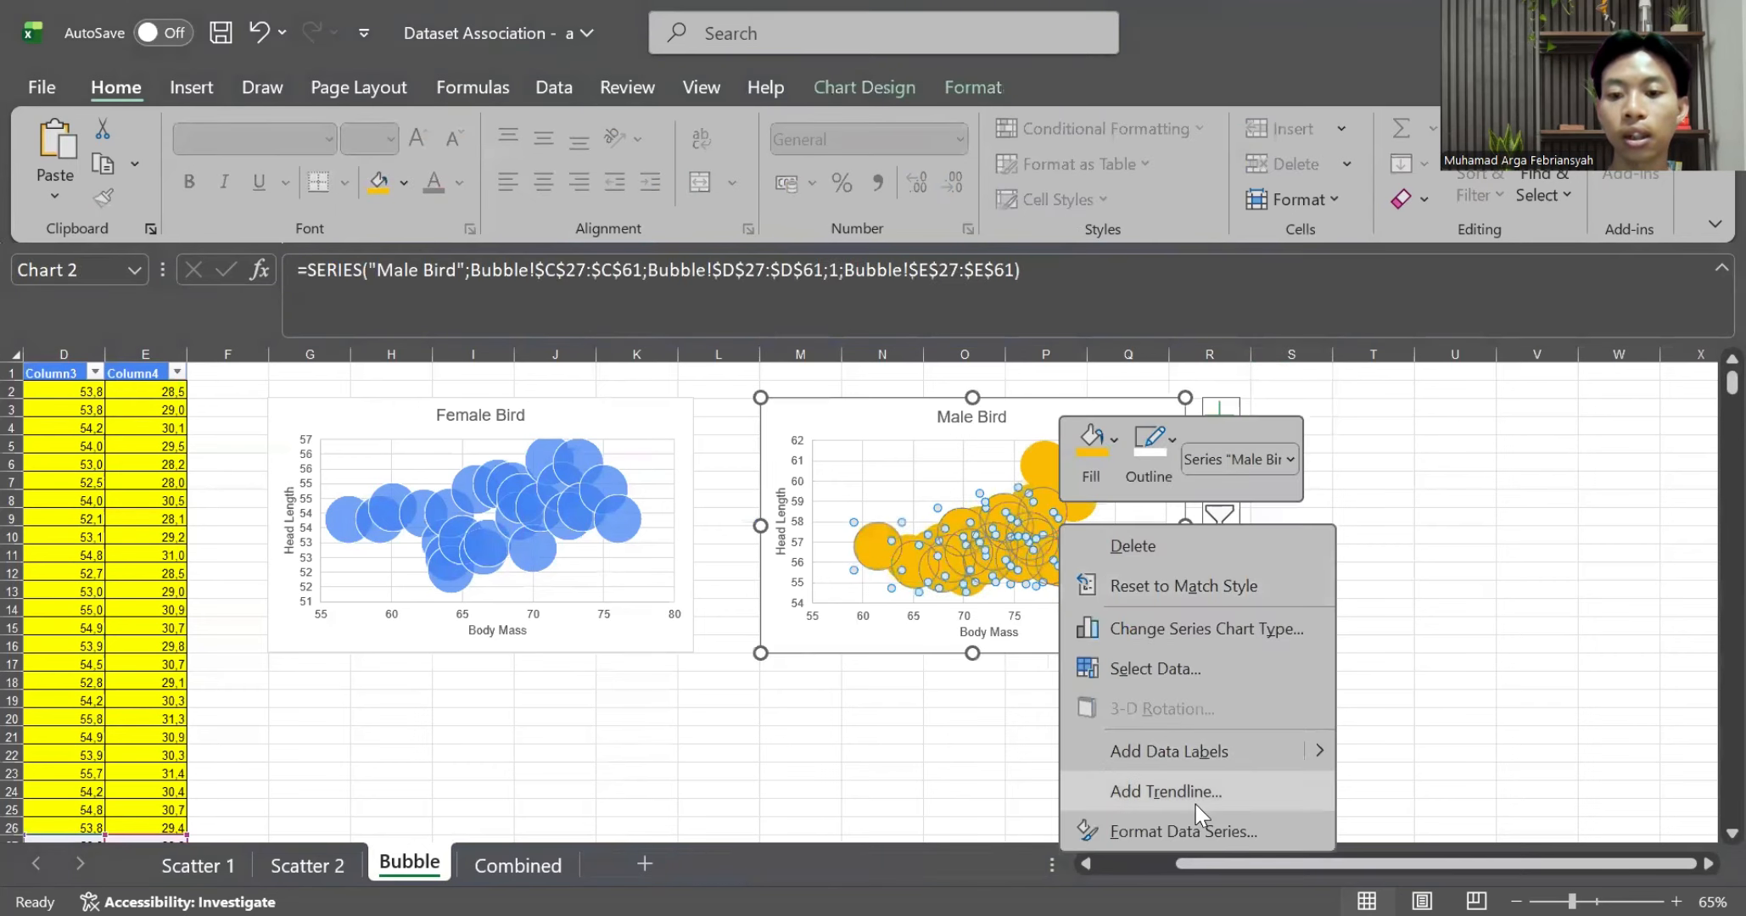
{"action": "left_click", "coordinate": [1173, 715]}
Give the Male Bird chart's plot area a solid white border line
{"action": "left_click", "coordinate": [1138, 503]}
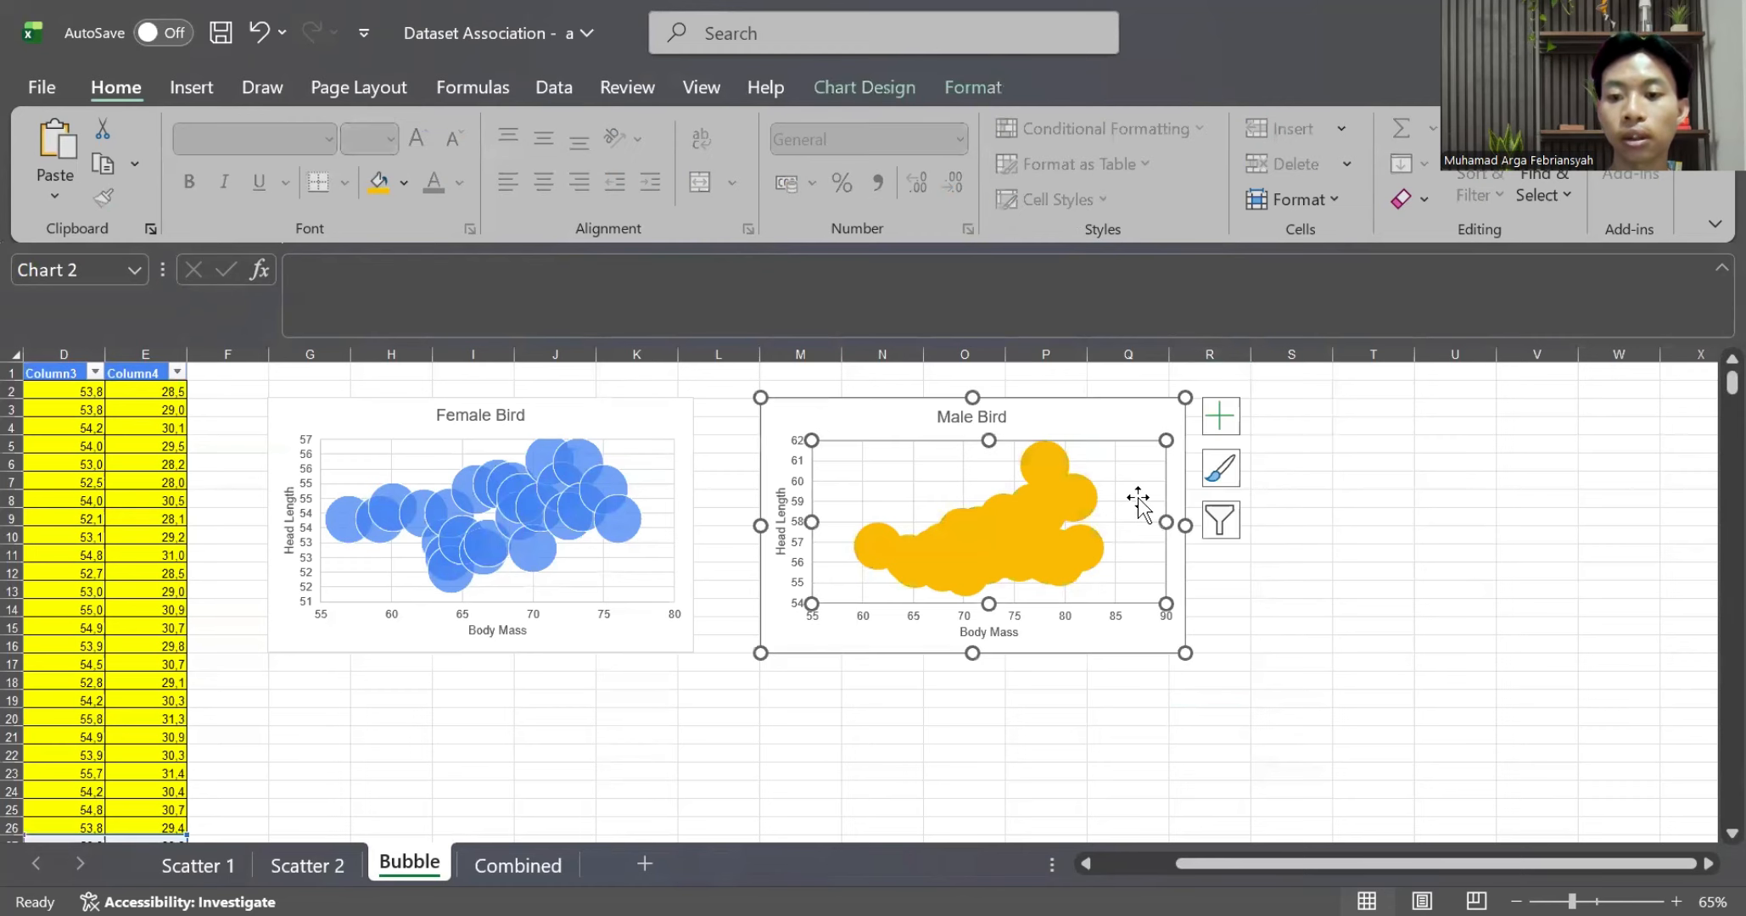
{"action": "right_click", "coordinate": [1138, 501]}
{"action": "left_click", "coordinate": [1250, 766]}
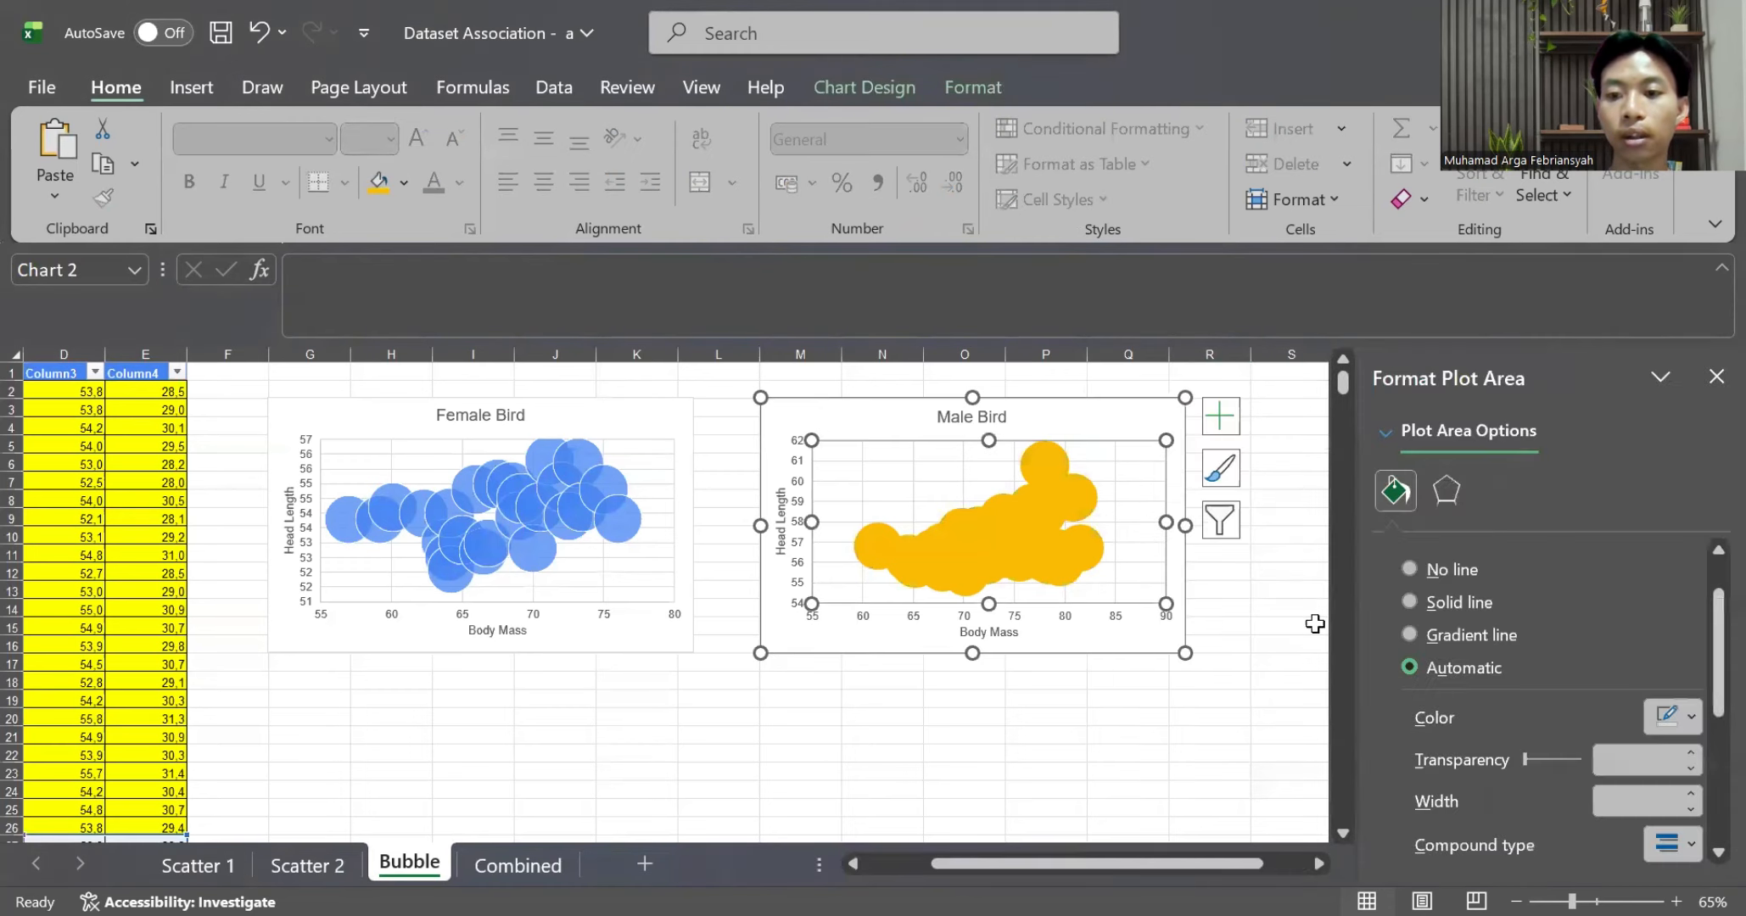
{"action": "scroll", "coordinate": [1618, 712], "scroll_direction": "down", "scroll_amount": 1}
{"action": "scroll", "coordinate": [1619, 712], "scroll_direction": "up", "scroll_amount": 1}
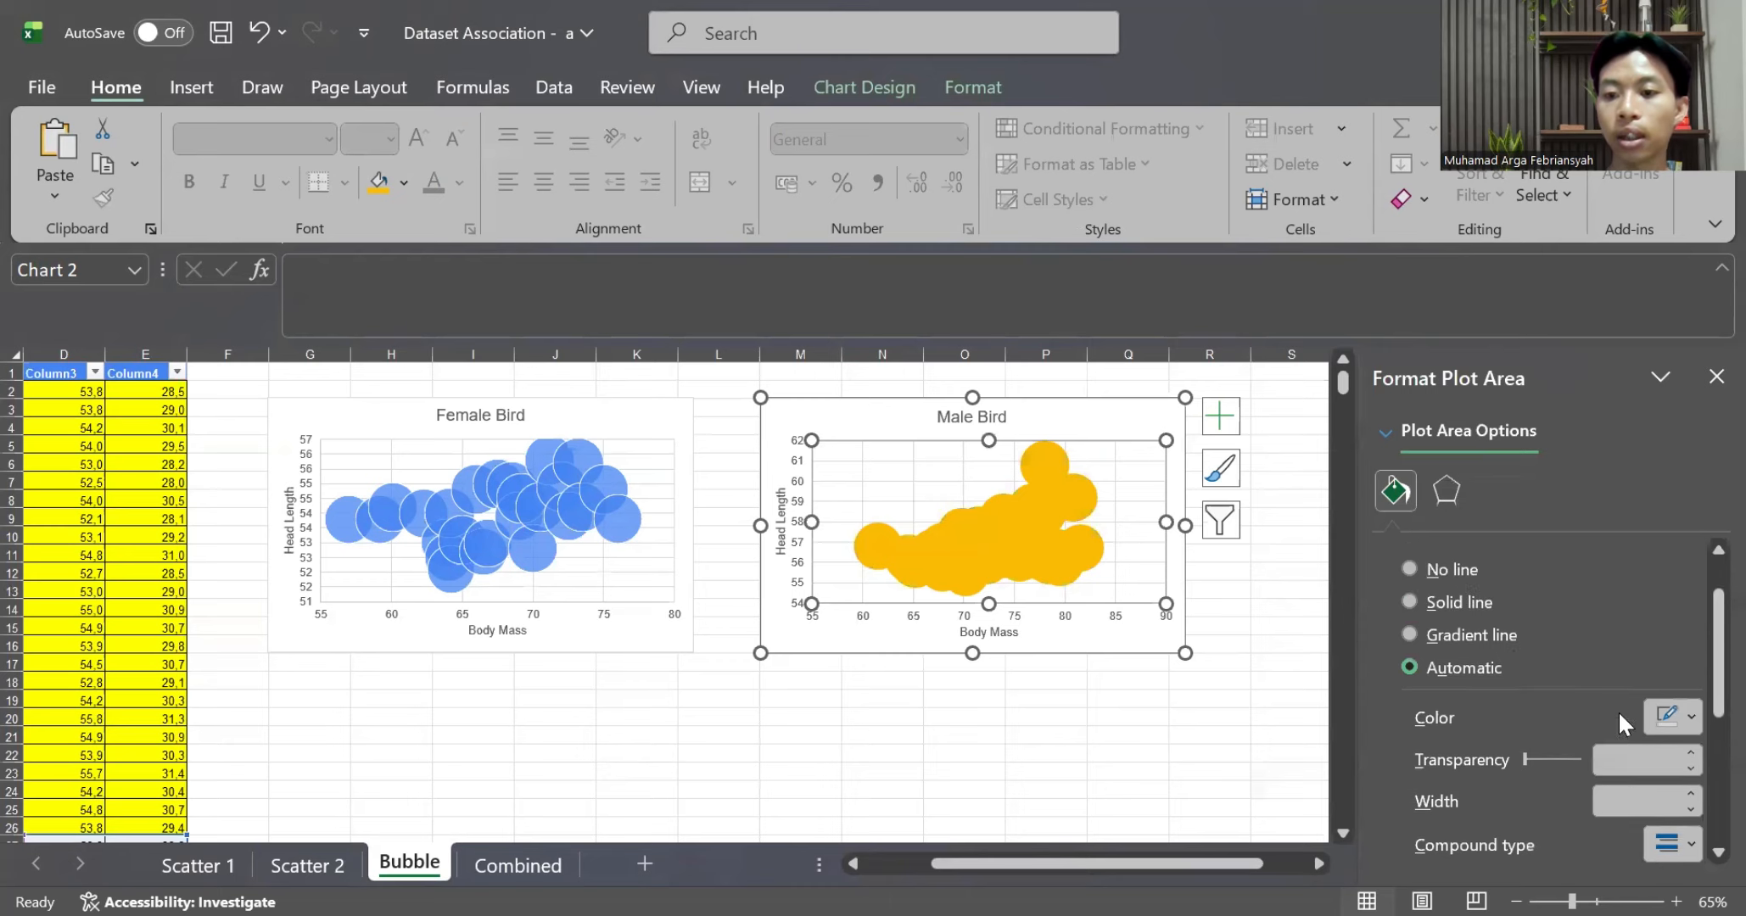
{"action": "left_click", "coordinate": [1410, 601]}
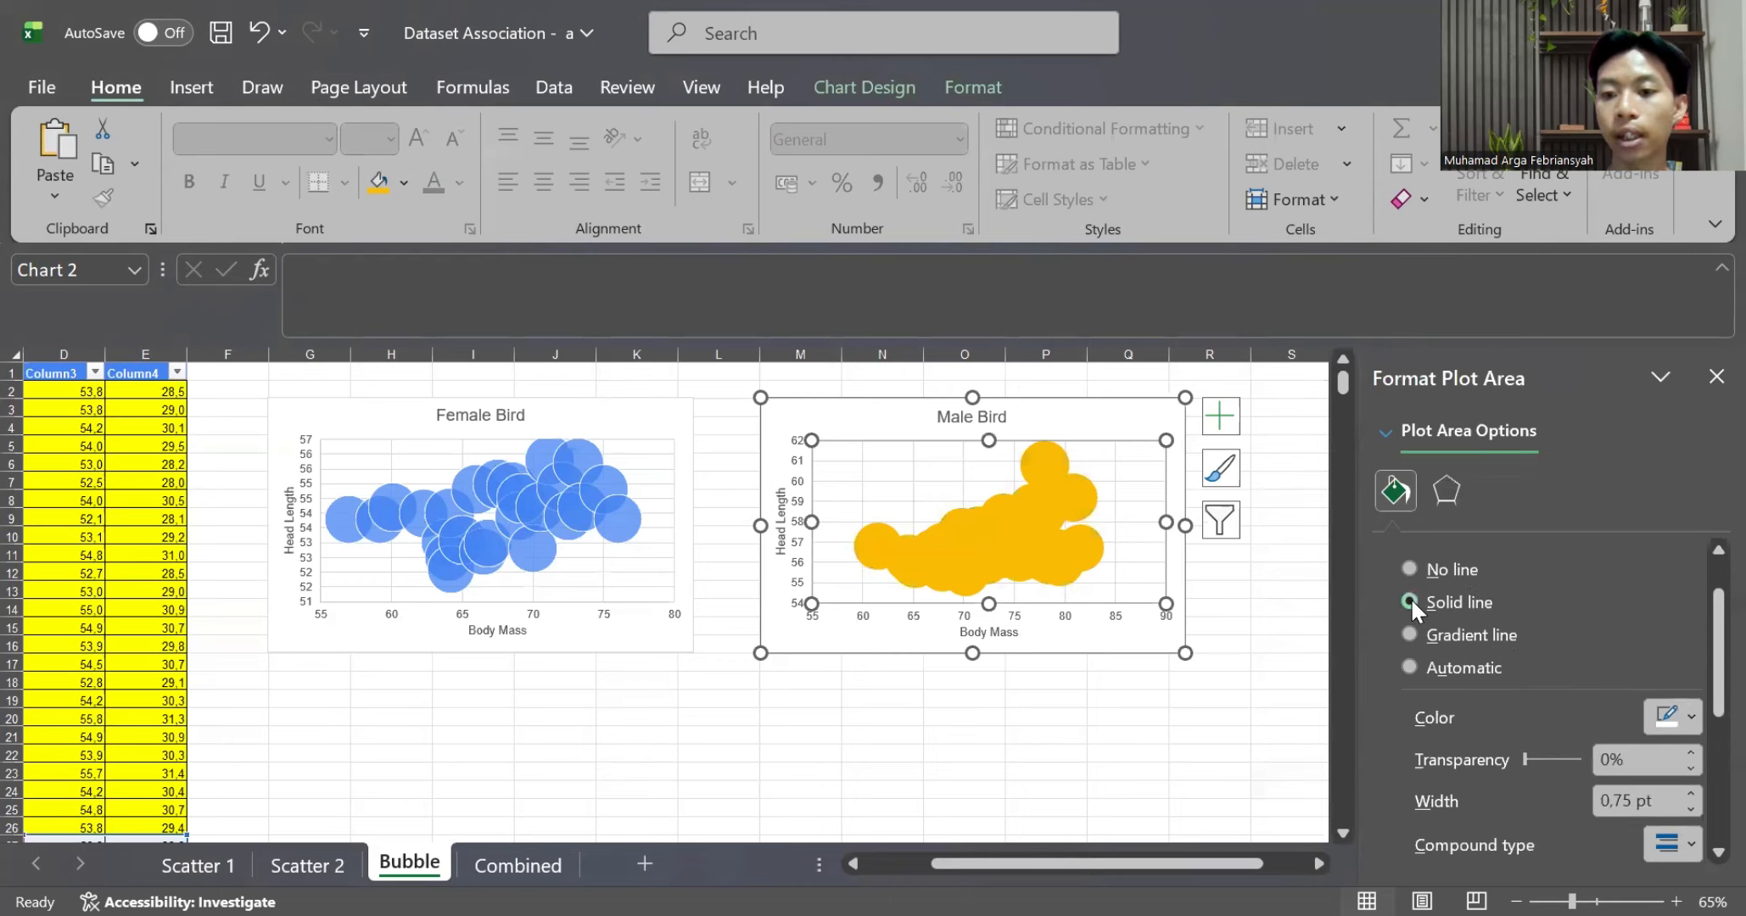
{"action": "left_click", "coordinate": [1665, 720]}
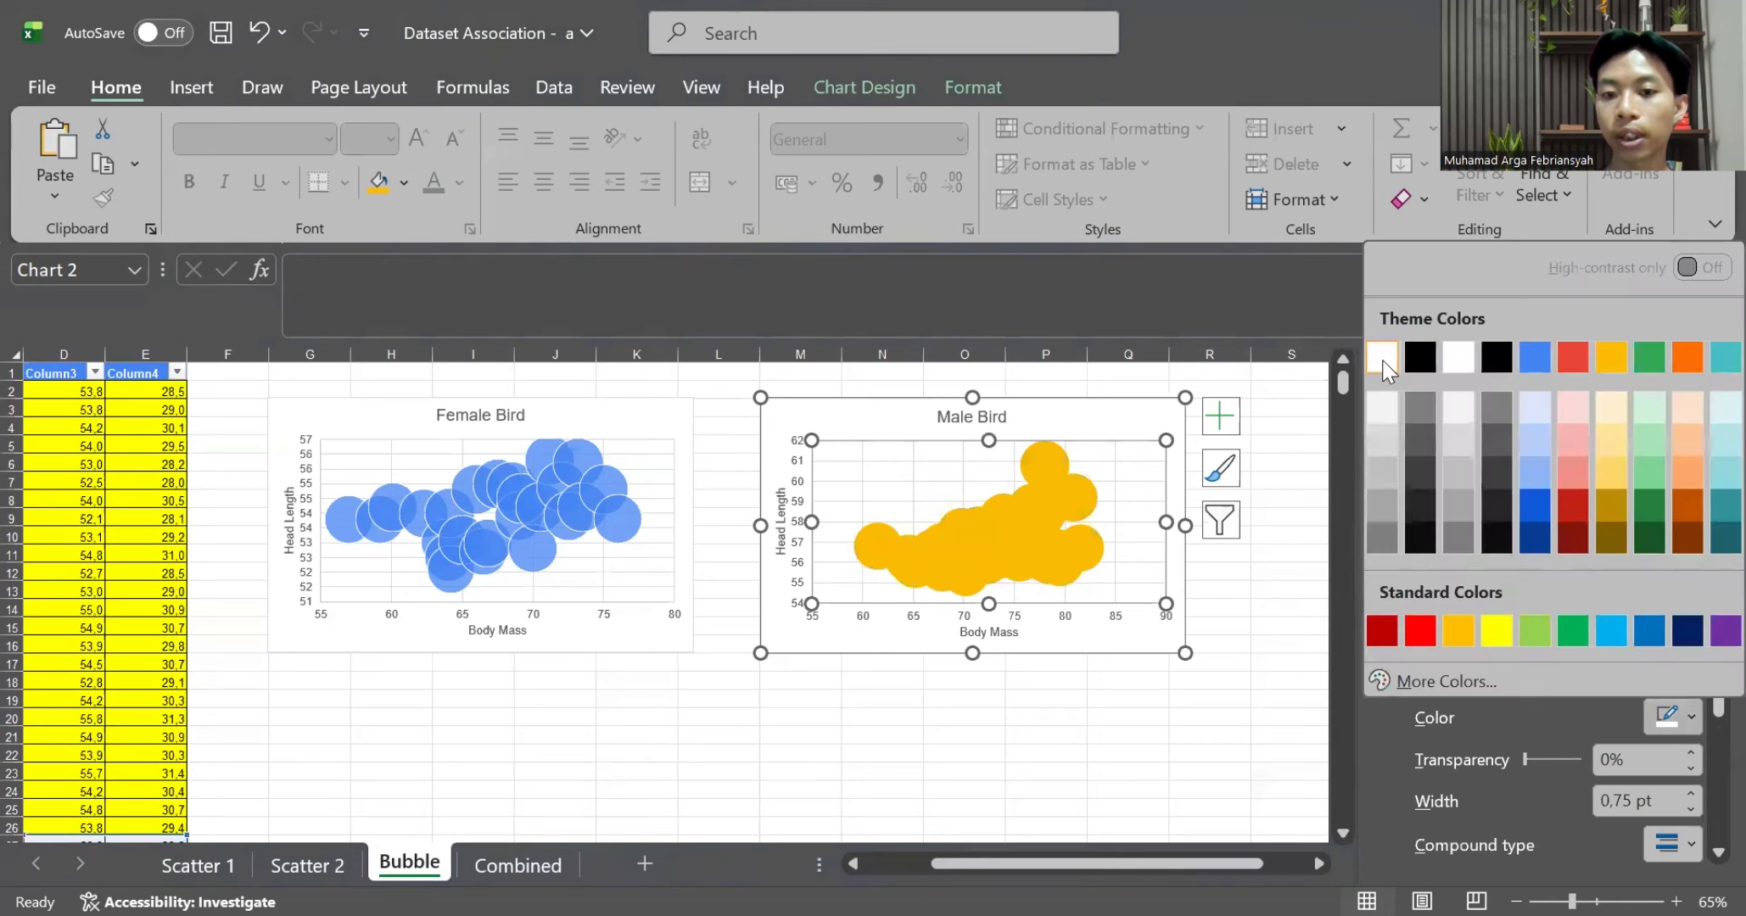
{"action": "left_click", "coordinate": [1384, 366]}
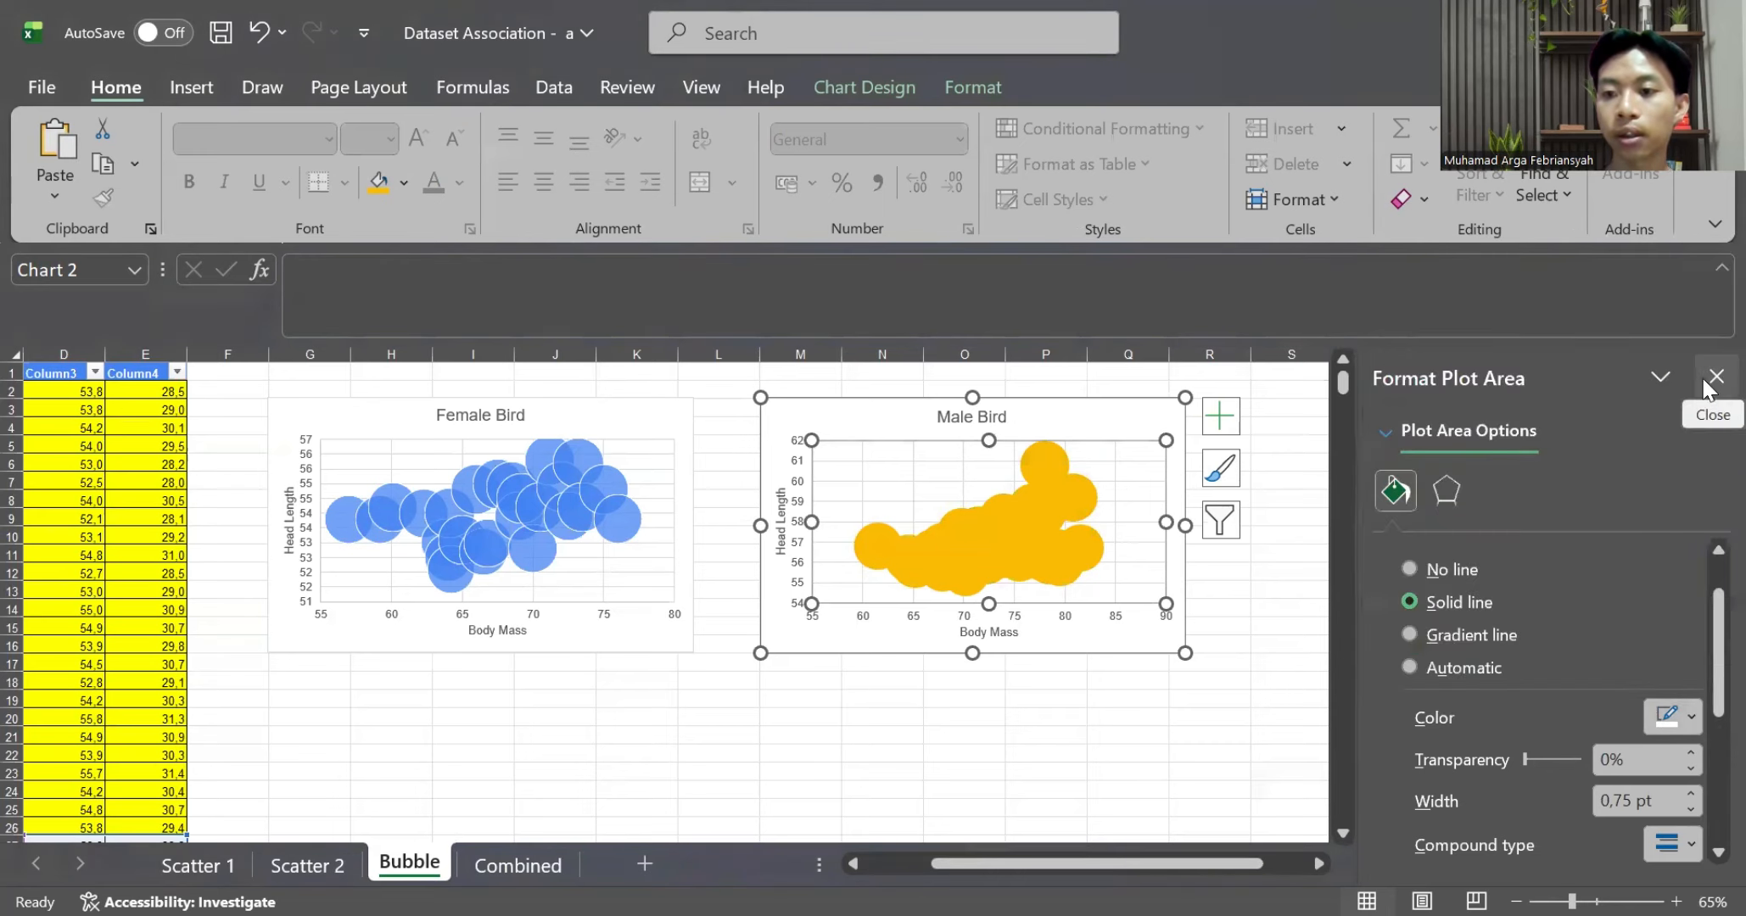
{"action": "left_click", "coordinate": [1714, 378]}
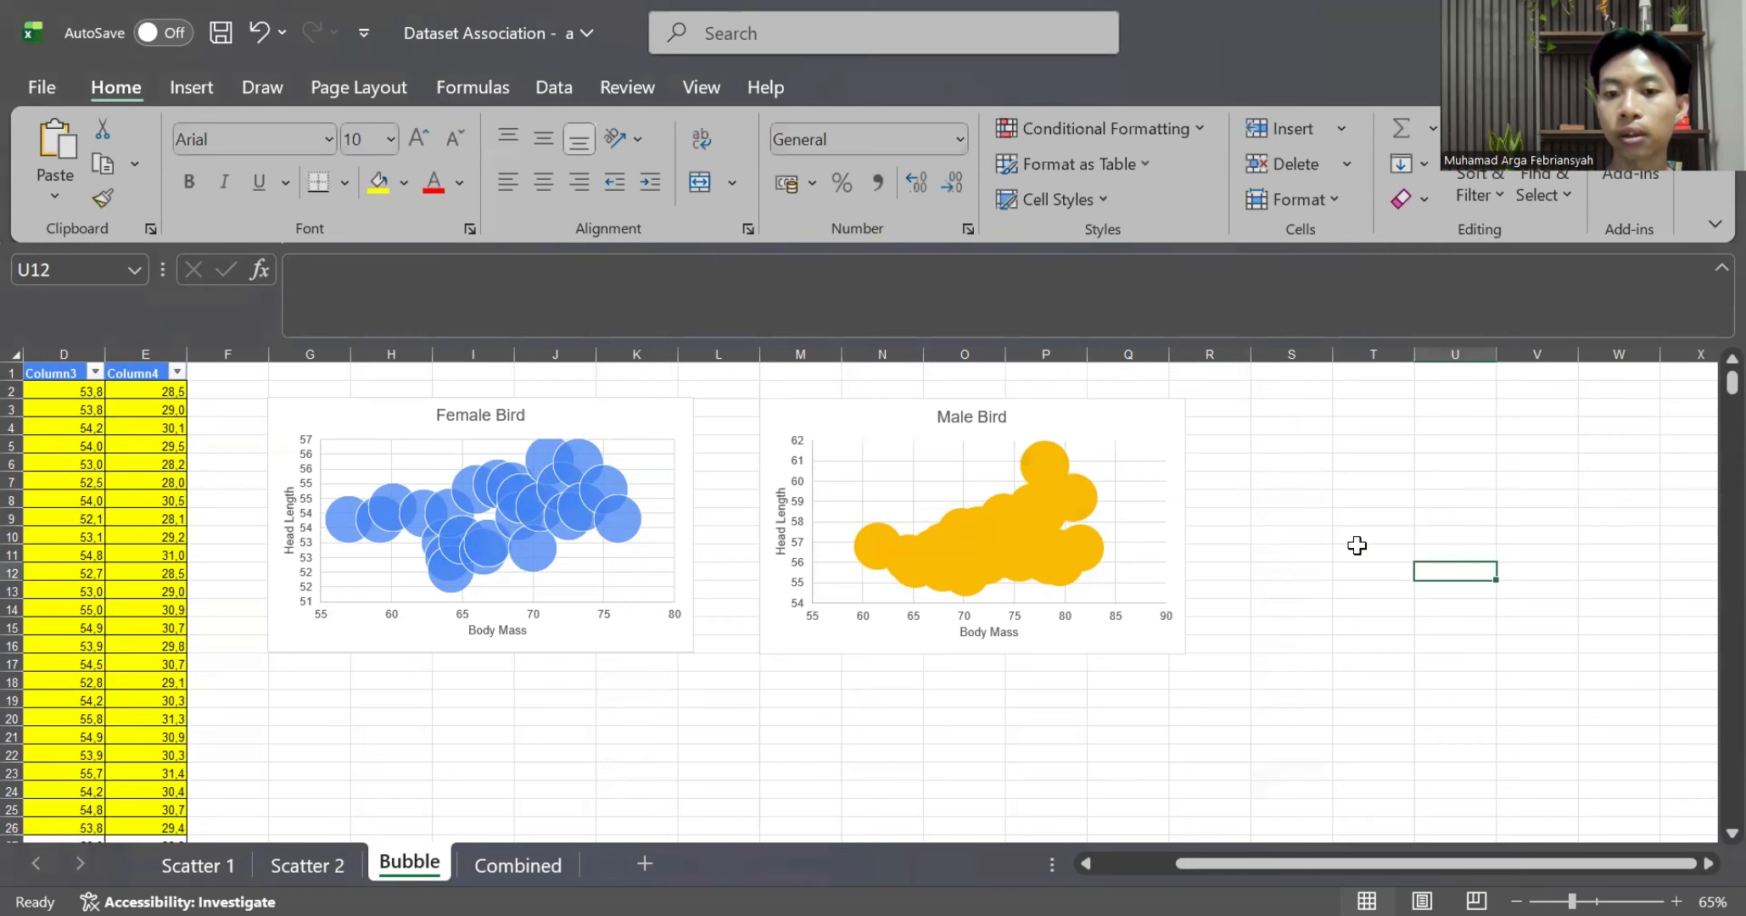
Undo the stray trendline on the Male Bird chart and give its bubbles a solid white border
{"action": "double_click", "coordinate": [1076, 509]}
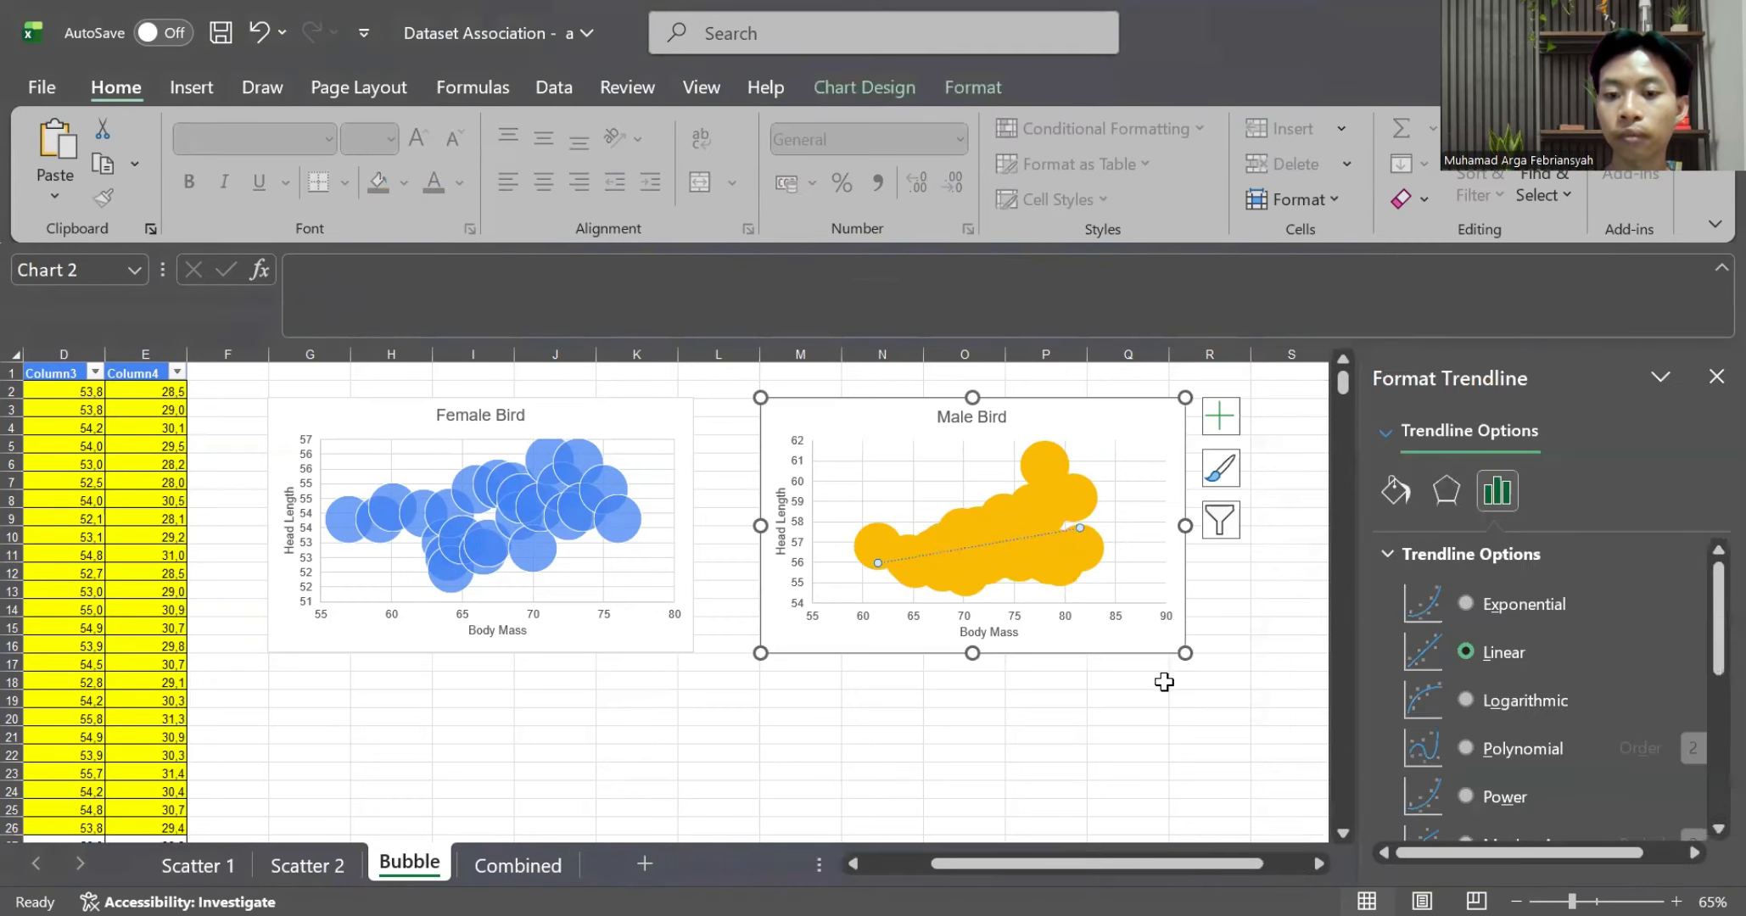
{"action": "key", "text": "ctrl+z"}
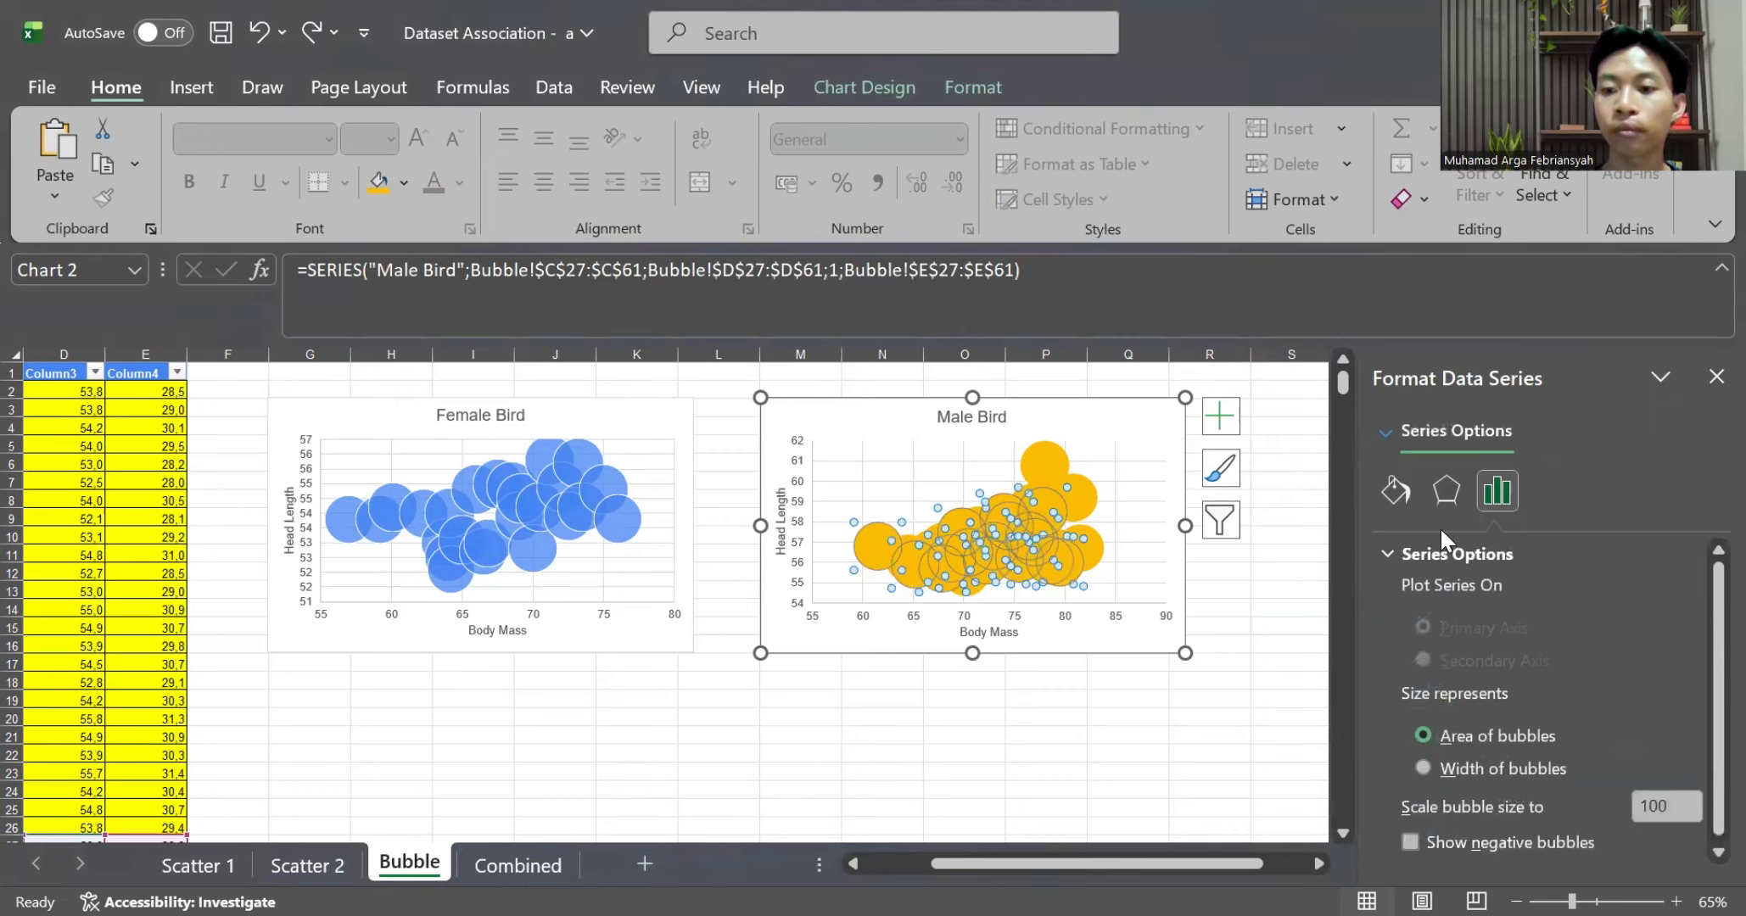
{"action": "left_click", "coordinate": [1396, 492]}
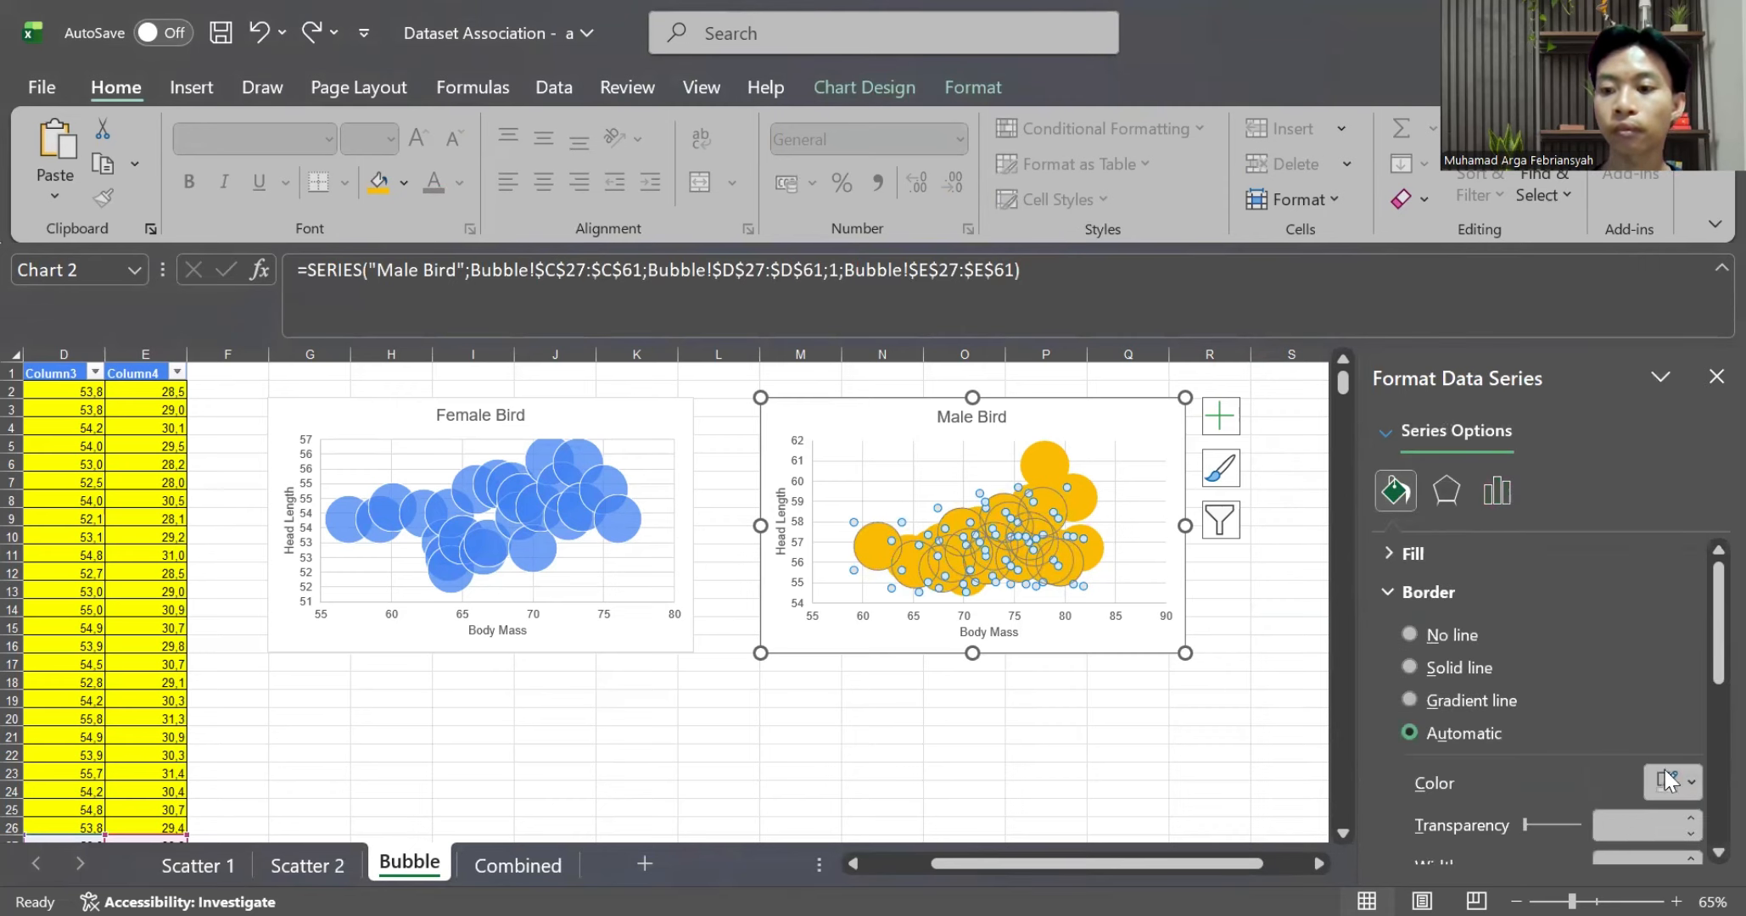
{"action": "left_click", "coordinate": [1412, 667]}
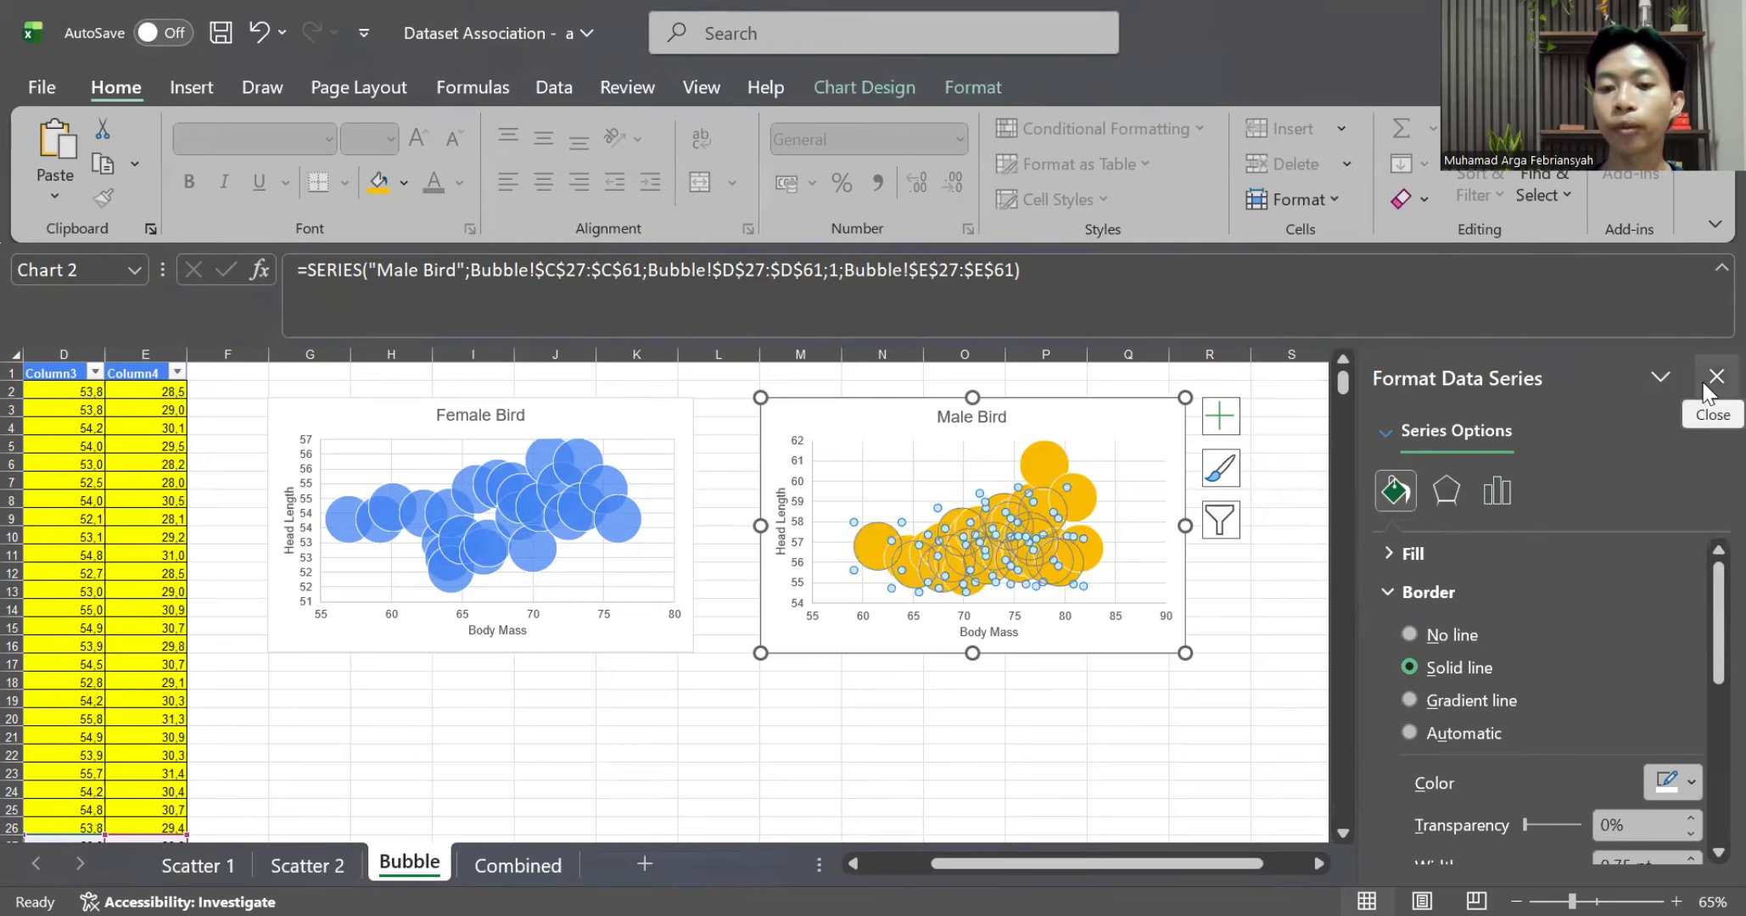
{"action": "left_click", "coordinate": [1289, 666]}
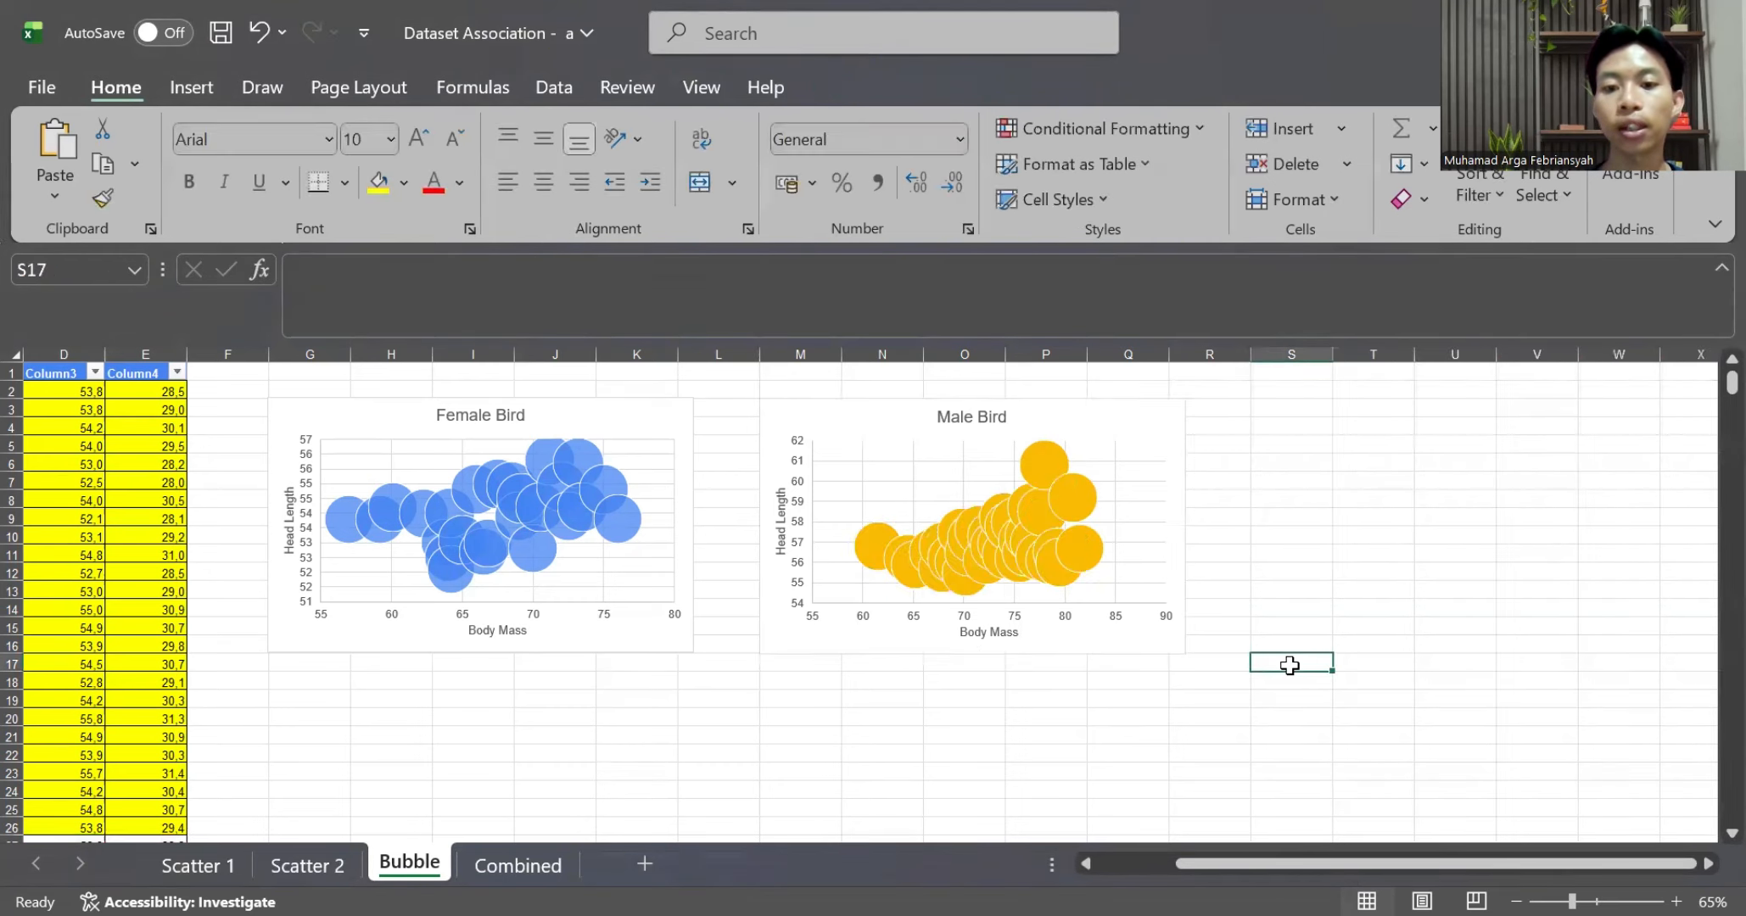
{"action": "mouse_move", "coordinate": [982, 568]}
{"action": "scroll", "coordinate": [982, 569], "scroll_direction": "left", "scroll_amount": 1}
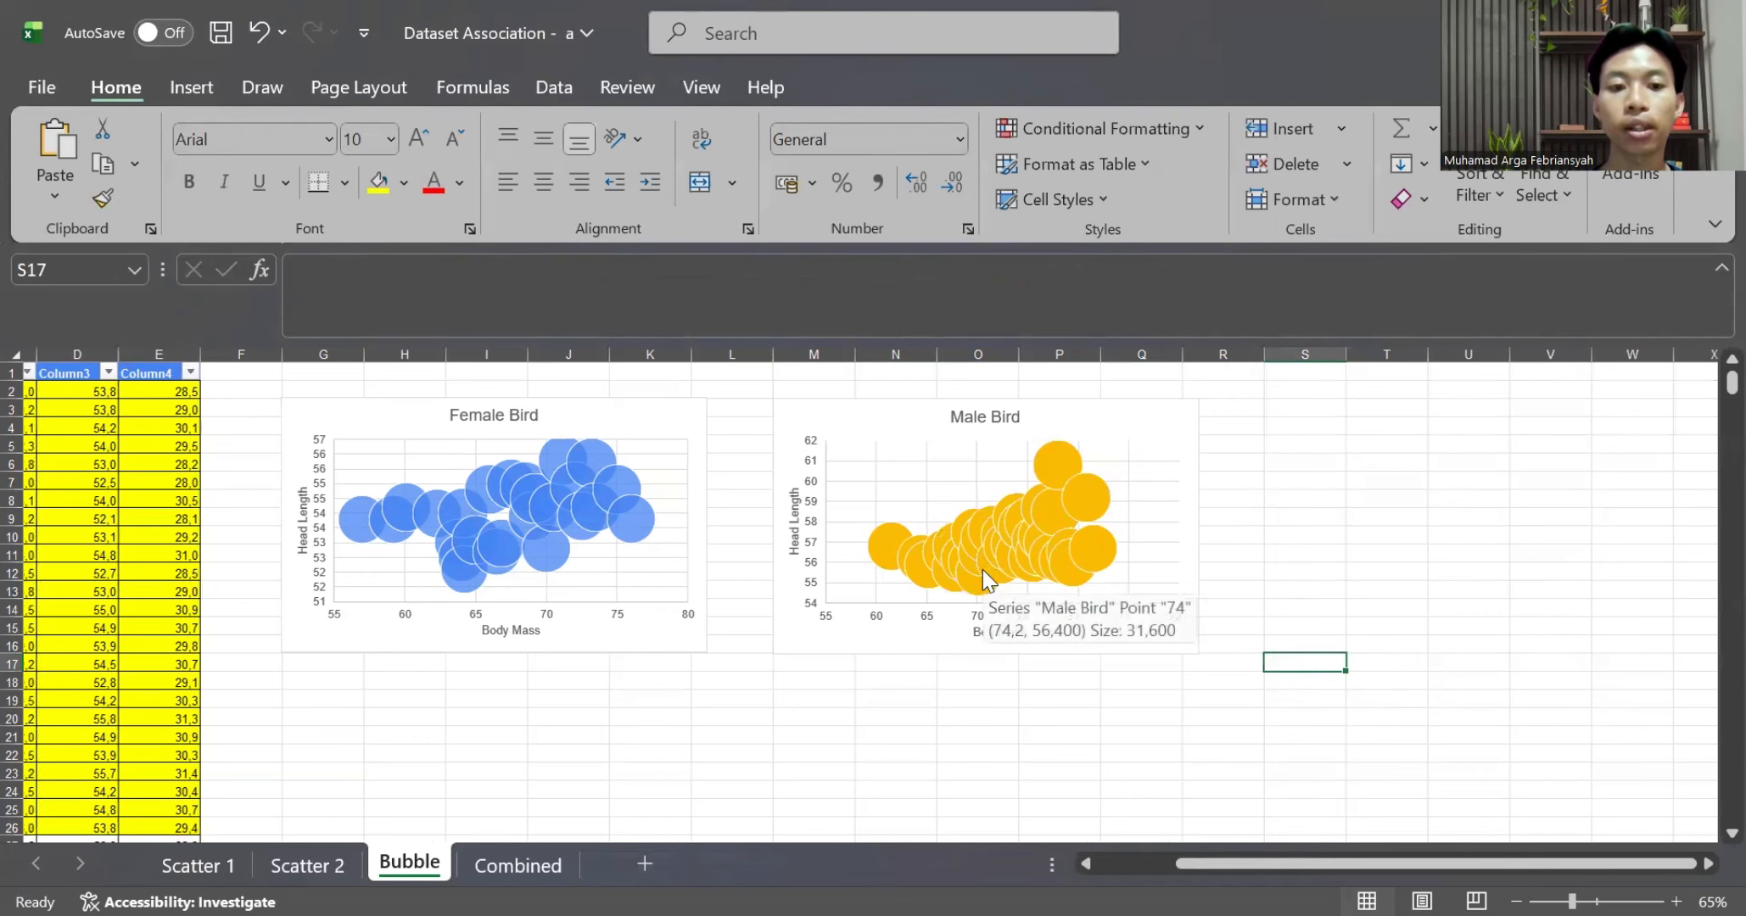
{"action": "scroll", "coordinate": [982, 569], "scroll_direction": "left", "scroll_amount": 1}
{"action": "mouse_move", "coordinate": [709, 558]}
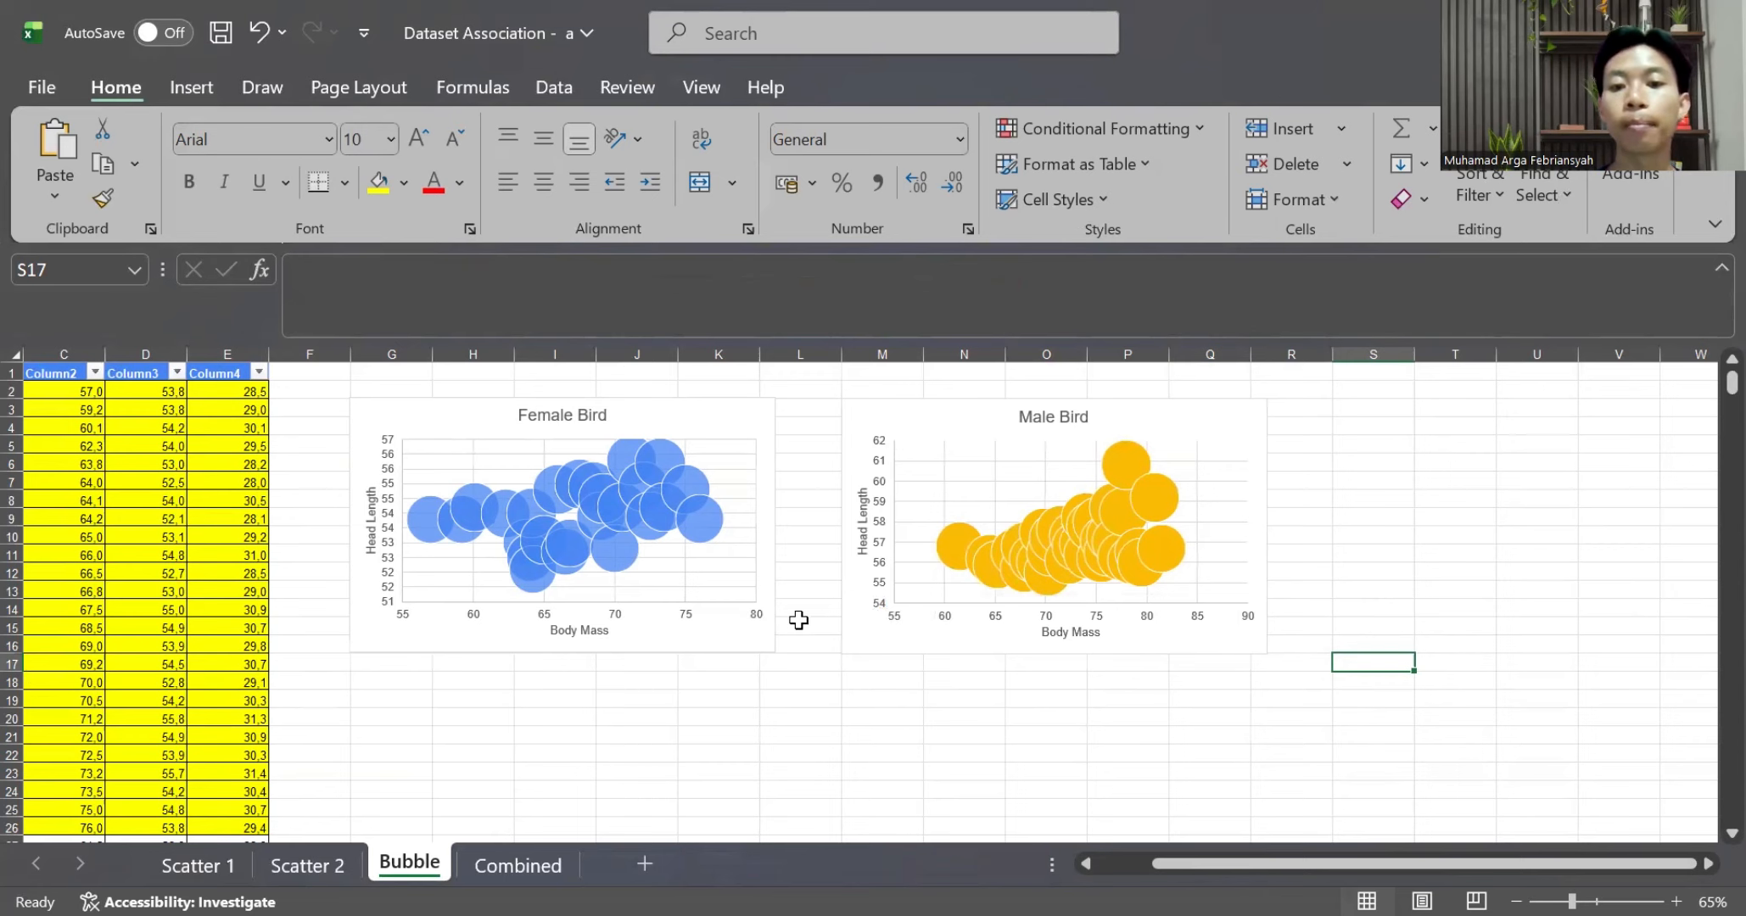
{"action": "scroll", "coordinate": [1066, 587], "scroll_direction": "down", "scroll_amount": 2}
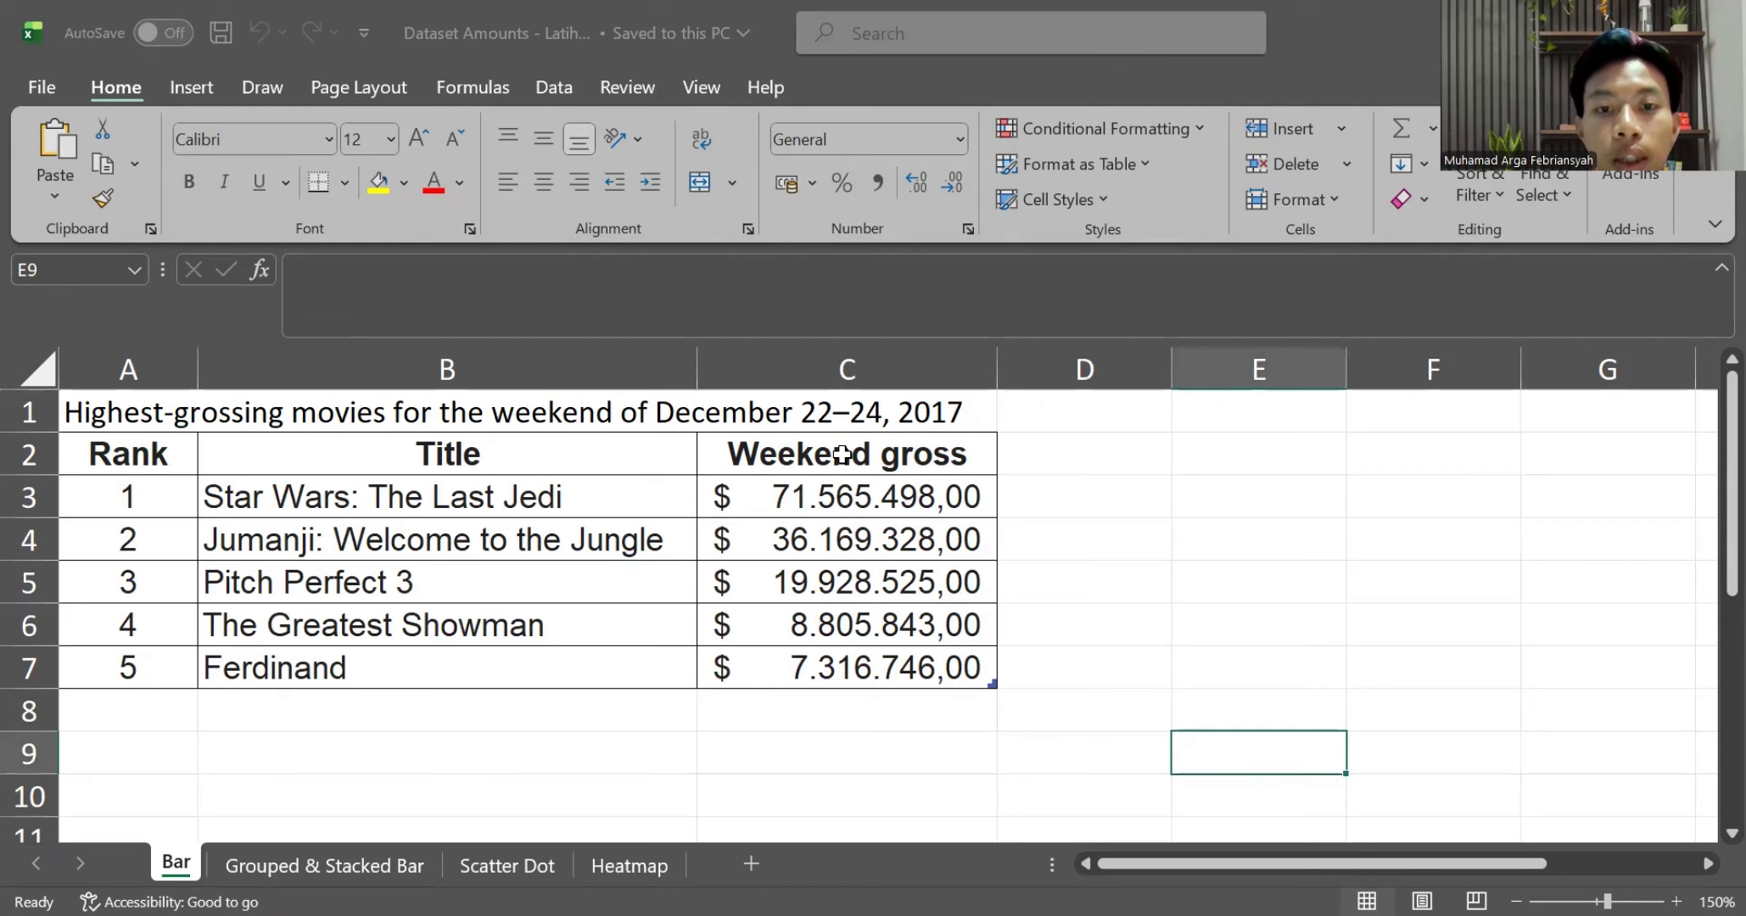
Open the number format settings for the Weekend gross column, cells C2:C7, and choose the Custom category
{"action": "left_click_drag", "start_coordinate": [835, 450], "coordinate": [840, 667]}
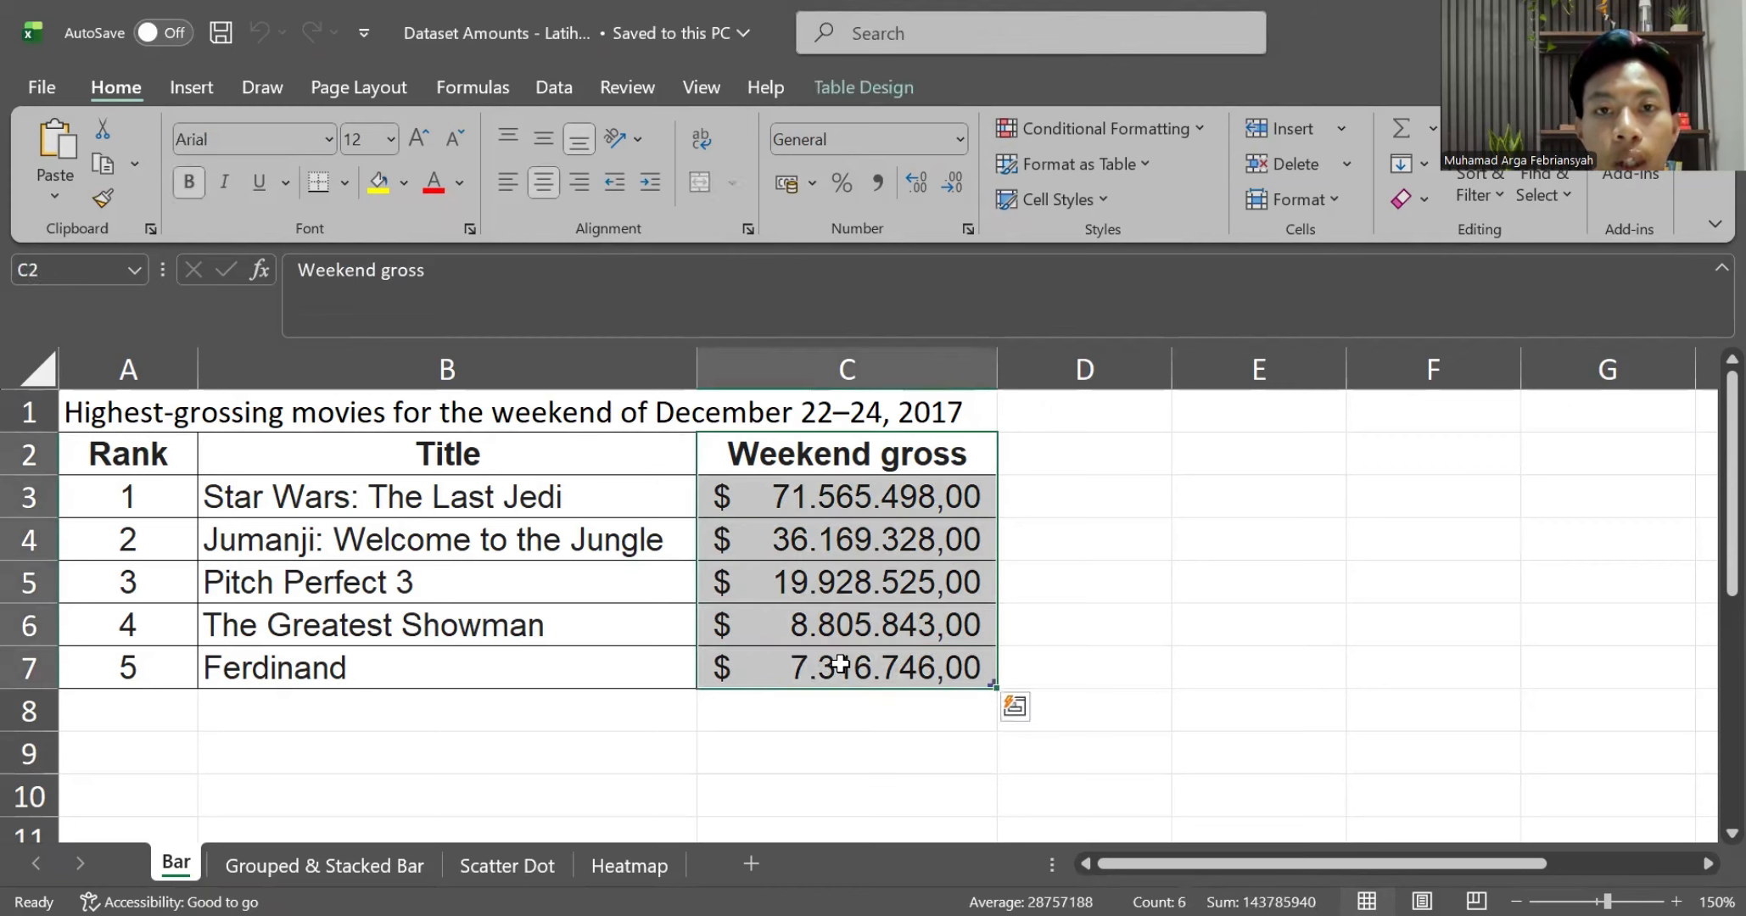
{"action": "left_click", "coordinate": [959, 140]}
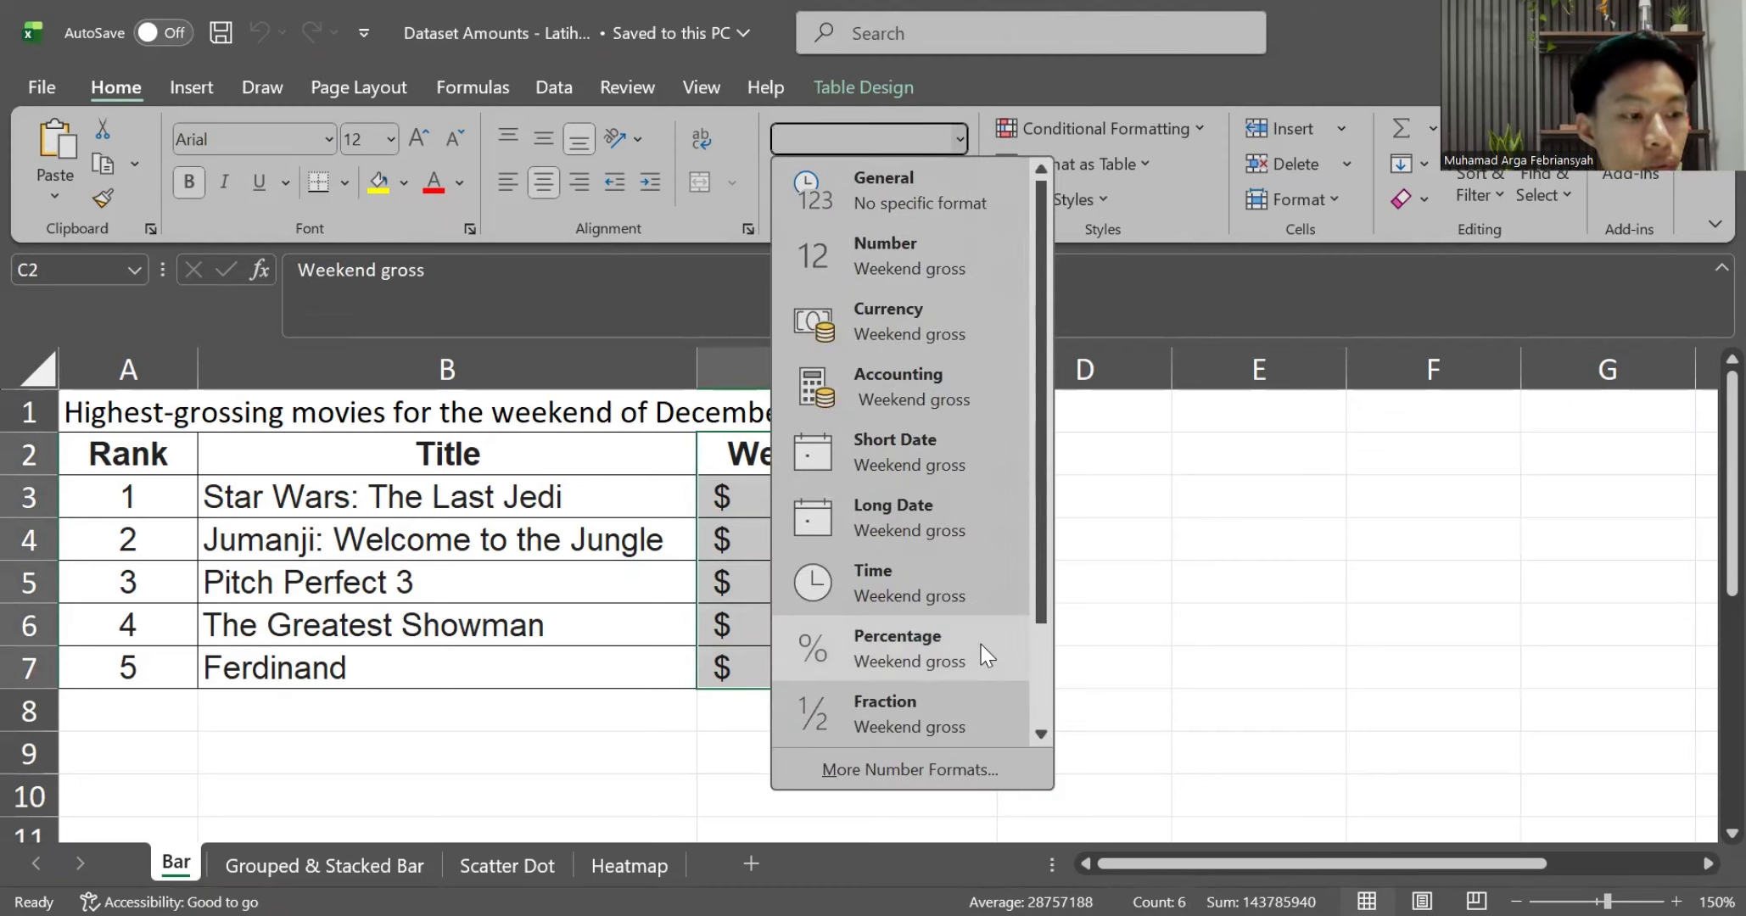
{"action": "left_click", "coordinate": [942, 774]}
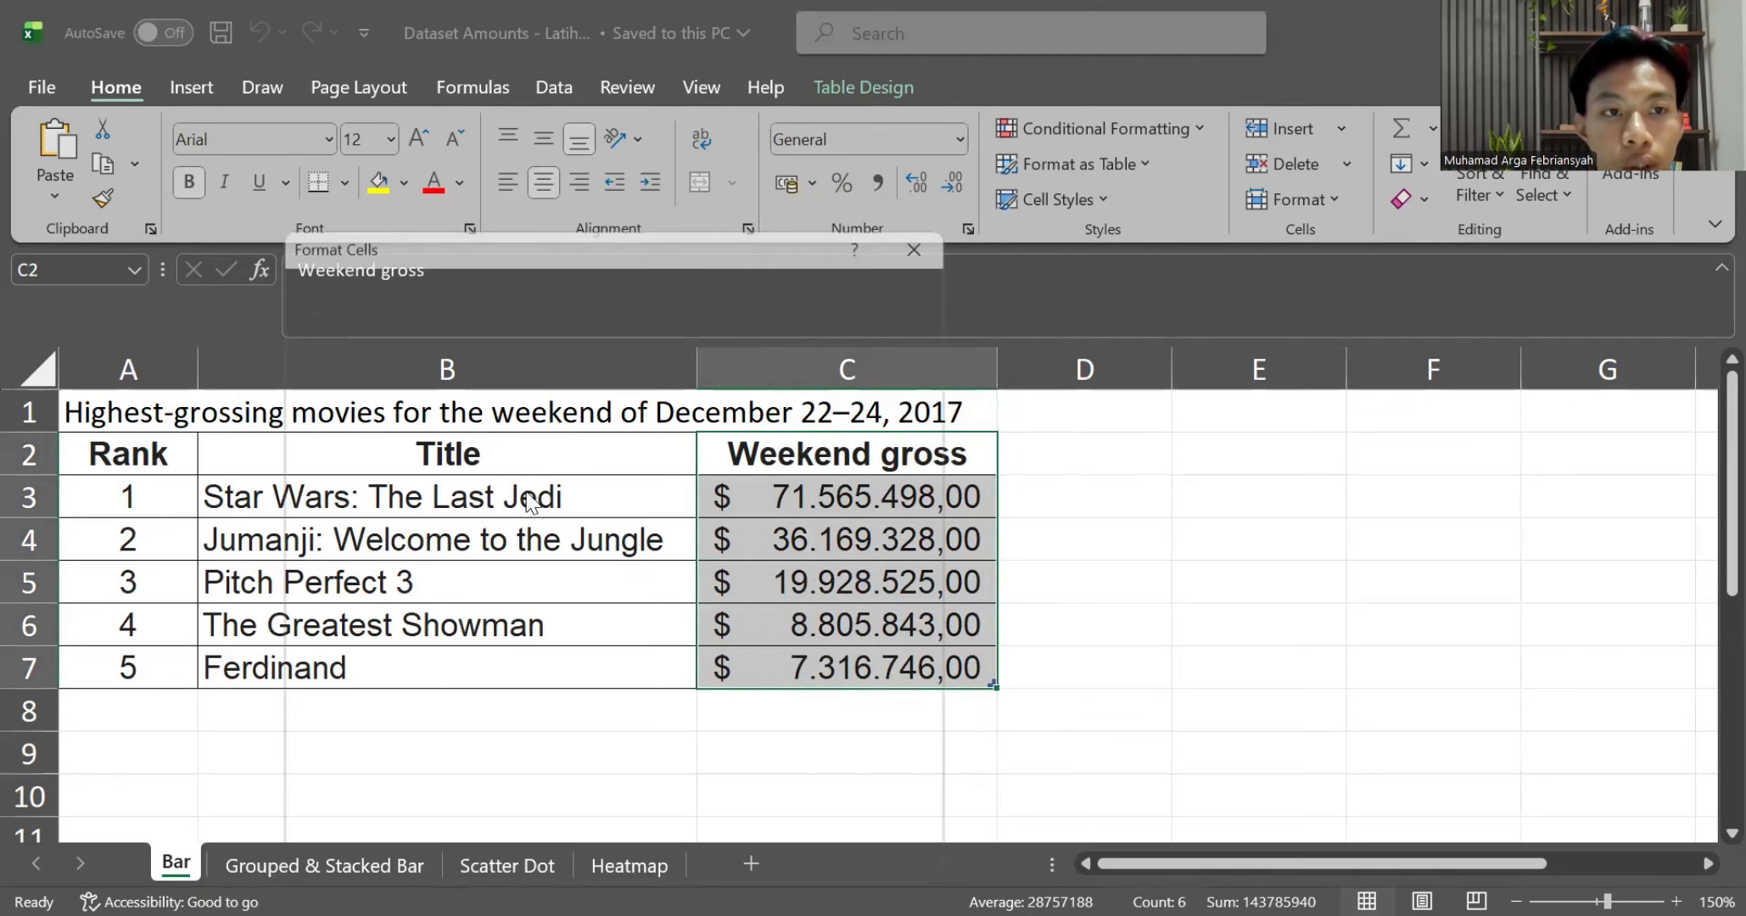
{"action": "left_click", "coordinate": [335, 357]}
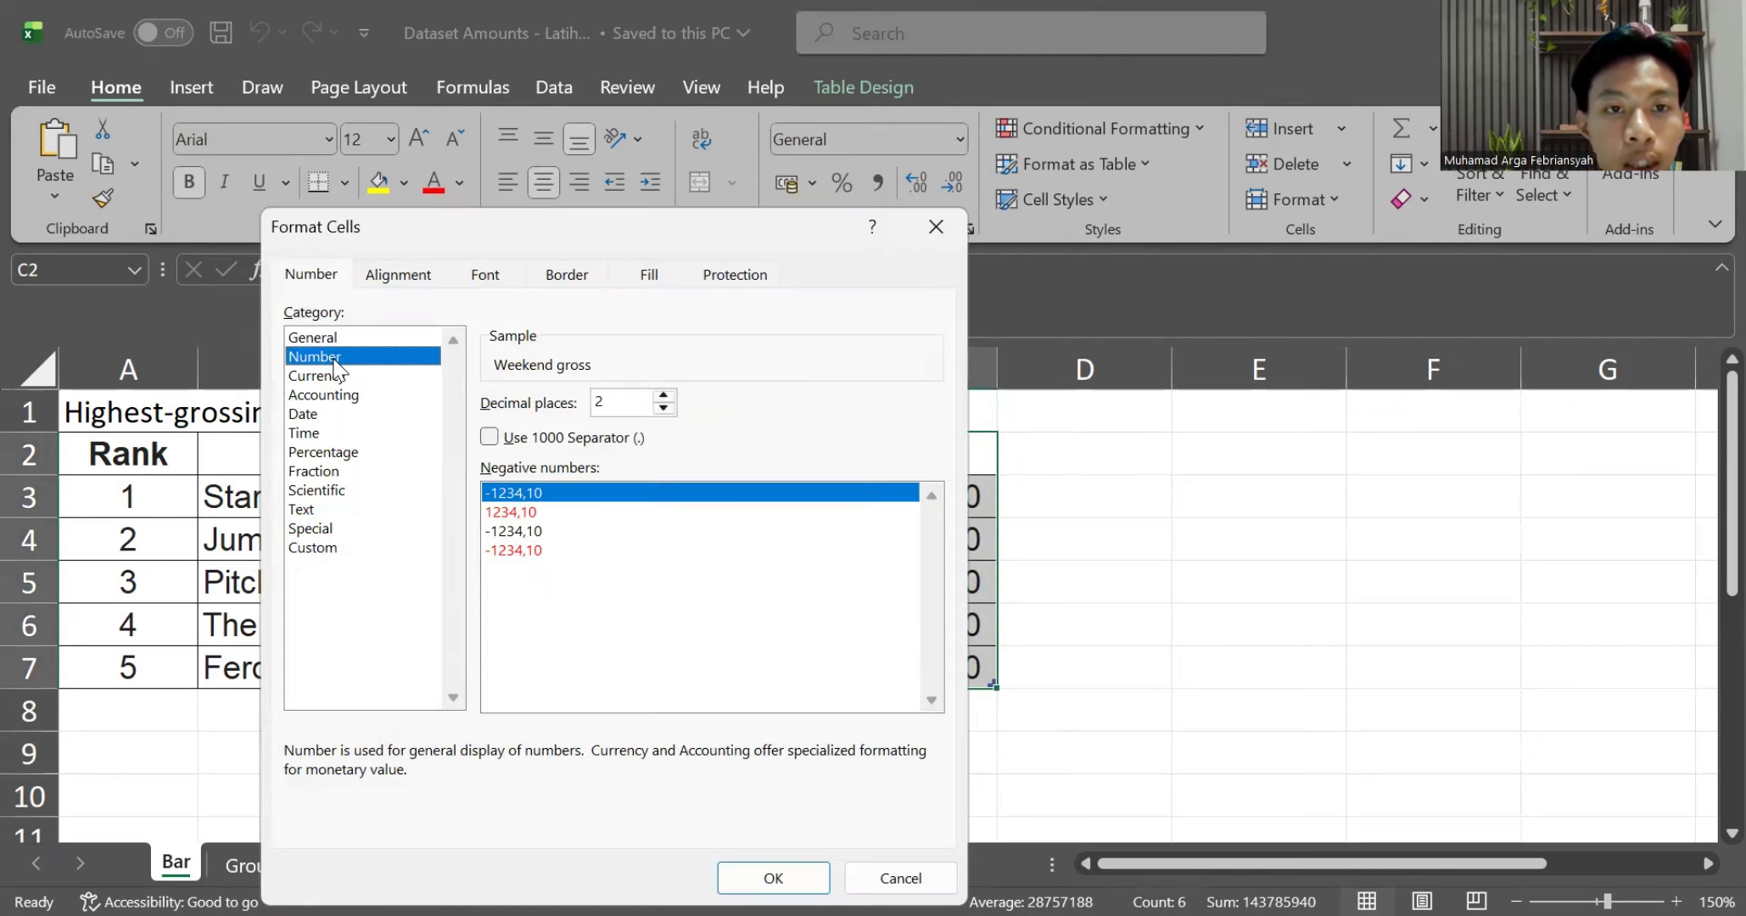
{"action": "left_click", "coordinate": [337, 550]}
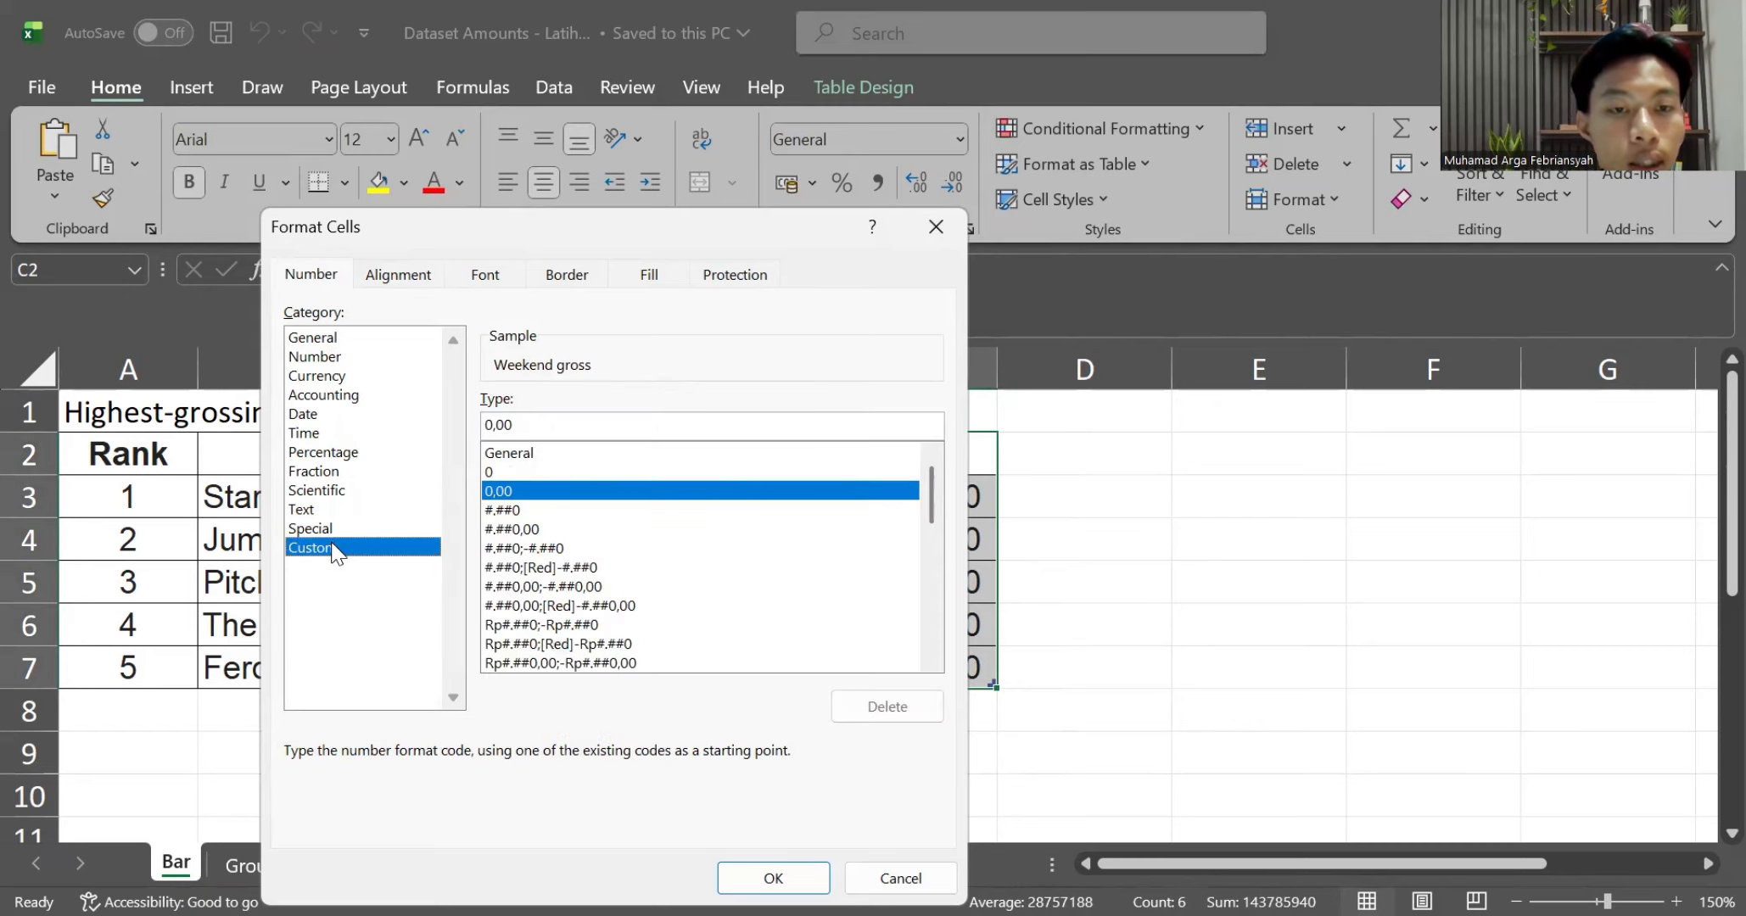
Replace the custom format code with "$"##.. and apply it so the weekend gross figures display in millions of dollars
{"action": "left_click", "coordinate": [531, 424]}
{"action": "key", "text": "BackSpace"}
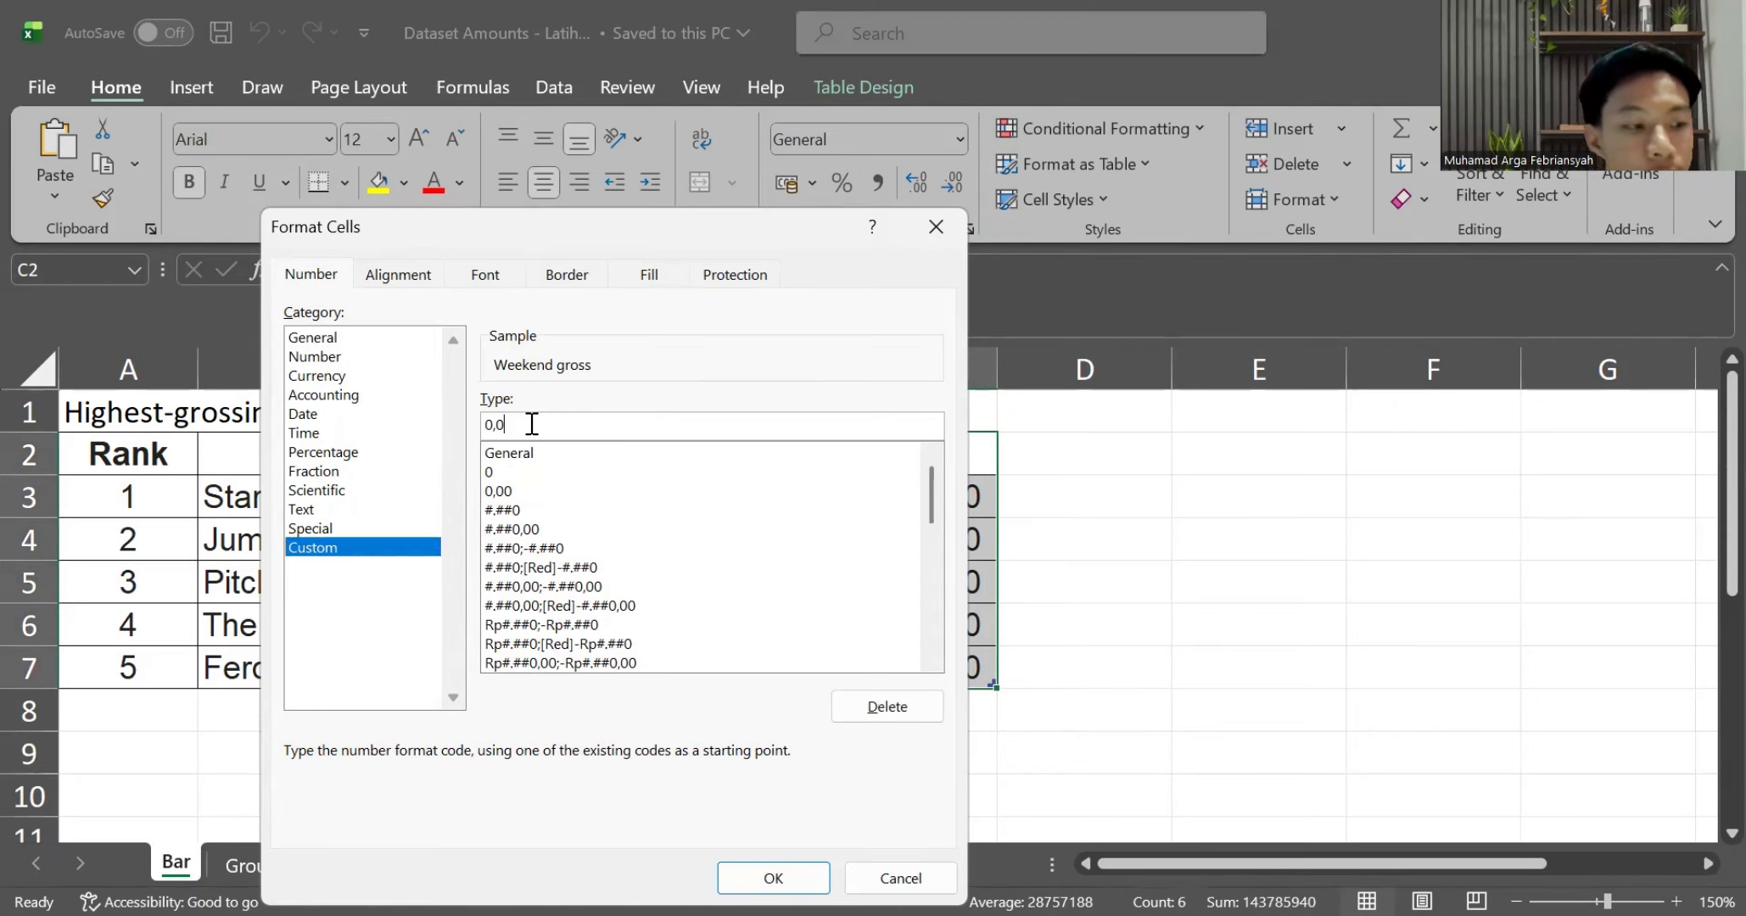
{"action": "key", "text": "BackSpace"}
{"action": "key", "text": "BackSpace"}
{"action": "key", "text": "BackSpace"}
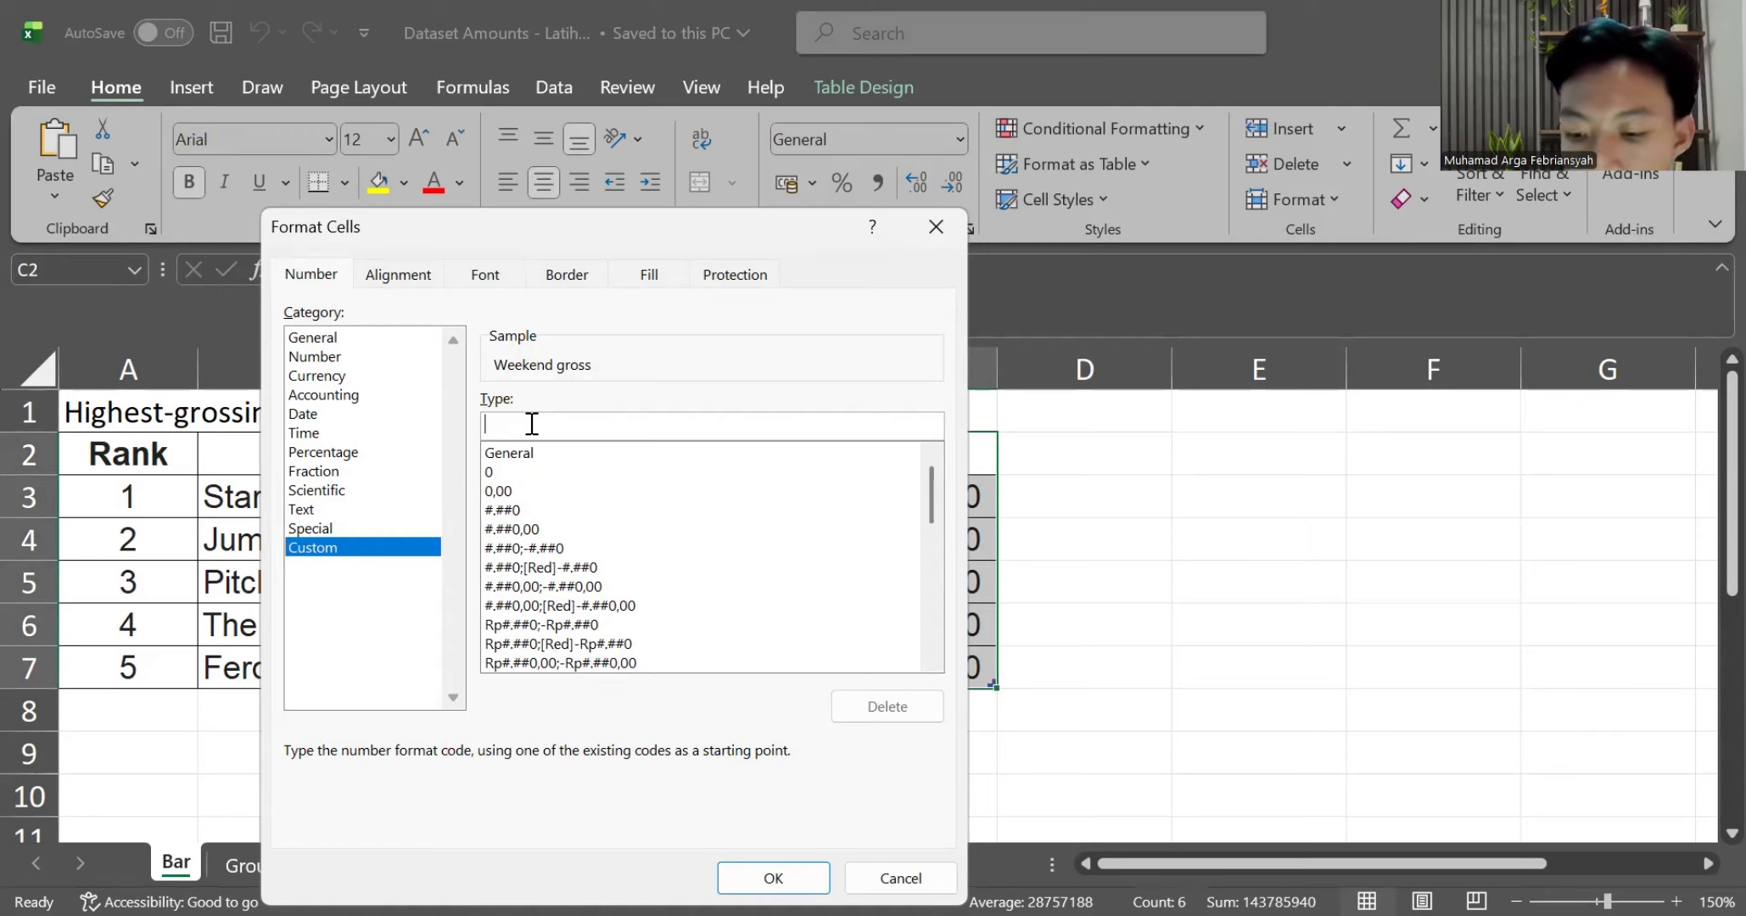
{"action": "type", "text": "\""}
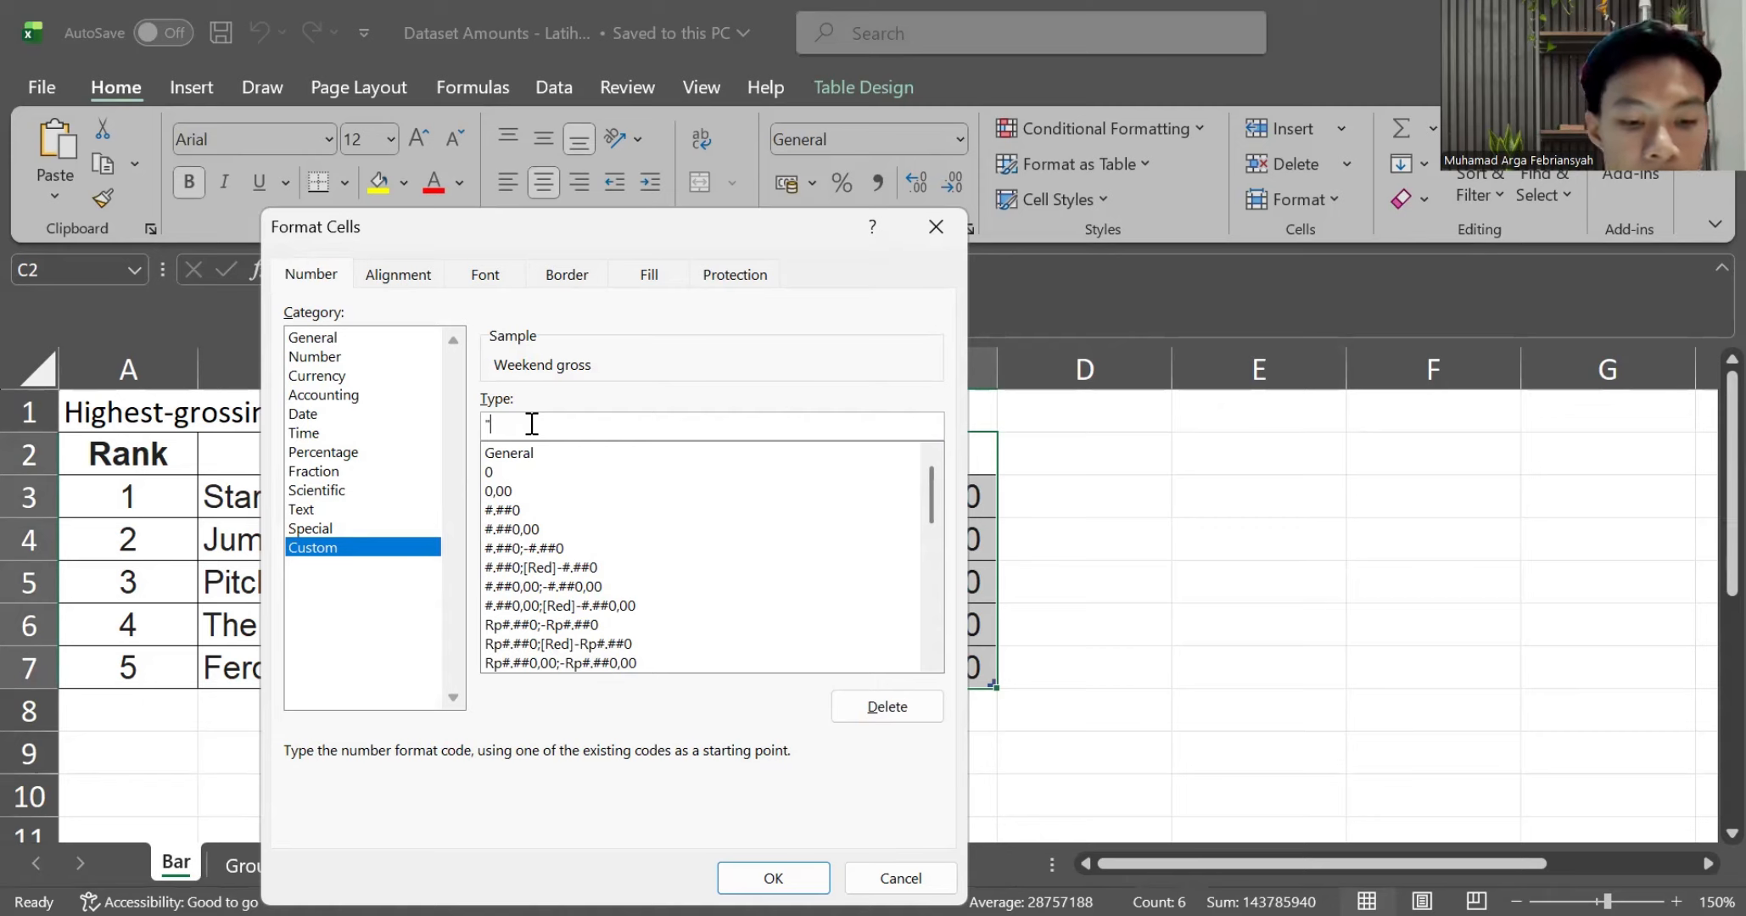
{"action": "type", "text": "$"}
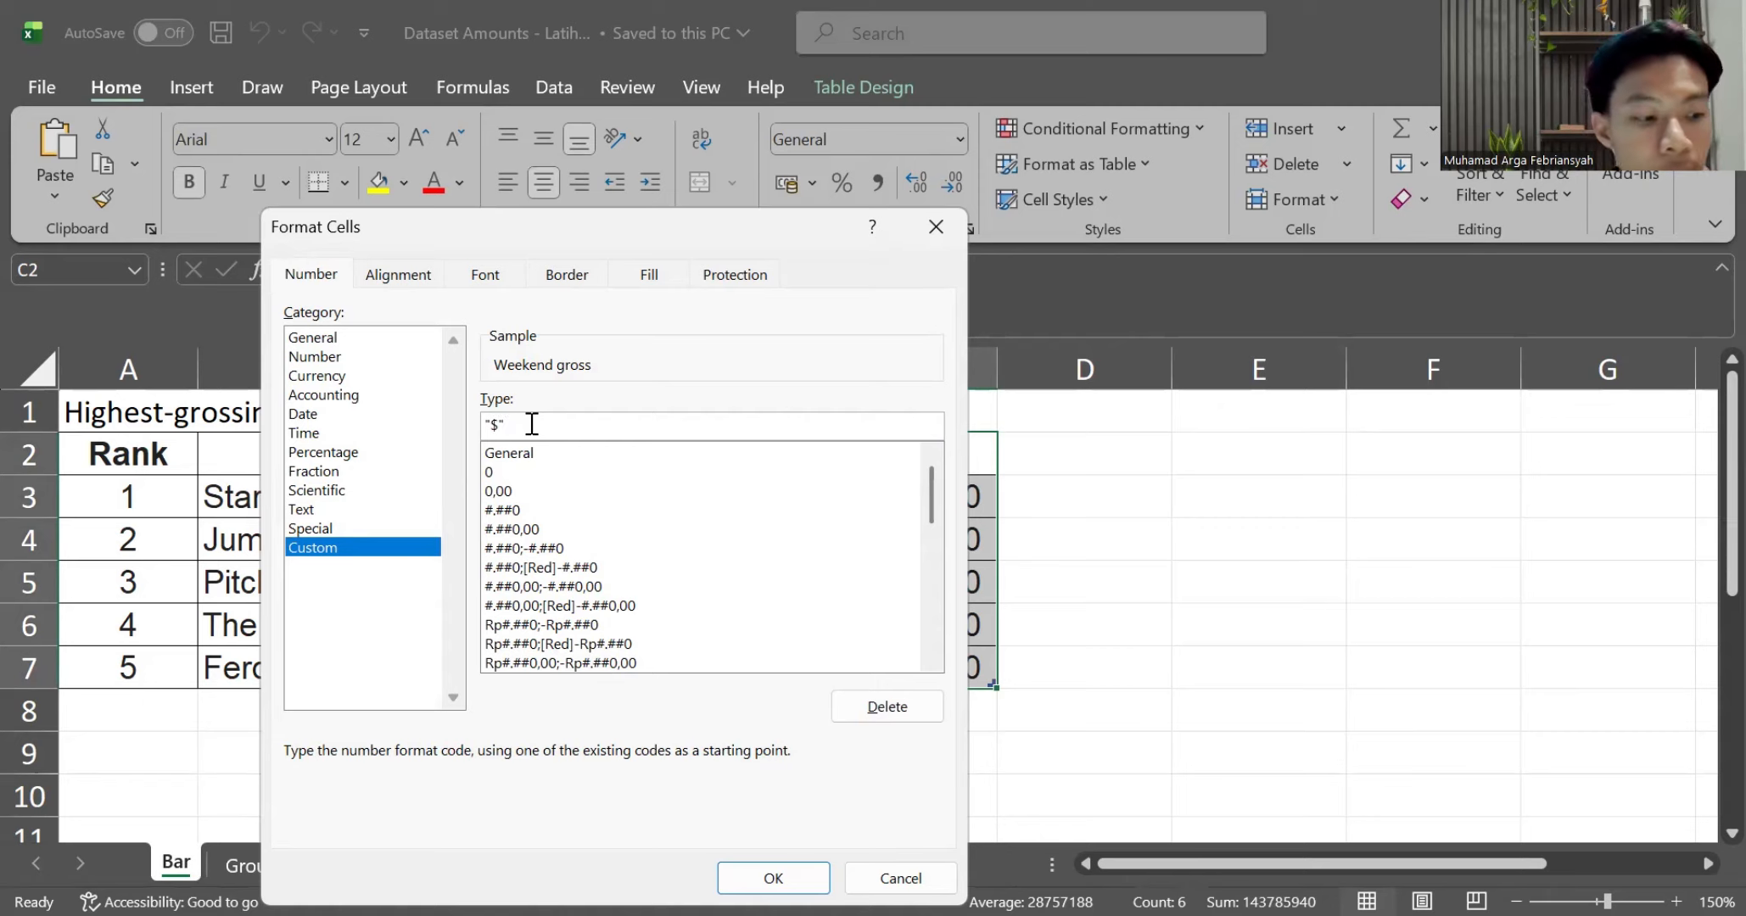
{"action": "type", "text": "\""}
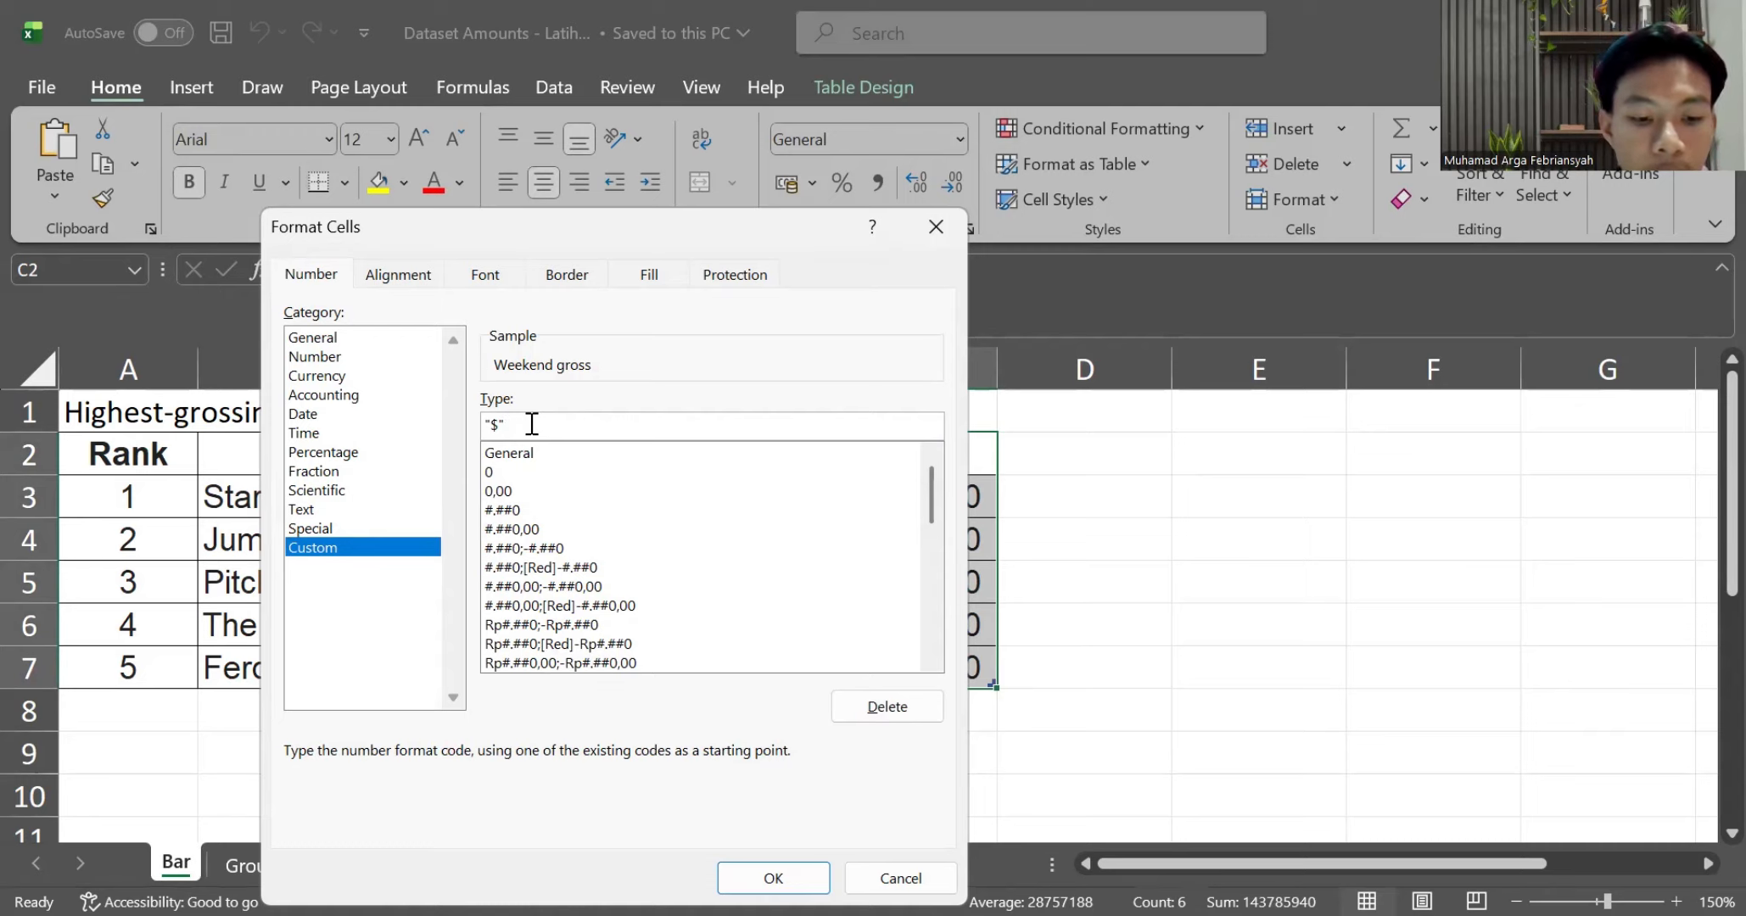
{"action": "type", "text": "##"}
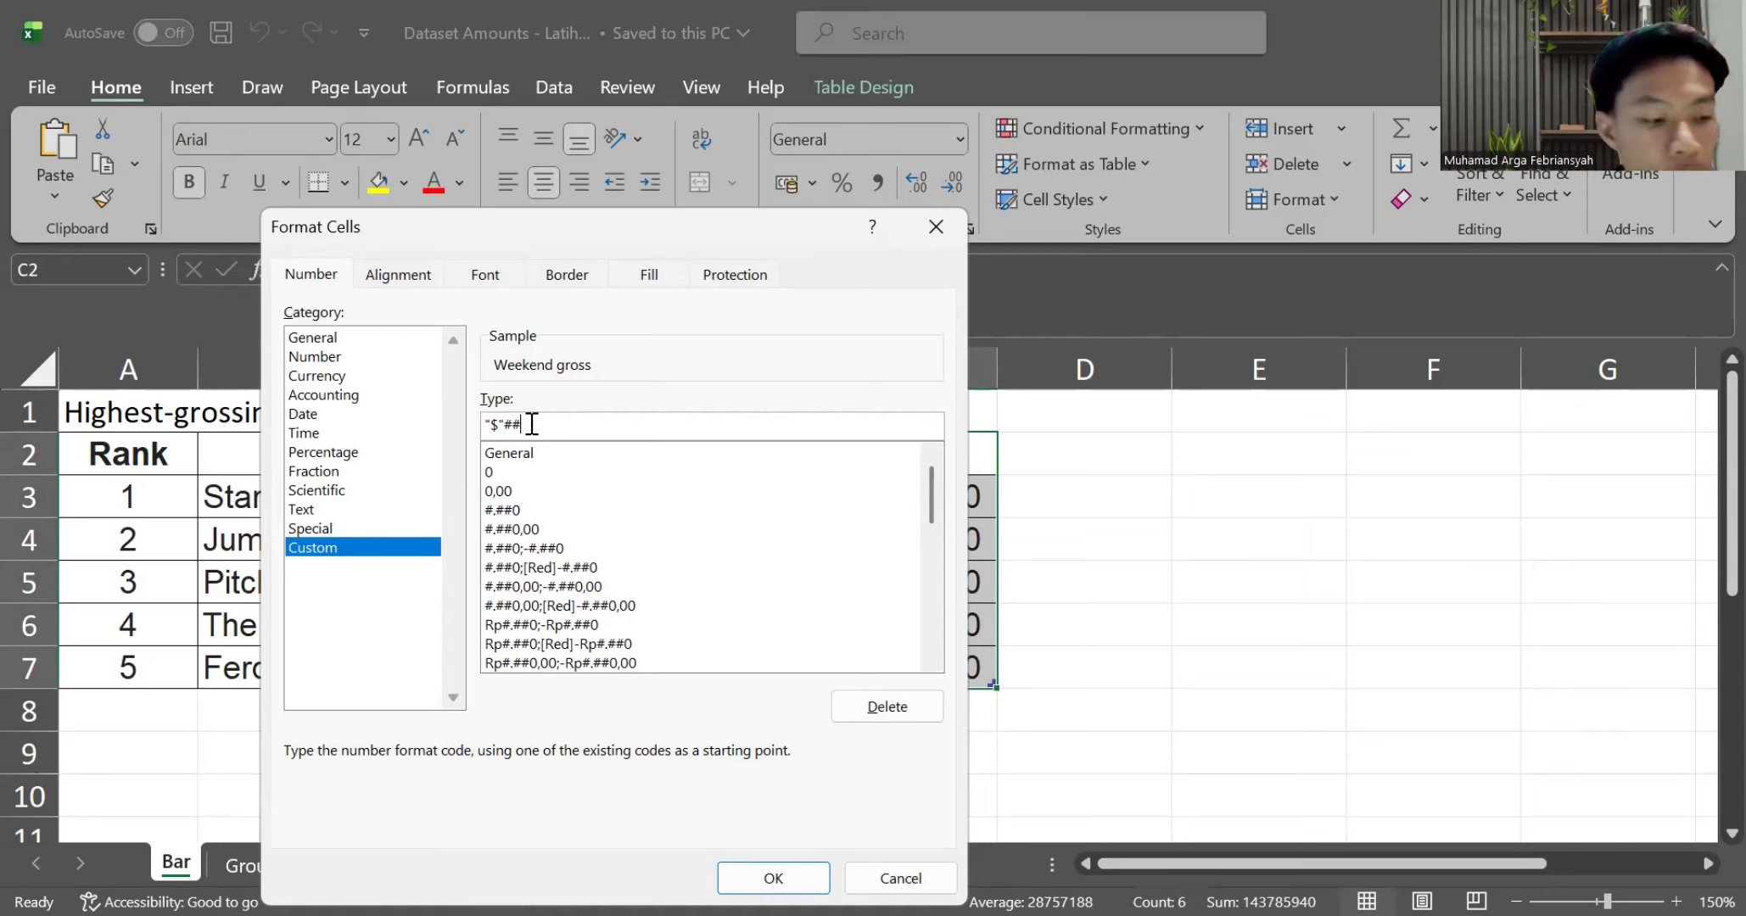
{"action": "type", "text": ","}
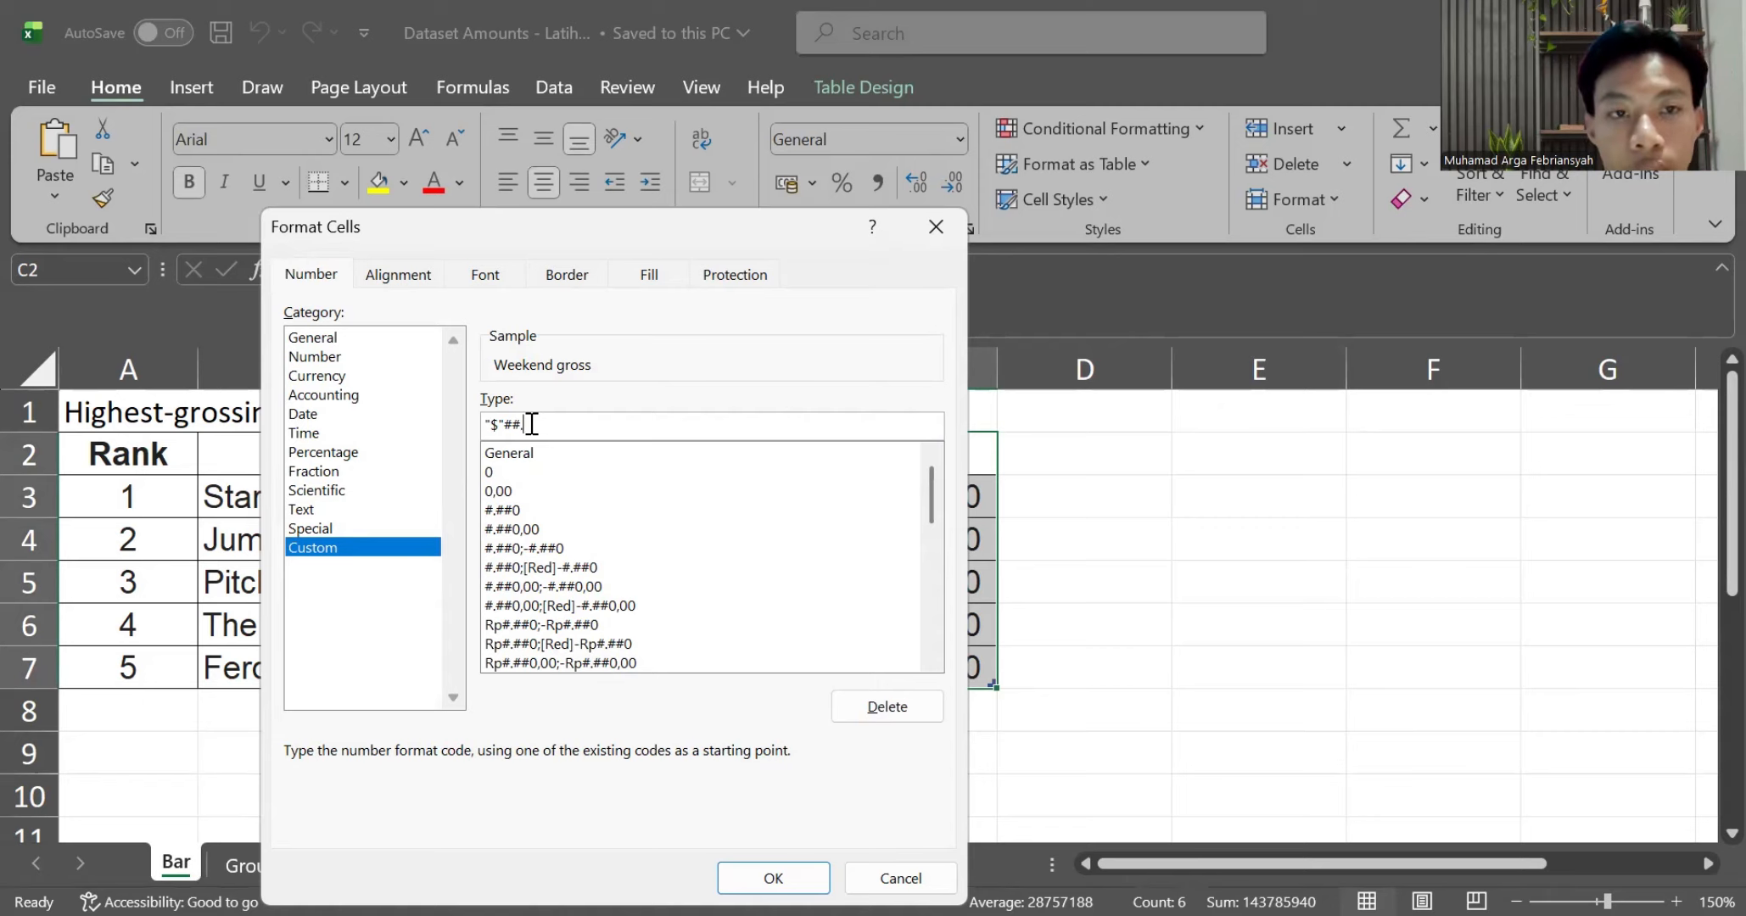
{"action": "type", "text": "."}
{"action": "left_click", "coordinate": [774, 880]}
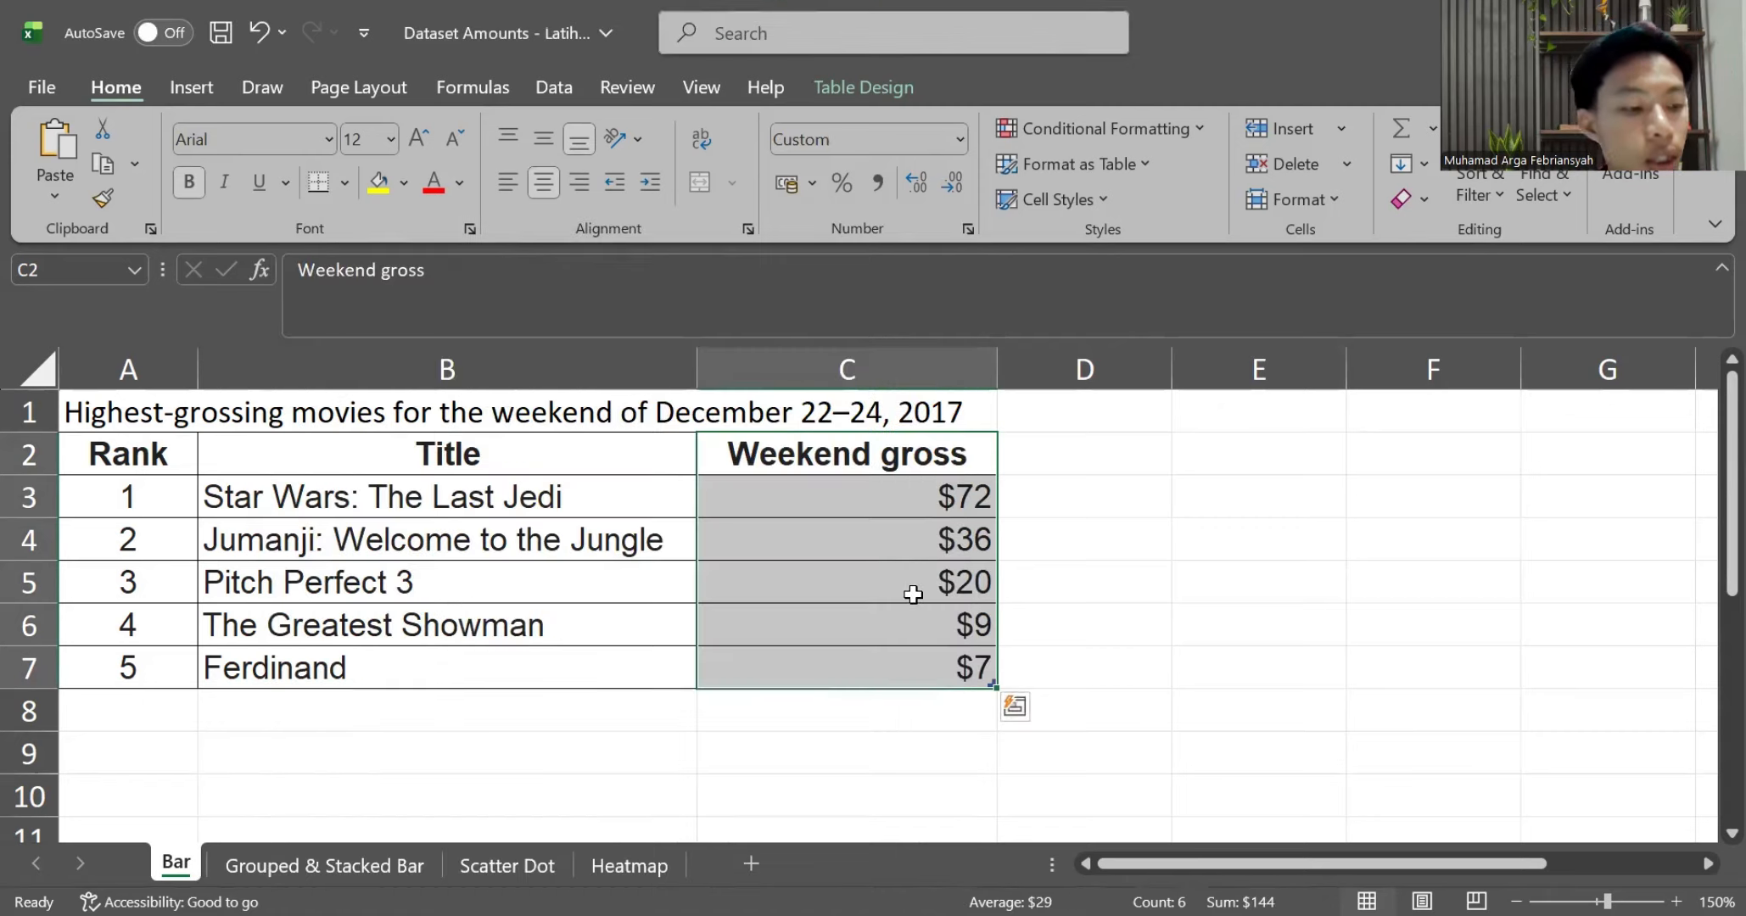
{"action": "left_click", "coordinate": [1015, 614]}
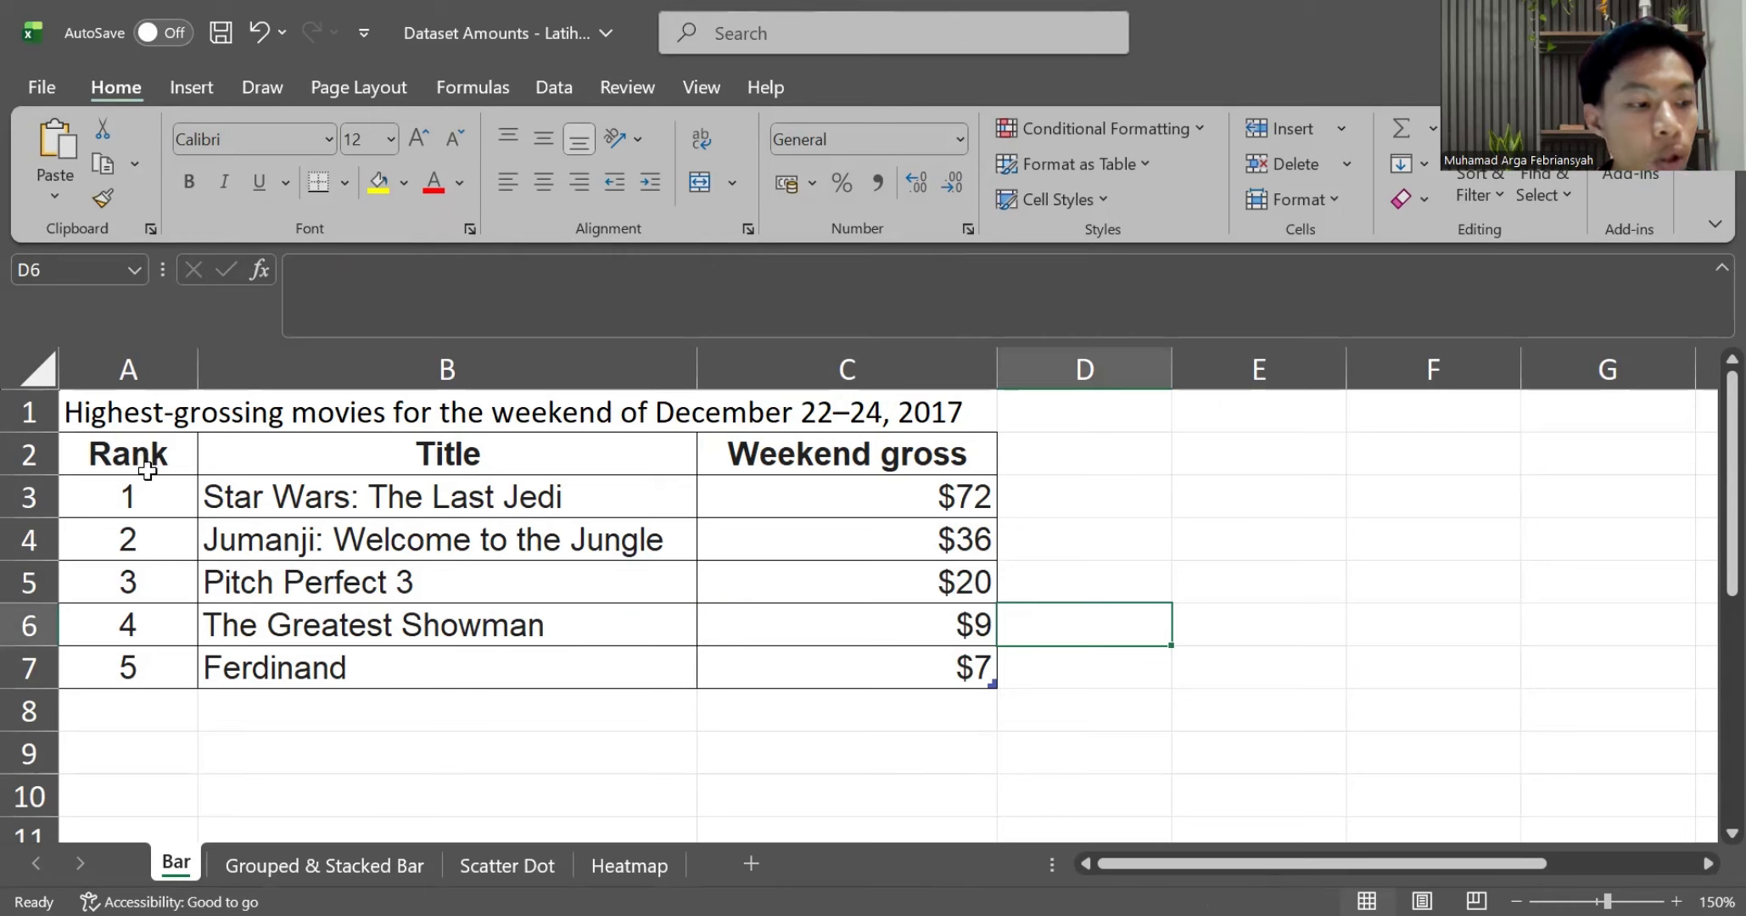
Sort the movie table A2:C7 by Rank from largest to smallest
{"action": "left_click_drag", "start_coordinate": [148, 471], "coordinate": [742, 658]}
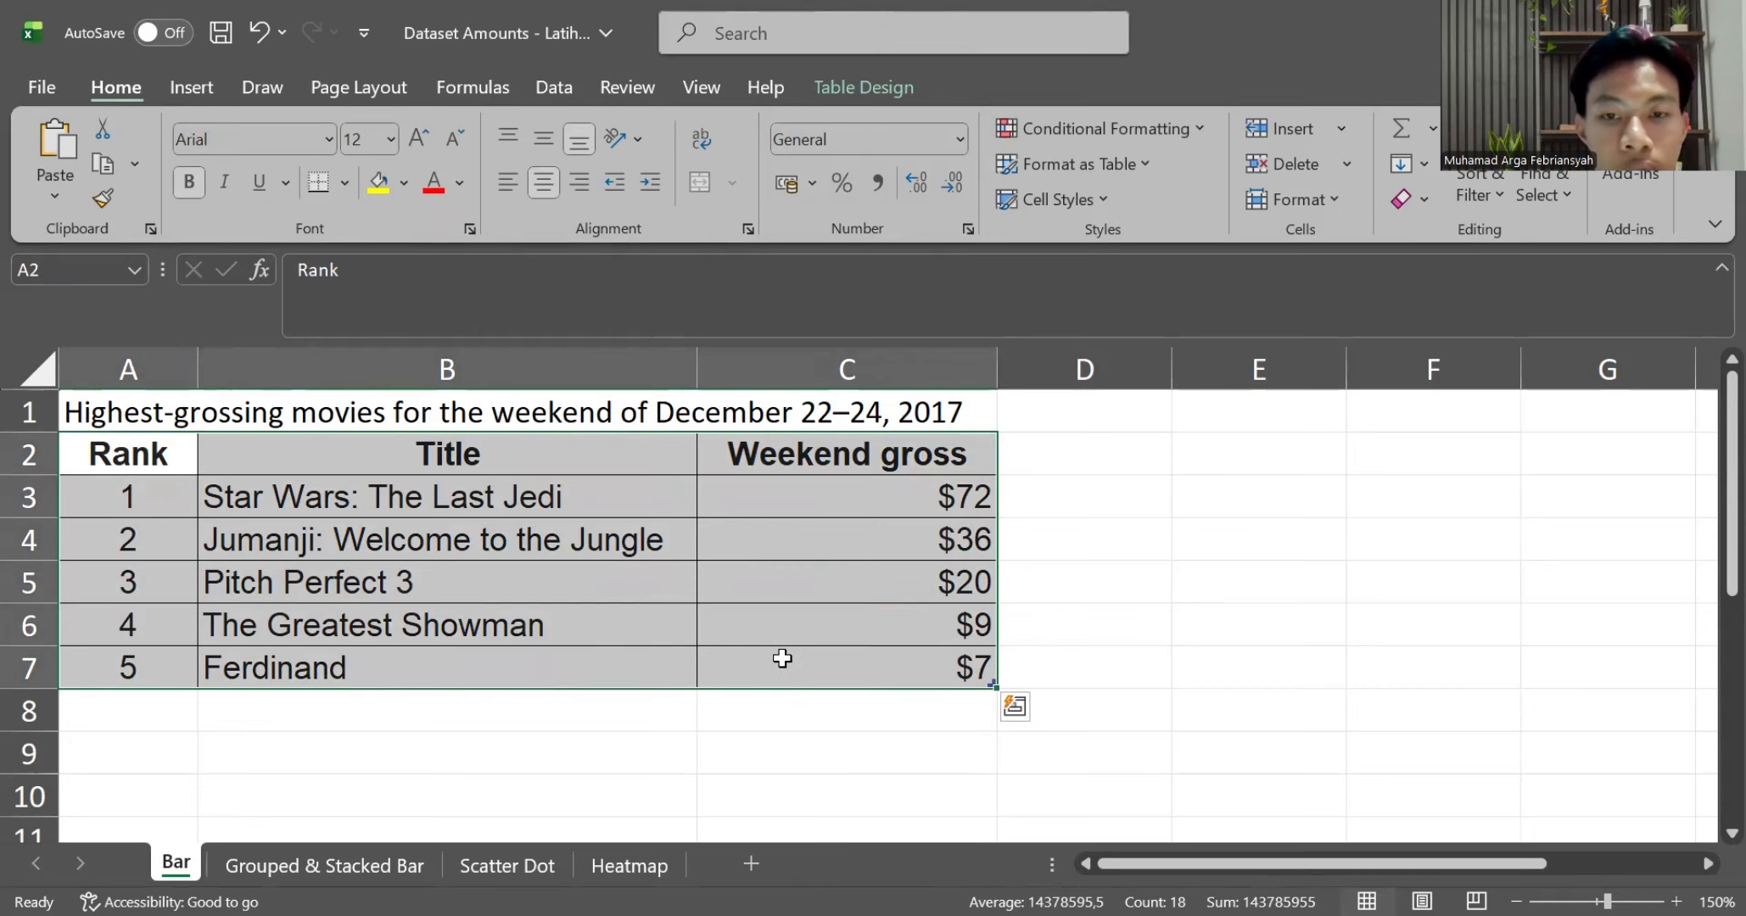
{"action": "right_click", "coordinate": [781, 659]}
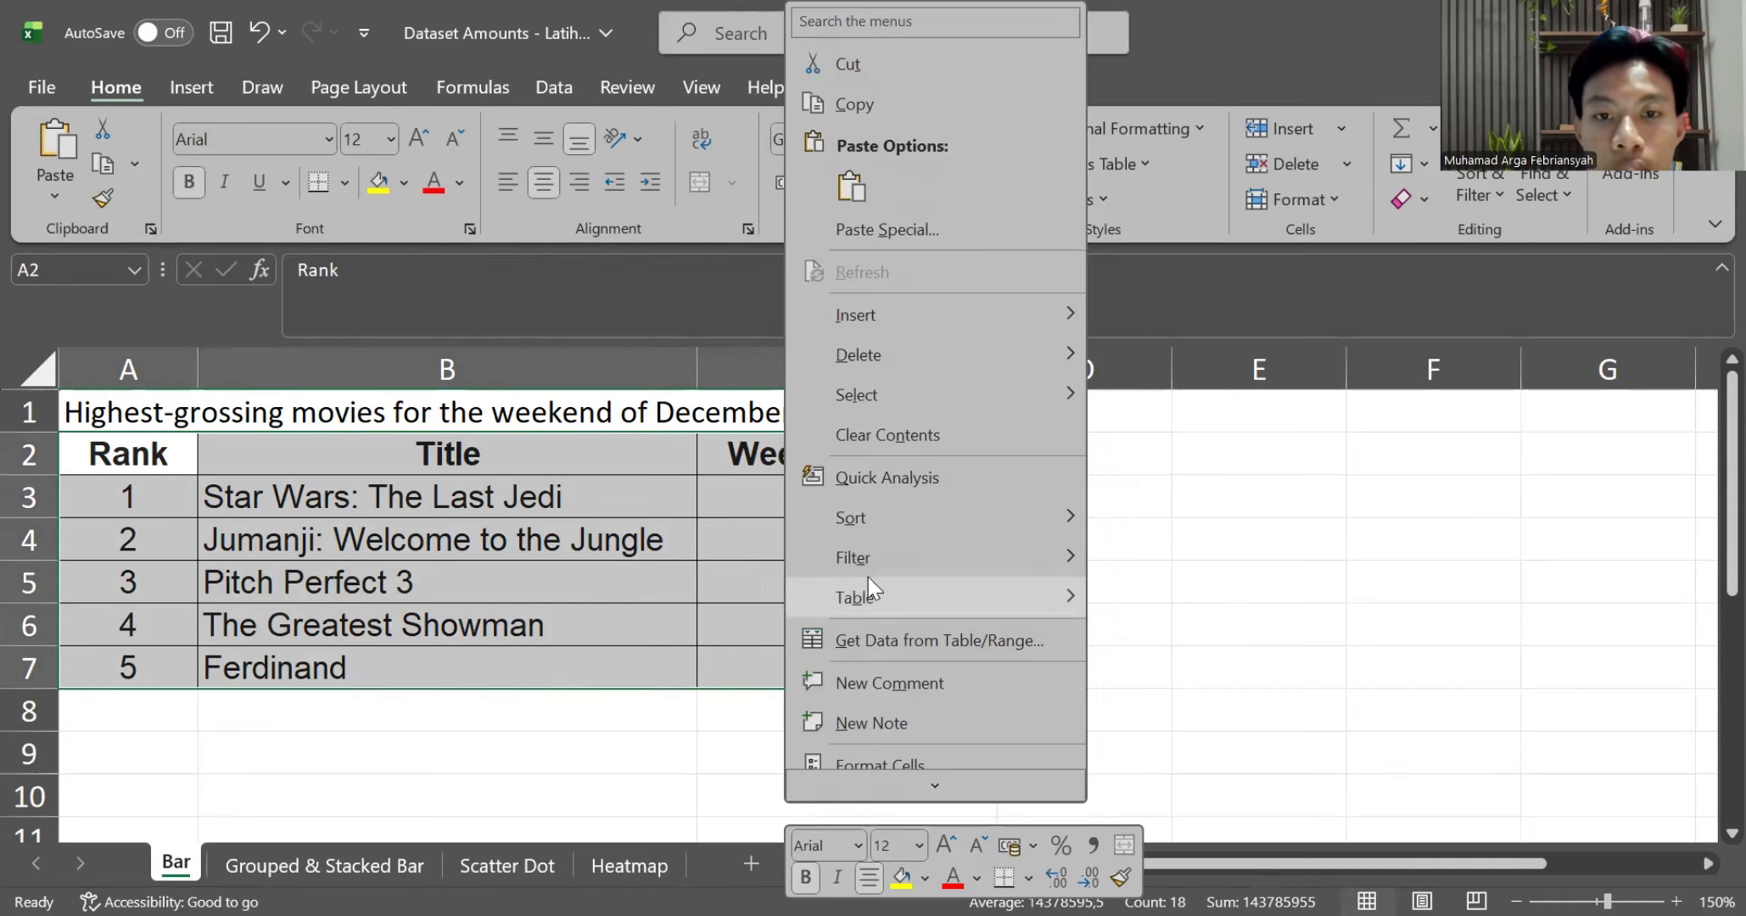
{"action": "mouse_move", "coordinate": [939, 523]}
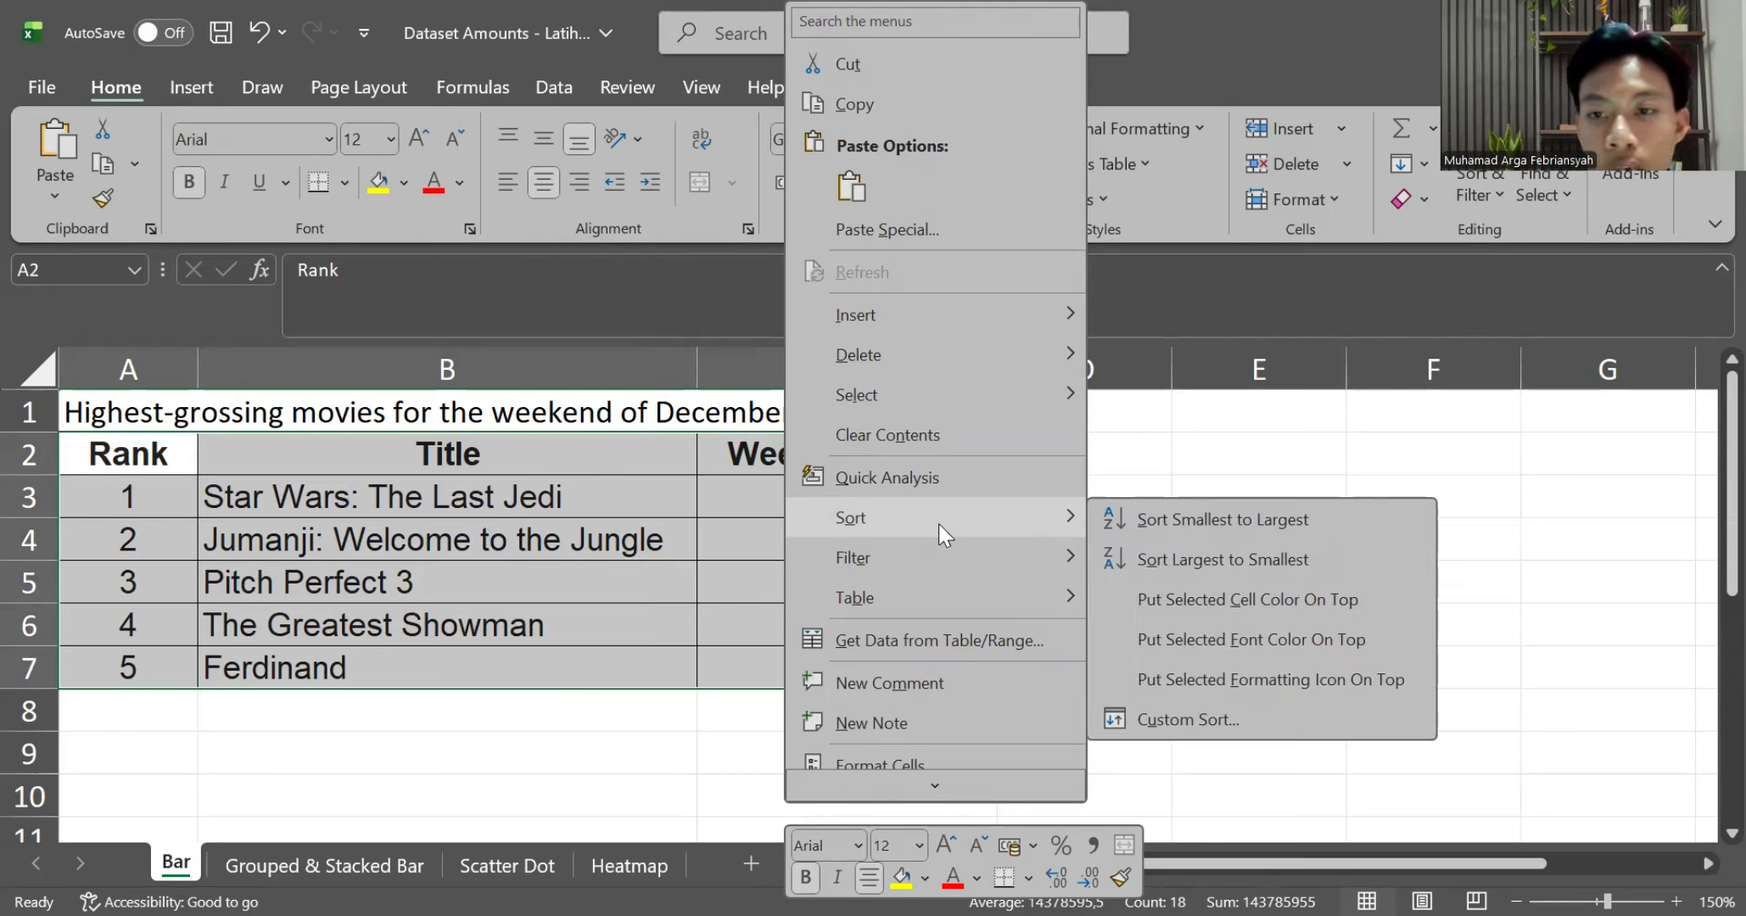
{"action": "left_click", "coordinate": [1165, 565]}
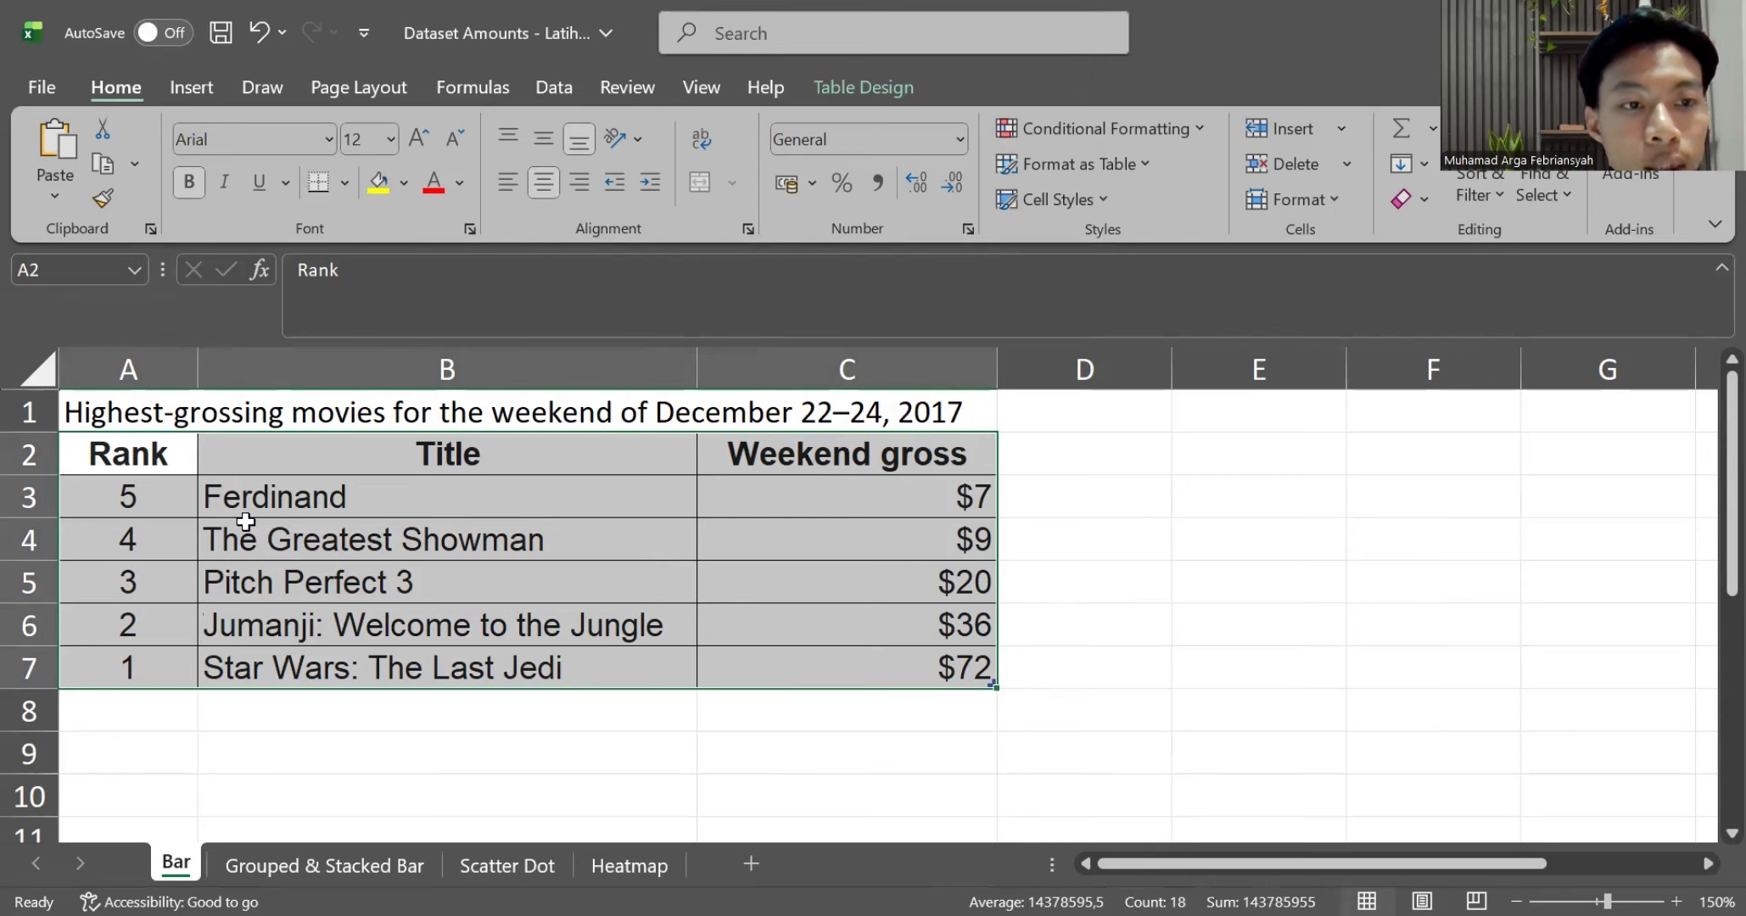
Insert a 2-D clustered bar chart from the movie table A2:C7
{"action": "left_click", "coordinate": [187, 81]}
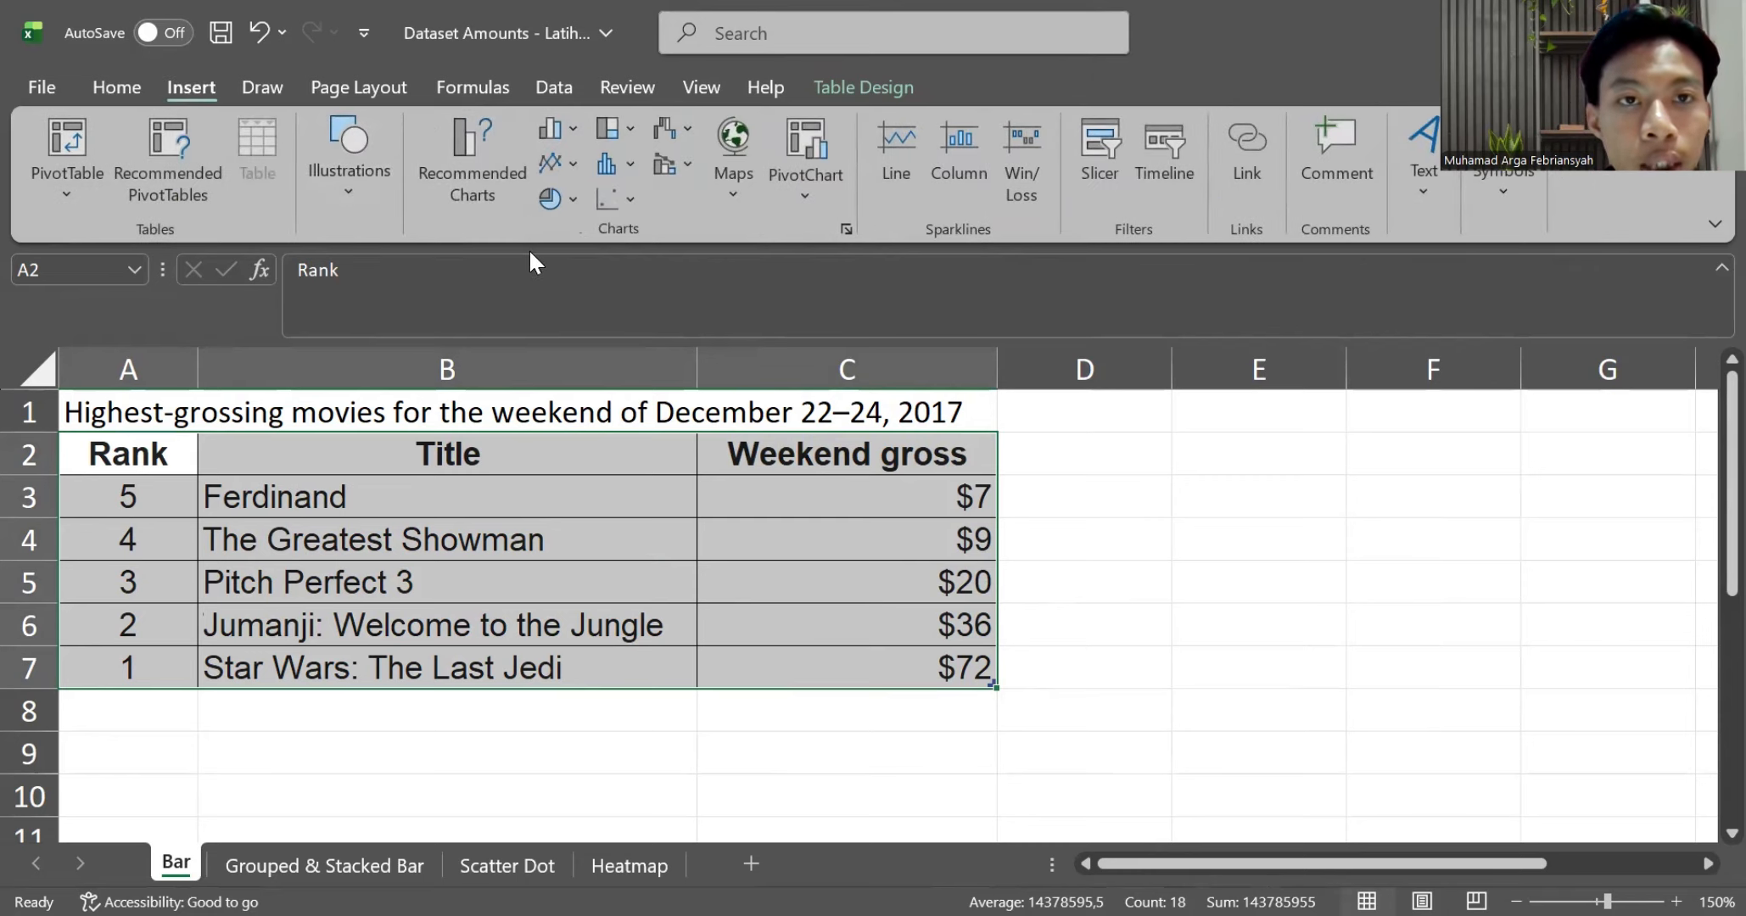
{"action": "left_click", "coordinate": [628, 168]}
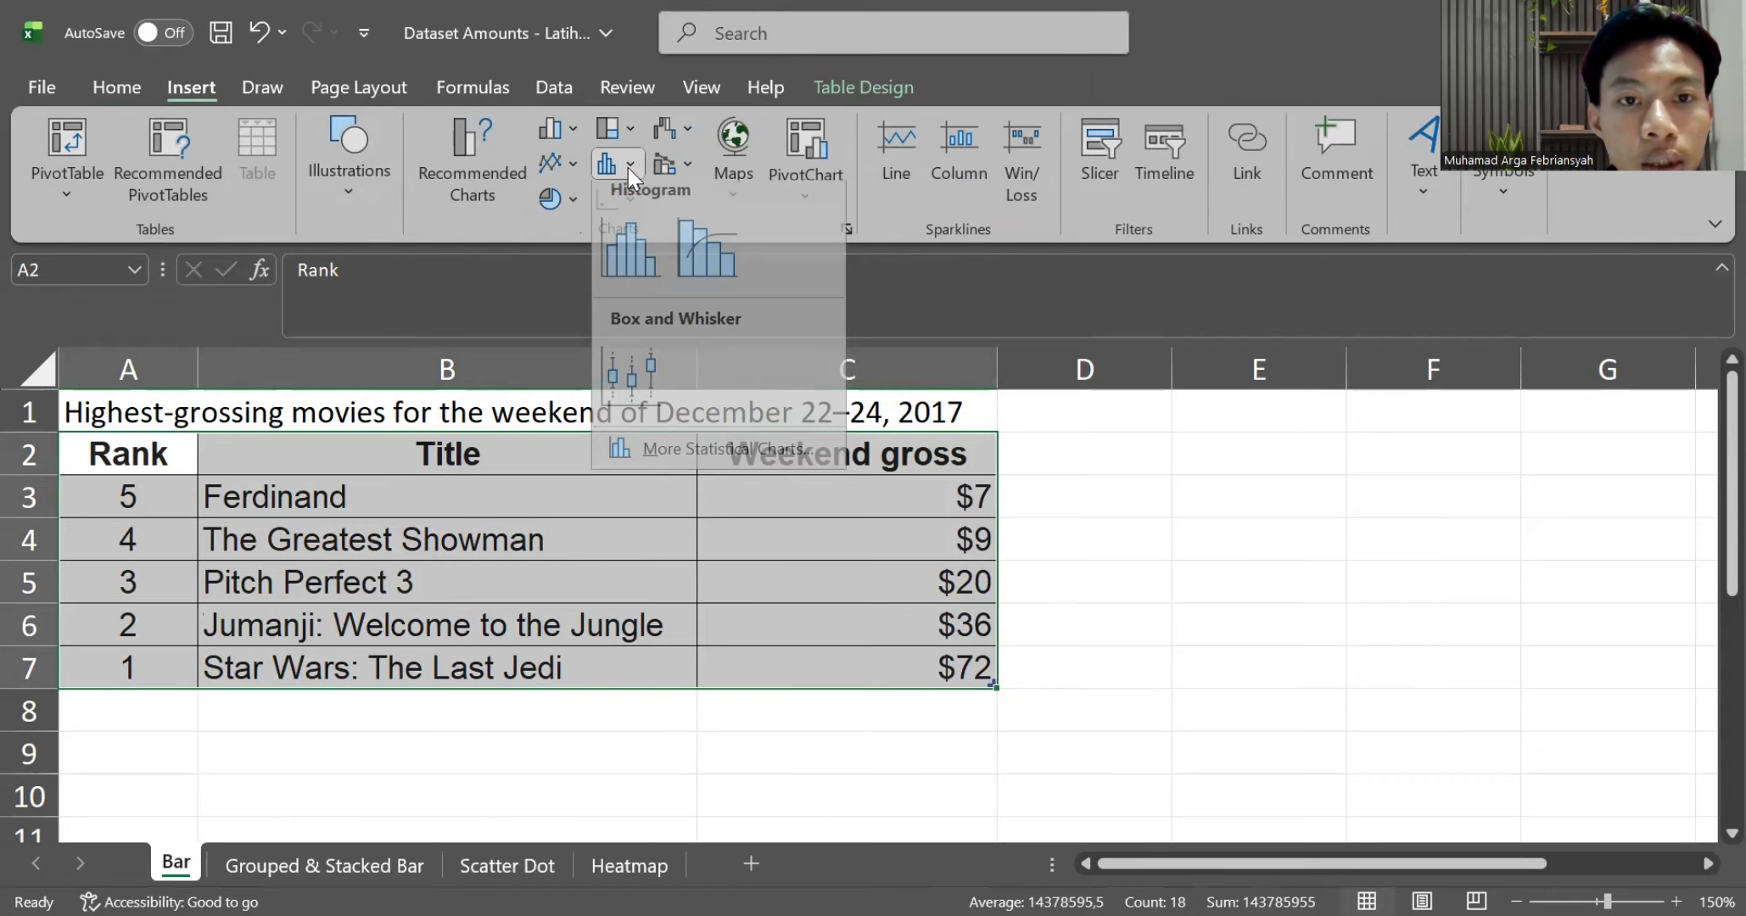
{"action": "left_click", "coordinate": [580, 131]}
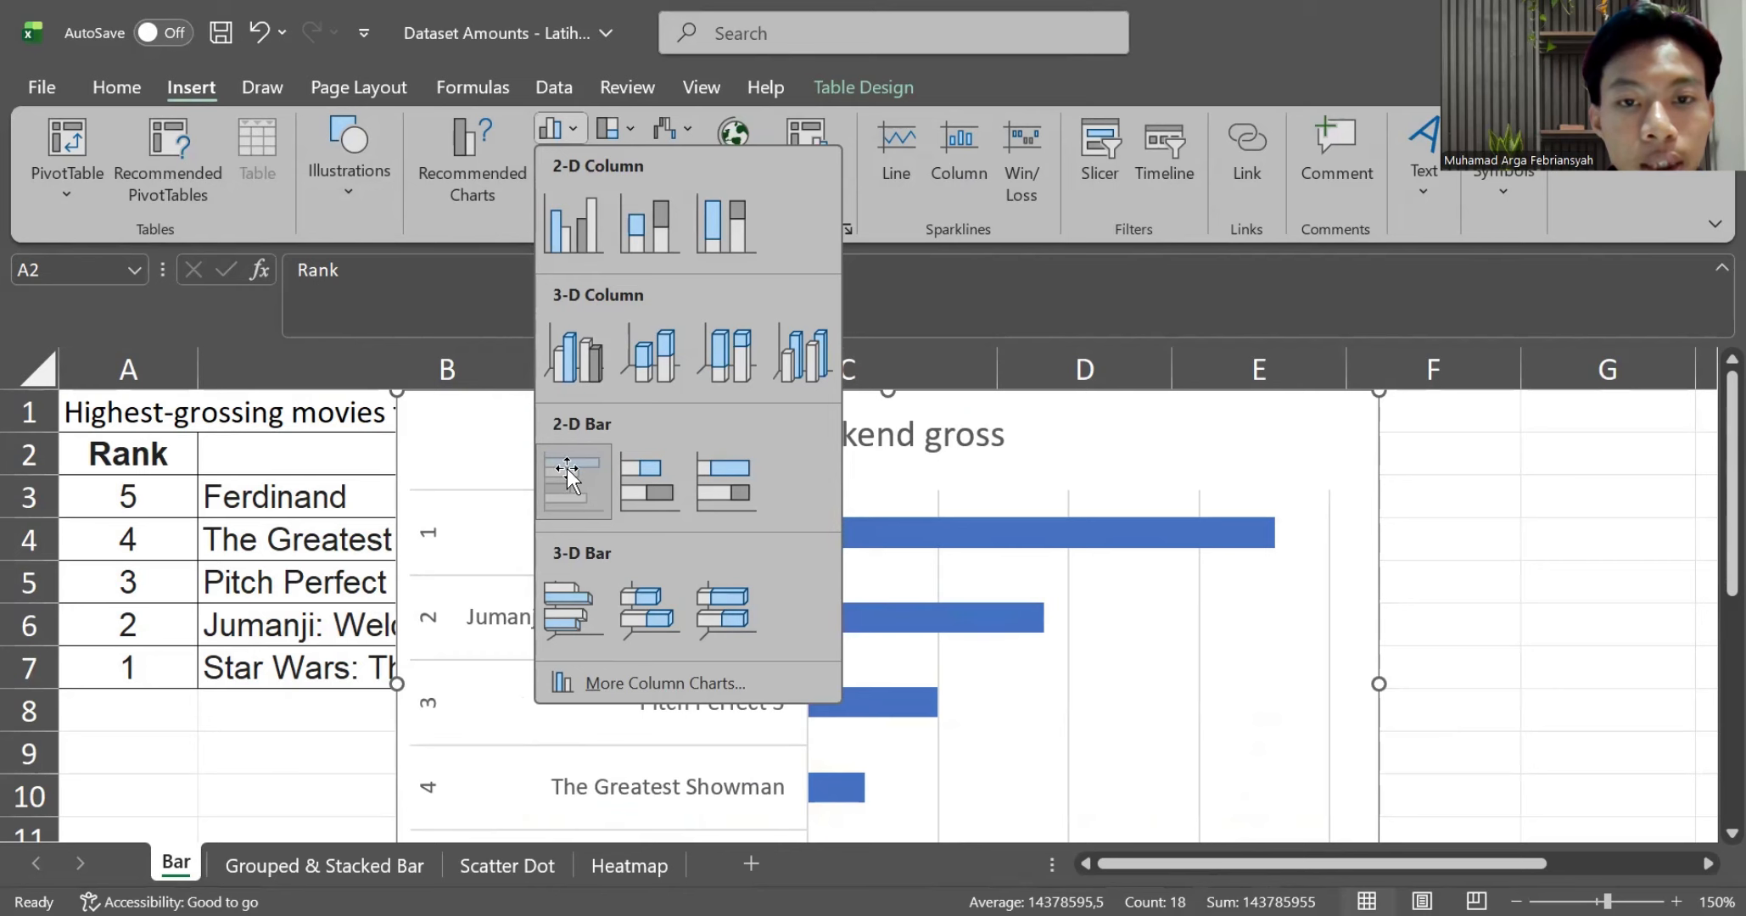
{"action": "left_click", "coordinate": [566, 468]}
Move the Weekend gross bar chart beside the table, clear of the data, and shrink it to end around column I, row 12
{"action": "scroll", "coordinate": [943, 518], "scroll_direction": "down", "scroll_amount": 5, "text": "ctrl"}
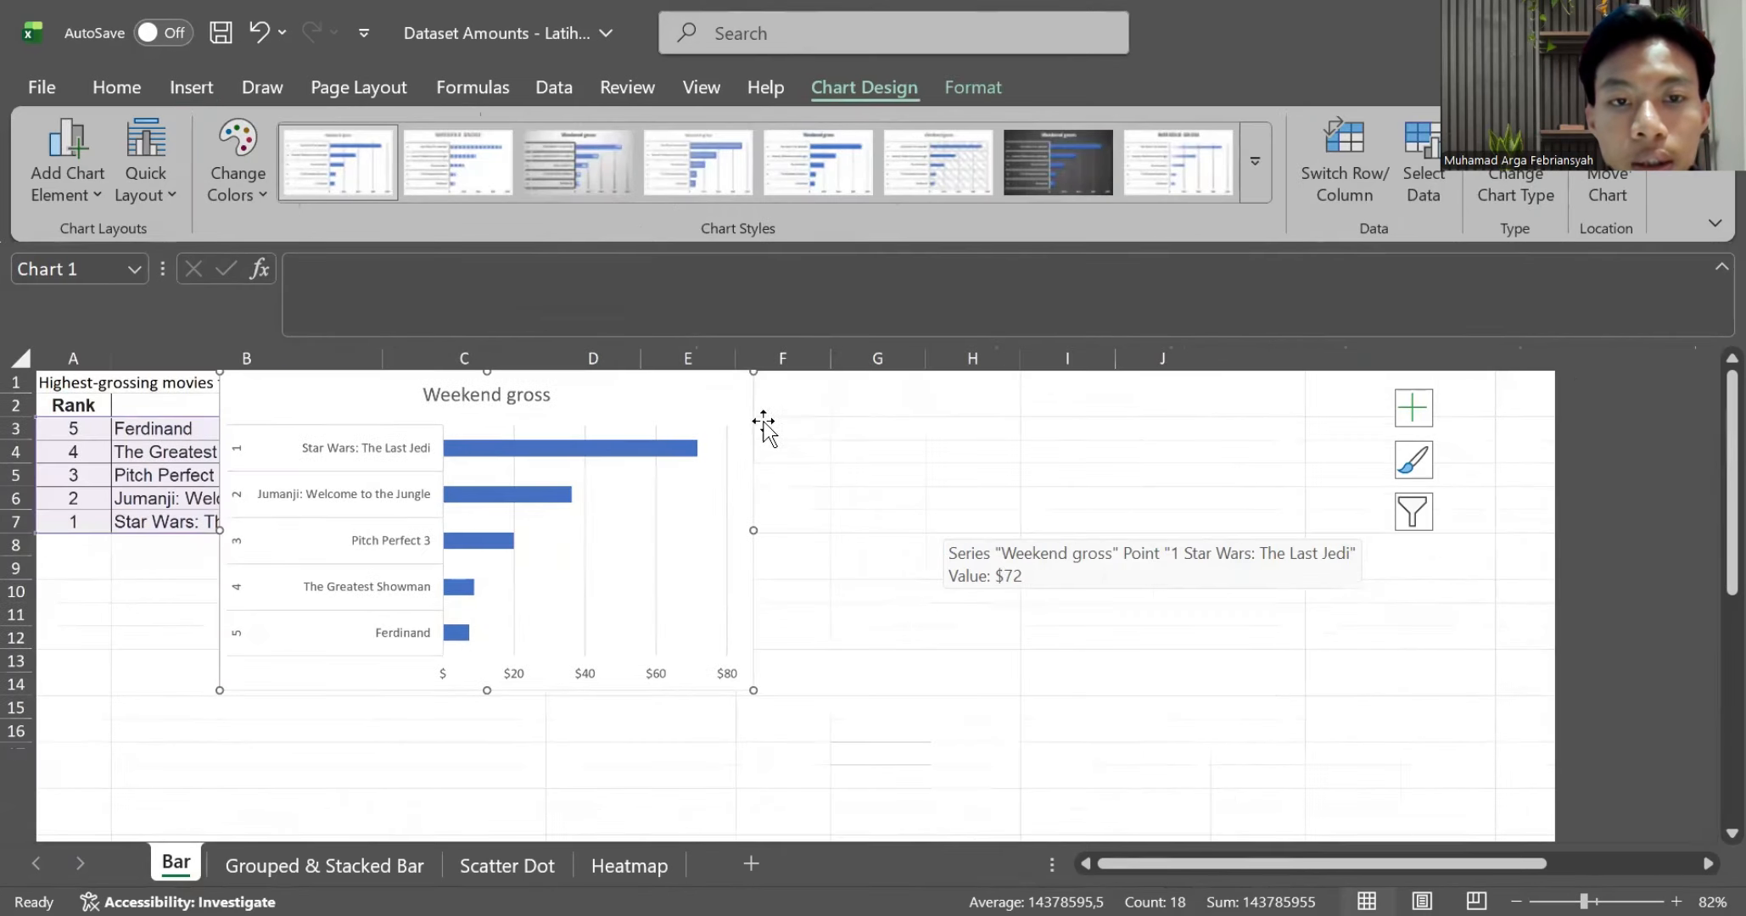
{"action": "scroll", "coordinate": [755, 429], "scroll_direction": "up", "scroll_amount": 5, "text": "ctrl"}
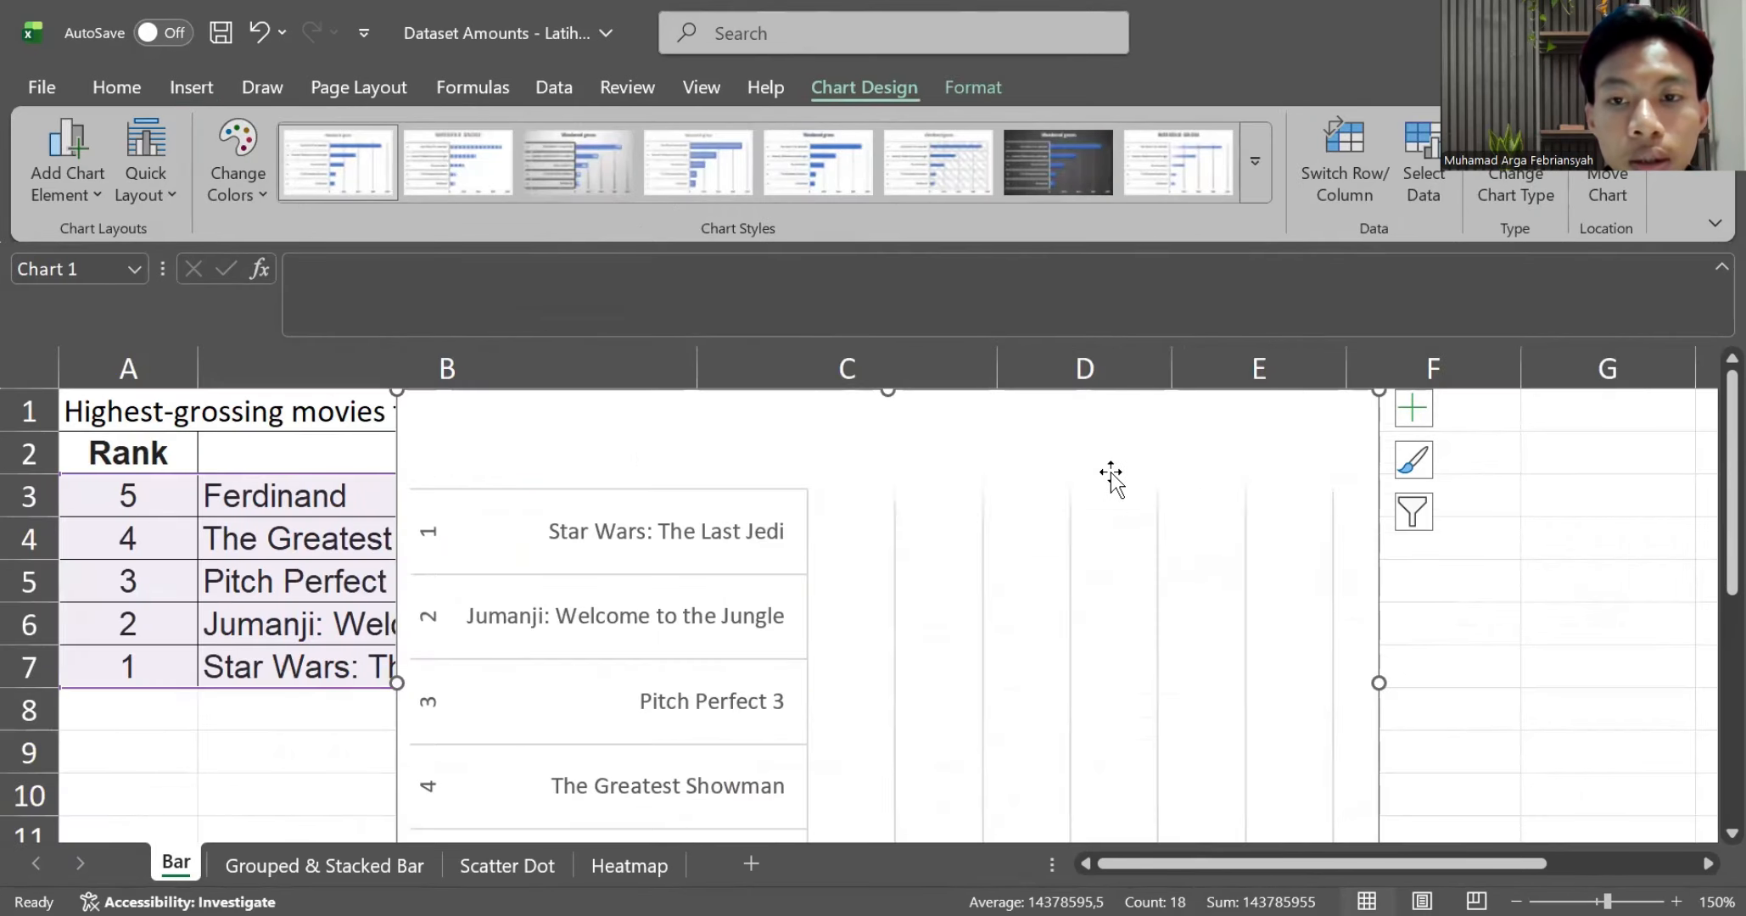
{"action": "scroll", "coordinate": [1325, 507], "scroll_direction": "down", "scroll_amount": 2}
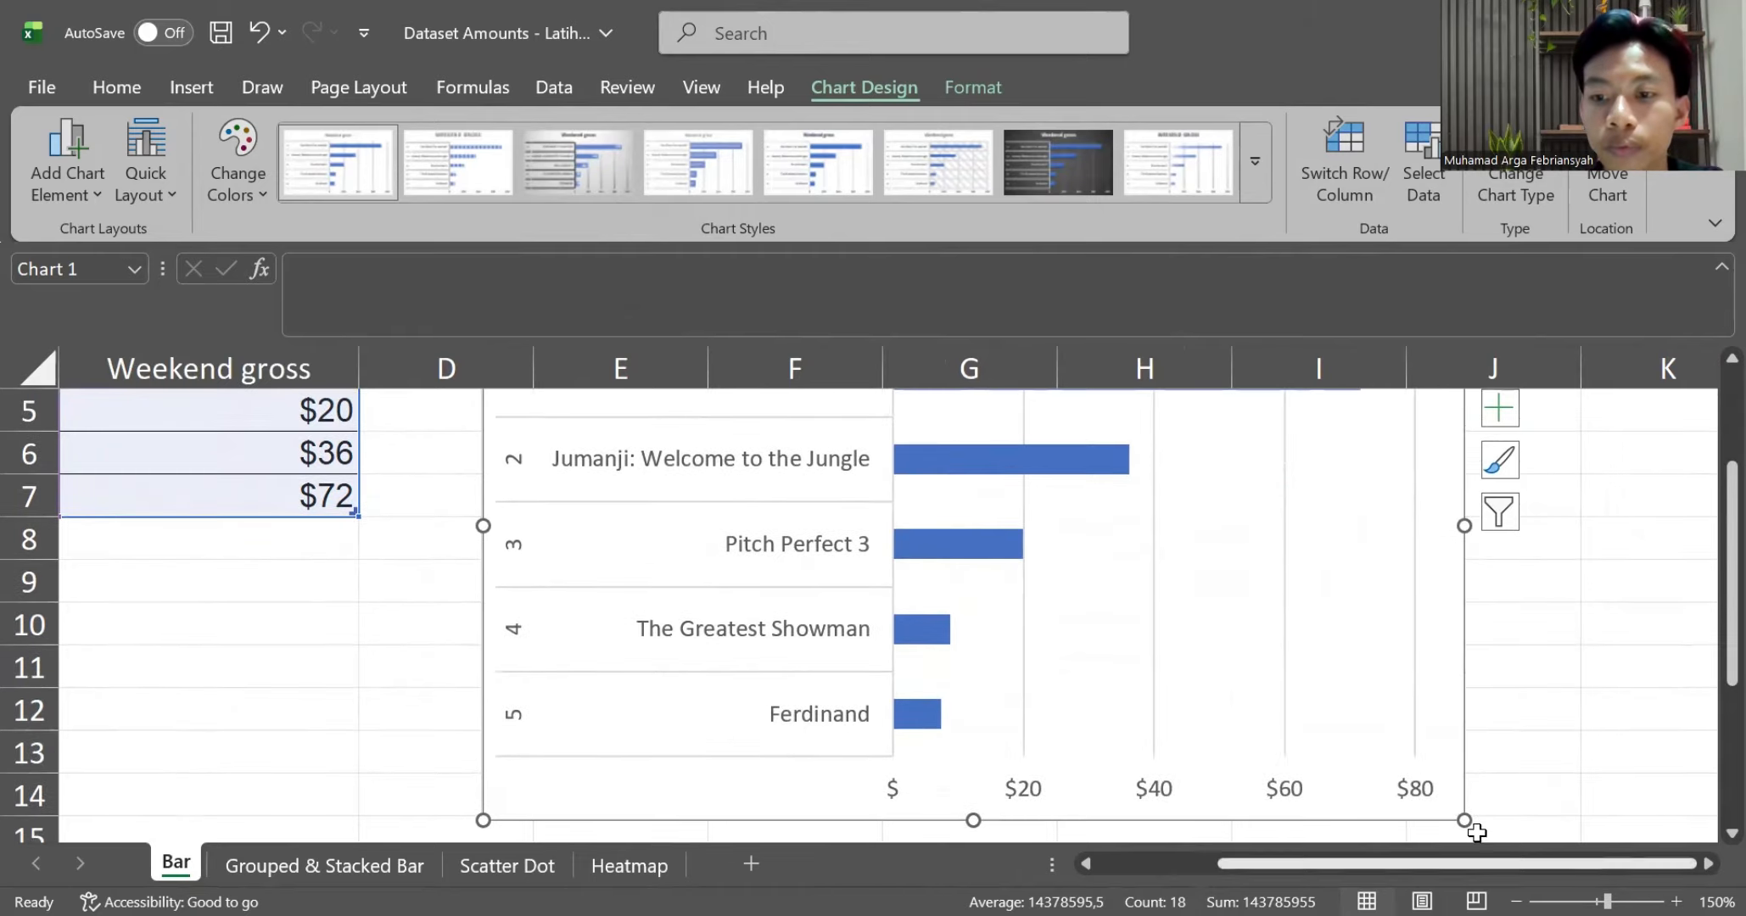
{"action": "left_click_drag", "start_coordinate": [1465, 821], "coordinate": [1328, 739]}
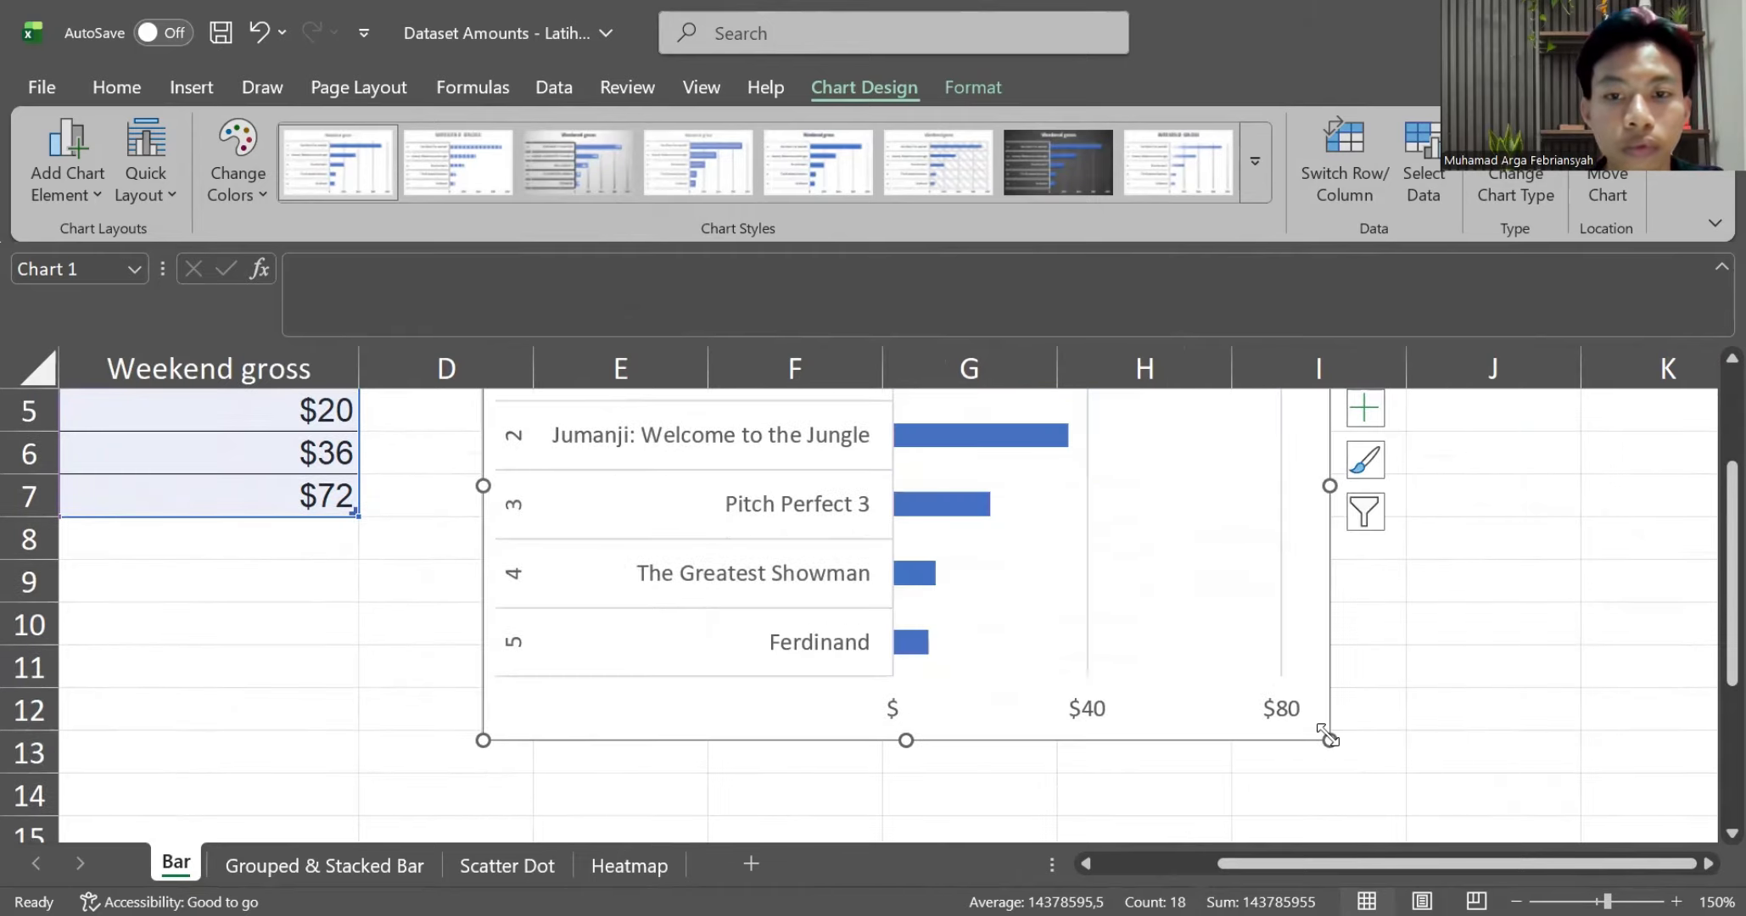
{"action": "scroll", "coordinate": [1220, 667], "scroll_direction": "up", "scroll_amount": 1}
{"action": "scroll", "coordinate": [1219, 660], "scroll_direction": "down", "scroll_amount": 1, "text": "ctrl"}
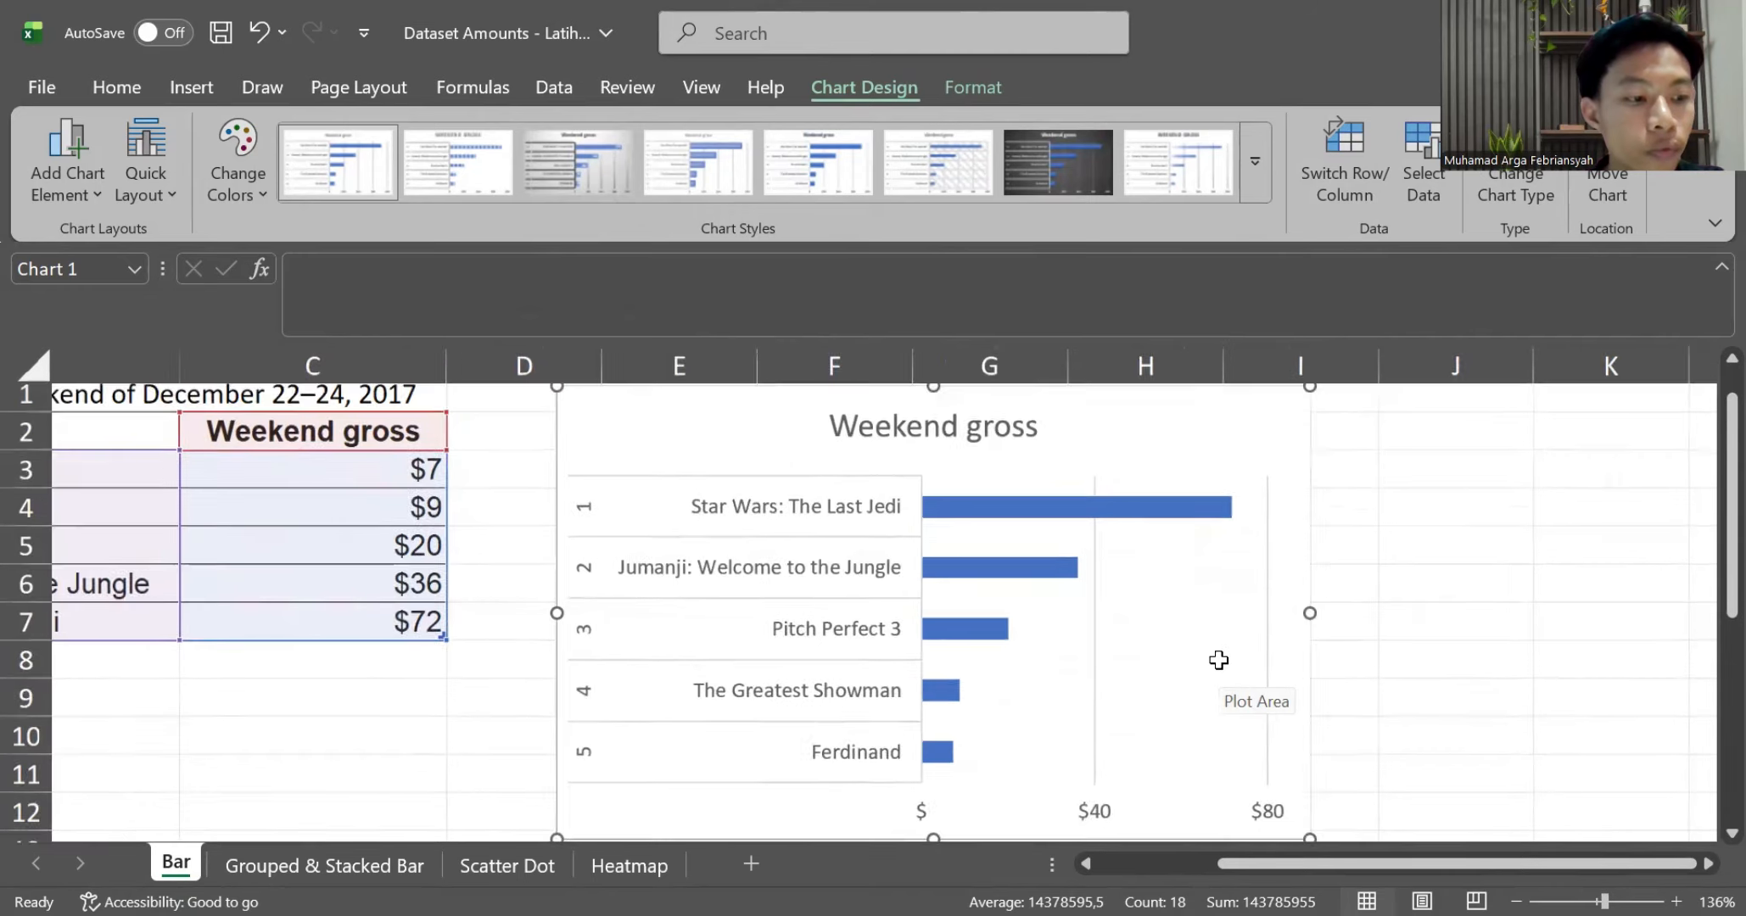
{"action": "scroll", "coordinate": [1220, 660], "scroll_direction": "down", "scroll_amount": 2, "text": "ctrl"}
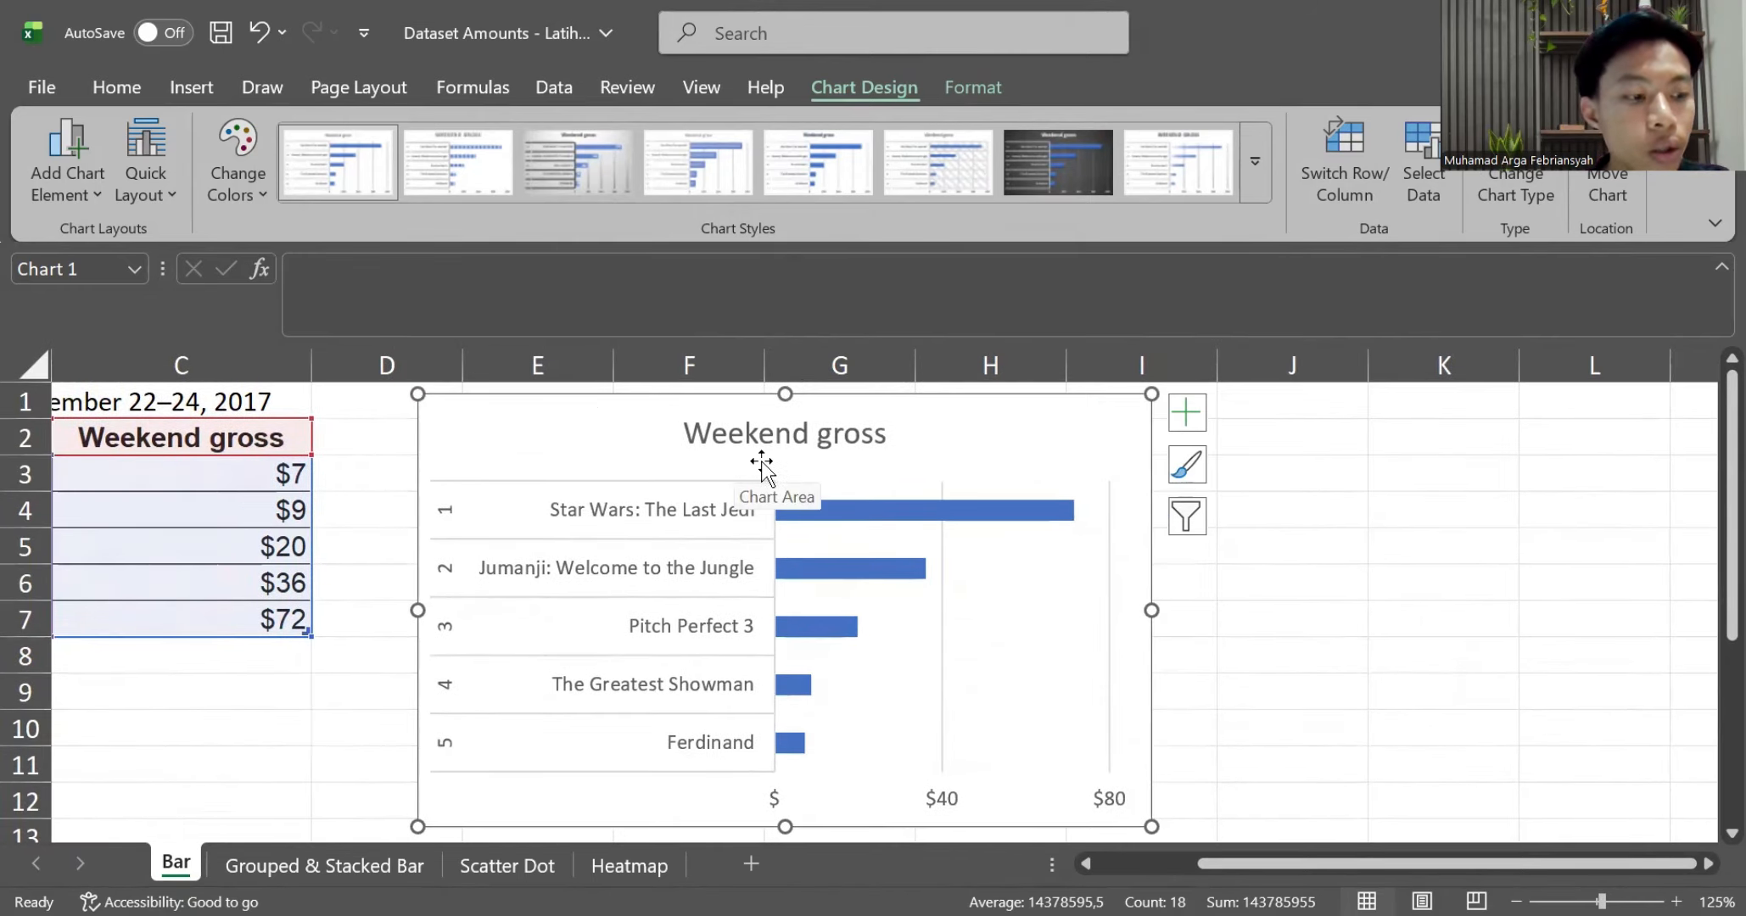
Set the gap width of the Weekend gross chart's bars to 80%
{"action": "left_click", "coordinate": [848, 513]}
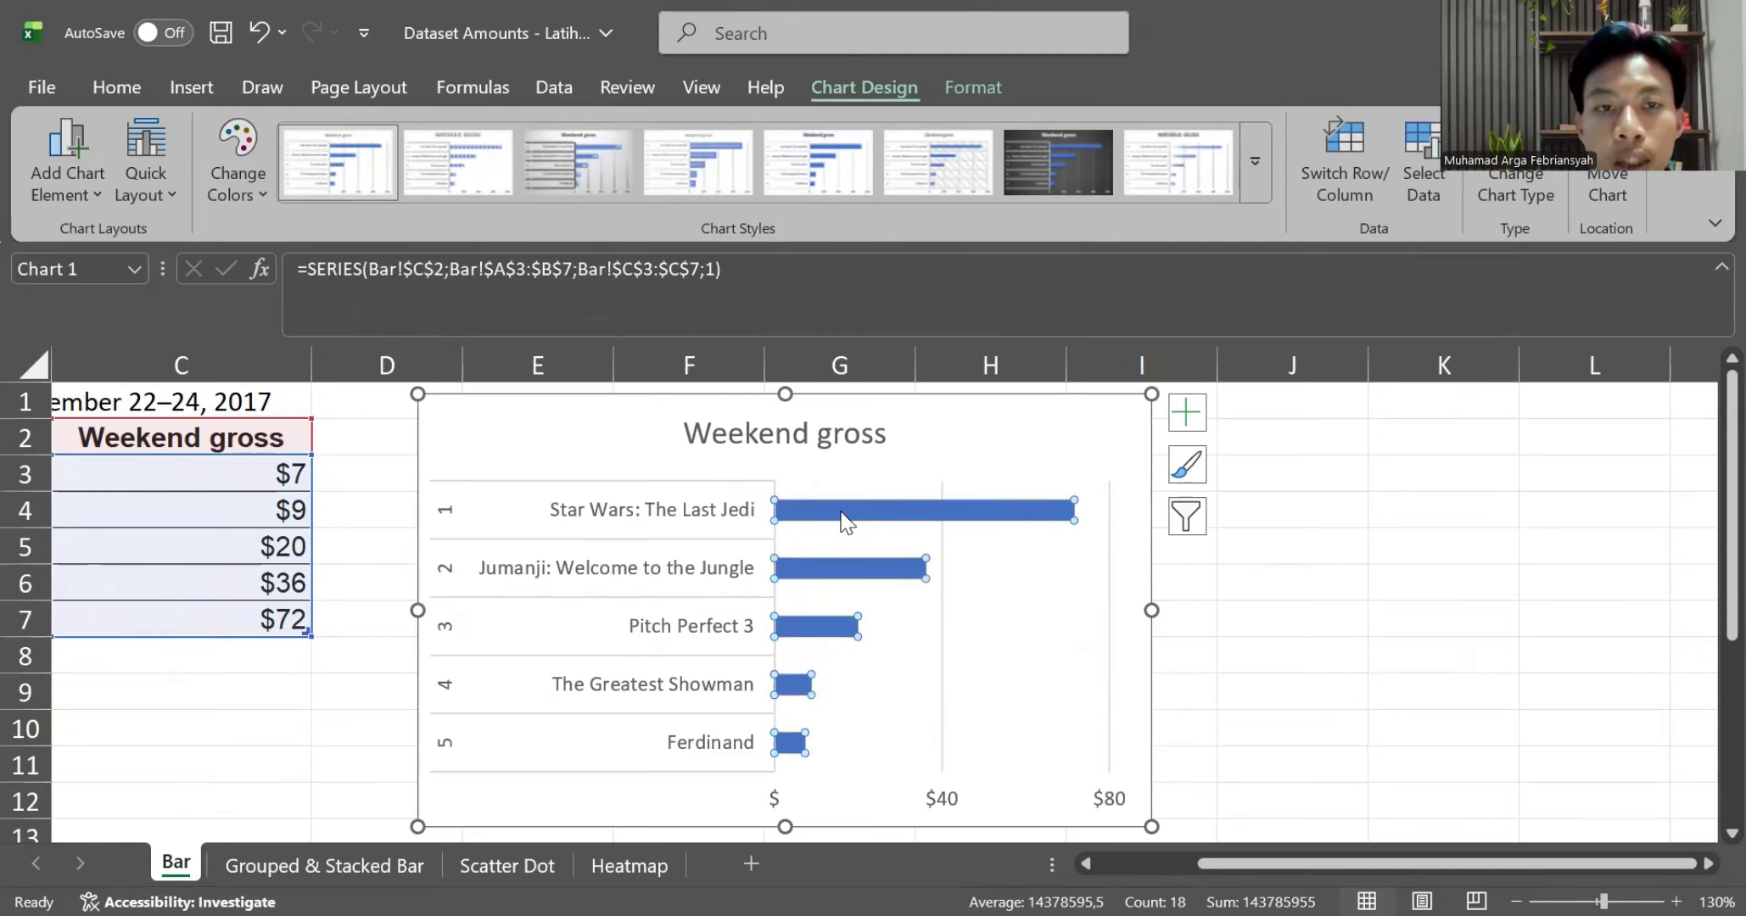
{"action": "right_click", "coordinate": [842, 513]}
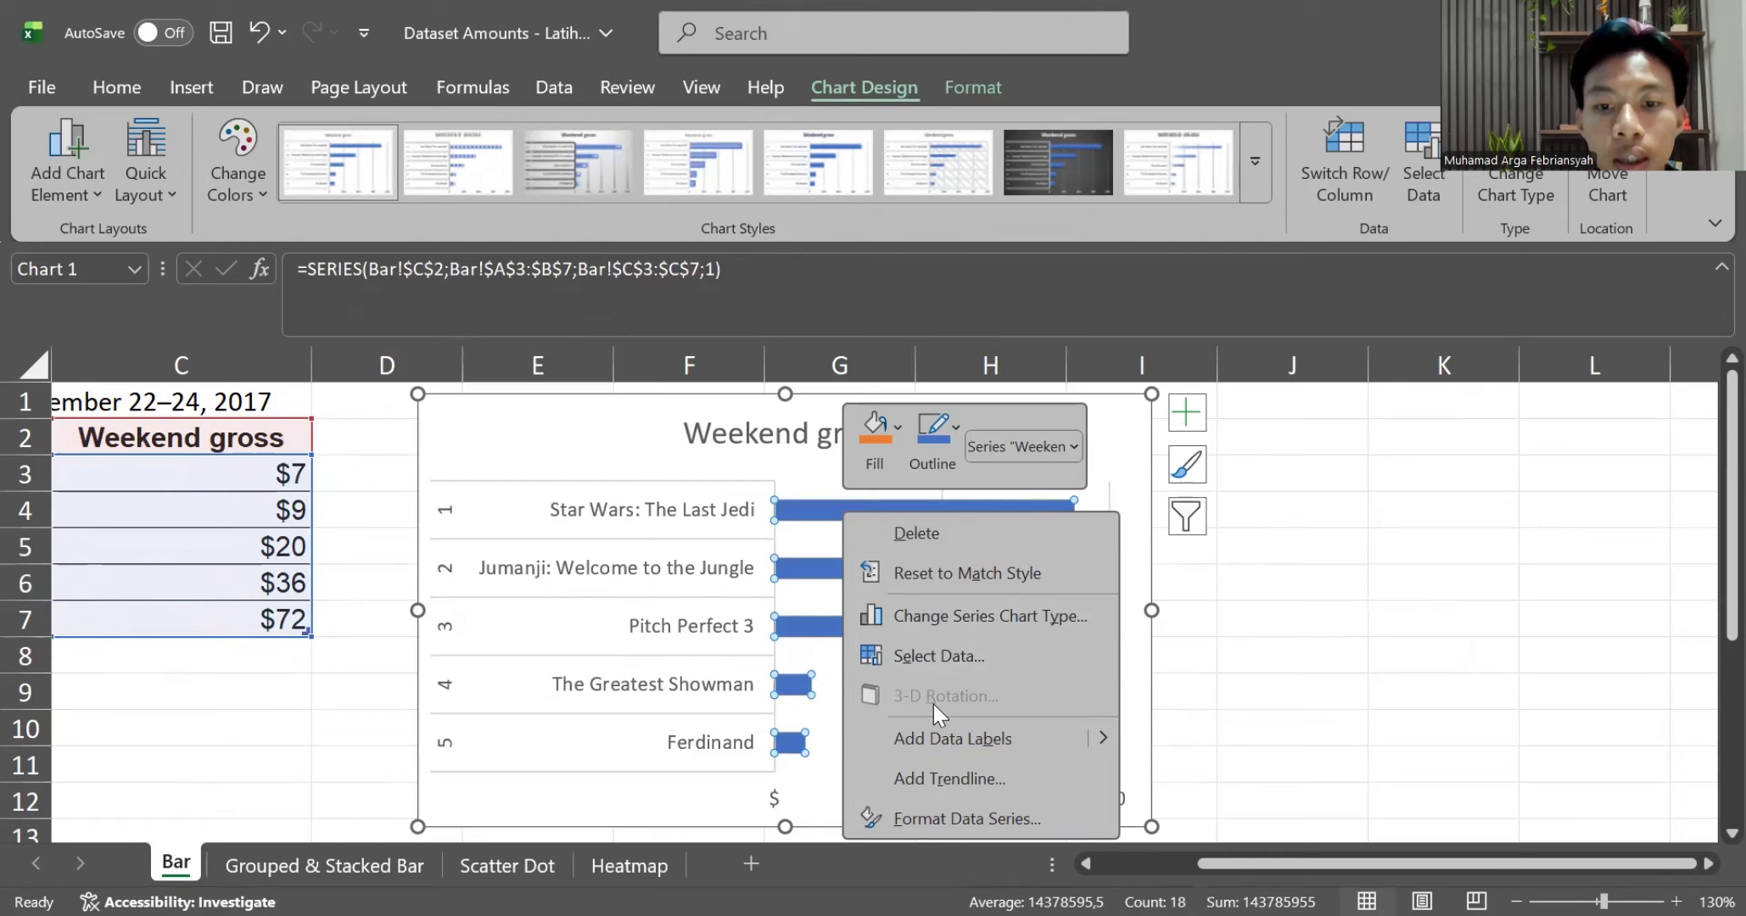
{"action": "left_click", "coordinate": [960, 818]}
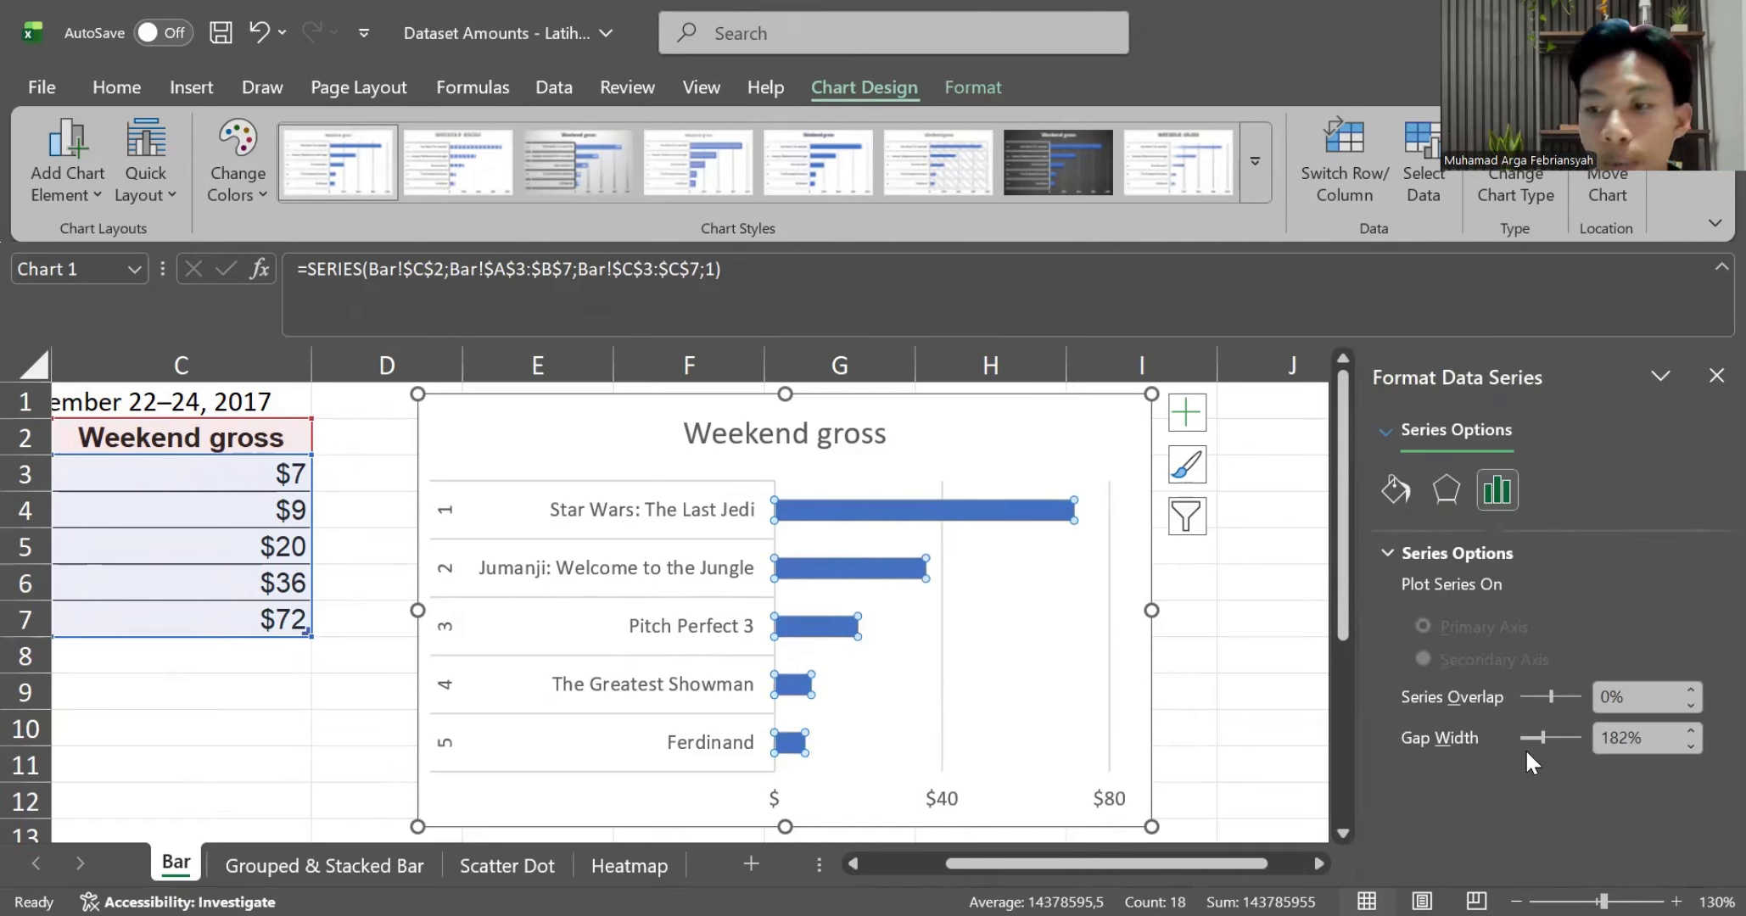
{"action": "double_click", "coordinate": [1646, 737]}
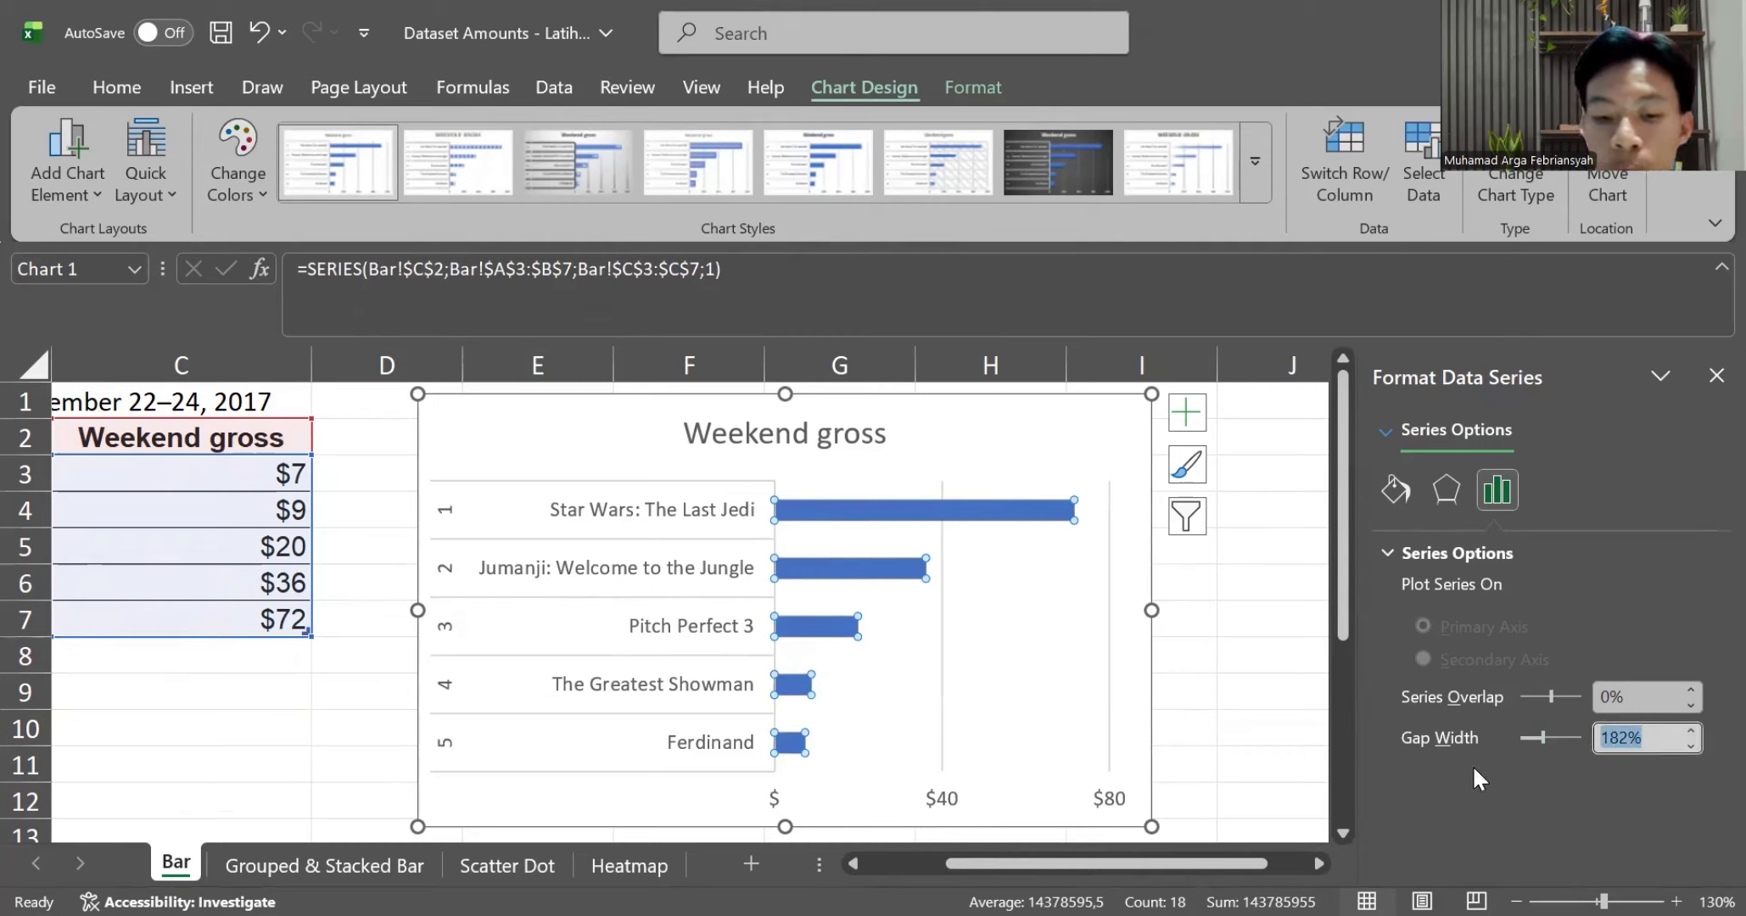
{"action": "type", "text": "80"}
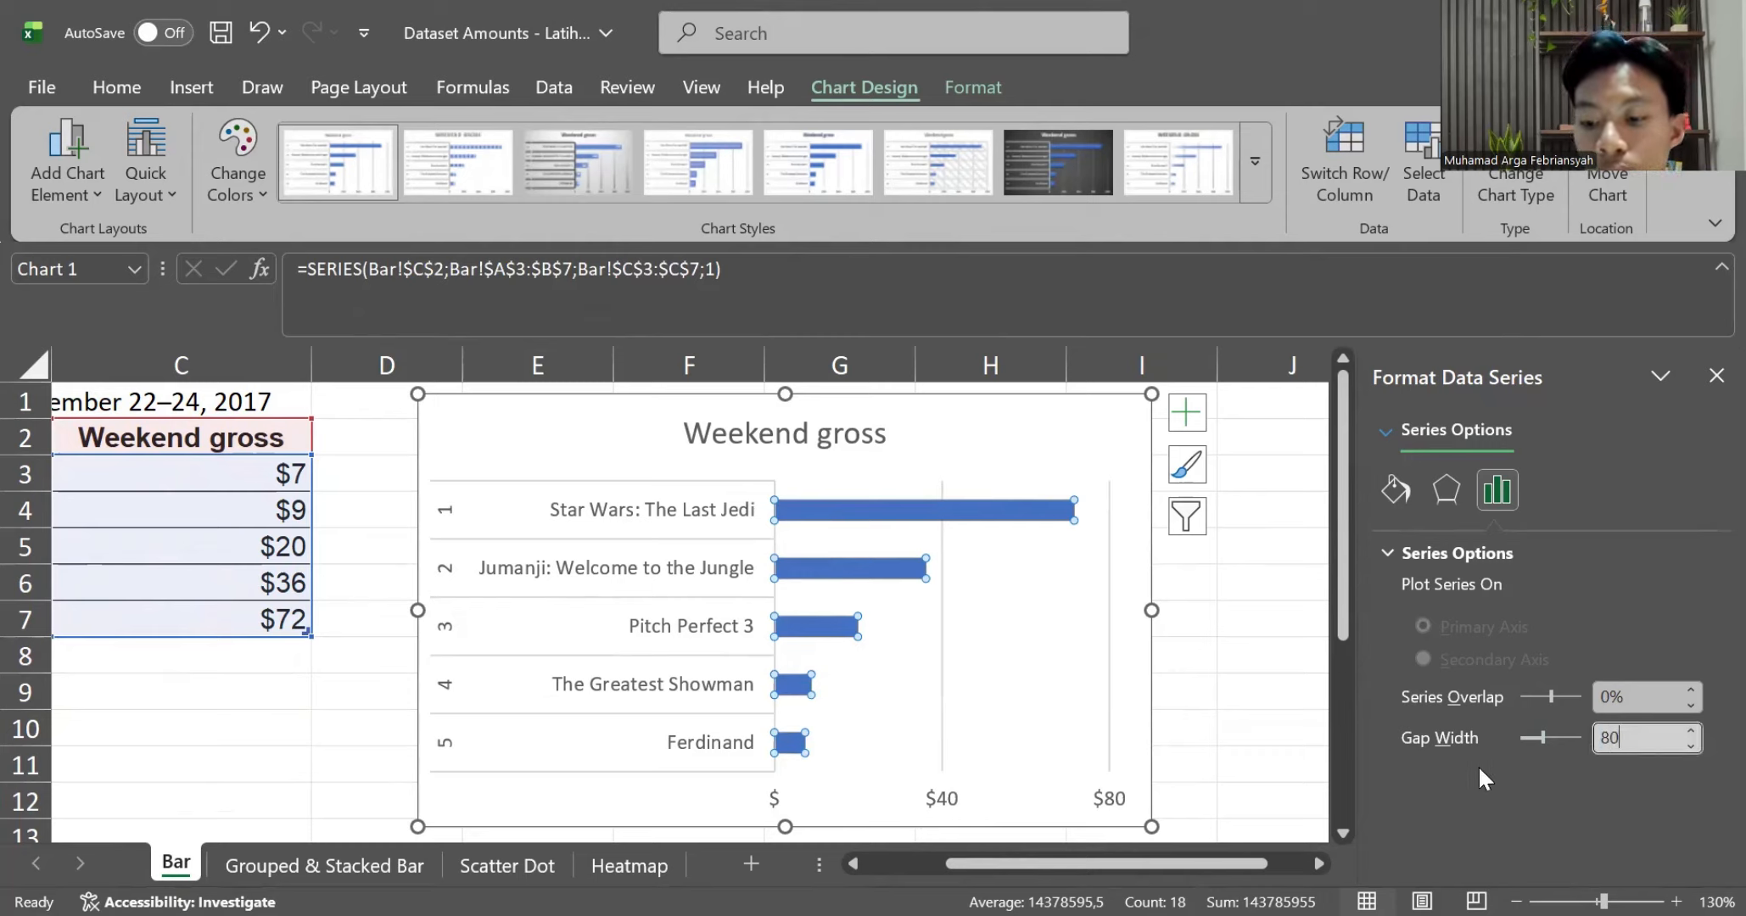
{"action": "key", "text": "Return"}
{"action": "left_click", "coordinate": [1226, 682]}
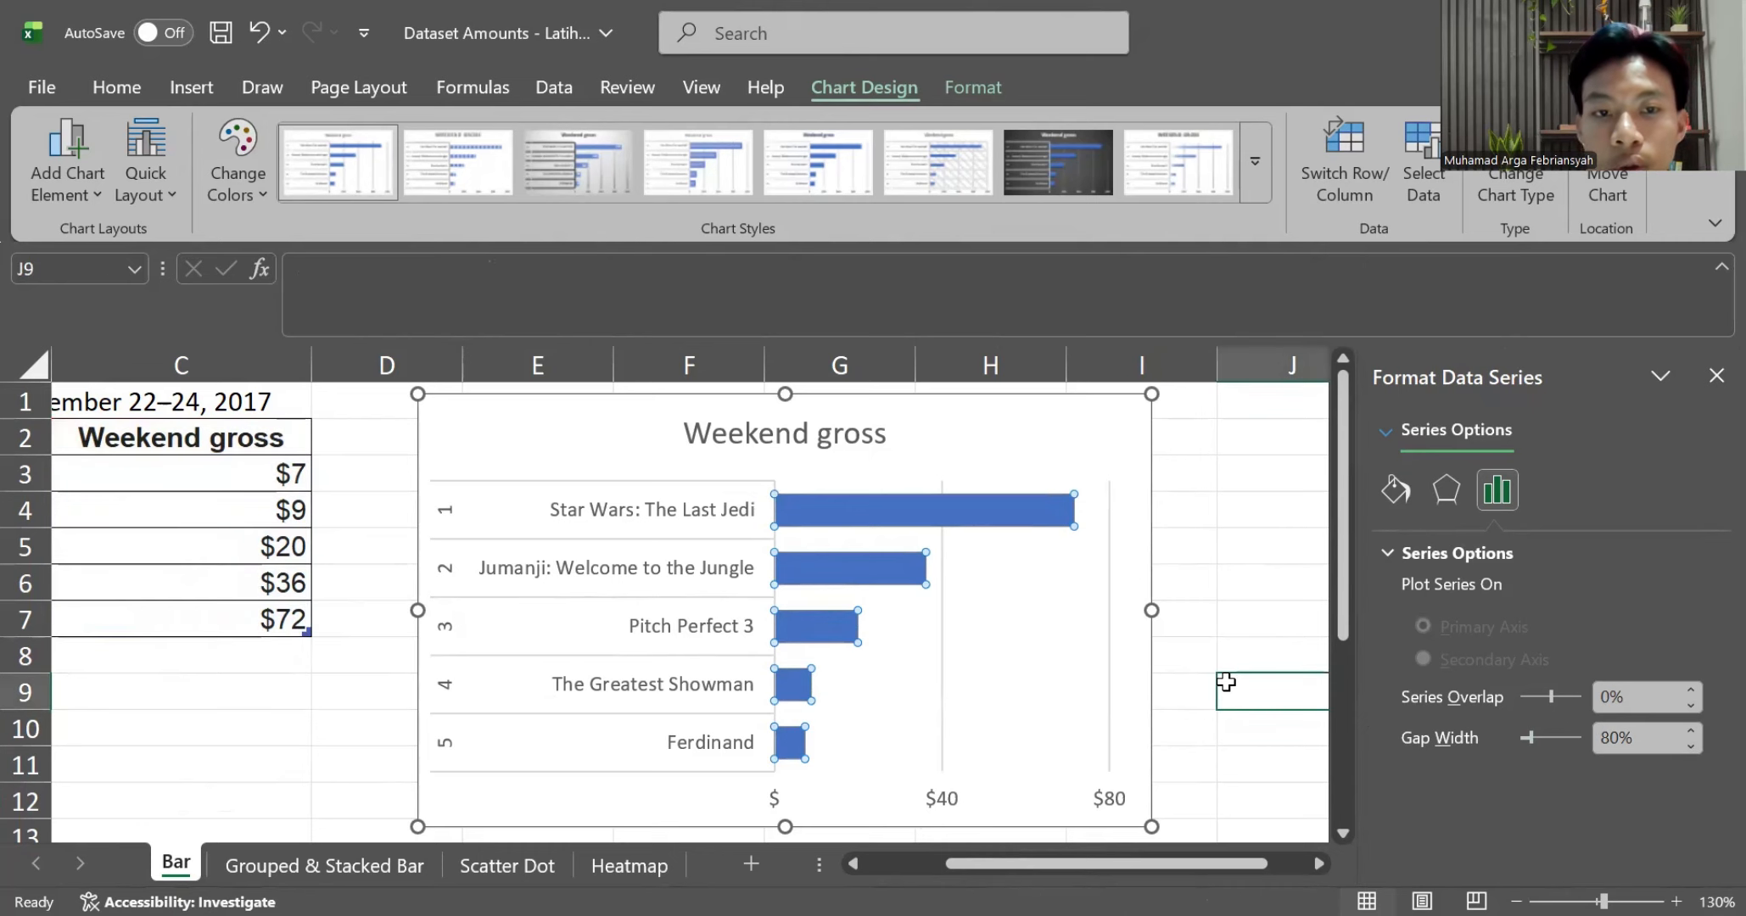
{"action": "scroll", "coordinate": [1007, 660], "scroll_direction": "down", "scroll_amount": 2}
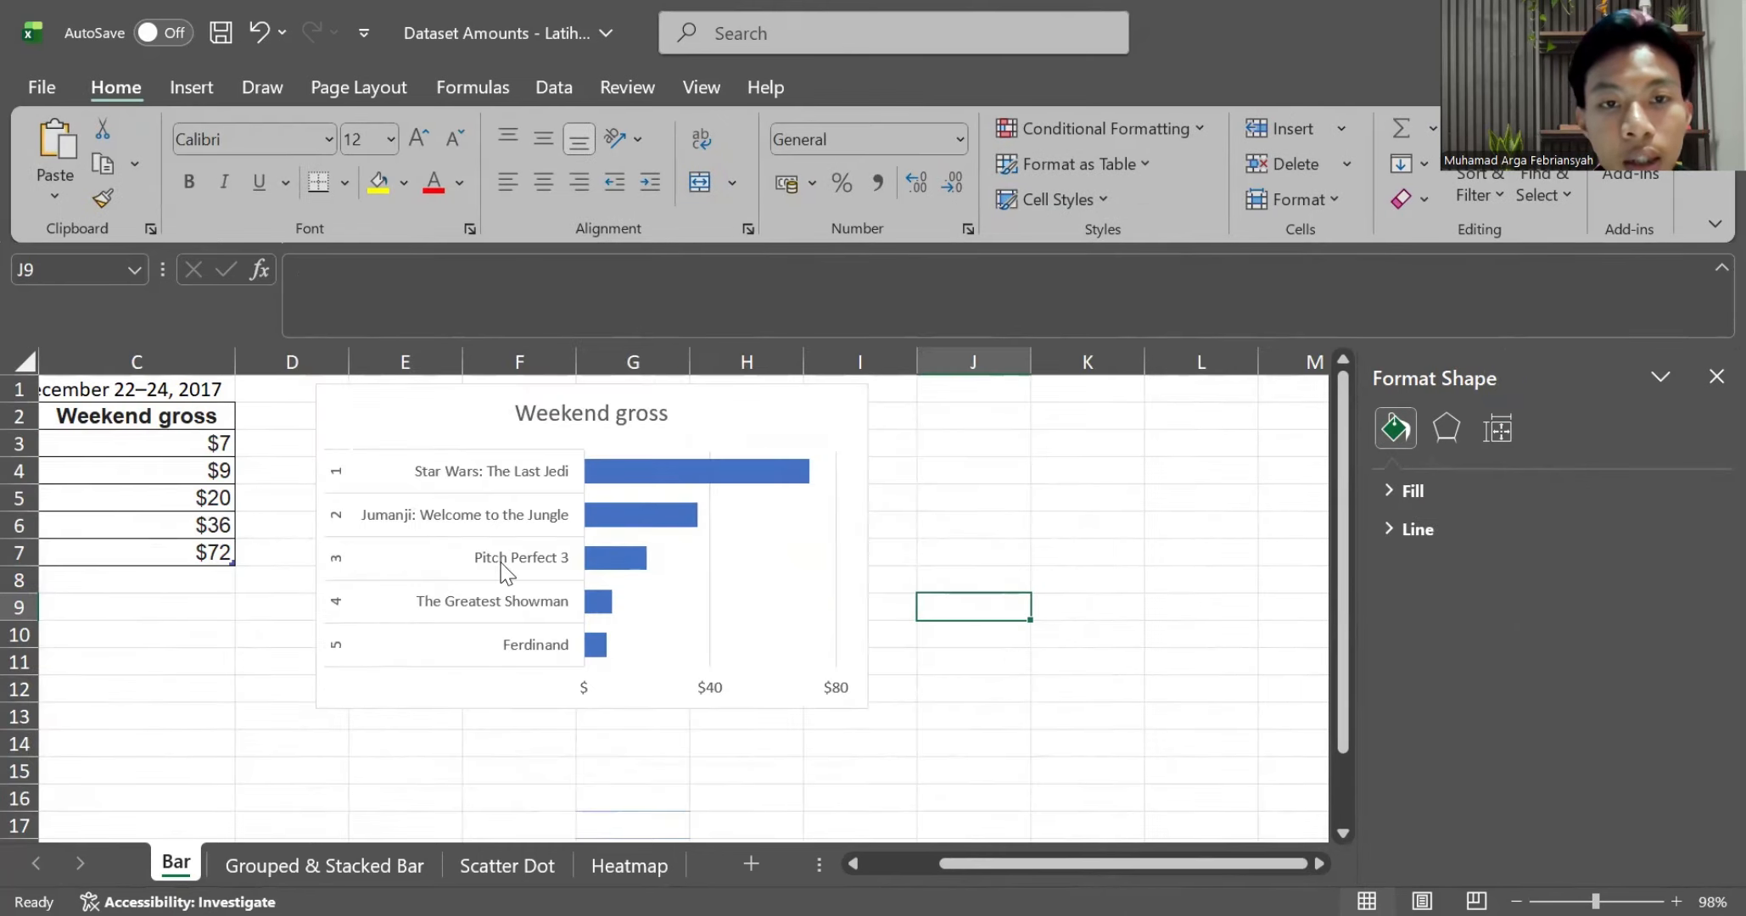
{"action": "scroll", "coordinate": [552, 649], "scroll_direction": "left", "scroll_amount": 5}
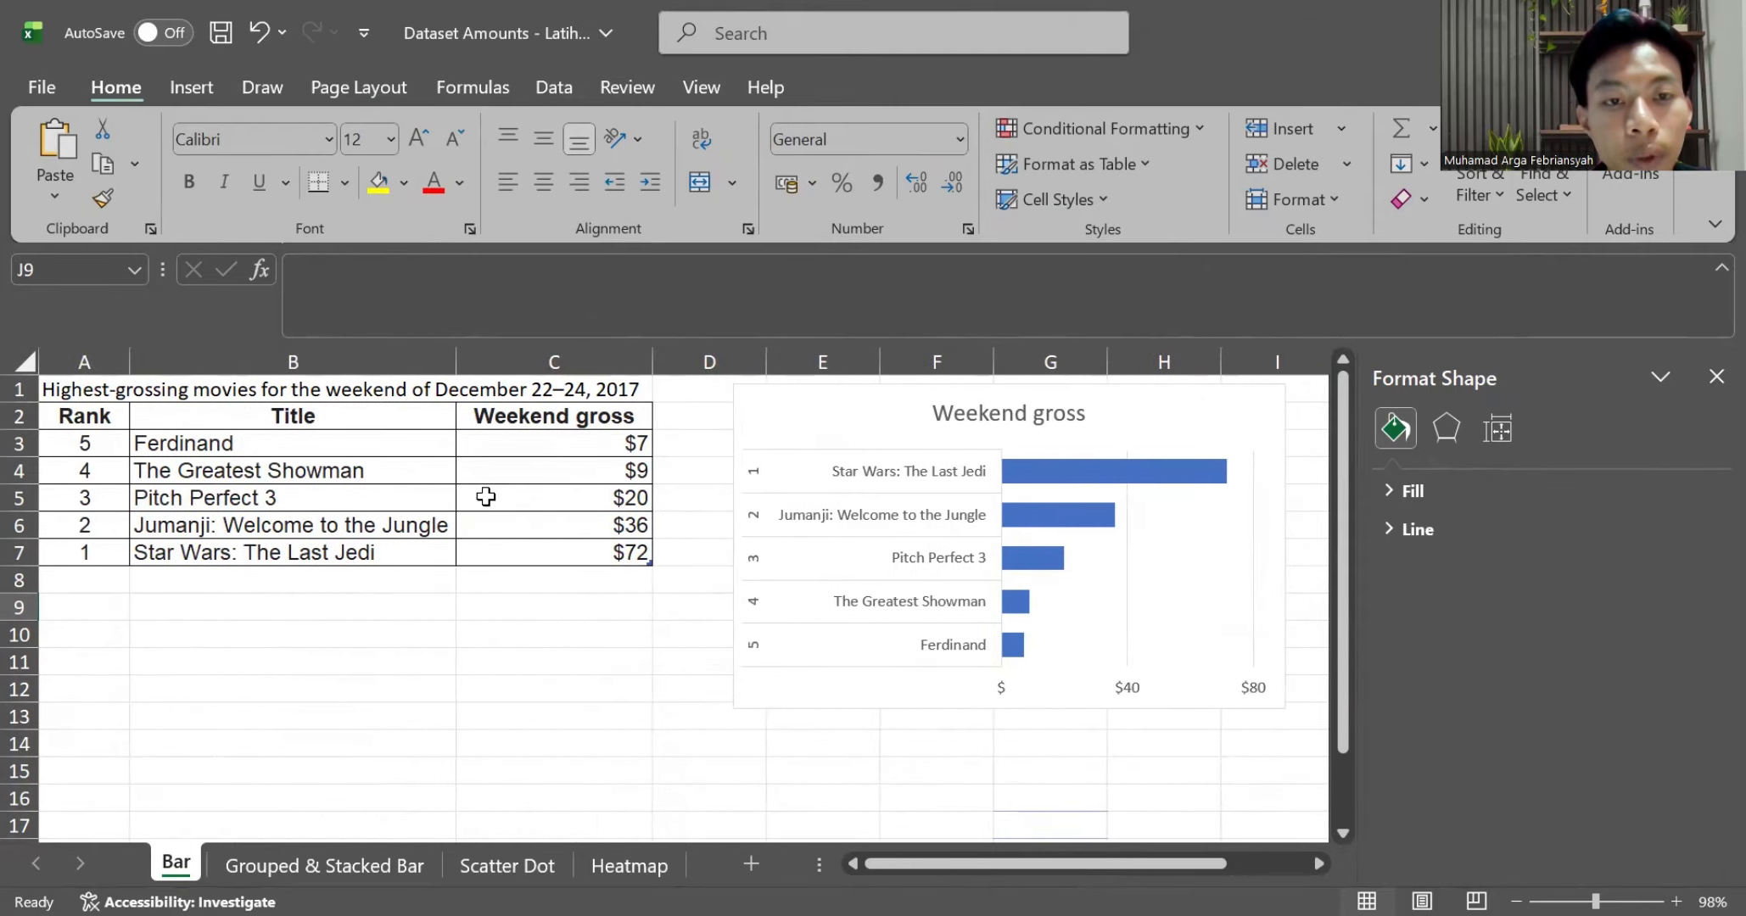
Insert a 2-D clustered column chart from the household income table A2:E9 on the Grouped & Stacked Bar sheet
{"action": "scroll", "coordinate": [868, 665], "scroll_direction": "right", "scroll_amount": 3}
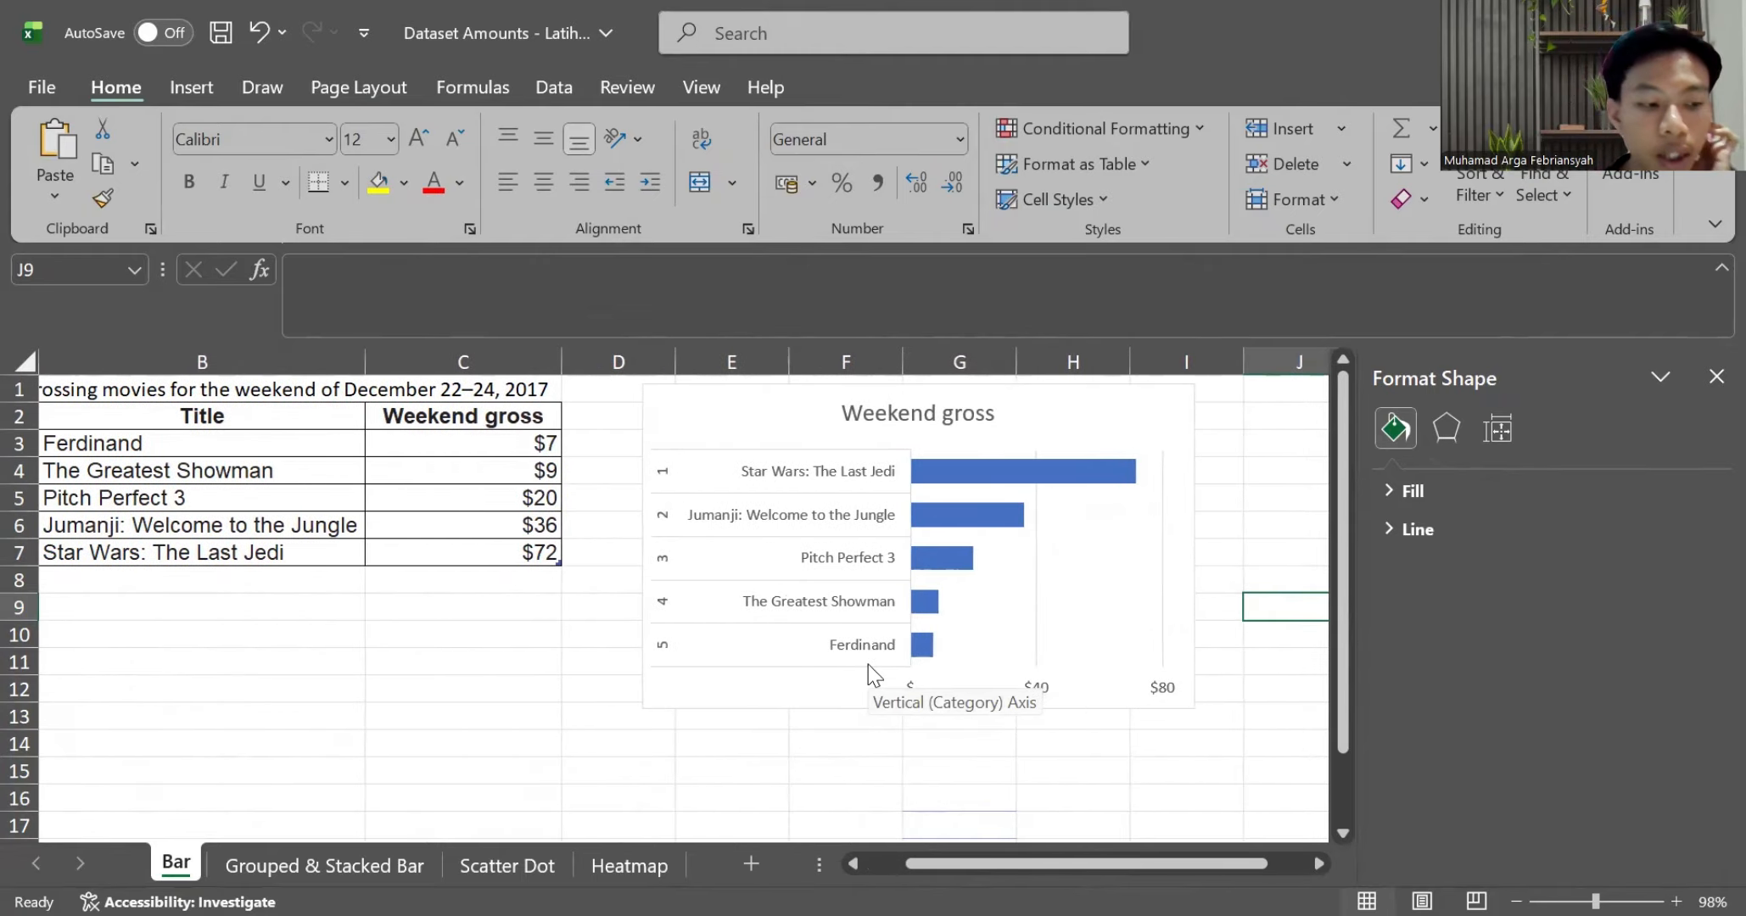
{"action": "left_click", "coordinate": [389, 874]}
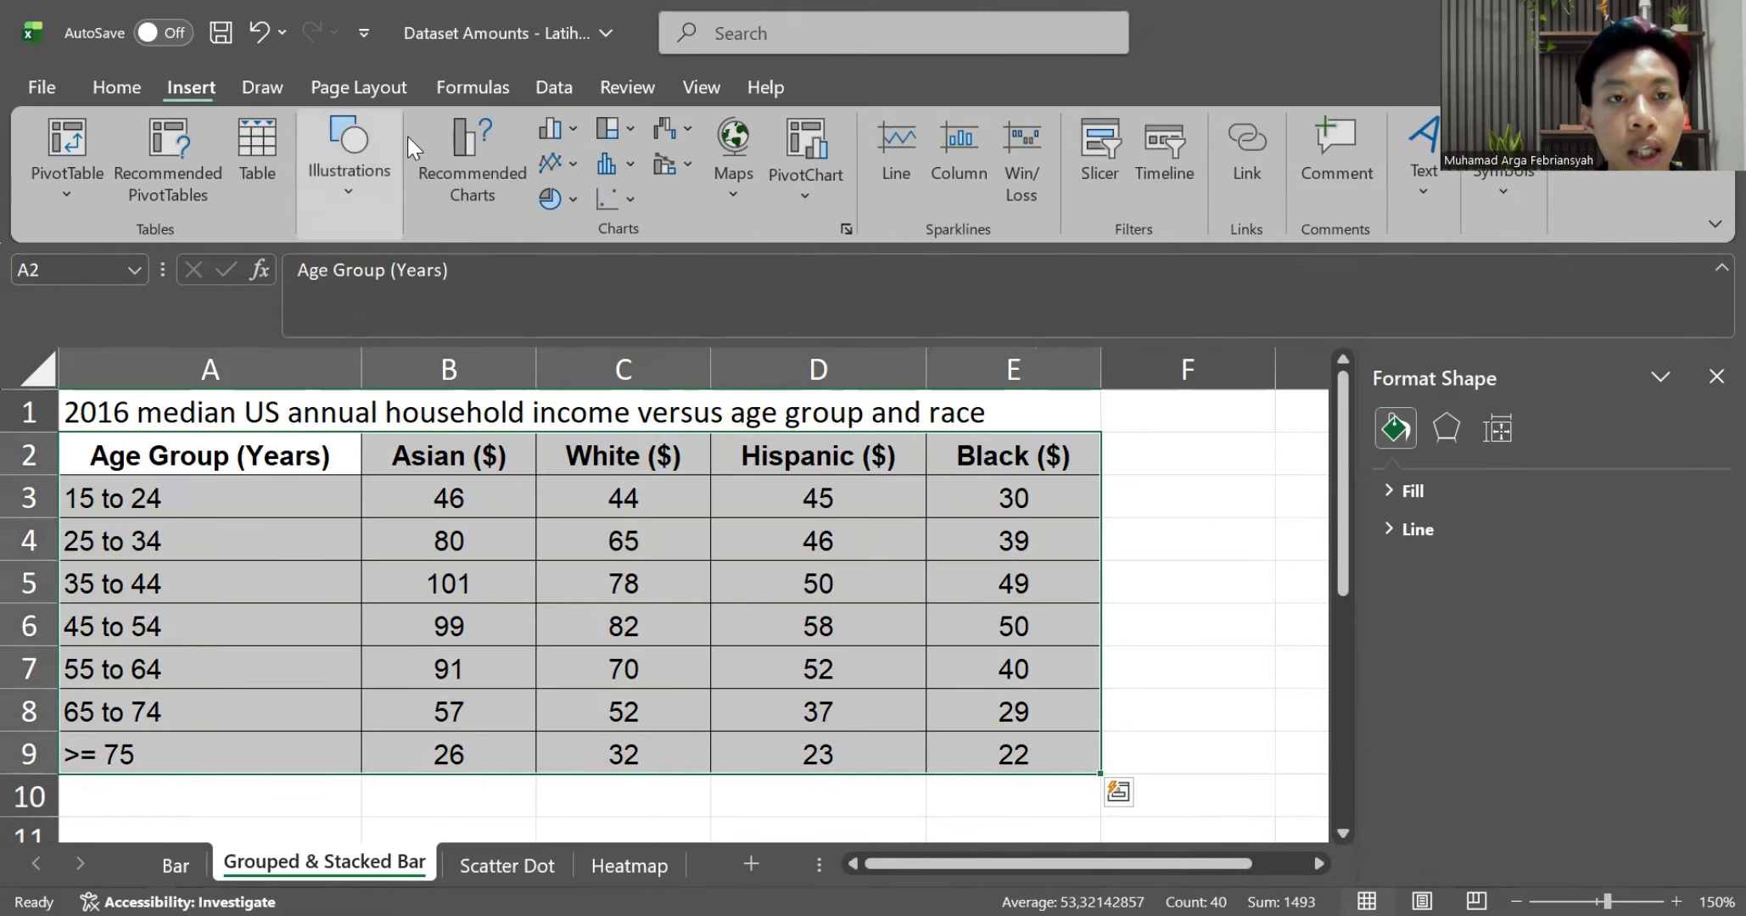
{"action": "left_click", "coordinate": [572, 132]}
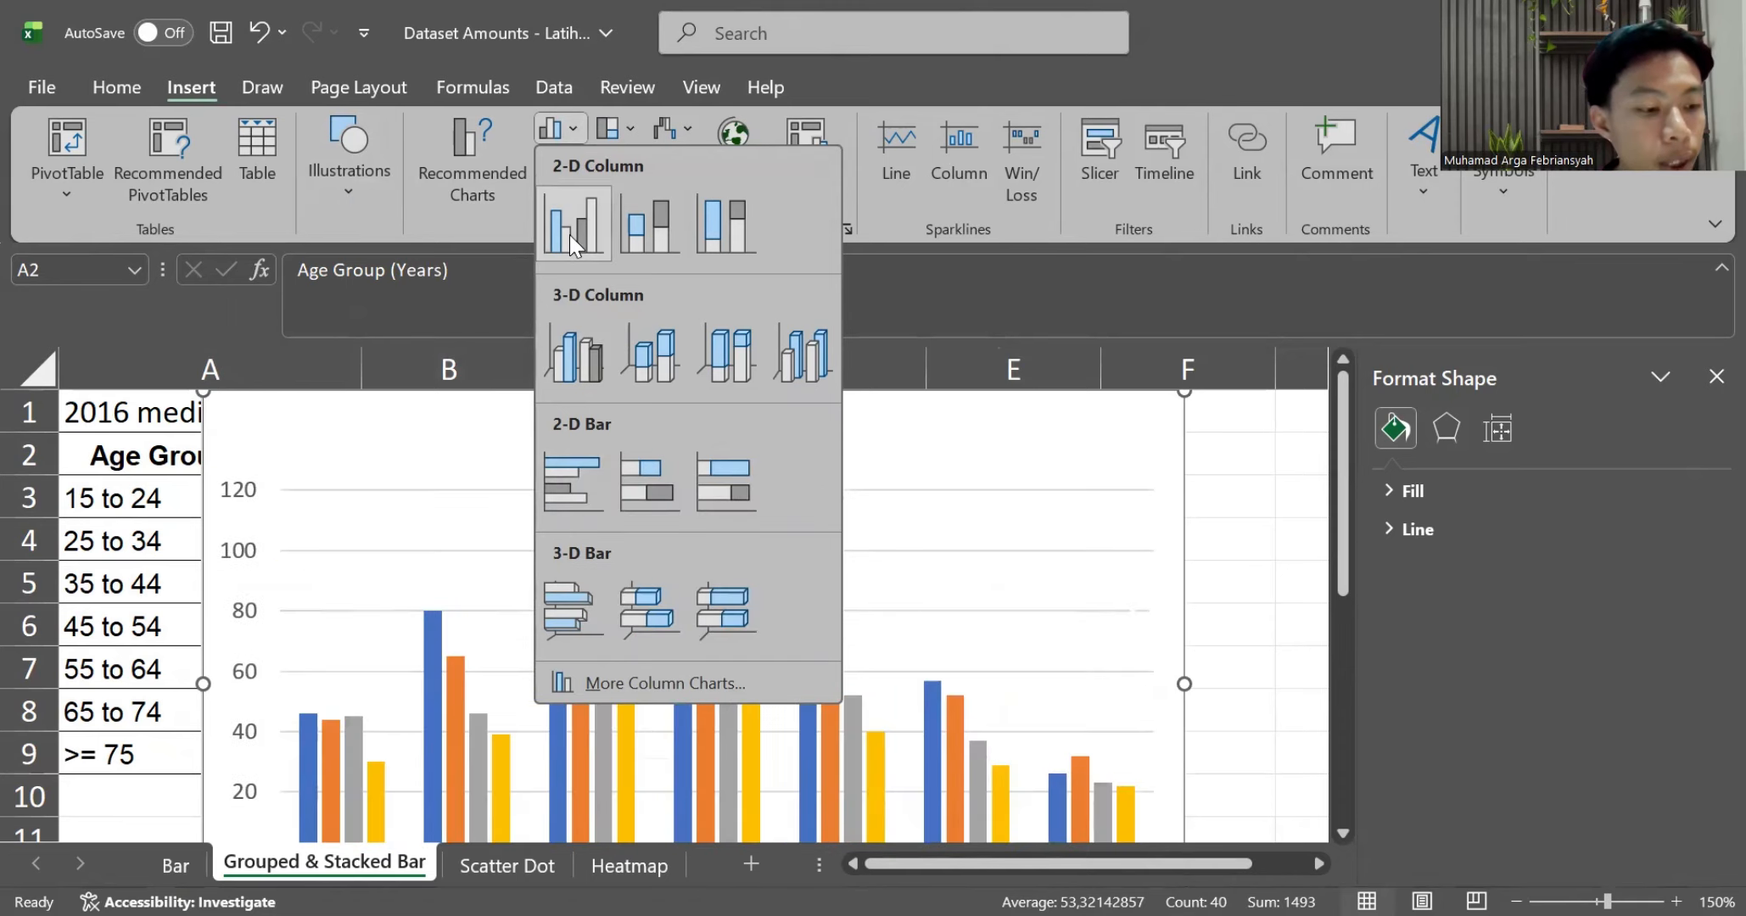
{"action": "left_click", "coordinate": [569, 235]}
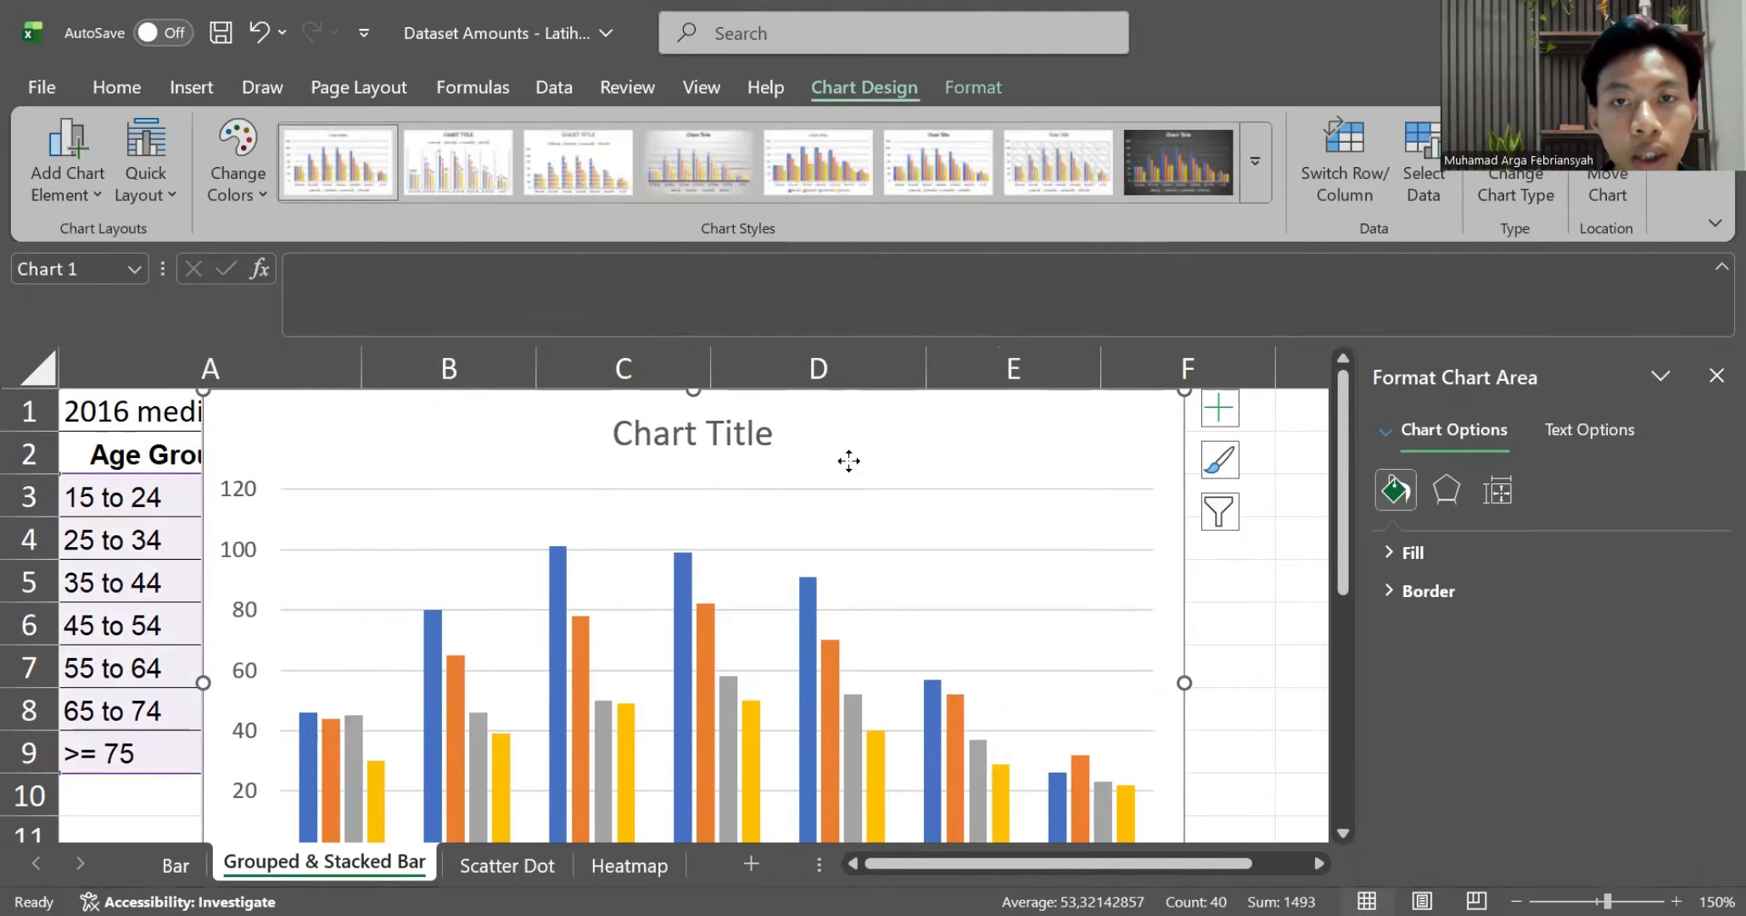
Move the household income column chart beside the table, clear of the data, and shrink it to end around column K, row 14
{"action": "left_click_drag", "start_coordinate": [846, 460], "coordinate": [1245, 484]}
{"action": "scroll", "coordinate": [1025, 553], "scroll_direction": "down", "scroll_amount": 8, "text": "ctrl"}
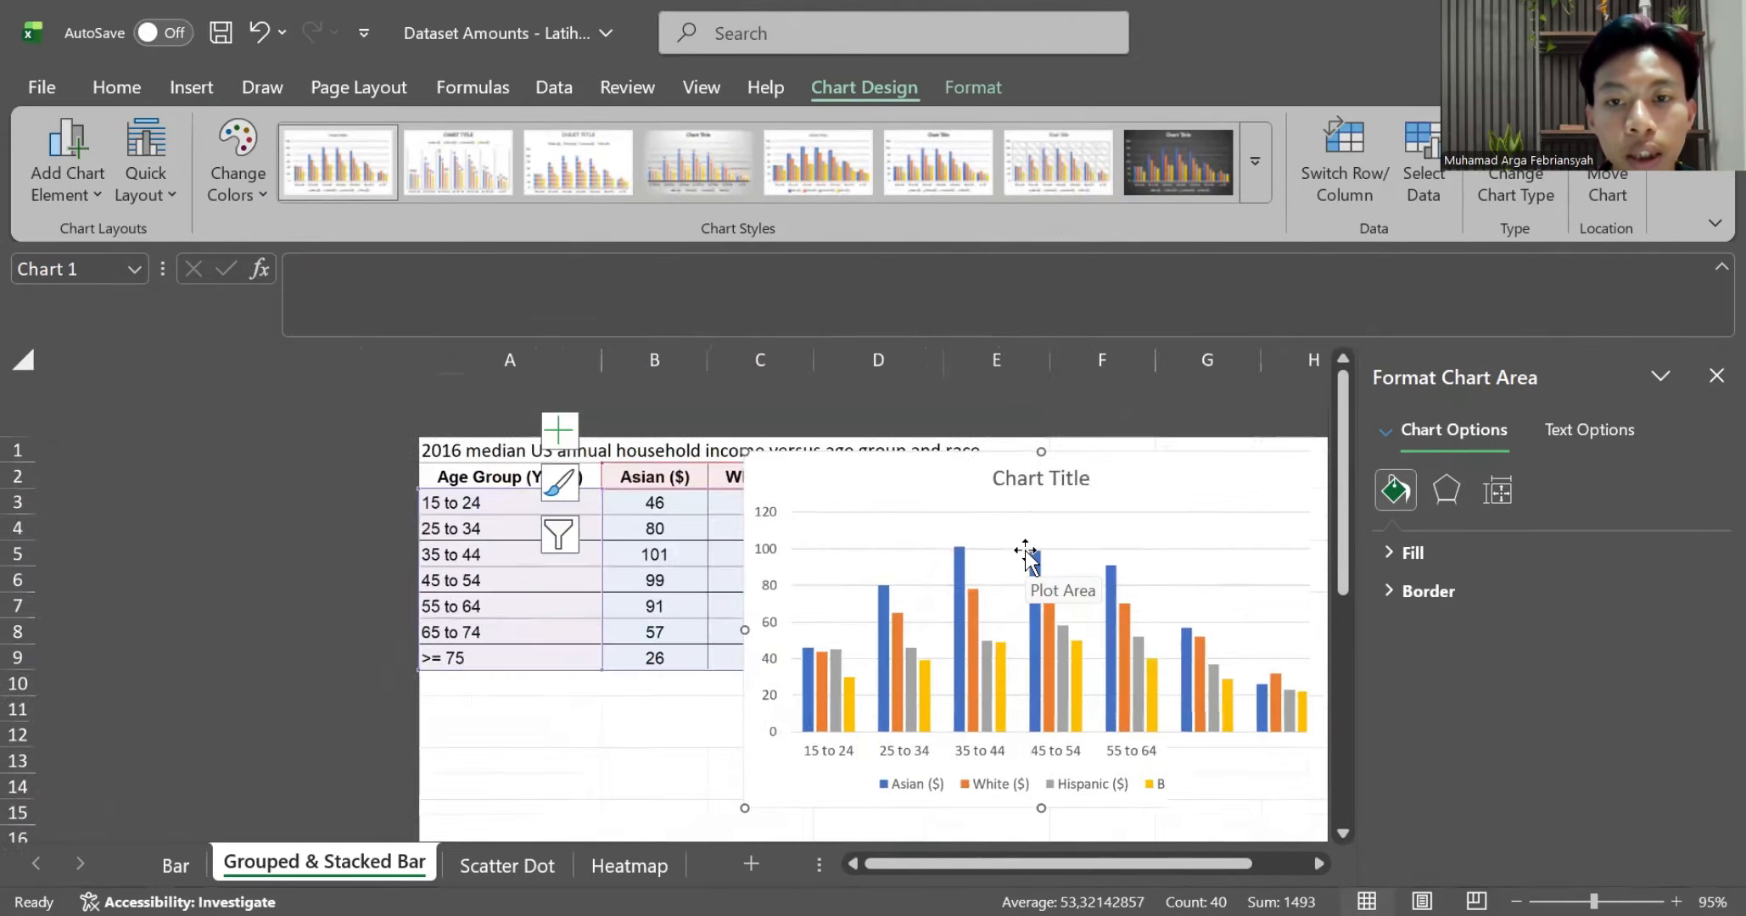
{"action": "scroll", "coordinate": [689, 646], "scroll_direction": "up", "scroll_amount": 8, "text": "ctrl"}
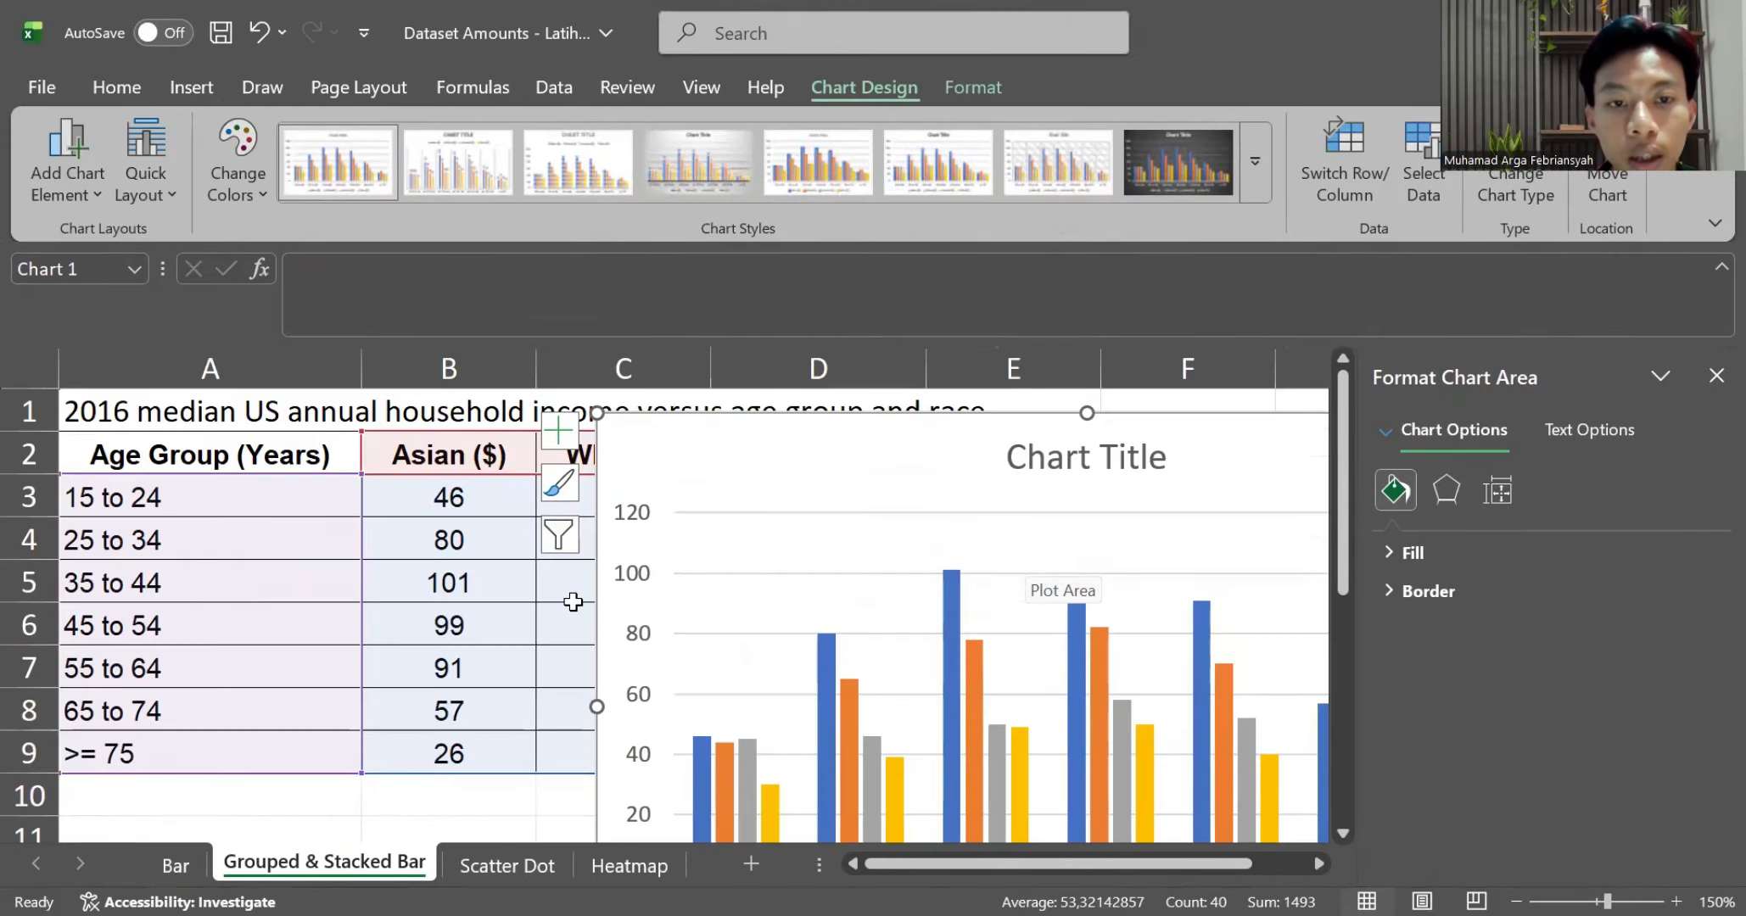
{"action": "left_click_drag", "start_coordinate": [914, 454], "coordinate": [1236, 460]}
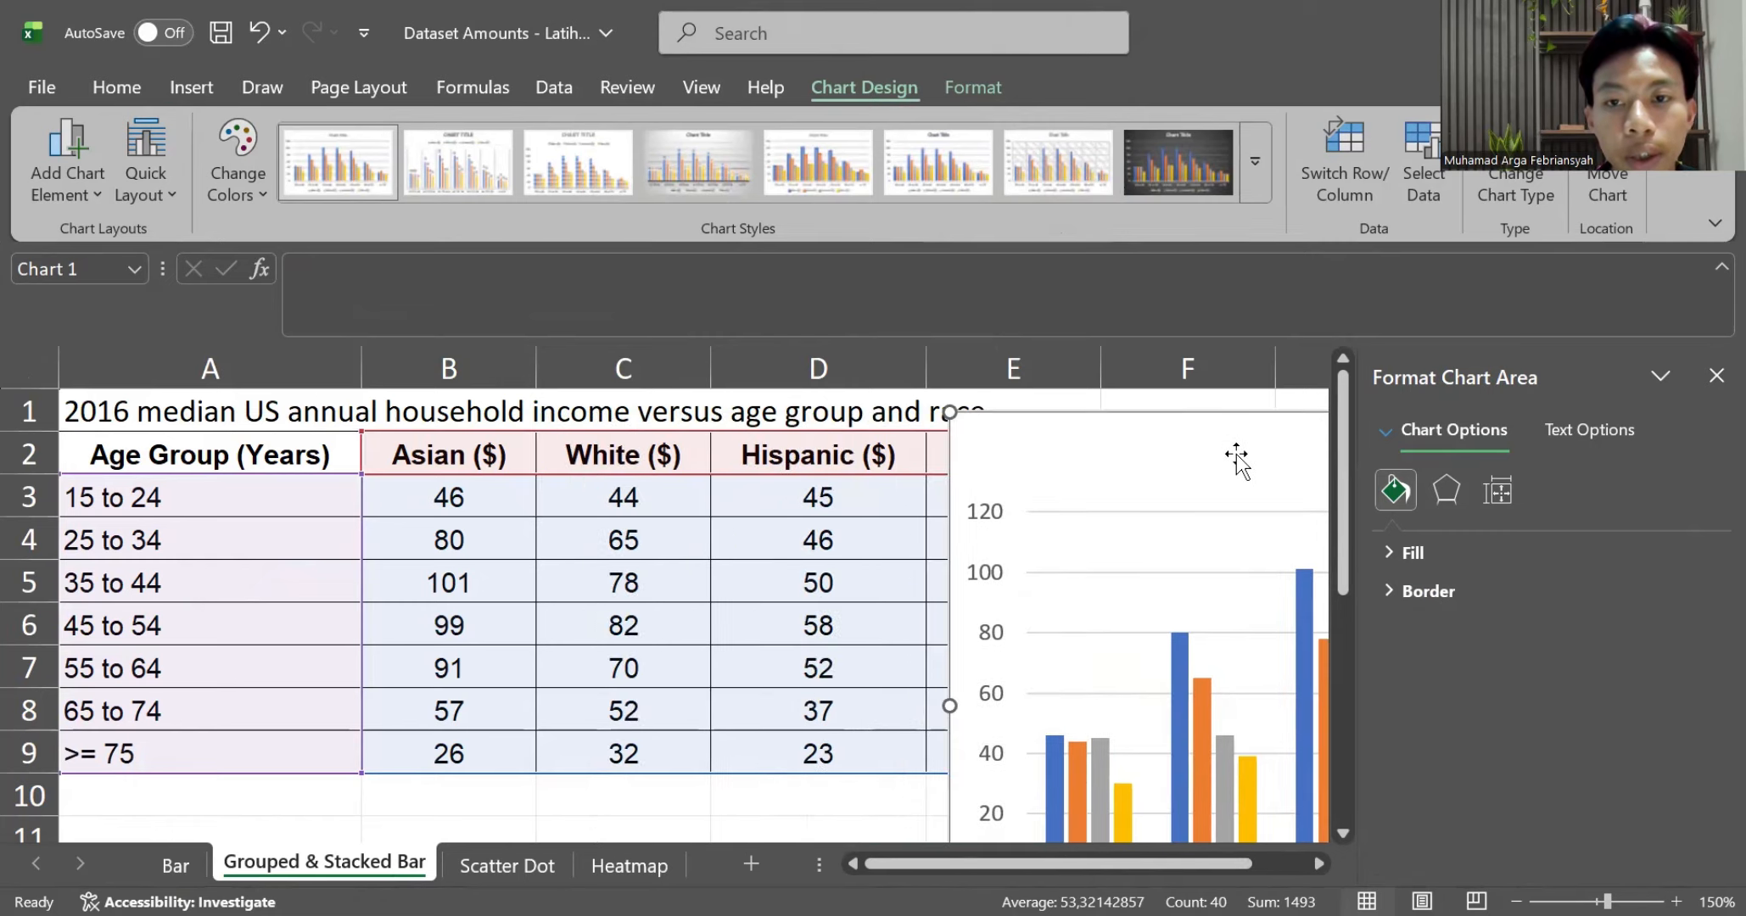
{"action": "scroll", "coordinate": [799, 579], "scroll_direction": "right", "scroll_amount": 2}
{"action": "scroll", "coordinate": [797, 583], "scroll_direction": "right", "scroll_amount": 3}
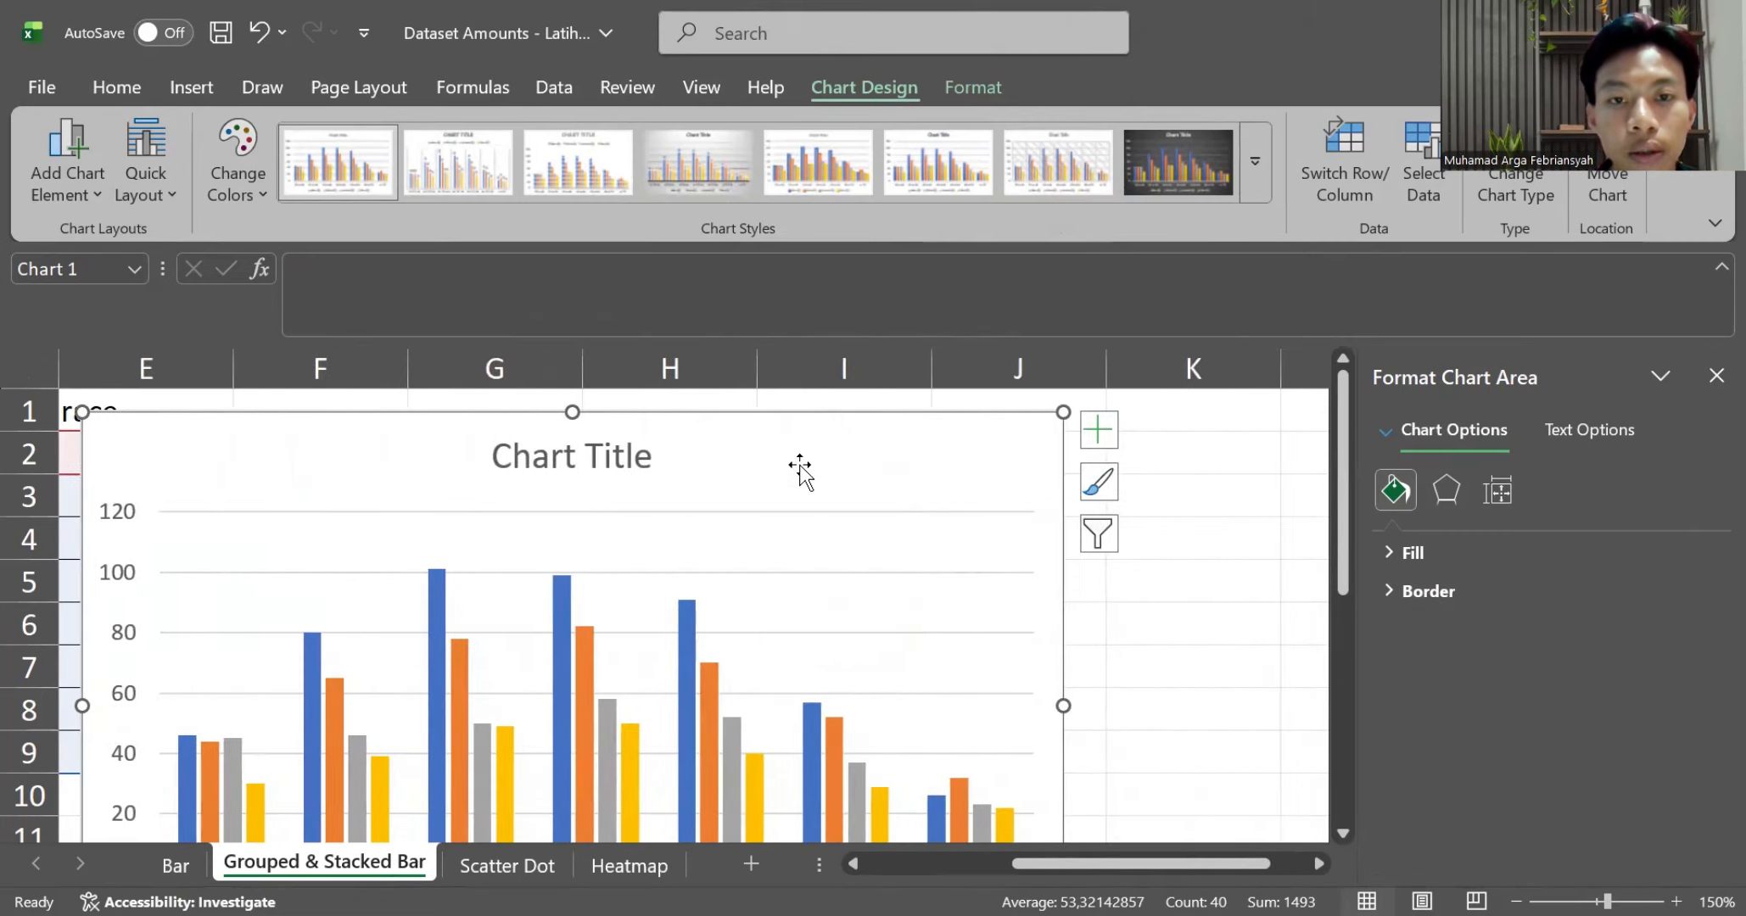
{"action": "left_click_drag", "start_coordinate": [873, 463], "coordinate": [1034, 489]}
{"action": "scroll", "coordinate": [1034, 490], "scroll_direction": "down", "scroll_amount": 3}
{"action": "left_click_drag", "start_coordinate": [1195, 798], "coordinate": [1142, 755]}
Set the column chart's series overlap to 0% and gap width to 80%, and close the formatting pane
{"action": "left_click", "coordinate": [735, 577]}
{"action": "left_click_drag", "start_coordinate": [1642, 697], "coordinate": [1595, 695]}
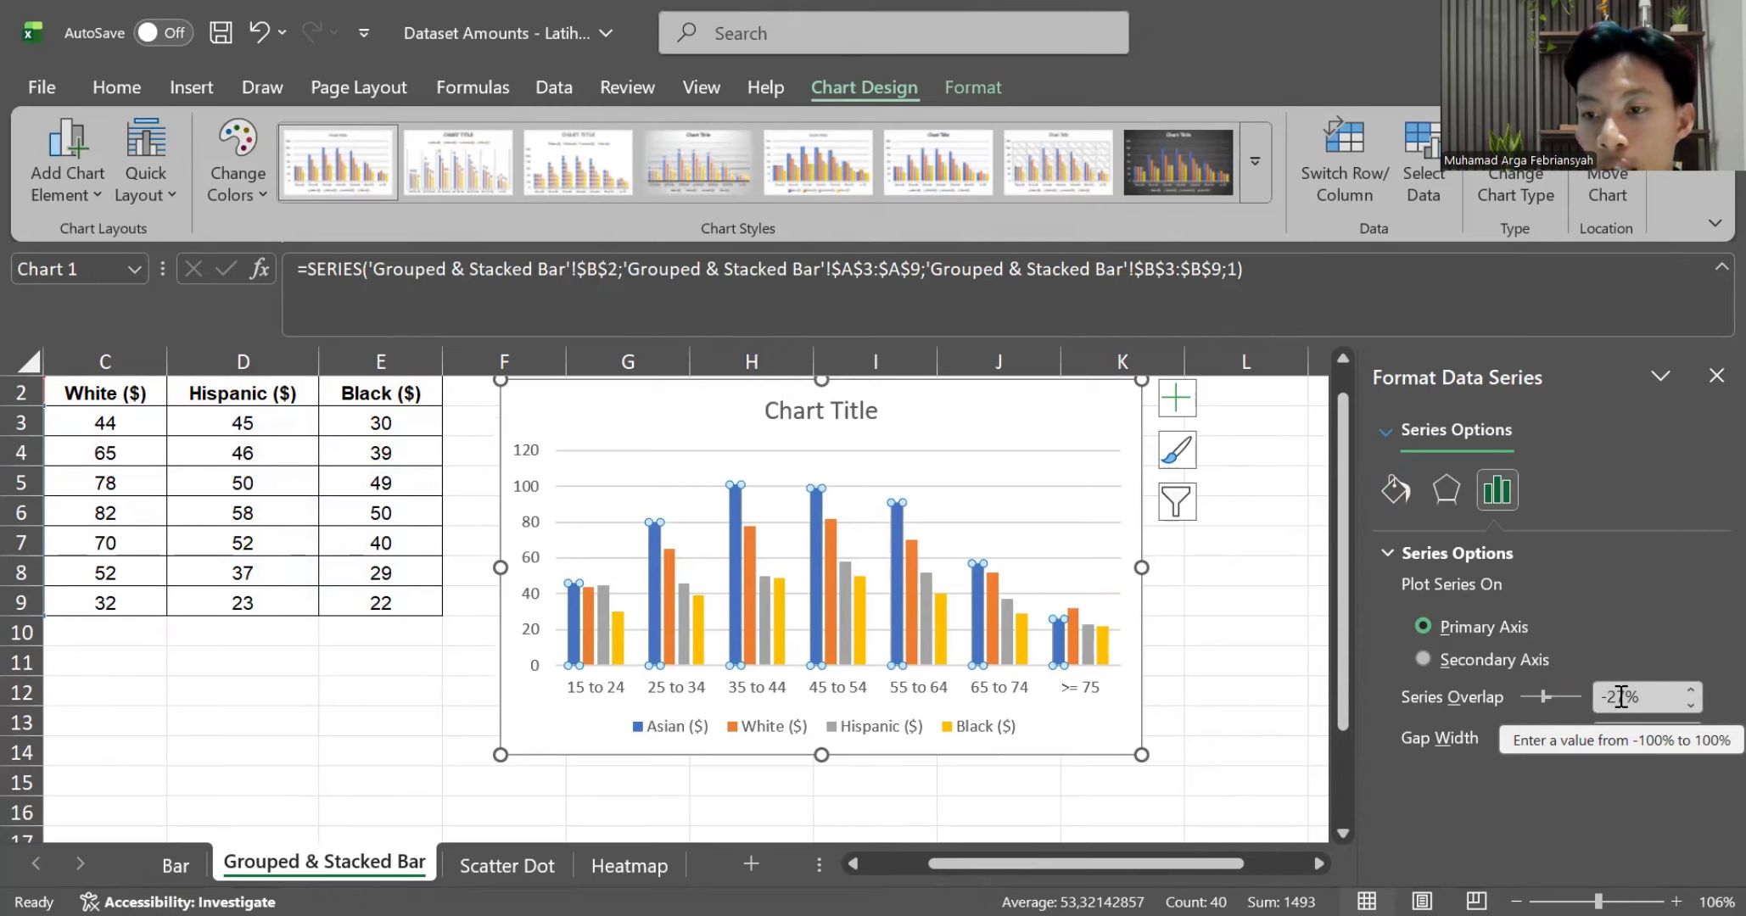
{"action": "type", "text": "0"}
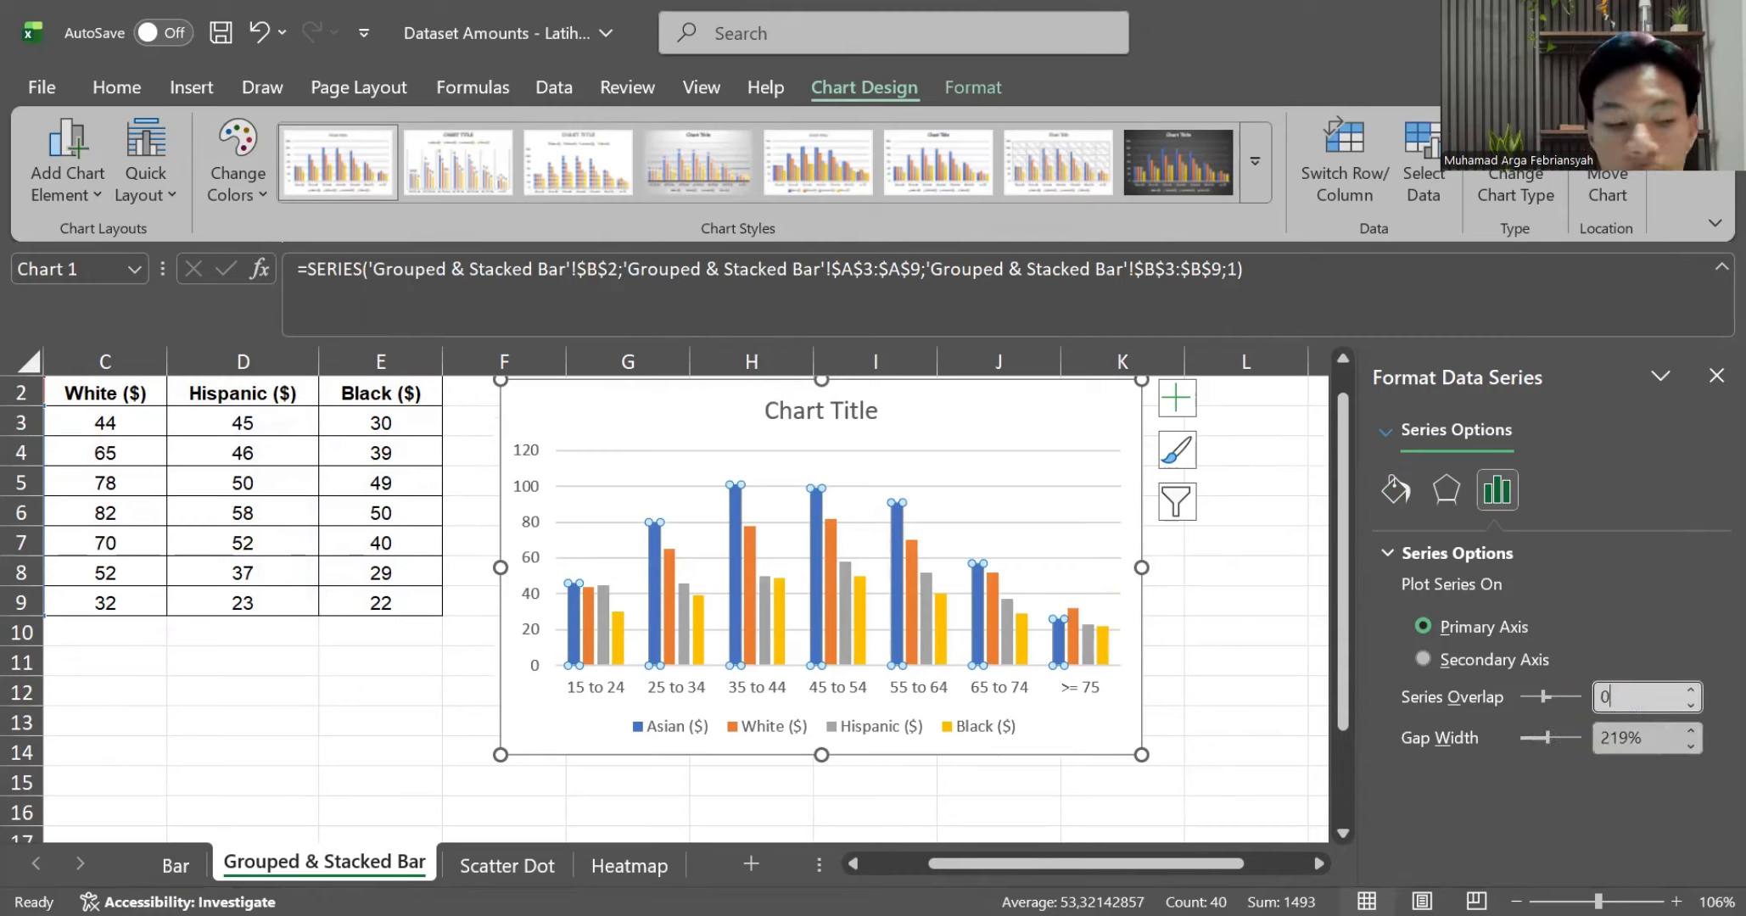
{"action": "left_click_drag", "start_coordinate": [1660, 737], "coordinate": [1499, 774]}
{"action": "type", "text": "80"}
{"action": "key", "text": "Return"}
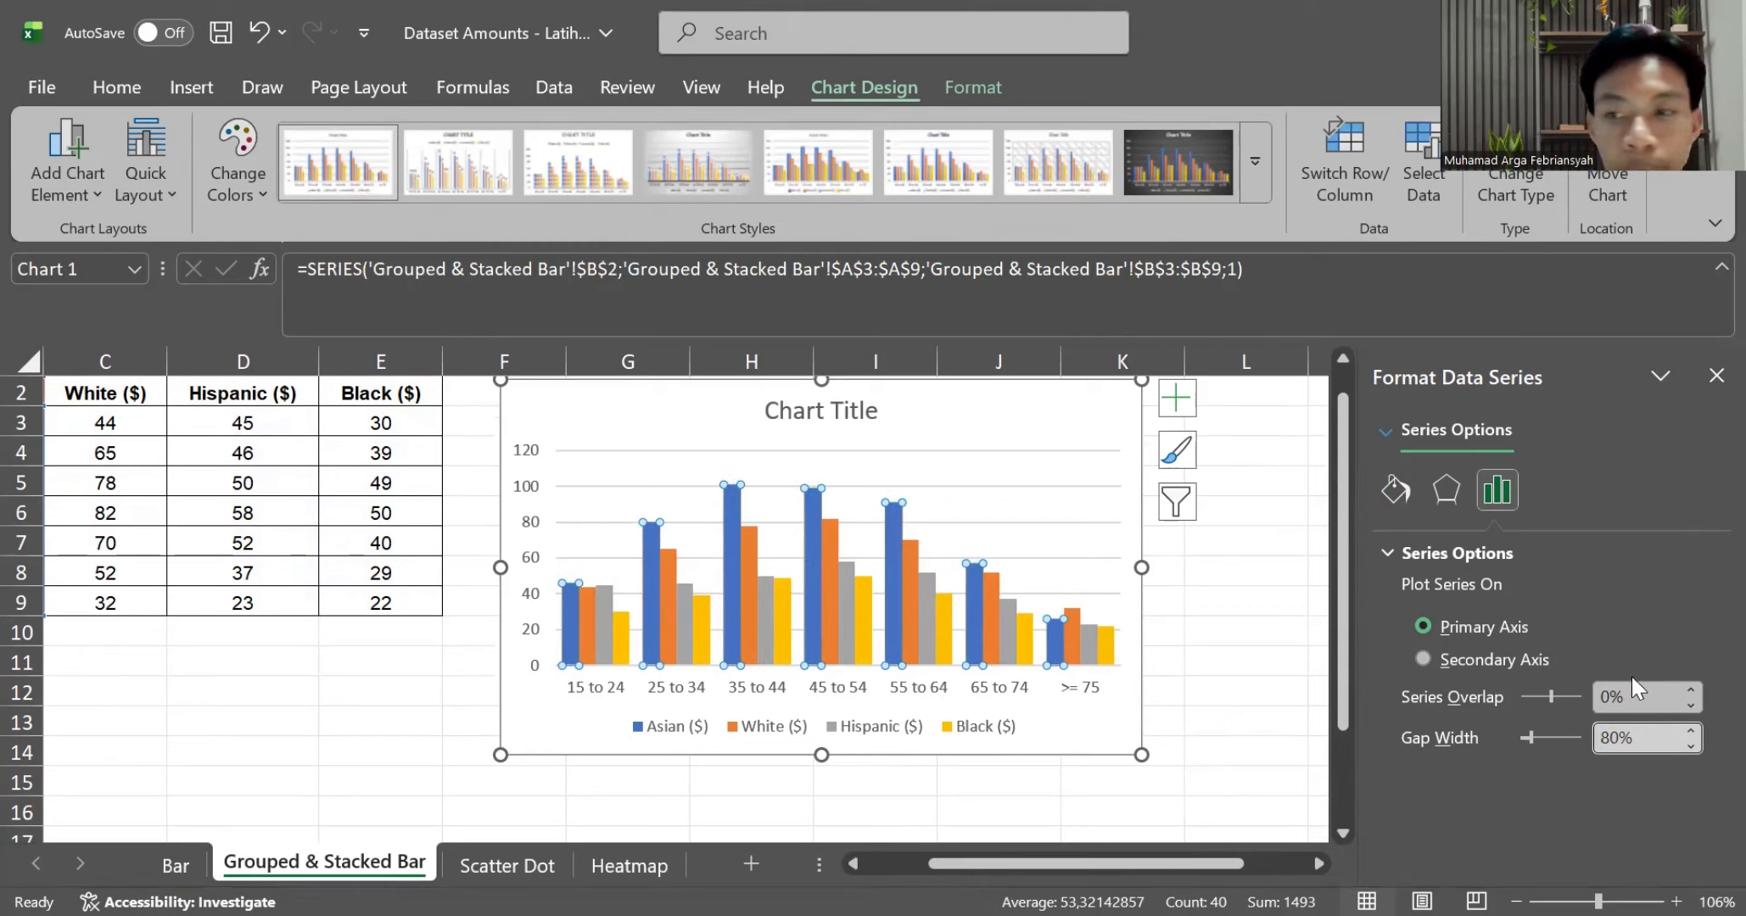
{"action": "left_click", "coordinate": [1716, 376]}
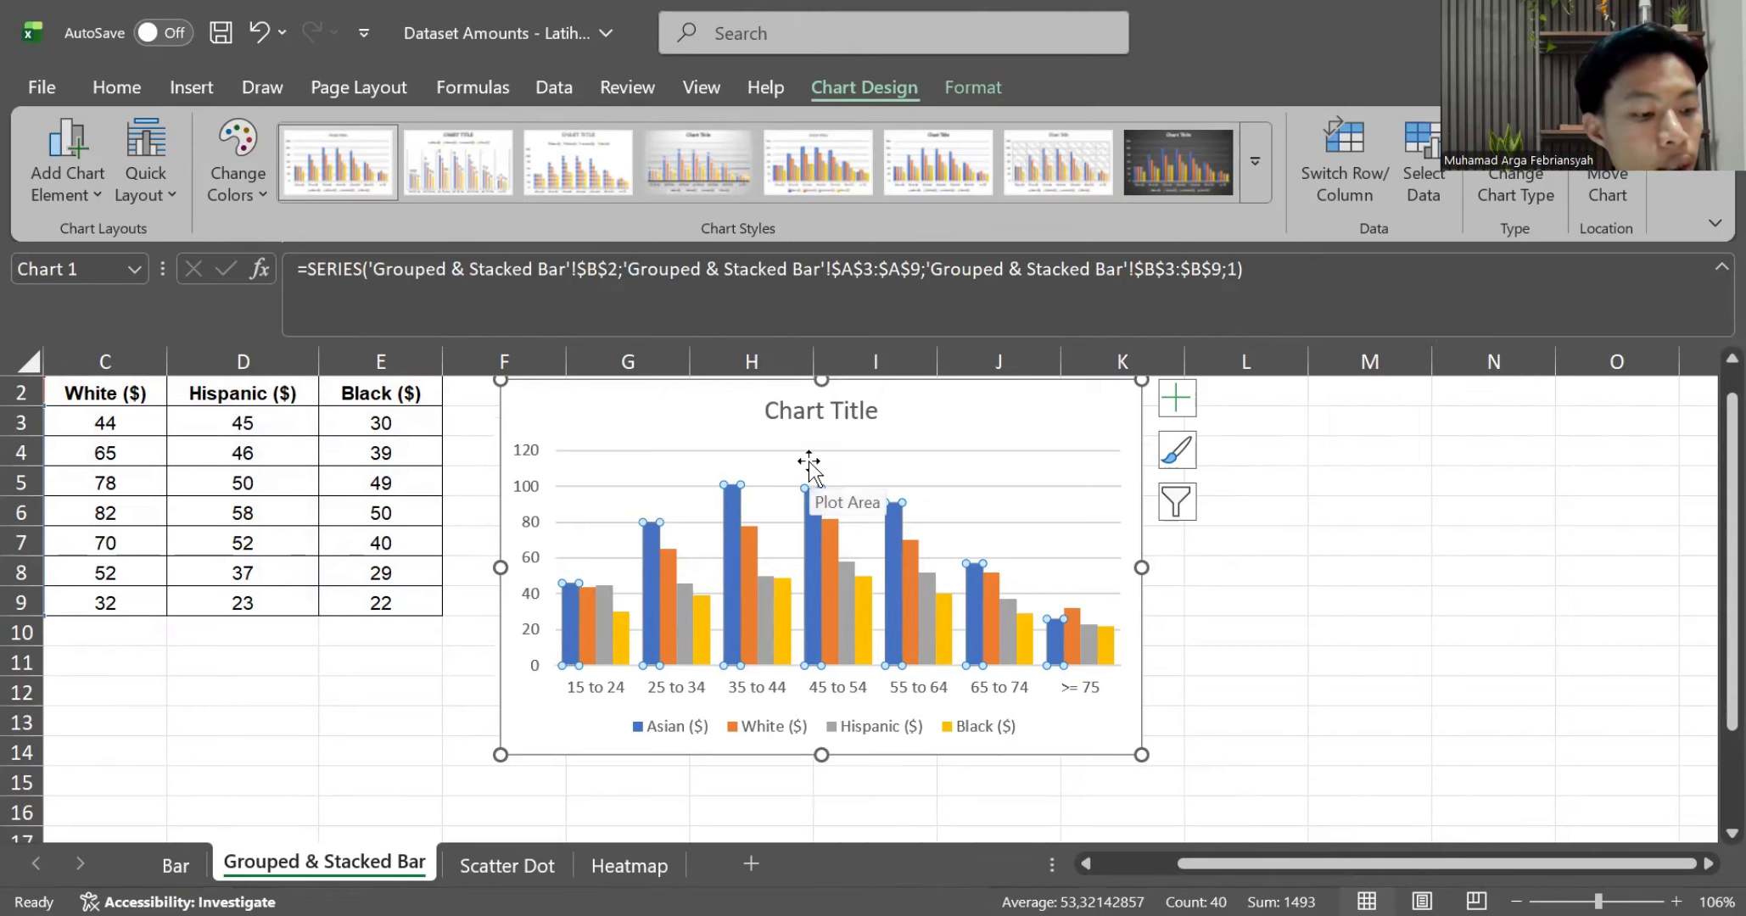
Replace the column chart's title with the text copied from cell A1, "2016 median US annual household income versus age group and race"
{"action": "scroll", "coordinate": [823, 480], "scroll_direction": "up", "scroll_amount": 1}
{"action": "scroll", "coordinate": [565, 508], "scroll_direction": "left", "scroll_amount": 2}
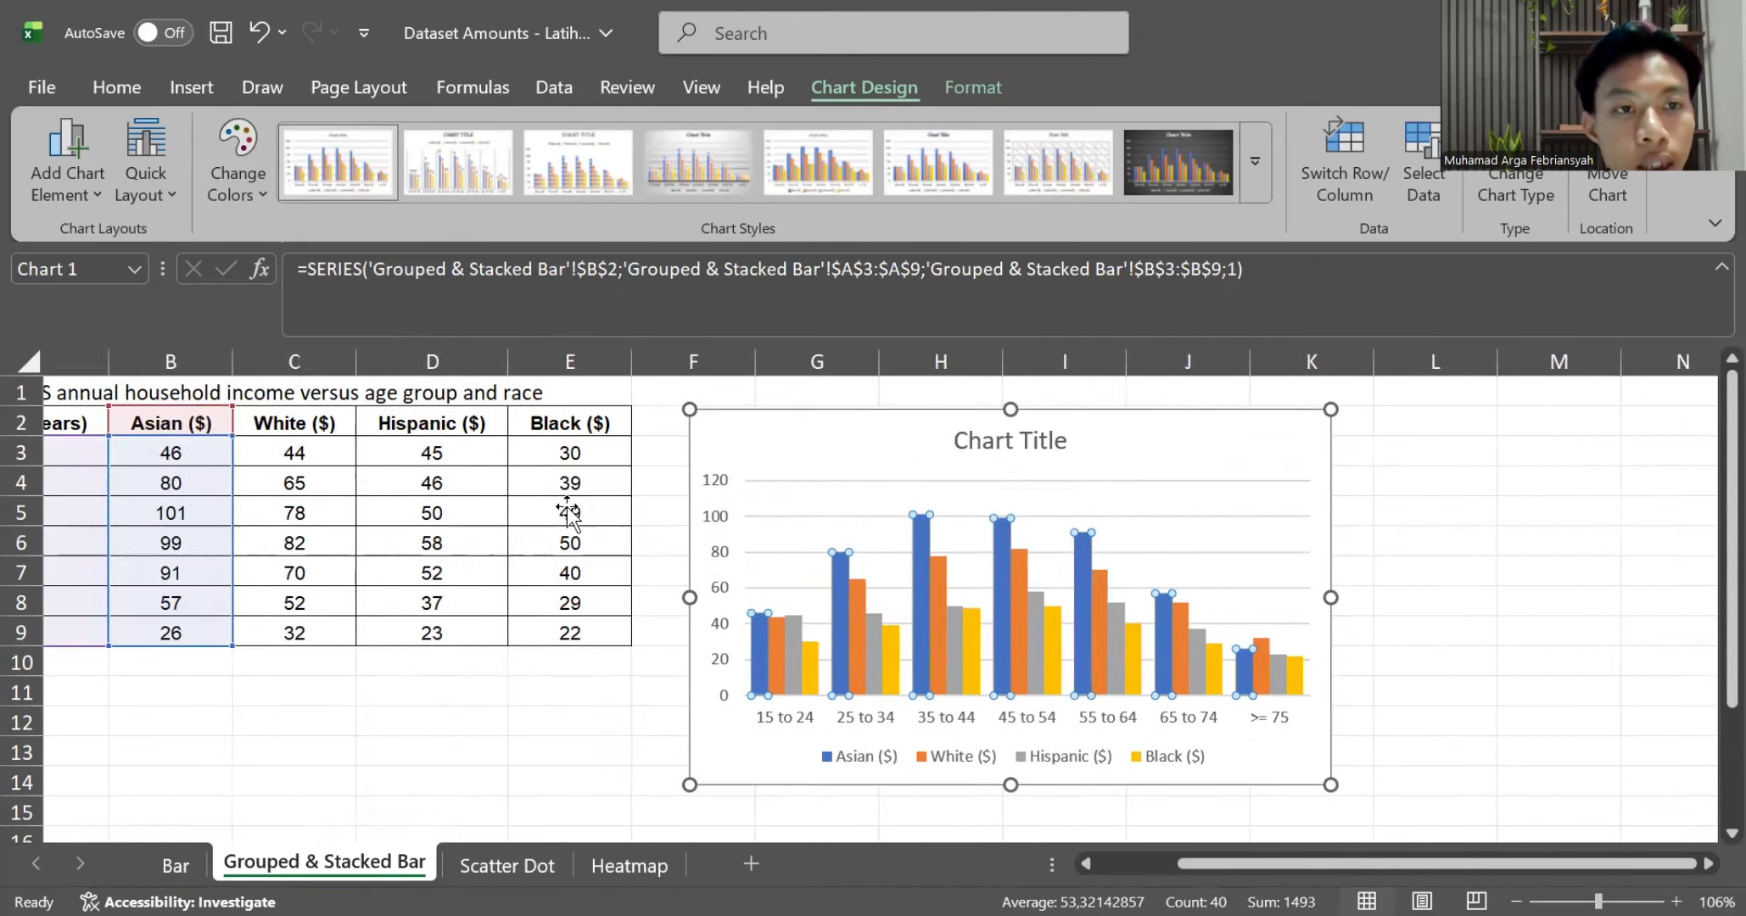
{"action": "scroll", "coordinate": [565, 426], "scroll_direction": "left", "scroll_amount": 2}
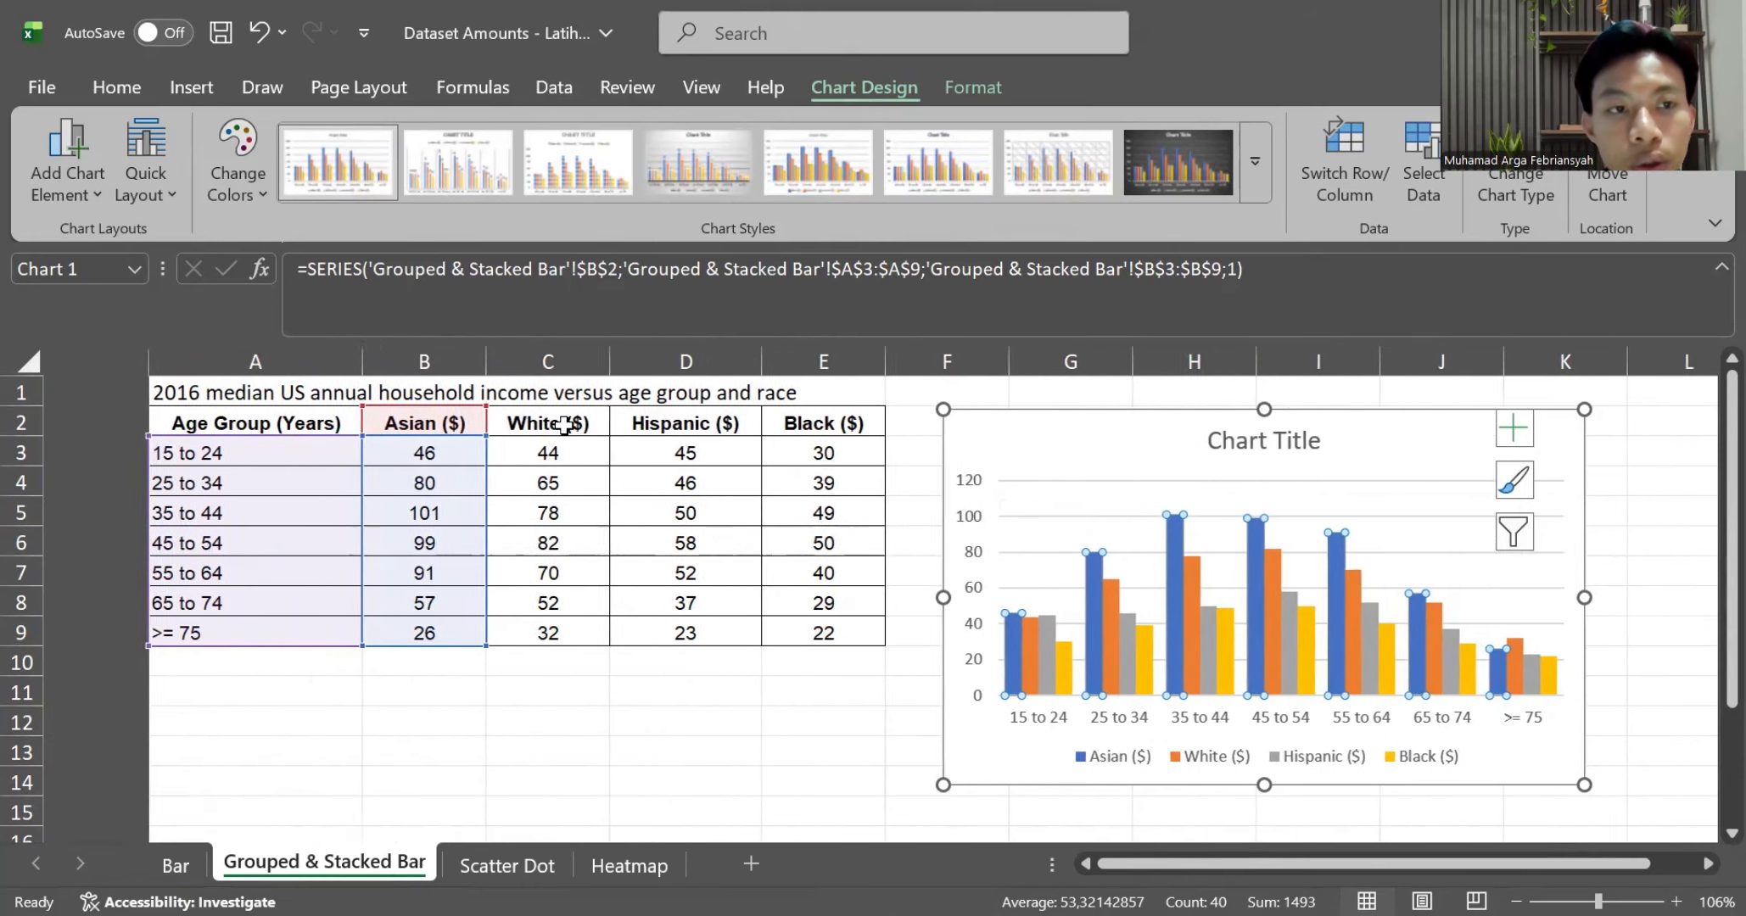
{"action": "left_click", "coordinate": [86, 401]}
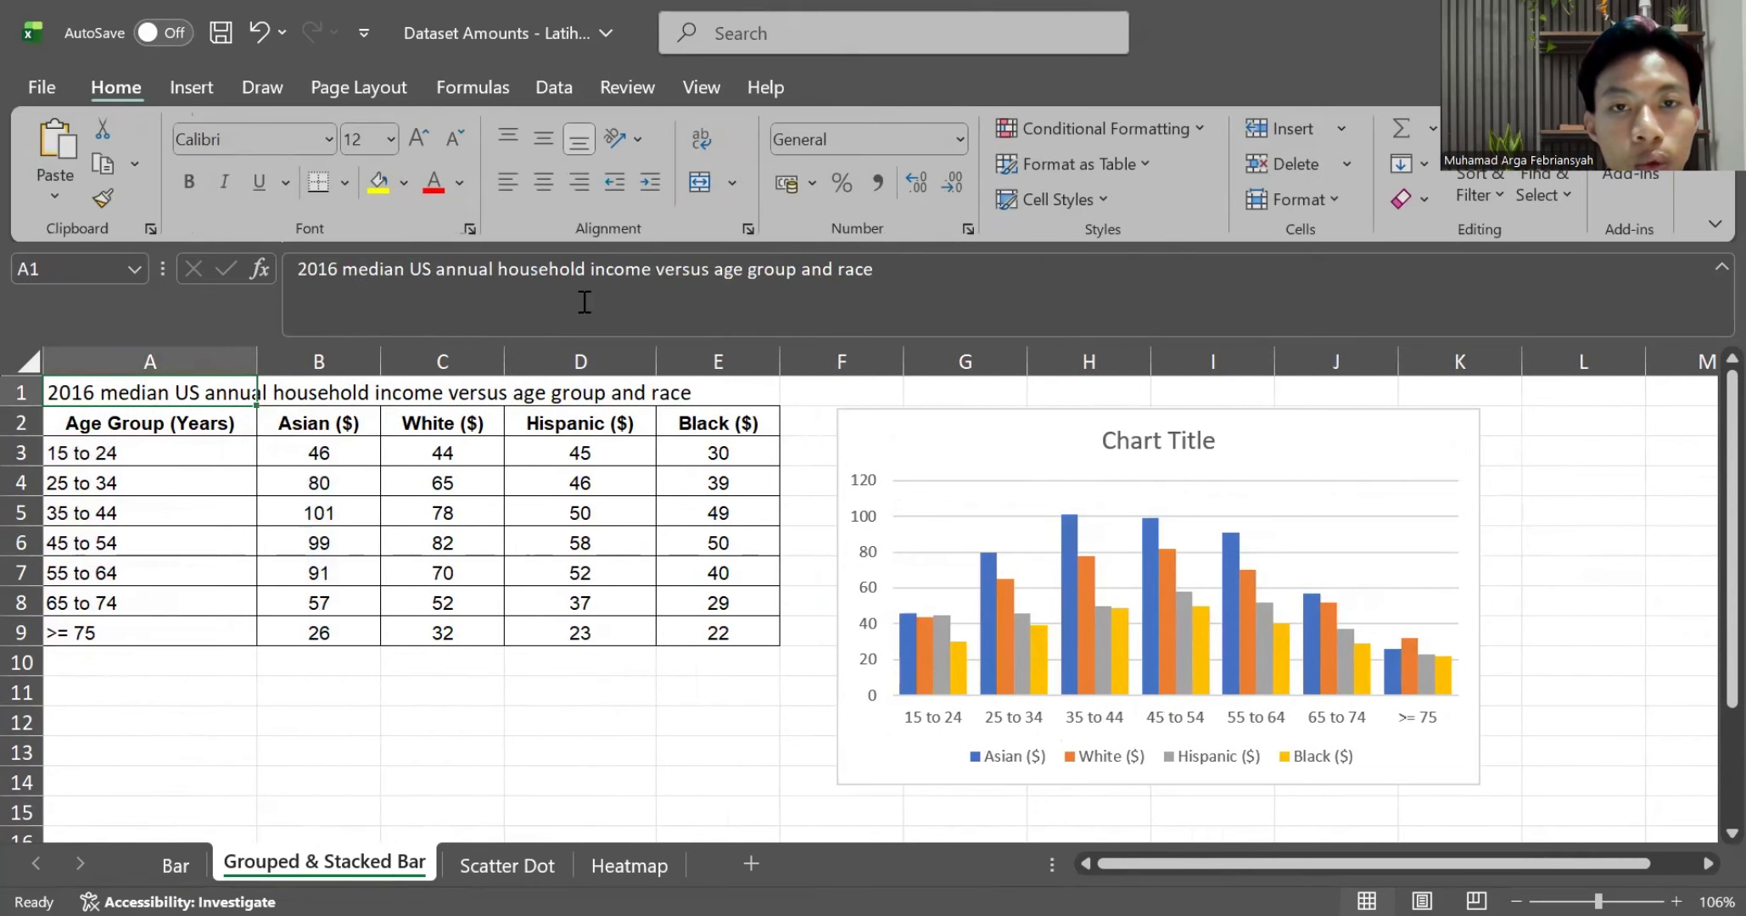
{"action": "left_click", "coordinate": [908, 260]}
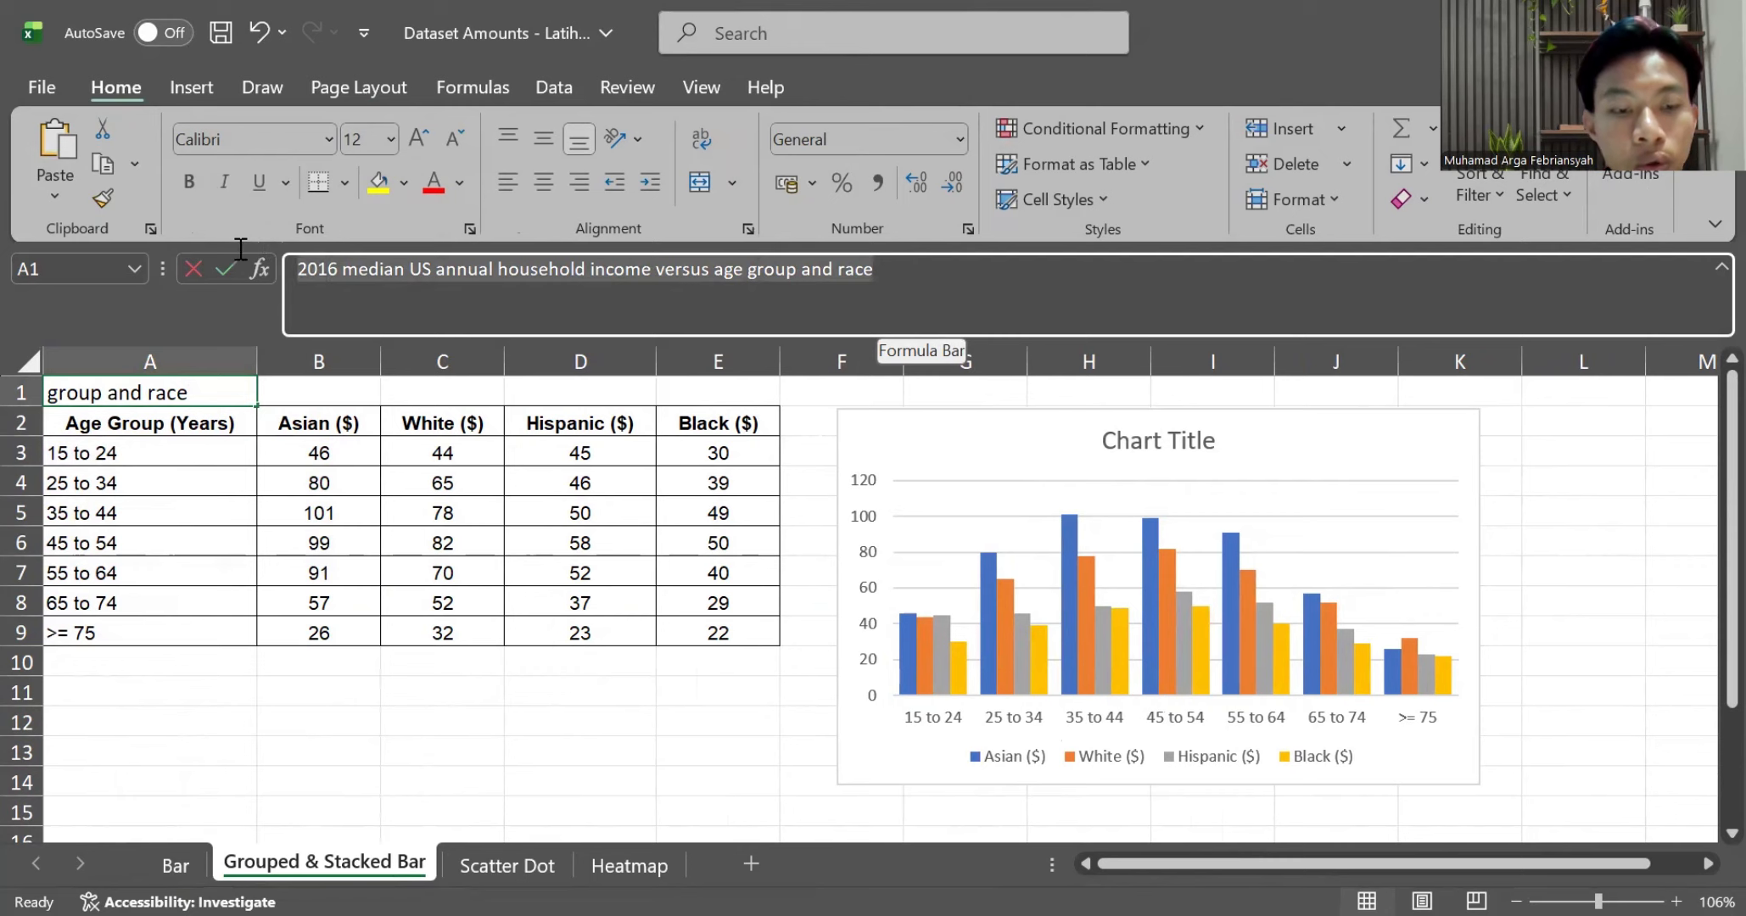
{"action": "key", "text": "shift+Home"}
{"action": "key", "text": "ctrl+c"}
{"action": "left_click", "coordinate": [1150, 450]}
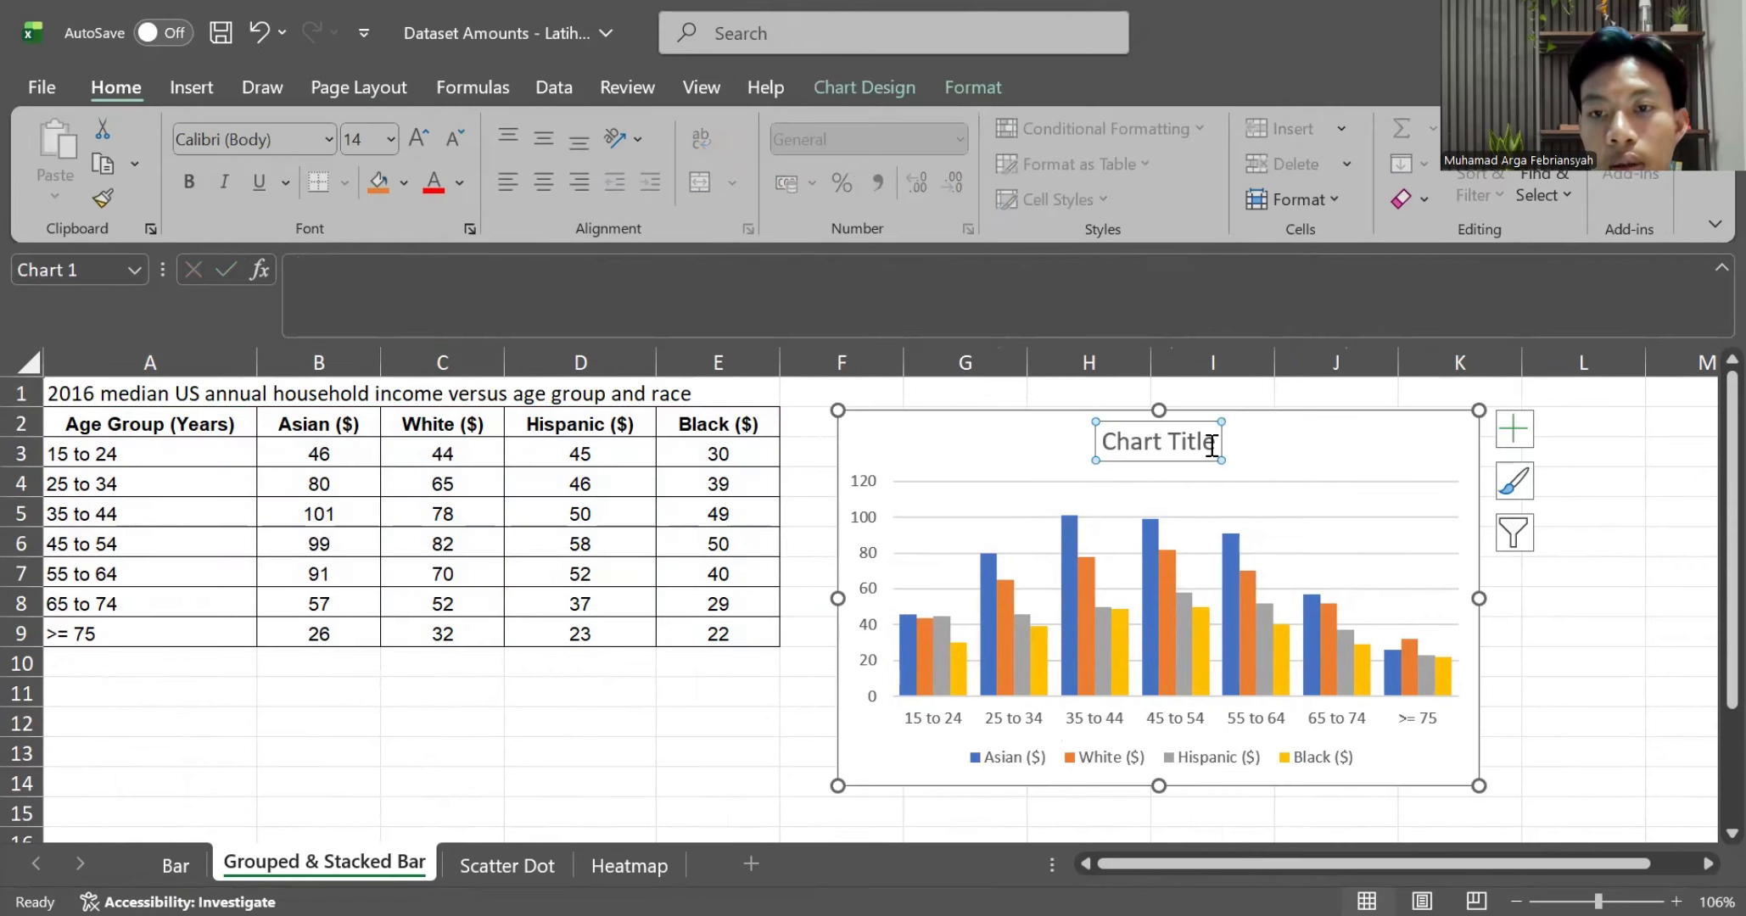
{"action": "triple_click", "coordinate": [1188, 445]}
{"action": "key", "text": "ctrl+v"}
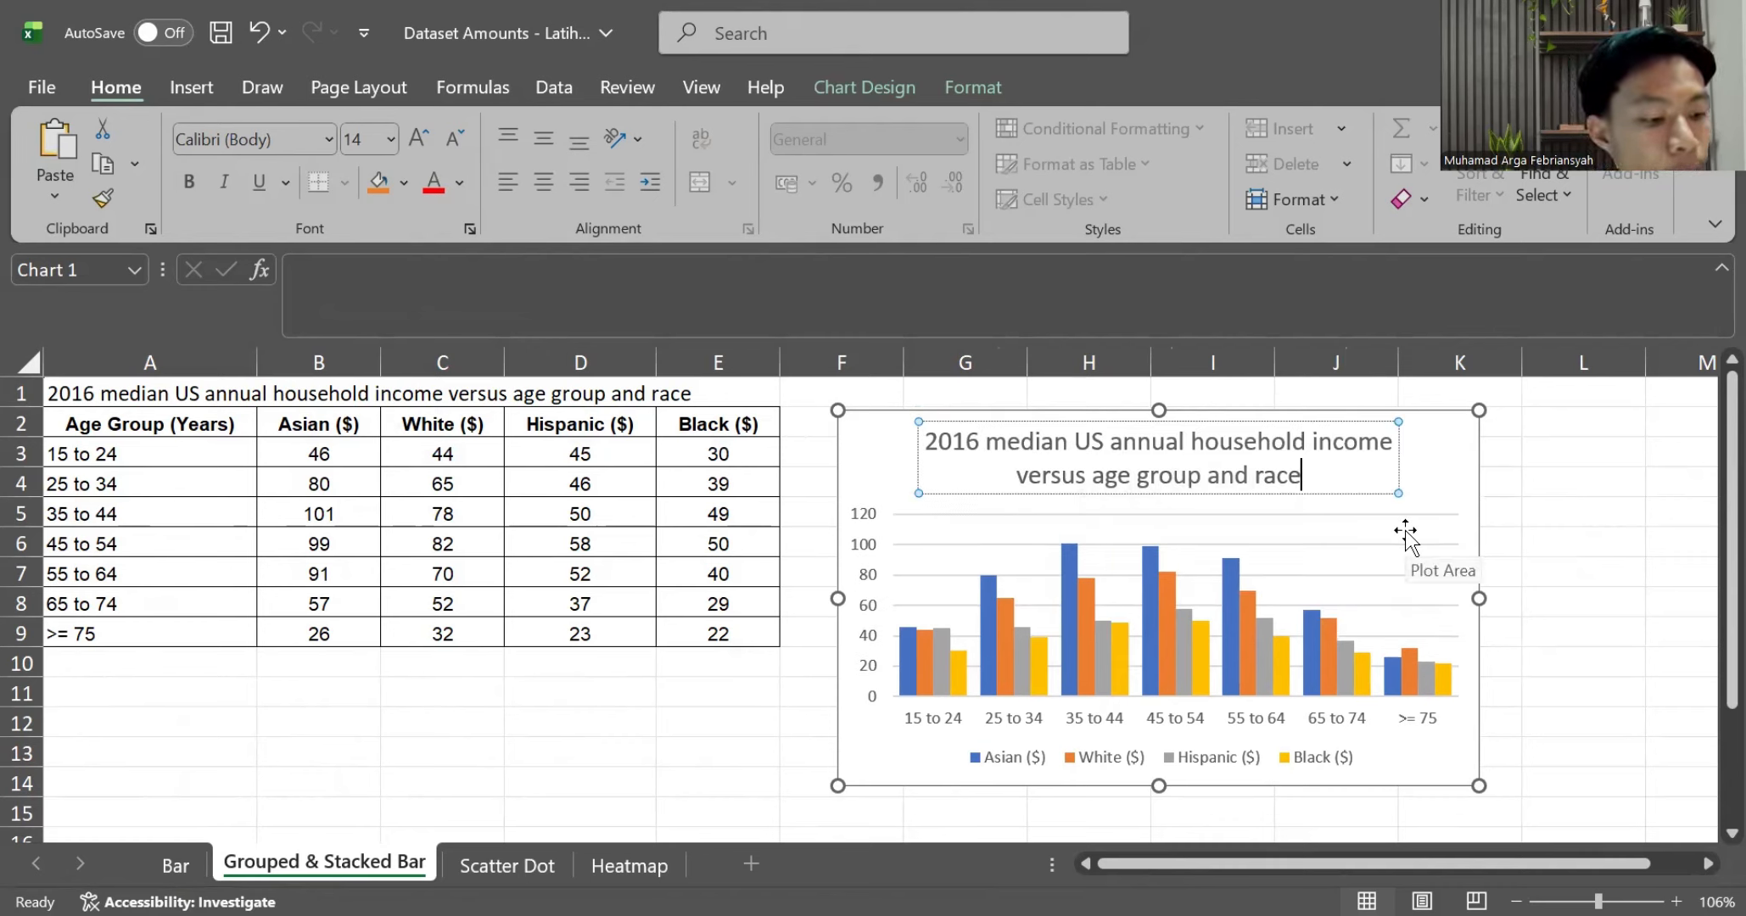
{"action": "left_click", "coordinate": [1553, 570]}
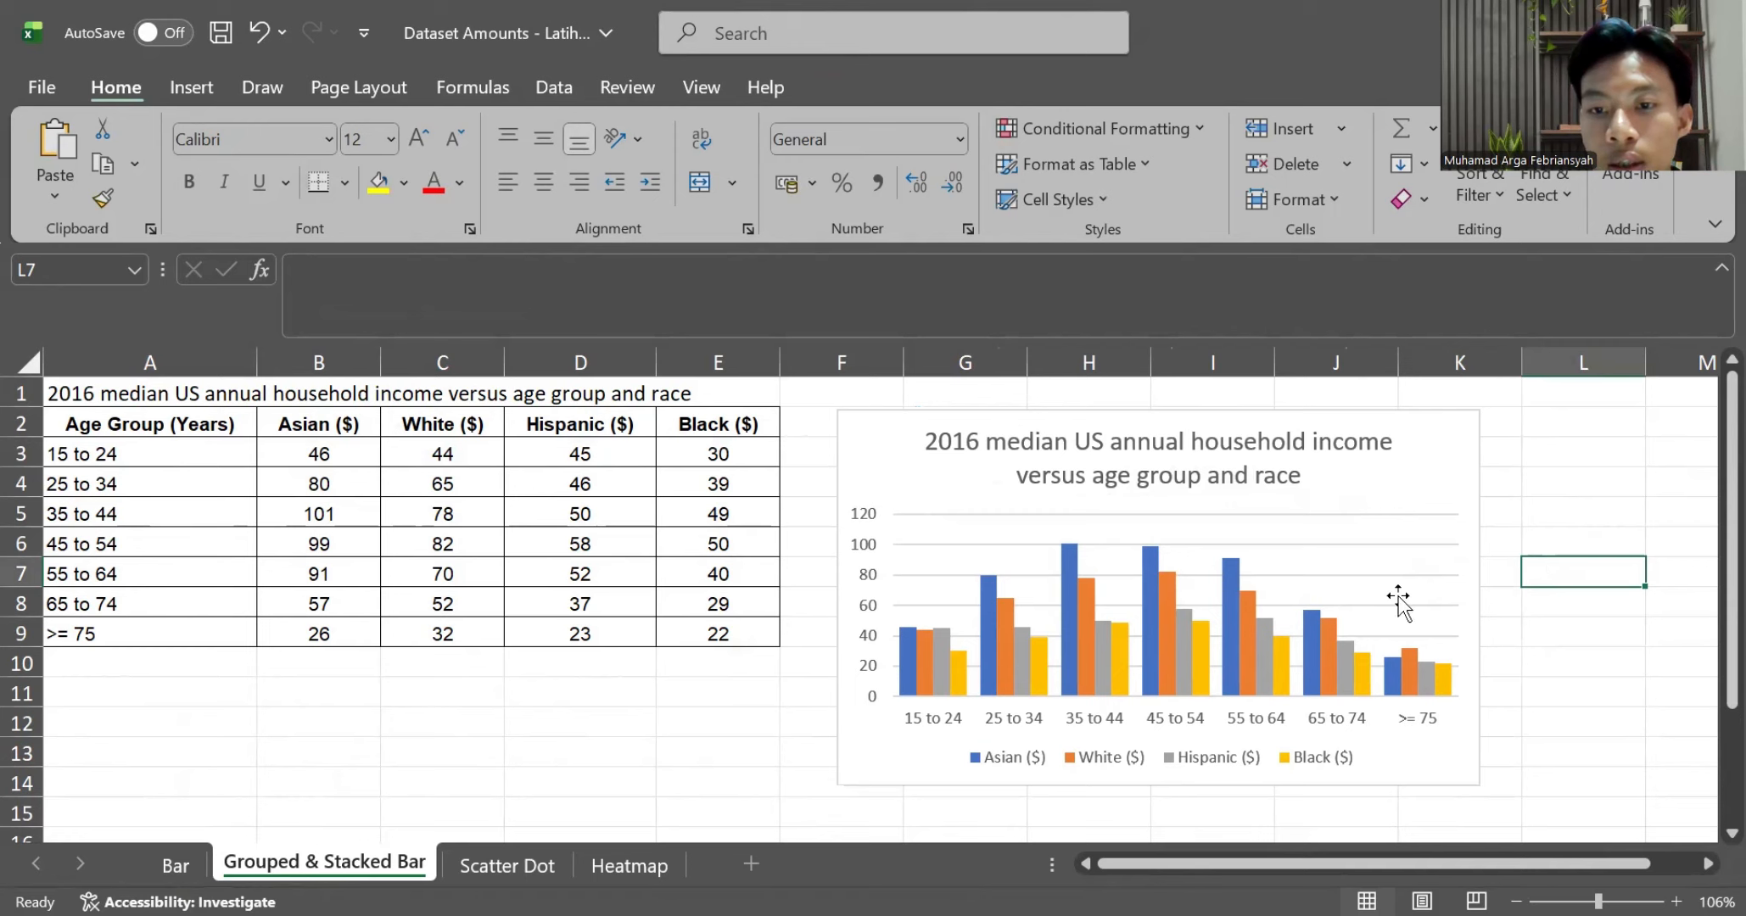
Recolor the household income chart with the blue monochromatic palette
{"action": "left_click", "coordinate": [1242, 624]}
{"action": "left_click", "coordinate": [1241, 625]}
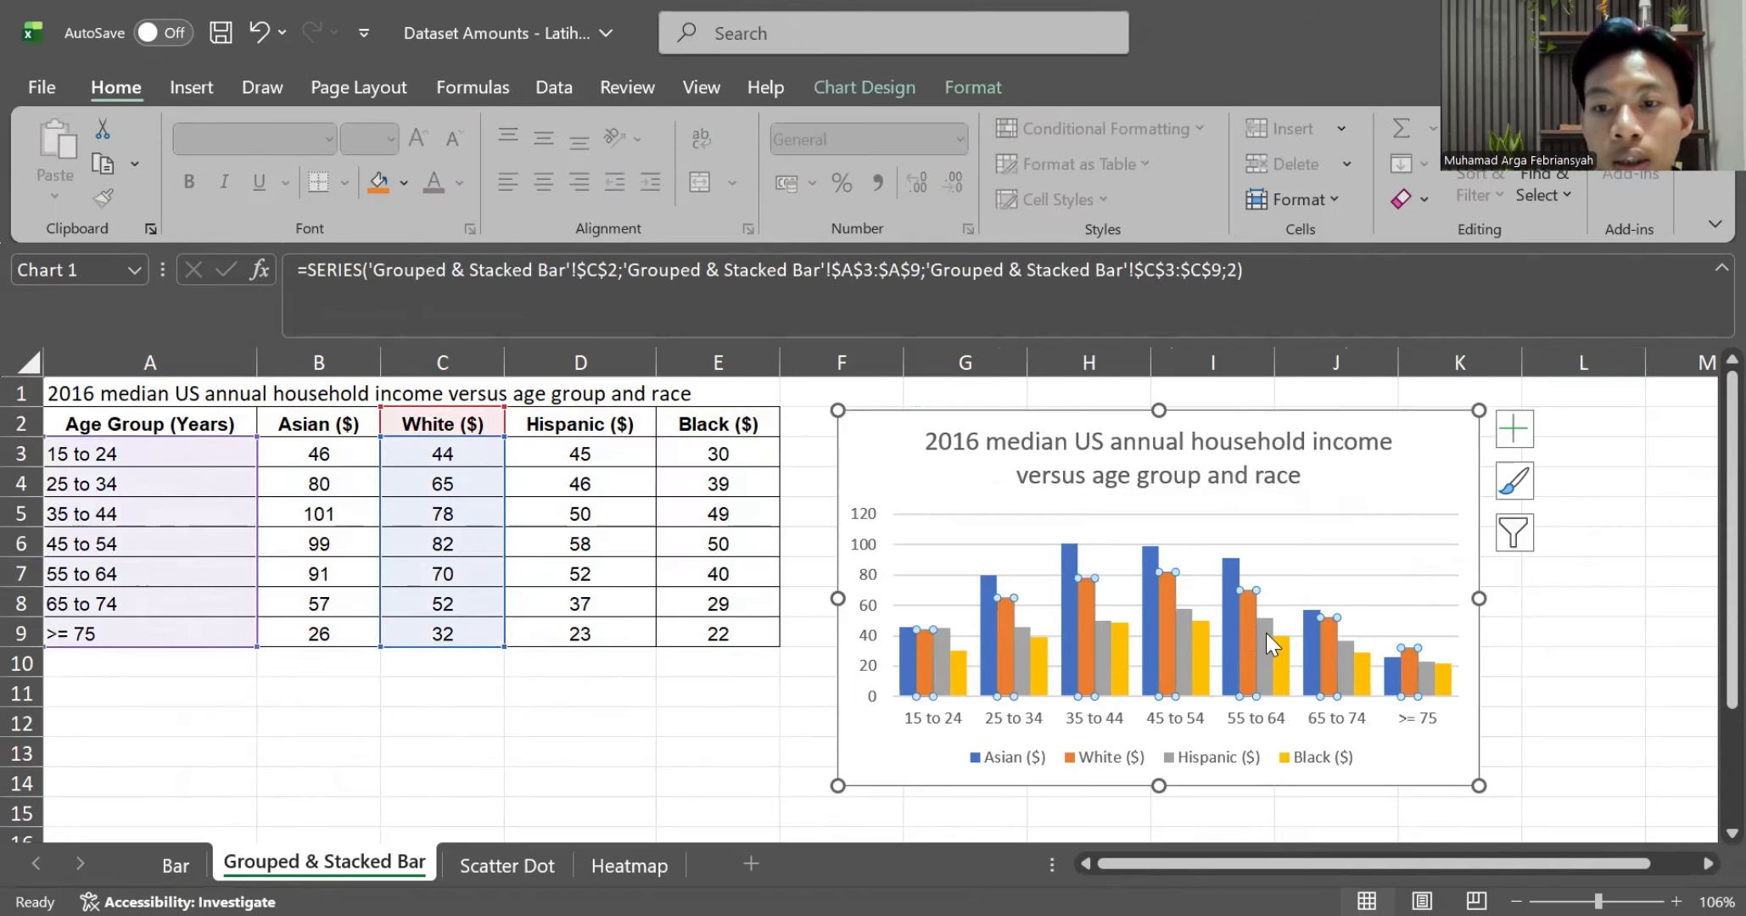
{"action": "left_click", "coordinate": [1266, 633]}
{"action": "double_click", "coordinate": [1266, 633]}
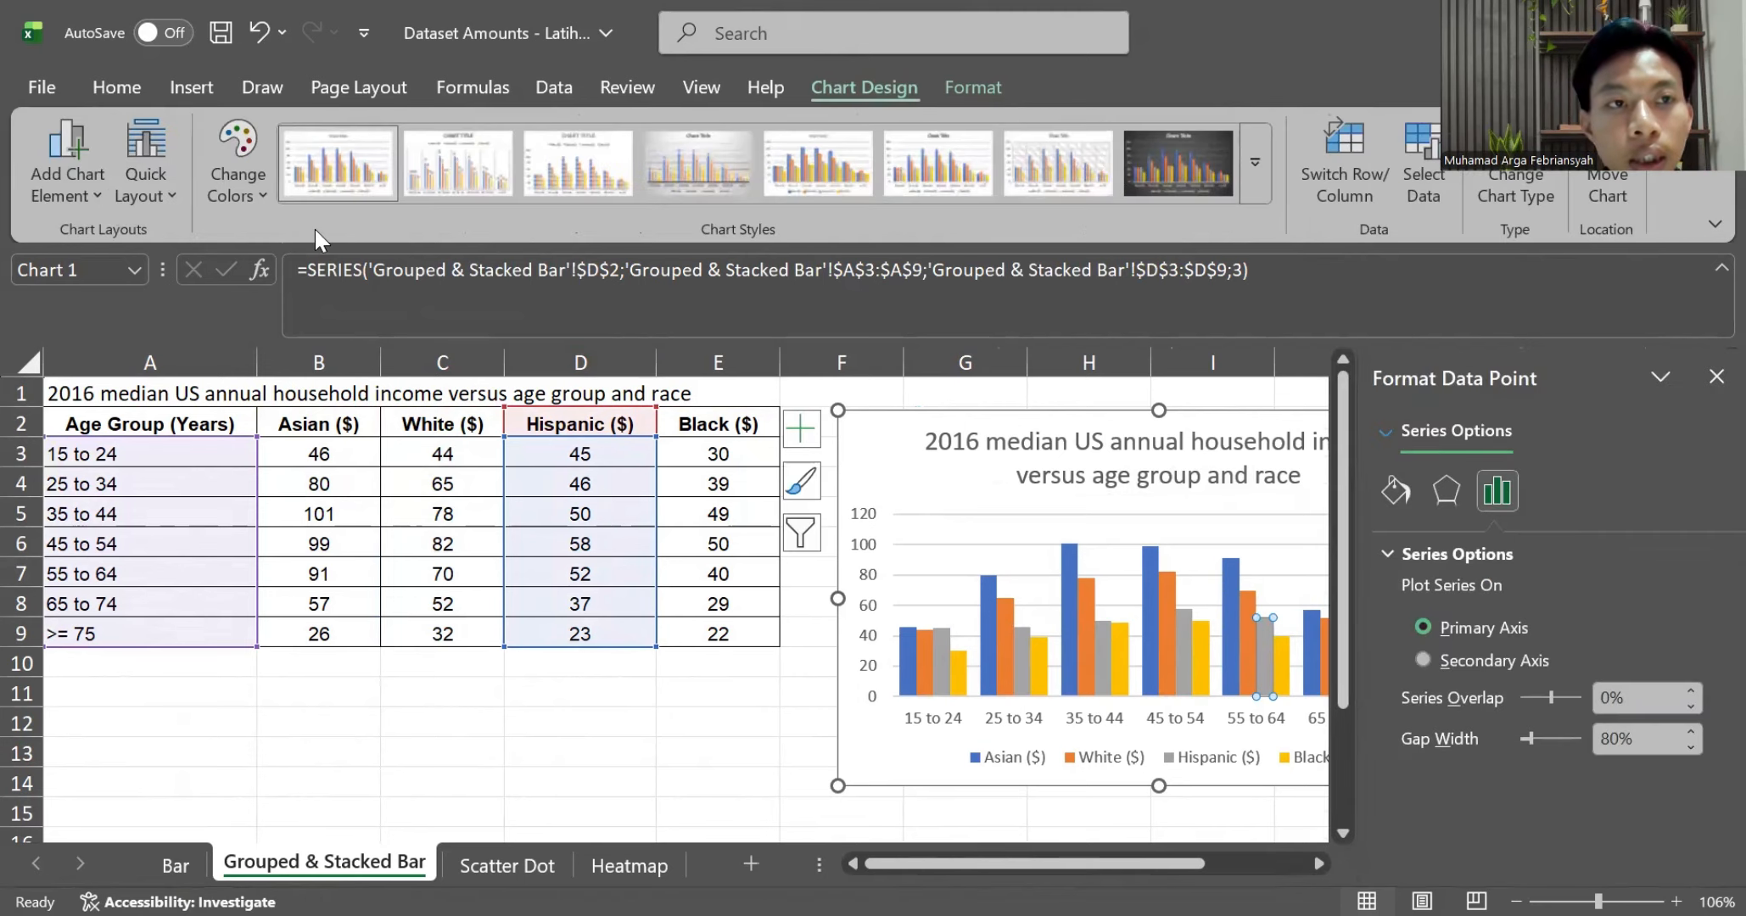
{"action": "left_click", "coordinate": [238, 169]}
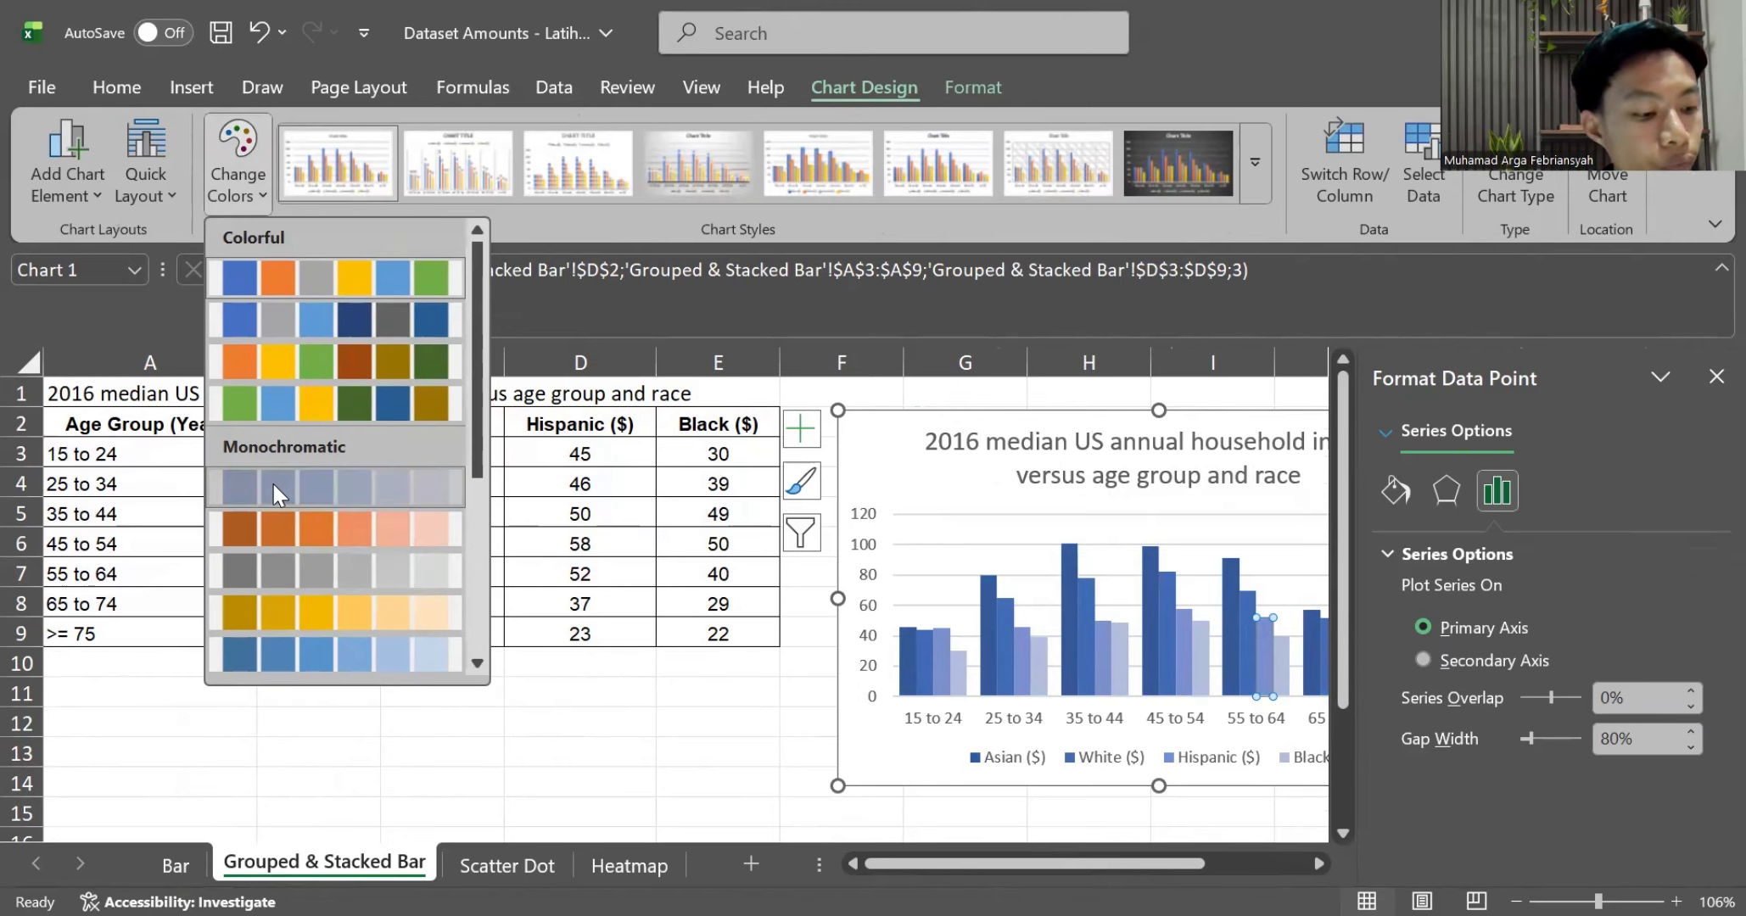
{"action": "left_click", "coordinate": [272, 482]}
{"action": "scroll", "coordinate": [859, 560], "scroll_direction": "right", "scroll_amount": 6}
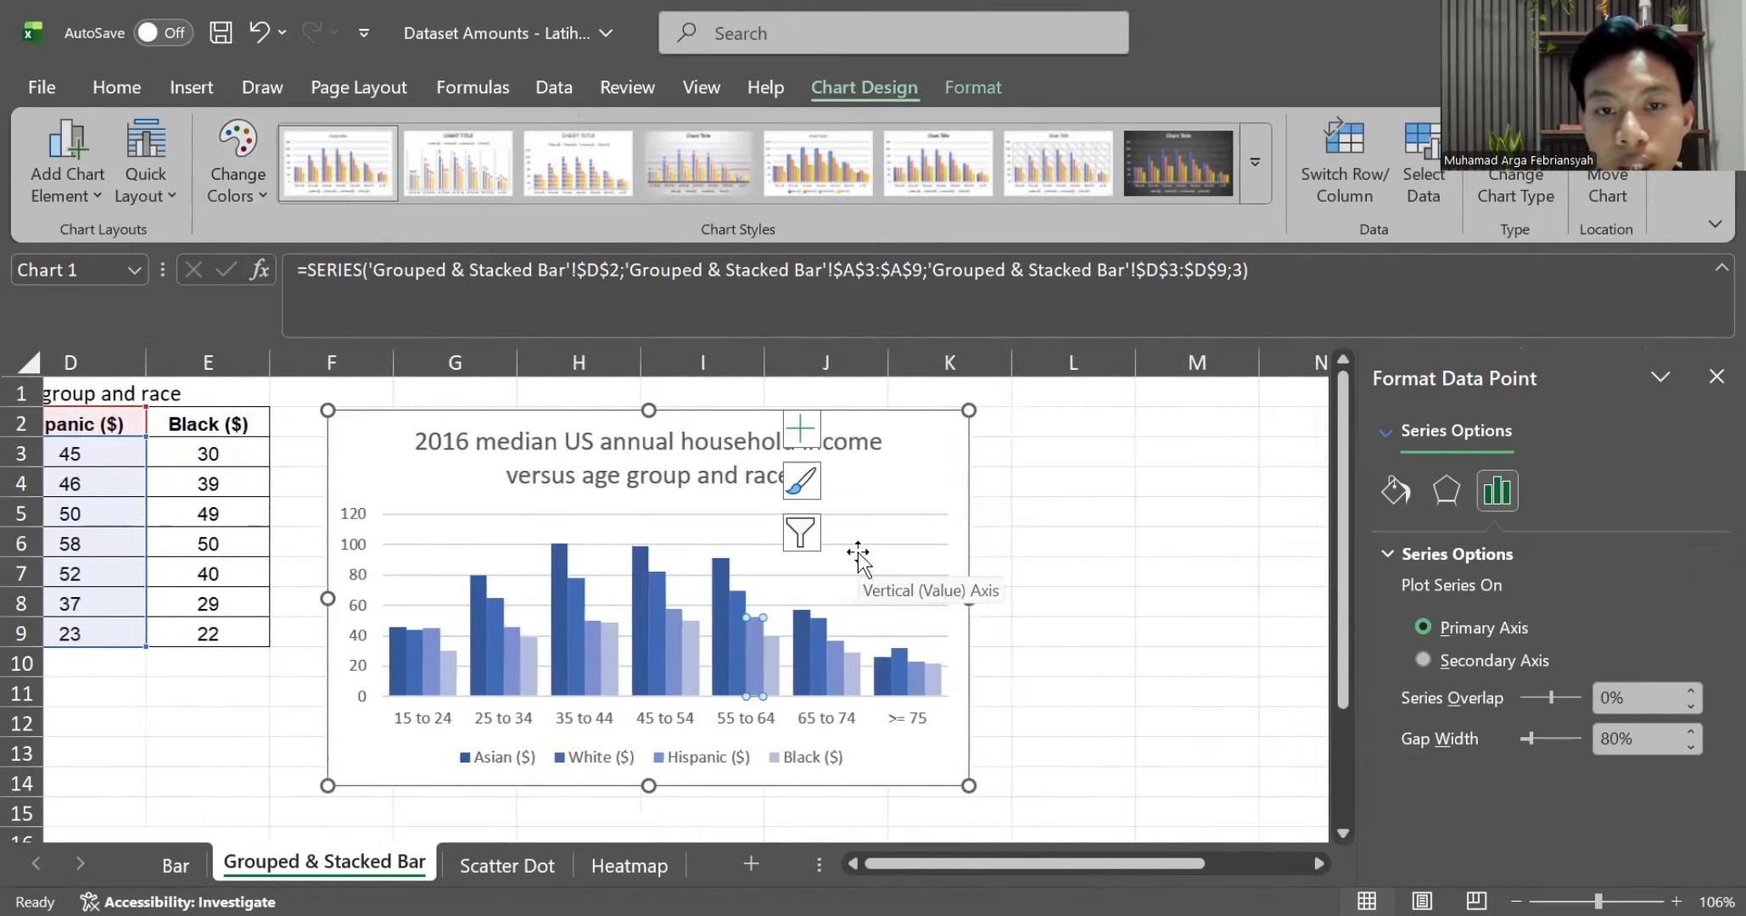
{"action": "left_click", "coordinate": [1037, 568]}
Copy the household income chart and paste the duplicate next to the original, starting at cell L2
{"action": "left_click", "coordinate": [981, 484]}
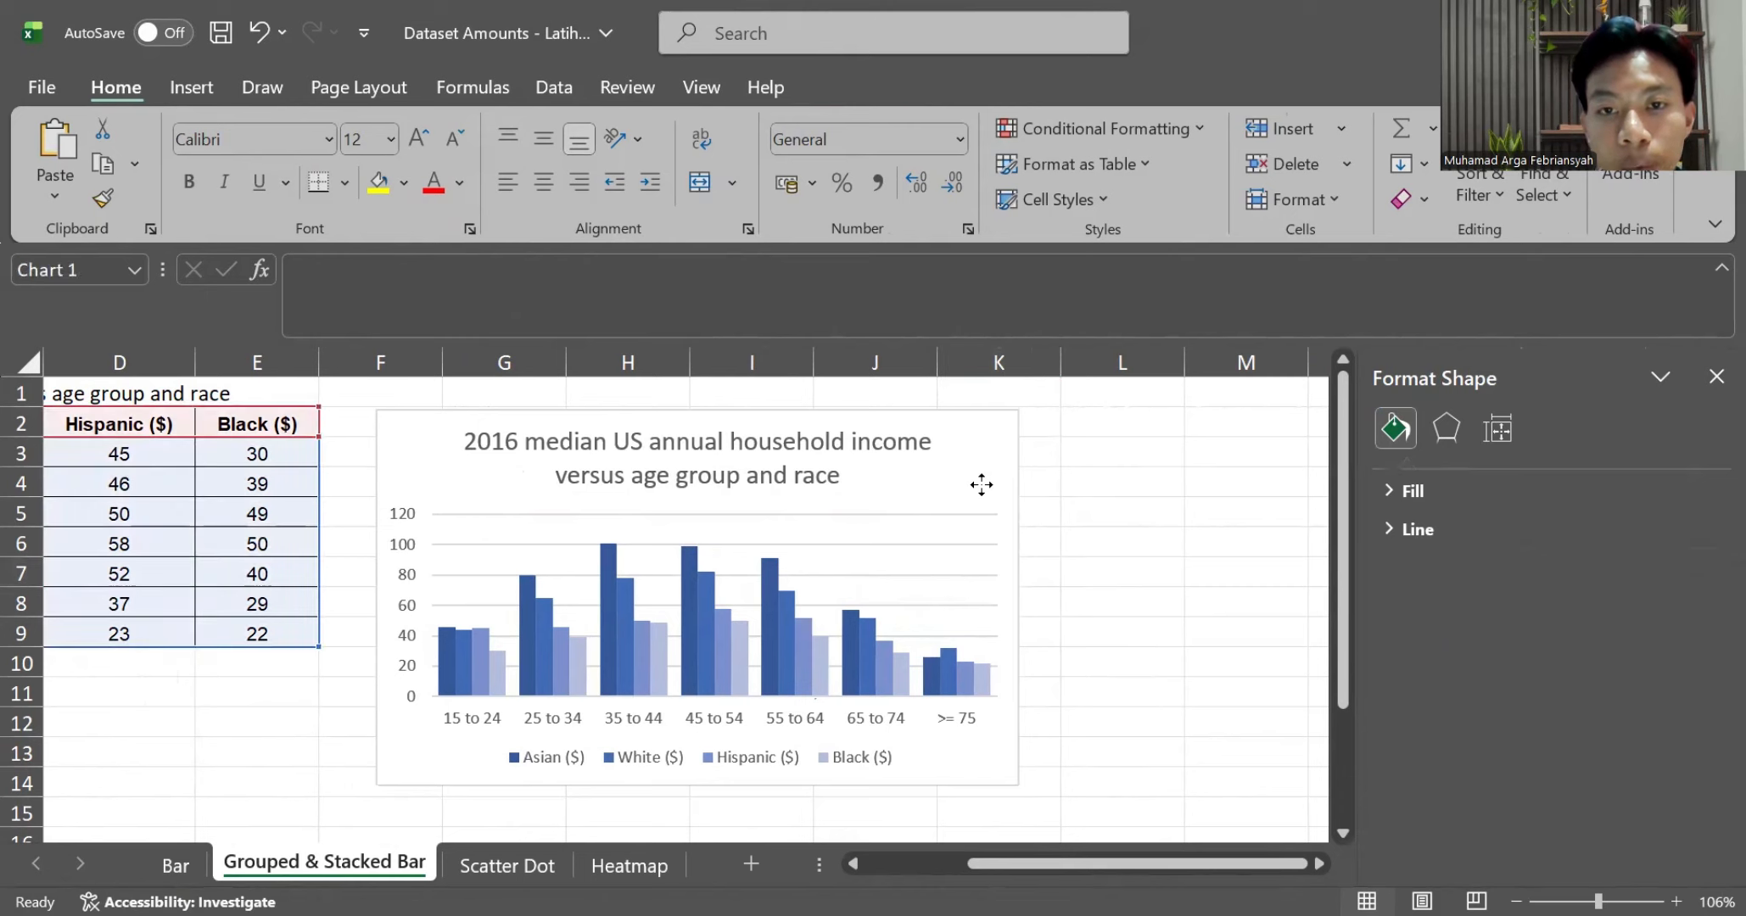
{"action": "left_click", "coordinate": [1148, 425]}
{"action": "key", "text": "ctrl+v"}
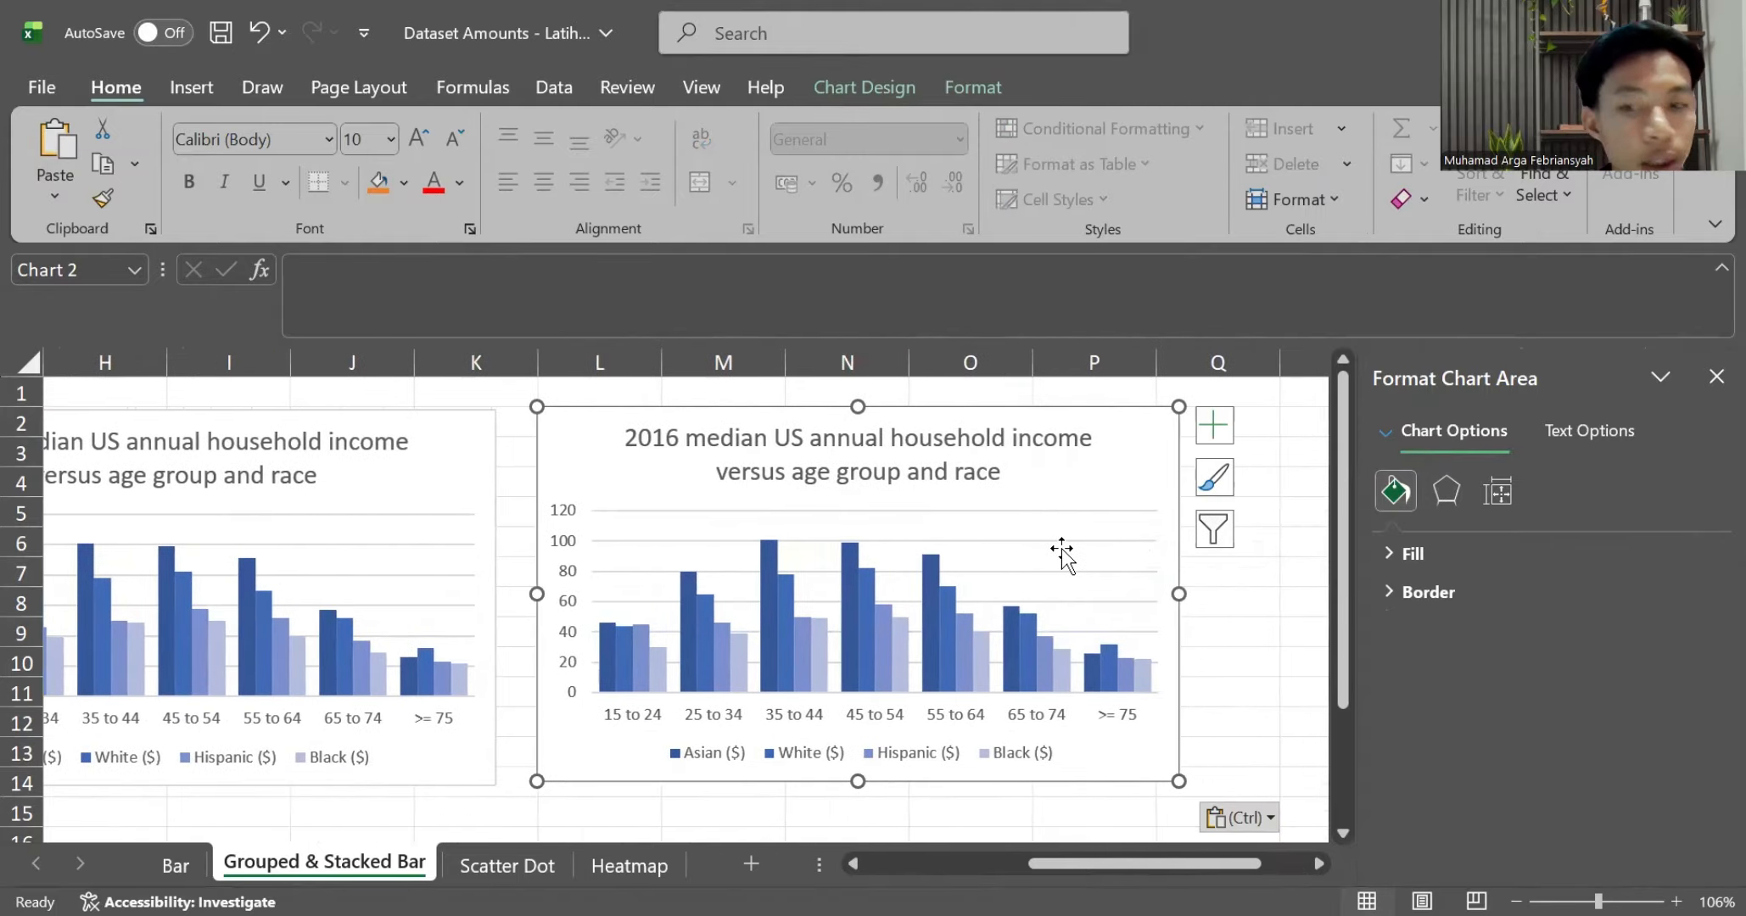
Switch the rows and columns in the duplicate chart's data source so race becomes the category axis and age groups the series
{"action": "left_click", "coordinate": [1061, 548]}
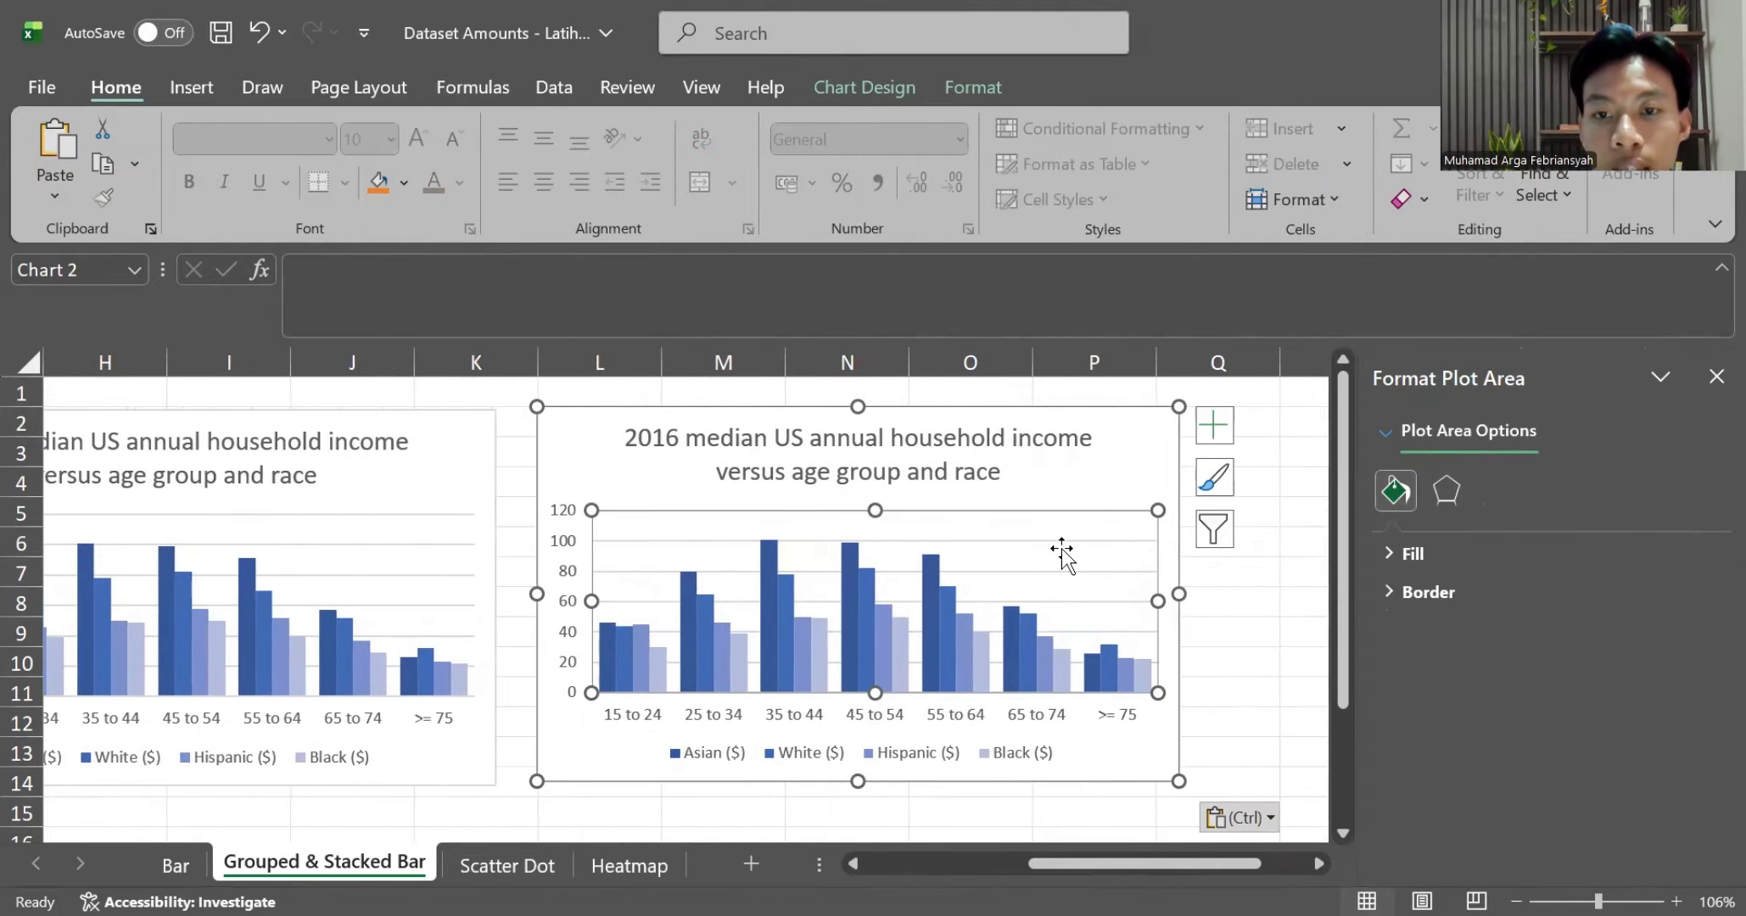
{"action": "right_click", "coordinate": [1061, 548]}
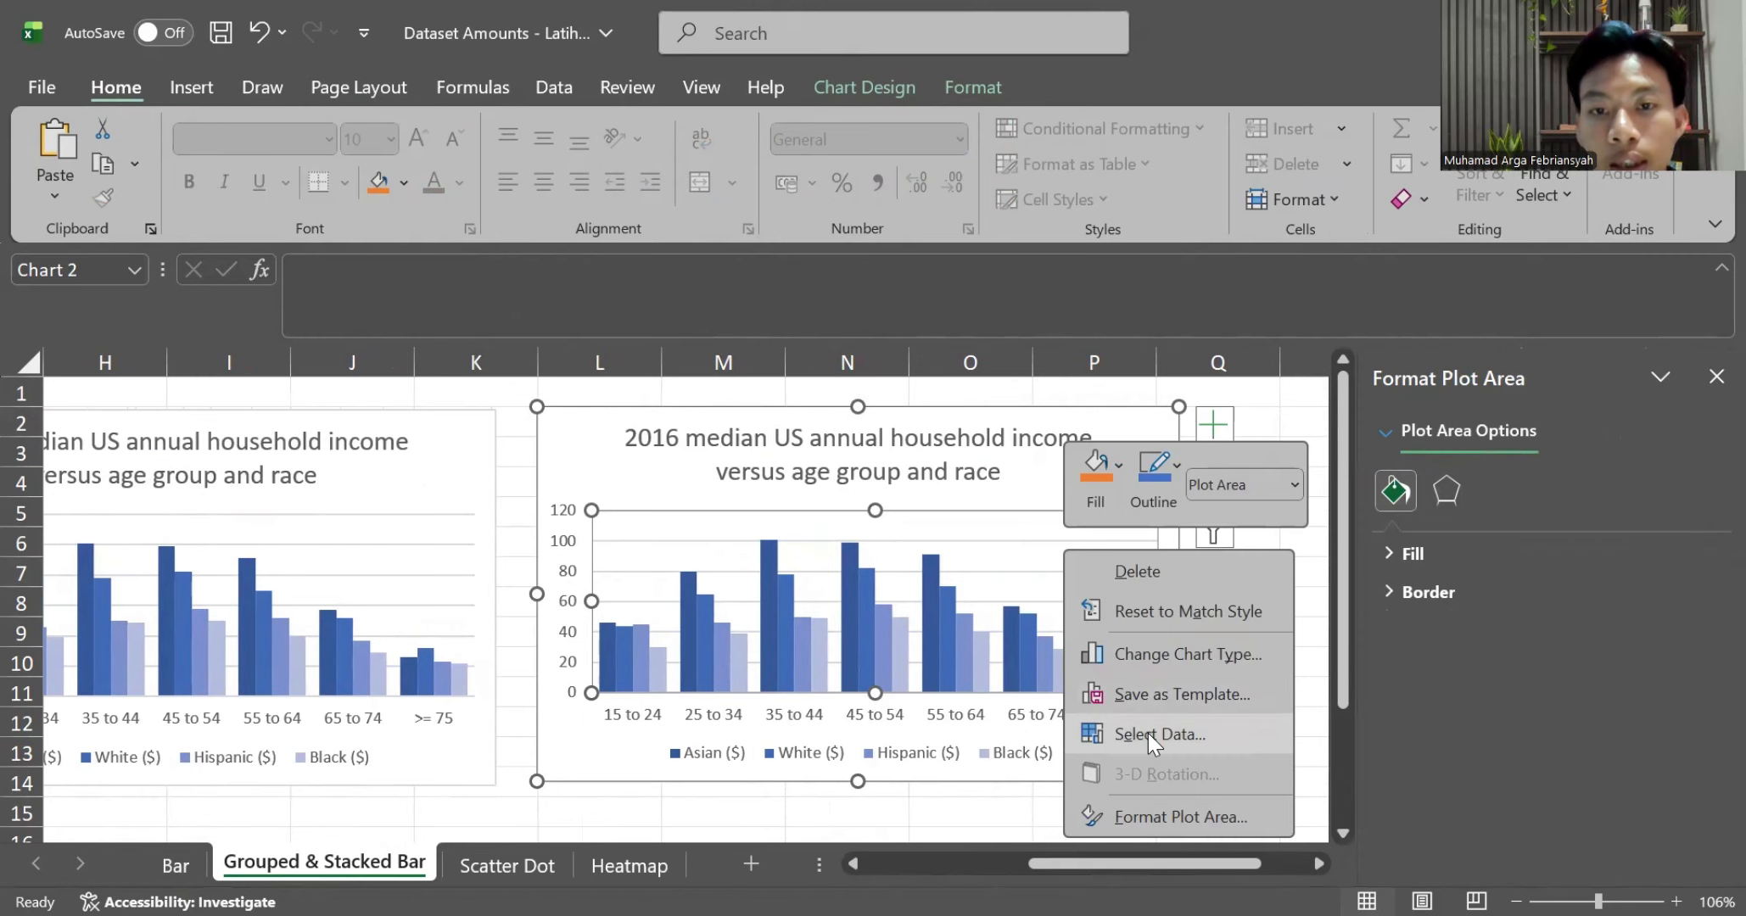
{"action": "left_click", "coordinate": [1149, 732]}
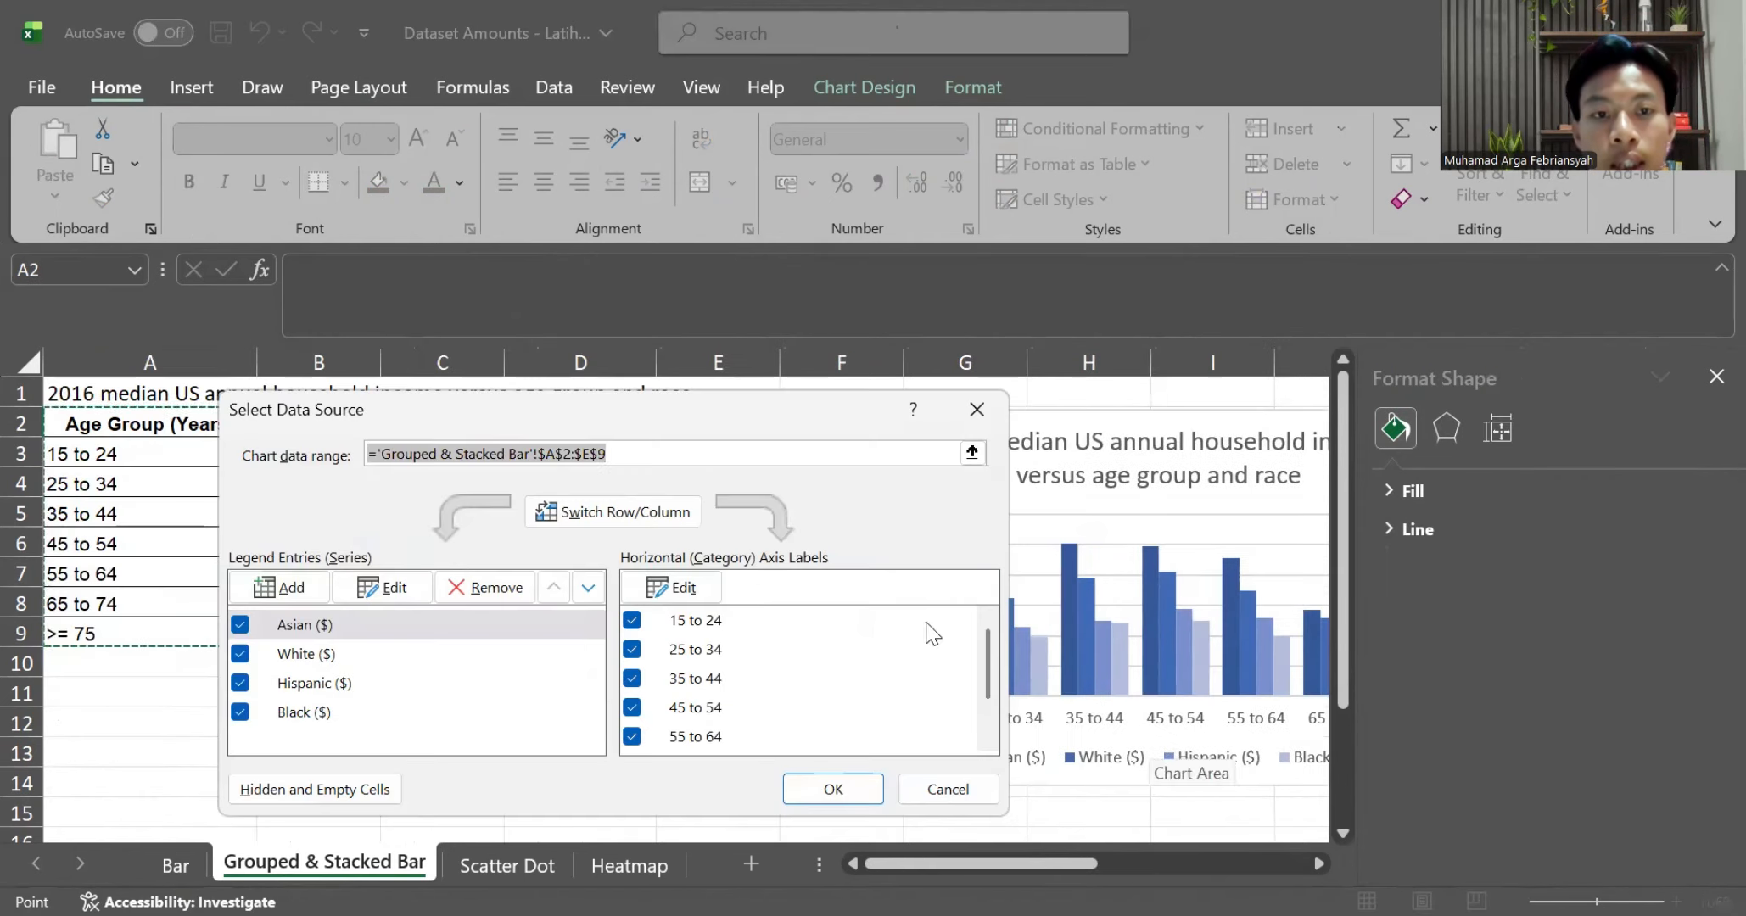
{"action": "left_click", "coordinate": [616, 527]}
{"action": "left_click", "coordinate": [835, 790]}
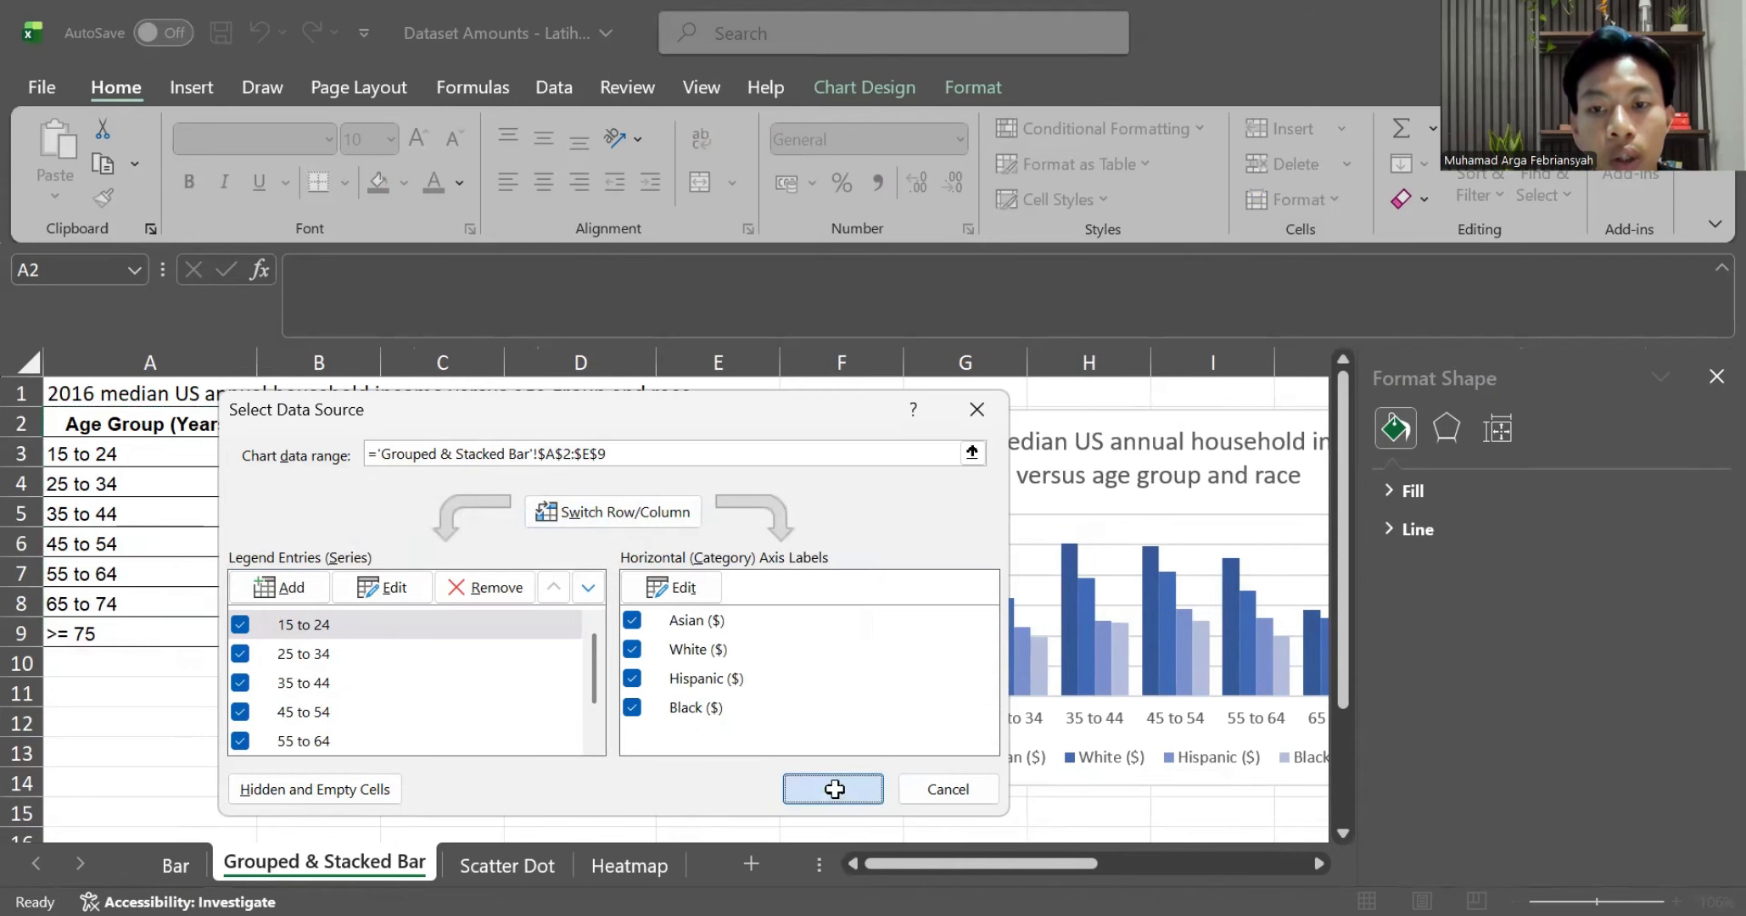
{"action": "scroll", "coordinate": [915, 649], "scroll_direction": "down", "scroll_amount": 4}
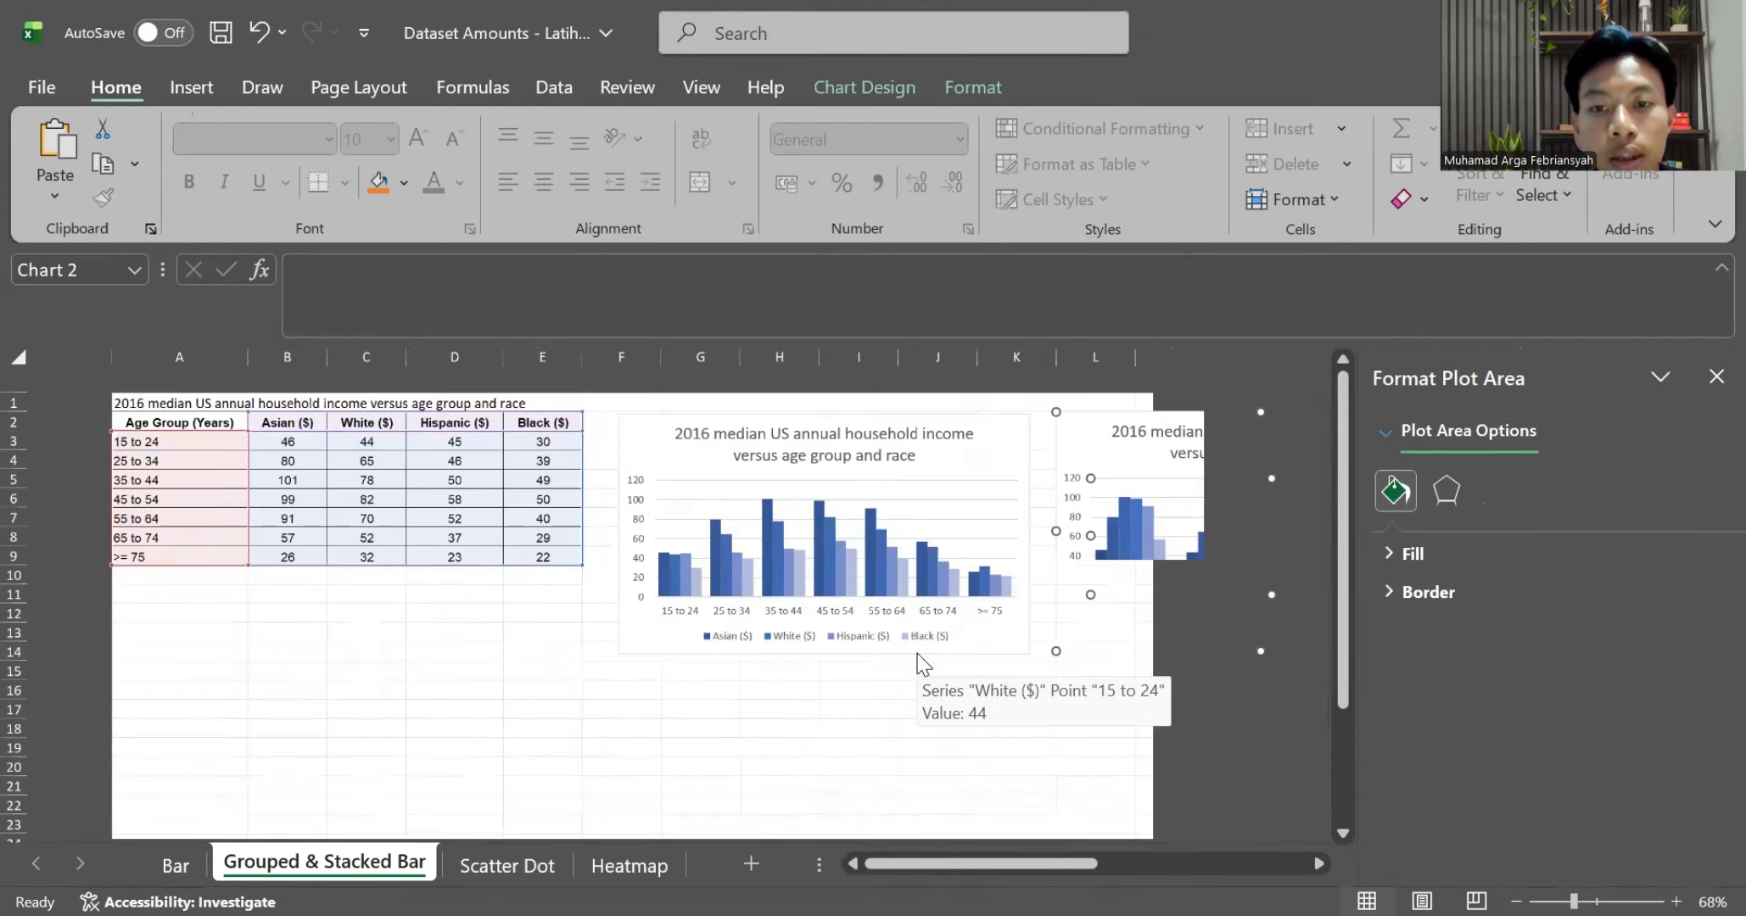
{"action": "scroll", "coordinate": [917, 651], "scroll_direction": "right", "scroll_amount": 2}
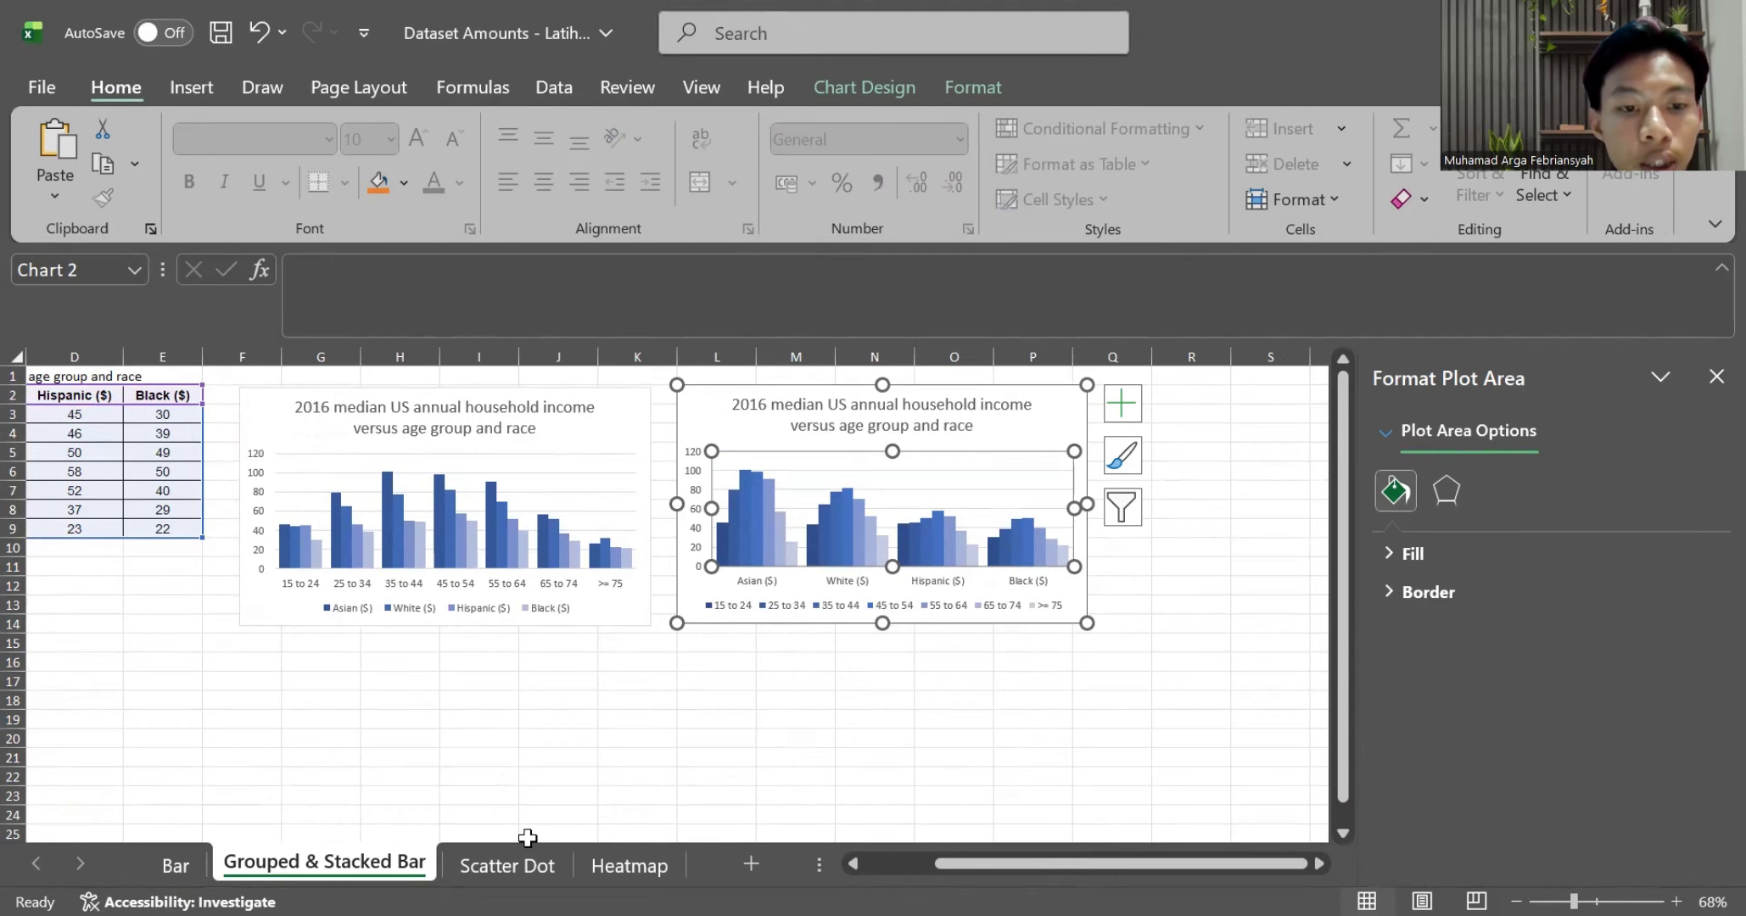
Add the header "Rank" in cell C2 of the life expectancy table on the Scatter Dot sheet
{"action": "left_click", "coordinate": [535, 874]}
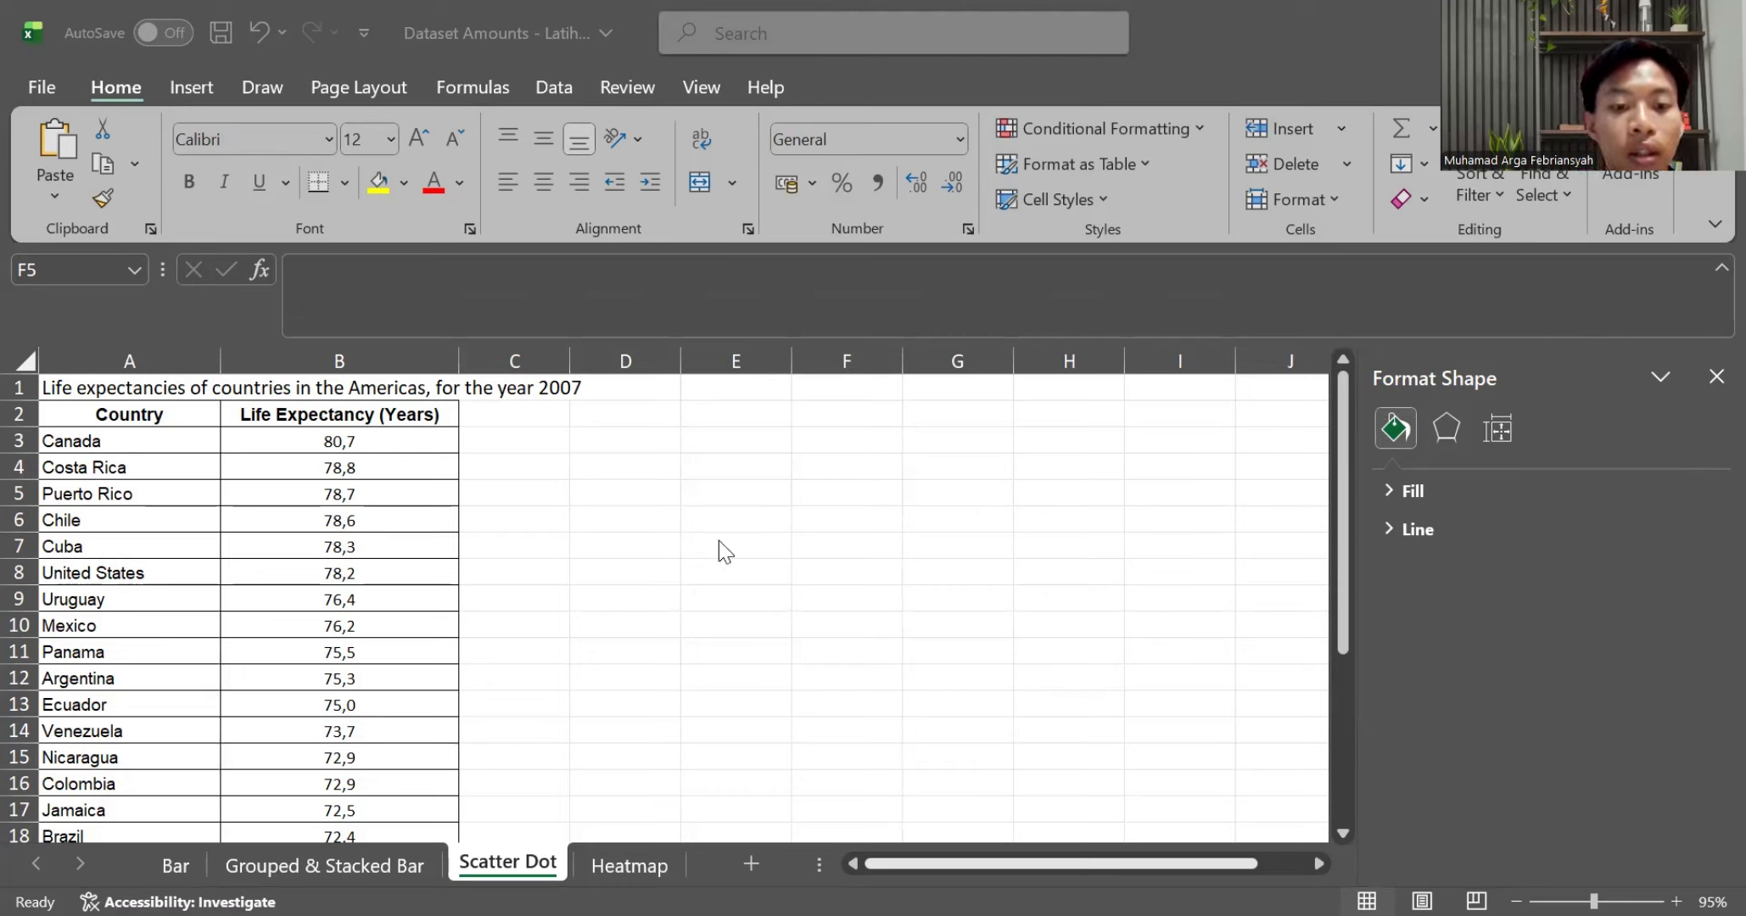
{"action": "left_click", "coordinate": [506, 412]}
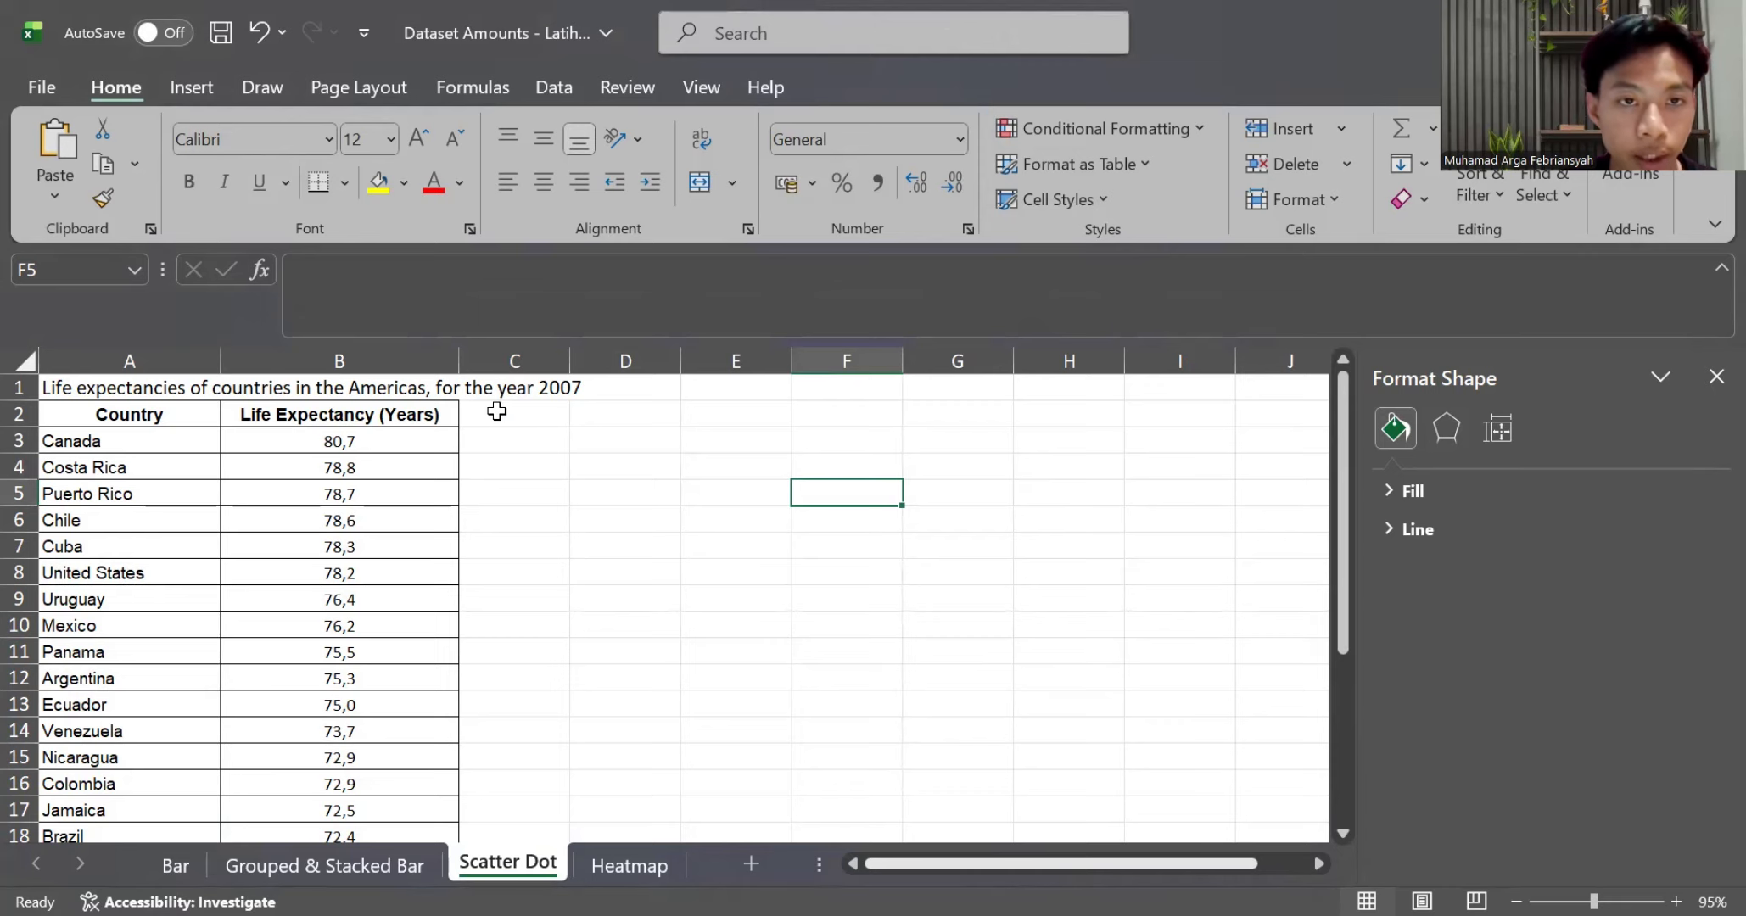
{"action": "left_click", "coordinate": [496, 411]}
{"action": "type", "text": "Rank"}
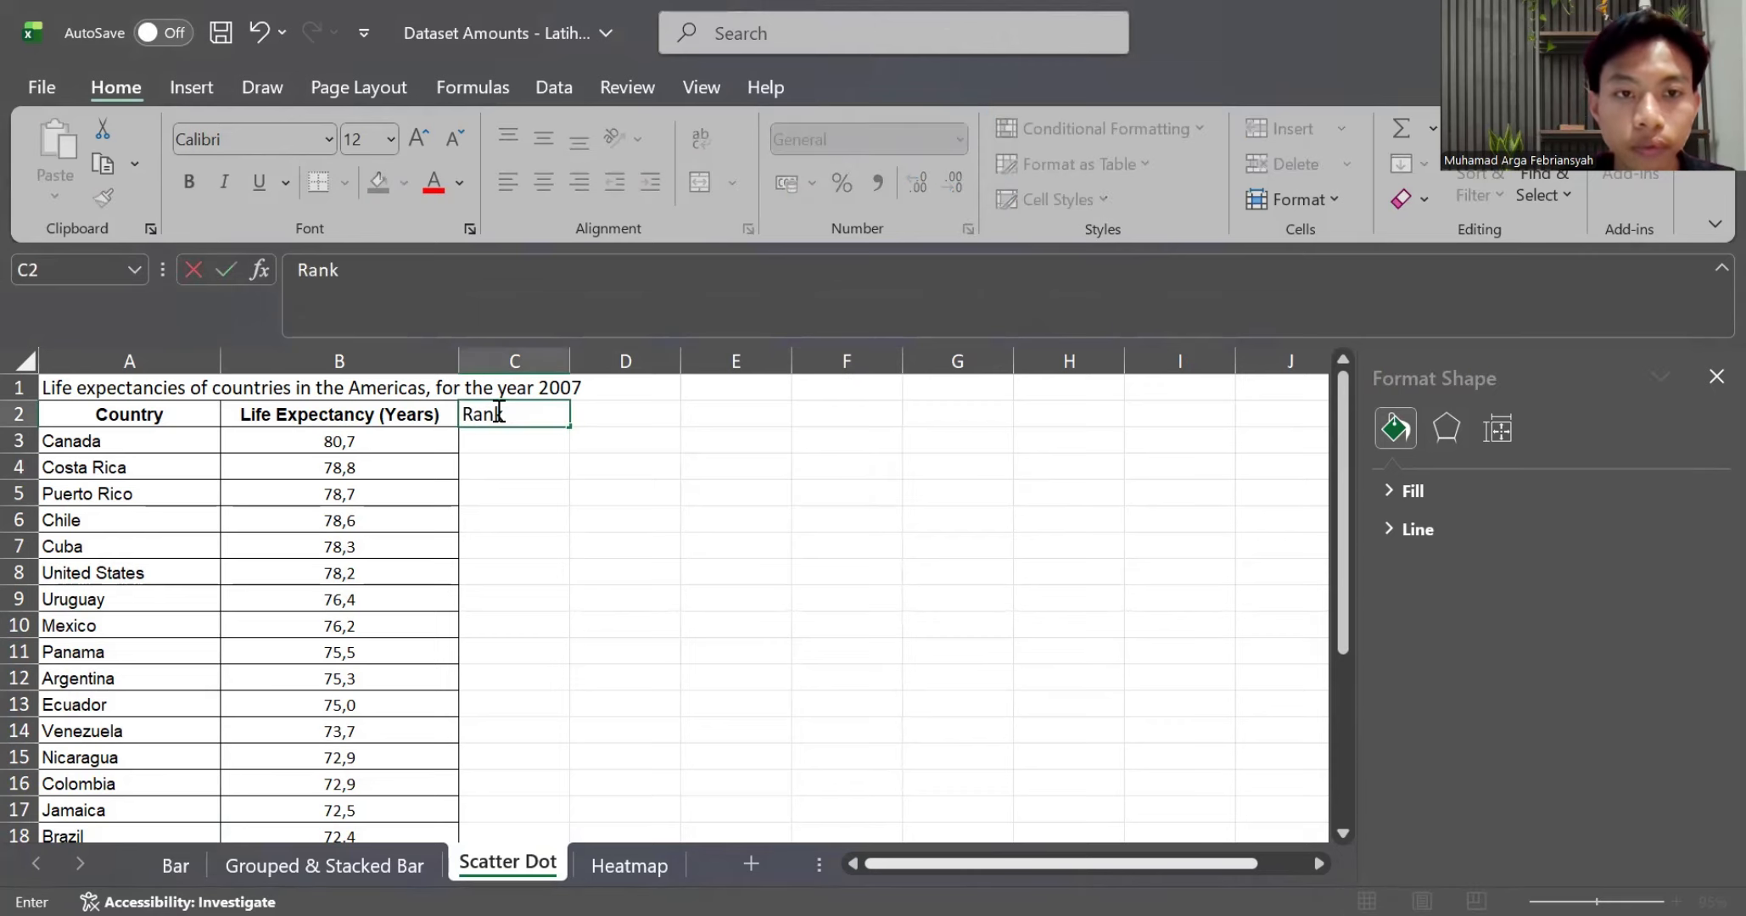
{"action": "left_click", "coordinate": [512, 445]}
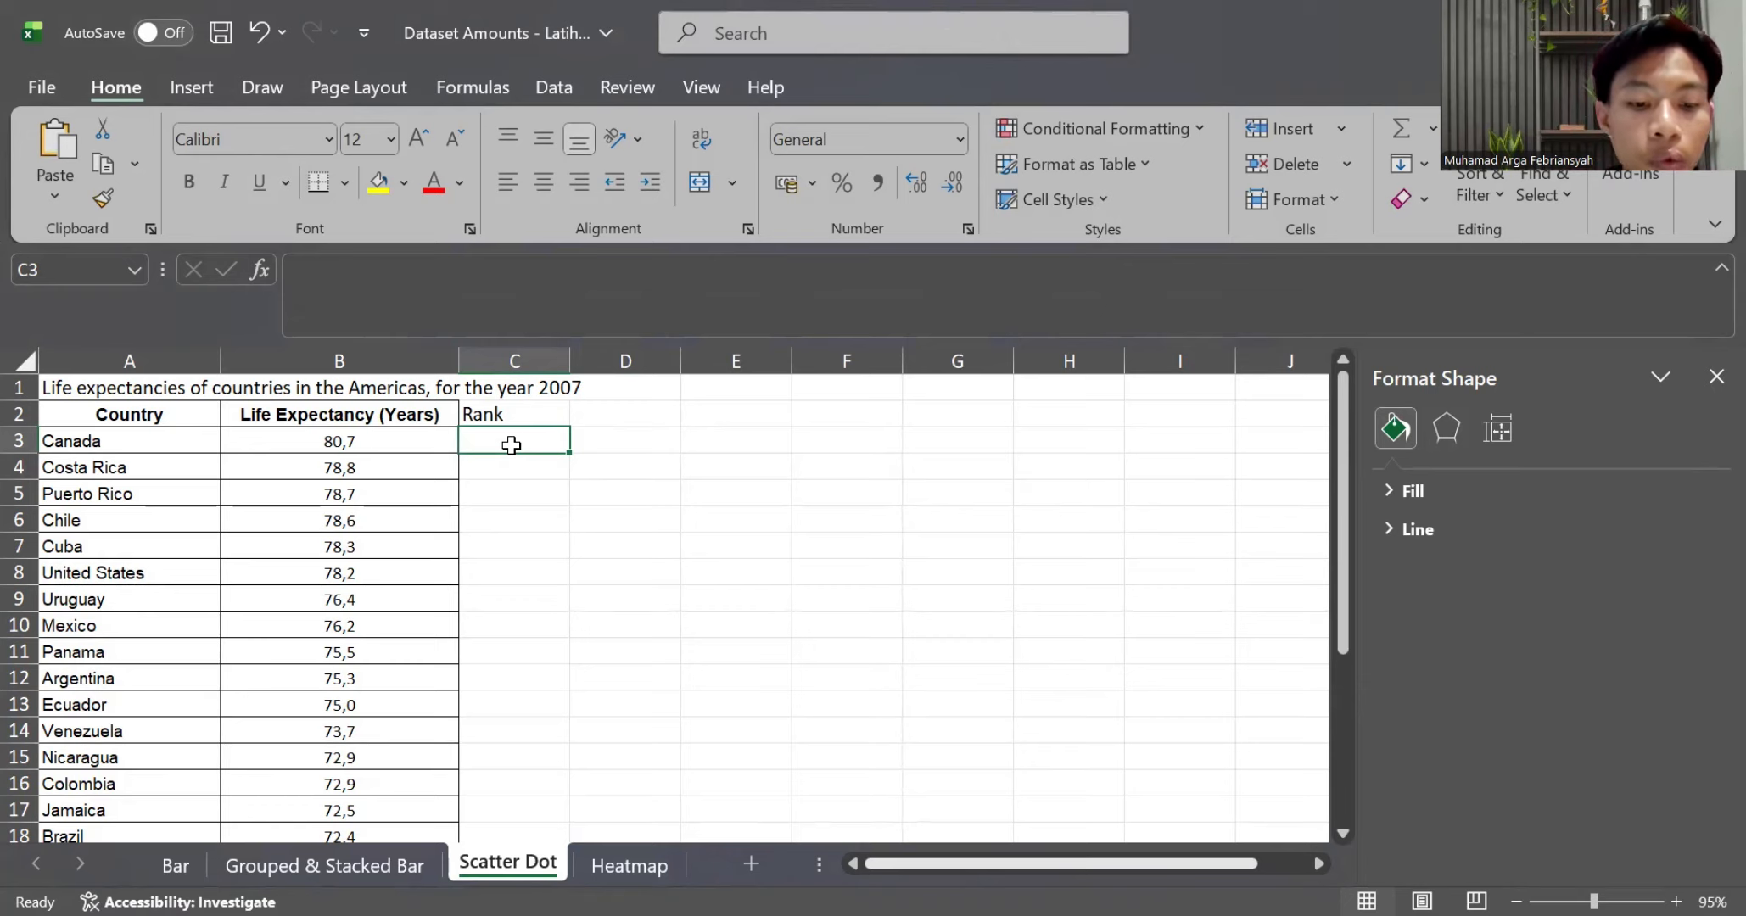
Fill the Rank column with a descending series from 25 to 1 in cells C3 to C27
{"action": "type", "text": "25"}
{"action": "left_click", "coordinate": [592, 459]}
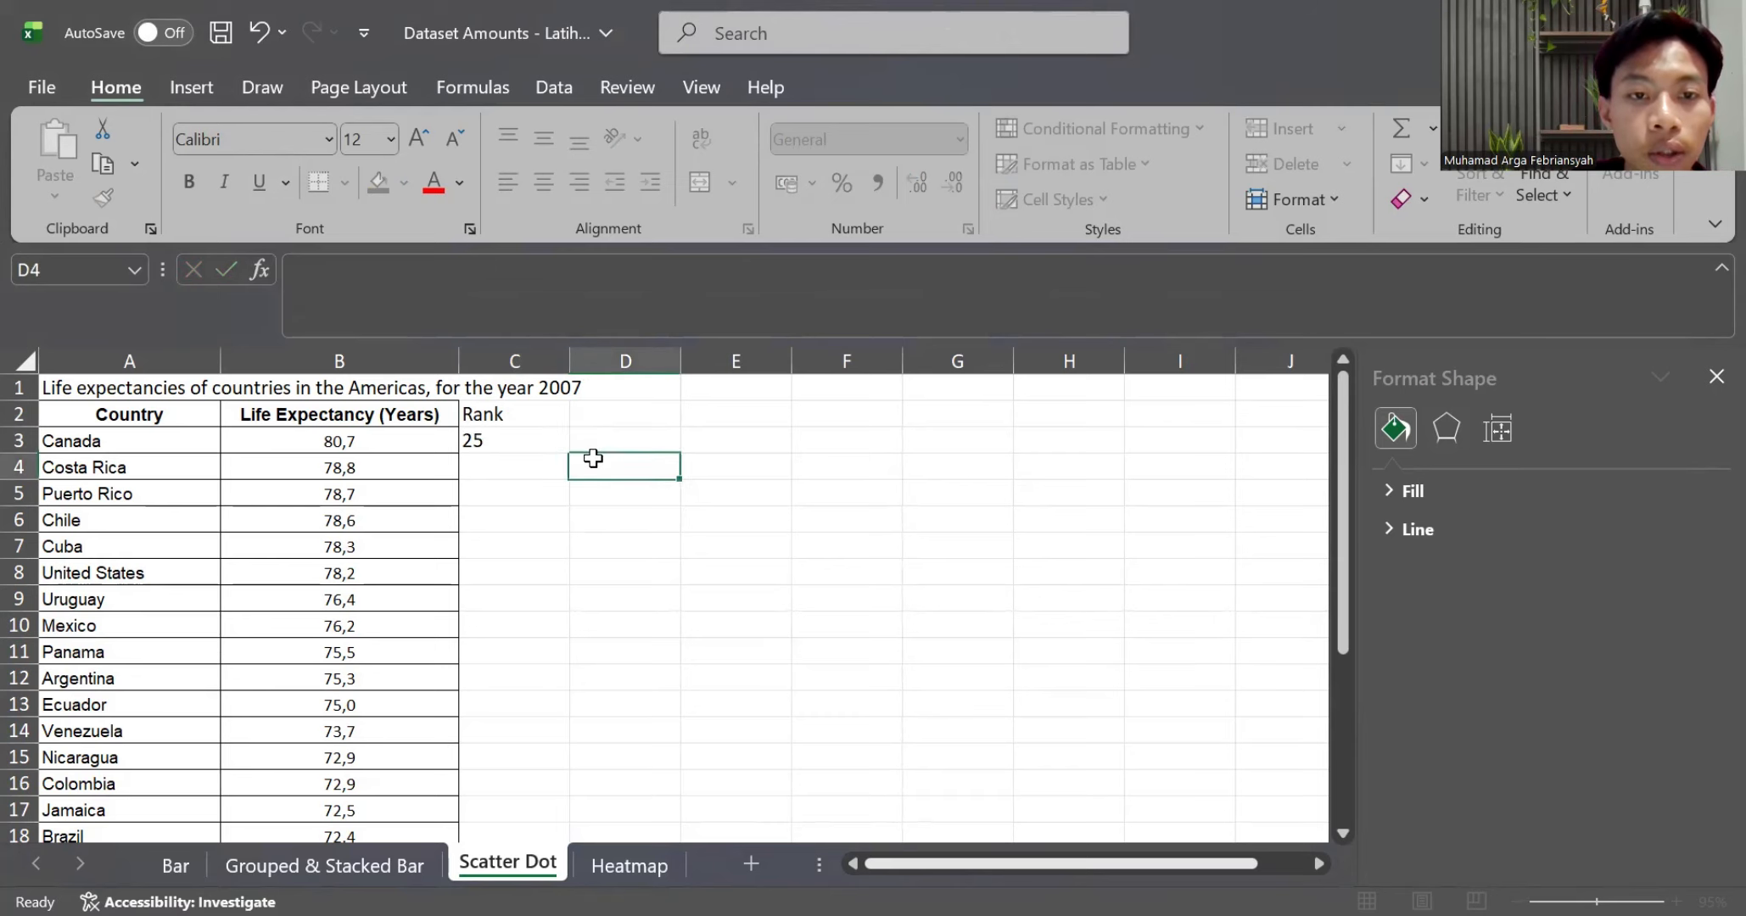
{"action": "left_click", "coordinate": [552, 441]}
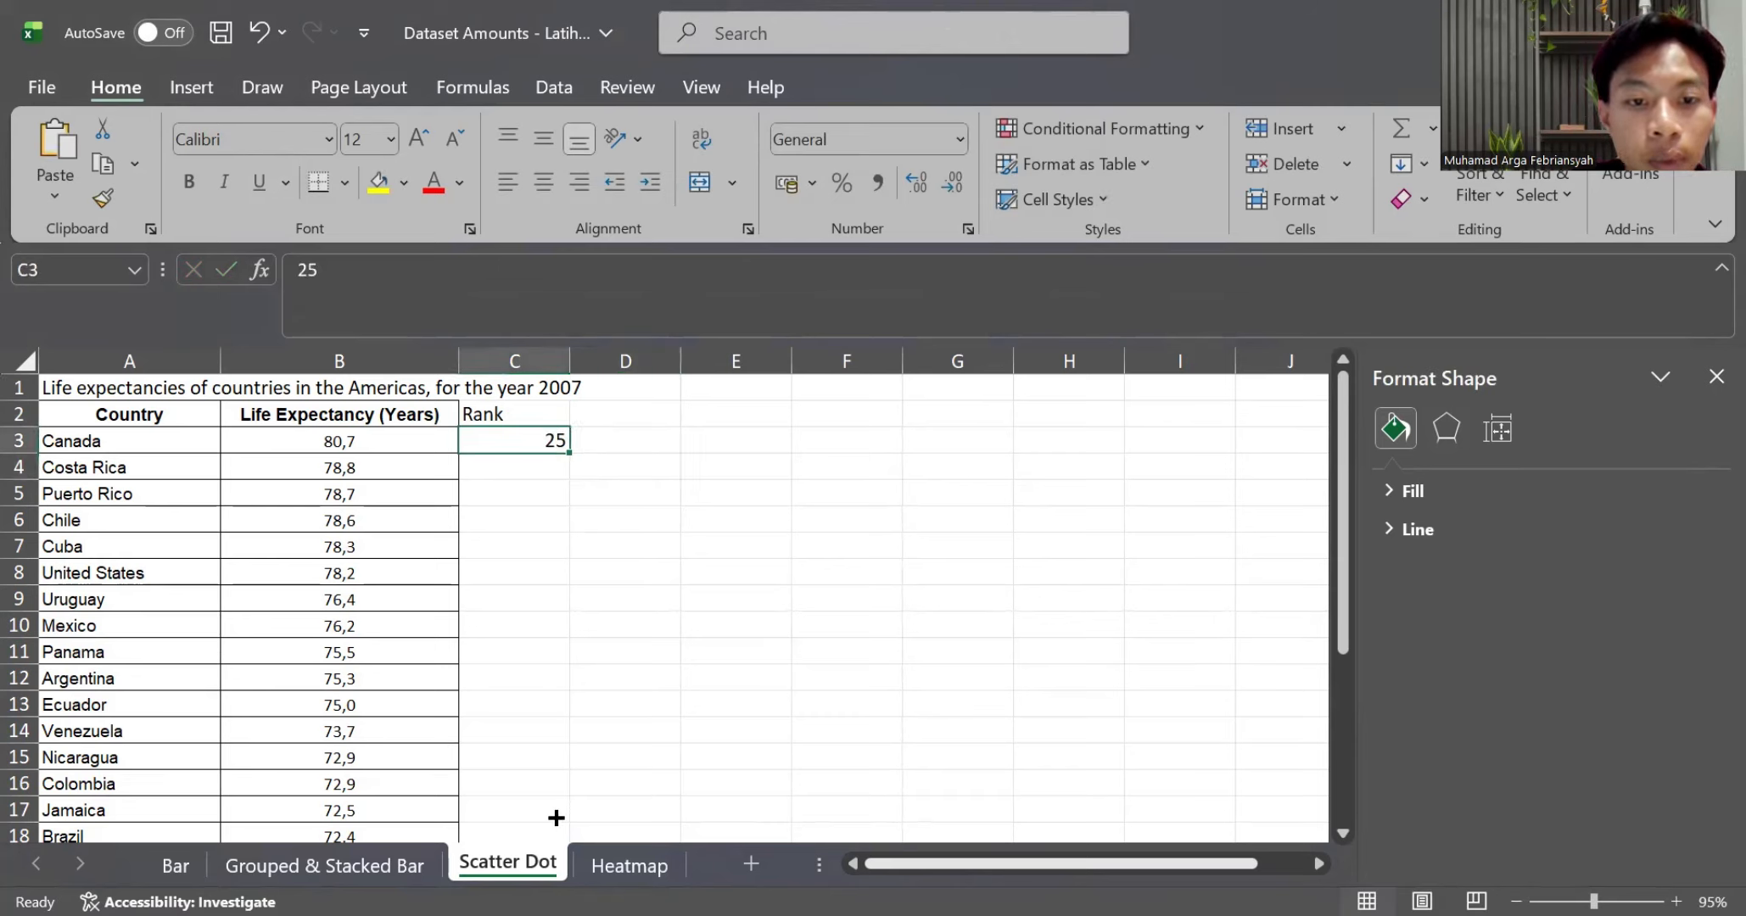
{"action": "scroll", "coordinate": [551, 433], "scroll_direction": "down", "scroll_amount": 1}
{"action": "left_click", "coordinate": [546, 441]}
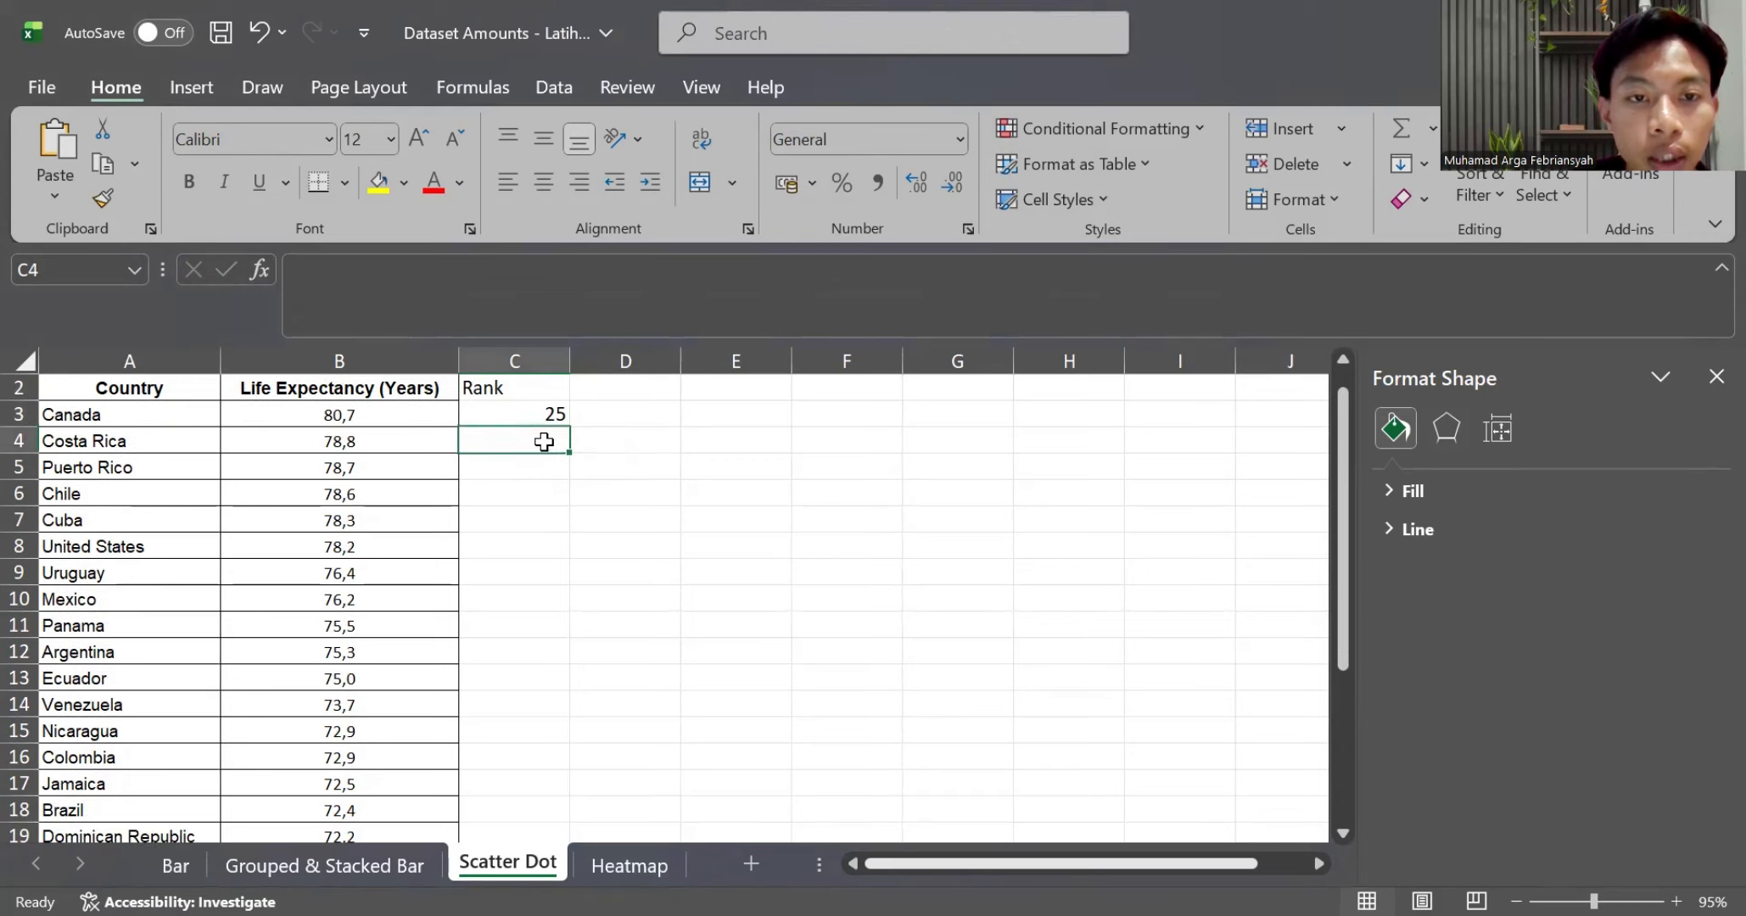
{"action": "type", "text": "24"}
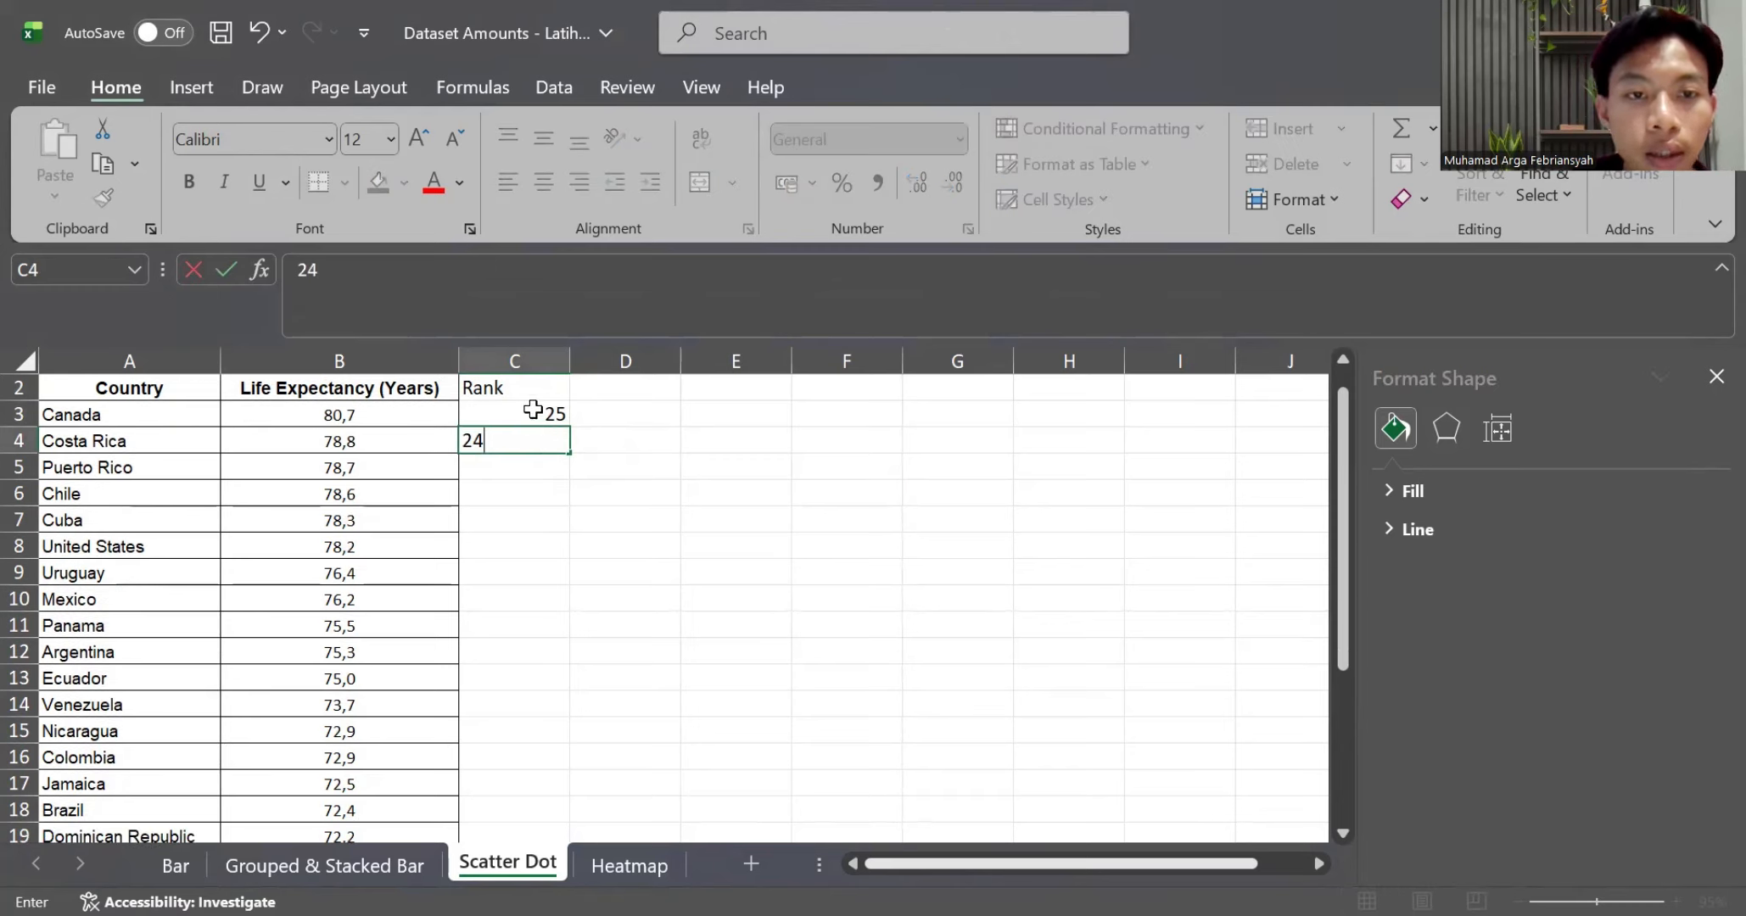
{"action": "left_click_drag", "start_coordinate": [546, 414], "coordinate": [530, 743]}
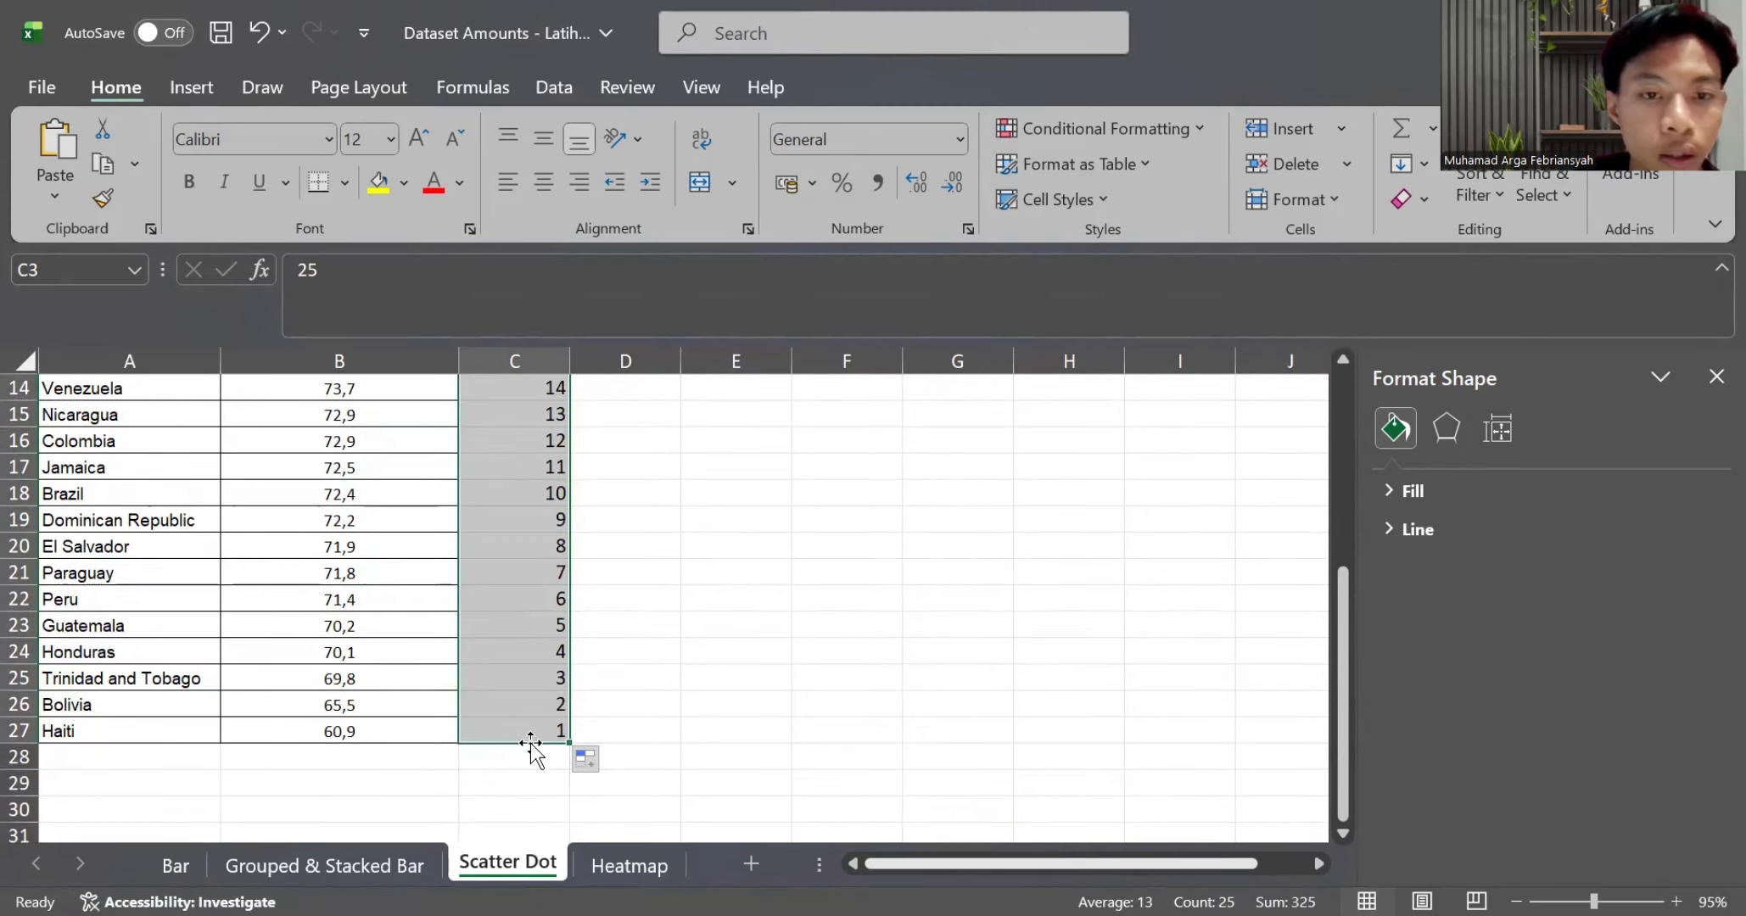
{"action": "scroll", "coordinate": [720, 670], "scroll_direction": "up", "scroll_amount": 5}
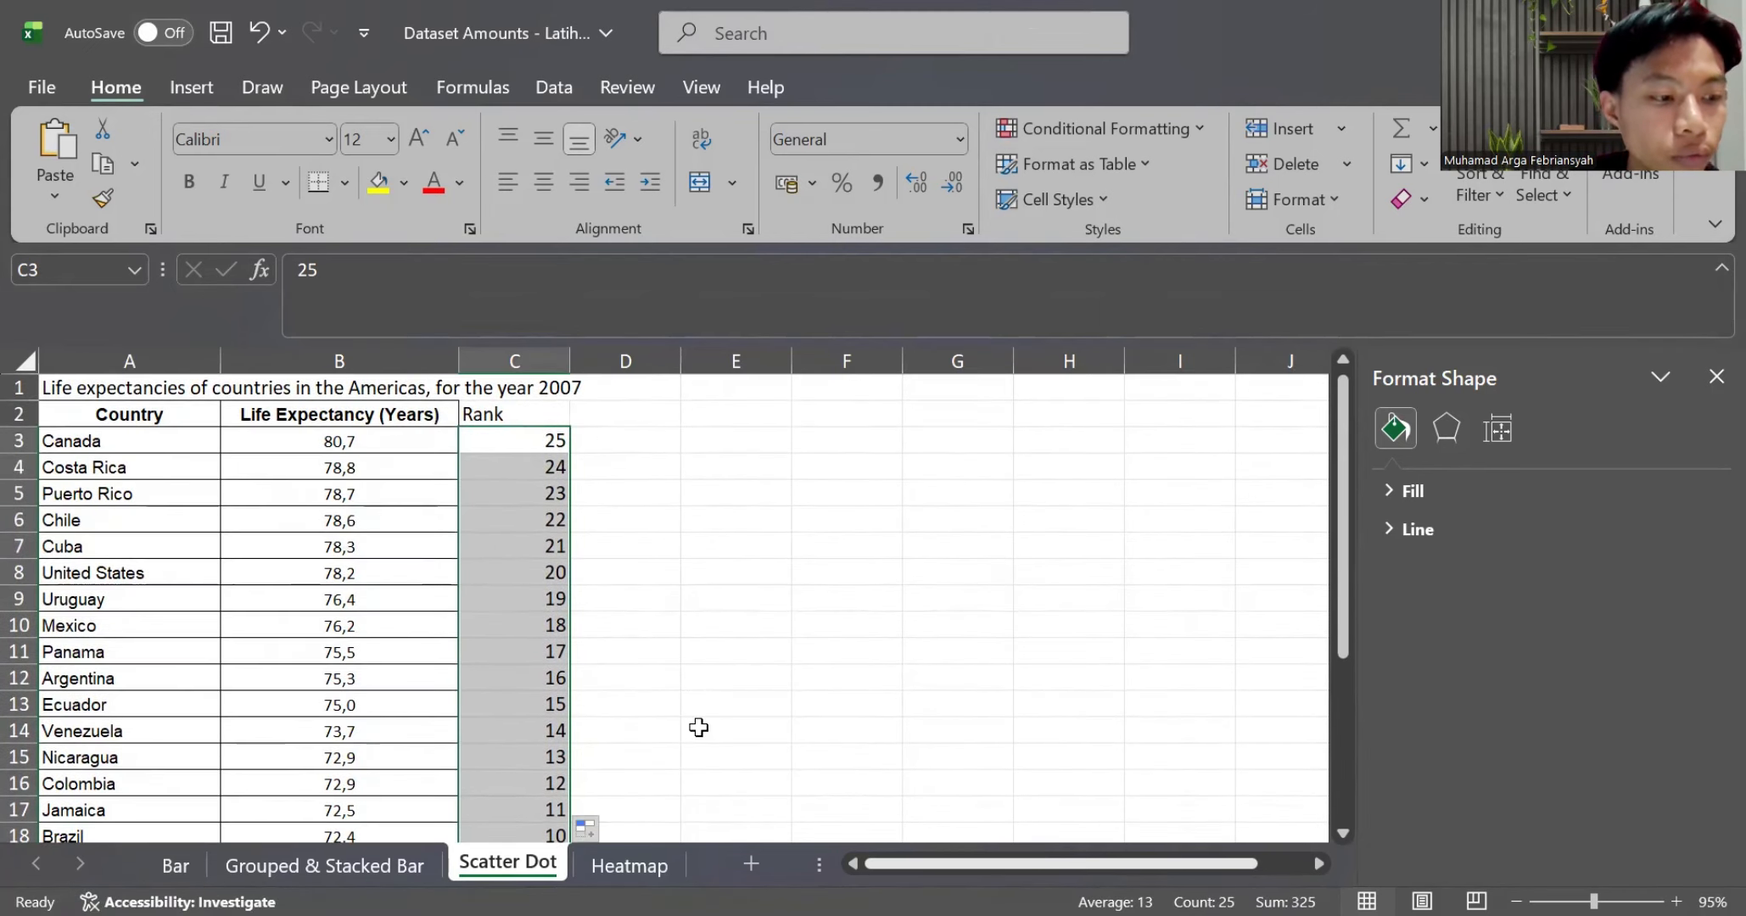
{"action": "left_click", "coordinate": [699, 727]}
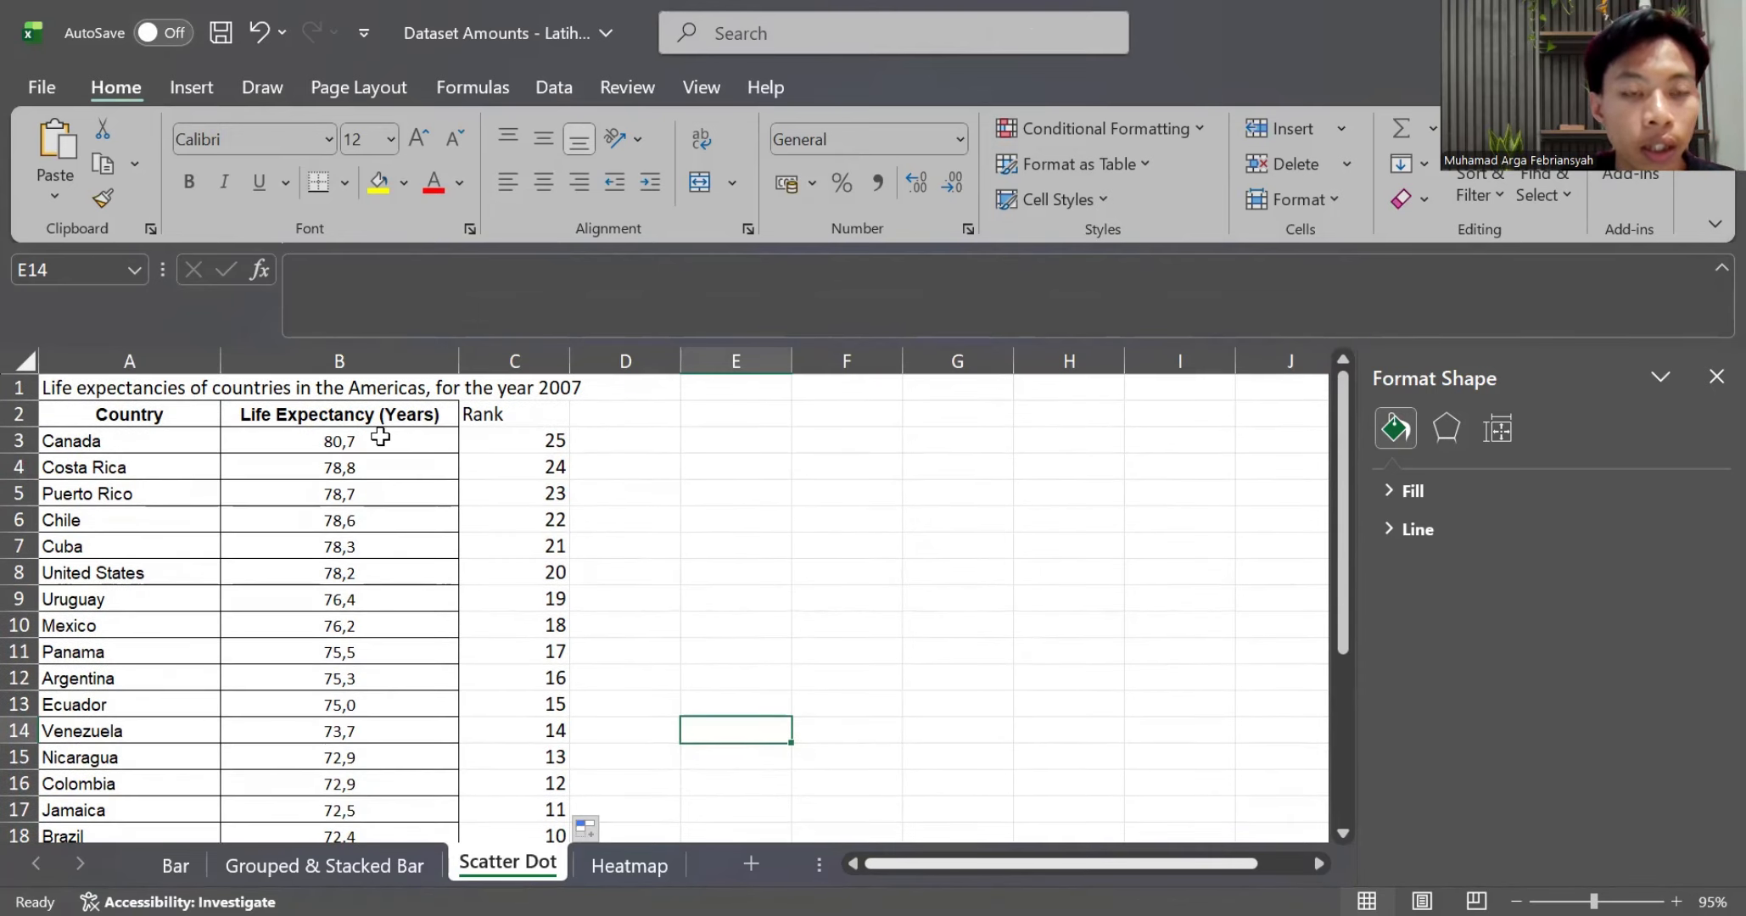
Insert a scatter chart from the Life Expectancy and Rank columns, B2 to C27
{"action": "left_click_drag", "start_coordinate": [339, 414], "coordinate": [505, 763]}
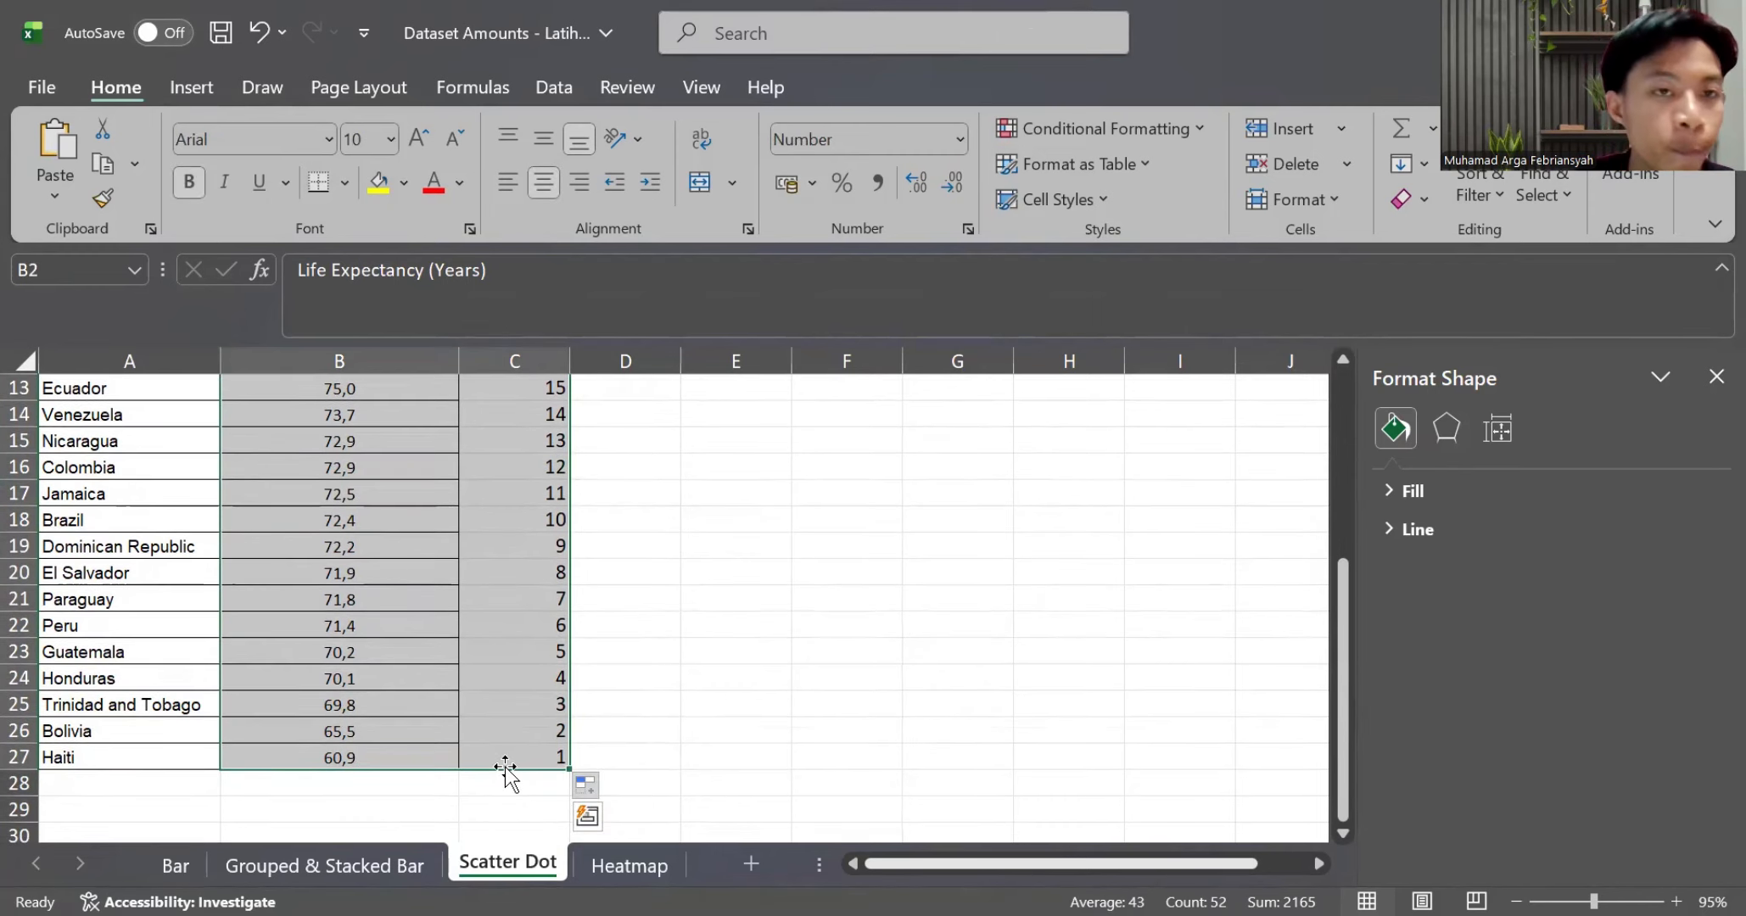
{"action": "left_click", "coordinate": [191, 89]}
{"action": "left_click", "coordinate": [554, 597]}
Set the minimum bound of the scatter chart's horizontal axis to 55
{"action": "left_click", "coordinate": [1573, 433]}
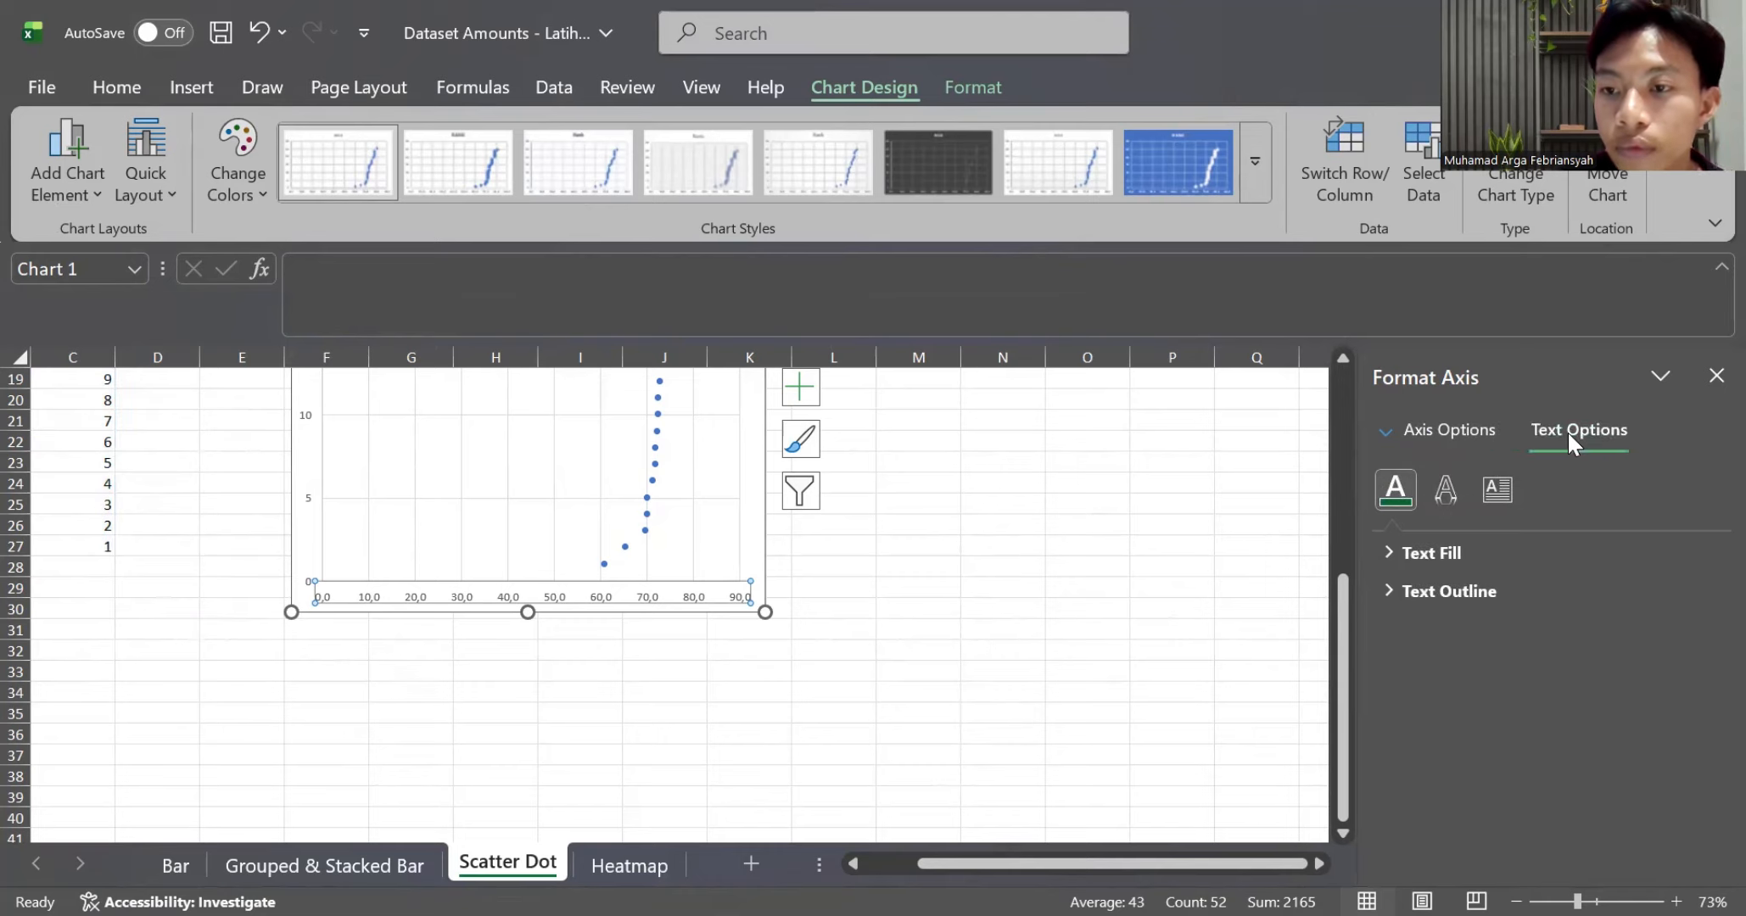
{"action": "left_click", "coordinate": [718, 597]}
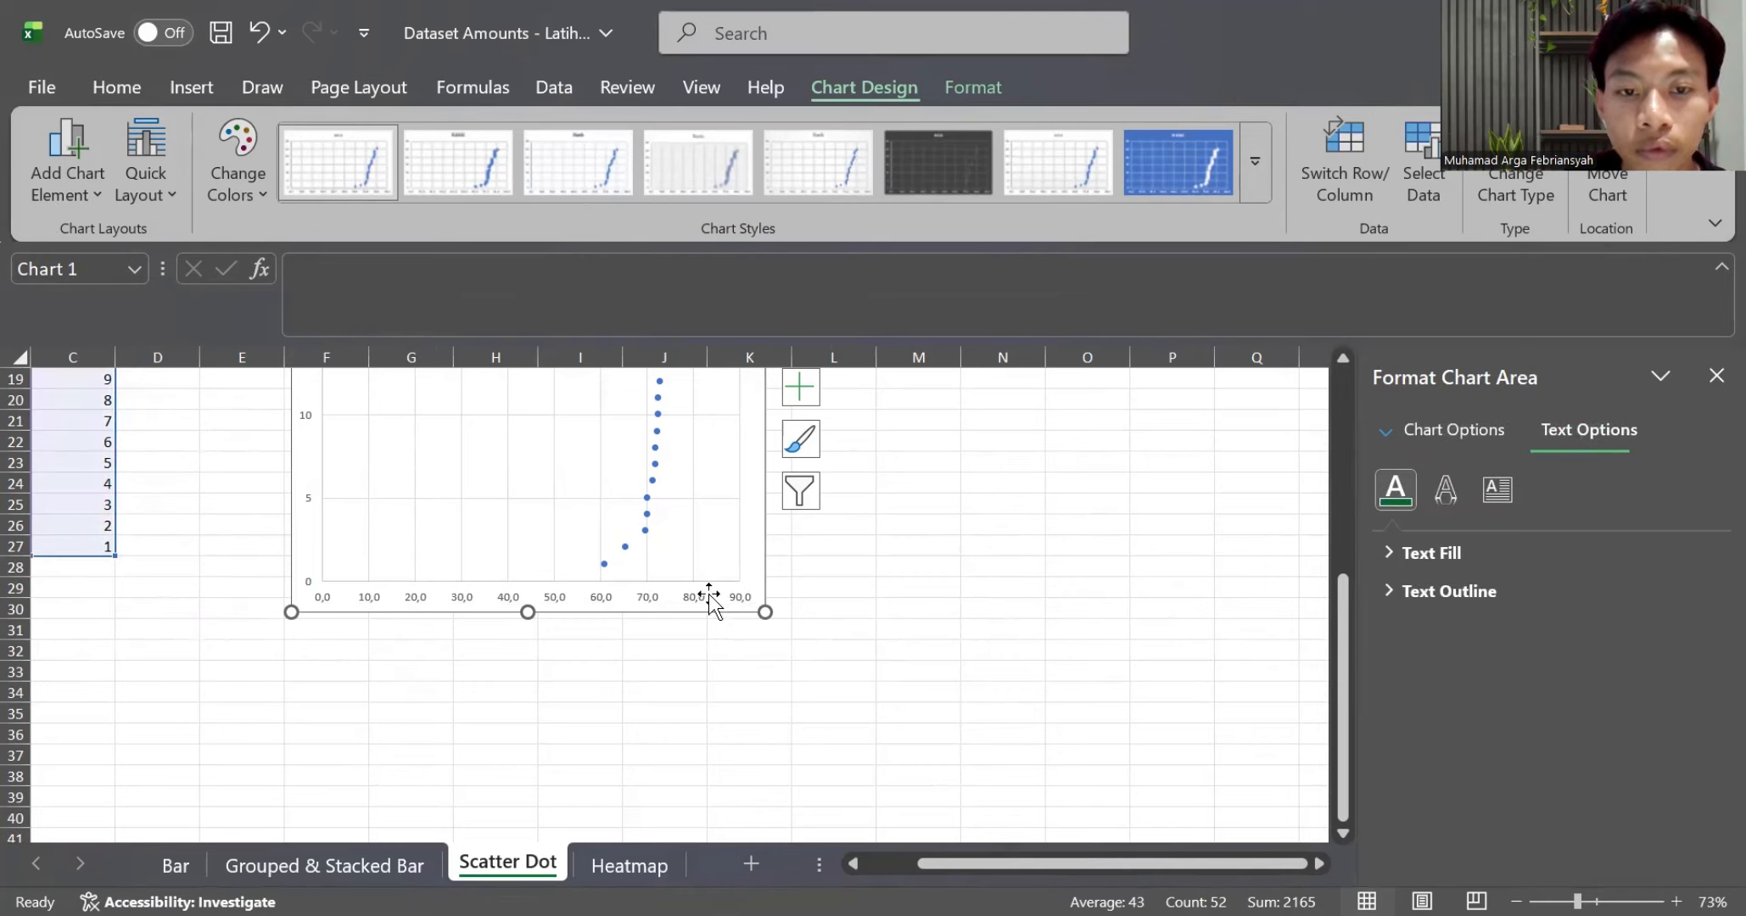
{"action": "left_click", "coordinate": [703, 602]}
{"action": "right_click", "coordinate": [702, 600]}
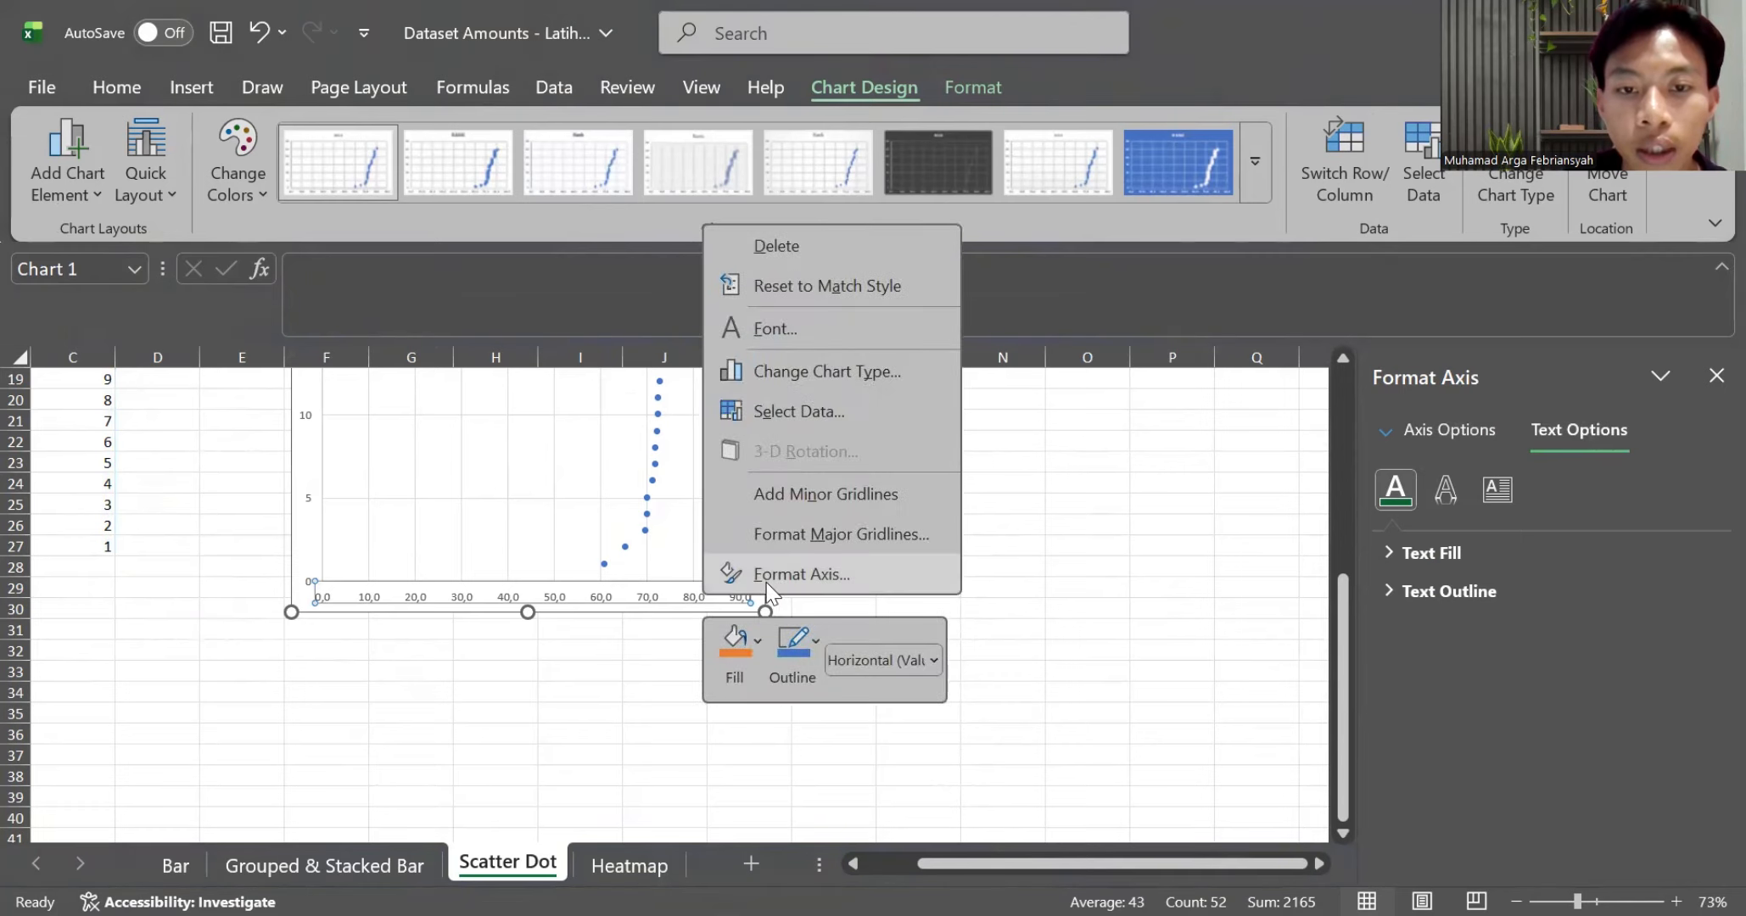
{"action": "left_click", "coordinate": [780, 581]}
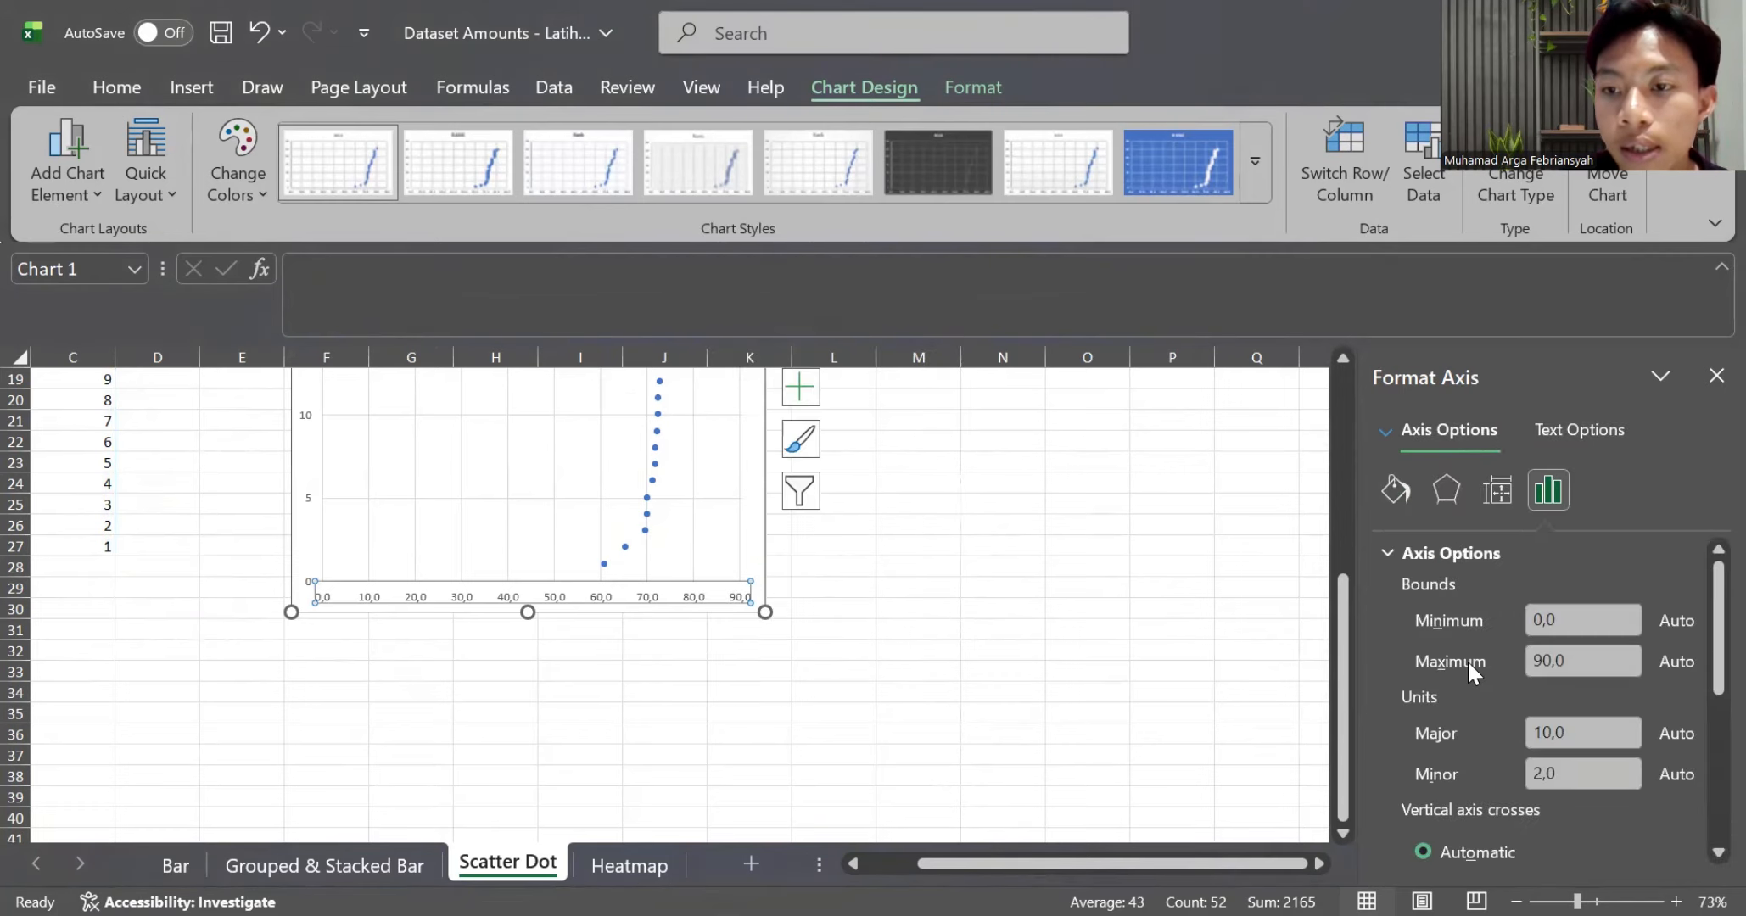
{"action": "left_click", "coordinate": [1571, 620]}
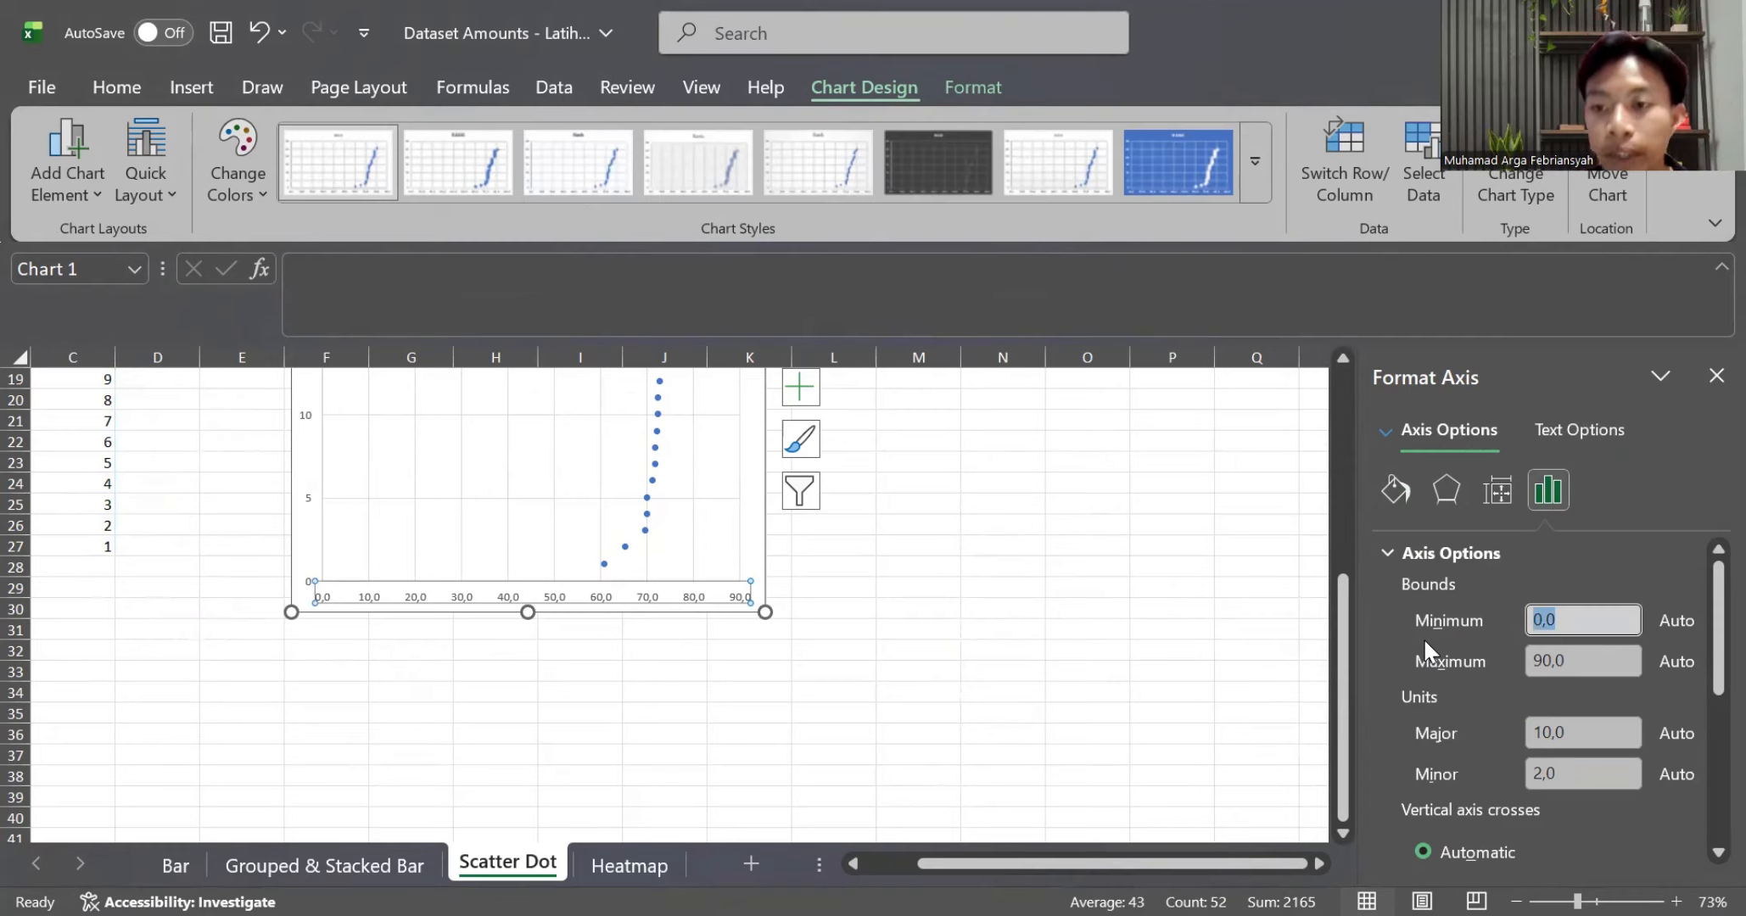
{"action": "type", "text": "55"}
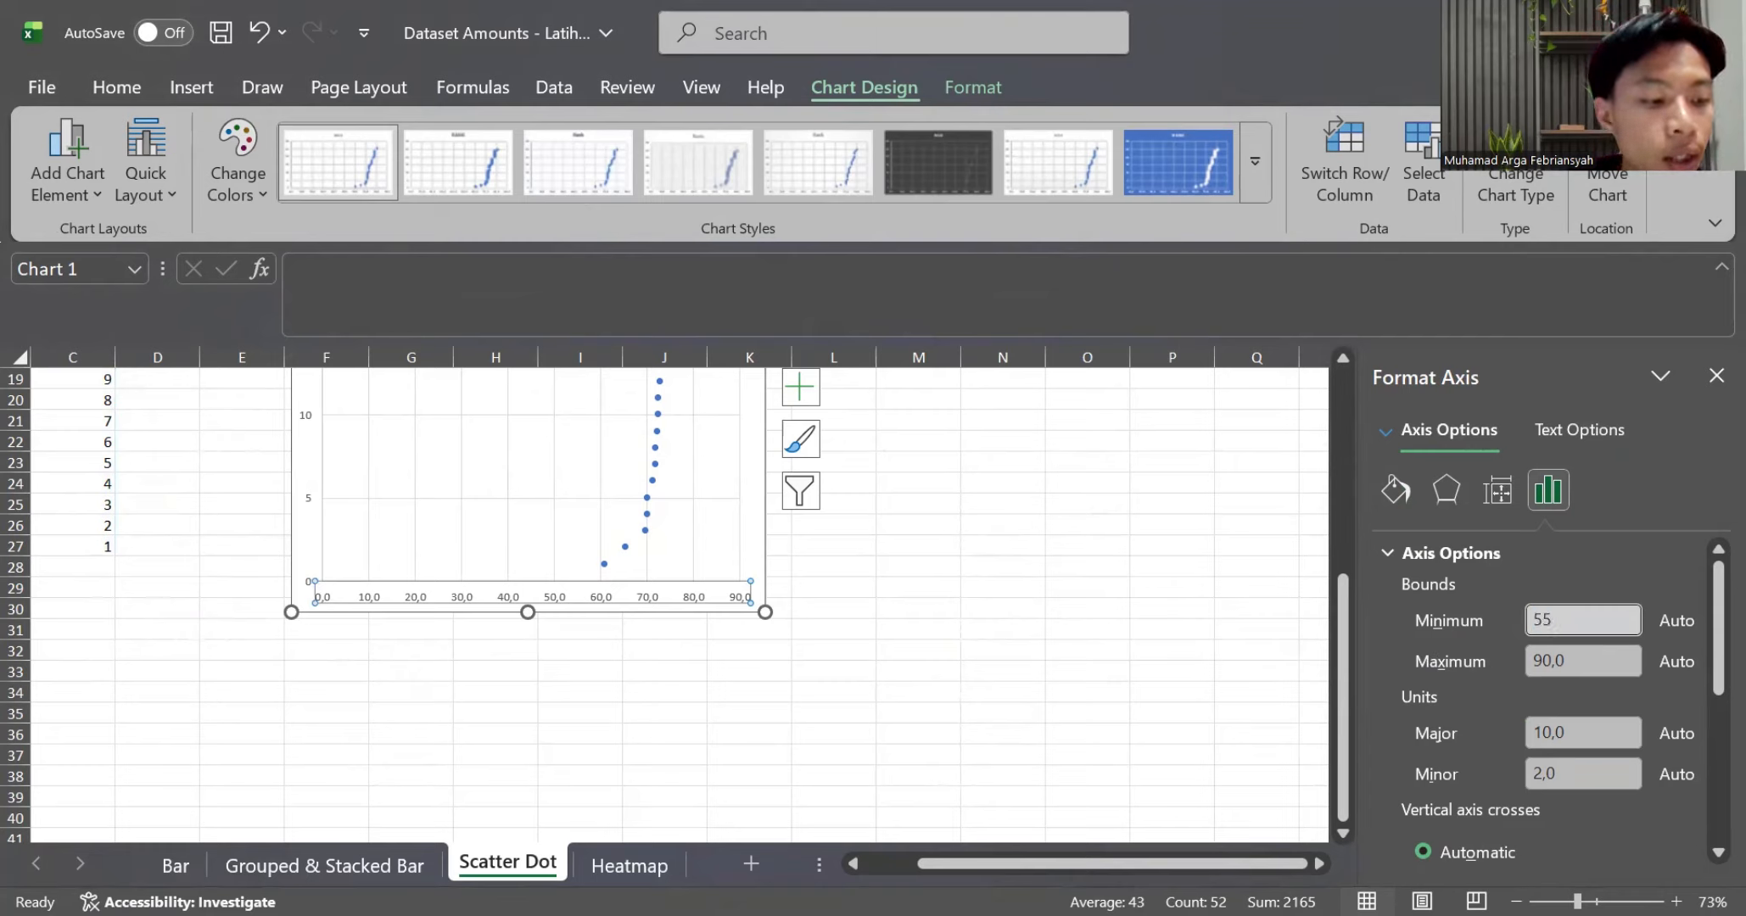
Format the horizontal axis numbers with 0 decimal places and without the 1000 separator
{"action": "scroll", "coordinate": [1519, 738], "scroll_direction": "down", "scroll_amount": 5}
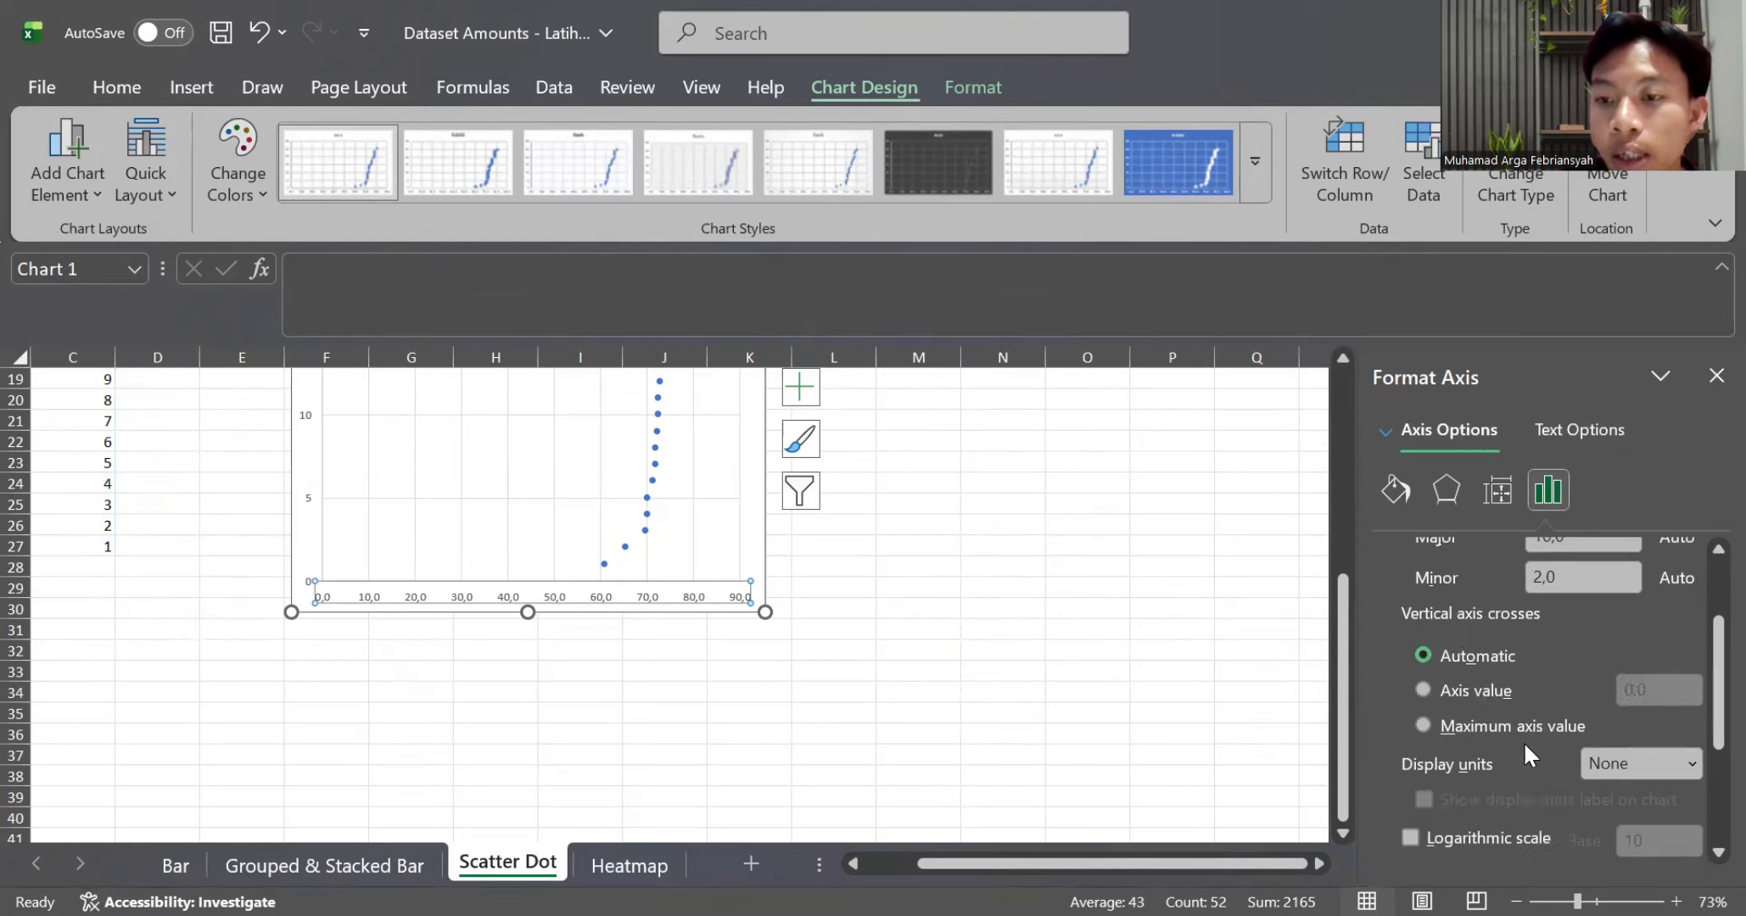
{"action": "left_click", "coordinate": [1443, 847]}
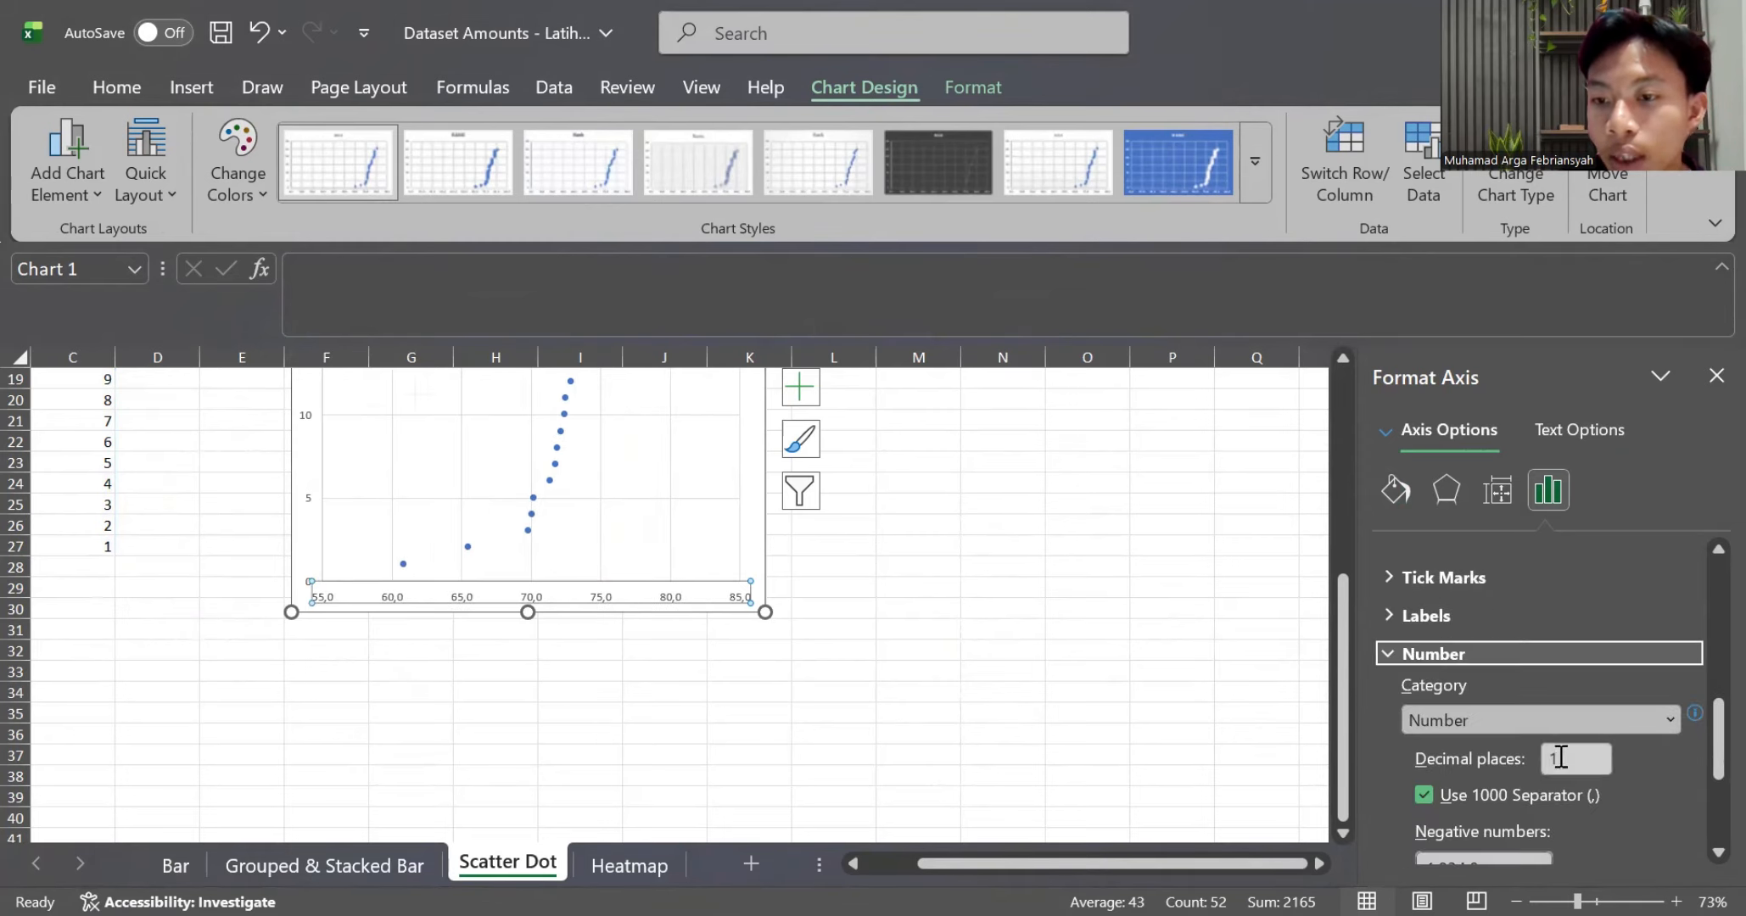
{"action": "double_click", "coordinate": [1561, 758]}
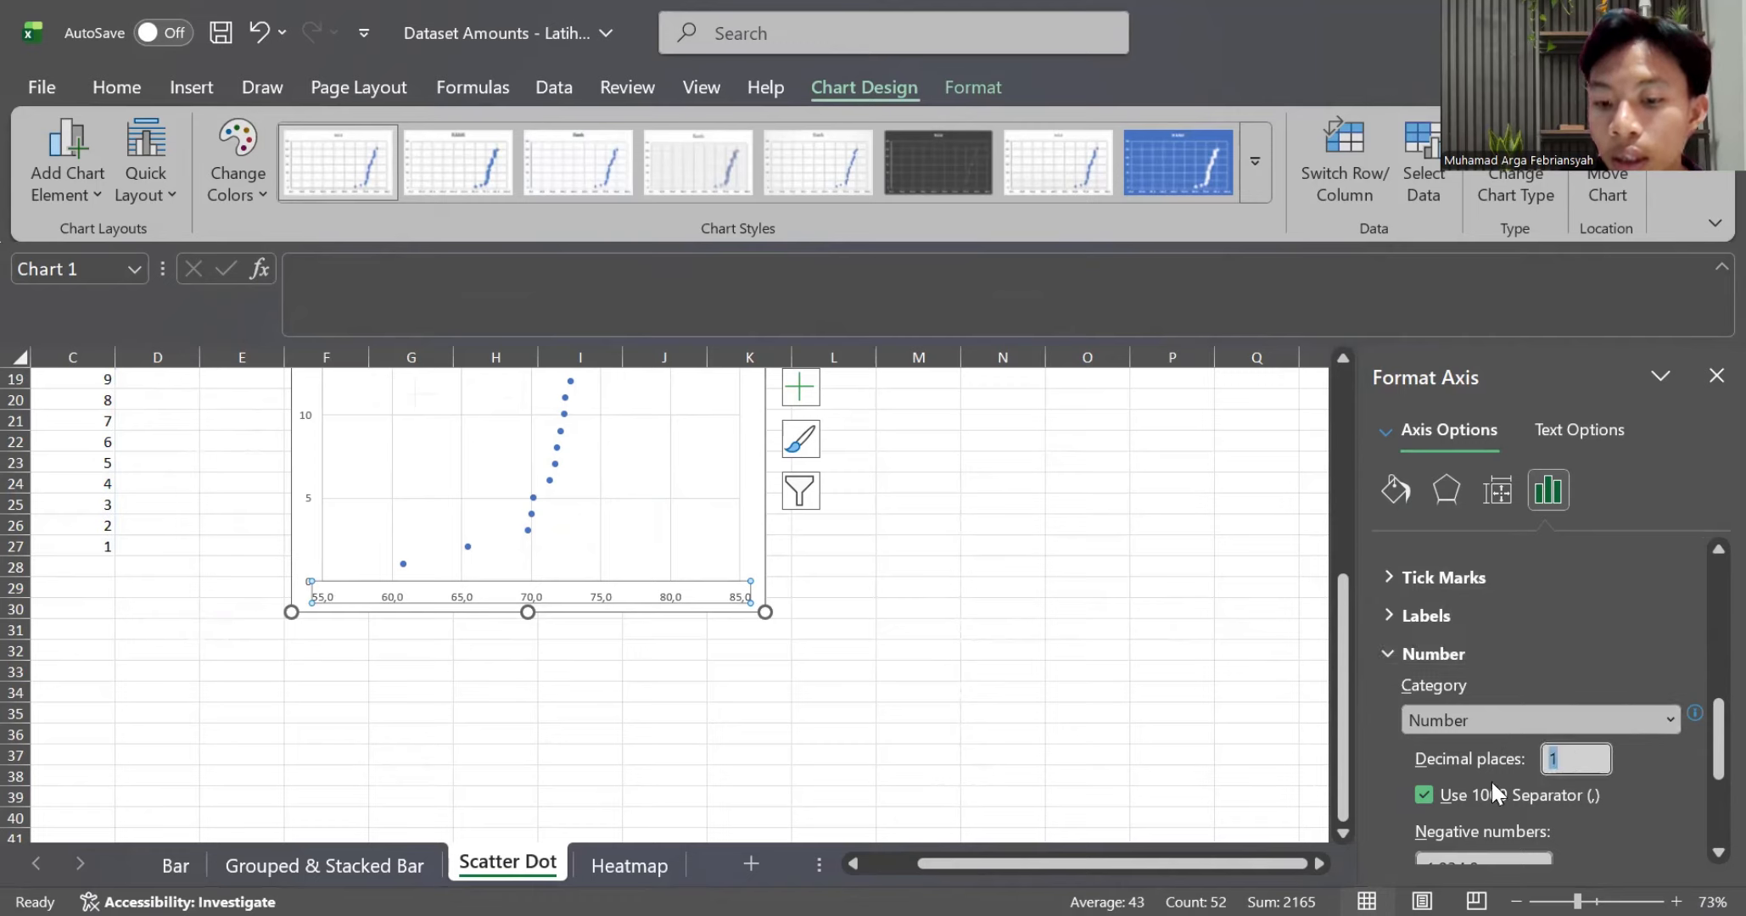
{"action": "type", "text": "0"}
{"action": "left_click", "coordinate": [1424, 795]}
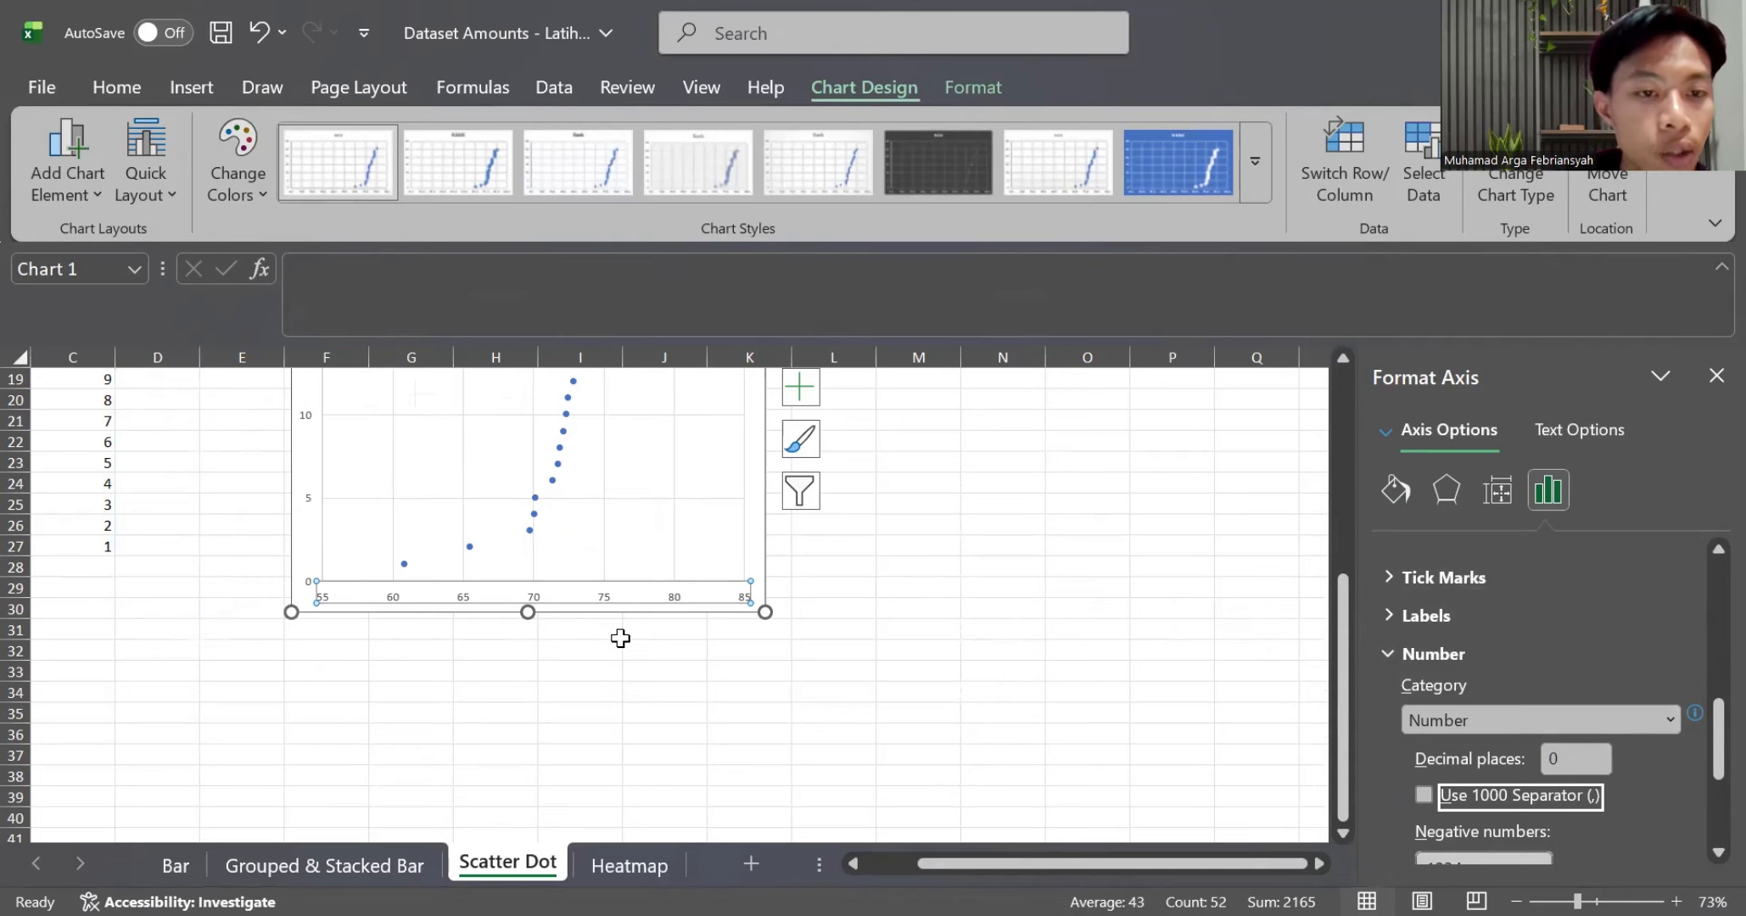
Set the maximum bound of the scatter chart's vertical axis to 26
{"action": "scroll", "coordinate": [473, 604], "scroll_direction": "up", "scroll_amount": 1}
{"action": "scroll", "coordinate": [474, 604], "scroll_direction": "down", "scroll_amount": 2}
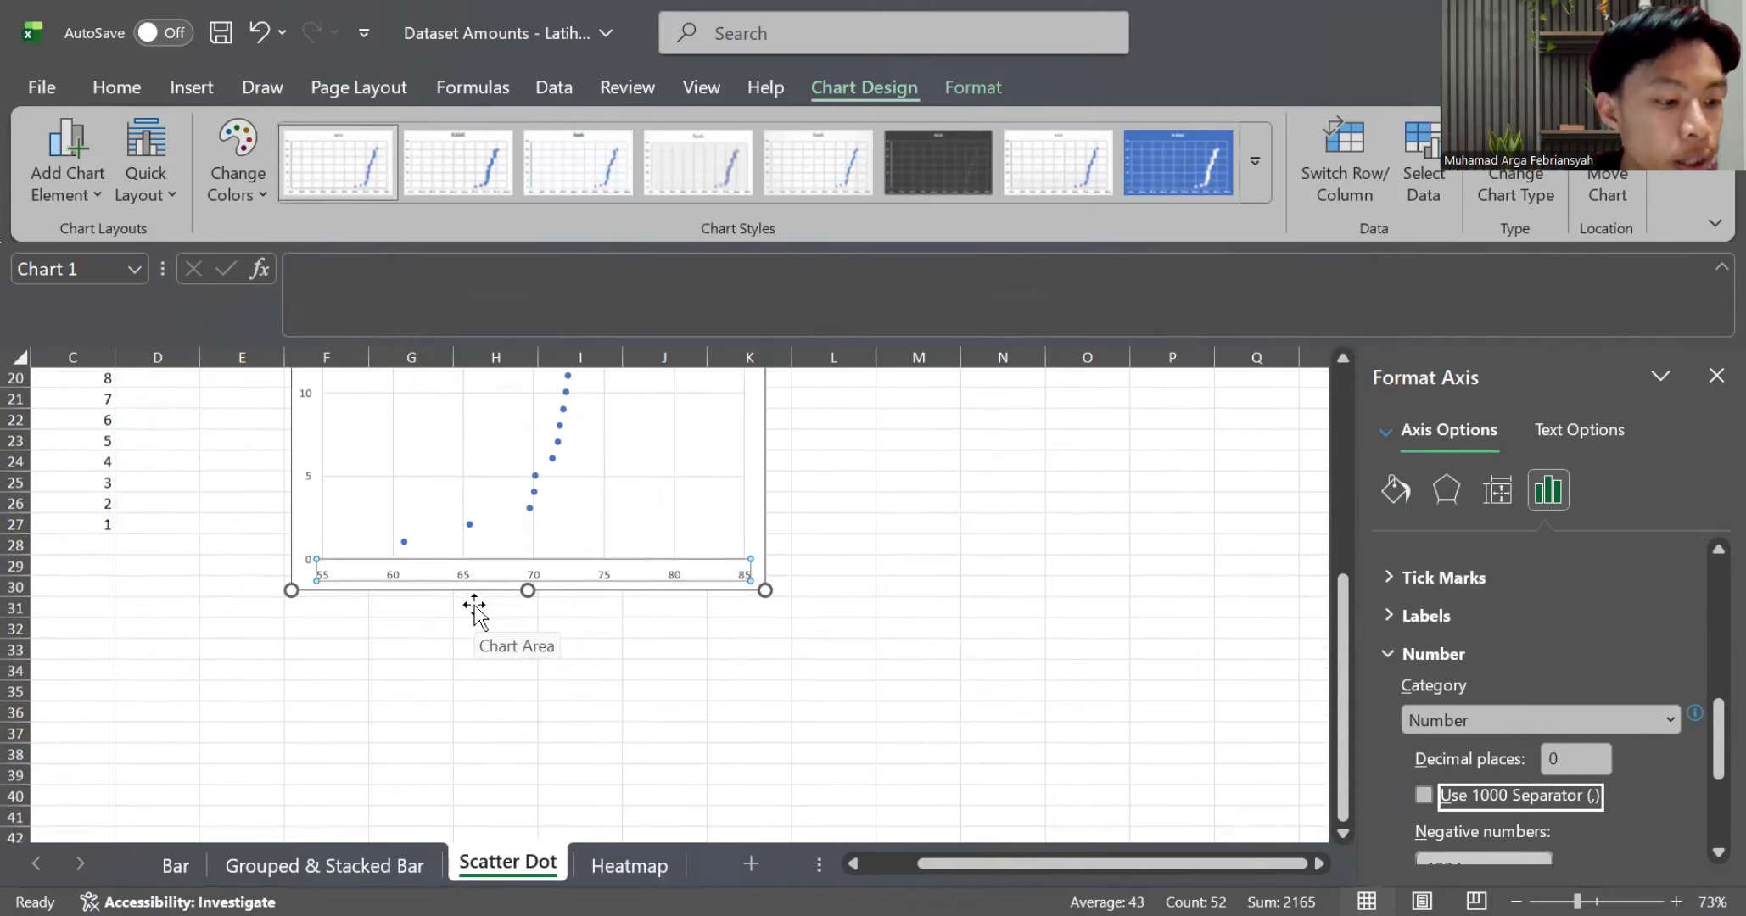
{"action": "scroll", "coordinate": [469, 604], "scroll_direction": "up", "scroll_amount": 3}
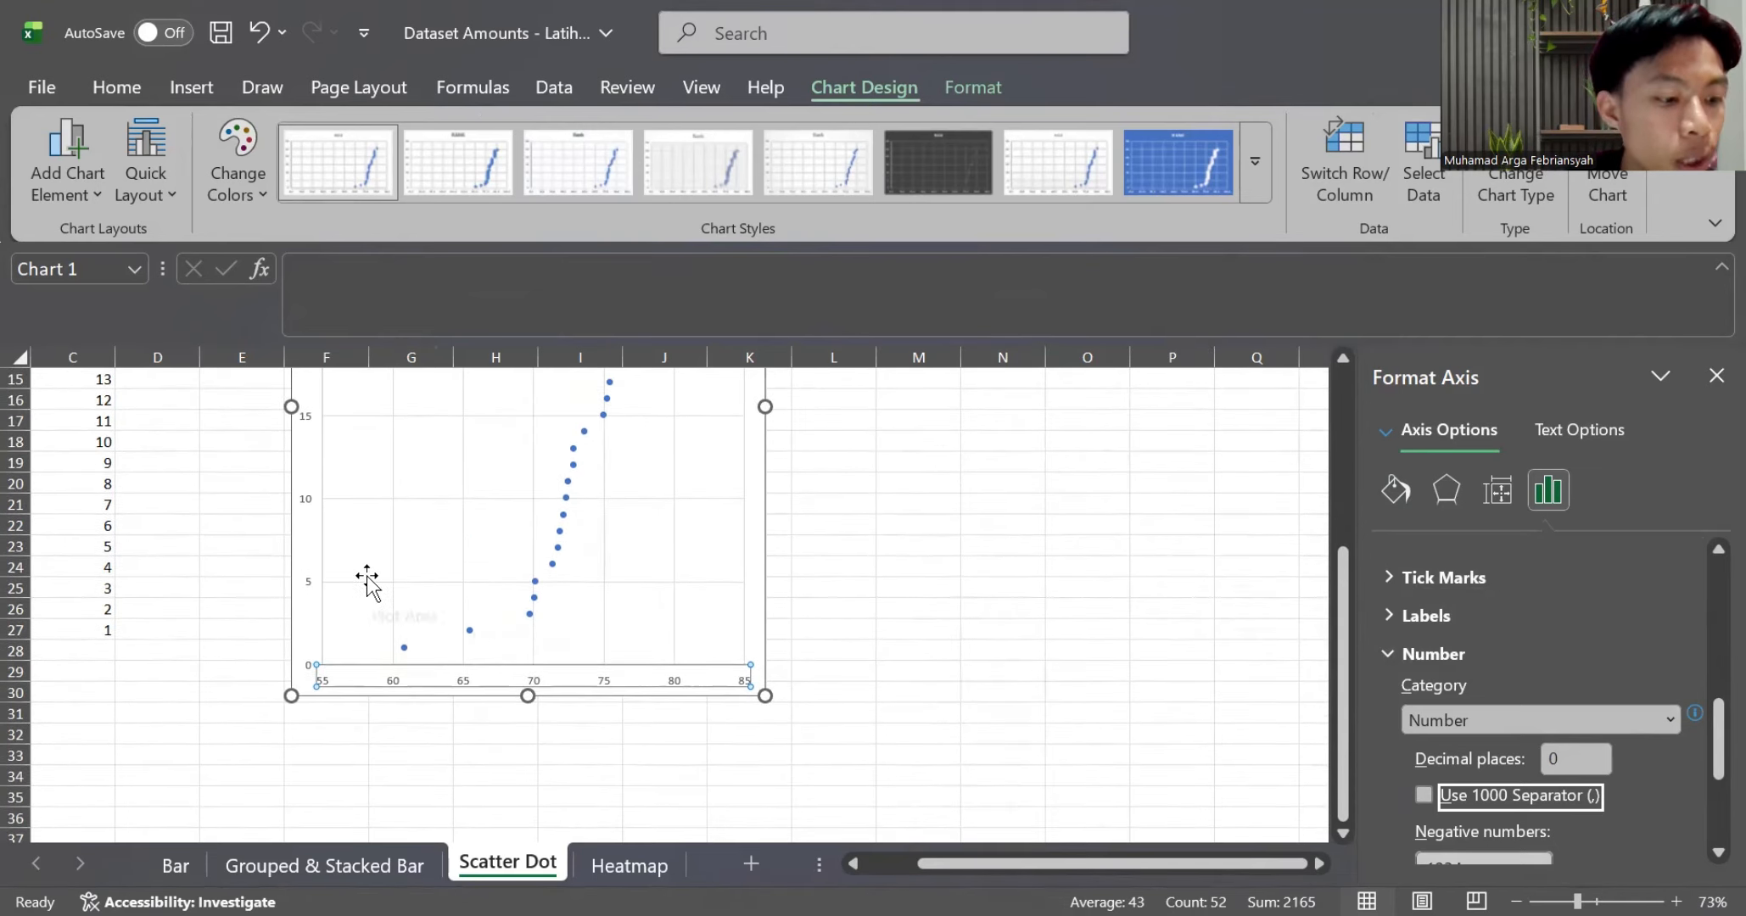
{"action": "left_click", "coordinate": [307, 506]}
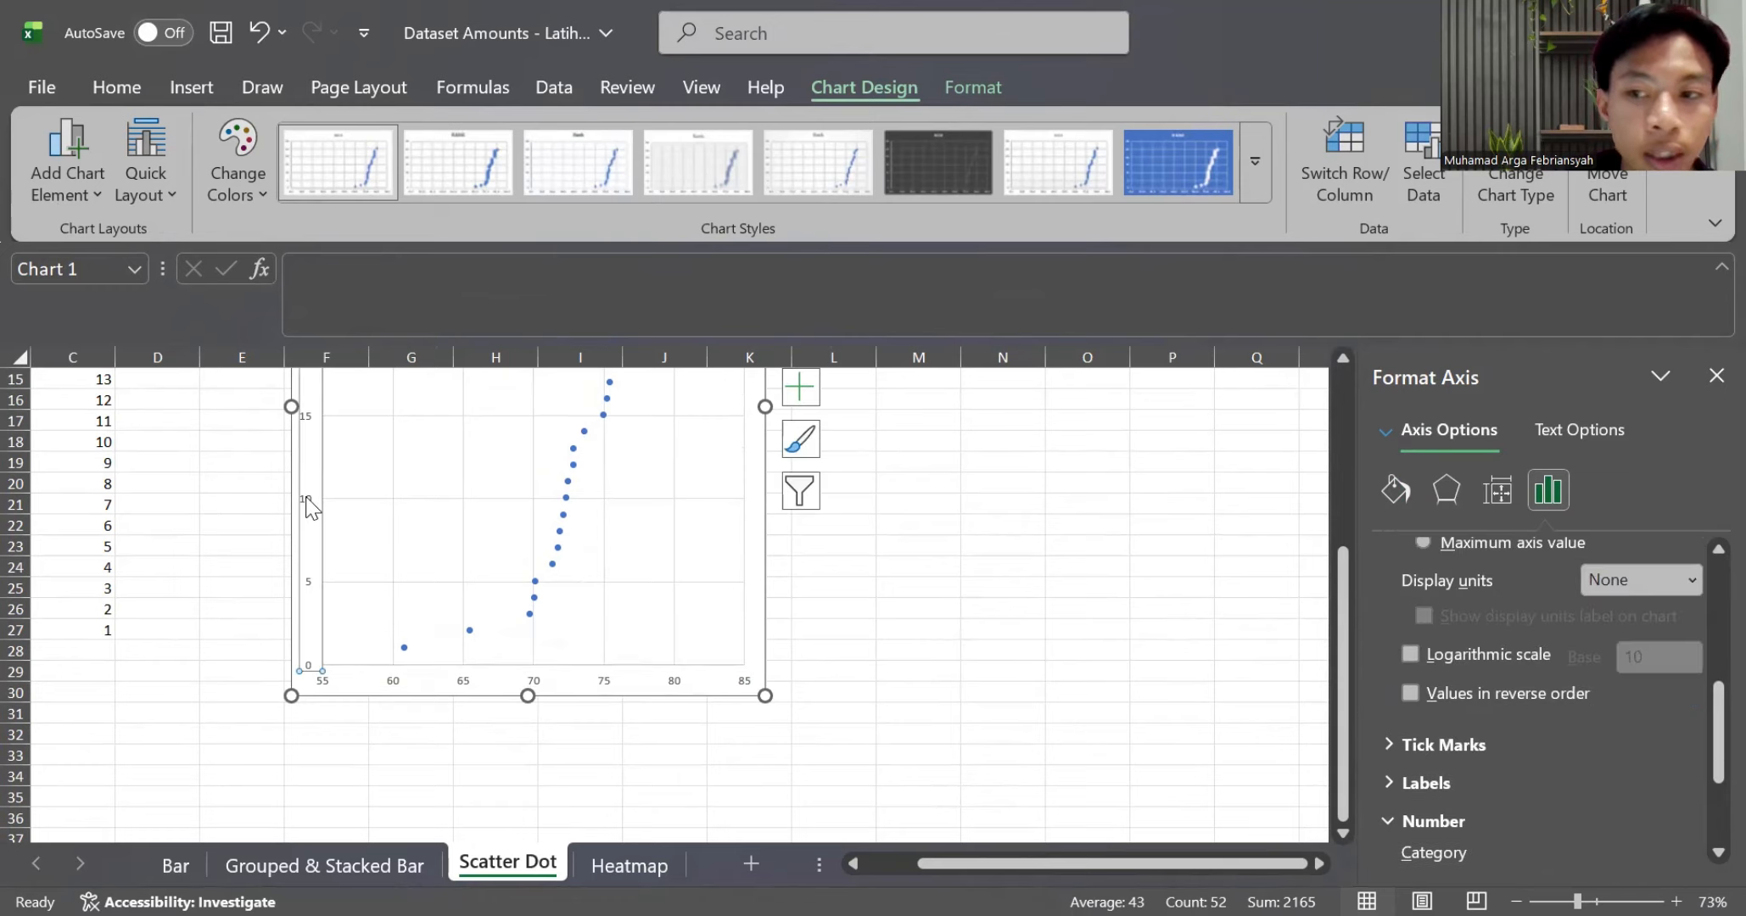
{"action": "scroll", "coordinate": [1591, 648], "scroll_direction": "up", "scroll_amount": 5}
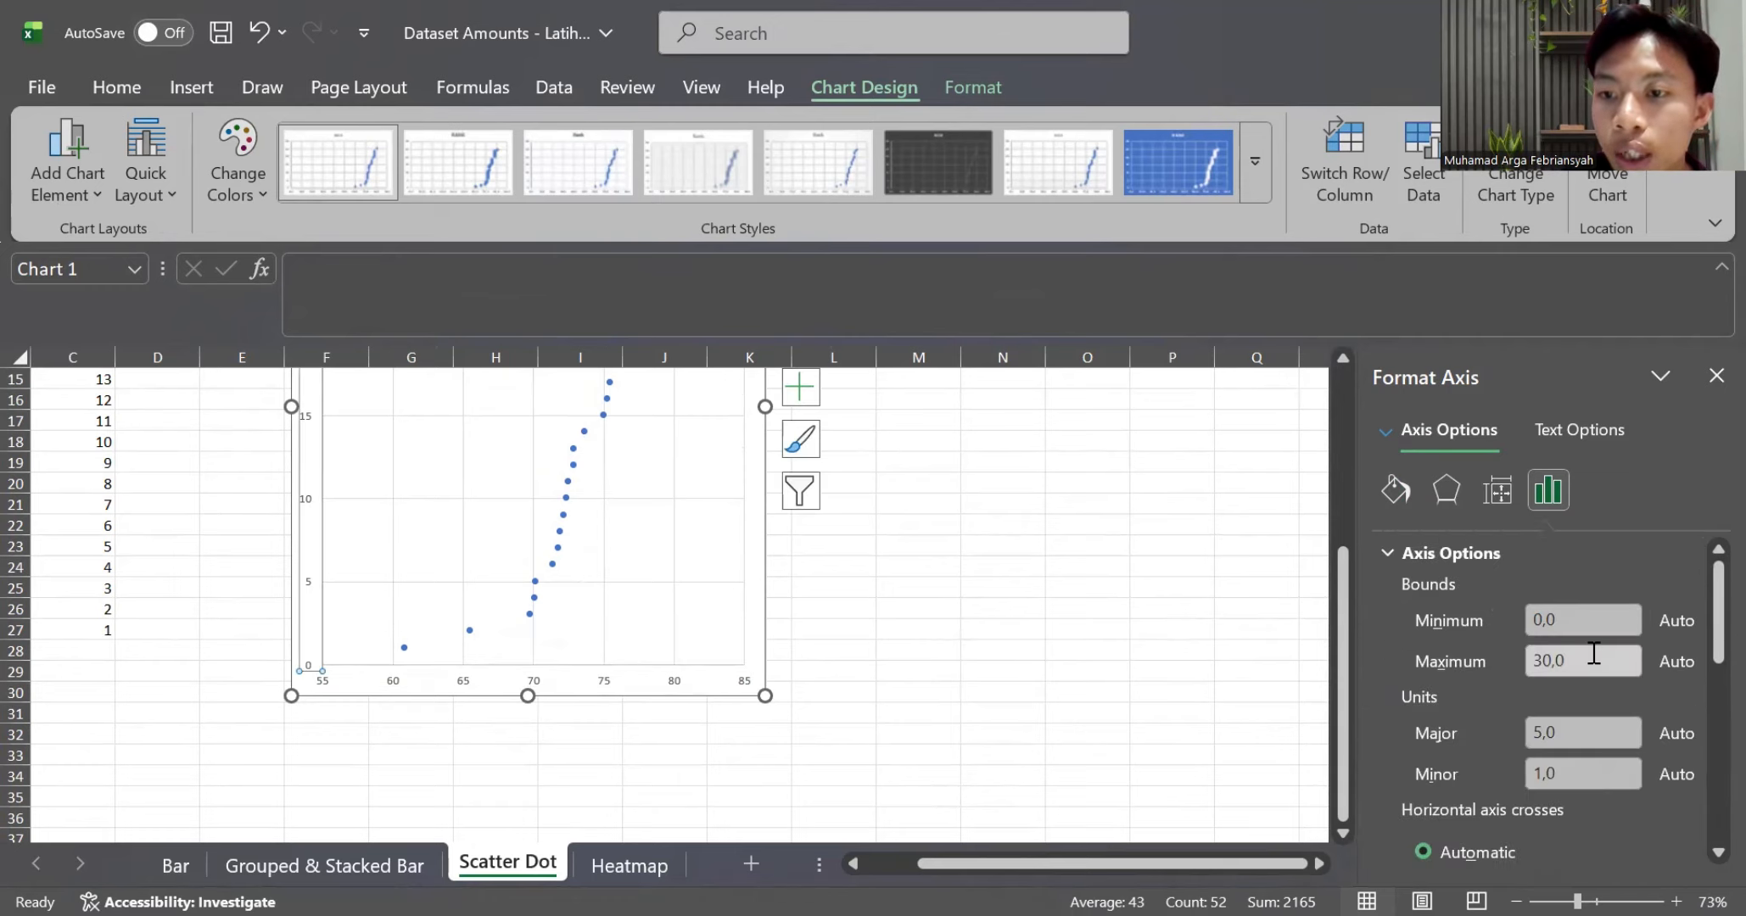
{"action": "double_click", "coordinate": [1571, 661]}
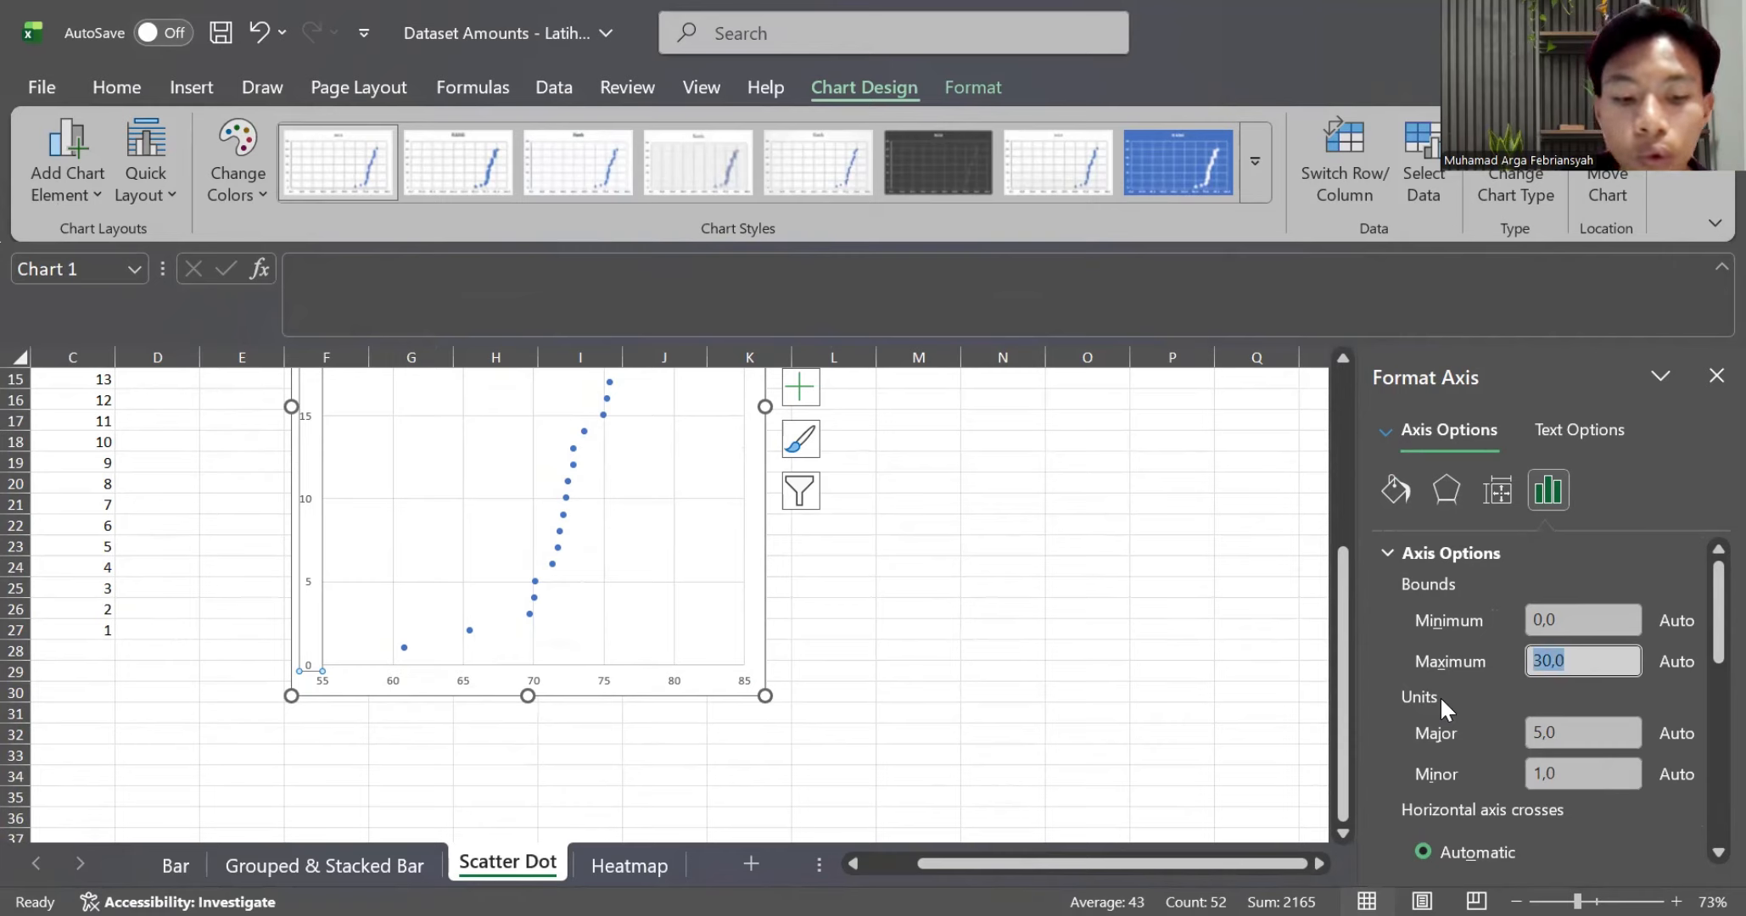
{"action": "type", "text": "26"}
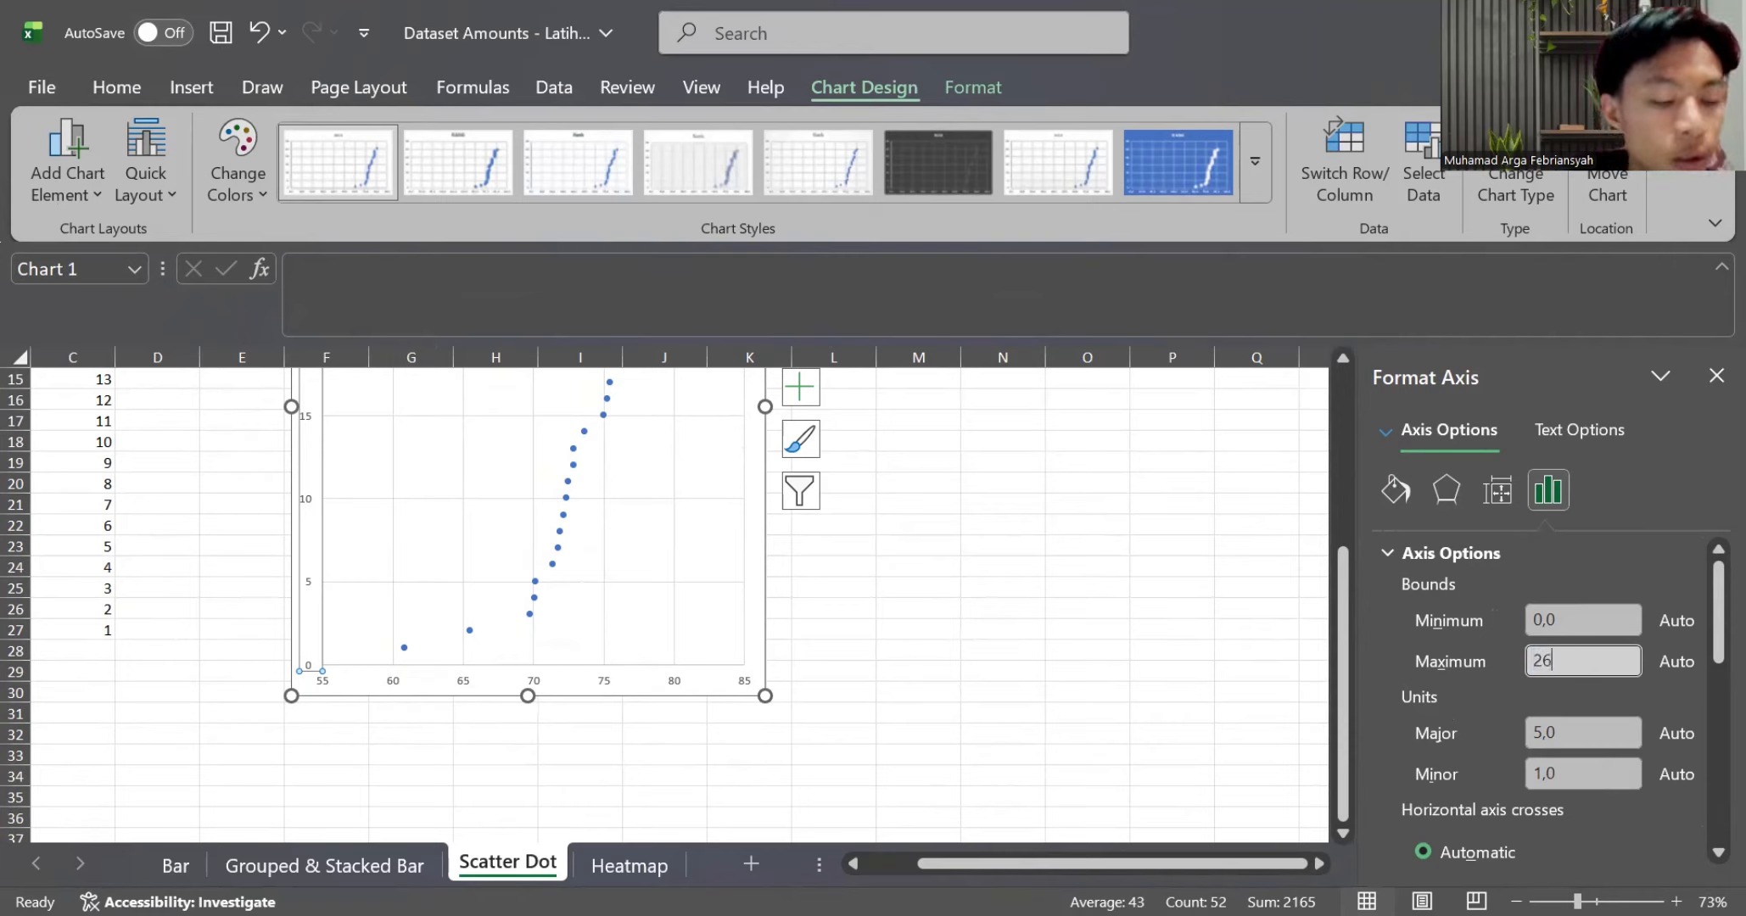
{"action": "type", "text": ","}
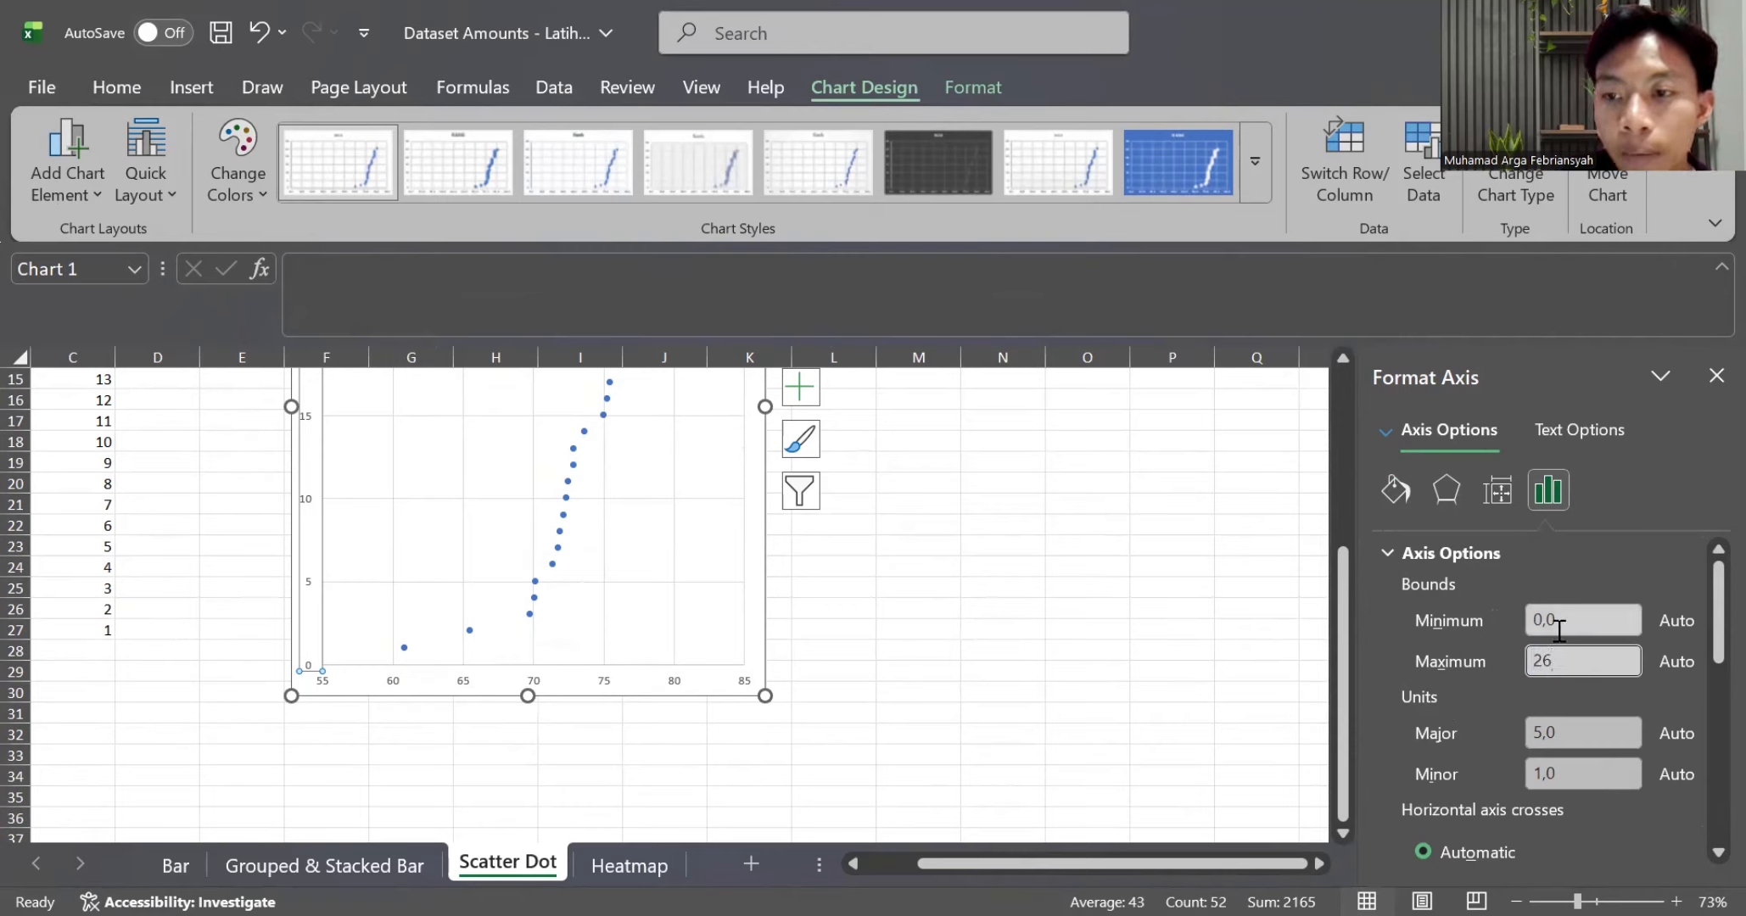
{"action": "key", "text": "Return"}
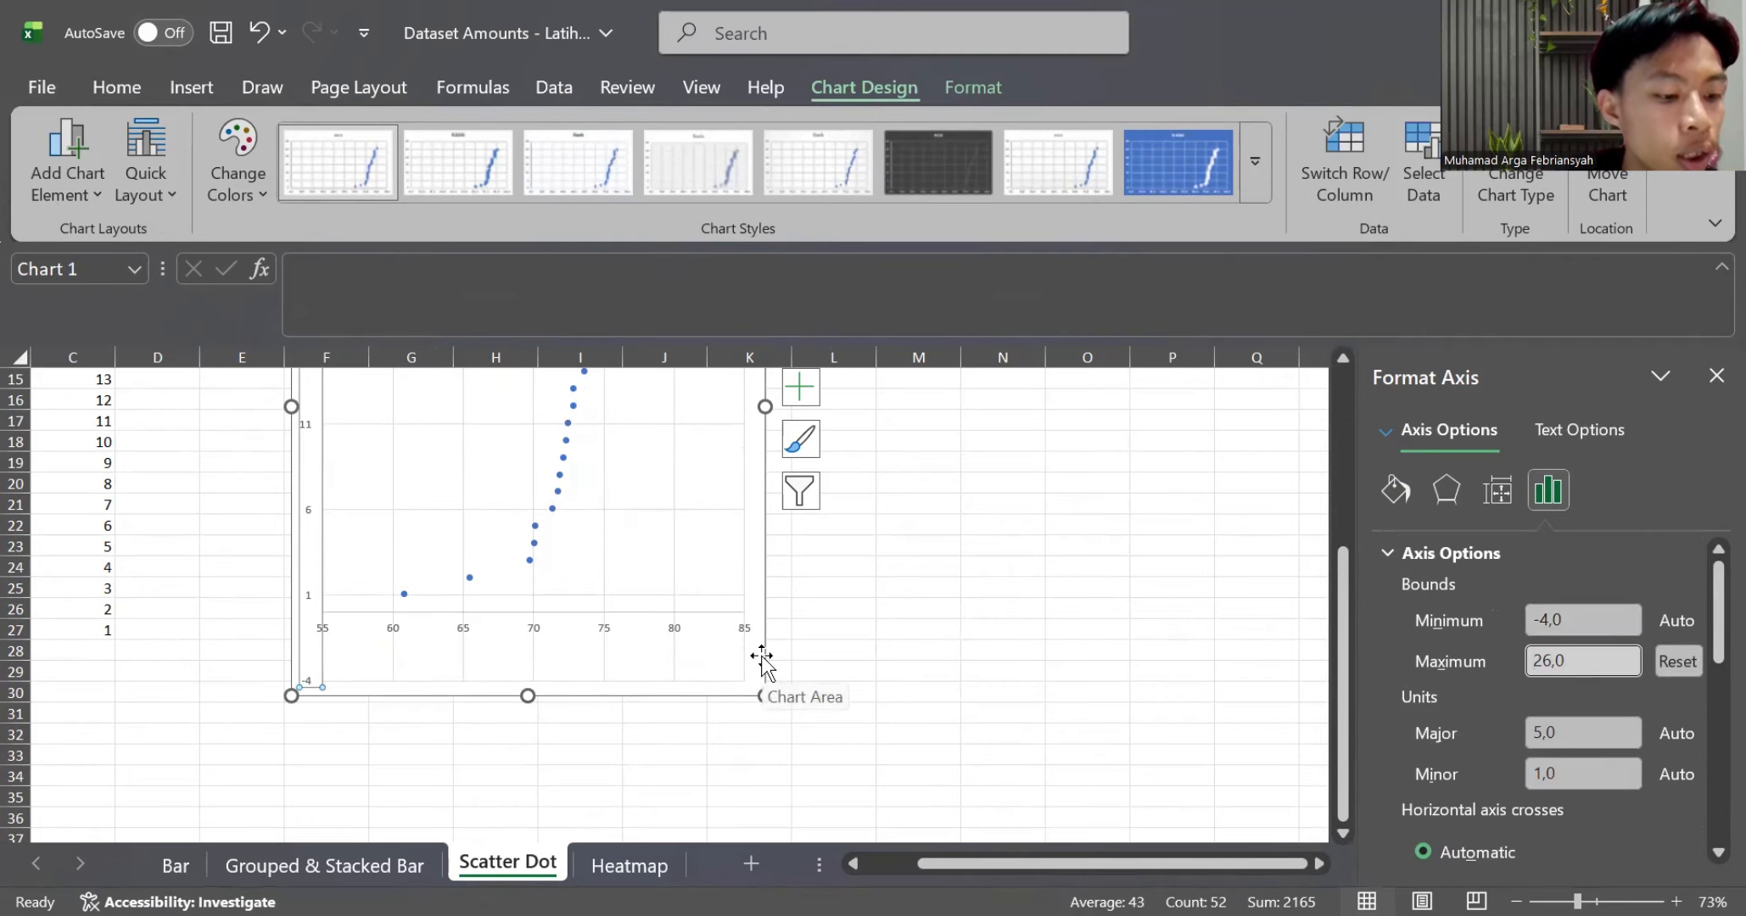
Add data labels to the Rank series points in the scatter chart
{"action": "scroll", "coordinate": [705, 629], "scroll_direction": "up", "scroll_amount": 5}
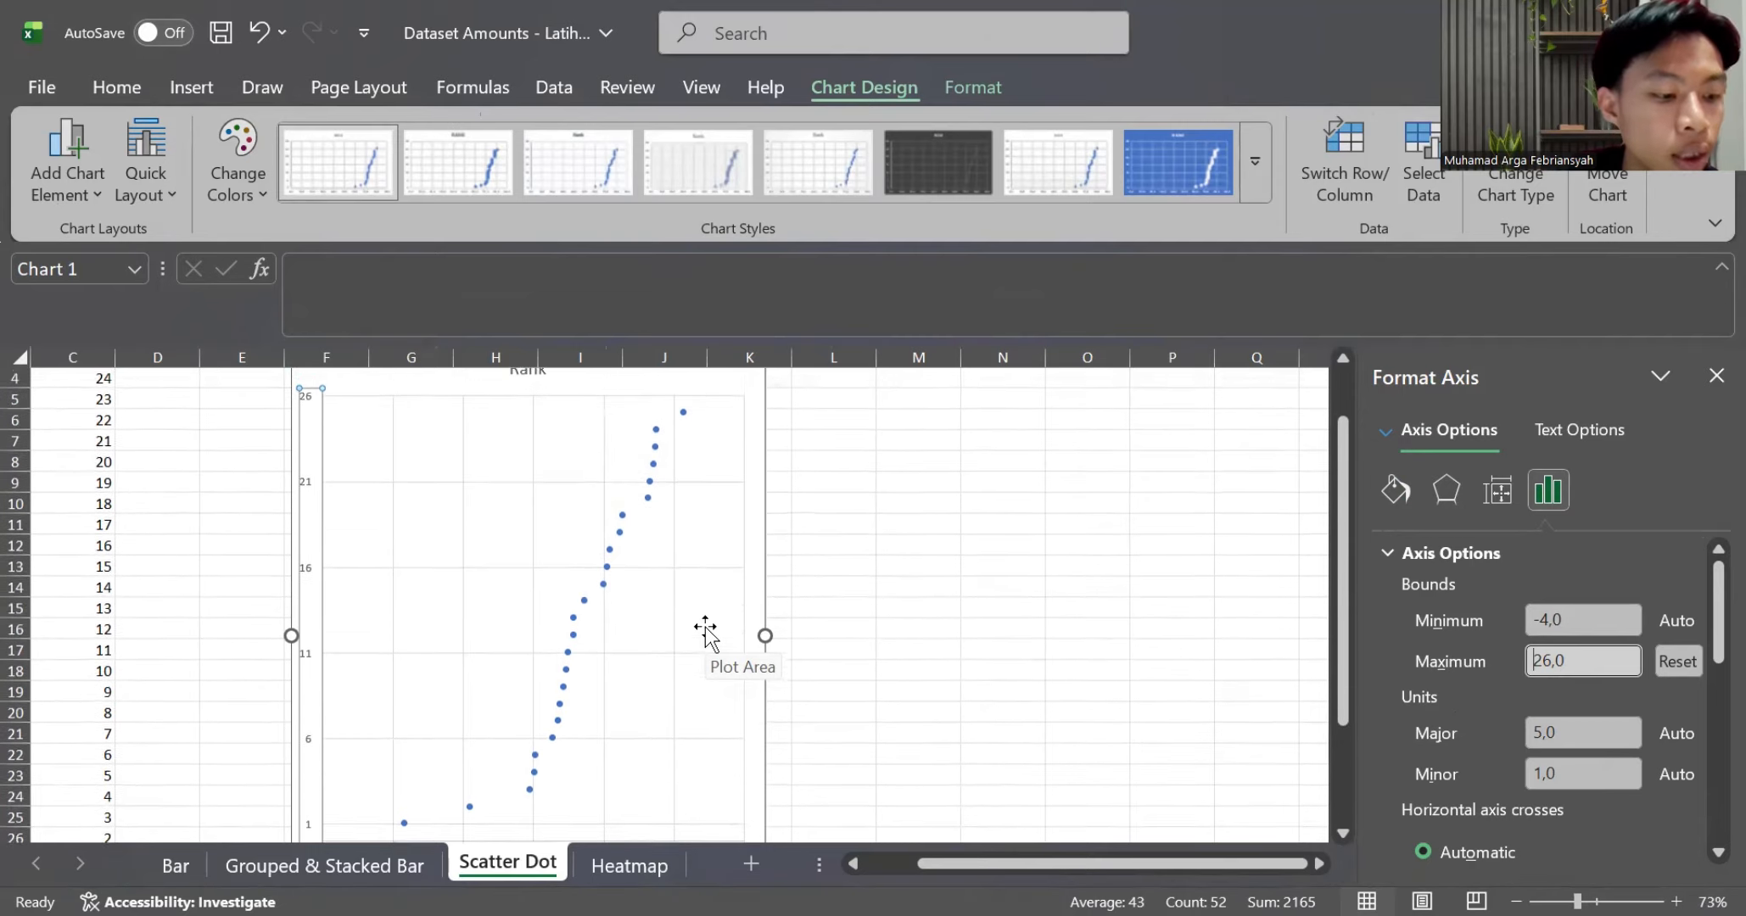
{"action": "left_click", "coordinate": [623, 604]}
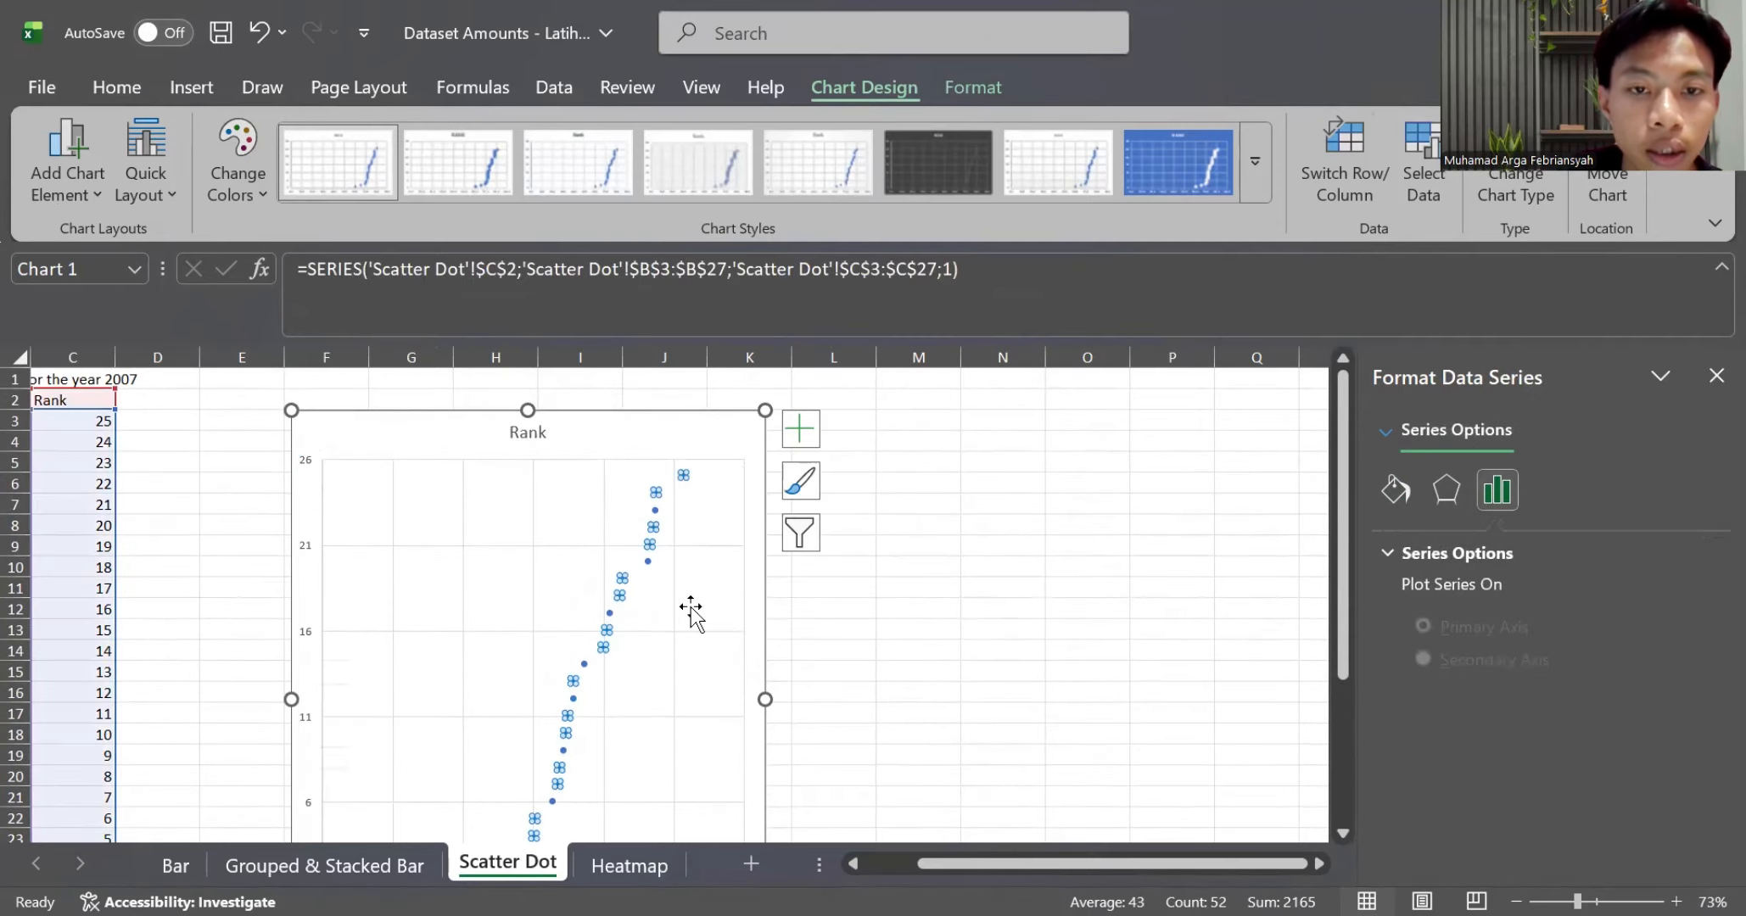
{"action": "scroll", "coordinate": [701, 597], "scroll_direction": "down", "scroll_amount": 1}
{"action": "scroll", "coordinate": [702, 598], "scroll_direction": "down", "scroll_amount": 2, "text": "ctrl"}
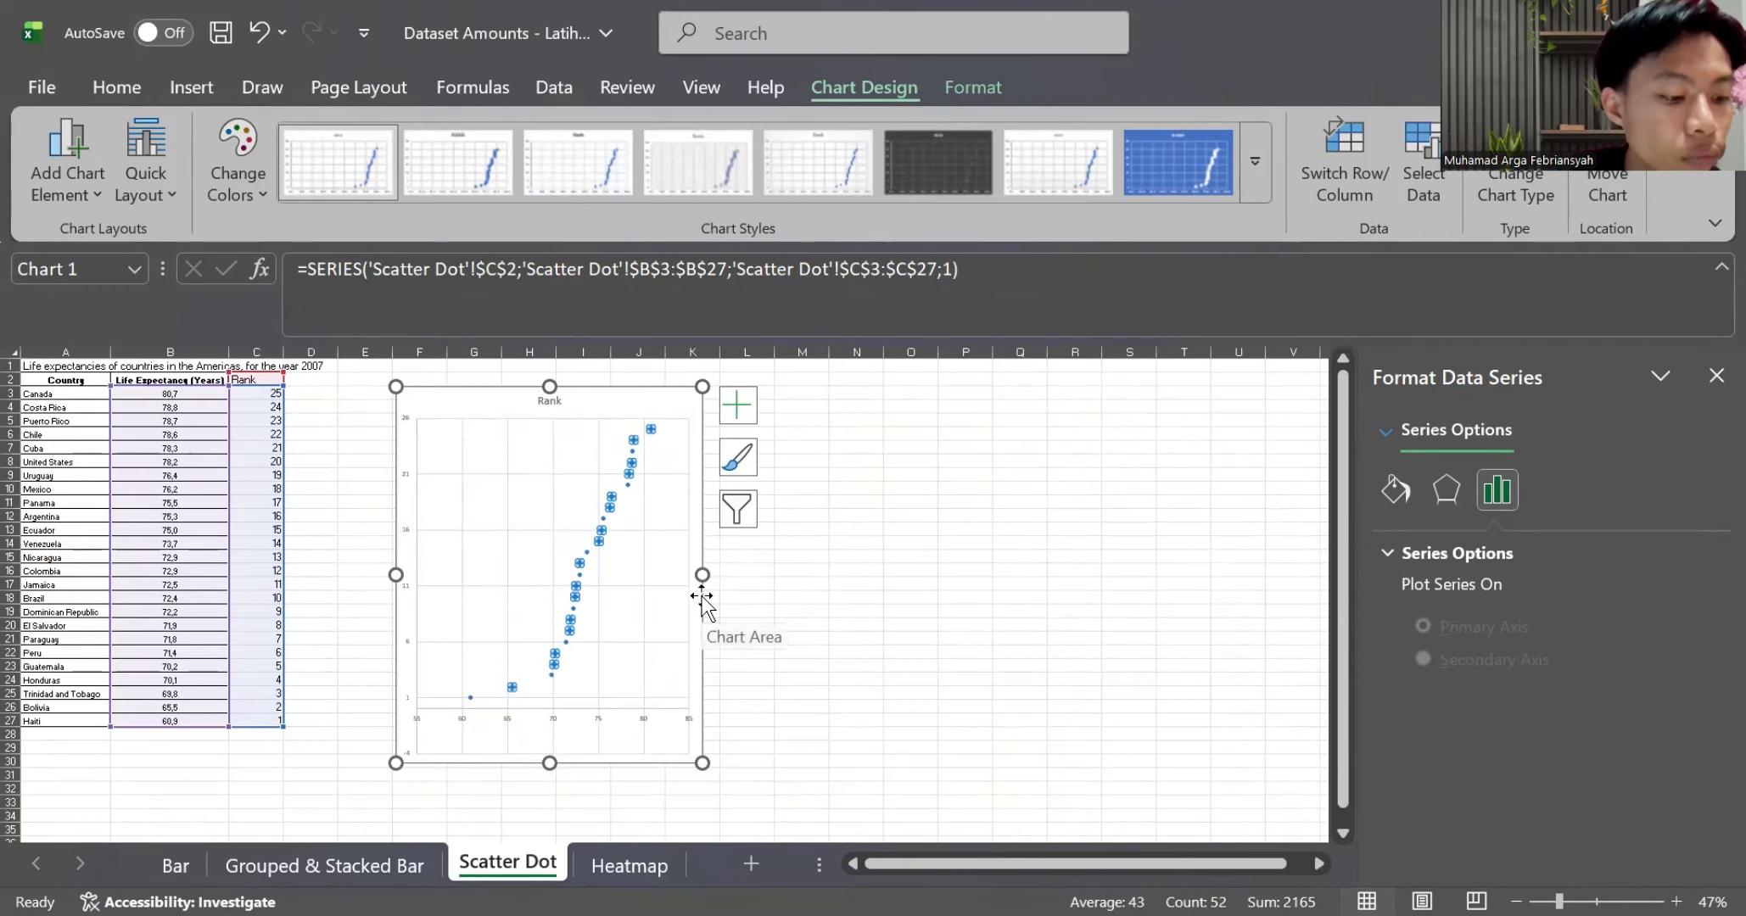
{"action": "right_click", "coordinate": [624, 611]}
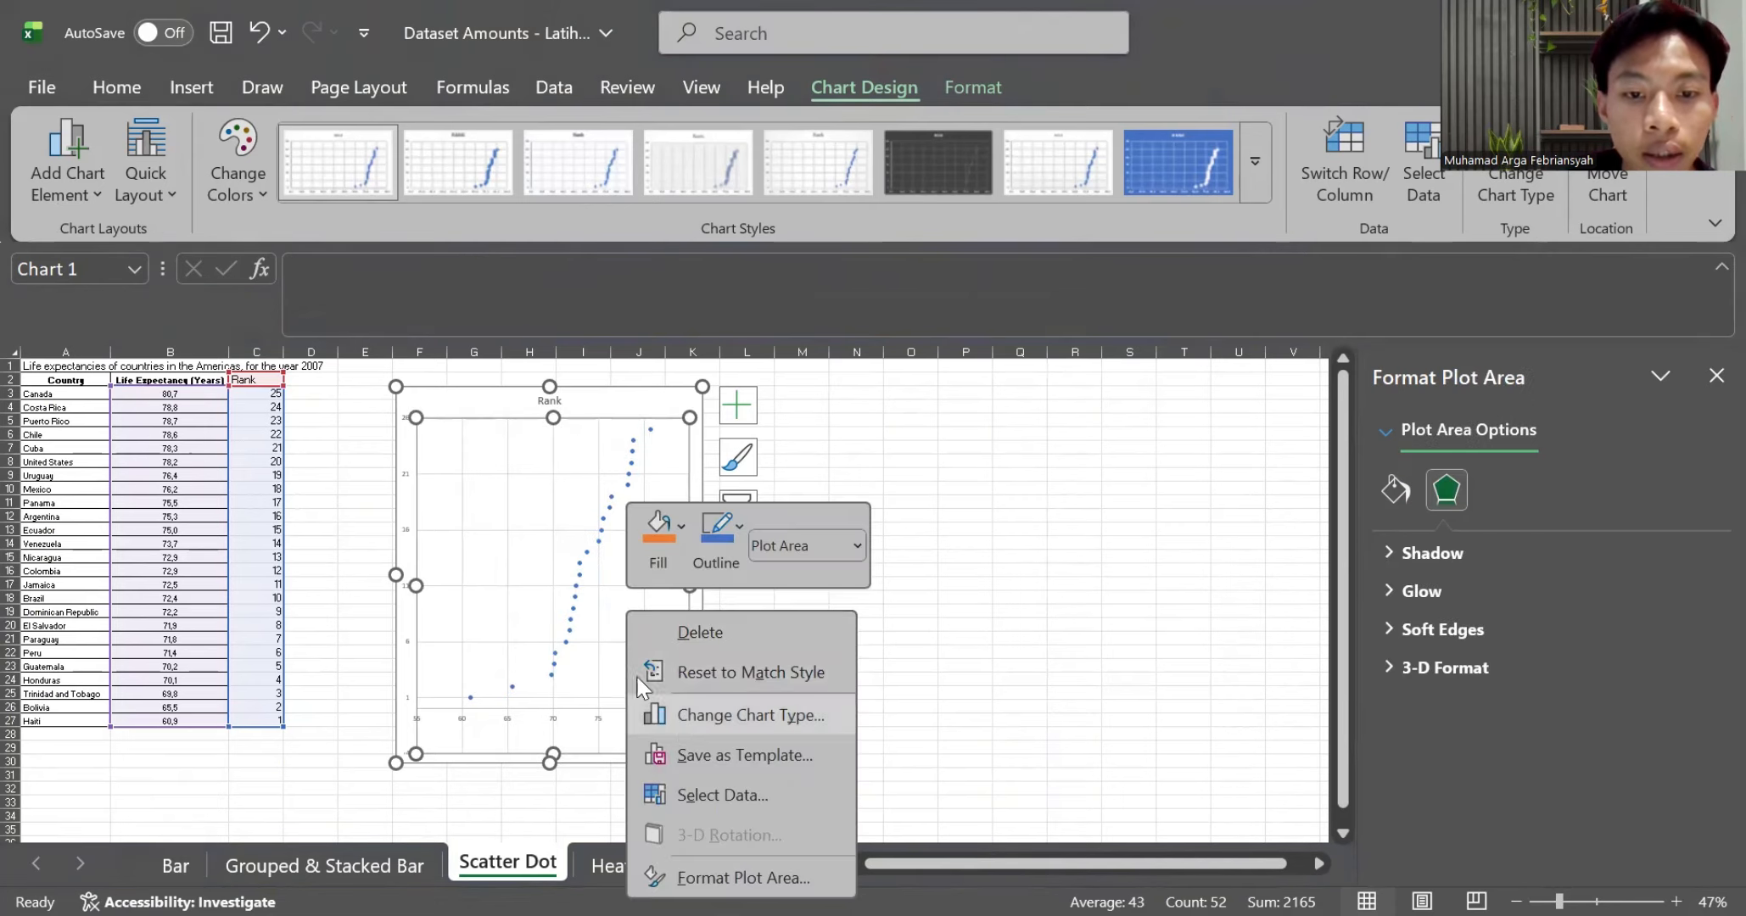
{"action": "left_click", "coordinate": [576, 598]}
{"action": "left_click", "coordinate": [575, 590]}
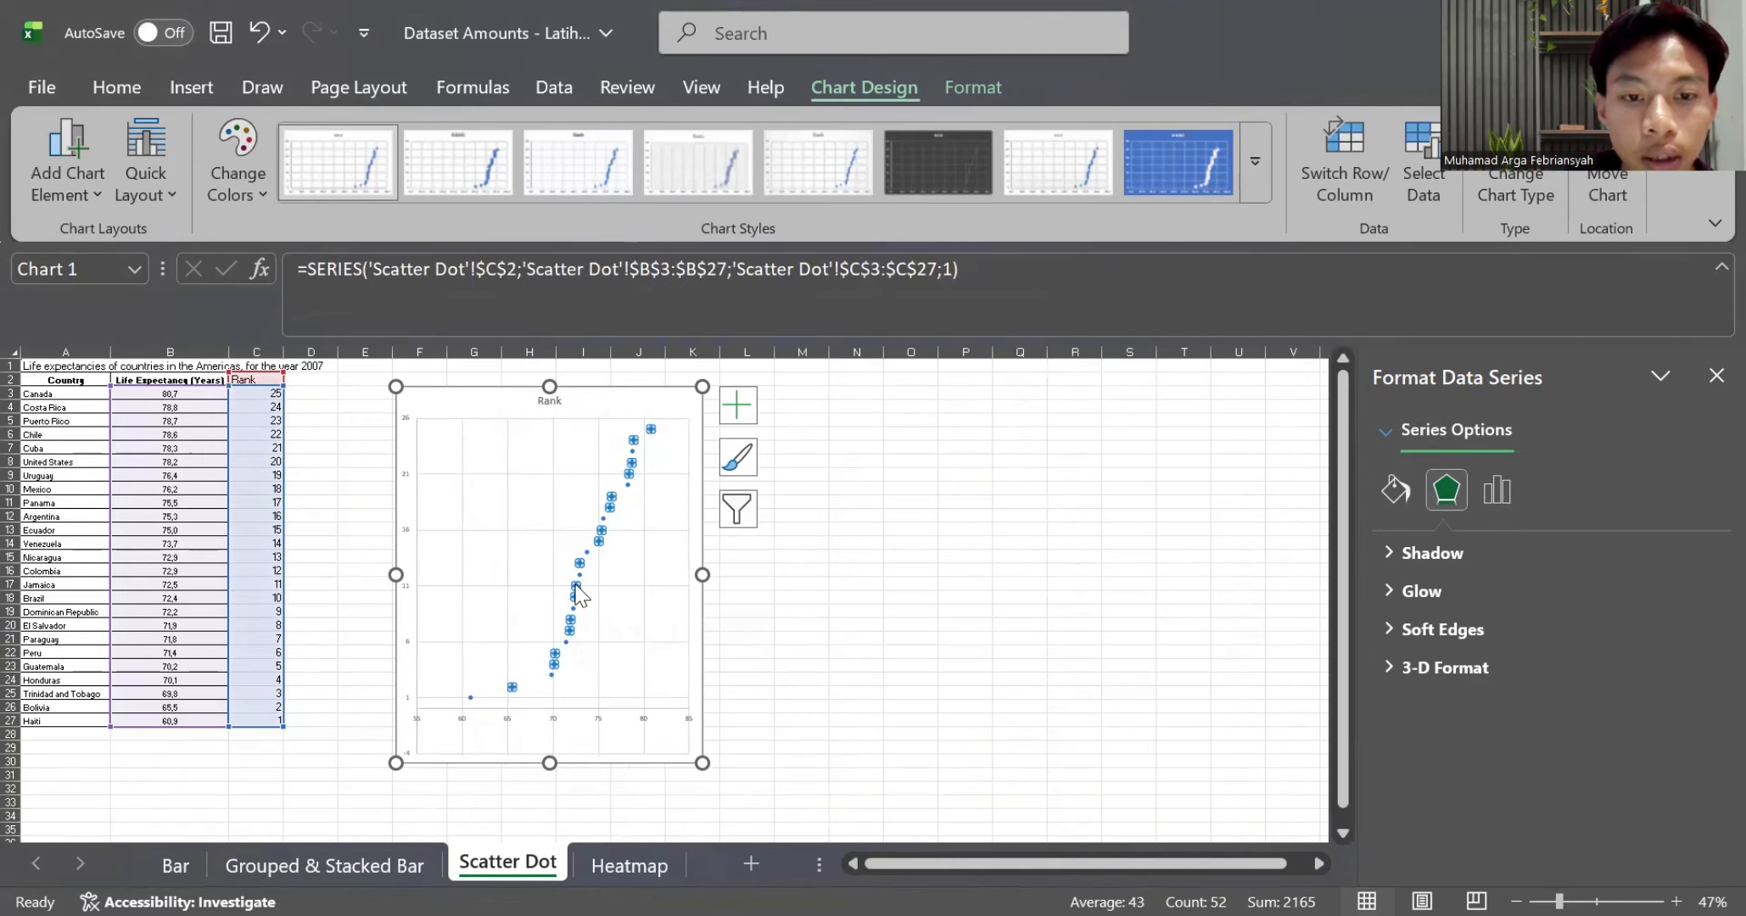
{"action": "right_click", "coordinate": [574, 586]}
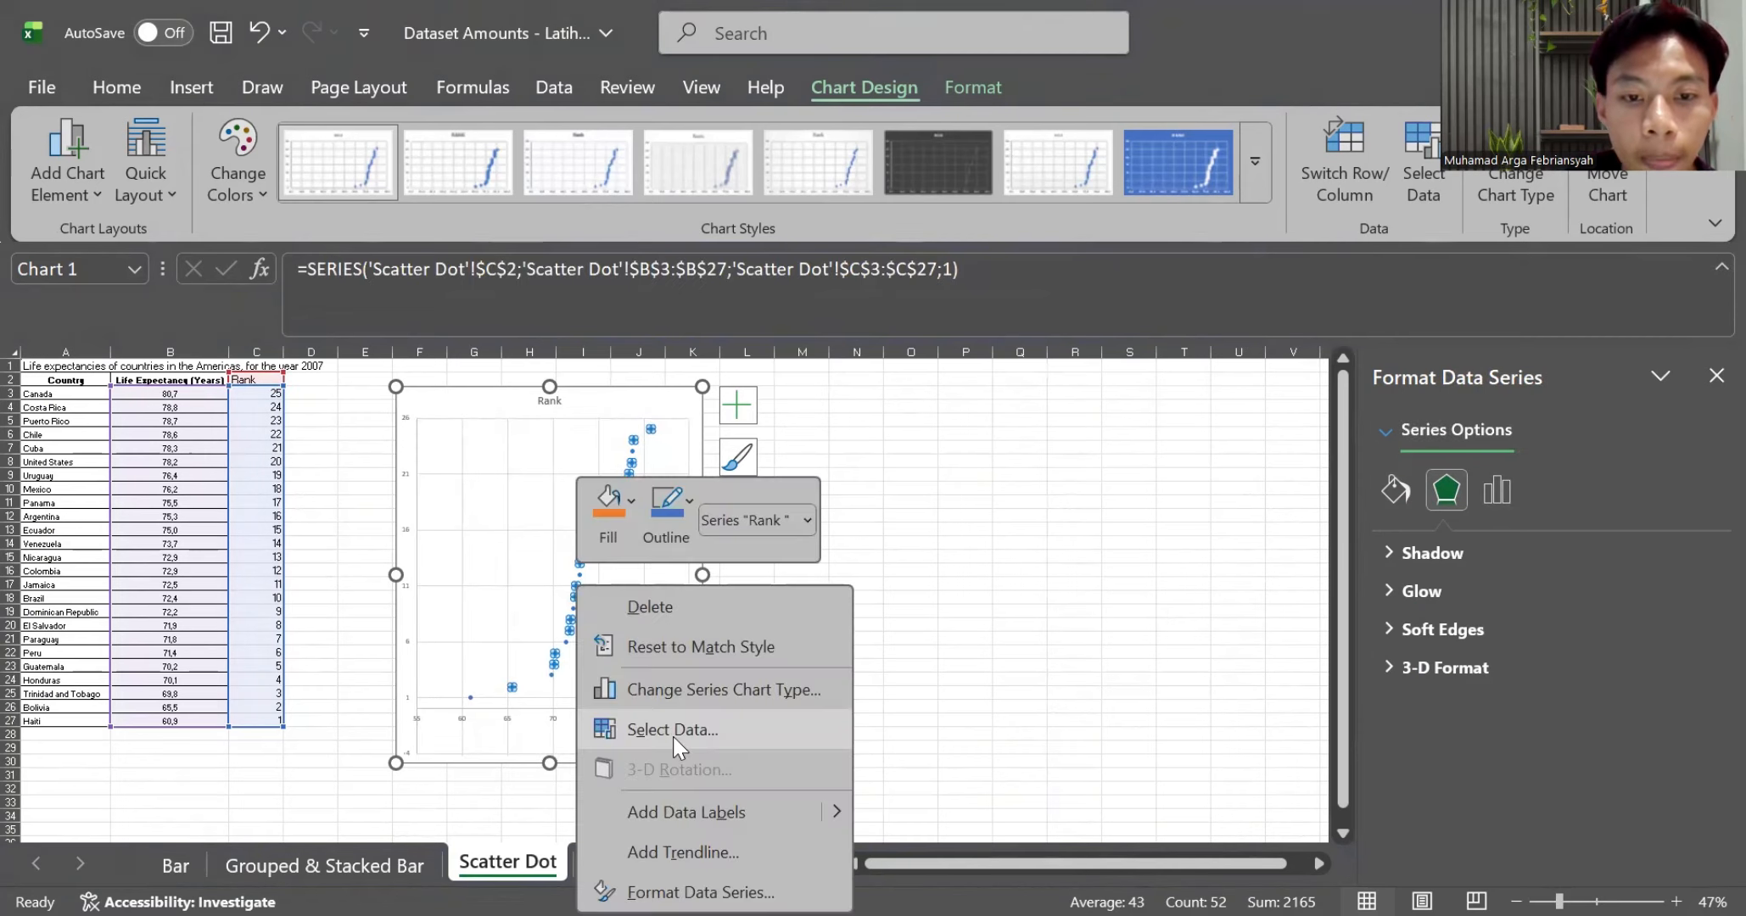
{"action": "left_click", "coordinate": [690, 816]}
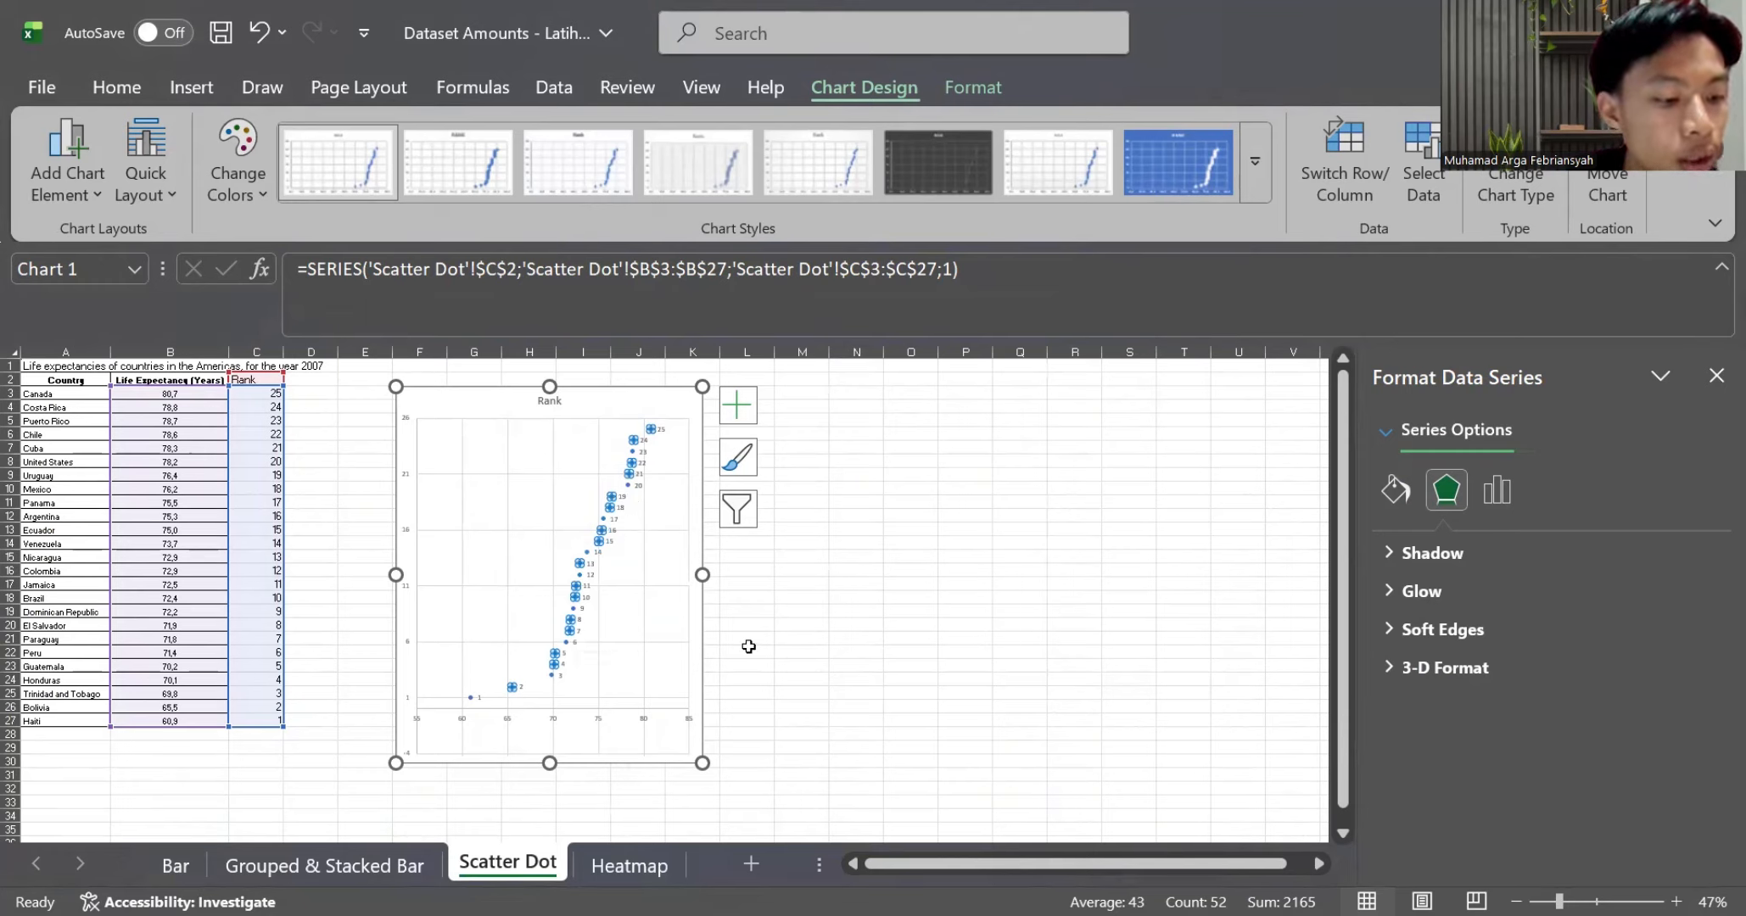
{"action": "left_click", "coordinate": [793, 626]}
{"action": "scroll", "coordinate": [635, 569], "scroll_direction": "up", "scroll_amount": 1}
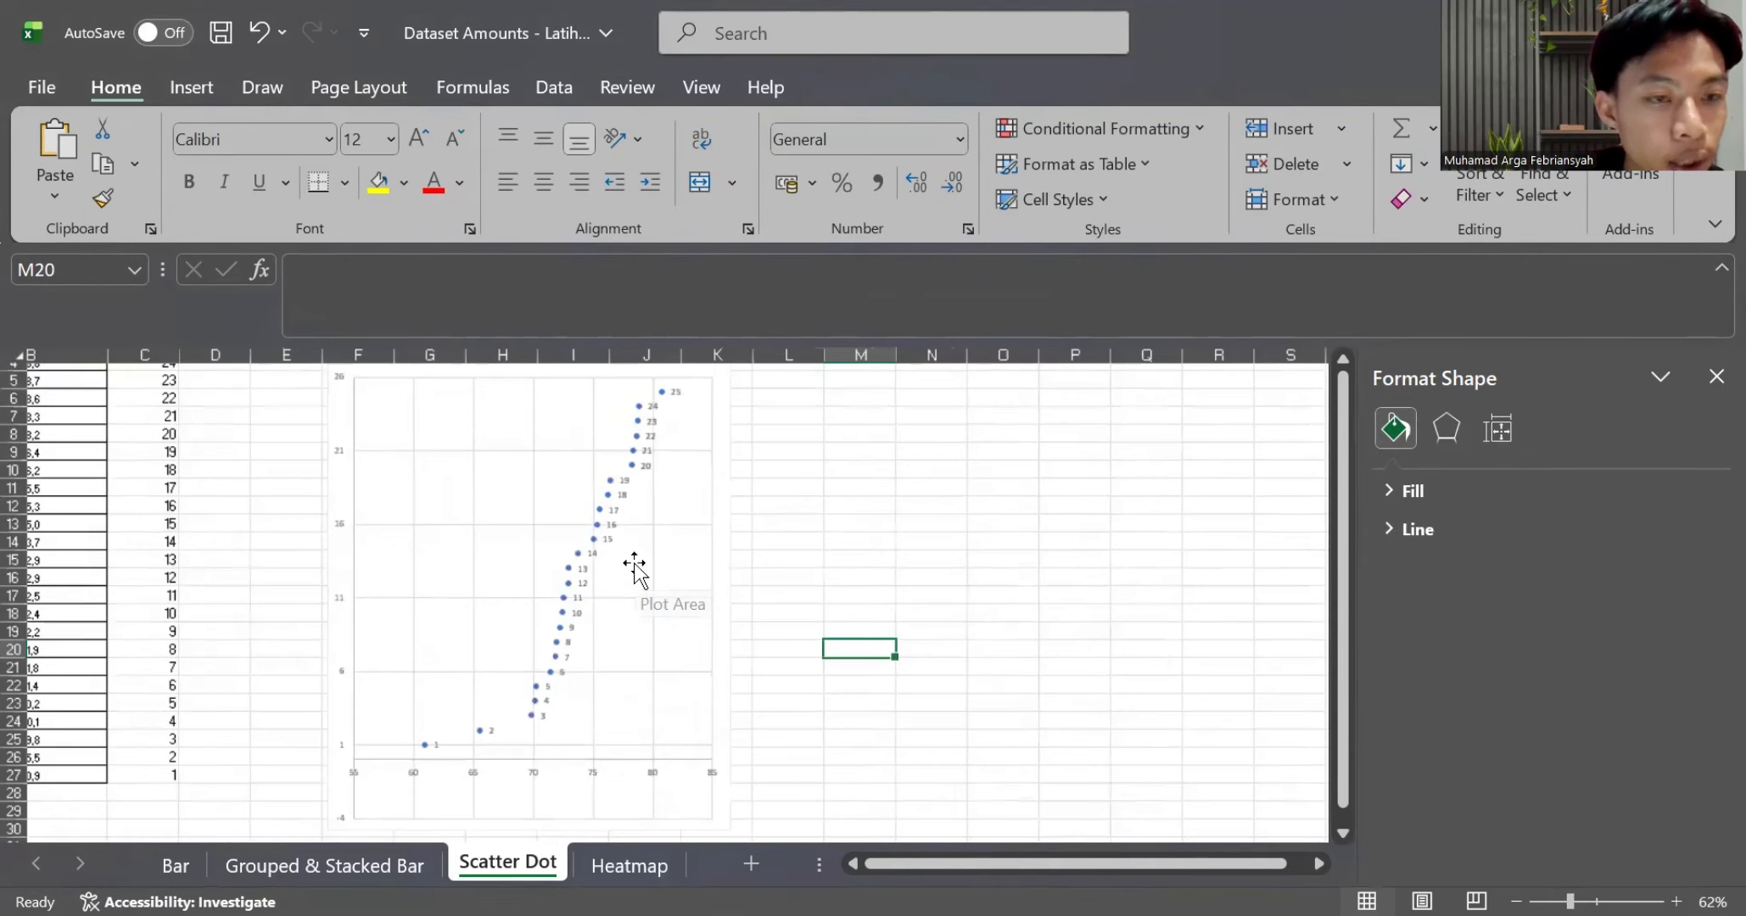
{"action": "left_click", "coordinate": [683, 528]}
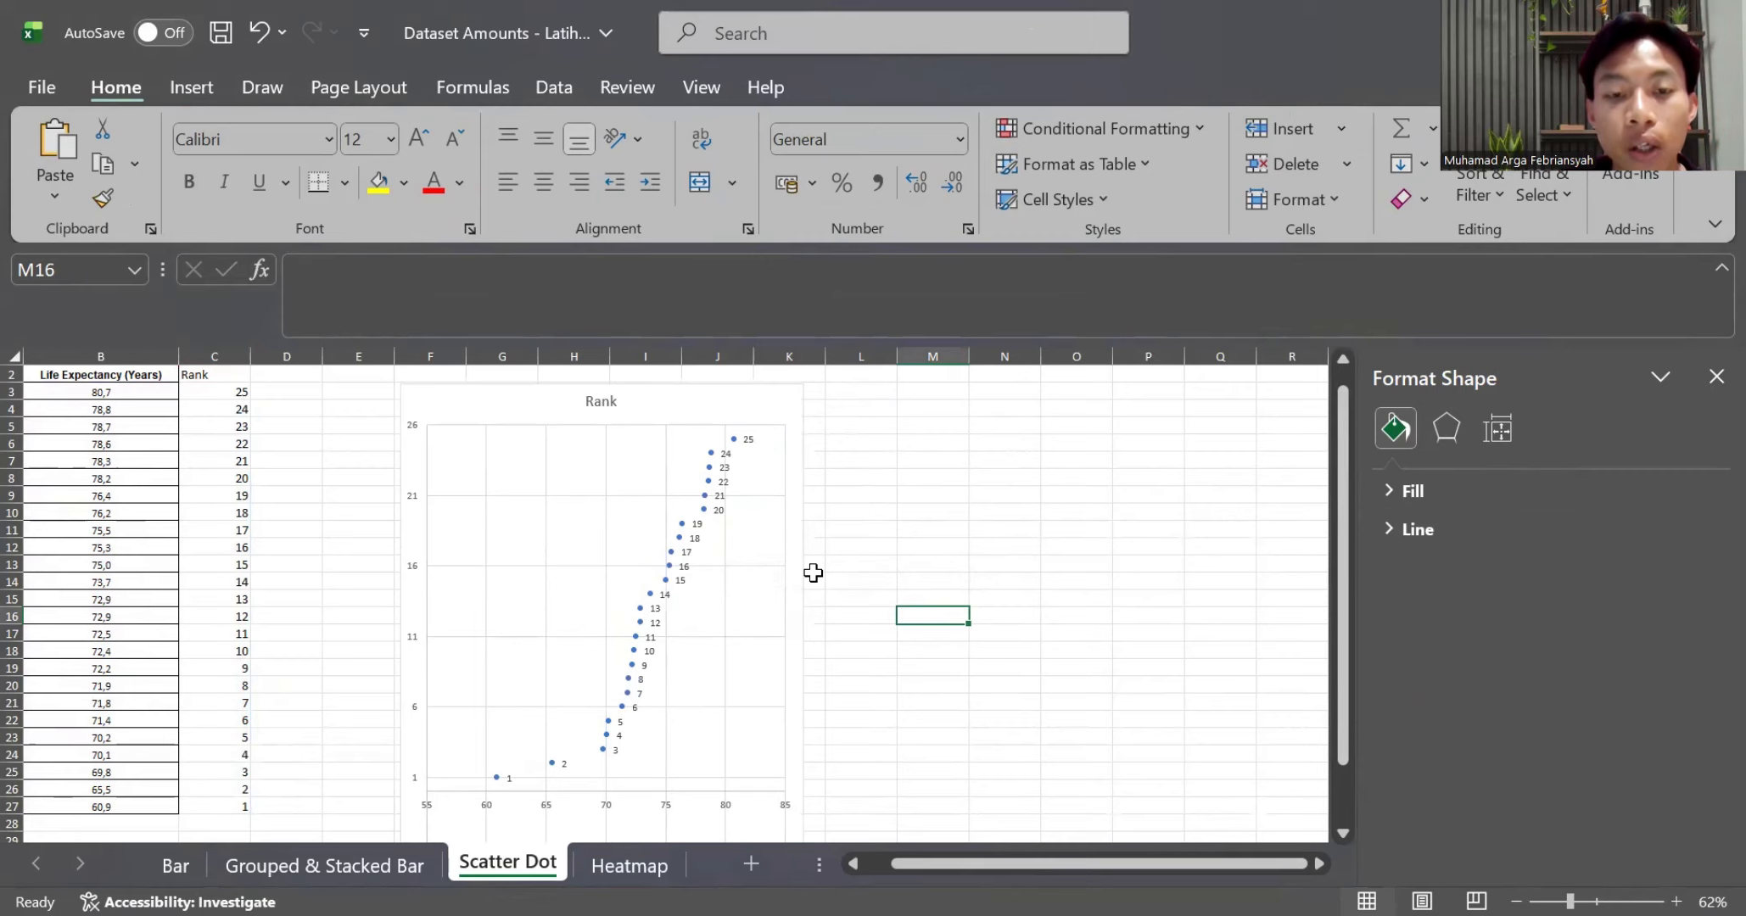
Include the life expectancy values from cells B3:B27 in the Rank series data labels
{"action": "left_click", "coordinate": [719, 507]}
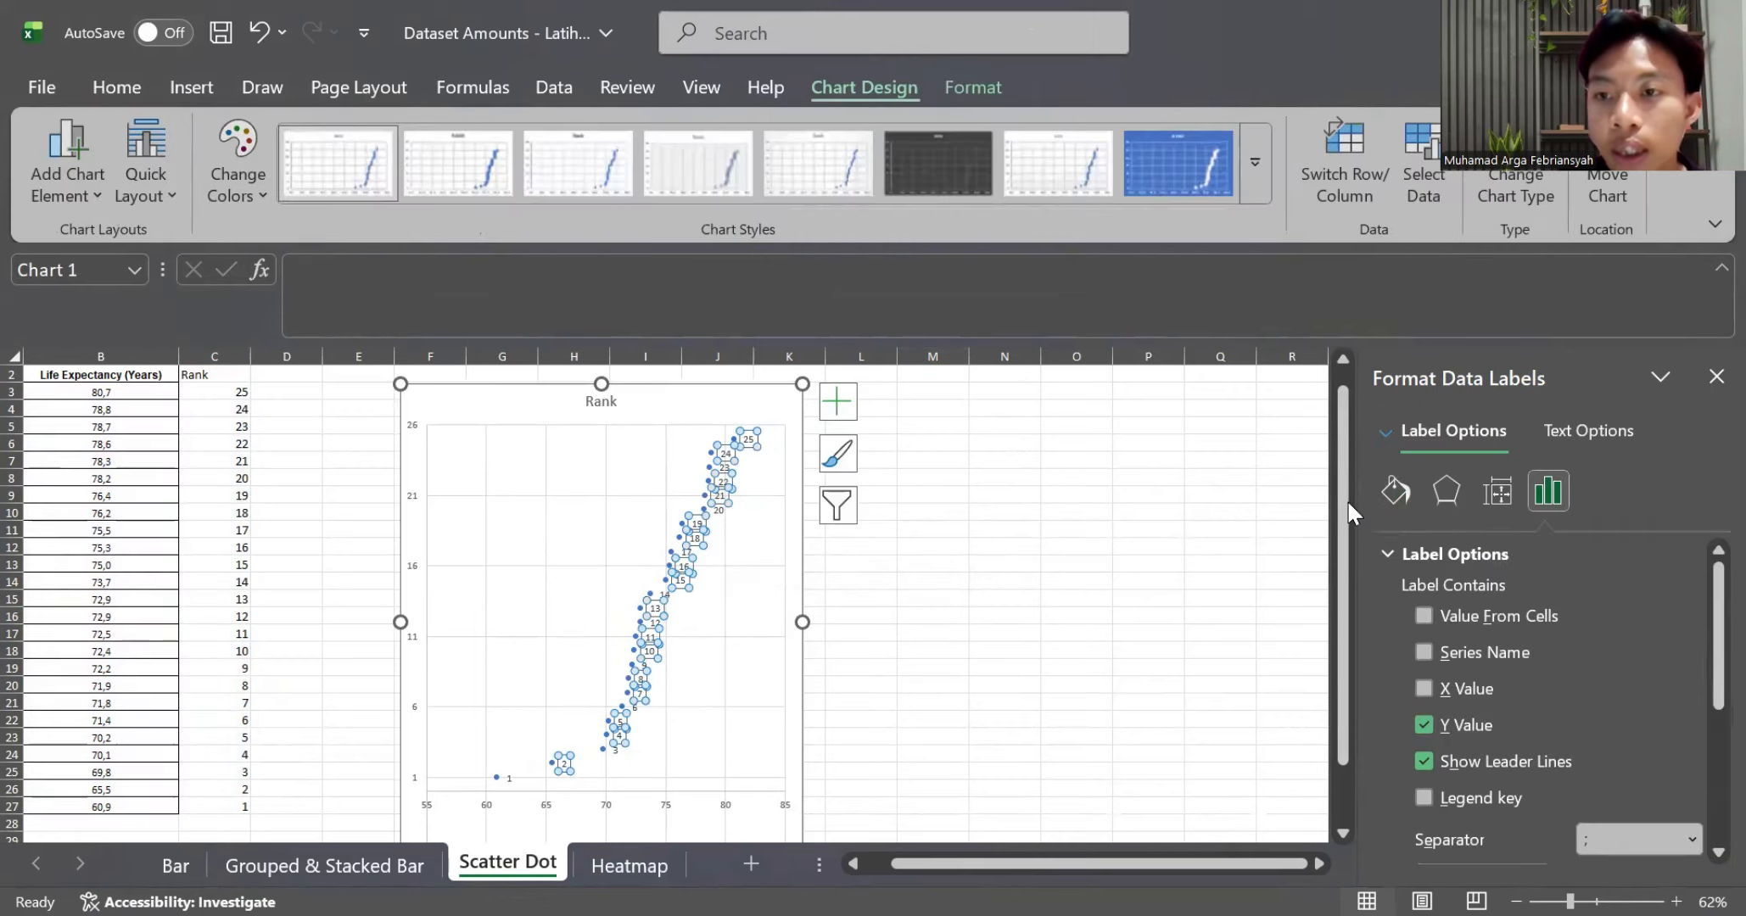
{"action": "left_click", "coordinate": [1422, 616]}
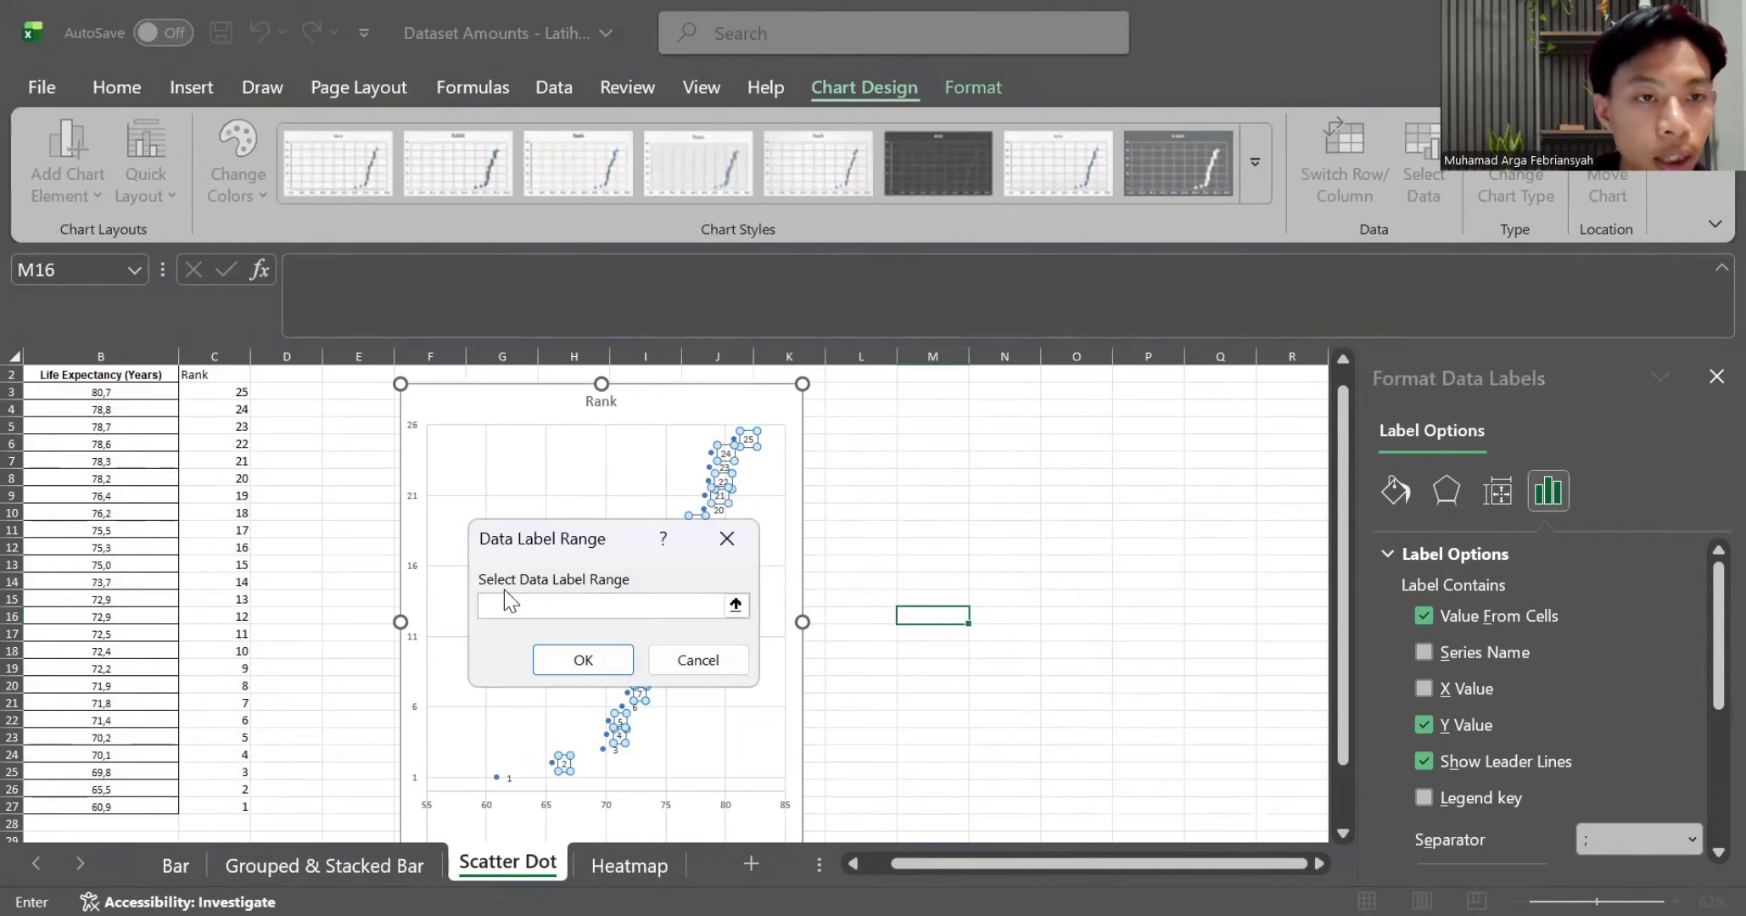
{"action": "scroll", "coordinate": [265, 551], "scroll_direction": "left", "scroll_amount": 2}
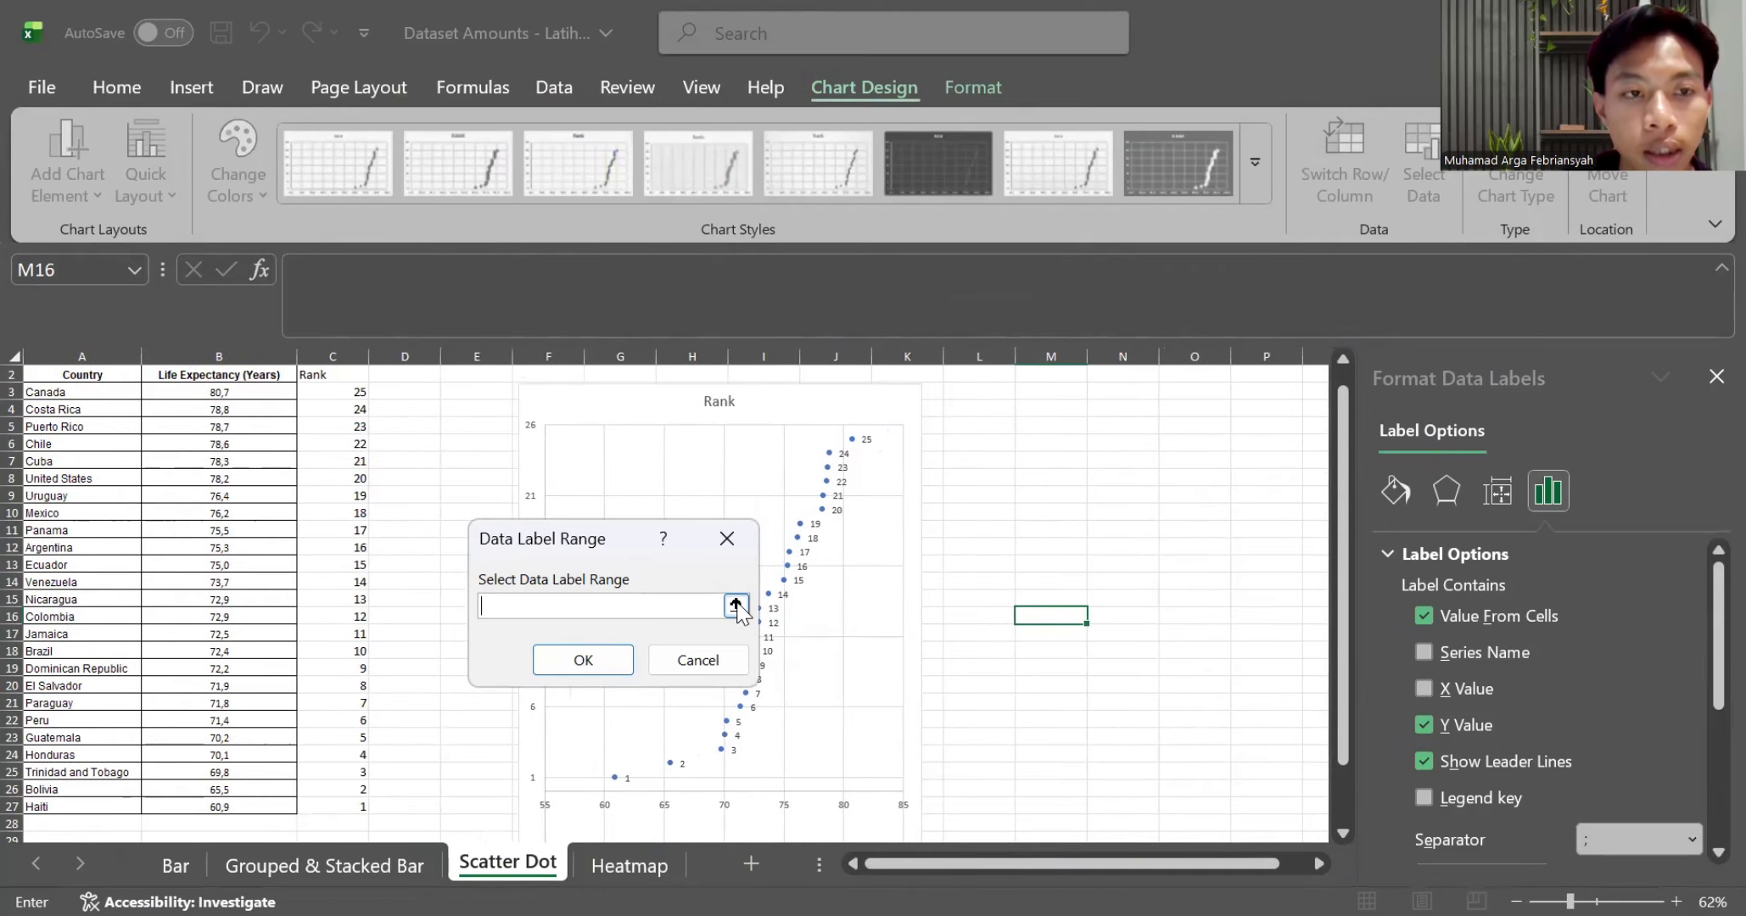
{"action": "left_click", "coordinate": [736, 606]}
{"action": "left_click", "coordinate": [247, 395]}
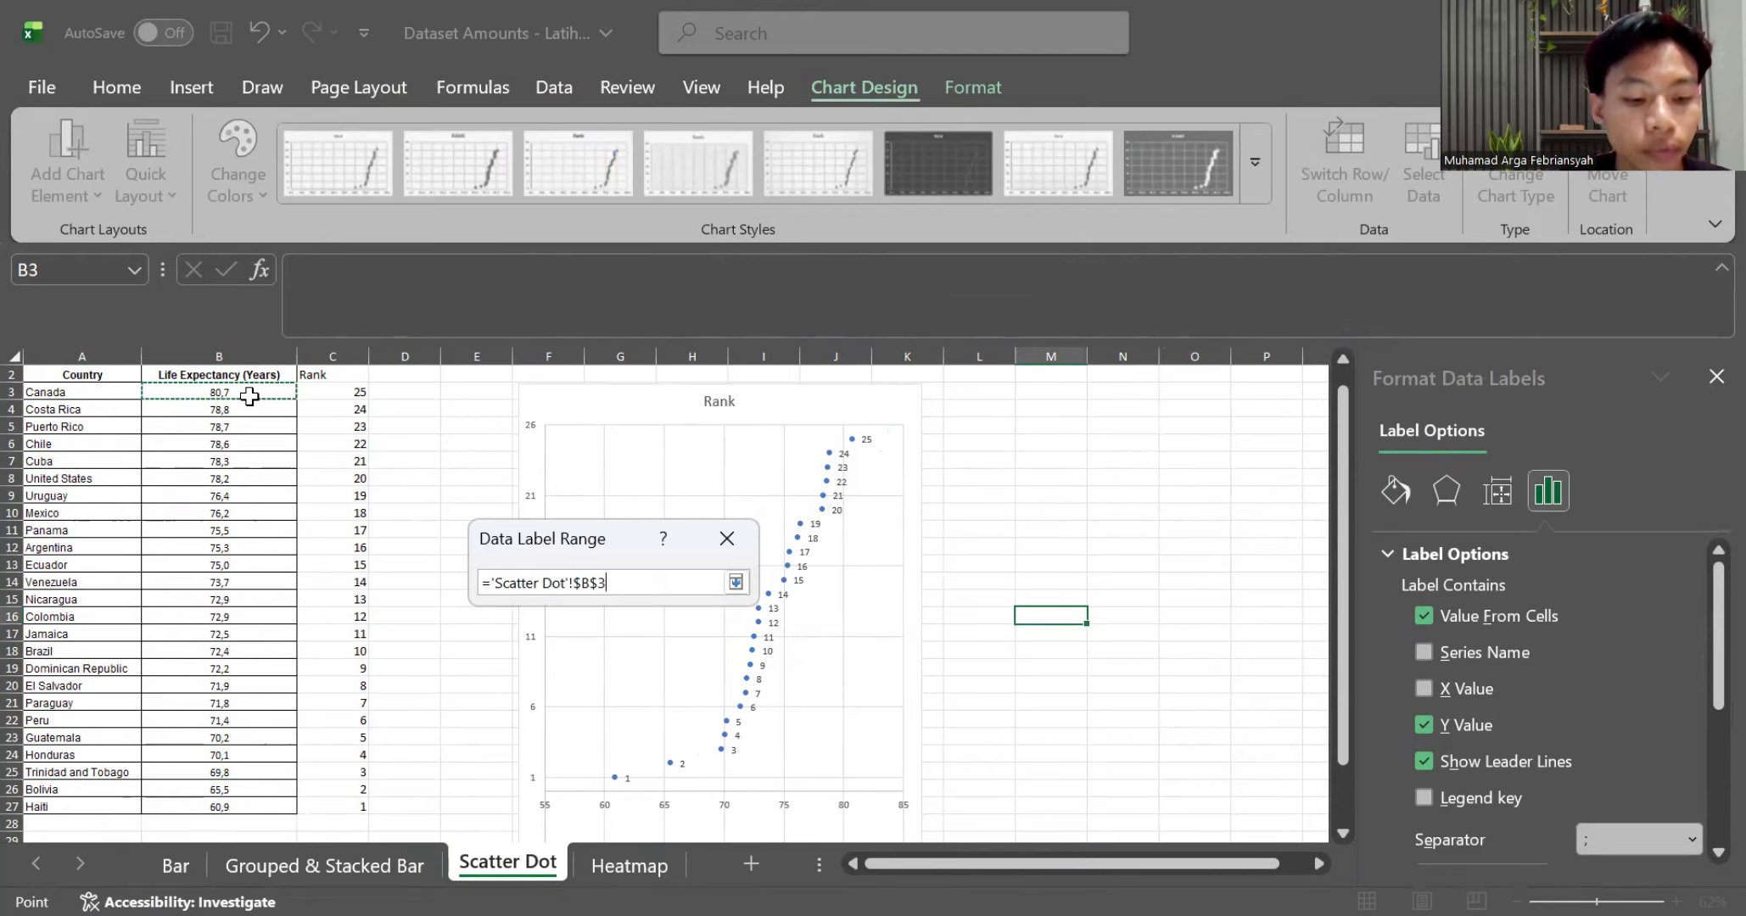
{"action": "key", "text": "ctrl+shift+Down"}
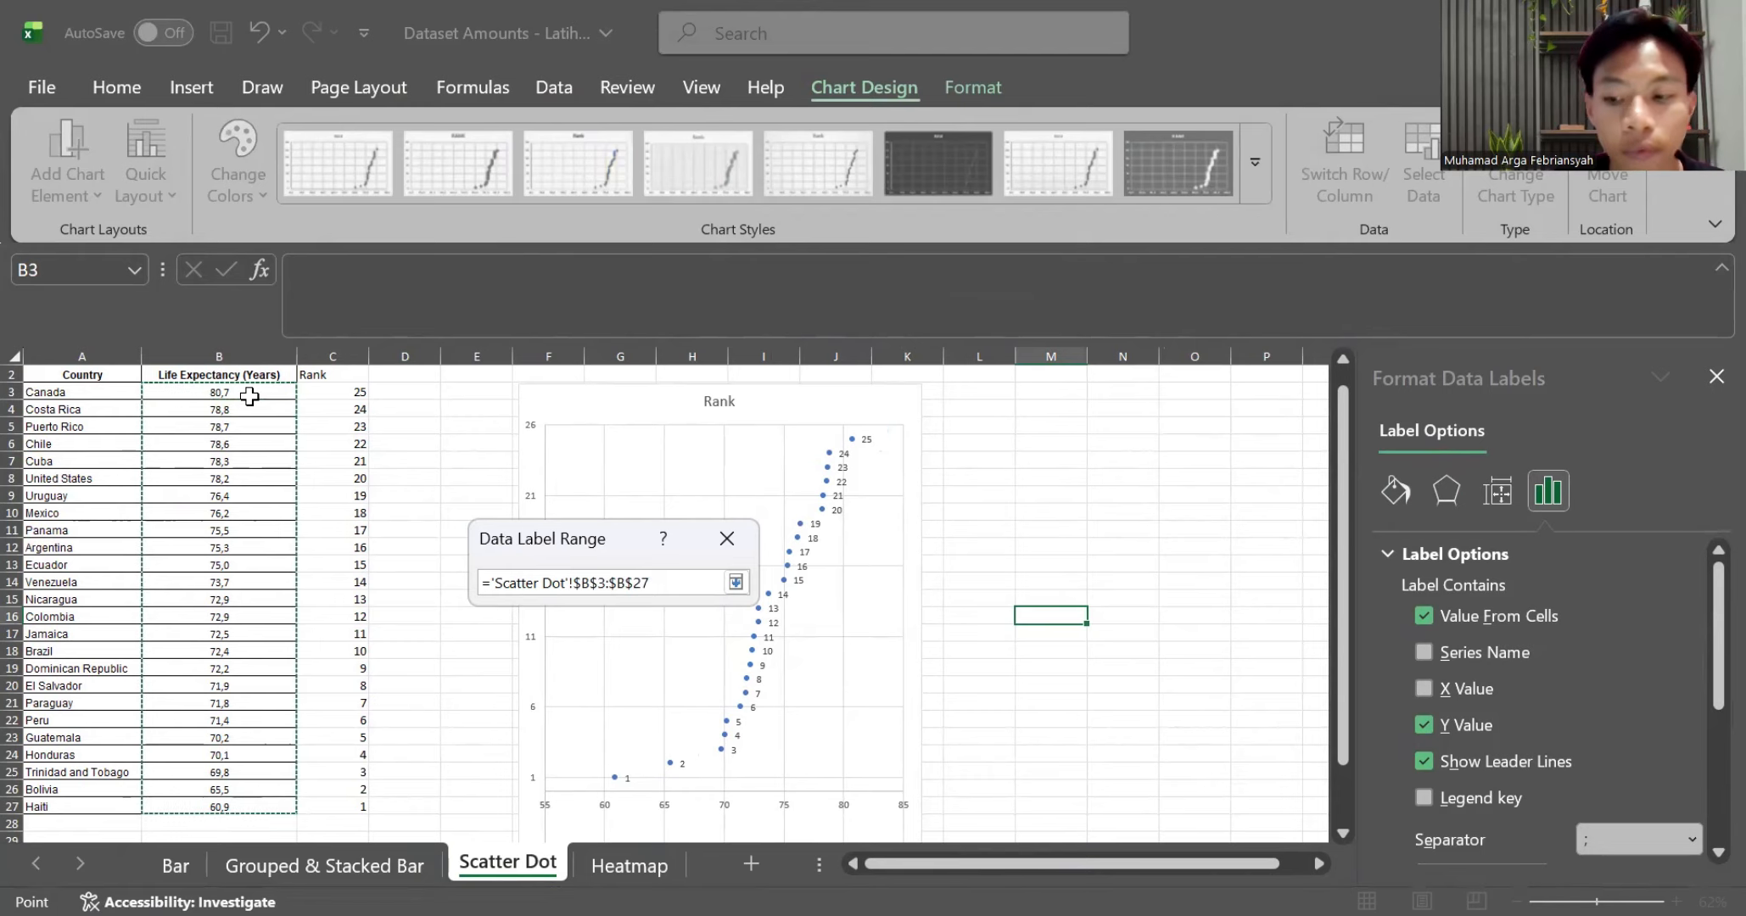
{"action": "key", "text": "Return"}
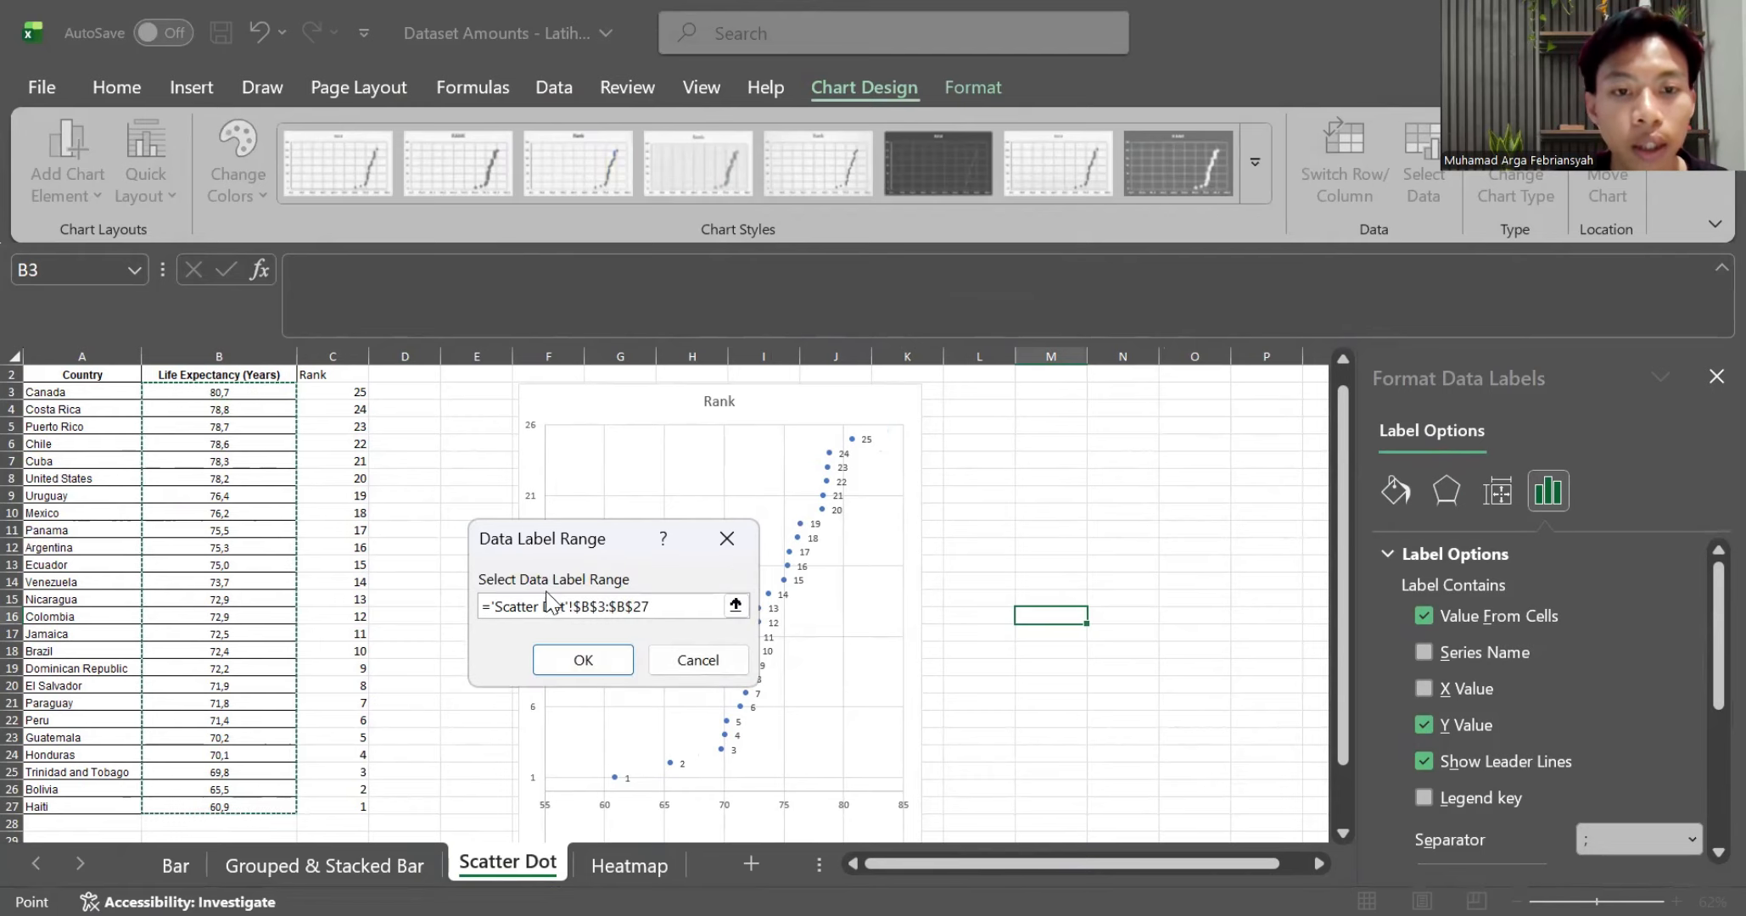
{"action": "left_click", "coordinate": [586, 660]}
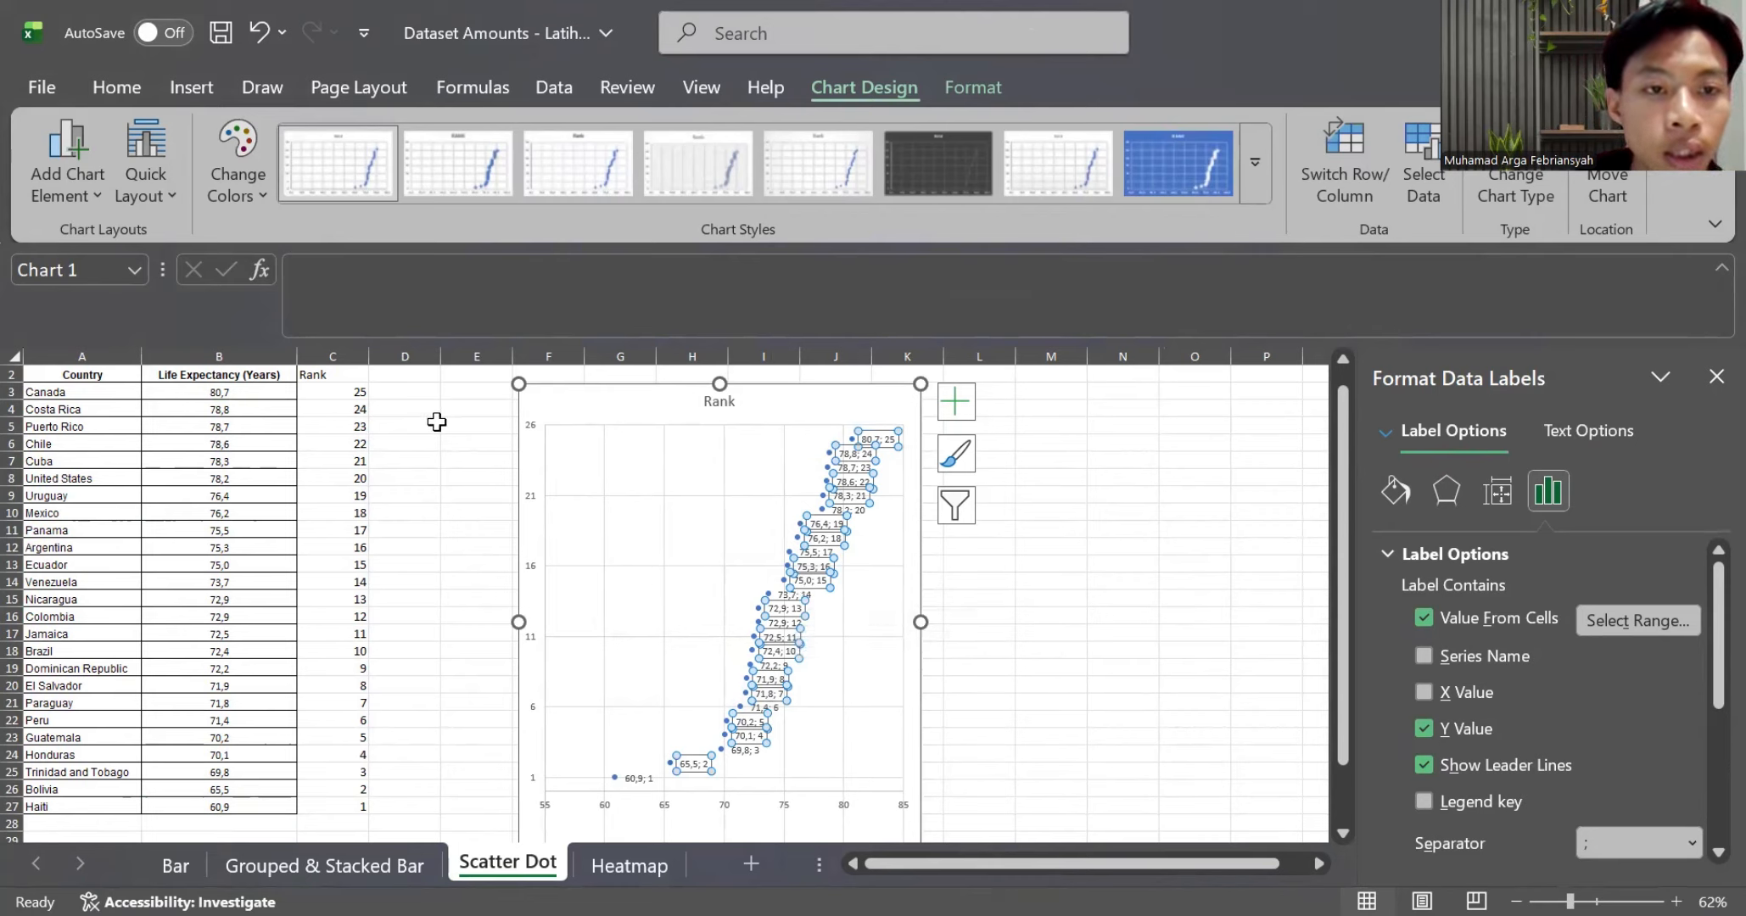
Enter the column header "Y axis (Country)" in cell D2, beside the Rank header
{"action": "left_click", "coordinate": [409, 393]}
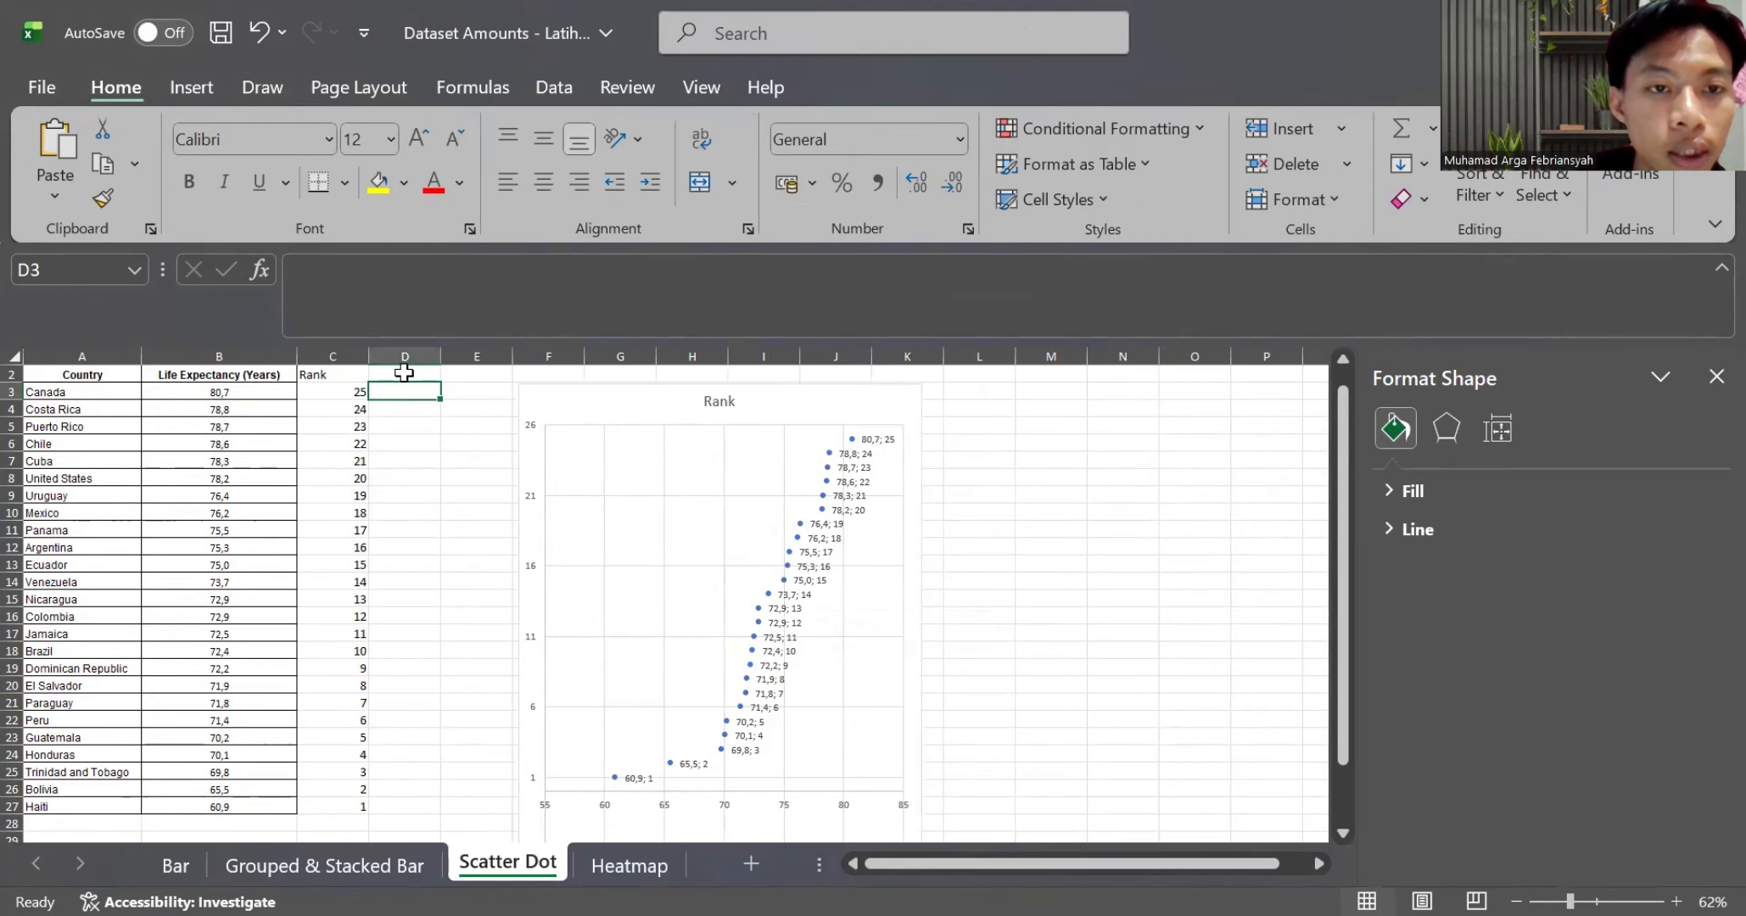
{"action": "left_click", "coordinate": [404, 374]}
{"action": "scroll", "coordinate": [404, 373], "scroll_direction": "up", "scroll_amount": 1}
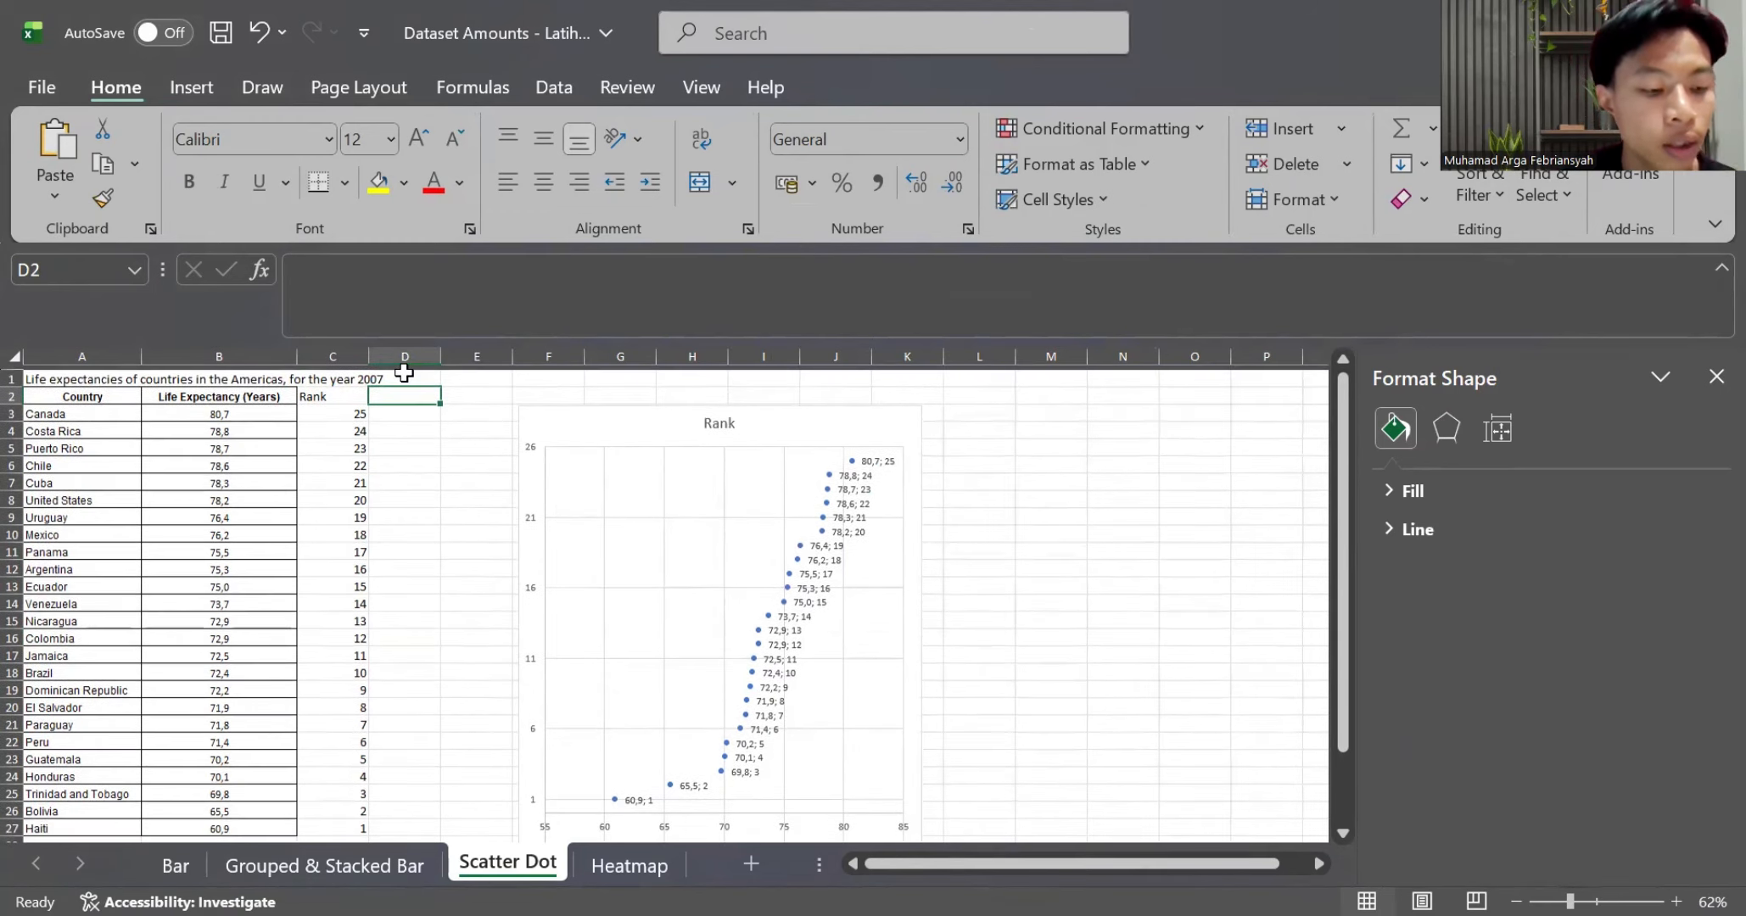
{"action": "type", "text": "Y axis (Country"}
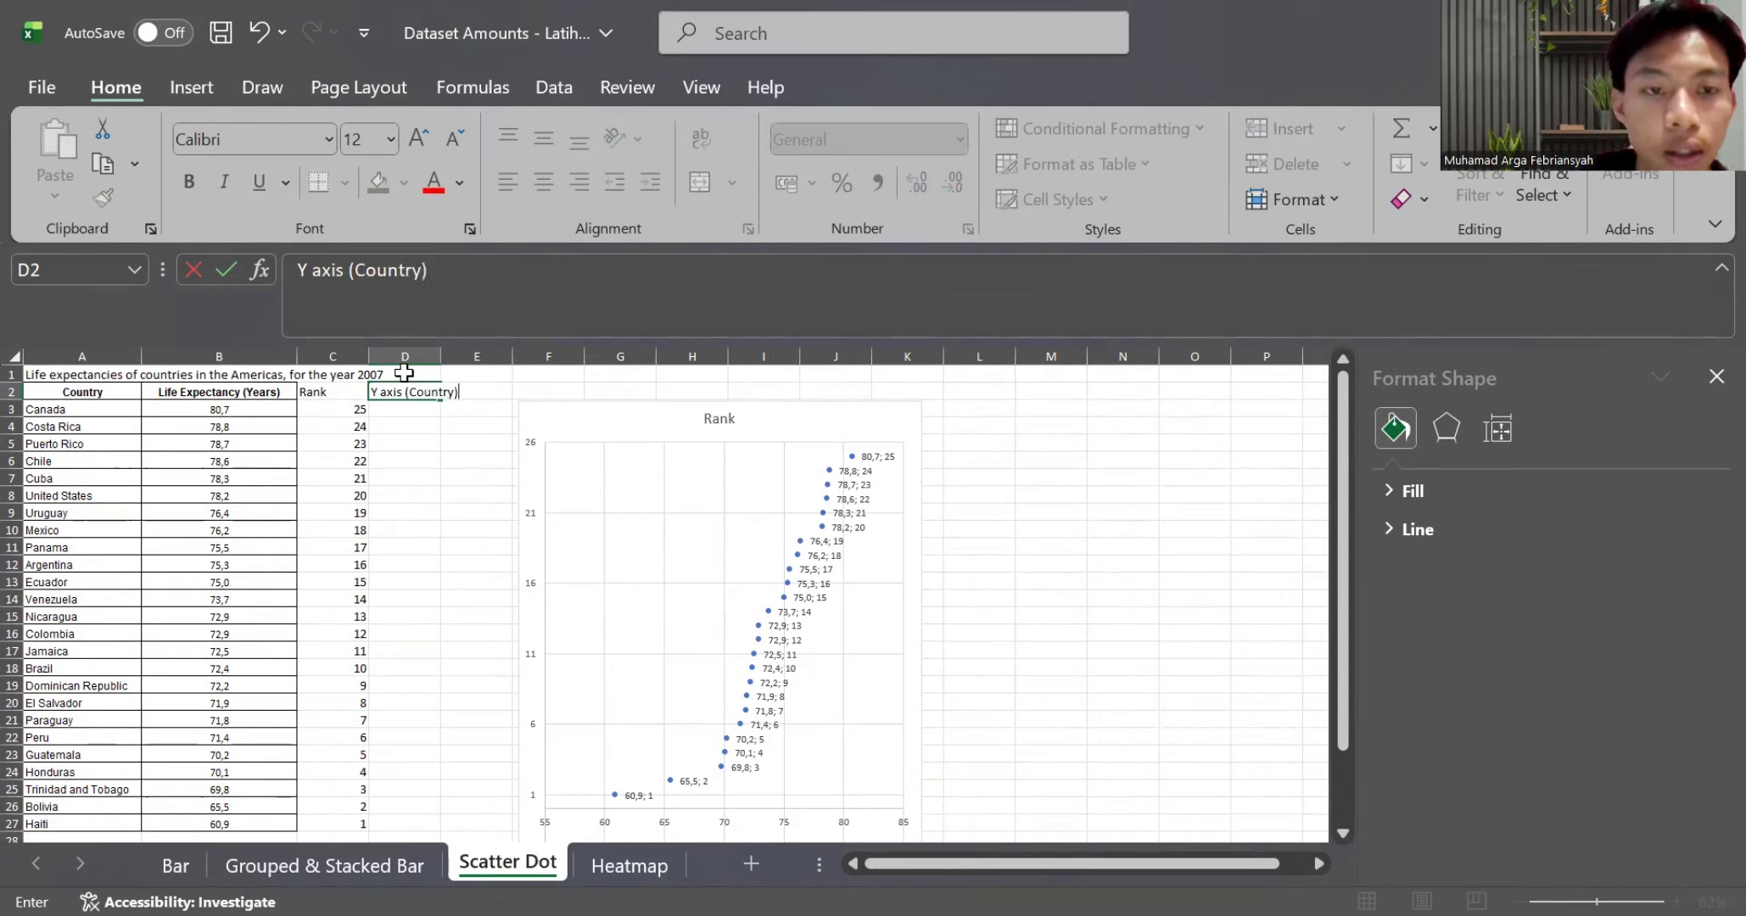
{"action": "scroll", "coordinate": [585, 616], "scroll_direction": "down", "scroll_amount": 2}
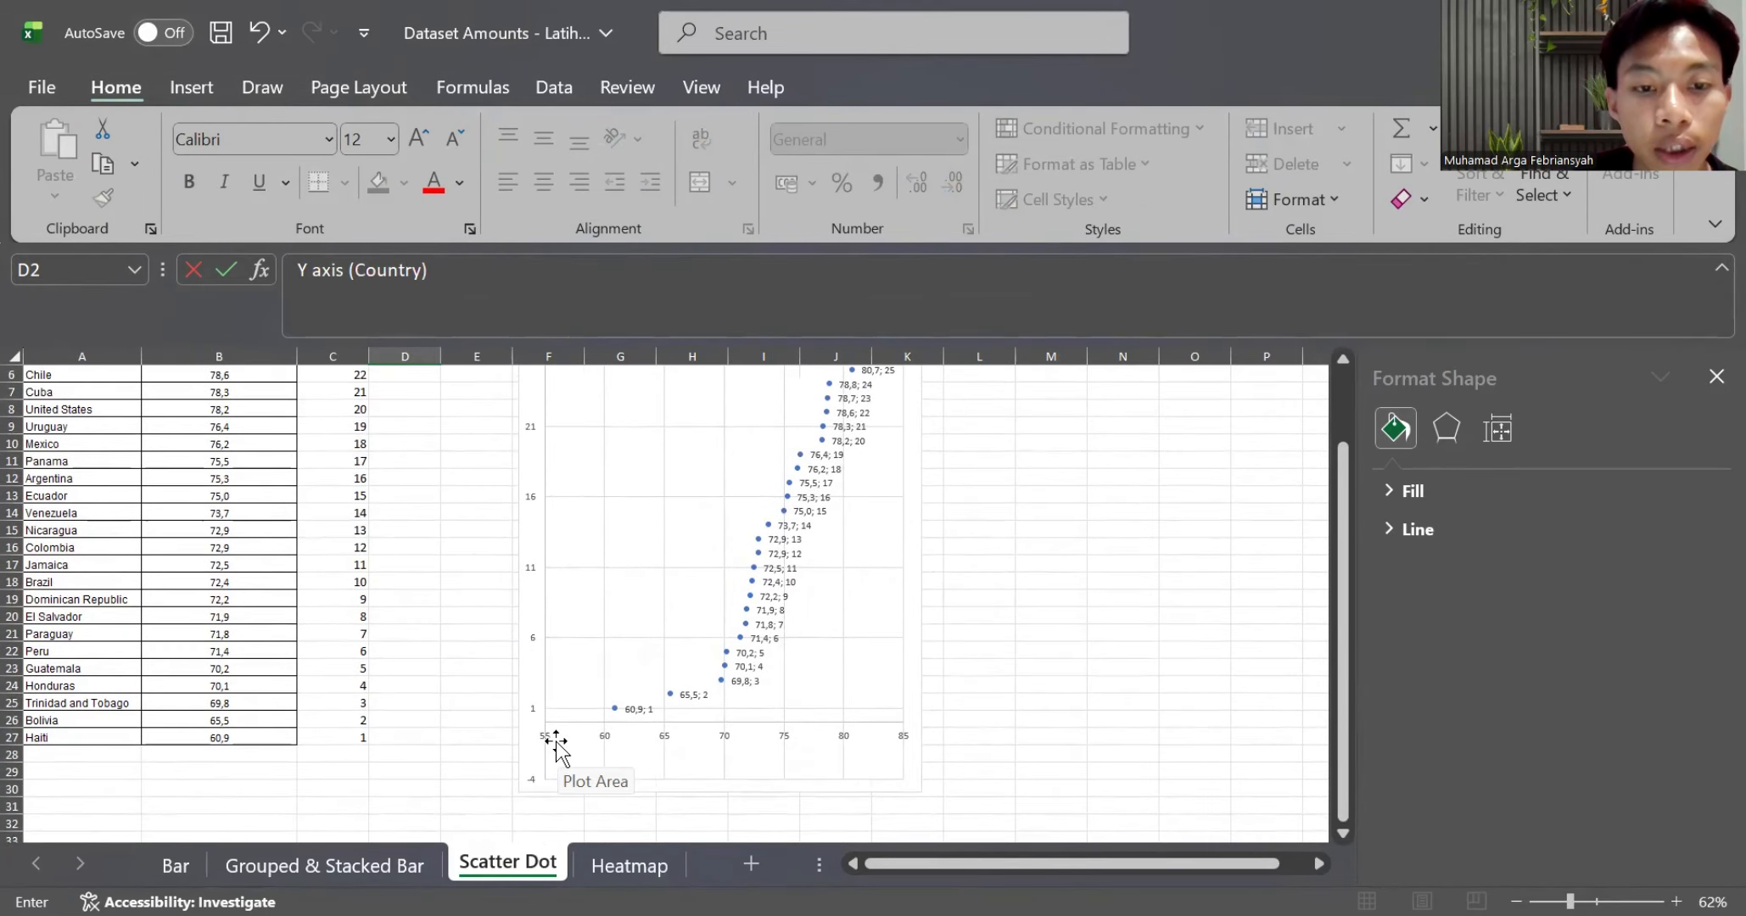
{"action": "scroll", "coordinate": [565, 670], "scroll_direction": "up", "scroll_amount": 2}
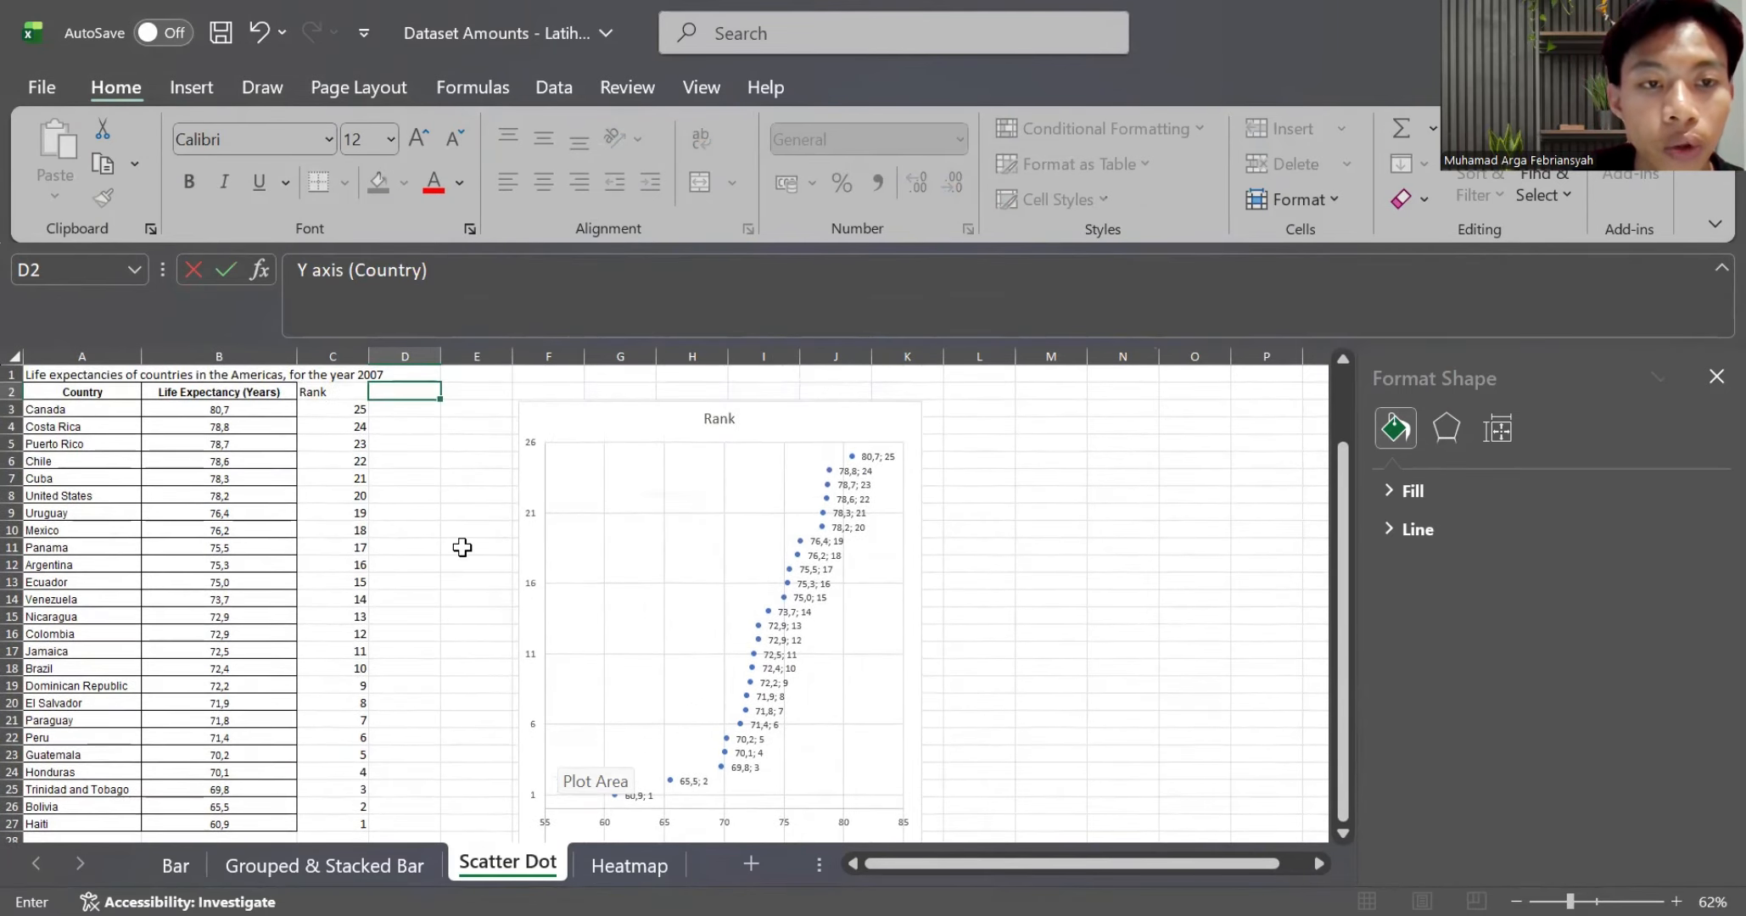
Enter 55 in cell D3 and fill it down through D27 for every country
{"action": "left_click", "coordinate": [412, 412]}
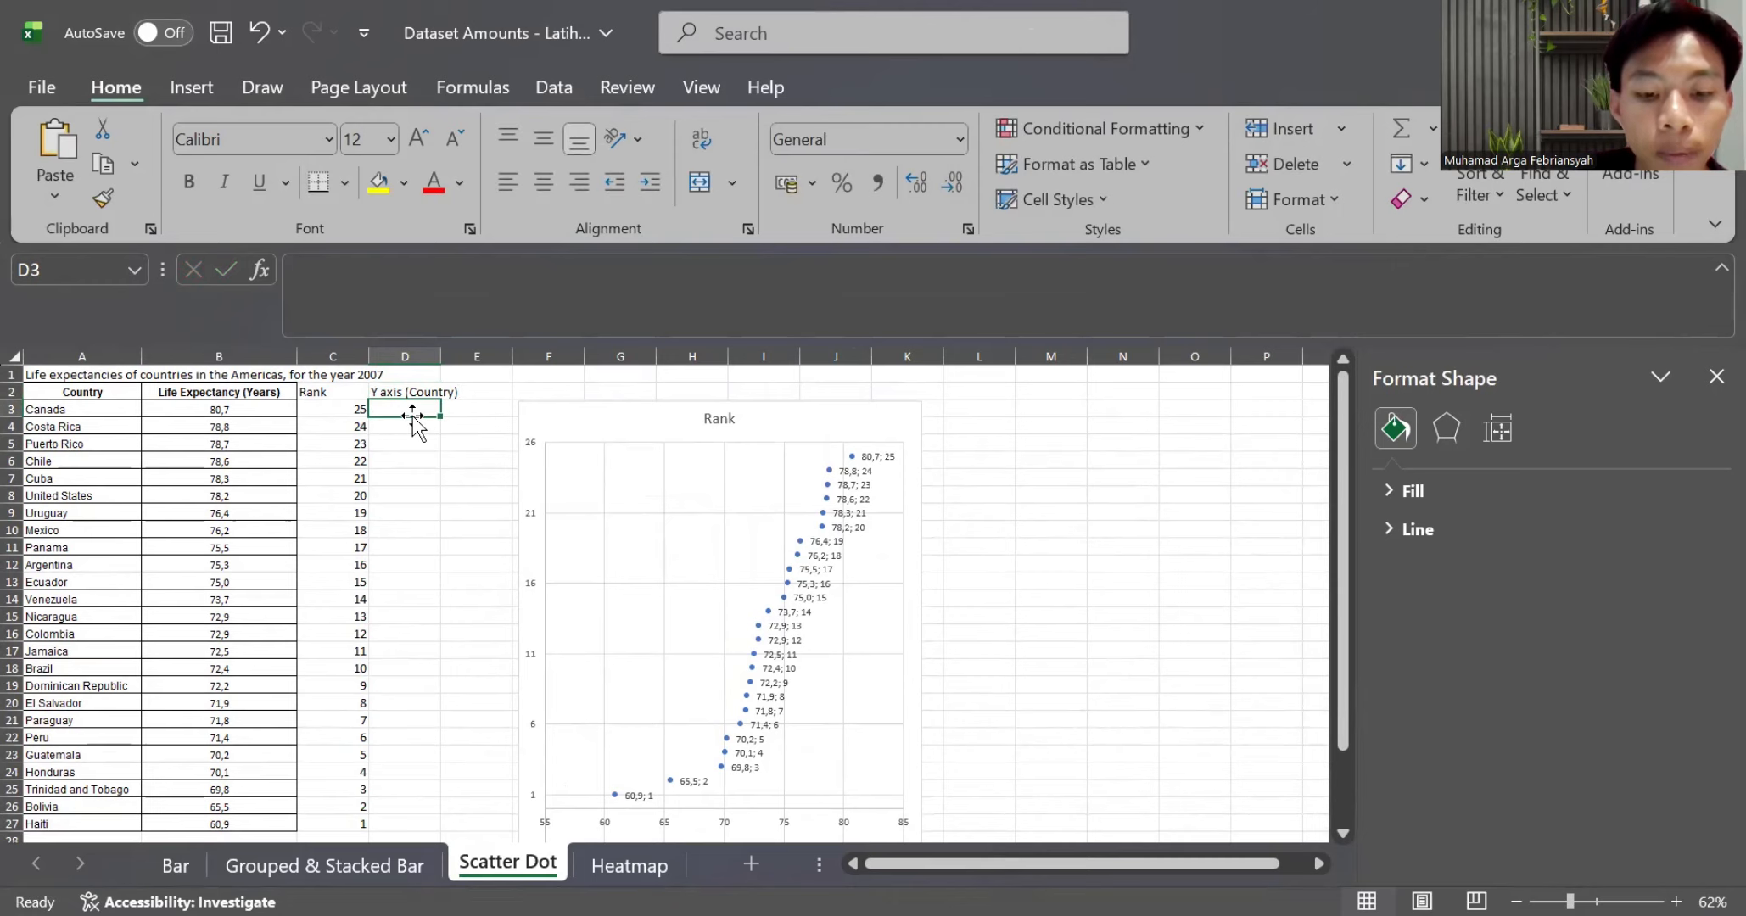
{"action": "type", "text": "55"}
{"action": "mouse_move", "coordinate": [443, 416]}
{"action": "left_mouse_down"}
{"action": "mouse_move", "coordinate": [447, 824]}
{"action": "mouse_move", "coordinate": [407, 257]}
{"action": "mouse_move", "coordinate": [416, 397]}
{"action": "left_mouse_up"}
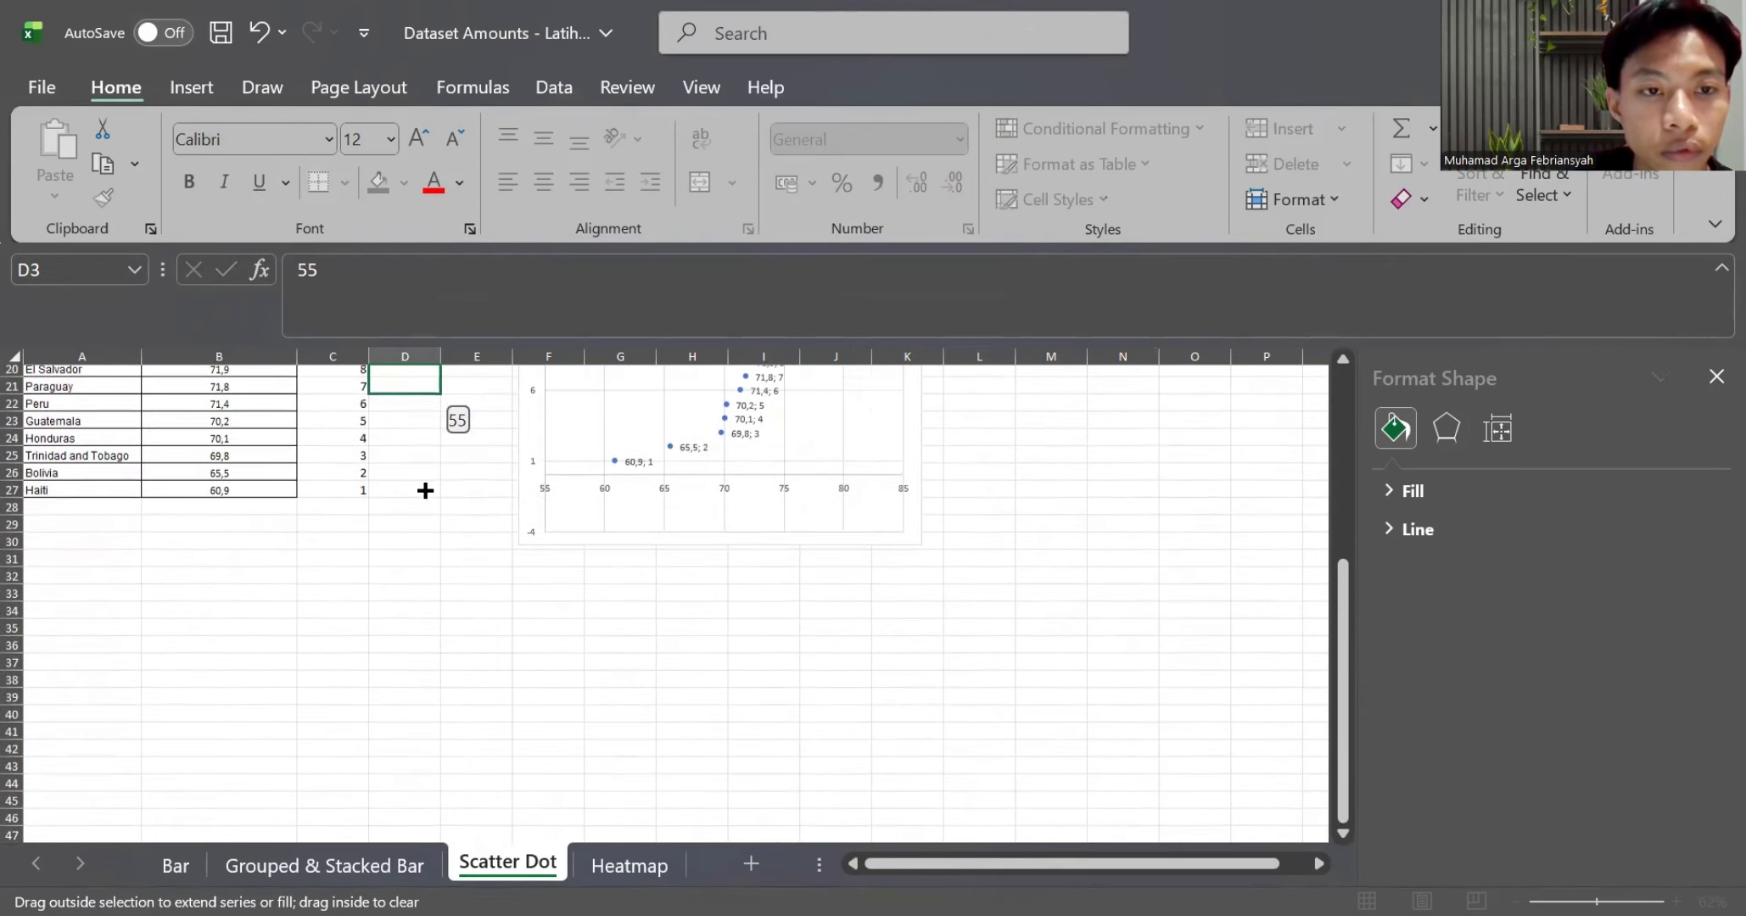
{"action": "left_click_drag", "start_coordinate": [425, 498], "coordinate": [427, 494]}
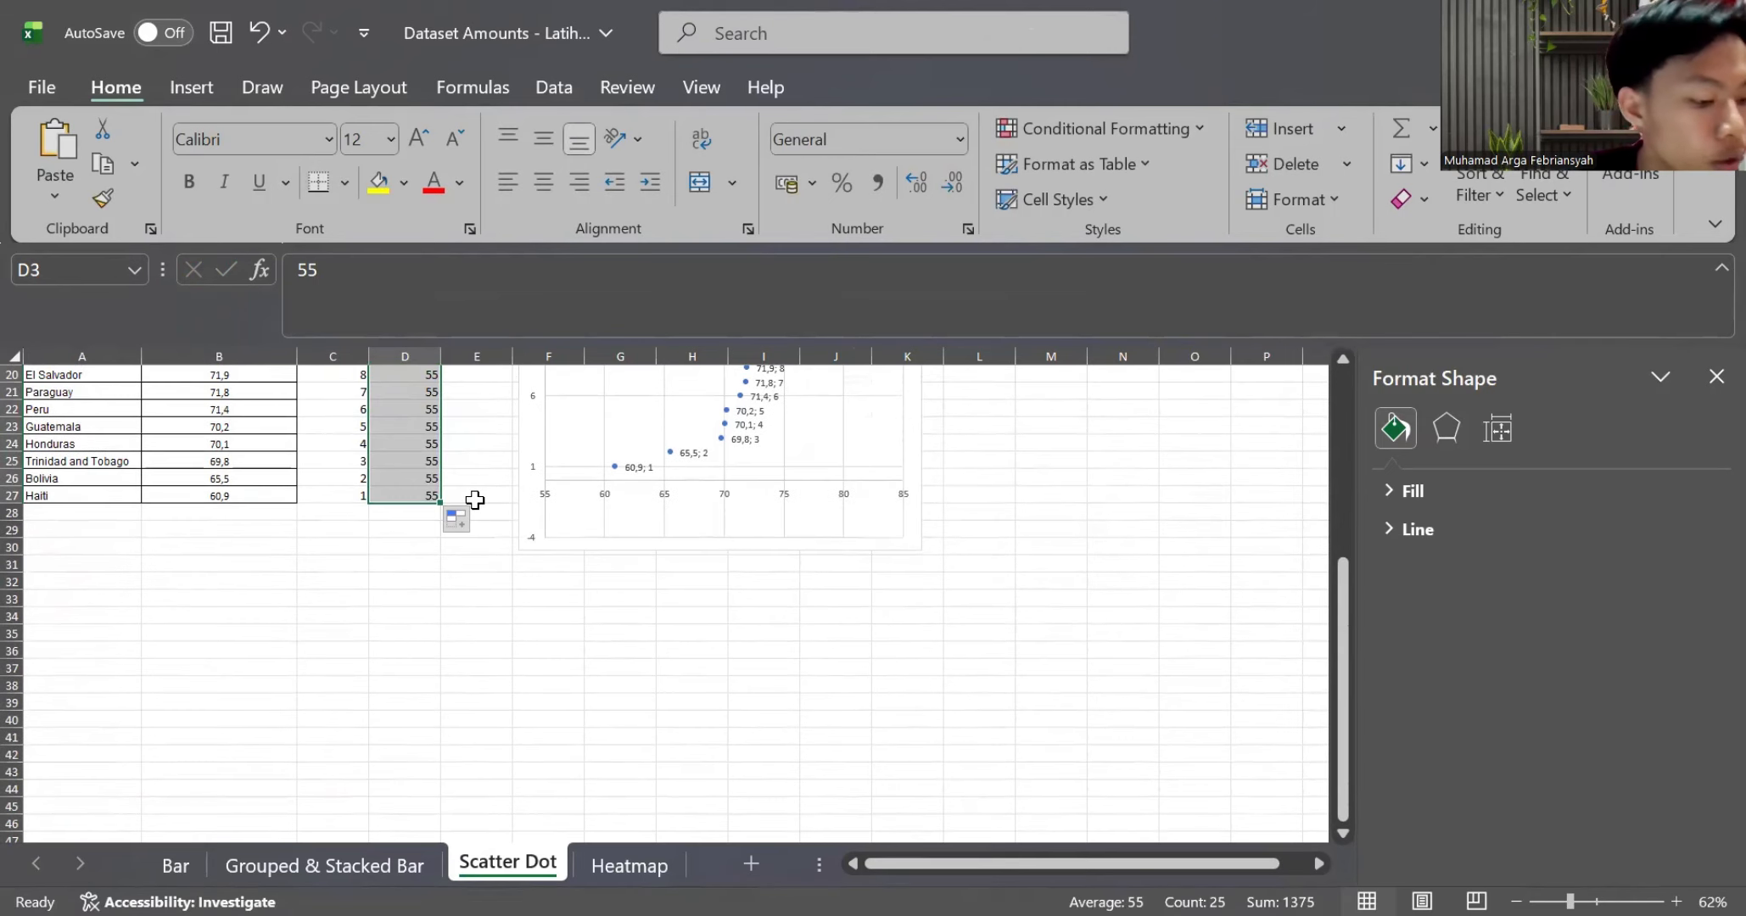
{"action": "scroll", "coordinate": [535, 509], "scroll_direction": "up", "scroll_amount": 8}
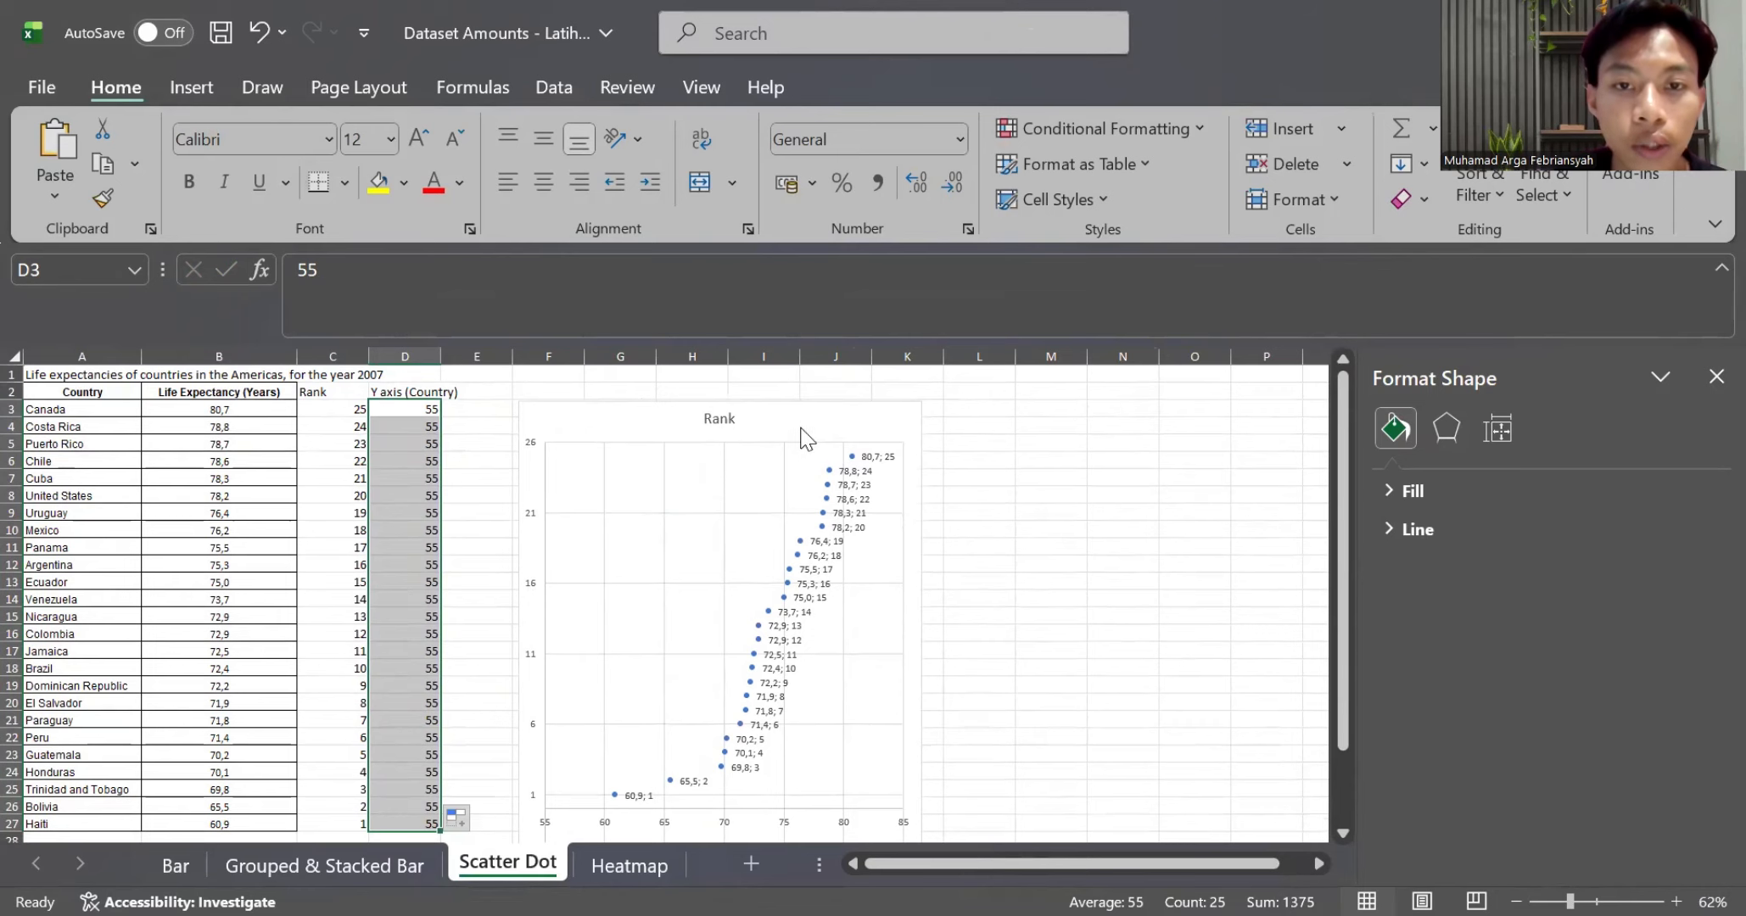
Add a new series to the scatter chart's data source with cells D3:D27 as its X values
{"action": "left_click", "coordinate": [808, 424]}
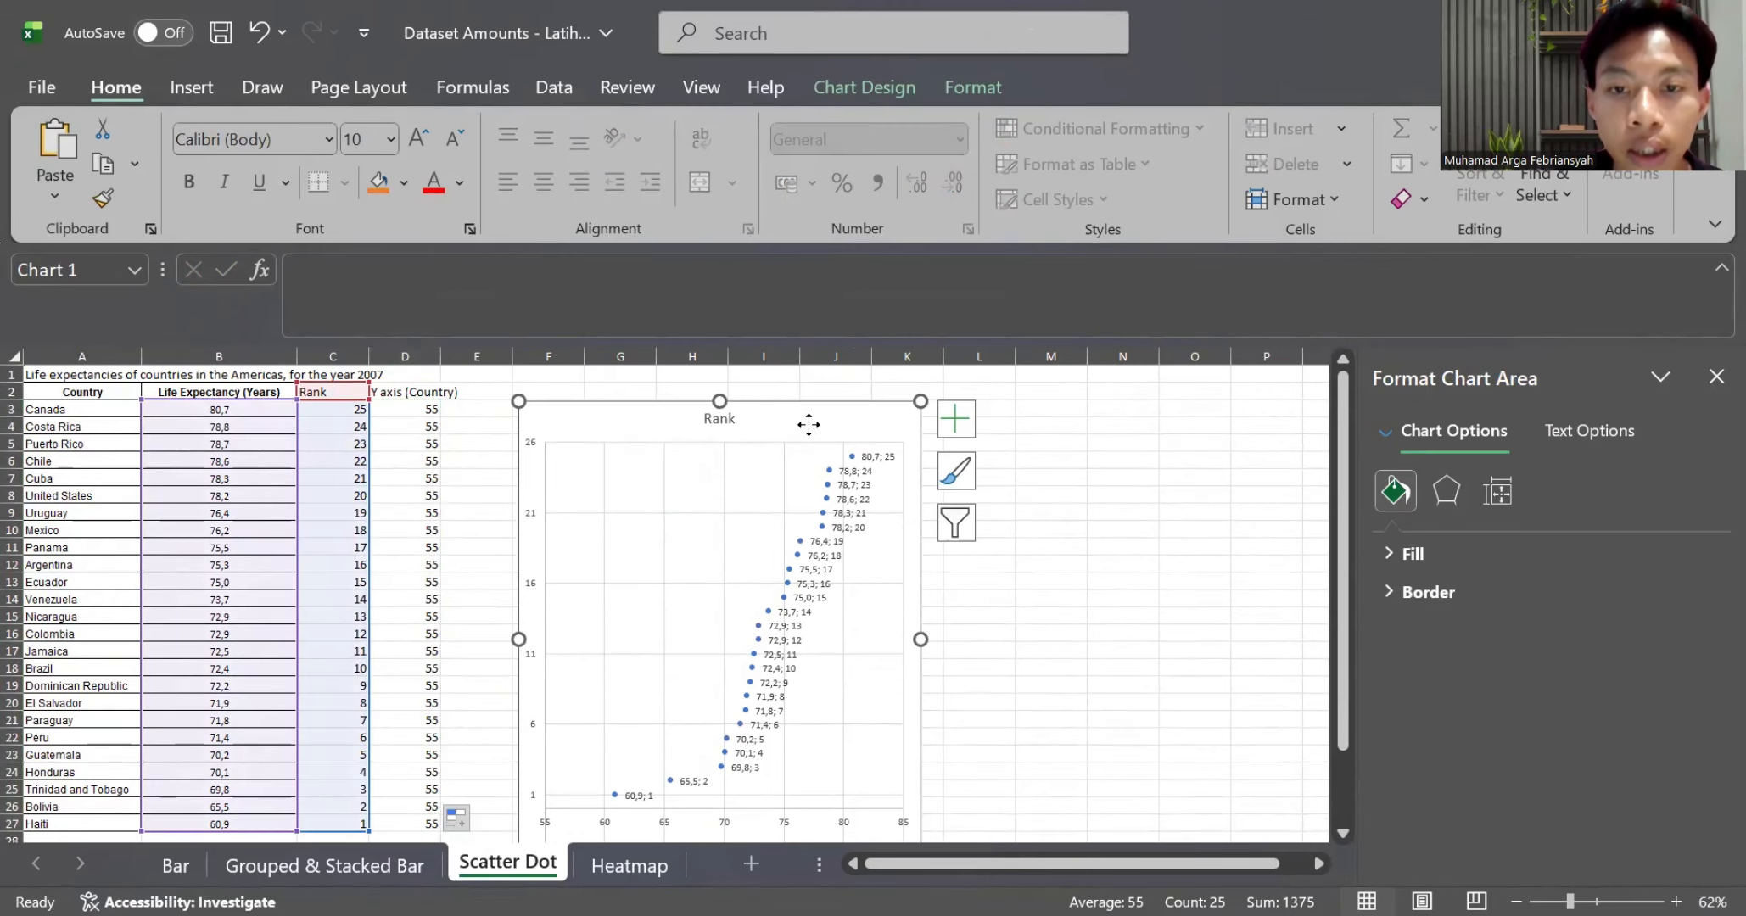
{"action": "right_click", "coordinate": [810, 426]}
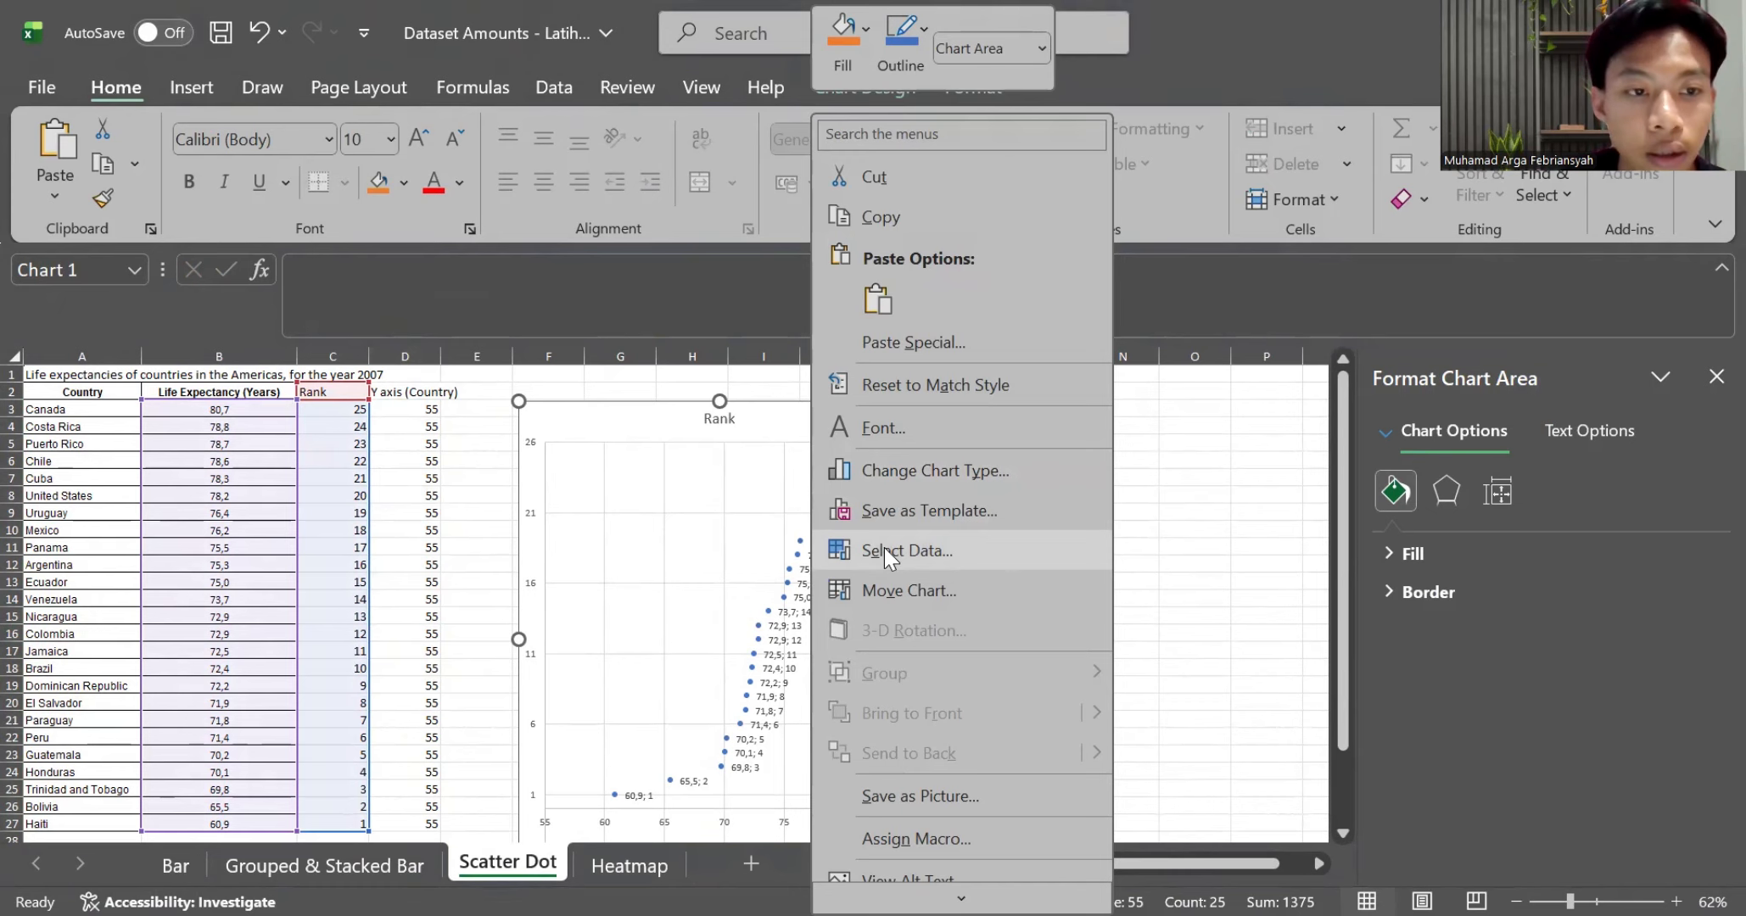
{"action": "left_click", "coordinate": [884, 549]}
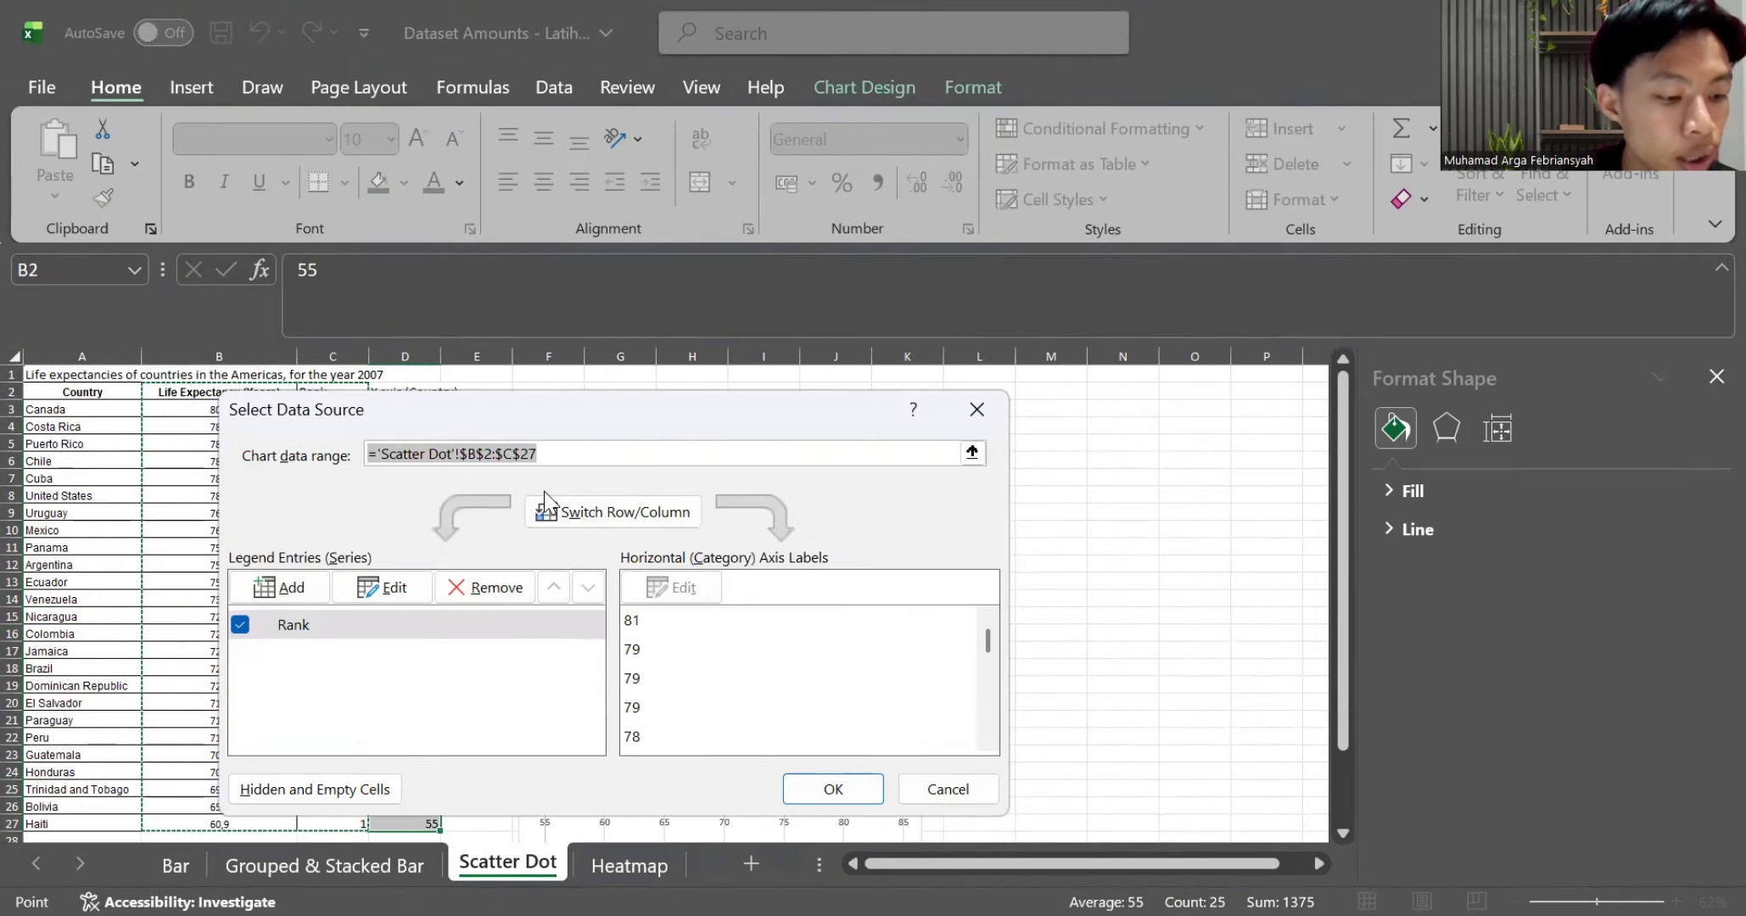
{"action": "left_click", "coordinate": [294, 594]}
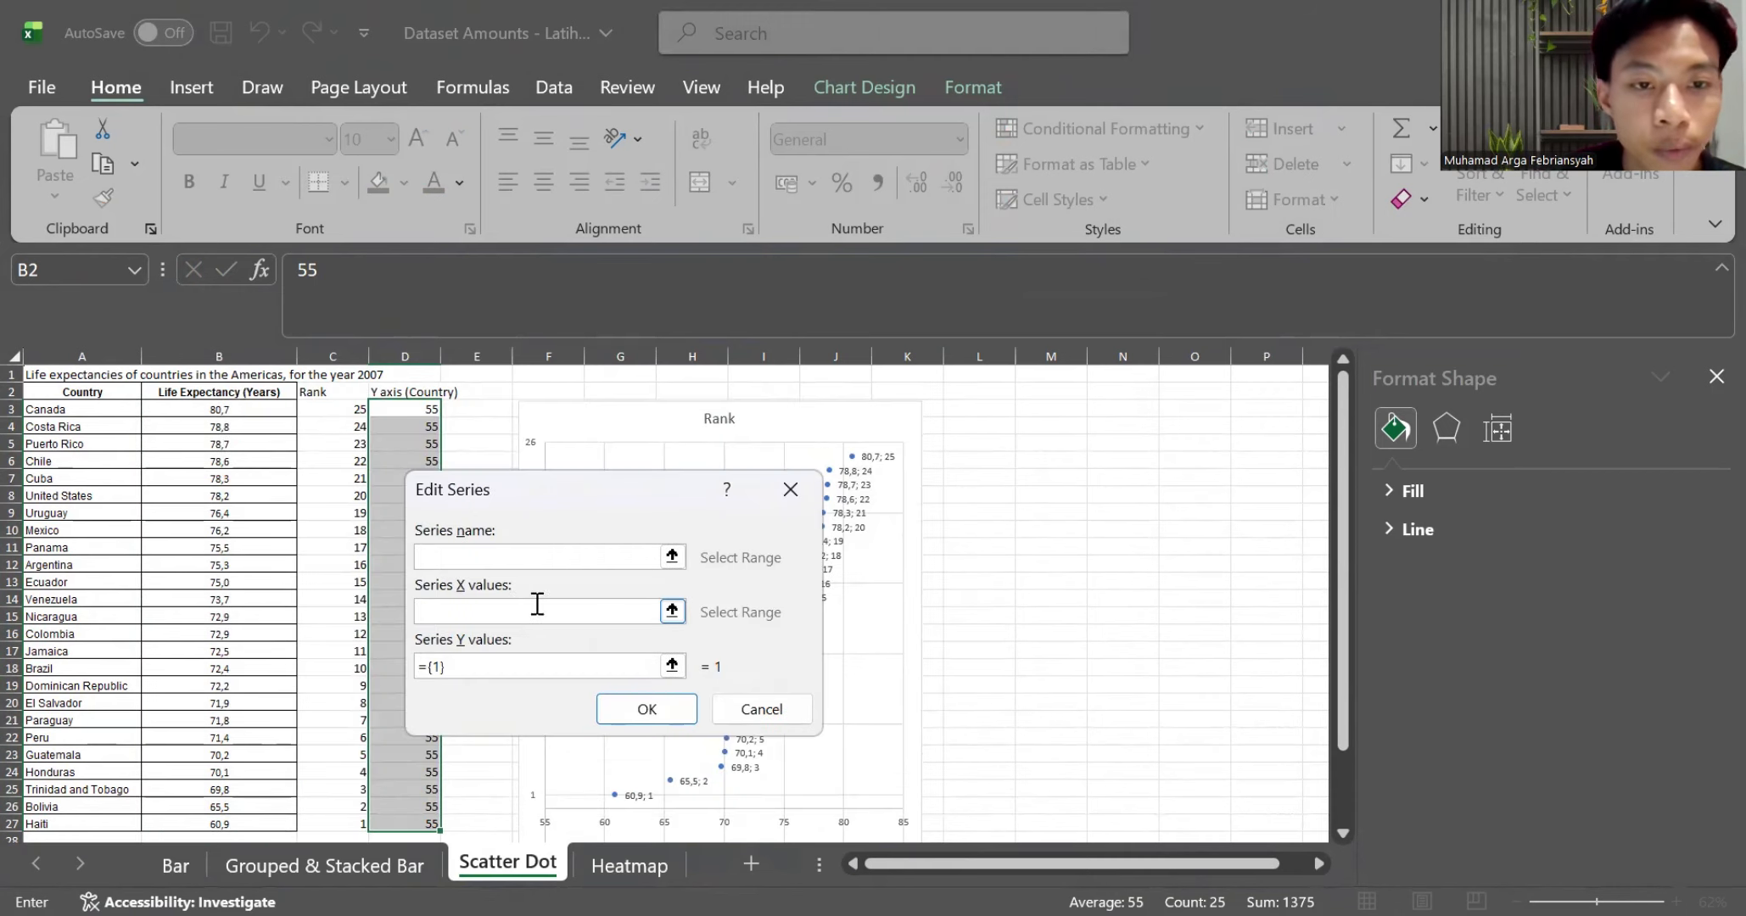
{"action": "left_click", "coordinate": [581, 614]}
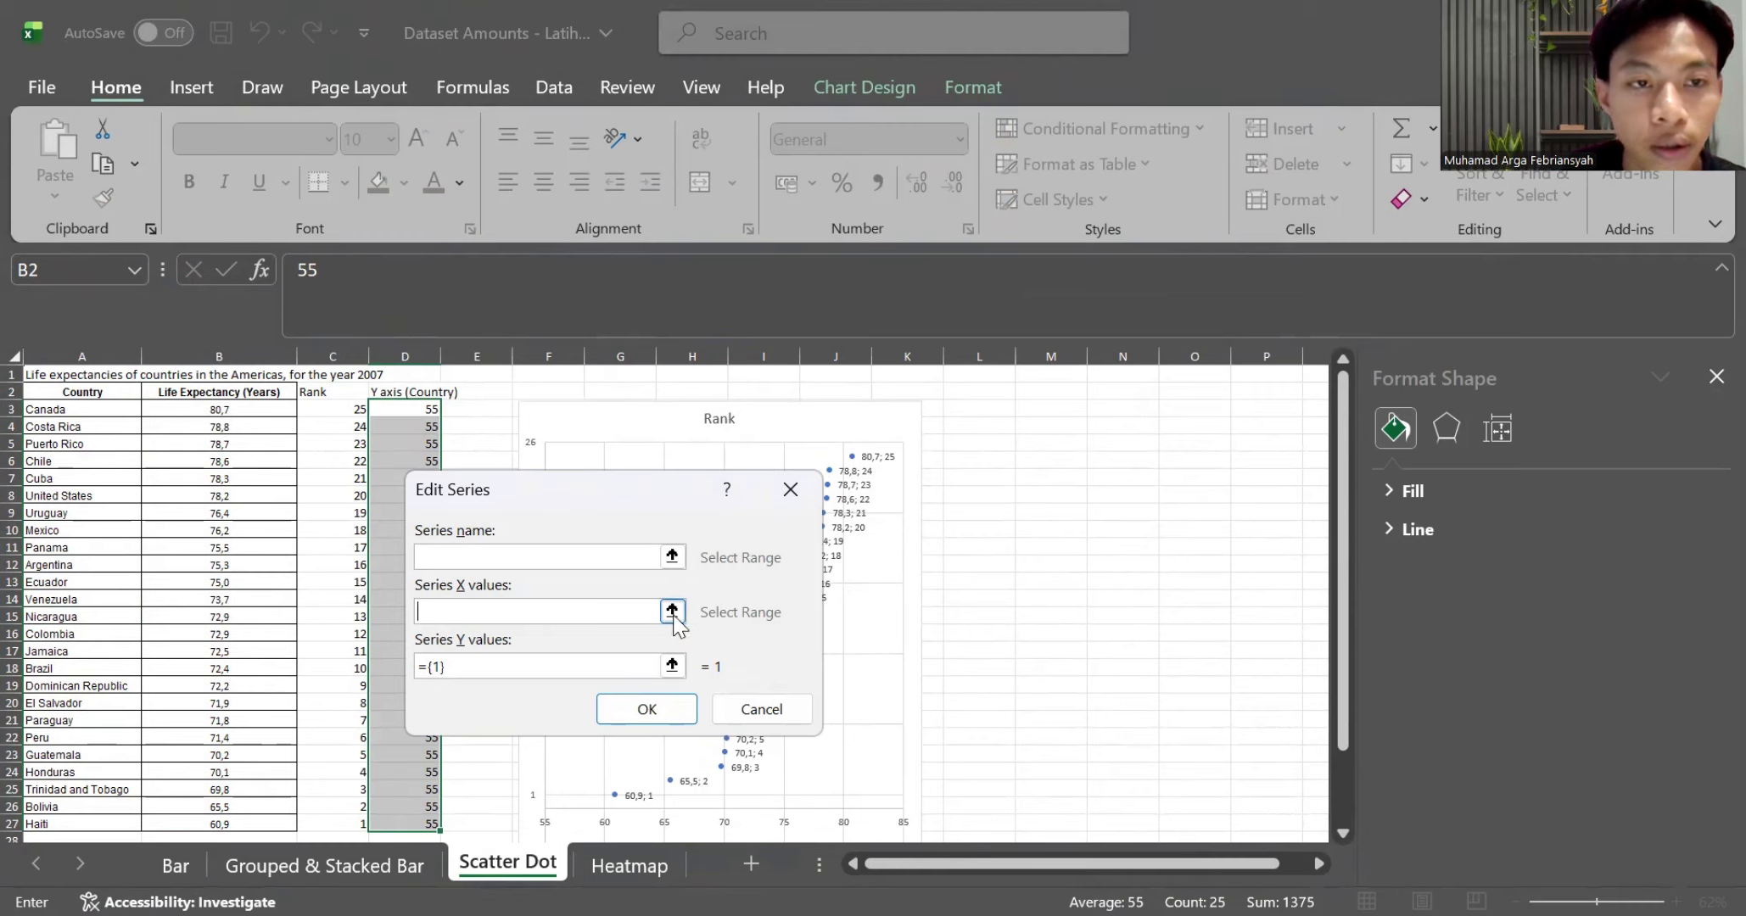
{"action": "left_click", "coordinate": [672, 613]}
{"action": "left_click", "coordinate": [411, 409]}
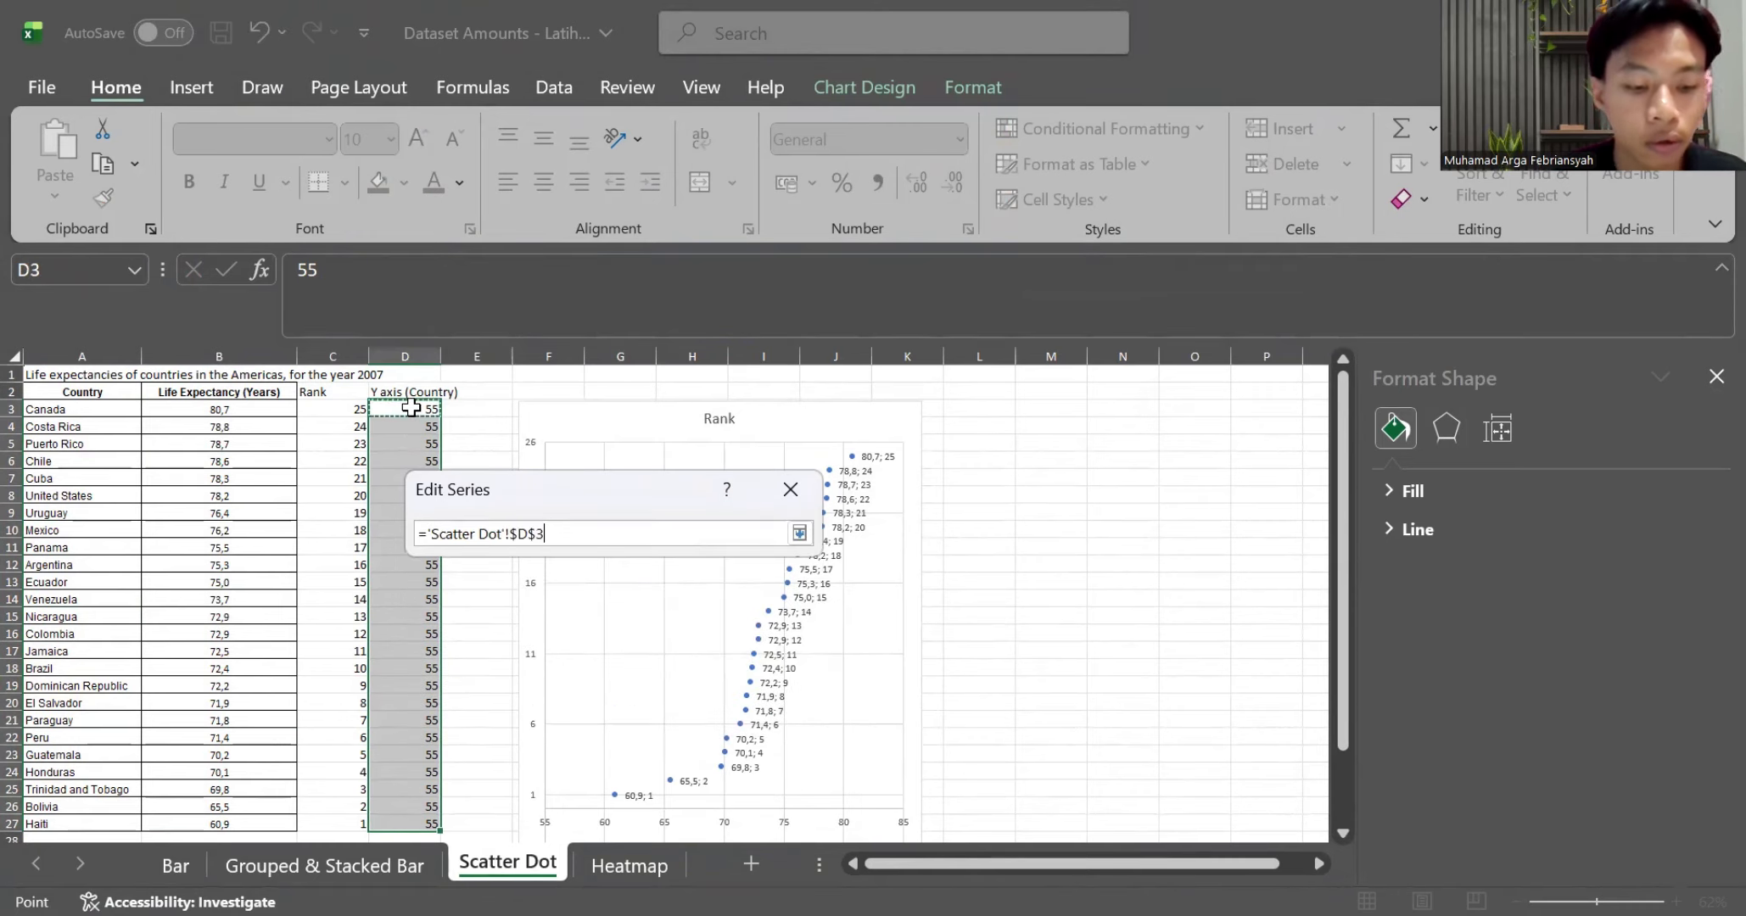
{"action": "key", "text": "ctrl+shift+Down"}
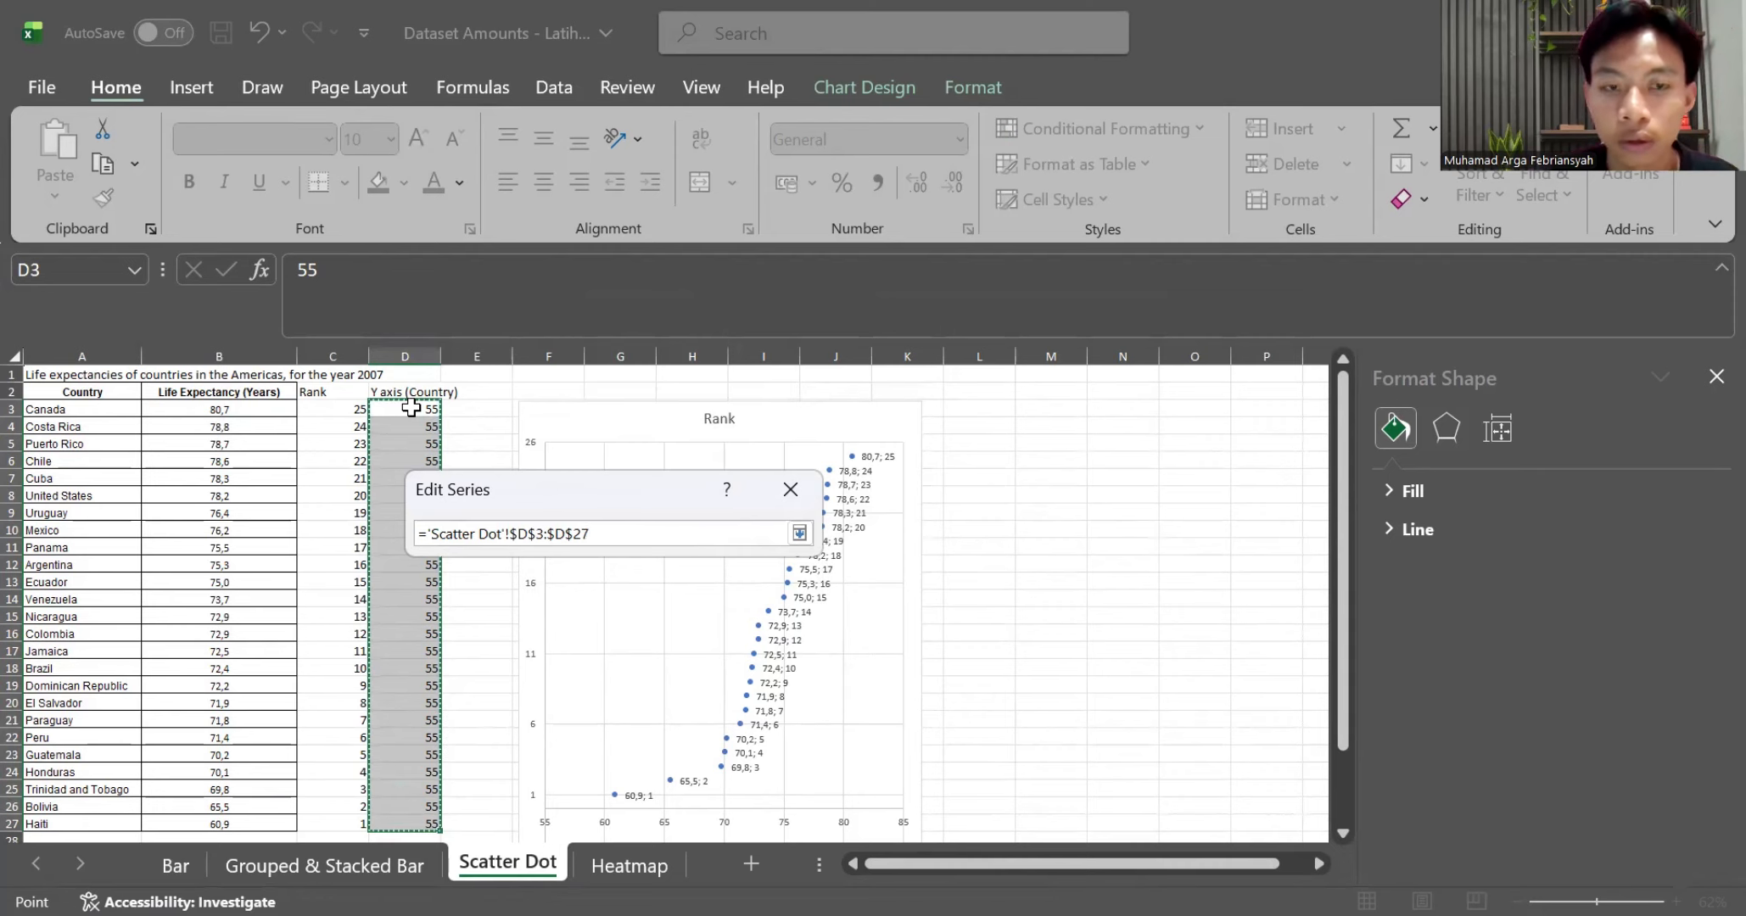
{"action": "key", "text": "Return"}
Set the new series' Y values to the ranks in C3:C27 and apply the data source changes
{"action": "left_click", "coordinate": [452, 667]}
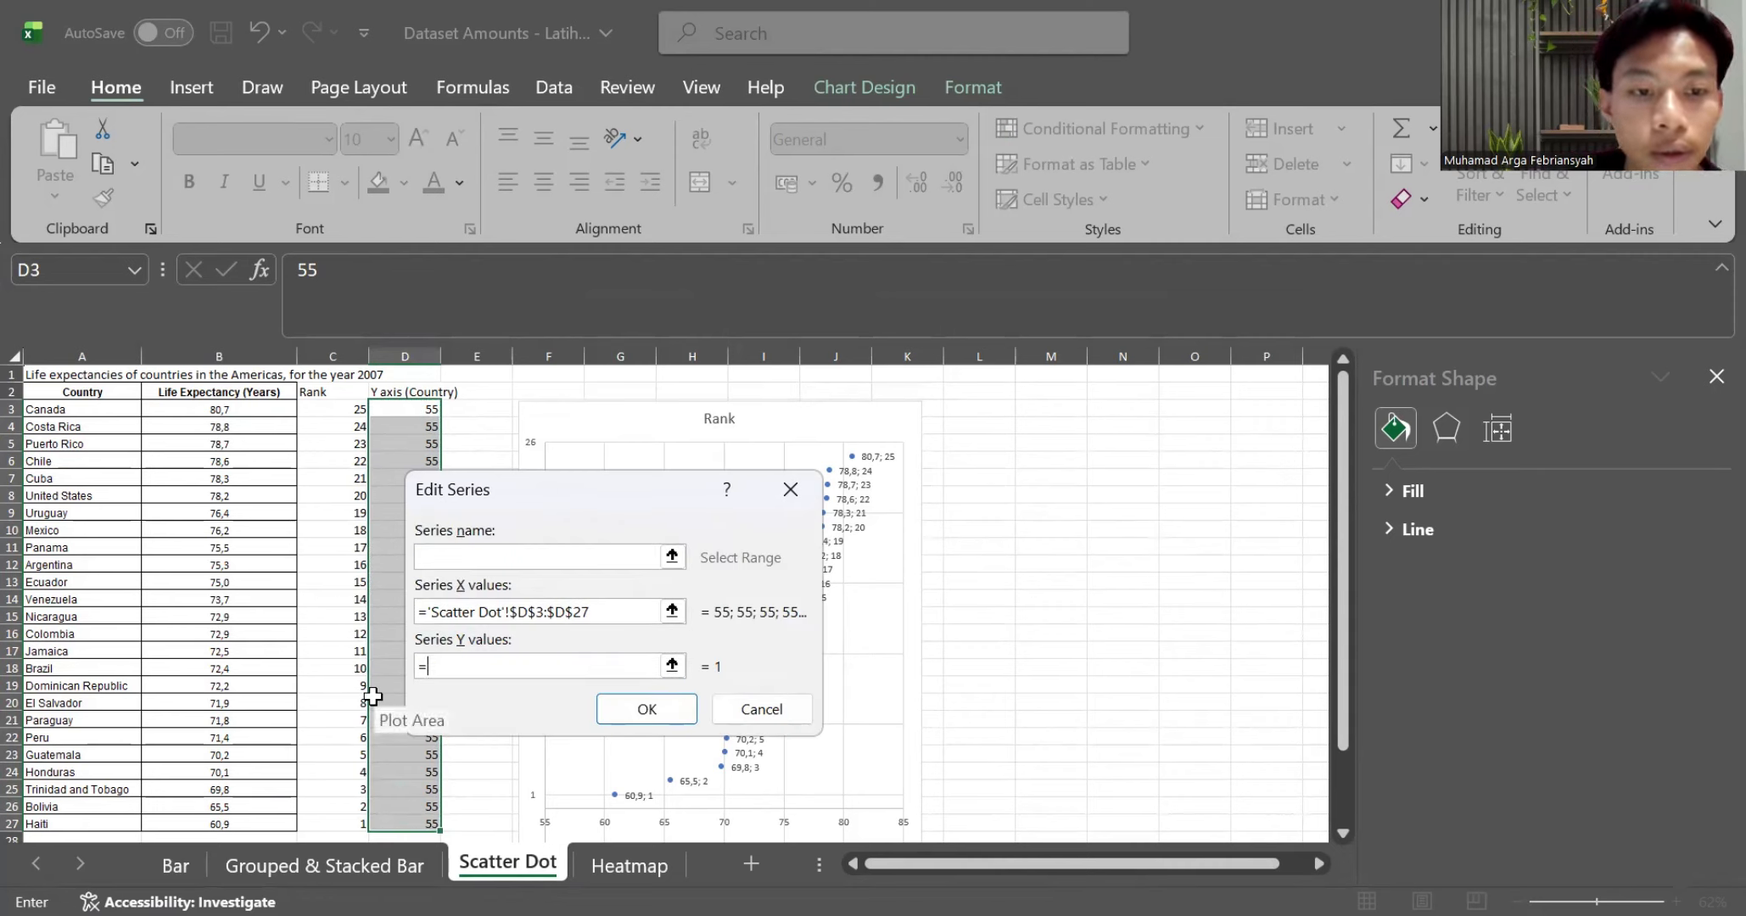
{"action": "left_click", "coordinate": [673, 667]}
{"action": "left_click", "coordinate": [351, 410]}
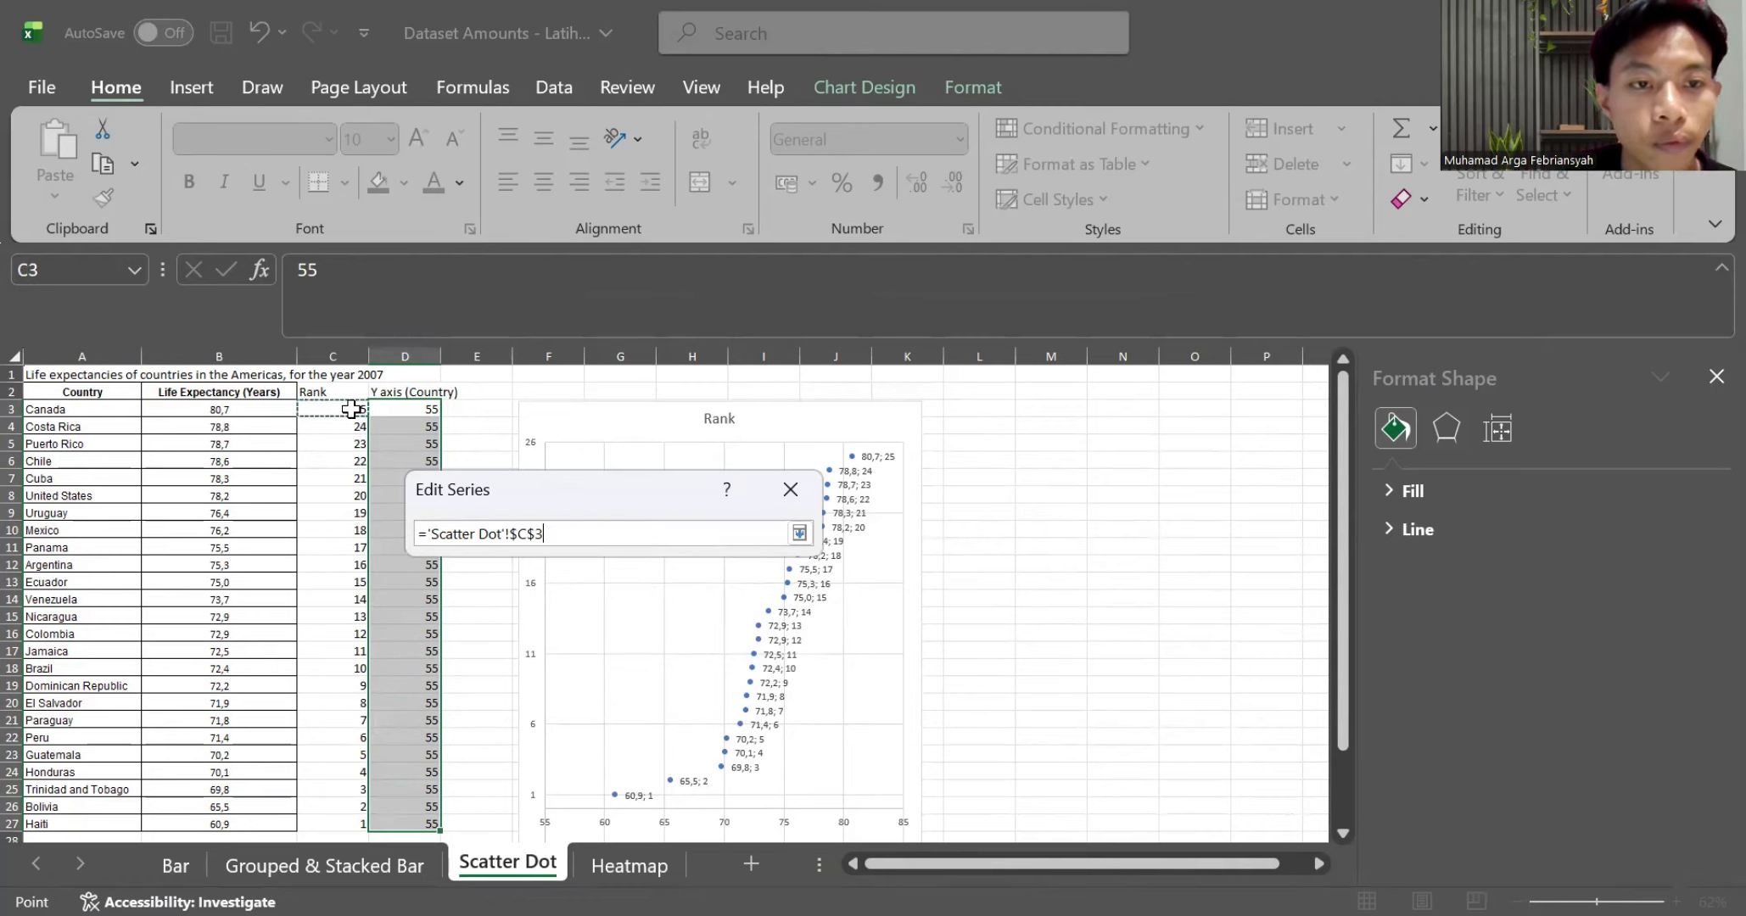
{"action": "key", "text": "ctrl+shift+Down"}
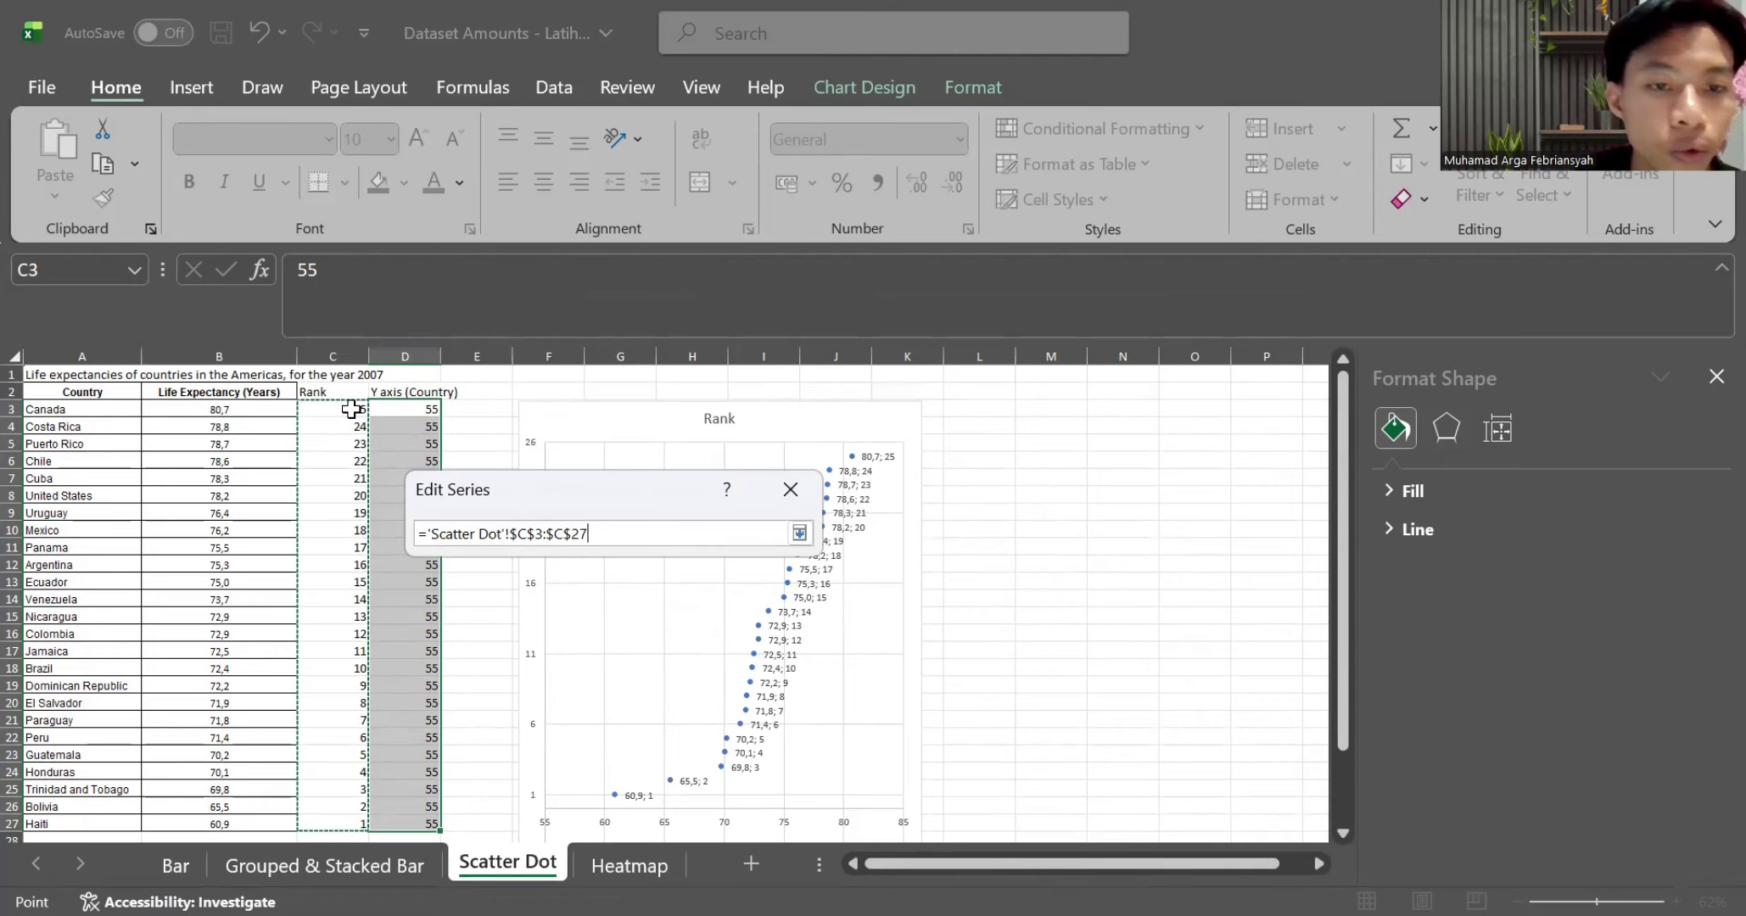
{"action": "key", "text": "Return"}
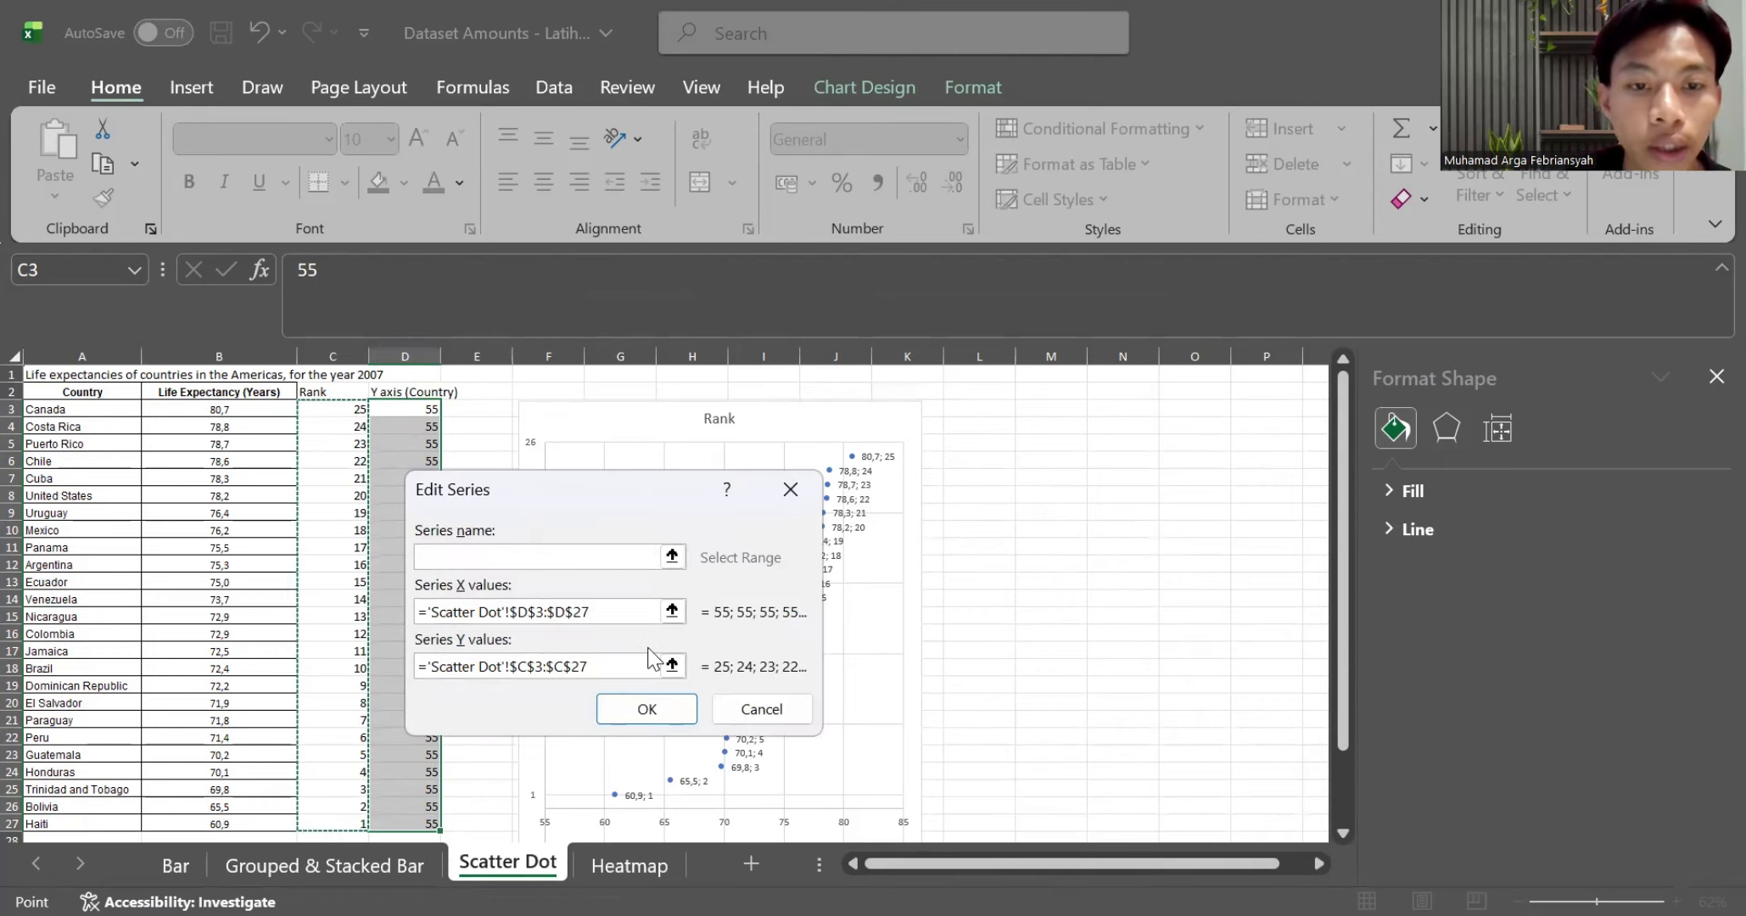
{"action": "left_click", "coordinate": [650, 709]}
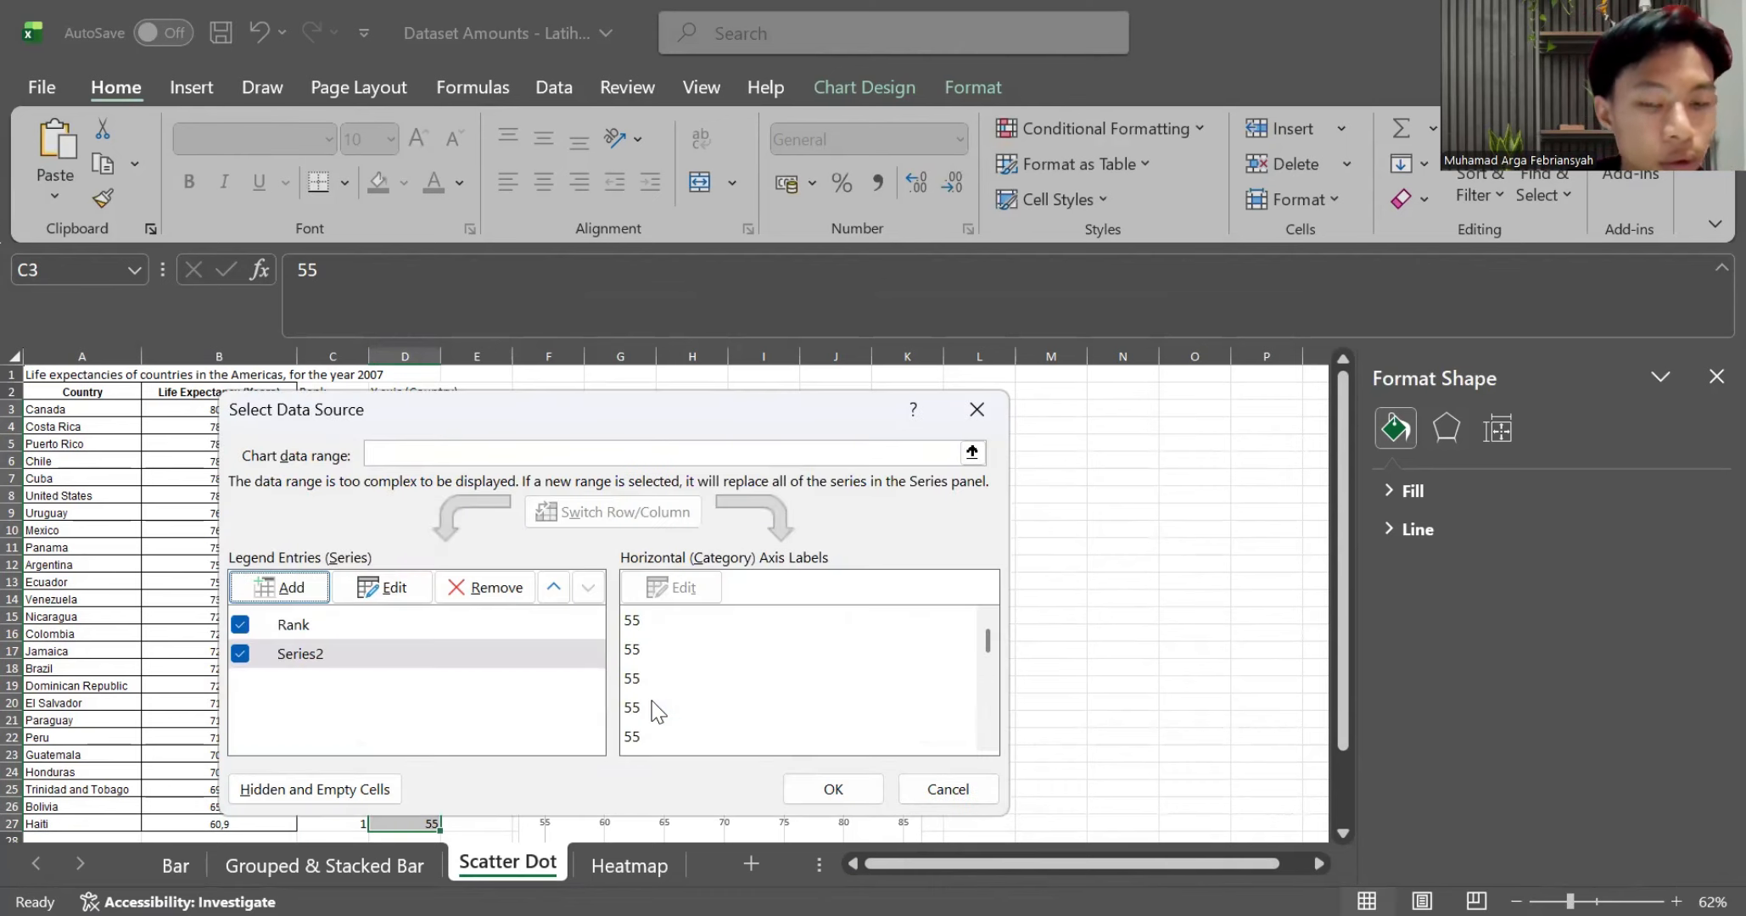
{"action": "left_click", "coordinate": [828, 789]}
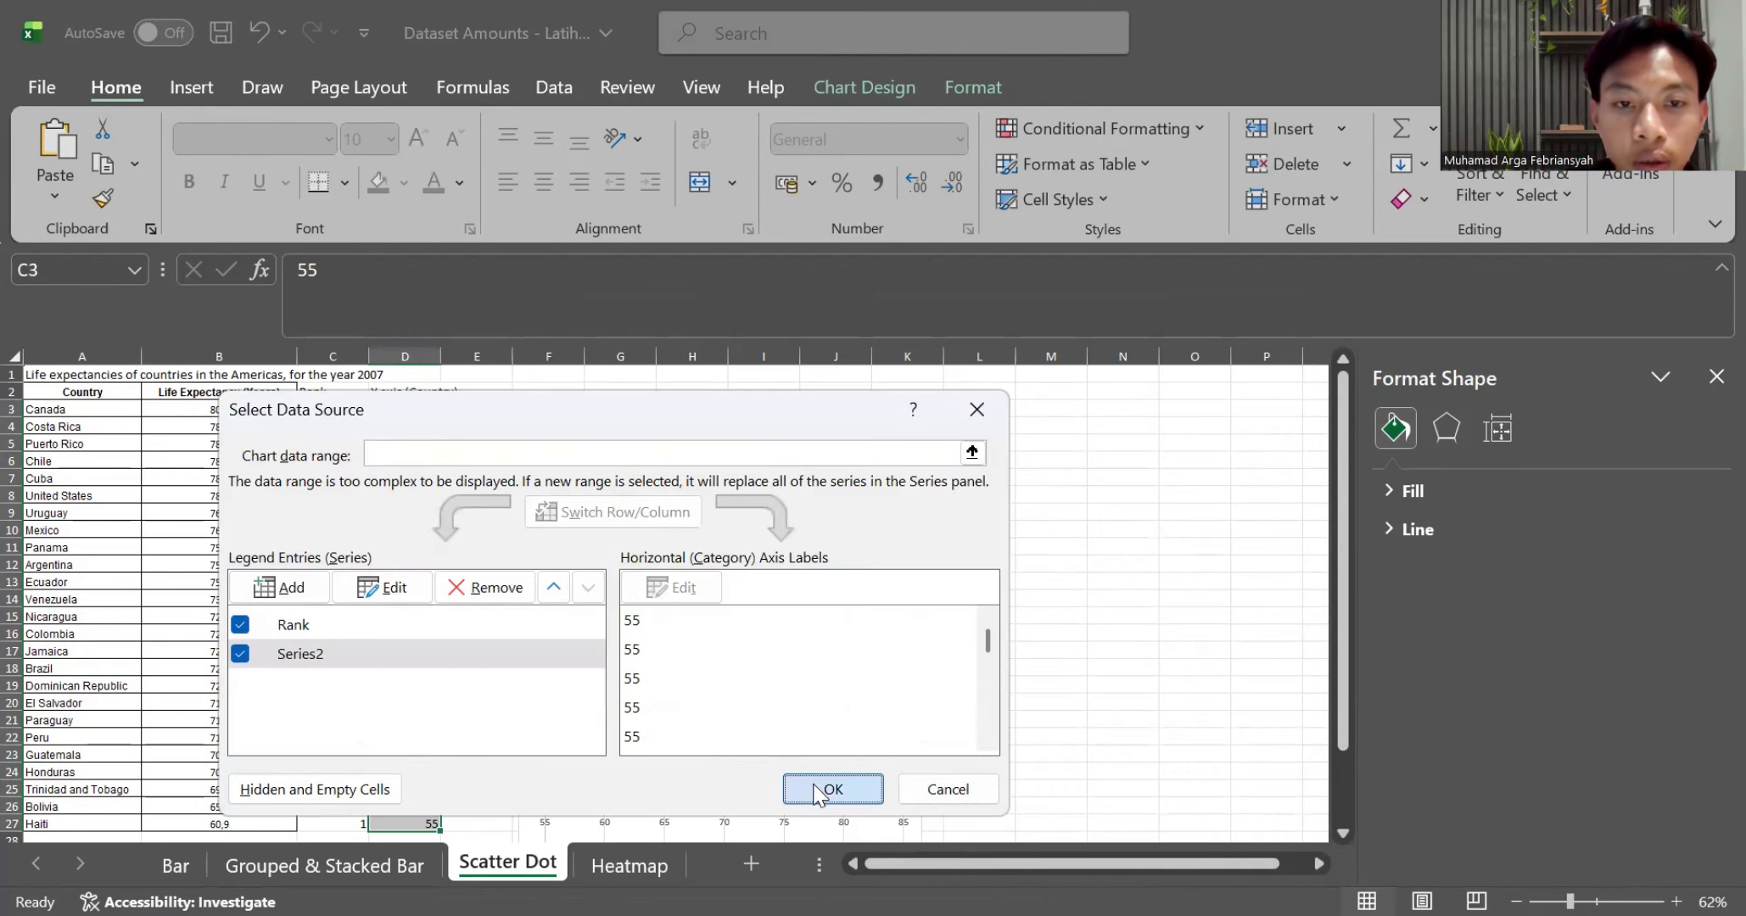
Enlarge the scatter chart in width and height so its right side reaches the far edge of column L
{"action": "scroll", "coordinate": [732, 654], "scroll_direction": "down", "scroll_amount": 2}
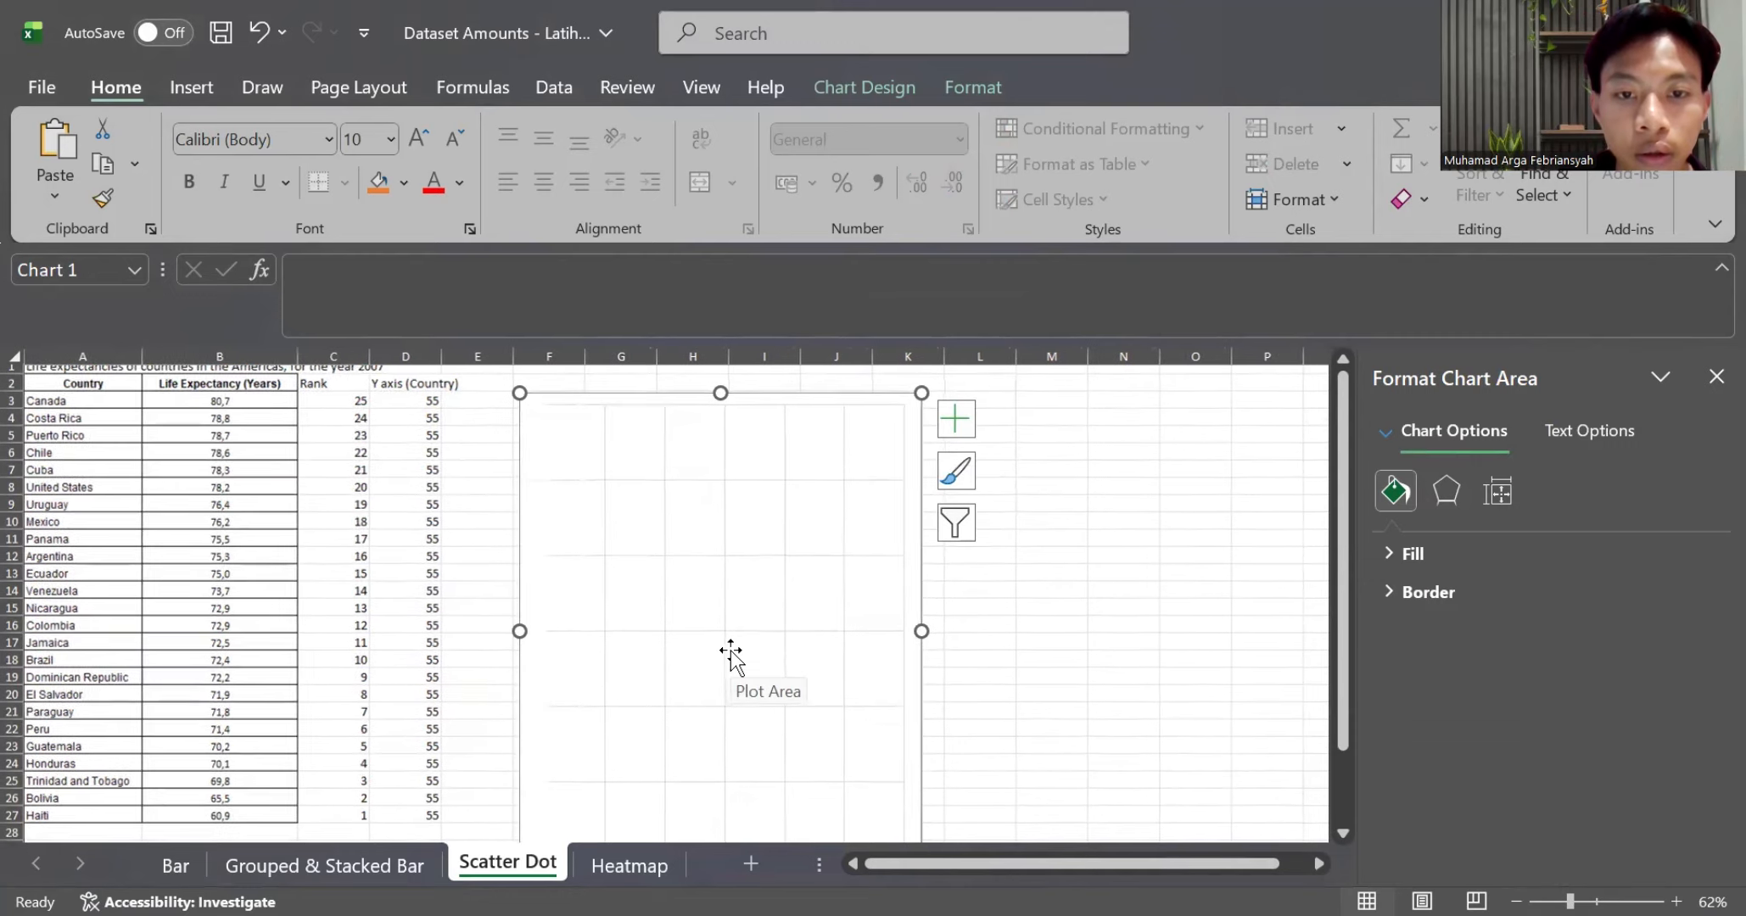
{"action": "scroll", "coordinate": [732, 654], "scroll_direction": "up", "scroll_amount": 2}
{"action": "scroll", "coordinate": [722, 675], "scroll_direction": "down", "scroll_amount": 4}
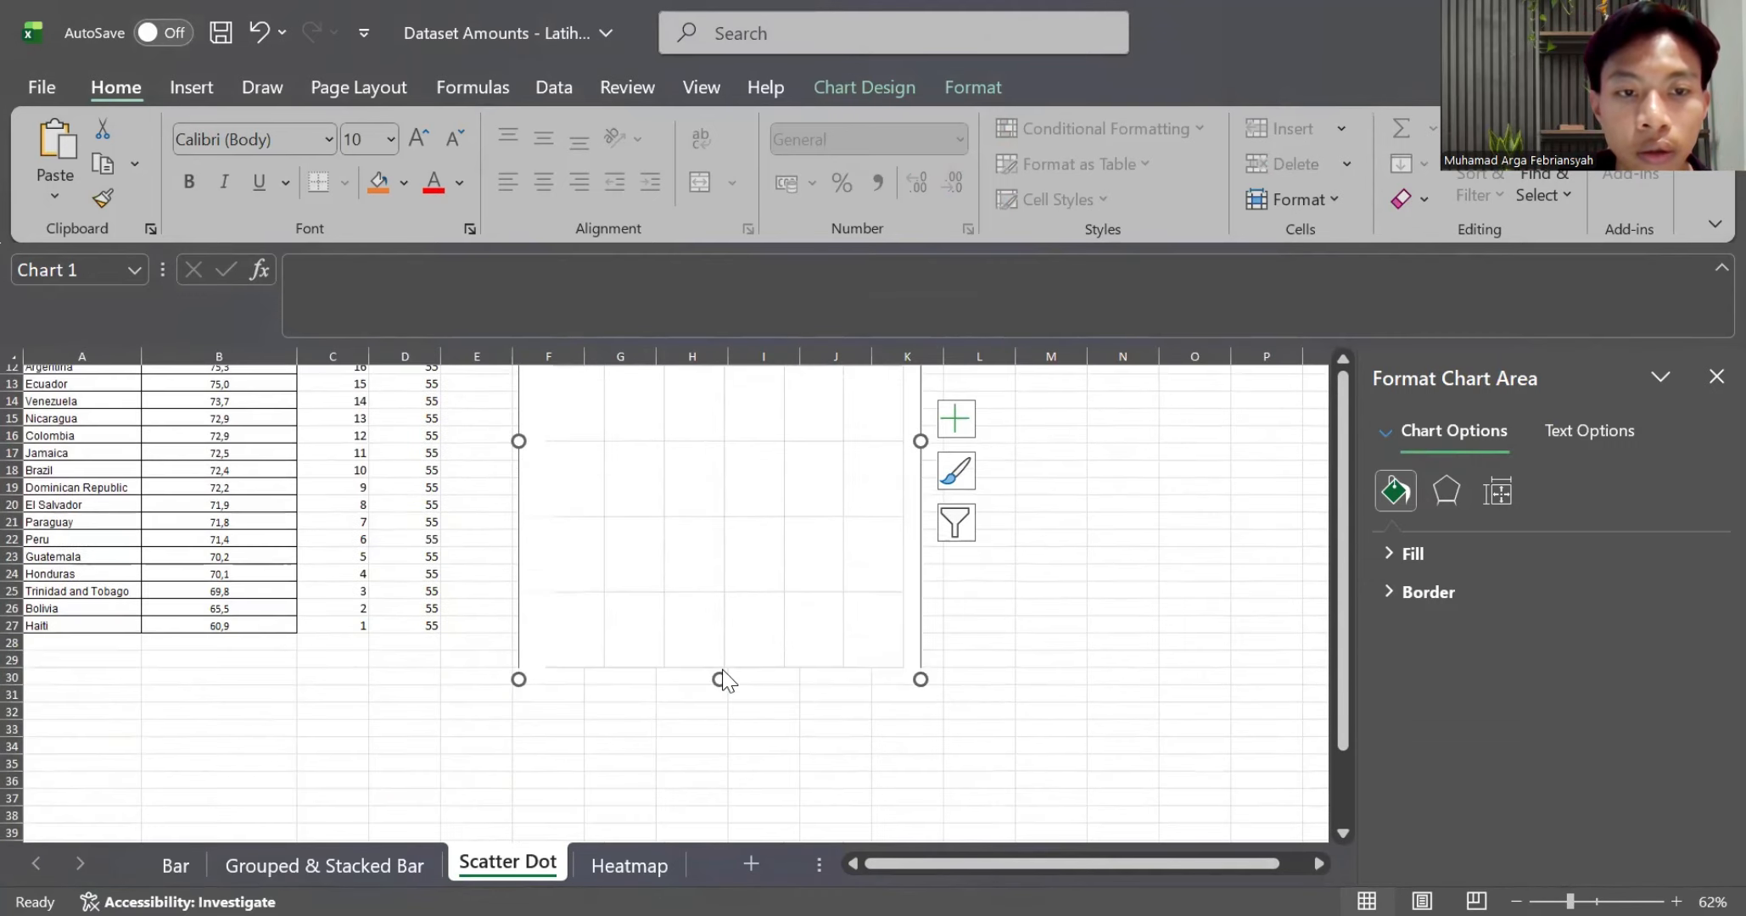
{"action": "left_click_drag", "start_coordinate": [921, 655], "coordinate": [1012, 736]}
{"action": "scroll", "coordinate": [806, 656], "scroll_direction": "up", "scroll_amount": 5}
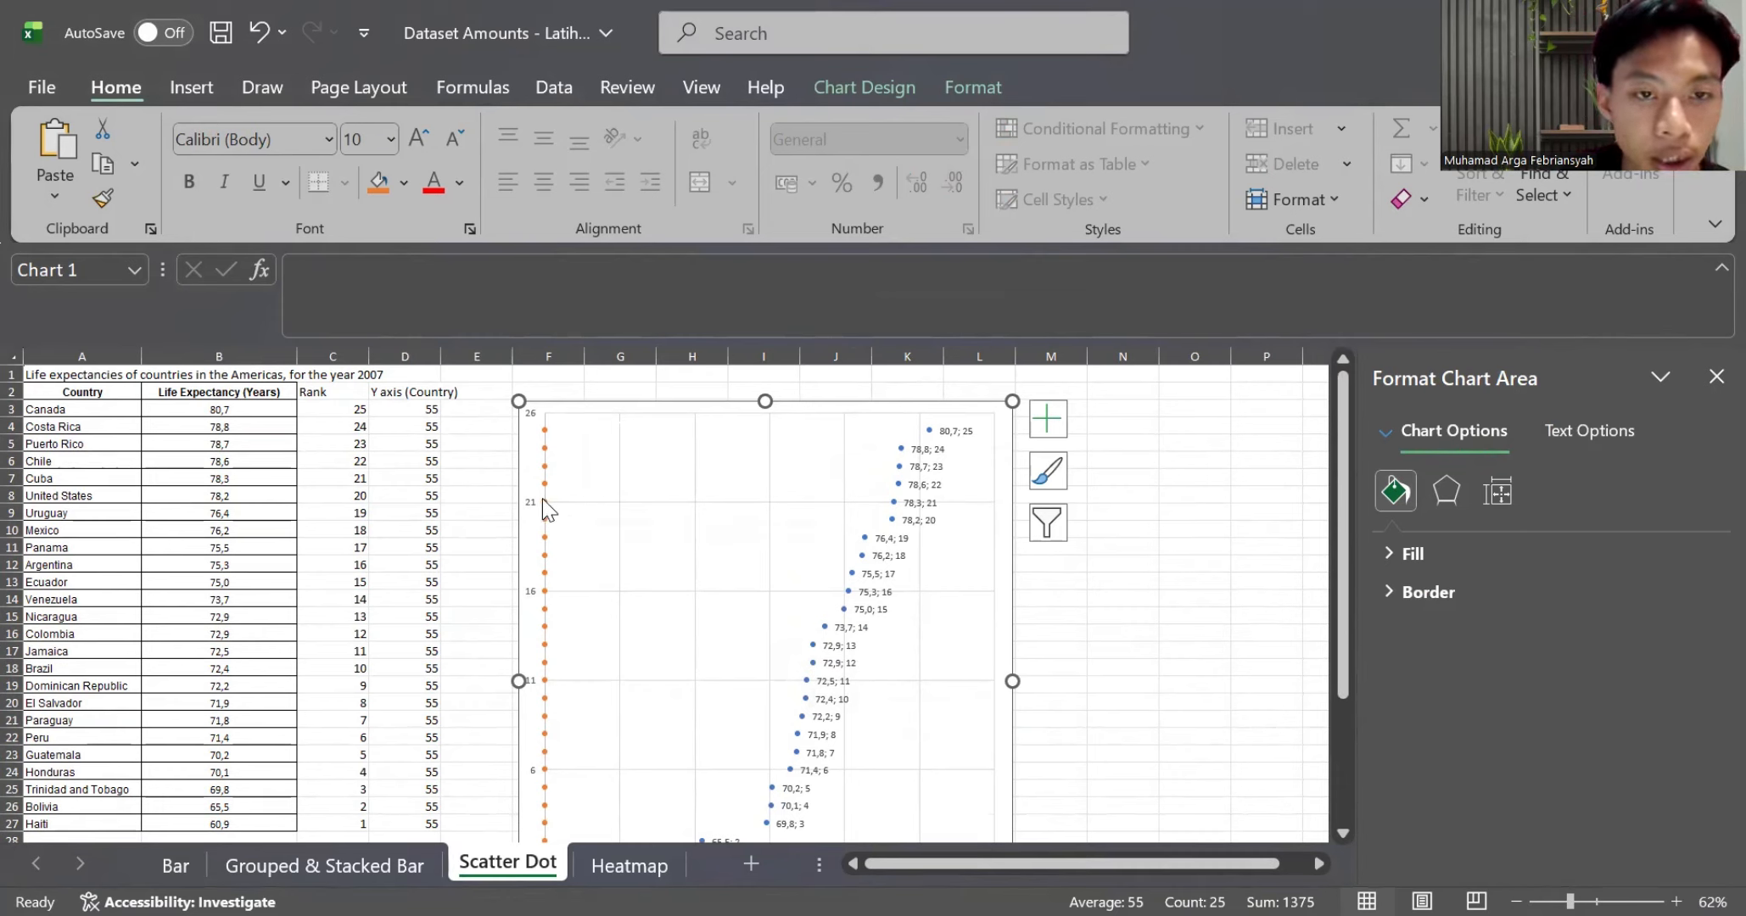
Add data labels to the new series' points along the scatter chart's vertical axis
{"action": "left_click", "coordinate": [543, 500]}
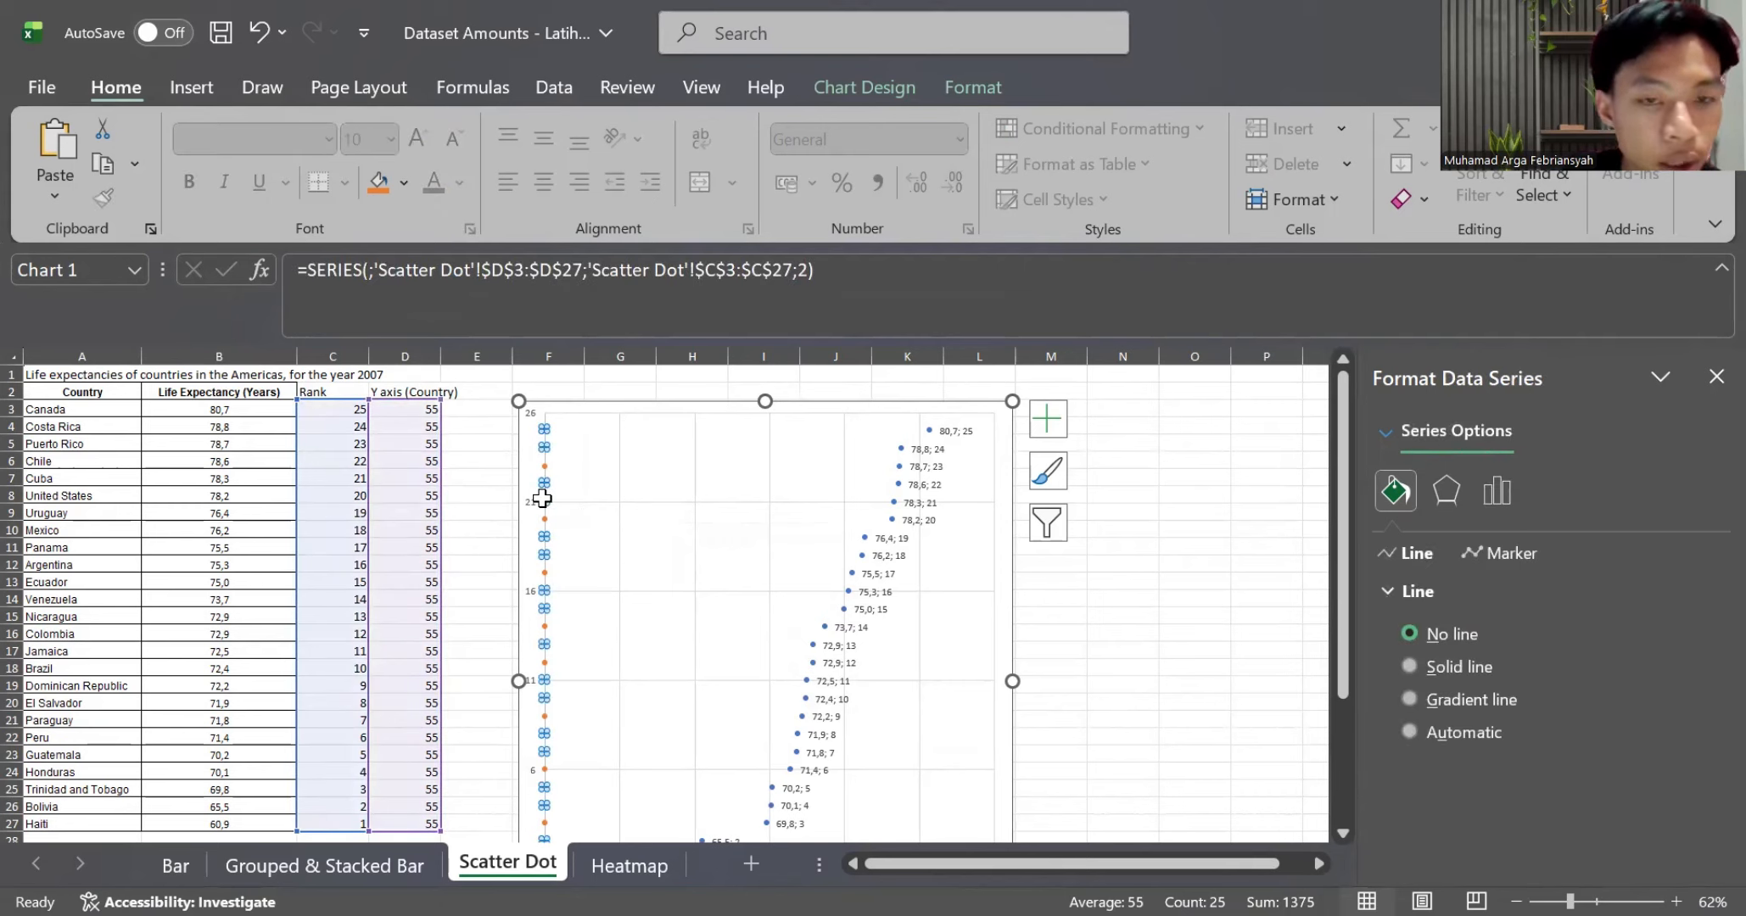
{"action": "right_click", "coordinate": [541, 499]}
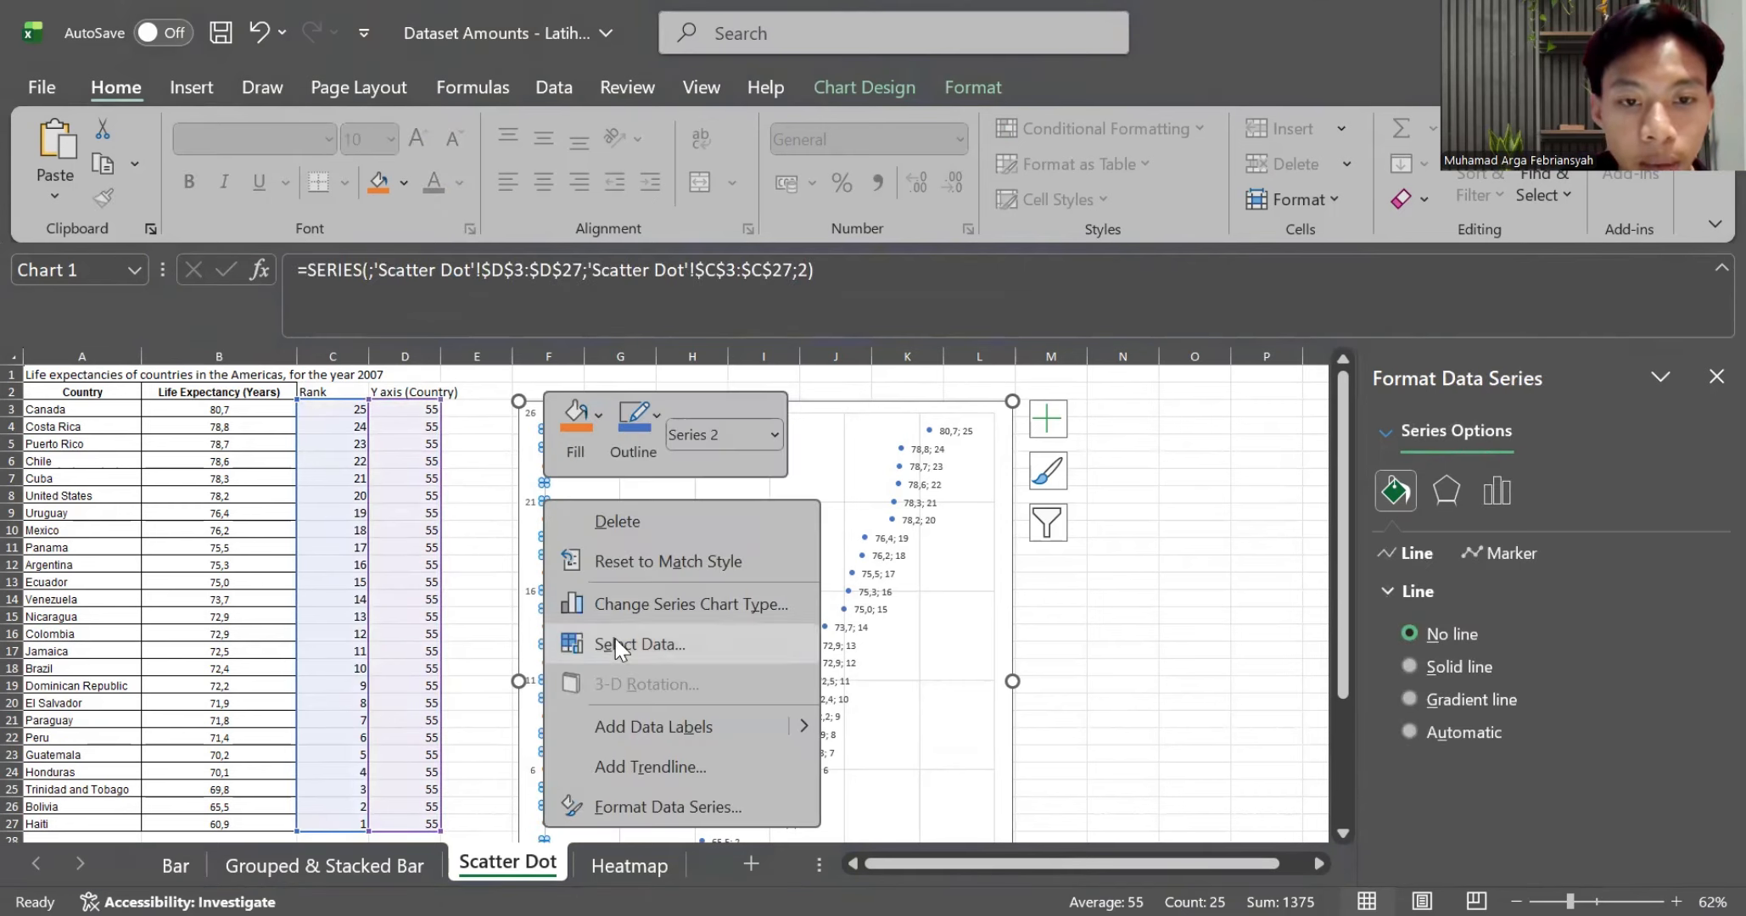
{"action": "left_click", "coordinate": [648, 724]}
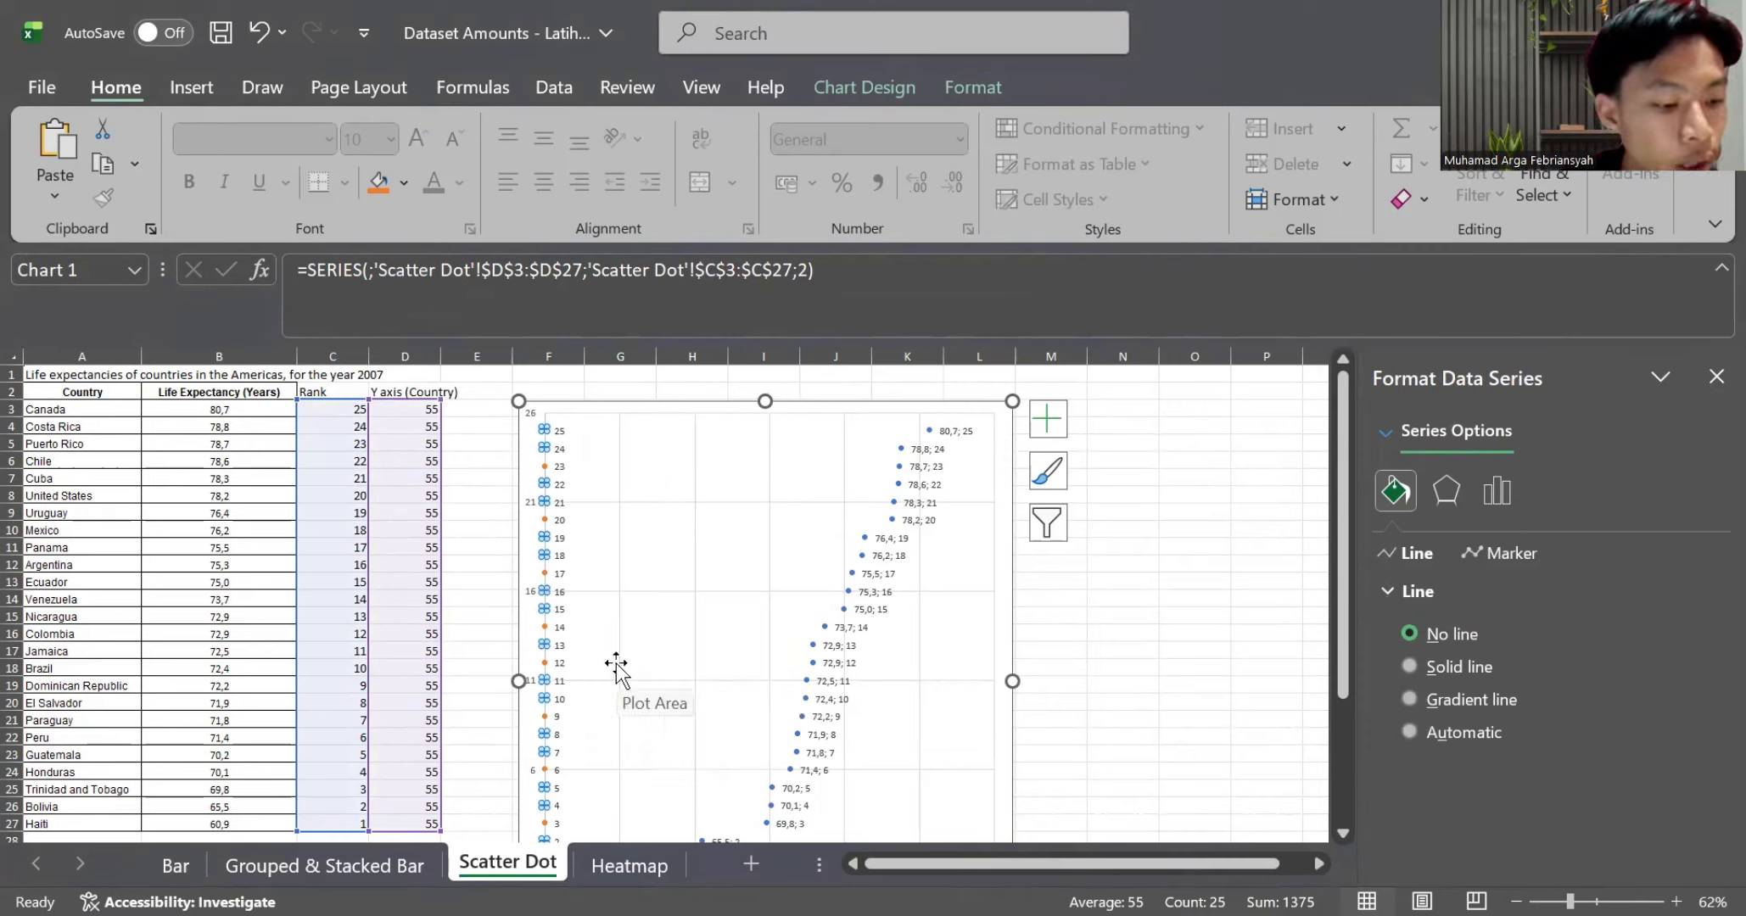
Turn on Value From Cells for the data labels of the helper series along the scatter chart's vertical axis
{"action": "left_click", "coordinate": [559, 507]}
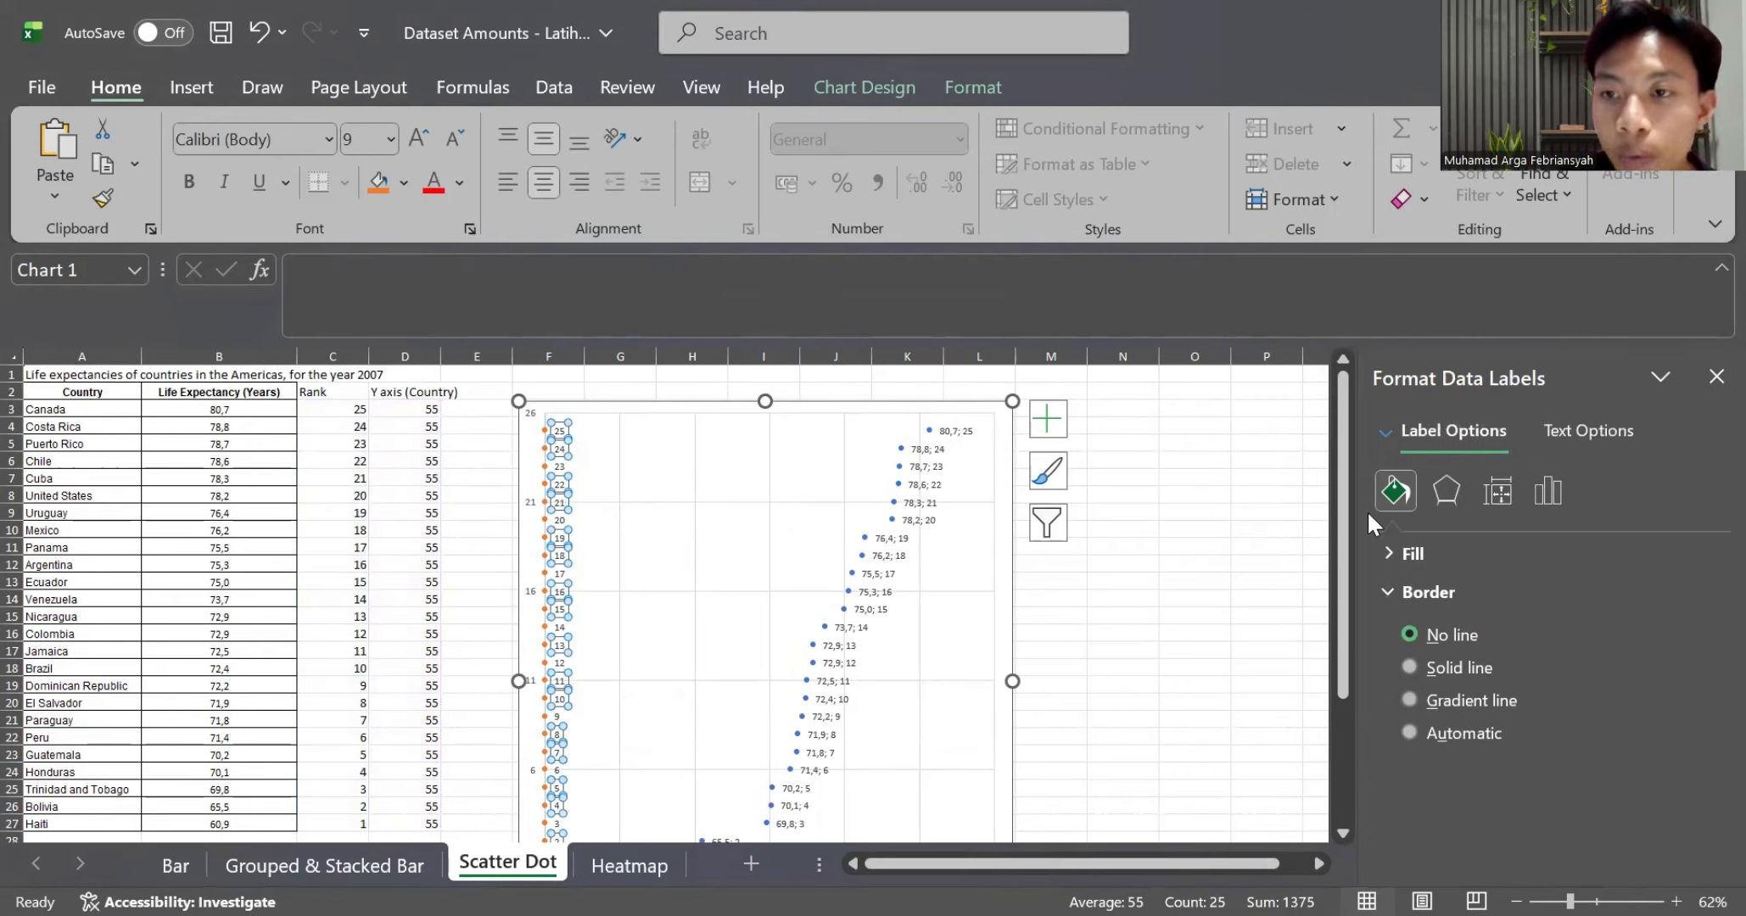
{"action": "left_click", "coordinate": [1390, 552]}
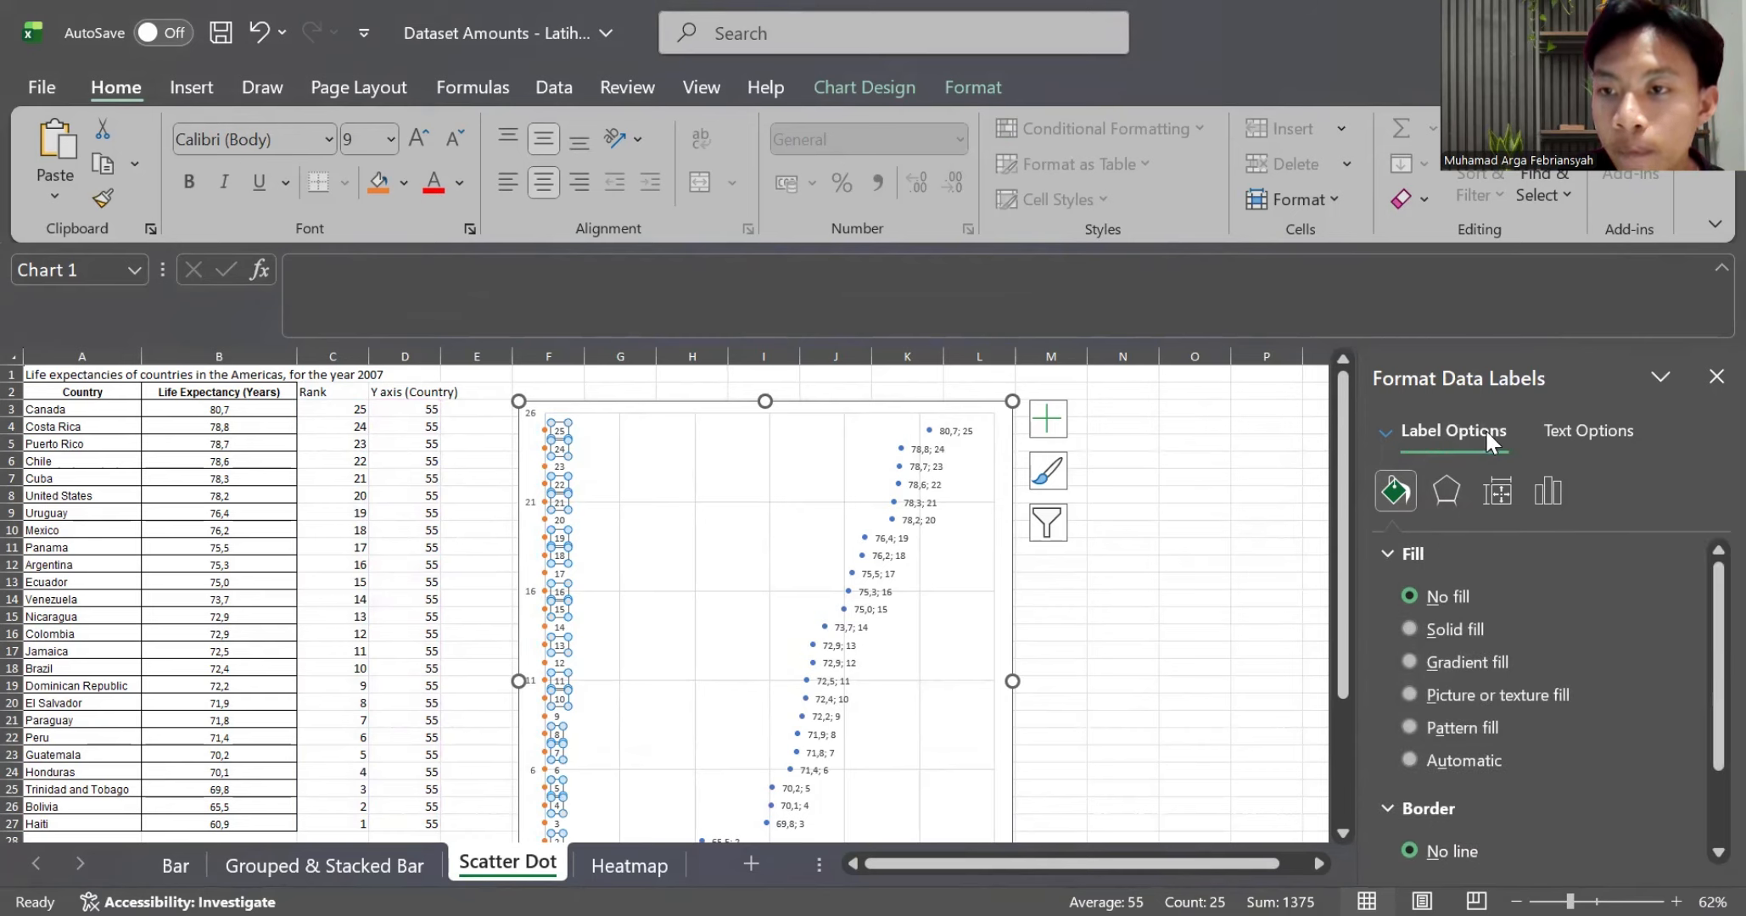
{"action": "left_click", "coordinate": [1553, 493]}
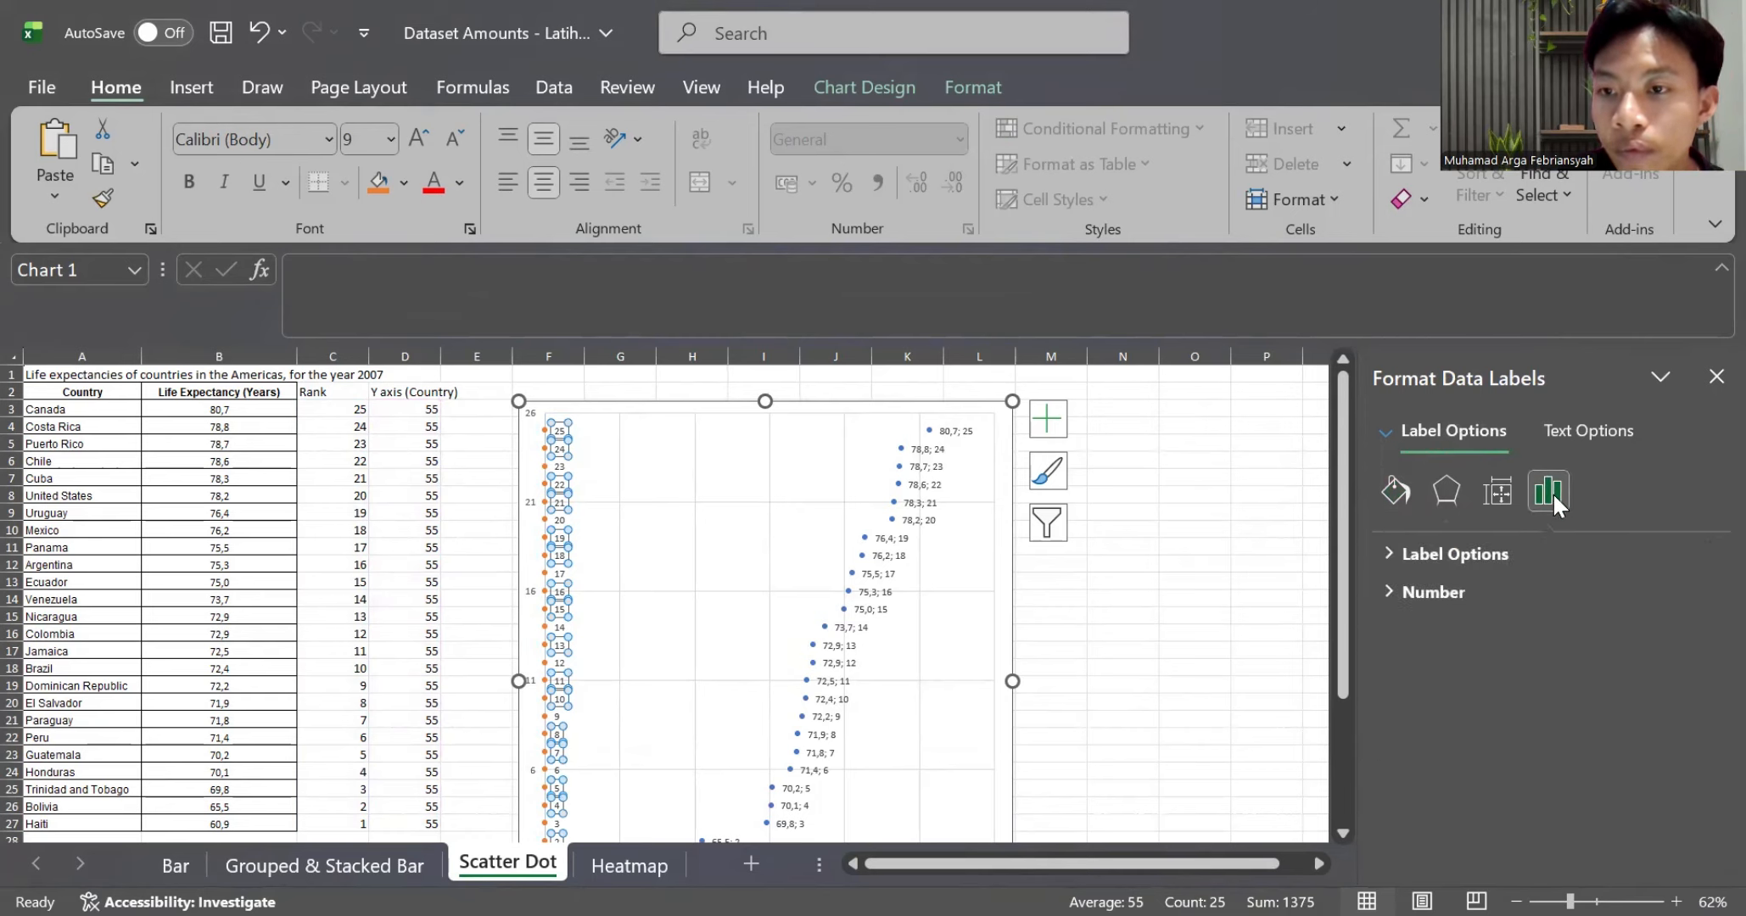
{"action": "left_click", "coordinate": [1479, 551]}
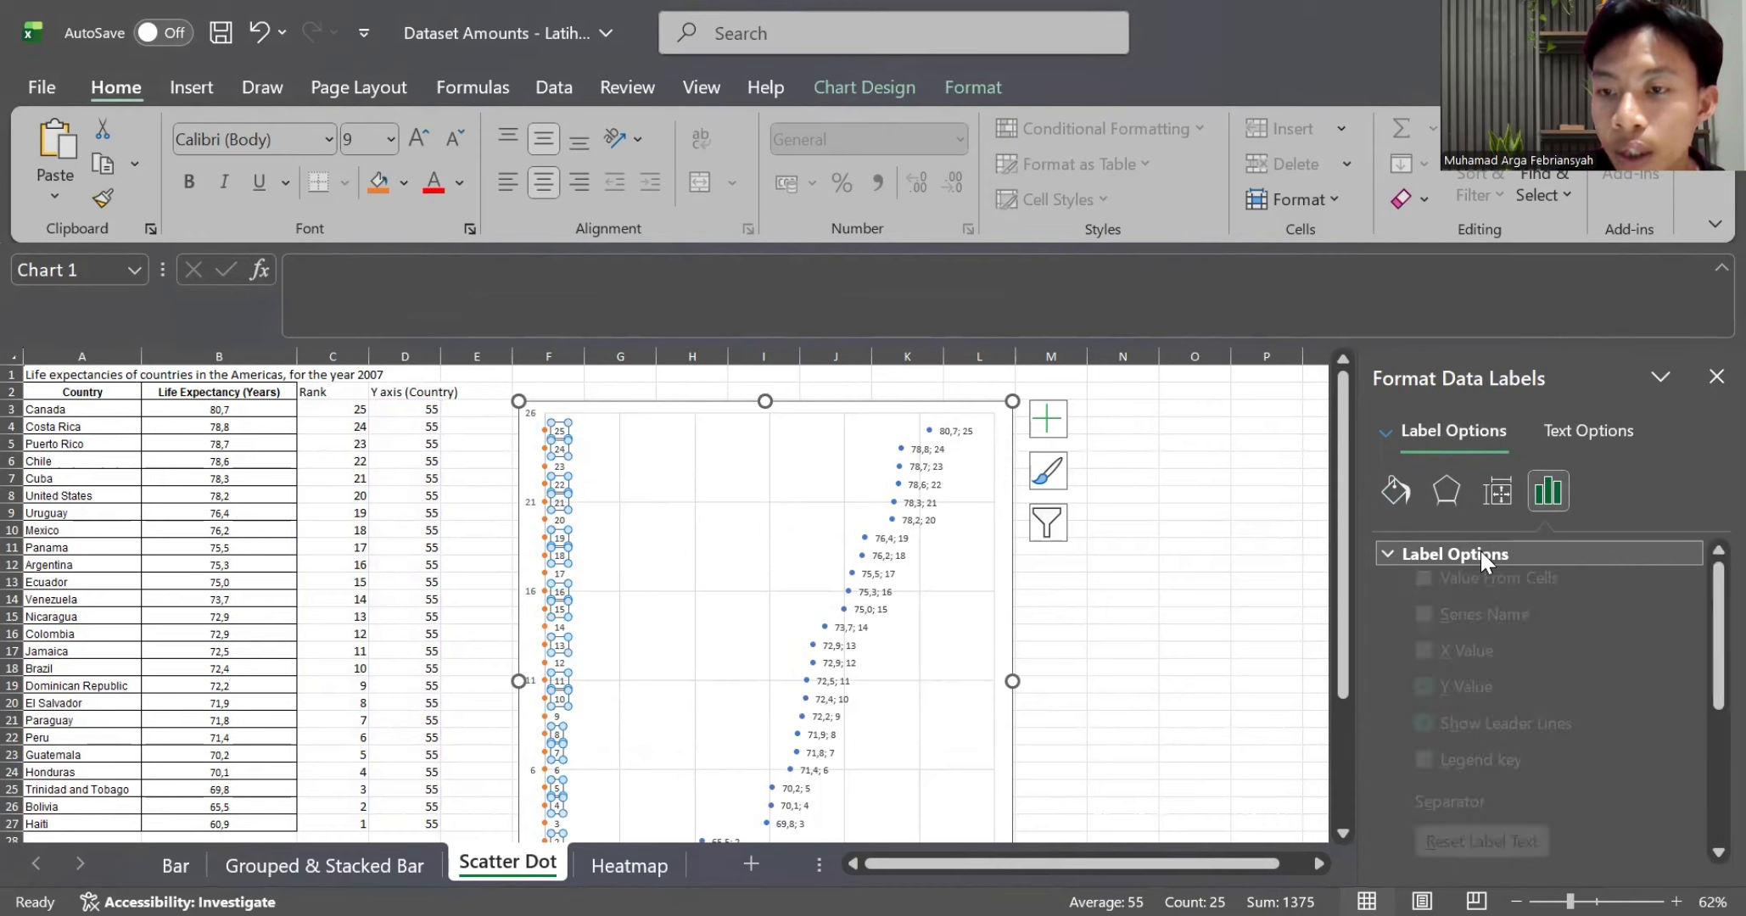
{"action": "left_click", "coordinate": [1425, 617]}
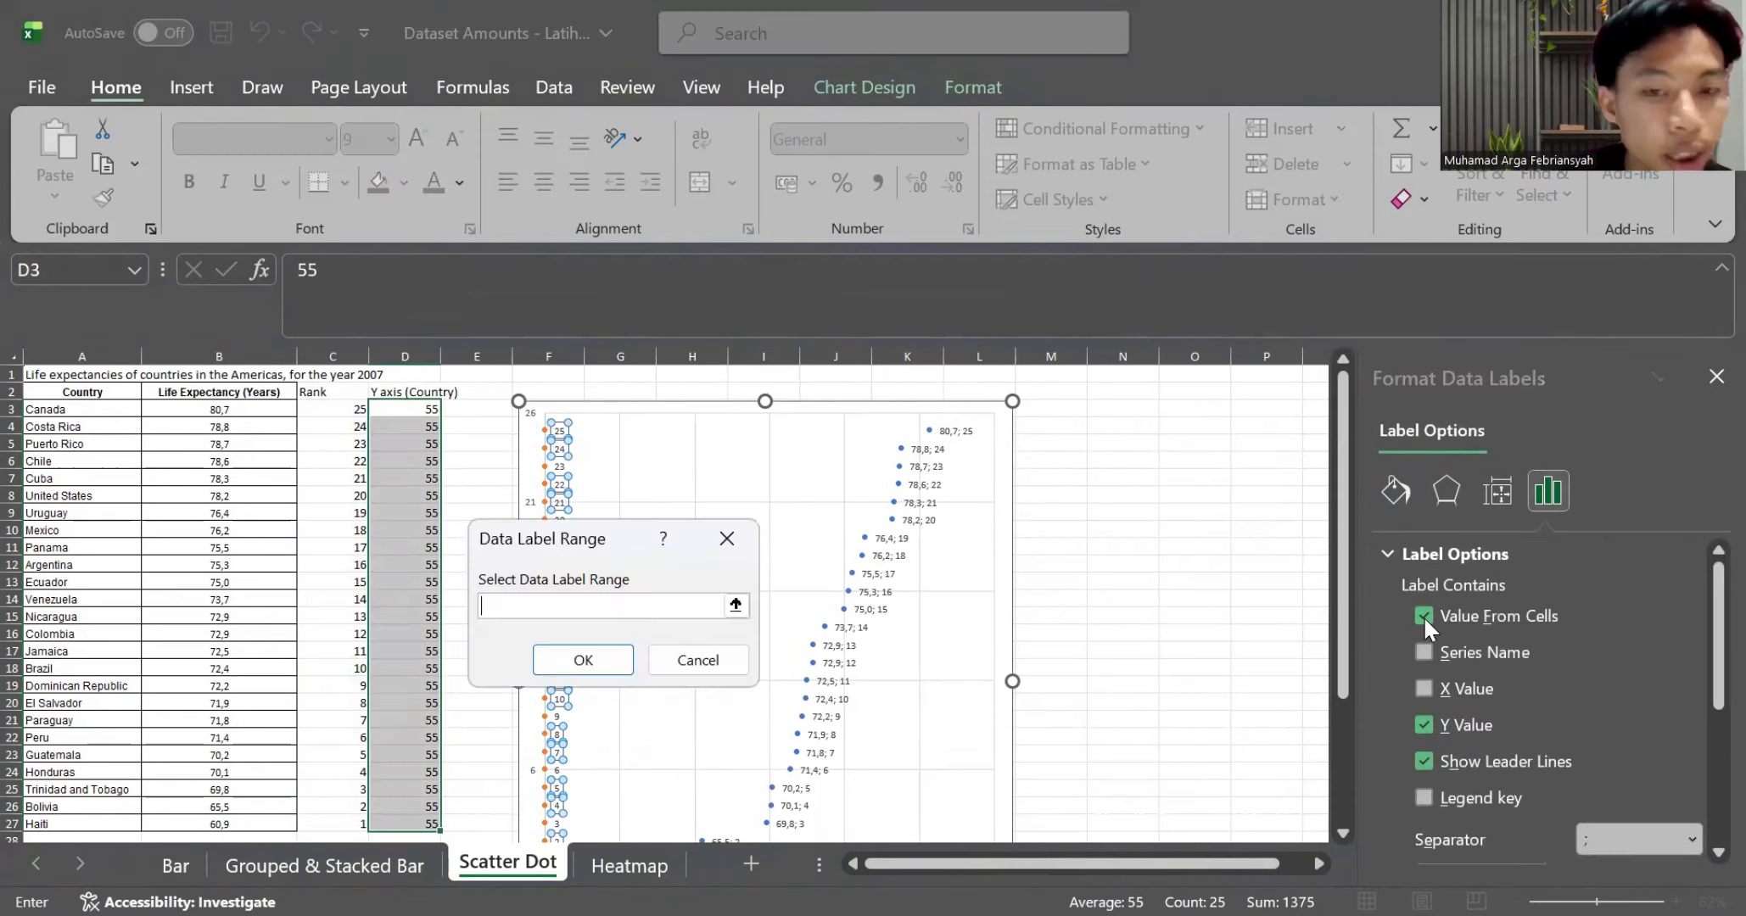
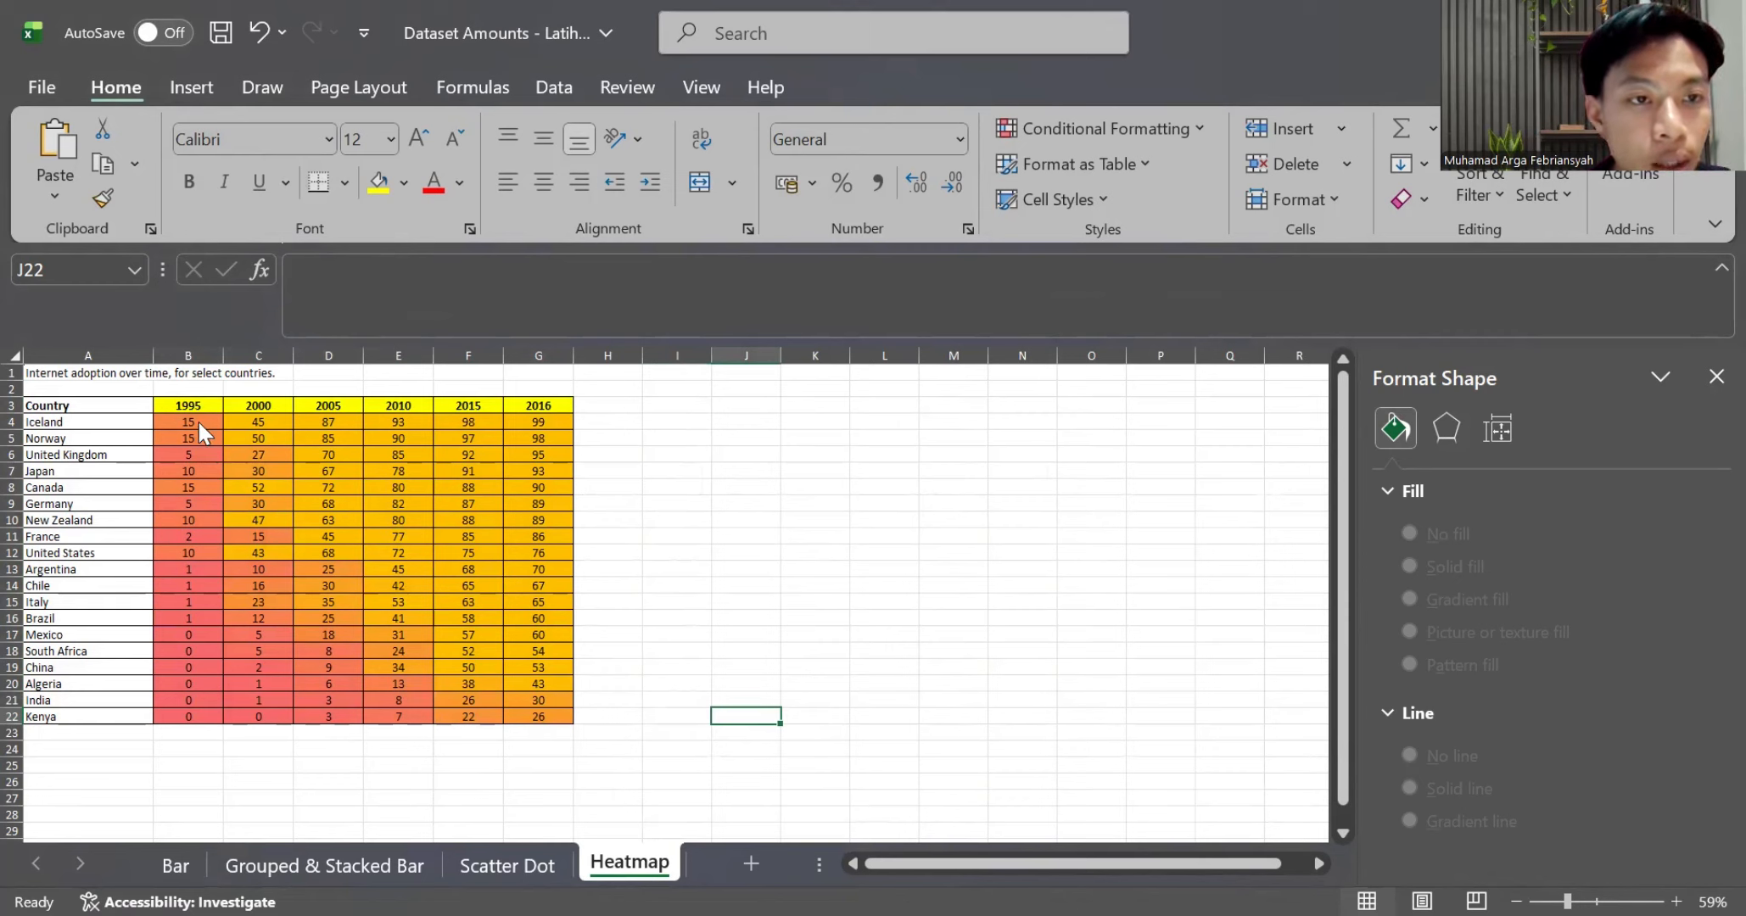
Hide the numbers in heatmap cells B4:G22 by applying the custom number format ";"
{"action": "left_click_drag", "start_coordinate": [200, 423], "coordinate": [524, 720]}
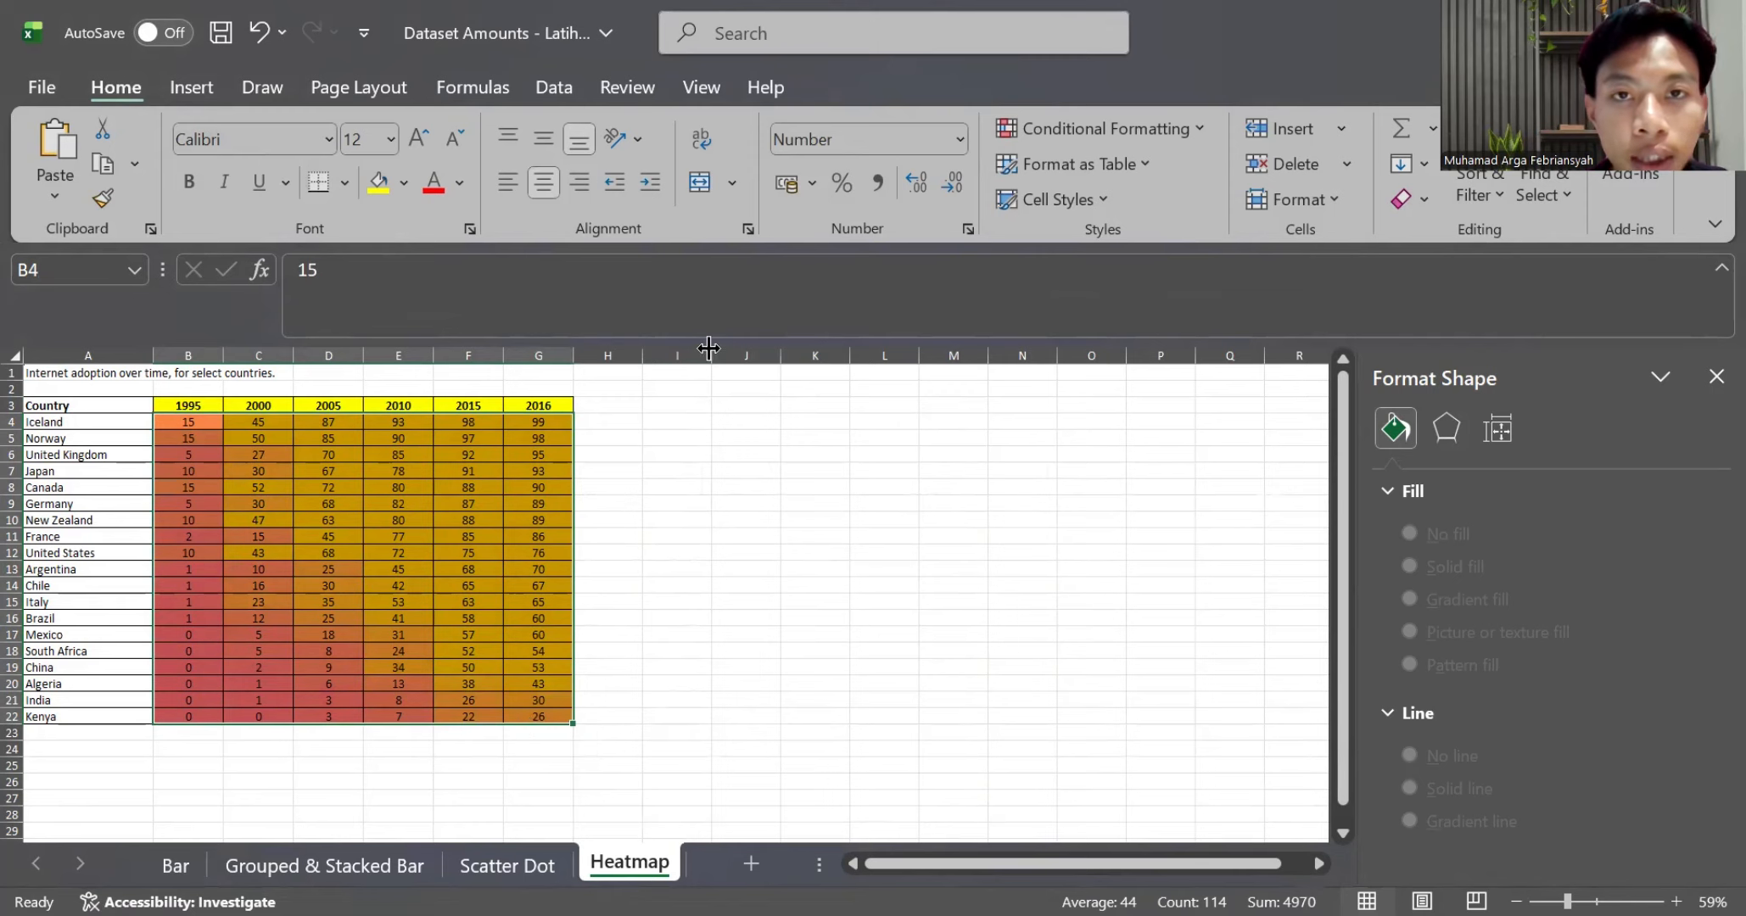
{"action": "left_click", "coordinate": [958, 146]}
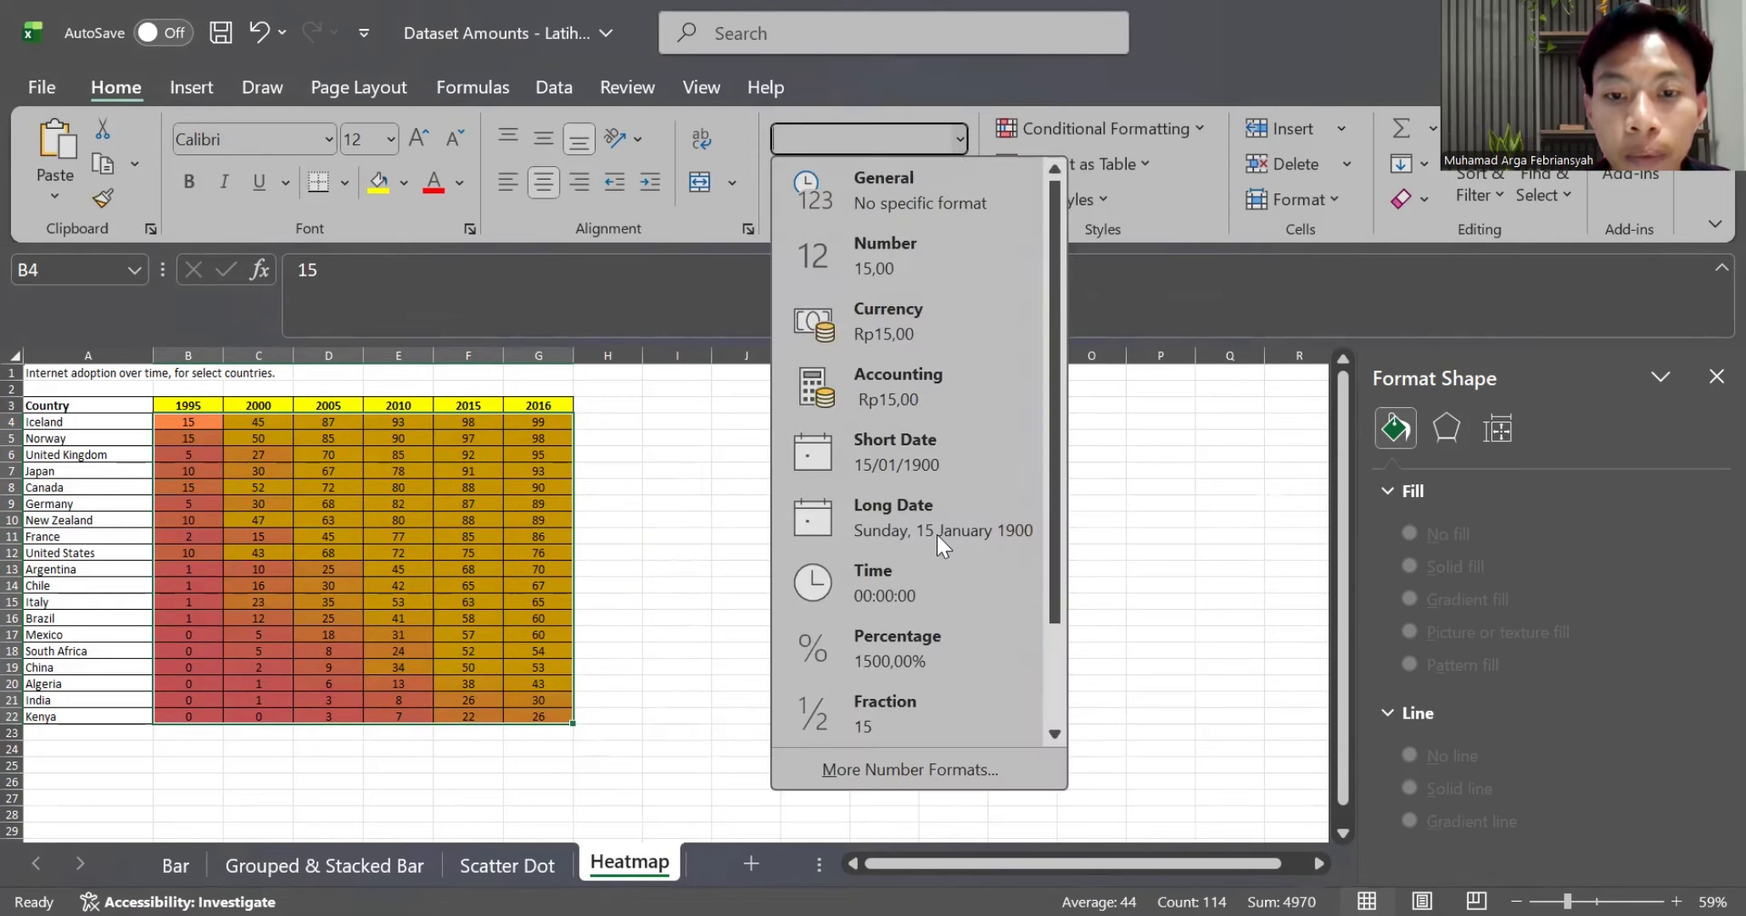
{"action": "left_click", "coordinate": [909, 749]}
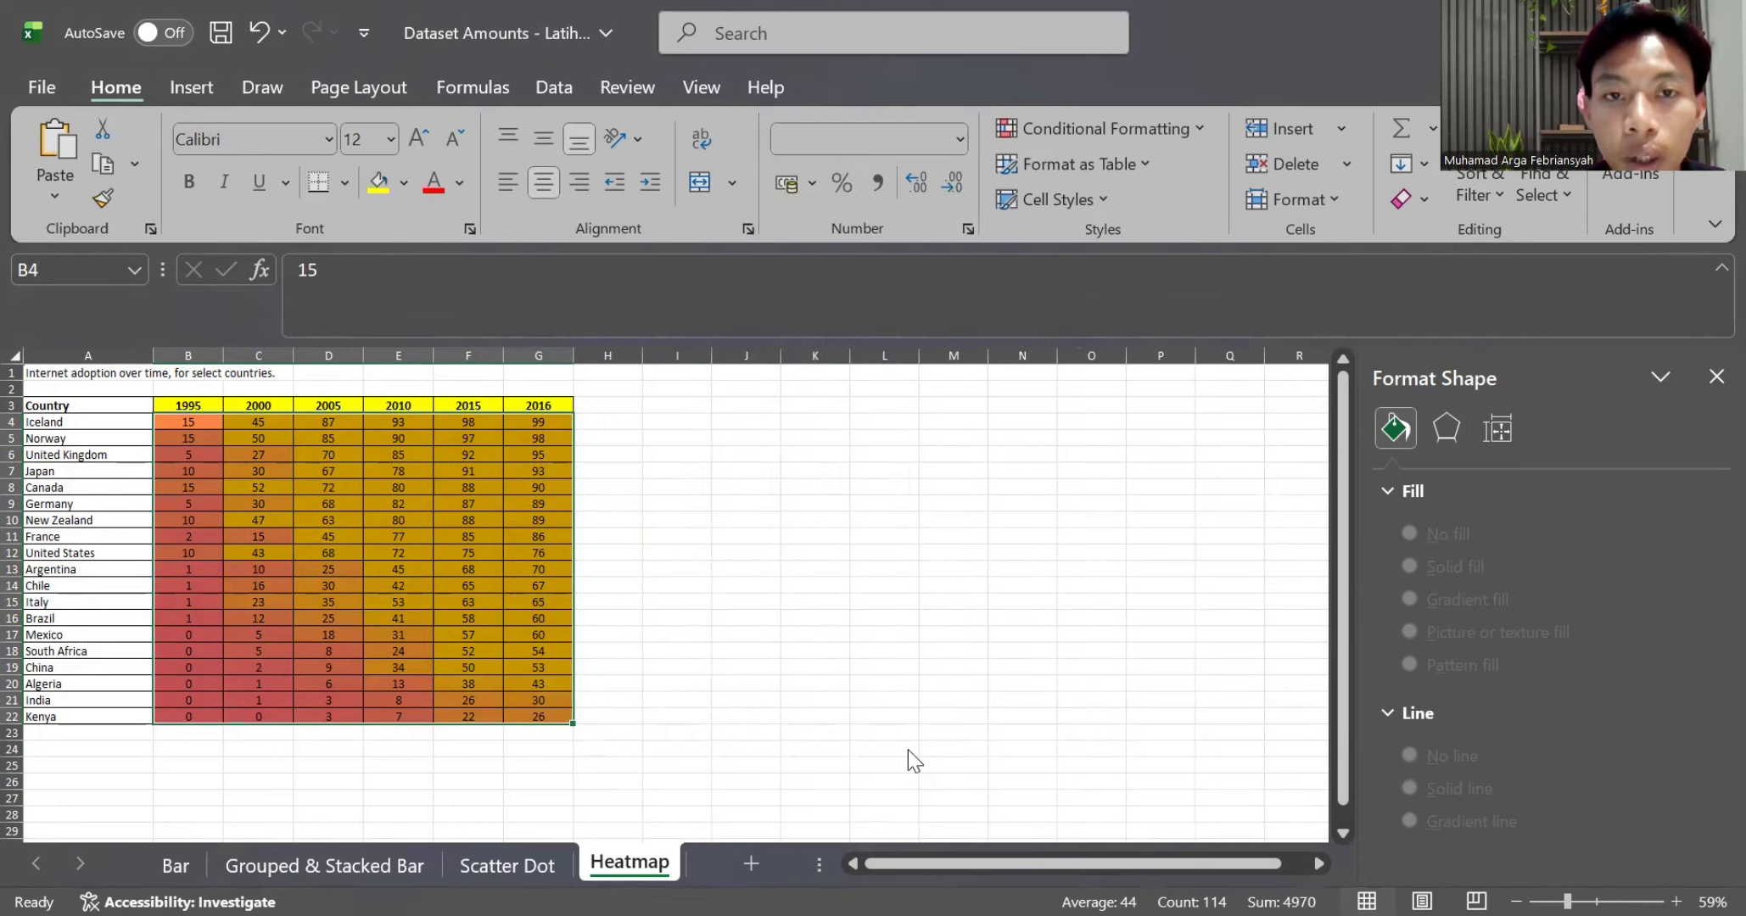
{"action": "left_click", "coordinate": [332, 550]}
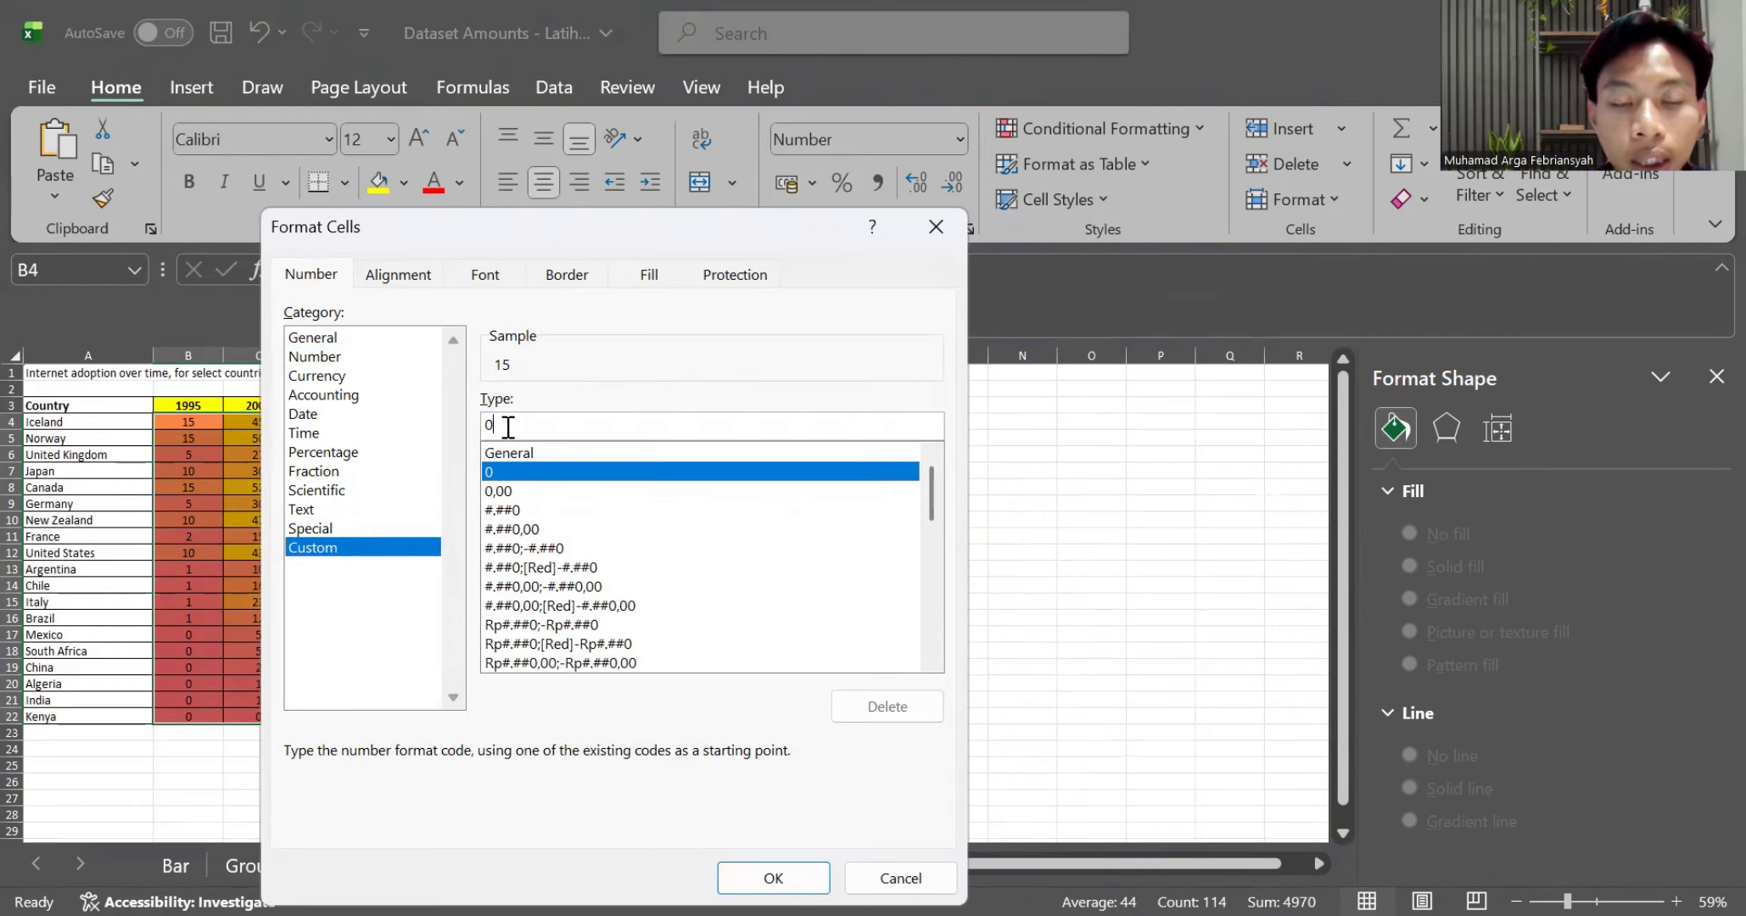
{"action": "key", "text": "BackSpace"}
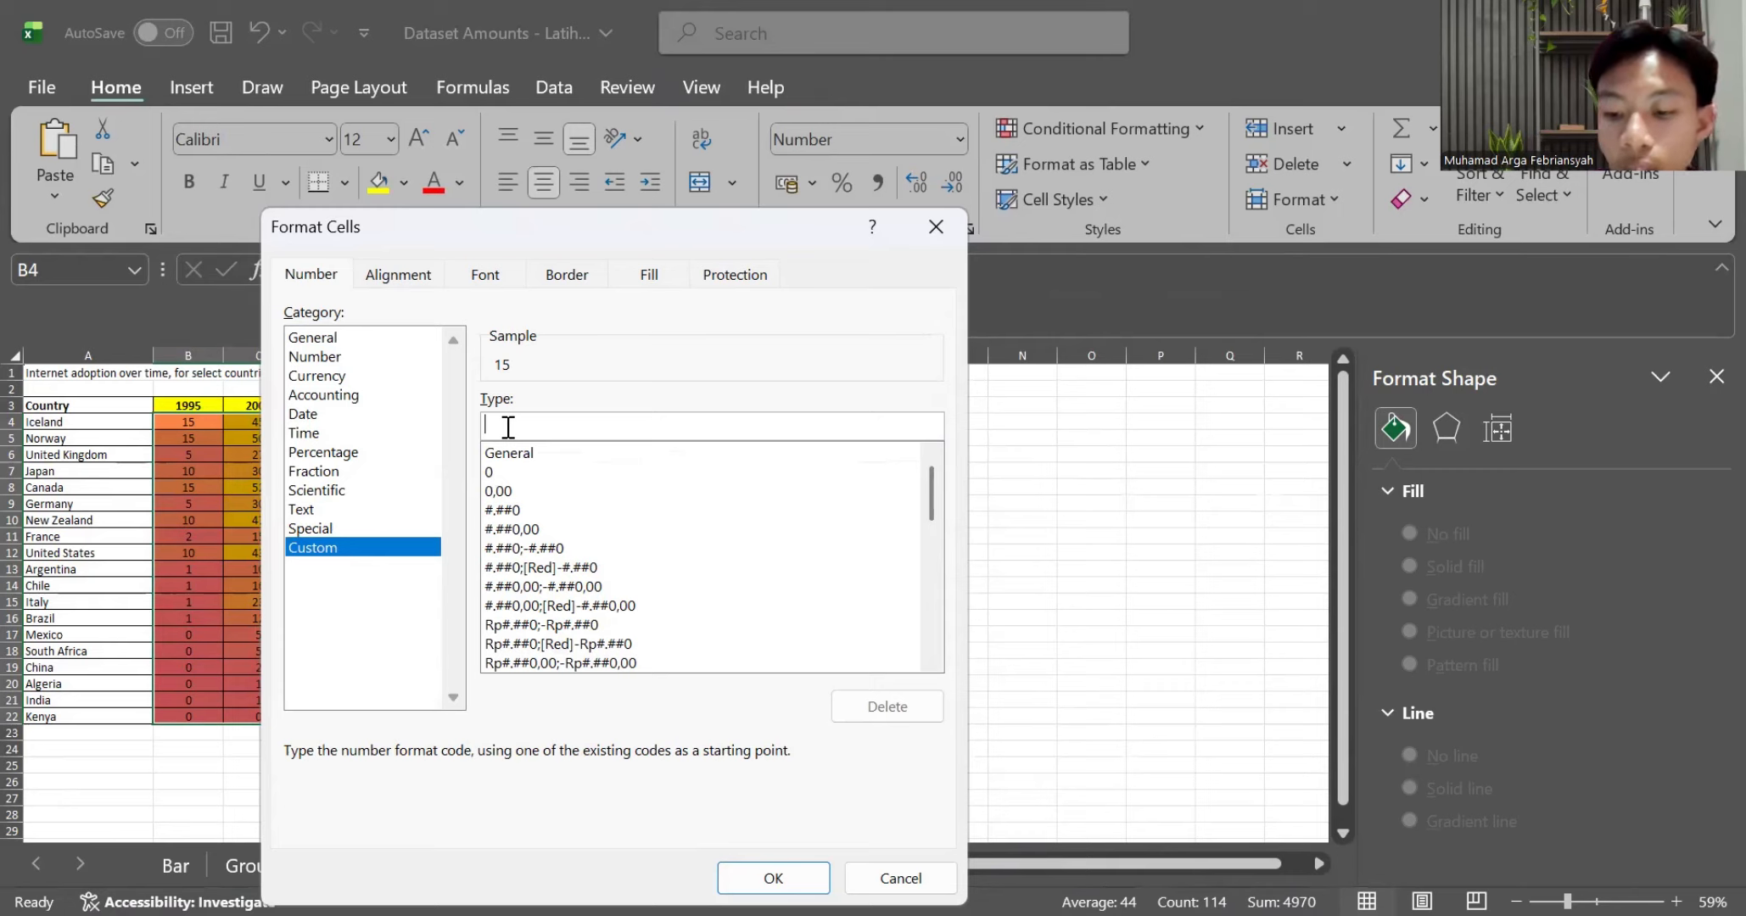
{"action": "type", "text": ";"}
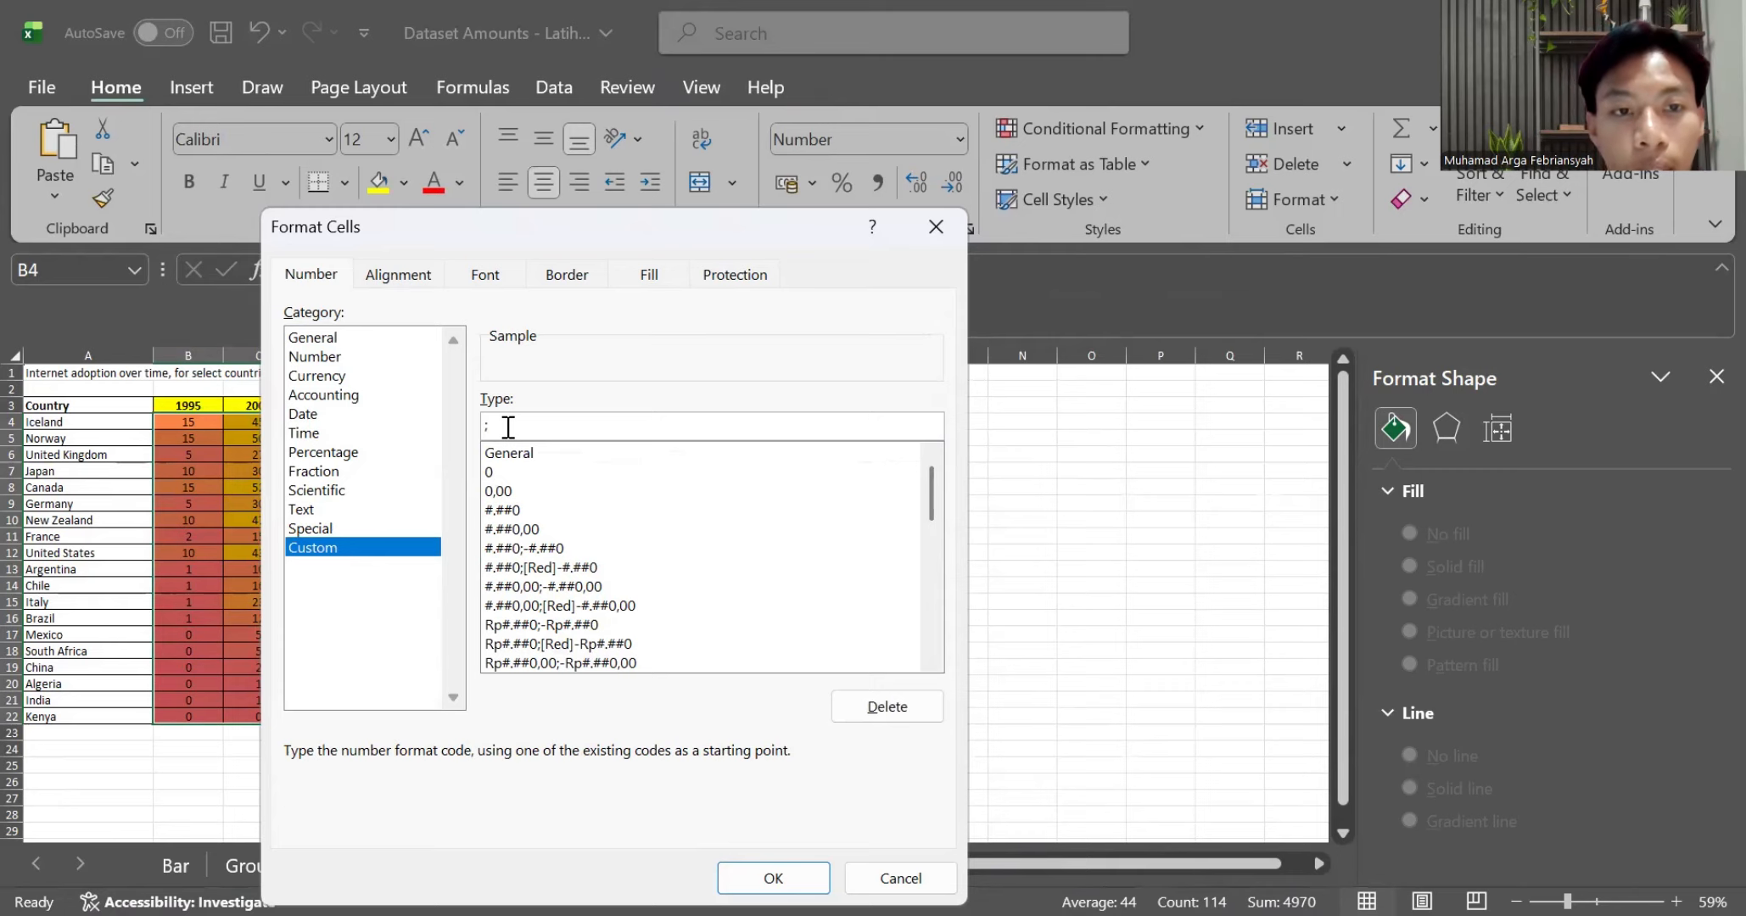
{"action": "left_click", "coordinate": [768, 879]}
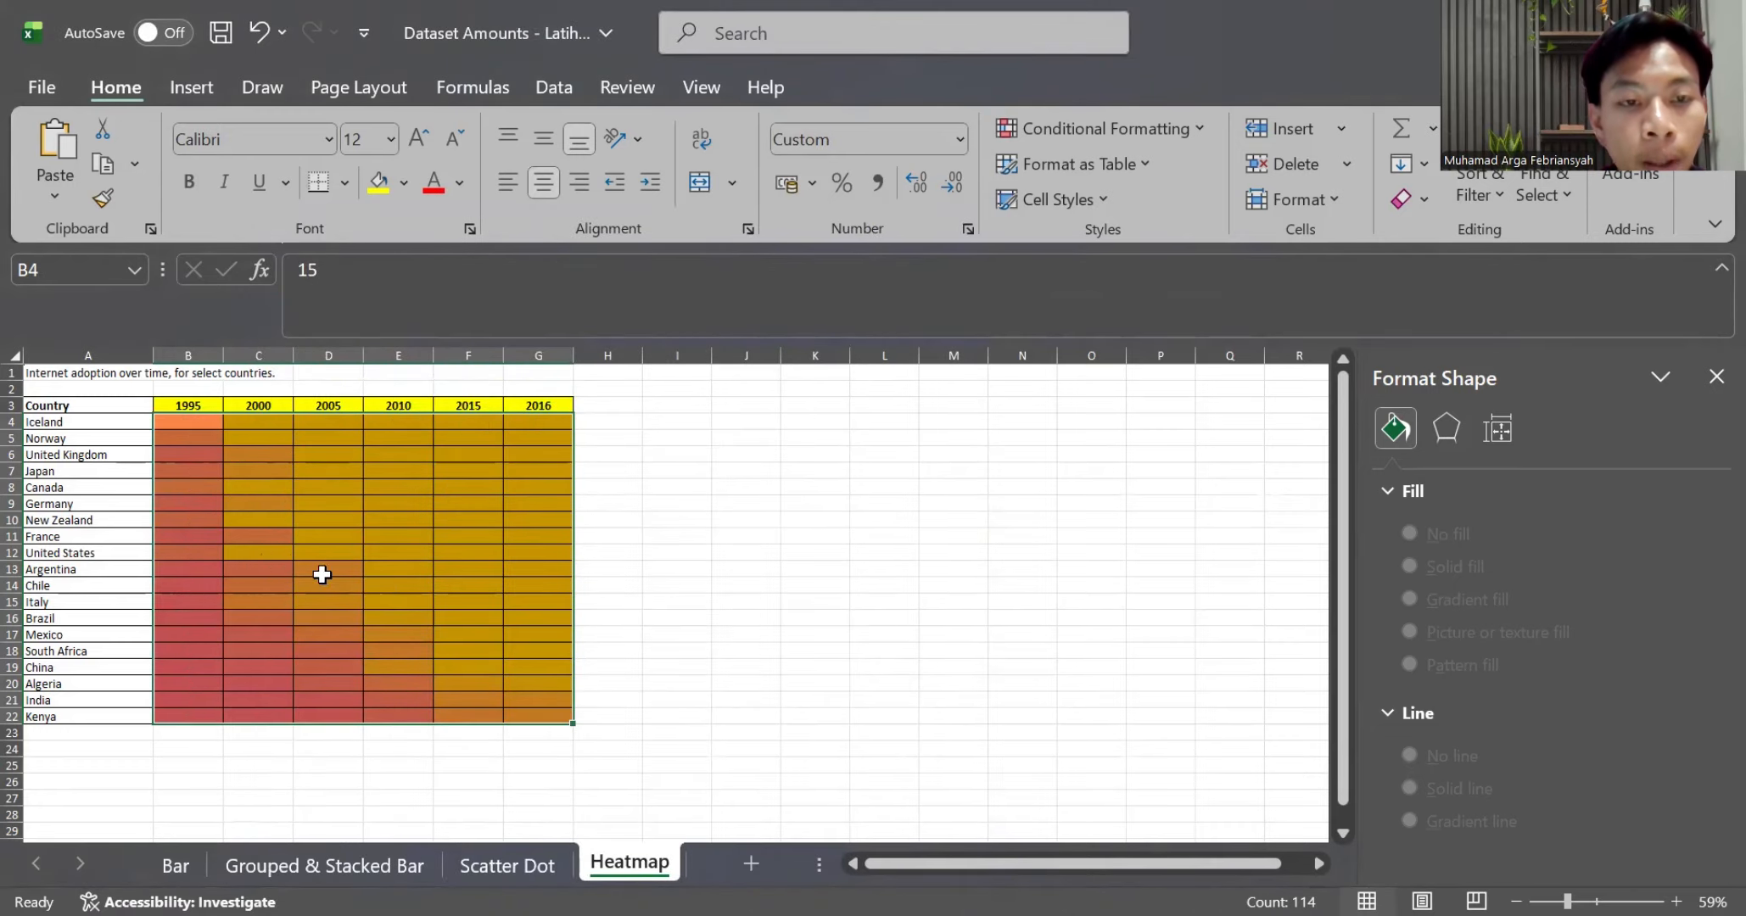
Remove all borders from the heatmap's colored cells B4:G22 and deselect the range
{"action": "left_click", "coordinate": [345, 182]}
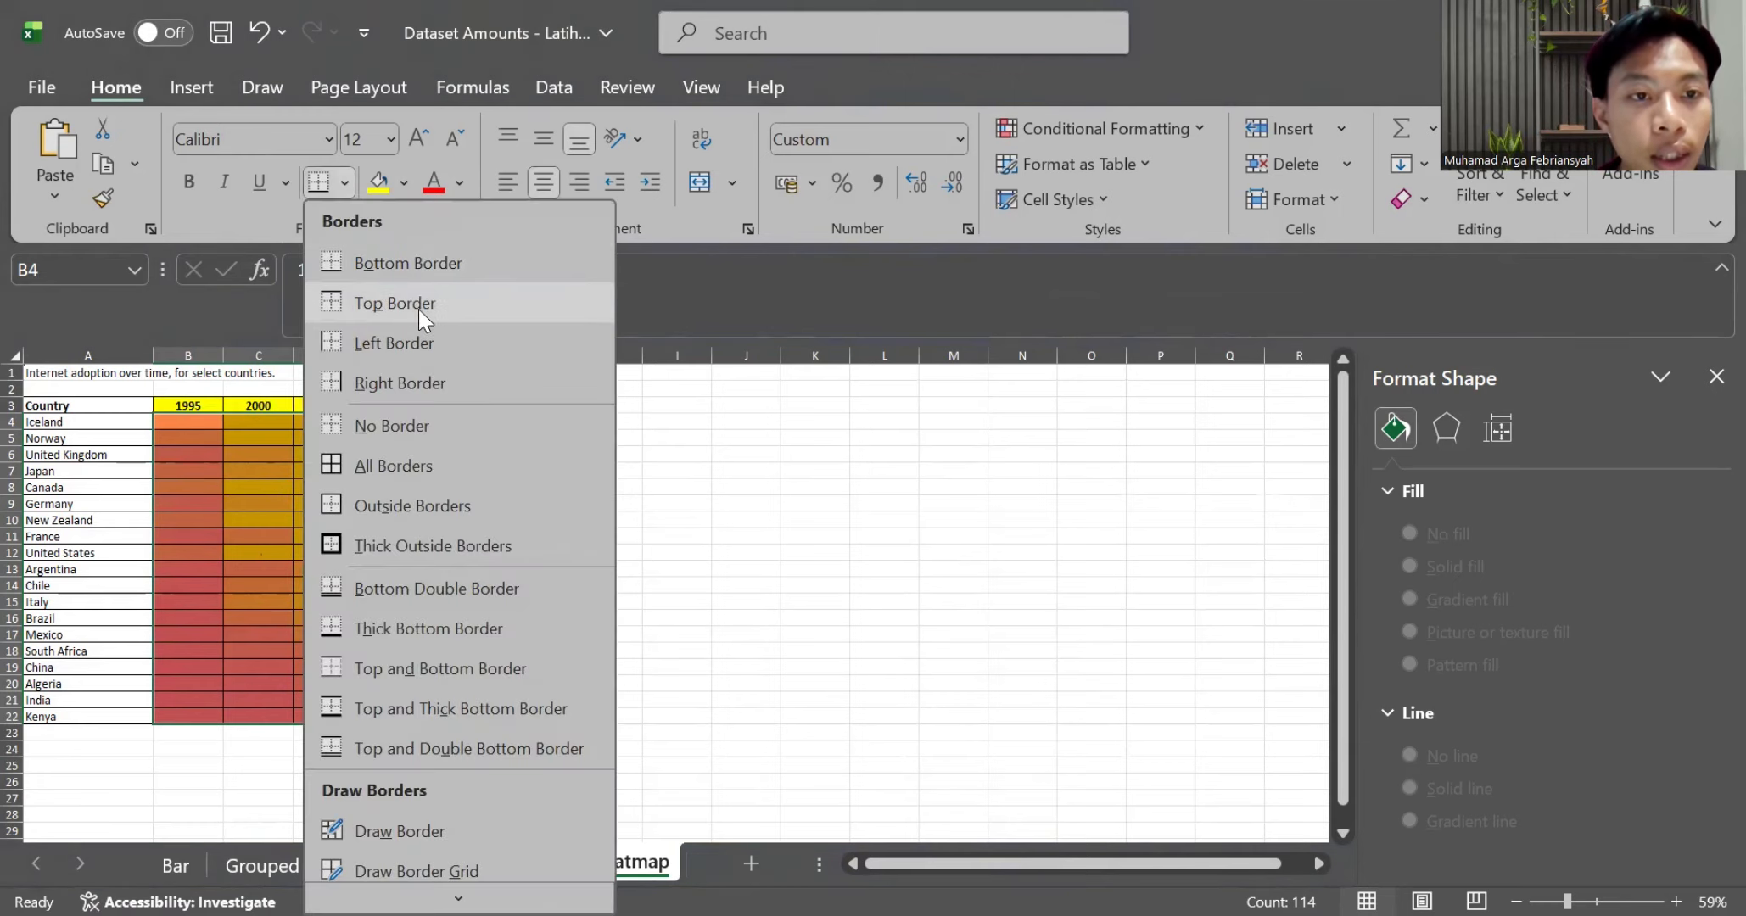
{"action": "left_click", "coordinate": [419, 426]}
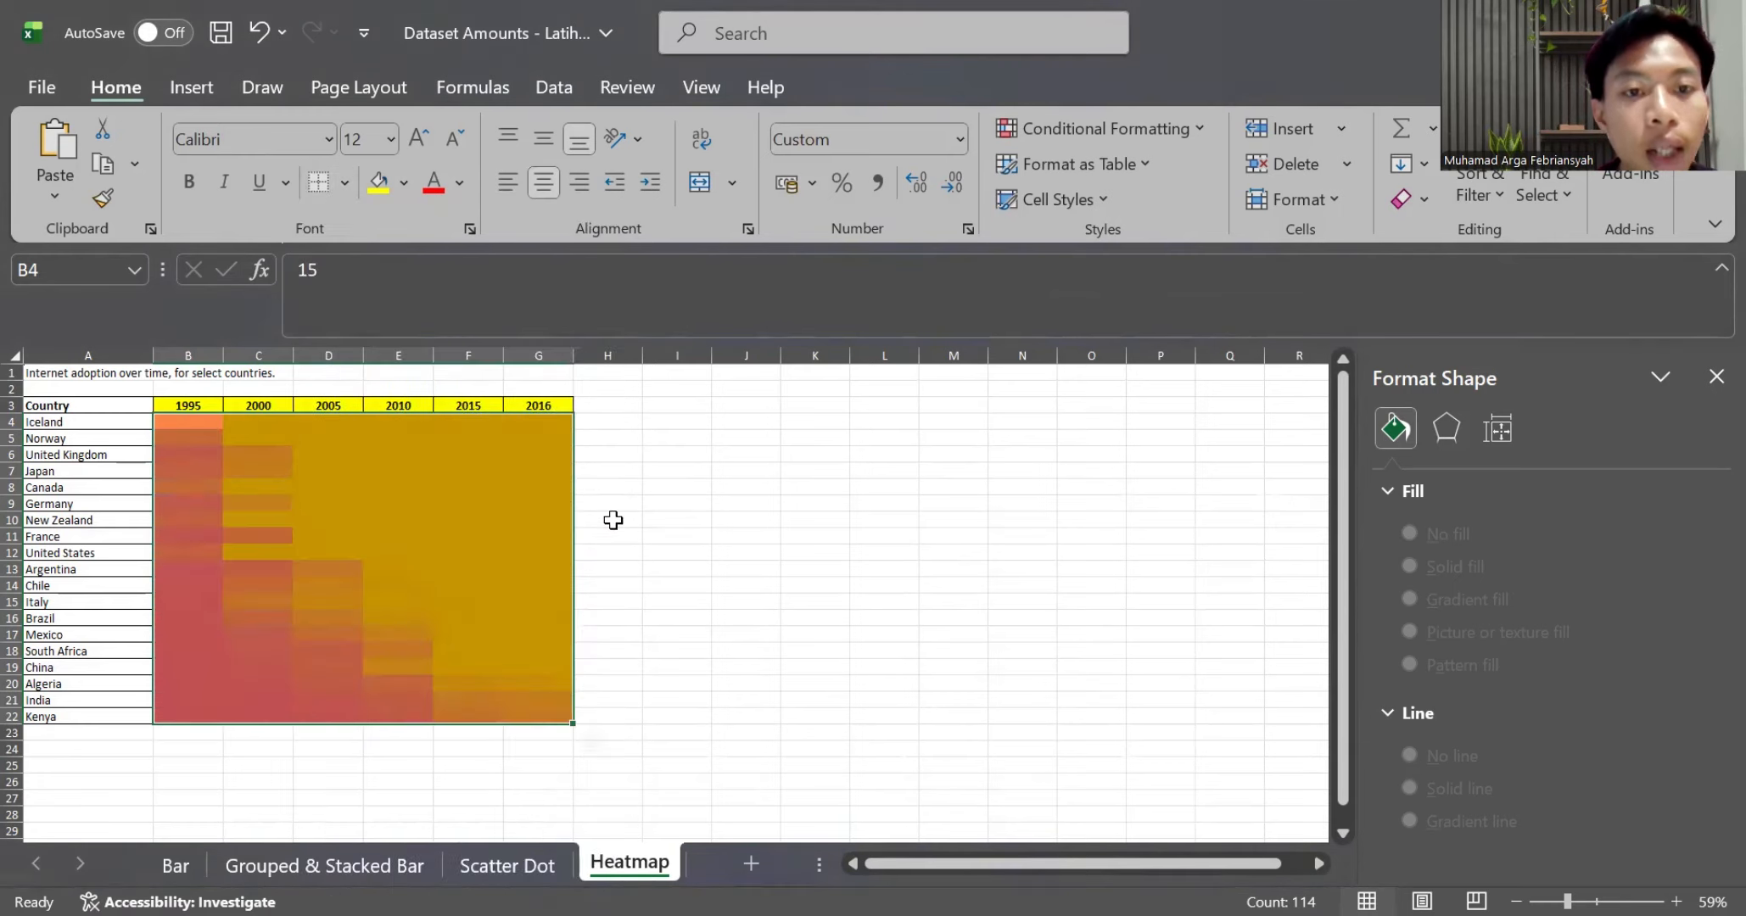
{"action": "left_click", "coordinate": [615, 536]}
{"action": "scroll", "coordinate": [472, 542], "scroll_direction": "down", "scroll_amount": 2, "text": "ctrl"}
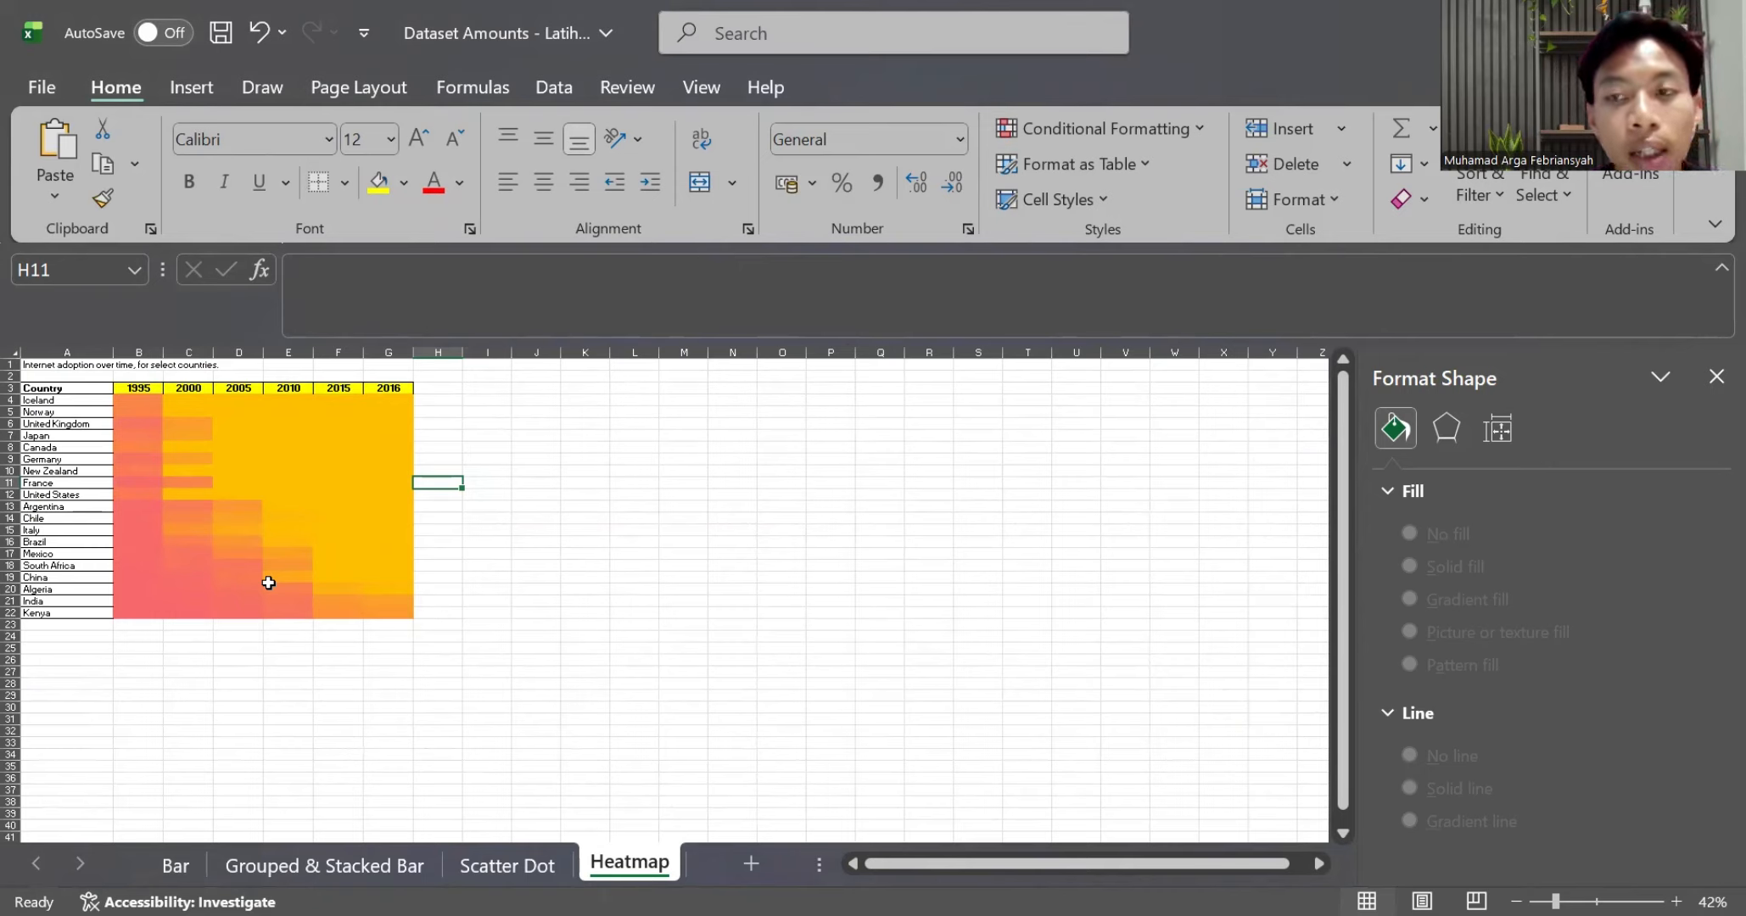
In the Dataset Distribution workbook, create a PivotTable from A2:C677 on the existing Master Data sheet at cell H4
{"action": "left_click", "coordinate": [927, 51]}
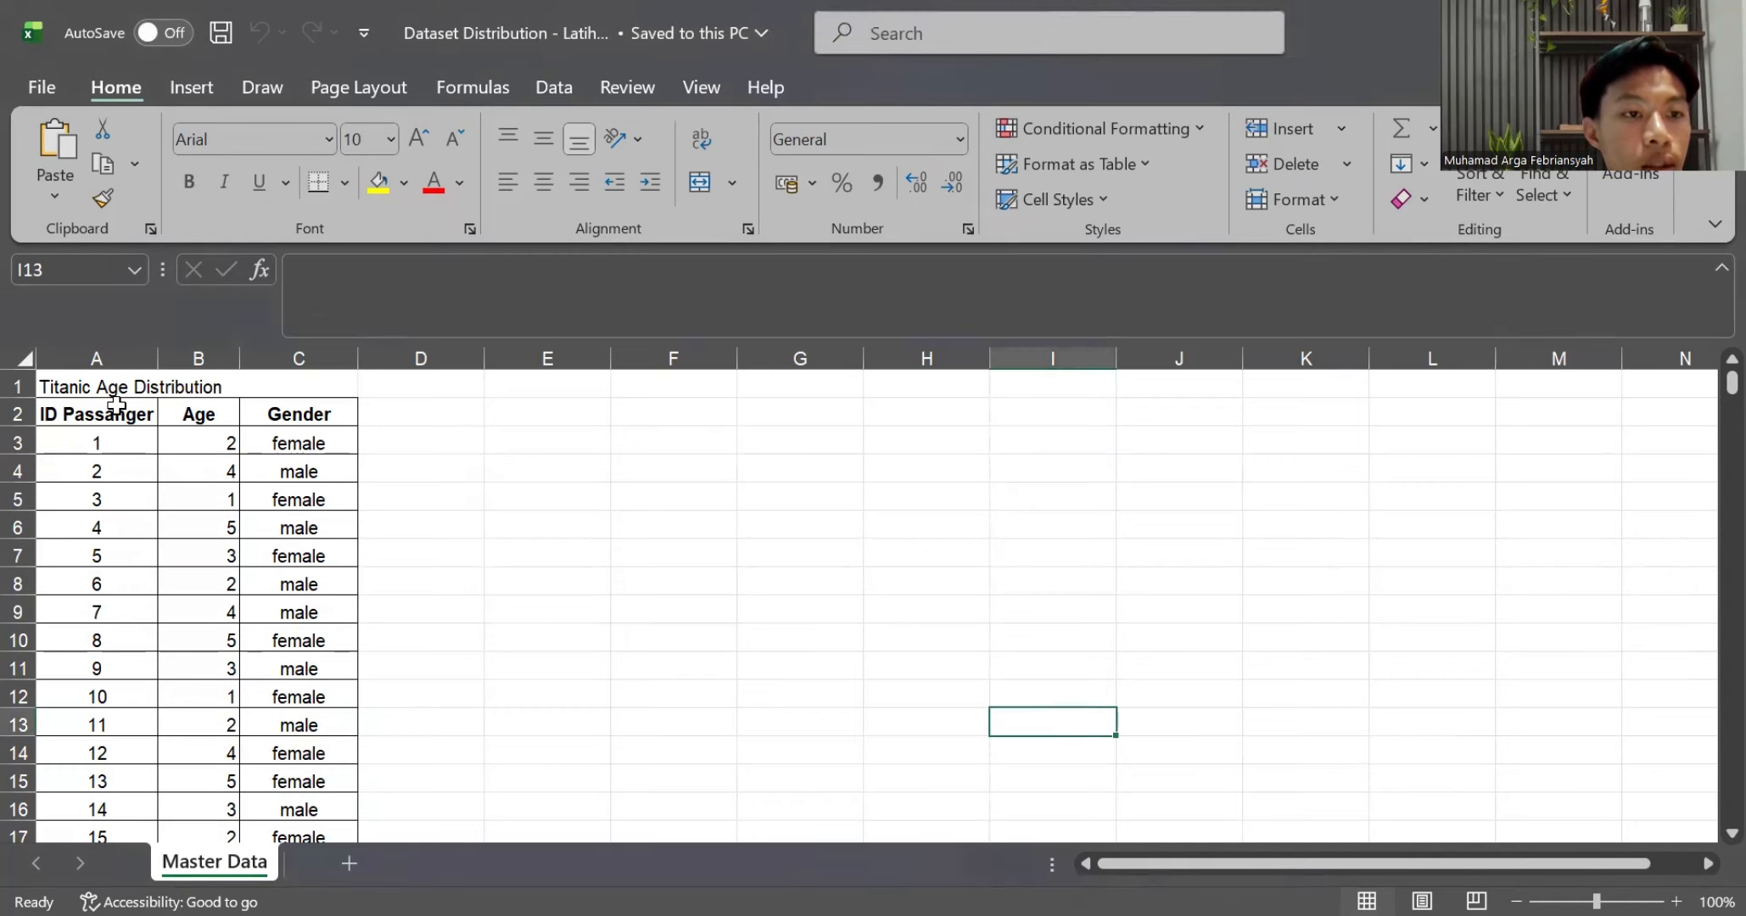
{"action": "left_click_drag", "start_coordinate": [127, 420], "coordinate": [259, 410]}
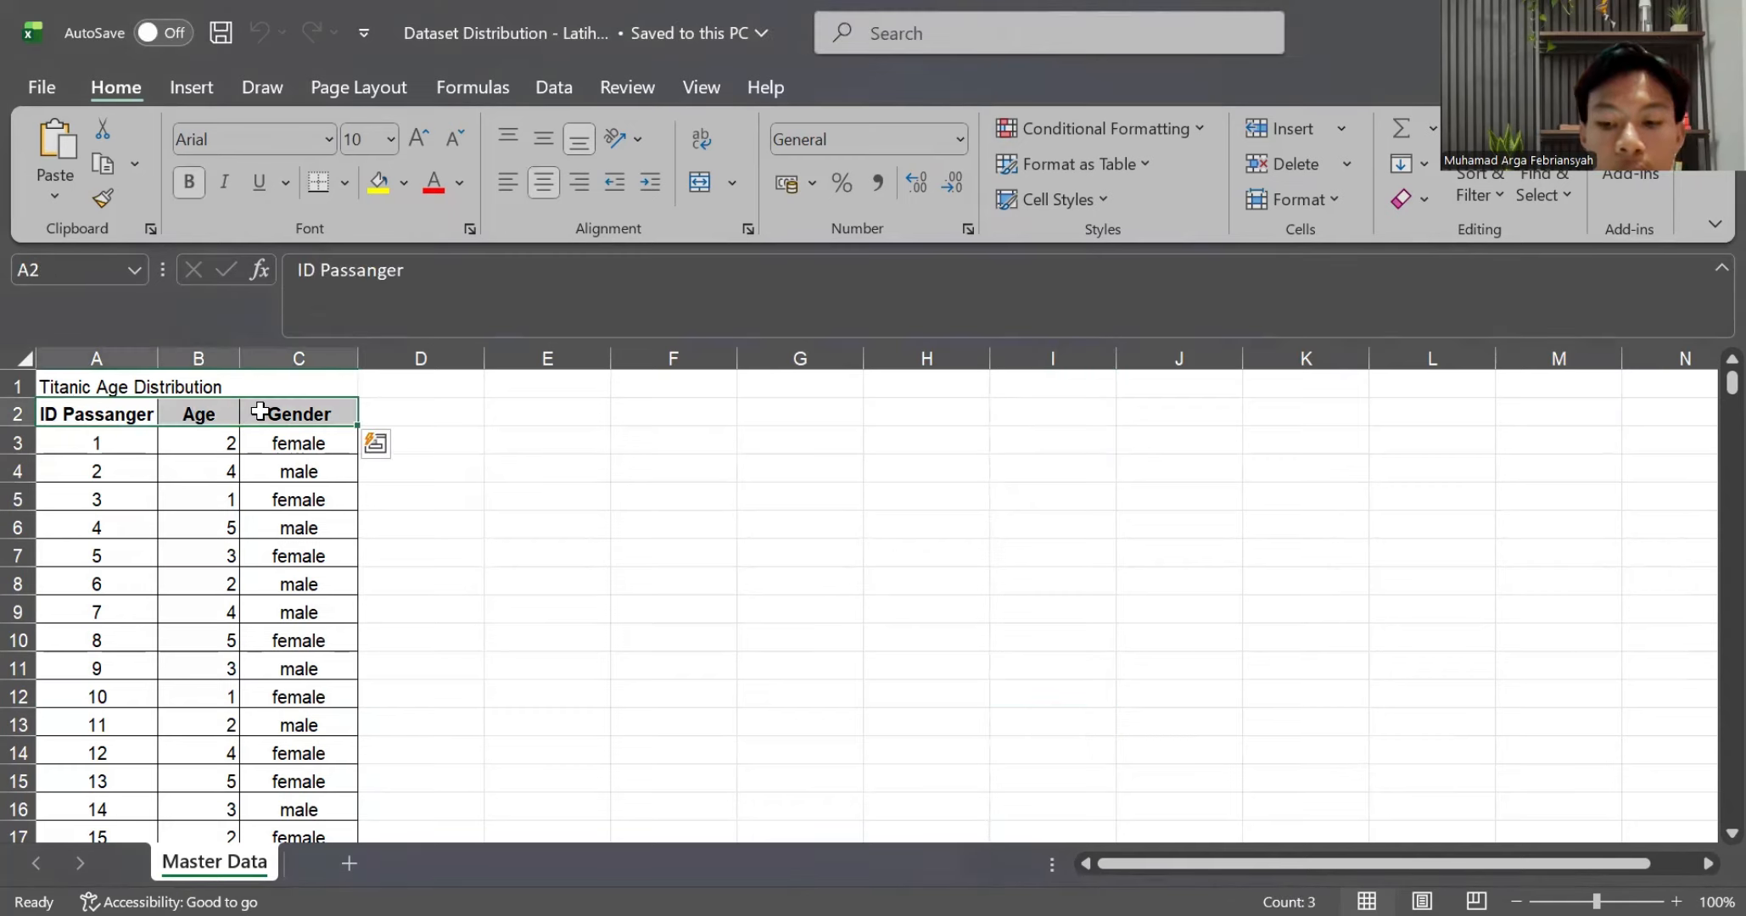
{"action": "key", "text": "ctrl+shift+Down"}
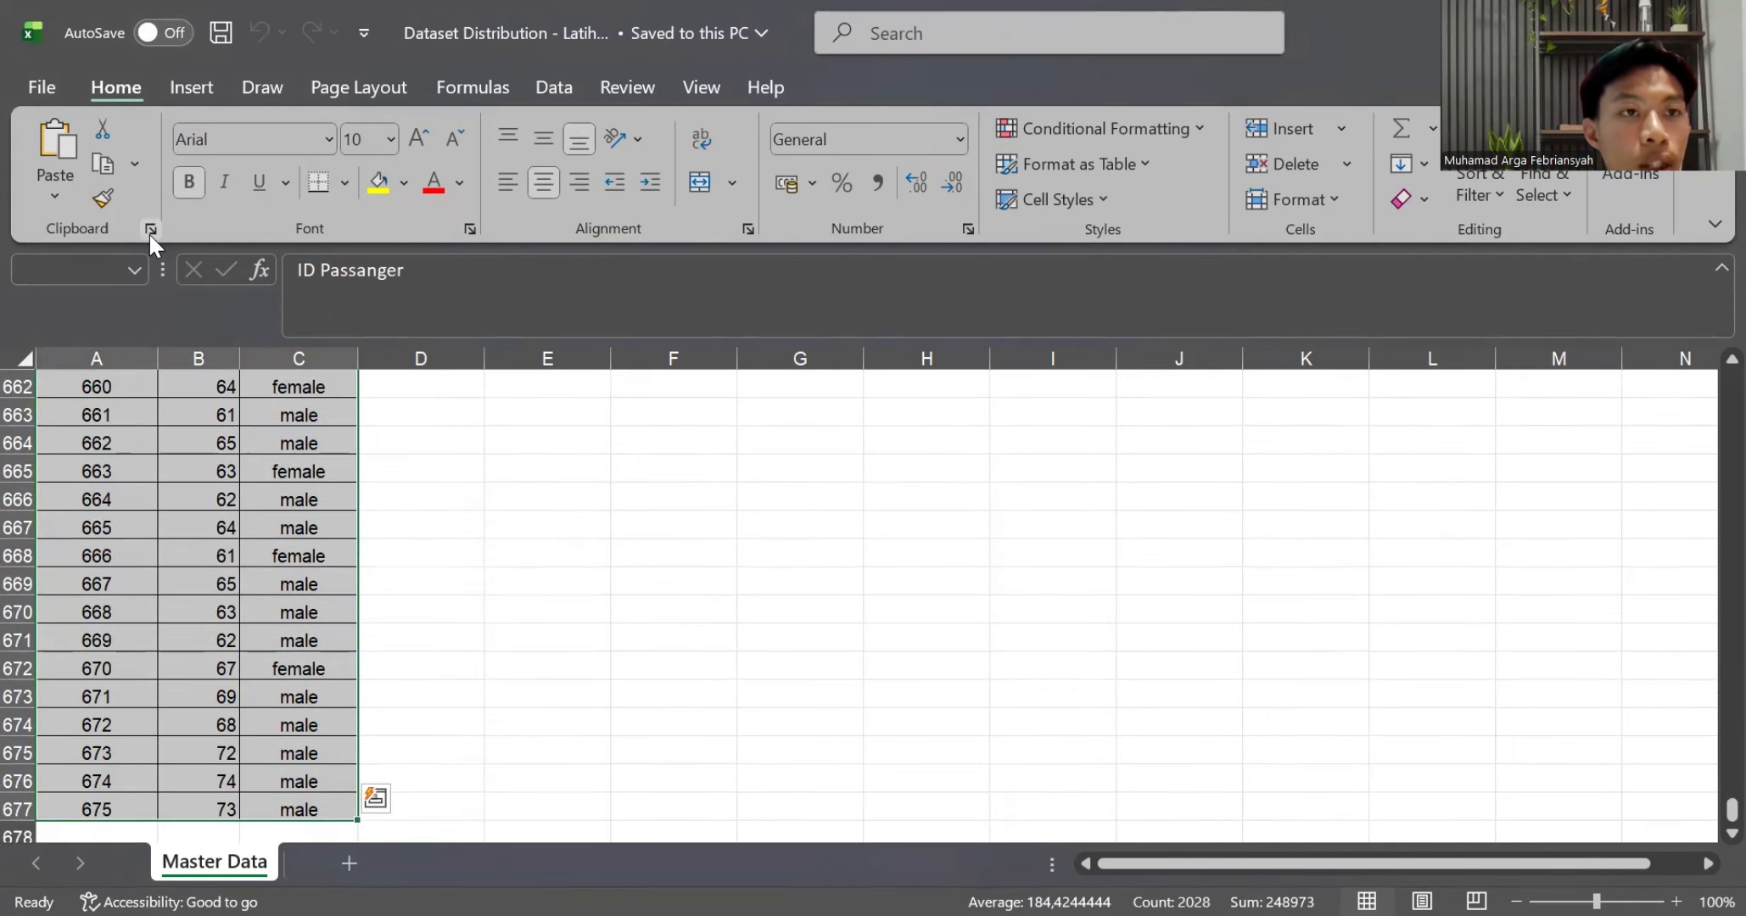
{"action": "left_click", "coordinate": [186, 89]}
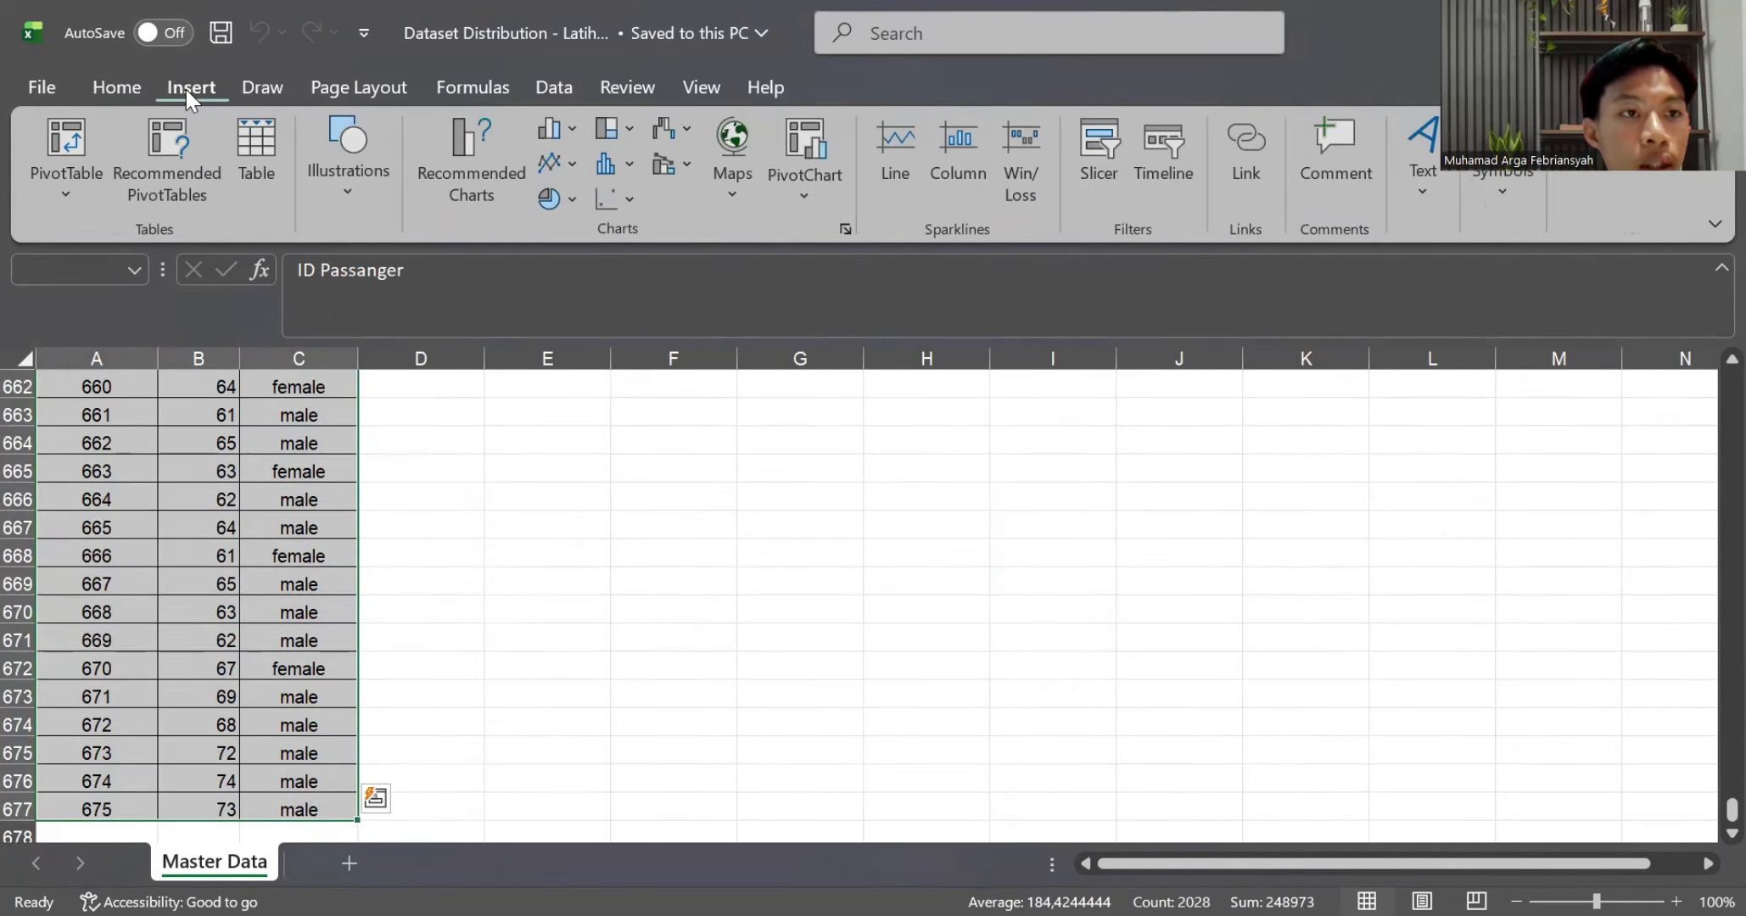
{"action": "left_click", "coordinate": [61, 151]}
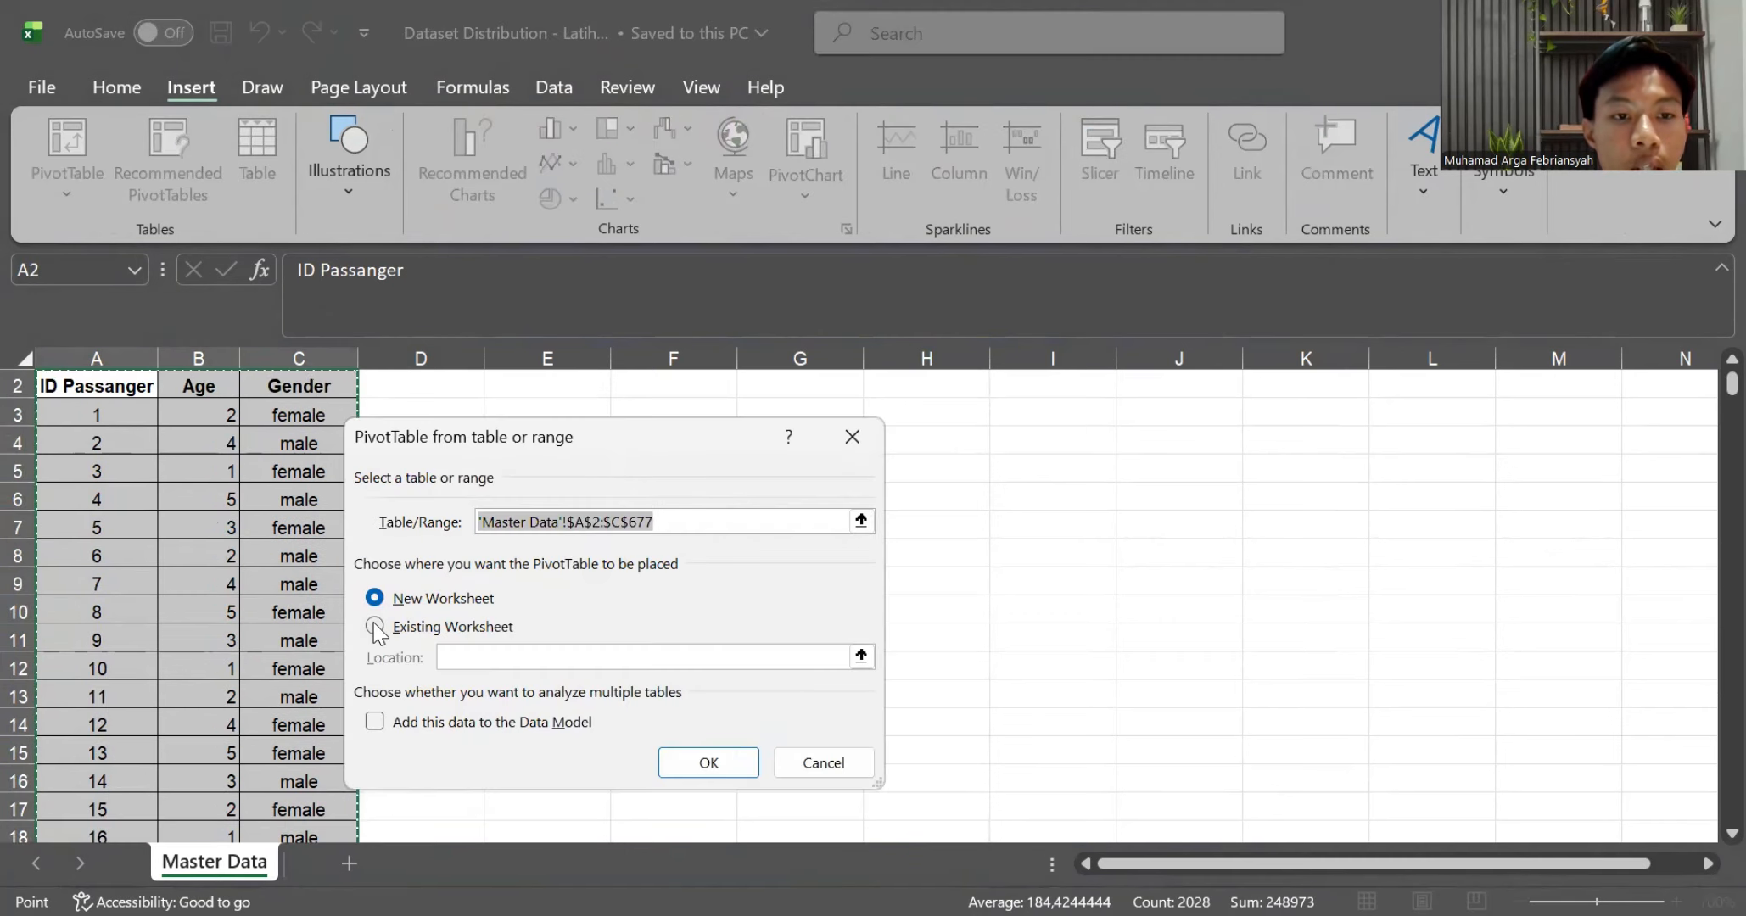
{"action": "left_click", "coordinate": [375, 628]}
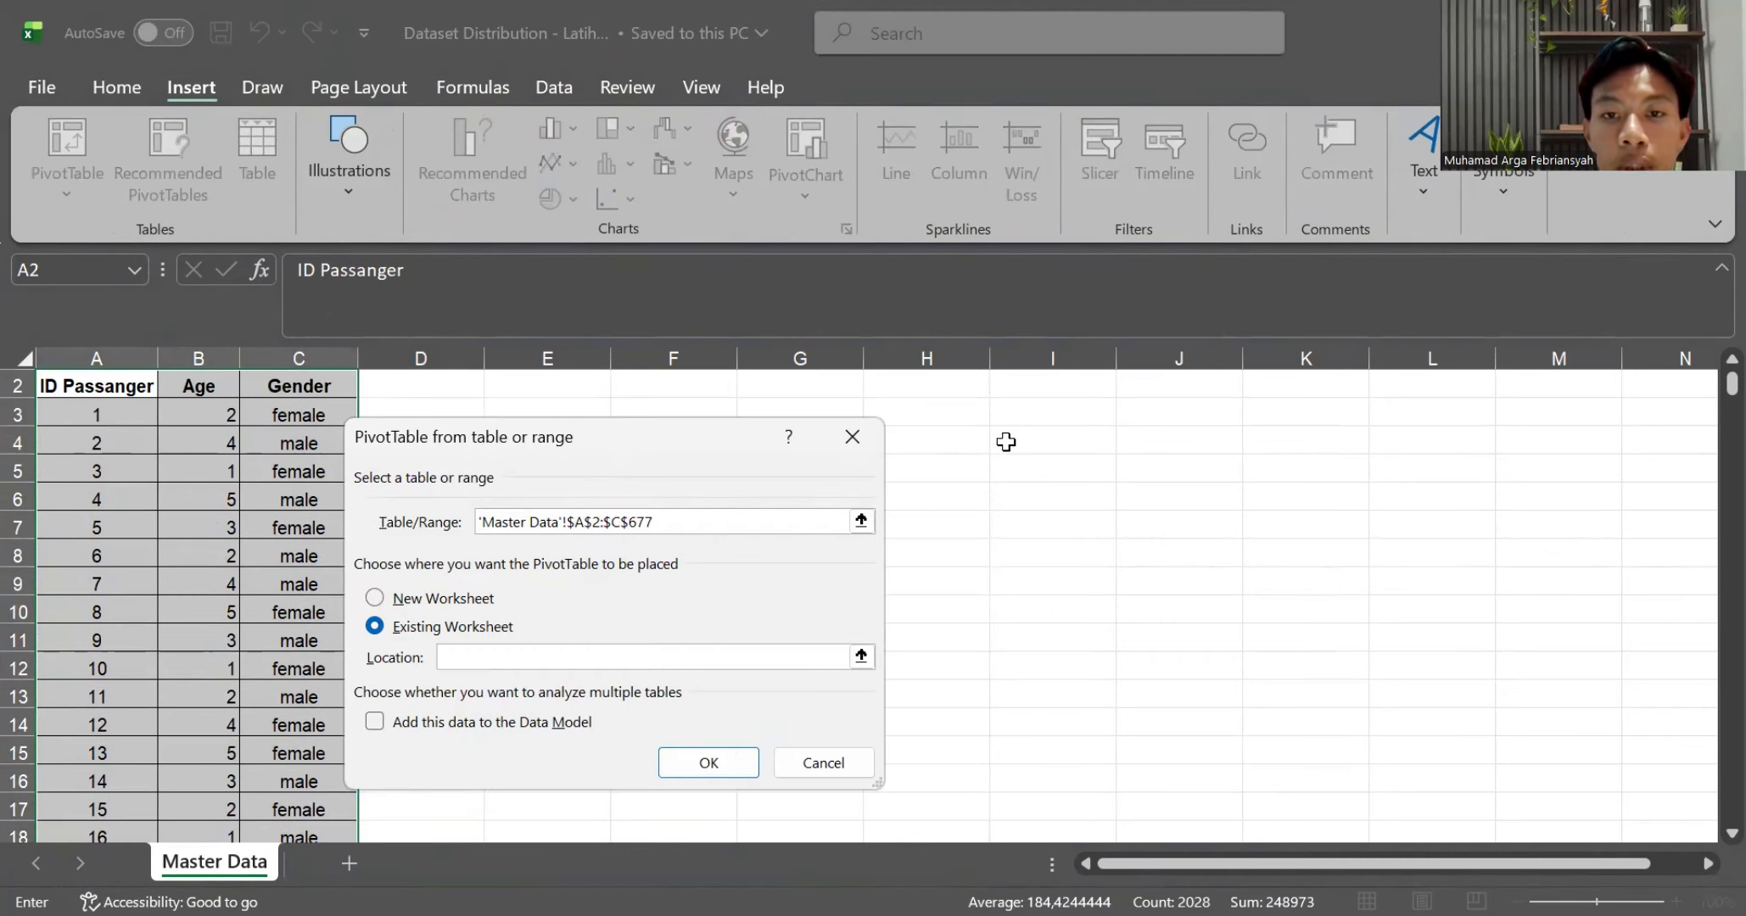
{"action": "left_click", "coordinate": [933, 438]}
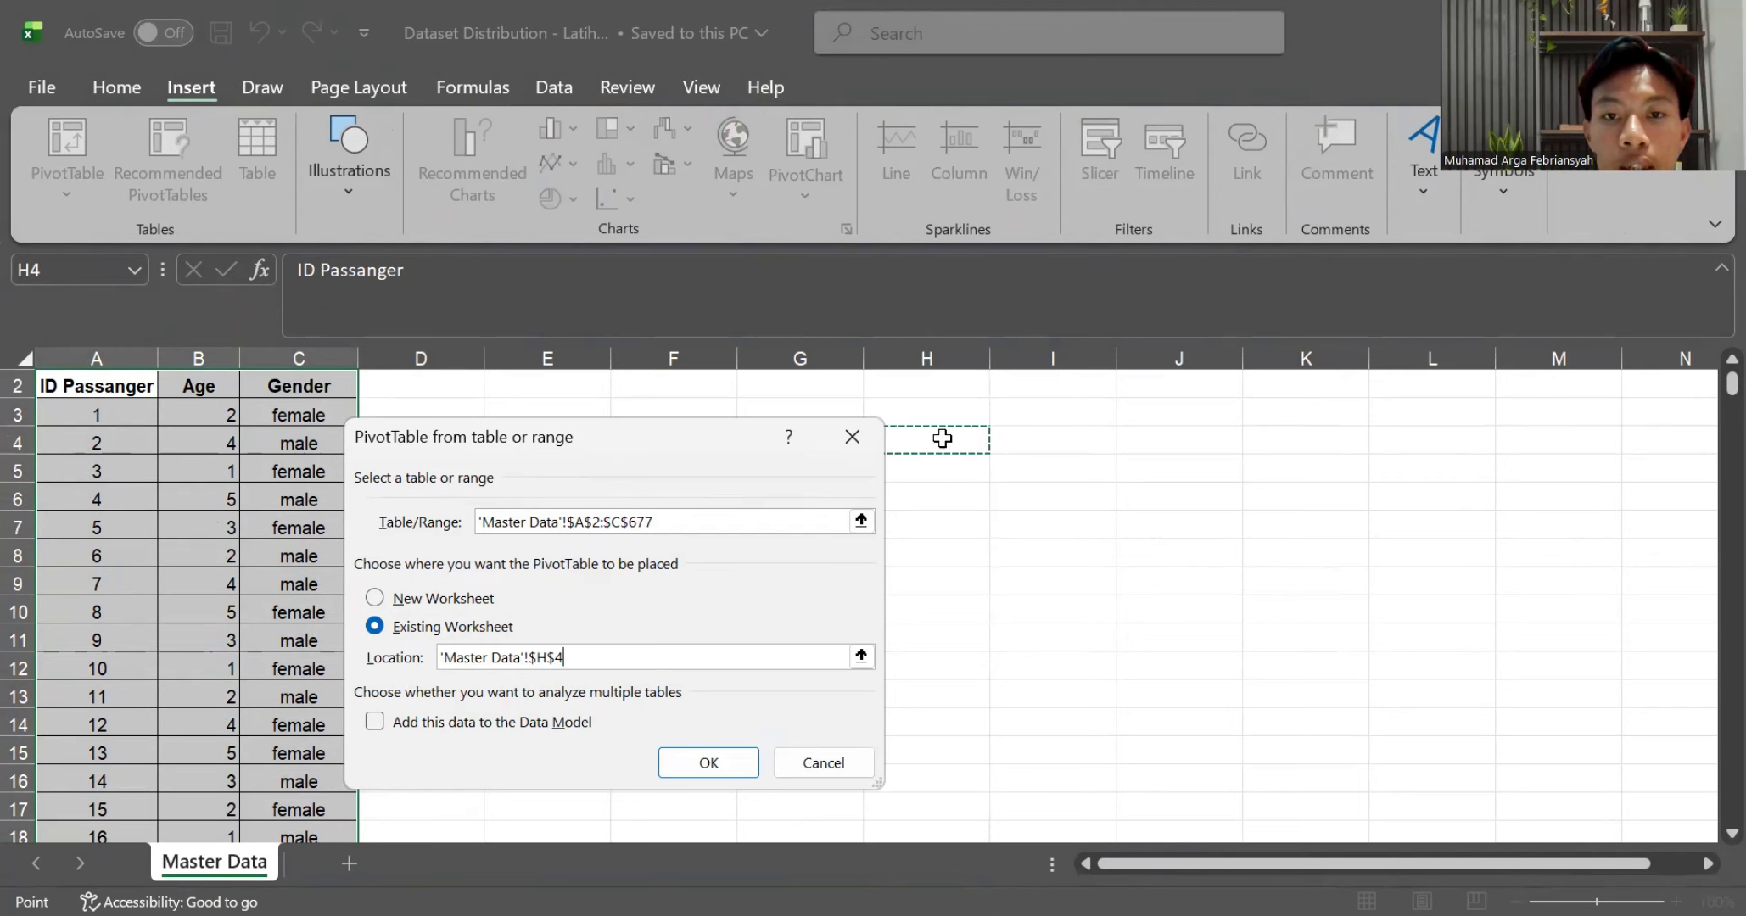
{"action": "left_click", "coordinate": [709, 764]}
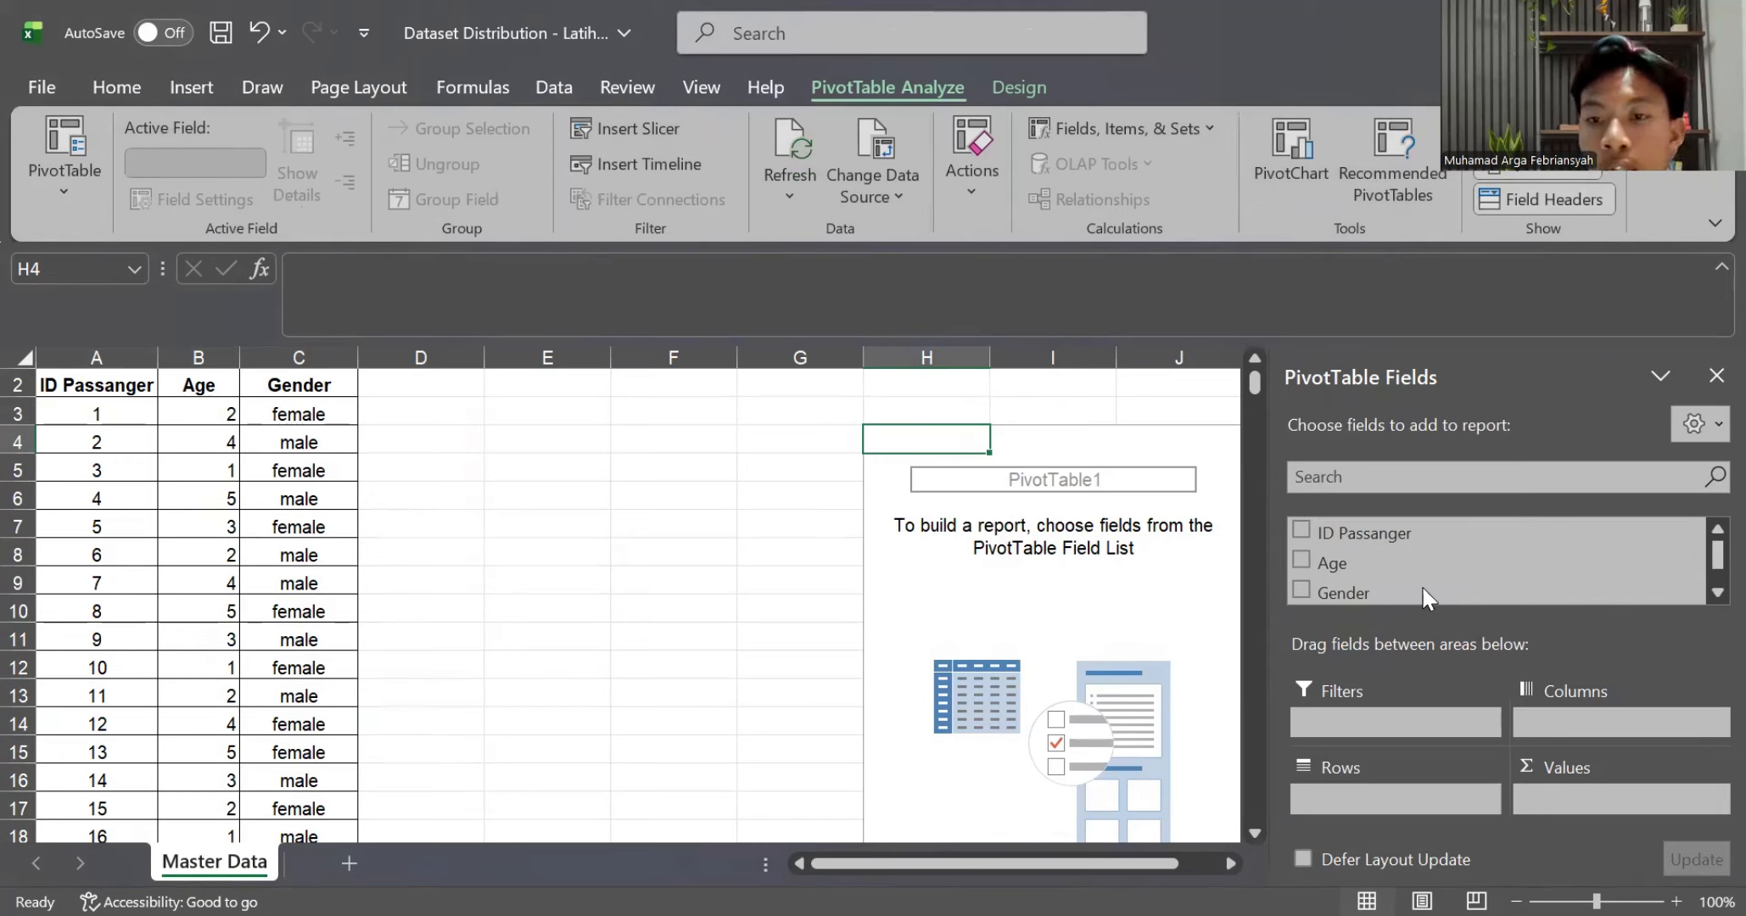
Lay out the PivotTable with Gender as columns, Count of Gender as values and Age as rows, then close the field list
{"action": "left_click_drag", "start_coordinate": [1385, 597], "coordinate": [1595, 720]}
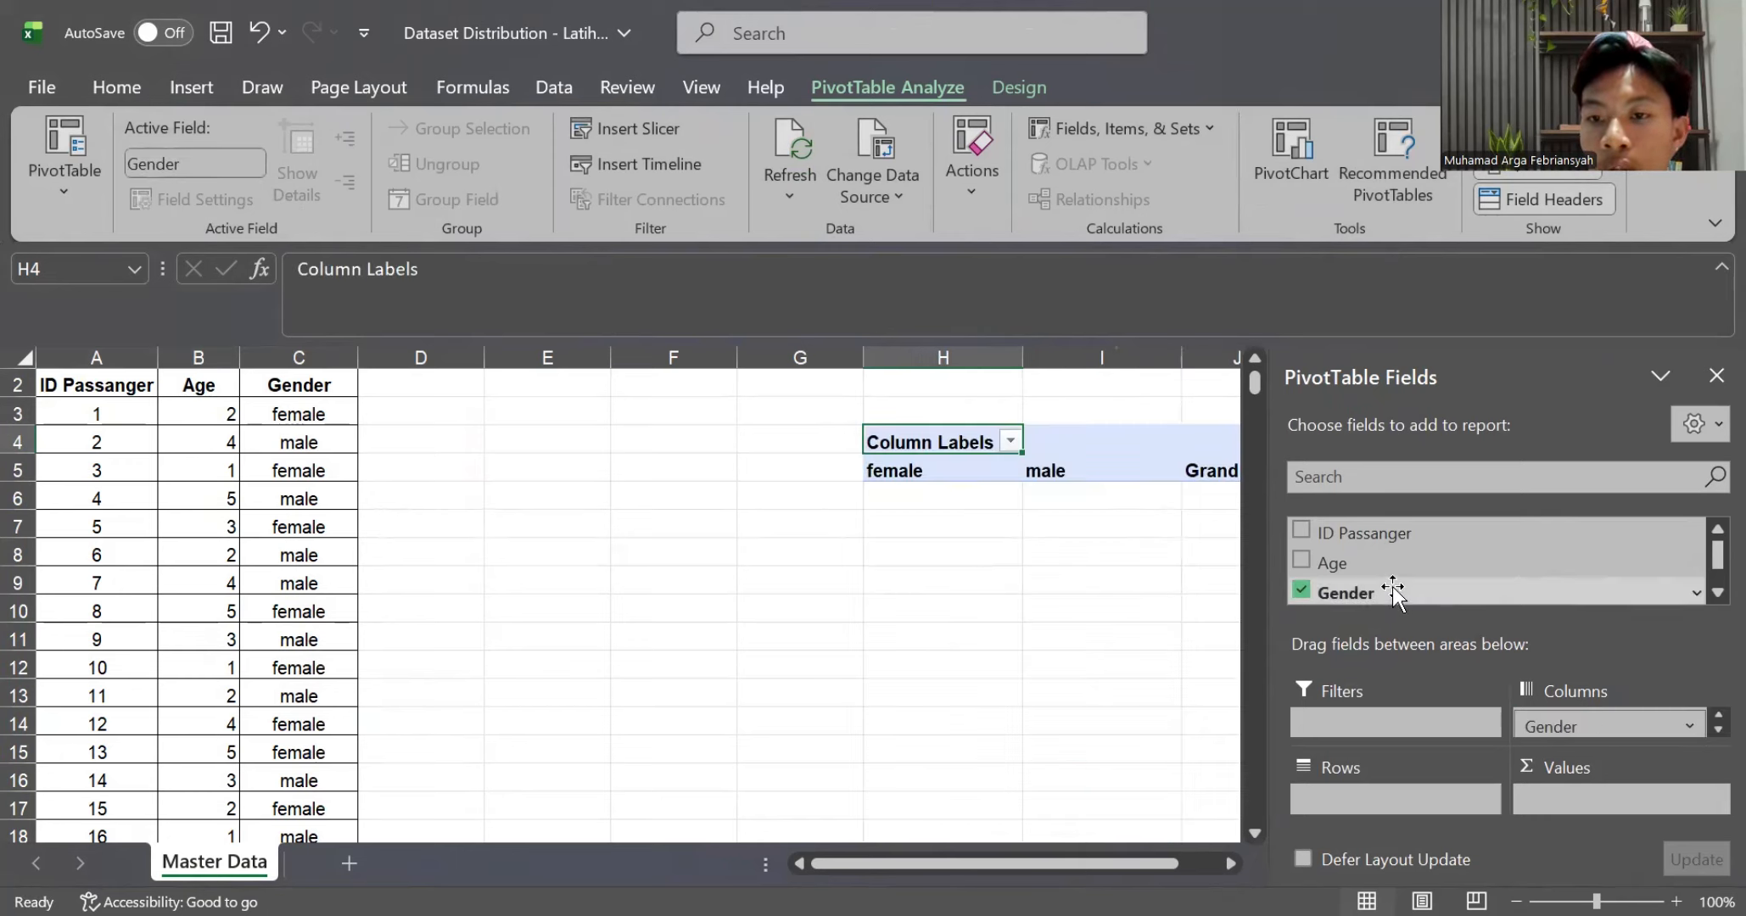
{"action": "left_click_drag", "start_coordinate": [1393, 586], "coordinate": [1571, 802]}
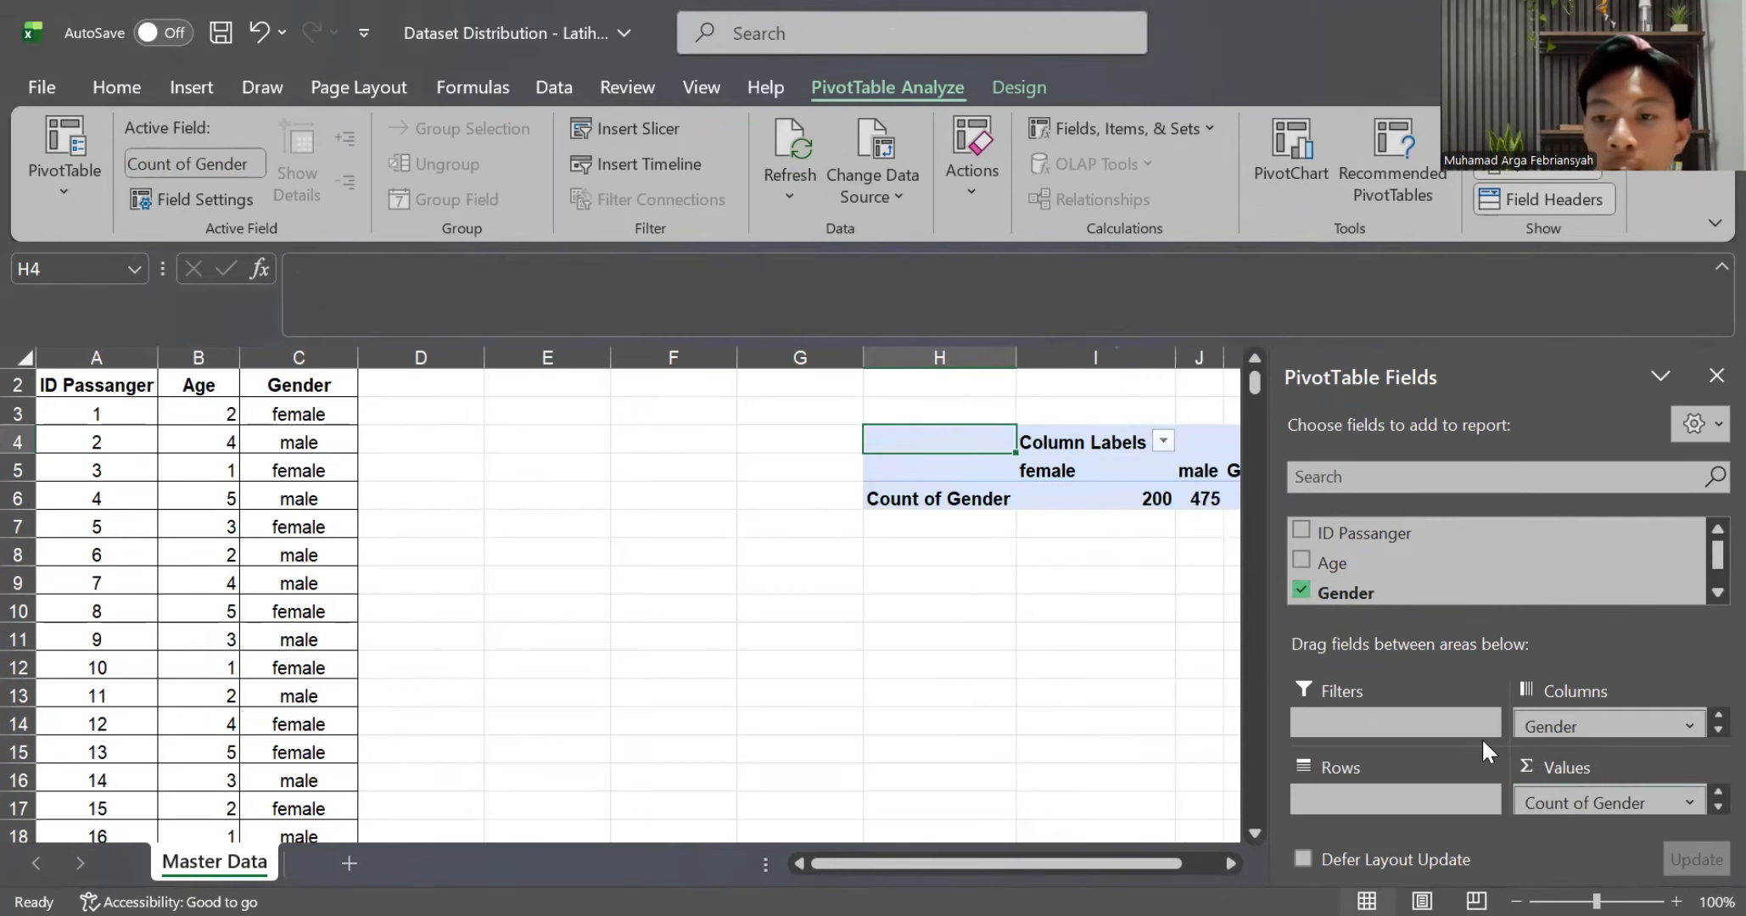
{"action": "left_click_drag", "start_coordinate": [1352, 562], "coordinate": [1382, 801]}
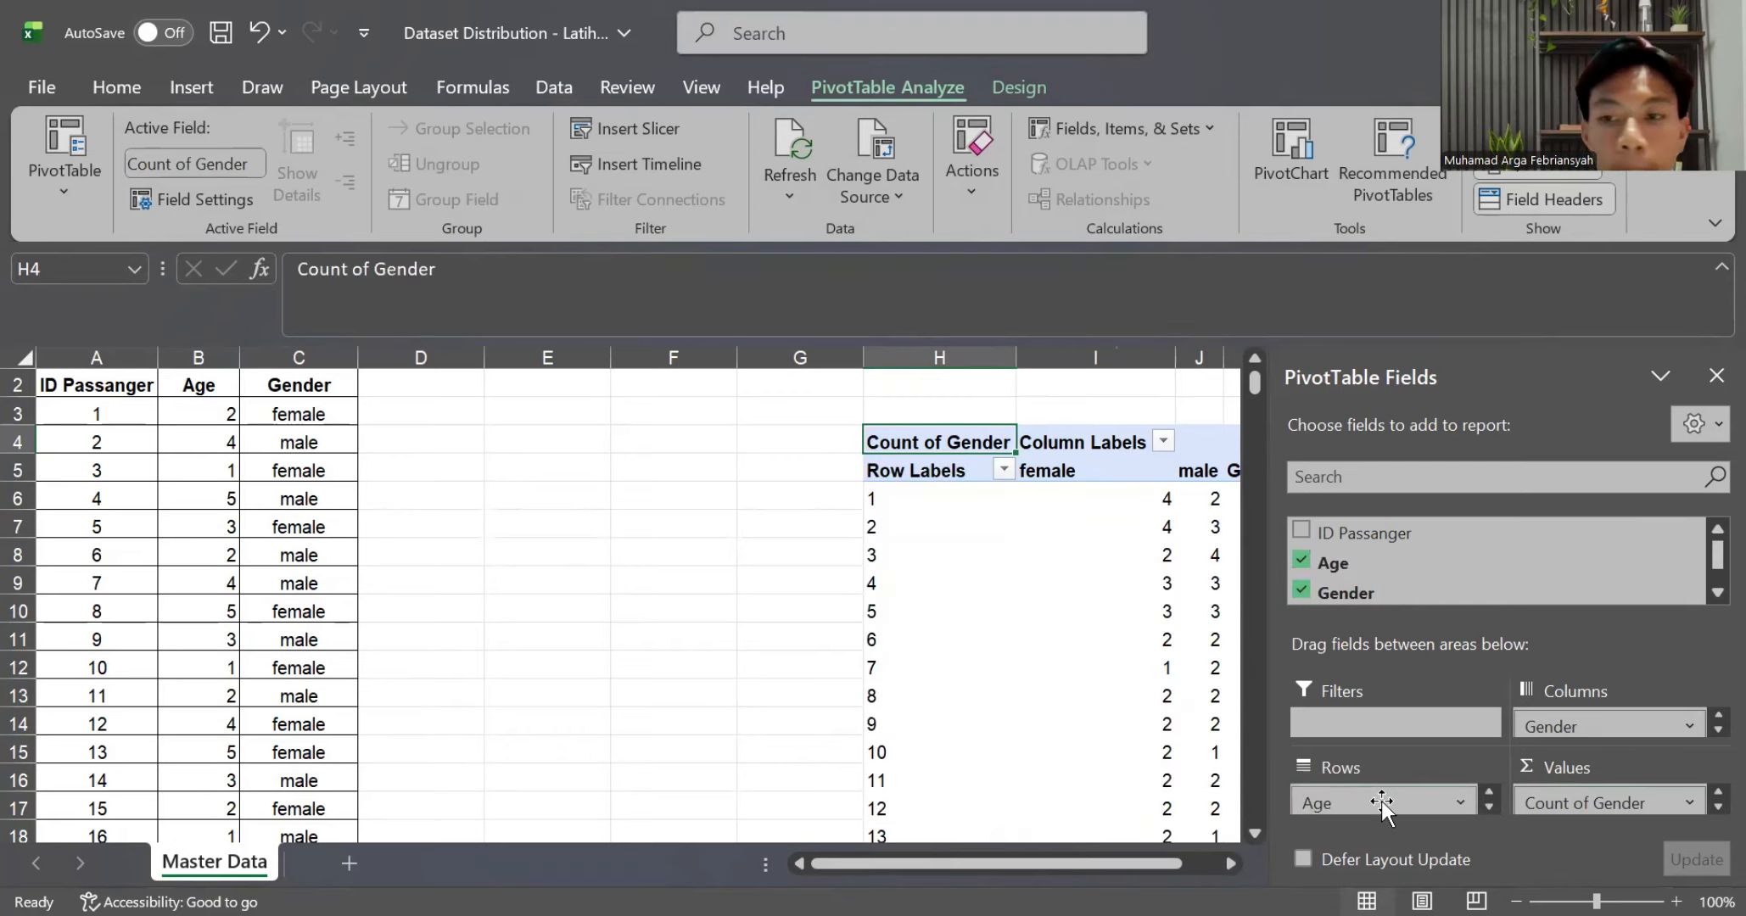
{"action": "scroll", "coordinate": [1080, 689], "scroll_direction": "right", "scroll_amount": 3}
{"action": "scroll", "coordinate": [1080, 689], "scroll_direction": "right", "scroll_amount": 2}
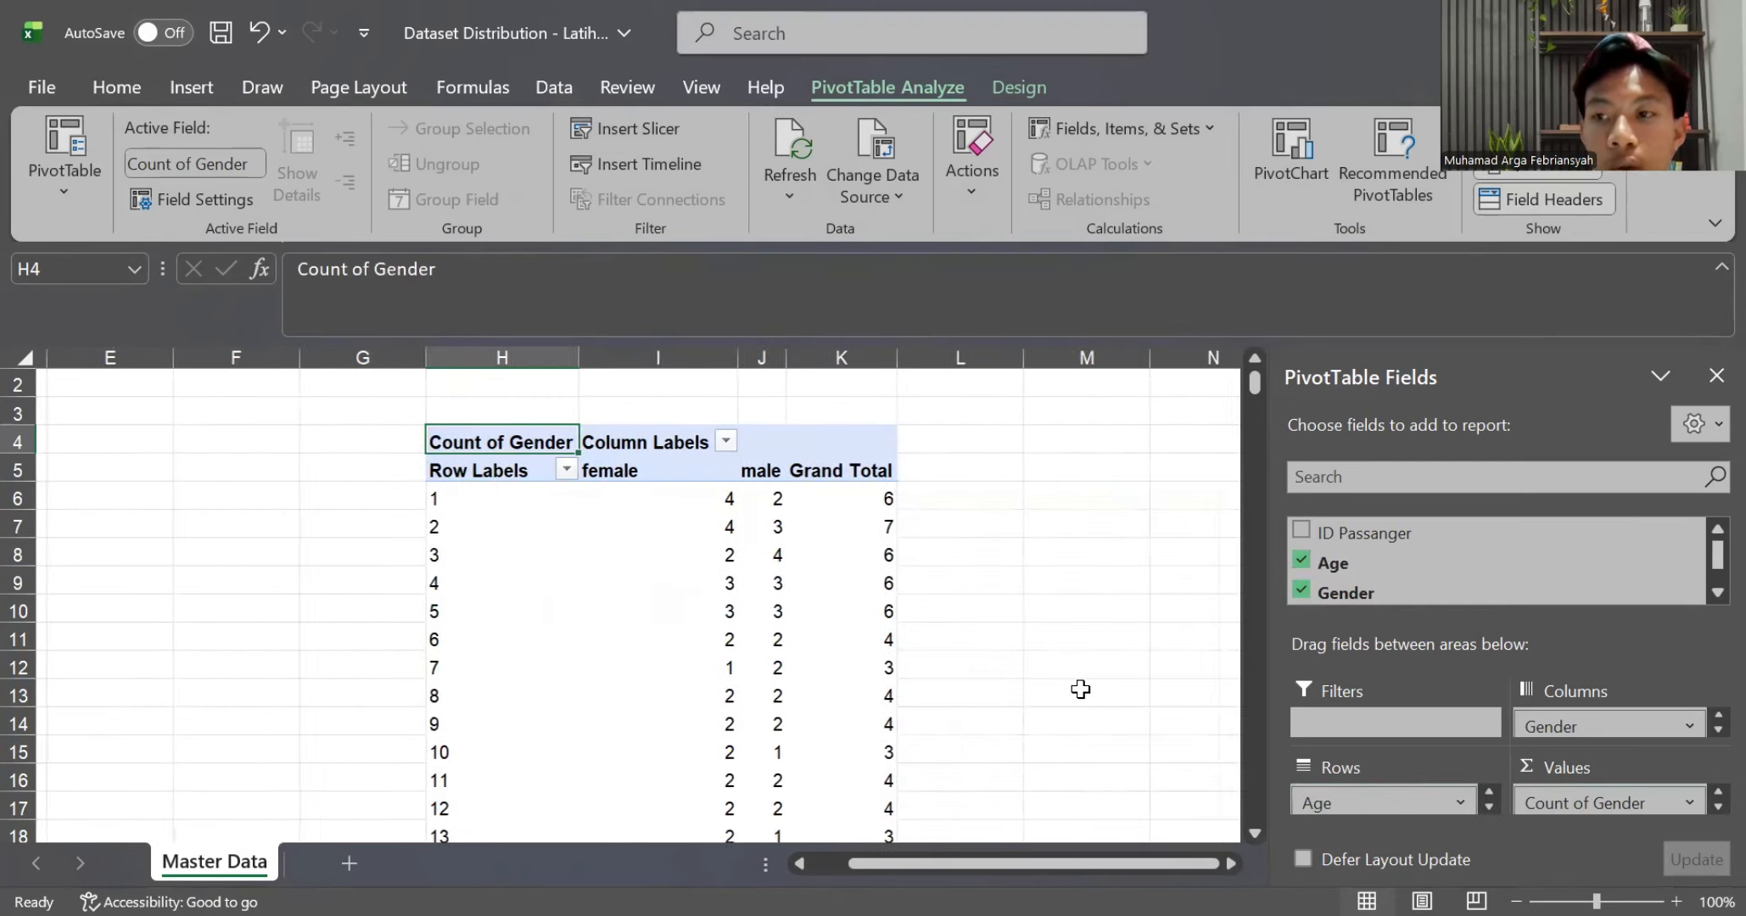
{"action": "left_click", "coordinate": [1710, 376]}
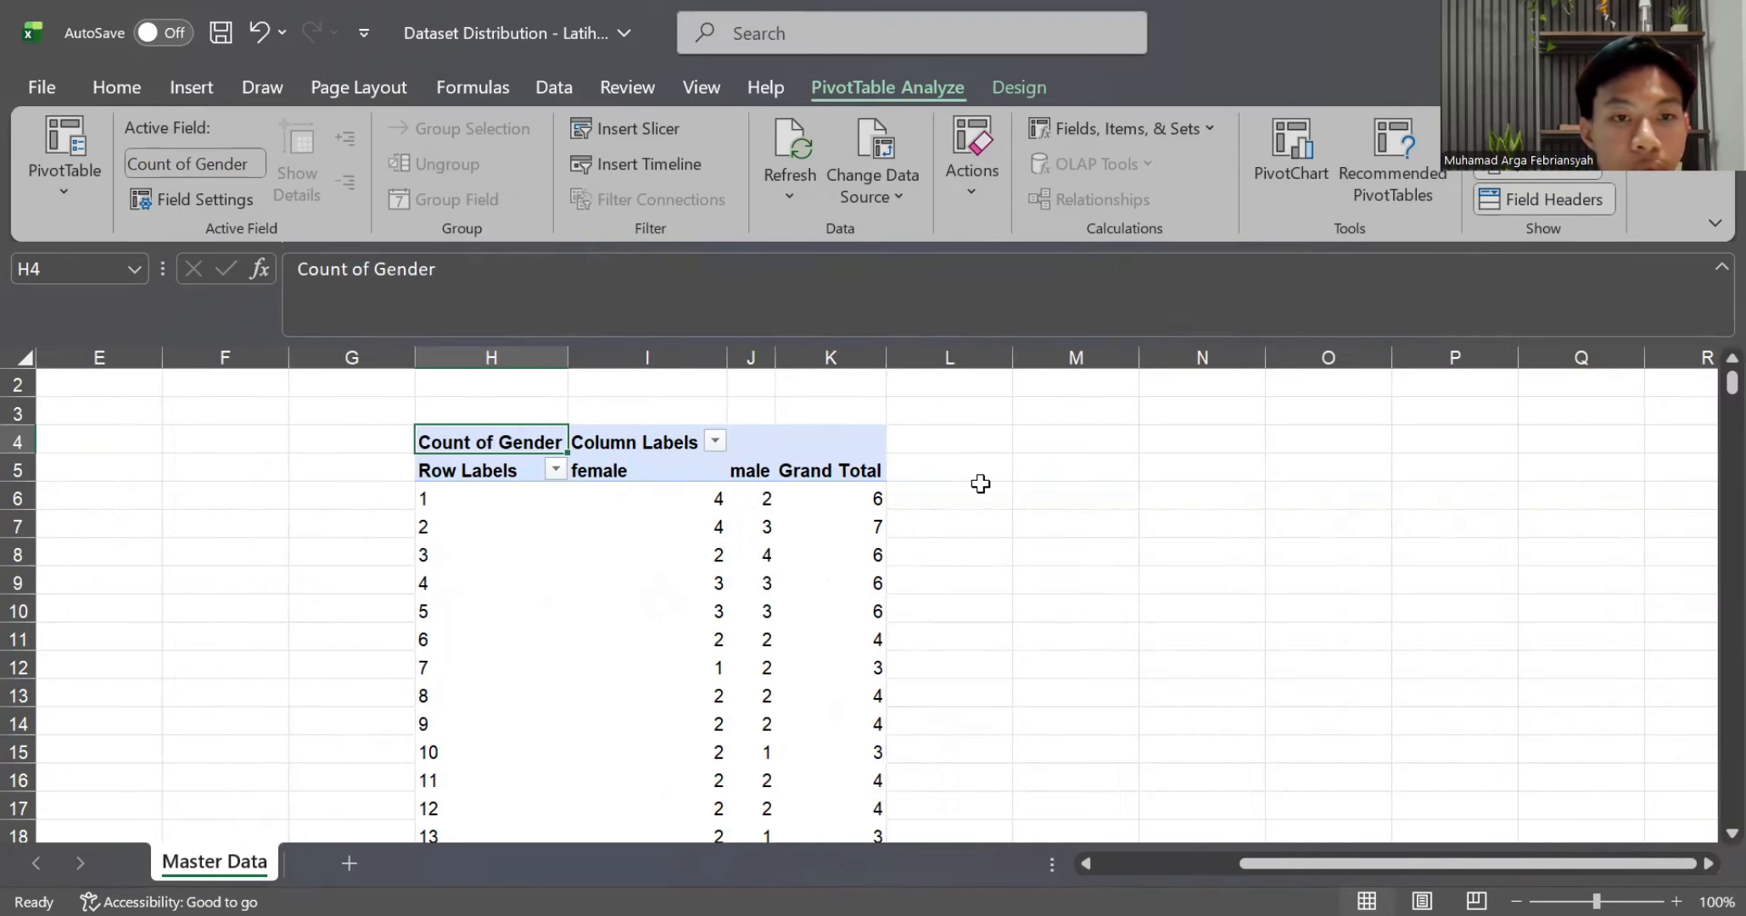
Rename the PivotTable's Row Labels header in H5 to "Range Of Age"
{"action": "left_click", "coordinate": [473, 474]}
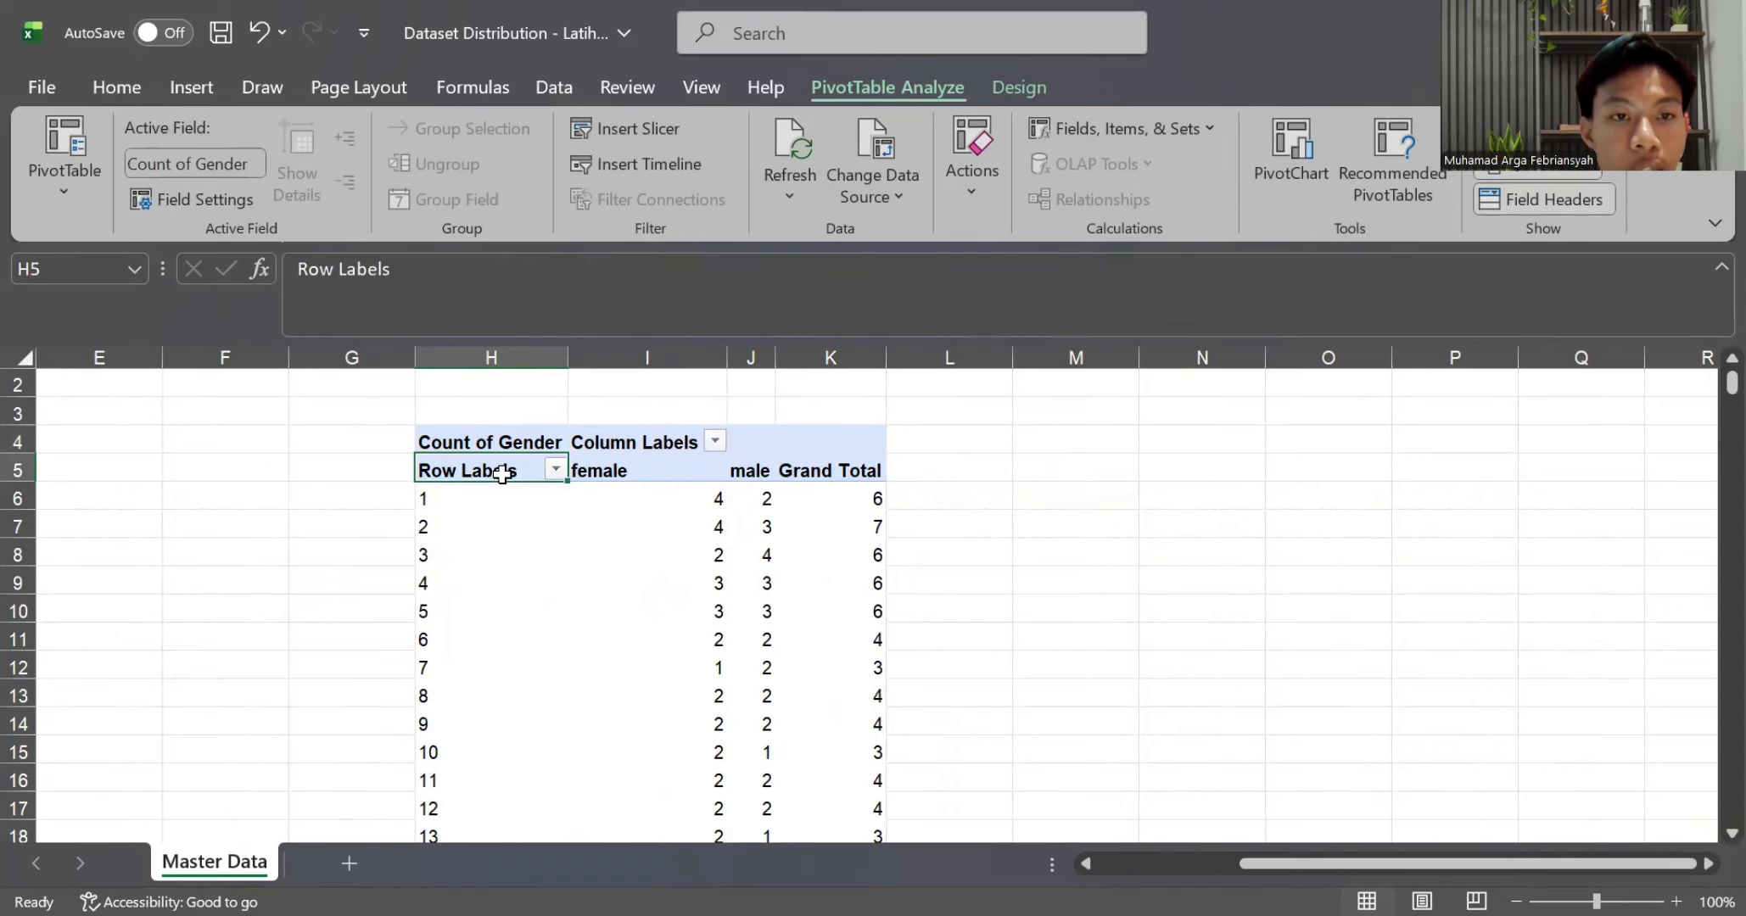
{"action": "double_click", "coordinate": [500, 472]}
{"action": "left_click_drag", "start_coordinate": [403, 282], "coordinate": [266, 284]}
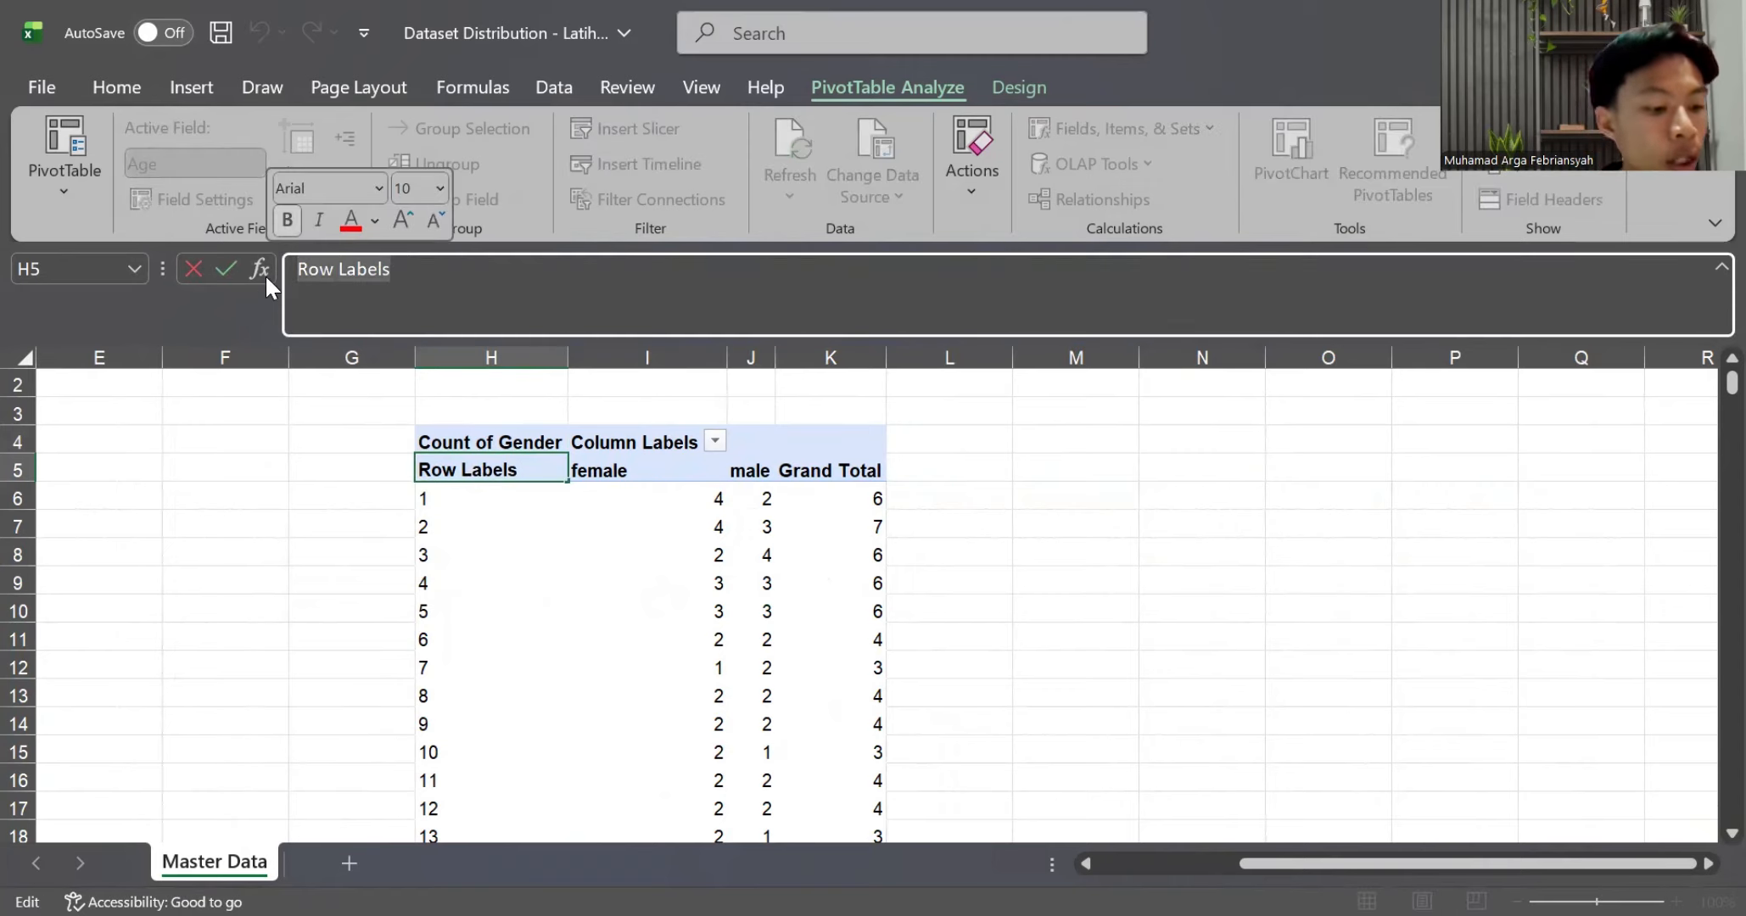
{"action": "key", "text": "BackSpace"}
{"action": "type", "text": "Rang"}
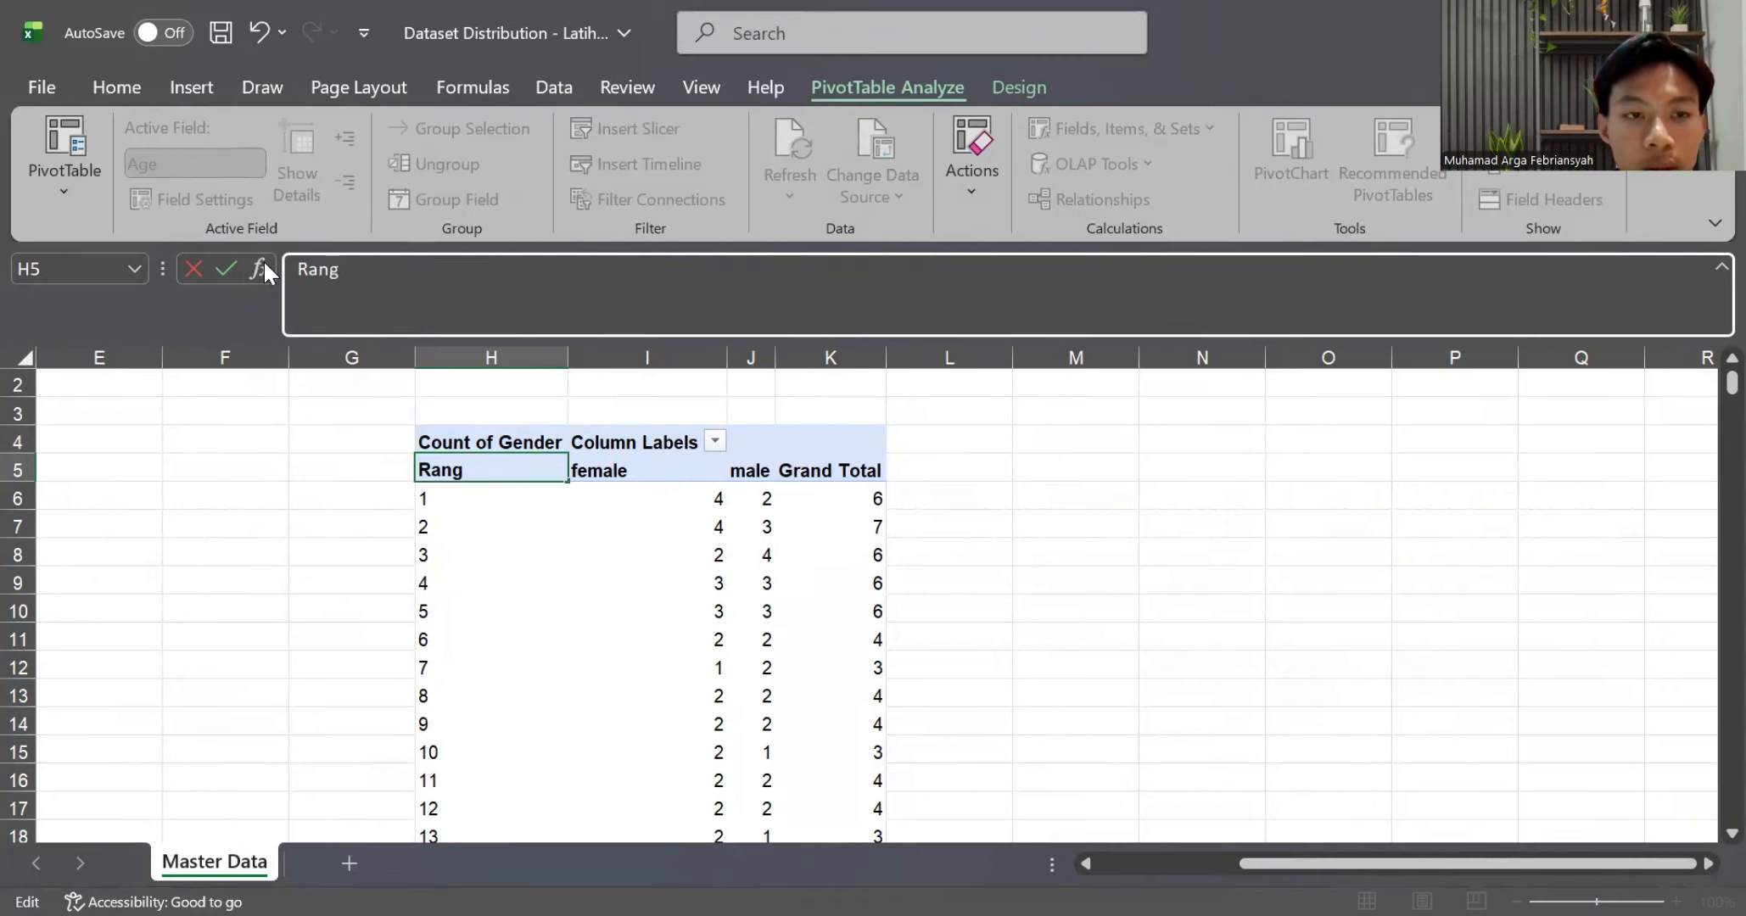
{"action": "type", "text": "e Of Age"}
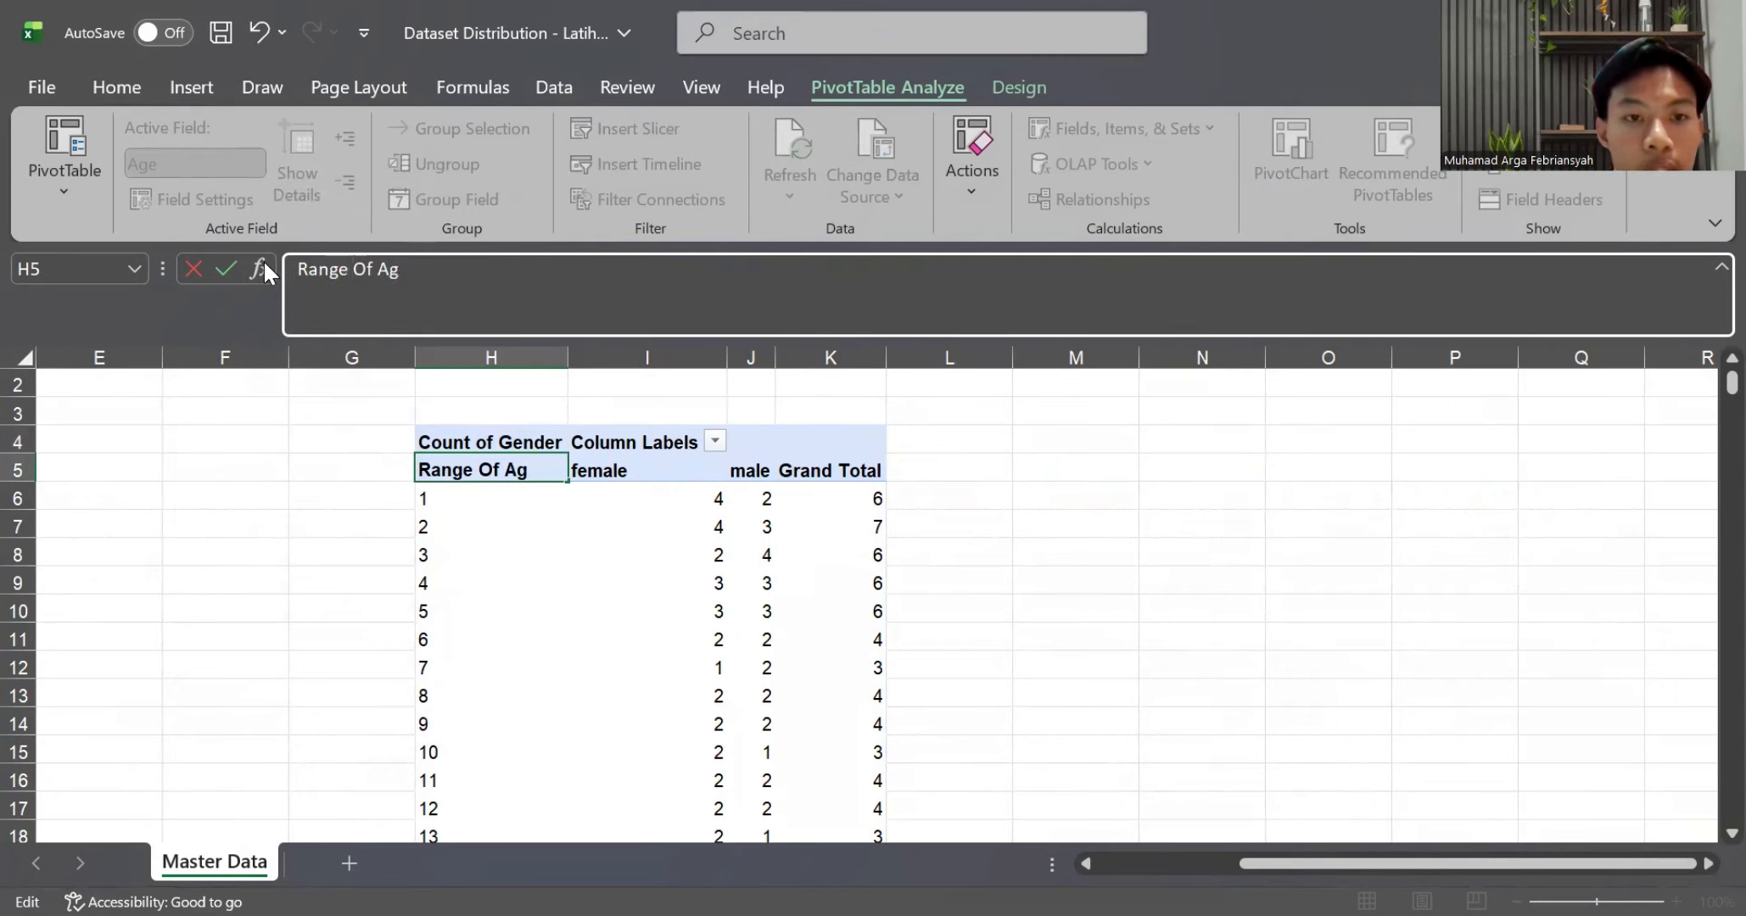
{"action": "left_click", "coordinate": [675, 536]}
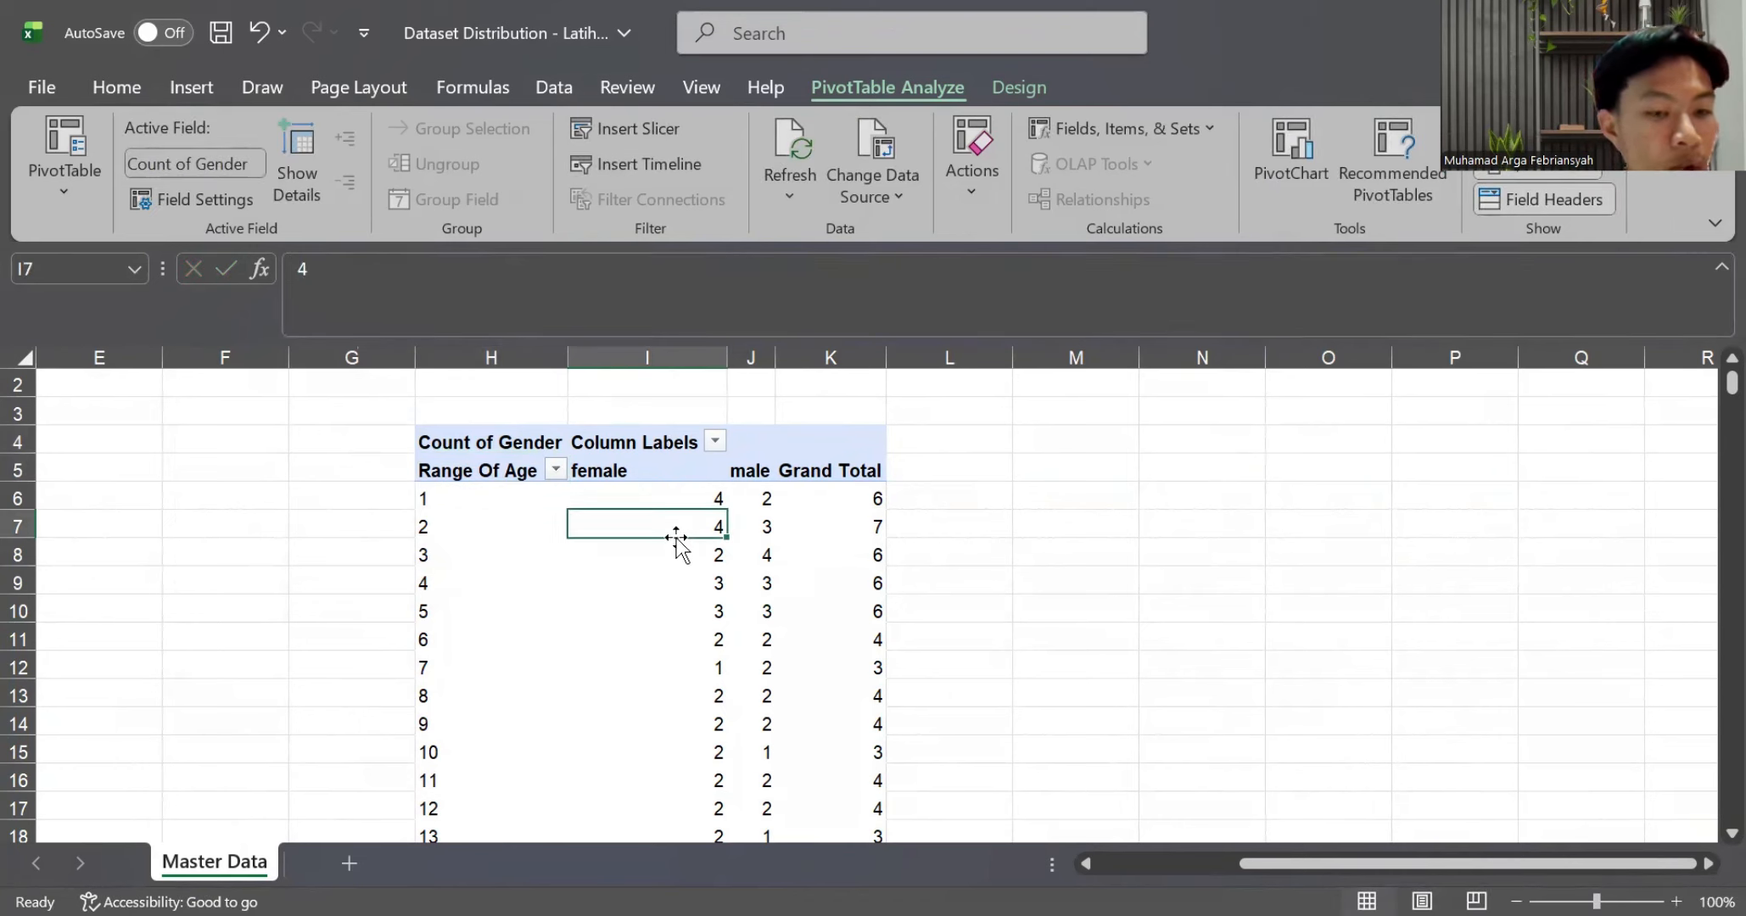
Group the PivotTable's Age row labels into intervals of 5, keeping the automatic start of 1 and end of 74
{"action": "left_click", "coordinate": [447, 498]}
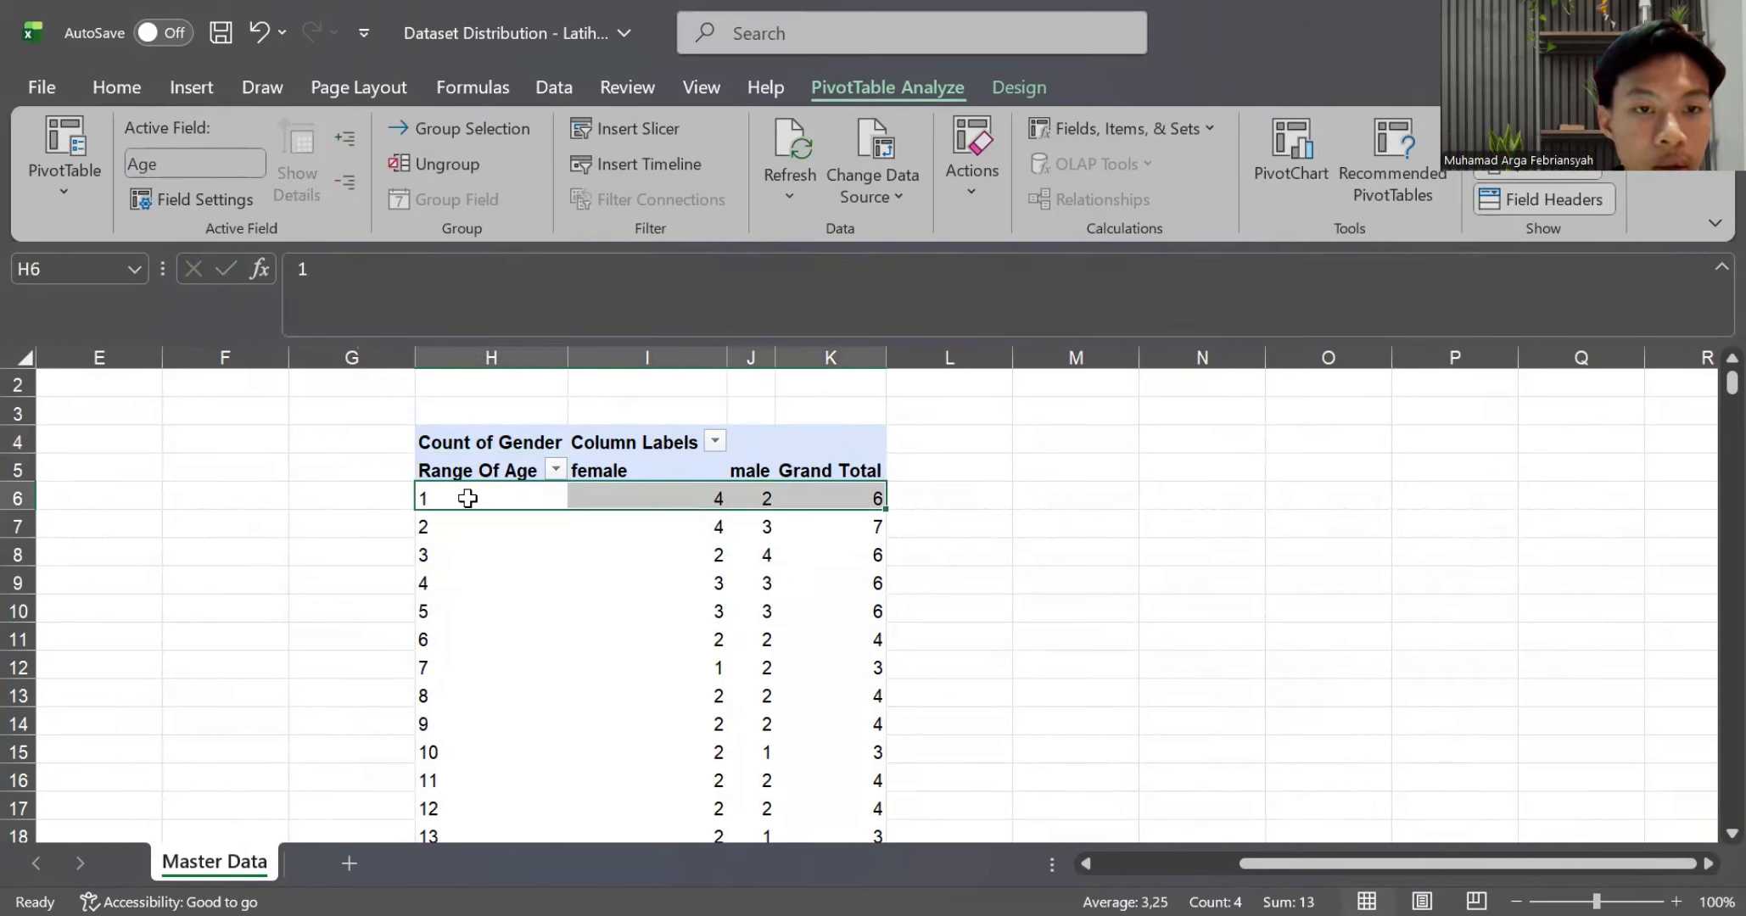
{"action": "left_click", "coordinate": [468, 498]}
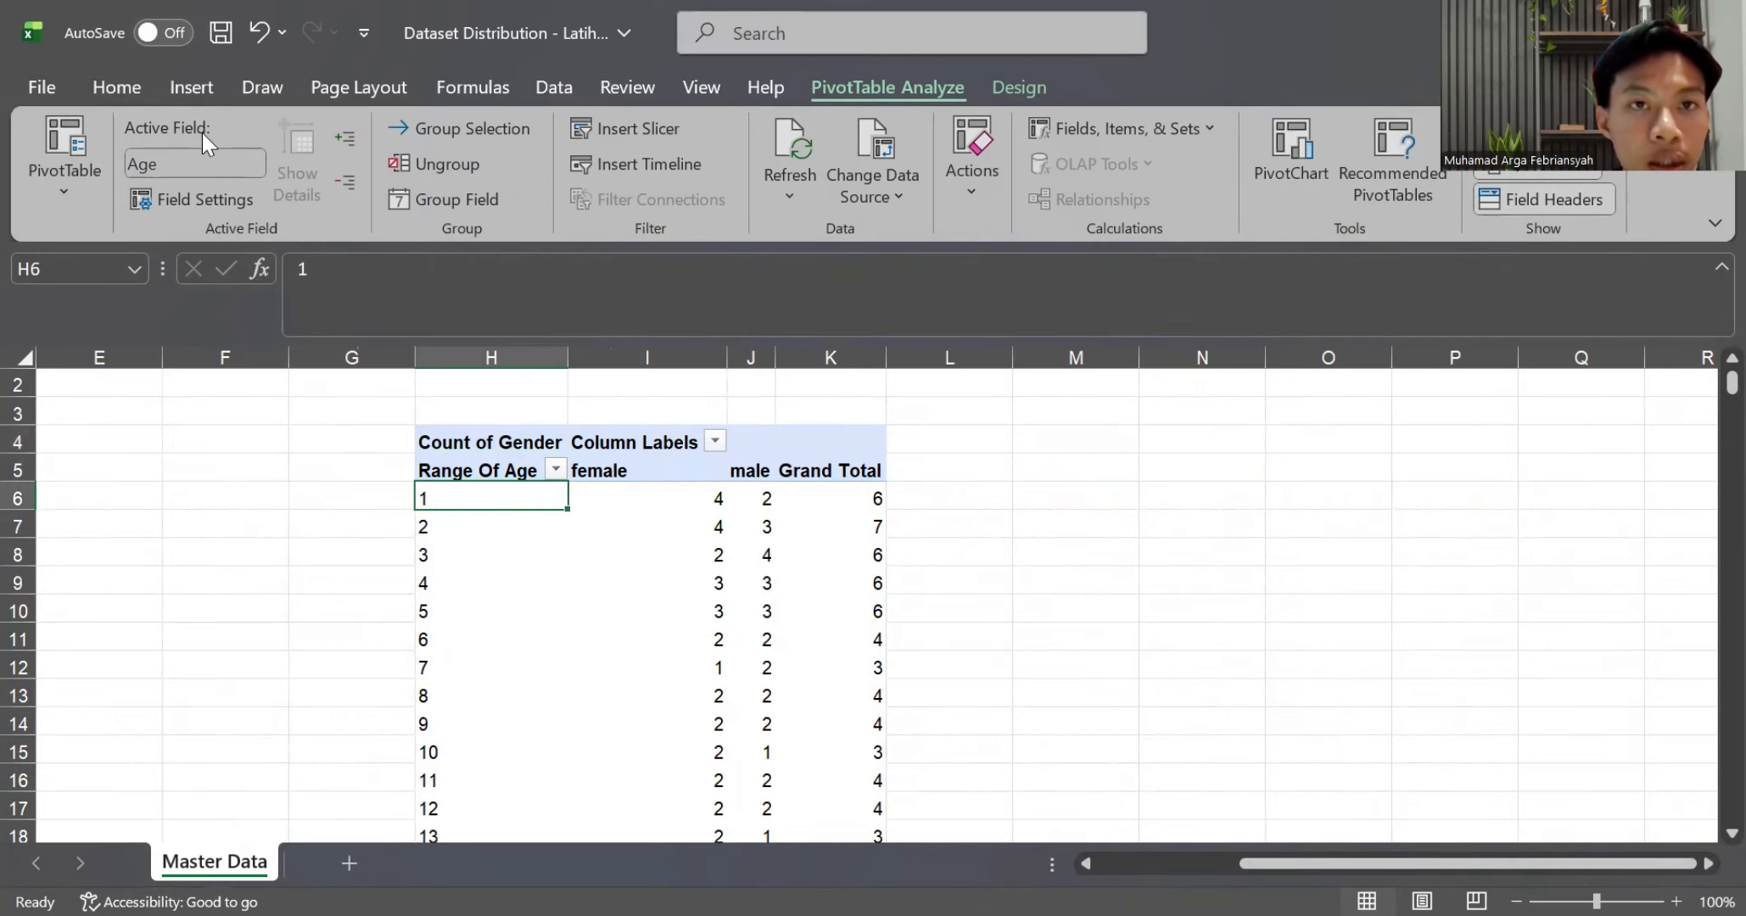
{"action": "left_click", "coordinate": [458, 138]}
{"action": "key", "text": "Tab"}
{"action": "key", "text": "Tab"}
{"action": "key", "text": "Tab"}
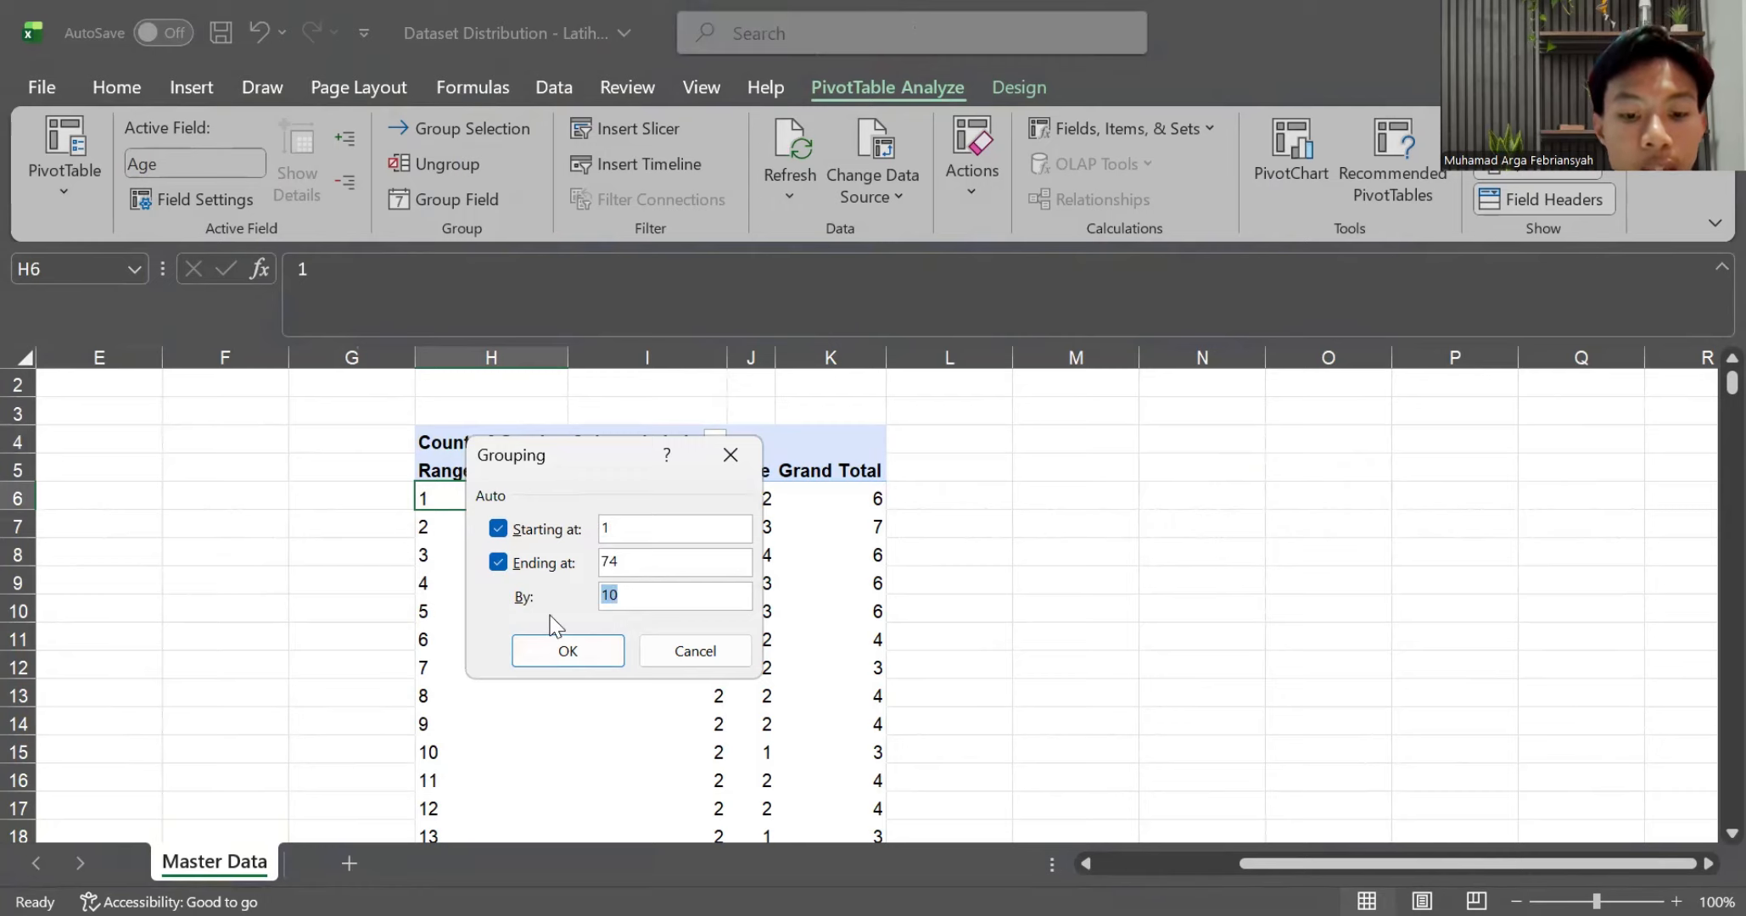
{"action": "type", "text": "5"}
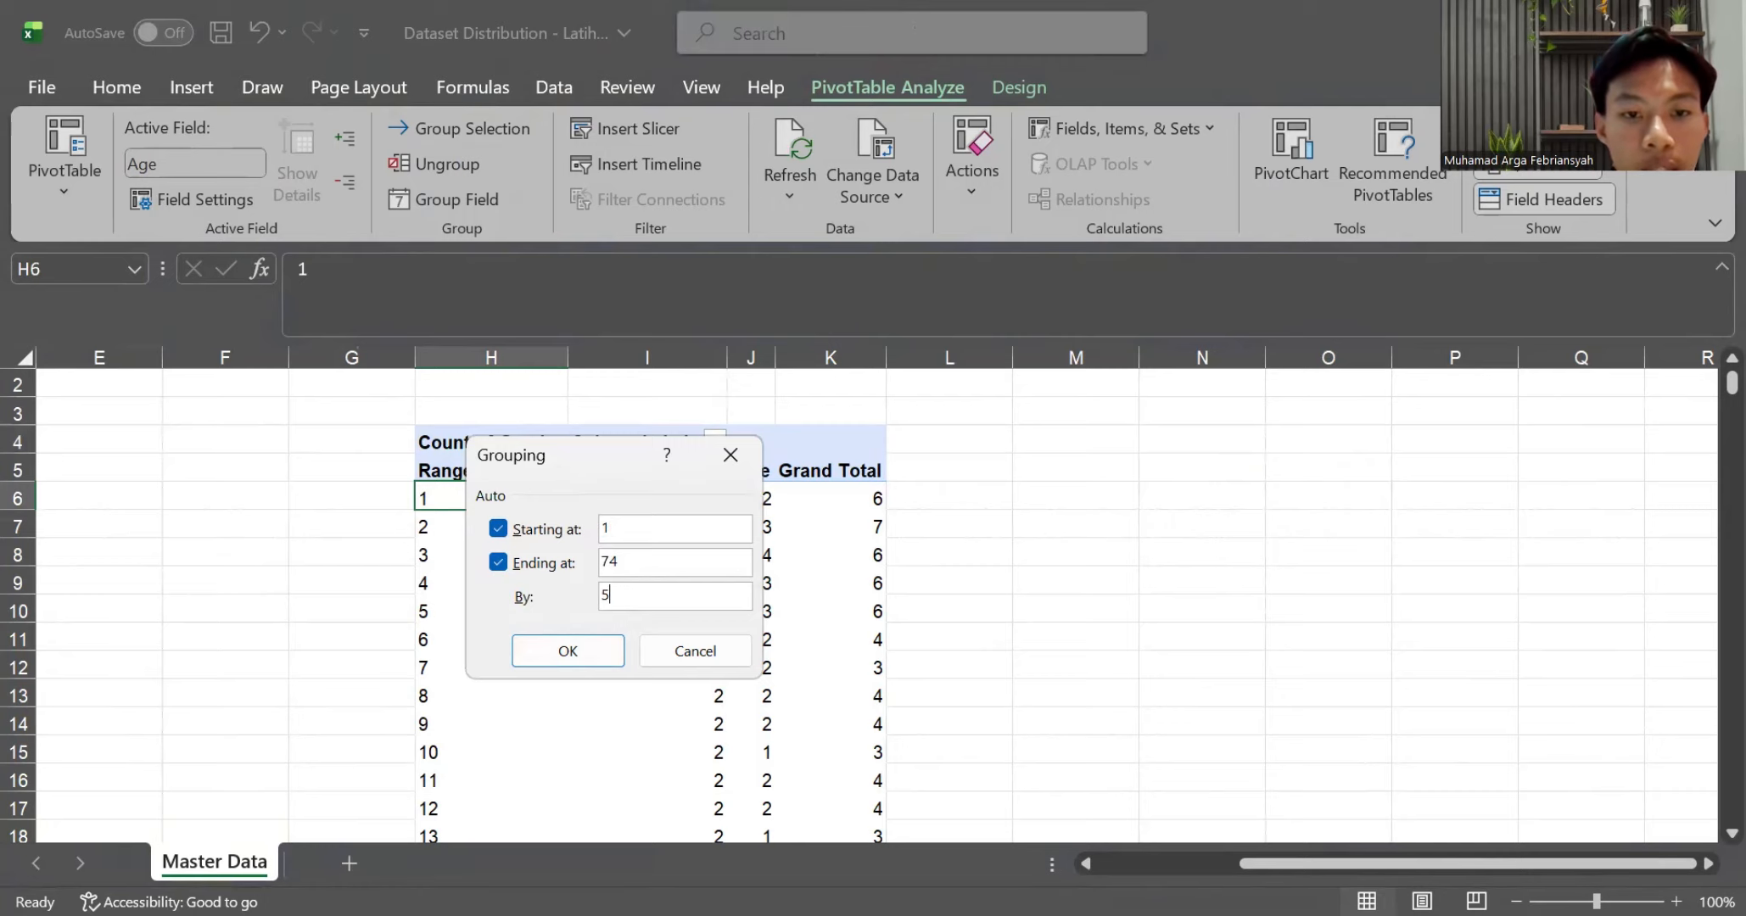
{"action": "left_click", "coordinate": [574, 650]}
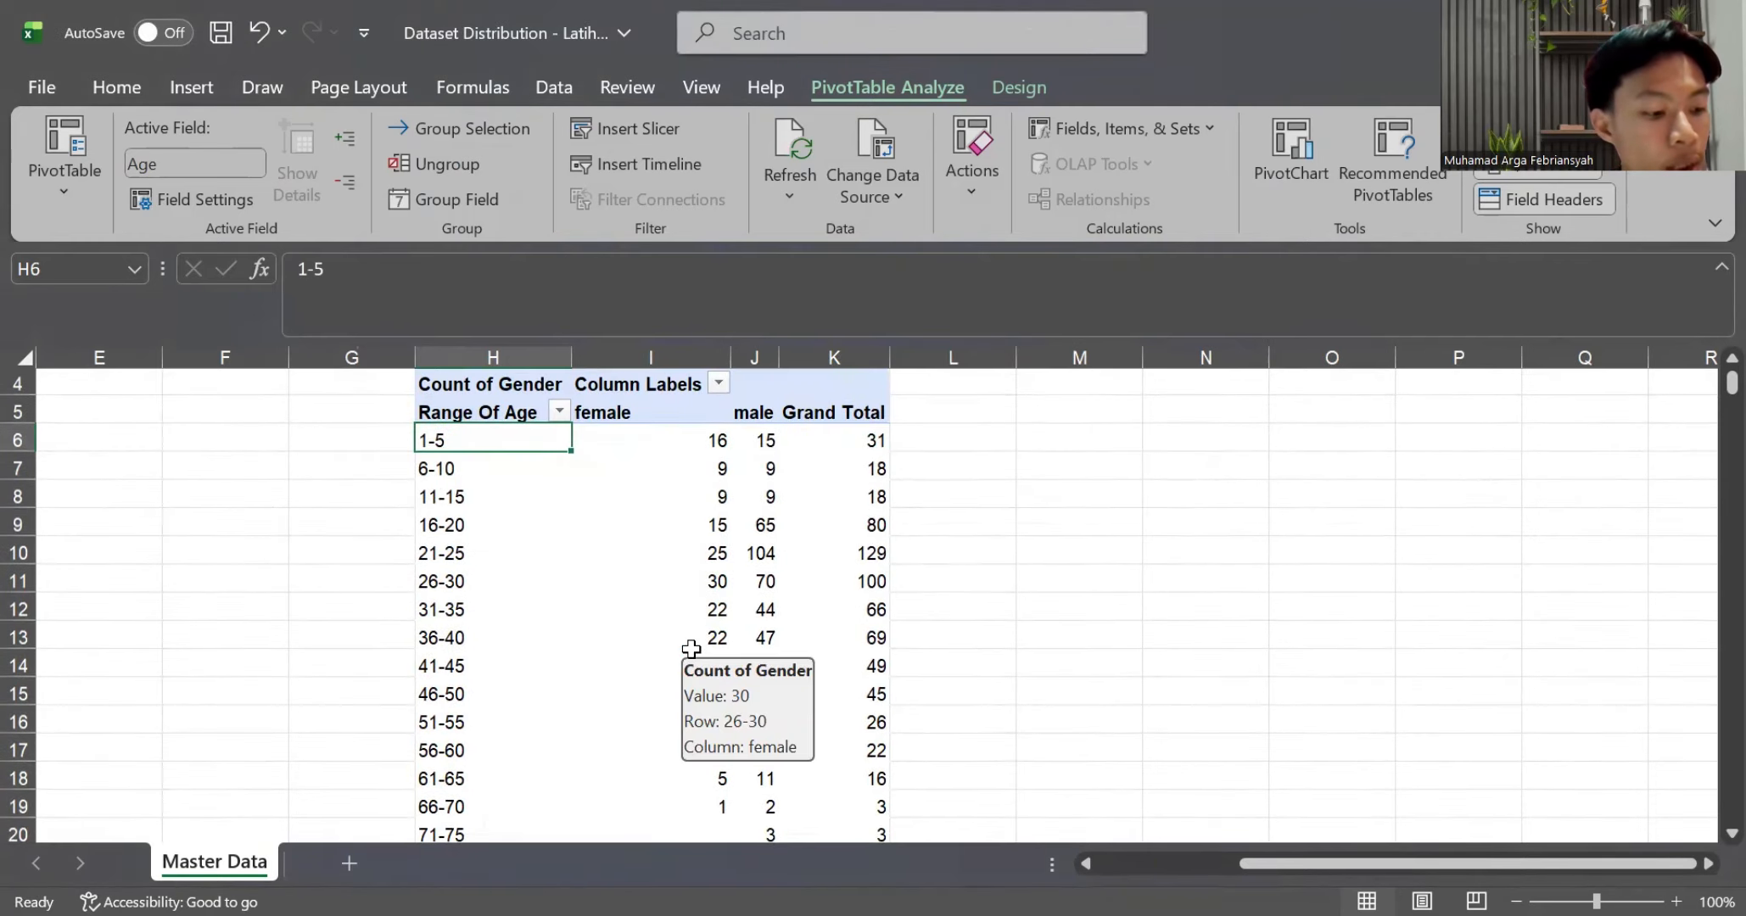
{"action": "scroll", "coordinate": [691, 649], "scroll_direction": "down", "scroll_amount": 1}
{"action": "scroll", "coordinate": [691, 649], "scroll_direction": "up", "scroll_amount": 2}
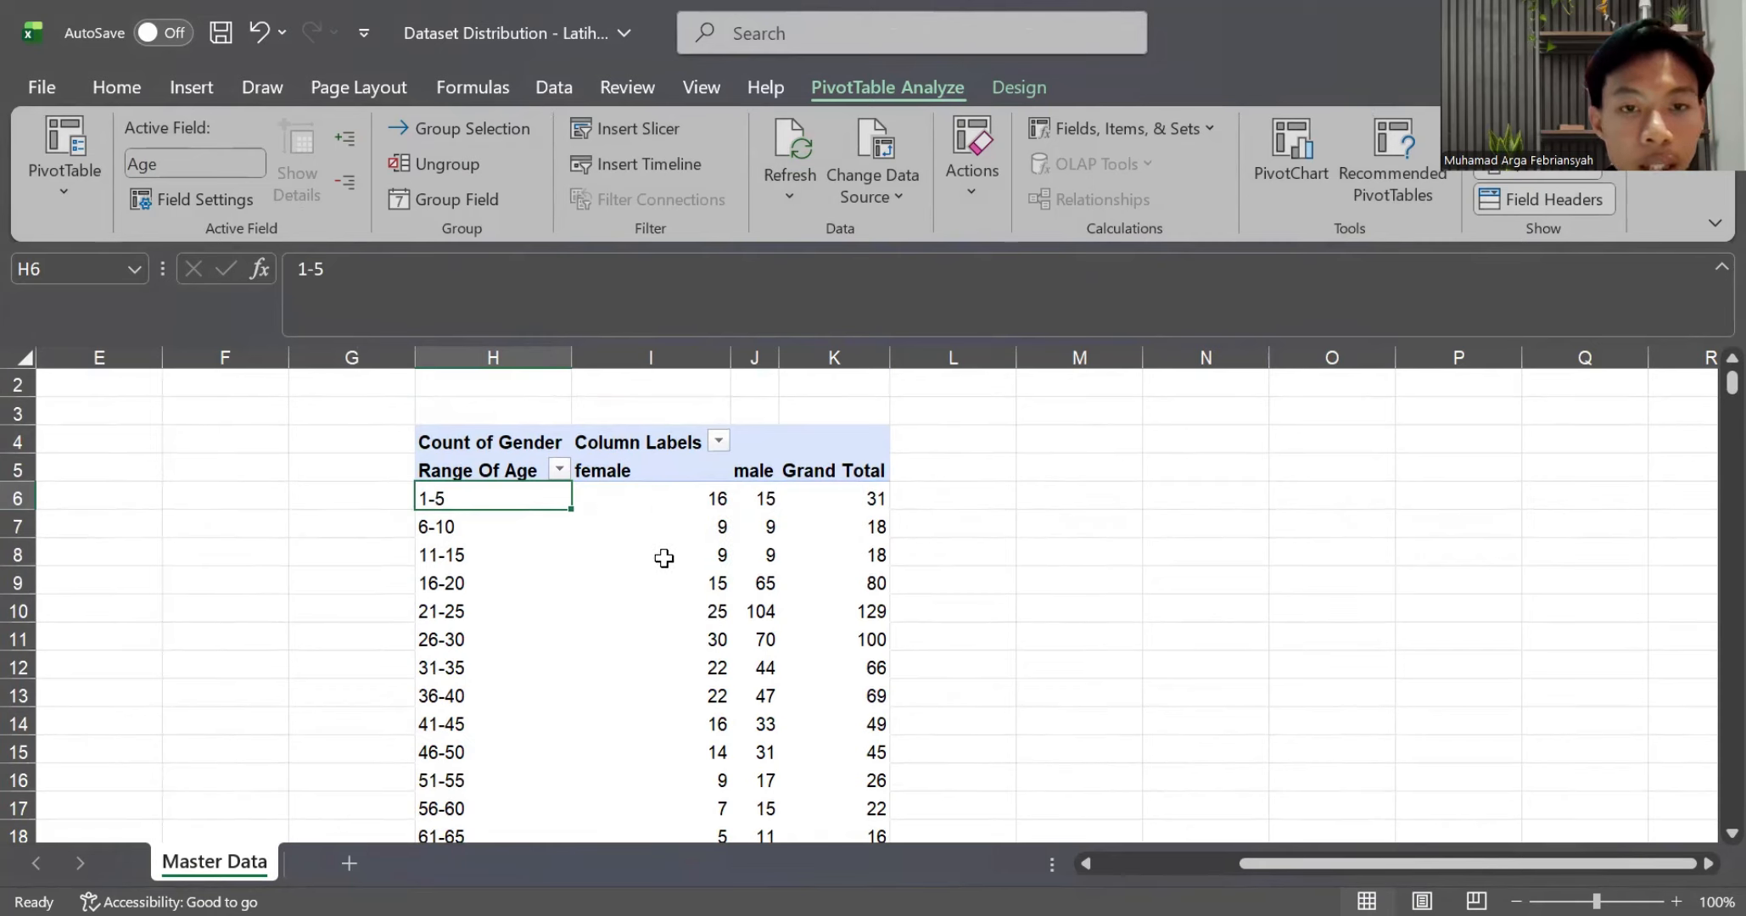
Try pasting a copy of the PivotTable's age, female and male rows H6:J20 without headers at M4, and undo the paste
{"action": "scroll", "coordinate": [666, 559], "scroll_direction": "down", "scroll_amount": 1}
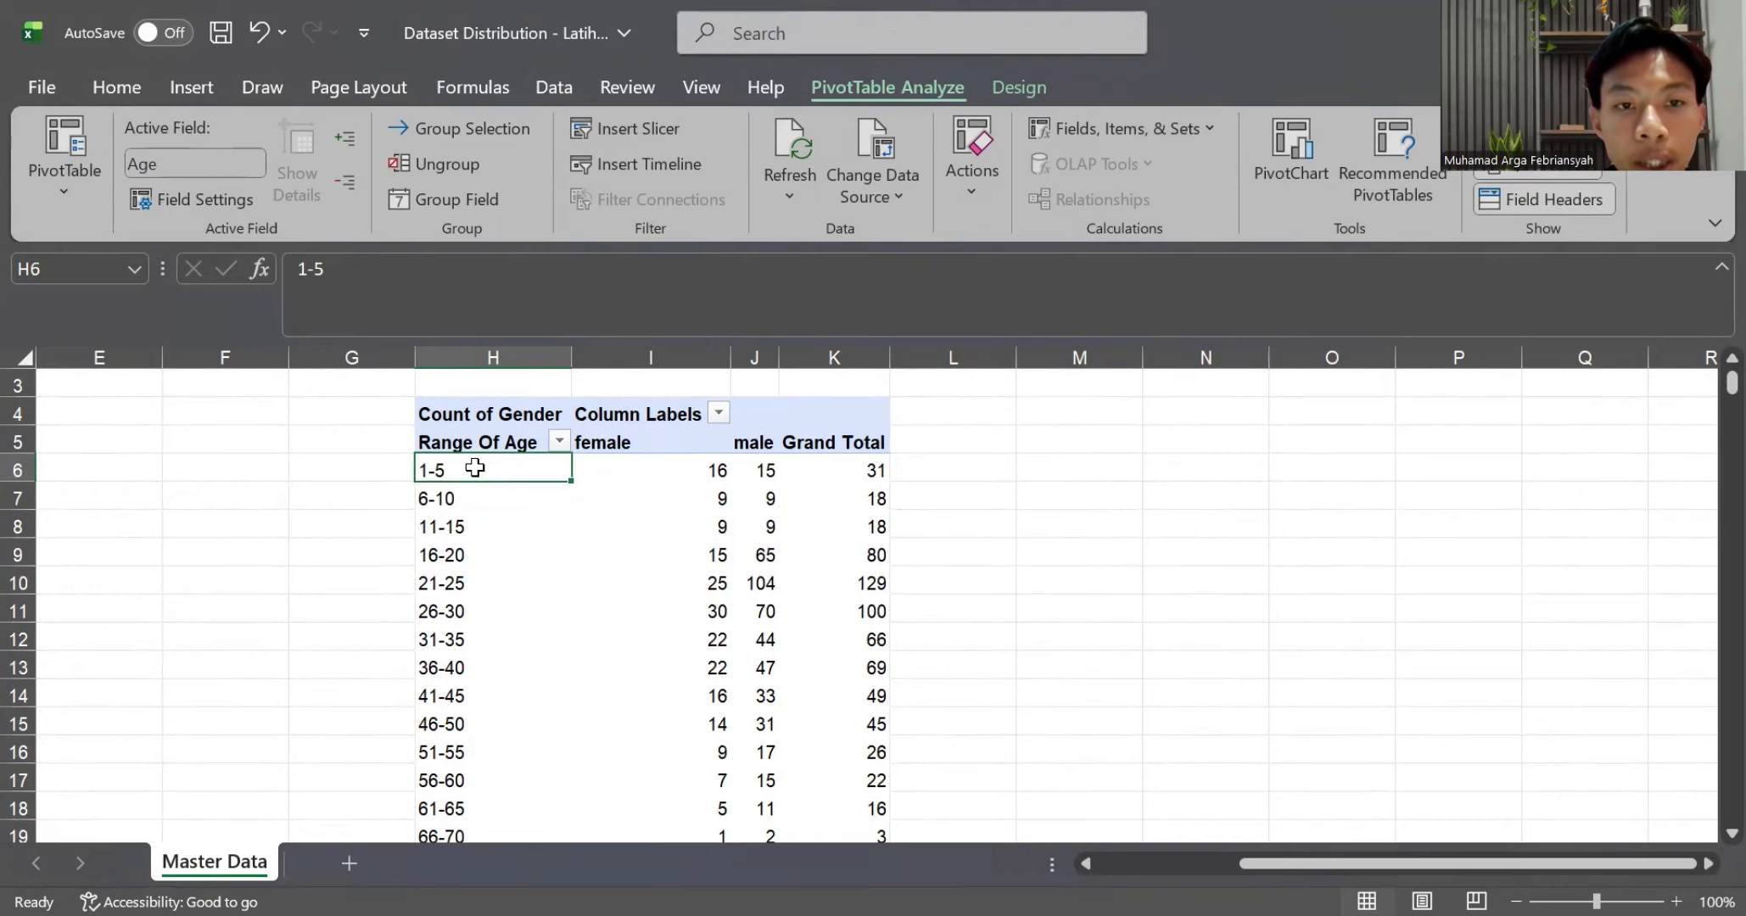
{"action": "left_click_drag", "start_coordinate": [480, 467], "coordinate": [757, 791]}
{"action": "key", "text": "ctrl+c"}
{"action": "scroll", "coordinate": [758, 791], "scroll_direction": "up", "scroll_amount": 2}
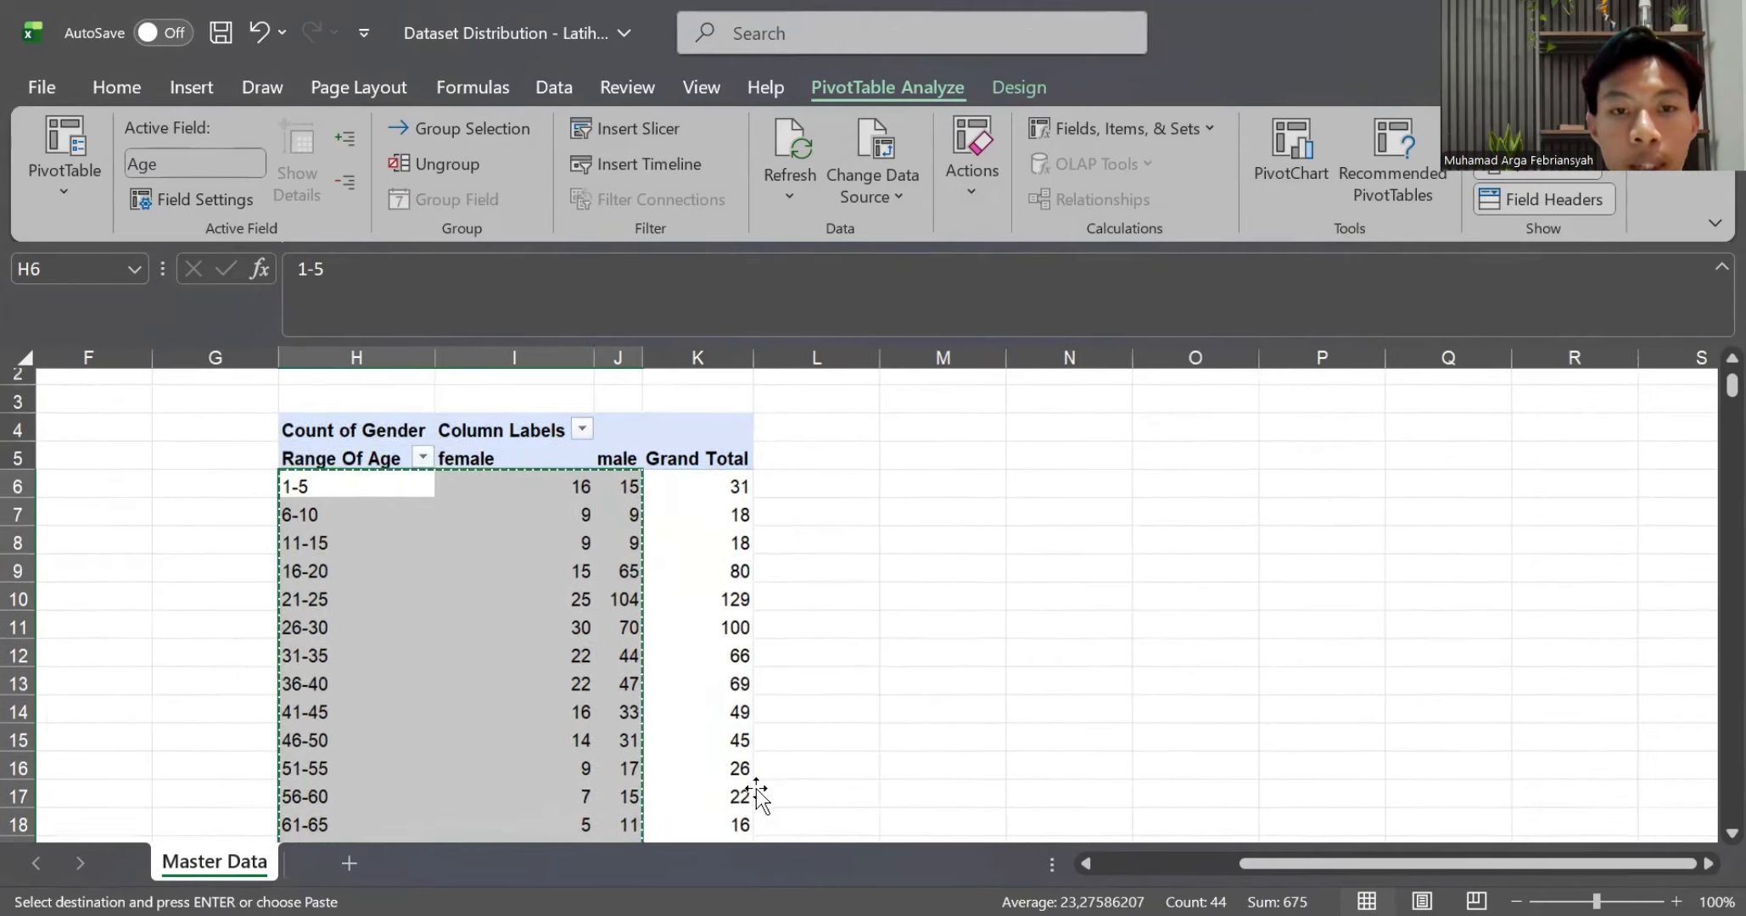
{"action": "left_click", "coordinate": [934, 453]}
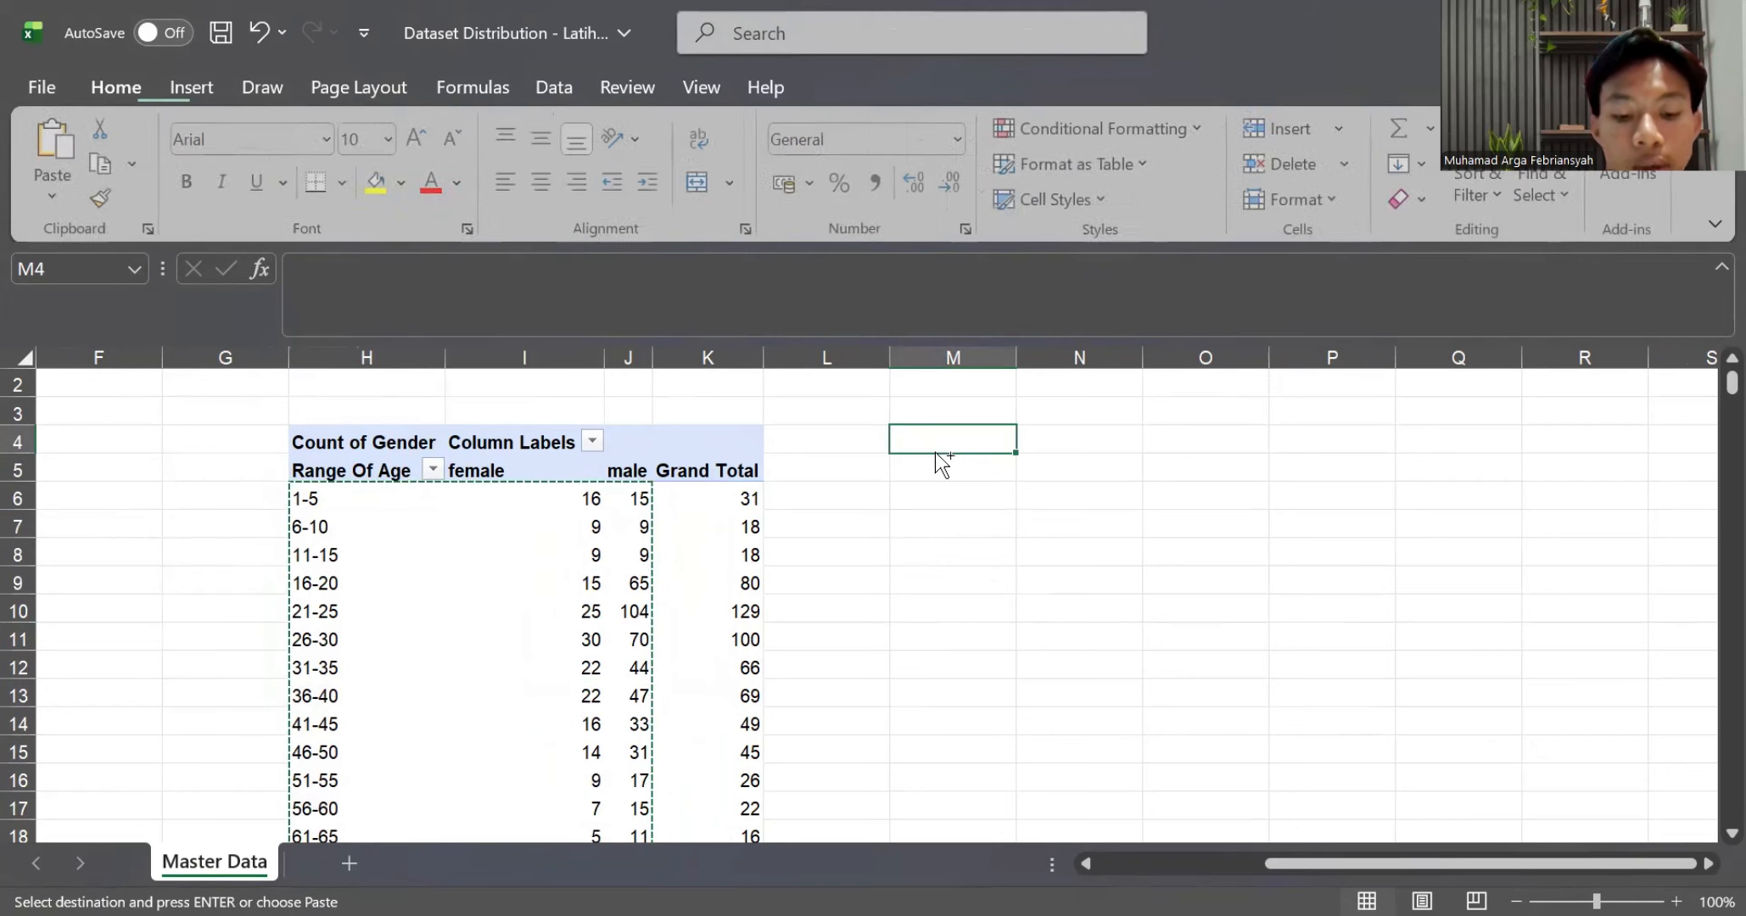
{"action": "key", "text": "ctrl+v"}
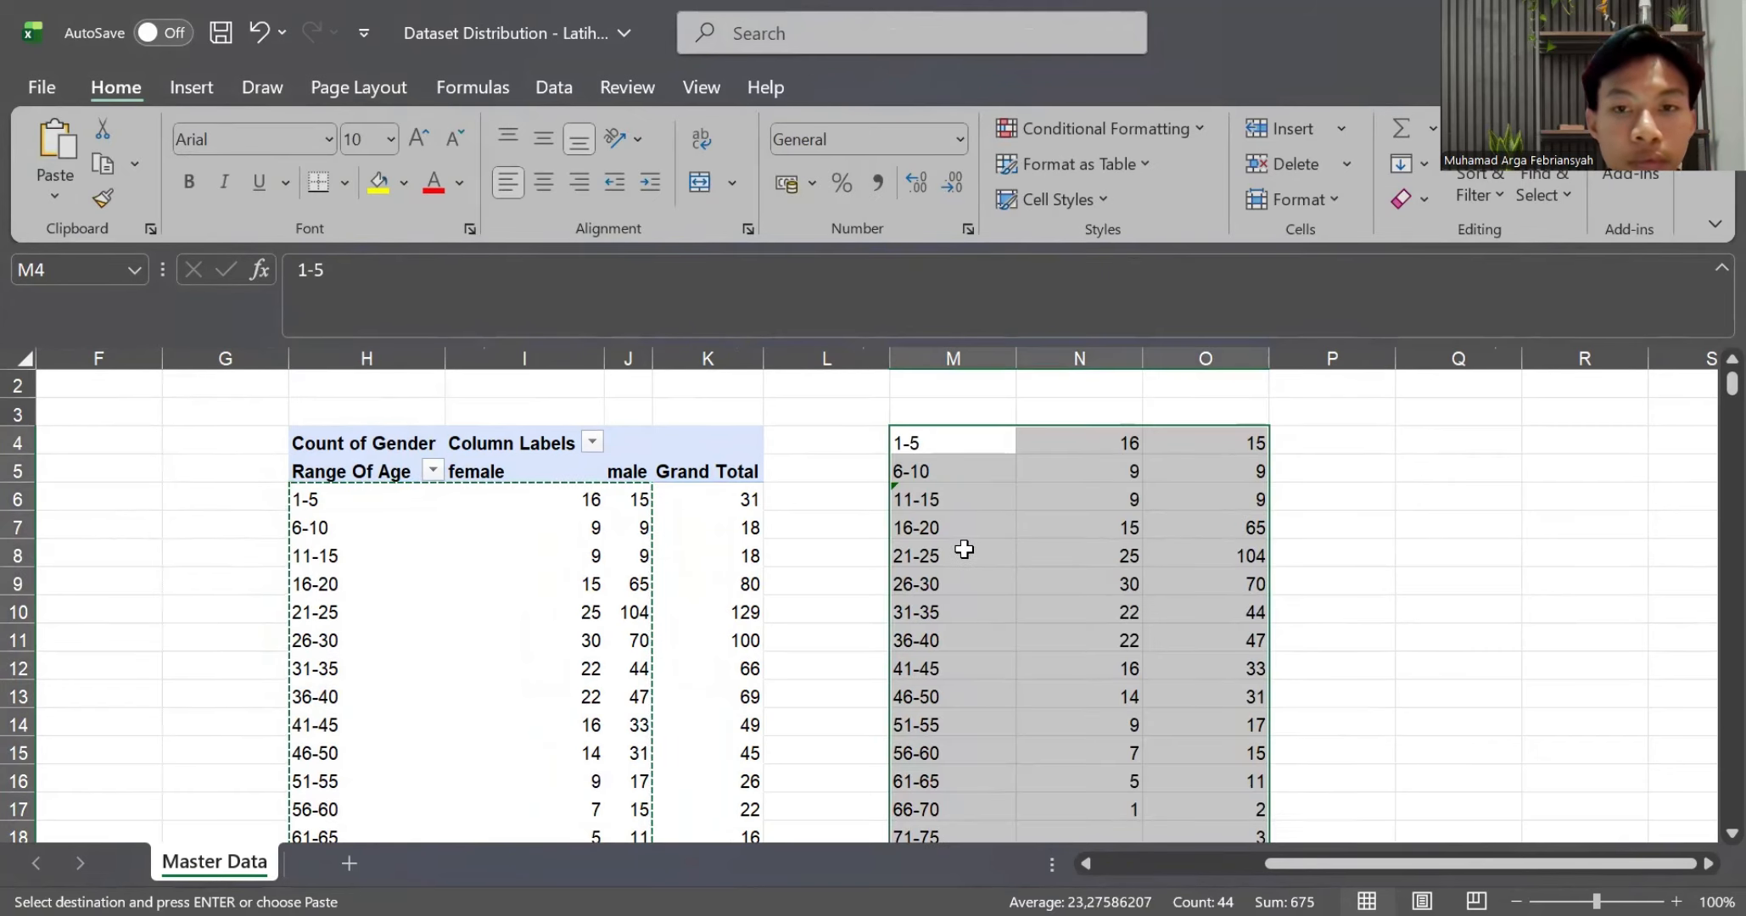
{"action": "key", "text": "ctrl+z"}
Copy the PivotTable range H5:J20, including its header row but not the Grand Total, and paste it at M5
{"action": "left_click_drag", "start_coordinate": [337, 465], "coordinate": [619, 802]}
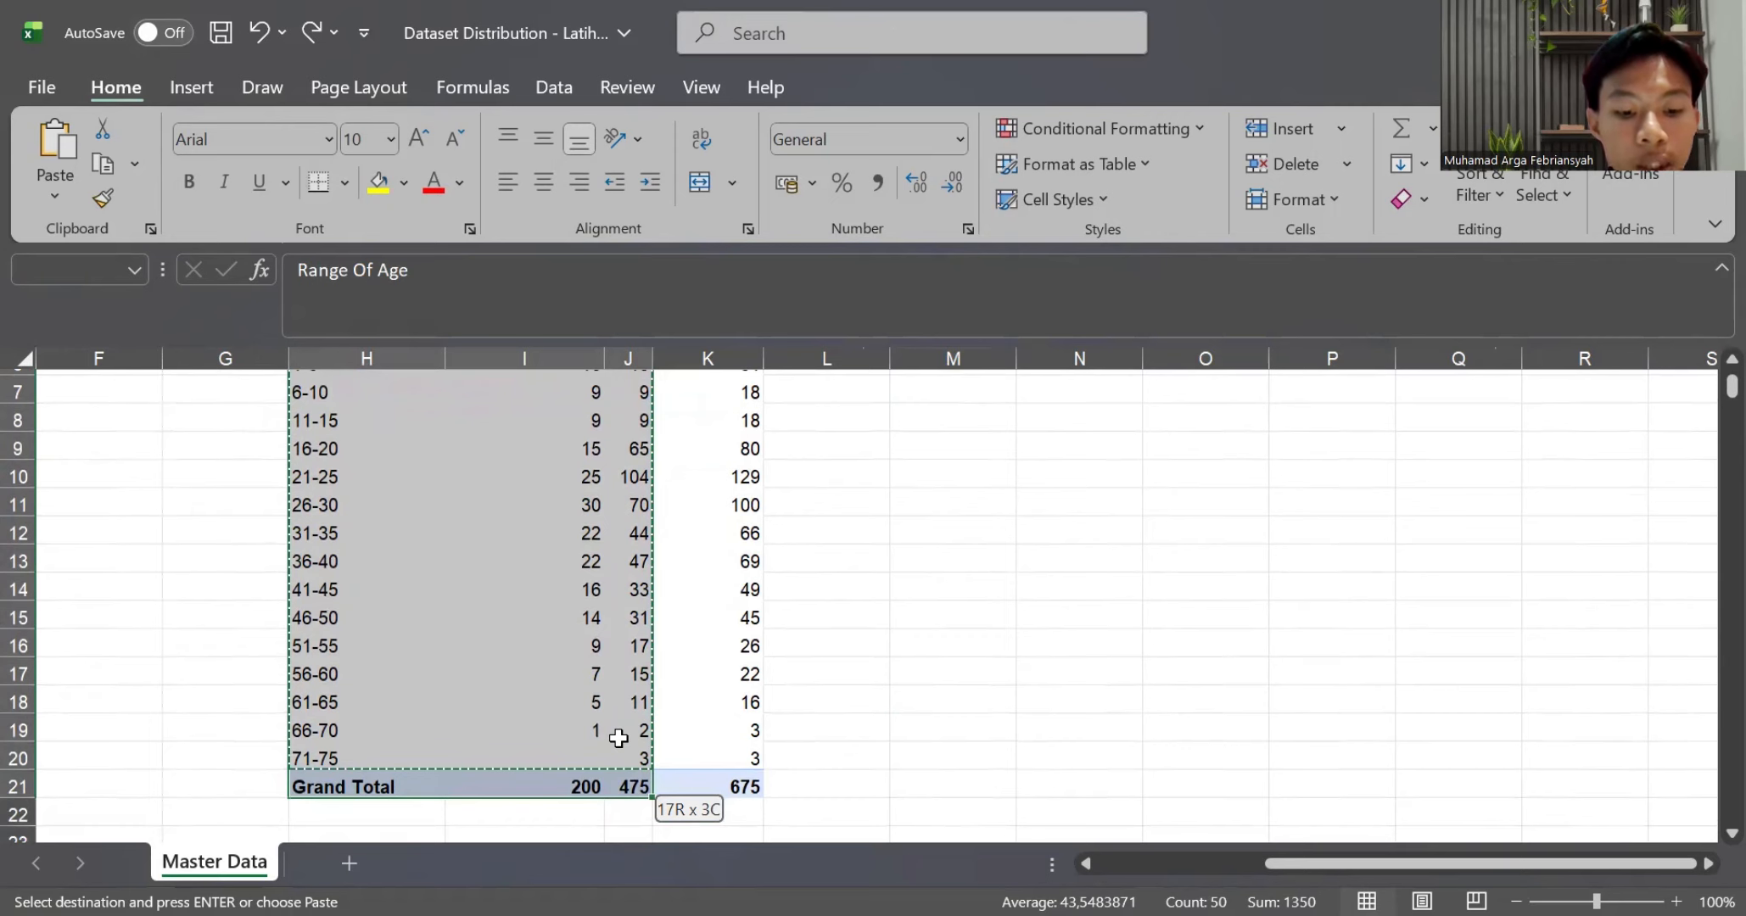
{"action": "left_click_drag", "start_coordinate": [618, 738], "coordinate": [617, 746]}
{"action": "key", "text": "ctrl+c"}
{"action": "scroll", "coordinate": [963, 623], "scroll_direction": "up", "scroll_amount": 2}
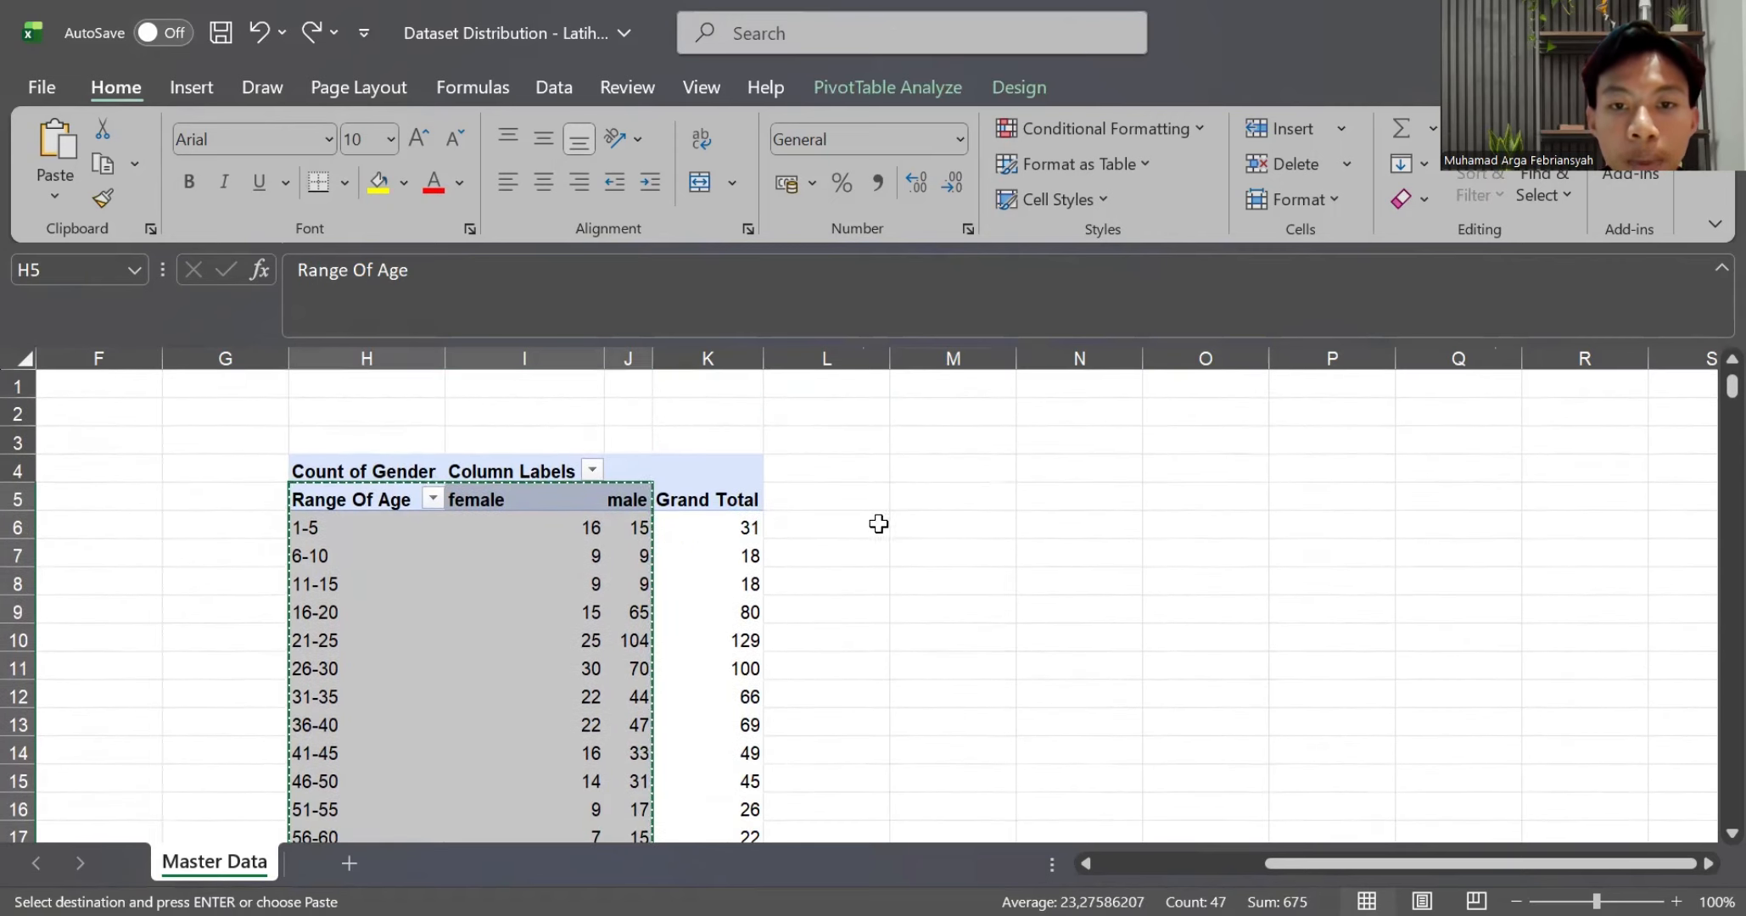
{"action": "left_click", "coordinate": [922, 509]}
{"action": "key", "text": "ctrl+v"}
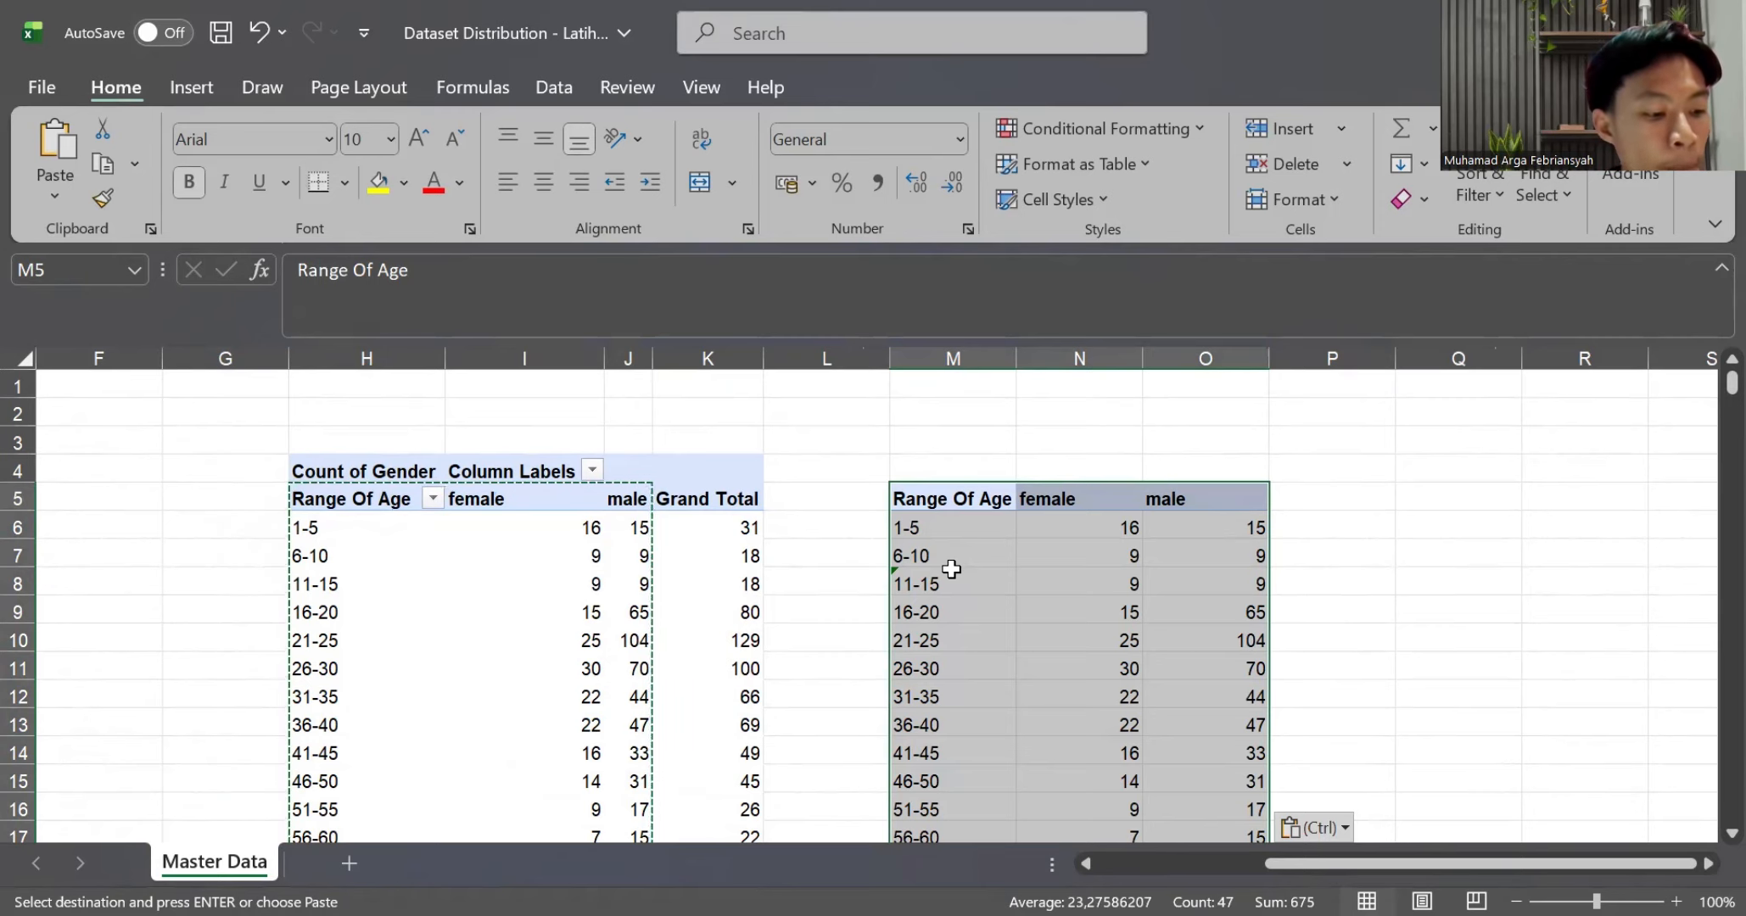
Insert a blank column at N, before the copied table's female column, and enter the header "Female" in N5
{"action": "left_click", "coordinate": [1039, 441]}
{"action": "left_click", "coordinate": [1045, 357]}
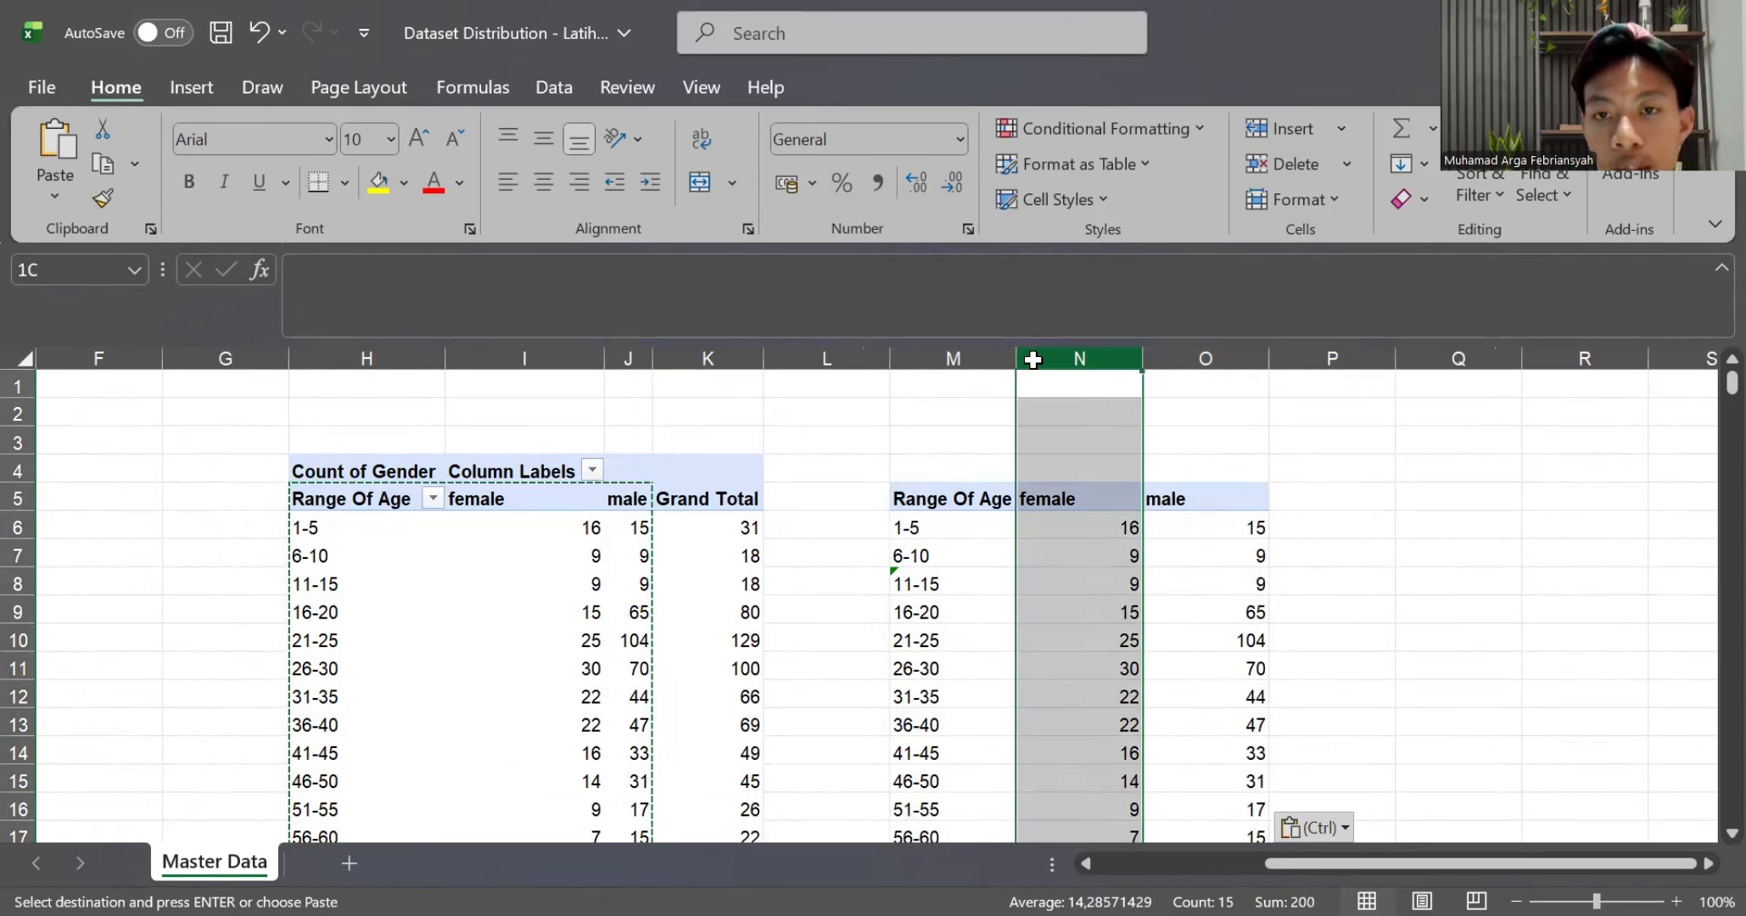
{"action": "left_click", "coordinate": [1062, 386]}
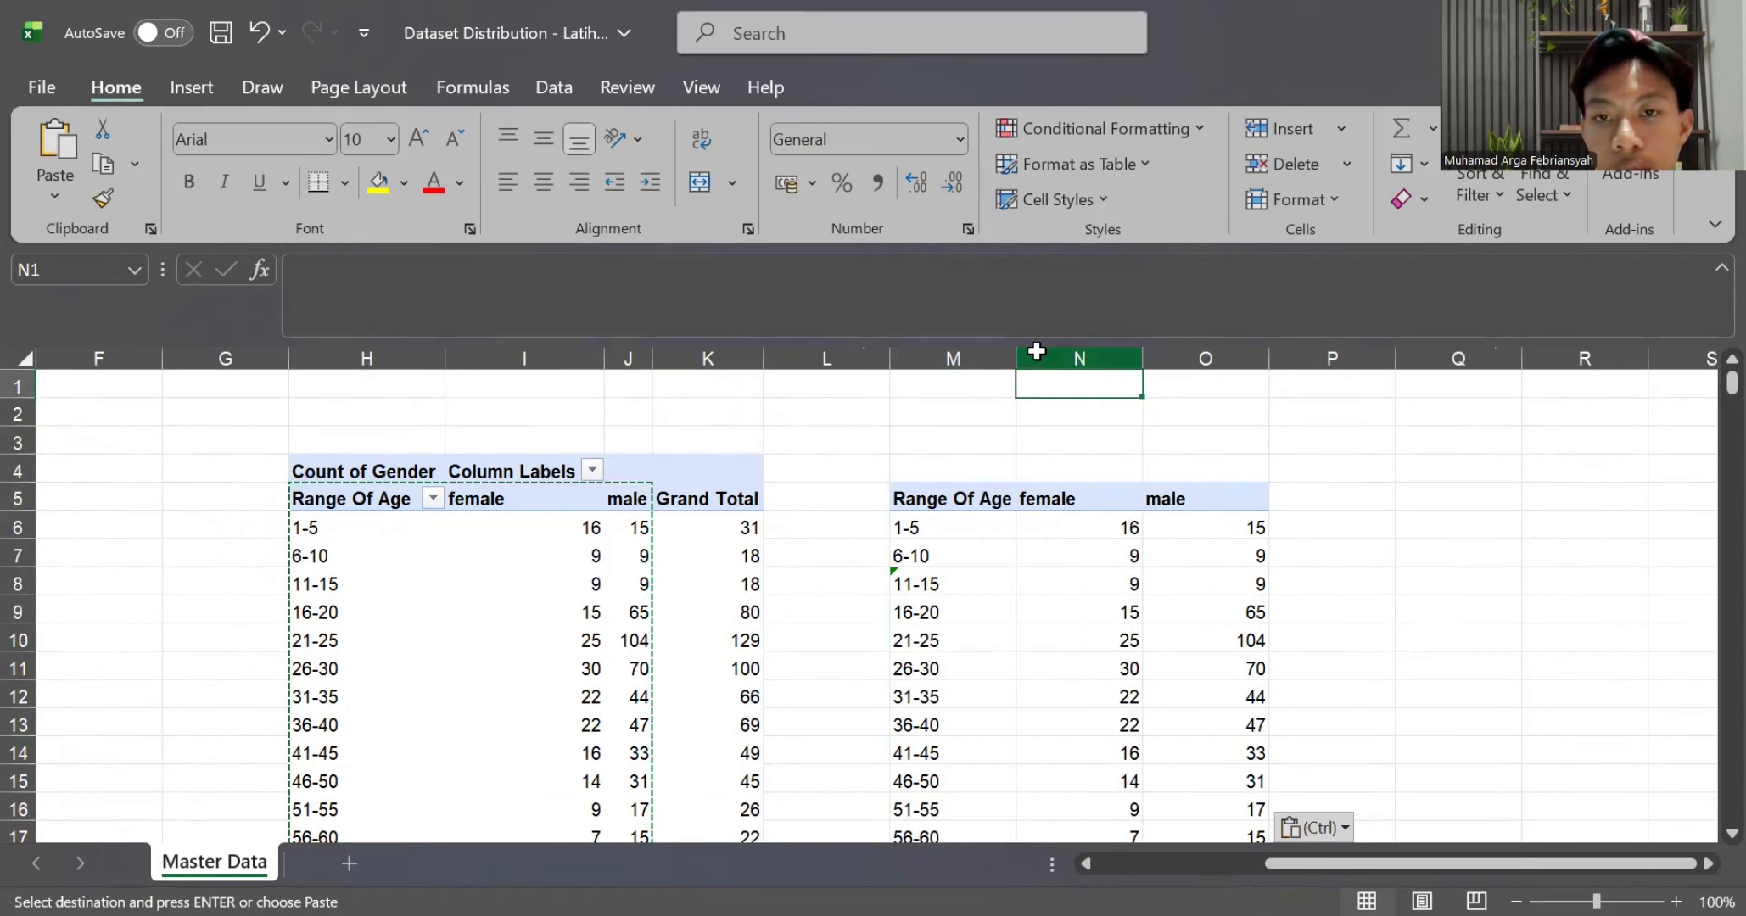
{"action": "left_click", "coordinate": [1038, 354]}
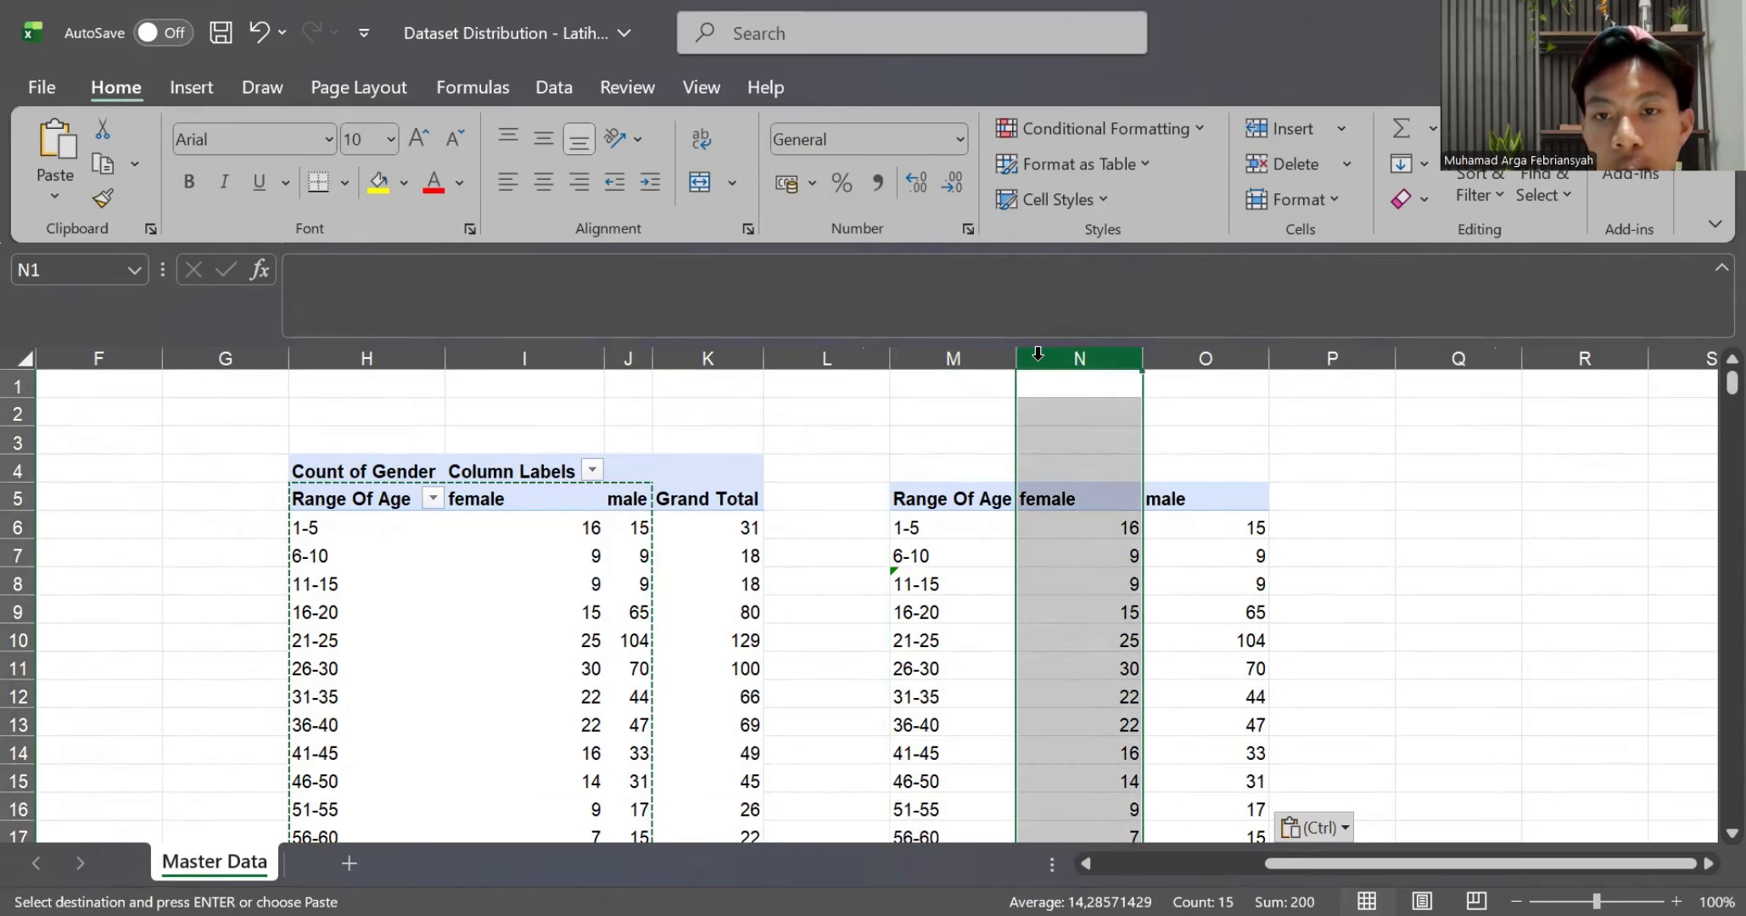
{"action": "right_click", "coordinate": [1038, 354]}
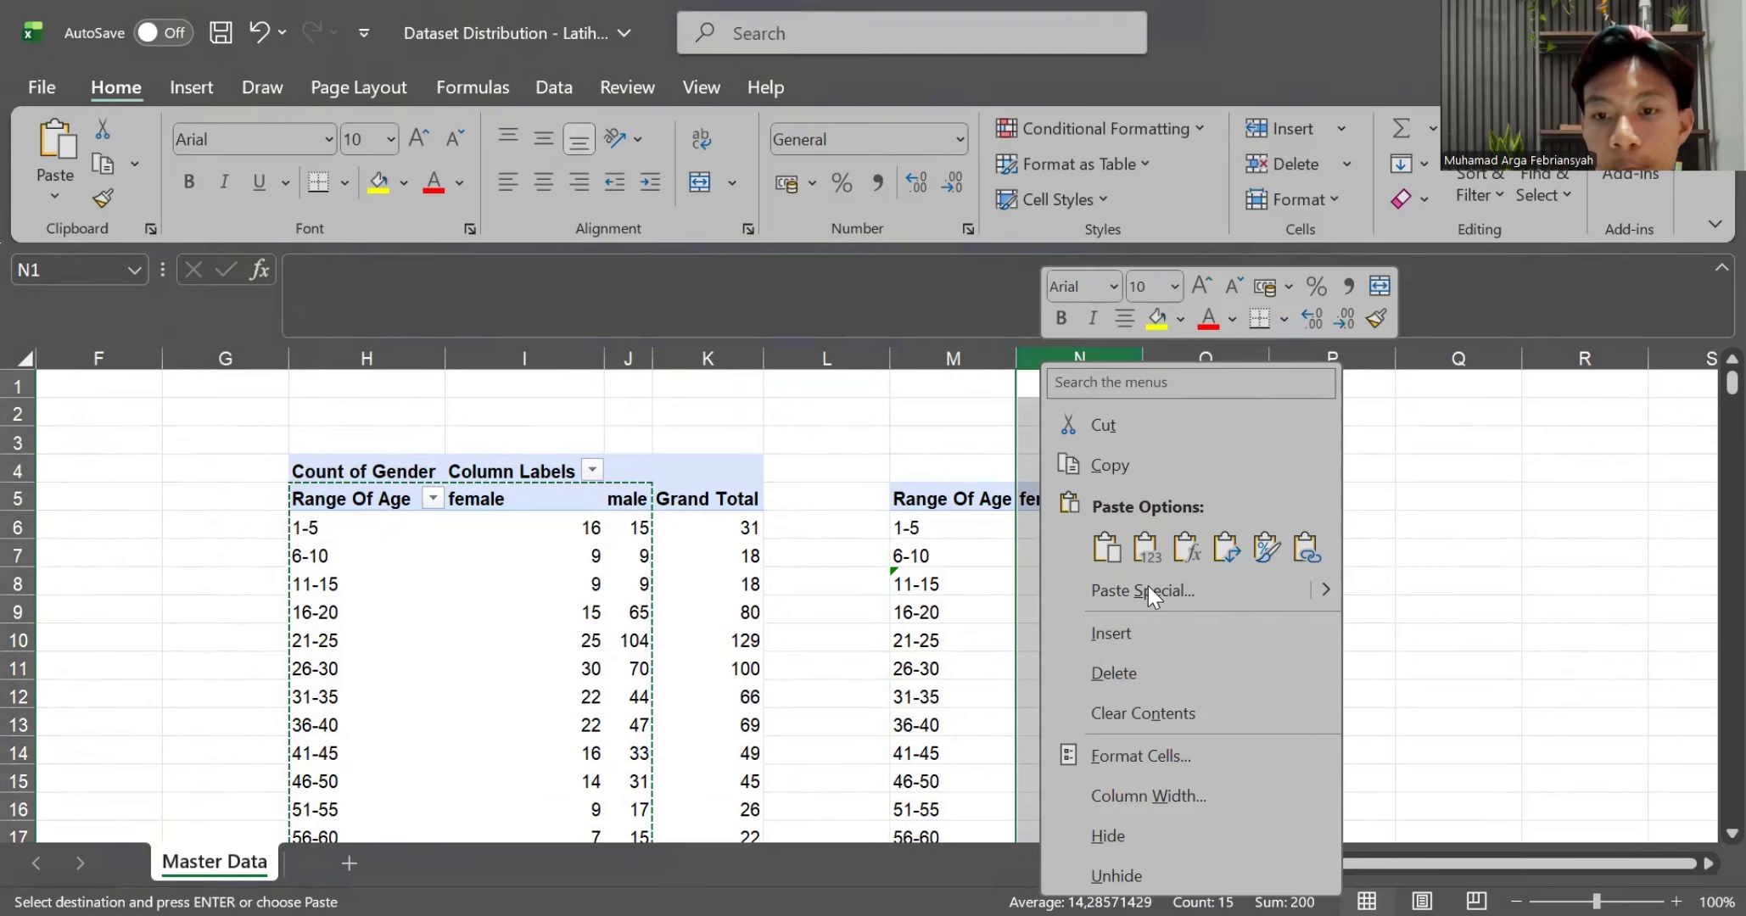
{"action": "left_click", "coordinate": [1124, 633]}
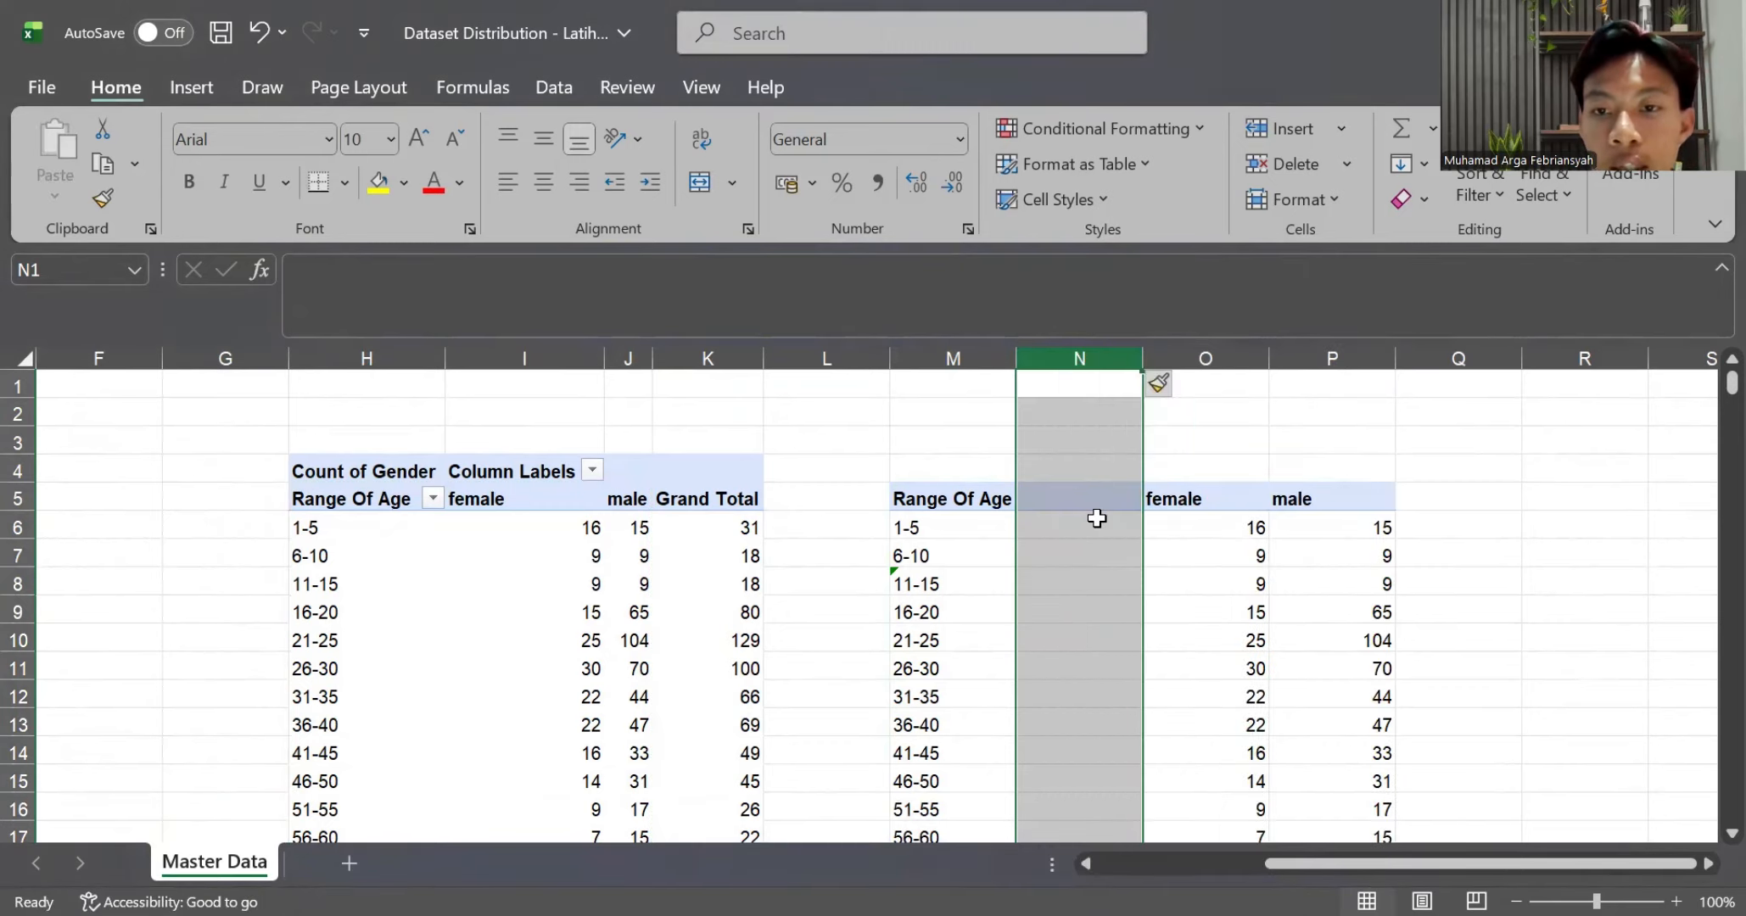
{"action": "left_click", "coordinate": [1061, 502]}
{"action": "key", "text": "ctrl+b"}
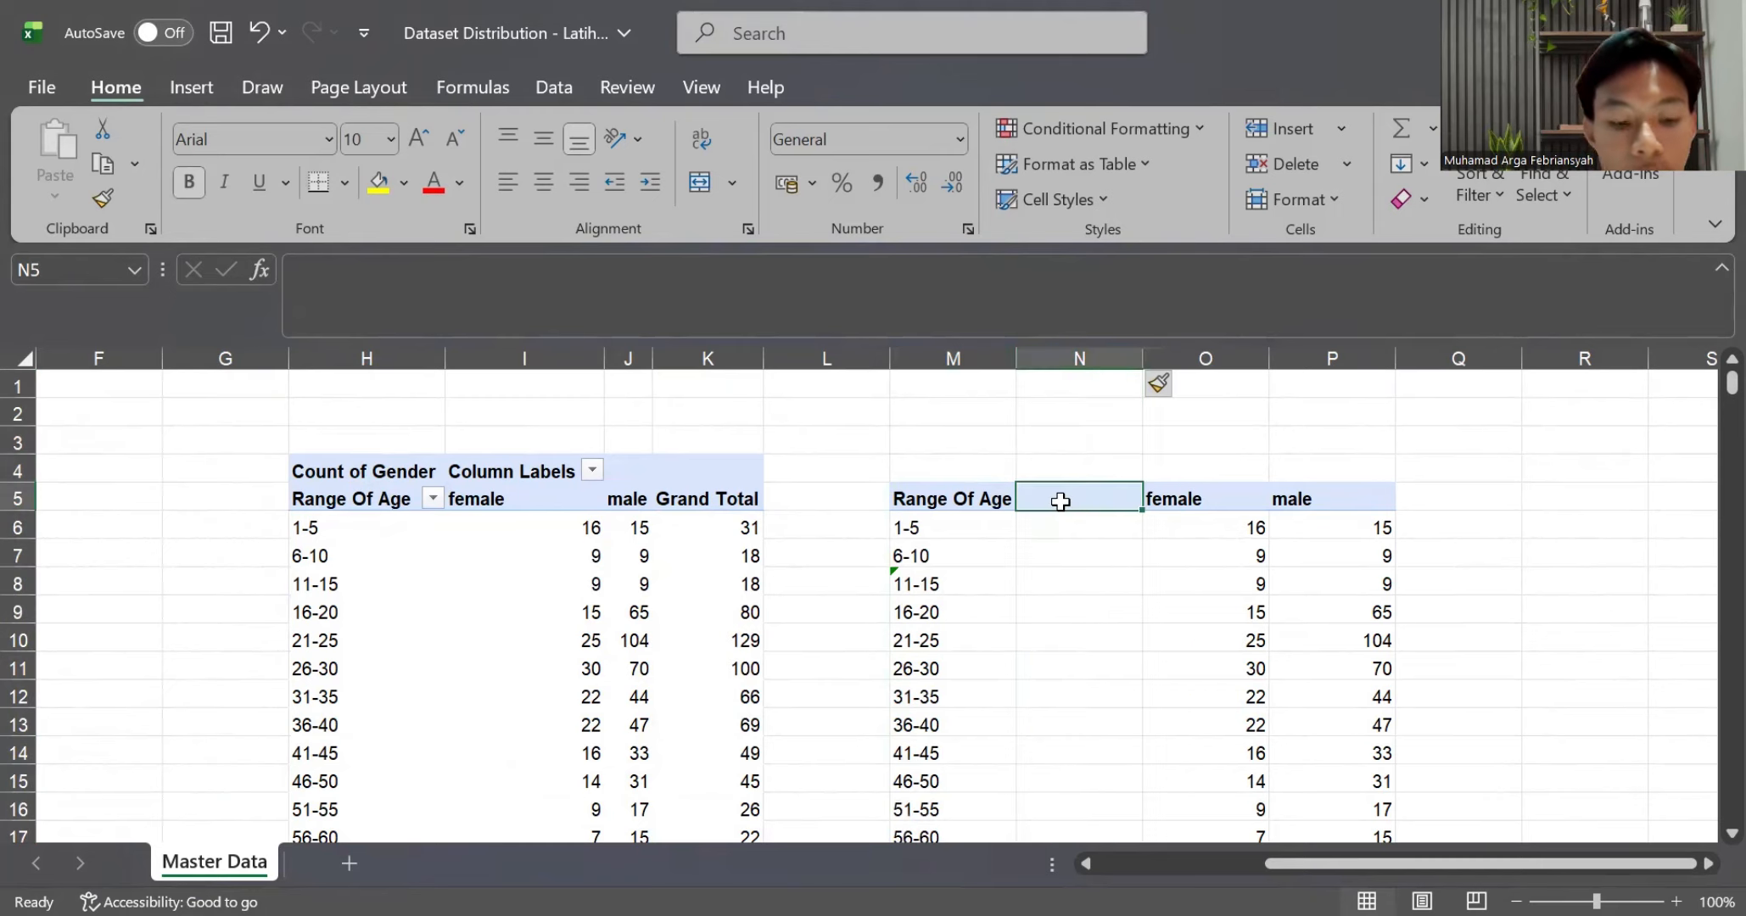
{"action": "type", "text": "Female"}
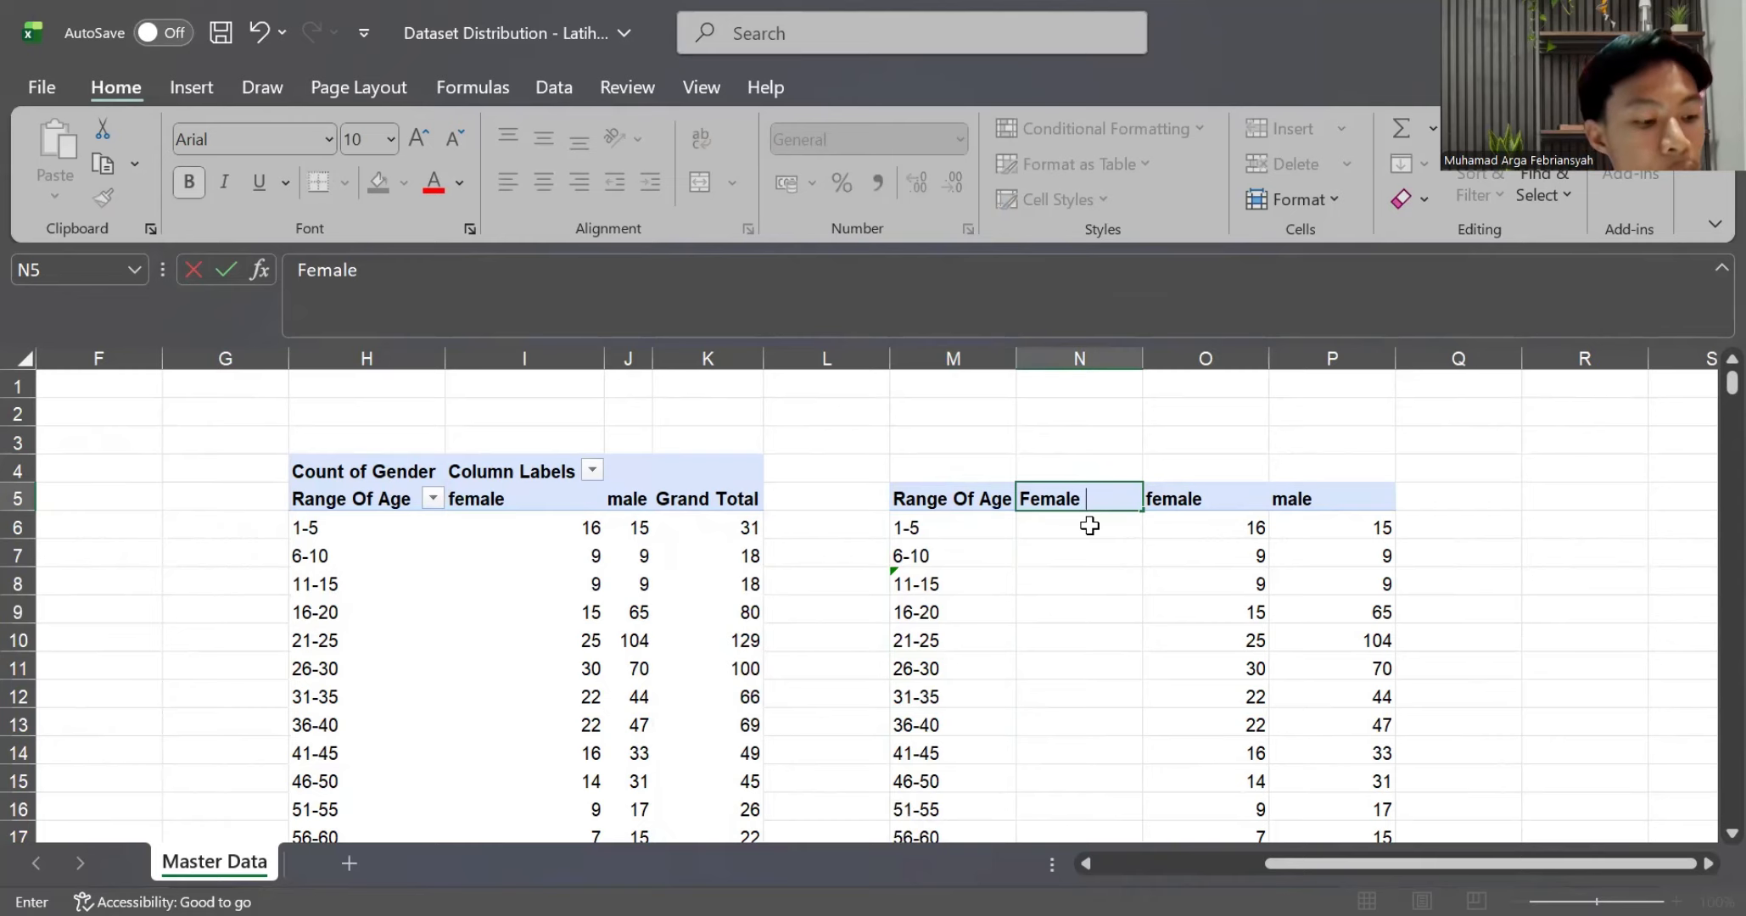
Enter the formula =-O6 in N6 to make the female count negative
{"action": "left_click", "coordinate": [1089, 526]}
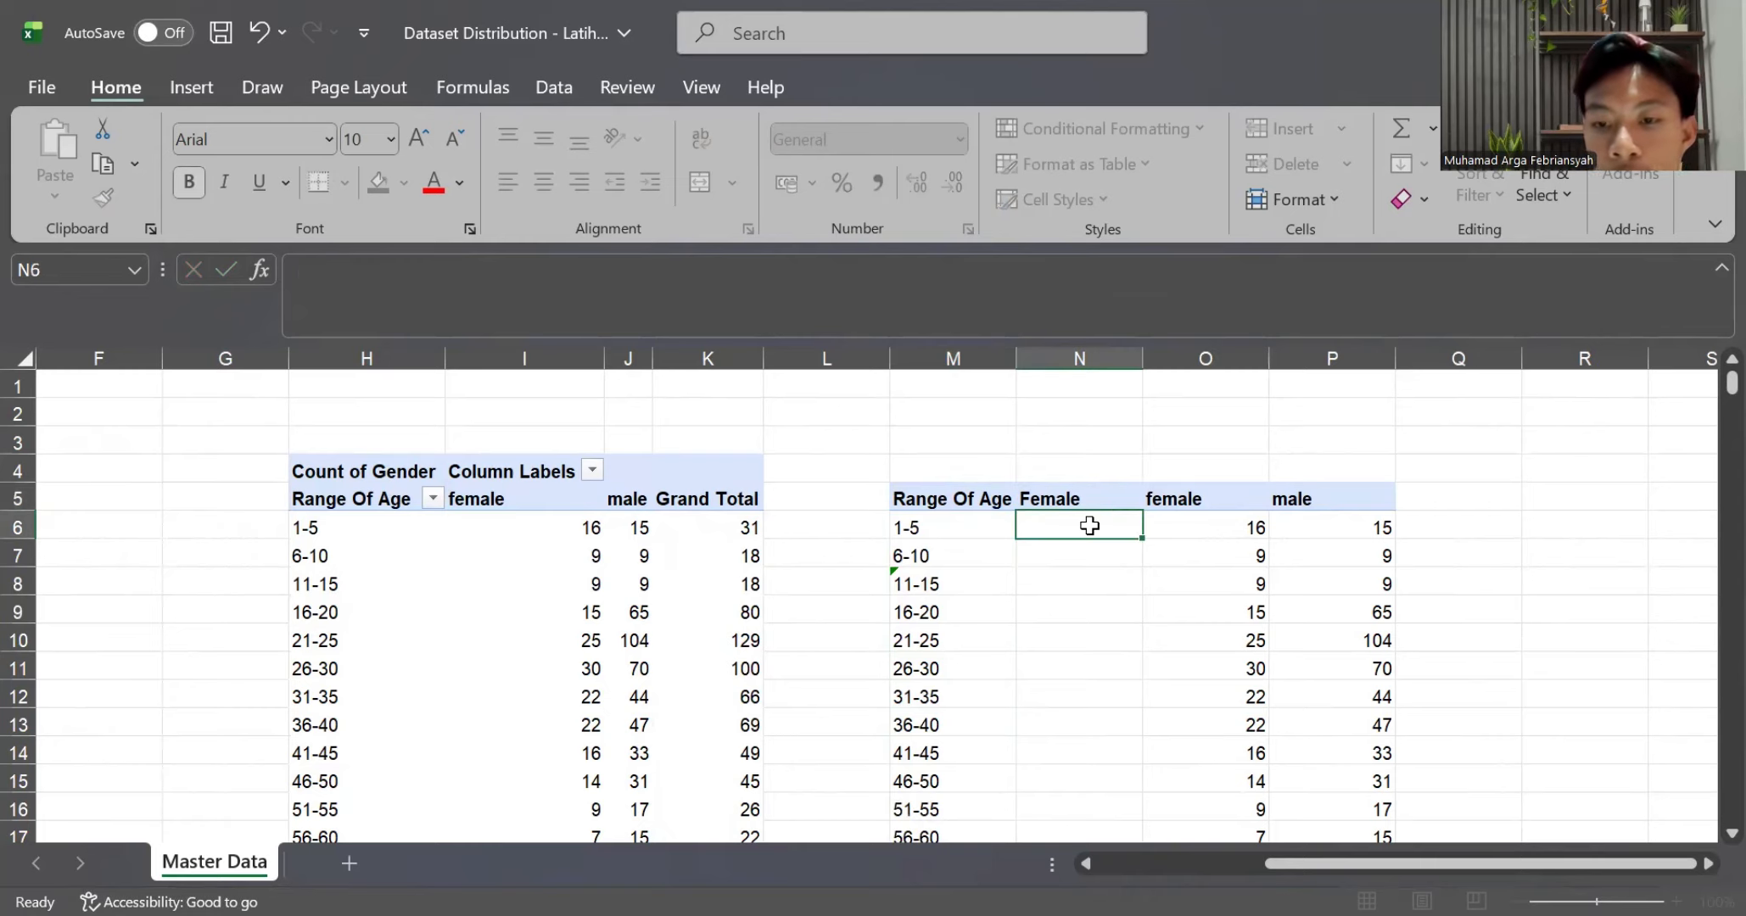
{"action": "type", "text": "="}
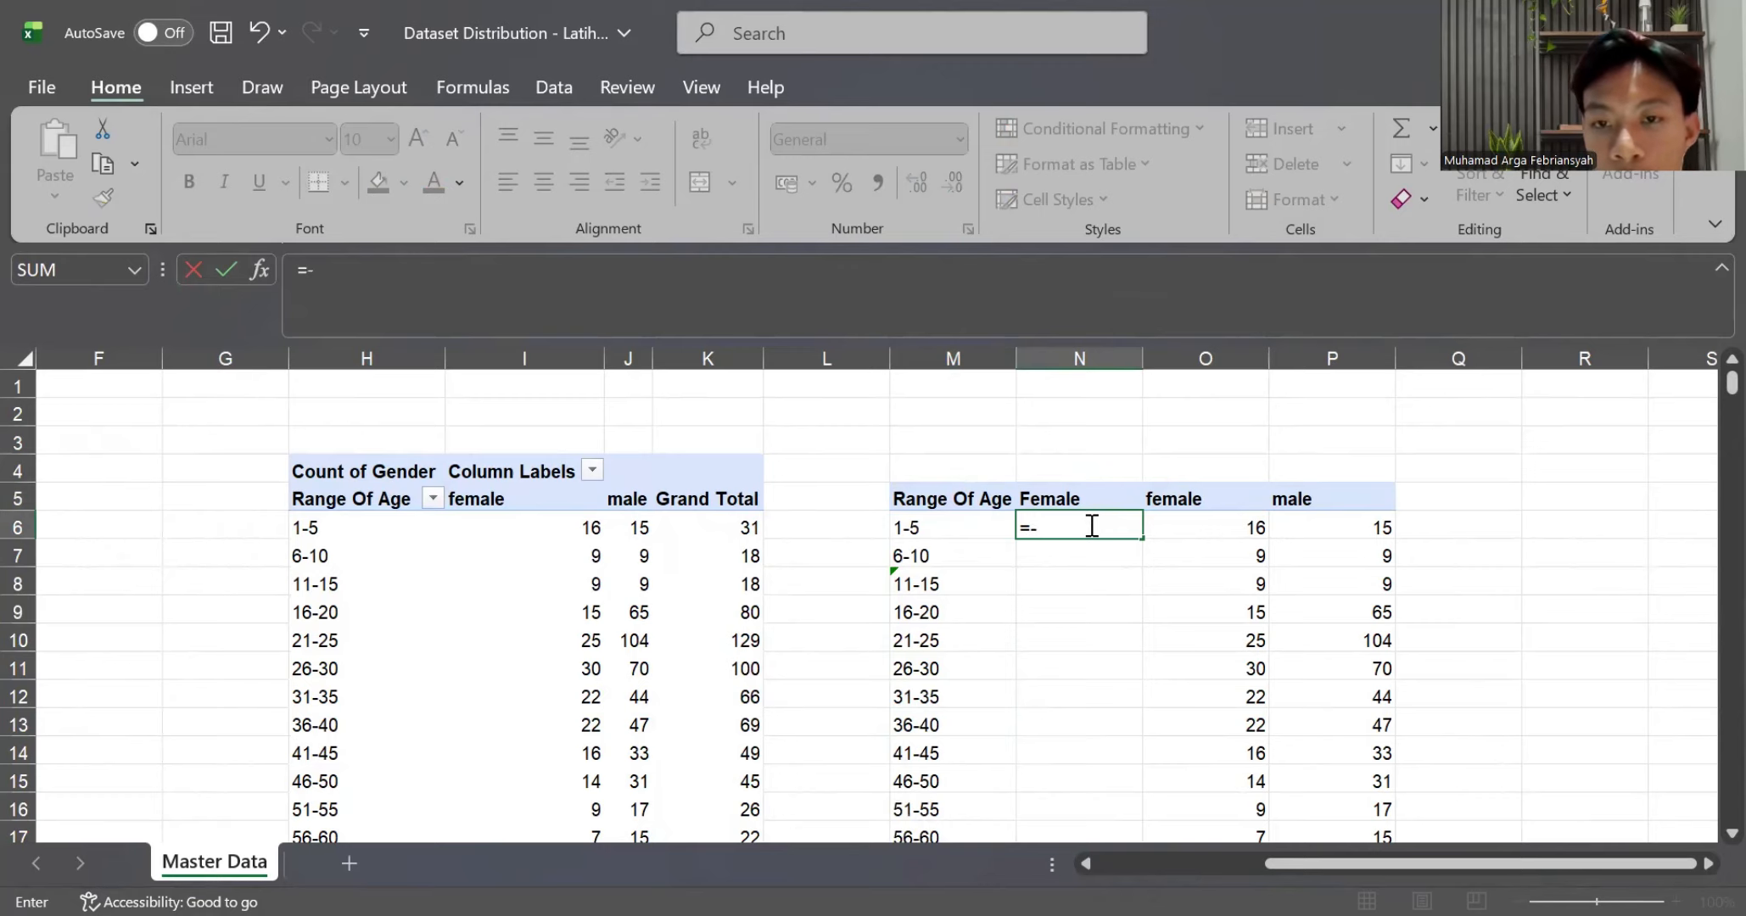
{"action": "key", "text": "BackSpace"}
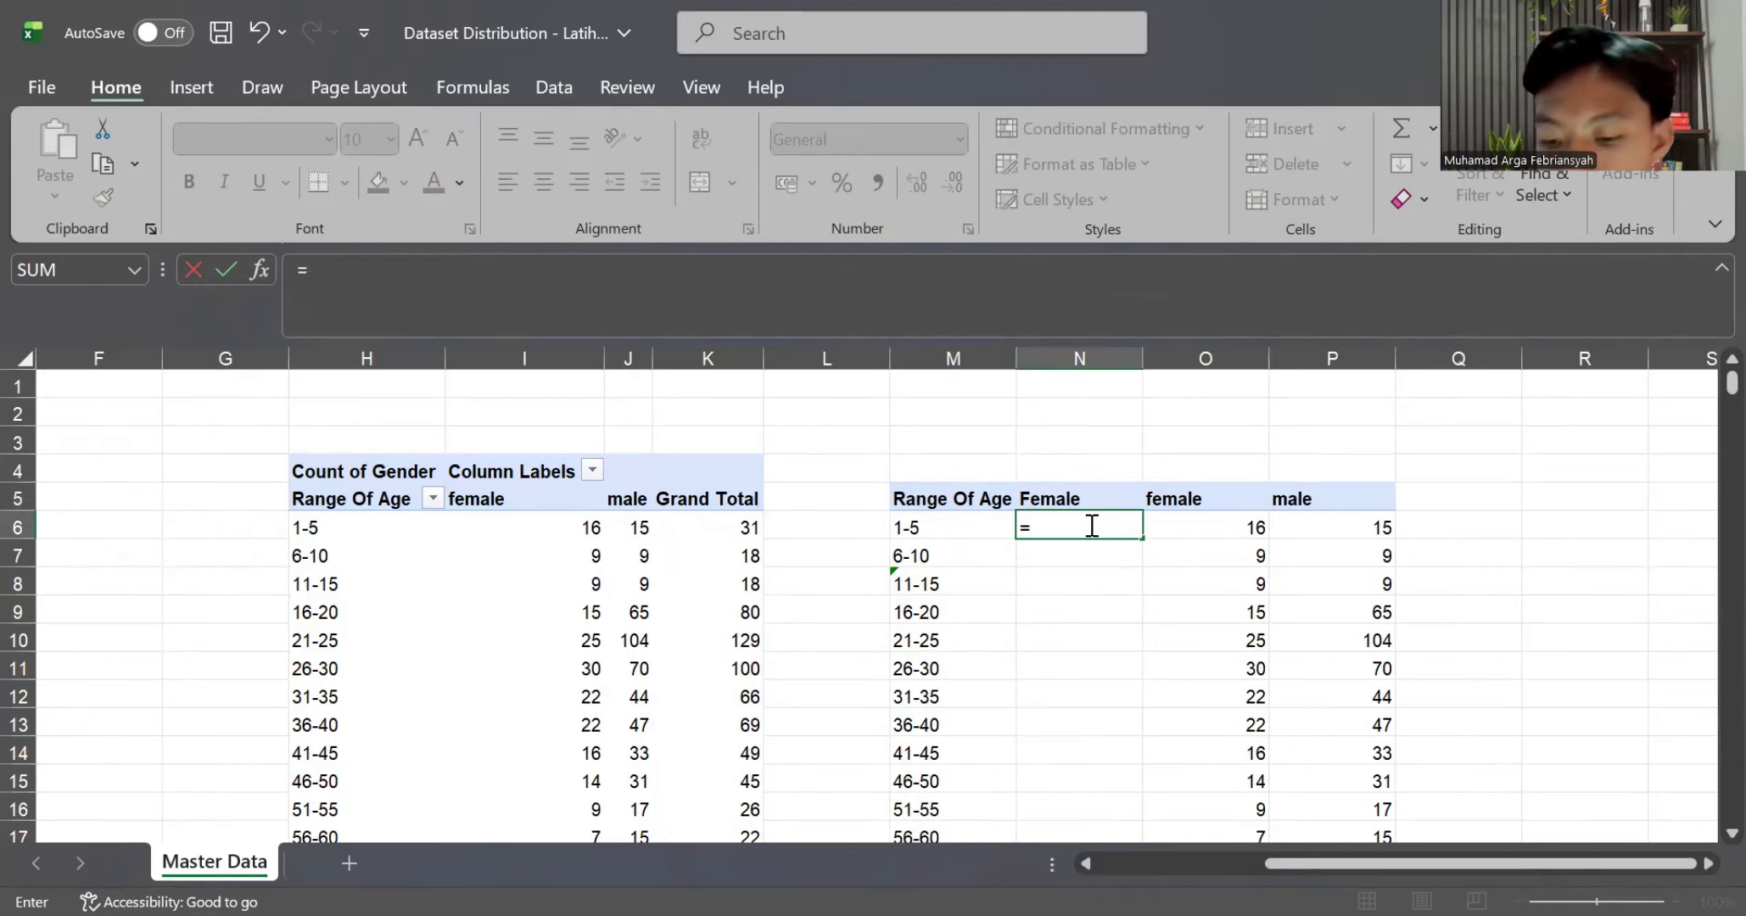
{"action": "type", "text": "_"}
{"action": "key", "text": "BackSpace"}
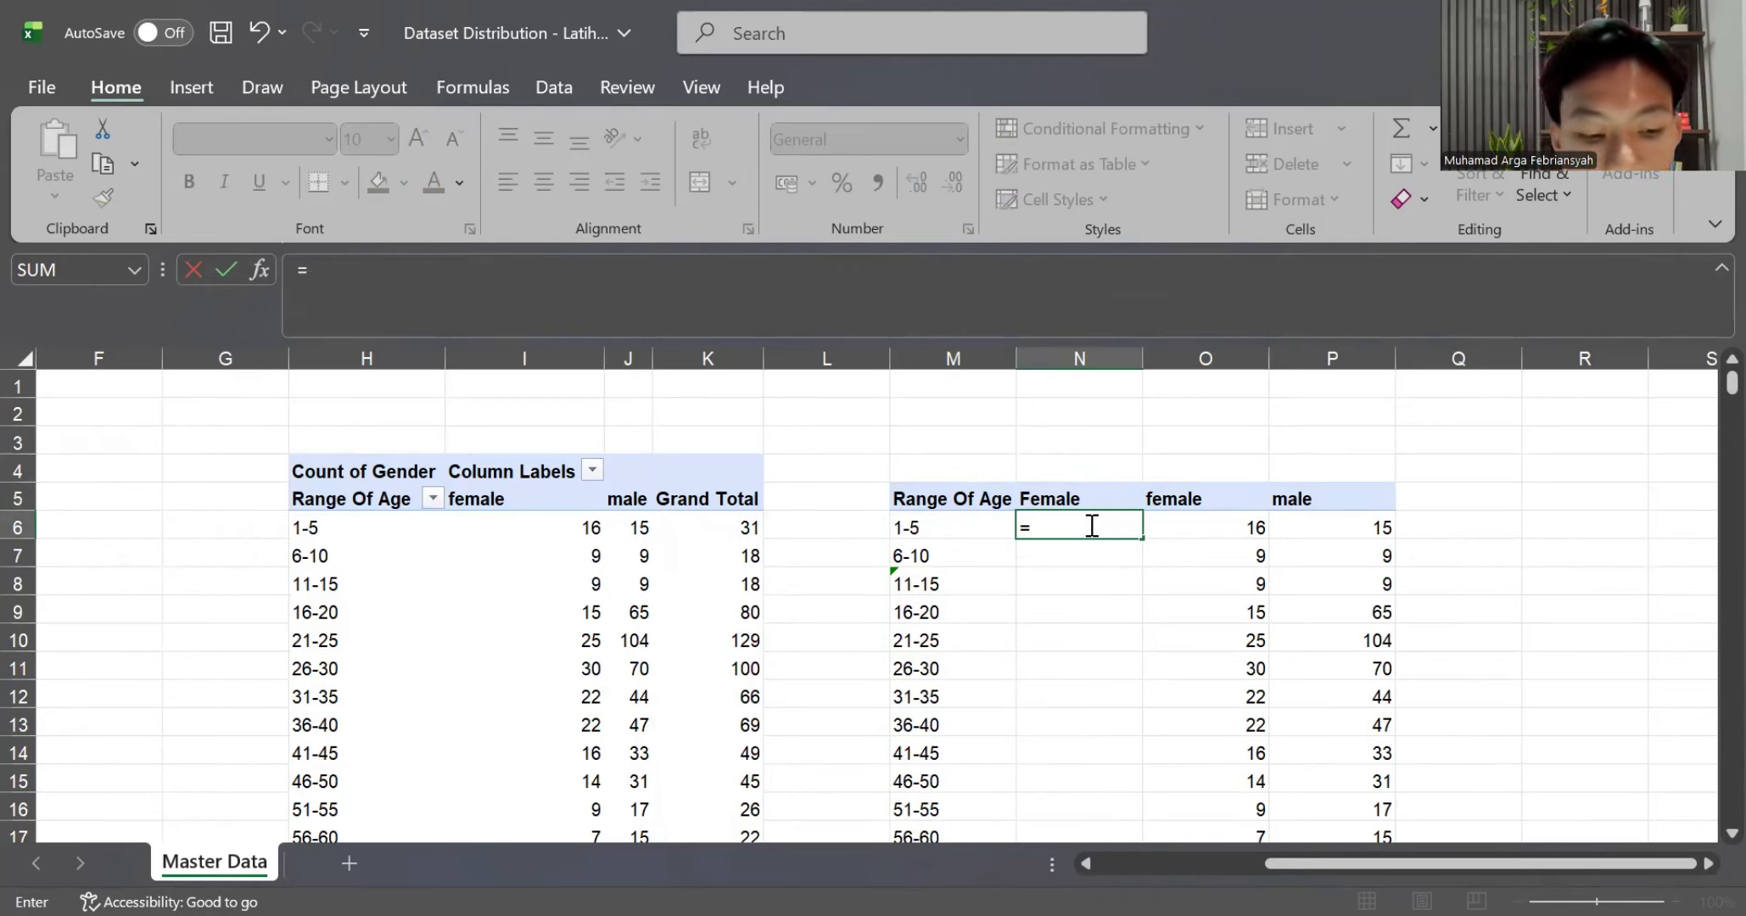
{"action": "type", "text": "-"}
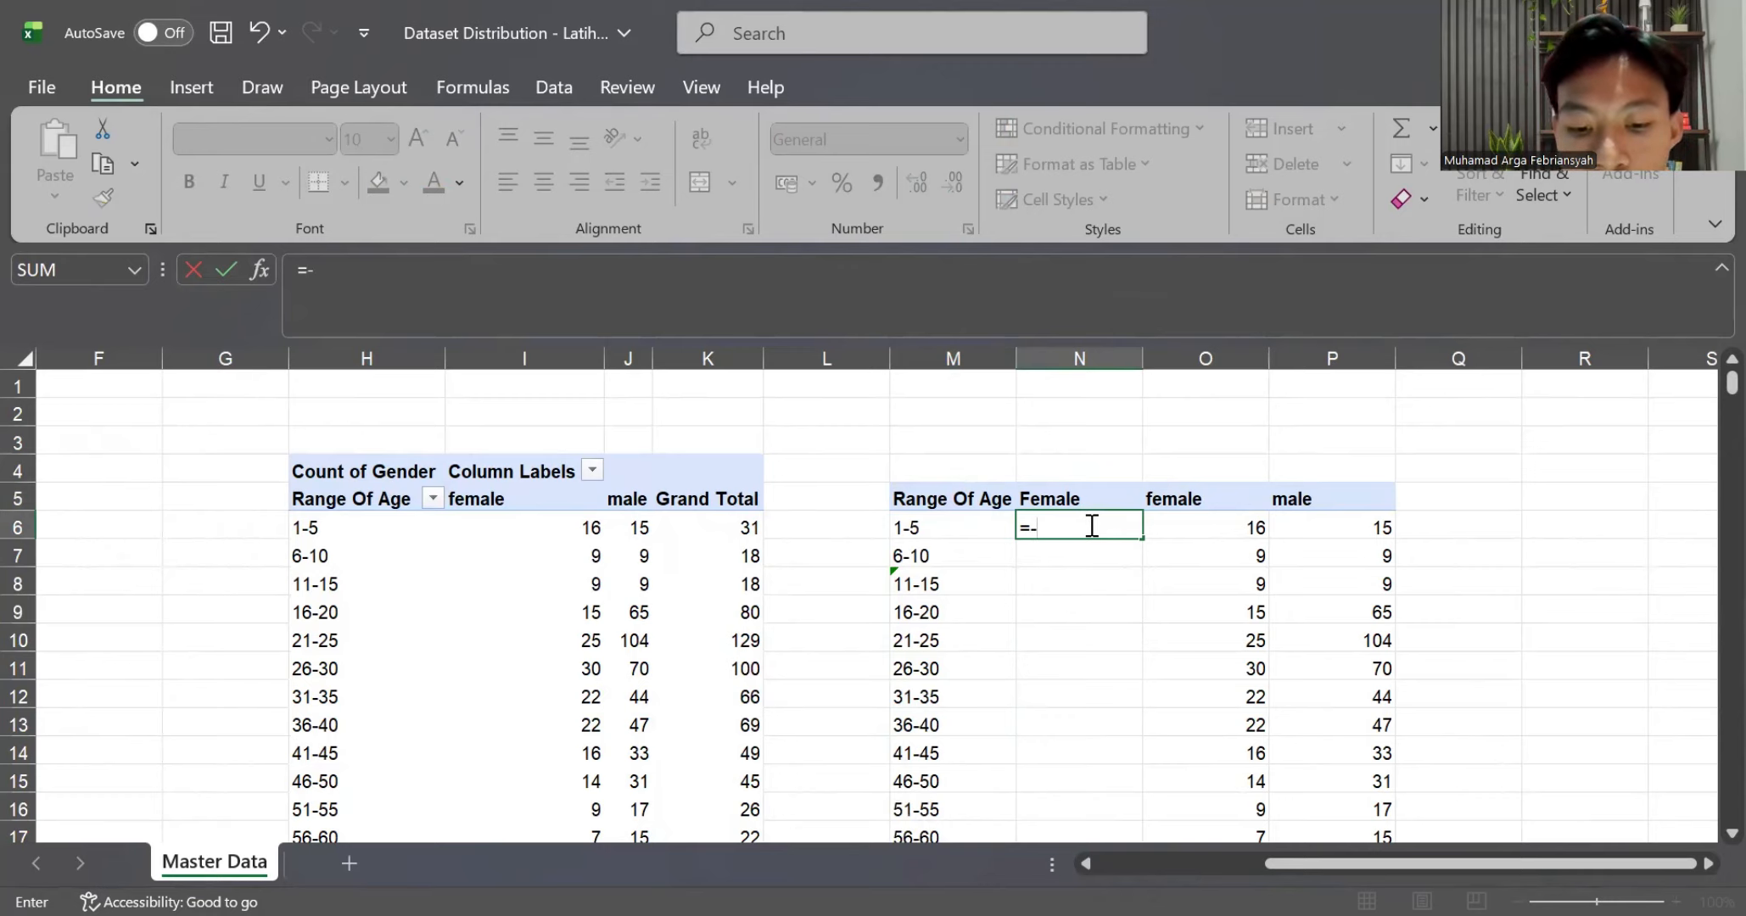
{"action": "type", "text": "*"}
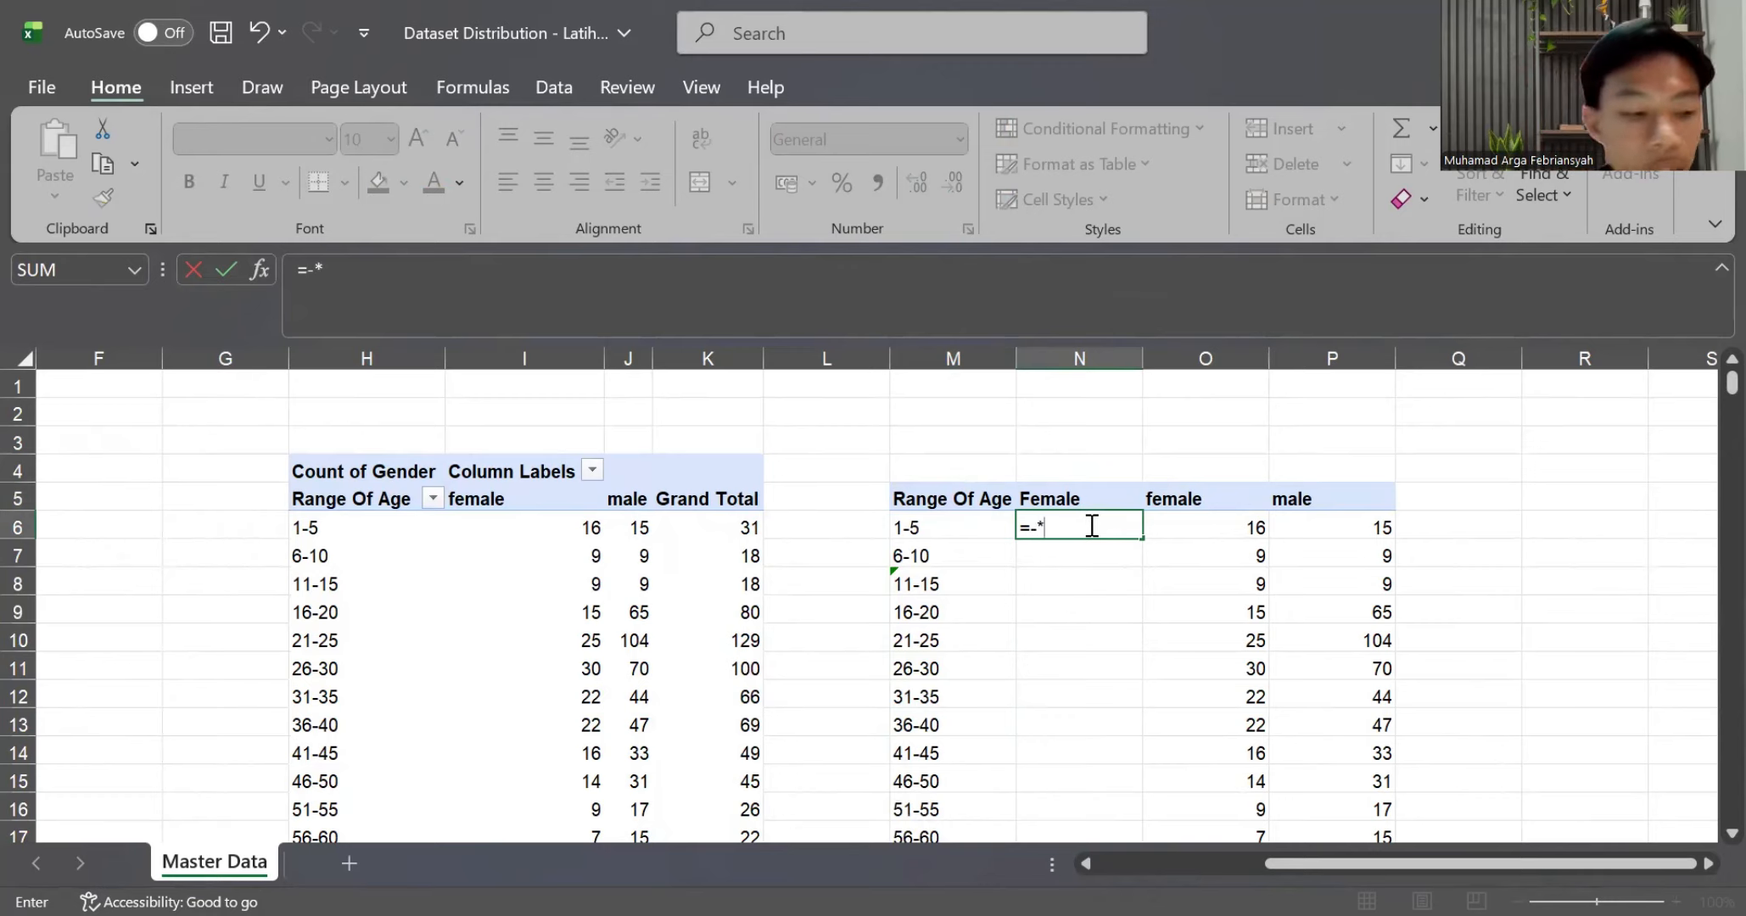
{"action": "left_click", "coordinate": [1226, 528]}
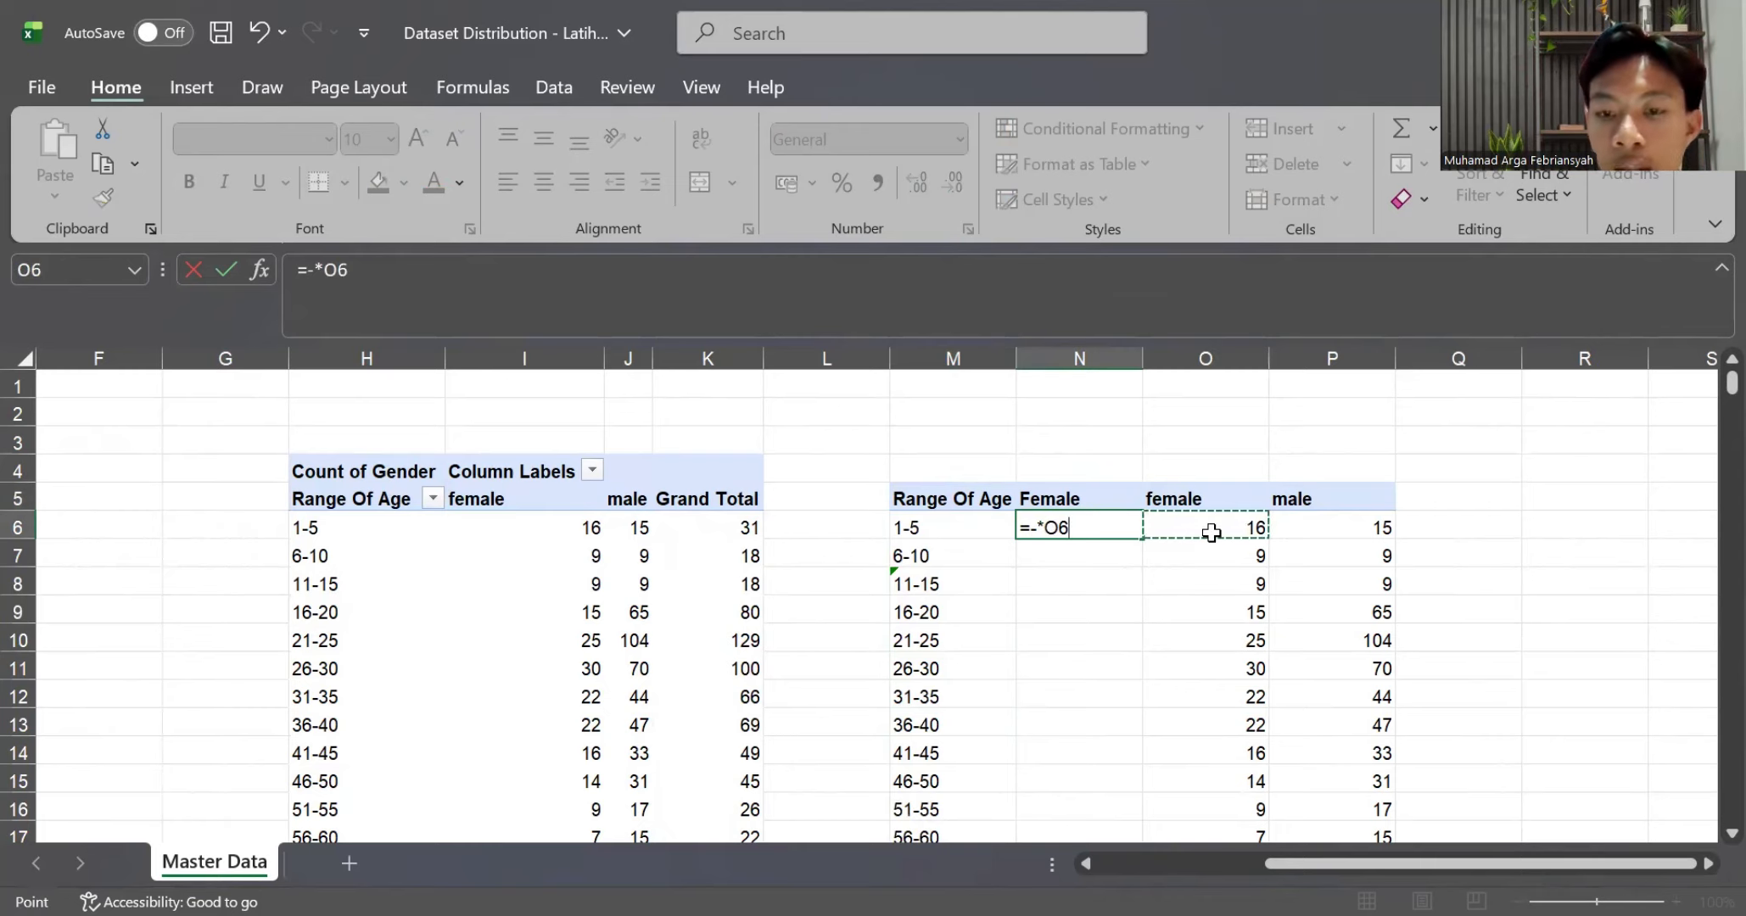
{"action": "key", "text": "Return"}
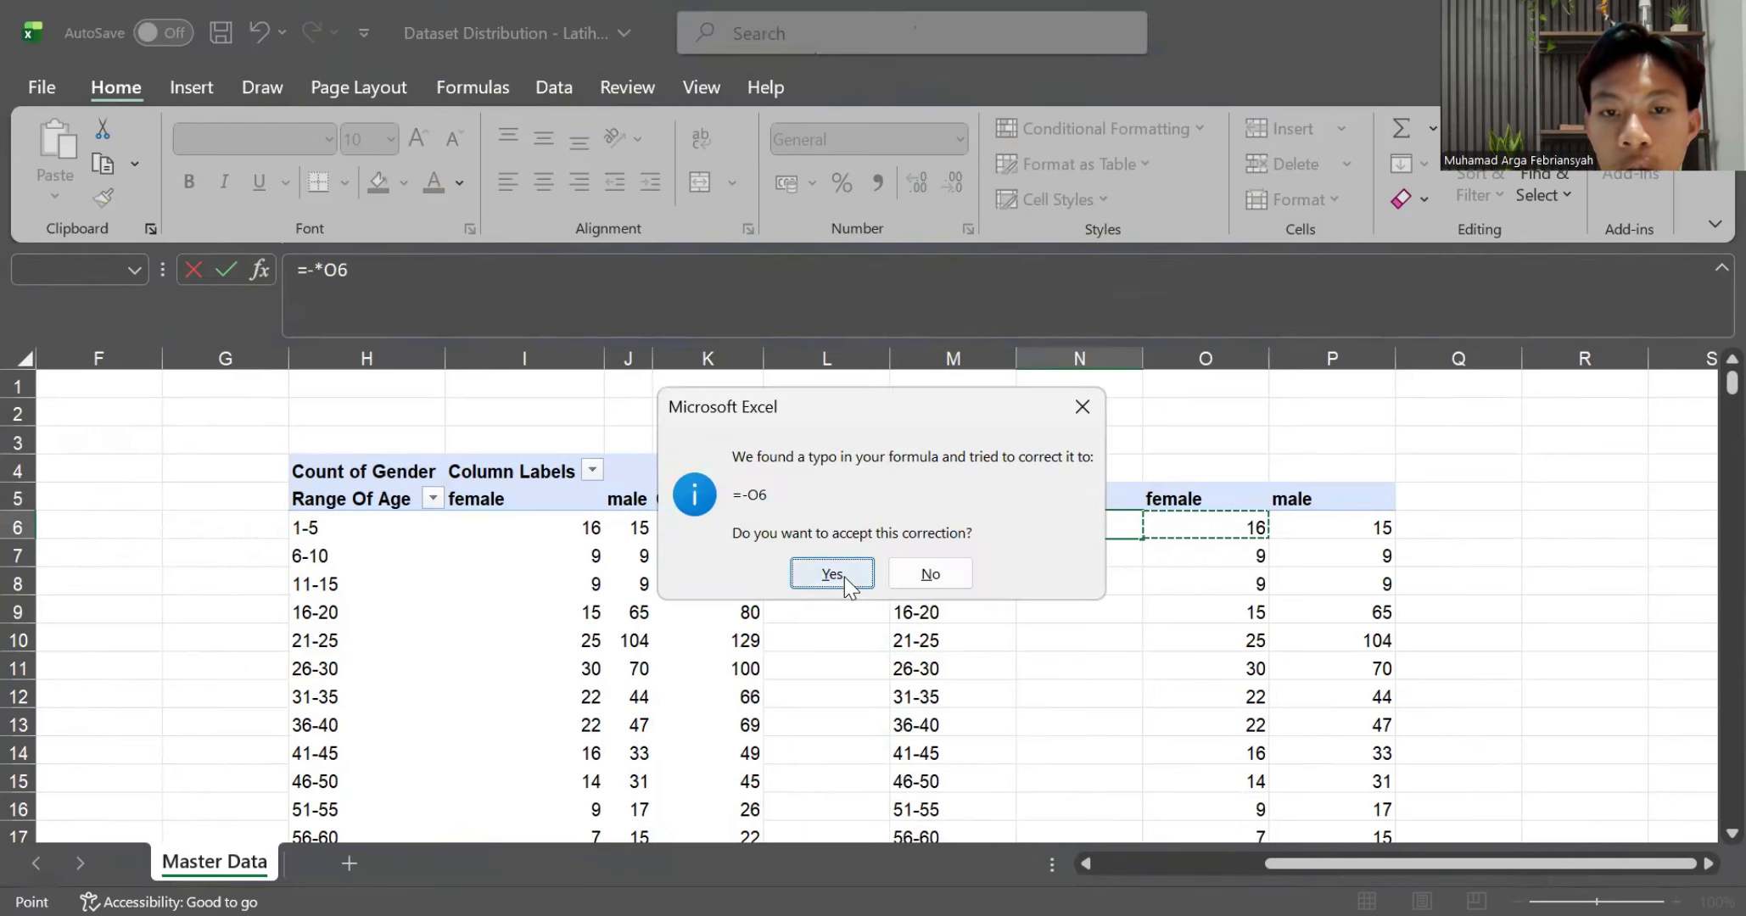
{"action": "left_click", "coordinate": [844, 577]}
Fill the negative female formula from N6 down to N20
{"action": "left_click", "coordinate": [1083, 524]}
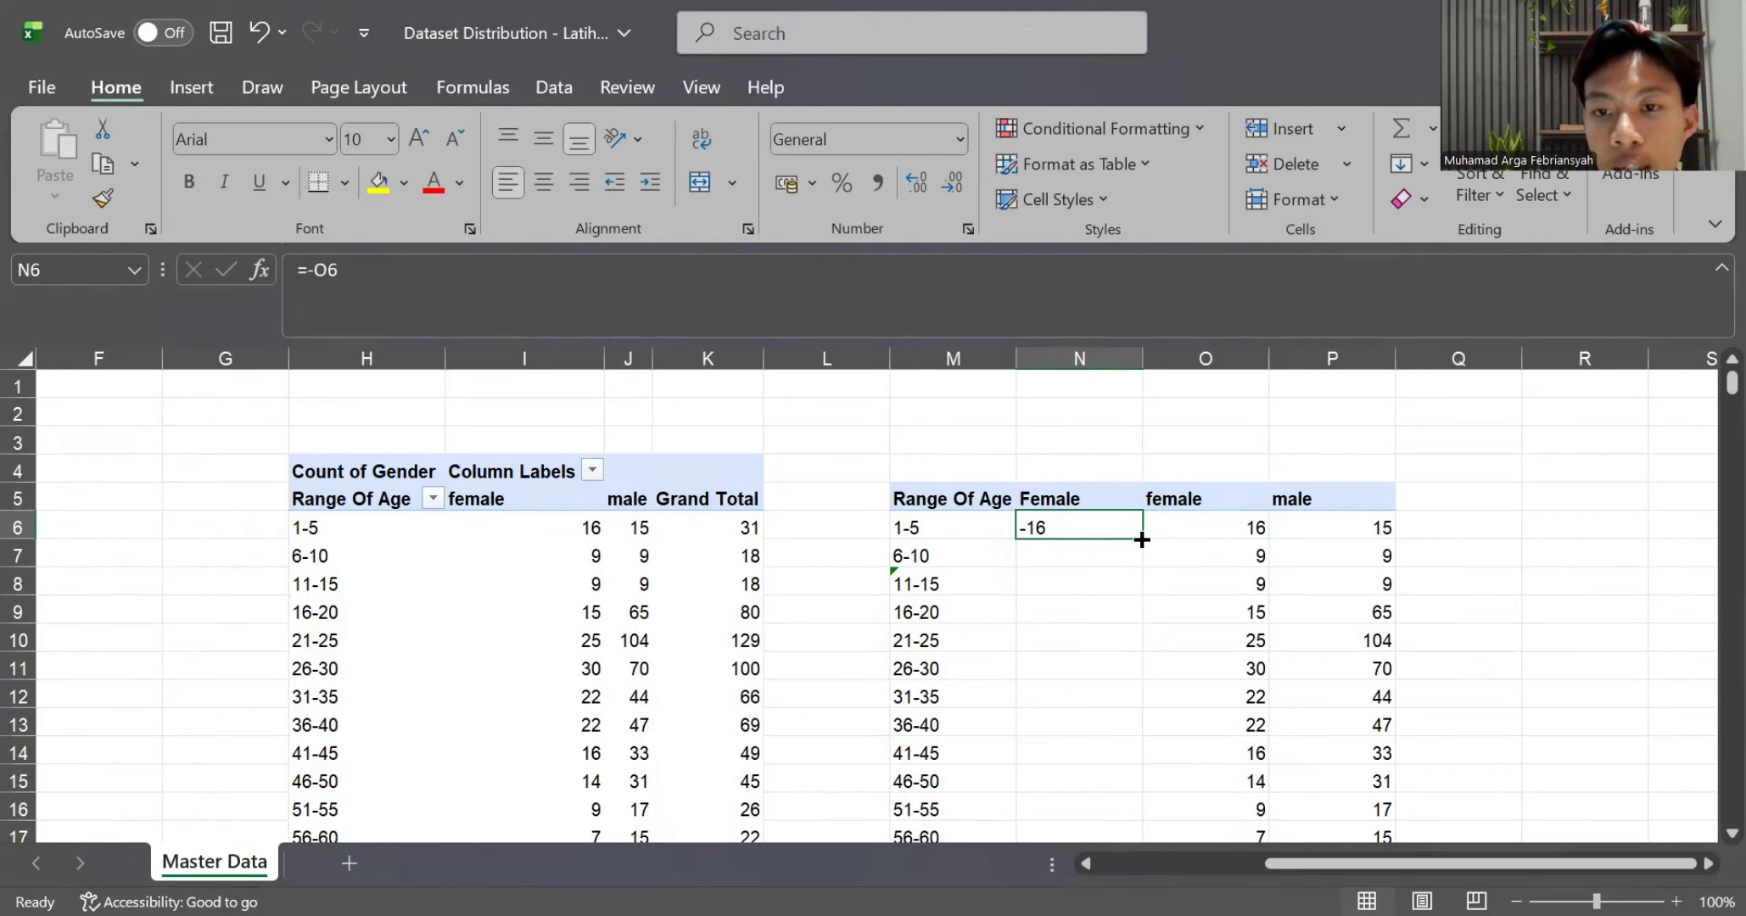
{"action": "left_click_drag", "start_coordinate": [1143, 540], "coordinate": [1120, 718]}
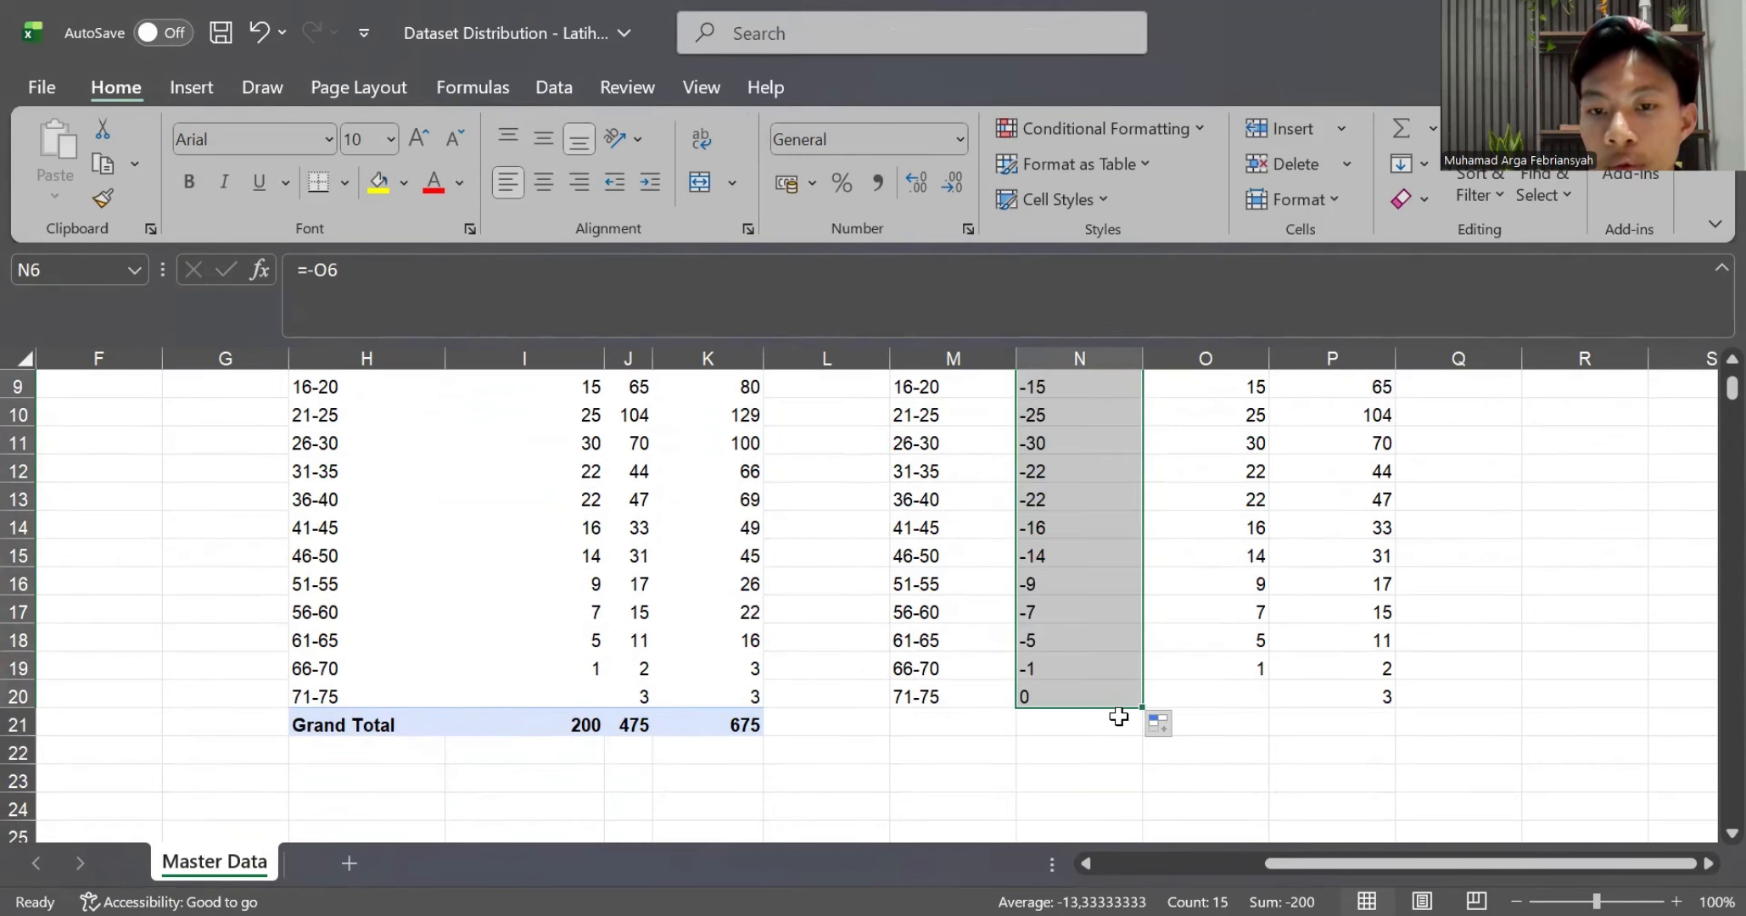
{"action": "scroll", "coordinate": [1137, 648], "scroll_direction": "up", "scroll_amount": 2}
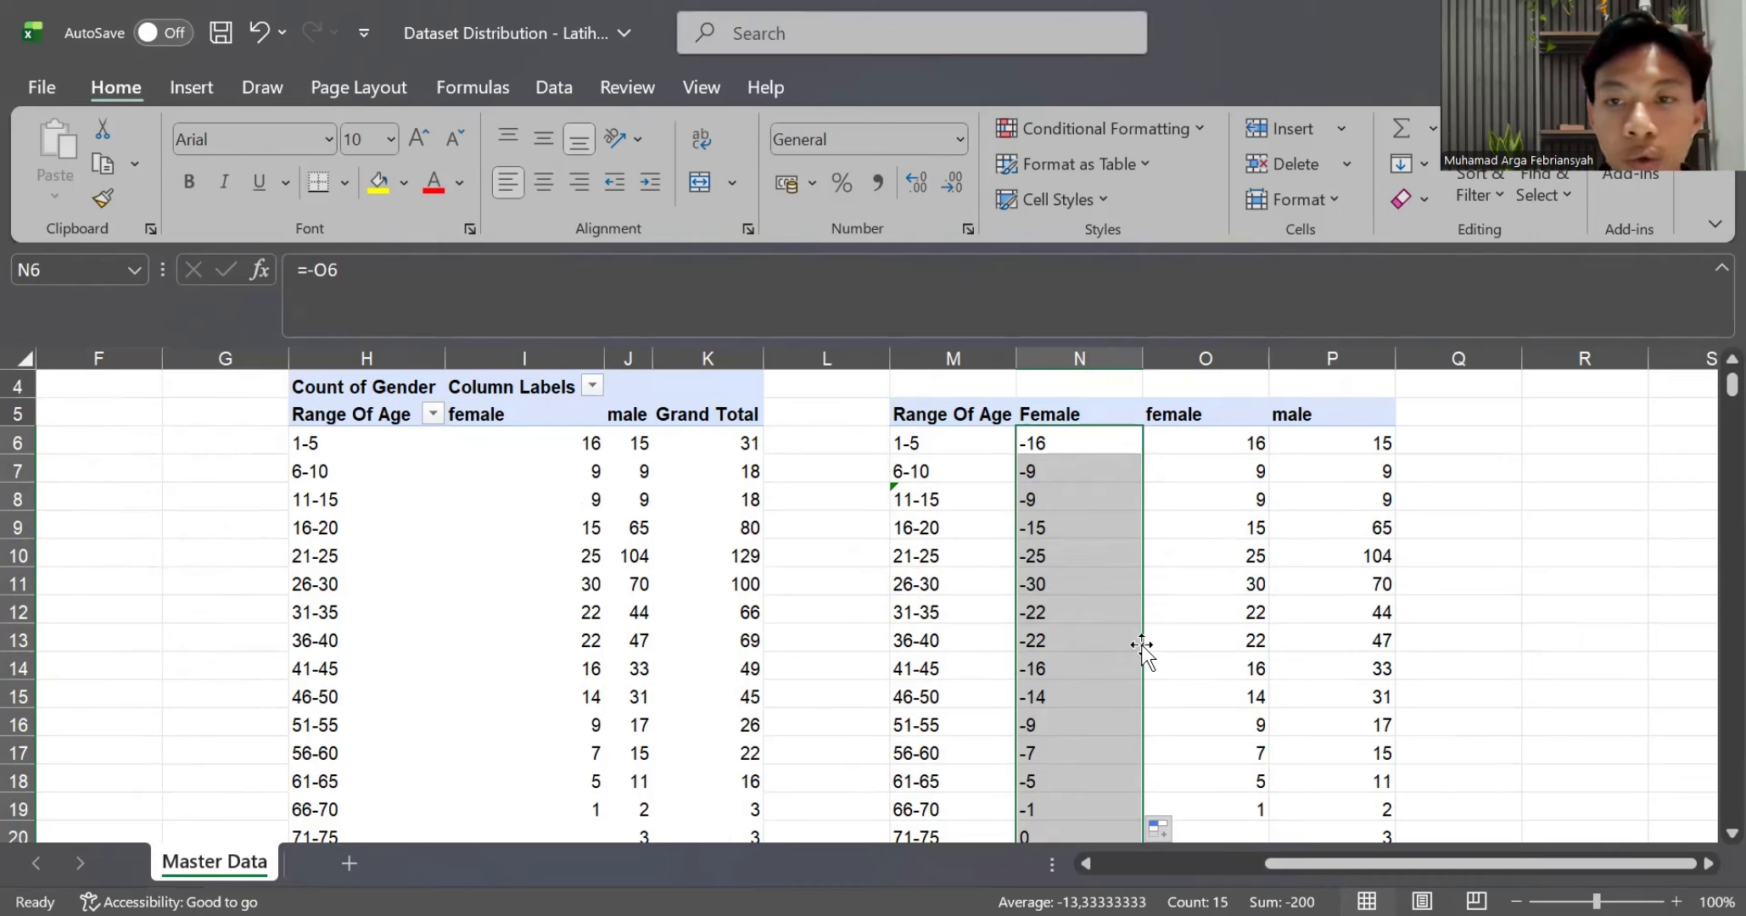
Hide column O, which holds the original positive female counts of the copied table
{"action": "left_click", "coordinate": [1206, 358]}
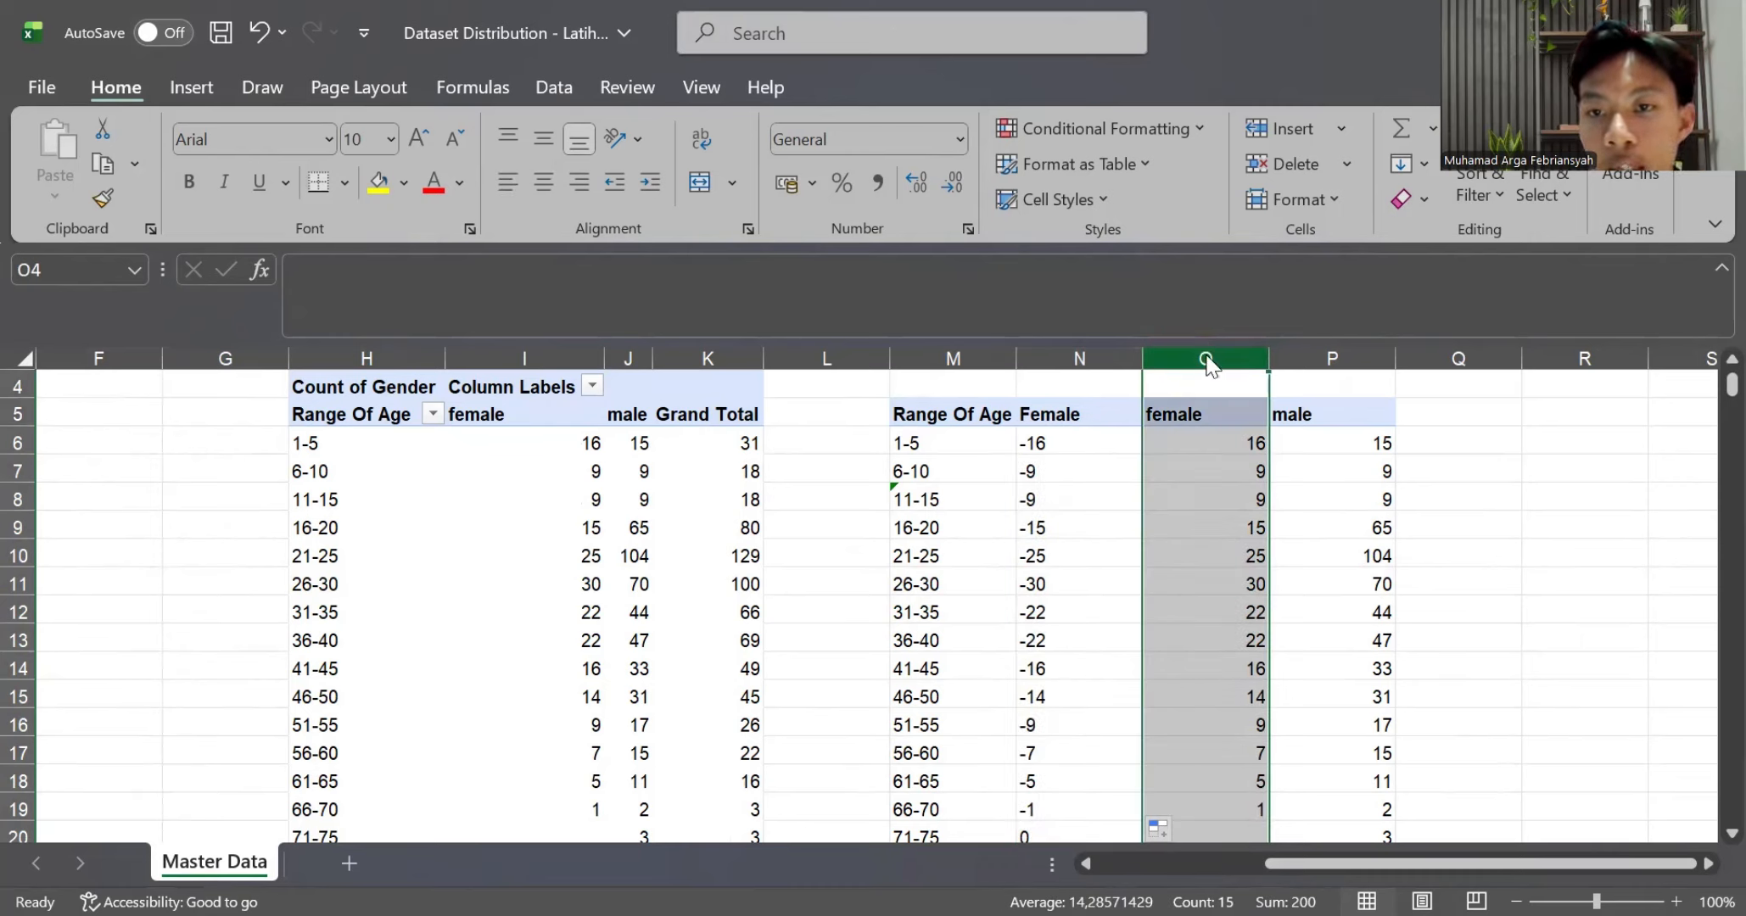
{"action": "right_click", "coordinate": [1206, 352]}
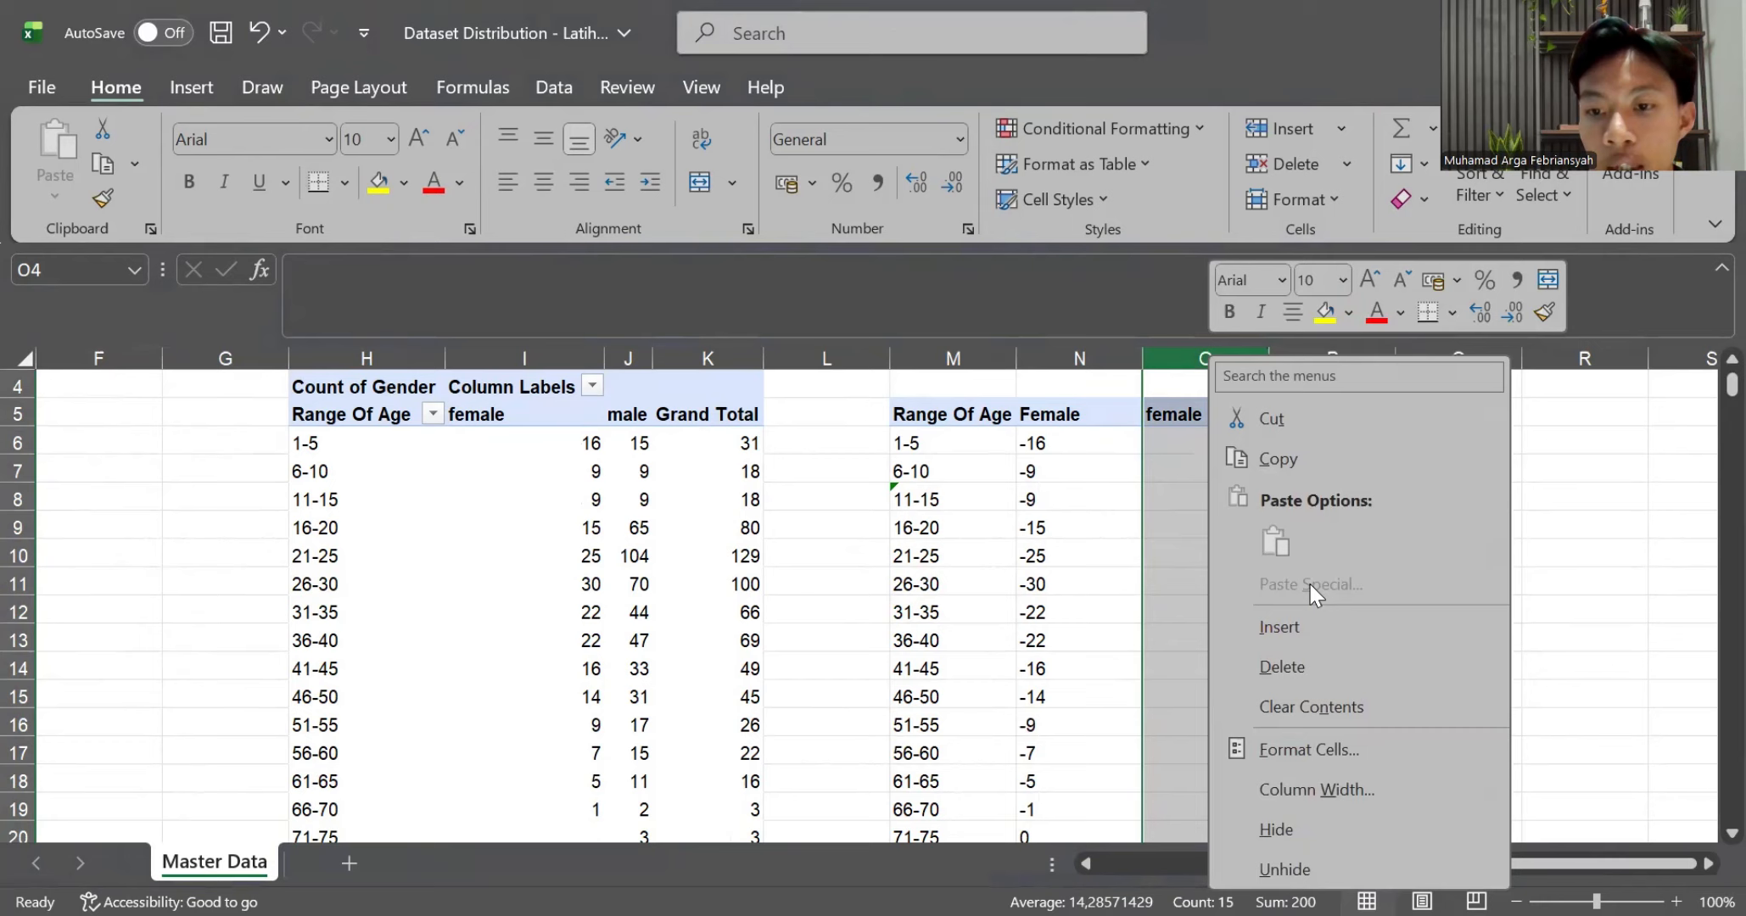
{"action": "left_click", "coordinate": [1298, 829]}
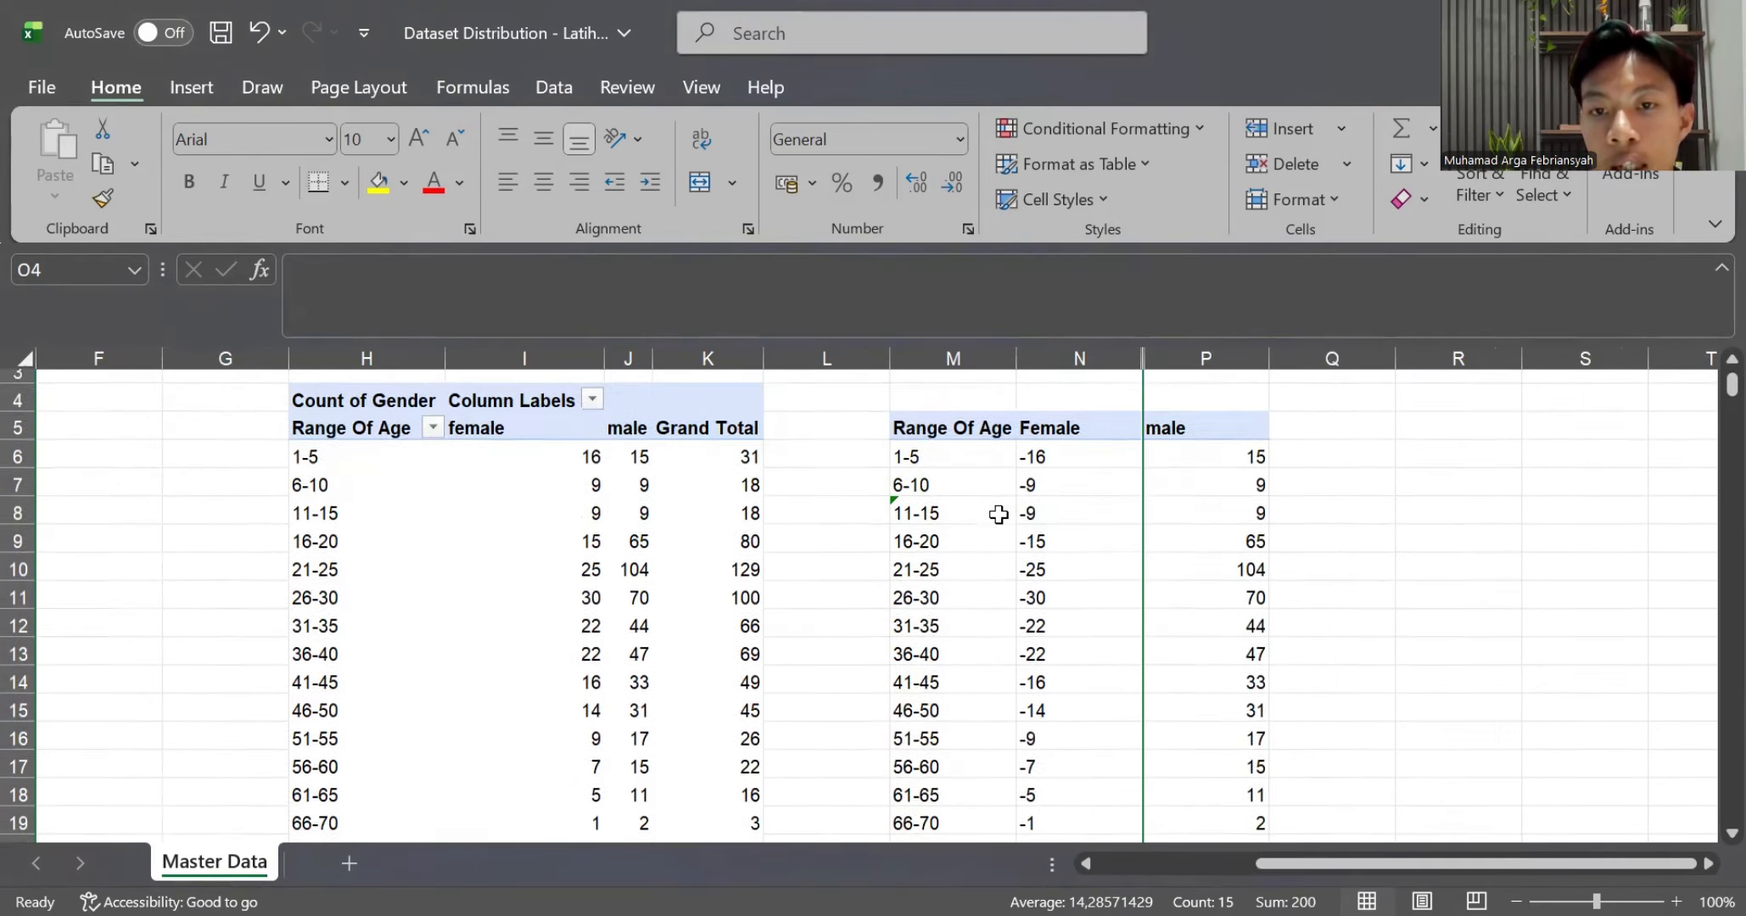
{"action": "scroll", "coordinate": [998, 515], "scroll_direction": "up", "scroll_amount": 1}
{"action": "scroll", "coordinate": [999, 515], "scroll_direction": "down", "scroll_amount": 3}
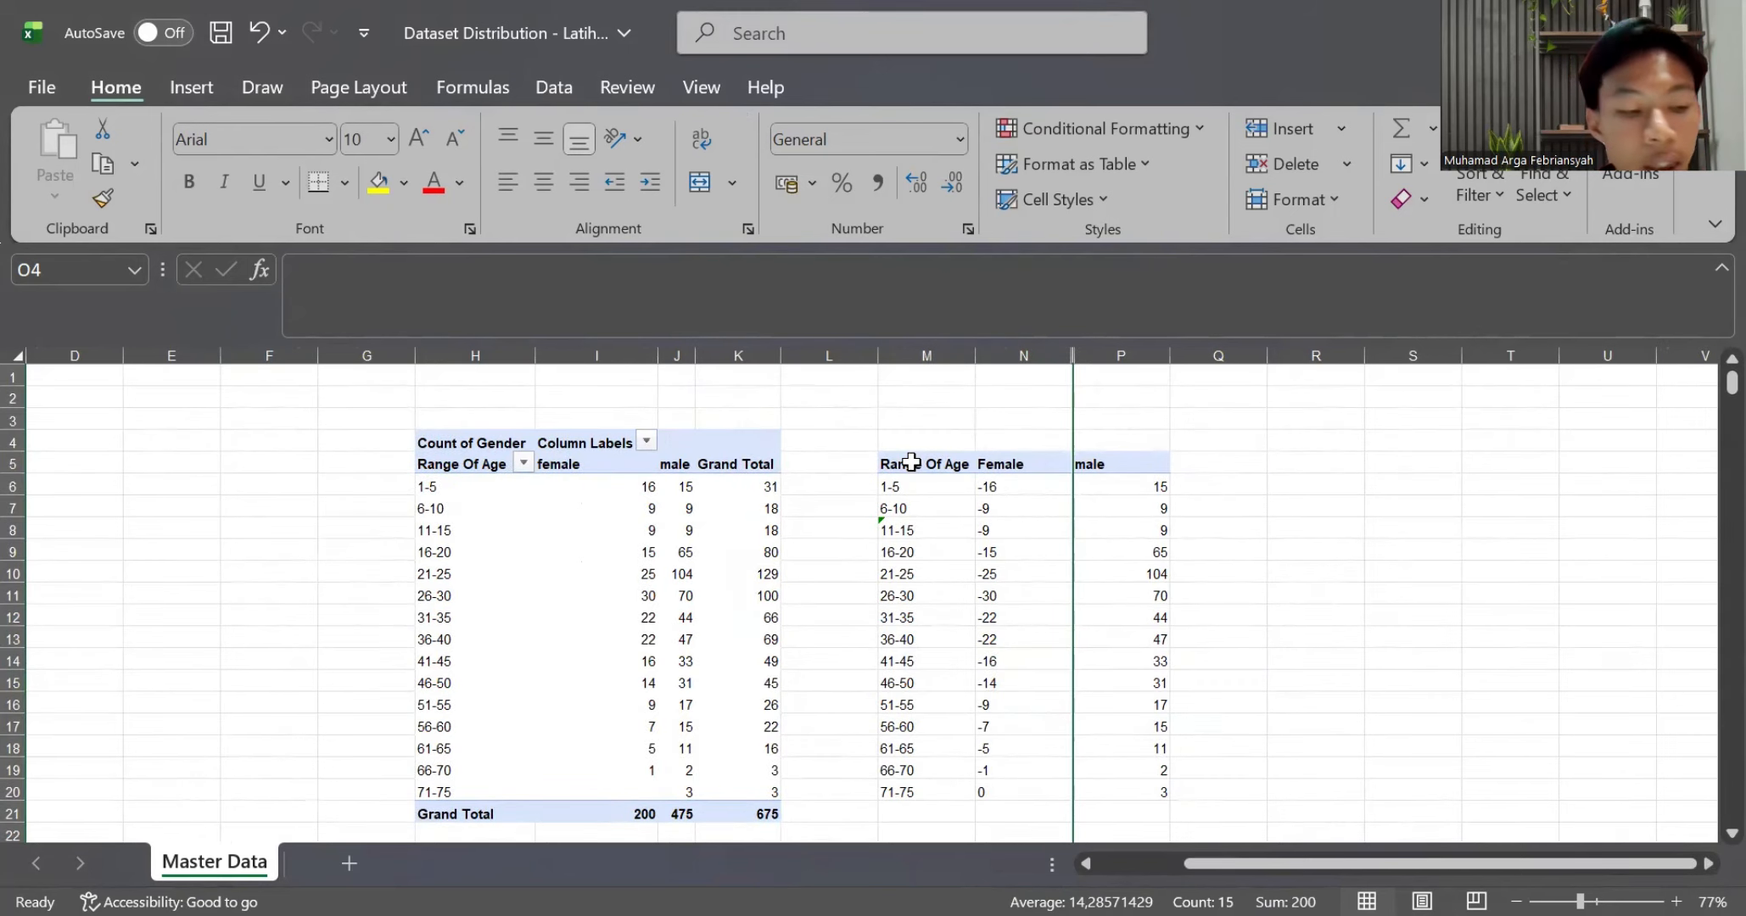
Insert a recommended Stacked Bar chart from the age and gender table in M5:P20
{"action": "left_click_drag", "start_coordinate": [911, 462], "coordinate": [1103, 698]}
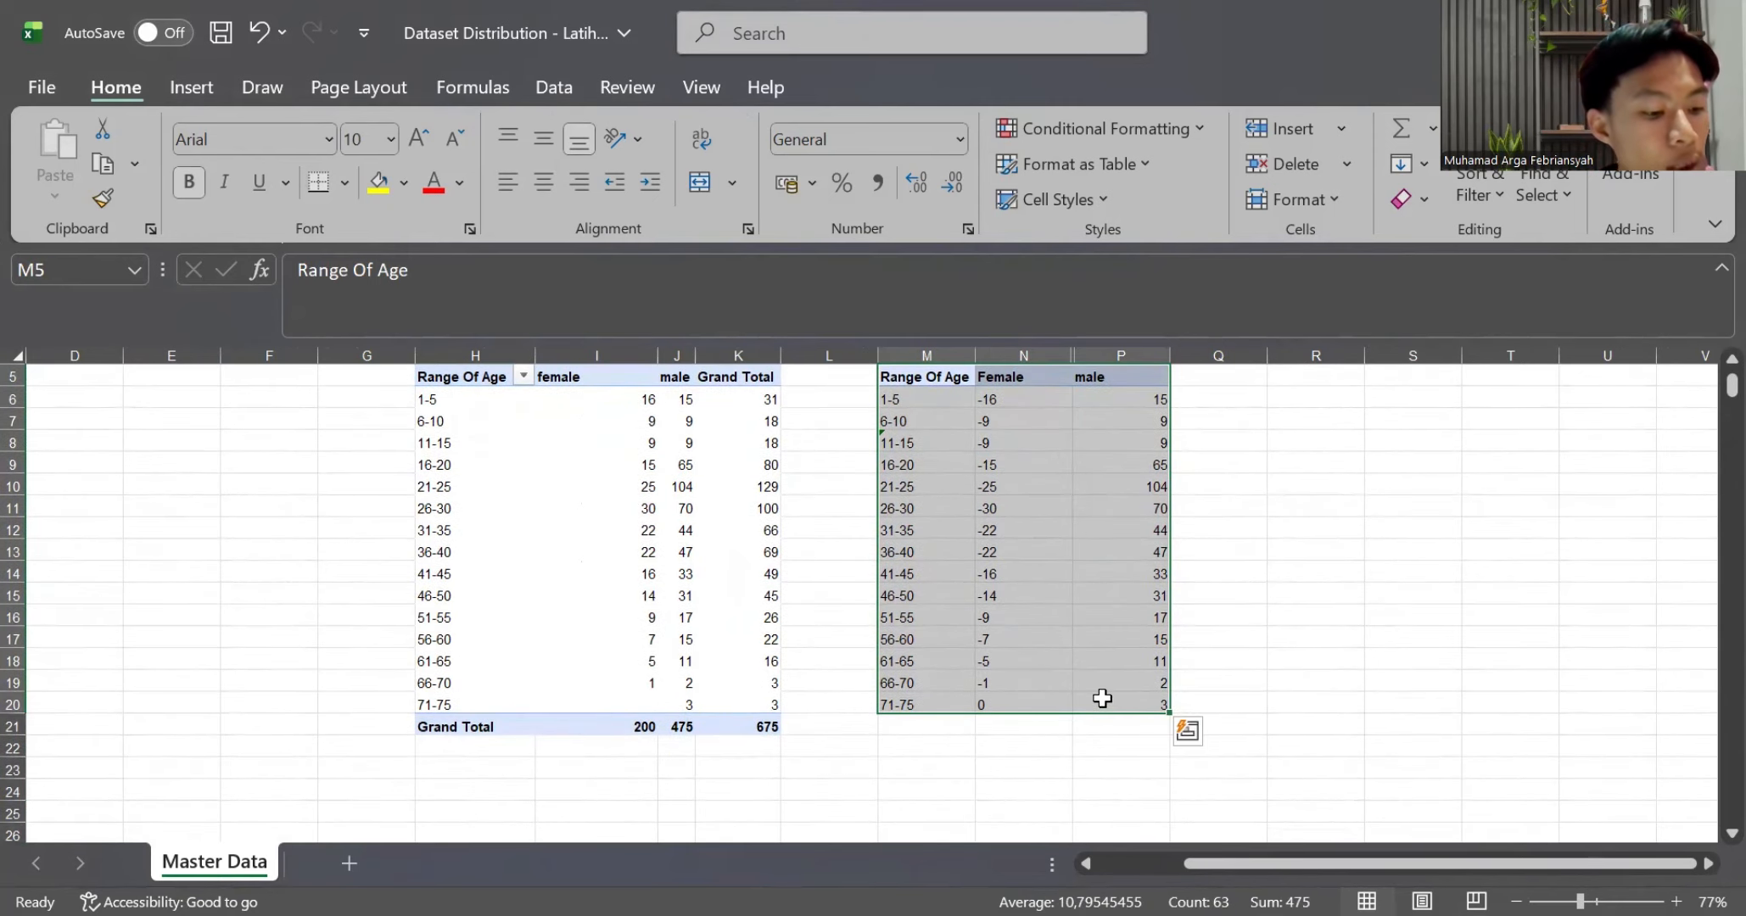
{"action": "left_click", "coordinate": [192, 81]}
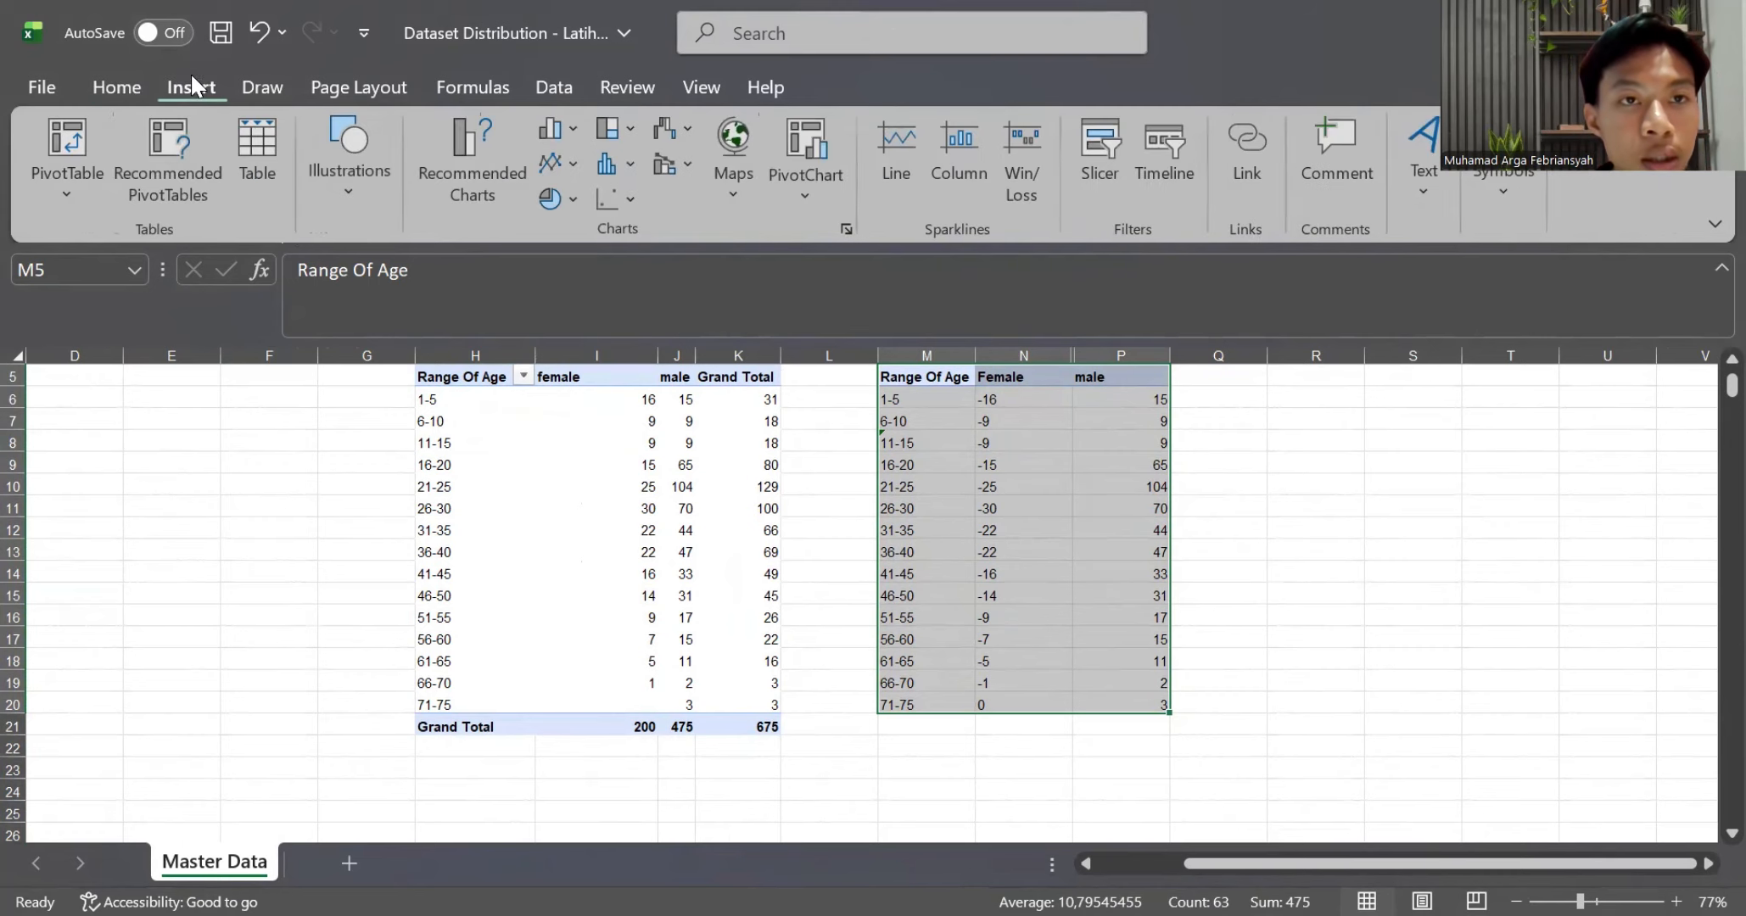
{"action": "left_click", "coordinate": [467, 173]}
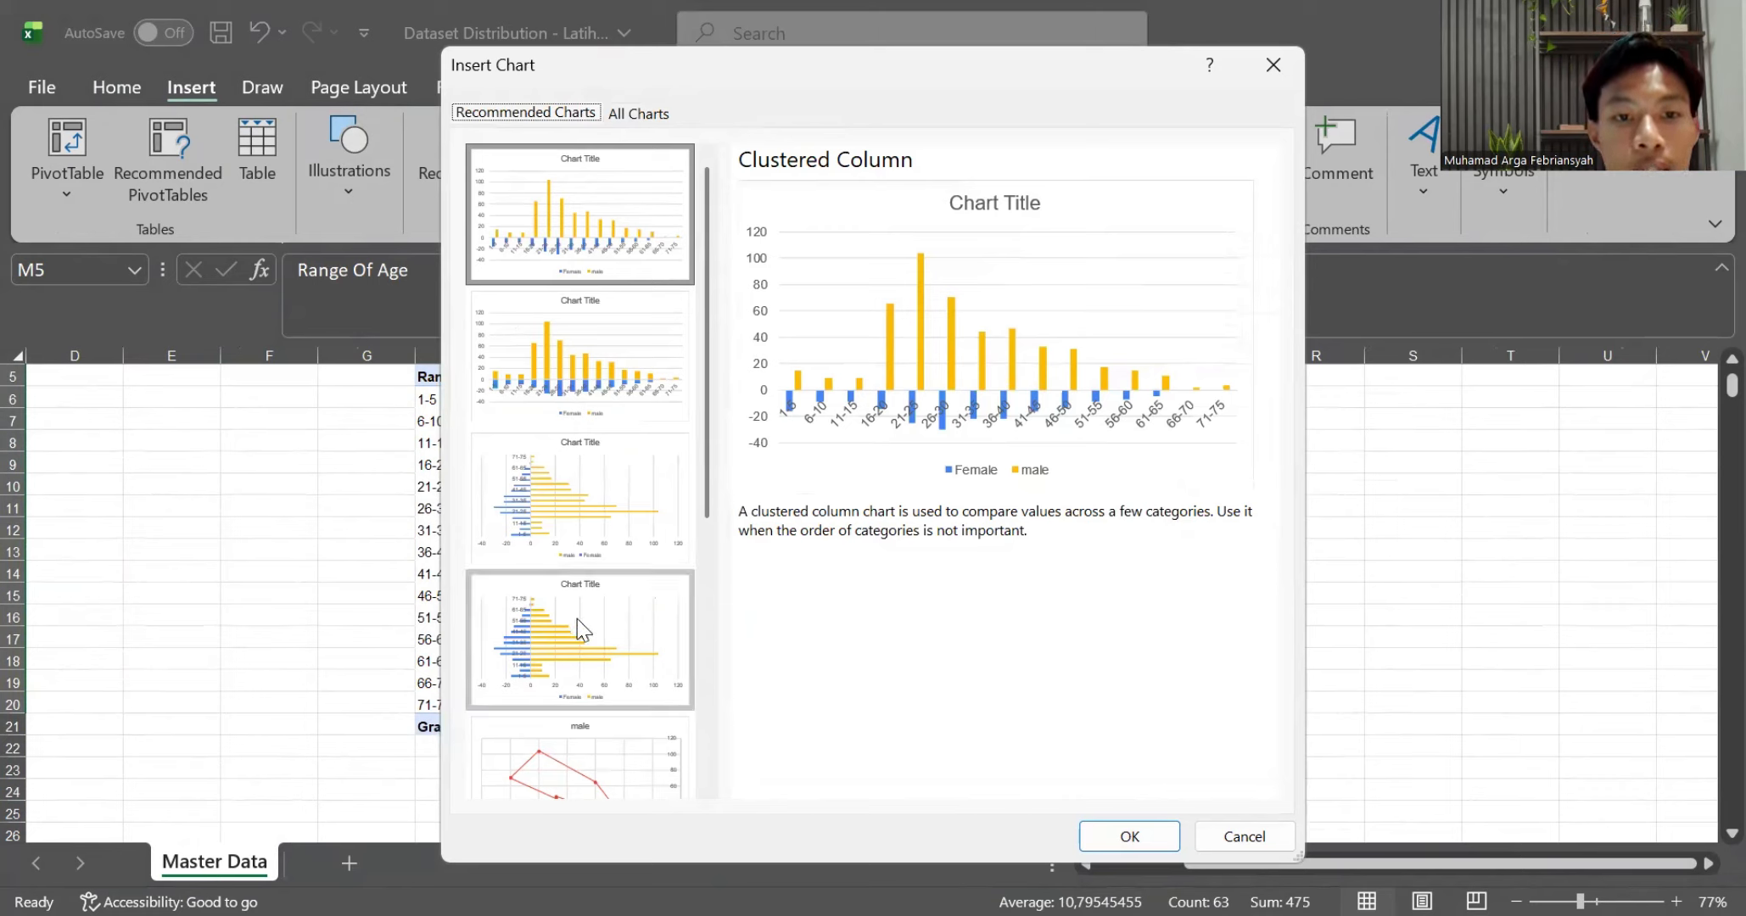
{"action": "left_click", "coordinate": [578, 620]}
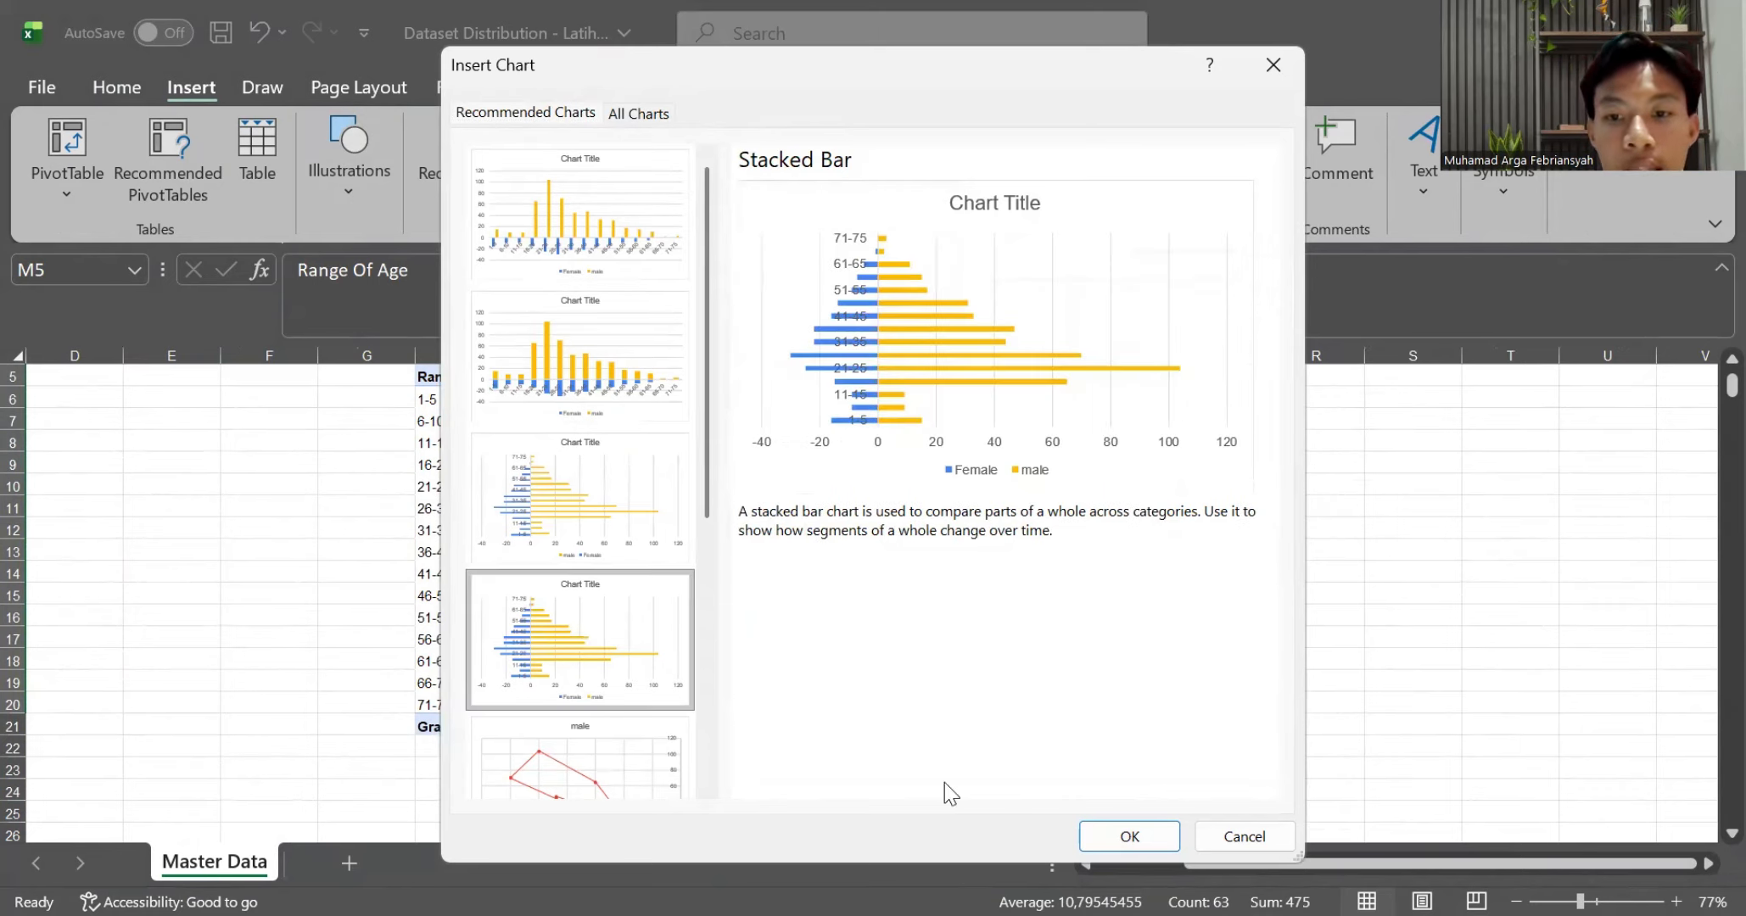
{"action": "left_click", "coordinate": [1127, 840]}
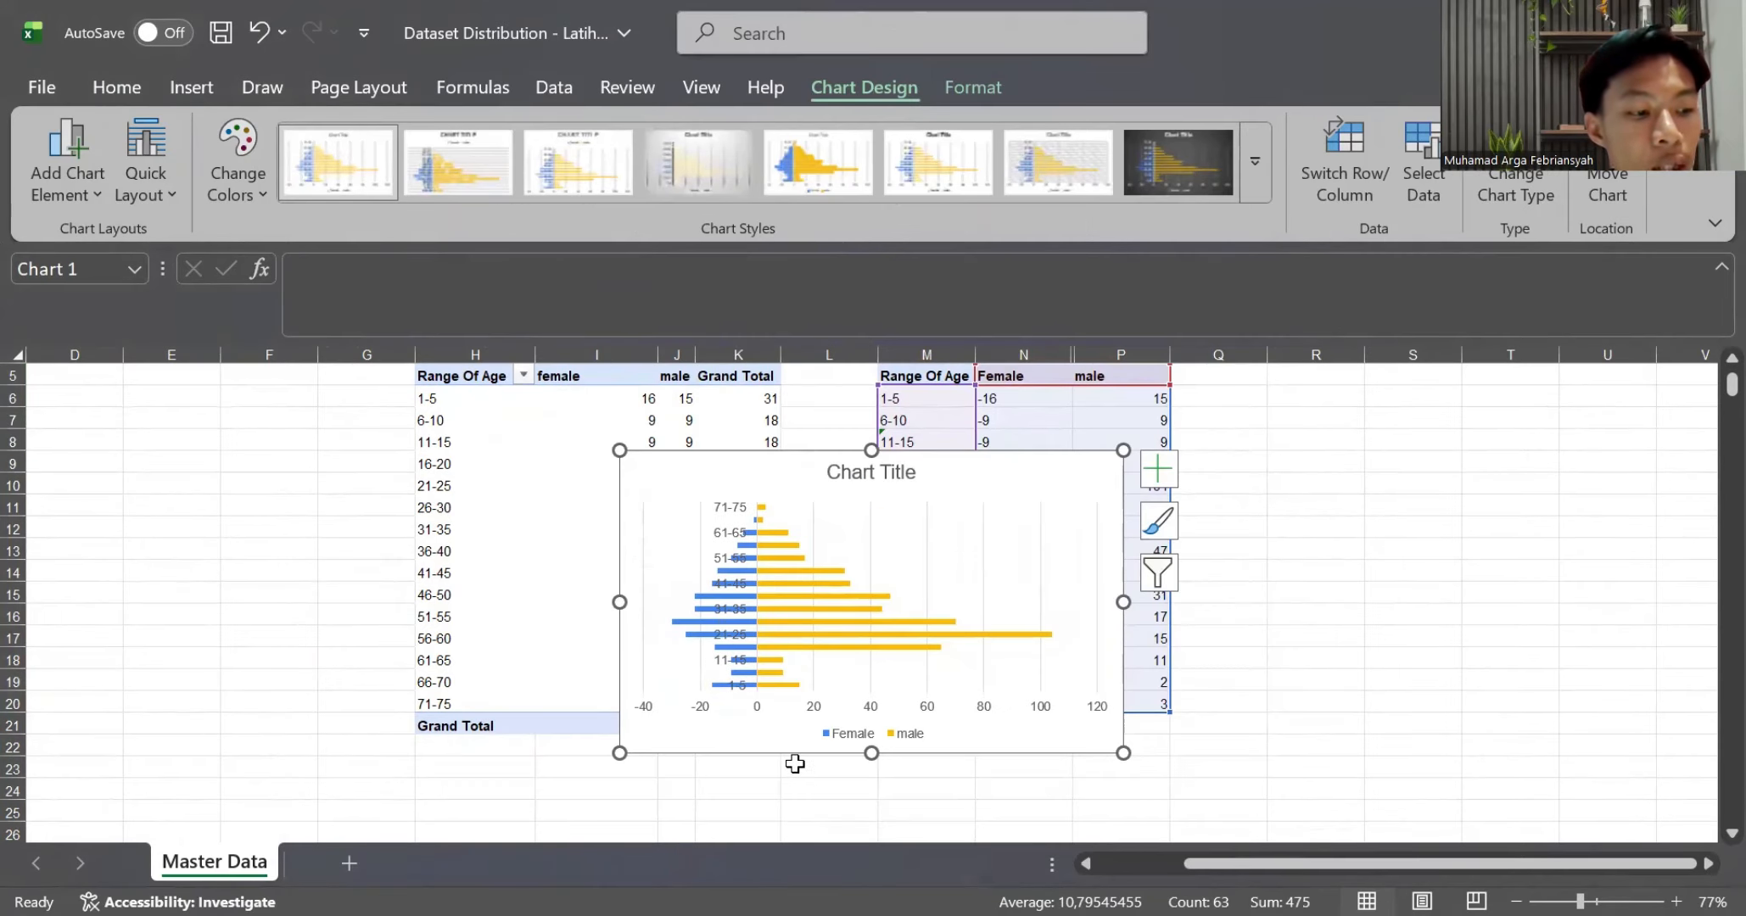
Set the label position of the chart's vertical age-range axis to Low
{"action": "left_click", "coordinate": [735, 533]}
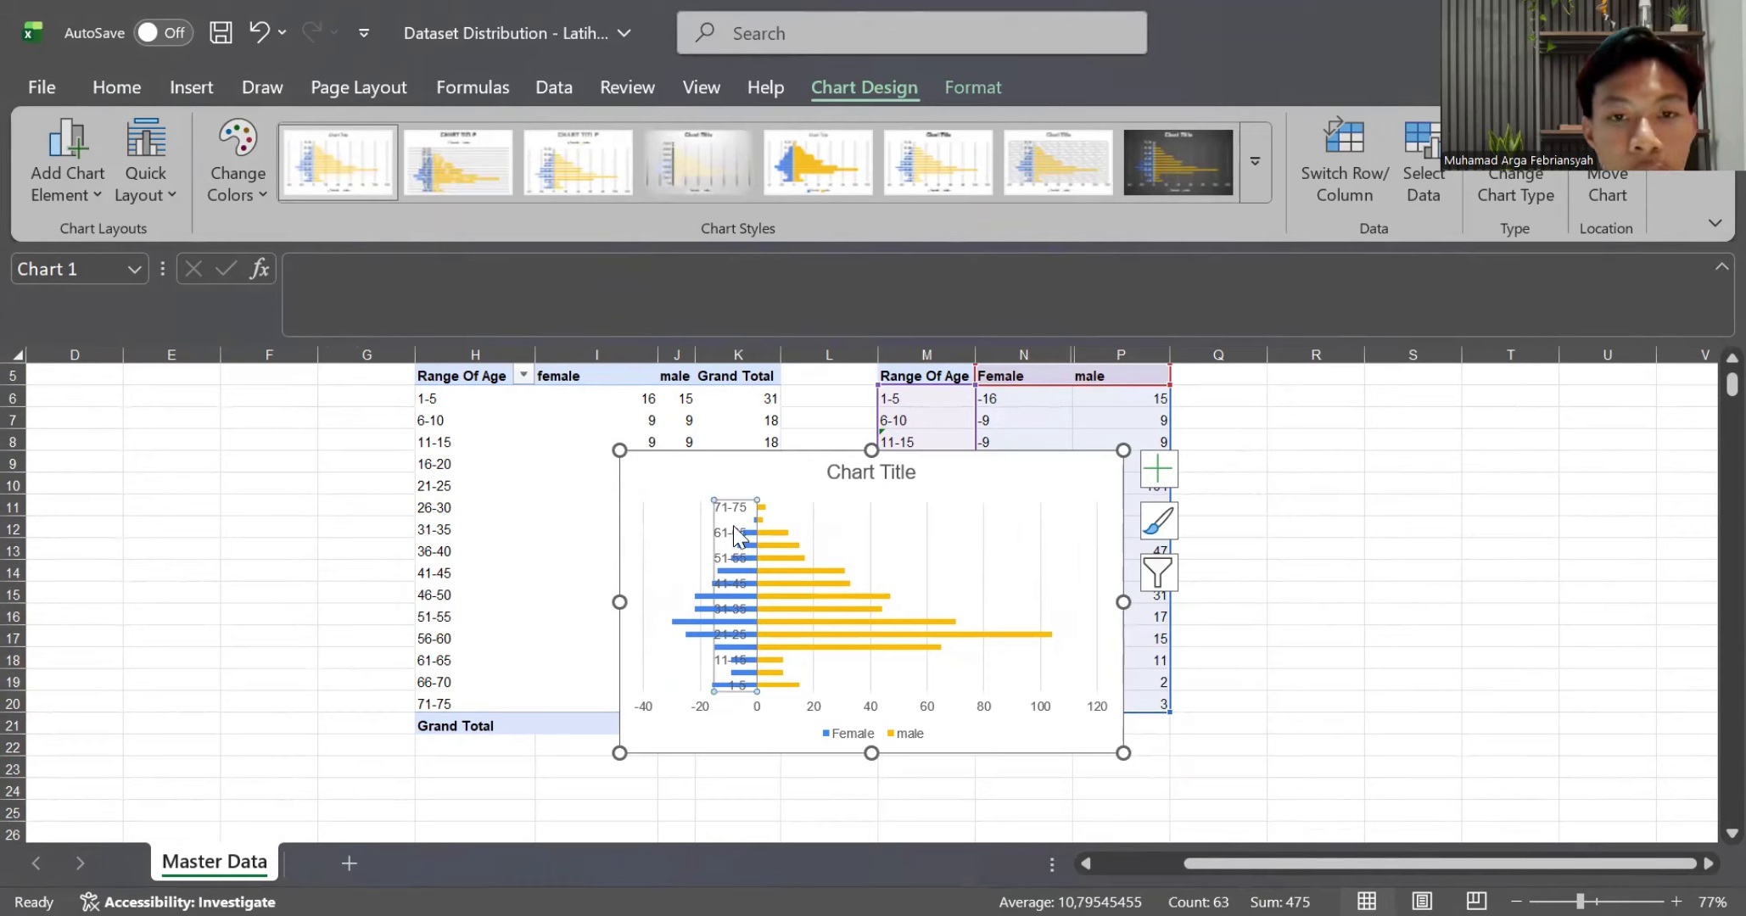
{"action": "right_click", "coordinate": [737, 535]}
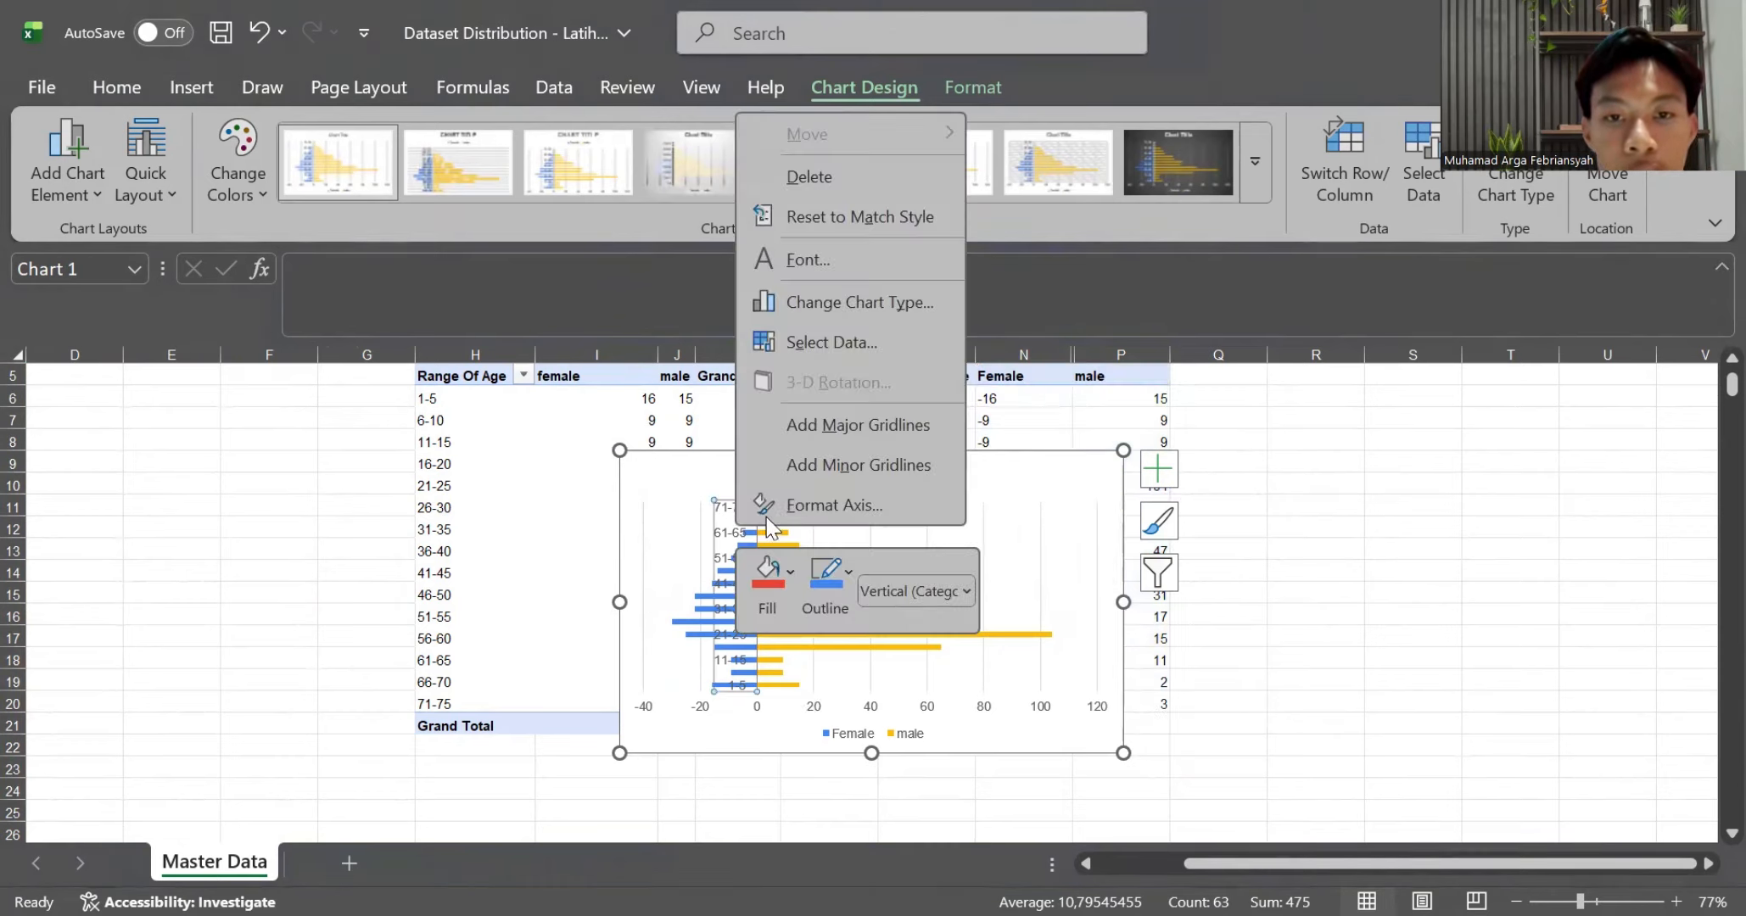
{"action": "left_click", "coordinate": [809, 504]}
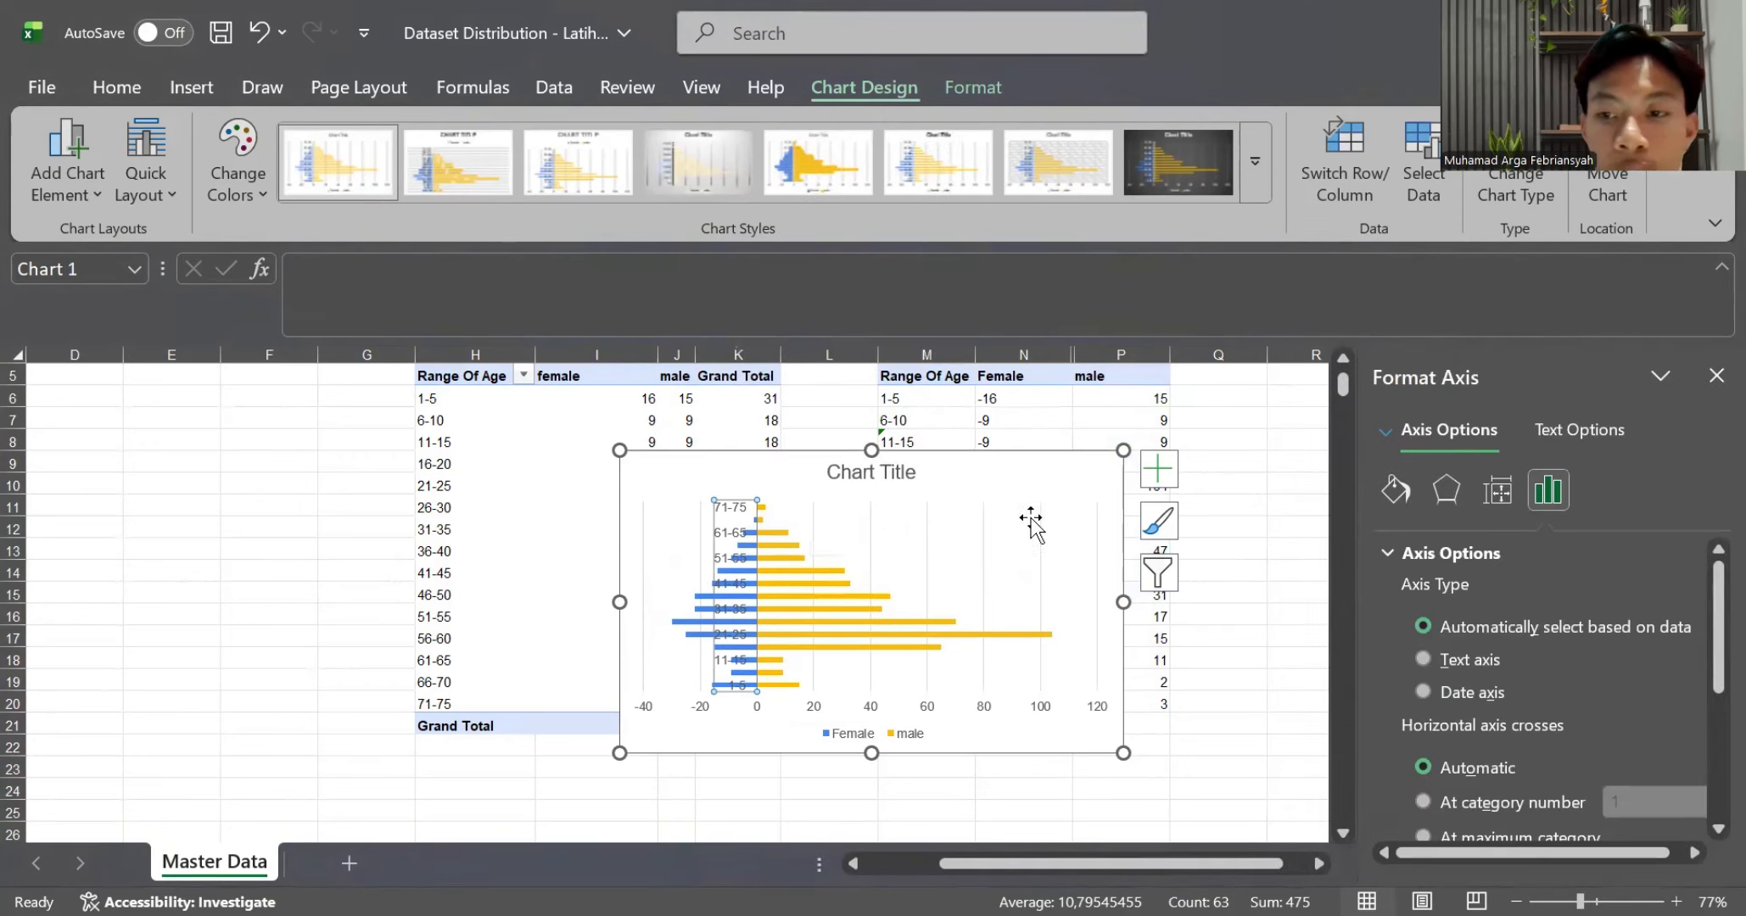
{"action": "scroll", "coordinate": [1499, 705], "scroll_direction": "down", "scroll_amount": 3}
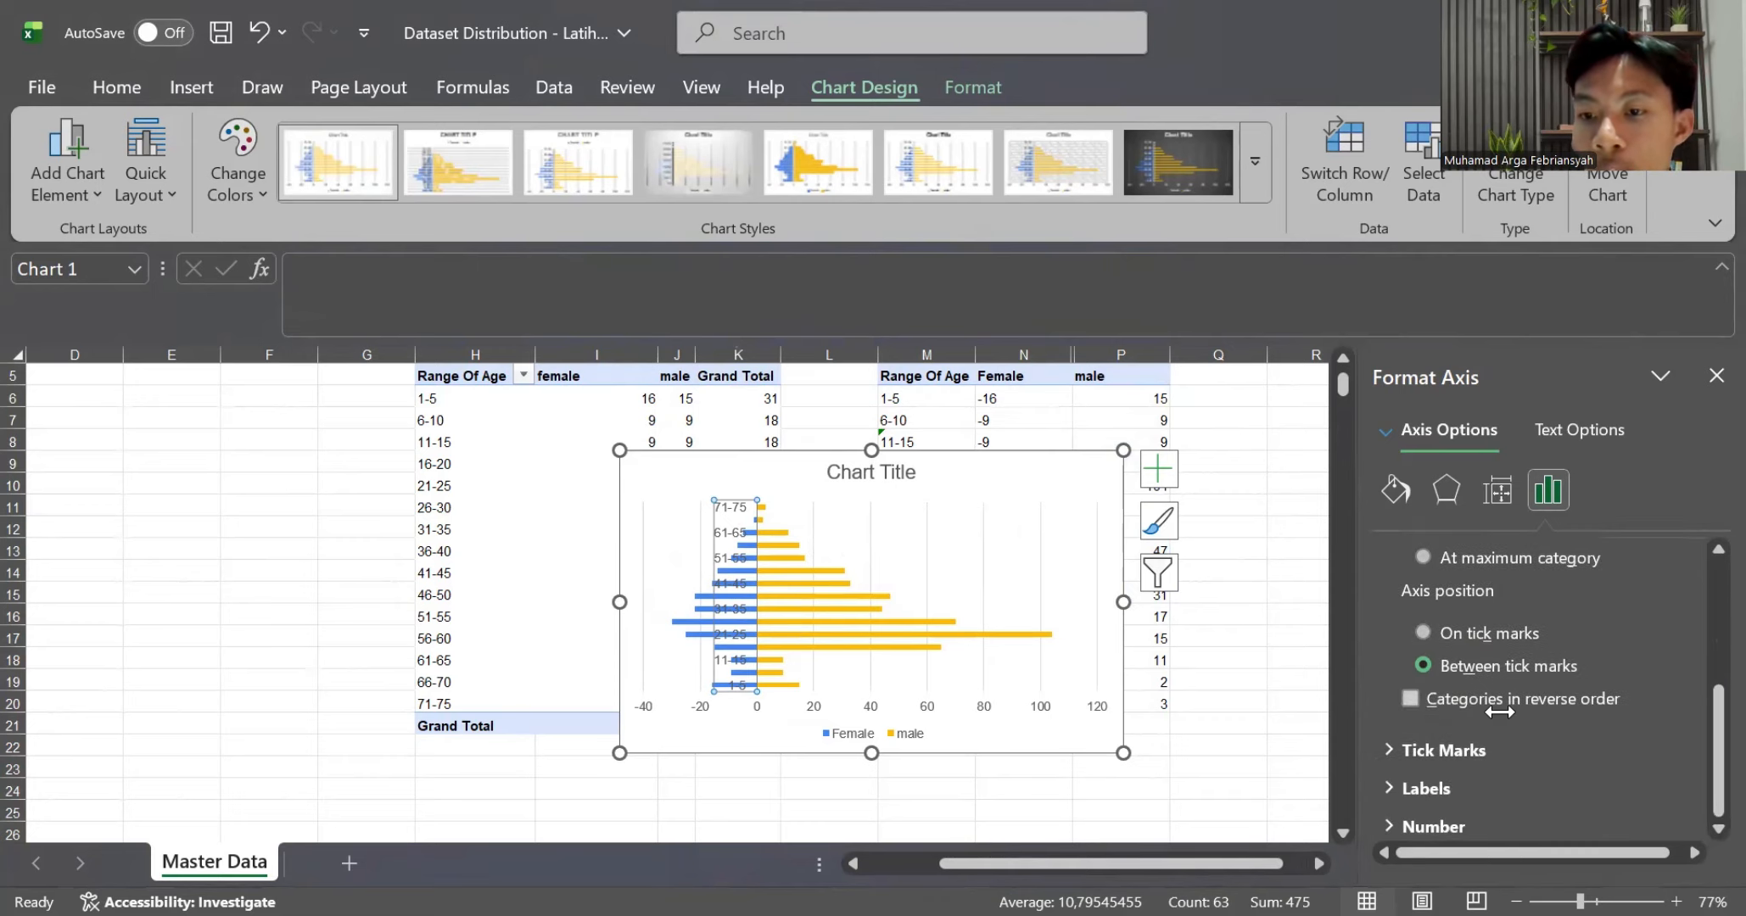
{"action": "left_click", "coordinate": [1464, 785]}
{"action": "scroll", "coordinate": [1542, 779], "scroll_direction": "down", "scroll_amount": 3}
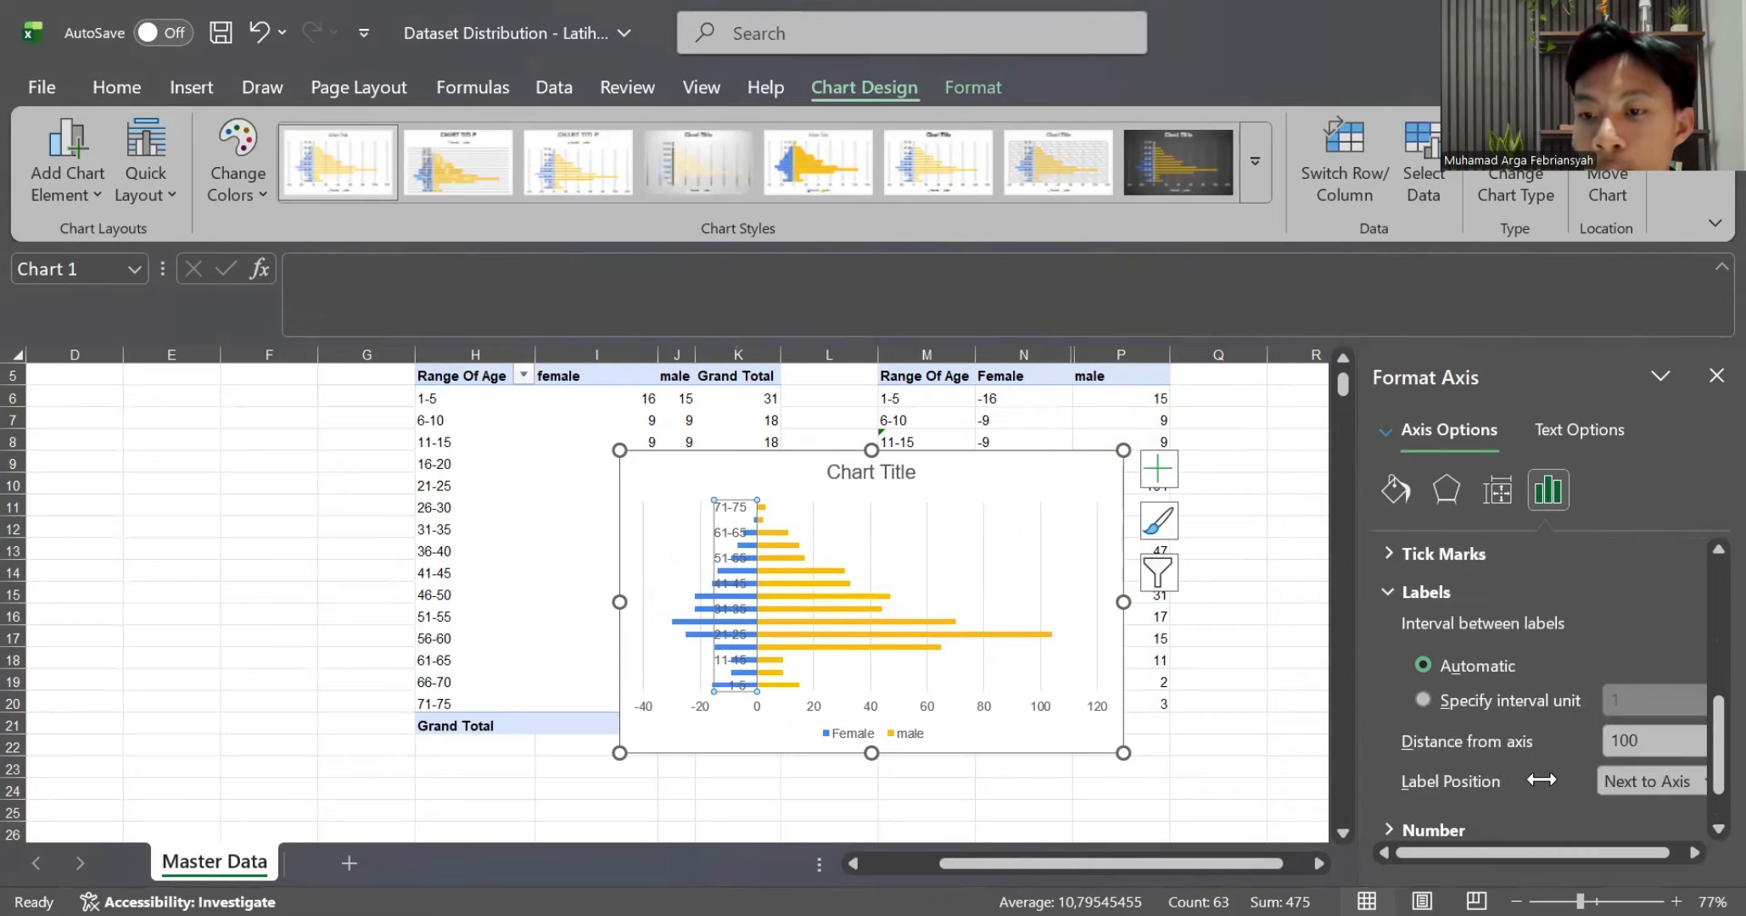
{"action": "left_click", "coordinate": [1646, 784]}
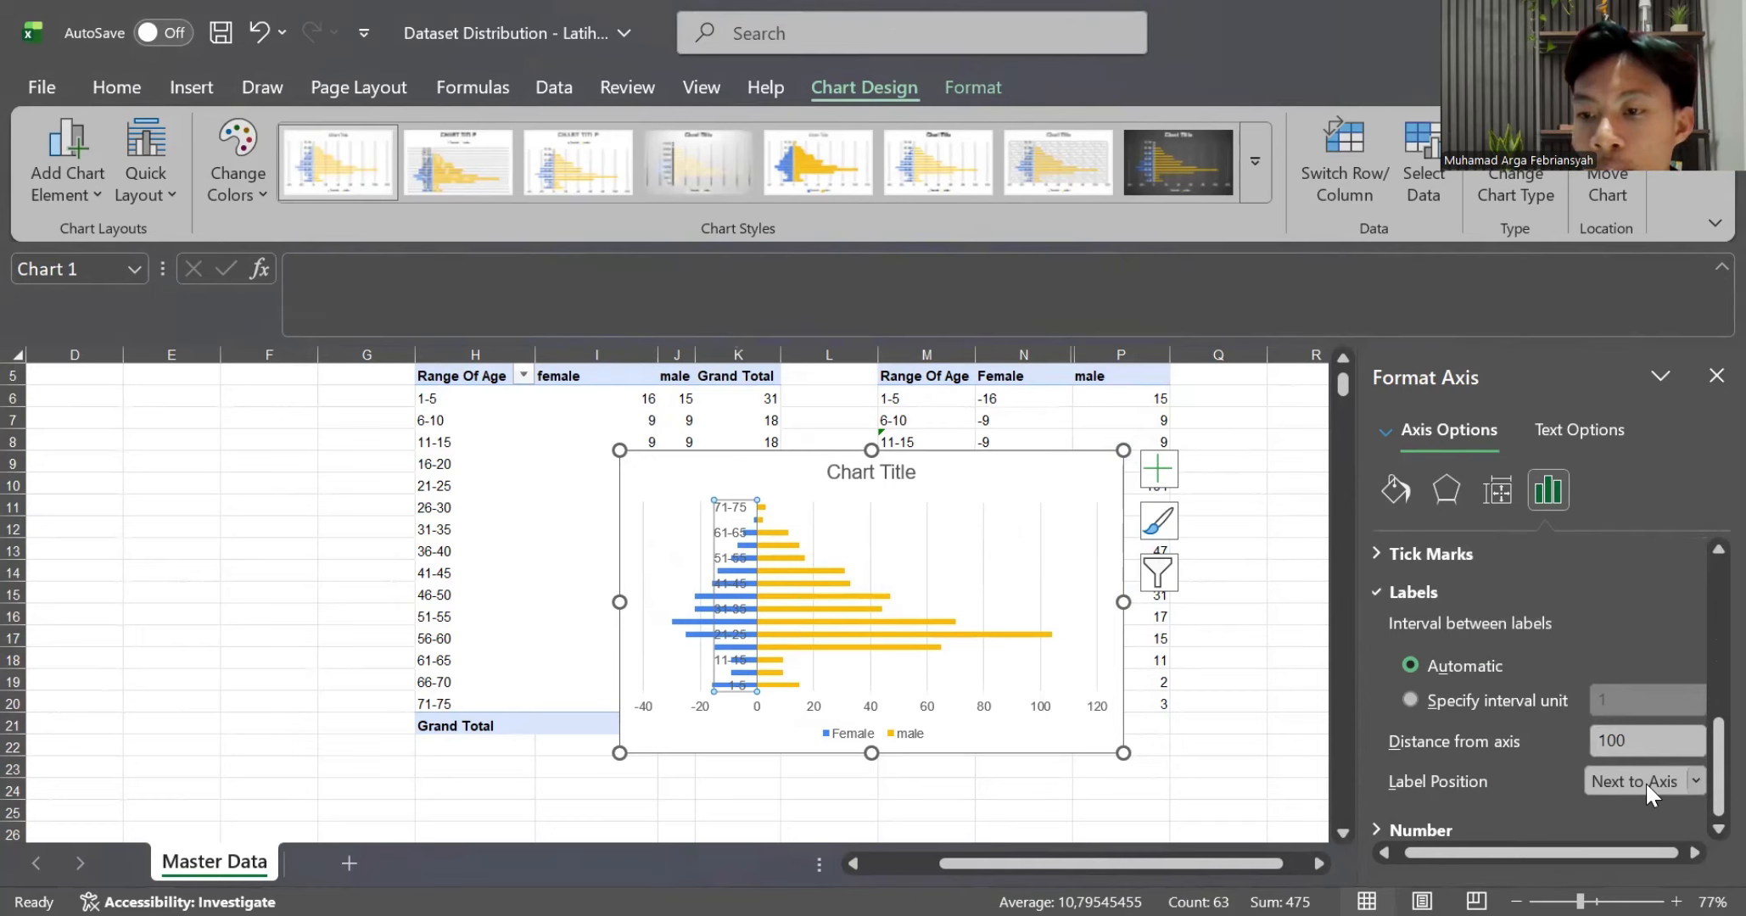
{"action": "left_click", "coordinate": [1646, 782]}
{"action": "left_click", "coordinate": [1605, 864]}
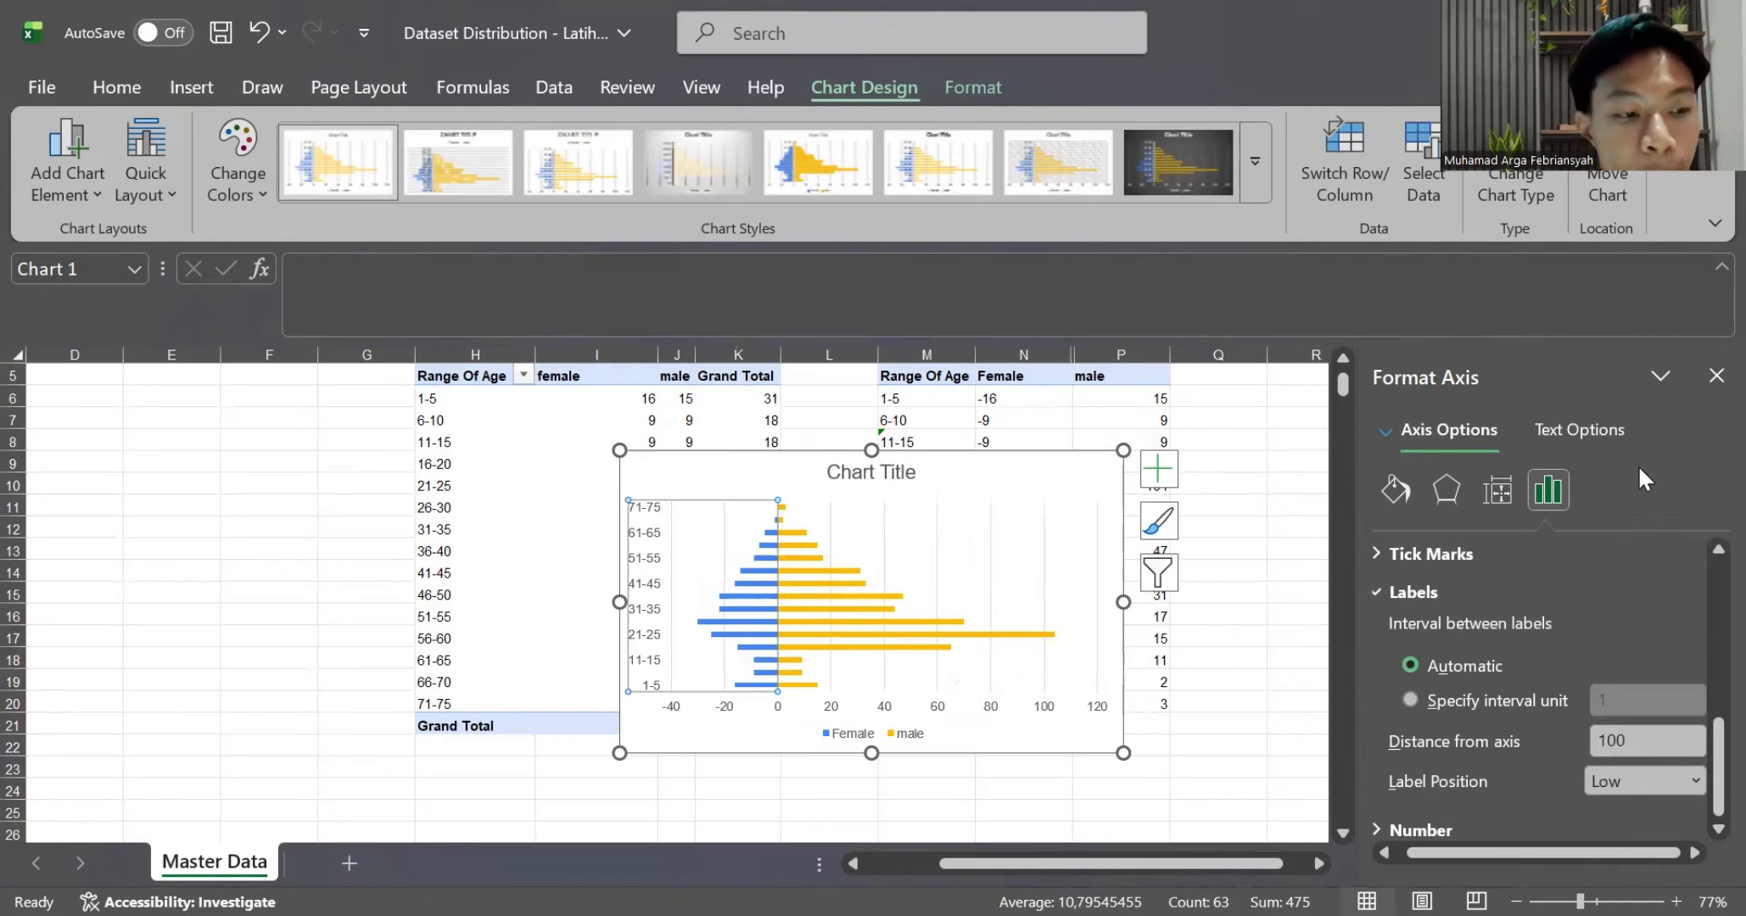
{"action": "left_click", "coordinate": [1717, 376]}
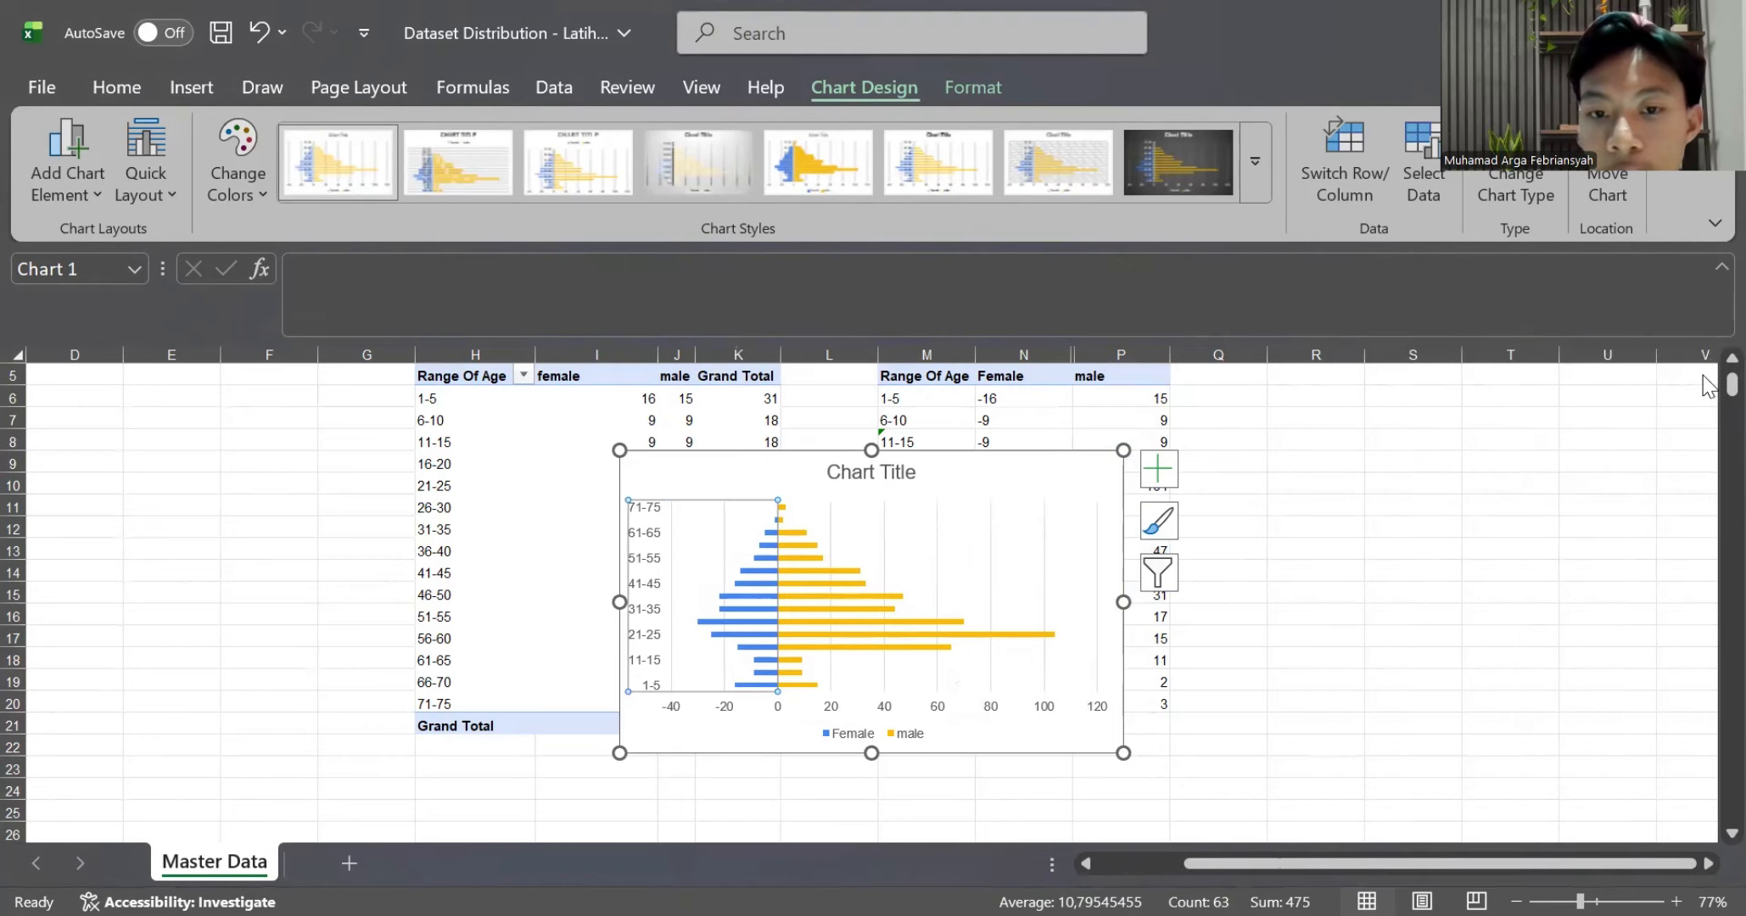
Set the number category of the chart's horizontal value axis to Number
{"action": "left_click", "coordinate": [934, 717]}
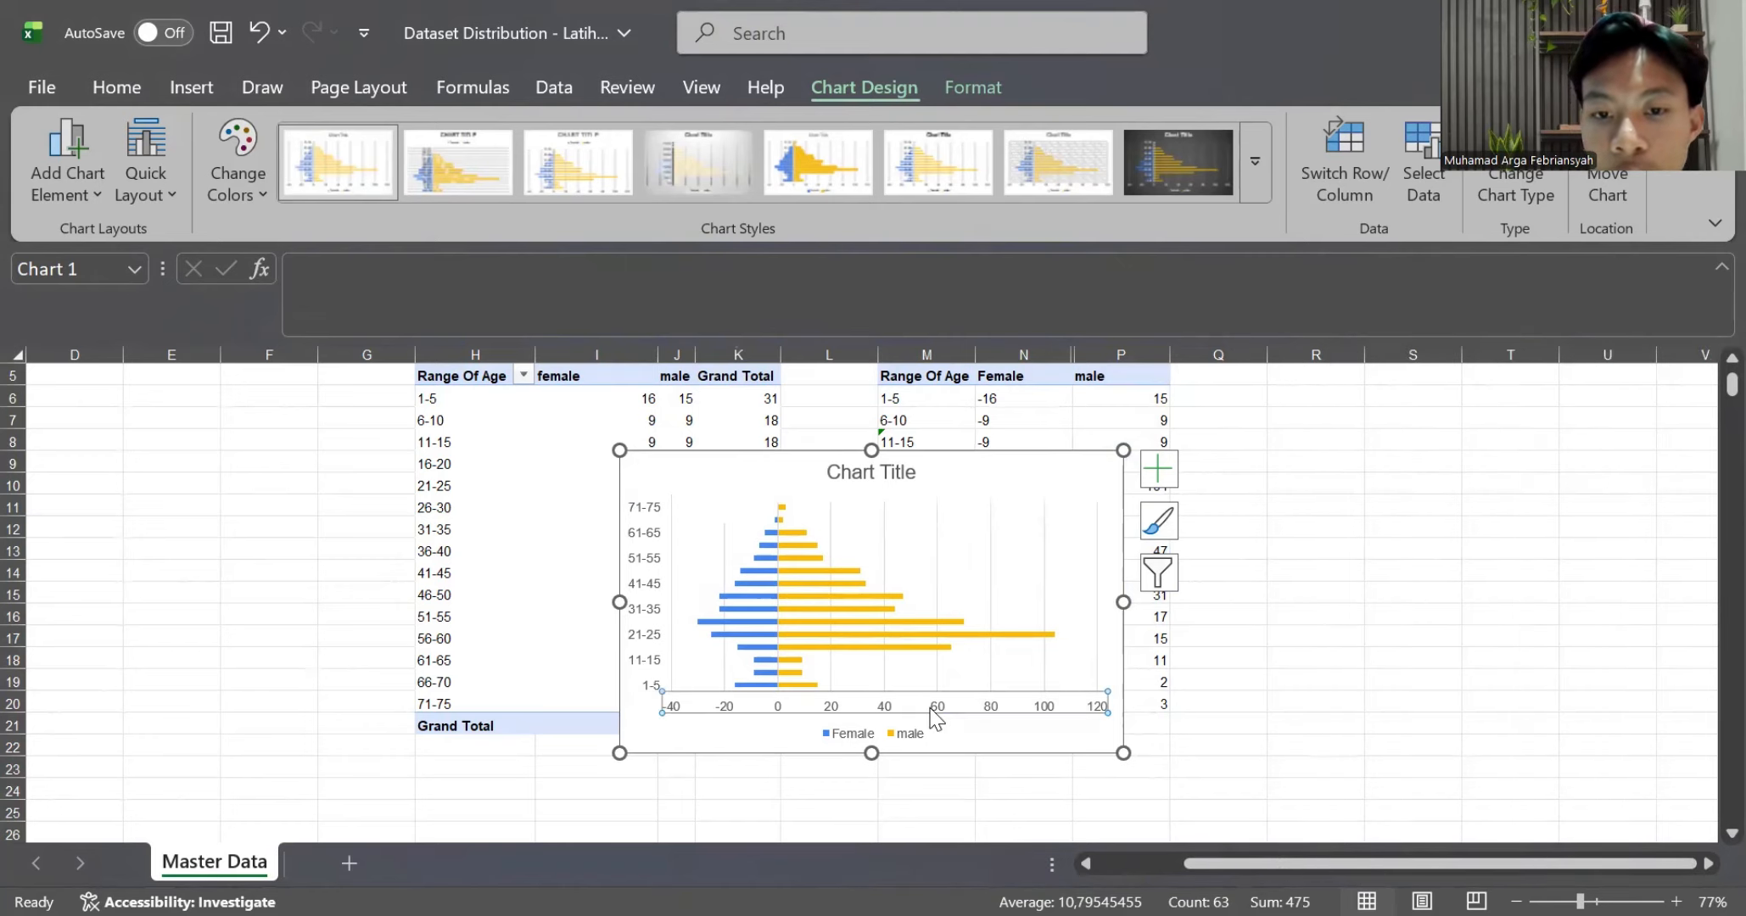
{"action": "right_click", "coordinate": [932, 711]}
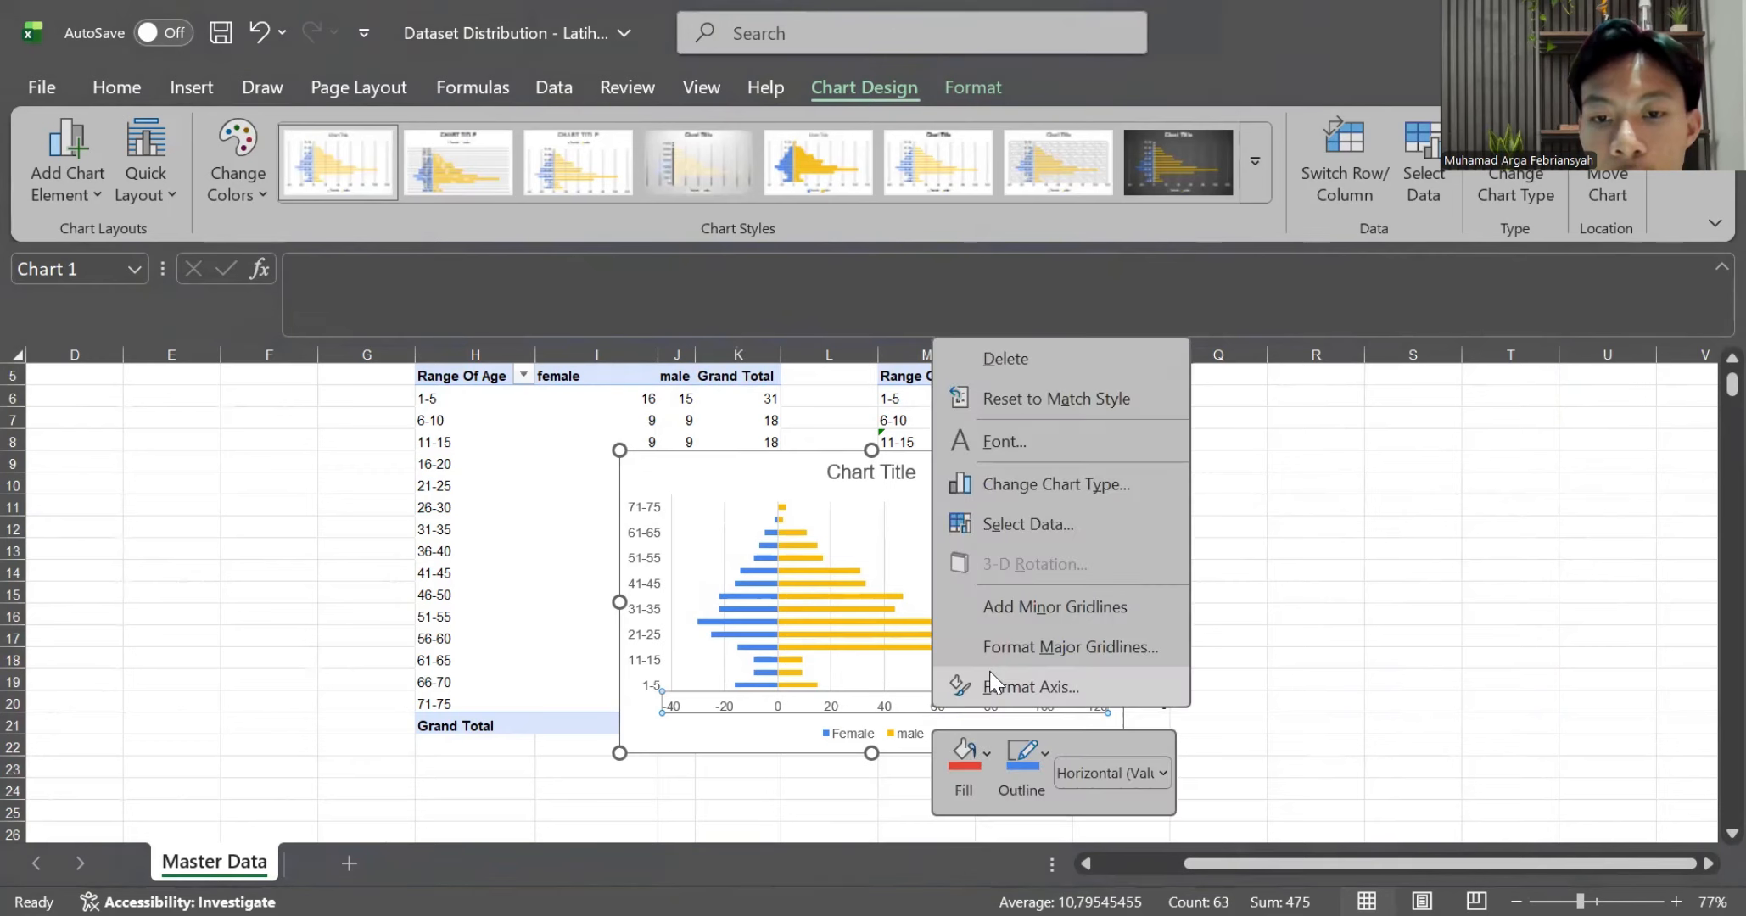
{"action": "left_click", "coordinate": [990, 686]}
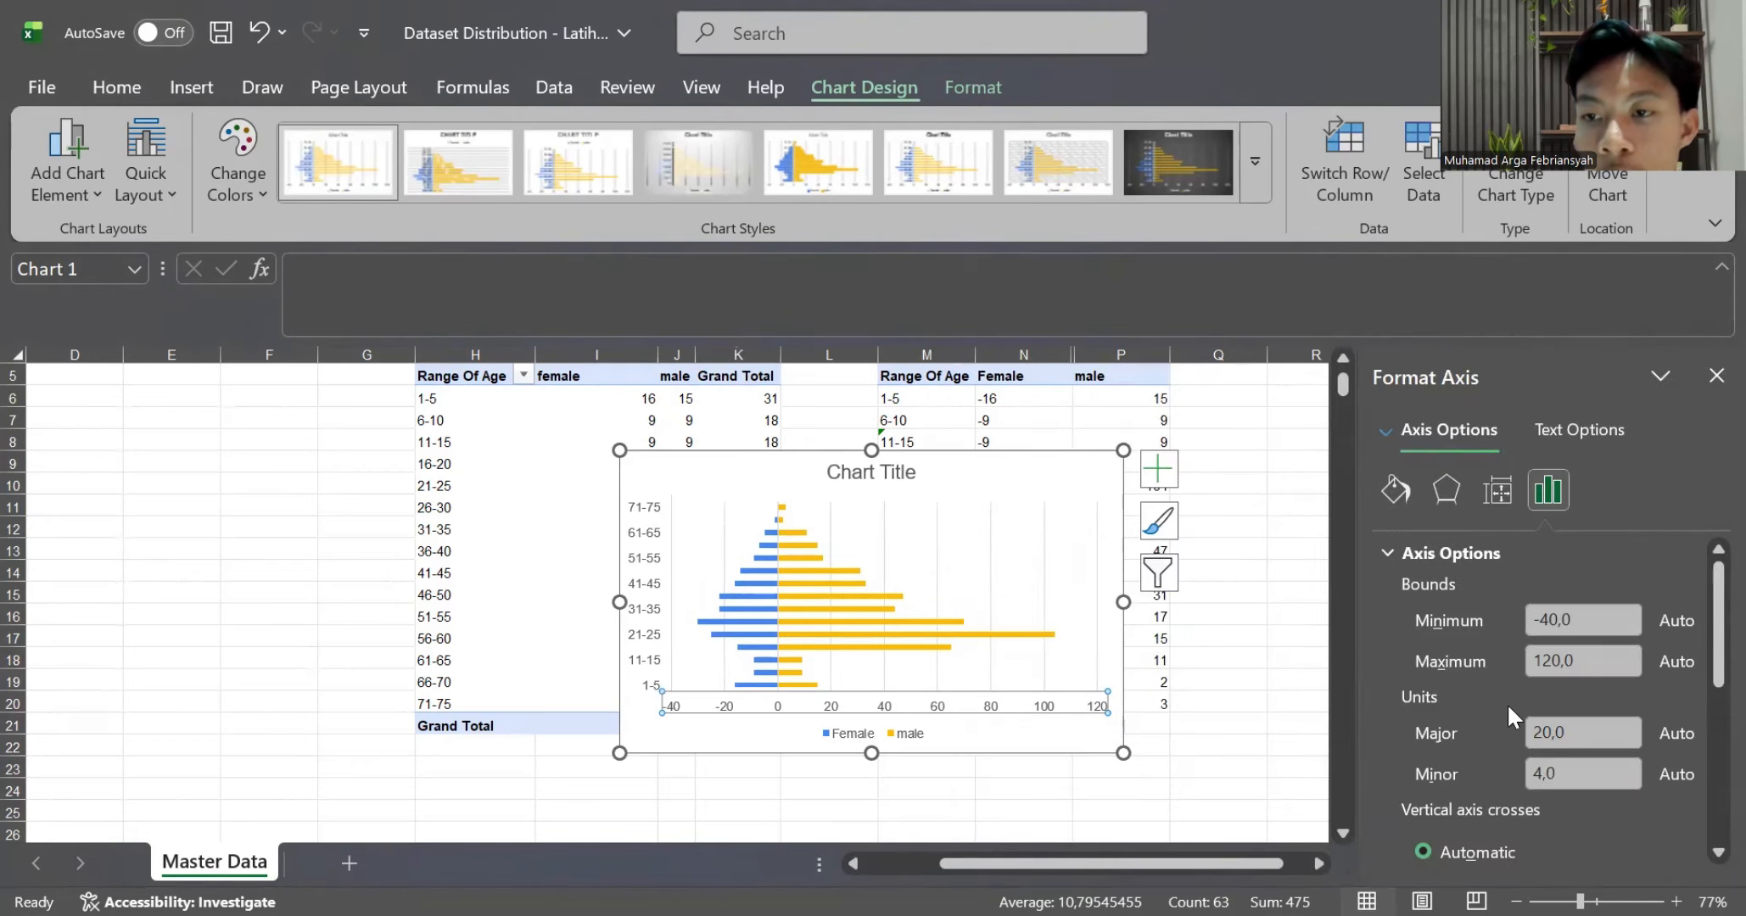
{"action": "scroll", "coordinate": [1508, 702], "scroll_direction": "down", "scroll_amount": 3}
{"action": "scroll", "coordinate": [1508, 704], "scroll_direction": "down", "scroll_amount": 1}
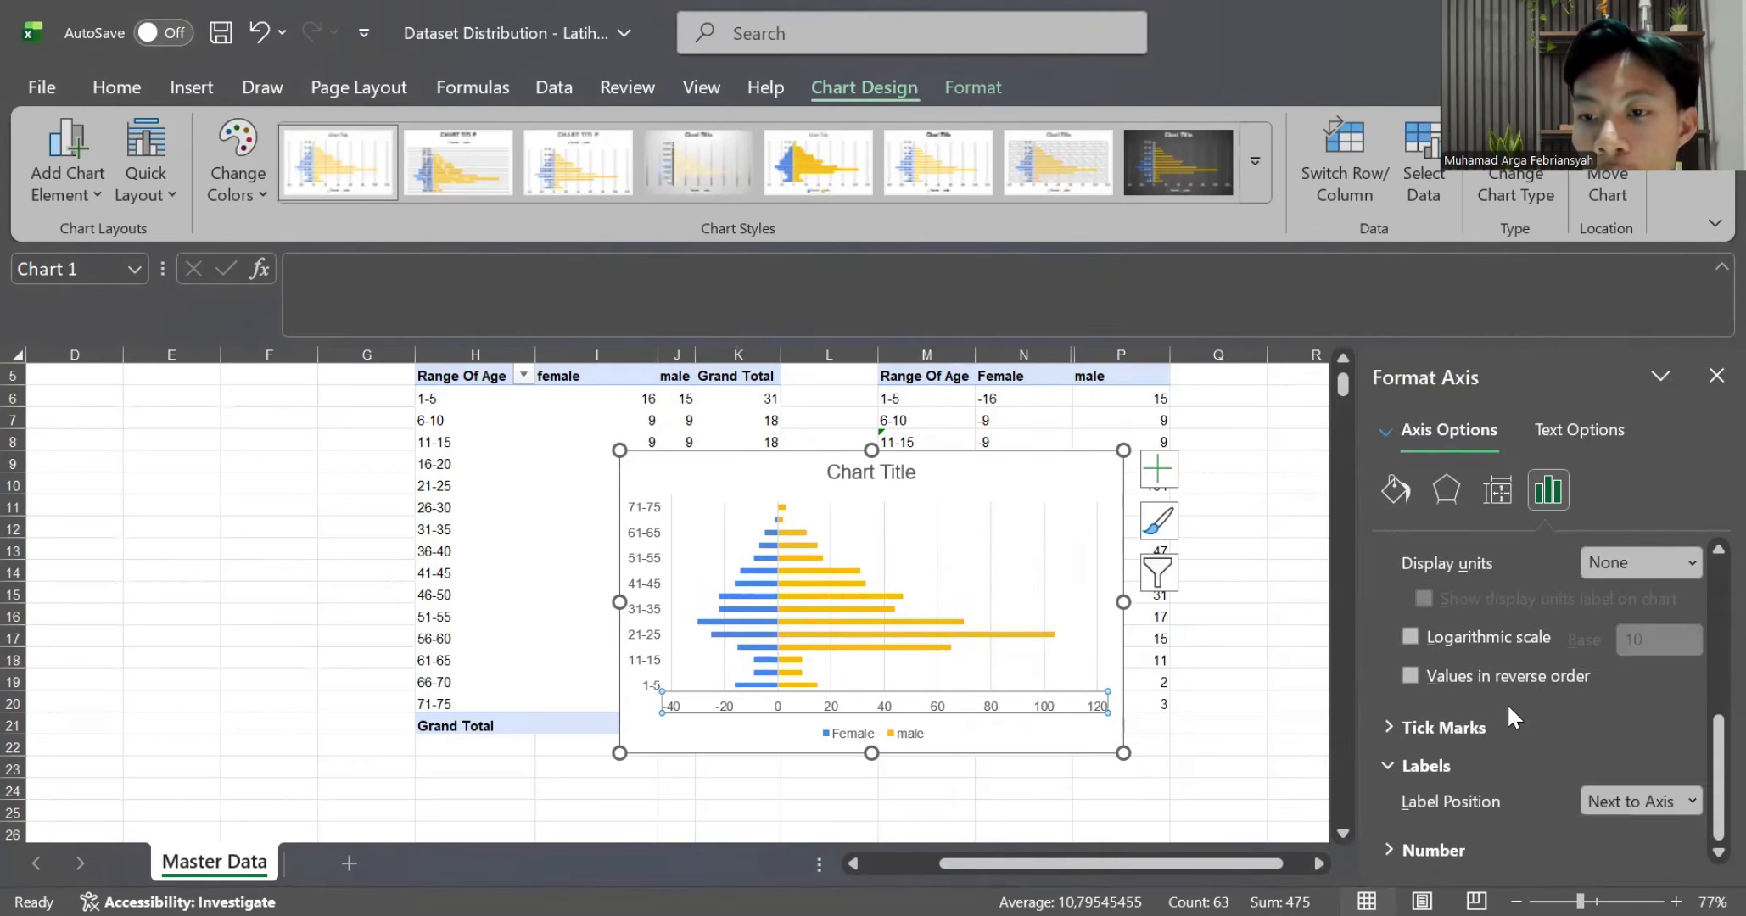
{"action": "left_click", "coordinate": [1454, 851]}
{"action": "scroll", "coordinate": [1512, 809], "scroll_direction": "down", "scroll_amount": 3}
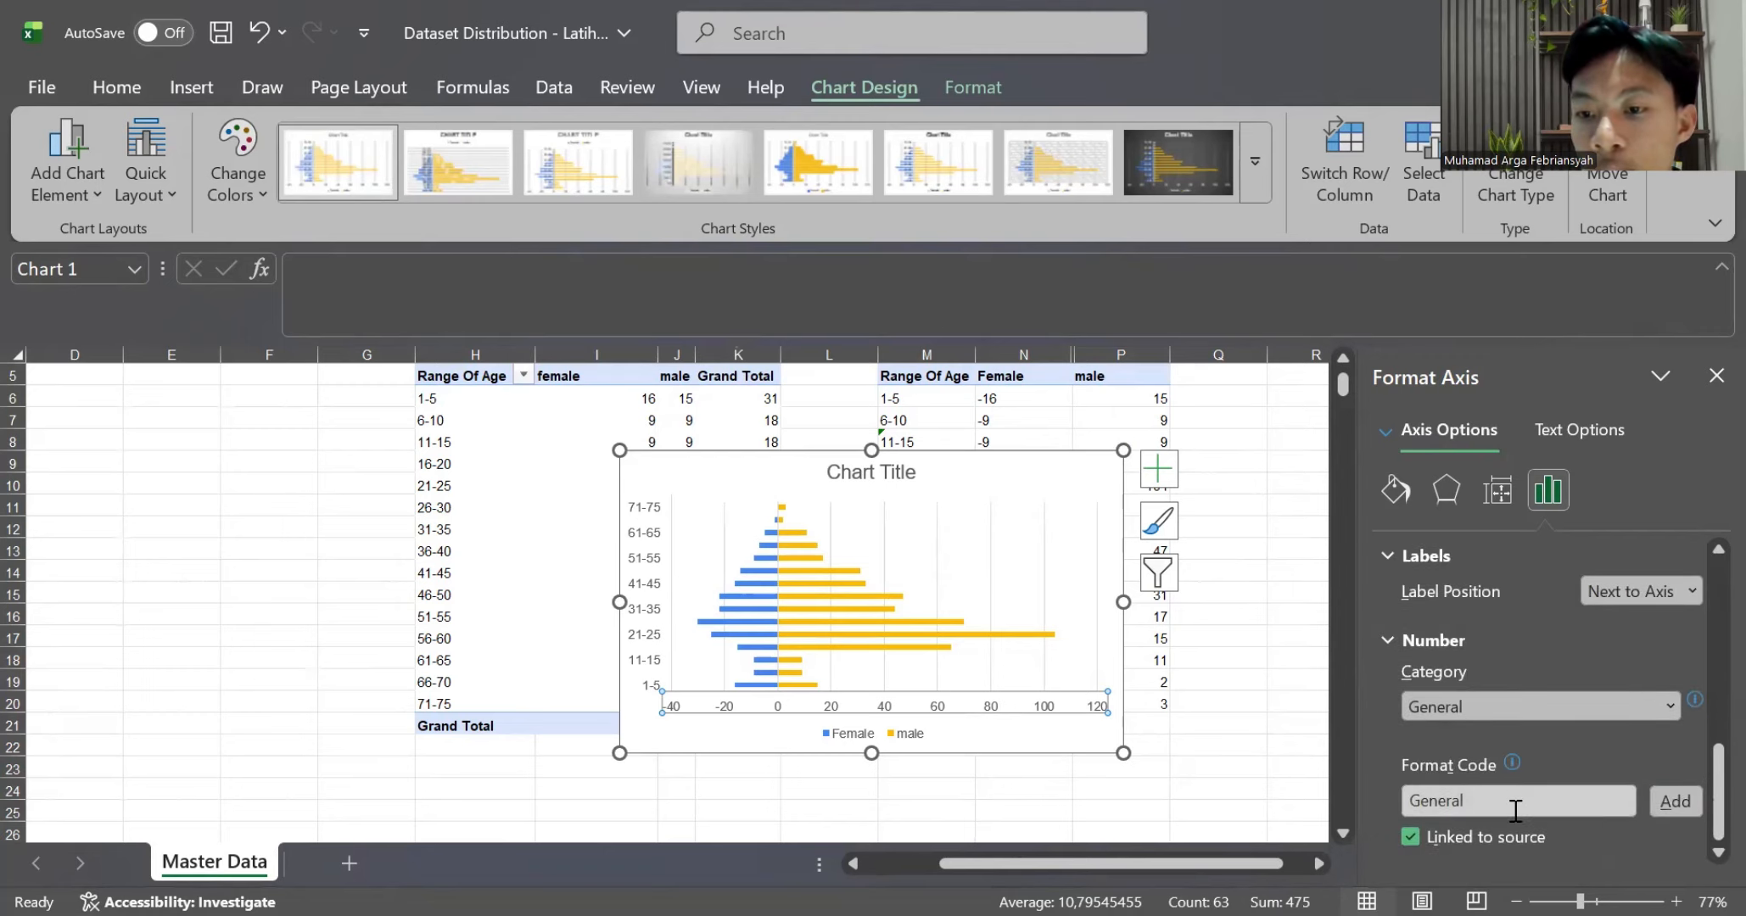
{"action": "left_click", "coordinate": [1524, 709]}
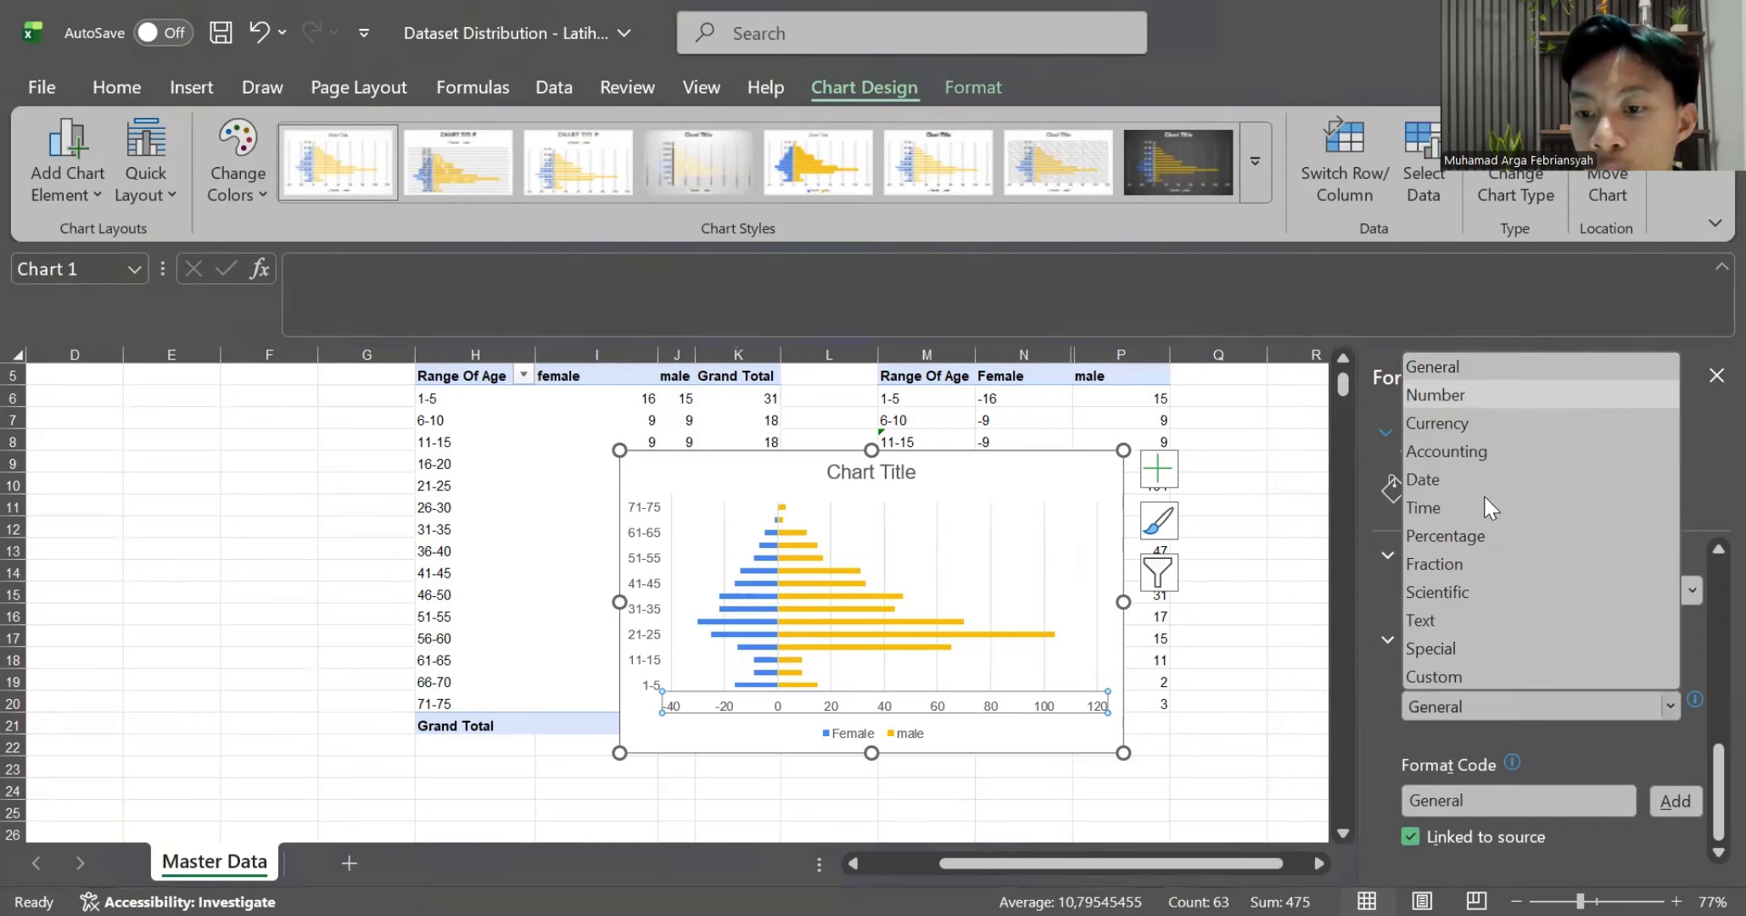
{"action": "left_click", "coordinate": [1480, 396]}
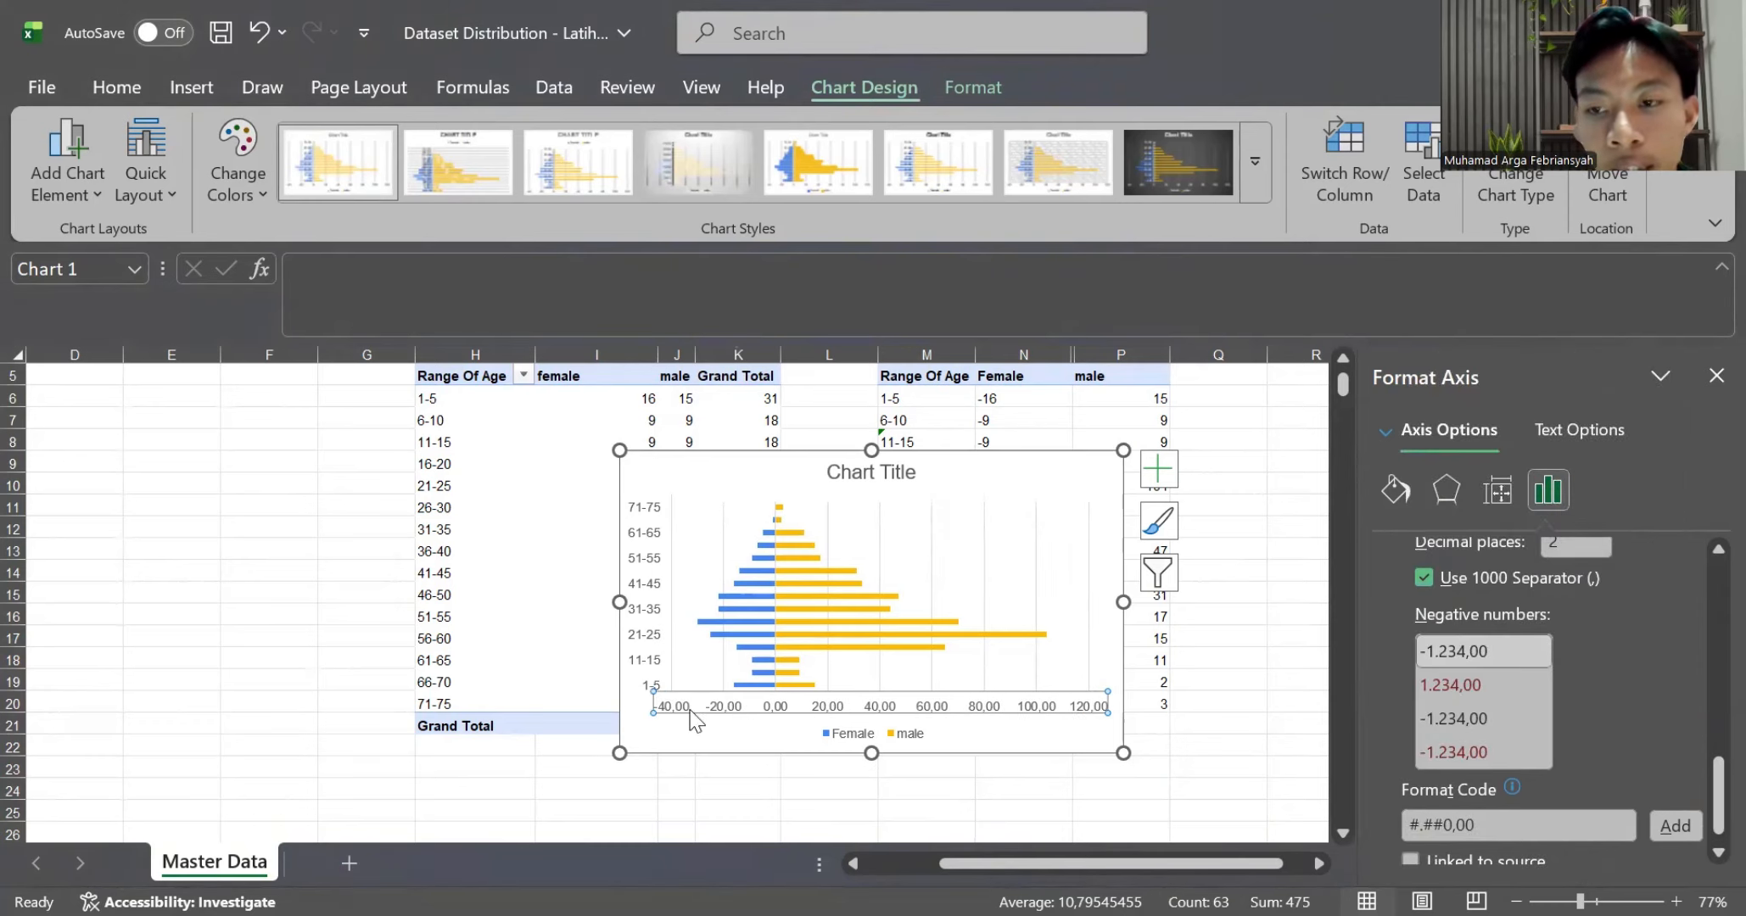
Show the horizontal axis's negative numbers in red without a minus sign and set its decimal places to 0
{"action": "left_click", "coordinate": [1477, 677]}
{"action": "scroll", "coordinate": [1529, 658], "scroll_direction": "up", "scroll_amount": 1}
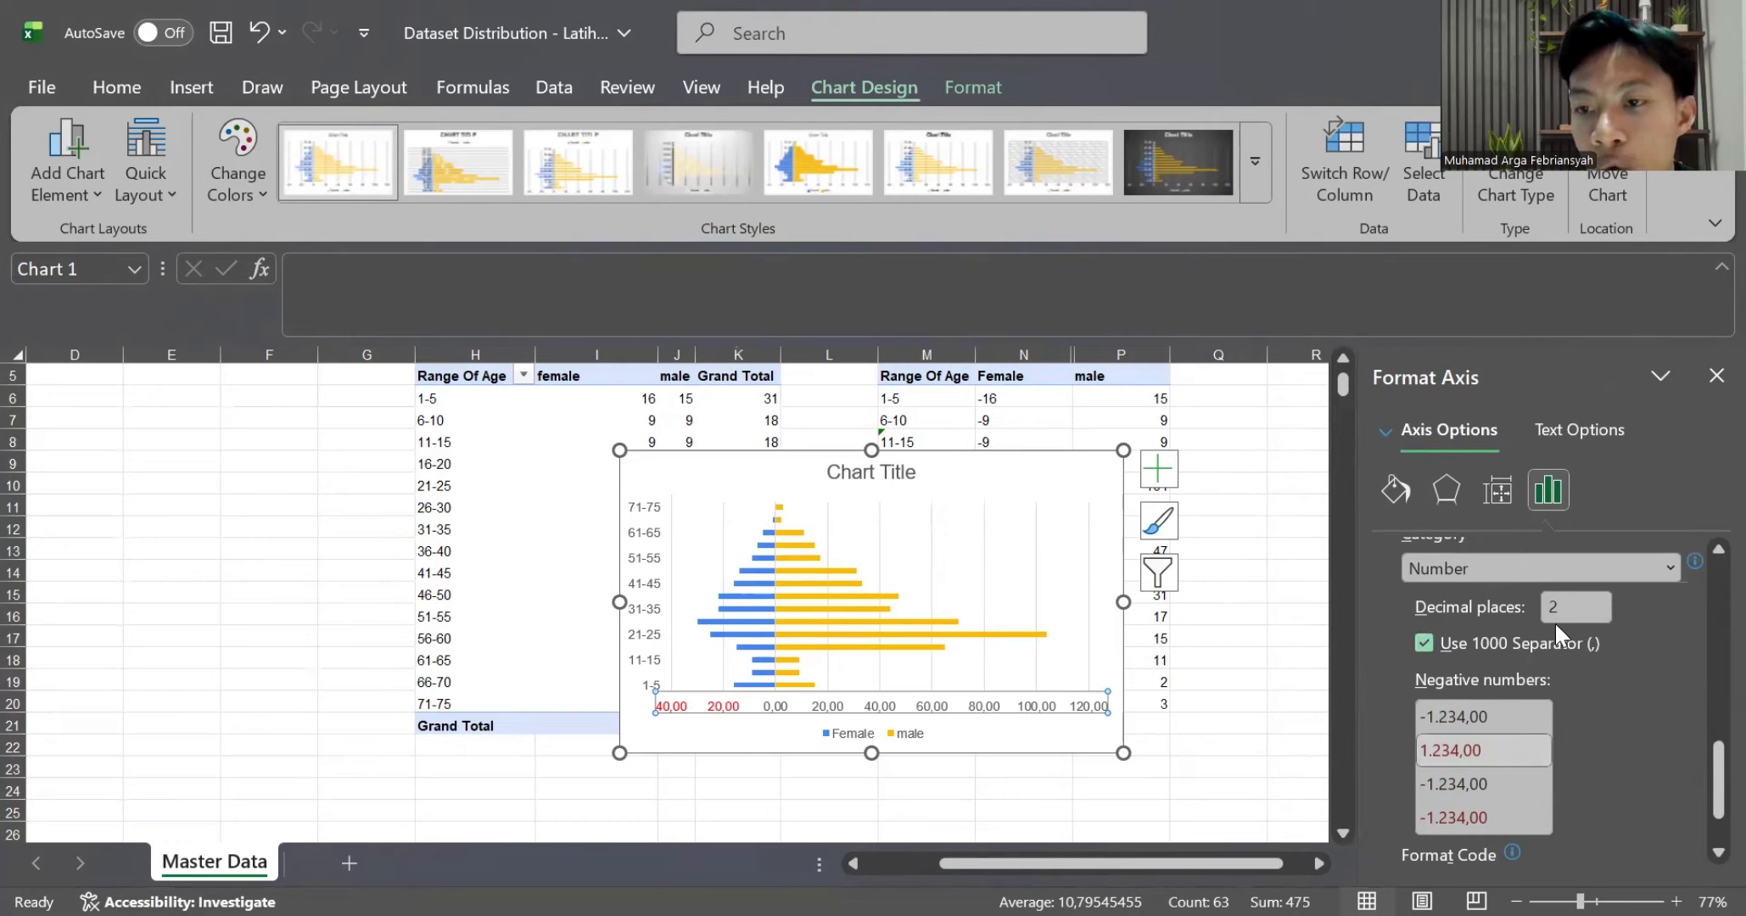
{"action": "left_click_drag", "start_coordinate": [1564, 610], "coordinate": [1445, 654]}
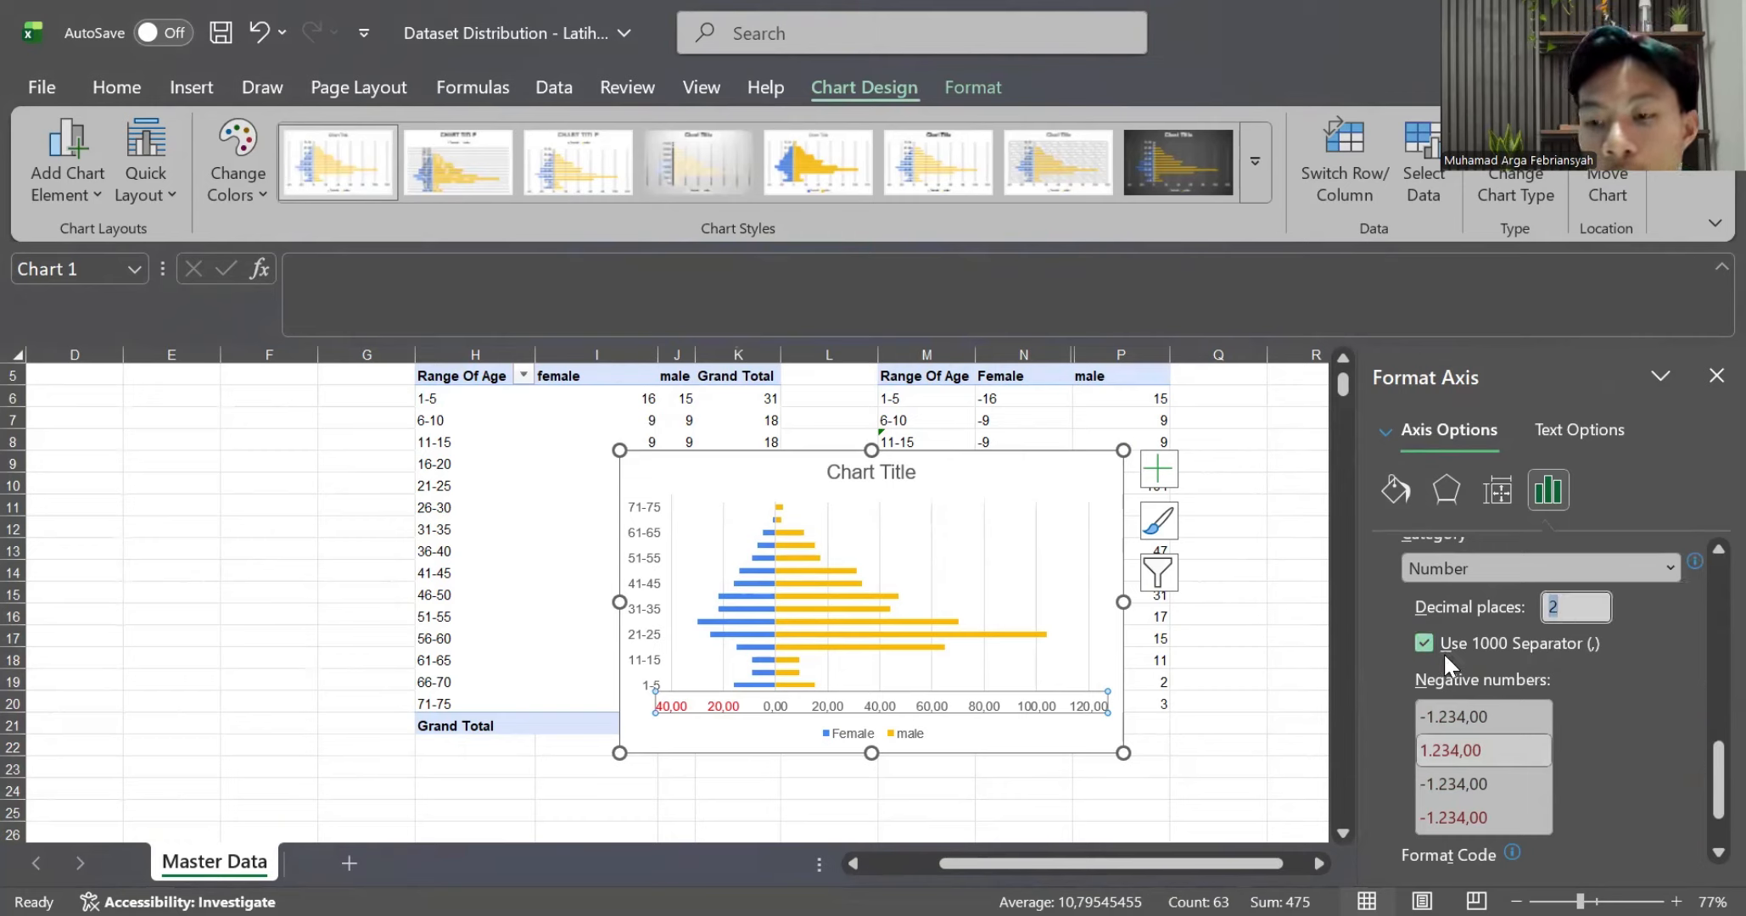
{"action": "type", "text": "0"}
{"action": "key", "text": "Return"}
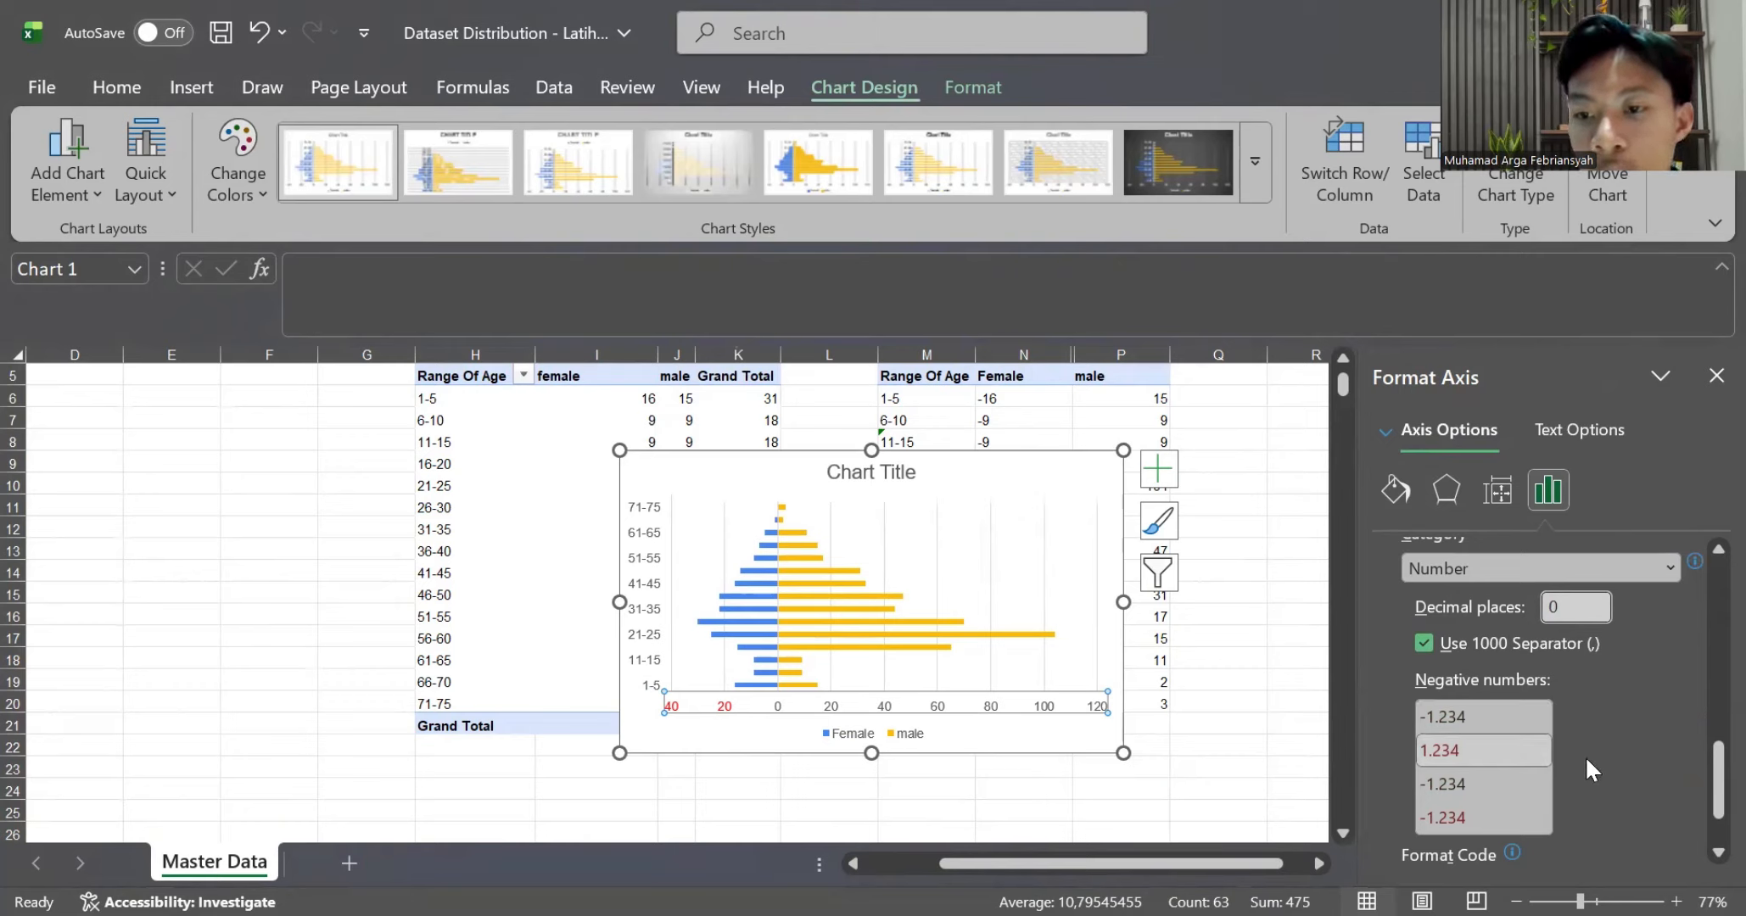
Remove [Red] from the horizontal axis's format code and add #.##0;#.##0 as the custom format
{"action": "scroll", "coordinate": [1585, 760], "scroll_direction": "down", "scroll_amount": 1}
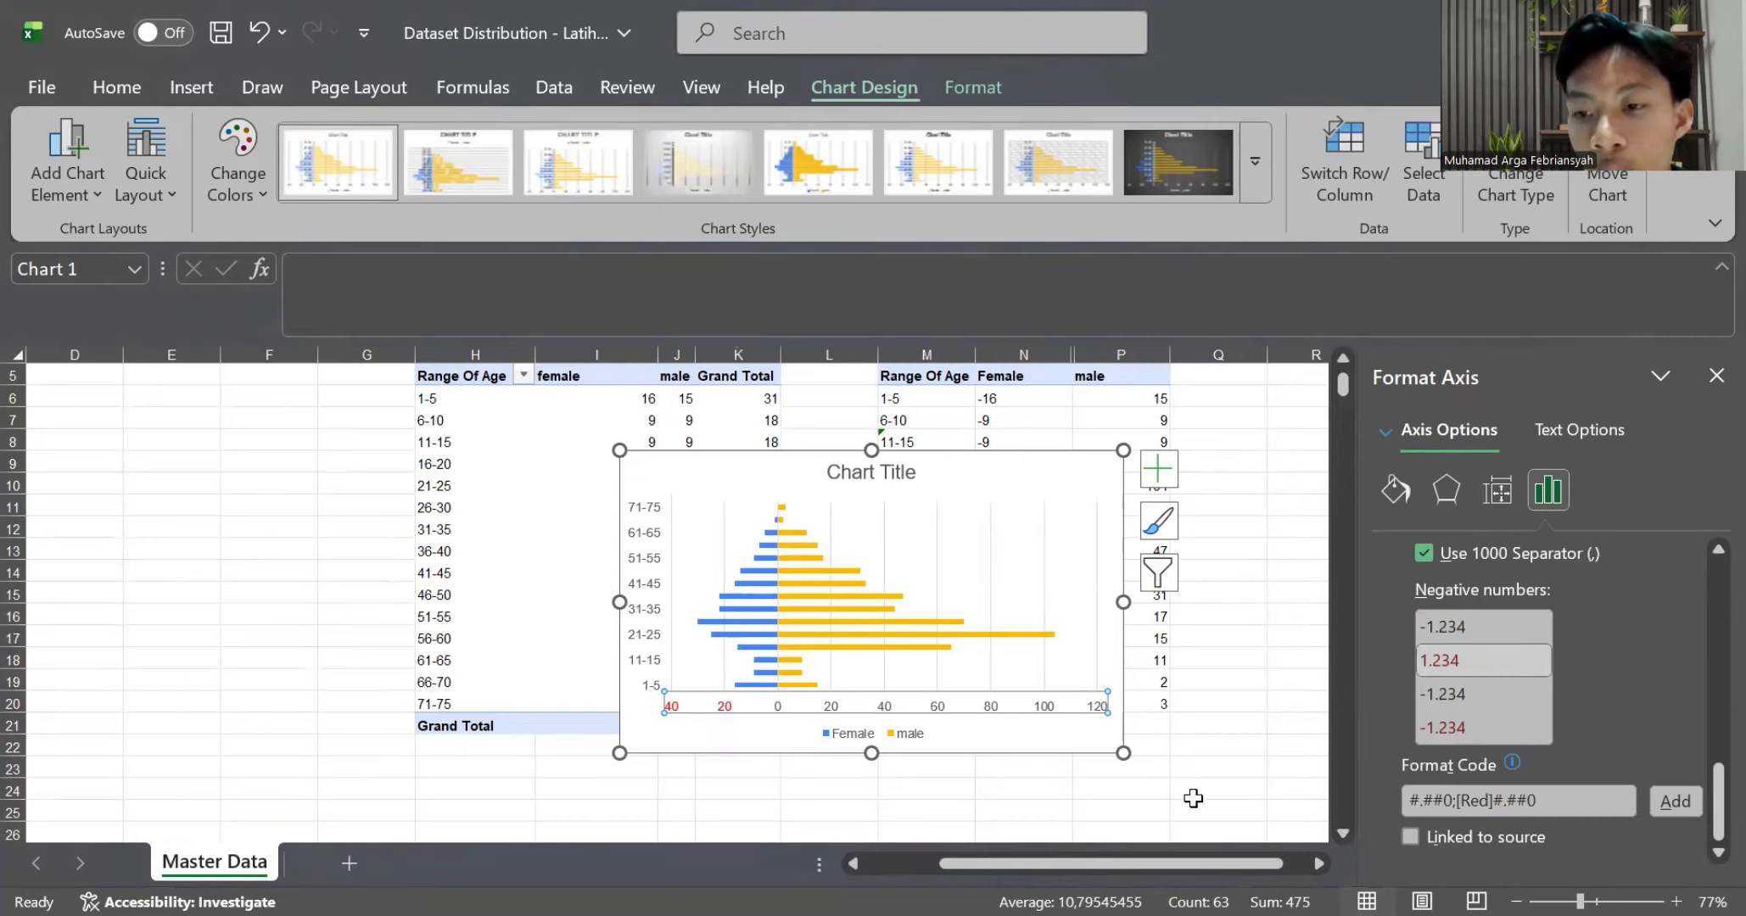
{"action": "left_click", "coordinate": [1490, 800]}
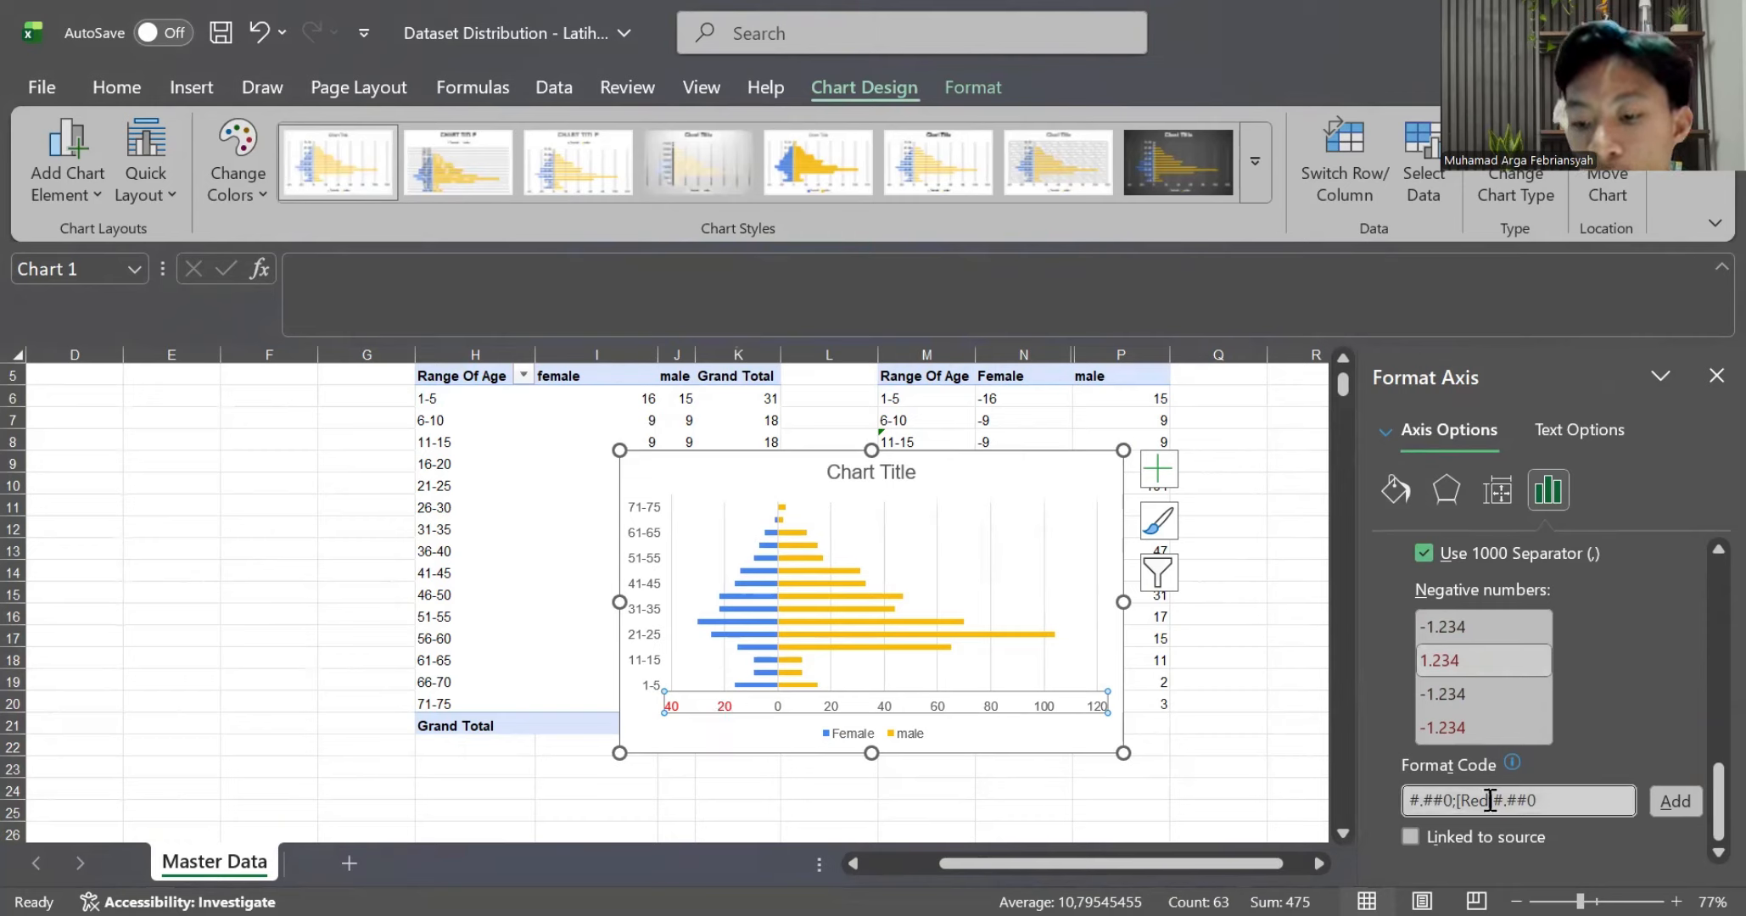
{"action": "key", "text": "BackSpace"}
{"action": "key", "text": "BackSpace"}
{"action": "key", "text": "BackSpace"}
{"action": "key", "text": "BackSpace"}
{"action": "key", "text": "Delete"}
{"action": "left_click", "coordinate": [1674, 801]}
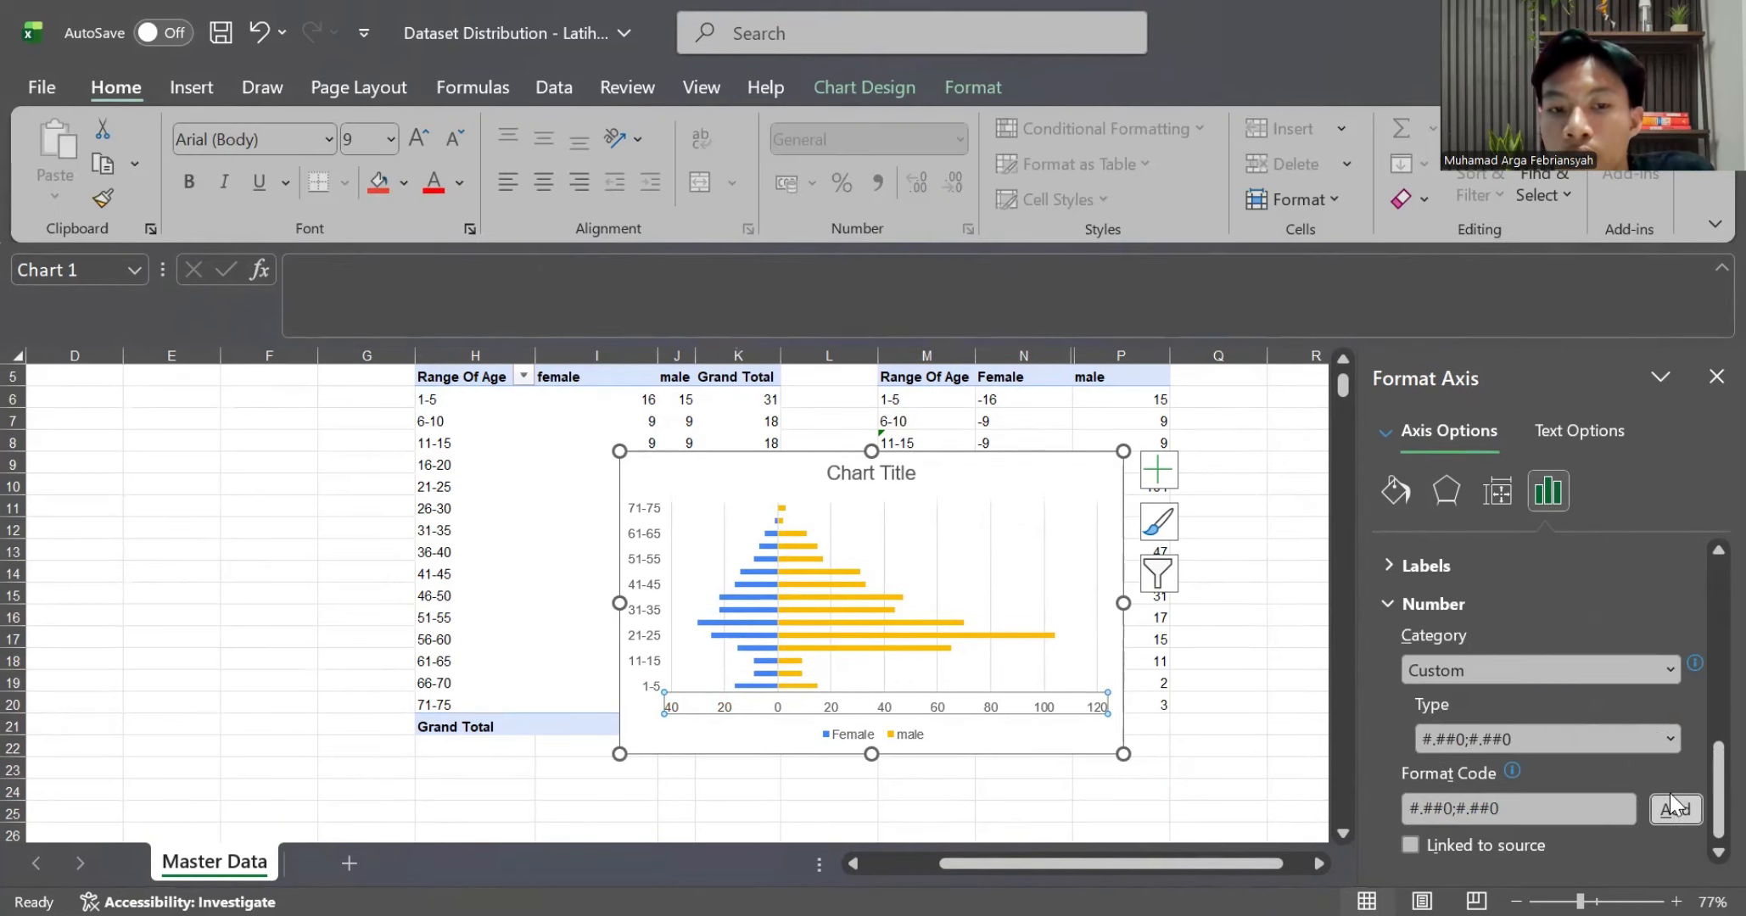
{"action": "left_click", "coordinate": [1703, 377]}
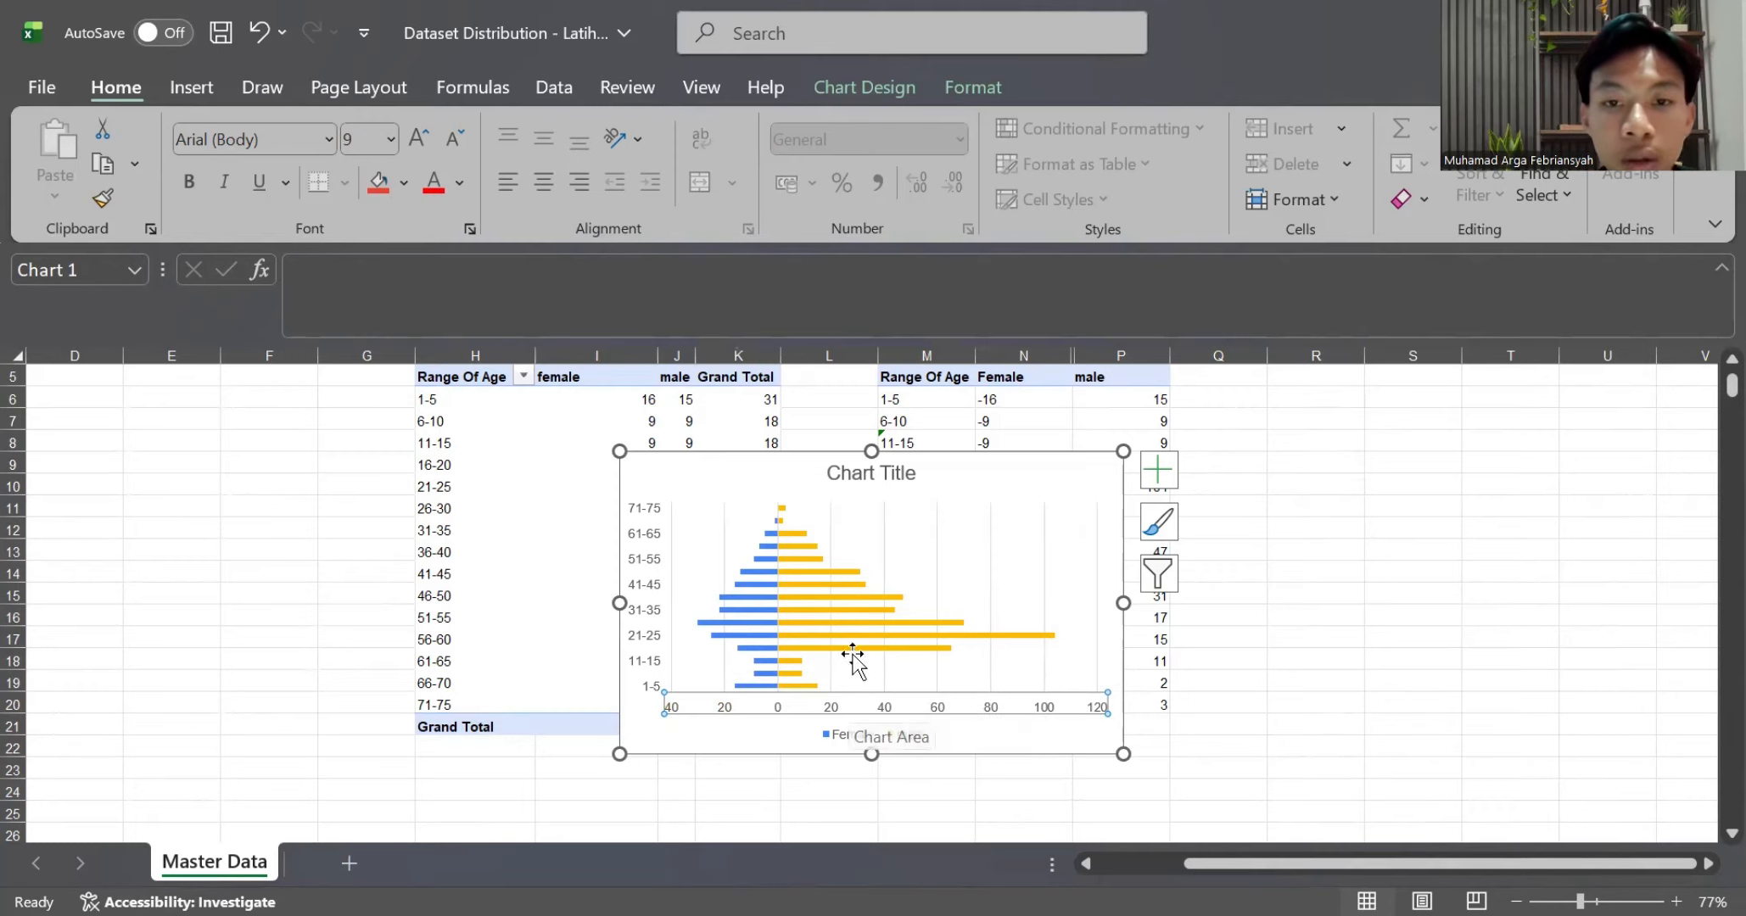
{"action": "left_click", "coordinate": [846, 606]}
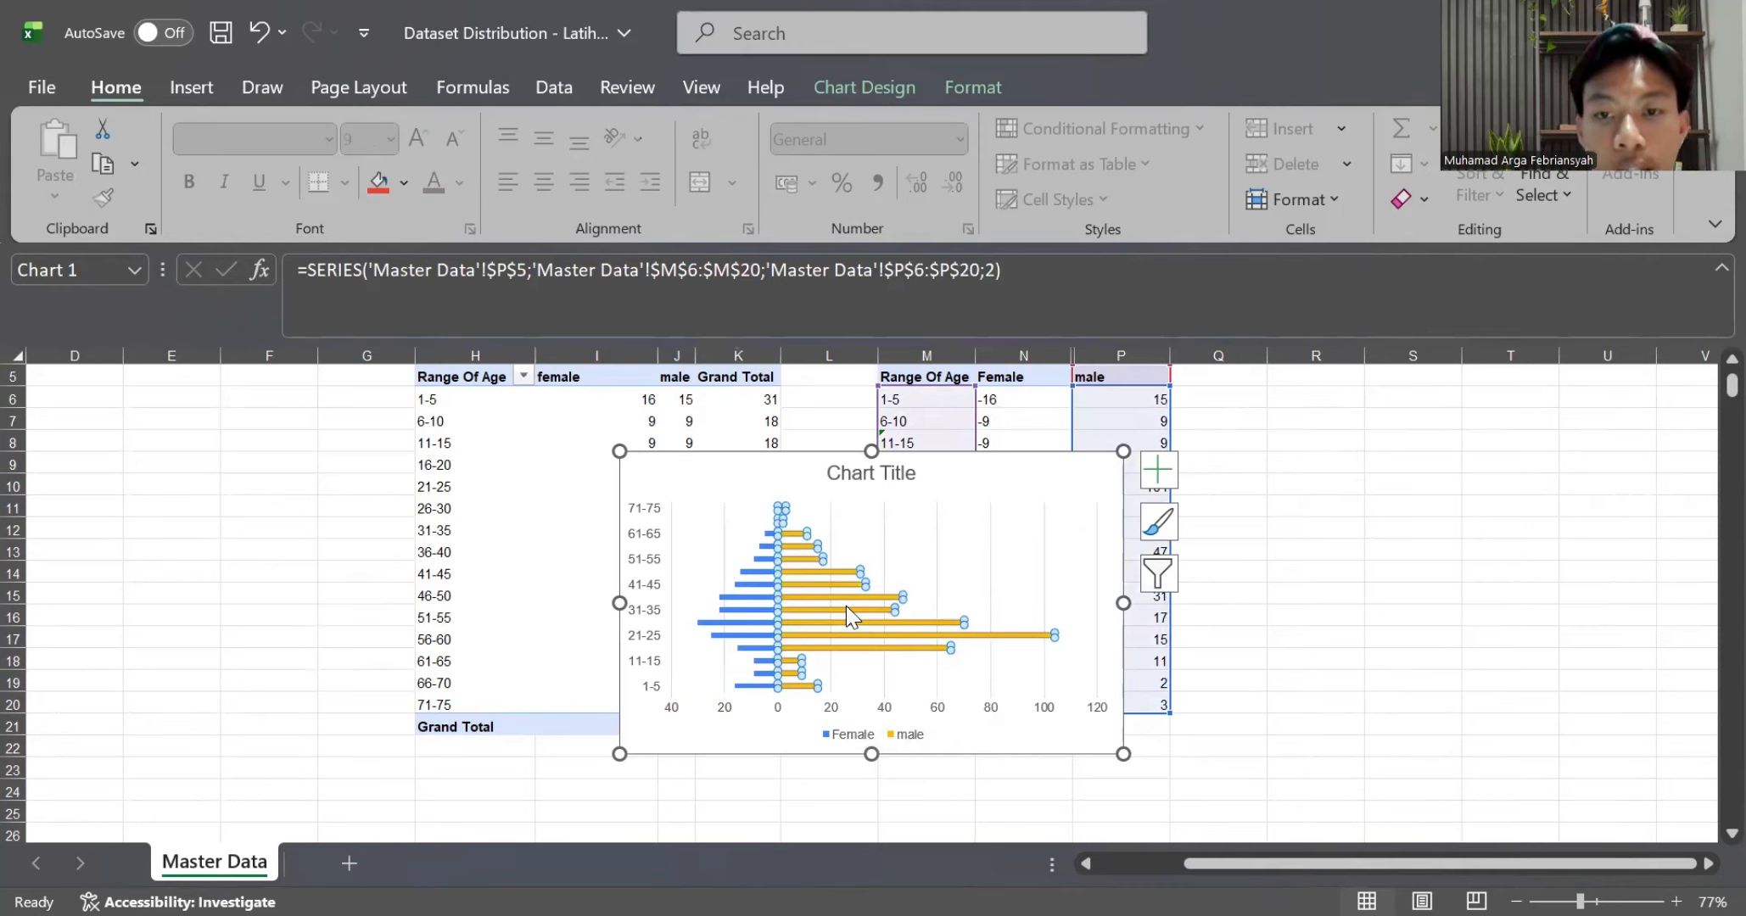
{"action": "right_click", "coordinate": [846, 606]}
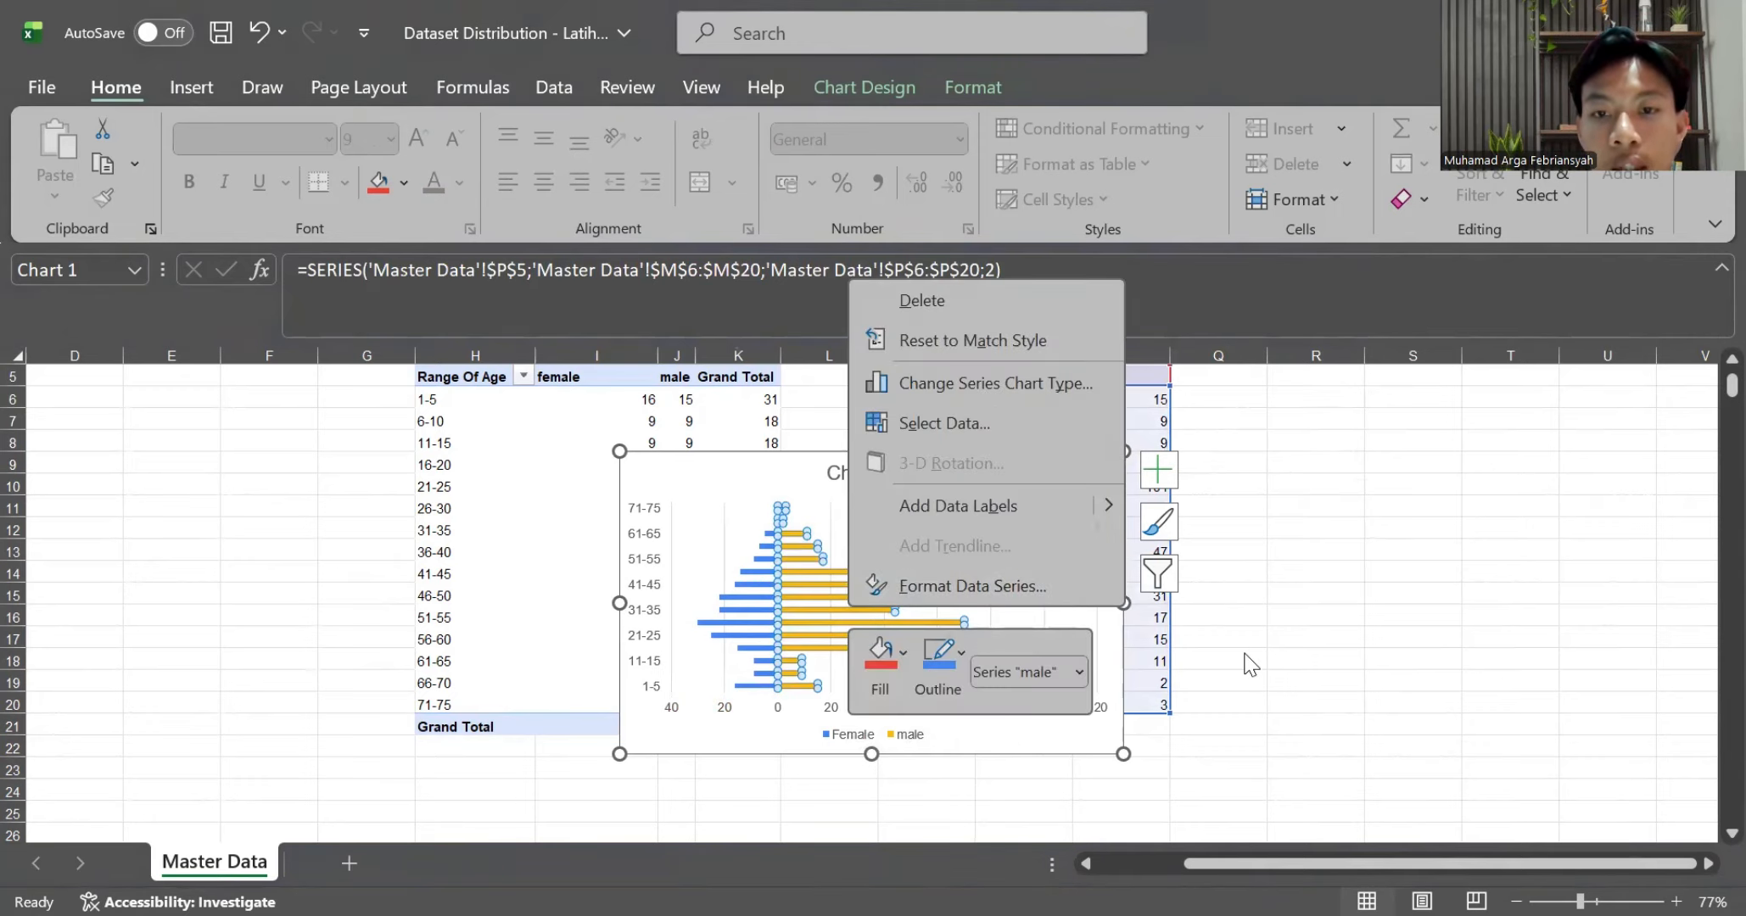
{"action": "key", "text": "Escape"}
Move the chart beside the copied age and gender table, into columns Q to V starting around row 5
{"action": "left_click_drag", "start_coordinate": [1033, 476], "coordinate": [1558, 437]}
{"action": "scroll", "coordinate": [1559, 437], "scroll_direction": "right", "scroll_amount": 3}
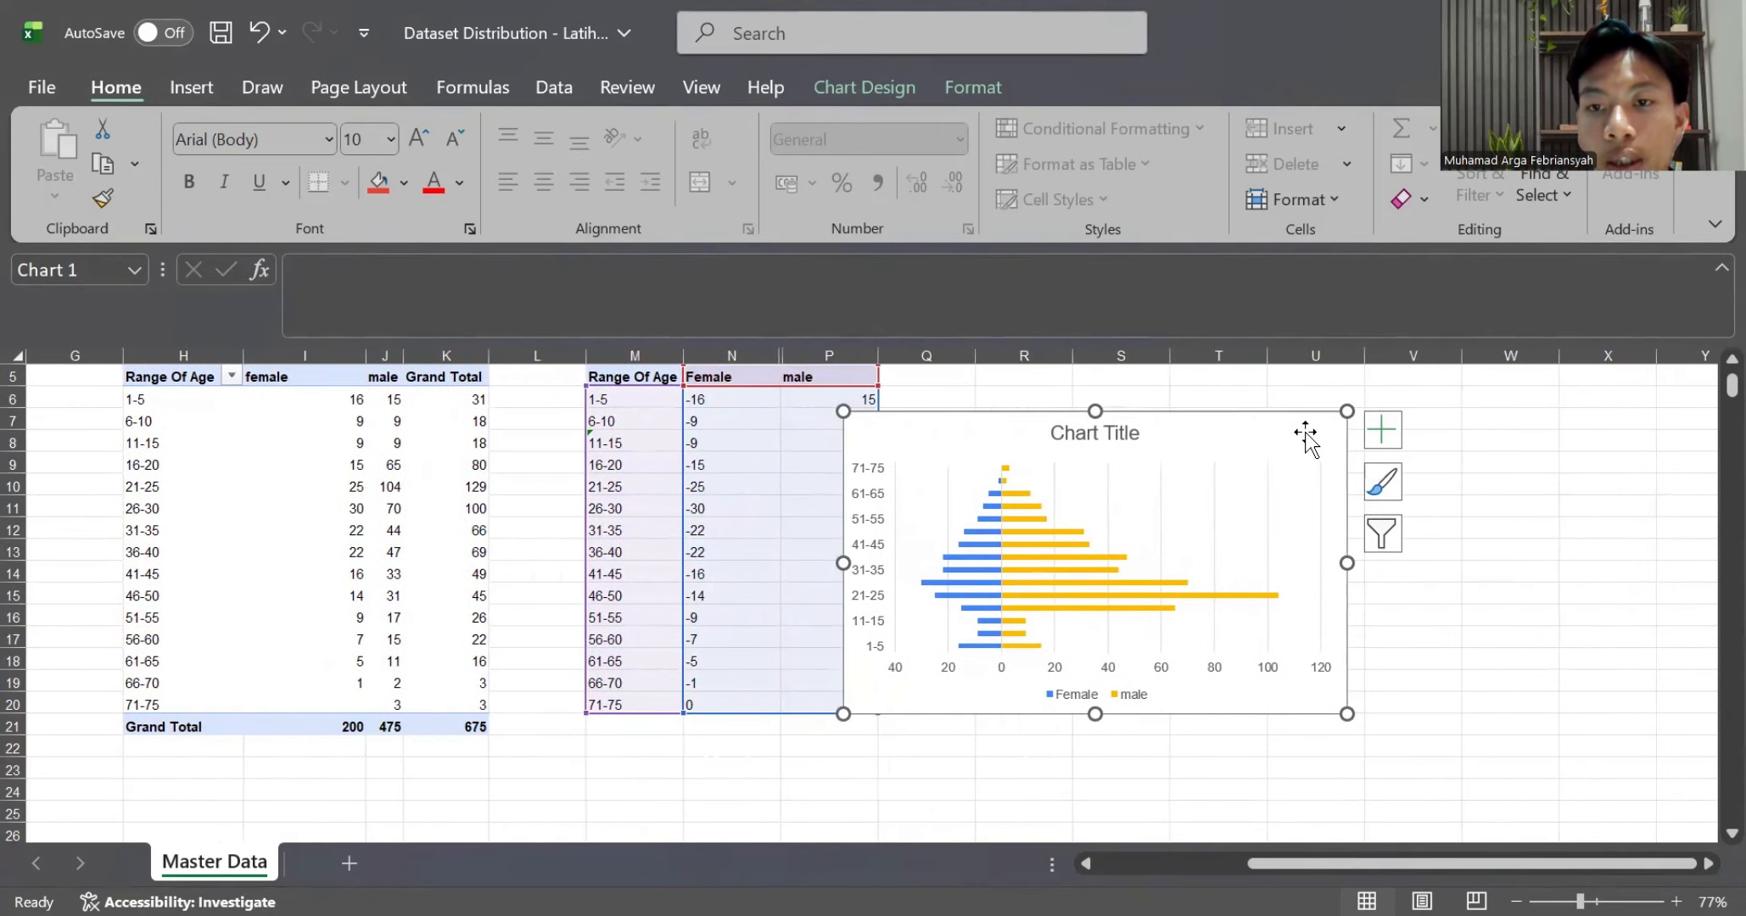
{"action": "left_click_drag", "start_coordinate": [1265, 433], "coordinate": [1352, 406]}
{"action": "scroll", "coordinate": [1352, 406], "scroll_direction": "up", "scroll_amount": 2}
{"action": "scroll", "coordinate": [1353, 406], "scroll_direction": "right", "scroll_amount": 1}
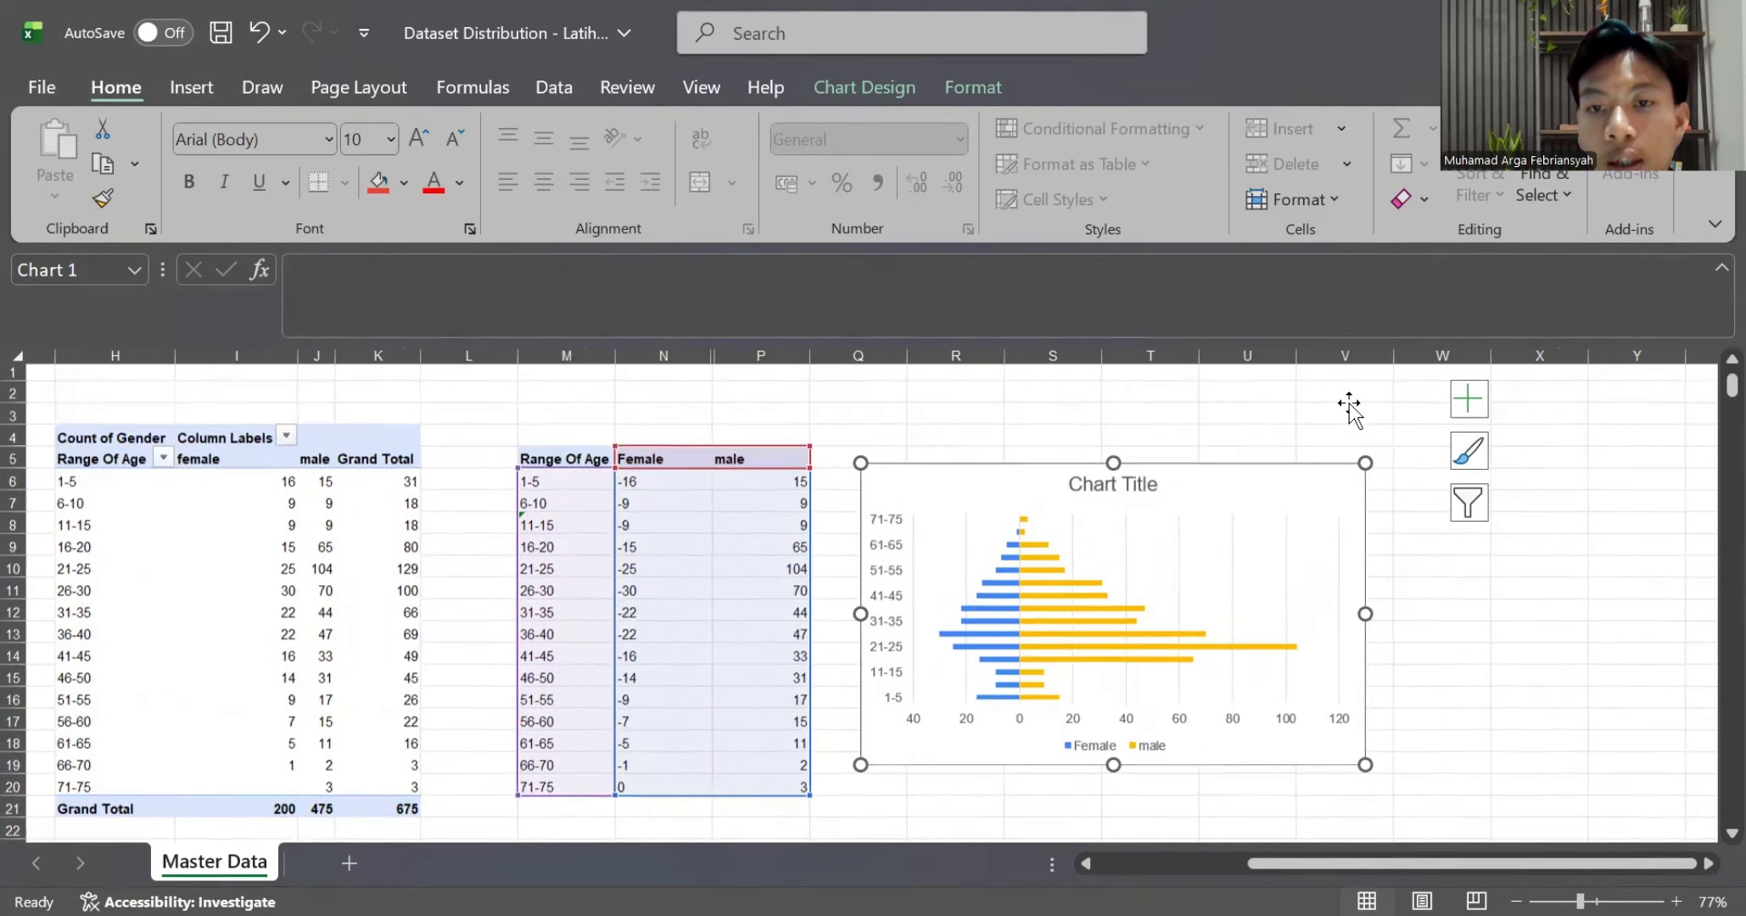
{"action": "left_click", "coordinate": [1412, 525]}
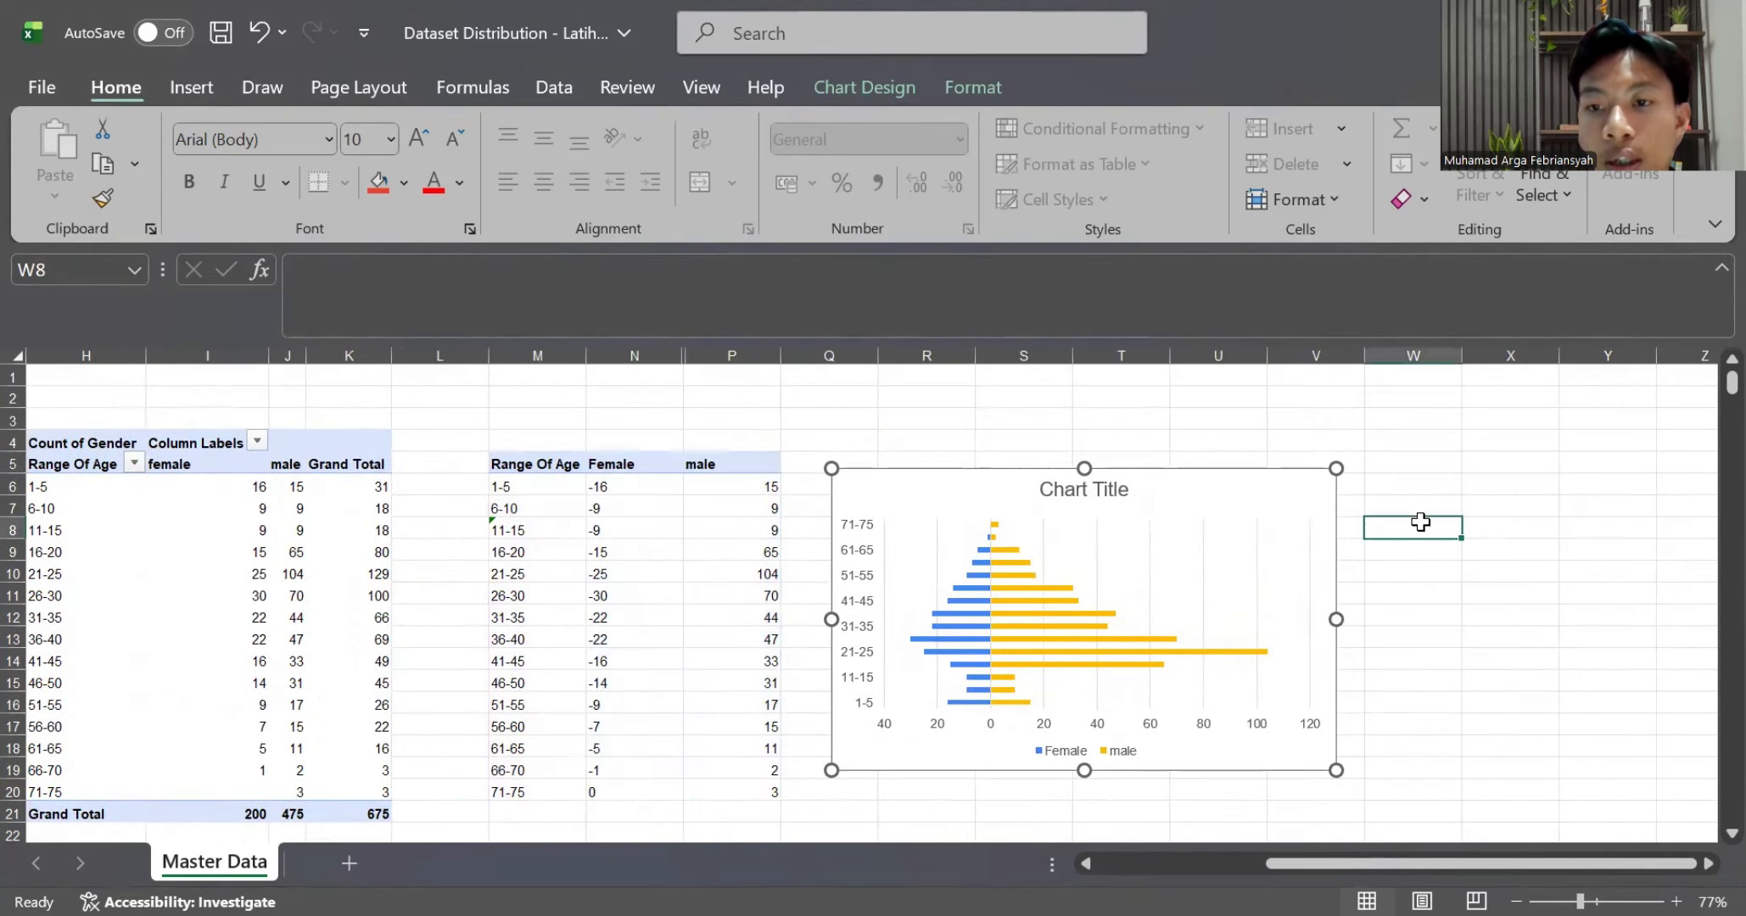
Set the gap width of the male series' bars to 0% in the population pyramid chart
{"action": "left_click", "coordinate": [1086, 610]}
{"action": "left_click", "coordinate": [1086, 610]}
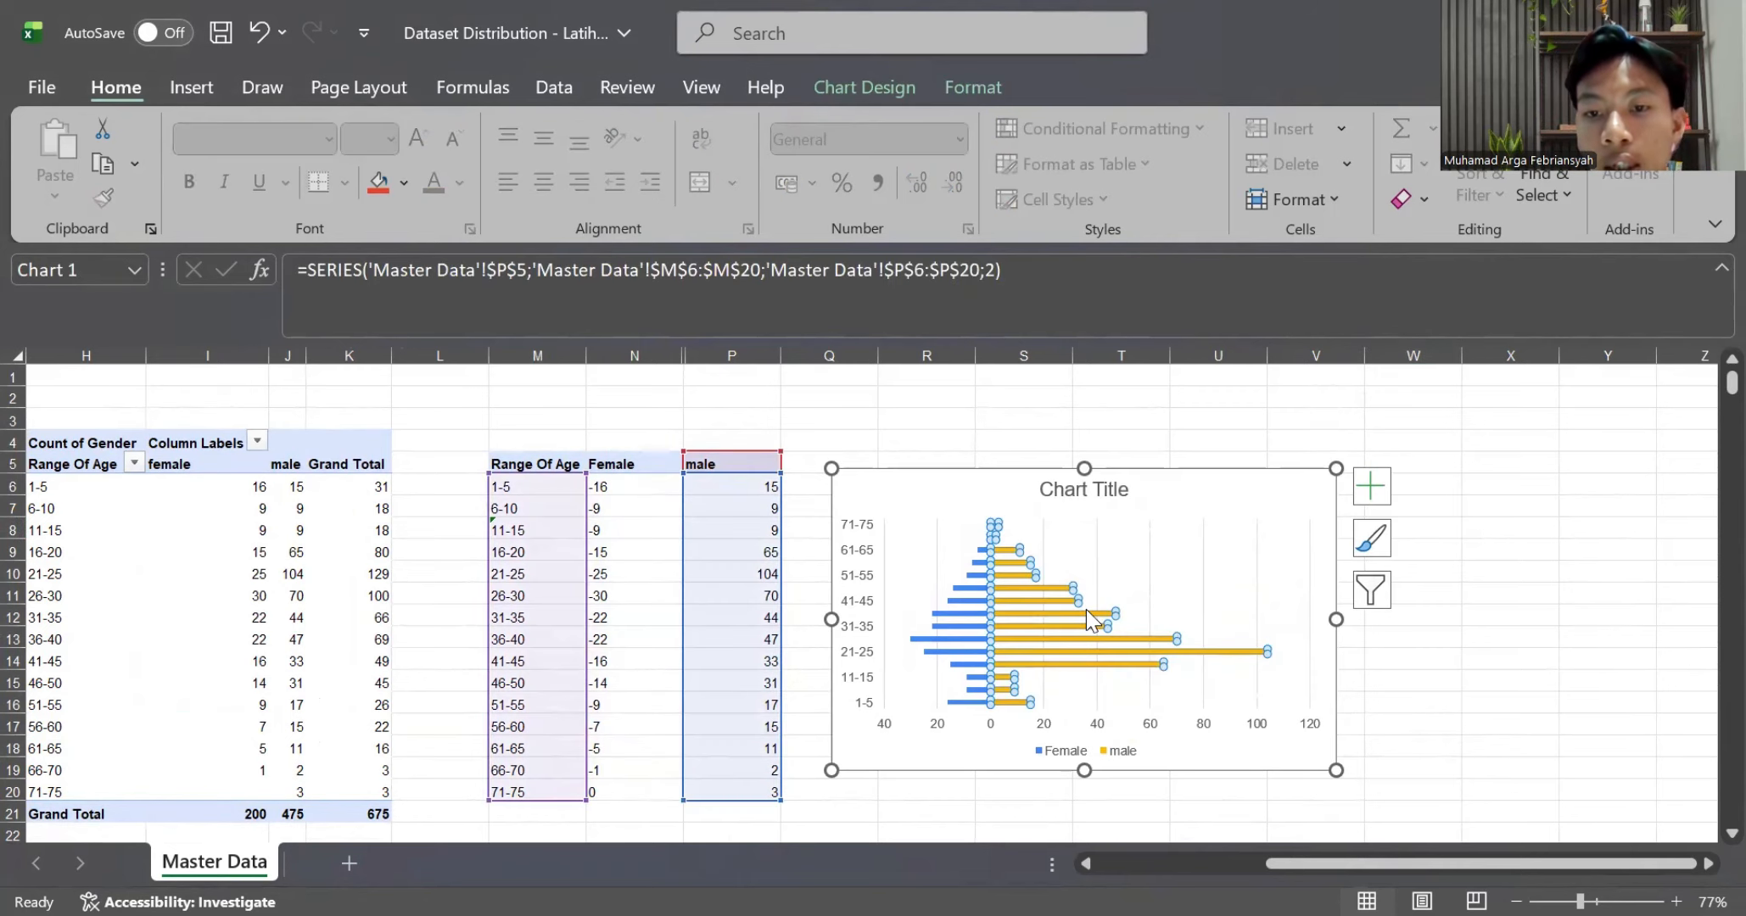
{"action": "right_click", "coordinate": [1086, 610]}
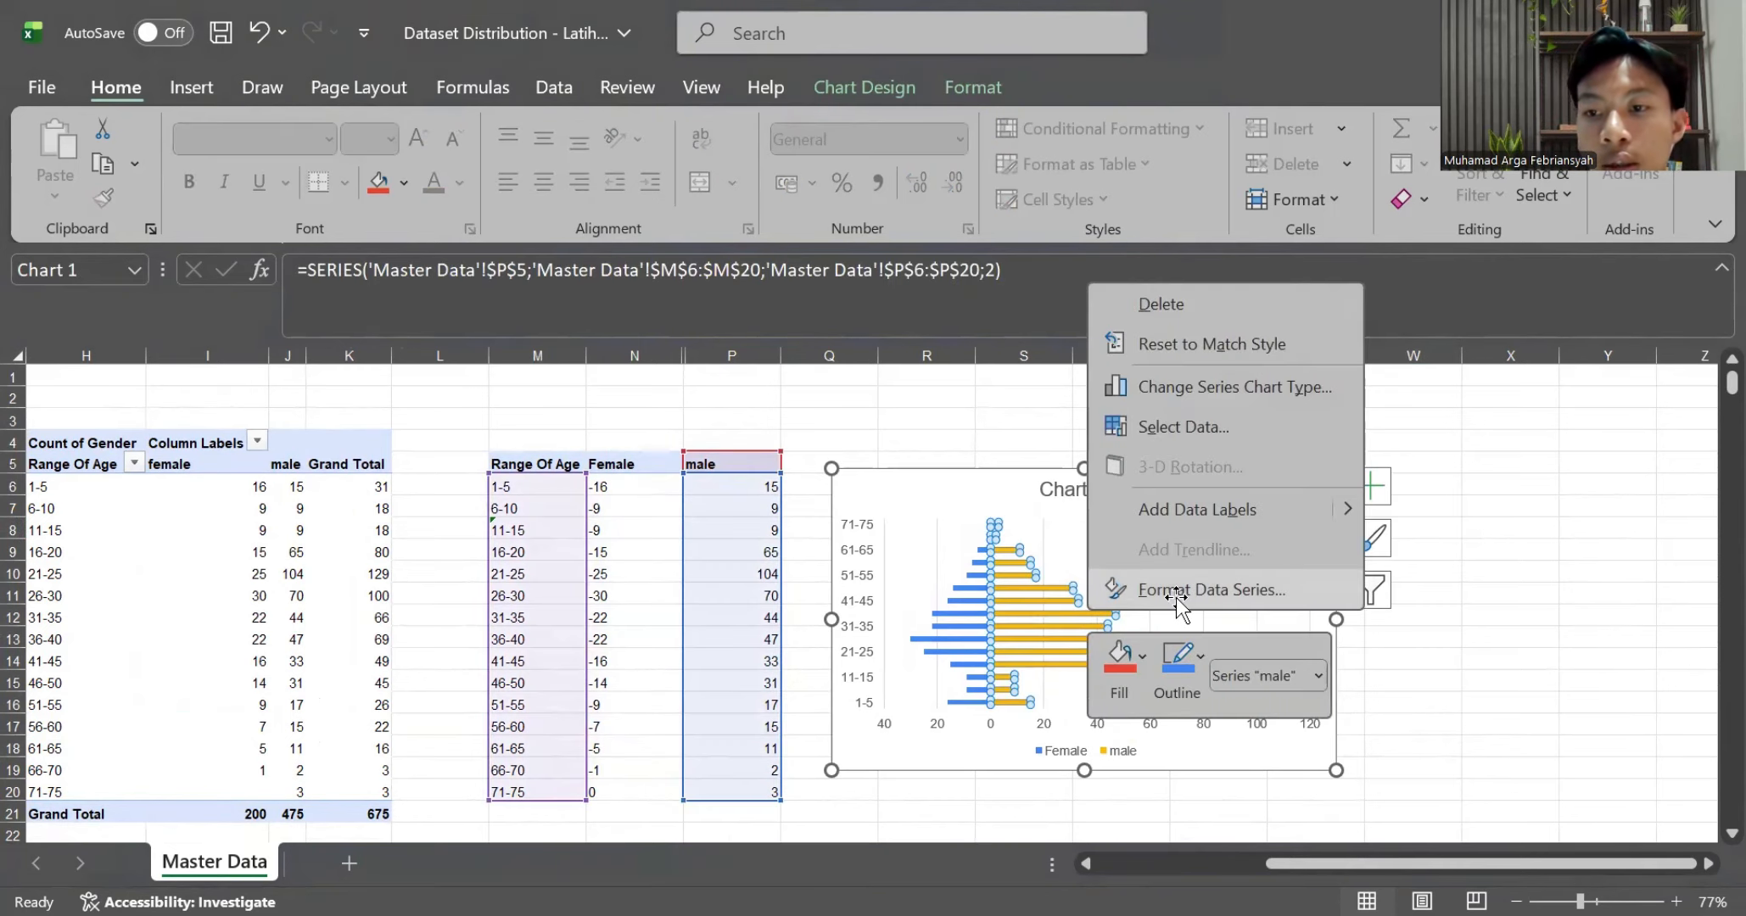
{"action": "left_click", "coordinate": [1176, 597]}
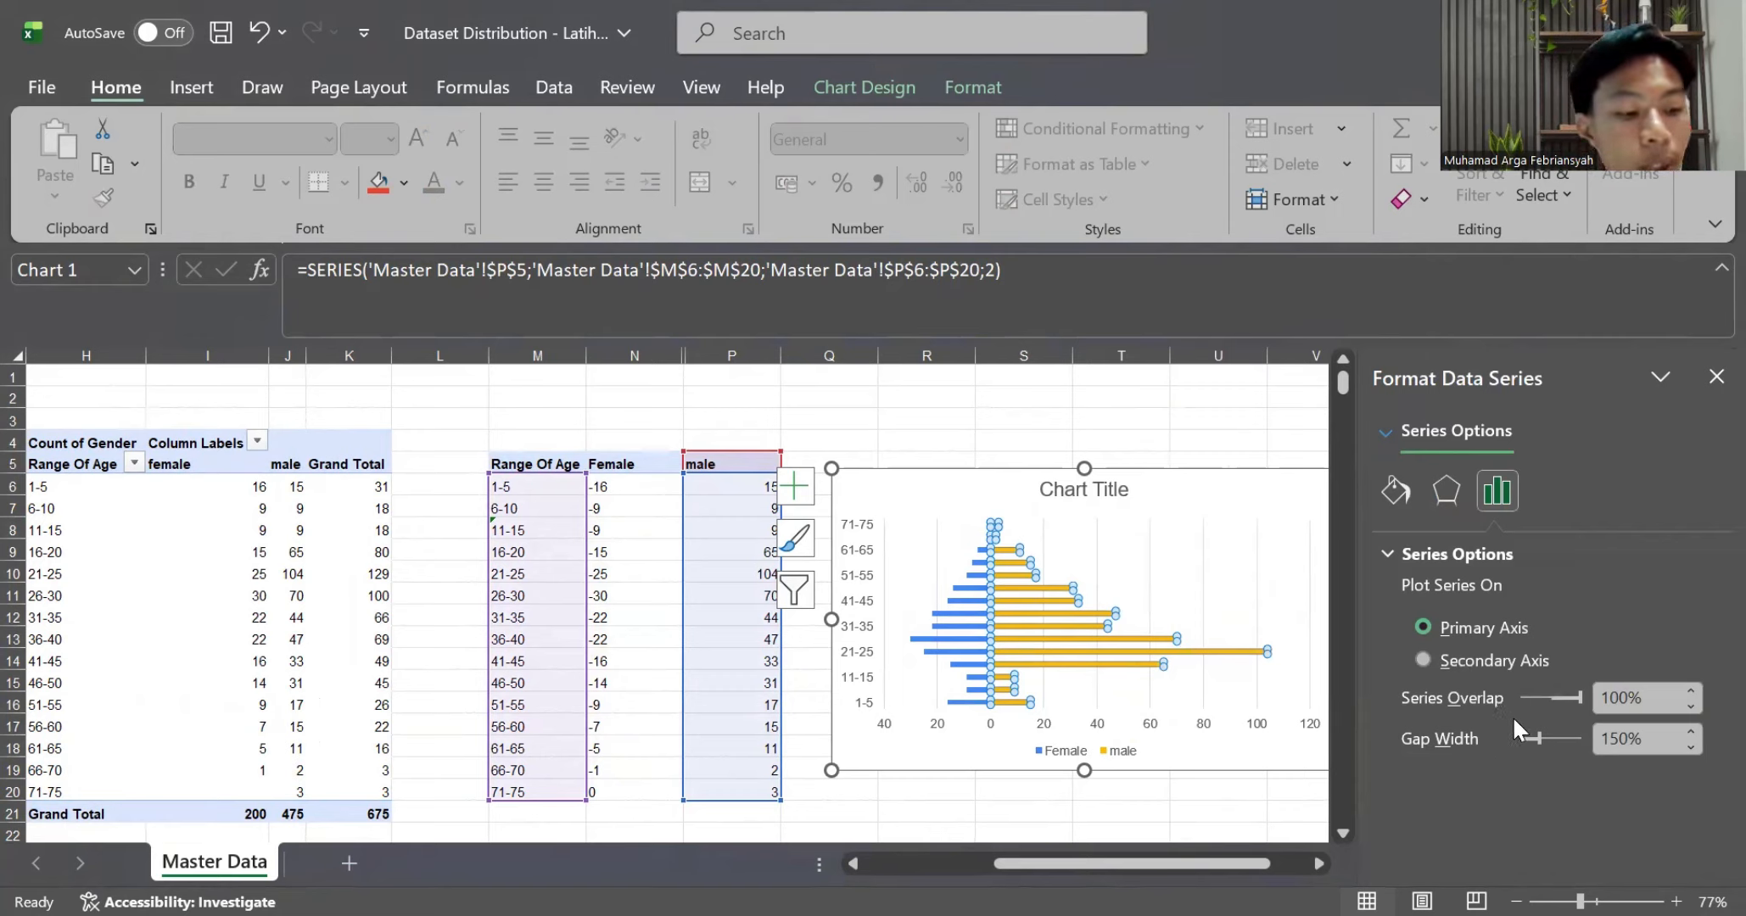
{"action": "left_click_drag", "start_coordinate": [1534, 735], "coordinate": [1502, 738]}
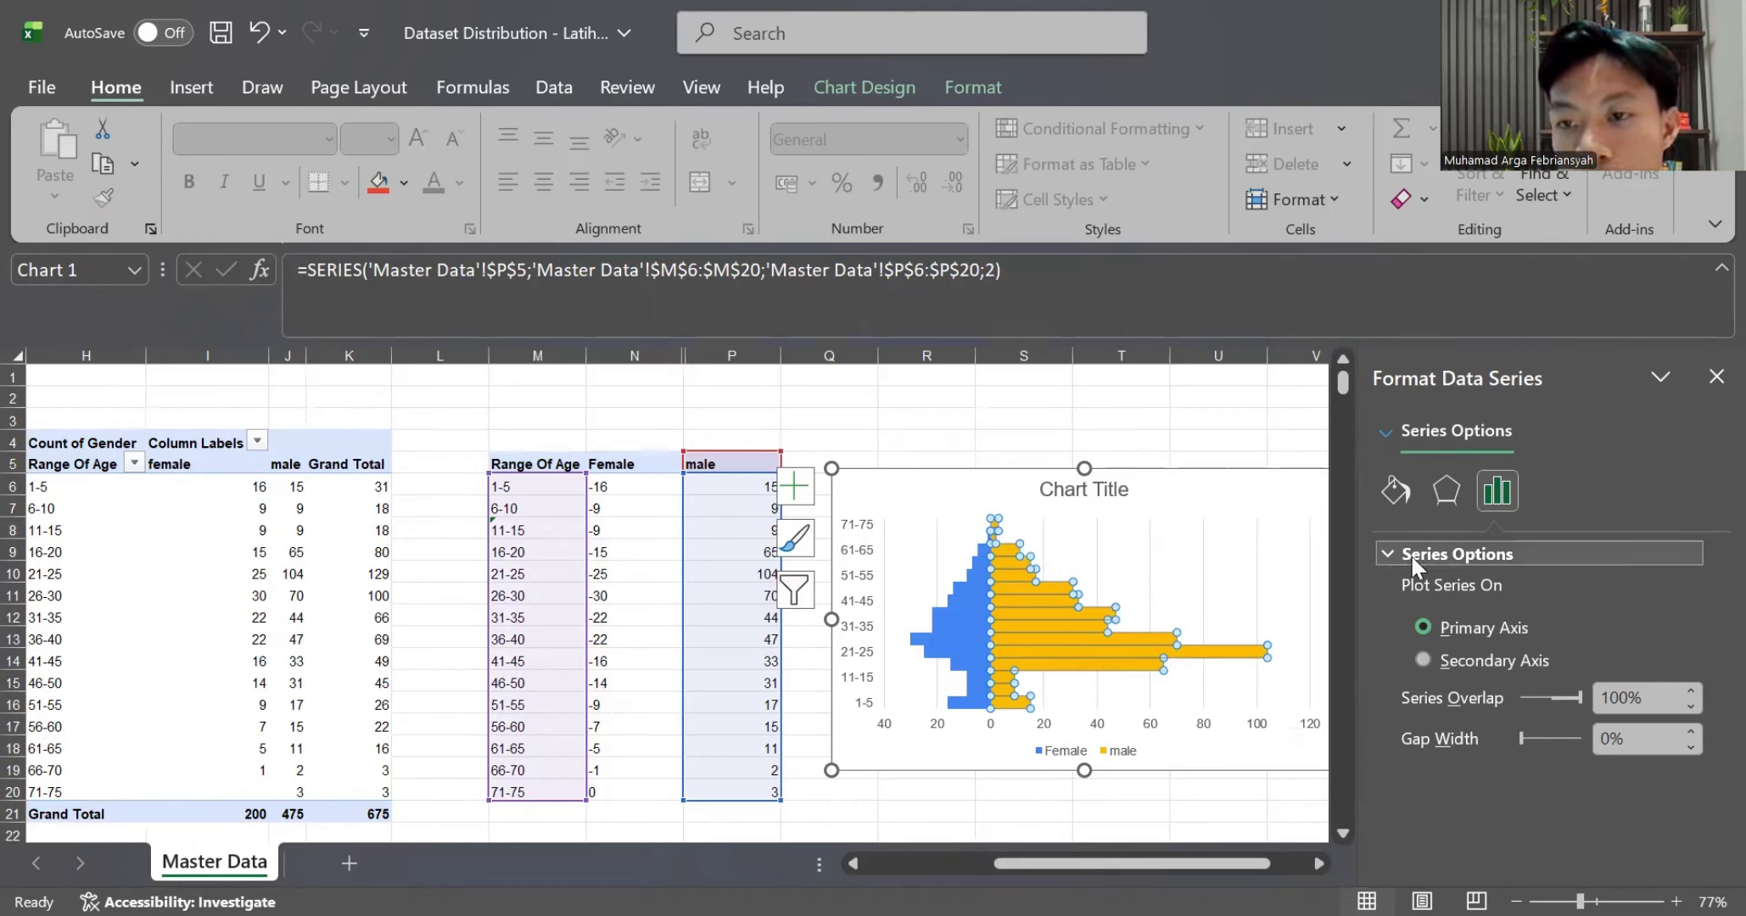
Give the male series' bars a solid white border line
{"action": "left_click", "coordinate": [1391, 492]}
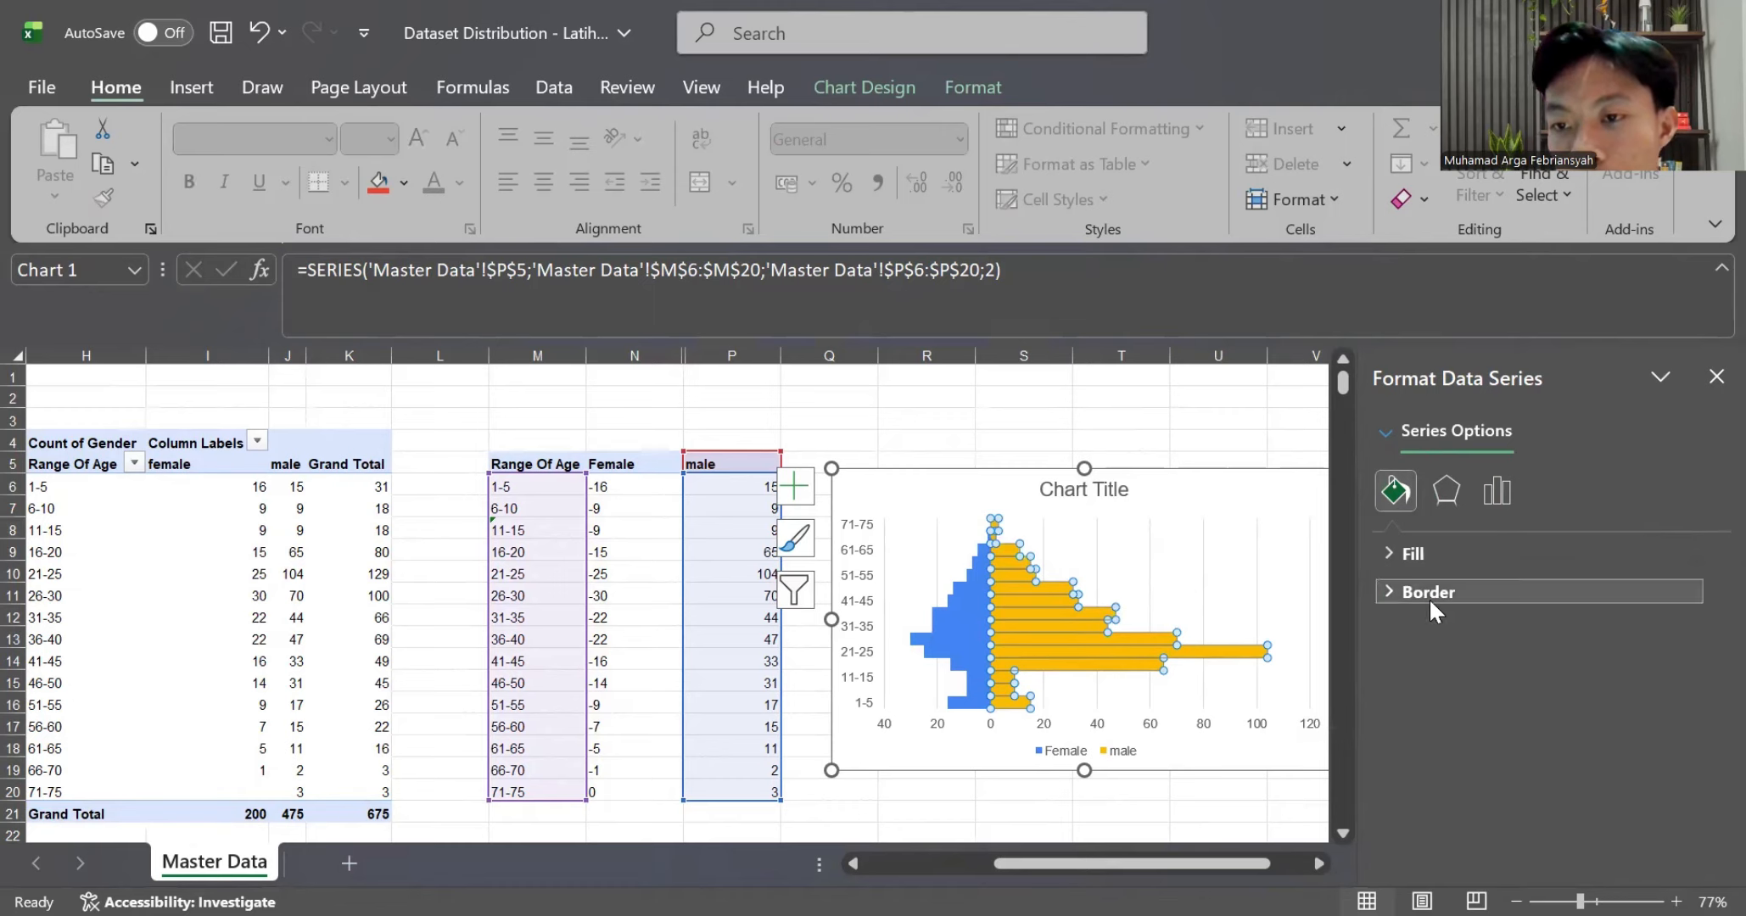
{"action": "left_click", "coordinate": [1428, 597]}
{"action": "scroll", "coordinate": [1487, 719], "scroll_direction": "down", "scroll_amount": 1}
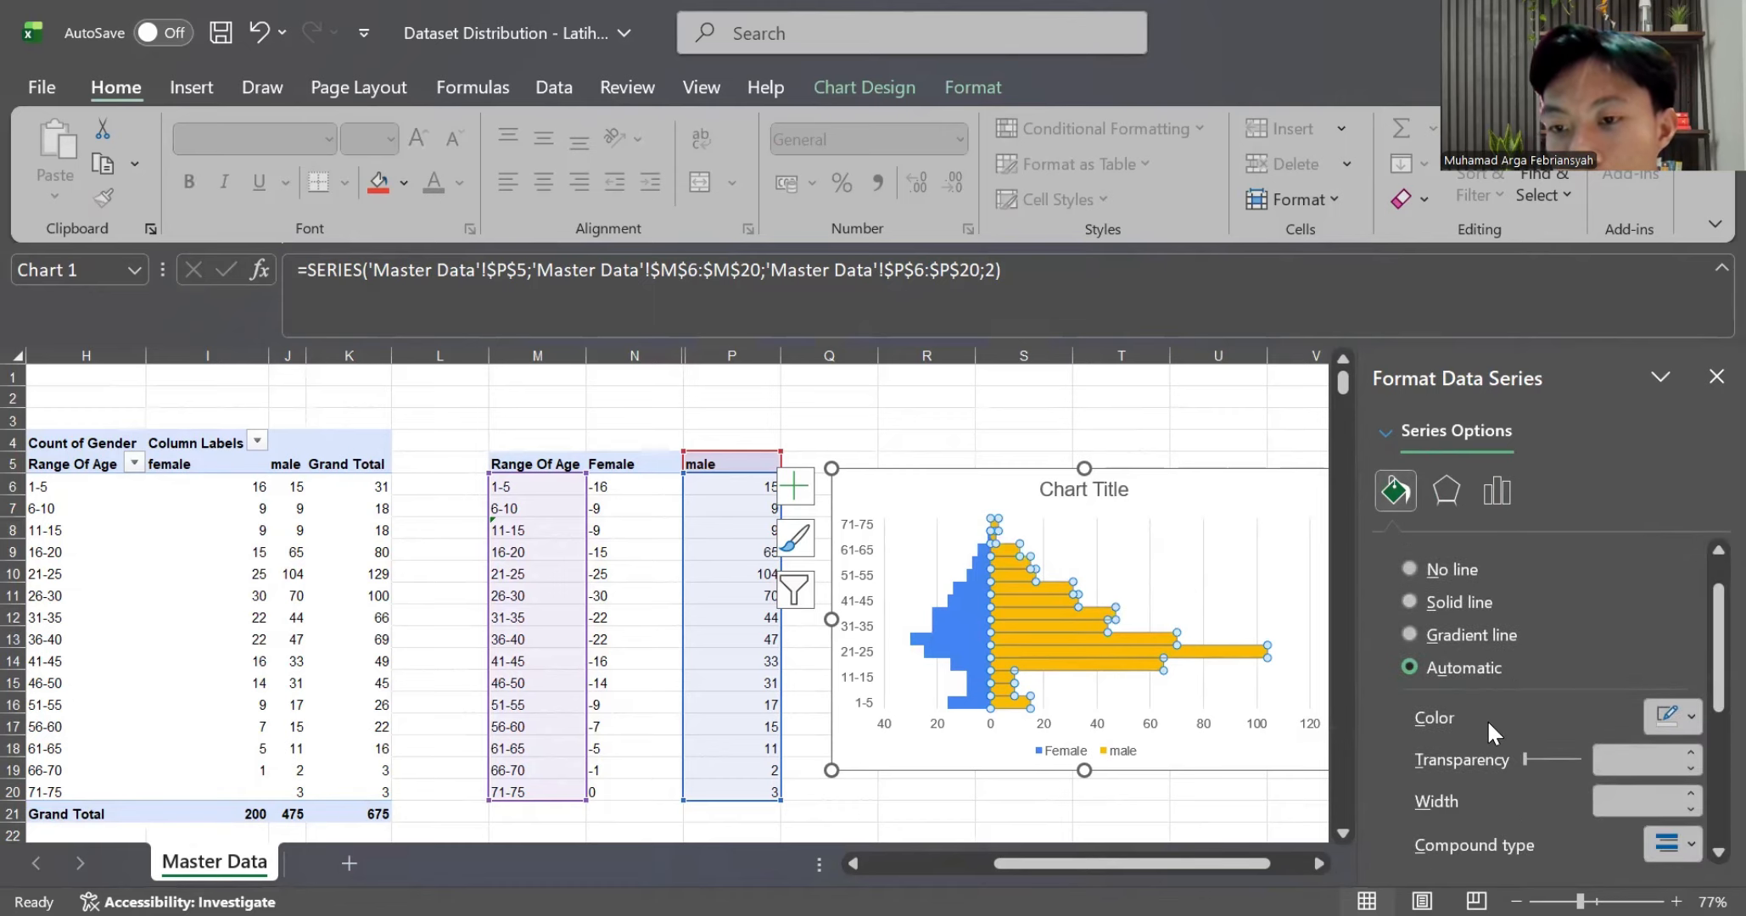
{"action": "scroll", "coordinate": [1453, 645], "scroll_direction": "up", "scroll_amount": 1}
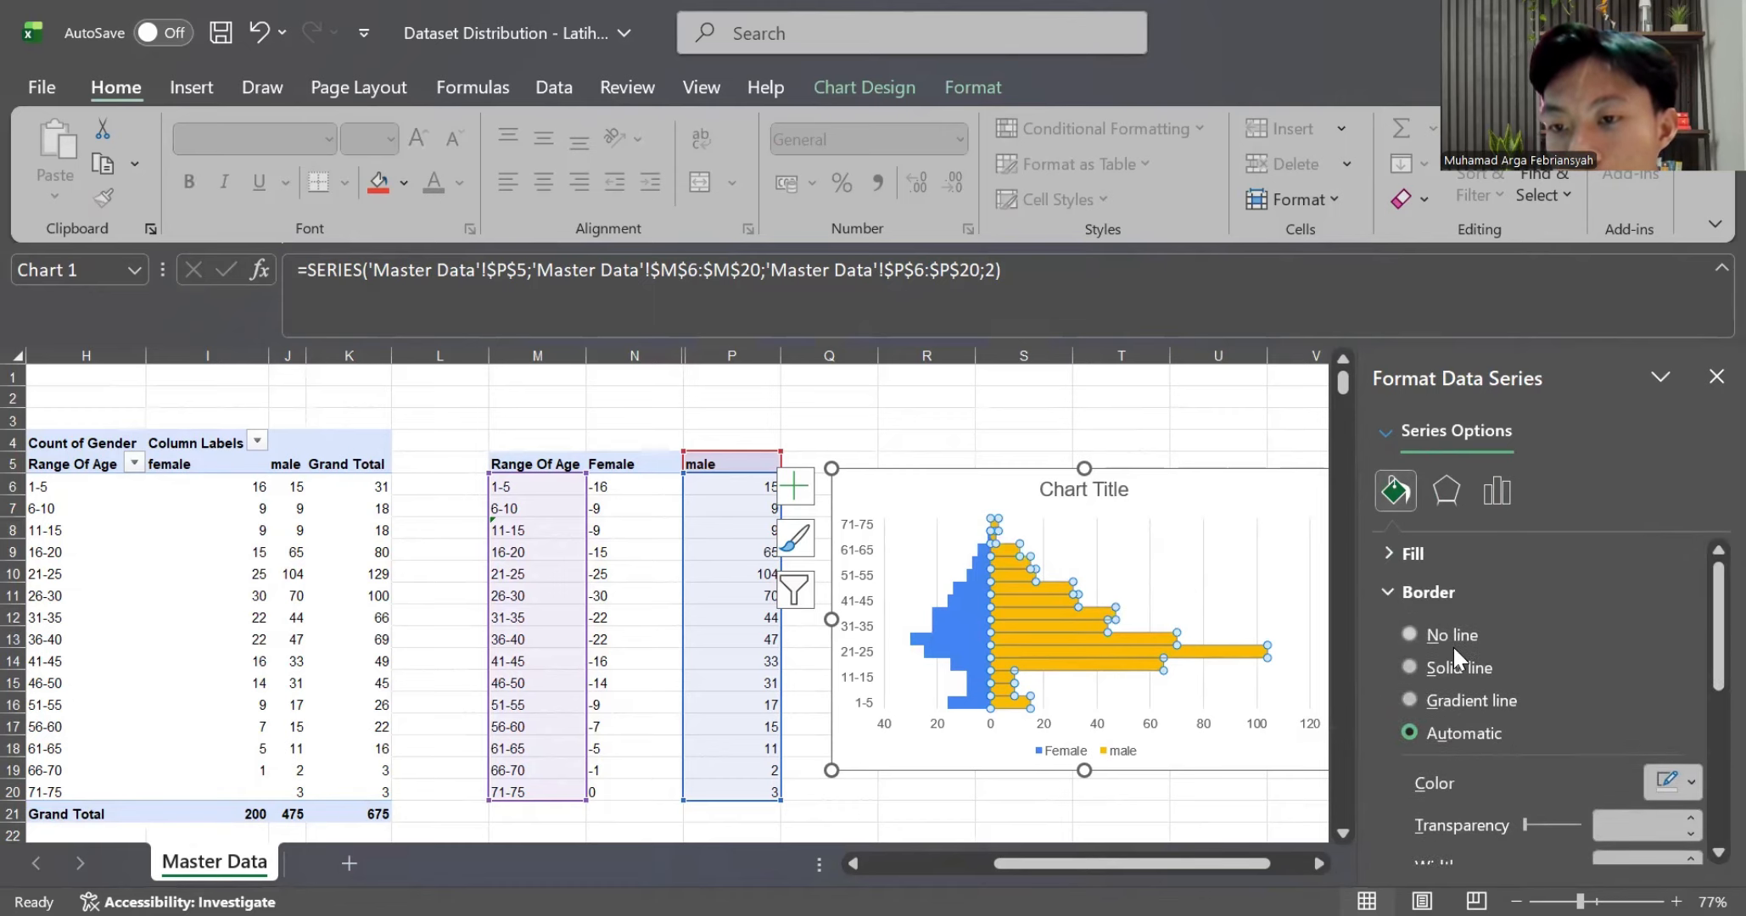
{"action": "left_click", "coordinate": [1409, 665]}
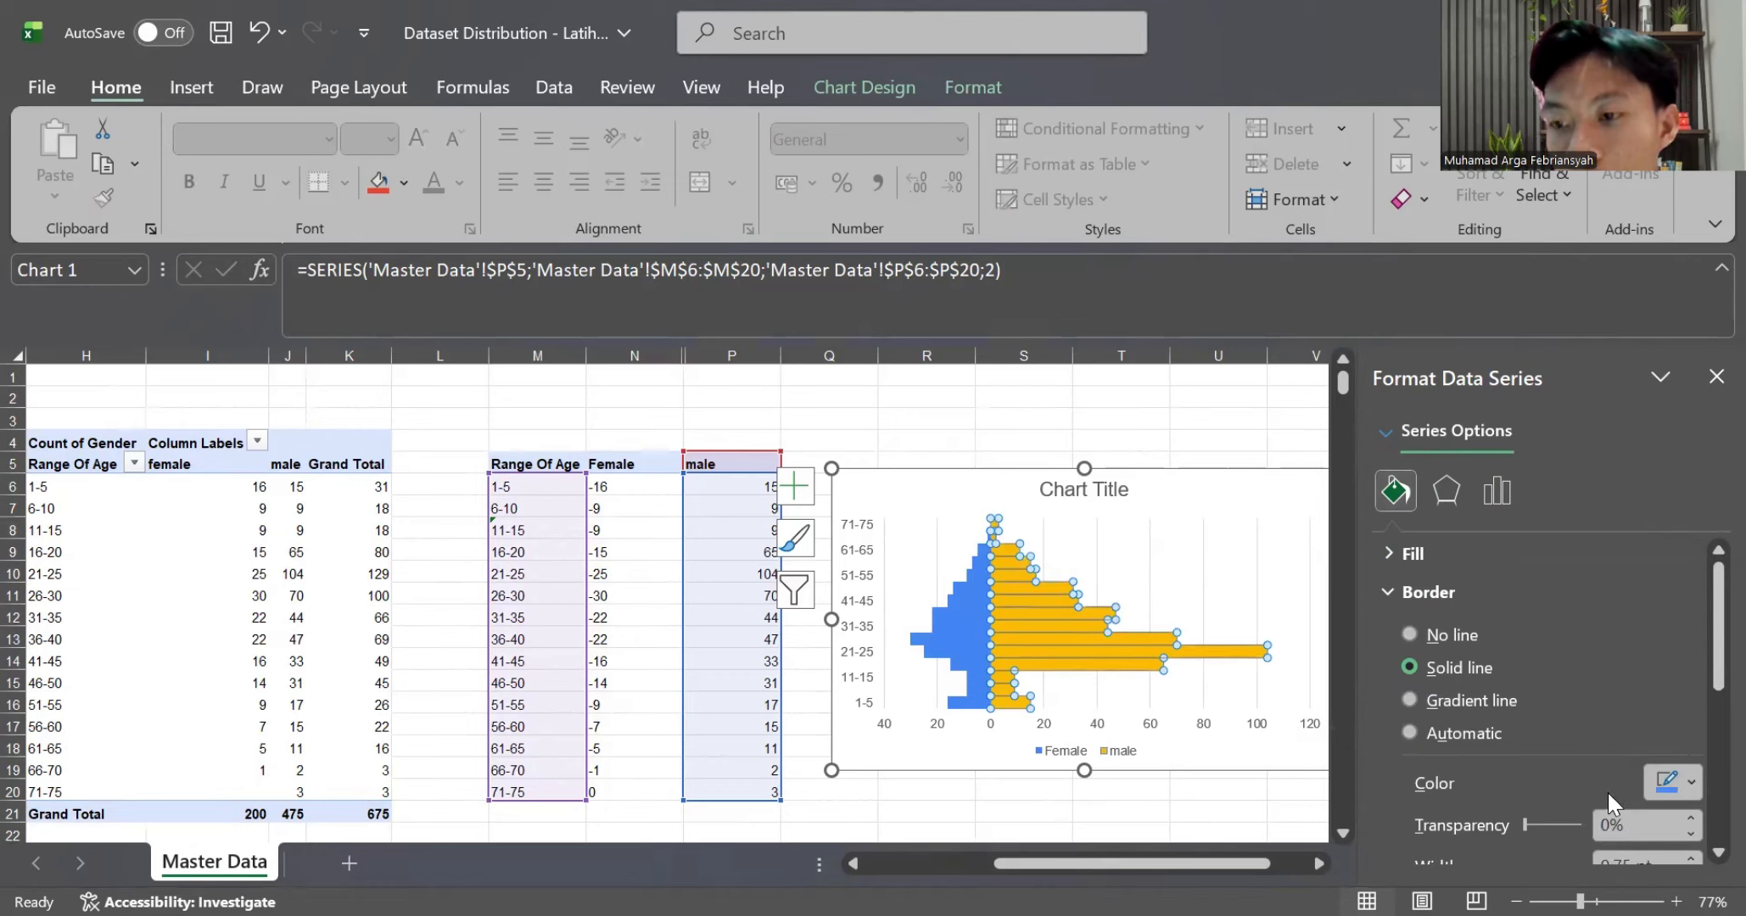
{"action": "left_click", "coordinate": [1674, 788]}
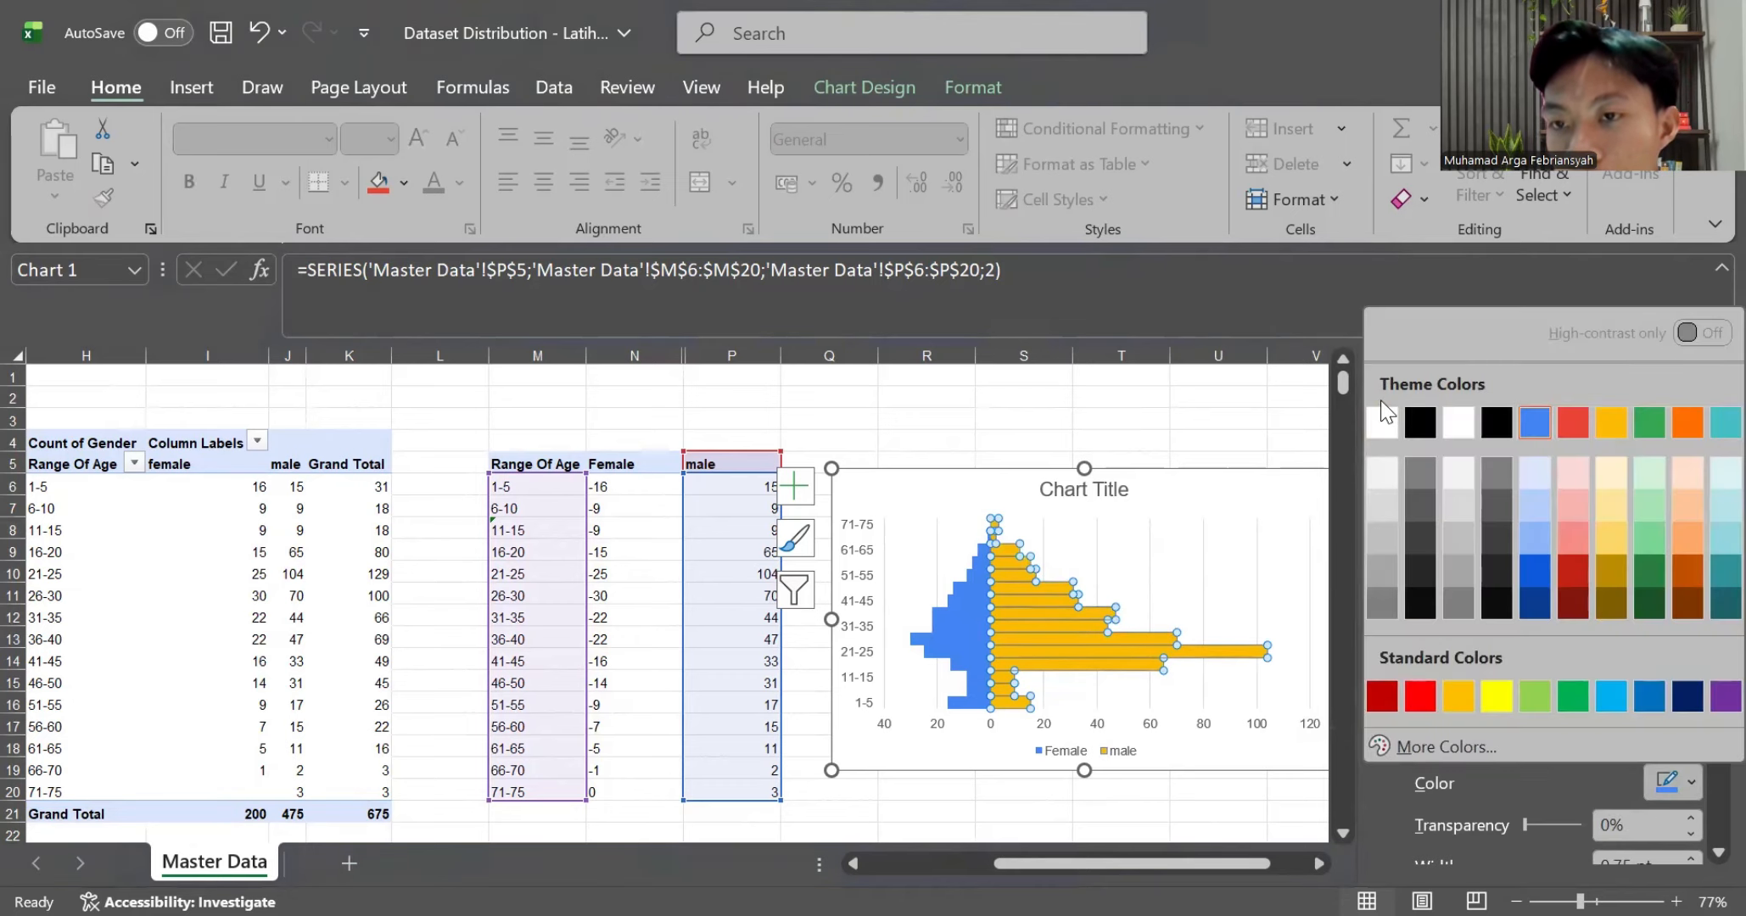
{"action": "left_click", "coordinate": [1383, 425]}
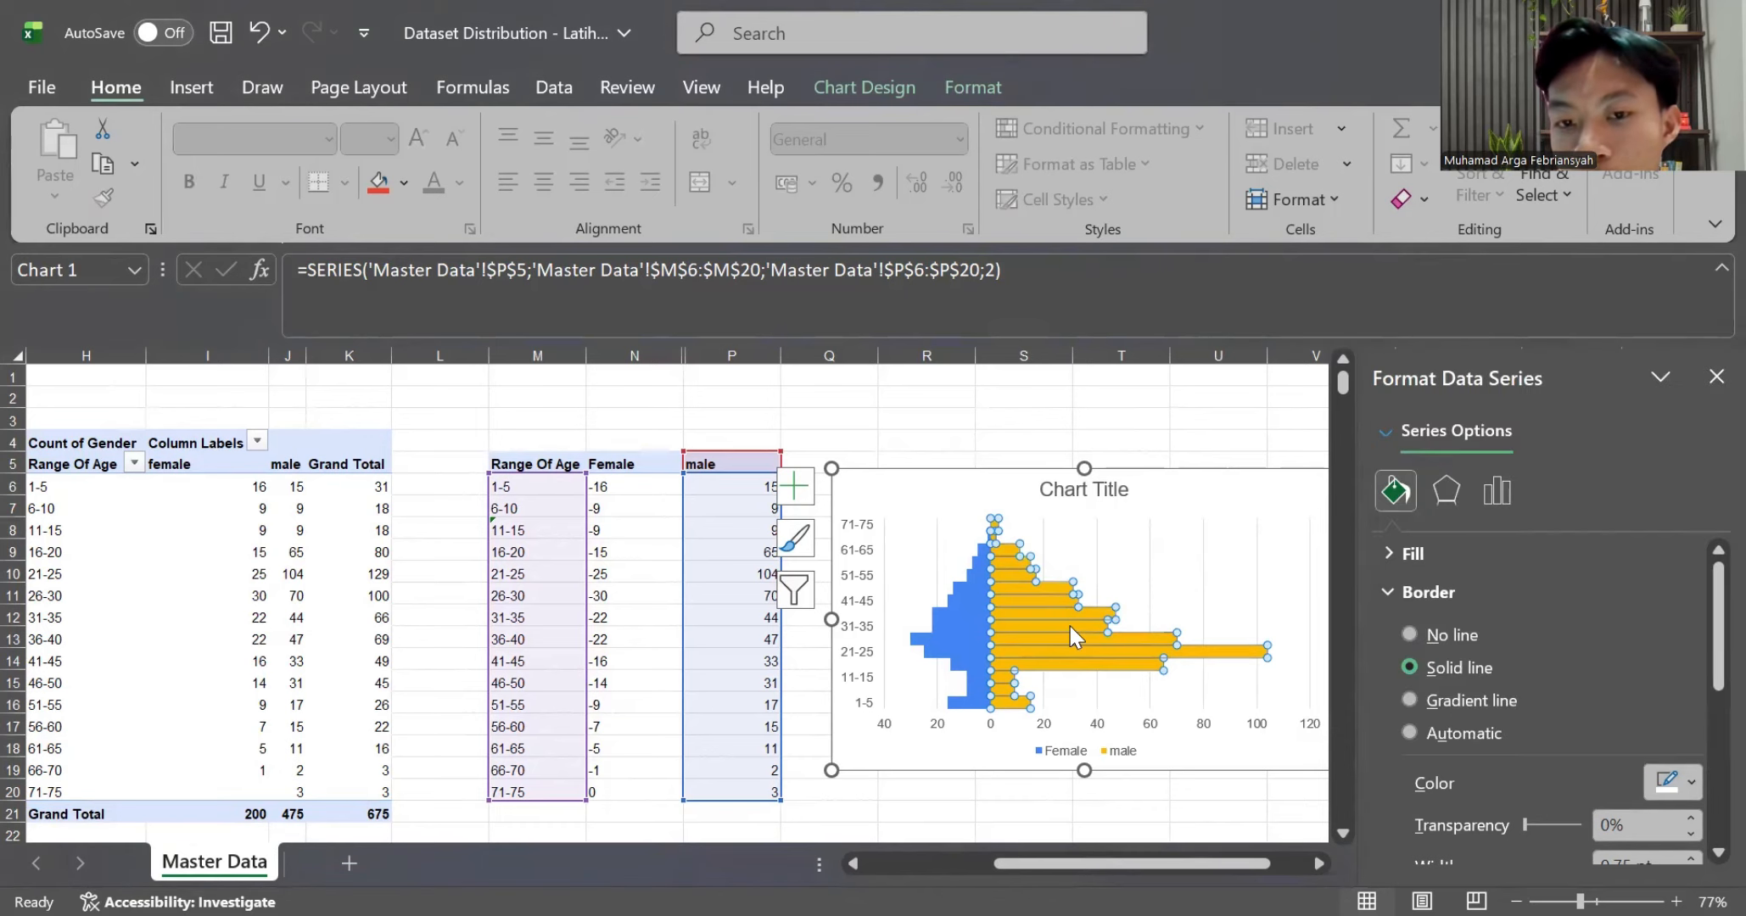
Give the Female series' bars a solid white border line and close the series formatting options
{"action": "left_click", "coordinate": [956, 623]}
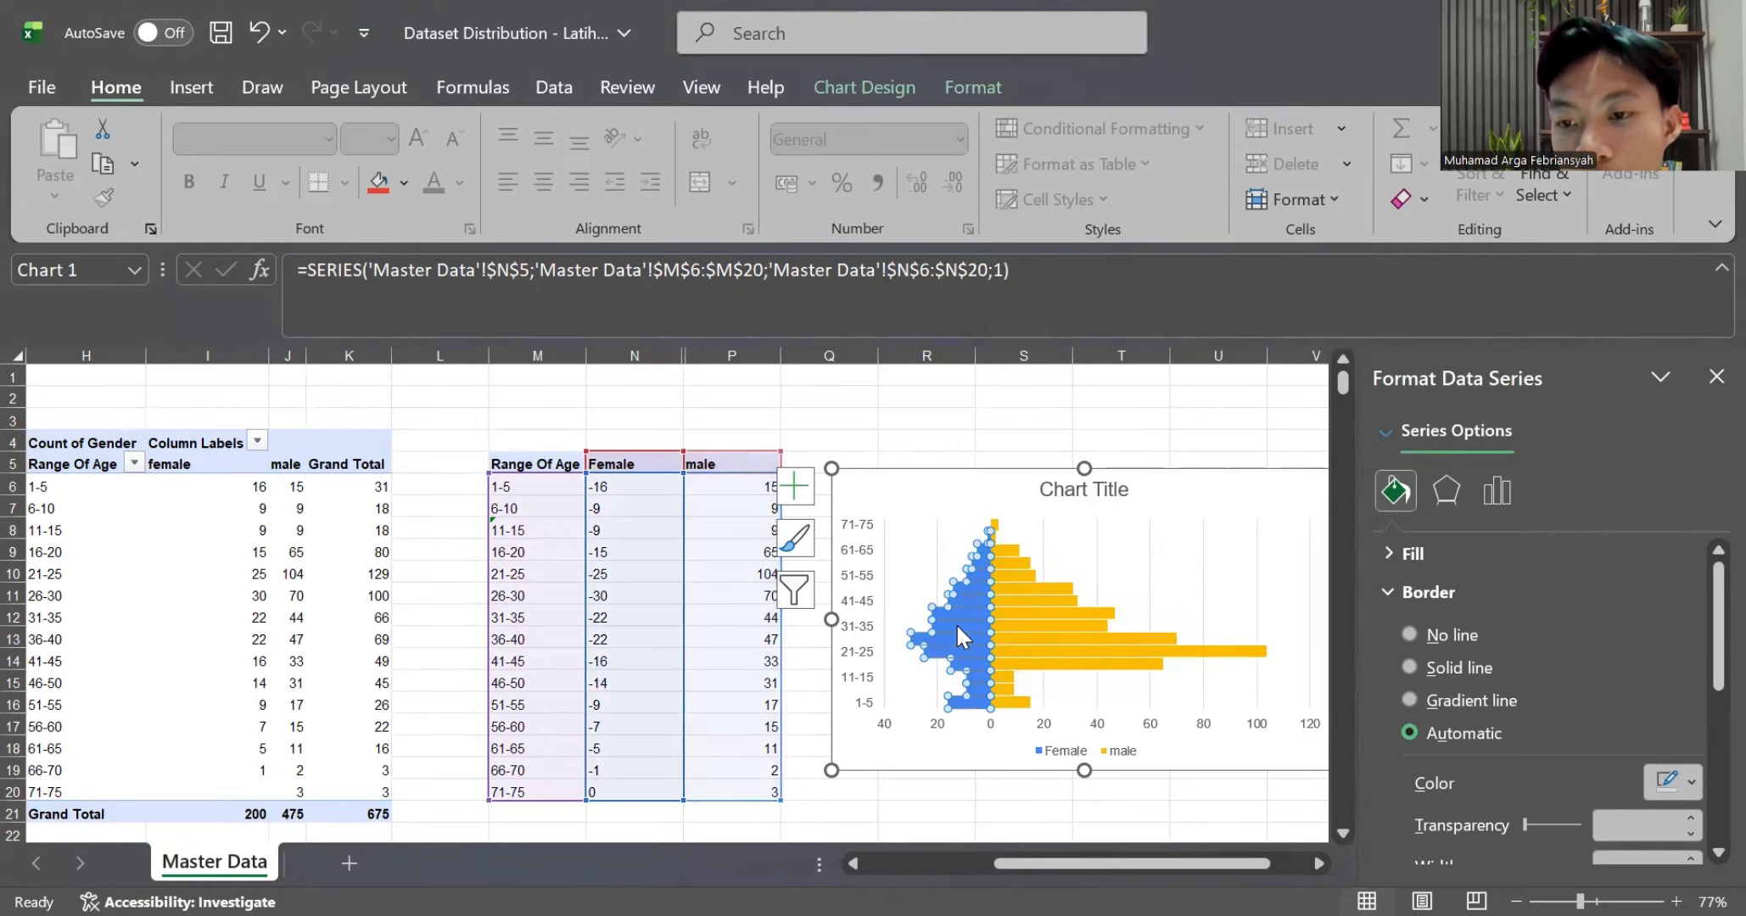
{"action": "left_click", "coordinate": [1409, 667]}
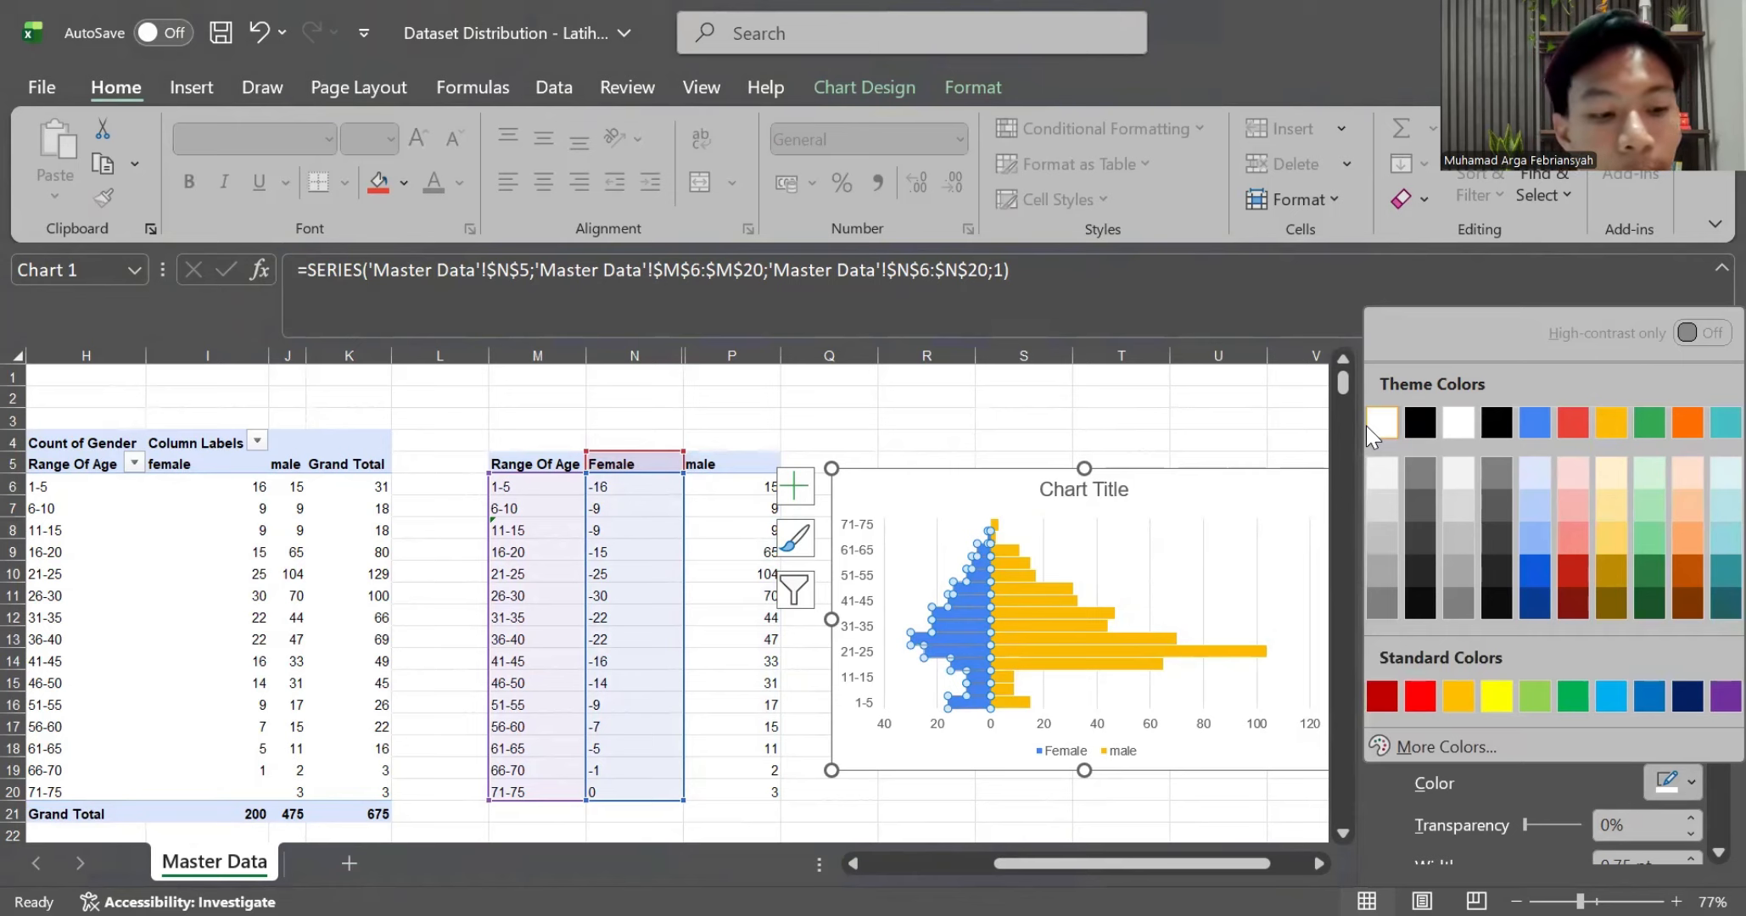
{"action": "left_click", "coordinate": [1367, 426]}
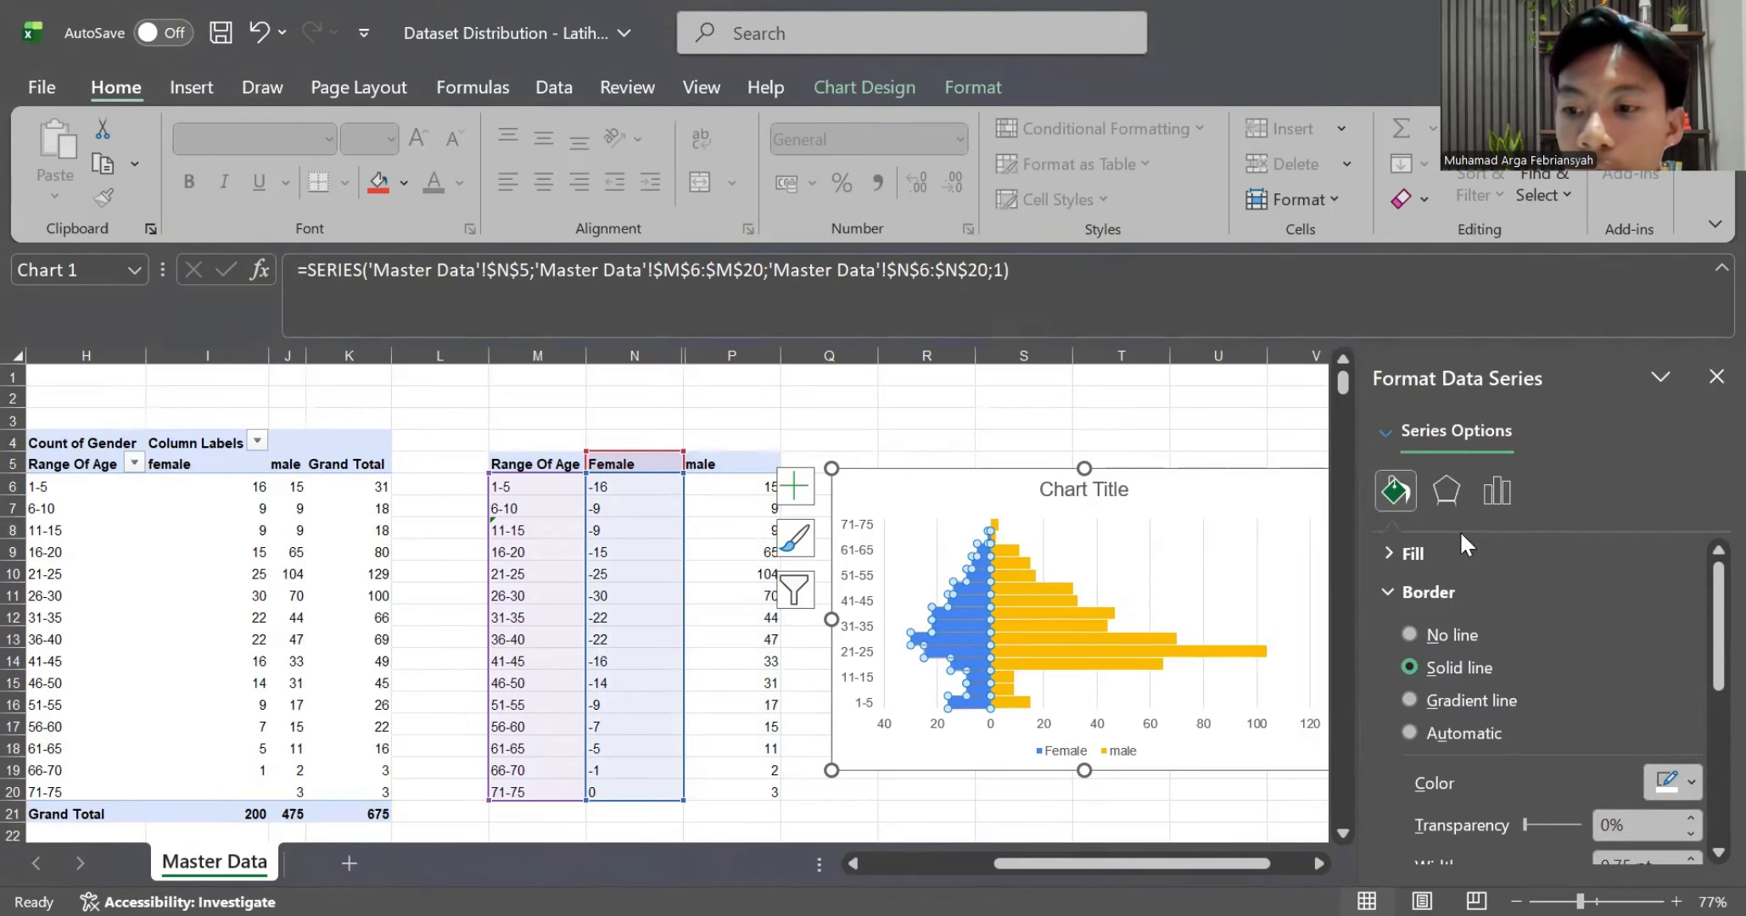
{"action": "left_click", "coordinate": [1703, 386]}
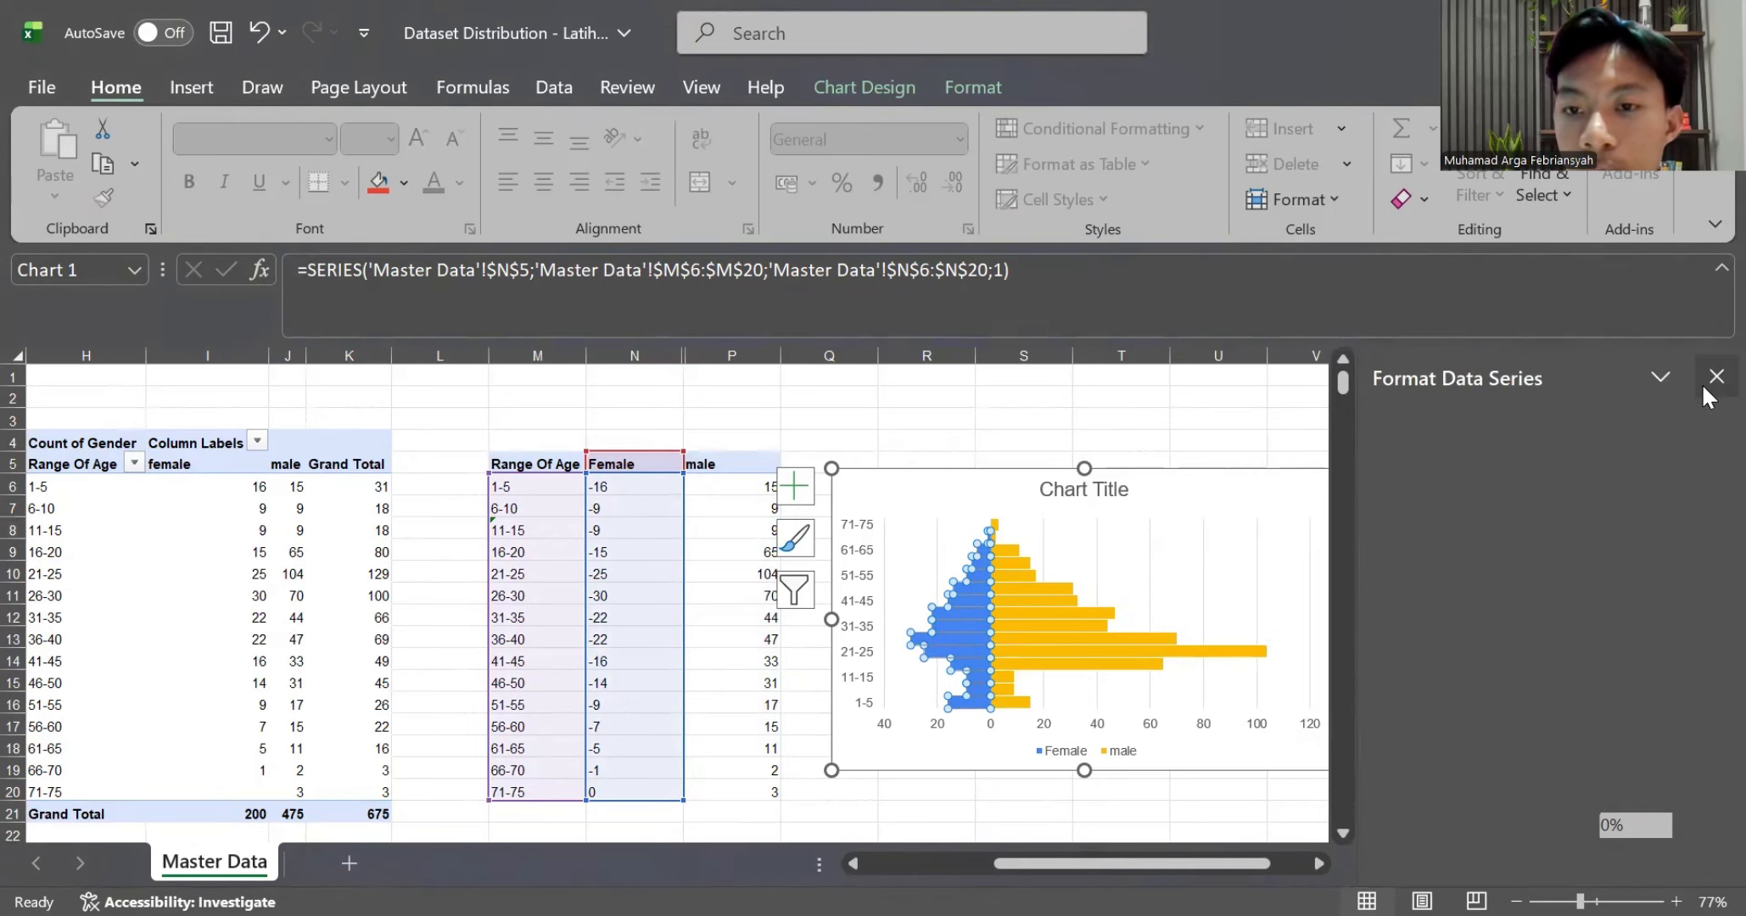
{"action": "left_click", "coordinate": [1409, 441]}
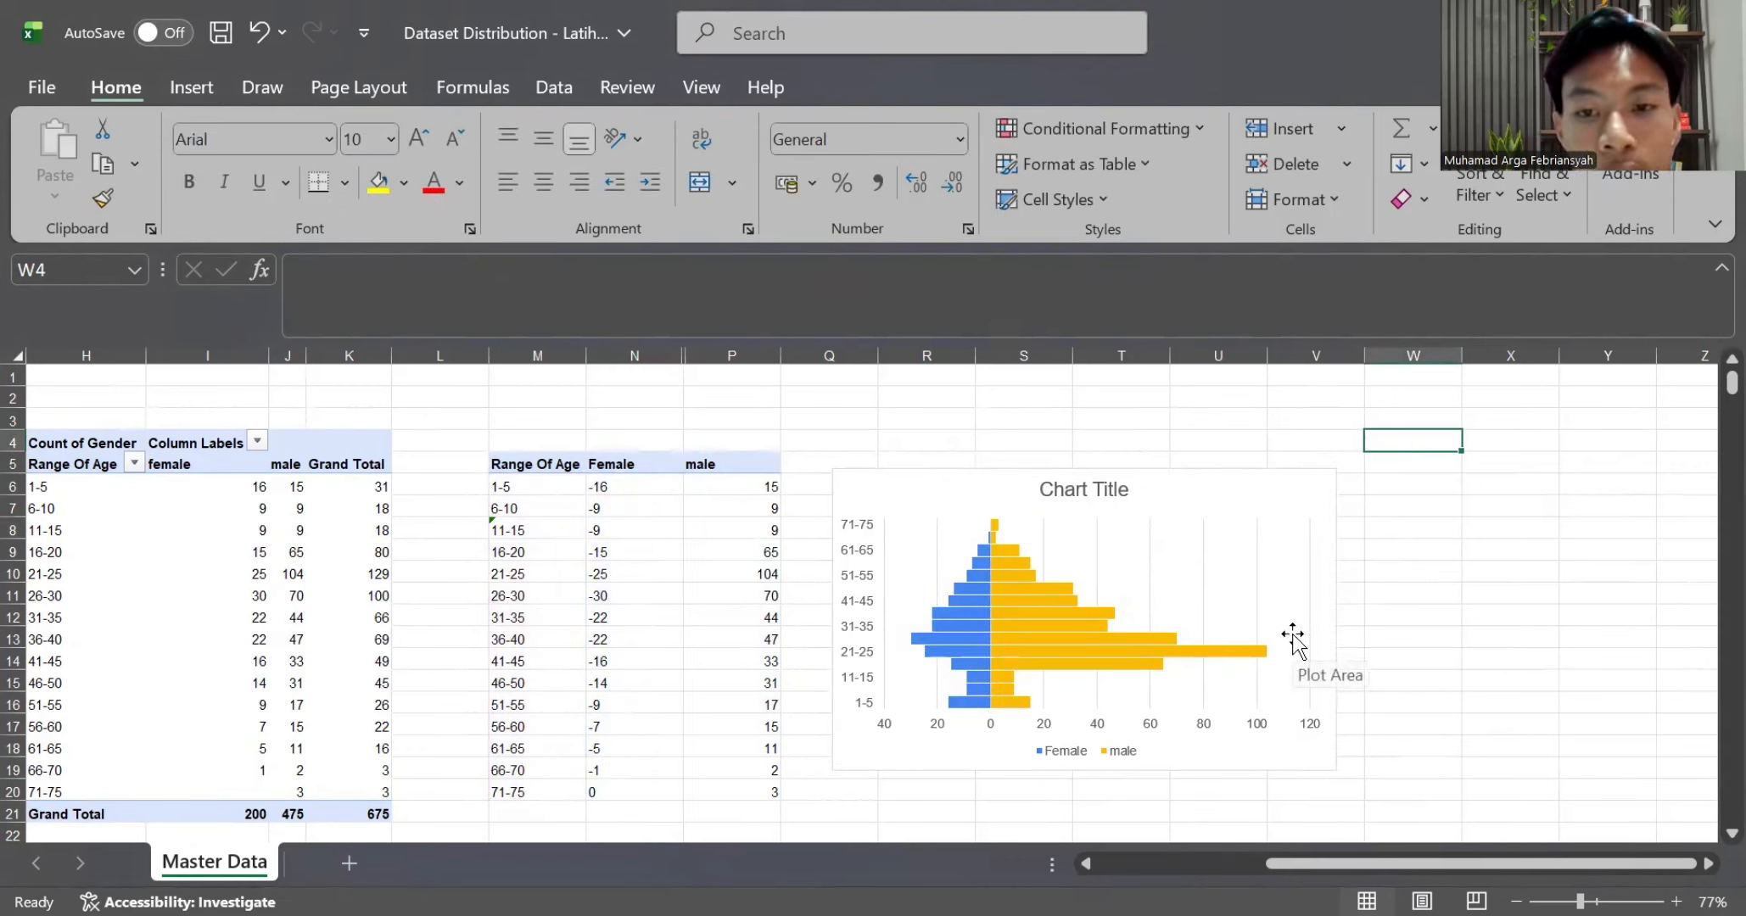
{"action": "left_click", "coordinate": [1212, 491]}
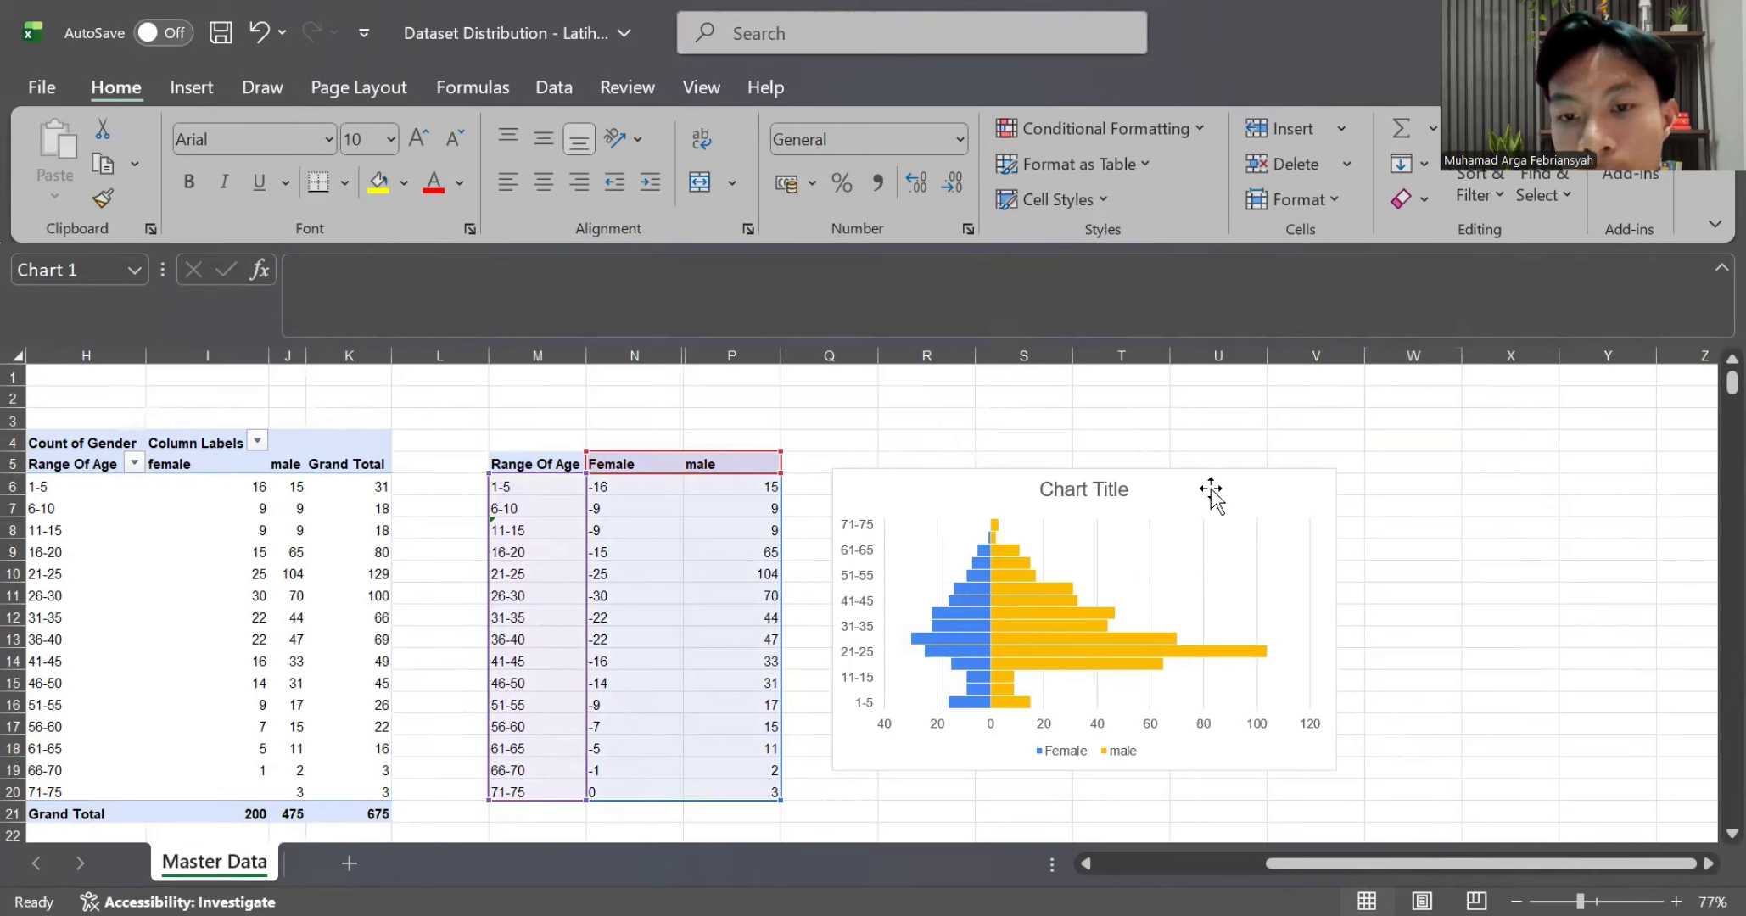
{"action": "left_click", "coordinate": [1125, 635]}
{"action": "left_click", "coordinate": [1184, 606]}
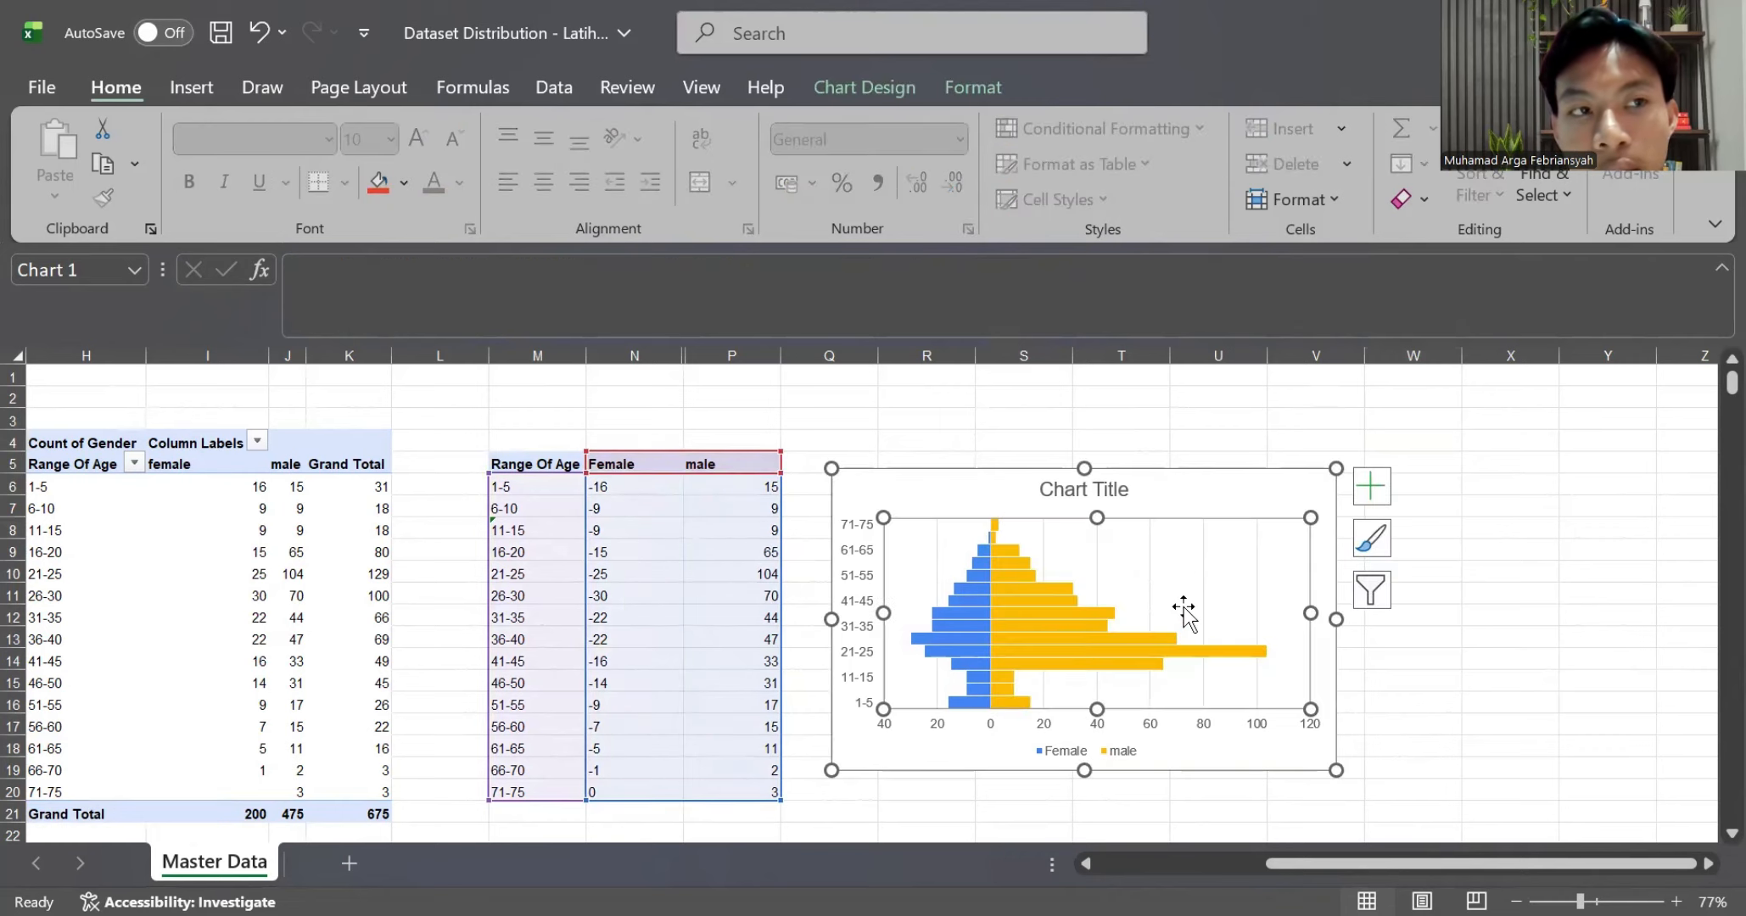
{"action": "left_click", "coordinate": [1196, 490]}
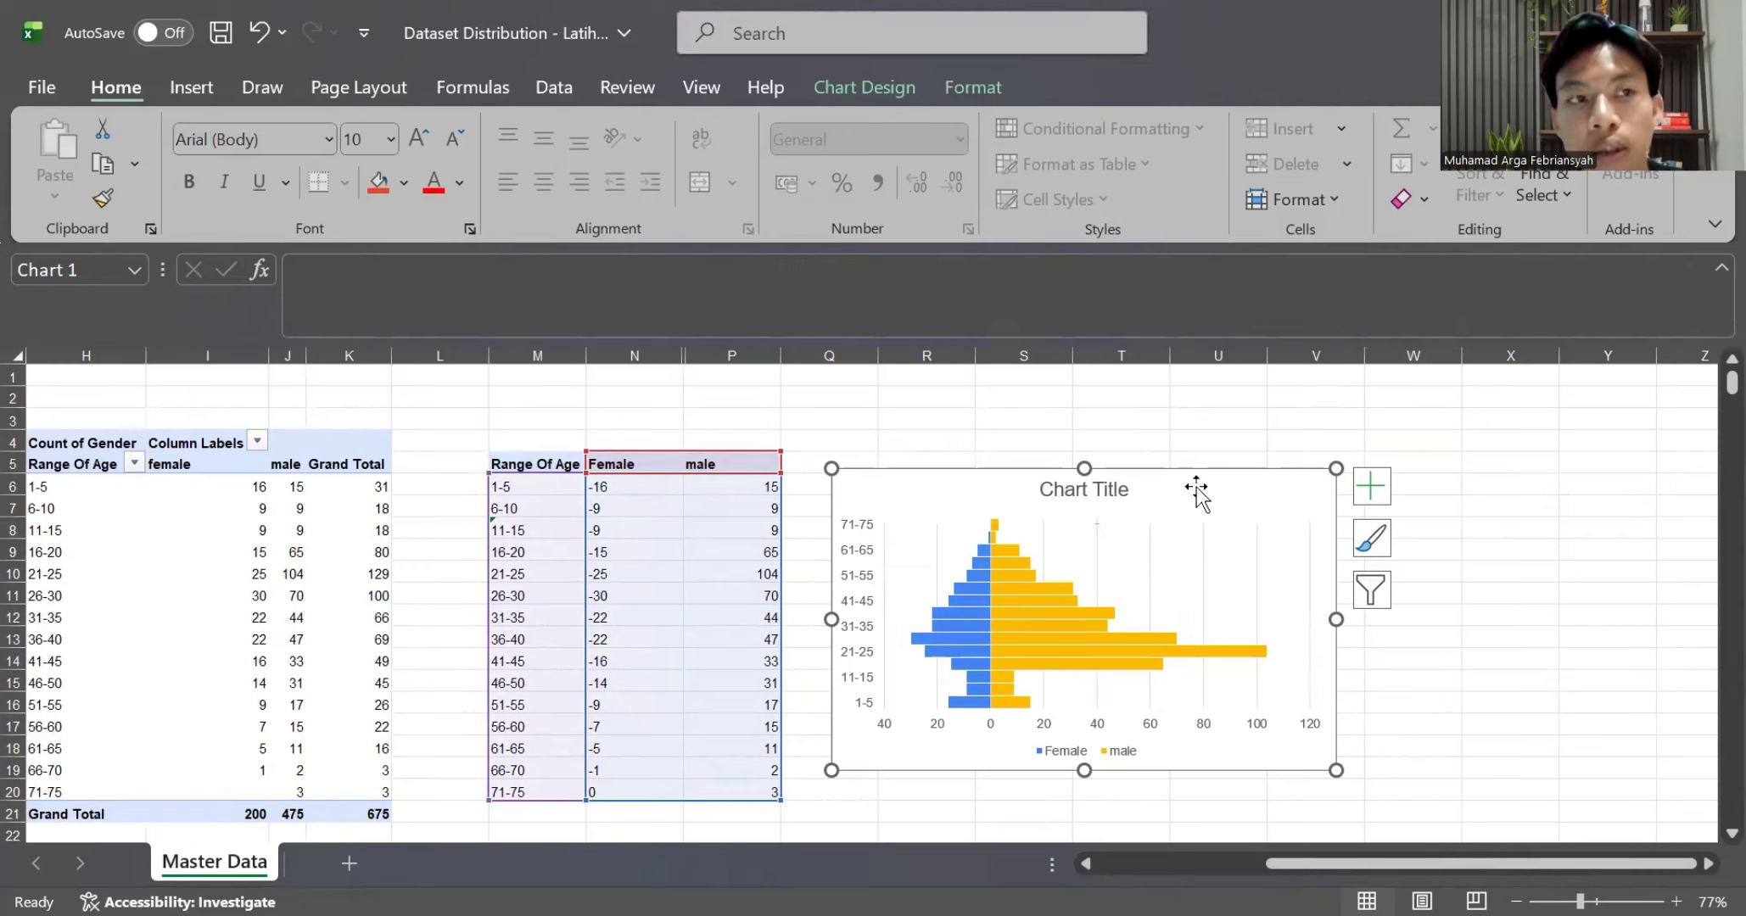
Add a primary horizontal axis title to the population pyramid chart
{"action": "left_click", "coordinate": [1262, 720]}
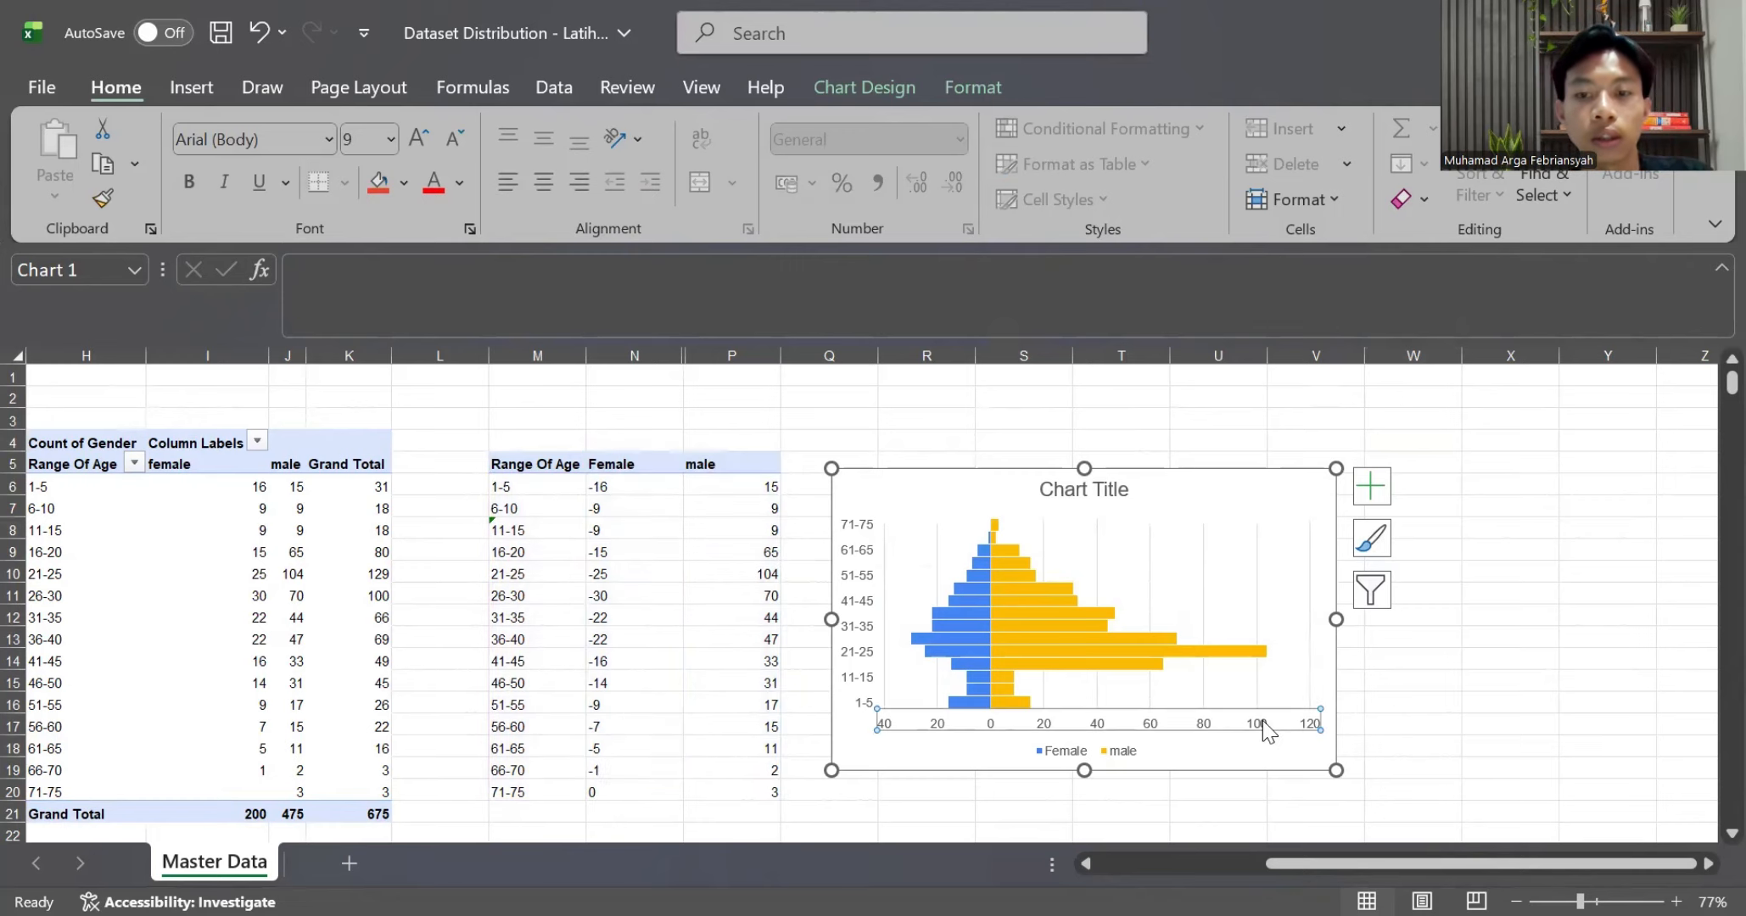
{"action": "double_click", "coordinate": [1262, 720]}
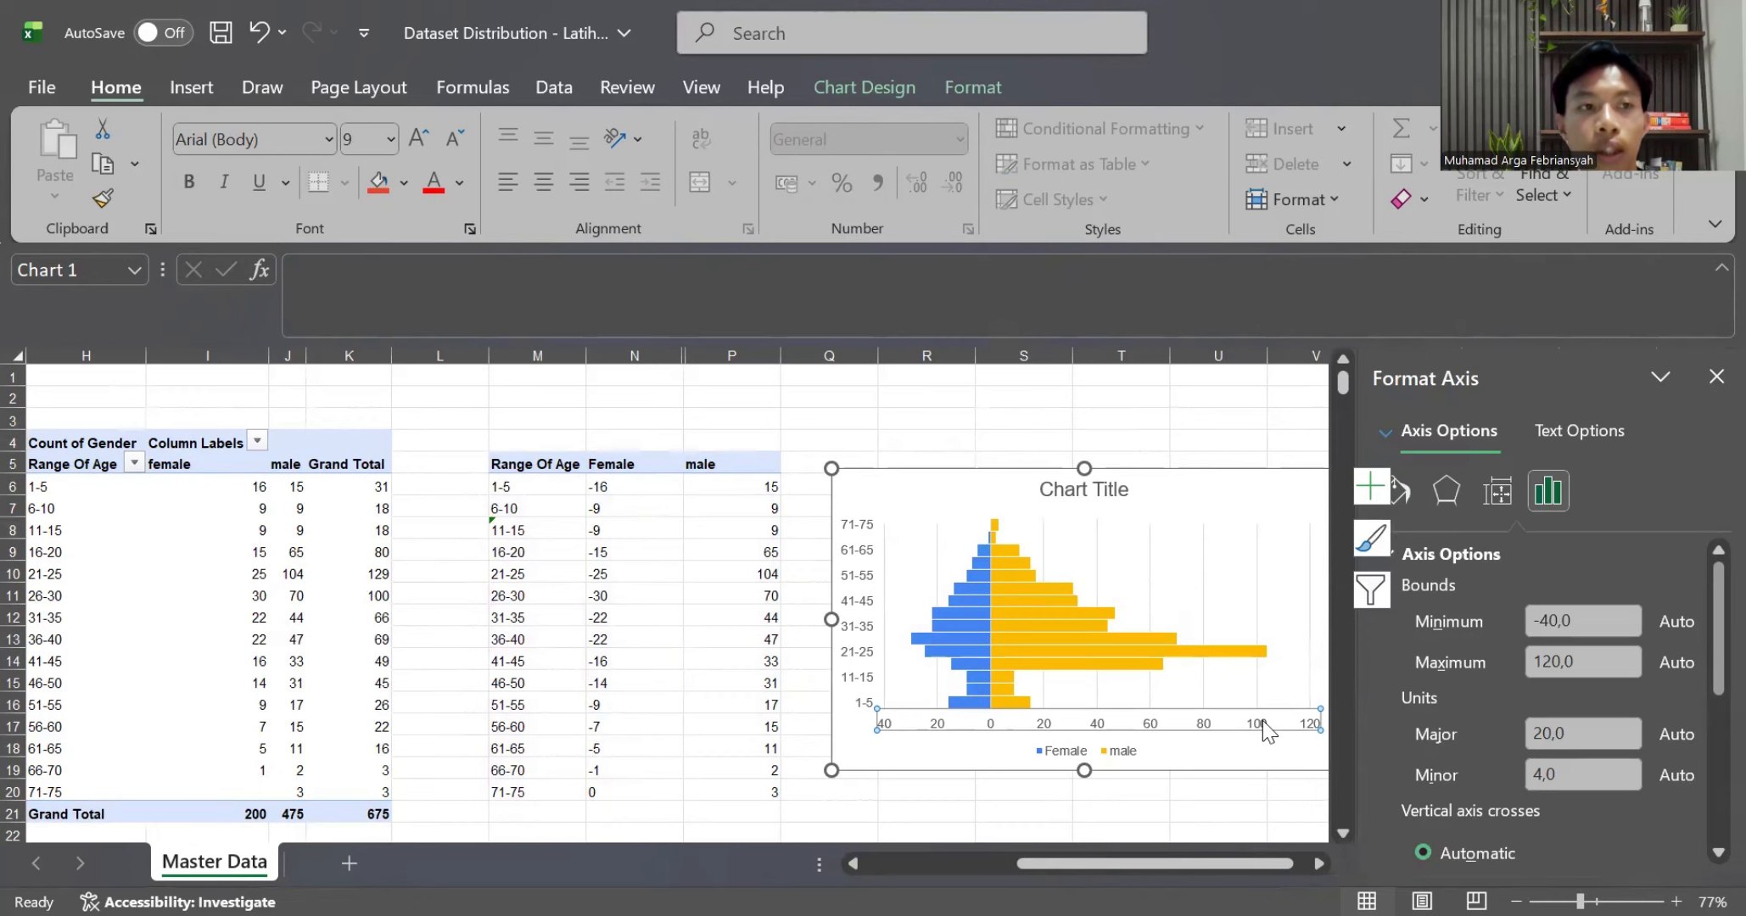
{"action": "left_click", "coordinate": [864, 87]}
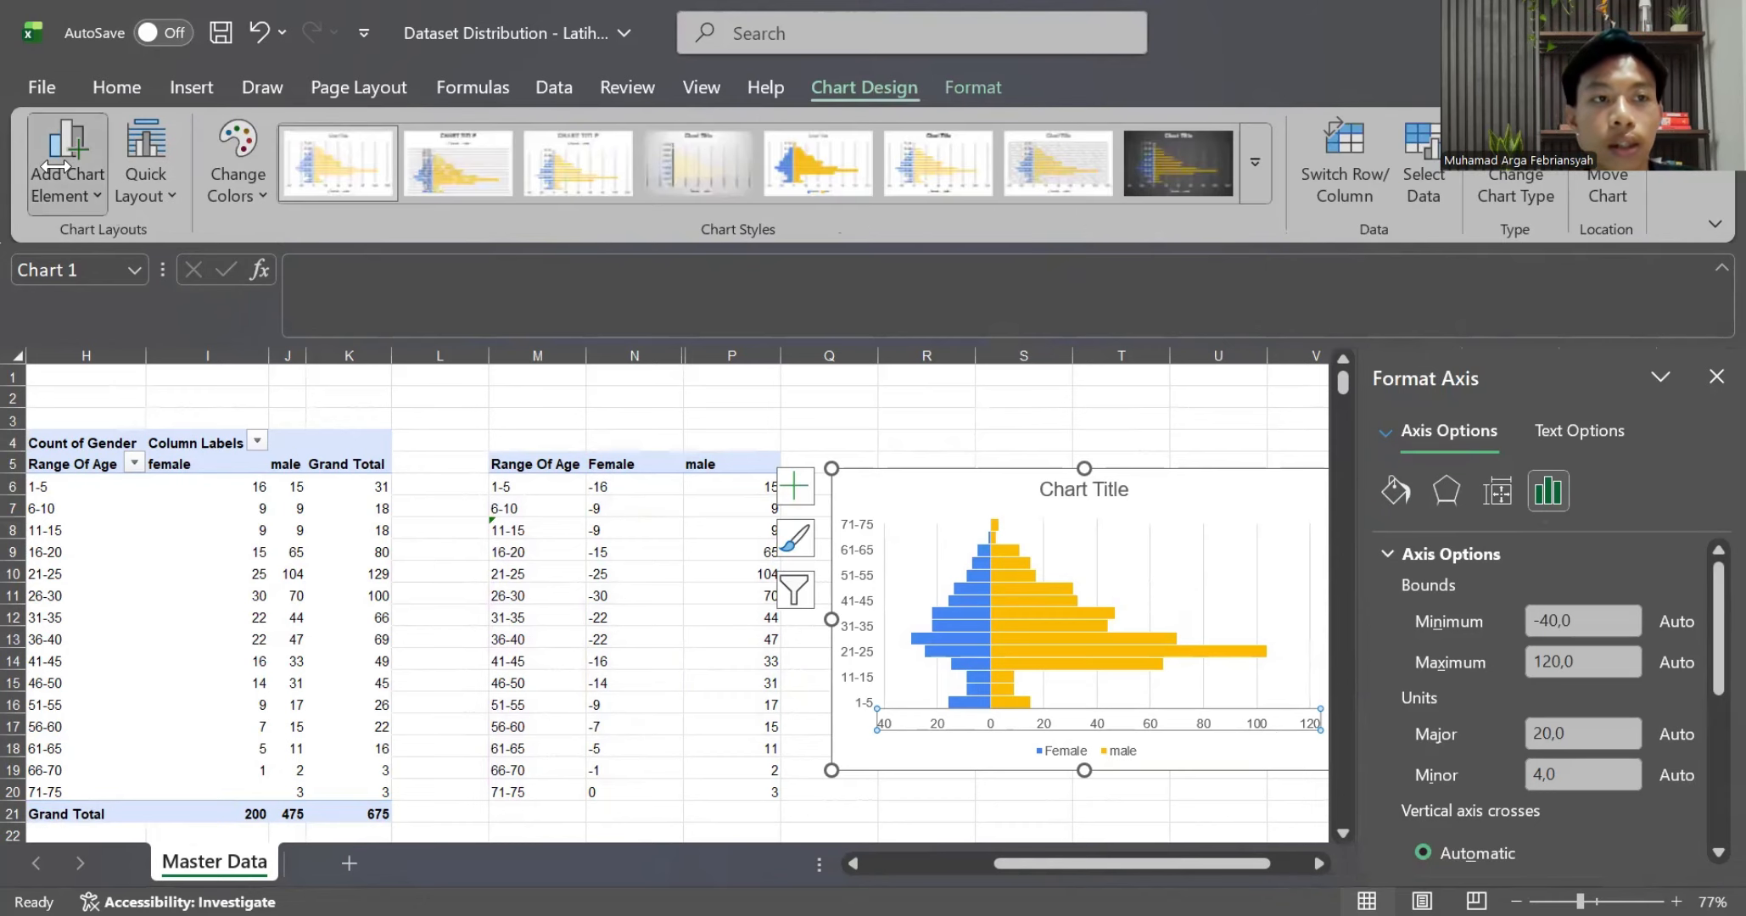
{"action": "left_click", "coordinate": [56, 166]}
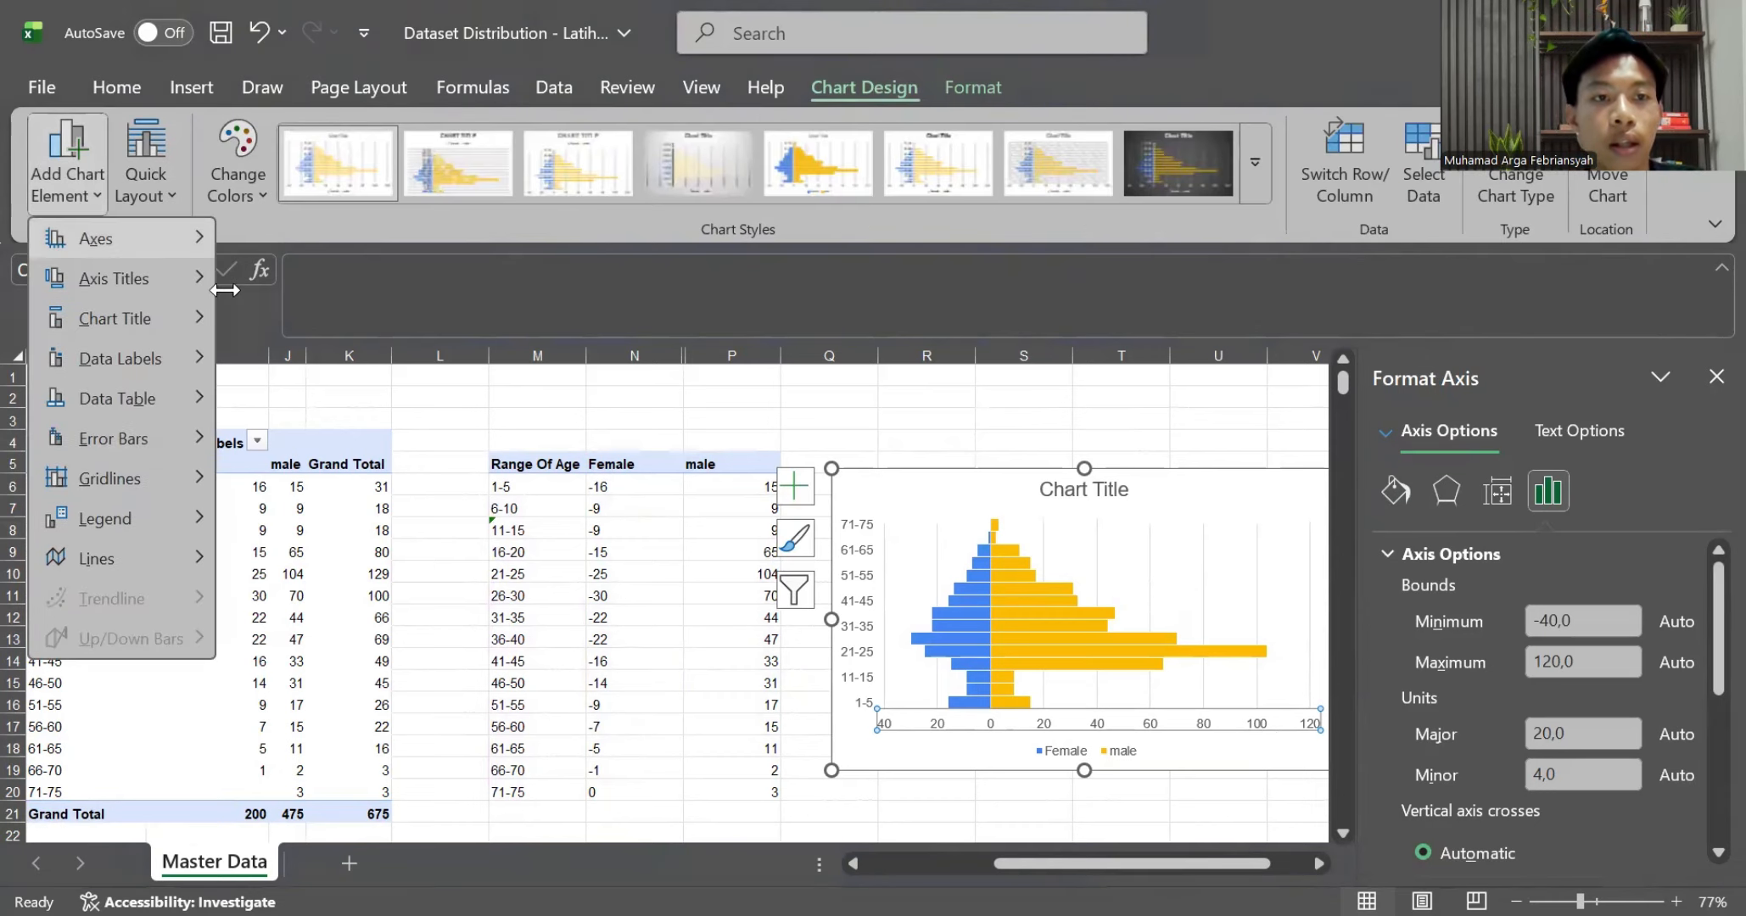
{"action": "mouse_move", "coordinate": [153, 280]}
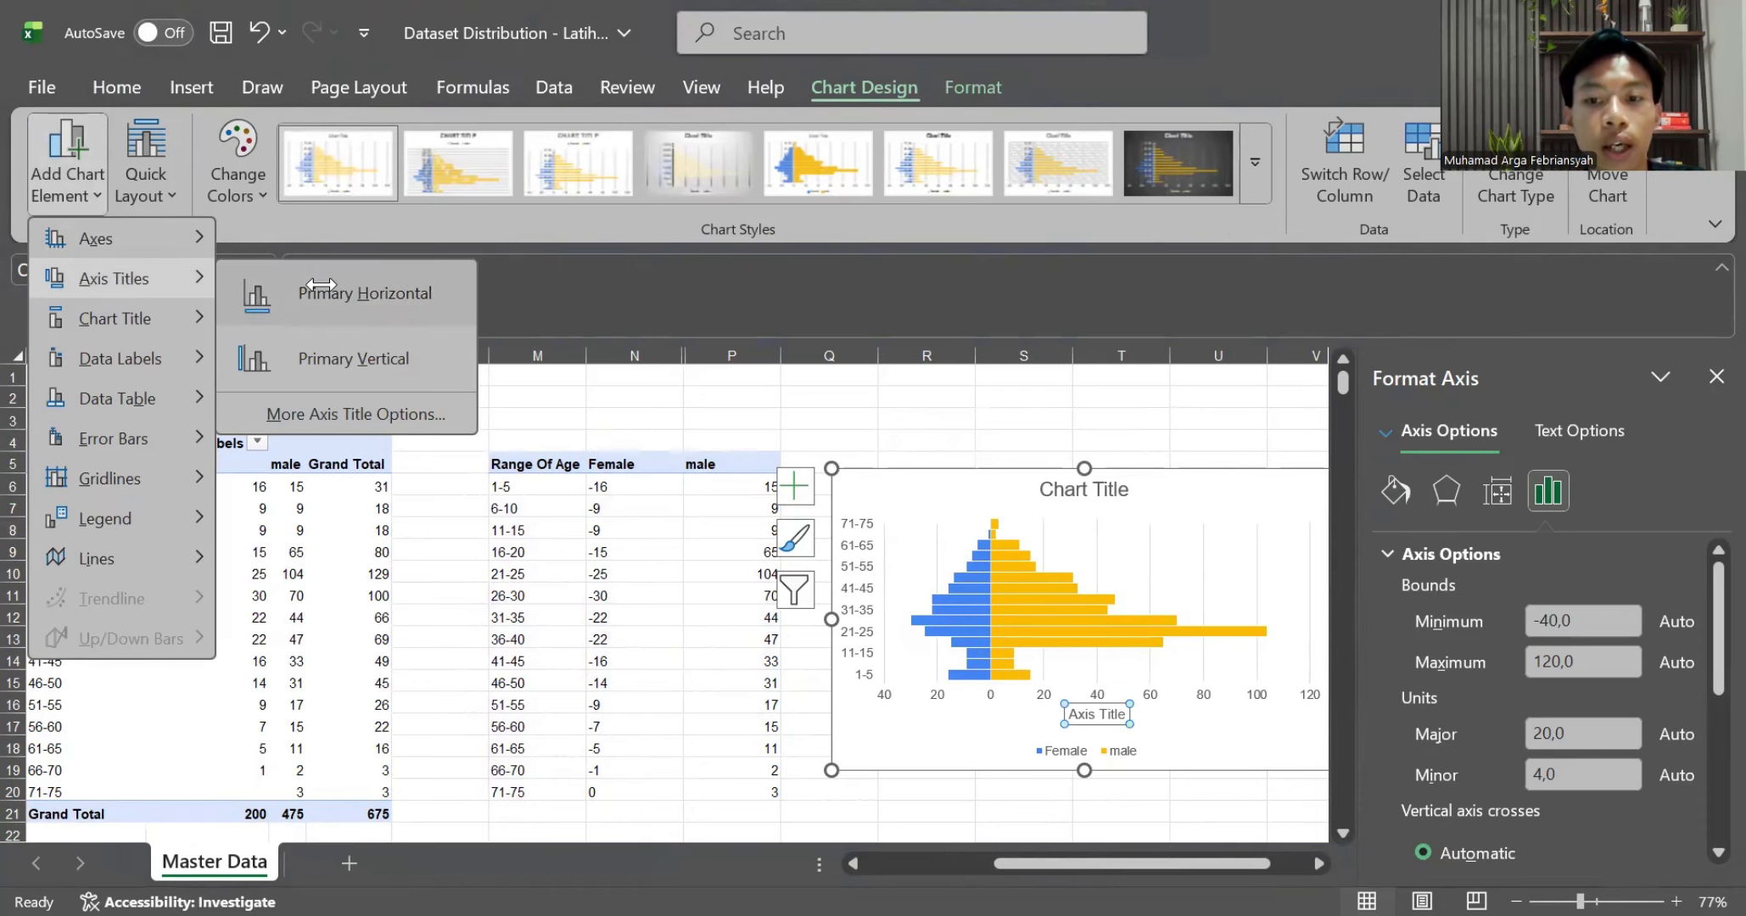
{"action": "left_click", "coordinate": [321, 284]}
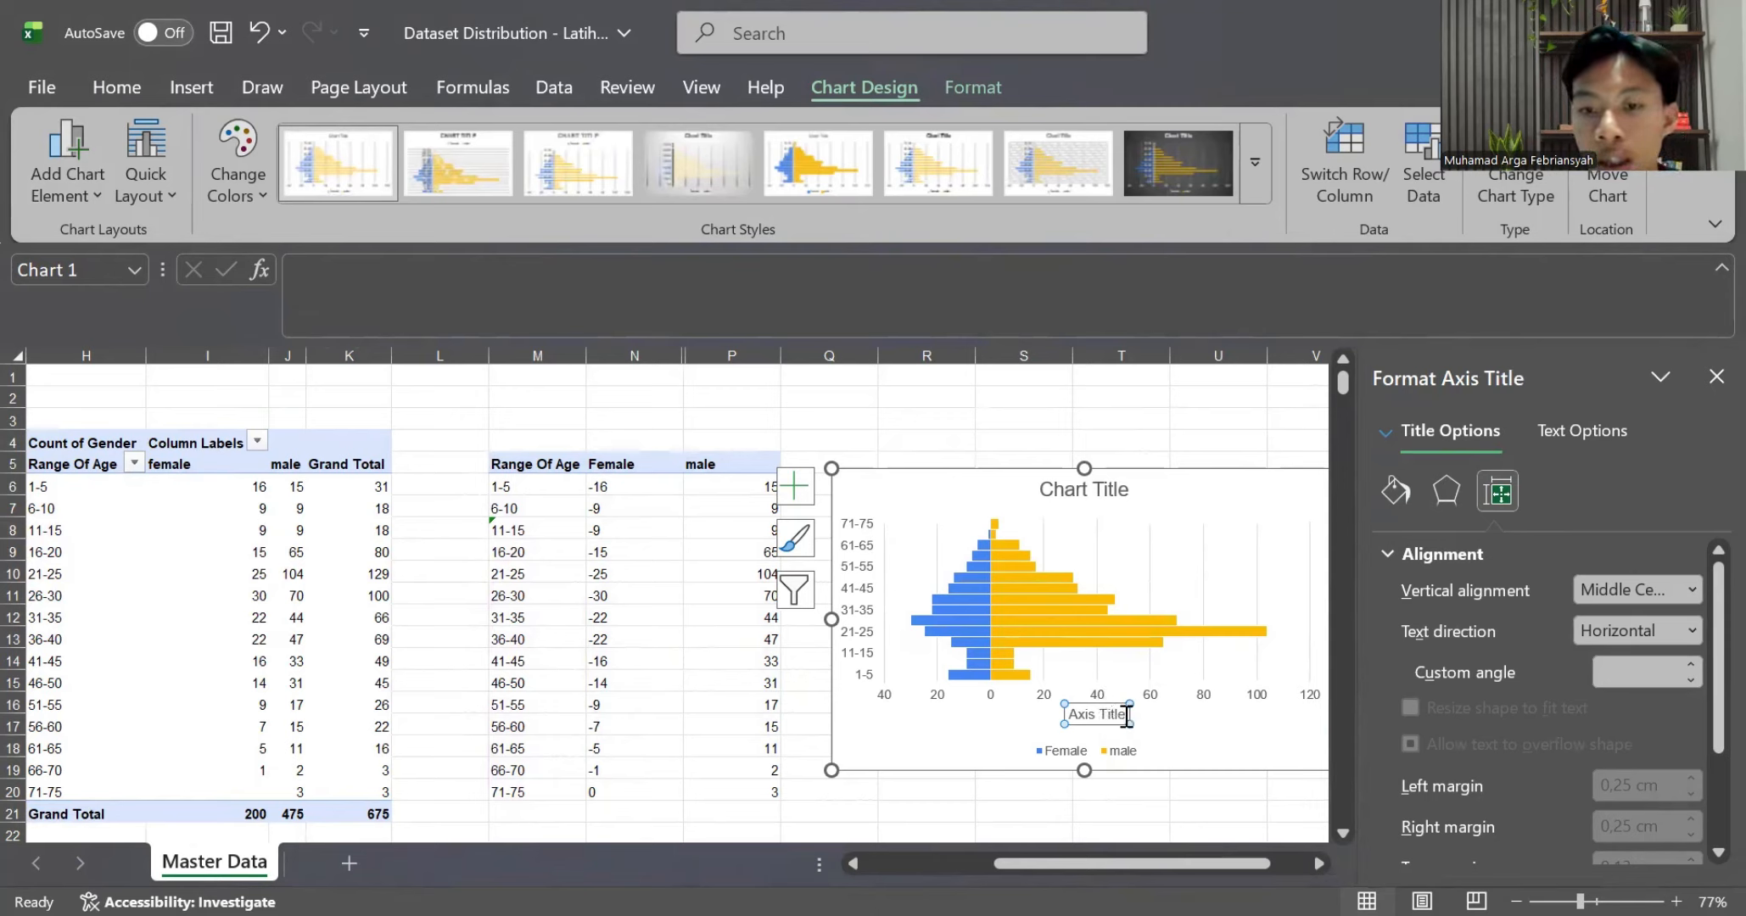
Replace the horizontal axis title's placeholder text with Count
{"action": "left_click", "coordinate": [1127, 715]}
{"action": "key", "text": "BackSpace"}
{"action": "key", "text": "BackSpace"}
{"action": "key", "text": "BackSpace"}
{"action": "key", "text": "BackSpace"}
{"action": "key", "text": "BackSpace"}
{"action": "key", "text": "BackSpace"}
{"action": "key", "text": "BackSpace"}
{"action": "key", "text": "BackSpace"}
{"action": "key", "text": "BackSpace"}
{"action": "key", "text": "BackSpace"}
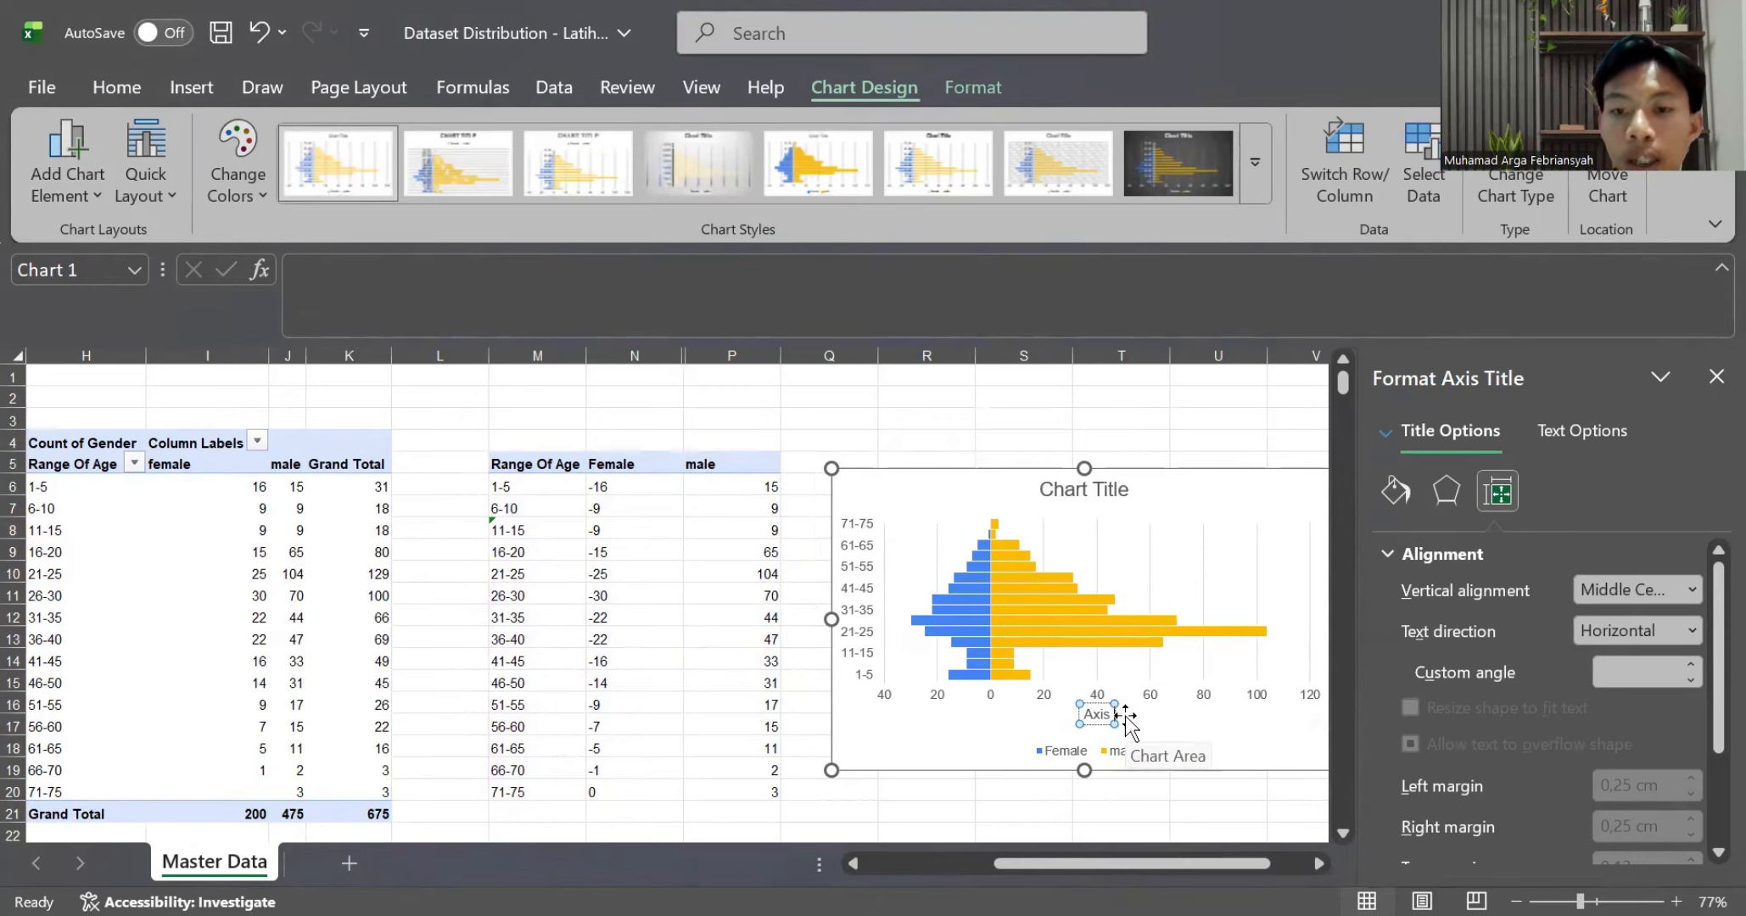
{"action": "type", "text": "Count"}
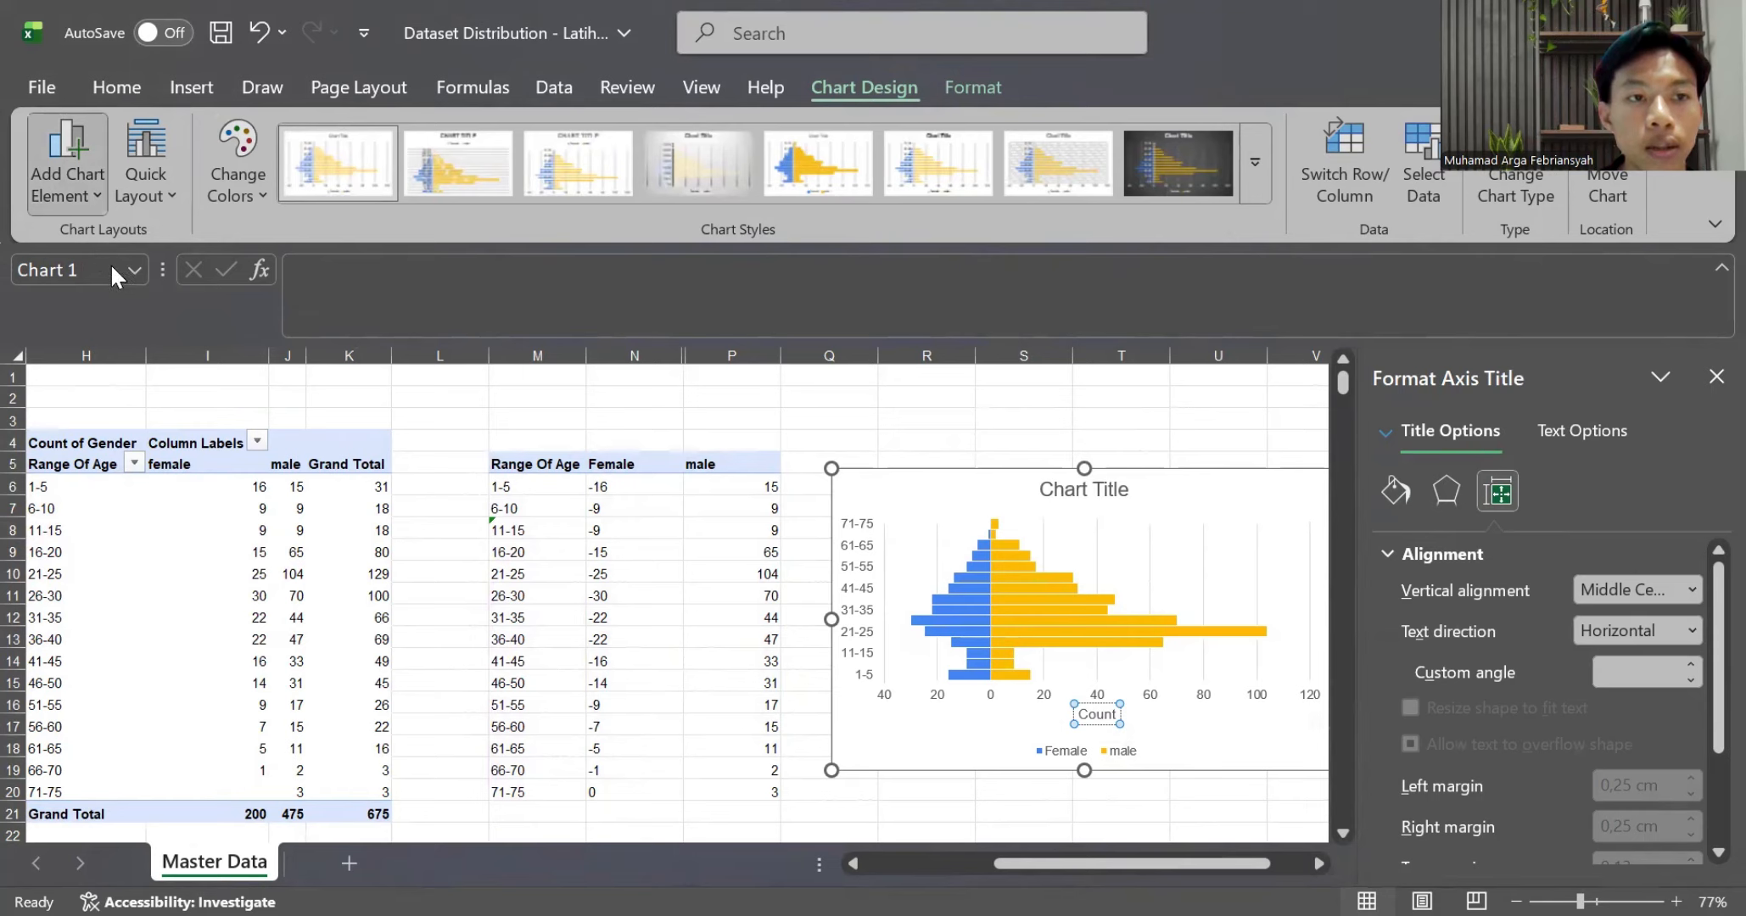
Add a primary vertical axis title to the population pyramid chart
{"action": "left_click", "coordinate": [68, 163]}
{"action": "mouse_move", "coordinate": [112, 270]}
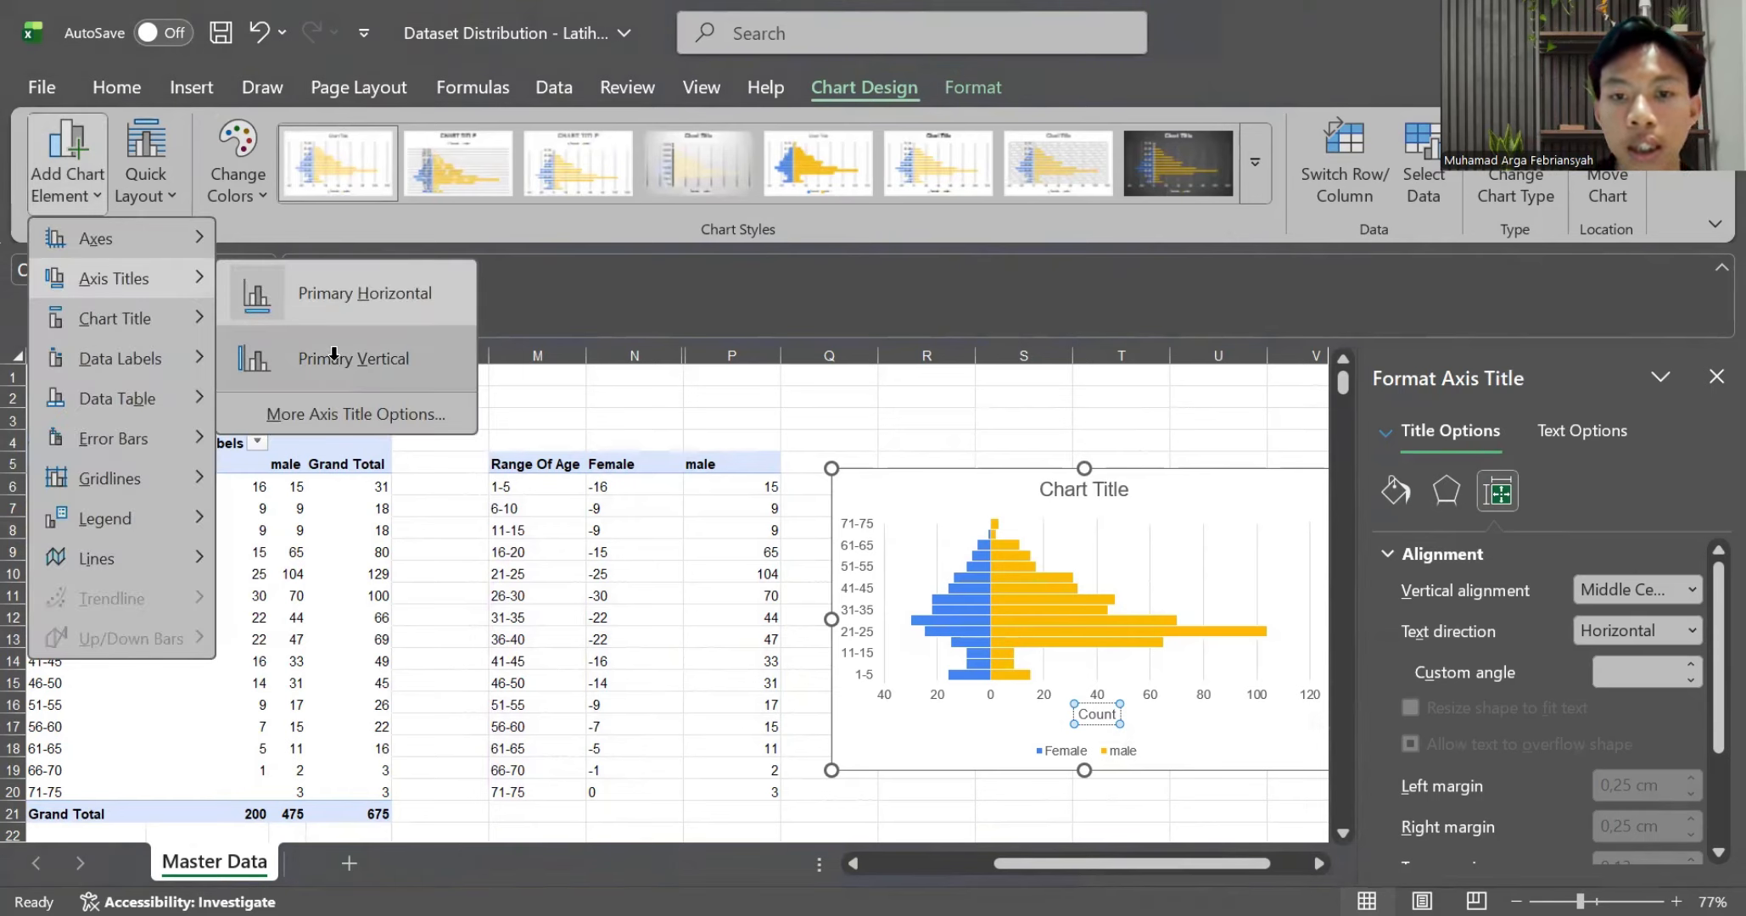
{"action": "left_click", "coordinate": [338, 363]}
Replace the vertical axis title's placeholder text with Range Of Age and deselect the chart
{"action": "left_click", "coordinate": [861, 584]}
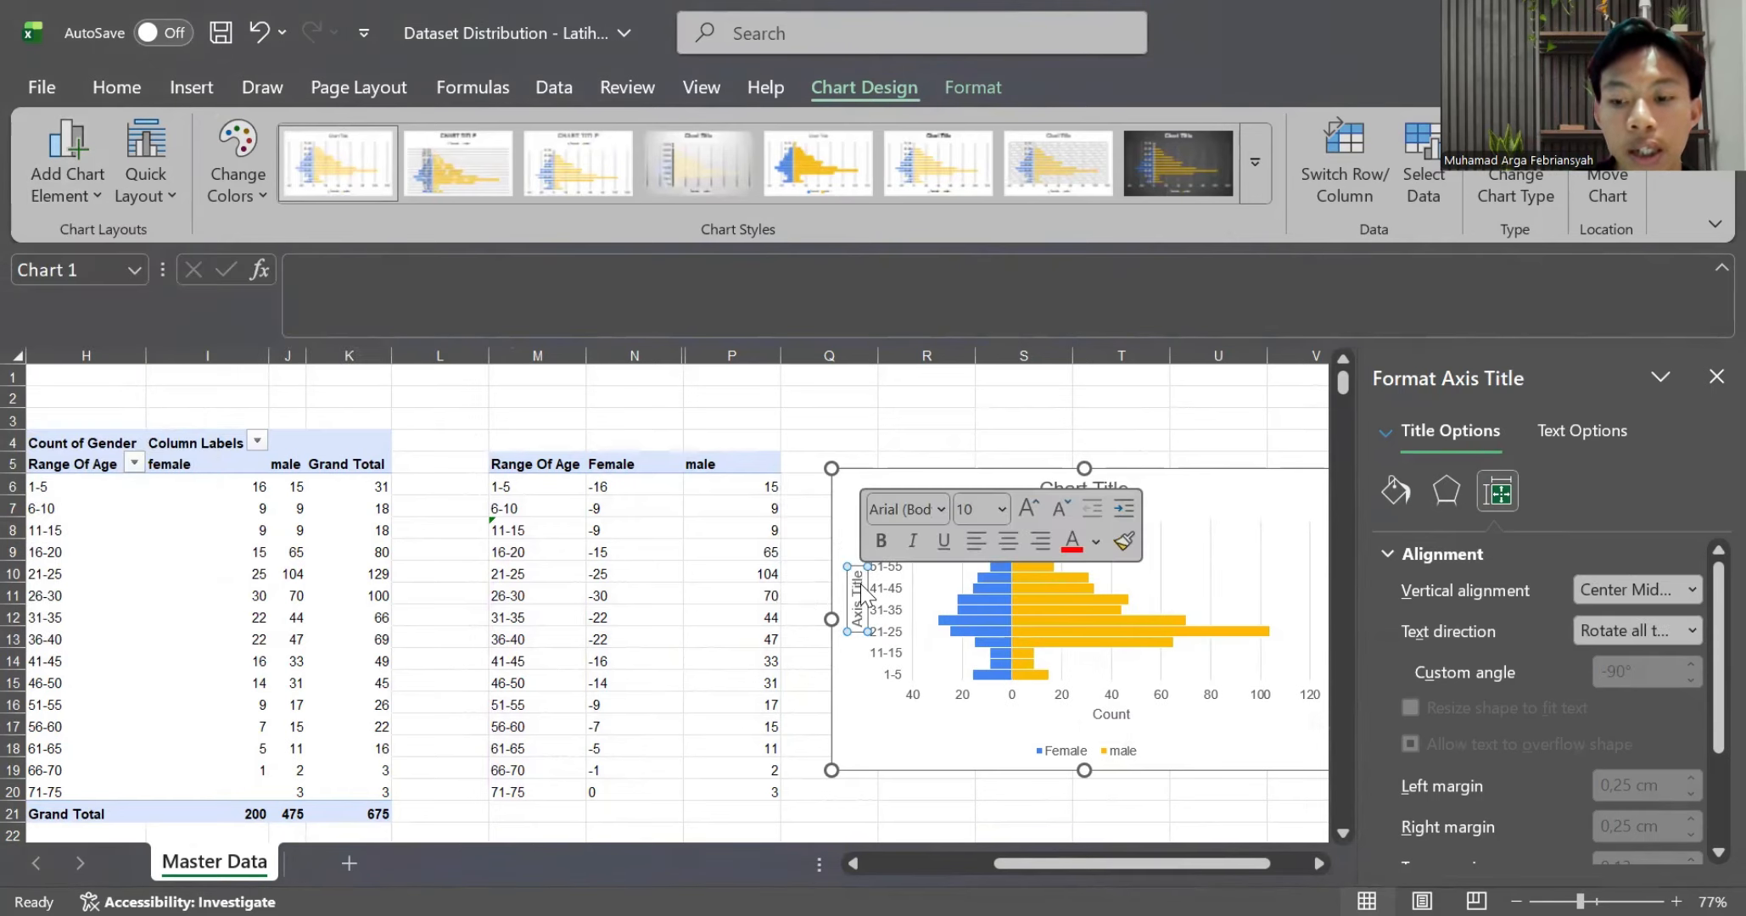
{"action": "double_click", "coordinate": [862, 584]}
{"action": "key", "text": "BackSpace"}
{"action": "key", "text": "BackSpace"}
{"action": "key", "text": "BackSpace"}
{"action": "key", "text": "BackSpace"}
{"action": "key", "text": "BackSpace"}
{"action": "key", "text": "BackSpace"}
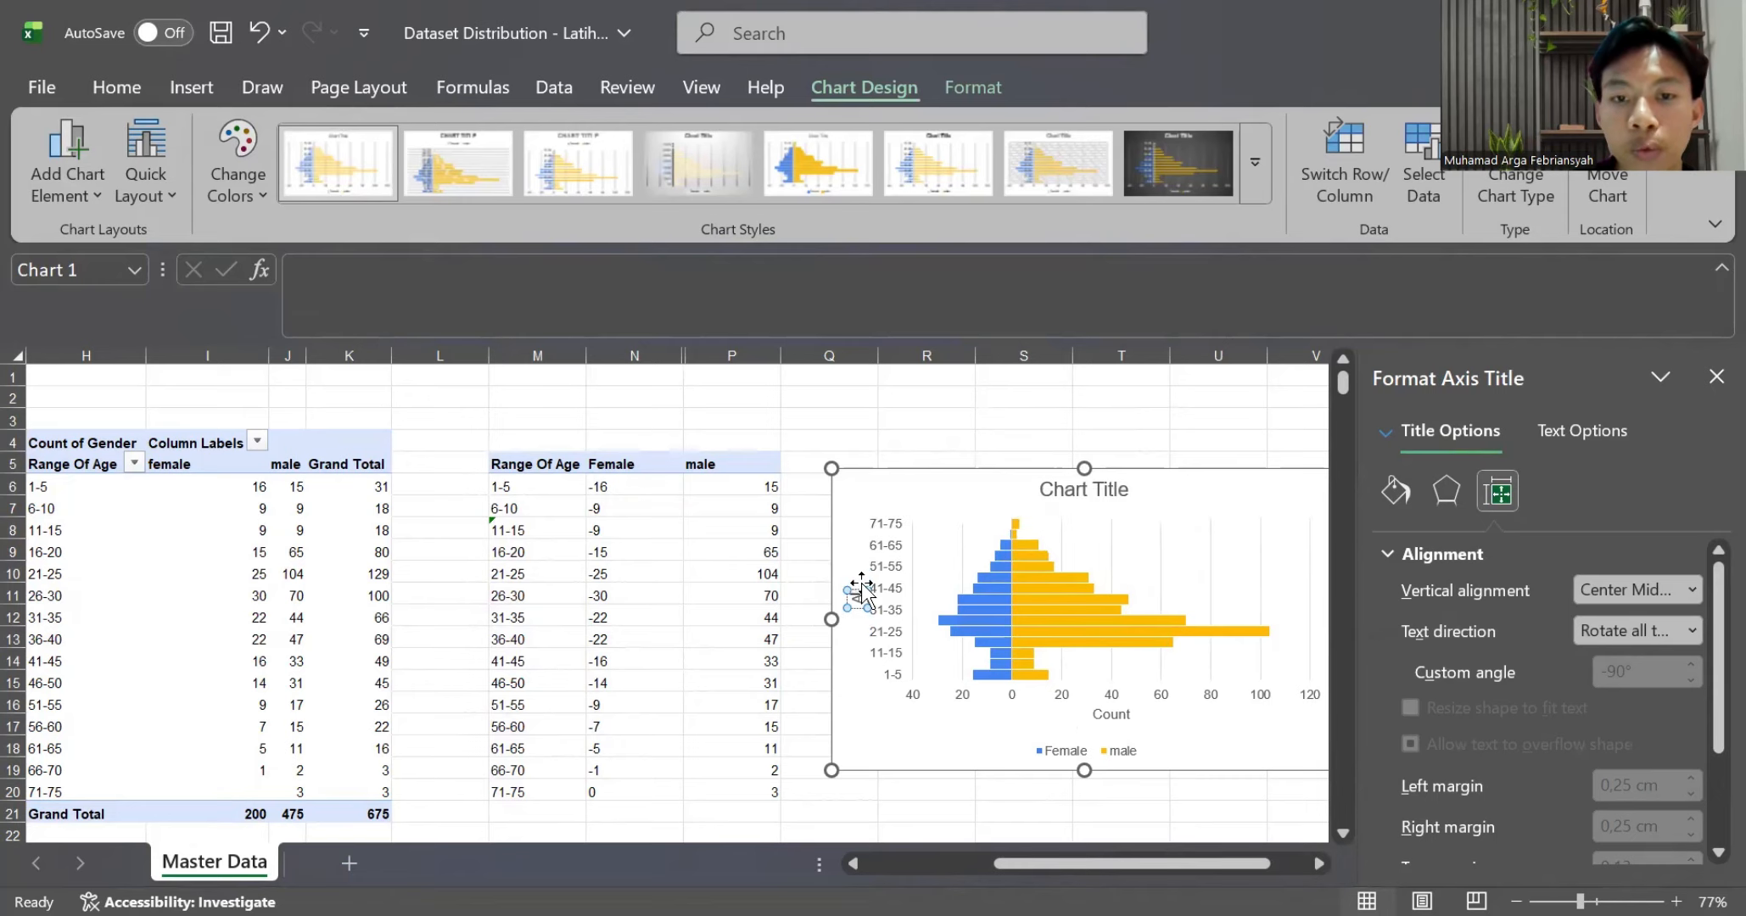
{"action": "type", "text": "Range Of Age"}
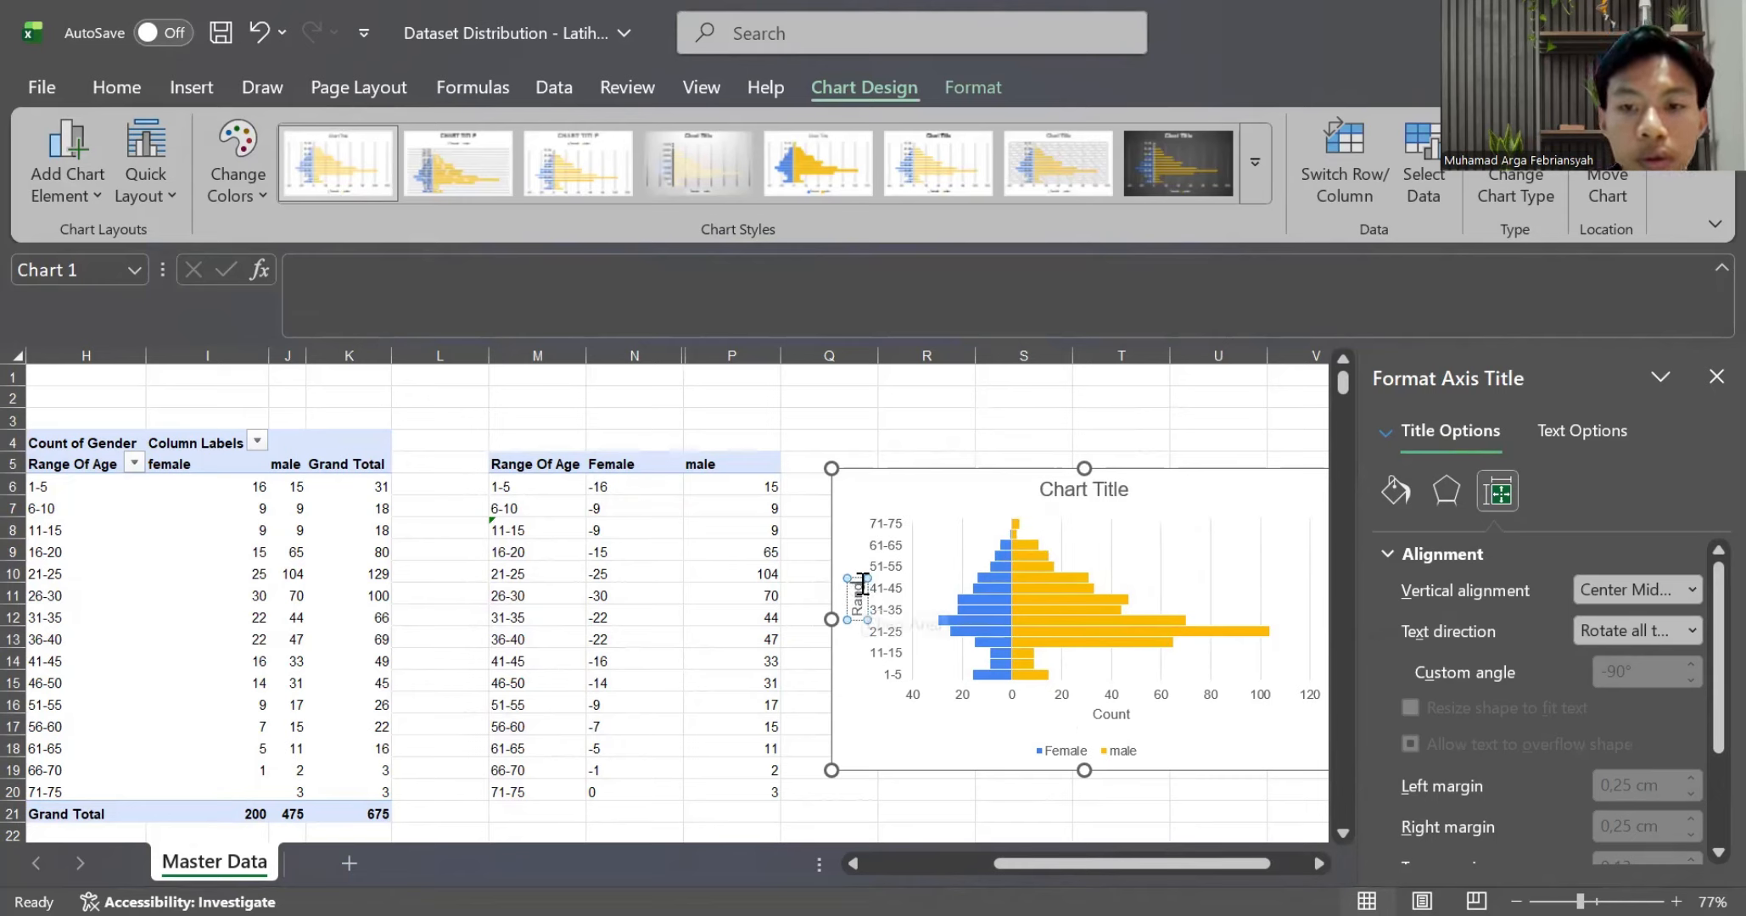
{"action": "type", "text": "f"}
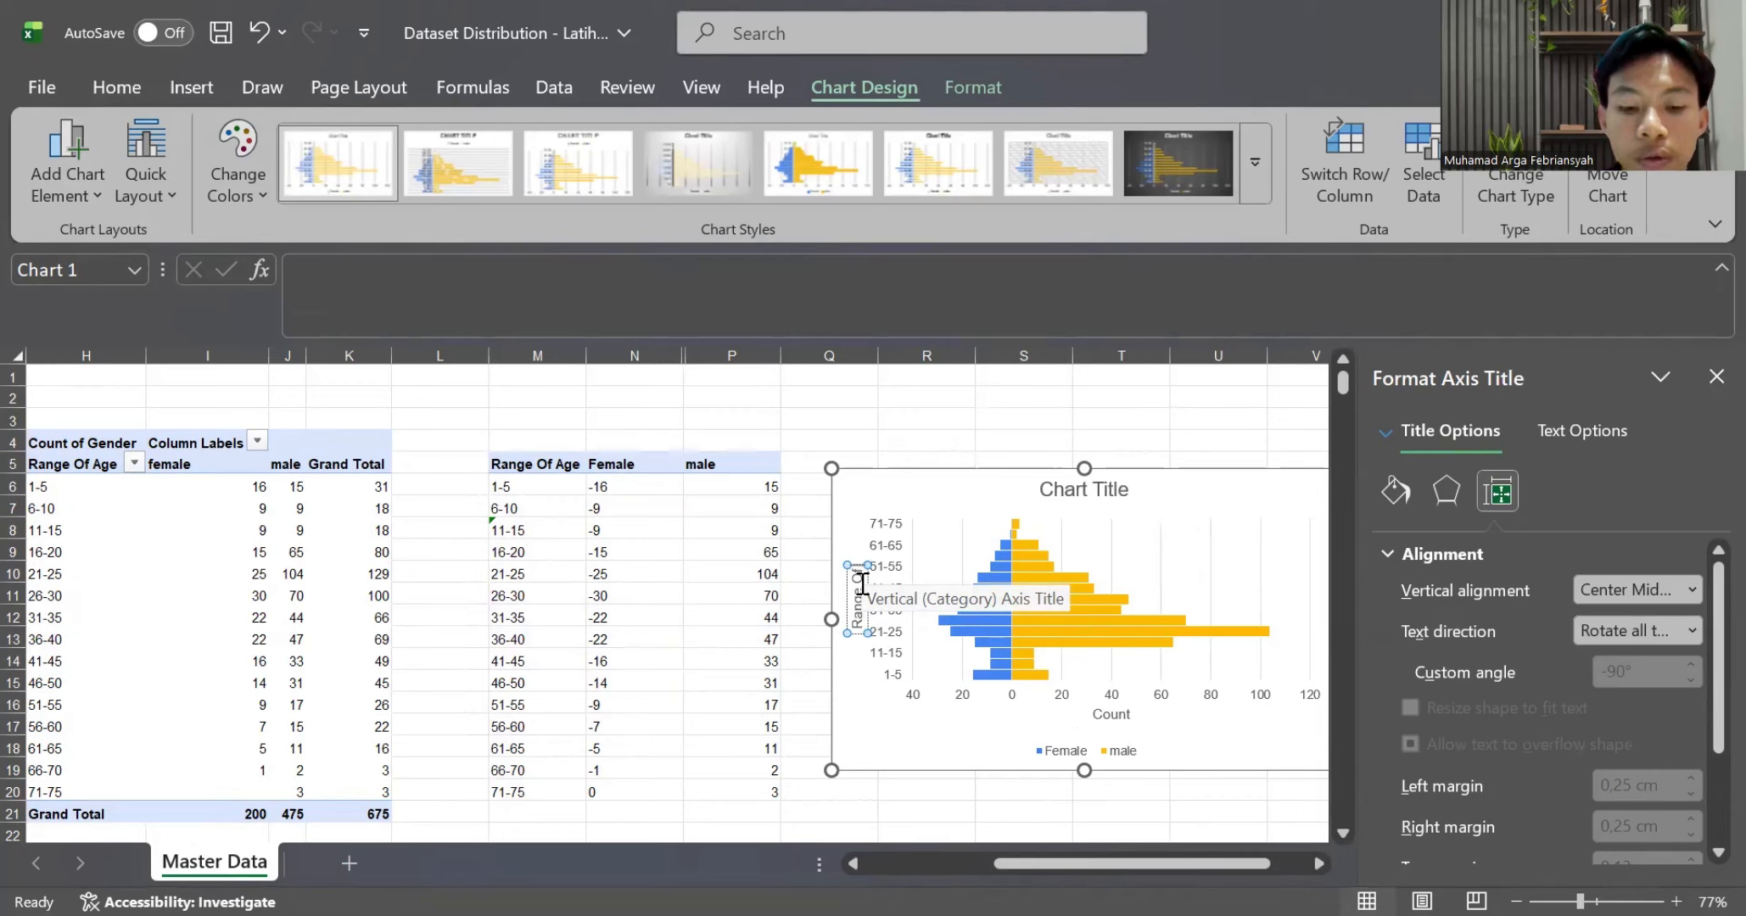
{"action": "type", "text": " Age"}
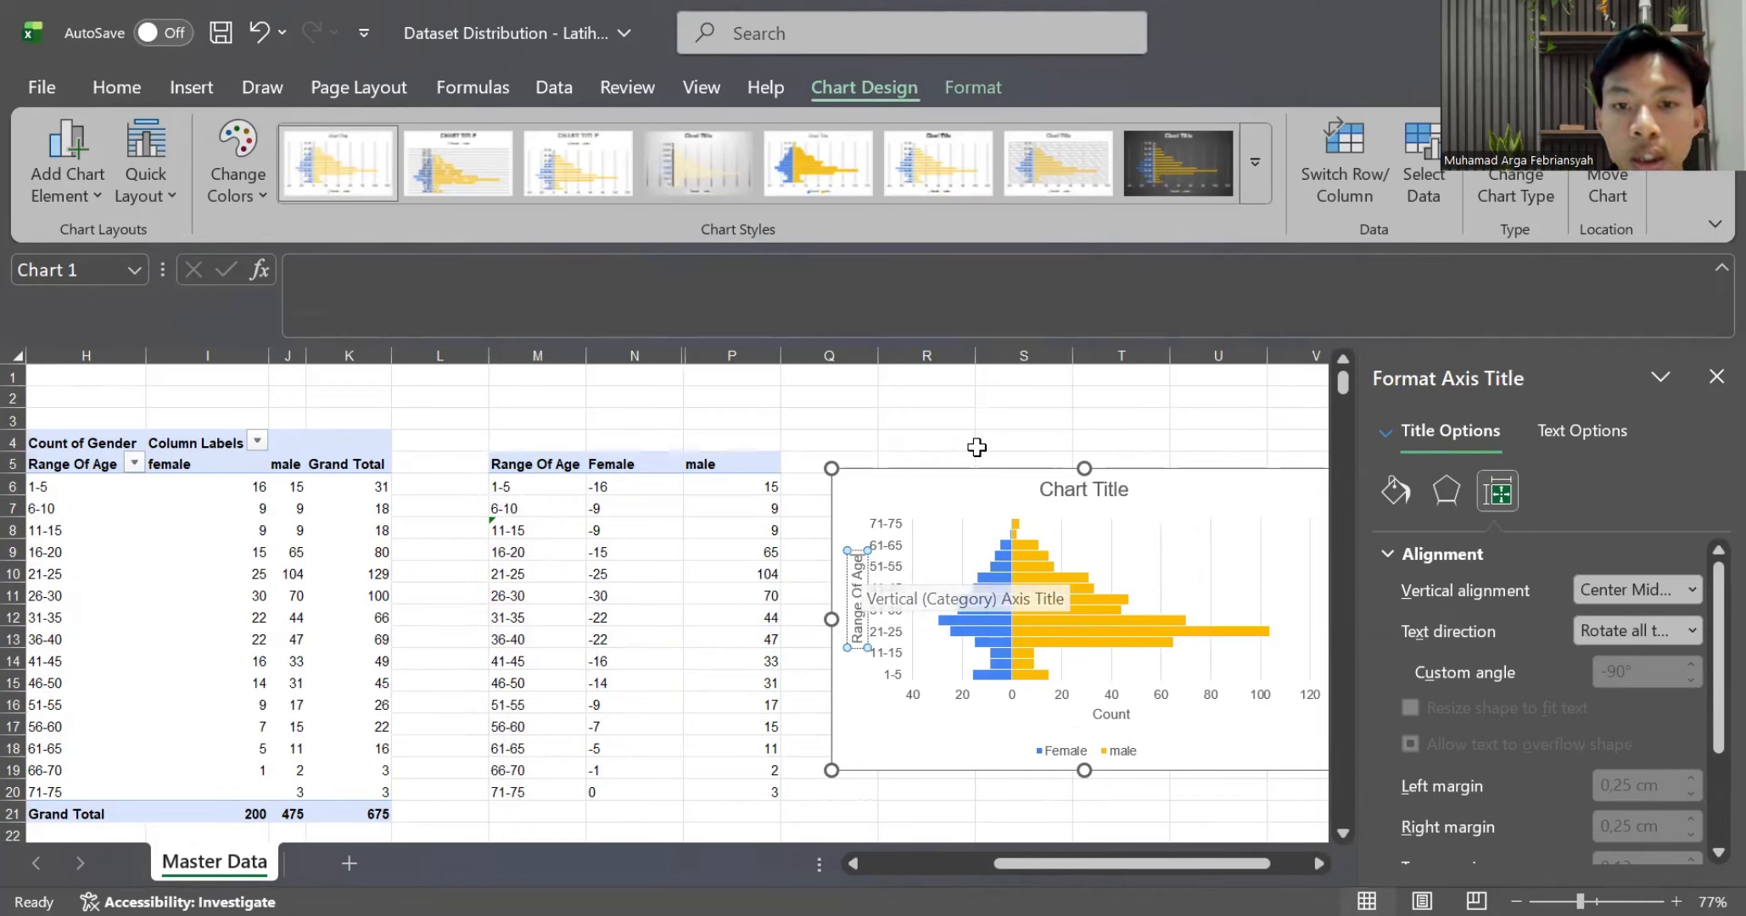
{"action": "left_click", "coordinate": [976, 447]}
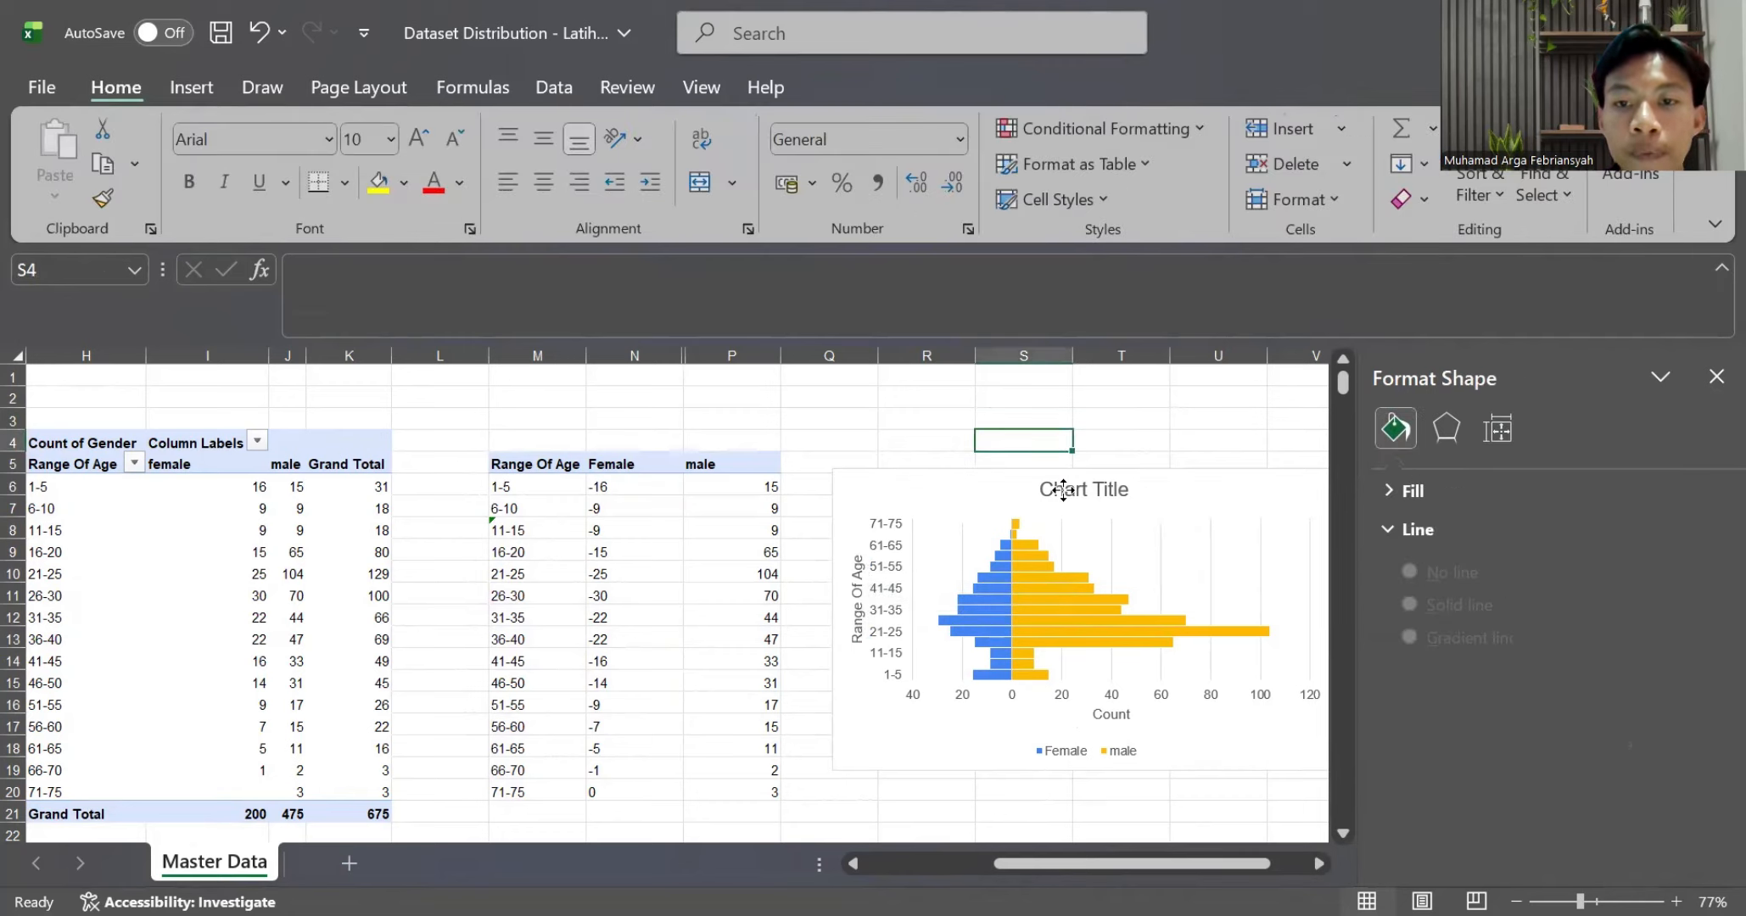
Replace the population pyramid's placeholder chart title with "Jumlah Penumpang Laki Laki dan Perempuan Titanic di setiap rentang umur" and deselect the chart
{"action": "left_click", "coordinate": [1105, 489]}
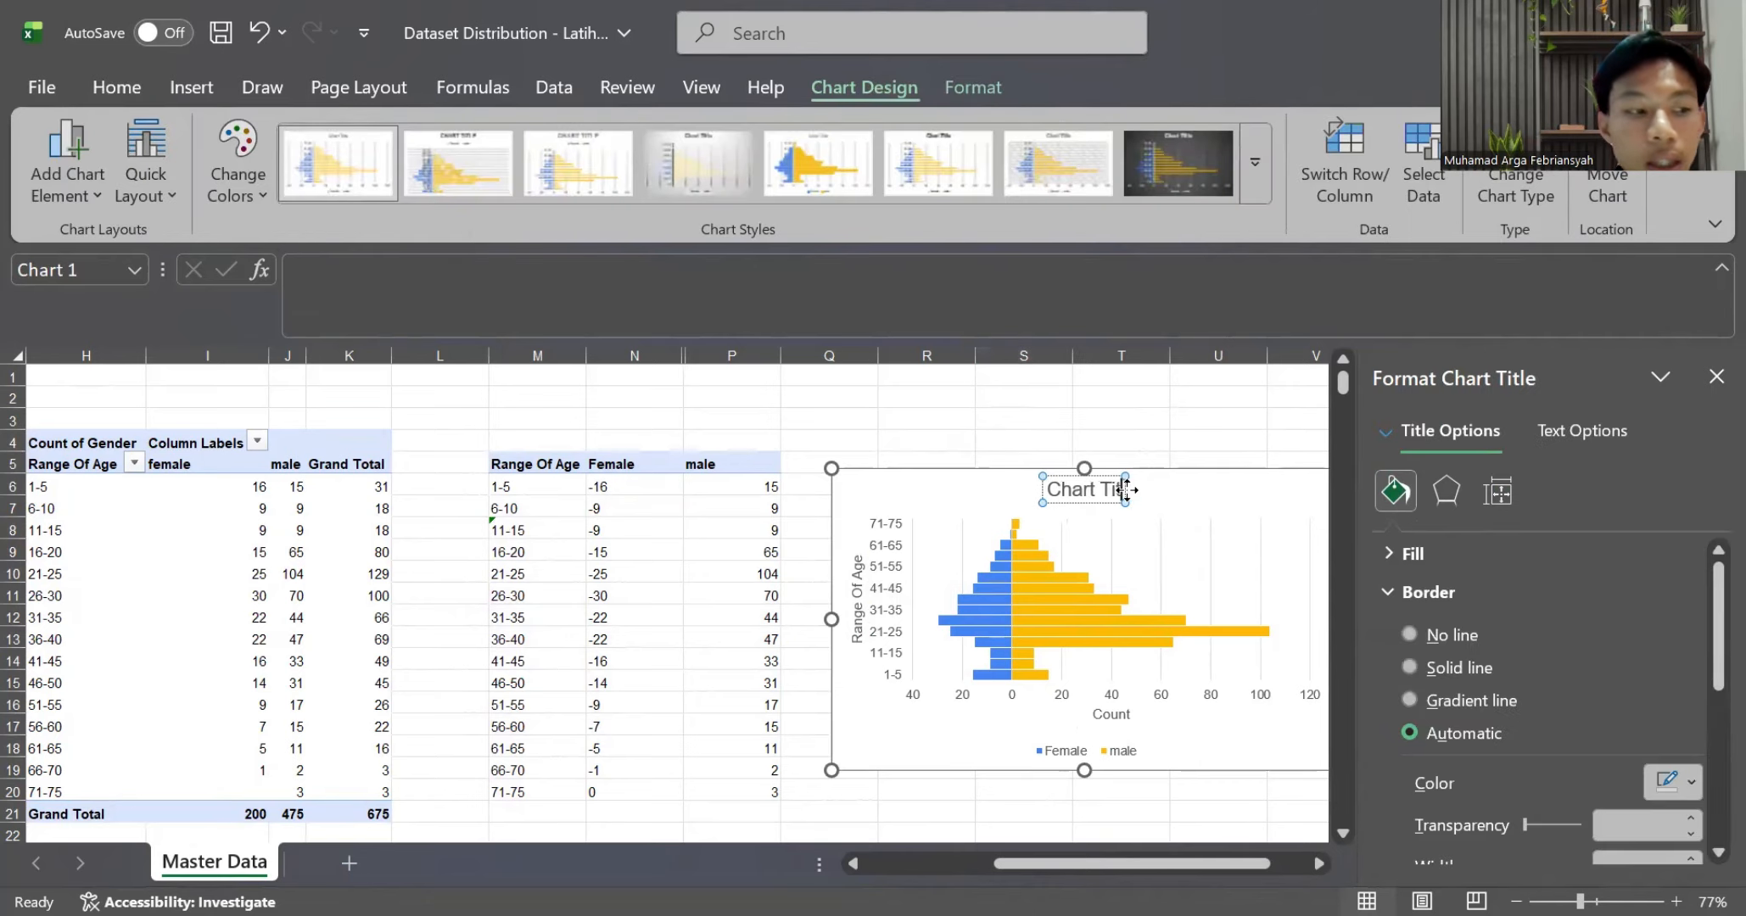
{"action": "key", "text": "BackSpace"}
{"action": "key", "text": "BackSpace"}
{"action": "key", "text": "BackSpace"}
{"action": "key", "text": "BackSpace"}
{"action": "key", "text": "BackSpace"}
{"action": "key", "text": "BackSpace"}
{"action": "key", "text": "BackSpace"}
{"action": "key", "text": "BackSpace"}
{"action": "key", "text": "BackSpace"}
{"action": "key", "text": "BackSpace"}
{"action": "key", "text": "BackSpace"}
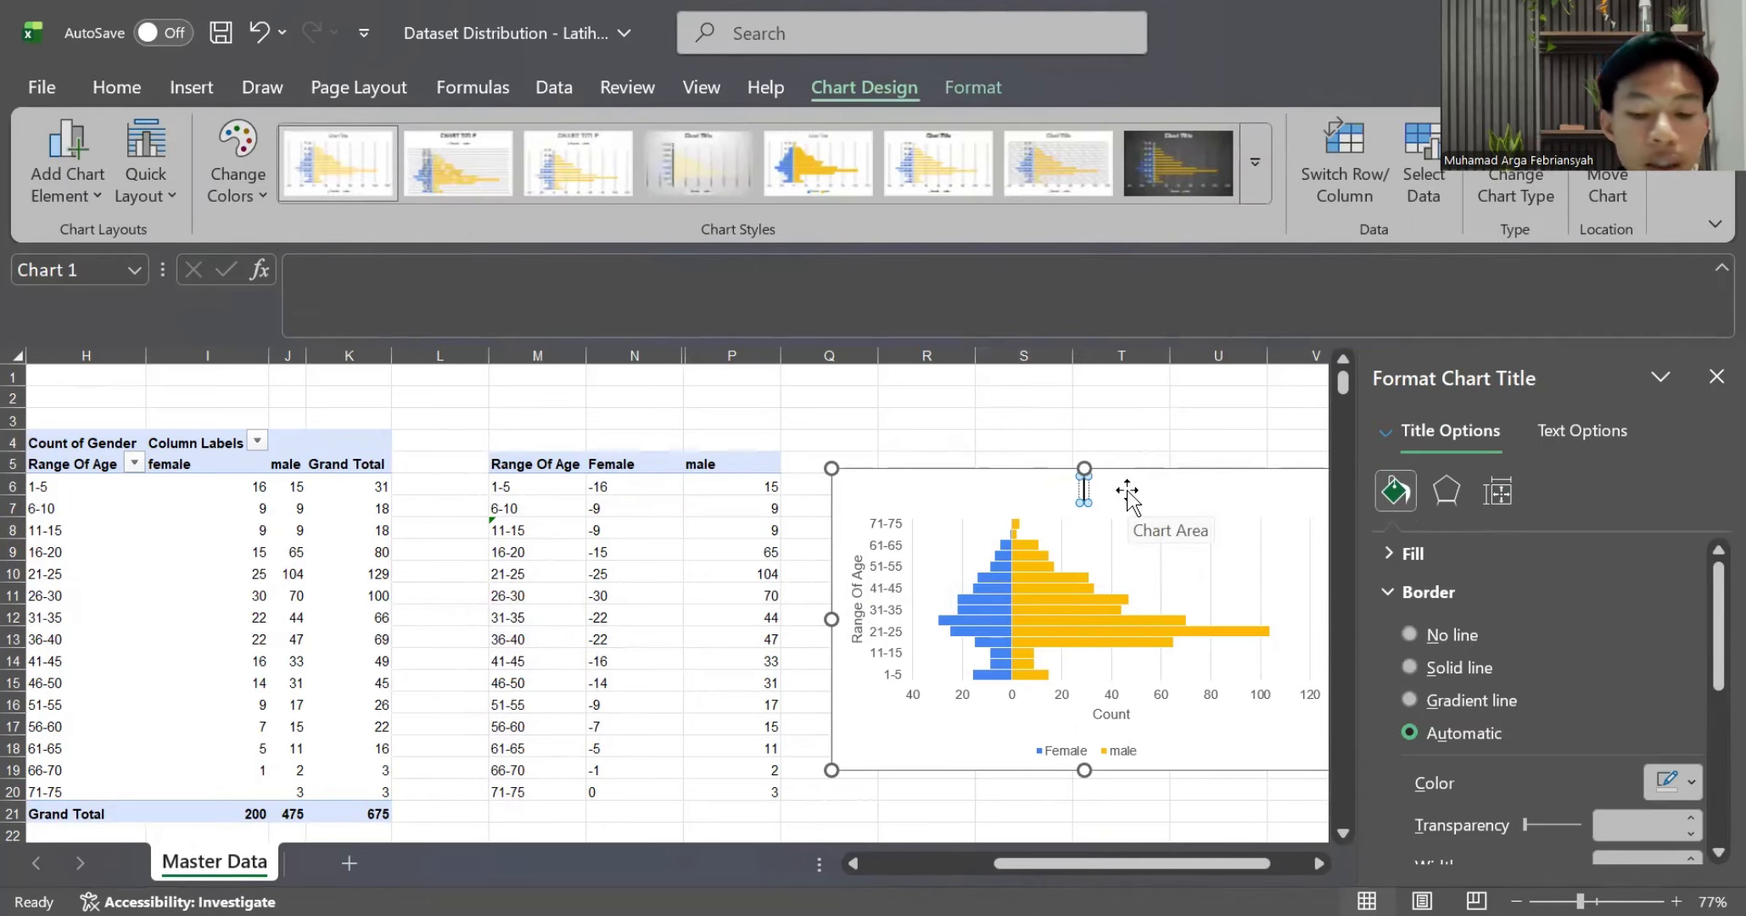
{"action": "type", "text": "Jumlah"}
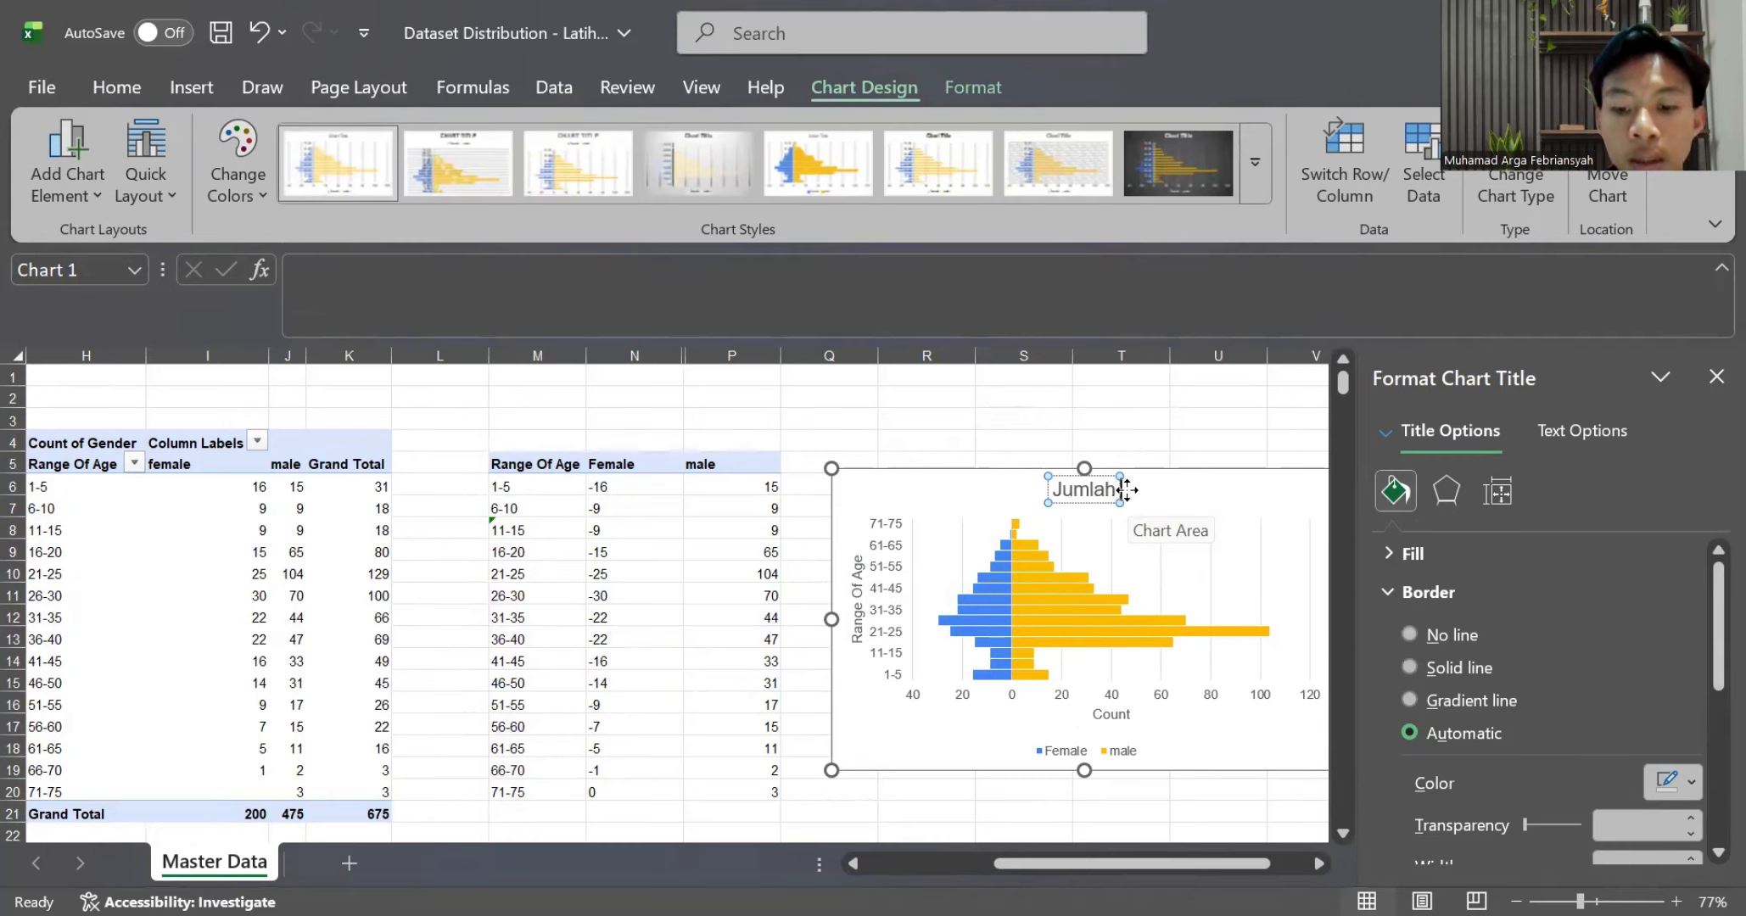
{"action": "type", "text": " Penumpang"}
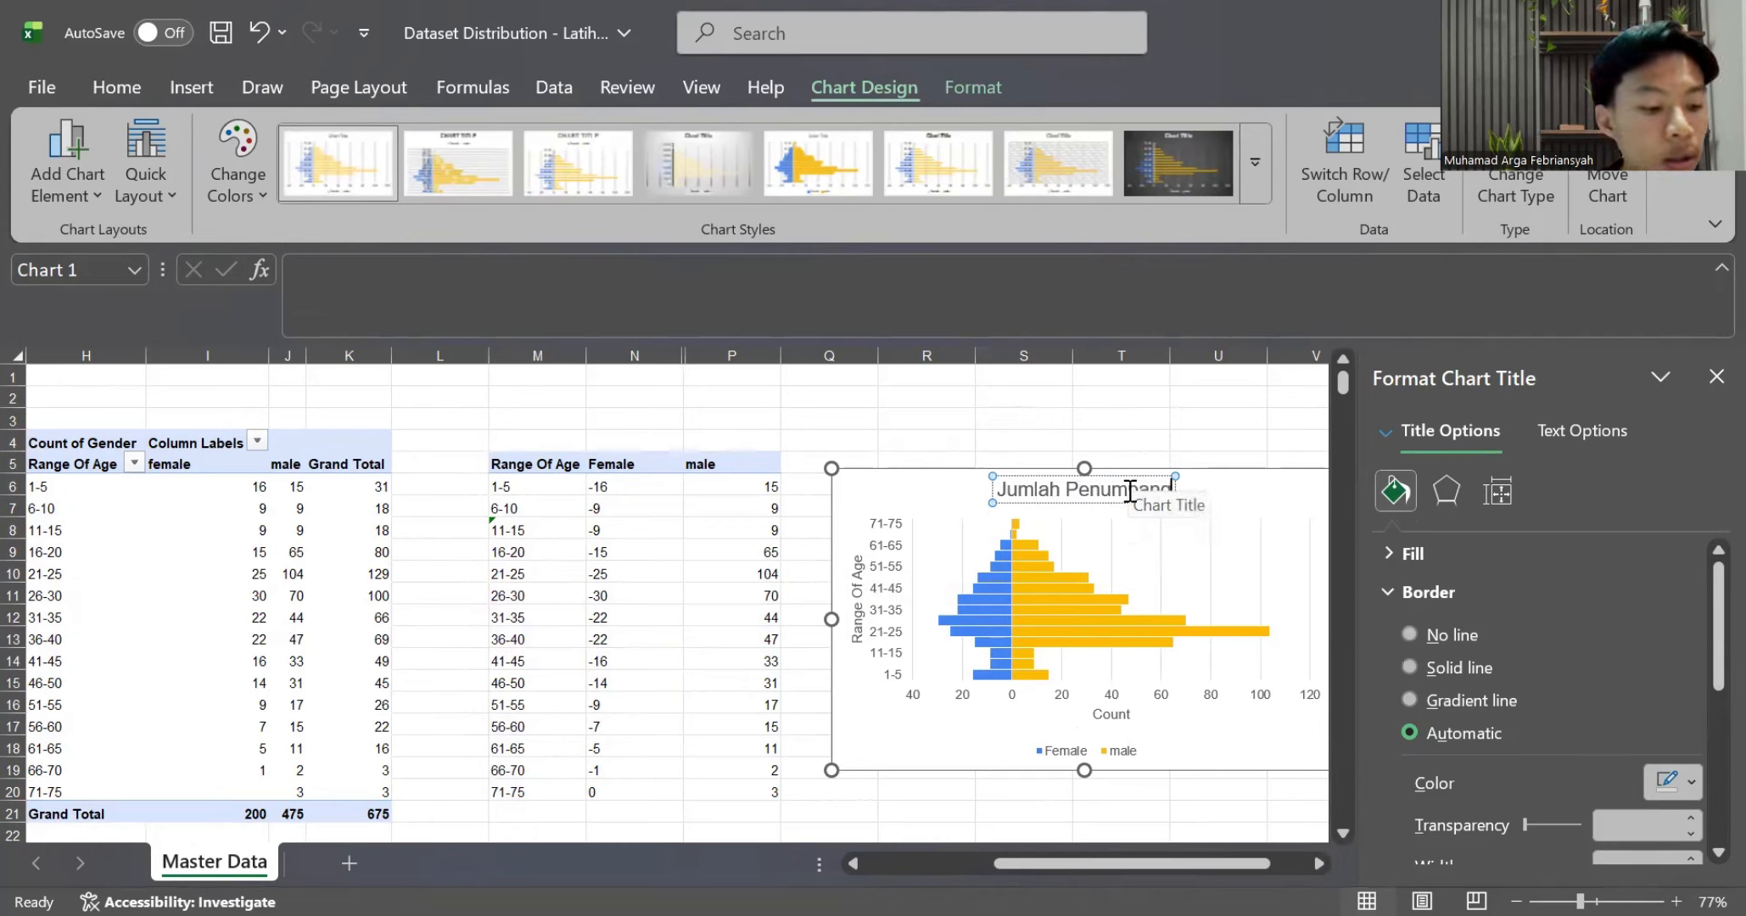
{"action": "type", "text": " Laki L"}
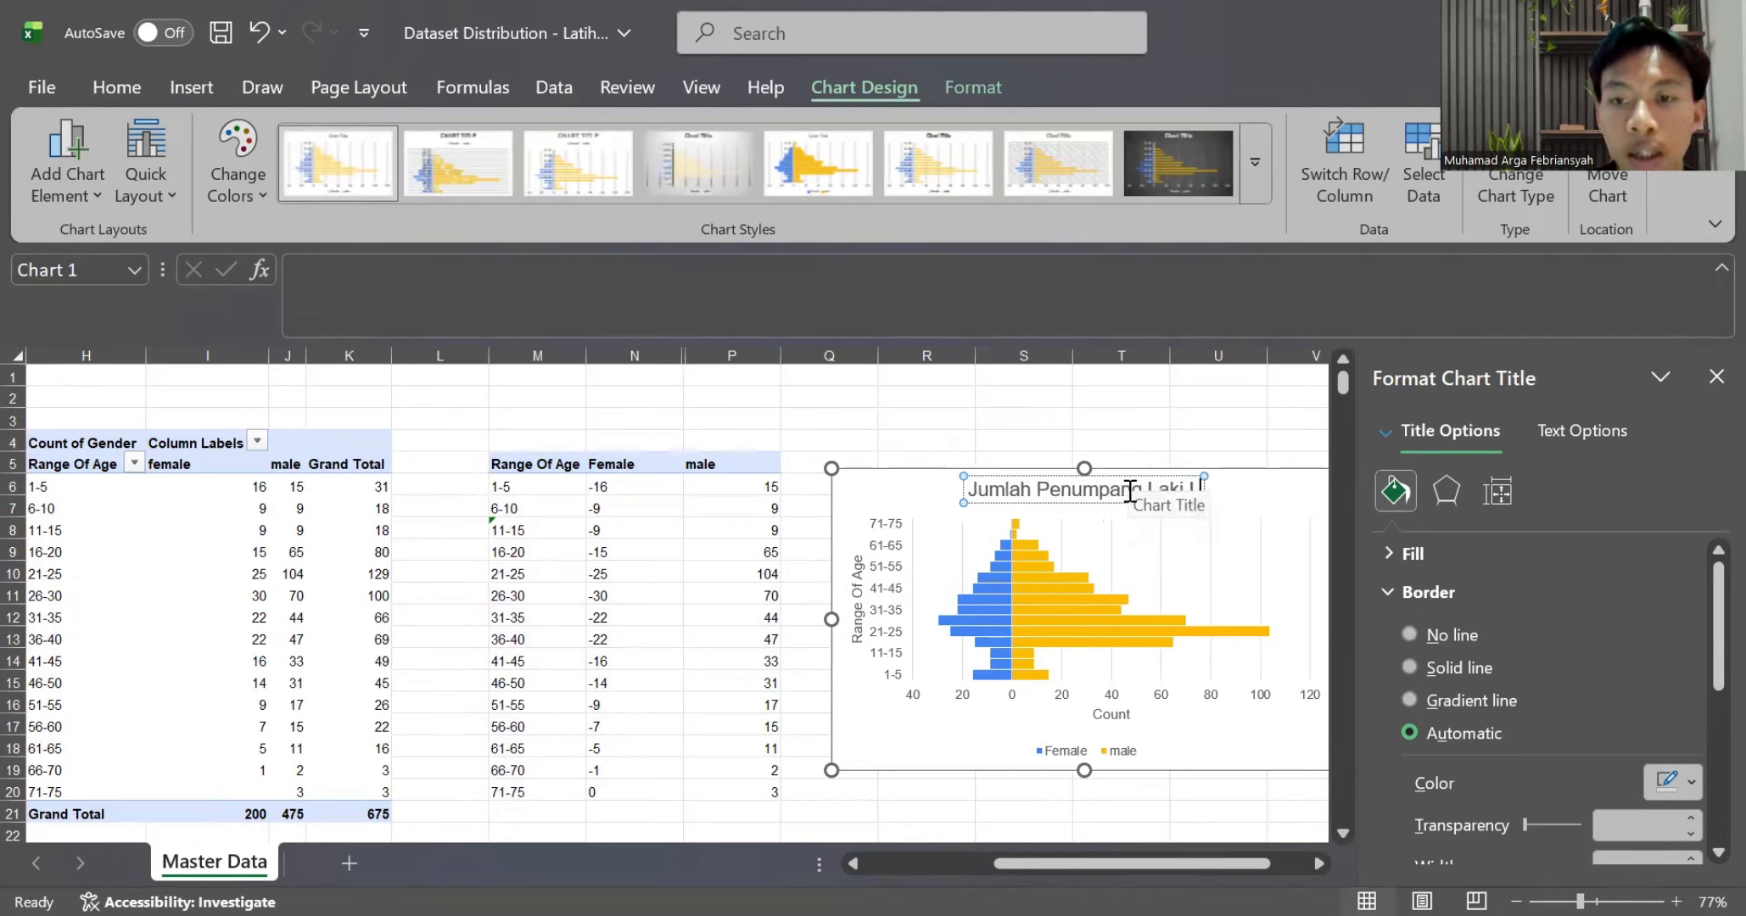
{"action": "type", "text": "aki dan Per"}
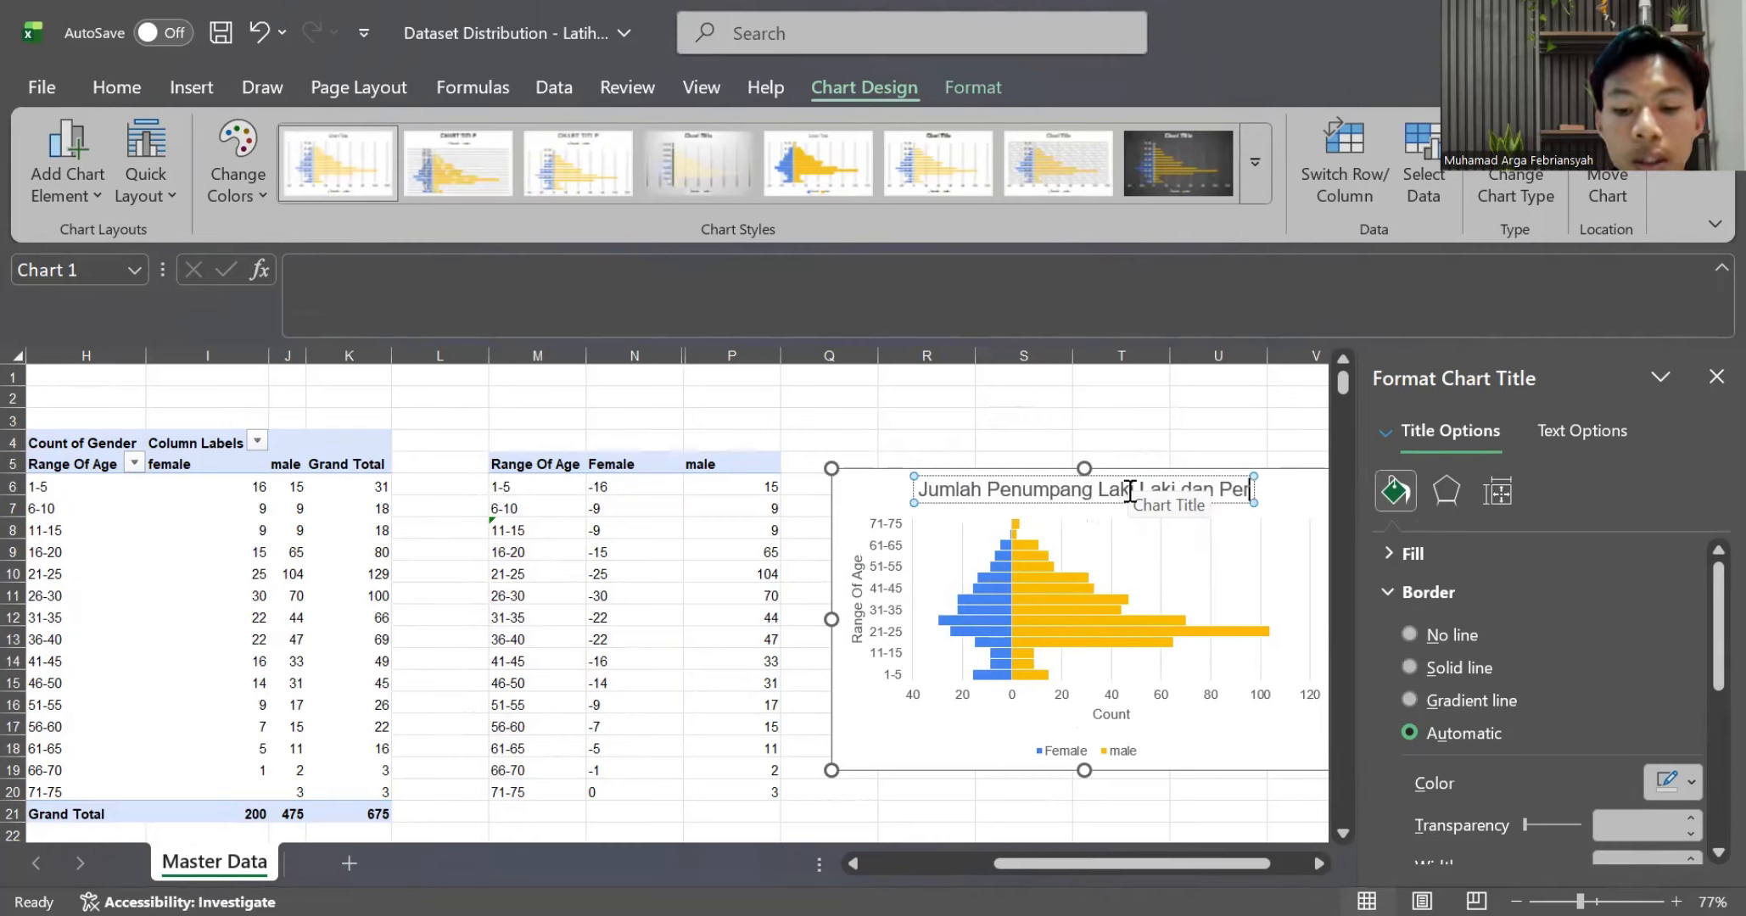
{"action": "type", "text": "empuan"}
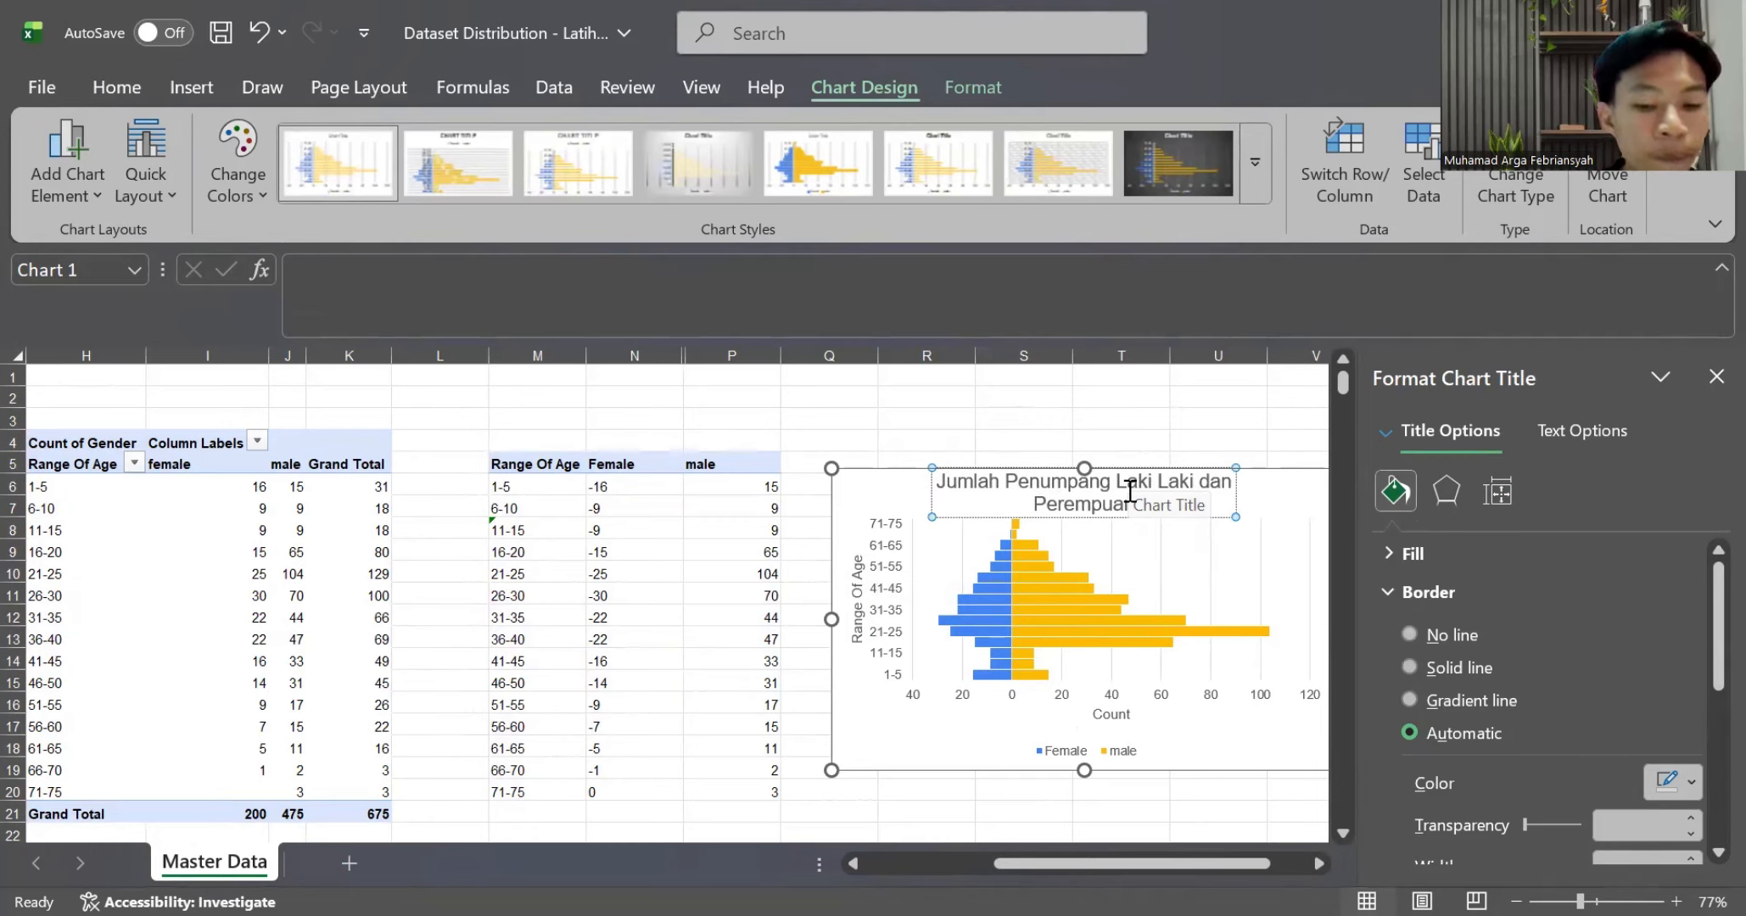
{"action": "type", "text": " Titani"}
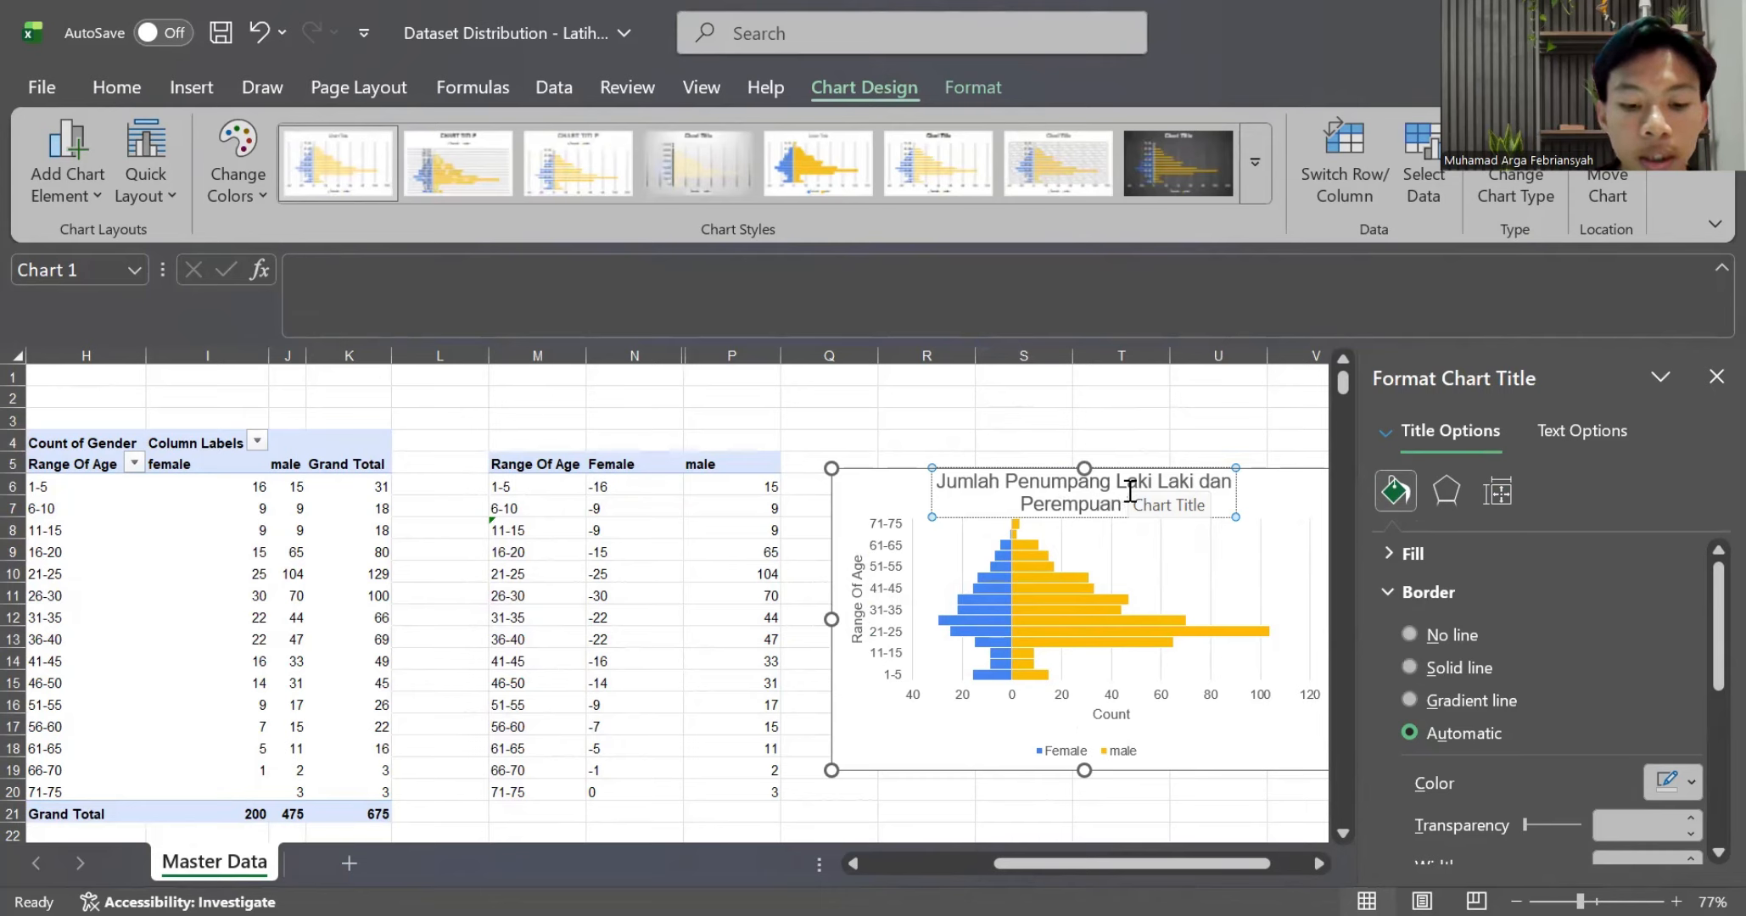
{"action": "type", "text": "c Berd"}
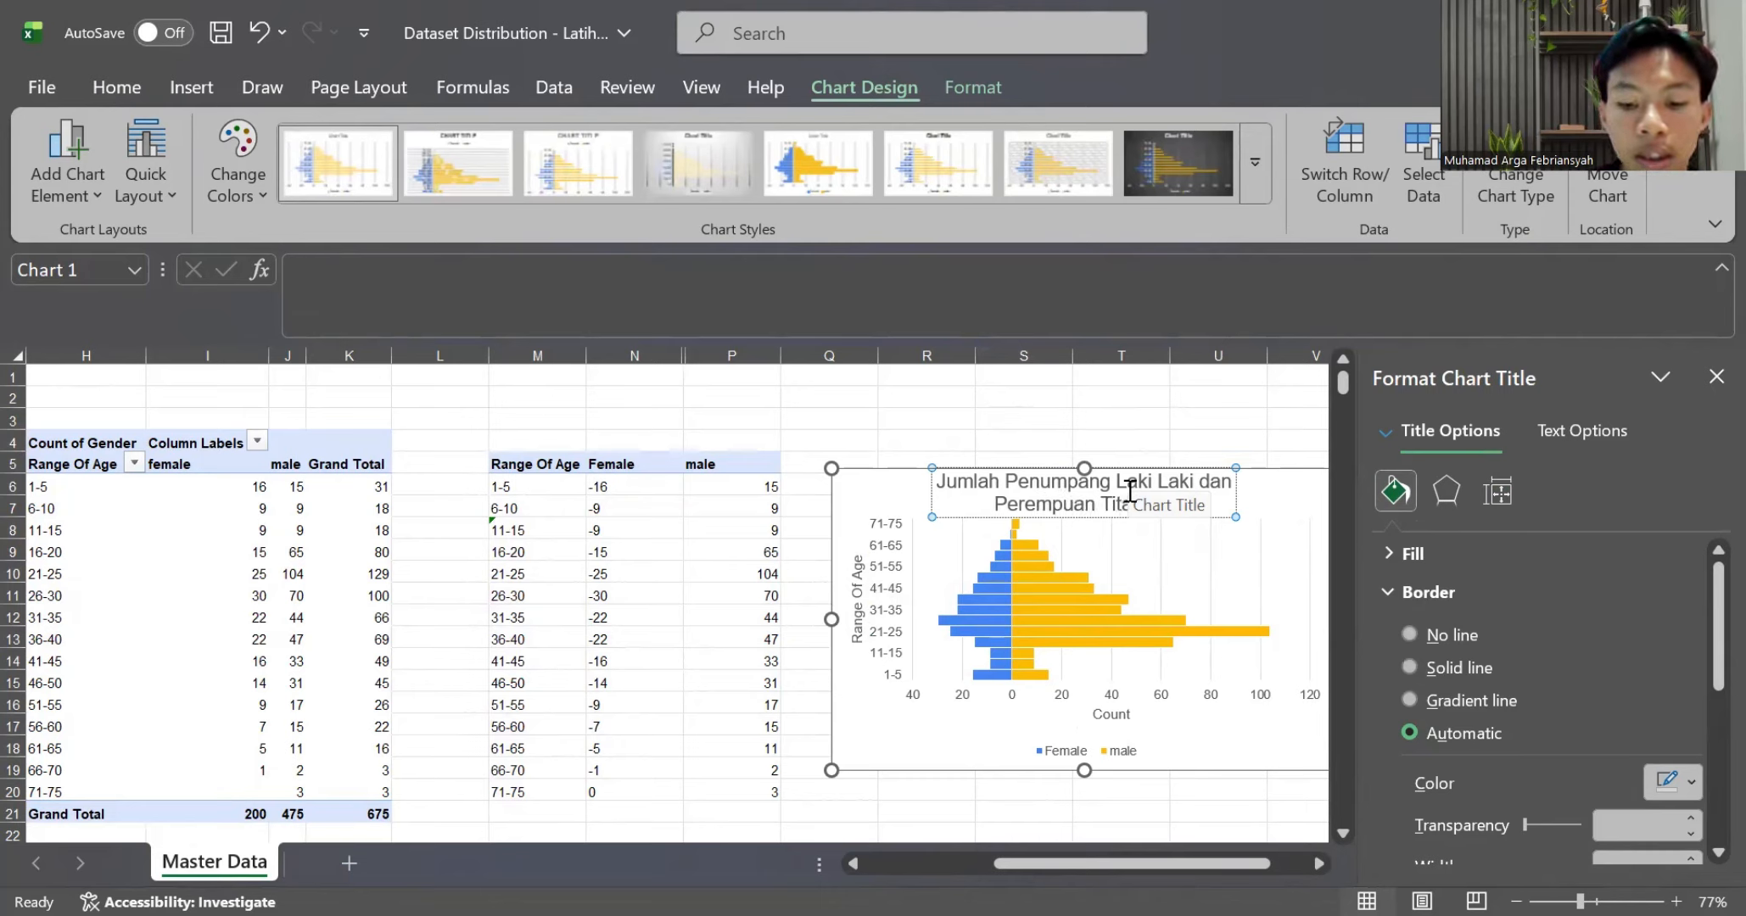
{"action": "type", "text": "tiap"}
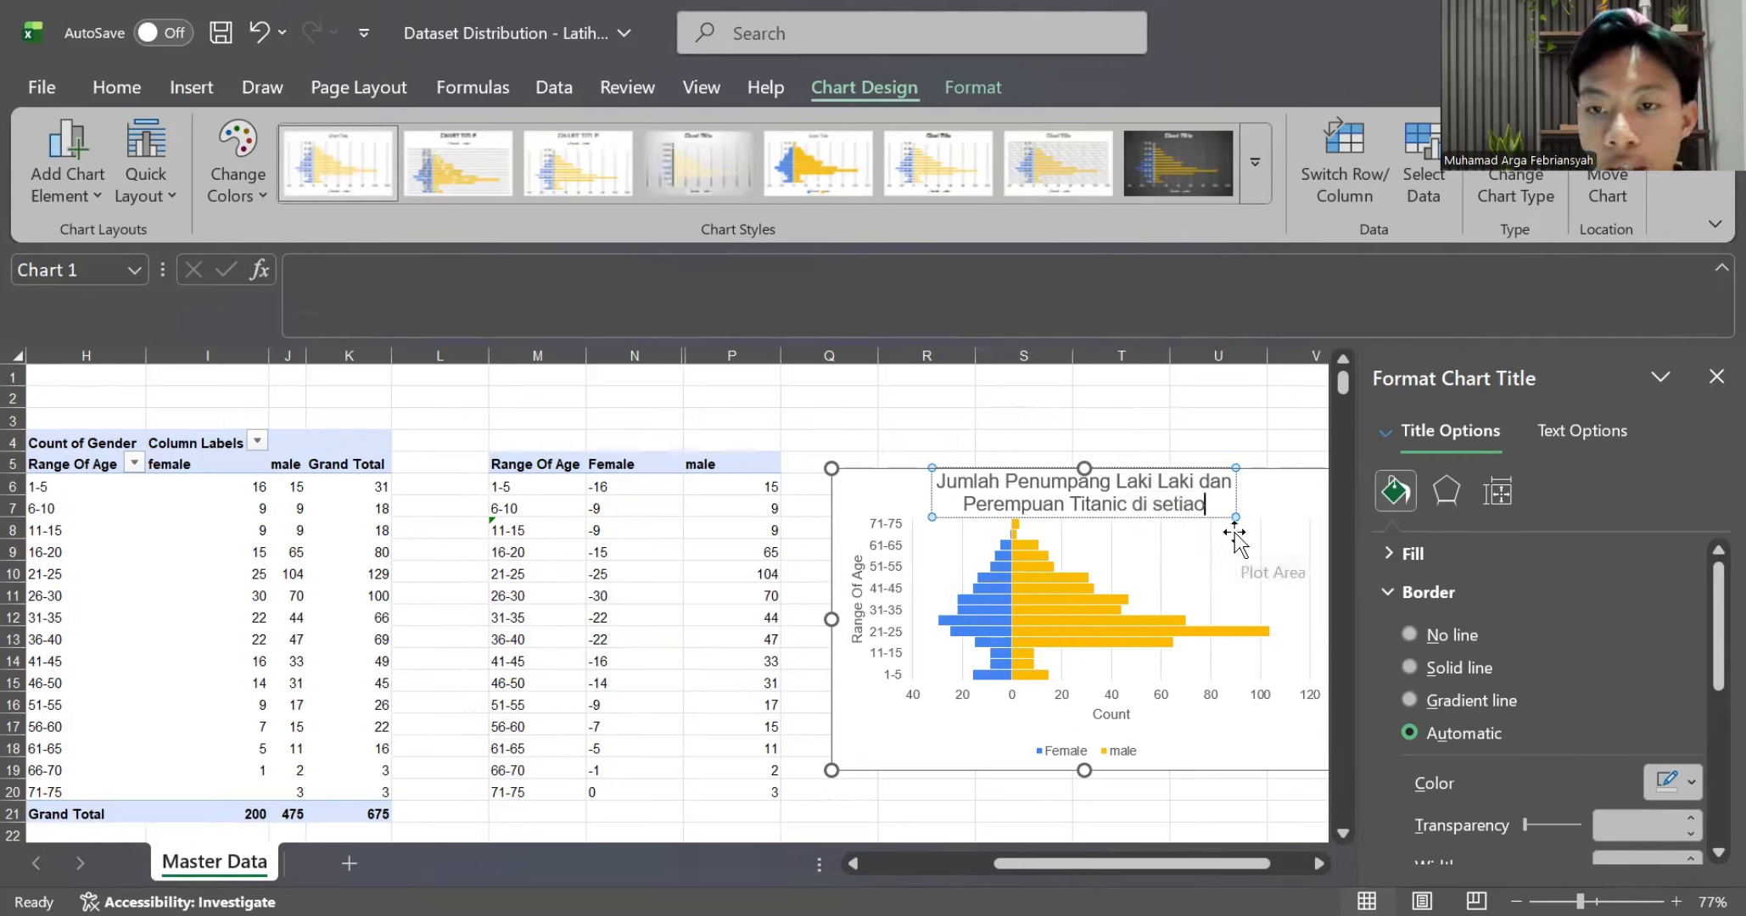
{"action": "type", "text": " R"}
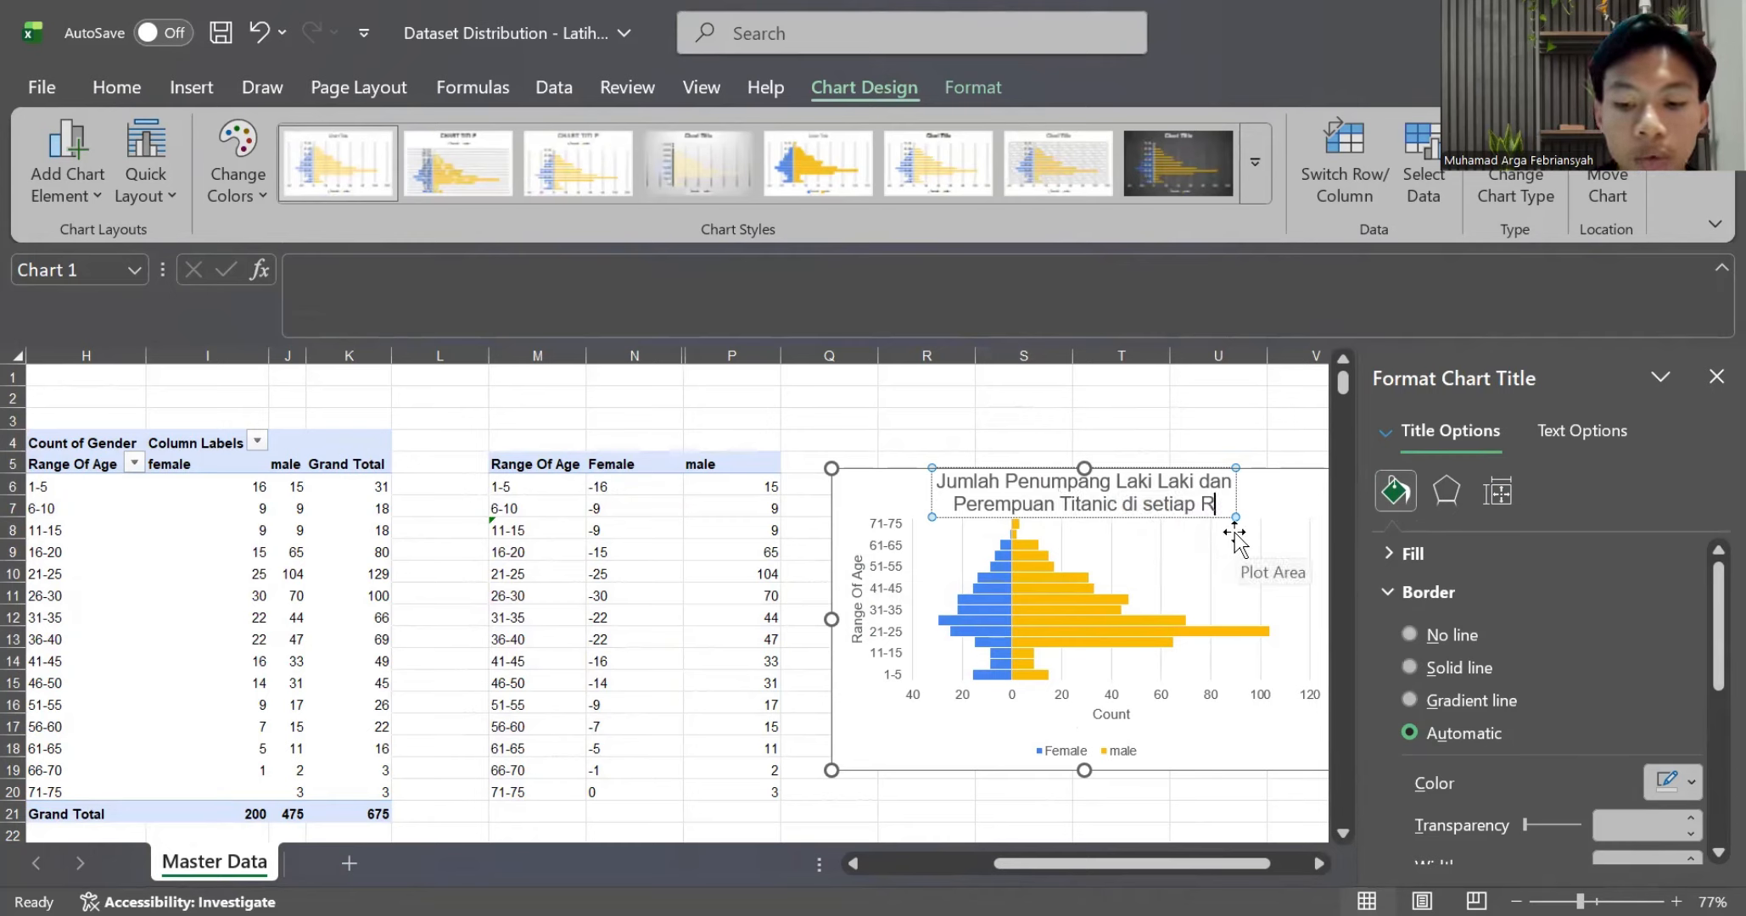
{"action": "key", "text": "BackSpace"}
{"action": "type", "text": "rentang u"}
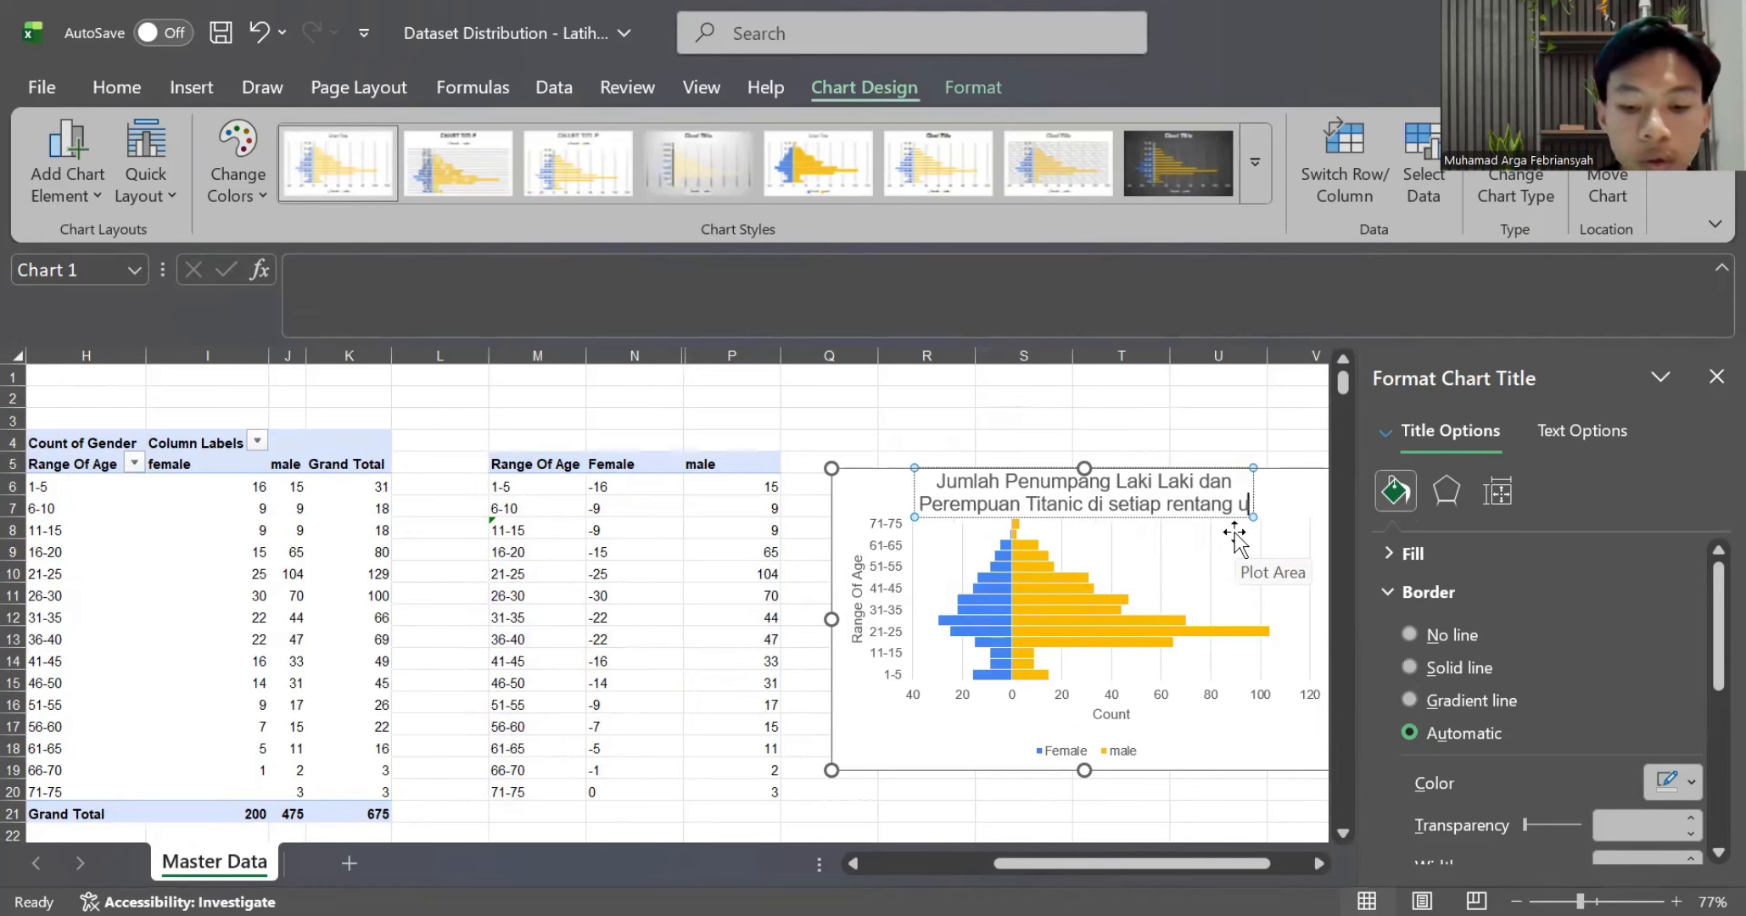
{"action": "type", "text": "mur"}
{"action": "left_click", "coordinate": [1208, 414]}
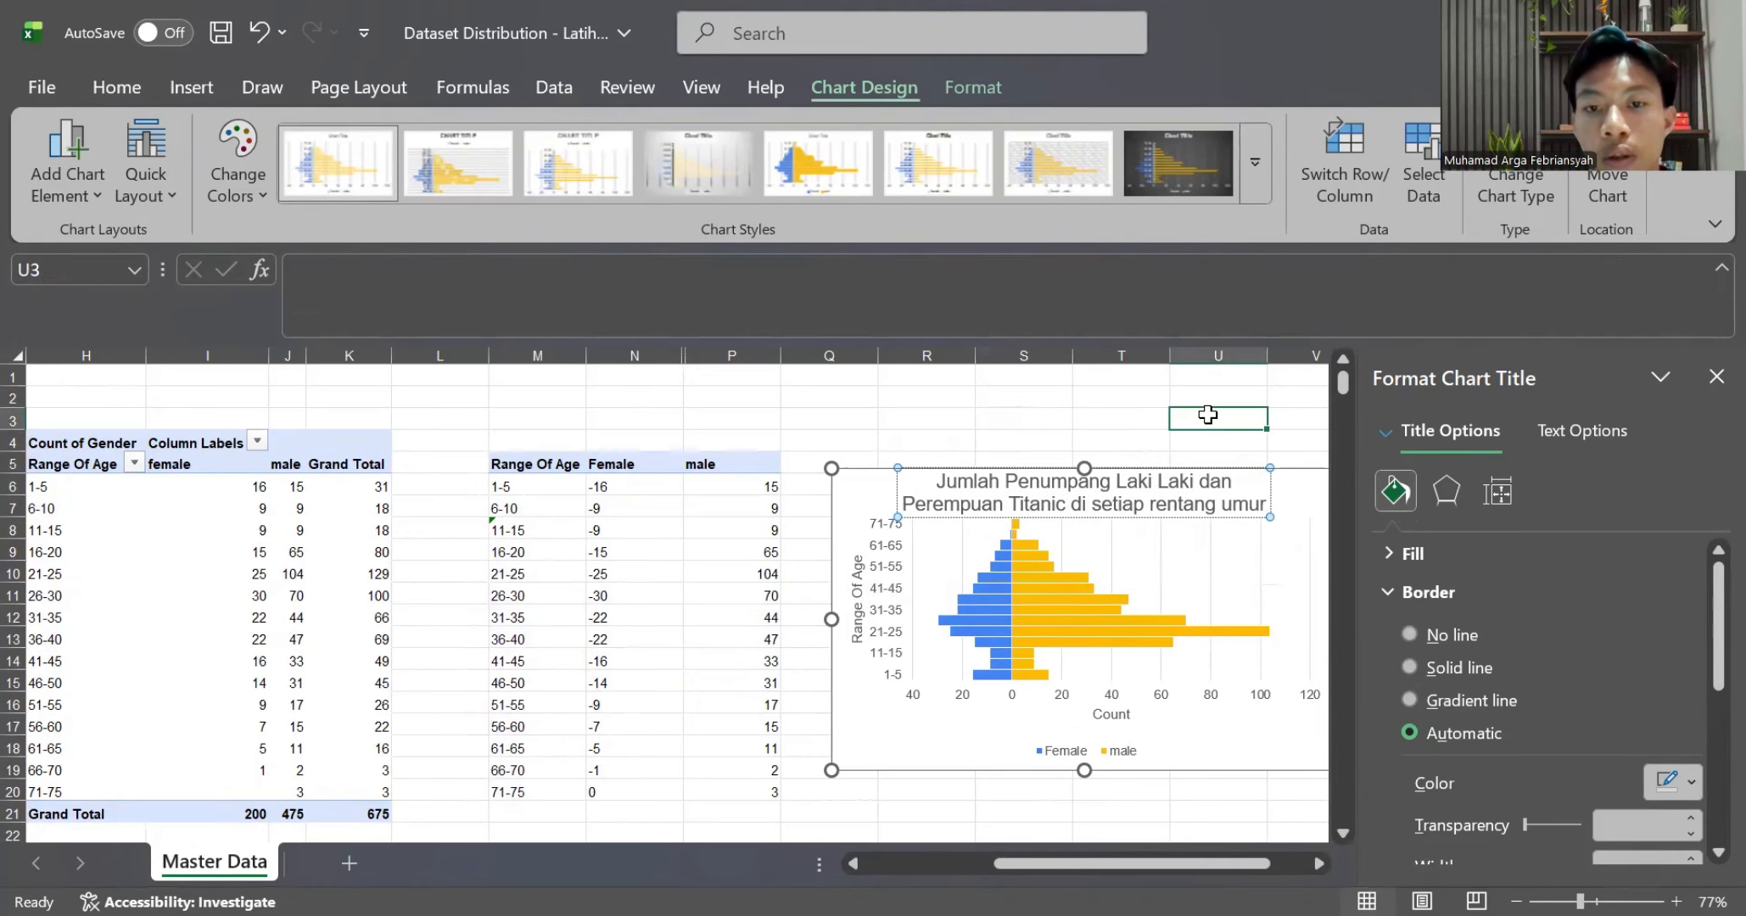
{"action": "scroll", "coordinate": [1064, 585], "scroll_direction": "right", "scroll_amount": 3}
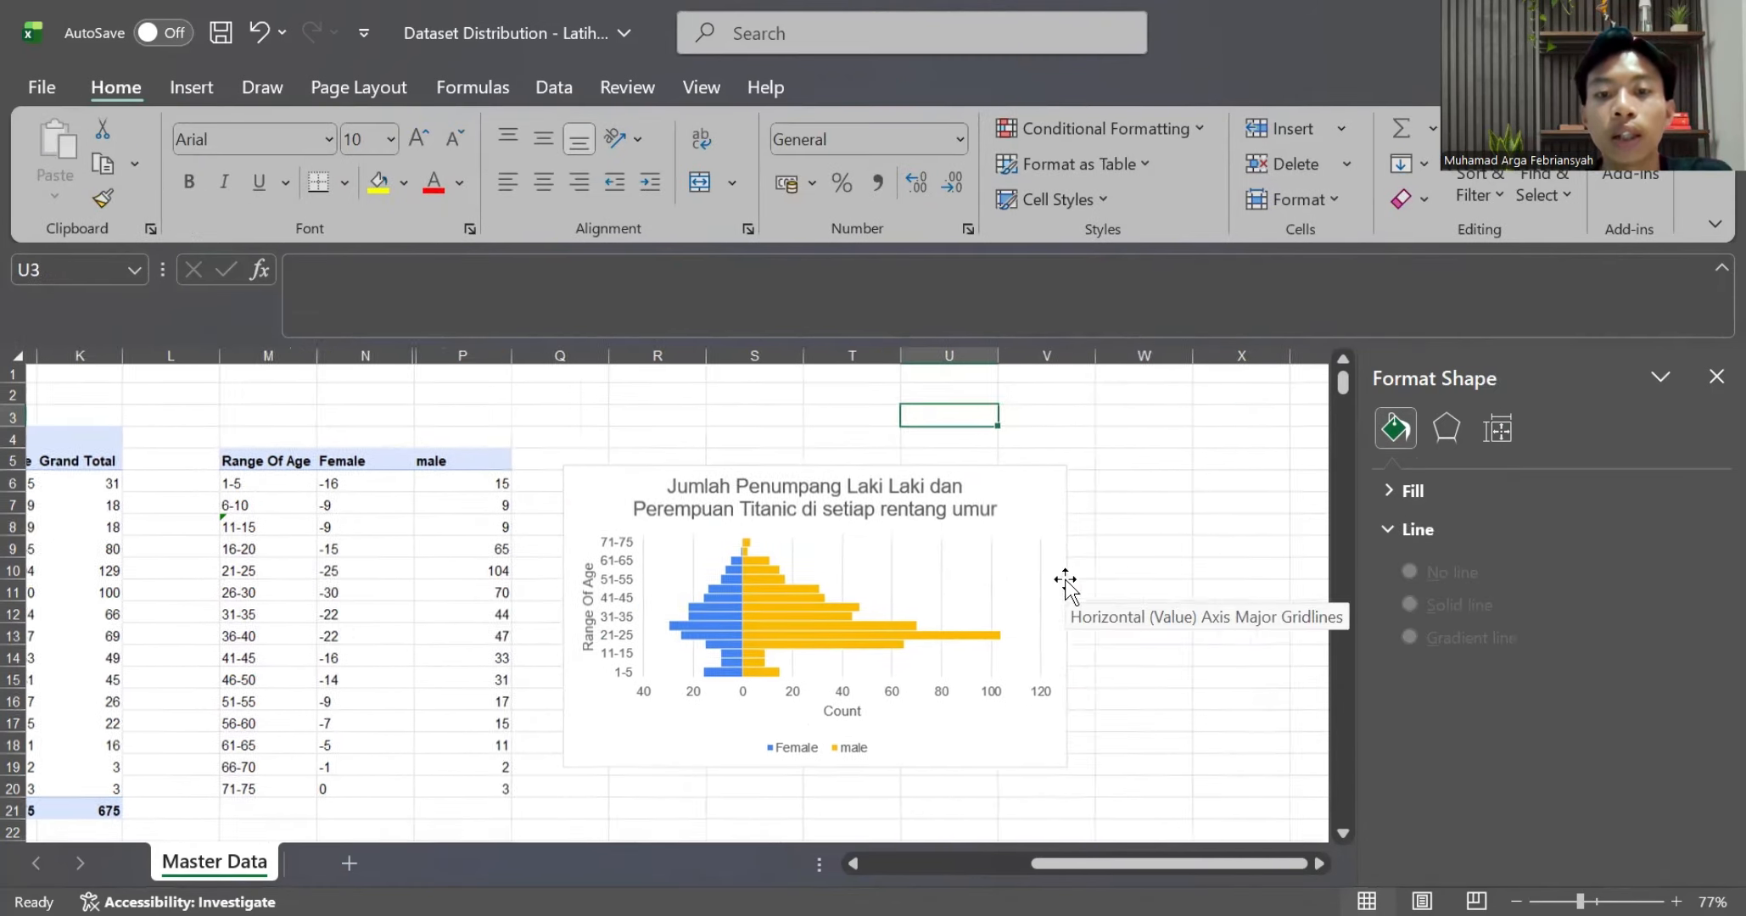
{"action": "scroll", "coordinate": [934, 655], "scroll_direction": "down", "scroll_amount": 1}
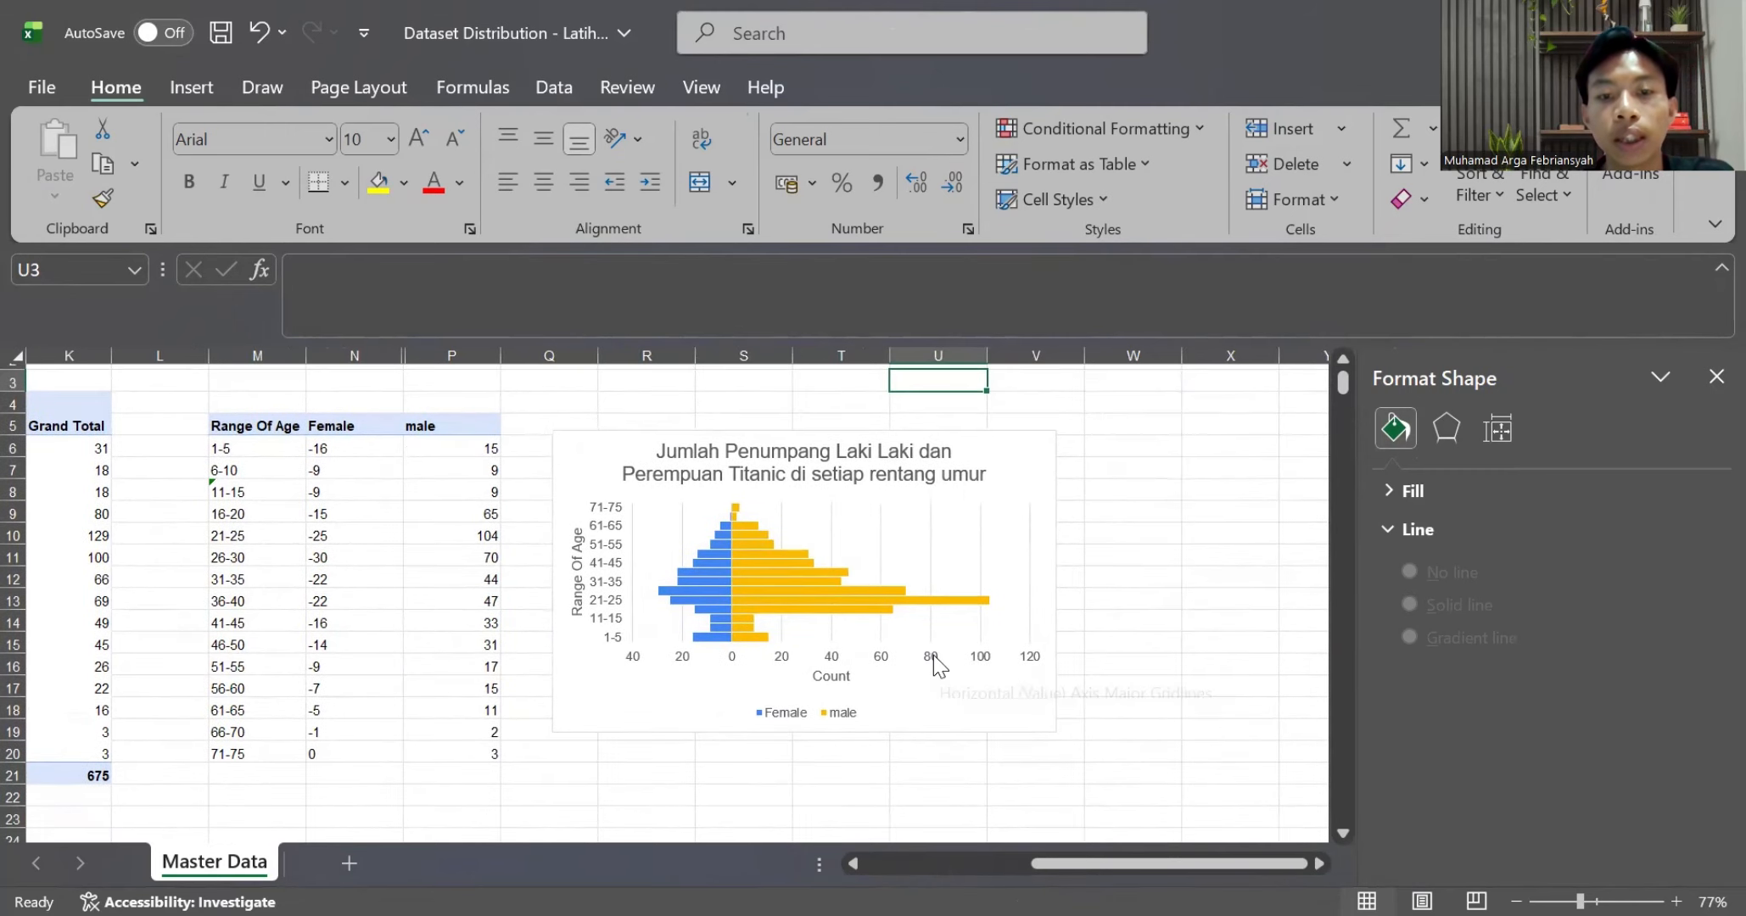
{"action": "scroll", "coordinate": [927, 642], "scroll_direction": "up", "scroll_amount": 1}
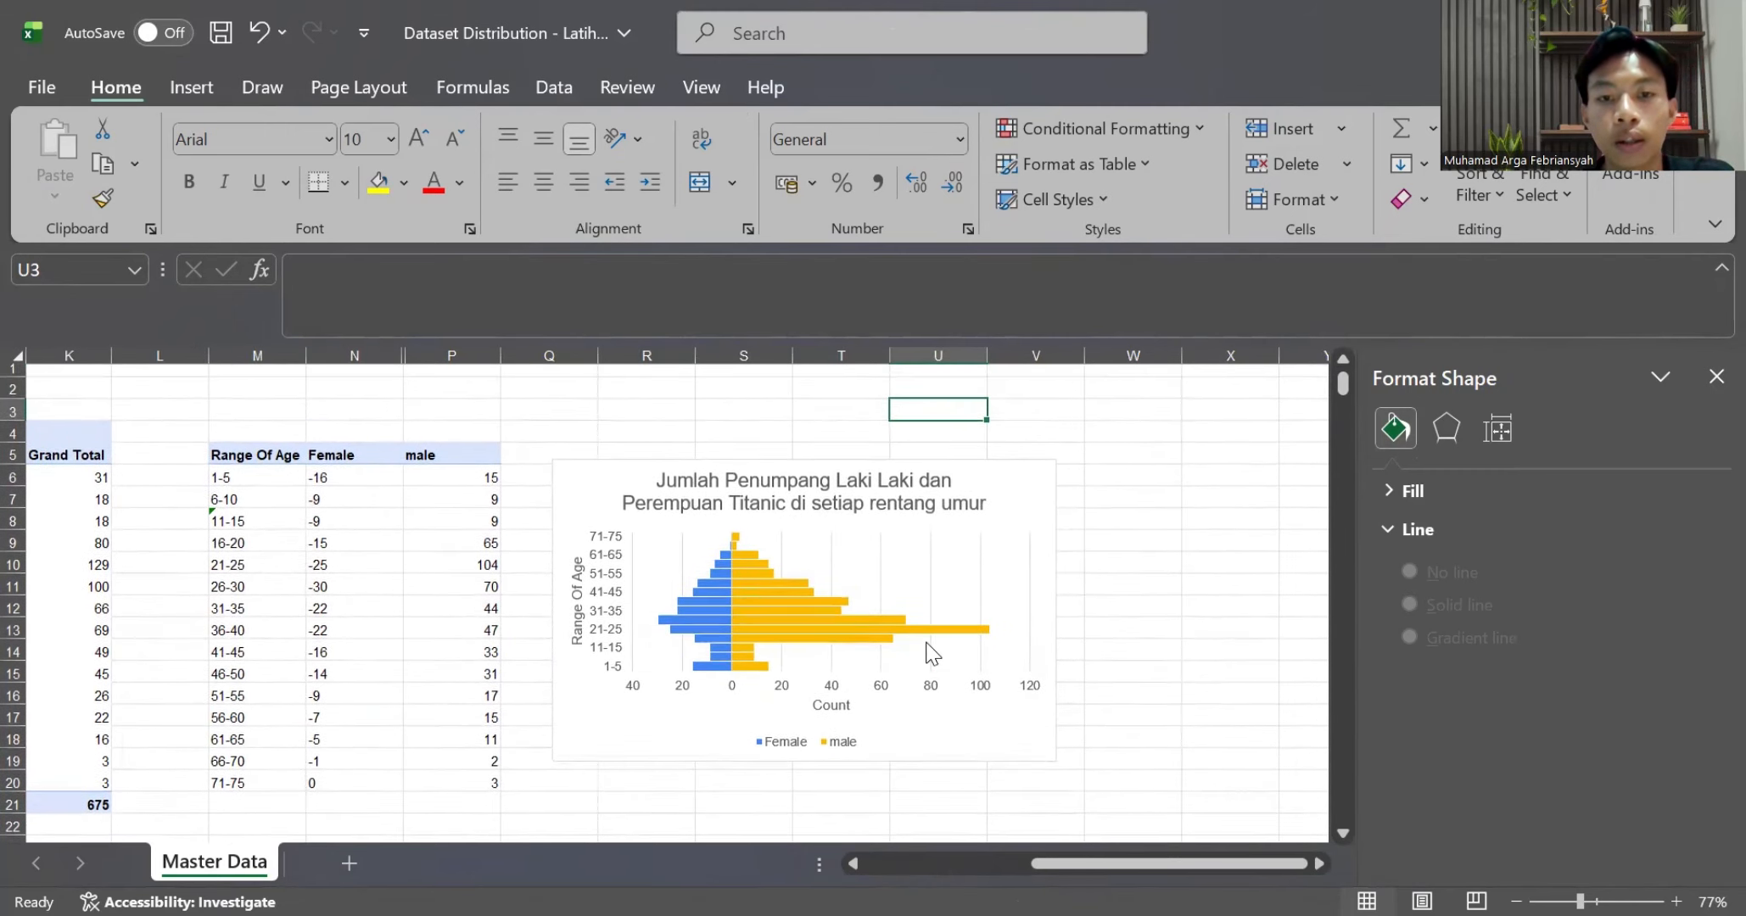
{"action": "scroll", "coordinate": [933, 655], "scroll_direction": "up", "scroll_amount": 2}
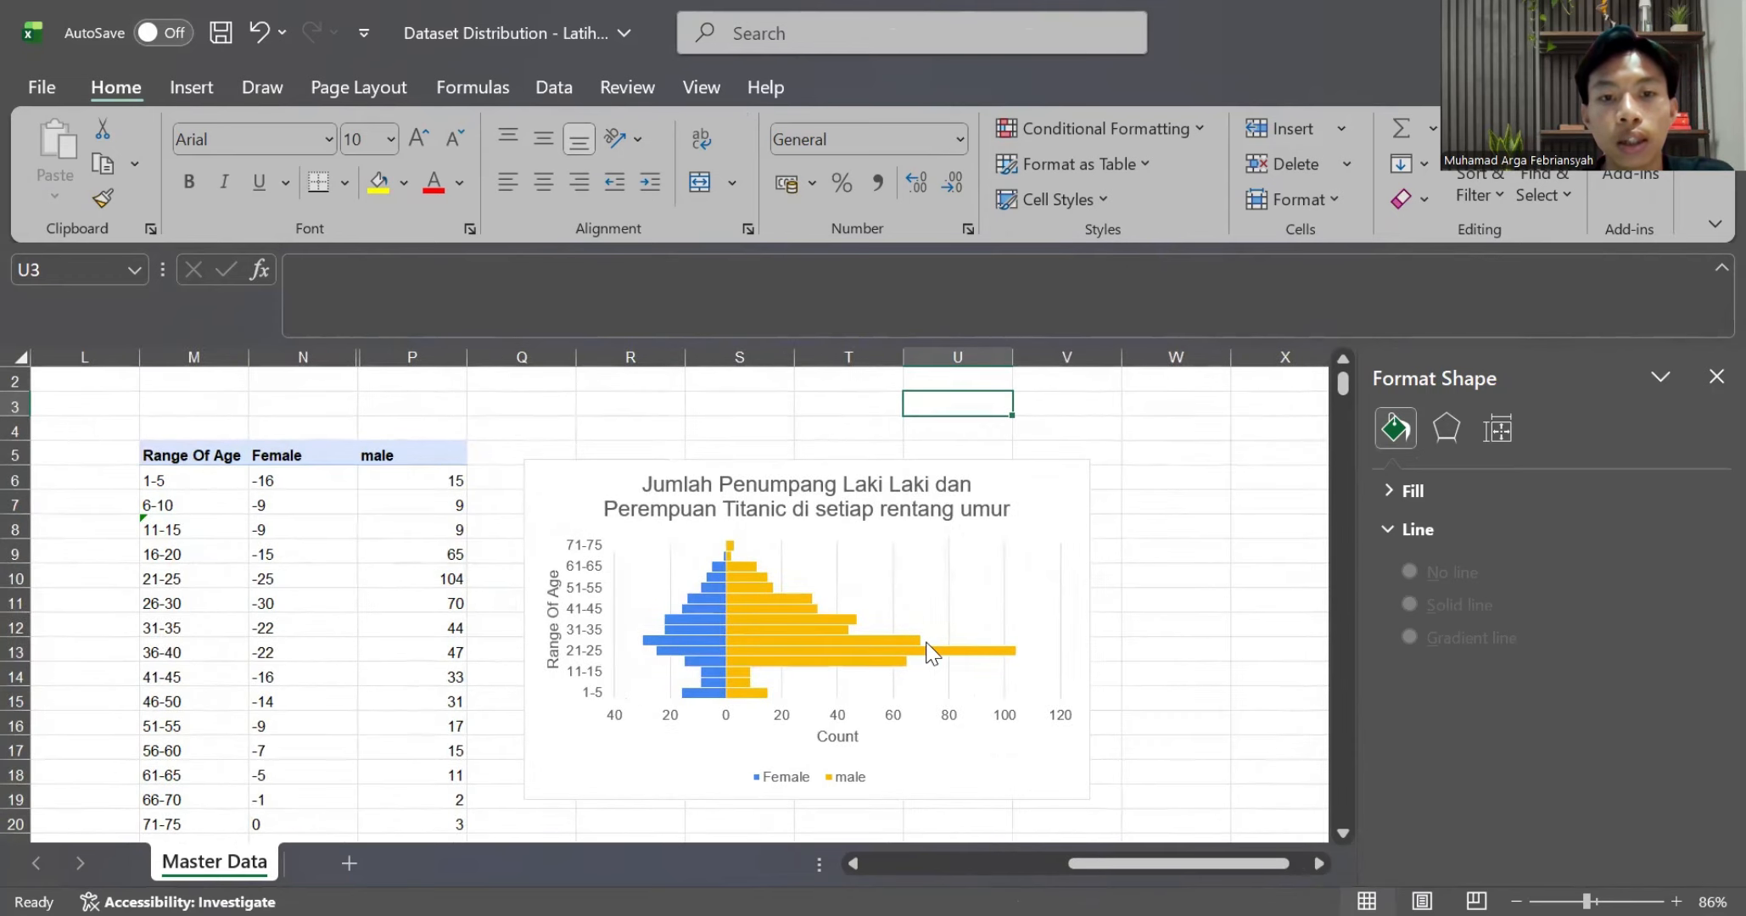
{"action": "scroll", "coordinate": [932, 653], "scroll_direction": "down", "scroll_amount": 1}
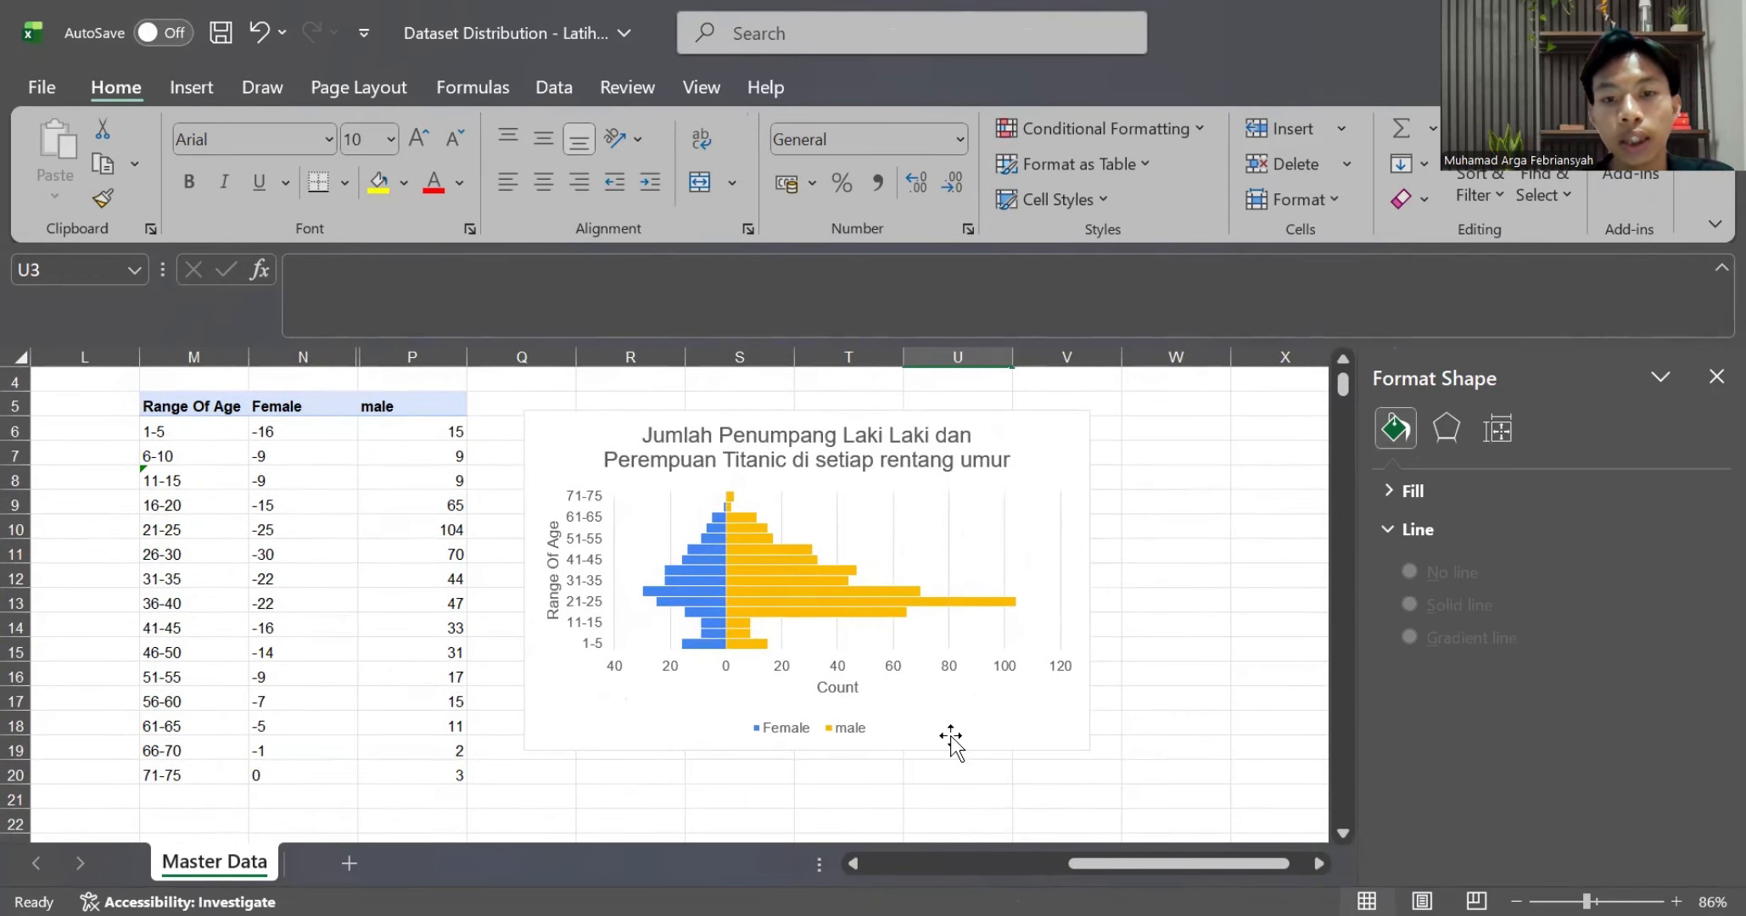